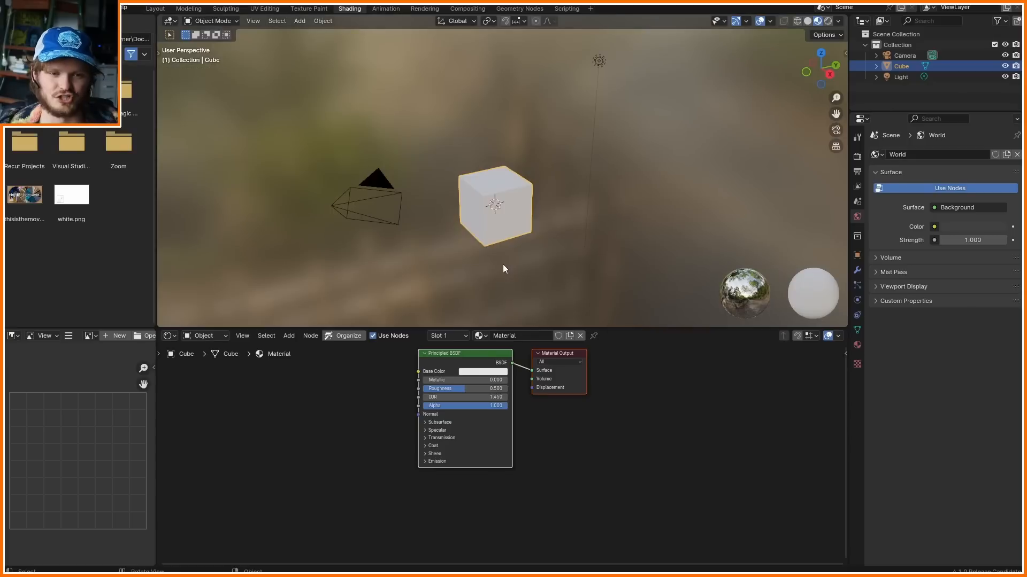
- Delete all the default scene objects and add a plane mesh at the scene's origin
mouse_move(498, 159)
mouse_down()
mouse_move(522, 156)
mouse_move(509, 236)
mouse_up()
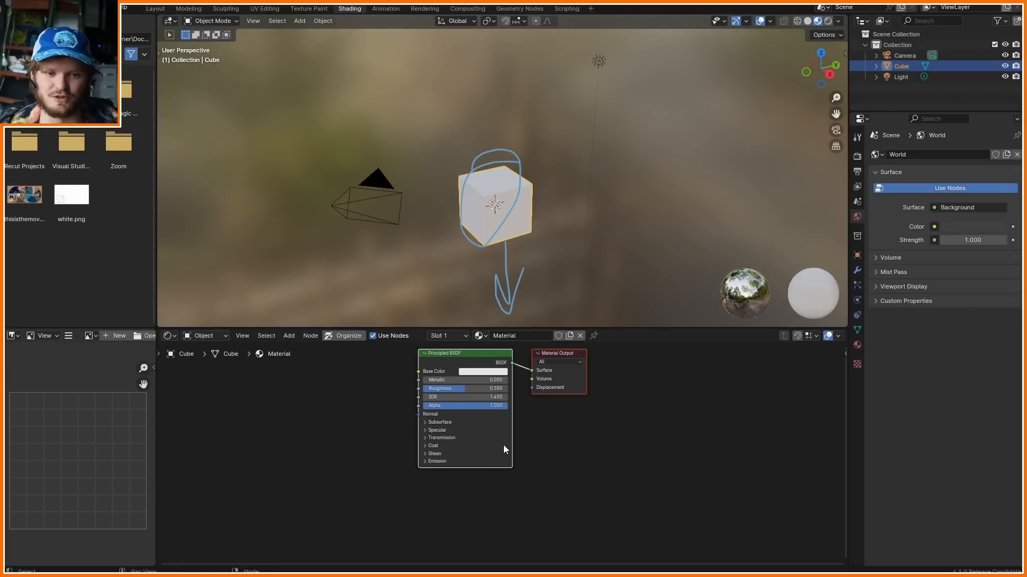
key(a)
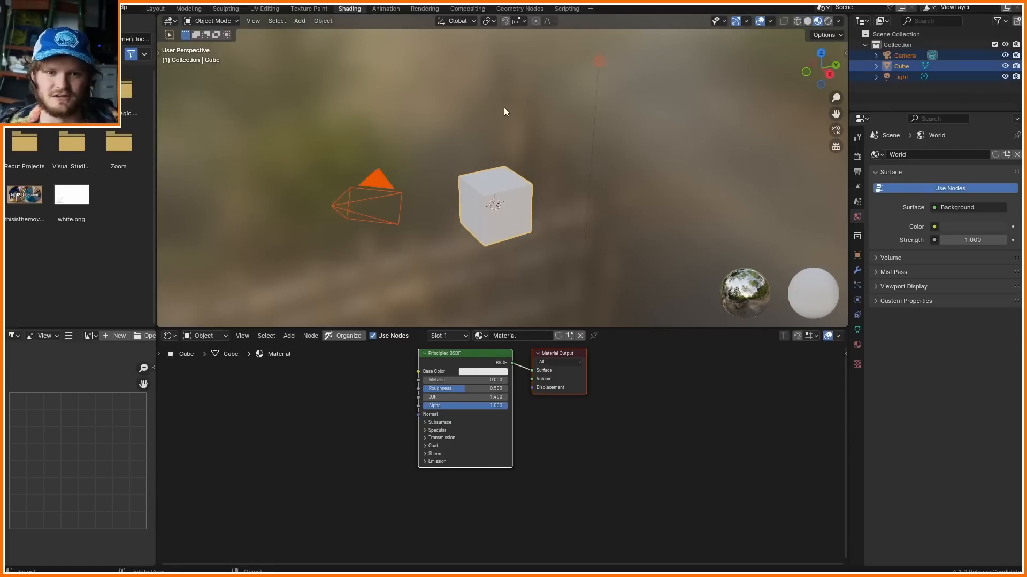
key(Delete)
key(shift+a)
mouse_move(432, 132)
click(487, 134)
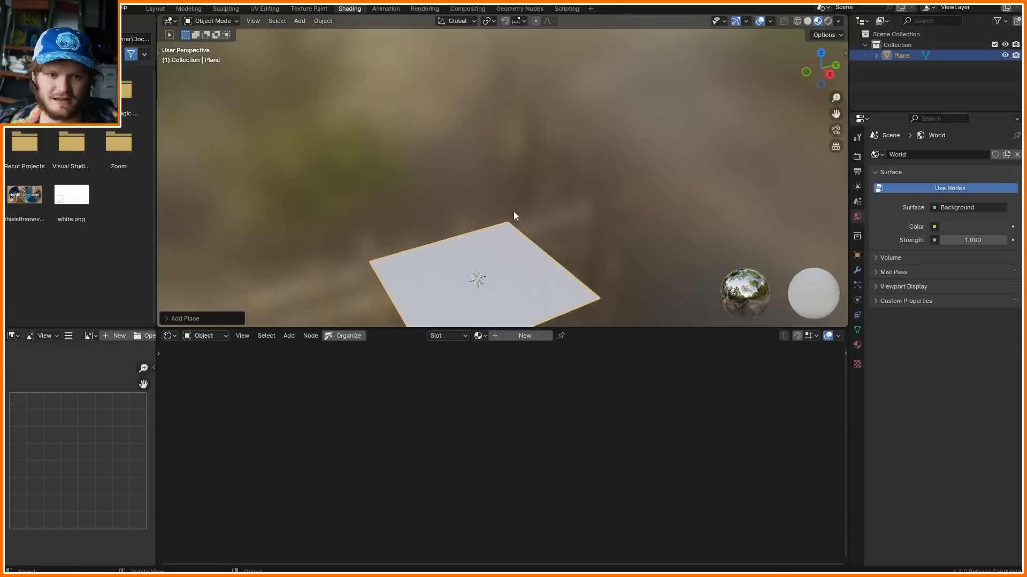
- Create a new material named teachingyou on the plane and set its base color to pink
click(511, 335)
click(517, 332)
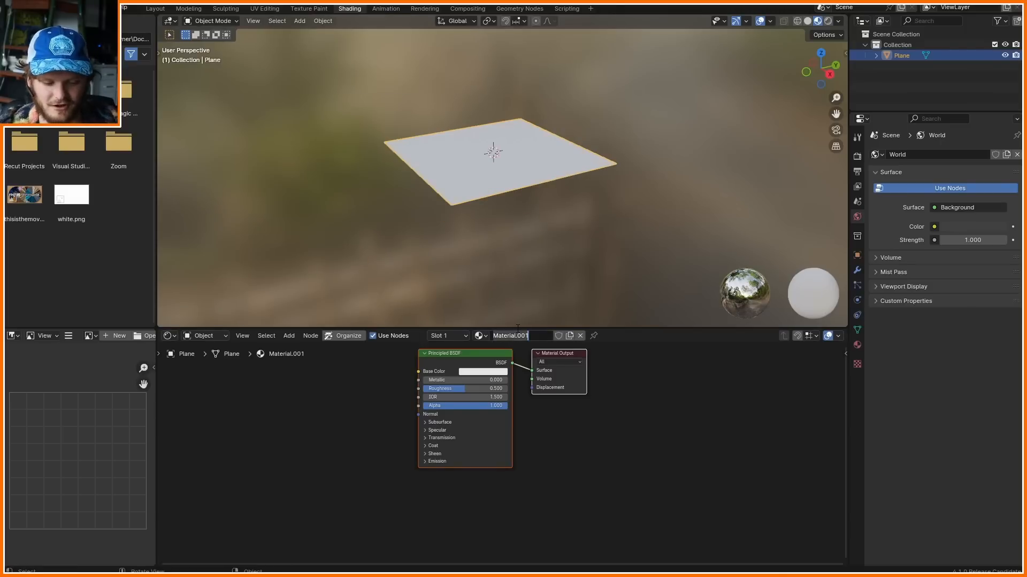
text(teachingyou)
click(497, 372)
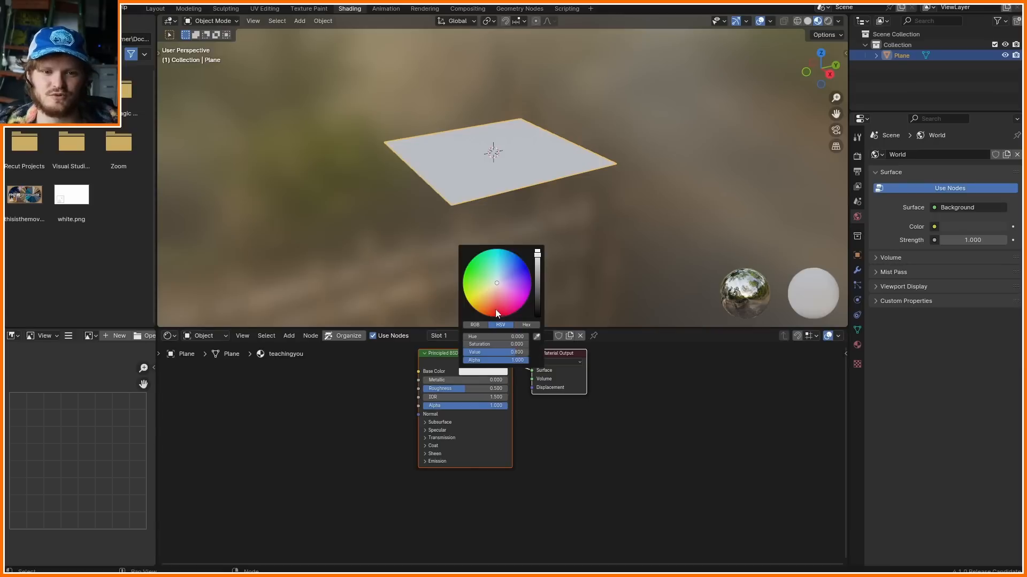
mouse_move(496, 307)
mouse_down()
mouse_move(466, 293)
mouse_move(488, 301)
mouse_up()
- Add a torus, move it beside the plane, and assign it the existing teachingyou material
scroll(321, 116, down, 1)
key(shift+a)
click(366, 190)
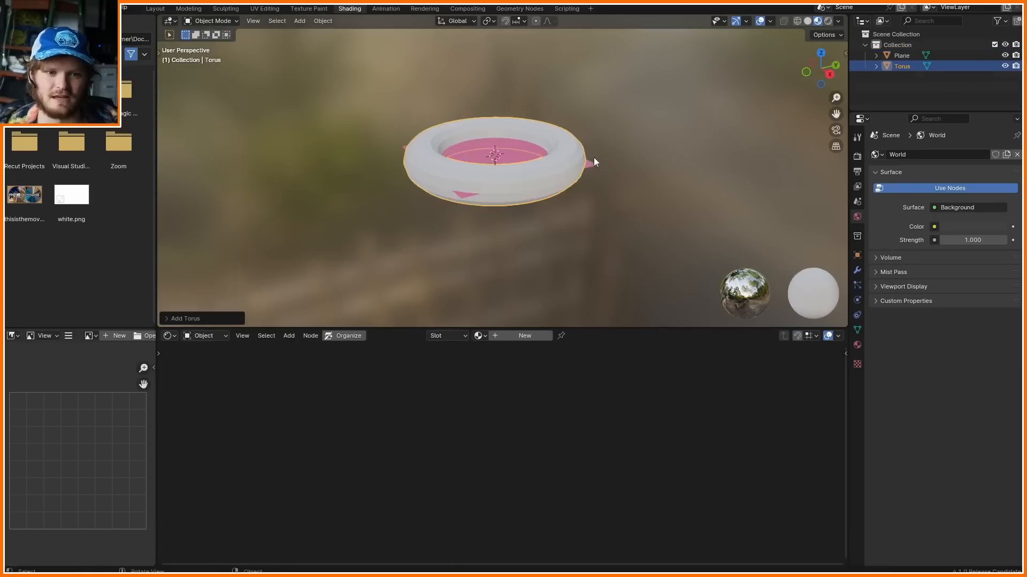
key(g)
click(392, 133)
click(480, 337)
click(508, 363)
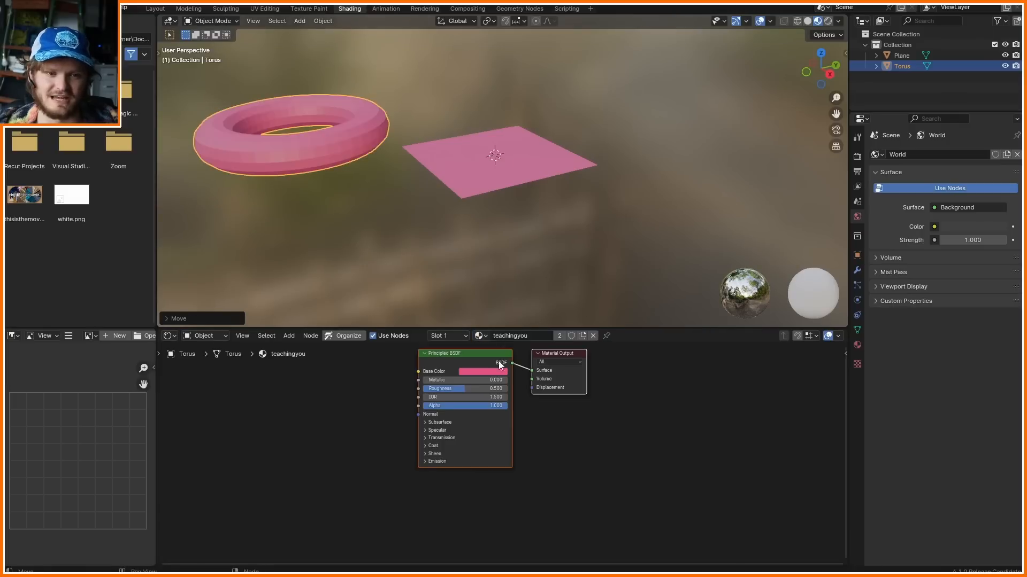
- Change the shared teachingyou material's base color to magenta and mark both objects with annotation strokes
click(477, 372)
drag(506, 293, 520, 296)
drag(354, 99, 350, 216)
drag(438, 226, 450, 325)
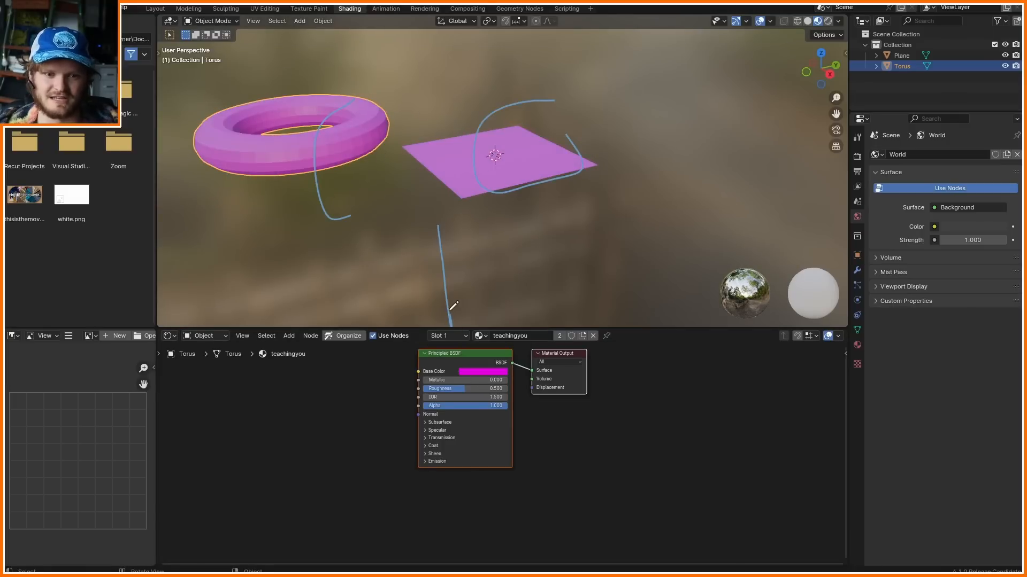
- Delete the torus and view the remaining plane from directly above in material preview shading
key(Delete)
scroll(602, 187, up, 4)
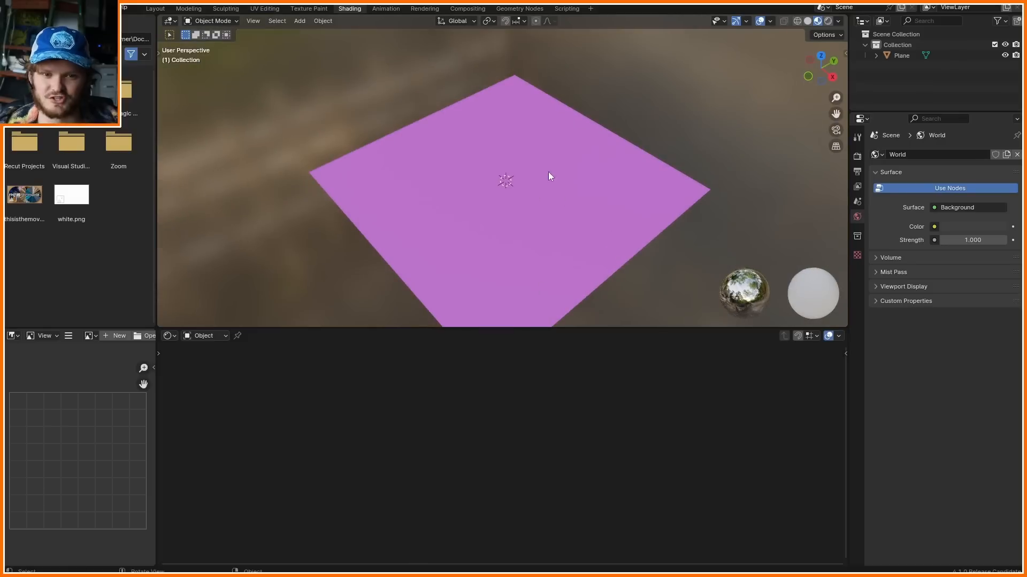
click(821, 55)
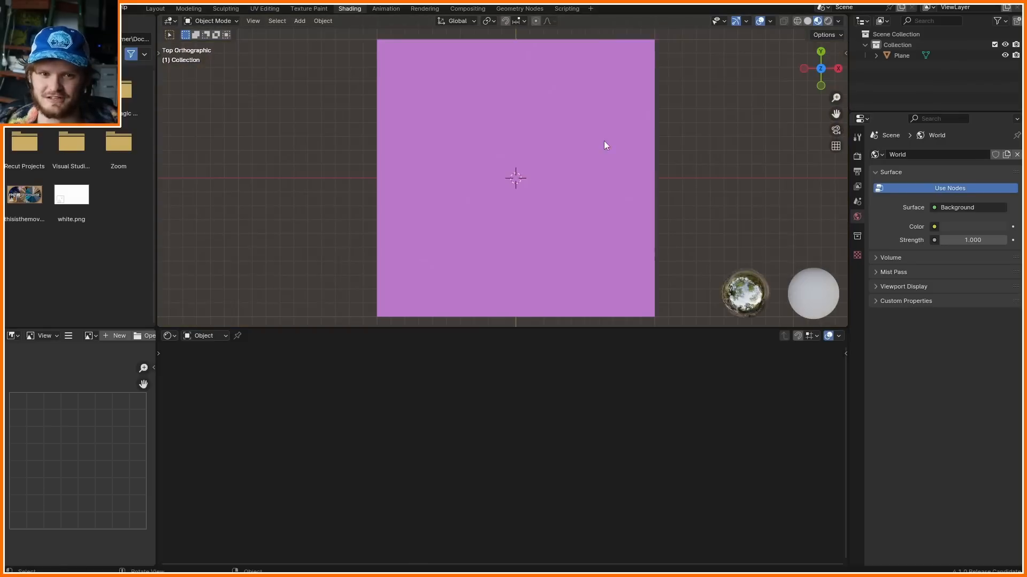
click(827, 23)
click(817, 22)
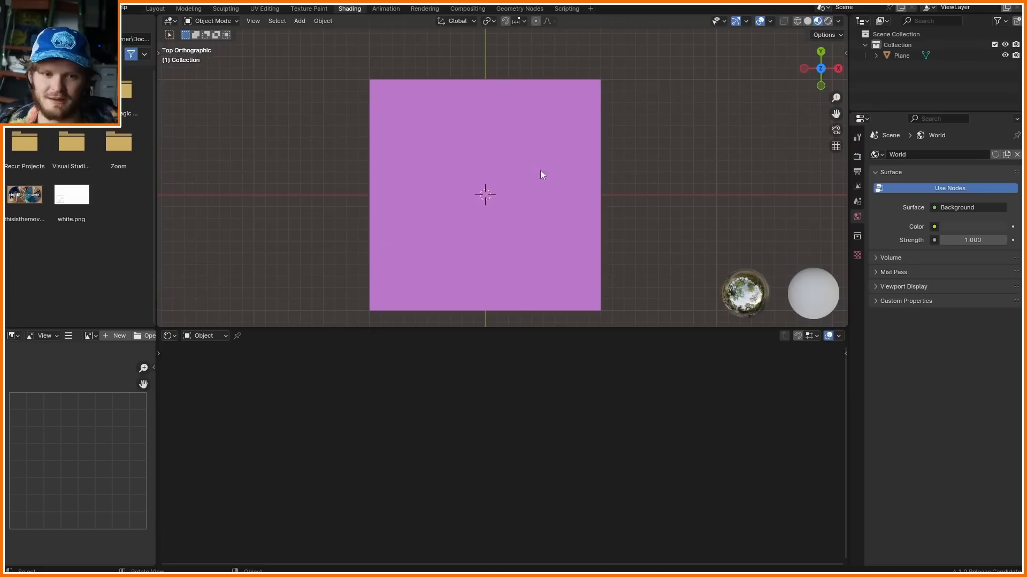
- Select the plane and enlarge the viewport and shader editor over the file browser and image editor areas
click(551, 214)
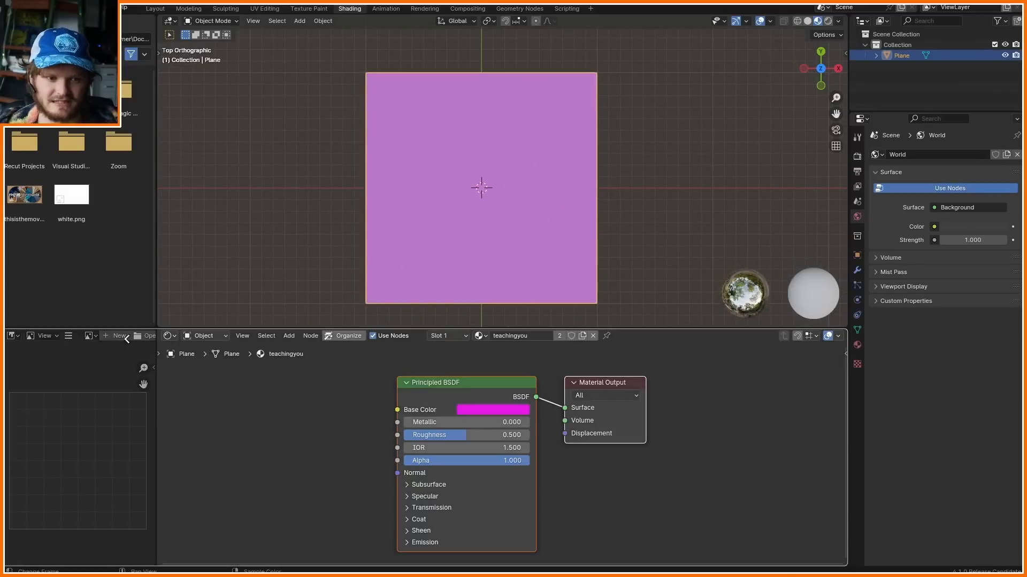
mouse_move(126, 339)
mouse_down()
mouse_move(163, 318)
mouse_move(133, 325)
mouse_up()
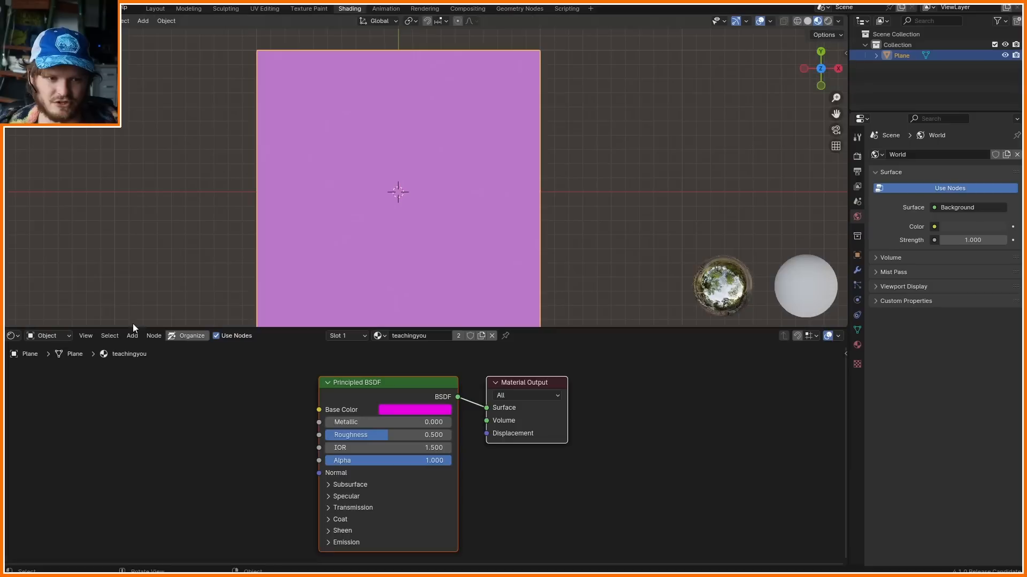
key(d)
mouse_move(490, 333)
mouse_down()
mouse_move(377, 378)
mouse_move(432, 362)
mouse_up()
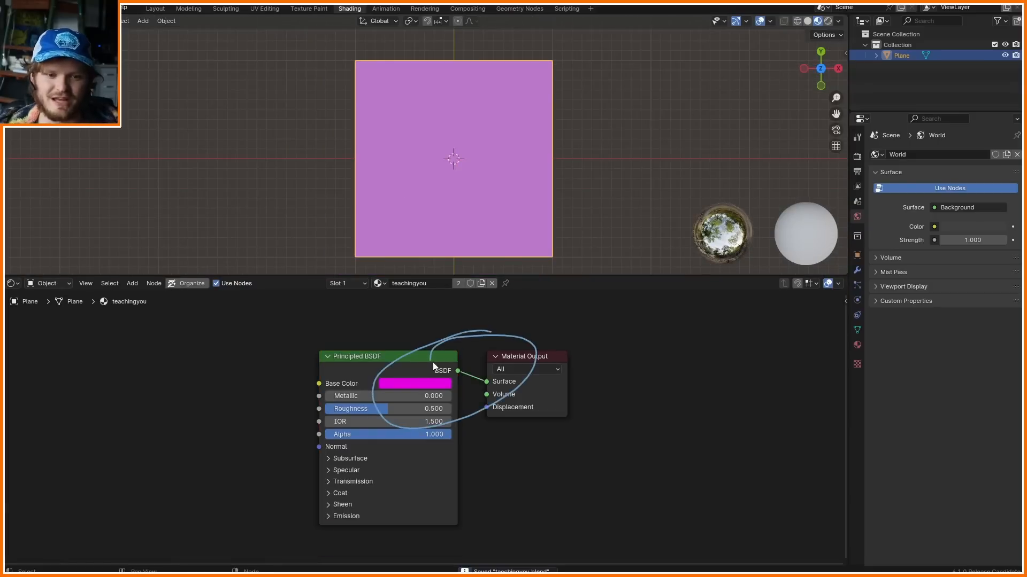
key(ctrl+z)
- Try a pale purple base color on the Principled BSDF node and undo the change
scroll(433, 398, up, 3)
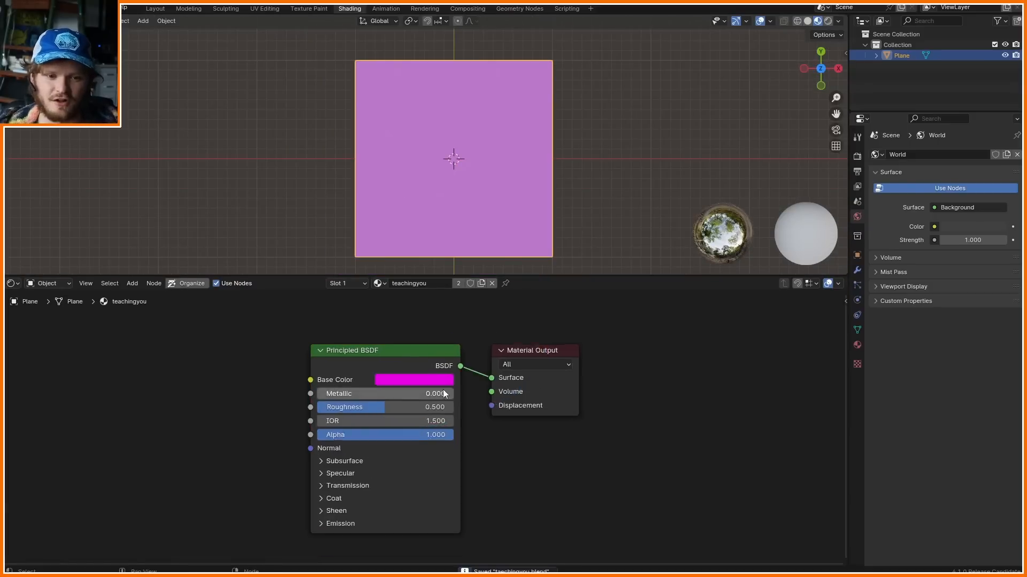
click(424, 376)
drag(422, 249, 460, 207)
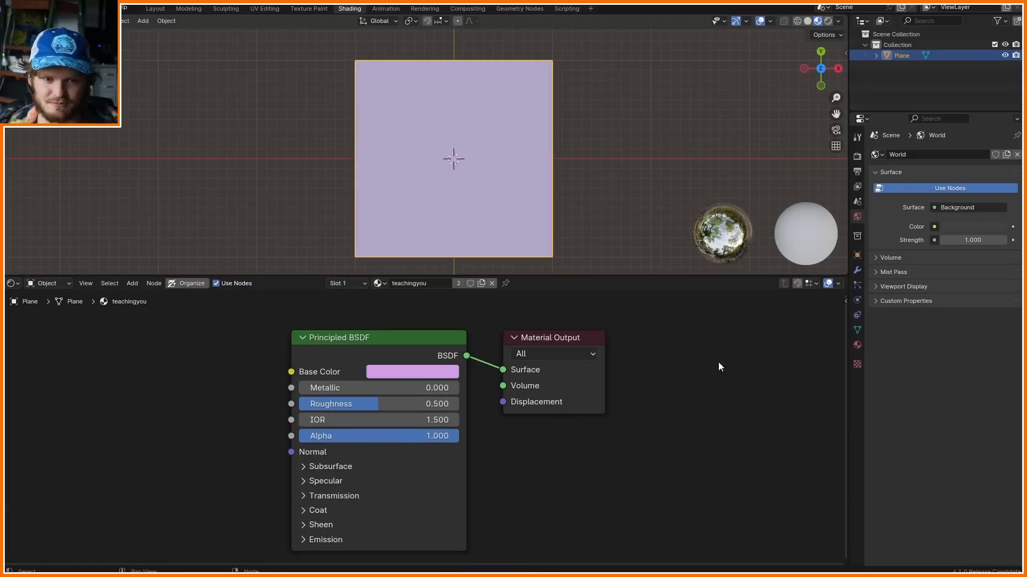
key(ctrl+z)
- Move the Material Output node farther from the Principled BSDF and annotate the connection between them
drag(507, 353, 742, 353)
key(d)
mouse_move(474, 377)
mouse_down()
mouse_move(737, 407)
mouse_move(717, 370)
mouse_up()
middle_drag(764, 370, 615, 386)
- Cut the link between the Principled BSDF and the Surface input, and reconnect it
ctrl+right_drag(525, 359, 538, 405)
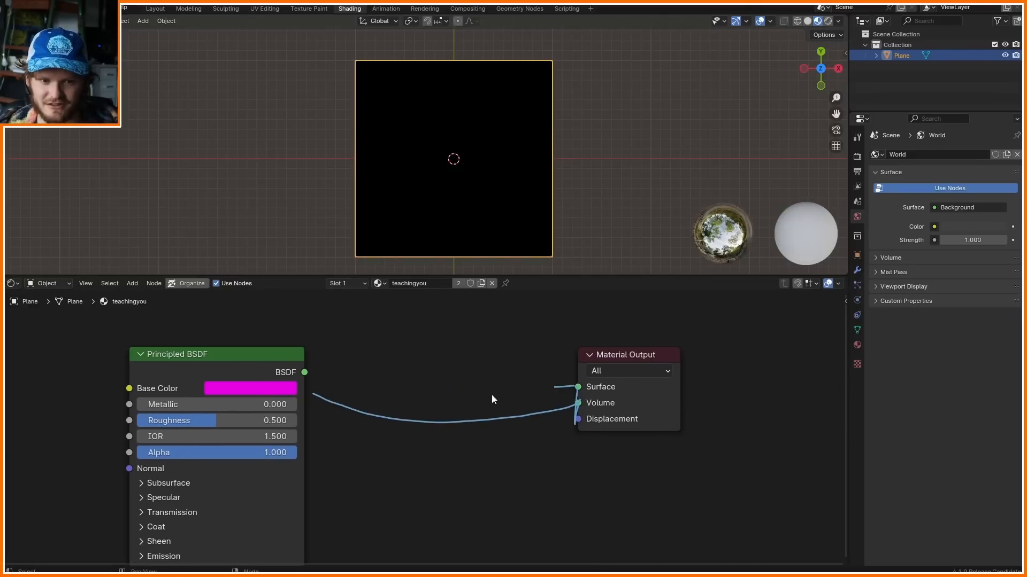
right_drag(561, 390, 300, 369)
drag(304, 372, 578, 387)
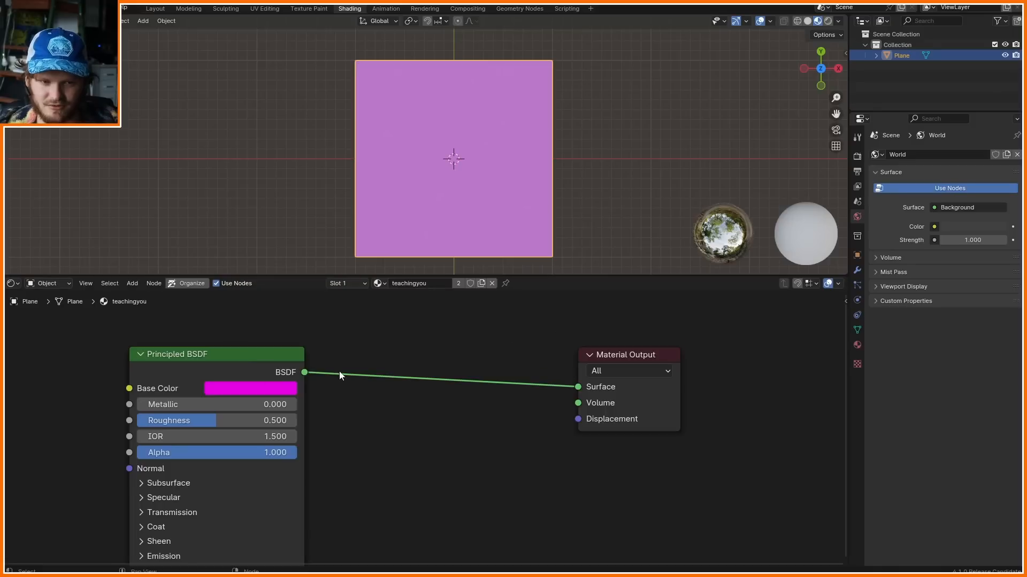
- Duplicate the Principled BSDF node and give the copy's base color a different hue
click(252, 364)
key(shift+d)
click(454, 431)
click(461, 459)
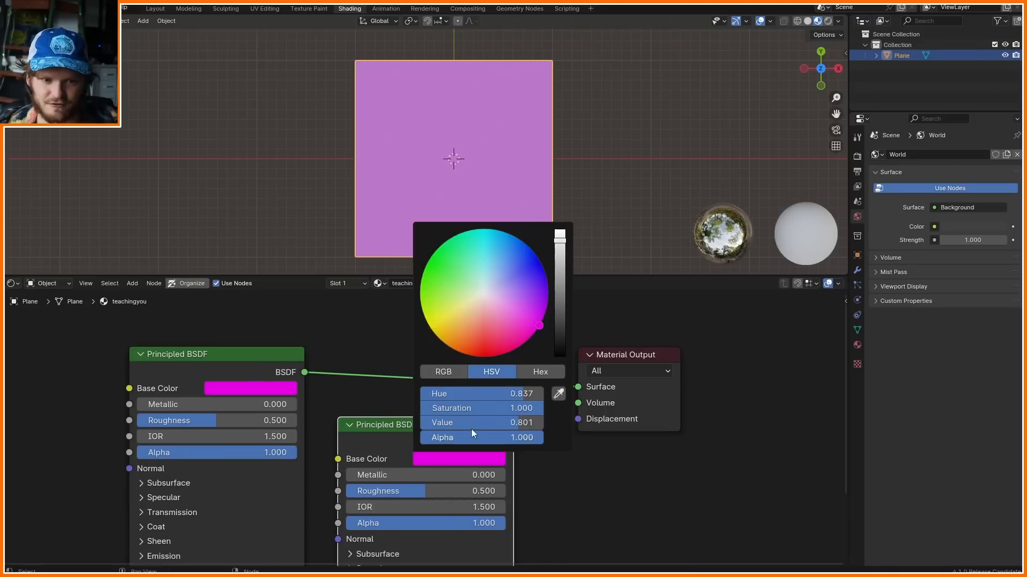
drag(470, 394, 369, 394)
- Connect the duplicate shader to the Surface input, switch back to the original shader, and delete the duplicate
drag(513, 442, 578, 387)
drag(304, 372, 578, 387)
key(x)
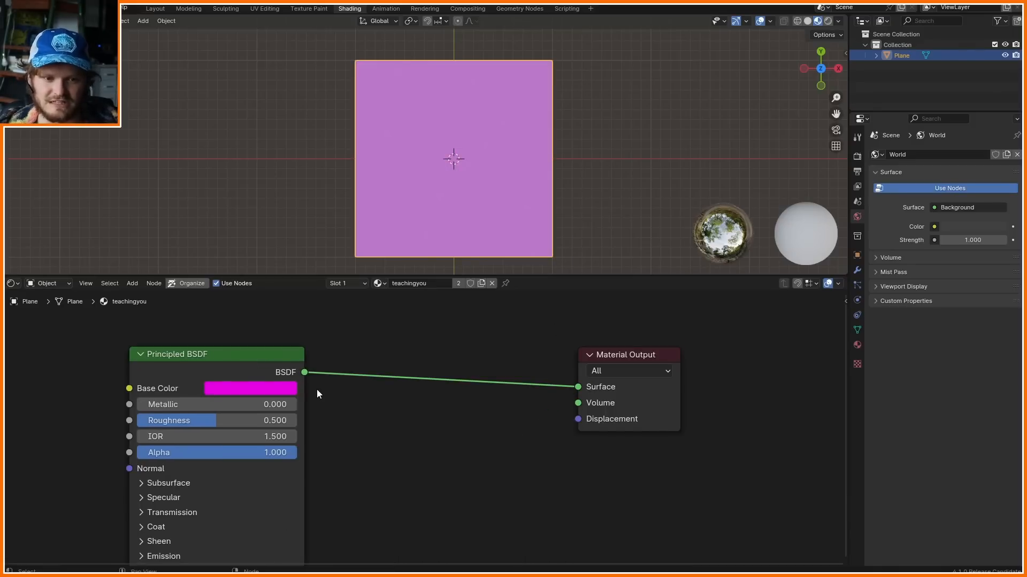
- Delete the Principled BSDF node and erase the temporary arrow annotations around the Material Output's inputs
mouse_move(316, 389)
mouse_down()
mouse_move(558, 397)
mouse_move(533, 381)
mouse_move(561, 366)
mouse_up()
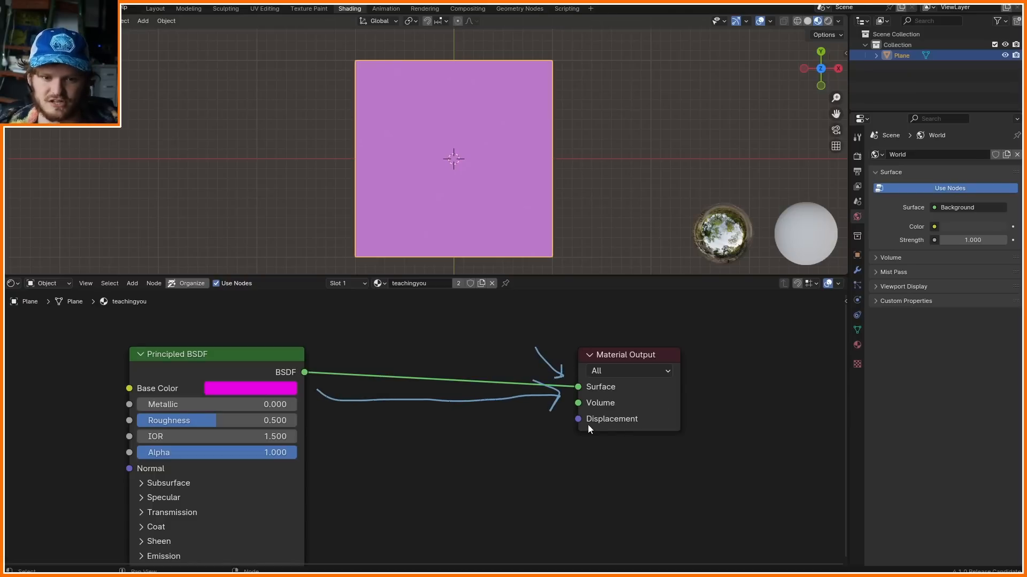
right_drag(342, 403, 637, 339)
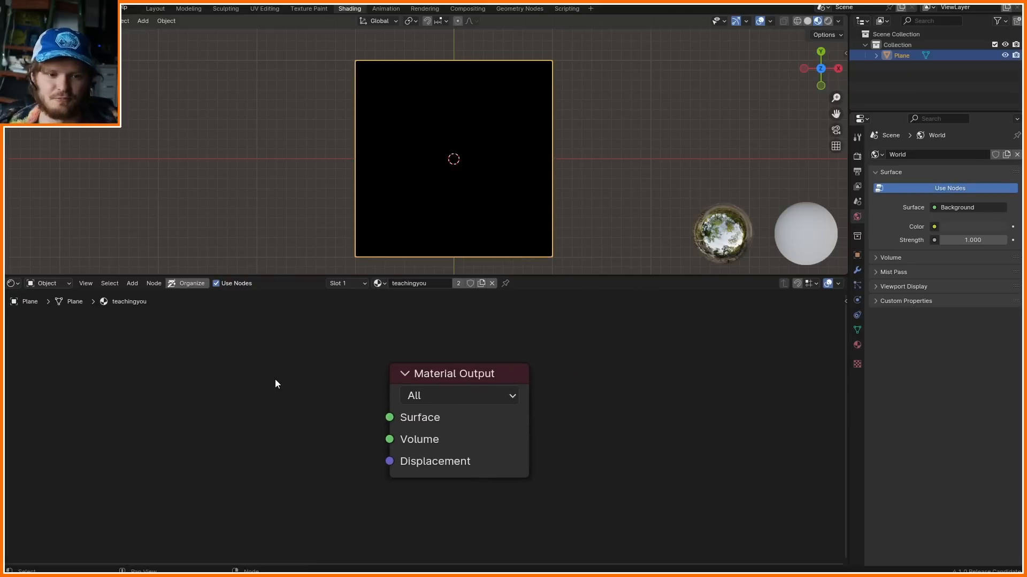
drag(274, 379, 378, 419)
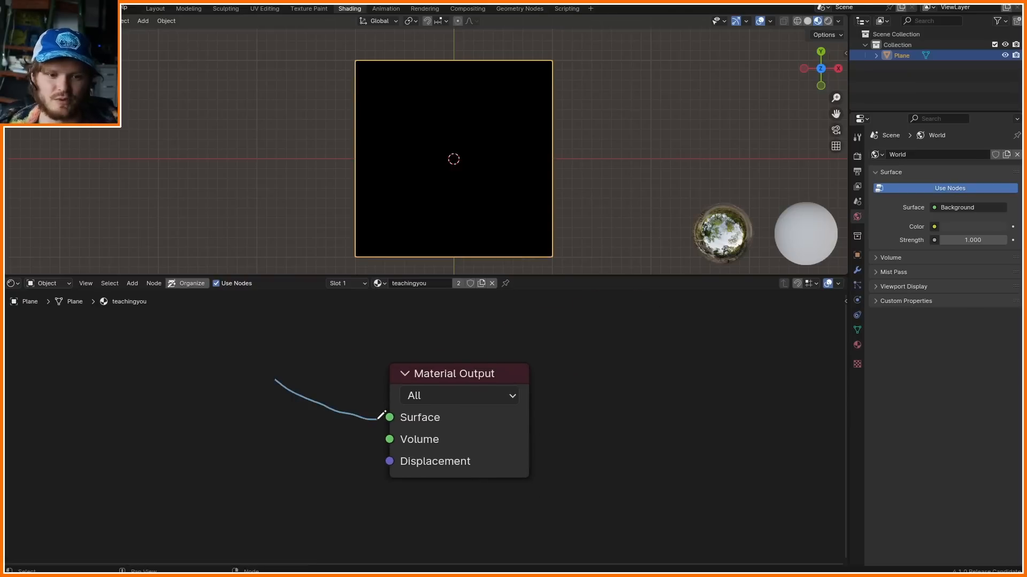
right_drag(326, 401, 348, 412)
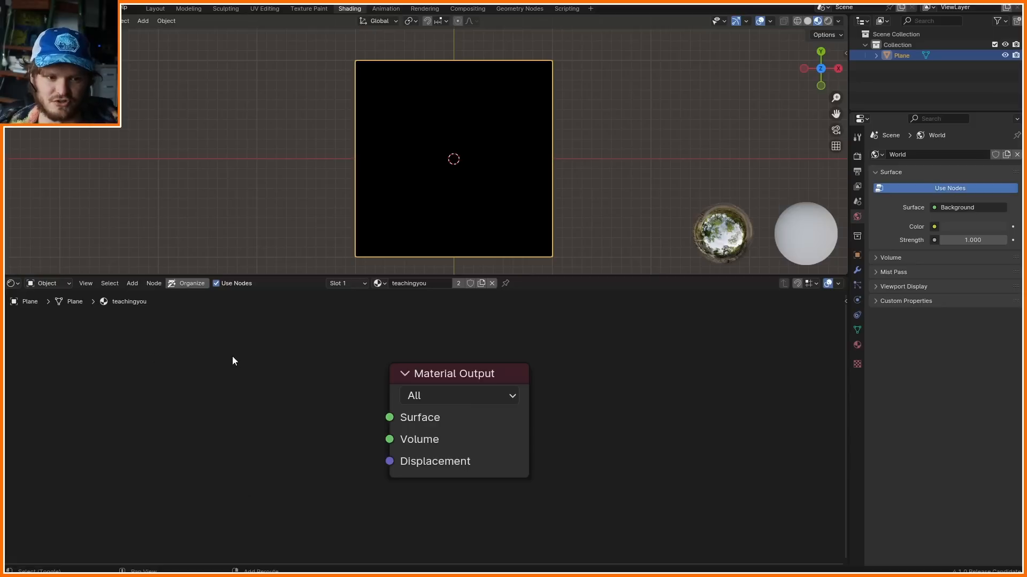
- Add a Value node and place it in front of the Material Output's inputs
key(shift+a)
click(203, 356)
text(valu)
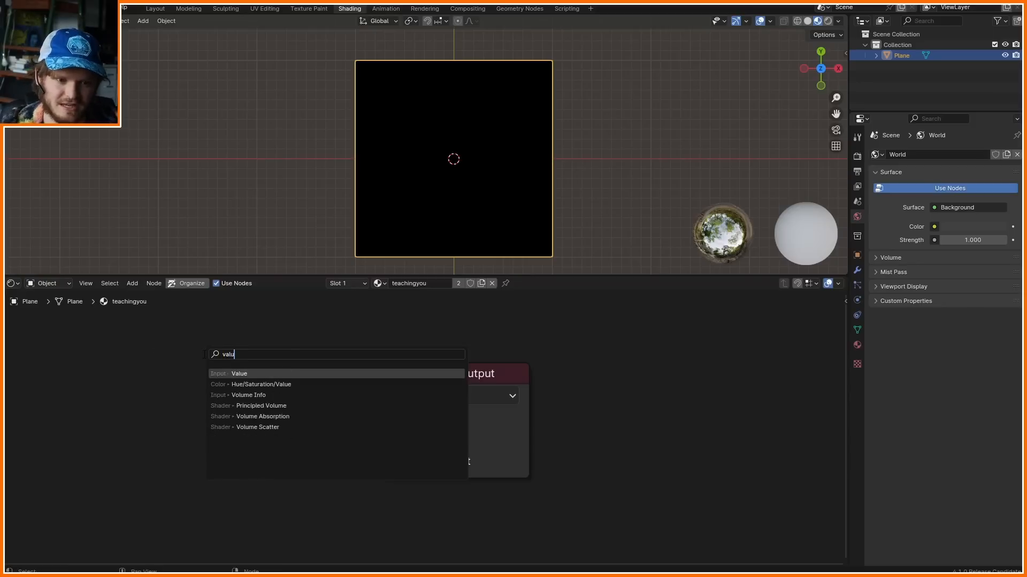
key(Return)
click(98, 355)
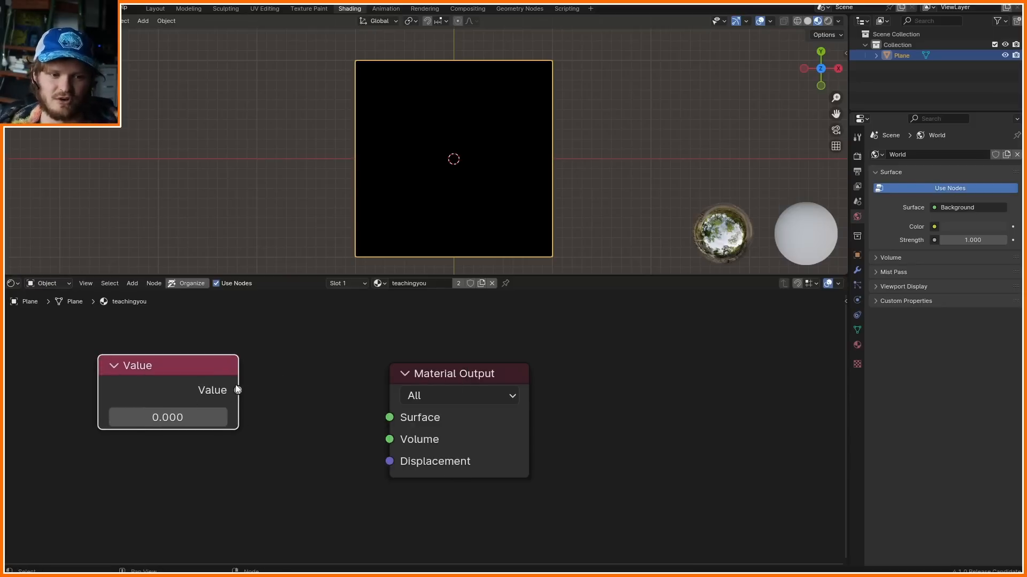
- Try linking the Value output to the Surface input, and undo the link
drag(238, 391, 389, 418)
key(ctrl+z)
key(ctrl+shift+z)
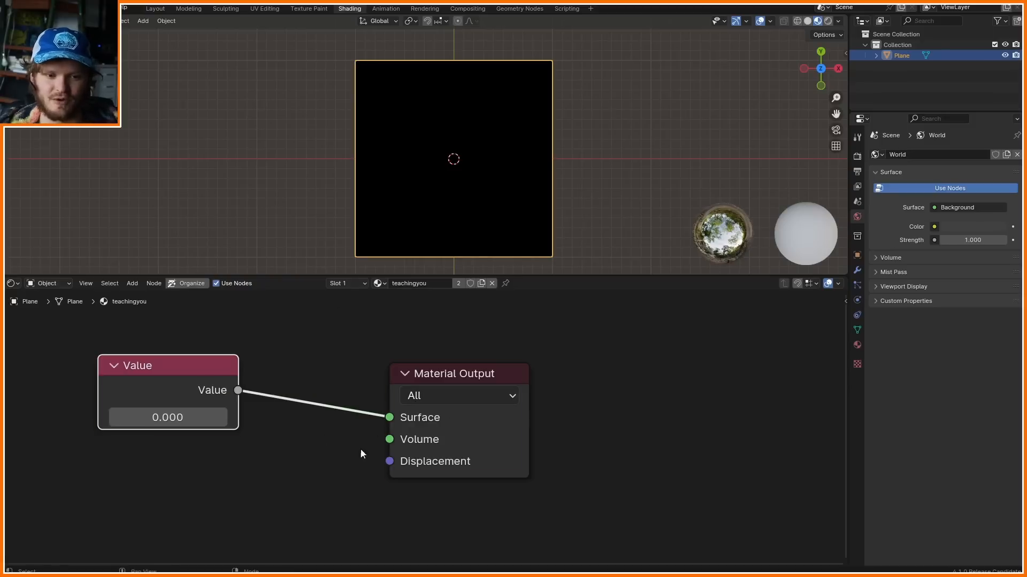
key(ctrl+z)
- Search the add-ons in the preferences for "node" to locate Node Wrangler, and leave the preferences
click(42, 9)
click(63, 155)
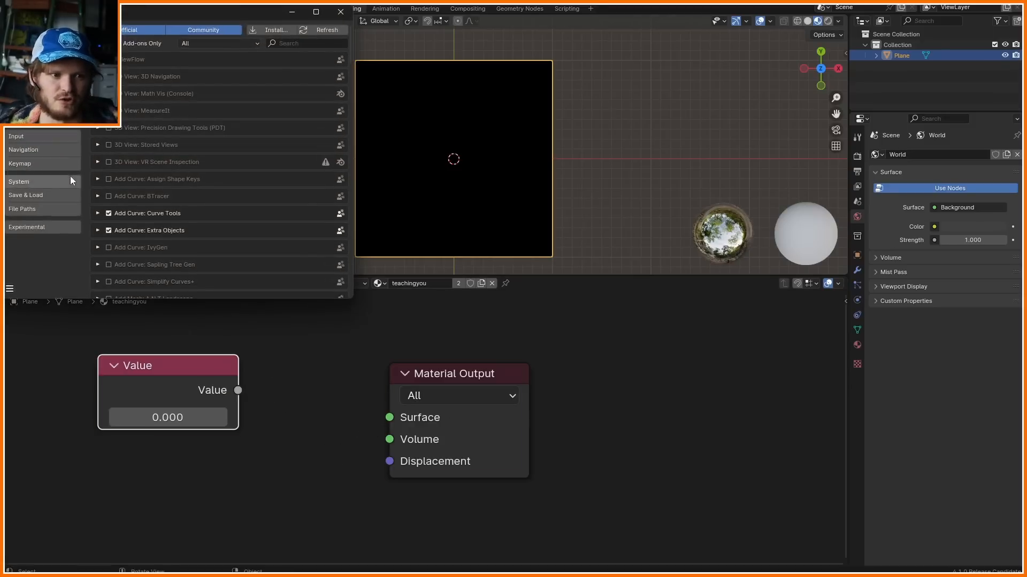
click(306, 43)
text(node)
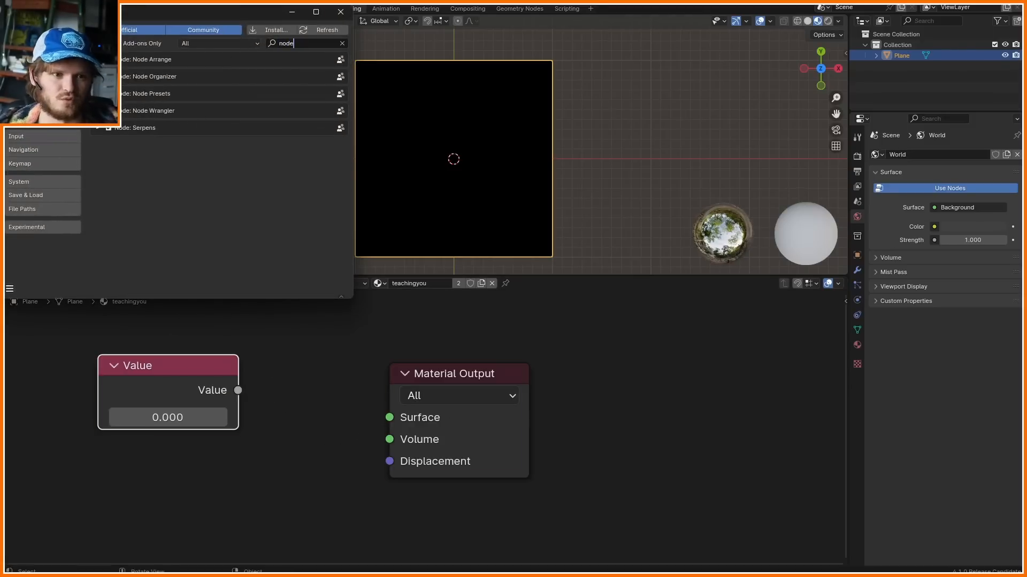
click(347, 325)
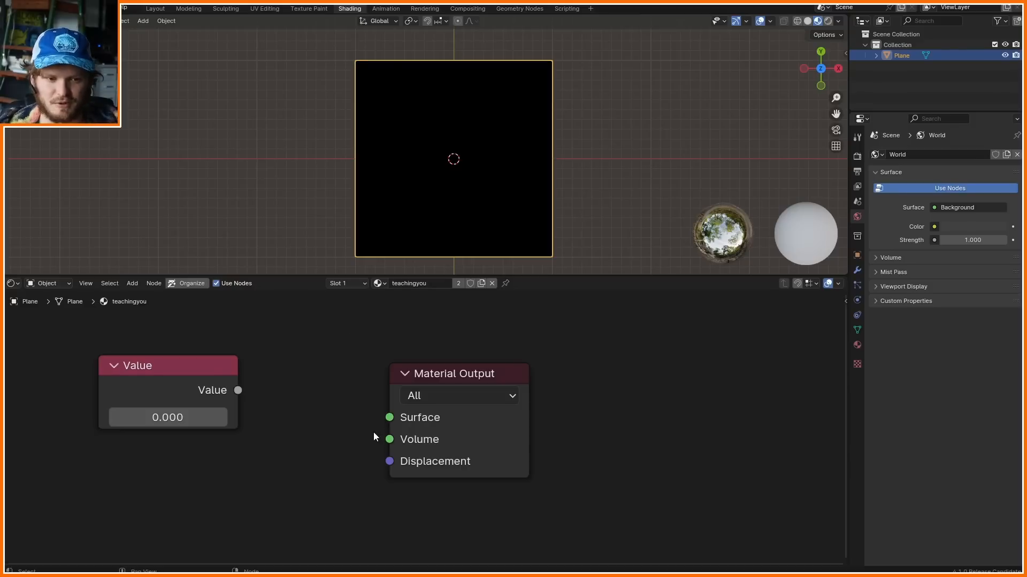
- Link the Value node to the Material Output's Surface input with Lazy Connect and move it closer to the output
alt+right_drag(203, 377, 407, 408)
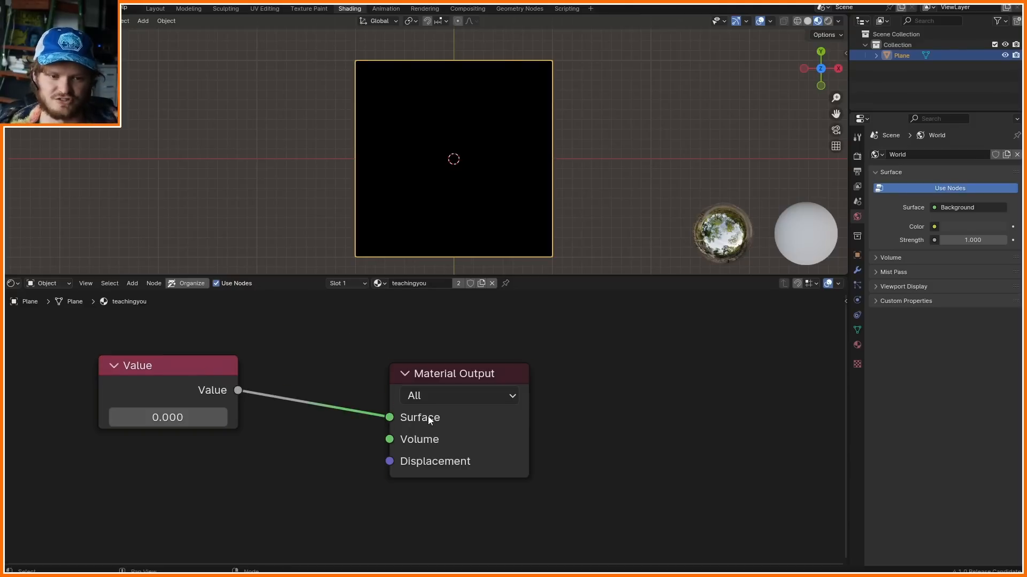
ctrl+right_drag(316, 477, 308, 331)
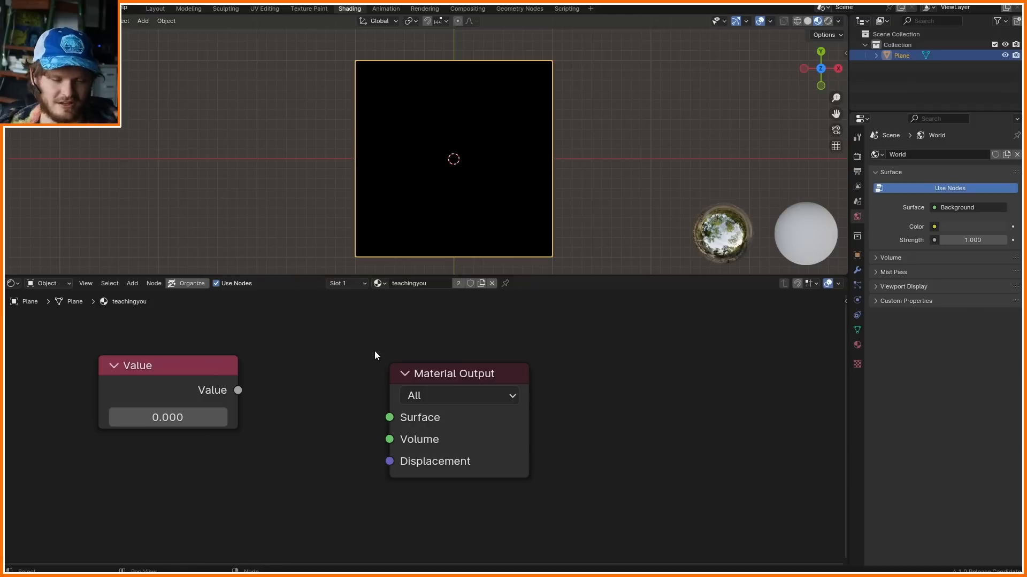
alt+right_drag(209, 392, 332, 411)
drag(202, 373, 248, 381)
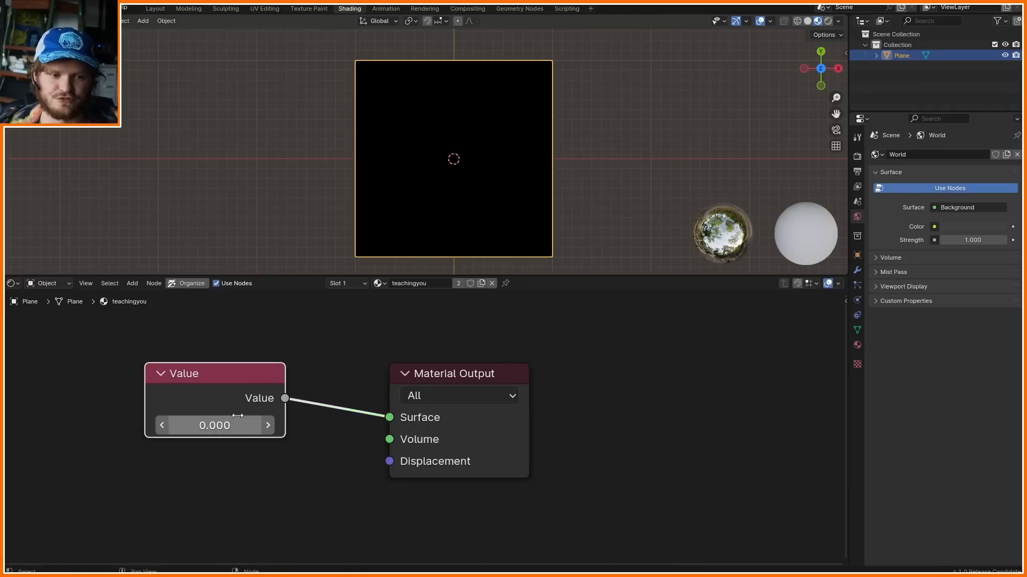
- Annotate the Value node's number with an arrow, and try it at 1 and at 0.5
drag(235, 420, 268, 420)
mouse_move(323, 454)
mouse_down()
mouse_move(309, 400)
mouse_move(325, 408)
mouse_up()
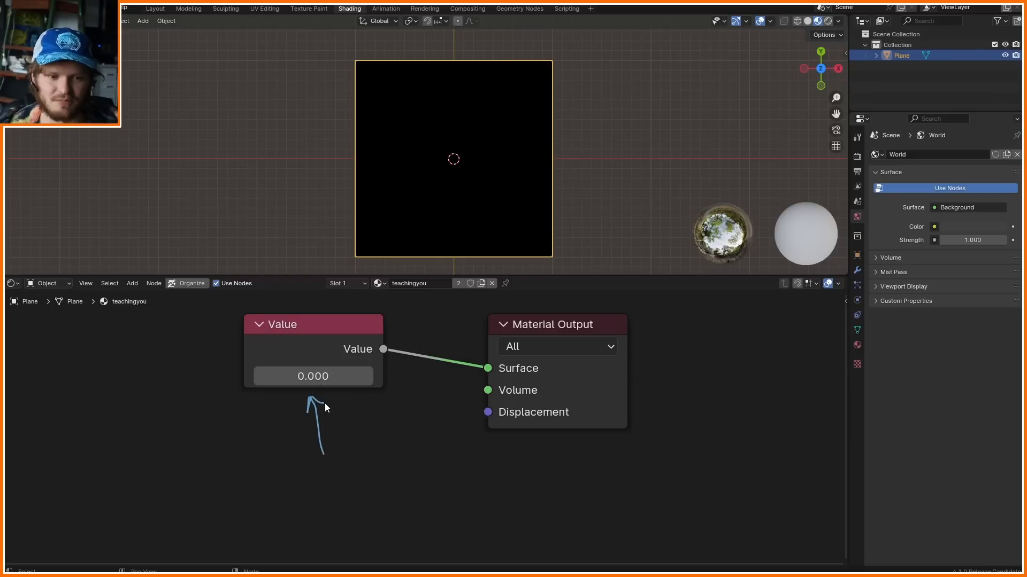
click(318, 378)
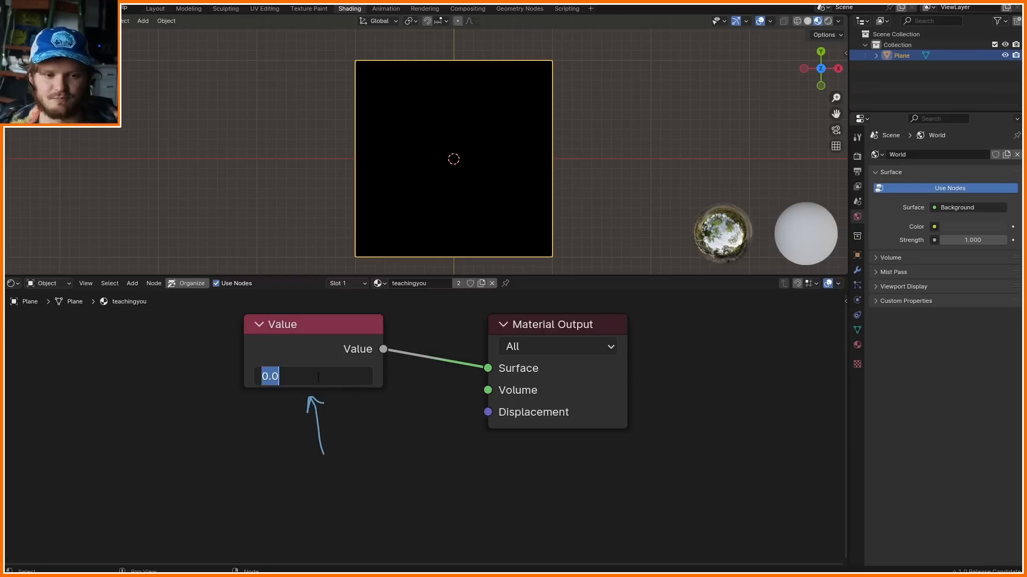
text(1)
key(Return)
click(323, 377)
text(0.5)
key(Return)
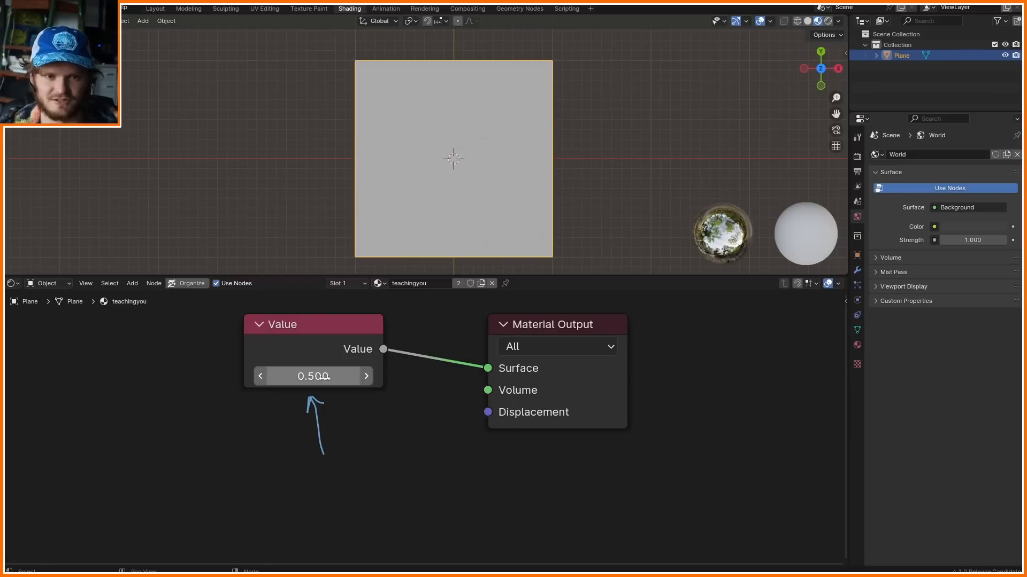
- Undo the 0.5 setting and try the Value node at 10
key(ctrl+z)
click(322, 377)
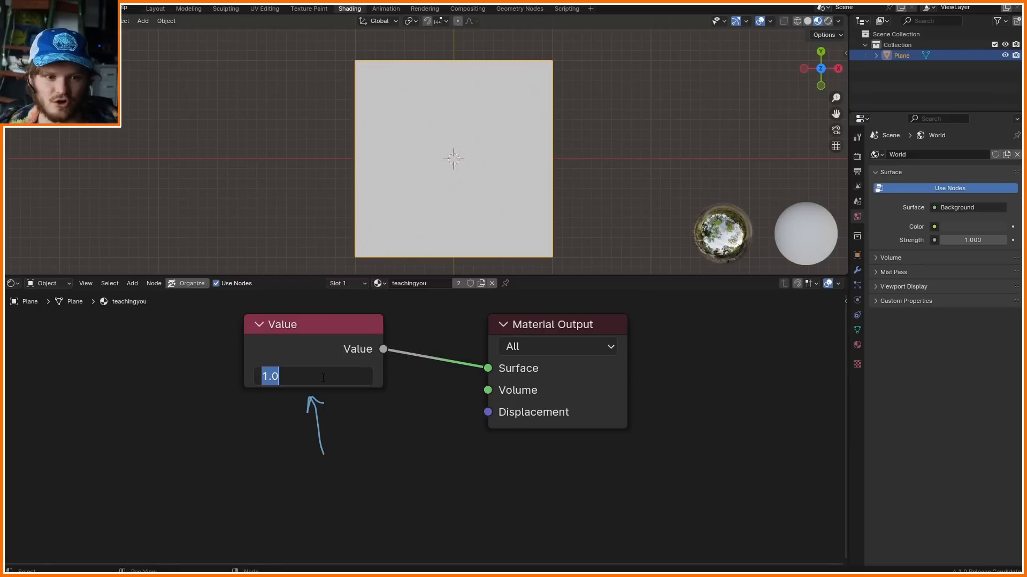
text(10)
key(Return)
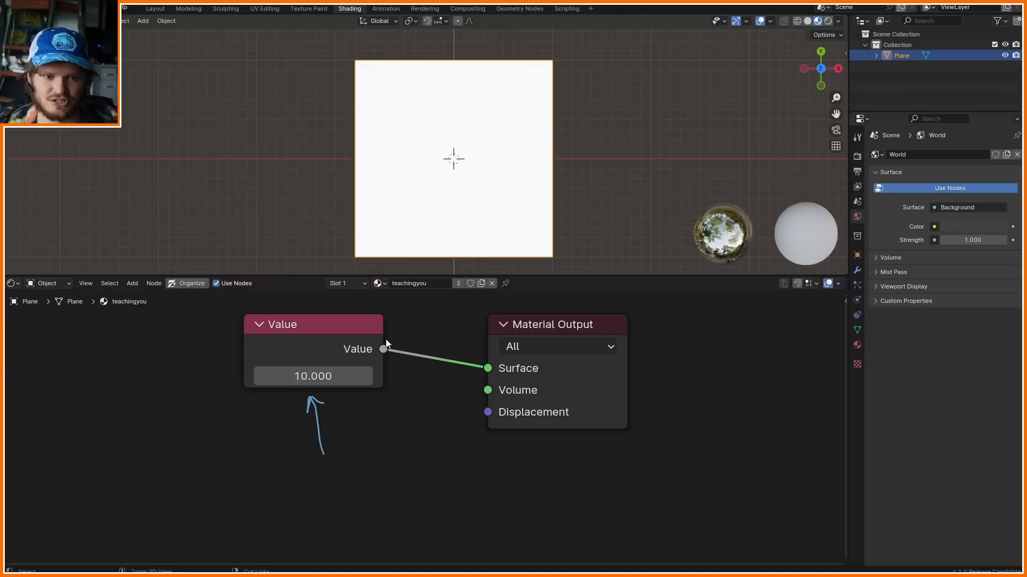
- Undo the setting of 10 and compare -1 and 0 in the Value node, finishing with -1
key(ctrl+z)
click(329, 379)
text(-)
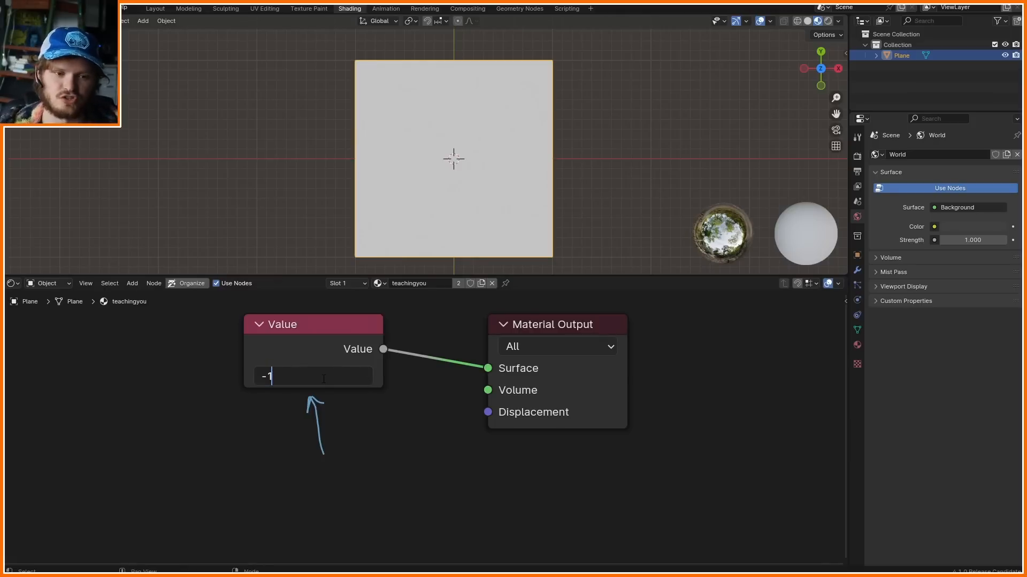
text(1)
key(Return)
click(323, 377)
text(0)
key(Return)
click(323, 377)
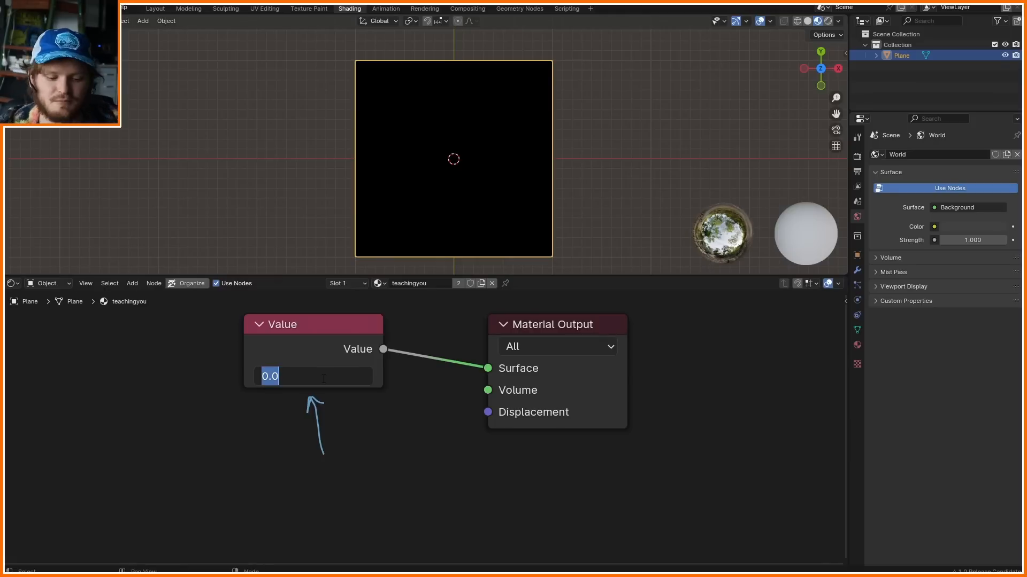
text(-1)
key(Return)
- Move the Value node farther from the Material Output and insert a Math node on the link between them
drag(300, 343, 187, 348)
mouse_move(96, 448)
mouse_down()
mouse_move(164, 463)
mouse_move(290, 394)
mouse_up()
key(ctrl+z)
key(shift+a)
text(math)
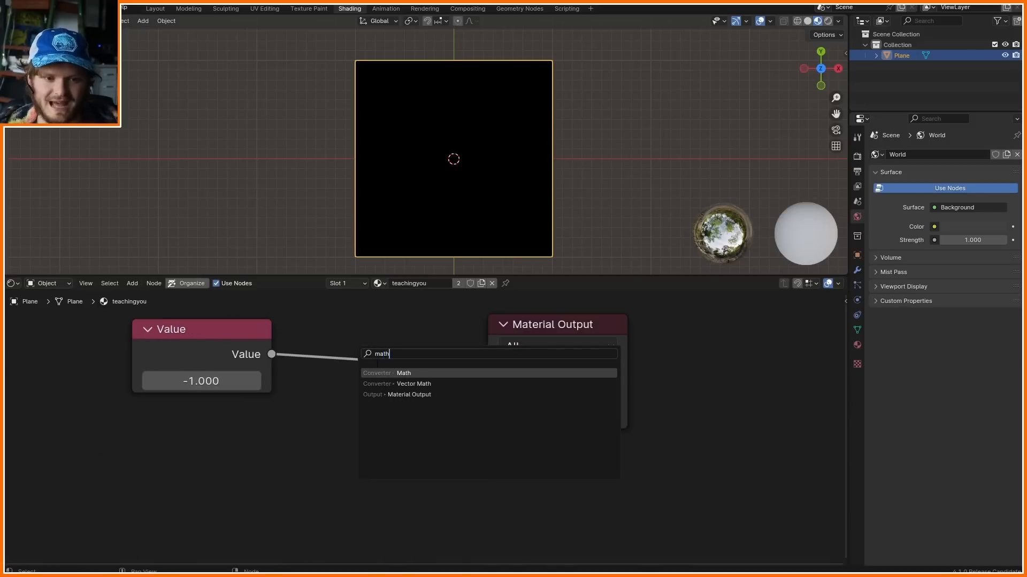
key(Return)
click(392, 385)
- Set the Math node to Multiply with a second value of -1, and mark both -1 values with annotation arrows
key(m)
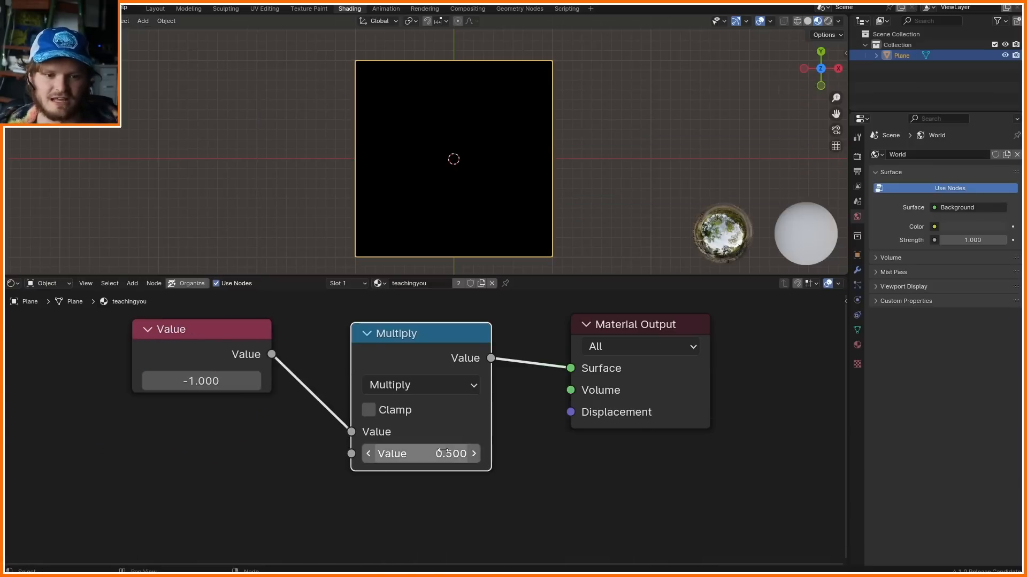
click(441, 450)
key(Return)
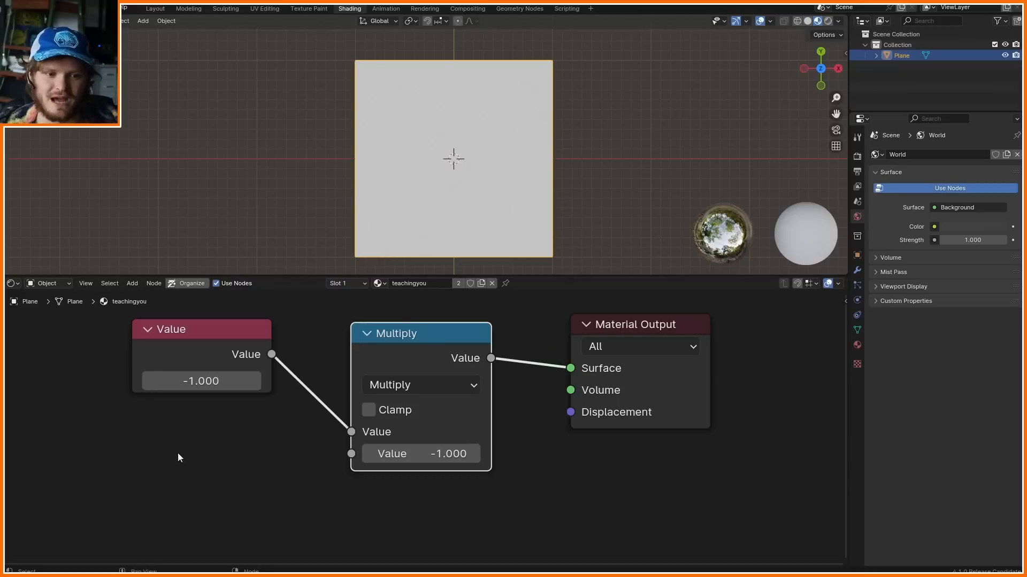
click(180, 458)
ctrl+right_drag(191, 457, 184, 402)
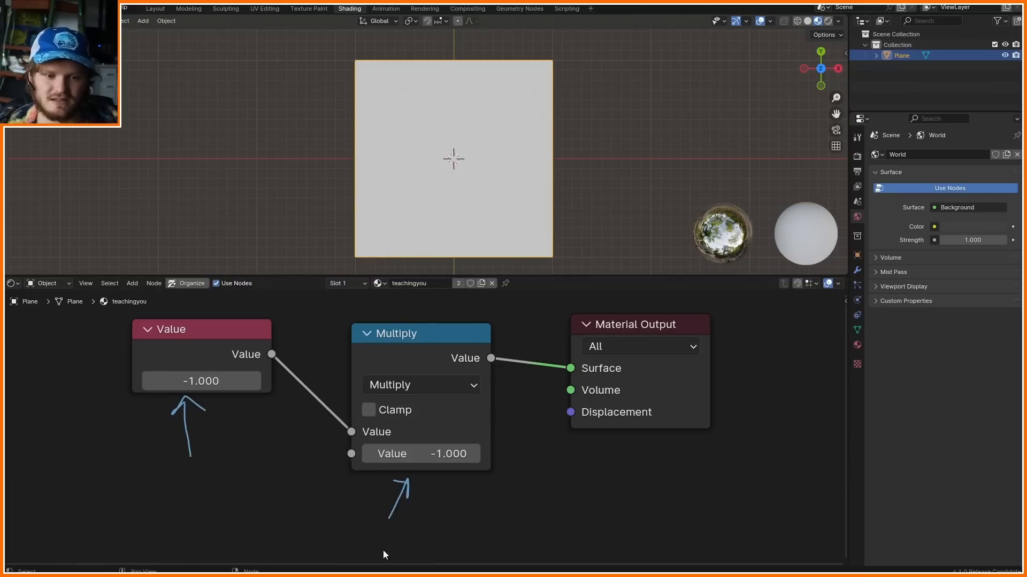
right_drag(383, 555, 173, 473)
mouse_move(144, 403)
mouse_down()
mouse_move(177, 376)
mouse_move(303, 444)
mouse_up()
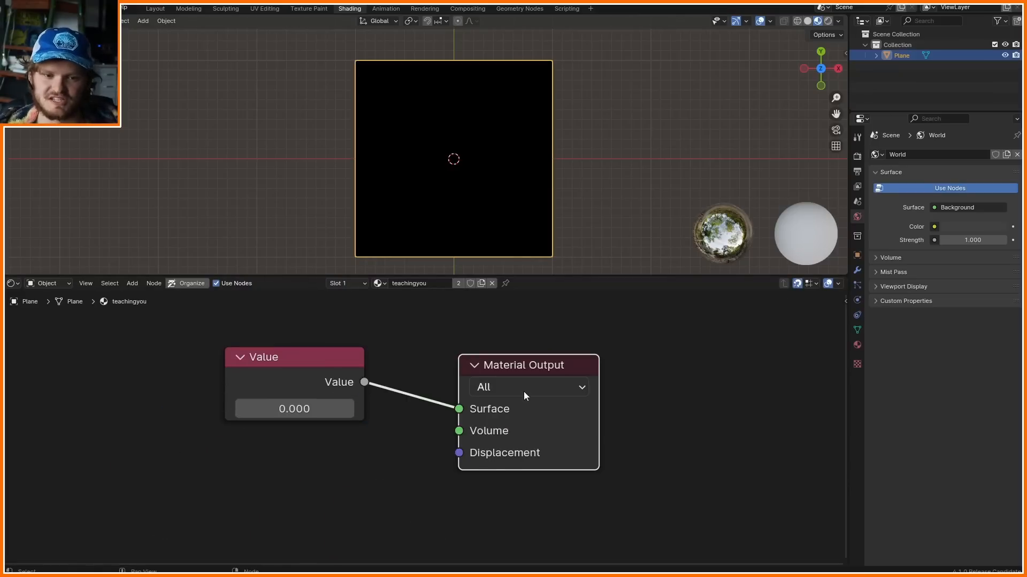
- Reposition the Value and Material Output nodes, leaving a wide gap between them
key(a)
key(g)
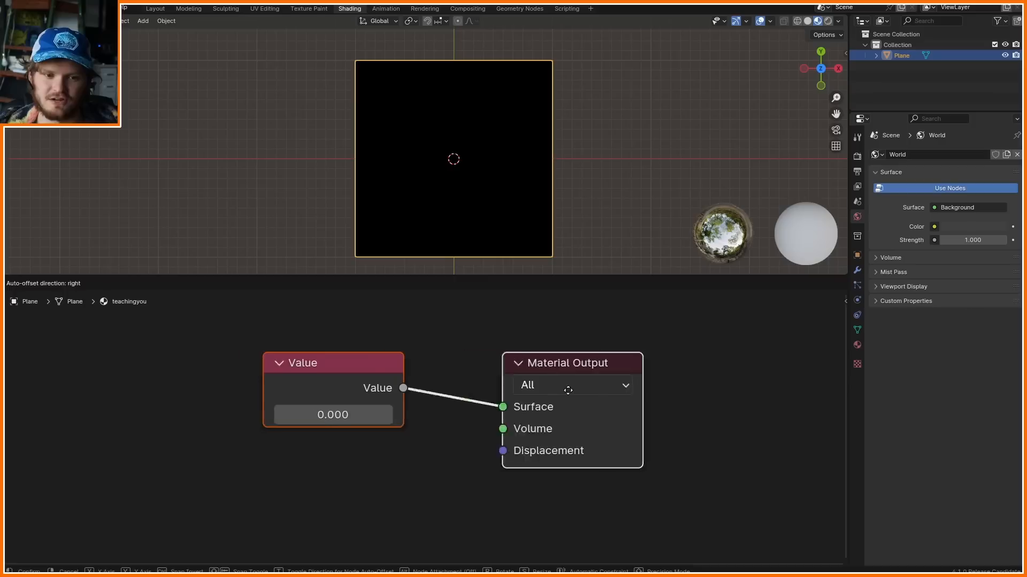
click(585, 387)
drag(459, 417, 326, 383)
key(g)
click(233, 401)
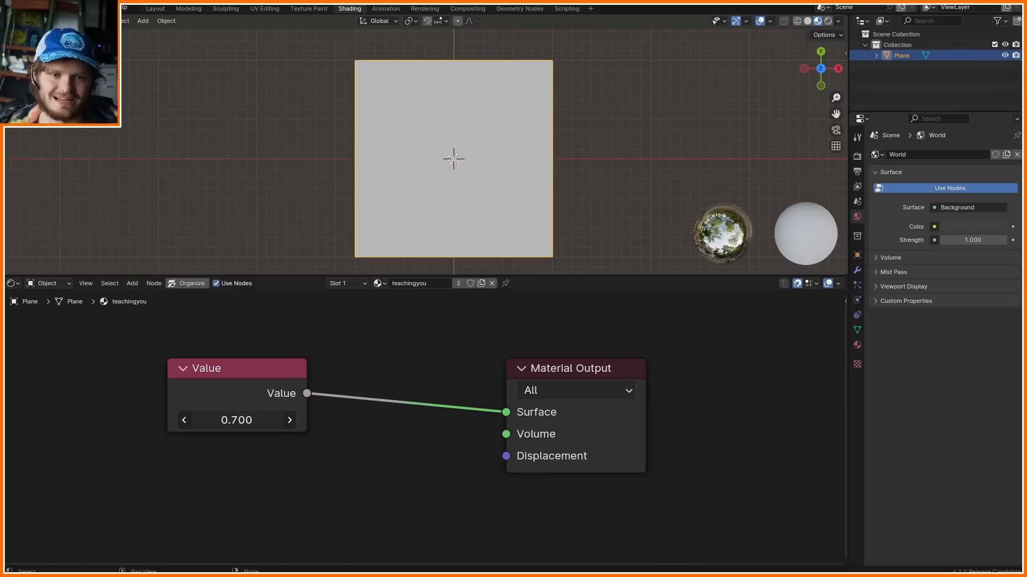
- Set the Value node to 1.7 and place a duplicate of it underneath with a value of 1.68
mouse_move(236, 420)
mouse_down()
mouse_move(203, 420)
mouse_move(257, 419)
mouse_up()
drag(222, 369, 123, 349)
key(shift+d)
click(123, 450)
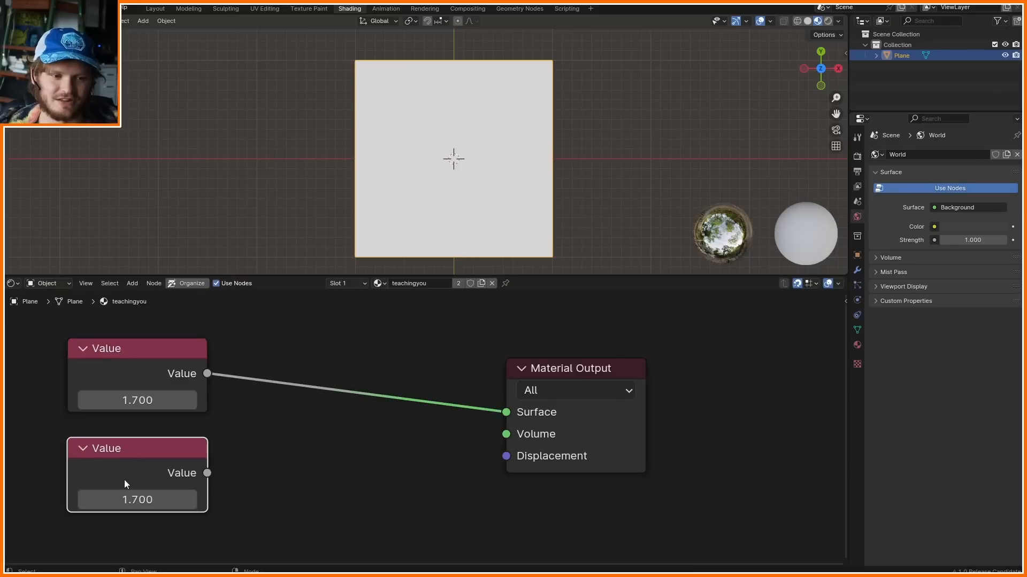
mouse_move(137, 500)
mouse_down()
mouse_move(107, 500)
mouse_move(138, 500)
mouse_up()
- Insert a Math node set to Add before the Material Output and link the lower Value node to its second input
key(shift+a)
text(math)
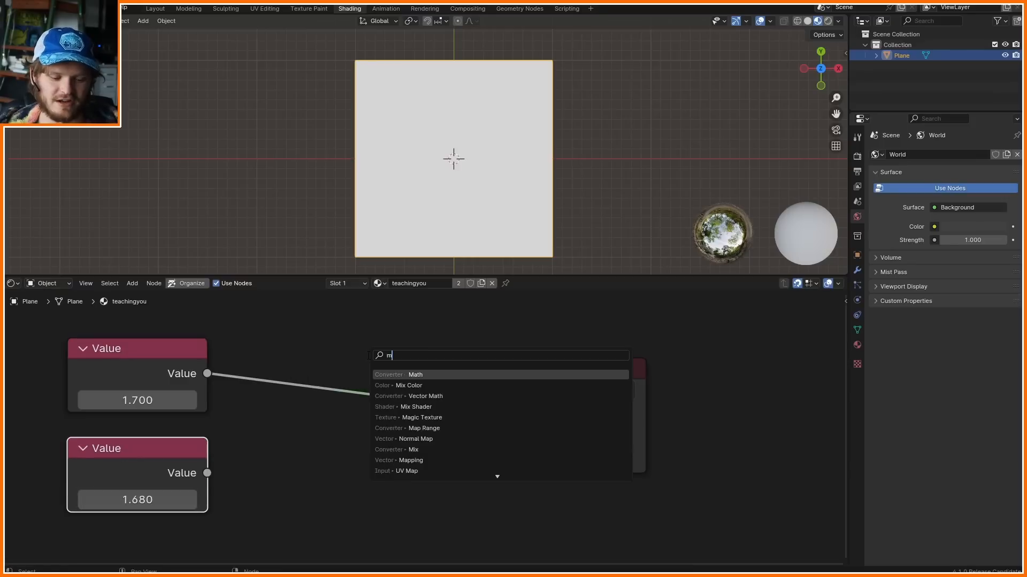
click(396, 374)
click(405, 395)
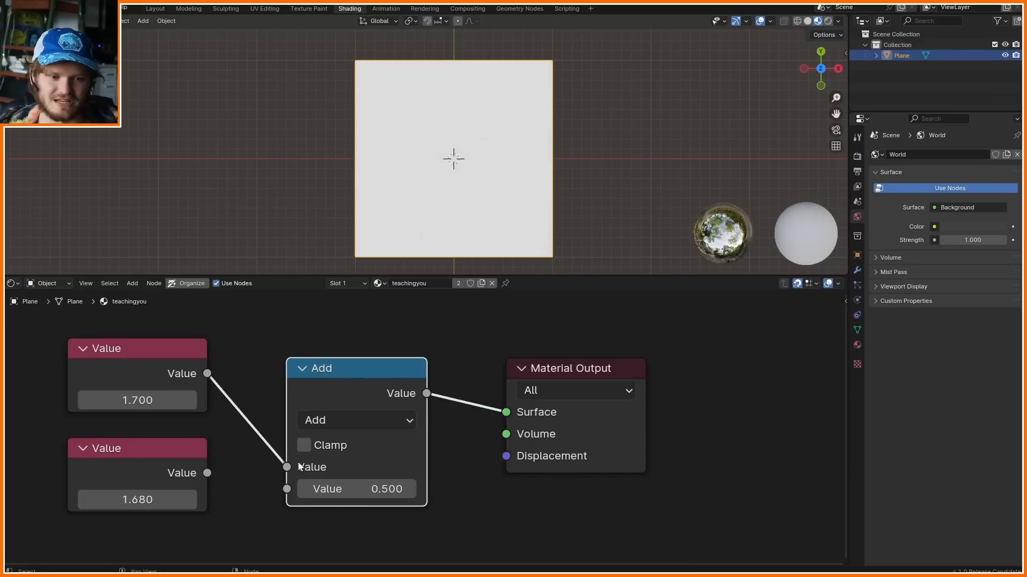
drag(208, 473, 287, 489)
- Set both Value nodes feeding the Add node to 0
click(150, 401)
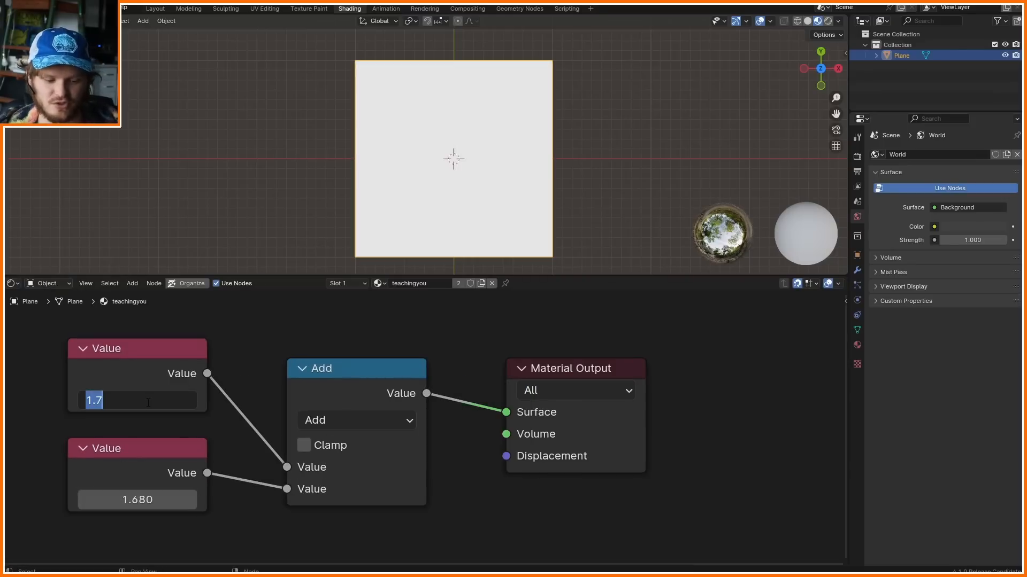
text(0)
key(Return)
click(152, 500)
text(0)
key(Return)
- Try increasing the lower and the upper Value node in turn, undoing each change
drag(155, 500, 190, 500)
key(ctrl+z)
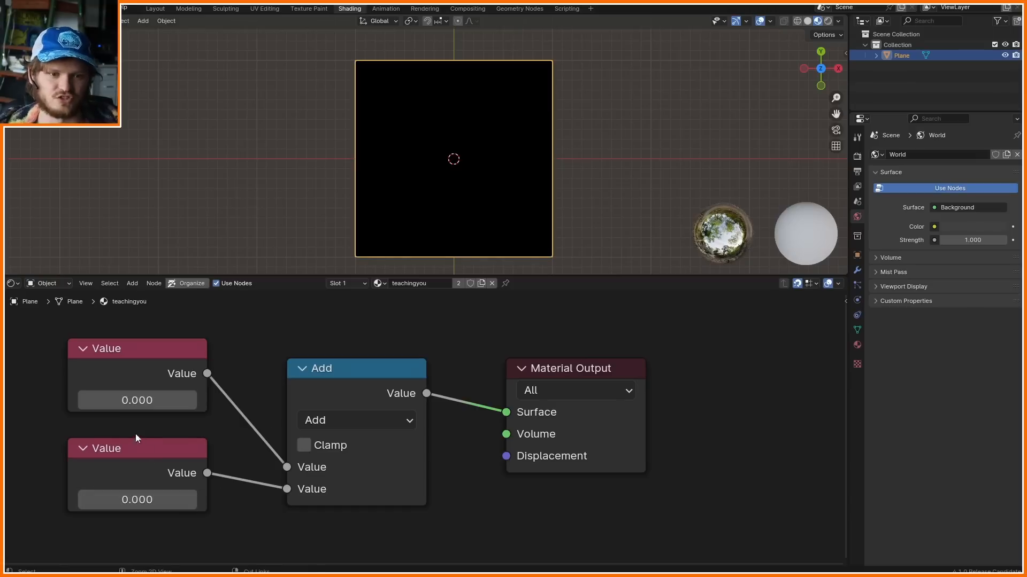
drag(160, 402, 192, 402)
key(ctrl+z)
- Set both Value nodes feeding the Add node to 0.5
click(165, 497)
text(0.5)
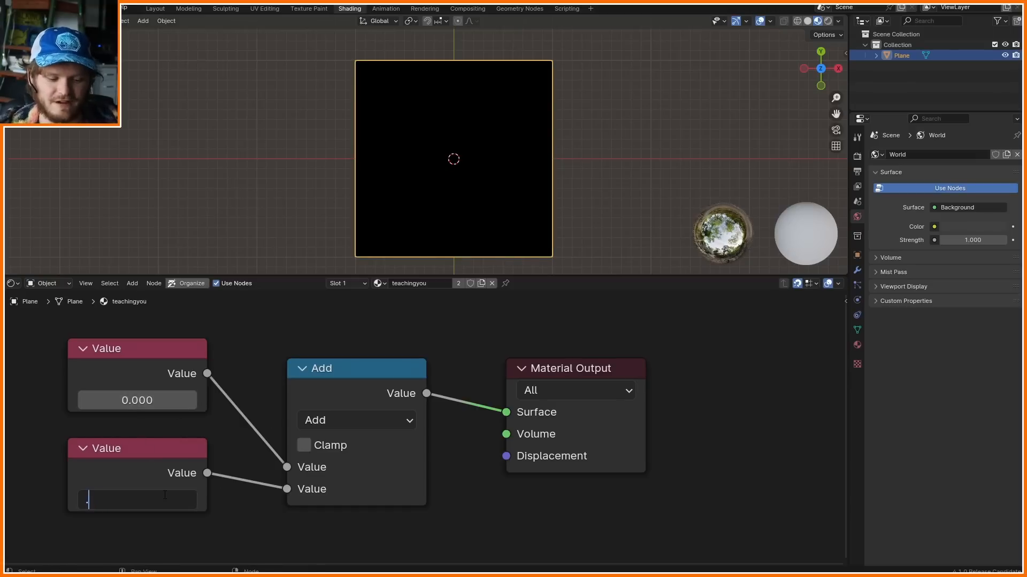
key(Return)
click(163, 401)
text(0.5)
key(Return)
- Duplicate a Value node, place the copy beneath the Add node and set it to 1
scroll(296, 372, down, 3)
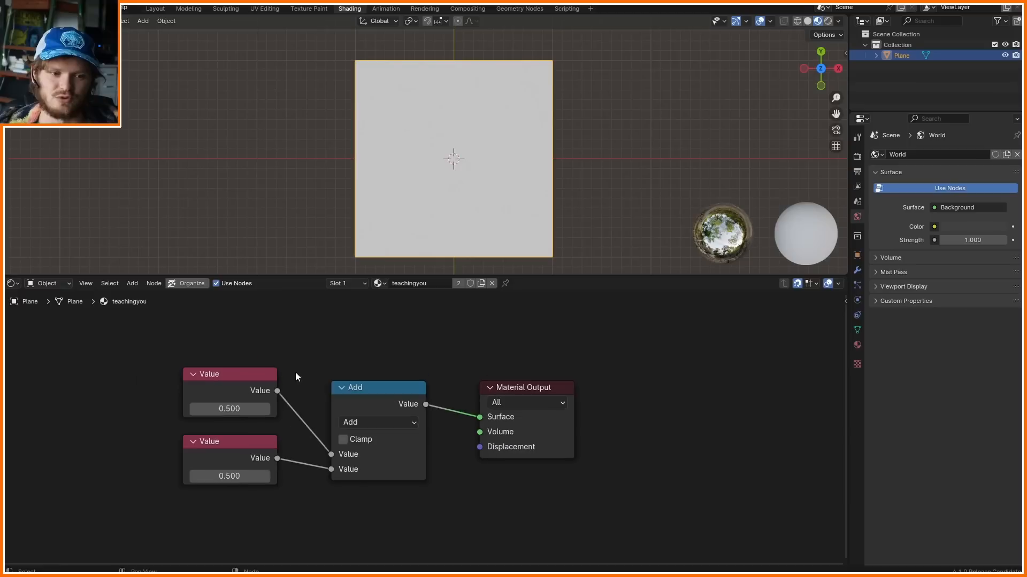
shift+scroll(295, 372, down, 2)
click(226, 393)
key(shift+d)
click(379, 462)
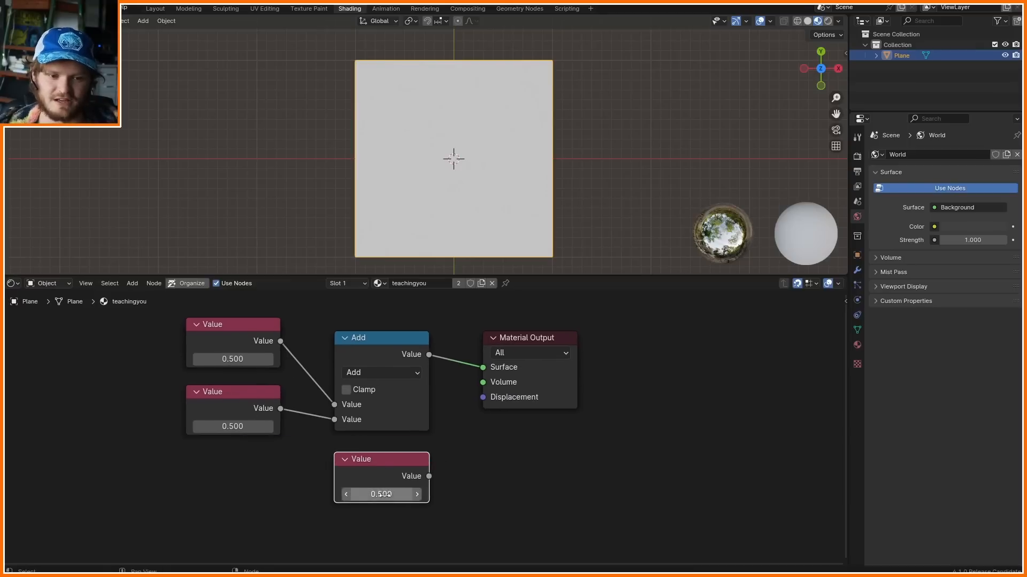
click(382, 494)
text(1)
key(Return)
- Preview the separate Value node of 1 and the Add node alternately on the plane to compare their brightness
ctrl+shift+click(366, 464)
ctrl+shift+click(357, 339)
ctrl+shift+click(368, 470)
ctrl+shift+click(369, 413)
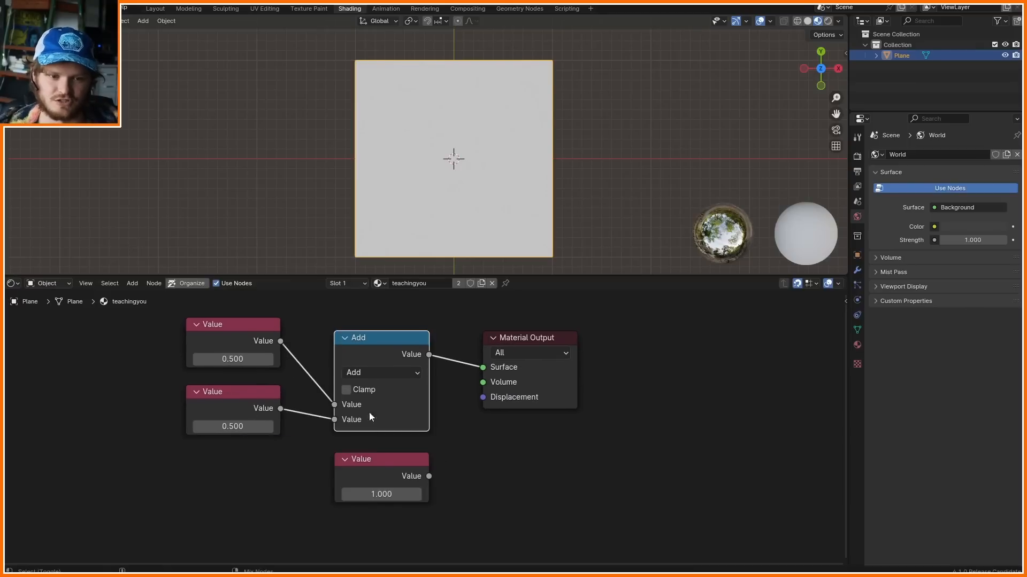
ctrl+shift+click(372, 459)
- Switch the Math node's operation from Add to Sine and delete the lower Value node
click(424, 544)
click(425, 384)
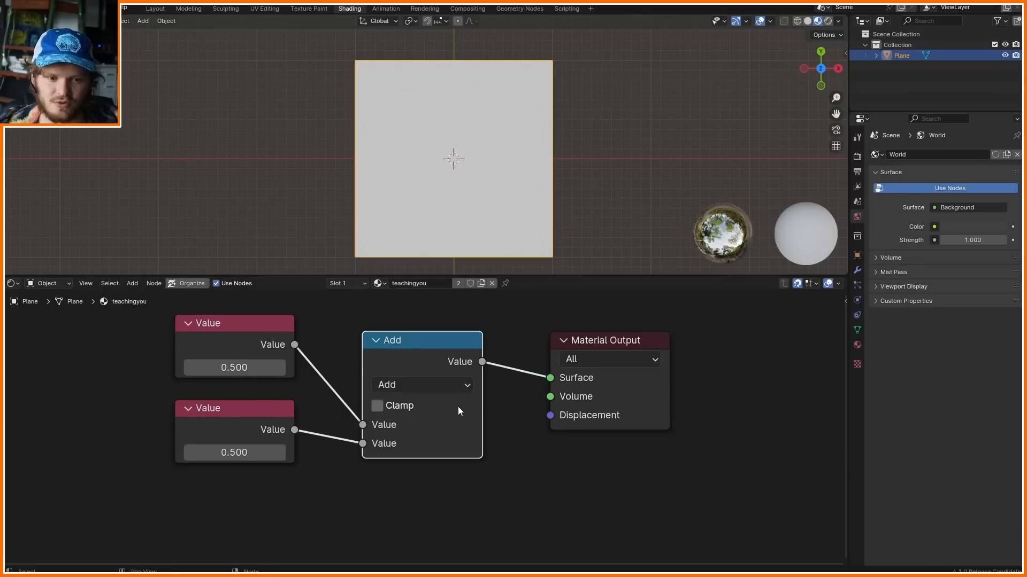
click(451, 385)
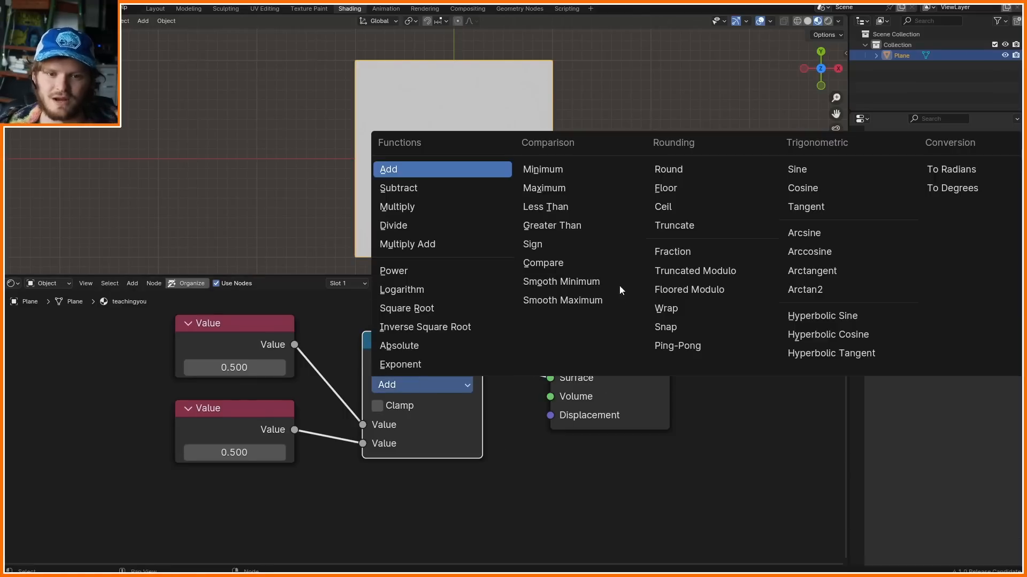
click(805, 169)
drag(293, 503, 216, 438)
key(x)
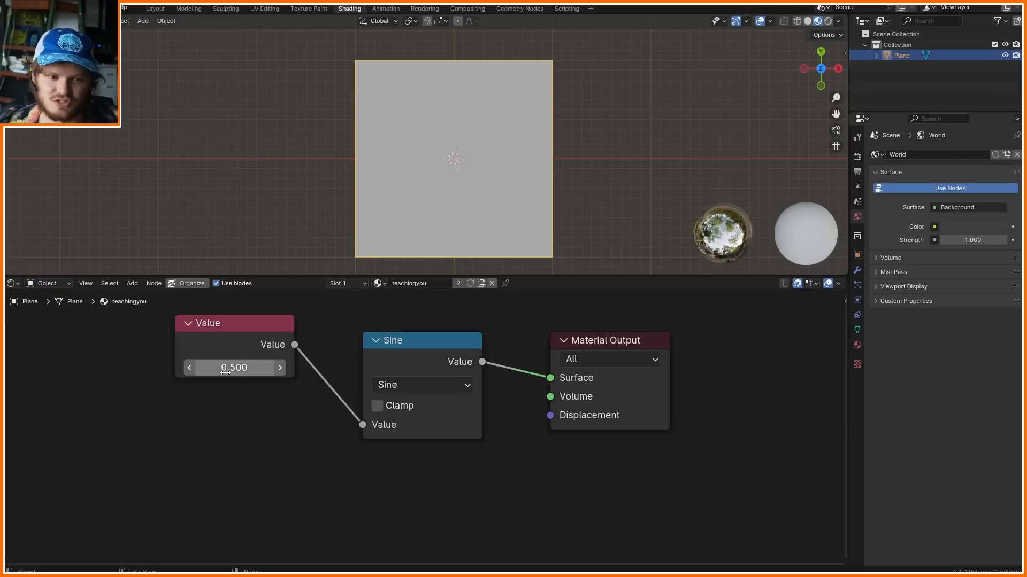
- Raise the Value node to 35.7, and annotate a sine wave in the viewport and a circle around the Value node
drag(225, 371, 293, 371)
scroll(441, 124, down, 4)
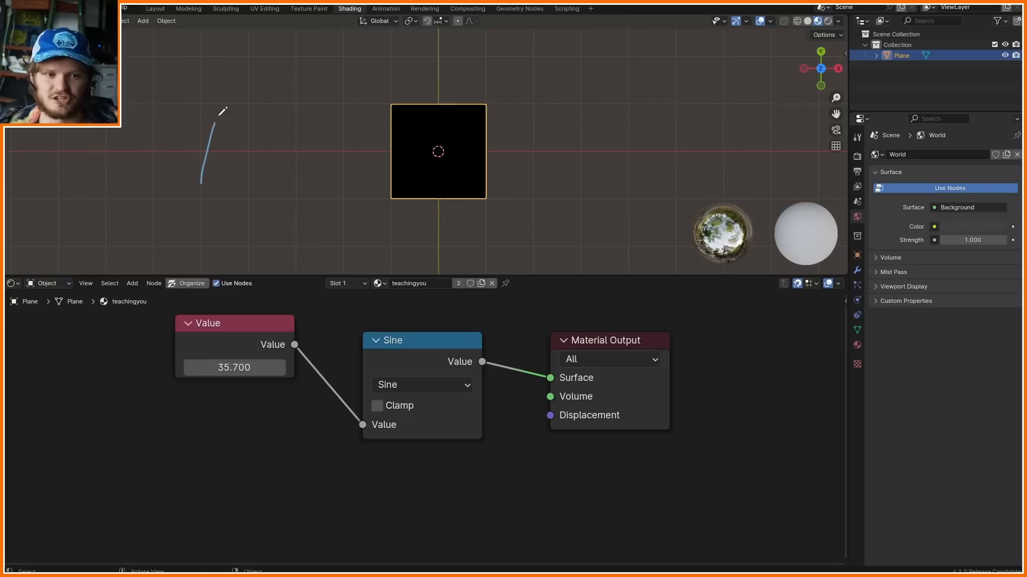
mouse_move(222, 112)
mouse_down()
mouse_move(333, 242)
mouse_move(569, 111)
mouse_move(813, 157)
mouse_up()
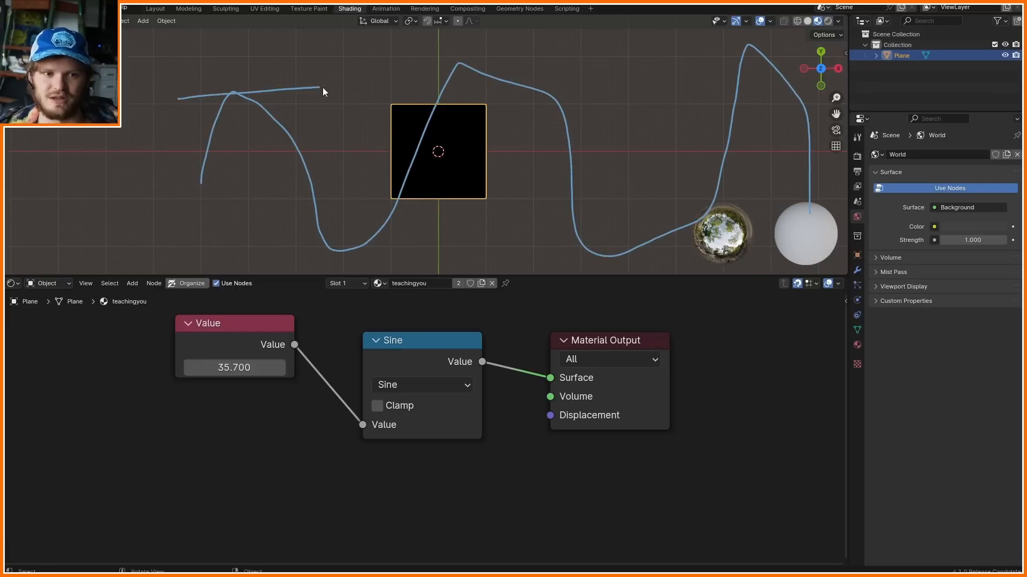
drag(452, 71, 645, 50)
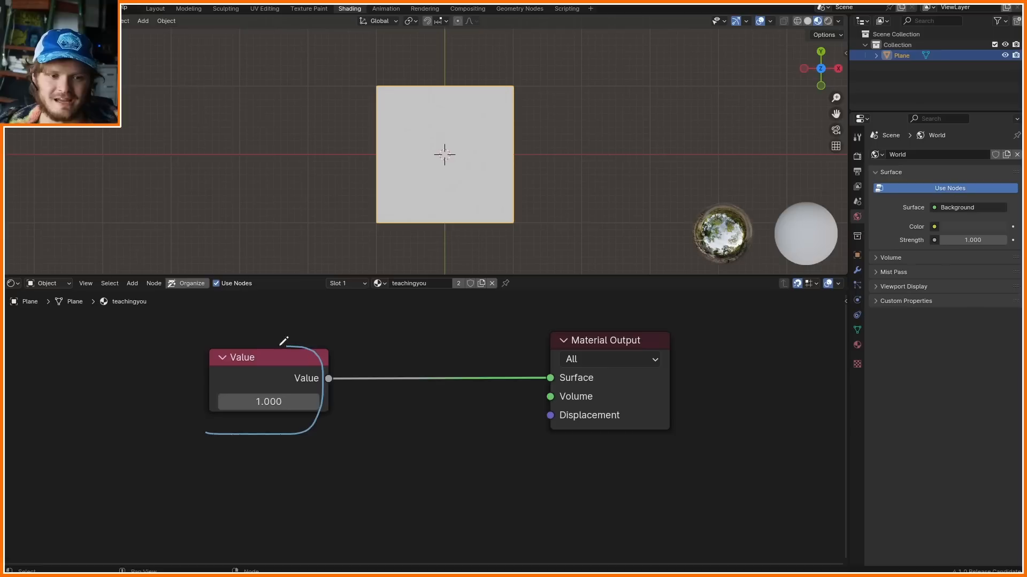
drag(279, 339, 227, 416)
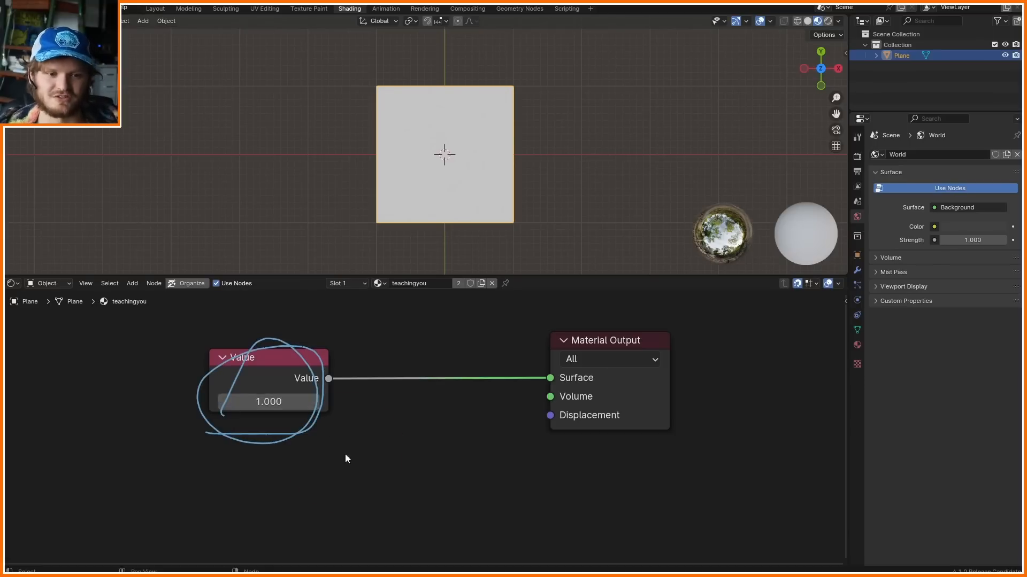
- Add an RGB node in front of the Material Output and link its Color to the Surface input
key(shift+a)
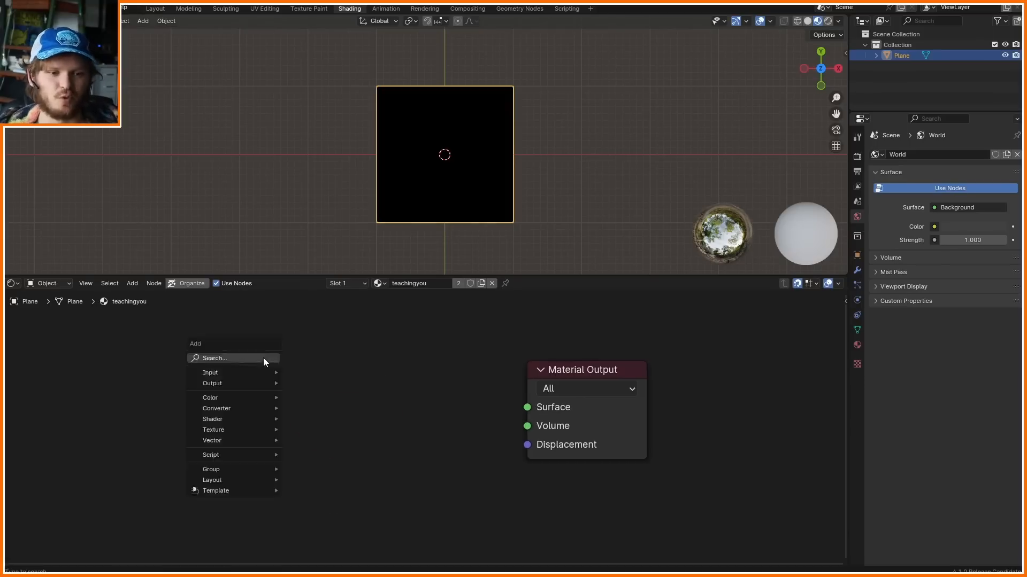
text(rgb)
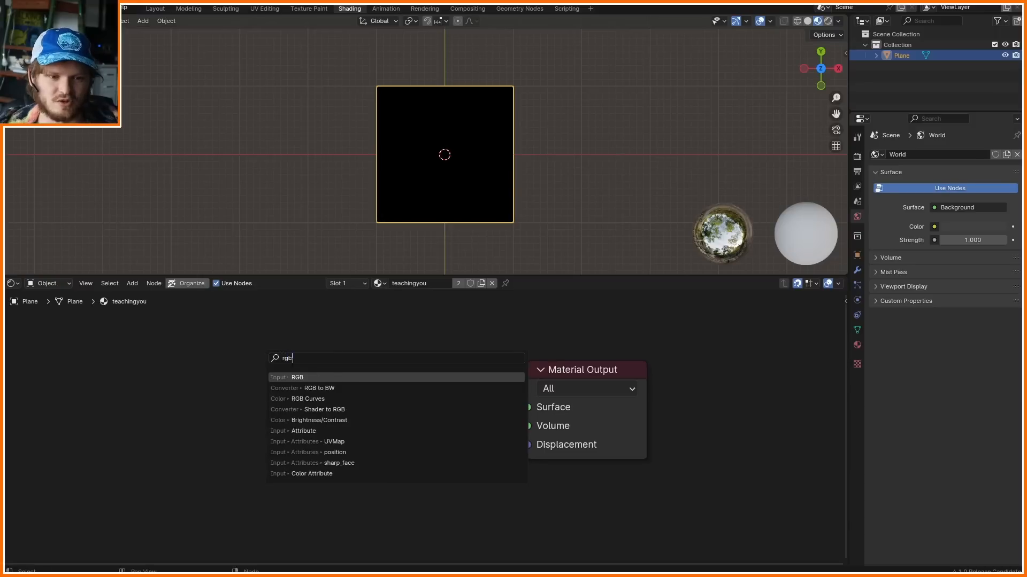
key(Return)
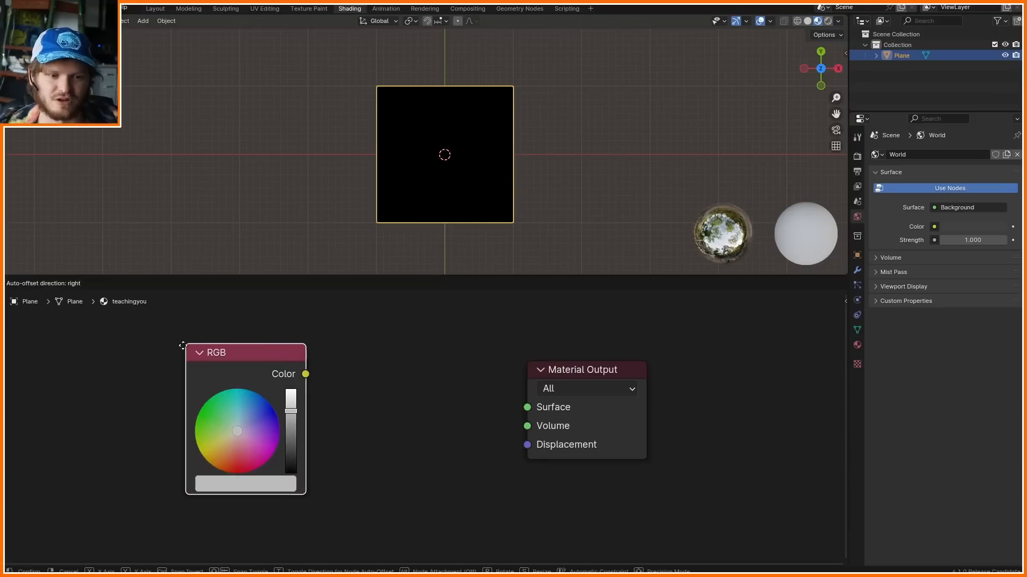
click(182, 328)
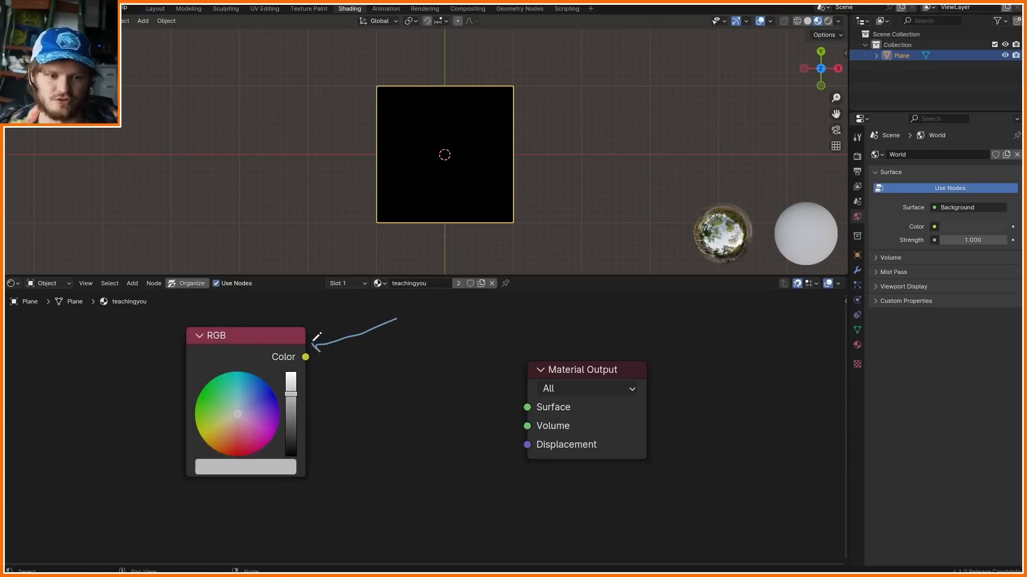
right_drag(409, 329, 325, 364)
ctrl+shift+click(294, 336)
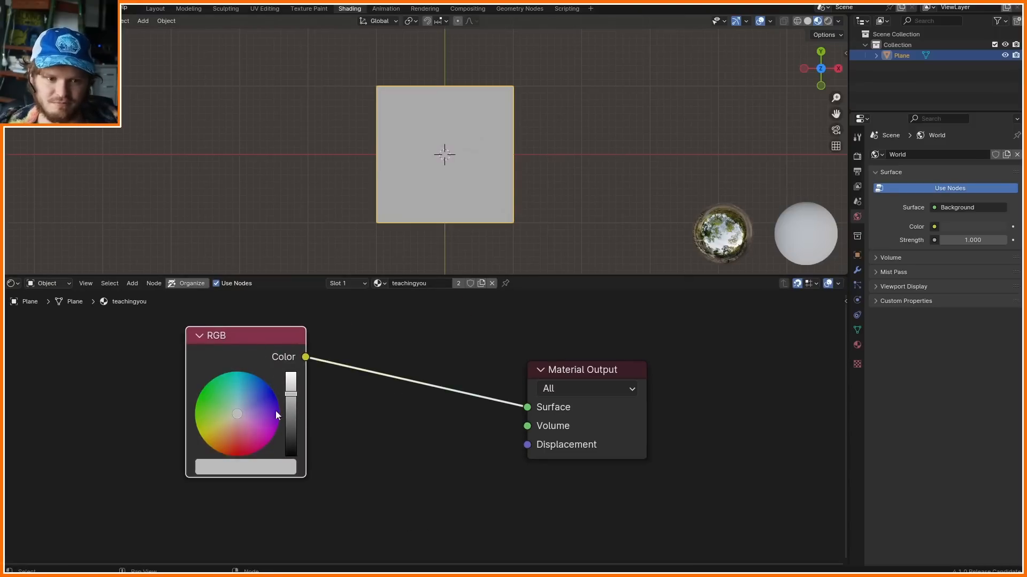
- Darken the RGB node's colour, shift it to an olive green, and annotate an arrow pointing at the node
mouse_move(237, 414)
mouse_down()
mouse_move(202, 393)
mouse_move(241, 395)
mouse_move(236, 412)
mouse_up()
click(290, 423)
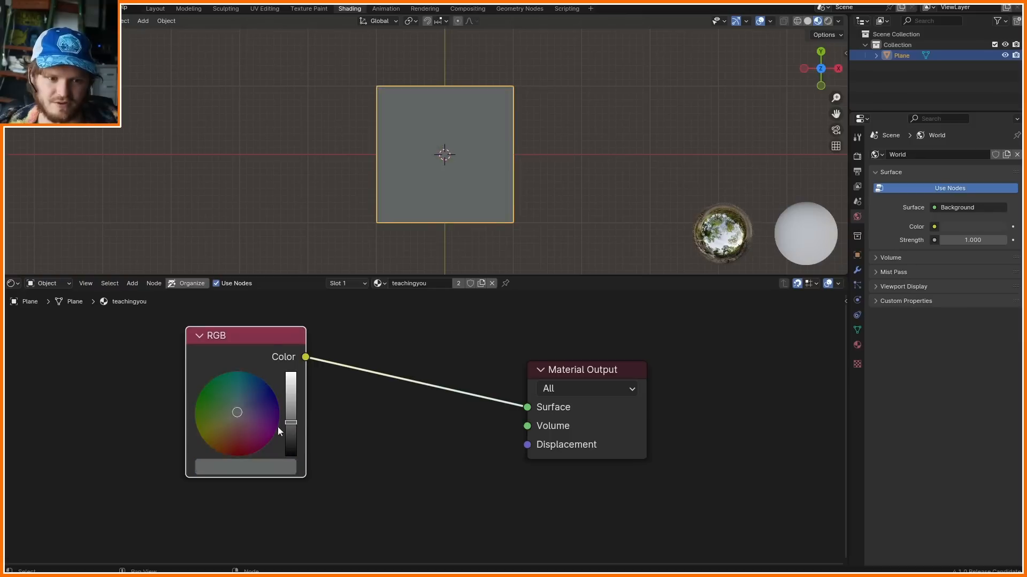
click(211, 419)
scroll(268, 380, up, 2)
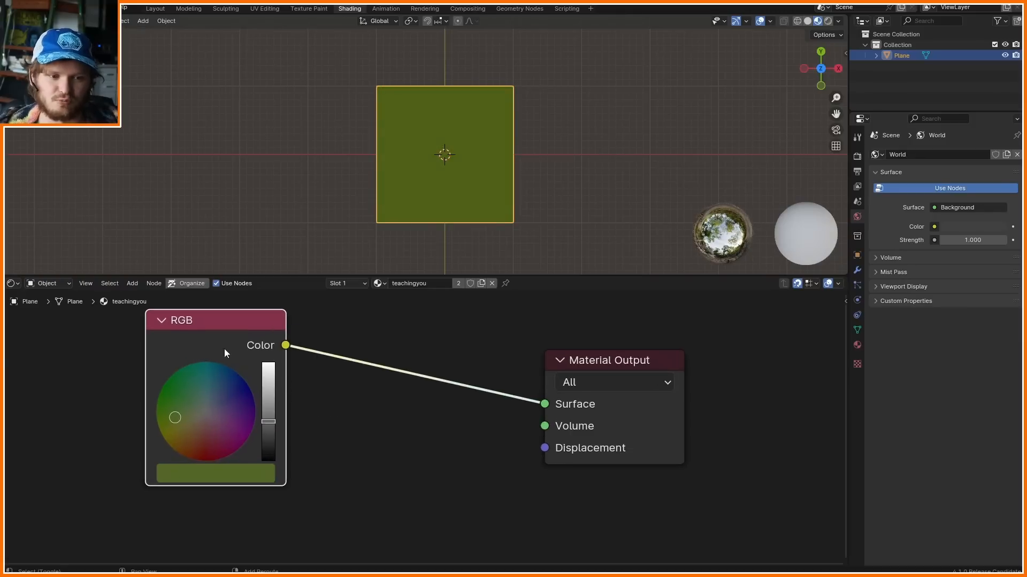
middle_drag(224, 349, 311, 401)
click(253, 324)
drag(257, 322, 262, 355)
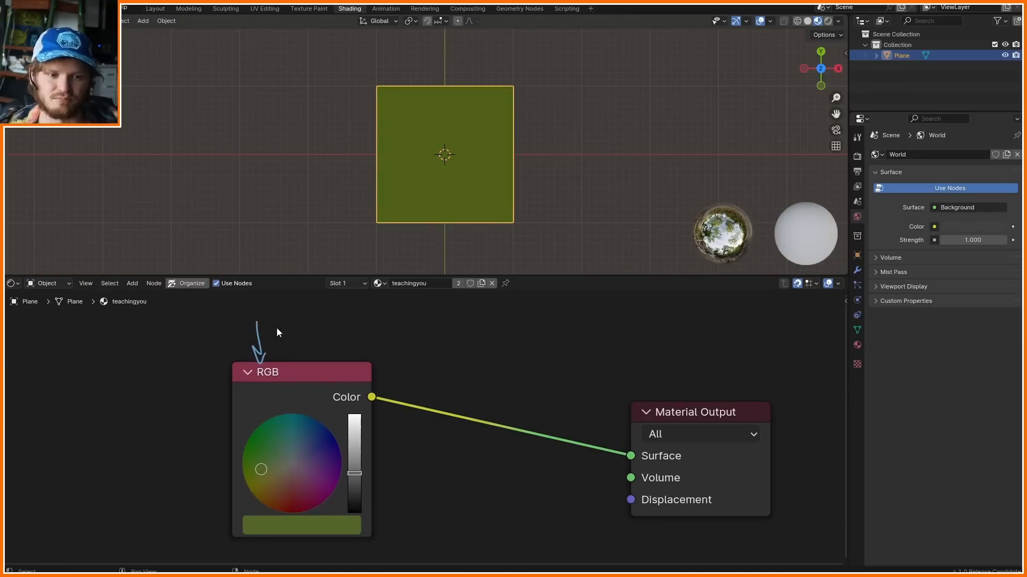
- Set the RGB node's colour by RGB channels to Red 1, Green 0 and Blue 0
click(324, 527)
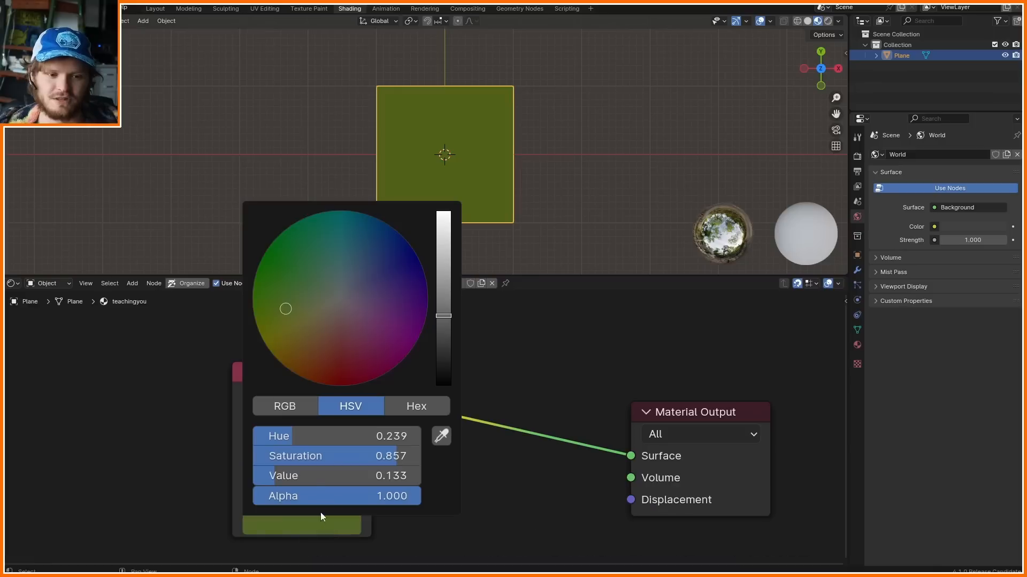
click(294, 405)
drag(281, 456, 251, 455)
drag(279, 437, 251, 437)
drag(280, 476, 253, 475)
click(317, 435)
text(1)
key(Return)
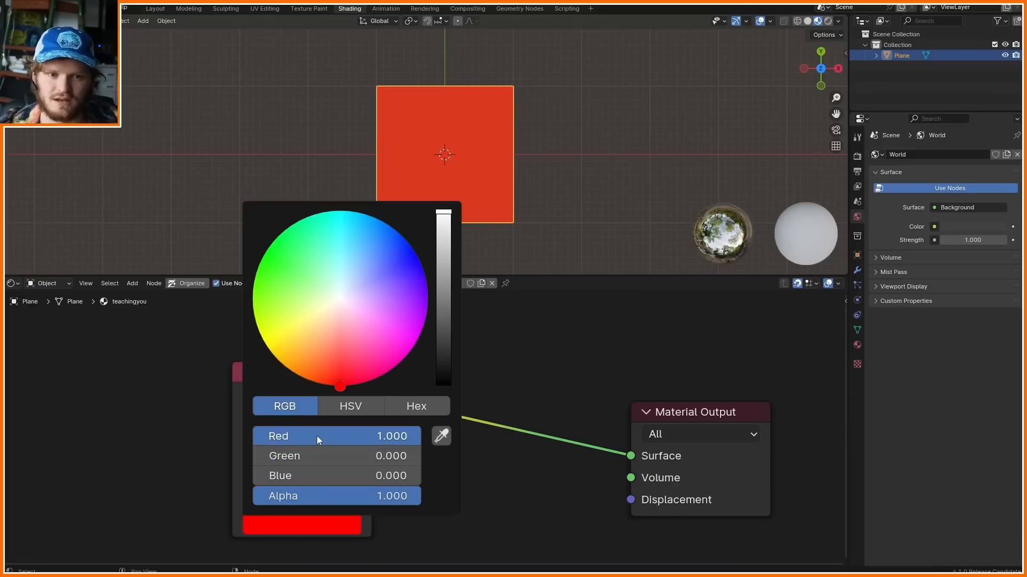
- Raise the RGB node's Green and Blue channels to 1
click(319, 455)
text(1)
key(Return)
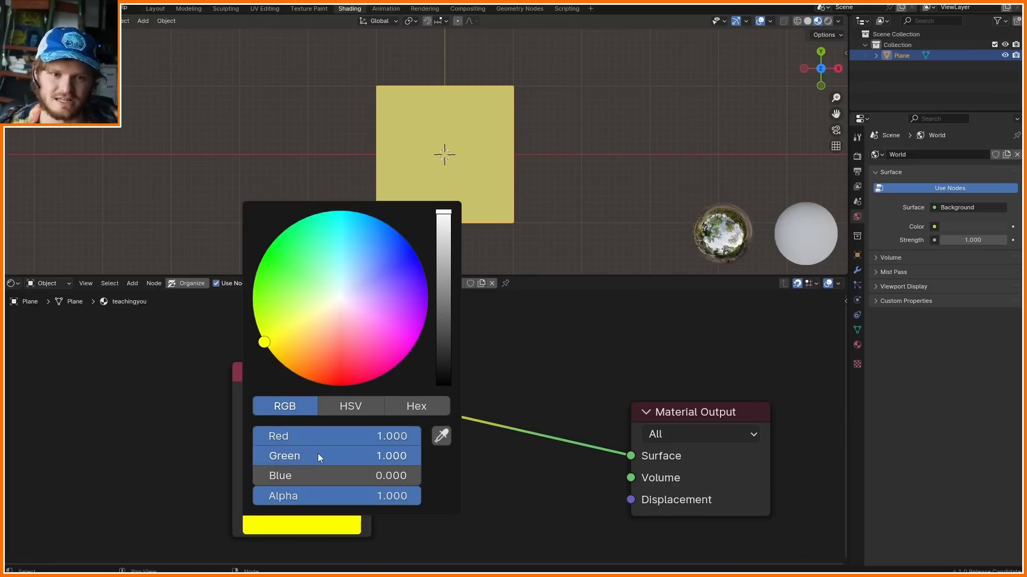
click(321, 476)
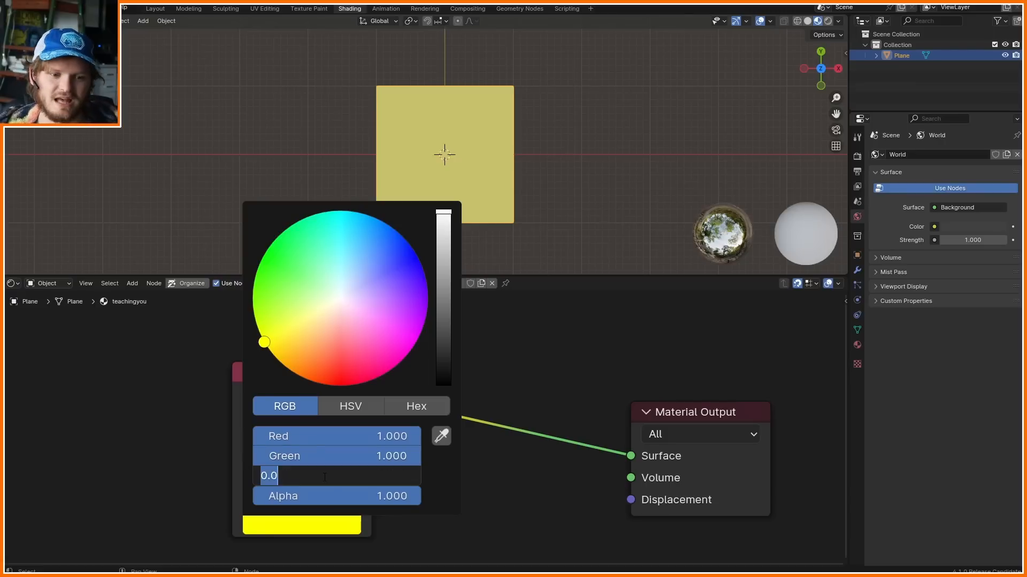
text(1)
key(Return)
- Set the RGB node's colour channels to 0, and annotate a bracketed x, y, z column beside the plane
drag(323, 476, 321, 456)
text(0)
key(Return)
drag(158, 92, 174, 217)
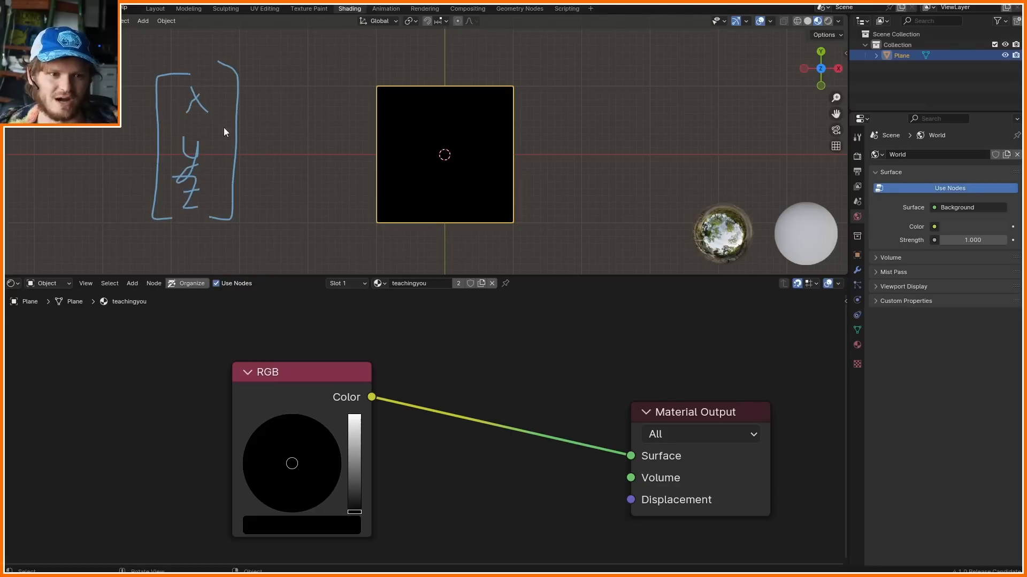
right_drag(187, 210, 148, 210)
- Replace the RGB node with a Combine XYZ node and link its Vector to the Material Output's Surface input
text(combi)
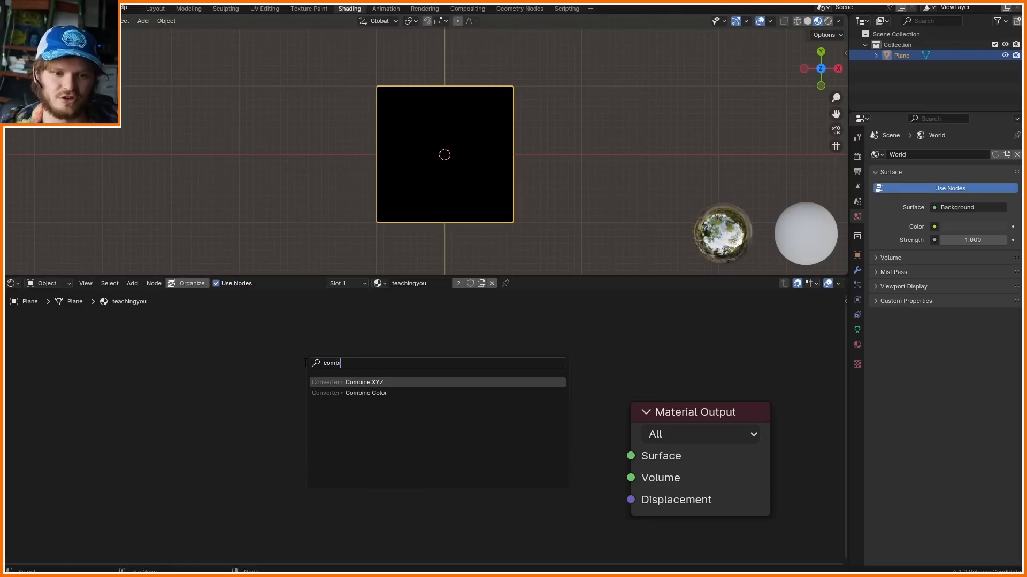
key(Return)
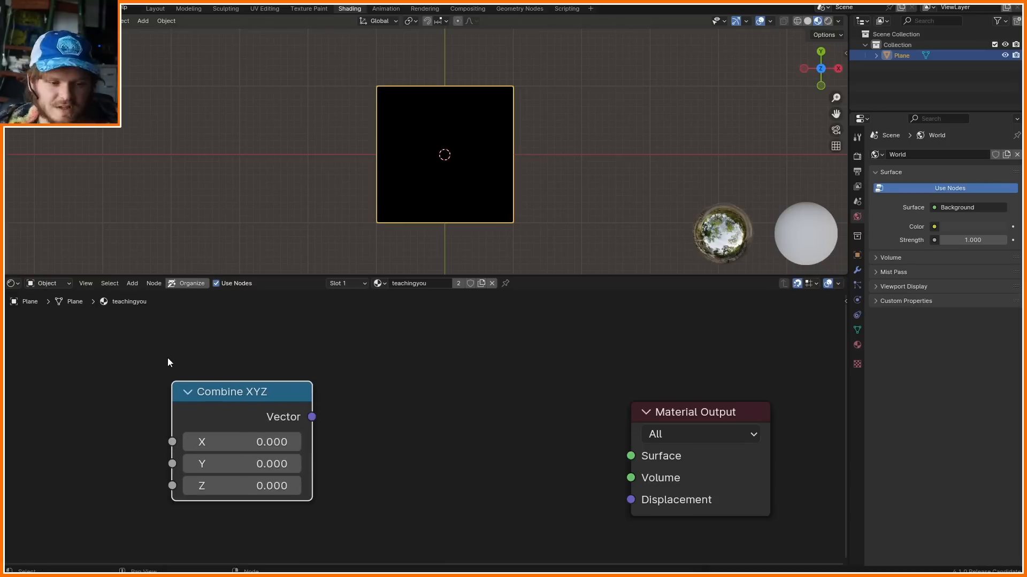
ctrl+shift+click(256, 421)
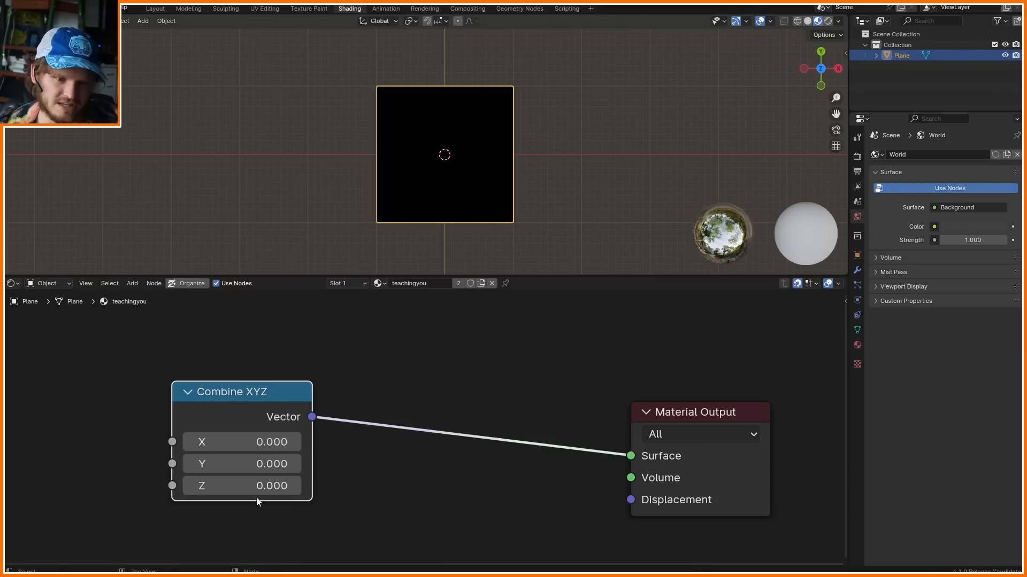
- Set the Combine XYZ node's X and Y values to 1
click(225, 441)
text(1)
key(Return)
click(225, 464)
text(1)
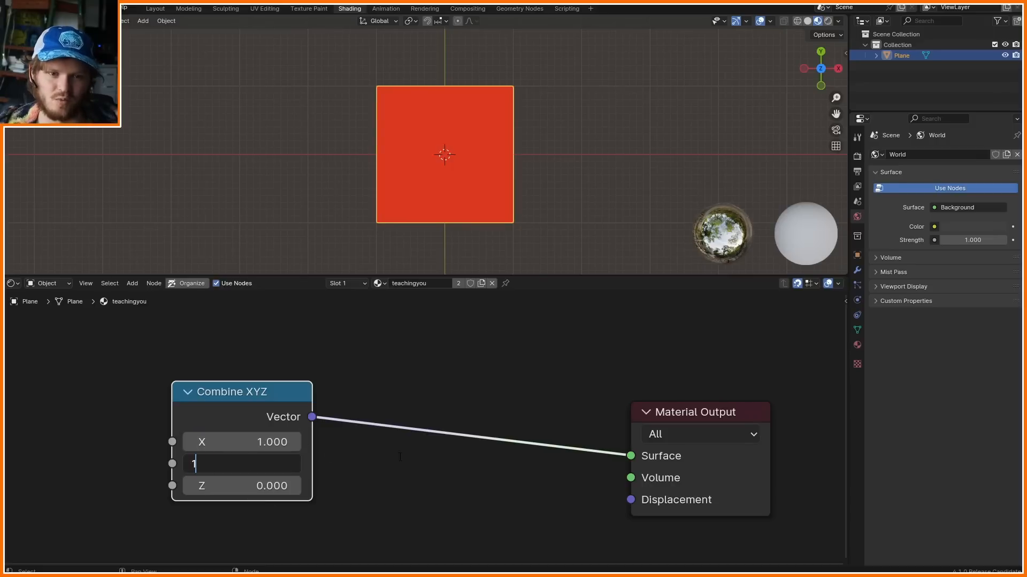
key(Return)
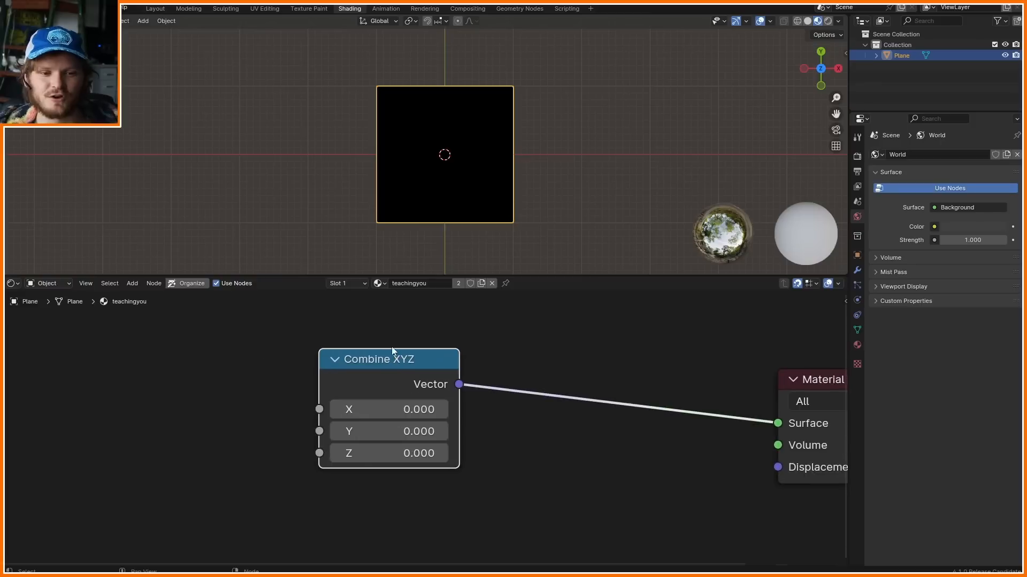
- Place an RGB node below the Combine XYZ node for comparison and remove it again
drag(407, 337, 396, 322)
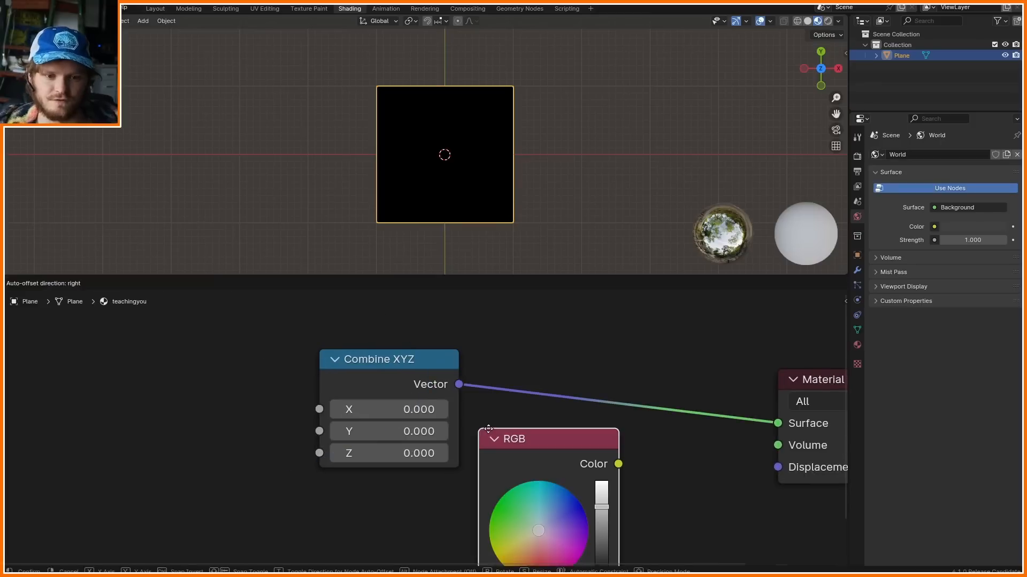
scroll(477, 385, down, 2)
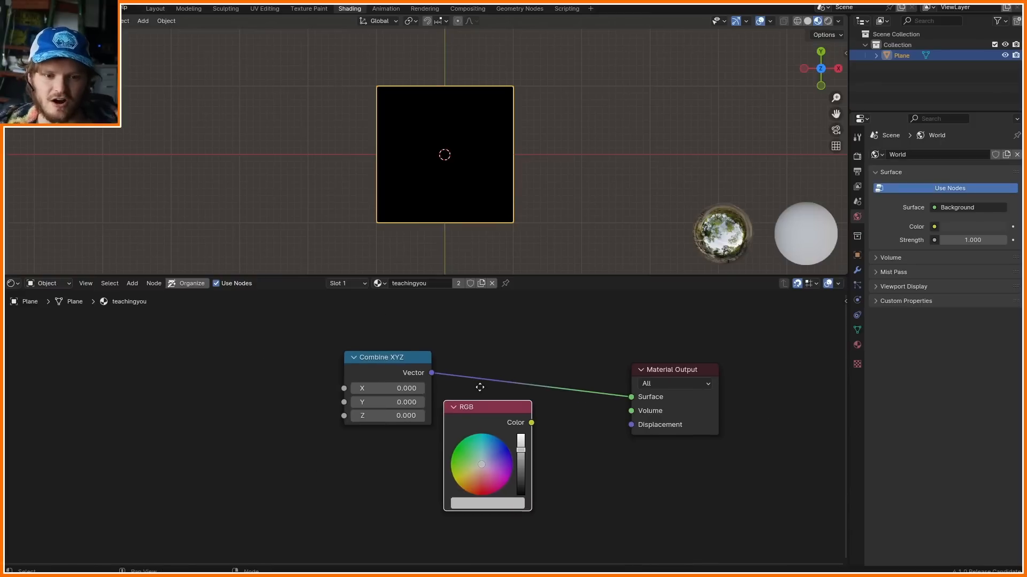
middle_drag(476, 385, 525, 412)
scroll(417, 406, up, 2)
drag(305, 380, 346, 411)
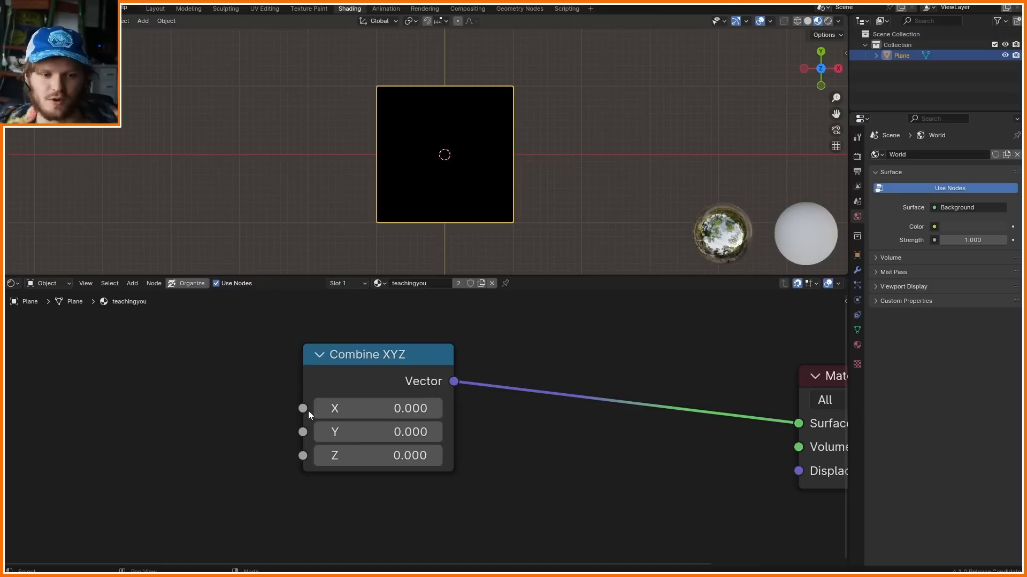
- Feed the Combine XYZ node's X input from a Sine Math node, and set the sine's value to 33.6
mouse_move(302, 408)
mouse_down()
mouse_move(210, 365)
mouse_move(169, 387)
mouse_up()
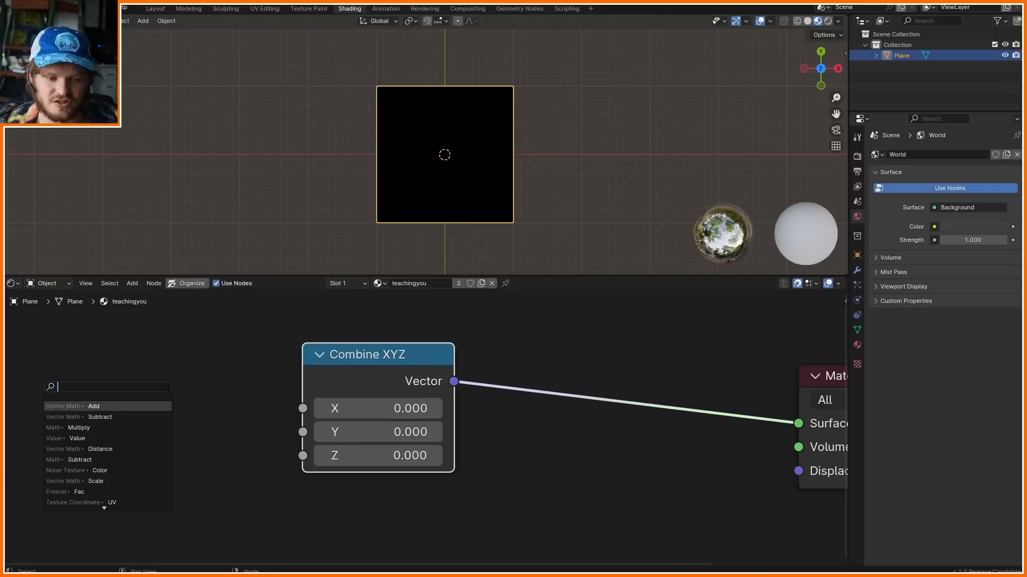
text(sine)
key(Return)
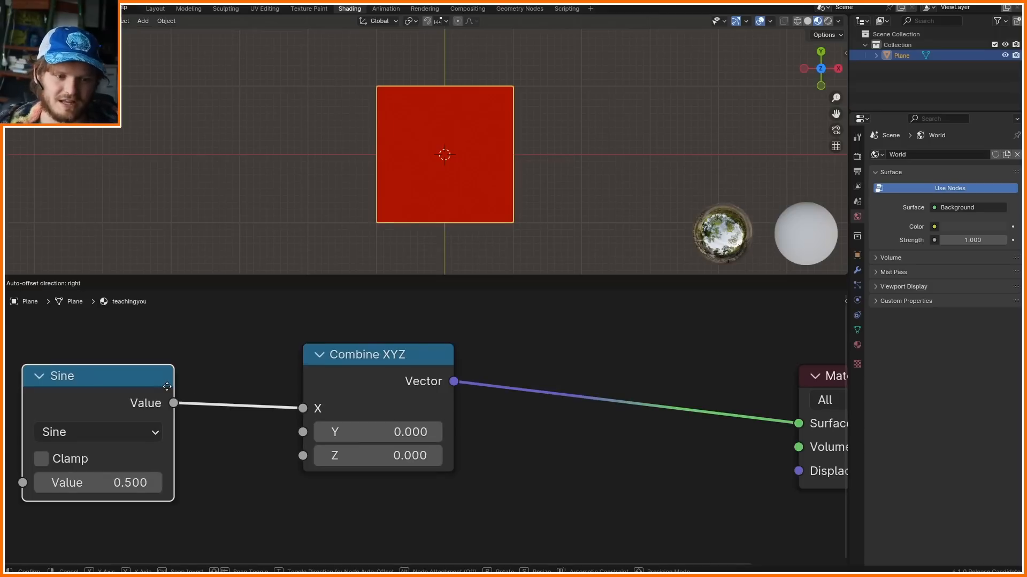
click(209, 376)
drag(159, 460, 337, 460)
drag(148, 371, 128, 327)
- Duplicate the Sine node below the original and link the copy to the Combine XYZ node's Z input
scroll(155, 342, down, 3)
key(shift+d)
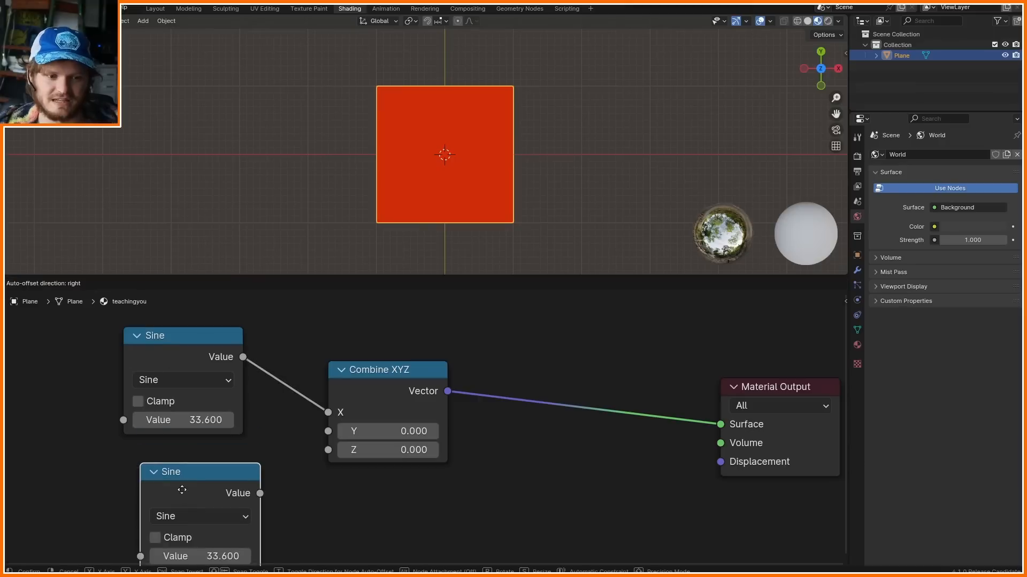
click(189, 477)
drag(345, 451, 334, 451)
- Add a Value node in front of the Sine nodes and link it to the Value inputs of both
middle_drag(168, 444, 370, 423)
drag(326, 400, 160, 387)
text(va)
key(Return)
click(111, 412)
alt+right_drag(111, 412, 367, 480)
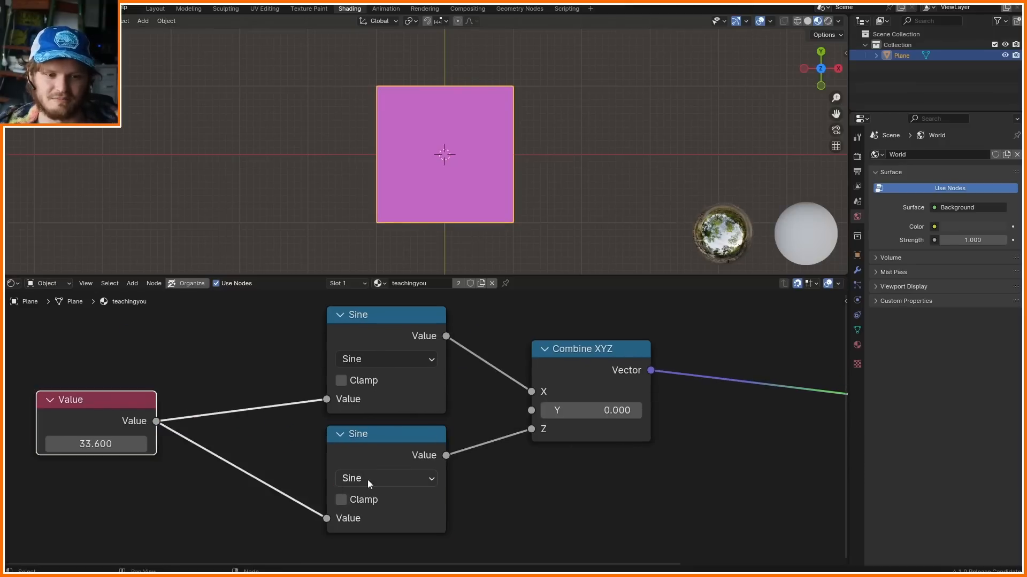
- Annotate loops around the Value, Sine and Combine XYZ nodes and undo the annotation
scroll(367, 480, down, 4)
middle_drag(360, 451, 282, 463)
drag(77, 489, 280, 483)
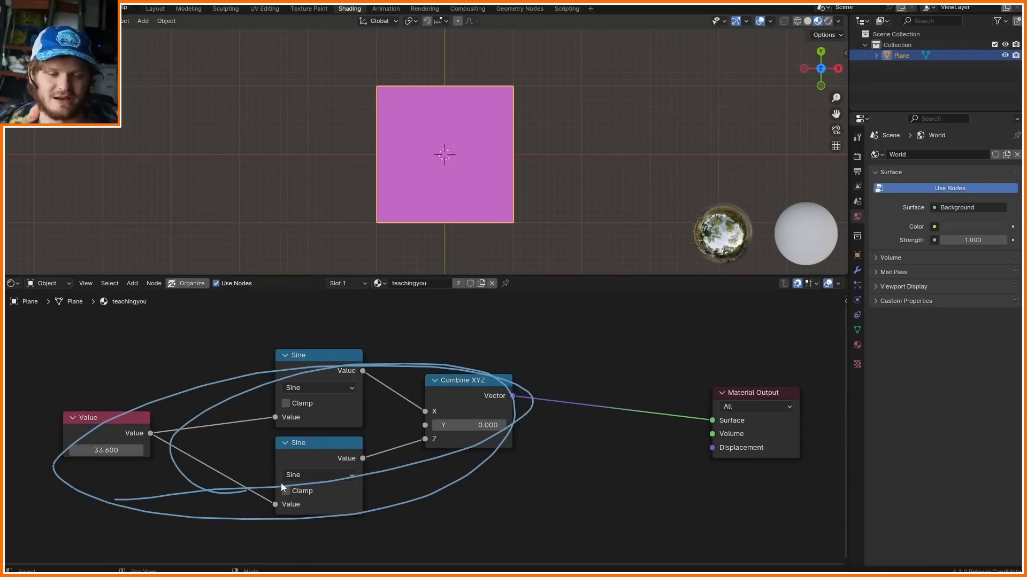
key(ctrl+z)
- Insert a reroute point into the two links between the Value node and the Sine nodes
shift+right_drag(236, 514, 222, 402)
middle_drag(160, 460, 367, 406)
scroll(424, 423, up, 6)
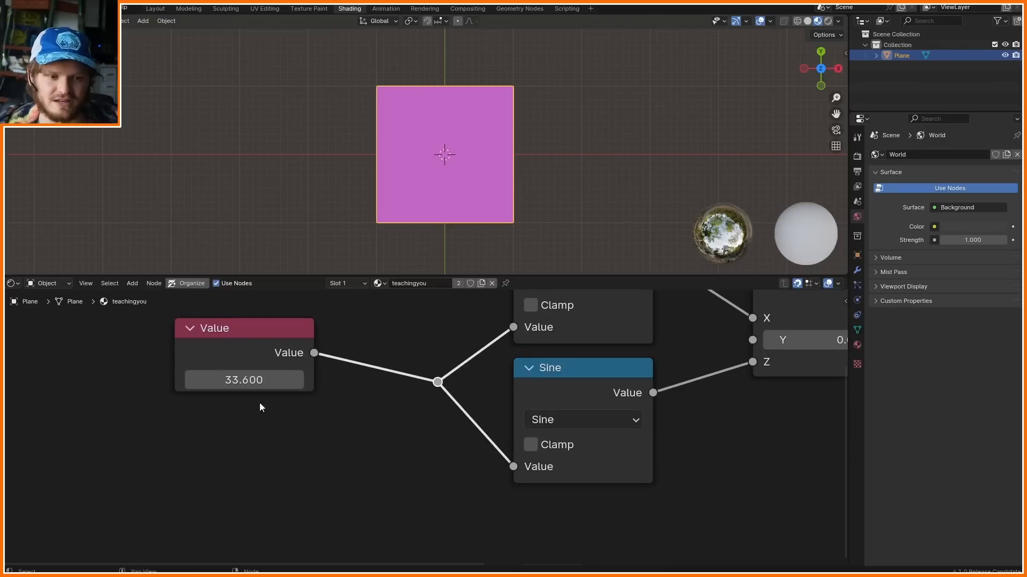
scroll(259, 403, down, 4)
scroll(449, 387, up, 1)
scroll(516, 370, up, 3)
middle_drag(515, 370, 438, 406)
- Try driving both X and Z from the upper Sine node with the lower one deleted, and undo the changes
mouse_move(43, 450)
mouse_down()
mouse_move(91, 450)
mouse_move(30, 451)
mouse_up()
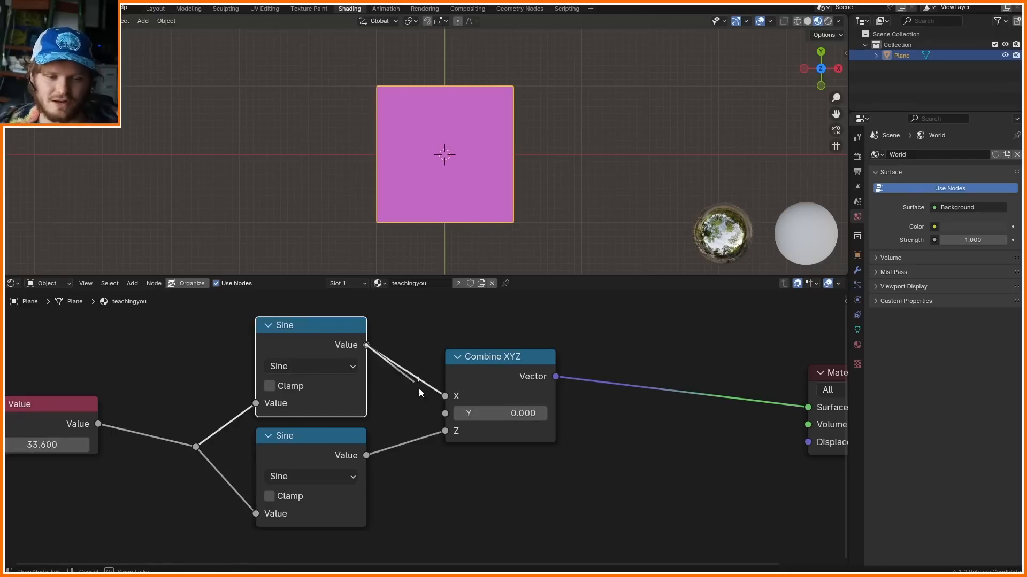
drag(443, 438, 445, 432)
click(318, 450)
key(x)
drag(70, 446, 115, 447)
key(ctrl+z)
key(ctrl+z)
key(ctrl+z)
key(ctrl+z)
- Move the Value node and the reroute point farther away from the Sine nodes
middle_drag(176, 416, 403, 431)
drag(166, 504, 428, 391)
key(g)
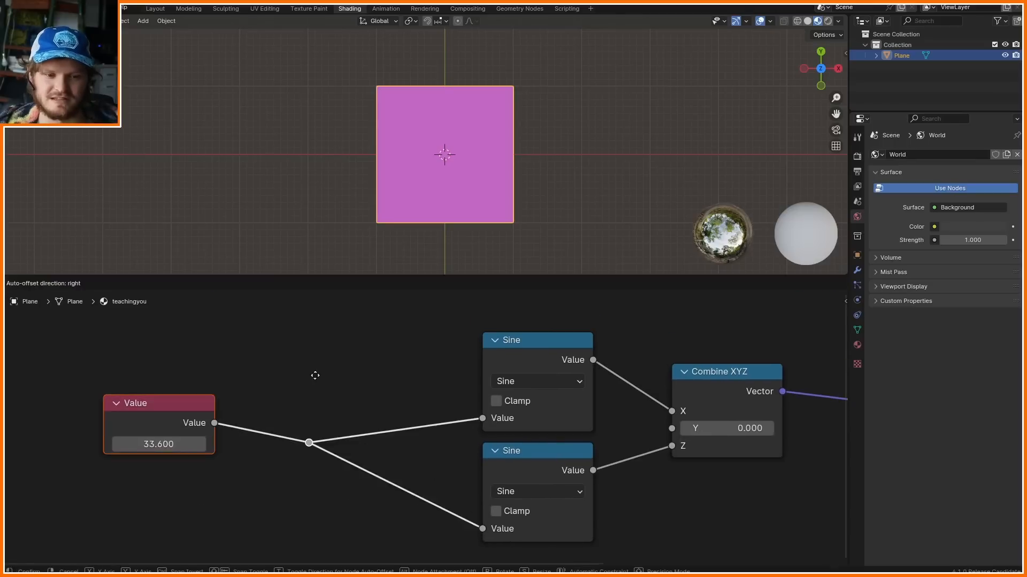
click(223, 373)
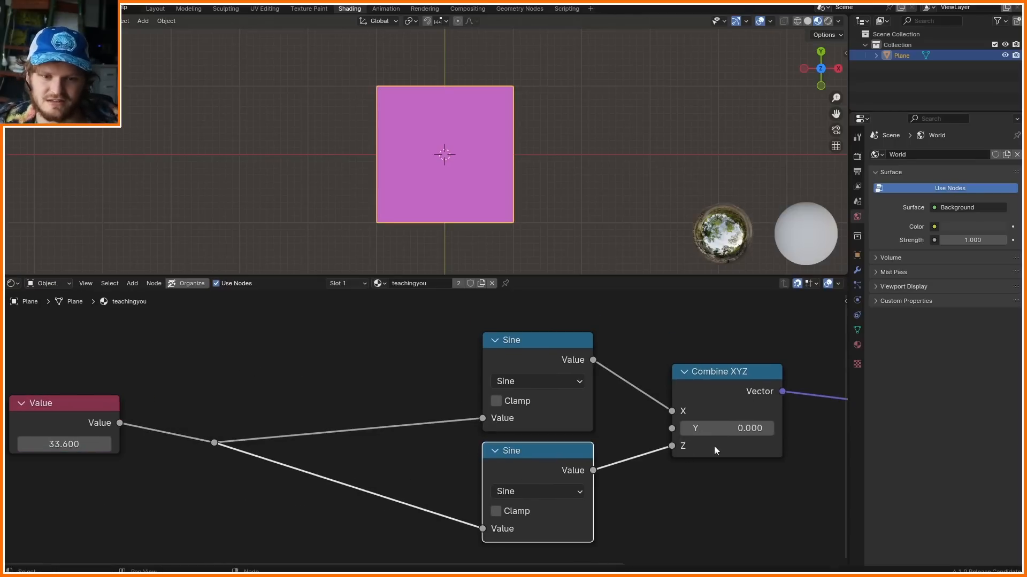
- Insert a copied Math node set to Add before the lower Sine node, with its second value set to pi
middle_drag(467, 472, 418, 426)
key(shift+d)
click(310, 438)
click(306, 463)
key(a)
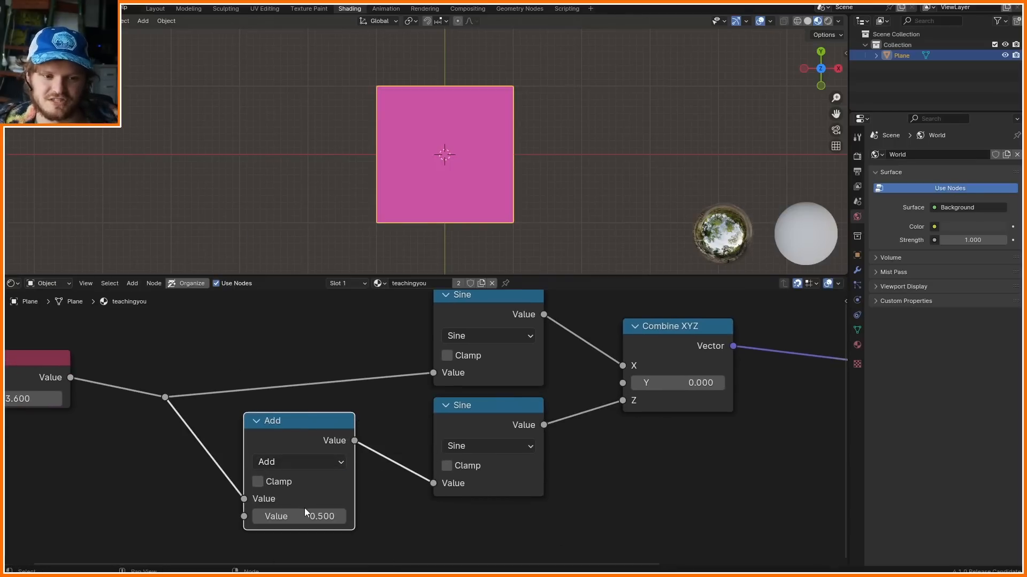
click(305, 513)
text(pi)
key(Return)
- Scrub the Value node's number up and down to preview the plane's colour changes
scroll(278, 428, down, 1)
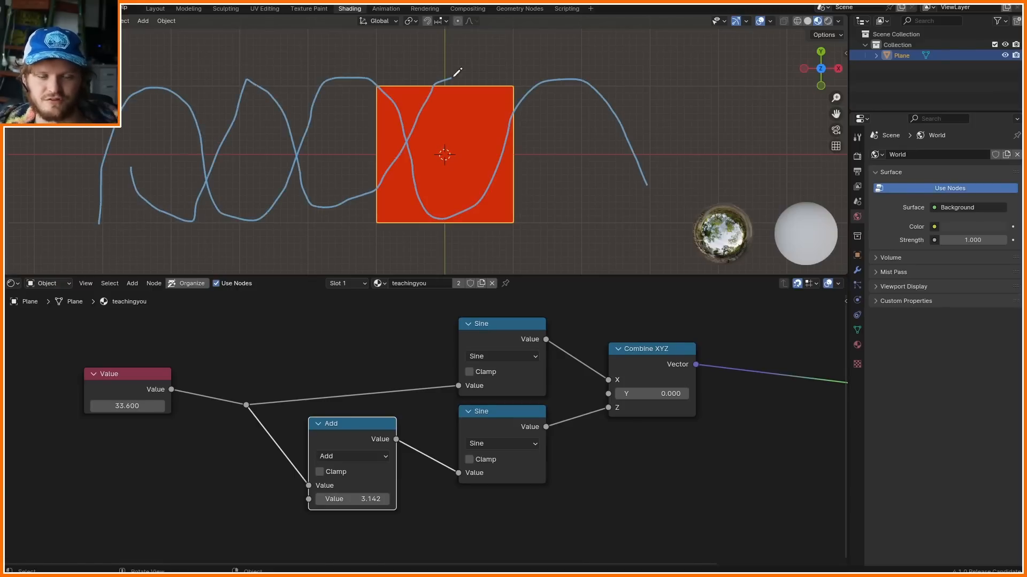
drag(127, 406, 193, 406)
drag(193, 406, 202, 405)
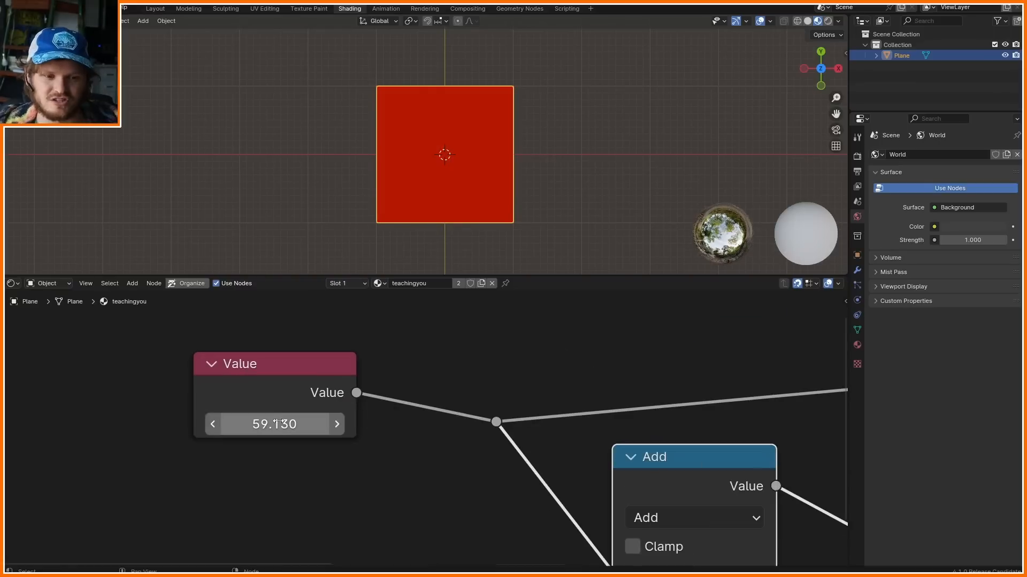
mouse_move(277, 423)
mouse_down()
mouse_move(297, 423)
mouse_move(271, 424)
mouse_up()
- Drive the Value node with the expression #frame and play the animation
click(272, 423)
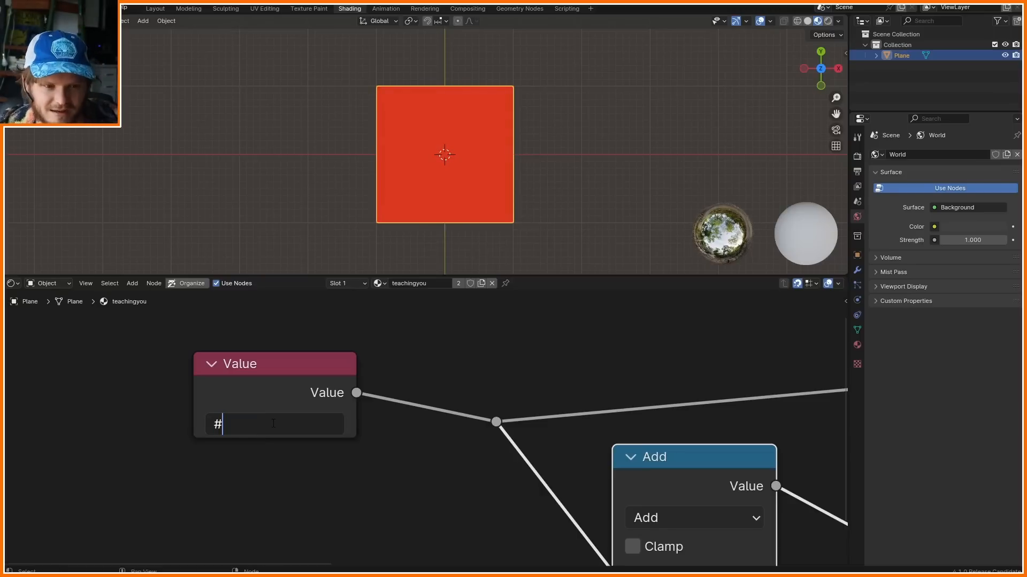
text(#frame)
key(Return)
key(space)
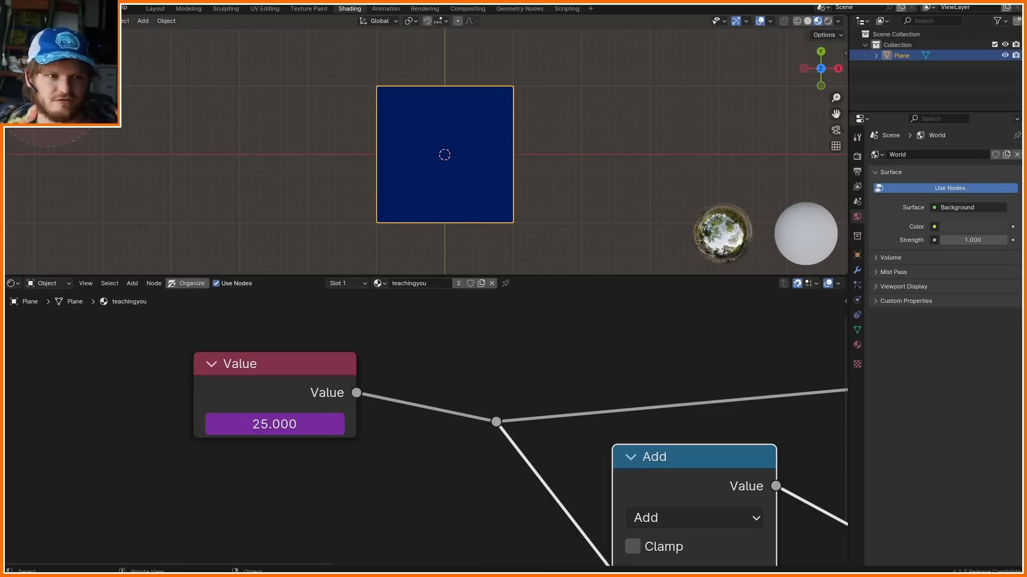
- Step the animation forward frame by frame to frame 34 to examine the plane's colour
key(Right)
key(Right)
key(Right)
key(Right)
key(Right)
key(Right)
key(Right)
key(Right)
key(Right)
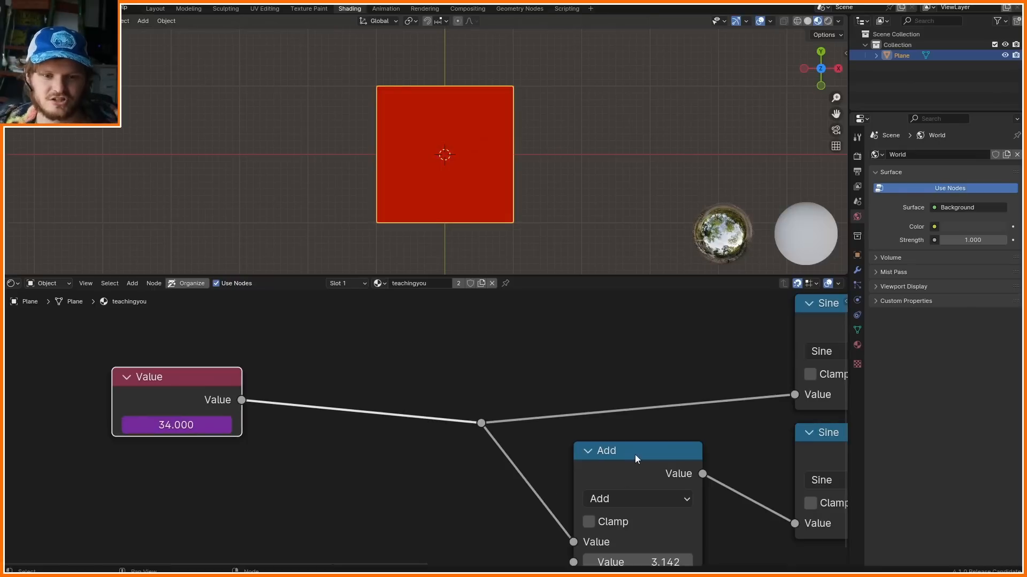
- Insert a copy of the Add node after the Value node, switch it to Divide, and set its second value to 10
click(635, 455)
key(shift+d)
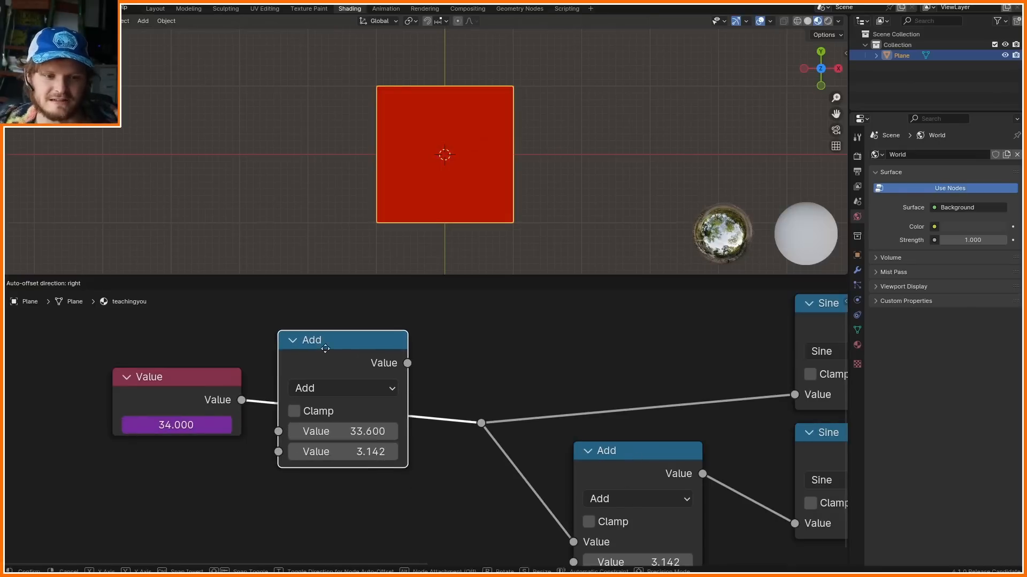
click(375, 345)
click(344, 389)
key(d)
click(374, 454)
text(10)
key(Return)
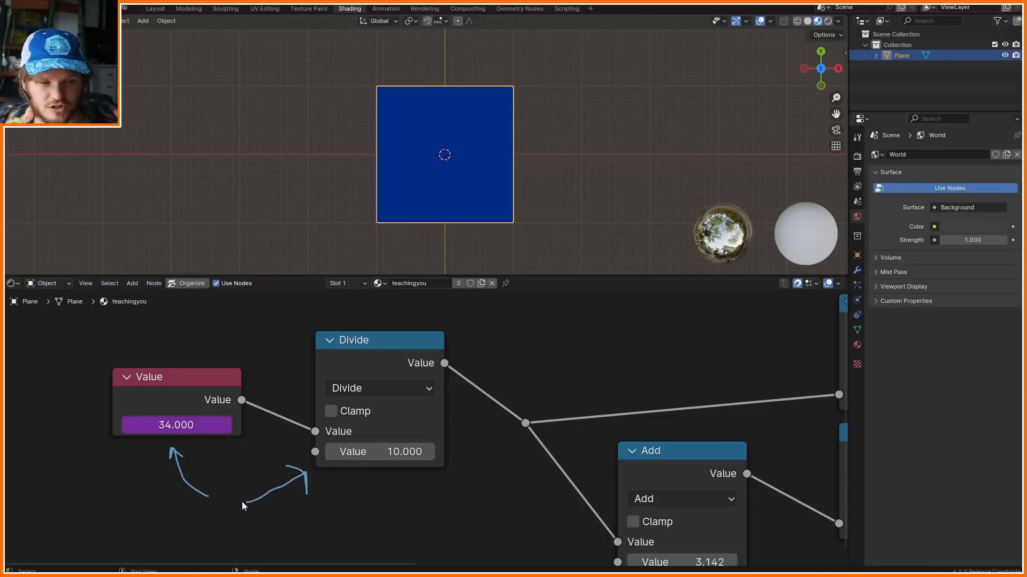
- Play the animation, and add a cylinder moved along the X axis to sit beside the plane
key(space)
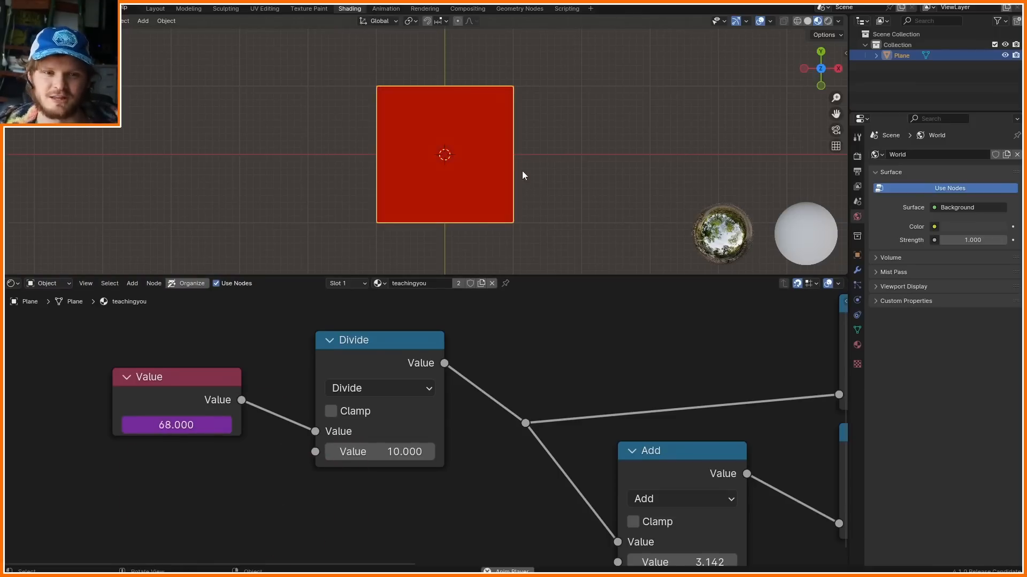
scroll(520, 164, down, 2)
key(shift+a)
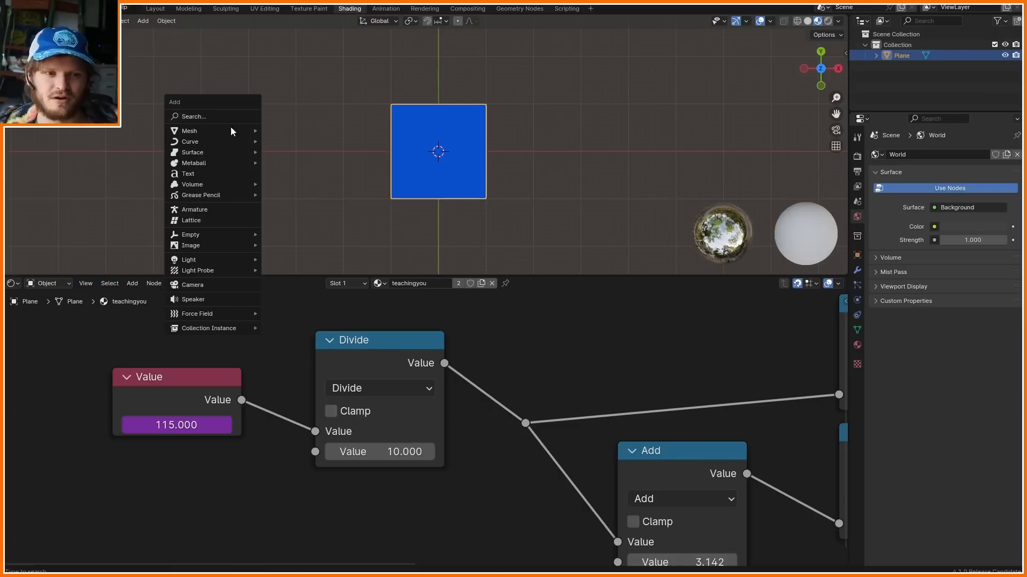
mouse_move(263, 137)
click(289, 183)
key(g)
key(x)
click(281, 145)
- Assign the existing teachingyou material to the cylinder
click(401, 283)
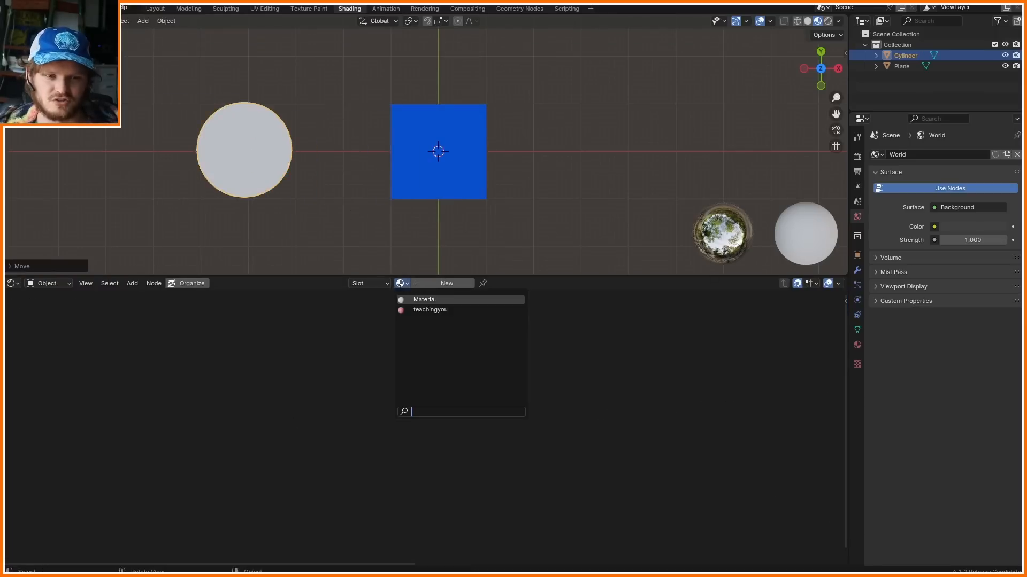
click(428, 310)
middle_drag(234, 179, 294, 150)
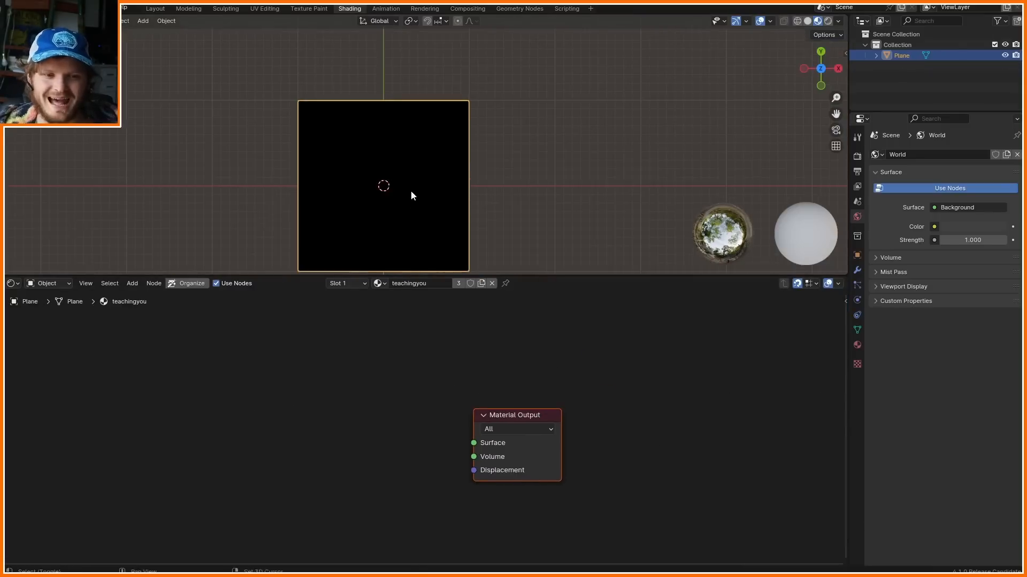
- Add a Vector Math node set to Add and feed its output into the Material Output's Surface
scroll(316, 386, up, 1)
key(shift+a)
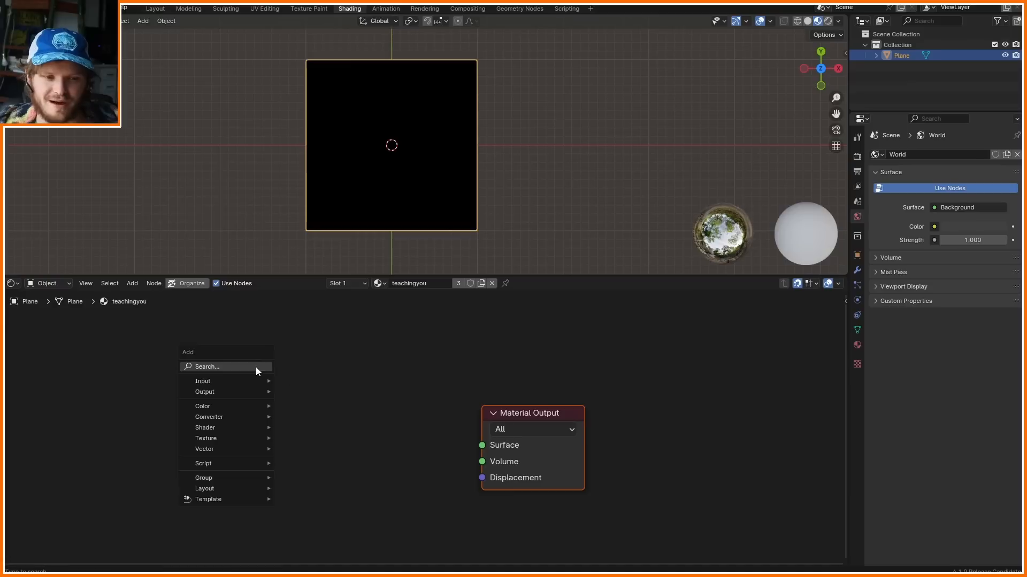
text(vec)
key(Return)
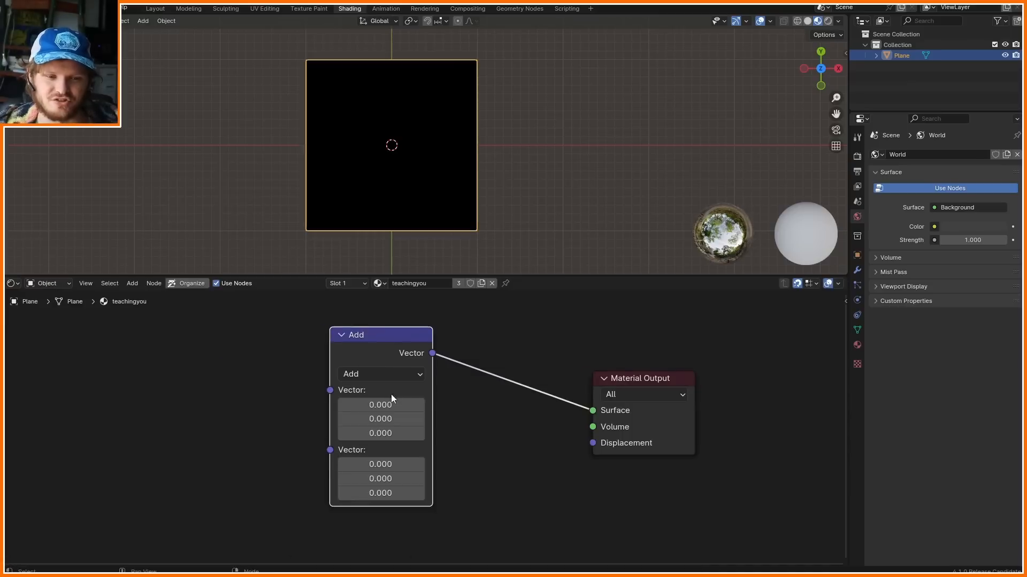
- Try adding a second Vector Math node and a Combine XYZ node that feeds the Add node's first vector
key(shift+a)
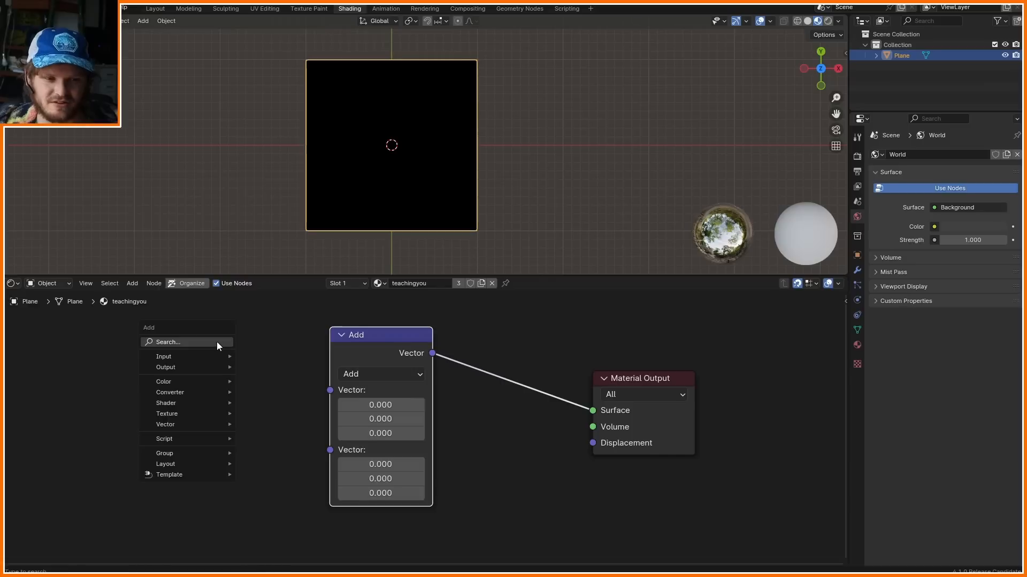
text(vector ma)
key(Return)
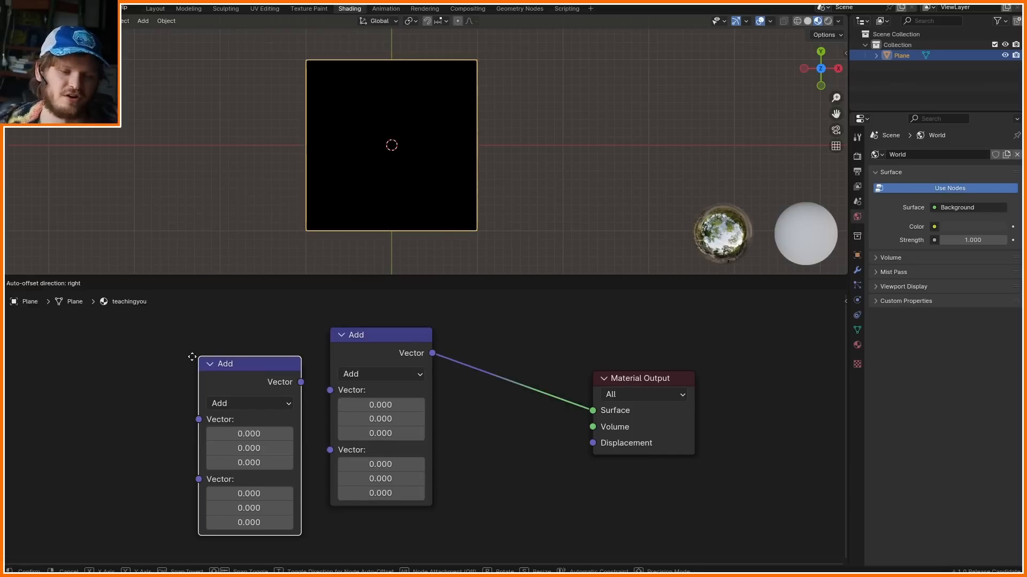
key(Escape)
drag(227, 375, 228, 376)
click(166, 488)
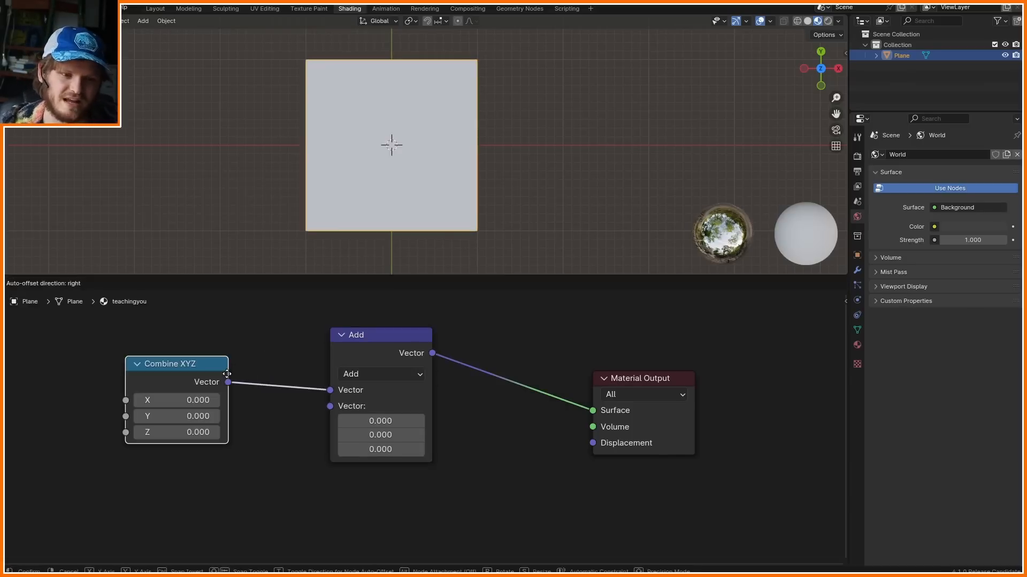
key(ctrl+z)
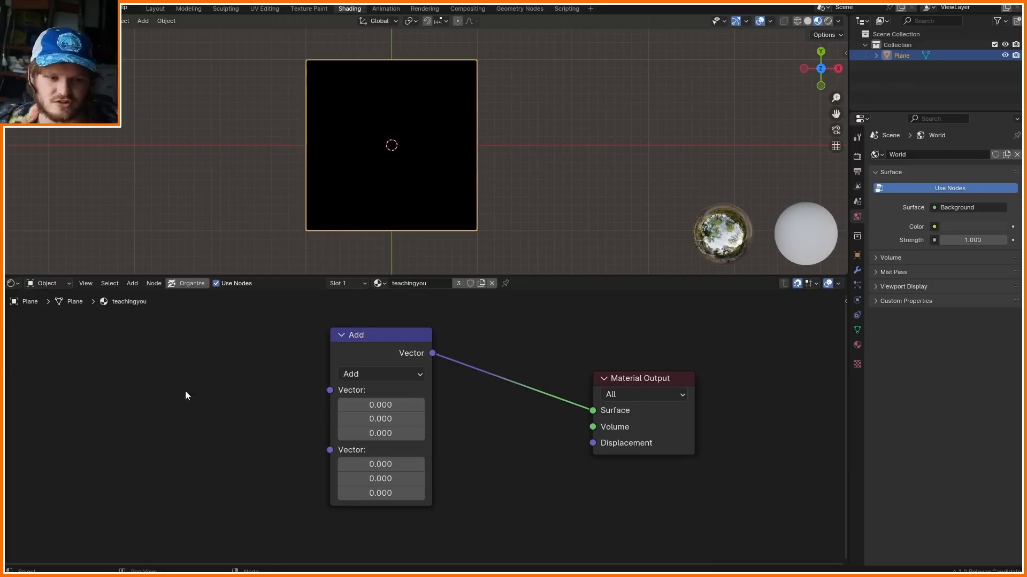
- Set the Add node's first vector X to 1 and its second vector Z to 1
click(380, 405)
text(1)
key(Return)
click(380, 494)
text(1)
key(Return)
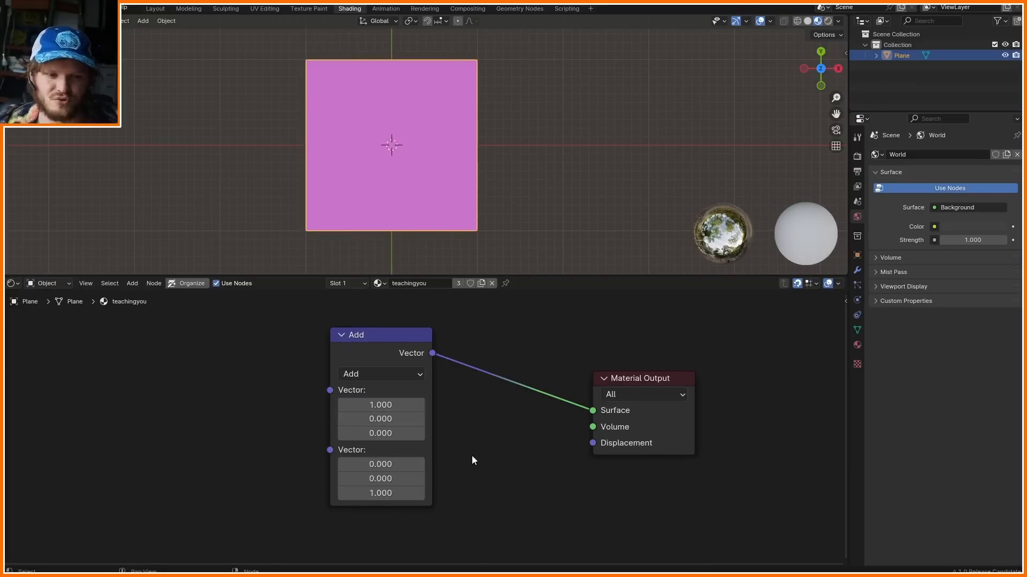
- Try 1 for the second vector's X and for its Y, and undo the second vector's changes
click(380, 464)
text(1)
key(Return)
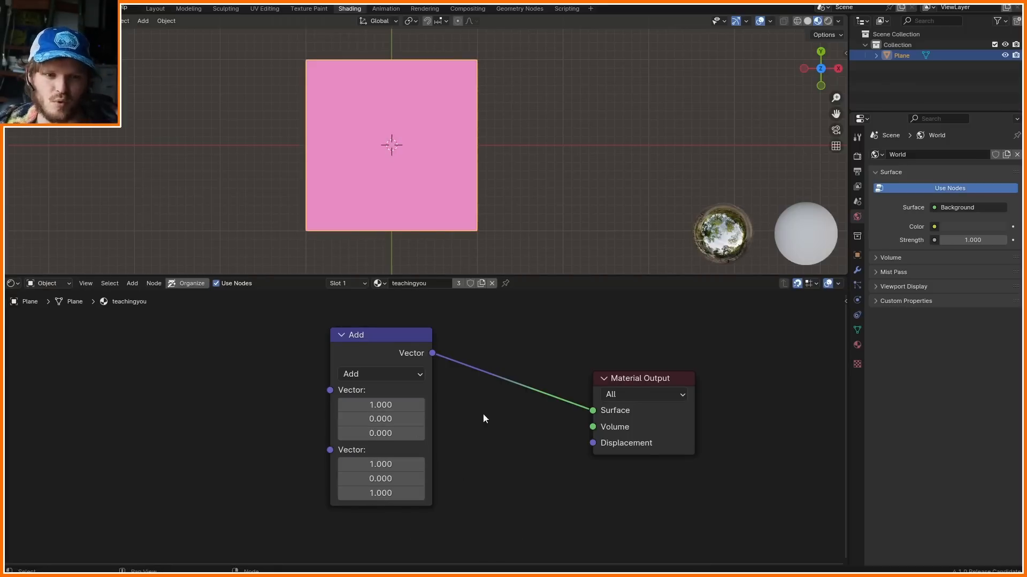
key(ctrl+z)
click(399, 480)
text(1)
key(Return)
key(ctrl+z)
key(ctrl+z)
- Set all three components of the Add node's first vector to -1 and of its second vector to 2
drag(385, 407, 385, 434)
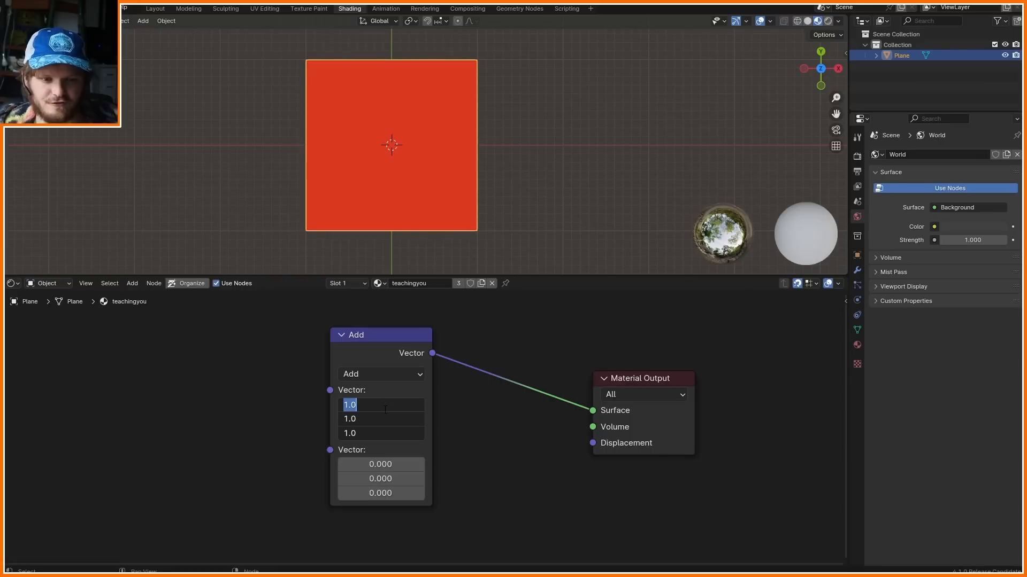
text(-1)
key(Return)
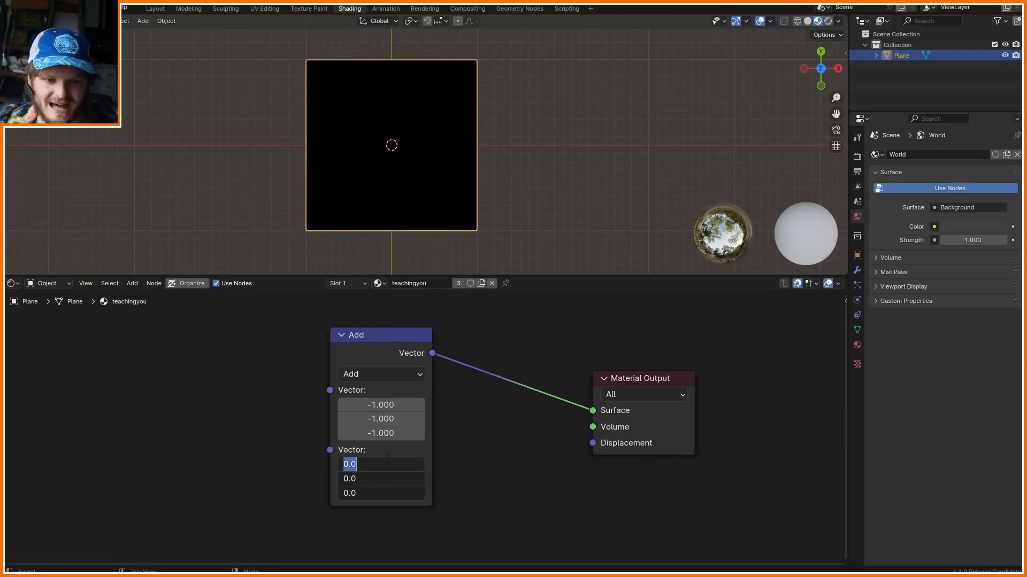
text(2)
key(Return)
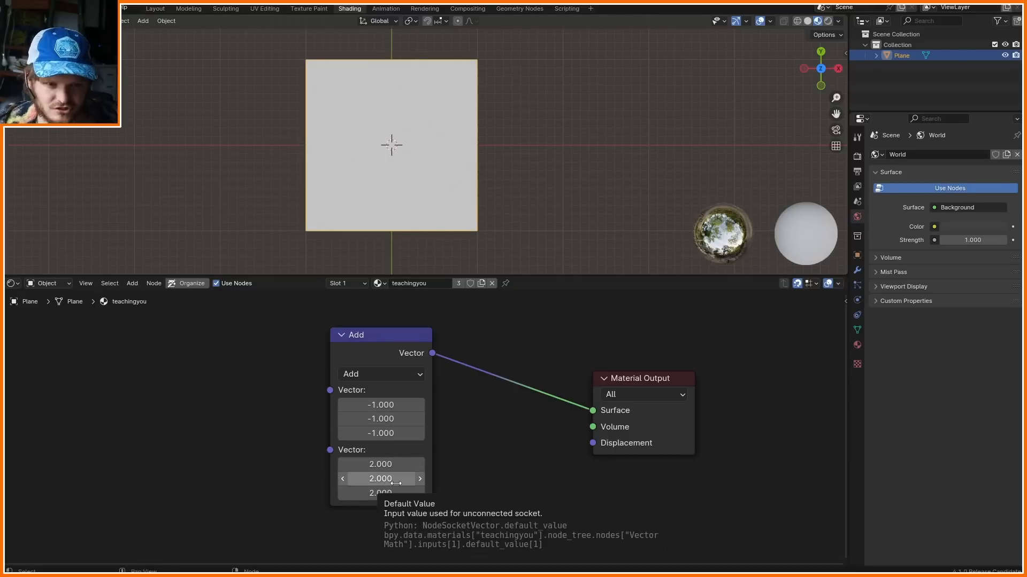
- Switch the Vector Math node to Multiply and set all components of its first vector to 0
click(362, 373)
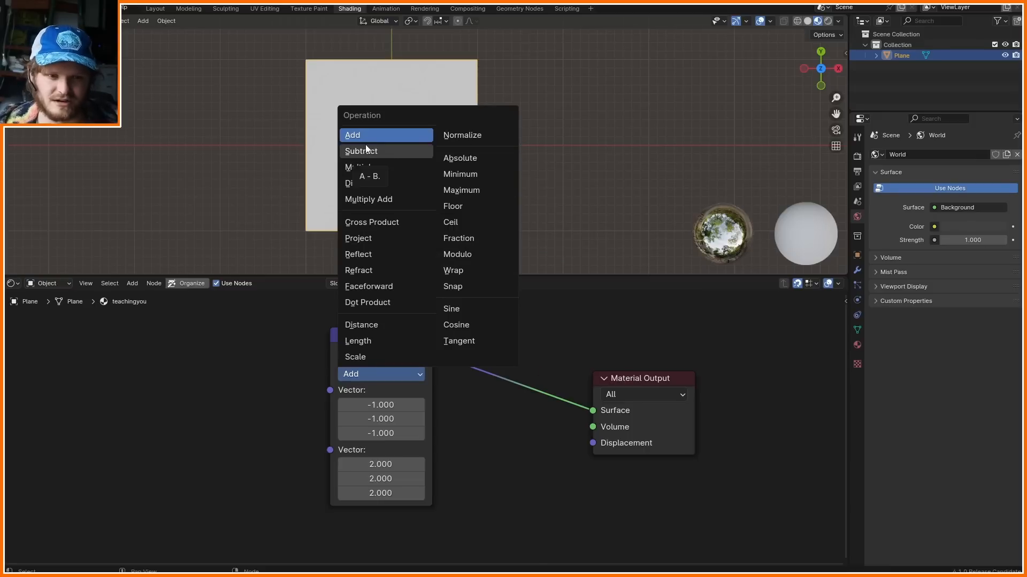
click(367, 169)
drag(384, 433, 384, 404)
text(0)
key(Return)
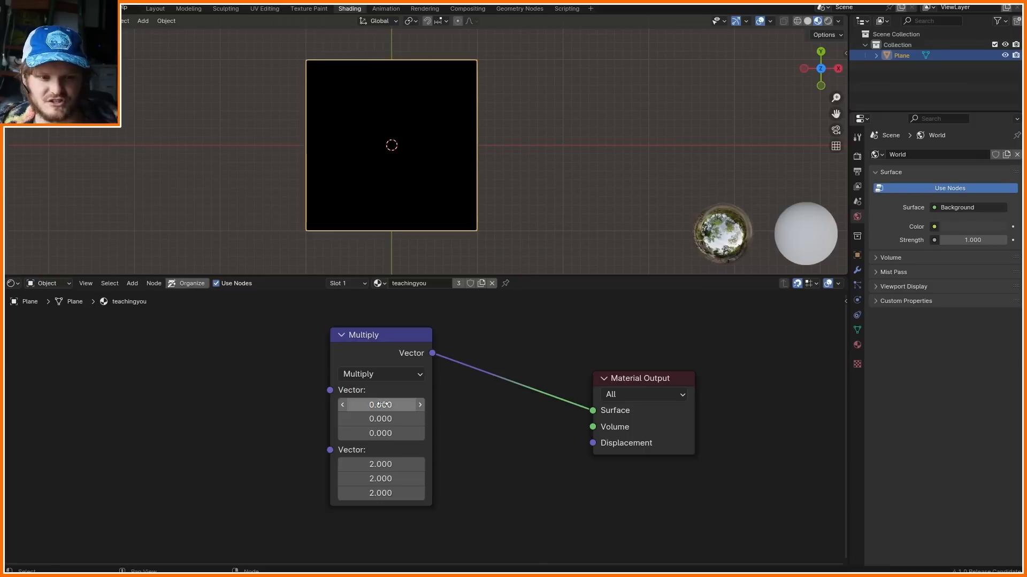
drag(377, 464, 345, 493)
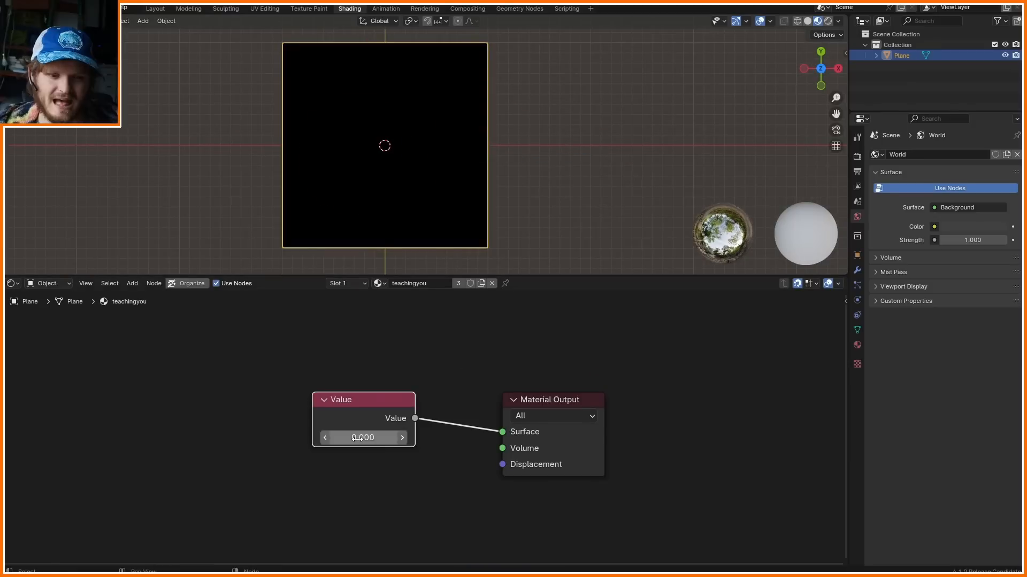
- Delete the Value node after scrubbing it to 1.7, and sketch a diagonal annotation stroke across the plane
drag(363, 437, 415, 438)
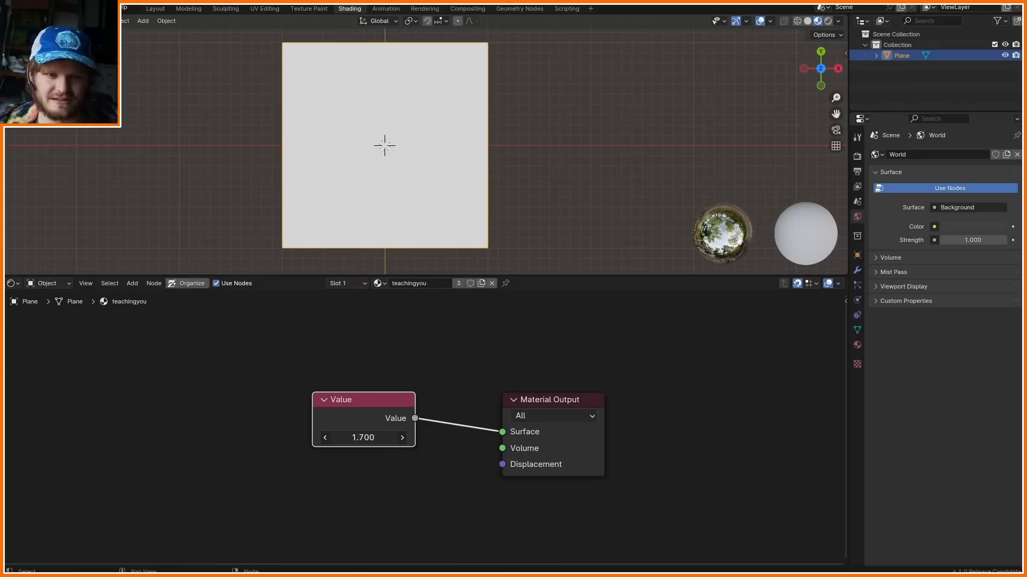
key(x)
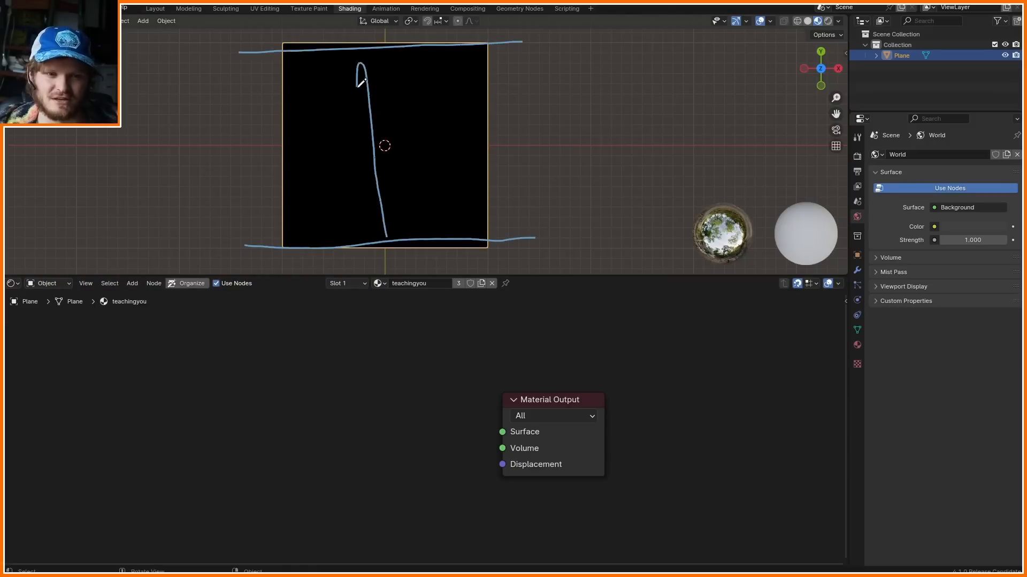
mouse_move(219, 265)
mouse_down()
mouse_move(522, 115)
mouse_move(424, 91)
mouse_up()
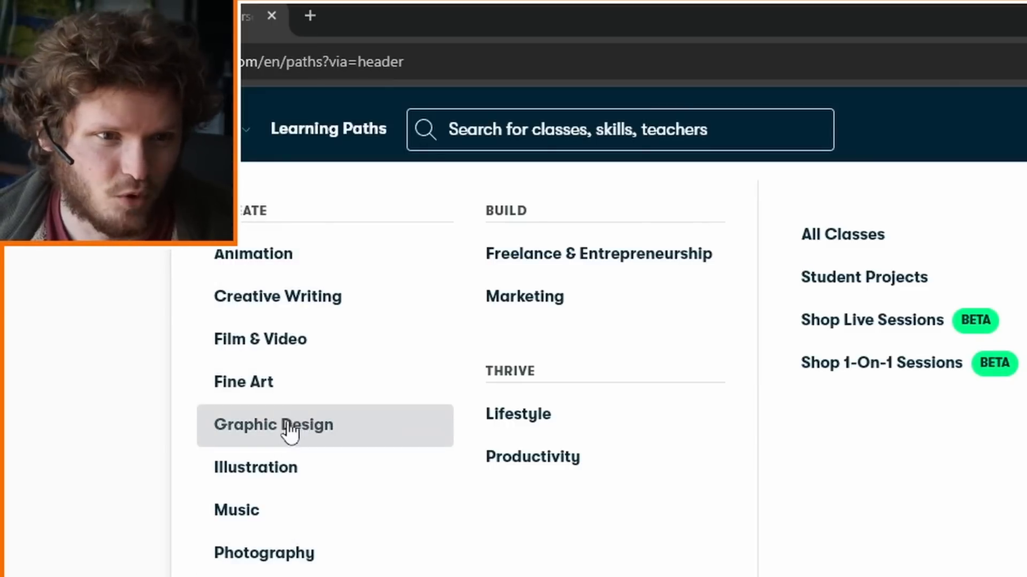
- Switch to Skillshare in the browser, search for "blender 3d", and browse the class results
click(556, 124)
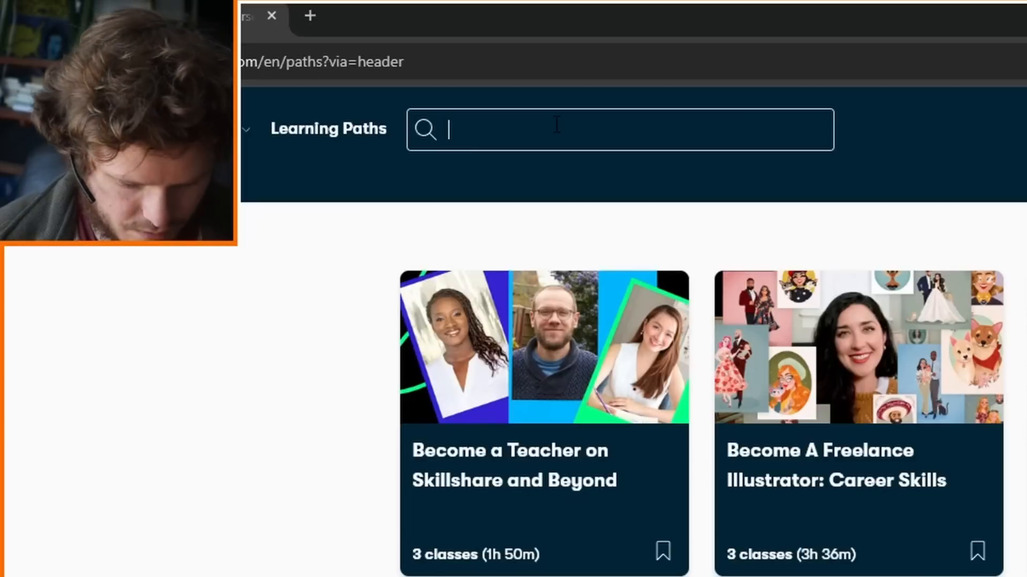
text(blender 3d)
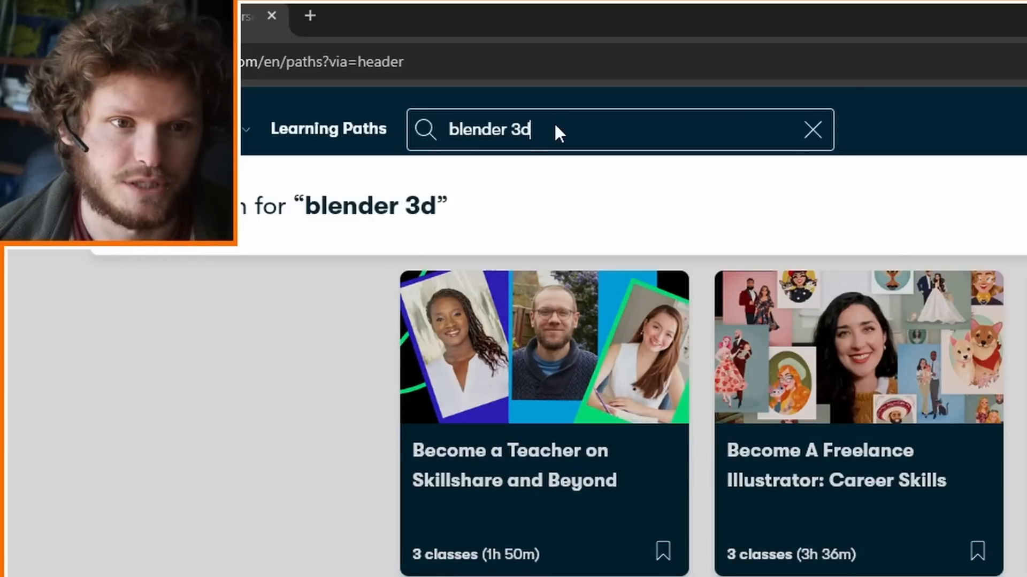
key(Return)
scroll(722, 251, down, 8)
scroll(476, 397, up, 3)
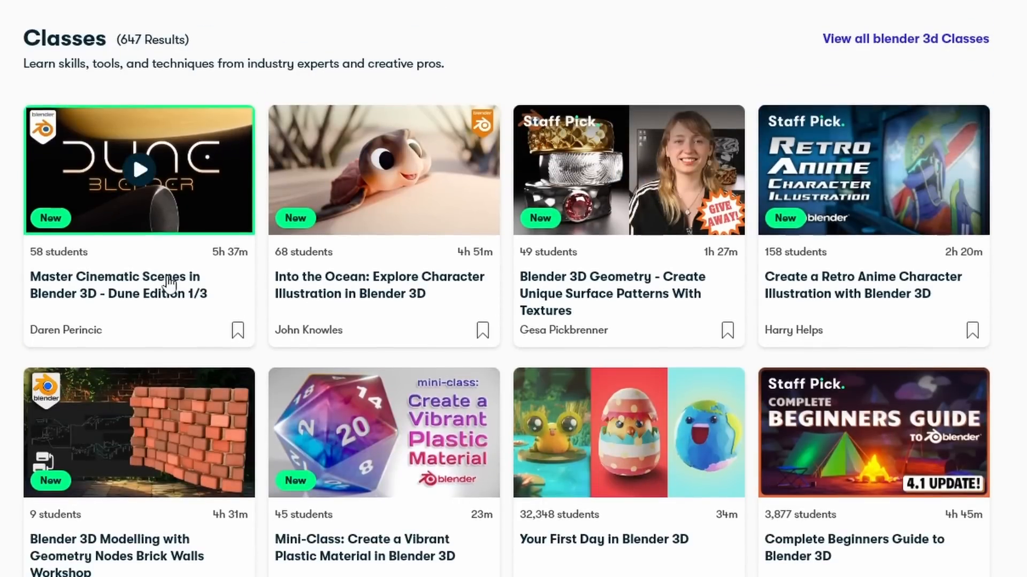
scroll(667, 439, down, 9)
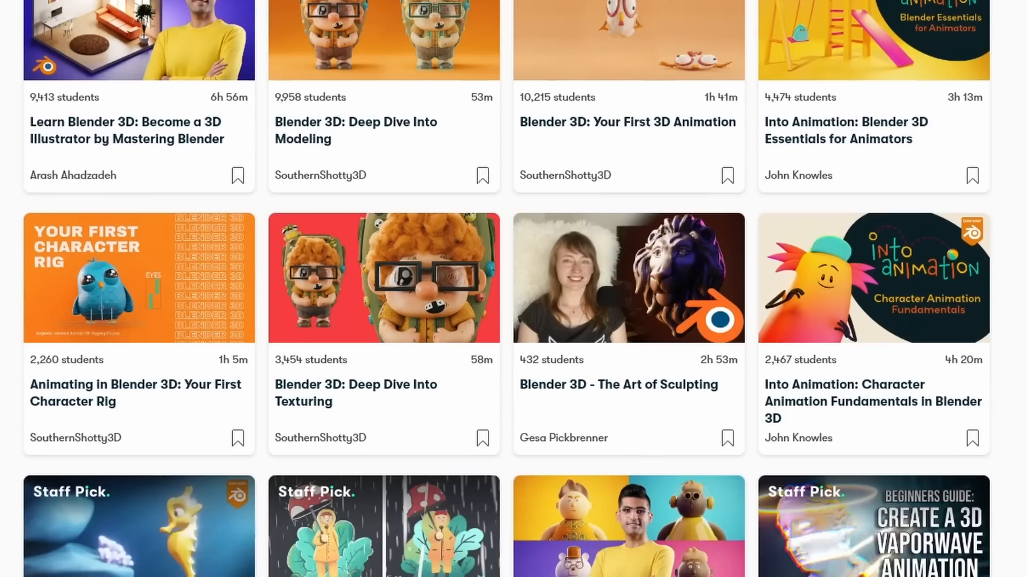
click(342, 154)
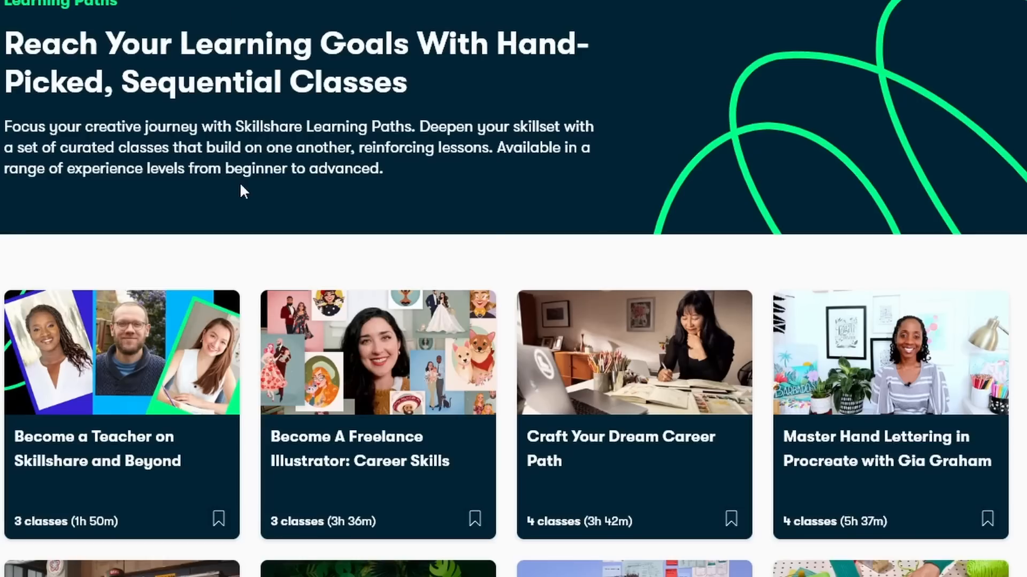
- Search Skillshare for "html" and examine the title and description of the HTML+CSS for Beginners learning path
scroll(243, 190, down, 5)
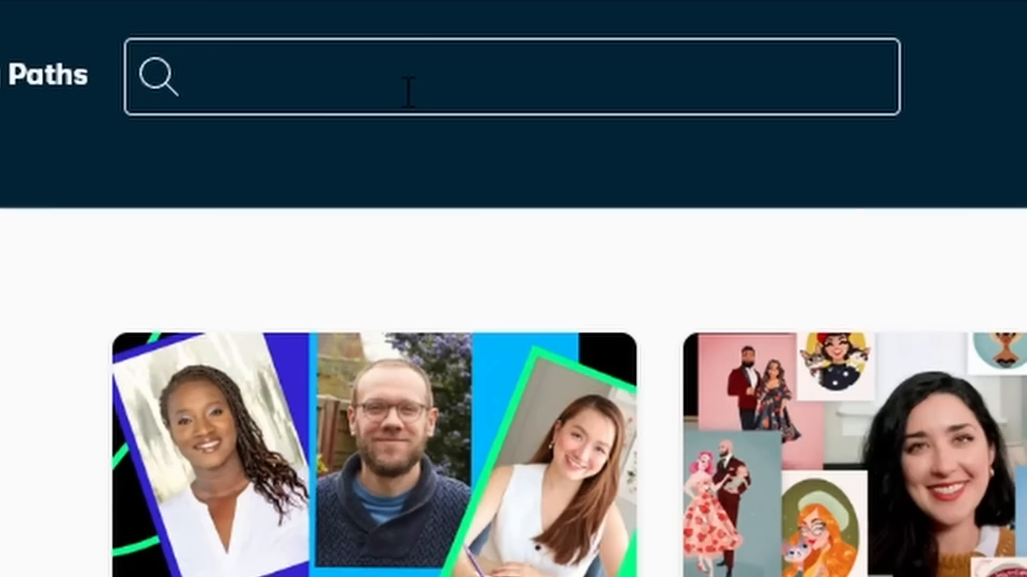
text(html)
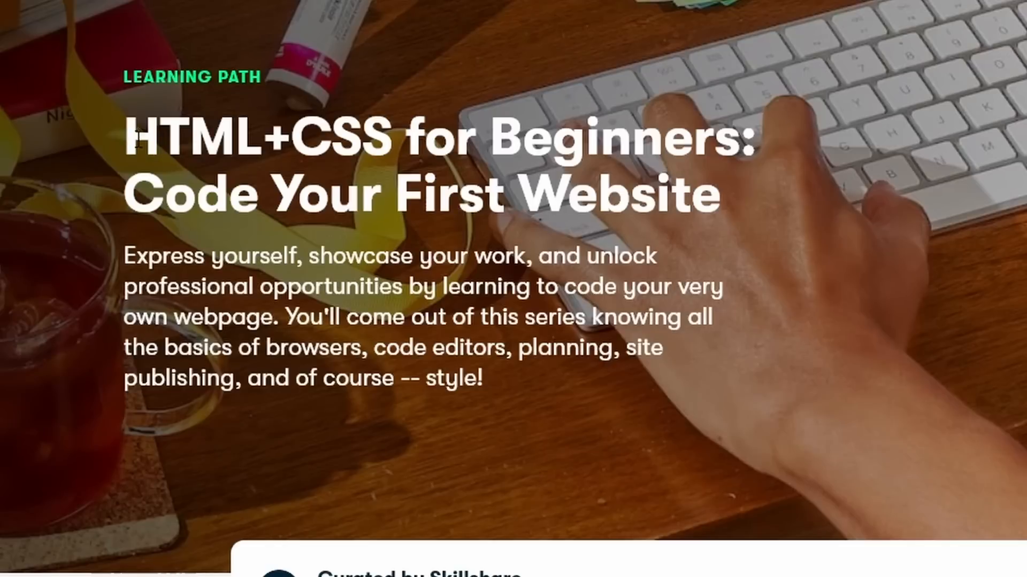
drag(125, 138, 672, 181)
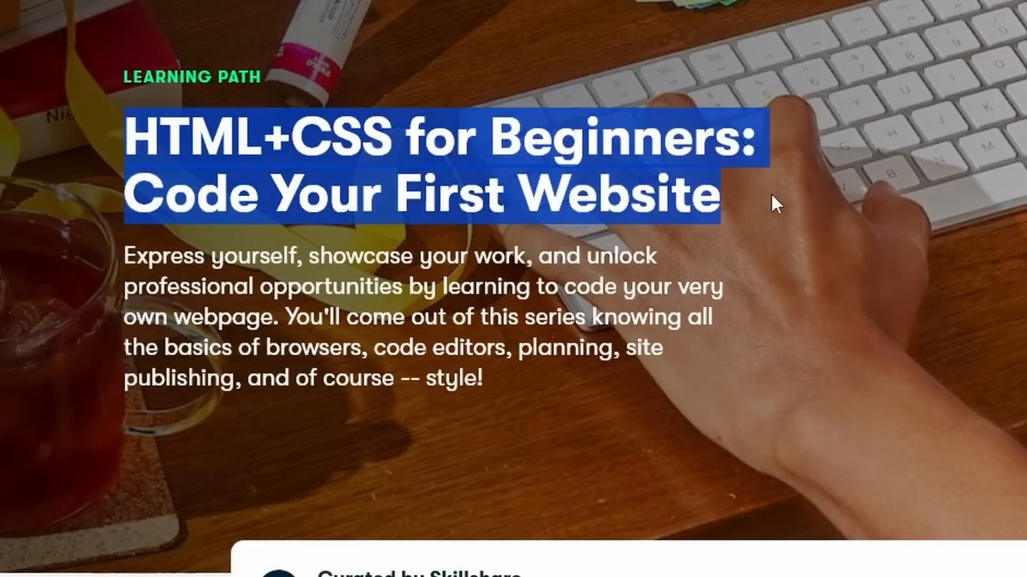
drag(383, 381, 471, 444)
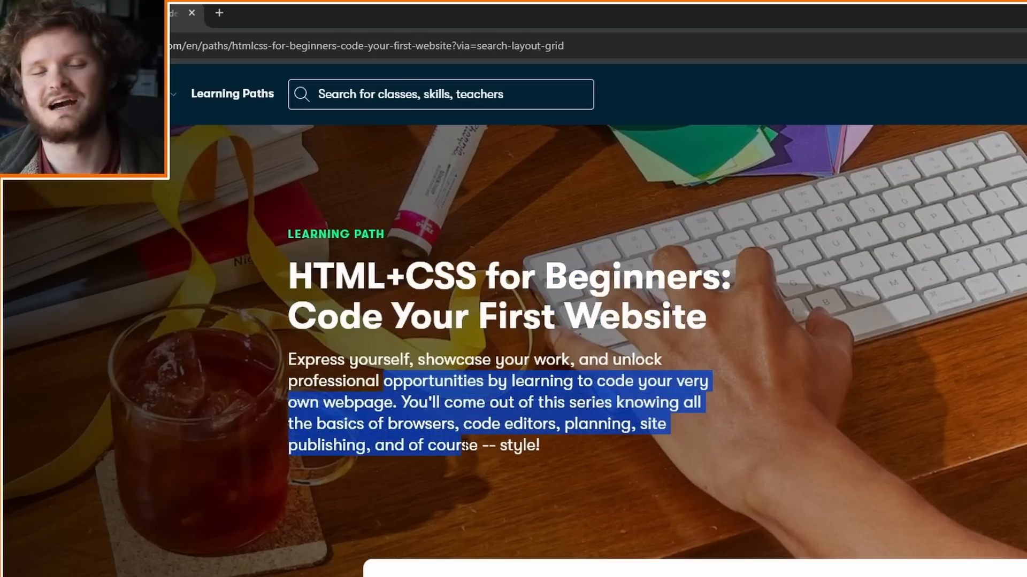
click(474, 445)
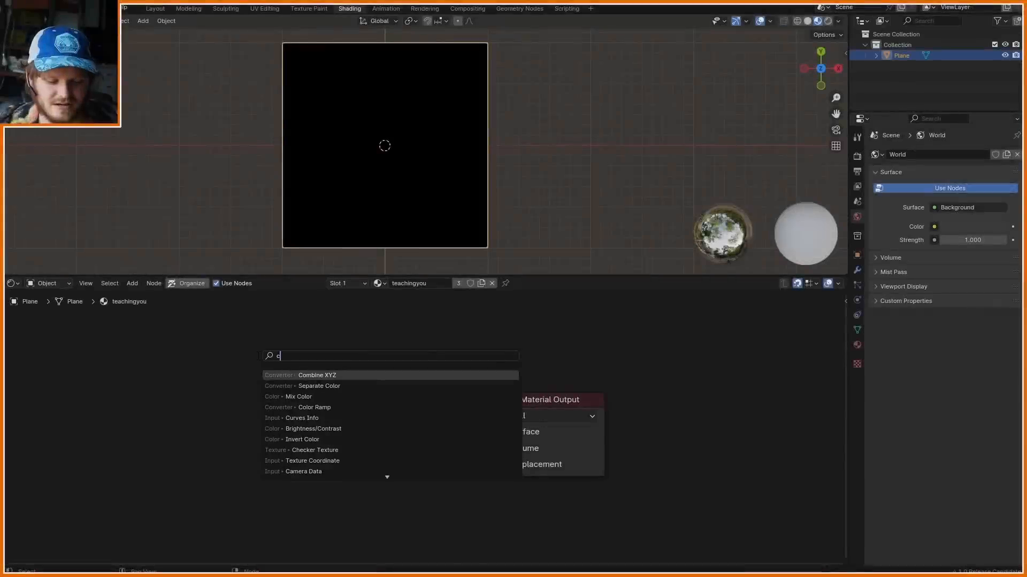
- Return to Blender and add a Texture Coordinate node beside the Material Output
text(ex)
key(Return)
click(213, 348)
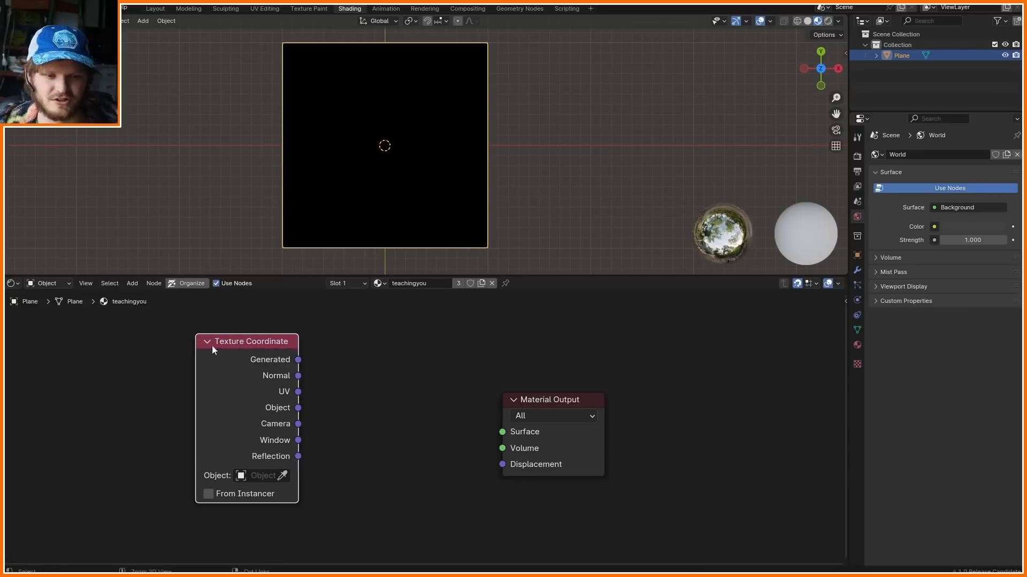
- Preview the Texture Coordinate outputs on the plane in turn, ending with UV connected to the Material Output's Surface
ctrl+shift+click(222, 348)
ctrl+shift+click(254, 361)
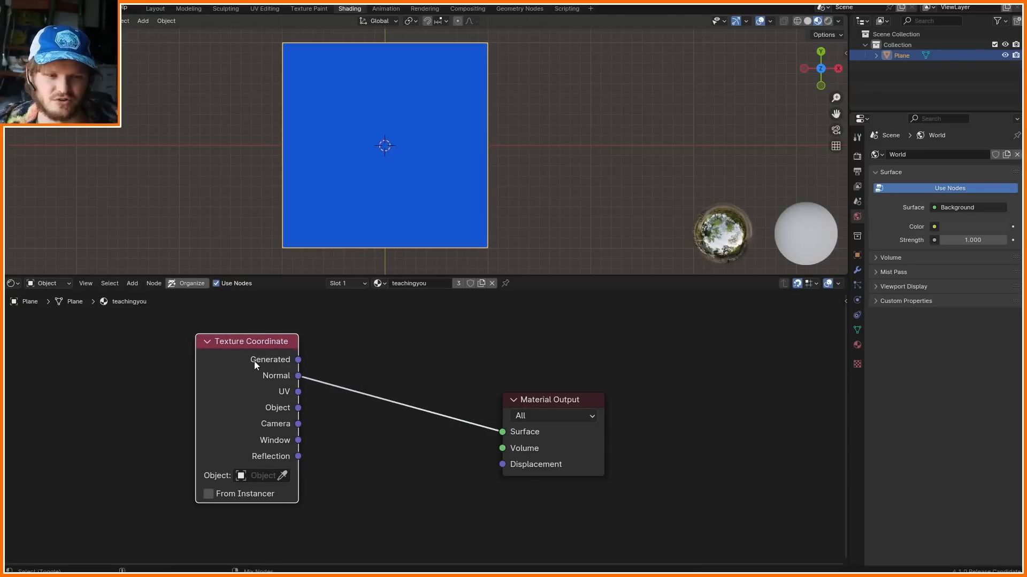
ctrl+shift+click(254, 361)
ctrl+shift+click(254, 361)
ctrl+shift+click(254, 361)
ctrl+shift+click(245, 376)
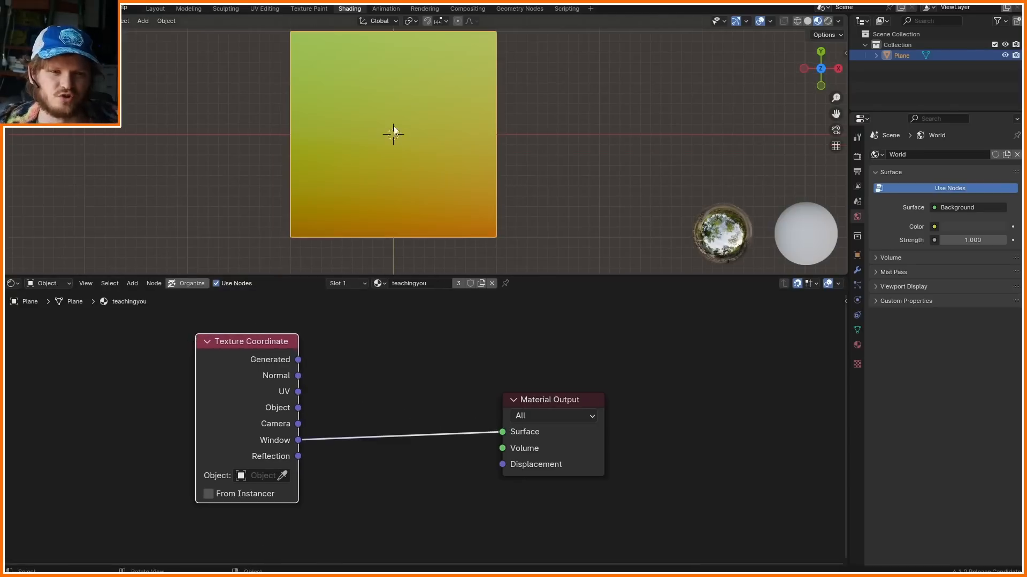
shift+middle_drag(394, 131, 408, 154)
scroll(418, 139, down, 2)
ctrl+shift+click(272, 361)
ctrl+shift+click(272, 361)
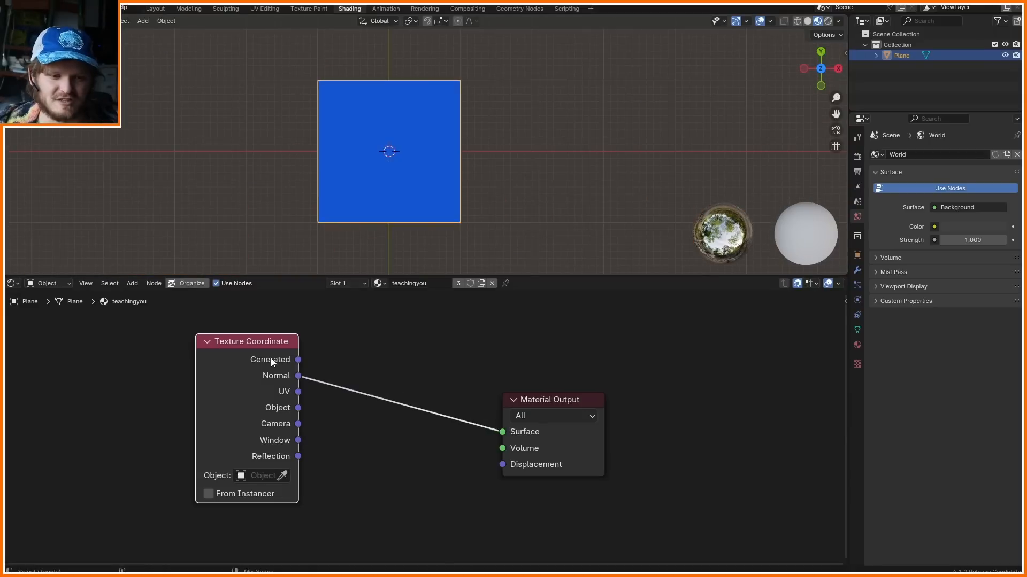
ctrl+shift+click(272, 361)
- Annotate an axis line along the plane's left and bottom edges and write 0 at their shared corner
scroll(385, 150, up, 1)
shift+middle_drag(369, 177, 405, 163)
mouse_move(313, 48)
mouse_down()
mouse_move(320, 205)
mouse_move(464, 230)
mouse_move(519, 225)
mouse_up()
shift+middle_drag(374, 176, 407, 122)
scroll(403, 126, up, 7)
shift+middle_drag(226, 197, 294, 129)
scroll(248, 178, down, 3)
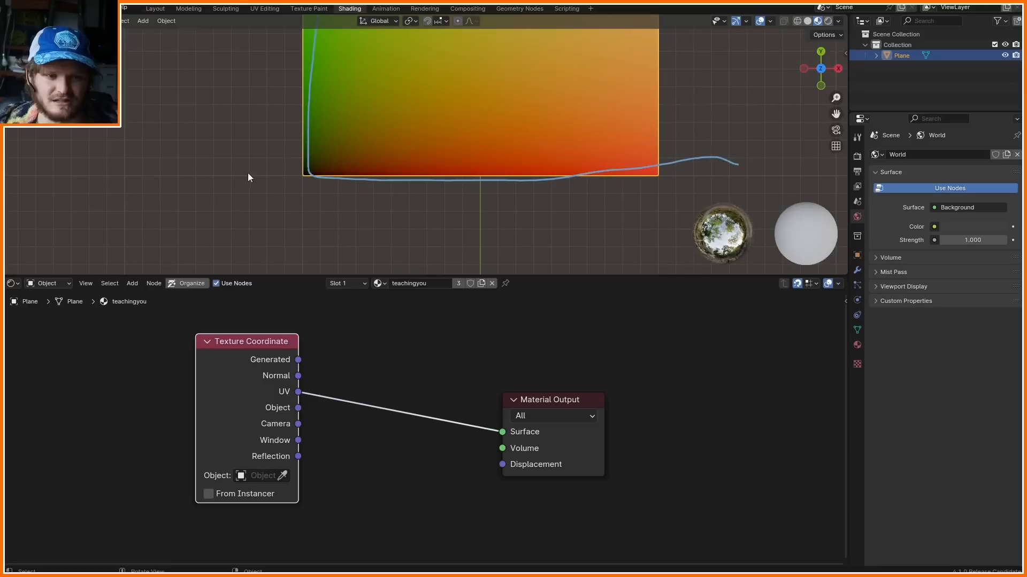
mouse_move(256, 186)
mouse_down()
mouse_move(275, 195)
mouse_move(267, 182)
mouse_up()
shift+middle_drag(341, 169, 254, 204)
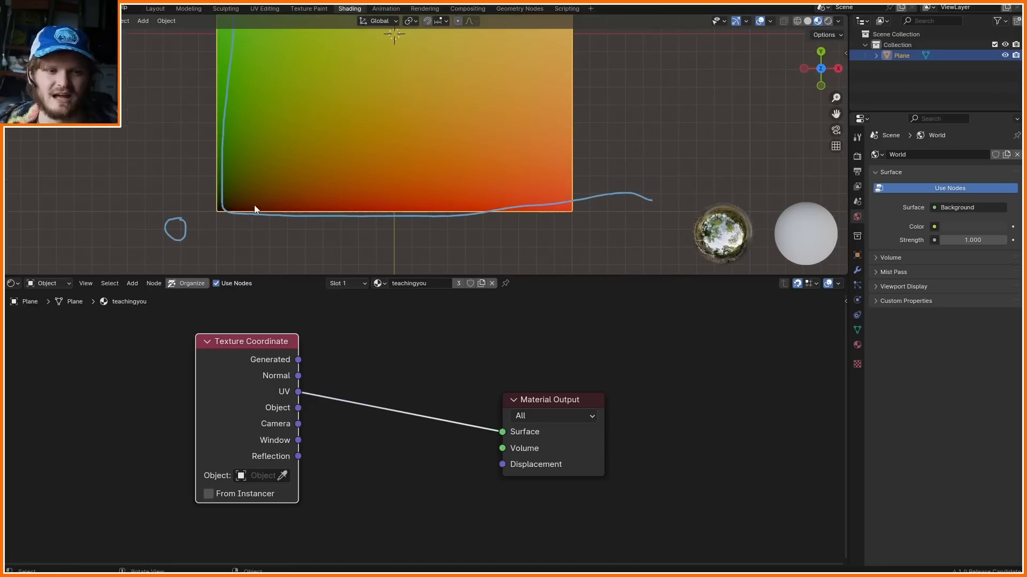
- Annotate a rightward arrow across the plane's lower part and write 1 beyond its bottom-right corner
drag(267, 177, 562, 165)
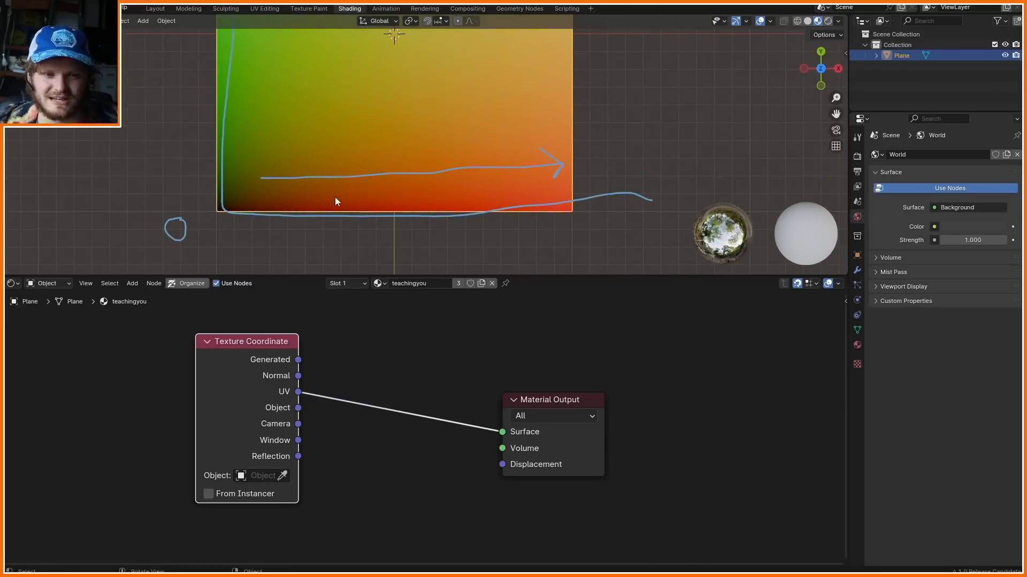
drag(756, 107, 814, 103)
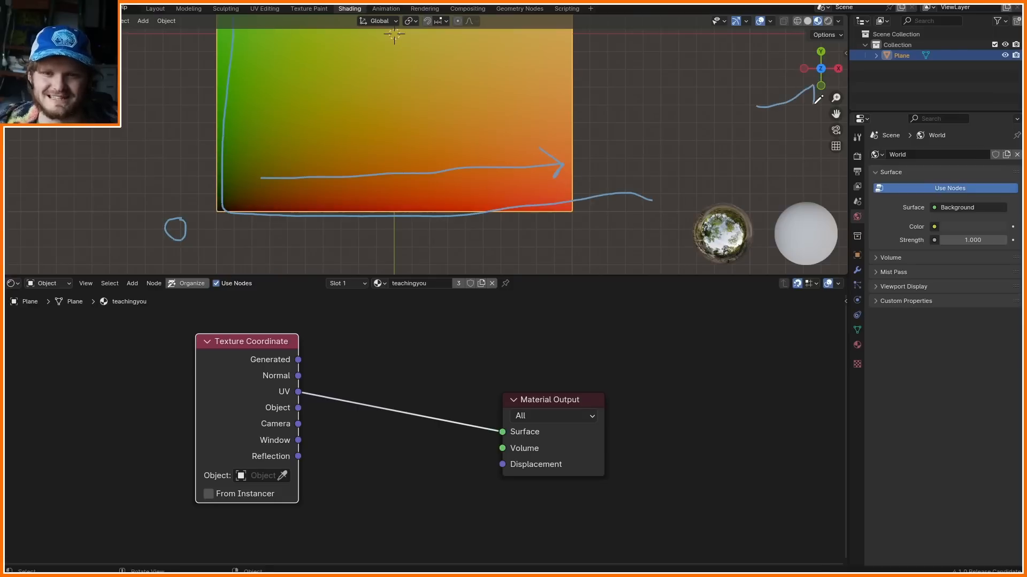
key(ctrl+z)
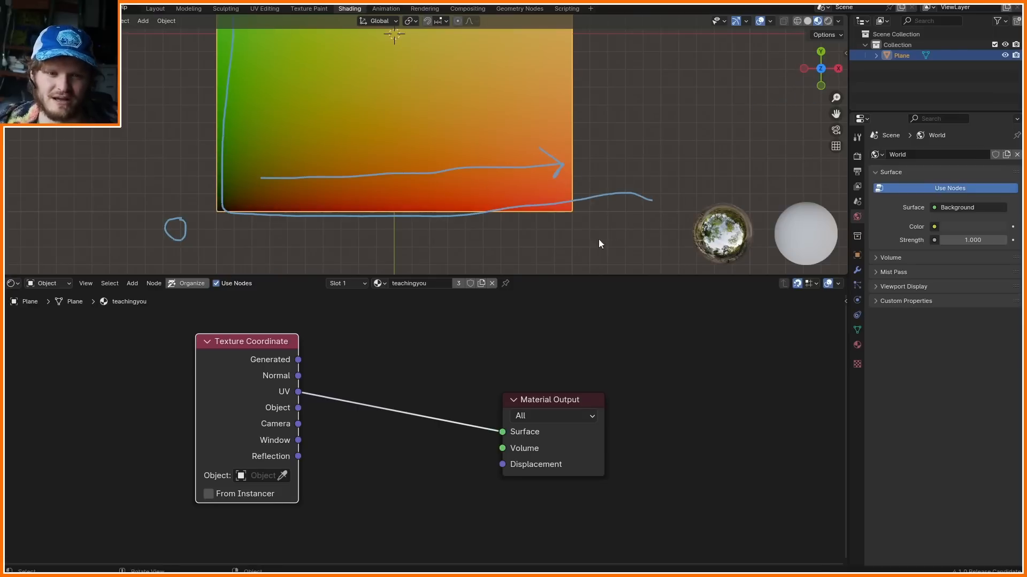
drag(643, 216, 643, 247)
scroll(576, 190, down, 3)
shift+middle_drag(494, 179, 514, 239)
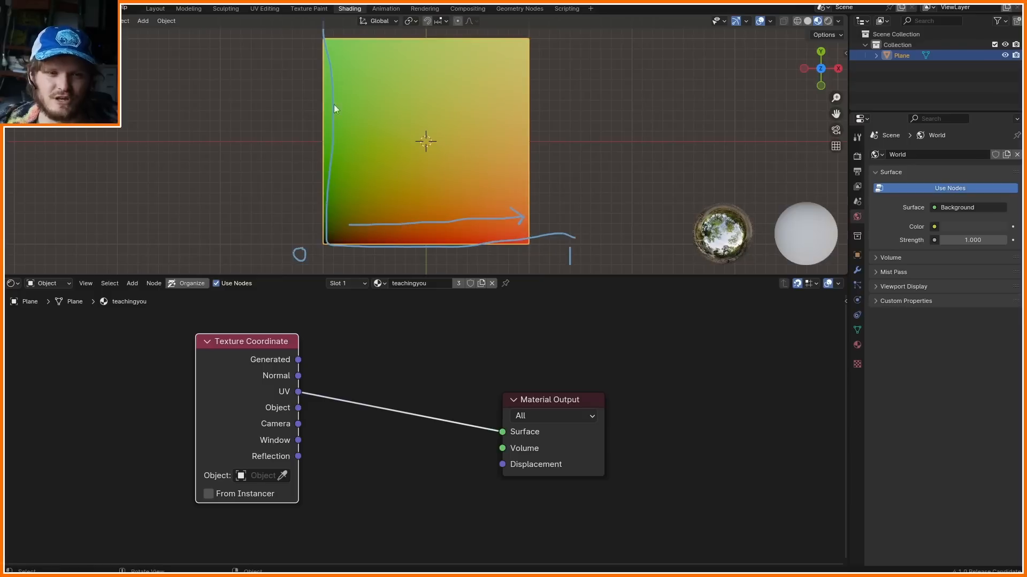
- Annotate an upward arrow beside the plane's left edge and write 1 at its upper end
drag(297, 233, 300, 54)
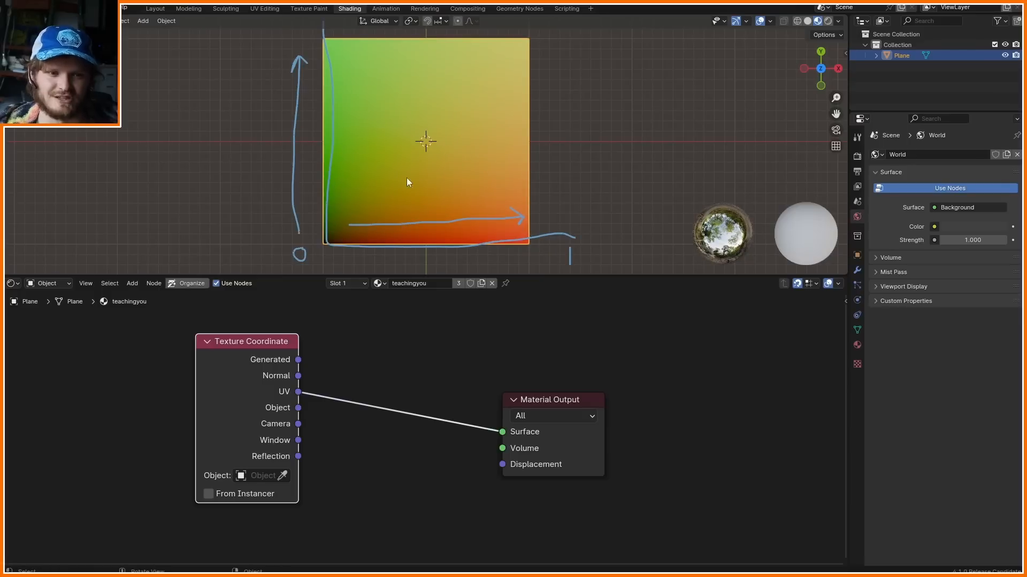
mouse_move(772, 117)
mouse_down()
mouse_move(814, 86)
mouse_move(797, 84)
mouse_up()
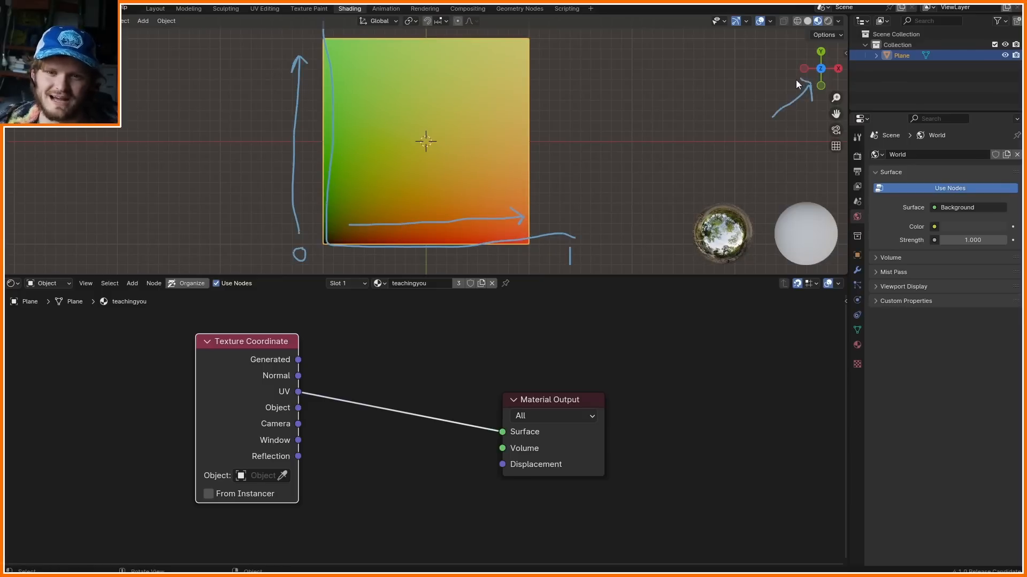
key(ctrl+z)
key(ctrl+z)
drag(266, 32, 266, 52)
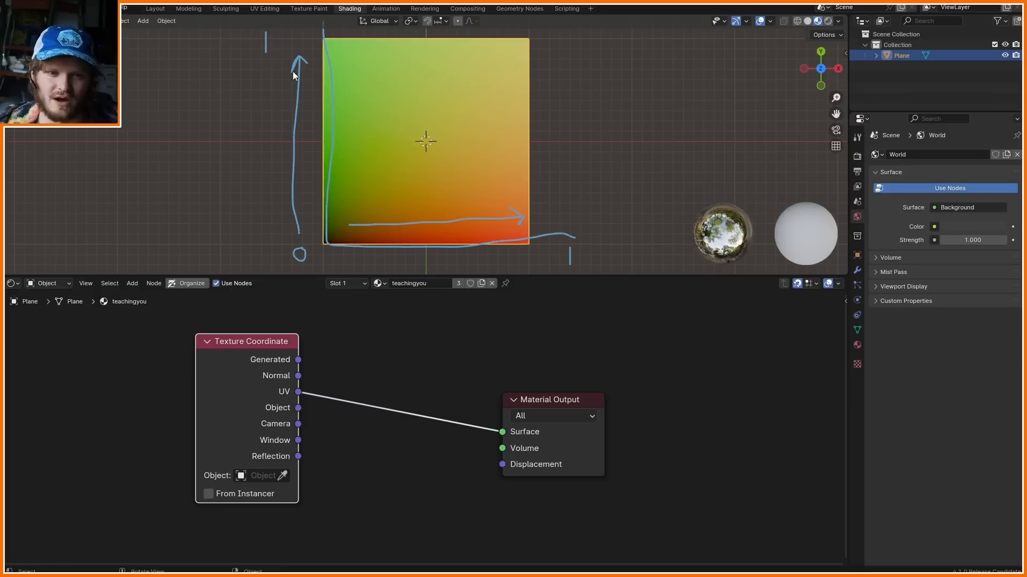
- Annotate a diagonal arrow from the plane's lower-left to its upper-right corner and label that corner (1,1)
mouse_move(335, 230)
mouse_down()
mouse_move(513, 53)
mouse_move(515, 73)
mouse_move(495, 56)
mouse_up()
shift+middle_drag(534, 46, 519, 82)
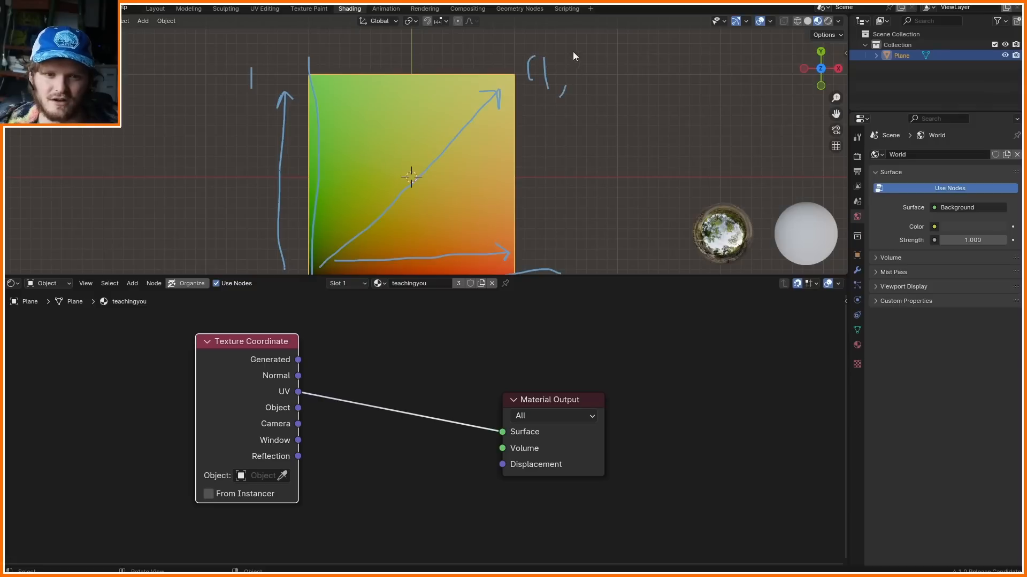
drag(592, 51, 595, 78)
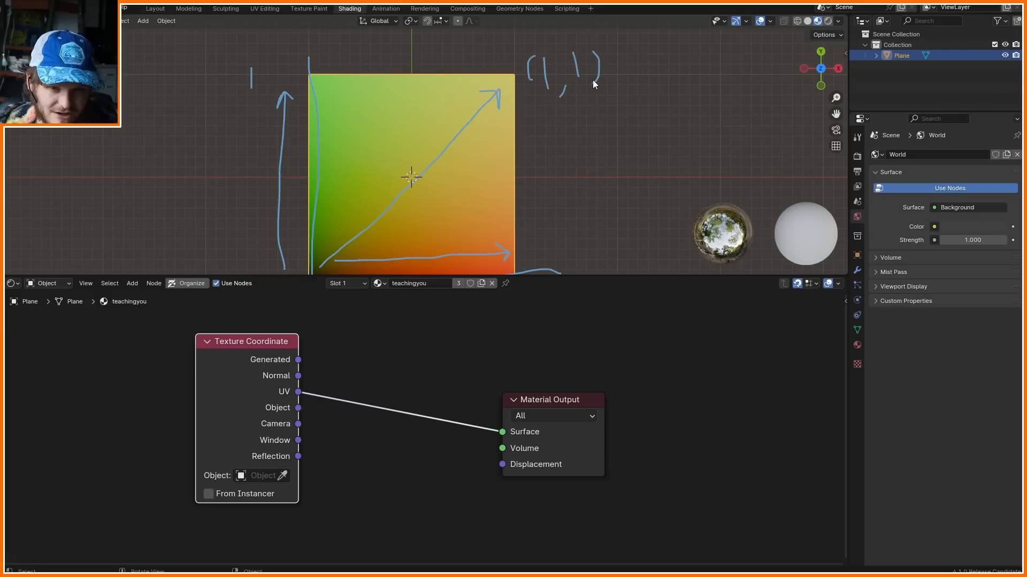
shift+middle_drag(576, 95, 484, 96)
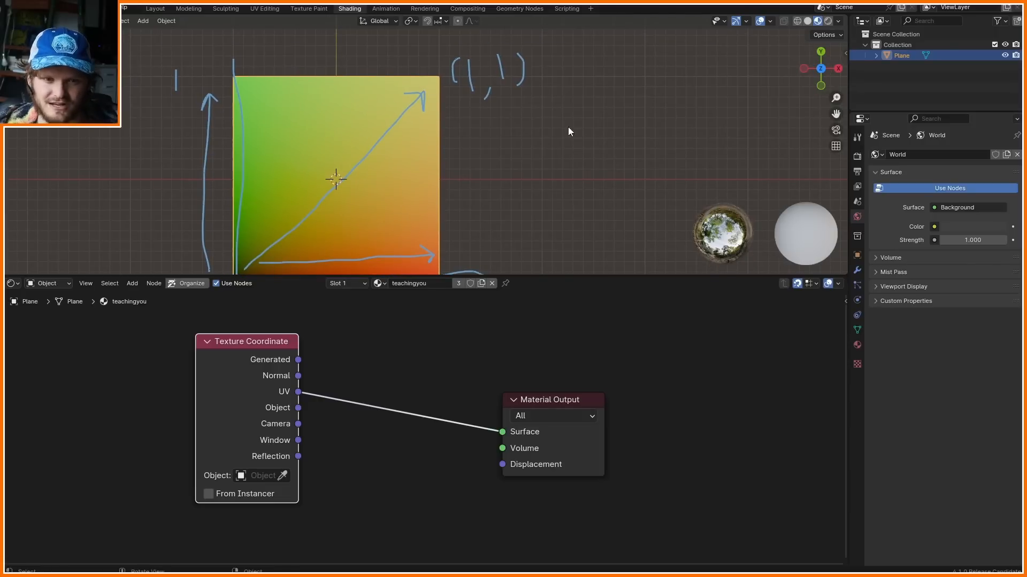
- Write a second bracketed coordinate beginning with 1 beside the plane, and clear the annotations
drag(516, 165, 523, 130)
drag(557, 168, 552, 176)
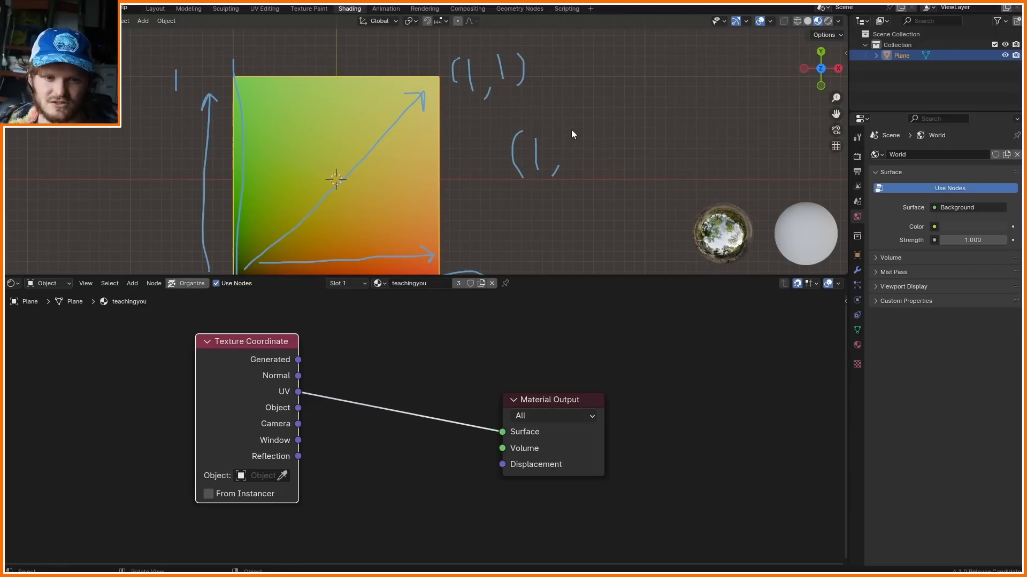
drag(572, 129, 577, 177)
mouse_move(618, 127)
mouse_down()
mouse_move(613, 166)
mouse_move(646, 170)
mouse_up()
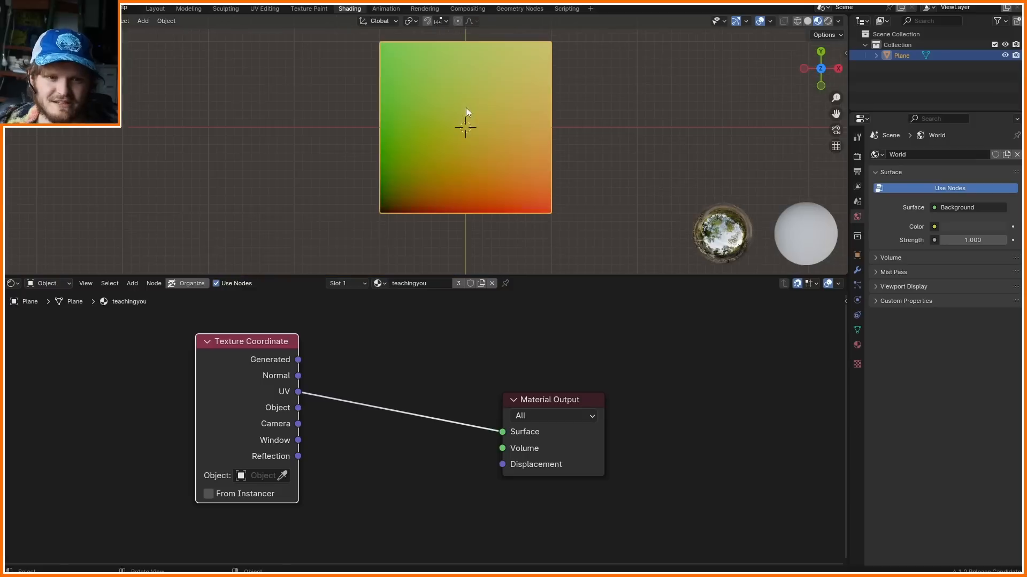
- Insert a Vector Math node set to Add between the Texture Coordinate's UV output and the Material Output
scroll(466, 109, up, 1)
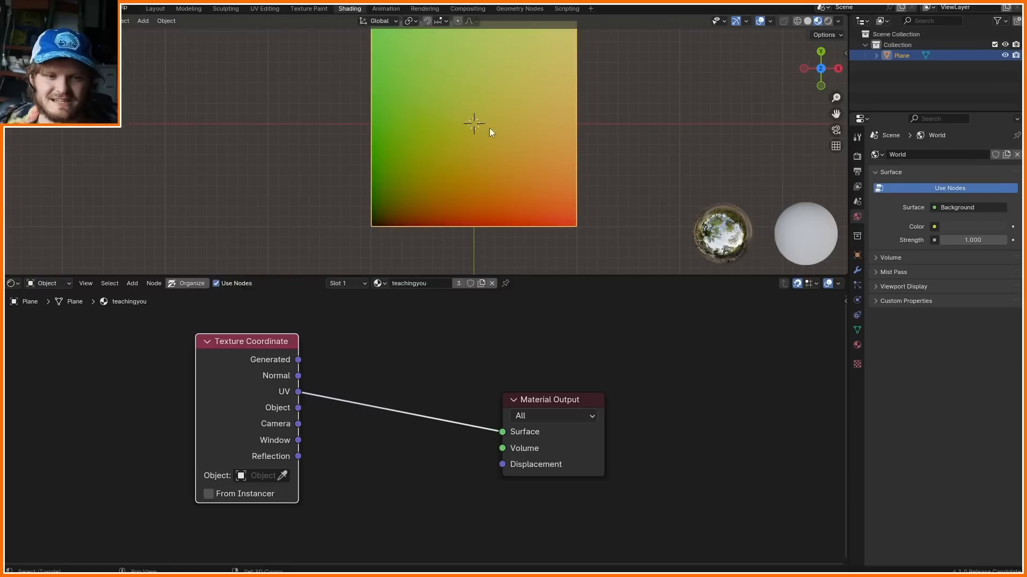
shift+middle_drag(489, 127, 472, 141)
key(shift+a)
click(370, 328)
key(Escape)
click(333, 362)
mouse_move(333, 363)
mouse_down()
mouse_move(305, 385)
mouse_move(320, 397)
mouse_up()
key(shift+a)
text(vec)
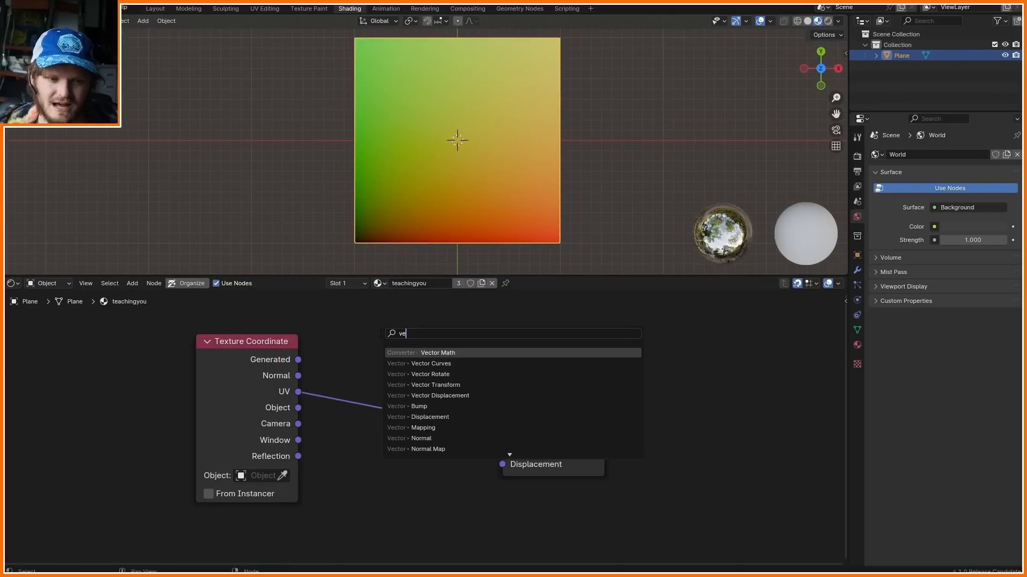
key(Return)
click(330, 311)
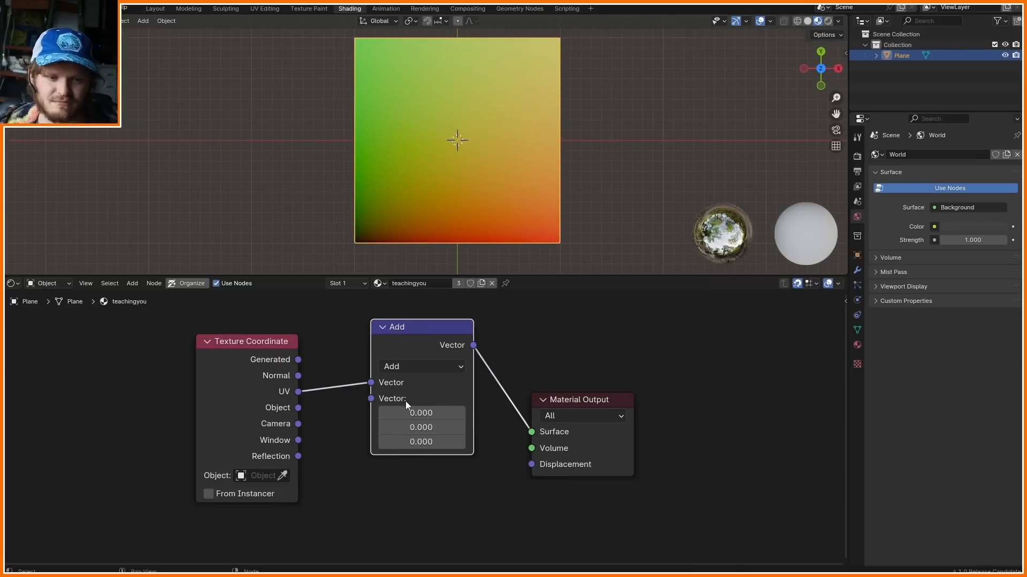
- Set the Add node's third vector component to 0.170, and dissolve the node while keeping the UV link
mouse_move(428, 445)
mouse_down()
mouse_move(472, 442)
mouse_move(437, 442)
mouse_up()
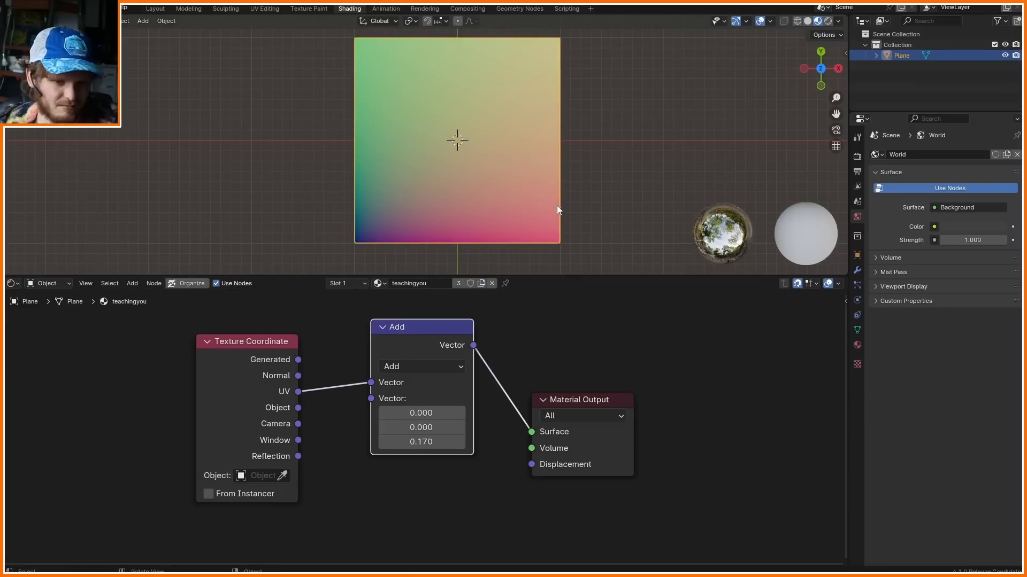
key(ctrl+x)
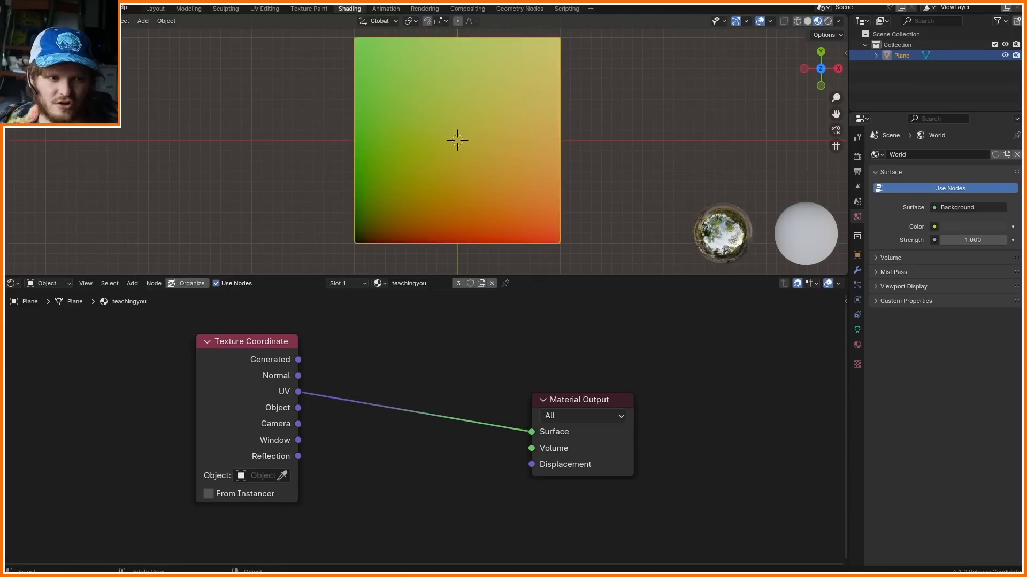
- Split the 3D viewport, make the new area a UV Editor, and select the plane's whole mesh in Edit Mode
drag(845, 16, 591, 33)
click(610, 19)
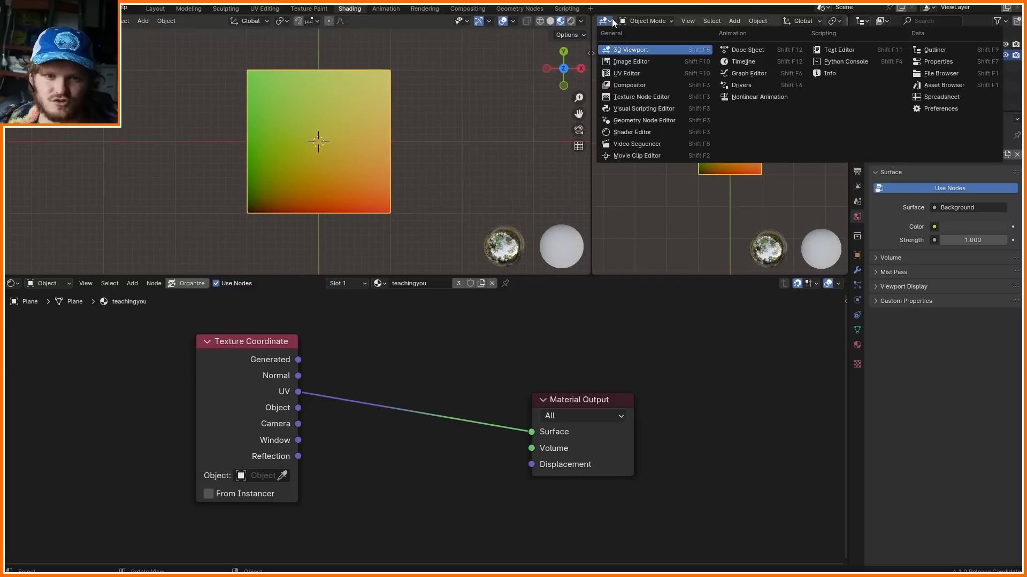
click(641, 73)
key(Tab)
key(a)
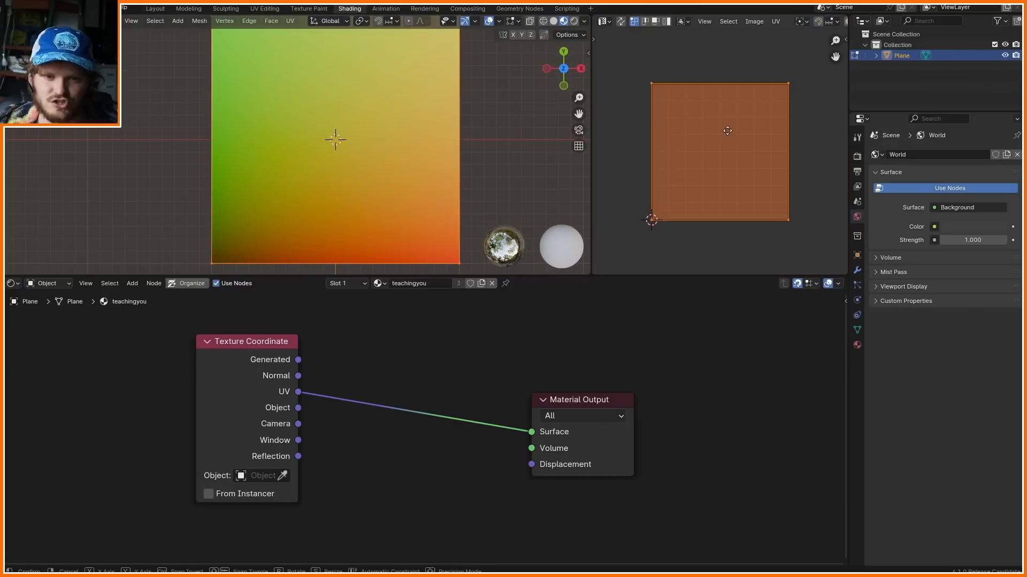
- Move the plane's UV square down and left across the UV origin, and sketch annotation strokes in the UV Editor
key(g)
click(729, 143)
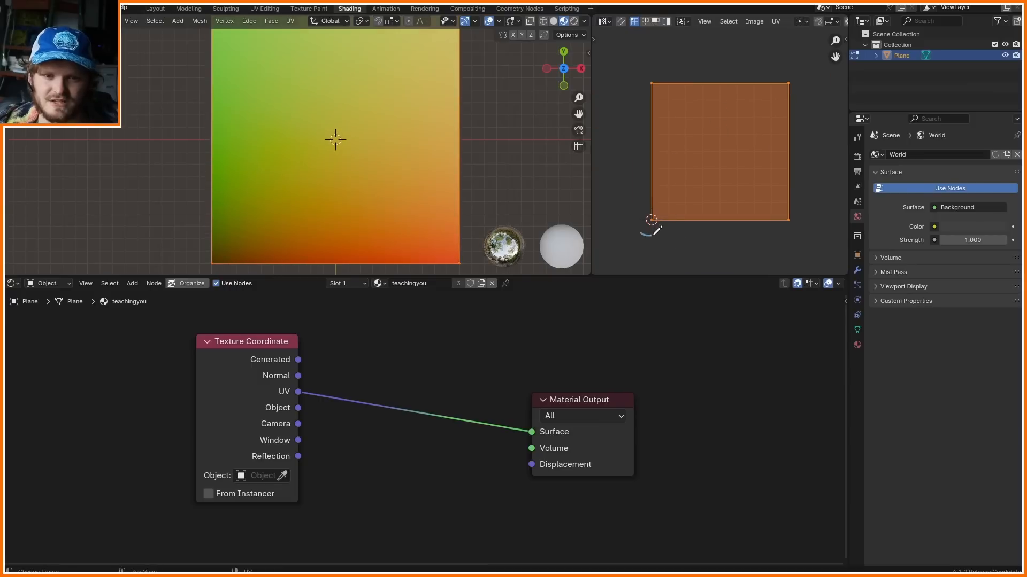
key(g)
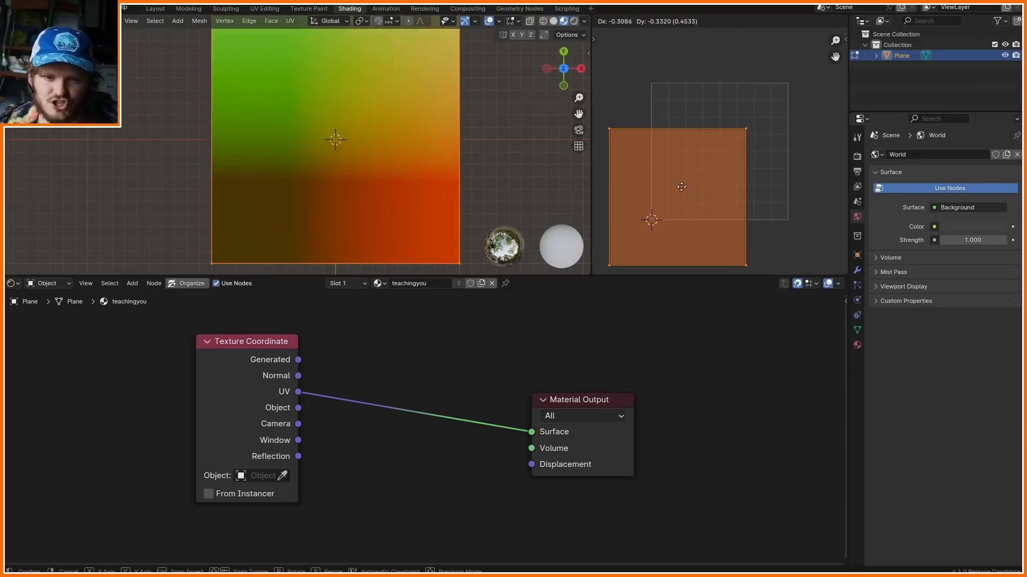
click(657, 207)
middle_drag(690, 198, 707, 164)
key(d)
drag(671, 179, 676, 183)
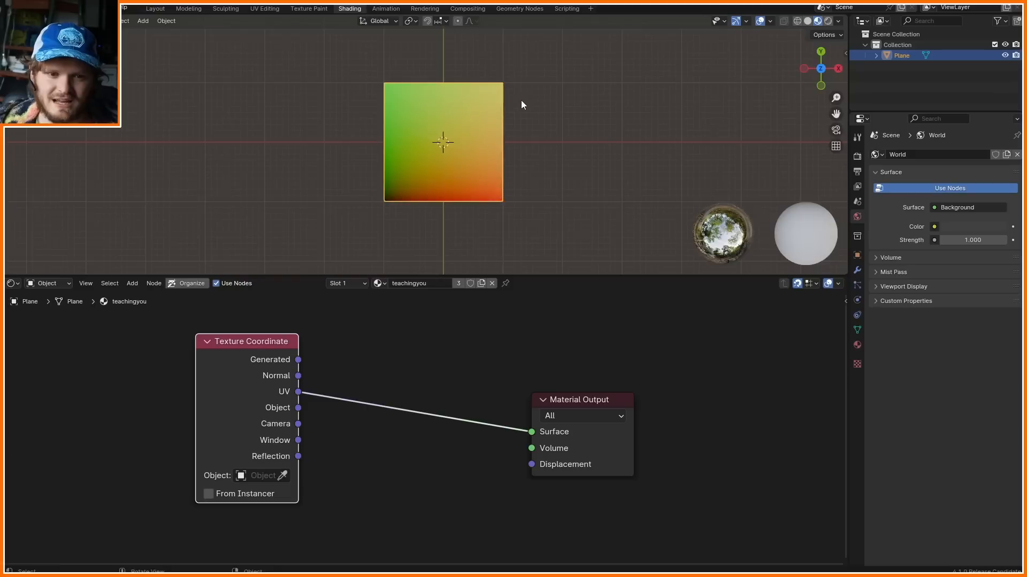
- Annotate a horizontal and a vertical stroke along the plane's bottom and left edges, and erase them
key(d)
mouse_move(386, 175)
mouse_down()
mouse_move(496, 187)
mouse_move(489, 198)
mouse_up()
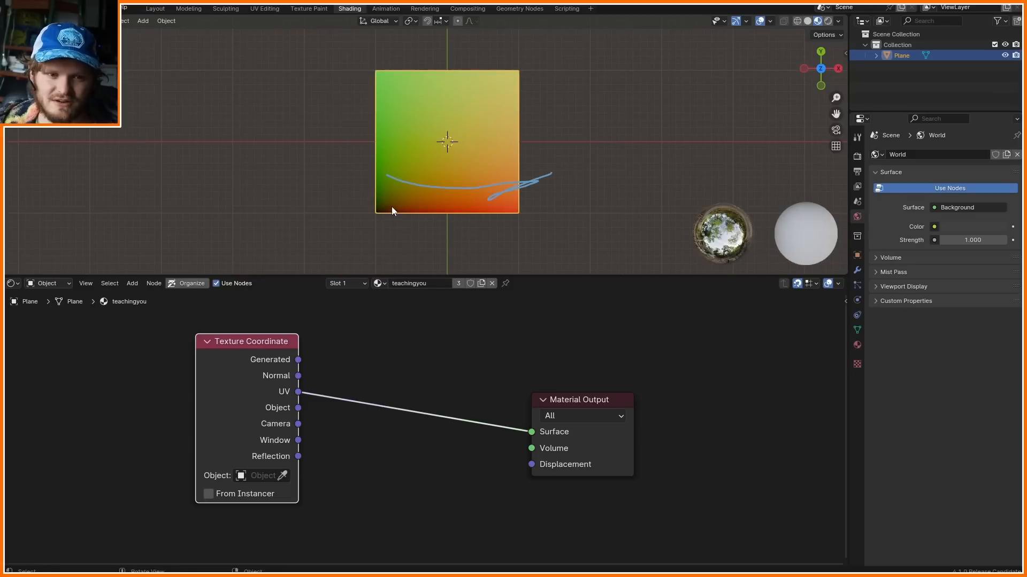
key(d)
drag(394, 202, 398, 99)
right_drag(567, 187, 398, 123)
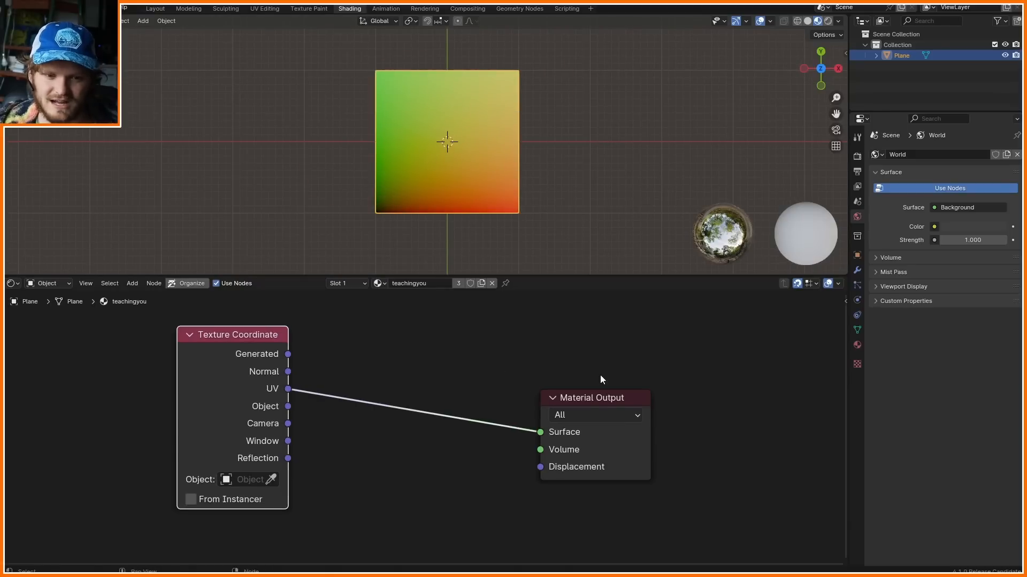
key(shift+a)
text(com)
key(Return)
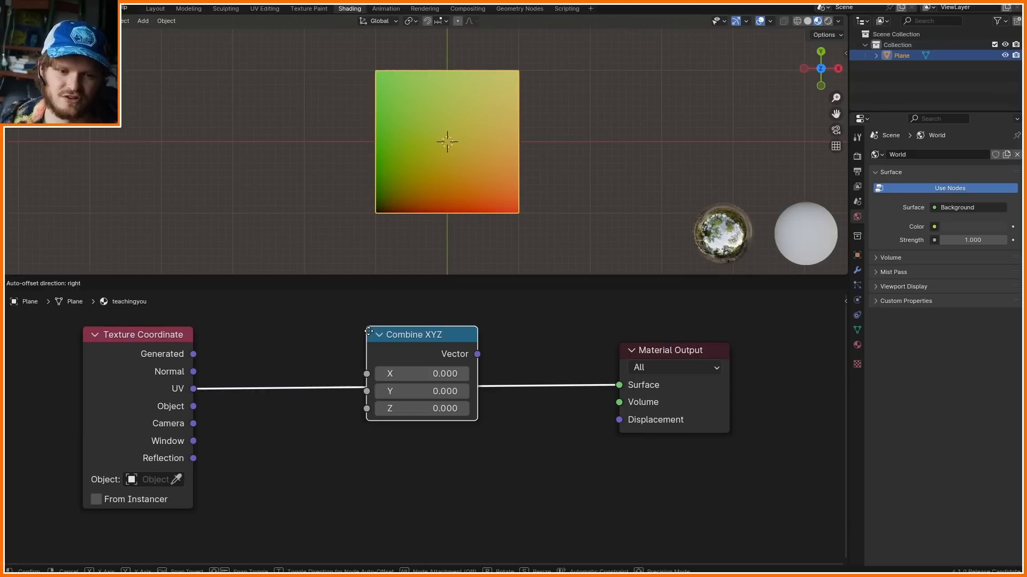
click(413, 443)
ctrl+shift+click(446, 422)
drag(435, 453, 465, 453)
key(x)
ctrl+shift+triple_click(150, 365)
- Insert a Separate XYZ node after the Texture Coordinate's UV output, with its X output feeding the Material Output's Surface
key(shift+a)
text(sep)
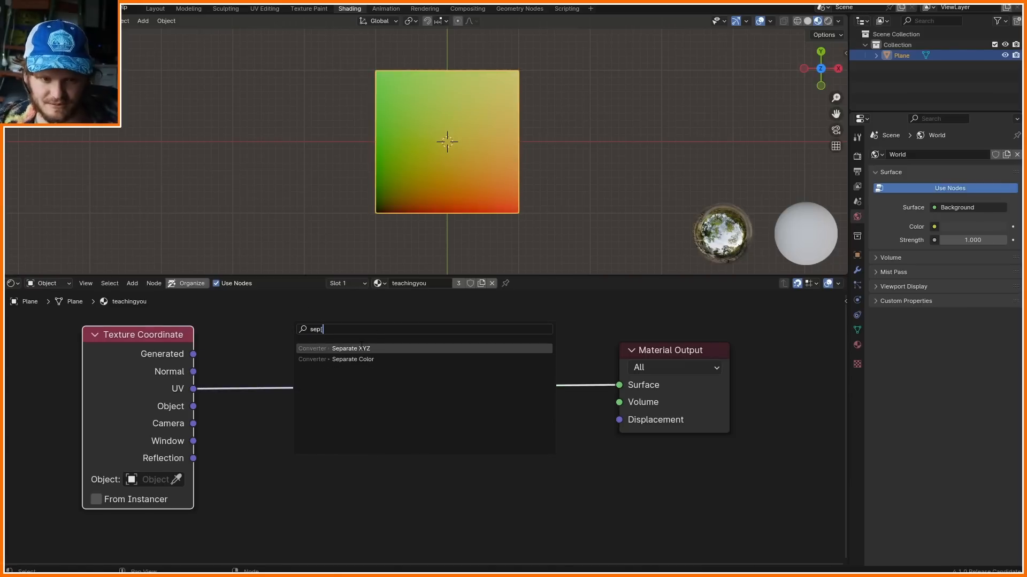
key(Return)
click(251, 339)
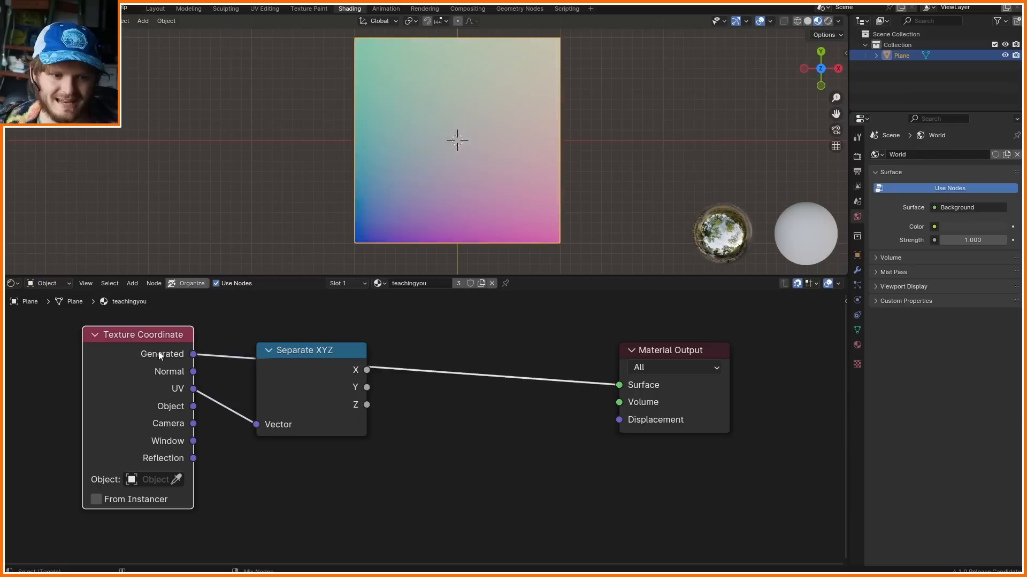
ctrl+shift+double_click(159, 356)
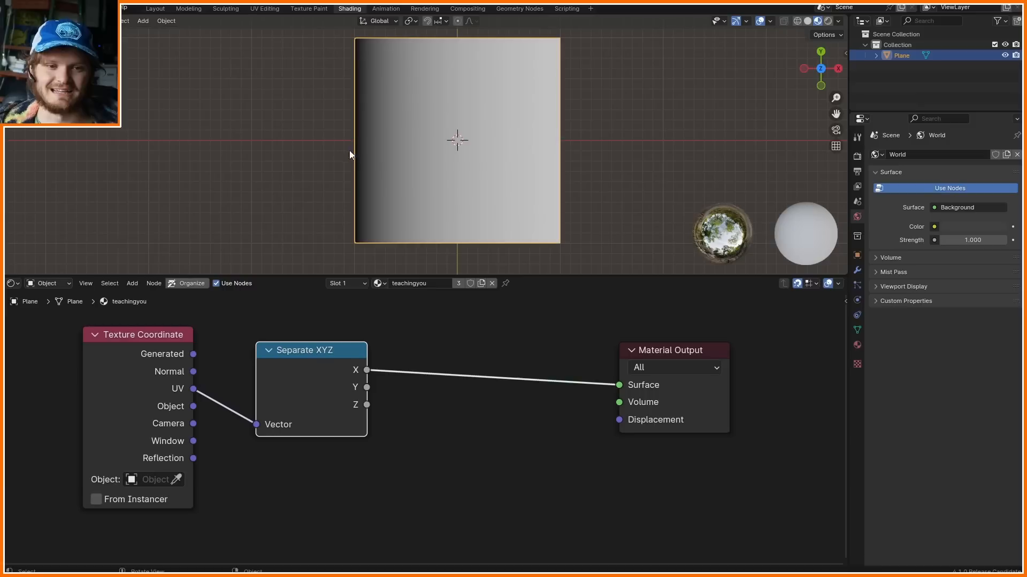
- Annotate the plane's dark left edge and the left-to-right direction of the X gradient, and erase the strokes
key(d)
drag(340, 146, 559, 145)
mouse_move(563, 140)
right_down()
mouse_move(444, 162)
mouse_move(342, 148)
right_up()
drag(361, 41, 355, 236)
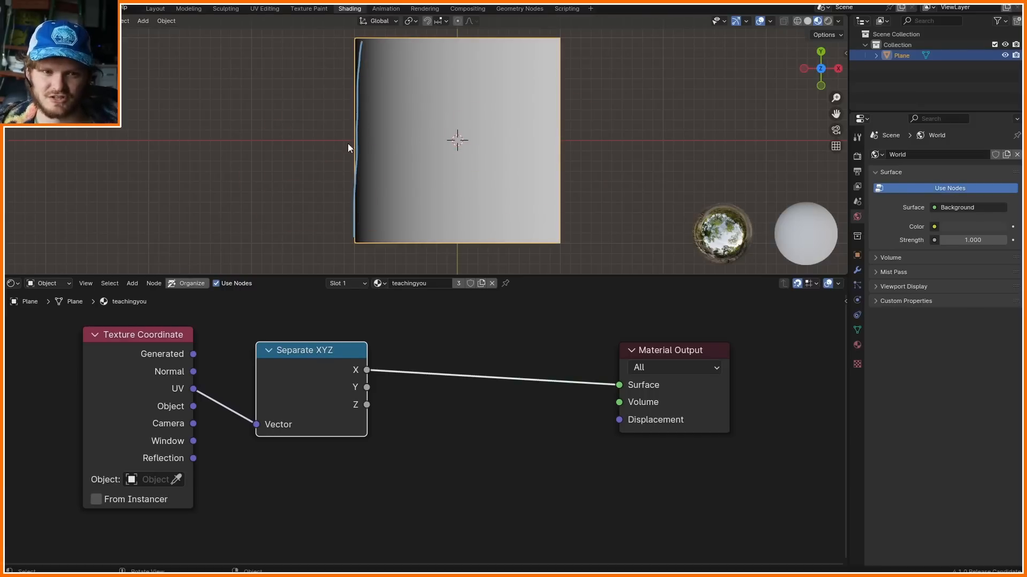
mouse_move(412, 151)
mouse_down()
mouse_move(555, 138)
mouse_move(542, 123)
mouse_up()
mouse_move(567, 139)
right_down()
mouse_move(369, 170)
mouse_move(357, 78)
right_up()
- Connect the Separate XYZ node's Y output to the Material Output's Surface
ctrl+shift+click(327, 388)
middle_drag(367, 371, 267, 378)
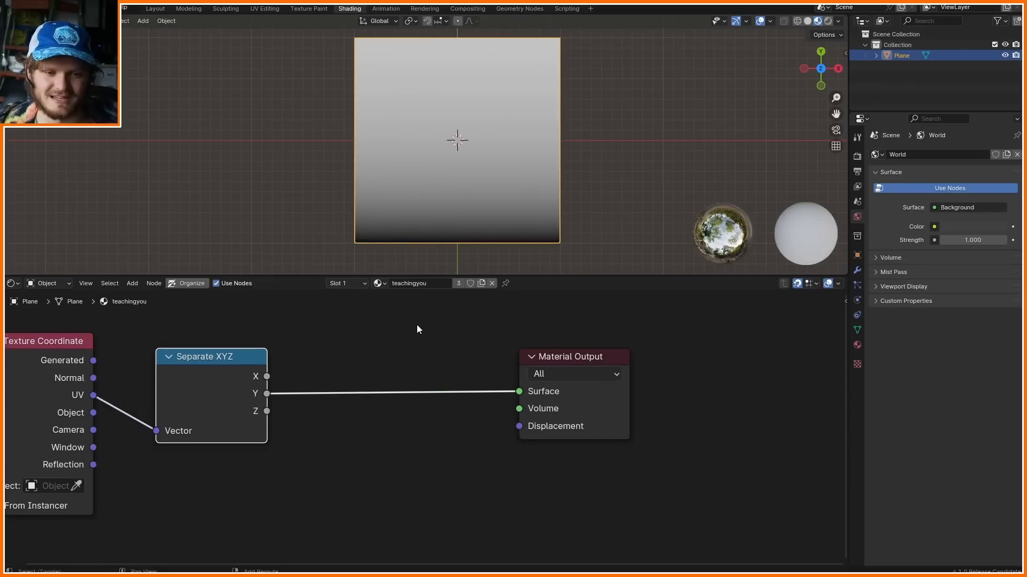
- Insert a Math Add node before the Material Output and feed its two values from the Separate XYZ node's X and Y outputs
key(shift+a)
text(math)
key(Return)
click(347, 342)
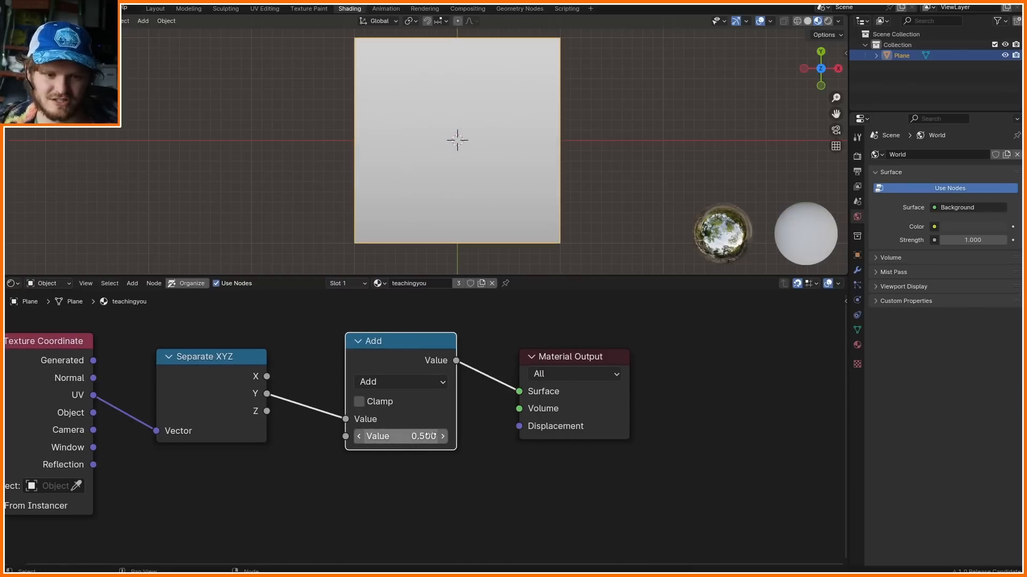
drag(400, 437, 355, 436)
drag(267, 376, 346, 419)
mouse_move(267, 394)
mouse_down()
mouse_move(310, 428)
mouse_move(347, 436)
mouse_up()
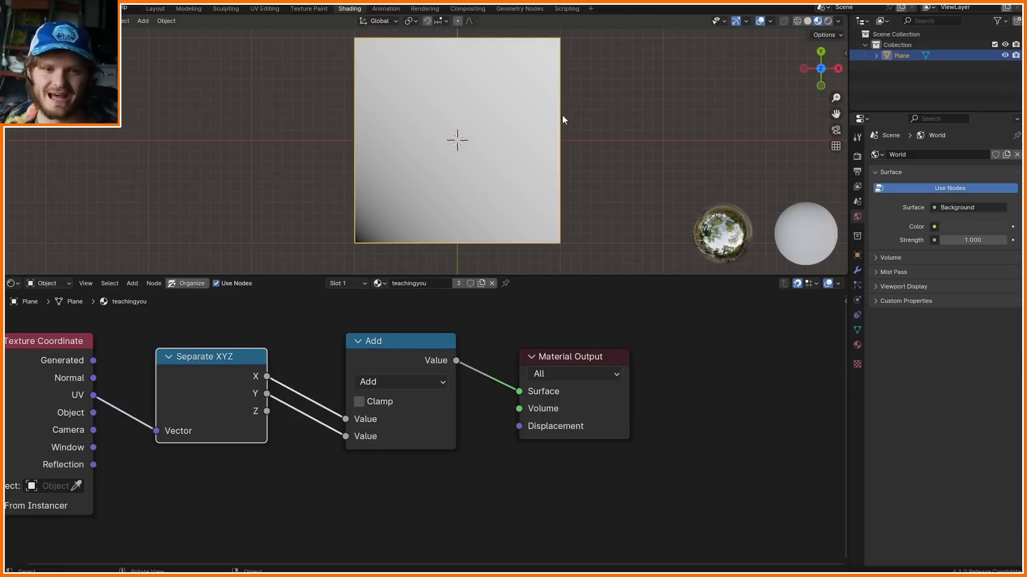
- Annotate the plane's dark lower-left corner and its bright upper-right corner, and erase the strokes
key(d)
mouse_move(360, 237)
mouse_down()
mouse_move(351, 240)
mouse_move(361, 238)
mouse_up()
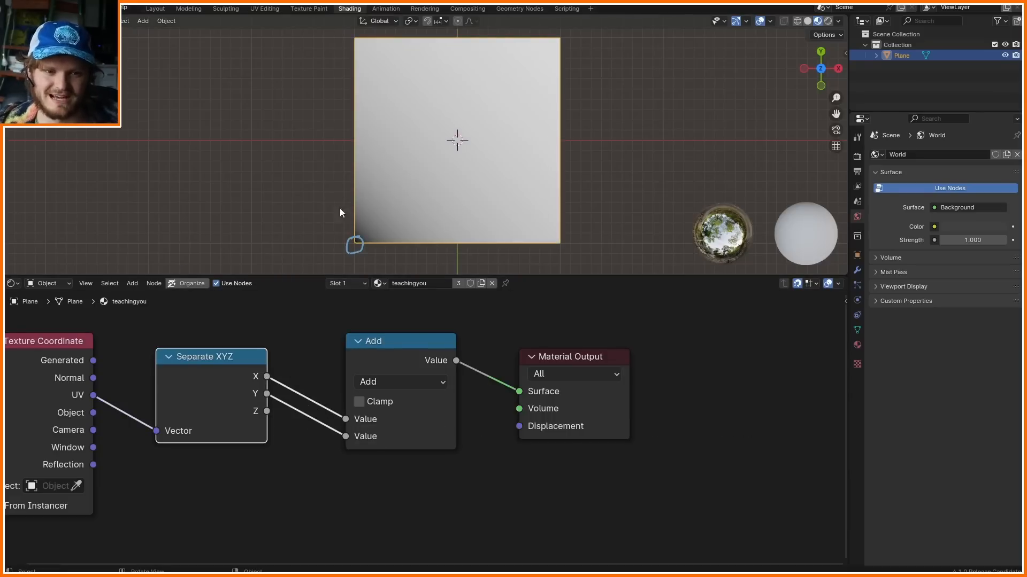
key(ctrl+z)
shift+middle_drag(510, 103, 485, 130)
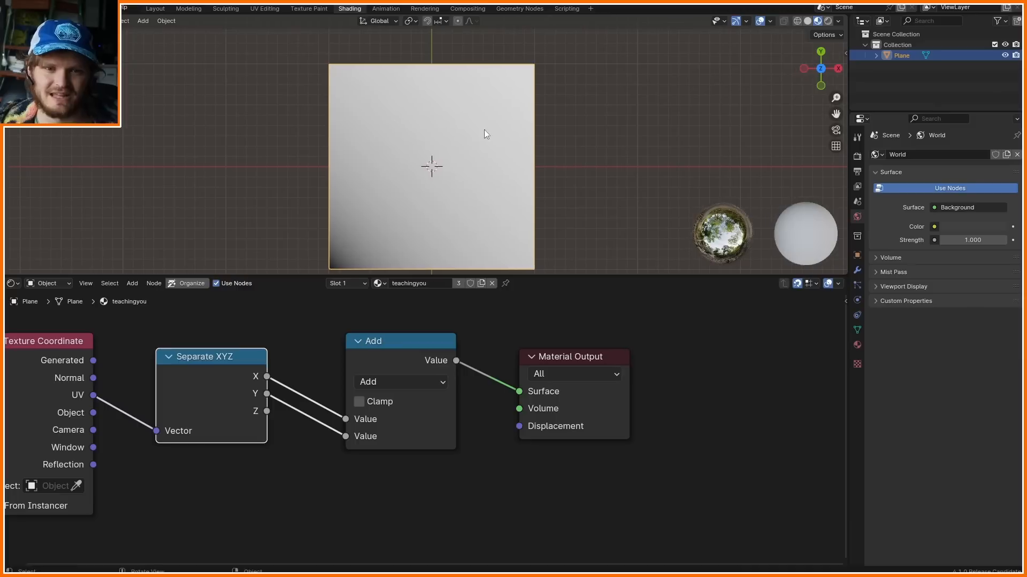
mouse_move(537, 70)
mouse_down()
mouse_move(536, 55)
mouse_move(571, 85)
mouse_up()
drag(599, 52, 592, 84)
right_drag(643, 74, 486, 73)
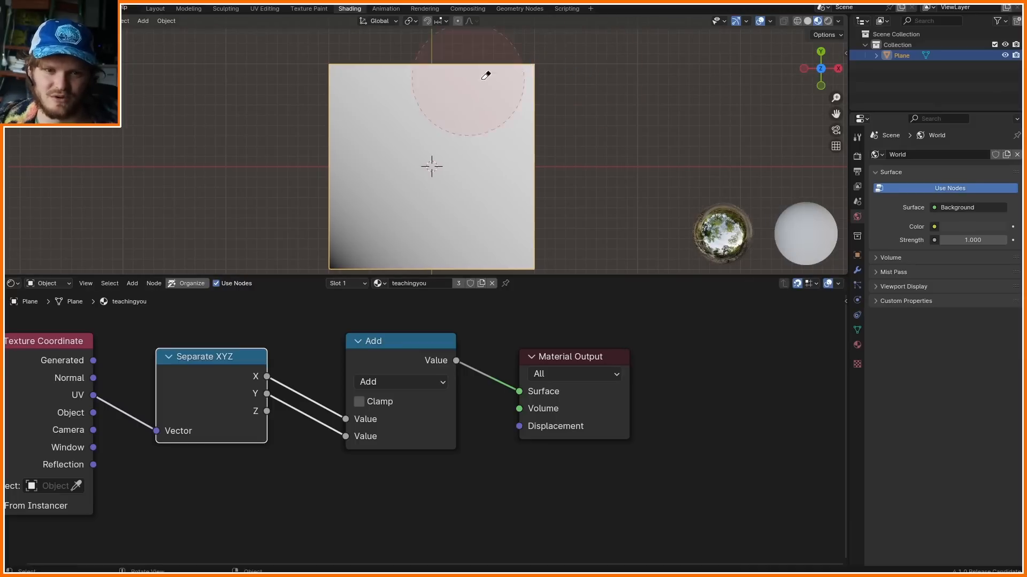
shift+middle_drag(484, 72, 563, 36)
- Change the Add node's operation to Multiply and annotate "x·y" beside the plane, undoing the curve traced over the gradient
click(422, 381)
click(374, 210)
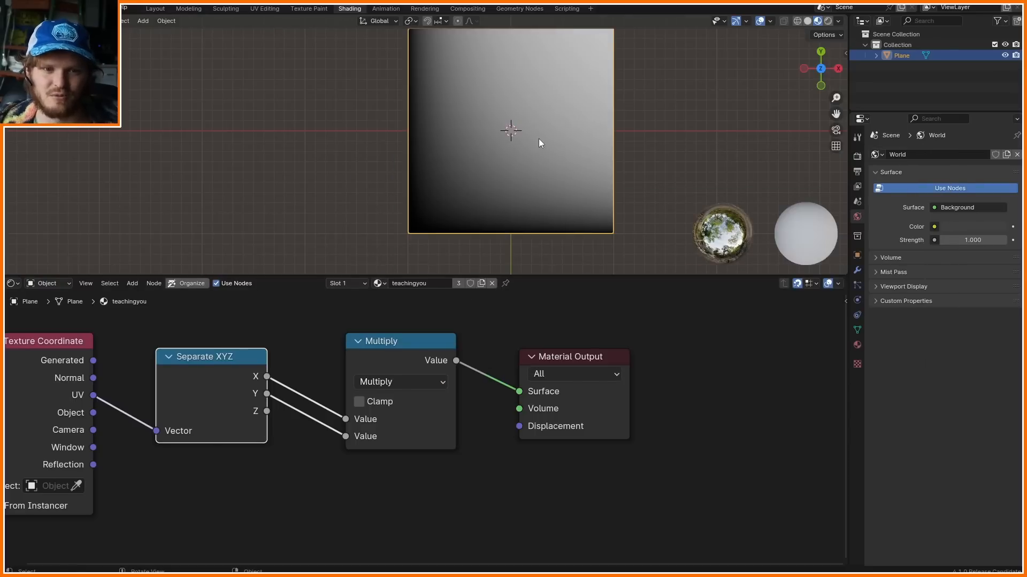
shift+middle_drag(520, 141, 455, 158)
drag(617, 119, 636, 152)
mouse_move(632, 119)
mouse_down()
mouse_move(615, 152)
mouse_move(646, 135)
mouse_up()
mouse_move(355, 43)
mouse_down()
mouse_move(376, 186)
mouse_move(555, 244)
mouse_up()
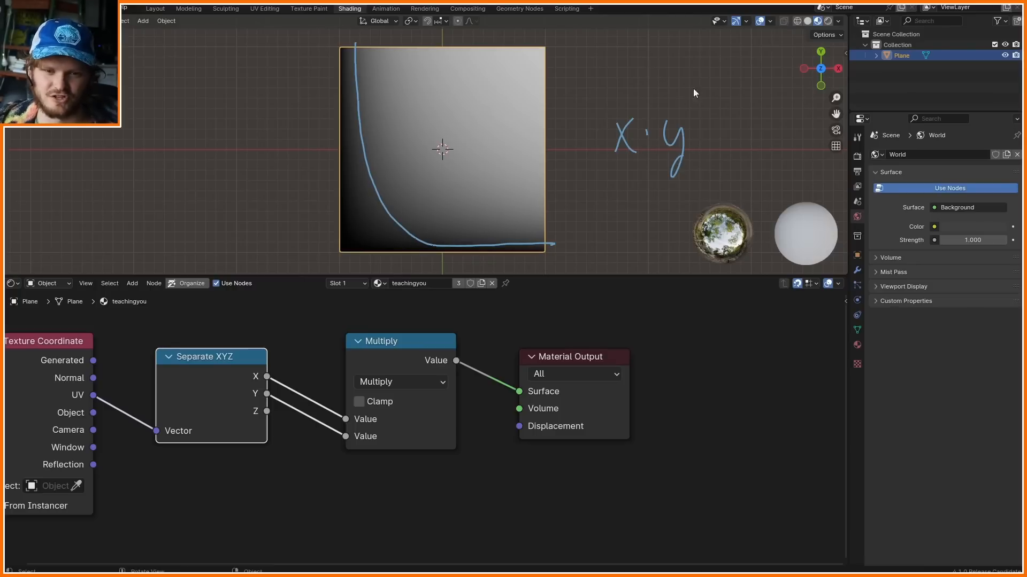
key(ctrl+z)
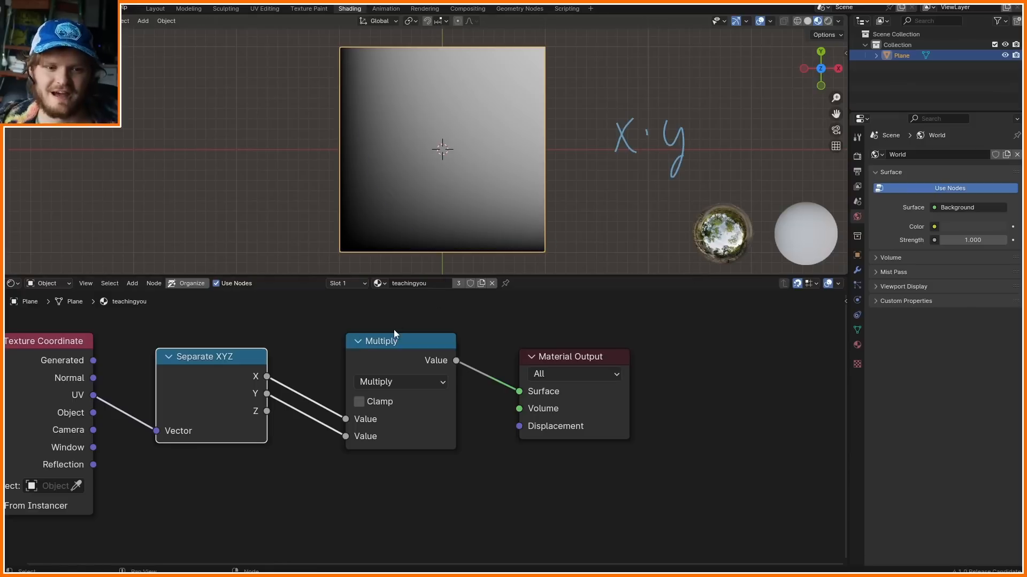
- Duplicate the Multiply node into the link before the Material Output and change the copy's operation to Compare
drag(394, 338, 378, 338)
drag(598, 393, 725, 394)
middle_drag(534, 382, 473, 388)
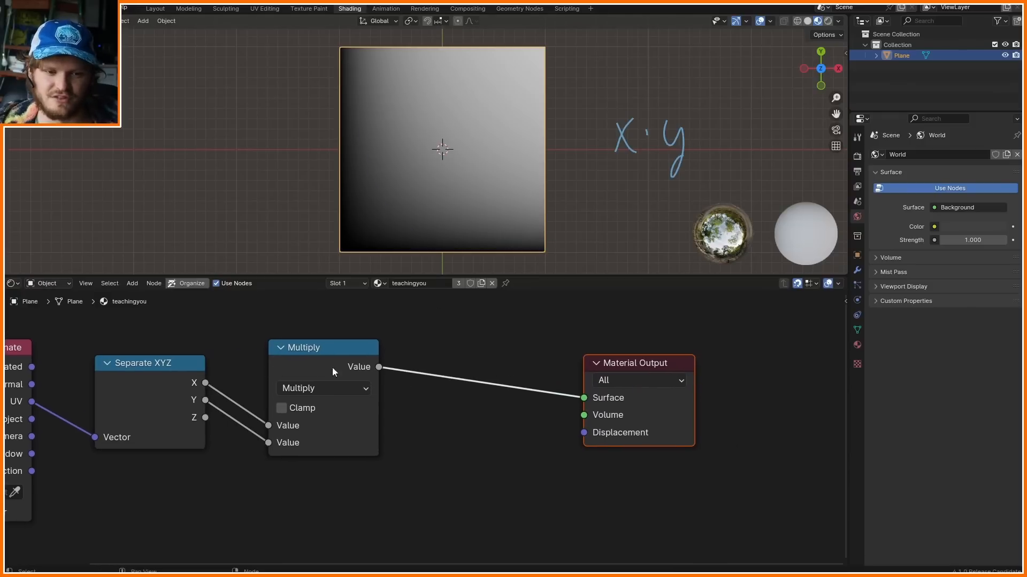
click(303, 355)
key(shift+d)
click(477, 355)
click(487, 389)
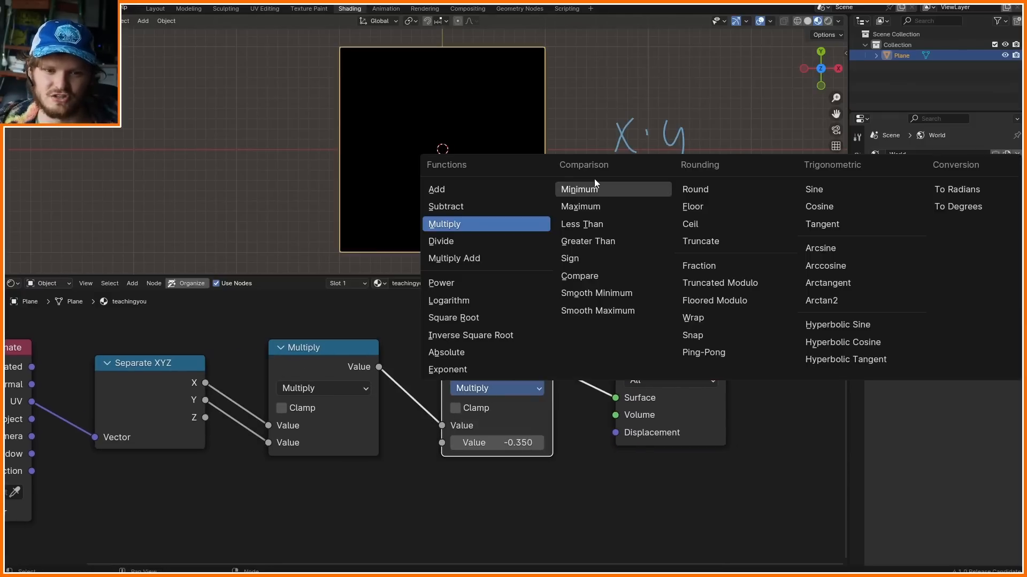
click(593, 277)
- Annotate arrows pointing at the Compare node's two values and Epsilon, and undo a trial Epsilon change to 0.360
mouse_move(471, 487)
mouse_down()
mouse_move(438, 428)
mouse_move(535, 481)
mouse_move(504, 443)
mouse_up()
scroll(422, 423, up, 2)
mouse_move(383, 394)
mouse_down()
mouse_move(435, 425)
mouse_move(419, 417)
mouse_move(431, 454)
mouse_up()
drag(429, 458, 421, 448)
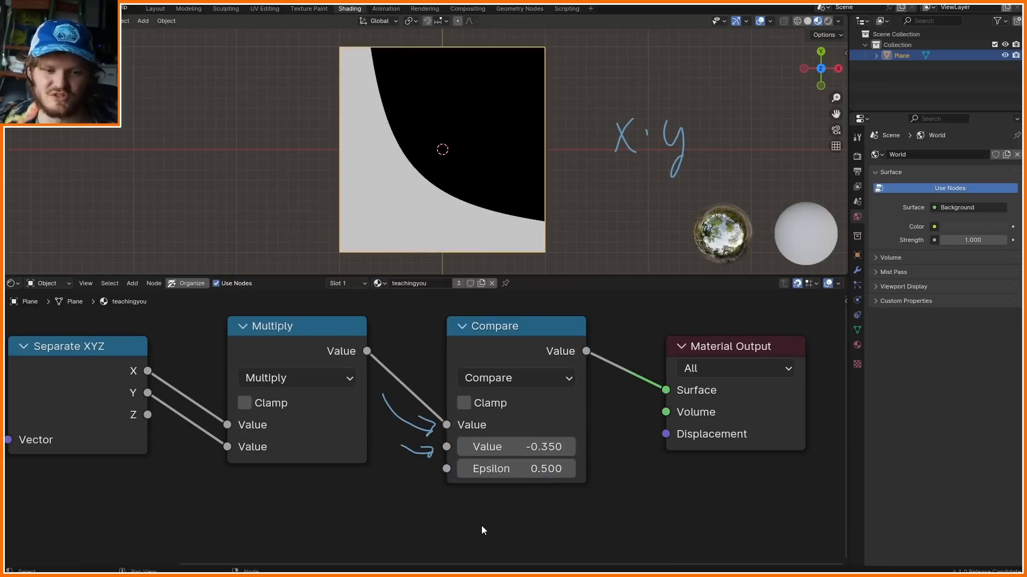
mouse_move(482, 525)
mouse_down()
mouse_move(496, 482)
mouse_move(446, 469)
mouse_move(521, 476)
mouse_up()
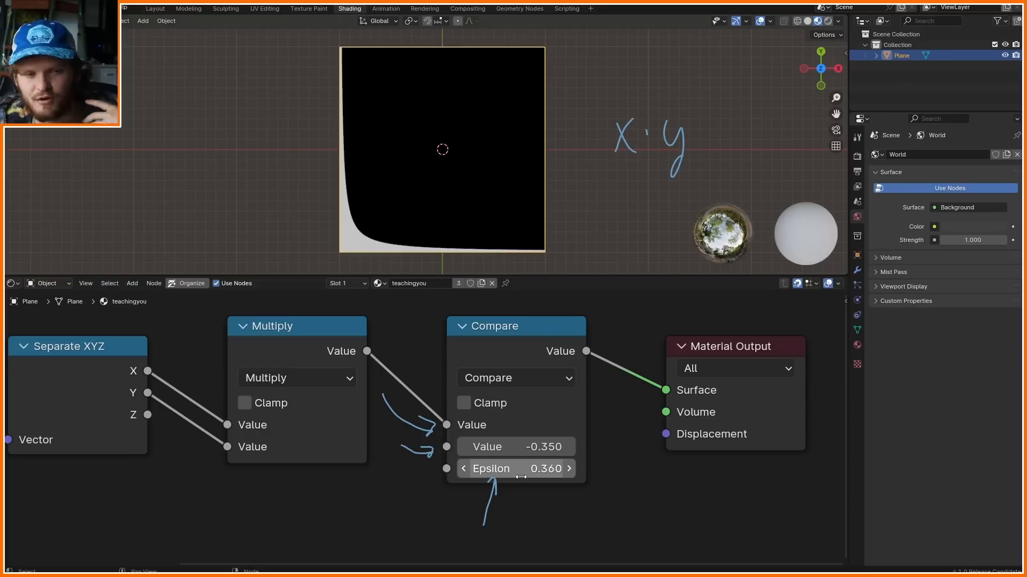
key(ctrl+z)
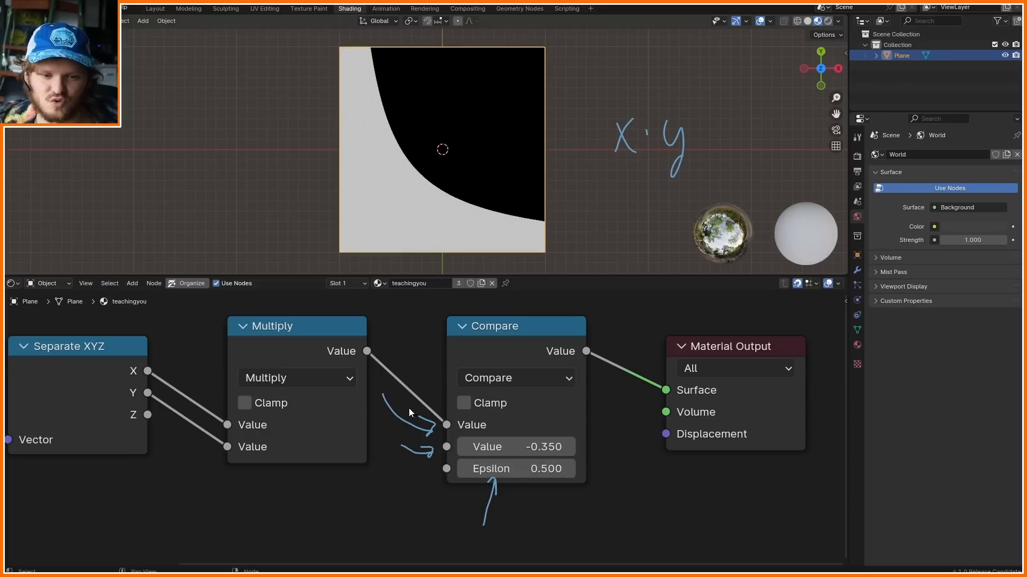
- Set the Compare node's Value to 0.5 and Epsilon to 0, and adjust them to 0.060 and 0.040
click(535, 447)
text(0.5)
key(Return)
click(536, 471)
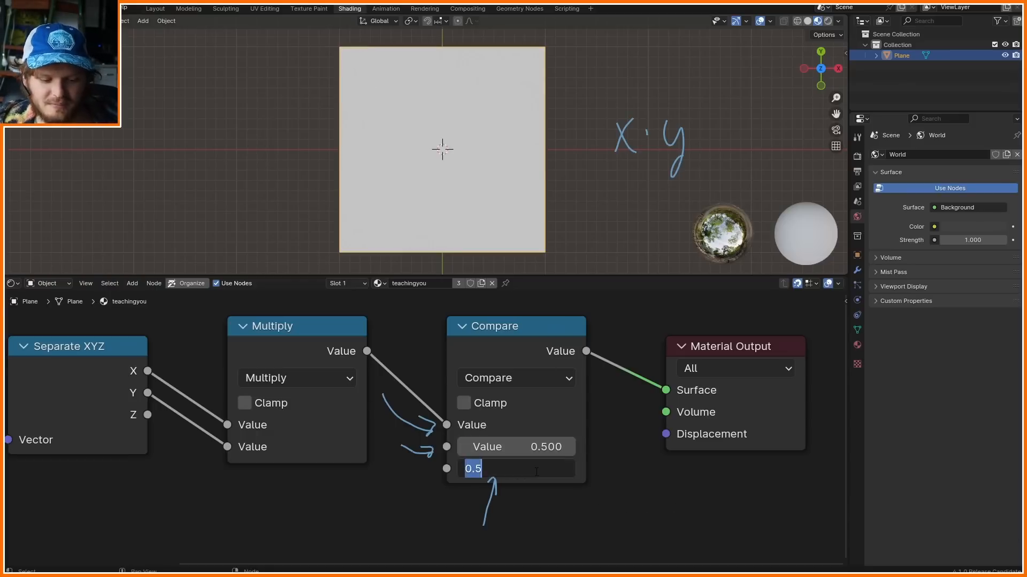
text(0)
key(Return)
mouse_move(537, 470)
mouse_down()
mouse_move(556, 471)
mouse_move(502, 447)
mouse_move(460, 447)
mouse_up()
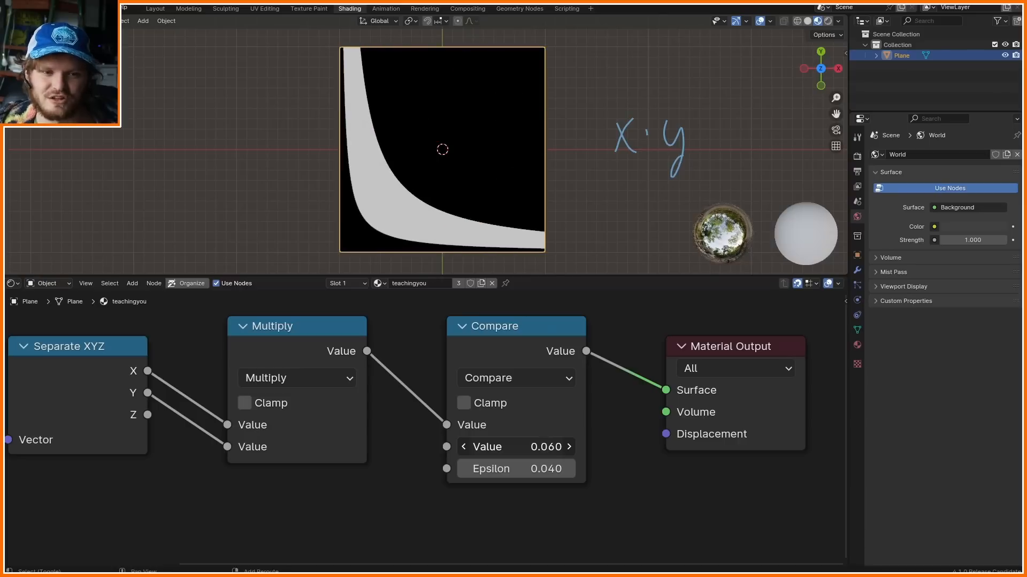
- Set the Compare node's Value to 0.25 and extend the annotation beside the plane to "x·y = .25"
click(537, 454)
text(.25)
key(Return)
shift+middle_drag(581, 169, 473, 191)
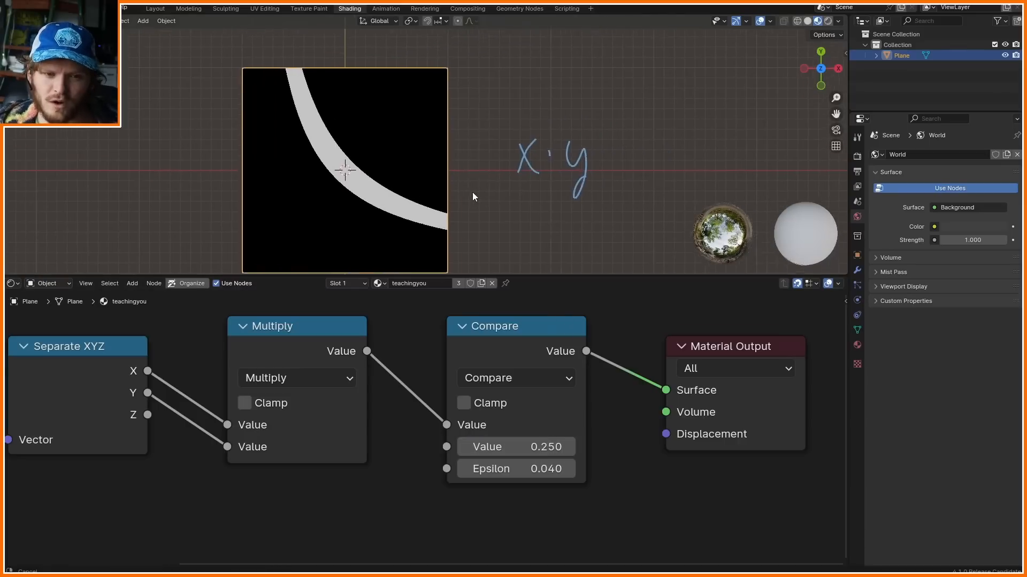
click(633, 171)
drag(647, 143, 671, 174)
mouse_move(677, 133)
mouse_down()
mouse_move(676, 174)
mouse_move(695, 131)
mouse_up()
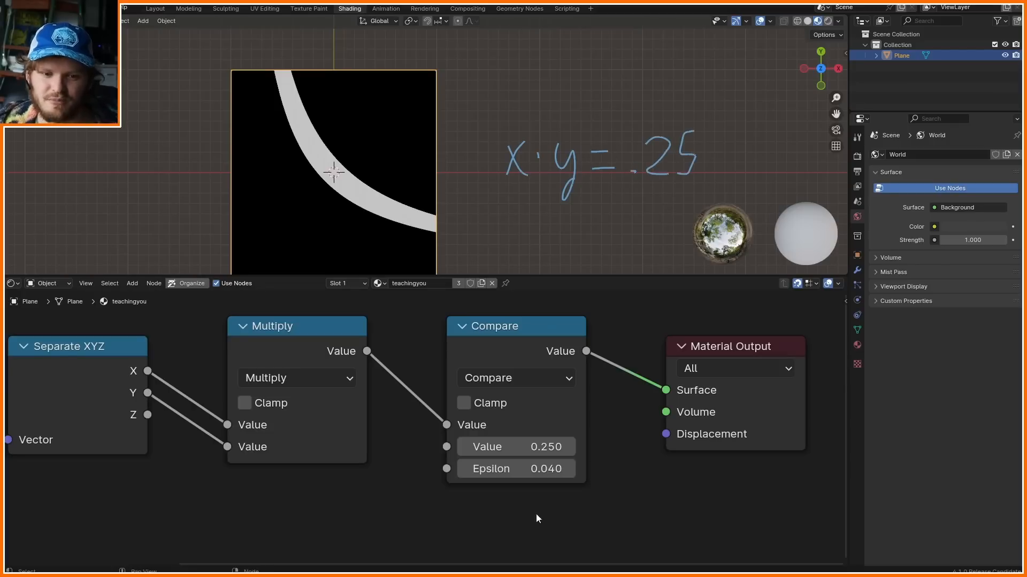
- Thin the curve by lowering the Compare node's Epsilon to 0.01 and finally to 0.002
double_click(537, 469)
key(BackSpace)
text(1)
key(Return)
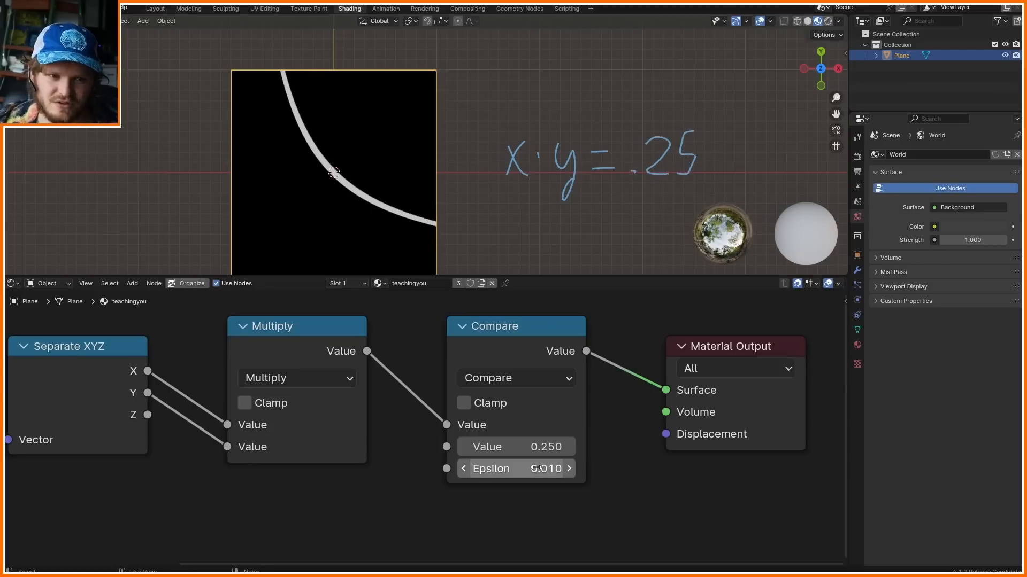
double_click(531, 463)
key(BackSpace)
text(02)
key(Return)
- Annotate the rearranged equation "y = .25/x" below the first one, and erase the notes
shift+middle_drag(615, 184, 560, 145)
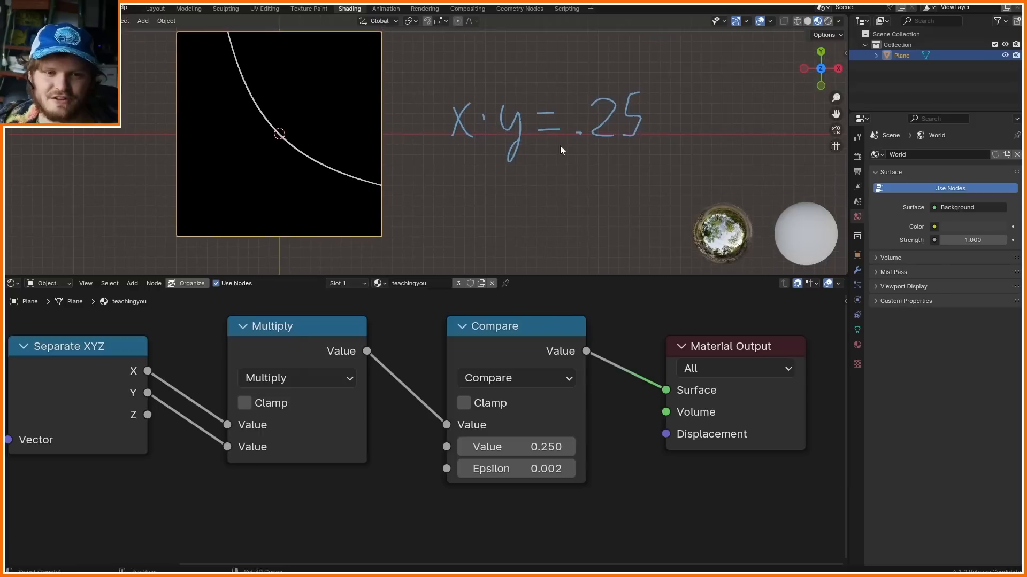
mouse_move(467, 185)
mouse_down()
mouse_move(476, 211)
mouse_move(500, 224)
mouse_move(546, 200)
mouse_up()
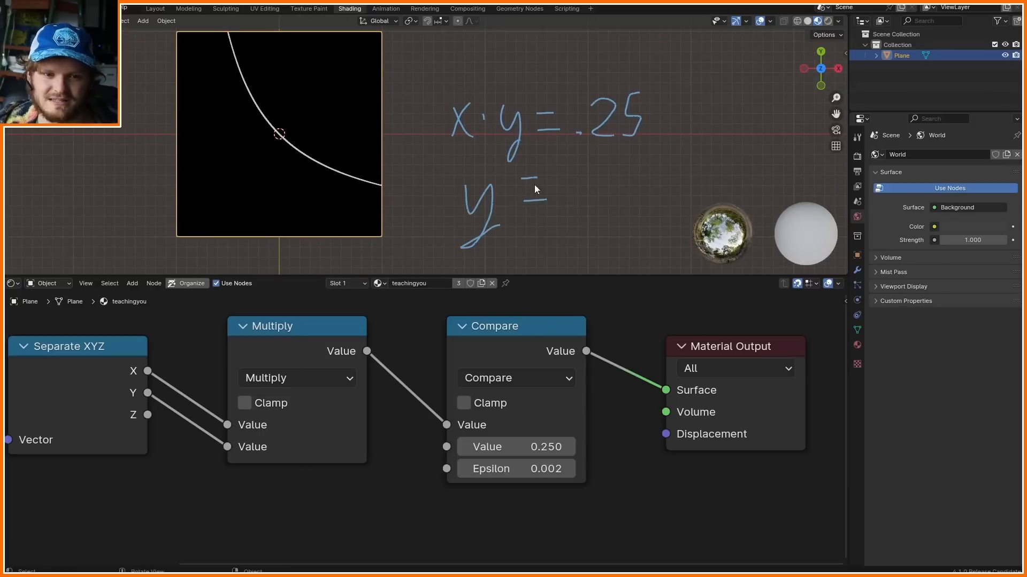
drag(594, 160, 612, 176)
mouse_move(634, 193)
mouse_down()
mouse_move(597, 193)
mouse_move(595, 228)
mouse_up()
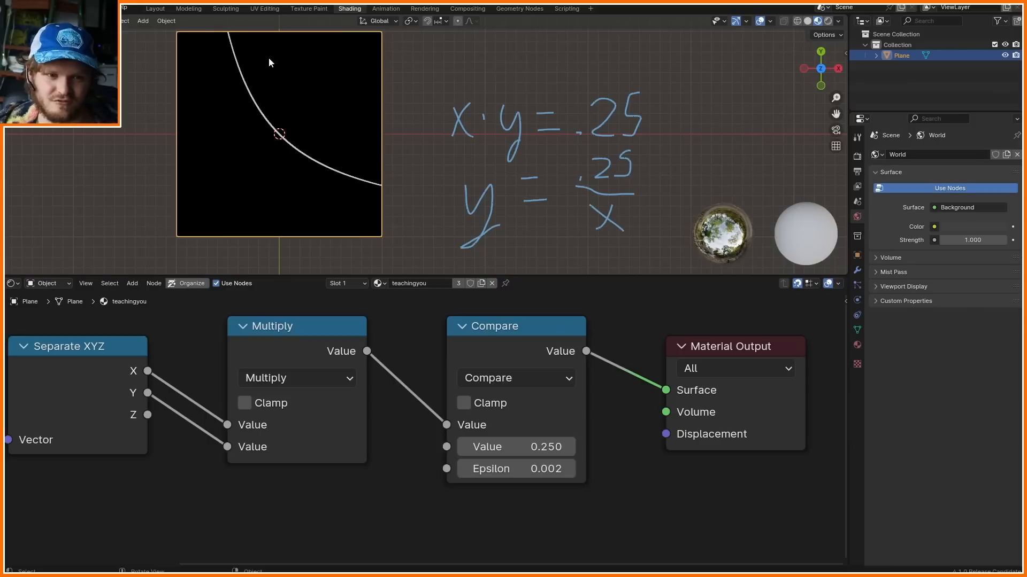
ctrl+drag(593, 118, 628, 118)
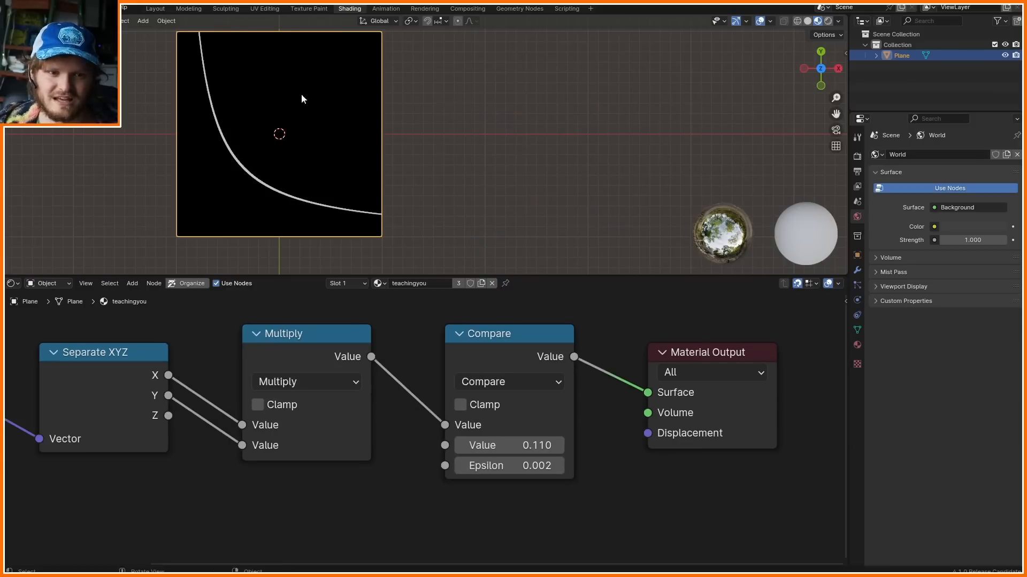
- Delete the Multiply node and add a Sine Math node fed by the Separate XYZ node's X output
shift+middle_drag(300, 95, 470, 155)
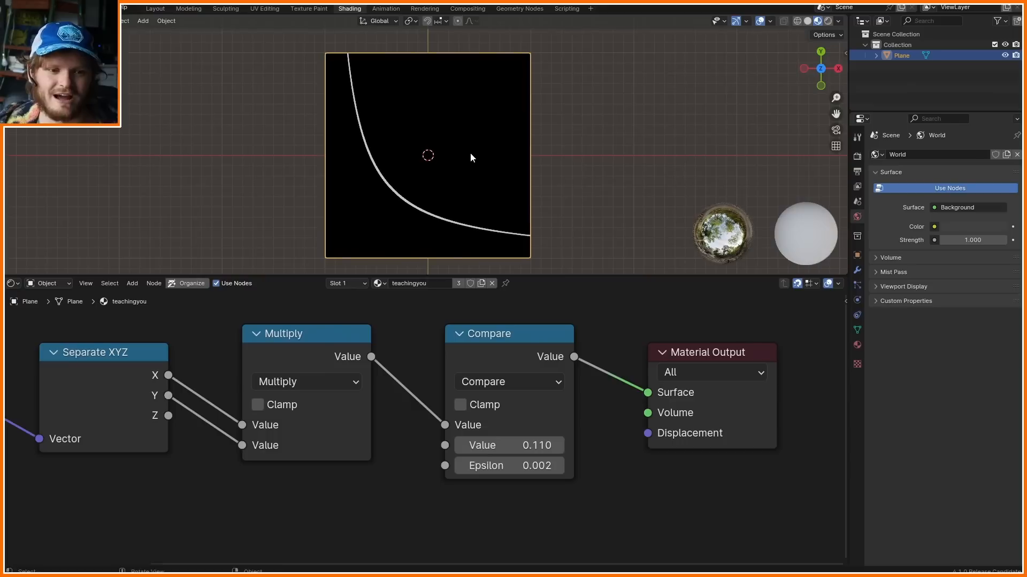
click(317, 348)
key(x)
drag(169, 376, 267, 368)
text(sine)
key(Return)
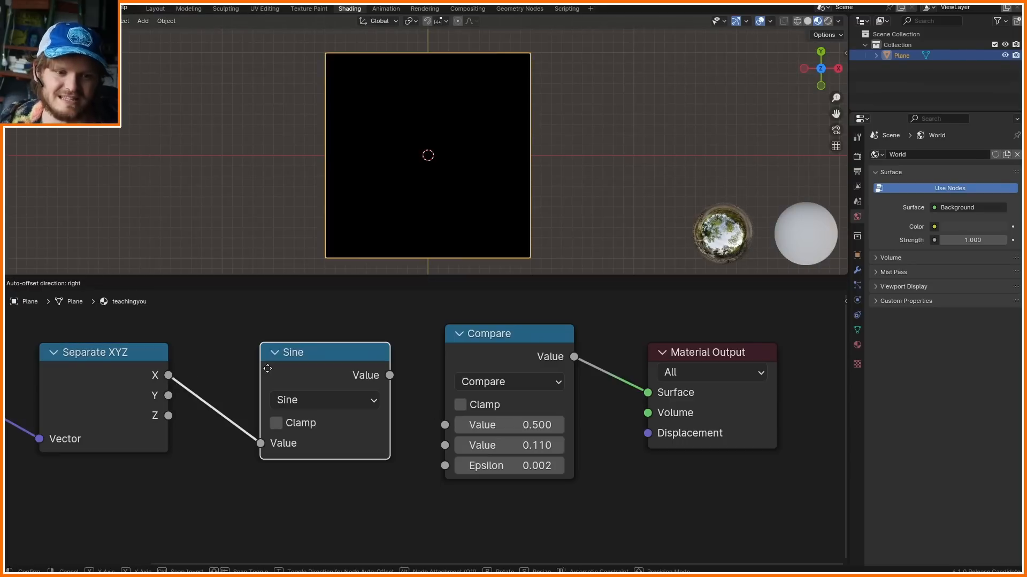
click(230, 331)
- Connect the Sine output to the Compare node's first value and the Separate XYZ node's Y output to its second value
drag(353, 339, 444, 426)
drag(275, 360, 276, 341)
drag(169, 396, 454, 451)
- Annotate a repeating sine wave across the plane and label its bottom corners 0 and 1, and erase the strokes
mouse_move(334, 250)
mouse_down()
mouse_move(529, 89)
mouse_move(503, 97)
mouse_up()
mouse_move(257, 187)
mouse_down()
mouse_move(321, 97)
mouse_move(455, 132)
mouse_move(548, 136)
mouse_up()
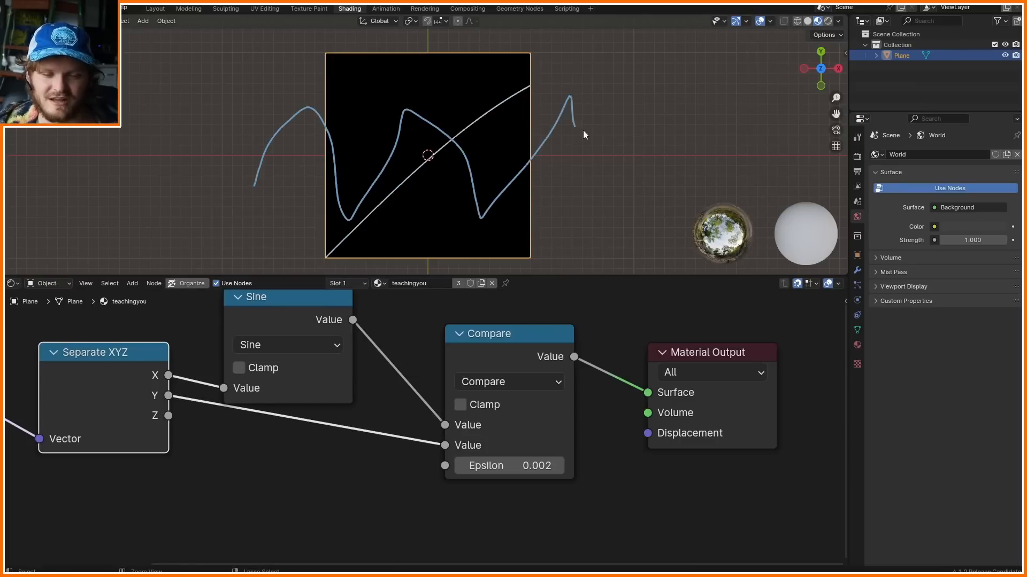
shift+middle_drag(432, 172, 414, 149)
drag(311, 242, 309, 239)
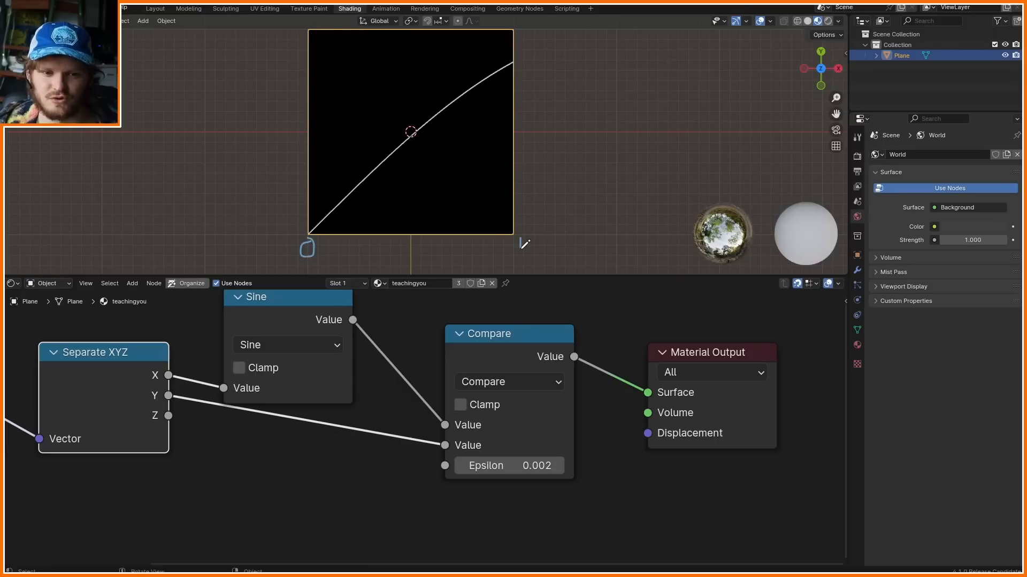
drag(520, 239, 521, 249)
mouse_move(297, 250)
mouse_down()
mouse_move(321, 236)
mouse_move(299, 259)
mouse_up()
drag(515, 240, 519, 231)
mouse_move(126, 204)
mouse_down()
mouse_move(131, 158)
mouse_move(219, 211)
mouse_move(297, 80)
mouse_up()
mouse_move(132, 241)
mouse_down()
mouse_move(215, 234)
mouse_move(133, 244)
mouse_up()
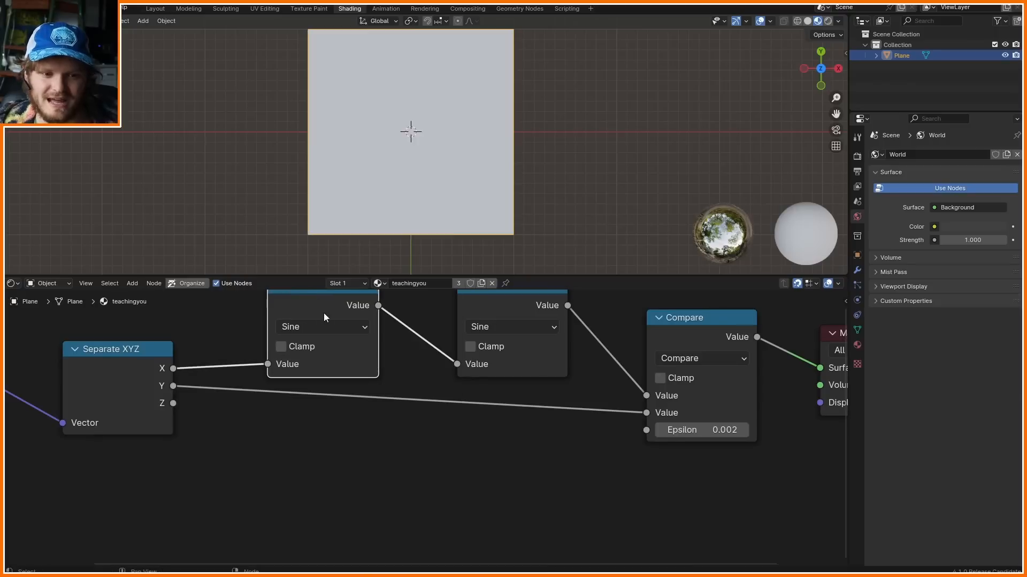
- Change the Sine node directly after Separate XYZ to Multiply, with a value of 2*pi
click(323, 325)
click(300, 419)
click(322, 381)
text(2*pi)
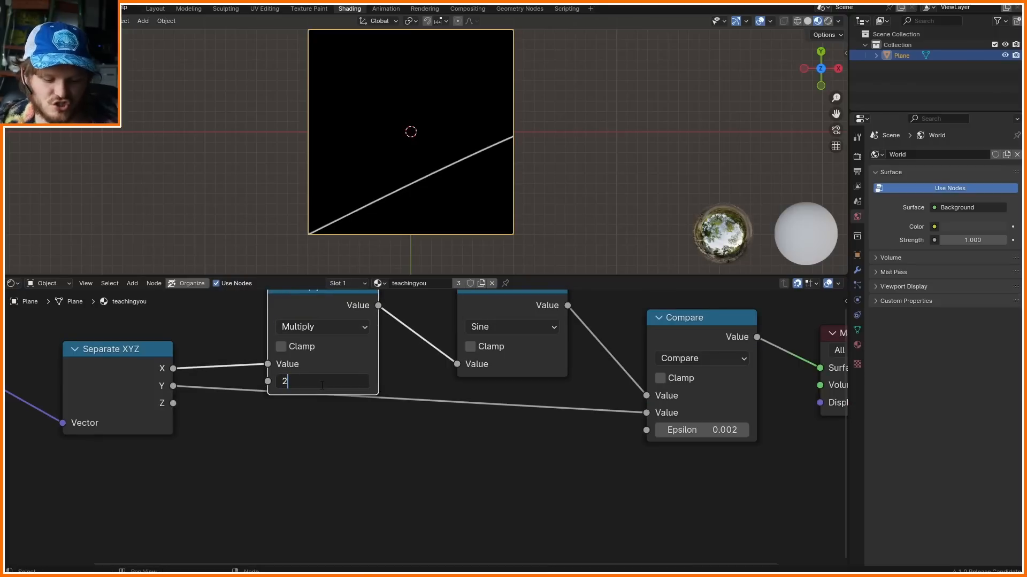
- Annotate a full sine period extending below the plane, and undo the strokes
shift+middle_drag(405, 129, 390, 140)
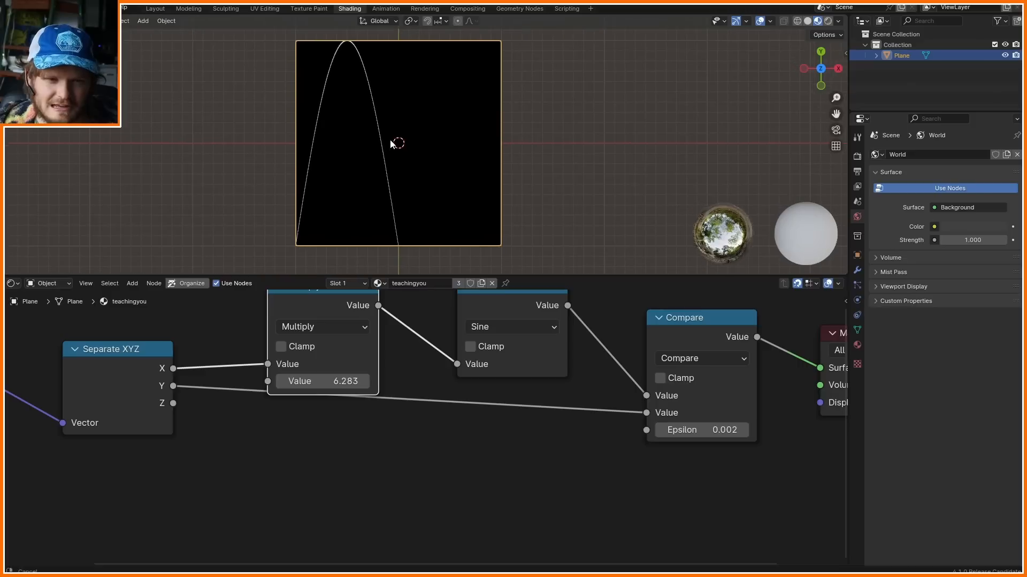
mouse_move(285, 244)
mouse_down()
mouse_move(344, 41)
mouse_move(393, 244)
mouse_move(464, 206)
mouse_up()
scroll(384, 168, down, 2)
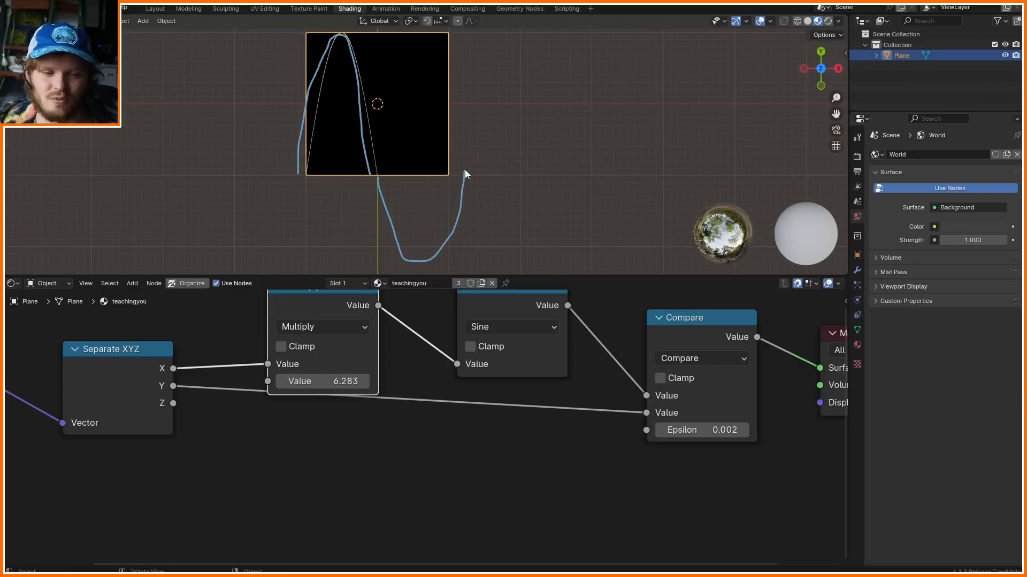
key(ctrl+z)
key(ctrl+z)
- Annotate the plane's vertical range with 0 and 1, and mark the area beneath the right half of its bottom edge
shift+middle_drag(465, 170, 473, 192)
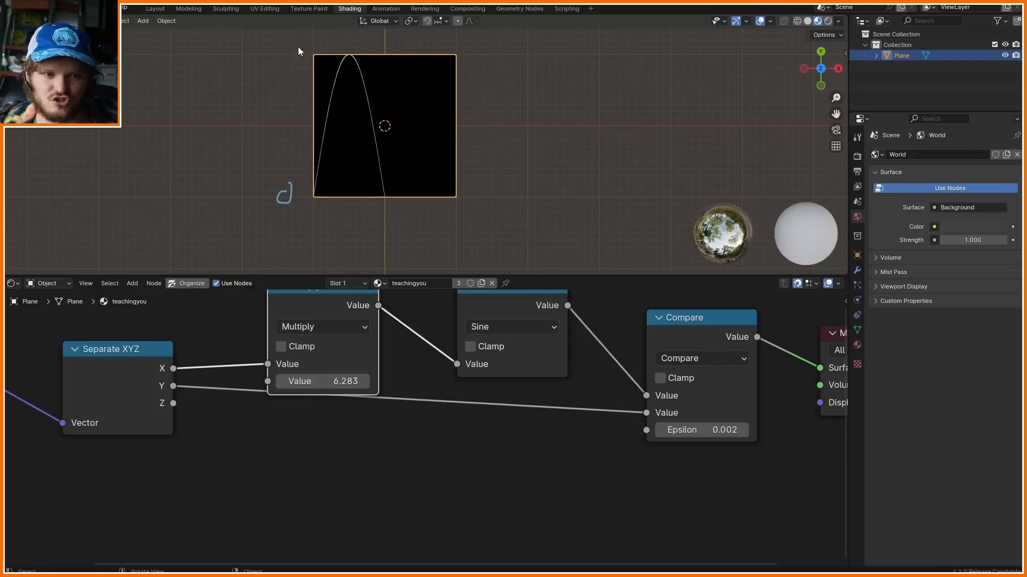
shift+middle_drag(381, 194, 362, 174)
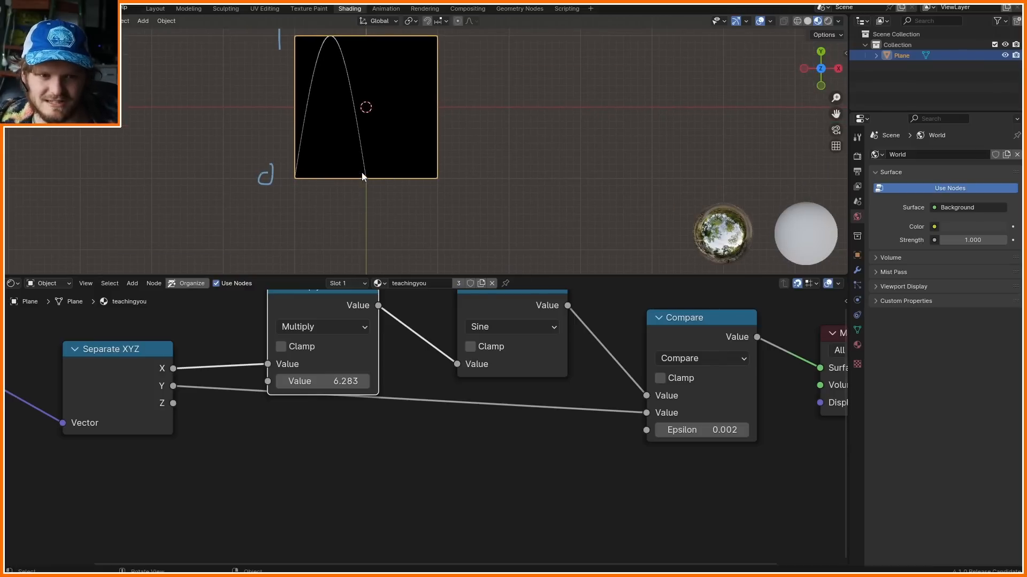
drag(368, 185, 456, 183)
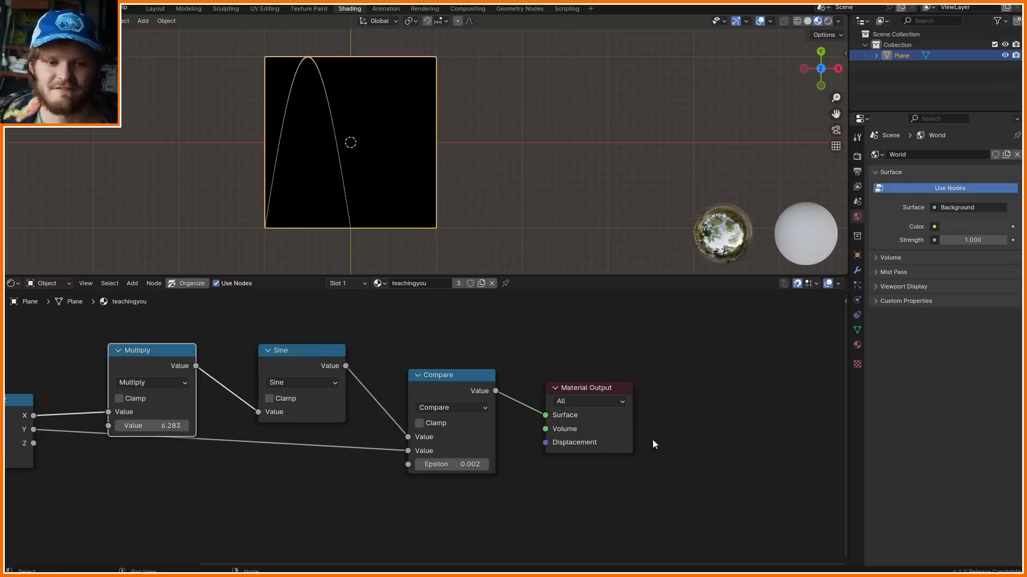
- Duplicate the Sine node into the link before Compare and change the copy to Multiply with a value of -1
drag(665, 531, 412, 370)
scroll(293, 366, up, 2)
click(268, 340)
key(shift+d)
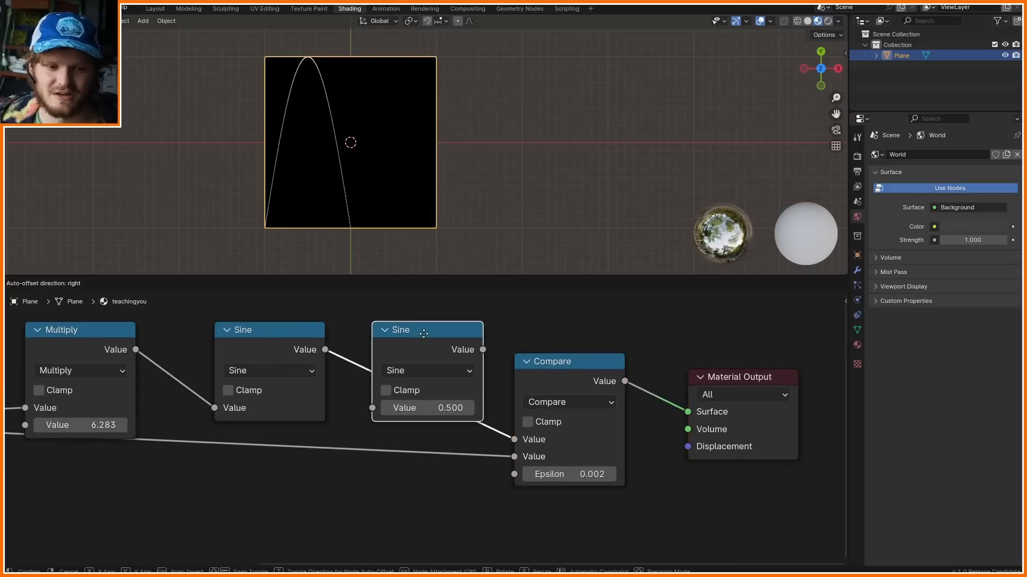
click(422, 337)
click(418, 371)
click(426, 207)
click(441, 425)
text(-1)
key(Return)
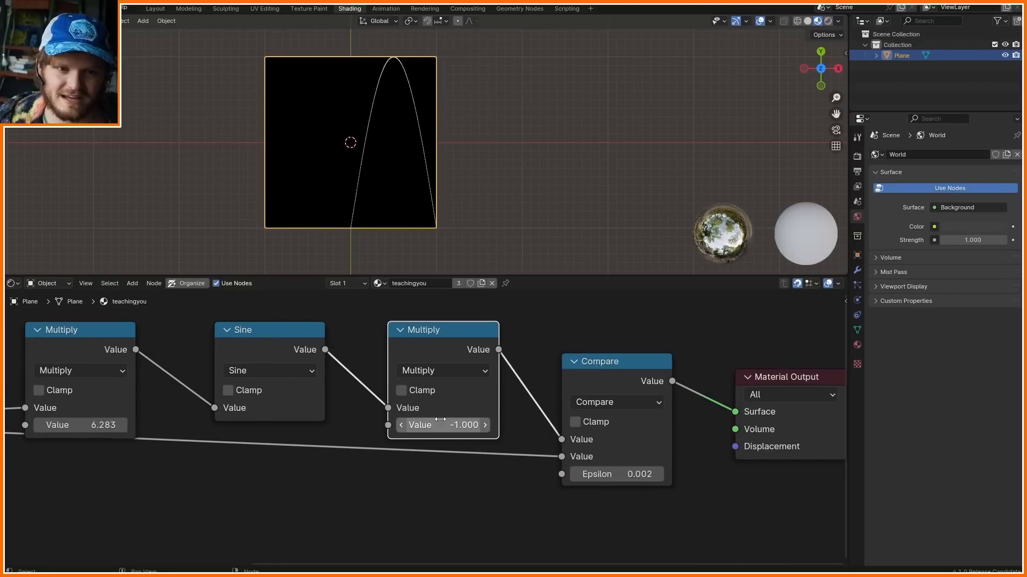
- Toggle muting of the Multiply node after Sine to compare the curves, and change its operation to Absolute
key(m)
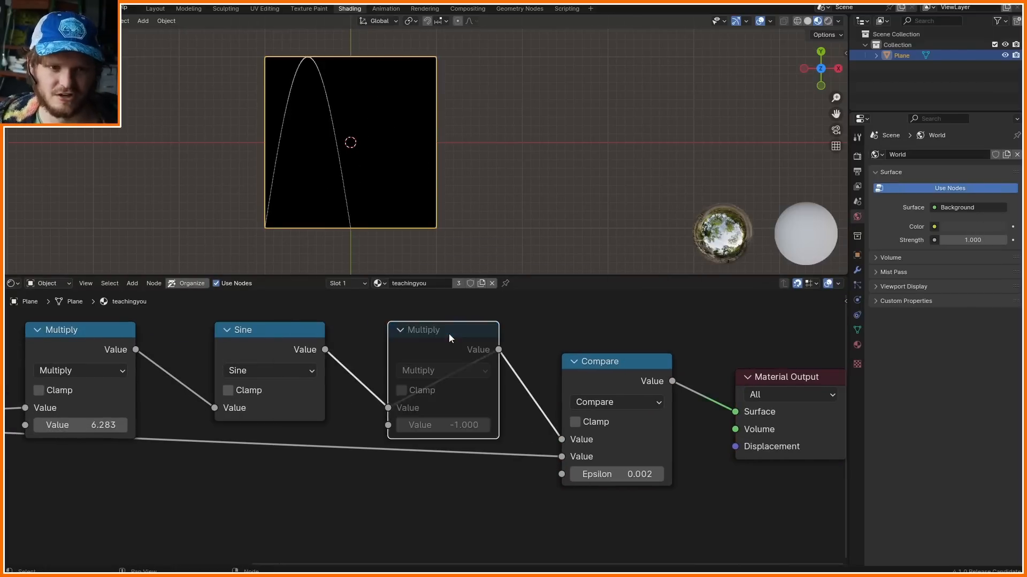
key(m)
click(442, 372)
click(447, 336)
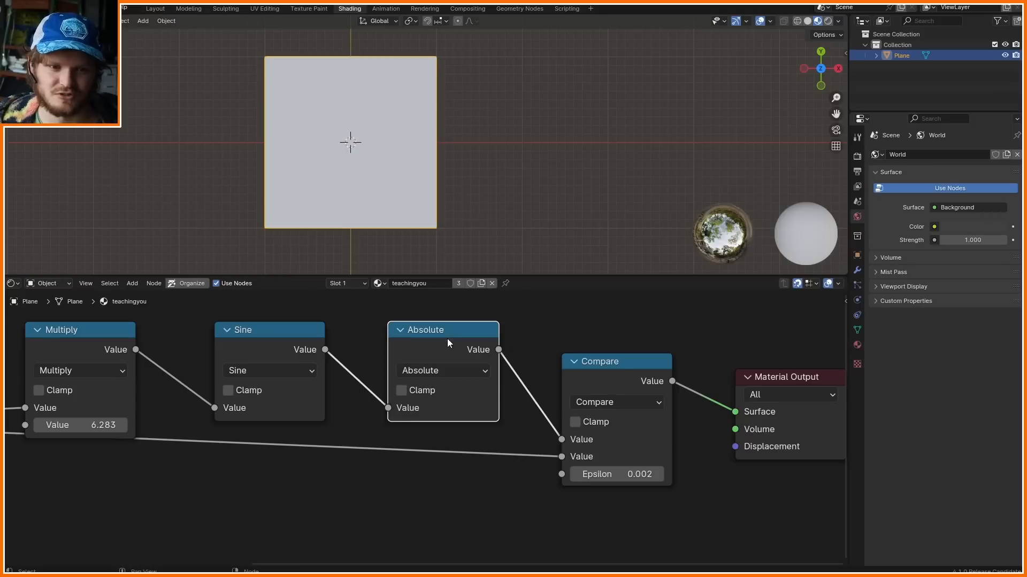
scroll(385, 109, down, 3)
mouse_move(326, 196)
mouse_down()
mouse_move(338, 99)
mouse_move(379, 203)
mouse_move(431, 203)
mouse_move(454, 250)
mouse_up()
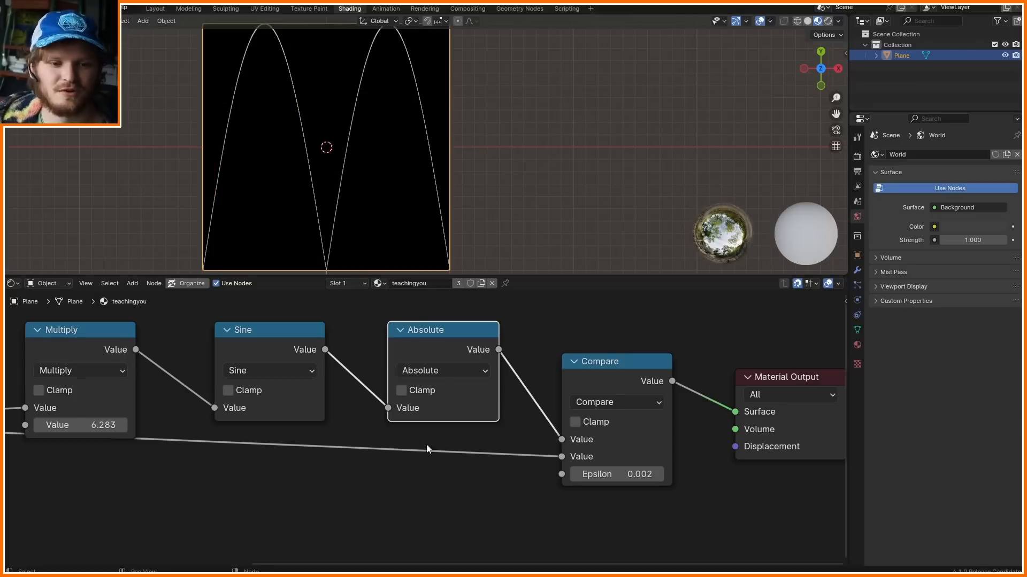
- Dissolve the Absolute node so that Sine links directly to Compare
drag(401, 439, 484, 327)
key(ctrl+x)
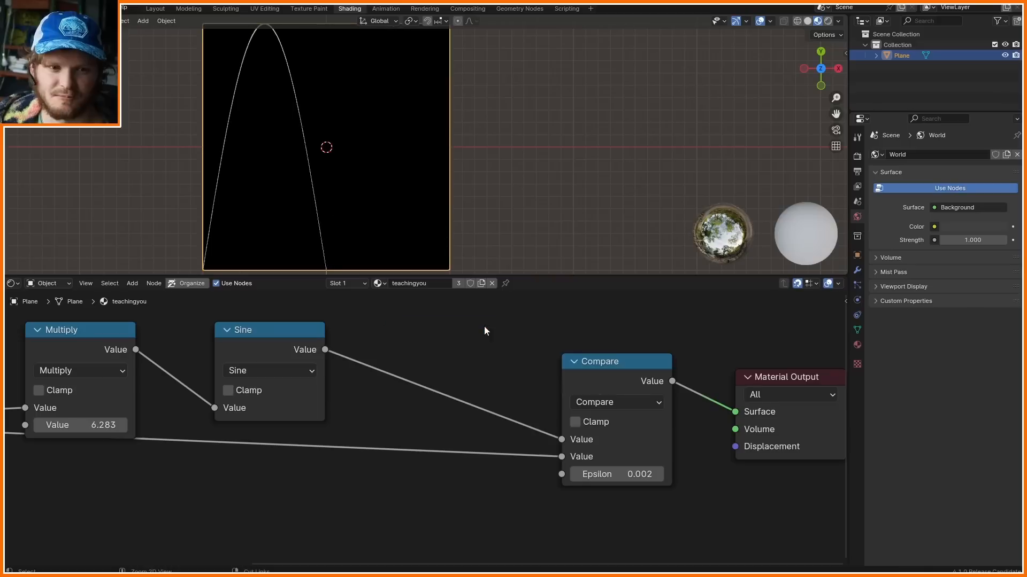
- Annotate the heights 1, 0 and -1 beside the plane, and erase the marks
scroll(403, 165, down, 5)
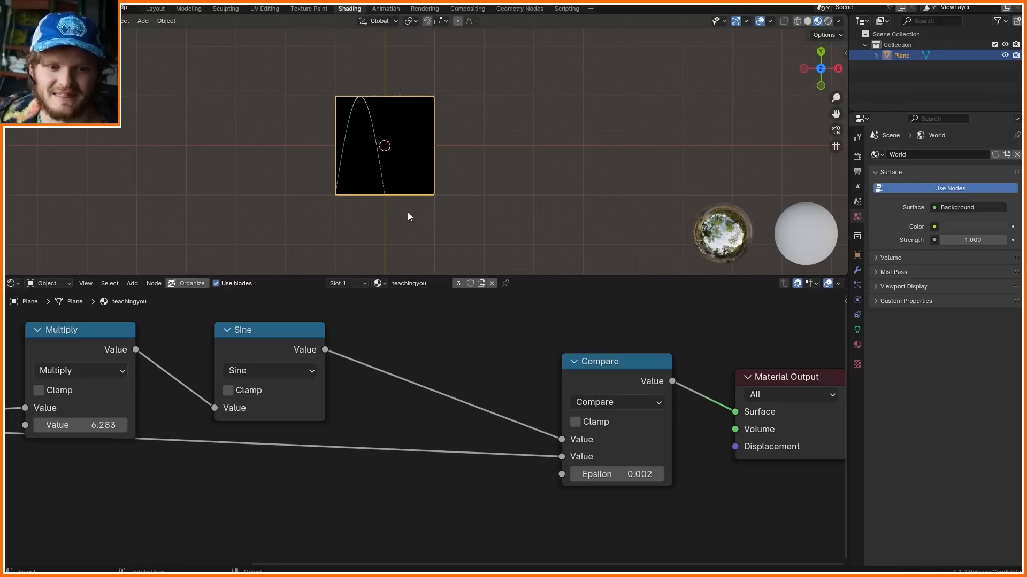
scroll(407, 216, up, 2)
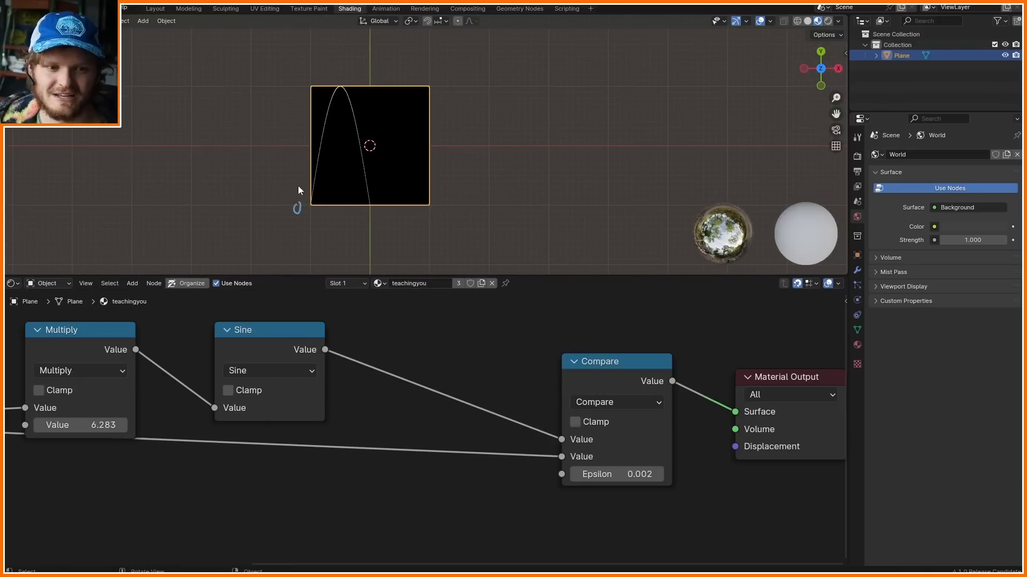
shift+middle_drag(303, 236, 309, 184)
scroll(305, 192, down, 1)
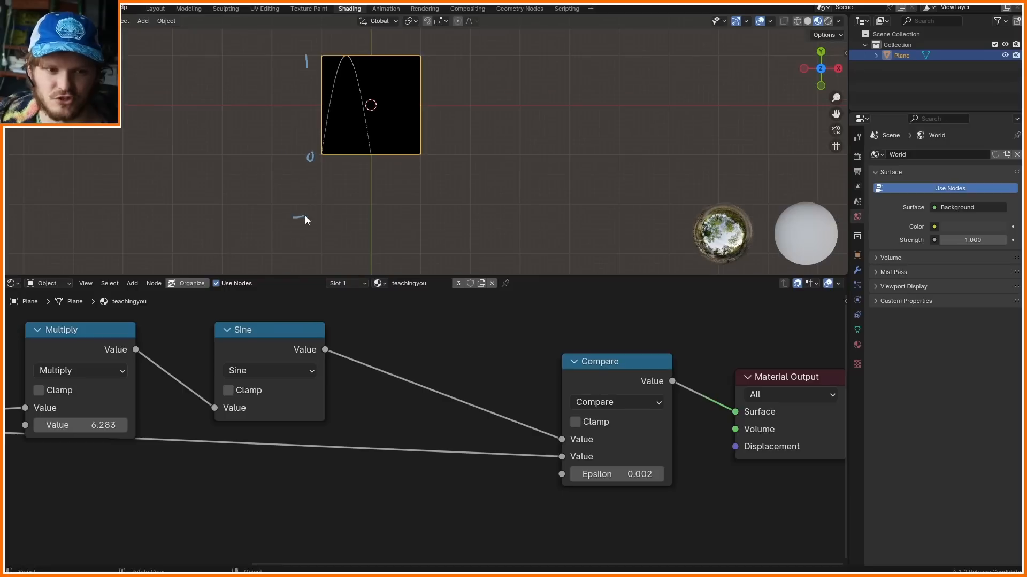
right_drag(297, 53, 316, 216)
- Save the file and insert a Map Range node into the link from Separate XYZ's Y output to Compare
scroll(351, 110, up, 5)
key(ctrl+s)
mouse_move(351, 80)
shift+middle_down()
mouse_move(404, 151)
mouse_move(398, 179)
shift+middle_up()
scroll(403, 151, down, 1)
shift+middle_drag(175, 403, 373, 381)
key(shift+a)
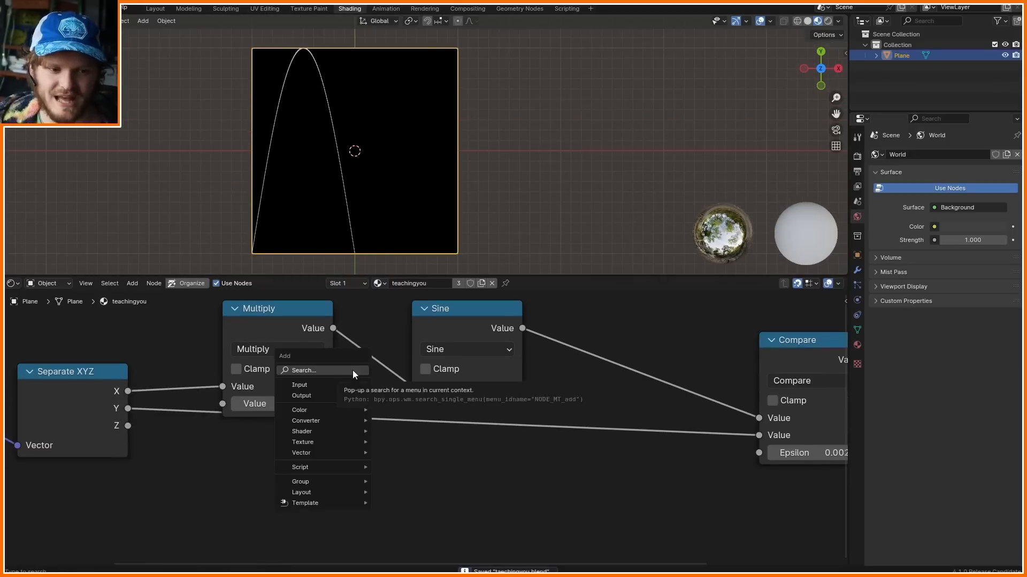
text(range)
key(Return)
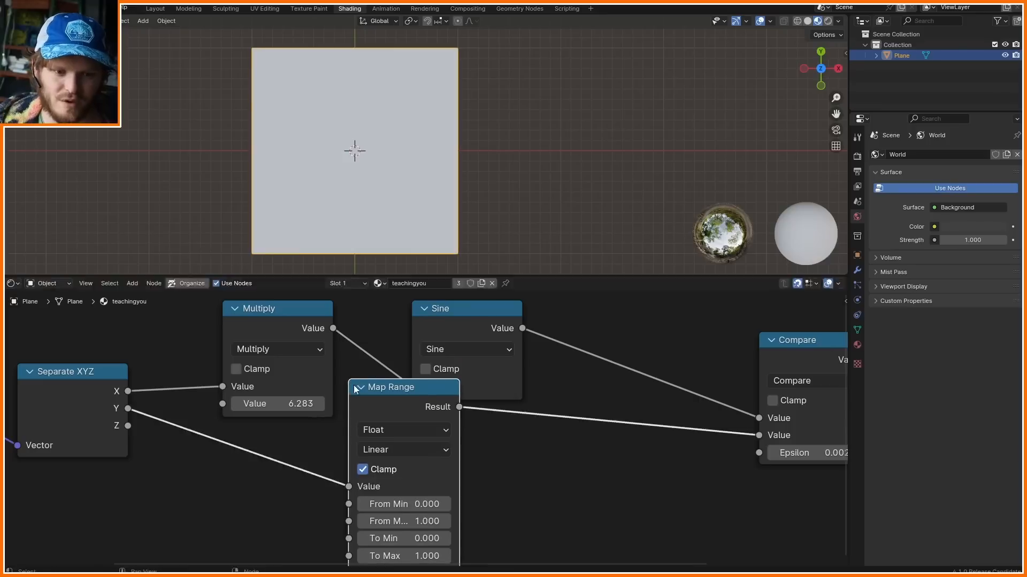
click(371, 434)
- Annotate the plane's vertical range beside its left edge, extend the line below the plane, and erase the strokes
scroll(314, 114, down, 3)
drag(312, 206, 311, 86)
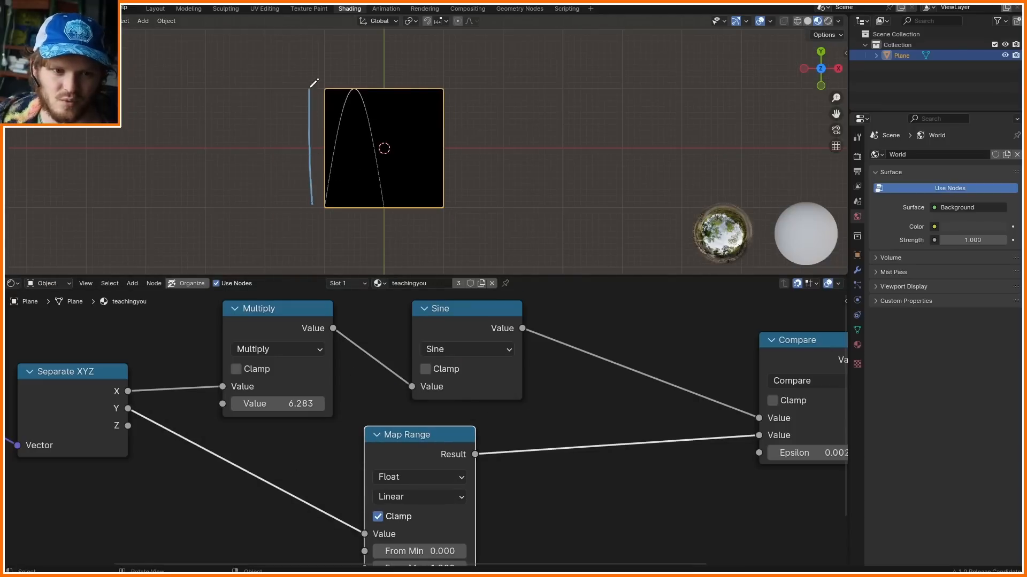
scroll(323, 144, down, 1)
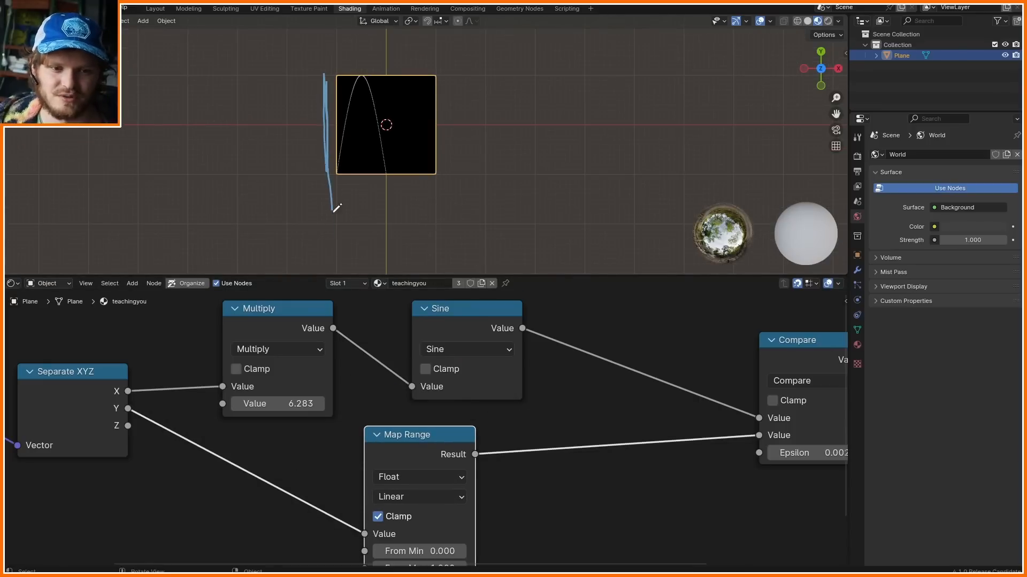
drag(330, 234, 331, 269)
mouse_move(332, 268)
right_down()
mouse_move(307, 191)
mouse_move(322, 113)
right_up()
scroll(399, 114, up, 6)
scroll(423, 155, down, 3)
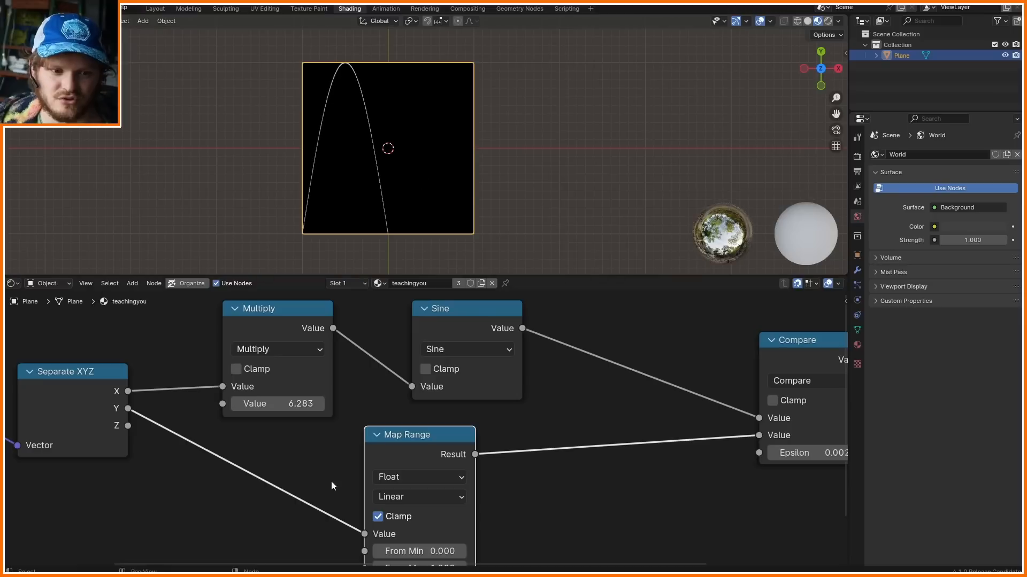
- Set the Map Range node's To Min to -1
drag(410, 432, 395, 427)
scroll(393, 432, down, 1)
middle_drag(386, 443, 368, 368)
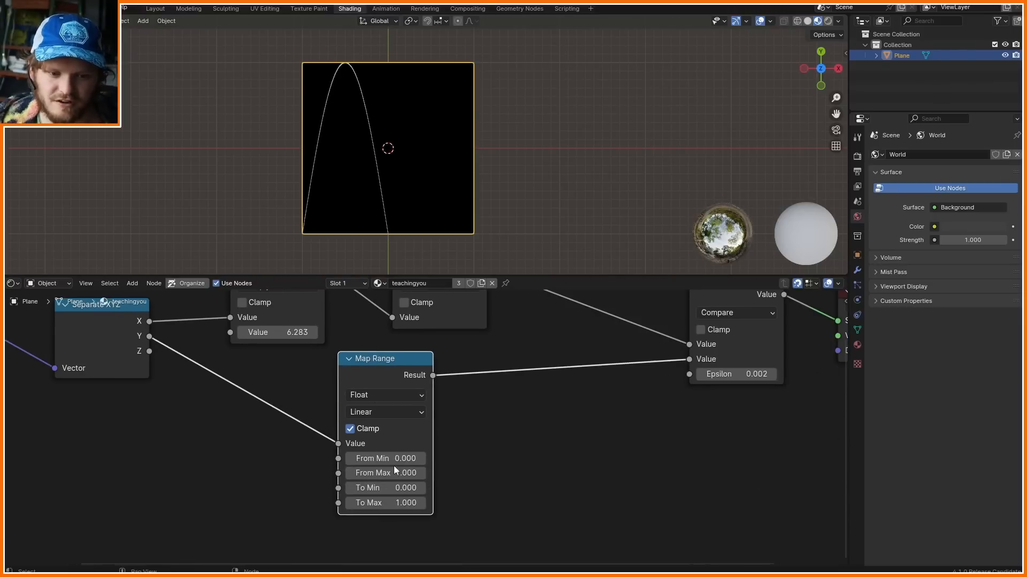
click(389, 489)
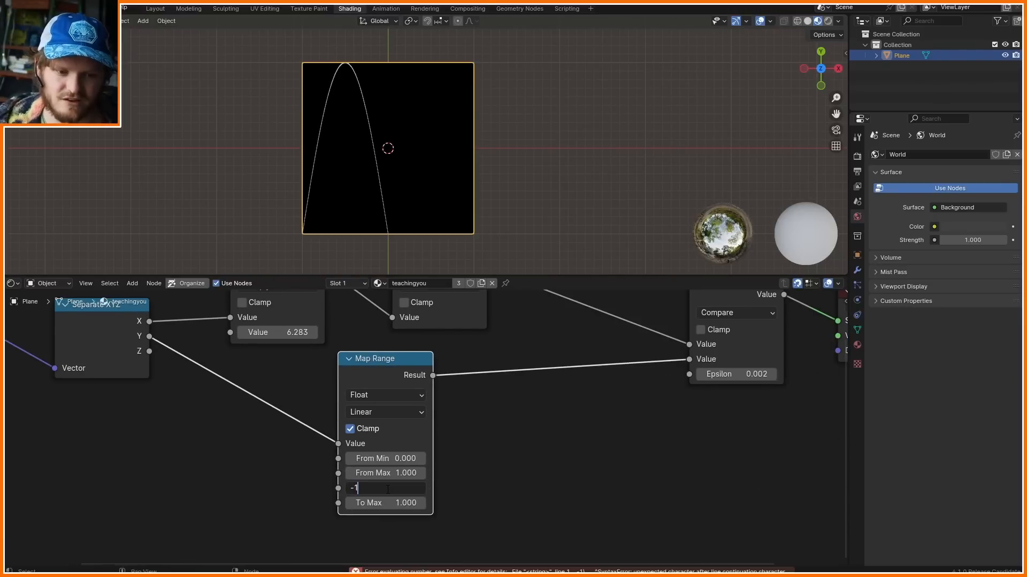
key(Return)
- Set the Multiply node's value to 4.823 and the Compare node's Epsilon to 0.005
drag(276, 332, 299, 332)
click(757, 374)
text(0.00255)
key(Return)
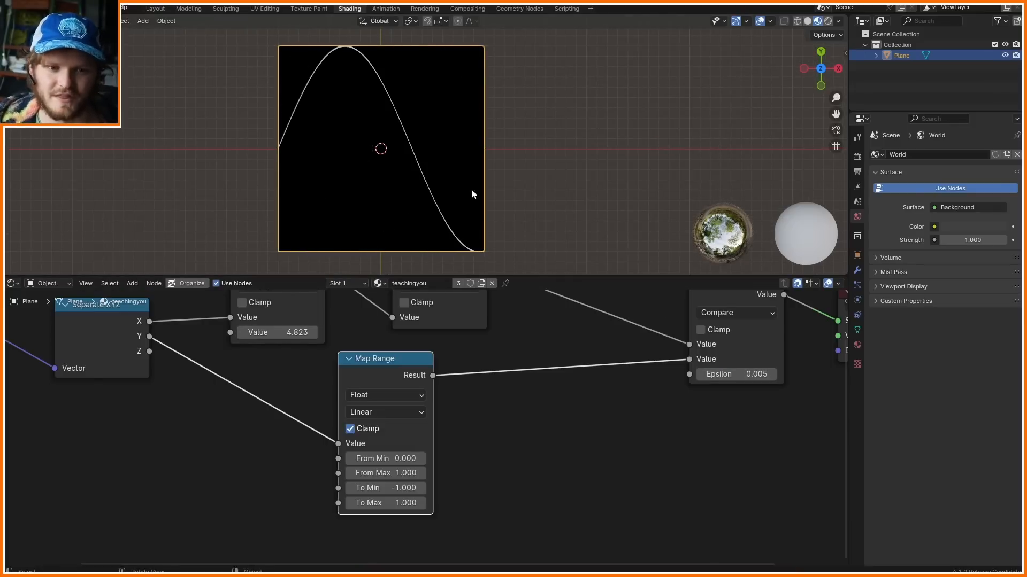
- Examine the plotted sine line on the plane up close and from a distance
scroll(458, 316, down, 7)
scroll(419, 132, up, 12)
shift+middle_drag(289, 160, 450, 170)
scroll(450, 170, up, 7)
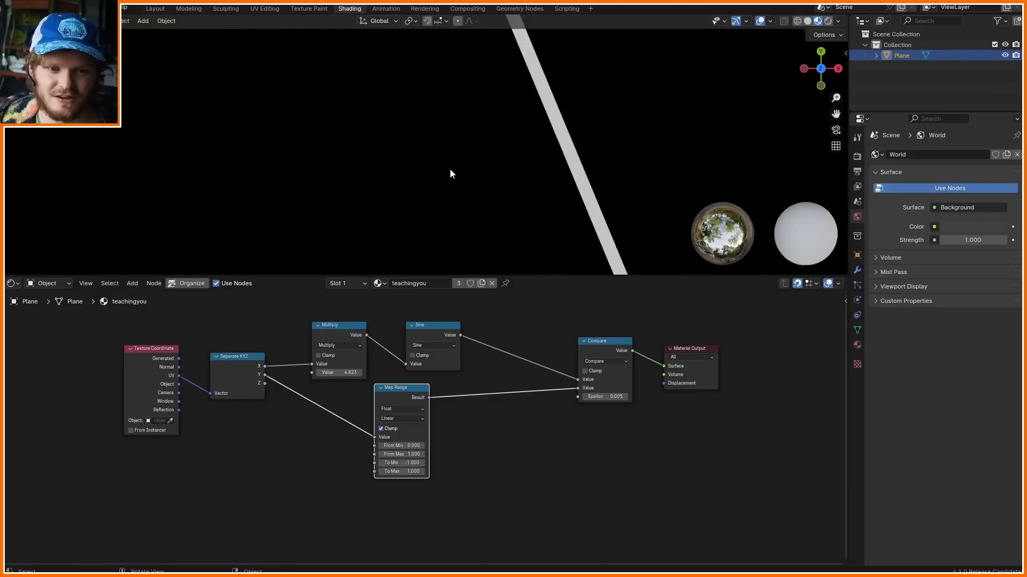
scroll(451, 170, up, 5)
shift+middle_drag(567, 133, 445, 132)
scroll(323, 175, up, 6)
scroll(428, 132, down, 15)
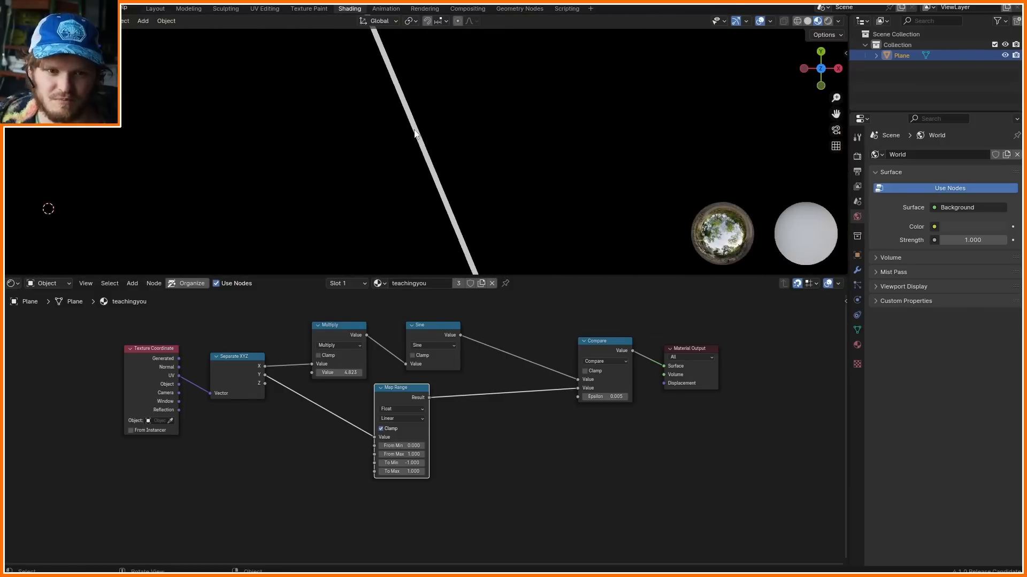
scroll(417, 134, down, 14)
scroll(517, 382, up, 3)
middle_drag(468, 380, 469, 402)
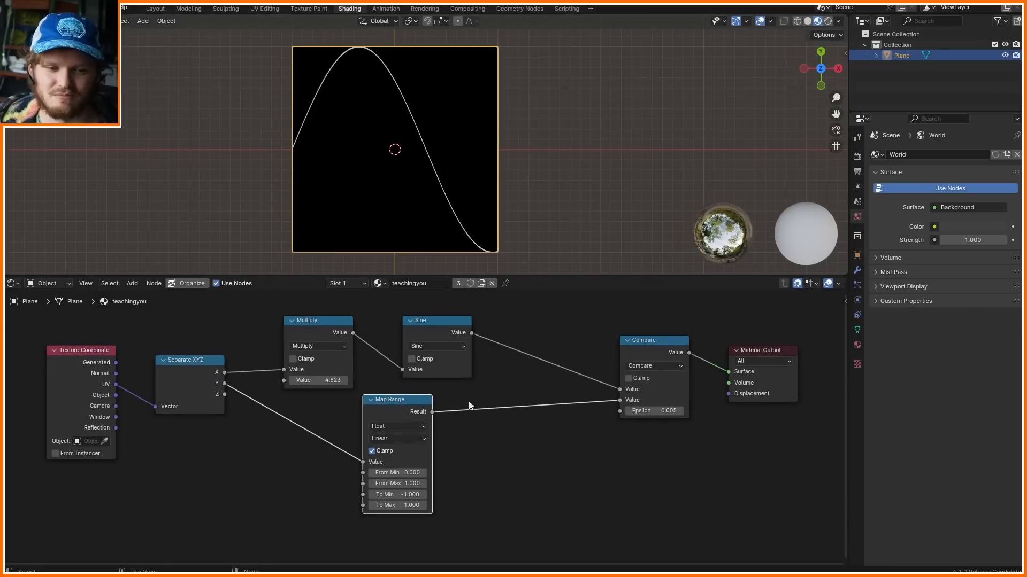
- Preview the Texture Coordinate node's outputs on the plane, and return the preview to the Compare node
scroll(321, 83, up, 3)
middle_drag(111, 377, 303, 374)
ctrl+shift+click(278, 365)
ctrl+shift+click(277, 364)
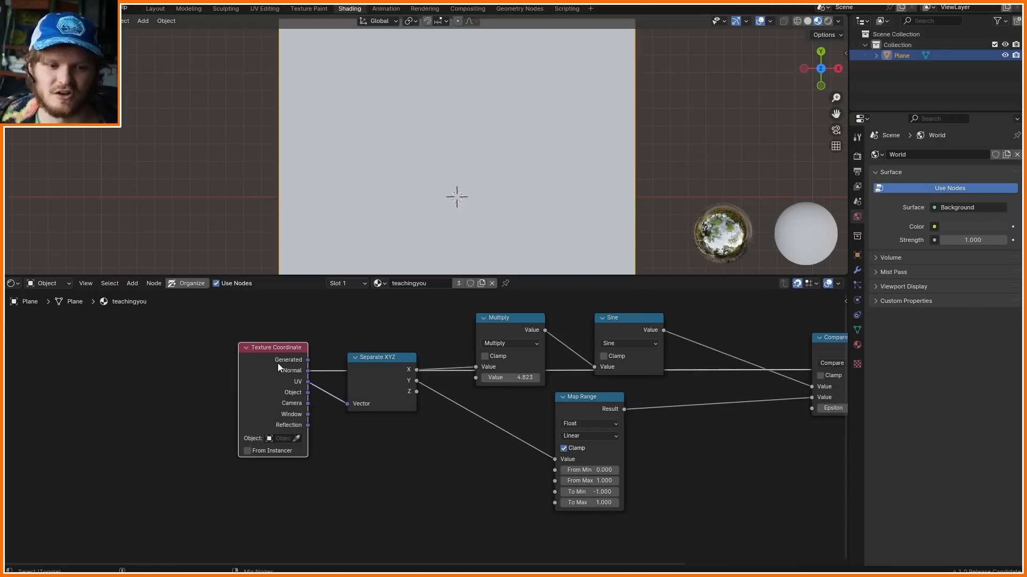
ctrl+shift+click(278, 364)
scroll(487, 141, down, 3)
middle_drag(642, 399, 376, 419)
ctrl+shift+click(578, 369)
- Try stretching the plane's mesh along X in Edit Mode, undo the scaling, and return to Object Mode
scroll(471, 98, down, 4)
key(shift+a)
mouse_move(198, 138)
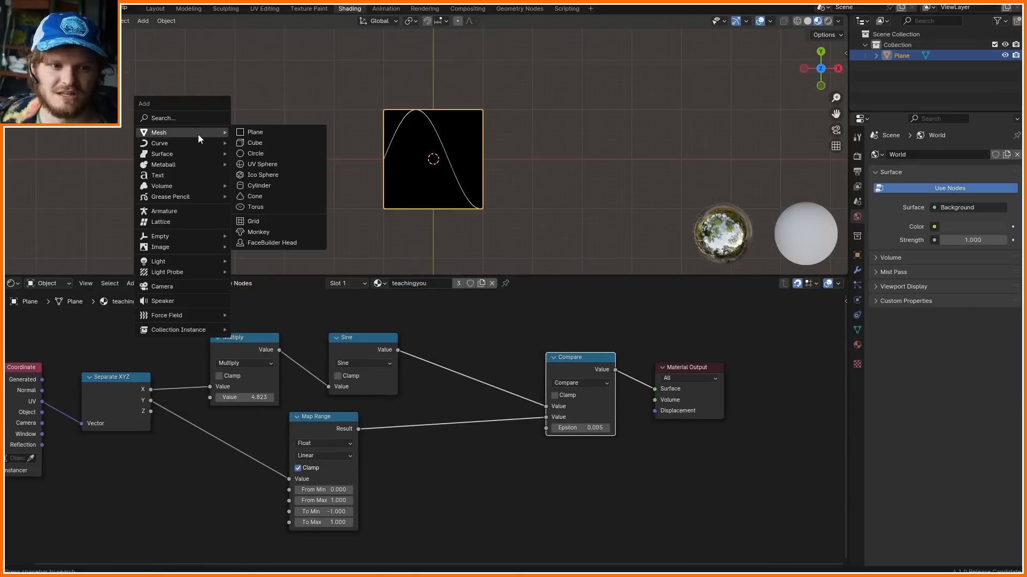
key(Tab)
scroll(519, 147, up, 3)
key(s)
key(x)
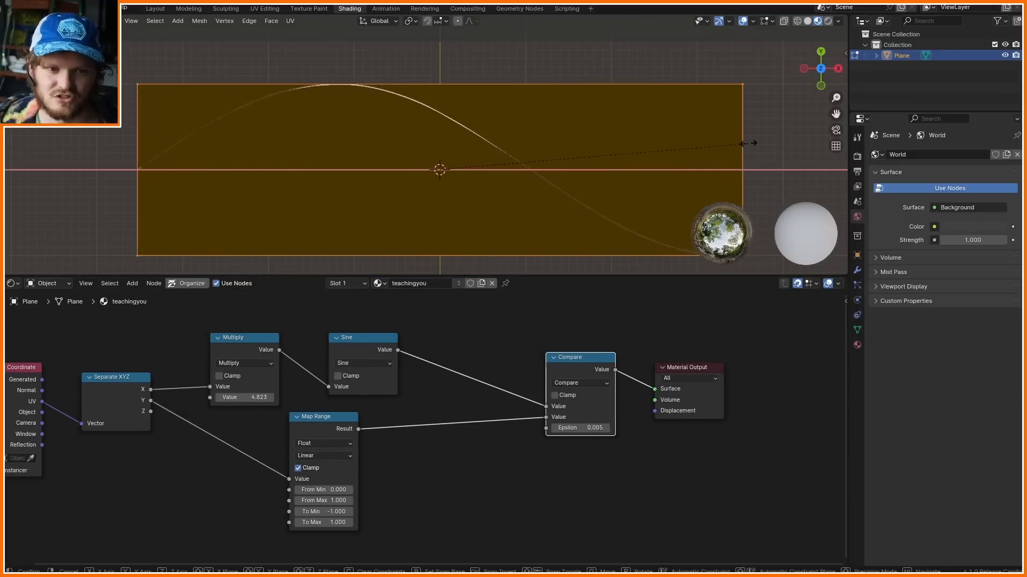
click(754, 143)
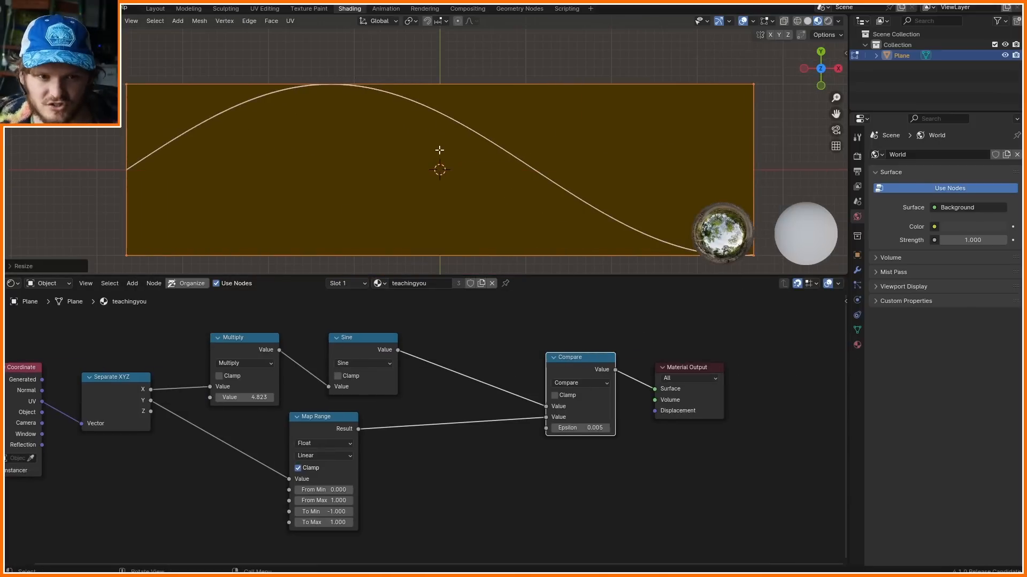
key(ctrl+z)
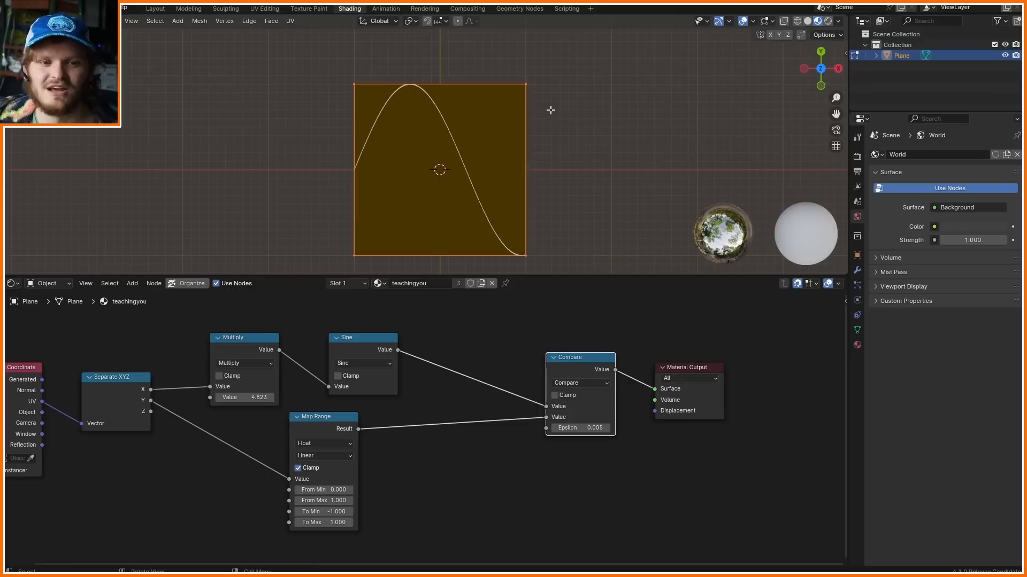
key(Tab)
- Add a torus and place it to the left of the plane
key(shift+a)
mouse_move(84, 162)
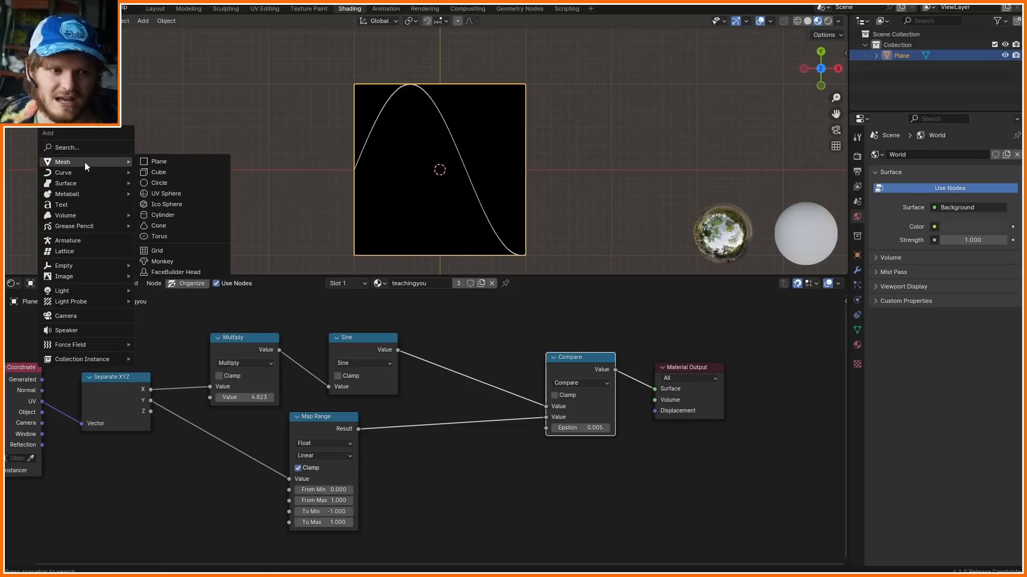
click(176, 237)
key(g)
click(424, 268)
- Assign the teachingyou material to the torus, inspect it at an angle, and return to the top view
click(401, 283)
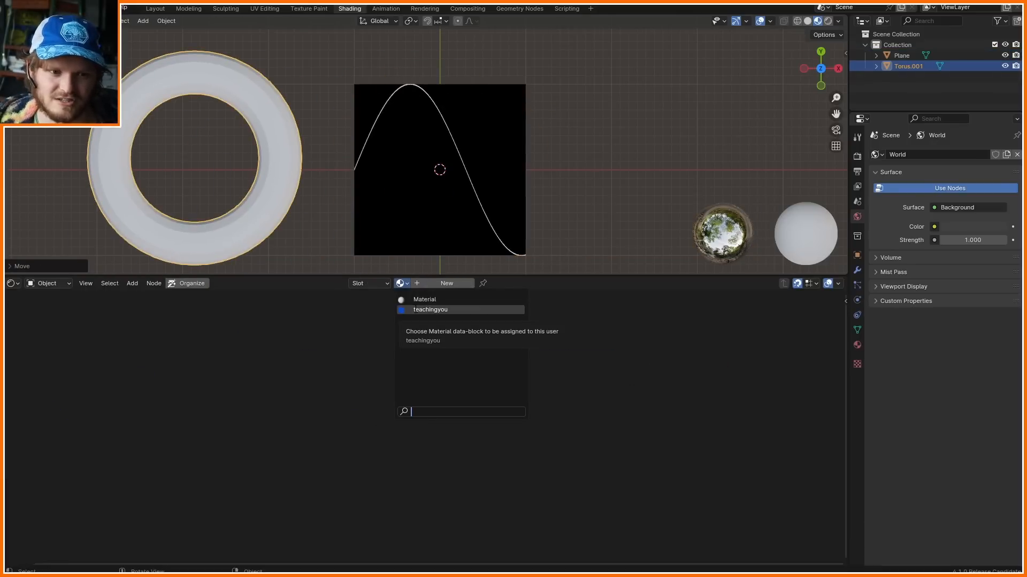
click(430, 310)
mouse_move(320, 159)
middle_down()
mouse_move(348, 34)
mouse_move(465, 68)
mouse_move(332, 123)
mouse_move(306, 146)
middle_up()
click(821, 63)
- Annotate a sine curve across the torus, and undo the stroke
scroll(451, 177, down, 2)
key(d)
drag(253, 170, 354, 148)
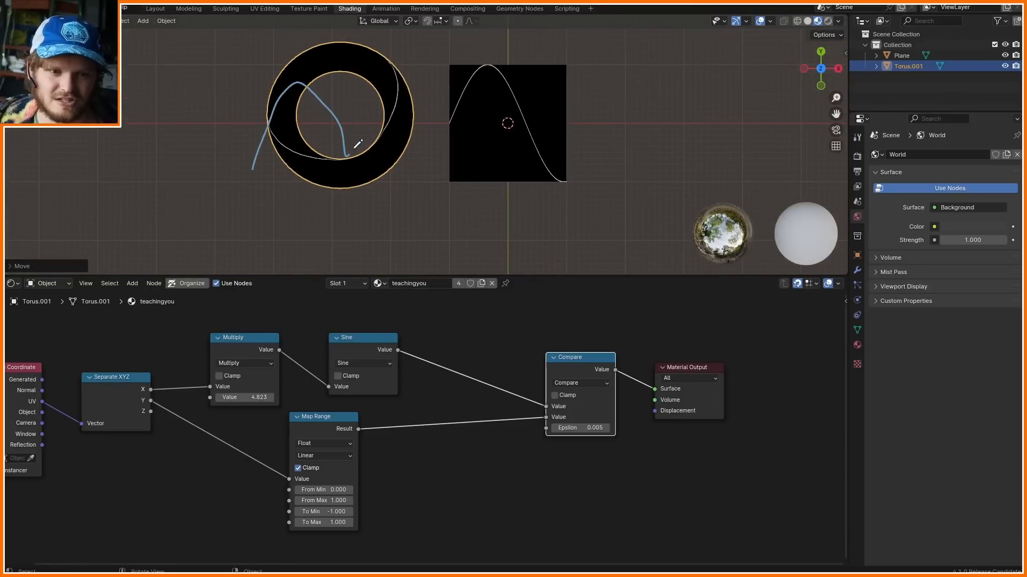
key(ctrl+z)
- Split the 3D viewport vertically and turn the new right-hand area into a UV Editor
scroll(387, 105, up, 1)
shift+middle_drag(387, 105, 383, 133)
drag(845, 17, 662, 33)
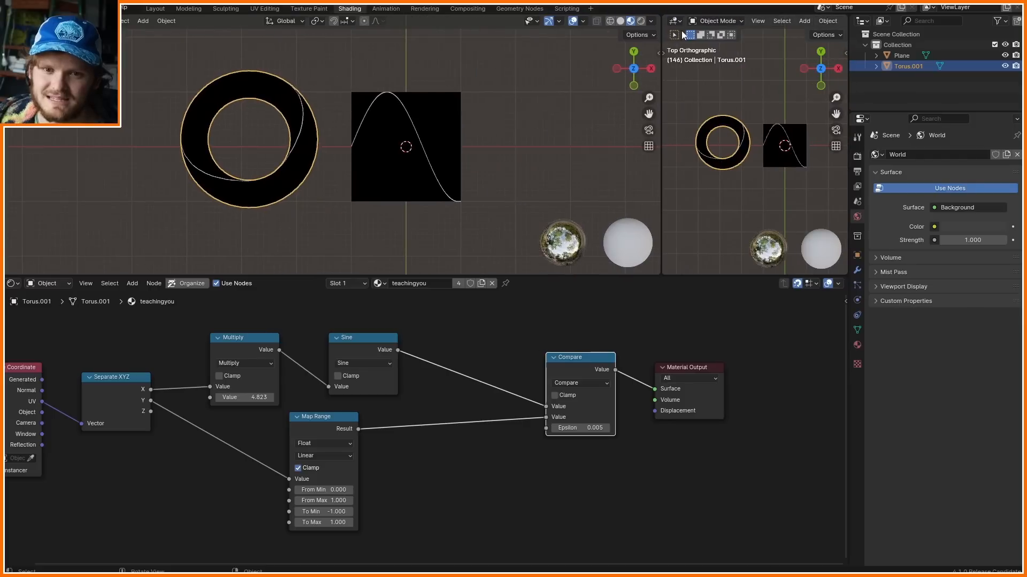
click(675, 21)
click(309, 74)
- Show the torus's UV layout in Edit Mode and try moving all of its UVs
scroll(287, 130, up, 1)
key(Tab)
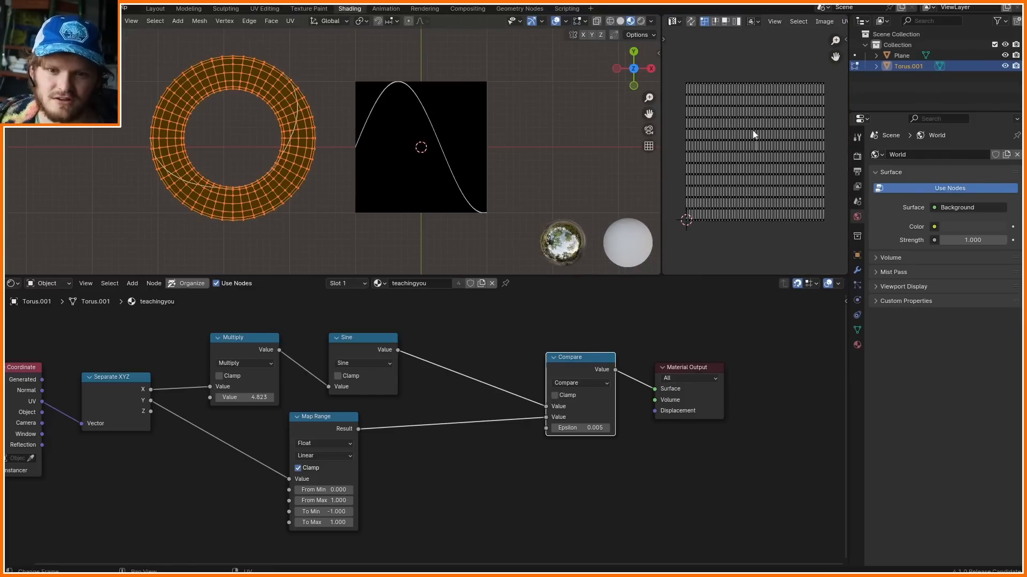
key(a)
key(g)
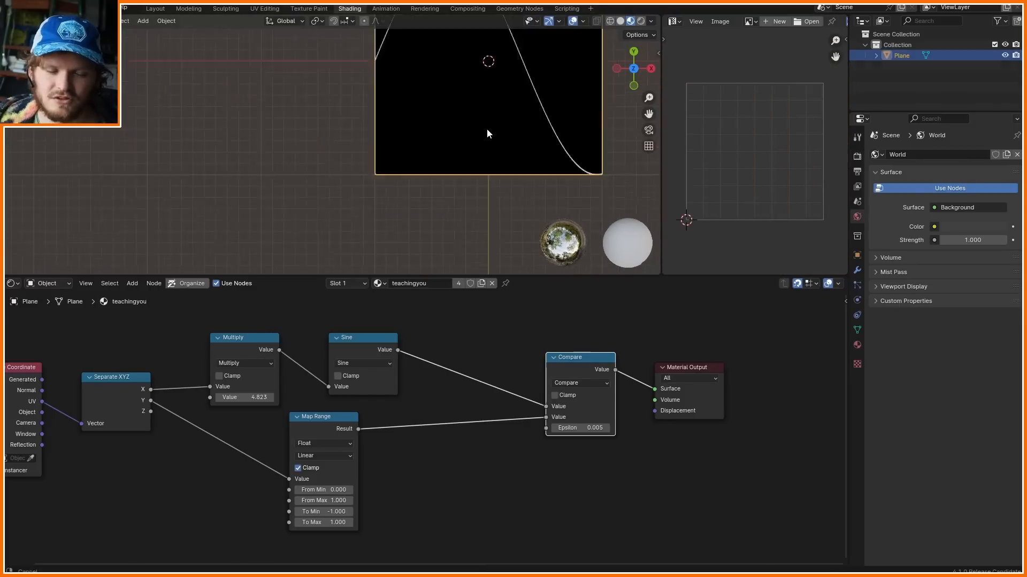
- Enter Edit Mode on the plane and move its UVs up and slightly left, past the UV square's upper edge
shift+middle_drag(487, 130, 373, 235)
key(Tab)
key(g)
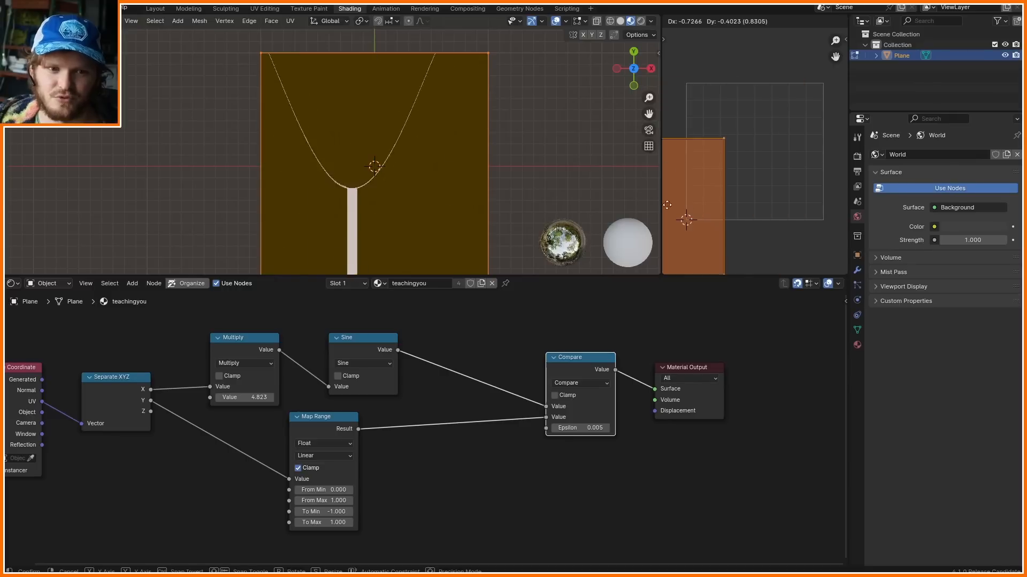
click(716, 112)
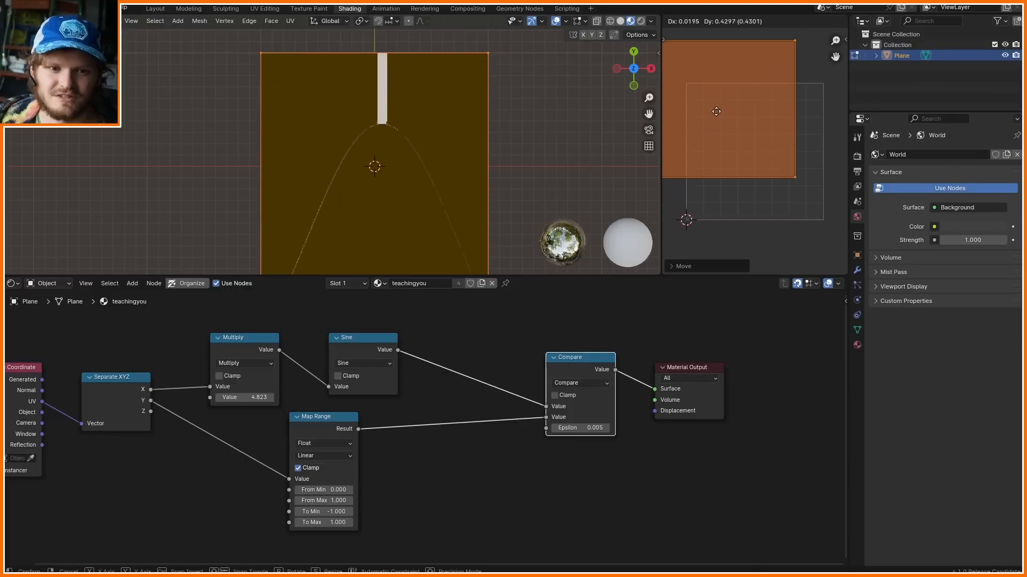
click(721, 98)
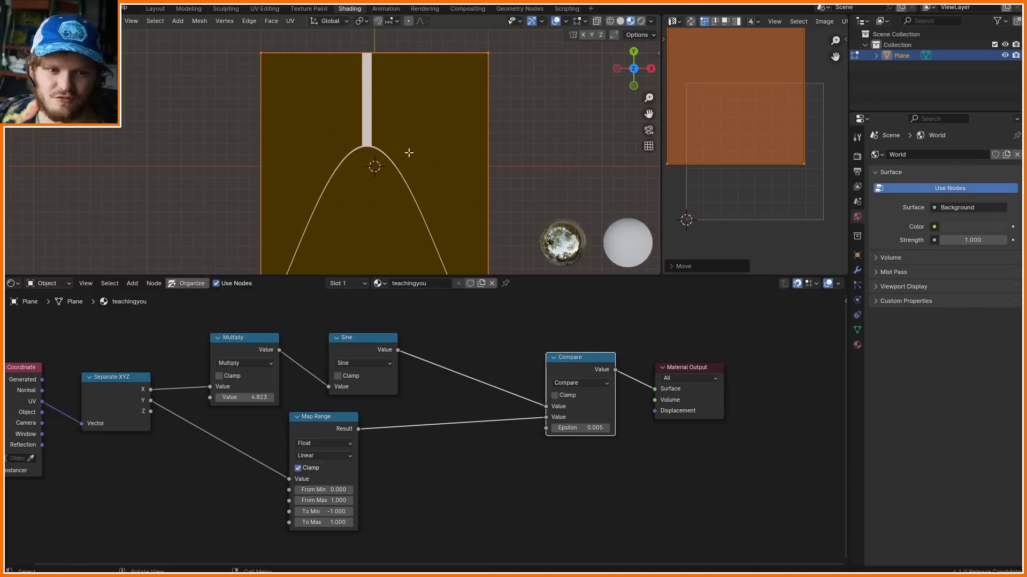
- Annotate a horizontal line across the plane at the curve's peak with an upward arrow above it, and erase the strokes
scroll(363, 465, up, 1)
middle_drag(362, 466, 380, 417)
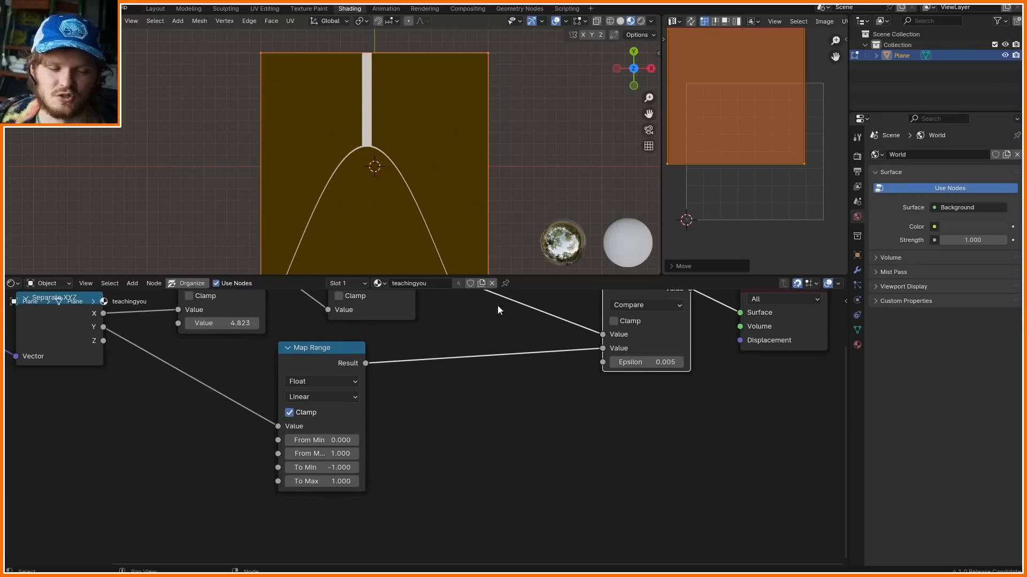
drag(189, 150, 544, 129)
drag(442, 121, 421, 81)
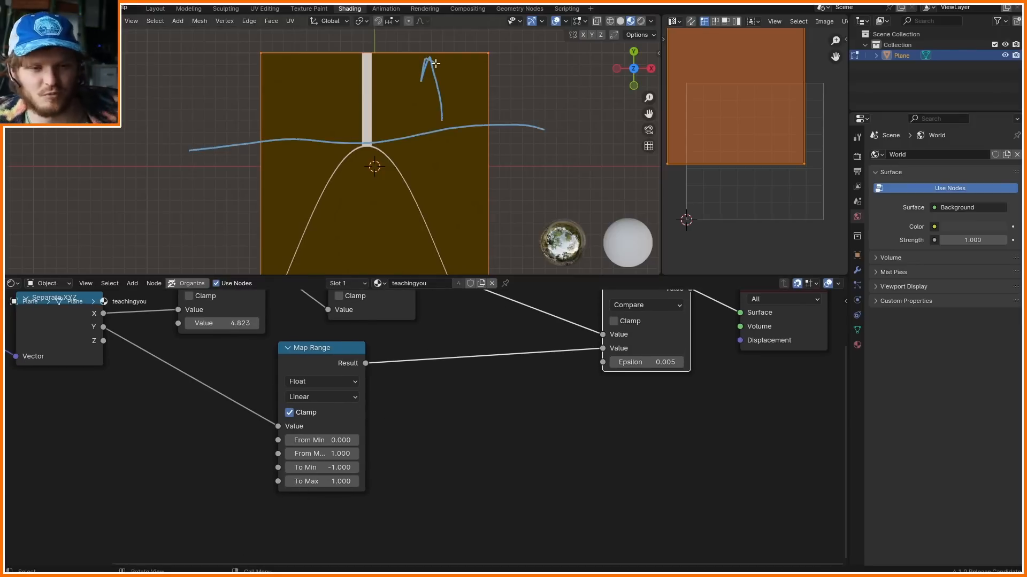
mouse_move(511, 82)
right_down()
mouse_move(423, 146)
mouse_move(444, 130)
right_up()
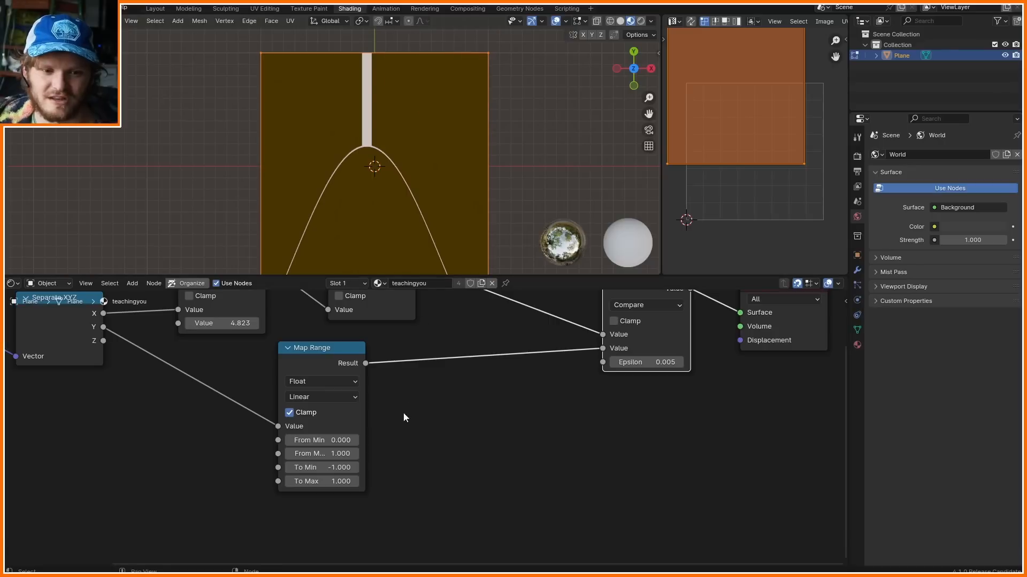
- Turn off clamping on the Map Range node and return the plane to Object Mode
click(289, 413)
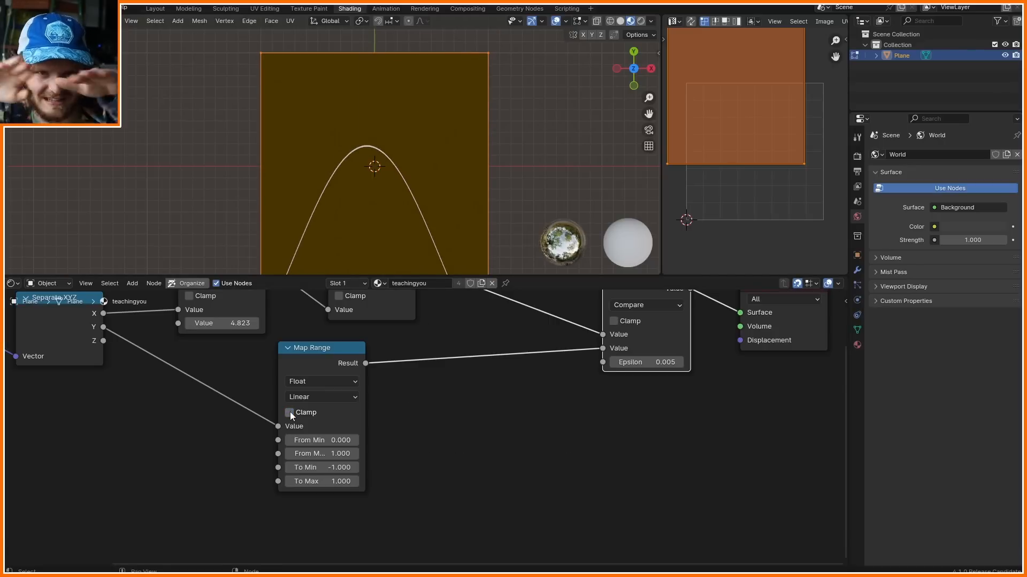
key(Tab)
middle_drag(508, 356, 455, 434)
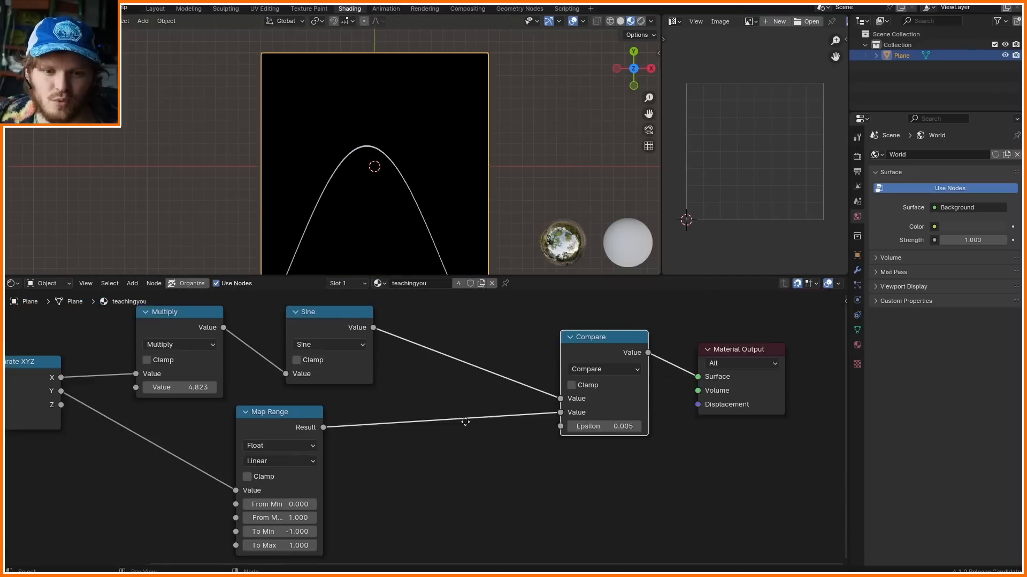
- Toggle Clamp on and back off on the Sine node and on the Multiply node
scroll(294, 382, up, 3)
middle_drag(294, 381, 477, 435)
scroll(467, 421, up, 3)
click(464, 431)
click(465, 431)
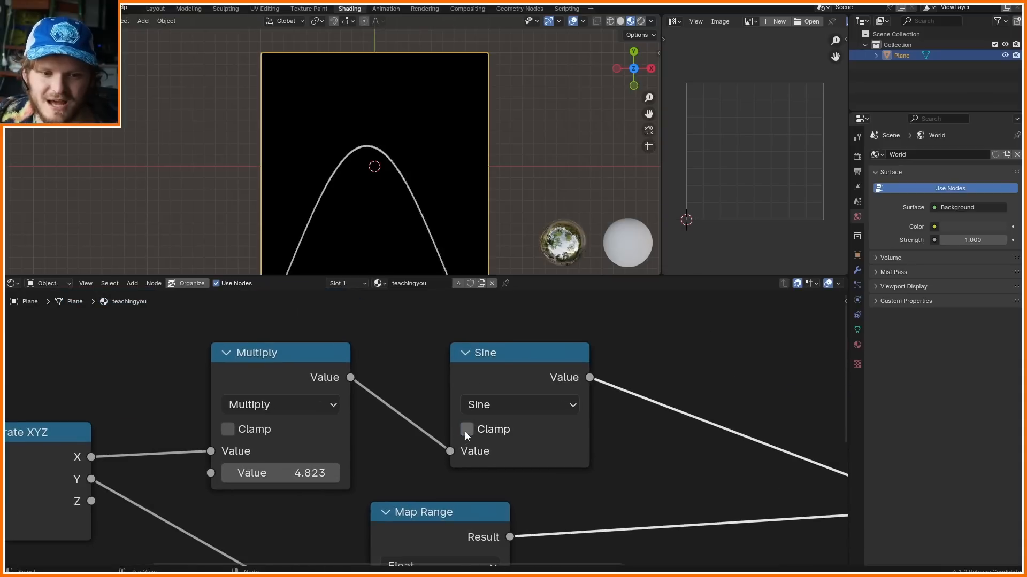
click(225, 428)
click(225, 429)
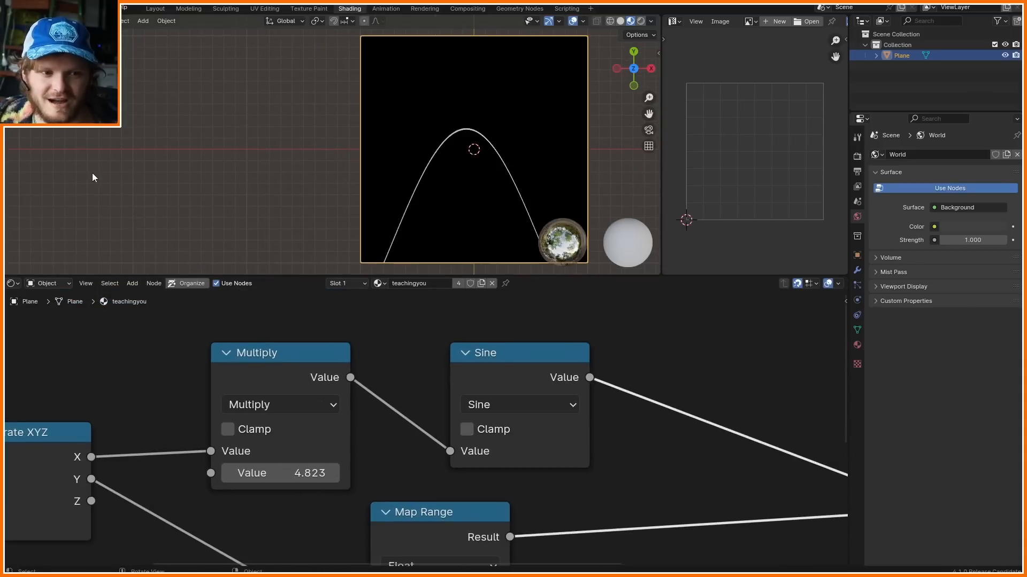
- Annotate a number line beside the plane with marks at -1, 0 and 1, and scribble over its negative half
drag(38, 176, 262, 182)
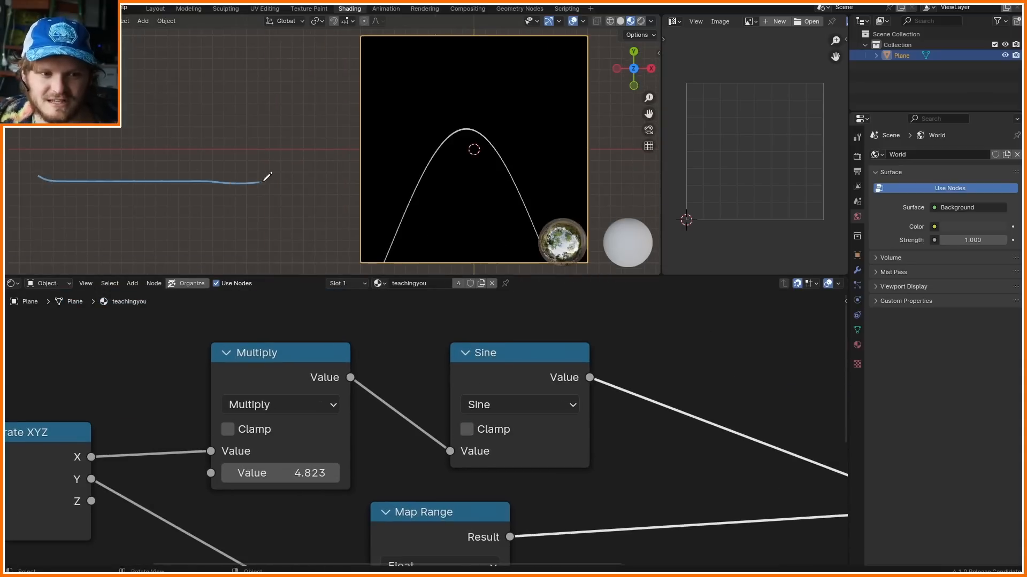
drag(172, 220, 184, 208)
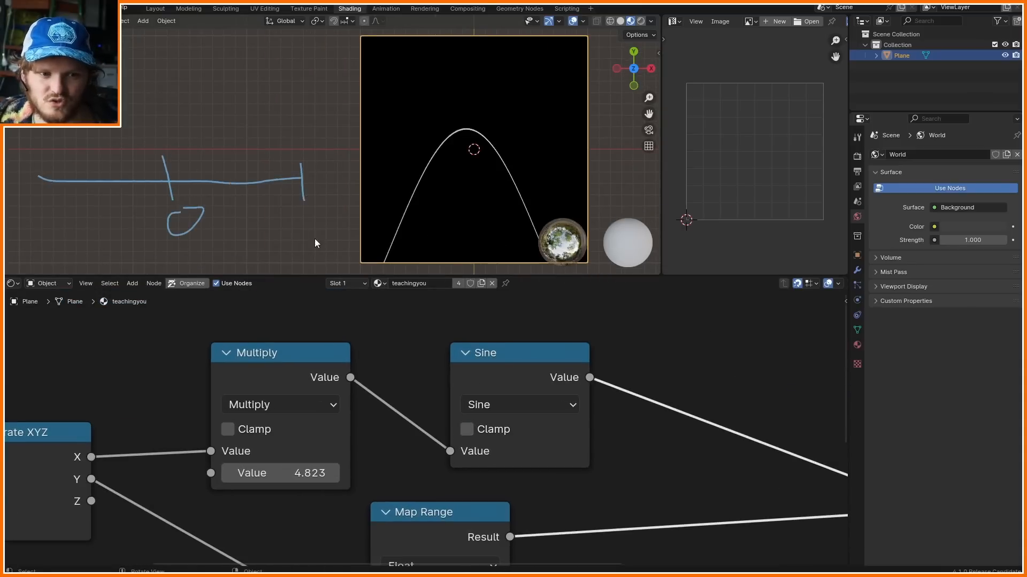
drag(151, 135, 177, 143)
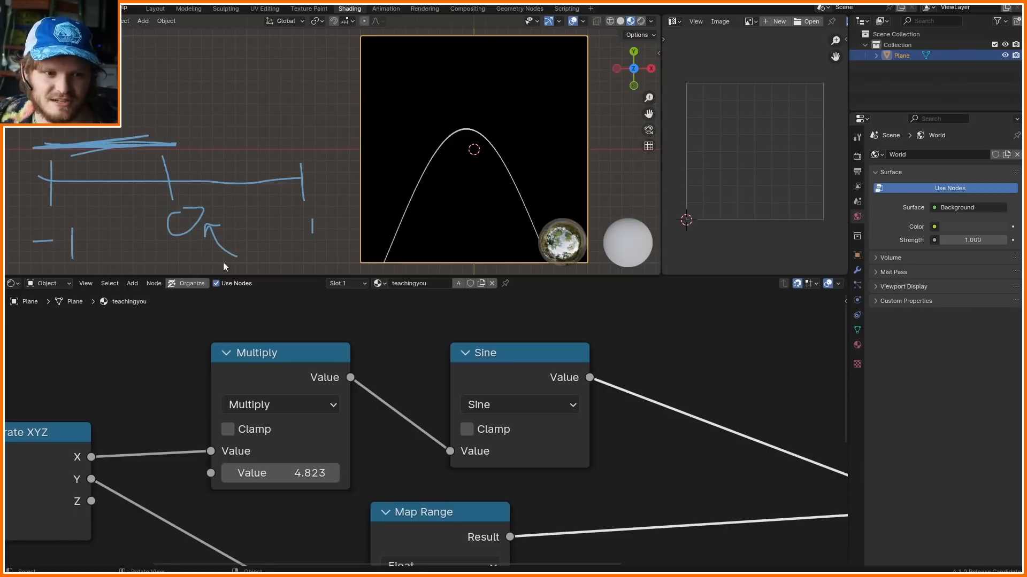
click(227, 429)
- Annotate a circle around the plane's centre with a centre dot and radius lines, and erase the strokes
scroll(367, 271, up, 1)
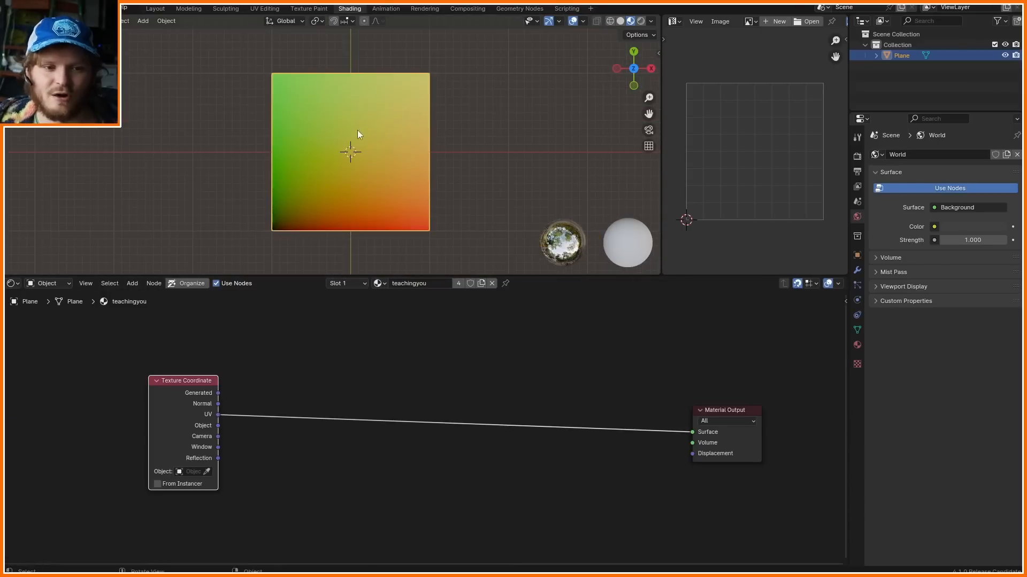
scroll(351, 133, up, 1)
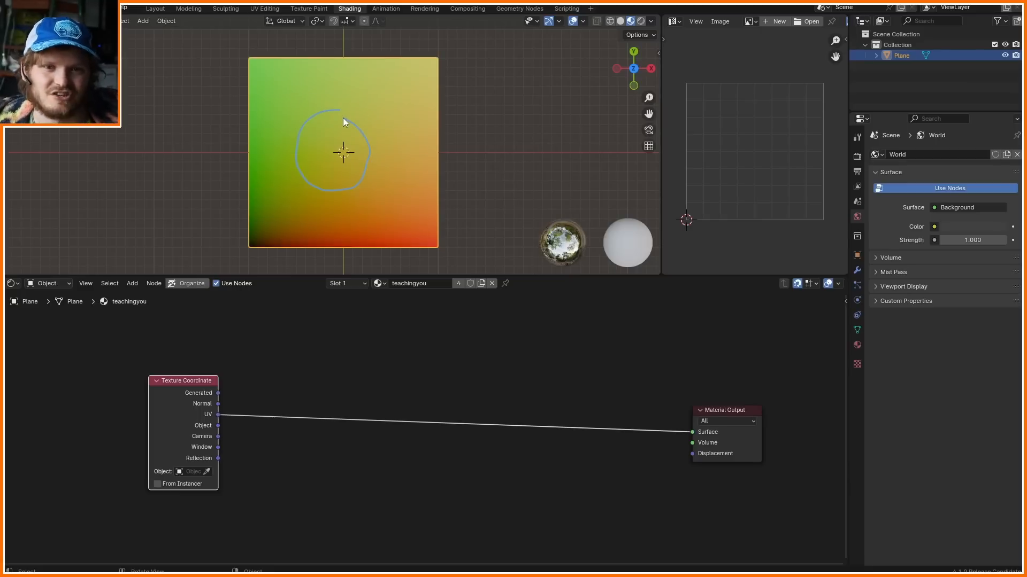
scroll(348, 154, up, 2)
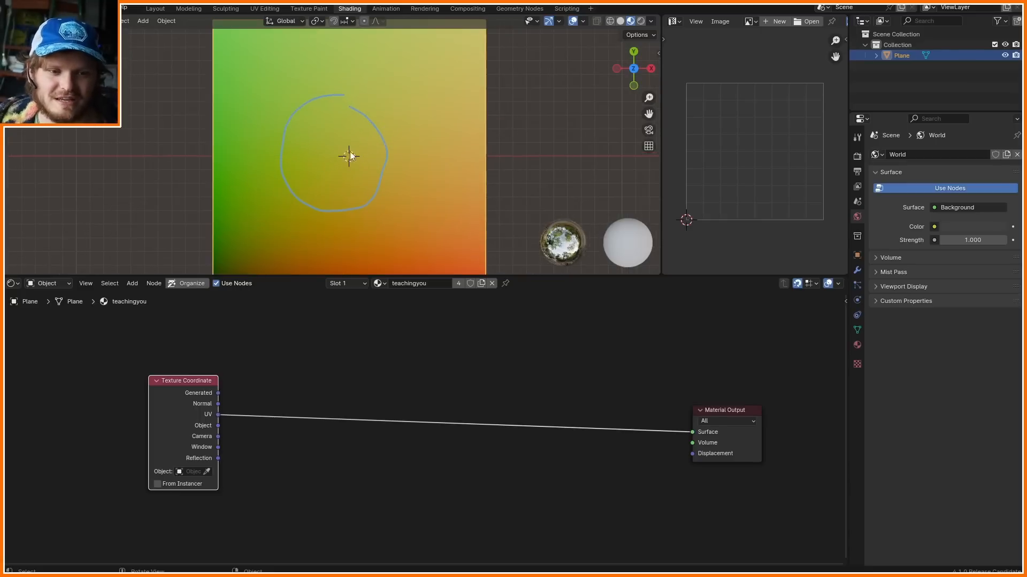
click(331, 155)
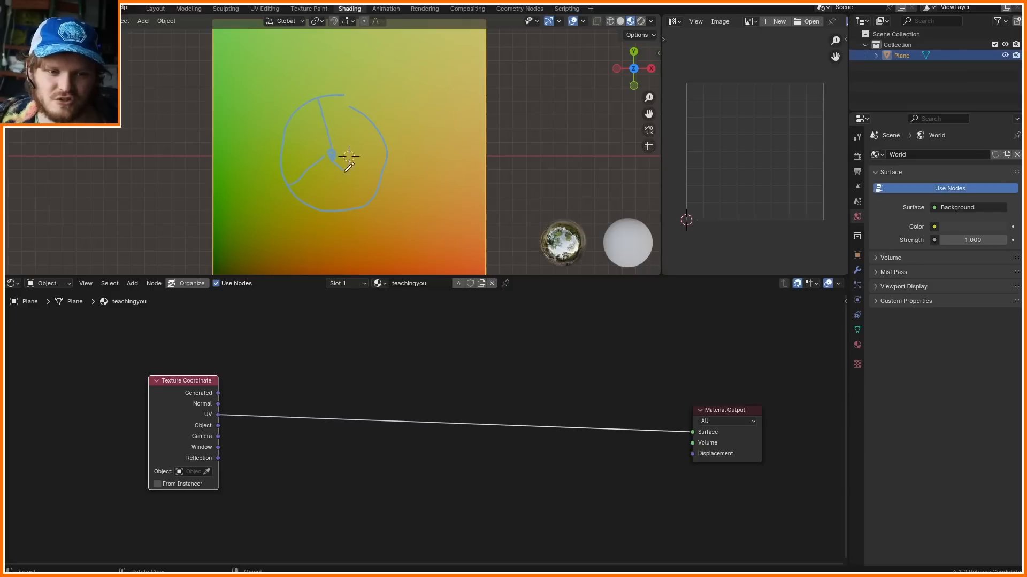
right_drag(465, 213, 424, 98)
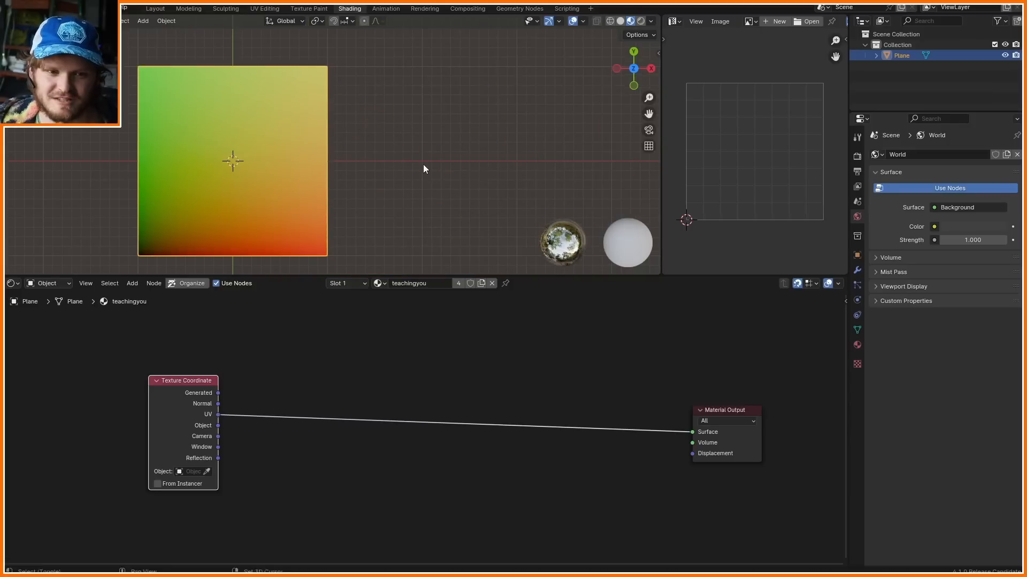
- Annotate a square root formula in the empty space beside the plane, and erase the annotations
shift+middle_drag(424, 169, 309, 172)
drag(319, 171, 501, 125)
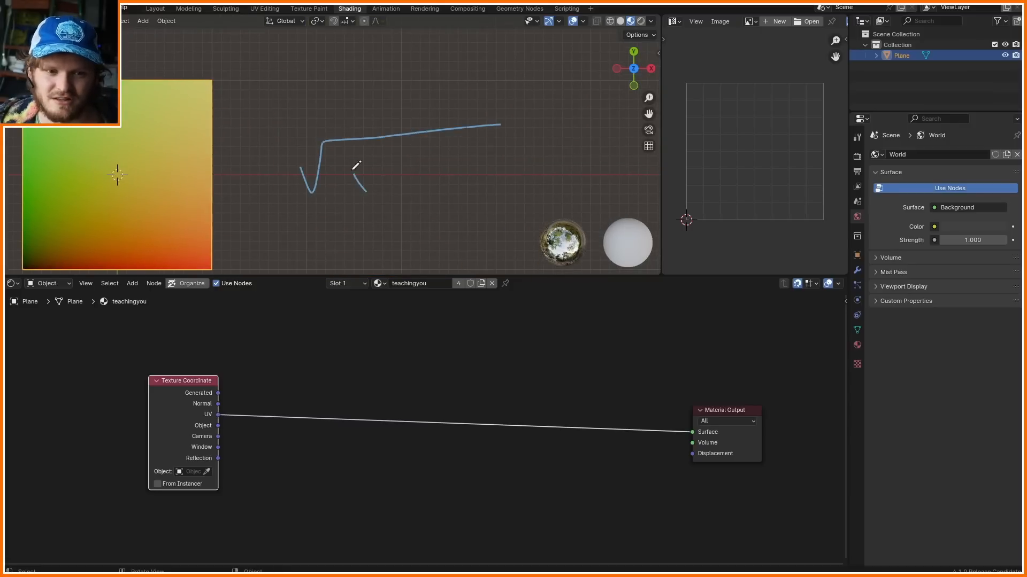
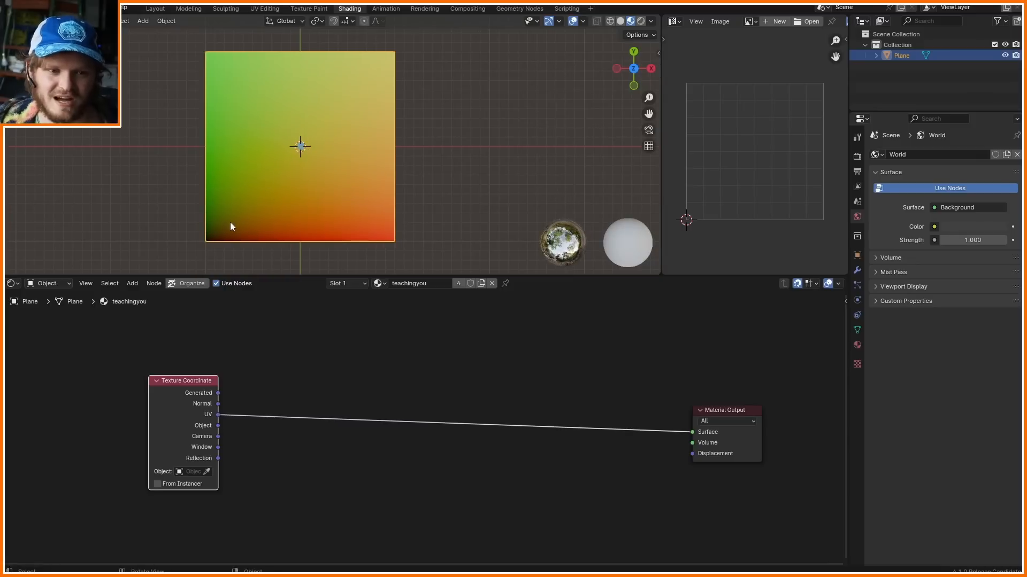
right_drag(232, 152, 345, 235)
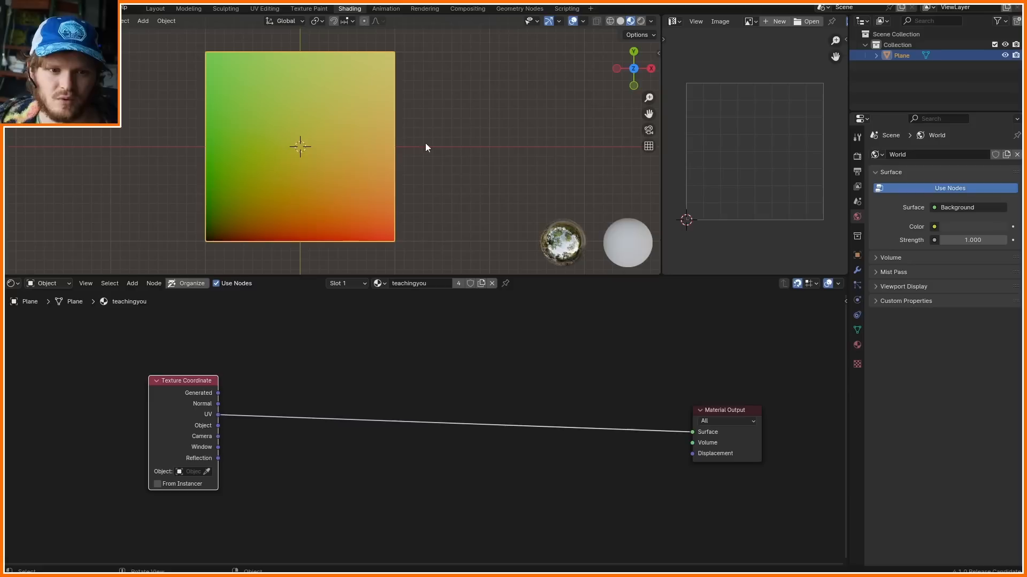
- Insert a Separate XYZ node after the Texture Coordinate's UV output and preview its X output on the plane
scroll(401, 414, up, 2)
key(shift+a)
text(sep)
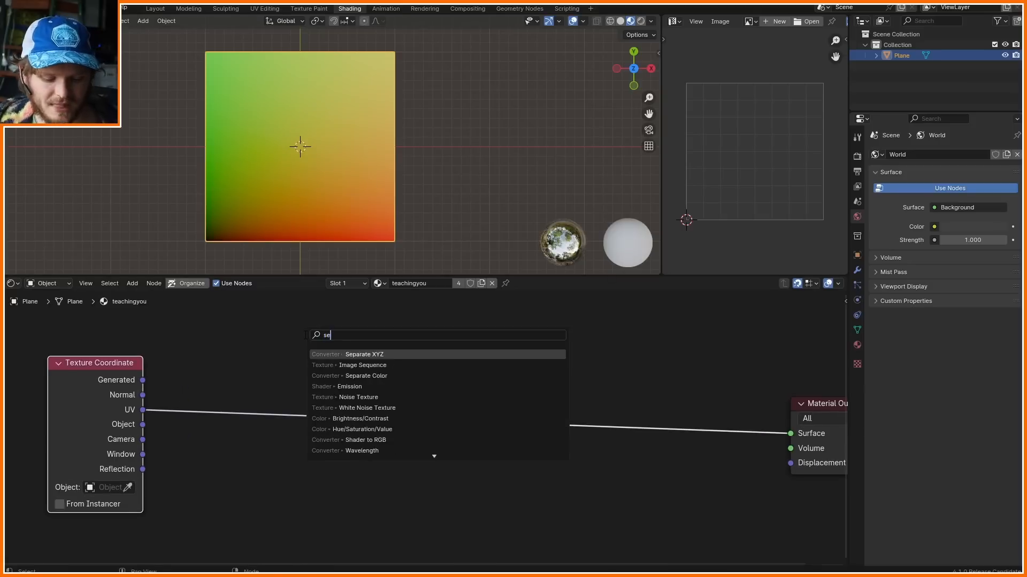
key(Return)
click(200, 370)
ctrl+shift+click(256, 391)
ctrl+shift+click(256, 392)
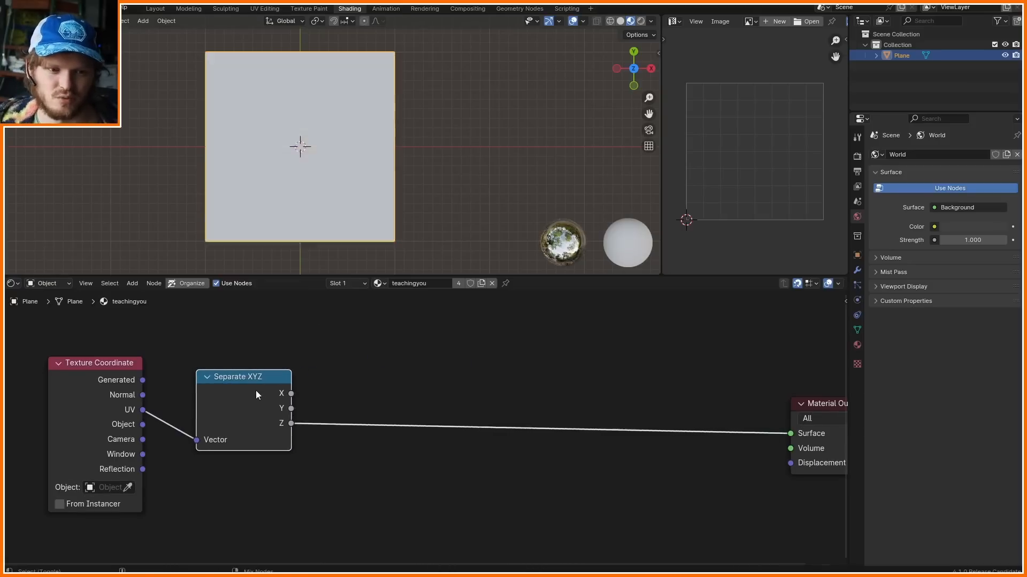
ctrl+shift+click(256, 392)
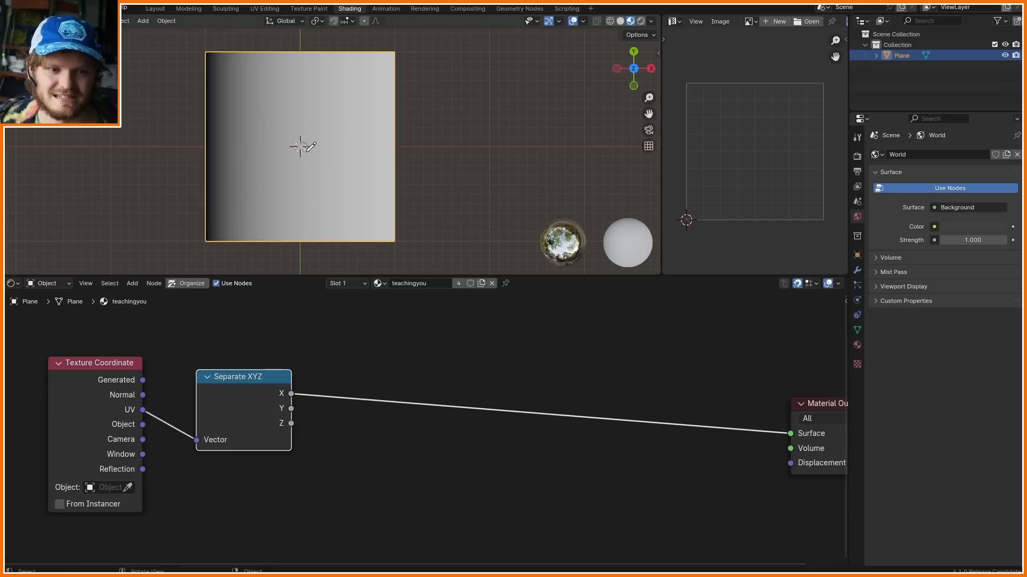
- Insert a Math node set to Subtract with value 0.5 after the X output, and compare the result with it muted and unmuted
key(shift+a)
text(sub)
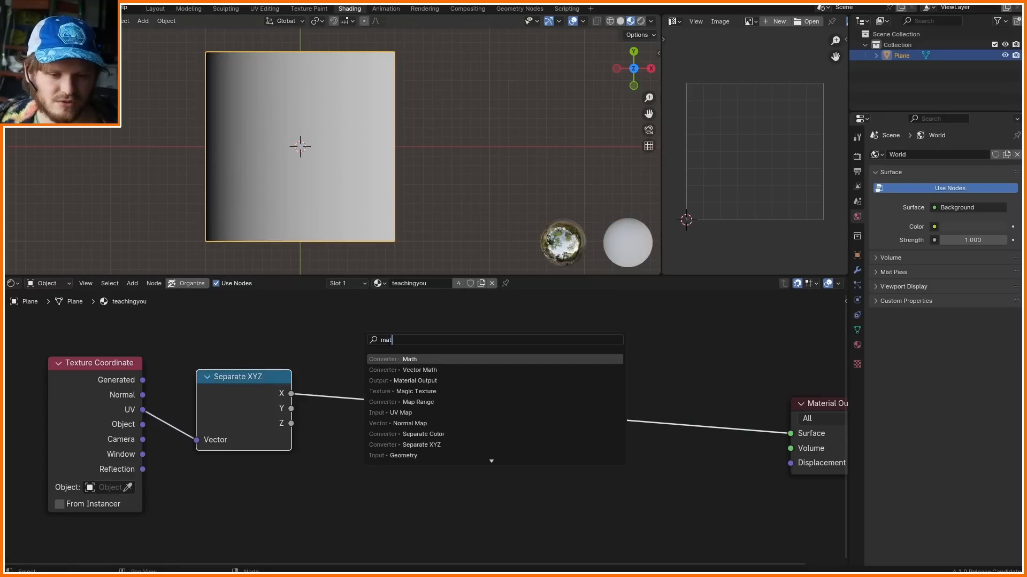
key(Return)
click(419, 369)
click(418, 417)
key(Return)
key(m)
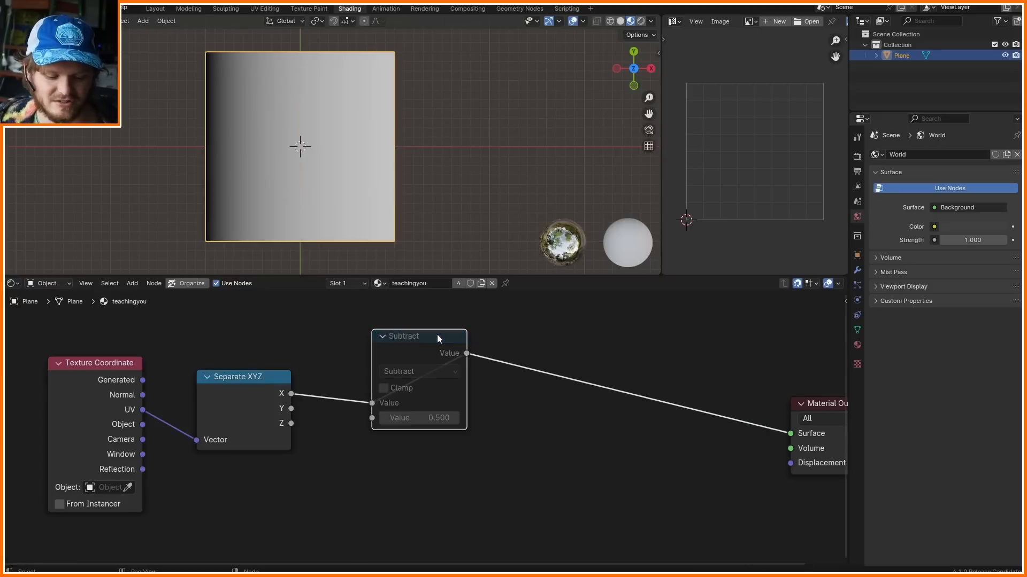
key(m)
- Mark the dark half of the plane with a short annotation stroke and erase it
scroll(296, 149, up, 1)
mouse_move(248, 143)
mouse_down()
mouse_move(249, 82)
mouse_move(247, 170)
mouse_up()
right_drag(247, 170, 246, 123)
- Try a duplicate of the Subtract node set to Absolute between it and the Material Output
key(shift+d)
click(563, 351)
click(564, 346)
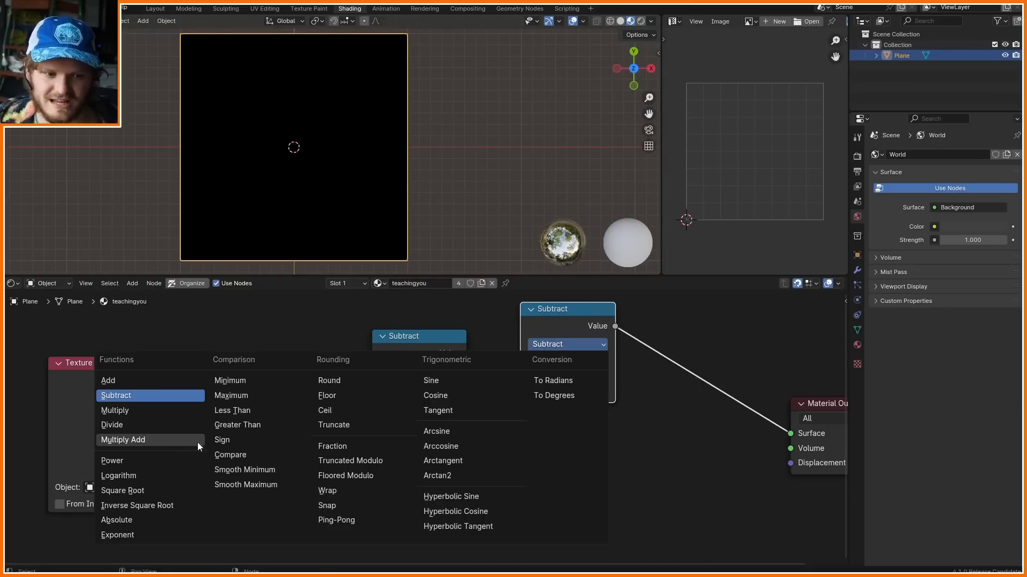
click(146, 525)
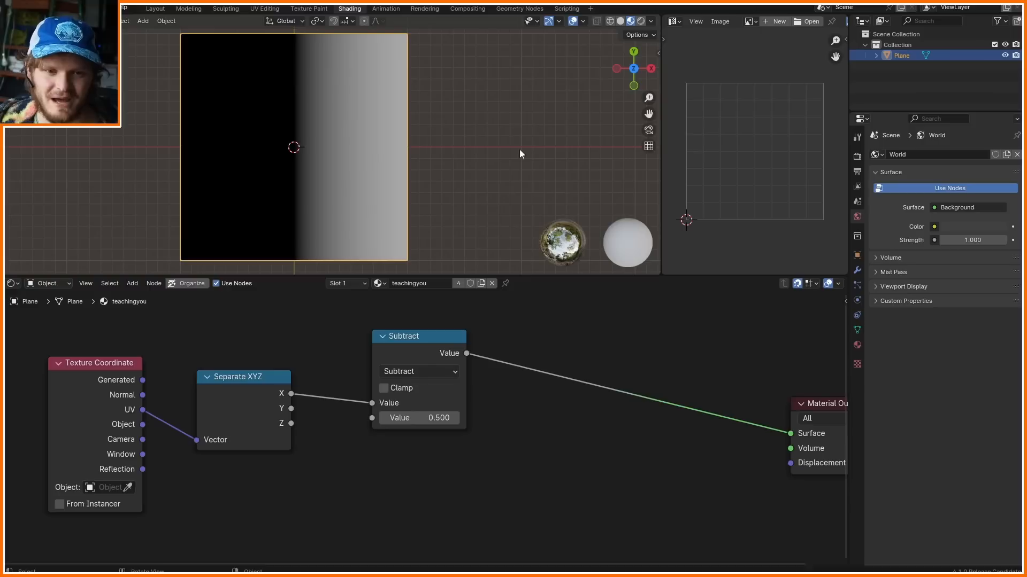
- Duplicate the Subtract node onto its output link and change the copy to Power with exponent 2
drag(426, 345, 399, 345)
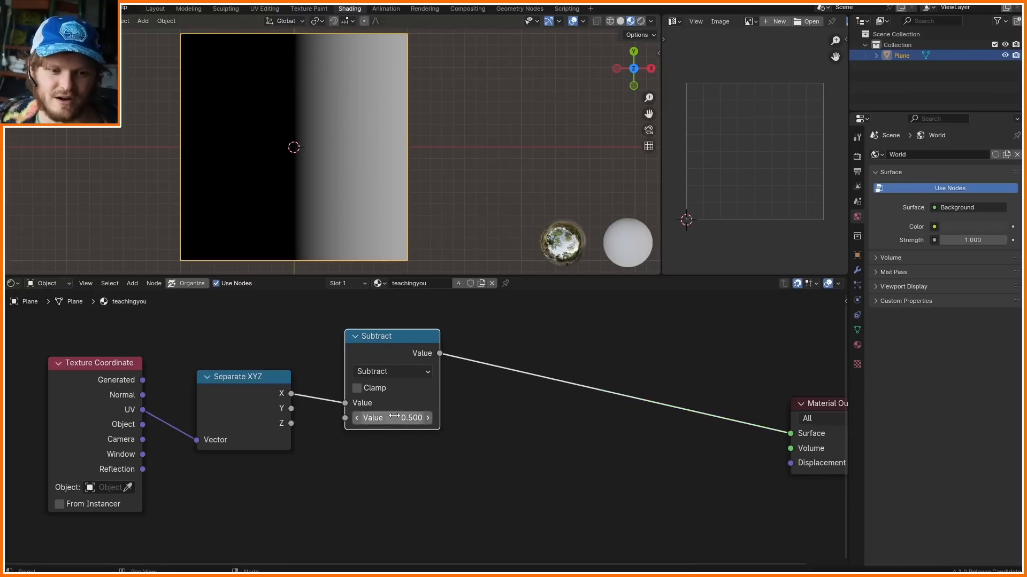
key(shift+d)
click(555, 334)
click(543, 357)
key(p)
click(552, 404)
text(2)
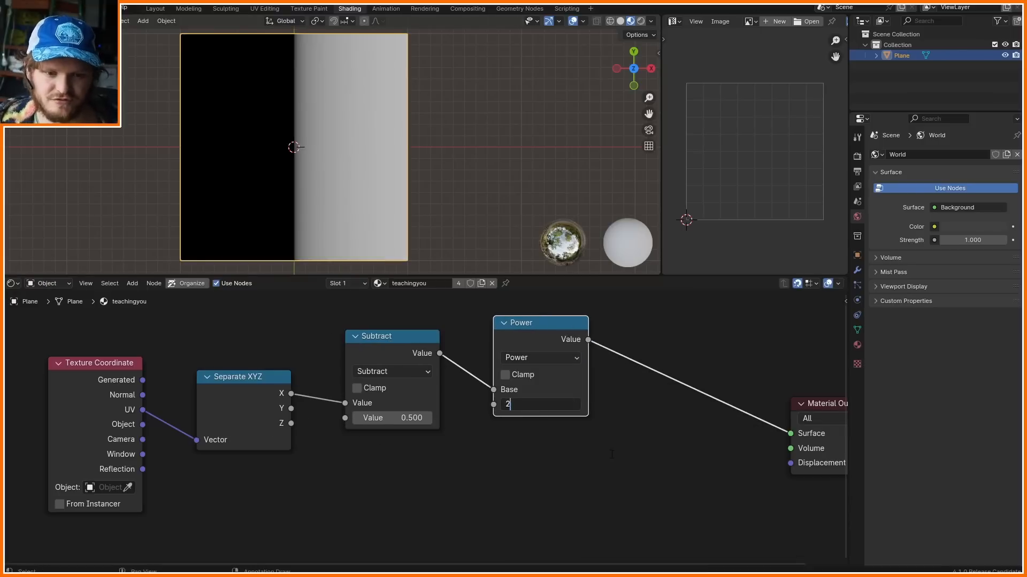
key(Return)
- Duplicate the Subtract and Power nodes below the originals and feed the copied Subtract from the Separate XYZ's Y output
scroll(493, 373, down, 3)
middle_drag(548, 452, 555, 419)
drag(555, 418, 419, 348)
key(shift+d)
click(414, 446)
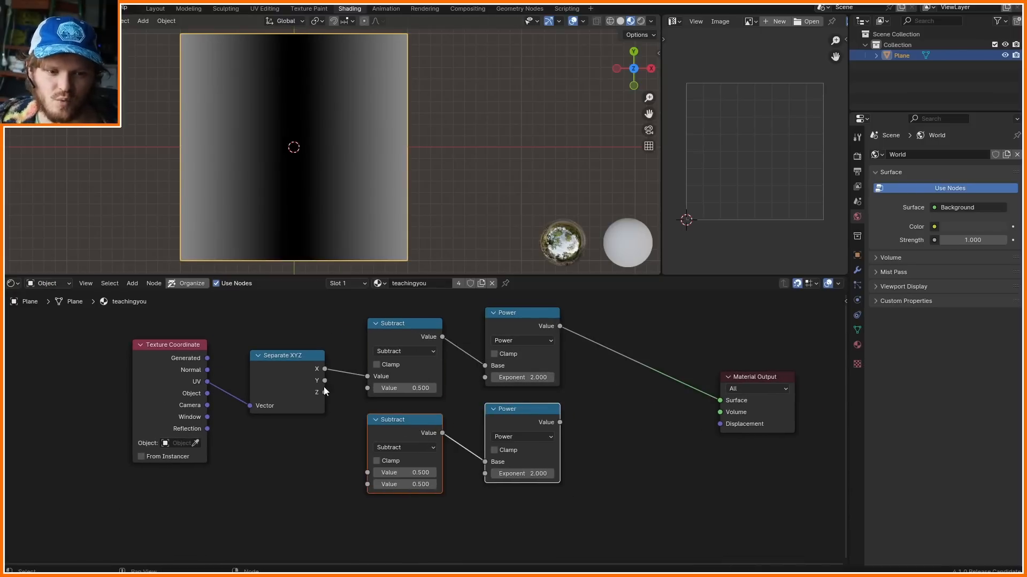
drag(325, 381, 368, 473)
- Insert a copy of the Power node set to Add before the Material Output, and connect the second Power's output to it
middle_drag(636, 398, 477, 408)
drag(570, 384, 719, 365)
click(393, 325)
key(shift+d)
click(538, 328)
click(501, 353)
key(a)
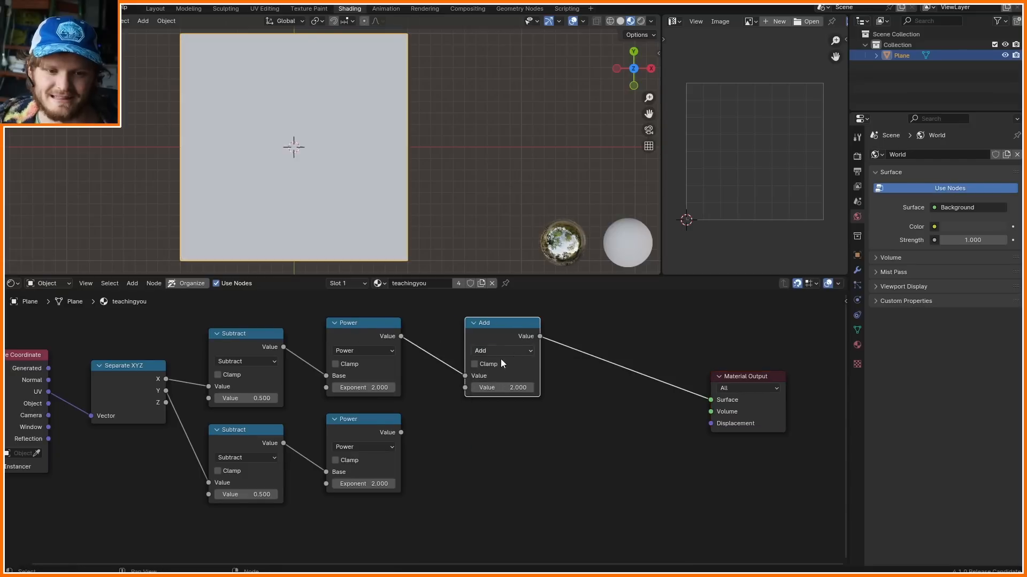
drag(402, 433, 467, 392)
drag(500, 329, 479, 360)
- Duplicate the Add node onto the link to the Material Output and change the copy to Square Root
key(shift+d)
click(523, 470)
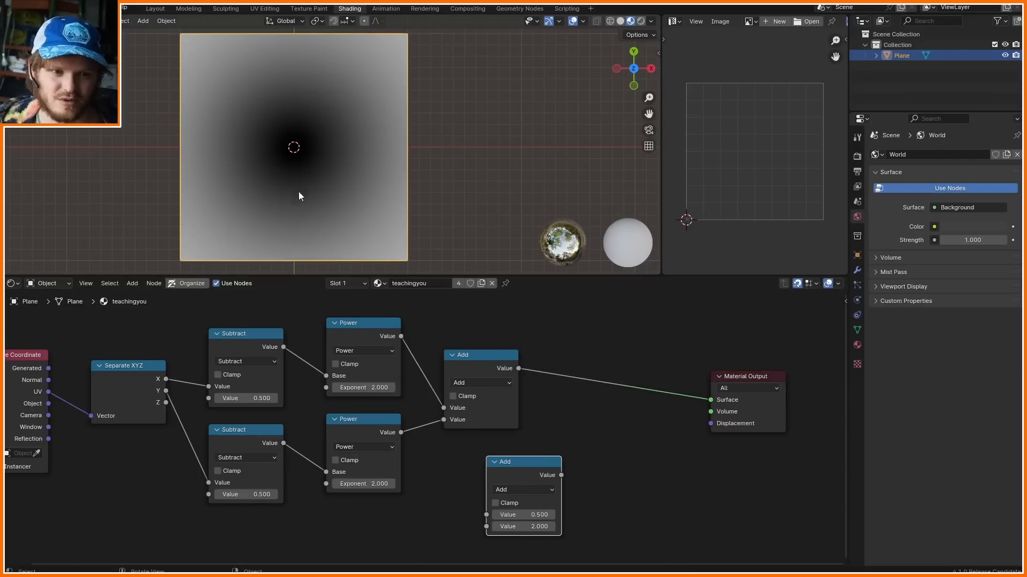
drag(529, 473, 603, 366)
click(578, 383)
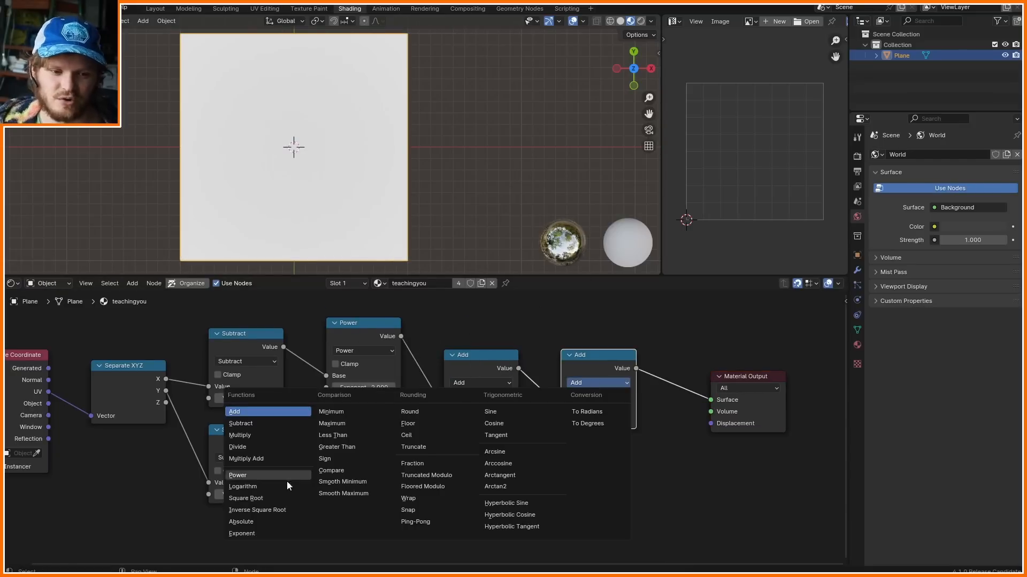
click(274, 497)
- Move the Material Output farther away and insert a copy of the Square Root node set to Compare before it
shift+middle_drag(309, 176, 347, 173)
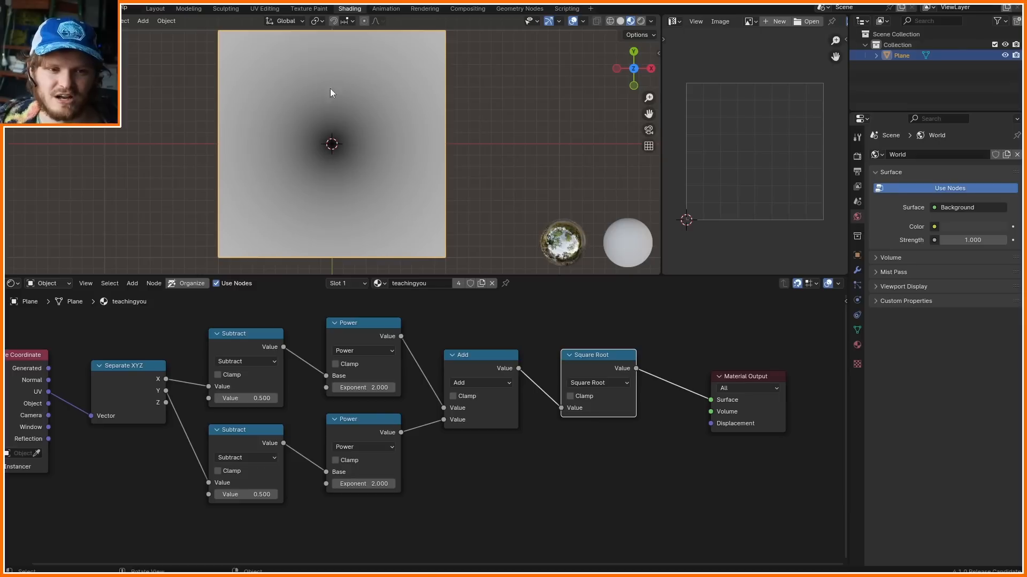
drag(483, 396, 686, 396)
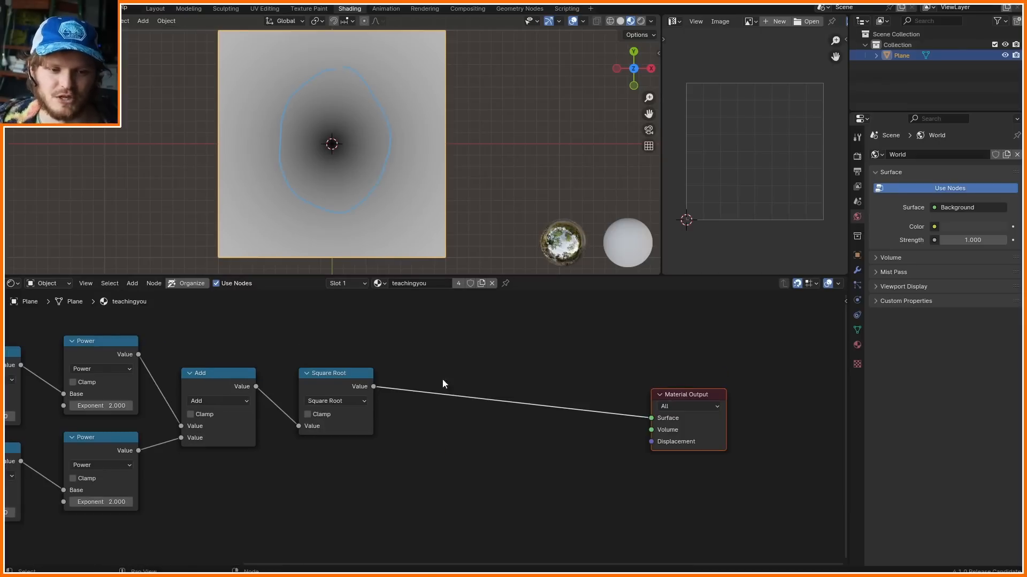
click(350, 383)
key(shift+d)
click(499, 374)
click(499, 390)
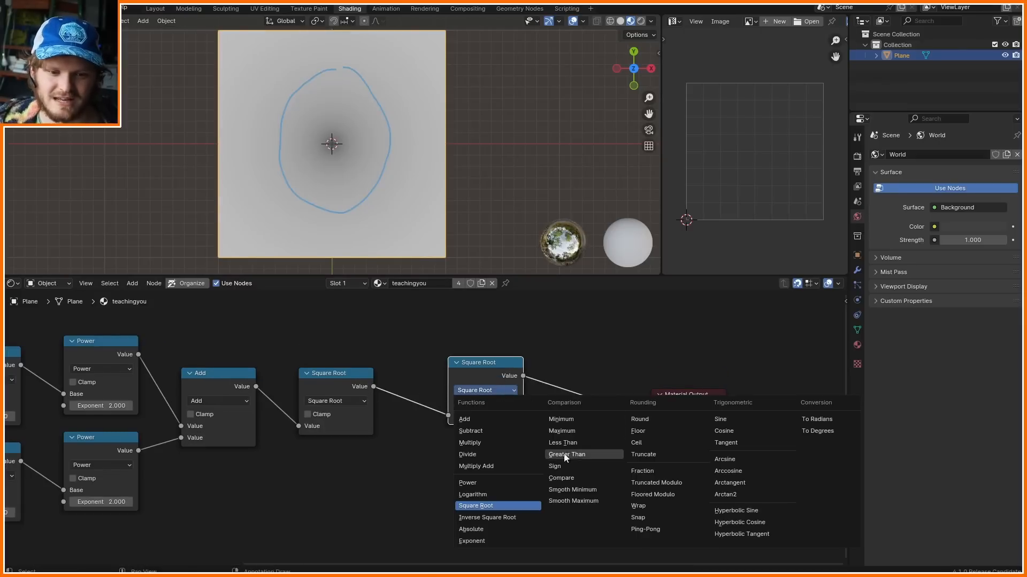
click(561, 478)
- Set the Compare node's value to 0.5 and its epsilon to 0.01
scroll(417, 425, up, 2)
double_click(514, 425)
text(.5)
key(Return)
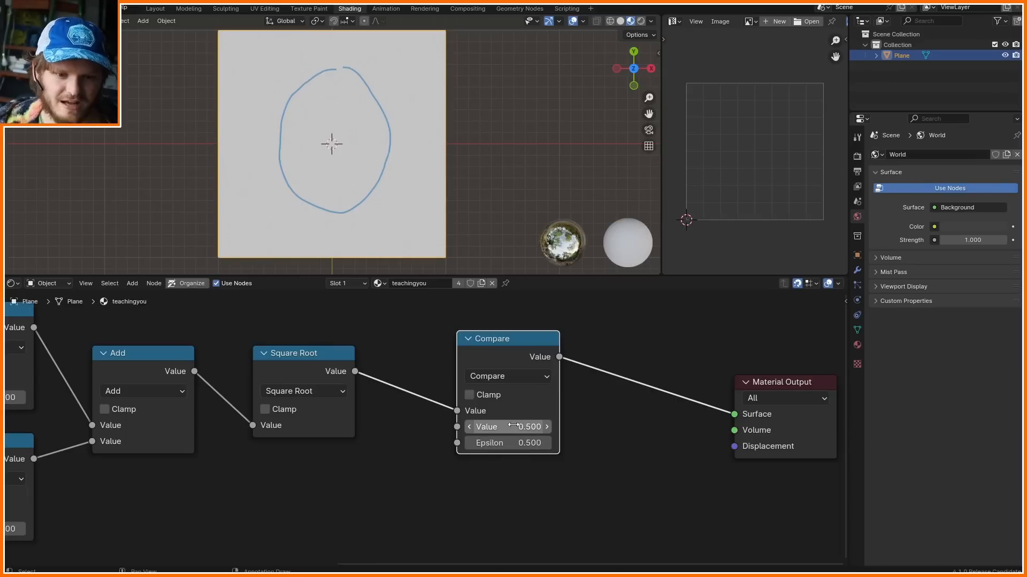
double_click(515, 443)
text(0)
key(Return)
shift+drag(515, 443, 524, 443)
- Set the Compare value to 0.25, erase the annotated circle, and try another value before undoing it
double_click(515, 428)
text(.25)
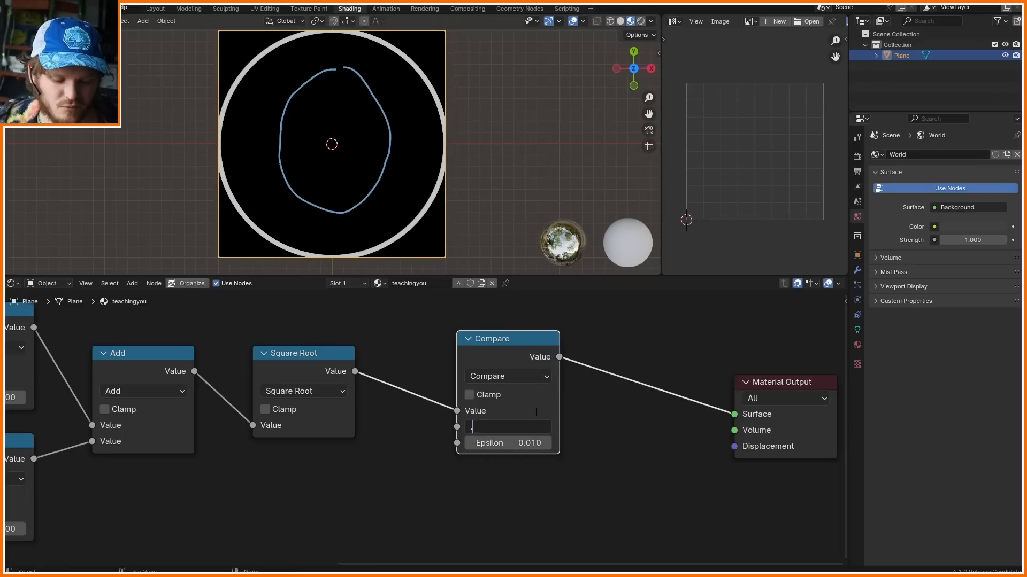
key(Return)
right_drag(327, 203, 367, 53)
mouse_move(528, 428)
mouse_down()
mouse_move(541, 427)
mouse_move(520, 427)
mouse_up()
key(ctrl+z)
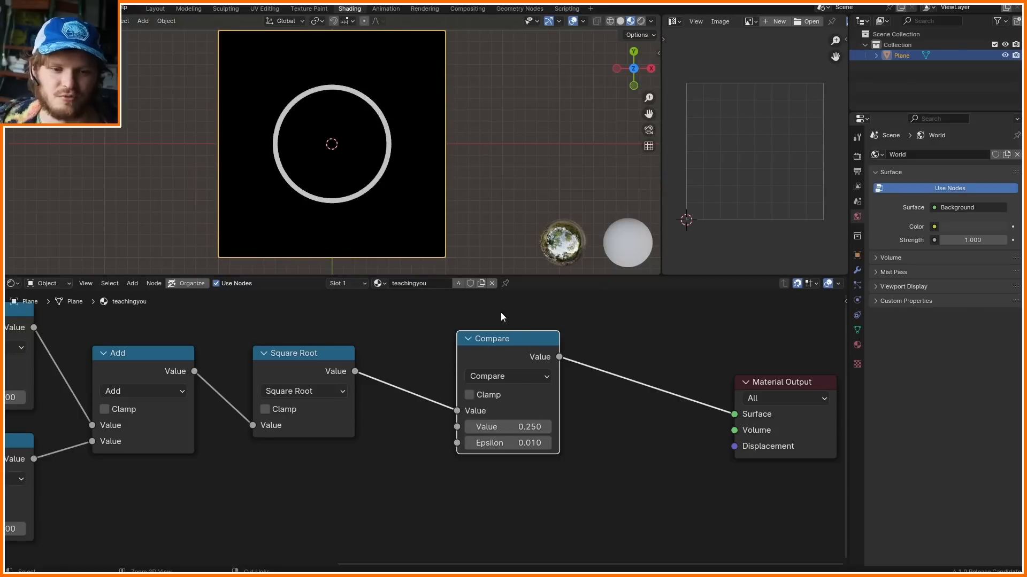
- Delete the Compare node while keeping the Square Root output linked to the Material Output
key(ctrl+x)
shift+middle_drag(367, 155, 374, 160)
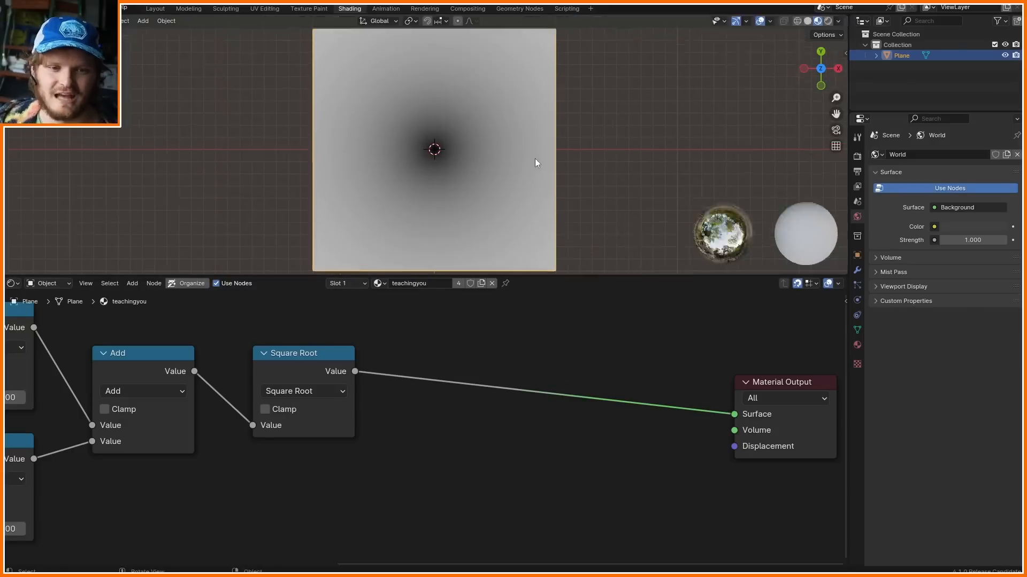
- Make temporary annotations around the dark centre of the distance gradient on the plane
scroll(535, 159, down, 1)
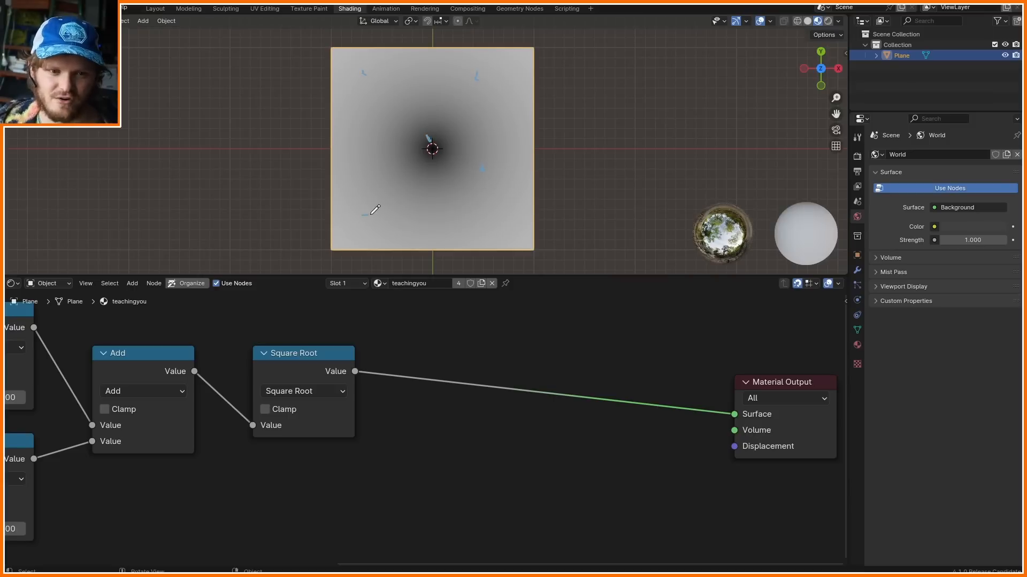
scroll(423, 138, up, 2)
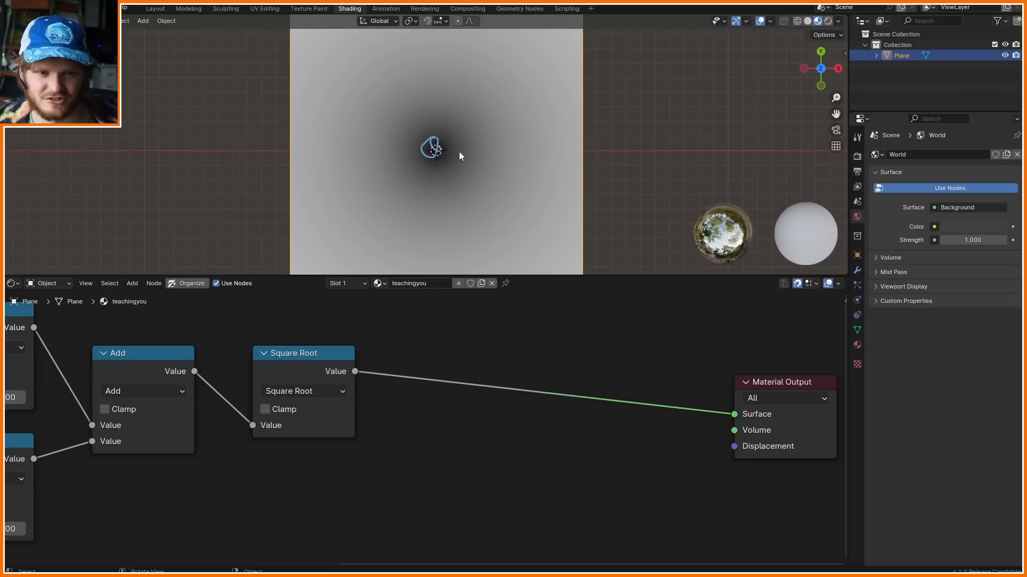
drag(447, 146, 528, 58)
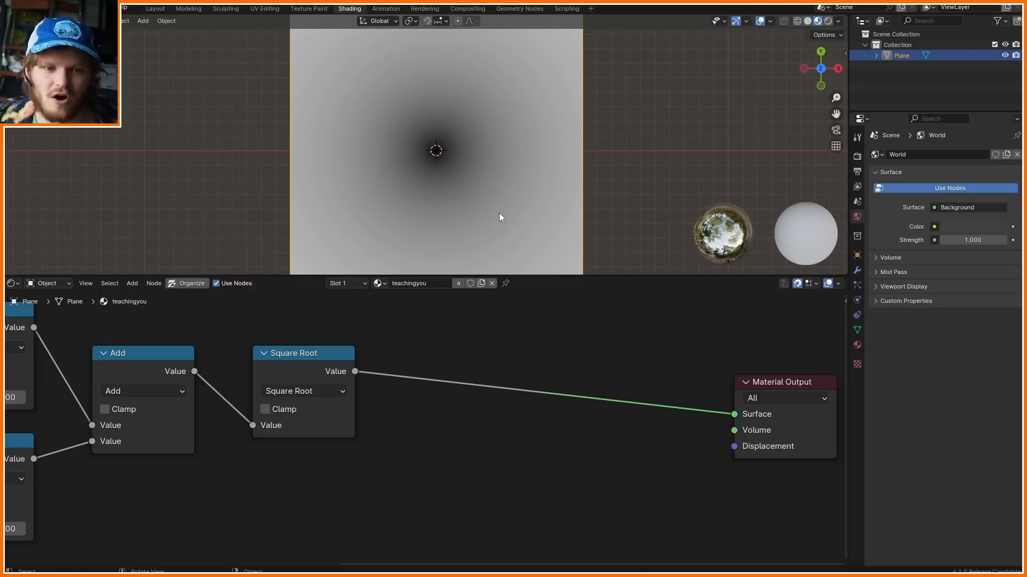
scroll(499, 214, down, 2)
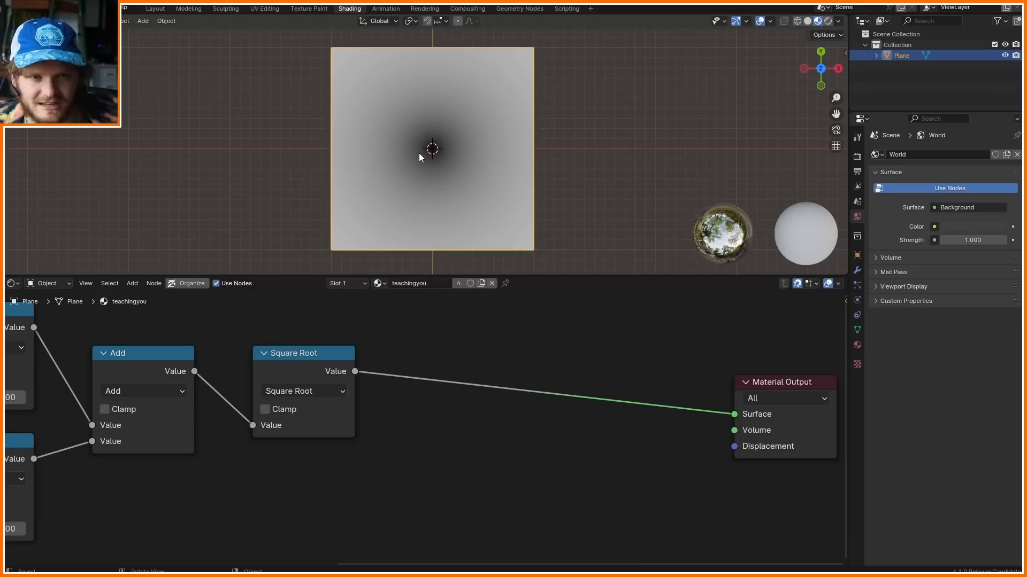
- Insert a copy of the Square Root node set to Sine and move it and the Material Output farther away
click(317, 362)
key(shift+d)
click(506, 367)
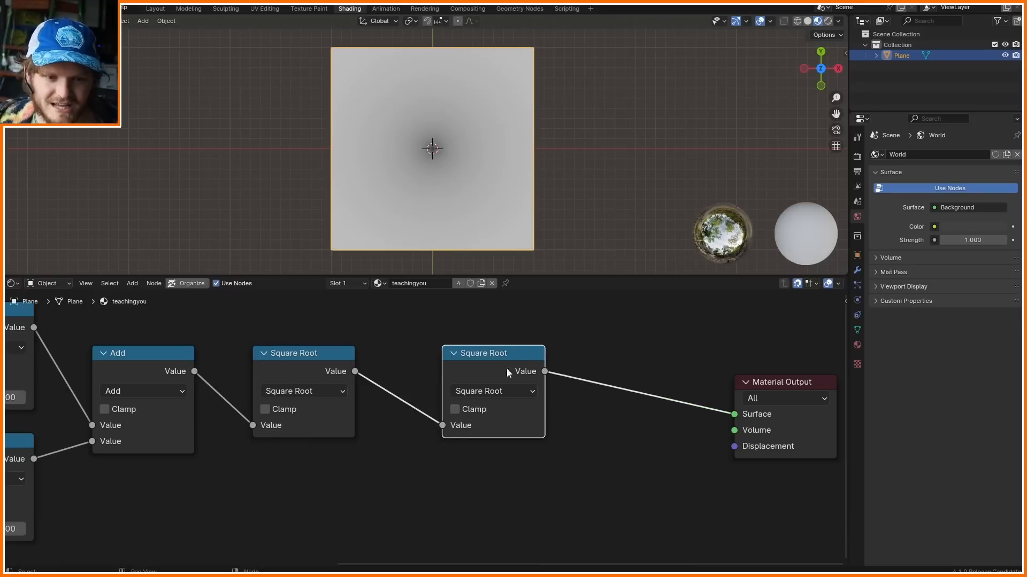
click(496, 393)
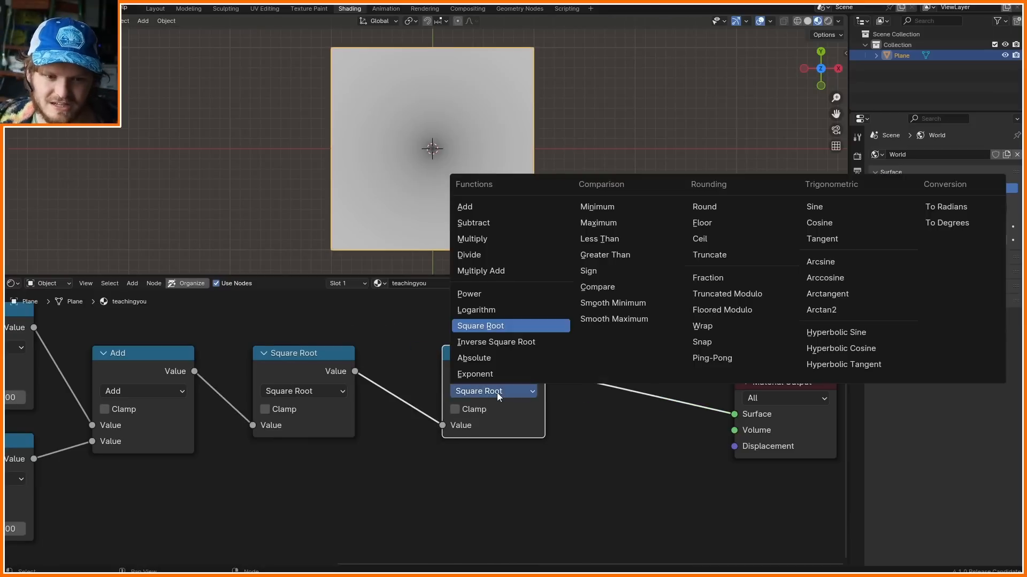
click(805, 207)
middle_drag(499, 358, 322, 358)
drag(617, 503, 307, 379)
key(g)
click(554, 365)
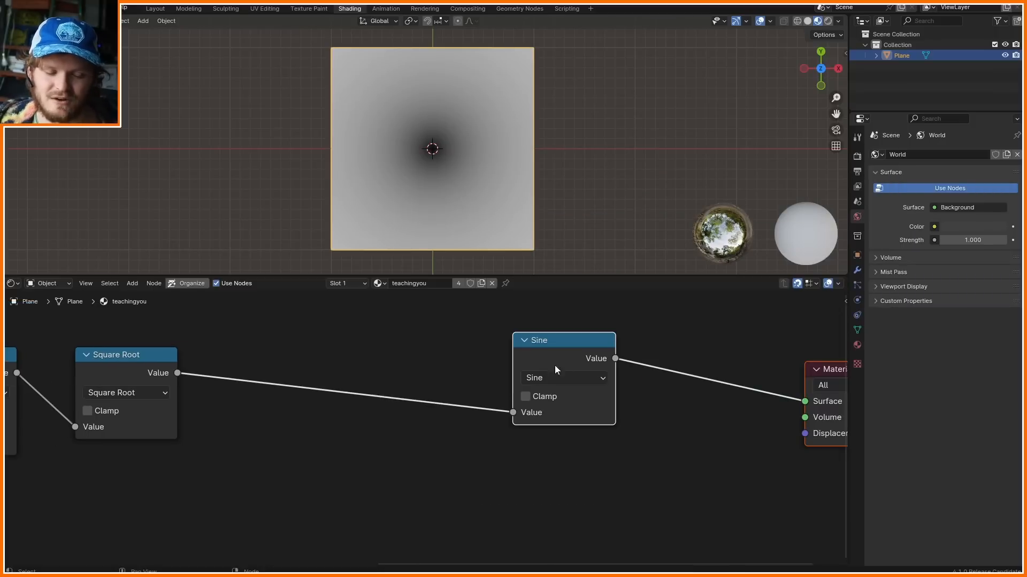
- Insert a copy of the Sine node between Square Root and Sine, set it to Multiply, and raise its value to 37.8
middle_drag(553, 347, 552, 381)
click(554, 382)
key(shift+d)
click(278, 401)
click(283, 426)
click(259, 270)
drag(287, 475, 354, 392)
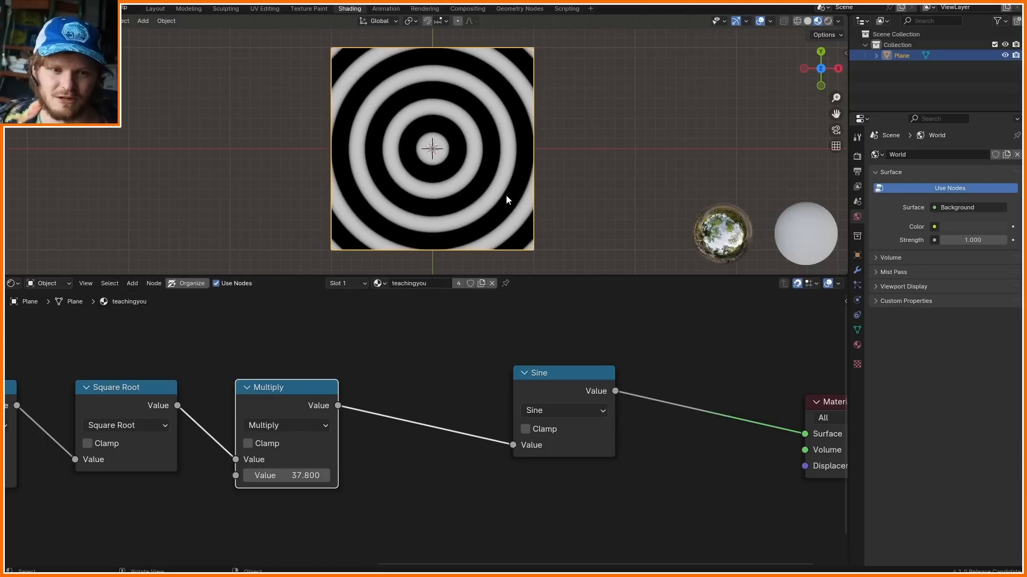
- Insert a copy of the Sine node before the Material Output and set it to Compare
key(m)
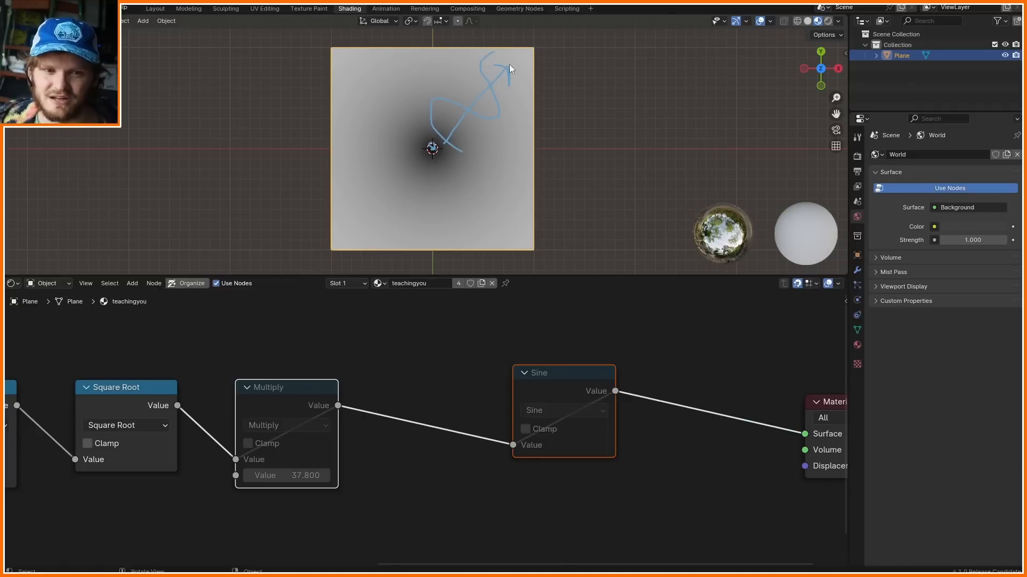
click(640, 382)
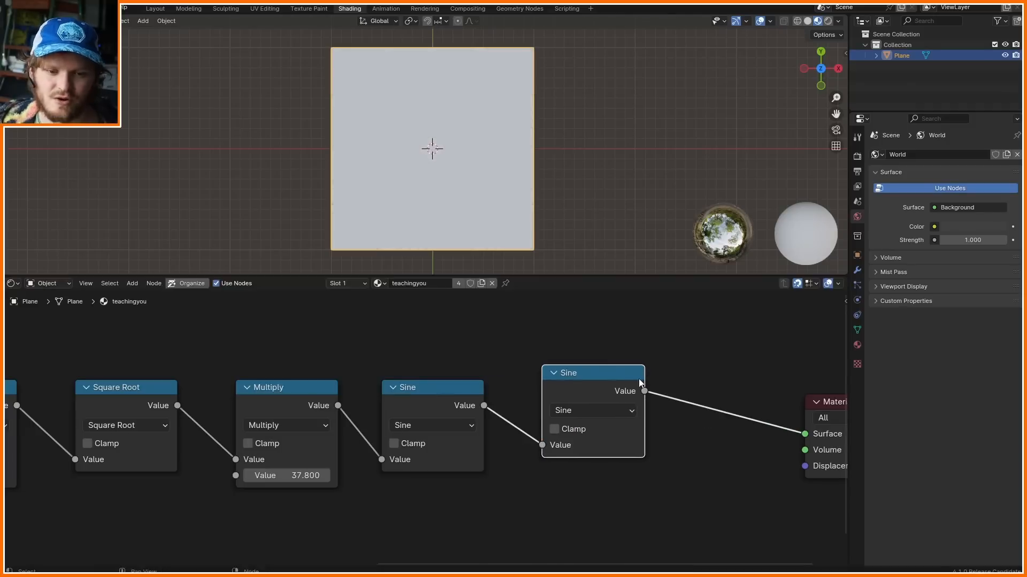
click(593, 411)
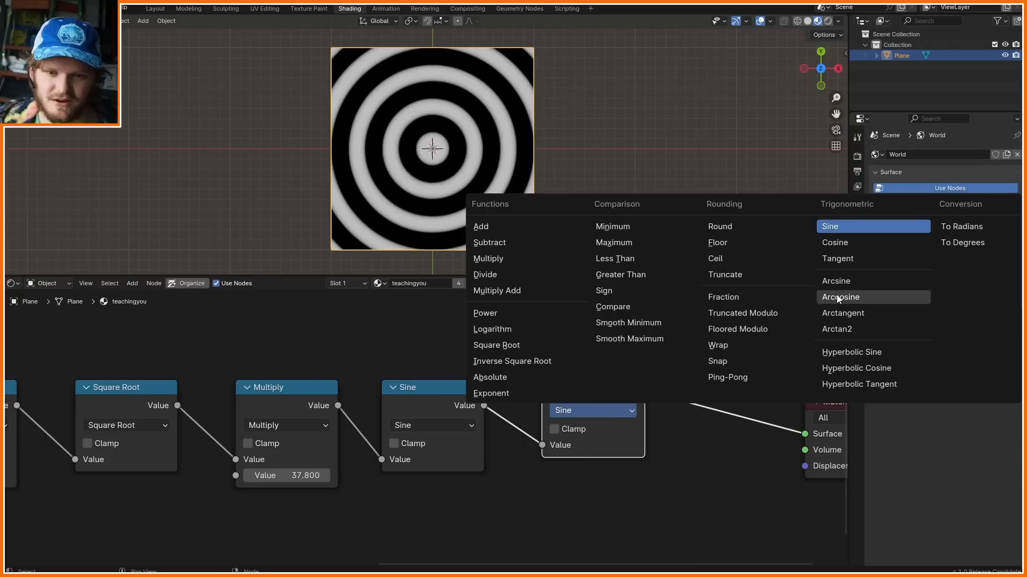
click(613, 306)
- Set the Compare value to 0.25, try an epsilon of 0.25, and reduce it to 0.05
scroll(620, 447, up, 1)
click(637, 469)
text(0.25)
key(Return)
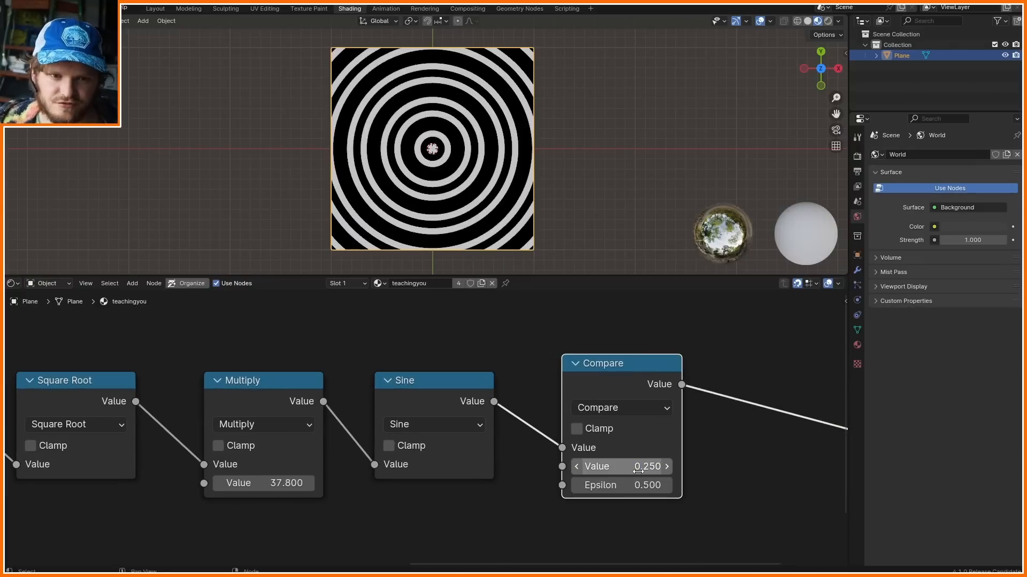
click(631, 485)
text(0.25)
key(Return)
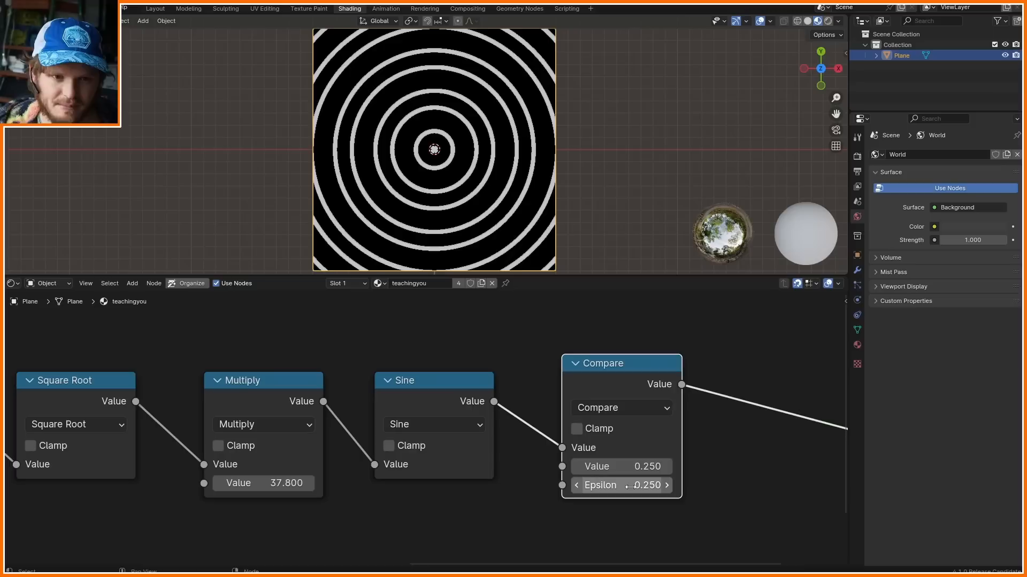
click(631, 487)
text(0.05)
key(Return)
- Make room after Square Root and insert a copy of the Multiply node set to Add between Multiply and Sine
drag(735, 504, 298, 367)
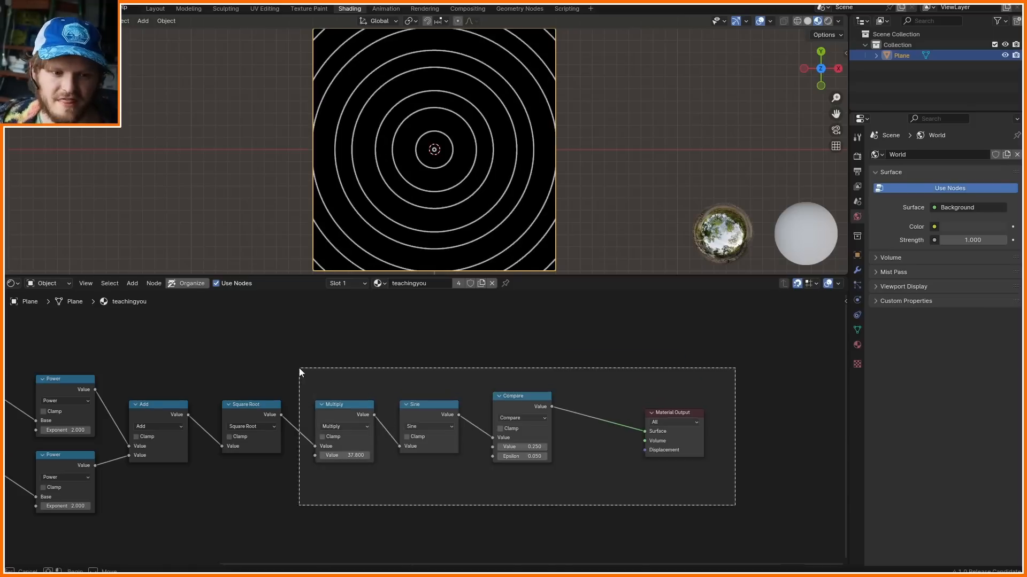
key(g)
click(451, 366)
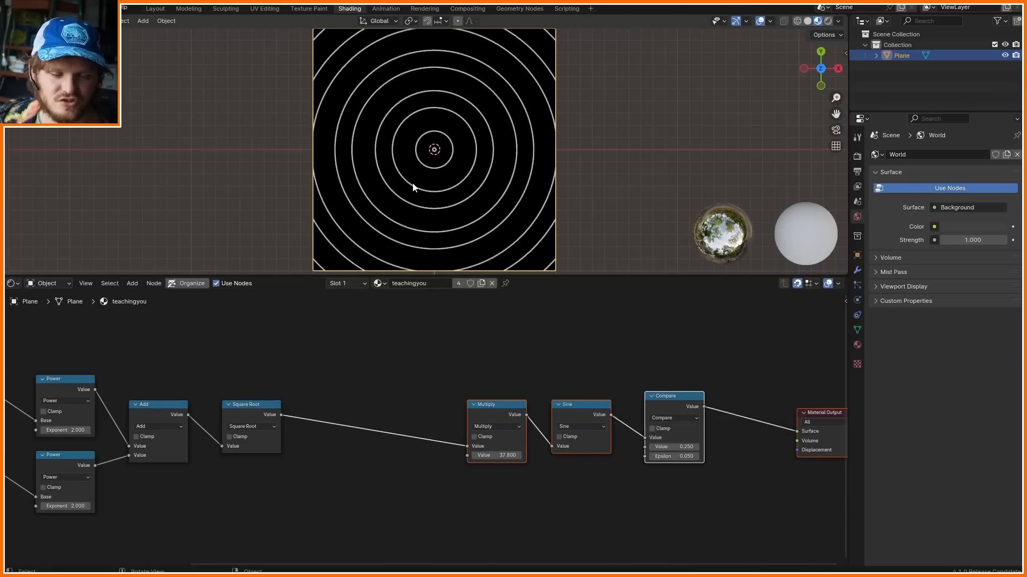
scroll(451, 406, up, 2)
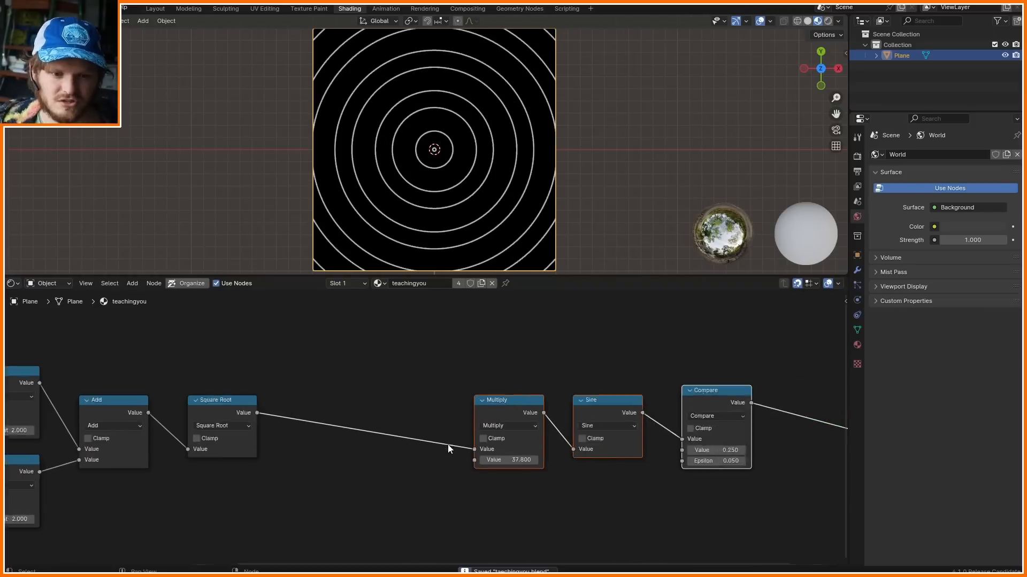
drag(515, 403, 291, 390)
click(466, 404)
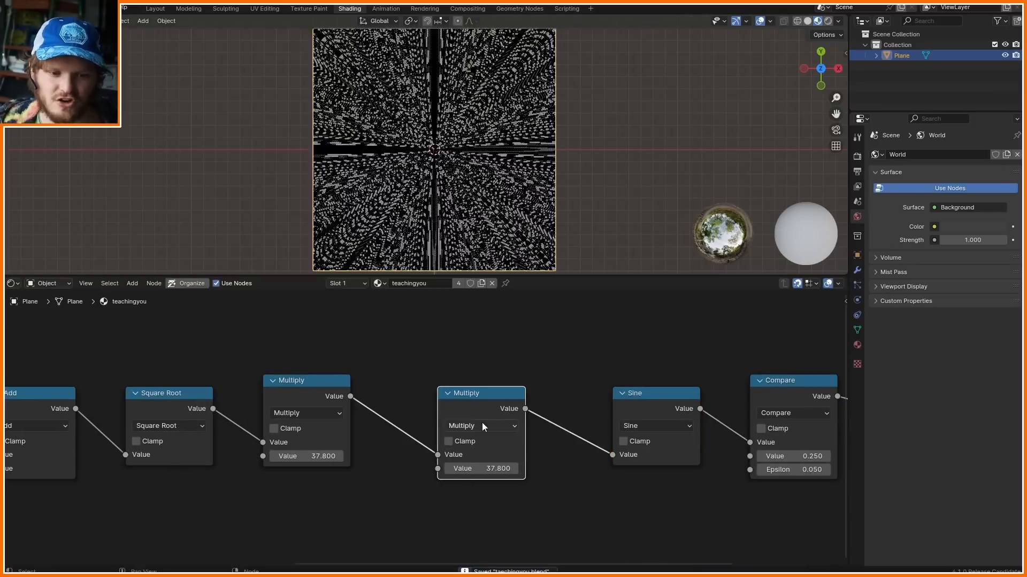
click(482, 424)
key(a)
- Drive the Add node's value by the current frame number, using the expression frame/10 to slow the rings' motion
drag(488, 469, 579, 469)
scroll(488, 484, up, 2)
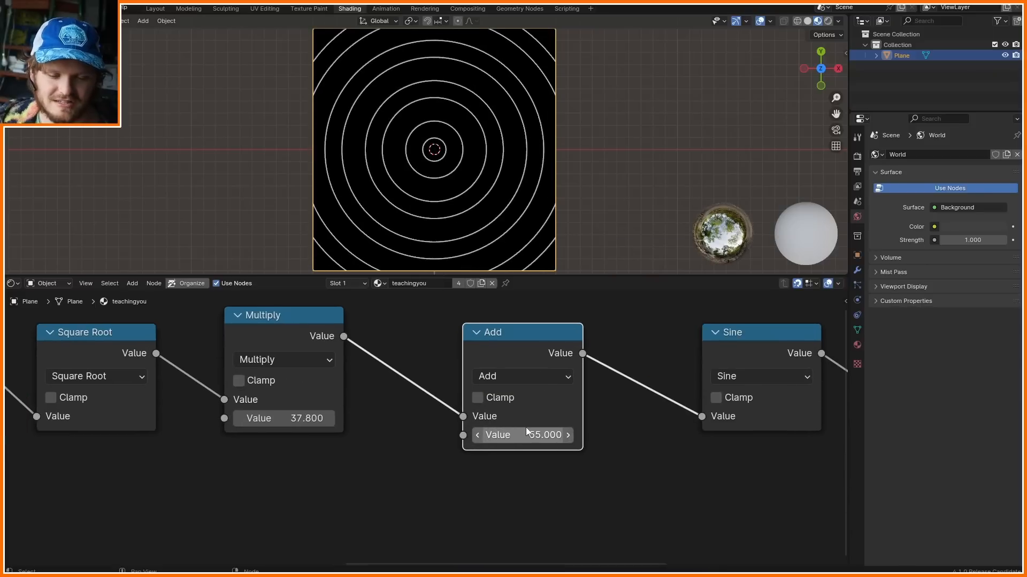
key(Return)
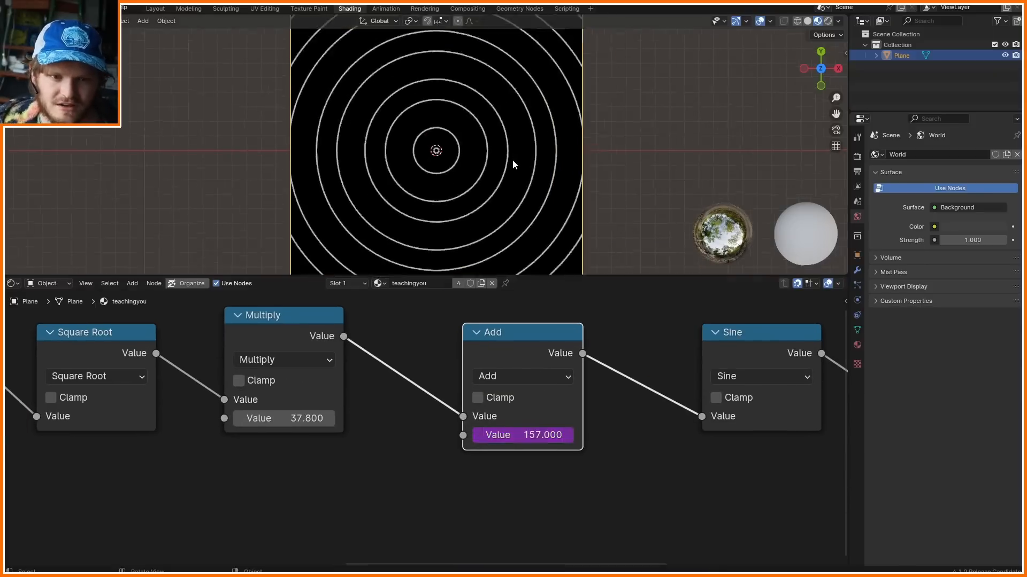
scroll(512, 159, up, 3)
double_click(532, 434)
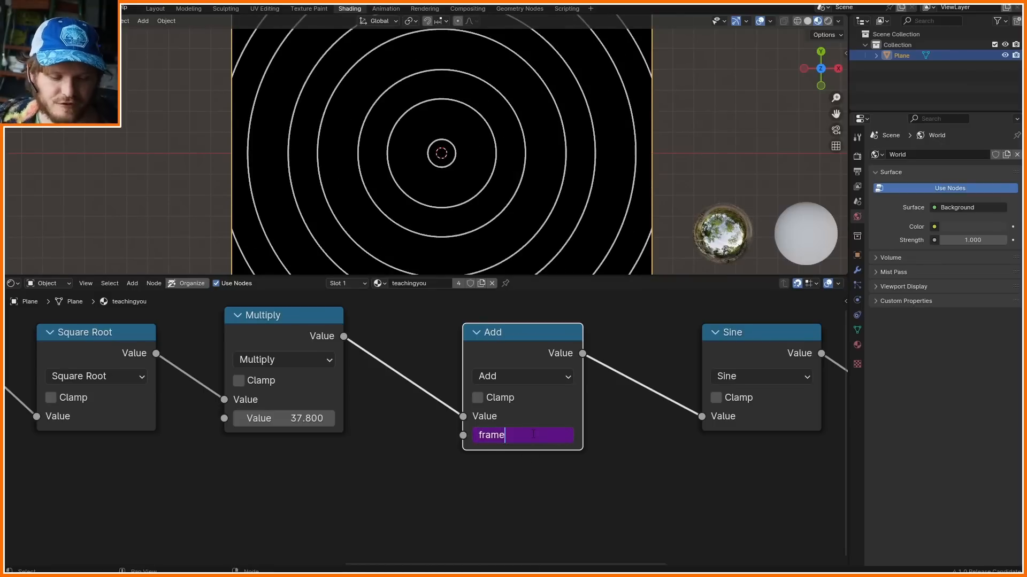
text(/10)
key(Return)
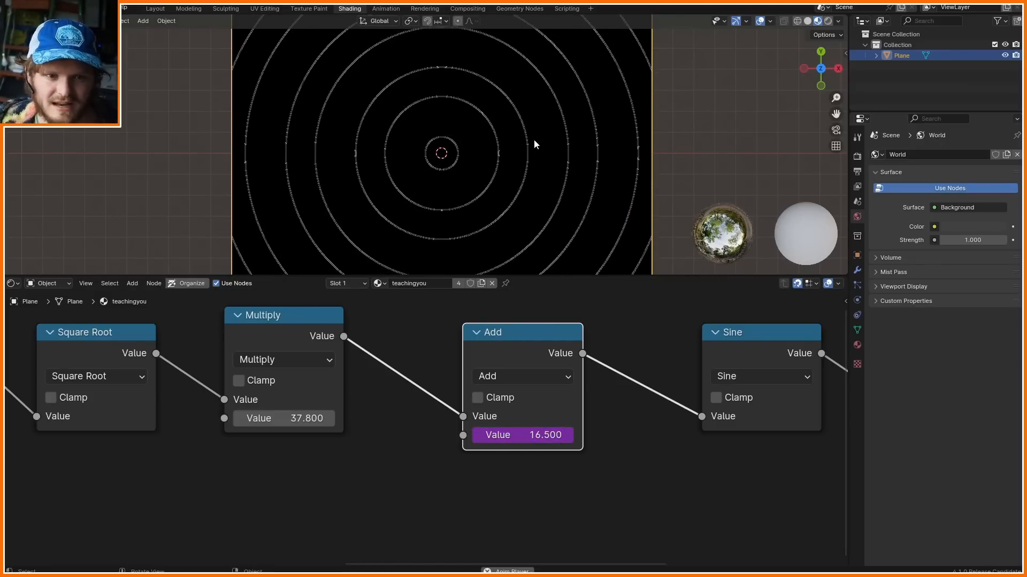
- Switch the viewport to rendered shading and link the Square Root output directly to the Material Output
click(828, 21)
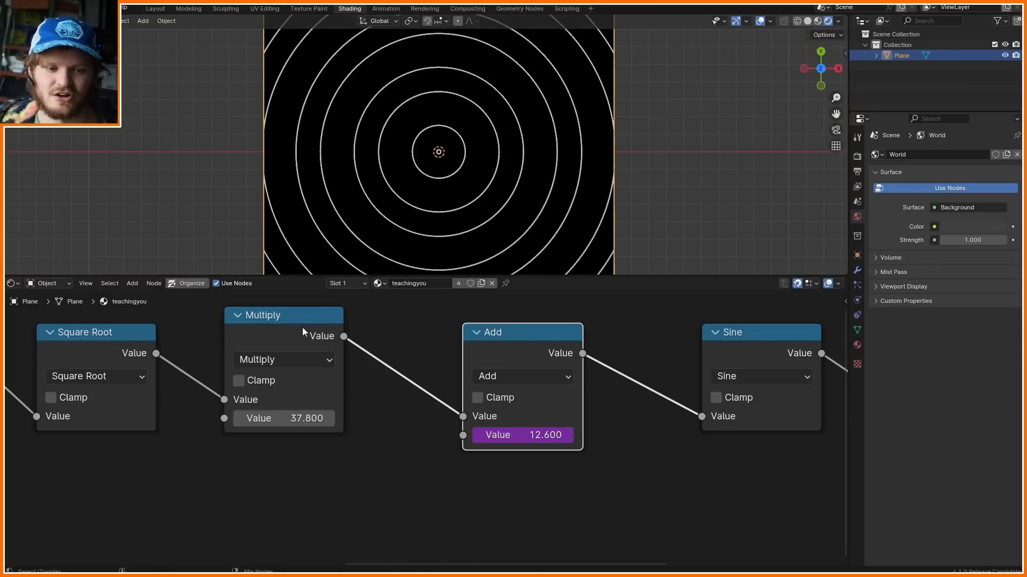
ctrl+shift+click(115, 347)
scroll(294, 348, down, 6)
scroll(219, 431, down, 7)
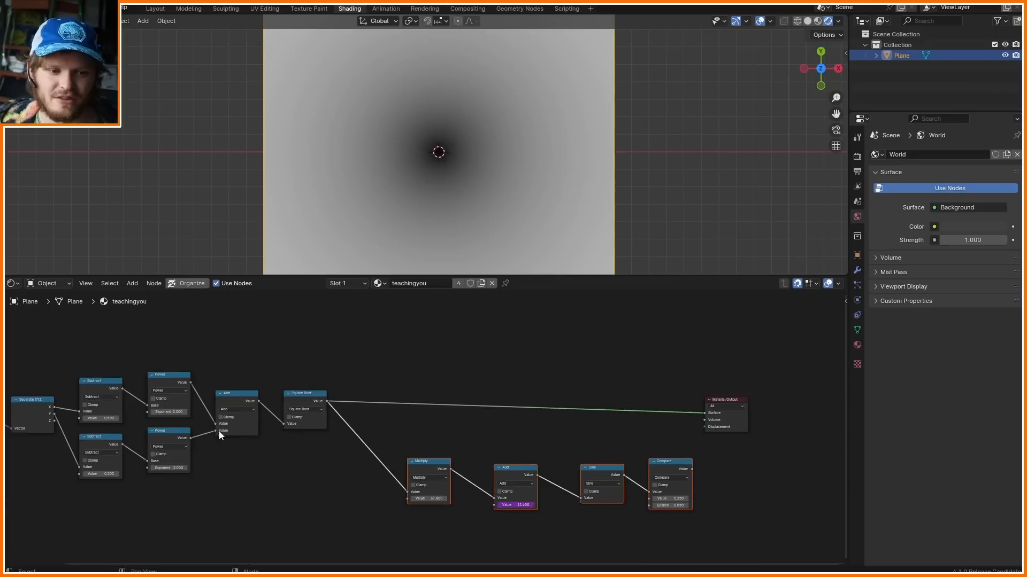
middle_drag(219, 431, 548, 389)
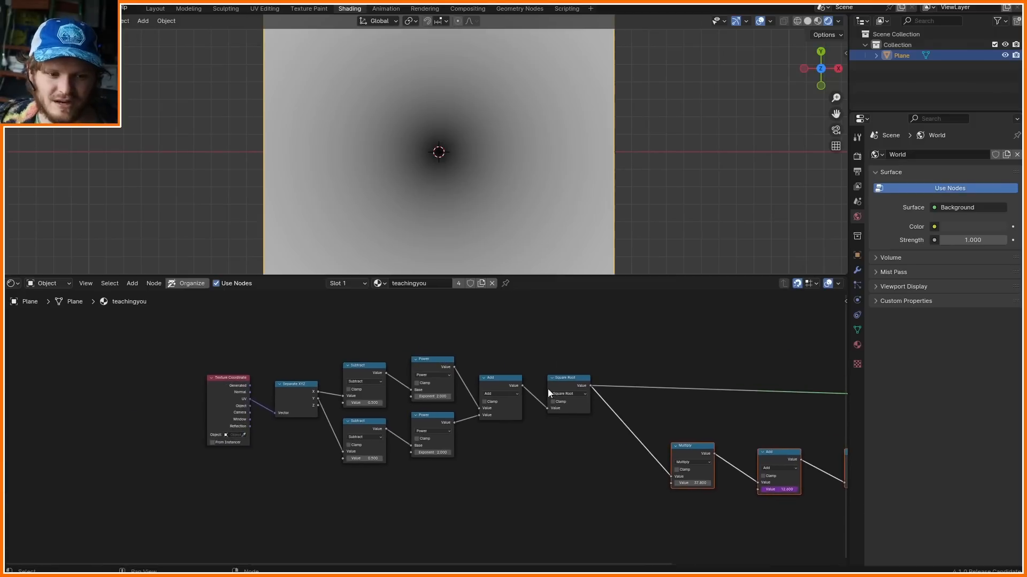
- Try enclosing the nodes from Texture Coordinate to Square Root in a frame, and undo it
mouse_move(567, 491)
mouse_down()
mouse_move(278, 371)
mouse_move(180, 350)
mouse_up()
key(ctrl+z)
drag(571, 507, 125, 335)
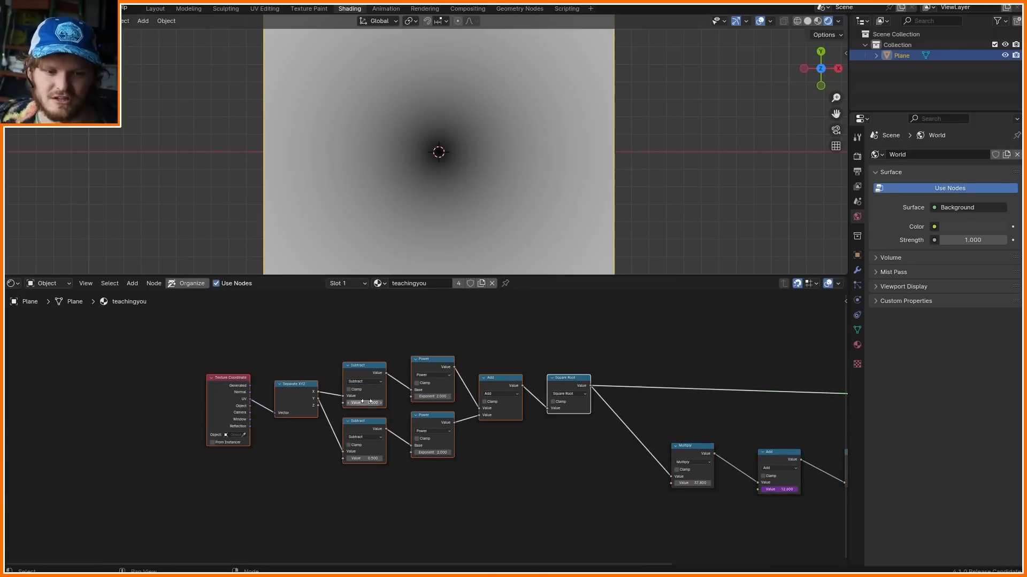
key(ctrl+j)
drag(594, 389, 522, 388)
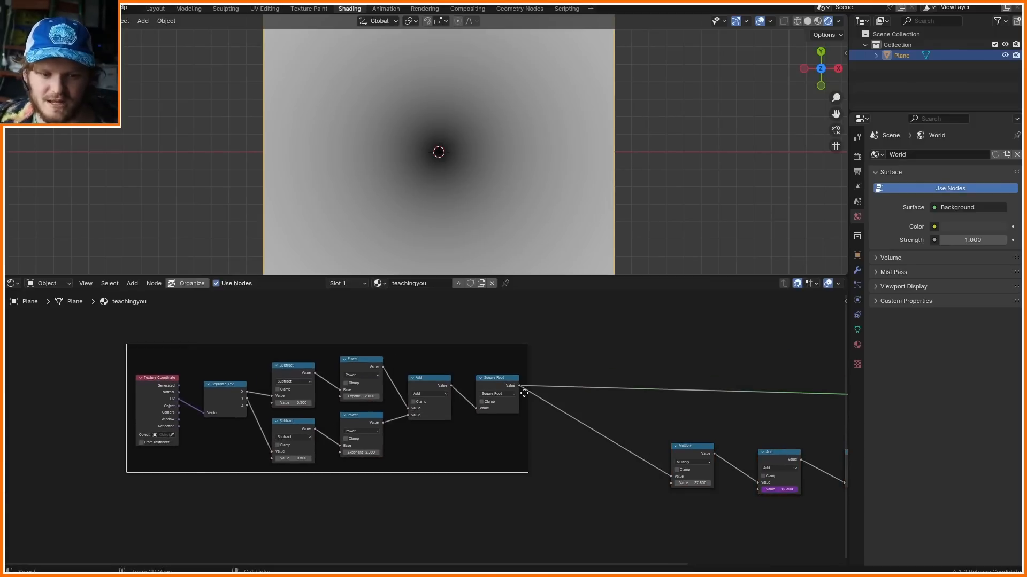
key(ctrl+z)
key(ctrl+z)
- Try grouping the nodes from Separate XYZ to Square Root, and undo the grouping
drag(582, 488, 259, 334)
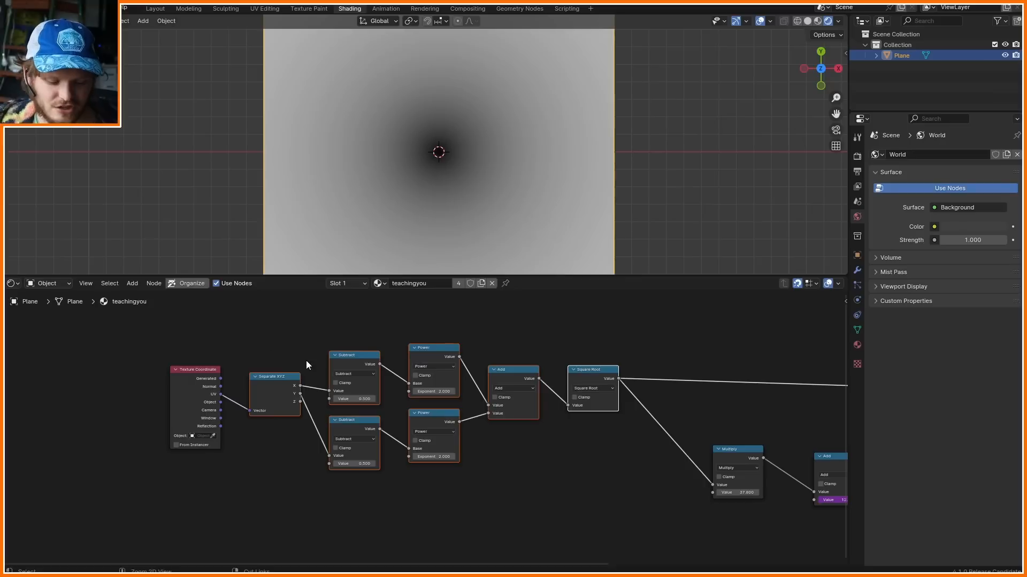
key(ctrl+g)
key(Tab)
key(ctrl+z)
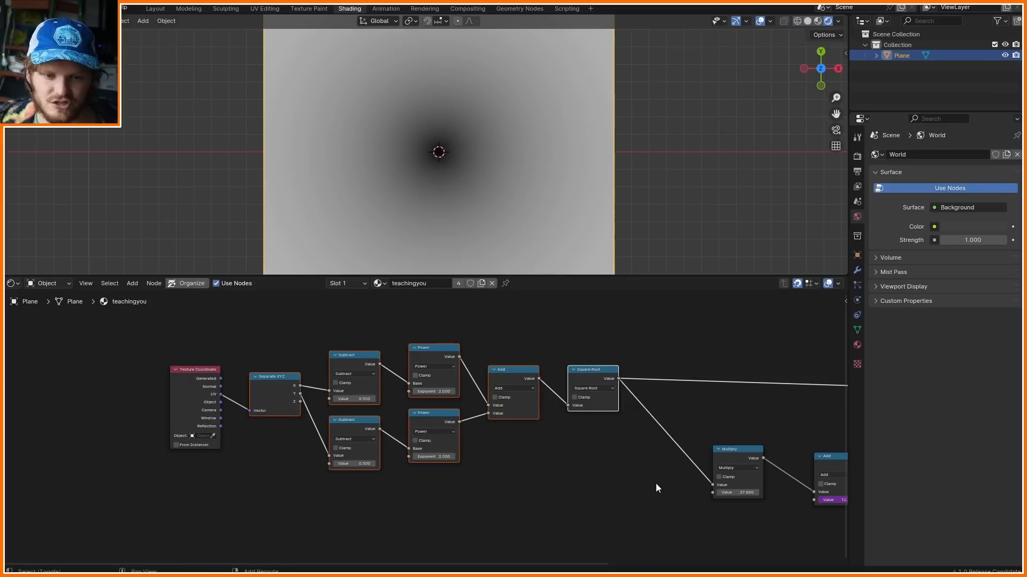
- Try a shared reroute on the Square Root output links, mark it with an annotation, and undo both
shift+right_drag(658, 477, 681, 369)
scroll(614, 405, up, 4)
middle_drag(606, 403, 448, 402)
key(d)
drag(473, 395, 517, 419)
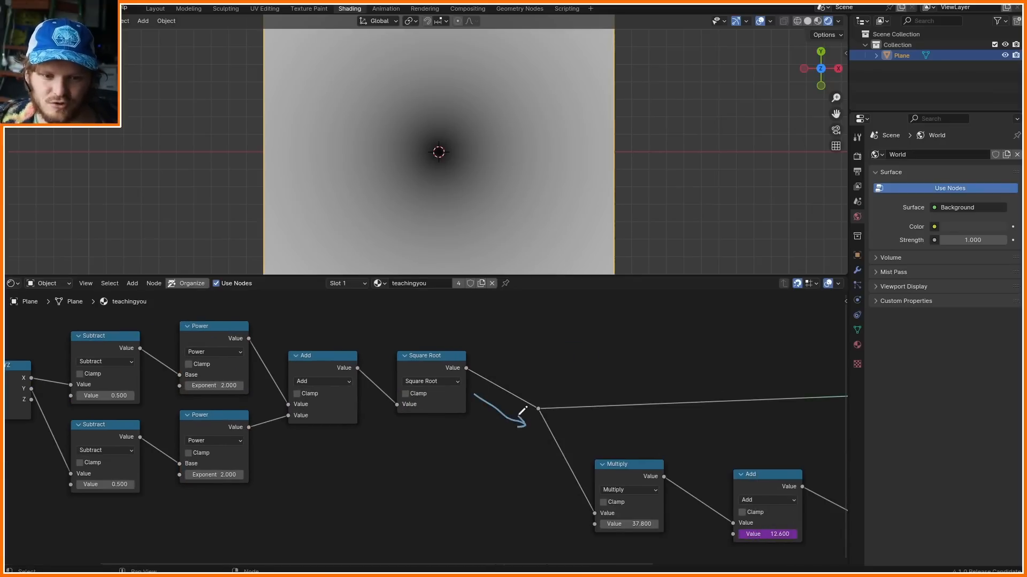
key(ctrl+z)
key(ctrl+z)
key(ctrl+z)
key(ctrl+z)
key(ctrl+z)
key(ctrl+z)
key(ctrl+z)
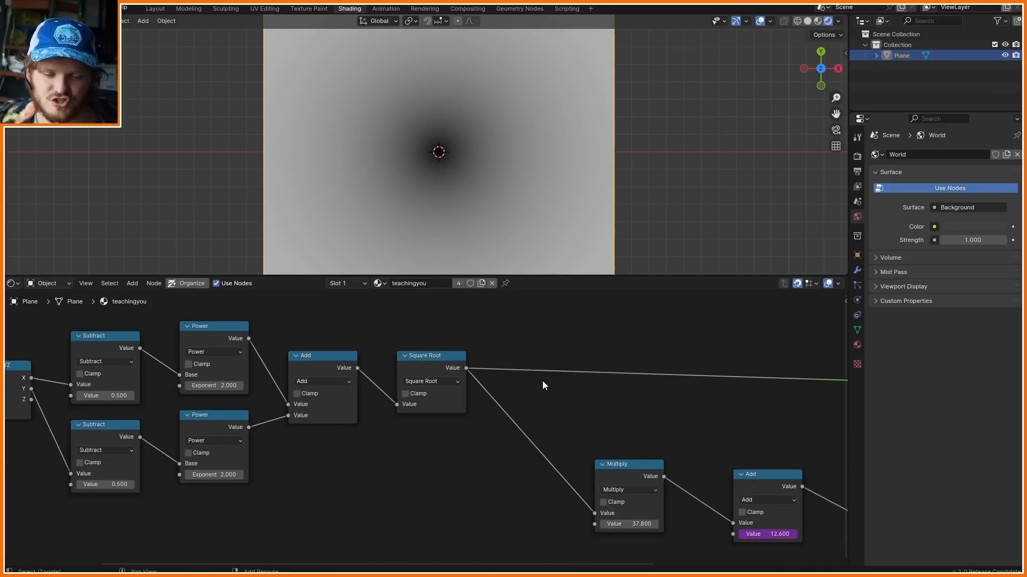
- Add a shared reroute to the Square Root output links and group the nodes from Separate XYZ to Square Root
shift+right_drag(534, 450, 580, 284)
middle_drag(388, 434, 564, 413)
scroll(562, 417, down, 1)
drag(604, 464, 181, 319)
key(ctrl+g)
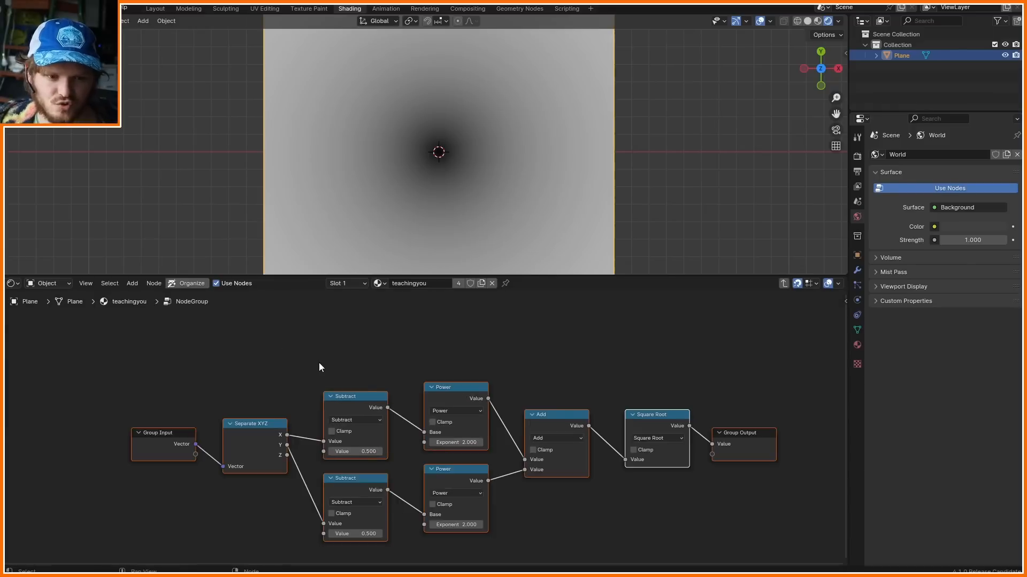
key(Tab)
- Move the Texture Coordinate node next to the new node group and rename the group distance
drag(223, 492, 120, 388)
key(g)
click(319, 404)
scroll(371, 383, up, 1)
click(389, 371)
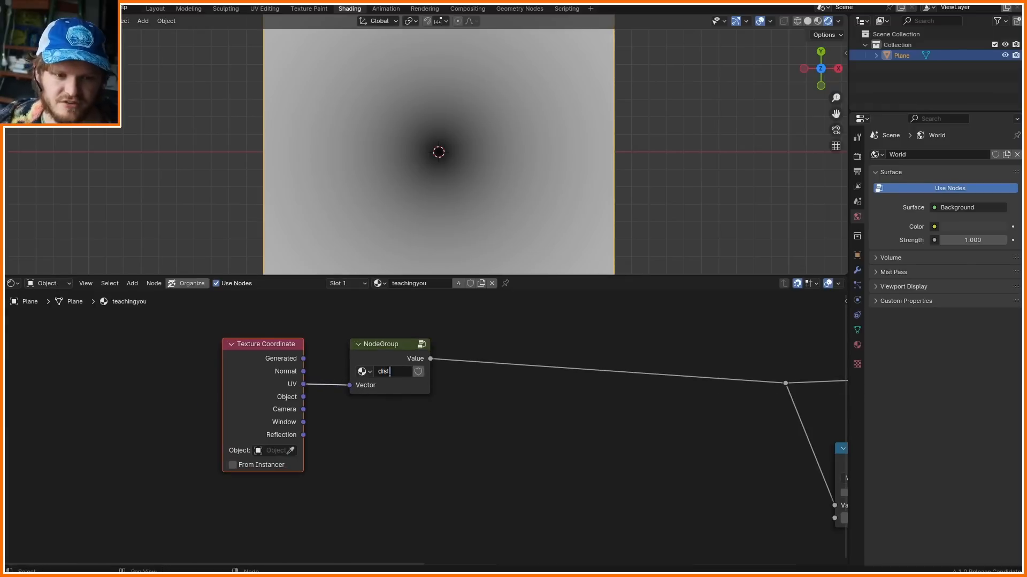
- Move the Texture Coordinate node and the distance group closer to the reroute
drag(388, 422, 291, 374)
key(g)
click(542, 397)
middle_drag(541, 398, 122, 385)
scroll(428, 396, down, 4)
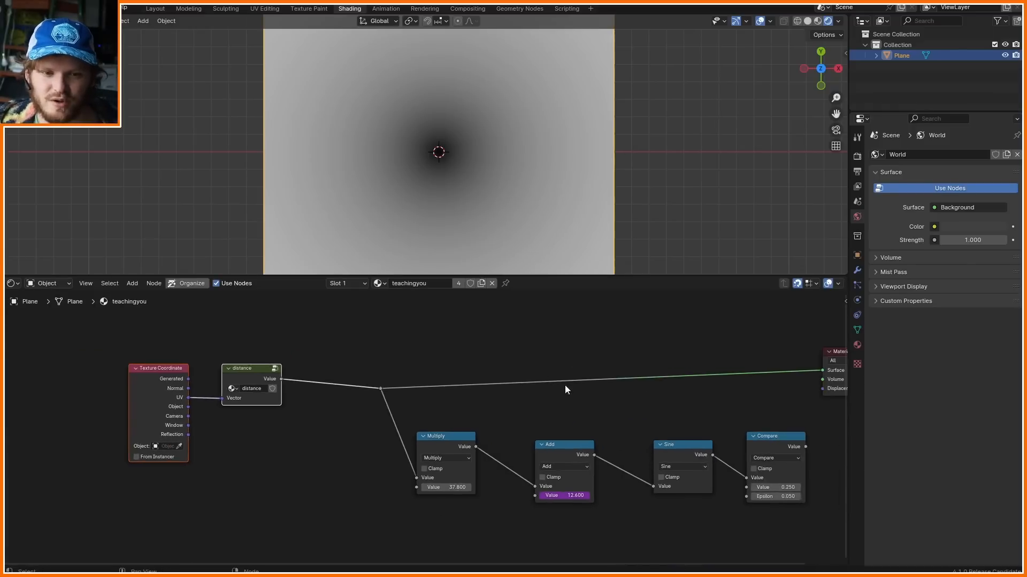
- Link the Compare output to the Material Output and briefly play the ring animation
middle_drag(564, 387, 378, 401)
ctrl+shift+click(579, 465)
key(space)
key(space)
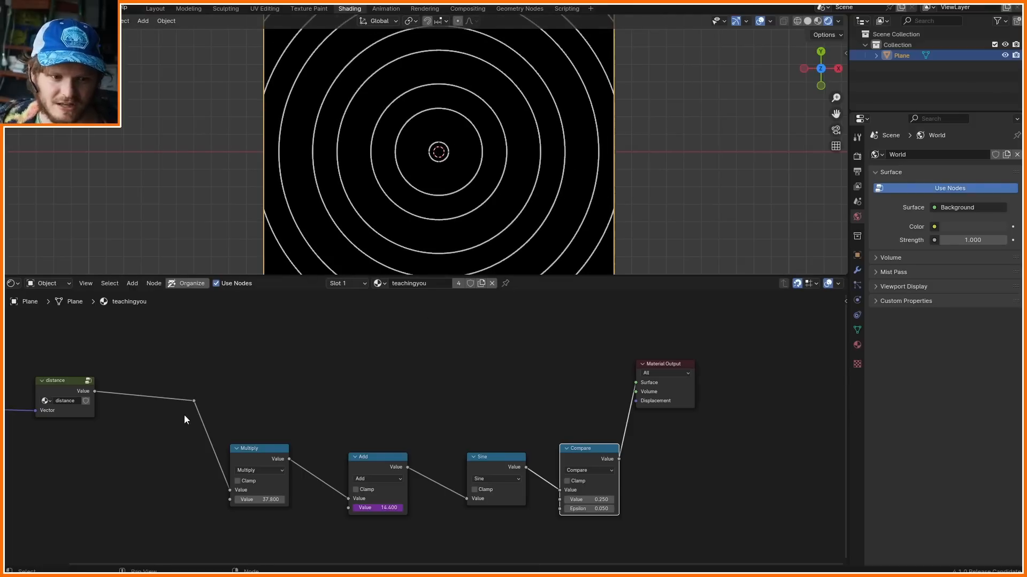
- Link the reroute carrying the distance value directly to the Material Output's surface
ctrl+shift+click(194, 401)
scroll(409, 141, down, 1)
scroll(325, 407, up, 2)
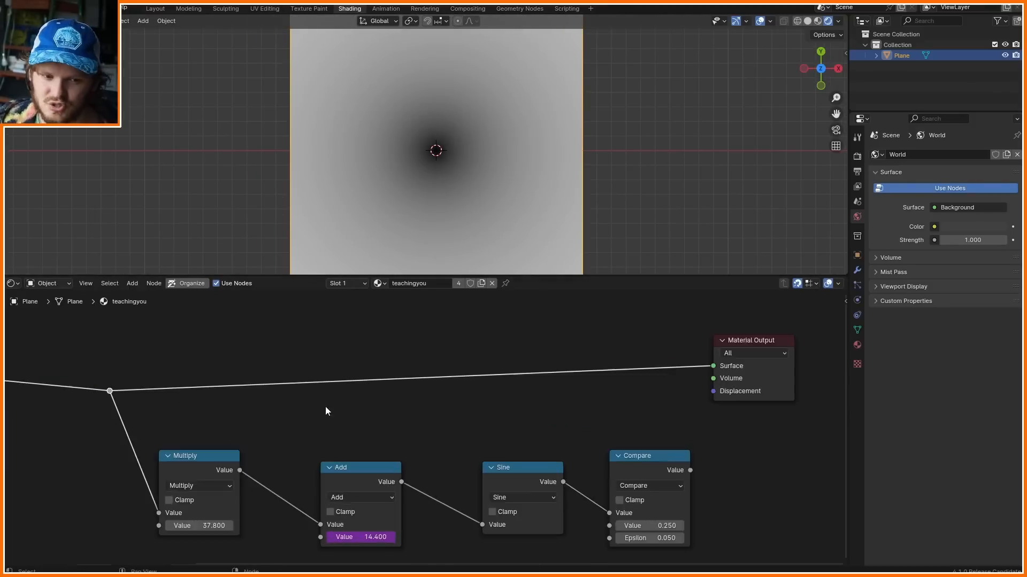
- Insert a Map Range node between the distance value's reroute and the Material Output
key(shift+a)
text(rang)
click(325, 411)
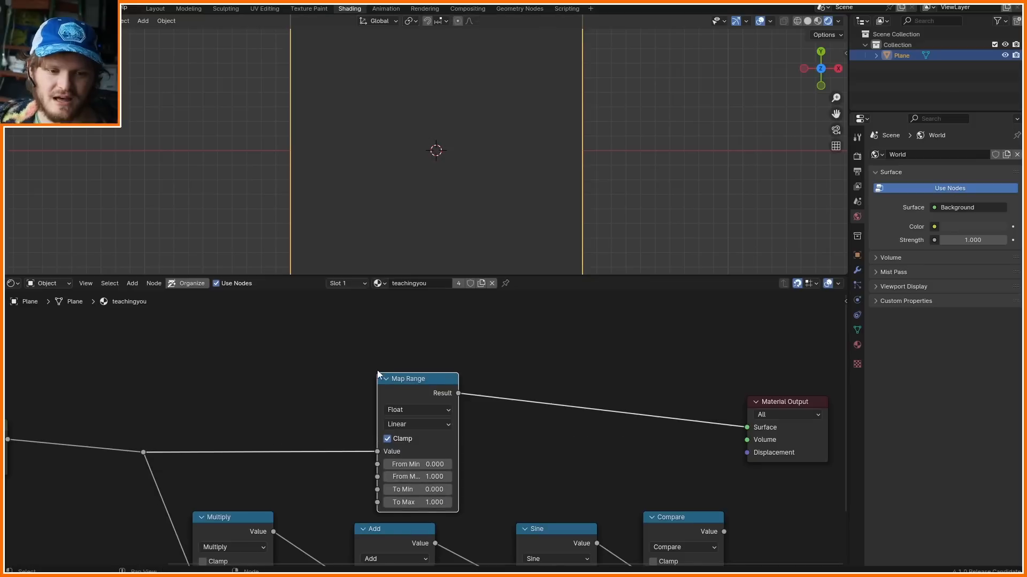
click(412, 382)
scroll(436, 150, down, 3)
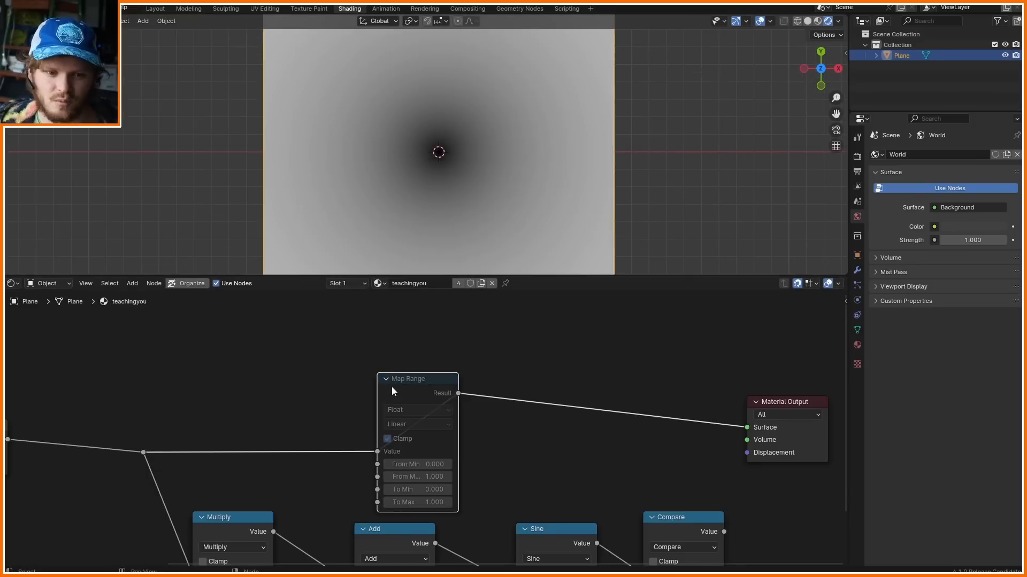
key(m)
middle_drag(391, 387, 421, 365)
- Invert and tighten the Map Range falloff with From Max 0.320, To Min 1 and To Max 0
click(448, 471)
text(1)
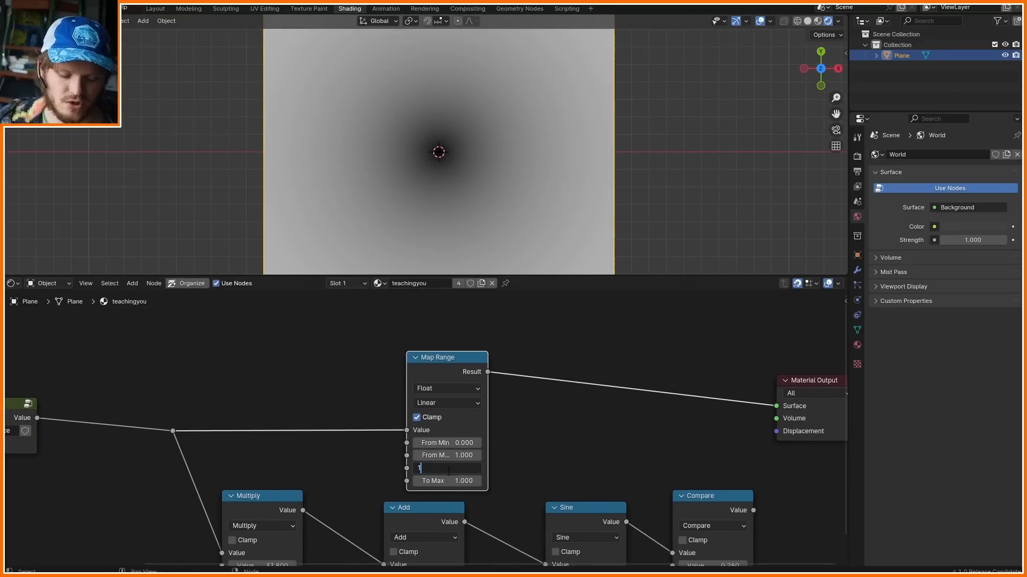
key(Tab)
text(0)
key(Return)
drag(448, 455, 417, 455)
scroll(483, 152, down, 2)
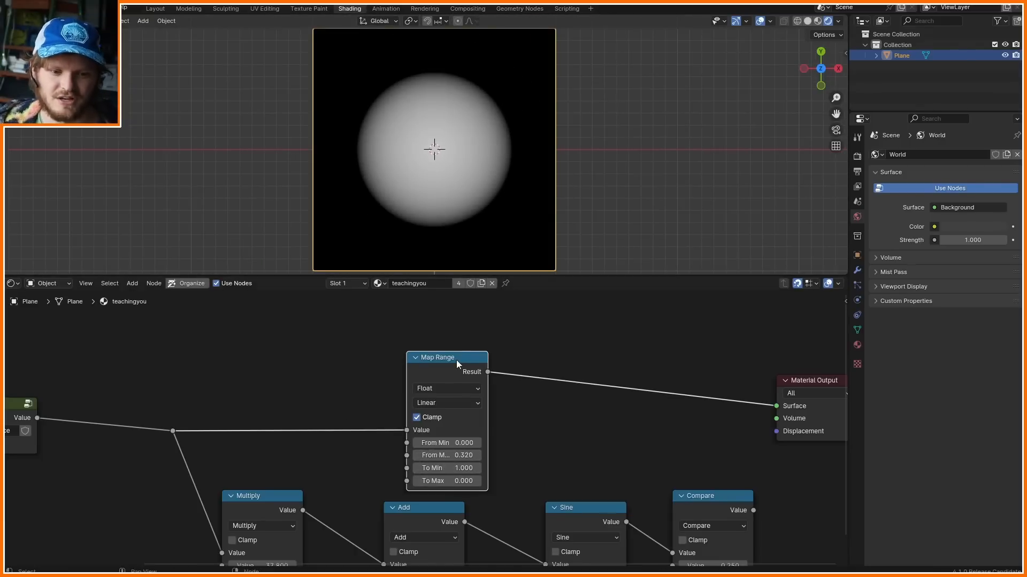
- Multiply the Map Range result with the Compare output, feed it to the Material Output, and save the file
drag(457, 358, 434, 336)
middle_drag(619, 444, 386, 452)
drag(582, 389, 801, 366)
ctrl+shift+click(484, 506)
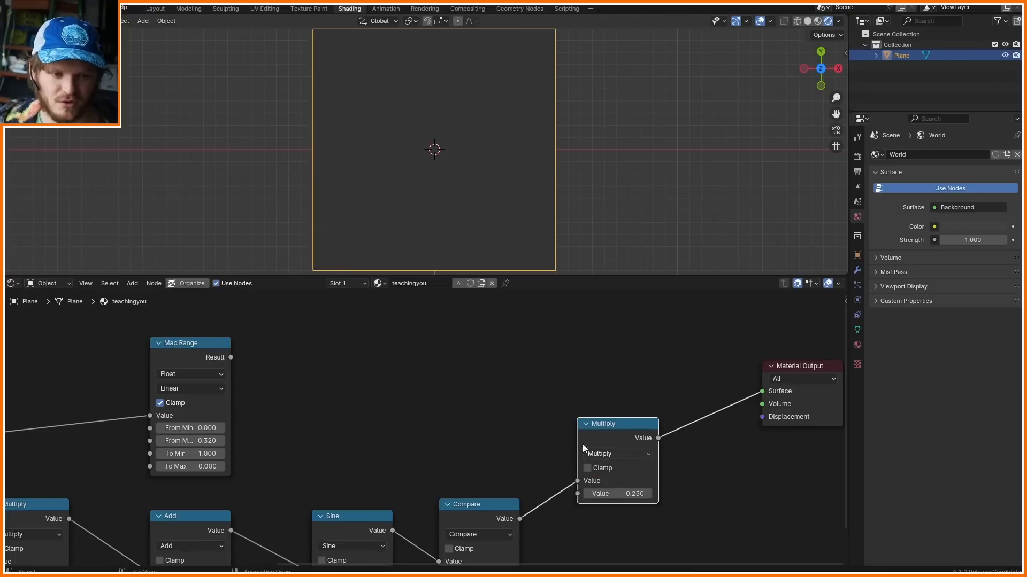
drag(231, 357, 582, 481)
scroll(461, 185, up, 3)
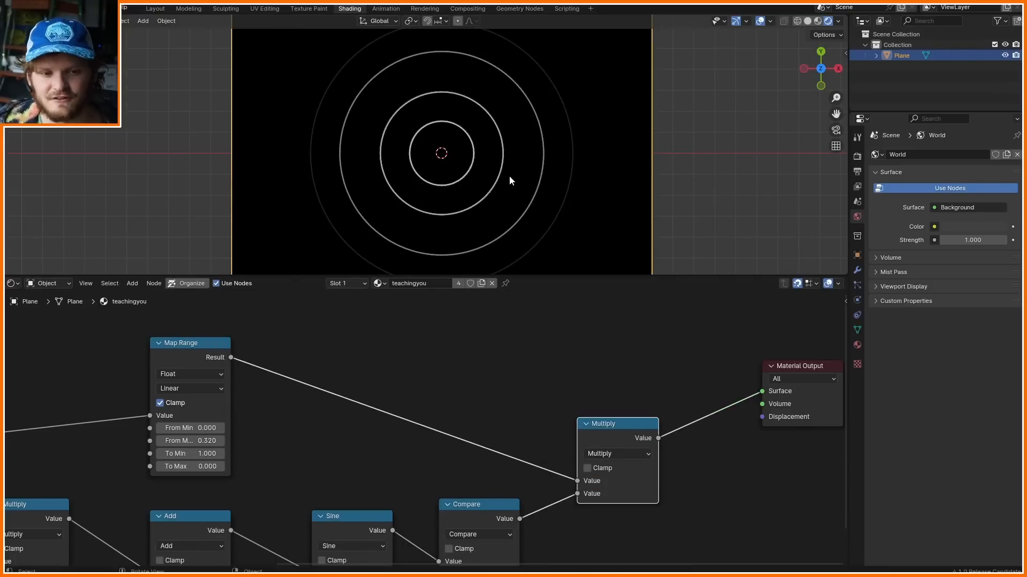
key(ctrl+s)
- Move the Material Output further from the final Multiply node and add a Combine XYZ node above their link
middle_drag(686, 426, 444, 442)
drag(580, 422, 765, 445)
middle_drag(614, 410, 510, 423)
key(shift+a)
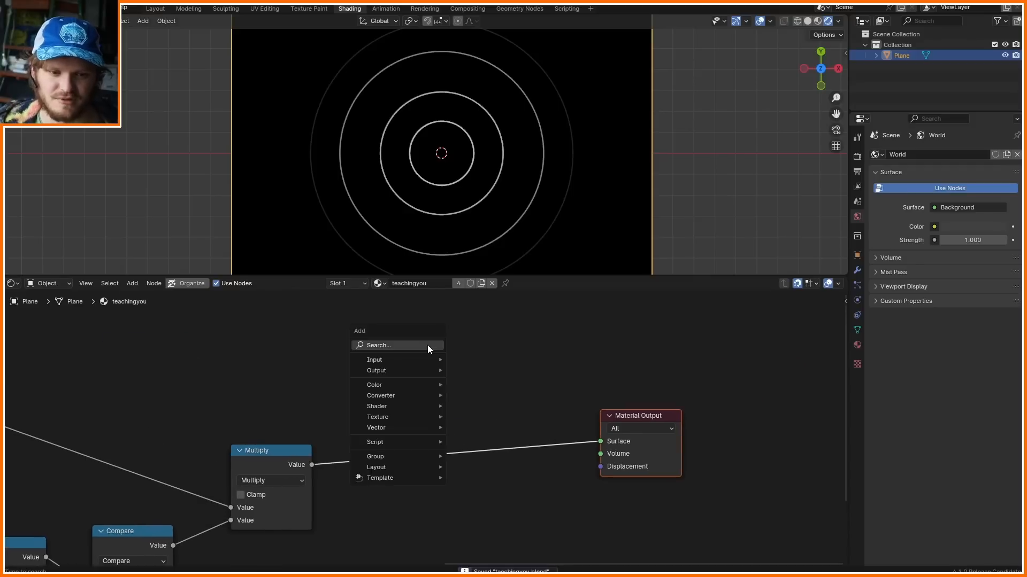
click(428, 346)
text(combine)
key(Return)
click(427, 347)
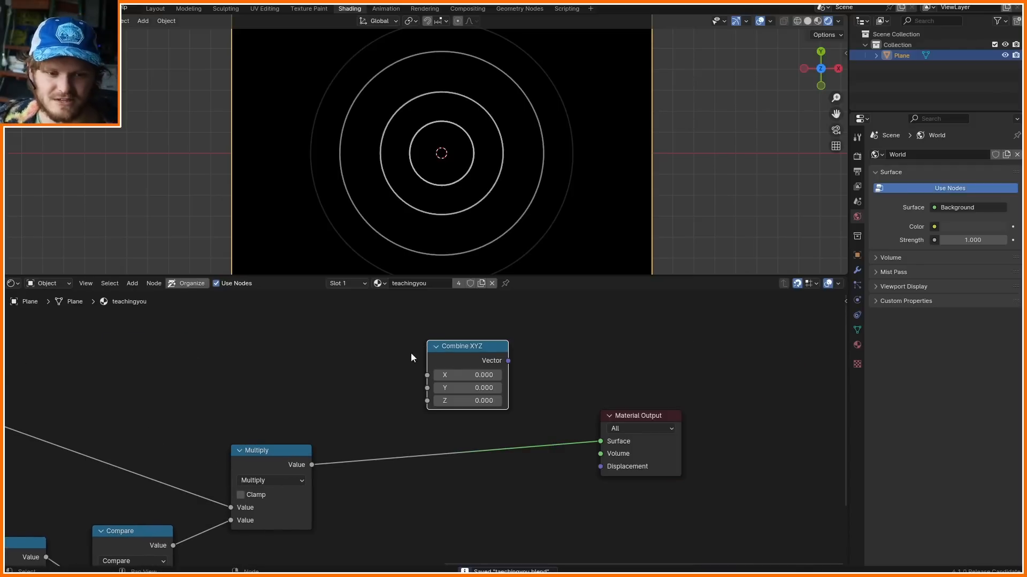
- Link the final Multiply value to the Combine XYZ node's Y input and insert the node before the Material Output
ctrl+right_drag(363, 378, 377, 398)
key(ctrl+z)
scroll(425, 427, up, 4)
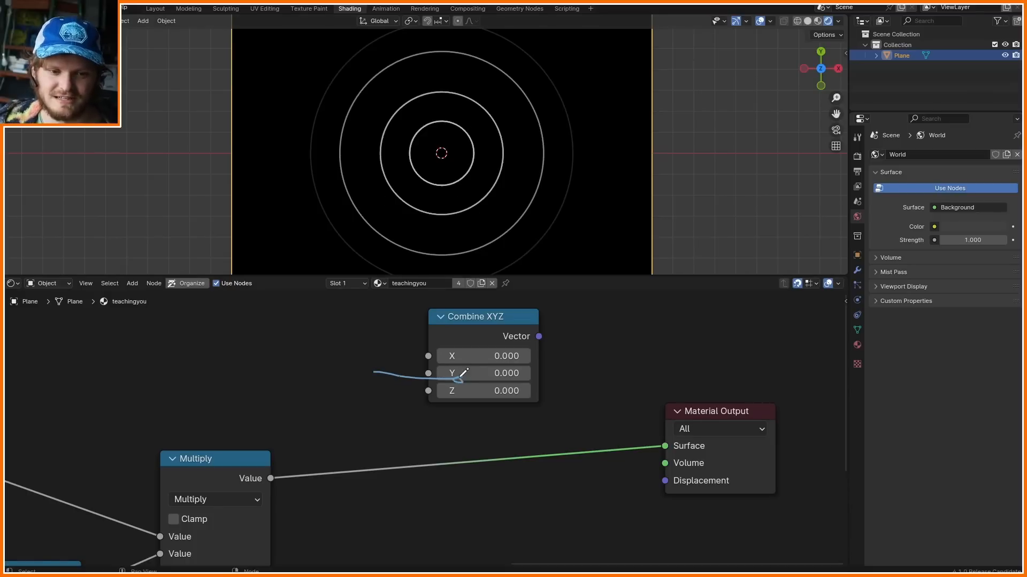
ctrl+right_drag(415, 381, 406, 391)
drag(271, 478, 428, 373)
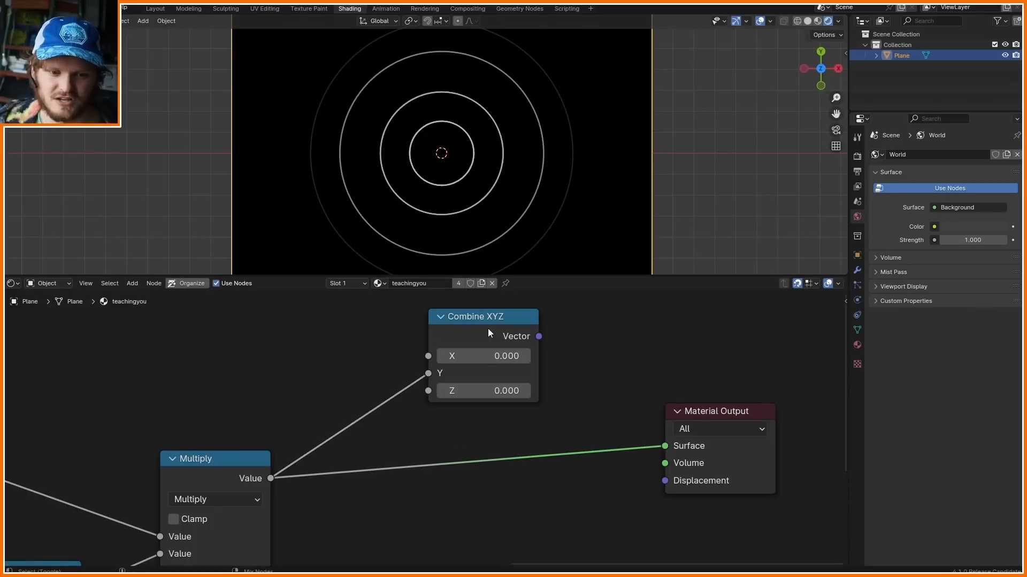
drag(488, 328, 487, 407)
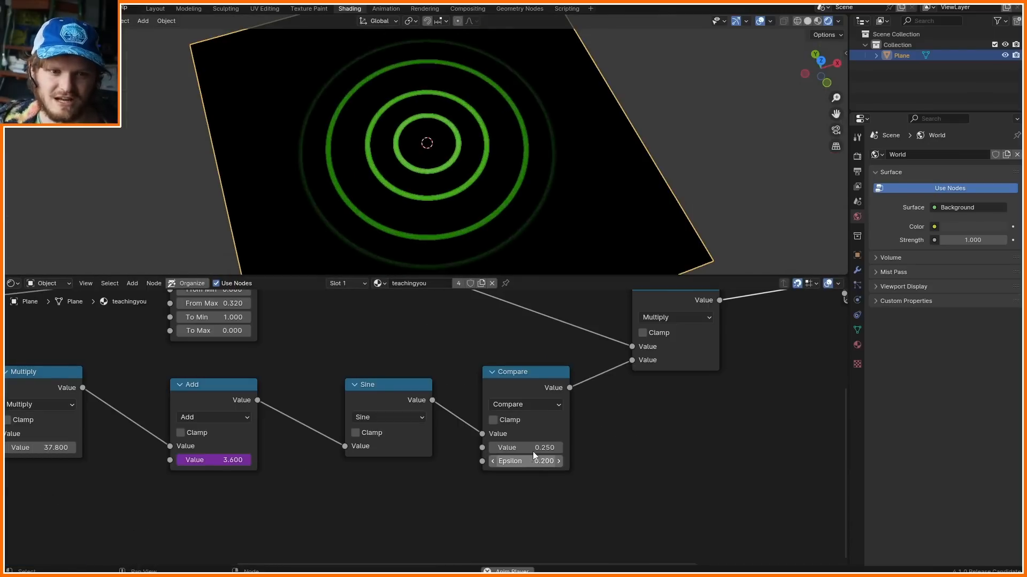
- Set the Multiply node before Add to 91.400 and briefly play the ring animation
key(space)
middle_drag(276, 465, 501, 468)
drag(273, 452, 559, 453)
key(space)
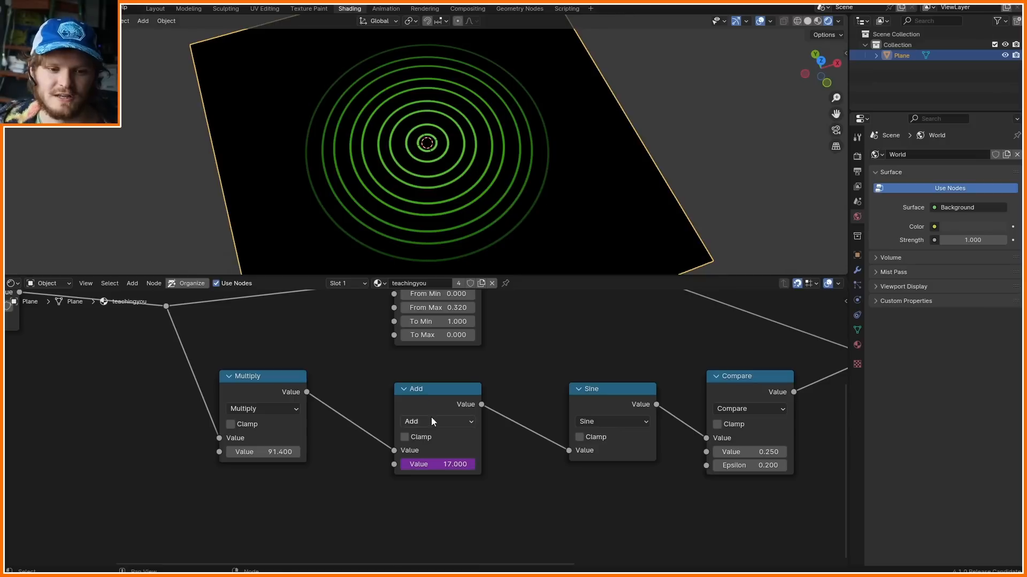
- Try driving the Add node's value with -frame/10 and play the animation
drag(441, 417, 416, 415)
click(422, 465)
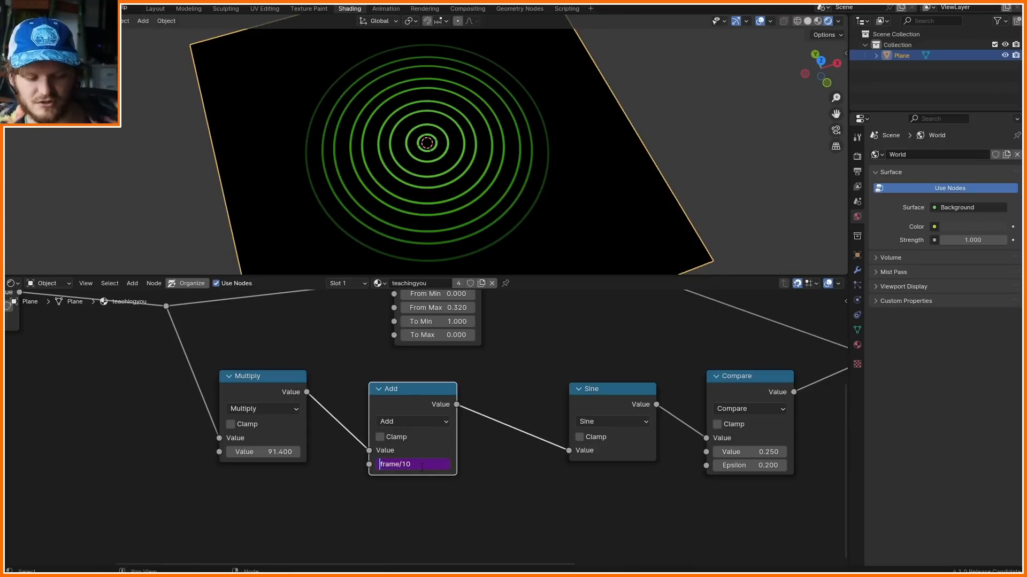
text(#)
key(Return)
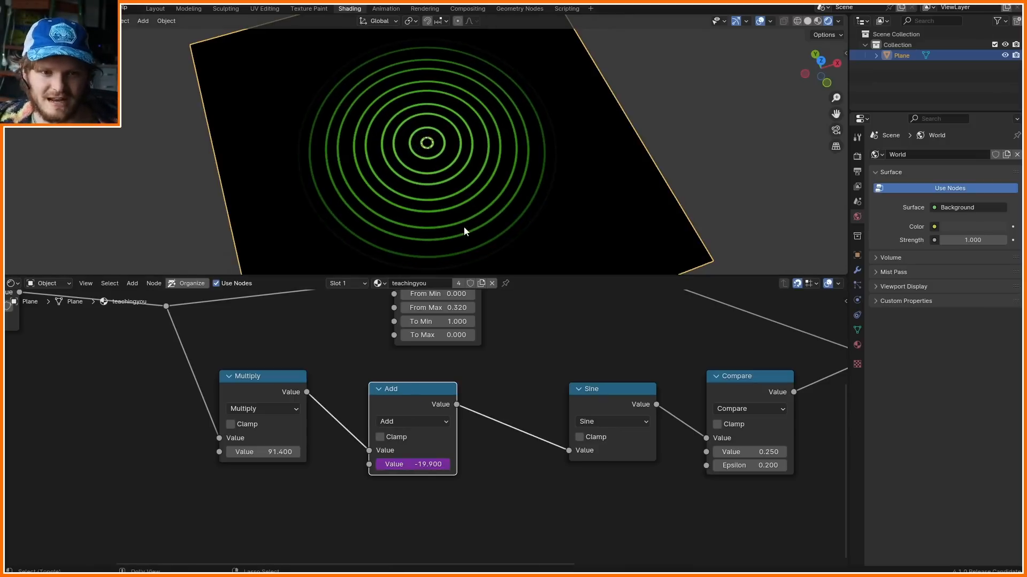
key(space)
- Try reversing the signal with a duplicated Math node set to Multiply by -1 between Add and Sine
drag(417, 396, 367, 384)
key(shift+d)
click(495, 400)
click(477, 412)
key(m)
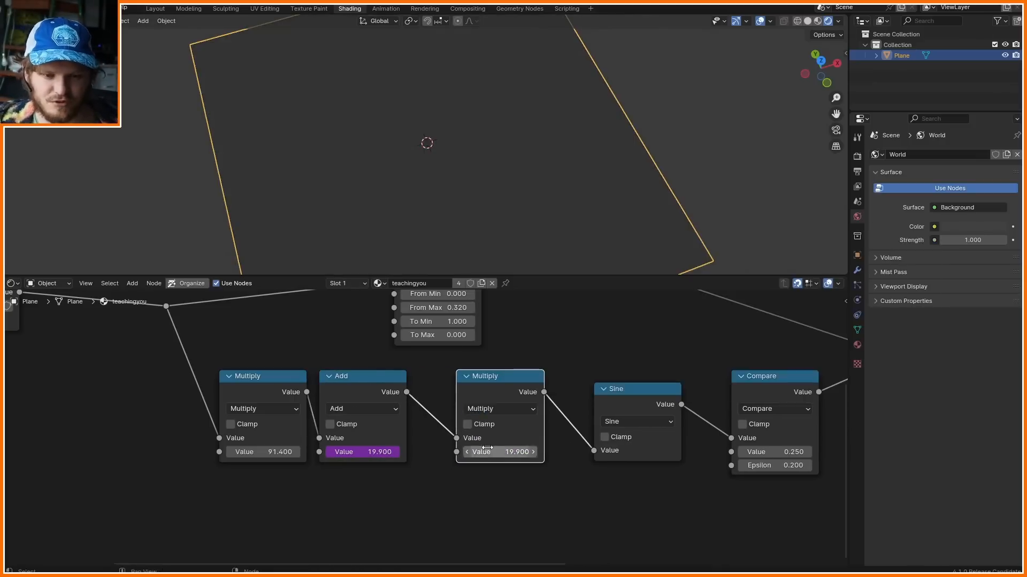
click(487, 455)
text(-1)
key(Return)
- View the plane from the top and briefly play the ring animation
key(space)
key(KP_7)
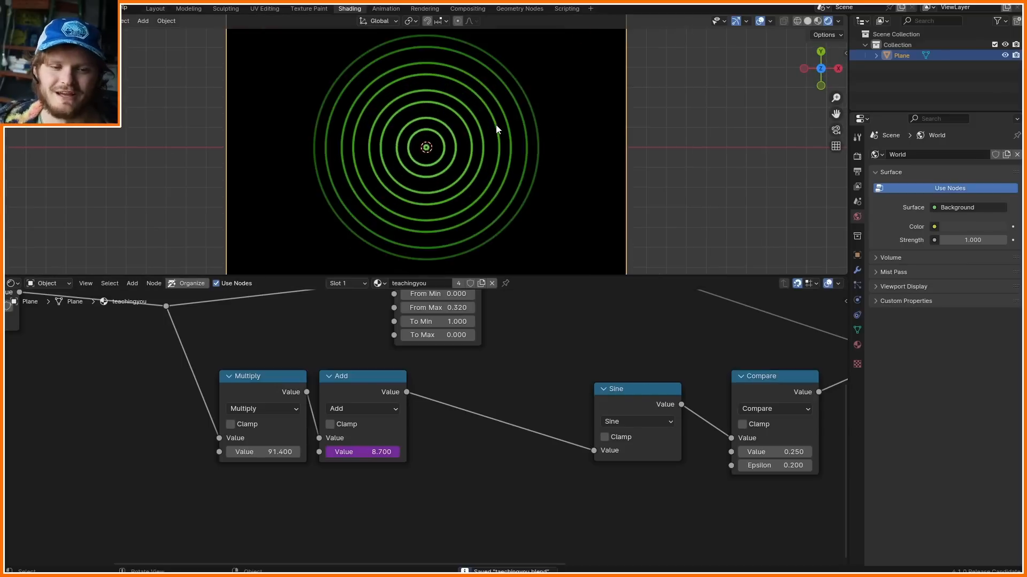
key(space)
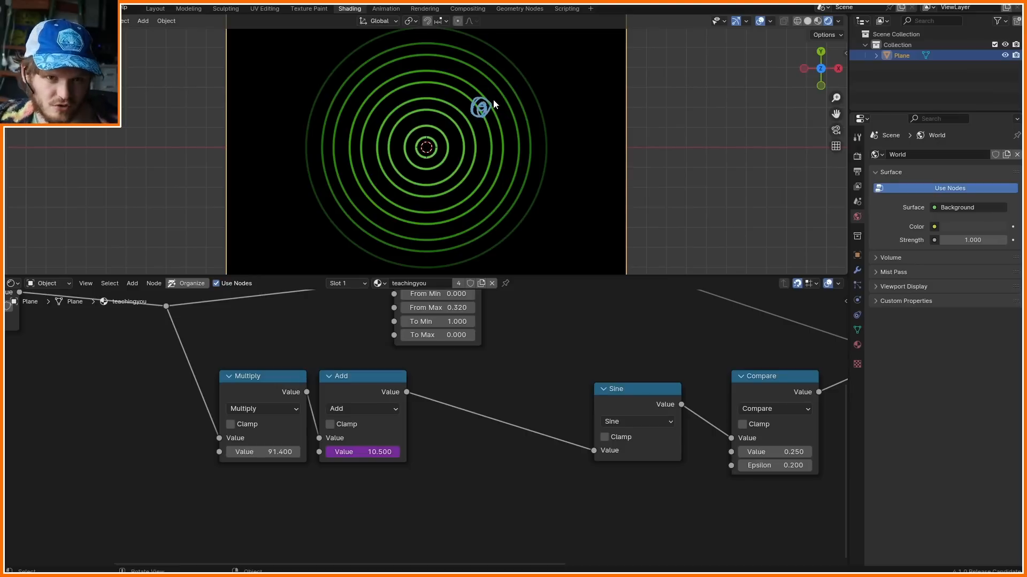
- Preview the Map Range, Texture Coordinate and distance group outputs in turn on the plane
mouse_move(458, 319)
middle_down()
mouse_move(483, 409)
mouse_move(474, 446)
middle_up()
ctrl+shift+click(453, 339)
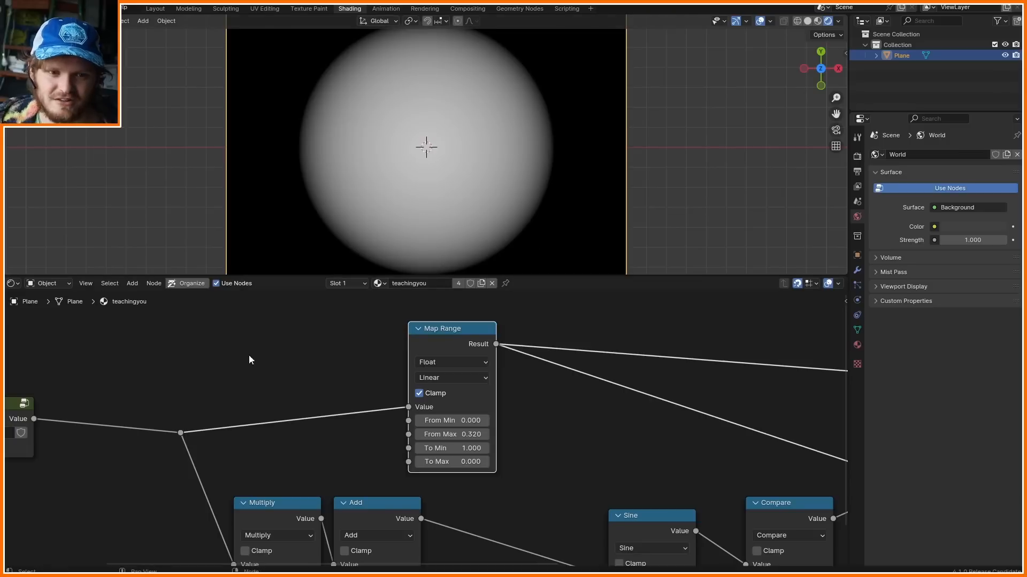
scroll(248, 354, down, 4)
middle_drag(248, 355, 576, 357)
ctrl+shift+click(153, 362)
ctrl+shift+click(153, 365)
ctrl+shift+click(153, 365)
ctrl+shift+click(387, 397)
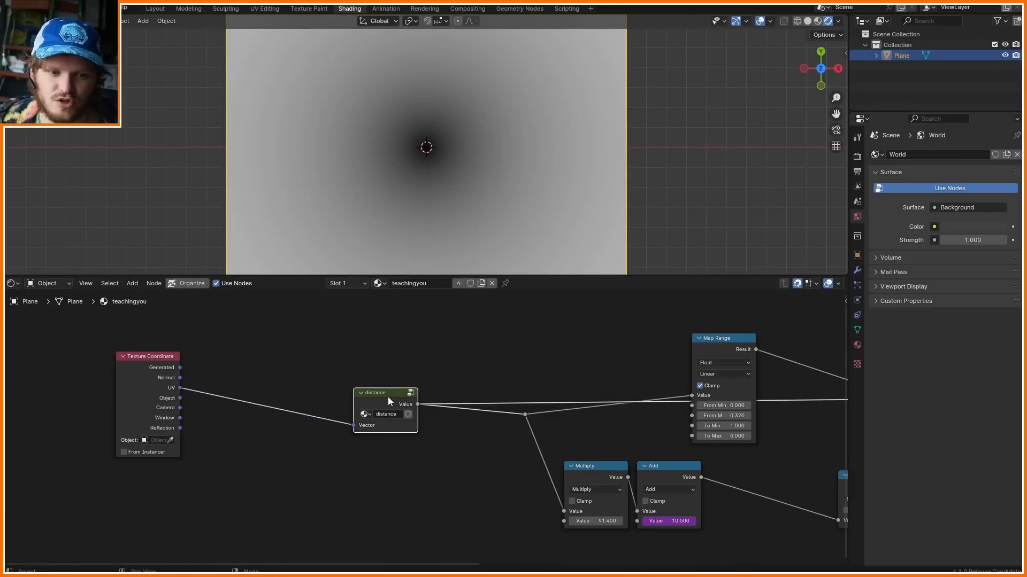
drag(389, 401, 371, 374)
scroll(453, 142, down, 3)
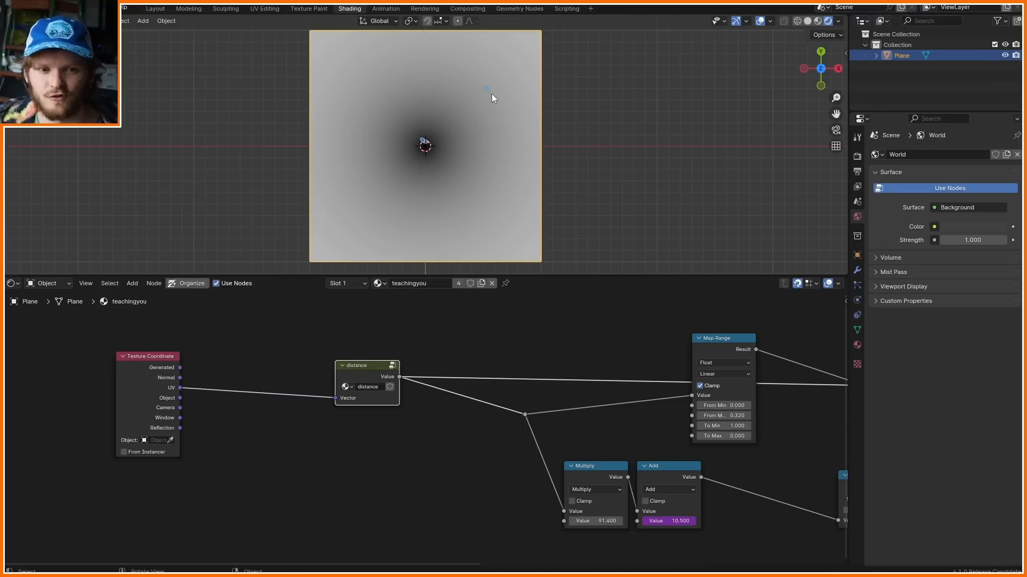
- Try adding a Vector Math node near the Texture Coordinate node
scroll(345, 366, up, 2)
key(shift+a)
text(ve)
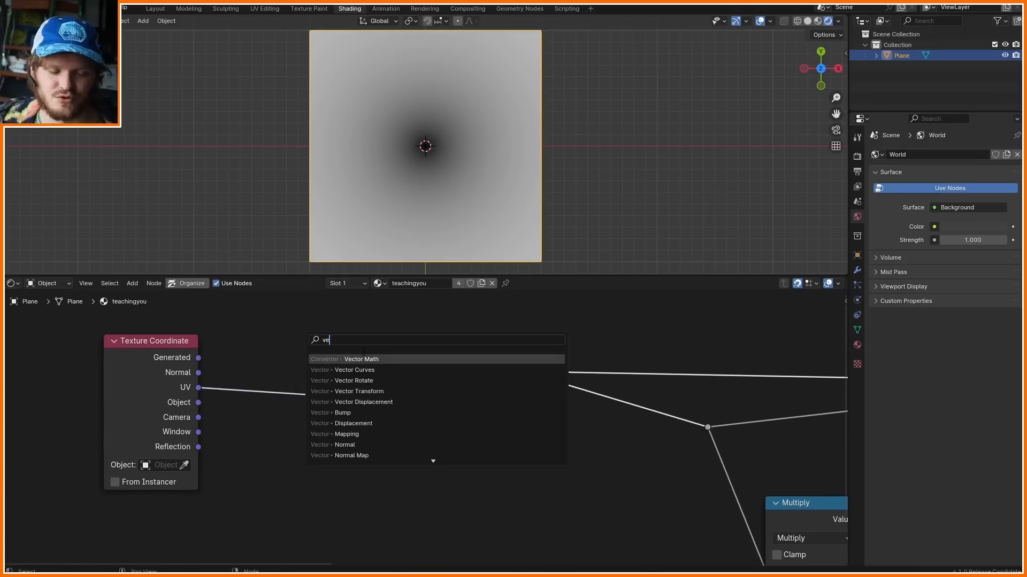
key(Return)
click(272, 345)
mouse_move(318, 421)
mouse_down()
mouse_move(333, 421)
mouse_move(304, 421)
mouse_move(342, 434)
mouse_move(299, 434)
mouse_up()
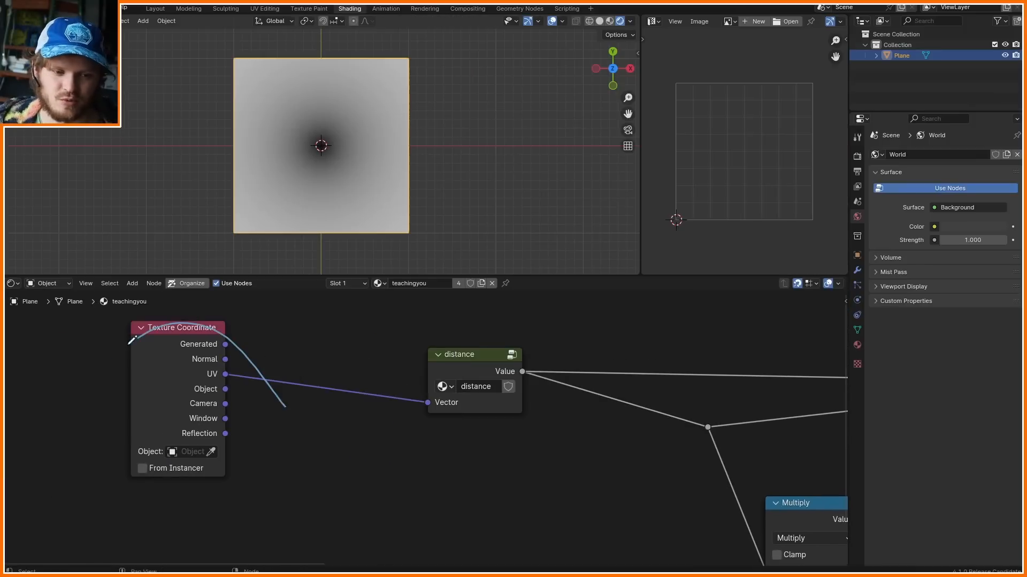
key(ctrl+z)
- Open the distance group to examine the second values of its two Subtract nodes, and return to the material
mouse_move(473, 355)
mouse_down()
mouse_move(416, 342)
mouse_move(426, 351)
mouse_up()
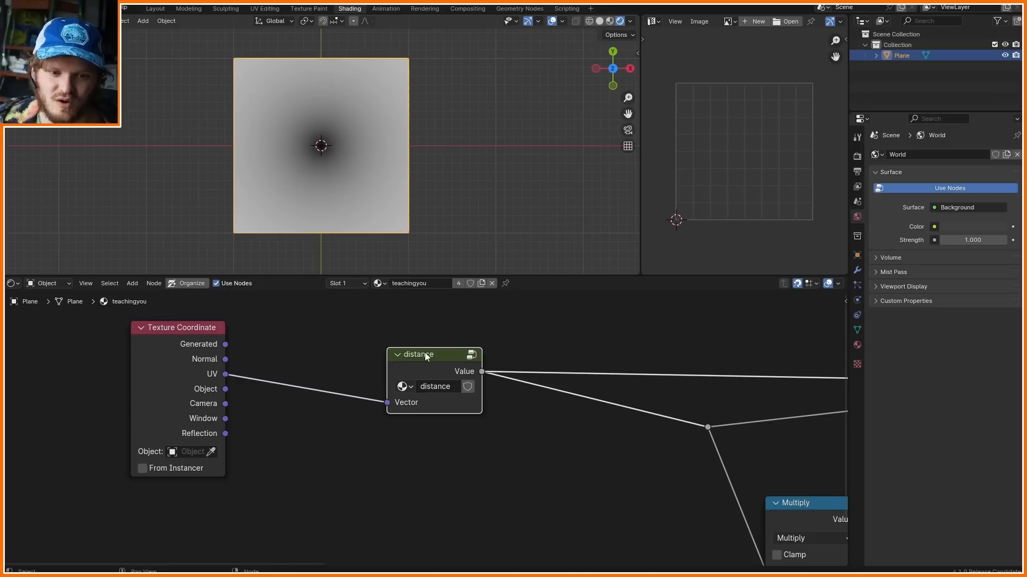
key(Tab)
middle_drag(426, 355, 402, 385)
middle_drag(308, 497, 304, 462)
scroll(298, 506, down, 1)
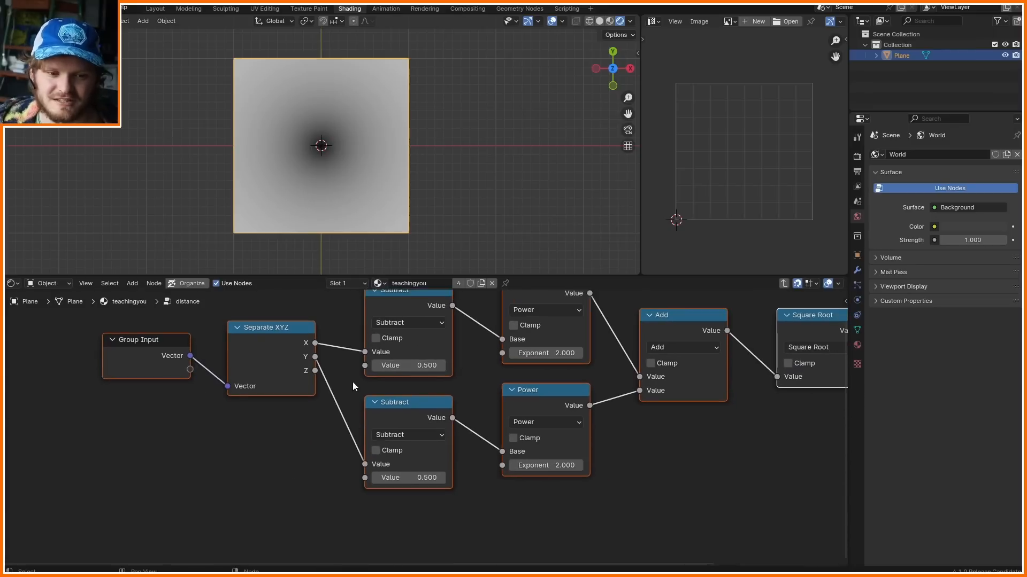
key(Tab)
key(Tab)
scroll(419, 380, down, 1)
drag(304, 479, 321, 443)
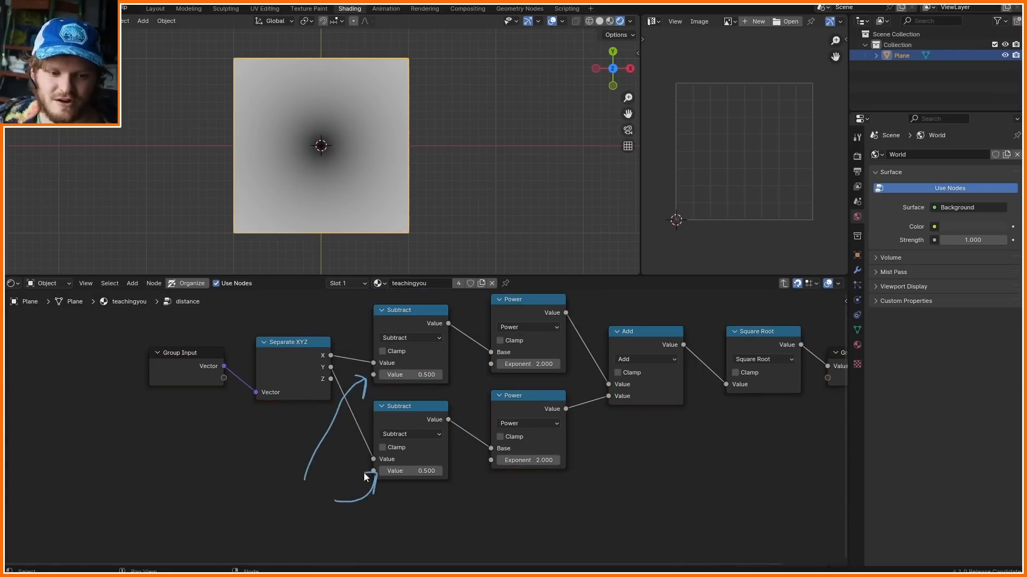
key(Tab)
drag(415, 376, 402, 376)
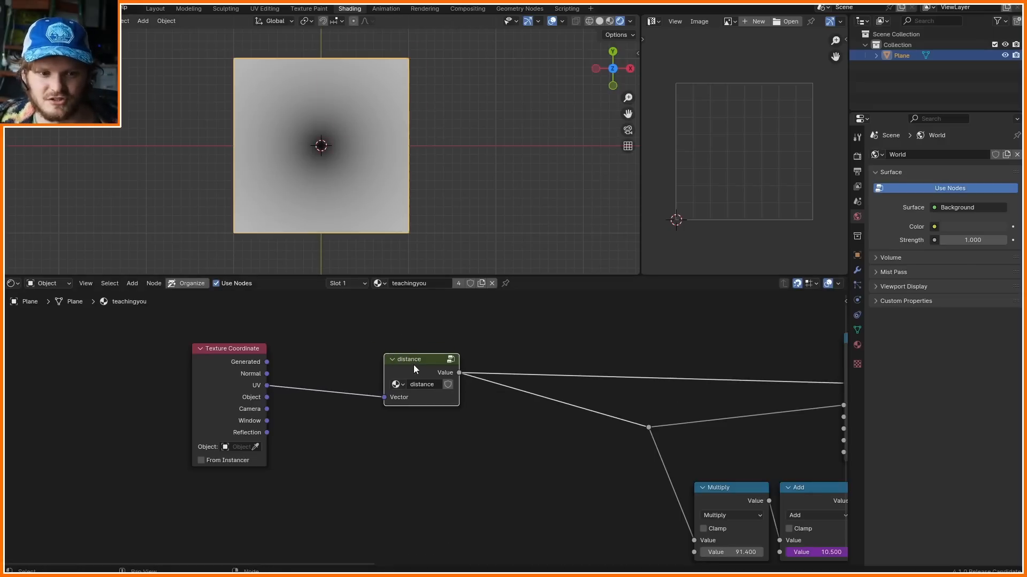
- Duplicate the distance group below the original, link UV to its Vector input, and preview both groups' outputs
drag(414, 366, 371, 323)
key(shift+d)
click(372, 387)
drag(267, 387, 341, 419)
click(371, 329)
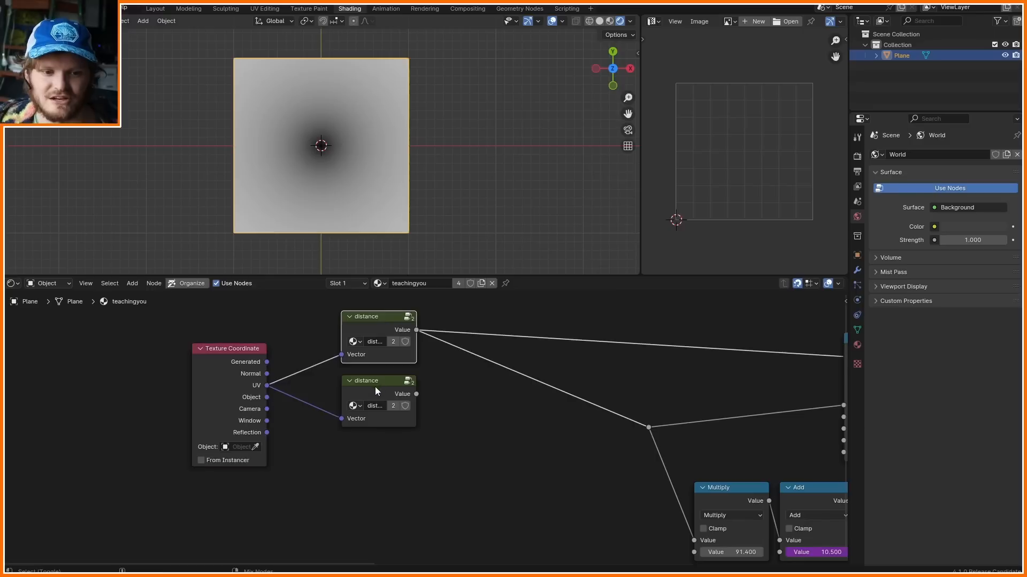
ctrl+shift+click(374, 387)
ctrl+shift+click(369, 350)
ctrl+shift+click(368, 389)
- Try setting the X Subtract value to 0.780 inside the distance group and compare both groups' outputs
key(Tab)
drag(414, 369, 429, 369)
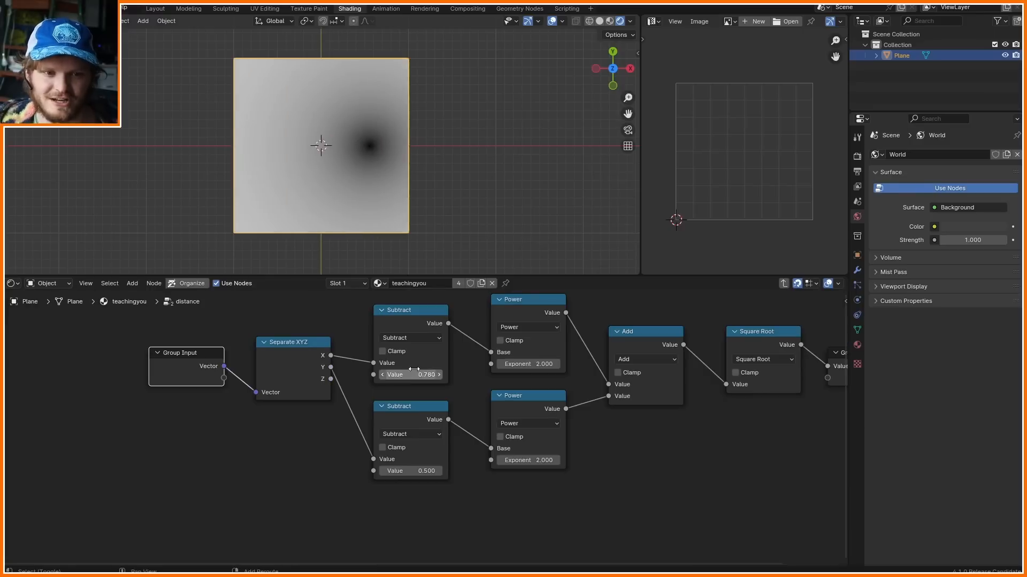
key(Tab)
ctrl+shift+click(373, 343)
ctrl+shift+click(374, 382)
ctrl+shift+click(373, 329)
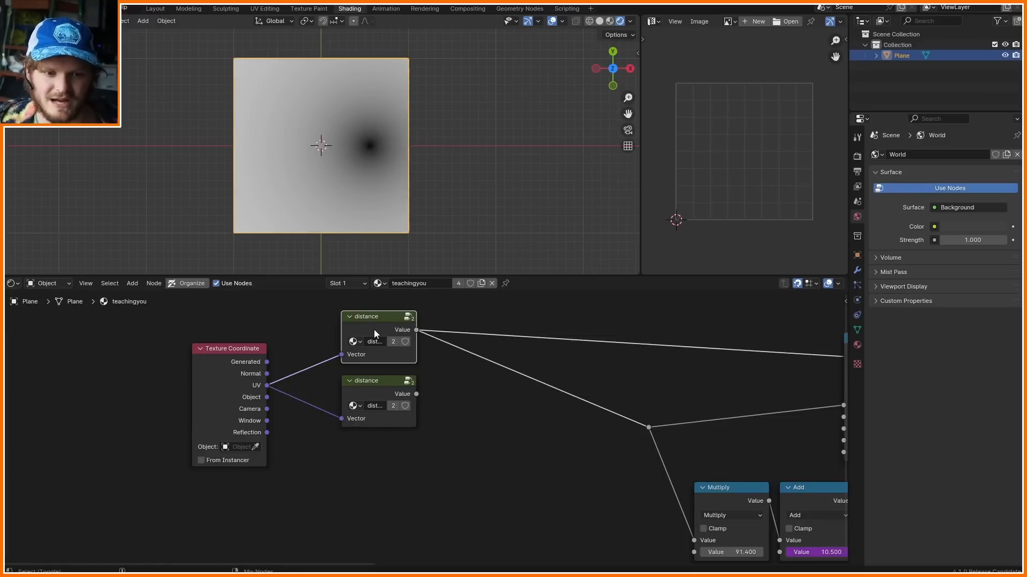
scroll(249, 142, up, 3)
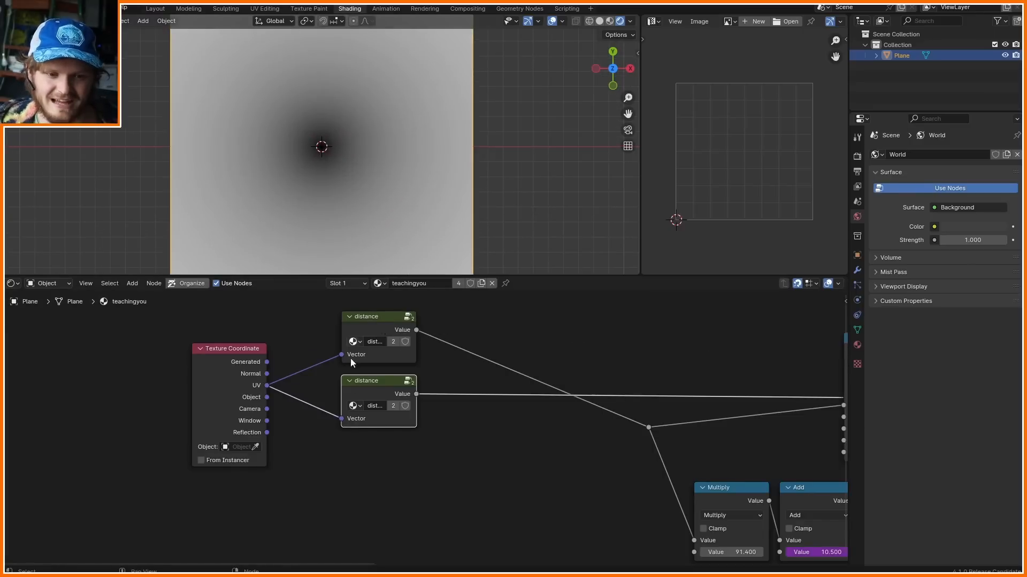
- Inside the distance group, expose both Subtract nodes' second values by linking them to the Group Input
key(Tab)
key(Tab)
key(Tab)
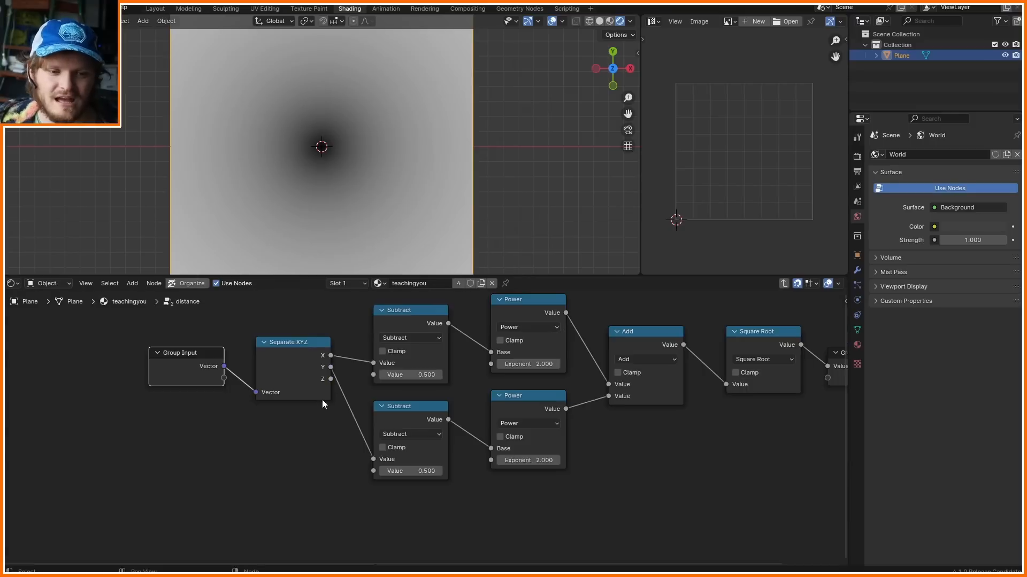
middle_drag(375, 382, 389, 390)
drag(379, 361, 381, 368)
drag(197, 390, 149, 434)
drag(342, 480, 379, 486)
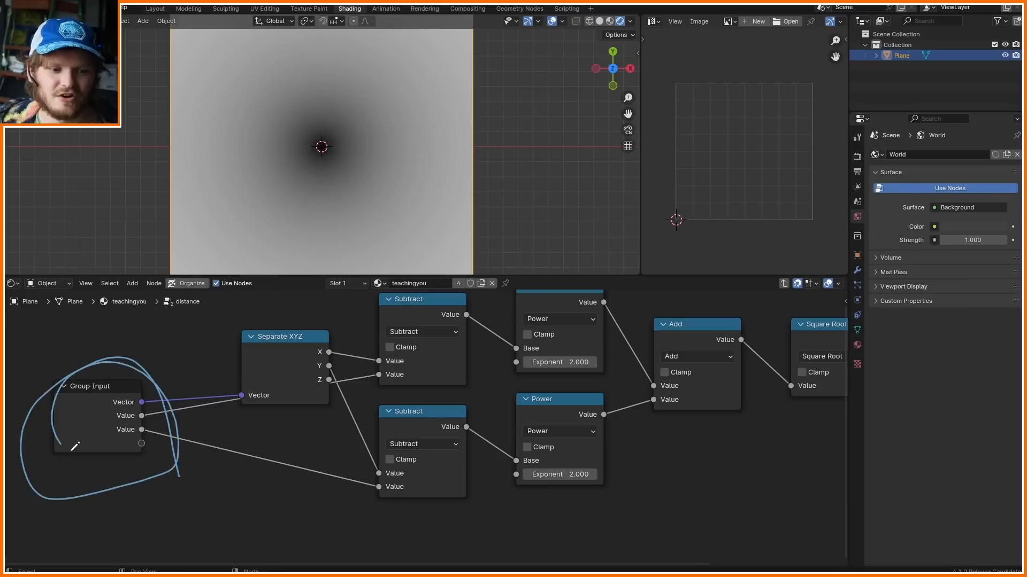
- Return to the material, set the upper distance group's first value to 0.860, and preview the lower group for comparison
key(Tab)
middle_drag(355, 339, 338, 396)
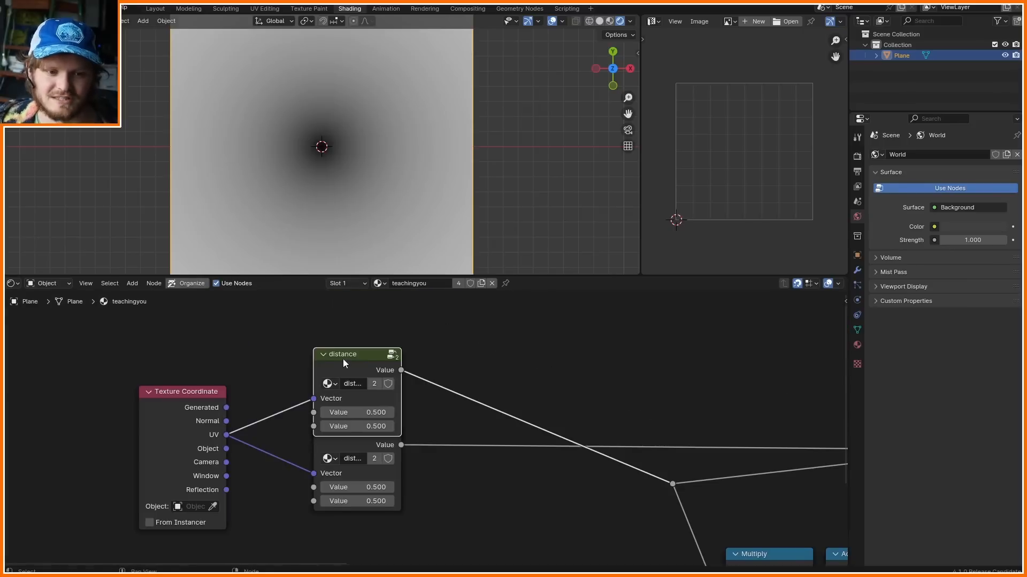
drag(396, 376, 415, 376)
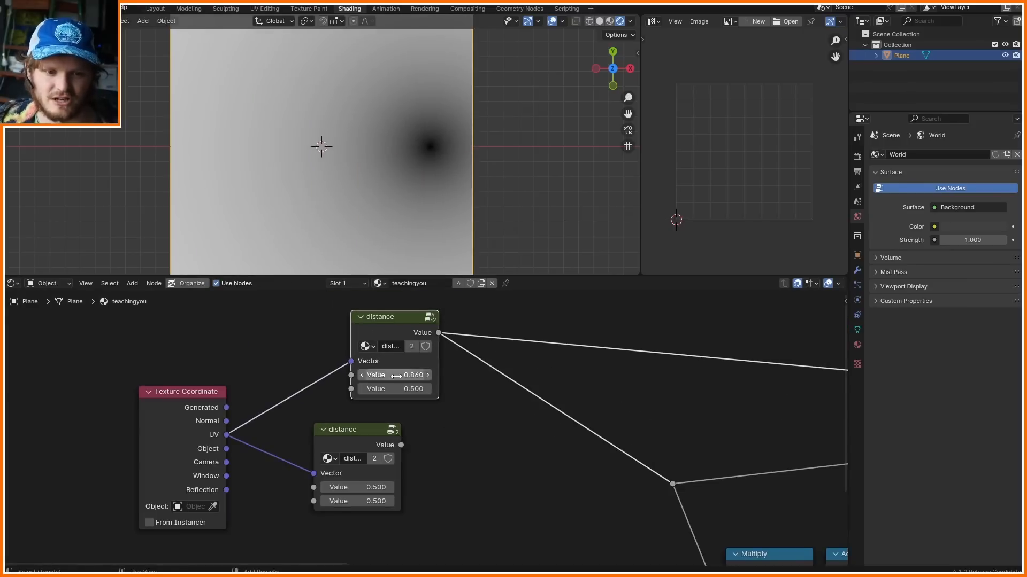
ctrl+shift+click(374, 433)
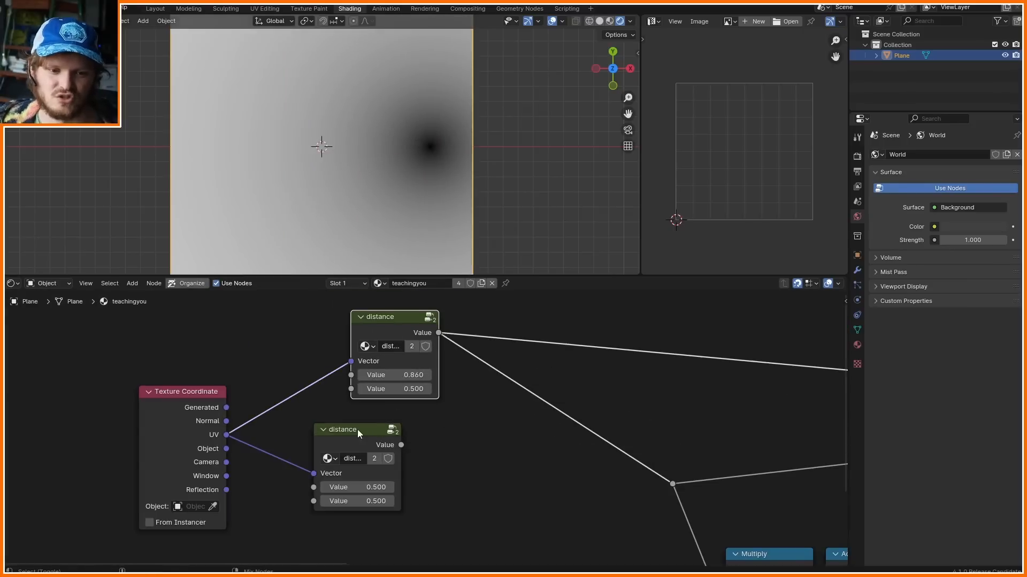
- Set the upper distance group's first value to 0.210 while previewing it, and preview the lower group for comparison
ctrl+shift+click(417, 317)
drag(403, 374, 382, 375)
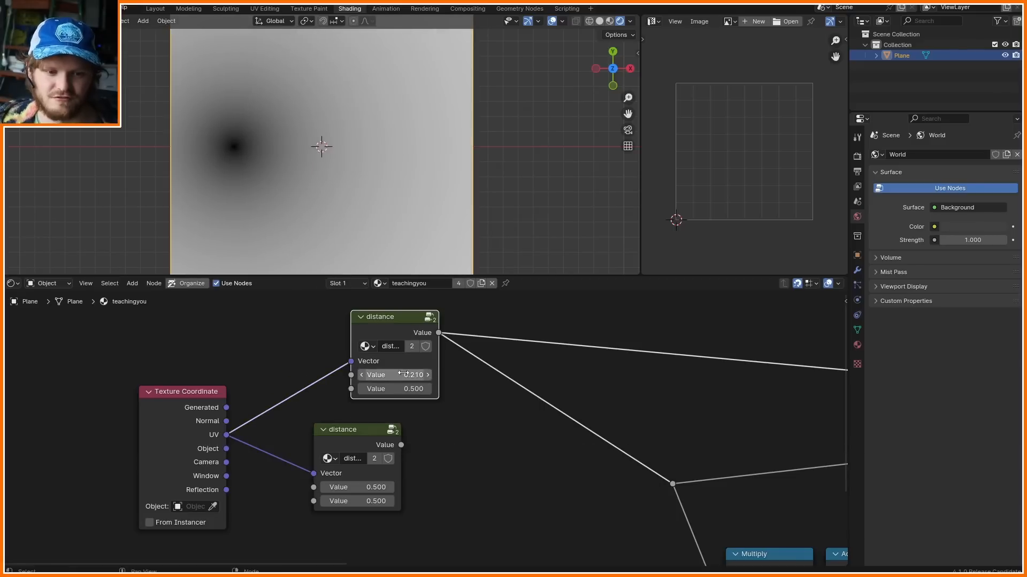
ctrl+shift+click(372, 442)
scroll(499, 413, down, 2)
scroll(431, 420, up, 4)
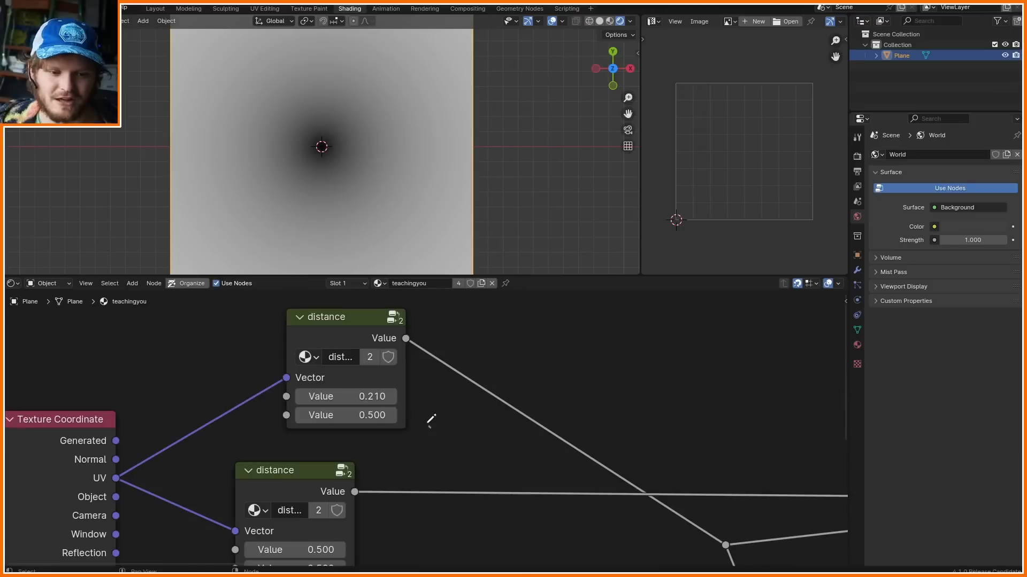
mouse_move(428, 426)
mouse_down()
mouse_move(364, 397)
mouse_move(417, 419)
mouse_up()
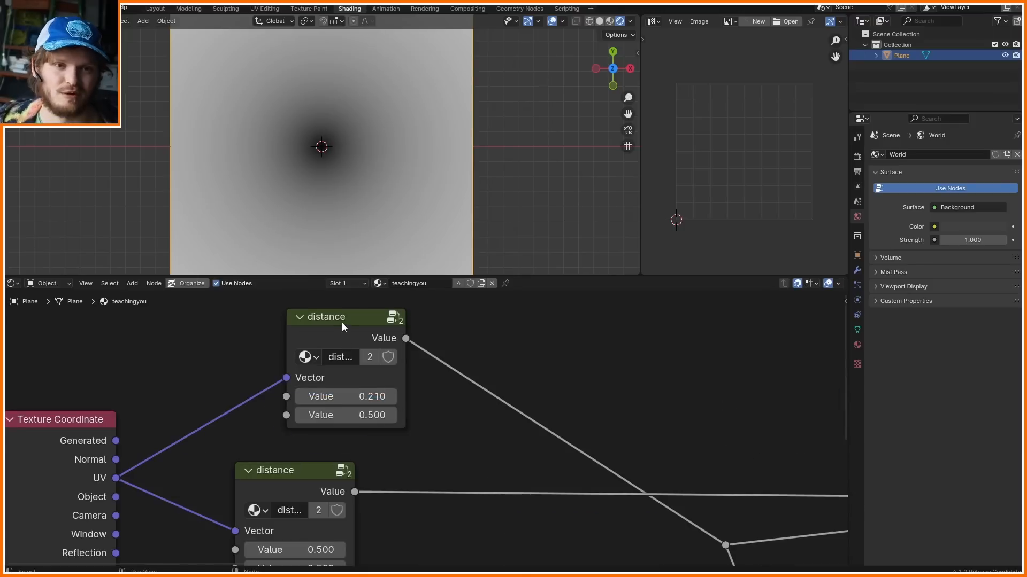
- Open the upper distance group and rename its two Value inputs to x and y in the group interface
key(Tab)
key(n)
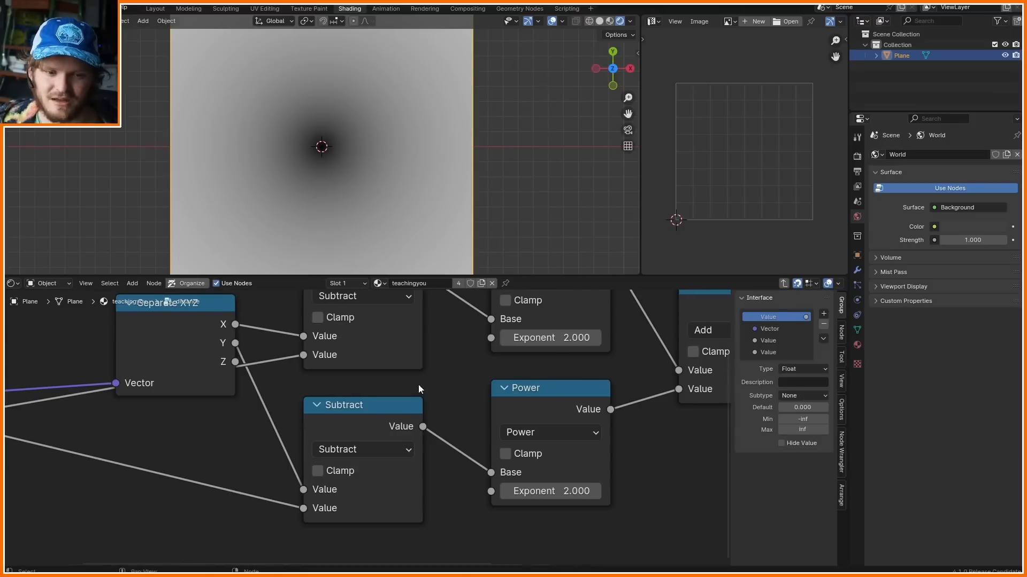
scroll(353, 416, down, 3)
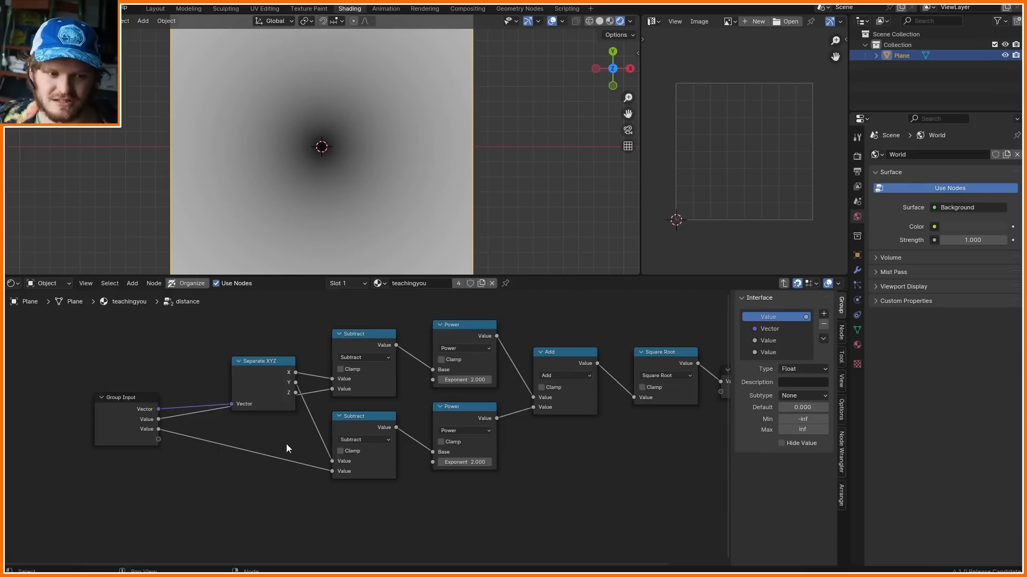
double_click(768, 352)
text(y)
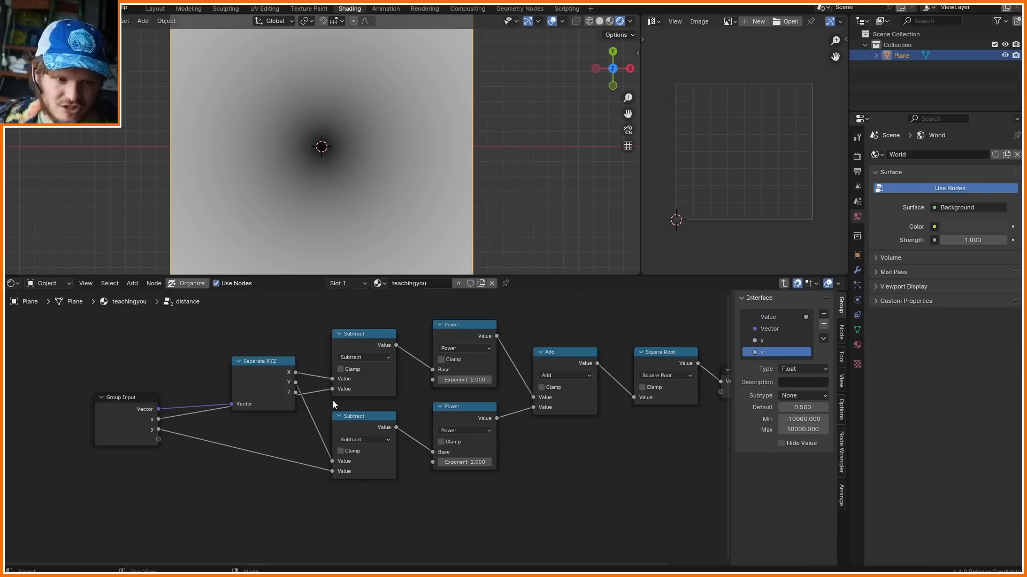
- Rename the group's Value output to distance and its Vector input to coordinates
scroll(332, 399, up, 5)
double_click(780, 318)
text(distanc)
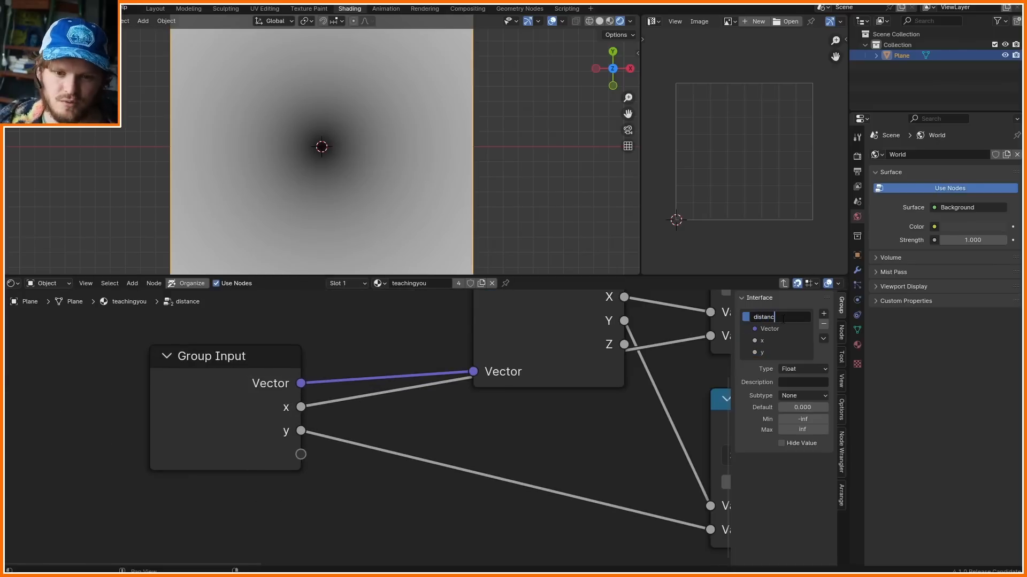
text(e)
key(Return)
double_click(781, 328)
text(coor)
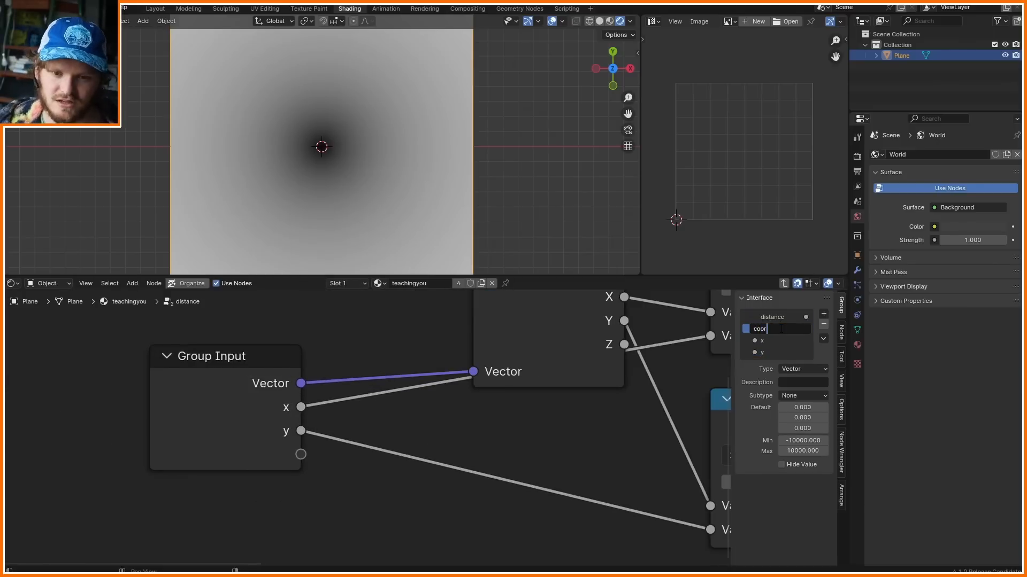
text(dinates)
key(Return)
- Return to the material, preview the green rings through Combine XYZ, and save the file
key(Tab)
scroll(515, 455, down, 4)
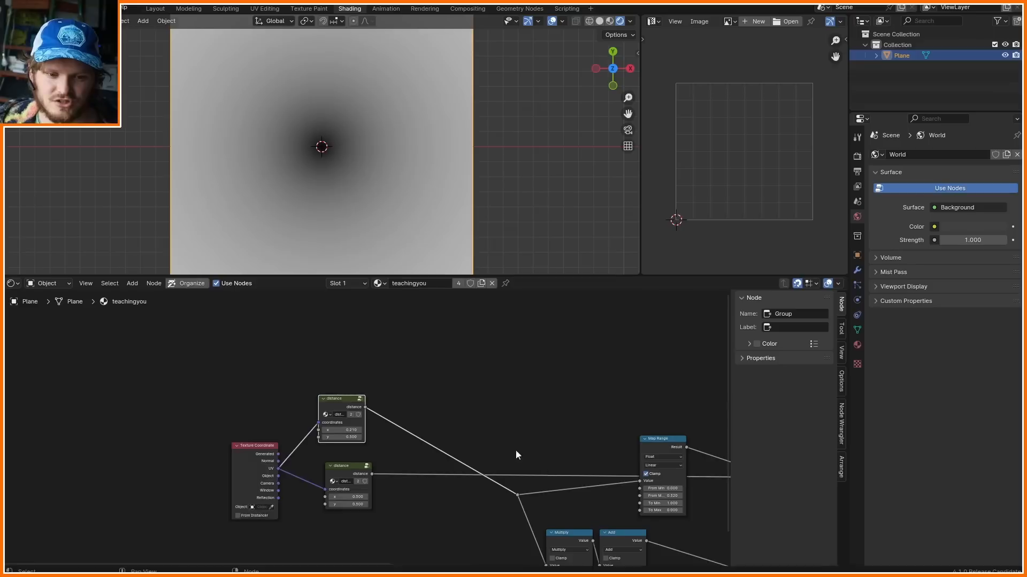
middle_drag(516, 455, 340, 420)
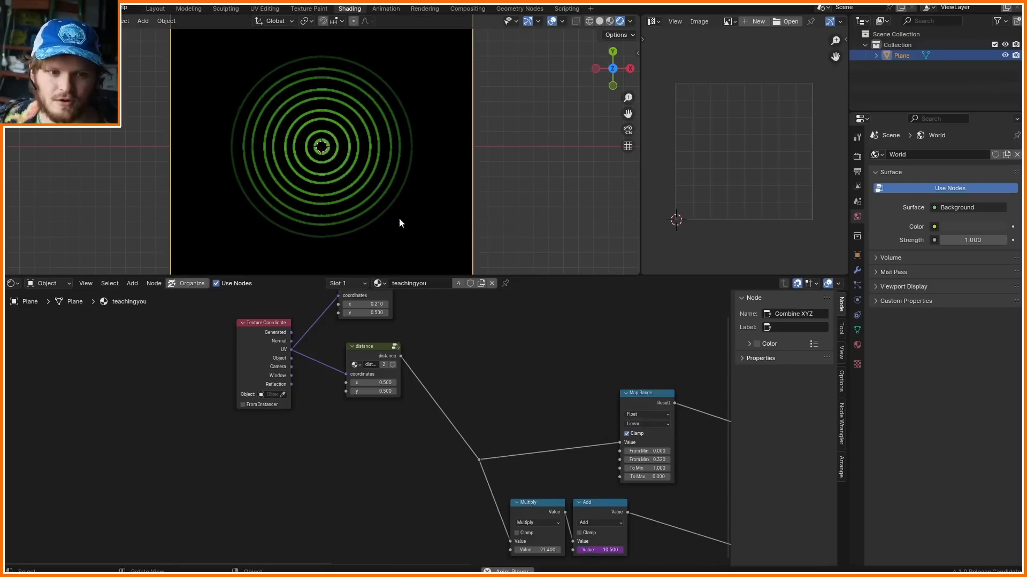
middle_drag(460, 404, 209, 445)
key(ctrl+s)
scroll(286, 397, down, 2)
middle_drag(208, 357, 256, 393)
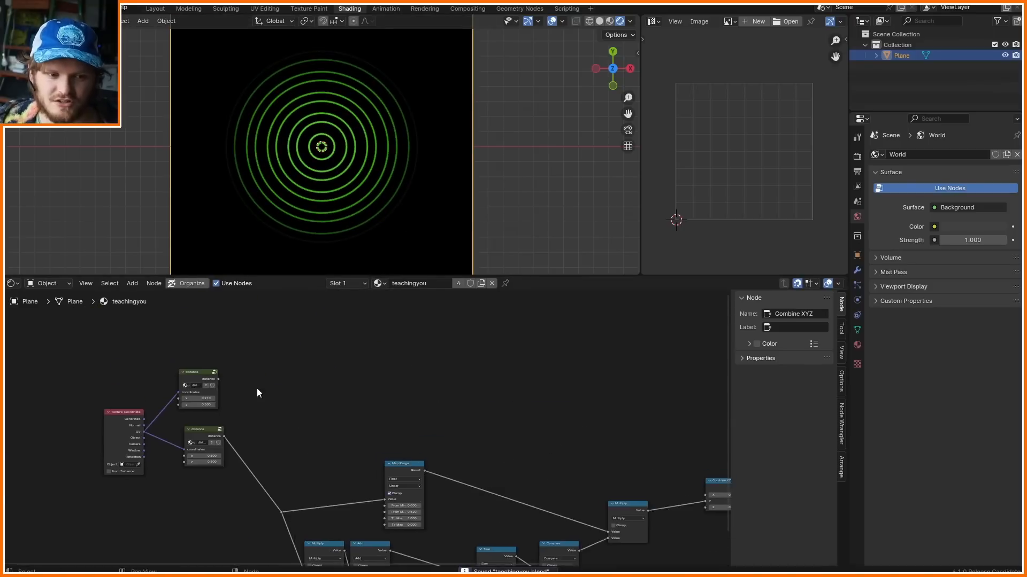
- Duplicate the Map Range node, feed it the upper distance group's output, and preview its result
scroll(257, 389, up, 5)
ctrl+shift+click(109, 349)
click(442, 490)
key(shift+d)
click(418, 314)
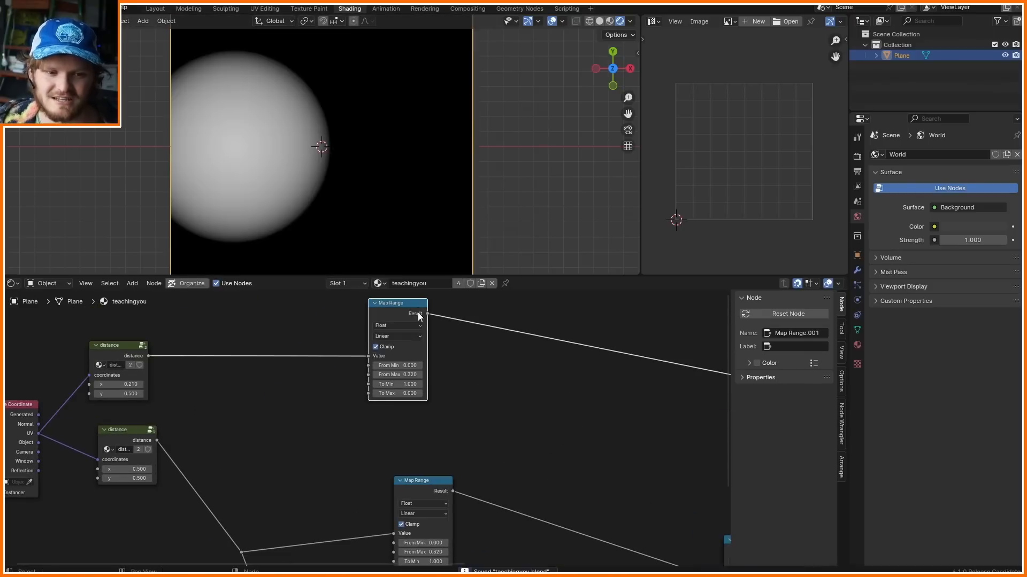
- Set the duplicated Map Range's From Max to 0.040 to shrink the spot
middle_drag(420, 403, 483, 451)
scroll(483, 451, up, 4)
drag(498, 423, 479, 422)
drag(131, 436, 152, 435)
right_click(131, 436)
- Preview the rings from the Multiply node and the spot from the duplicated Map Range for comparison
scroll(369, 428, down, 5)
middle_drag(710, 512, 318, 413)
drag(572, 503, 480, 432)
right_click(480, 432)
ctrl+shift+click(381, 479)
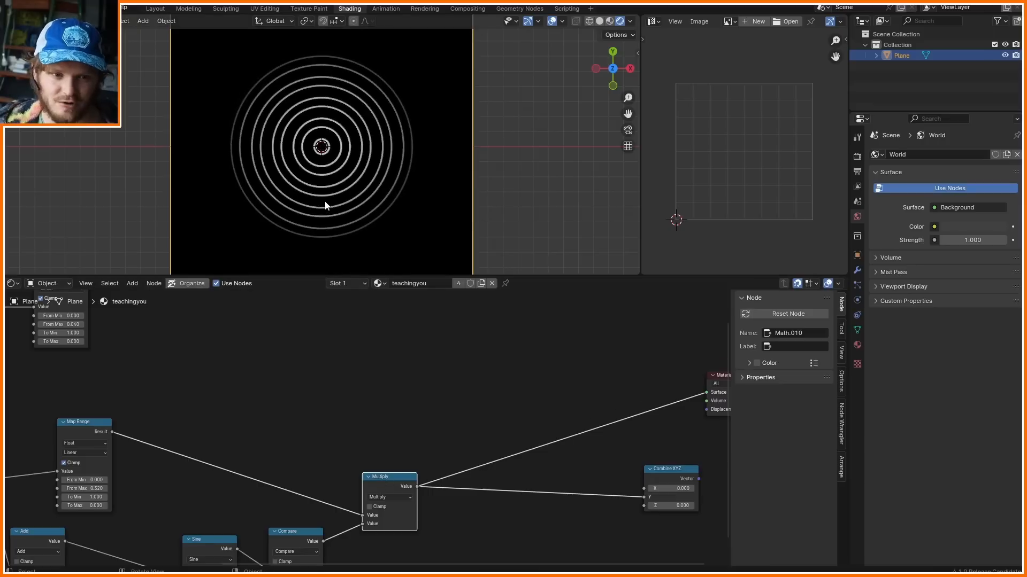
middle_drag(326, 328, 519, 381)
ctrl+shift+click(259, 321)
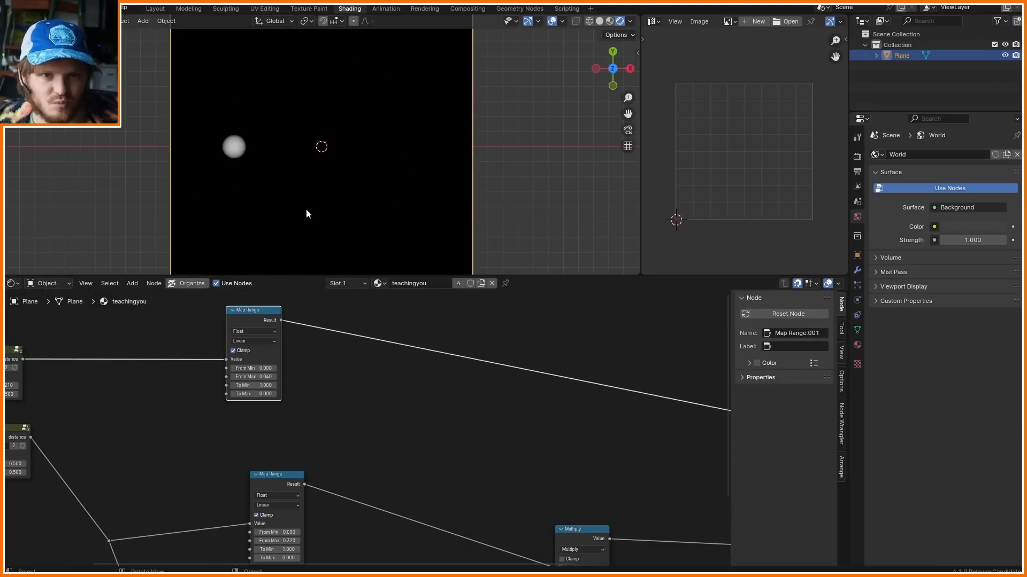
- Duplicate a Math node, set it to Add, and combine the duplicated Map Range's spot with the rings' Multiply output
middle_drag(502, 411, 283, 355)
drag(367, 475, 353, 411)
middle_drag(388, 389, 368, 416)
key(shift+d)
click(505, 375)
click(488, 385)
key(a)
alt+right_drag(354, 447, 476, 415)
- Set the upper distance group's x value to 0.690 to move the spot across the rings
shift+middle_drag(340, 197, 398, 197)
middle_drag(235, 409, 303, 413)
scroll(300, 169, up, 6)
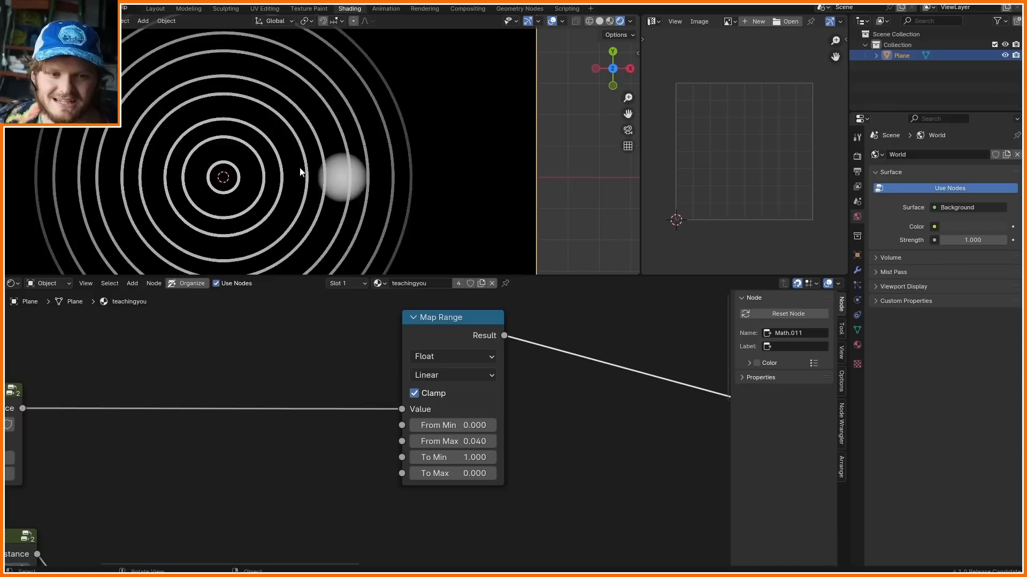
scroll(455, 353, down, 2)
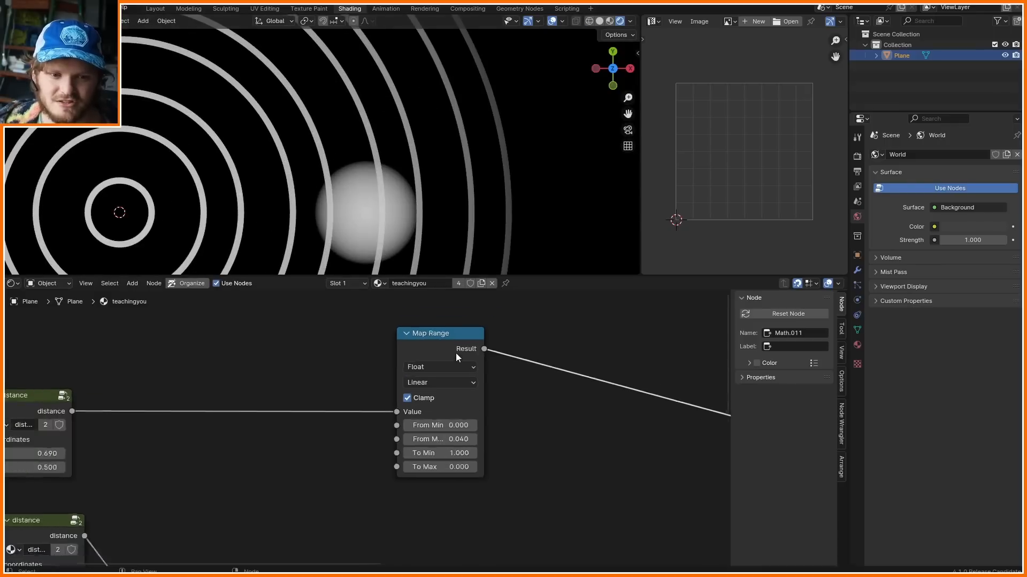
- Preview the upper distance group, the spot's Map Range and the Add node one after another
ctrl+shift+click(454, 352)
ctrl+shift+click(79, 415)
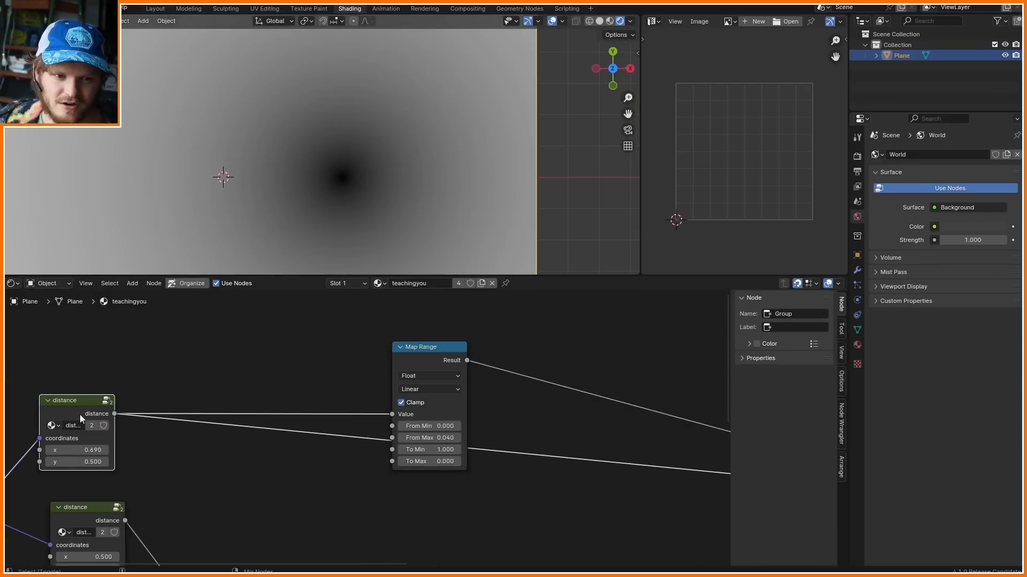
ctrl+shift+click(418, 358)
middle_drag(544, 375, 144, 332)
middle_drag(626, 459, 248, 412)
scroll(248, 412, down, 2)
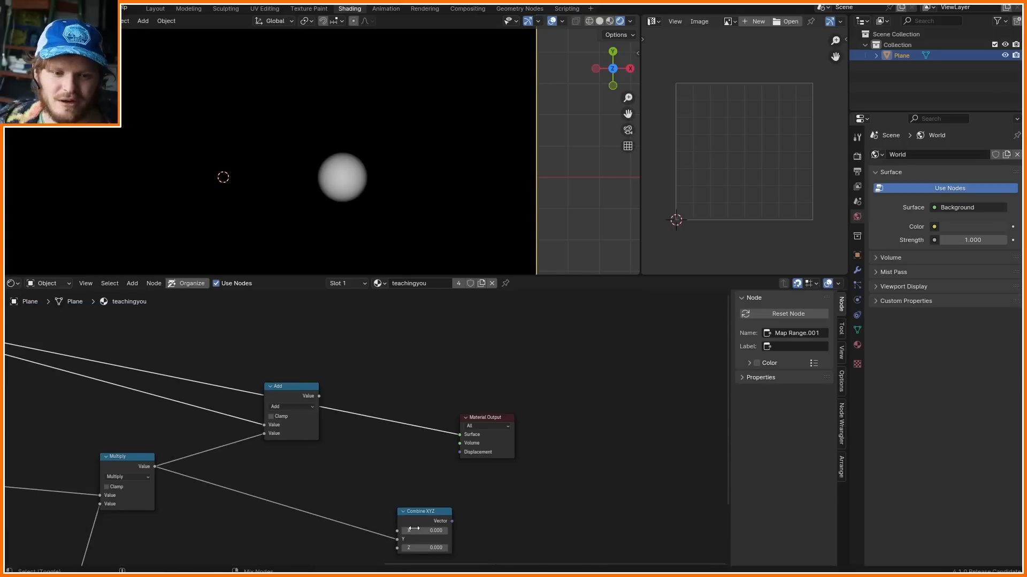
ctrl+shift+click(287, 396)
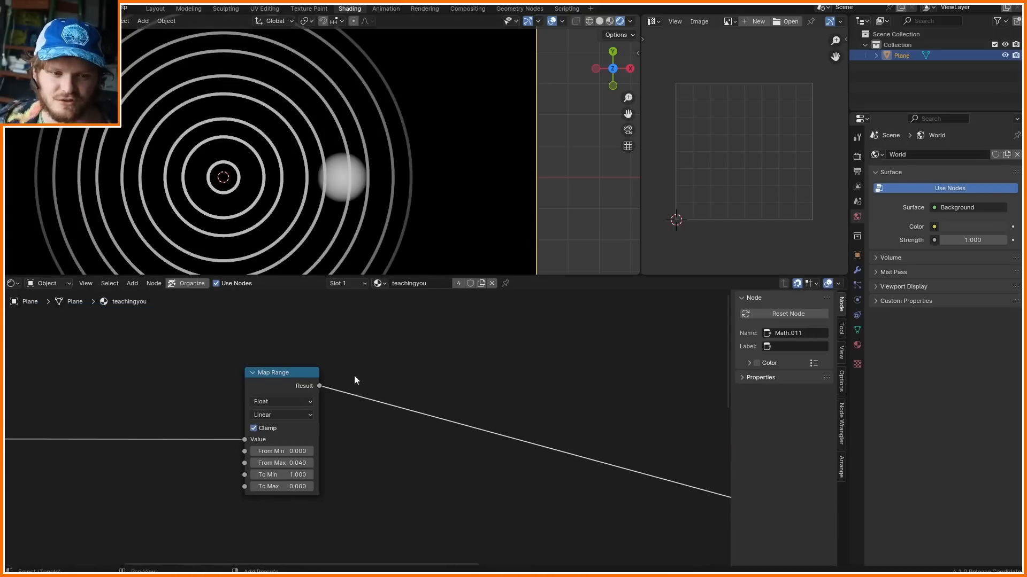
- Insert a Math node set to Greater Than with threshold 0.500 between the spot's Map Range and the Add node
key(shift+a)
text(add)
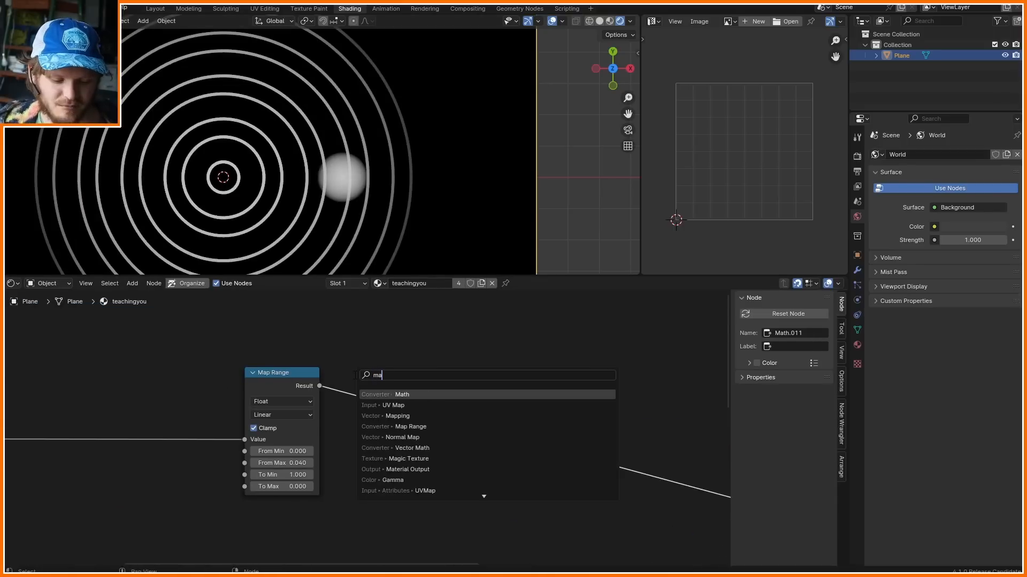
key(Return)
click(413, 425)
click(413, 423)
key(g)
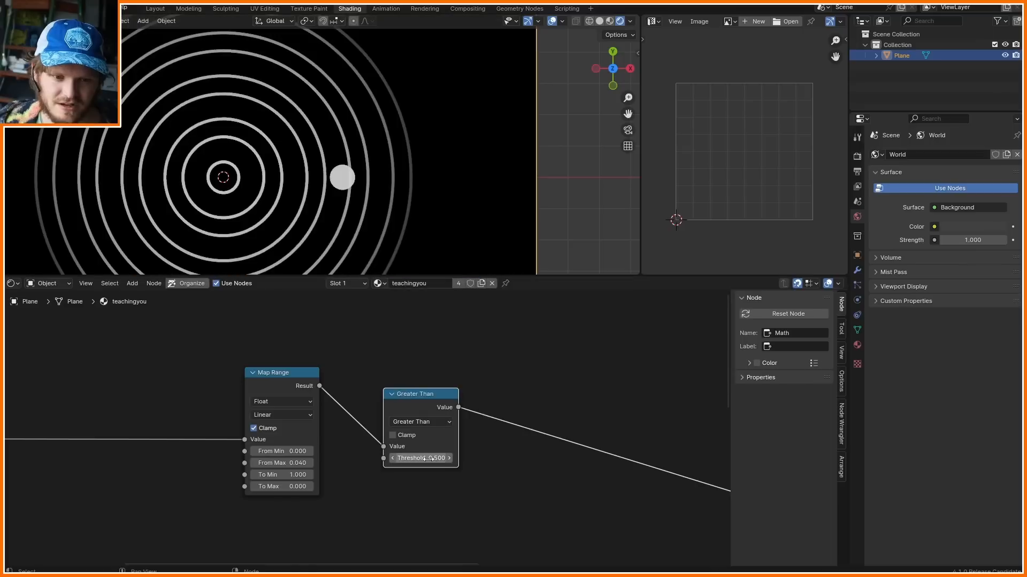
shift+drag(429, 459, 456, 459)
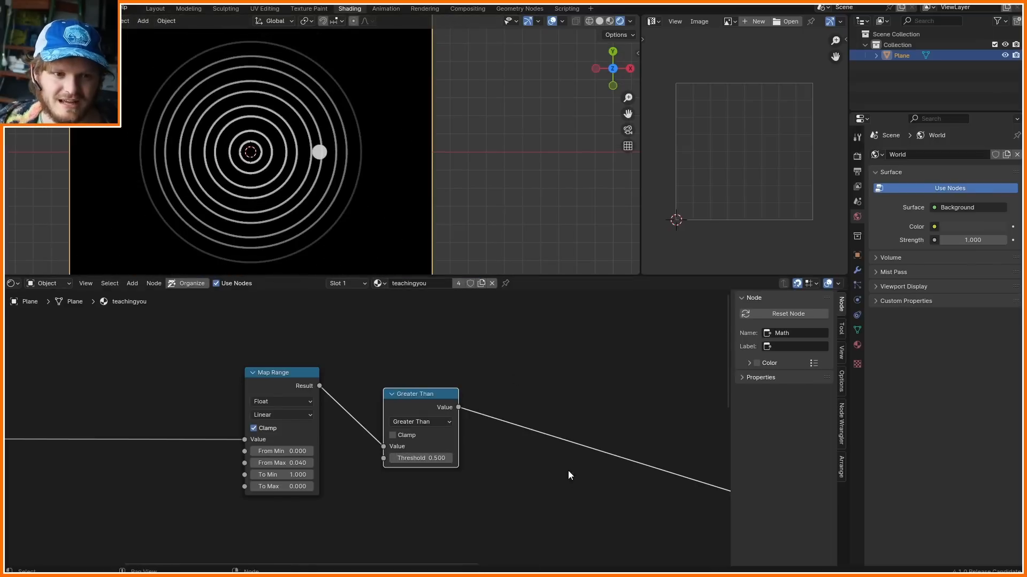
- Link the Add node's output to Combine XYZ's Y input, and preview the green result around the spot
scroll(568, 470, down, 3)
drag(408, 400, 490, 455)
scroll(318, 181, up, 6)
scroll(299, 157, up, 3)
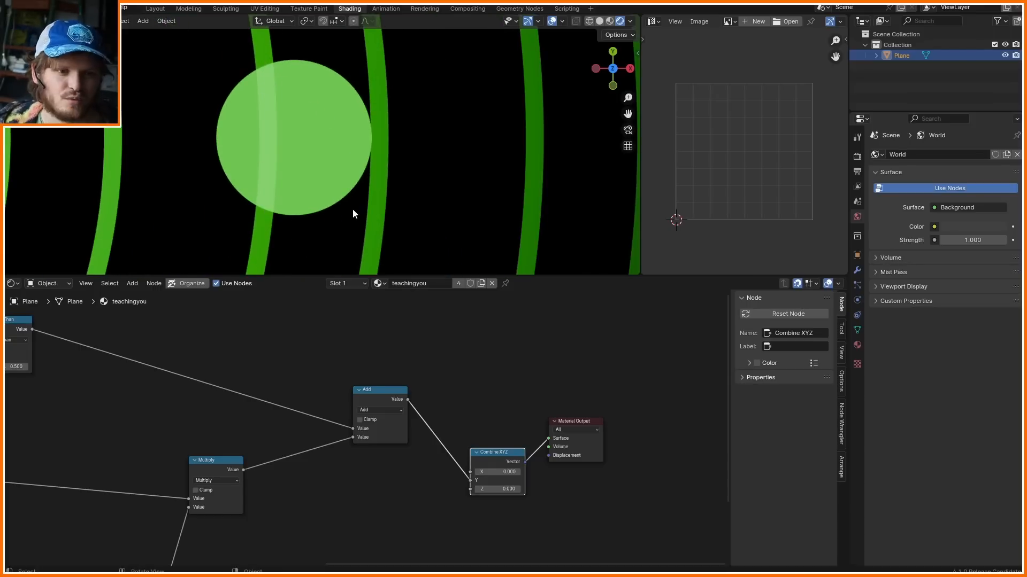
- Preview the Greater Than, Multiply and Add outputs separately to examine where the spot and rings overlap
middle_drag(126, 365, 318, 394)
ctrl+shift+click(192, 360)
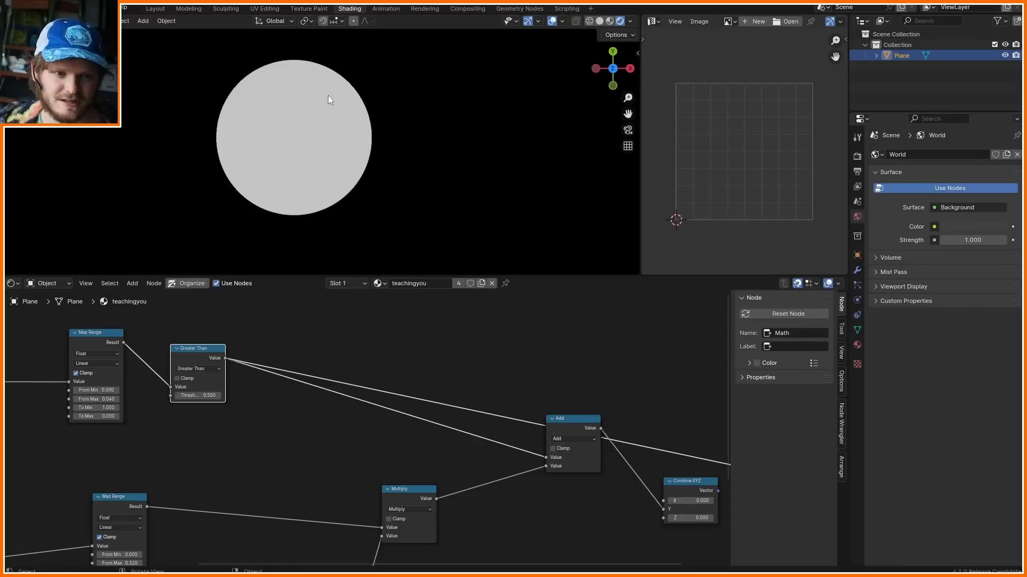
ctrl+shift+click(418, 509)
drag(271, 176, 269, 193)
right_drag(269, 193, 249, 244)
ctrl+shift+click(571, 428)
drag(269, 95, 272, 200)
key(ctrl+z)
- Try enabling Clamp on the Add node to inspect the overlap, and turn it back off
scroll(455, 417, up, 5)
middle_drag(546, 422, 214, 432)
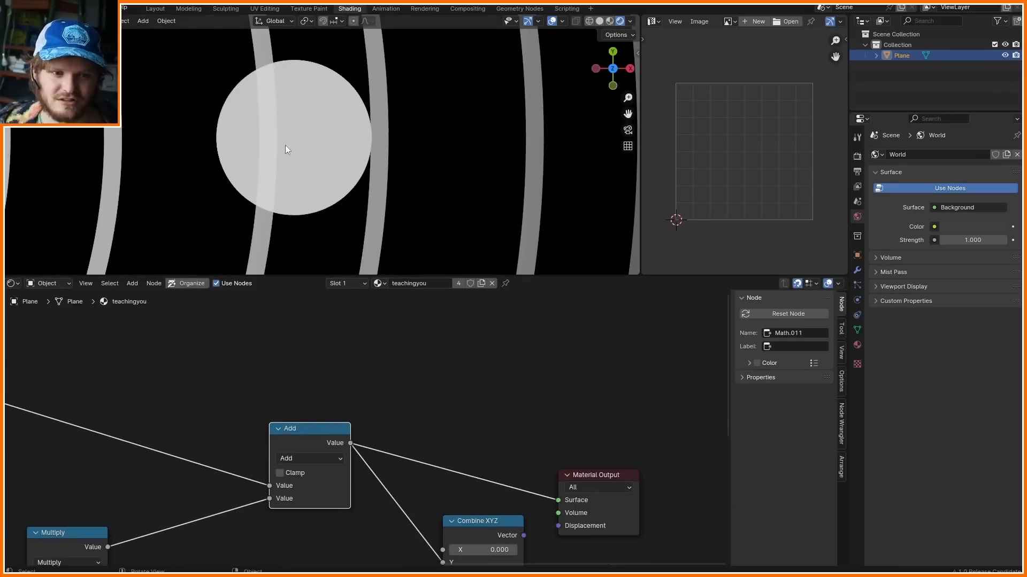
click(280, 473)
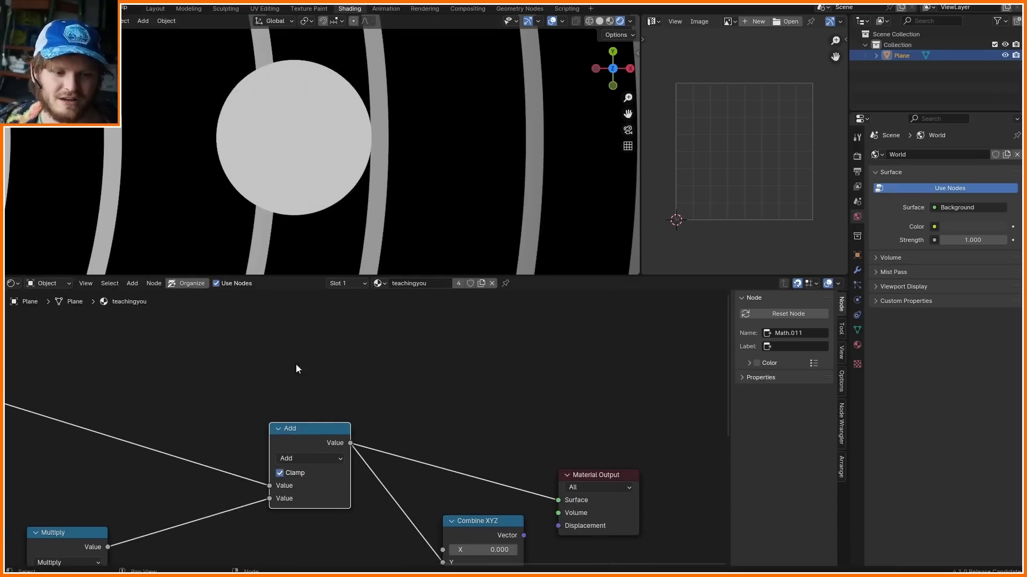
mouse_move(97, 228)
mouse_down()
mouse_move(219, 216)
mouse_move(217, 225)
mouse_up()
drag(286, 76, 372, 79)
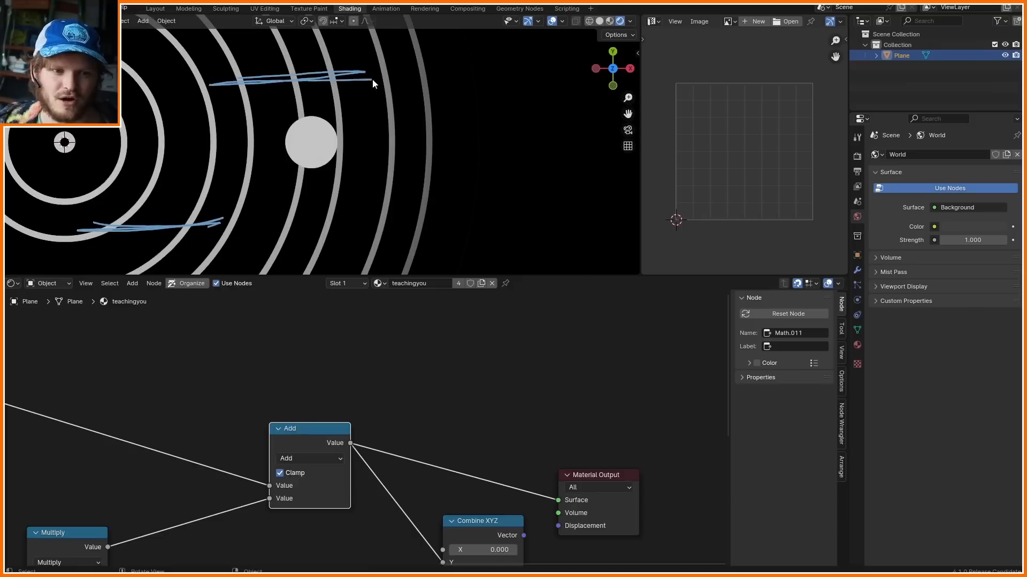
click(279, 473)
- Change the Add node's operation to Maximum, and try Minimum for comparison
scroll(388, 425, down, 1)
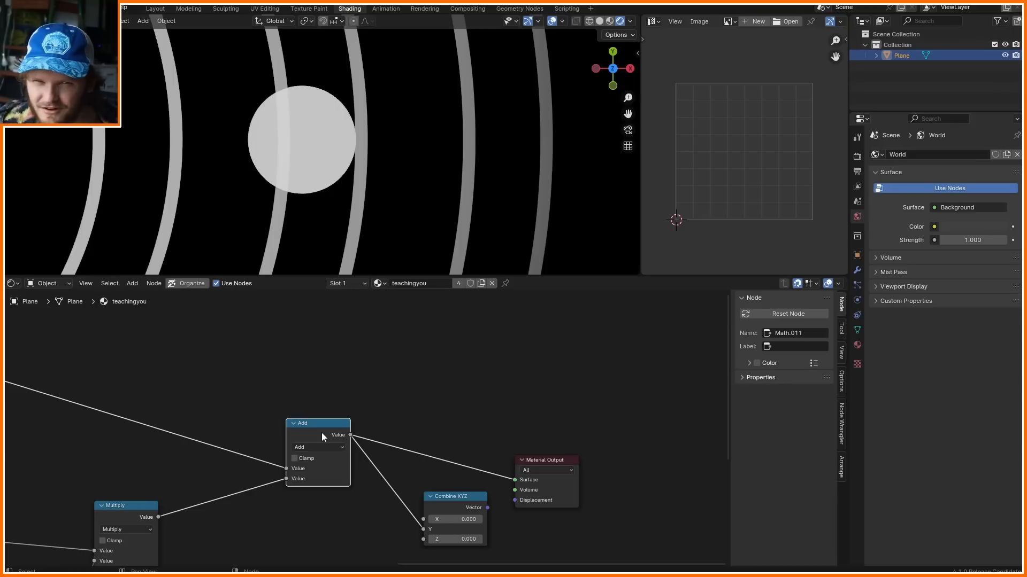
scroll(322, 432, up, 1)
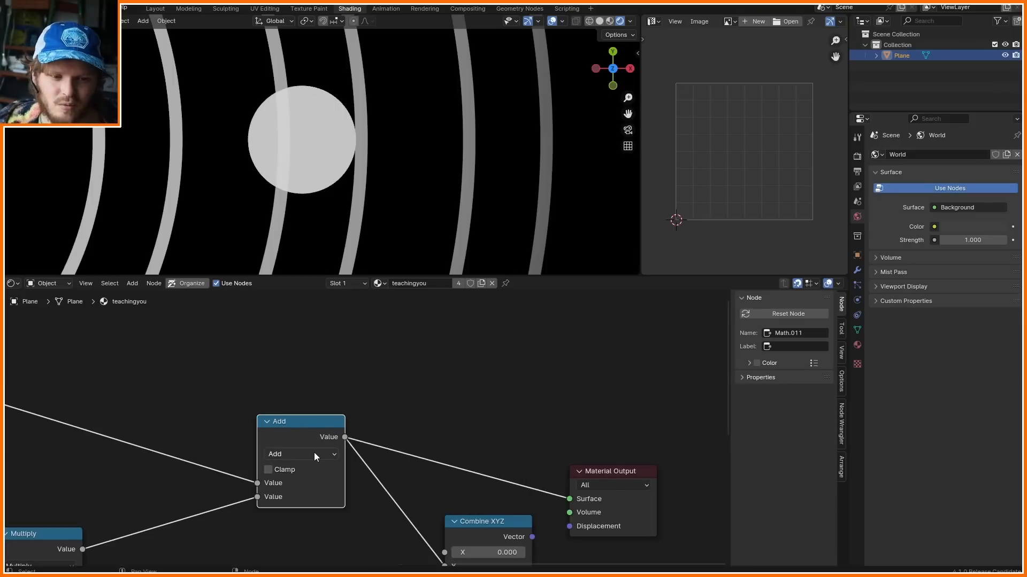
click(313, 453)
click(415, 304)
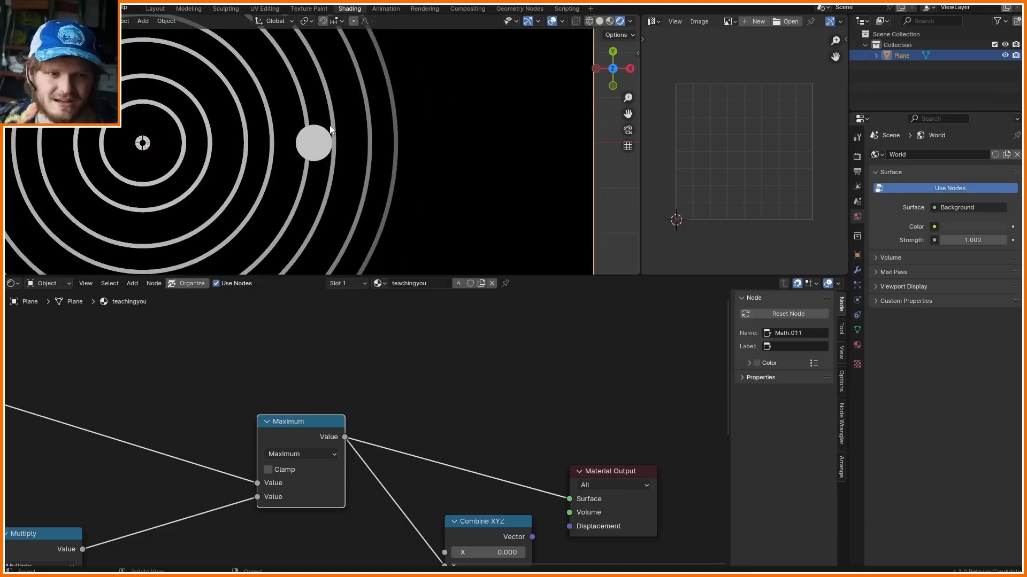
click(301, 455)
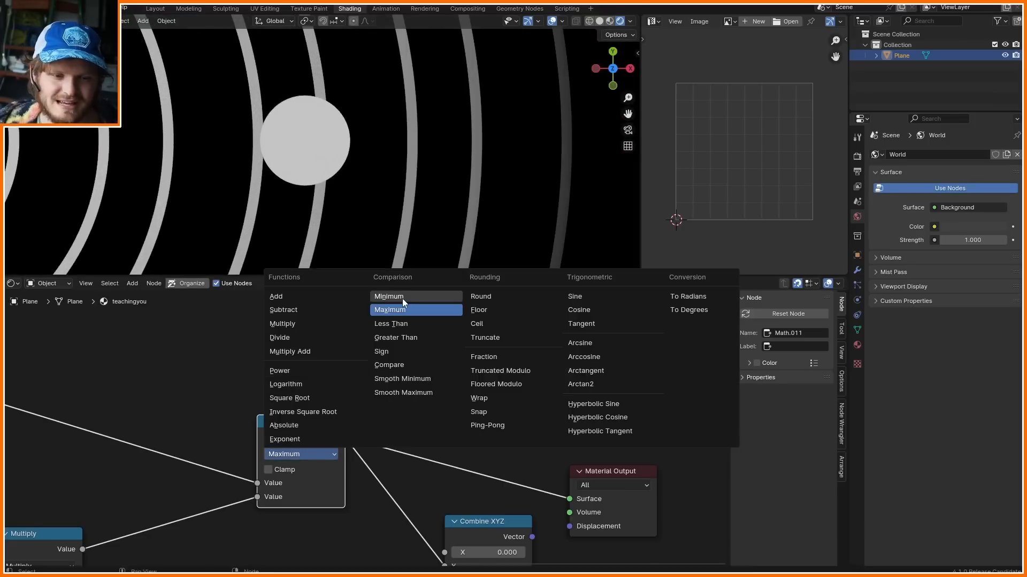
click(402, 298)
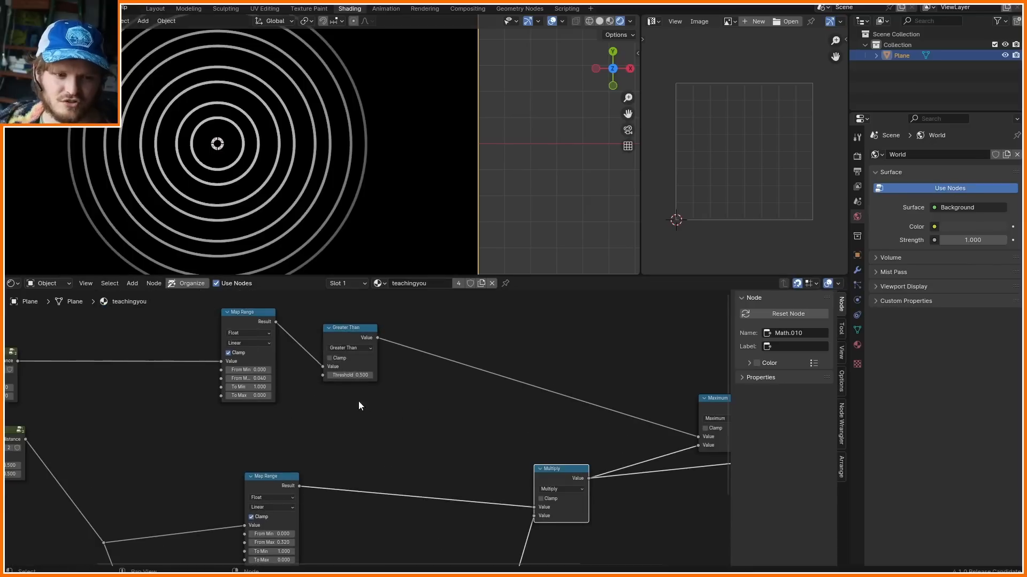
- Dissolve the Multiply node feeding Maximum, connect the Compare output to Maximum's second value, and preview Compare
middle_drag(551, 469, 268, 431)
key(ctrl+x)
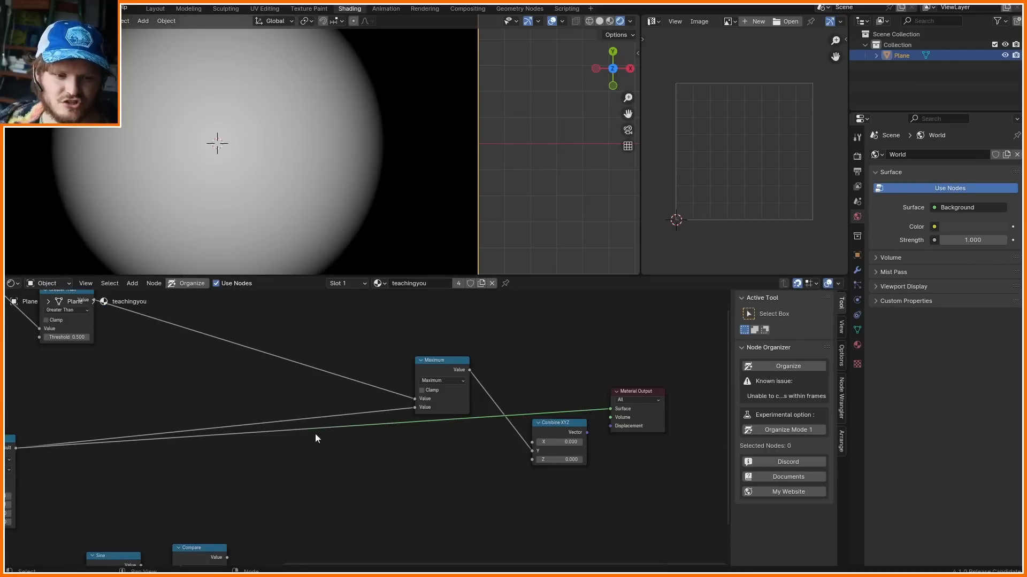
middle_drag(290, 466, 273, 438)
drag(209, 529, 400, 380)
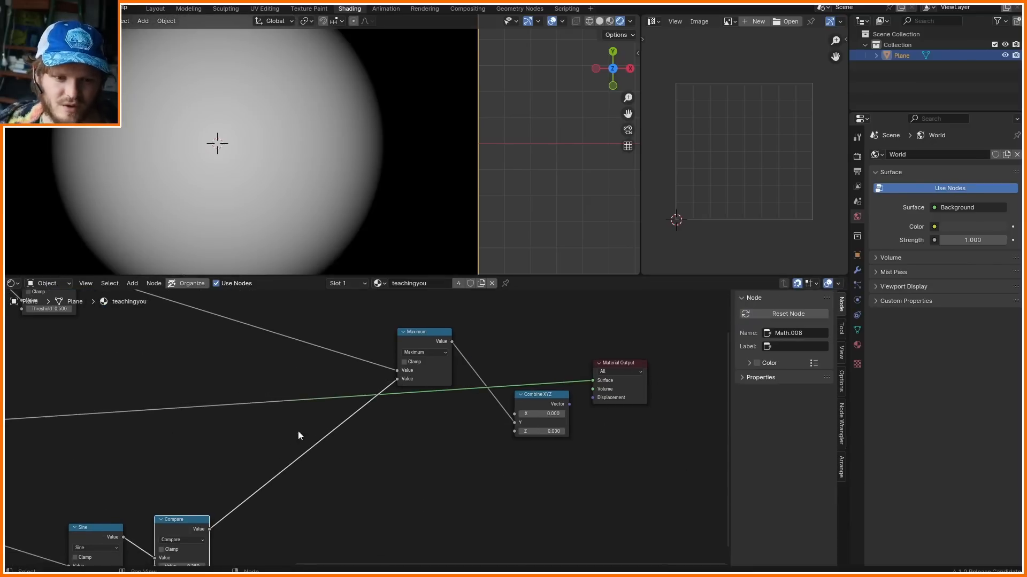
ctrl+shift+click(191, 521)
- Preview the Maximum result, space out the Maximum and Combine XYZ nodes, and add a reroute on Maximum's outgoing links
middle_drag(185, 393, 331, 472)
ctrl+shift+click(202, 340)
ctrl+shift+click(560, 415)
drag(560, 415, 483, 454)
middle_drag(530, 452, 426, 397)
drag(582, 426, 643, 465)
drag(389, 398, 325, 399)
shift+right_drag(531, 487, 533, 392)
- Duplicate the Maximum node onto the link before the reroute and switch the copy's operation to Multiply
key(shift+d)
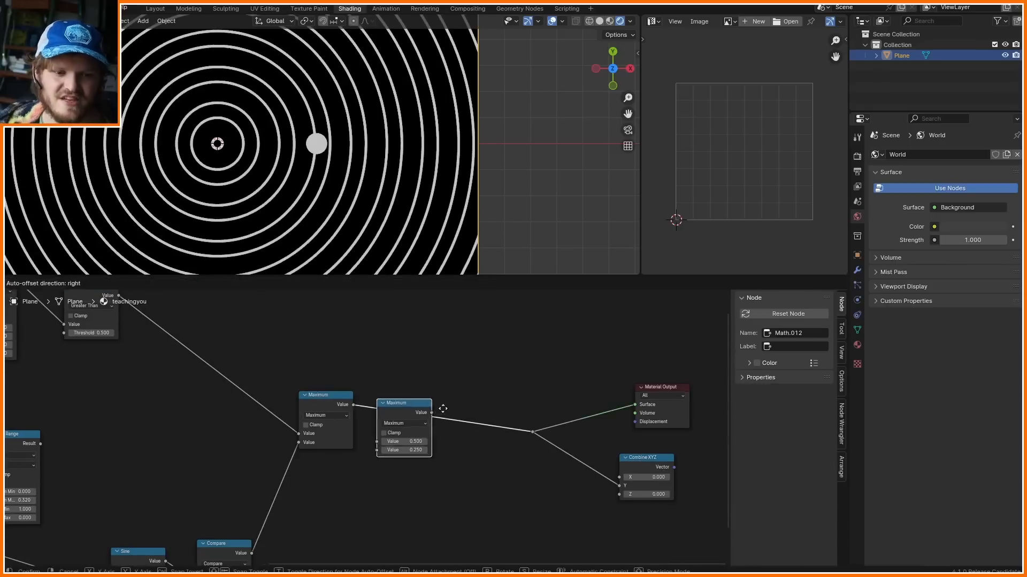
click(464, 398)
key(alt+KP_Multiply)
- Connect the 0.320 From Max Map Range result to Multiply's second value and preview the Multiply output
middle_drag(214, 470, 396, 424)
ctrl+shift+click(206, 394)
scroll(228, 196, down, 2)
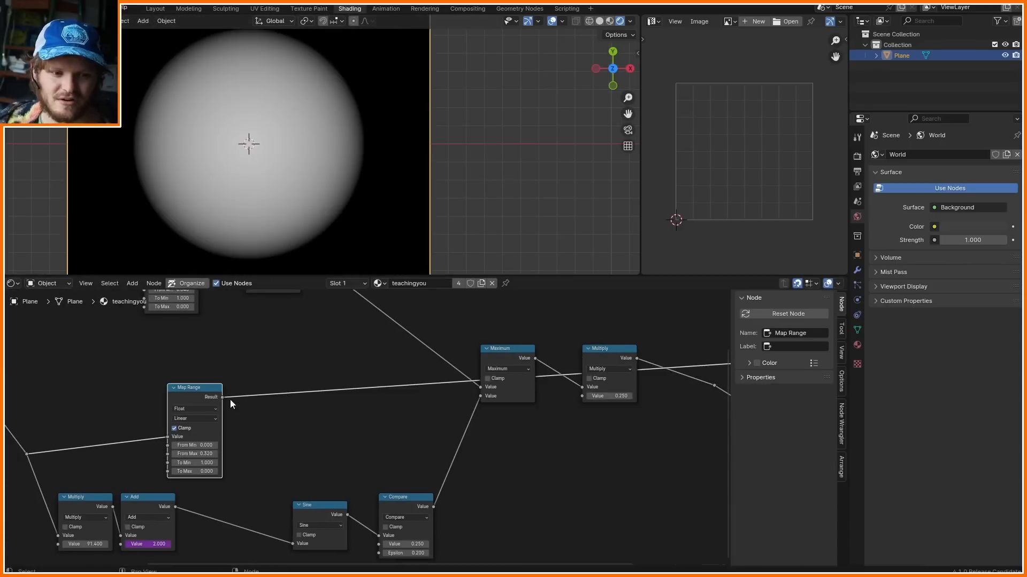
drag(224, 398, 581, 396)
ctrl+shift+click(605, 362)
- Try shifting the dot horizontally by changing its distance node's x value to 0.780
middle_drag(605, 362, 316, 379)
scroll(319, 145, up, 7)
middle_drag(140, 405, 534, 416)
middle_drag(63, 361, 342, 379)
scroll(342, 379, up, 5)
drag(267, 325, 275, 325)
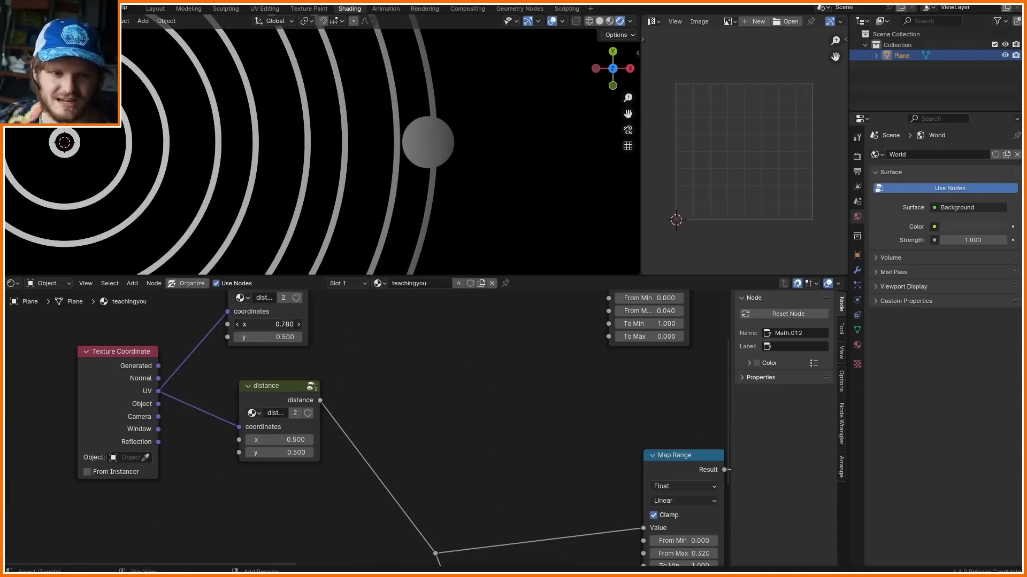
key(ctrl+z)
- Preview the Combine XYZ output and set the Greater Than threshold to 0.750
scroll(276, 332, down, 3)
middle_drag(711, 417, 481, 450)
scroll(481, 450, up, 1)
ctrl+shift+click(623, 464)
drag(489, 464, 522, 419)
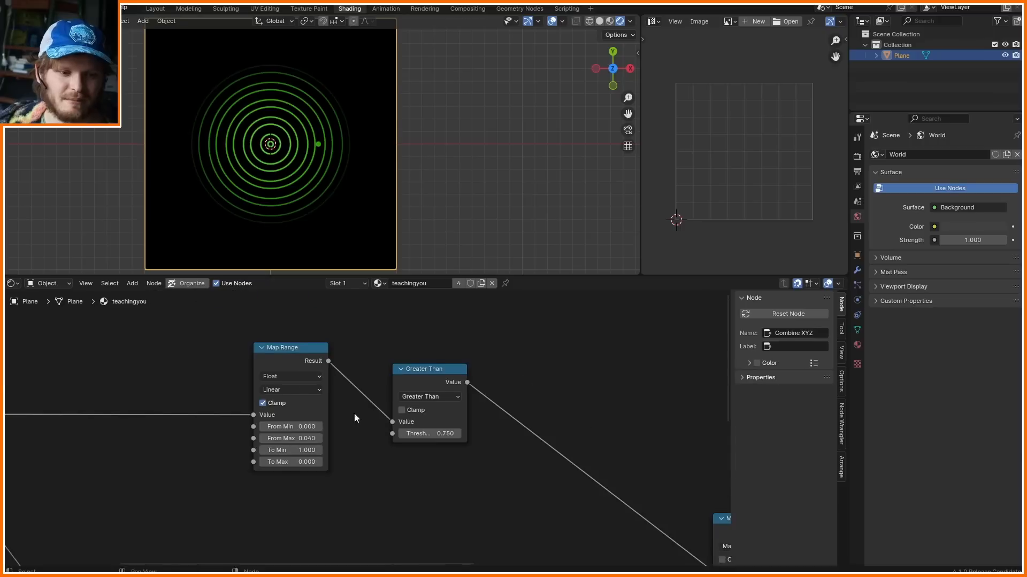
- Duplicate the Map Range and Greater Than pair and place the copies above the originals
middle_drag(354, 413, 387, 441)
key(shift+d)
click(300, 234)
middle_drag(235, 392, 258, 434)
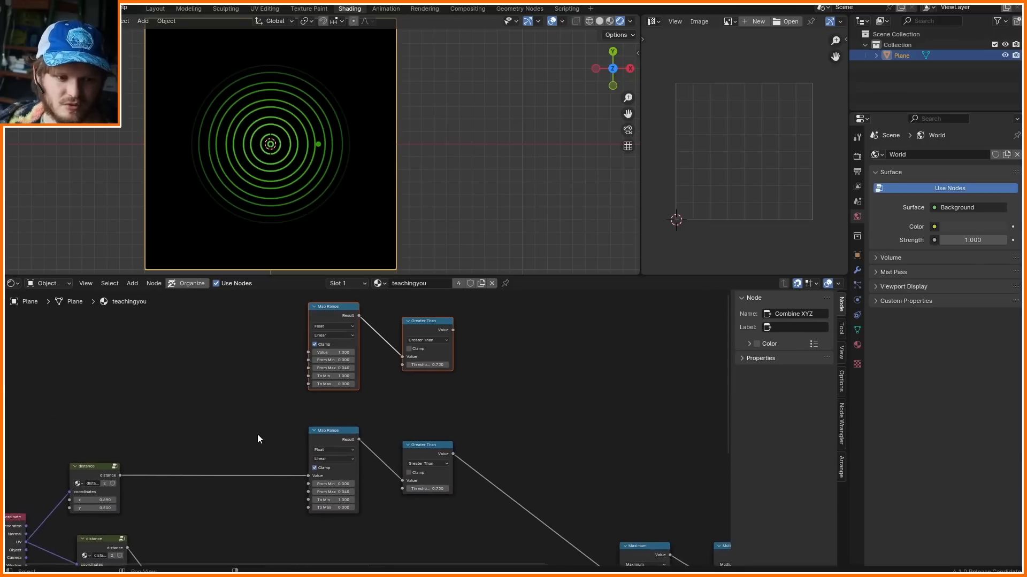
- Duplicate the dot's distance node above the original and connect the Texture Coordinate UV output to the copy's coordinates
scroll(248, 512, up, 5)
middle_drag(81, 481, 279, 394)
click(276, 491)
key(shift+d)
click(287, 371)
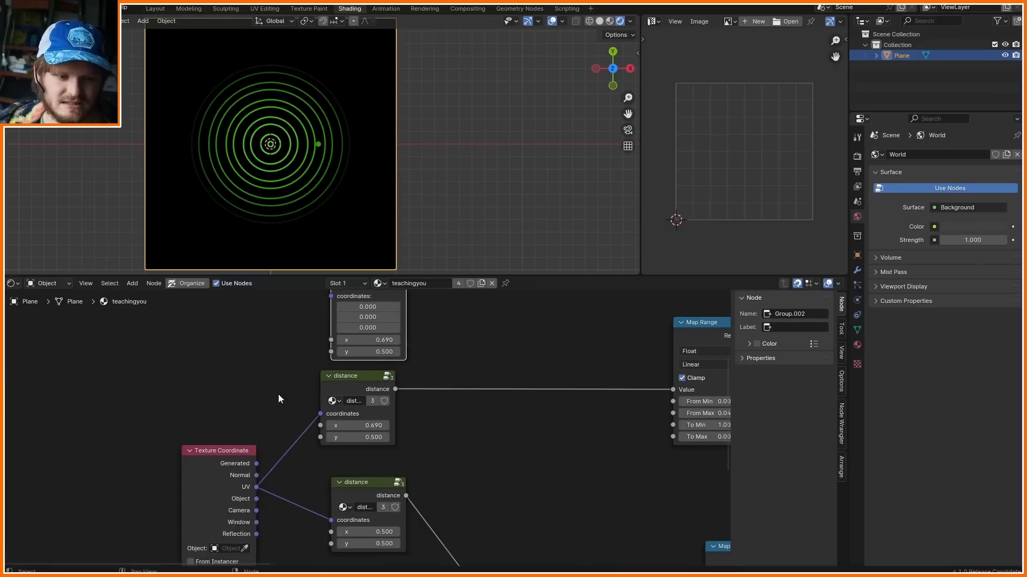
drag(228, 452, 143, 420)
drag(171, 456, 337, 321)
- Preview the copied distance node with its x set to 0.330 and y to 0.510
ctrl+shift+click(364, 297)
scroll(380, 336, up, 3)
scroll(380, 322, down, 4)
middle_drag(380, 322, 59, 452)
drag(81, 423, 297, 371)
key(ctrl+z)
- Move the original Map Range and Greater Than nodes closer to the distance node that feeds them
middle_drag(402, 496, 296, 400)
drag(307, 372, 221, 402)
key(g)
click(120, 436)
middle_drag(96, 412, 298, 368)
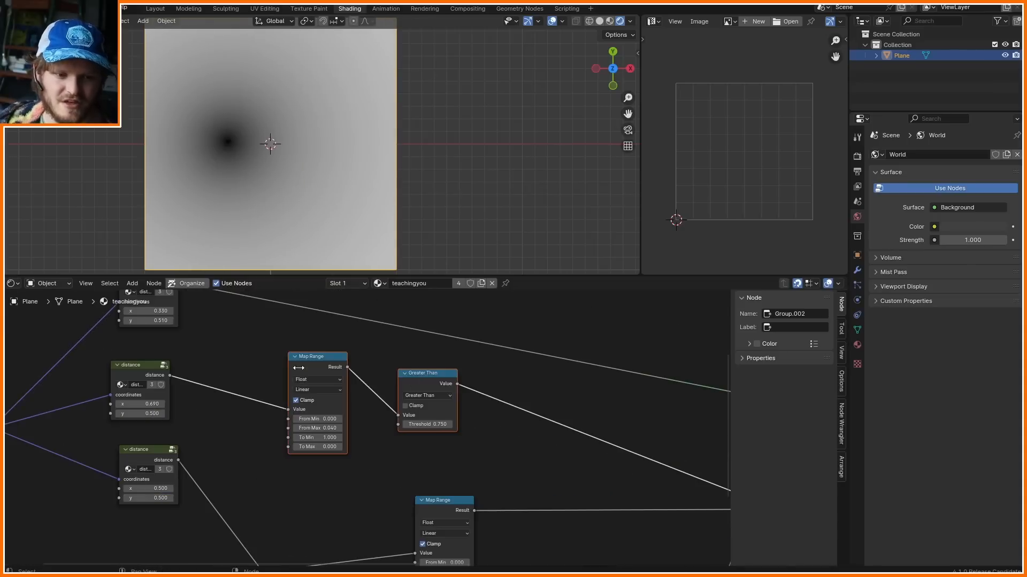
- Preview Greater Than, group it with its Map Range node, and name the node group circlemaker
click(422, 374)
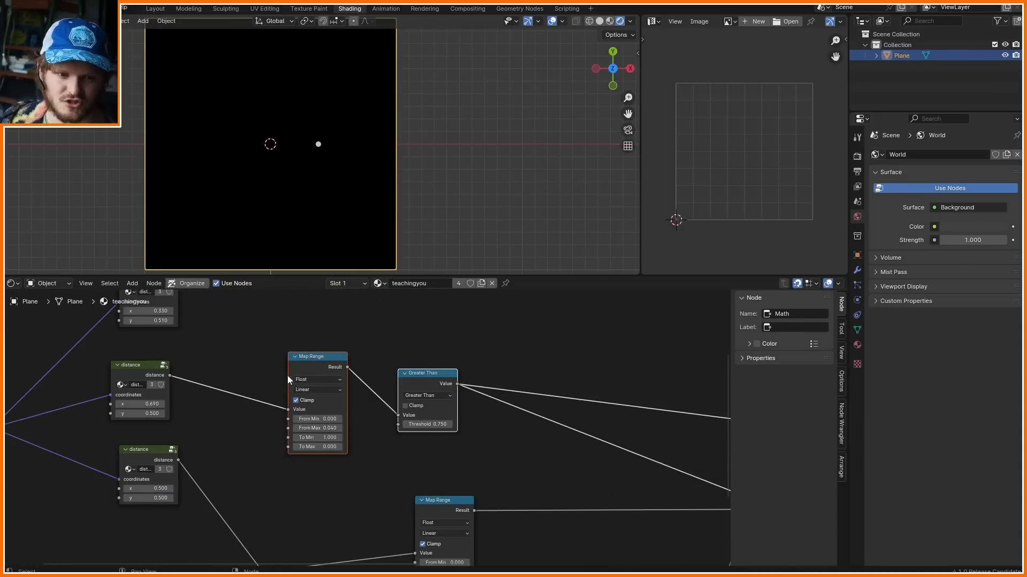
key(ctrl+g)
key(Tab)
click(392, 358)
text(c)
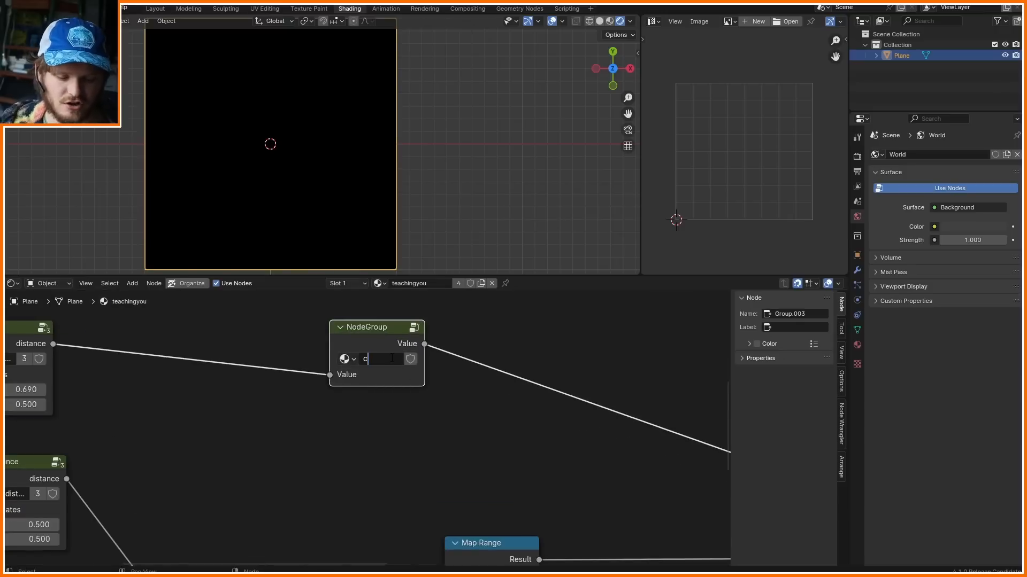
text(irclemaker)
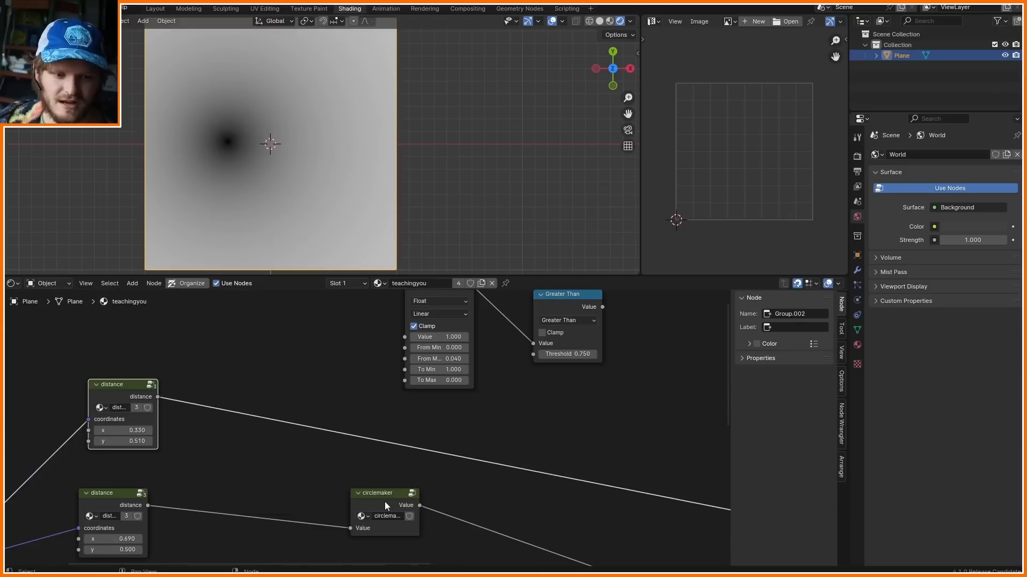
- Duplicate the circlemaker group onto the new distance node's output link and try shifting that node's x value
click(384, 502)
key(shift+d)
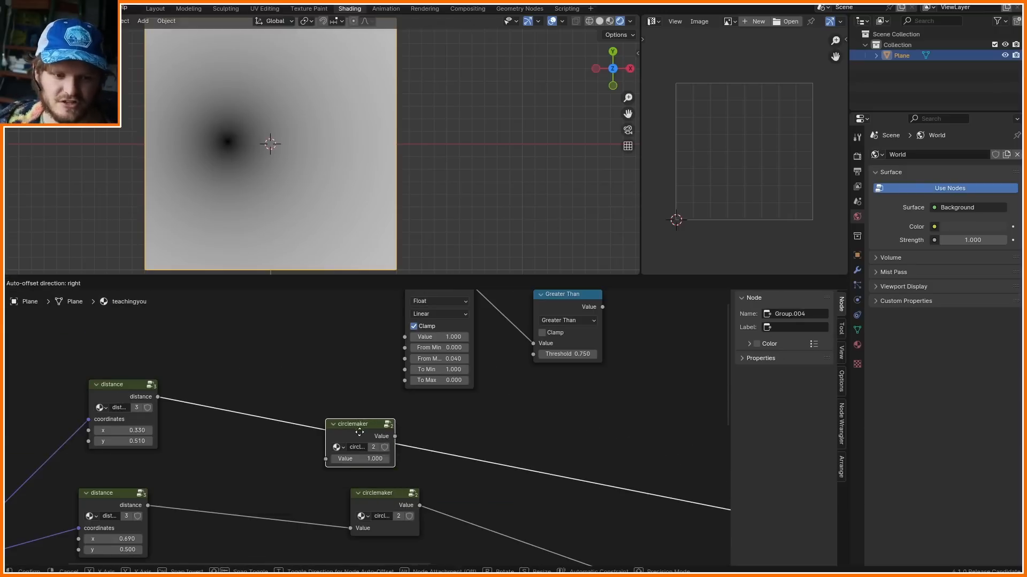
click(359, 432)
scroll(256, 438, up, 3)
middle_drag(187, 447, 395, 385)
mouse_move(306, 365)
mouse_down()
mouse_move(334, 365)
mouse_move(318, 365)
mouse_up()
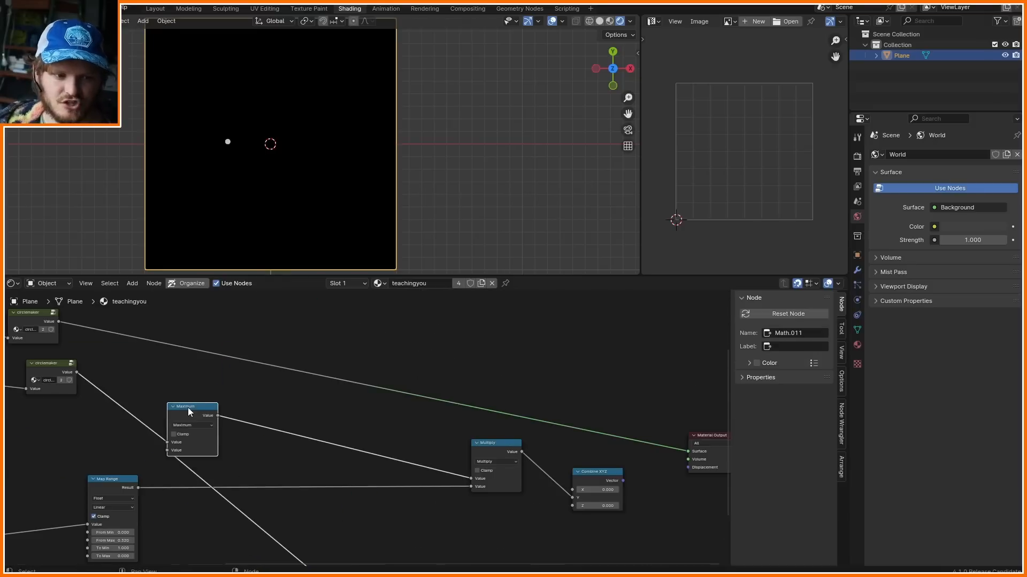
- Preview the Compare rings, the original circlemaker and the Maximum result, moving Maximum closer to Multiply
middle_drag(187, 407, 313, 364)
ctrl+shift+click(519, 535)
middle_drag(305, 329, 333, 368)
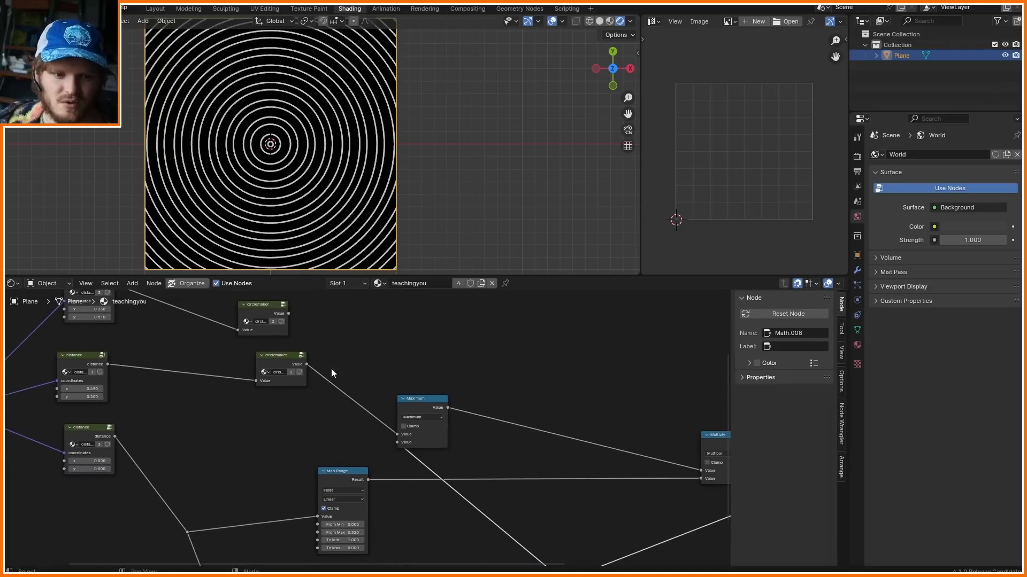
ctrl+shift+click(288, 365)
drag(438, 409, 554, 430)
ctrl+shift+click(554, 431)
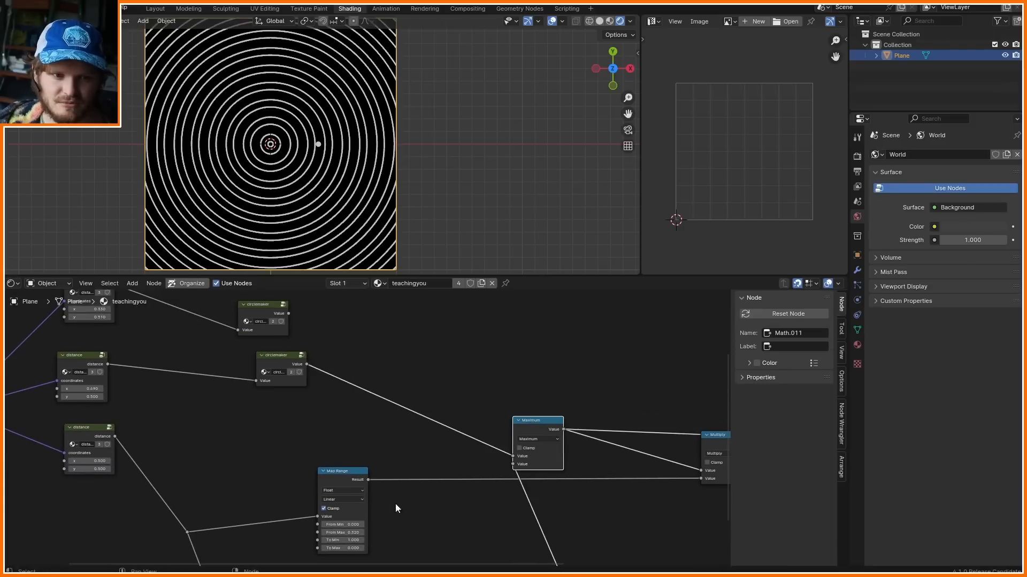
- Rearrange the nodes around Maximum, moving the duplicated circlemaker group closer to it
scroll(395, 504, down, 1)
middle_drag(396, 503, 381, 382)
drag(159, 522, 477, 444)
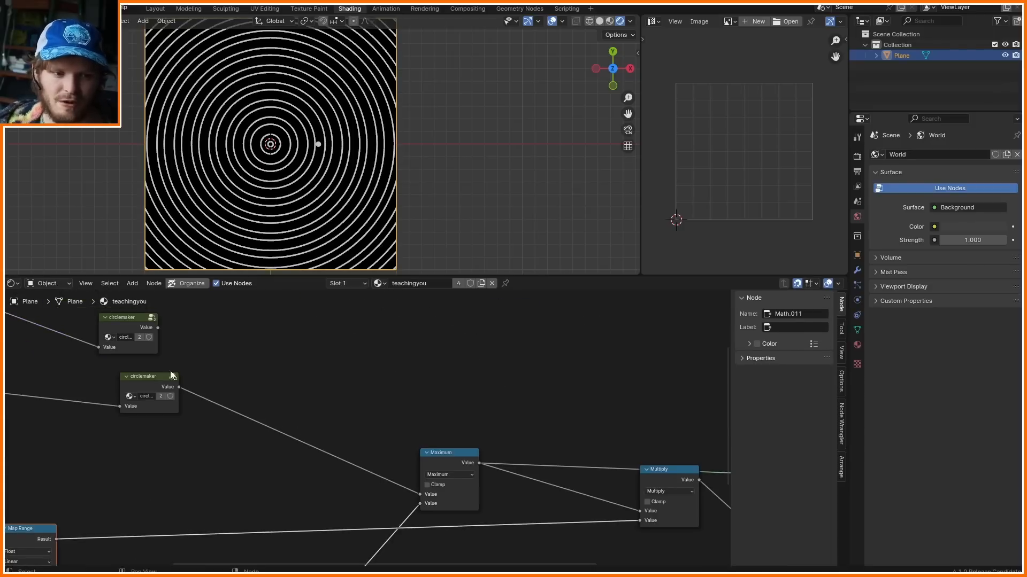
drag(117, 343, 327, 356)
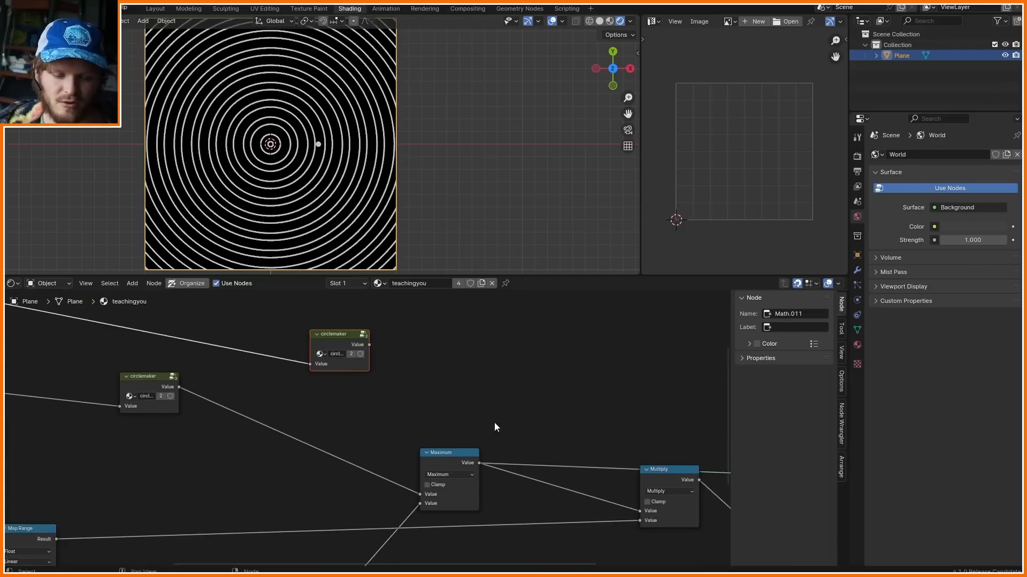
- Cut the Maximum node's outgoing links, shift it back, and place a duplicate of it before Multiply
middle_drag(494, 423, 321, 386)
ctrl+right_drag(386, 464, 369, 407)
drag(276, 414, 209, 397)
key(shift+d)
click(335, 388)
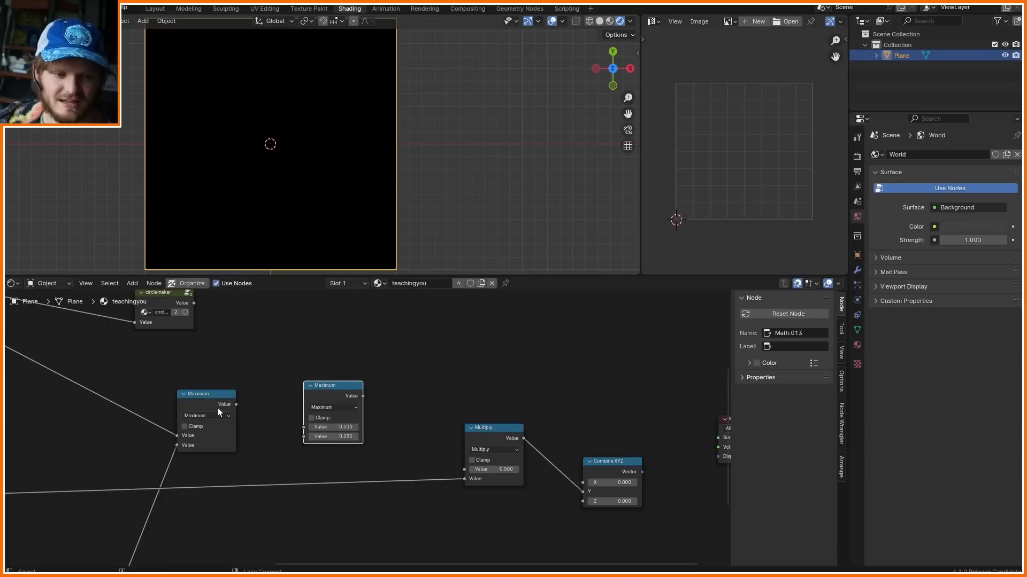
- Connect the first Maximum and the duplicated circlemaker to the new Maximum node and preview it
alt+right_drag(217, 407, 319, 409)
alt+right_drag(153, 307, 320, 400)
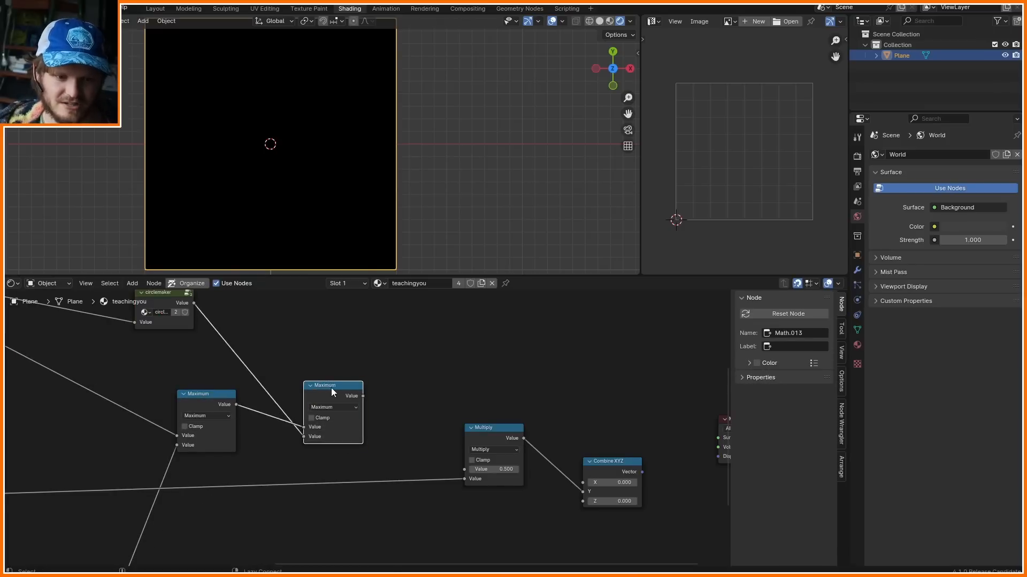
ctrl+shift+click(331, 387)
- Connect the new Maximum output to Multiply's first value, then preview Multiply and the final Combine XYZ result
shift+middle_drag(287, 168, 308, 178)
drag(362, 397, 464, 469)
ctrl+shift+click(478, 431)
ctrl+shift+click(623, 465)
scroll(364, 193, up, 3)
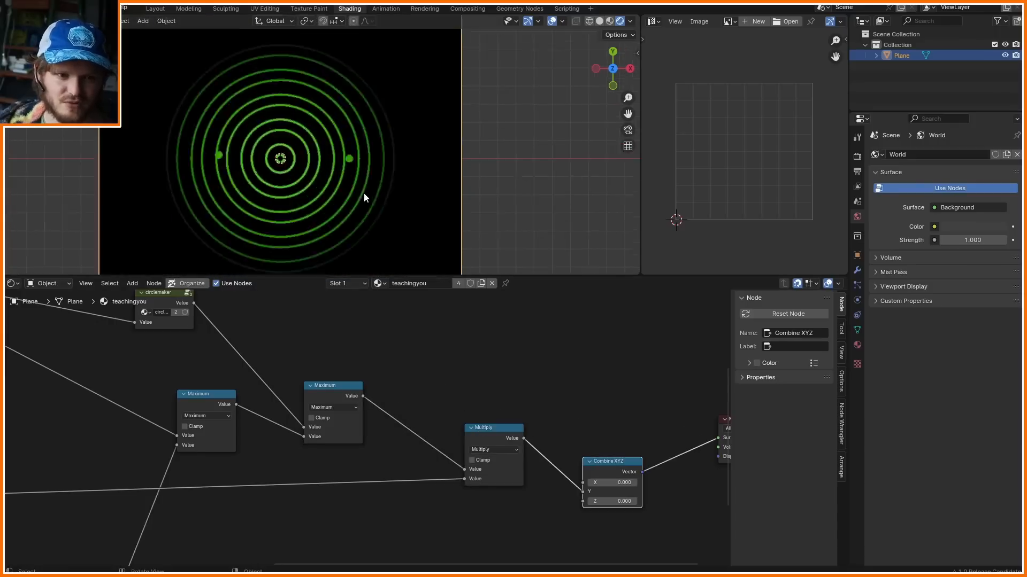
- Try shifting the second dot by lowering the new distance node's x value
scroll(213, 450, down, 5)
scroll(351, 452, up, 4)
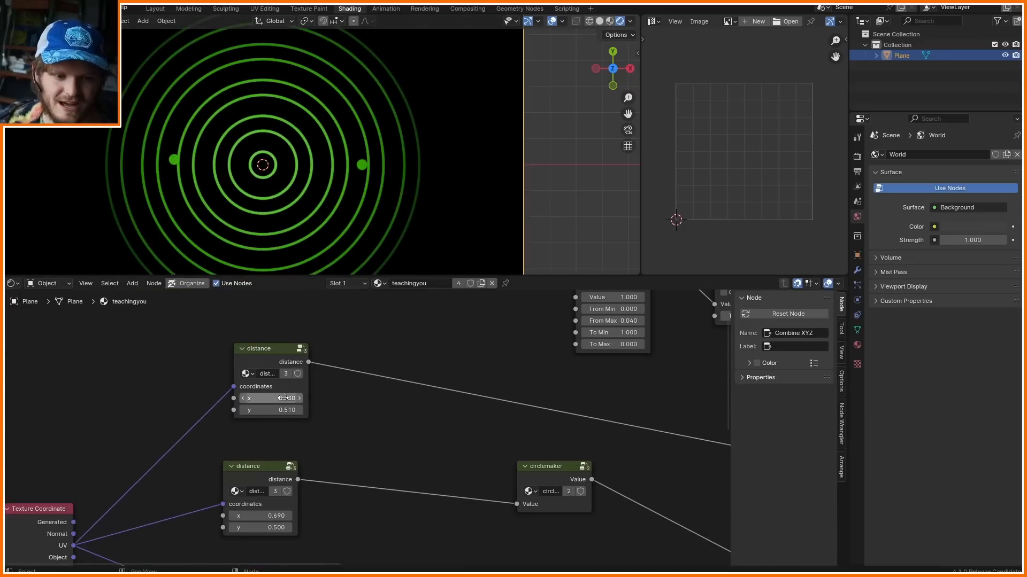
mouse_move(270, 399)
mouse_down()
mouse_move(292, 398)
mouse_move(257, 399)
mouse_up()
key(ctrl+z)
- Add a Math Add node connected to the x input of the second dot's distance node
middle_drag(271, 399, 319, 428)
scroll(321, 427, up, 3)
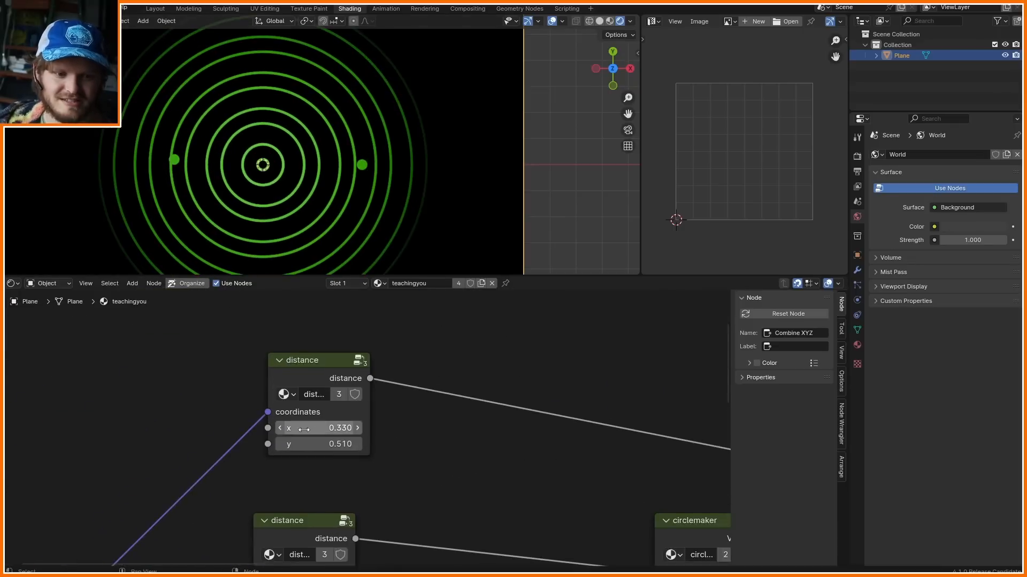
middle_drag(233, 443, 308, 445)
drag(308, 431, 27, 375)
text(ad)
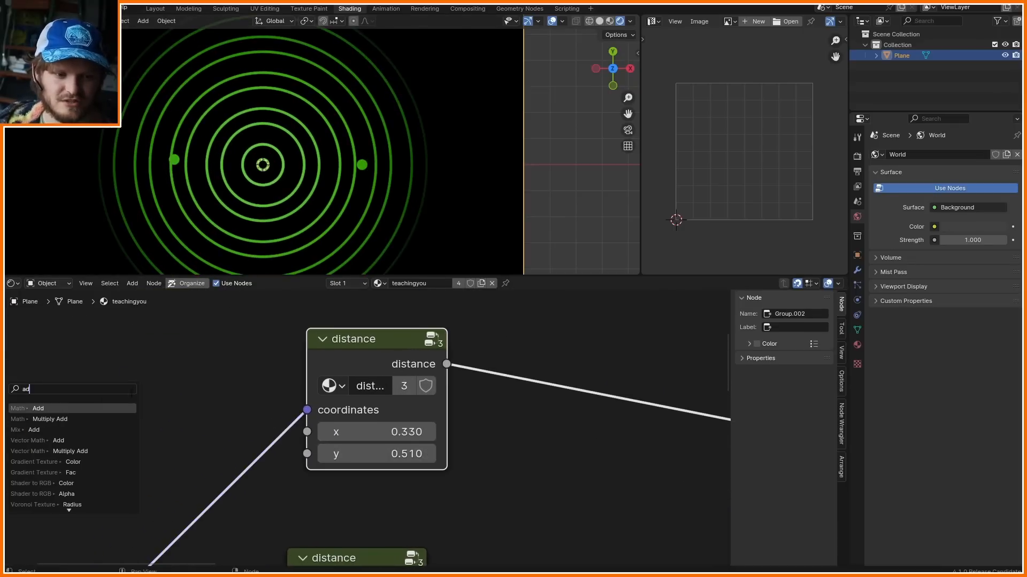
key(Return)
click(195, 390)
- Set the Add node's values to 0.33 and 0
middle_drag(196, 390, 407, 381)
drag(519, 423, 475, 404)
key(ctrl+z)
double_click(345, 450)
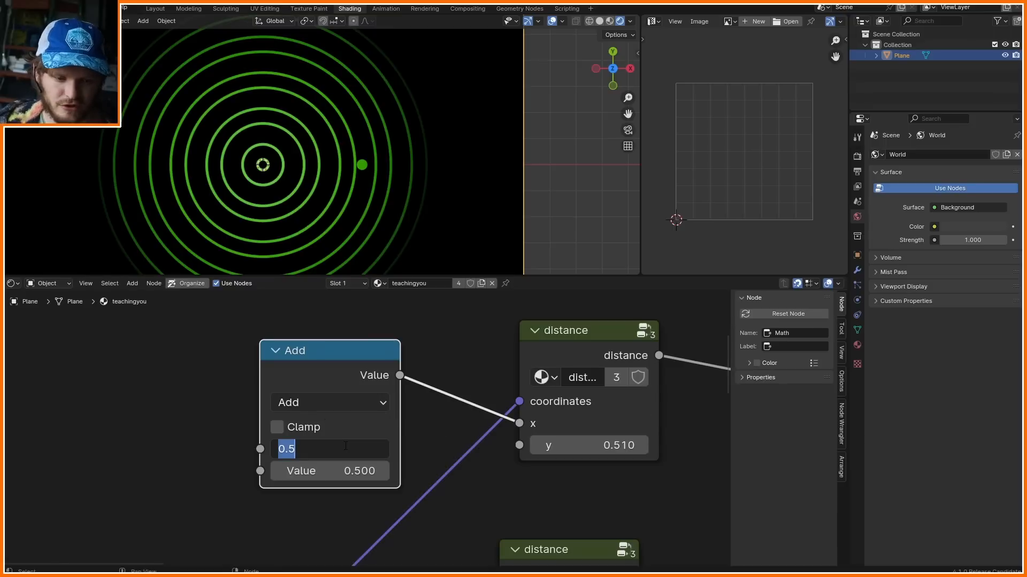
text(.33)
key(Tab)
text(0)
key(Return)
- Test offsetting the Add node's second value, then drive it with the expression #frame/10
drag(344, 471, 374, 470)
key(ctrl+z)
double_click(318, 473)
text(#f)
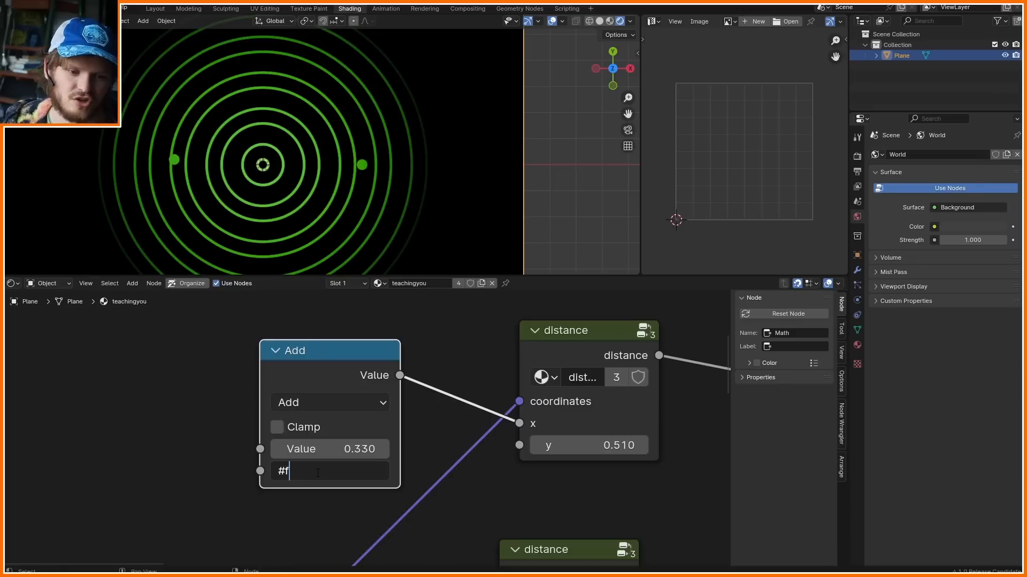
text(rame/10)
key(Return)
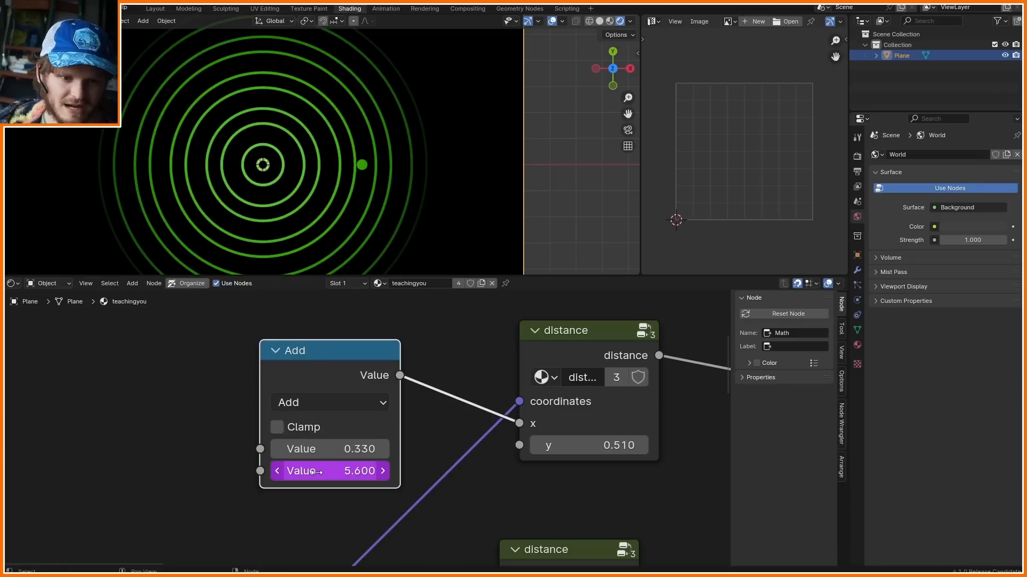
- Slow the Add node's driver to frame/1000, rewind to the start frame, and toggle the animation playback
double_click(337, 471)
click(337, 469)
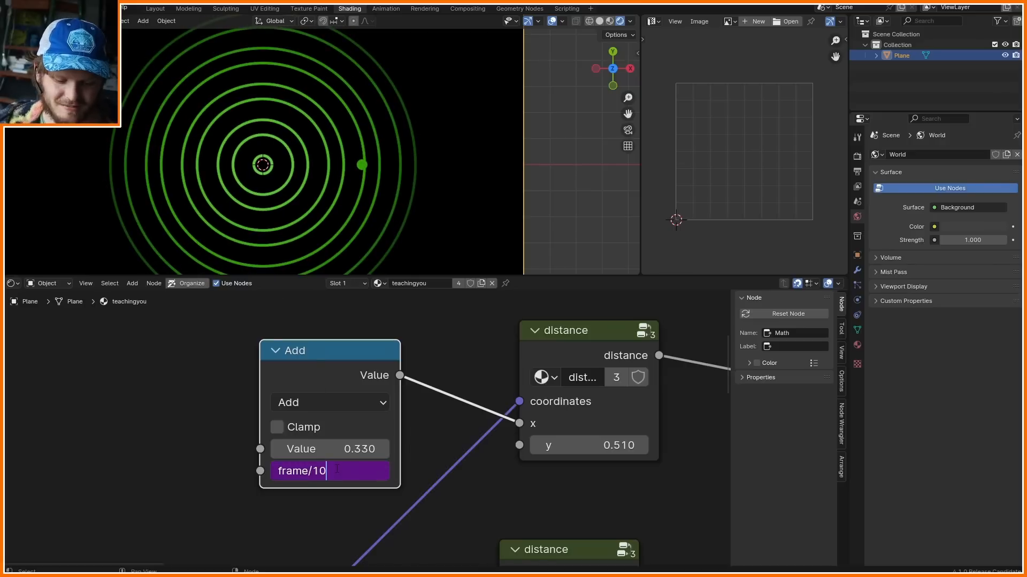
key(Return)
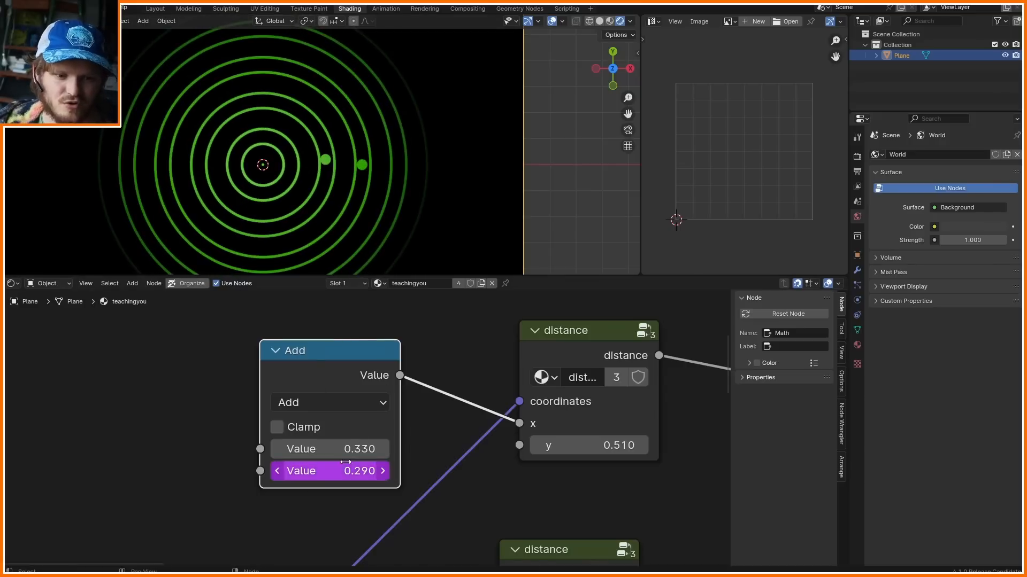
double_click(346, 463)
text(00)
key(Return)
key(shift+Left)
key(space)
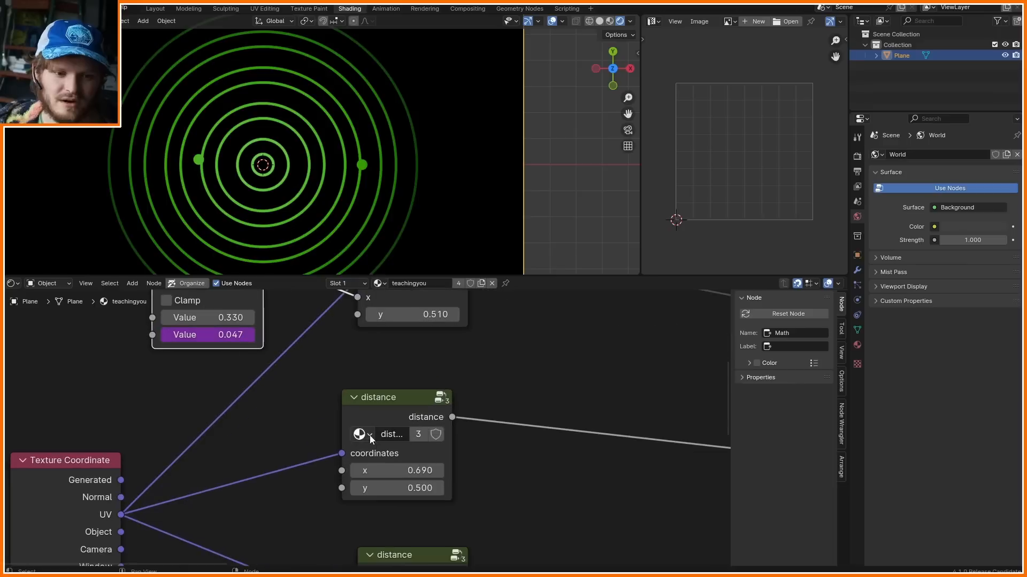
- Drive the y value of the 0.690 x distance node with the expression #frame/100
double_click(420, 487)
text(#frame)
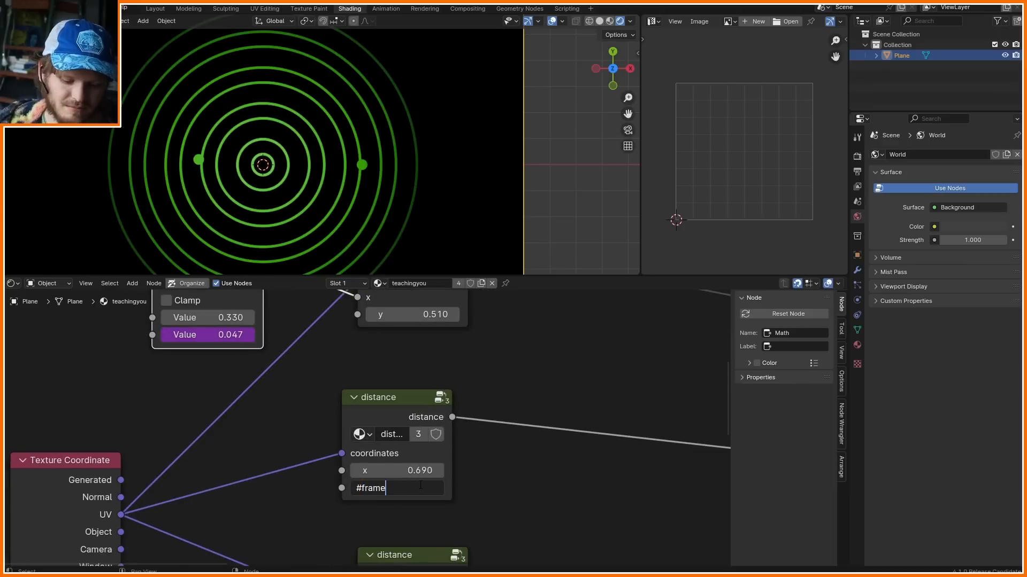
text(/100)
key(Return)
- Append a constant offset to the distance node's y driver expression, save the file, and play the animation
double_click(420, 484)
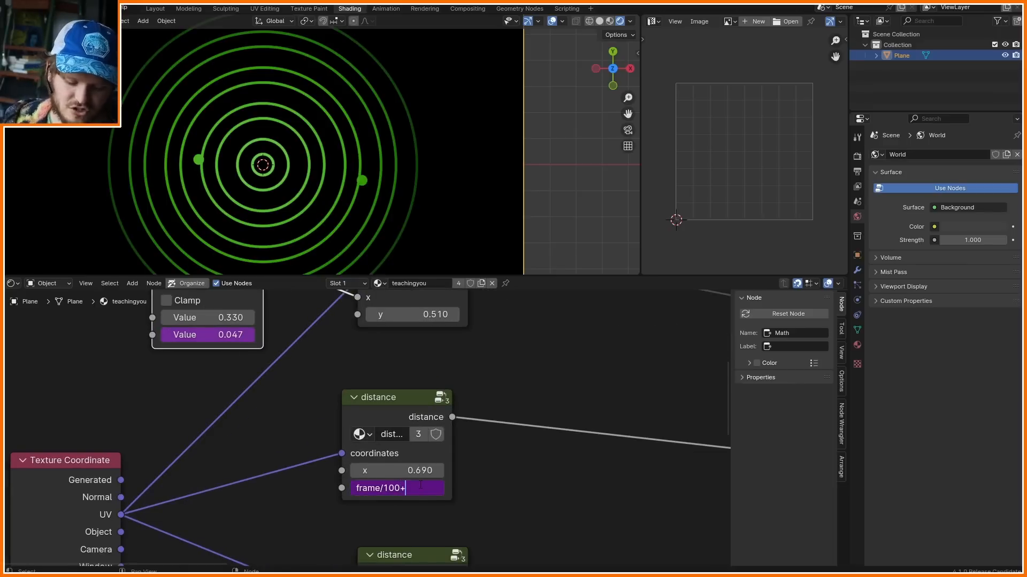
key(Return)
key(ctrl+s)
key(space)
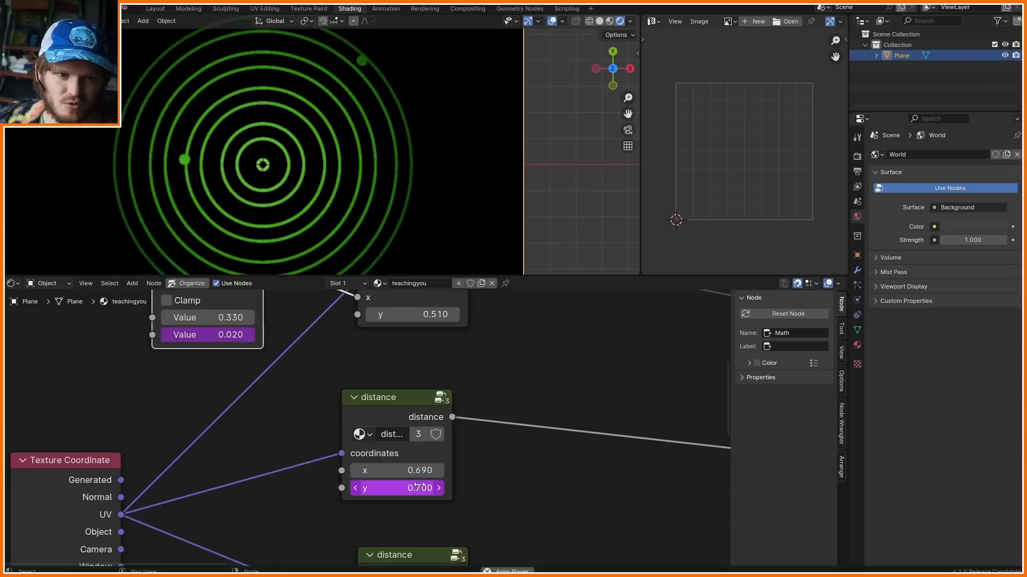
- Annotate the viewport with freehand strokes starting at the rings' centre and looping around them
scroll(321, 206, down, 1)
scroll(369, 140, down, 1)
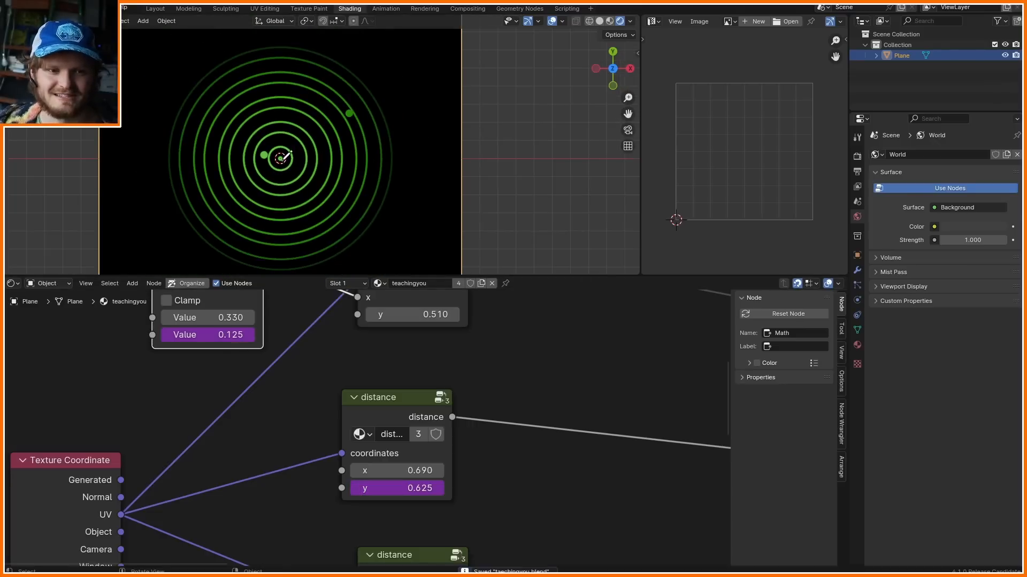
mouse_move(286, 156)
mouse_down()
mouse_move(374, 66)
mouse_move(313, 81)
mouse_move(330, 163)
mouse_up()
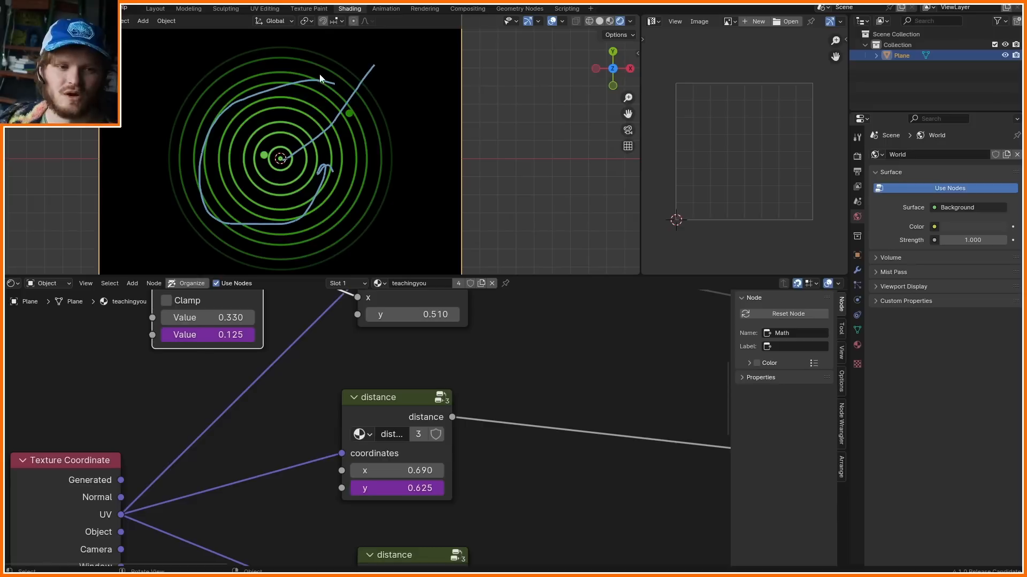
- Erase the freehand strokes over the rings and preview the Texture Coordinate node's UV output on the plane
mouse_move(343, 72)
right_down()
mouse_move(353, 68)
mouse_move(224, 179)
mouse_move(342, 170)
right_up()
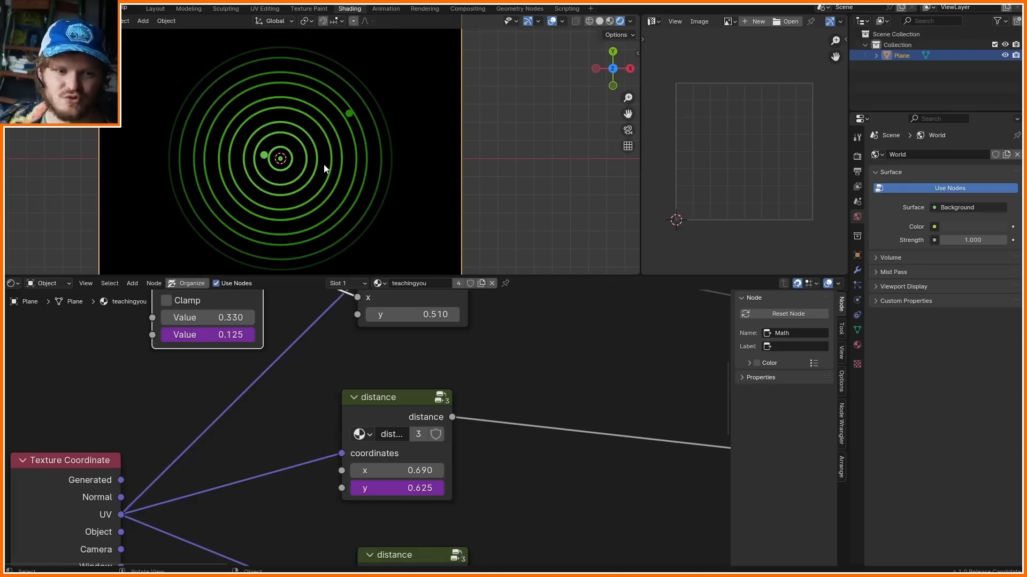
ctrl+shift+click(96, 492)
drag(91, 488, 45, 457)
scroll(314, 145, down, 5)
scroll(308, 147, up, 2)
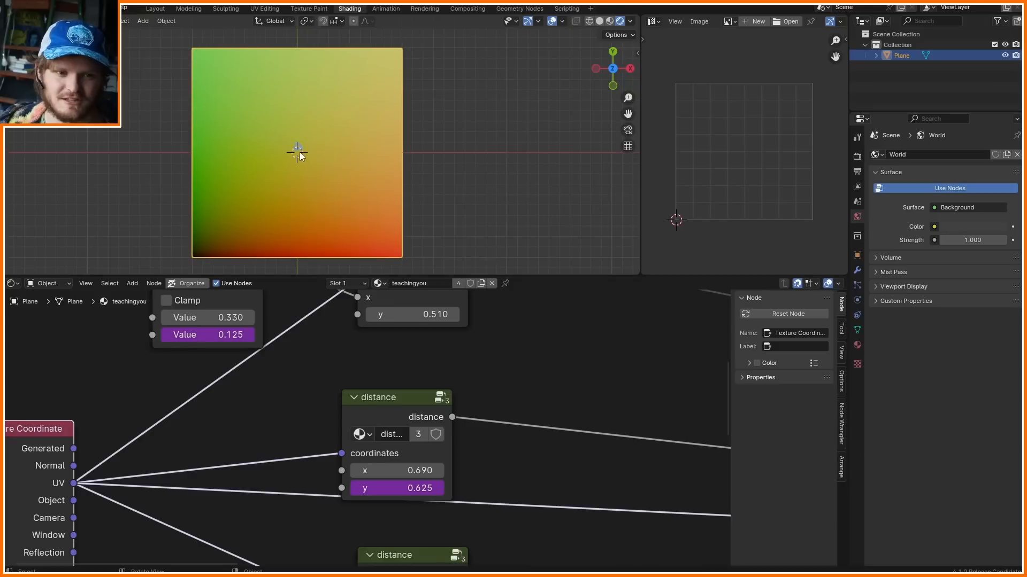
drag(299, 152, 391, 72)
mouse_move(321, 90)
mouse_down()
mouse_move(216, 166)
mouse_move(326, 169)
mouse_up()
key(ctrl+z)
key(ctrl+z)
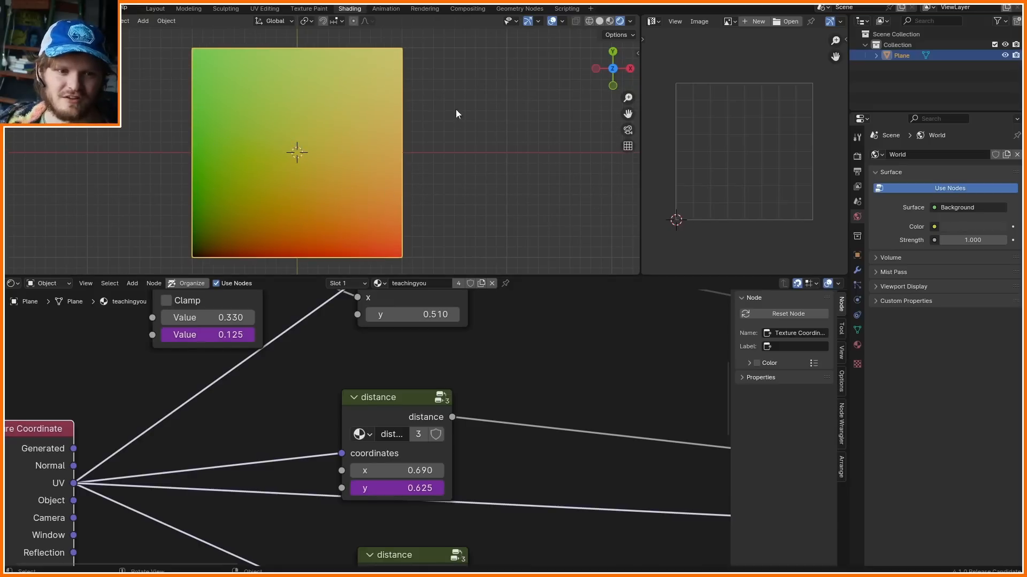
- Sketch horizontal and vertical axis arrows along the UV plane's edges, mark a point inside, and erase the strokes
mouse_move(192, 36)
mouse_down()
mouse_move(195, 160)
mouse_move(278, 244)
mouse_move(432, 237)
mouse_up()
shift+middle_drag(274, 226, 267, 201)
drag(175, 240, 401, 238)
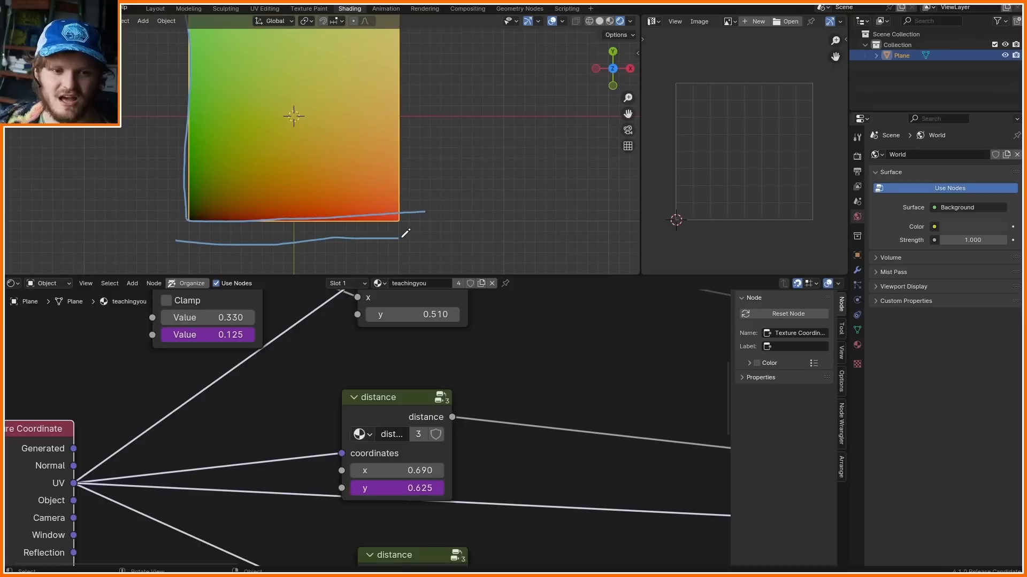
scroll(186, 194, down, 2)
drag(196, 186, 200, 62)
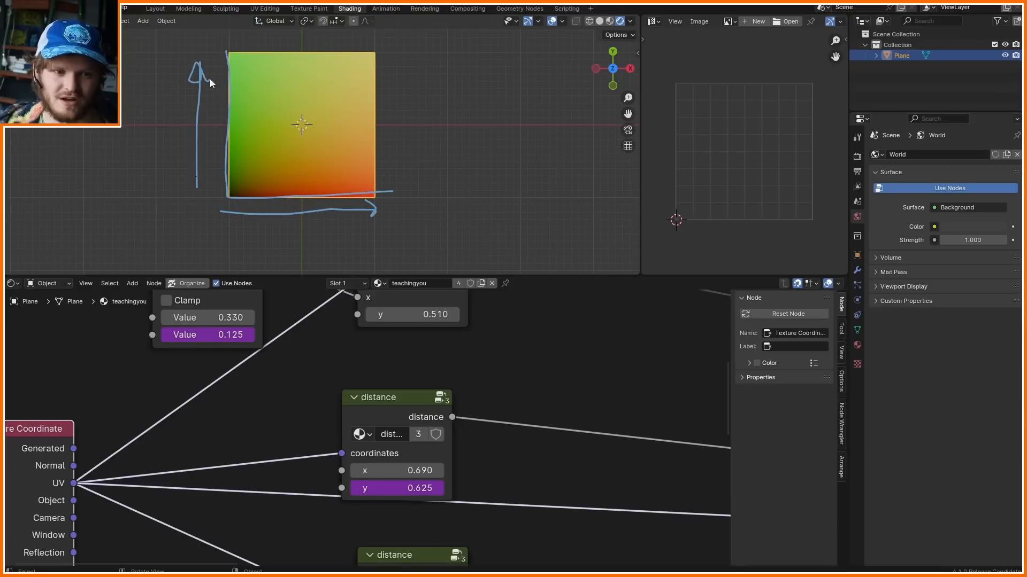
drag(273, 196, 283, 125)
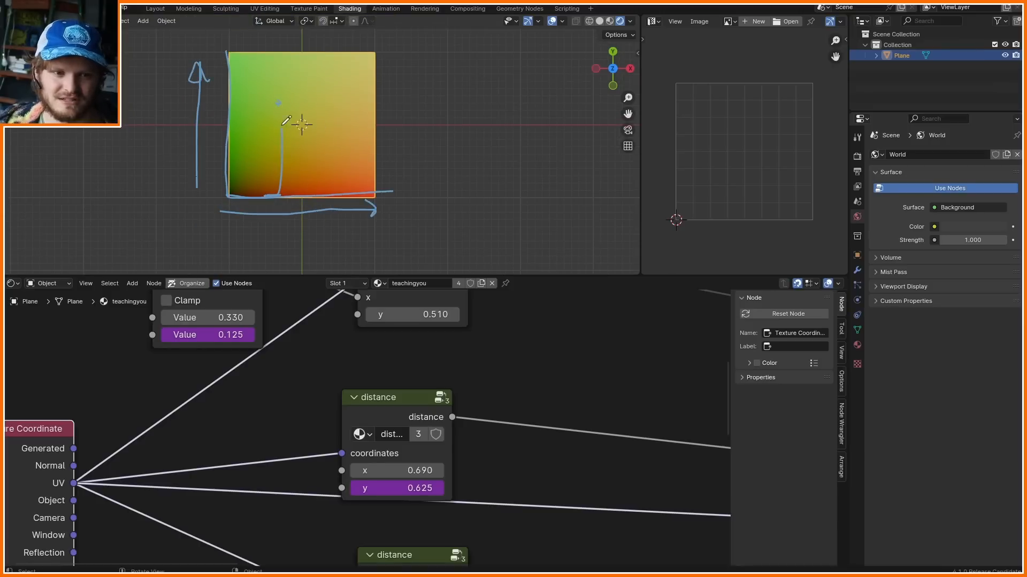
right_drag(357, 201, 318, 206)
right_drag(319, 207, 245, 149)
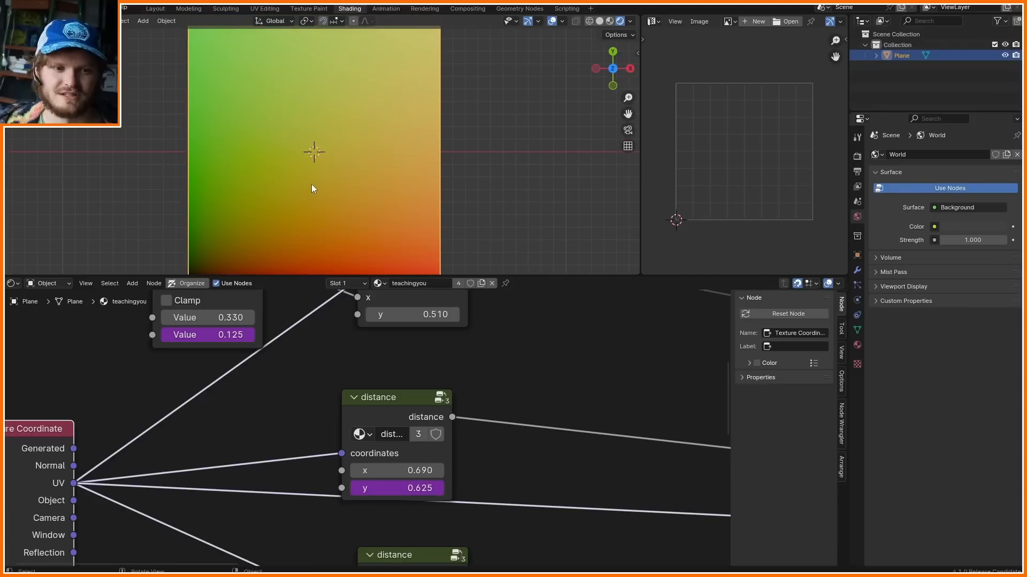
scroll(311, 184, down, 1)
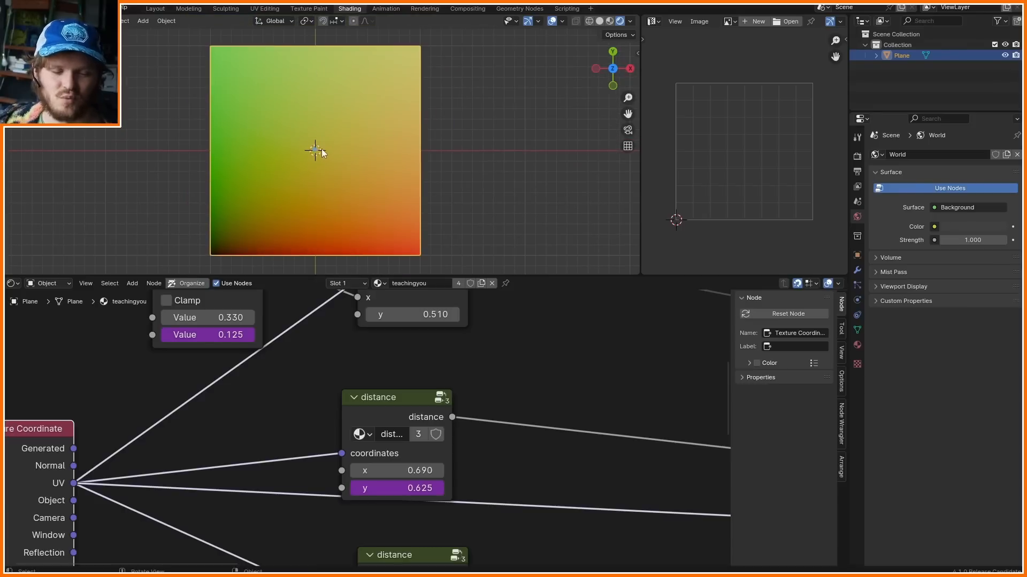
- Annotate the UV plane with an angled line from its centre, a dashed horizontal baseline, an angle θ and a parallel arrow
drag(321, 149, 380, 83)
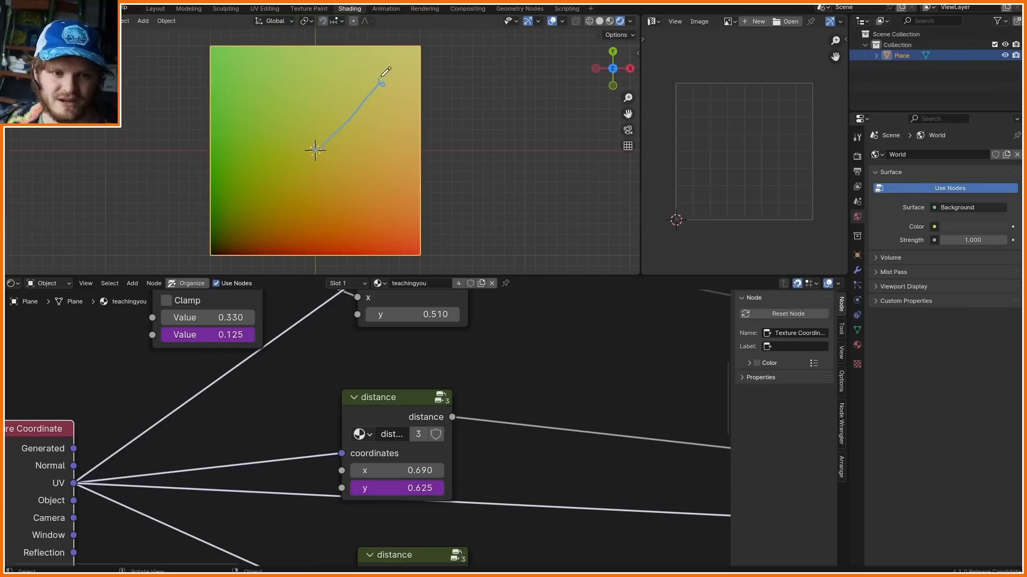
drag(427, 160, 460, 160)
drag(503, 158, 524, 156)
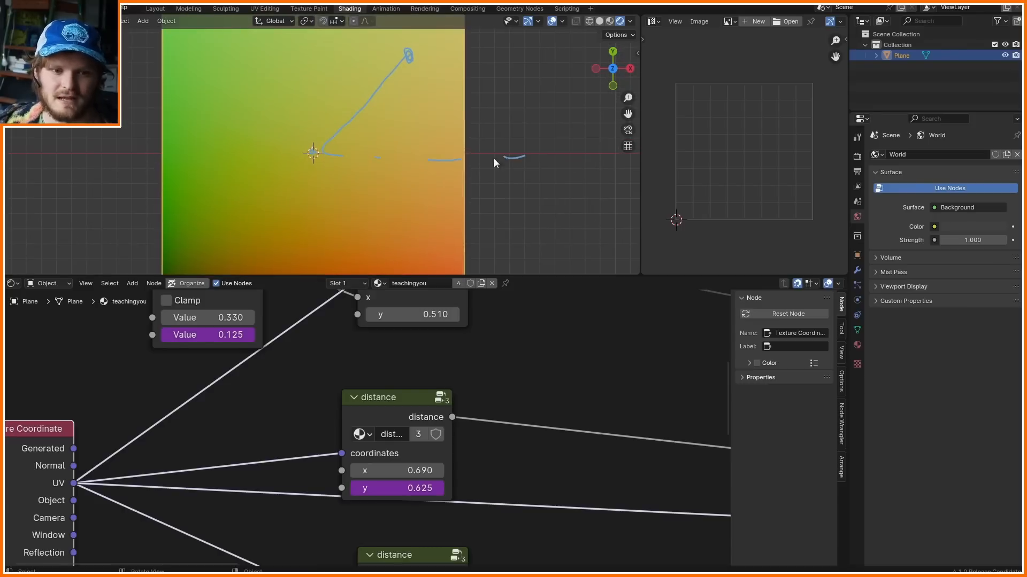
shift+middle_drag(436, 149, 383, 188)
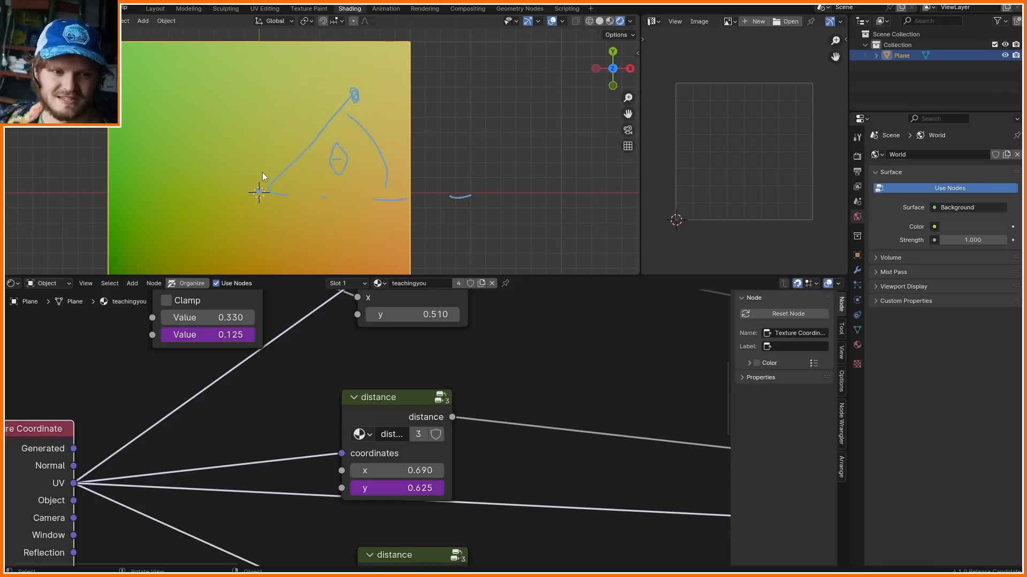
drag(262, 172, 320, 110)
- Sketch a circular sweep around the UV plane's centre and erase the annotations
shift+middle_drag(285, 223, 322, 160)
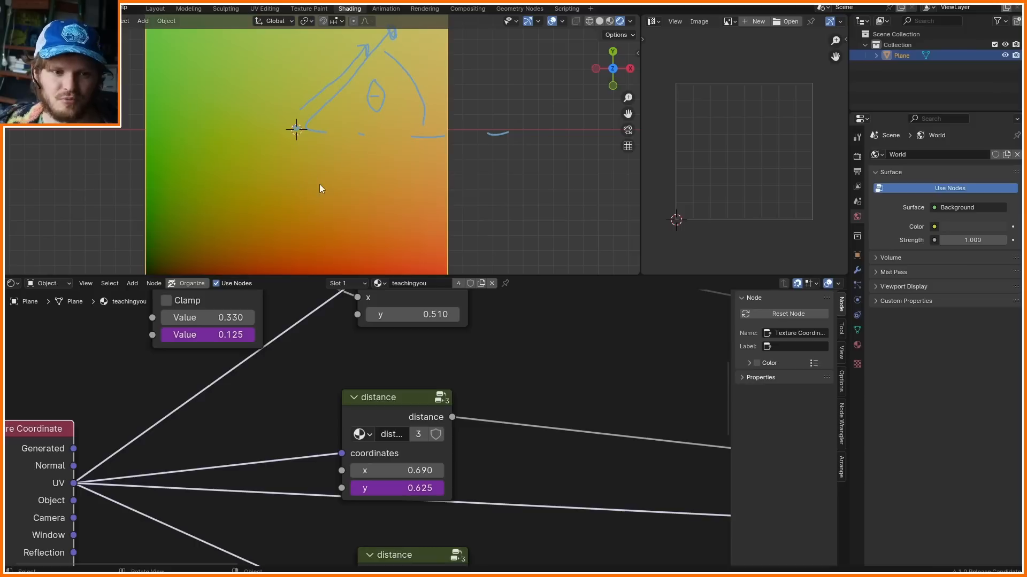
drag(355, 103, 234, 116)
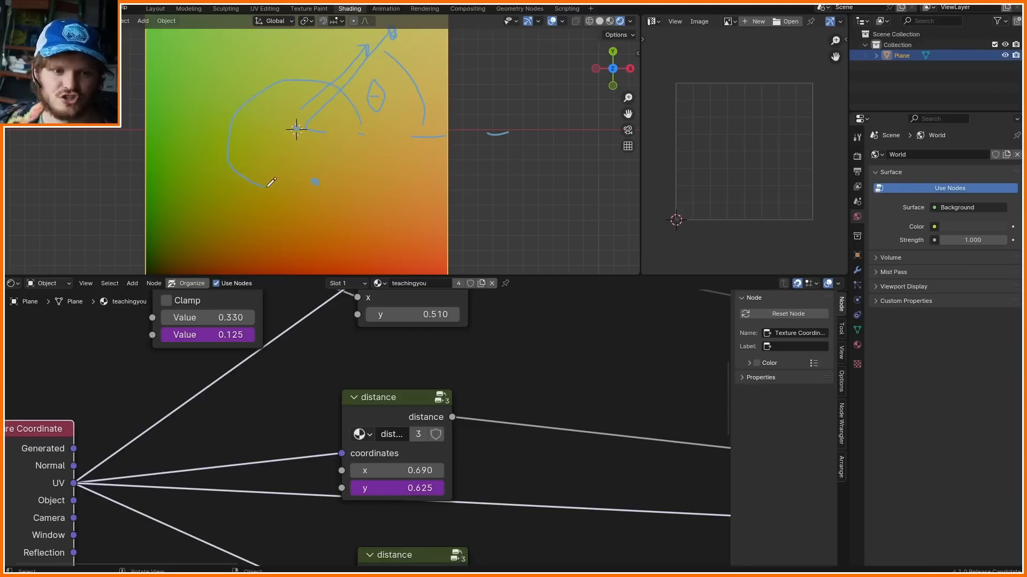
scroll(320, 152, down, 4)
right_drag(383, 153, 312, 110)
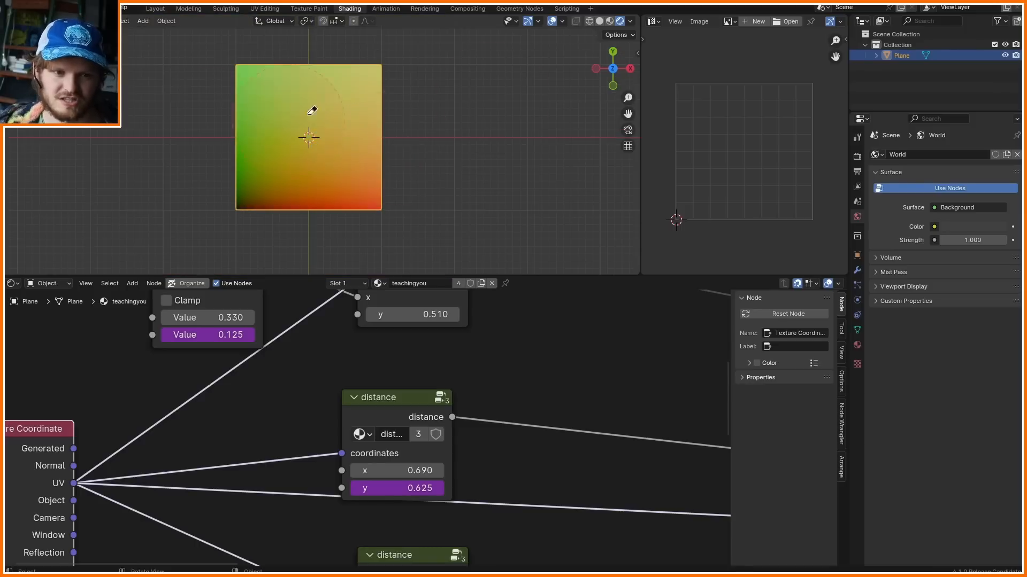
scroll(409, 134, up, 1)
mouse_move(310, 140)
mouse_down()
mouse_move(357, 81)
mouse_move(326, 143)
mouse_up()
scroll(445, 335, down, 3)
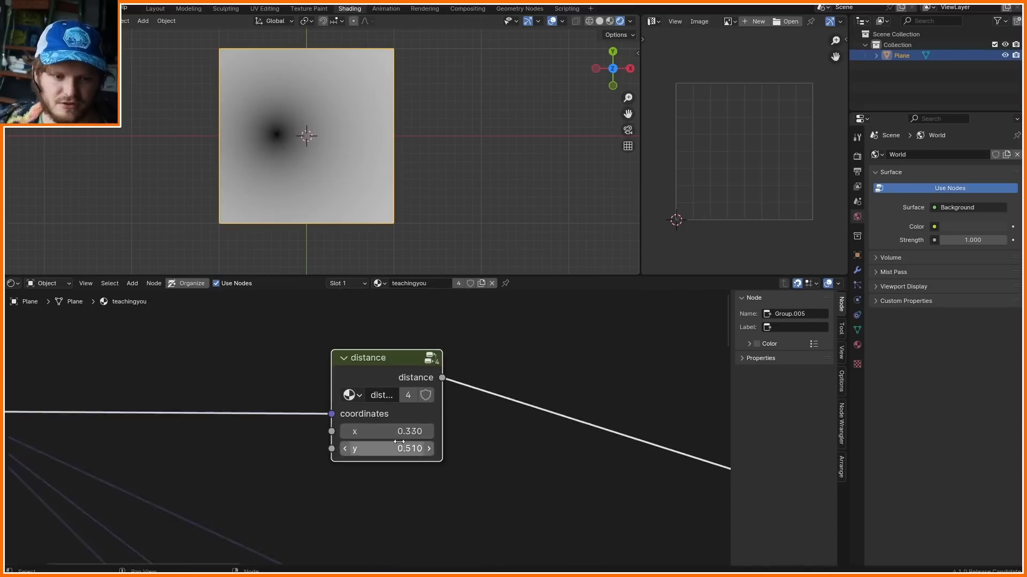
- Set the previewed distance node's x and y to 0.5 and rename its node group to radius
click(415, 431)
text(.5)
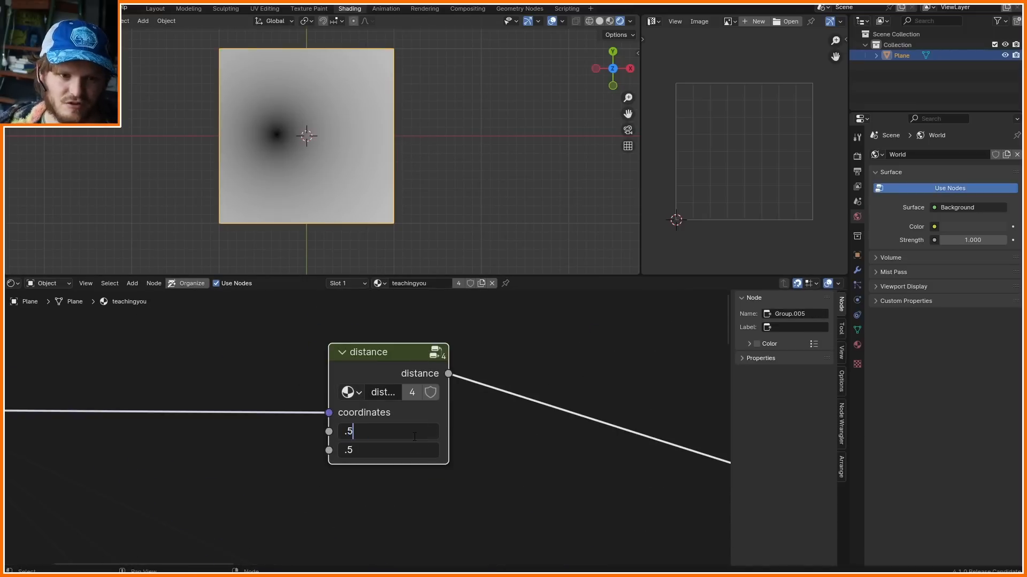
key(Return)
scroll(320, 144, up, 1)
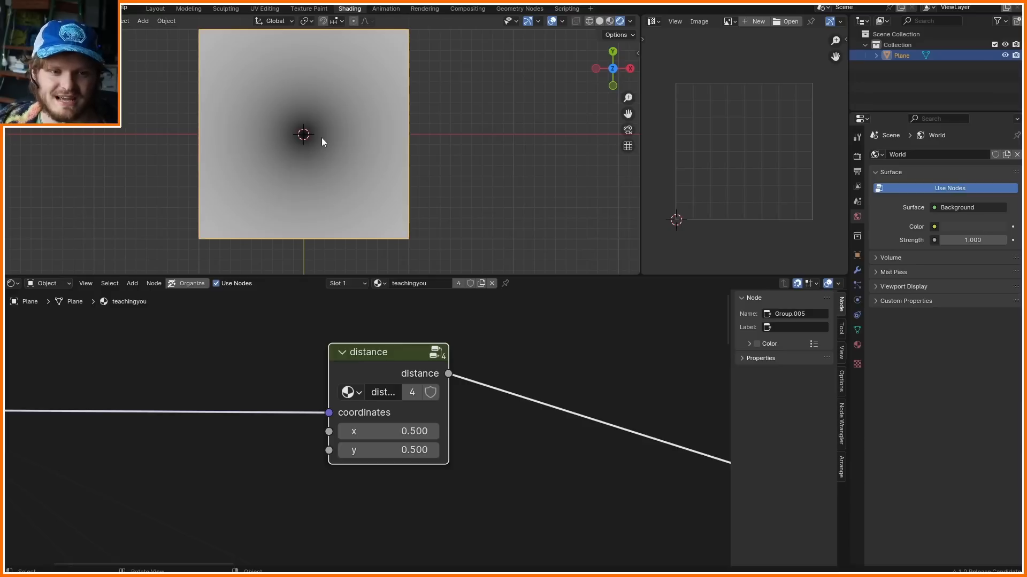
double_click(385, 394)
text(radius)
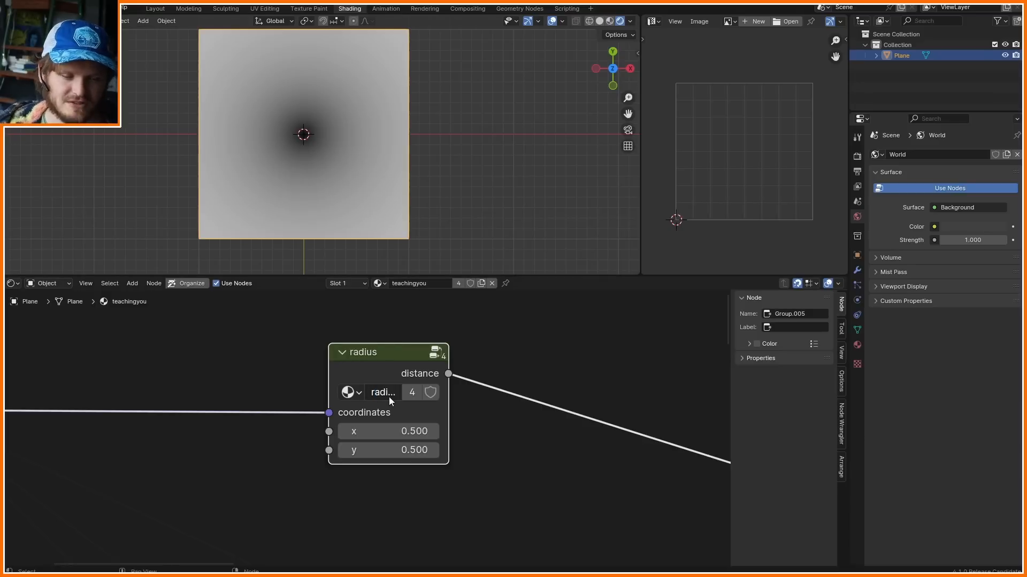
key(Return)
- Annotate the radius gradient with a line from its centre, a dashed baseline, the angle θ and a right triangle
shift+middle_drag(331, 139, 363, 183)
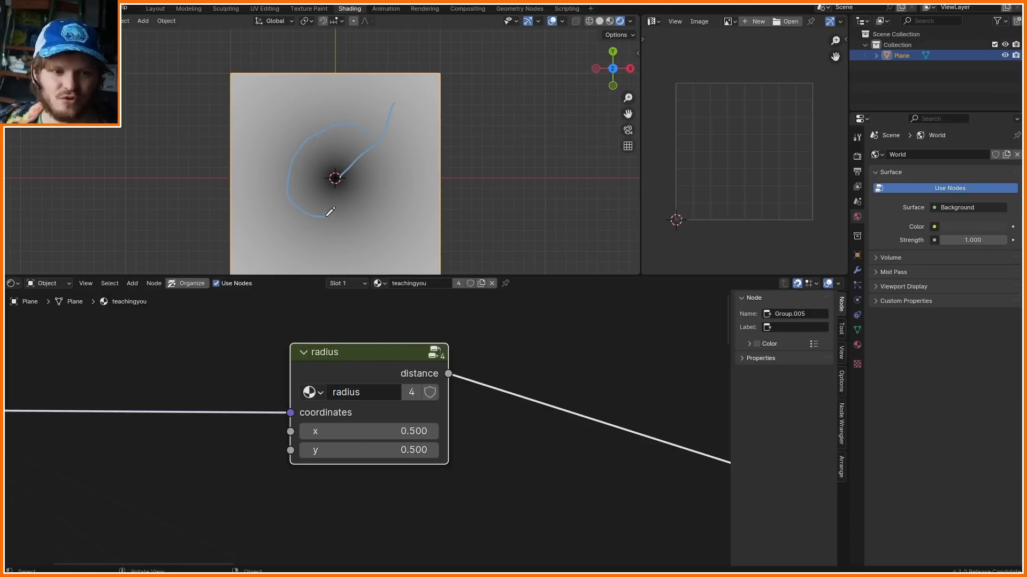
scroll(425, 103, up, 3)
shift+middle_drag(396, 177, 312, 167)
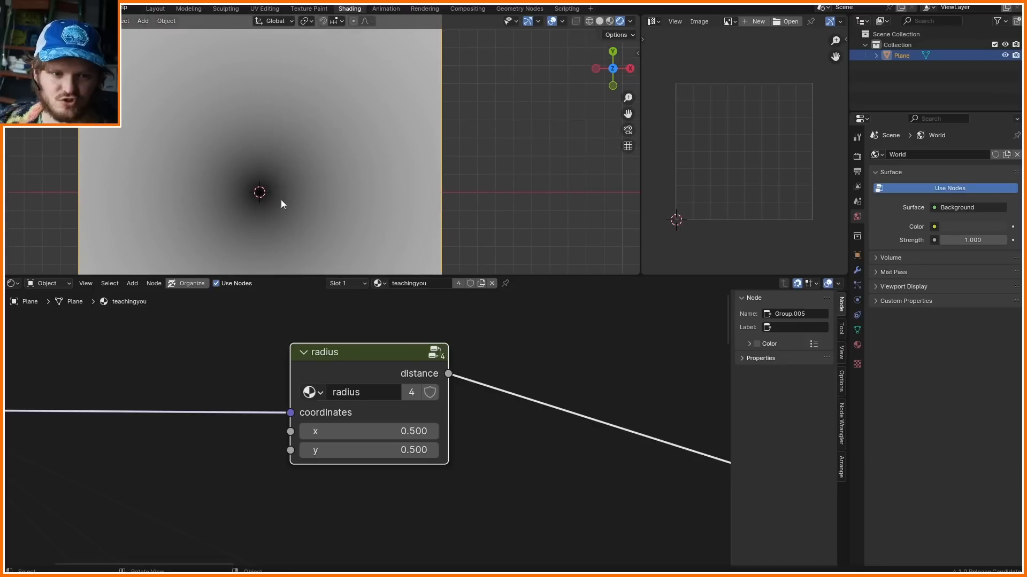
drag(262, 196, 386, 55)
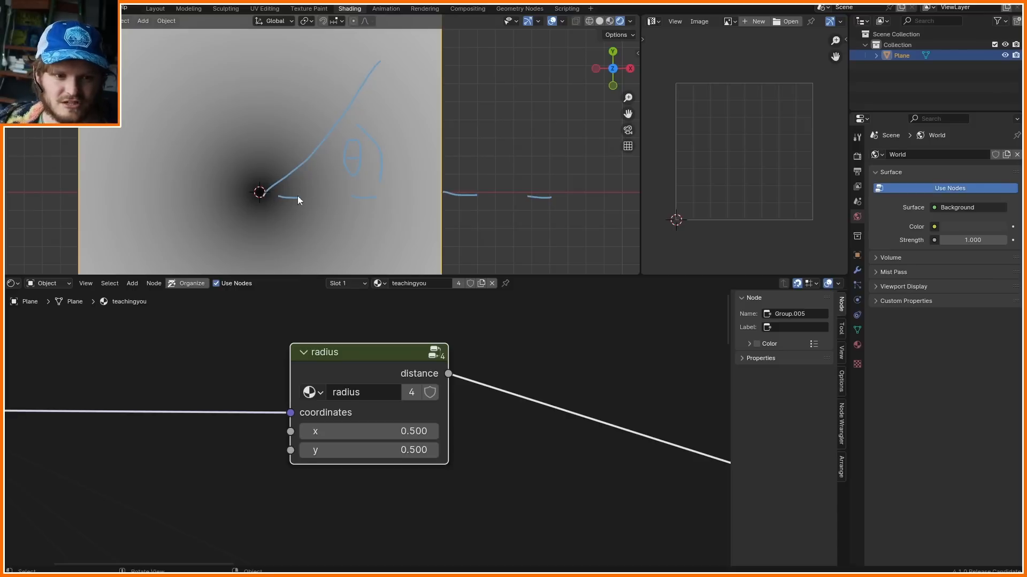
mouse_move(268, 201)
mouse_down()
mouse_move(398, 195)
mouse_move(391, 70)
mouse_up()
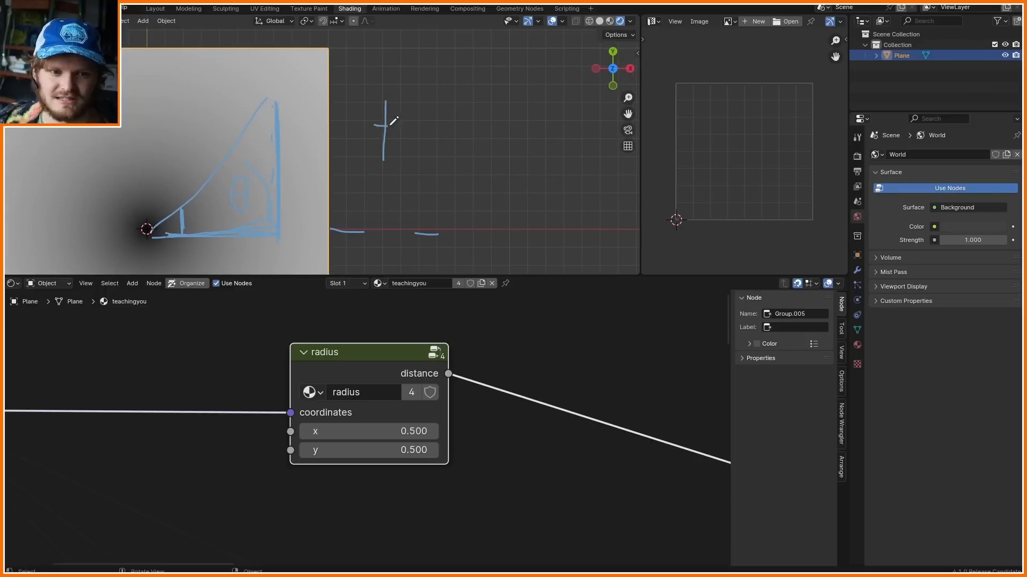
- Handwrite the annotation tan(θ) = y/x in the empty viewport area beside the triangle
drag(448, 102, 446, 159)
drag(466, 113, 463, 129)
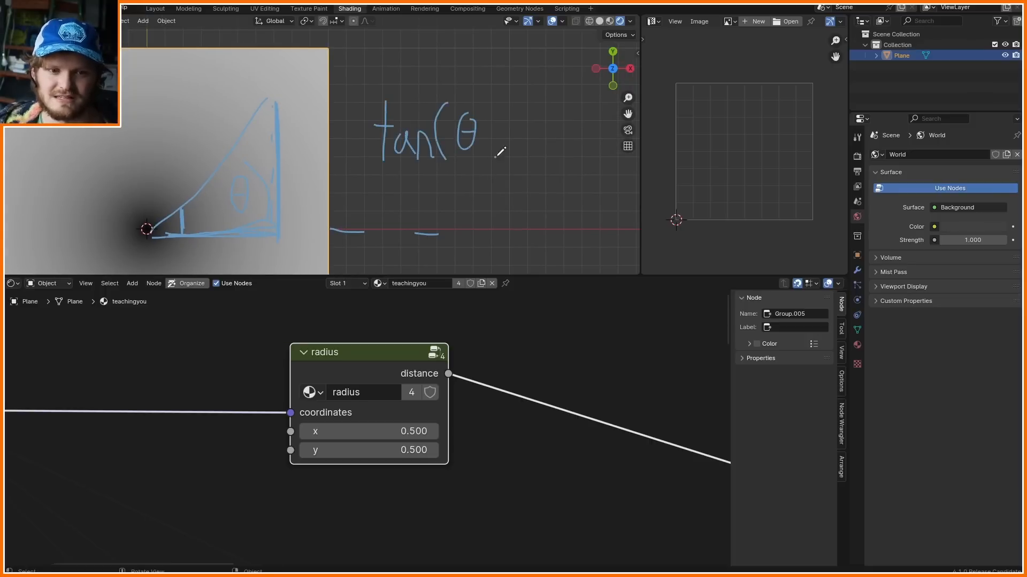
drag(524, 116, 540, 115)
drag(524, 132, 540, 130)
shift+middle_drag(279, 194, 259, 191)
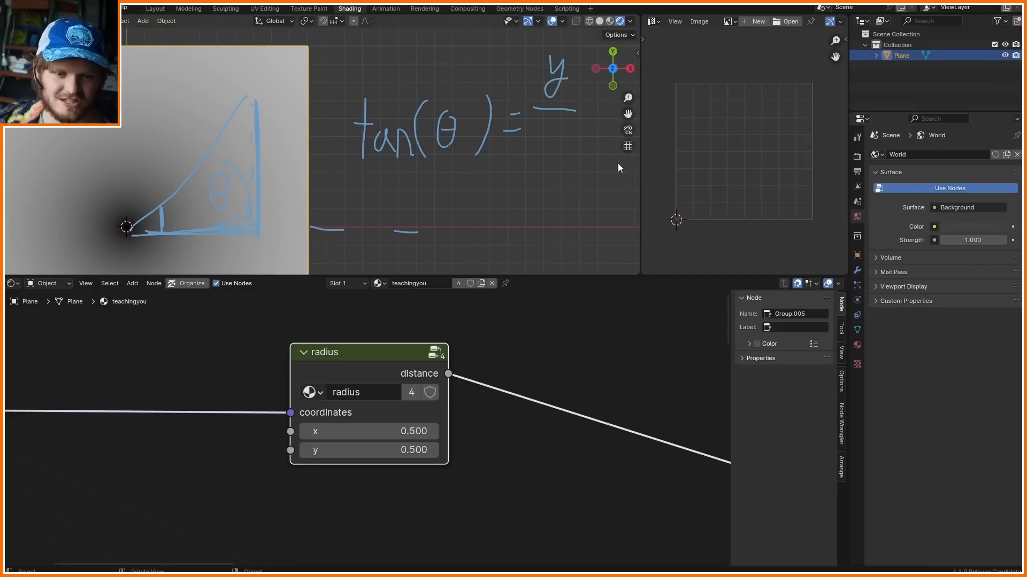
drag(543, 121, 563, 155)
drag(560, 120, 542, 156)
shift+middle_drag(461, 67, 357, 83)
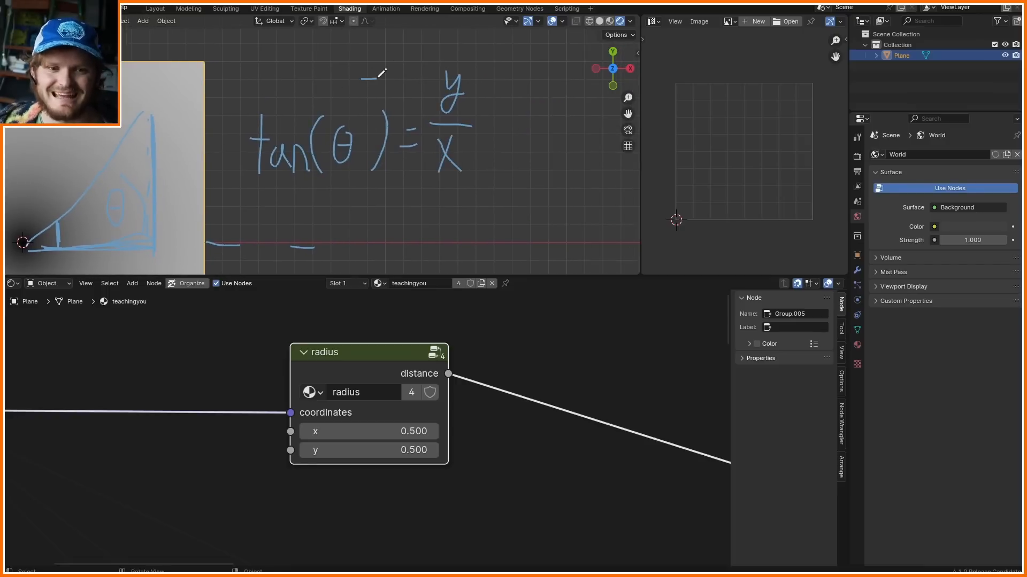
- Replace the handwritten formula with θ = tan⁻¹(y/x) and erase it
key(ctrl+z)
mouse_move(458, 114)
right_down()
mouse_move(316, 160)
mouse_move(271, 152)
right_up()
drag(278, 115, 303, 117)
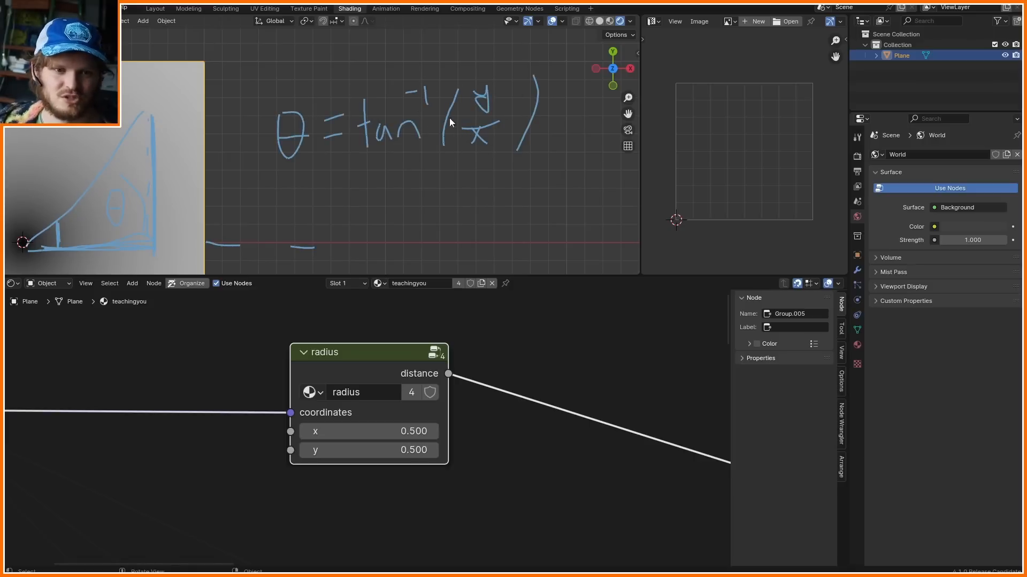
mouse_move(541, 101)
right_down()
mouse_move(561, 107)
mouse_move(308, 138)
right_up()
- Add a Separate XYZ node above the gap between the Texture Coordinate and radius nodes
scroll(370, 347, down, 3)
middle_drag(369, 350, 536, 357)
key(shift+a)
text(sse)
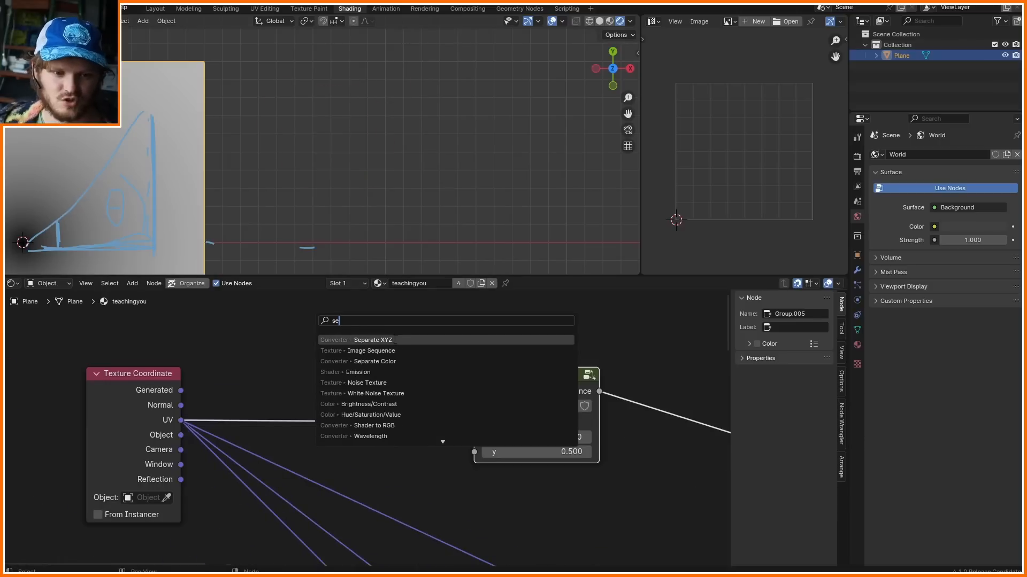
key(Return)
click(339, 297)
- Preview the Texture Coordinate node's UV output again and erase the triangle annotation from the plane
ctrl+shift+click(131, 403)
ctrl+shift+click(131, 403)
ctrl+shift+click(131, 403)
shift+middle_drag(223, 161, 429, 89)
scroll(343, 178, down, 5)
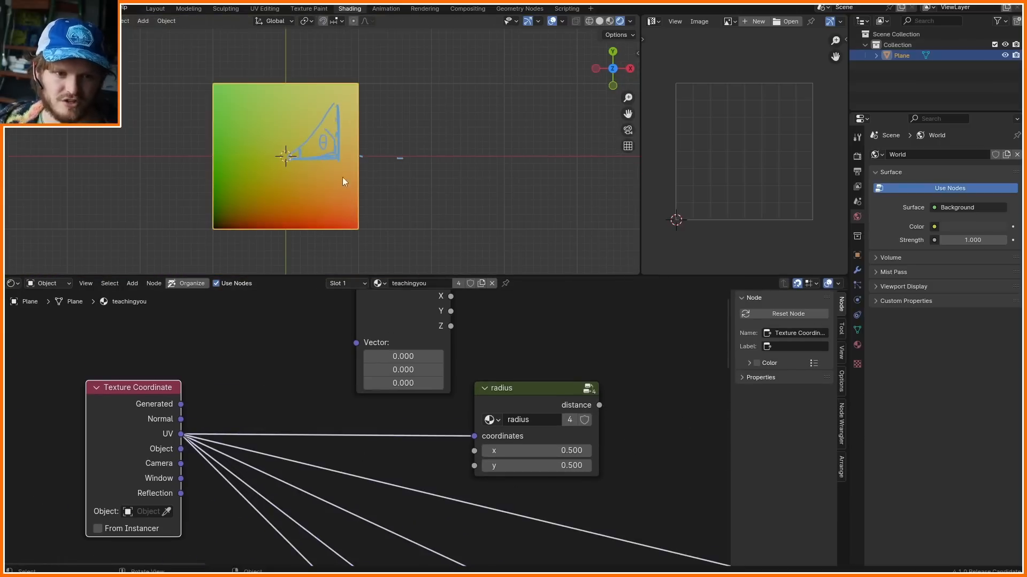
right_drag(343, 178, 298, 176)
- Connect the UV output to the Separate XYZ node's Vector input and preview its X output
drag(181, 434, 356, 343)
middle_drag(380, 296, 284, 348)
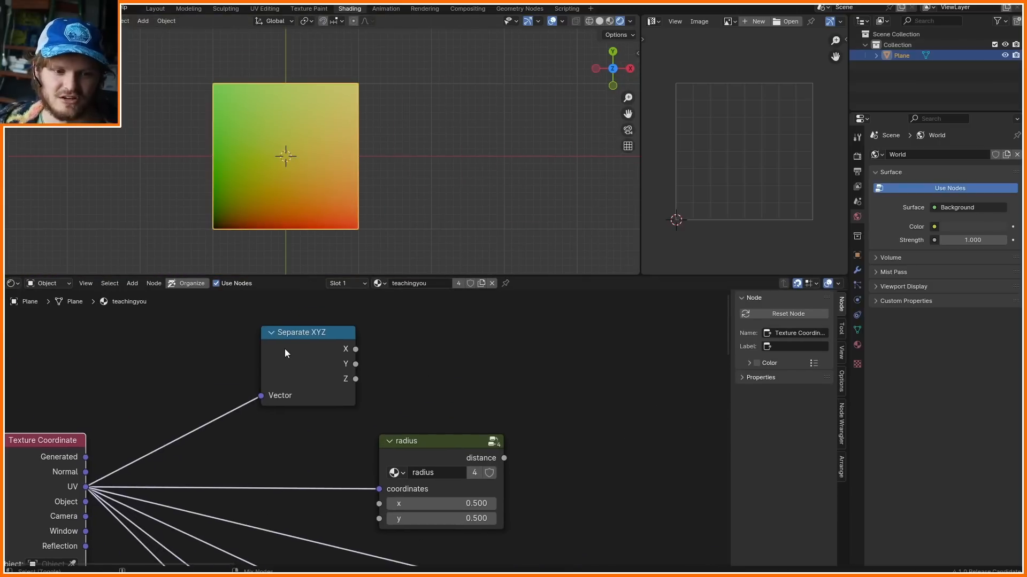
ctrl+shift+click(284, 349)
ctrl+shift+click(284, 349)
ctrl+shift+click(284, 348)
ctrl+shift+click(284, 348)
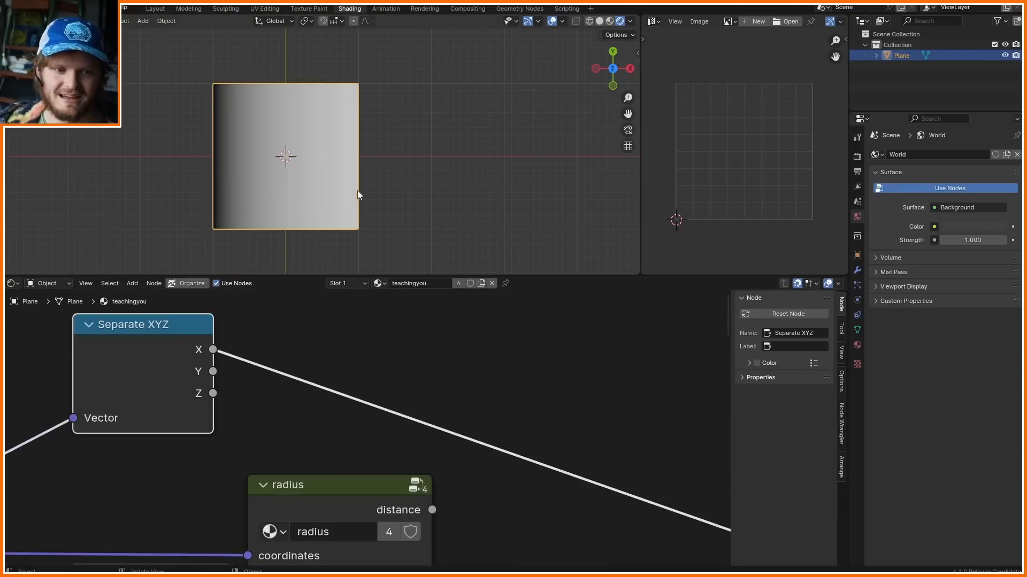
scroll(340, 178, up, 2)
shift+middle_drag(339, 178, 424, 178)
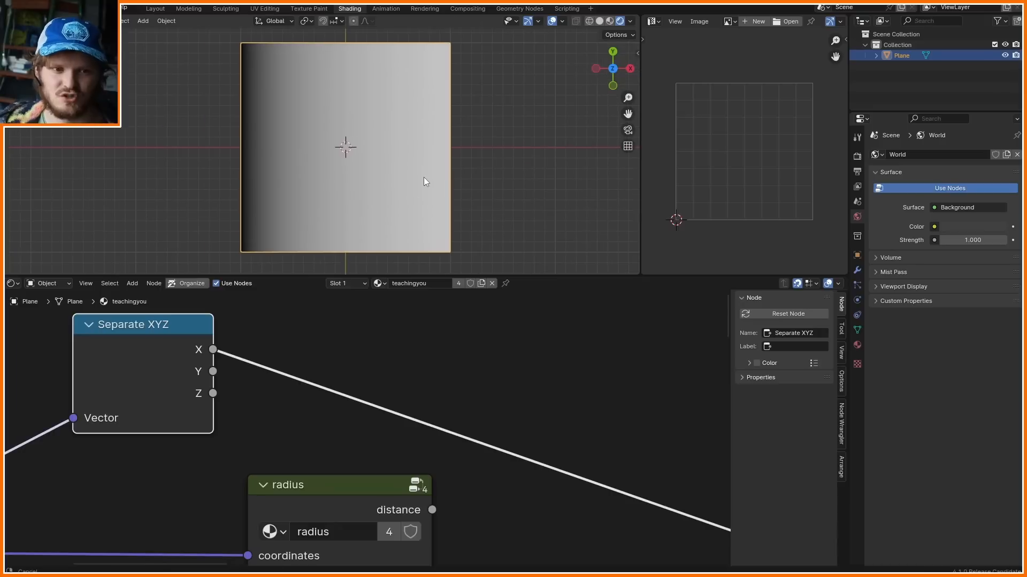
- Insert a Math node set to Arctan2 after Separate XYZ and feed the Y output into its first value
key(shift+a)
click(385, 344)
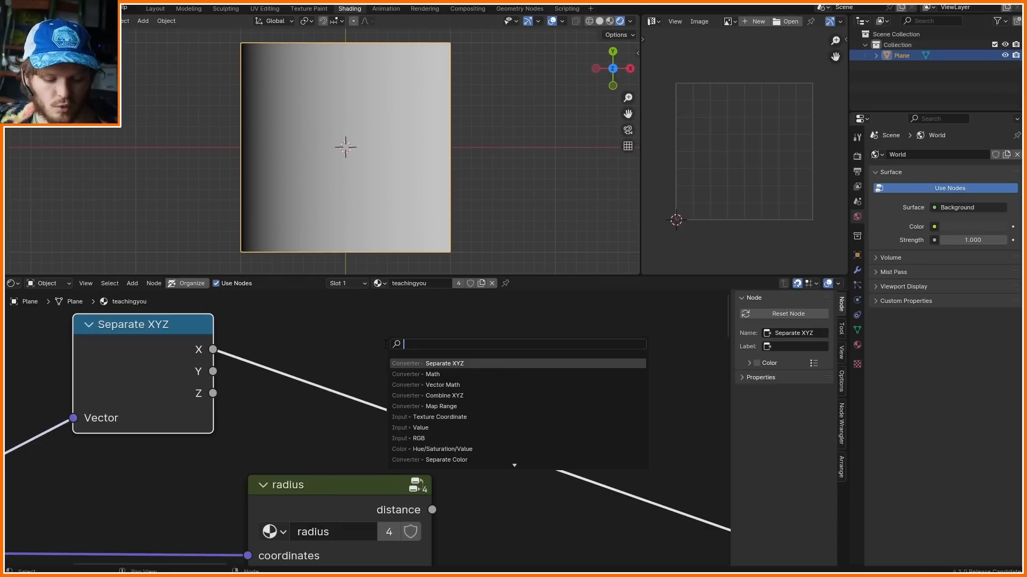
text(math)
key(Return)
click(357, 316)
click(422, 360)
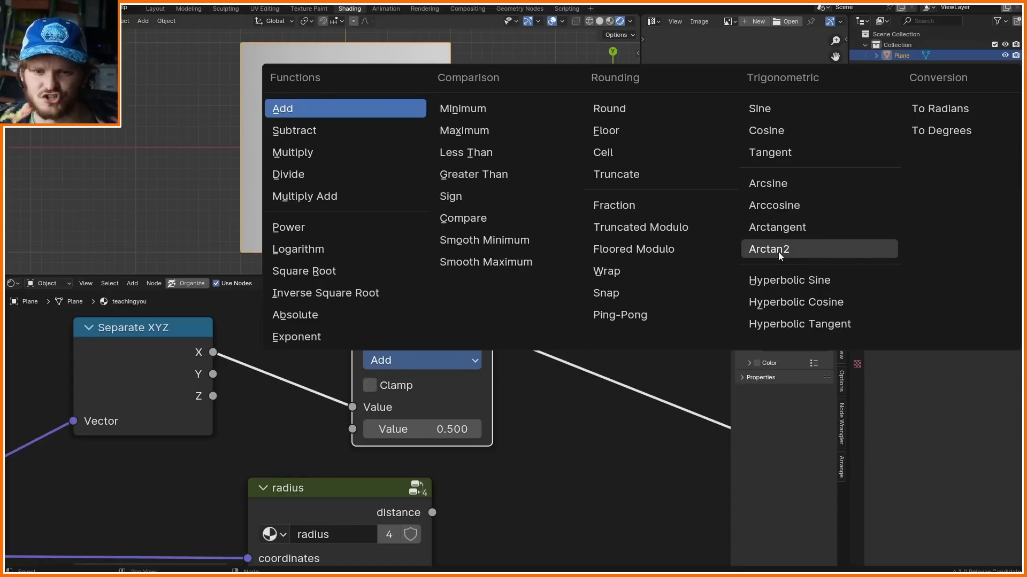
click(778, 252)
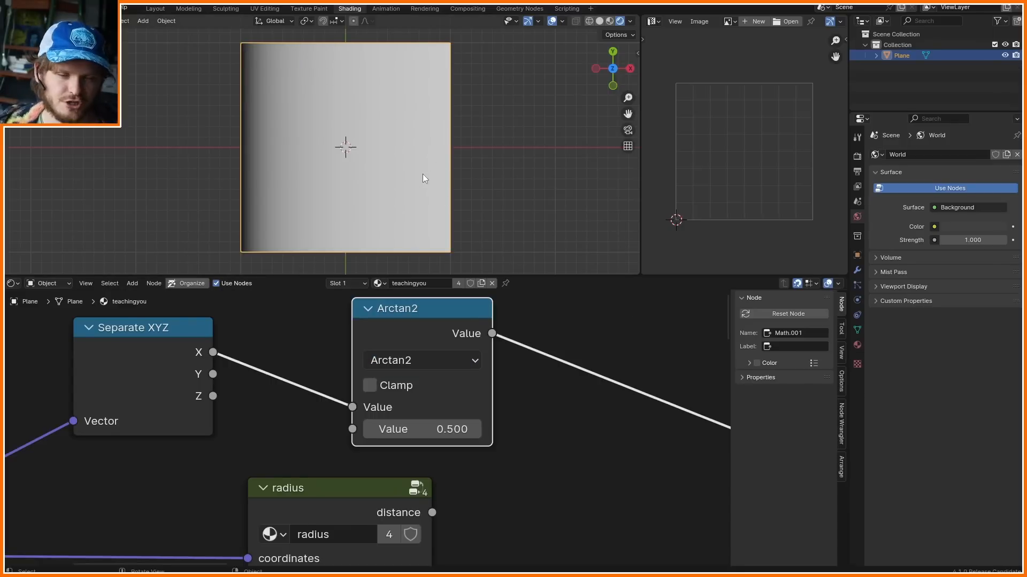
drag(214, 375, 353, 408)
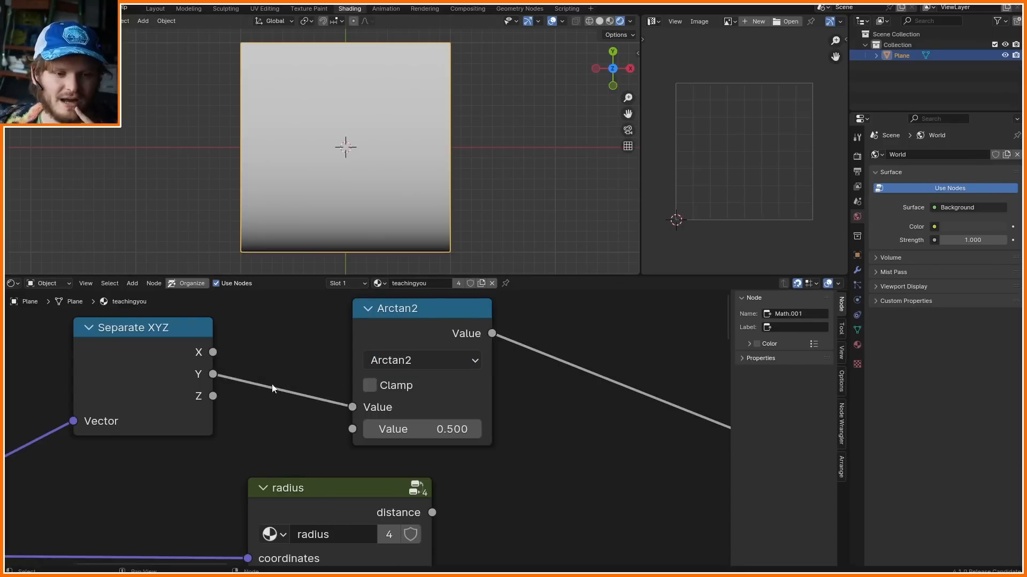
- Connect the Separate XYZ node's X output to the Arctan2 node's second value
drag(213, 352, 352, 434)
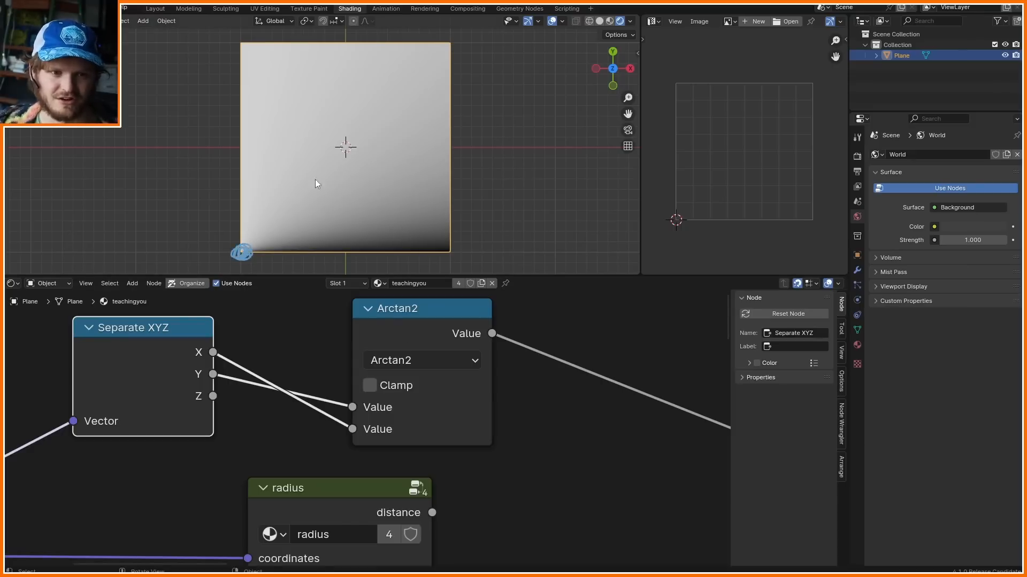
drag(239, 255, 346, 147)
key(ctrl+z)
key(ctrl+z)
- Preview the Texture Coordinate outputs around the plane's lower-left corner and return to previewing the Arctan2 node
scroll(214, 375, down, 8)
ctrl+shift+click(57, 476)
ctrl+shift+click(57, 476)
ctrl+shift+click(58, 476)
scroll(254, 256, up, 4)
shift+middle_drag(254, 256, 323, 81)
drag(227, 187, 231, 196)
key(ctrl+z)
scroll(230, 214, down, 4)
ctrl+shift+click(399, 369)
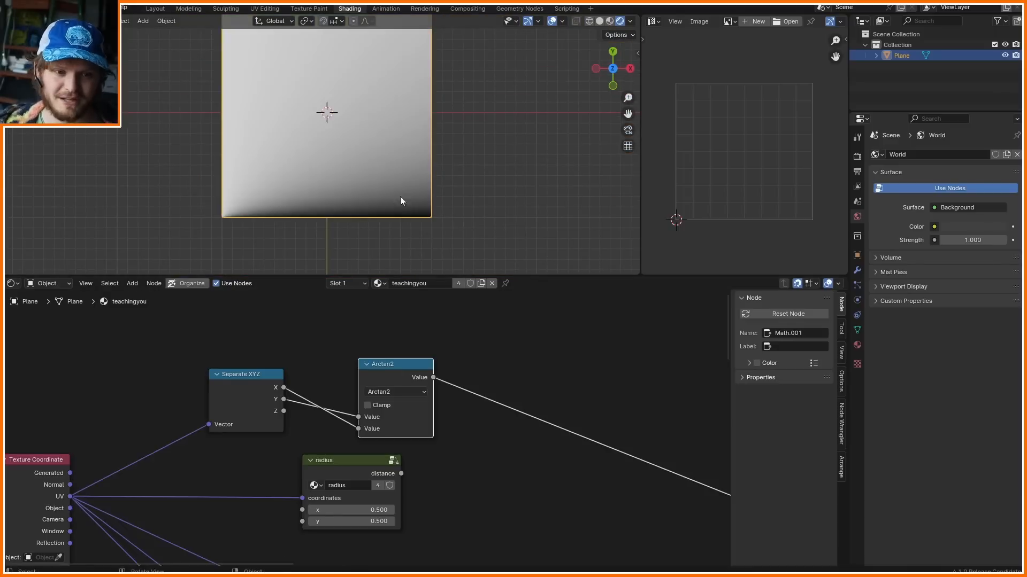
- Test the Arctan2 output with a duplicated Math node set to Greater Than, and remove that node
key(shift+d)
click(543, 374)
key(alt+period)
click(534, 416)
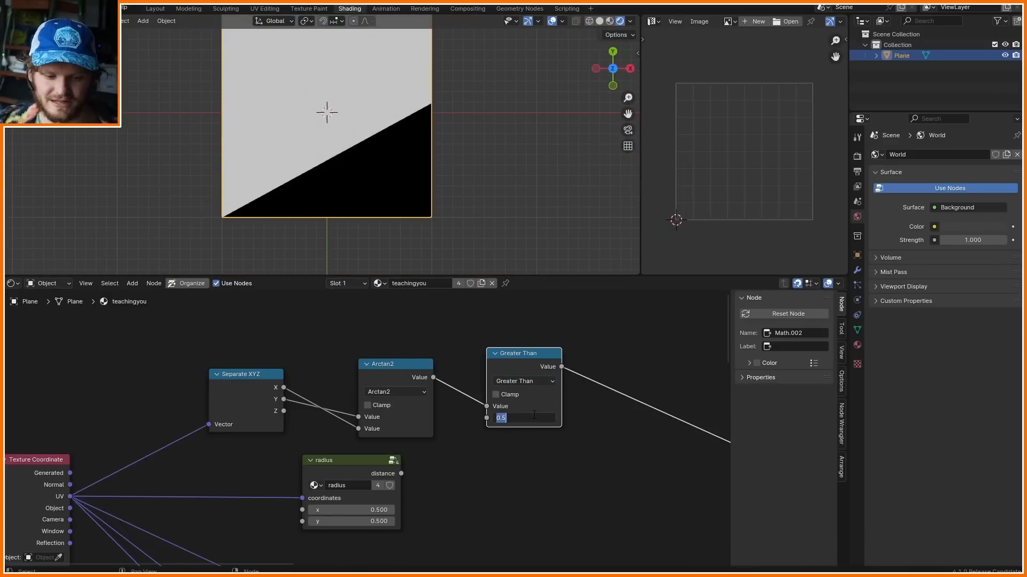
key(Escape)
mouse_move(534, 416)
mouse_down()
mouse_move(522, 416)
mouse_move(566, 416)
mouse_move(532, 416)
mouse_up()
key(ctrl+x)
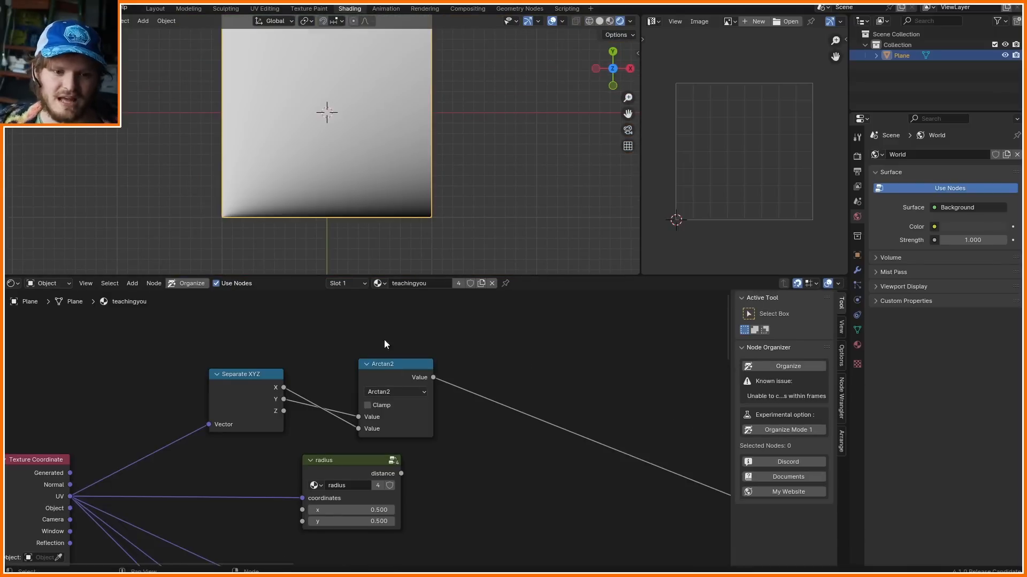
- Preview the Texture Coordinate node's UV output and make room between it and the Separate XYZ node
middle_drag(171, 403, 305, 389)
ctrl+shift+click(178, 456)
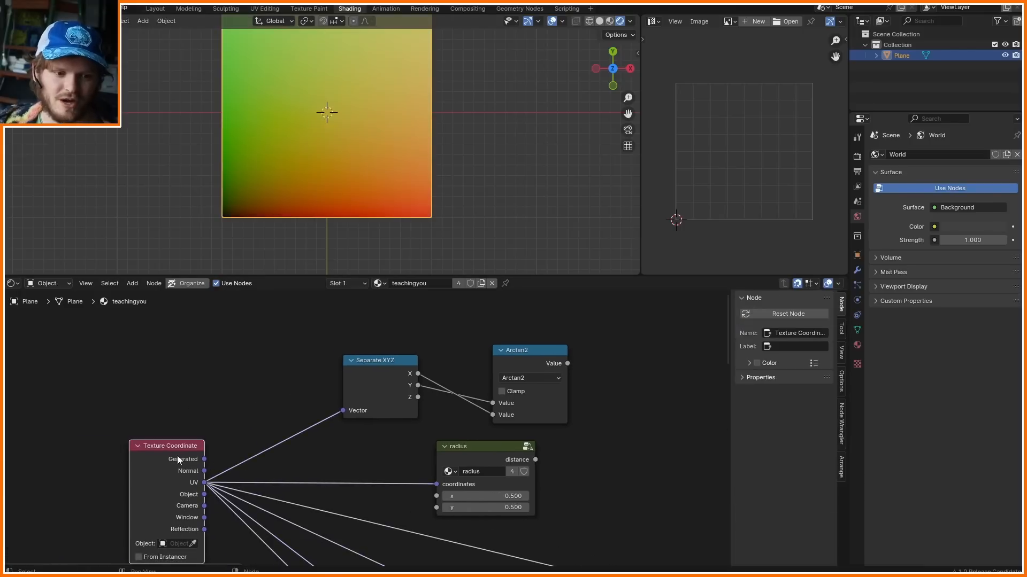
drag(229, 212, 327, 155)
- Insert a Vector Math node between the UV output and the Separate XYZ node and preview it
key(shift+a)
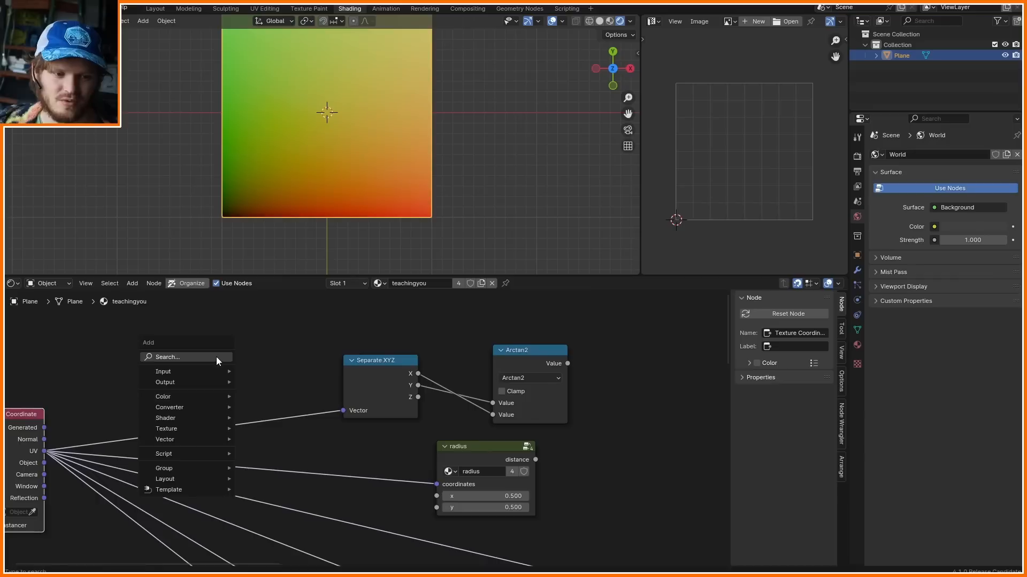
text(vec)
key(Return)
click(172, 321)
mouse_move(211, 392)
mouse_down()
mouse_move(189, 392)
mouse_move(208, 402)
mouse_up()
ctrl+shift+click(216, 328)
key(ctrl+z)
- Set the Vector Math node to Subtract with 0.5 in its second vector's X and Y
click(210, 358)
click(210, 392)
text(.5)
key(Return)
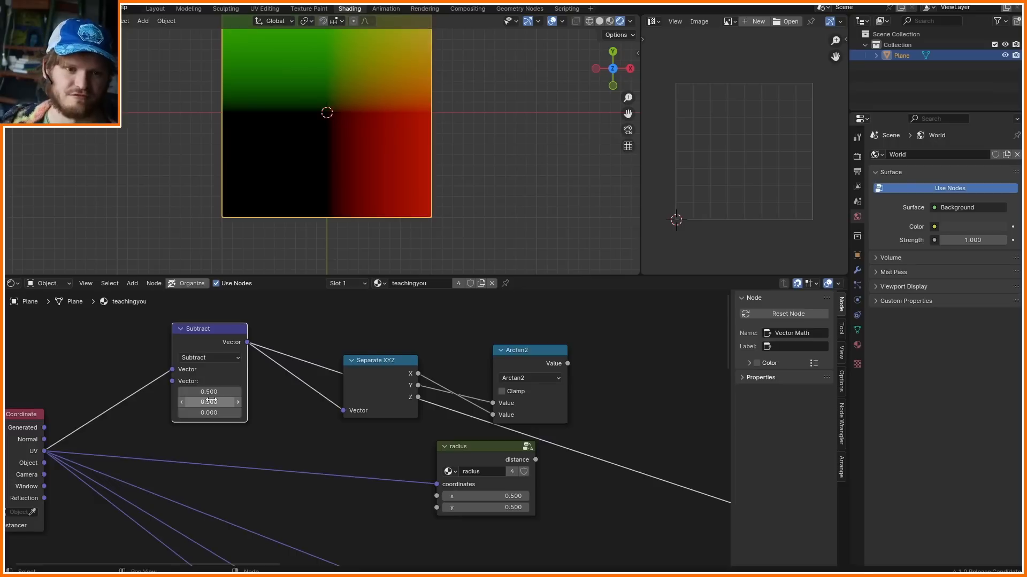
- Annotate an arrow from the plane's lower-left corner to its center, undo it, and preview the UV output again
drag(255, 180, 338, 127)
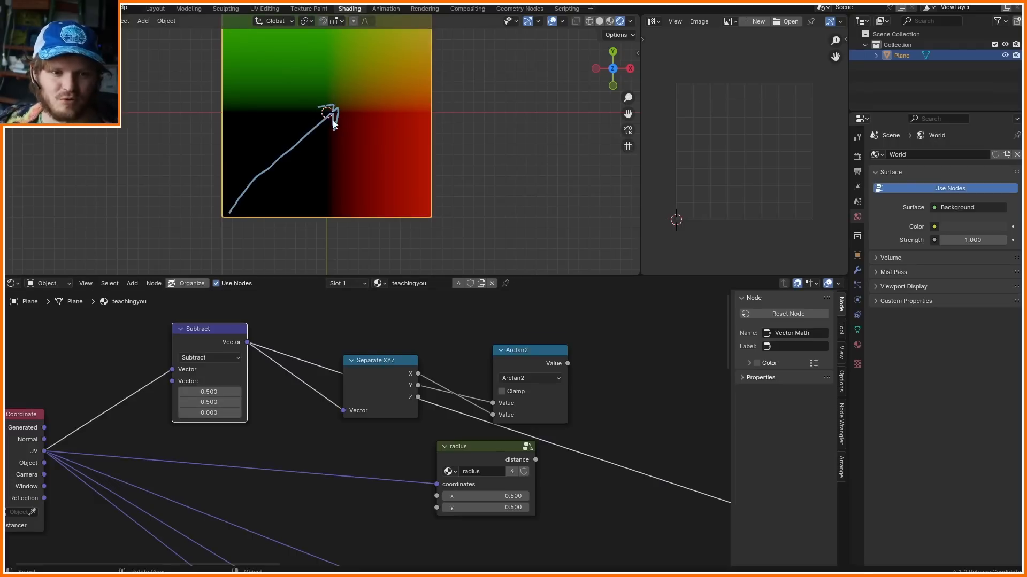
key(ctrl+z)
key(ctrl+z)
ctrl+shift+click(20, 443)
ctrl+shift+click(20, 443)
ctrl+shift+click(20, 443)
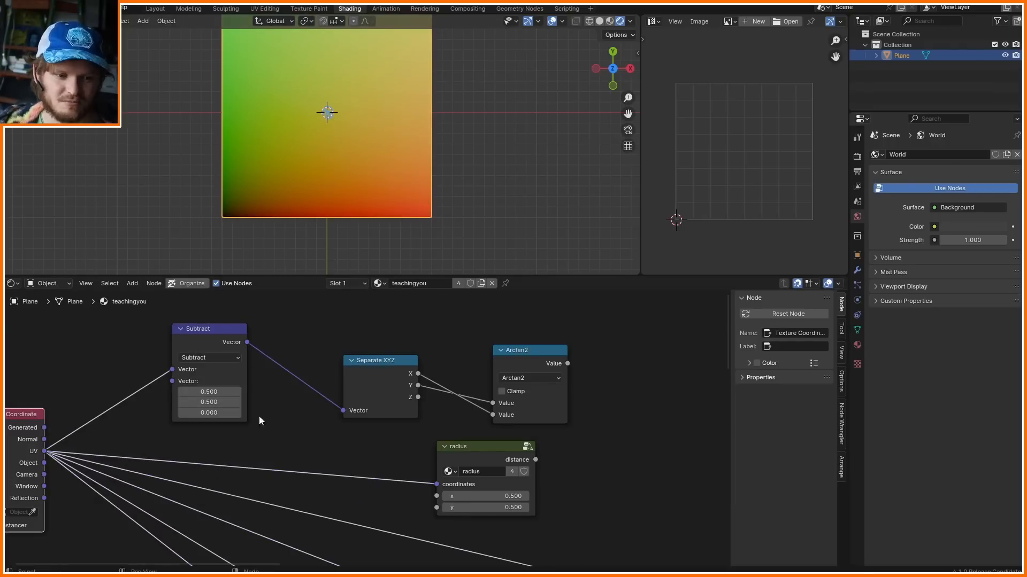
- Test the Arctan2 output with a duplicated Math node set to Greater Than, sweeping its threshold from 3.18 to -0.97
scroll(341, 126, up, 1)
shift+middle_drag(338, 90, 326, 123)
ctrl+shift+click(365, 370)
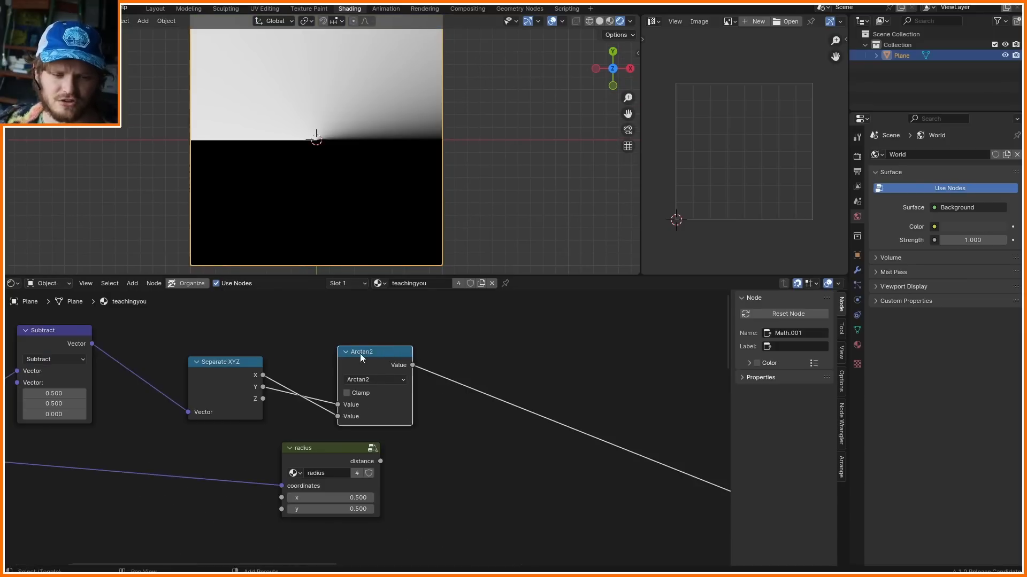
key(shift+d)
click(461, 441)
drag(461, 441, 508, 372)
click(509, 388)
click(595, 453)
drag(518, 427, 548, 427)
scroll(493, 428, up, 2)
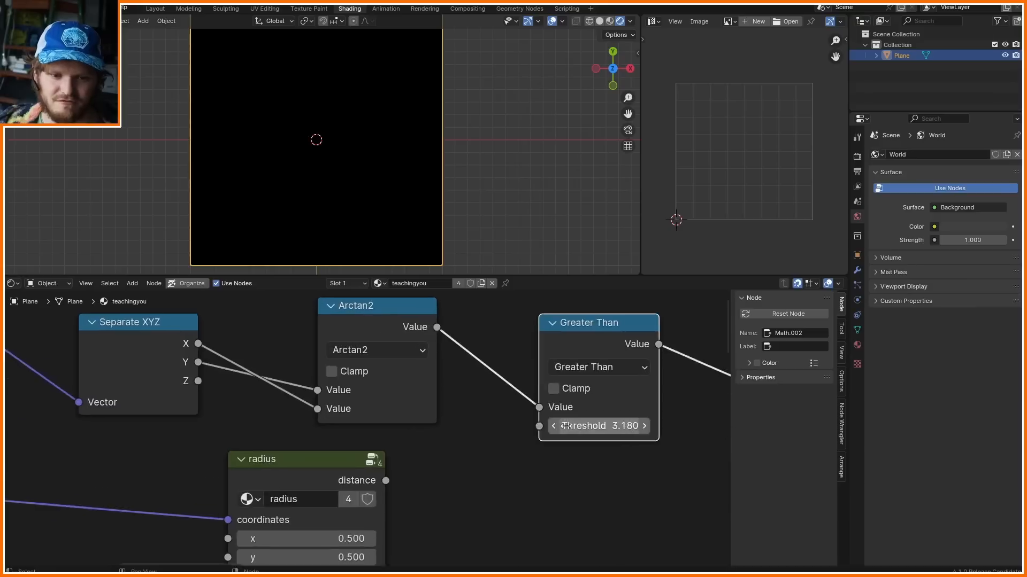
middle_drag(566, 426, 343, 458)
mouse_move(342, 459)
mouse_down()
mouse_move(233, 459)
mouse_move(285, 459)
mouse_move(268, 459)
mouse_up()
- Preview the Arctan2 output and annotate curved arrows over the plane's upper and lower halves
ctrl+shift+click(132, 365)
shift+middle_drag(390, 104, 439, 127)
key(d)
drag(451, 157, 297, 146)
drag(442, 172, 277, 187)
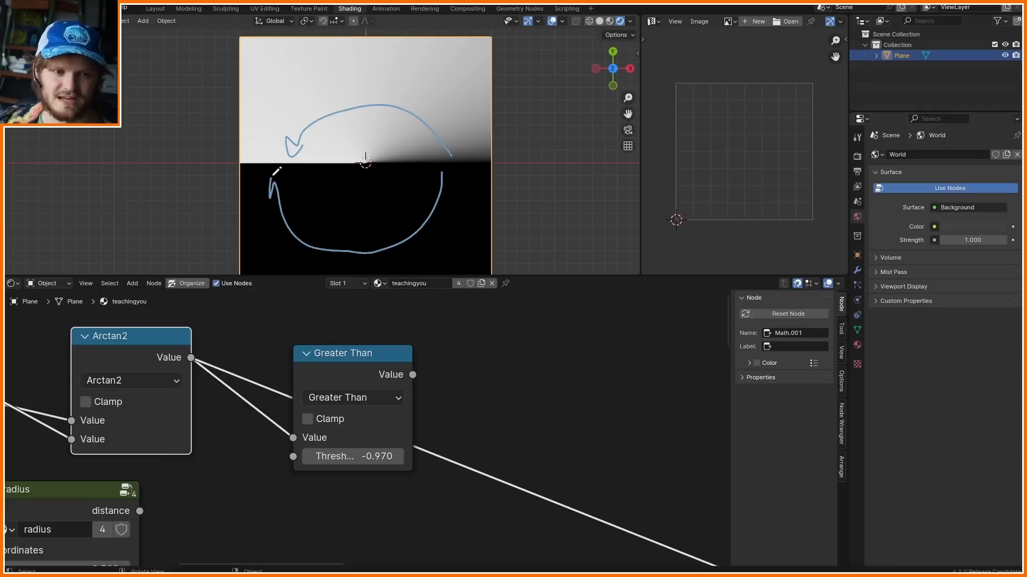
- Erase the curved arrows, redraw arcs over both halves of the plane, and erase those too
mouse_move(273, 175)
right_down()
mouse_move(208, 234)
mouse_move(311, 129)
right_up()
mouse_move(440, 148)
mouse_down()
mouse_move(312, 135)
mouse_move(437, 176)
mouse_move(429, 183)
mouse_up()
mouse_move(401, 219)
right_down()
mouse_move(310, 228)
mouse_move(406, 172)
right_up()
drag(448, 148, 304, 162)
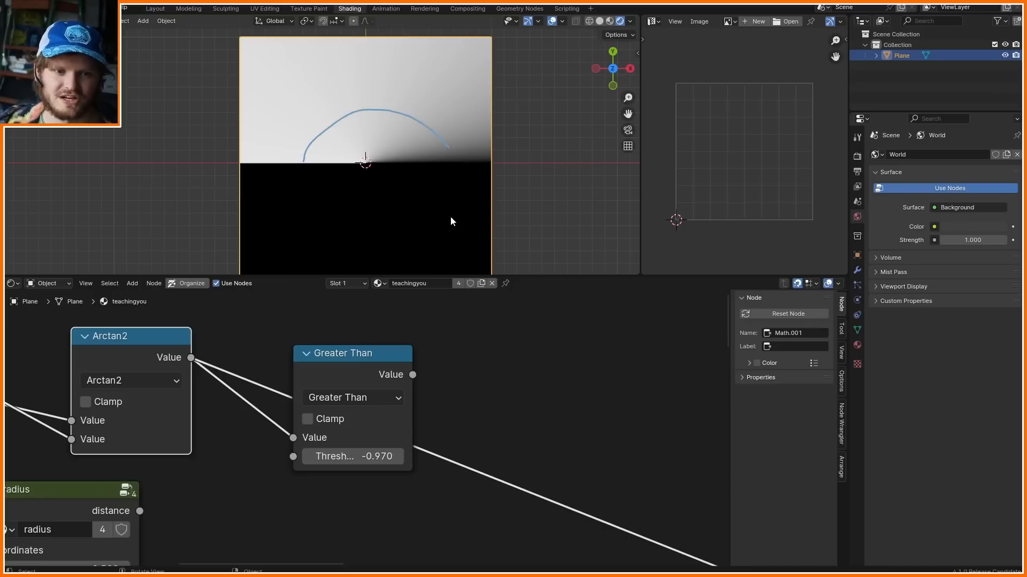
mouse_move(432, 190)
mouse_down()
mouse_move(317, 195)
mouse_move(266, 230)
mouse_move(288, 250)
mouse_up()
mouse_move(454, 217)
right_down()
mouse_move(236, 255)
mouse_move(434, 217)
right_up()
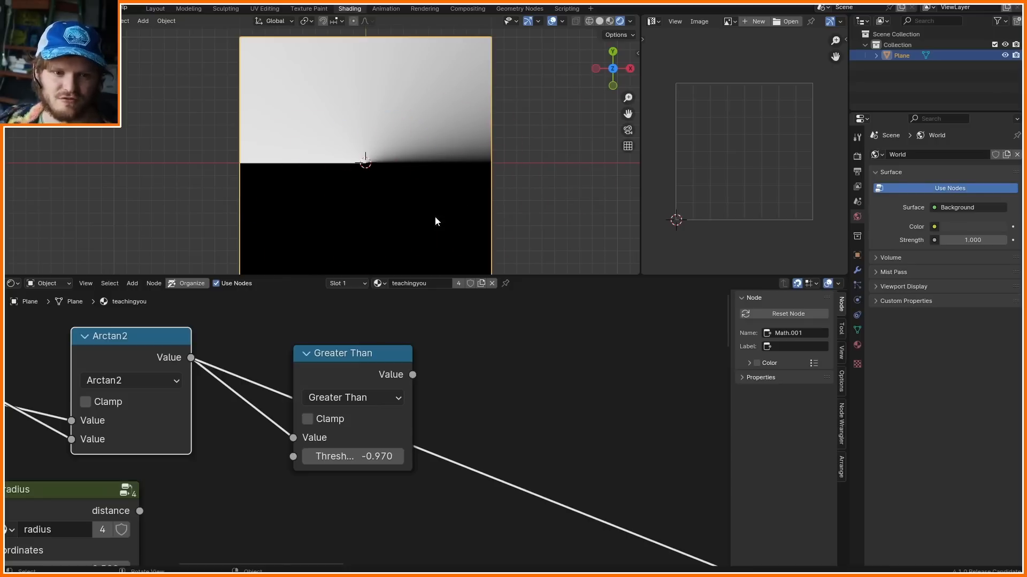
- Outline the black lower half of the plane with an annotation
shift+scroll(342, 179, down, 2)
mouse_move(193, 138)
mouse_down()
mouse_move(528, 213)
mouse_move(198, 276)
mouse_move(170, 149)
mouse_up()
scroll(289, 138, down, 3)
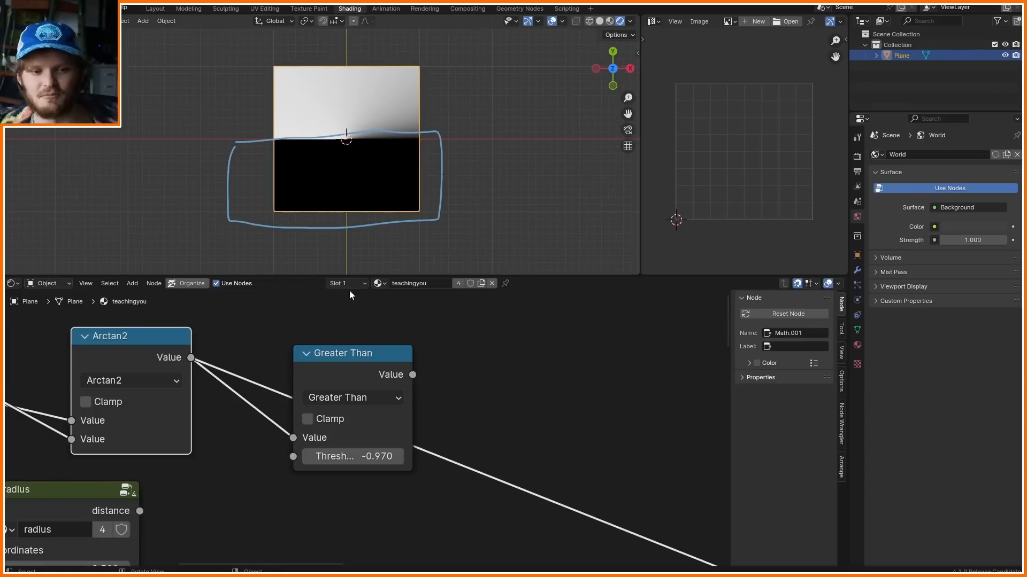
- Delete the Greater Than node
click(349, 371)
key(ctrl+x)
scroll(350, 167, up, 1)
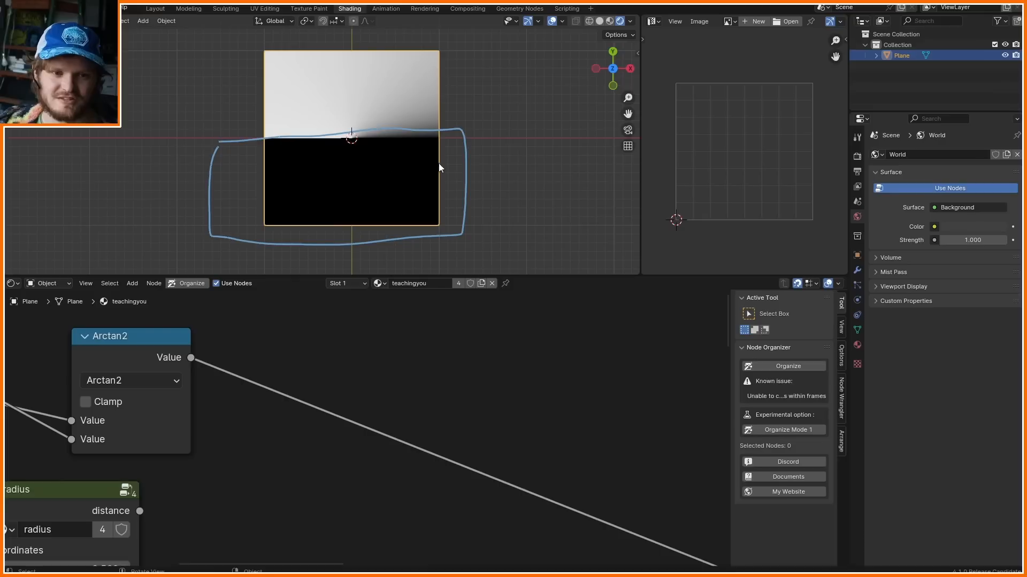
- Annotate vertical strokes beside the plane and a horizontal line through its middle, and erase all annotations
drag(486, 164, 490, 77)
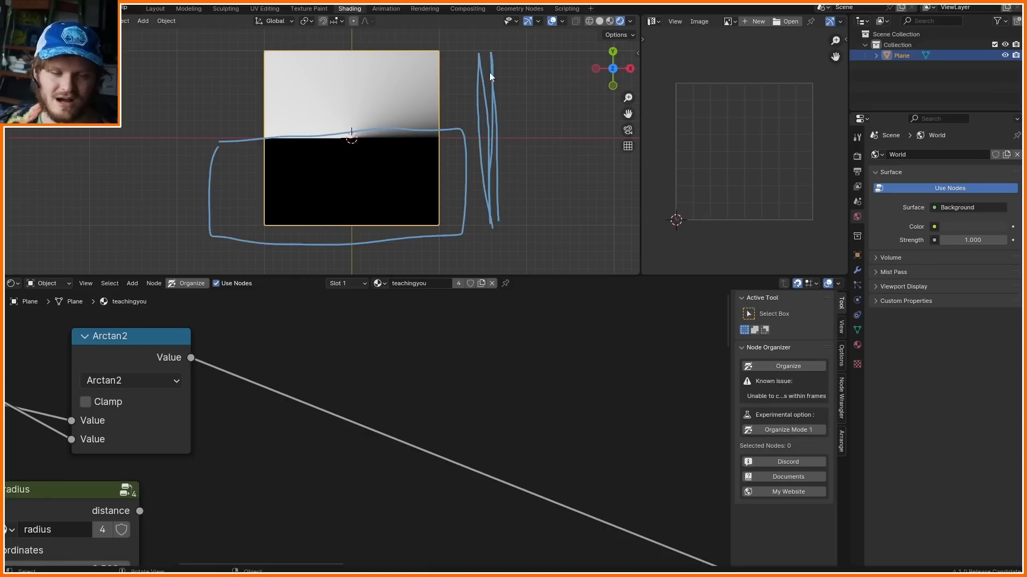
drag(541, 136, 166, 150)
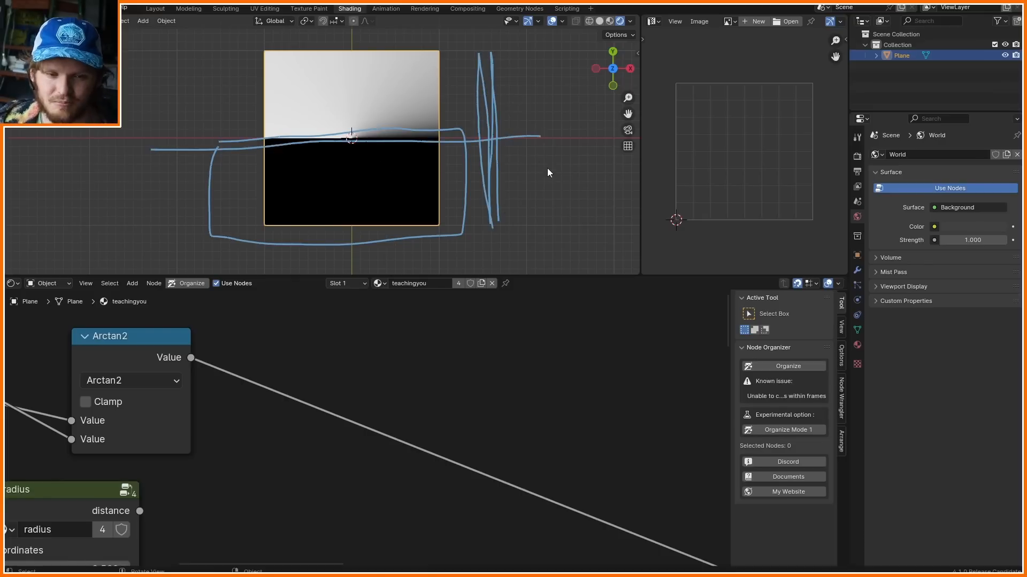
drag(527, 156, 534, 156)
right_drag(407, 206, 213, 172)
- Reposition the Separate XYZ node and preview its Y output
drag(340, 367, 316, 365)
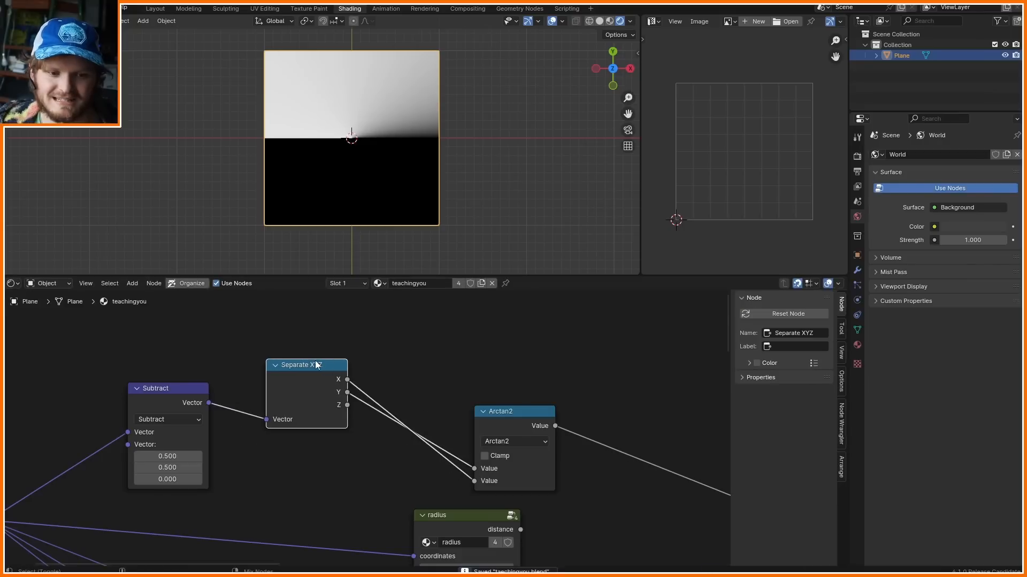
ctrl+shift+click(315, 366)
ctrl+shift+click(316, 365)
middle_drag(458, 351, 306, 342)
- Duplicate the Arctan2 node above the original, fed by the Y output, and set it to Less Than
click(355, 408)
key(shift+d)
click(473, 461)
drag(473, 461, 466, 353)
key(ctrl+period)
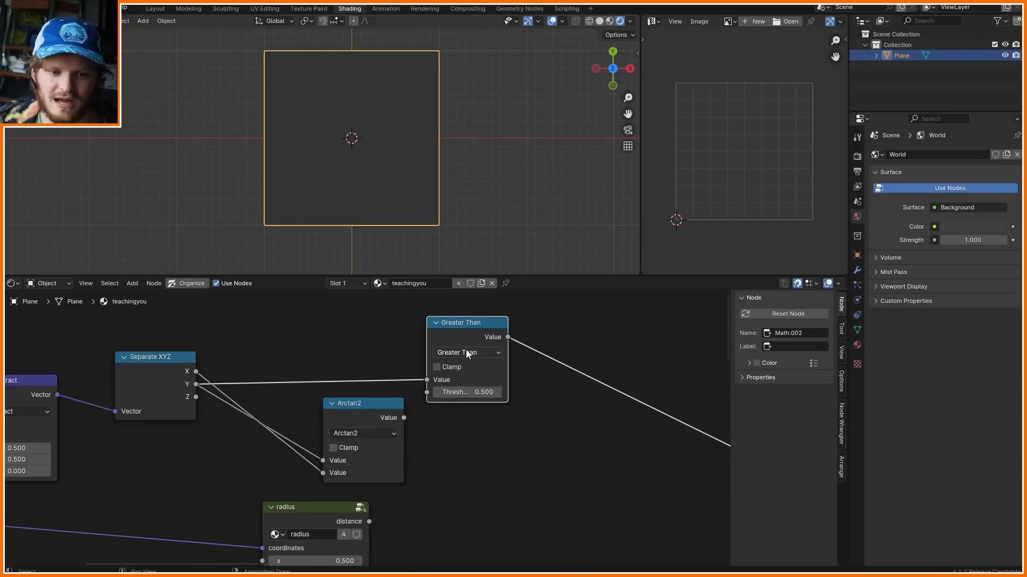
click(466, 353)
click(538, 408)
- Move the Texture Coordinate node up and place a duplicate of Separate XYZ above the Subtract node
middle_drag(4, 415, 271, 389)
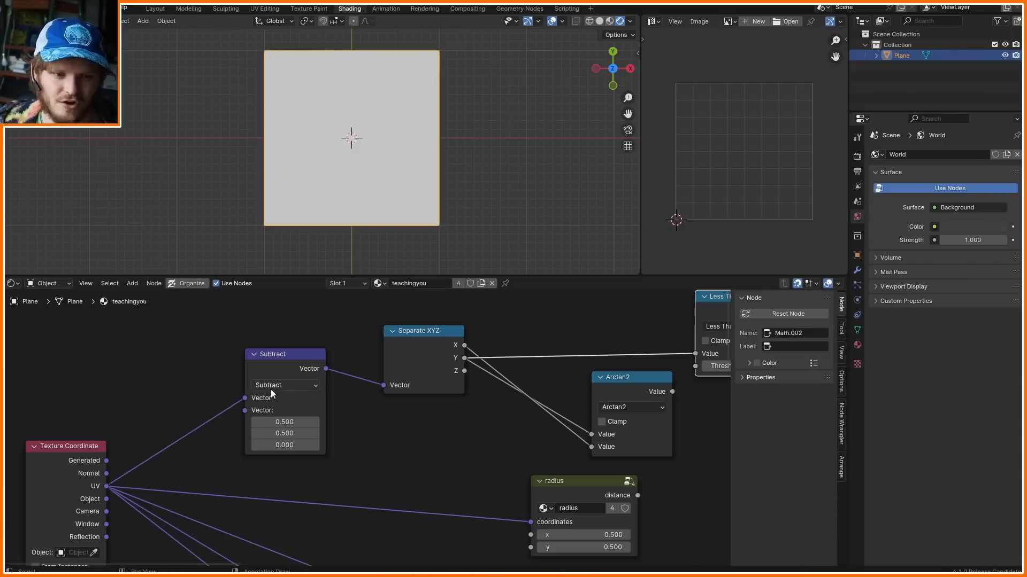
middle_drag(490, 367, 396, 368)
middle_drag(648, 367, 448, 417)
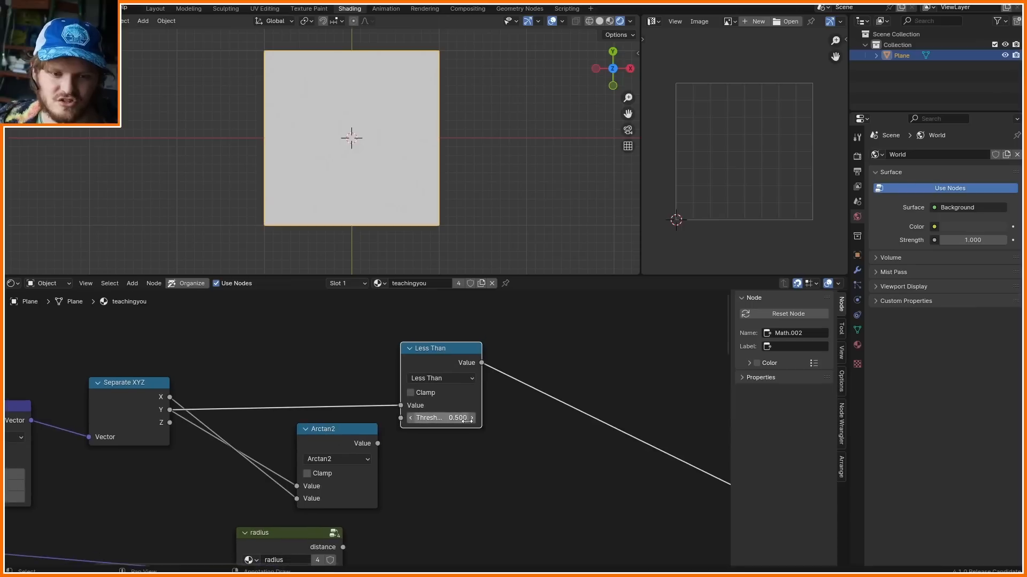
middle_drag(131, 425, 382, 381)
middle_drag(500, 365, 209, 420)
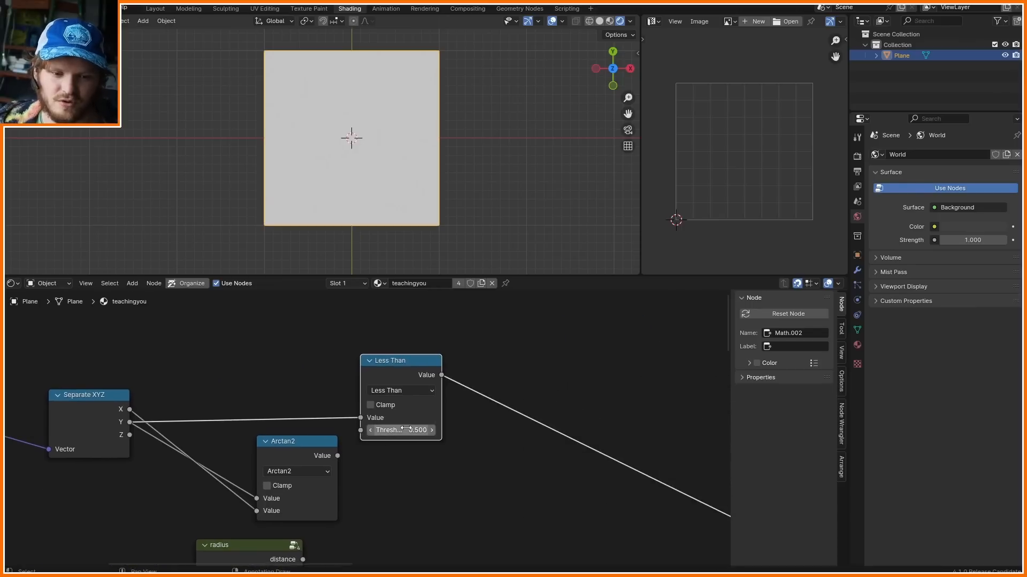
scroll(366, 428, down, 5)
middle_drag(113, 431, 308, 376)
drag(136, 441, 88, 308)
middle_drag(246, 359, 235, 422)
click(353, 414)
key(shift+d)
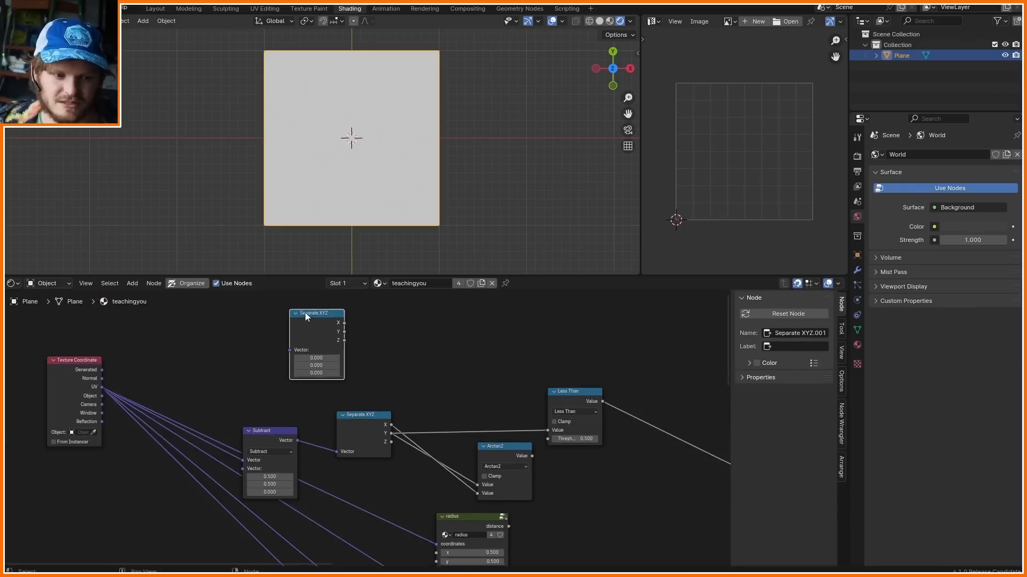
click(305, 313)
- Connect the UV output to the duplicated Separate XYZ node and its Y output to the Less Than node
scroll(299, 316, up, 2)
drag(58, 380, 285, 342)
drag(340, 316, 617, 439)
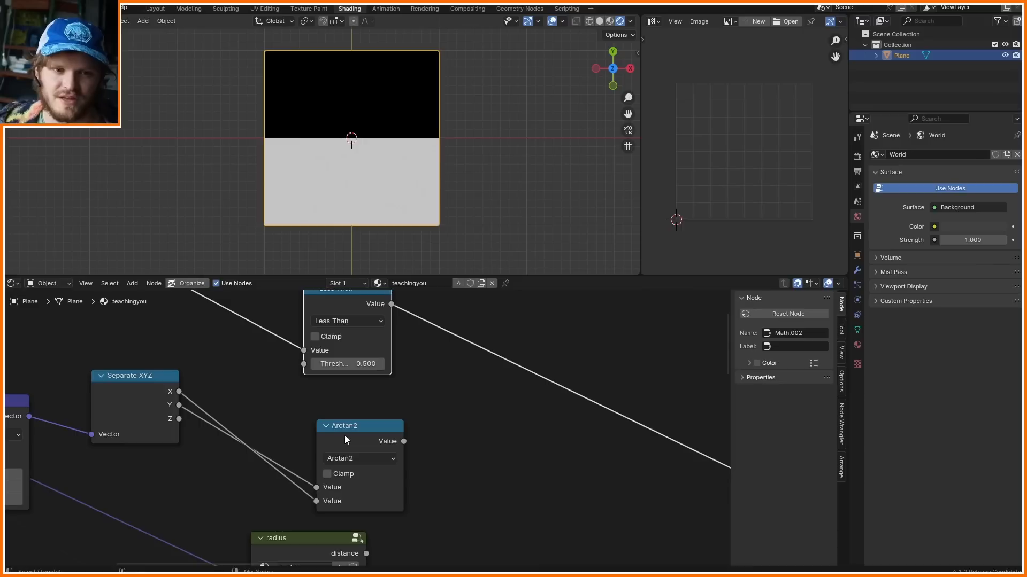
- Preview the Arctan2 node, align it beneath the Less Than node, and save the file
ctrl+shift+click(344, 435)
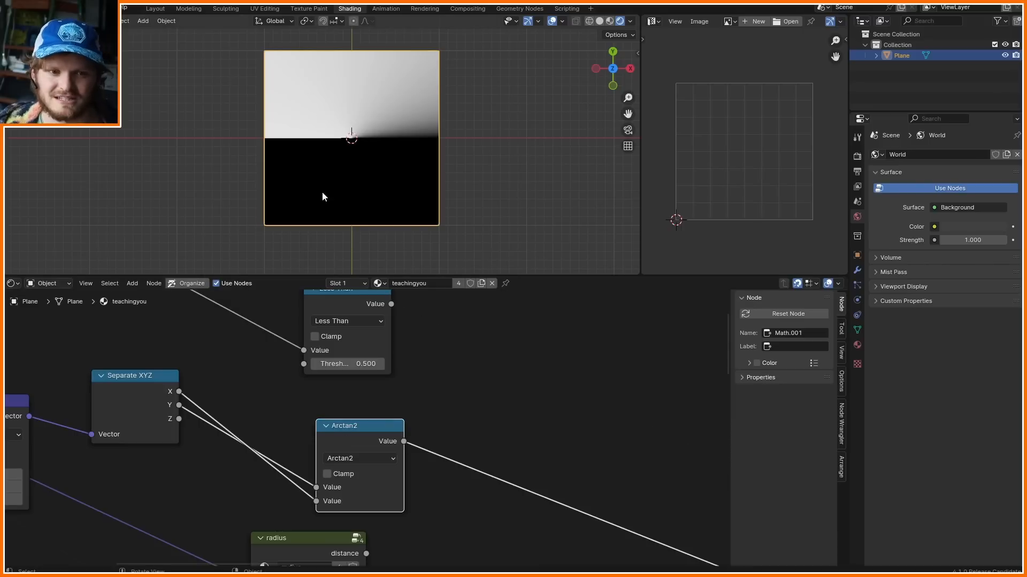
drag(346, 427, 334, 416)
key(ctrl+s)
middle_drag(335, 417, 338, 451)
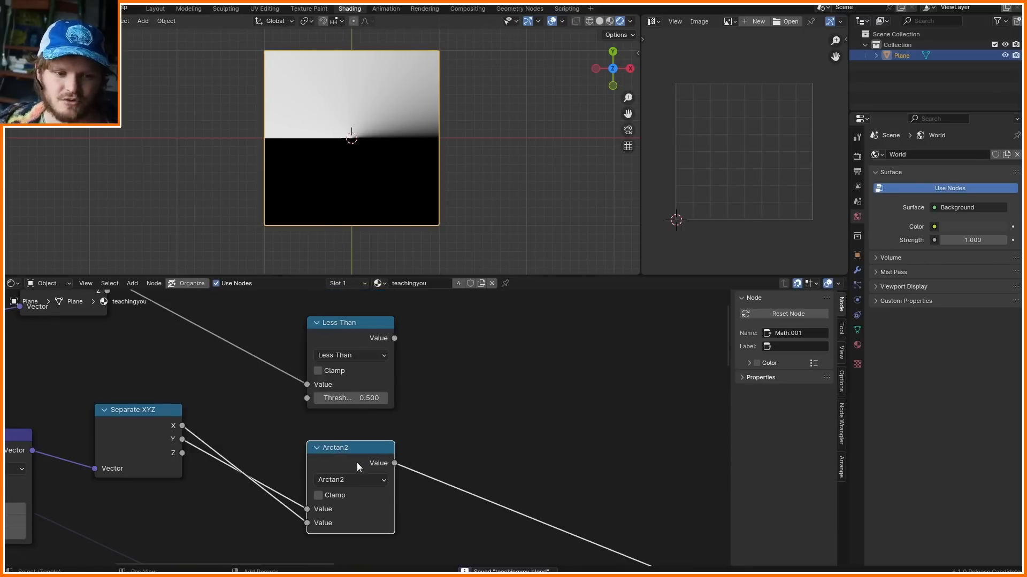
- Try combining the Arctan2 and Less Than outputs in a duplicated Math node set to Multiply
key(shift+d)
click(516, 373)
click(517, 392)
key(m)
alt+right_drag(397, 340, 503, 432)
key(shift+d)
click(550, 449)
key(x)
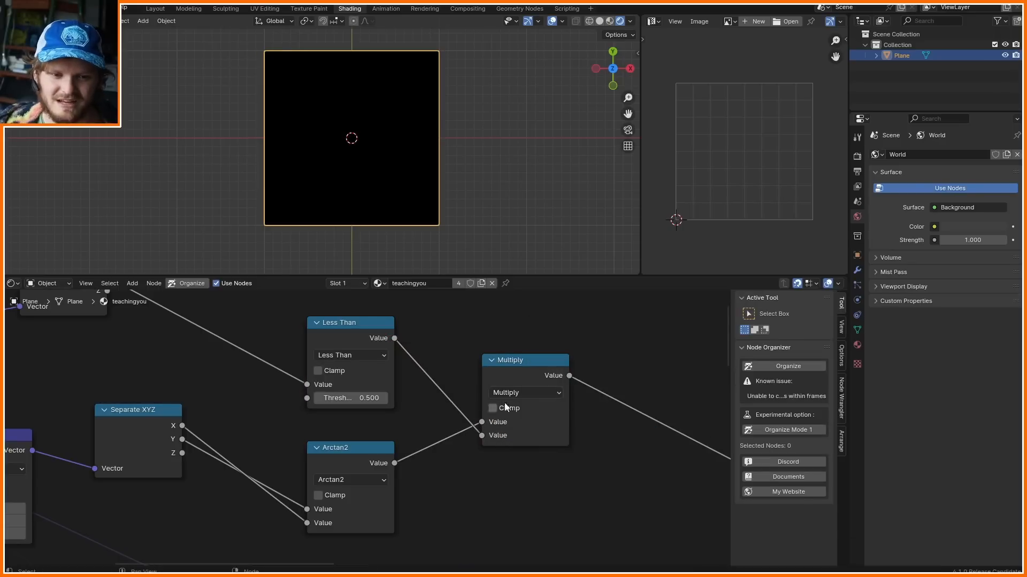
ctrl+shift+click(535, 367)
- Compare the Less Than and Arctan2 previews, marking beside the plane's halves and erasing the marks
ctrl+shift+click(349, 466)
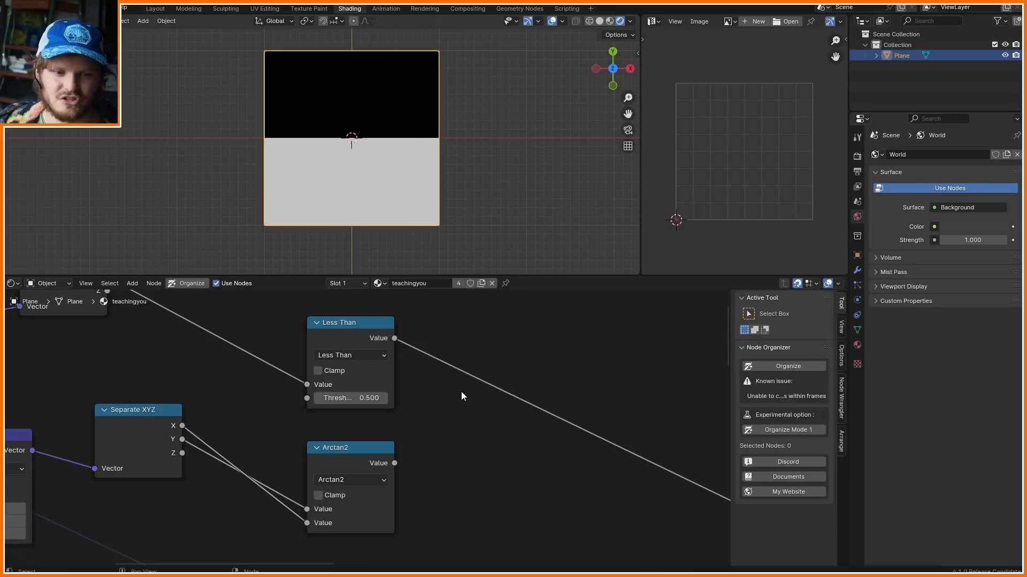
ctrl+shift+click(353, 462)
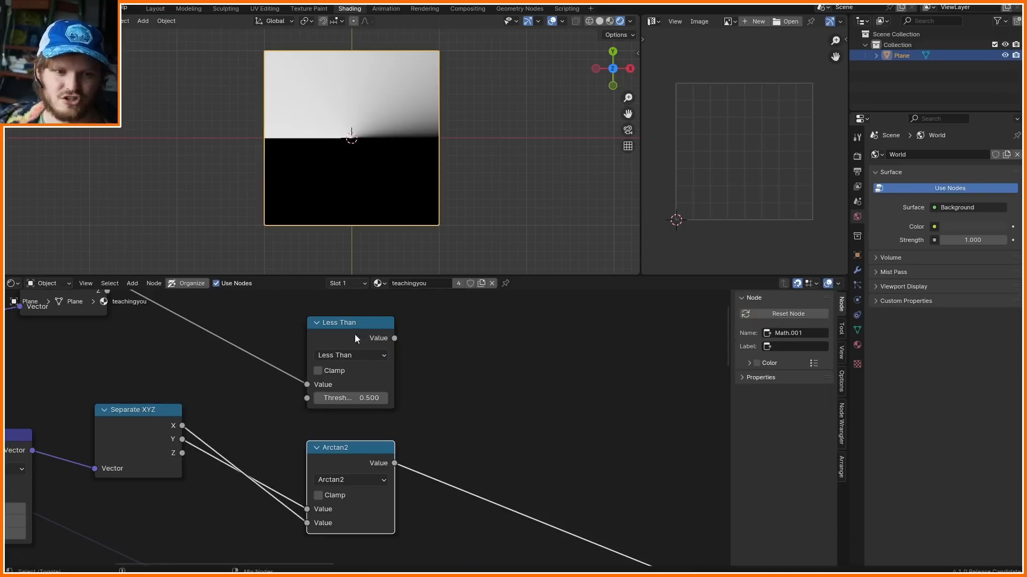
mouse_move(233, 142)
mouse_down()
mouse_move(527, 119)
mouse_move(206, 92)
mouse_move(203, 137)
mouse_up()
mouse_move(198, 225)
mouse_down()
mouse_move(222, 171)
mouse_move(472, 240)
mouse_move(174, 248)
mouse_up()
right_drag(184, 240, 512, 20)
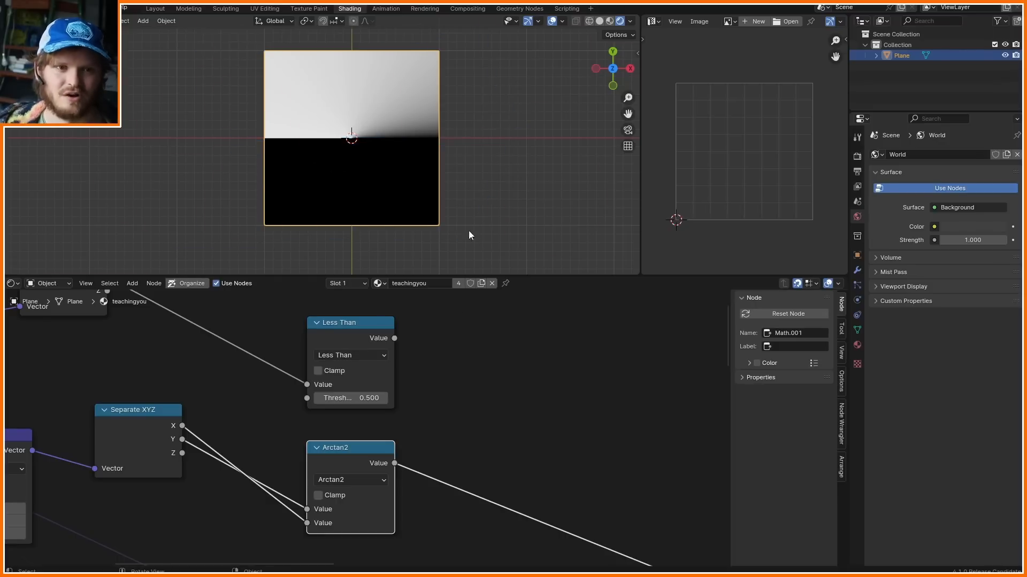
- Add a Float Mix node beside the Less Than node, preview it, and set its A value to 1
key(shift+a)
text(mix)
key(Return)
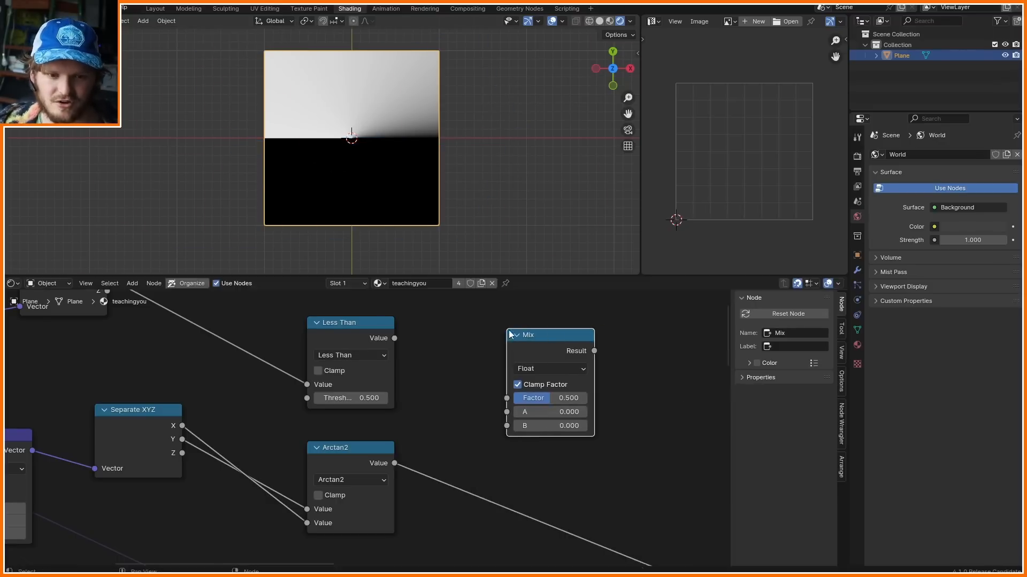
ctrl+shift+click(511, 336)
middle_drag(568, 410, 387, 438)
scroll(387, 438, up, 4)
double_click(388, 441)
text(1)
key(Return)
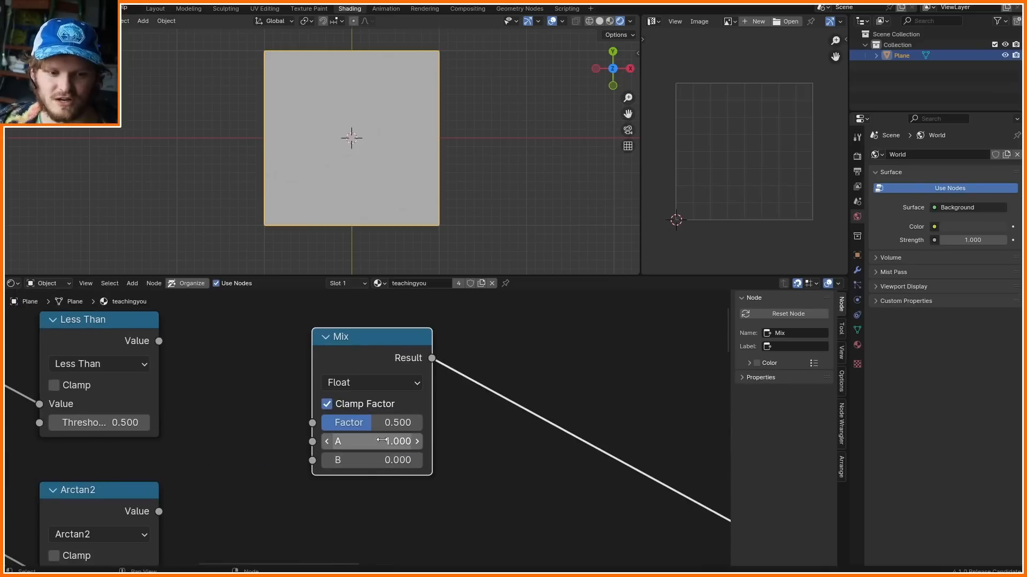
- Sweep the Mix node's Factor through its range and leave it at 0
drag(375, 422, 421, 423)
click(463, 484)
drag(465, 496, 412, 461)
key(ctrl+z)
mouse_move(415, 422)
mouse_down()
mouse_move(320, 423)
mouse_move(298, 449)
mouse_move(266, 449)
mouse_up()
- Connect the Arctan2 output to the Mix node's A input and add a duplicated Math node fed by Arctan2, set to Multiply
drag(312, 431, 435, 408)
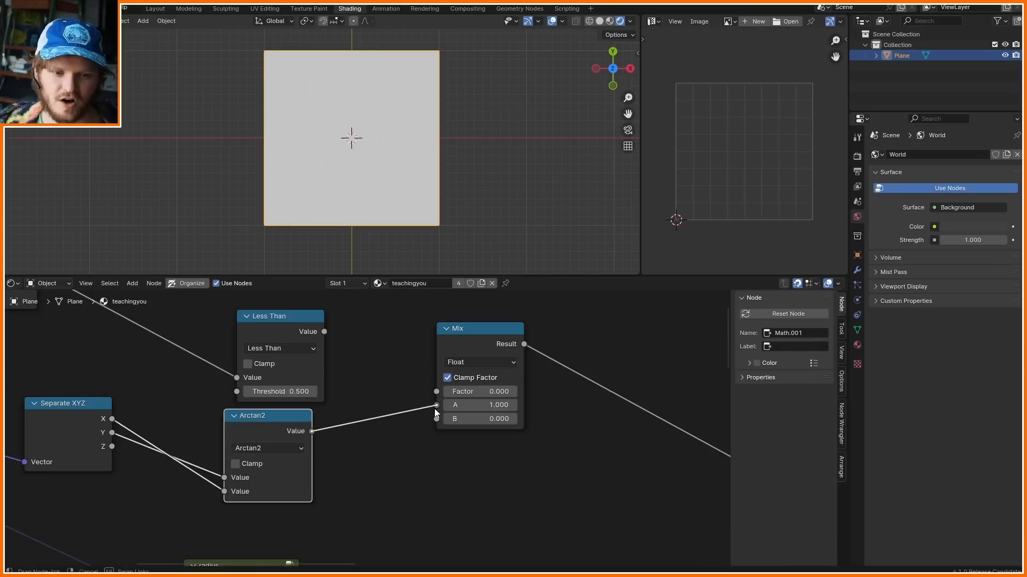
drag(500, 470, 456, 397)
key(g)
click(570, 375)
click(469, 476)
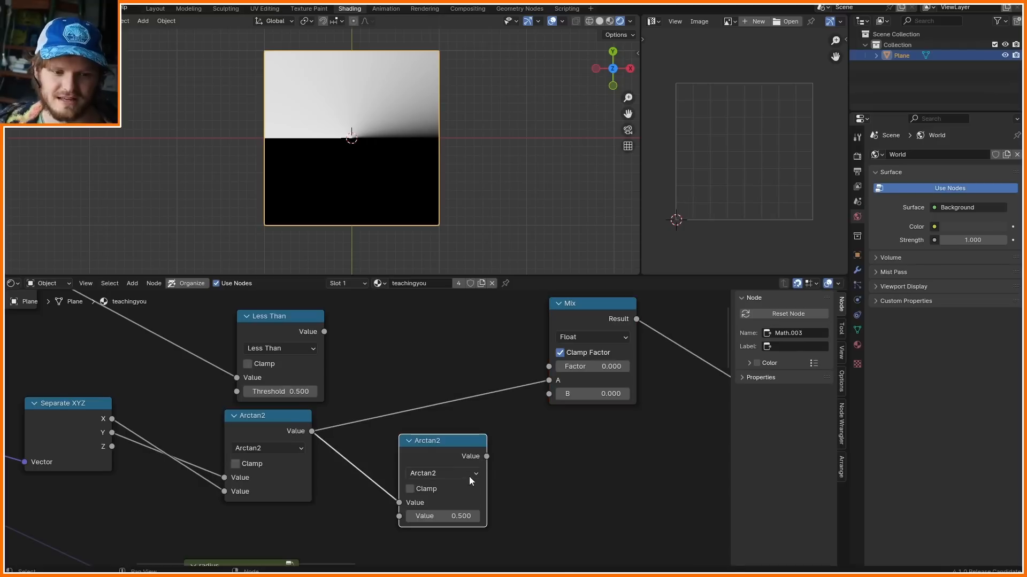
click(458, 472)
key(m)
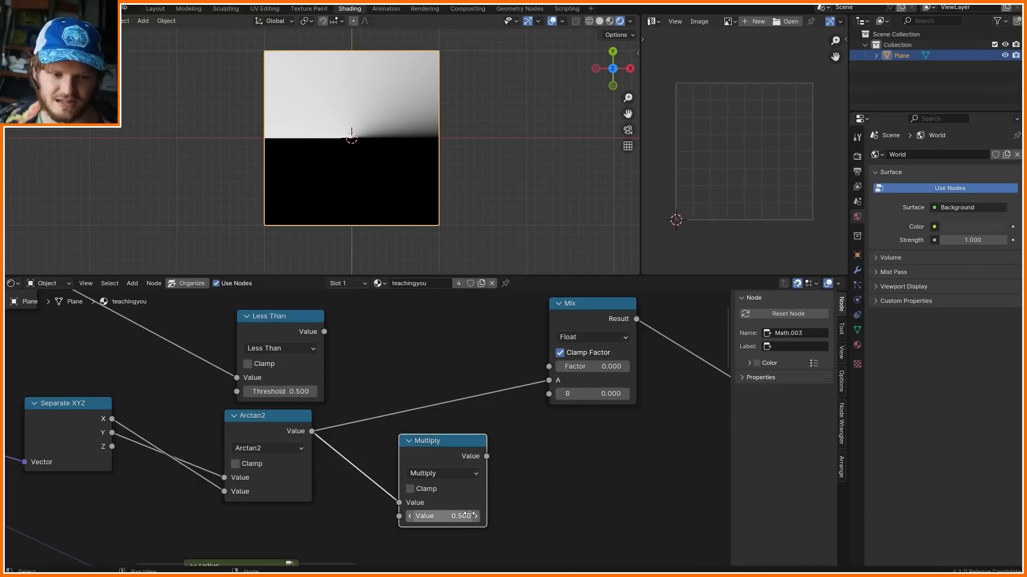
- Set the Multiply node's second value to -1 and connect its output to the Mix node's B input
double_click(451, 510)
text(-1)
key(Return)
drag(486, 456, 551, 394)
- Compare the previews of the Arctan2 node and the Multiply node
ctrl+shift+click(271, 422)
ctrl+shift+click(439, 444)
ctrl+shift+click(283, 420)
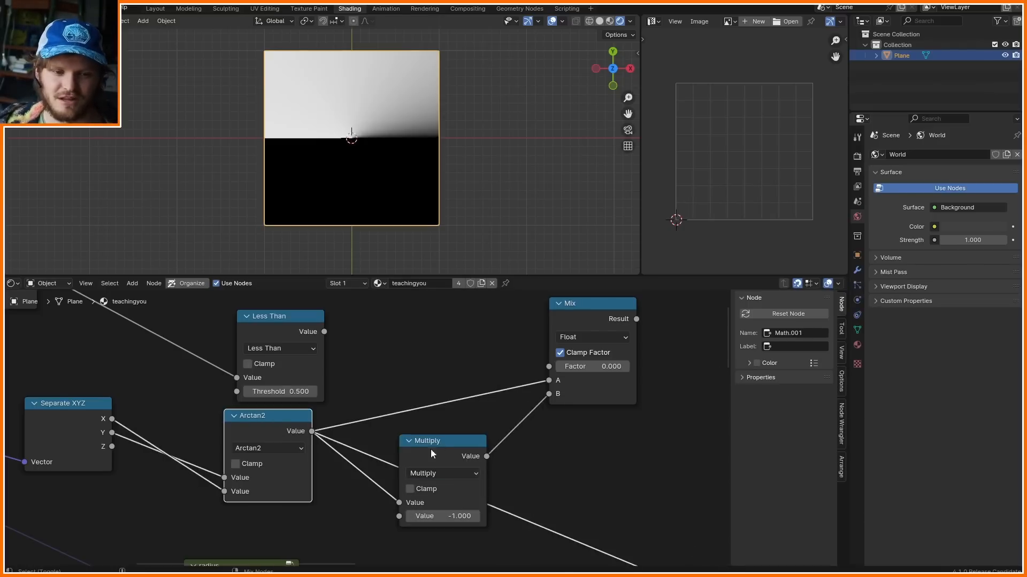
ctrl+shift+click(431, 447)
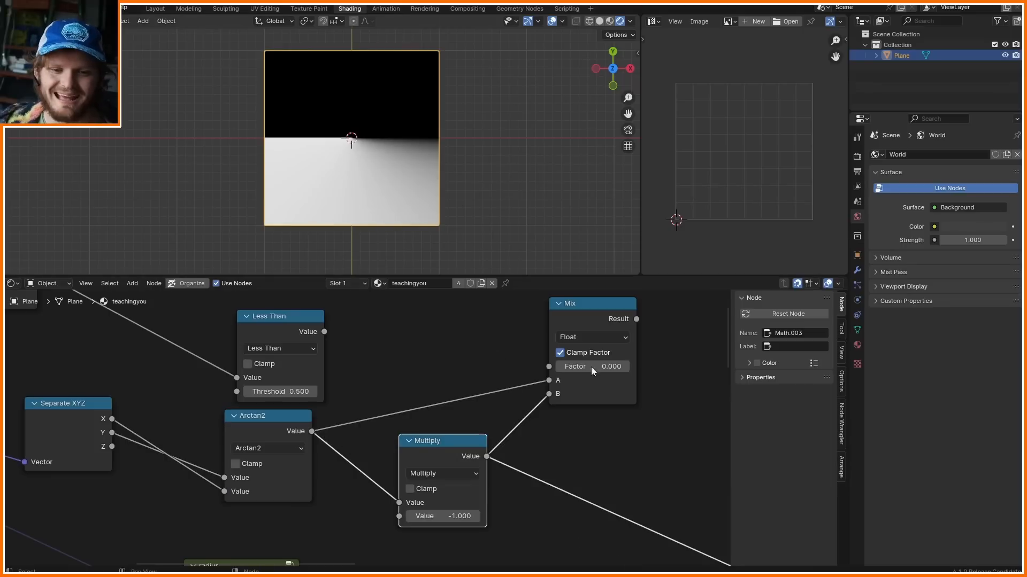
- Connect the Less Than output to the Mix node's Factor and preview the Mix result
middle_drag(553, 352, 454, 357)
ctrl+shift+click(214, 352)
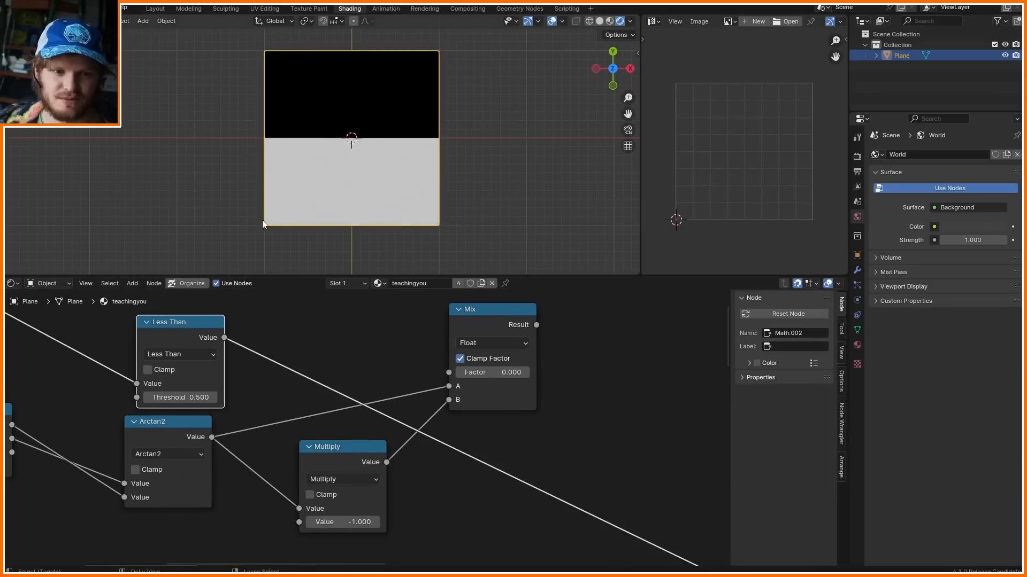
drag(224, 336, 448, 372)
ctrl+shift+click(496, 316)
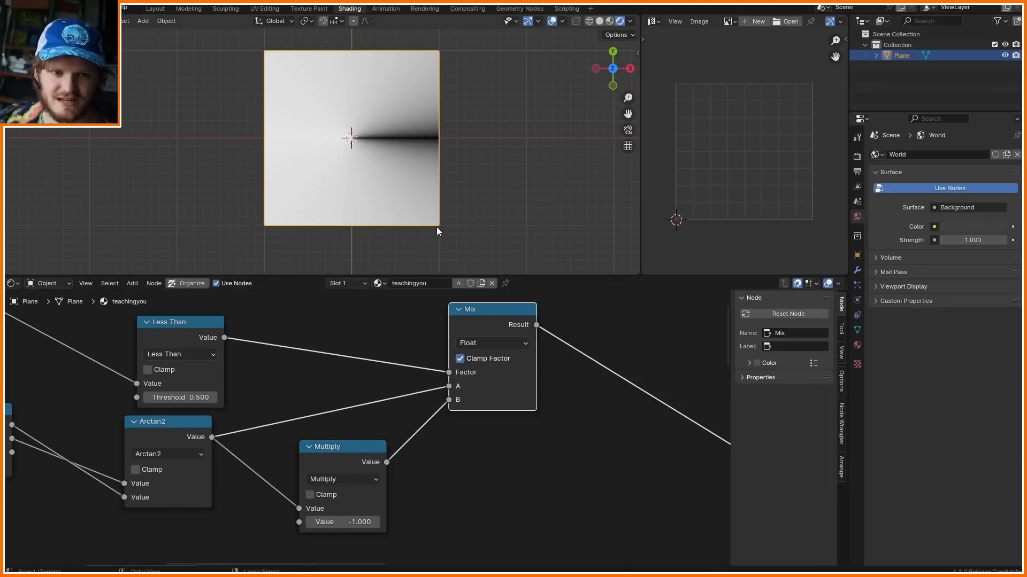
scroll(404, 122, up, 2)
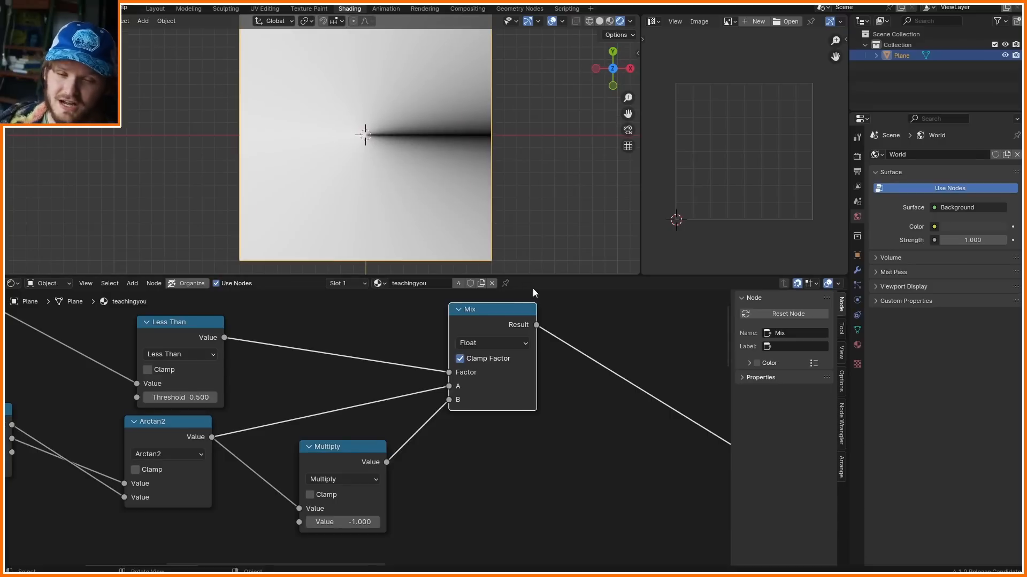
- Insert a temporary Greater Than node after the Mix, sweep its threshold up from 0, and remove the node
middle_drag(533, 293, 424, 302)
click(101, 328)
key(shift+d)
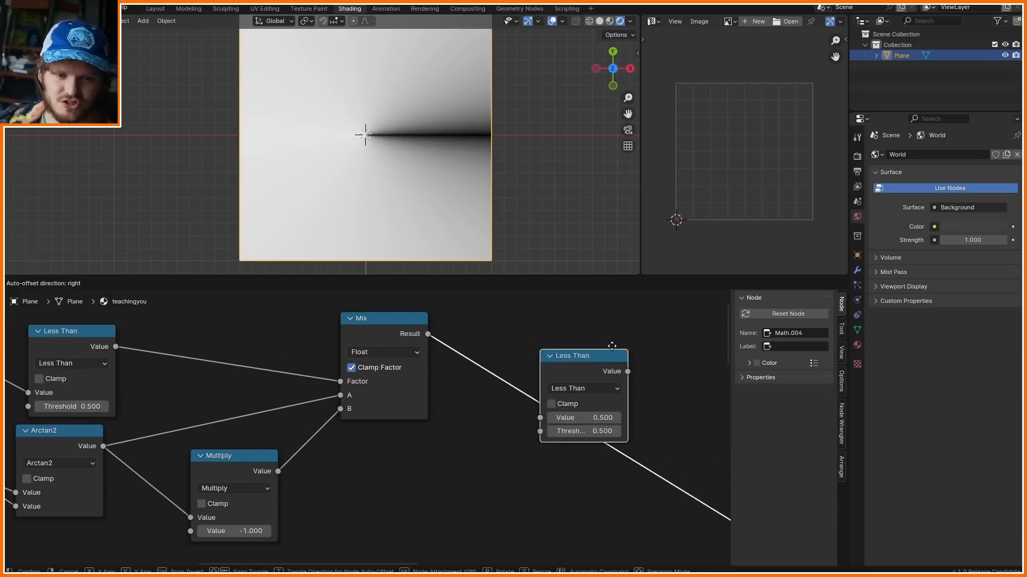
click(611, 327)
click(574, 361)
key(g)
click(580, 405)
text(0)
key(Return)
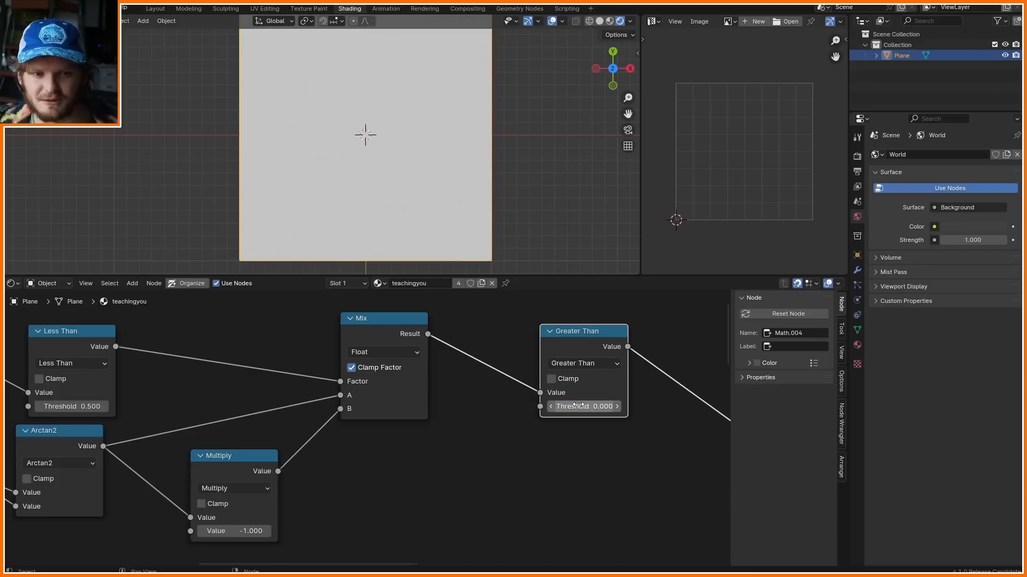
drag(581, 406, 725, 405)
key(ctrl+x)
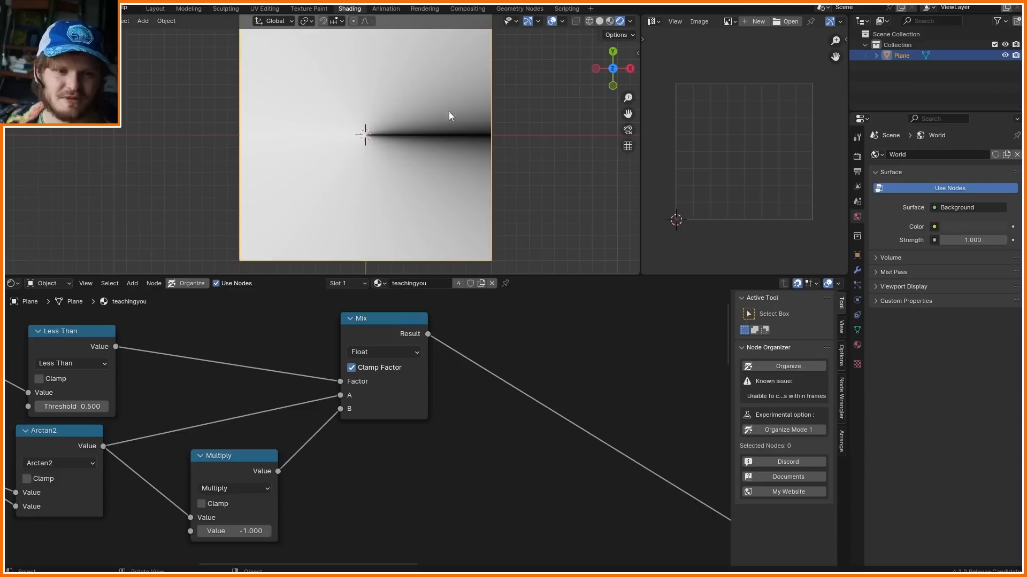
- Trace the gradient direction over the Mix preview and draw an arc across the lower half of the Arctan2 preview
drag(447, 116, 315, 90)
drag(421, 192, 319, 148)
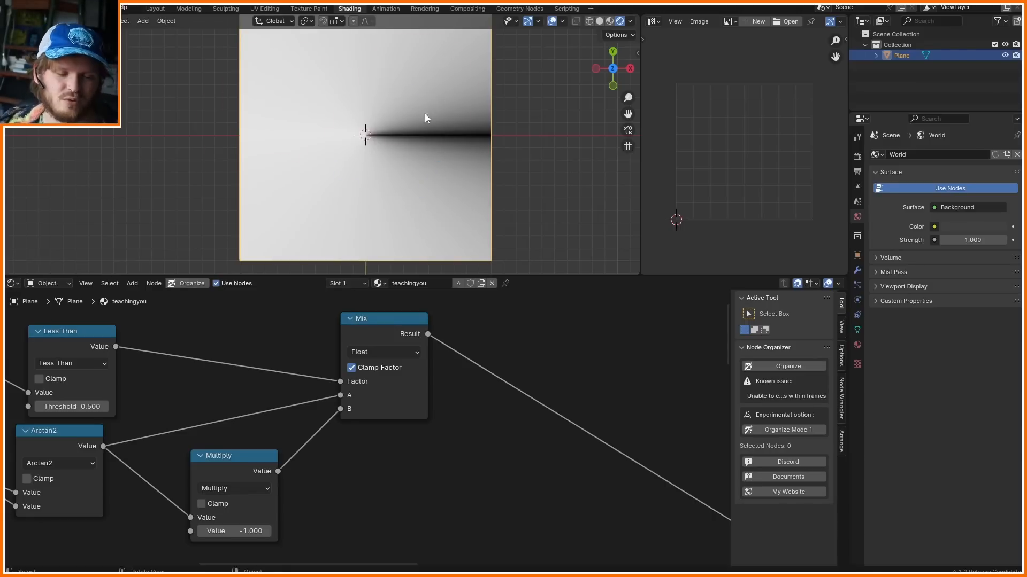
ctrl+shift+click(67, 444)
mouse_move(433, 143)
mouse_down()
mouse_move(367, 192)
mouse_move(306, 138)
mouse_up()
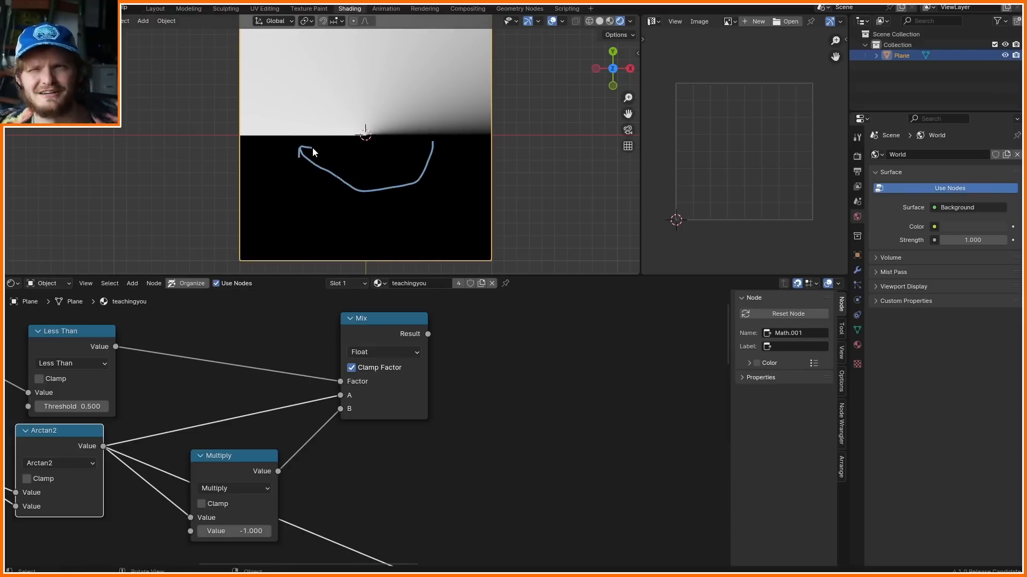
- Delete the Multiply node and move the previewed Mix node up and away from the Arctan2 node
scroll(271, 337, down, 4)
click(238, 426)
key(x)
ctrl+shift+click(346, 330)
drag(347, 330, 489, 229)
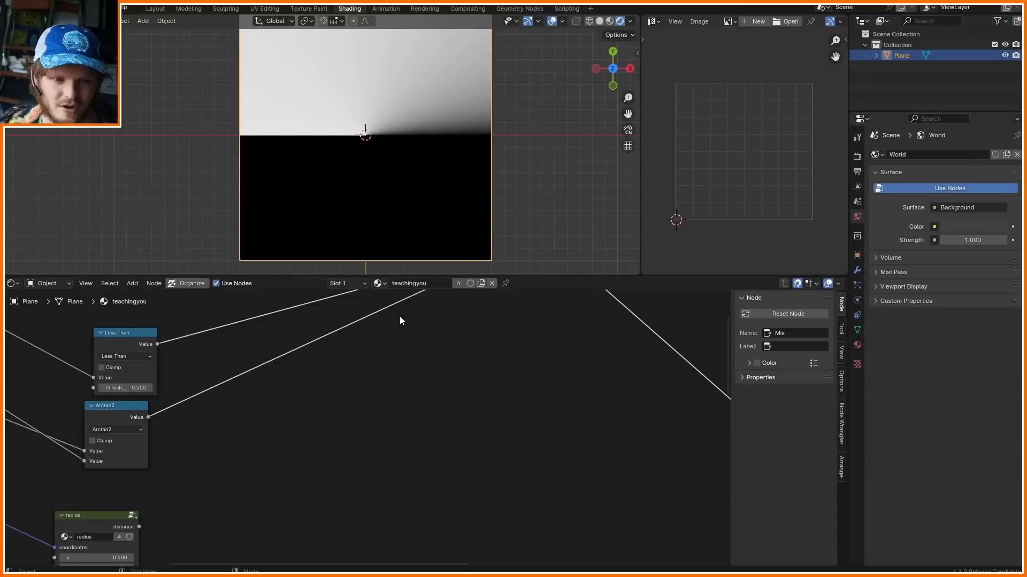
- Preview the Arctan2 node and insert a Map Range node on its output link
scroll(369, 329, up, 4)
ctrl+shift+click(54, 415)
middle_drag(107, 427, 180, 423)
key(shift+a)
text(ra)
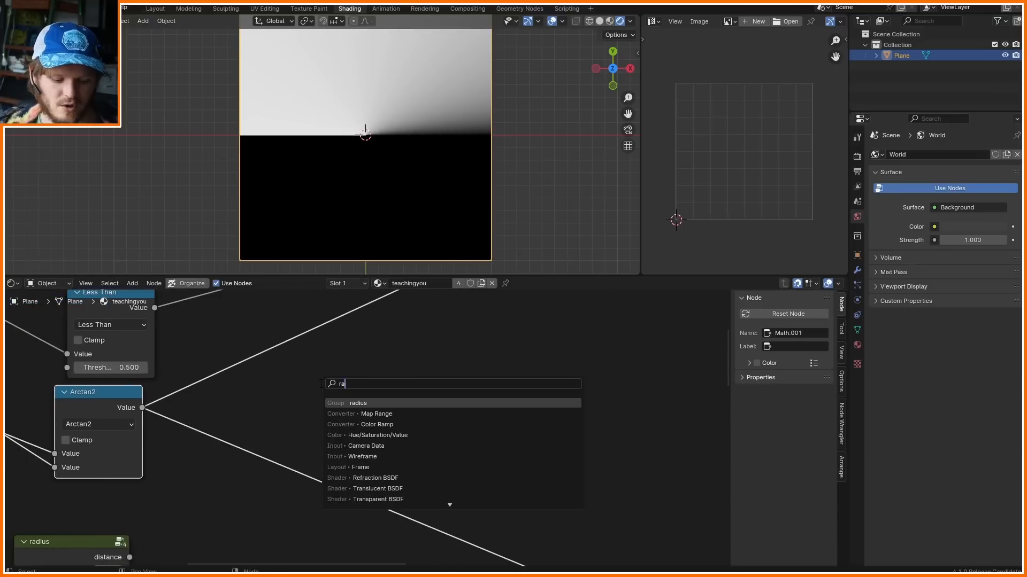
text(ng)
key(Return)
click(352, 328)
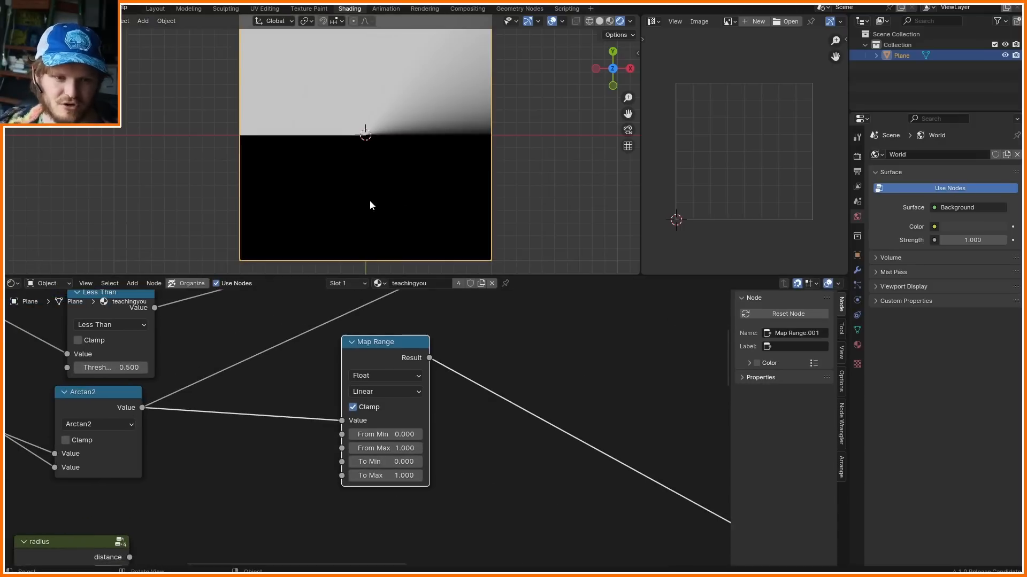
- Set the Map Range node's From Min to -pi and From Max to 0
mouse_move(303, 138)
mouse_down()
mouse_move(321, 175)
mouse_move(416, 152)
mouse_up()
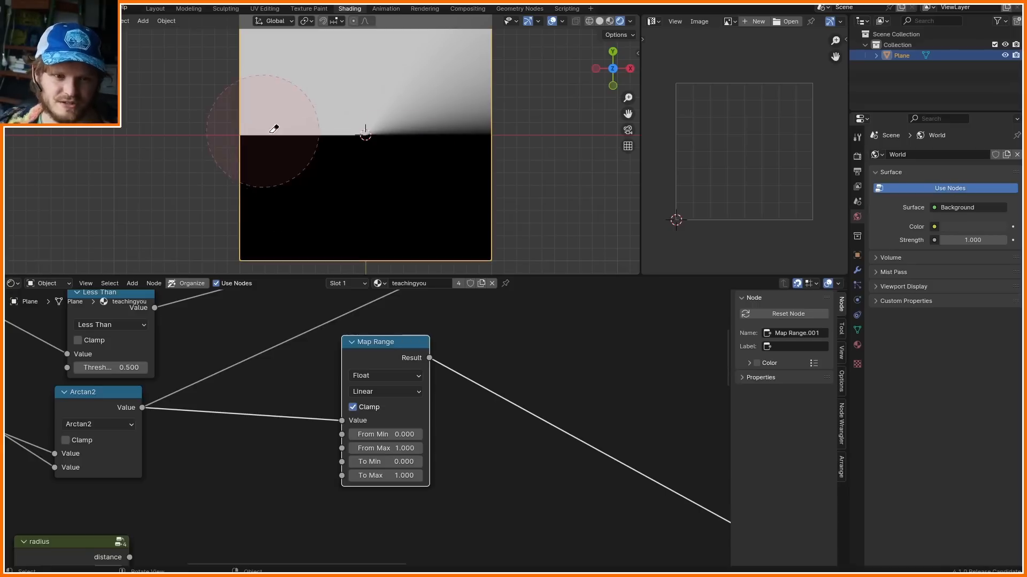
click(386, 433)
text(-pi)
key(Return)
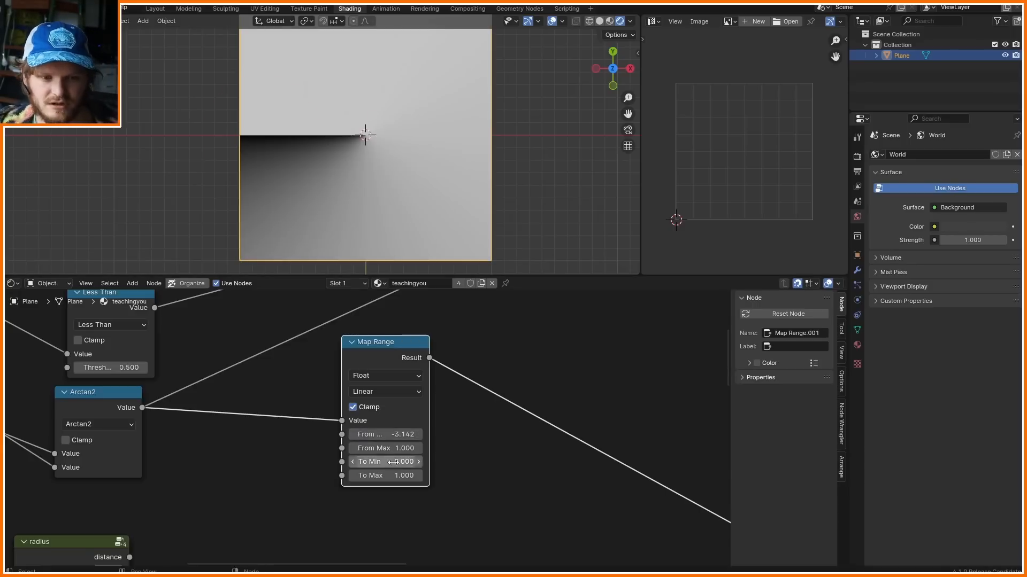
key(BackSpace)
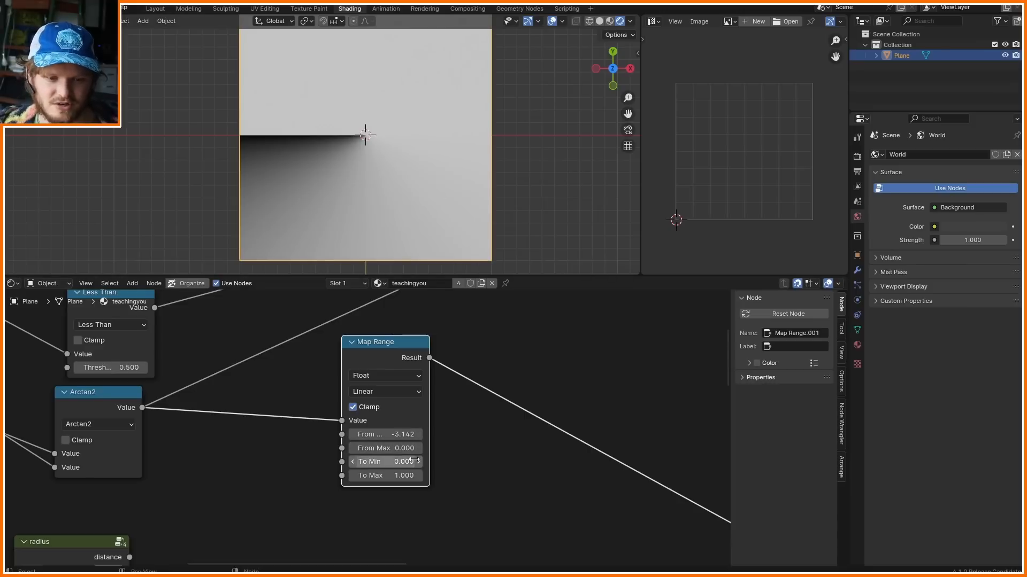
- Set the Map Range node's To Min to pi and To Max to 2*pi
click(407, 462)
text(pi)
key(Return)
click(380, 476)
text(2)
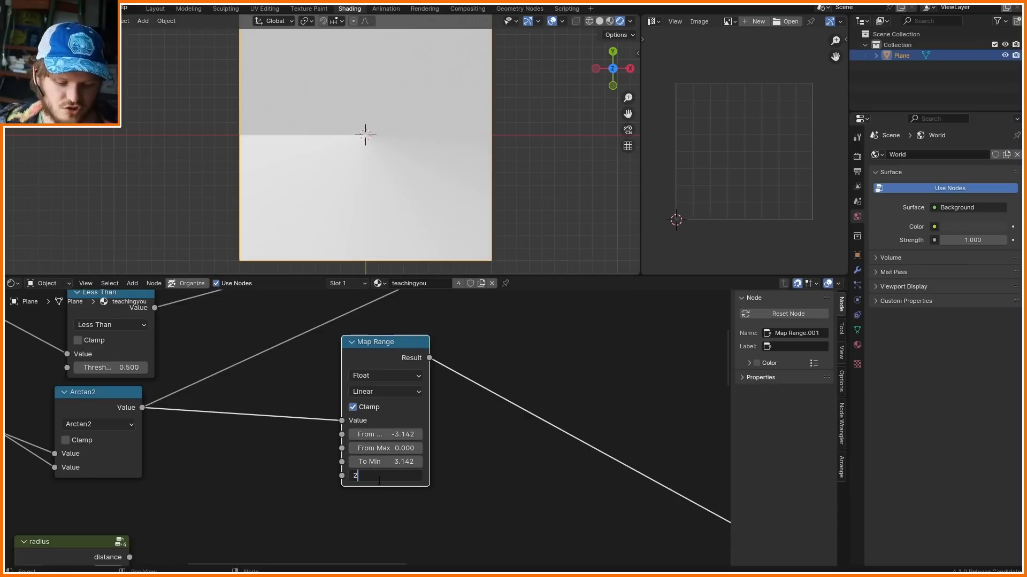
text(*pi)
key(Return)
- Move the Mix node back beside the Map Range node, feed the Map Range result into B, and preview the Mix
scroll(323, 374, down, 4)
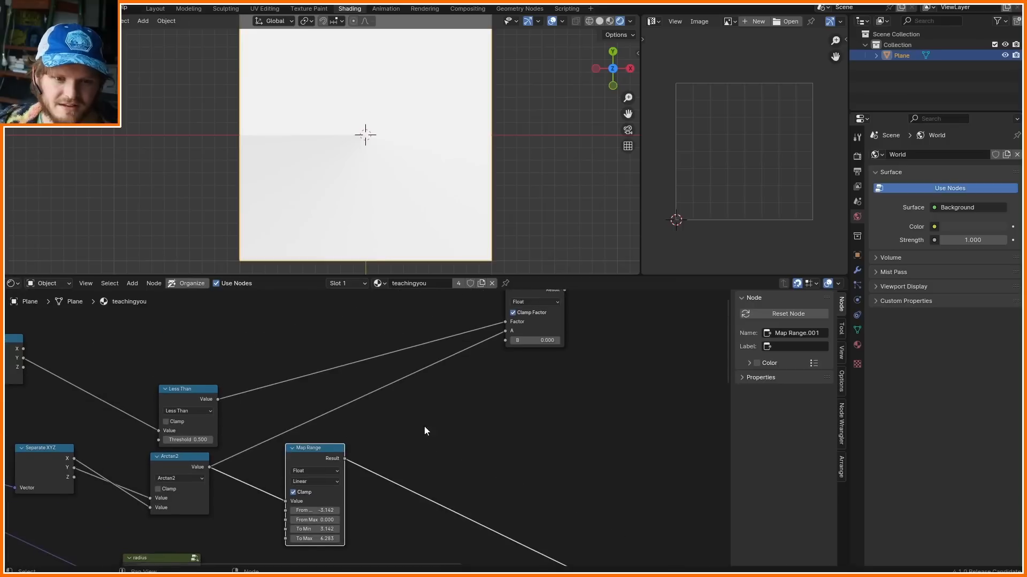
drag(522, 295, 387, 402)
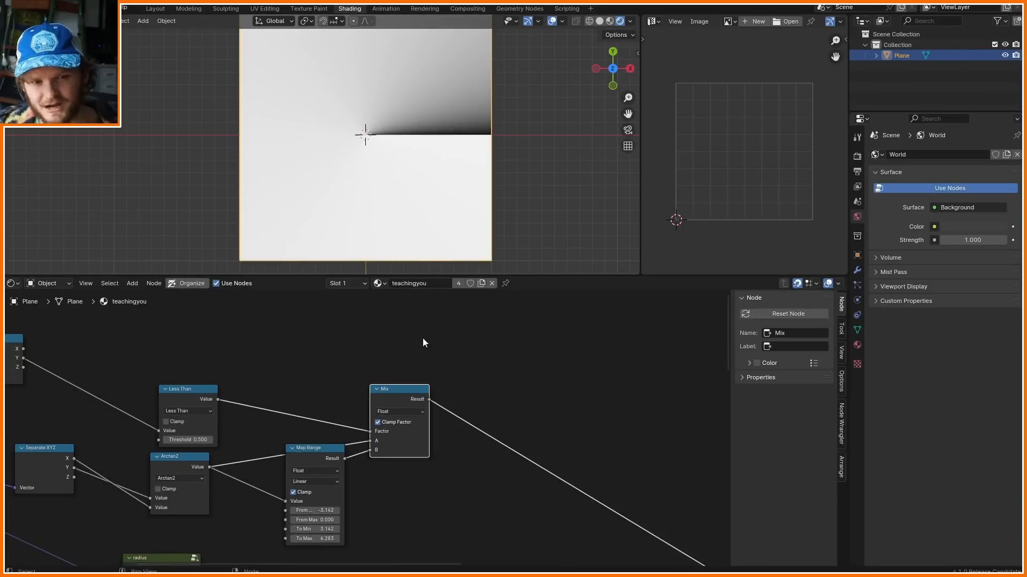
- Insert a Greater Than node after the Mix and sweep its threshold down to 5.870
scroll(399, 387, up, 2)
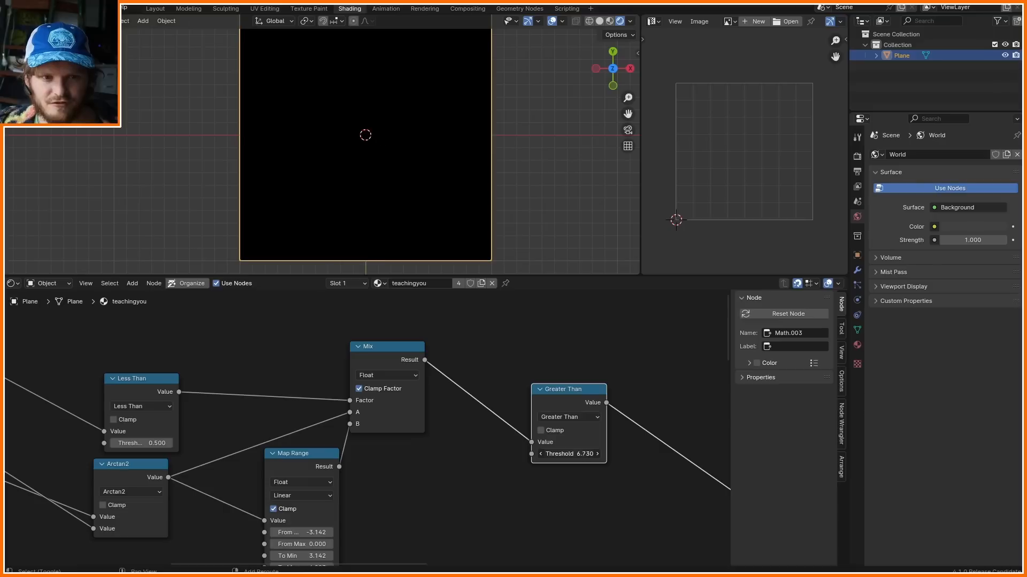
mouse_move(569, 454)
mouse_down()
mouse_move(524, 454)
mouse_move(562, 454)
mouse_up()
scroll(595, 400, up, 2)
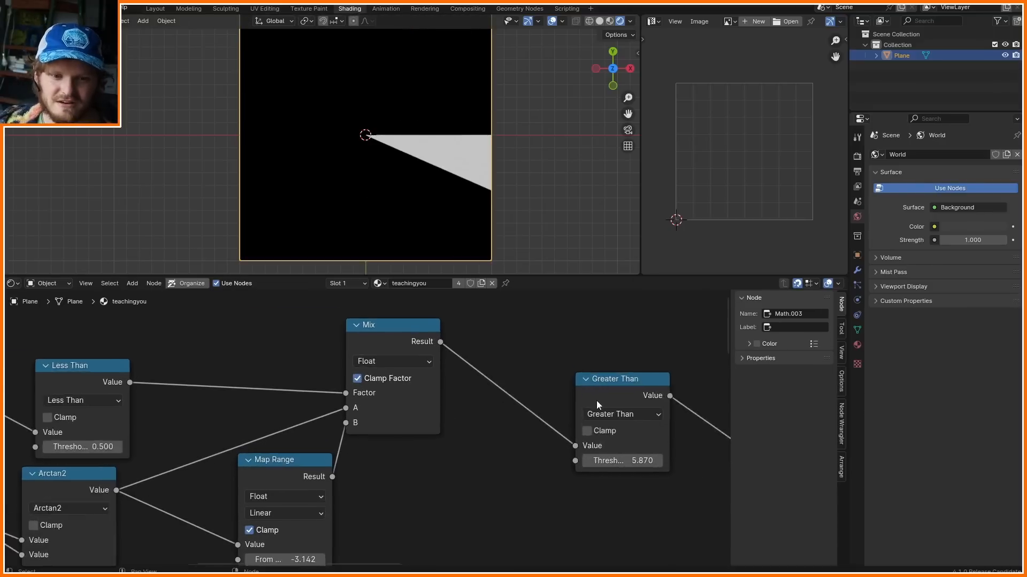
- Switch the Greater Than node to Compare with a value of pi and an epsilon of 0.05
click(490, 405)
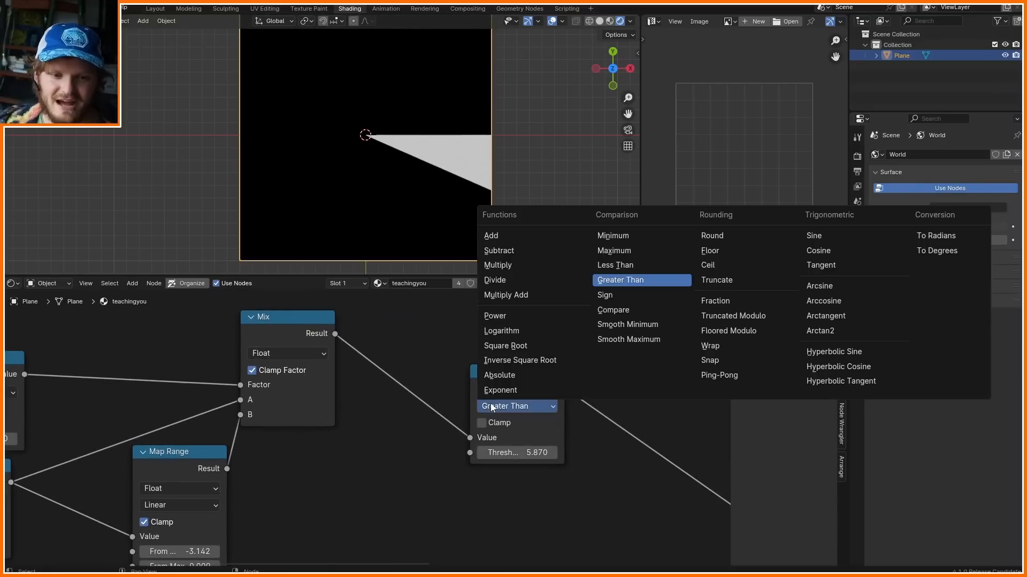
click(613, 310)
click(534, 452)
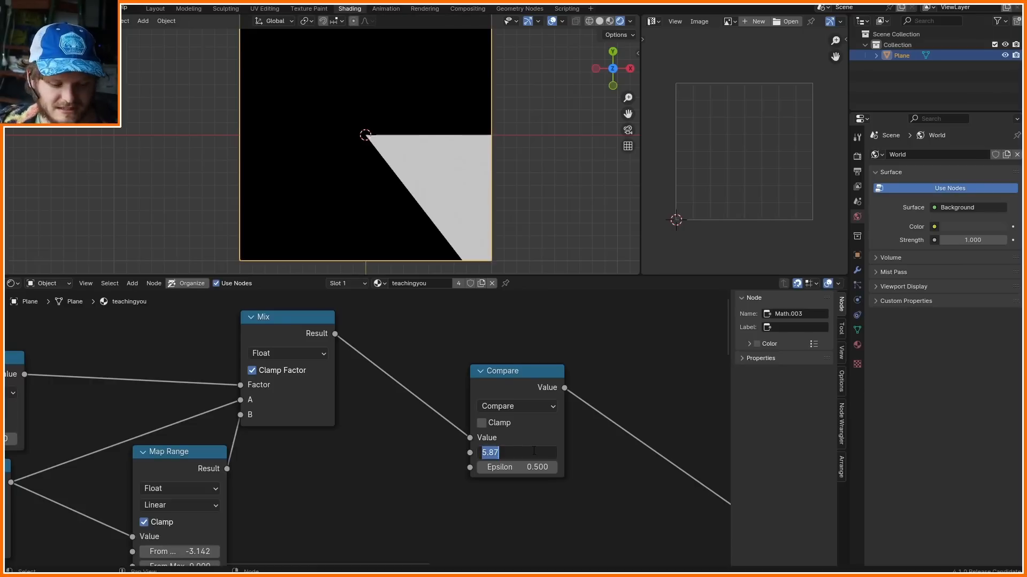
text(pi)
key(Return)
click(532, 467)
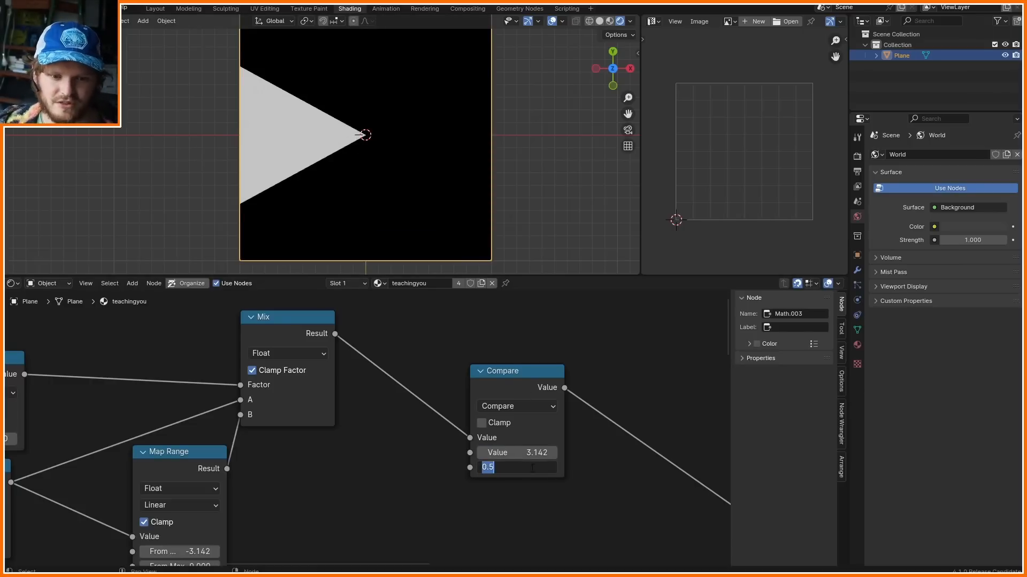
text(.05)
key(Return)
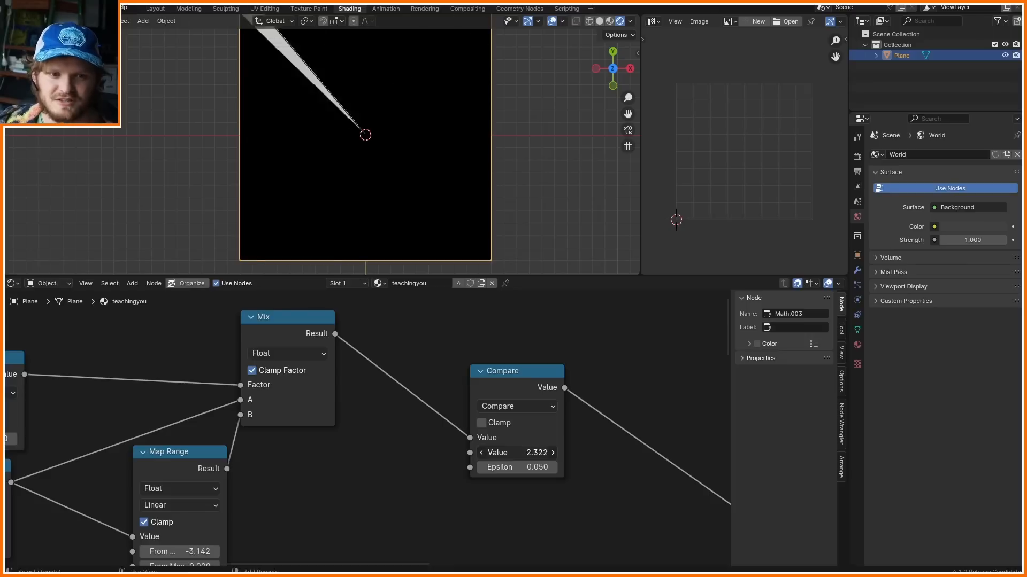
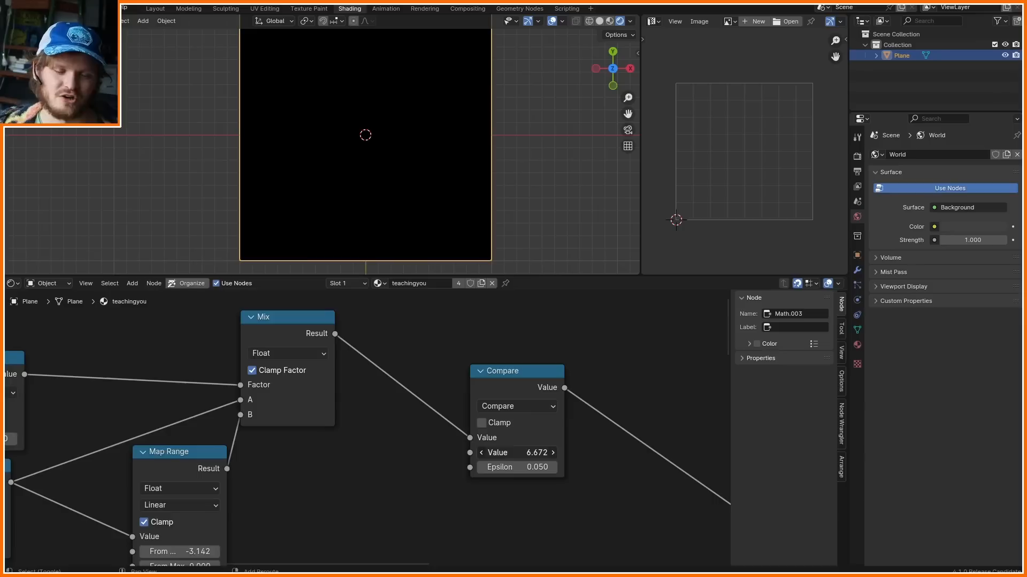
- Trace the rotation over the Mix preview, erase it, and set the Compare value to 6.400 while previewing that node
ctrl+shift+click(302, 314)
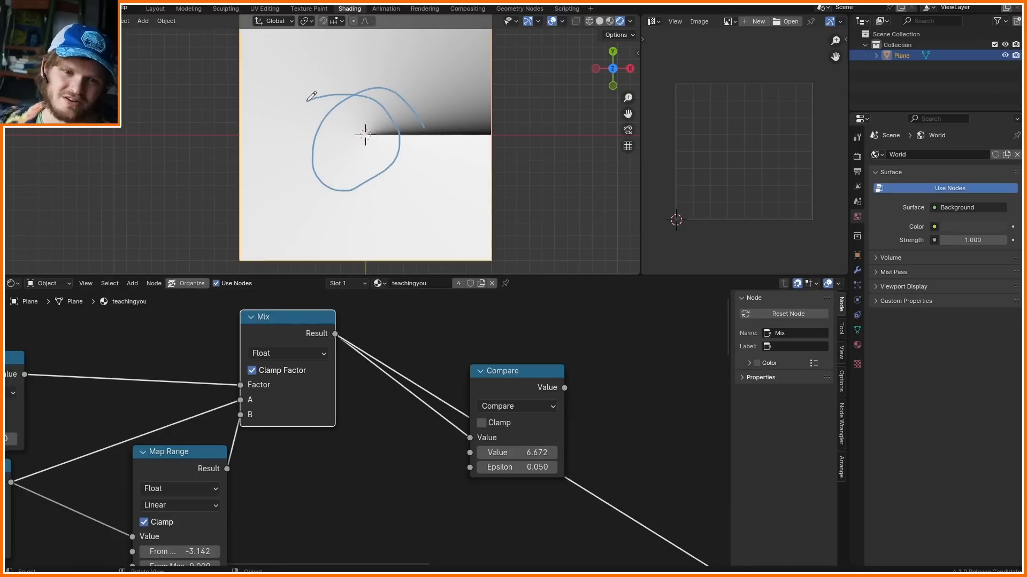
mouse_move(311, 115)
right_down()
mouse_move(400, 178)
mouse_move(369, 195)
right_up()
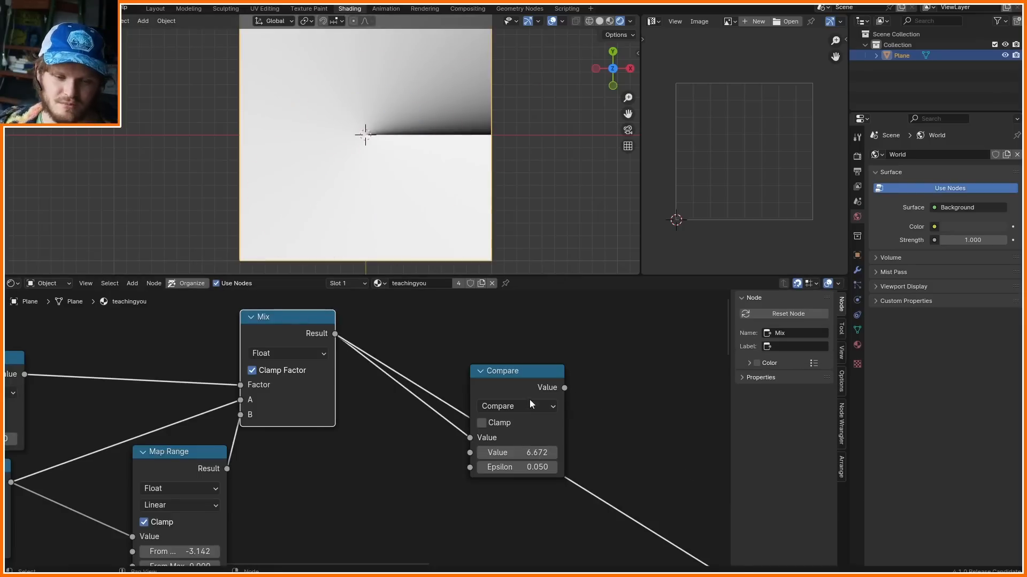
ctrl+shift+click(529, 399)
mouse_move(519, 452)
shift+mouse_down()
mouse_move(170, 453)
mouse_move(537, 453)
mouse_move(515, 453)
shift+mouse_up()
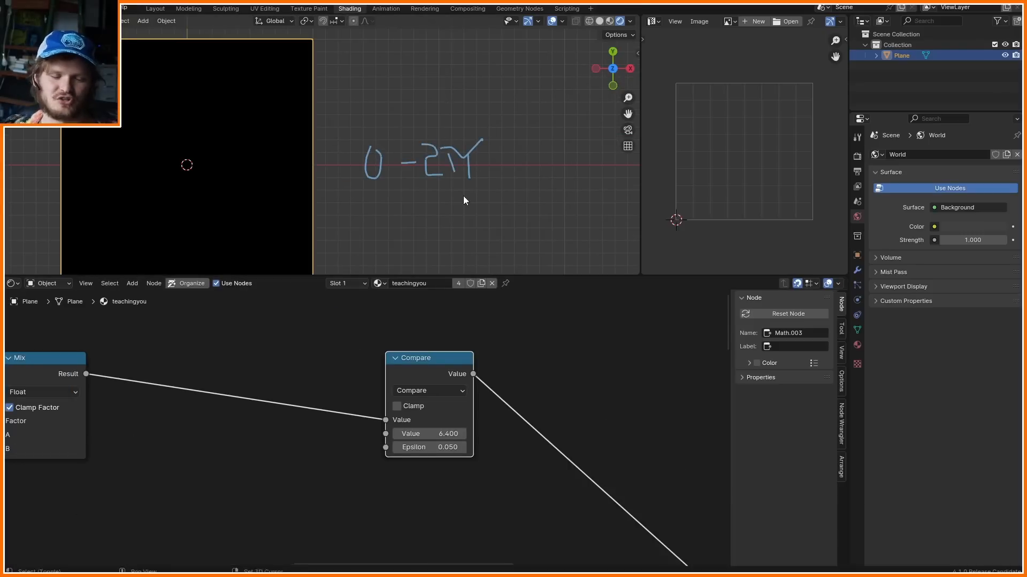
- Annotate the range 2π – 4π below the 0 – 2π note, with an arrow leading back up to it
shift+middle_drag(463, 200, 369, 200)
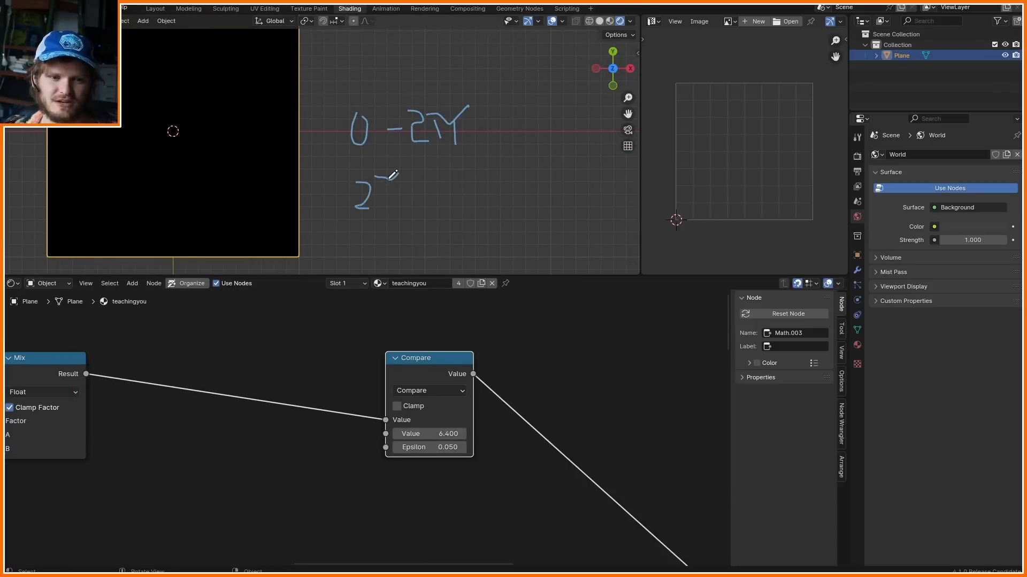
drag(416, 196, 435, 197)
drag(439, 172, 445, 209)
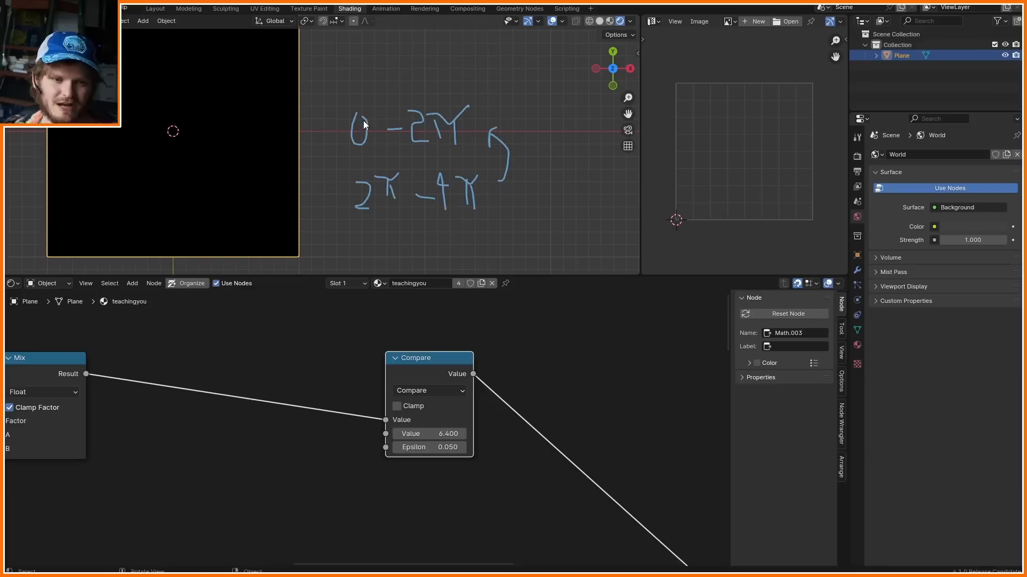
middle_drag(218, 396, 368, 386)
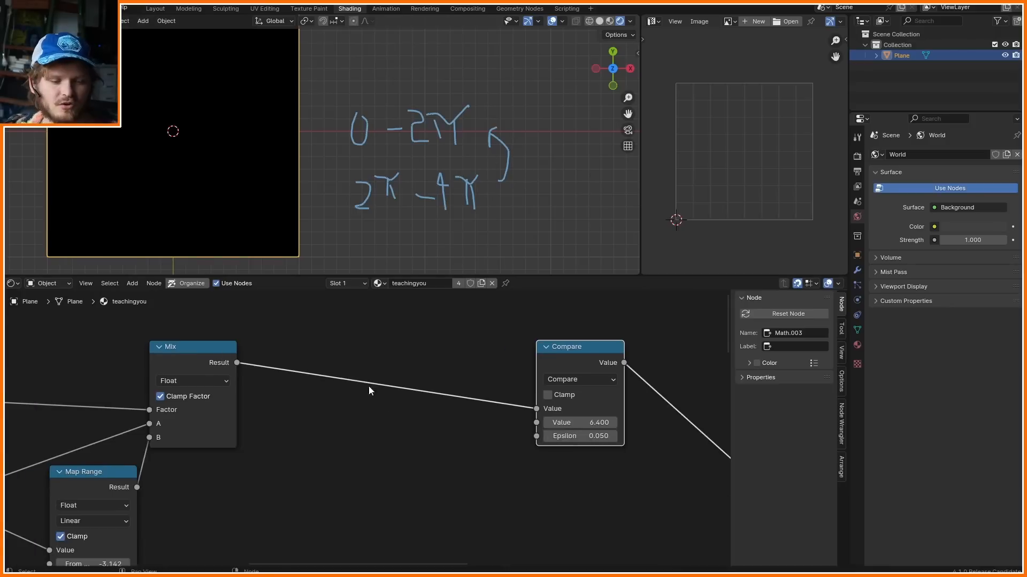
middle_drag(265, 375, 267, 426)
key(shift+d)
click(269, 272)
middle_drag(282, 308, 299, 373)
click(309, 357)
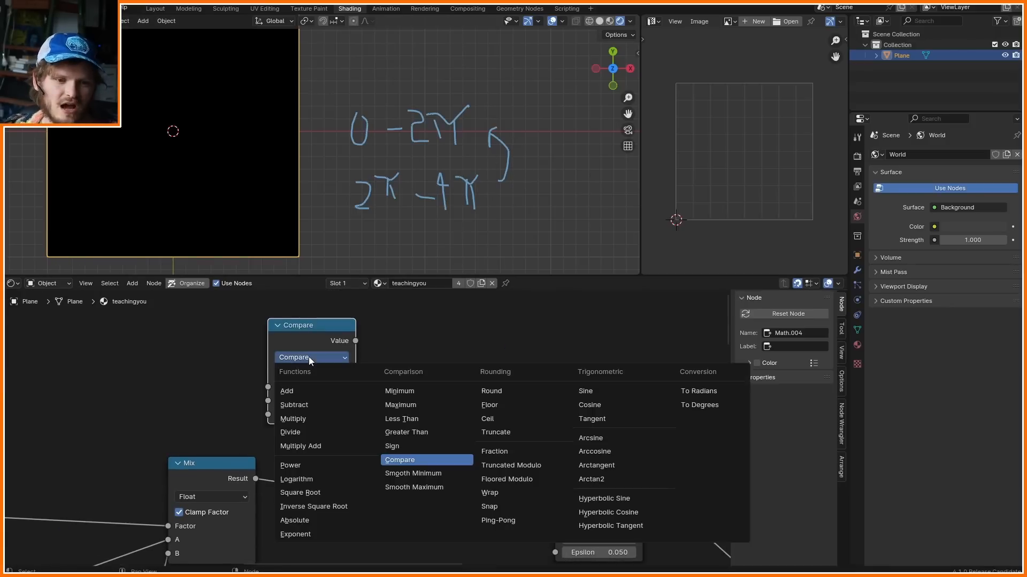
click(294, 388)
key(x)
- Add a Value node above the Mix node, drive it with #frame, and preview it
key(shift+a)
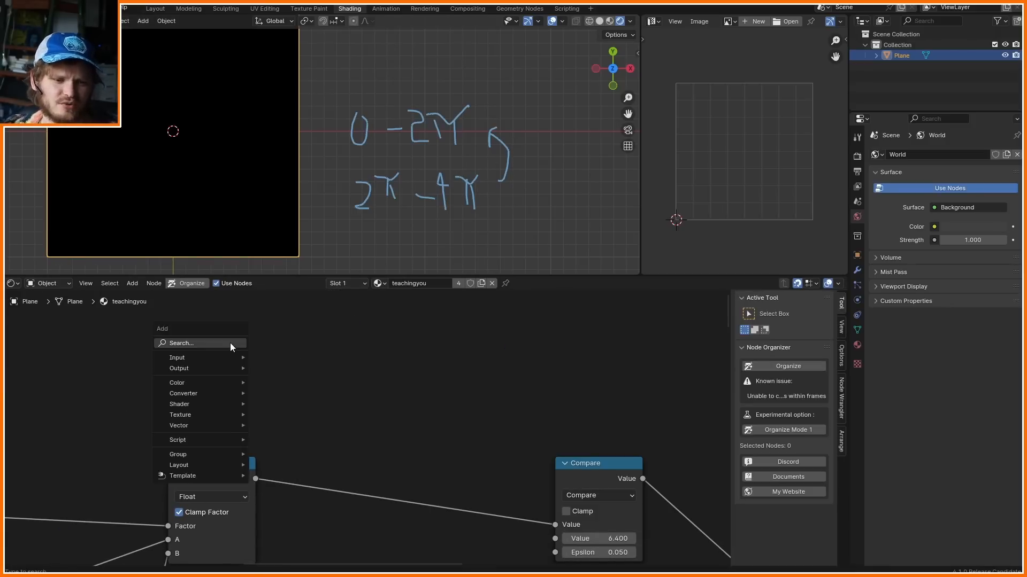
text(va)
key(Return)
click(260, 358)
scroll(262, 362, up, 2)
click(228, 397)
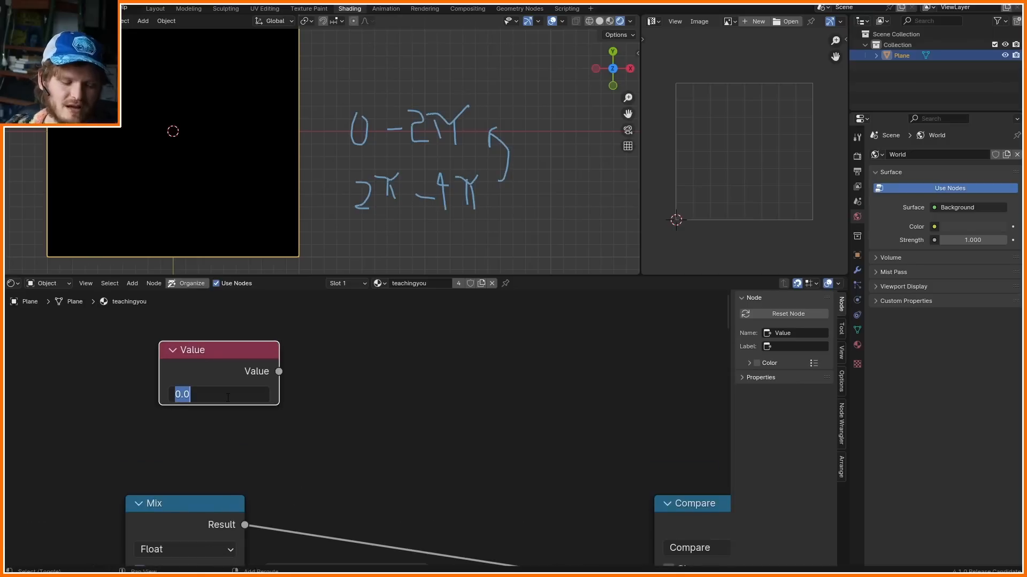
text(#frame)
key(Return)
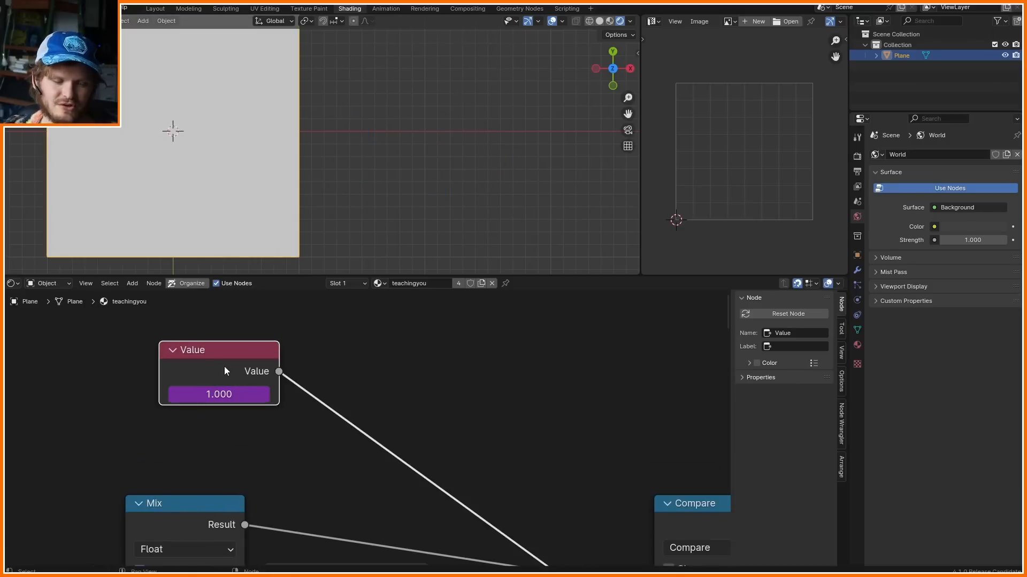
key(Escape)
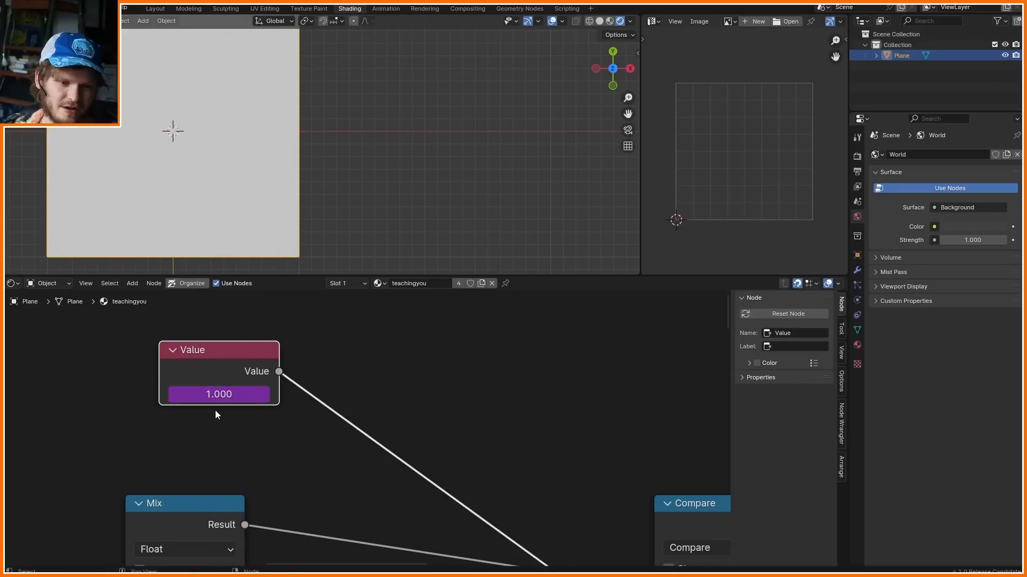
- Play the frame-driven value briefly, return to the first frame, and save the file
key(space)
key(space)
key(shift+Left)
key(ctrl+s)
- Align the Value node above the Mix and follow it with a Divide node set to 10
middle_drag(375, 437, 319, 403)
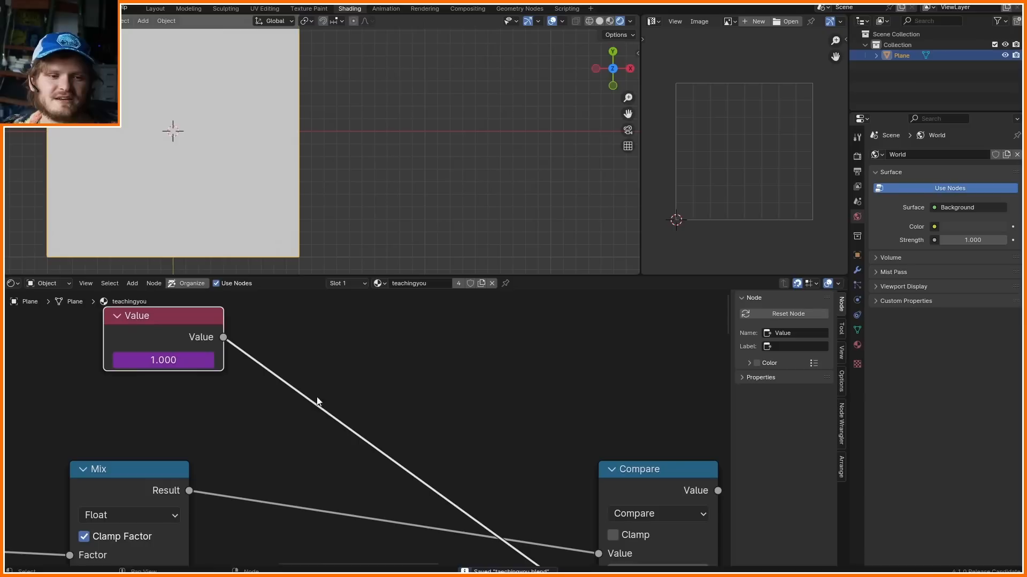
drag(155, 322, 131, 326)
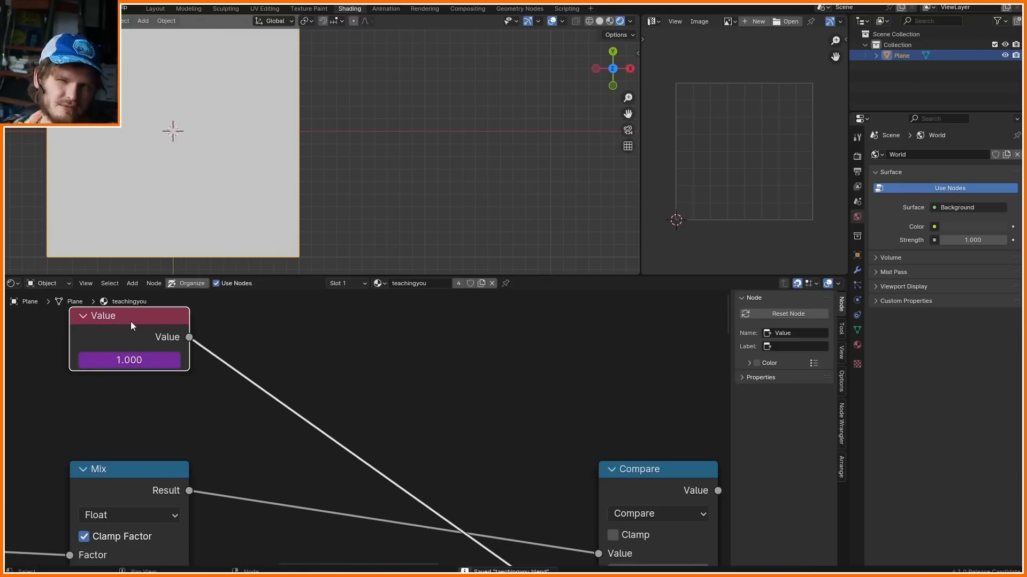
click(656, 467)
key(shift+d)
click(315, 313)
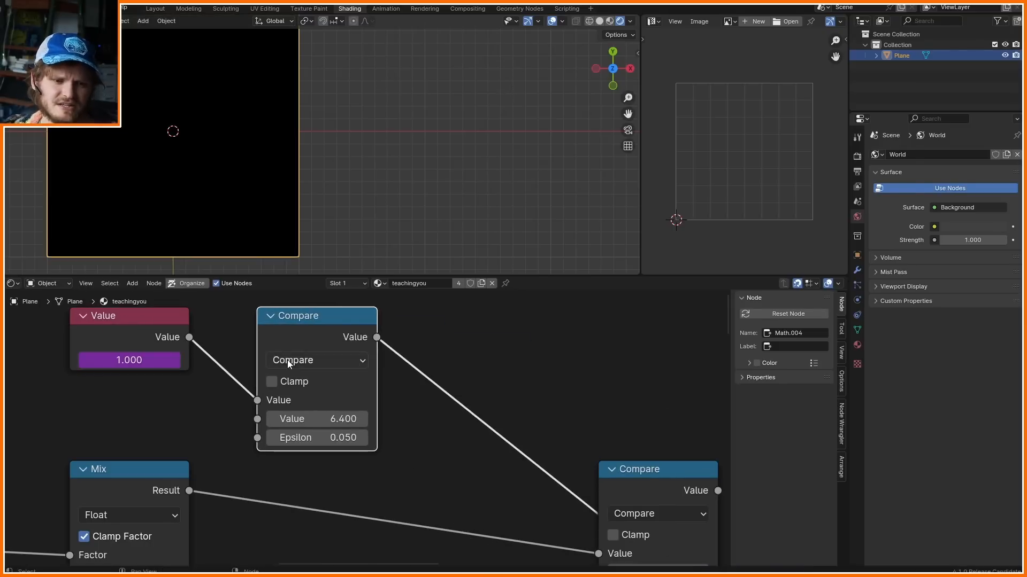
click(290, 361)
key(d)
click(317, 419)
text(10)
key(Return)
- Play back the divided frame value and return to the first frame
key(space)
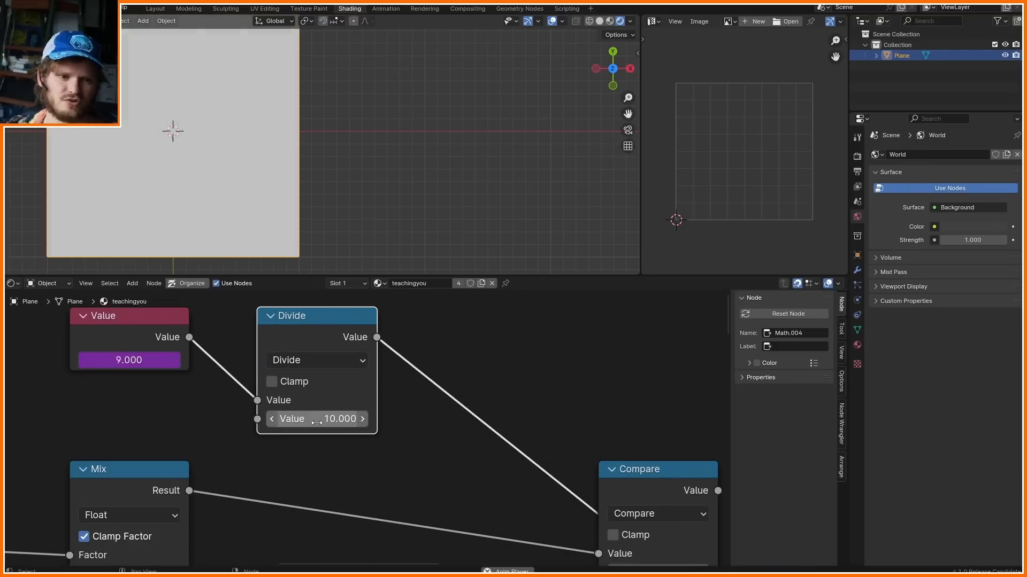
key(shift+Left)
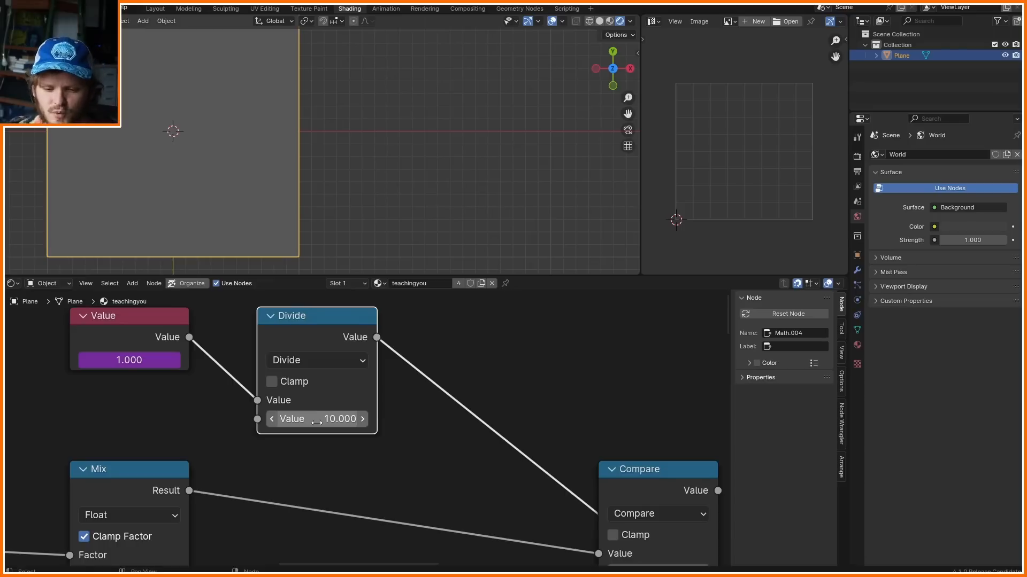
shift+middle_drag(371, 179, 361, 179)
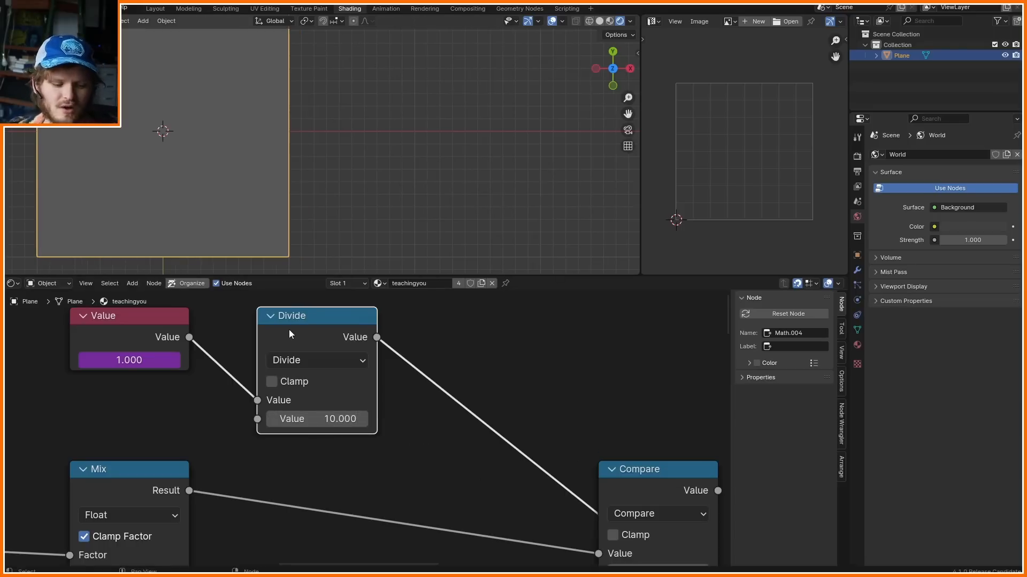
- Duplicate the Divide node as a Greater Than node after it and set its threshold to tau
key(shift+d)
click(475, 327)
click(484, 348)
click(552, 184)
click(495, 343)
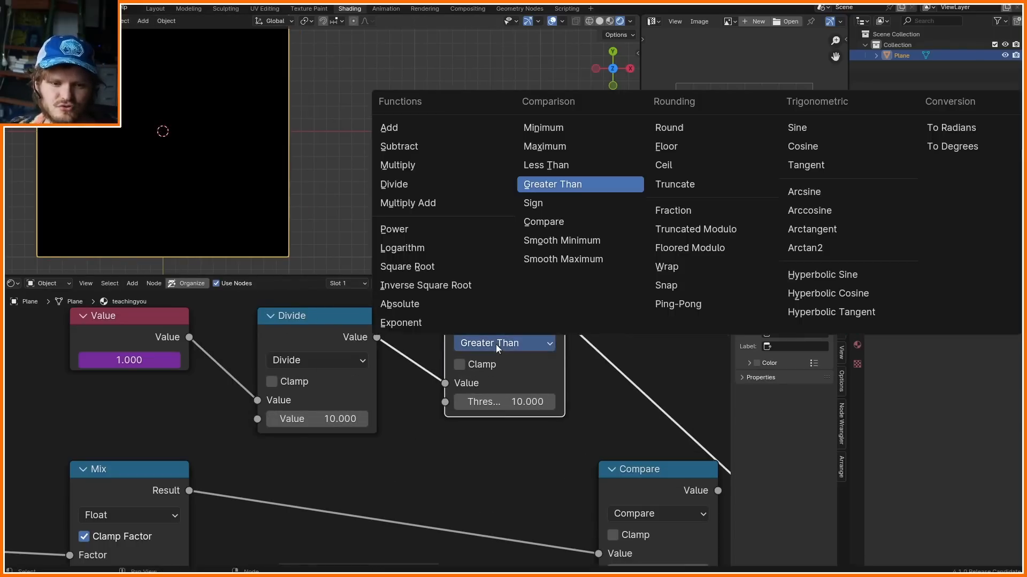
click(508, 402)
text(tau)
key(Return)
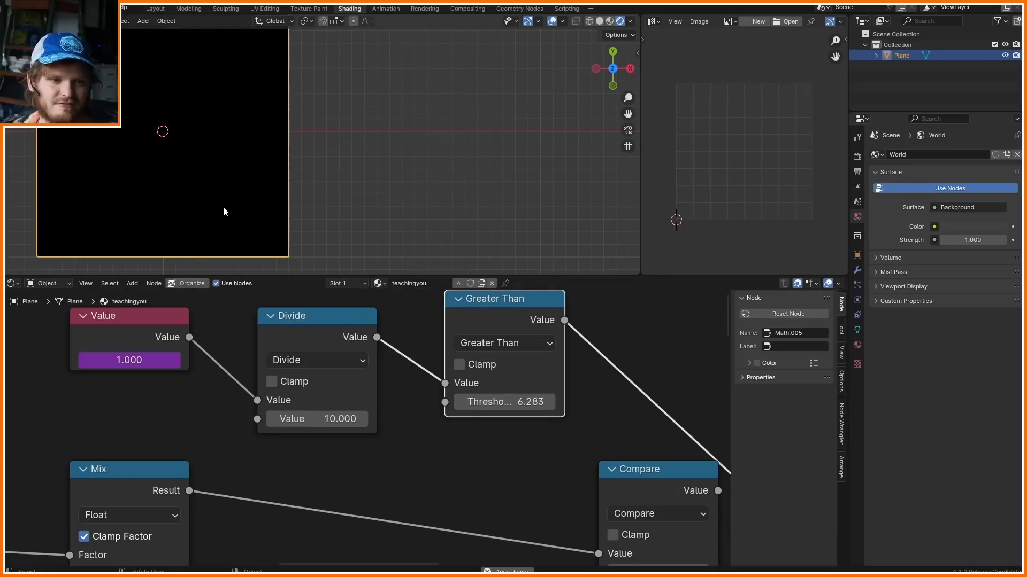
- Stop the playback and switch the Greater Than node to Fraction
key(space)
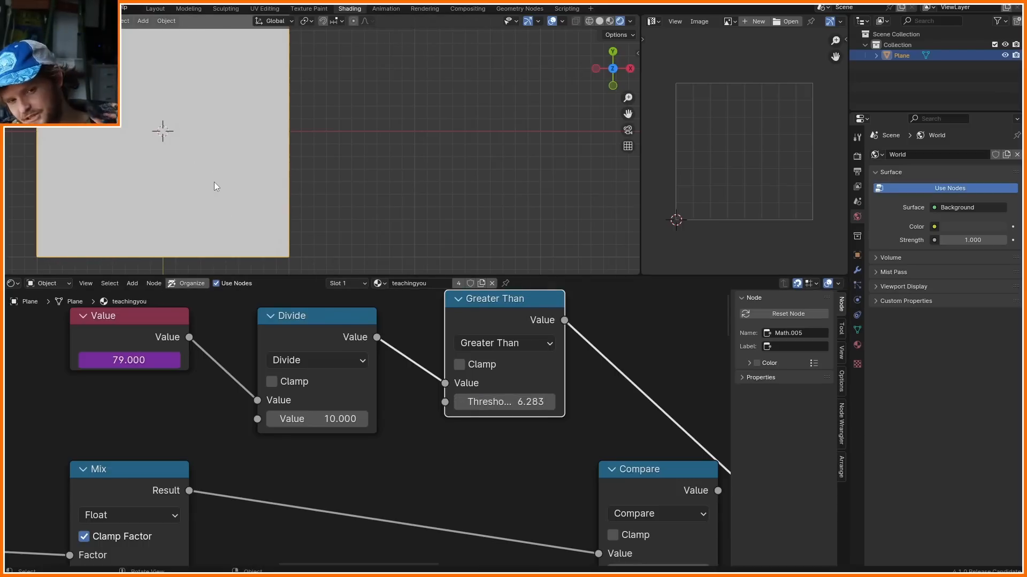
click(537, 347)
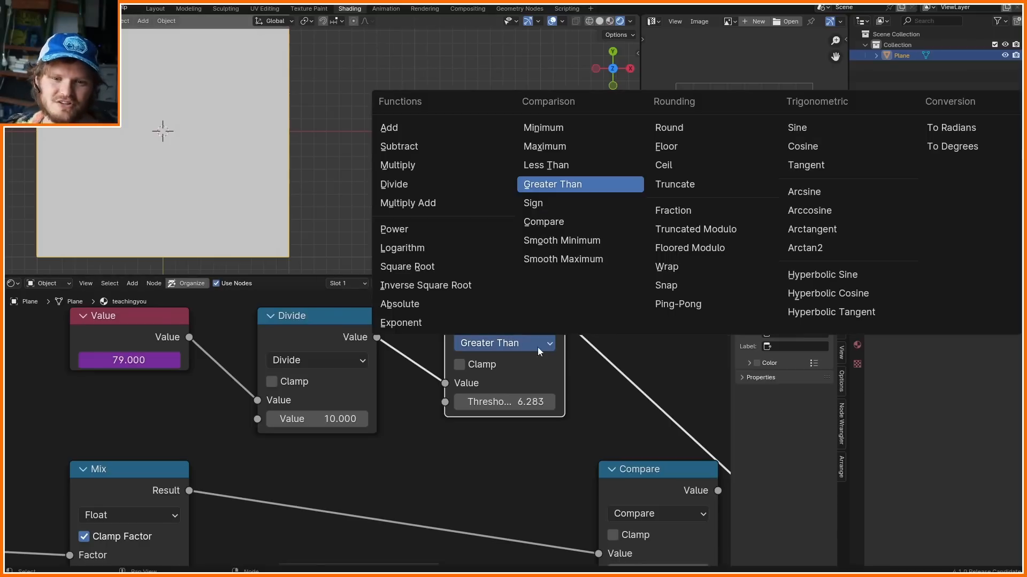
click(682, 216)
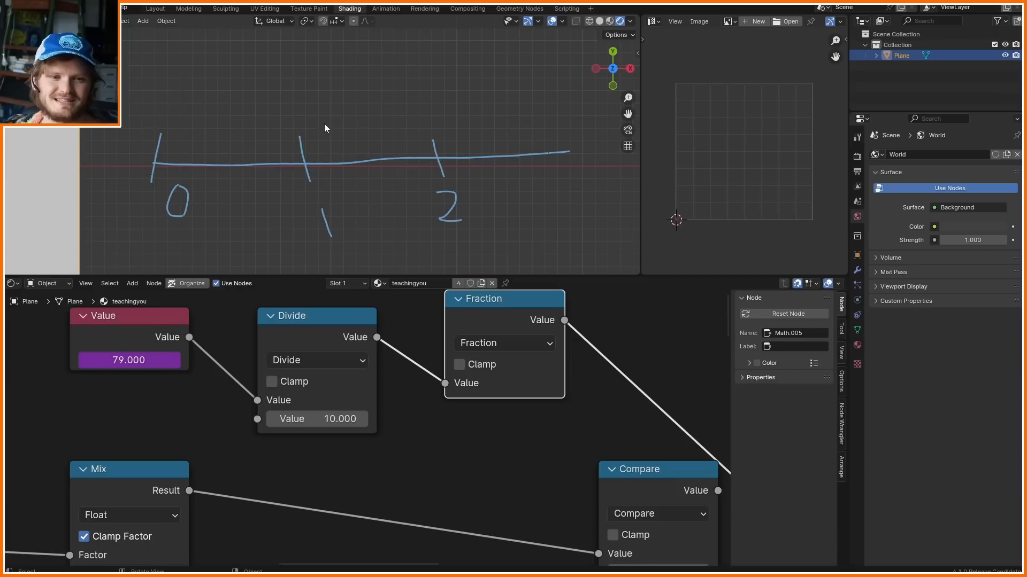
- Annotate the 0–3 number line with strokes above the 1–2 and 2–3 spans and an arrow carrying 1.3 back between 0 and 1
drag(324, 122, 359, 116)
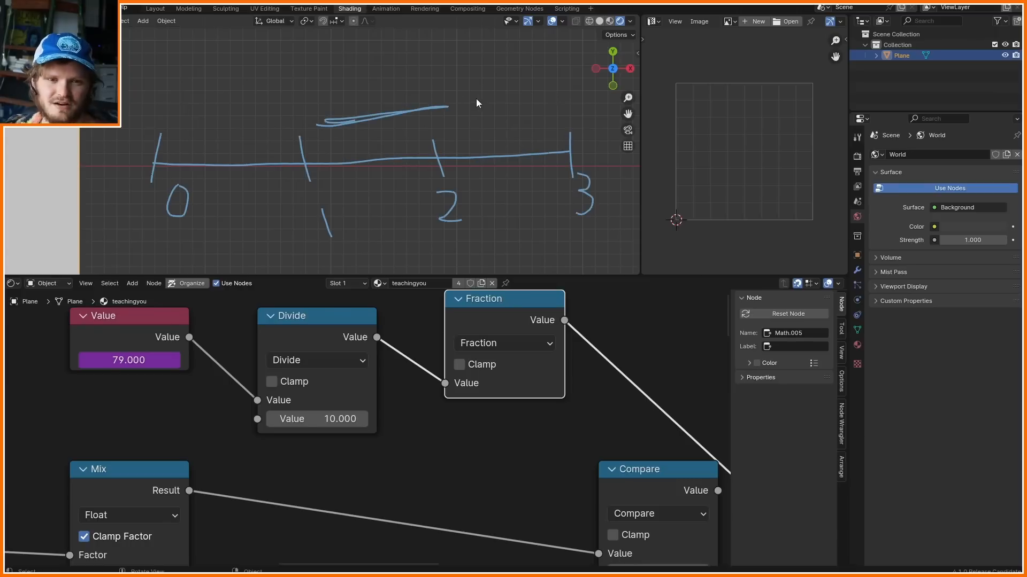
drag(389, 85, 232, 107)
key(ctrl+z)
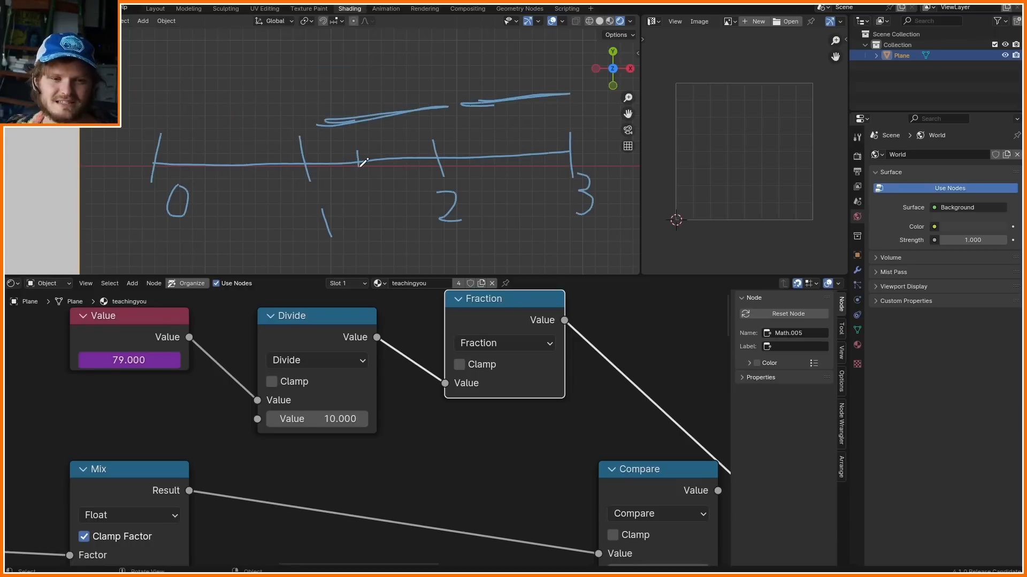
shift+middle_drag(286, 52, 285, 116)
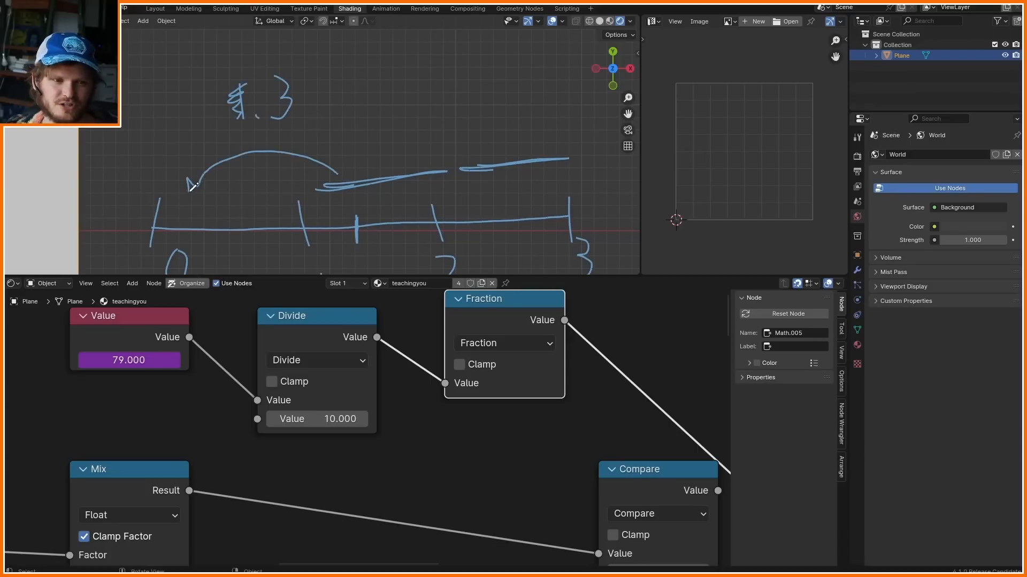
drag(191, 214, 196, 231)
- Mark a second .3 value between 2 and 3 on the number line, cross out its whole-number part, and erase the sketch
shift+middle_drag(455, 201, 392, 172)
shift+middle_drag(434, 208, 440, 240)
drag(356, 108, 344, 102)
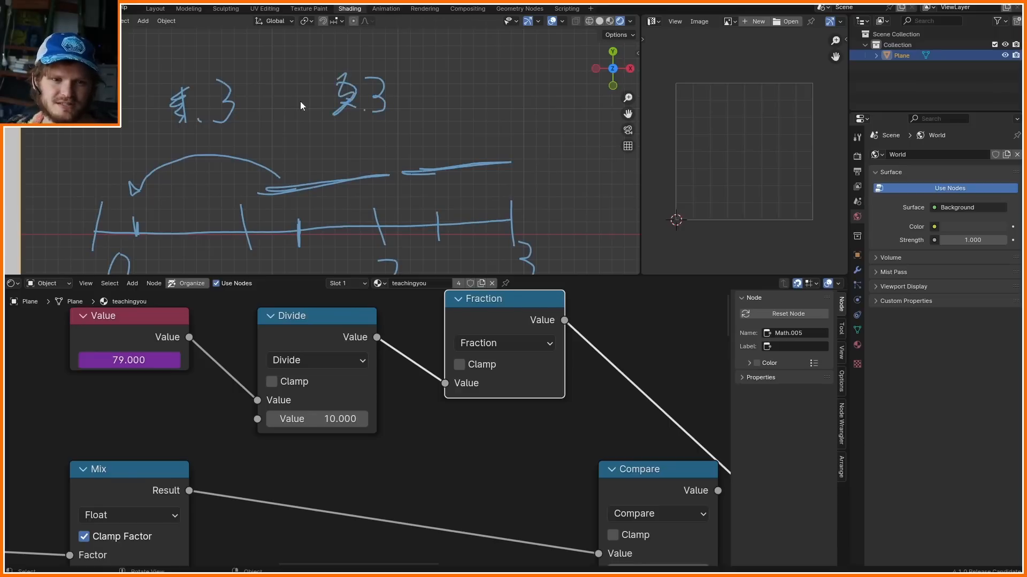
mouse_move(542, 219)
right_down()
mouse_move(314, 161)
mouse_move(424, 79)
right_up()
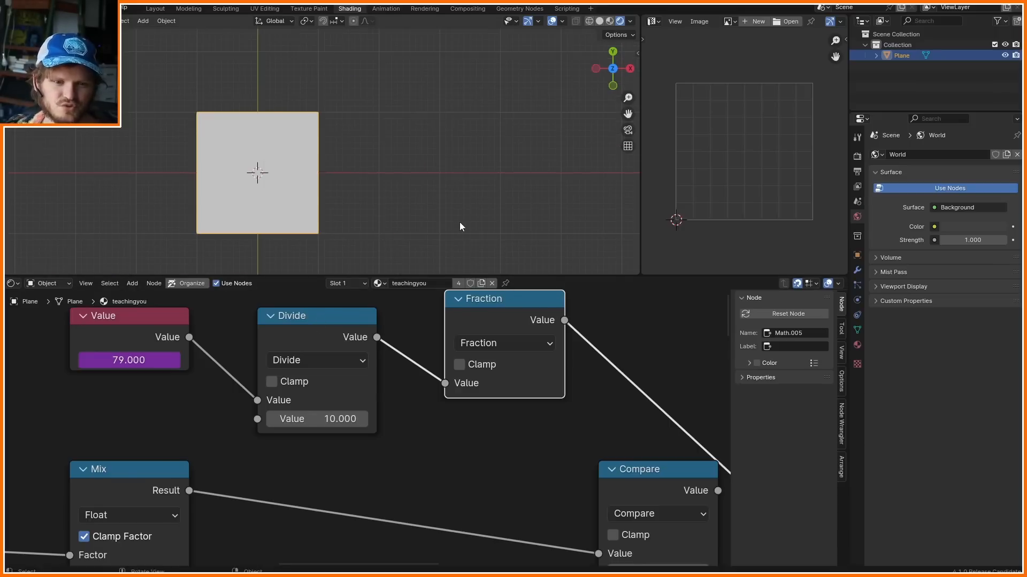
- Play the Fraction preview from the first frame, then stop it
key(shift+Left)
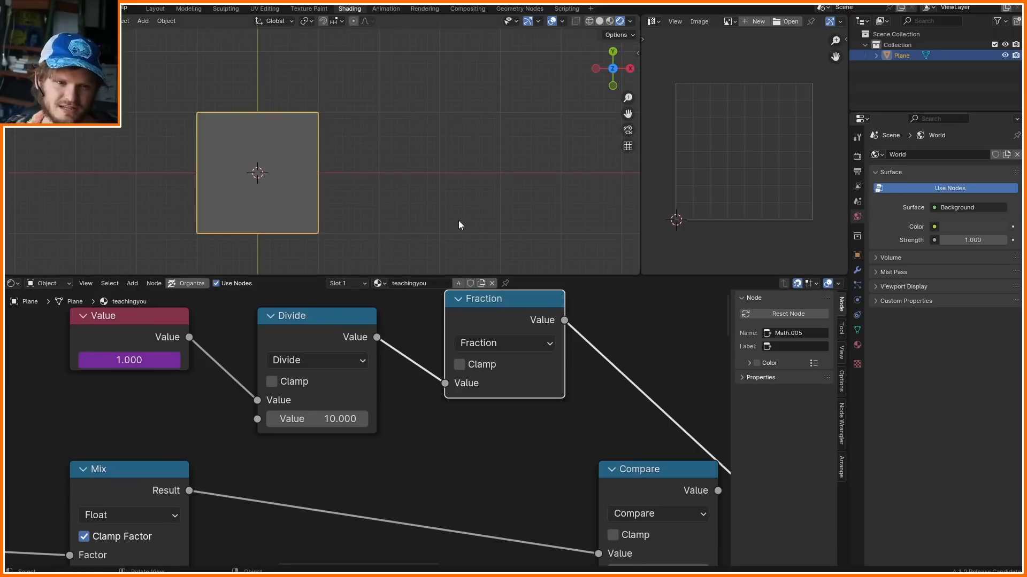
scroll(303, 208, up, 2)
key(space)
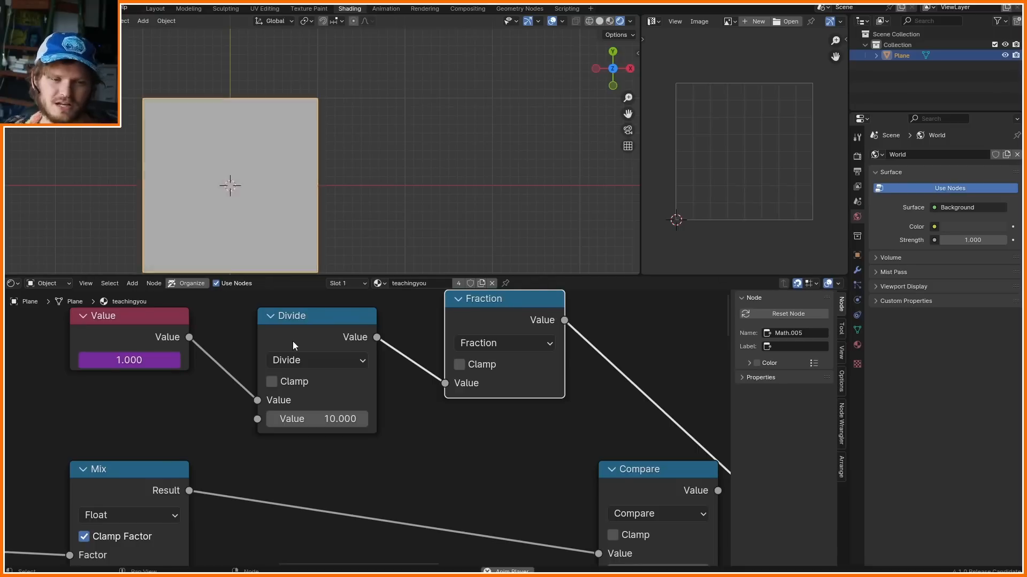
key(space)
- Move the Value, Divide and Fraction nodes aside to make room and add a Multiply node by 6.283 after the Fraction
drag(55, 408, 642, 347)
key(g)
click(417, 374)
scroll(445, 381, down, 2)
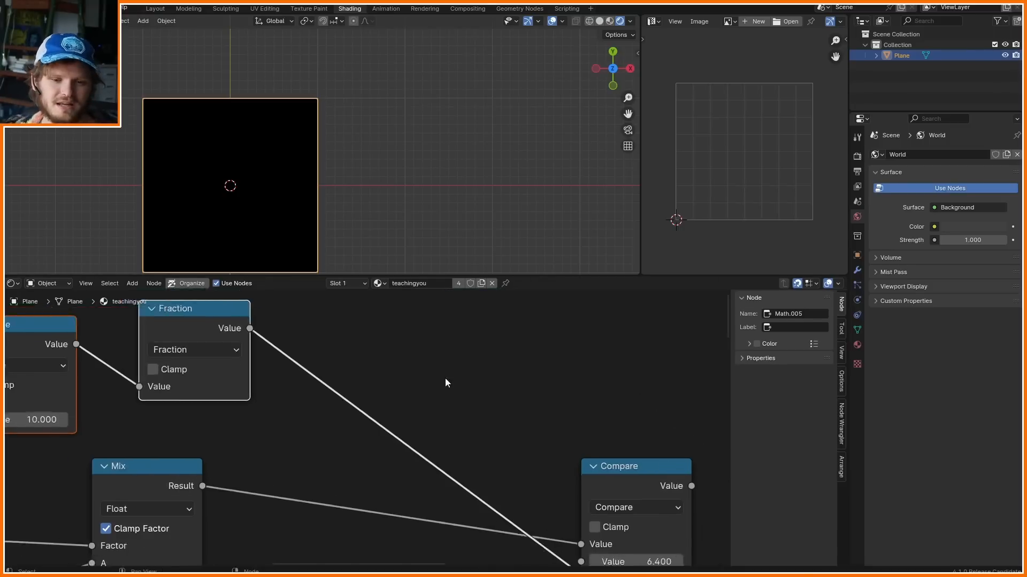
scroll(339, 395, up, 1)
click(250, 351)
key(shift+d)
click(399, 354)
click(373, 361)
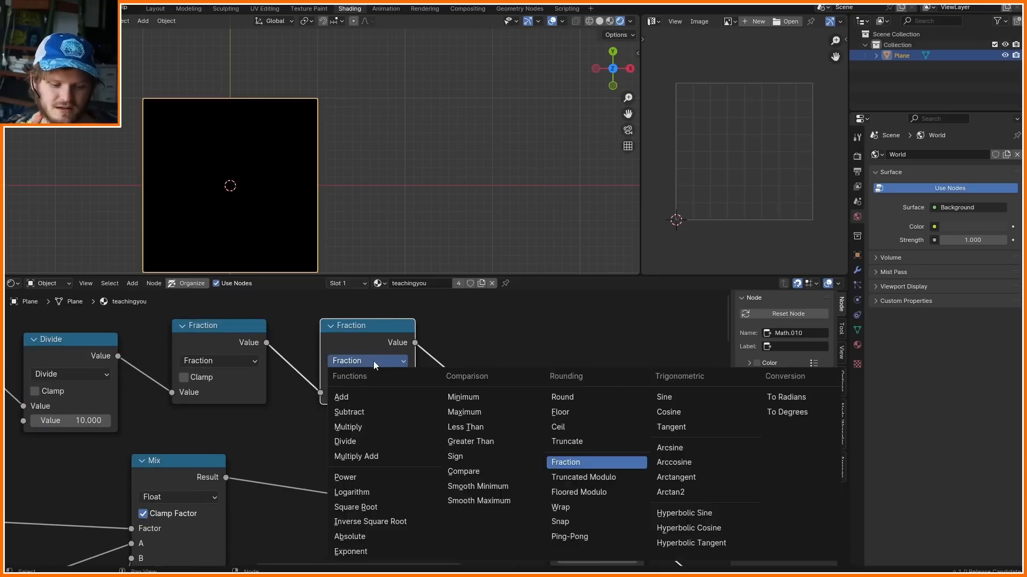
click(373, 428)
- Connect the Multiply output to the Compare node's second value, preview the Compare, and play the rotating sweep line
drag(415, 343, 553, 535)
ctrl+shift+click(597, 452)
key(space)
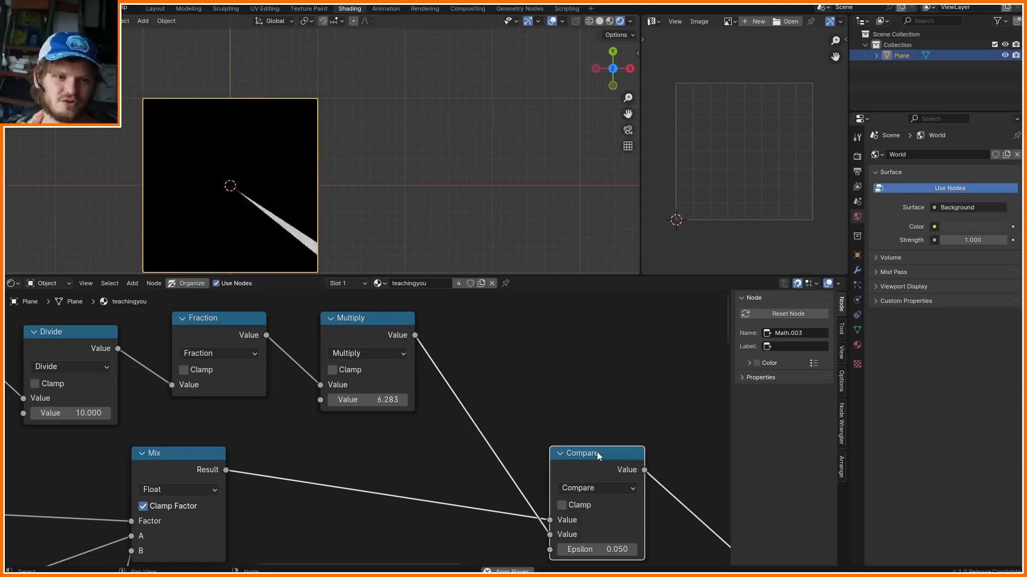
- Slow the sweep by setting the Divide node's divisor to 100
middle_drag(72, 417, 262, 425)
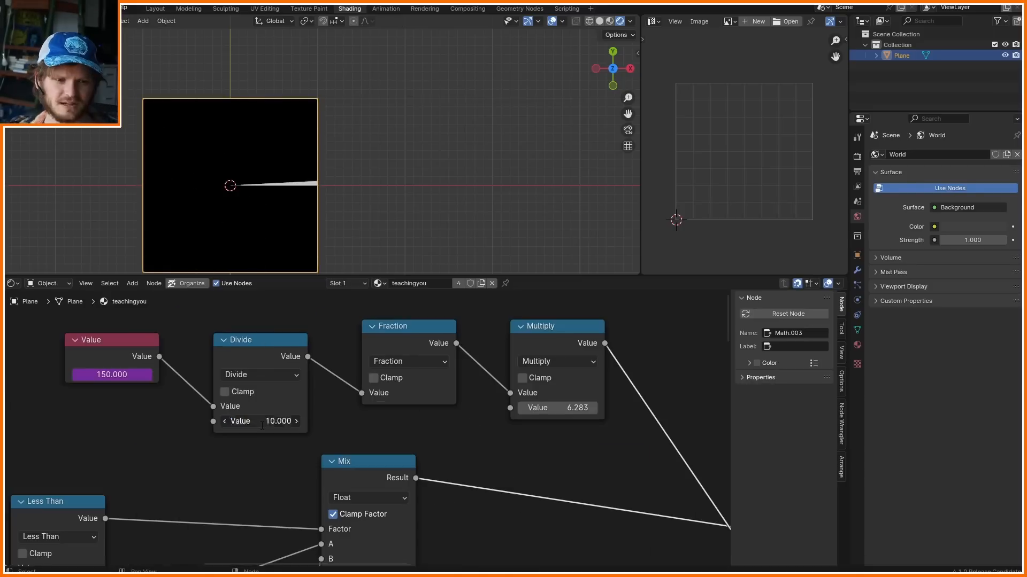
text(100)
key(Return)
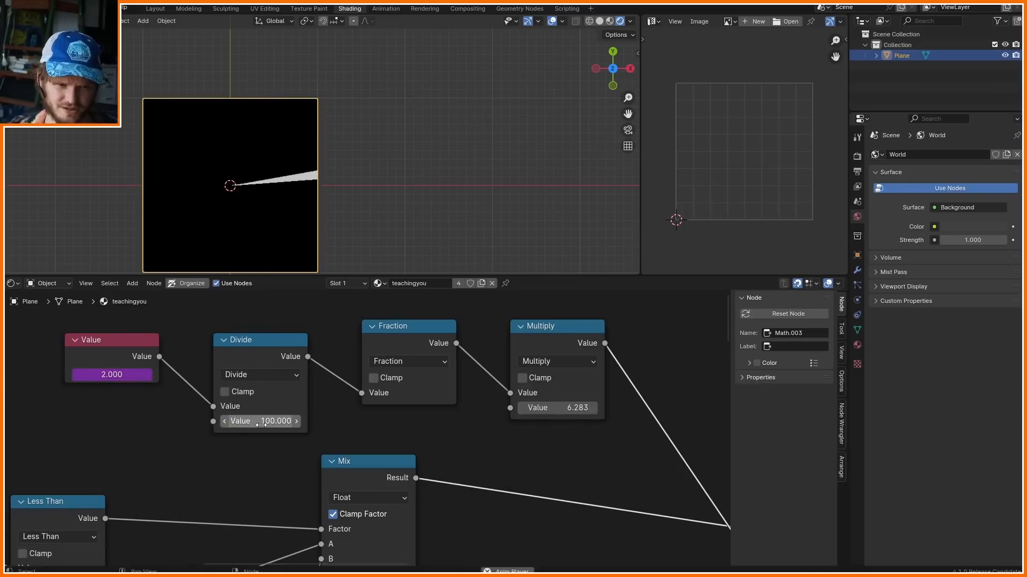
- Group the Arctan2 angle nodes with the Value, Divide, Fraction and Multiply chain, exit the group, and move it closer to the radius groups
scroll(350, 492, down, 5)
drag(312, 495, 231, 465)
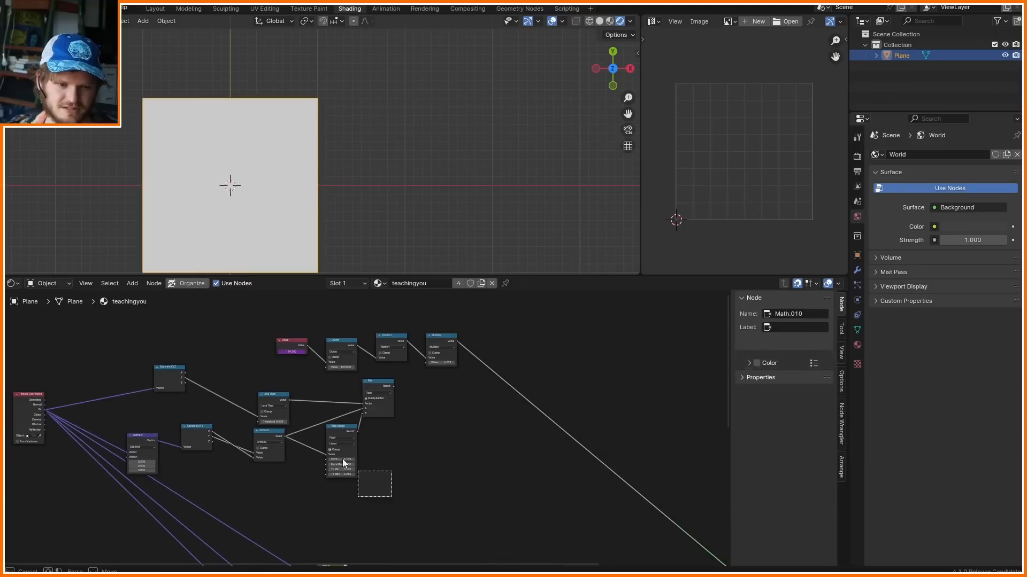
drag(497, 464, 124, 293)
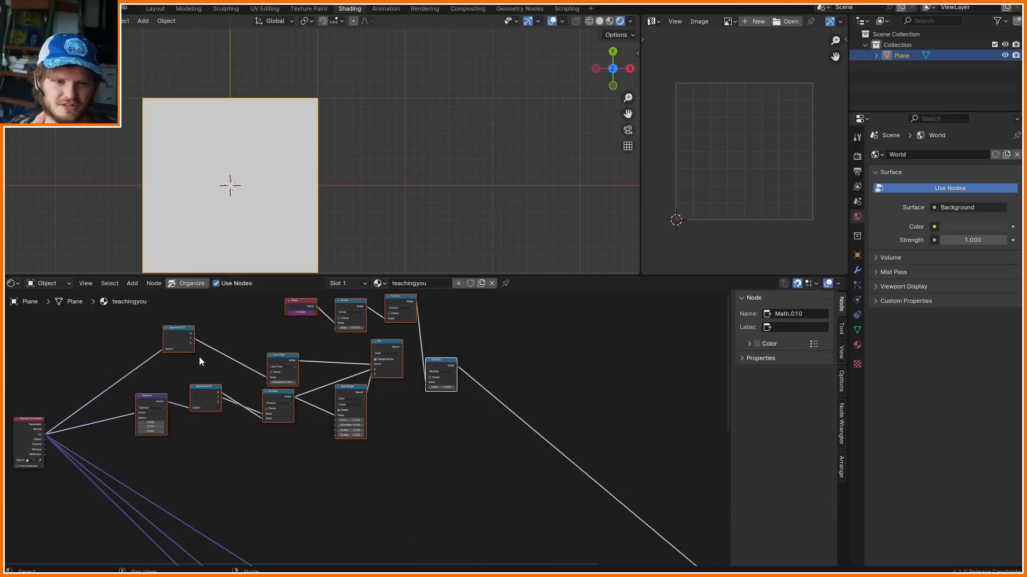
key(ctrl+g)
key(Tab)
key(g)
click(326, 492)
- Move the Texture Coordinate node nearer the node groups and toggle the display of unused sockets
middle_drag(393, 509, 349, 412)
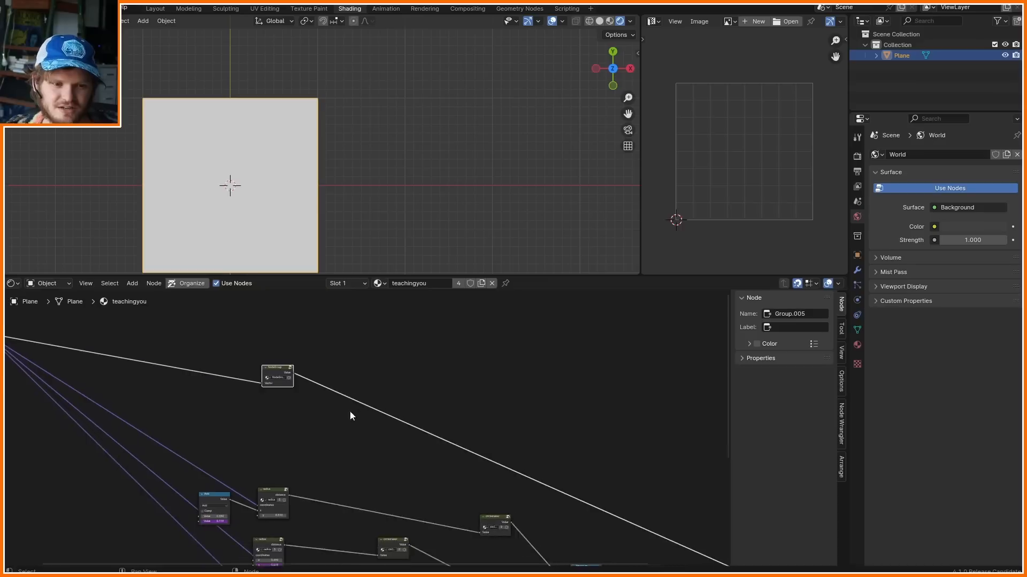
scroll(349, 411, down, 5)
drag(153, 414, 88, 351)
key(g)
scroll(211, 457, up, 5)
click(146, 398)
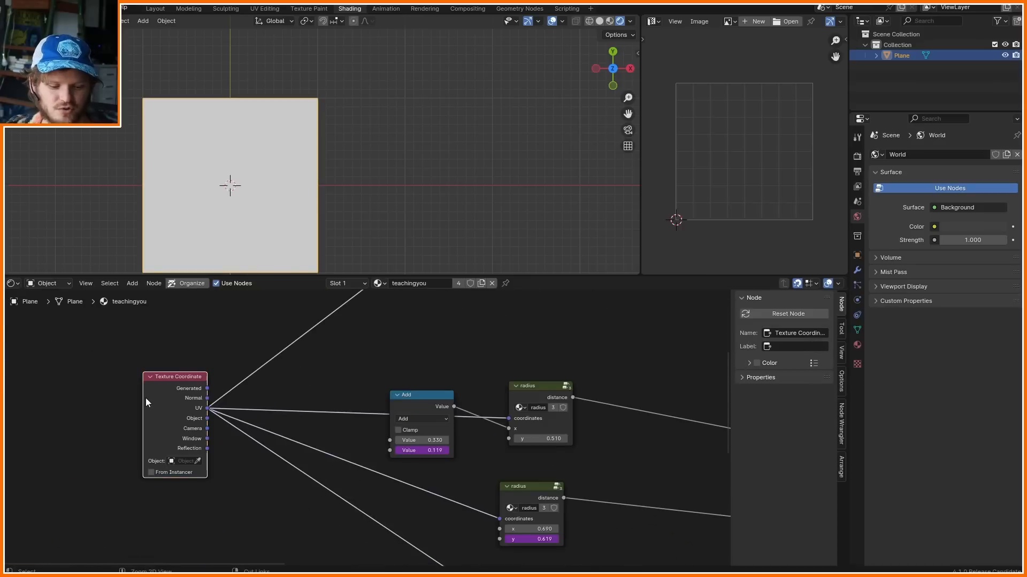
key(ctrl+h)
key(ctrl+h)
key(ctrl+h)
key(ctrl+h)
- Rename the new node group to angle
double_click(436, 427)
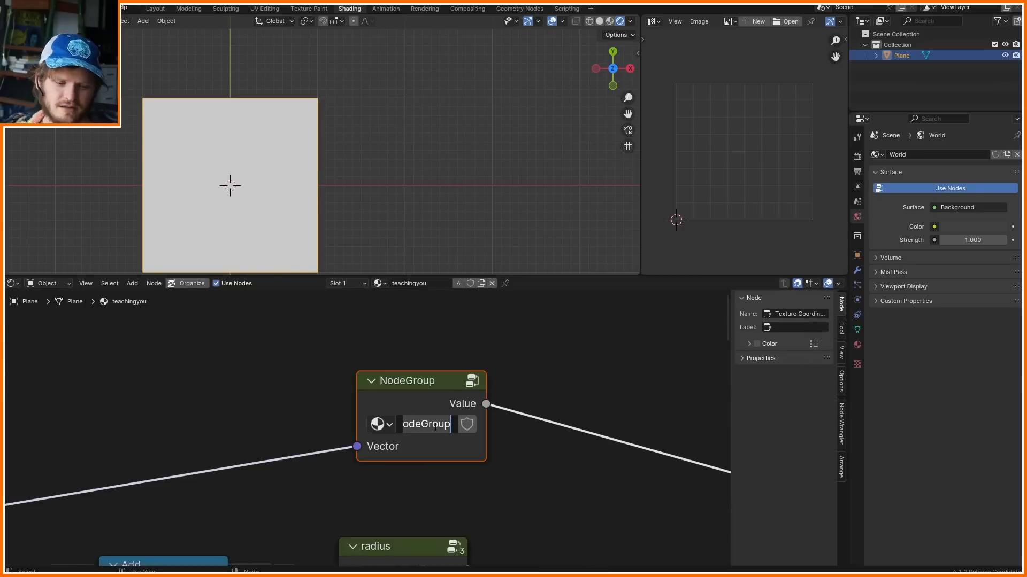
text(angl)
scroll(434, 426, down, 5)
middle_drag(434, 427, 225, 385)
- Open the angle group for editing and move its Group Output node farther from the other nodes
click(253, 396)
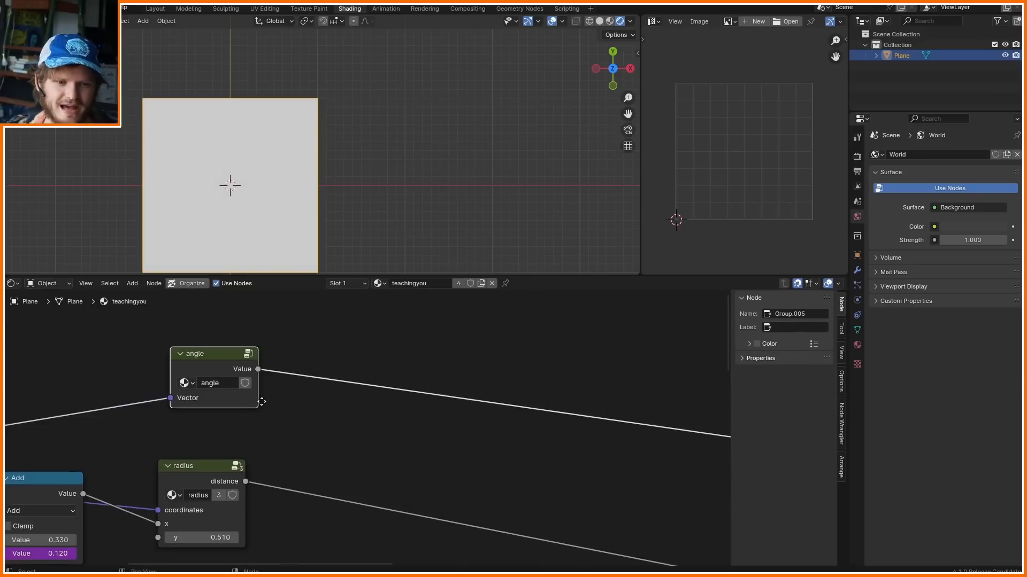
key(Tab)
middle_drag(695, 439, 412, 450)
drag(484, 495, 379, 393)
key(g)
click(658, 406)
- Duplicate the Multiply node inside the angle group ahead of the Group Output and make it a Compare with epsilon 0.1
click(319, 470)
key(shift+d)
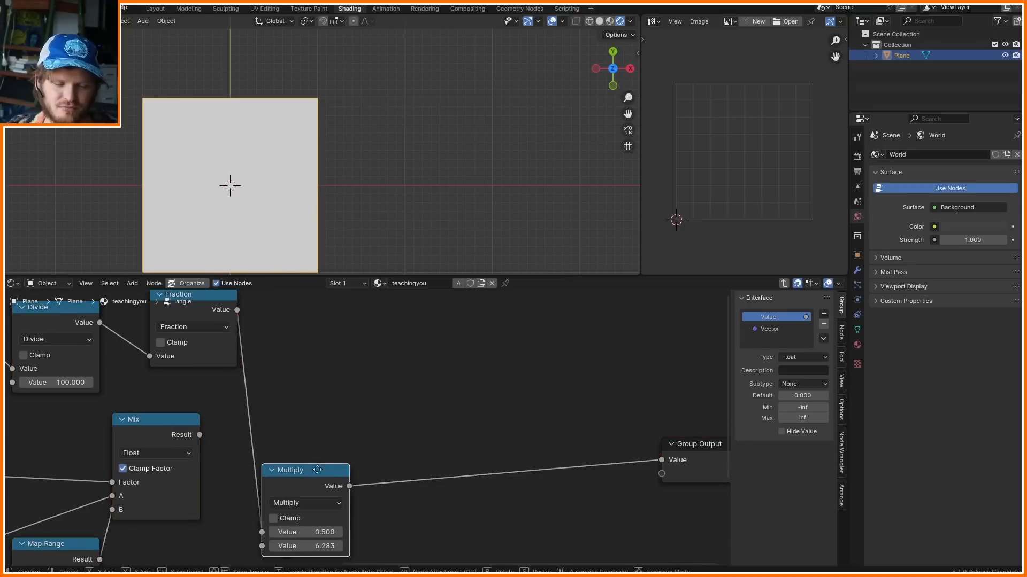
click(505, 419)
click(502, 453)
click(588, 364)
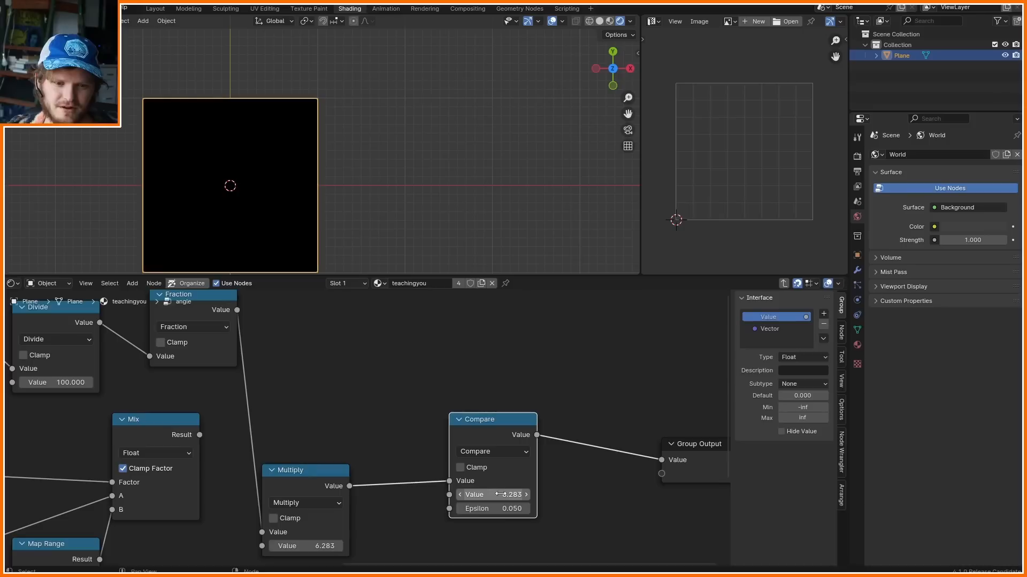
click(492, 508)
text(0.1)
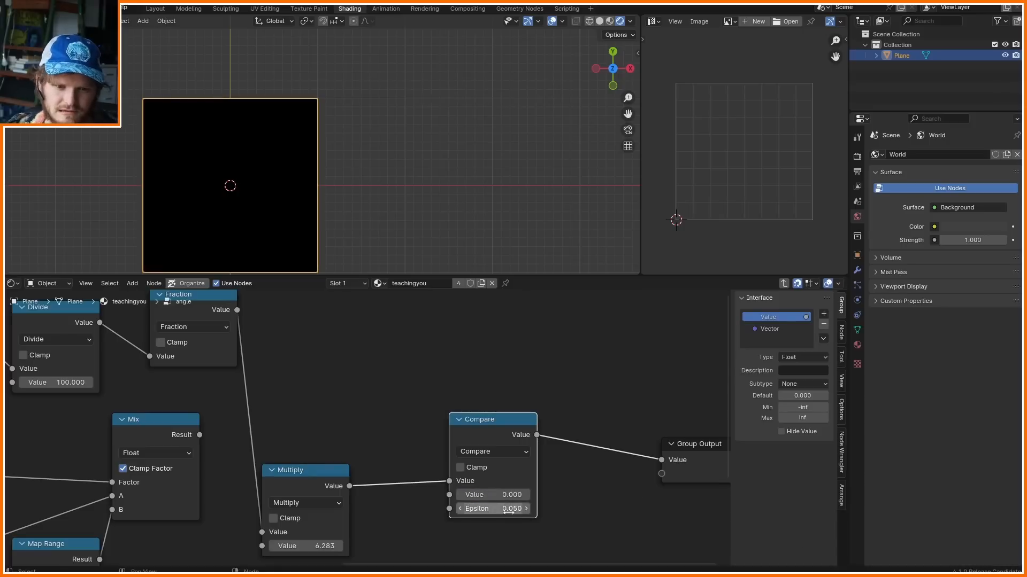
key(Return)
- Rewire the Compare node so the Mix result feeds its first value and the Multiply output its second value
scroll(434, 479, down, 2)
ctrl+right_drag(442, 460, 438, 478)
drag(323, 432, 506, 466)
drag(425, 460, 515, 473)
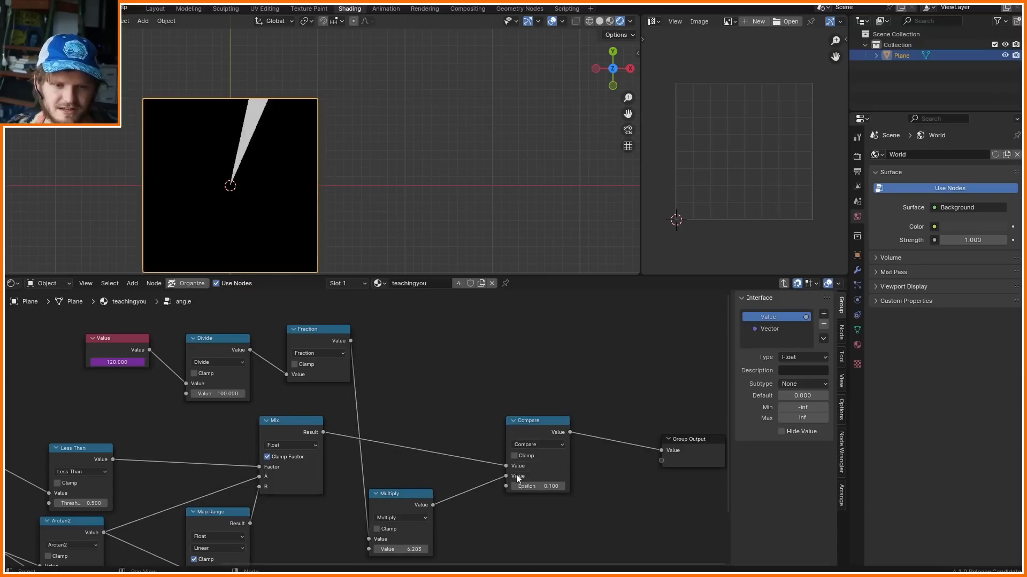
- Set the Compare node's epsilon to 0.02 and exit the angle group
click(563, 487)
key(BackSpace)
text(02)
key(Return)
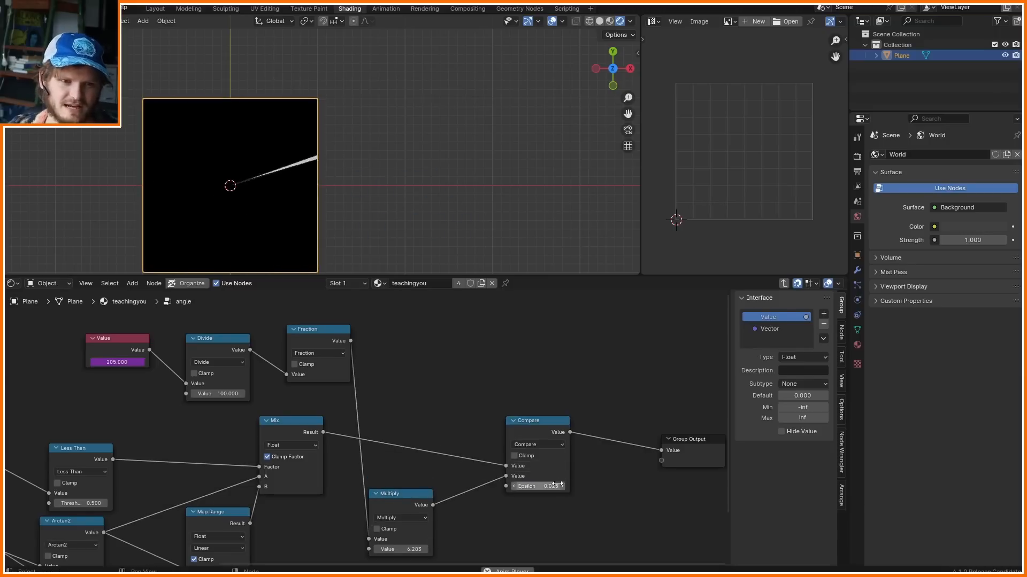
key(Tab)
- Preview the outputs of the two Maximum nodes and the following Multiply node in turn
middle_drag(559, 484, 420, 427)
middle_drag(497, 458, 243, 345)
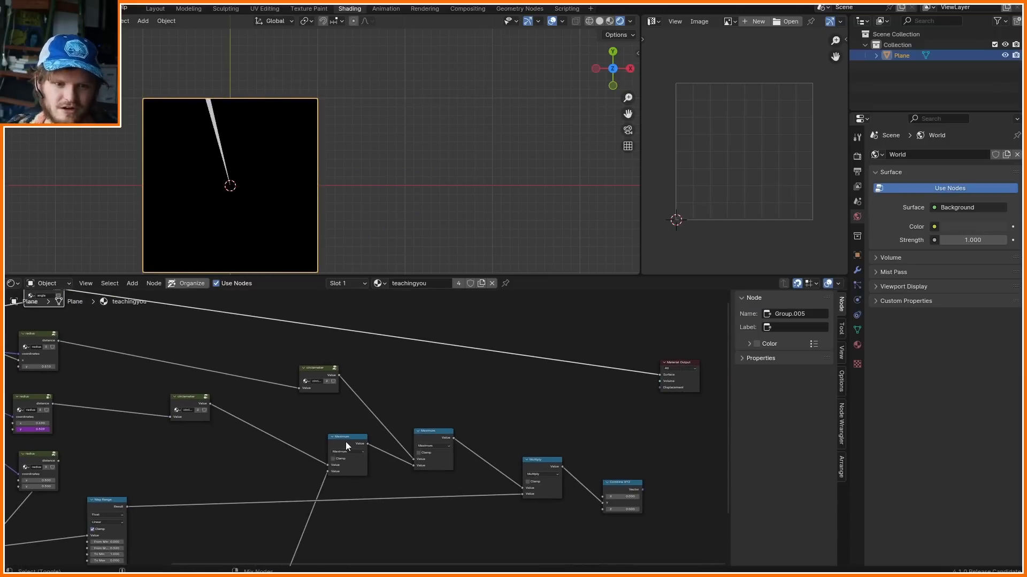
ctrl+shift+click(348, 440)
scroll(386, 268, up, 3)
ctrl+shift+click(436, 434)
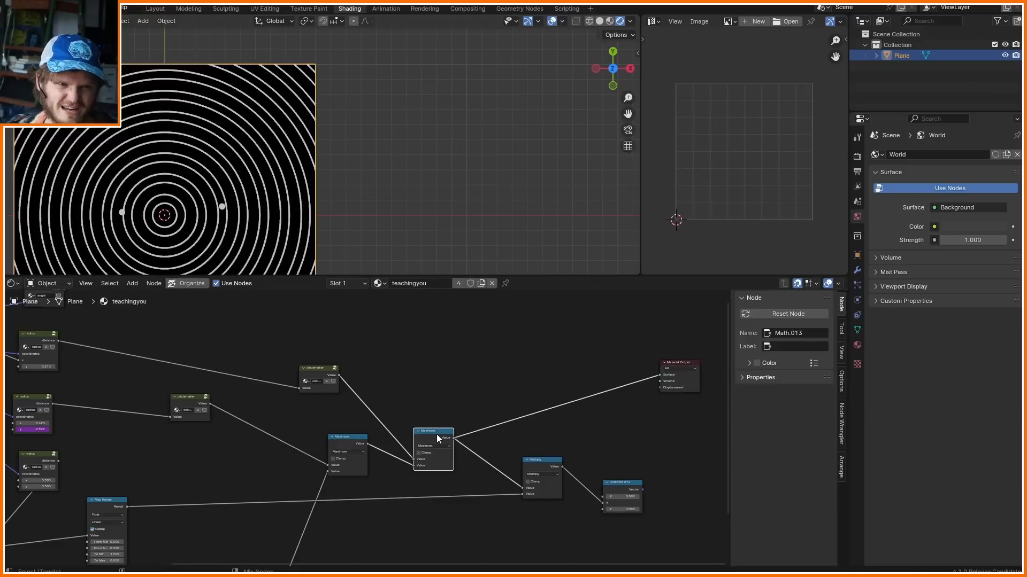
ctrl+shift+click(547, 461)
- Insert a duplicate Maximum node before the Multiply node, feed the angle group into it, and preview its output
drag(429, 431, 400, 408)
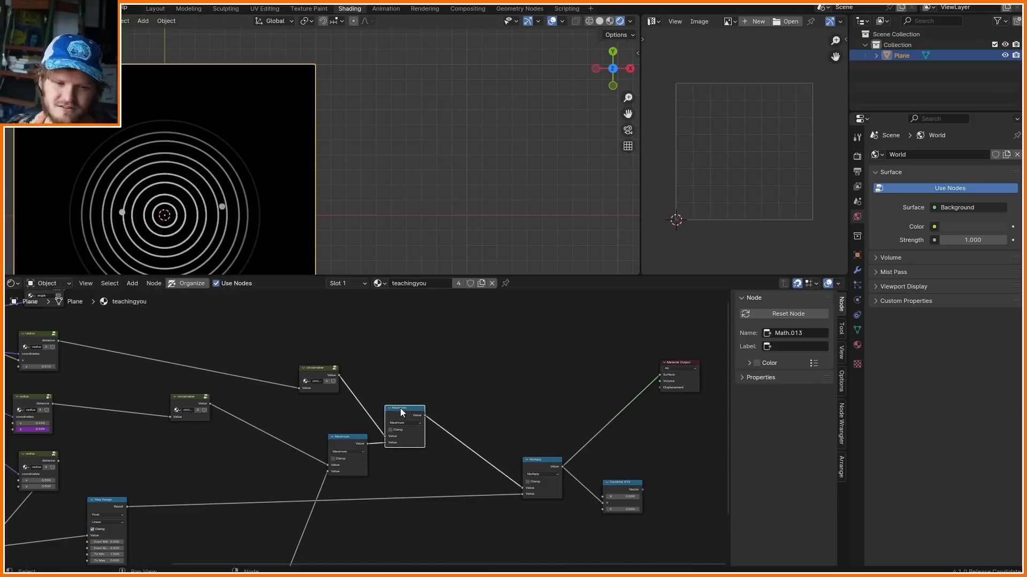
key(shift+d)
click(474, 414)
middle_drag(325, 414, 414, 470)
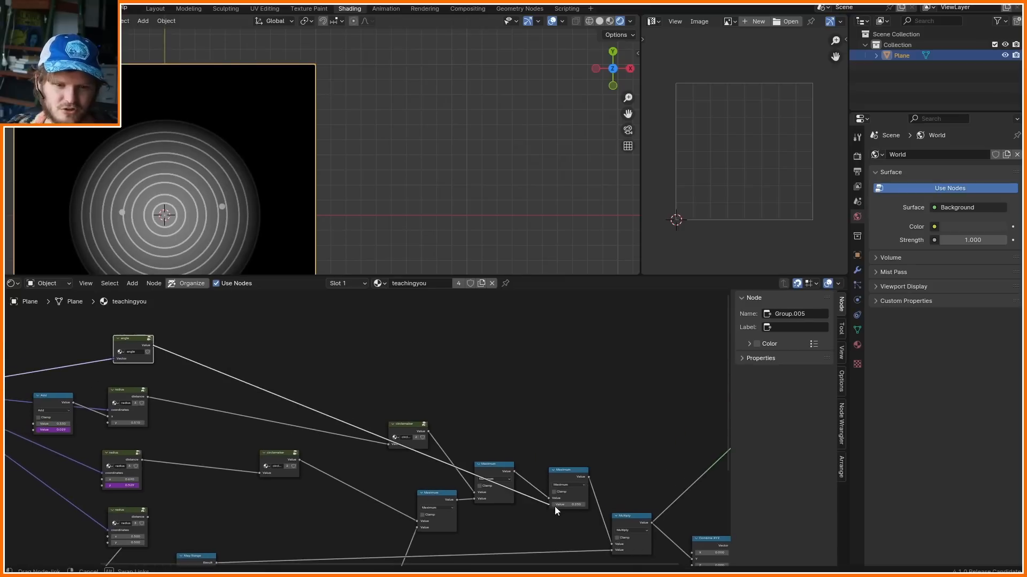
ctrl+shift+click(566, 474)
middle_drag(566, 474, 513, 437)
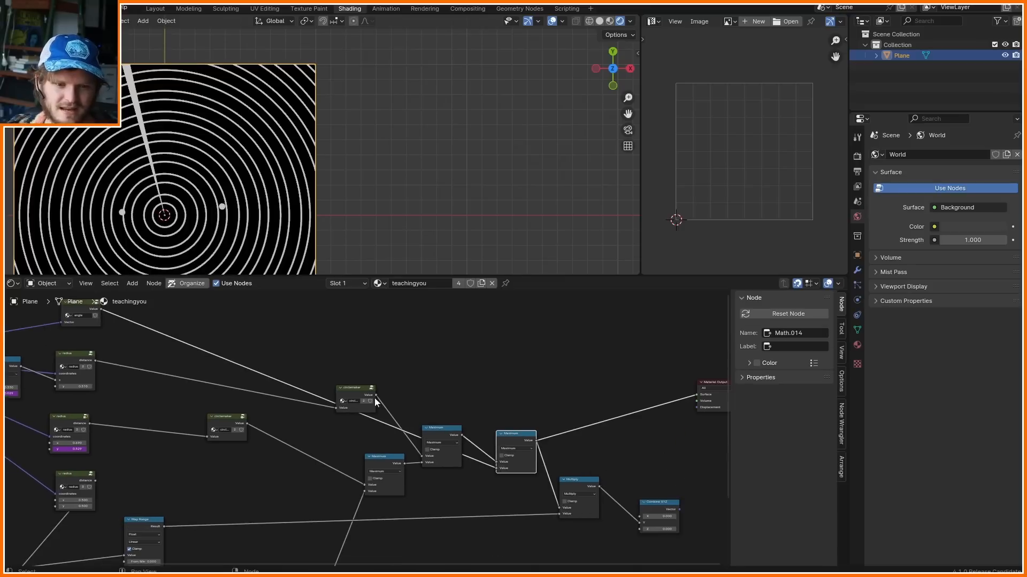
- Preview the Combine XYZ node beside the Material Output during playback and move its input link from Y to Z
ctrl+shift+click(580, 483)
ctrl+shift+click(659, 512)
drag(659, 496, 628, 375)
key(space)
scroll(236, 133, down, 1)
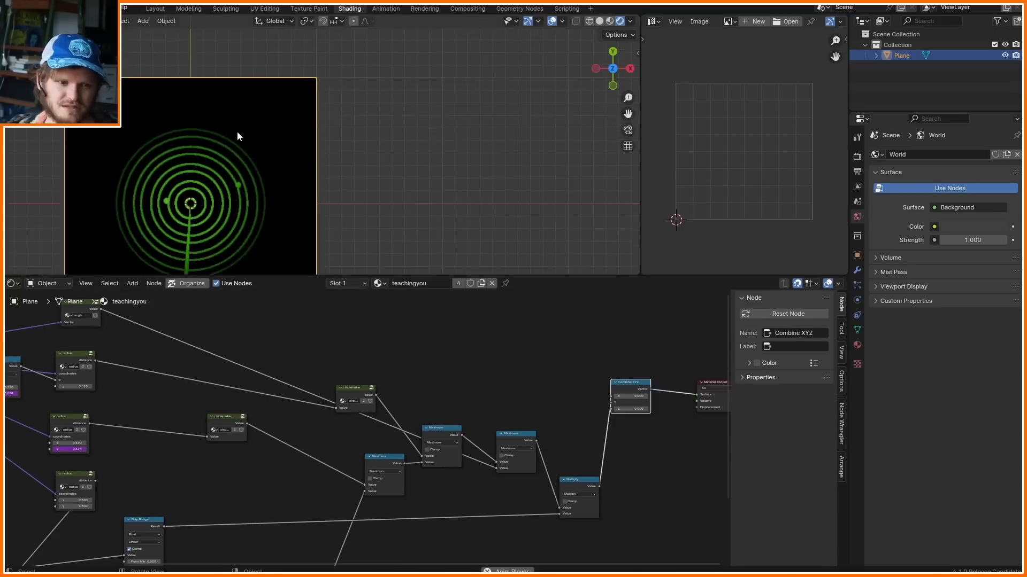
scroll(495, 467, up, 3)
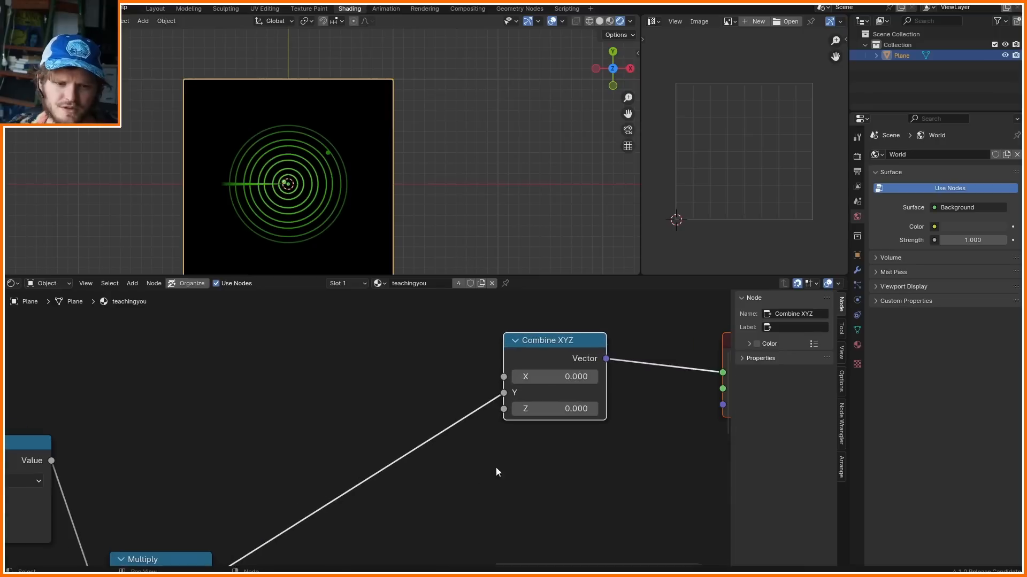
drag(504, 393, 504, 409)
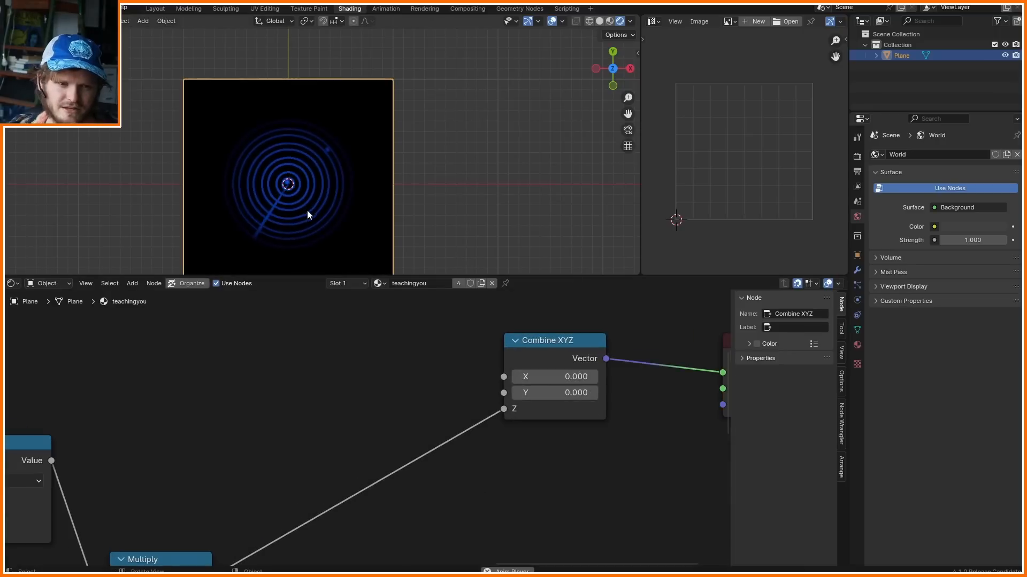
- Replace the Combine XYZ node with a Vector Math node connected to Surface, and move the Material Output closer to it
scroll(508, 409, down, 4)
key(shift+a)
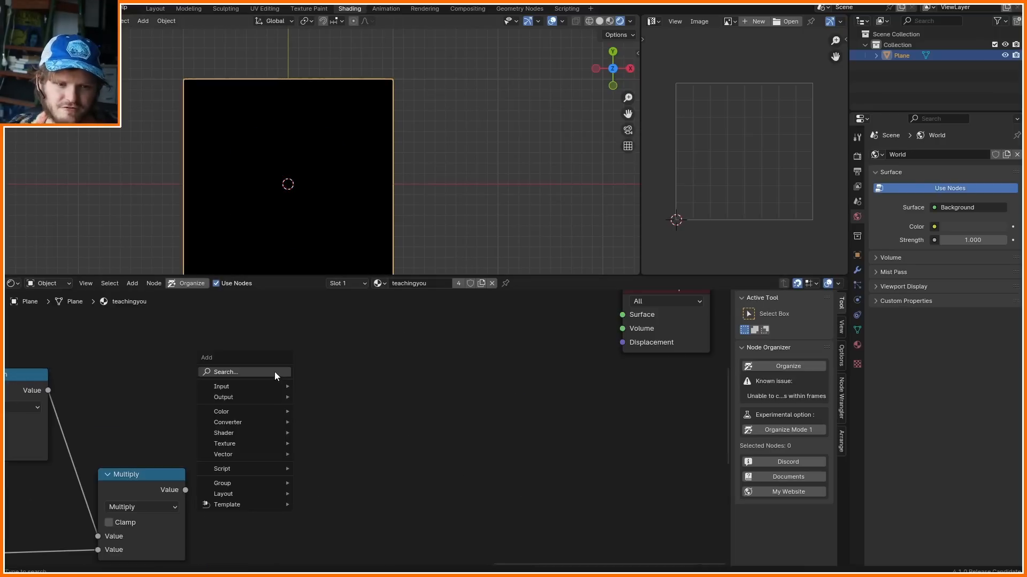
text(vec)
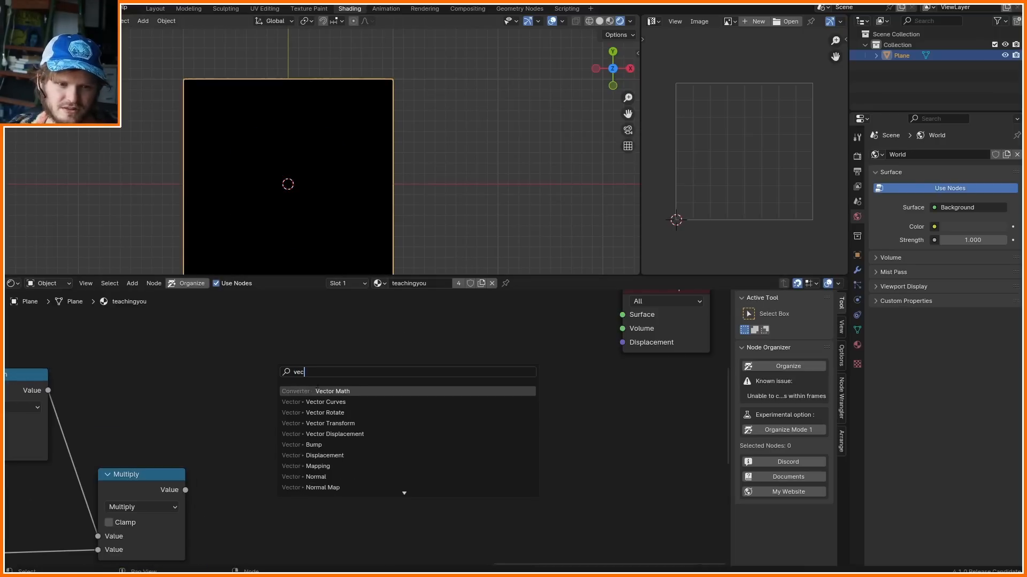
key(Return)
click(200, 339)
ctrl+shift+click(232, 349)
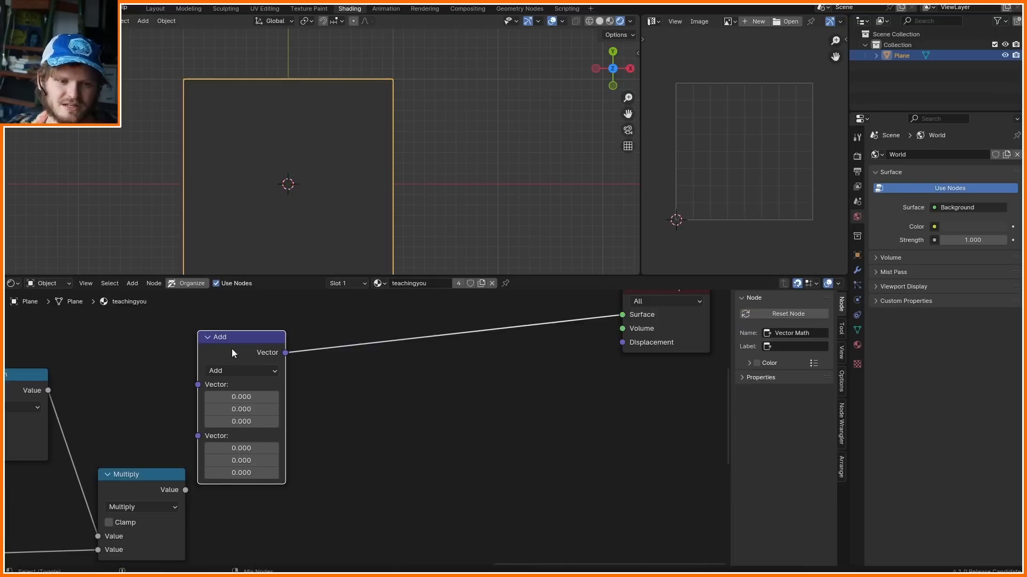
drag(691, 292, 517, 379)
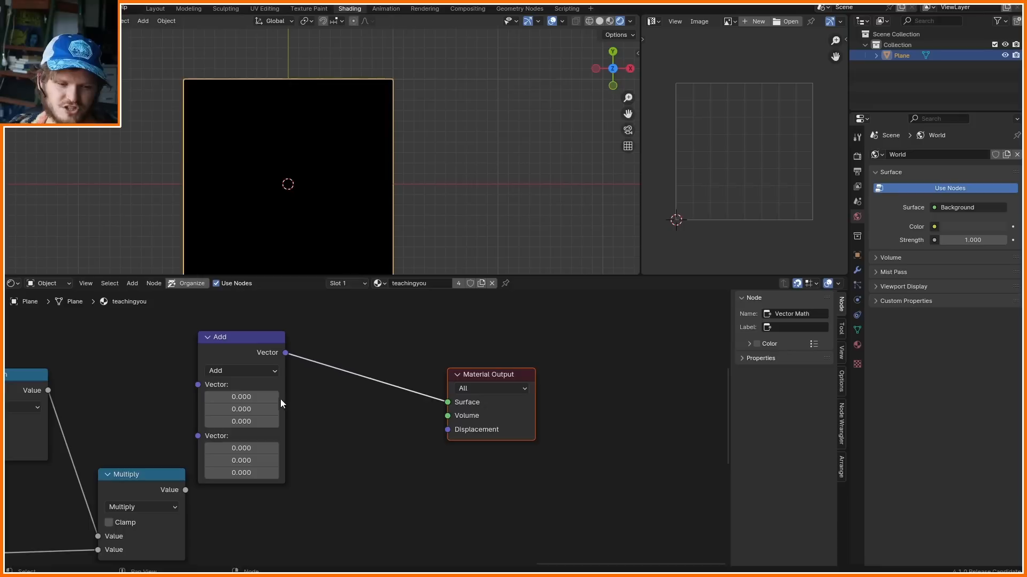
- Set the first vector's X to 1 on the Vector Math node and change its operation to Multiply
click(250, 395)
text(1)
key(Return)
drag(225, 363, 300, 350)
click(305, 358)
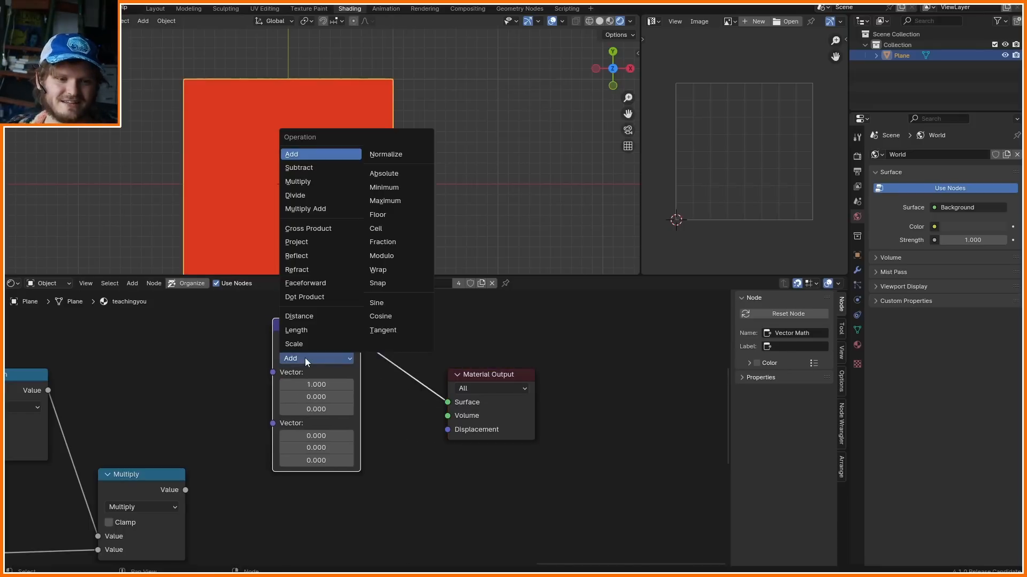
click(297, 181)
- Preview the scalar Multiply node and connect its value to the second vector input of the vector Multiply node
ctrl+shift+click(148, 473)
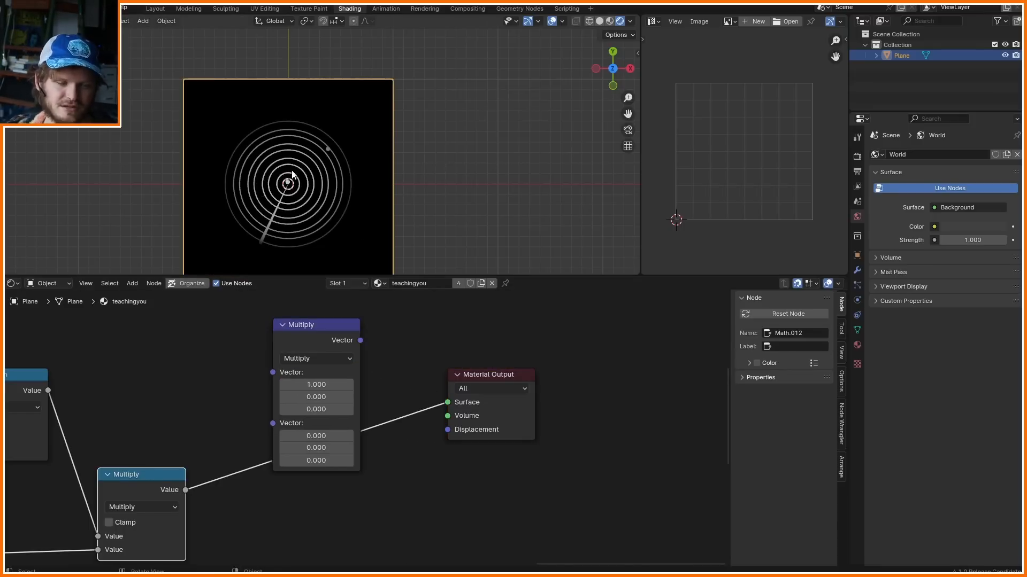
scroll(292, 174, up, 3)
drag(267, 429, 273, 424)
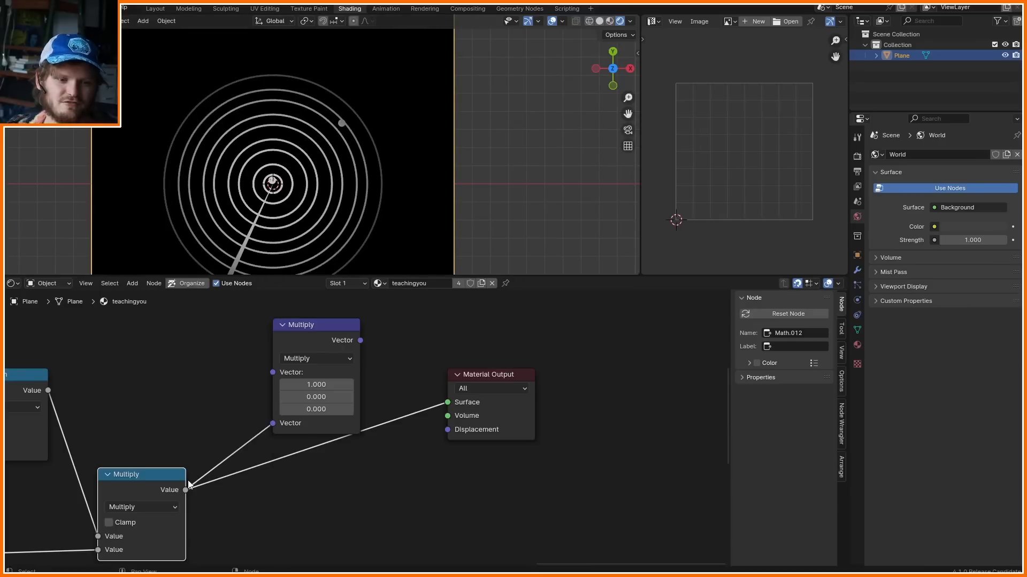
ctrl+right_drag(244, 461, 297, 423)
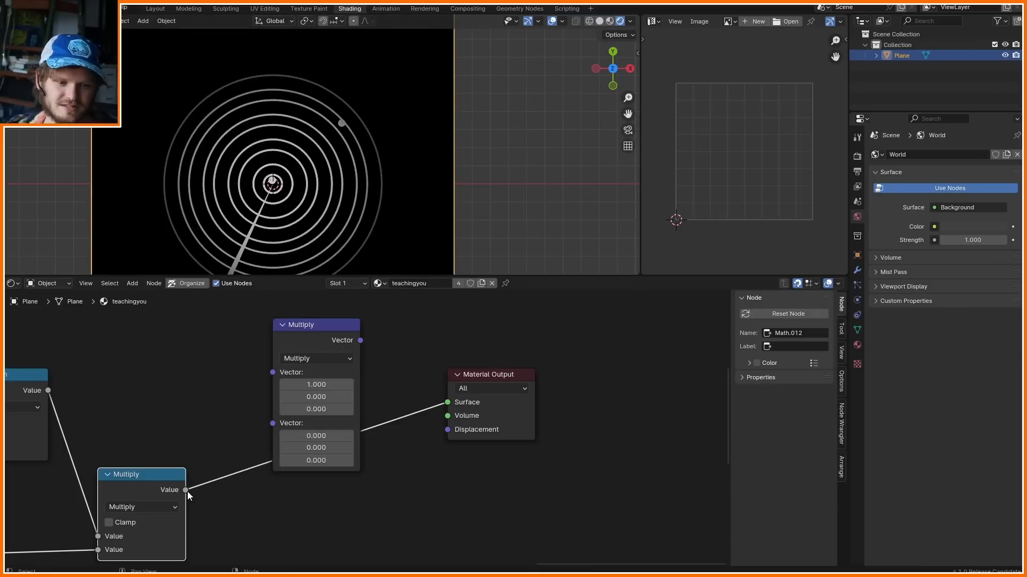
drag(186, 490, 284, 423)
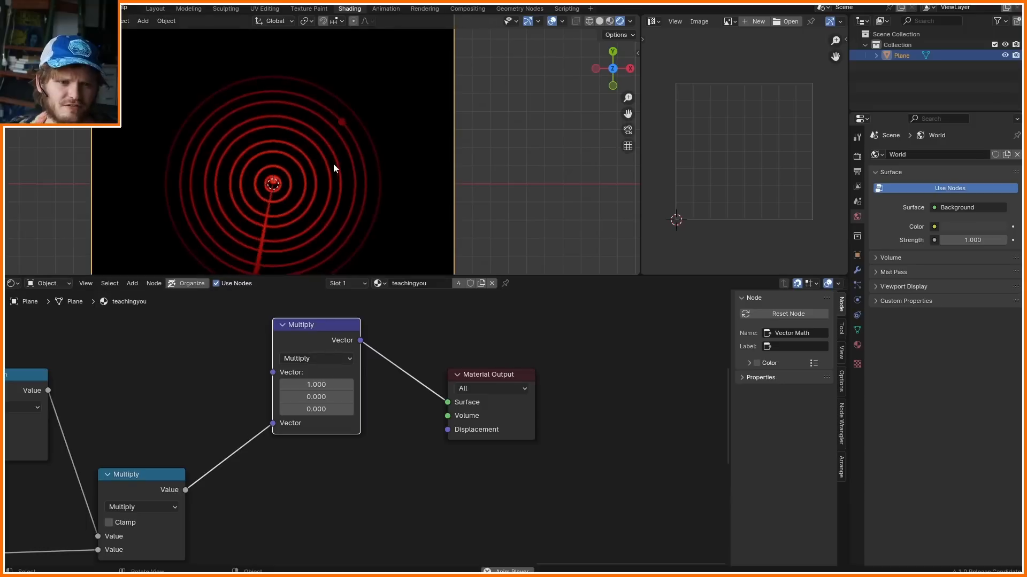
- Set the vector Multiply node's first vector to 0, 1, 0 to color the radar green
drag(321, 385, 376, 407)
click(321, 406)
text(0)
key(Return)
click(315, 395)
text(10)
key(Return)
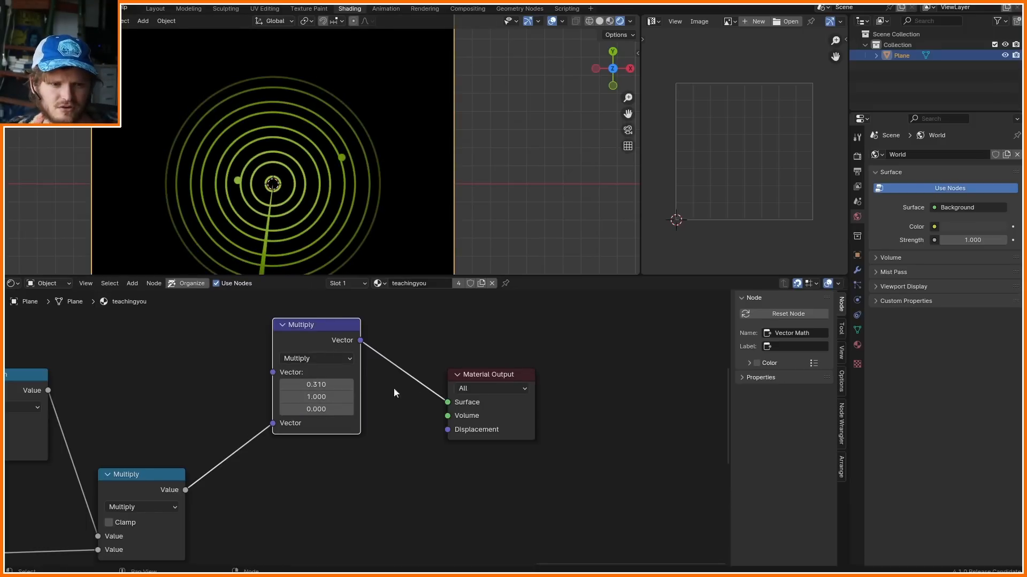
click(310, 383)
text(0)
key(Return)
scroll(308, 178, up, 1)
shift+middle_drag(307, 178, 328, 141)
- Set the value of the Multiply node at the start of the Sine ring chain to 30
scroll(123, 464, down, 4)
middle_drag(119, 468, 390, 422)
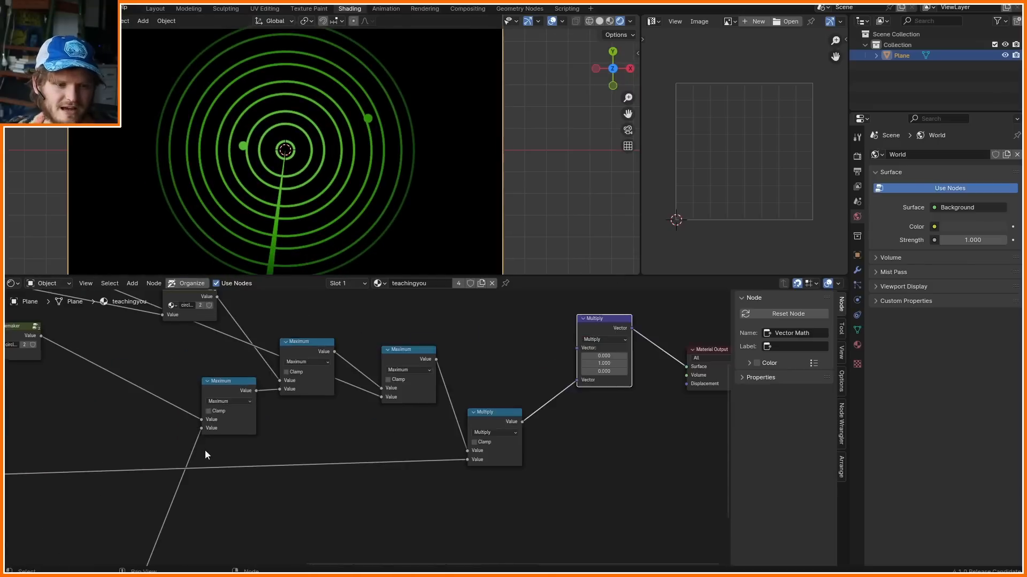
scroll(182, 452, down, 4)
middle_drag(139, 452, 329, 414)
scroll(286, 460, up, 3)
middle_drag(286, 460, 350, 424)
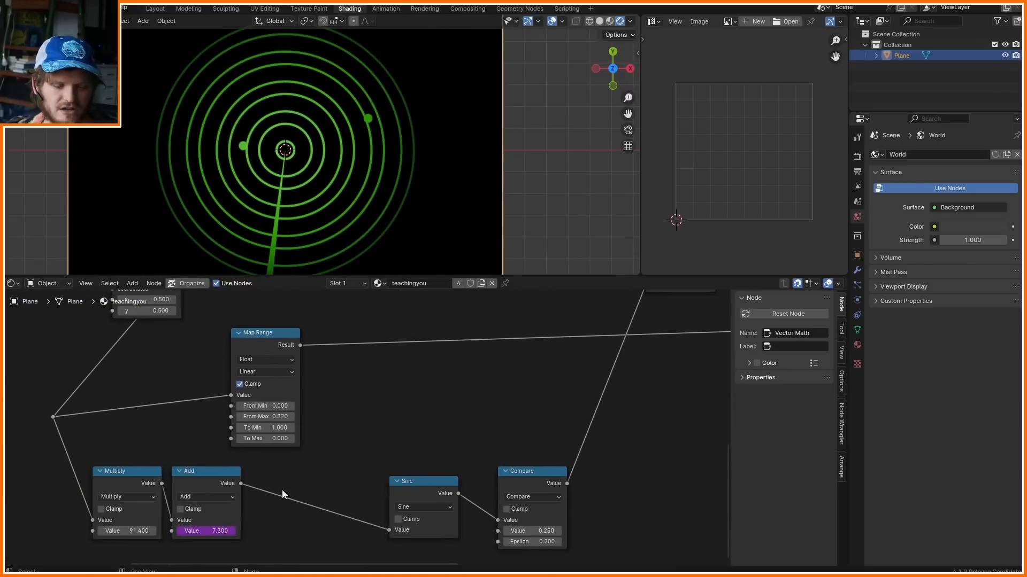
key(Return)
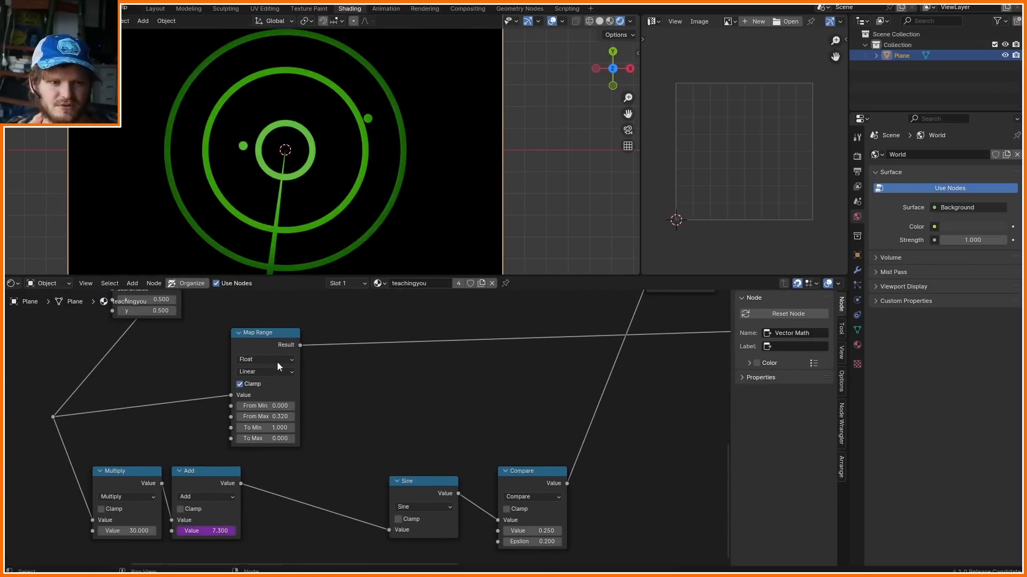
- Play the animation and increase the Multiply value of the ring chain
key(space)
drag(126, 531, 228, 531)
scroll(364, 152, down, 3)
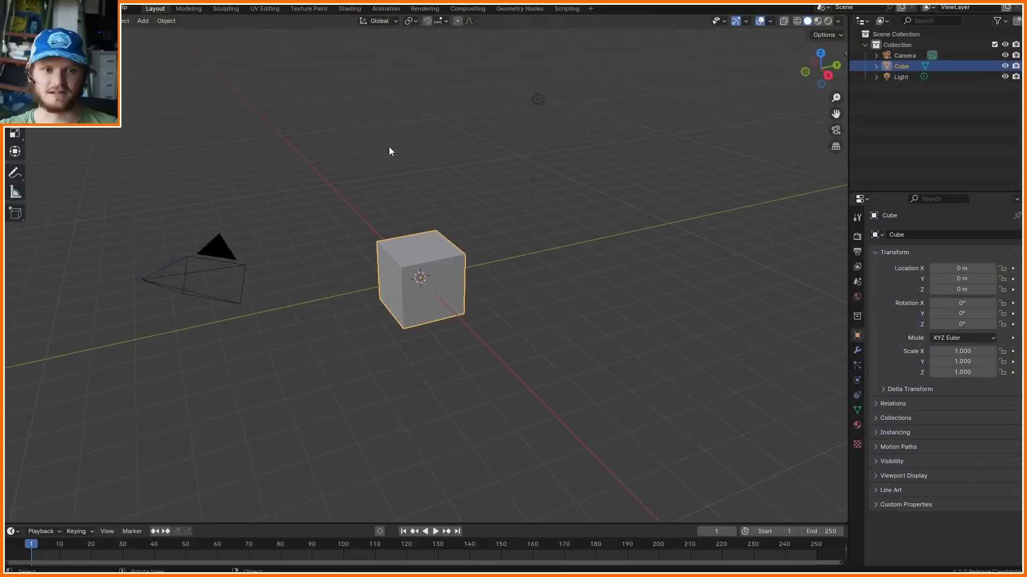
- Delete all default objects in the new scene and add a UV sphere
key(x)
click(390, 146)
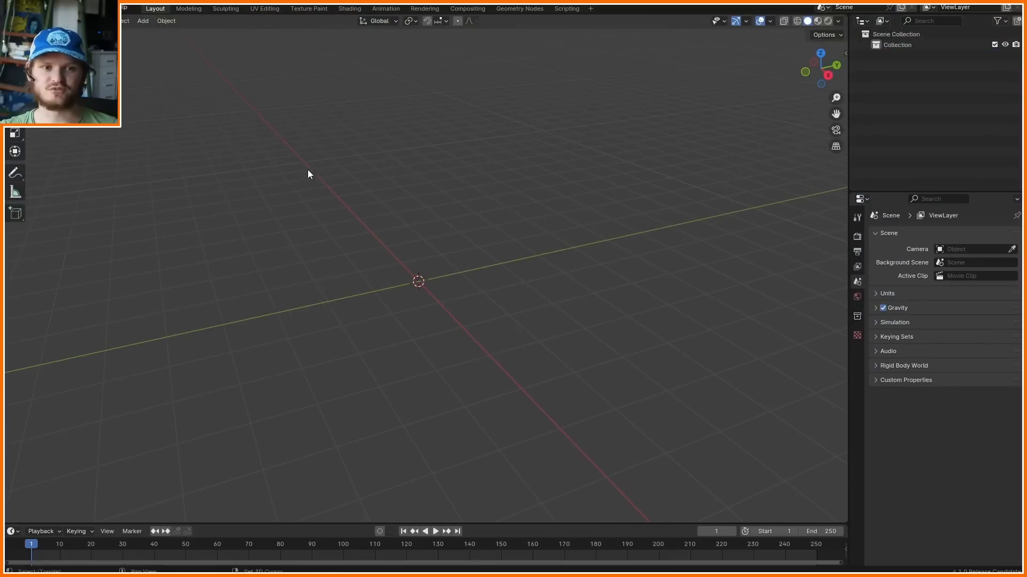
key(shift+a)
mouse_move(268, 182)
click(374, 215)
scroll(467, 297, up, 4)
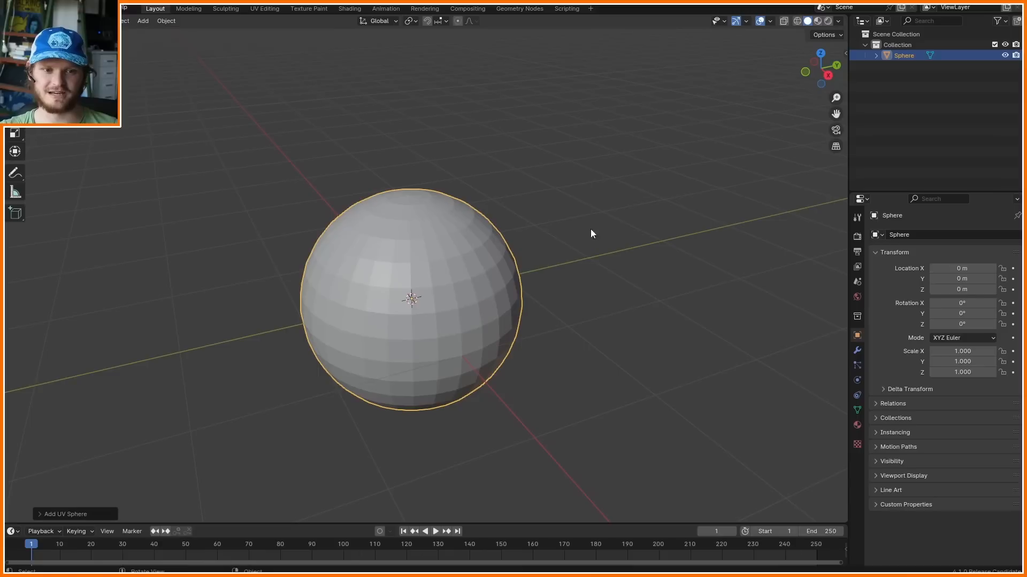
- Apply a level 2 Subdivision modifier to the sphere and create a new material for it in the Shading workspace
key(ctrl+2)
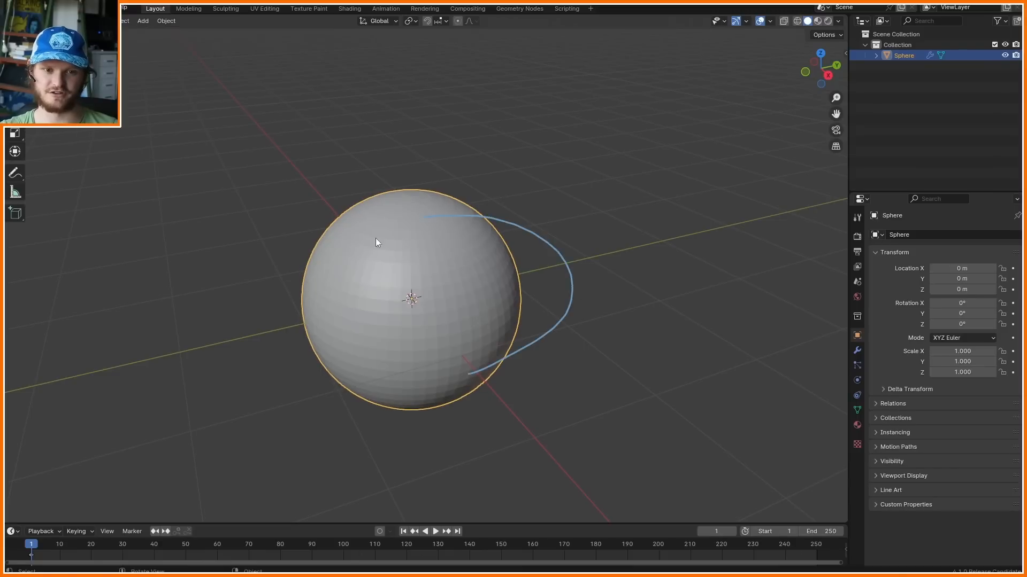
click(350, 8)
click(529, 336)
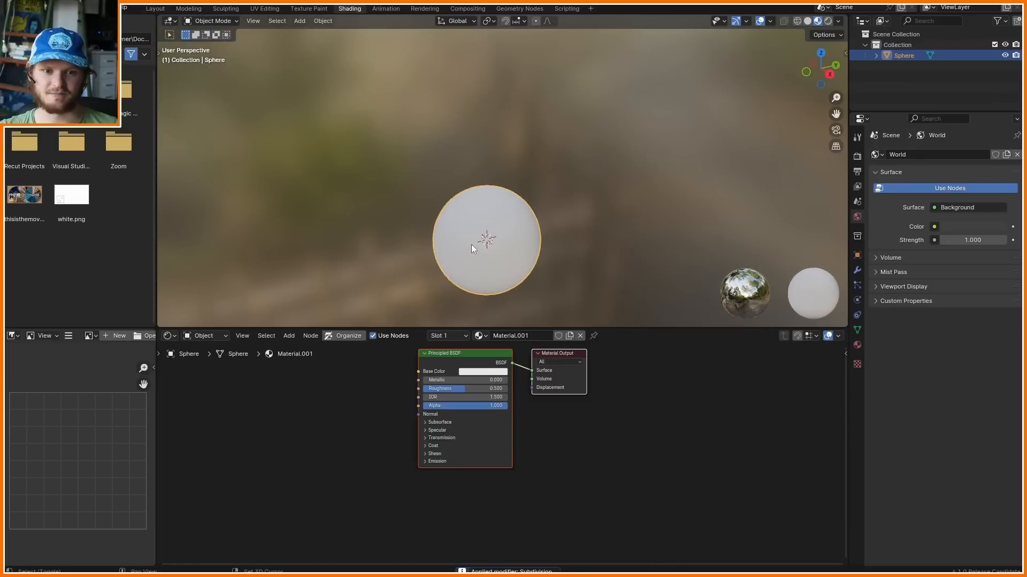
shift+middle_drag(470, 245, 483, 188)
scroll(497, 204, up, 5)
shift+middle_drag(519, 219, 519, 203)
- Replace the Principled BSDF with a Texture Coordinate node and connect its Normal output to Surface
drag(365, 452, 439, 412)
key(x)
key(shift+a)
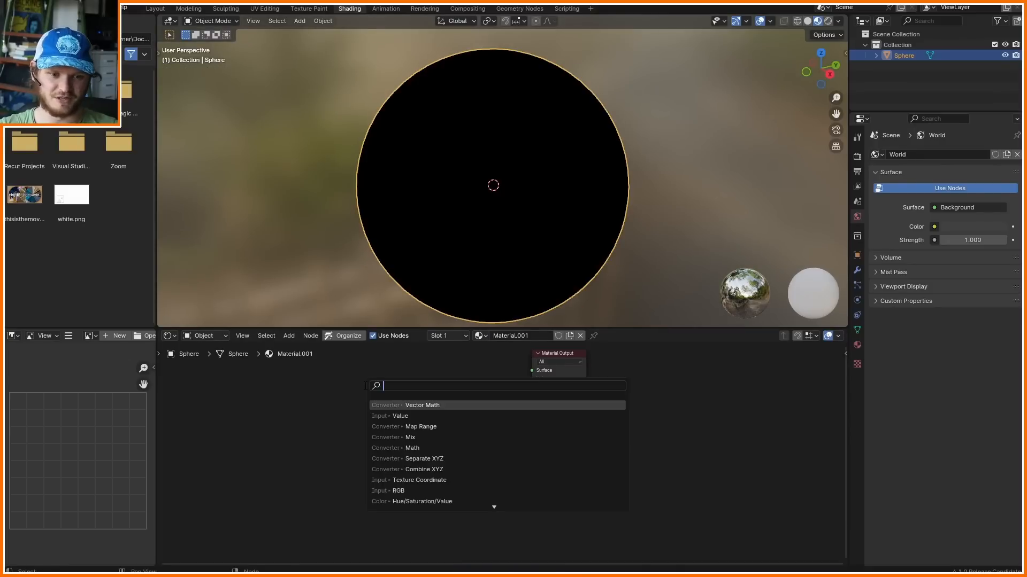
text(tex)
key(Return)
click(284, 381)
drag(349, 407, 532, 370)
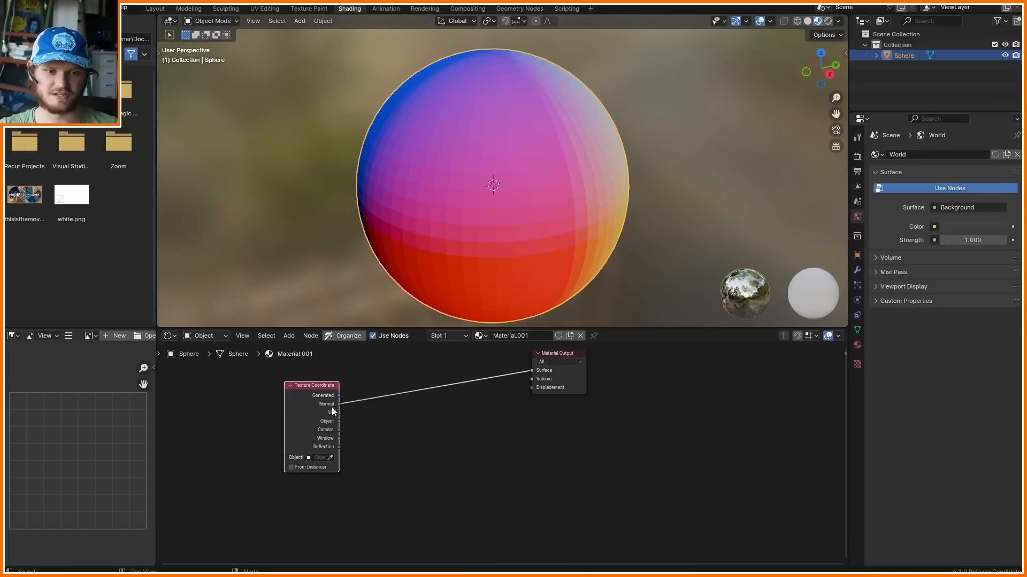
- View the sphere straight on along the negative Y axis
scroll(637, 399, up, 2)
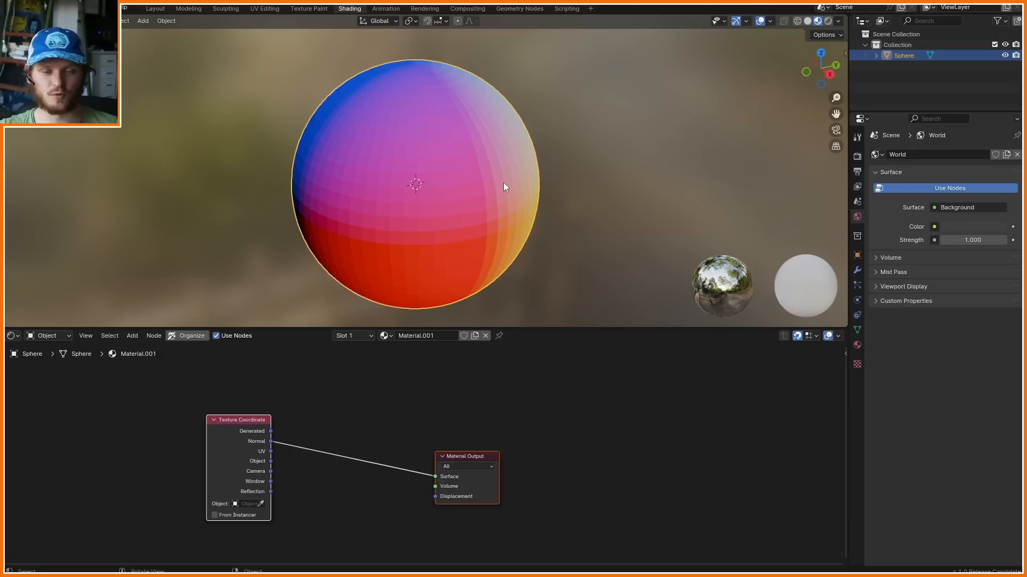
click(806, 71)
mouse_move(498, 294)
mouse_down()
mouse_move(226, 298)
mouse_move(275, 129)
mouse_up()
key(ctrl+z)
key(ctrl+z)
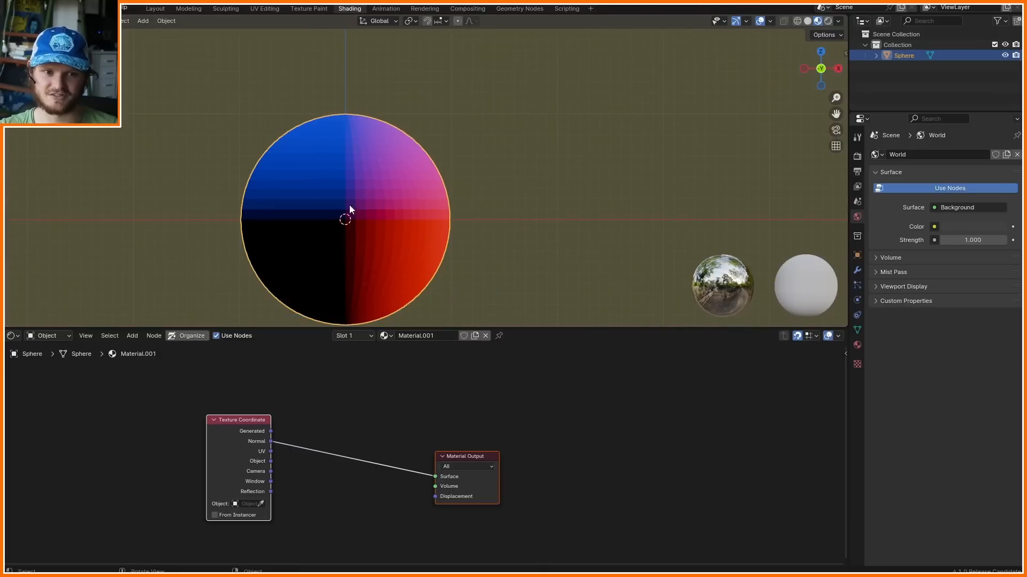
- Sketch annotation arrows pointing outward from the sphere's surface on both sides, and erase them
drag(298, 202, 357, 188)
key(ctrl+z)
scroll(465, 158, up, 3)
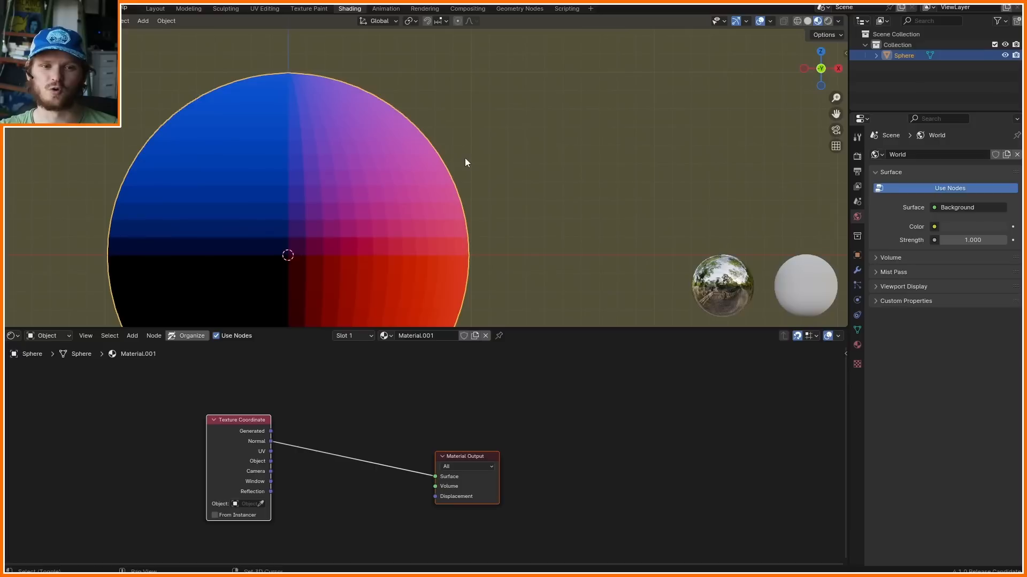
mouse_move(444, 166)
mouse_down()
mouse_move(530, 106)
mouse_move(513, 105)
mouse_up()
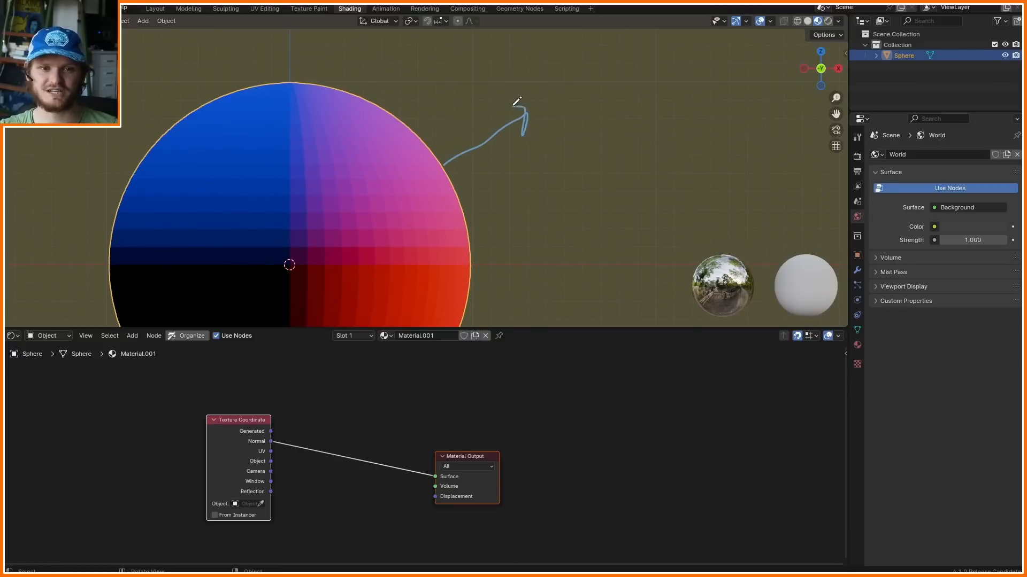
shift+middle_drag(201, 217, 350, 166)
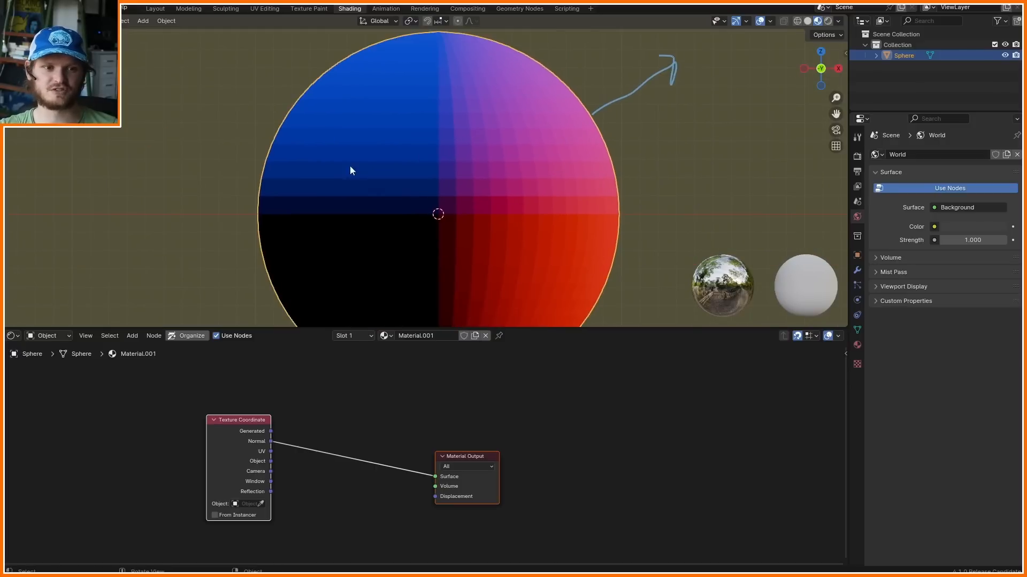
drag(269, 187, 177, 171)
right_drag(225, 134, 669, 78)
shift+middle_drag(577, 128, 369, 140)
scroll(369, 145, down, 3)
middle_drag(369, 152, 342, 163)
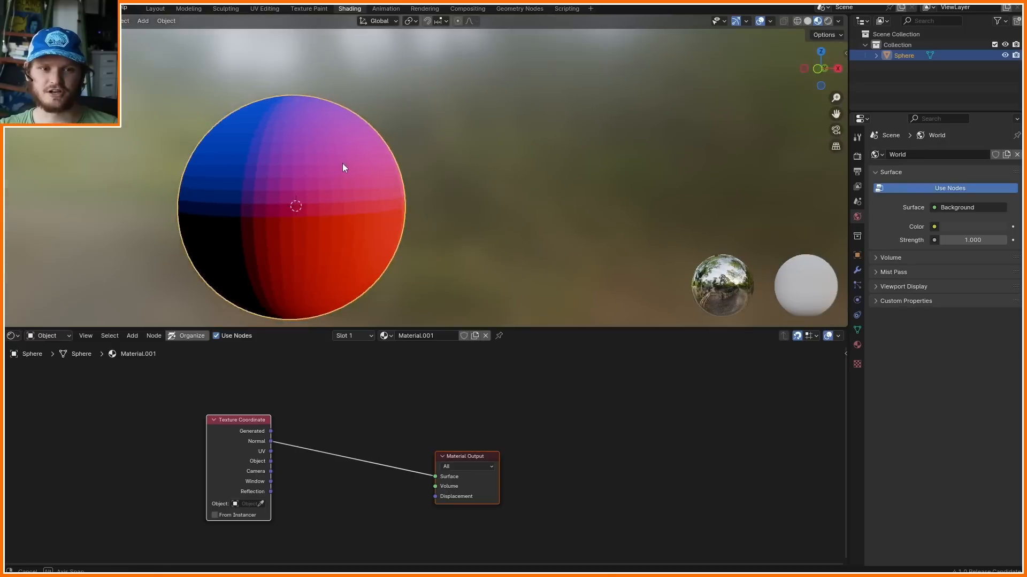
- In Edit Mode with proportional editing on, pull one upper face of the sphere outward and rotate it about Z
key(Tab)
key(a)
click(362, 156)
click(458, 21)
key(g)
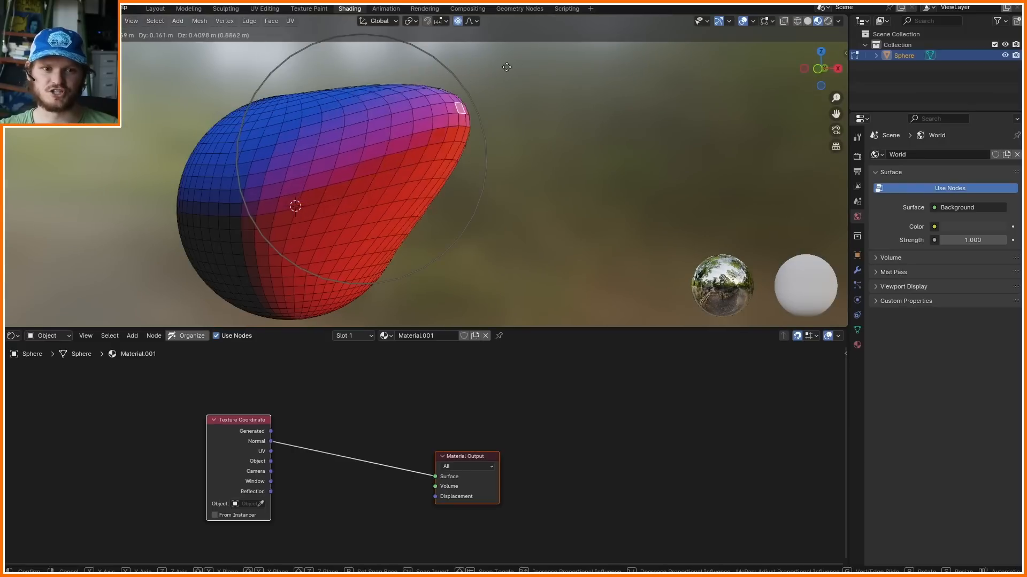
click(463, 57)
middle_drag(722, 48, 603, 78)
key(r)
key(z)
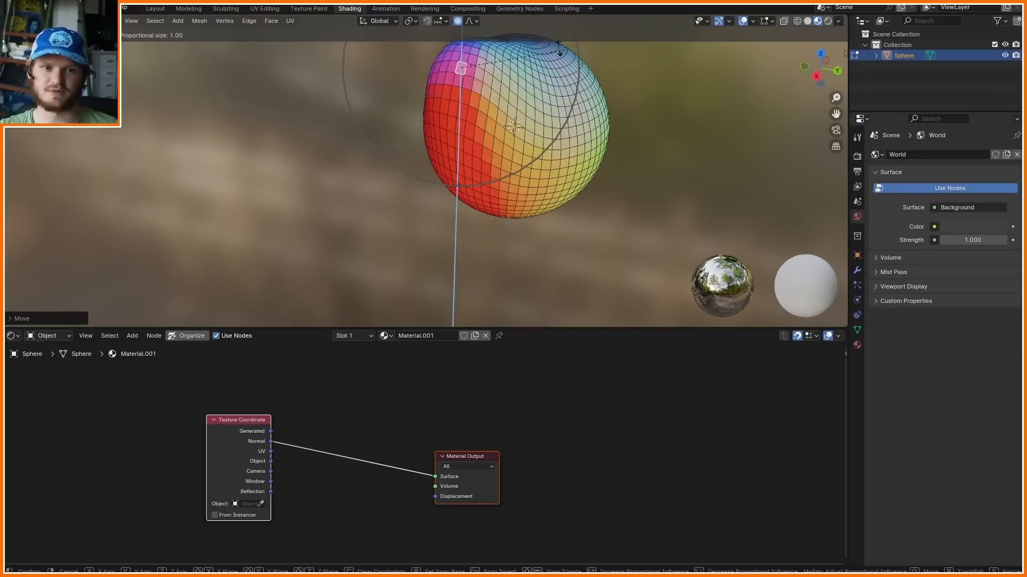
click(538, 73)
key(Tab)
- Draw an annotation stroke off the deformed sphere's surface and undo it
scroll(538, 73, up, 2)
shift+middle_drag(538, 72, 485, 126)
middle_drag(484, 126, 310, 118)
key(d)
mouse_move(456, 117)
mouse_down()
mouse_move(375, 92)
mouse_move(400, 82)
mouse_up()
key(ctrl+z)
key(ctrl+z)
- Try smooth shading on the deformed sphere and undo it
mouse_move(503, 102)
middle_down()
mouse_move(637, 165)
mouse_move(450, 135)
middle_up()
right_click(450, 135)
click(451, 135)
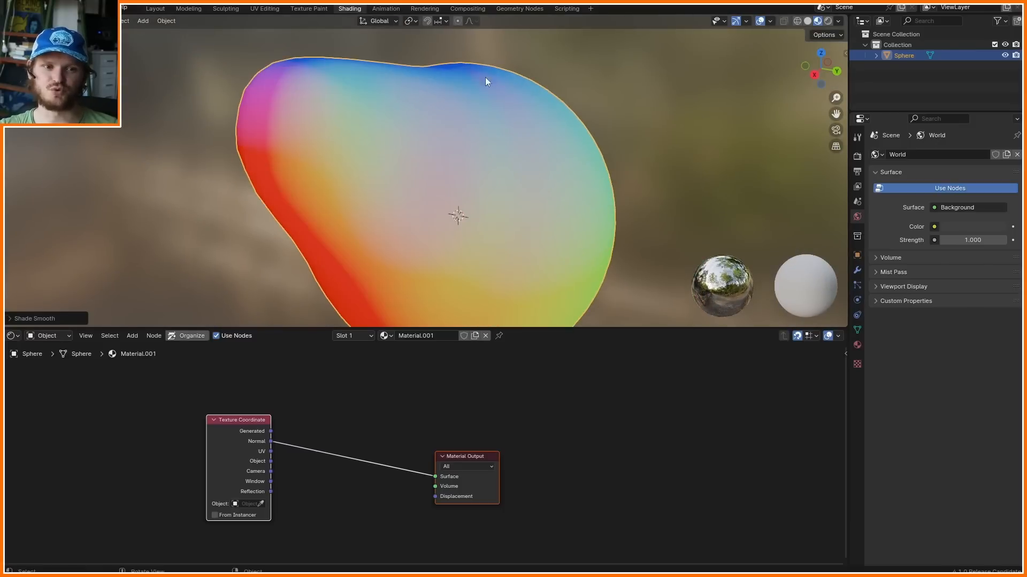
key(ctrl+z)
- Add a Geometry node beside the Texture Coordinate node and preview its Normal and True Normal outputs on Surface
scroll(171, 451, up, 4)
key(shift+a)
click(481, 388)
middle_drag(172, 451, 353, 418)
text(ge)
key(Return)
click(341, 392)
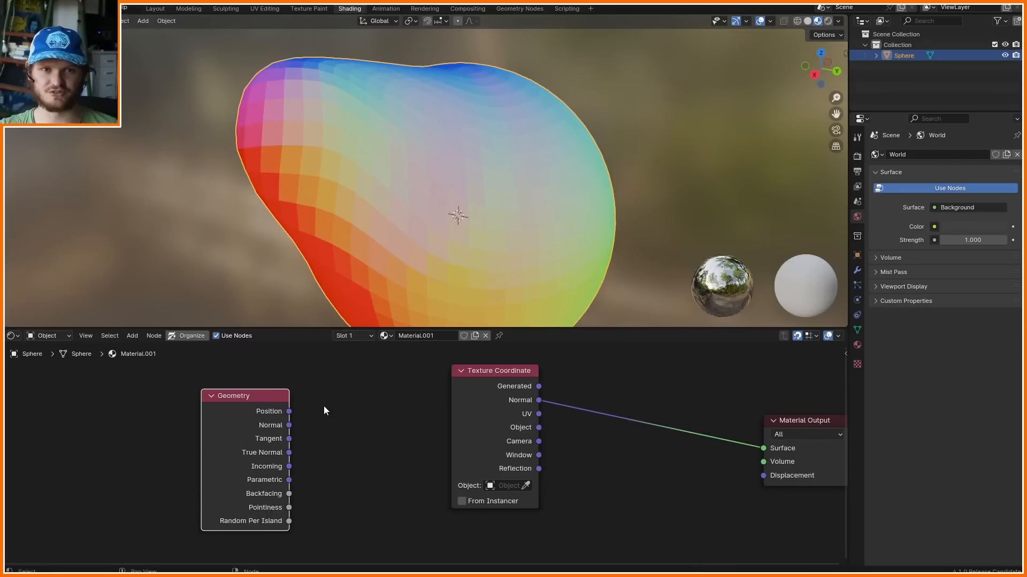
ctrl+shift+click(261, 411)
ctrl+shift+click(261, 411)
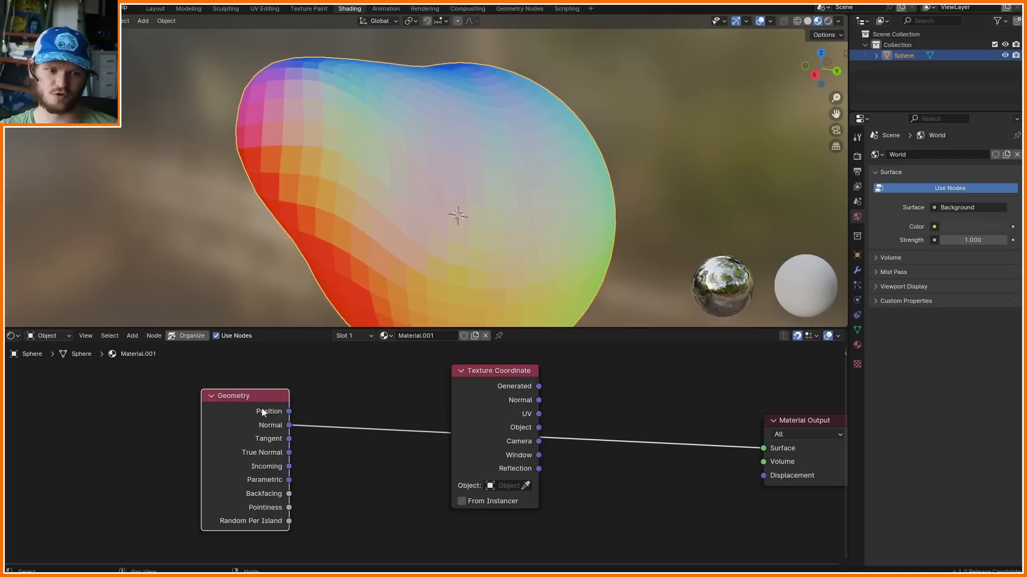
ctrl+shift+click(261, 410)
- Apply Shade Smooth to the deformed sphere
right_click(390, 166)
click(390, 165)
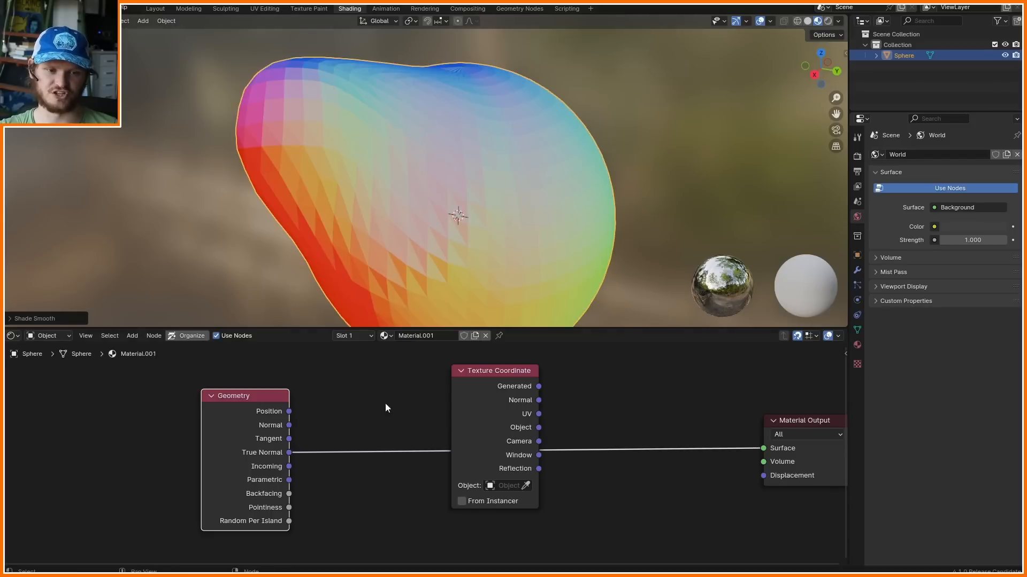
- Delete the Geometry node and connect the Texture Coordinate's Normal output back to Surface
click(282, 406)
key(x)
ctrl+shift+click(492, 377)
ctrl+shift+click(491, 377)
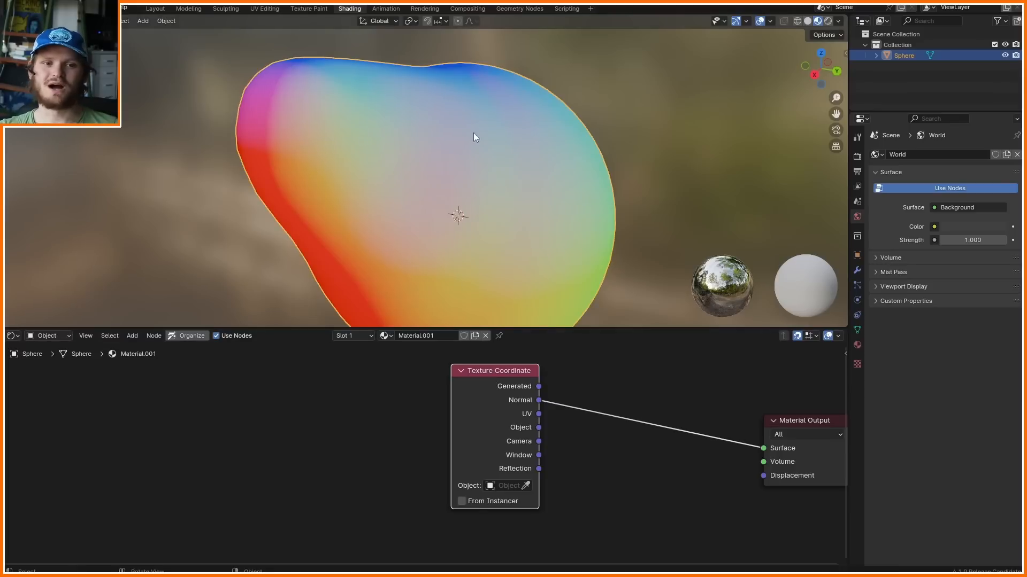
- Sketch a normal-direction annotation on the deformed sphere and erase it
scroll(548, 138, down, 3)
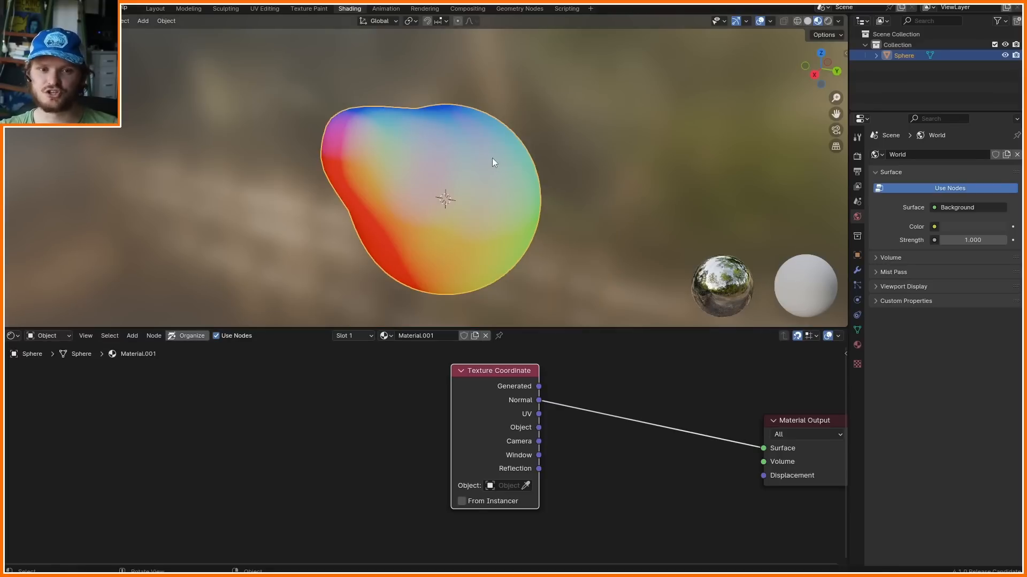
middle_drag(492, 159, 455, 152)
key(d)
mouse_move(464, 136)
mouse_down()
mouse_move(460, 84)
mouse_move(475, 86)
mouse_up()
key(d)
right_drag(506, 128, 433, 63)
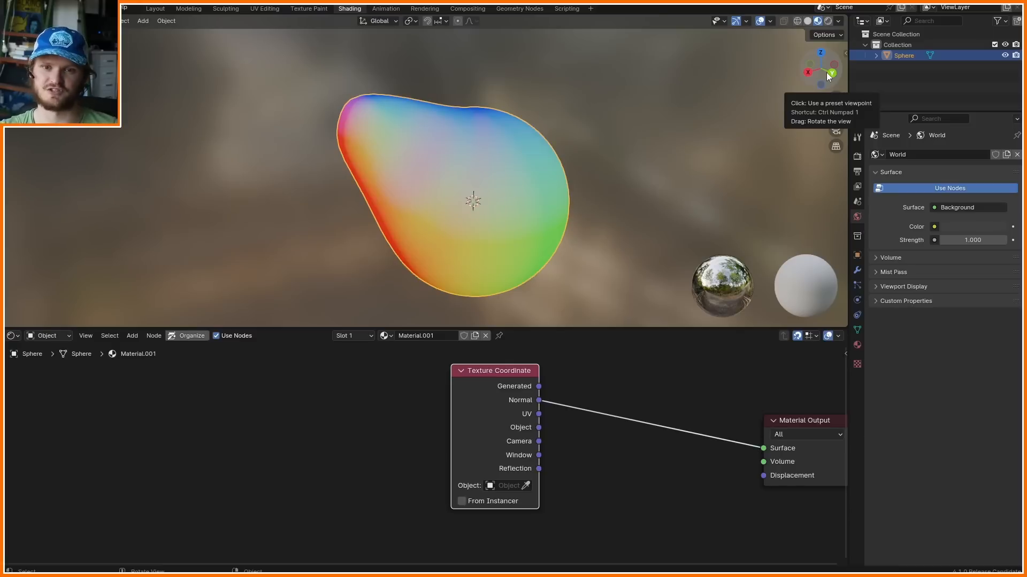
- View the mesh along the Y axis, annotate a box and scallops around its upper half, and erase them
click(827, 73)
mouse_move(334, 239)
mouse_down()
mouse_move(718, 87)
mouse_move(301, 77)
mouse_move(279, 241)
mouse_up()
mouse_move(616, 193)
mouse_down()
mouse_move(585, 151)
mouse_move(412, 103)
mouse_move(388, 111)
mouse_up()
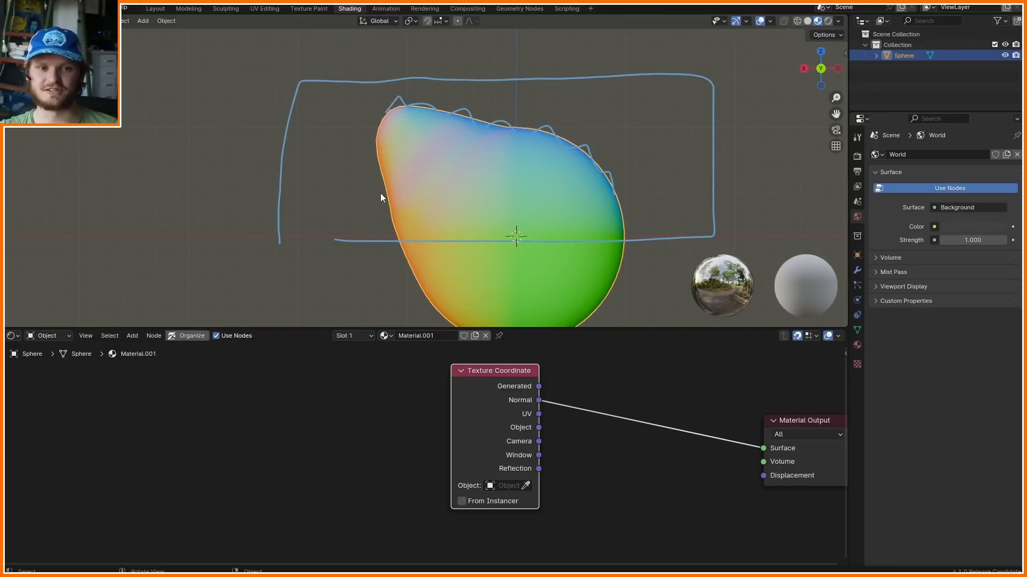
mouse_move(381, 214)
mouse_down()
mouse_move(370, 142)
mouse_move(400, 161)
mouse_move(402, 177)
mouse_up()
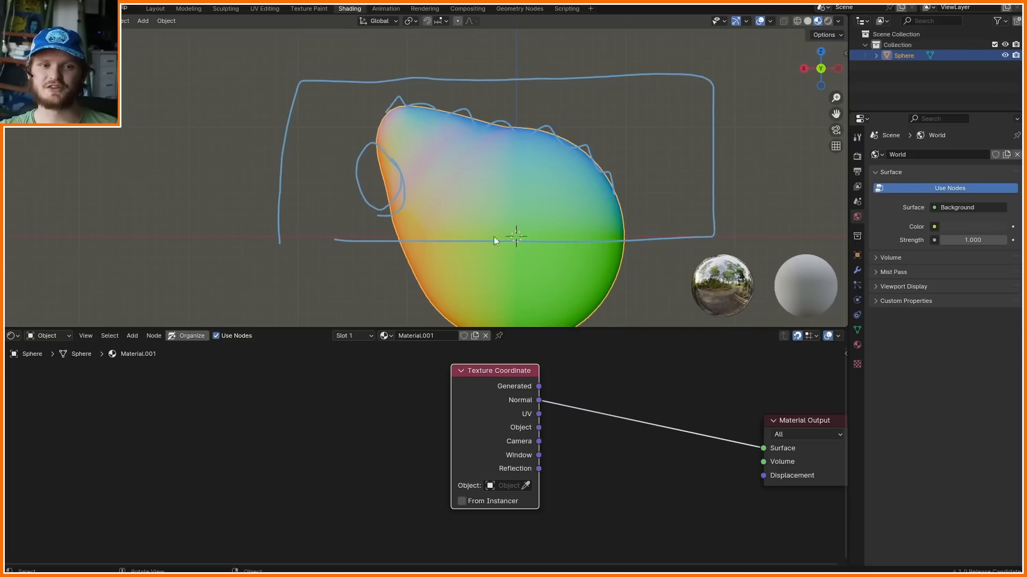
mouse_move(227, 252)
right_down()
mouse_move(479, 232)
mouse_move(306, 92)
mouse_move(396, 174)
right_up()
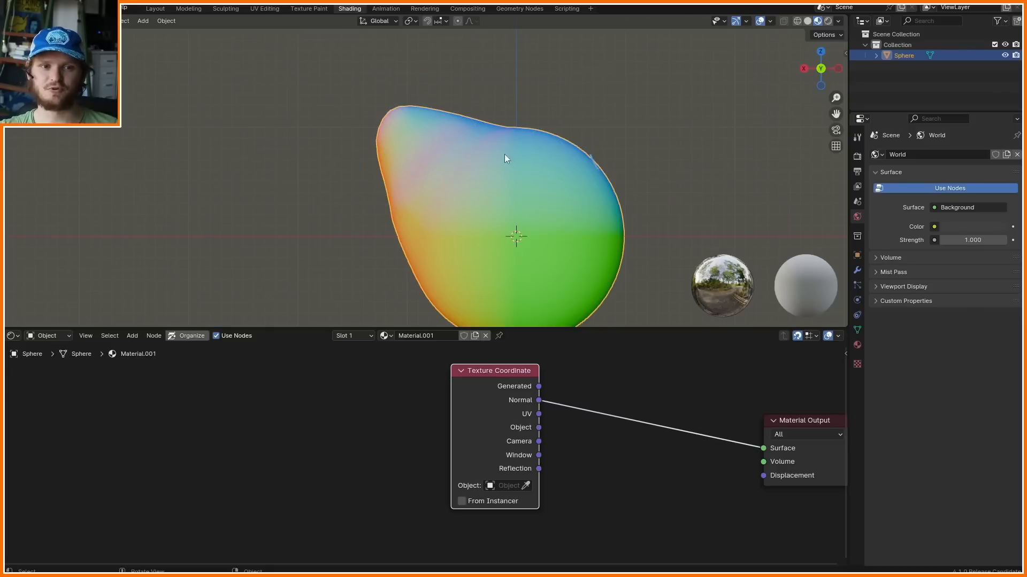
- Sketch four annotation arrows pointing outward from the upper outline of the mesh
scroll(526, 155, up, 2)
shift+middle_drag(556, 156, 424, 182)
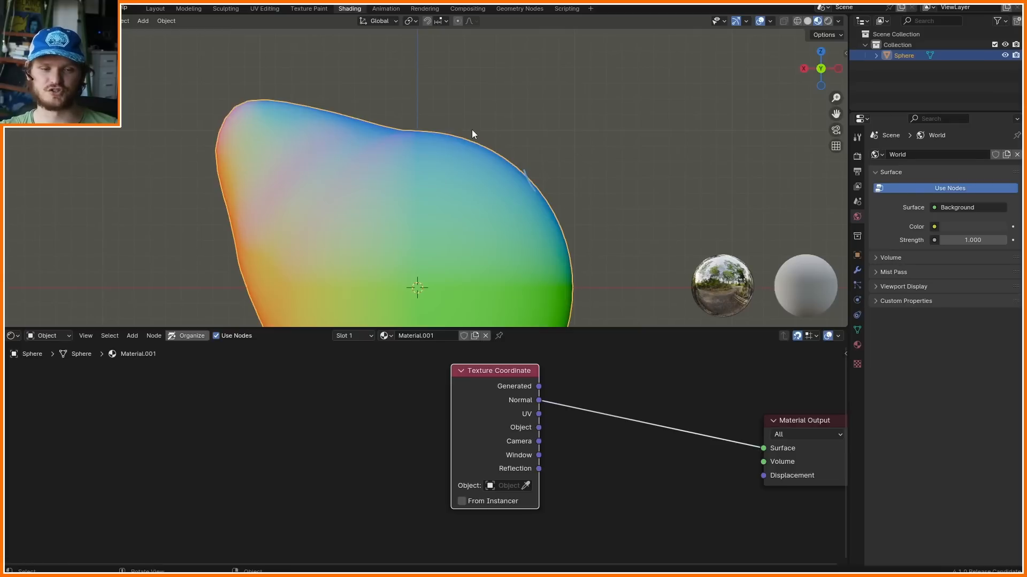
mouse_move(489, 152)
mouse_down()
mouse_move(518, 122)
mouse_move(520, 138)
mouse_up()
mouse_move(352, 114)
mouse_down()
mouse_move(356, 59)
mouse_move(367, 77)
mouse_up()
mouse_move(229, 103)
mouse_down()
mouse_move(220, 78)
mouse_move(231, 68)
mouse_up()
drag(217, 163, 191, 173)
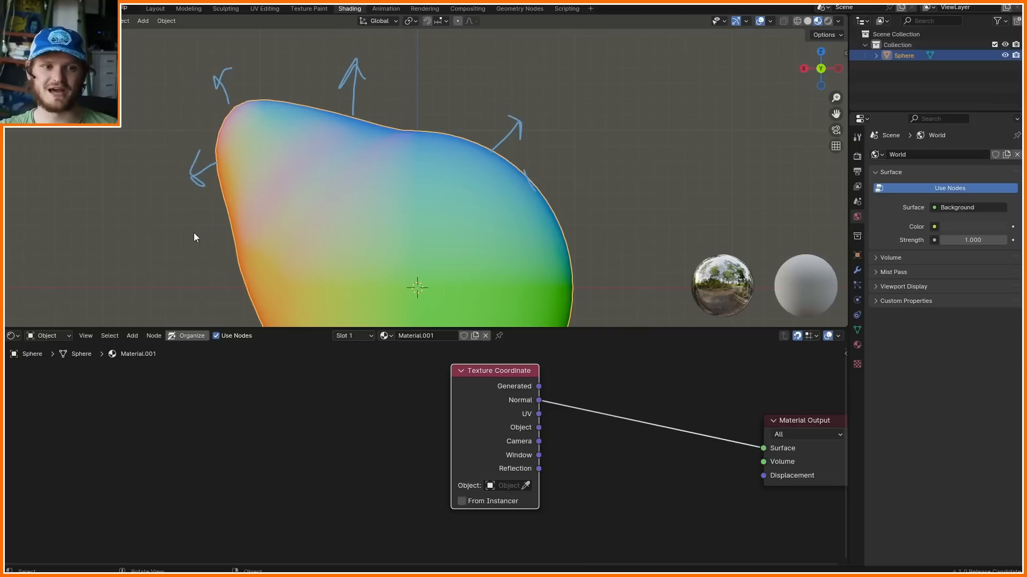
- Insert a Vector Math node after the Texture Coordinate's Normal output and set its operation to Dot Product
key(shift+a)
text(s)
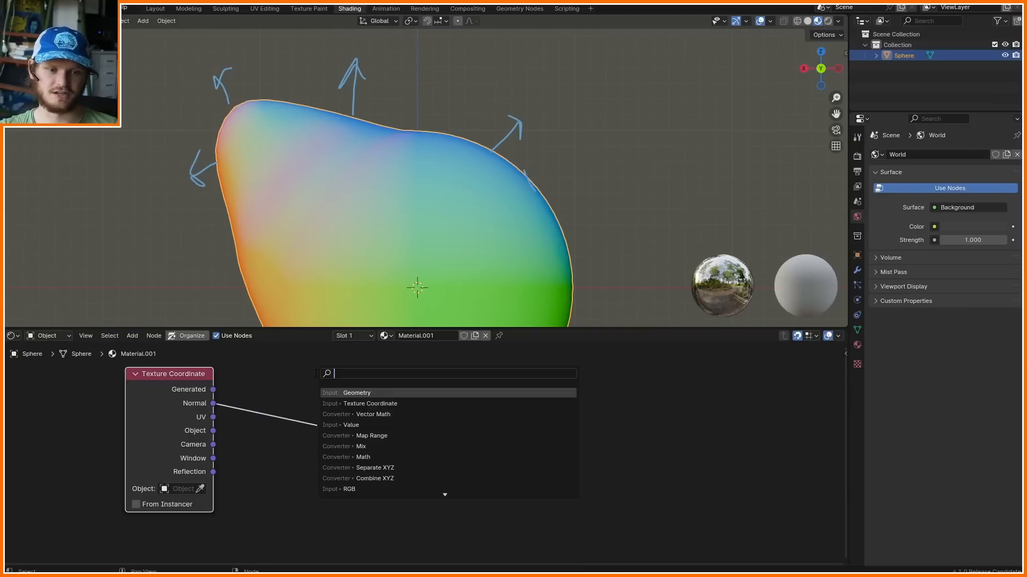
text(vec)
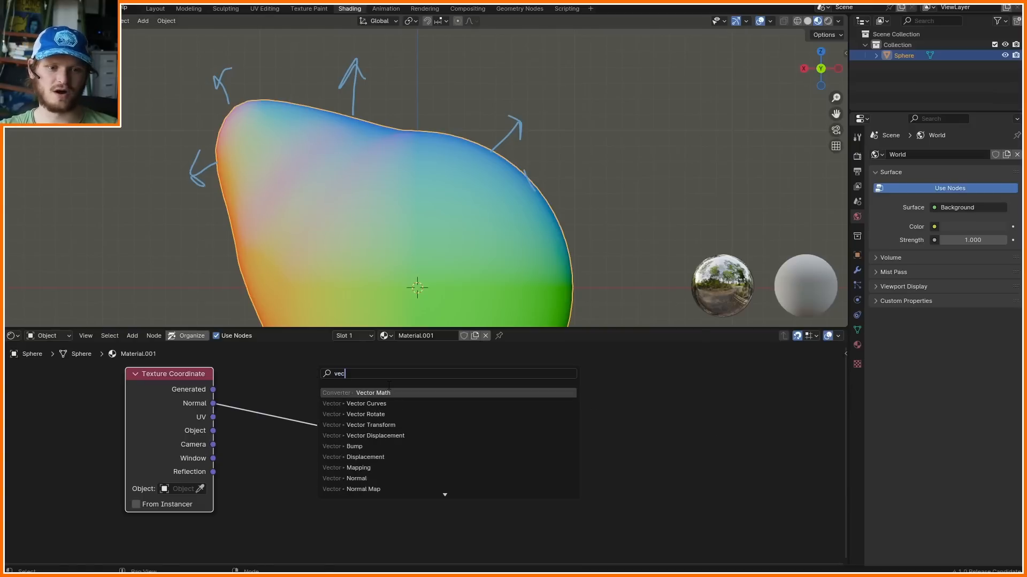
key(Return)
click(294, 369)
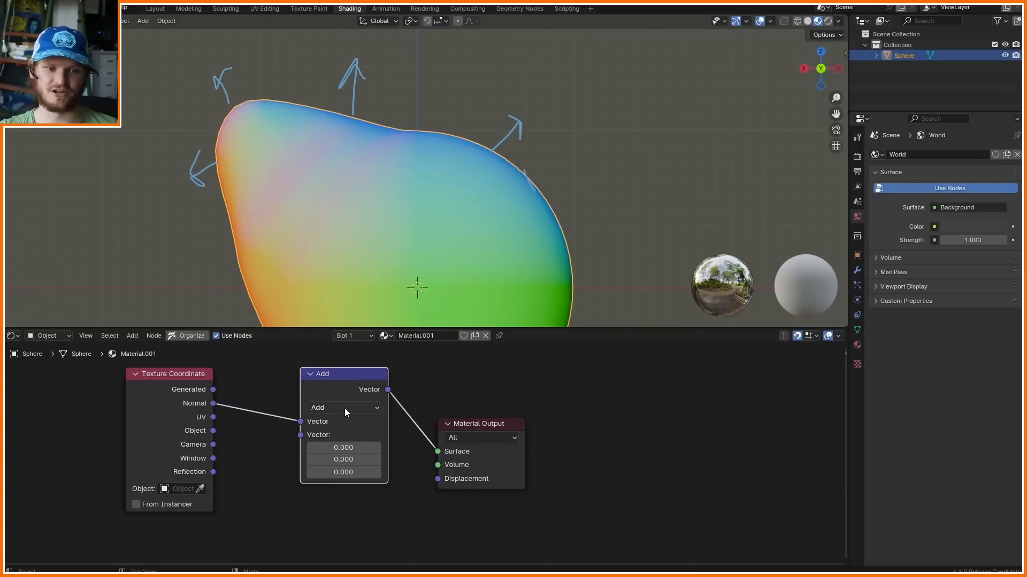
click(344, 409)
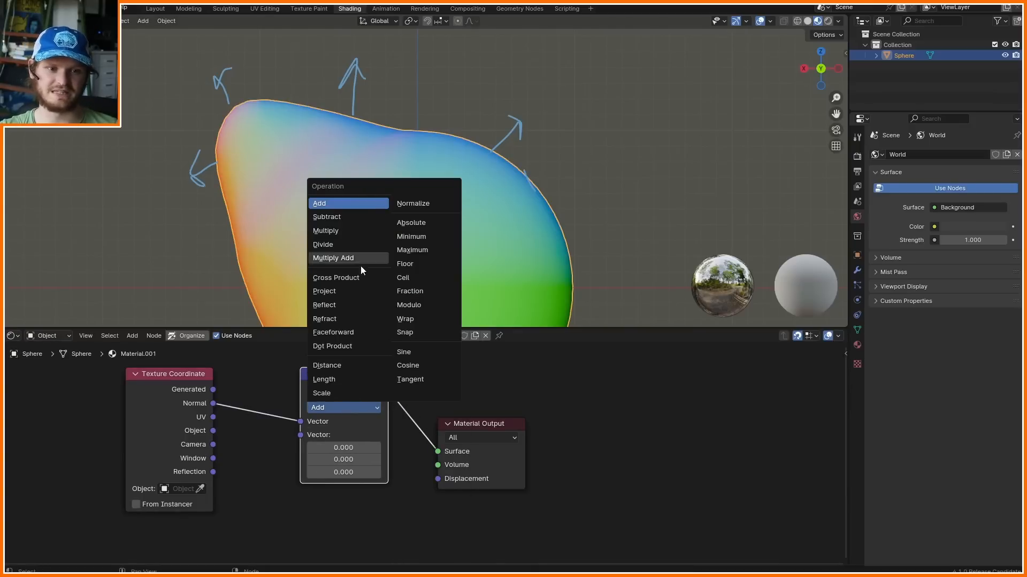
click(344, 347)
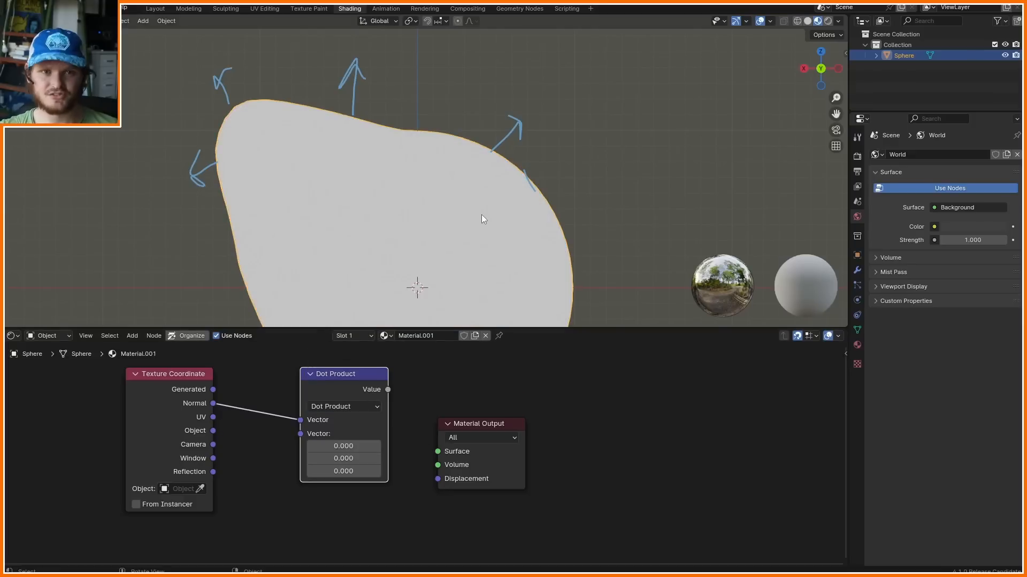
- Erase the normal arrows, annotate an upward arrow with the vector (0,0,1), and erase it
right_drag(592, 91, 179, 140)
scroll(316, 85, up, 4)
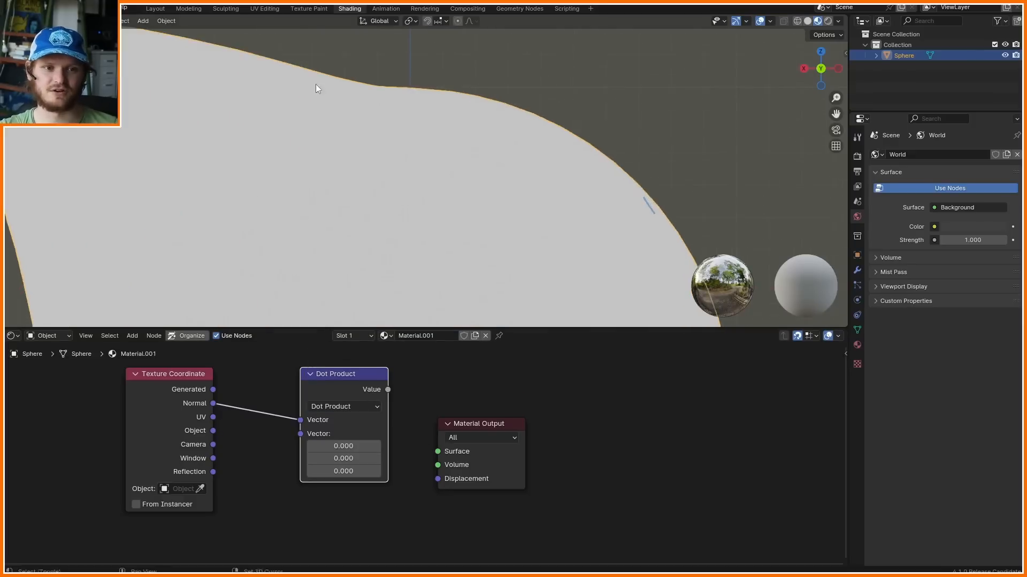
shift+middle_drag(316, 84, 393, 197)
mouse_move(304, 156)
mouse_down()
mouse_move(280, 69)
mouse_move(312, 55)
mouse_up()
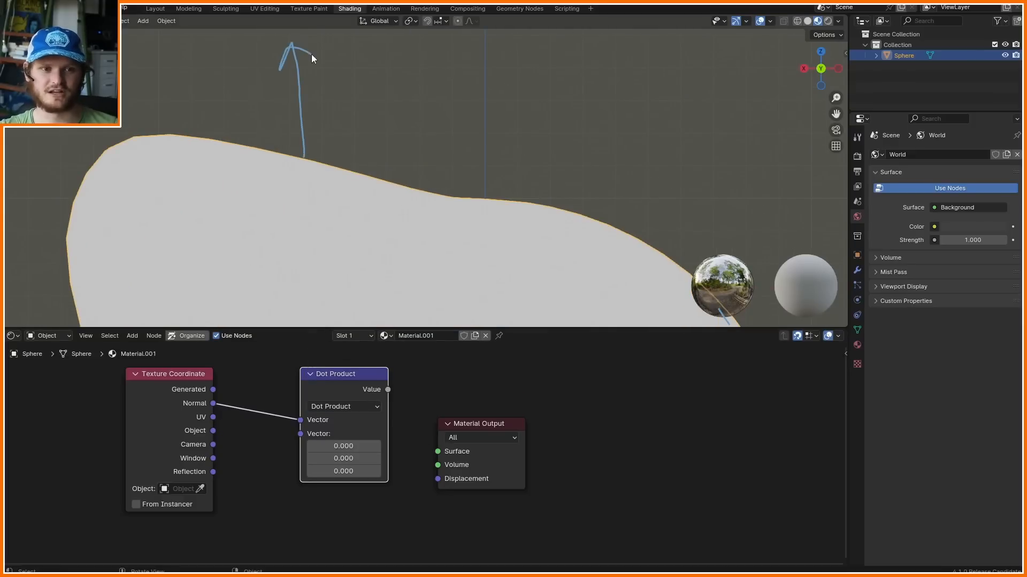
mouse_move(339, 114)
mouse_down()
mouse_move(340, 74)
mouse_move(351, 75)
mouse_move(369, 121)
mouse_up()
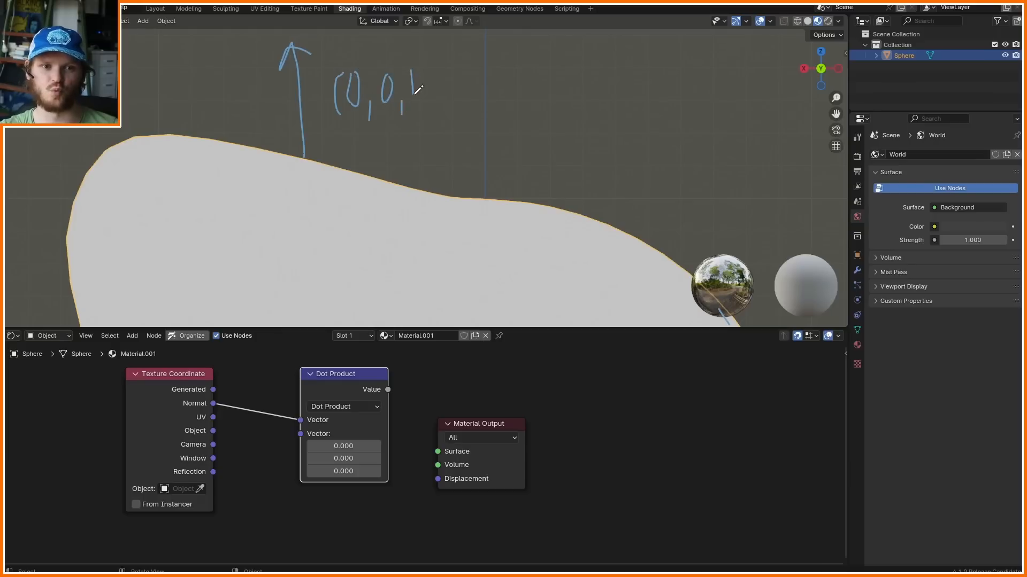
scroll(402, 193, down, 2)
right_drag(497, 122, 383, 122)
- Sketch pairs of up and normal arrows with the angle θ between them at two surface points, and erase them
scroll(338, 184, up, 3)
shift+middle_drag(338, 184, 339, 218)
mouse_move(281, 189)
mouse_down()
mouse_move(357, 63)
mouse_move(344, 68)
mouse_up()
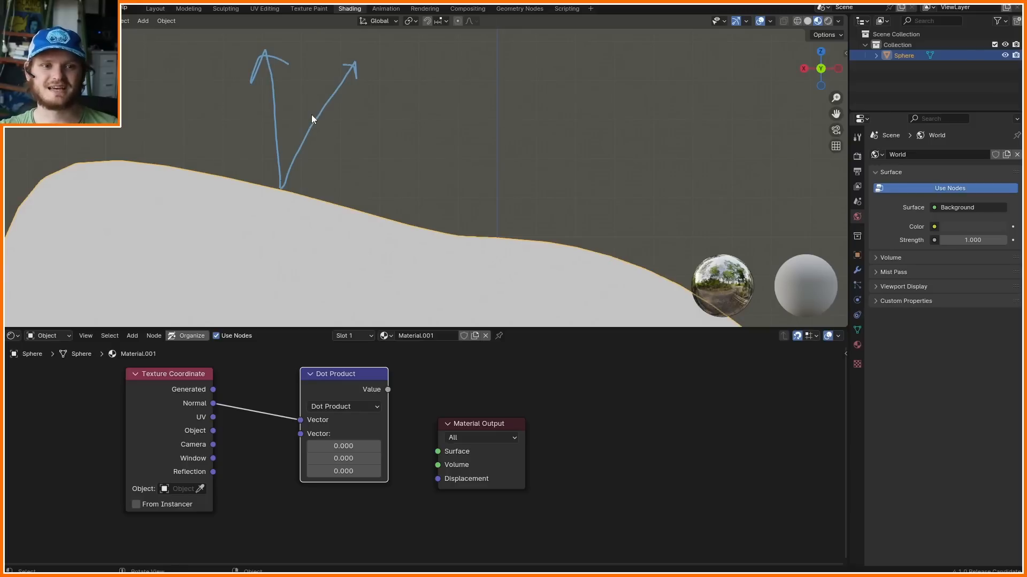
mouse_move(310, 114)
mouse_down()
mouse_move(285, 106)
mouse_move(291, 119)
mouse_up()
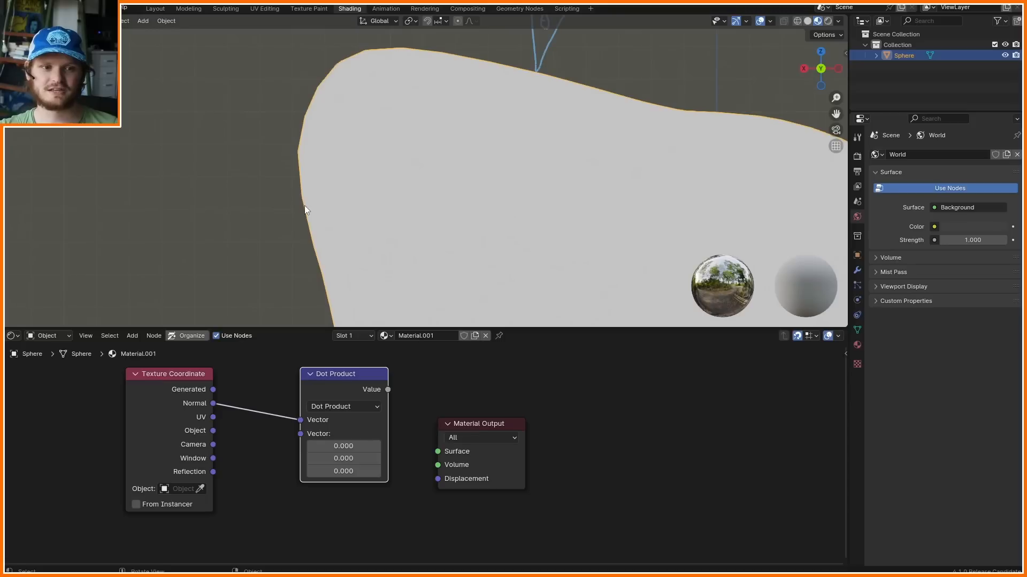
drag(305, 208, 315, 106)
mouse_move(306, 137)
mouse_down()
mouse_move(315, 106)
mouse_move(330, 120)
mouse_up()
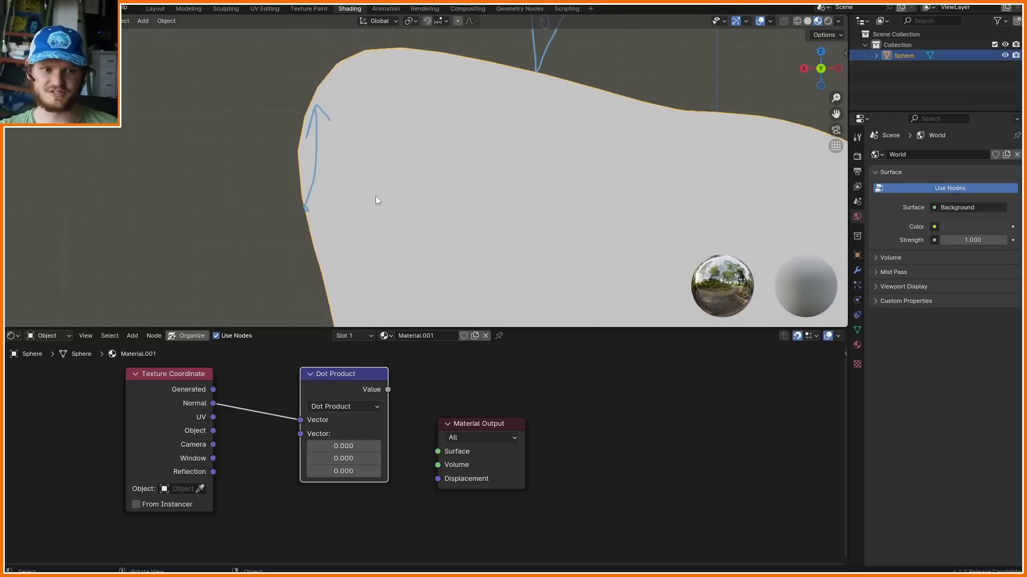
mouse_move(301, 213)
mouse_down()
mouse_move(214, 233)
mouse_move(232, 234)
mouse_move(298, 167)
mouse_move(283, 184)
mouse_up()
drag(285, 190, 291, 190)
mouse_move(274, 235)
middle_down()
mouse_move(525, 149)
mouse_move(416, 190)
middle_up()
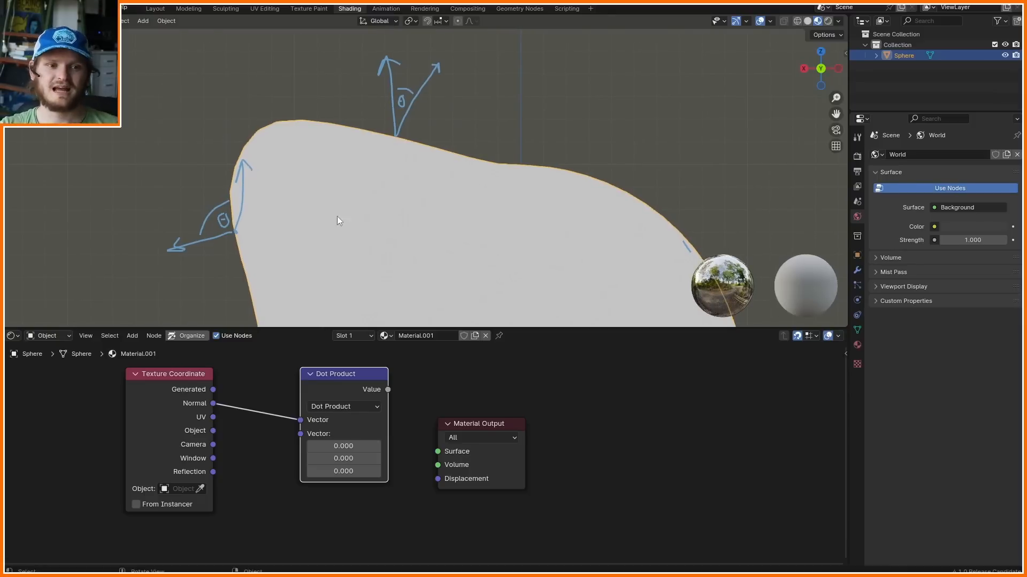
right_drag(111, 281, 406, 165)
- Set the Z value of the Dot Product's second vector to 1 and connect its Value output to Surface
scroll(187, 425, up, 2)
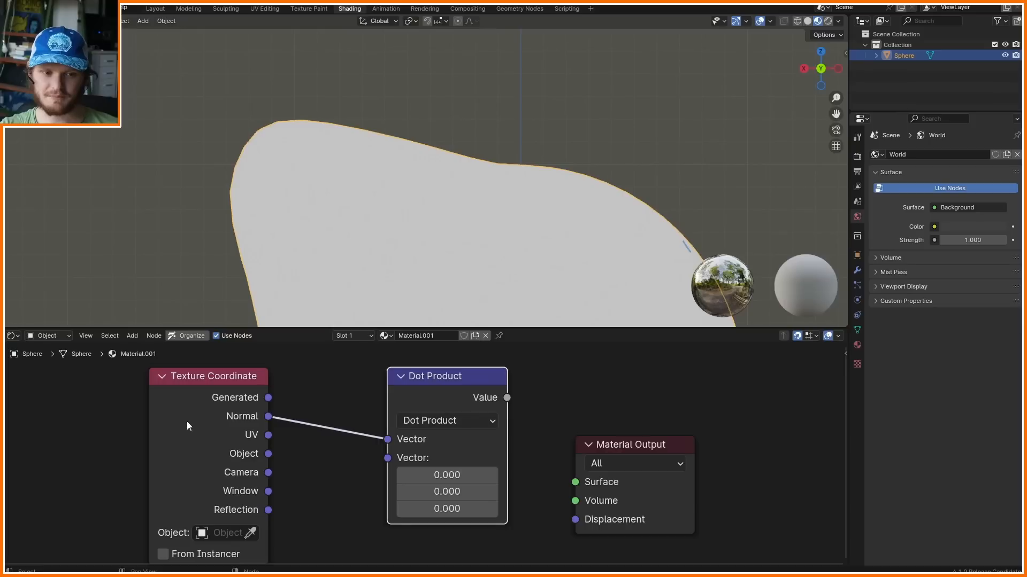
click(456, 509)
text(1)
key(Return)
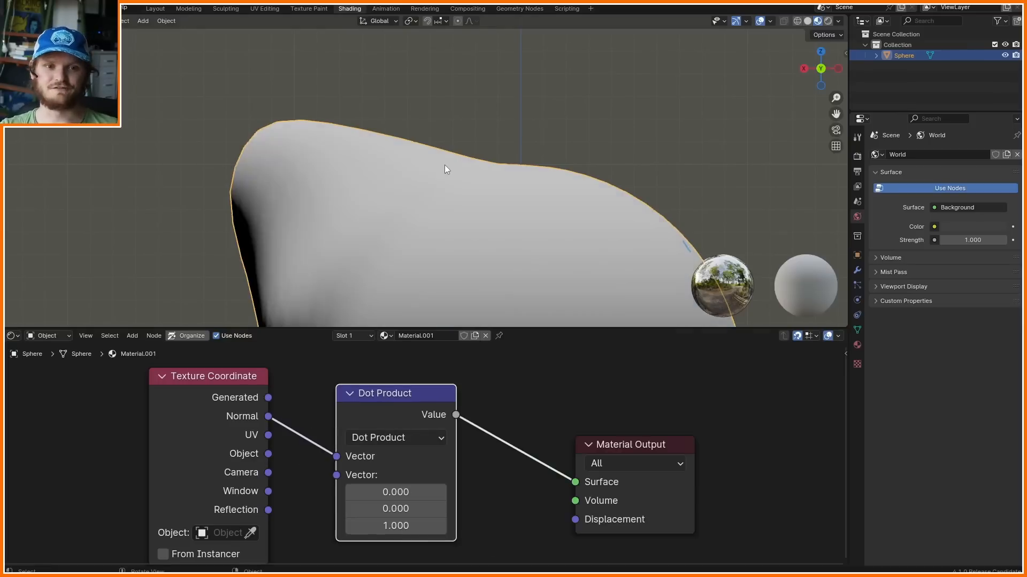
- Try pulling a side face of the mesh outward and upward and rotating it with proportional editing in Edit Mode
scroll(445, 165, down, 5)
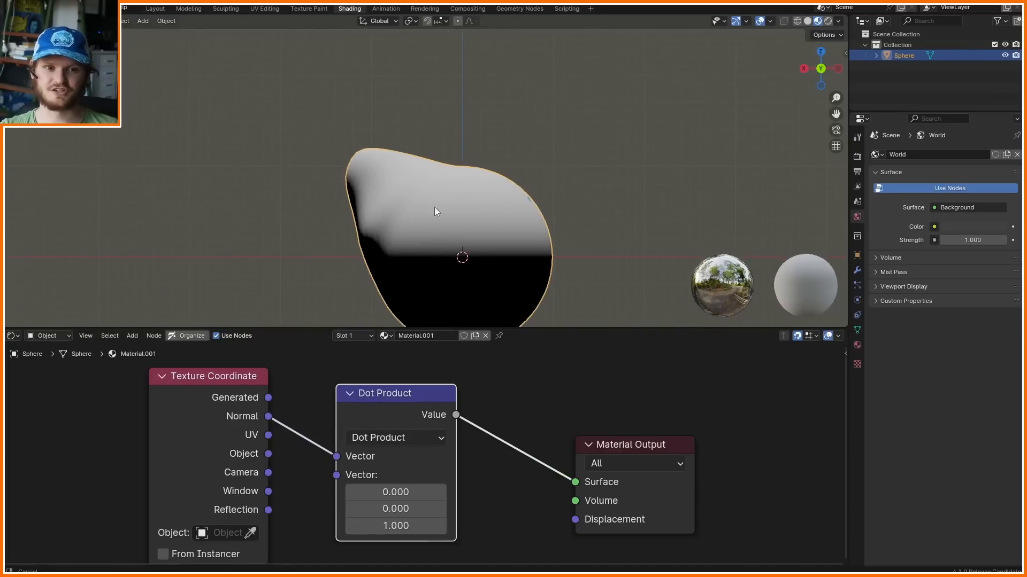
middle_drag(435, 212, 685, 117)
middle_drag(473, 152, 502, 129)
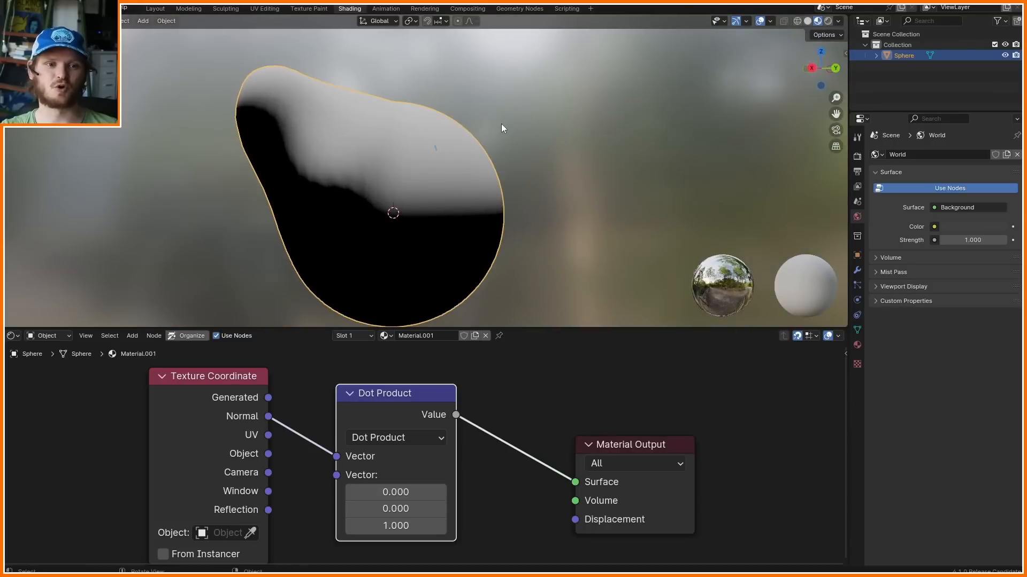
key(Tab)
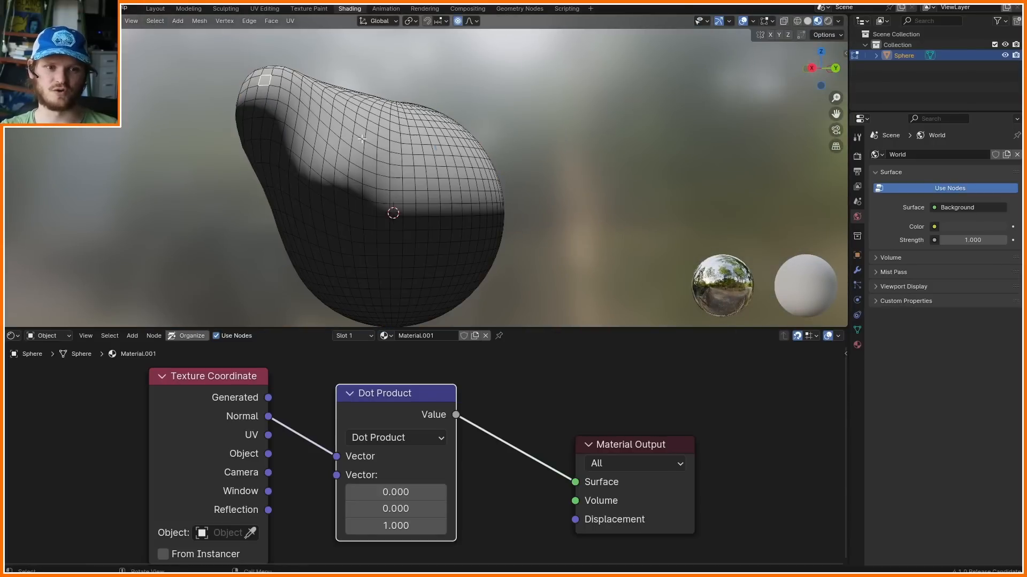
click(434, 197)
middle_drag(435, 198, 476, 191)
key(g)
click(597, 194)
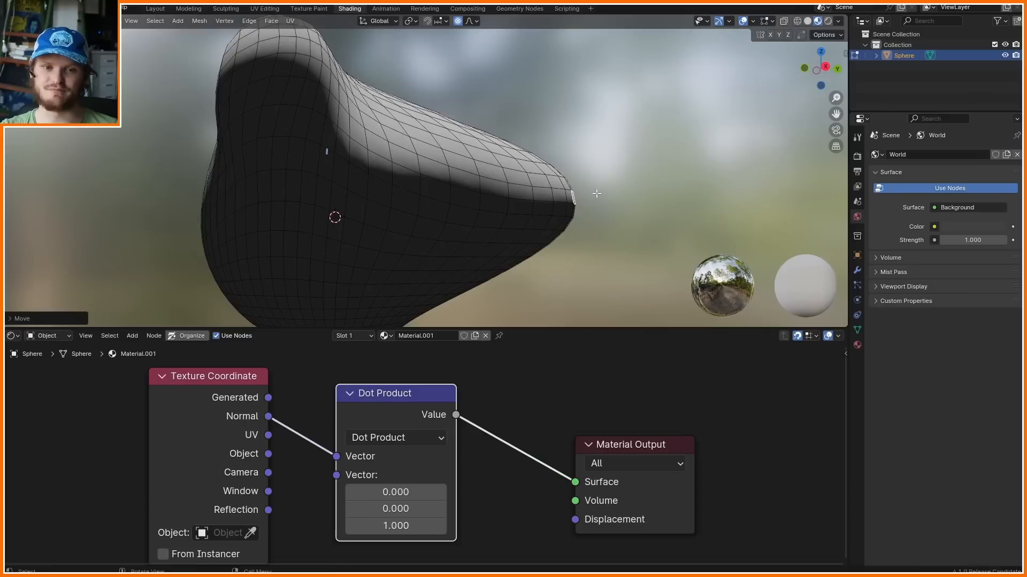
key(g)
click(588, 112)
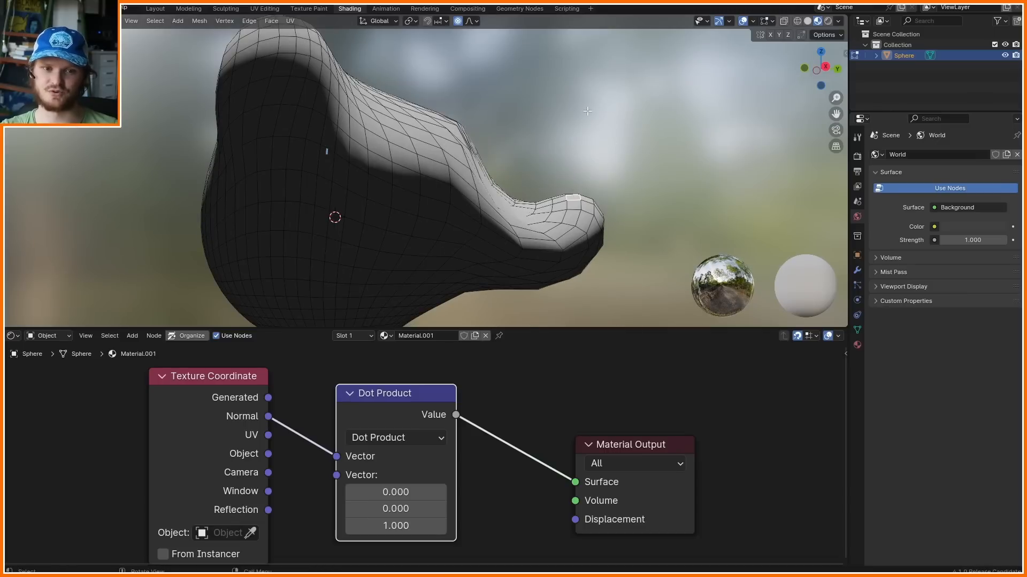
key(r)
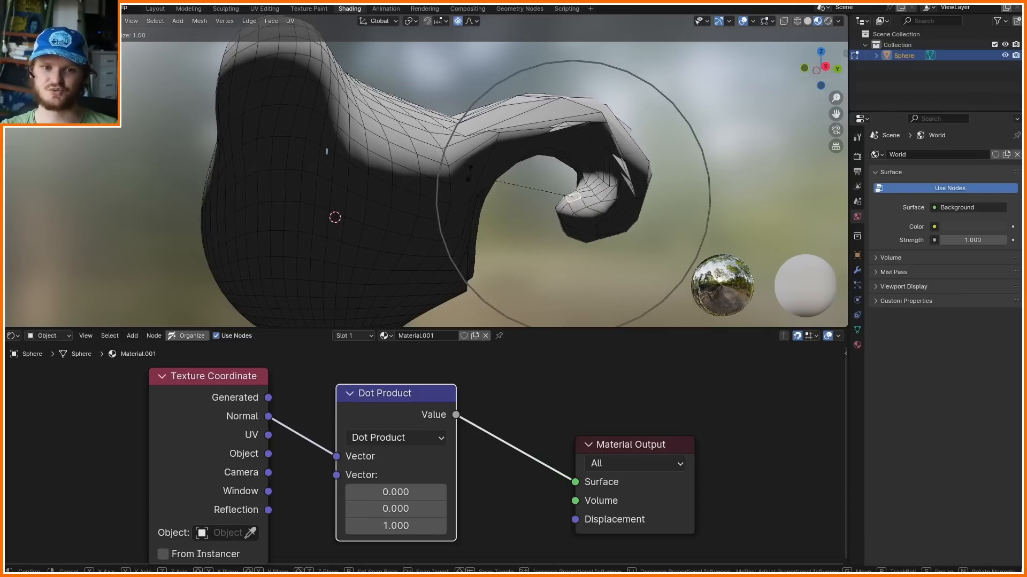
click(556, 143)
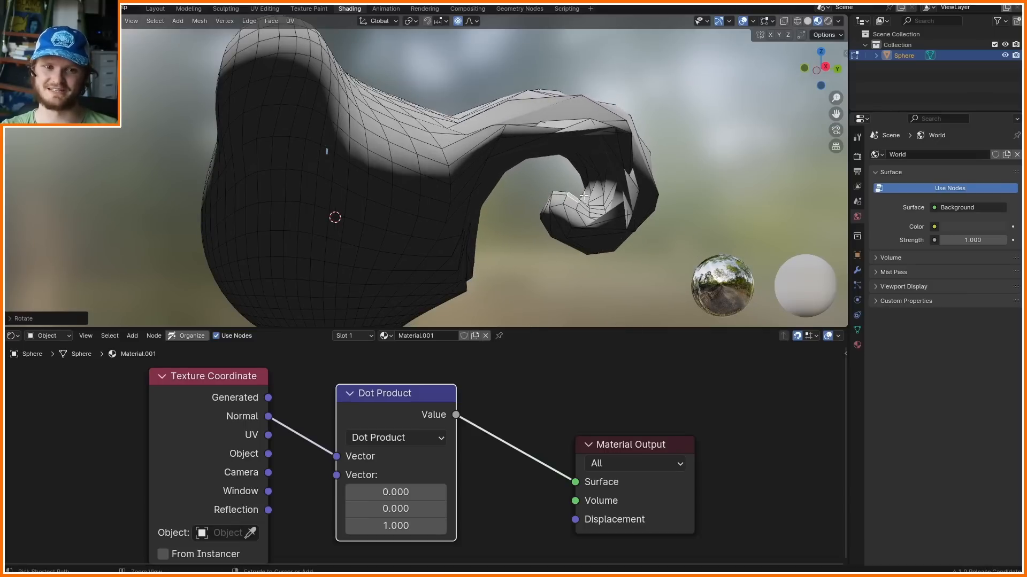
- Undo the trial deformations of the mesh and return to Object Mode
key(ctrl+z)
key(ctrl+z)
key(Tab)
middle_drag(422, 133, 341, 142)
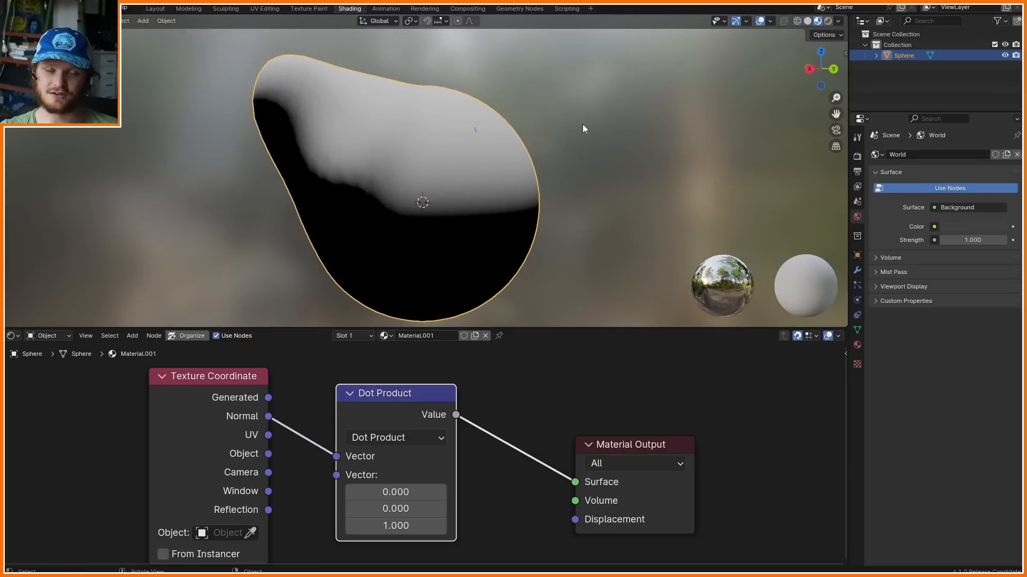
- Align the view along the Y axis and annotate the range "-1, 1" beside the mesh
click(833, 69)
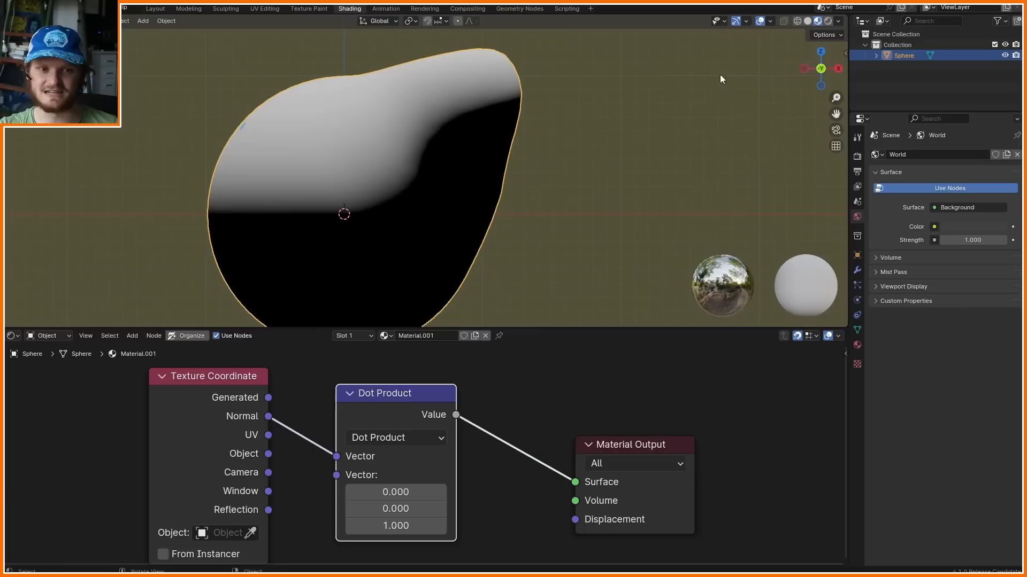
shift+middle_drag(443, 95, 557, 172)
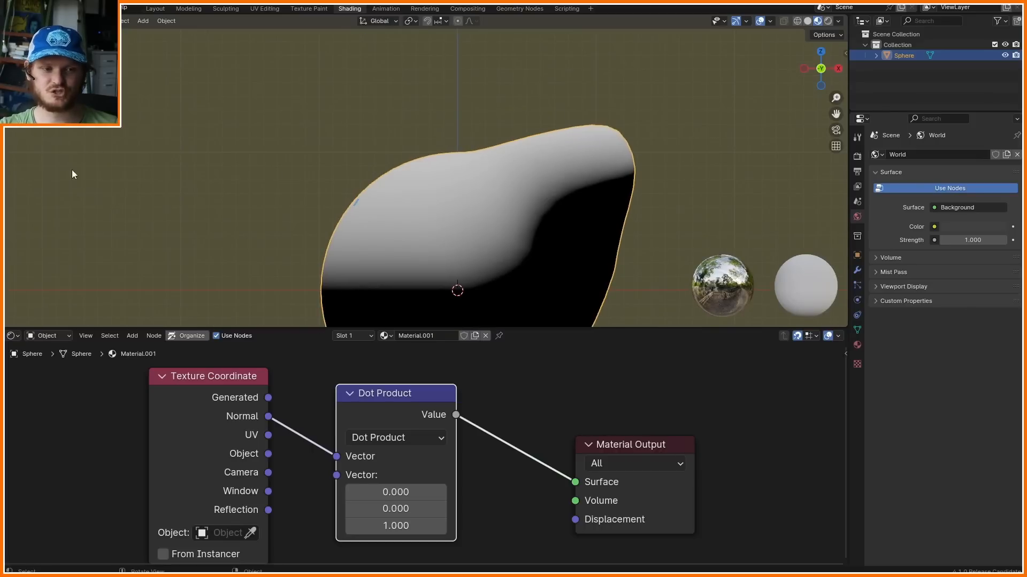
mouse_move(65, 169)
mouse_down()
mouse_move(83, 168)
mouse_move(111, 203)
mouse_up()
drag(134, 141, 135, 179)
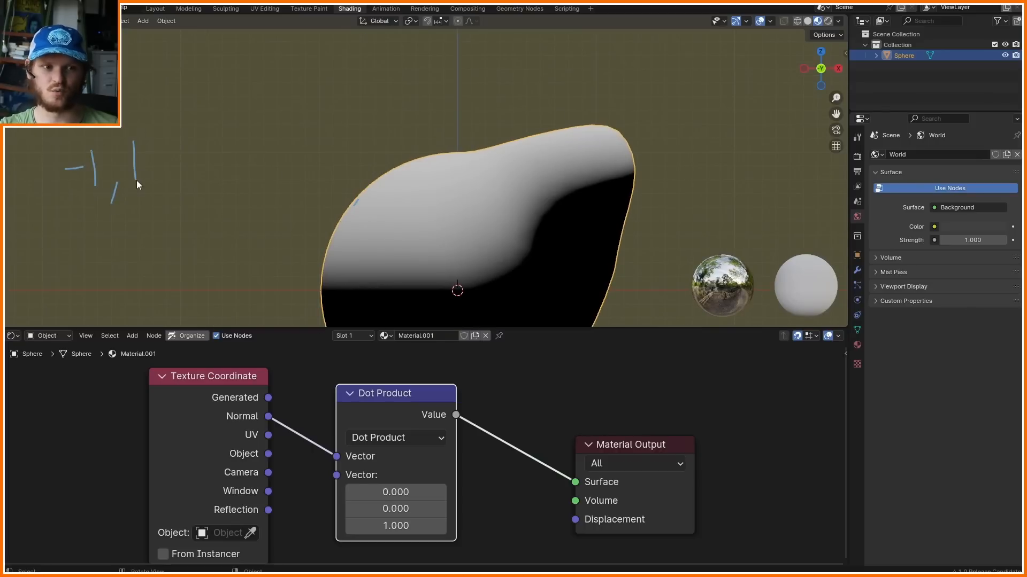
shift+middle_drag(181, 87, 275, 114)
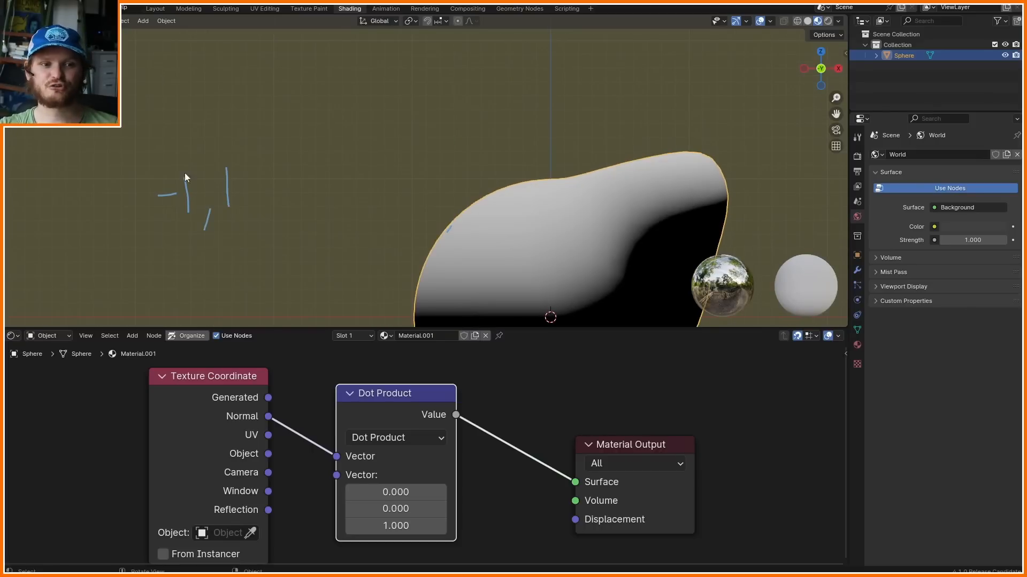
mouse_move(154, 238)
mouse_down()
mouse_move(282, 231)
mouse_move(297, 146)
mouse_move(169, 276)
mouse_up()
key(ctrl+z)
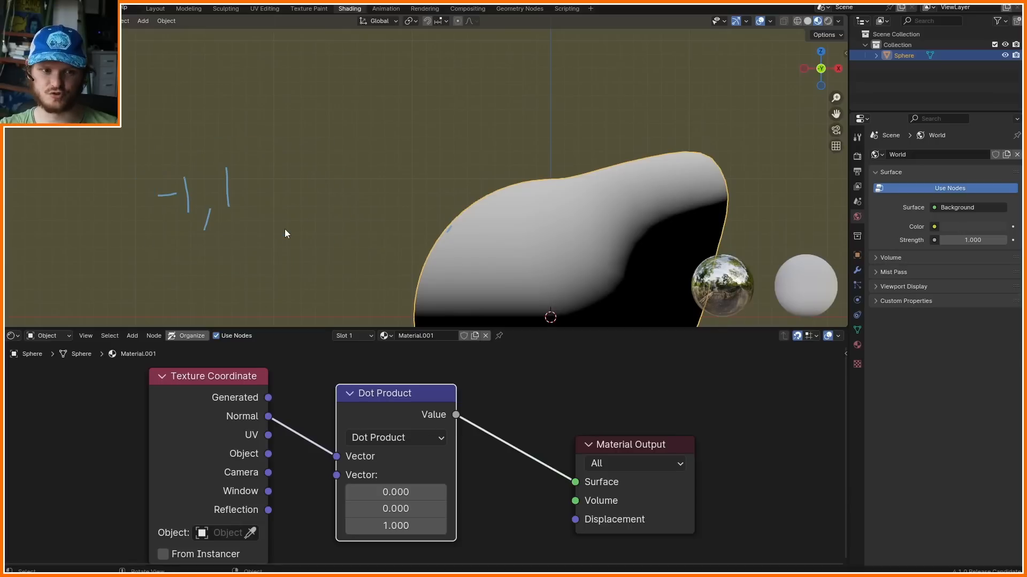
- Move the Material Output node farther away from the Dot Product node
ctrl+scroll(646, 412, right, 8)
drag(378, 449, 699, 451)
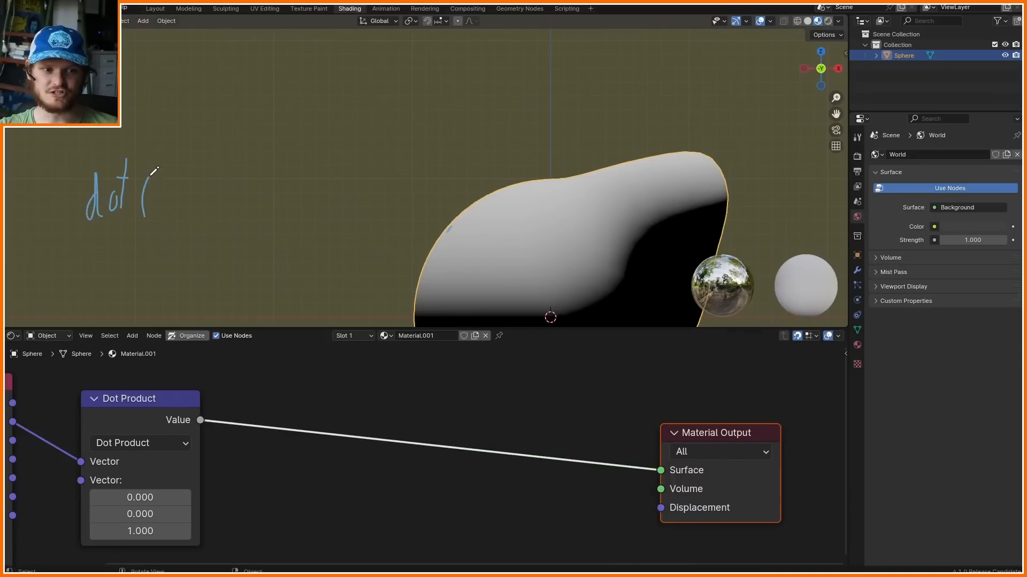
- Annotate the formula dot(v,w) = cos(θ)·|v||w| beside the mesh and erase it
mouse_move(161, 189)
mouse_down()
mouse_move(170, 213)
mouse_move(178, 191)
mouse_move(183, 232)
mouse_up()
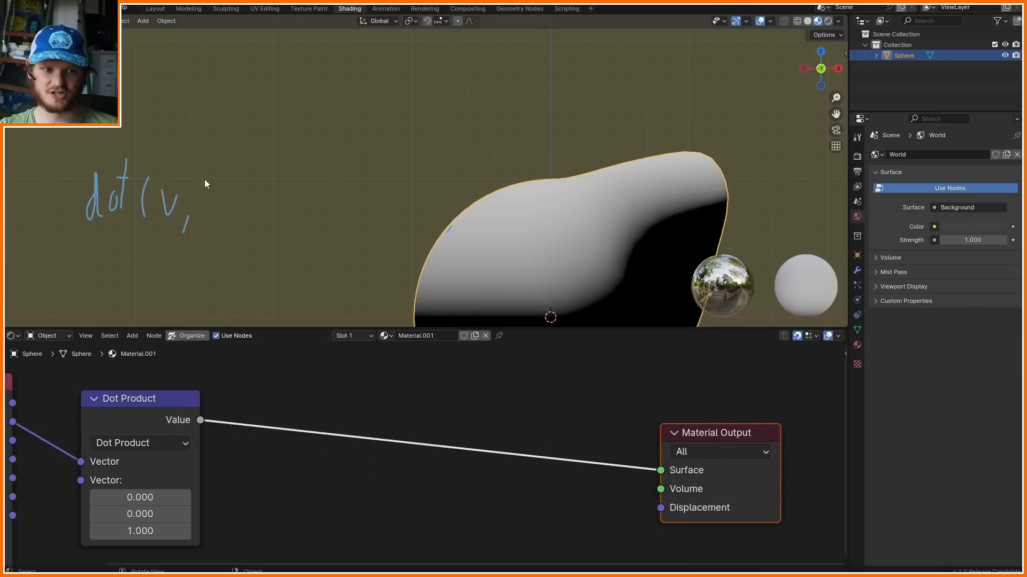
mouse_move(196, 188)
mouse_down()
mouse_move(209, 209)
mouse_move(217, 187)
mouse_move(220, 221)
mouse_move(262, 193)
mouse_move(289, 203)
mouse_move(312, 185)
mouse_move(324, 201)
mouse_move(346, 199)
mouse_move(369, 171)
mouse_move(387, 212)
mouse_up()
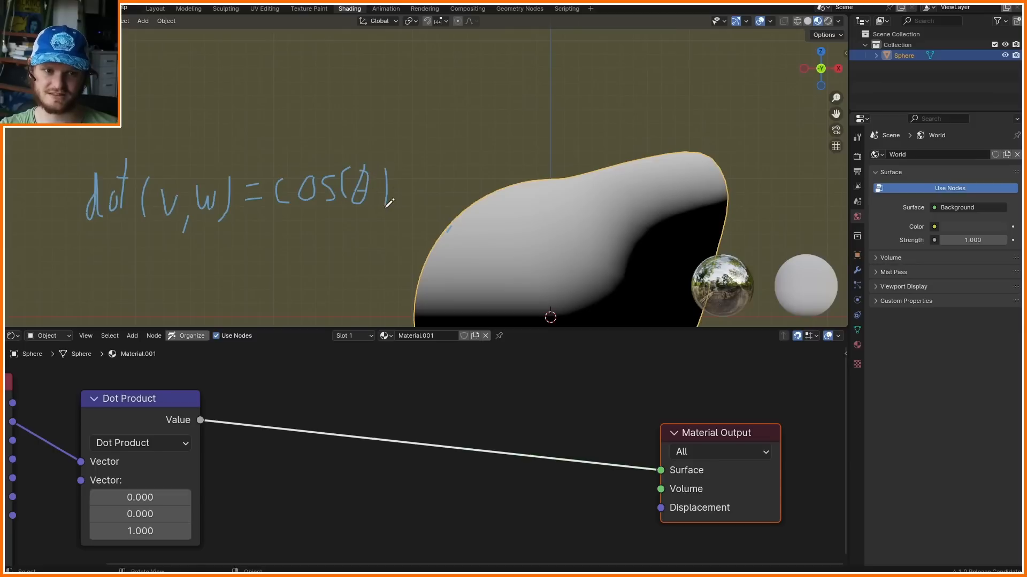
click(400, 195)
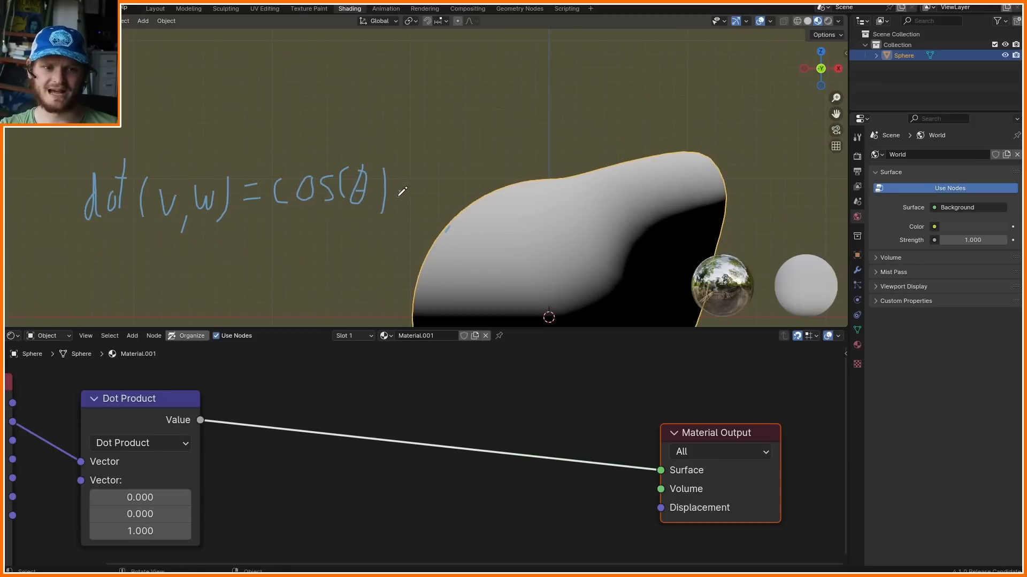
mouse_move(456, 152)
mouse_down()
mouse_move(460, 212)
mouse_move(448, 182)
mouse_move(473, 216)
mouse_move(505, 182)
mouse_up()
drag(518, 142, 513, 194)
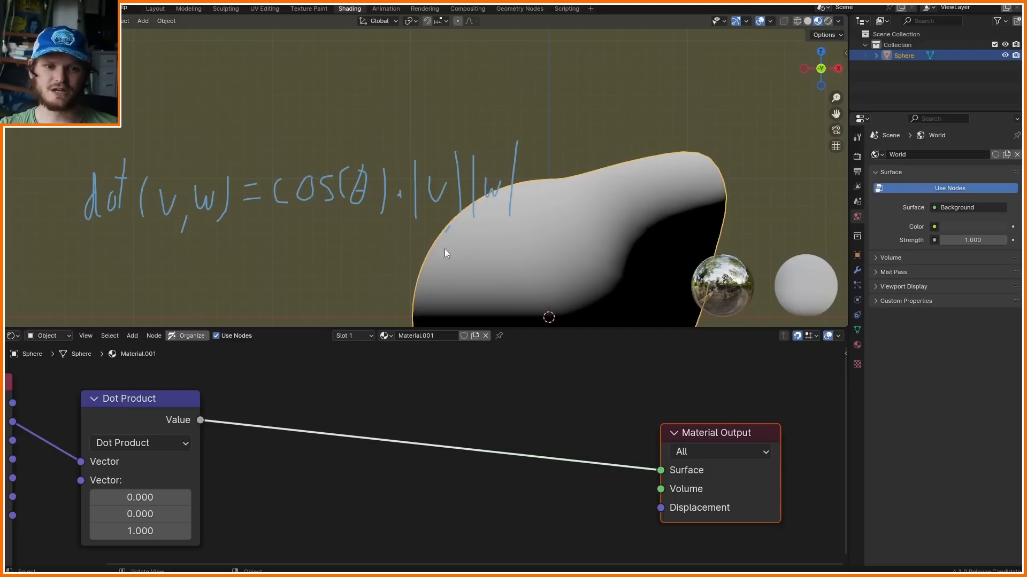
mouse_move(445, 241)
mouse_down()
mouse_move(459, 143)
mouse_move(438, 235)
mouse_move(478, 203)
mouse_up()
mouse_move(478, 203)
right_down()
mouse_move(544, 222)
mouse_move(456, 160)
right_up()
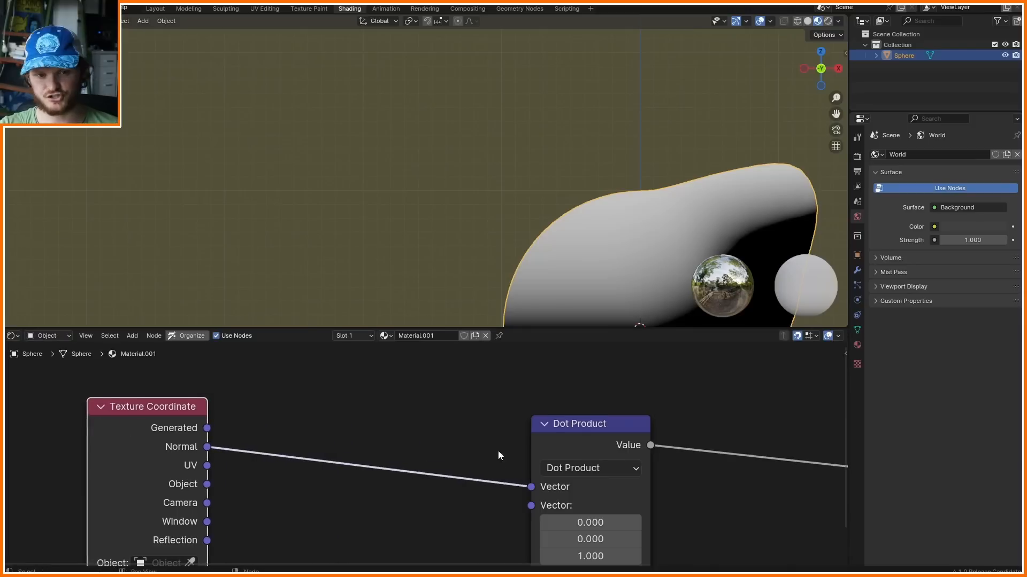
- Duplicate the Dot Product node onto the link from Normal, set the copy to Normalize, and connect its Vector output to the Dot Product
ctrl+scroll(497, 454, right, 2)
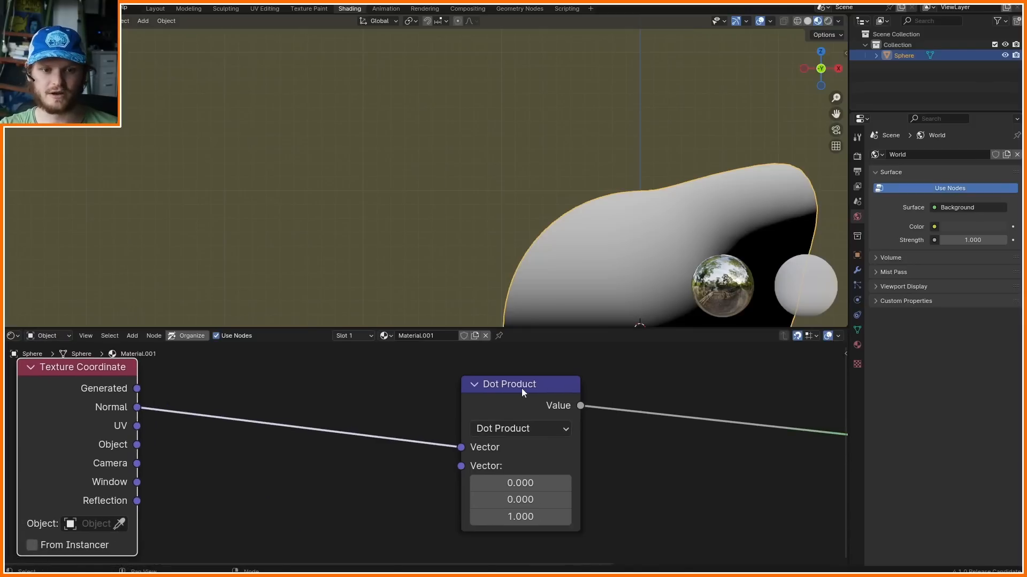
click(522, 392)
key(shift+d)
click(229, 404)
click(229, 428)
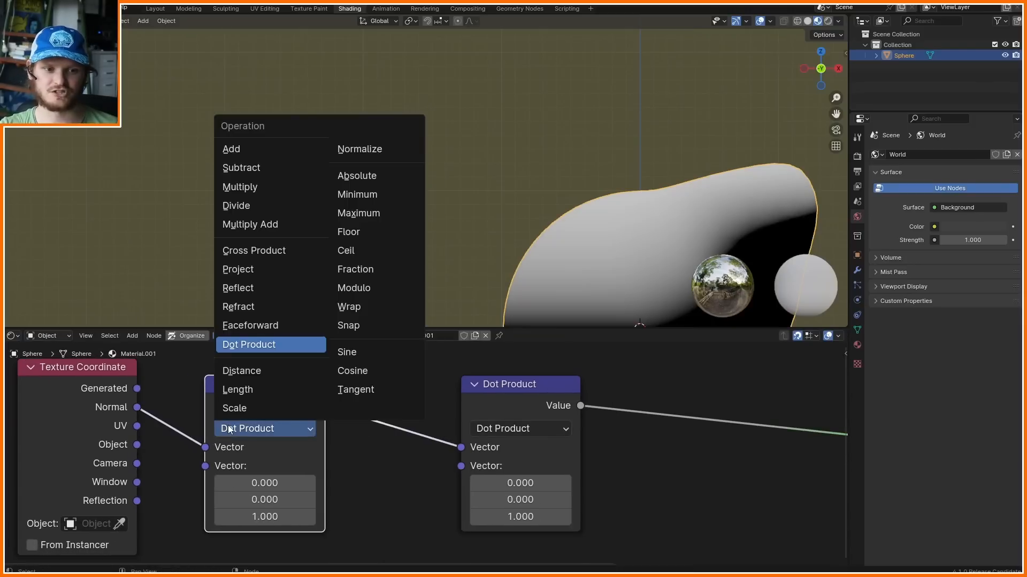
click(383, 144)
drag(325, 406, 461, 448)
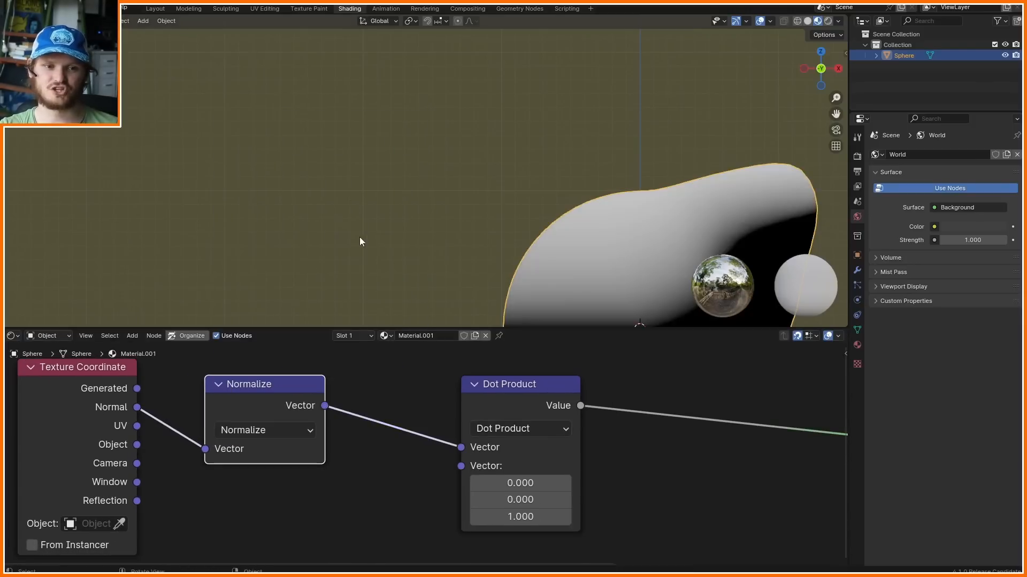
- Sketch a long and a short arrow in the same direction beside the mesh to illustrate normalizing, and erase them
mouse_move(359, 236)
middle_down()
mouse_move(351, 251)
mouse_move(378, 229)
middle_up()
mouse_move(374, 243)
mouse_down()
mouse_move(362, 239)
mouse_move(419, 194)
mouse_up()
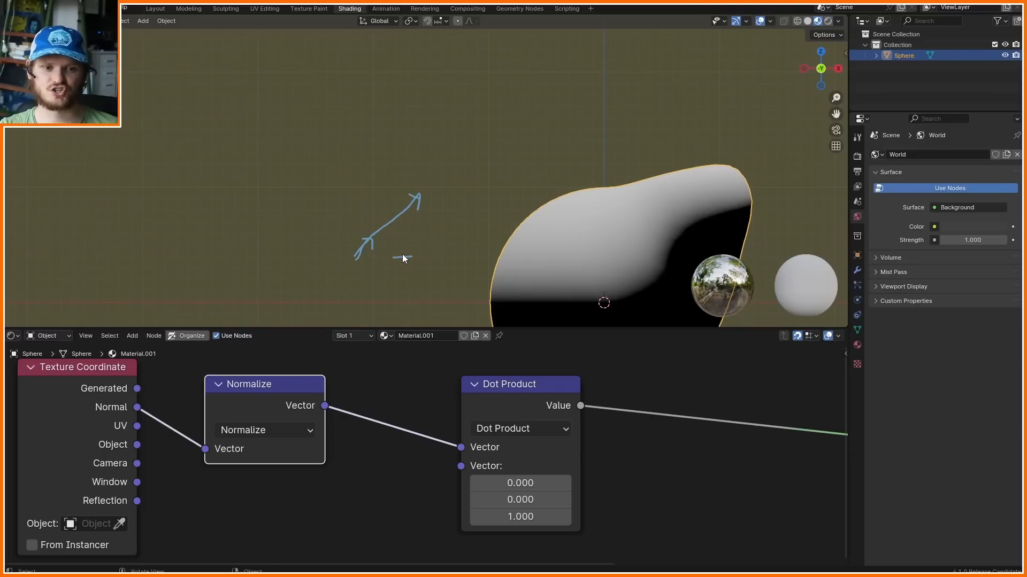
drag(403, 254, 397, 244)
mouse_move(283, 242)
mouse_down()
mouse_move(271, 236)
mouse_move(280, 225)
mouse_move(236, 187)
mouse_move(252, 199)
mouse_up()
right_drag(459, 196, 255, 216)
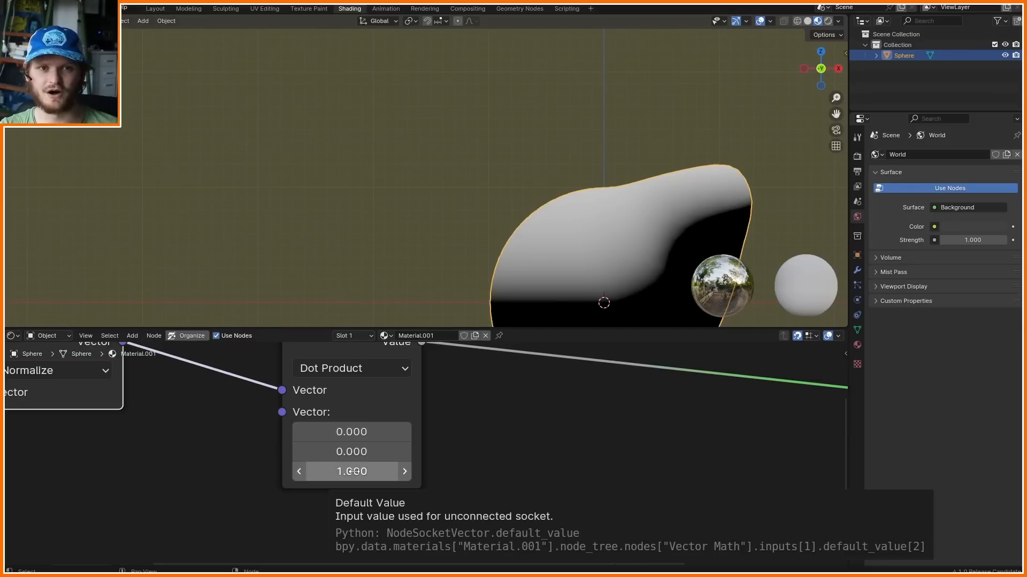
mouse_move(371, 253)
mouse_down()
mouse_move(375, 161)
mouse_move(387, 173)
mouse_up()
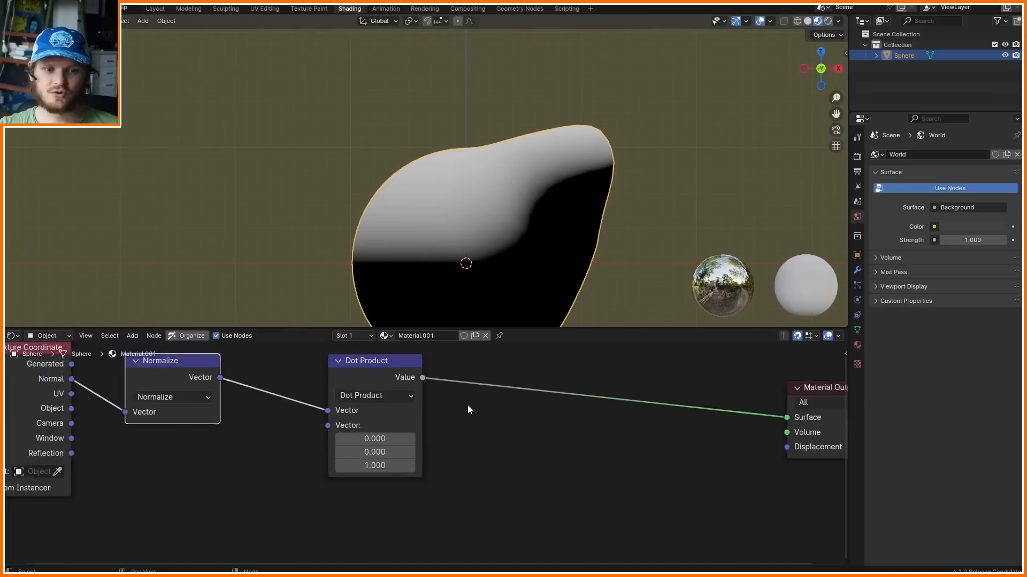
- Insert a Math node between the Dot Product and the Material Output and set its operation to Arccosine
scroll(467, 405, up, 2)
key(shift+a)
click(444, 390)
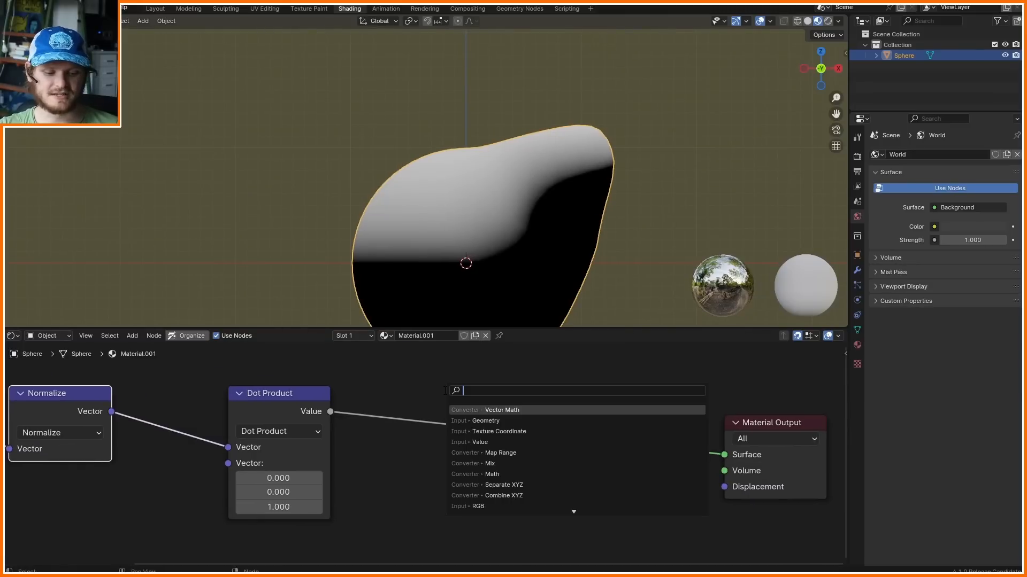
text(math)
key(Return)
click(434, 448)
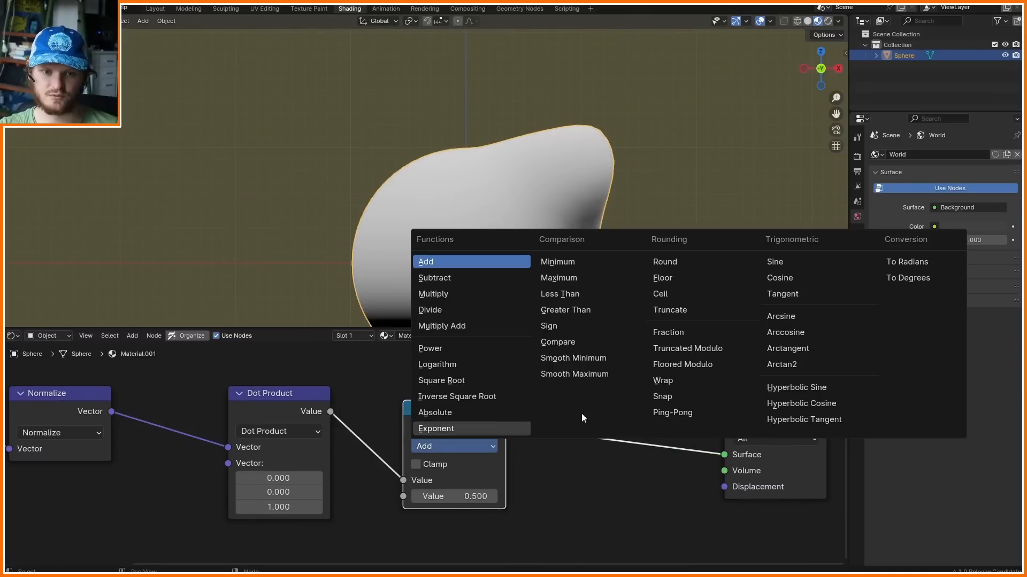
click(786, 332)
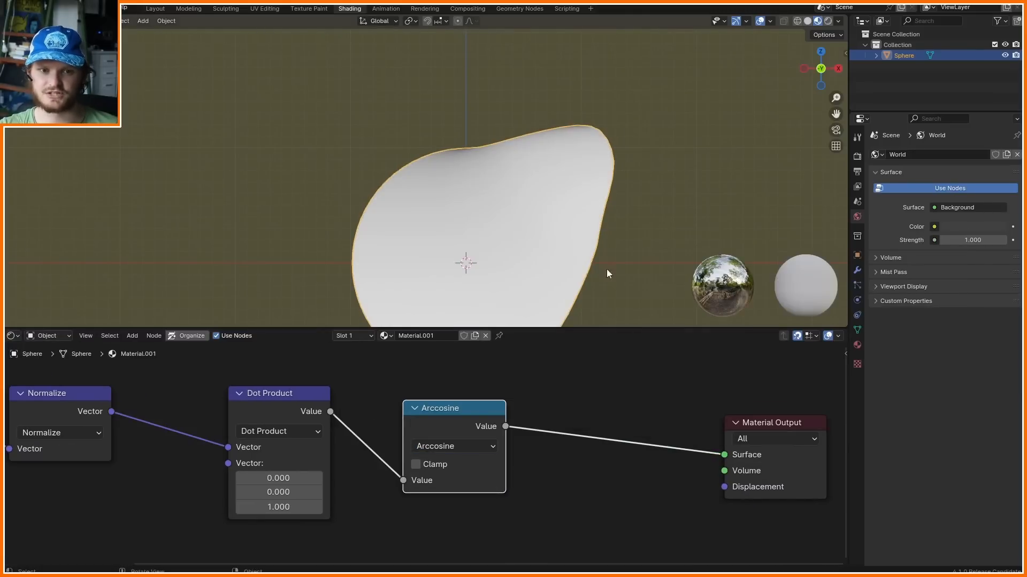
- Circle the two darkest spots on top of the mesh with annotations and erase them
middle_drag(606, 274, 416, 169)
drag(404, 129, 402, 128)
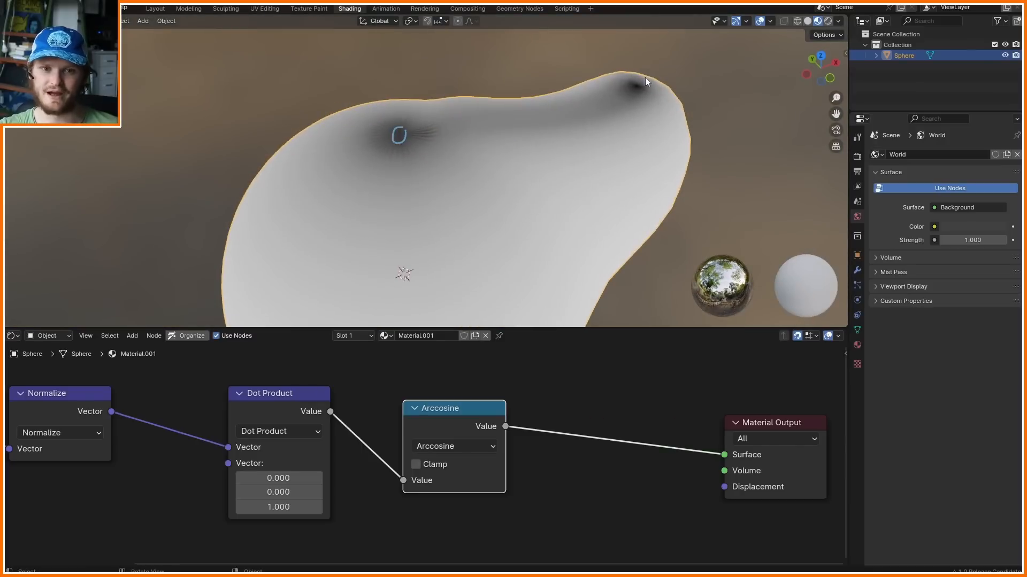
mouse_move(645, 77)
mouse_down()
mouse_move(635, 87)
mouse_move(647, 81)
mouse_up()
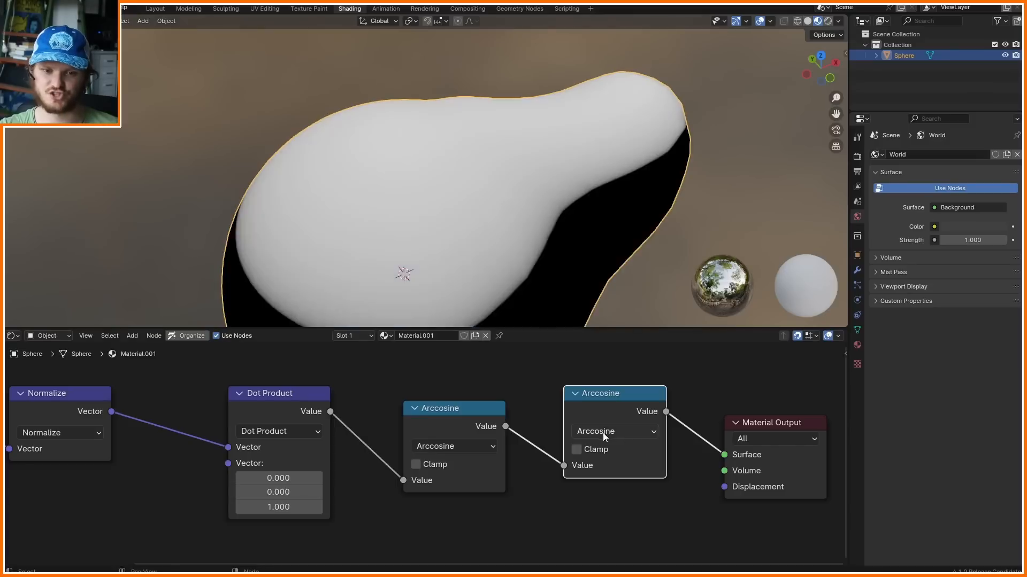
- Set the second Math node, after the Arccosine, to Greater Than with a threshold of 0.290 and examine the mask
click(602, 432)
drag(614, 481, 649, 481)
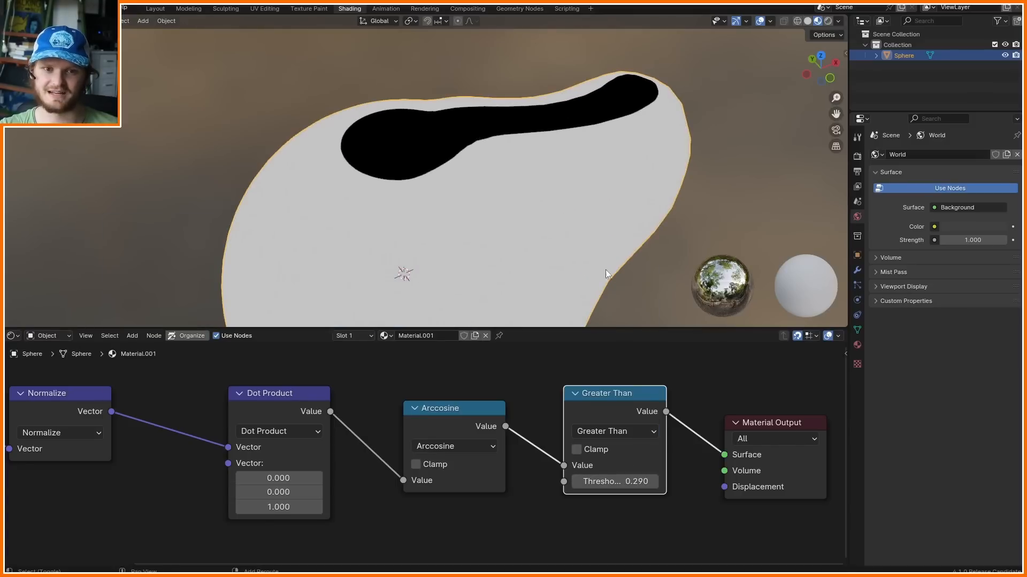
scroll(497, 209, down, 5)
middle_drag(466, 182, 435, 172)
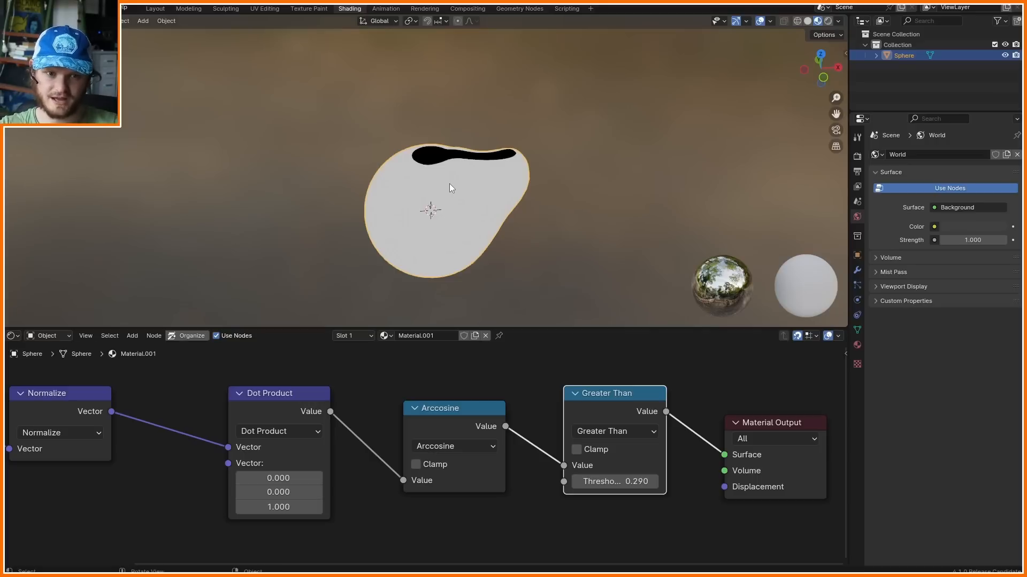
- Delete the Arccosine and Greater Than nodes, keeping the Dot Product linked to Surface
drag(648, 531, 448, 362)
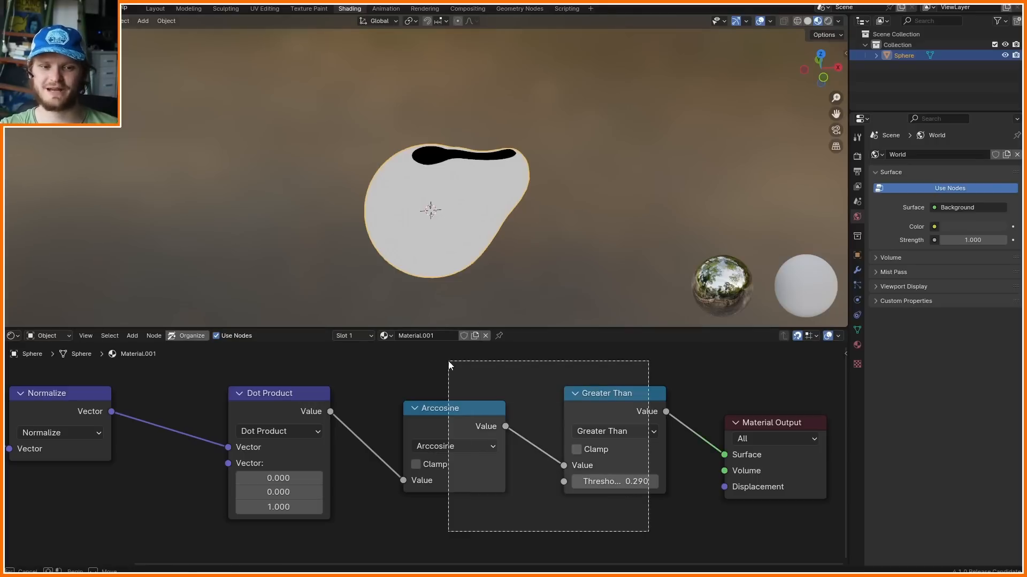
key(ctrl+x)
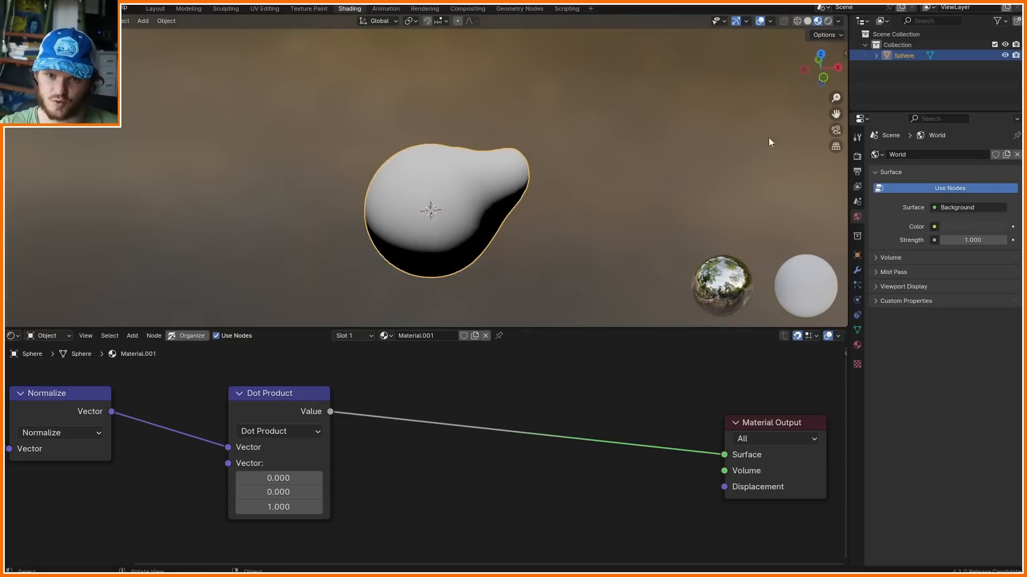
- Align the view along the Y axis and move the Material Output node closer to the Dot Product
click(824, 77)
drag(648, 504, 735, 394)
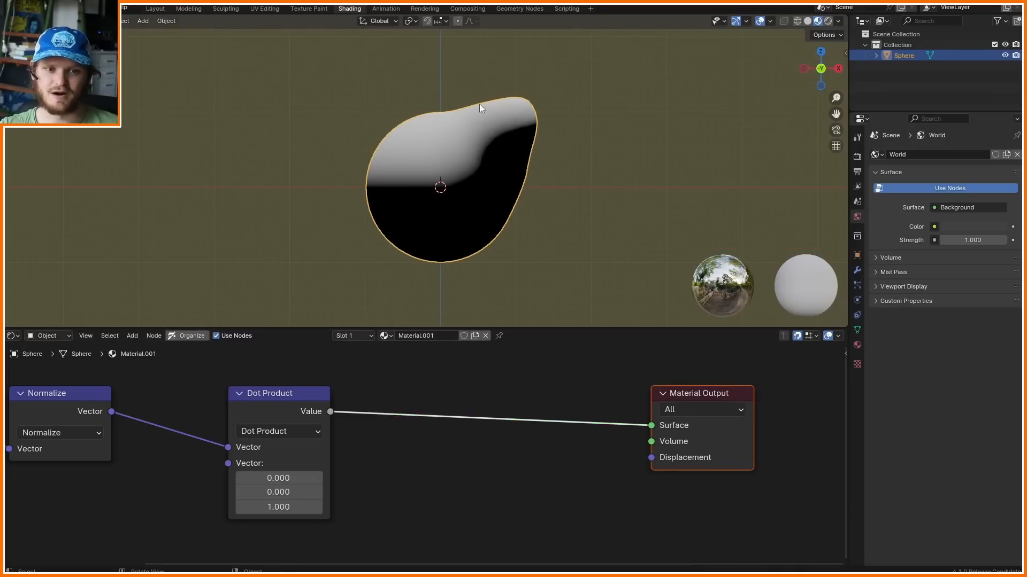
- Add a float Mix node after the Dot Product and connect the Dot Product's value to its Factor
scroll(488, 464, down, 1)
key(shift+a)
text(mi)
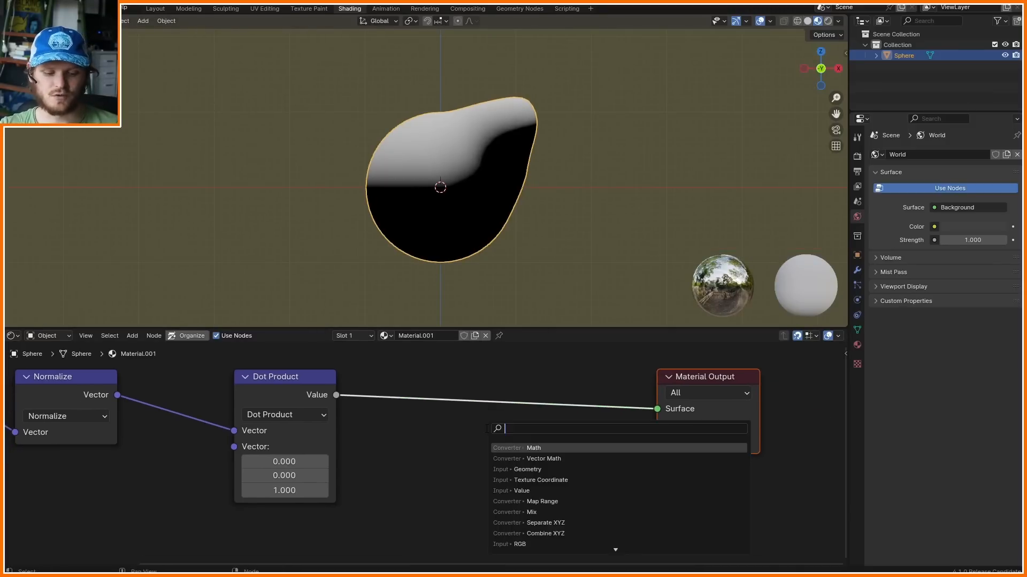
click(566, 449)
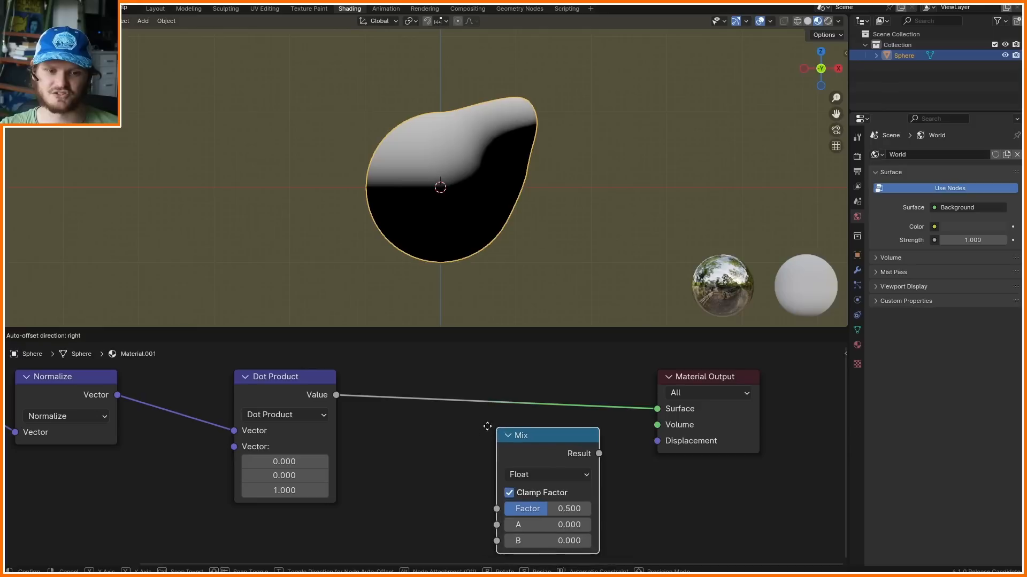
click(438, 425)
drag(338, 396, 452, 509)
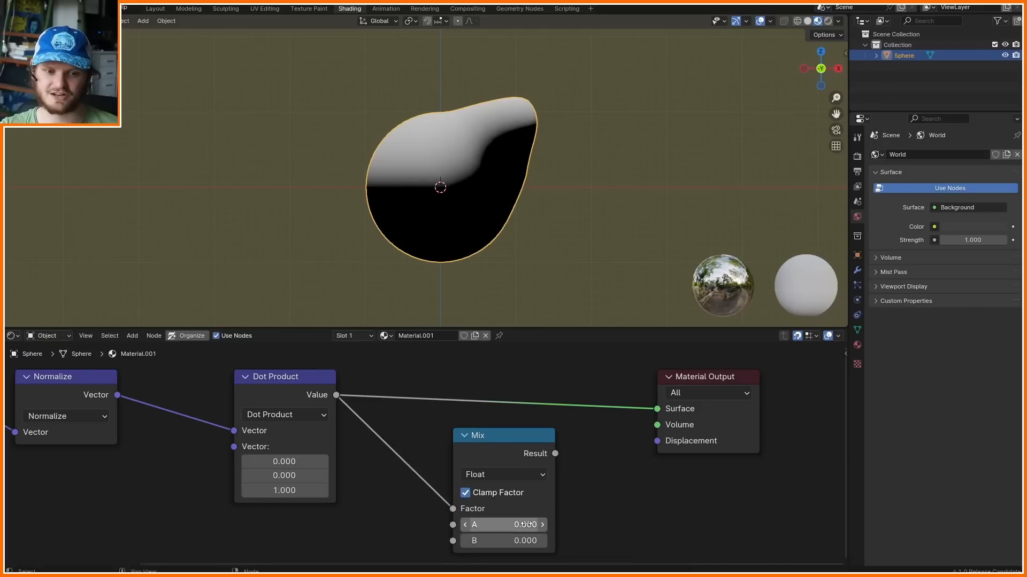
- Set the Mix node's A to 1 and B to 0.5, and feed its result into Surface
click(481, 525)
text(1)
key(Return)
click(508, 541)
text(0.5)
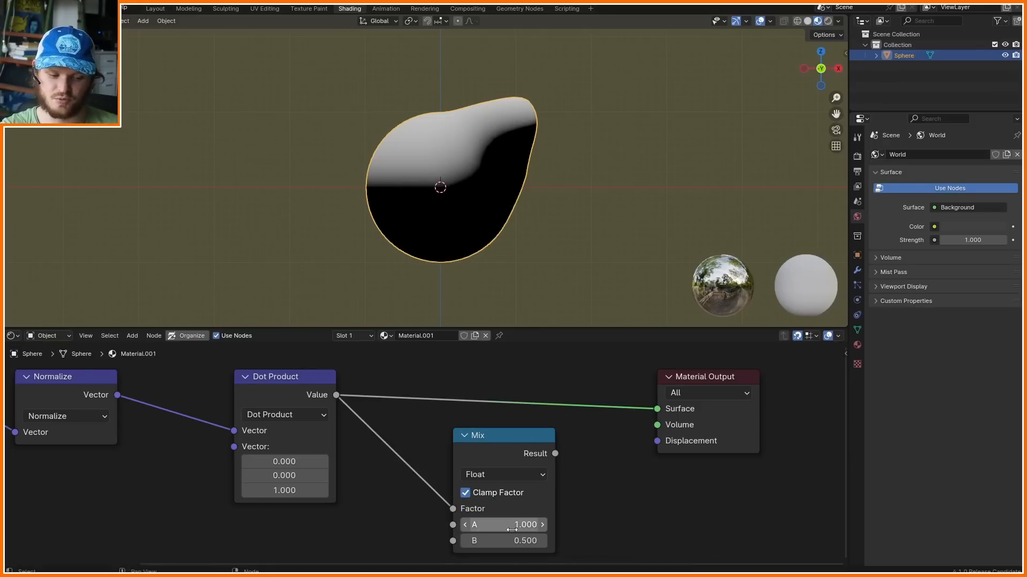
key(Return)
drag(515, 435, 505, 410)
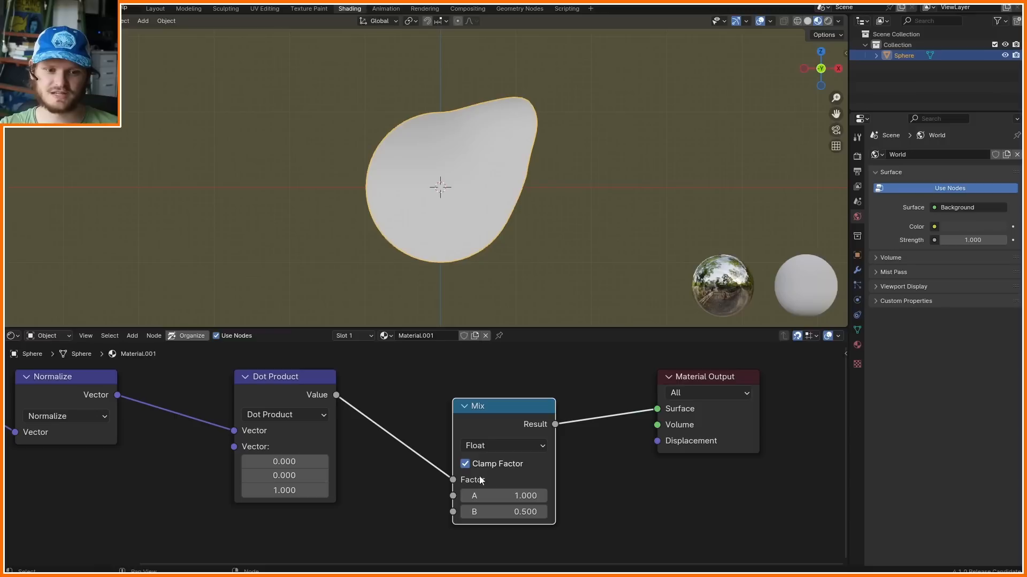
- Change the float Mix node's B to -0.100 and A to 2.580, and delete the node while keeping the Dot Product linked to Surface
drag(512, 513, 506, 513)
middle_drag(486, 149, 509, 167)
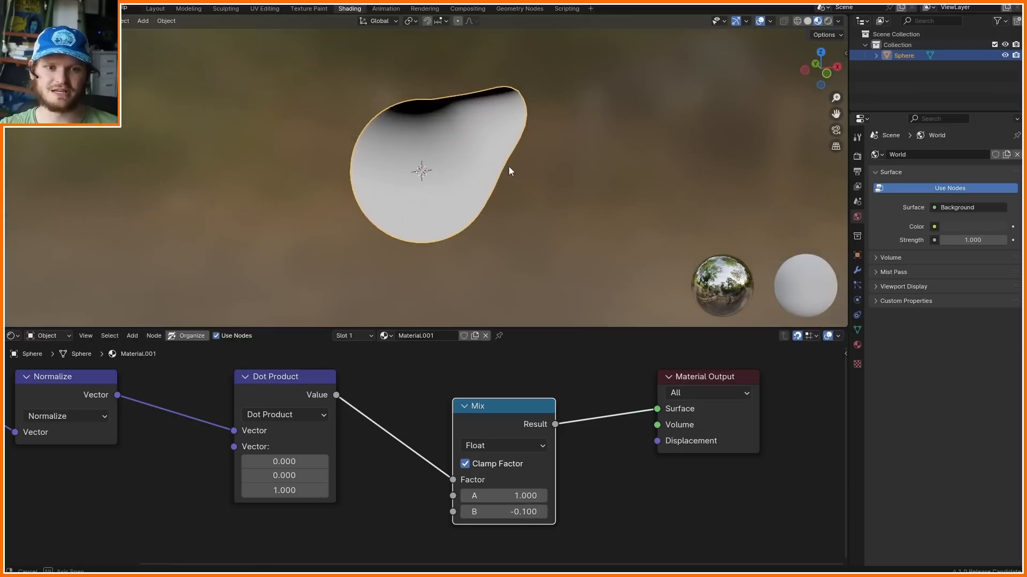
drag(534, 496, 567, 496)
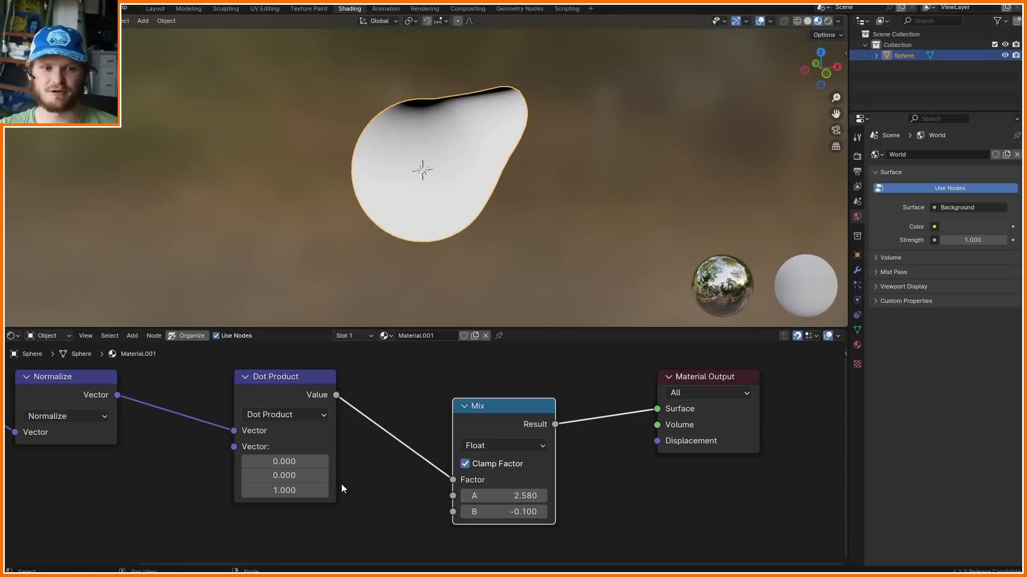
key(ctrl+x)
- Insert a Mix Color node before the Material Output, with the Dot Product's value driving its Factor
key(shift+a)
text(mi)
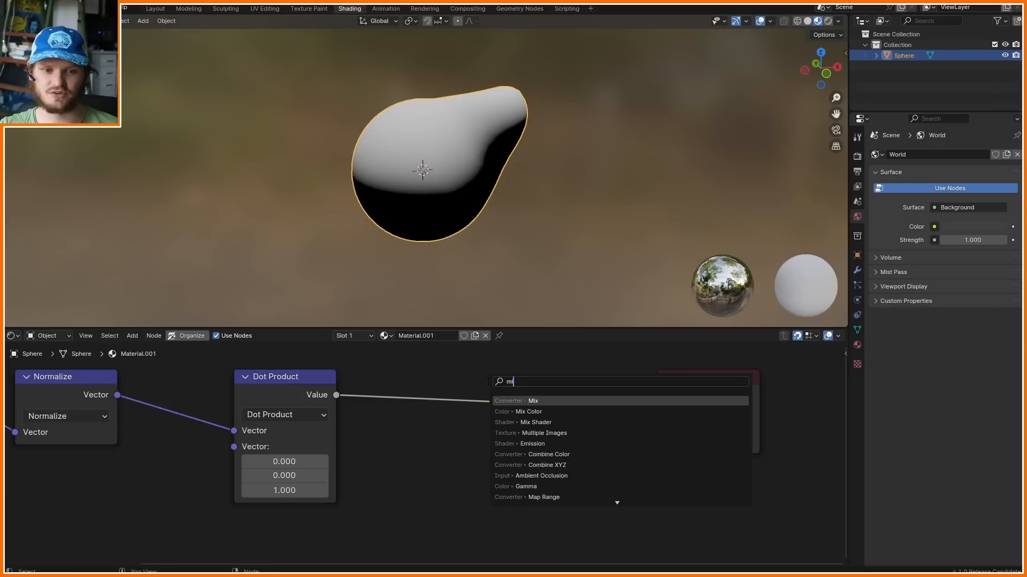
key(Return)
click(481, 376)
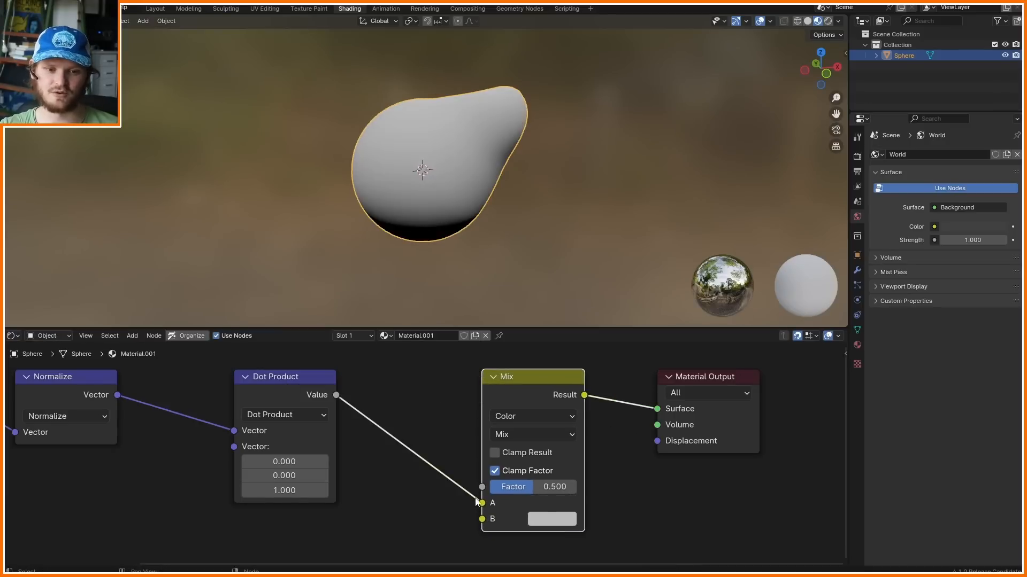
- Set the Mix node's color A to red and color B to blue, and inspect the blend on the mesh
click(556, 501)
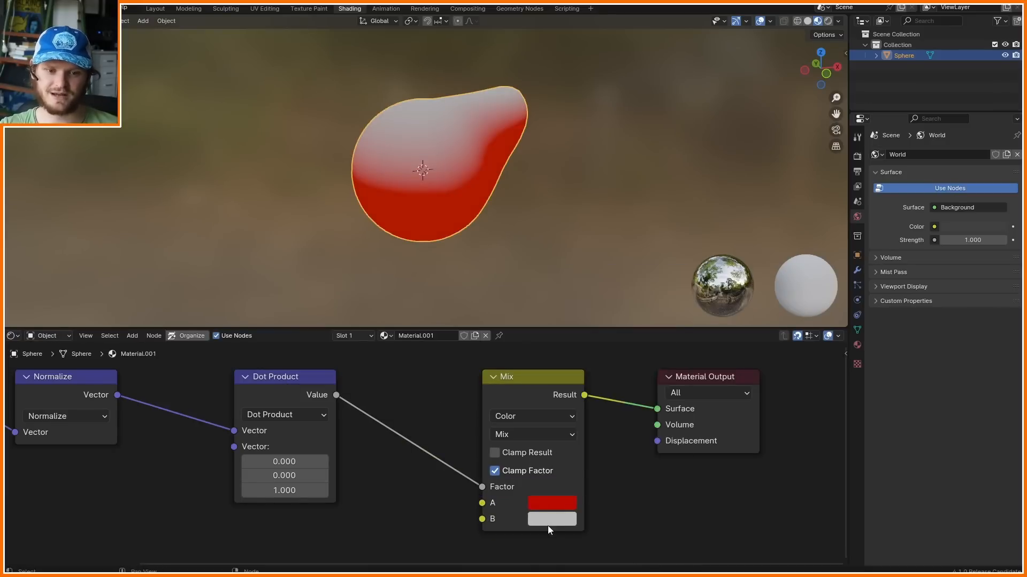
click(548, 523)
click(647, 308)
scroll(545, 182, up, 1)
middle_drag(535, 179, 483, 176)
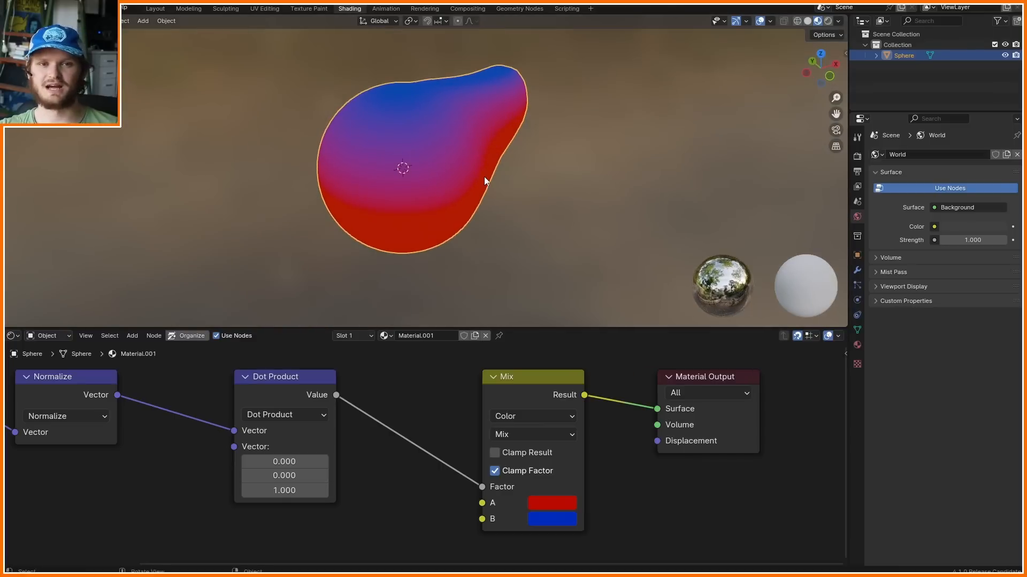
scroll(483, 176, up, 2)
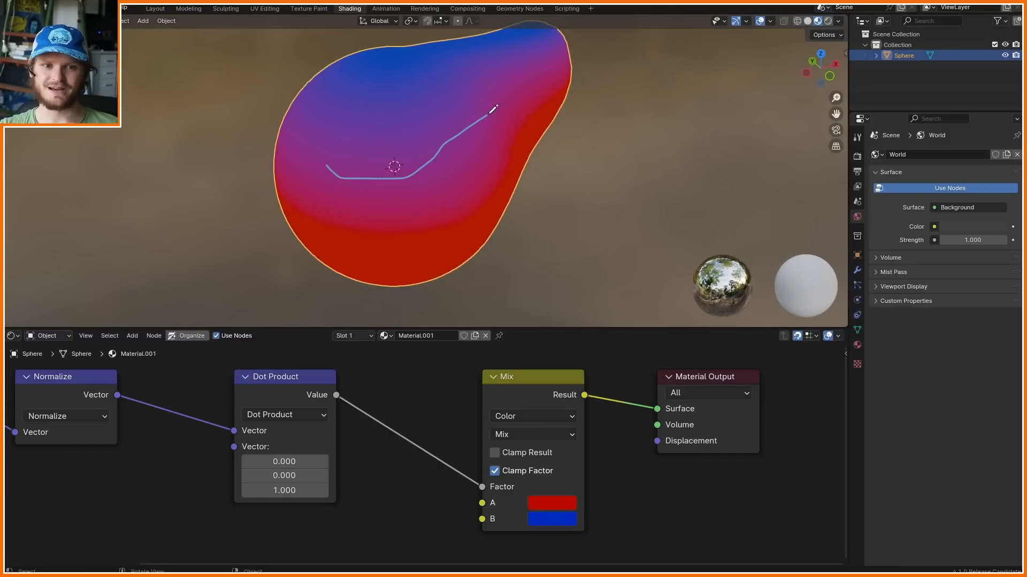
- Connect the Dot Product directly to Surface, move the Mix node below the Material Output, and add a reroute on their links
ctrl+shift+click(303, 395)
drag(522, 381, 551, 469)
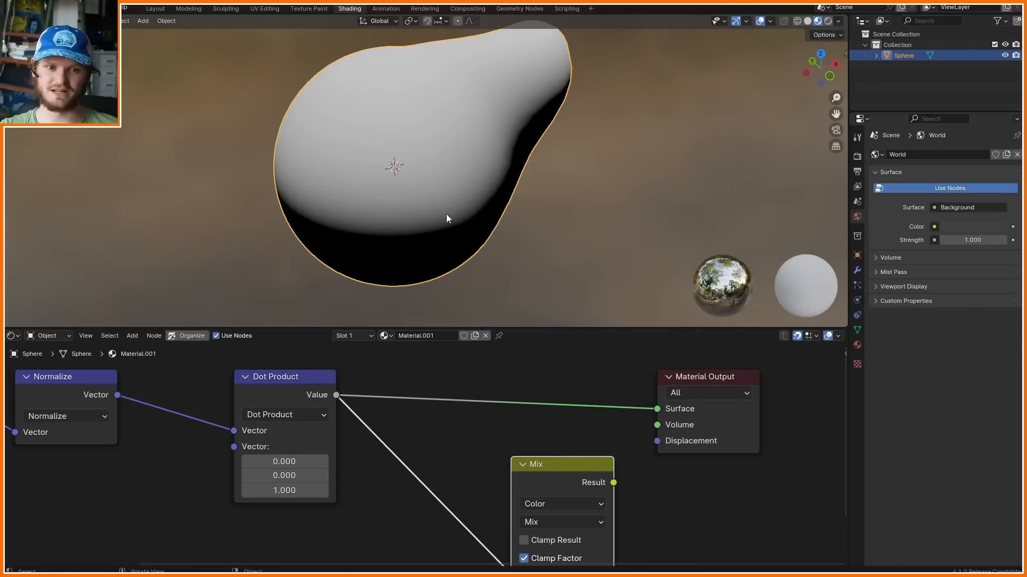
key(g)
click(723, 441)
shift+right_drag(566, 534, 517, 381)
- Insert a Math node set to Greater Than between the Dot Product and the reroute
key(shift+a)
text(math)
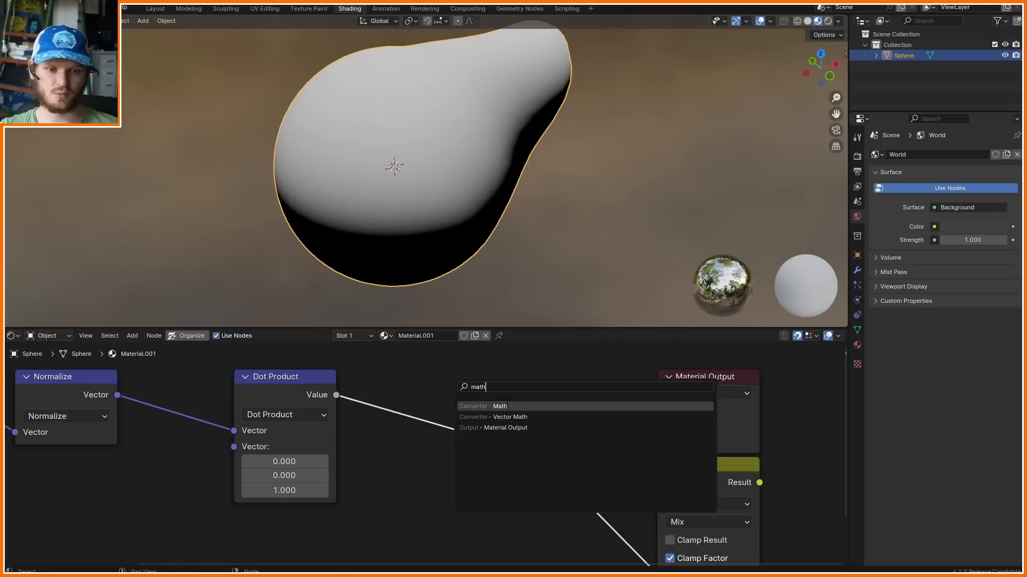
key(Return)
click(391, 402)
click(448, 431)
click(550, 293)
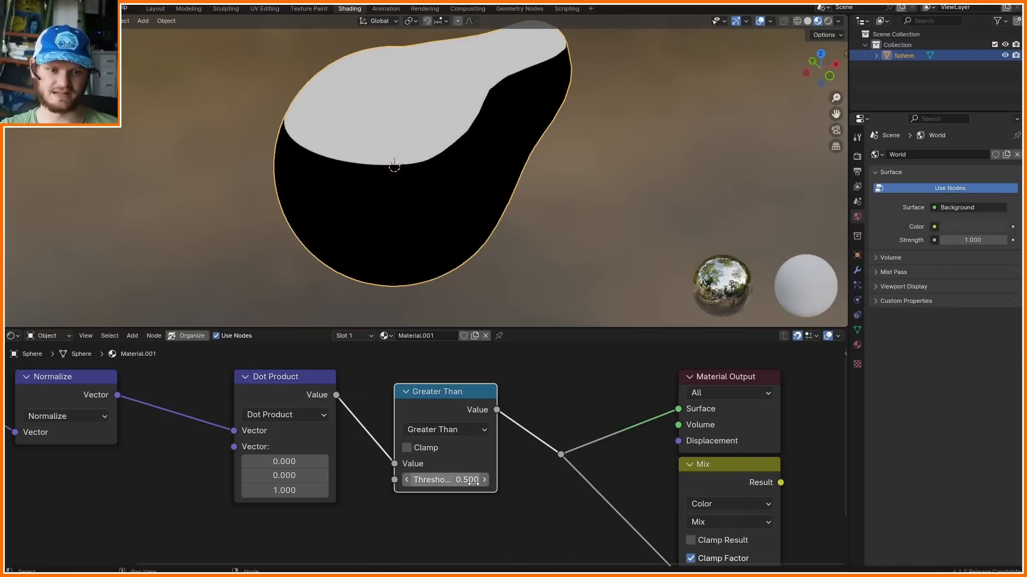
- Remove the Greater Than node and connect the Mix node's result to Surface again
middle_drag(684, 473, 521, 484)
ctrl+shift+click(520, 483)
drag(365, 480, 435, 403)
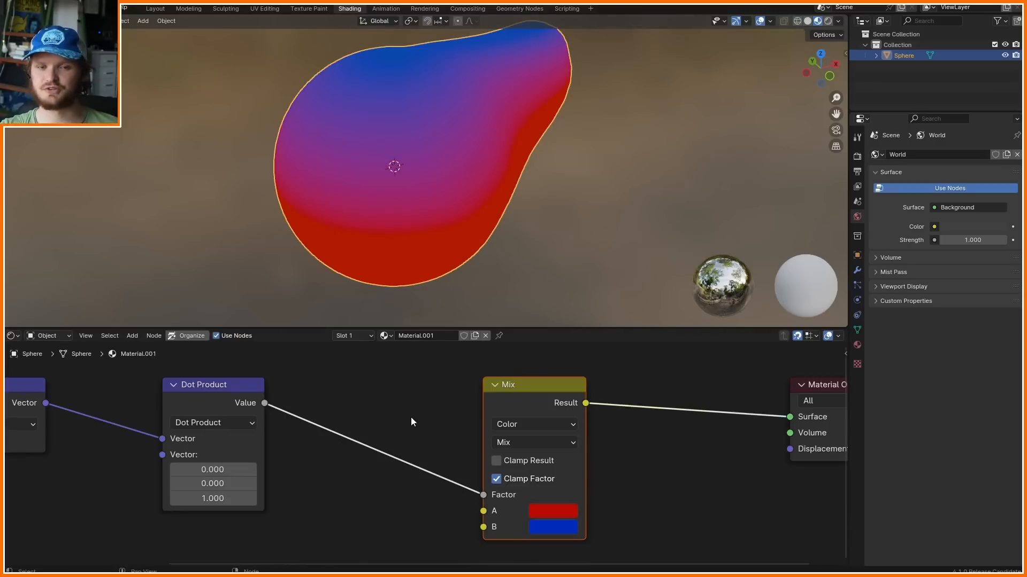
- Switch the Mix node's data type to Vector and set the first component of A to 1
scroll(506, 395, down, 1)
middle_drag(497, 387, 473, 368)
scroll(506, 416, up, 1)
click(502, 404)
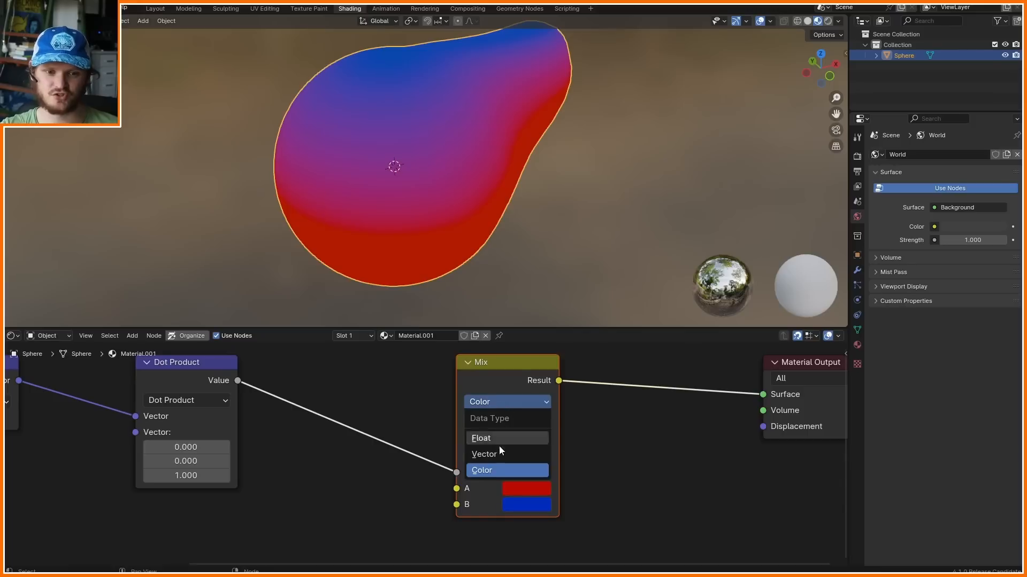
click(500, 454)
double_click(505, 486)
text(1)
key(Return)
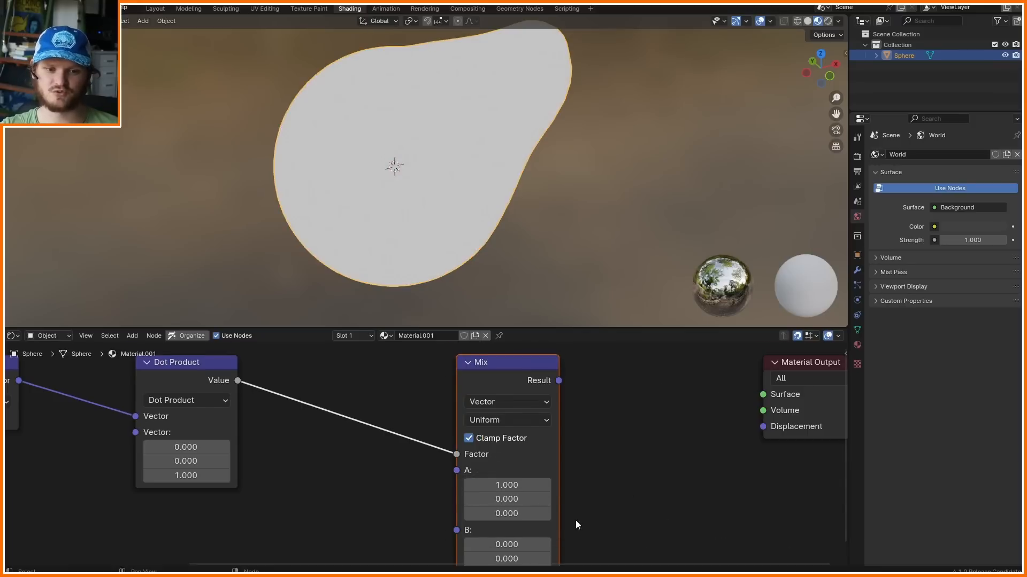
- Set the last component of the vector Mix node's B to 1 and preview its result
middle_drag(575, 520, 556, 485)
double_click(494, 538)
text(1)
key(Return)
scroll(534, 442, down, 1)
ctrl+shift+click(465, 374)
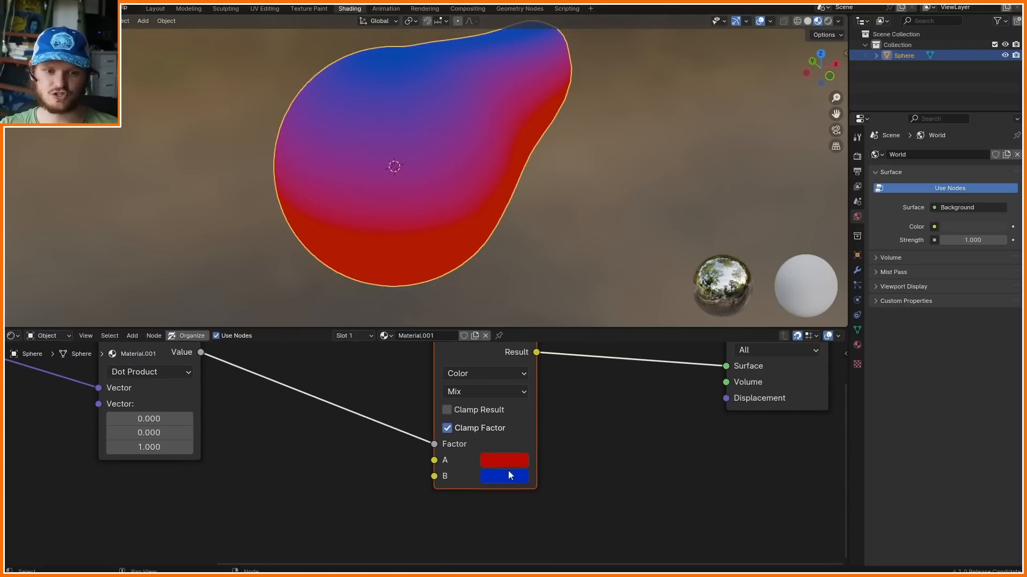
- Set the Mix node's color B to a dark green and color A to a dark brown with hue 0.078, saturation 0.581, value 0.065
click(508, 473)
drag(526, 300, 518, 294)
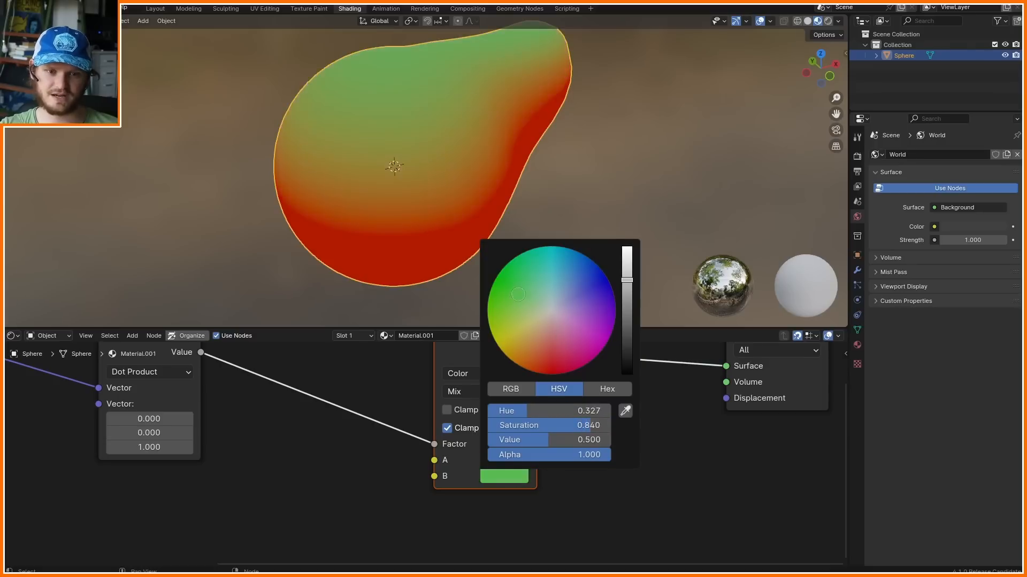
drag(627, 294, 627, 331)
click(507, 459)
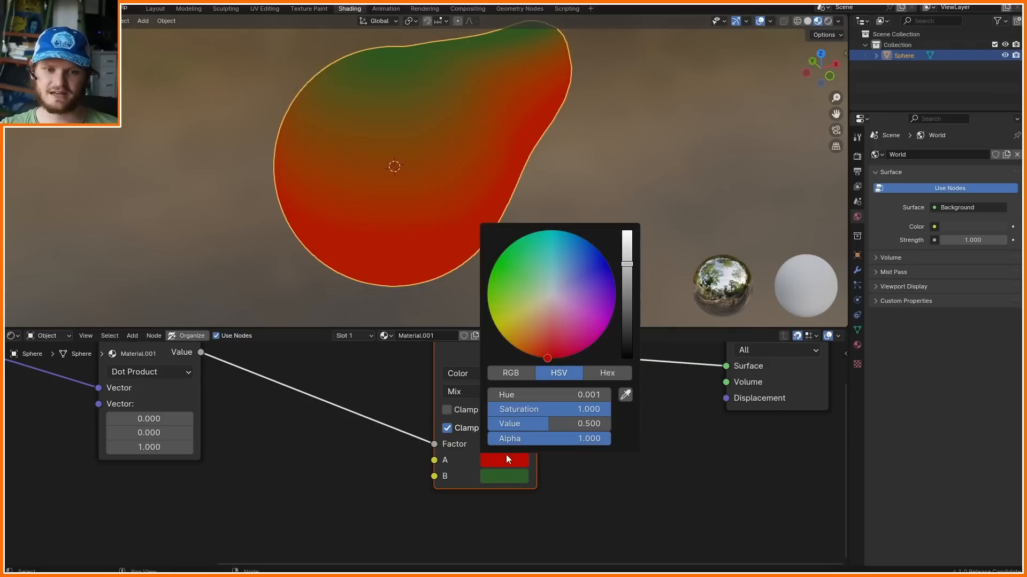
drag(568, 326, 539, 314)
drag(627, 264, 627, 322)
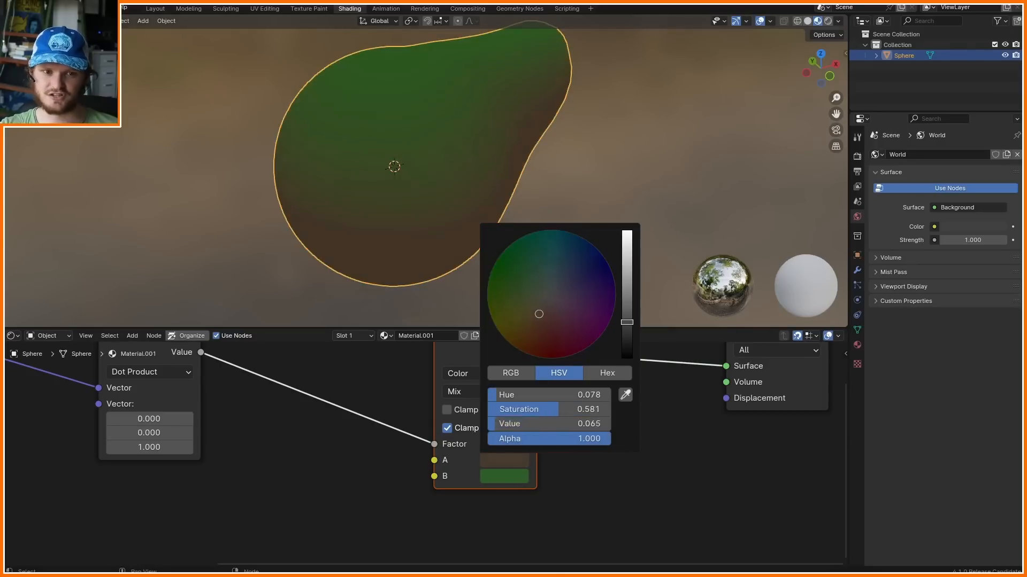
- Push the top of the mesh down along Z with proportional editing, beside the raised bump
middle_drag(473, 183, 436, 168)
scroll(491, 167, down, 2)
key(Tab)
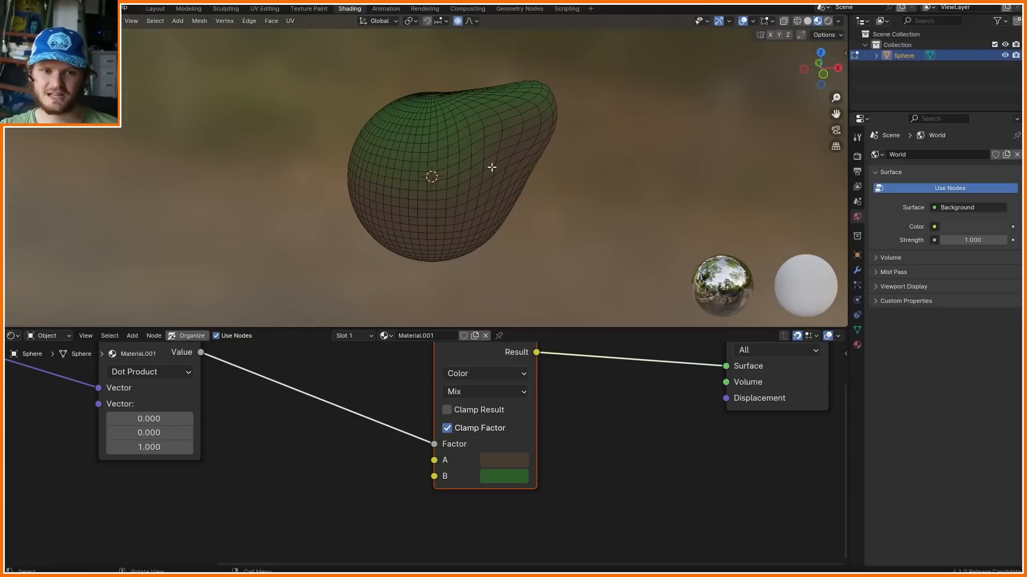
scroll(459, 91, up, 2)
key(g)
key(z)
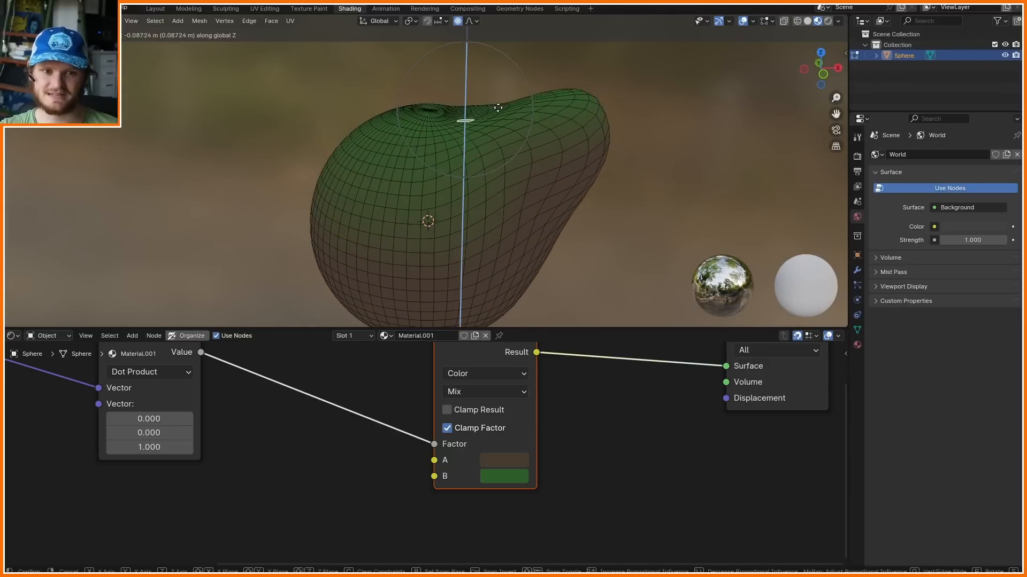
click(495, 149)
key(Tab)
- Add a cube inside the sphere's mesh and move it off to the side
middle_drag(496, 149, 467, 147)
scroll(503, 164, down, 3)
key(Tab)
key(shift+a)
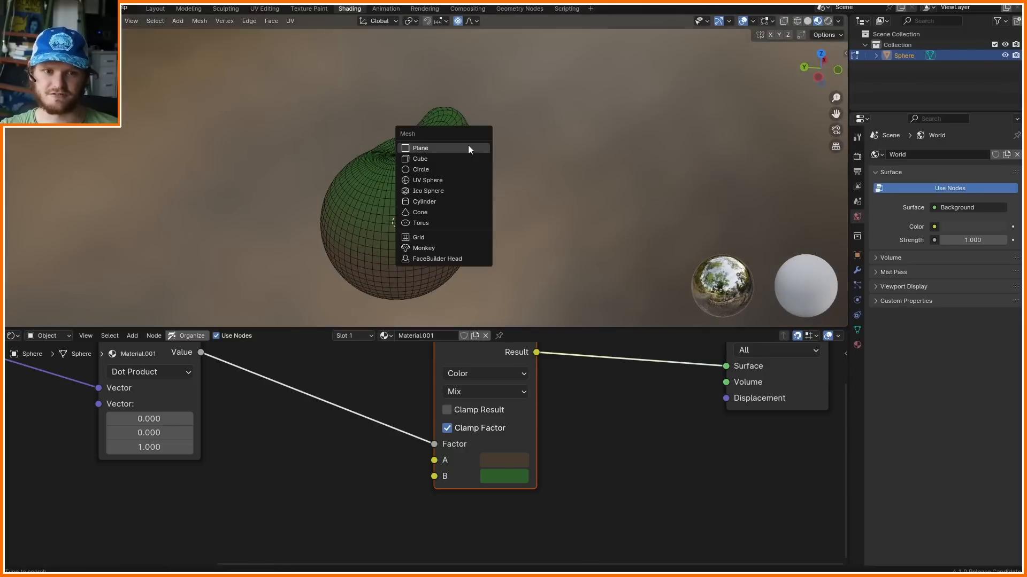
click(456, 158)
key(g)
click(662, 151)
- Bevel the cube's upper edge with several segments into a wide rounded surface and view the shading
key(Tab)
middle_drag(594, 196, 546, 149)
key(Tab)
key(2)
click(512, 154)
key(ctrl+b)
scroll(648, 146, up, 7)
click(667, 151)
key(Tab)
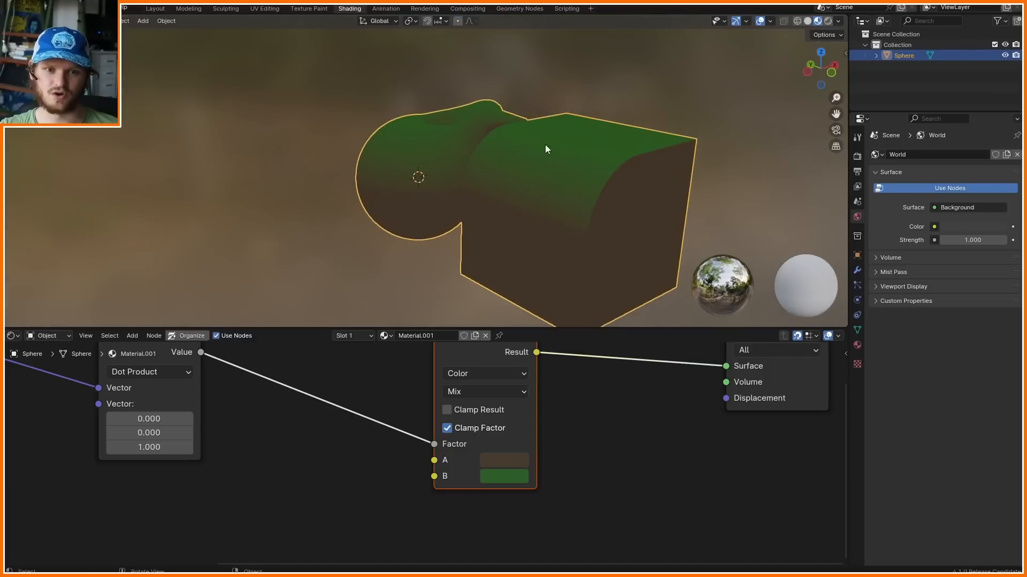
- Connect the Dot Product directly to Surface and set the Z component of its second vector to 0
middle_drag(575, 213, 532, 185)
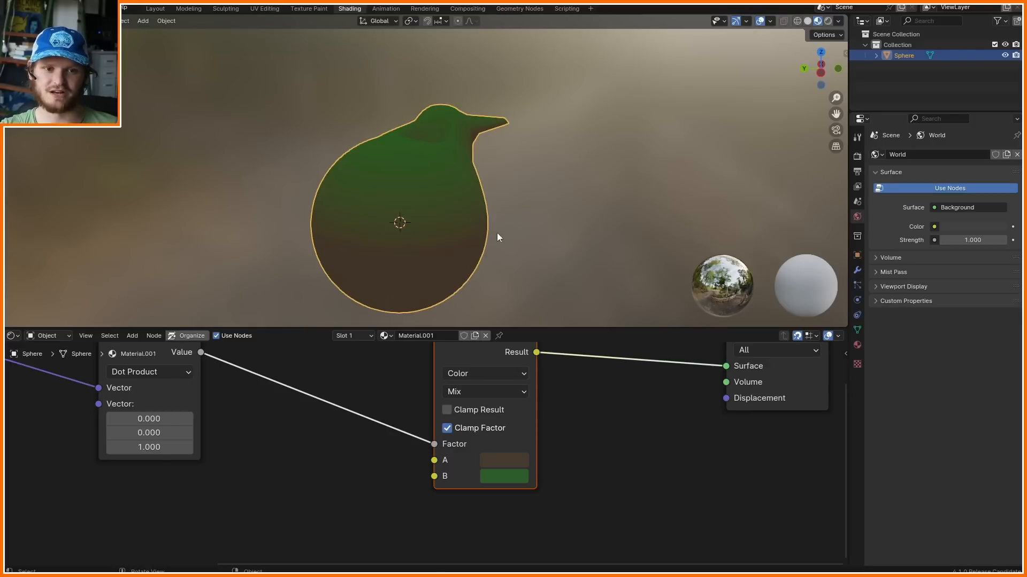
middle_drag(278, 398, 397, 440)
ctrl+shift+click(294, 370)
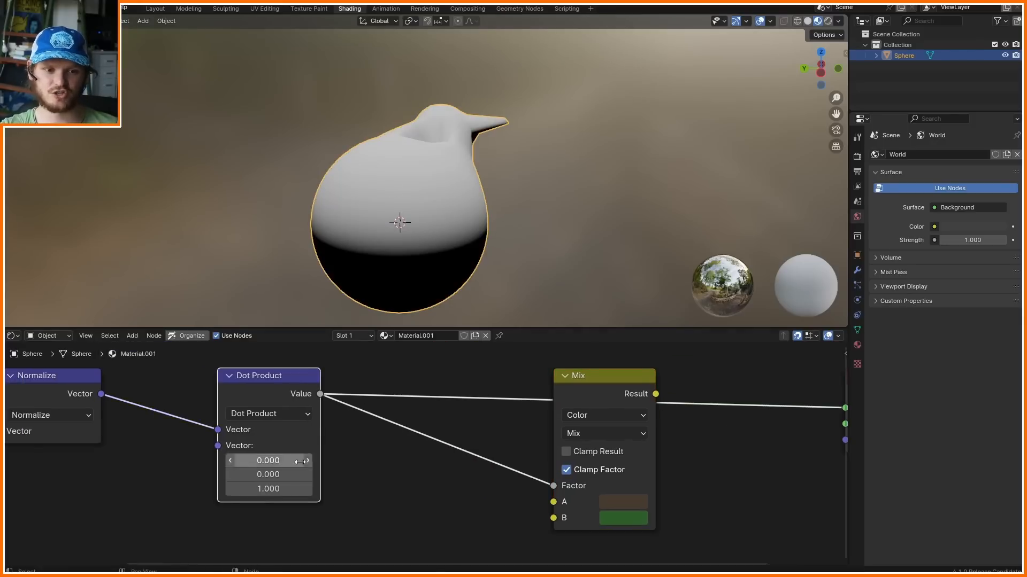
middle_drag(349, 482, 460, 475)
click(381, 482)
text(0)
key(Return)
- Vary the X and Y components of the Dot Product's second vector and inspect the mask around the mesh
drag(379, 454, 449, 454)
middle_drag(439, 155, 501, 150)
drag(379, 468, 427, 468)
middle_drag(357, 188, 292, 197)
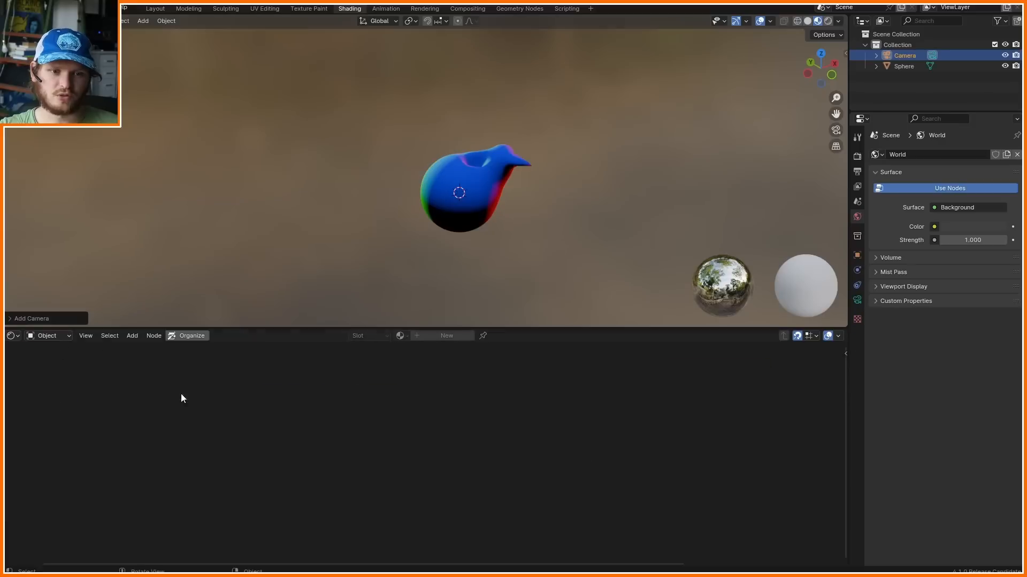
- Move the new camera away from the mesh and switch to the camera view
key(g)
click(817, 175)
key(KP_0)
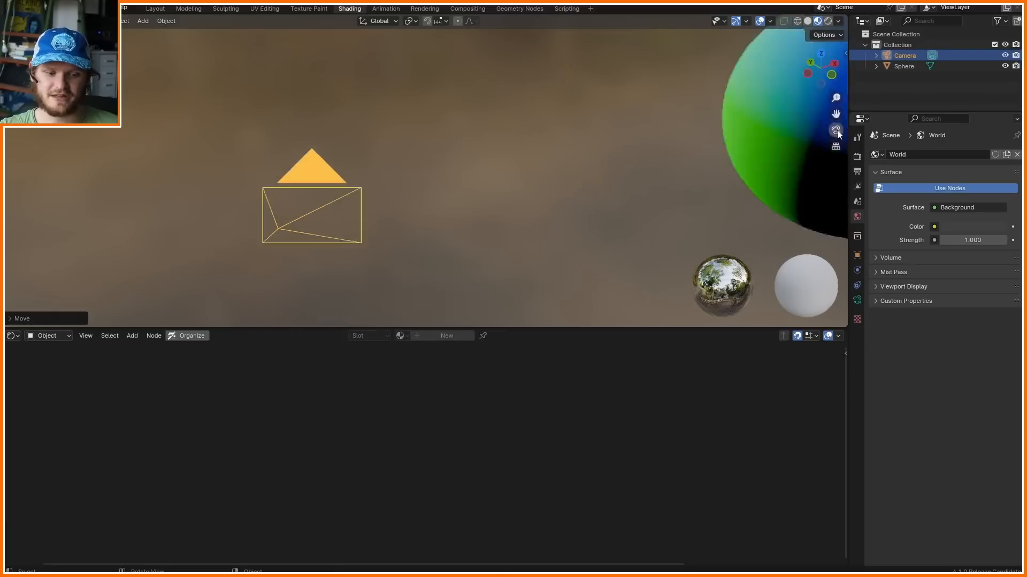
- Enable the Camera to View lock and frame the mesh inside the camera
key(n)
click(842, 104)
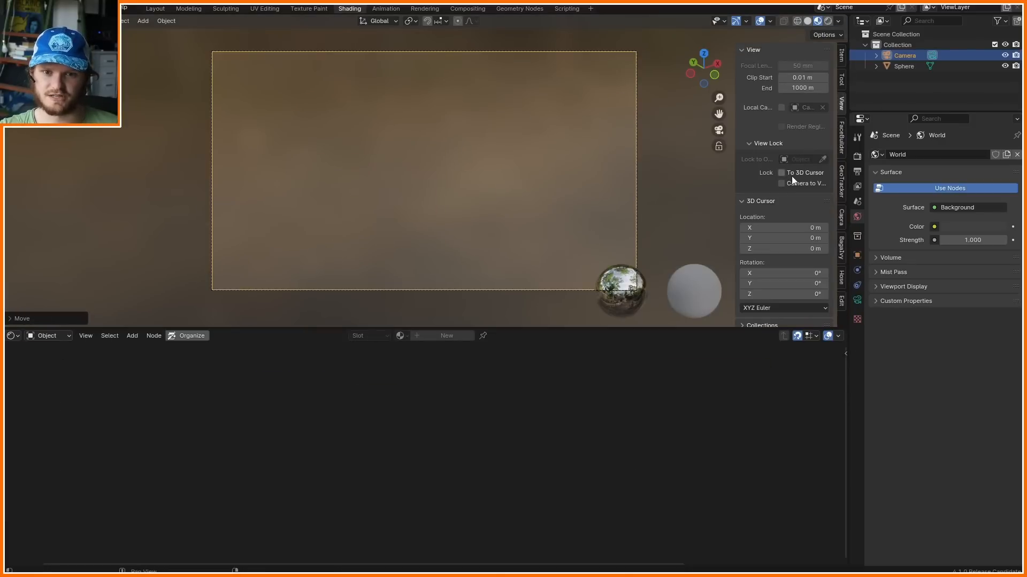
click(781, 183)
middle_drag(428, 214, 424, 176)
shift+middle_drag(424, 176, 473, 202)
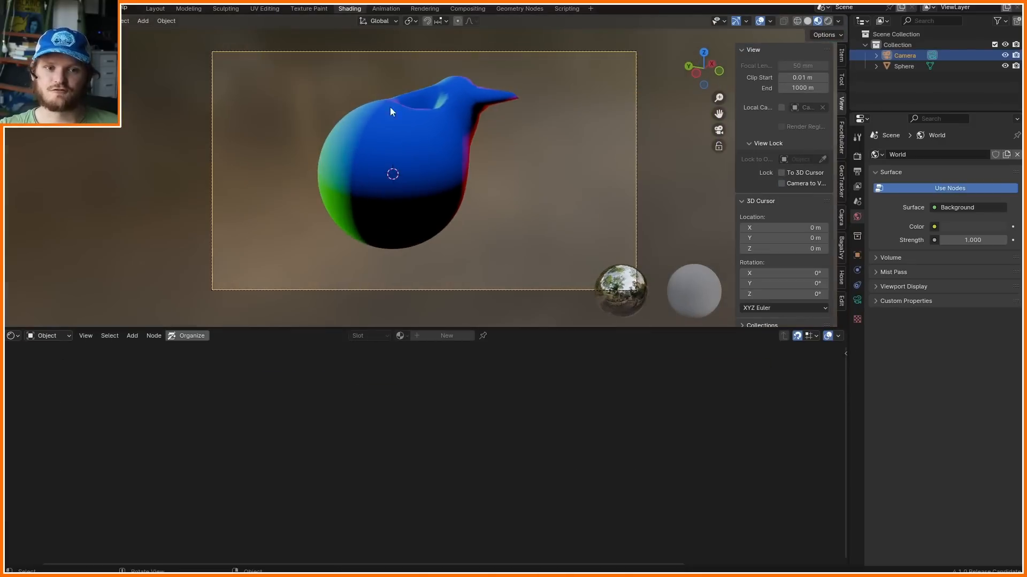
scroll(454, 179, up, 2)
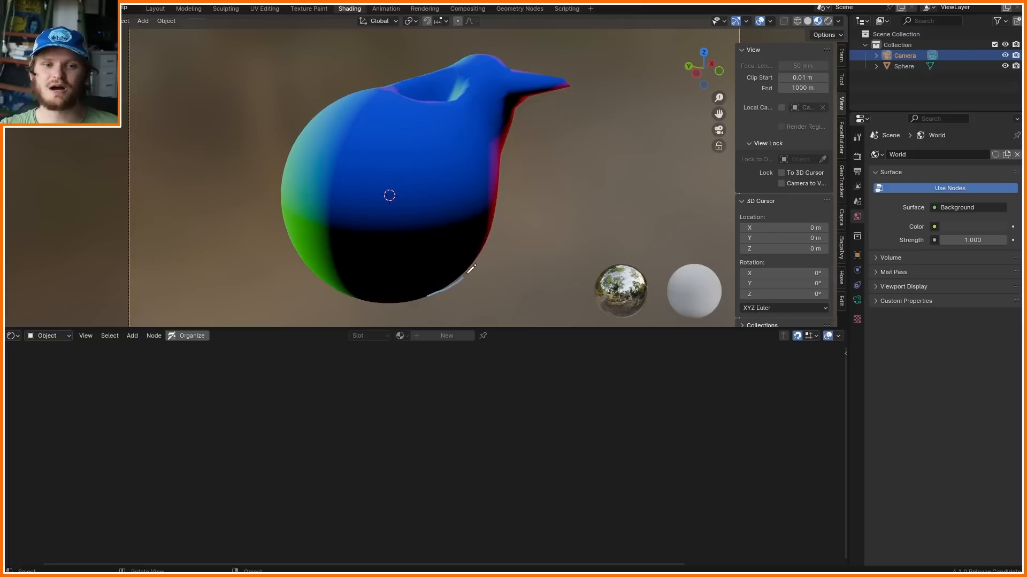
- Trace the mesh's lower outline with an annotation, erase it, and select the sphere
mouse_move(471, 268)
mouse_down()
mouse_move(502, 128)
mouse_move(567, 82)
mouse_move(503, 59)
mouse_move(422, 71)
mouse_move(270, 138)
mouse_move(329, 298)
mouse_move(406, 305)
mouse_move(568, 223)
mouse_move(213, 108)
mouse_move(284, 292)
mouse_up()
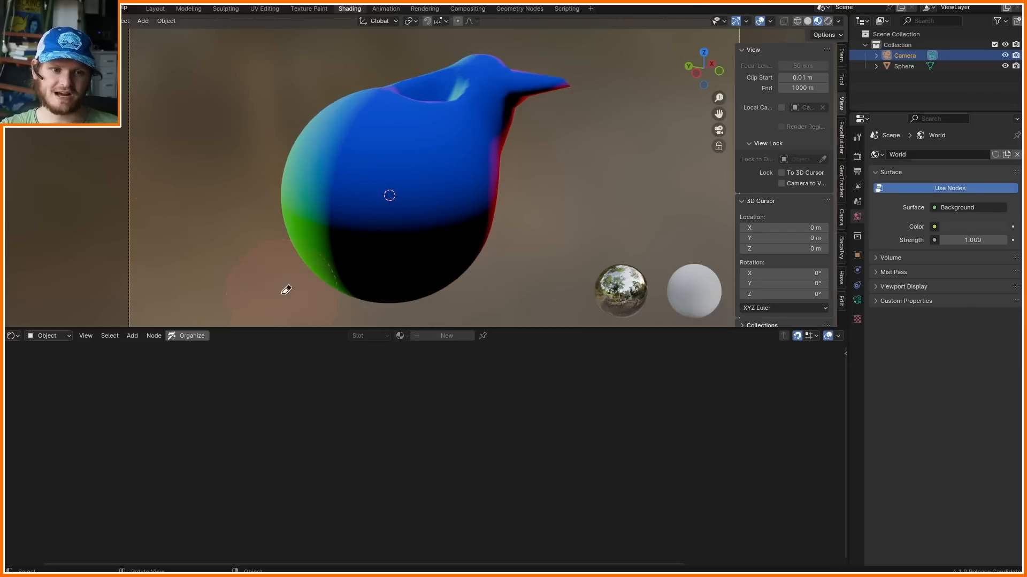
right_drag(283, 293, 396, 276)
click(396, 276)
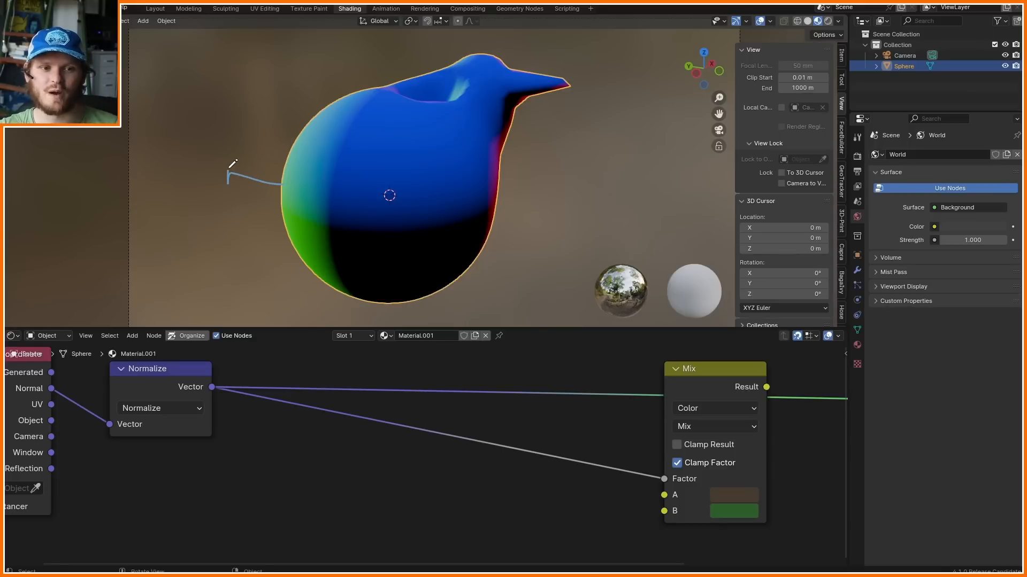
- Annotate an arrow running from the camera's origin to the facing surface of the mesh
mouse_move(304, 182)
middle_down()
mouse_move(245, 188)
mouse_move(238, 203)
middle_up()
scroll(239, 203, down, 3)
shift+middle_drag(176, 201, 275, 205)
key(d)
drag(84, 169, 496, 187)
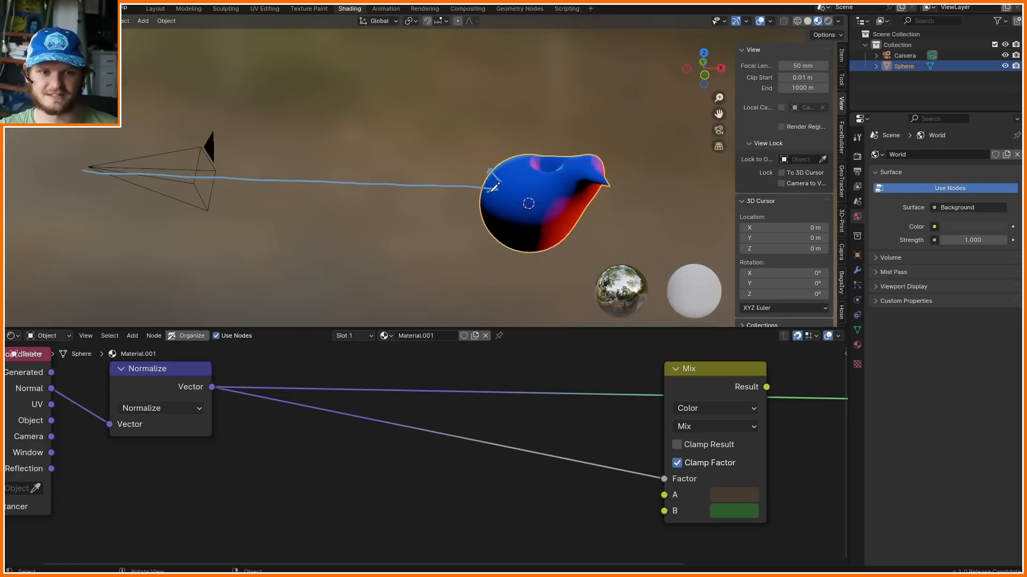
- Examine the annotated arrow from the side and through the camera, and erase the annotations
scroll(499, 196, up, 2)
mouse_move(499, 196)
shift+middle_down()
mouse_move(491, 181)
mouse_move(500, 186)
shift+middle_up()
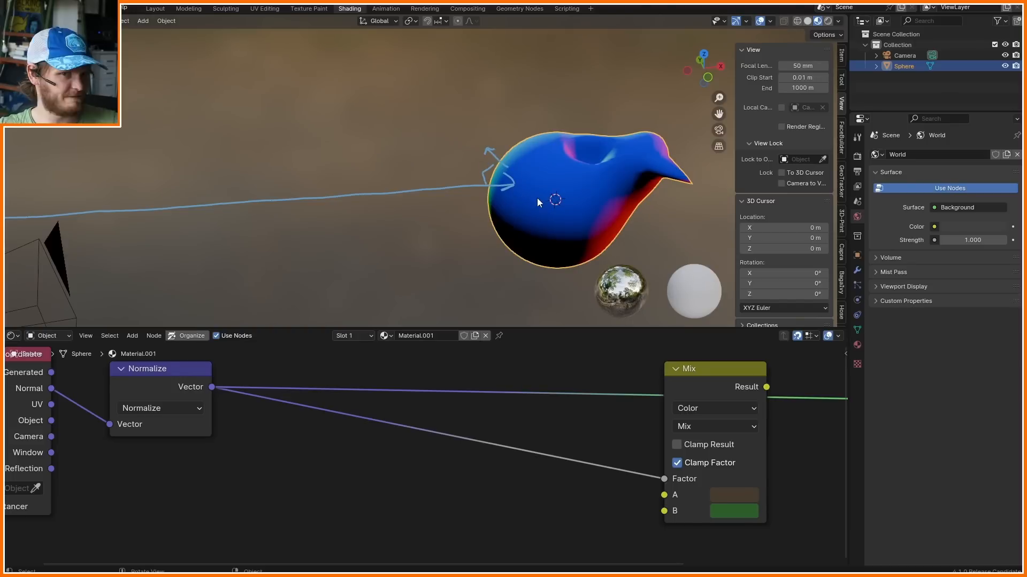
mouse_move(537, 198)
middle_down()
mouse_move(488, 178)
mouse_move(554, 145)
middle_up()
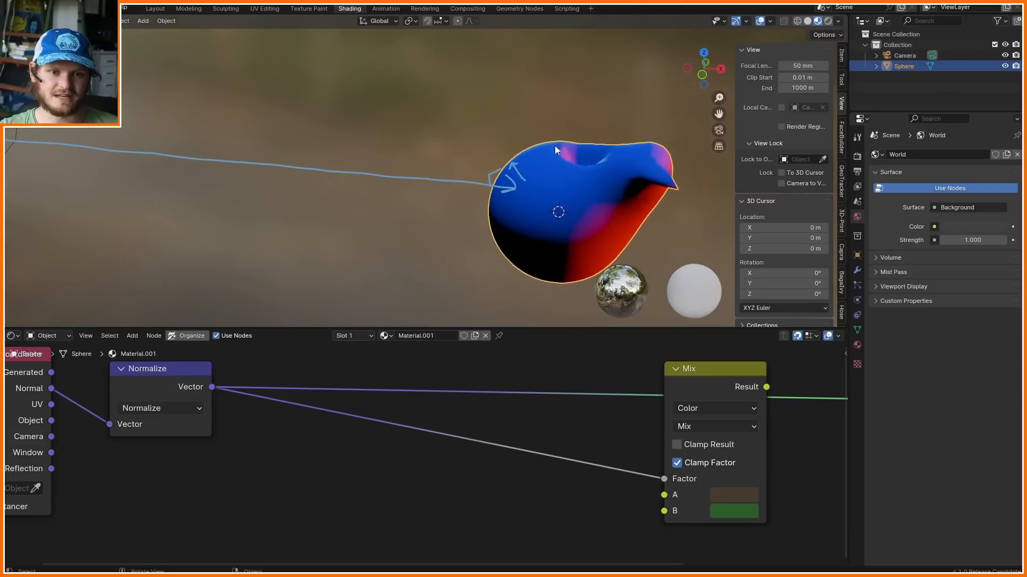
click(719, 130)
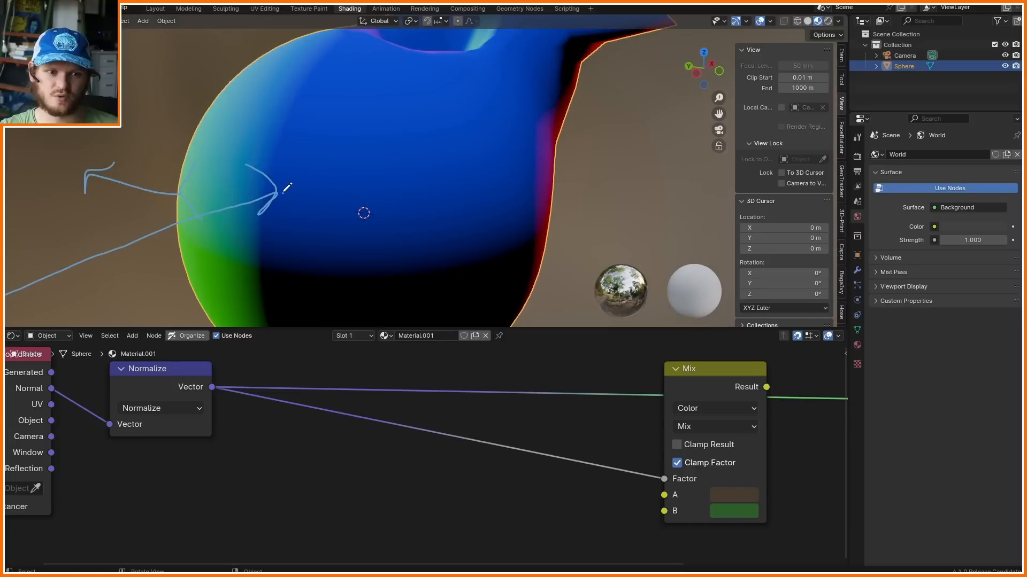
drag(290, 193, 298, 193)
middle_drag(295, 195, 368, 183)
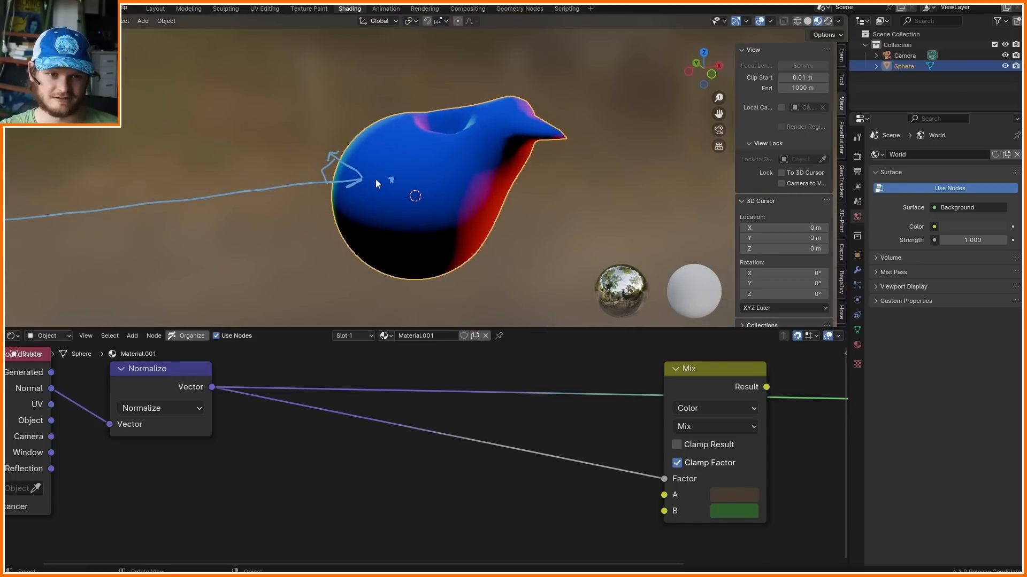
drag(361, 193, 276, 204)
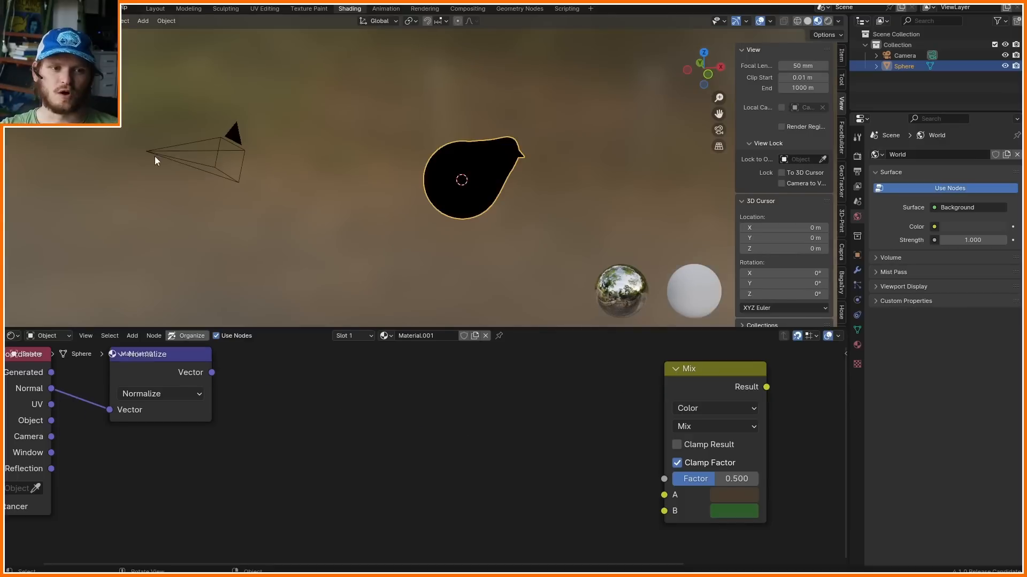
- Draw a line from the camera to the mesh surface, erase it, and mark the camera's origin and a surface point
drag(153, 157, 428, 186)
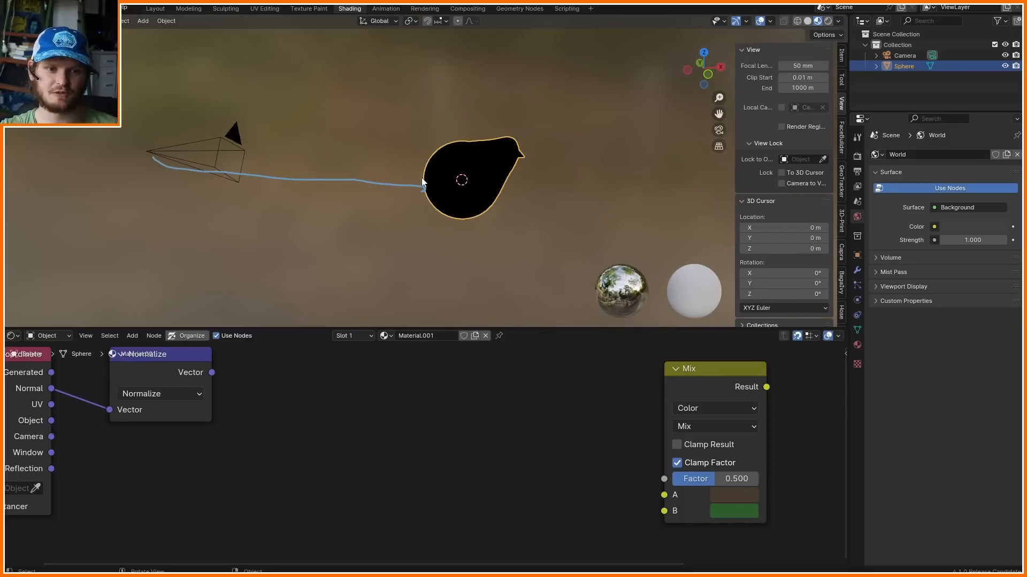
middle_drag(422, 182, 70, 139)
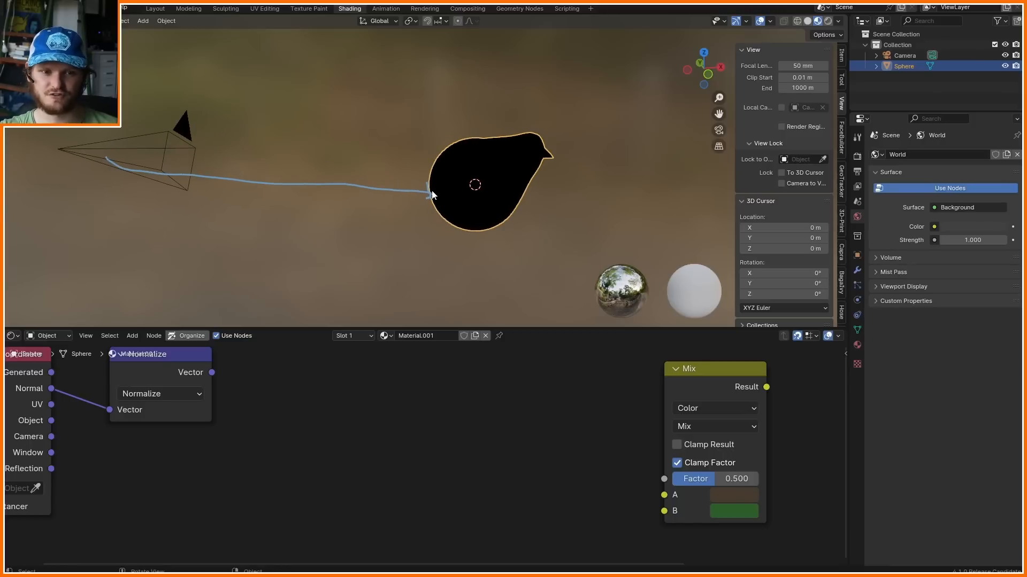
right_drag(458, 192, 71, 160)
drag(57, 145, 63, 154)
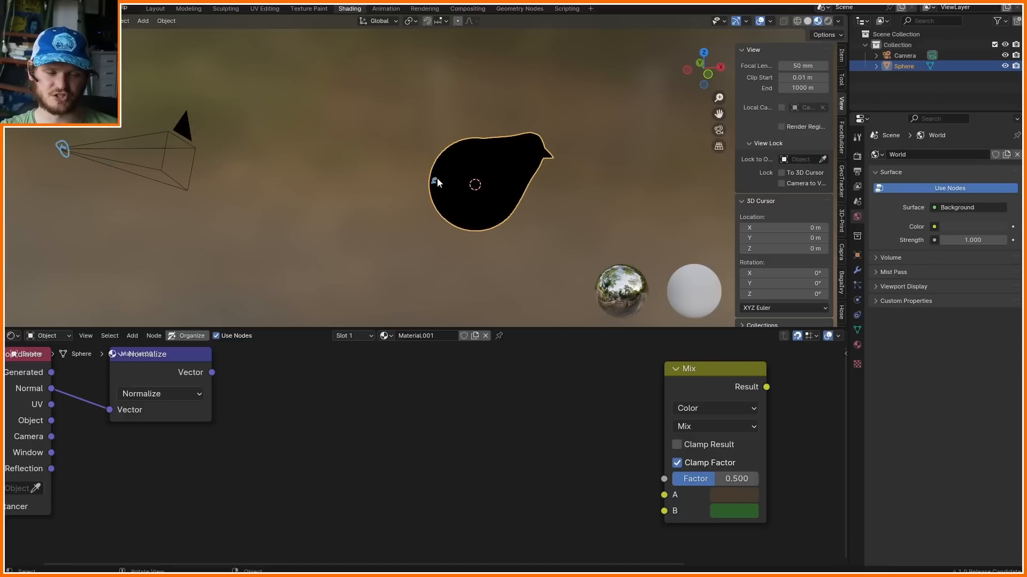
- Add a Combine XYZ node between the Normalize and Mix nodes and erase the point annotations
key(shift+a)
text(vec)
key(BackSpace)
key(BackSpace)
key(BackSpace)
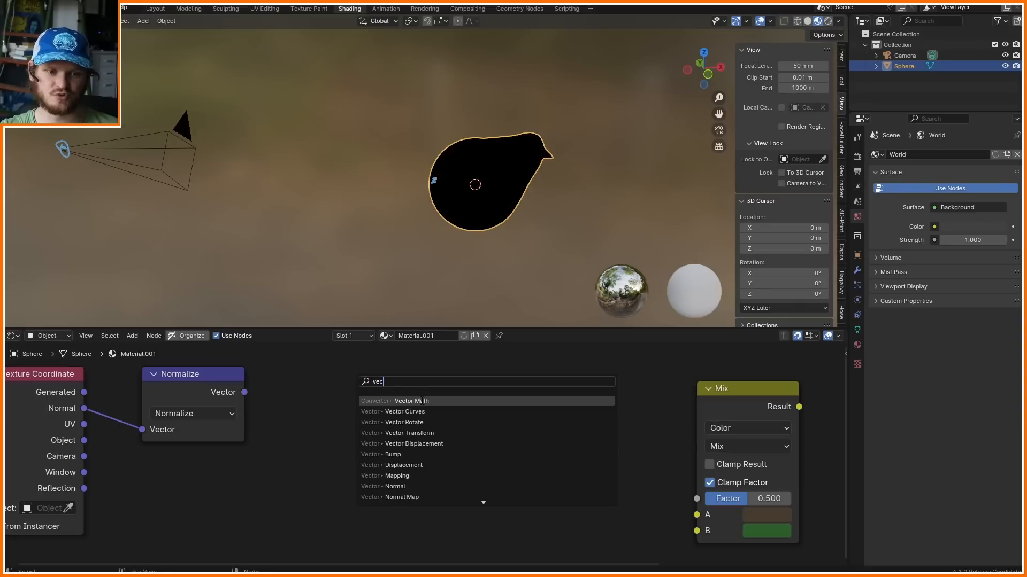
text(com)
click(422, 401)
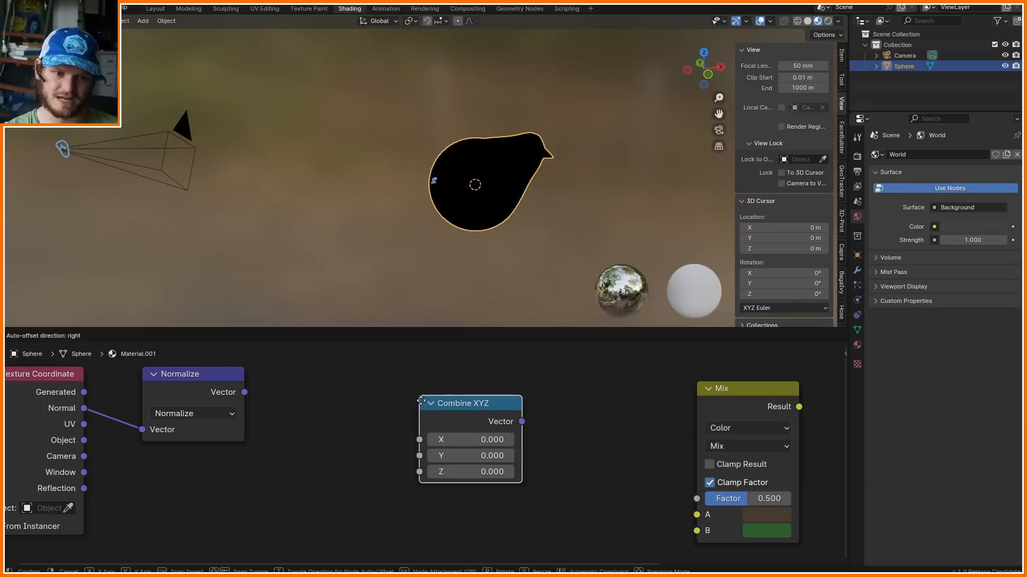
click(65, 147)
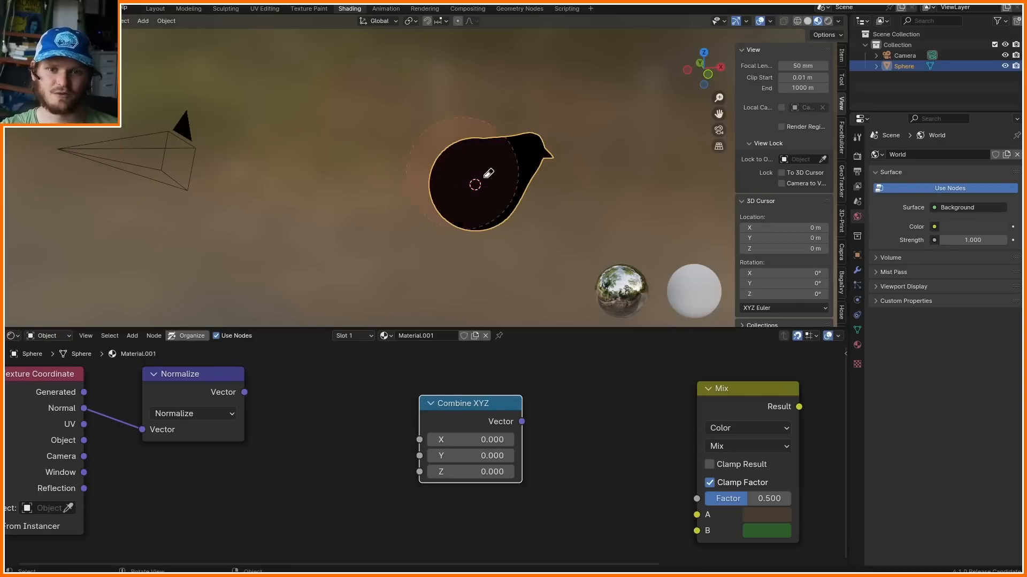
- Copy the camera's location into the Combine XYZ node: X -6.458, Y -3.727, Z 2.46513
click(841, 54)
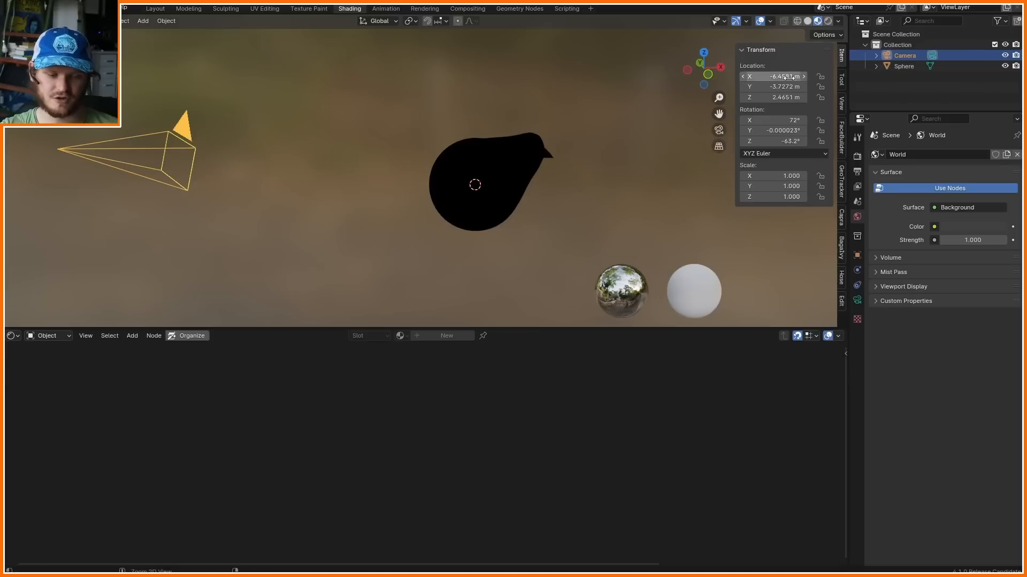
click(500, 184)
key(ctrl+v)
double_click(471, 439)
key(ctrl+v)
key(Return)
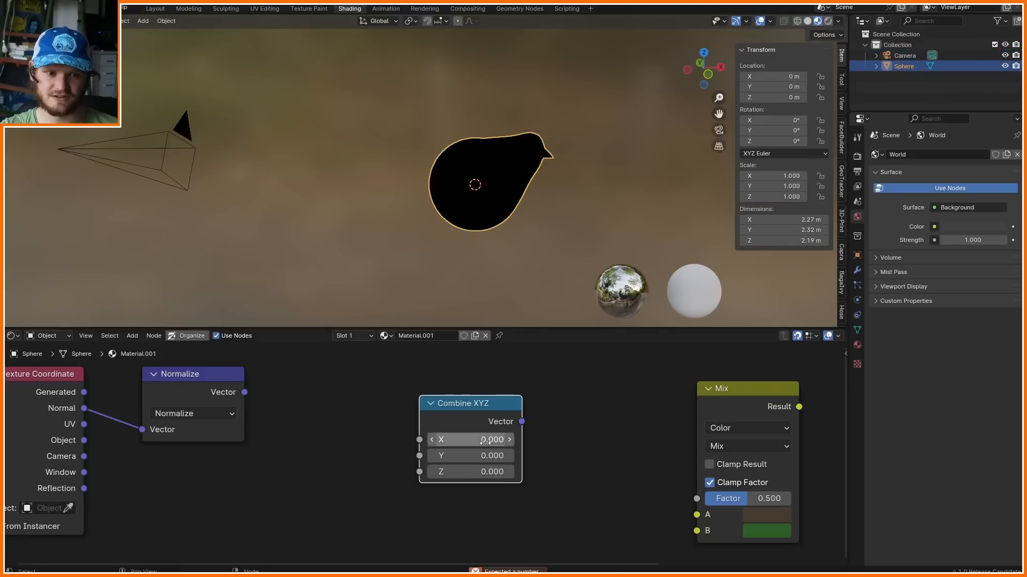
click(171, 155)
click(441, 212)
double_click(466, 457)
double_click(464, 474)
text(2.46513 m)
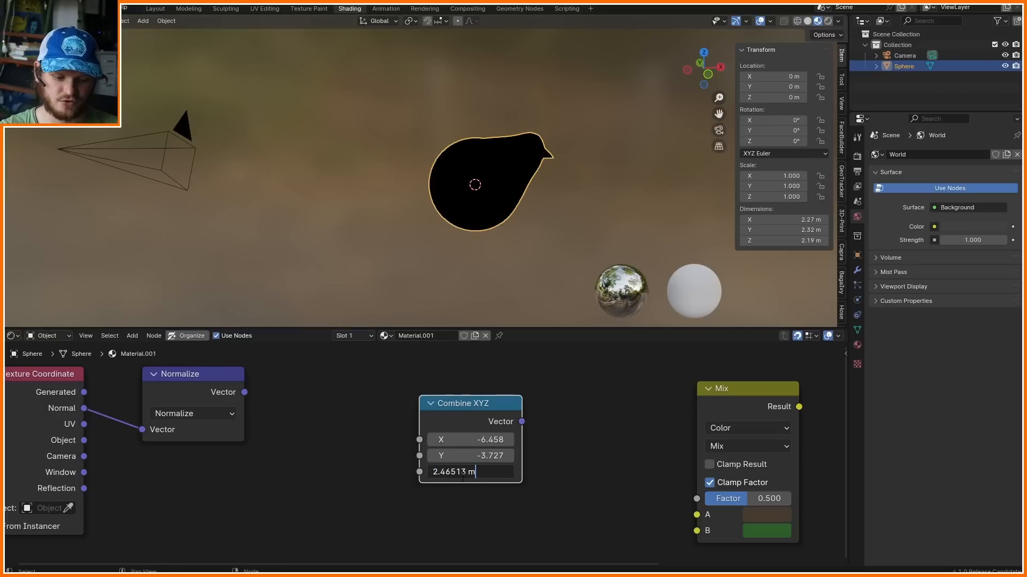
key(Return)
- Preview the Combine XYZ vector on the sphere, try moving the camera, cancel the move, and reselect the sphere
ctrl+shift+click(450, 412)
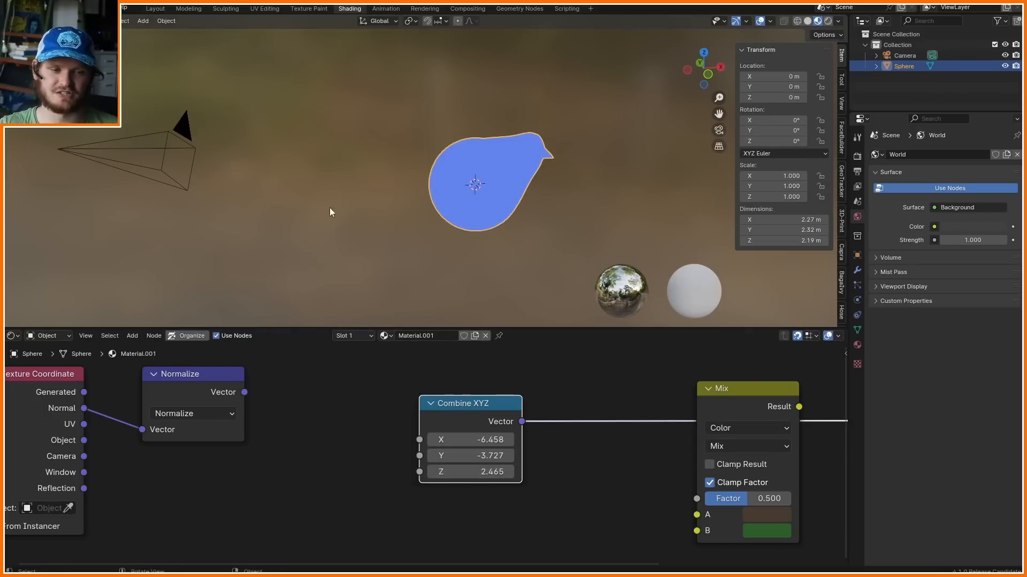
middle_drag(267, 133, 422, 159)
click(192, 165)
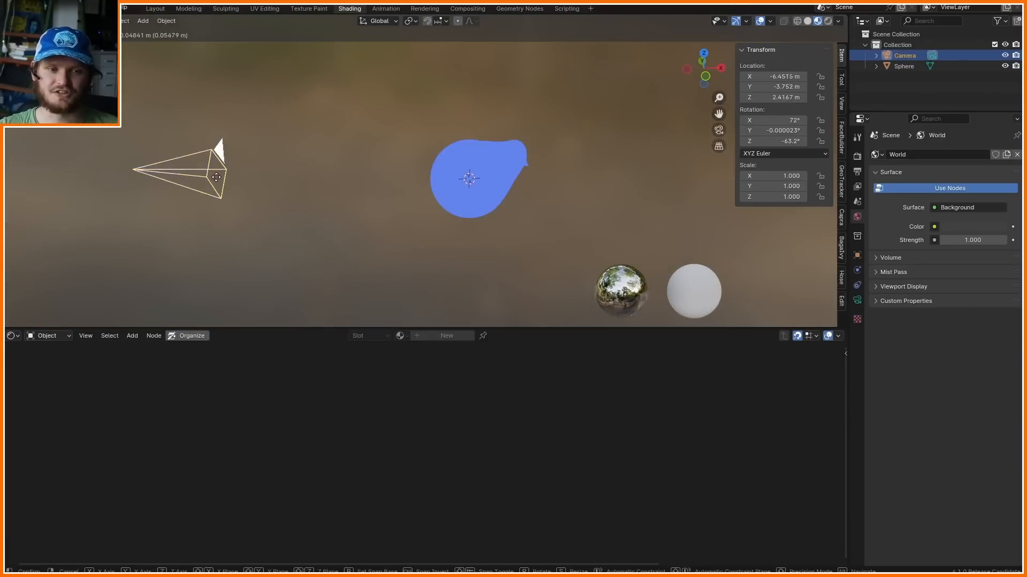
key(g)
key(Escape)
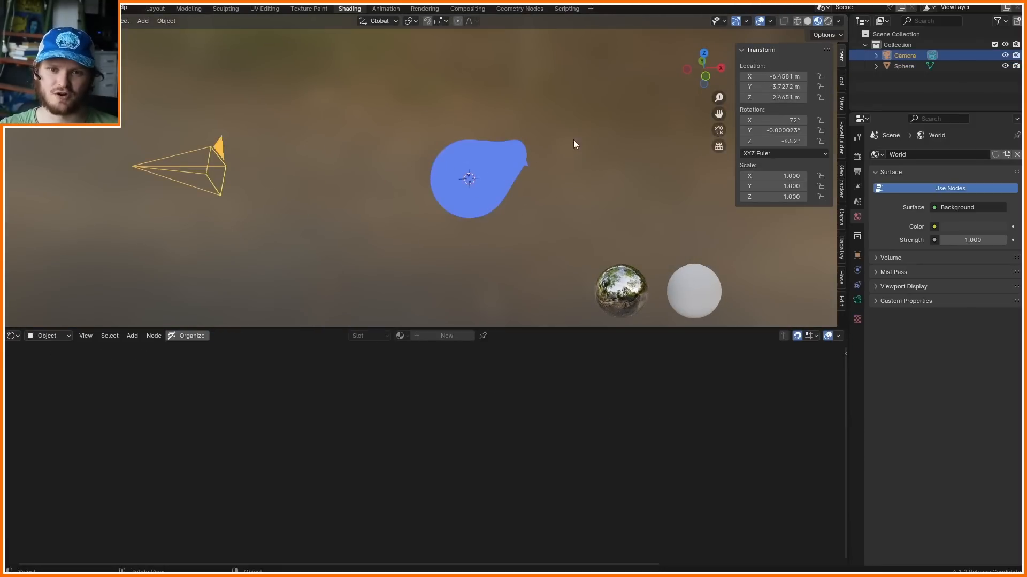
click(452, 162)
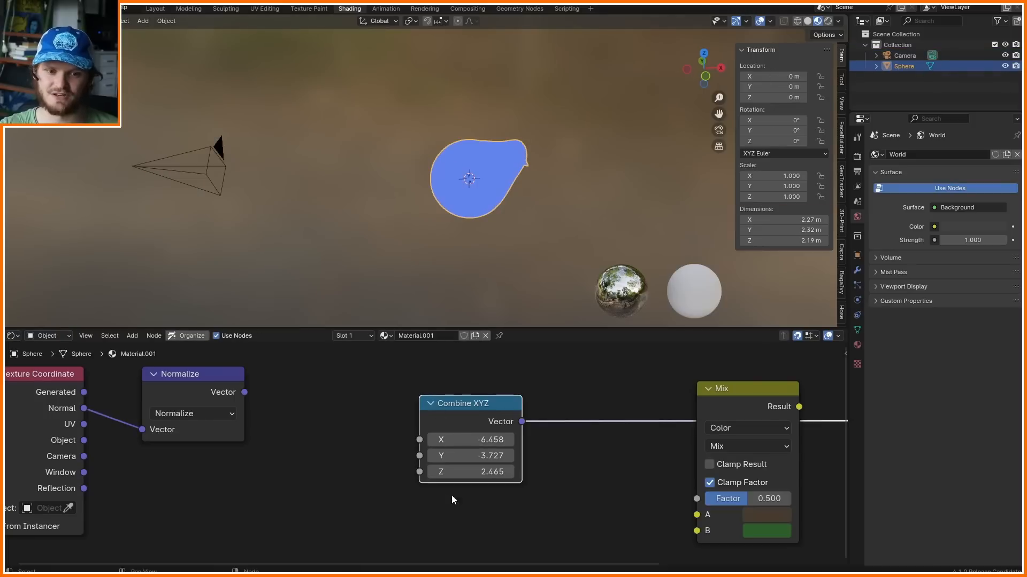
- Place the Combine XYZ node beneath Normalize and move the Texture Coordinate node farther from both nodes
drag(451, 480, 174, 539)
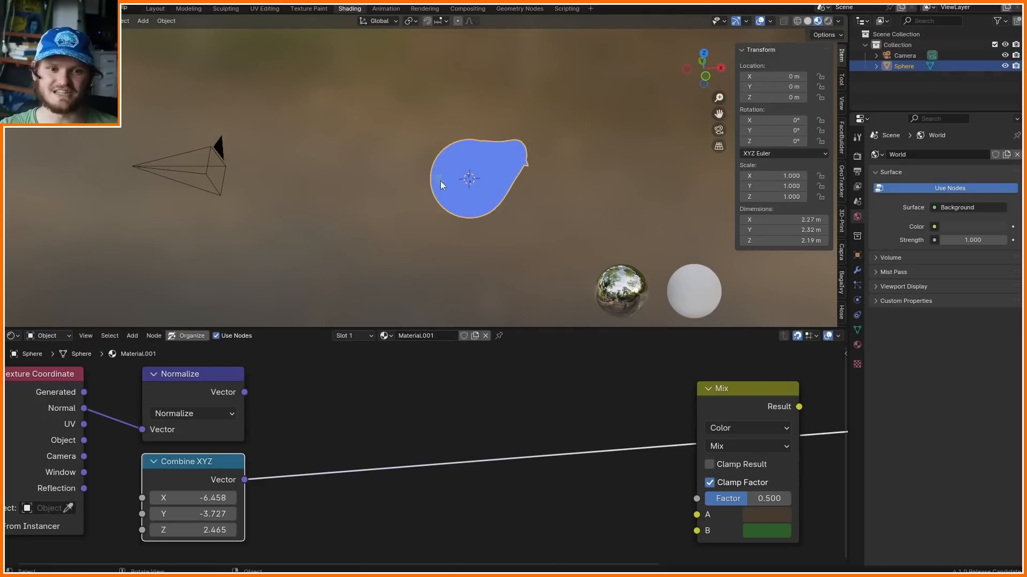
middle_drag(521, 184, 450, 167)
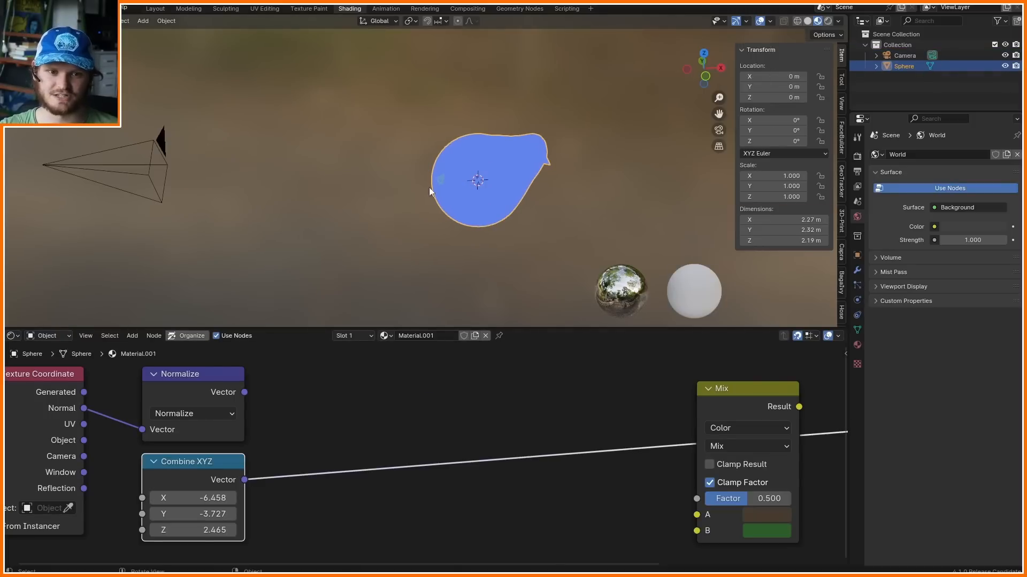
middle_drag(78, 430, 289, 409)
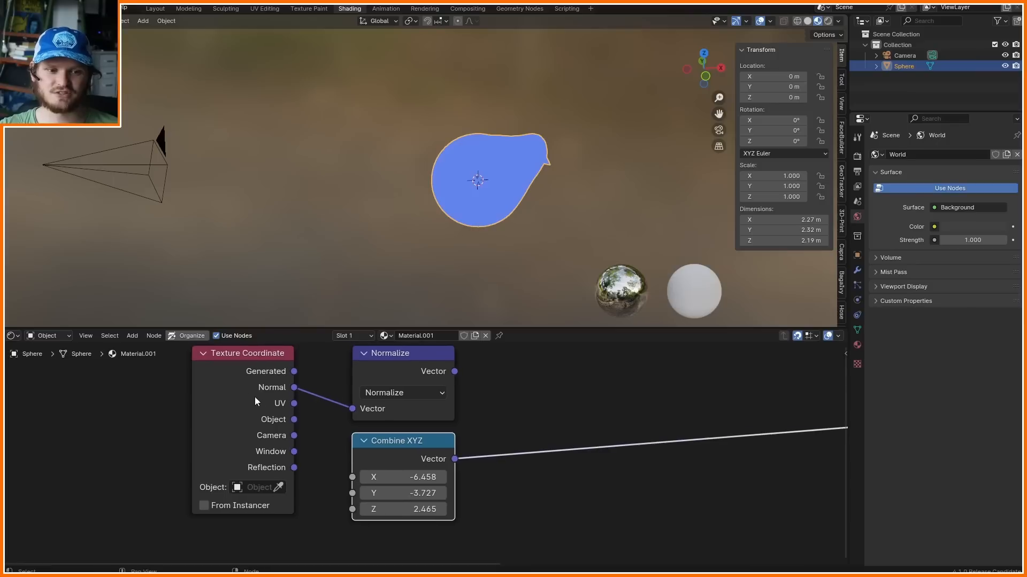
drag(254, 397, 194, 405)
- Cycle the preview through the Texture Coordinate outputs up to Reflection and preview the Normalize node on the mesh
ctrl+shift+click(193, 405)
ctrl+shift+click(194, 405)
ctrl+shift+click(194, 406)
ctrl+shift+click(193, 405)
ctrl+shift+click(194, 405)
ctrl+shift+click(193, 406)
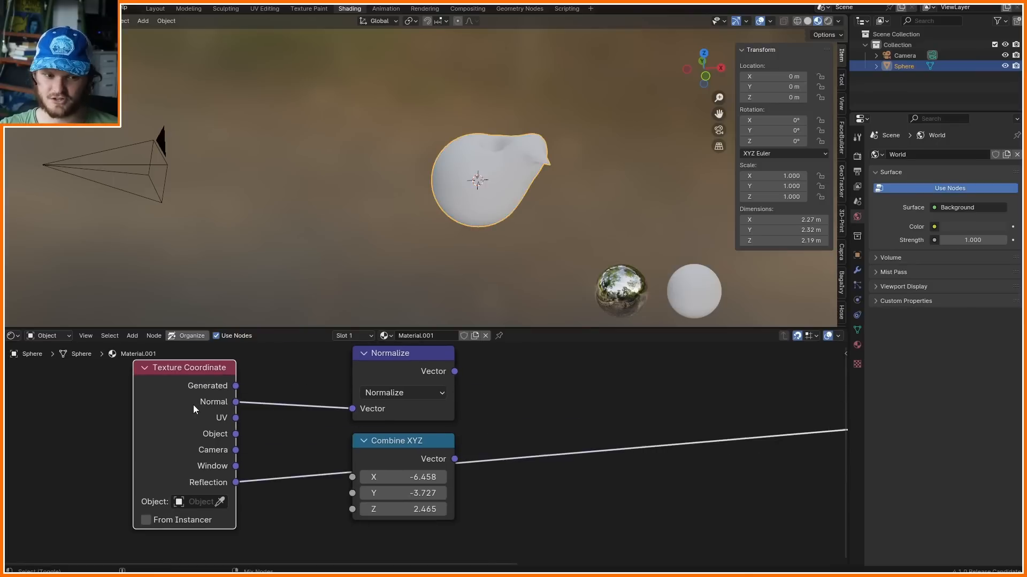
ctrl+shift+click(417, 367)
- Add a Geometry node above the Normalize node and preview its Position output on the mesh
scroll(294, 366, down, 2)
key(shift+a)
text(g)
key(Return)
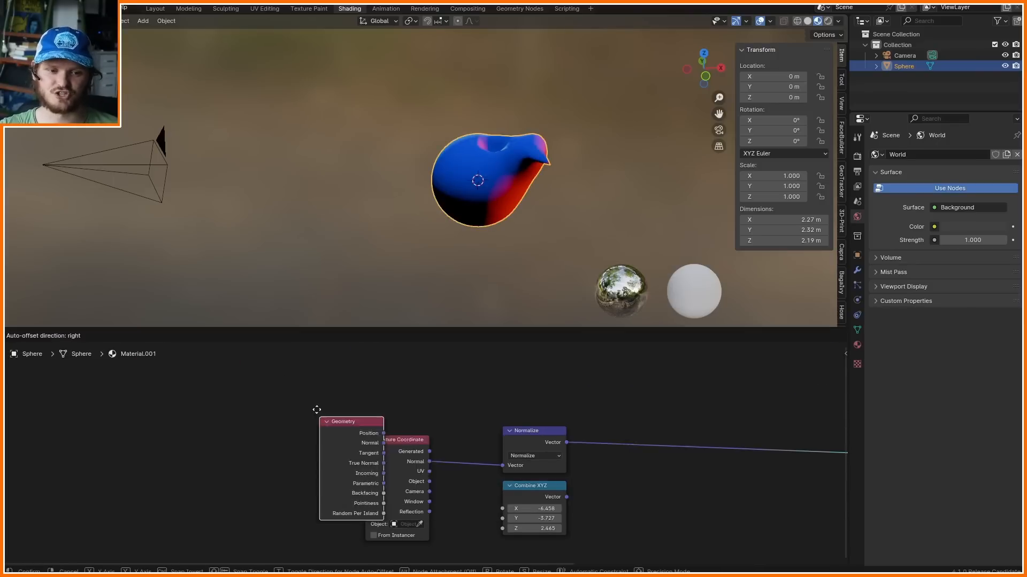
scroll(460, 426, up, 3)
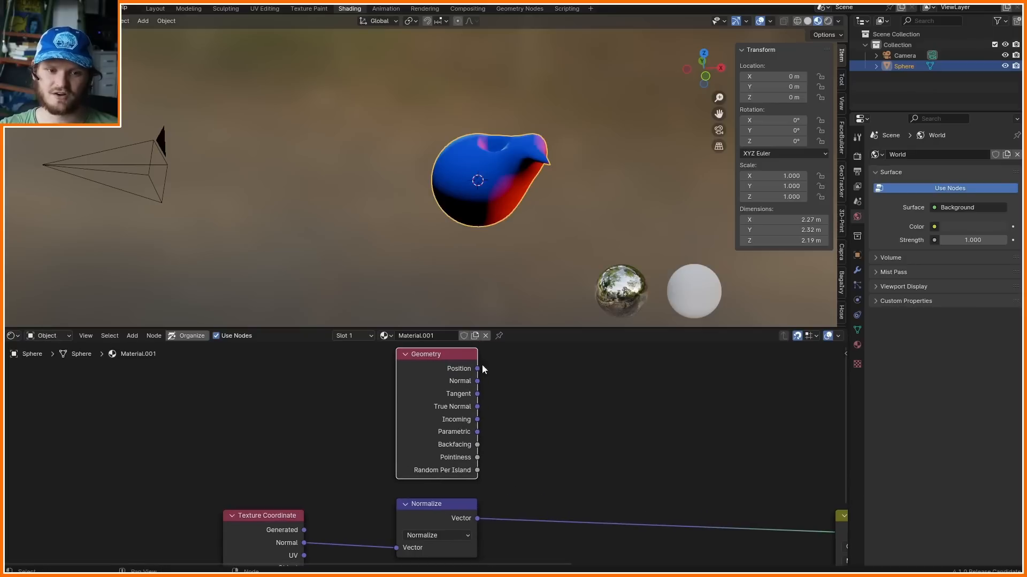
ctrl+shift+click(427, 368)
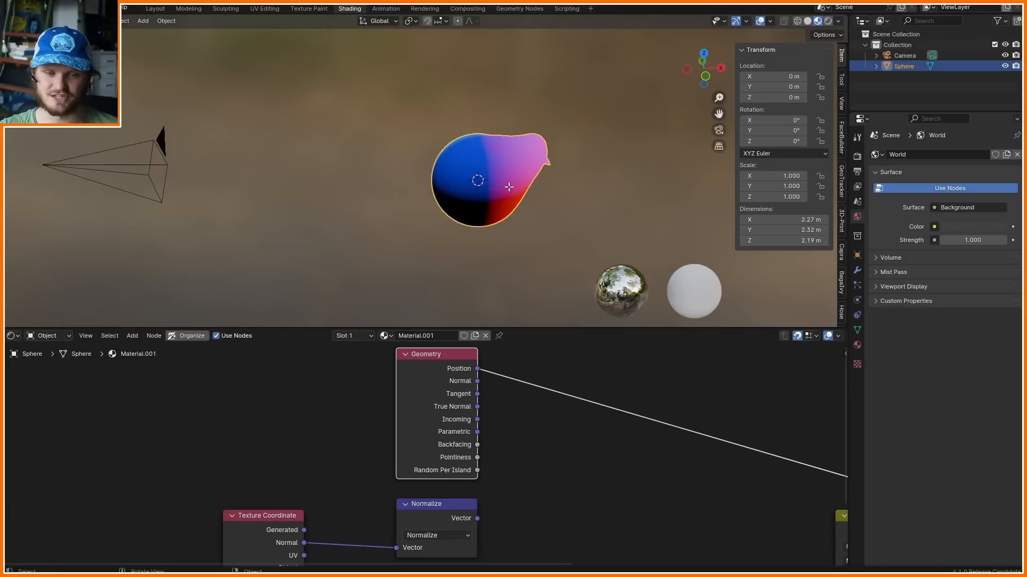
- Try moving the mesh geometry in Edit Mode to test the Position preview, undo the move, and return to Object Mode
key(Tab)
key(g)
click(554, 185)
key(ctrl+z)
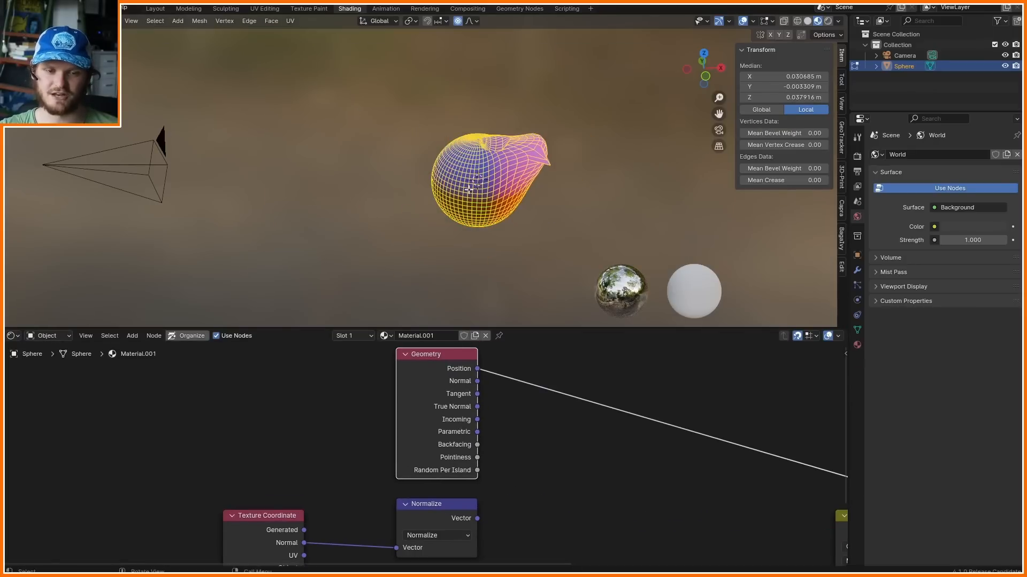
key(Tab)
- Annotate an arrow from the camera to a surface point, plus vectors P and C from a marked origin to the surface and camera
mouse_move(50, 169)
mouse_down()
mouse_move(410, 173)
mouse_move(445, 183)
mouse_up()
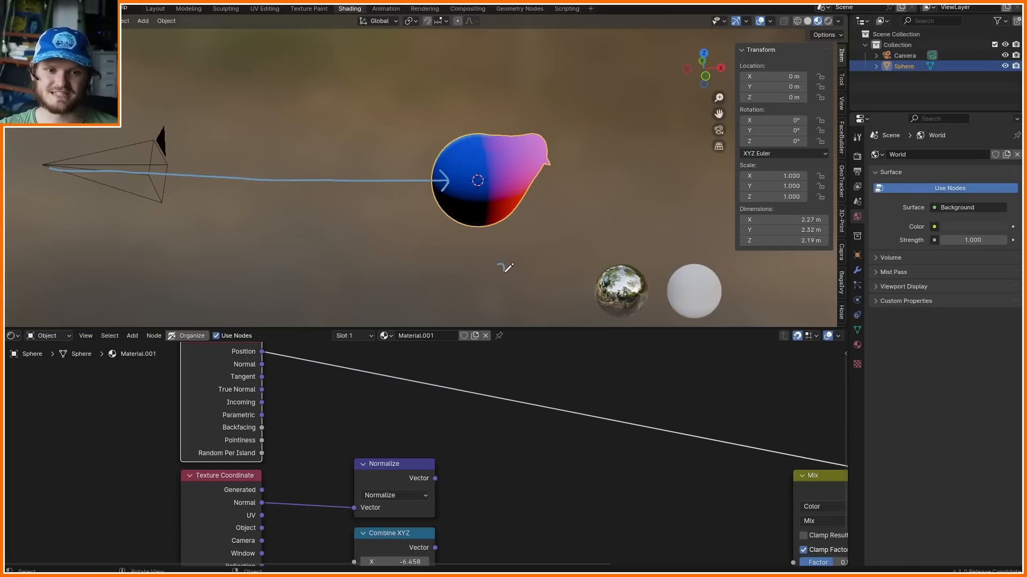
drag(501, 267, 498, 262)
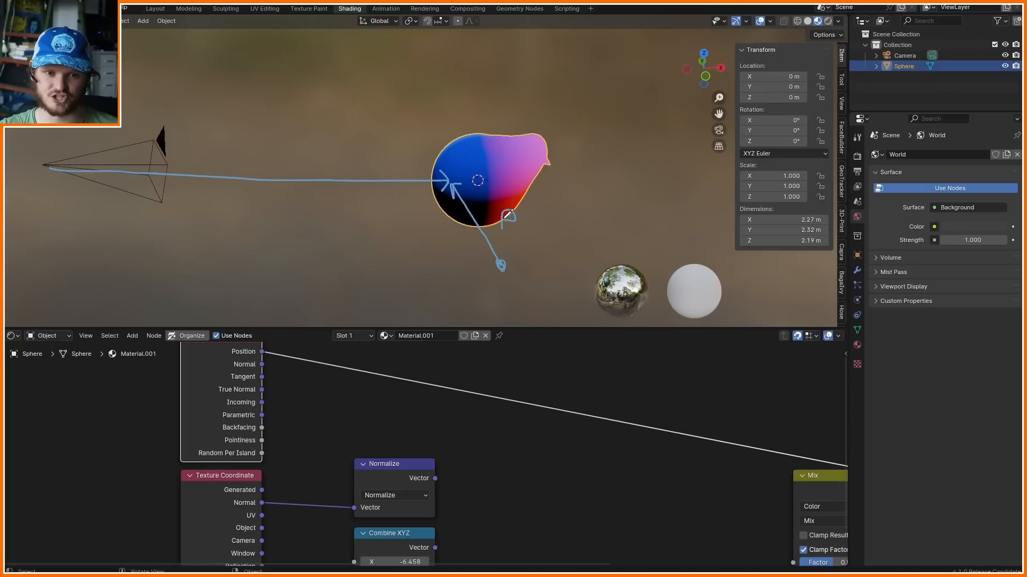
mouse_move(501, 266)
mouse_down()
mouse_move(276, 245)
mouse_move(48, 174)
mouse_up()
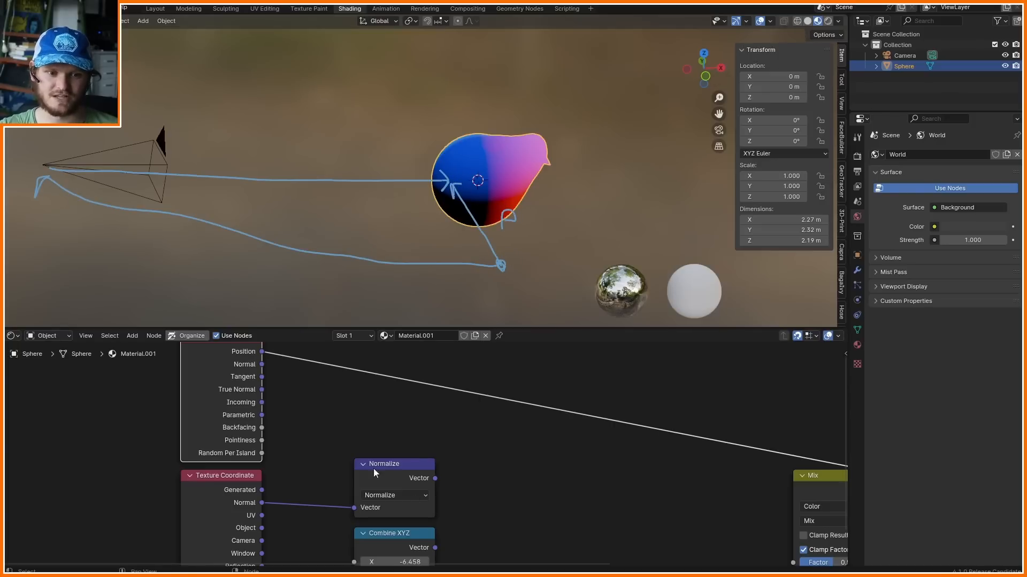
drag(328, 234, 330, 234)
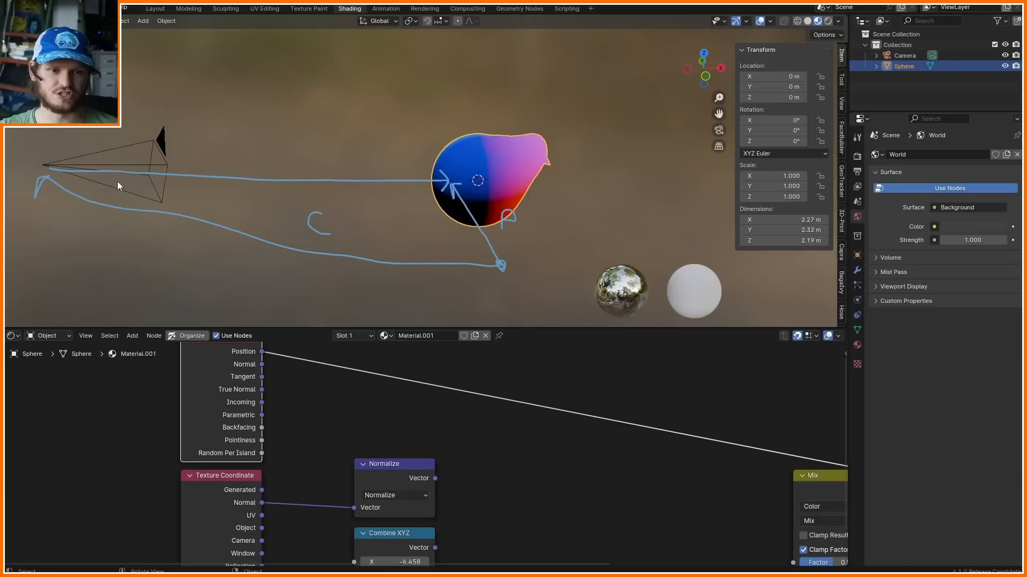
- Annotate an arrow from the surface point to beyond the mesh and another from the marked origin to its tip
shift+middle_drag(421, 233, 418, 229)
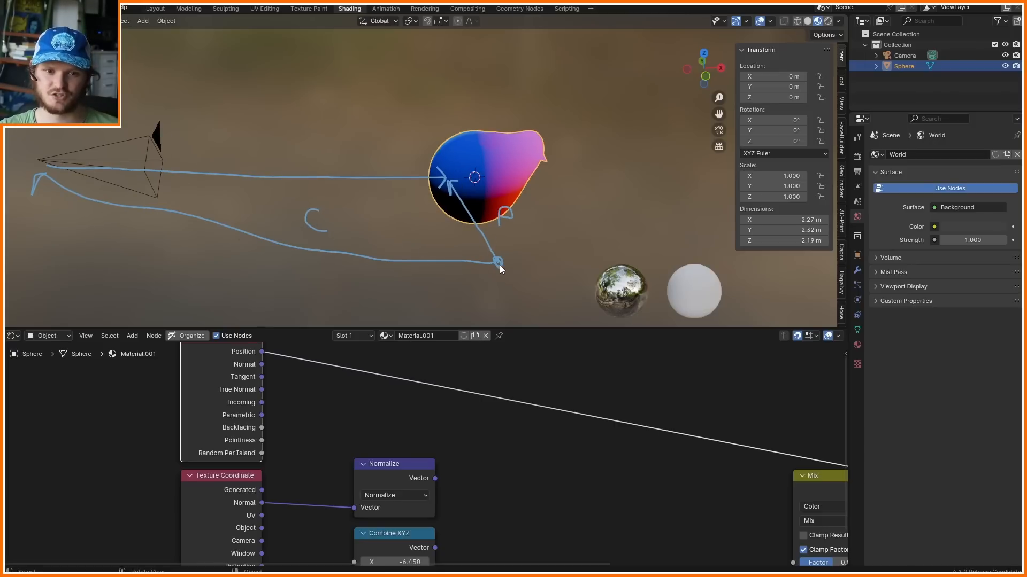
drag(451, 182, 780, 216)
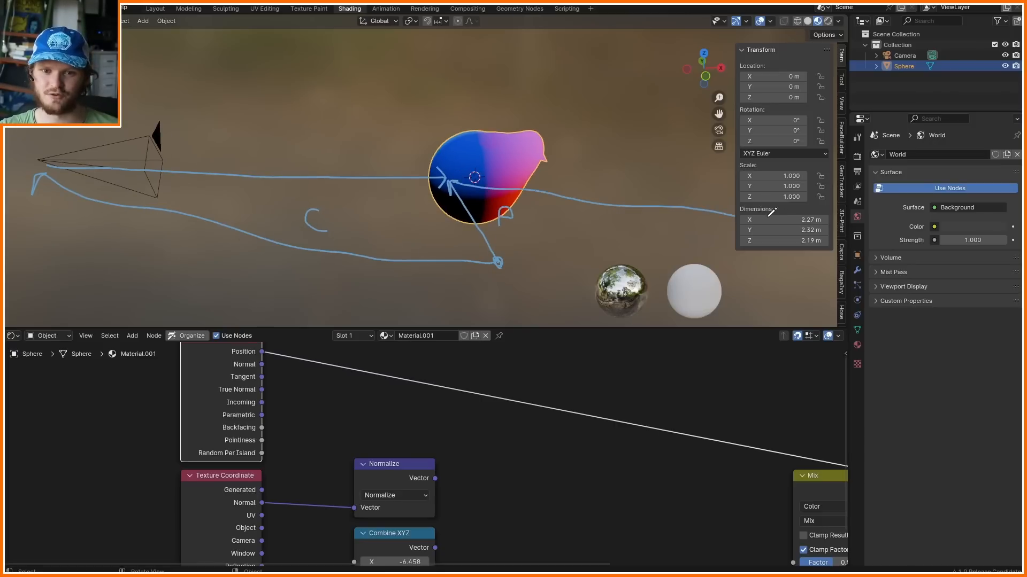
shift+middle_drag(616, 199, 546, 197)
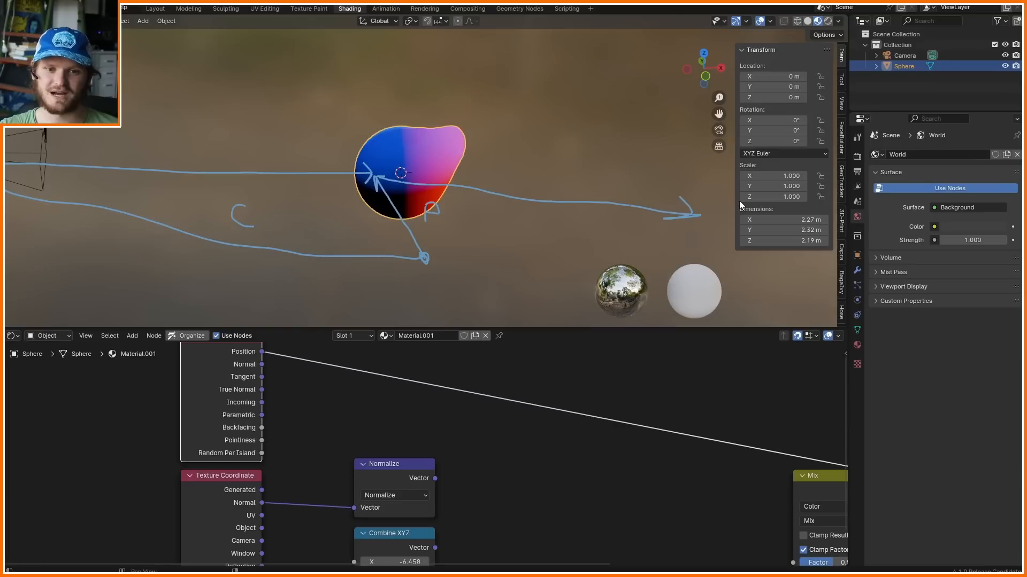
drag(570, 236, 683, 226)
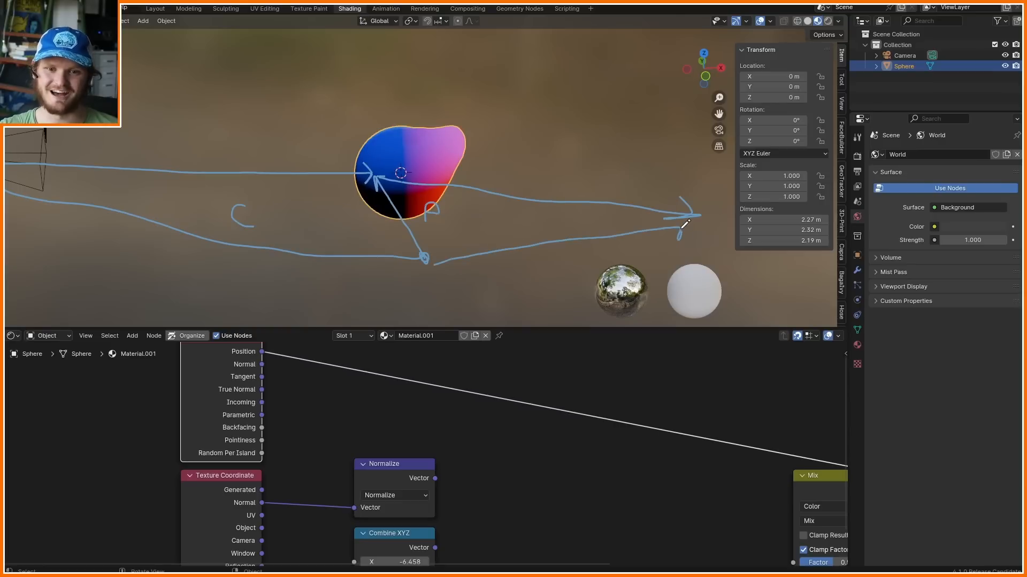
- Annotate tick marks across the far pair of arrows and along the camera-to-surface arrow to compare the vectors
mouse_move(592, 195)
mouse_down()
mouse_move(584, 242)
mouse_move(560, 235)
mouse_up()
drag(191, 163, 177, 184)
drag(241, 128, 215, 152)
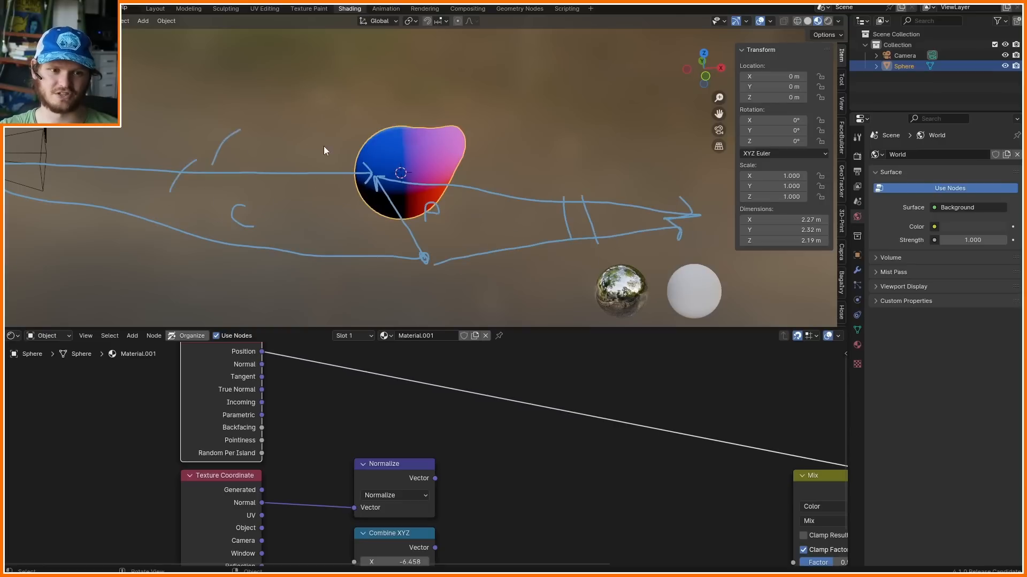
- Add a Vector Math node set to Subtract, feed it Geometry Position and the Combine XYZ vector, and preview it on the mesh
drag(381, 470, 346, 463)
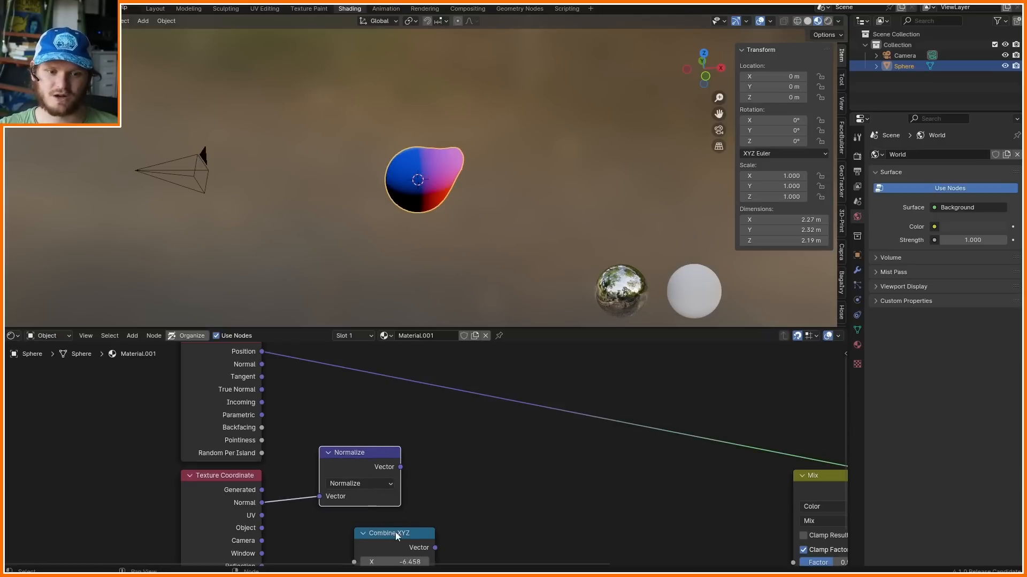
drag(395, 532, 604, 427)
key(shift+a)
text(vec)
key(Return)
click(624, 376)
click(628, 406)
click(628, 381)
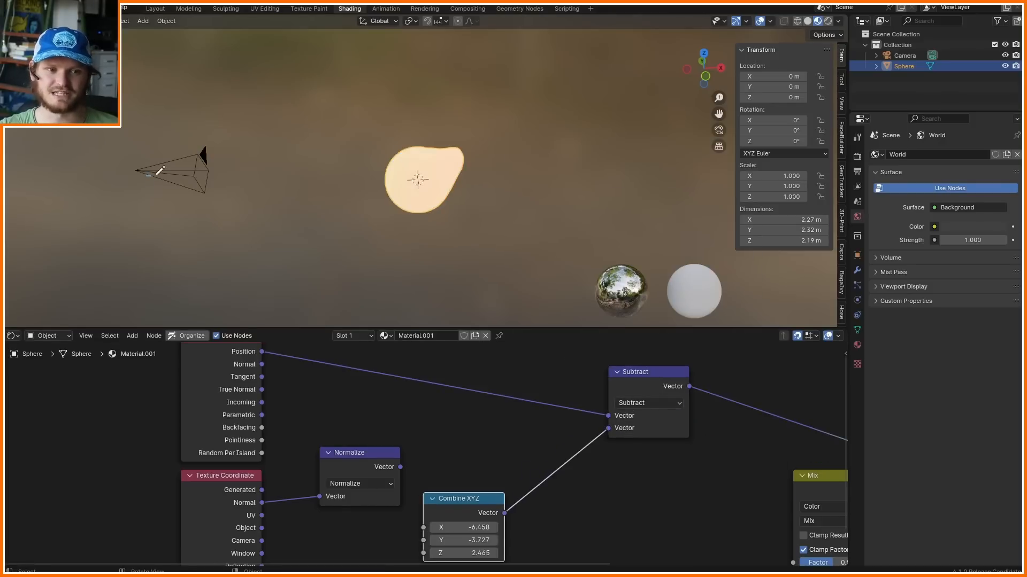
drag(159, 171, 245, 178)
key(ctrl+z)
- Duplicate the Subtract node directly after itself and set the copy to Normalize
mouse_move(548, 410)
middle_down()
mouse_move(442, 403)
mouse_move(317, 419)
middle_up()
scroll(317, 419, down, 3)
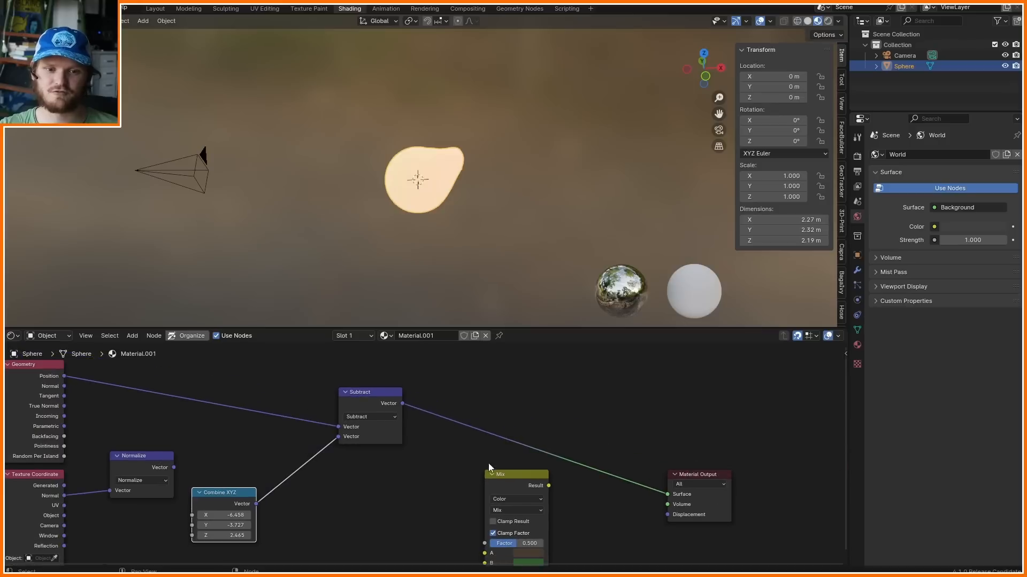
drag(384, 391, 339, 382)
scroll(315, 376, up, 5)
key(shift+d)
click(412, 373)
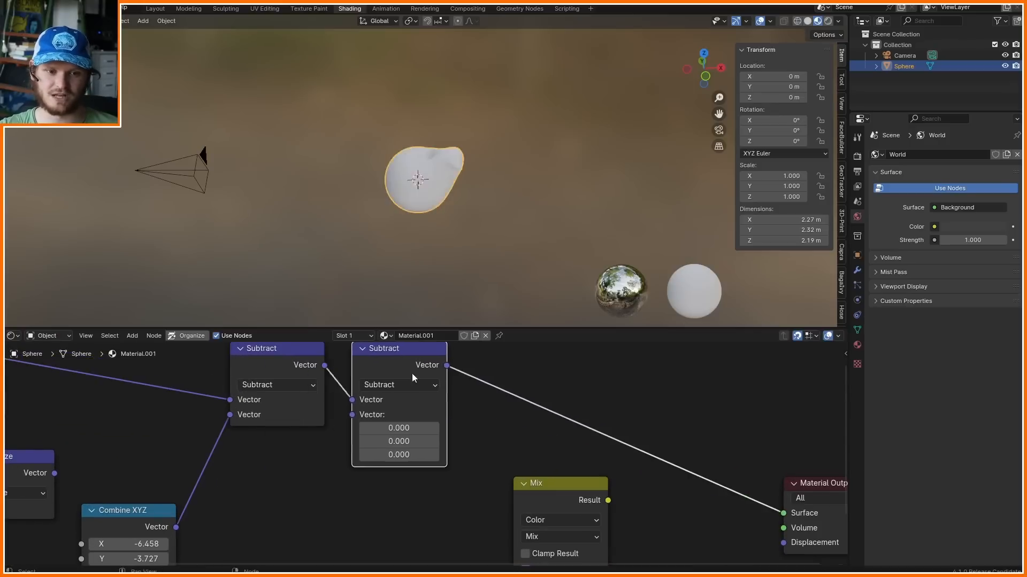
click(423, 388)
key(n)
- Annotate the camera-to-mesh direction and swap the Subtract inputs so Position is subtracted from the Combine XYZ vector
scroll(433, 391, down, 6)
scroll(369, 177, up, 4)
mouse_move(321, 192)
middle_down()
mouse_move(448, 179)
mouse_move(370, 171)
mouse_move(345, 193)
mouse_move(277, 200)
middle_up()
scroll(277, 200, down, 5)
key(d)
mouse_move(205, 159)
mouse_down()
mouse_move(344, 164)
mouse_move(344, 175)
mouse_up()
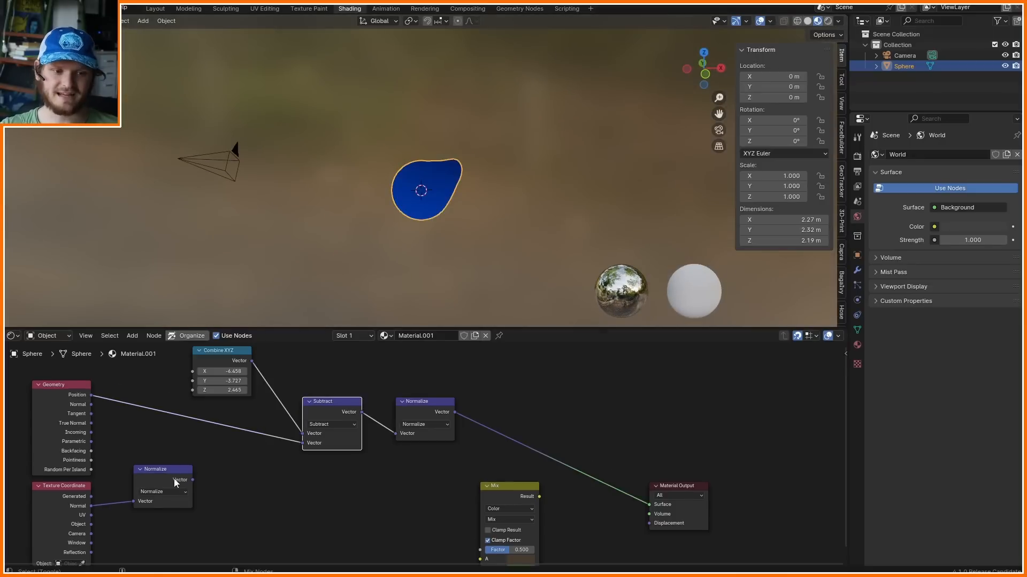
- Preview the Normalize node fed by the Texture Coordinate Normal, and move the Mix node out of the way below the Material Output
ctrl+shift+click(174, 481)
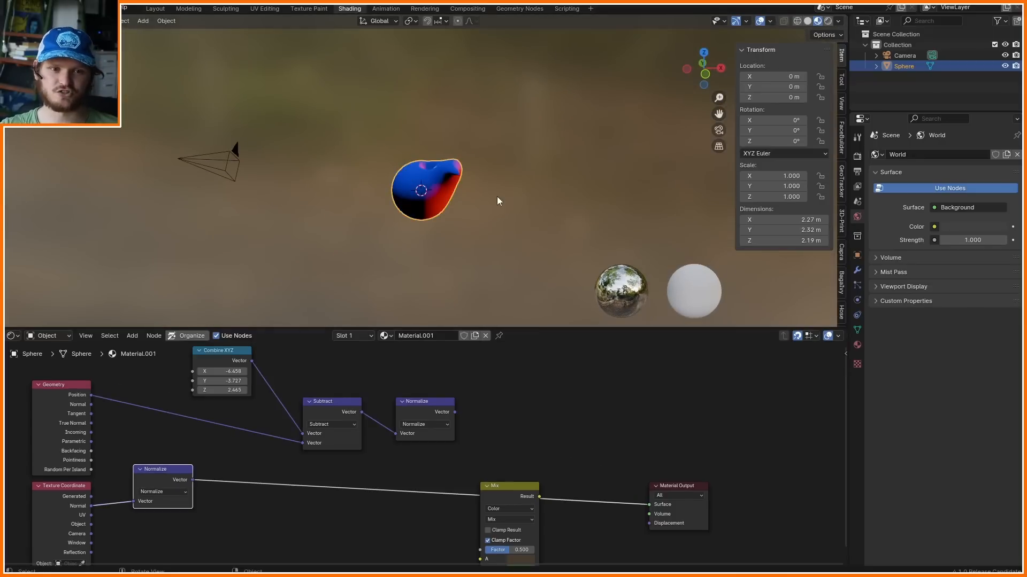
scroll(499, 202, up, 2)
drag(283, 469, 422, 410)
mouse_move(422, 411)
mouse_down()
mouse_move(365, 416)
mouse_move(426, 407)
mouse_up()
middle_drag(476, 436, 330, 395)
click(359, 451)
drag(359, 451, 612, 511)
middle_drag(373, 419, 444, 444)
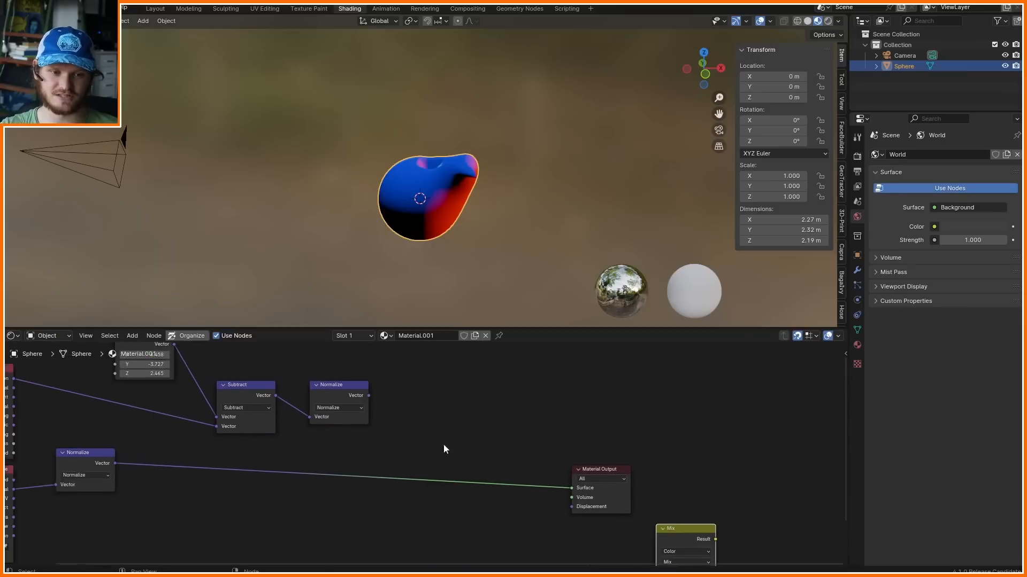
- Duplicate a Normalize node as a Dot Product of both normalized vectors, and preview it through the camera view
scroll(444, 444, up, 2)
click(329, 385)
key(shift+d)
click(467, 454)
click(476, 465)
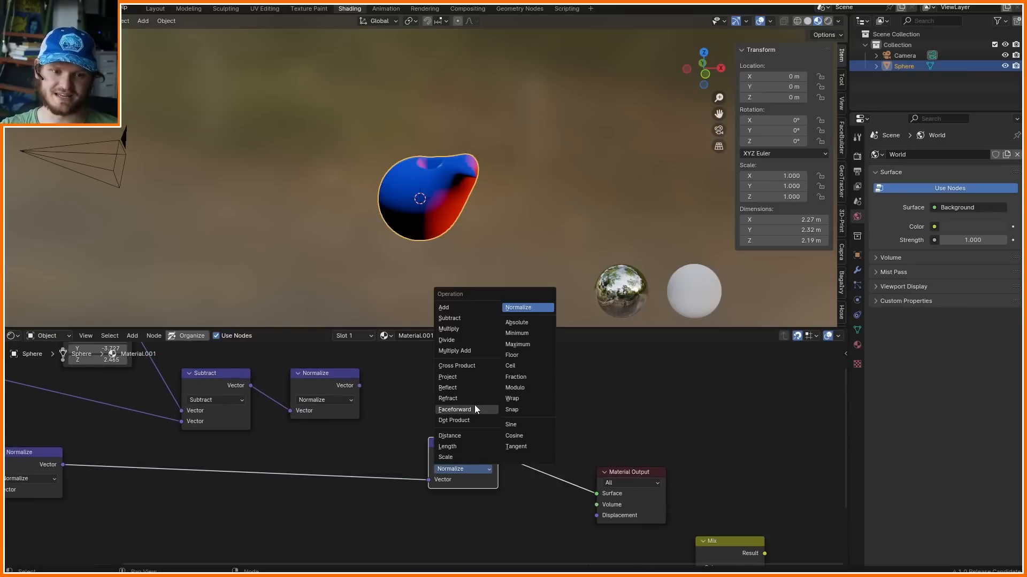
click(471, 419)
ctrl+shift+click(469, 454)
mouse_move(436, 257)
middle_down()
mouse_move(429, 230)
mouse_move(493, 213)
mouse_move(464, 204)
mouse_move(460, 213)
mouse_move(509, 214)
middle_up()
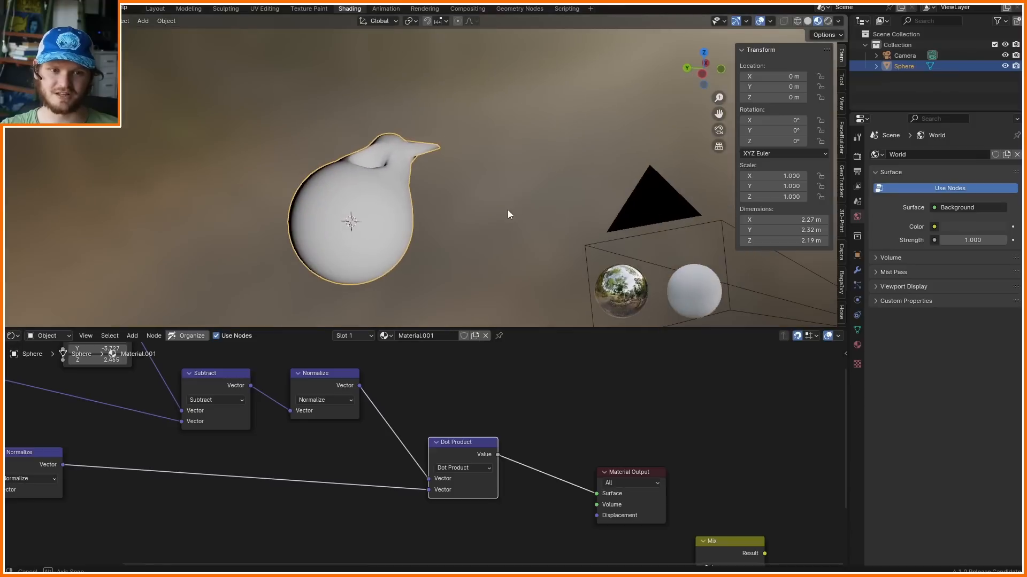
key(KP_0)
click(578, 162)
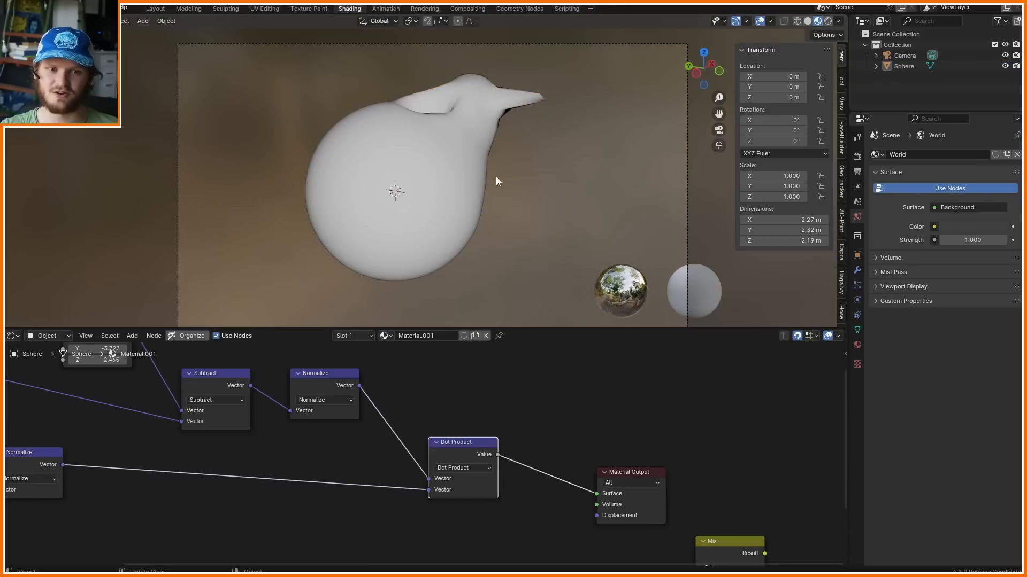
middle_drag(472, 463, 293, 447)
key(shift+d)
click(469, 347)
key(x)
- Add a Math node between the Dot Product and Material Output, set to Greater Than with a threshold of 0.370
key(shift+a)
text(math)
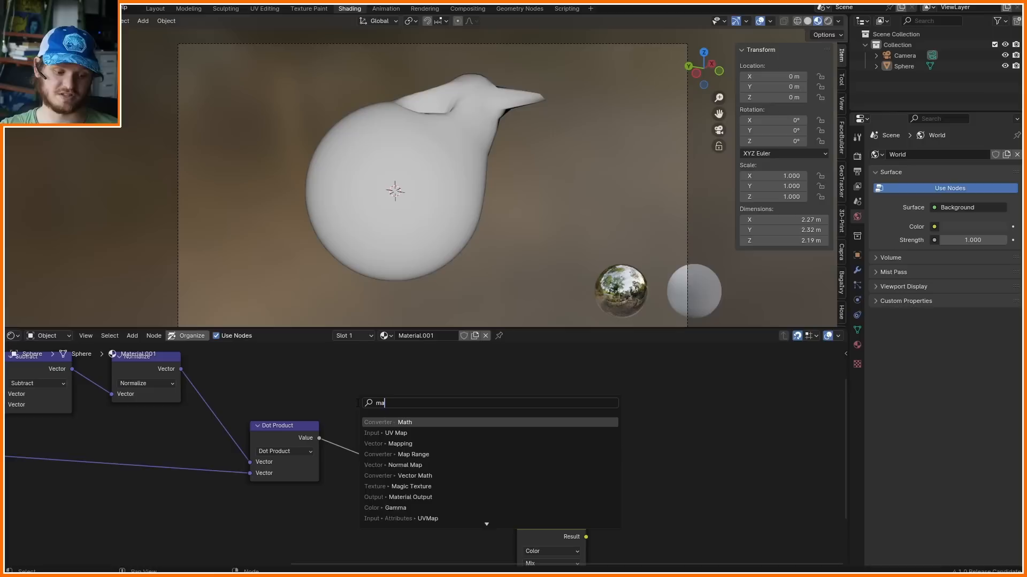
key(Return)
click(351, 410)
key(ctrl+period)
mouse_move(402, 469)
mouse_down()
mouse_move(377, 468)
mouse_move(405, 466)
mouse_up()
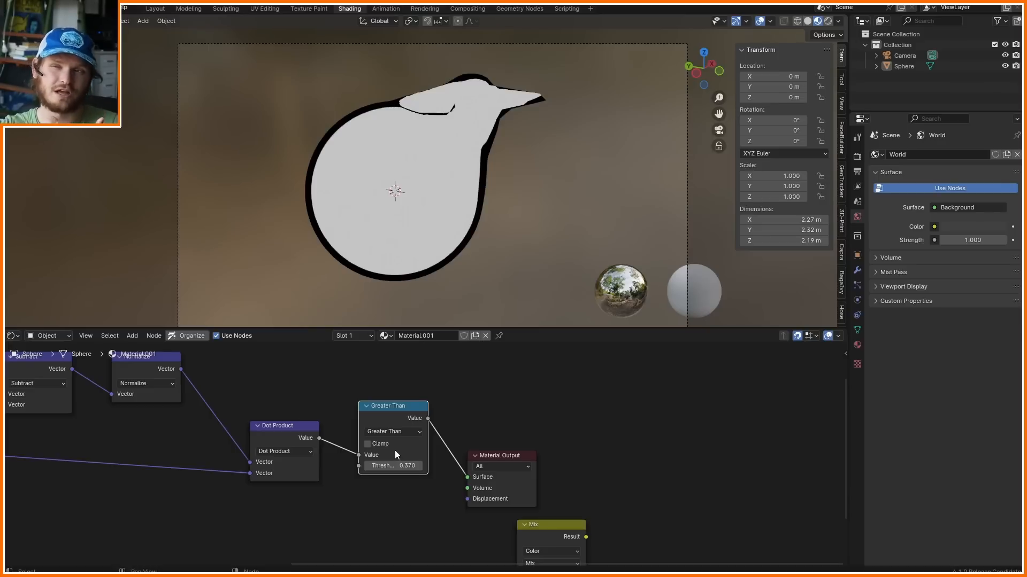
- Preview a Fresnel node with an IOR of 1.120 for comparison, and delete it along with the Greater Than node
key(shift+a)
text(fre)
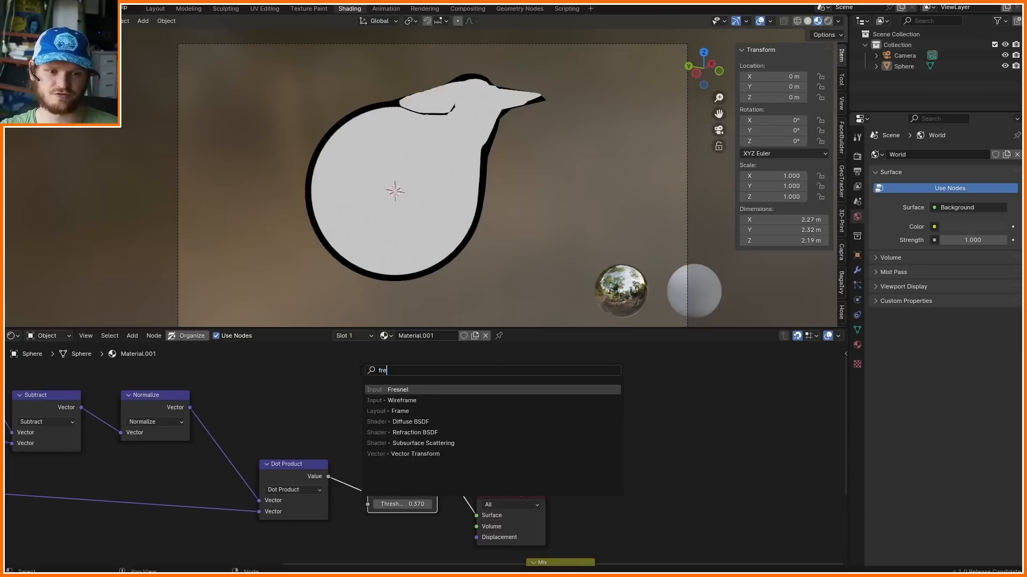
key(Return)
click(295, 369)
ctrl+shift+click(307, 368)
drag(331, 390, 308, 390)
drag(405, 438, 337, 378)
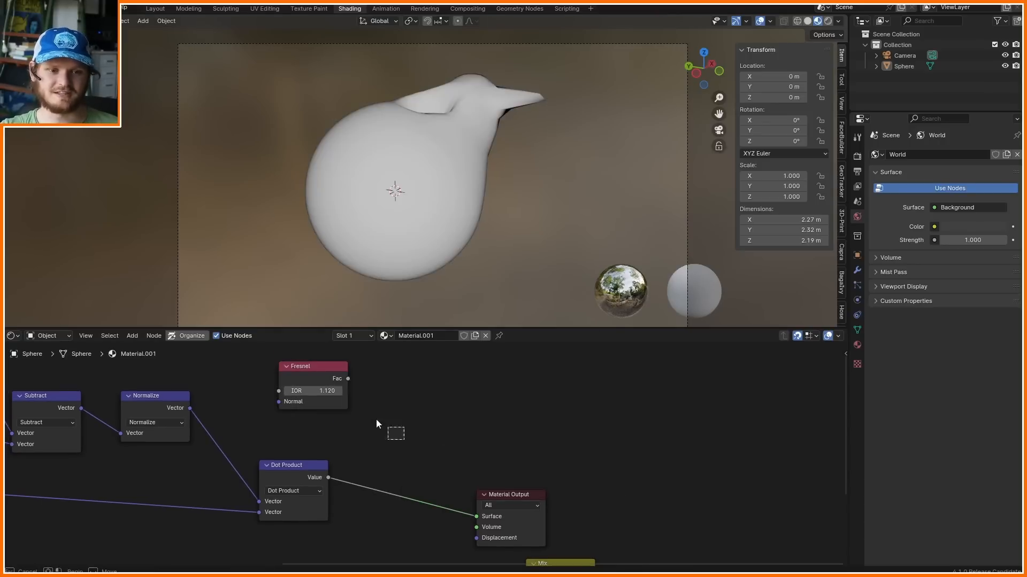
key(x)
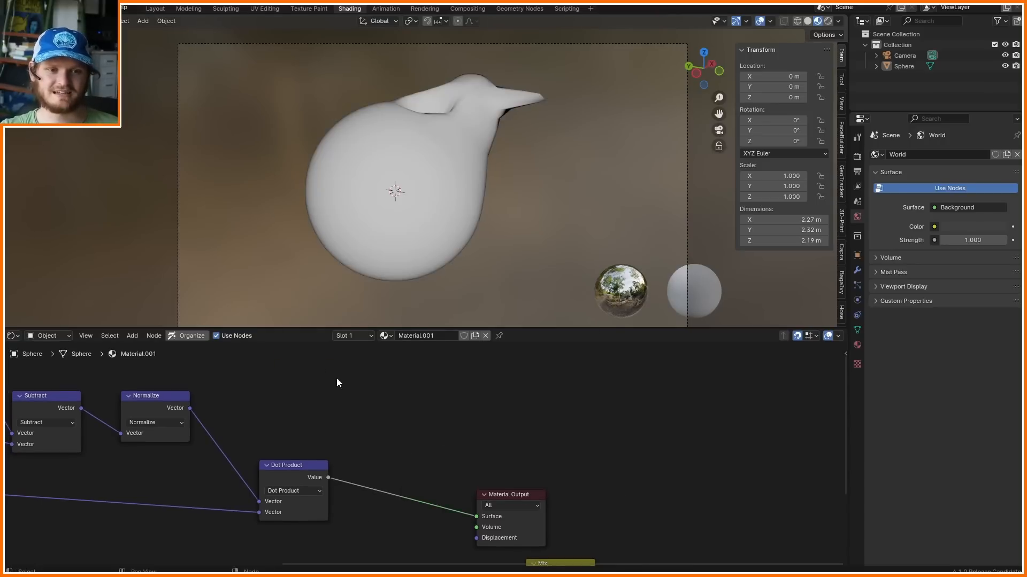
- Insert the Mix node between the Dot Product and Material Output, with the Dot Product value driving the Mix Factor
middle_drag(422, 448, 414, 382)
drag(505, 431, 624, 421)
drag(545, 502, 447, 408)
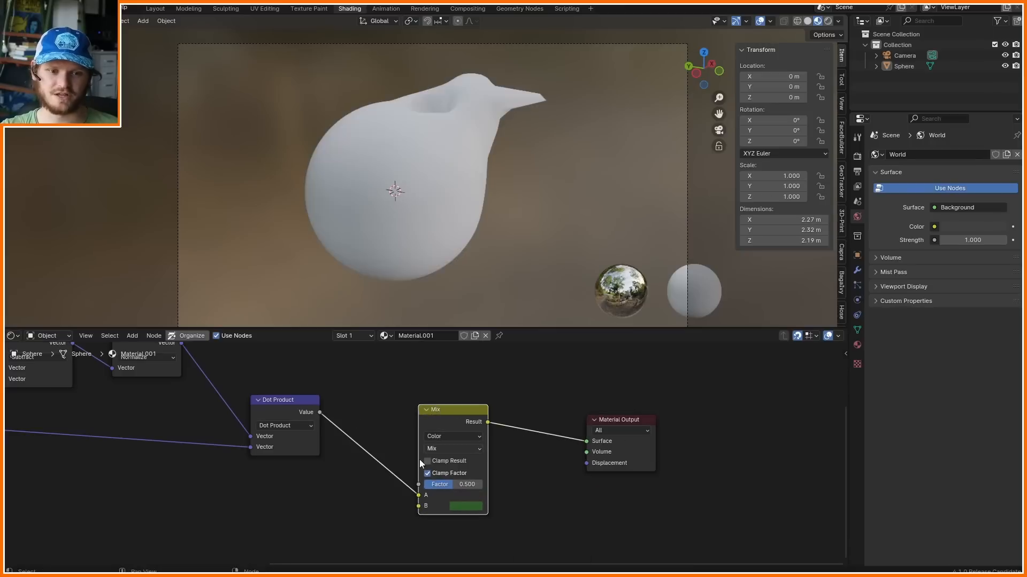
drag(418, 485, 419, 485)
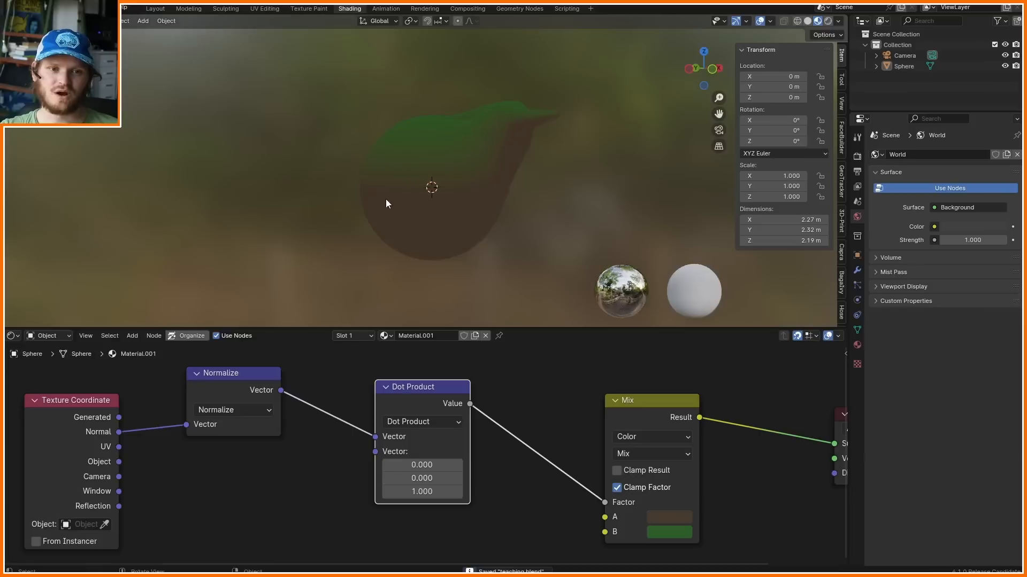
- Preview the Dot Product value directly on the mesh and insert a Color Ramp between the Dot Product and Material Output
scroll(436, 188, up, 3)
mouse_move(444, 185)
middle_down()
mouse_move(452, 203)
mouse_move(441, 198)
middle_up()
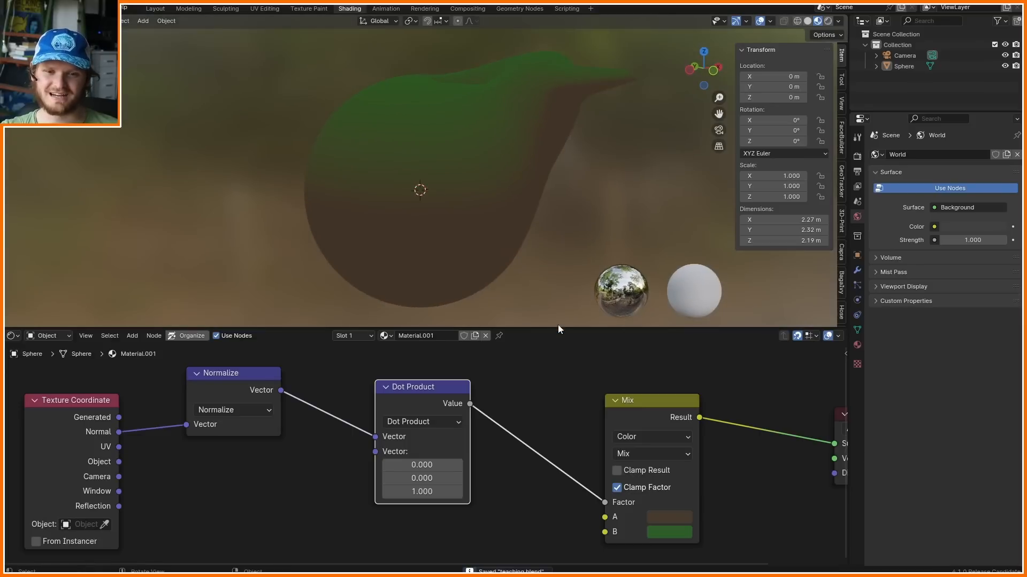
mouse_move(396, 149)
mouse_down()
mouse_move(397, 196)
mouse_move(403, 185)
mouse_up()
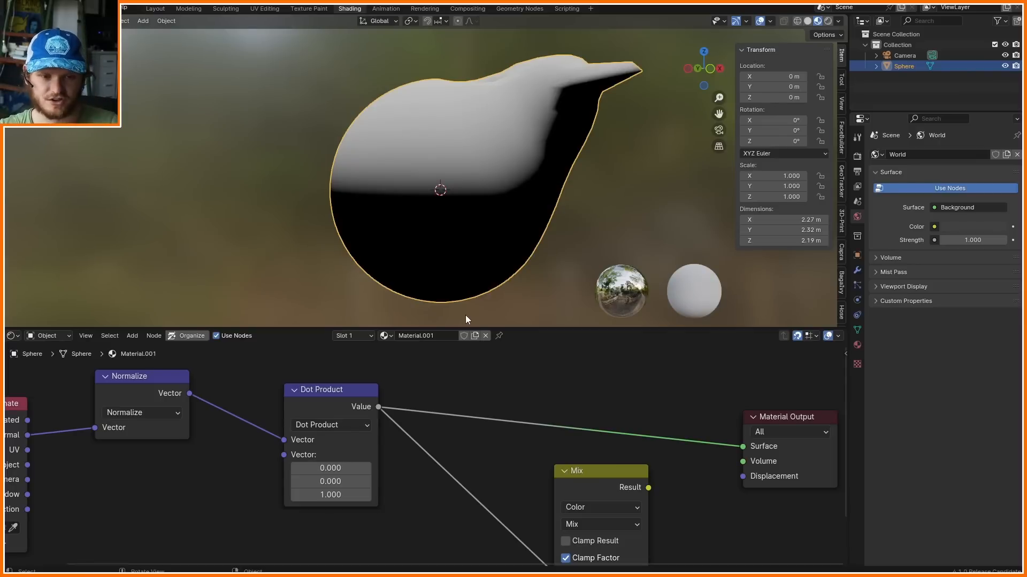
key(shift+a)
text(colo)
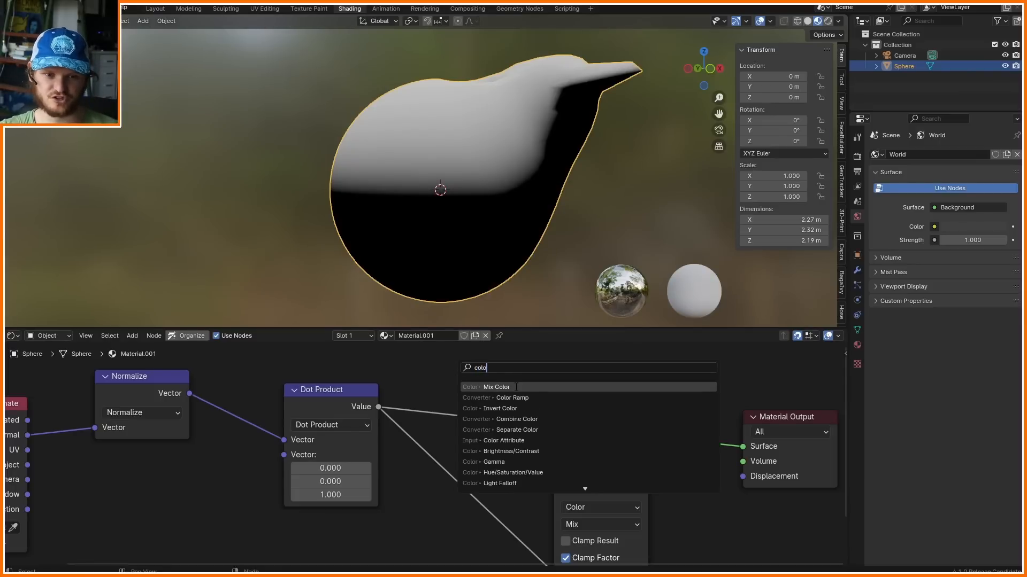
click(515, 397)
click(506, 355)
scroll(580, 481, up, 1)
middle_drag(589, 516, 576, 539)
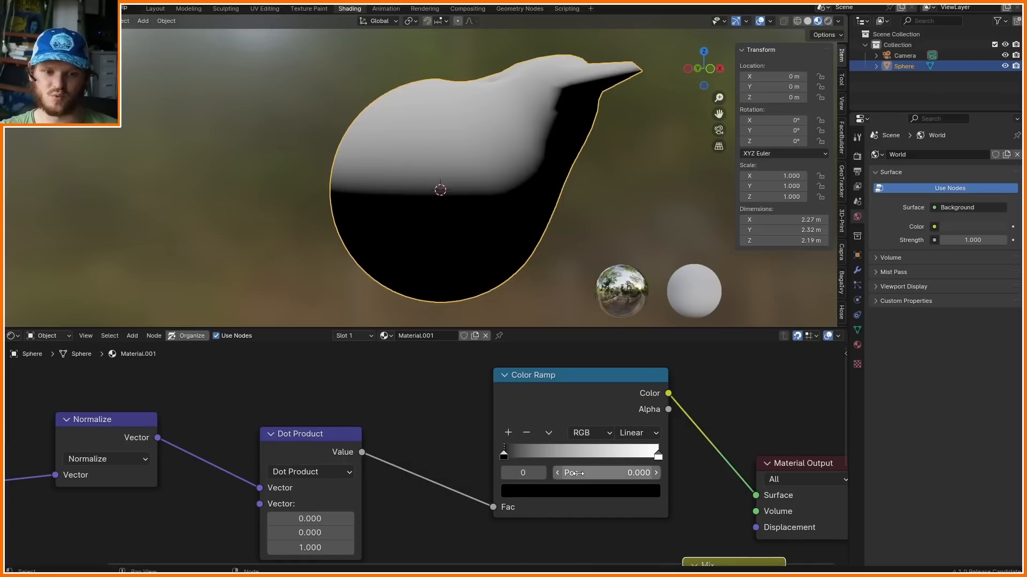
- Set the Color Ramp's black stop to position 0.380 and its white stop to position 0.550
mouse_move(604, 473)
mouse_down()
mouse_move(700, 473)
mouse_move(609, 473)
mouse_move(655, 473)
mouse_up()
click(544, 473)
mouse_move(591, 473)
mouse_down()
mouse_move(540, 473)
mouse_move(624, 476)
mouse_move(524, 472)
mouse_move(541, 472)
mouse_up()
key(ctrl+z)
key(ctrl+z)
click(543, 473)
- Move the Mix node beneath the Color Ramp
middle_drag(672, 492, 544, 411)
scroll(547, 438, down, 4)
drag(550, 475, 449, 455)
scroll(450, 425, up, 5)
middle_drag(450, 422, 481, 457)
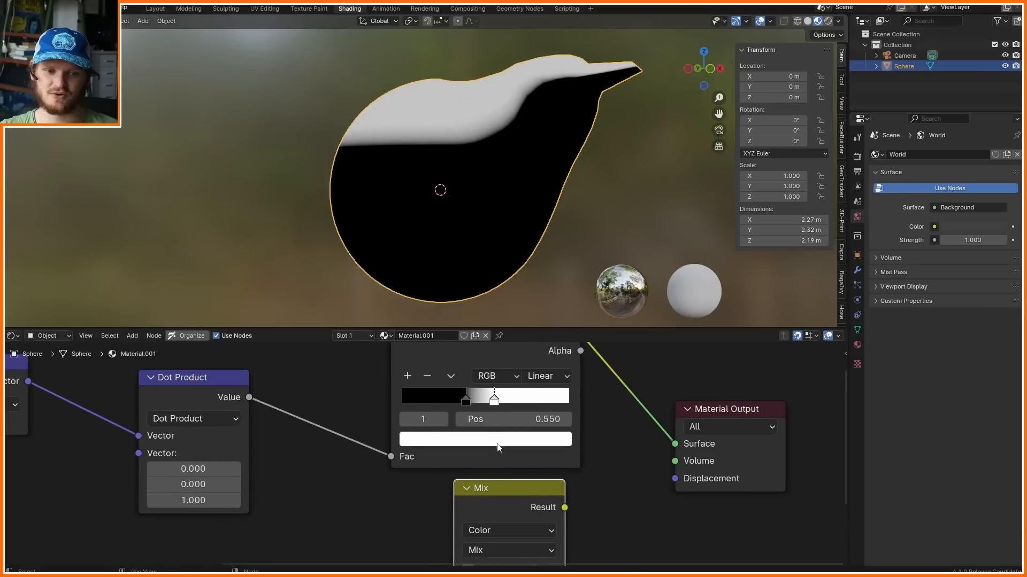
- Colour the Color Ramp's white stop green and its black stop brown
click(497, 443)
drag(465, 272, 436, 239)
drag(558, 238, 558, 243)
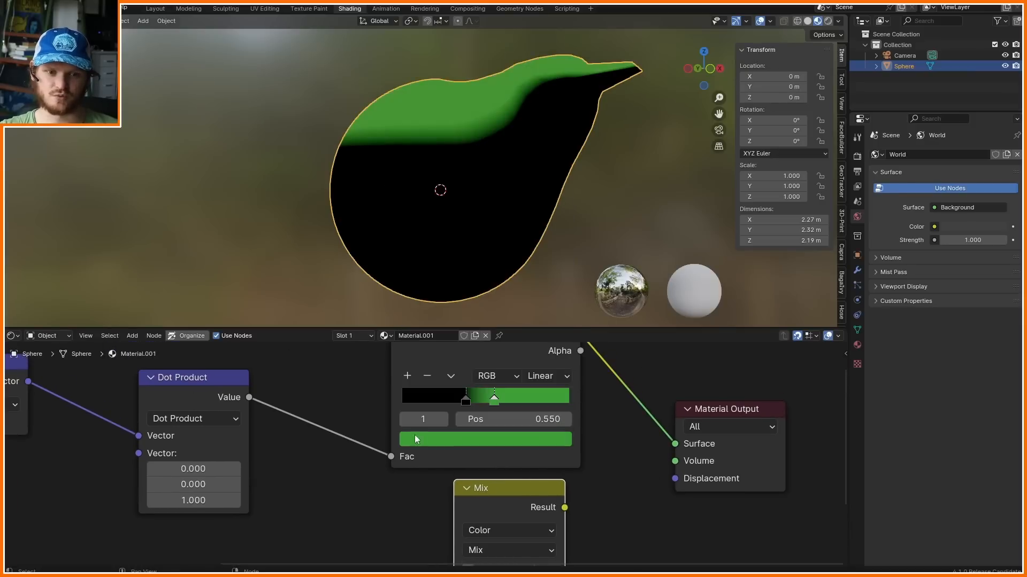
click(405, 418)
click(423, 439)
drag(559, 284, 557, 278)
click(464, 289)
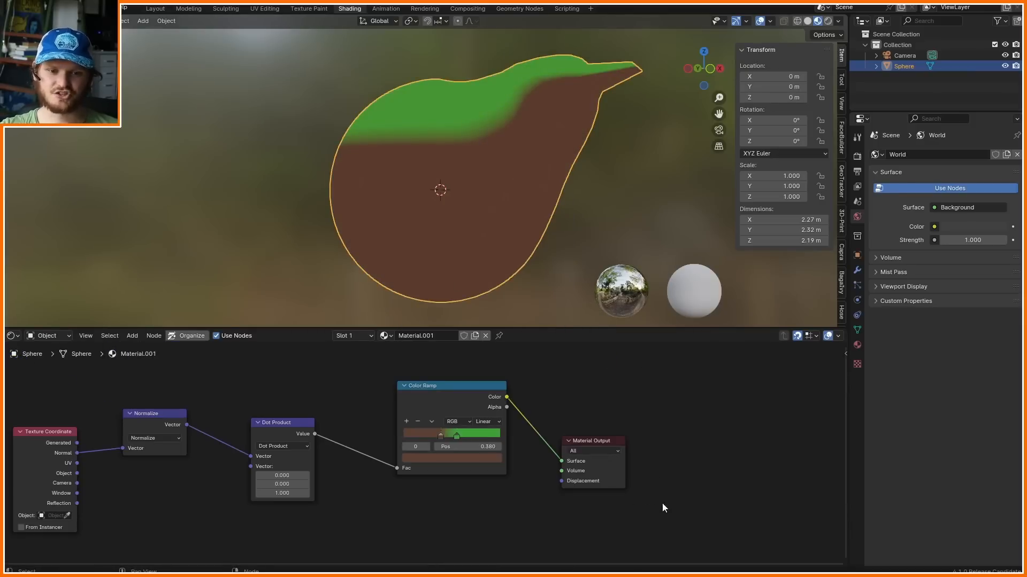
- Shift the Color Ramp and Material Output nodes aside, and add an RGB Curves node below the Color Ramp
drag(662, 503, 483, 423)
key(g)
click(499, 405)
scroll(451, 416, up, 2)
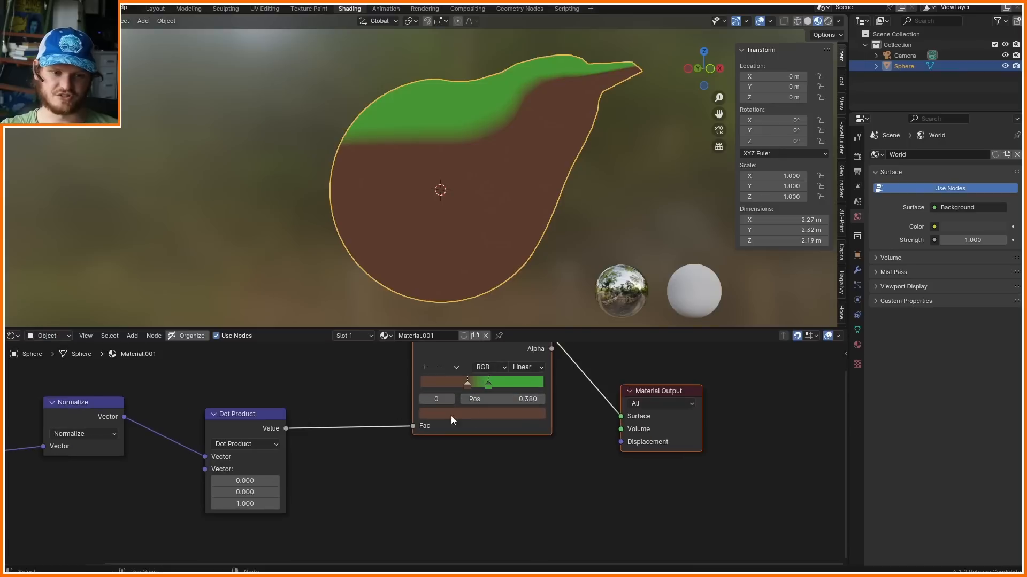
key(shift+a)
text(rgb c)
key(Return)
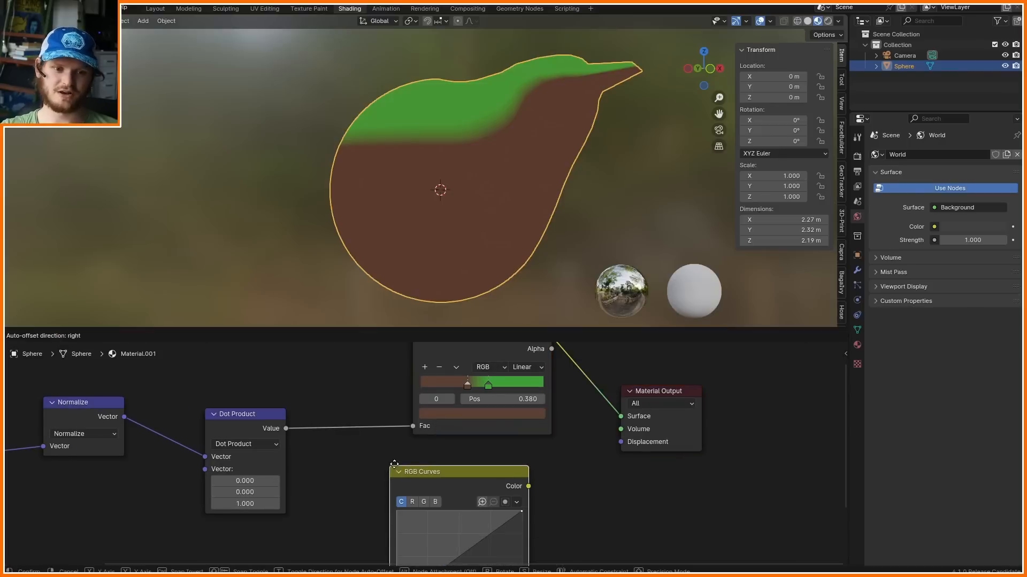
click(417, 452)
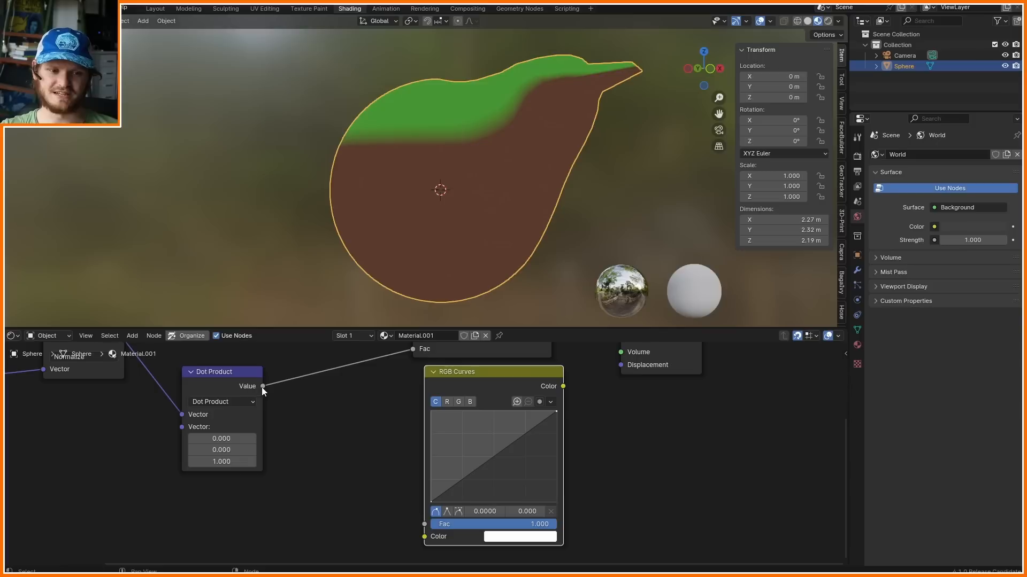
- Add a Map Range node fed by the Dot Product value and set its From Min to -1
drag(262, 386, 331, 444)
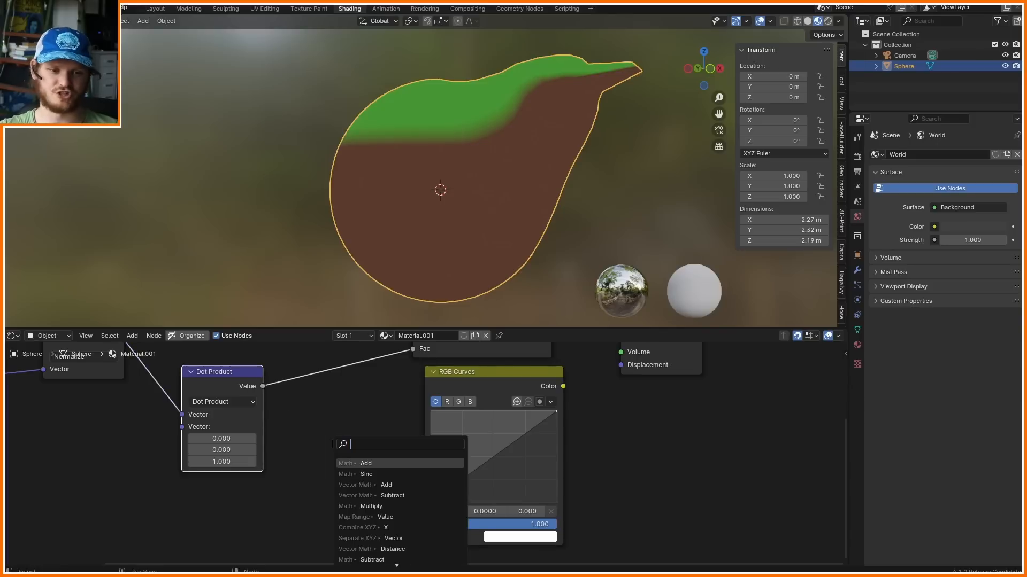
text(map)
key(Return)
click(306, 402)
scroll(316, 438, up, 3)
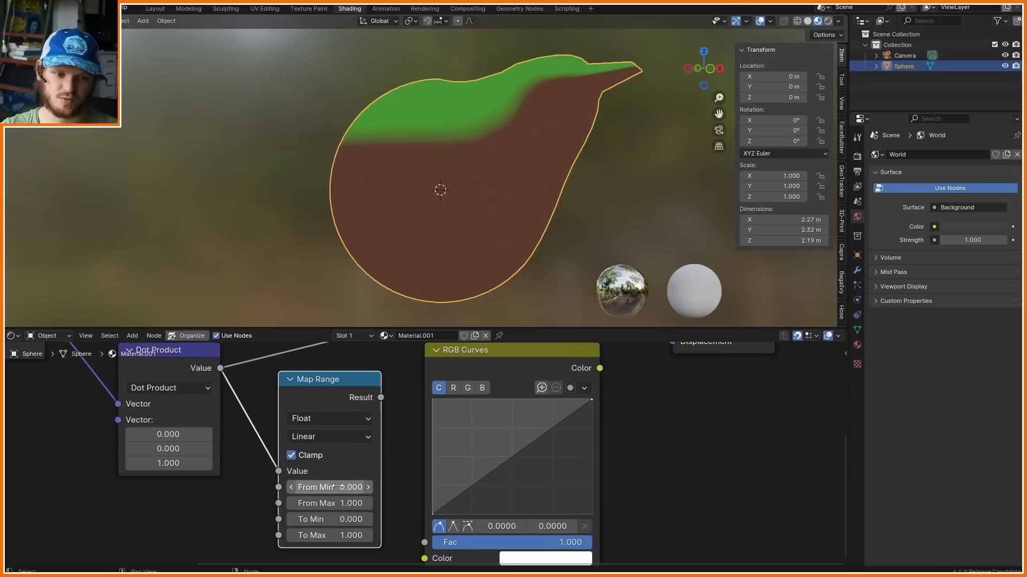
double_click(333, 487)
text(-1)
key(Return)
mouse_move(243, 527)
mouse_down()
mouse_move(277, 549)
mouse_move(323, 504)
mouse_move(371, 524)
mouse_up()
key(ctrl+z)
- Link the Map Range result to the RGB Curves Color input and preview the RGB Curves output on the mesh
scroll(388, 407, down, 2)
drag(387, 407, 424, 533)
ctrl+shift+click(504, 359)
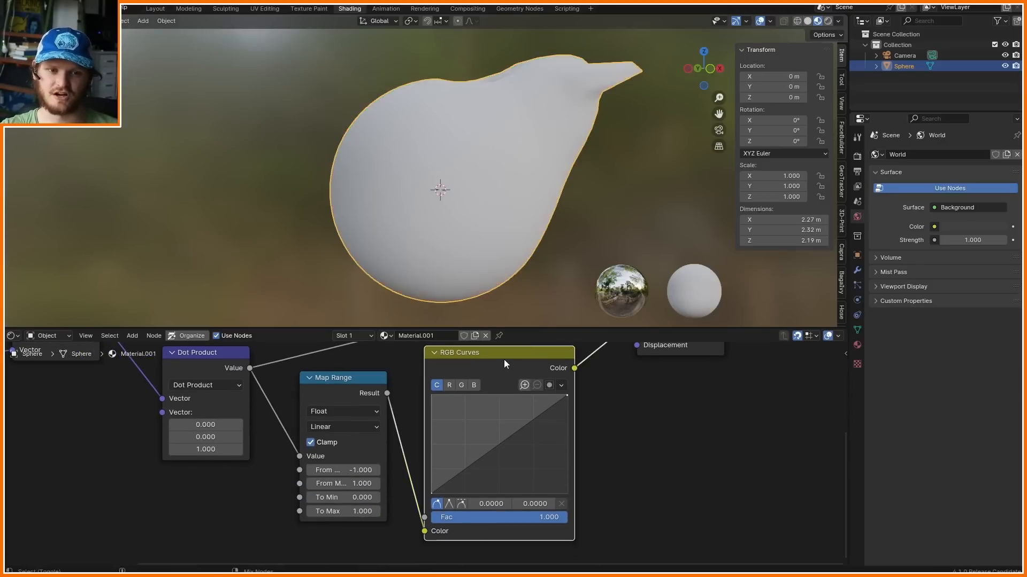
- Preview the RGB Curves node on the sphere and add curve points that form alternating peaks and dips
ctrl+shift+click(340, 396)
ctrl+shift+click(498, 369)
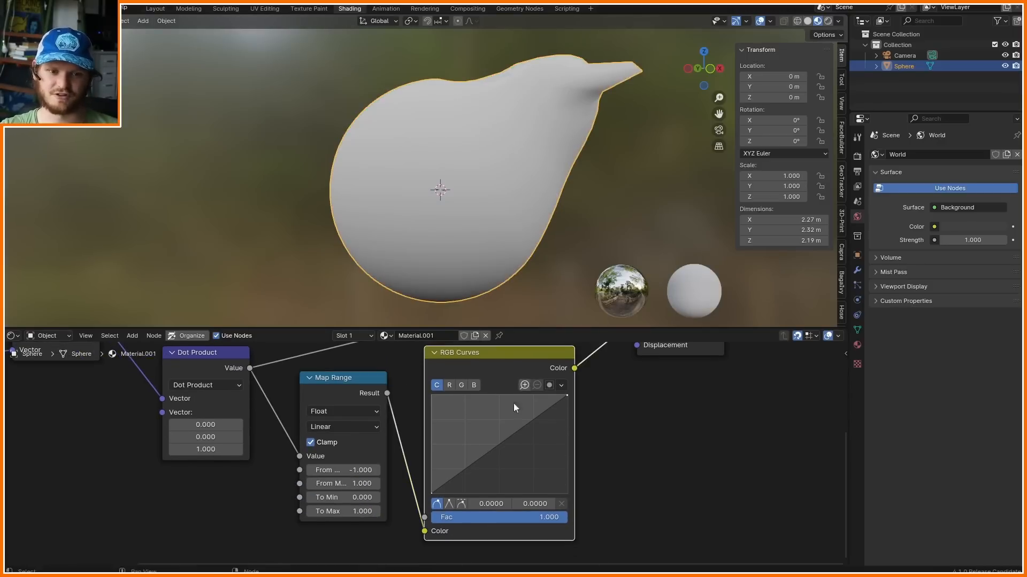
mouse_move(512, 443)
mouse_down()
mouse_move(510, 478)
mouse_move(500, 432)
mouse_up()
click(474, 481)
drag(561, 453, 540, 426)
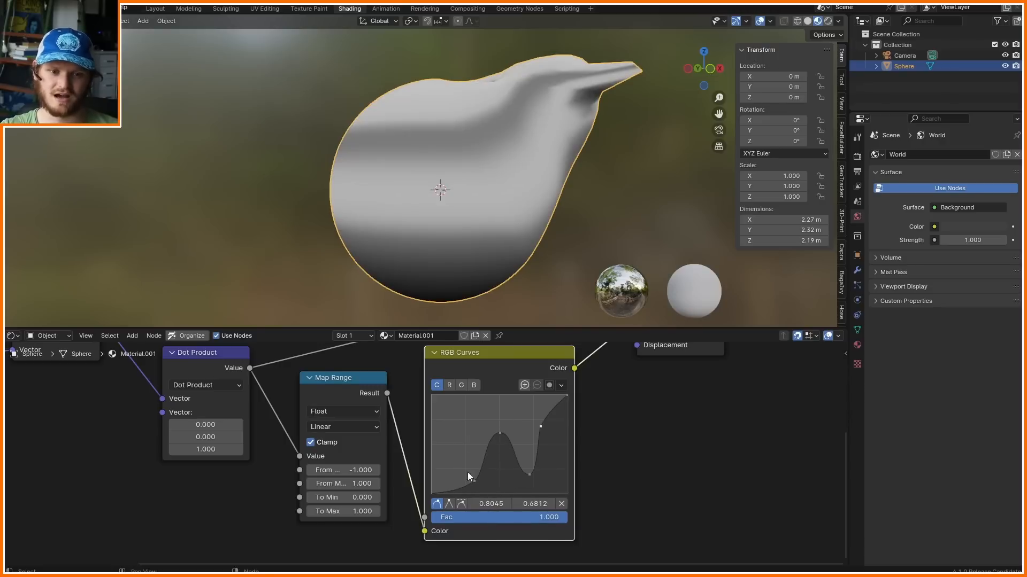
drag(464, 485, 463, 450)
click(449, 487)
scroll(434, 444, down, 6)
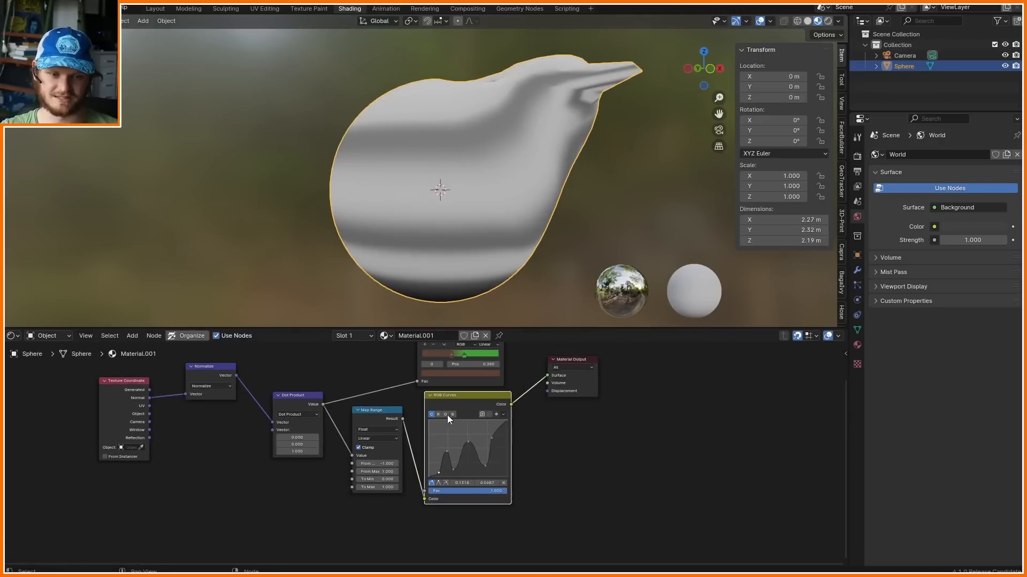
middle_drag(447, 415, 458, 442)
- Insert a Math node between the Dot Product and the Material Output and set its operation to Sine
key(shift+a)
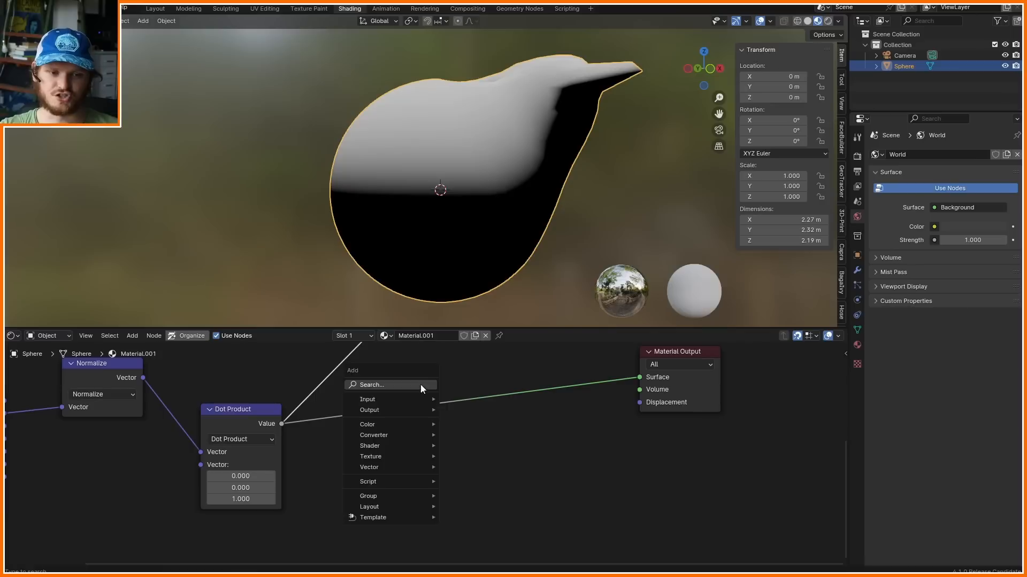
text(math)
key(Return)
click(453, 413)
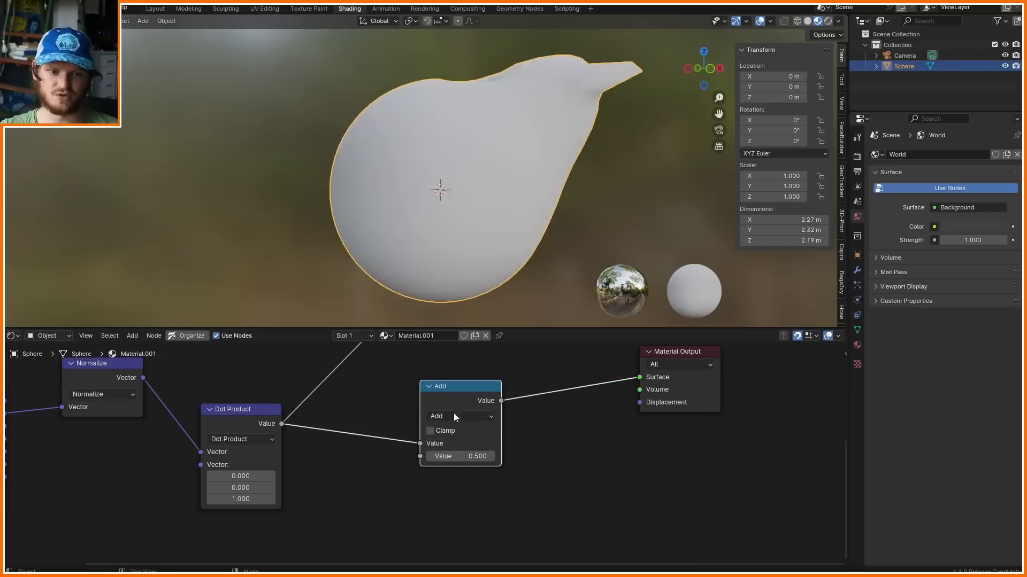
click(461, 414)
click(723, 272)
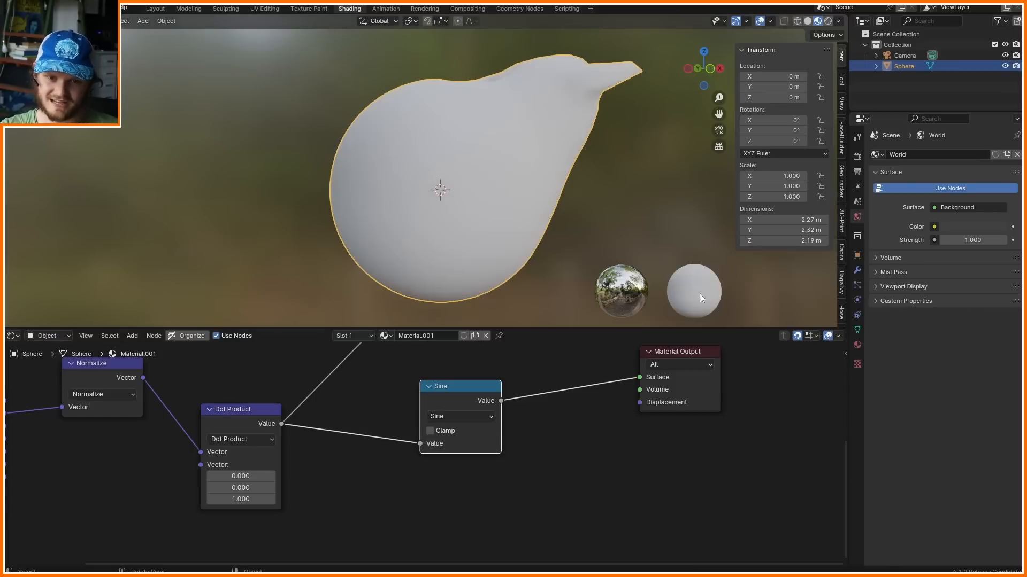
- Duplicate the Sine node in front of the original, set the copy to Multiply and increase its multiplier
drag(452, 402, 533, 415)
key(shift+d)
click(385, 417)
click(392, 426)
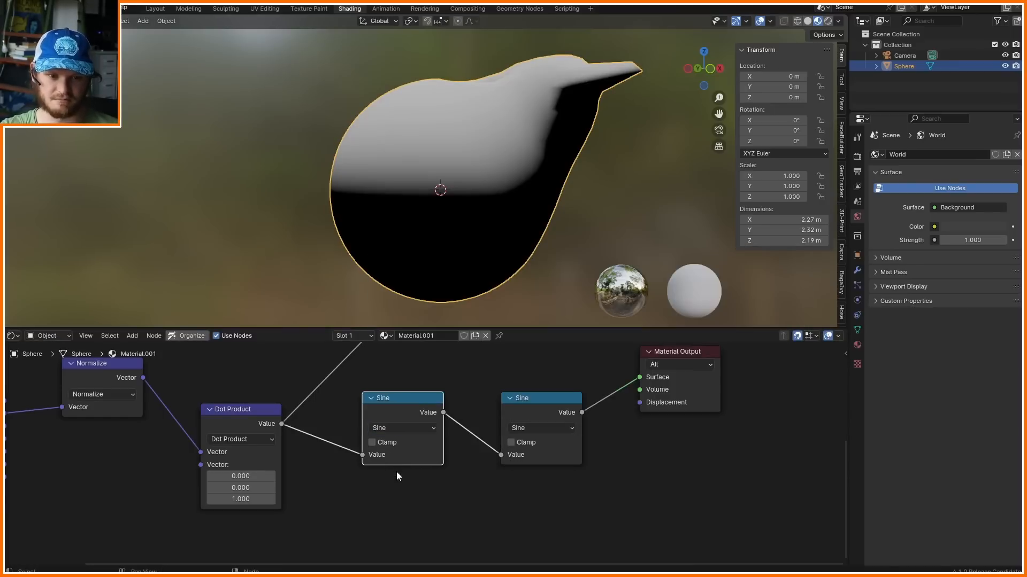
click(396, 429)
key(m)
drag(397, 468, 524, 468)
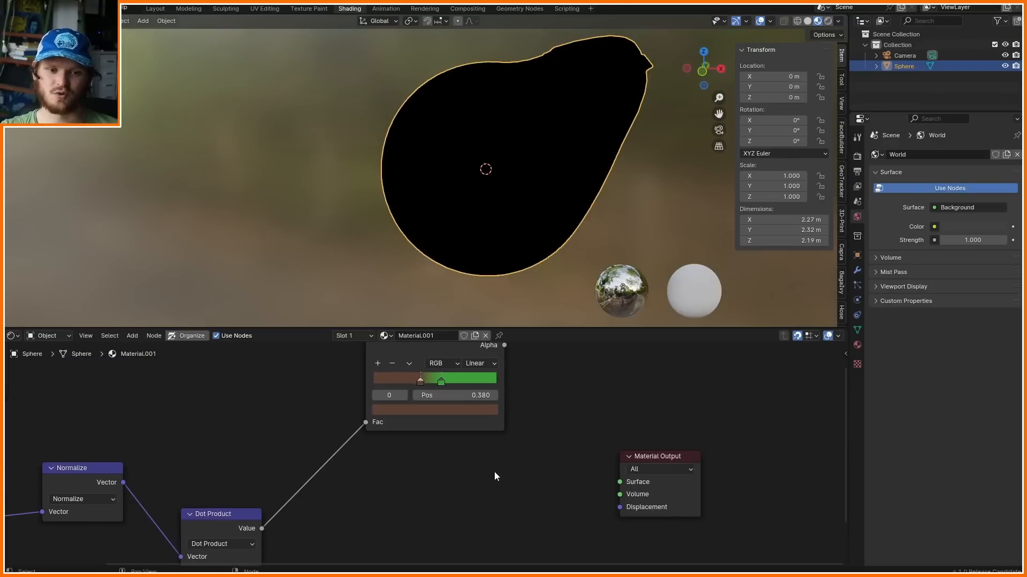
- Link the Color Ramp's Color output to the Material Output's Surface and hide the Texture Coordinate node's unused sockets
drag(430, 374, 430, 452)
drag(504, 436, 619, 482)
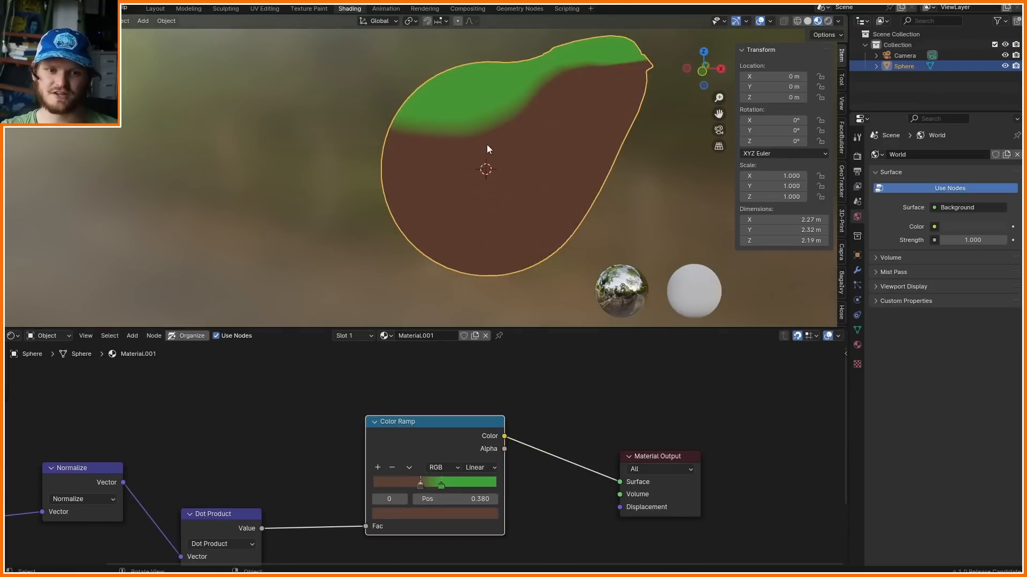
middle_drag(487, 144, 579, 166)
scroll(258, 441, down, 2)
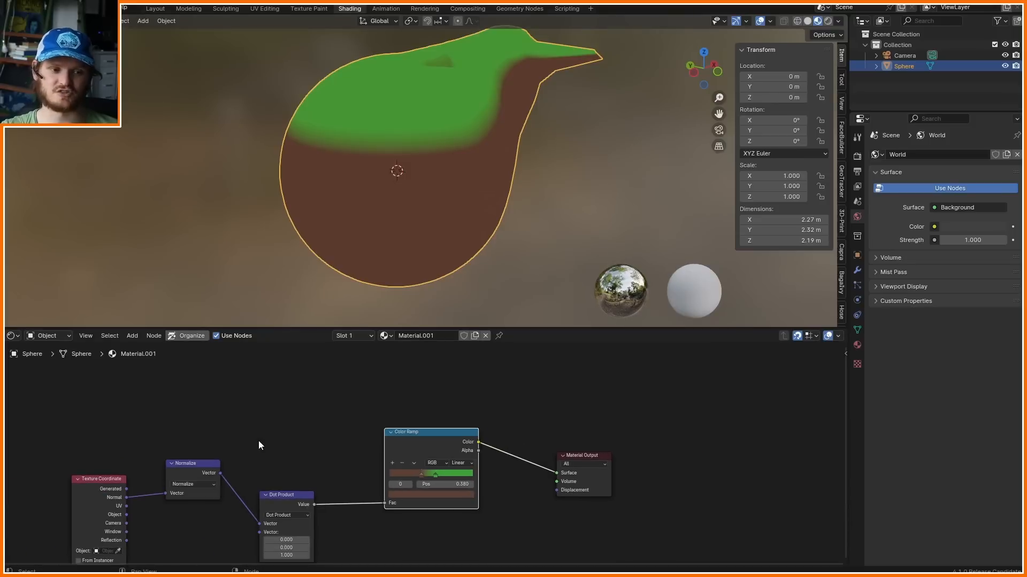
click(99, 486)
key(ctrl+h)
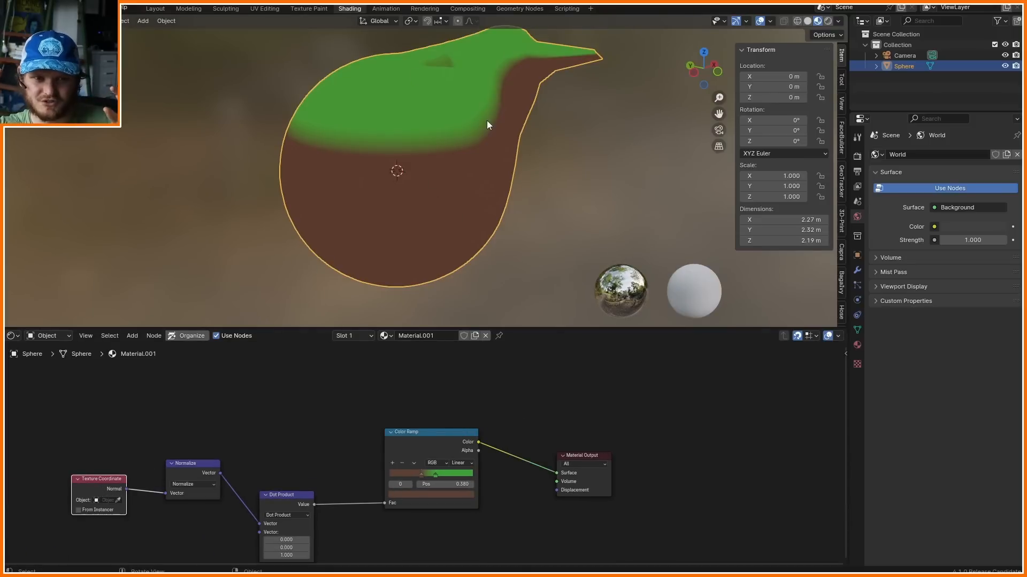
- Deform the sphere's mesh around the green border by moving single faces down and up along Z with proportional editing
key(Tab)
scroll(370, 115, up, 1)
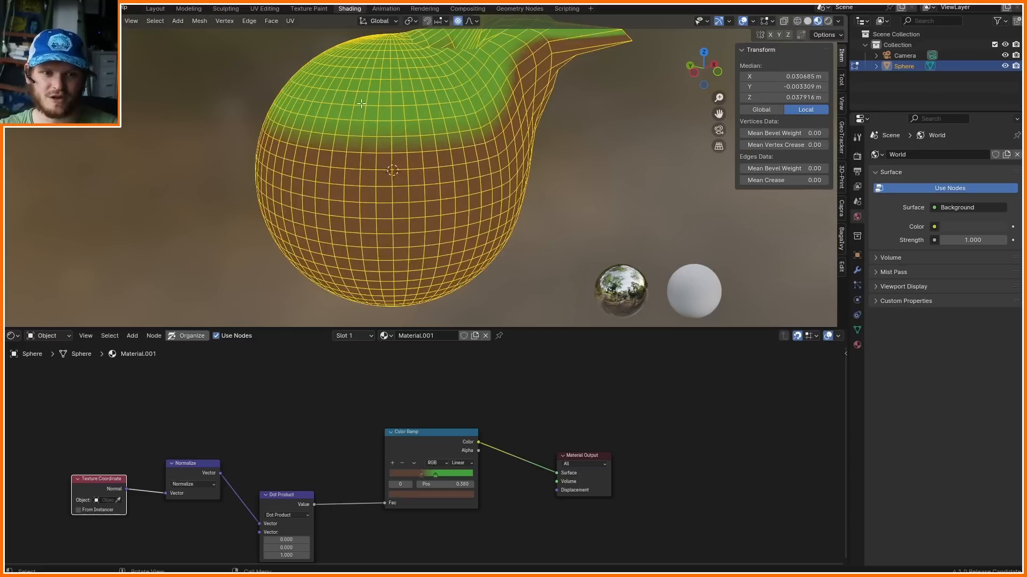
click(371, 95)
key(g)
key(z)
click(399, 122)
click(452, 139)
key(g)
key(z)
click(466, 108)
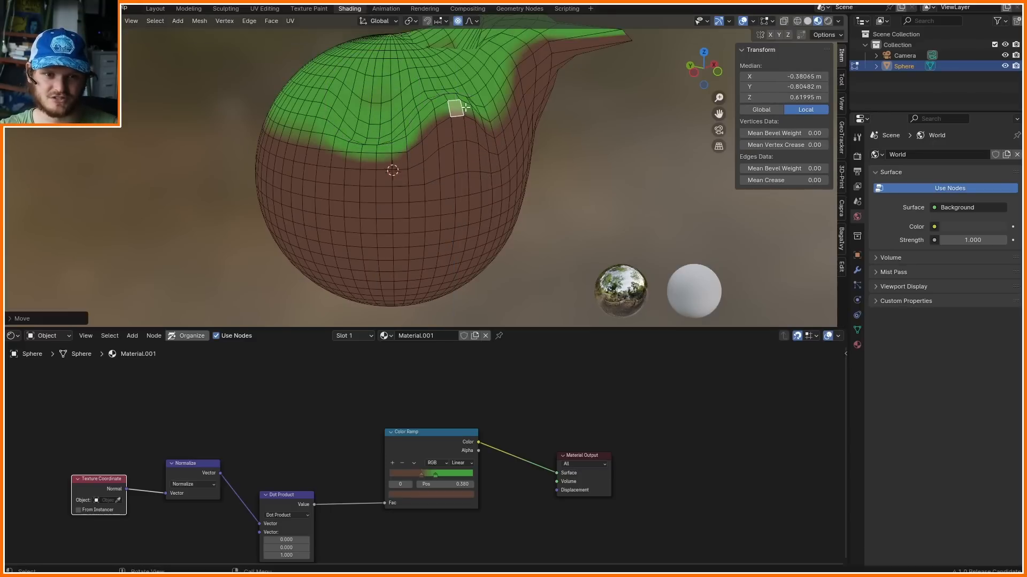
key(Tab)
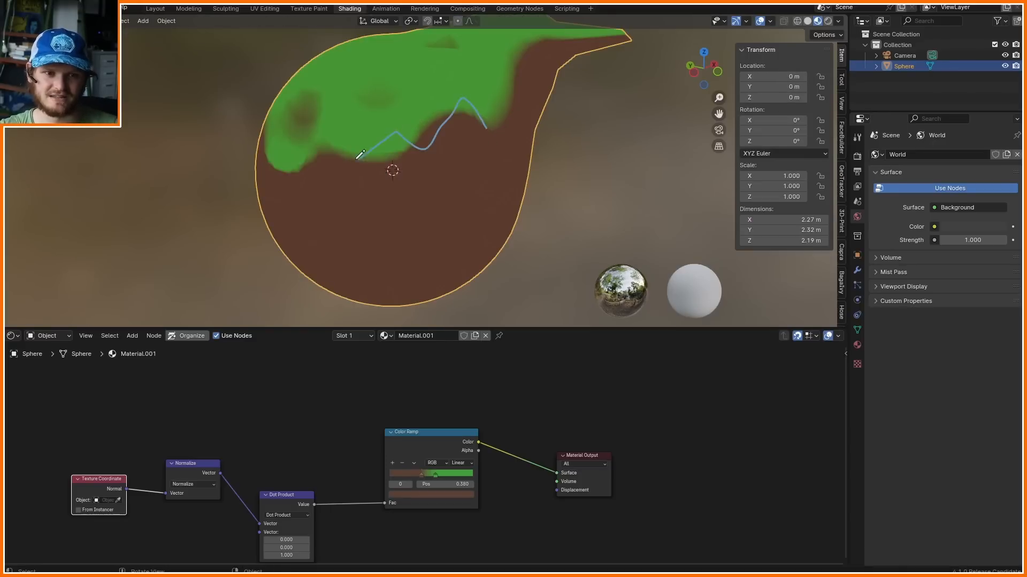
key(Tab)
key(a)
key(Tab)
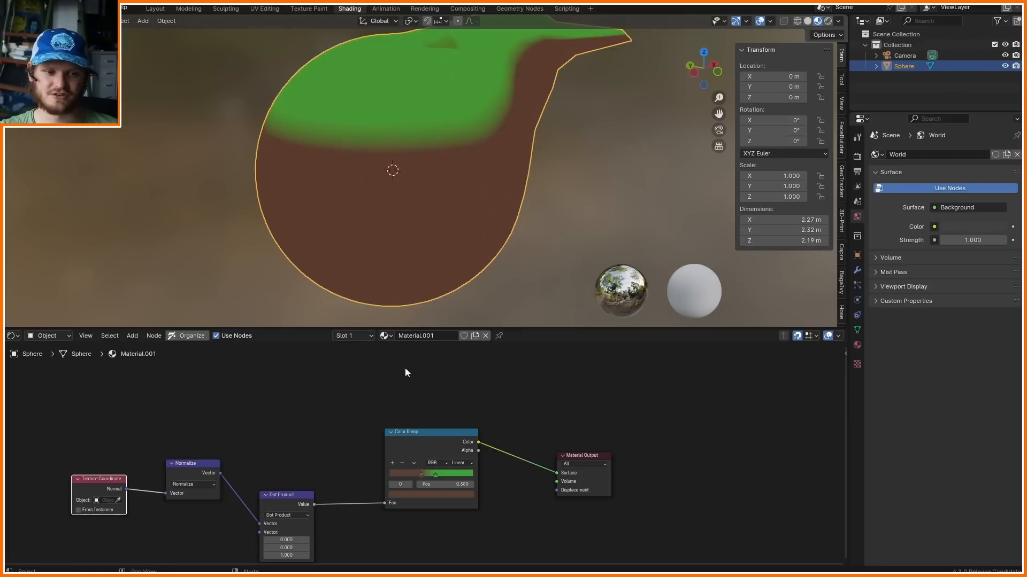
- Add a Noise Texture node in front of the Texture Coordinate node and preview its Fac output on the sphere
scroll(369, 395, up, 2)
middle_drag(332, 415, 545, 408)
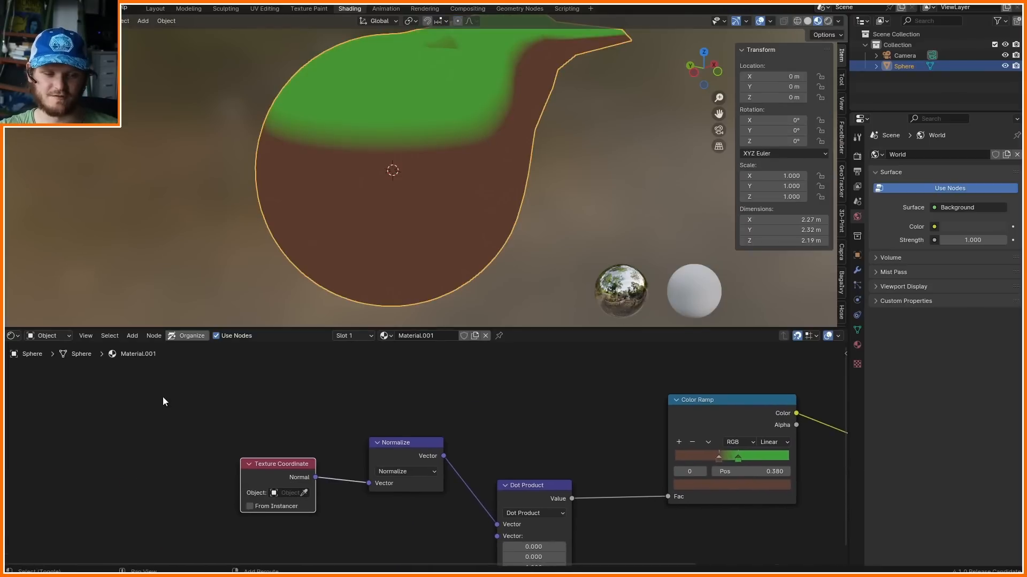
key(shift+a)
mouse_move(124, 469)
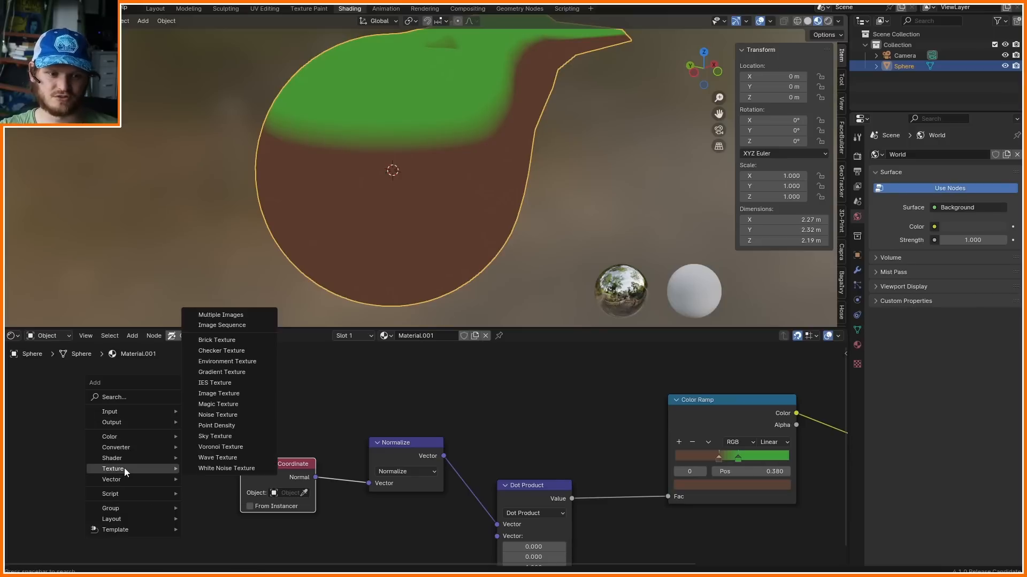
click(231, 417)
click(111, 384)
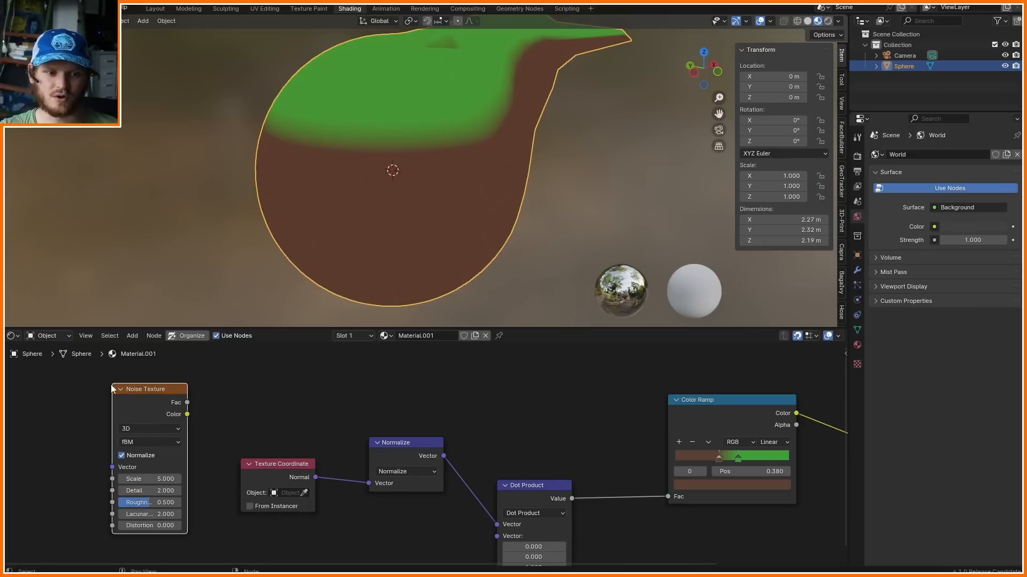
ctrl+shift+click(160, 401)
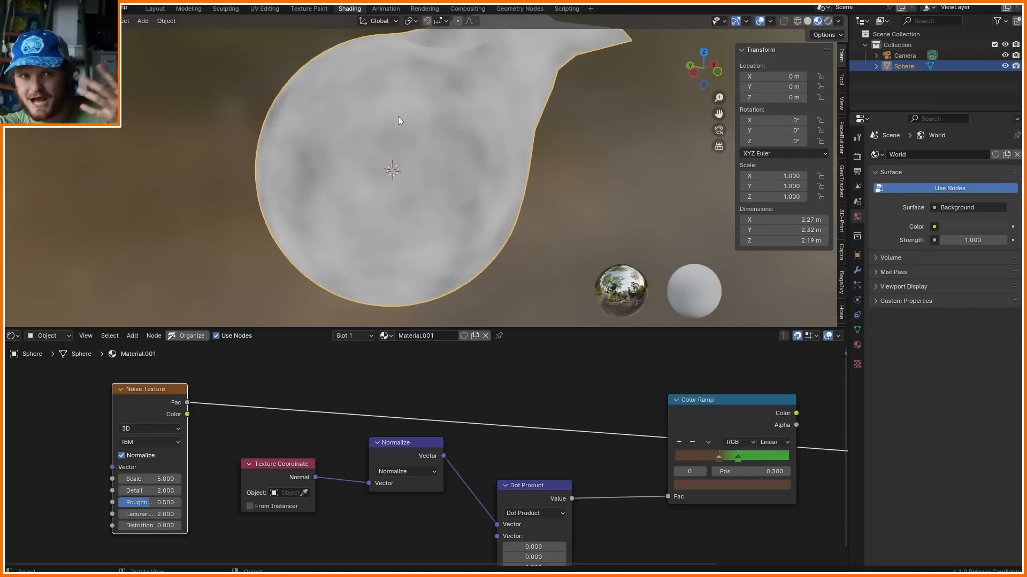
mouse_move(419, 143)
middle_down()
mouse_move(429, 144)
mouse_move(424, 135)
middle_up()
- Add a Wave Texture node in front of the Noise Texture and preview its bands on the sphere
middle_drag(221, 395, 485, 383)
key(shift+a)
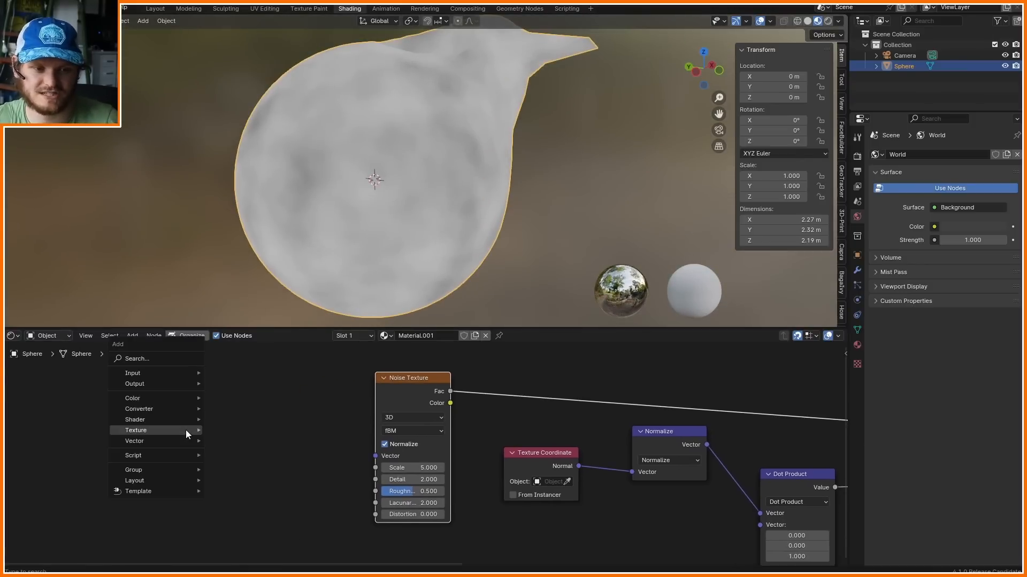
mouse_move(185, 430)
click(255, 427)
click(193, 393)
ctrl+shift+click(195, 395)
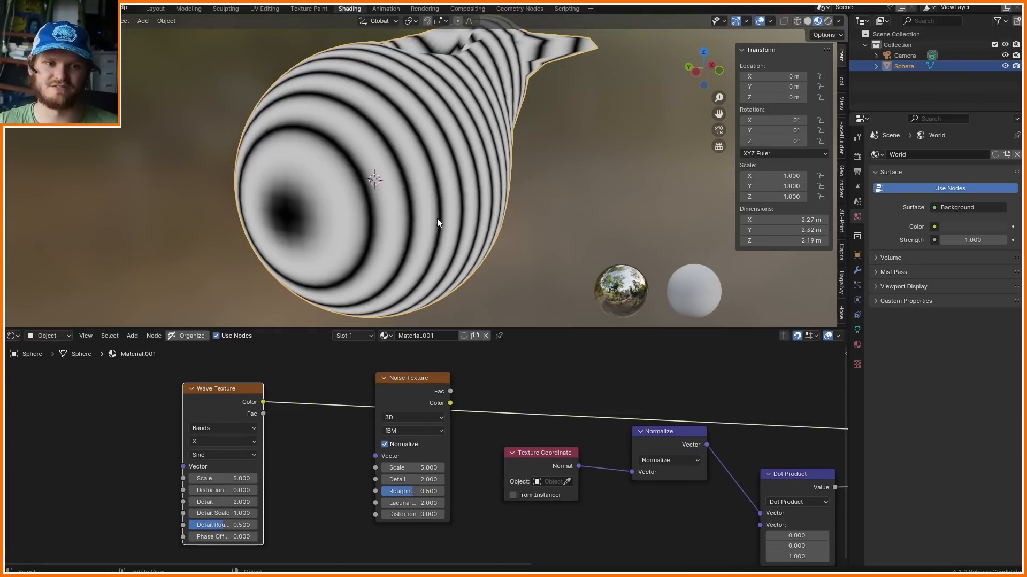
middle_drag(425, 162, 458, 136)
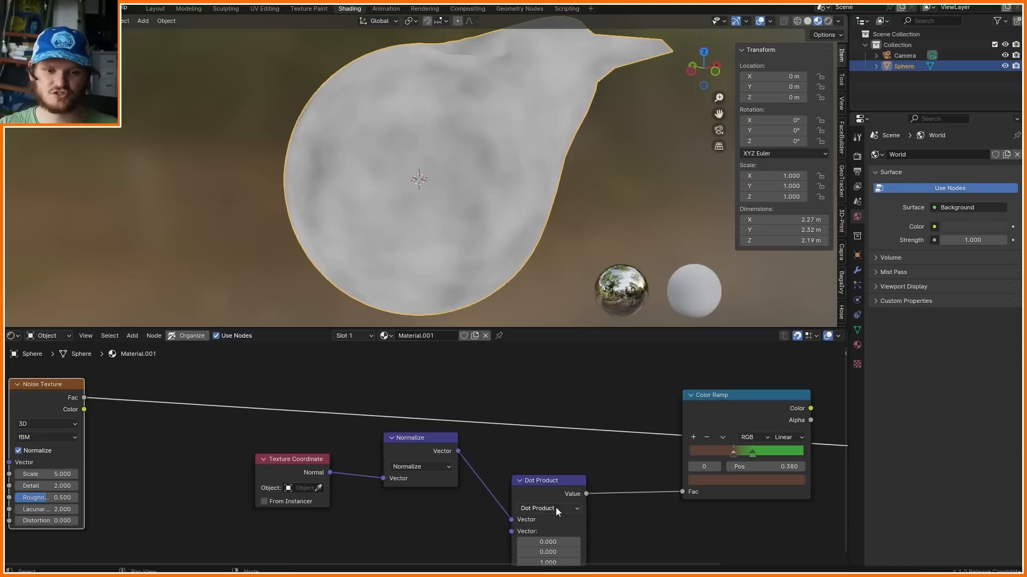
- Preview the Dot Product and the Color Ramp, and link the Noise Texture's Fac to the Color Ramp's Fac
ctrl+shift+click(554, 483)
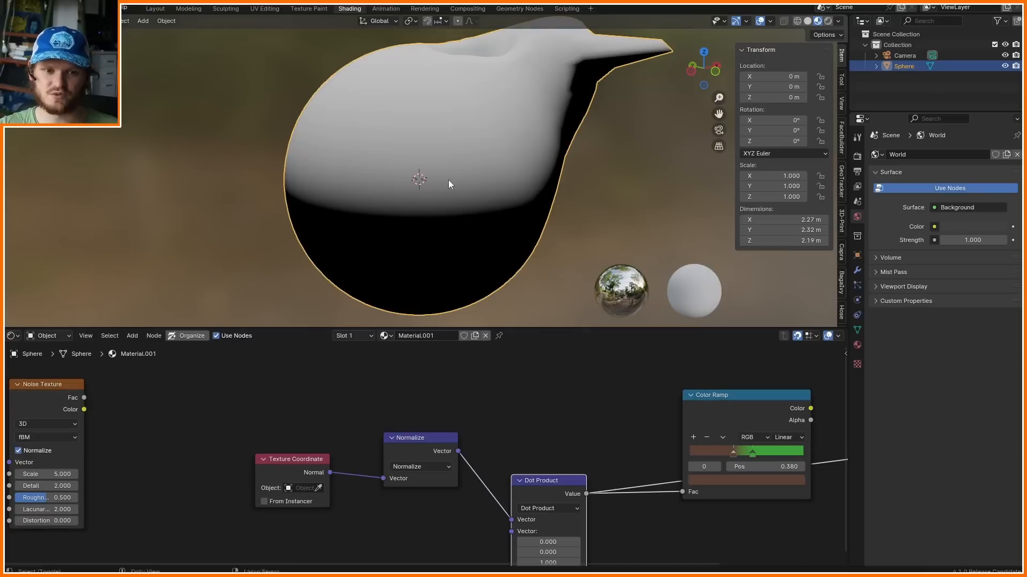
ctrl+shift+click(784, 415)
drag(84, 398, 682, 498)
- Move the Texture Coordinate, Normalize and Dot Product nodes below the noise link, and bring the Noise Texture closer to the Color Ramp
middle_drag(289, 517, 305, 464)
drag(277, 501, 559, 375)
key(g)
click(537, 460)
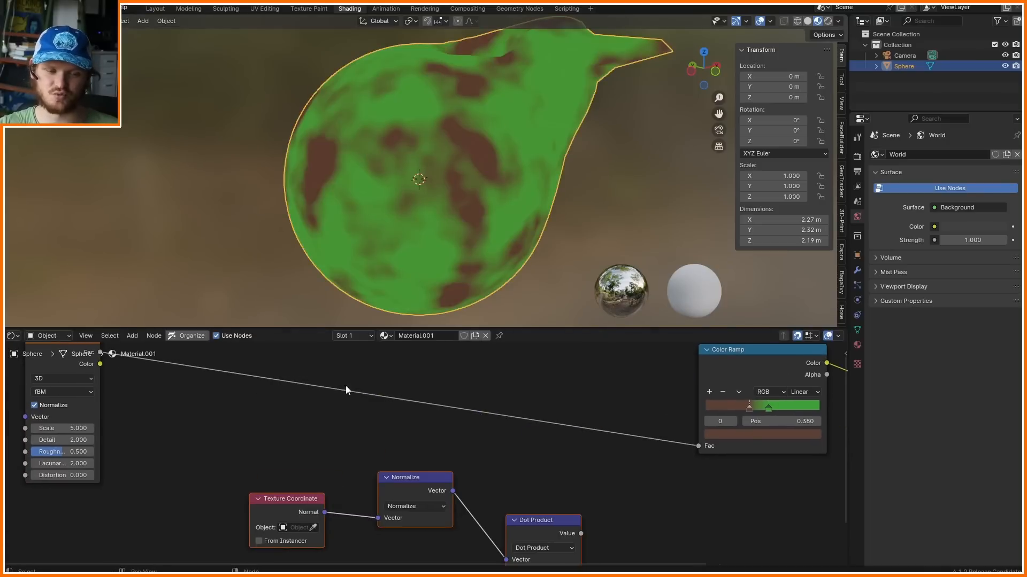
middle_drag(72, 359, 406, 393)
drag(390, 373, 507, 373)
scroll(526, 417, up, 3)
middle_drag(527, 422, 410, 424)
key(d)
mouse_move(312, 467)
mouse_down()
mouse_move(370, 459)
mouse_move(346, 440)
mouse_up()
key(ctrl+z)
- Add a second Texture Coordinate node in front of the Noise Texture
scroll(423, 456, down, 2)
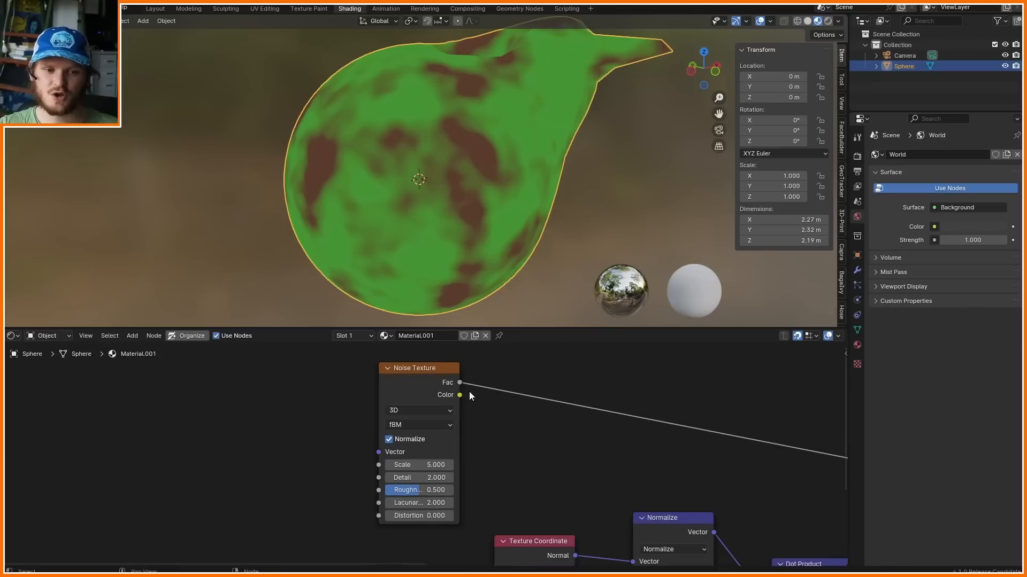
middle_drag(431, 442, 464, 444)
key(shift+a)
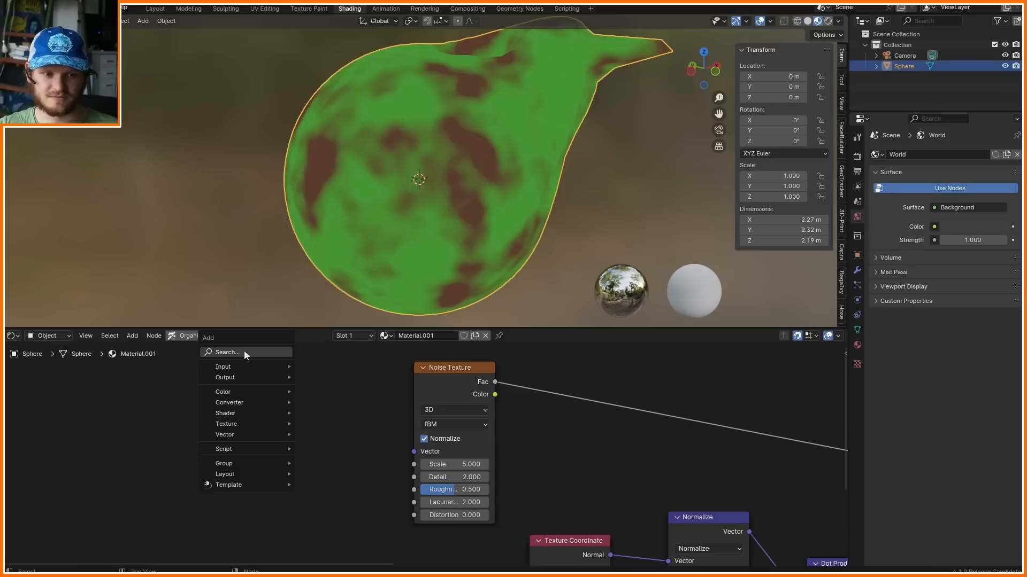
click(244, 352)
text(coo)
key(Return)
click(290, 422)
- Try the Generated and UV outputs of the new Texture Coordinate on the Noise Texture's Vector, and test moving the fully selected mesh
scroll(289, 421, up, 2)
drag(238, 383, 419, 444)
key(ctrl+z)
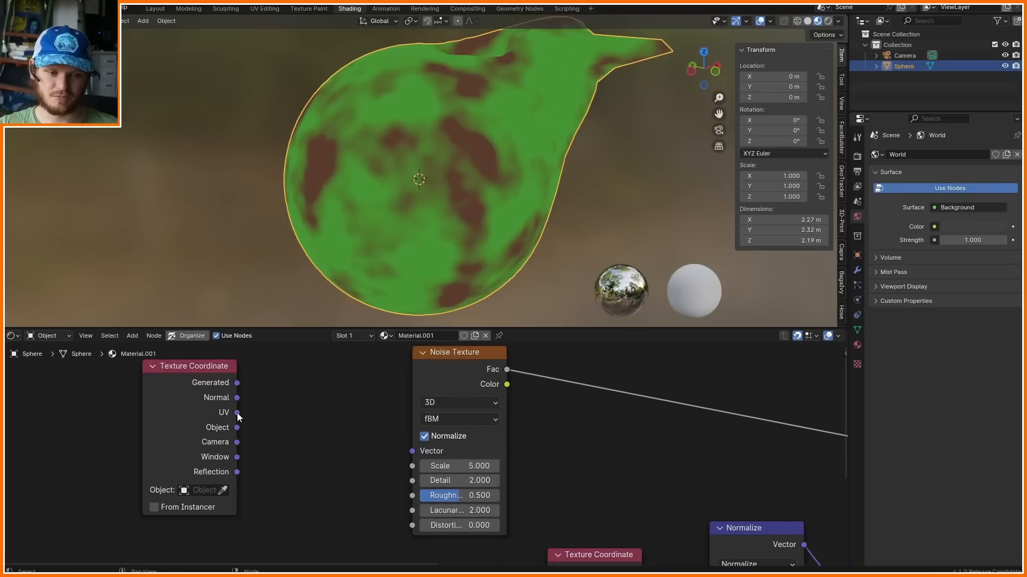
drag(237, 413, 412, 451)
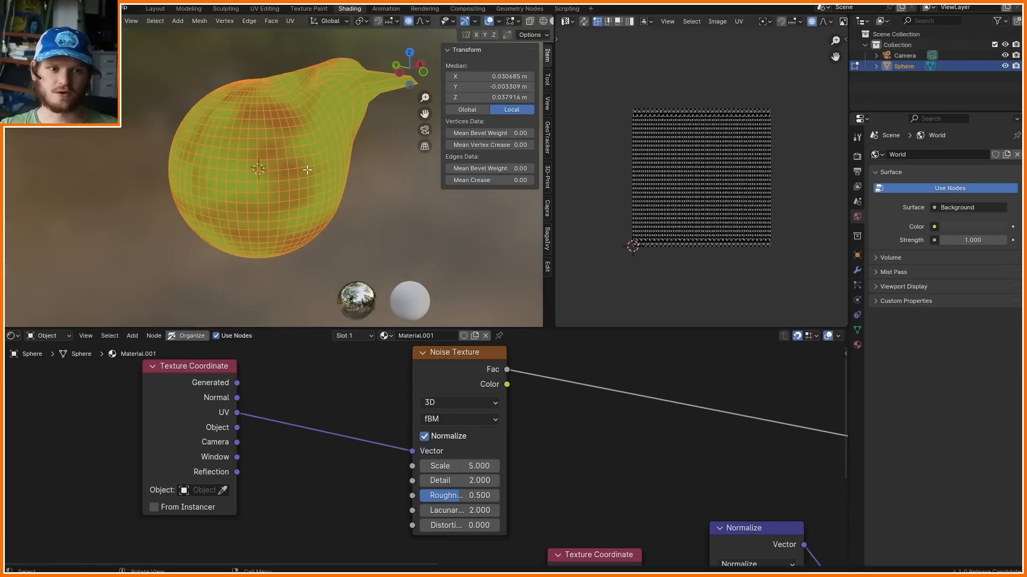
key(a)
key(g)
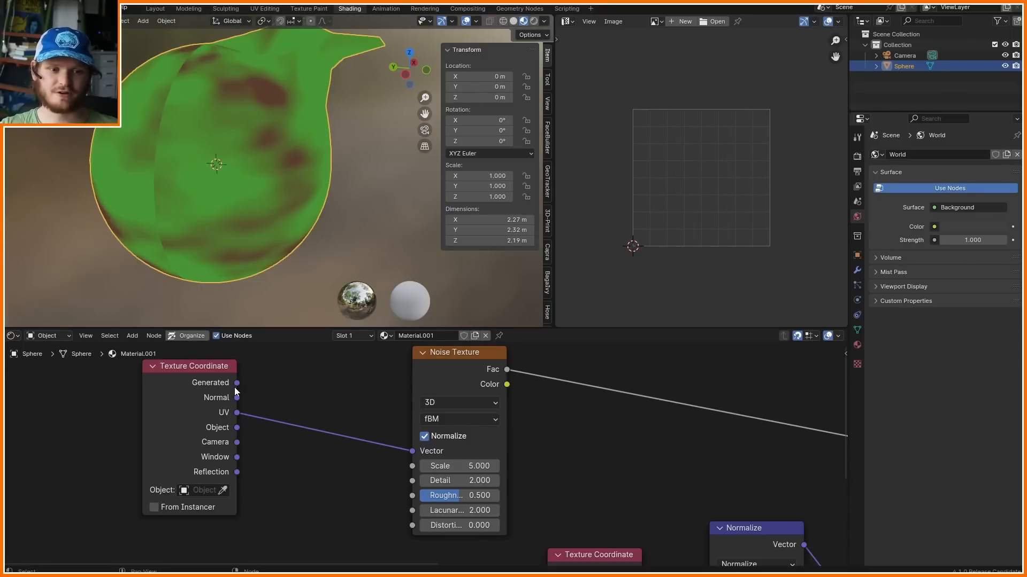
- Link Generated to the Noise Texture's Vector and preview the Texture Coordinate's Normal, UV and Generated outputs on the sphere
drag(237, 383, 412, 450)
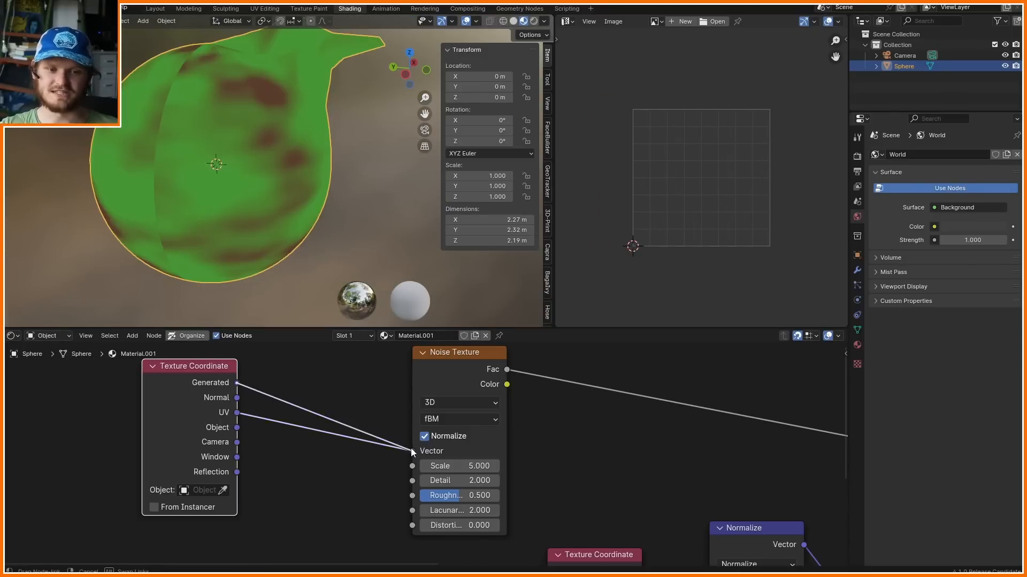
ctrl+shift+click(193, 383)
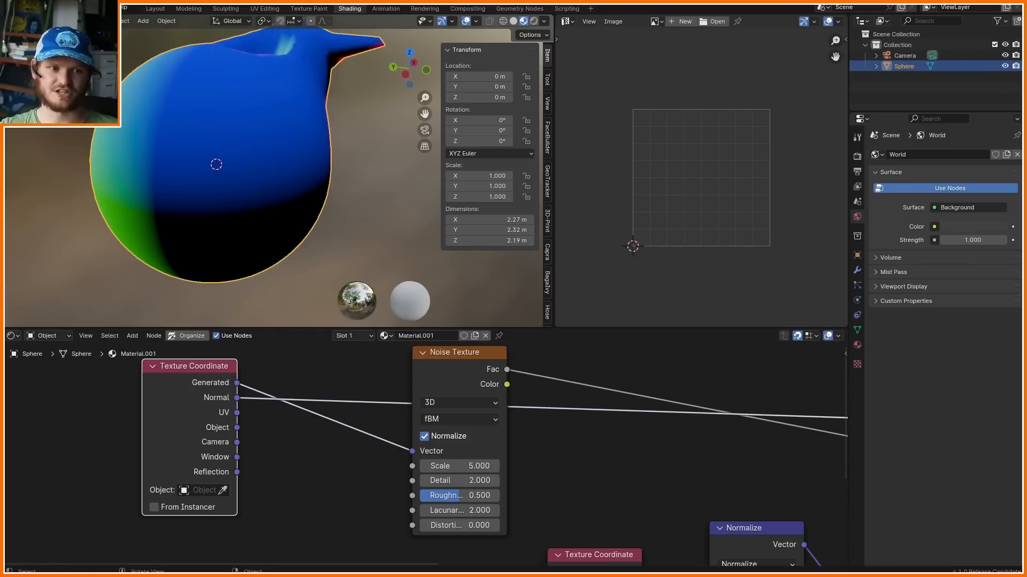
ctrl+shift+click(192, 386)
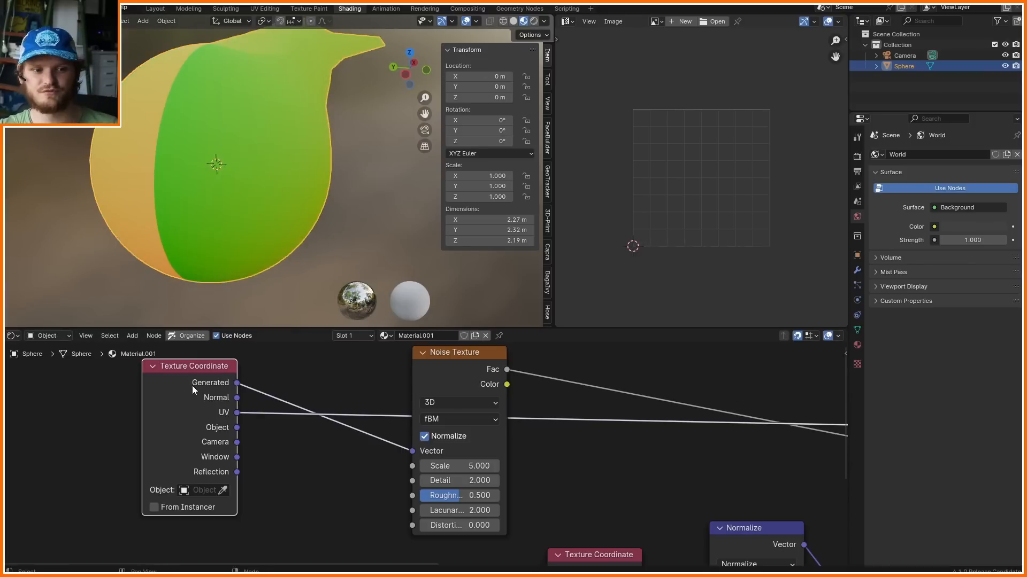
ctrl+shift+click(191, 386)
ctrl+shift+click(191, 386)
- View the object from the front and at an angle, and draw an annotation box around it as its bounding box
click(393, 67)
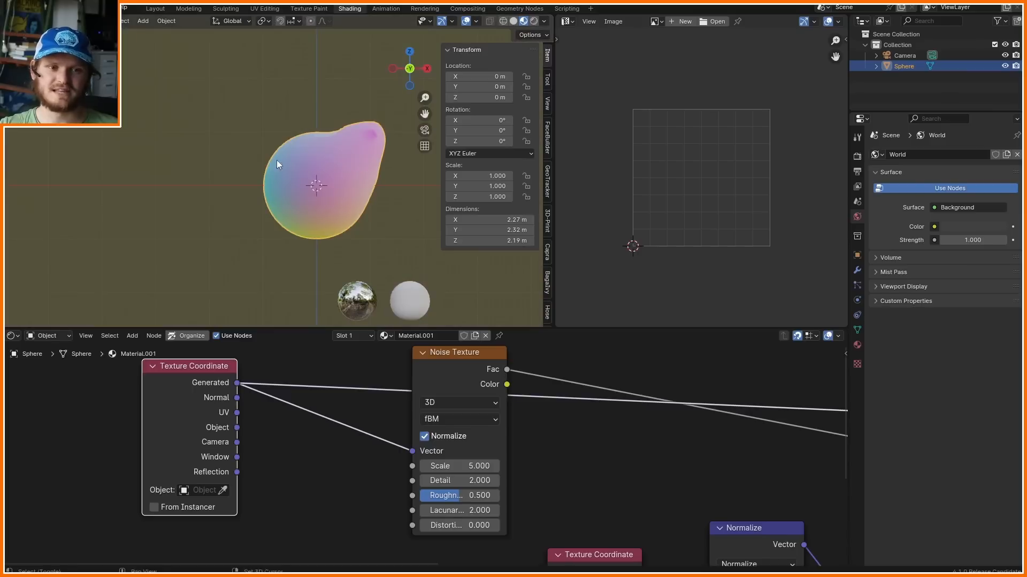
mouse_move(205, 230)
mouse_down()
mouse_move(222, 102)
mouse_move(355, 107)
mouse_move(270, 249)
mouse_move(183, 239)
mouse_up()
drag(396, 68, 234, 105)
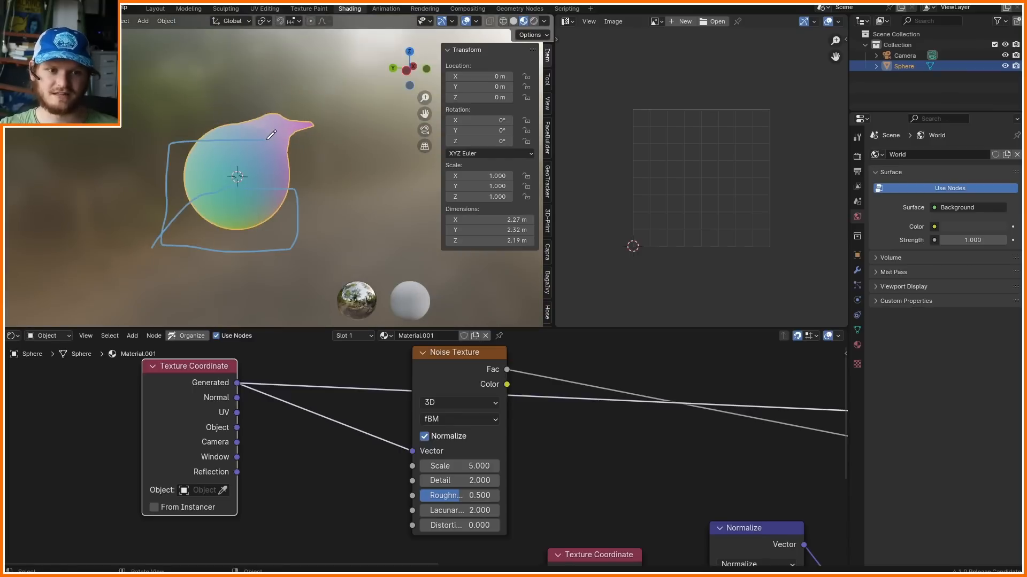
mouse_move(266, 140)
mouse_down()
mouse_move(276, 141)
mouse_move(176, 97)
mouse_move(170, 144)
mouse_up()
drag(288, 93, 277, 233)
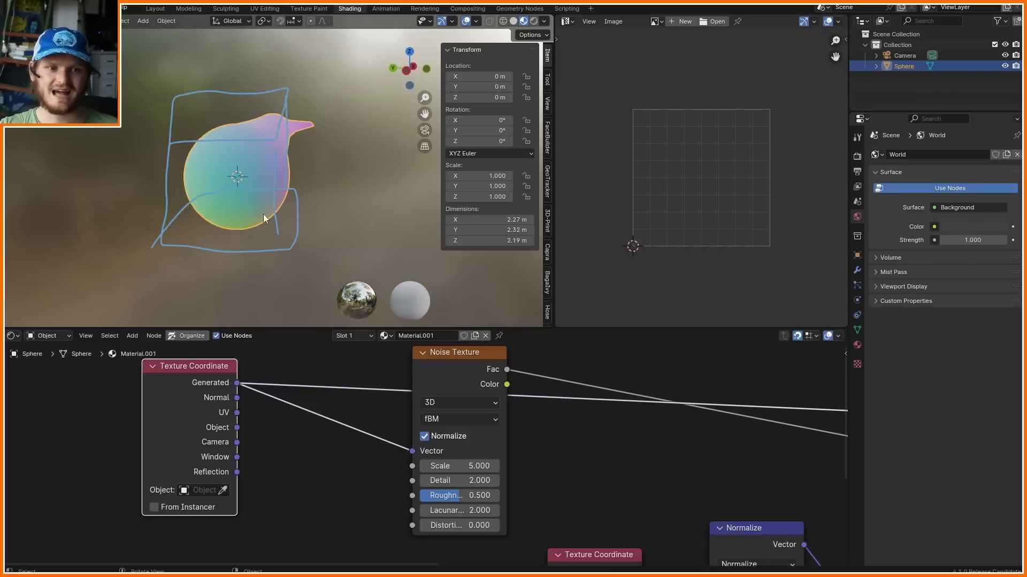
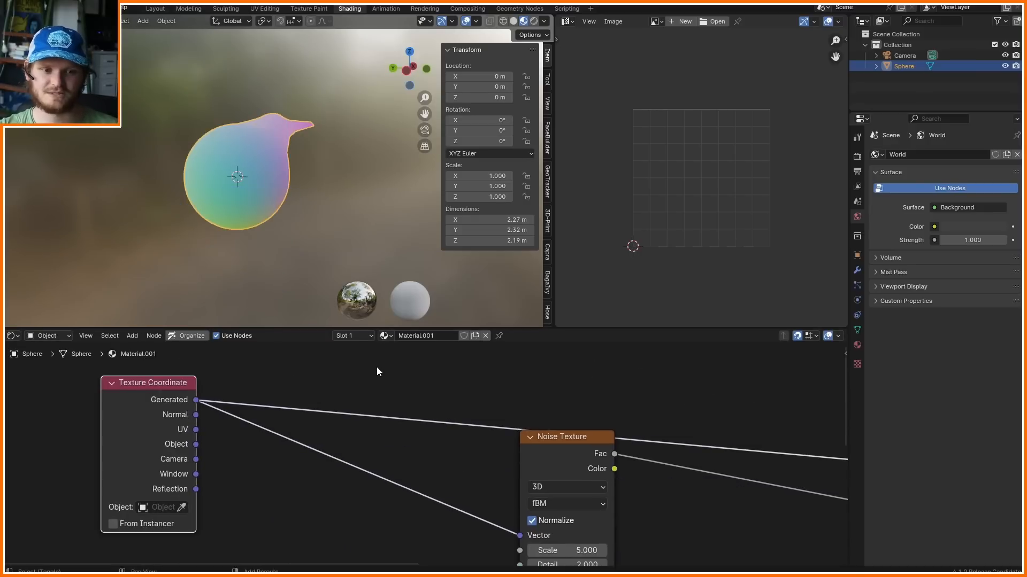
- Insert a Separate XYZ node on the Texture Coordinate's Generated output
key(shift+a)
text(sep)
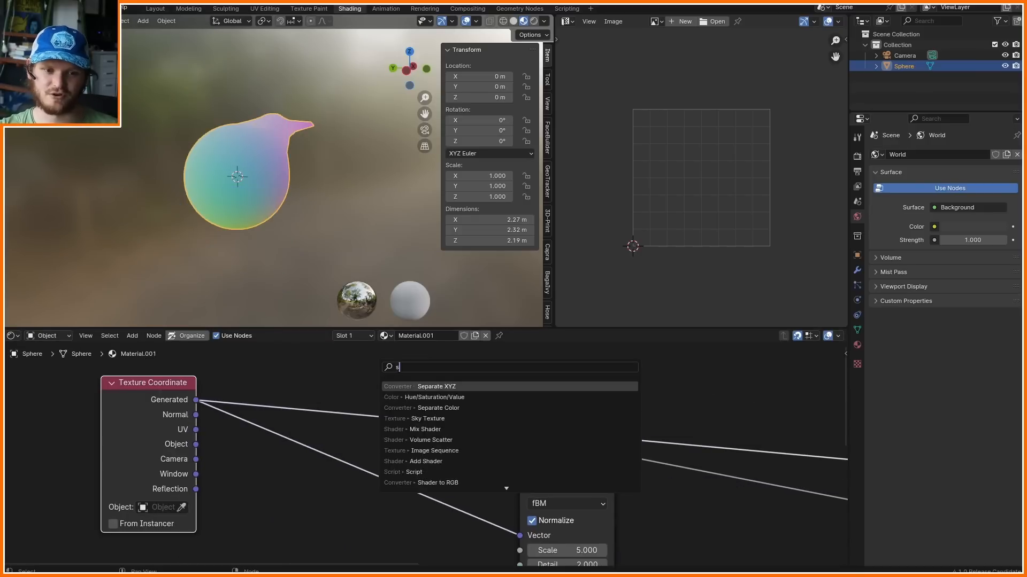
key(Return)
click(355, 373)
- Preview the individual Separate XYZ outputs on the object, viewing X from the front and Y from the side
middle_drag(270, 179, 163, 170)
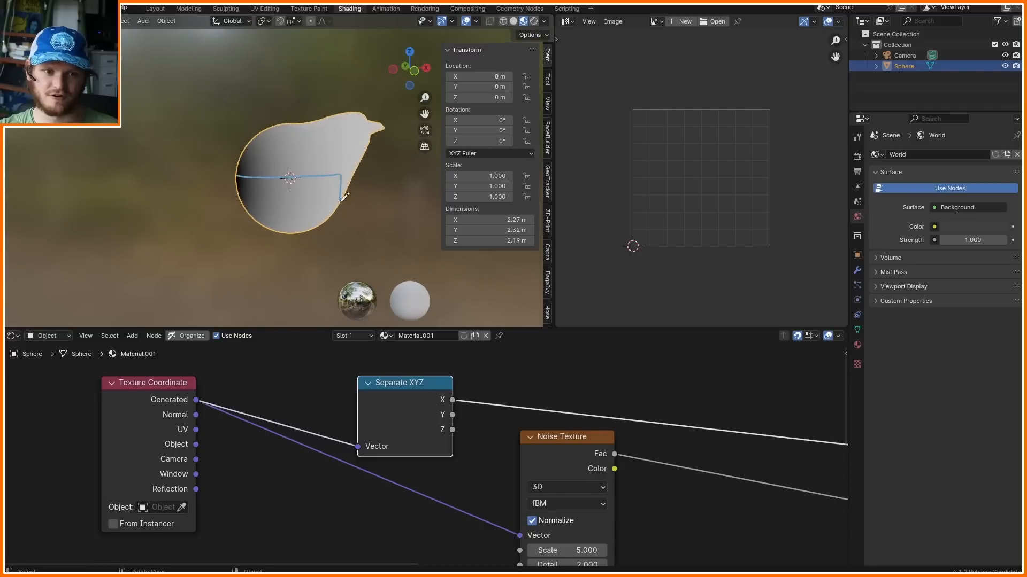
click(415, 72)
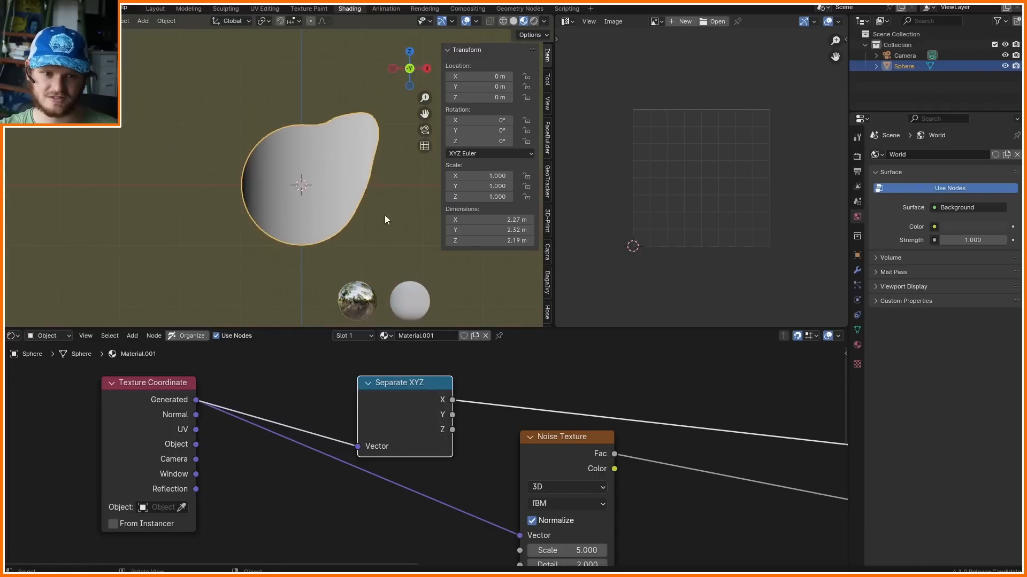
ctrl+shift+click(425, 400)
click(391, 69)
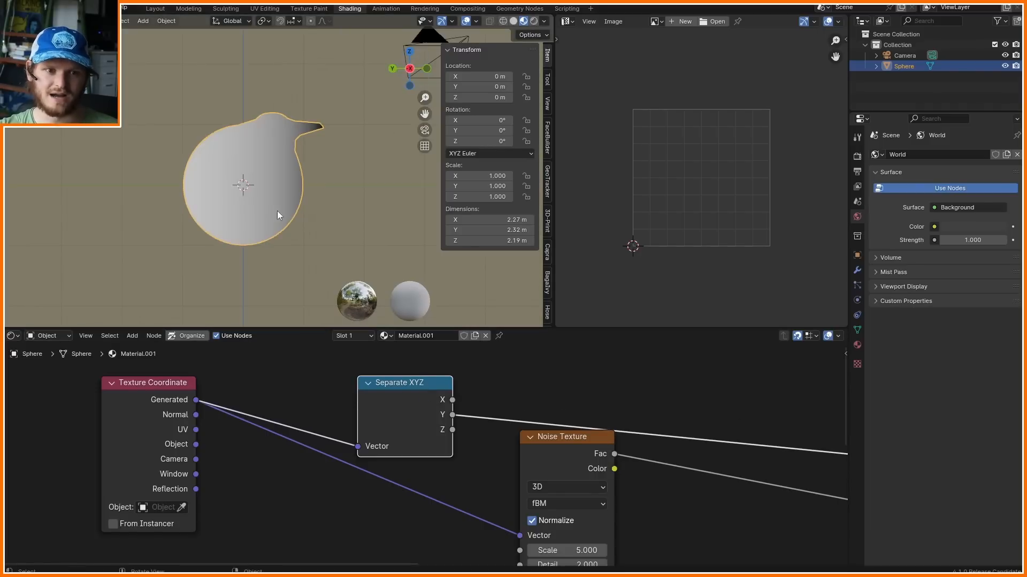
ctrl+shift+click(409, 397)
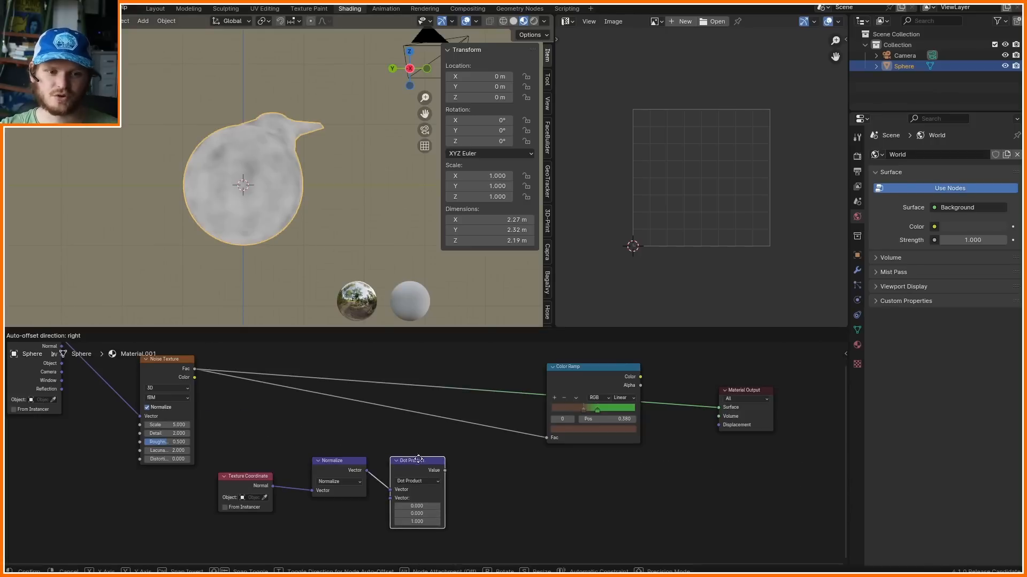
- Preview the Noise Texture and the Dot Product on the object, and move the Color Ramp up out of the way
drag(437, 471, 547, 438)
ctrl+shift+click(165, 374)
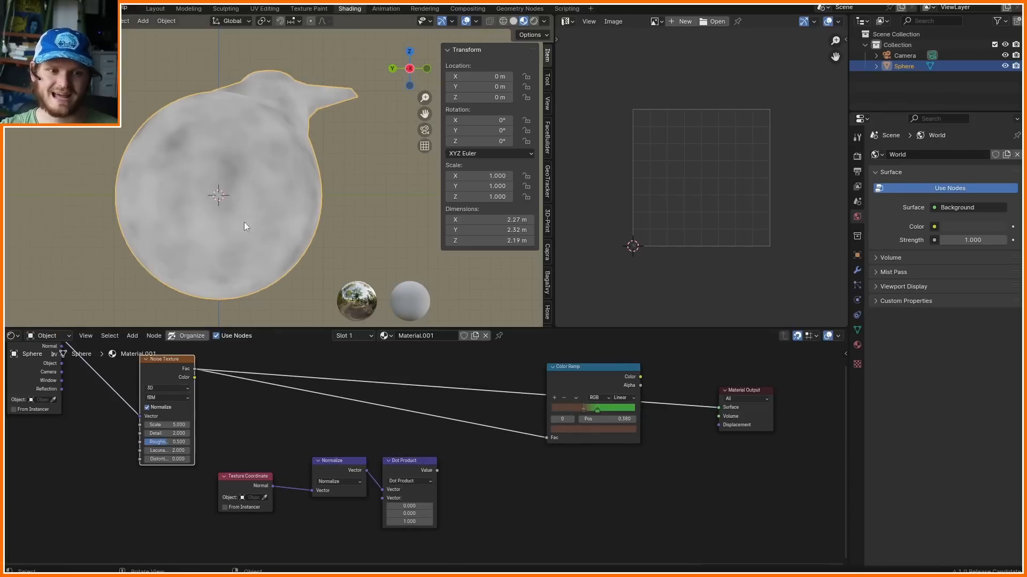
ctrl+shift+click(419, 472)
drag(662, 523, 581, 409)
key(g)
click(614, 332)
scroll(510, 434, up, 5)
middle_drag(510, 434, 456, 455)
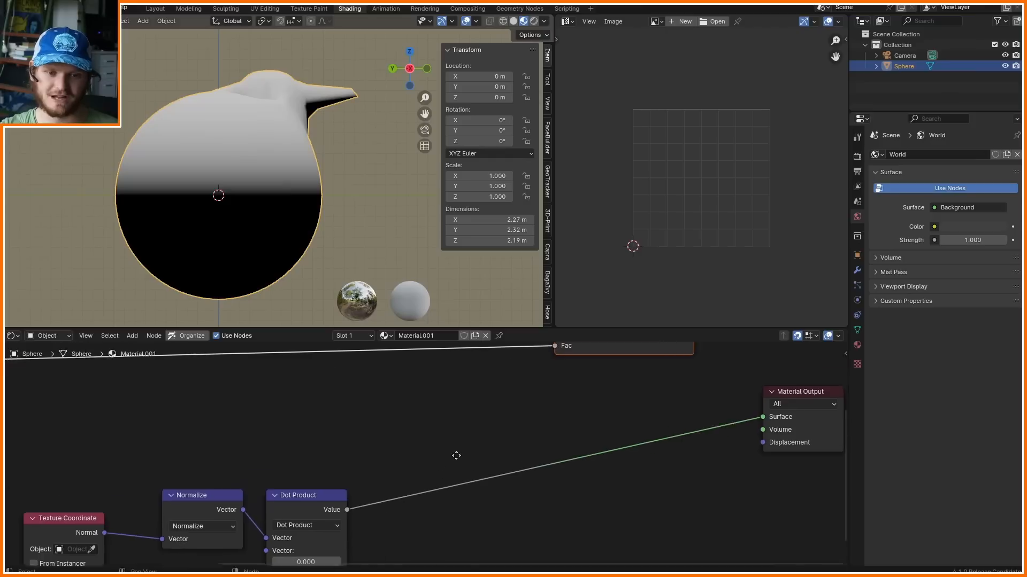
- Insert a Math node set to Multiply after the Dot Product's Value output
key(shift+a)
click(459, 432)
text(math)
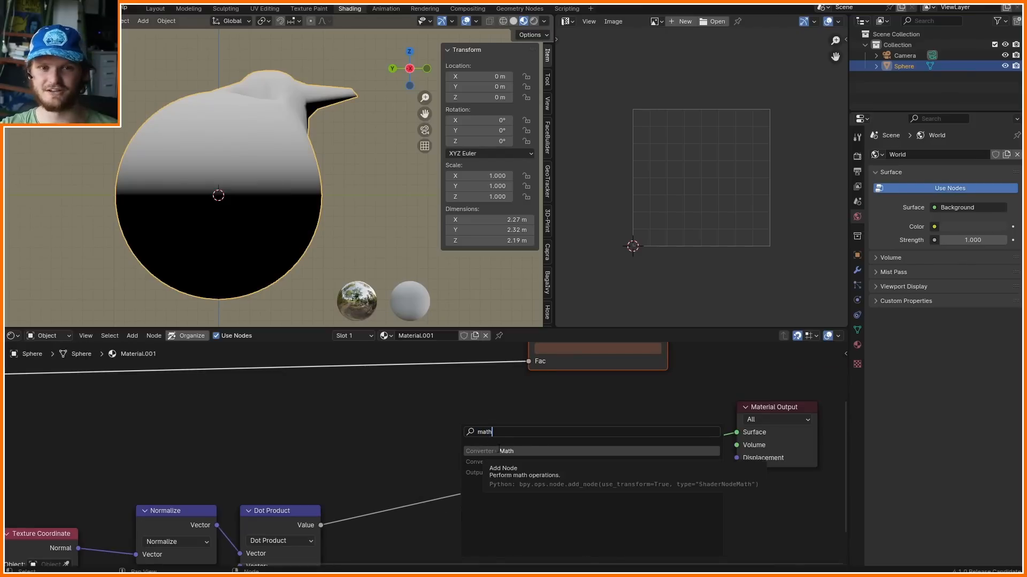
key(Return)
click(448, 447)
click(448, 447)
key(m)
- Link the Noise Texture's Fac to the Multiply node's first Value, with the Dot Product in the second, and preview the Dot Product
shift+middle_drag(440, 445, 591, 465)
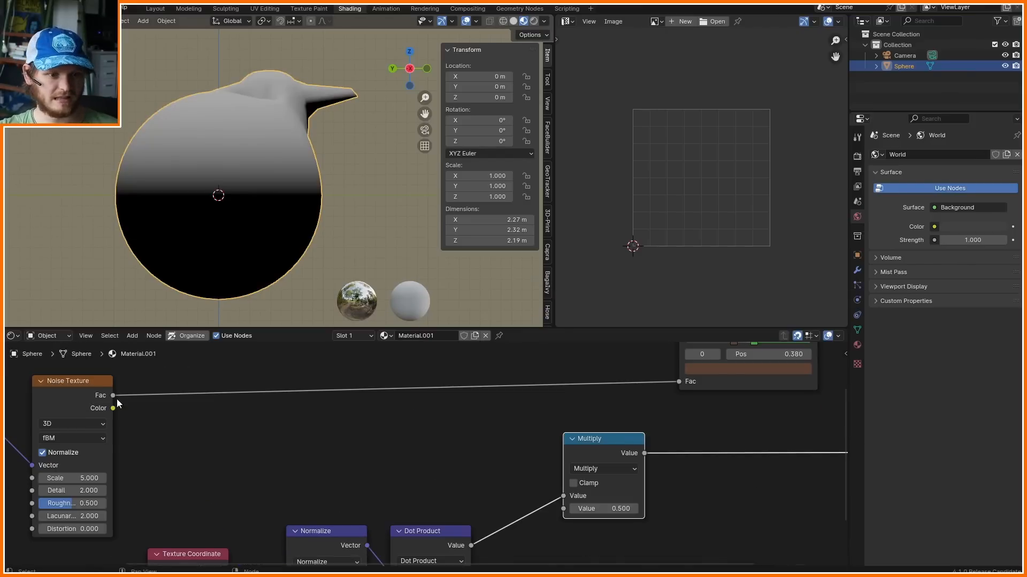
drag(115, 397, 564, 497)
middle_drag(275, 200, 350, 261)
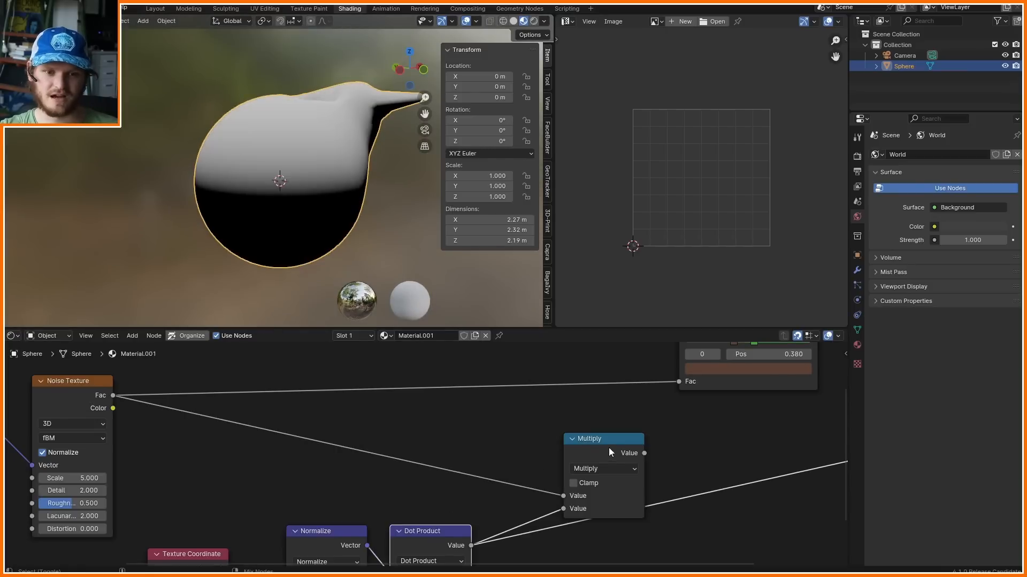
- Feed the Multiply result into the Color Ramp's Fac and show the Color Ramp's brown and green colors on the object
middle_drag(609, 447, 428, 499)
drag(448, 447, 449, 444)
drag(501, 418, 507, 503)
middle_drag(270, 150, 255, 148)
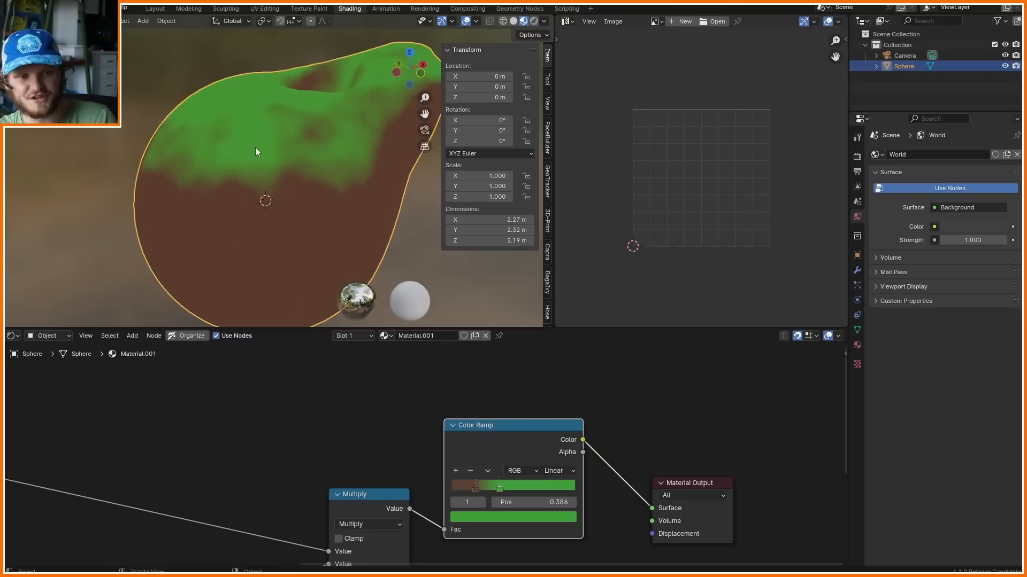
mouse_move(333, 215)
mouse_down()
mouse_move(351, 231)
mouse_move(291, 270)
mouse_up()
key(ctrl+z)
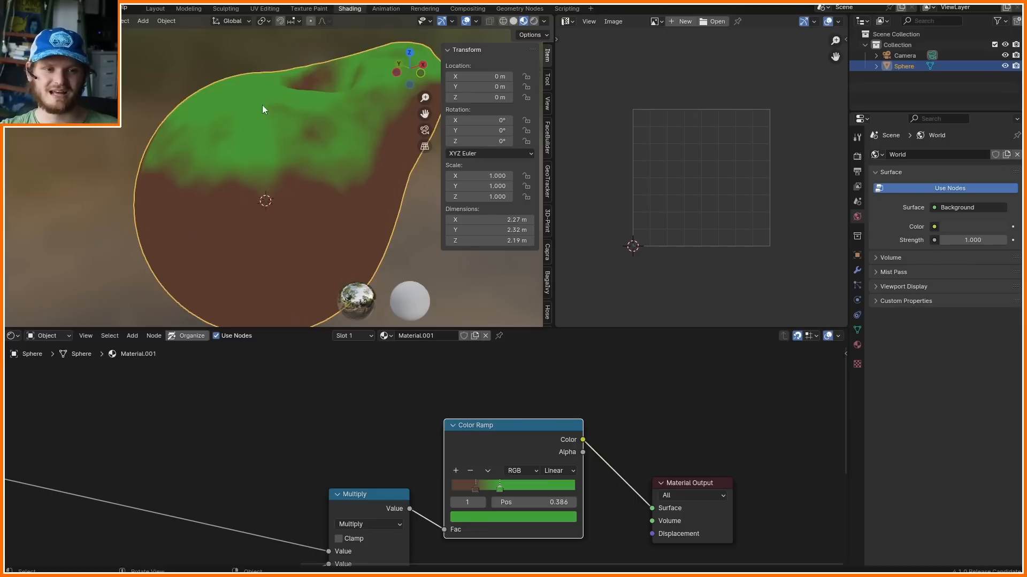
drag(254, 91, 283, 120)
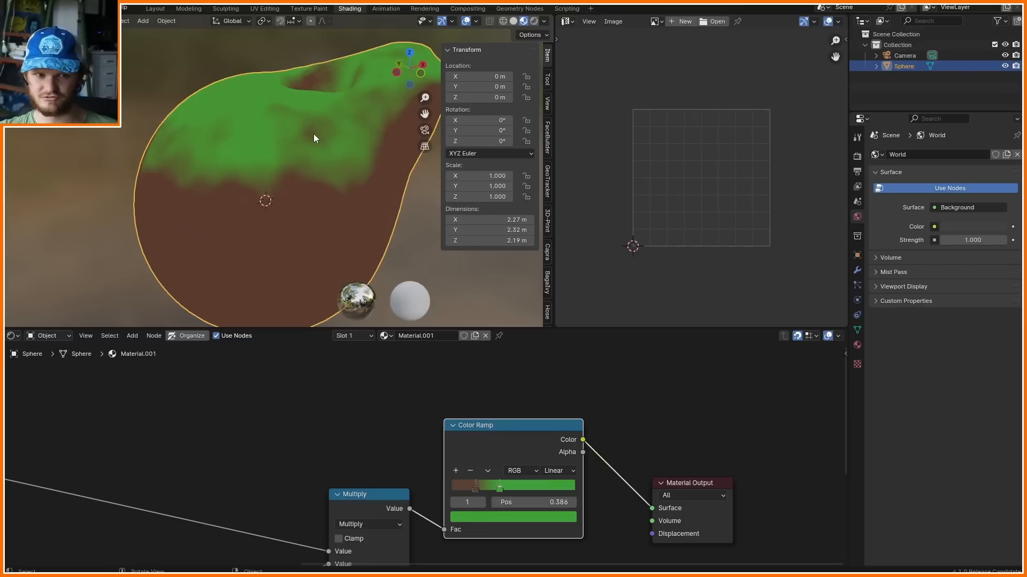
- Preview the Noise Texture alone on the object
scroll(134, 471, down, 7)
middle_drag(135, 471, 363, 467)
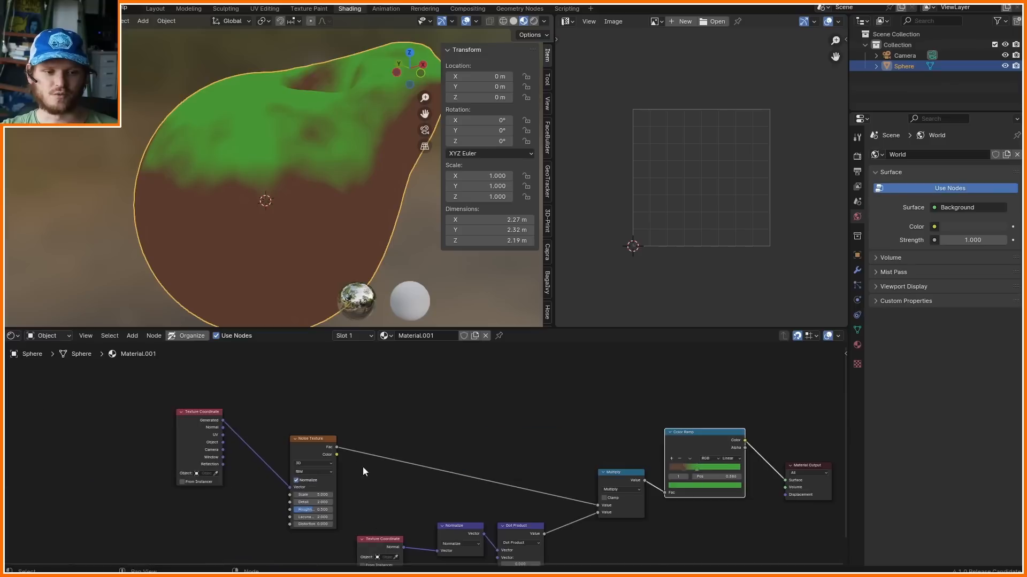
scroll(362, 466, up, 6)
ctrl+shift+click(252, 438)
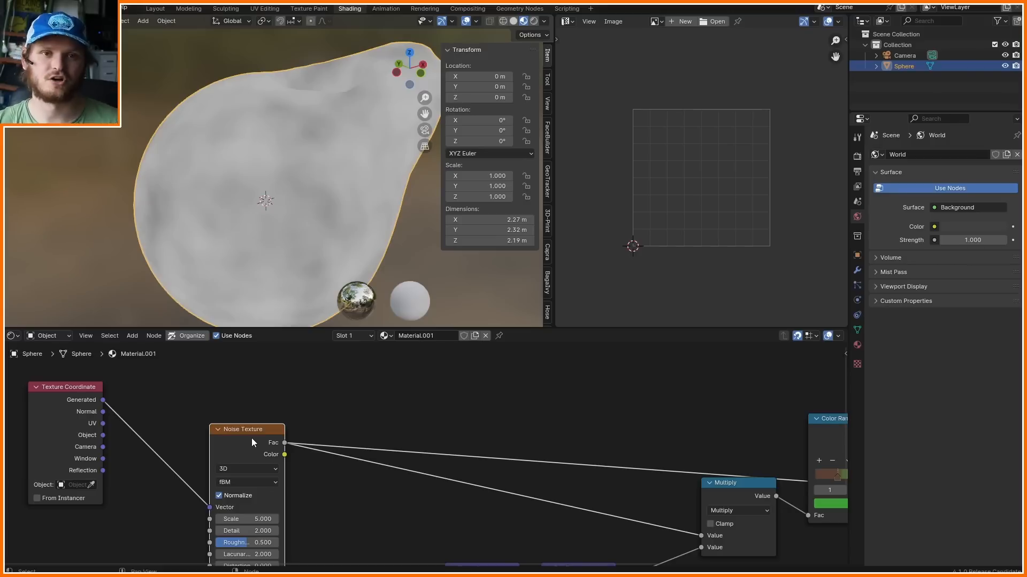
- Duplicate the Multiply math node and place the copy in the empty area below the Color Ramp
middle_drag(743, 488, 394, 389)
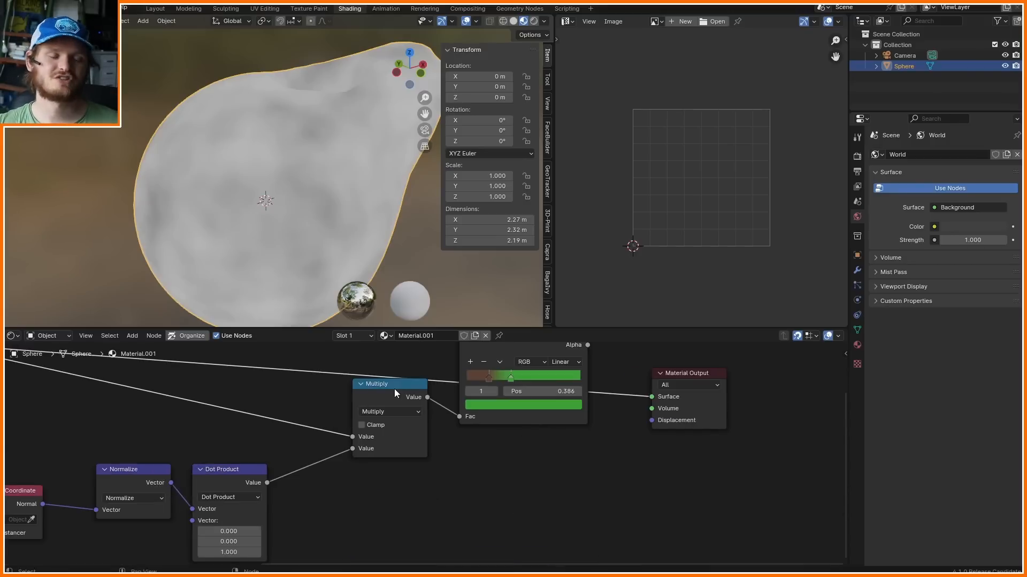
click(394, 390)
key(shift+d)
click(570, 481)
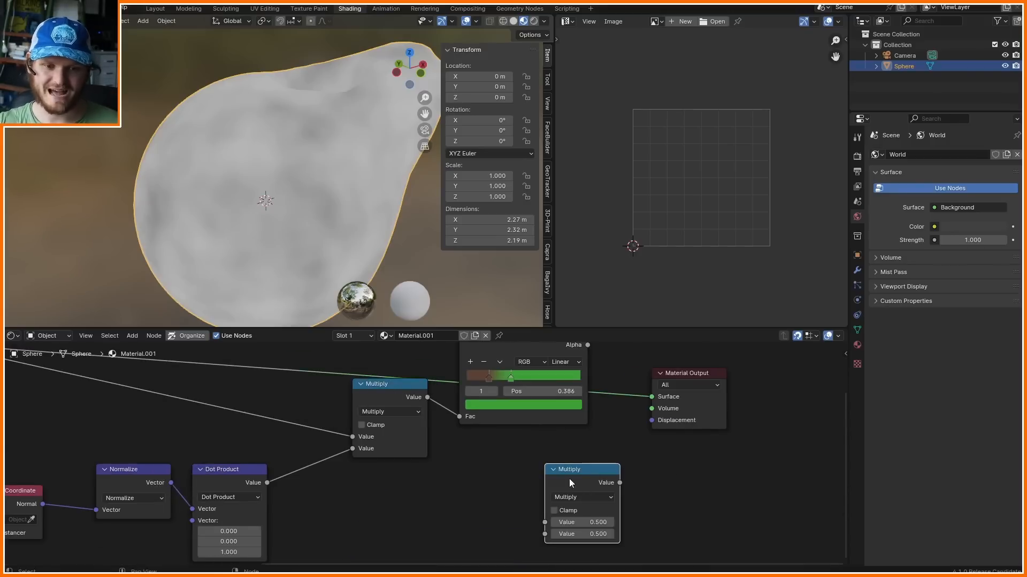
- Try feeding a Value node into the duplicated Multiply node, and delete both nodes
scroll(475, 494, up, 2)
middle_drag(476, 494, 406, 376)
key(shift+a)
text(va)
click(437, 393)
click(302, 448)
scroll(372, 435, up, 2)
drag(373, 450, 468, 445)
drag(564, 513, 315, 416)
key(x)
- Try out a vector node in the empty area, and delete it
middle_drag(307, 414, 443, 427)
key(shift+a)
text(vec)
key(Return)
click(442, 371)
key(x)
- Add a Mix Color node just below the Color Ramp
scroll(508, 376, down, 5)
middle_drag(508, 378, 425, 478)
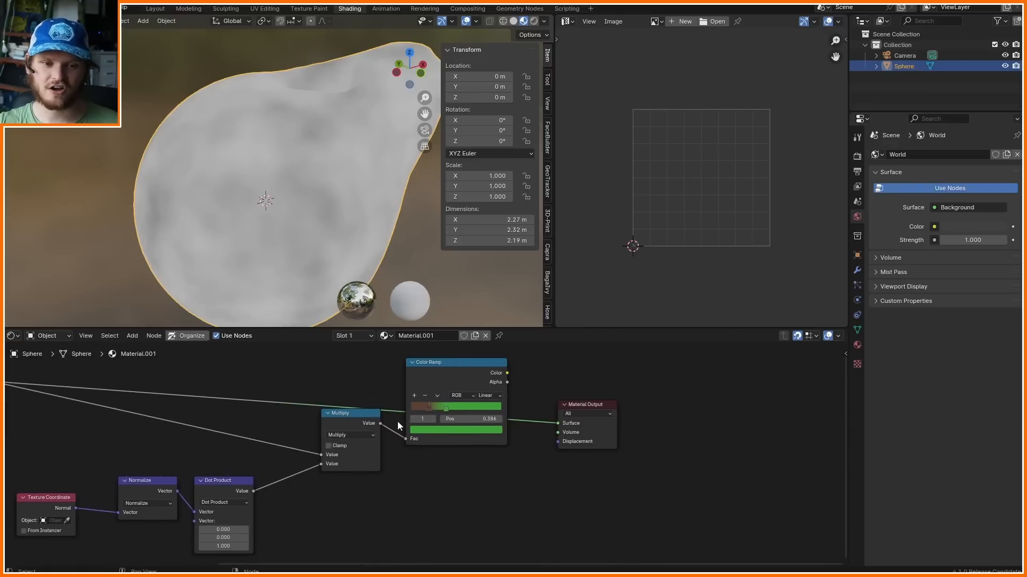
scroll(404, 476, up, 1)
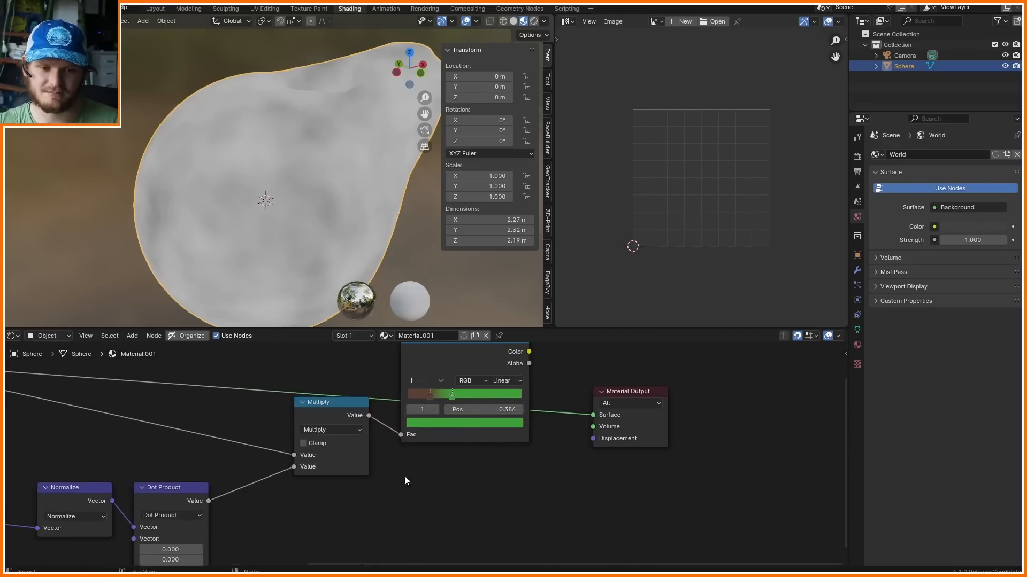
key(shift+a)
text(mi)
click(503, 466)
click(426, 446)
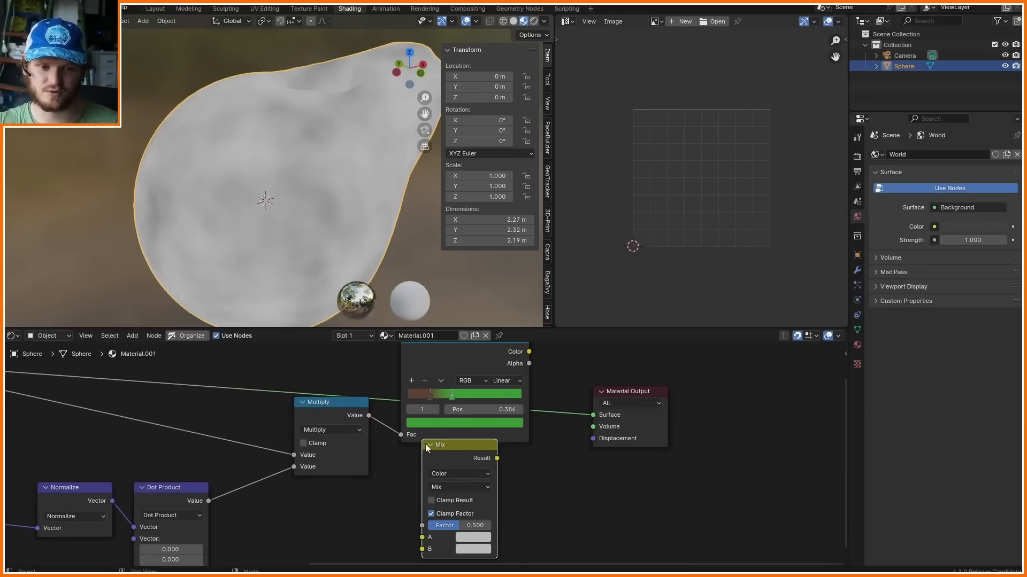
- Examine the blending modes available in the Mix node without changing the mode
middle_drag(473, 474, 436, 433)
scroll(428, 446, up, 4)
click(431, 443)
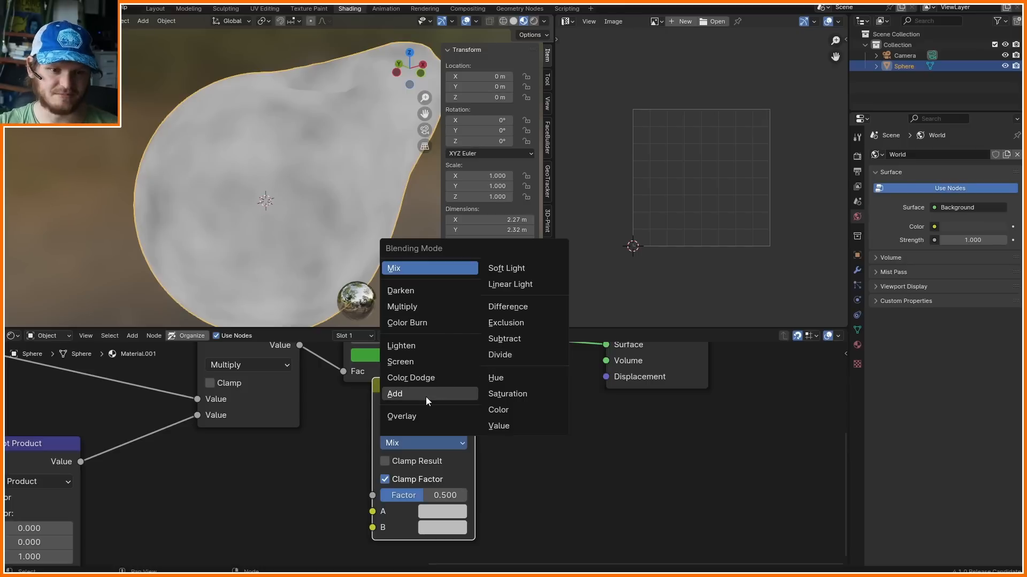
scroll(436, 441, down, 6)
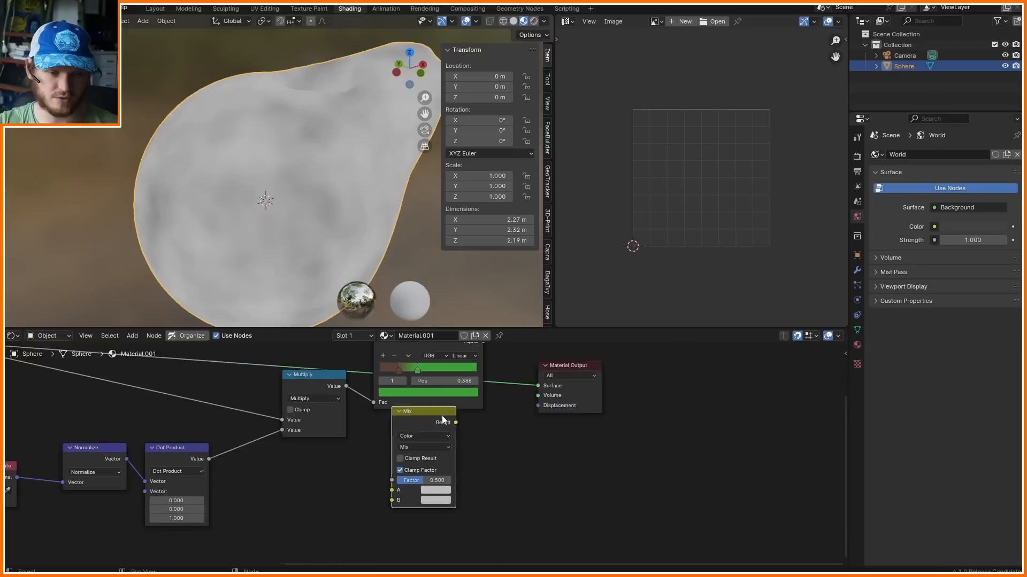
- Space out the nodes and place the Mix node before the Material Output, with Result into Surface and the Color Ramp's Color into A
drag(564, 369, 715, 360)
drag(531, 390, 470, 355)
middle_drag(426, 421, 344, 439)
drag(344, 439, 516, 412)
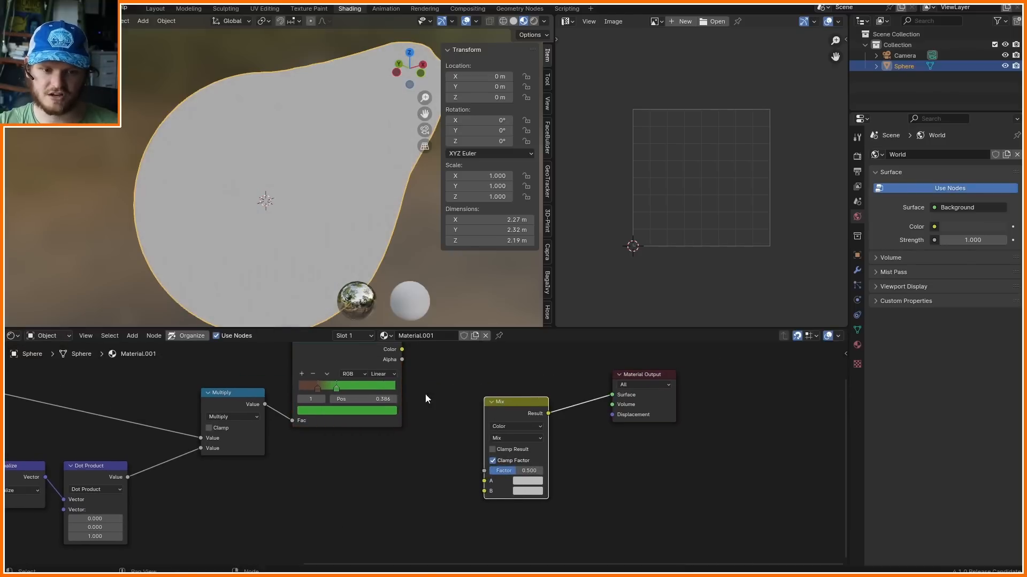
drag(401, 349, 486, 482)
middle_drag(476, 468, 562, 492)
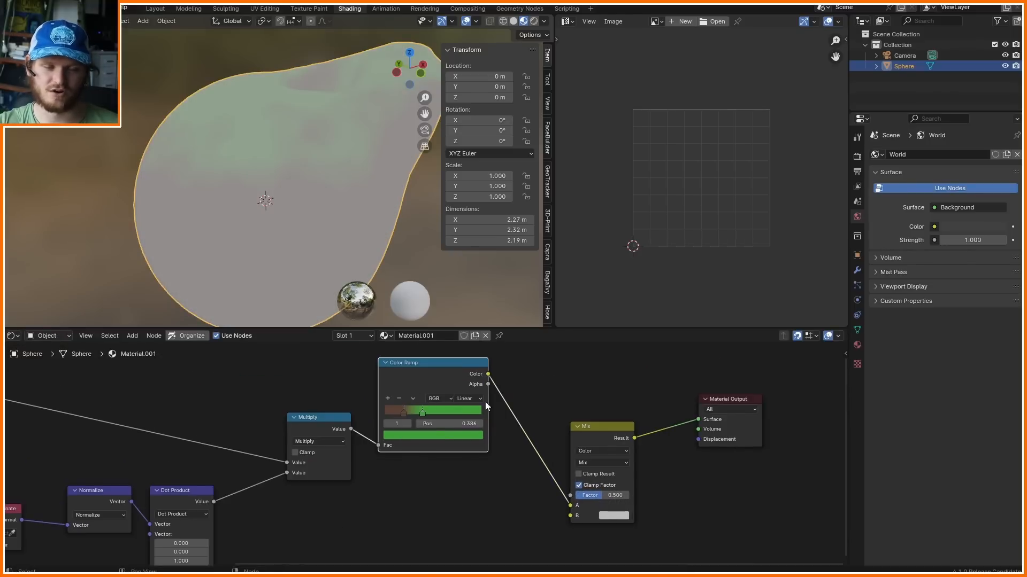
- Set the Mix node's Factor to about 0.592 and its B color to red
scroll(550, 463, up, 3)
mouse_move(546, 452)
mouse_down()
mouse_move(511, 452)
mouse_move(570, 450)
mouse_move(506, 452)
mouse_move(554, 452)
mouse_up()
click(561, 478)
click(613, 382)
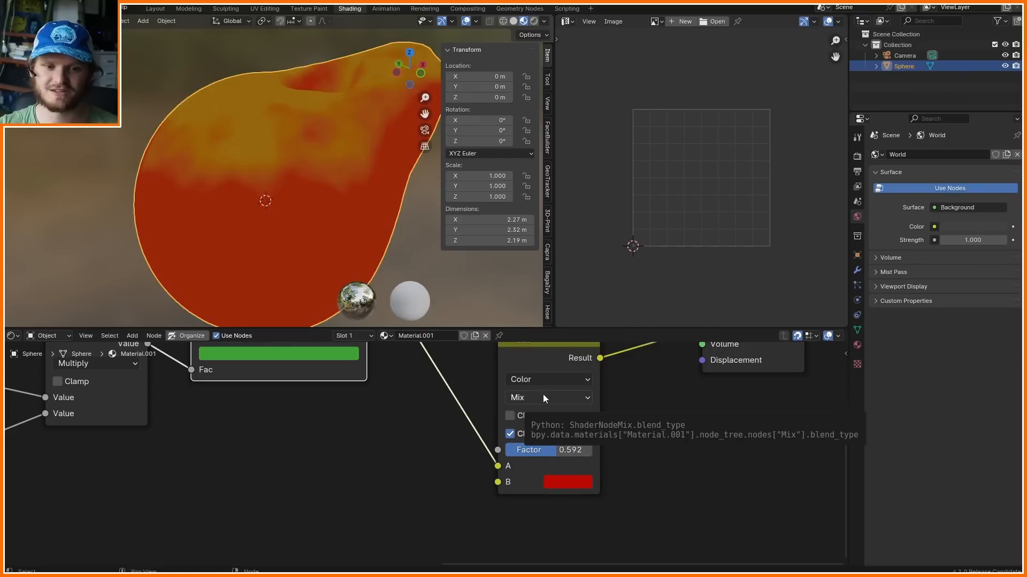
- Change the Mix node's blending mode to Multiply and set its Factor to 1.000
click(544, 397)
click(539, 261)
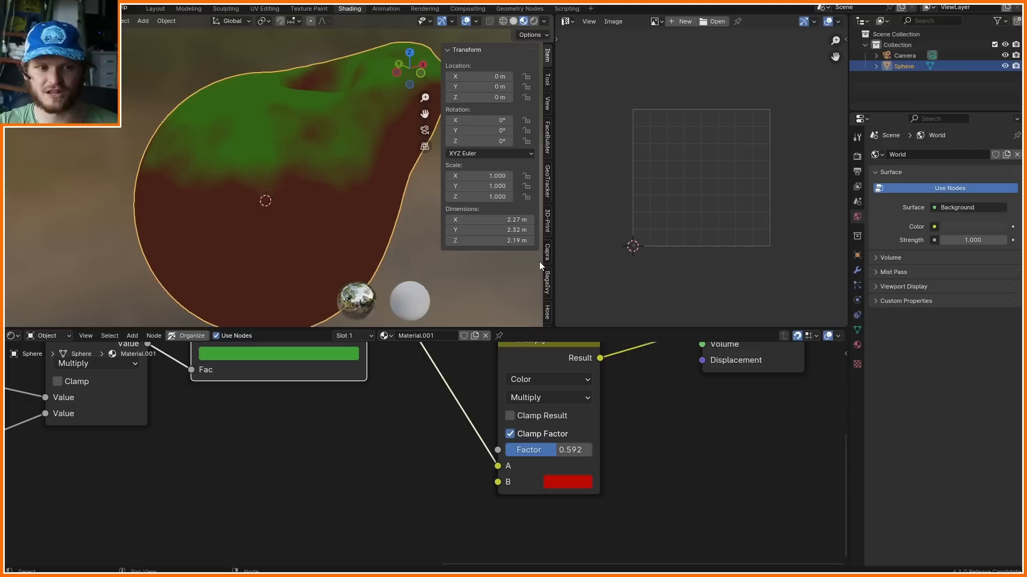
drag(543, 451, 579, 450)
- Compare the Color Ramp with the color Multiply result on the object, viewing it from the side
middle_drag(411, 441, 476, 547)
ctrl+shift+click(361, 363)
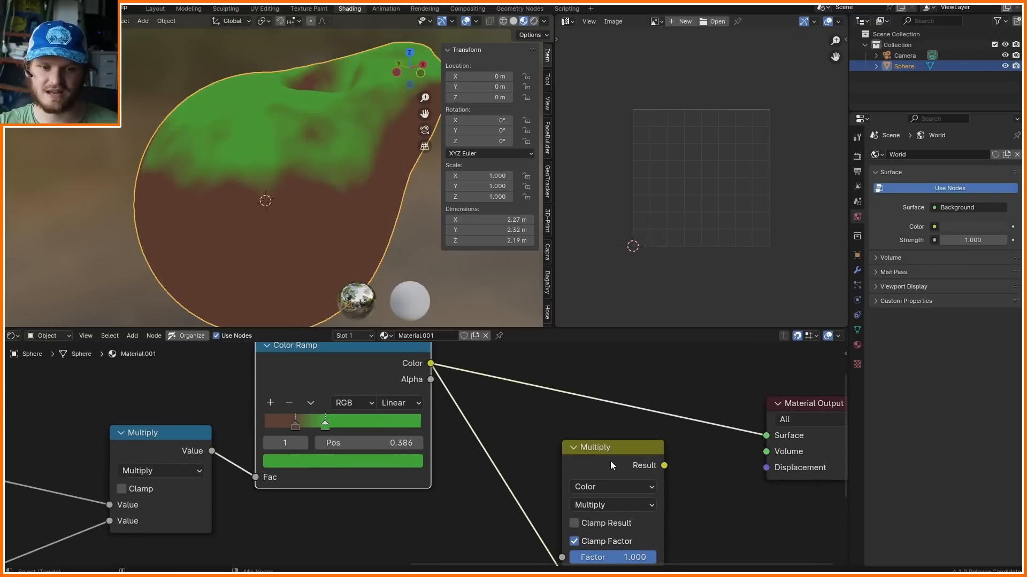
ctrl+shift+click(611, 461)
middle_drag(586, 485, 542, 427)
middle_drag(308, 160, 254, 155)
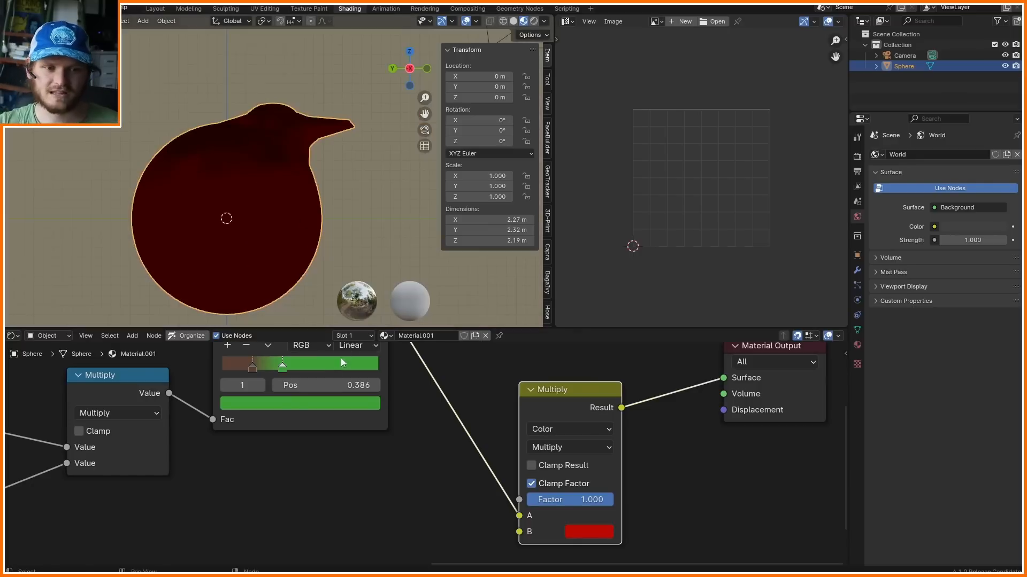
middle_drag(341, 359, 346, 436)
ctrl+shift+click(314, 376)
- Draw an annotation beside the object showing a color as a bracketed column of R, G and B
shift+middle_drag(203, 232, 264, 202)
mouse_move(86, 223)
mouse_down()
mouse_move(69, 129)
mouse_move(106, 244)
mouse_up()
mouse_move(89, 131)
mouse_down()
mouse_move(89, 148)
mouse_move(103, 145)
mouse_move(99, 181)
mouse_up()
drag(93, 173, 100, 174)
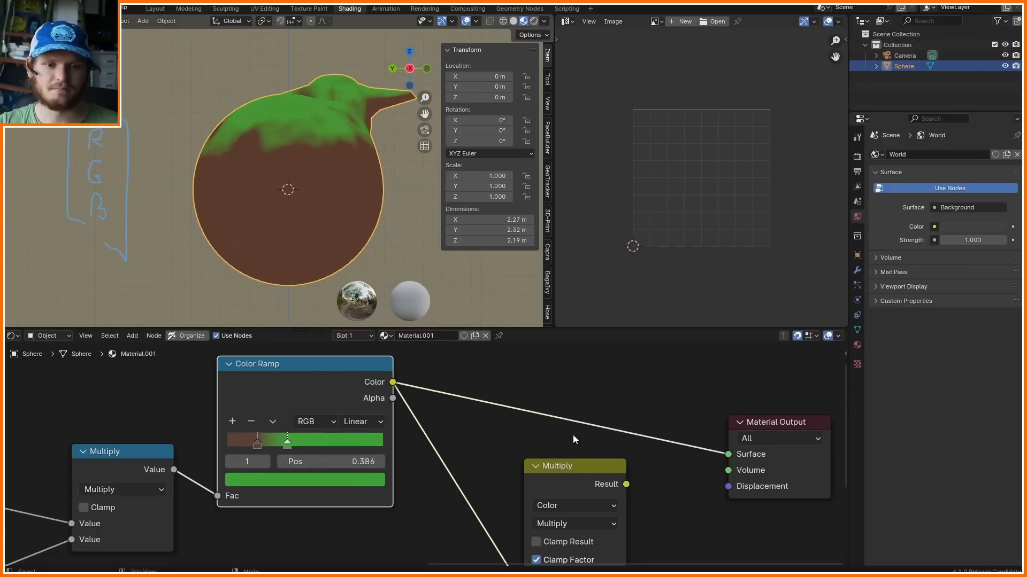
- Add more handwritten annotation marks around the RGB column to illustrate multiplying the Color Ramp by the B color
middle_drag(573, 440, 541, 359)
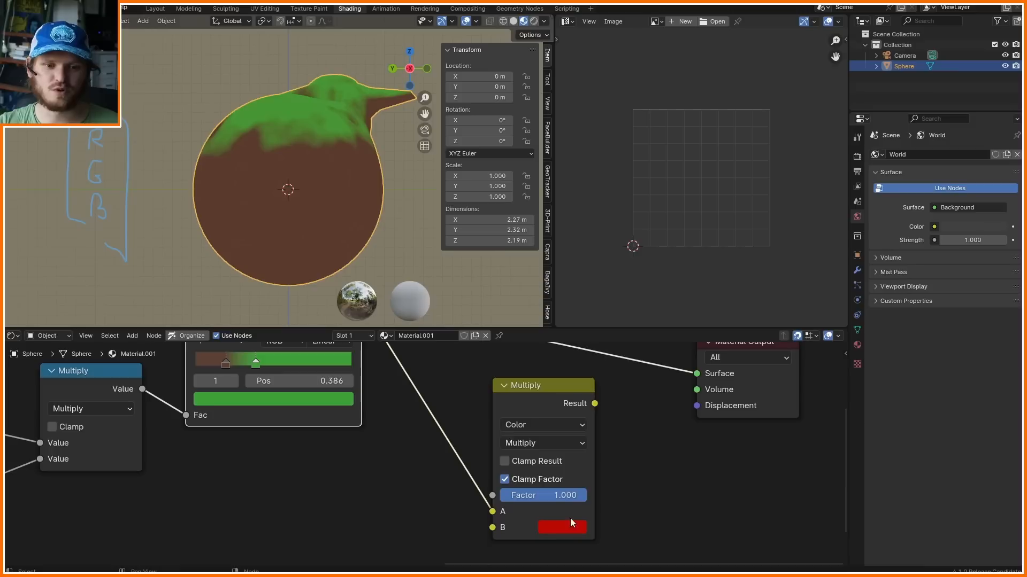
mouse_move(159, 251)
mouse_down()
mouse_move(156, 120)
mouse_move(201, 156)
mouse_move(190, 252)
mouse_up()
mouse_move(169, 133)
mouse_down()
mouse_move(176, 227)
mouse_move(132, 140)
mouse_move(146, 144)
mouse_up()
drag(161, 178, 178, 193)
drag(175, 178, 161, 198)
mouse_move(87, 164)
mouse_down()
mouse_move(105, 183)
mouse_move(87, 183)
mouse_move(116, 226)
mouse_up()
drag(109, 201, 92, 217)
mouse_move(160, 196)
mouse_down()
mouse_move(190, 230)
mouse_move(159, 228)
mouse_up()
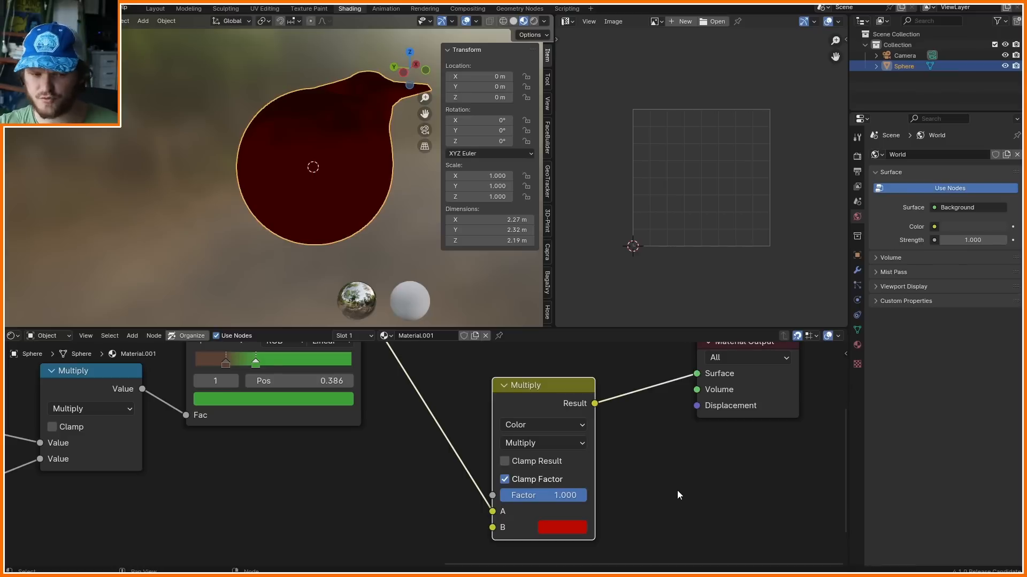
- Link the Noise Texture's Fac to the color Multiply node's B input and inspect the object from an angle
key(Home)
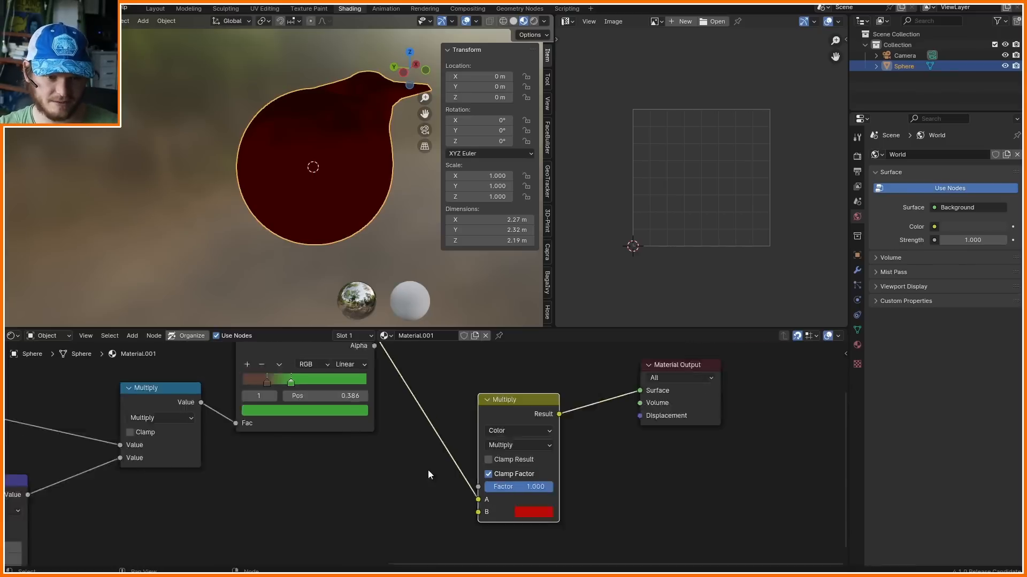
scroll(180, 411, up, 2)
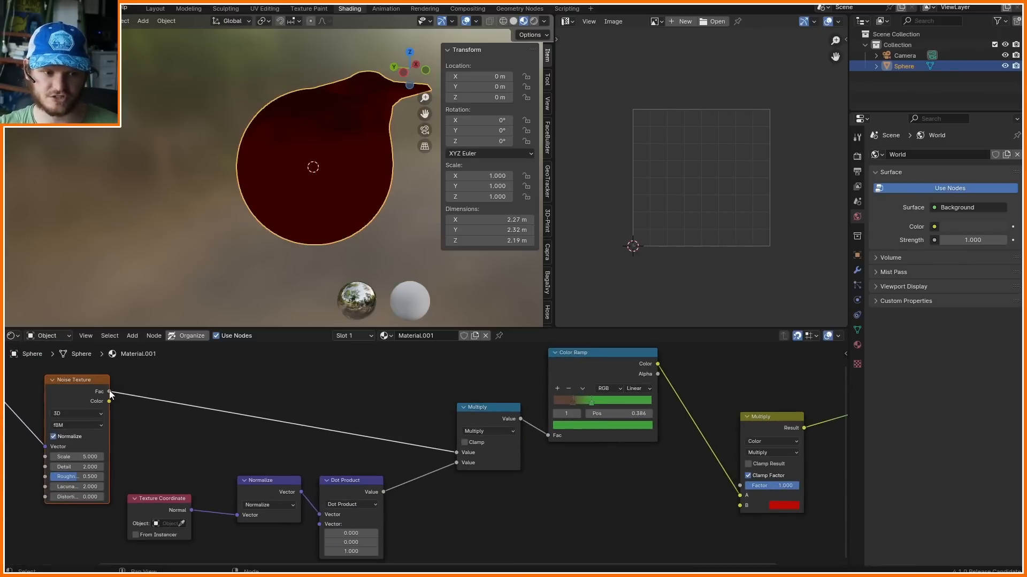
drag(109, 392, 741, 507)
shift+middle_drag(305, 175, 280, 218)
middle_drag(280, 218, 246, 223)
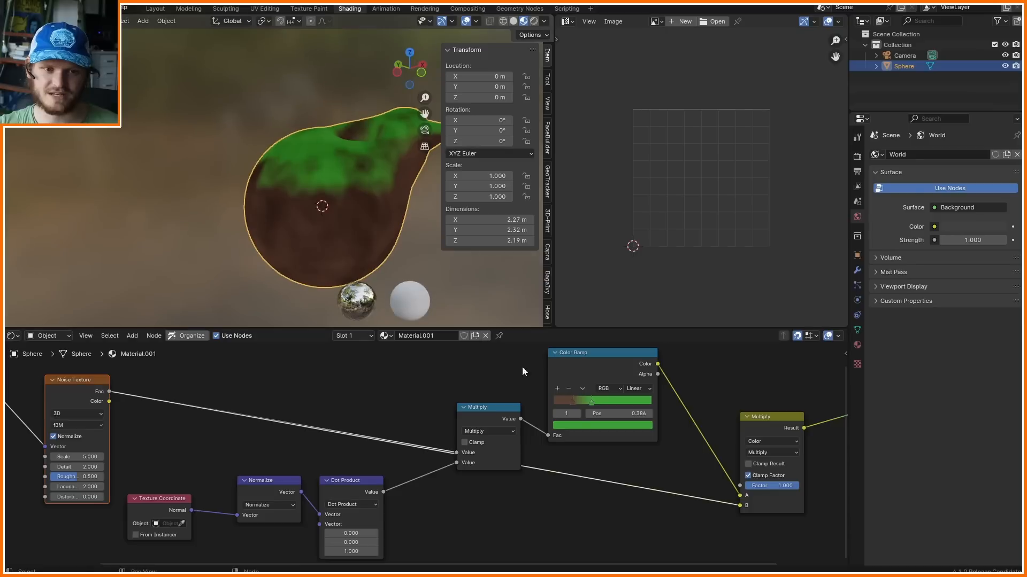
- Try lowering the Factor on the color Multiply node to compare its effect on the object
middle_drag(763, 425, 549, 419)
scroll(511, 388, up, 5)
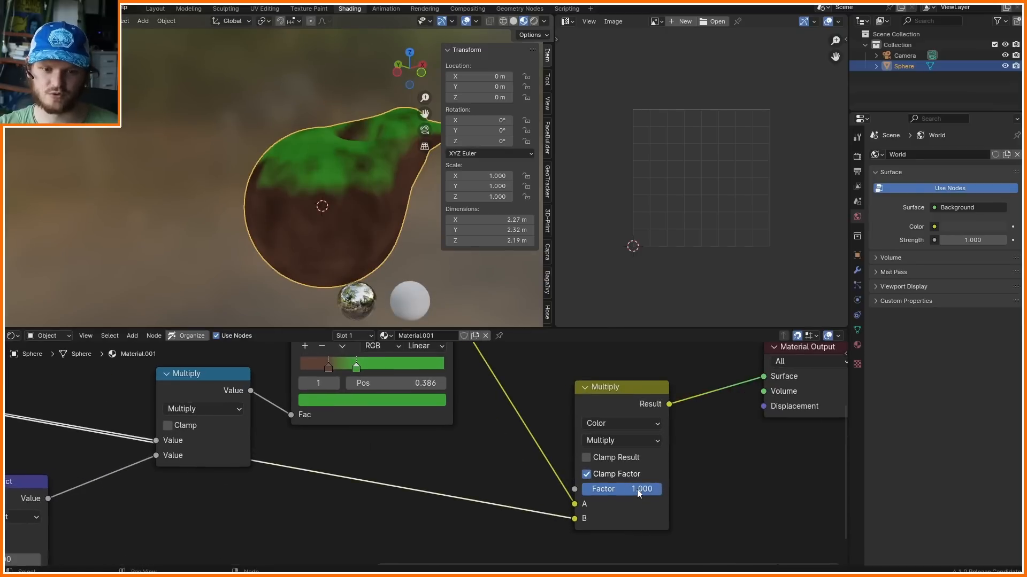
drag(636, 489, 580, 489)
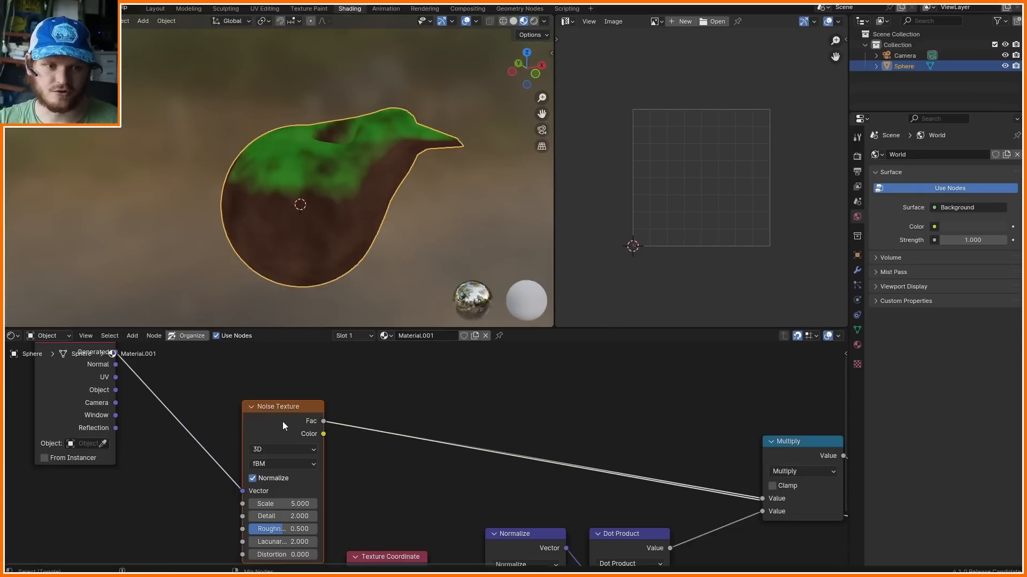
- Preview the Noise Texture on the object and set its Scale to 10, trying out different Detail and Roughness values
scroll(364, 449, up, 2)
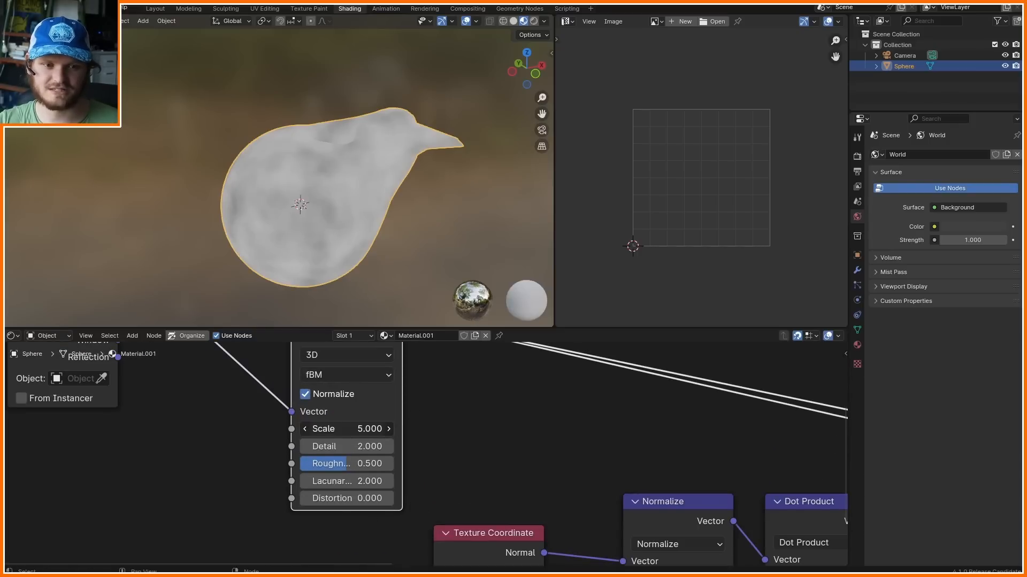
drag(342, 429, 449, 429)
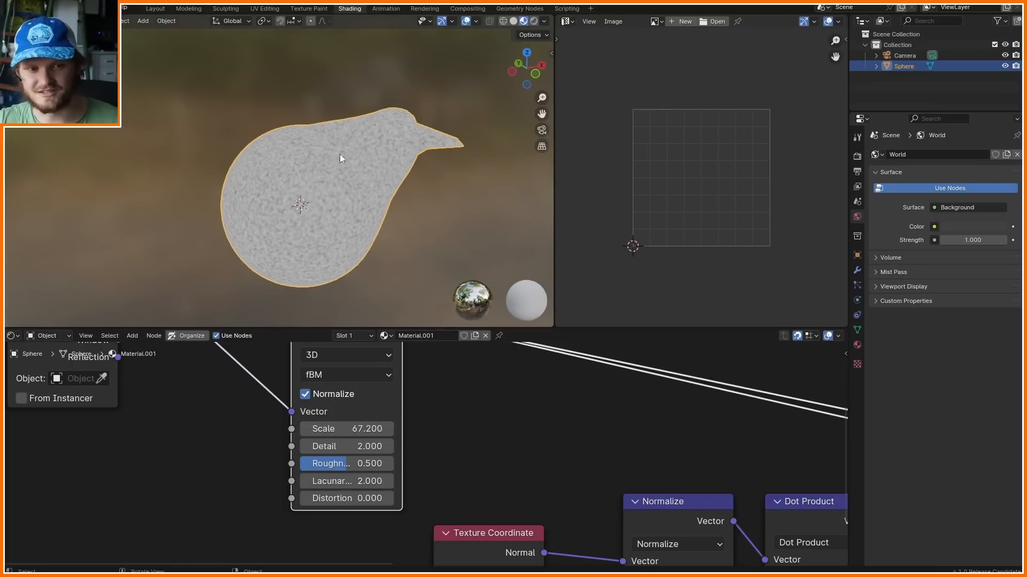
drag(345, 428, 385, 429)
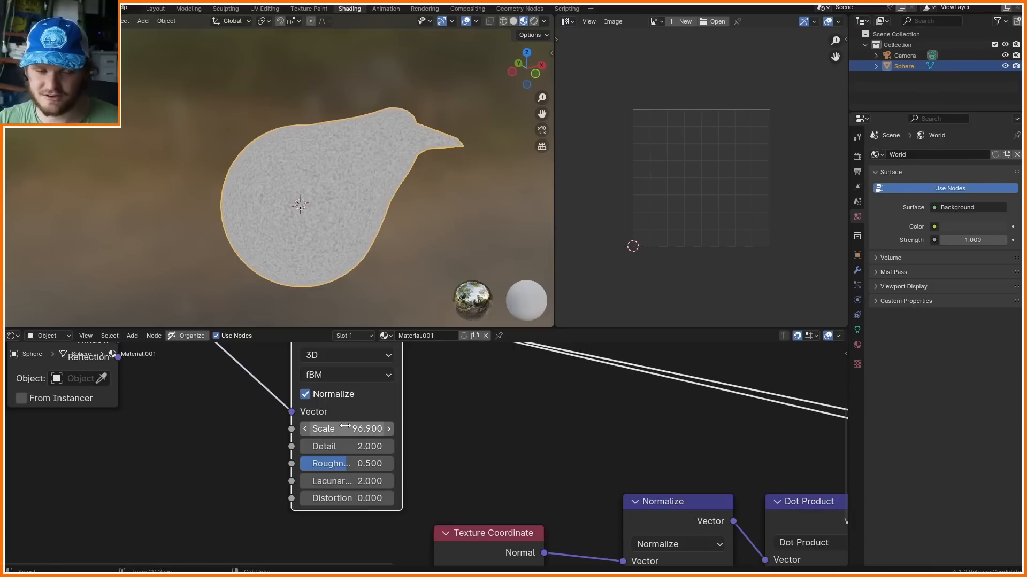
double_click(345, 429)
text(10)
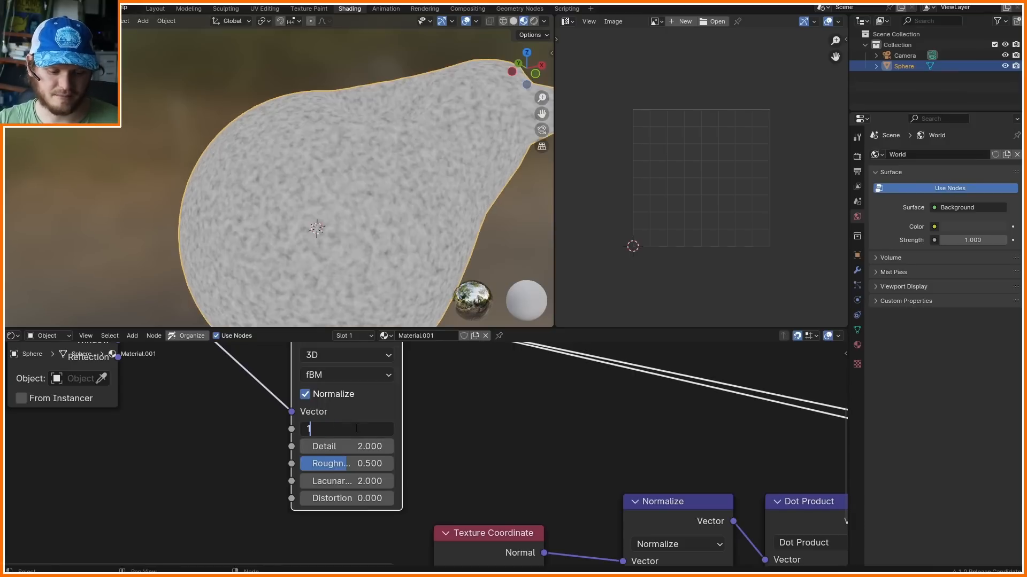
key(Return)
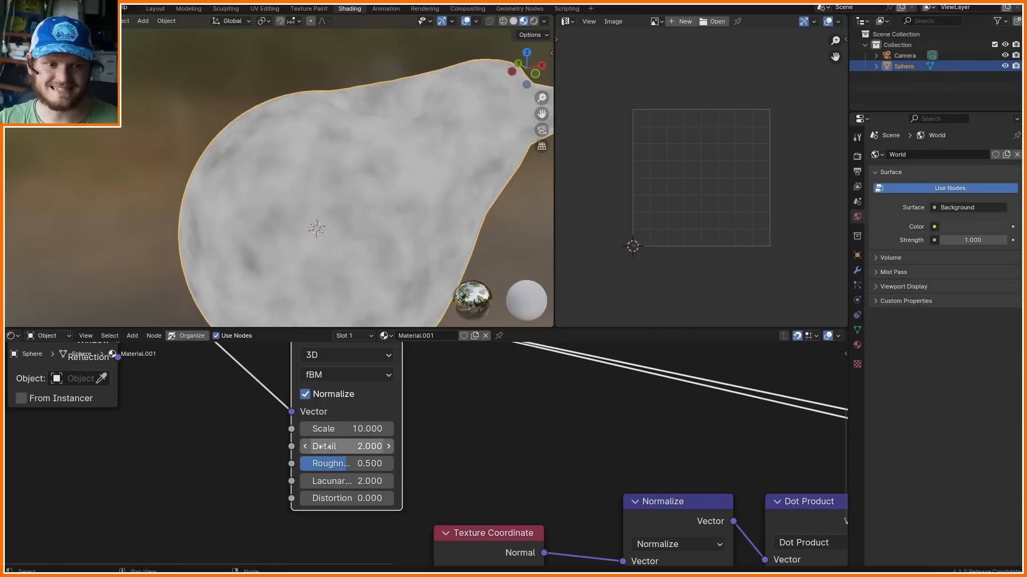
drag(350, 447, 374, 447)
ctrl+middle_drag(383, 174, 386, 231)
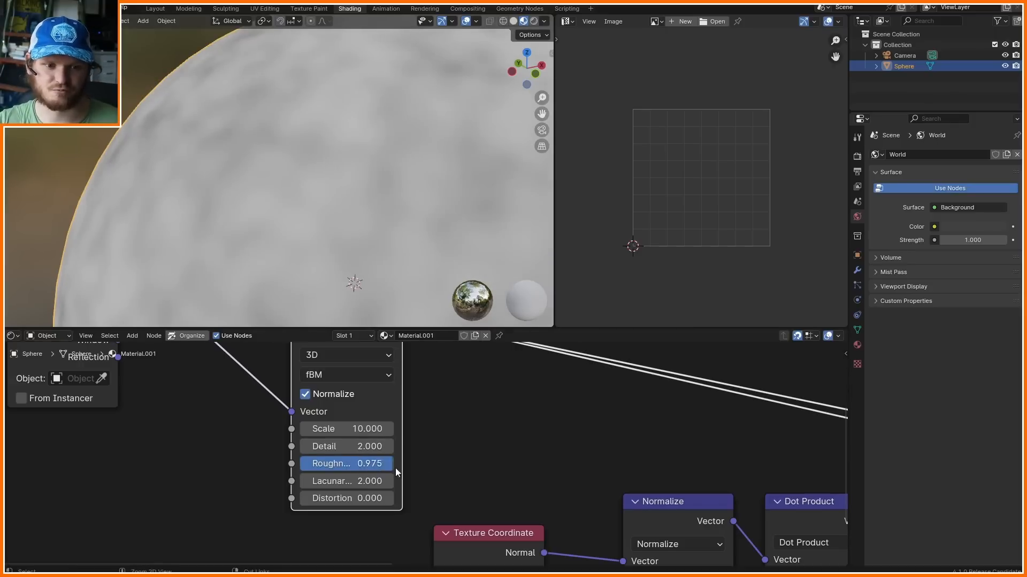
scroll(424, 456, down, 3)
middle_drag(623, 371, 336, 431)
key(shift+a)
click(411, 398)
text(COLO)
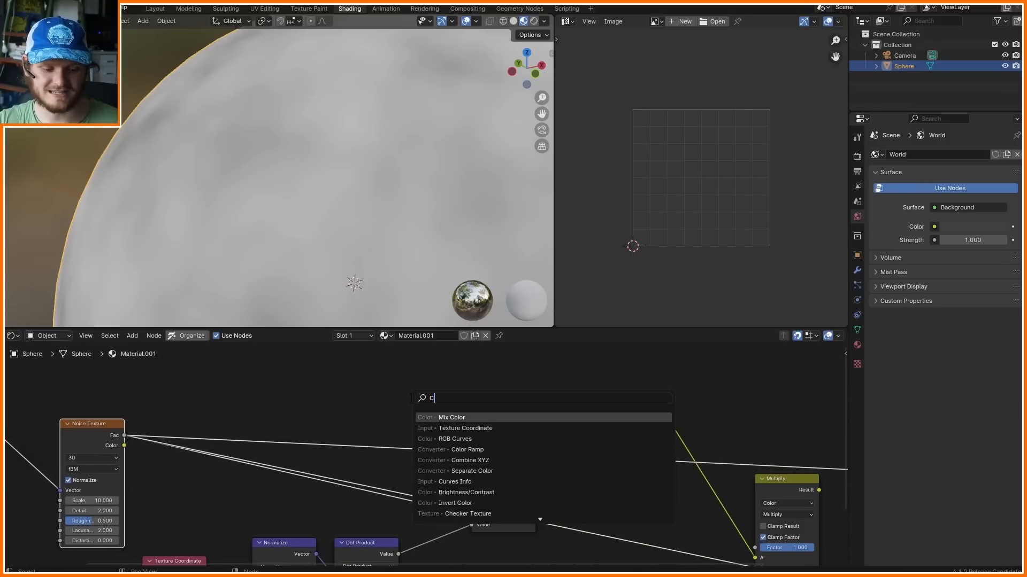
click(452, 419)
right_click(393, 342)
- Insert a Color Ramp after the Noise Texture with its white stop at 0.731, and set the noise Detail to 5.4 and Roughness to 0.608
key(shift+a)
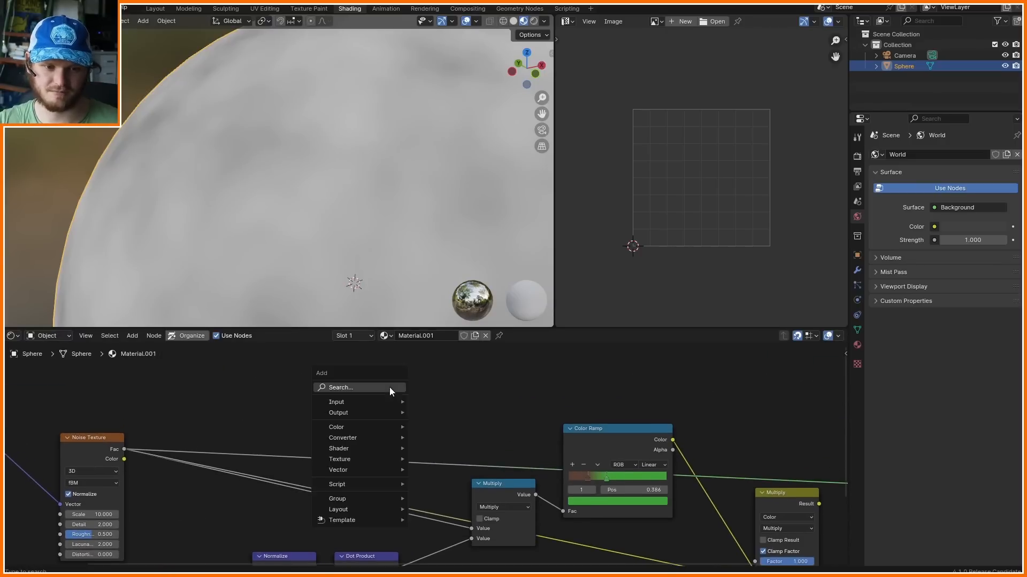
click(389, 387)
text(Co)
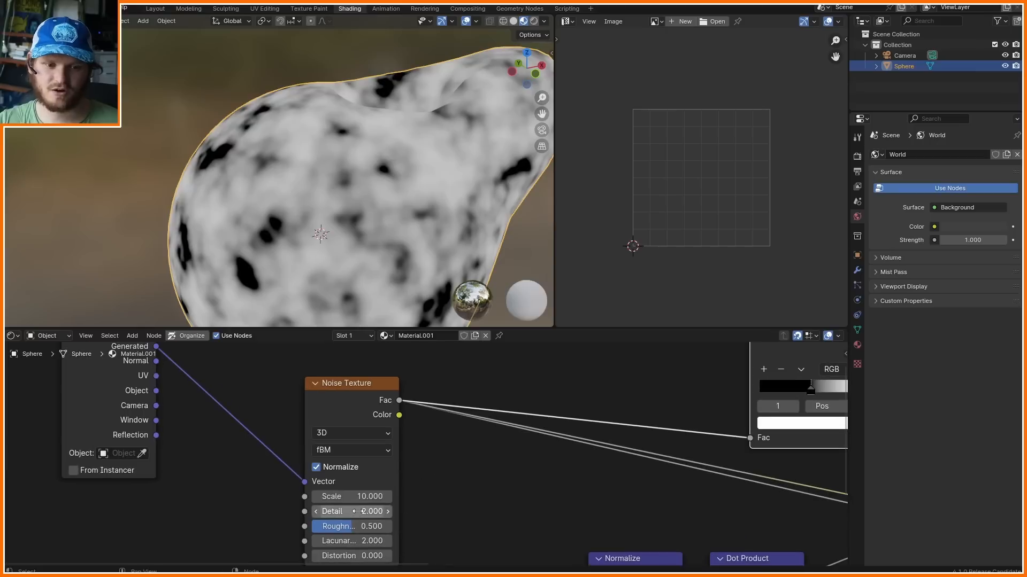
drag(343, 512, 373, 526)
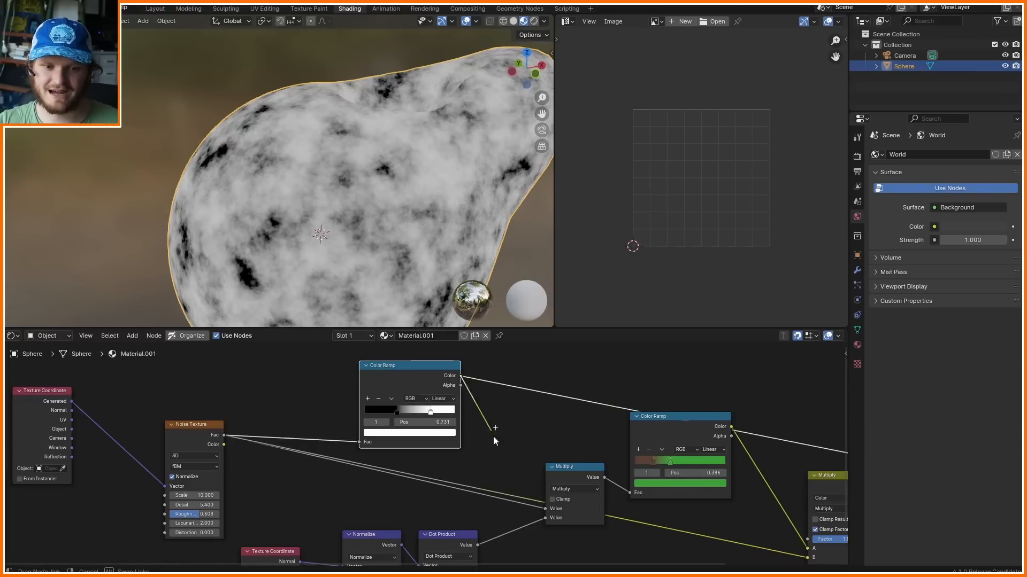
- Link the new Color Ramp's Color to the math Multiply's first Value and the color Multiply's B, and output the color Multiply result
drag(493, 437, 742, 540)
drag(525, 448, 517, 482)
middle_drag(615, 452, 419, 476)
ctrl+shift+click(570, 483)
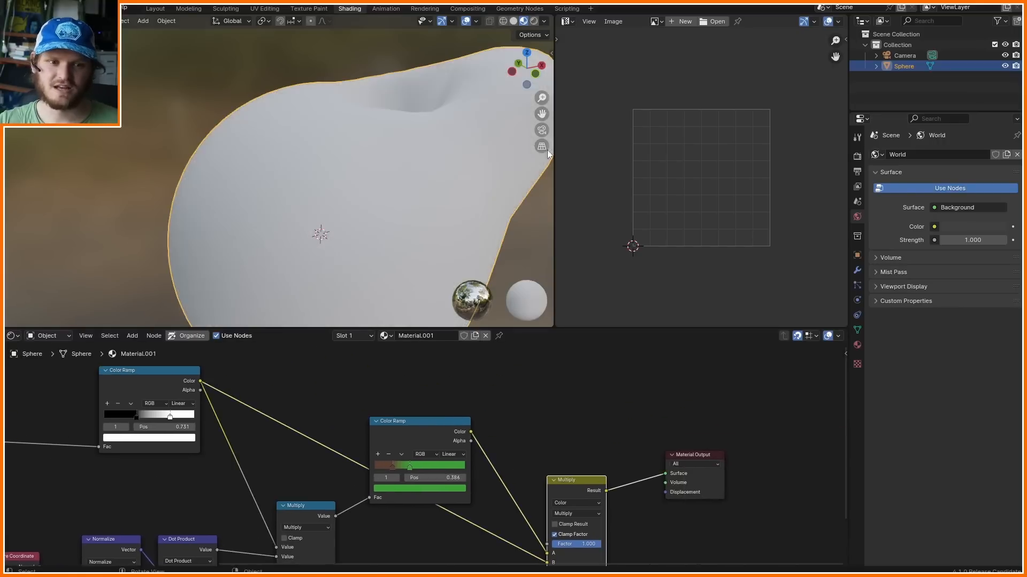
- Set the Noise Texture's Roughness to 0.867 for a grainier grass and dirt pattern
scroll(370, 161, down, 3)
mouse_move(321, 177)
middle_down()
mouse_move(290, 173)
mouse_move(320, 179)
middle_up()
middle_drag(223, 432, 636, 436)
scroll(383, 467, up, 10)
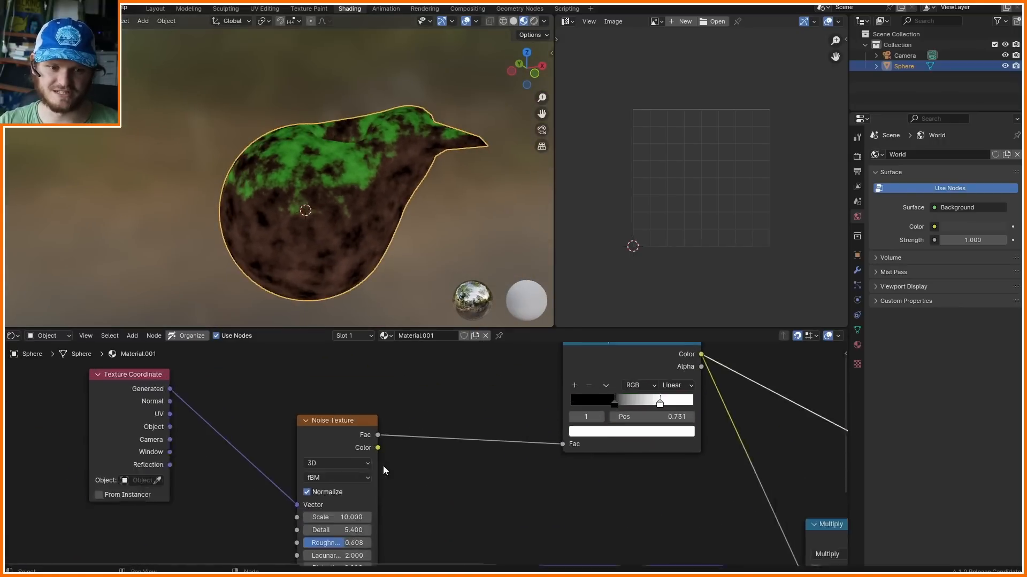
middle_drag(369, 514, 308, 455)
drag(285, 510, 312, 510)
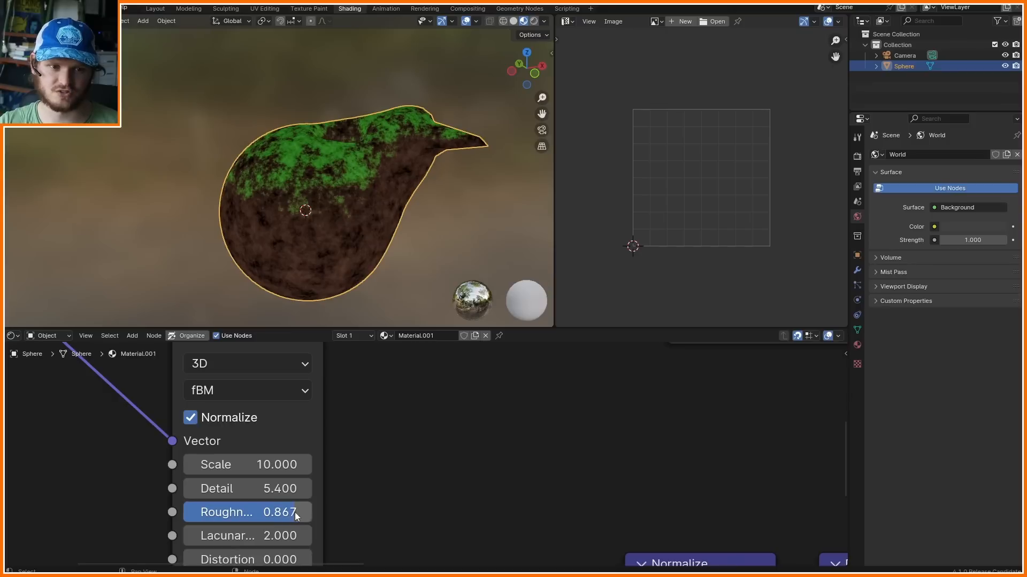
- Shift the stops of the black-and-white Color Ramp toward black, placing the black stop at 0.205
scroll(422, 454, down, 3)
scroll(540, 393, up, 3)
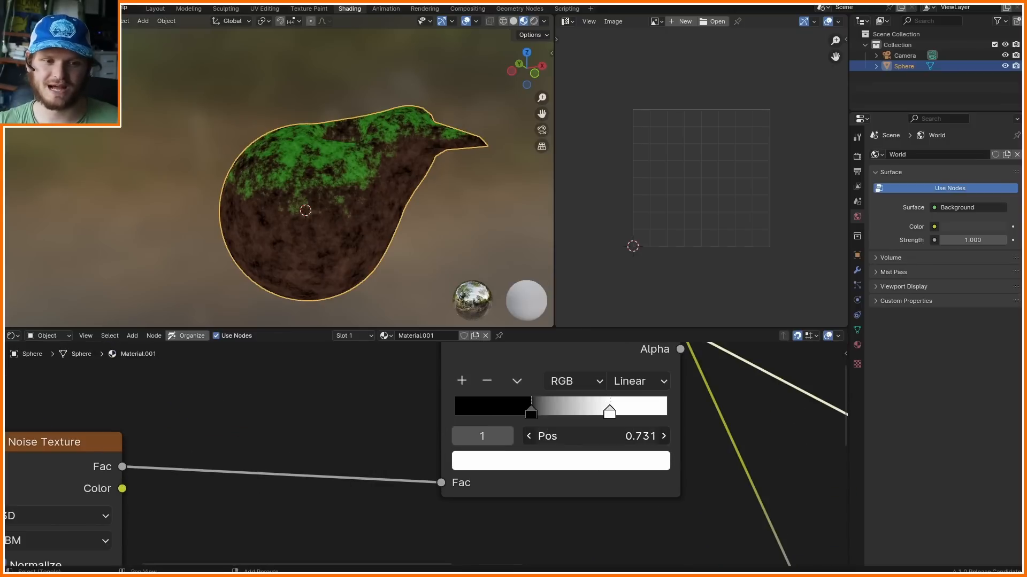
drag(610, 411, 498, 412)
middle_drag(407, 208, 355, 218)
- Raise the Noise Texture's Roughness, adjust its Scale for finer detail, and save the file
key(ctrl+s)
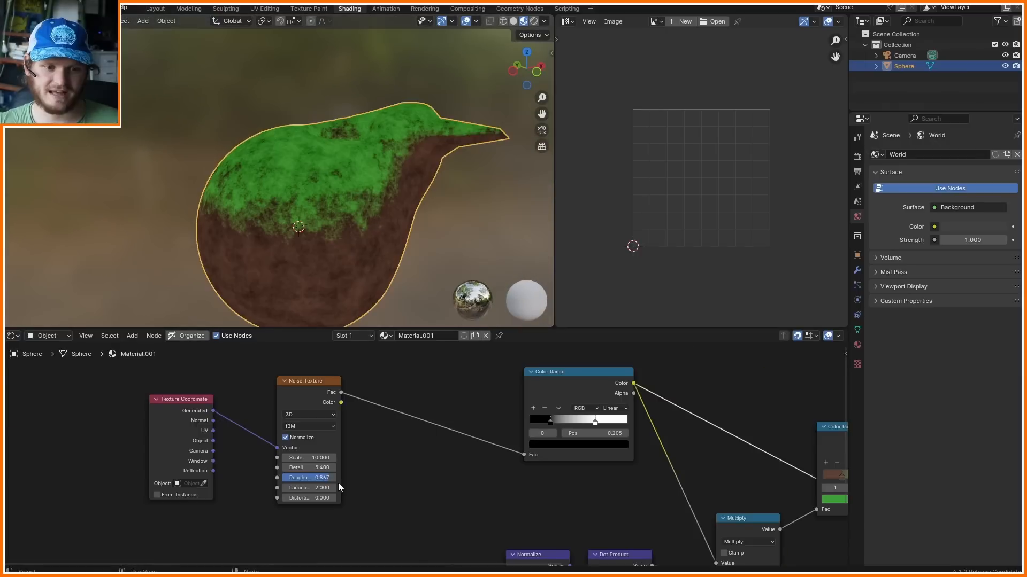
scroll(338, 483, up, 3)
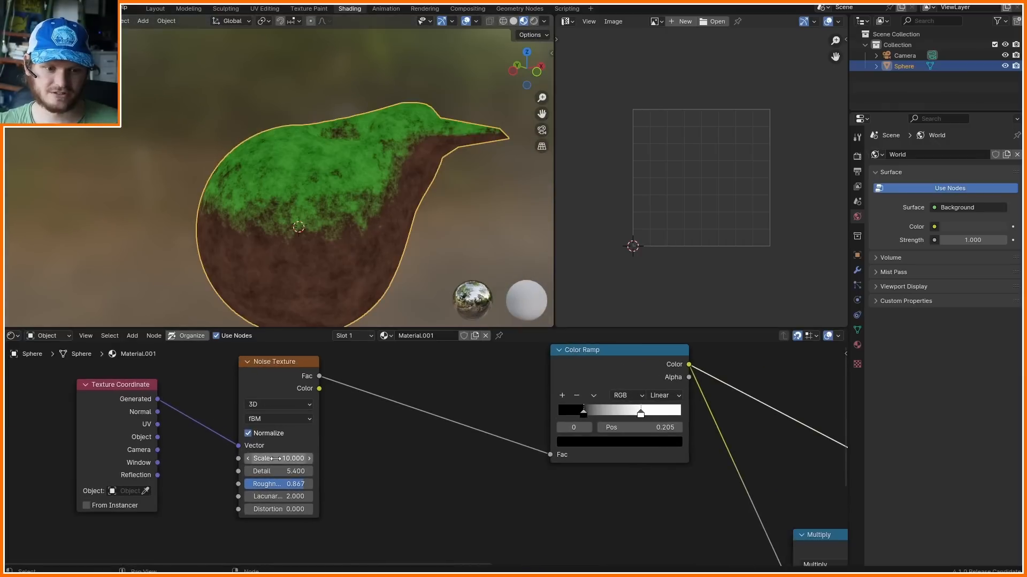
drag(278, 484, 270, 459)
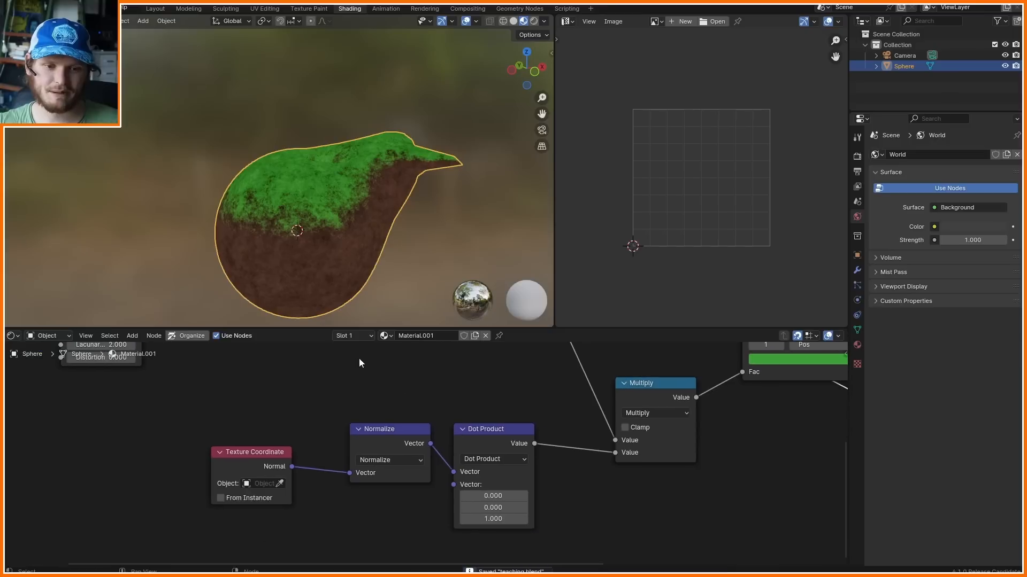
- Try pointing the Dot Product's second vector along X with values 1, 0, 0, and look at the object
click(522, 519)
text(0)
key(Tab)
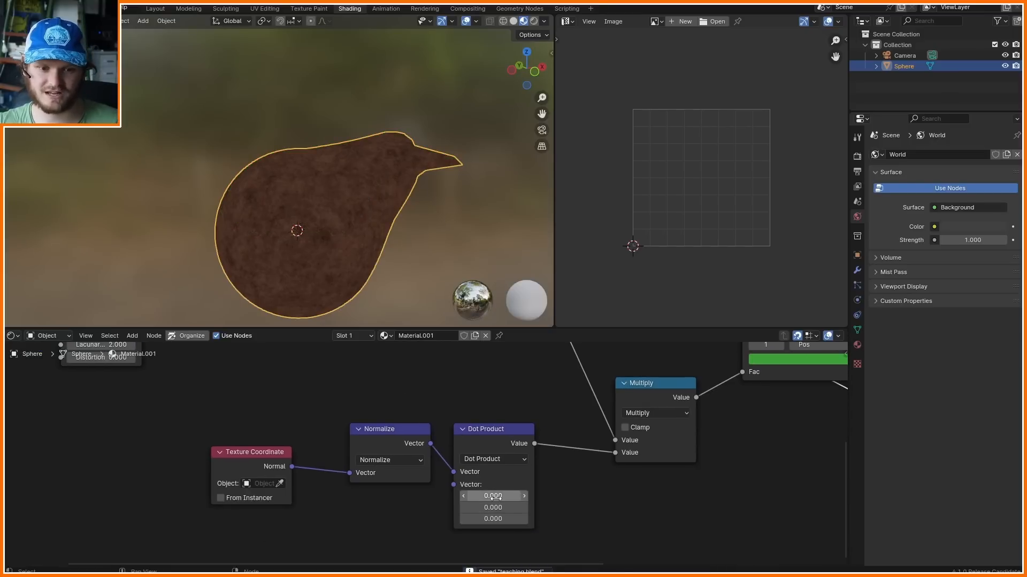
text(1)
key(Return)
middle_drag(263, 268, 285, 227)
- Restore the Dot Product's second vector to 0, 0, 1 so the green follows upward-facing surfaces
click(508, 495)
text(0)
key(Tab)
text(1)
key(Return)
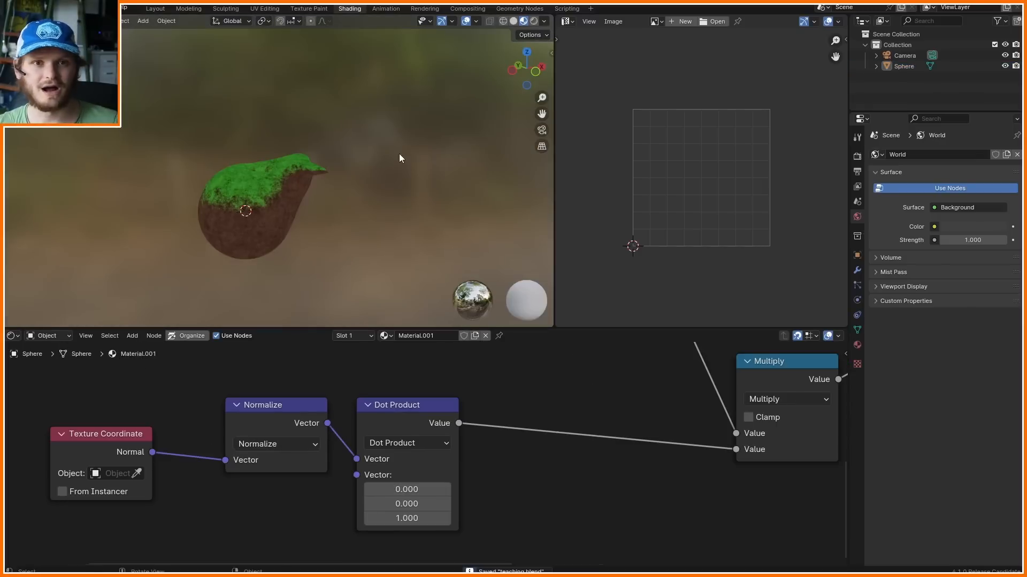
- Replace the sphere with a new cube and assign the existing Material.001 to it
click(265, 197)
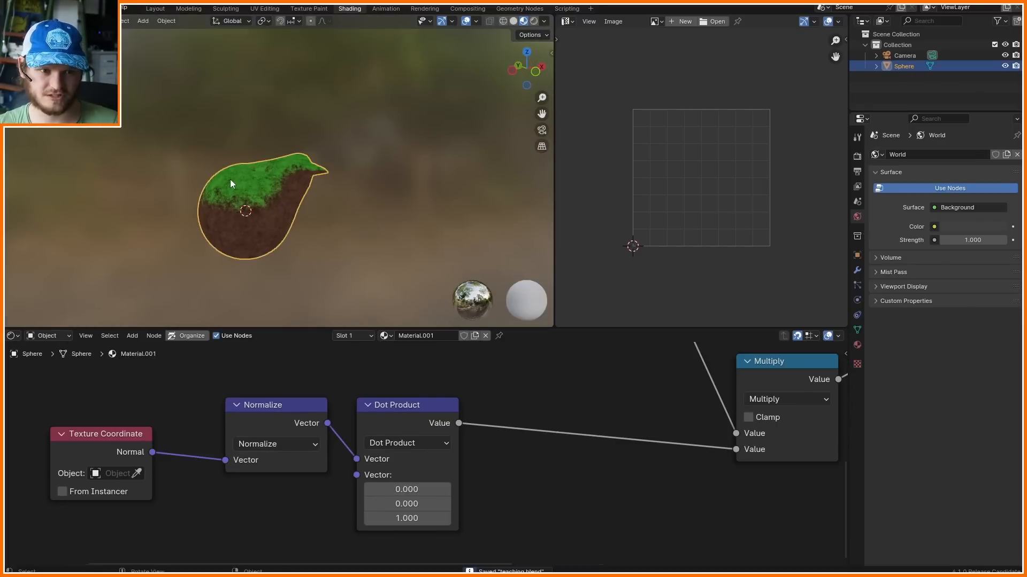
key(Delete)
key(shift+a)
mouse_move(154, 196)
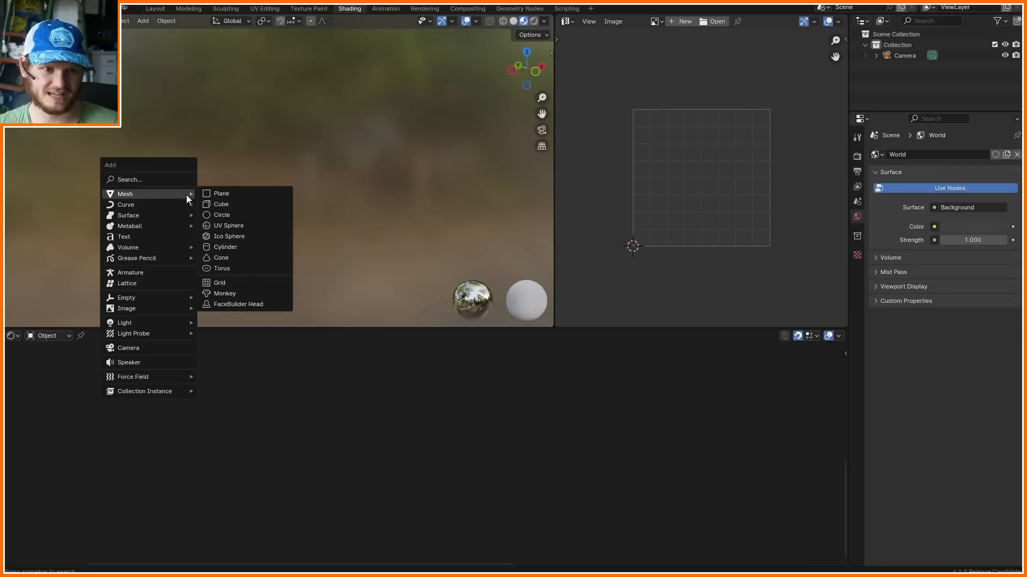
click(236, 204)
click(401, 336)
click(431, 362)
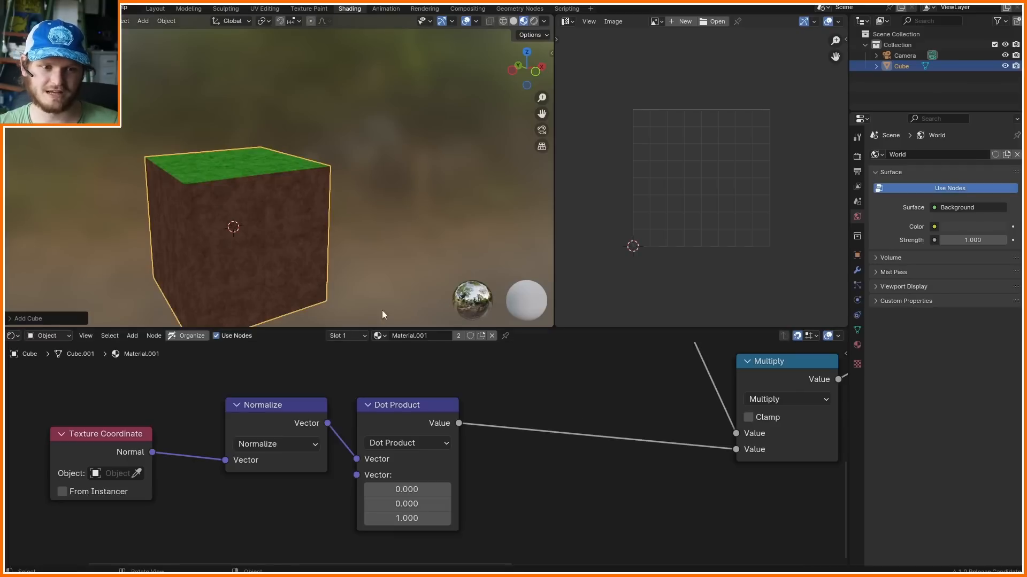
- Sketch annotation arrows for the normals of the cube's top and side faces, and remove them again
middle_drag(382, 310, 385, 187)
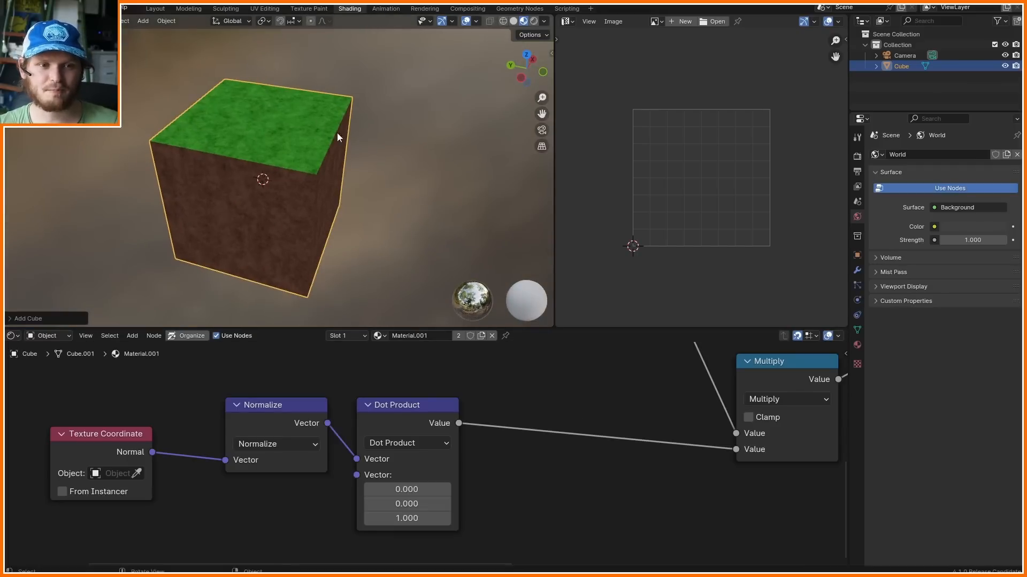
key(d)
mouse_move(266, 123)
mouse_down()
mouse_move(264, 45)
mouse_move(280, 61)
mouse_up()
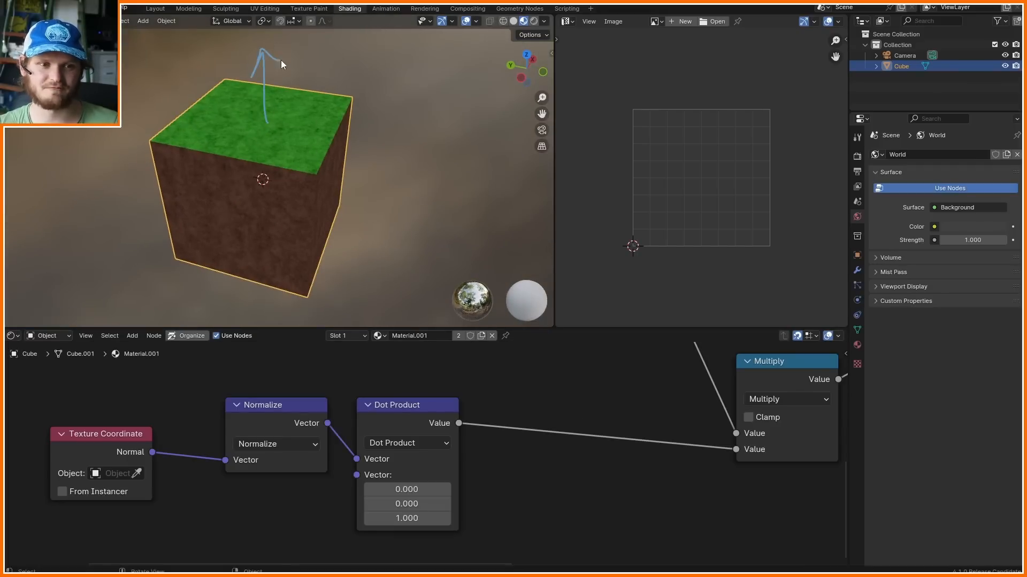
middle_drag(282, 107, 257, 78)
key(ctrl+z)
middle_drag(322, 127, 287, 130)
key(d)
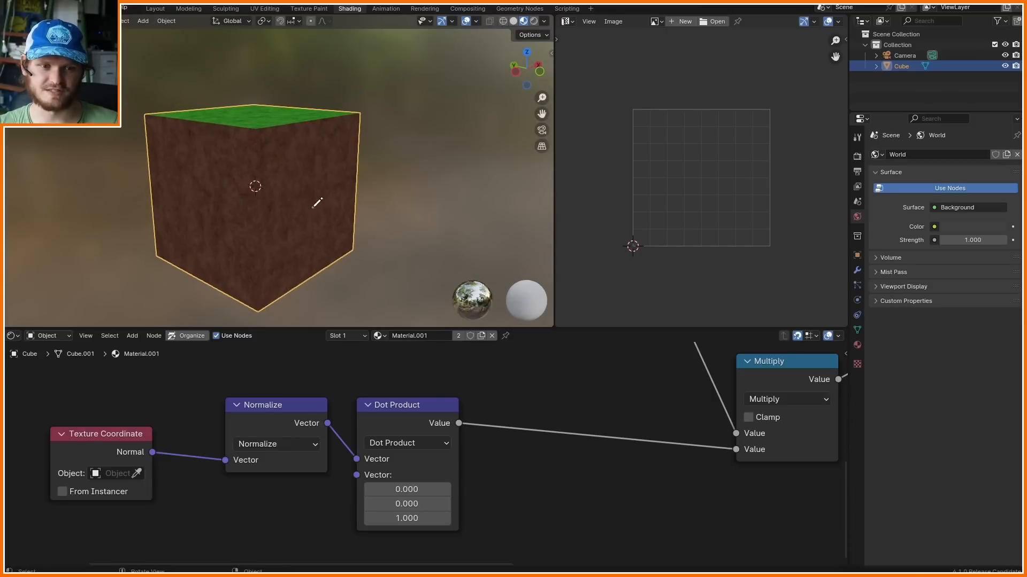
drag(313, 207, 400, 235)
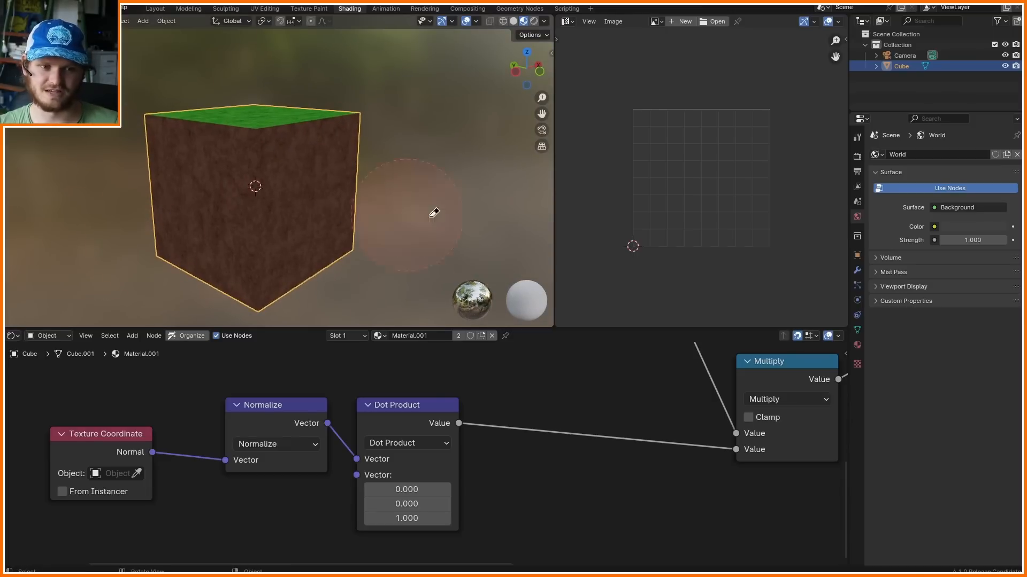
- Preview the black-and-white Color Ramp on the cube, and switch the preview back to the color Multiply result
middle_drag(247, 193, 277, 228)
scroll(466, 425, down, 9)
middle_drag(420, 356, 417, 434)
ctrl+shift+click(447, 381)
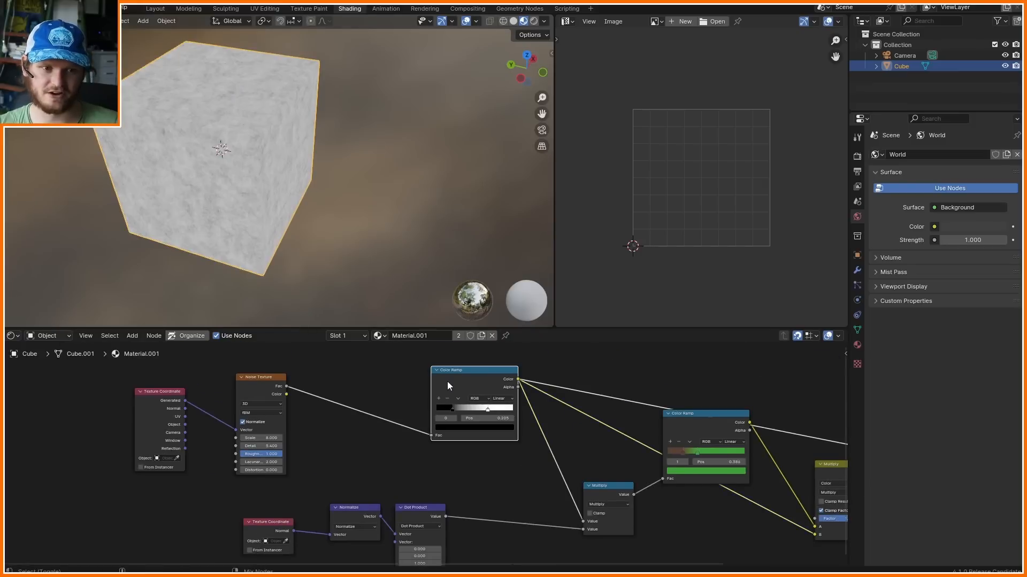
middle_drag(838, 474, 527, 409)
ctrl+shift+click(530, 404)
scroll(427, 448, up, 7)
click(397, 378)
drag(384, 274, 337, 248)
key(ctrl+z)
scroll(243, 150, up, 1)
- Bevel the cube's top face edges with many segments into a wide rounded rim, and view the result in Object Mode
key(Tab)
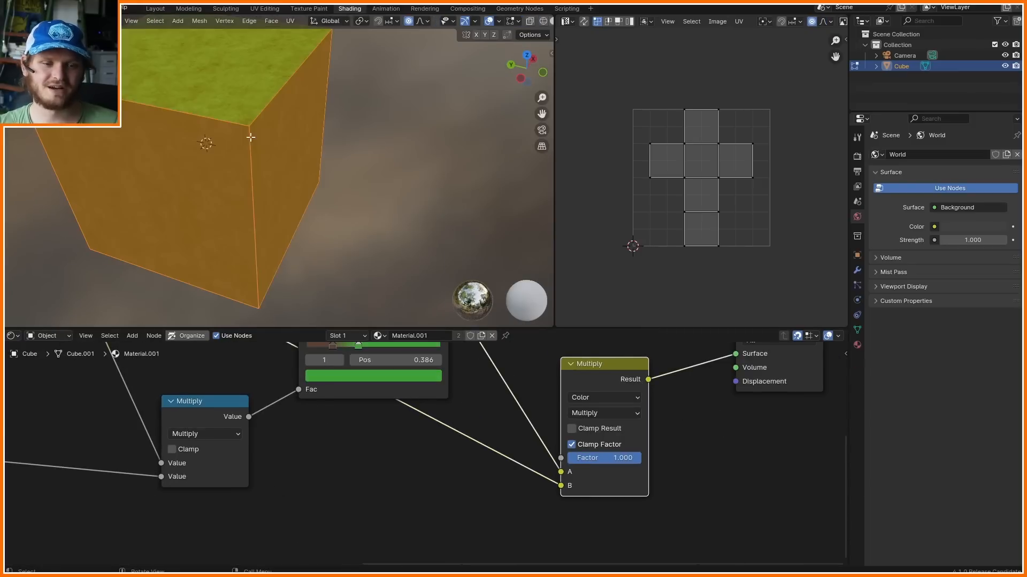
click(227, 105)
scroll(227, 105, down, 2)
key(ctrl+b)
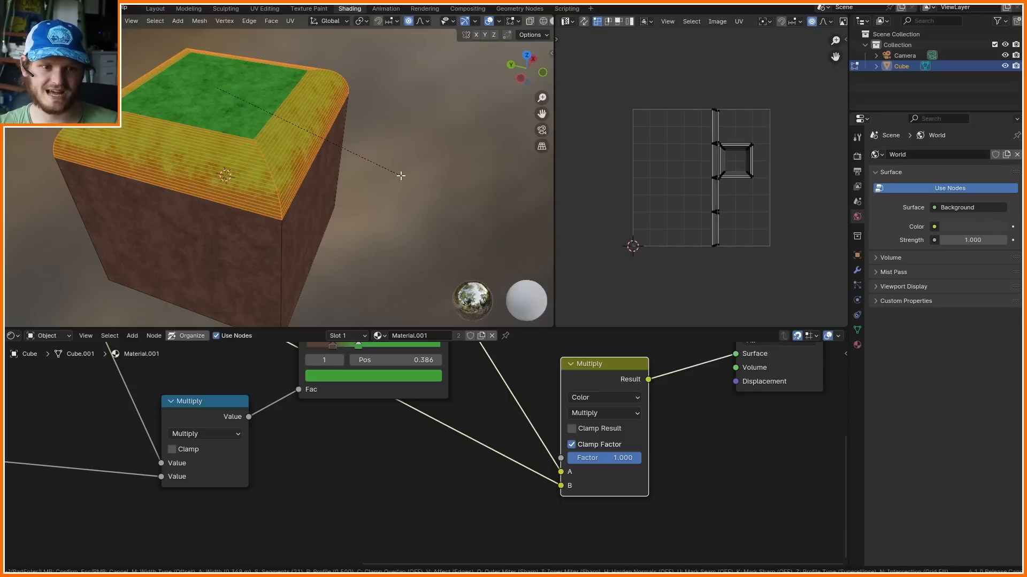
click(387, 173)
key(Tab)
scroll(394, 181, down, 2)
middle_drag(394, 181, 172, 138)
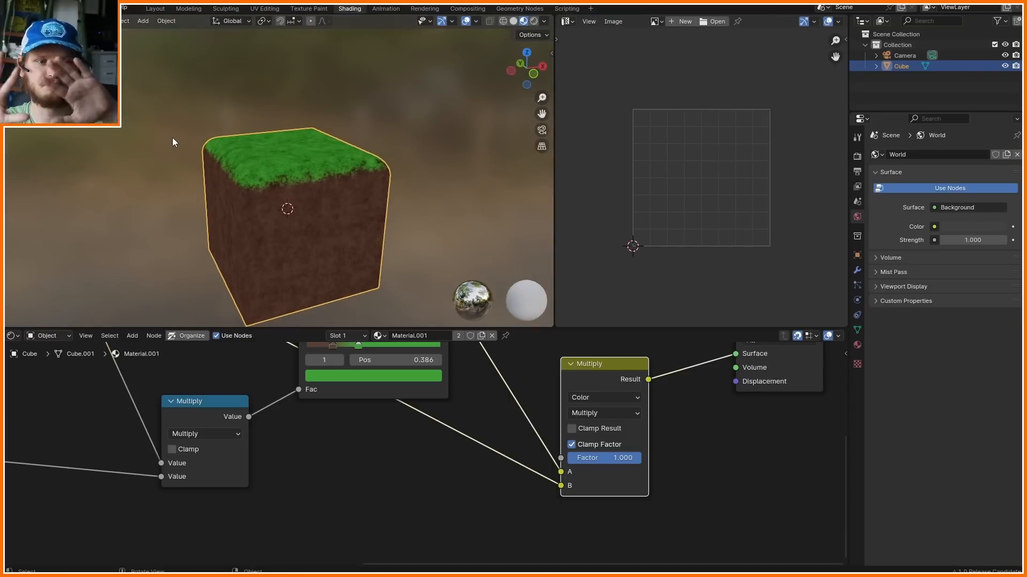
- Sketch annotation arrows for the normals turning along the beveled edge in Edit Mode, and undo the drawing
key(Tab)
scroll(284, 180, up, 2)
middle_drag(292, 185, 413, 176)
scroll(412, 175, up, 2)
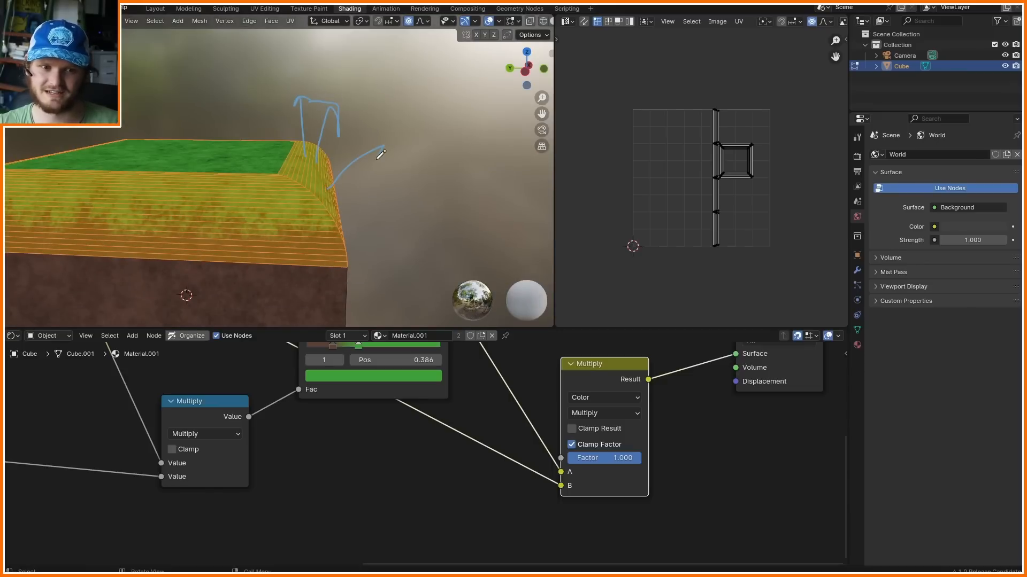
drag(347, 311, 404, 290)
key(ctrl+z)
- Inset the cube's flat top face and extrude it downward into a rectangular pit, finishing in Object Mode
click(264, 188)
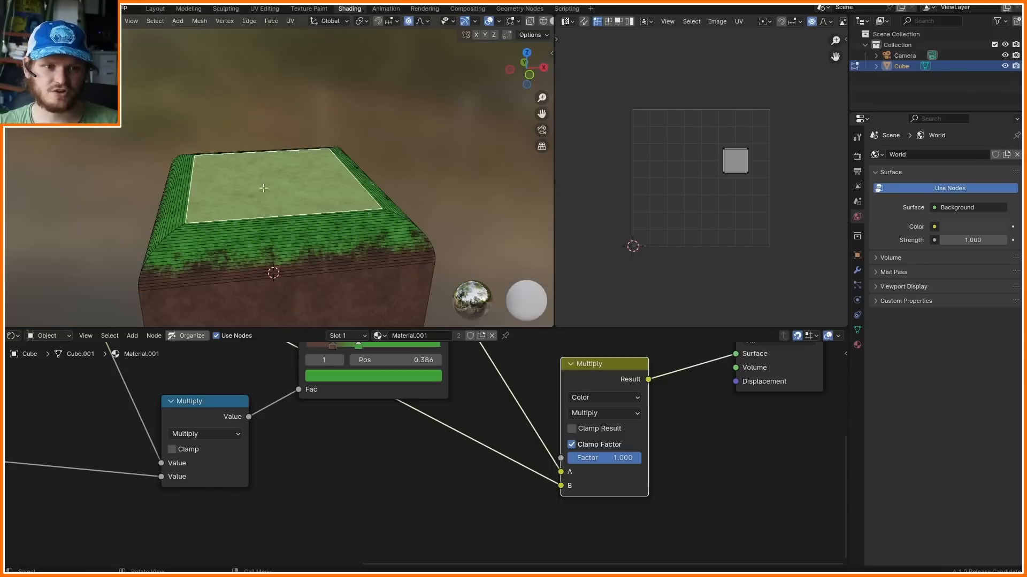
key(i)
click(388, 178)
key(e)
click(307, 170)
key(Tab)
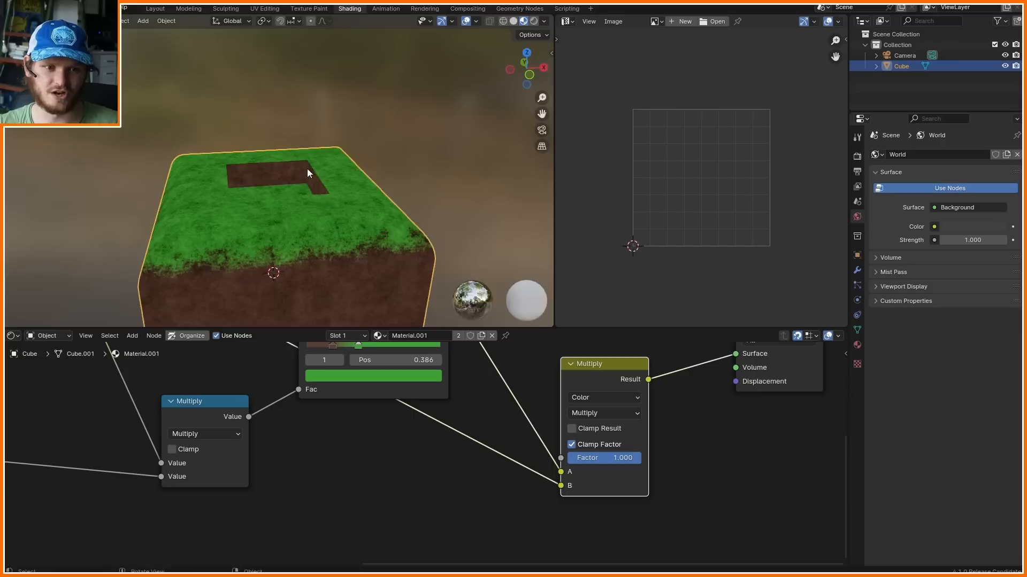
- Bevel the edges at the bottom of the cube's rectangular pit in Edit Mode
middle_drag(307, 170, 341, 177)
key(Tab)
scroll(341, 177, up, 2)
key(ctrl+b)
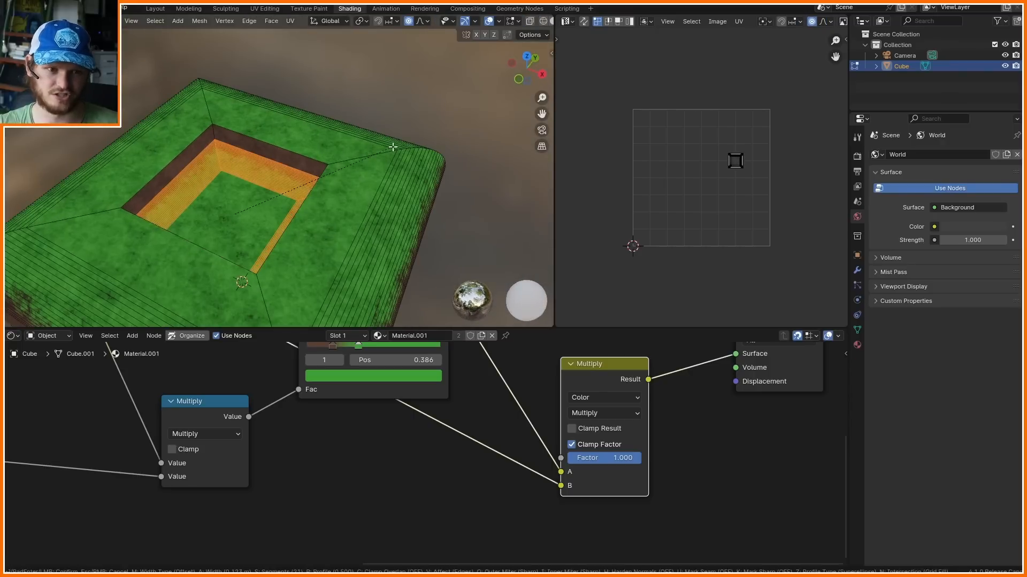
click(394, 149)
scroll(394, 149, down, 5)
- Inset one side face of the cube and extrude it outward into a block, viewing it in Object Mode
middle_drag(395, 150, 511, 138)
click(204, 223)
key(i)
click(365, 182)
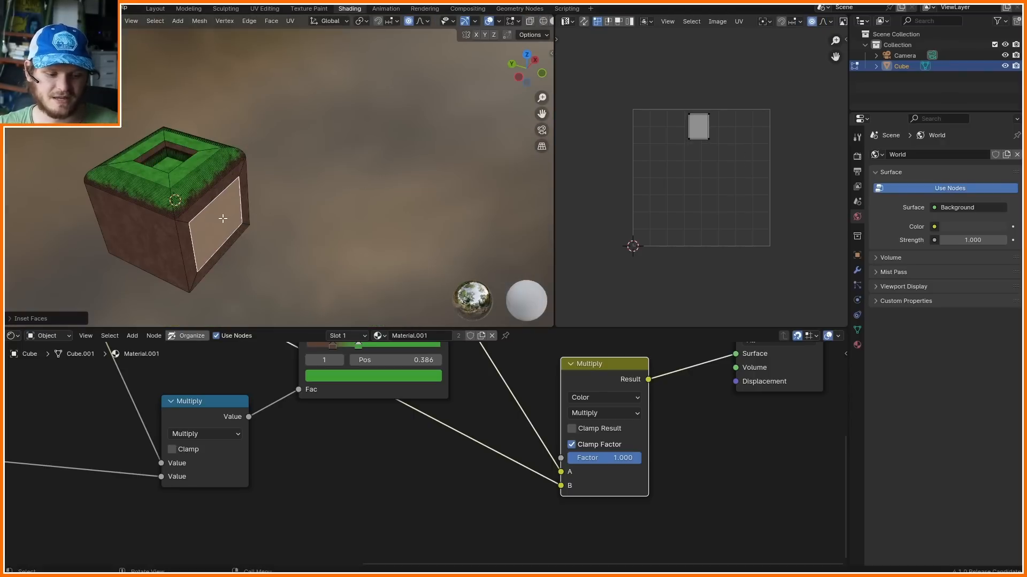
key(e)
click(353, 240)
key(Tab)
shift+middle_drag(351, 238, 318, 168)
- Bevel the upper outer edge of the extruded block into a wide rounded curve and view it in Object Mode
key(Tab)
key(2)
click(300, 159)
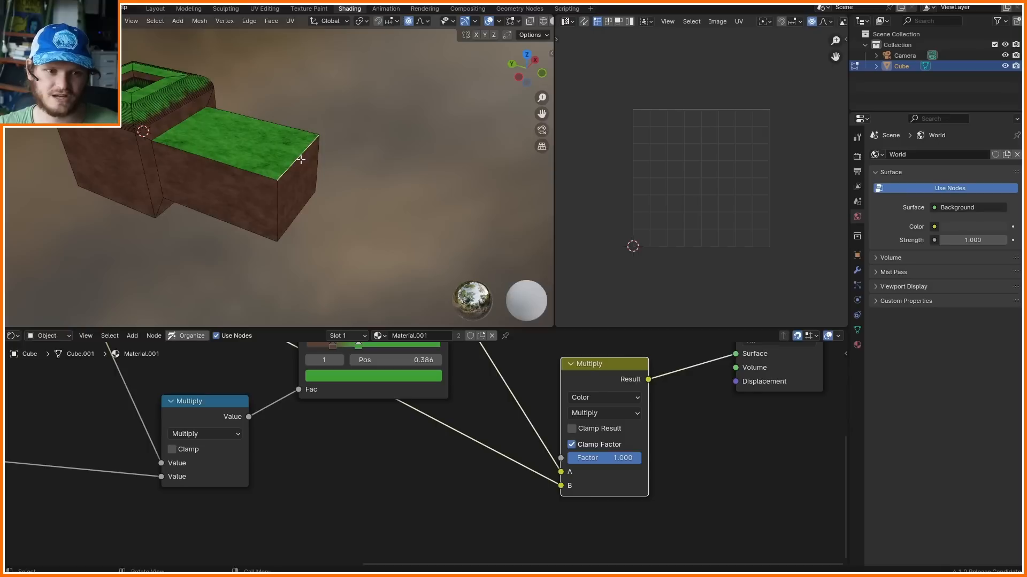
key(ctrl+b)
click(394, 178)
key(Tab)
middle_drag(309, 218, 301, 185)
- Select the block's rounded end and move it about 7.2 m outward along Y, finishing in Object Mode
key(Tab)
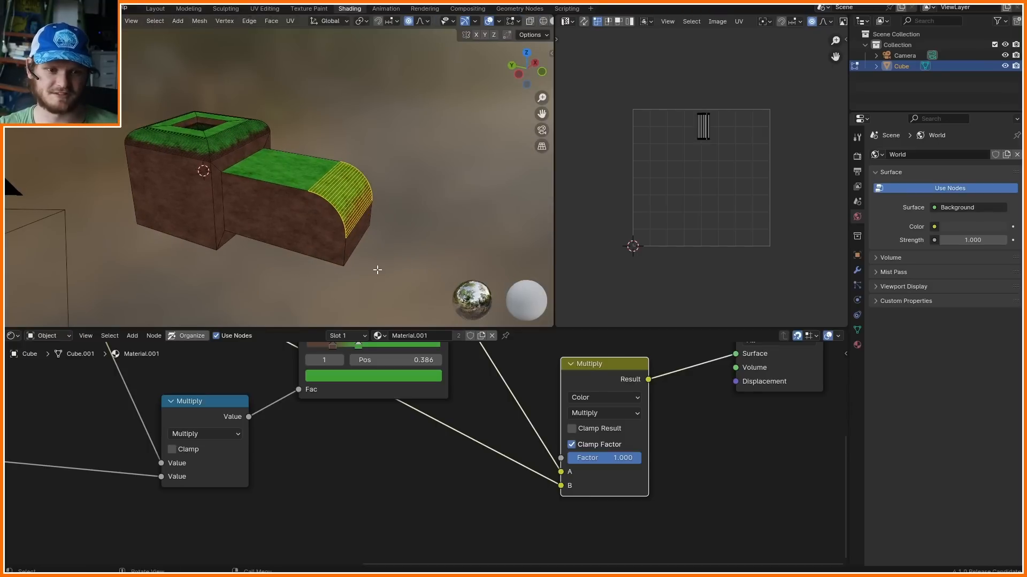
shift+drag(382, 281, 311, 151)
scroll(204, 239, up, 4)
shift+middle_drag(203, 239, 238, 156)
scroll(238, 156, up, 4)
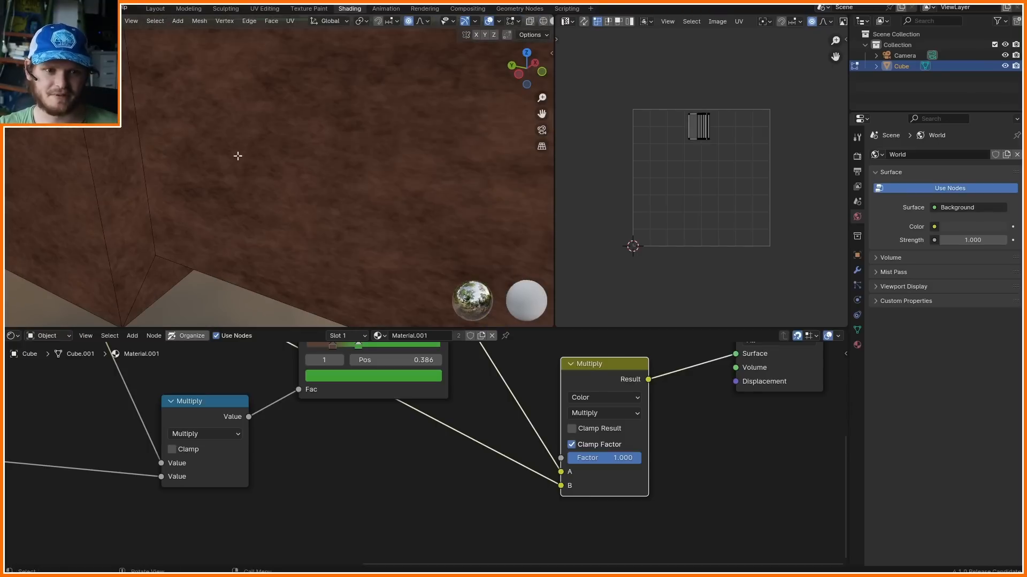
scroll(238, 155, down, 6)
key(e)
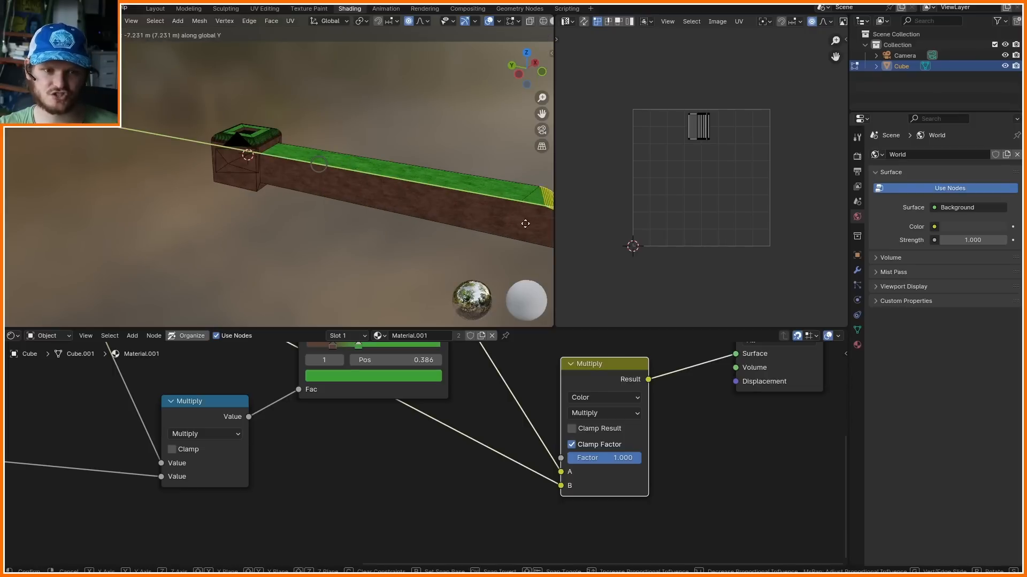
click(525, 224)
key(Tab)
scroll(187, 165, up, 4)
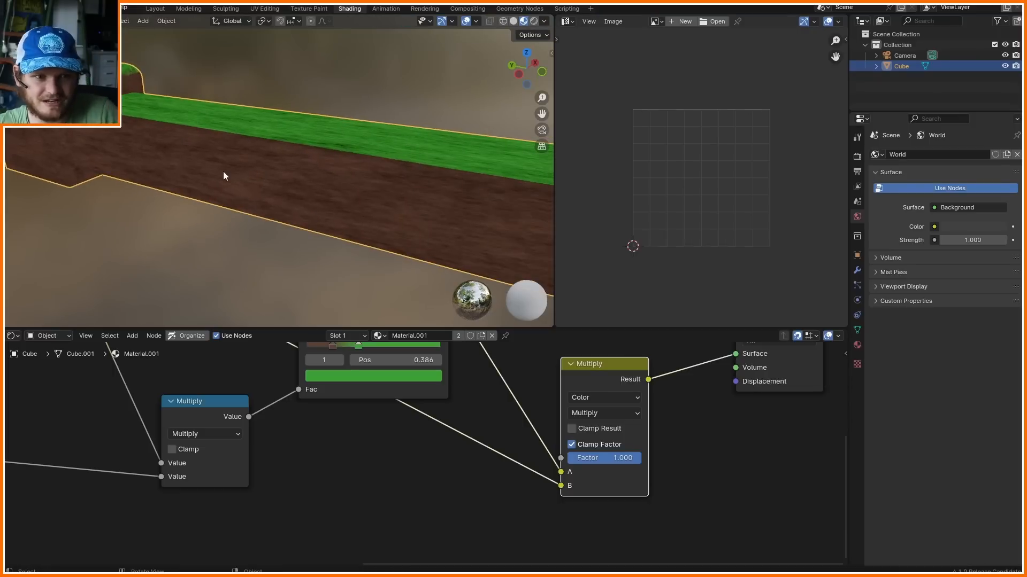
- Sketch an annotation arrow along the direction in which the grass texture stretches on the long block
middle_drag(195, 147, 164, 191)
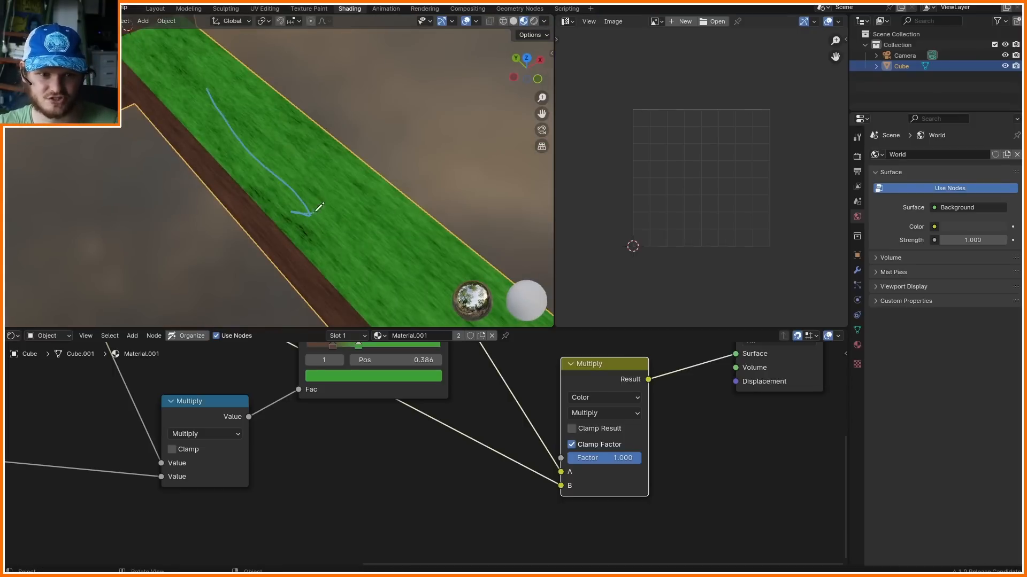
drag(315, 212, 306, 175)
scroll(303, 169, down, 6)
- Move the block's rounded end farther outward along Y in Edit Mode and inspect the stretched texture in Object Mode
key(Tab)
mouse_move(302, 170)
shift+middle_down()
mouse_move(262, 129)
mouse_move(286, 180)
mouse_move(332, 156)
shift+middle_up()
key(g)
key(y)
click(452, 239)
key(Tab)
scroll(286, 181, up, 5)
right_drag(305, 230, 221, 157)
scroll(222, 431, down, 1)
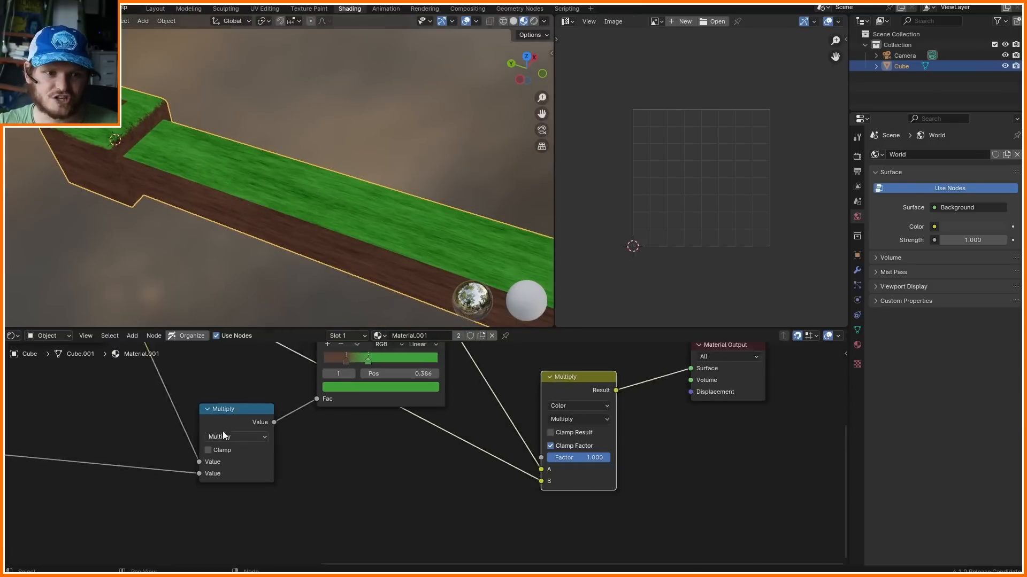
- Examine the long mesh from the side together with the Generated link from Texture Coordinate to Noise Texture
scroll(222, 431, down, 7)
middle_drag(155, 416, 511, 444)
middle_drag(321, 401, 512, 468)
click(522, 81)
scroll(402, 446, up, 6)
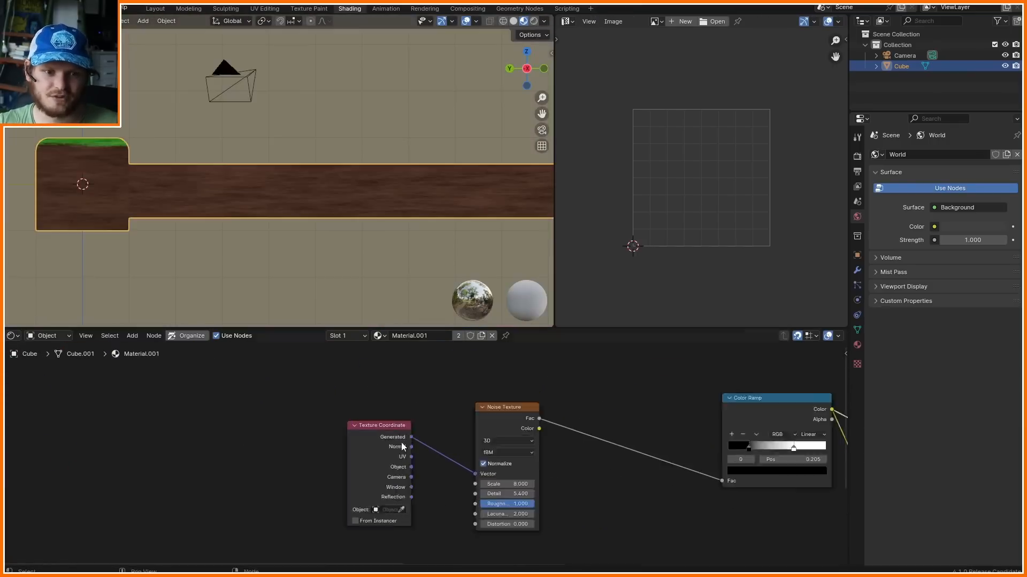
drag(333, 411, 315, 429)
scroll(293, 245, down, 8)
scroll(281, 164, up, 5)
shift+middle_drag(281, 164, 190, 185)
scroll(109, 219, down, 2)
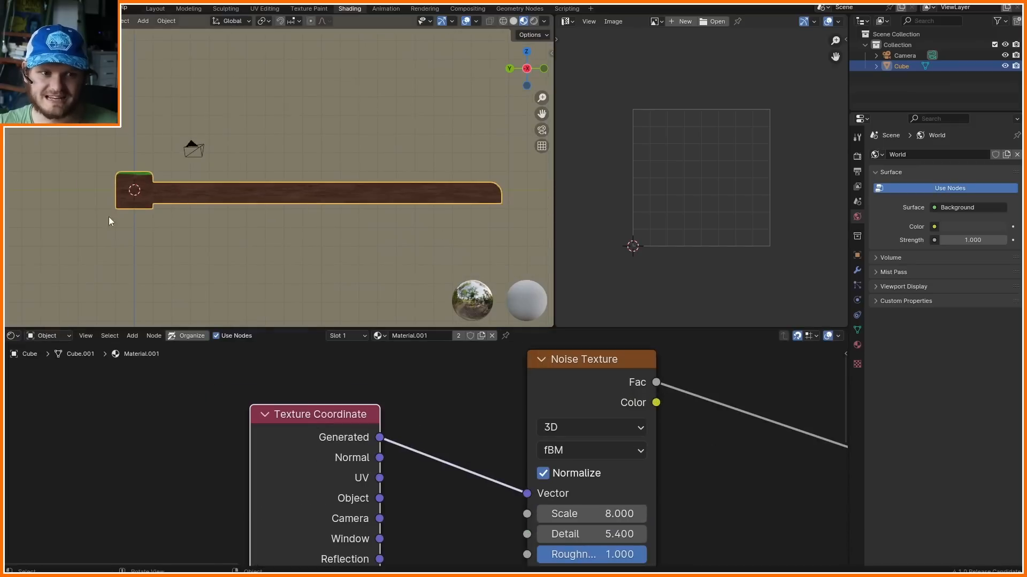
- Sketch an annotation bounding box around the long mesh, with lines beneath it running from 0 to 1
drag(509, 172, 355, 218)
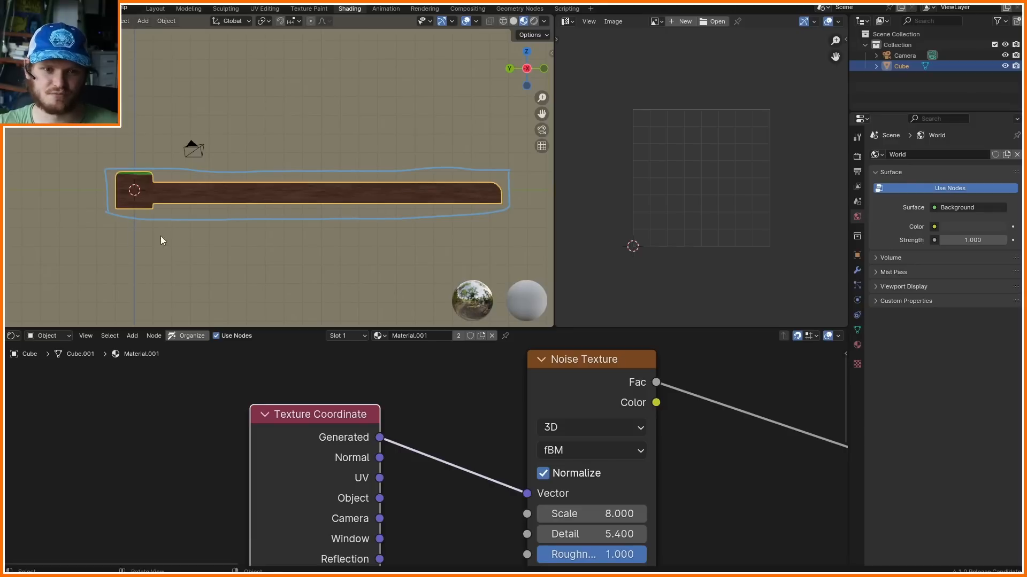
drag(338, 225, 503, 229)
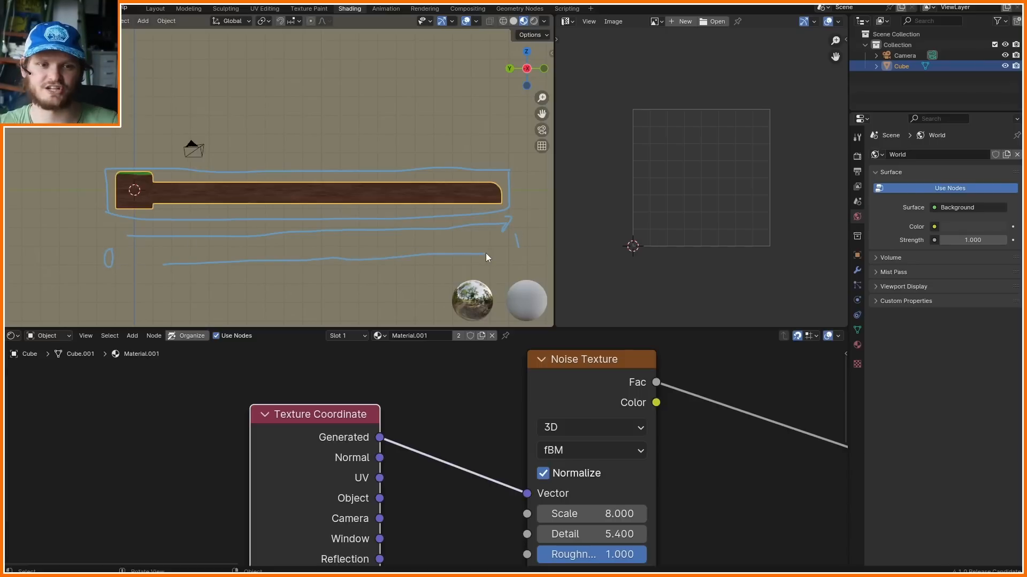
middle_drag(486, 253, 302, 230)
- Preview the Texture Coordinate node's outputs on the mesh, ending with Object, and examine its gradient from the side
drag(321, 439, 248, 402)
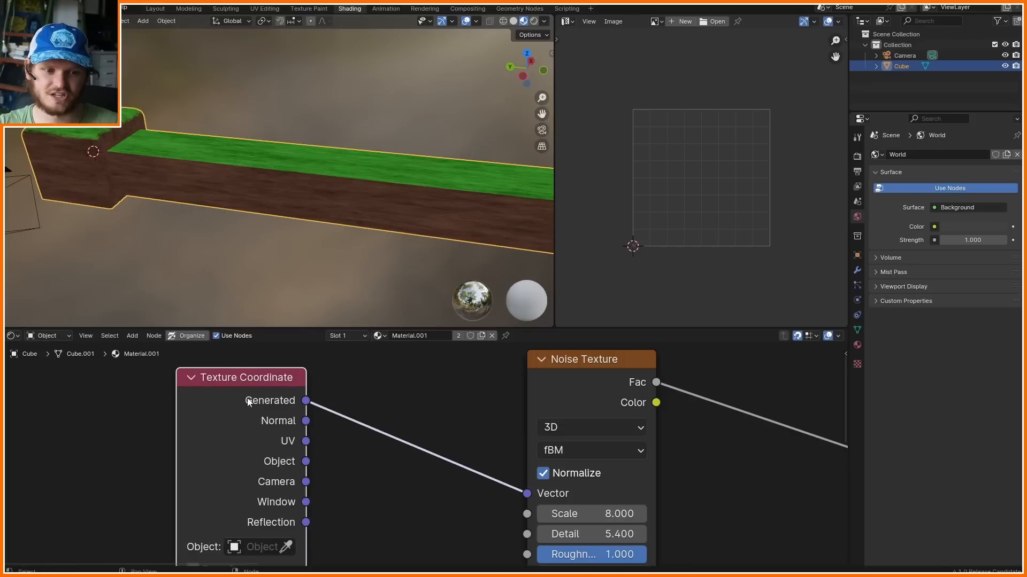
ctrl+shift+click(241, 396)
ctrl+shift+click(242, 395)
ctrl+shift+click(241, 395)
ctrl+shift+click(242, 396)
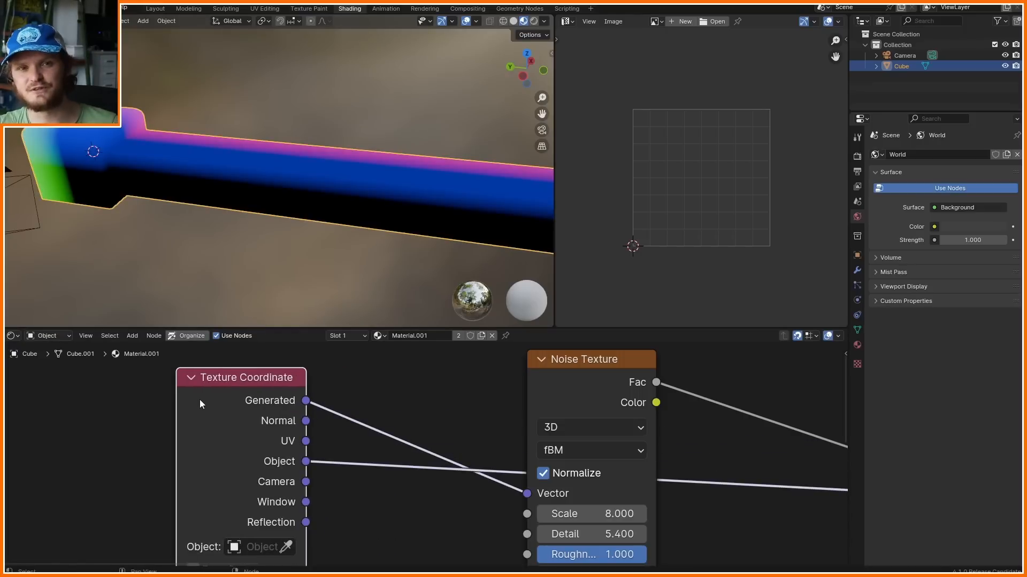
key(KP_7)
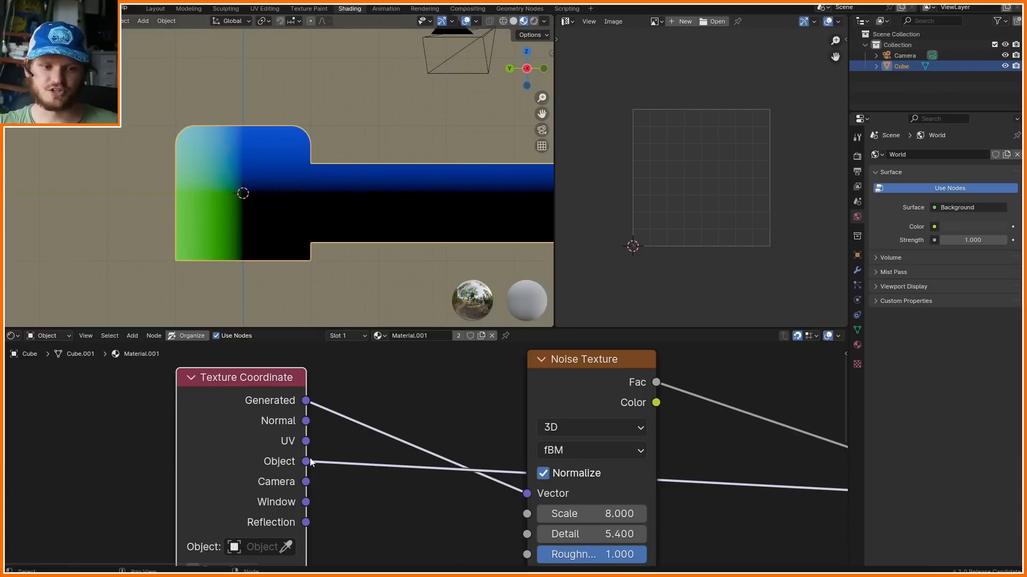
- Connect the Object coordinate output to the Noise Texture's Vector input and preview the final color Multiply result
drag(306, 462, 526, 493)
scroll(449, 413, down, 9)
mouse_move(829, 413)
middle_down()
mouse_move(524, 421)
mouse_move(313, 368)
middle_up()
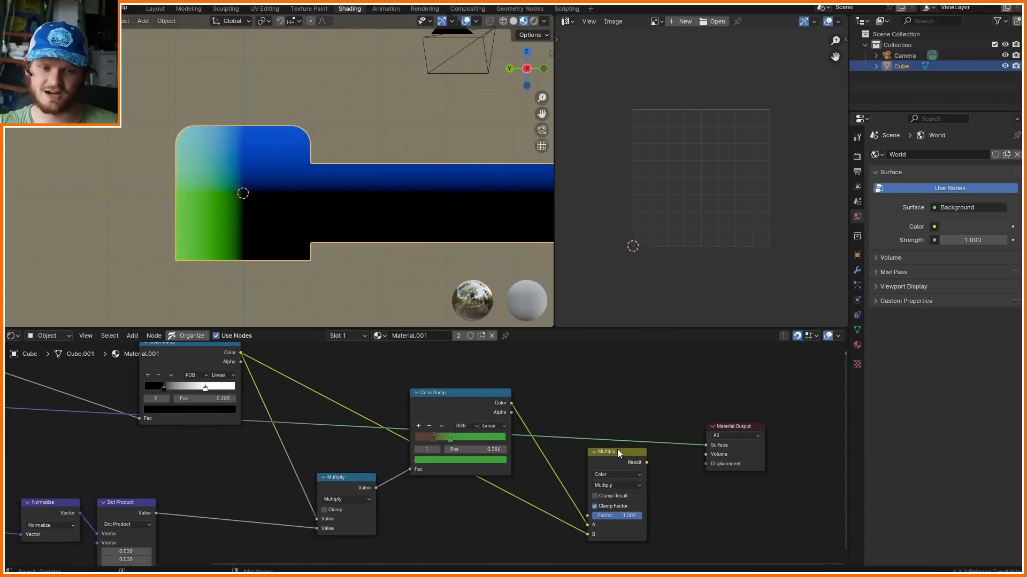
ctrl+shift+click(617, 451)
- Move the block's rounded end back toward the cube along Y to shorten the block
scroll(355, 204, up, 2)
shift+middle_drag(384, 211, 304, 204)
scroll(305, 203, down, 6)
key(Tab)
key(g)
key(y)
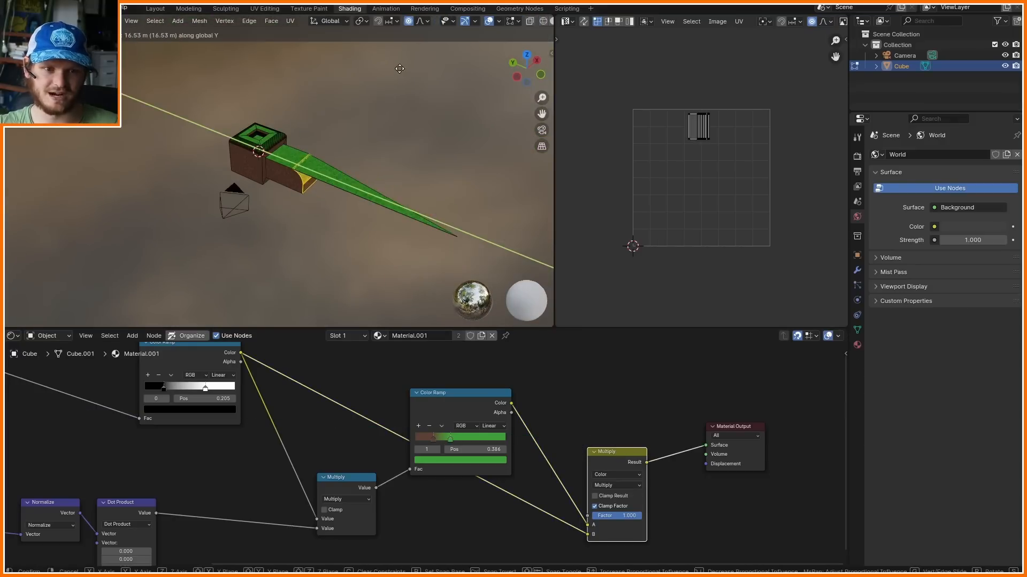
click(316, 208)
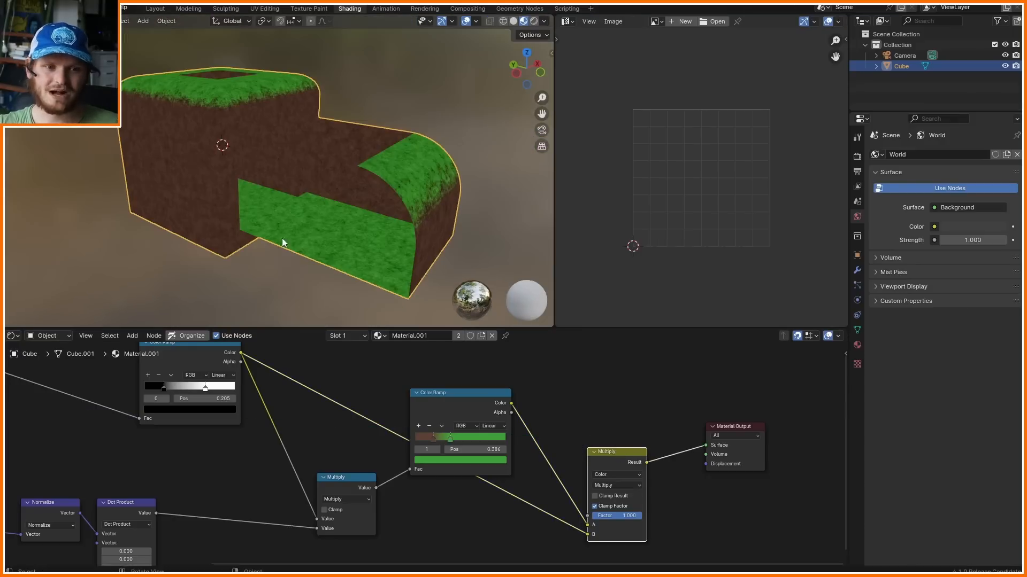
key(Tab)
key(a)
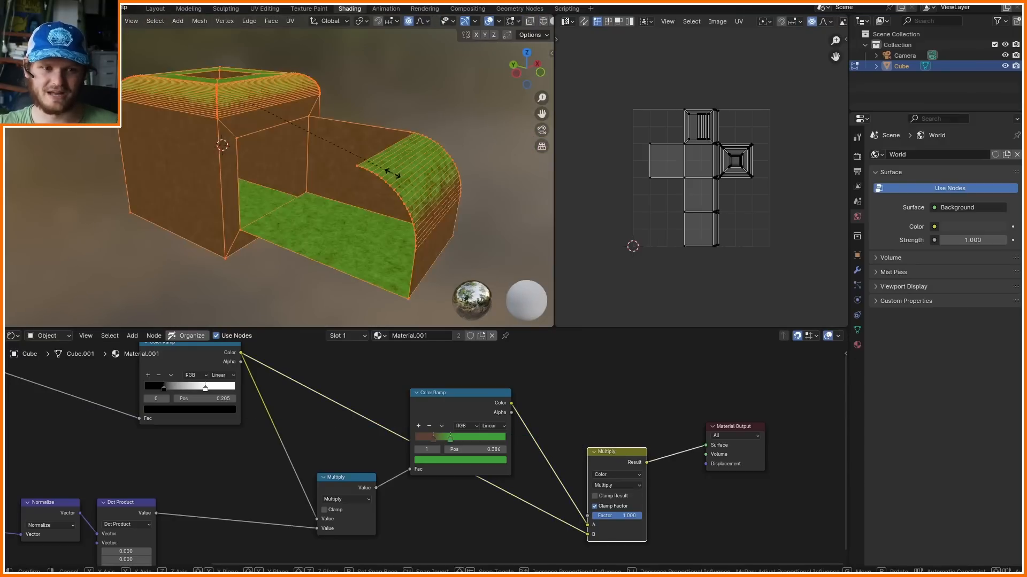
key(s)
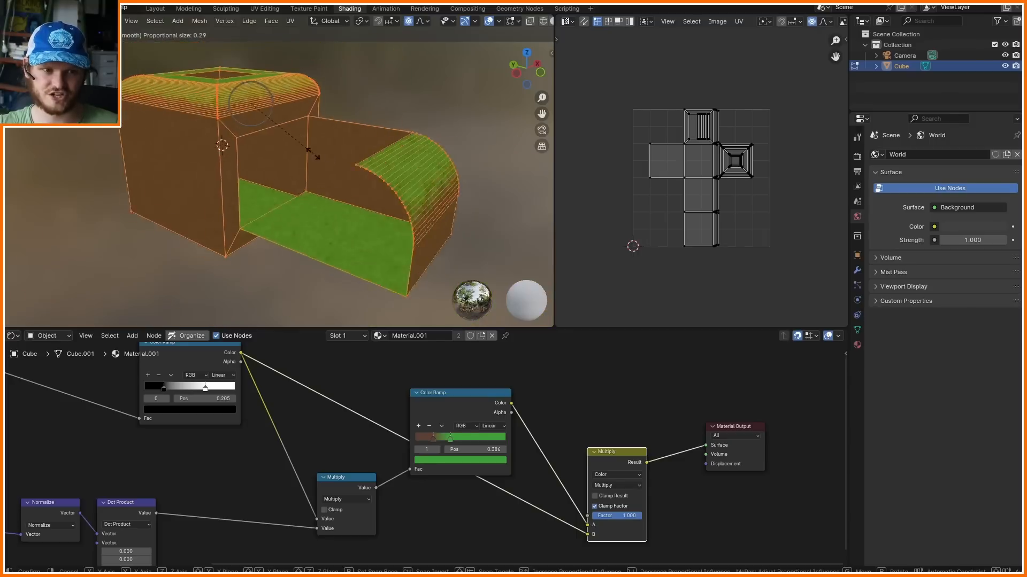
right_click(294, 152)
scroll(307, 176, down, 2)
key(Tab)
- Scale the whole object along X by about 8.88 in Object Mode
middle_drag(321, 199, 368, 206)
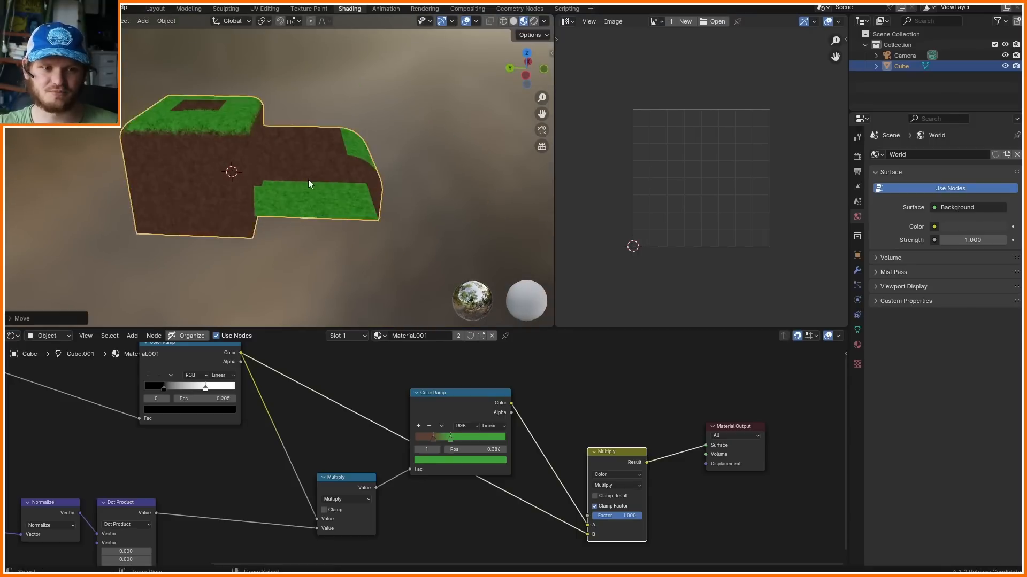
scroll(312, 183, down, 2)
key(s)
key(x)
click(231, 68)
middle_drag(236, 174, 228, 204)
- Display the object's transform values and apply its scale
key(n)
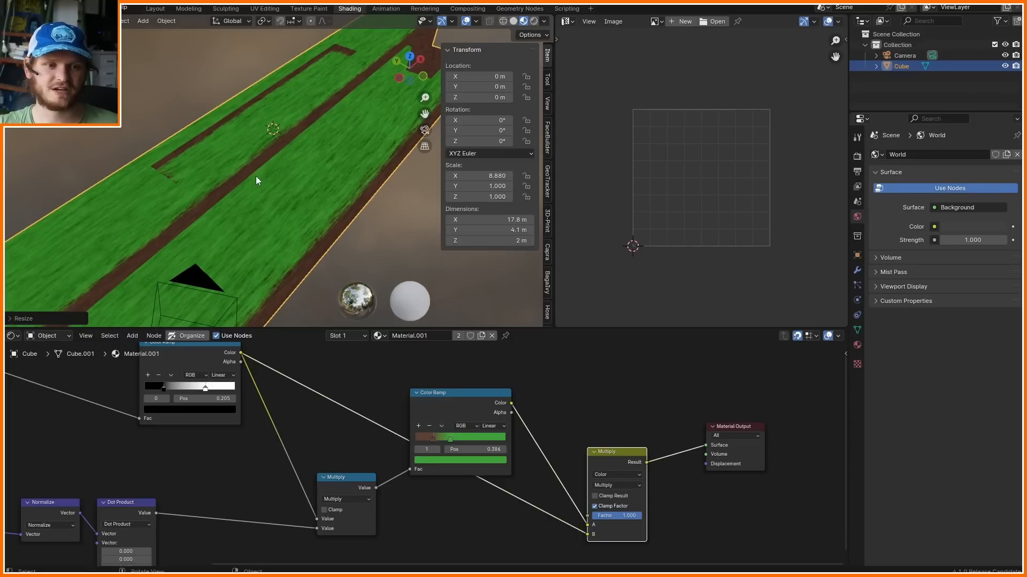
key(ctrl+a)
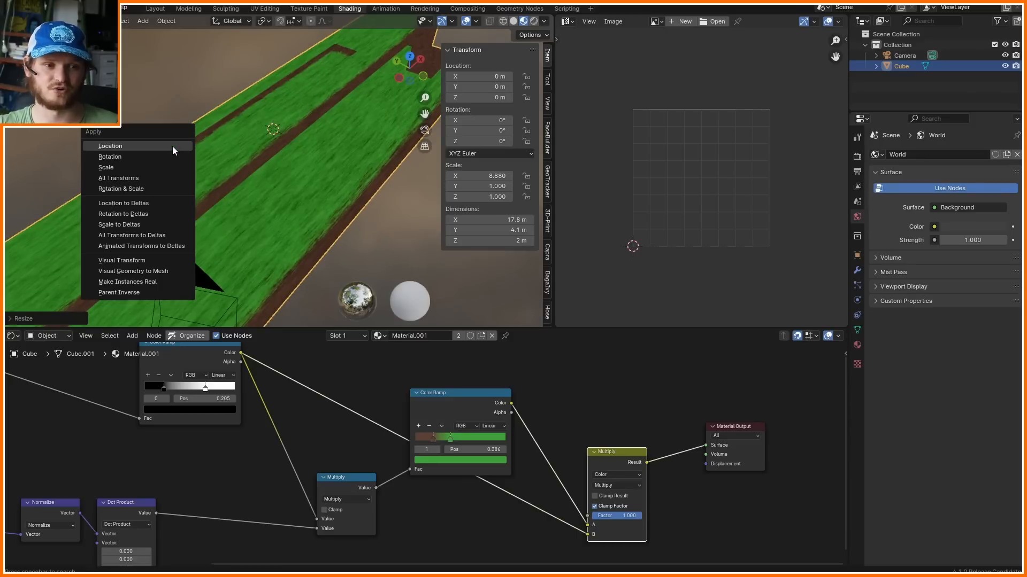
click(127, 167)
middle_drag(124, 166, 220, 175)
middle_drag(221, 175, 243, 184)
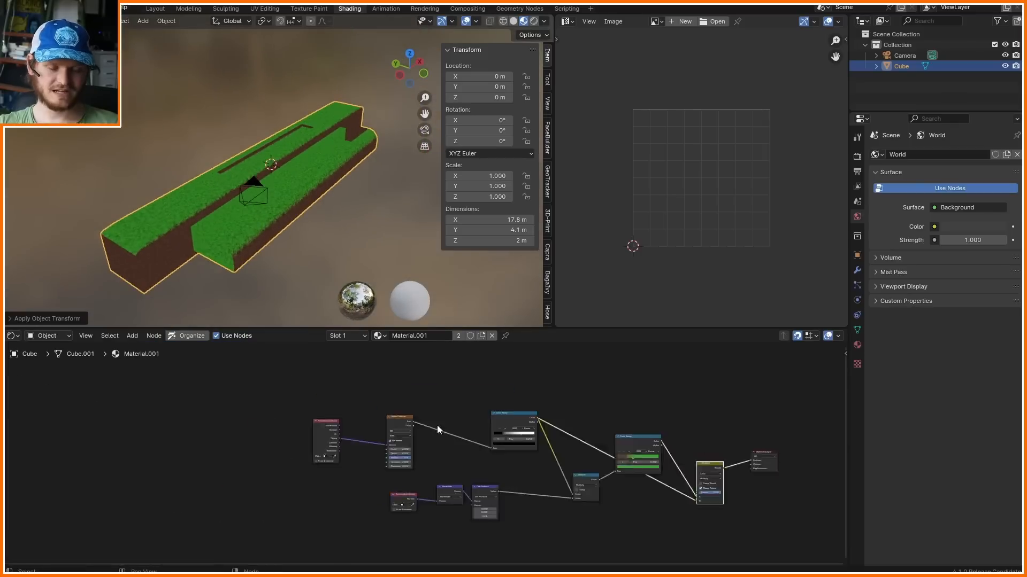
middle_drag(437, 426, 470, 426)
scroll(361, 436, up, 10)
middle_drag(305, 433, 319, 496)
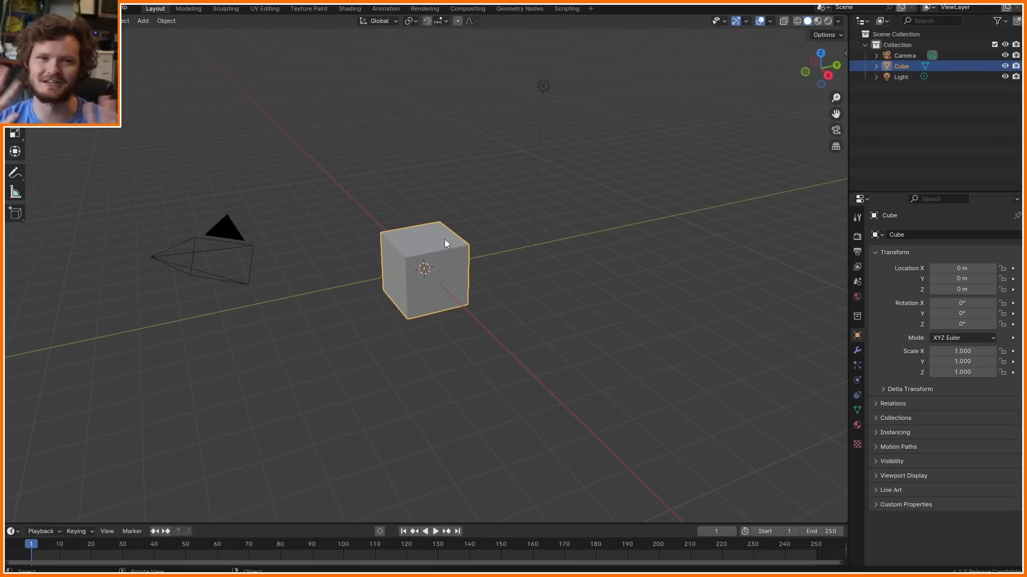
- Switch the default cube scene to Rendered shading and move the light to a new place around the cube
click(827, 23)
scroll(551, 71, up, 1)
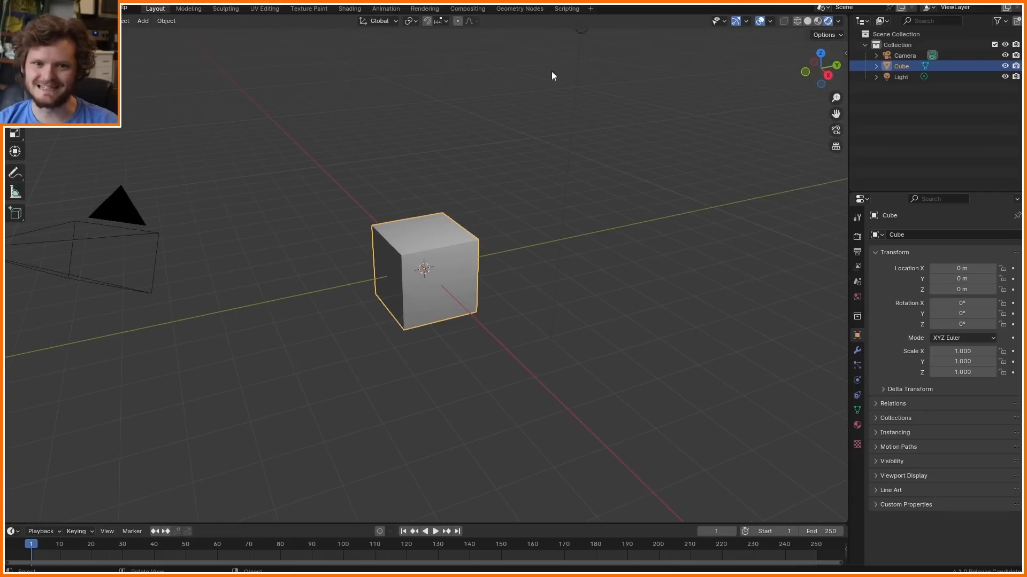
drag(553, 65, 595, 19)
shift+middle_drag(483, 162, 474, 203)
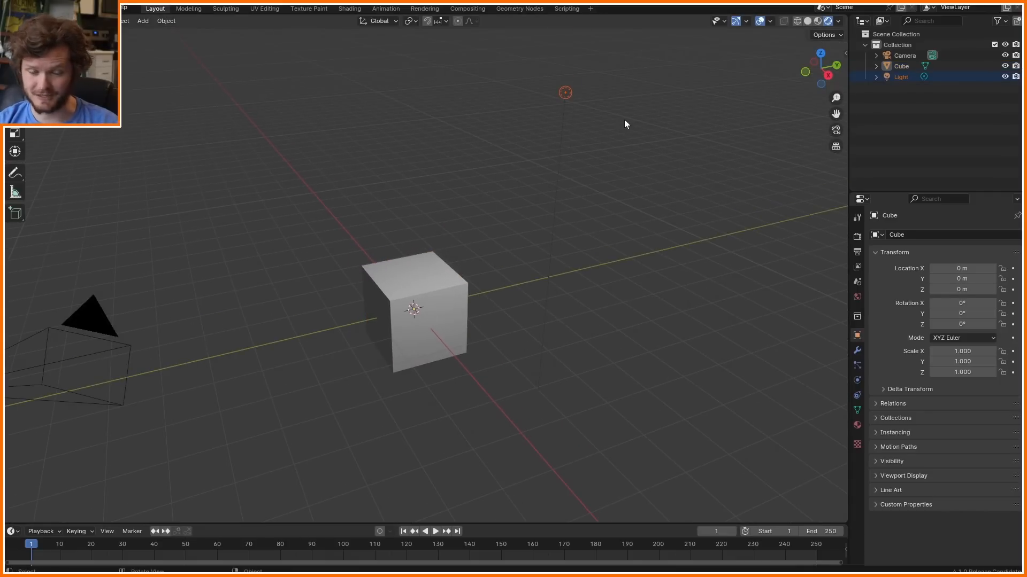
key(g)
click(611, 233)
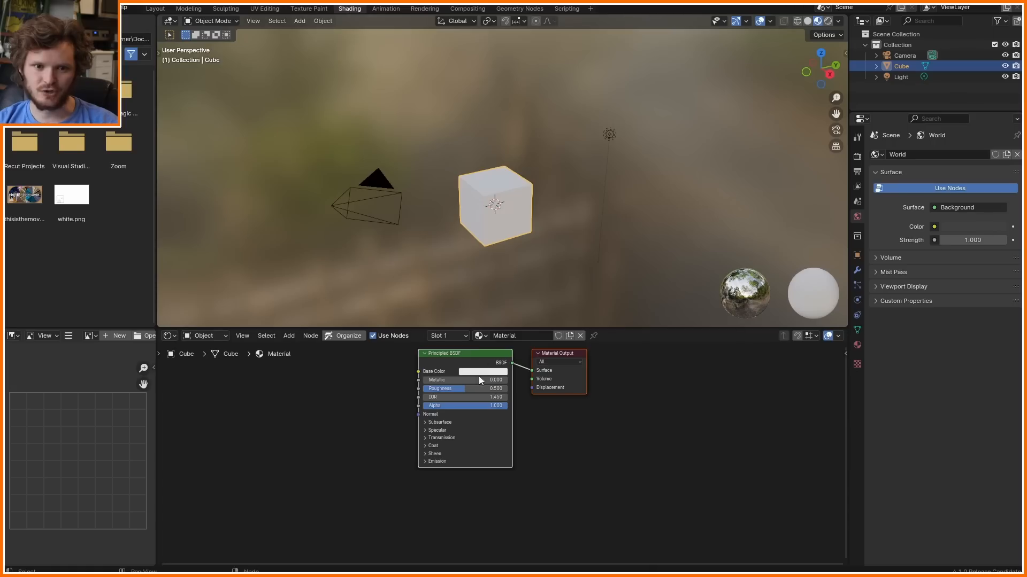
- Set the Shading viewport to Rendered and delete the Principled BSDF node from the cube's material
scroll(479, 377, up, 3)
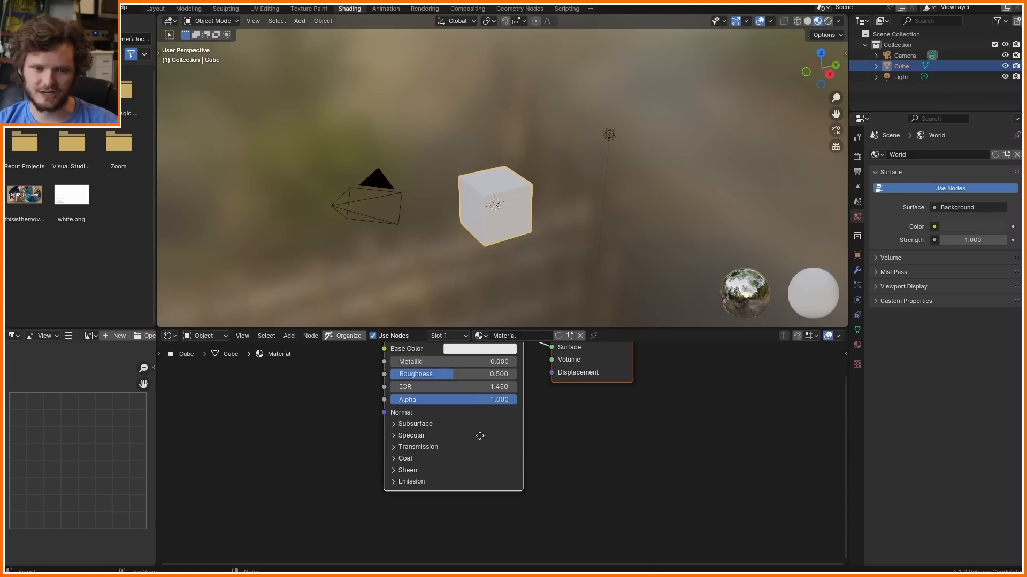
click(828, 22)
scroll(512, 225, up, 3)
shift+middle_drag(512, 225, 485, 191)
middle_drag(307, 439, 364, 495)
drag(374, 488, 495, 384)
key(x)
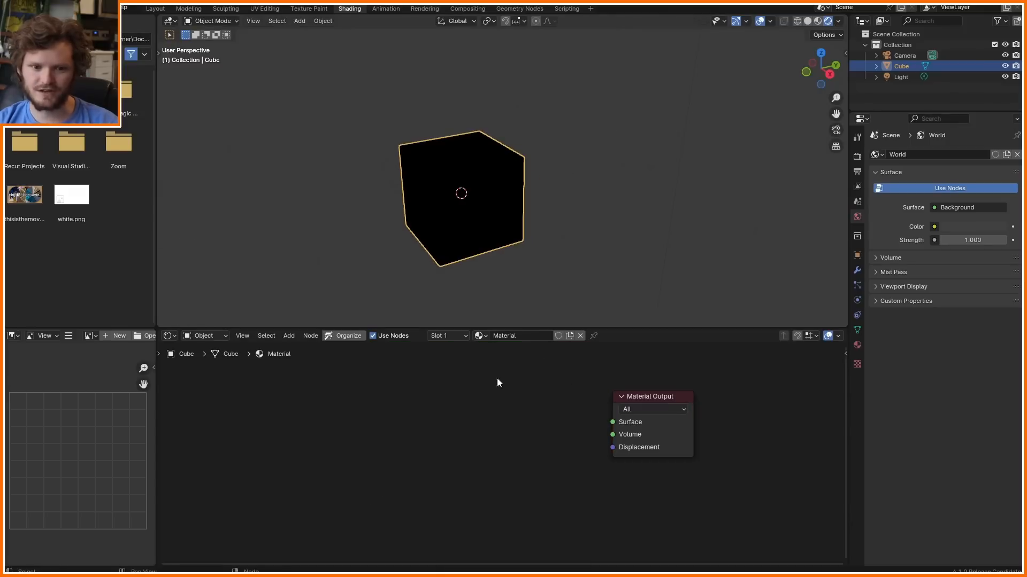
- Add a Value node, connect it to the Material Output's Surface, and set its value to 1
key(shift+a)
text(va)
key(Return)
click(355, 412)
alt+right_drag(432, 428, 636, 405)
double_click(400, 448)
text(1)
key(Return)
scroll(592, 131, down, 2)
- Move the light around the cube to test its effect, and place it on the side away from the camera
click(596, 98)
key(g)
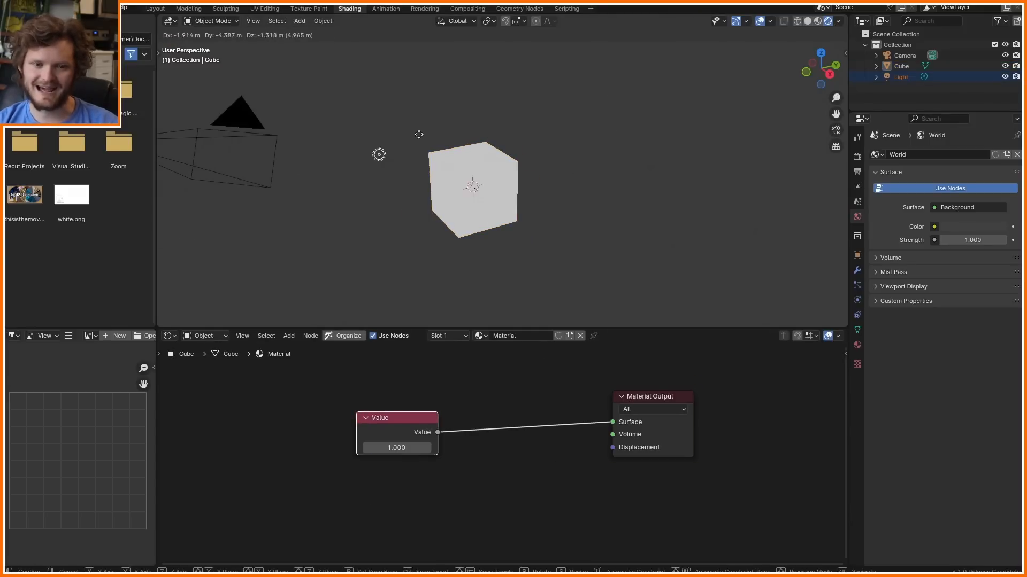
click(660, 92)
- Remove the Value node and place a Diffuse BSDF shader node ahead of the Material Output
key(d)
mouse_move(316, 463)
mouse_down()
mouse_move(314, 447)
mouse_move(393, 458)
mouse_up()
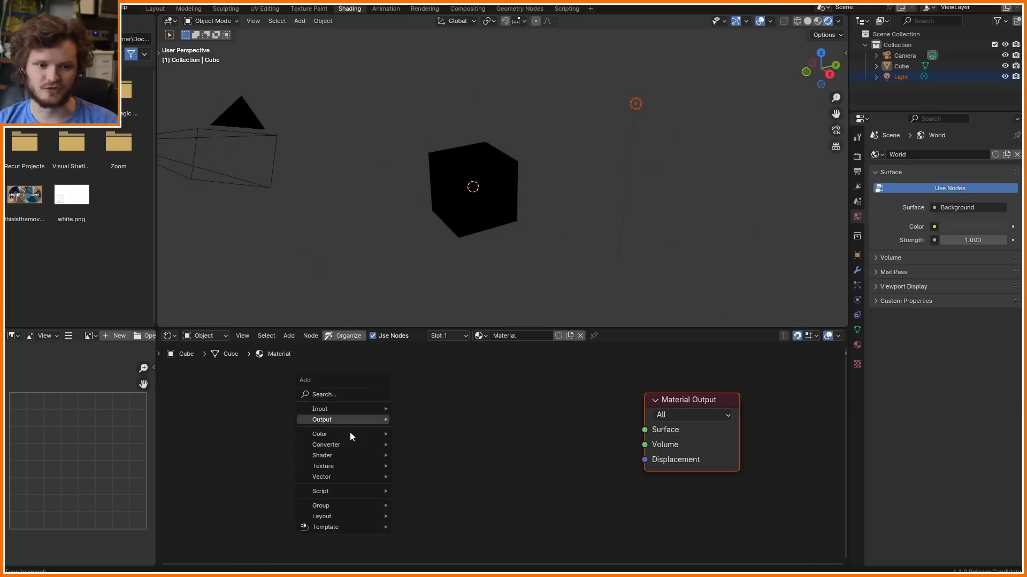
mouse_move(342, 457)
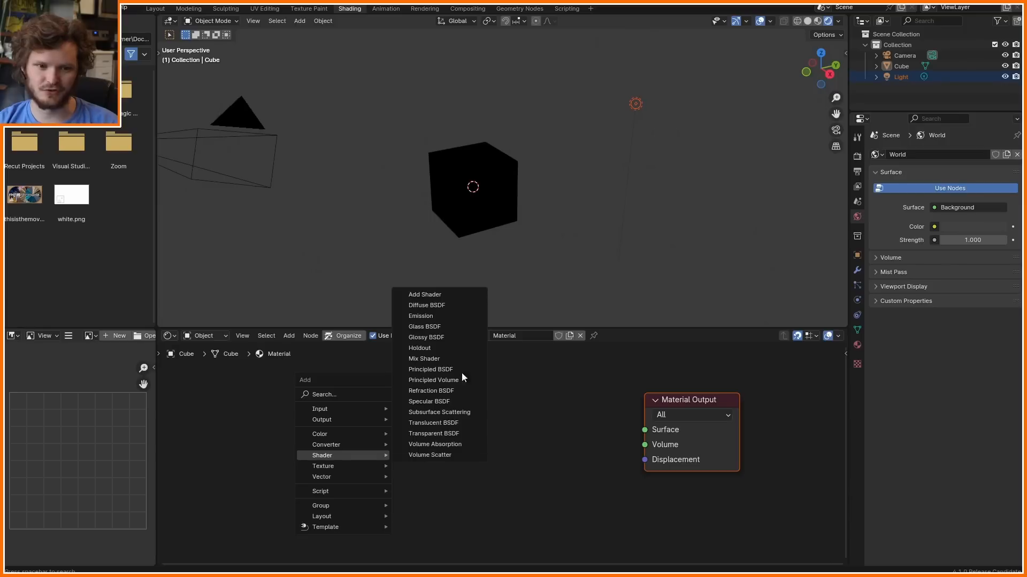
click(452, 305)
click(377, 404)
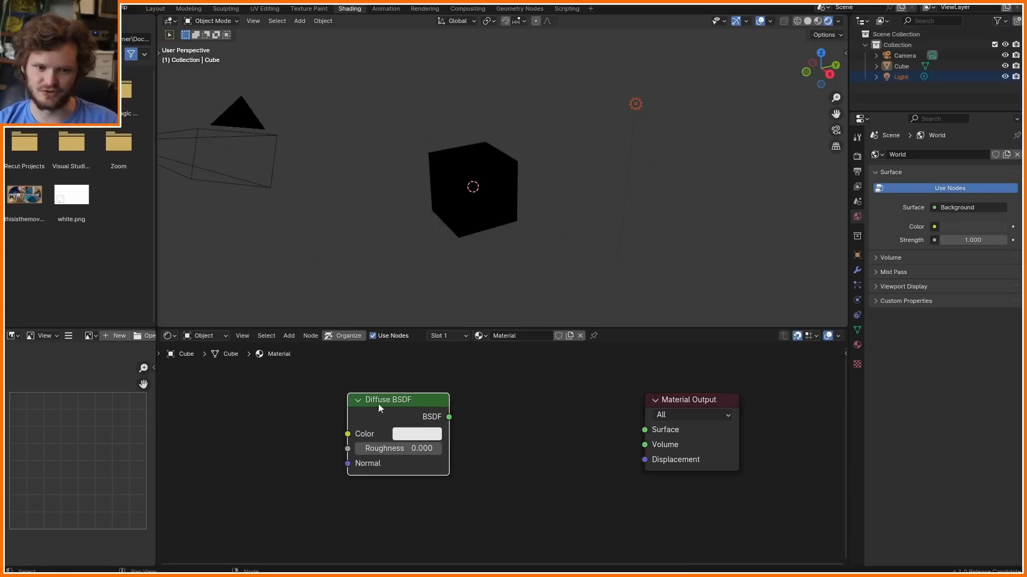
- Connect the Diffuse BSDF to the Material Output's Surface and set its color to light green
ctrl+shift+click(392, 409)
scroll(505, 212, up, 4)
click(417, 436)
drag(446, 331, 434, 284)
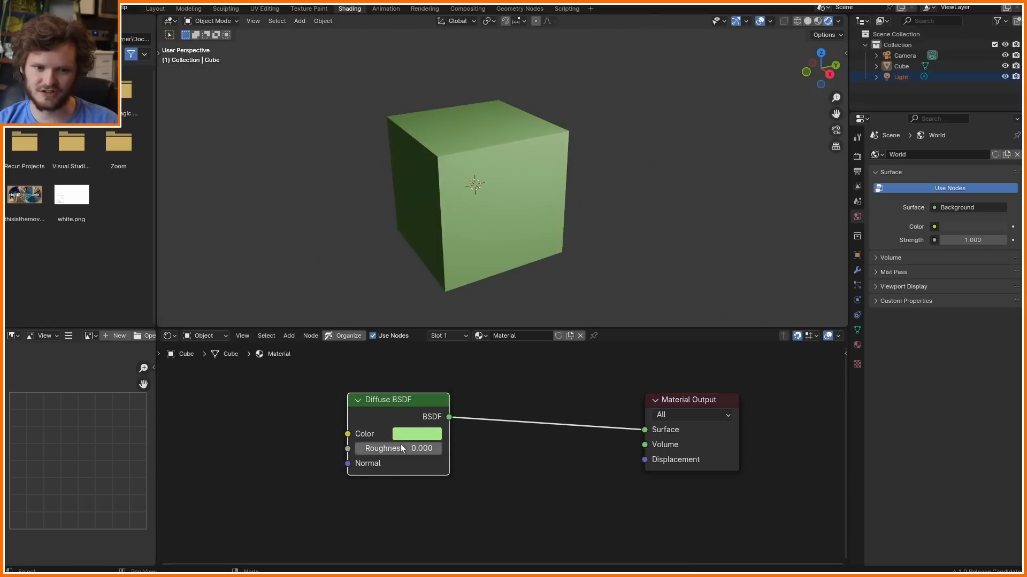
- Switch the render engine to Cycles and set the Diffuse BSDF's roughness to 1
drag(385, 448, 356, 452)
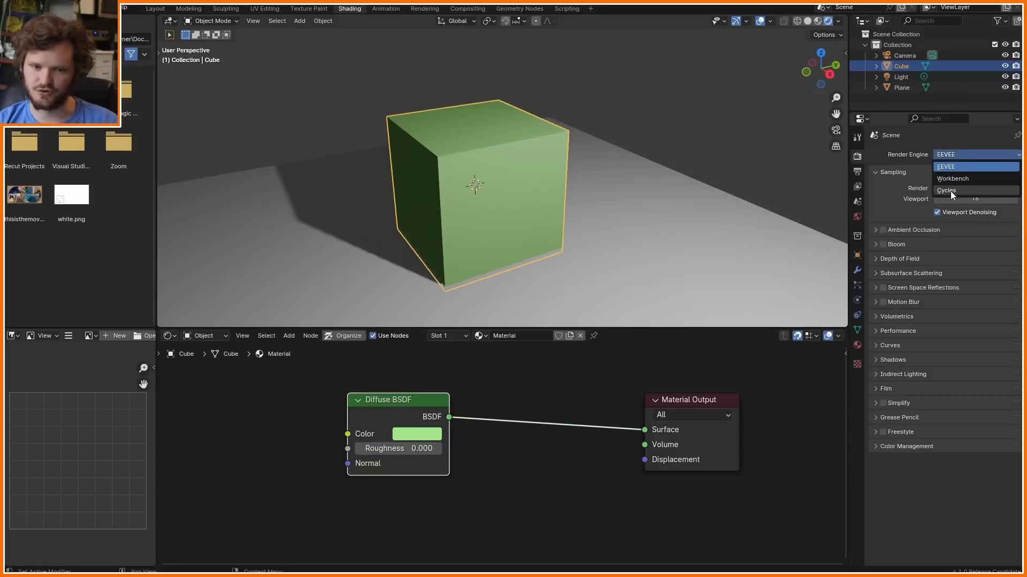
click(946, 191)
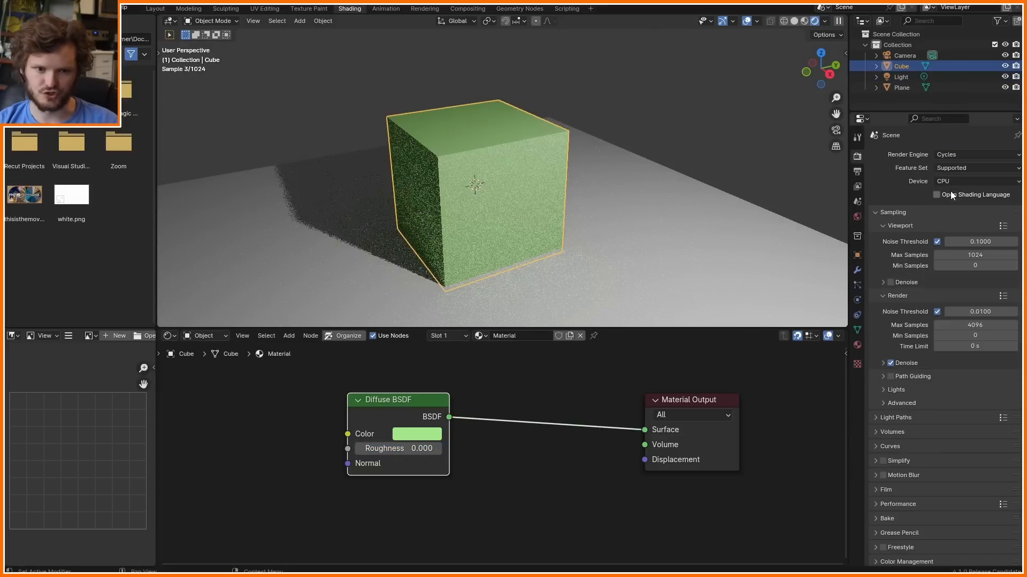
drag(370, 450, 441, 449)
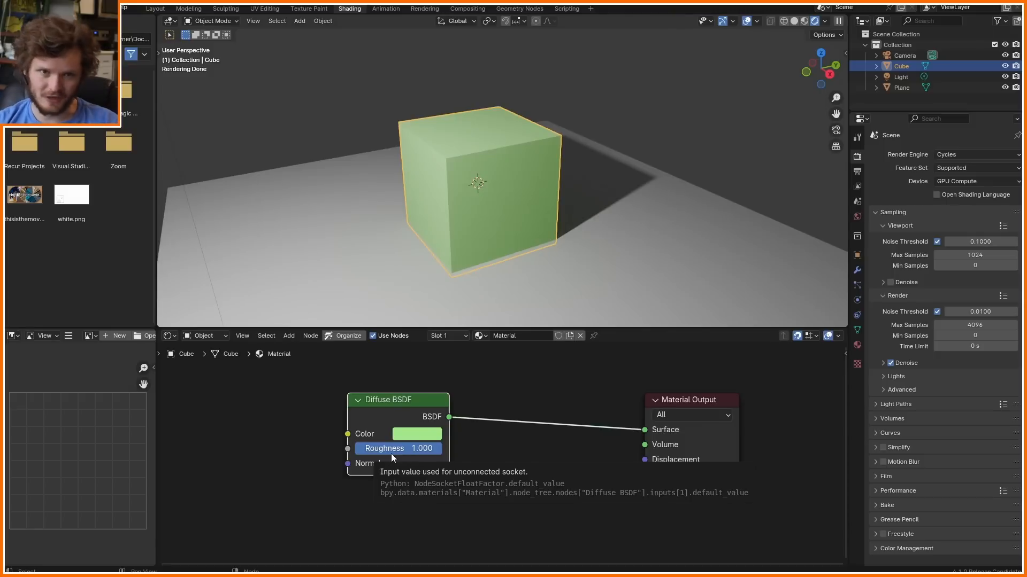
- Replace the Diffuse BSDF with an RGB node set to green and connected to the Material Output's Surface
key(x)
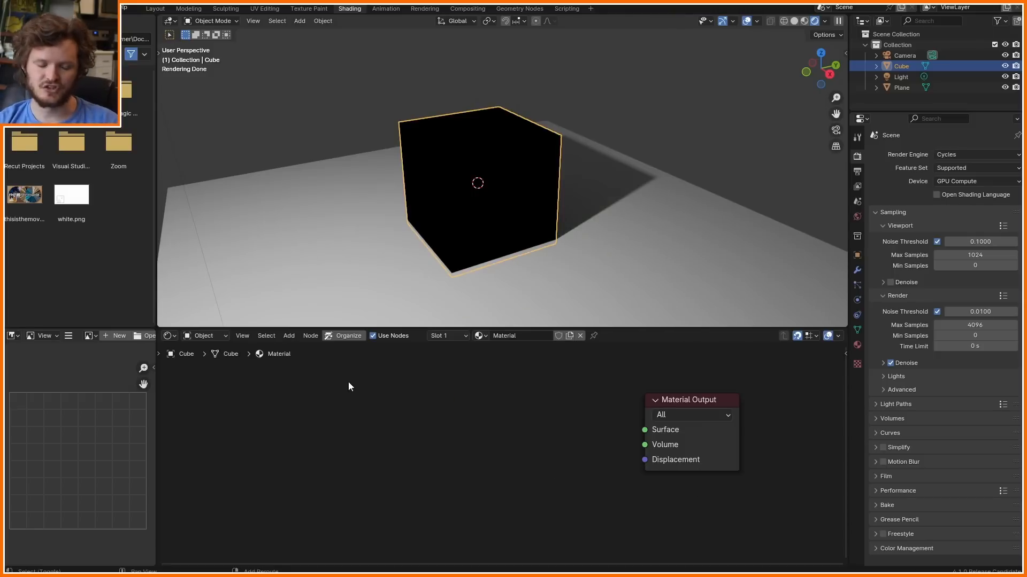
key(shift+a)
text(rgb)
key(Return)
click(312, 422)
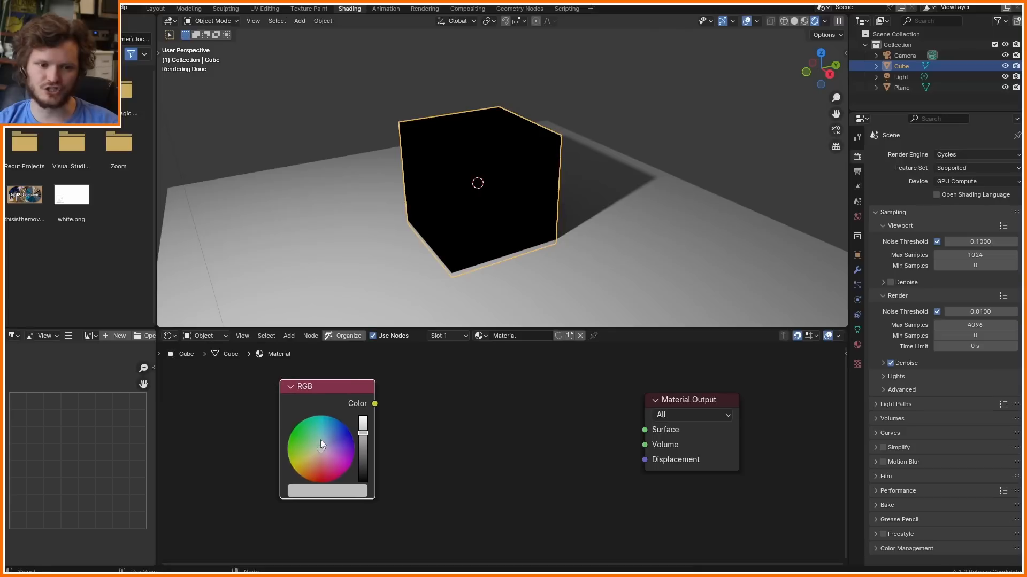
ctrl+shift+click(338, 396)
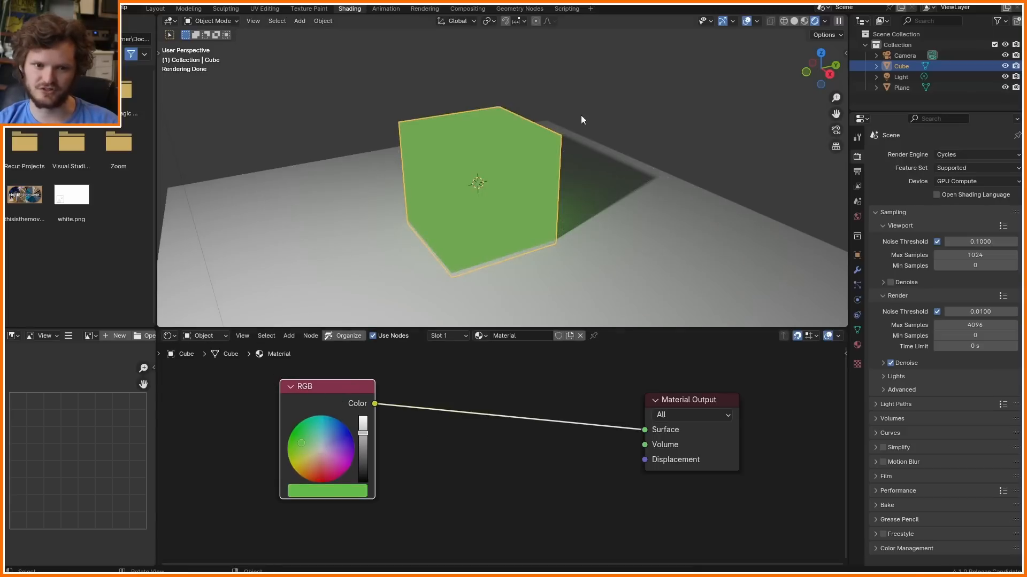
- Test the light at several positions around the cube, return it near its starting side, and reselect the cube
scroll(531, 211, down, 2)
click(303, 57)
key(g)
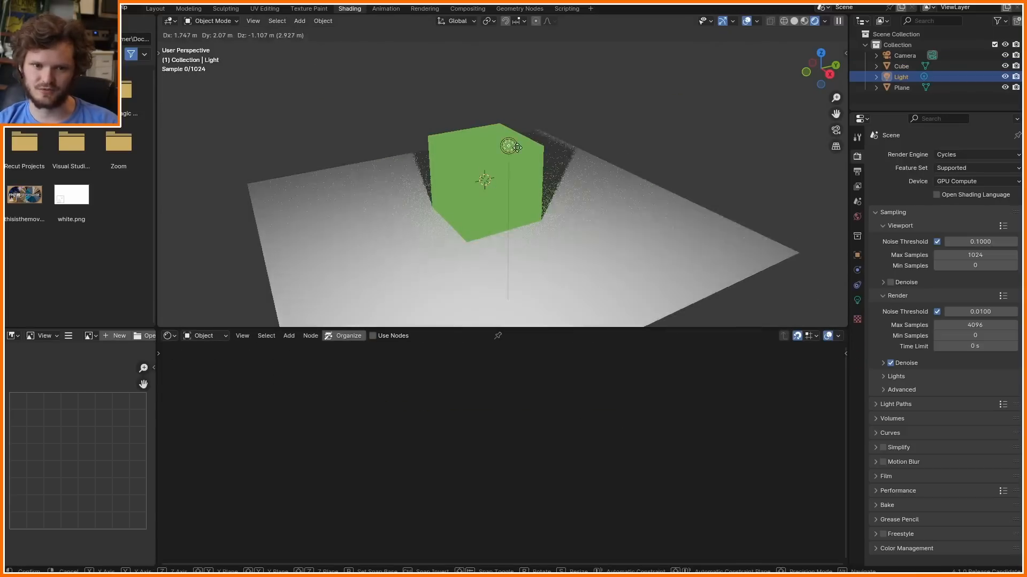
click(538, 108)
key(g)
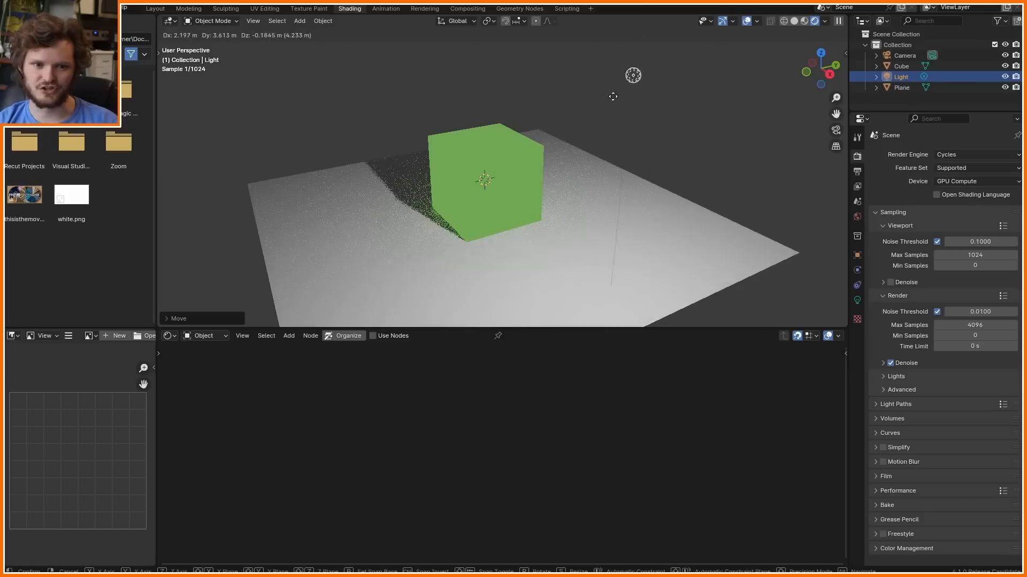
click(299, 81)
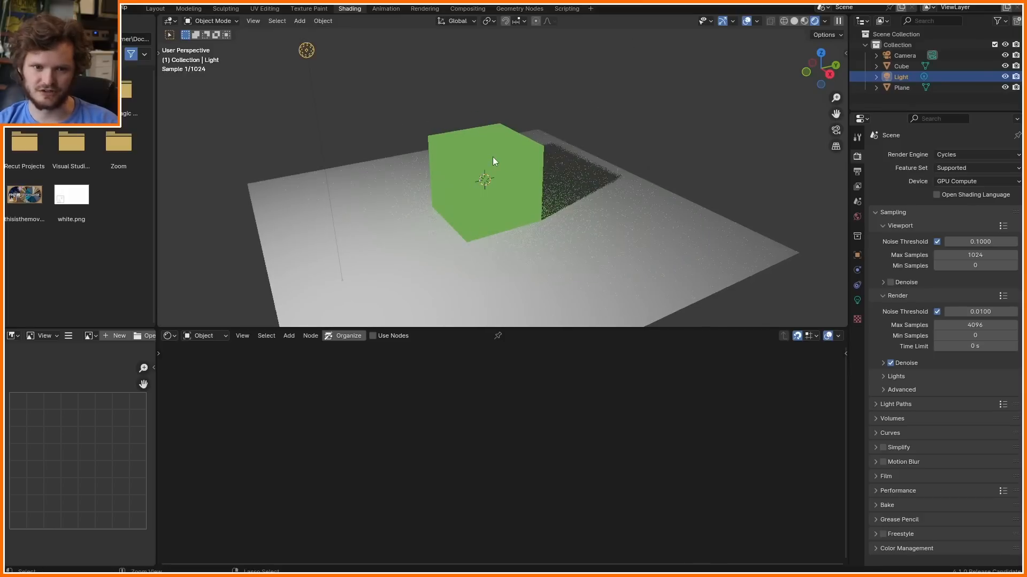
click(493, 156)
middle_drag(468, 198, 454, 165)
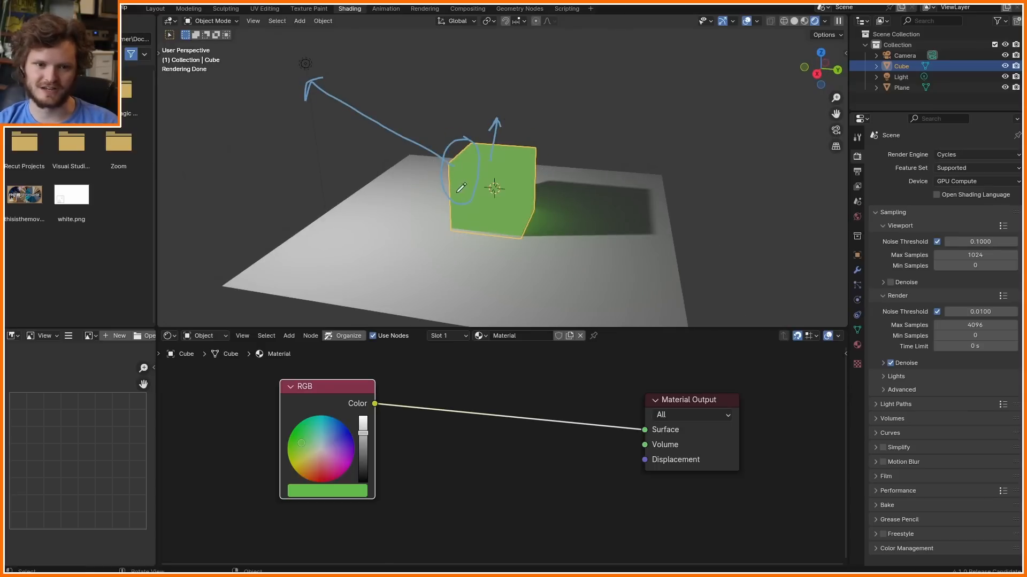
- Undo the upward arrow annotation and erase the other circles and arrows drawn over the cube
key(ctrl+z)
key(ctrl+z)
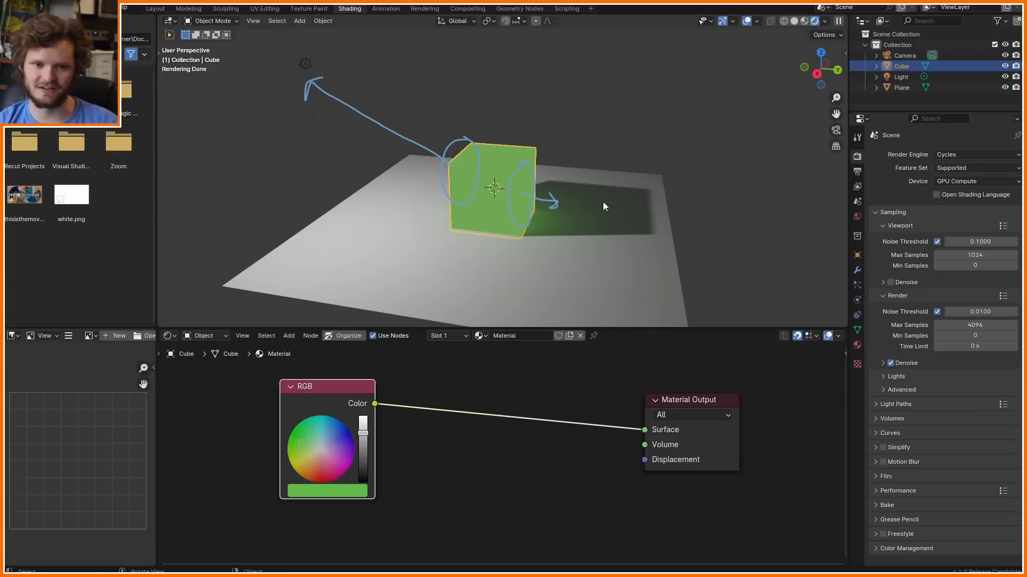
right_drag(603, 222, 464, 97)
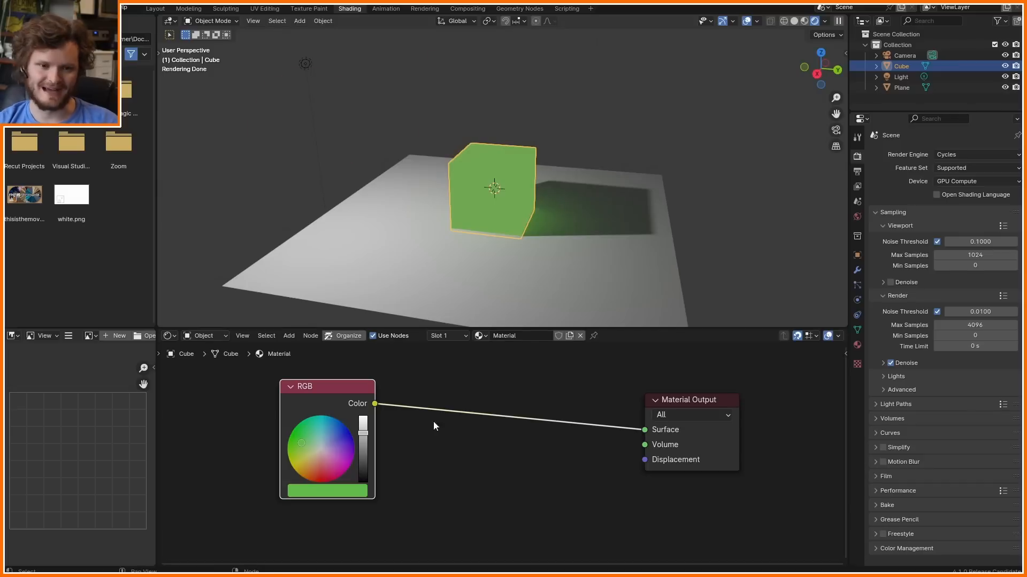
- Add a Vector Math node beside the RGB node and set its operation to Dot Product
middle_drag(433, 425, 594, 420)
key(shift+a)
text(ve)
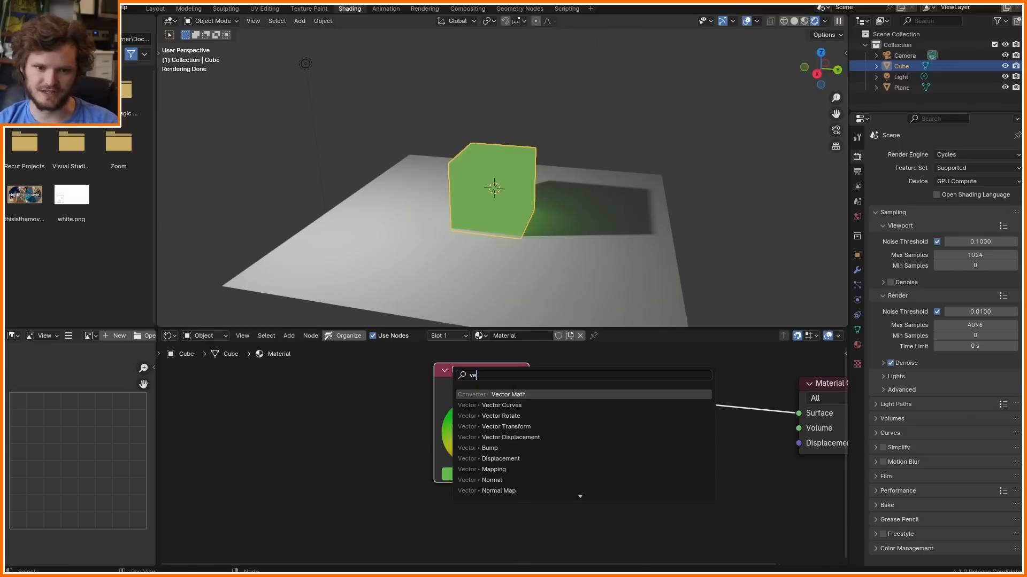
key(Return)
click(586, 419)
click(607, 460)
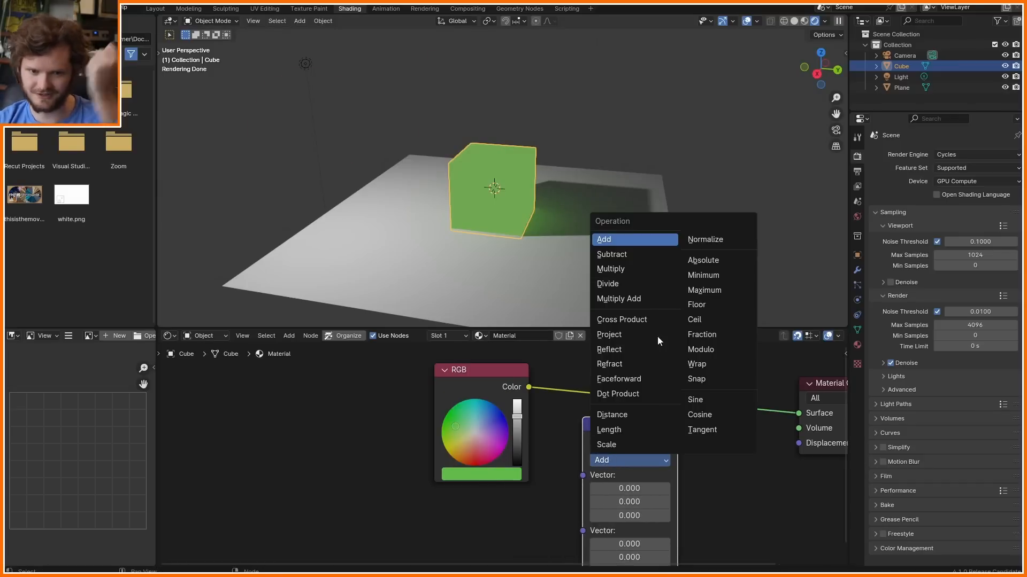
click(643, 391)
middle_drag(630, 430, 636, 425)
- Add a Texture Coordinate node with Normal feeding the Dot Product's first vector, and hide its unused outputs
drag(572, 437, 392, 481)
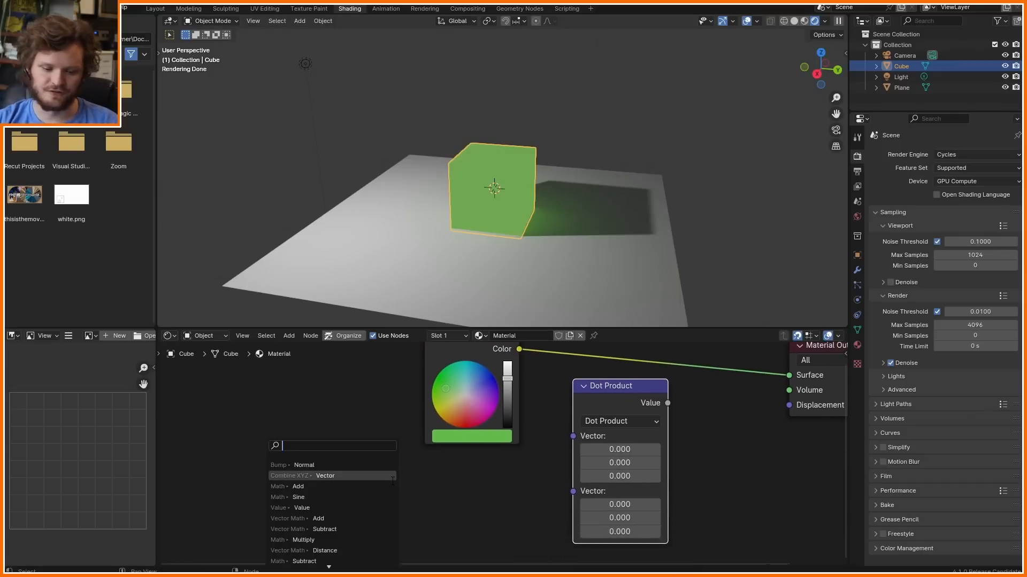
text(texco)
key(Down)
key(Return)
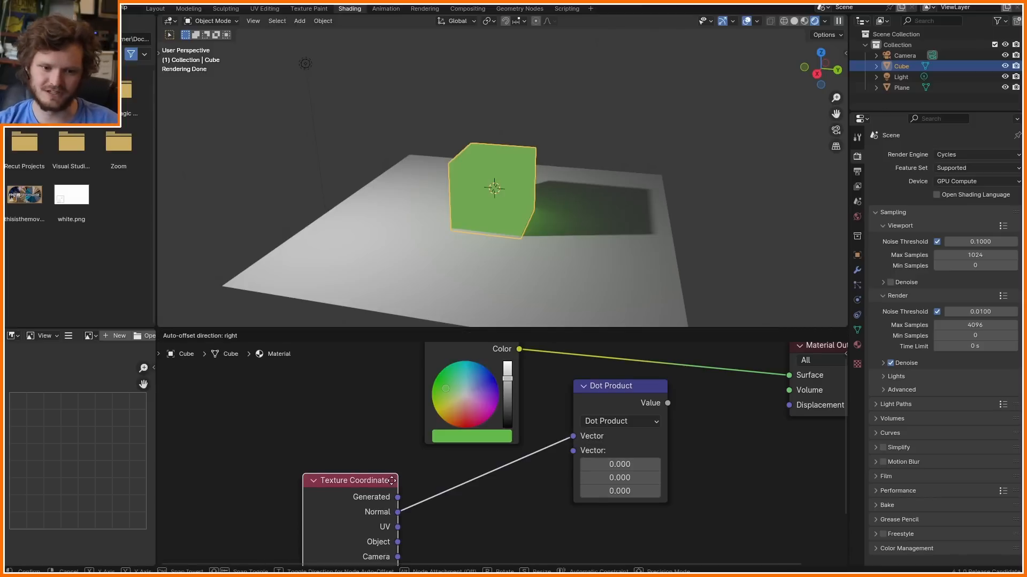
click(364, 438)
key(ctrl+h)
drag(364, 453, 499, 469)
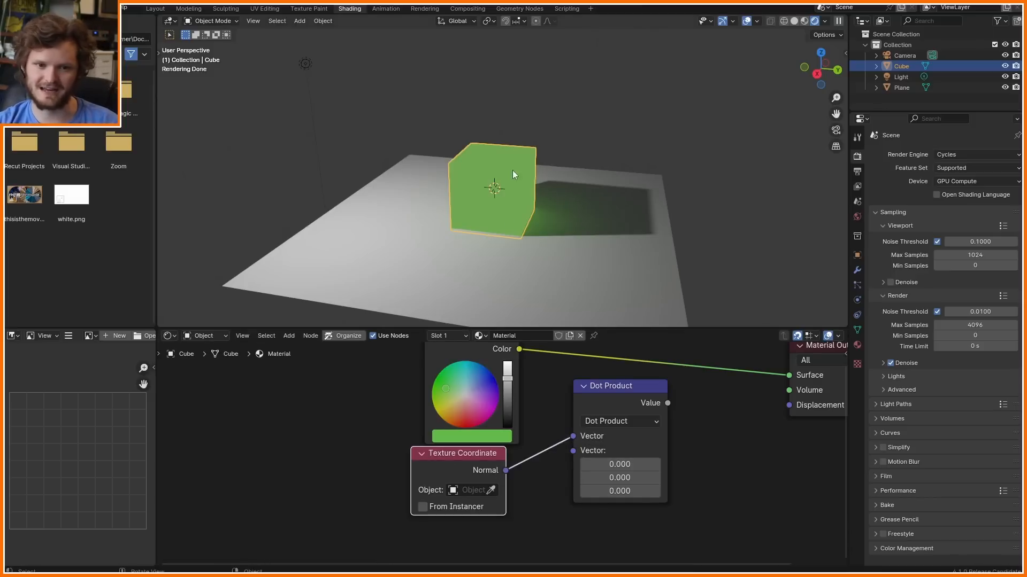
- Inspect the cube's mesh in Edit Mode, return to Object Mode, and sketch a direction line from the cube toward the light
key(Tab)
scroll(492, 142, up, 3)
scroll(528, 137, down, 3)
key(Tab)
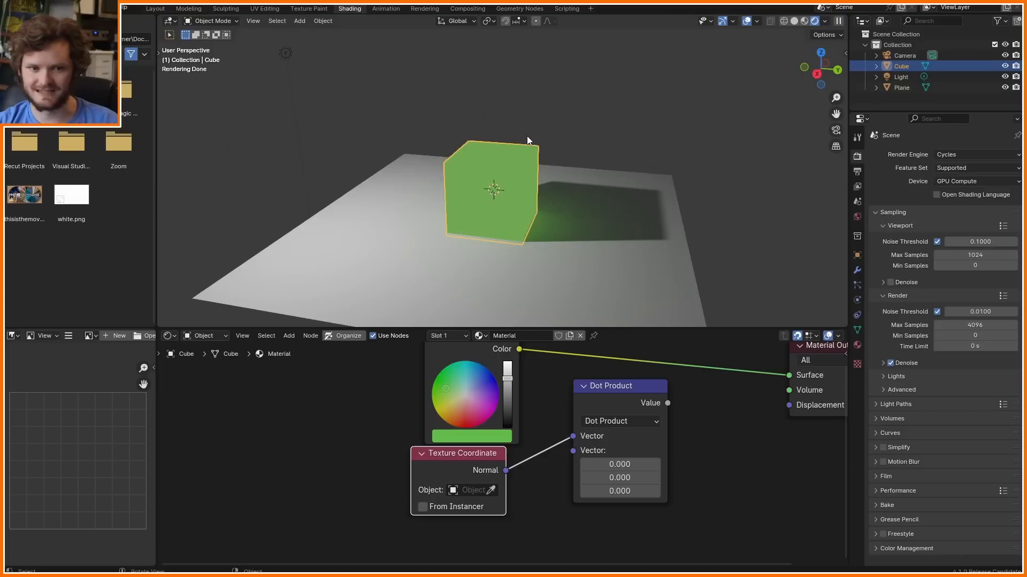
shift+middle_drag(435, 144, 464, 172)
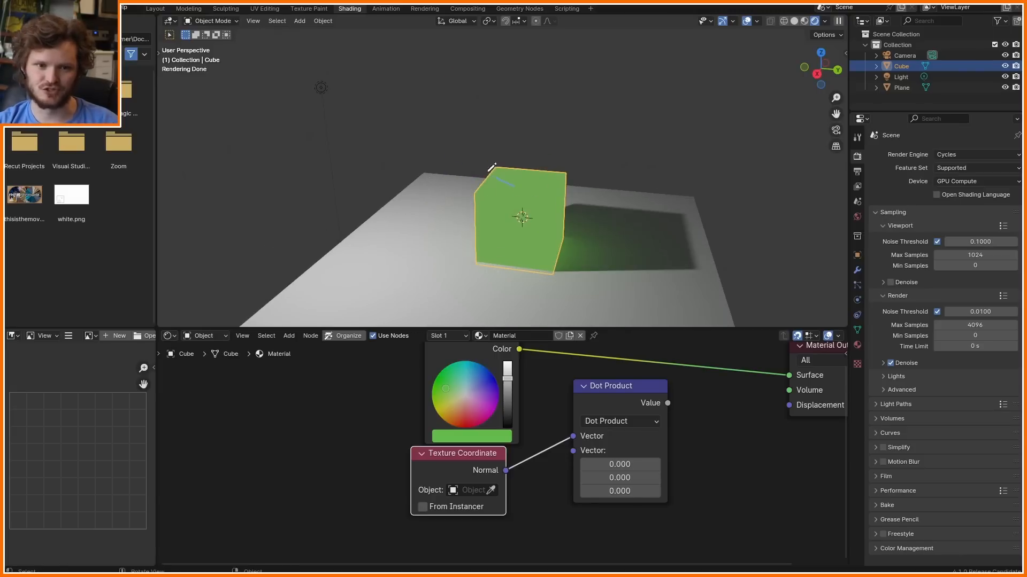
drag(488, 171, 323, 107)
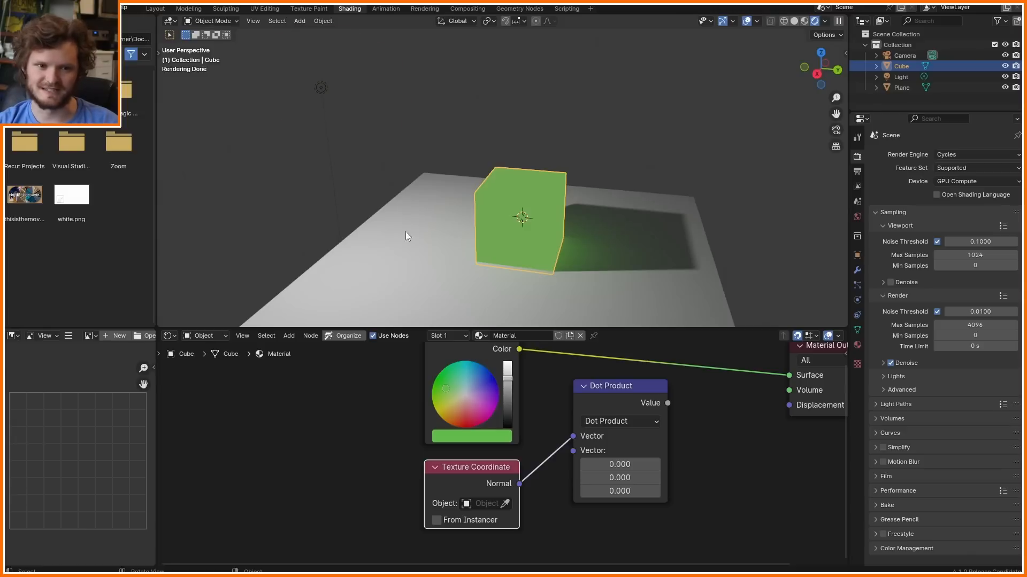
- Add a Geometry node below the Texture Coordinate node
scroll(559, 444, down, 3)
key(shift+a)
text(geo)
key(Return)
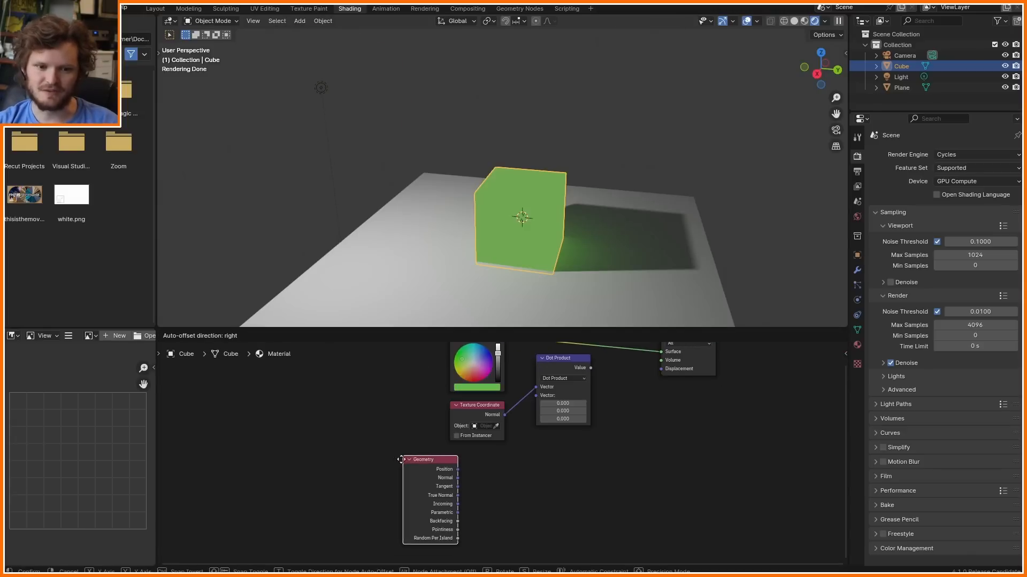
click(453, 454)
scroll(435, 442, up, 2)
middle_drag(434, 442, 416, 443)
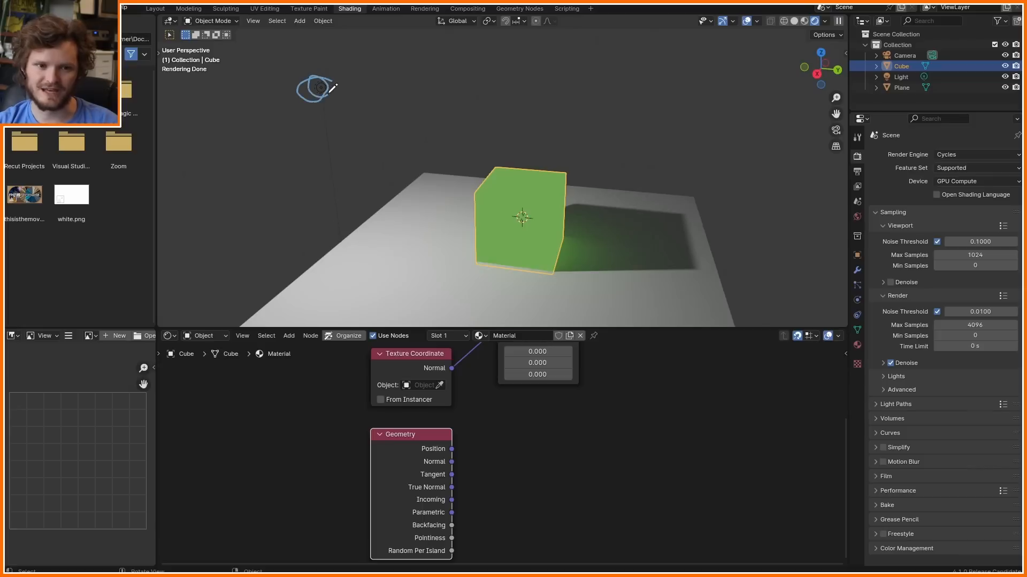
- Add a Vector Math Subtract node and connect the Geometry node's Position to its second vector input
key(shift+a)
text(subt)
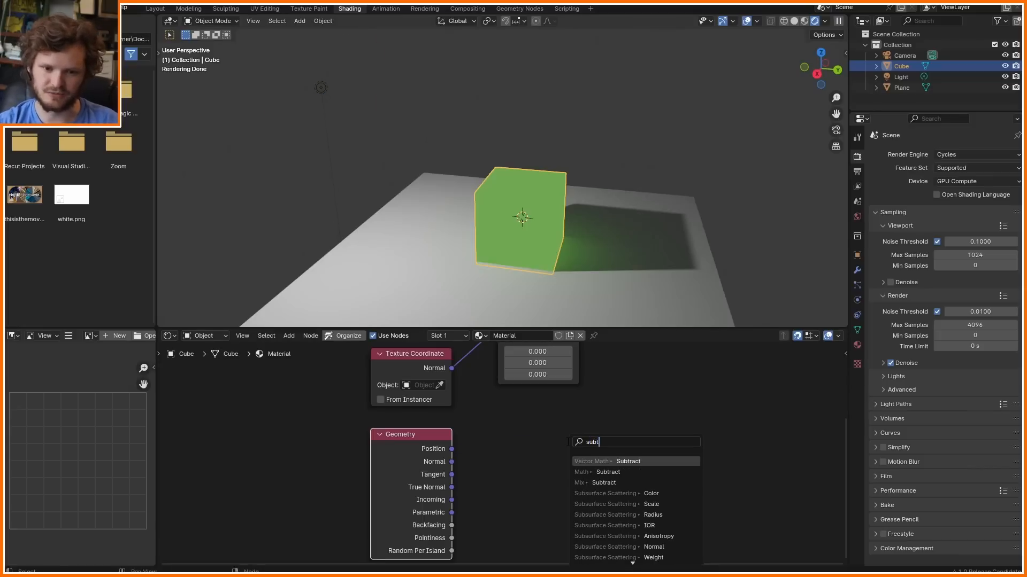
key(Return)
click(473, 431)
drag(515, 187, 403, 144)
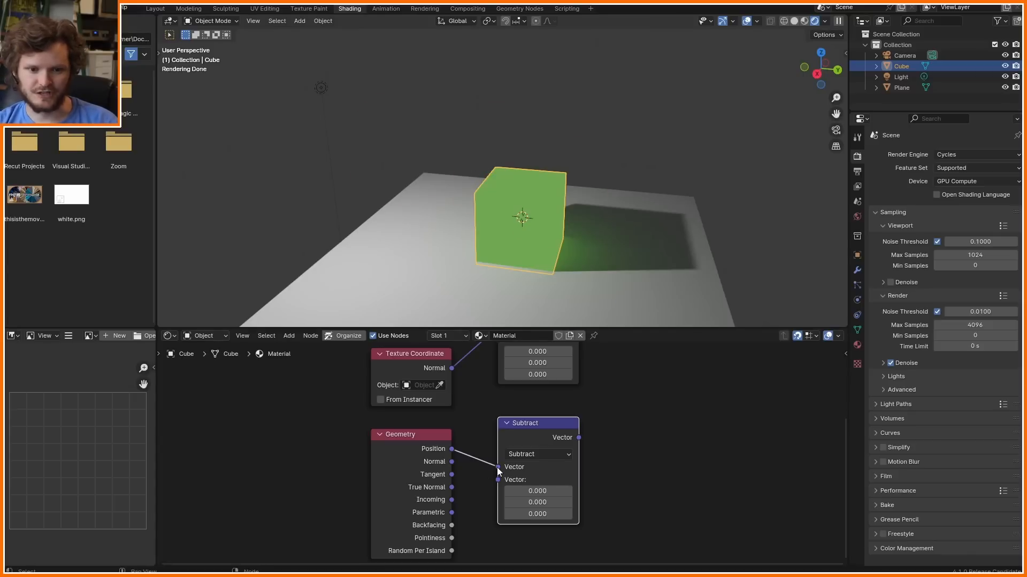
drag(497, 467, 499, 509)
- Hide the Geometry node's unused outputs and place it level with the Subtract node's second vector input
drag(418, 446, 419, 461)
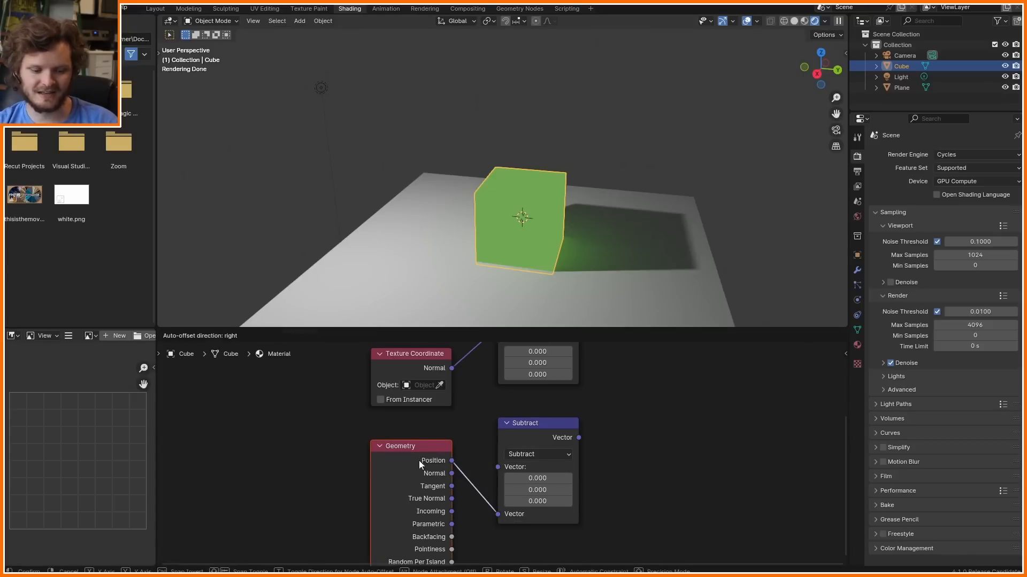
key(ctrl+h)
middle_drag(419, 460, 427, 418)
drag(426, 418, 438, 508)
- Copy the light's location into the Subtract node's first vector as 2.402, -3.937 and 3.701
click(322, 88)
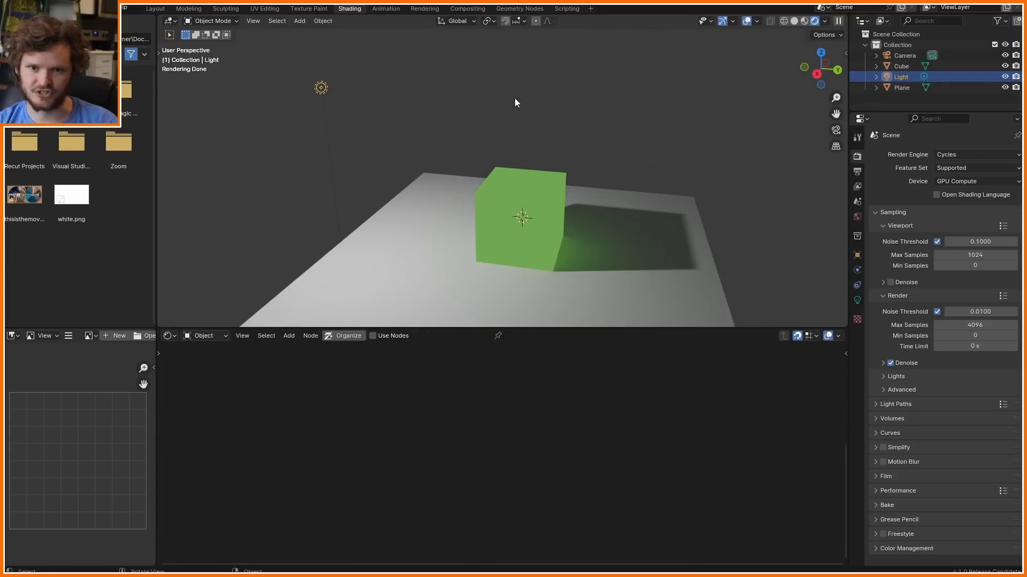
key(n)
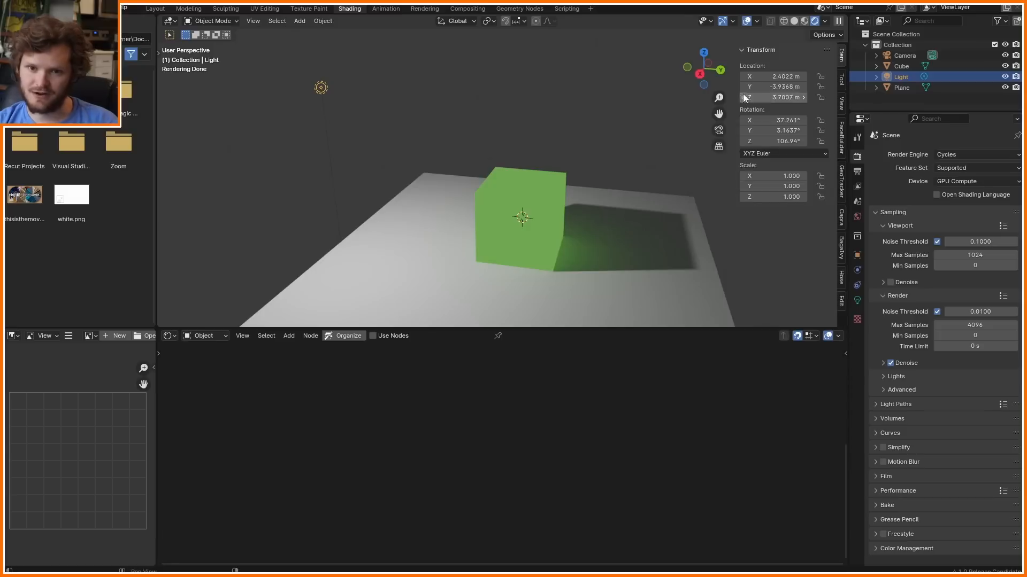
click(772, 77)
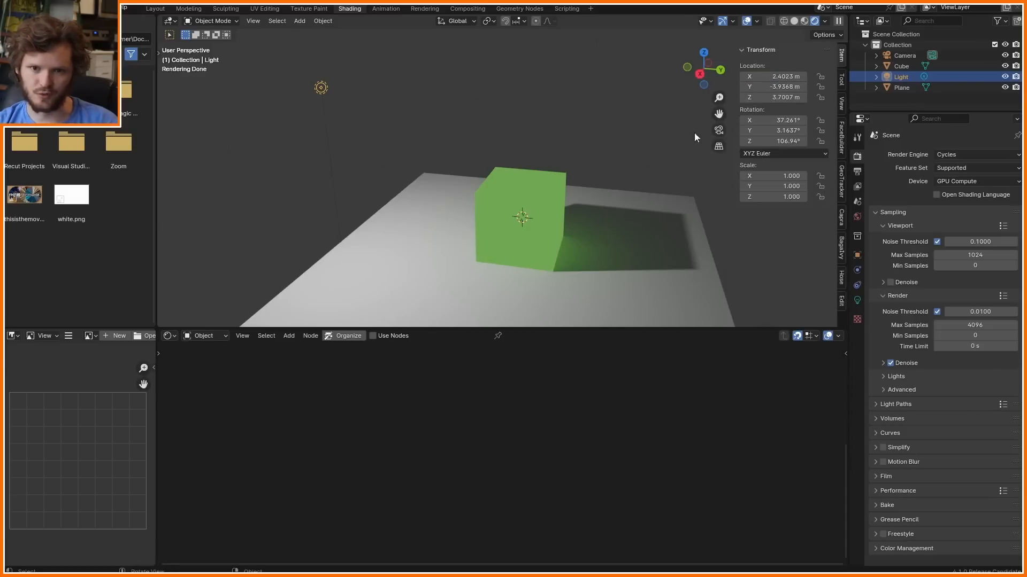
double_click(559, 460)
text(3.7007 m)
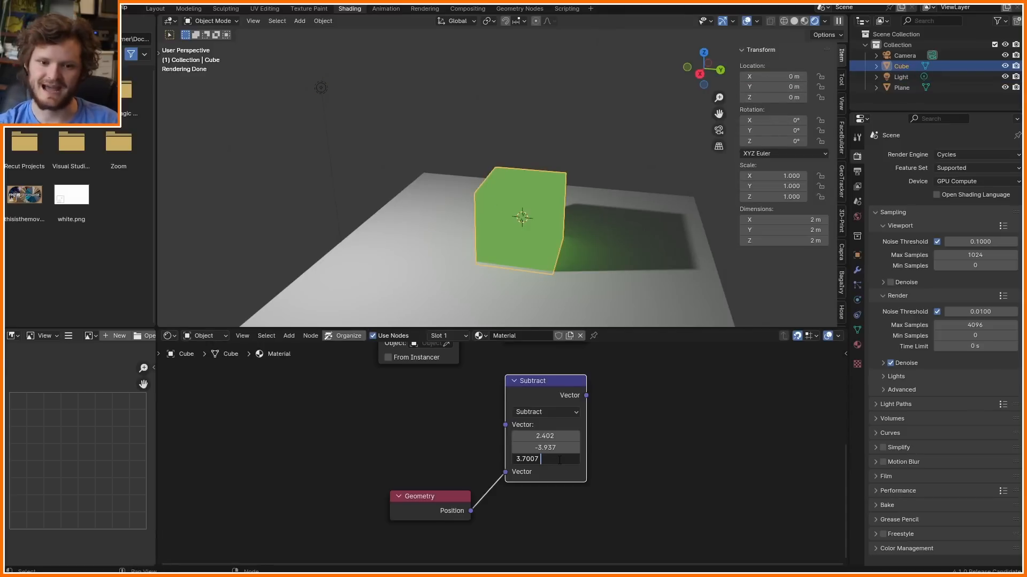
key(Return)
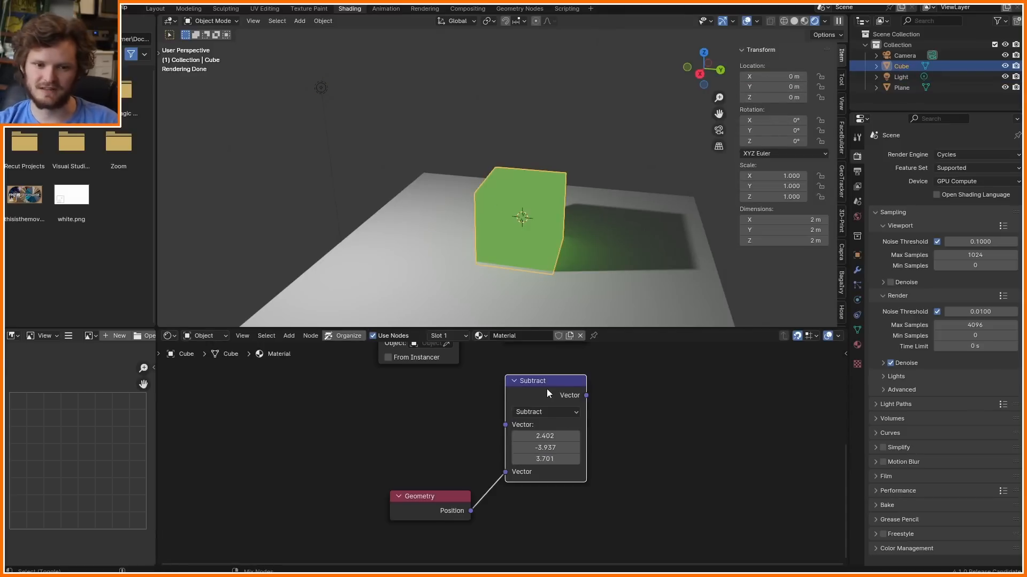
- Connect the Subtract output to the Material Output's Surface and shift the Subtract and Geometry nodes away from the output
middle_drag(501, 153, 513, 220)
scroll(595, 463, down, 6)
middle_drag(583, 460, 595, 478)
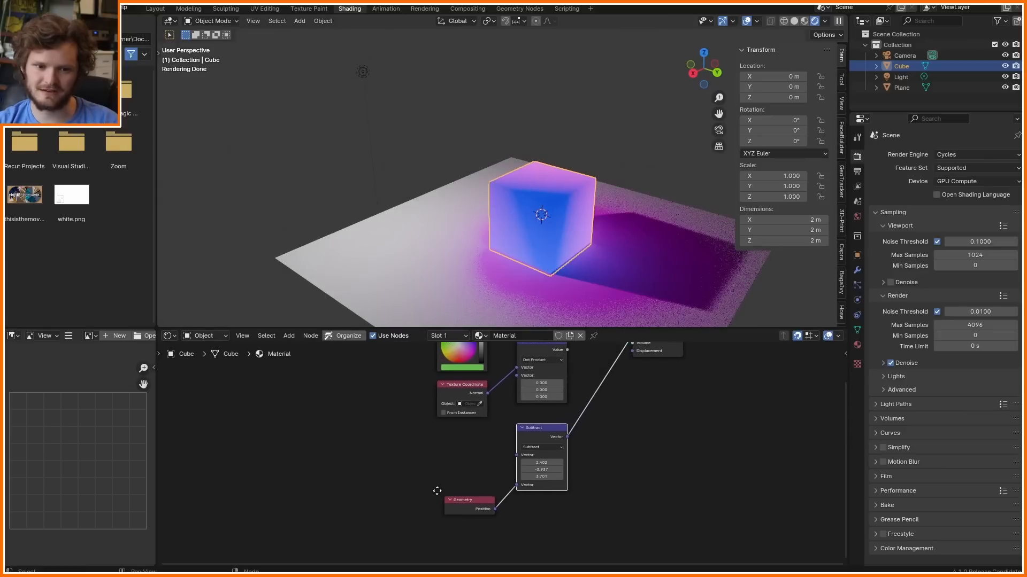
drag(438, 488, 551, 516)
key(g)
click(466, 524)
- Duplicate the Subtract node onto the link to the Material Output and set the copy's operation to Normalize
scroll(538, 407, up, 4)
scroll(538, 402, up, 1)
middle_drag(538, 403, 545, 425)
key(shift+d)
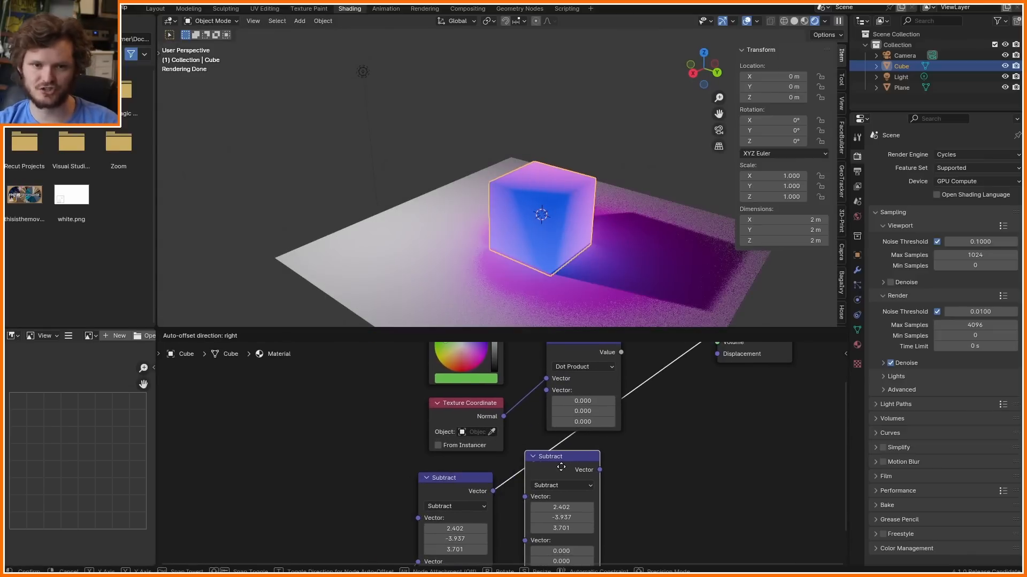
click(561, 467)
click(570, 485)
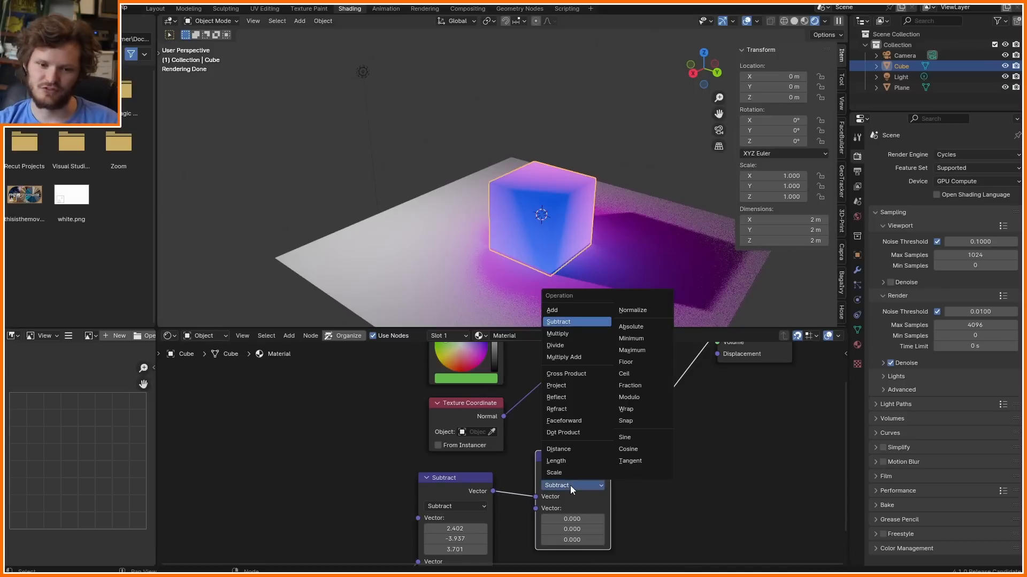
click(652, 312)
- Move the Texture Coordinate node away from the Dot Product so it lines up above the Subtract node
scroll(506, 443, down, 5)
middle_drag(506, 442, 571, 403)
drag(422, 523, 600, 390)
scroll(601, 381, up, 5)
middle_drag(601, 381, 505, 443)
drag(475, 443, 580, 394)
key(g)
click(430, 405)
- Try a duplicate of the Normalize node between the Texture Coordinate and Dot Product nodes, removing it while keeping their link
click(496, 483)
key(shift+d)
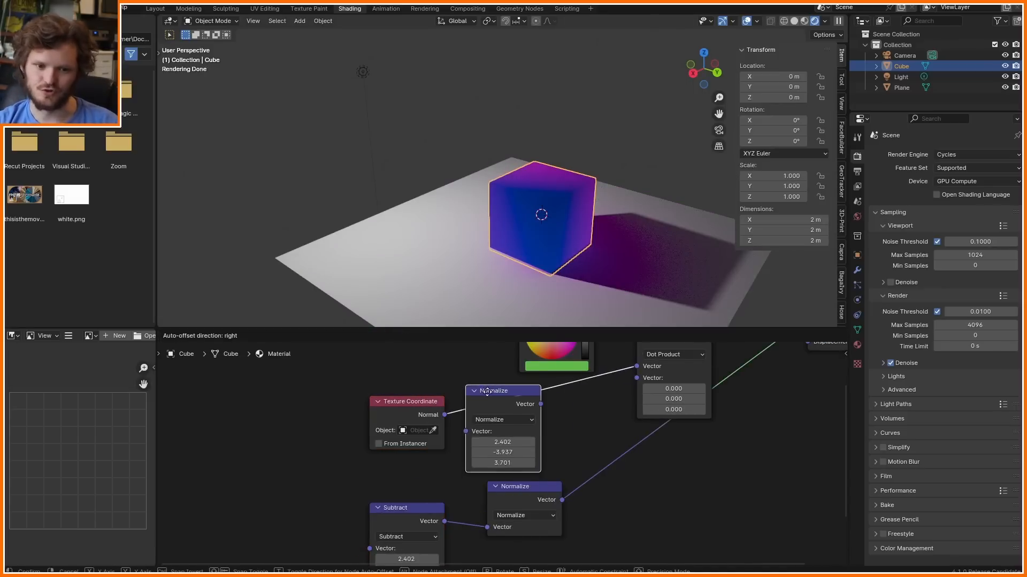
click(486, 387)
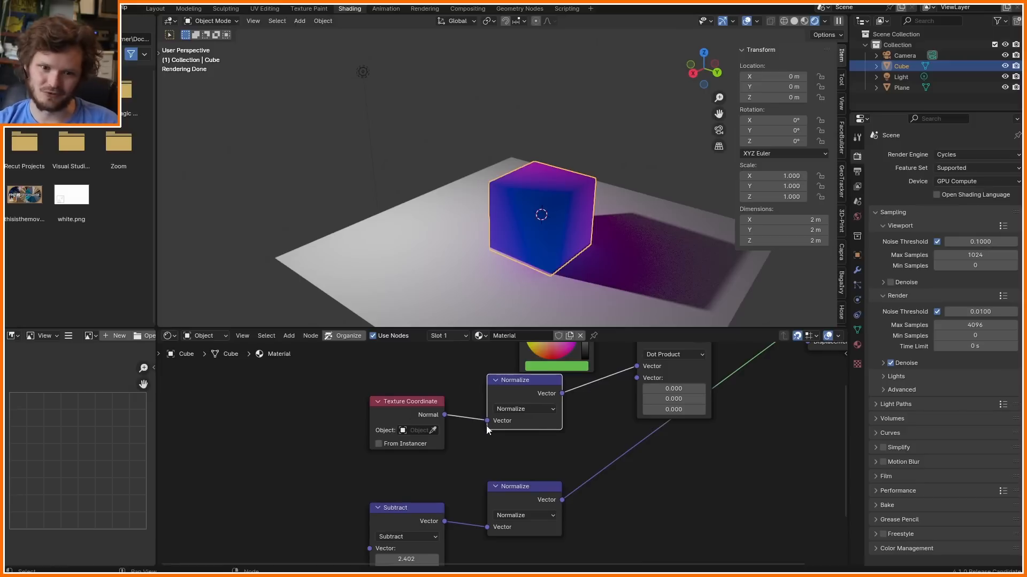
key(ctrl+x)
- Connect the Normalize output to the Dot Product's second vector and link the Dot Product's Value to the Material Output's Surface
drag(562, 500, 645, 378)
middle_drag(662, 379, 634, 444)
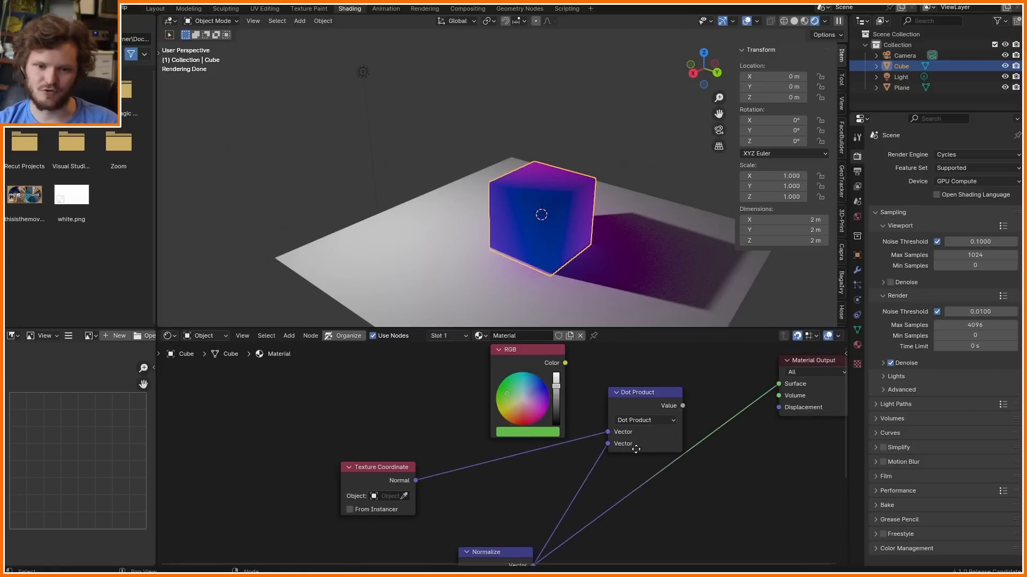
ctrl+shift+click(640, 403)
mouse_move(505, 227)
middle_down()
mouse_move(618, 200)
mouse_move(493, 226)
middle_up()
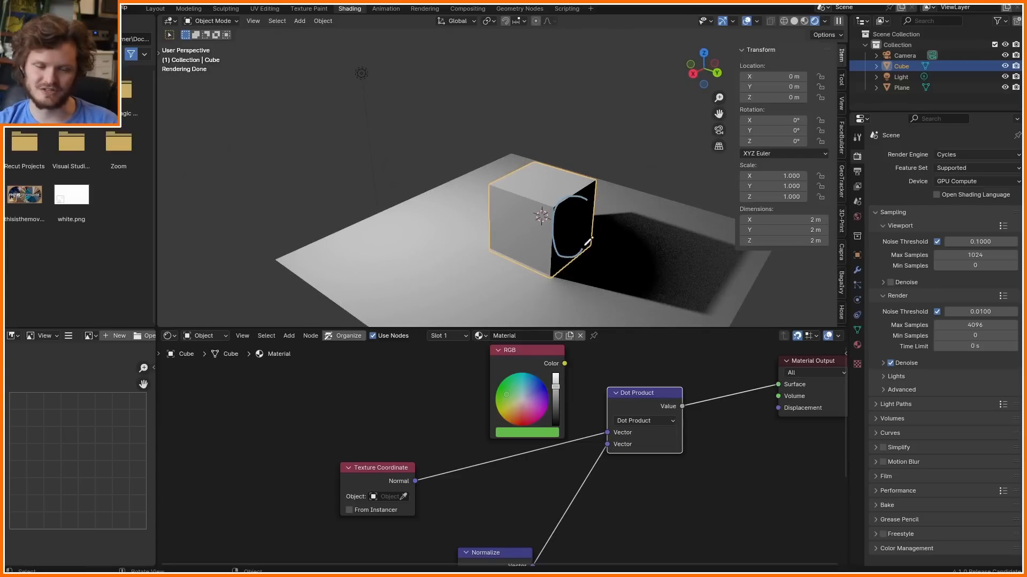
mouse_move(534, 203)
middle_down()
mouse_move(525, 198)
mouse_move(601, 195)
mouse_move(543, 201)
middle_up()
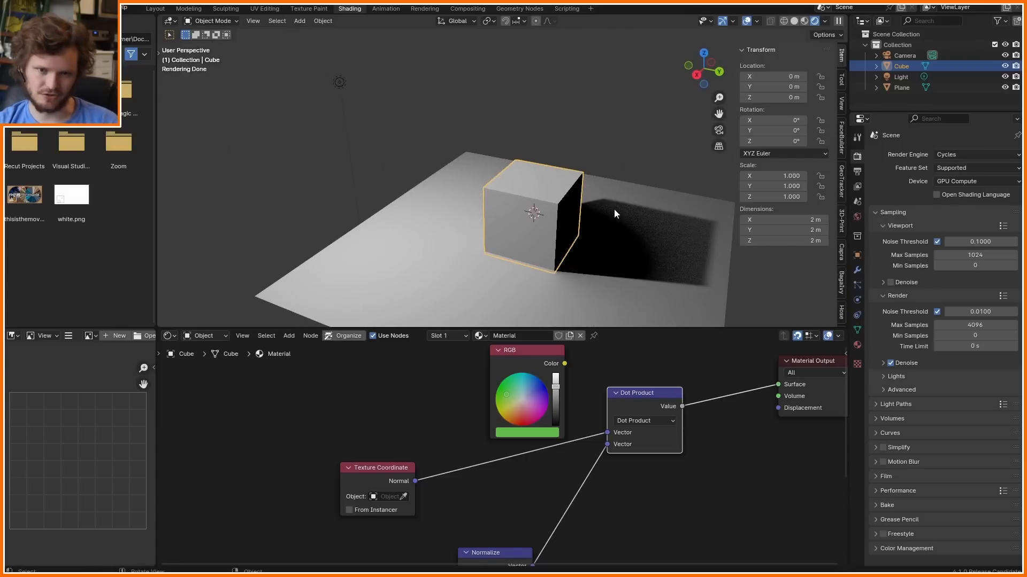
- Try rotating the cube about the global Z axis in Object Mode and undo the rotation
key(r)
key(z)
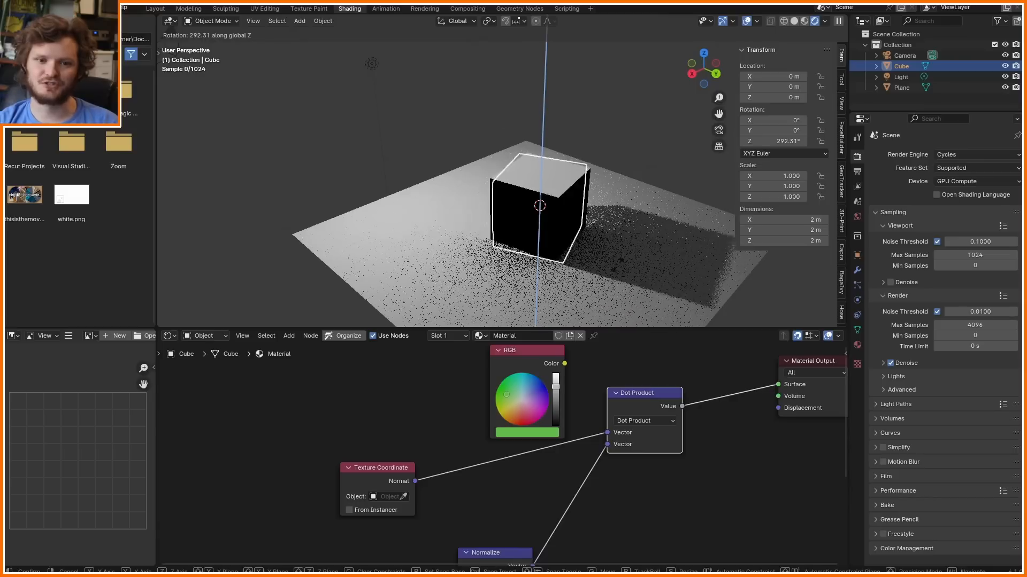
click(450, 159)
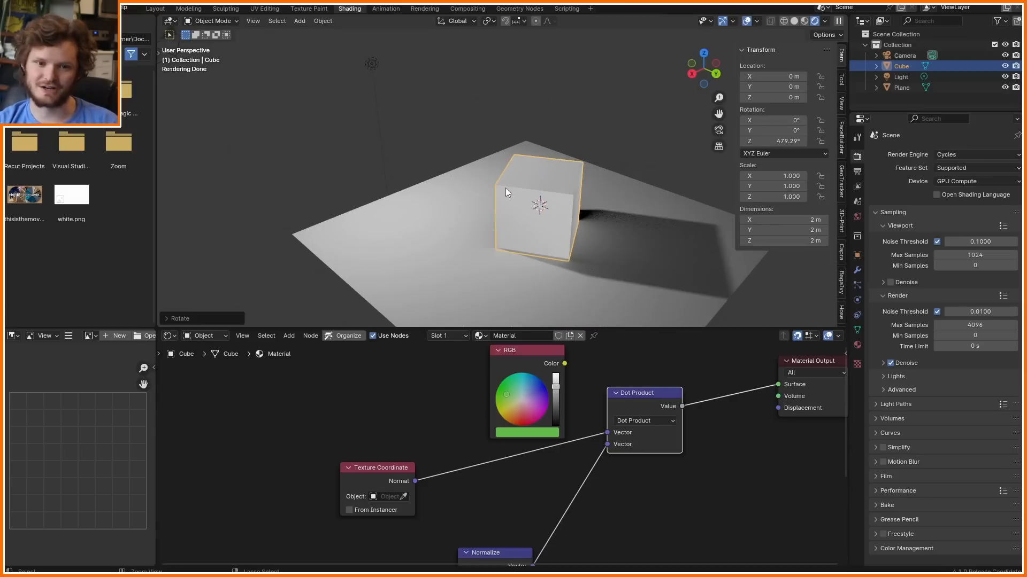
key(ctrl+z)
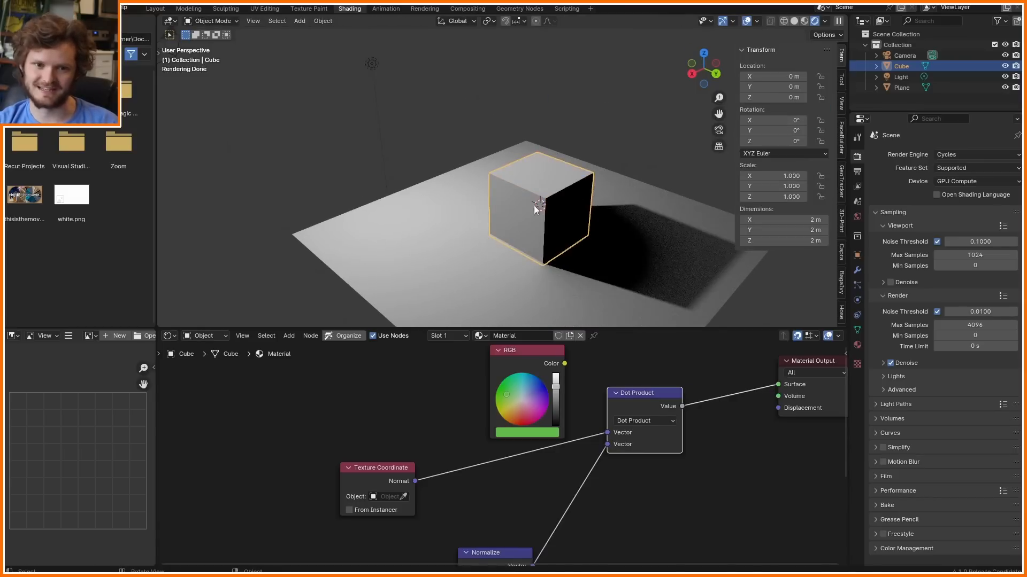
key(g)
right_click(560, 204)
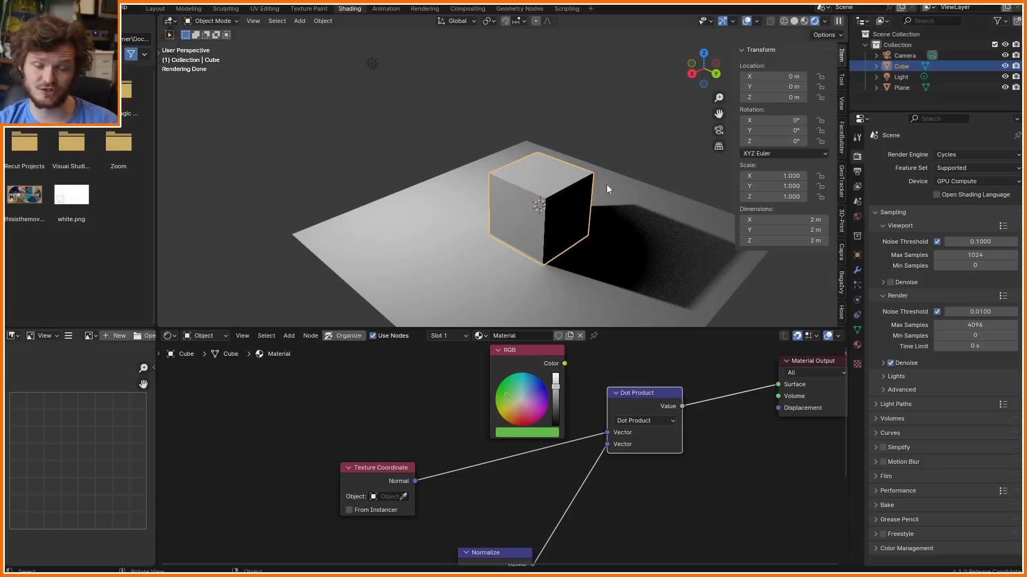
- Try rotating the cube's mesh in Edit Mode about the global Z axis and with a trackball rotation
key(Tab)
key(r)
key(z)
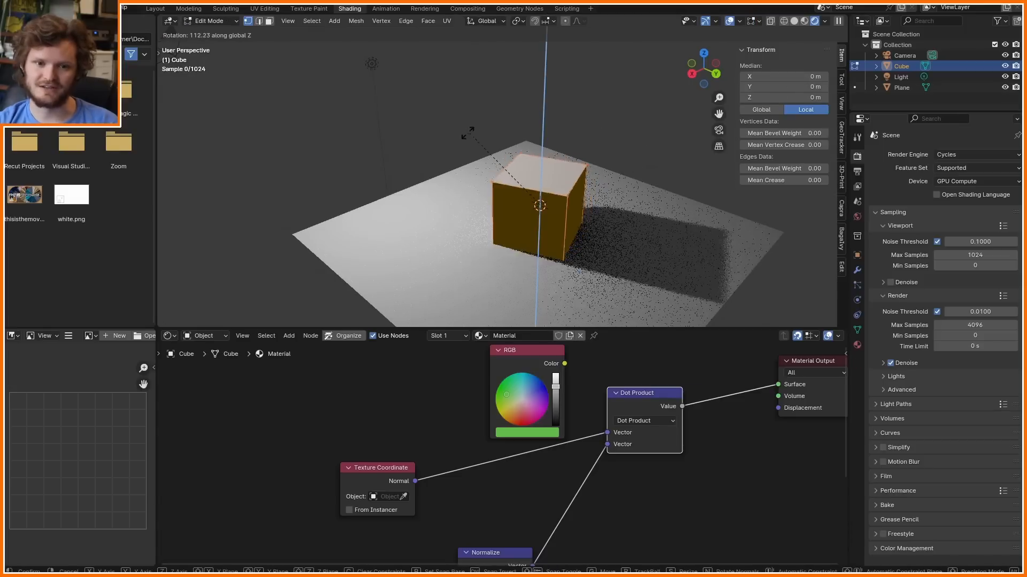
click(474, 256)
key(r)
key(r)
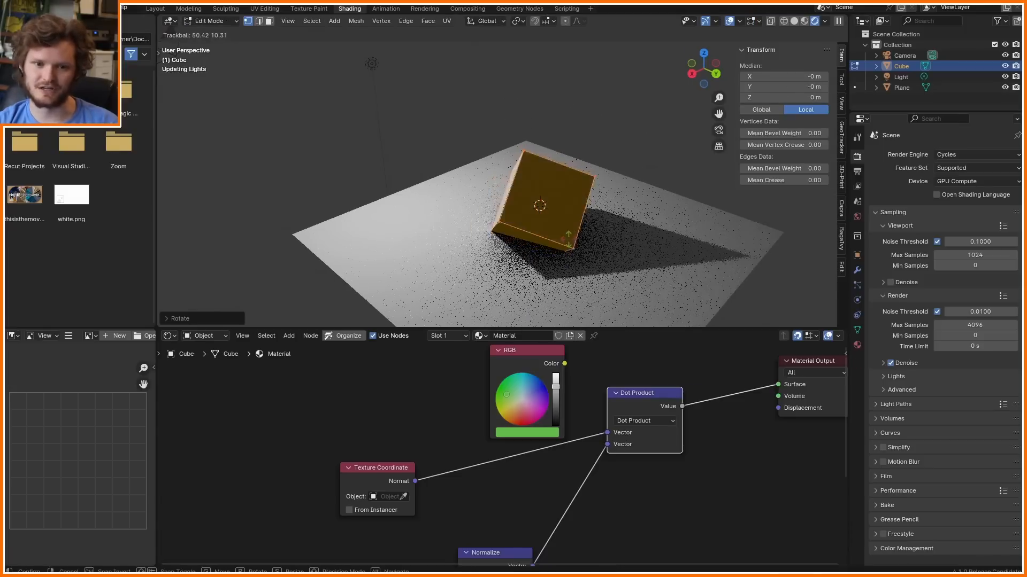
key(Escape)
key(Tab)
- Try moving the light closer to the cube and undo the move
click(372, 64)
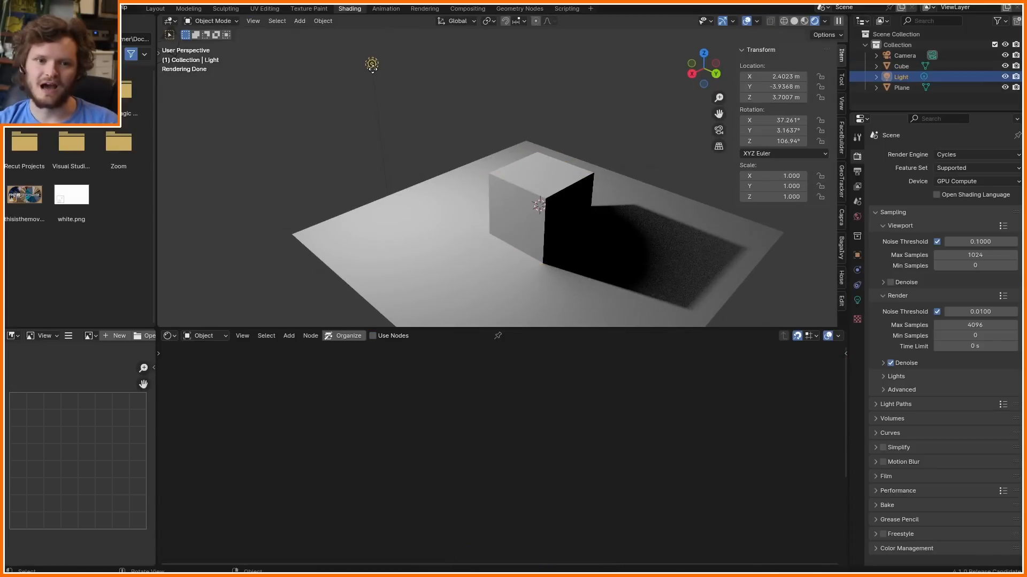
key(g)
click(405, 124)
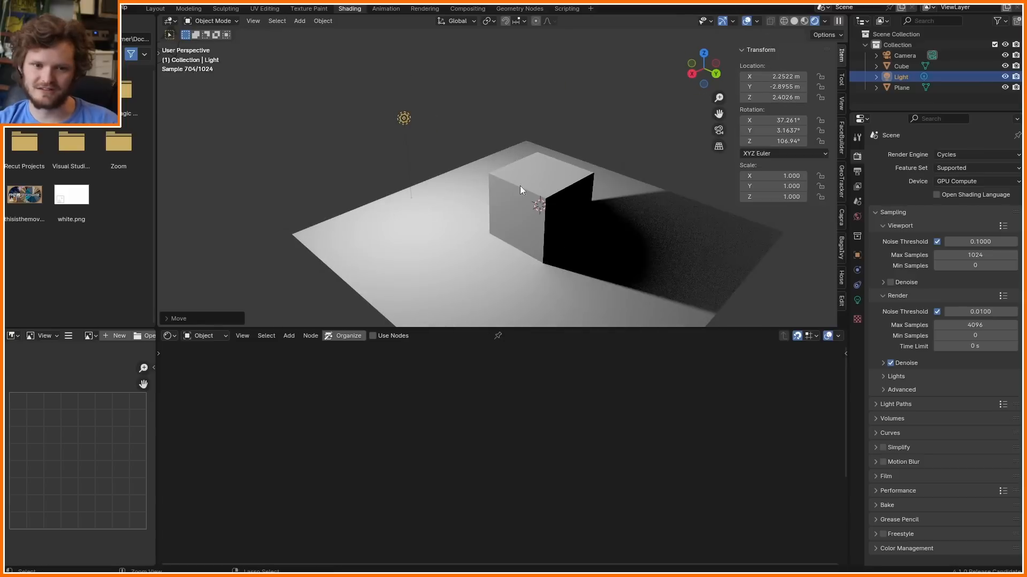
key(ctrl+z)
- Delete the plane beneath the cube
click(605, 261)
key(x)
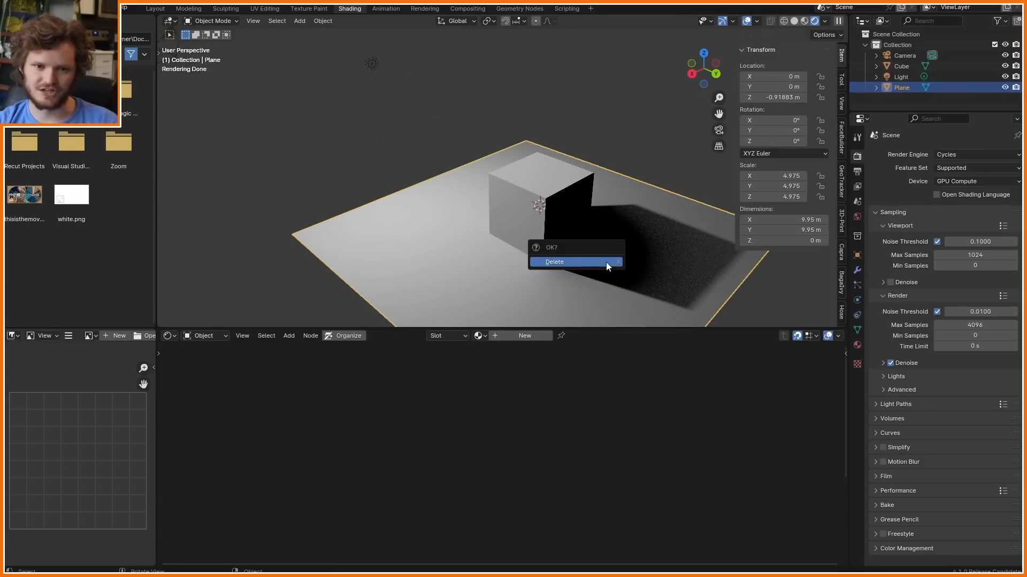
click(606, 262)
- Copy the light's X location as a new driver and paste it into the X value of the Subtract node's first vector
click(563, 205)
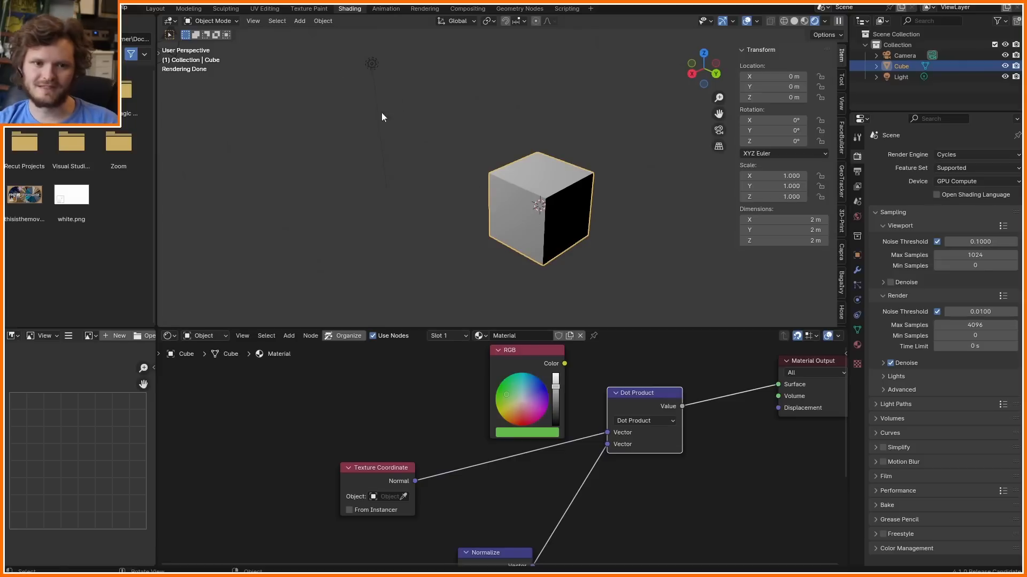
shift+middle_drag(422, 88, 428, 99)
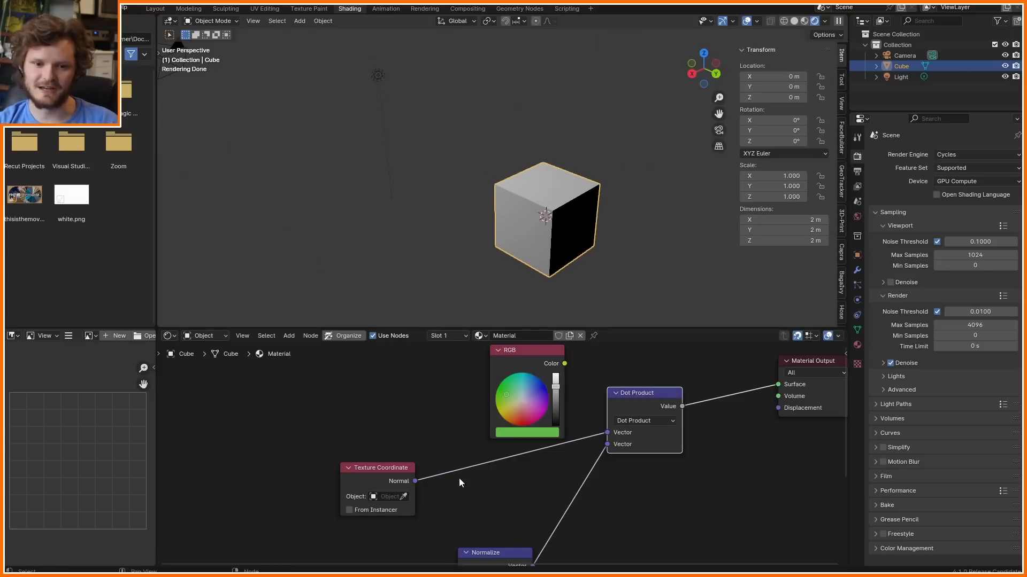
middle_drag(461, 483, 464, 367)
middle_drag(369, 488, 508, 409)
scroll(508, 409, up, 5)
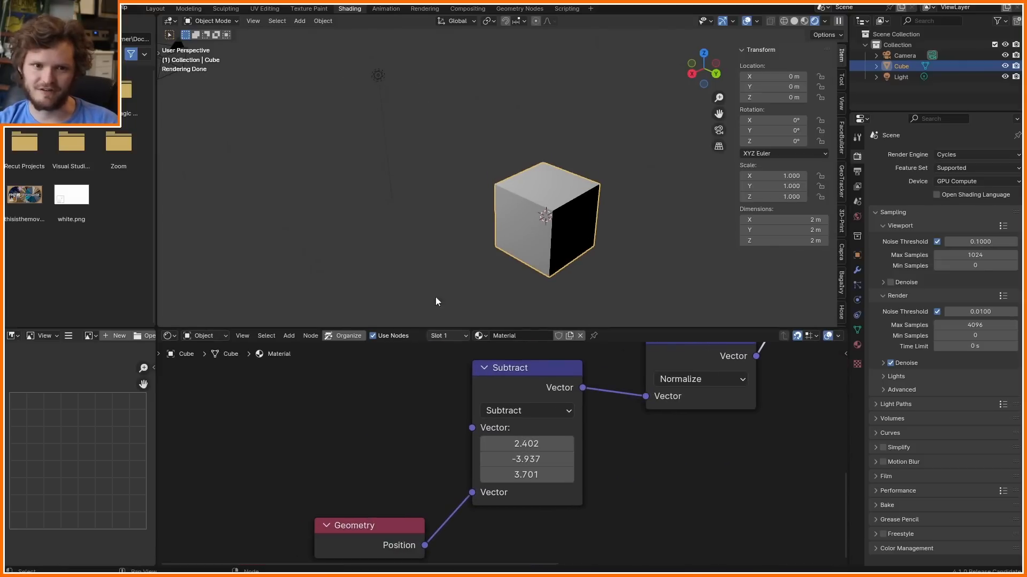
click(378, 75)
drag(779, 75, 774, 76)
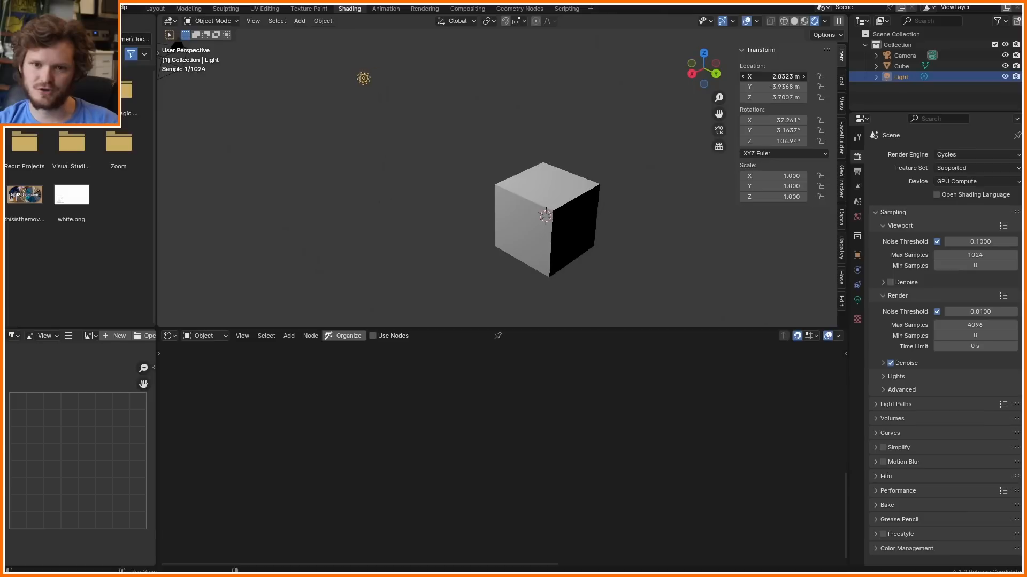
right_click(774, 76)
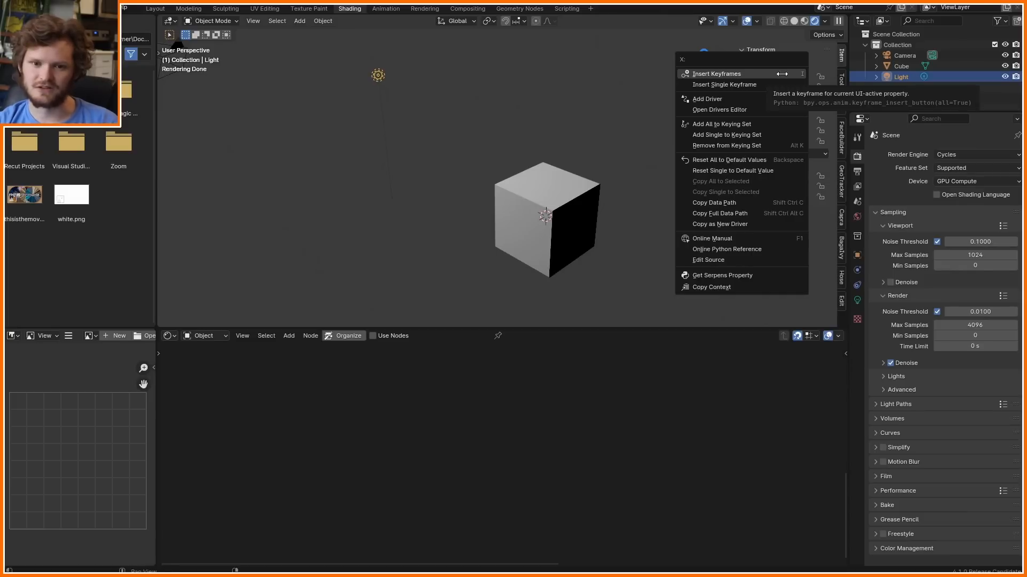
click(597, 221)
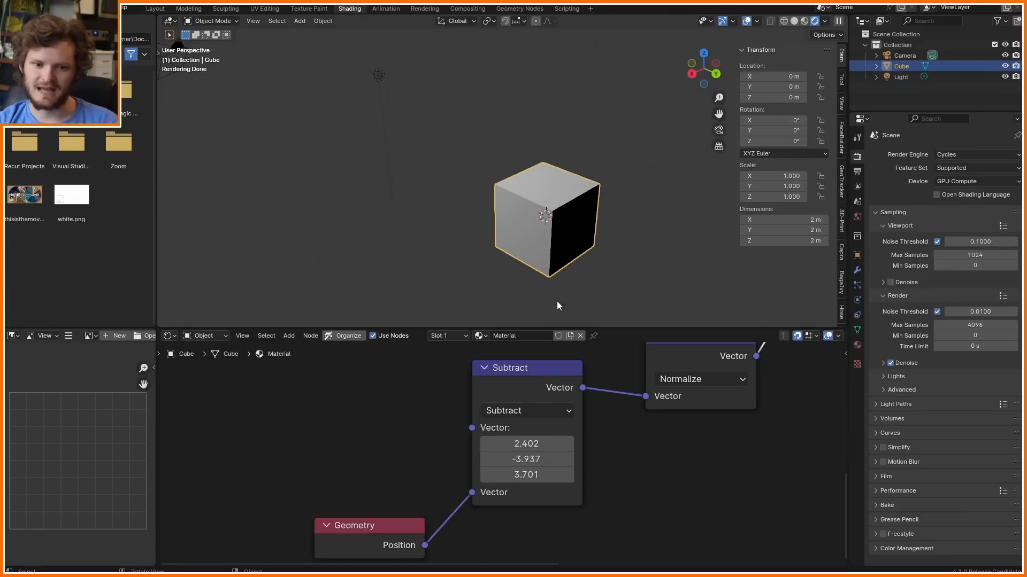
right_click(525, 443)
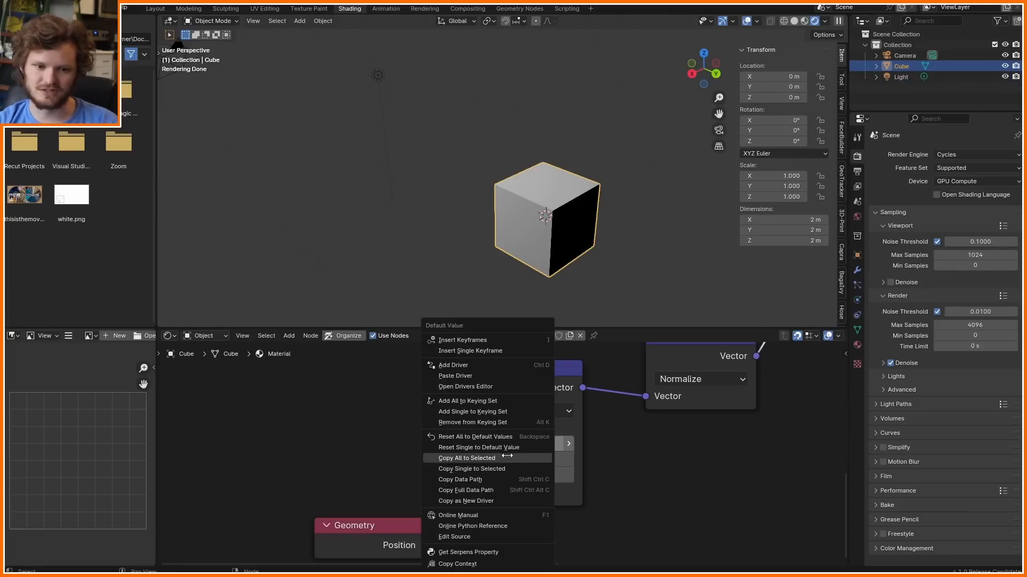
click(460, 365)
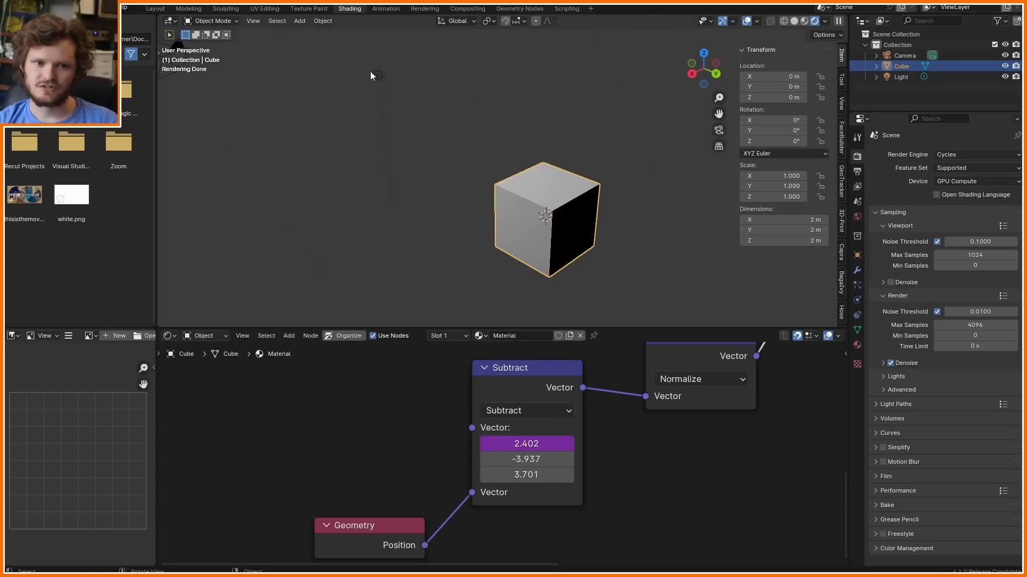
- Move the light closer to the cube, to about X 1.68, Y -2.63 and Z 2.86 m, and reselect the cube
click(382, 76)
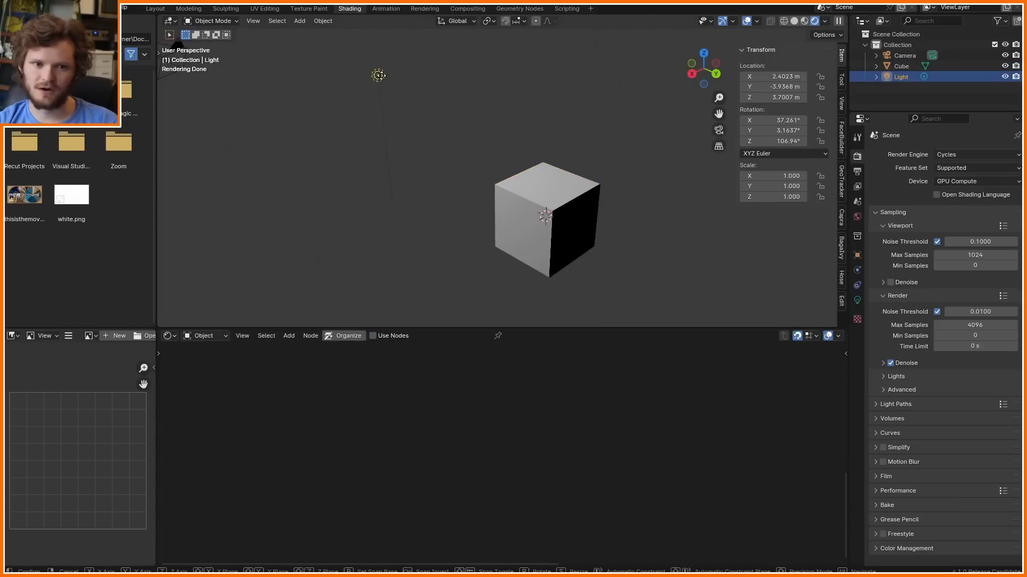
key(g)
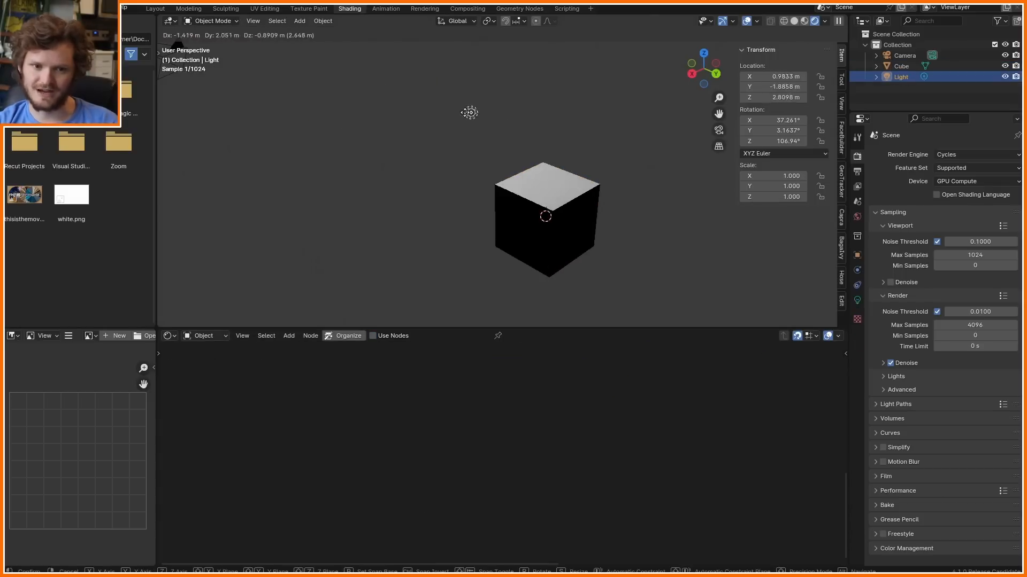
click(419, 112)
click(556, 213)
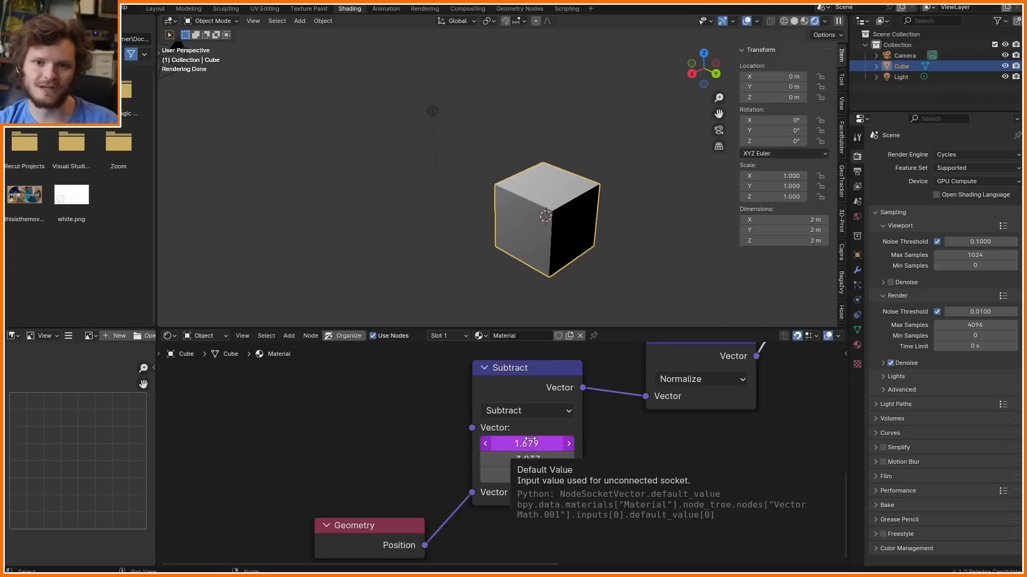
- Drive the Y and Z values of the Subtract node's first vector with the light's Y and Z locations
click(432, 109)
right_click(779, 87)
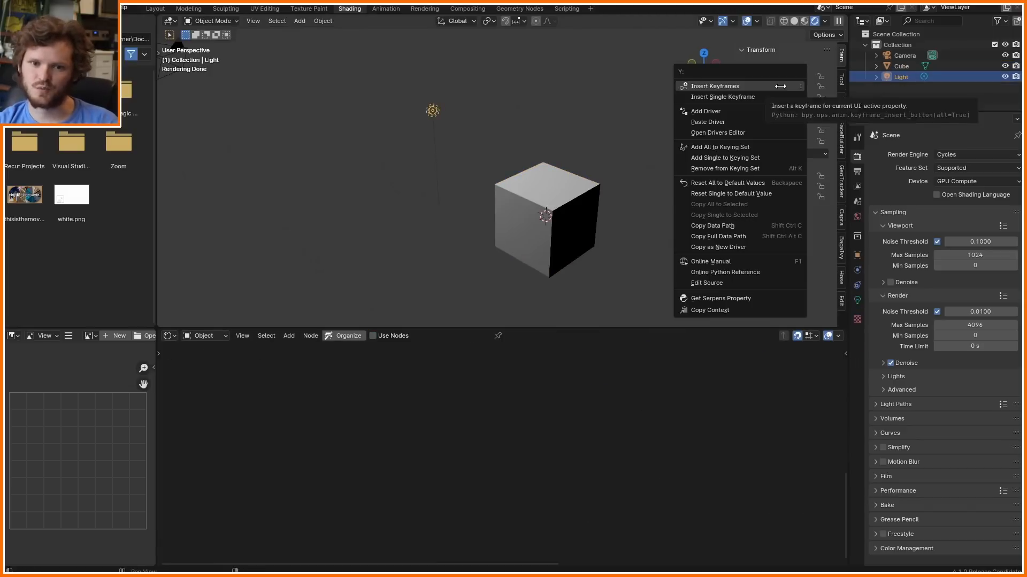
click(706, 247)
click(554, 211)
right_click(526, 459)
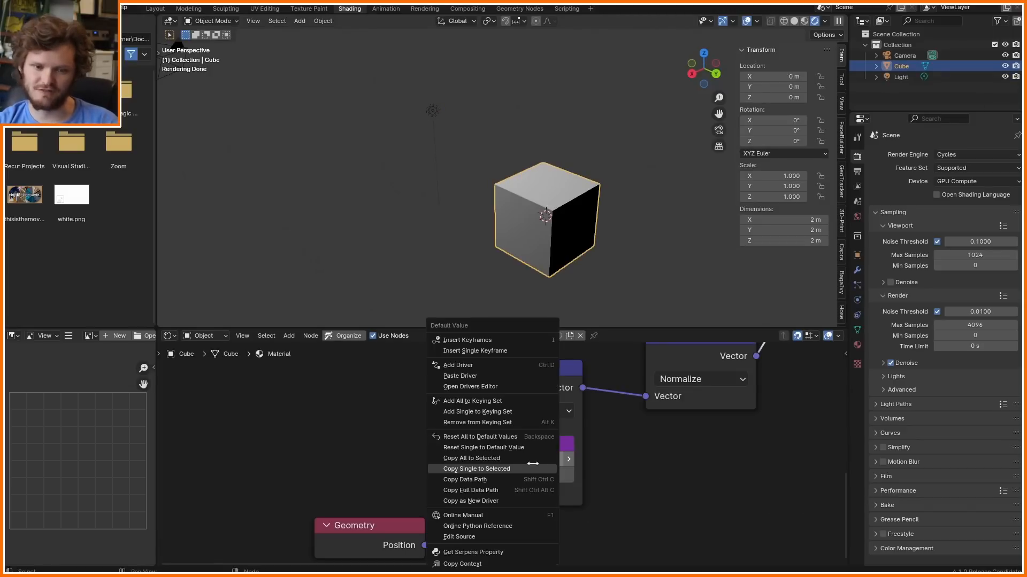
click(488, 370)
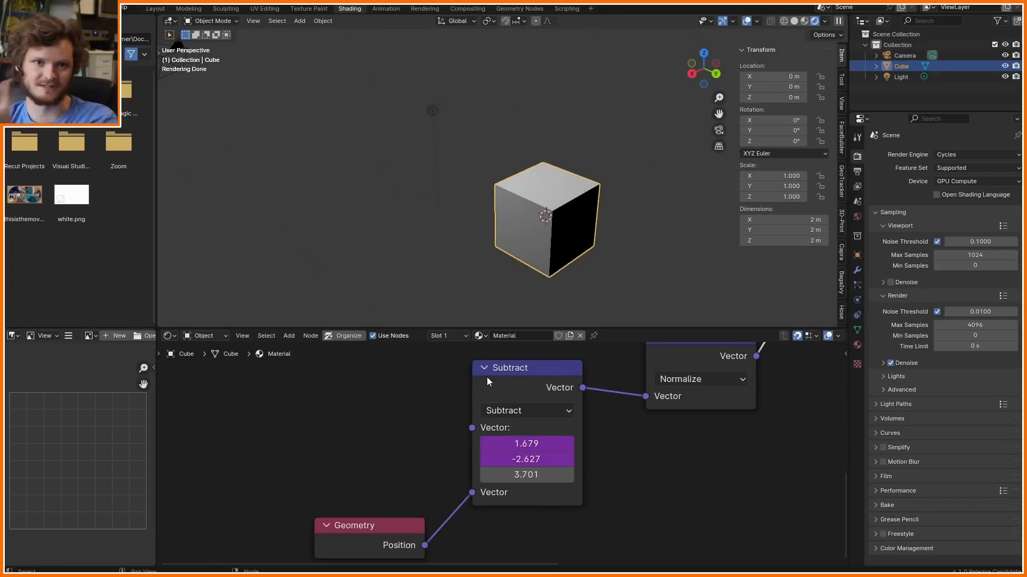
click(433, 110)
right_click(771, 97)
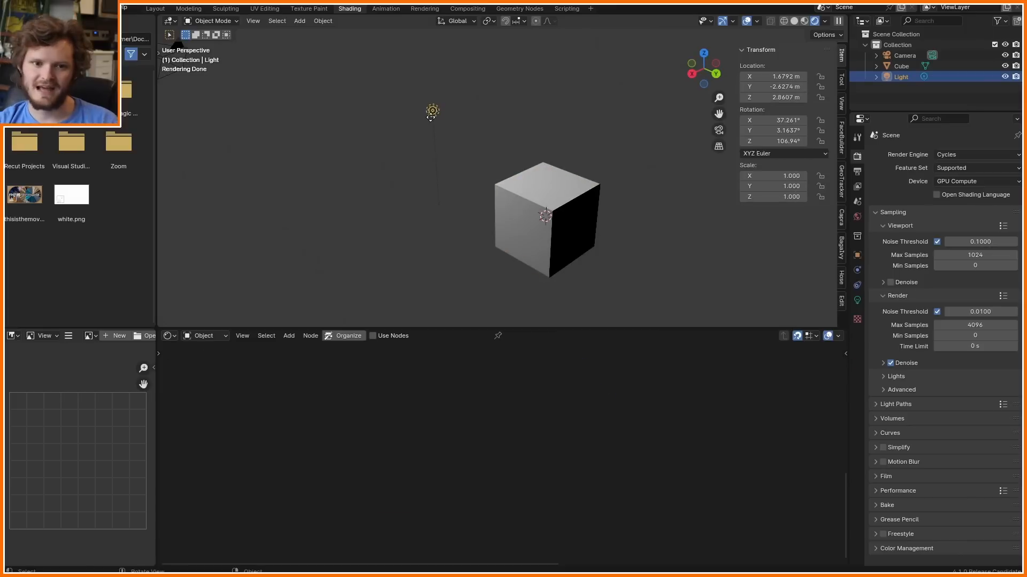
- Move the light around the cube from several viewing angles to test the driven shading
key(g)
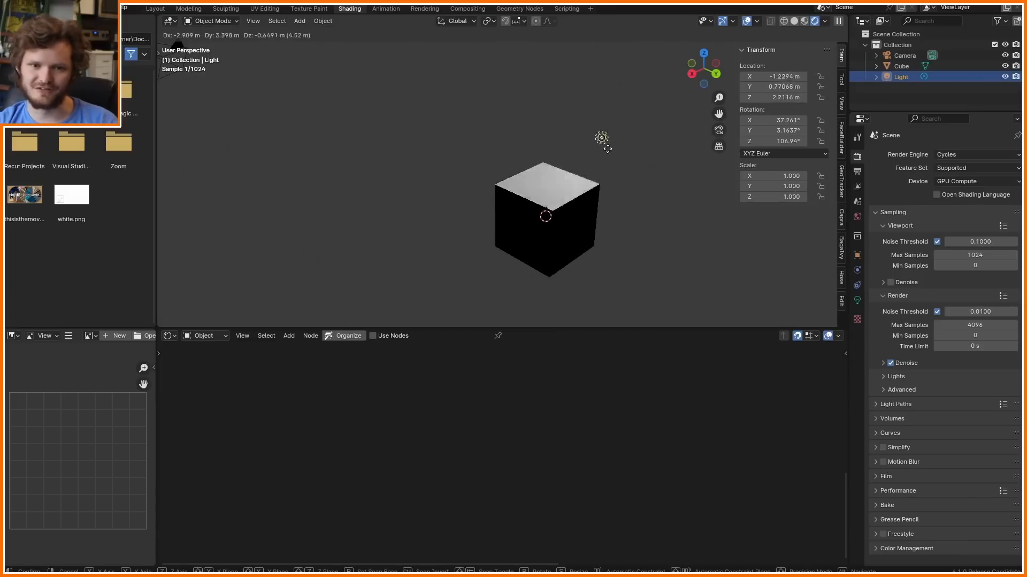
click(394, 196)
middle_drag(476, 213, 652, 224)
key(g)
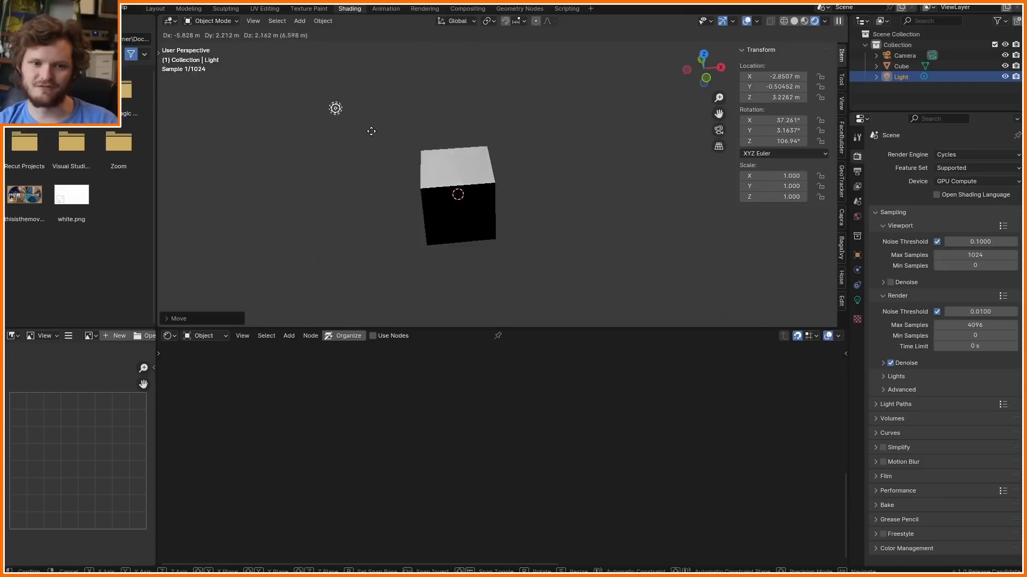
middle_drag(564, 142, 315, 170)
key(g)
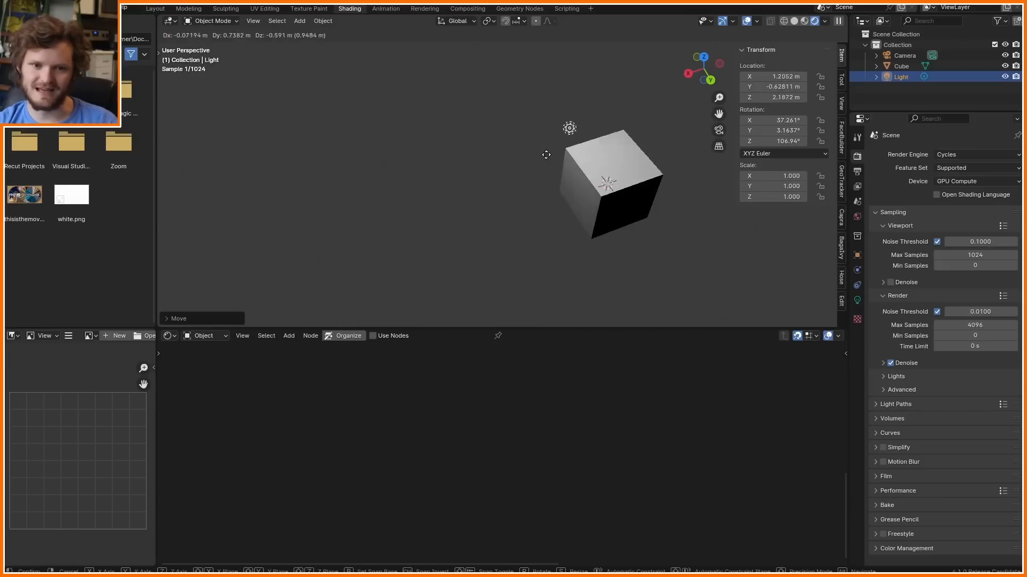
click(488, 123)
scroll(540, 125, up, 1)
middle_drag(625, 123, 518, 156)
- Select the cube and insert a Mix Color node between the RGB node and the Material Output
click(539, 206)
scroll(564, 380, down, 5)
middle_drag(566, 377, 479, 515)
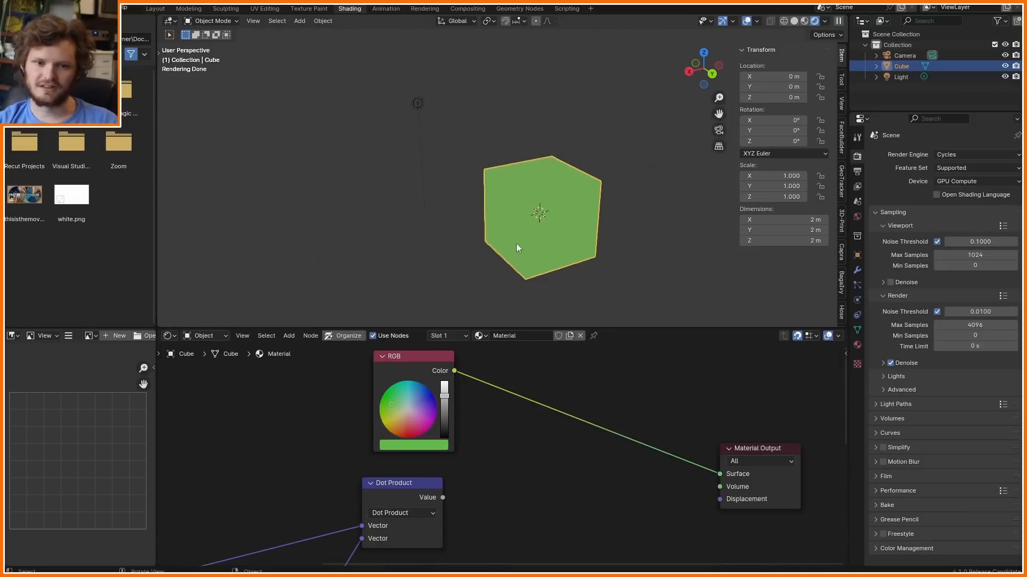
key(shift+a)
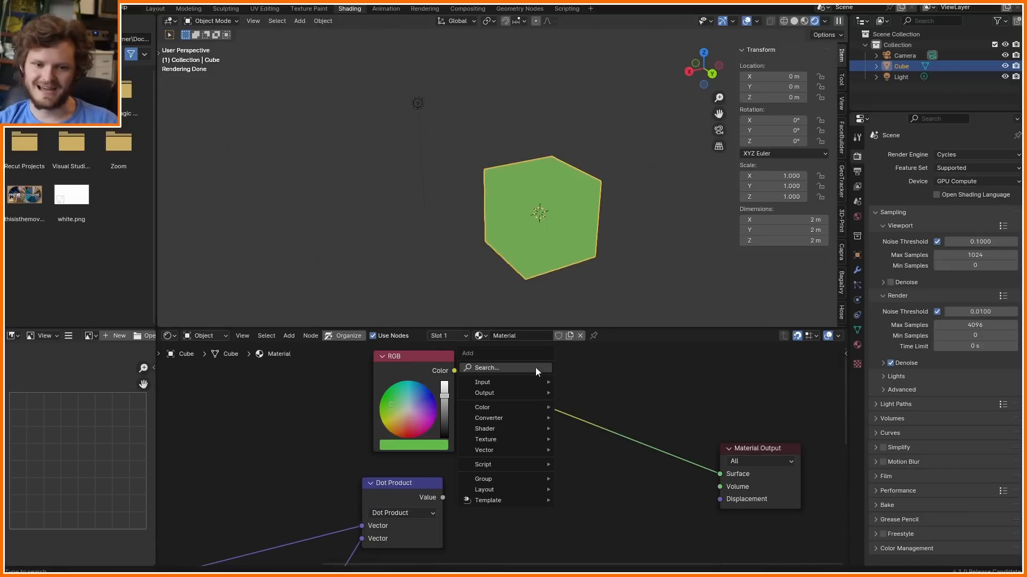
text(mi)
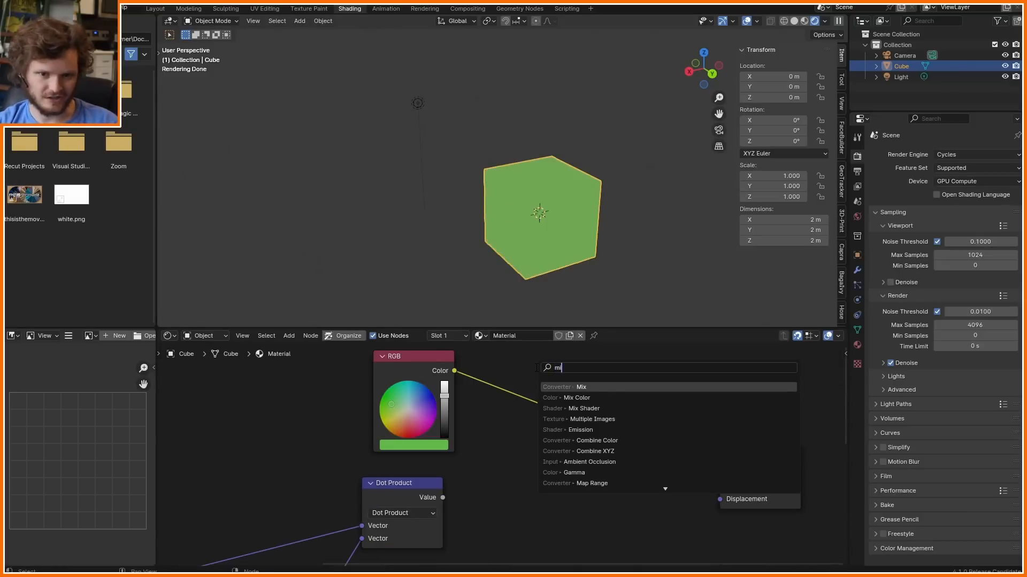
click(577, 388)
click(577, 388)
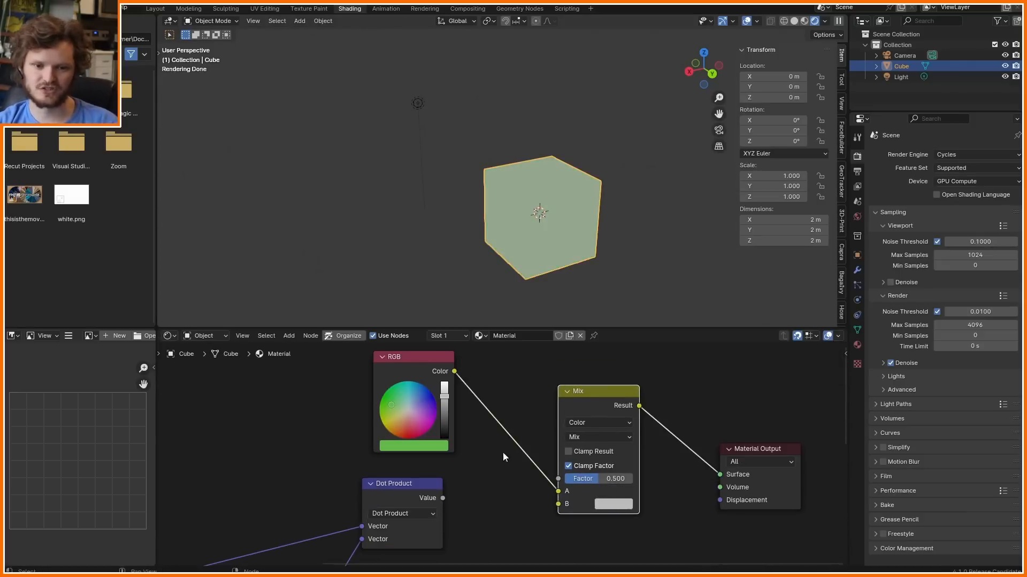
- Connect the dot product's value to the Mix node's B input and set it to Multiply with a factor of 1.000
drag(553, 504, 630, 479)
click(579, 436)
click(594, 329)
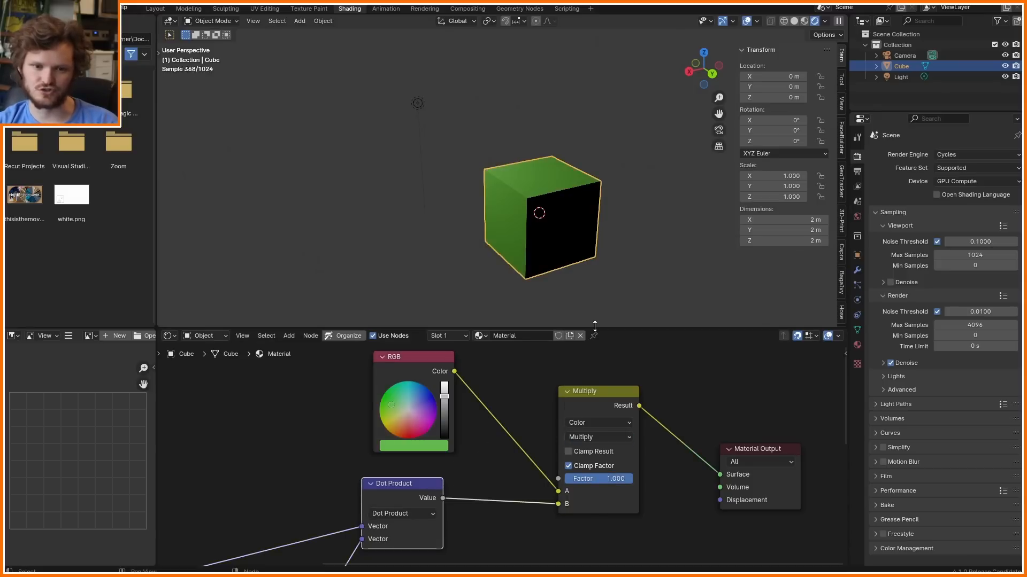
- Move the light around the cube and place it just above the top face, about X -0.09, Y 0.11 and Z 1.18 m
click(418, 102)
key(g)
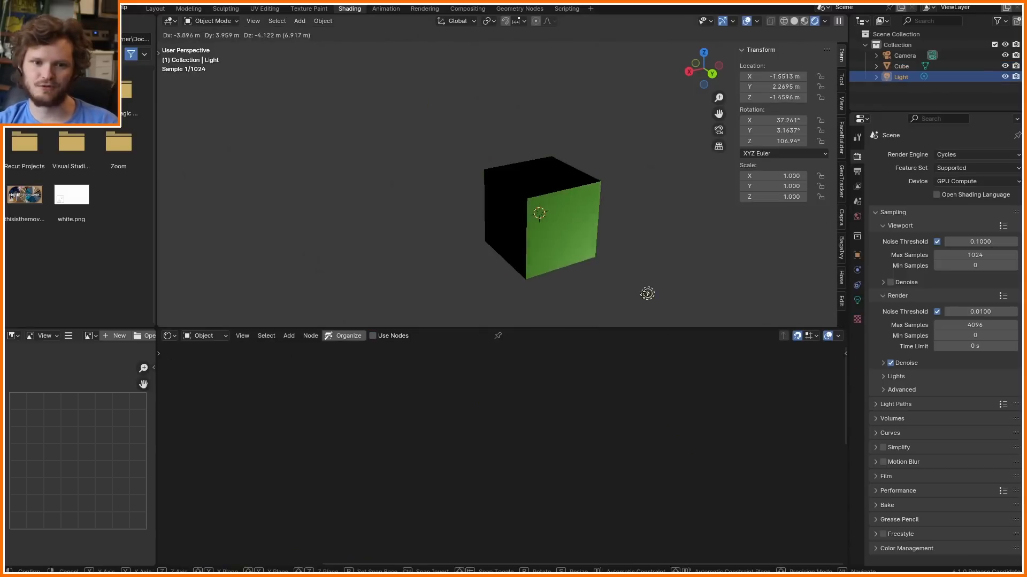
click(547, 150)
scroll(577, 158, up, 5)
shift+middle_drag(632, 163, 493, 161)
scroll(493, 155, up, 2)
key(g)
key(z)
click(482, 174)
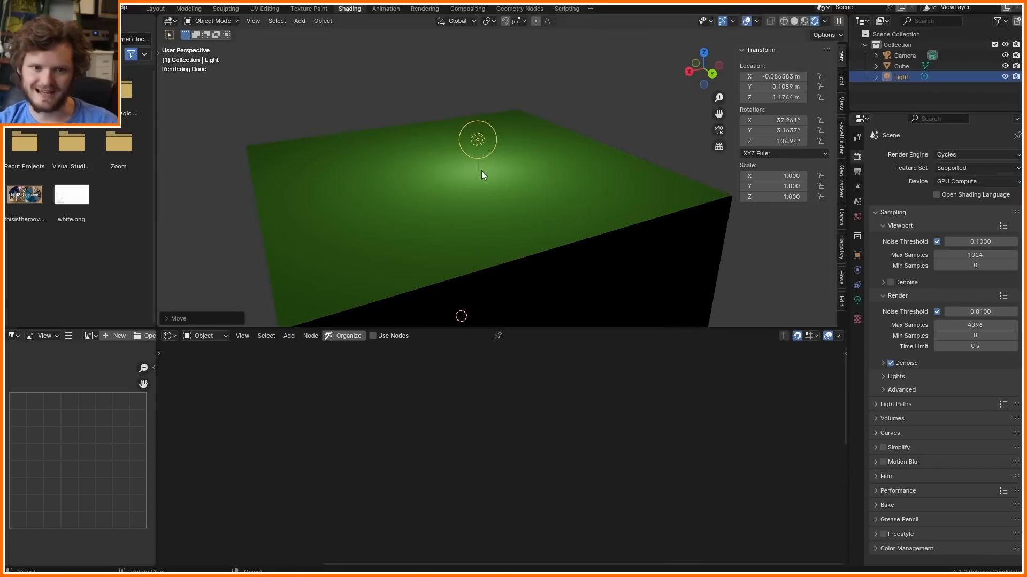
- Annotate the bright spot and its falloff on the cube's top face, erasing each set of strokes
drag(509, 176, 583, 192)
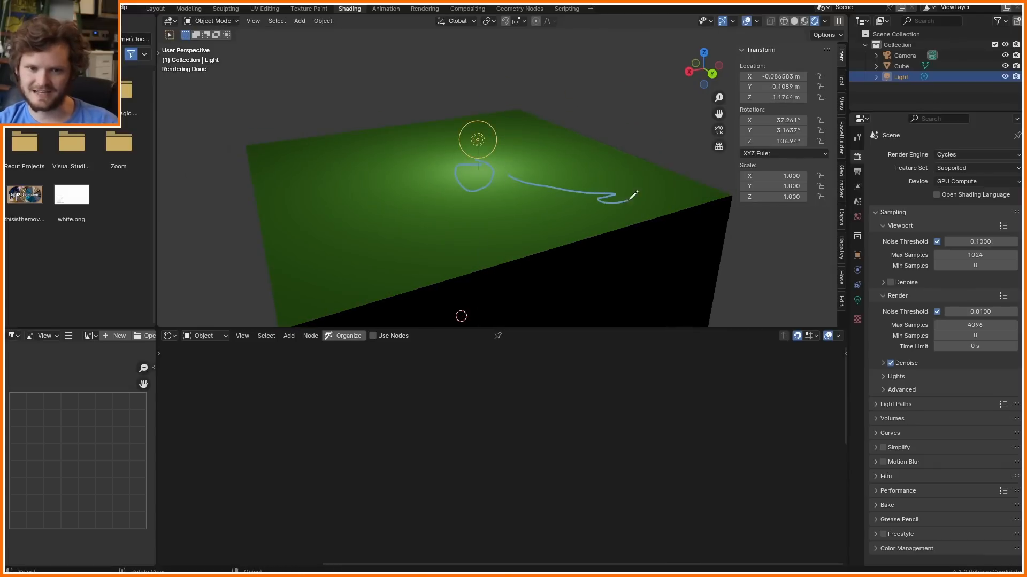
right_drag(659, 217, 463, 186)
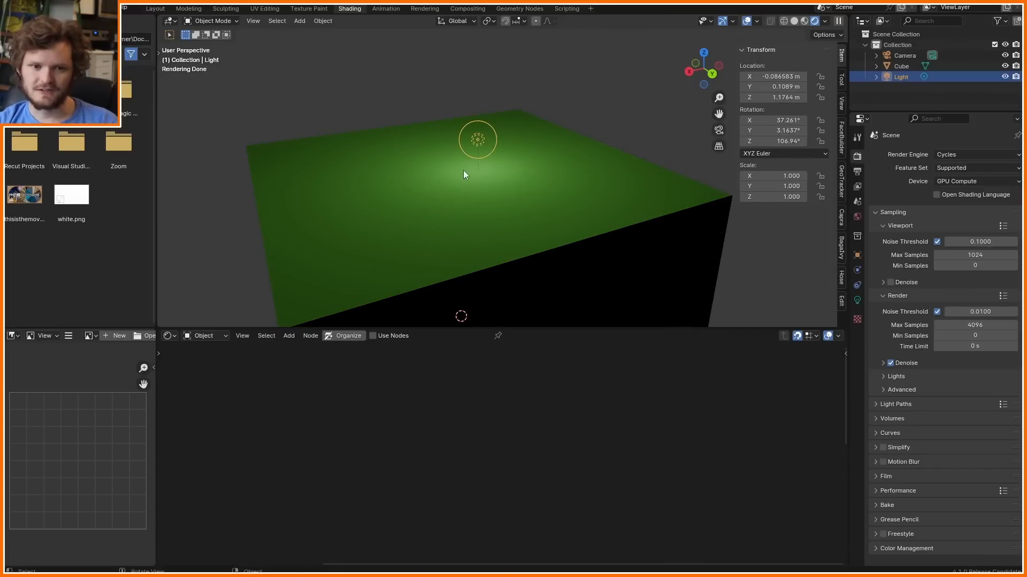
mouse_move(348, 282)
mouse_down()
mouse_move(556, 123)
mouse_move(346, 268)
mouse_up()
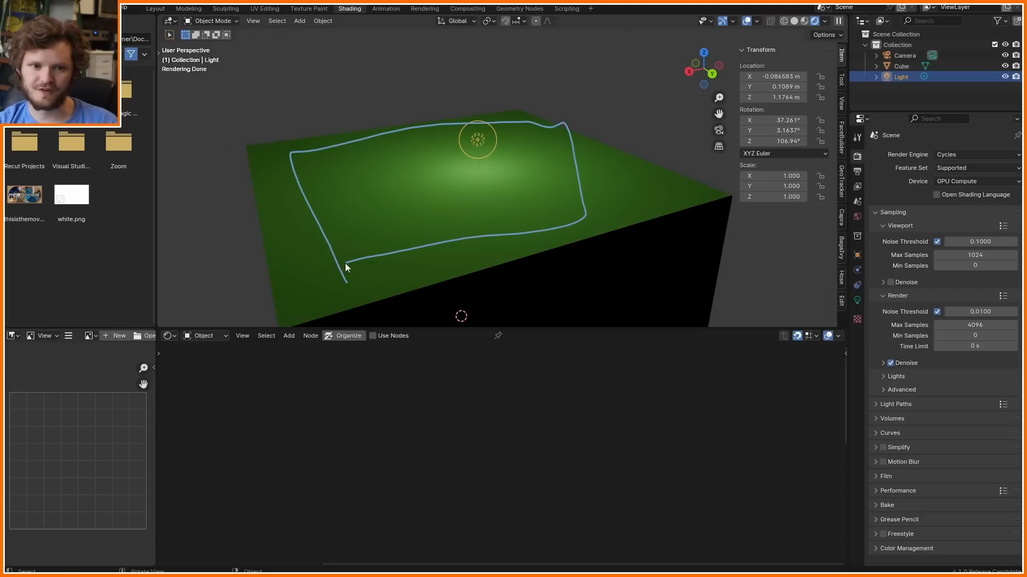
mouse_move(557, 207)
mouse_down()
mouse_move(558, 121)
mouse_move(570, 149)
mouse_up()
mouse_move(630, 180)
right_down()
mouse_move(145, 257)
mouse_move(268, 160)
right_up()
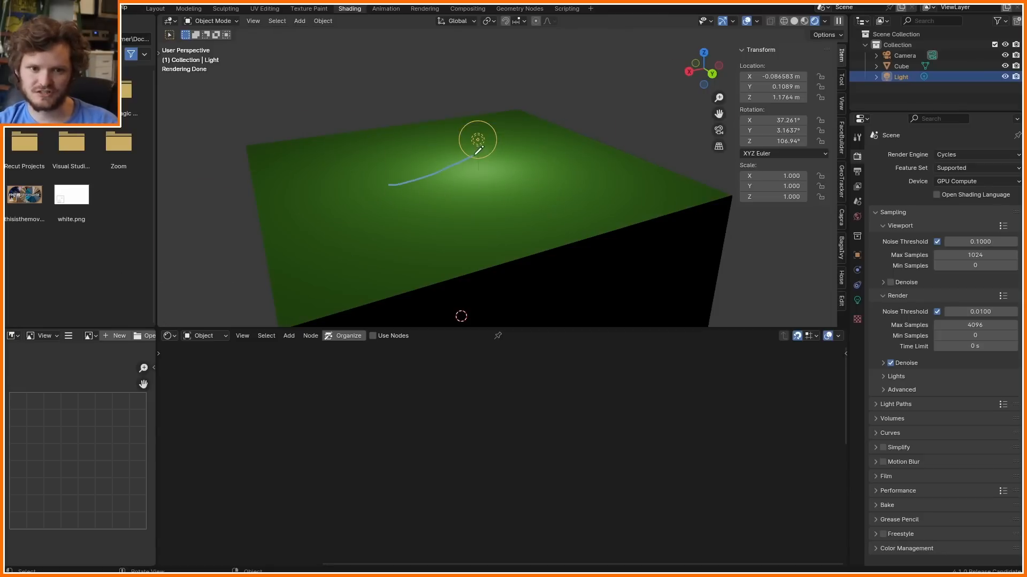
drag(482, 156, 491, 140)
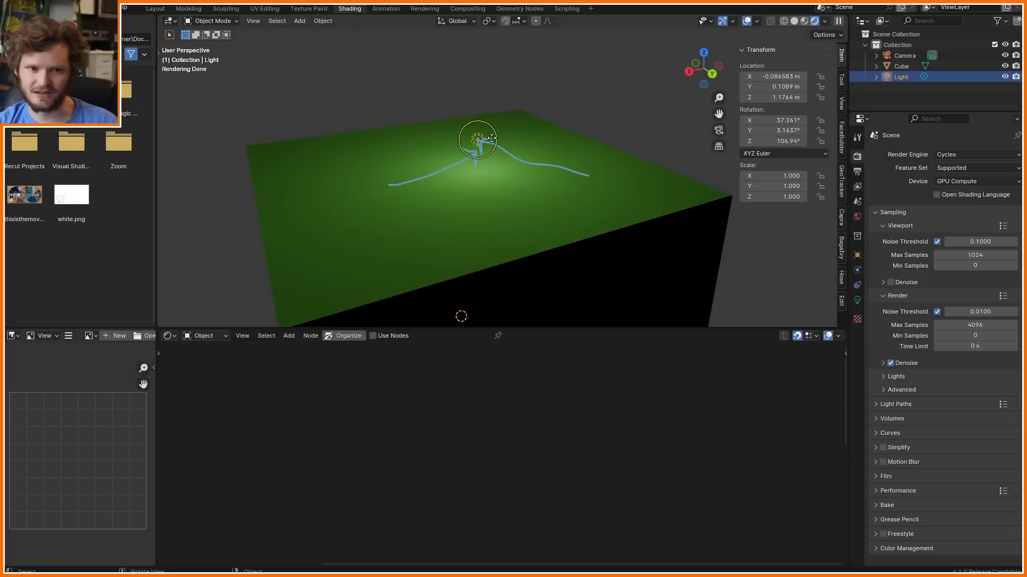
drag(498, 183, 483, 148)
right_drag(574, 158, 394, 174)
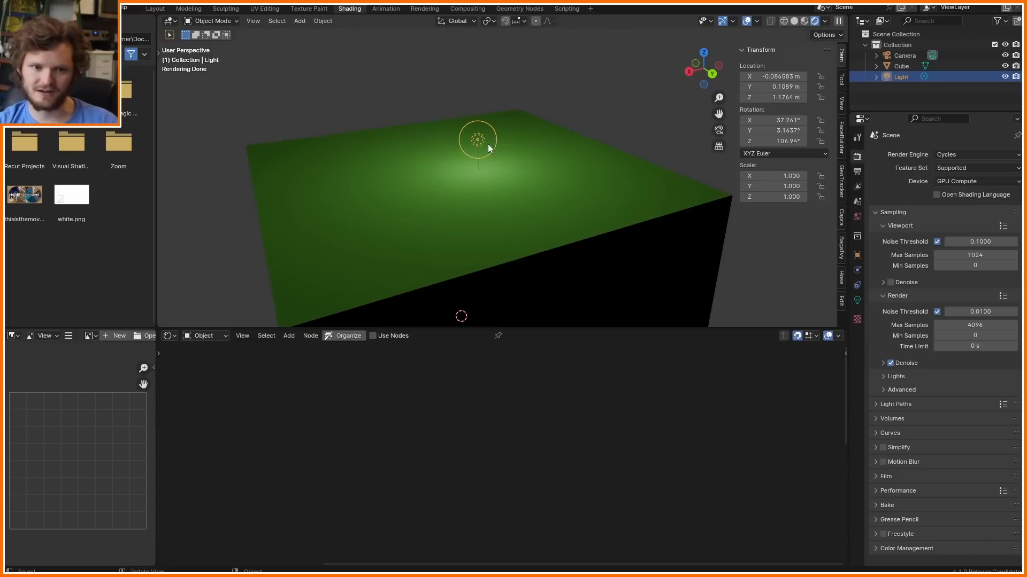
- Test the light at the cube's corner and place it above the top face, about X -0.09, Y 0.02 and Z 3.41 m
key(g)
click(250, 144)
scroll(489, 143, down, 7)
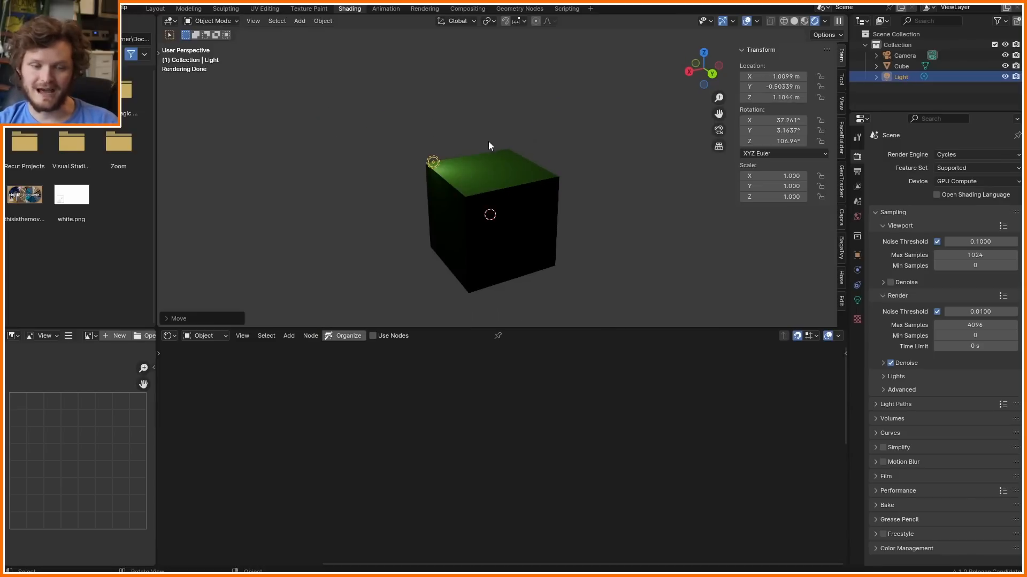
key(g)
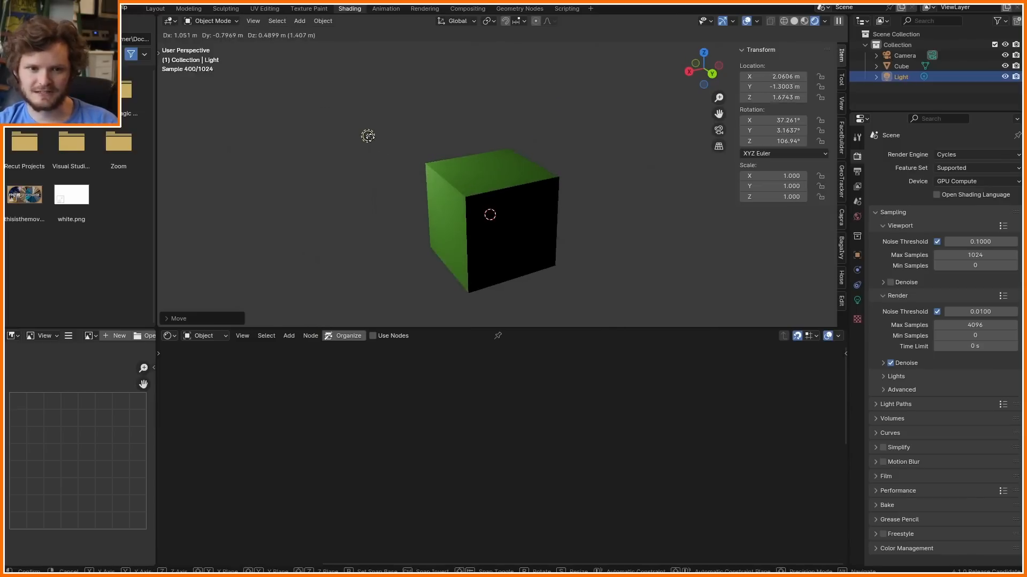
key(z)
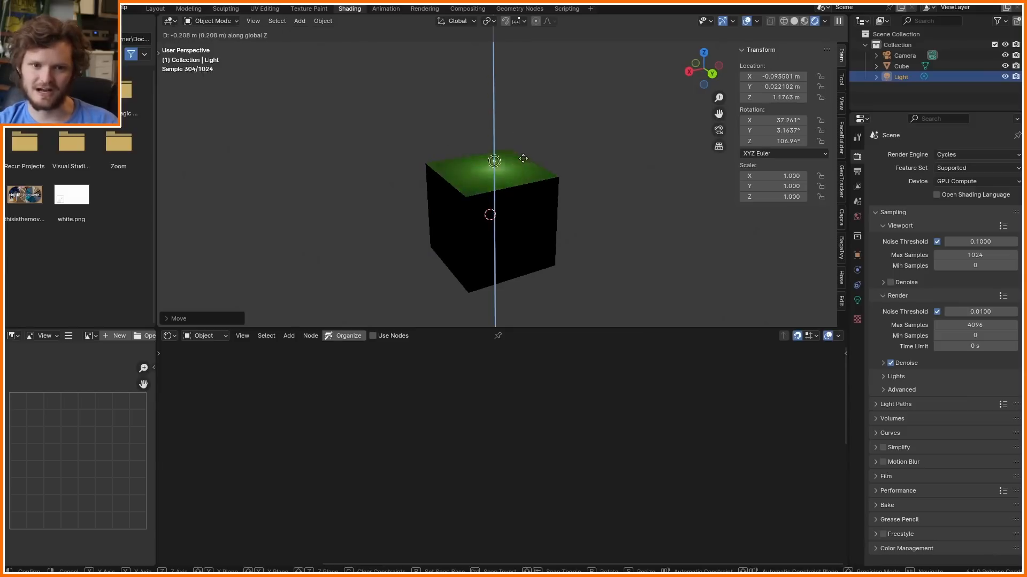
click(525, 49)
scroll(504, 113, down, 3)
shift+middle_drag(503, 142, 498, 174)
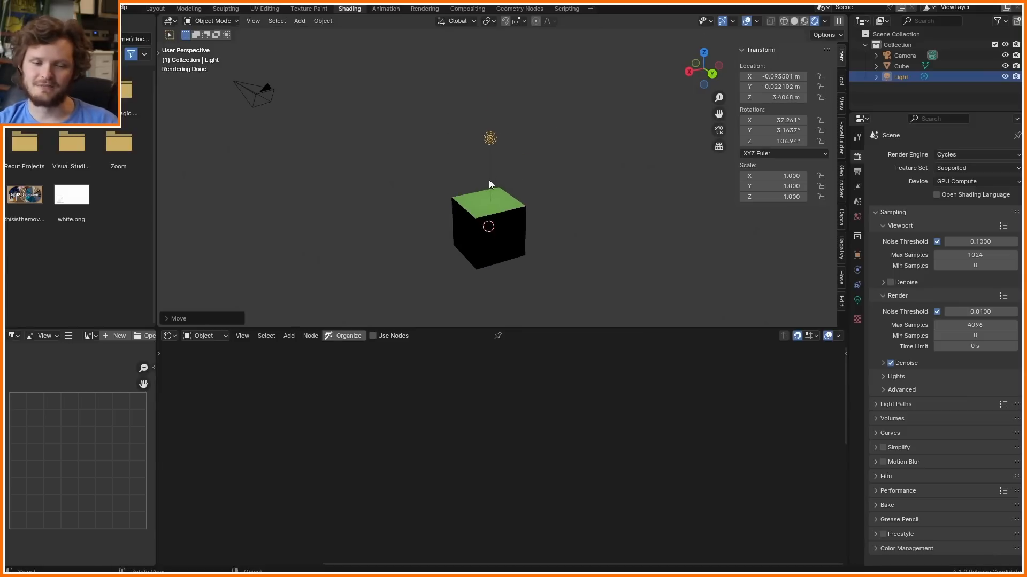
- Raise the light along Z to about 12 m and undo both vertical moves
key(g)
key(z)
click(522, 104)
scroll(522, 104, down, 5)
key(g)
key(z)
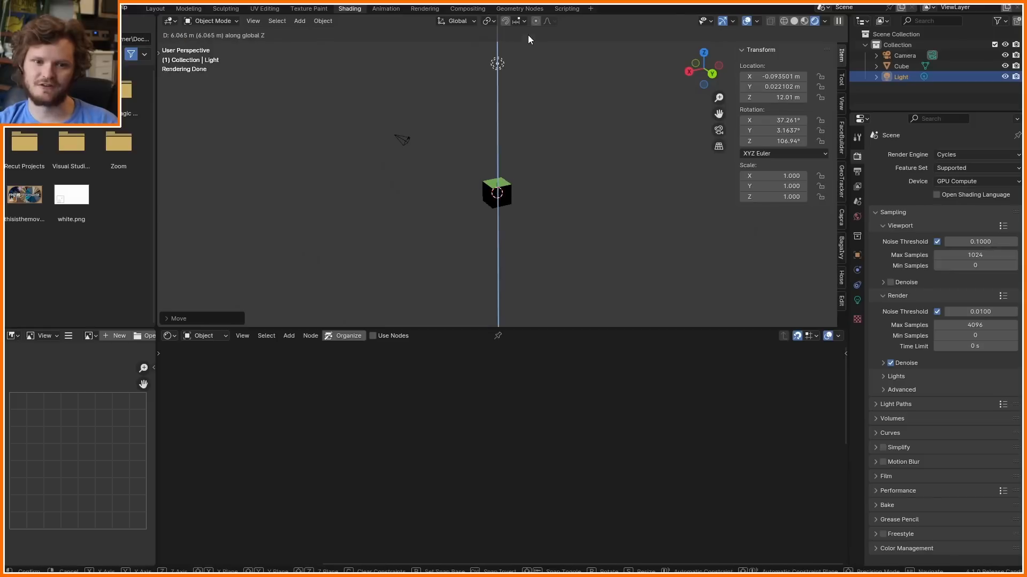
click(527, 36)
key(ctrl+z)
key(ctrl+z)
scroll(518, 171, up, 5)
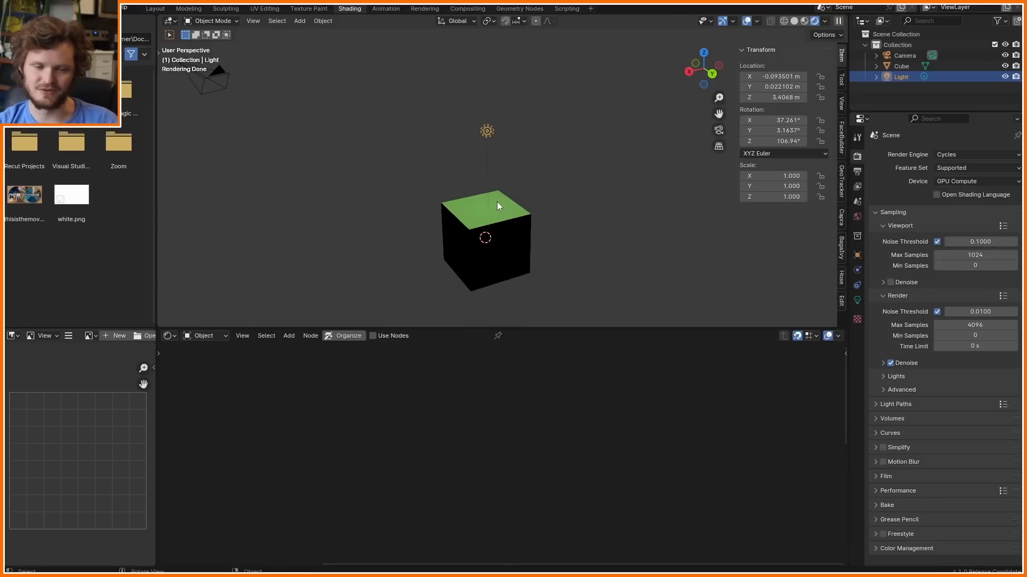
- Raise the light to about Z 4.89 m, annotate the inverse-square formula L = 1/d² beside it, and erase the annotations
scroll(496, 205, up, 1)
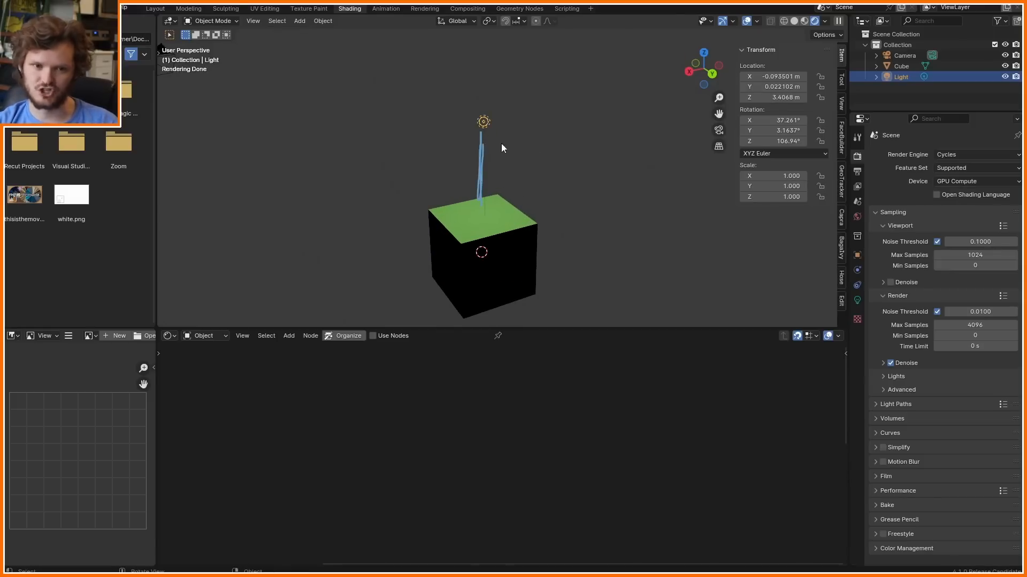
key(g)
key(z)
click(488, 68)
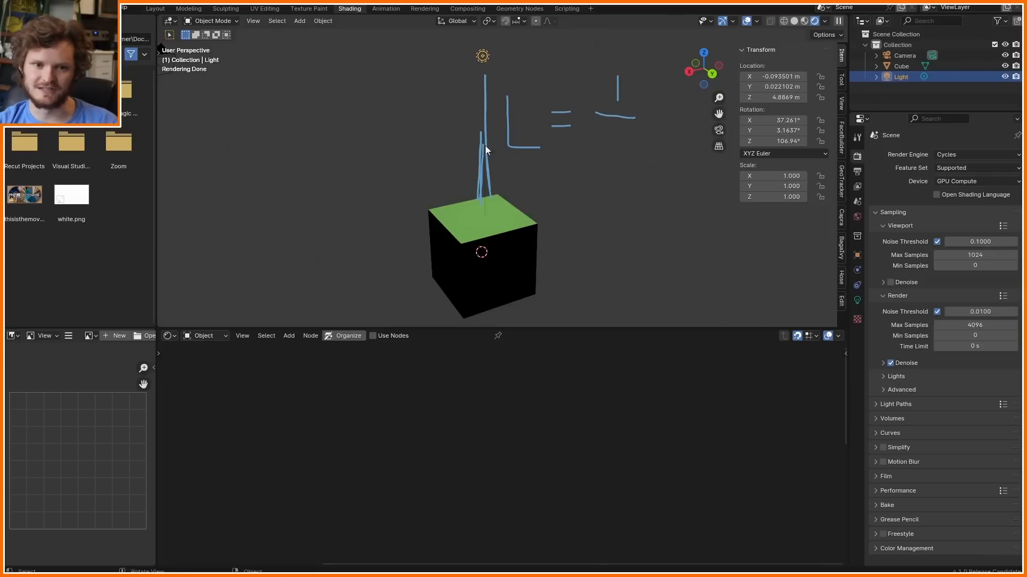
drag(619, 145, 620, 162)
drag(624, 124, 637, 135)
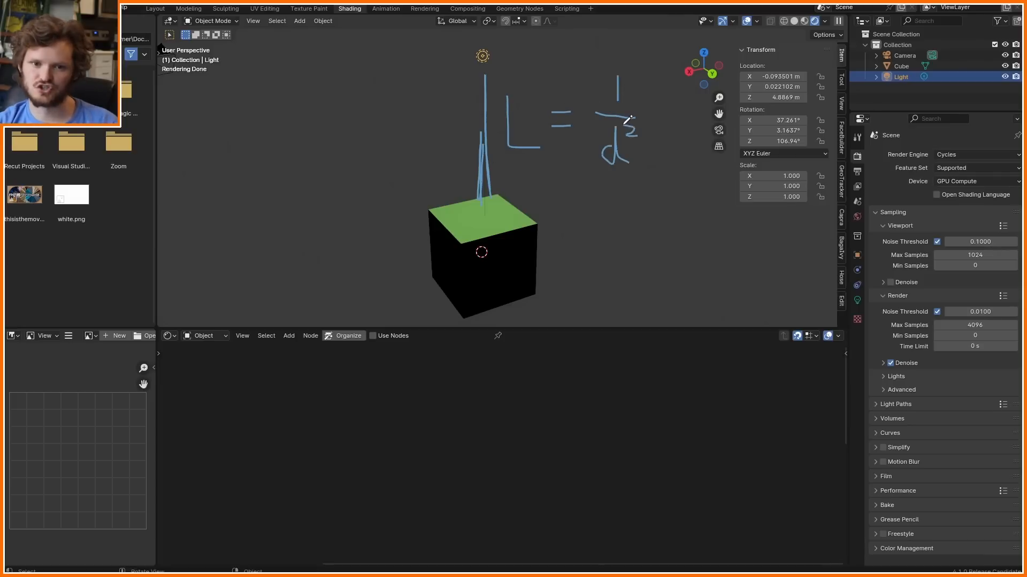
mouse_move(634, 170)
right_down()
mouse_move(586, 83)
mouse_move(488, 166)
right_up()
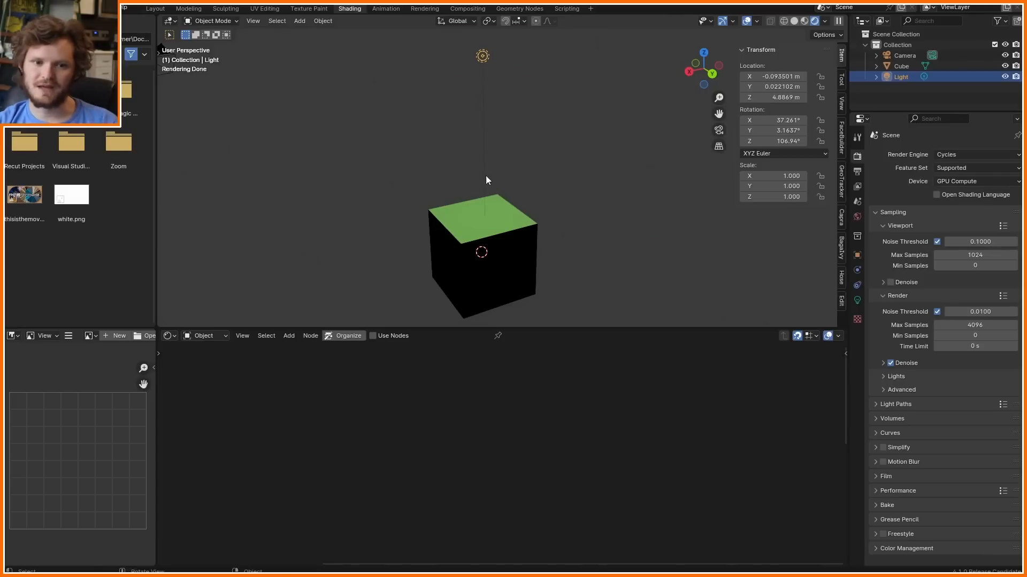
- Lower the light to about Z 3.06 m and annotate a shorter and a longer distance from the cube's top face
key(g)
key(z)
click(490, 164)
drag(488, 154, 487, 151)
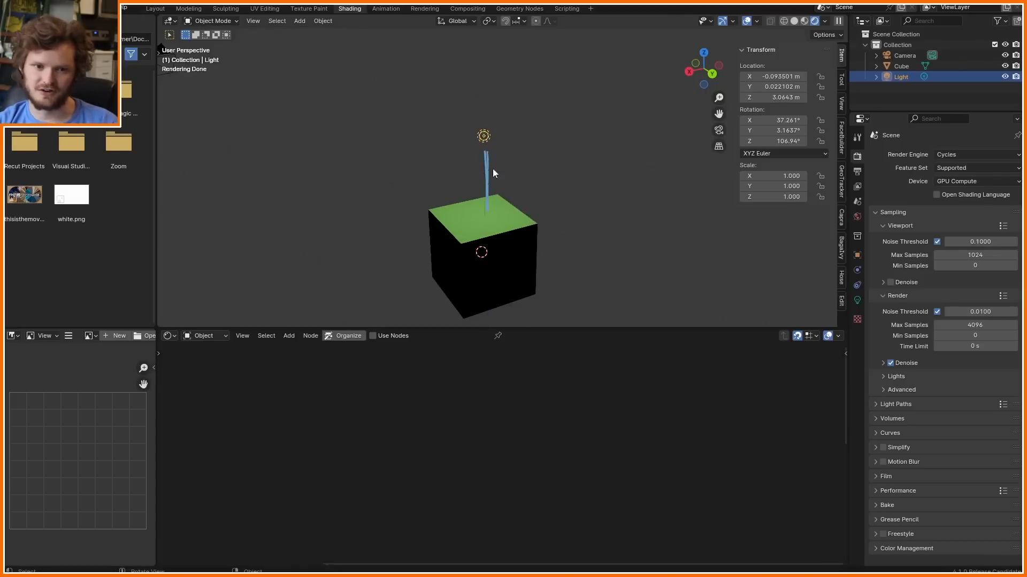
mouse_move(506, 197)
mouse_down()
mouse_move(499, 74)
mouse_move(510, 191)
mouse_up()
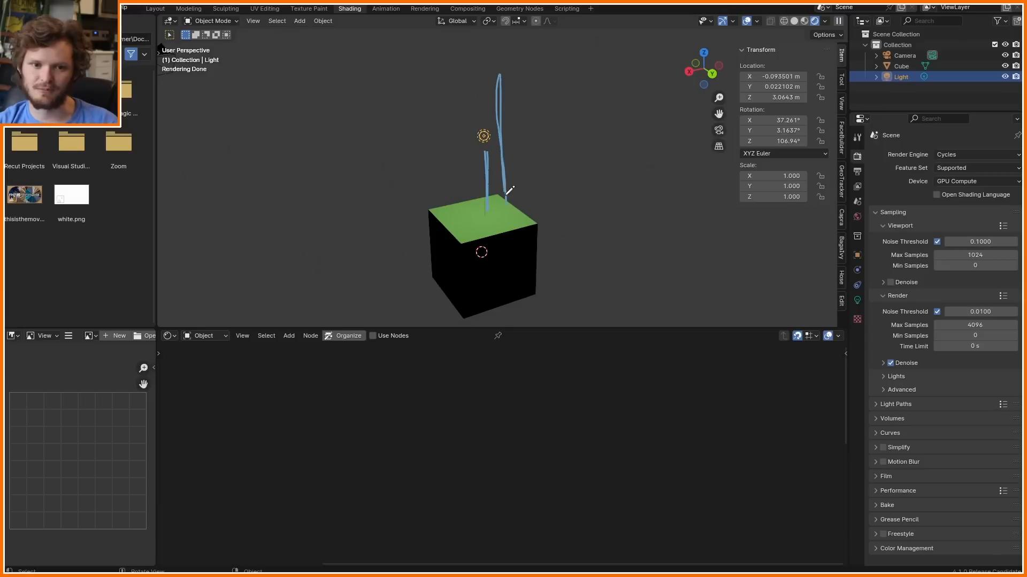
- Raise the light along Z to about 4.49 m and clear the distance annotations
key(g)
key(z)
click(502, 76)
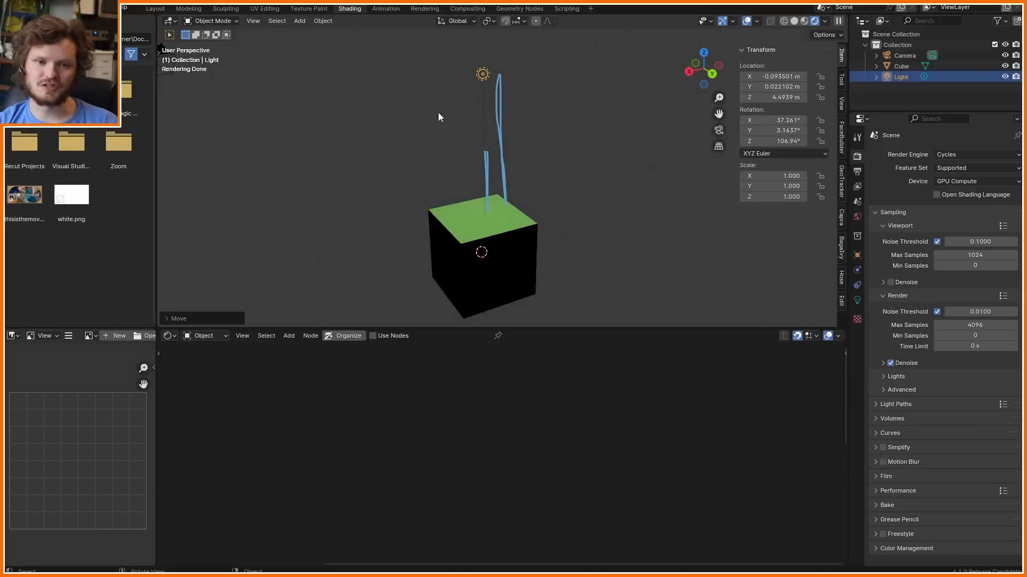
mouse_move(467, 135)
mouse_down()
mouse_move(527, 52)
mouse_move(471, 39)
mouse_up()
mouse_move(507, 155)
right_down()
mouse_move(635, 191)
mouse_move(605, 45)
right_up()
- Select the cube and move the Geometry node farther away from the Subtract node's input side
click(491, 217)
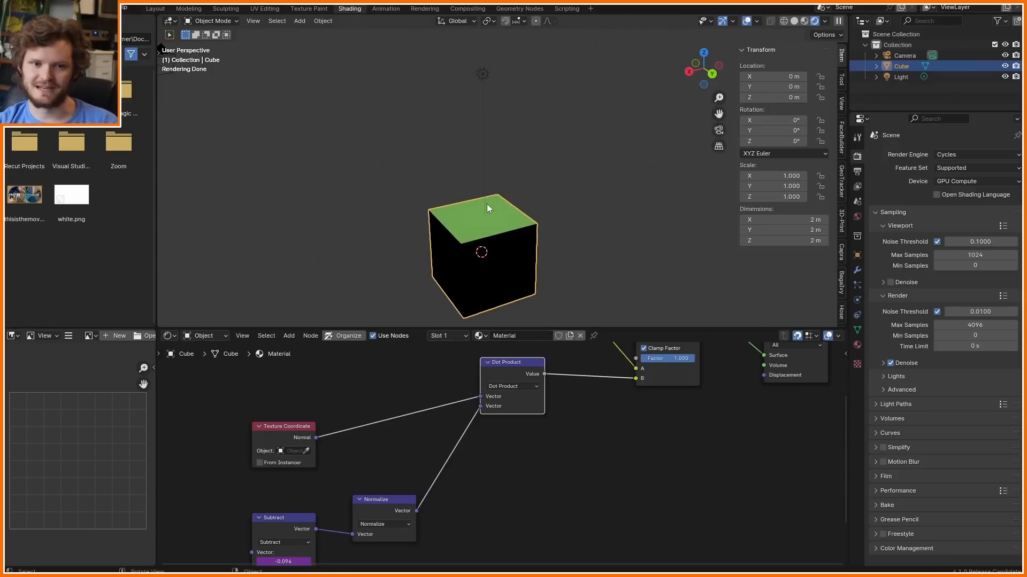
middle_drag(422, 401, 495, 555)
drag(226, 508, 295, 549)
key(g)
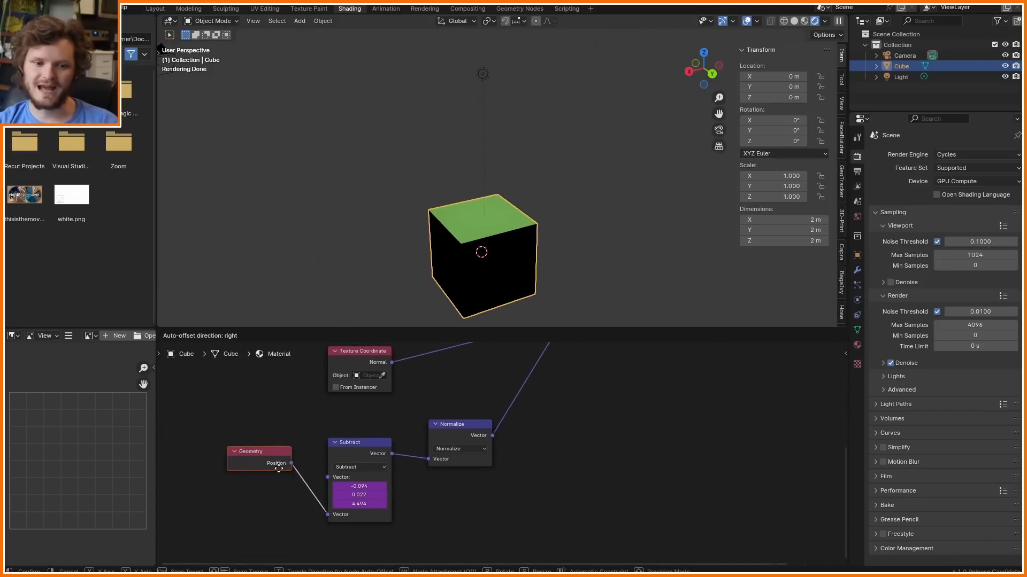
click(278, 467)
drag(328, 121, 448, 86)
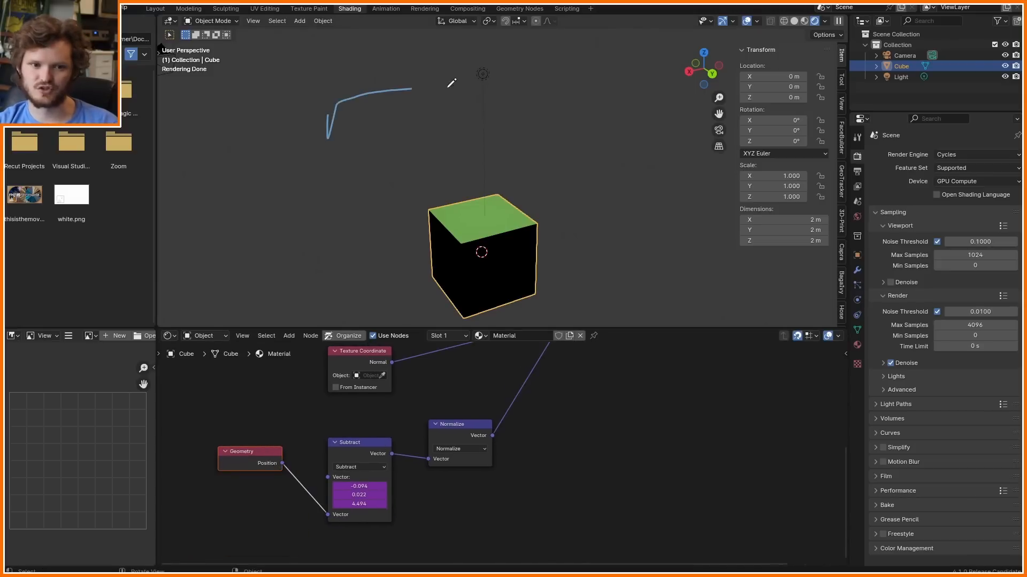
right_drag(363, 124, 489, 89)
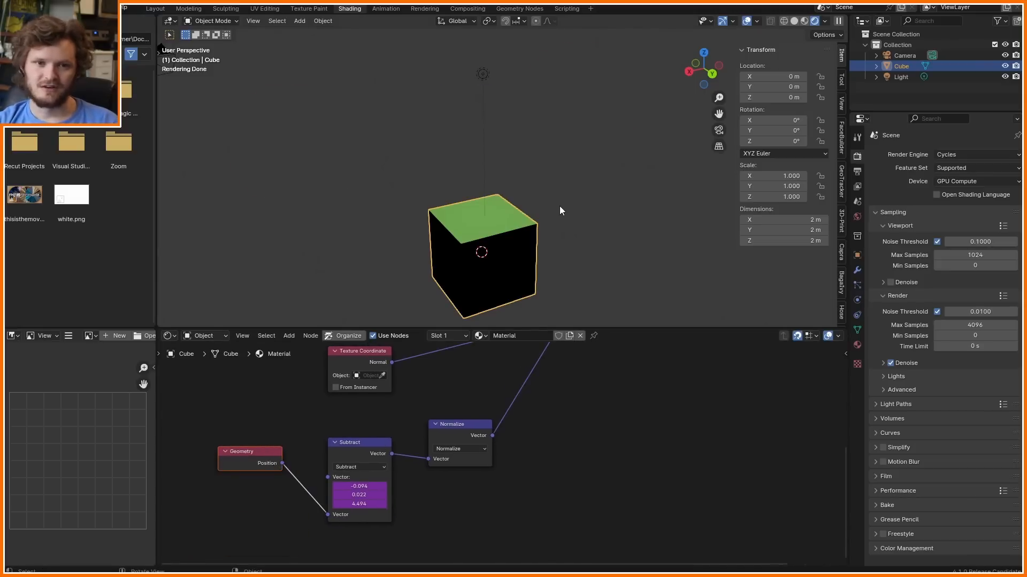
- Duplicate the Normalize node into empty space beside the originals and set the copy's operation to Distance
click(456, 430)
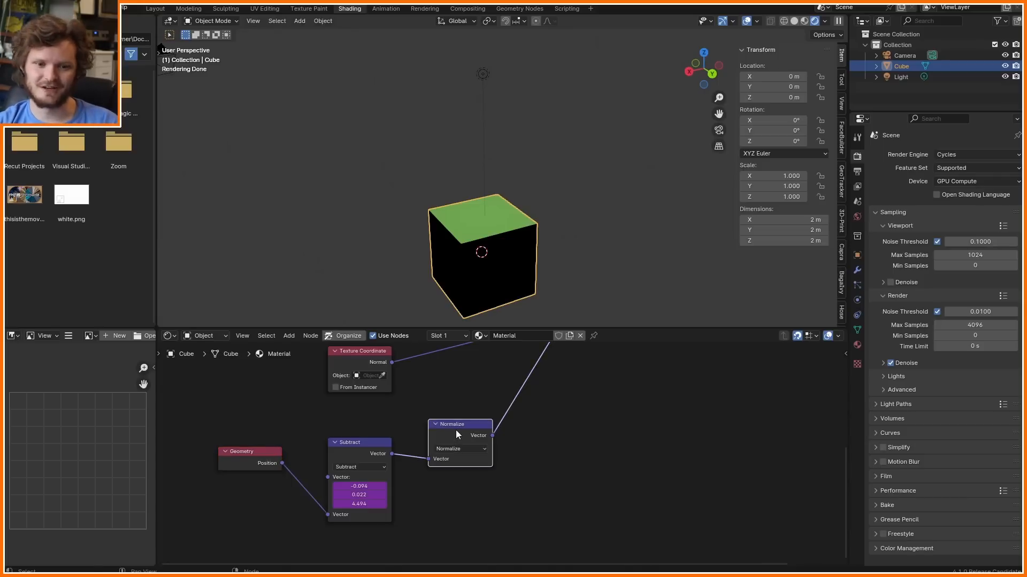
key(shift+d)
click(627, 393)
scroll(674, 400, up, 3)
middle_drag(724, 406, 529, 426)
click(498, 415)
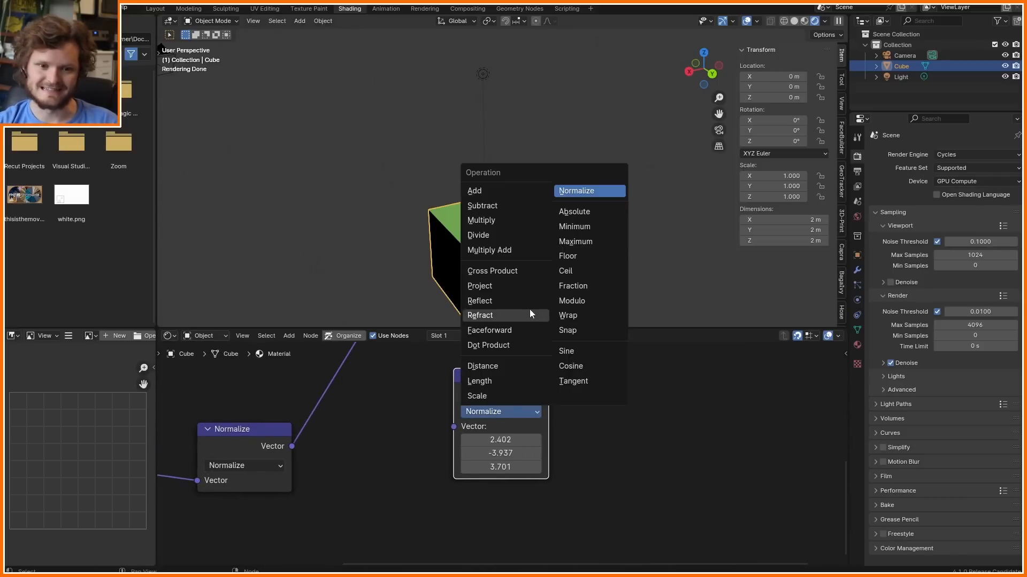
click(500, 369)
scroll(512, 414, down, 4)
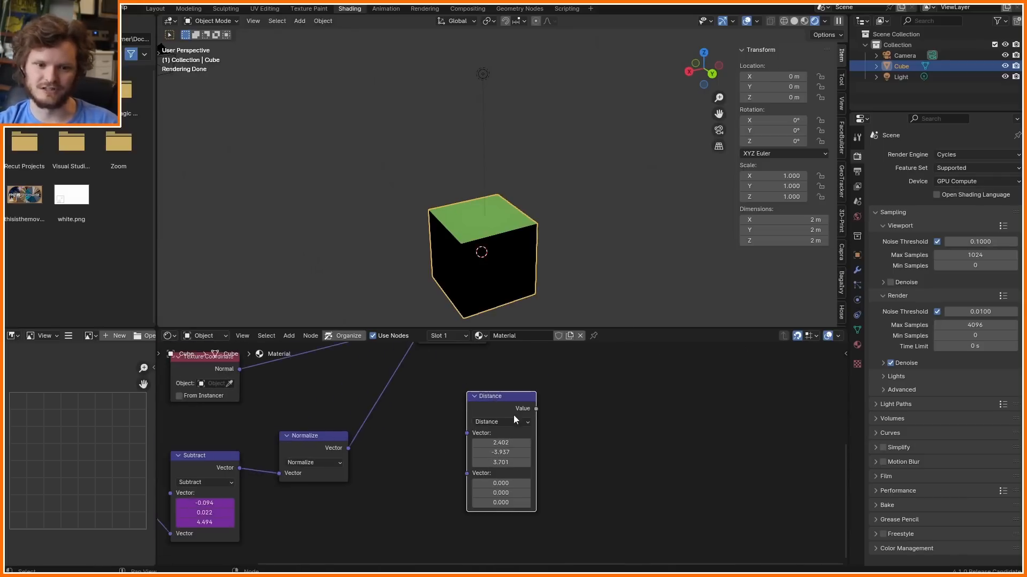
- Lower the Geometry node, duplicate it, and connect the copy's Position to the Distance node's first vector
middle_drag(456, 438, 566, 420)
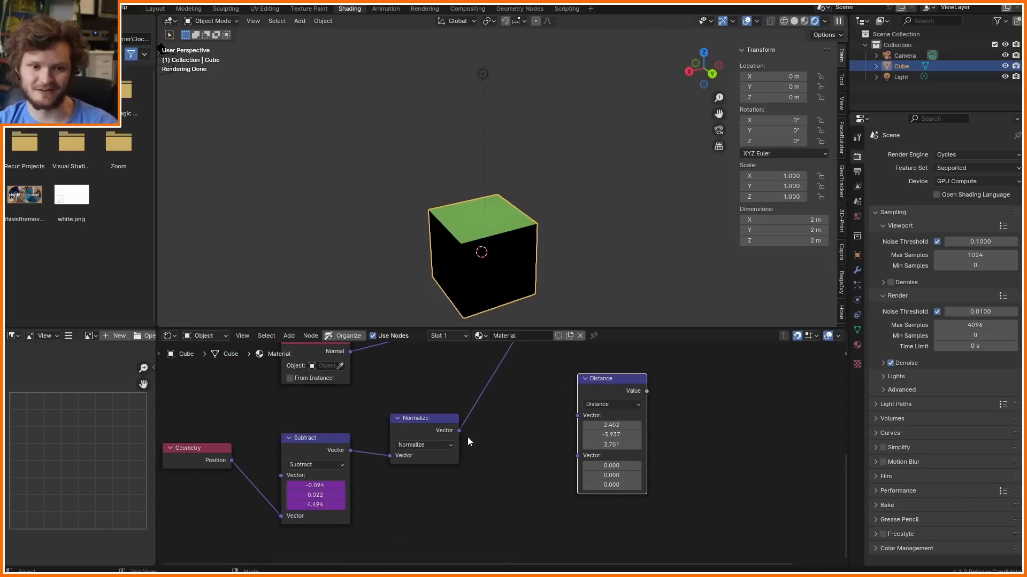
middle_drag(178, 463, 232, 422)
drag(232, 421, 223, 501)
key(shift+d)
drag(505, 449, 645, 376)
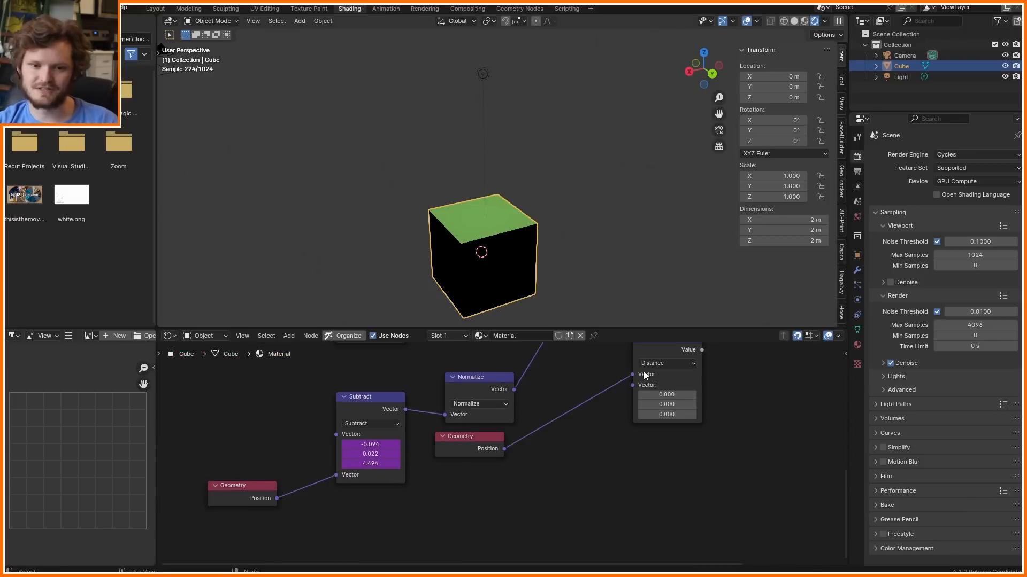
scroll(673, 411, up, 2)
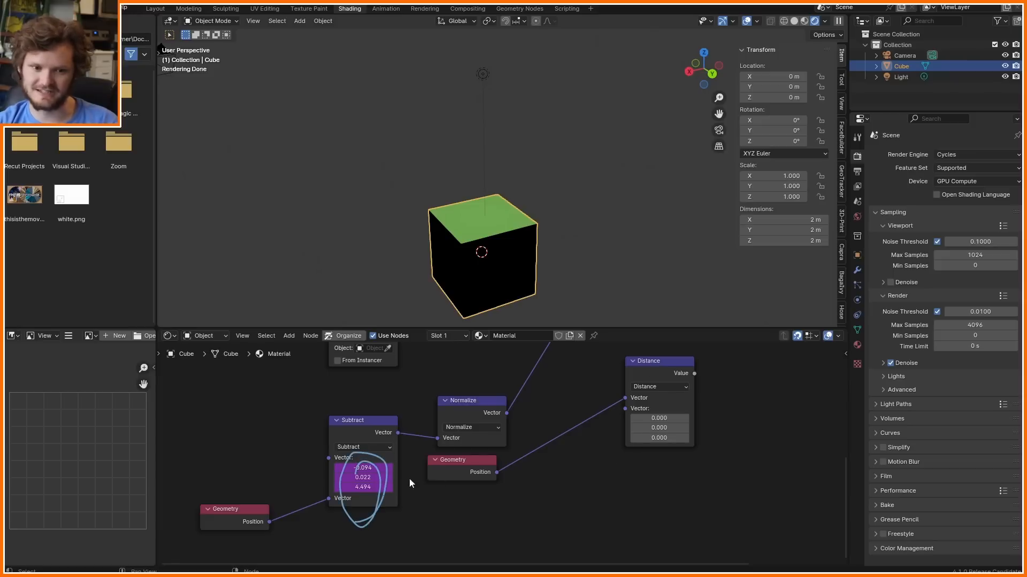
scroll(411, 483, up, 2)
middle_drag(275, 484, 355, 424)
click(386, 390)
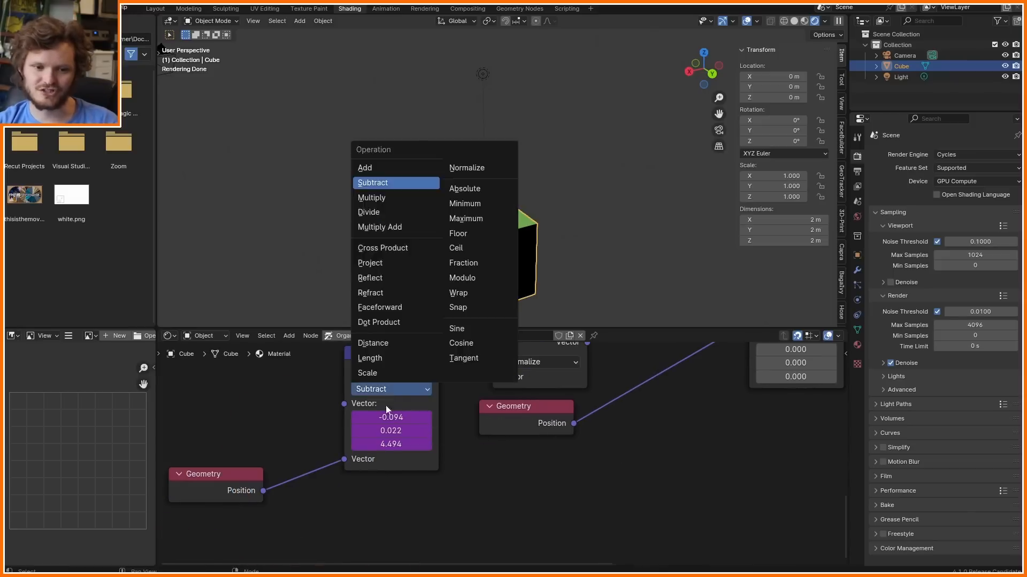
key(Escape)
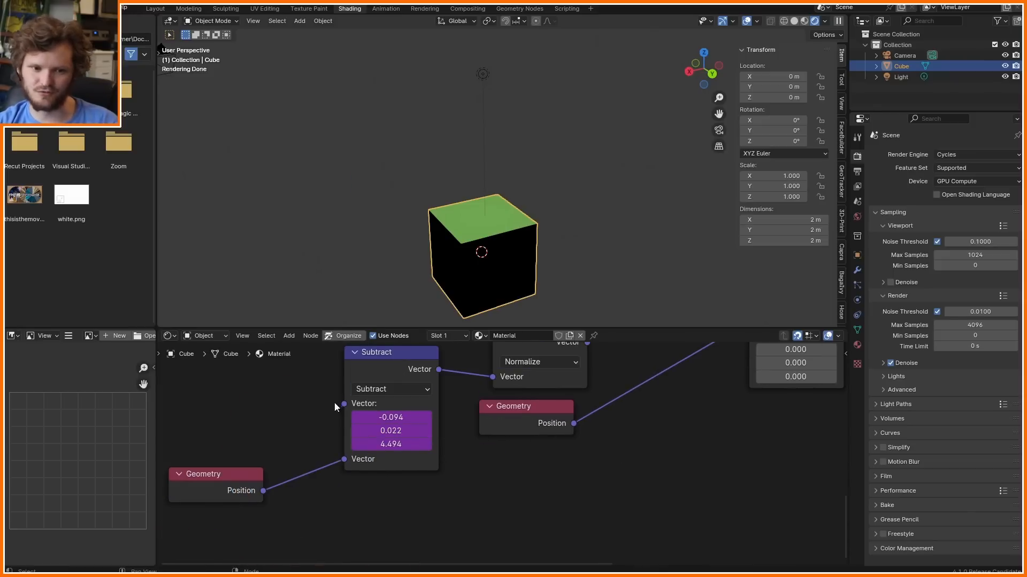
key(shift+a)
text(combin)
key(Return)
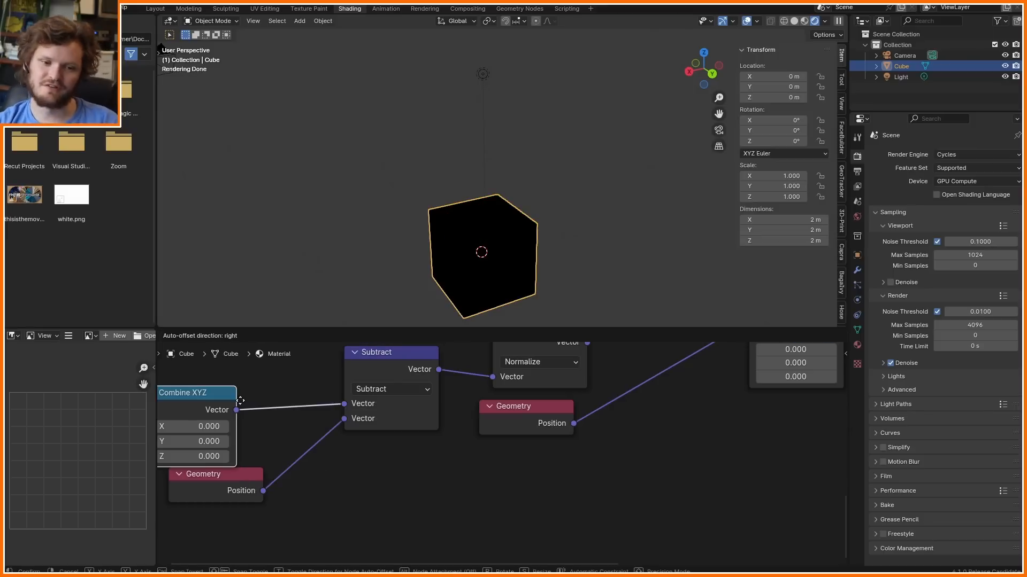
key(Escape)
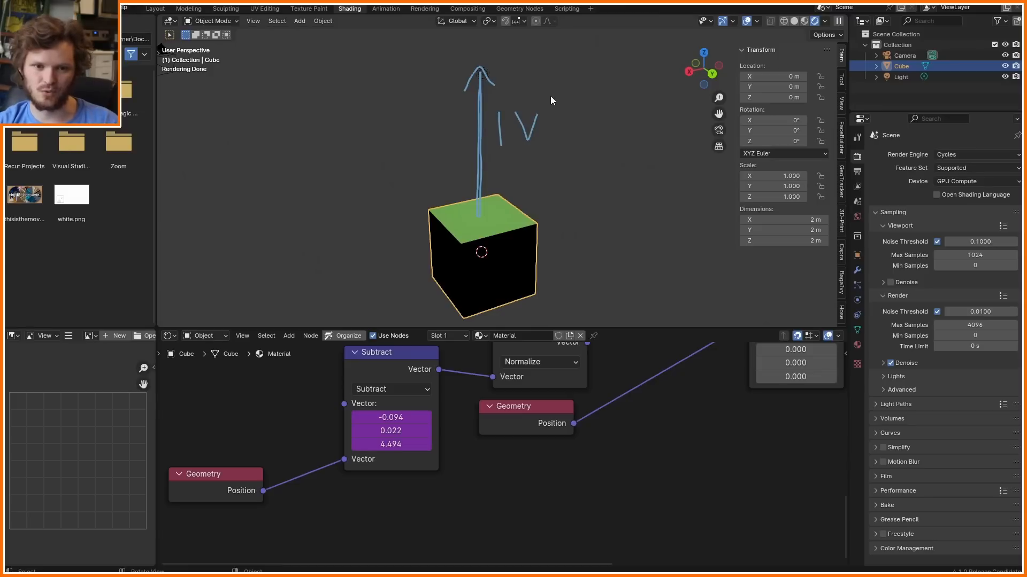
- Delete the duplicated Geometry node and connect the Subtract node's Vector output to the Distance node's first vector
right_drag(501, 135, 471, 157)
scroll(556, 377, down, 4)
middle_drag(559, 376, 486, 448)
drag(639, 382, 575, 446)
scroll(500, 454, up, 1)
click(439, 486)
key(x)
drag(378, 444, 454, 497)
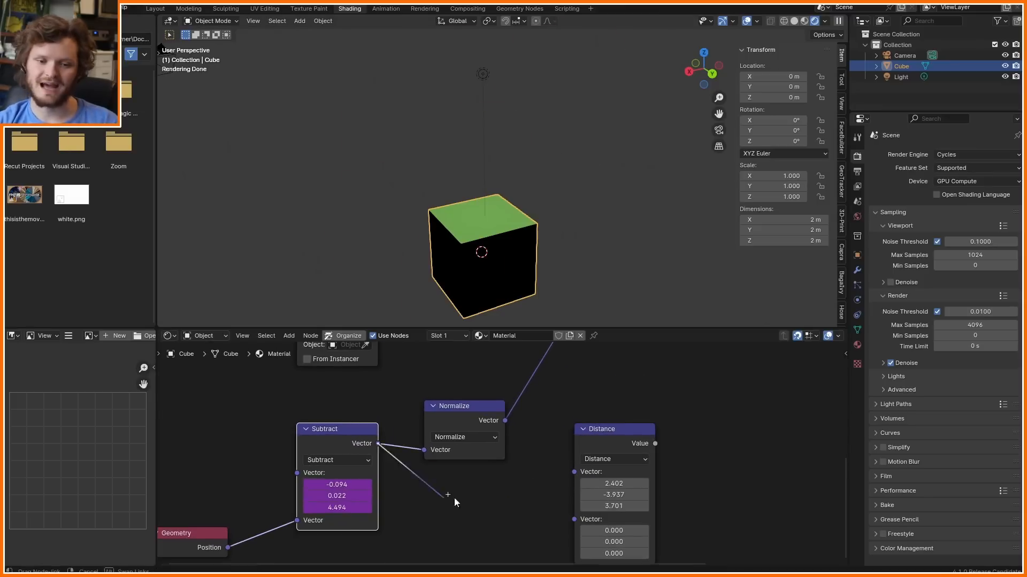
drag(588, 473, 586, 472)
- Change the Distance node's operation to Length and preview it directly beneath the raised Normalize node
drag(497, 431, 509, 396)
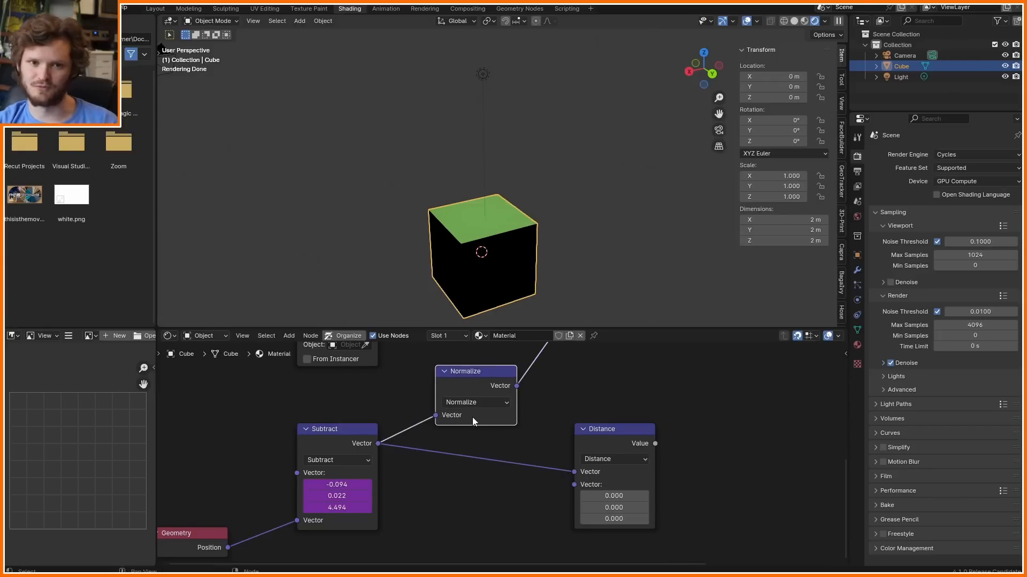
click(613, 457)
click(596, 433)
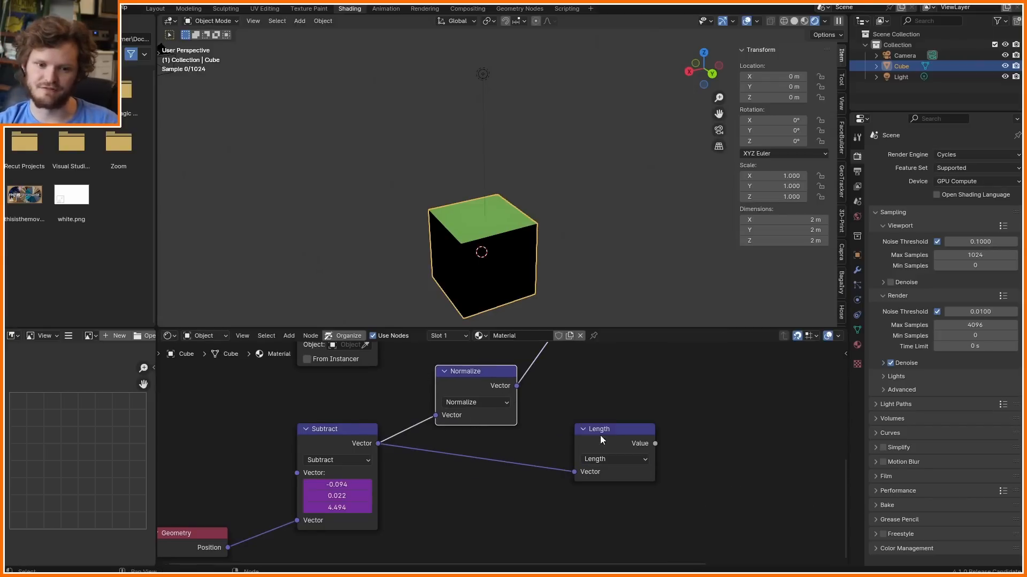
drag(600, 436, 470, 458)
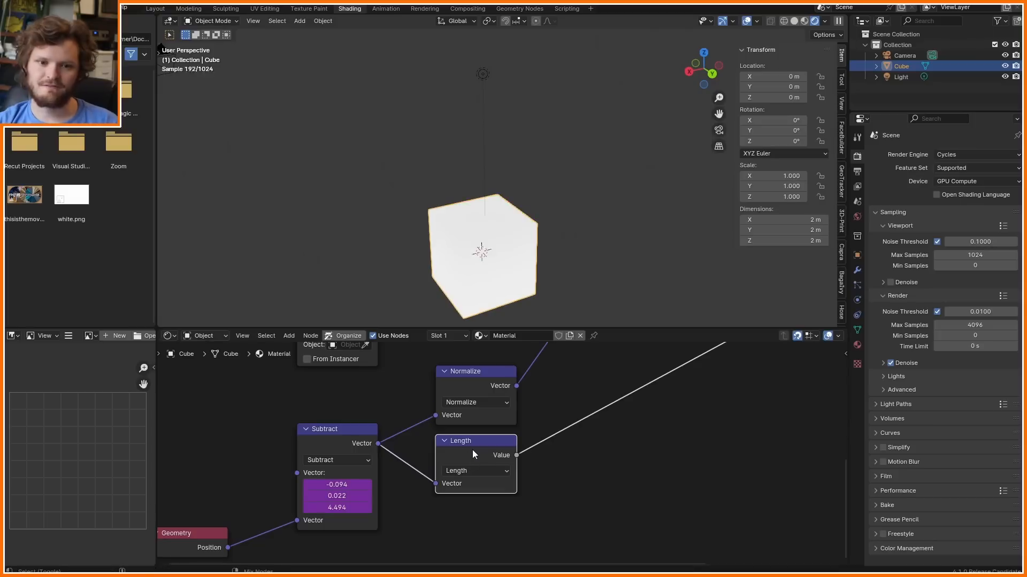
- Lower the light along Z to about 3.48 m and reselect the cube
click(480, 77)
key(g)
key(z)
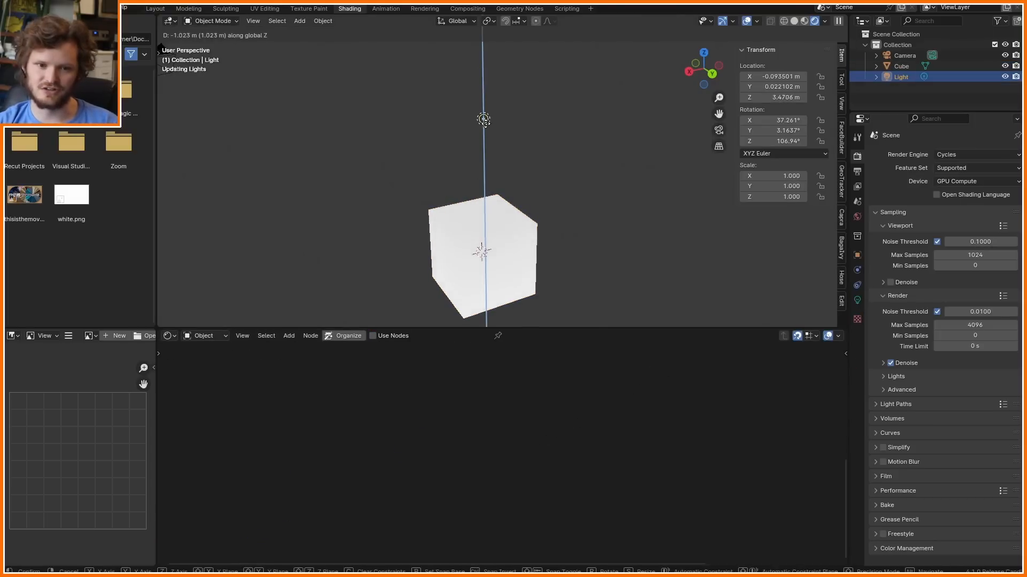
click(483, 119)
click(501, 225)
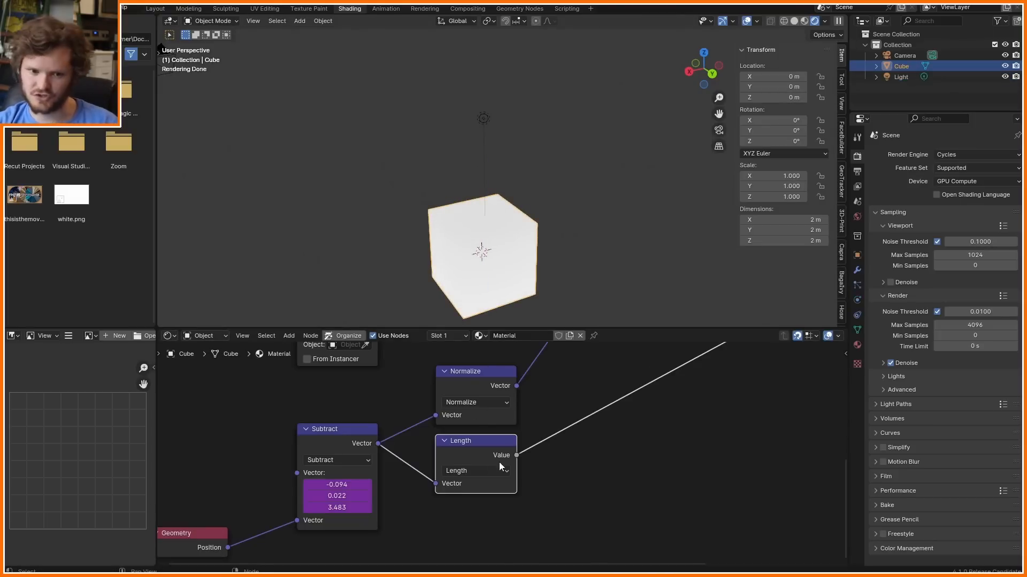
- Move the light down along Z to about 1.16 m, near the cube's top face, and reselect the cube
click(483, 122)
key(g)
key(z)
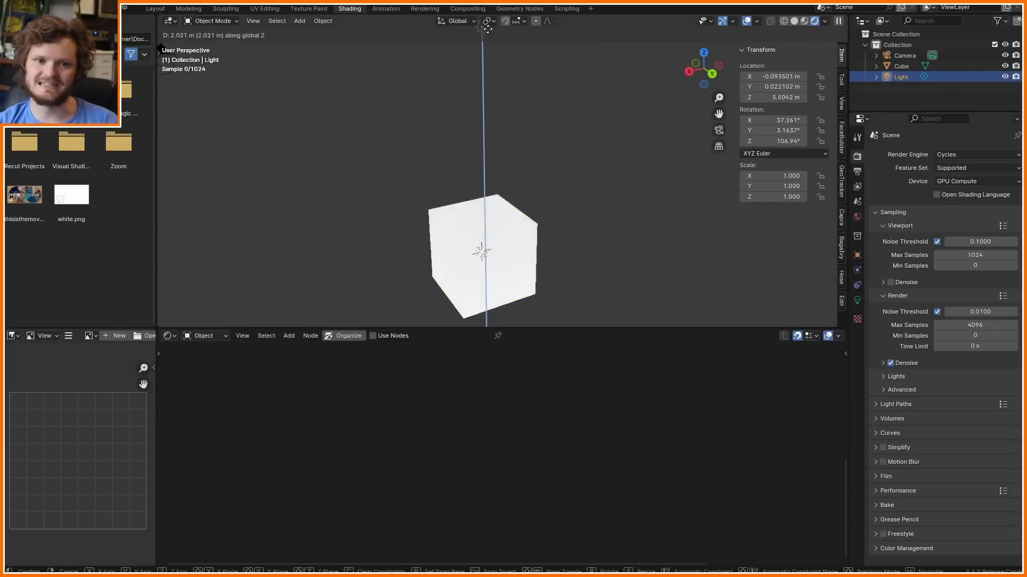
click(484, 209)
click(520, 263)
- Add a Math node after Length, set it to Divide, and swap its inputs so 1.000 is divided by the length
key(shift+a)
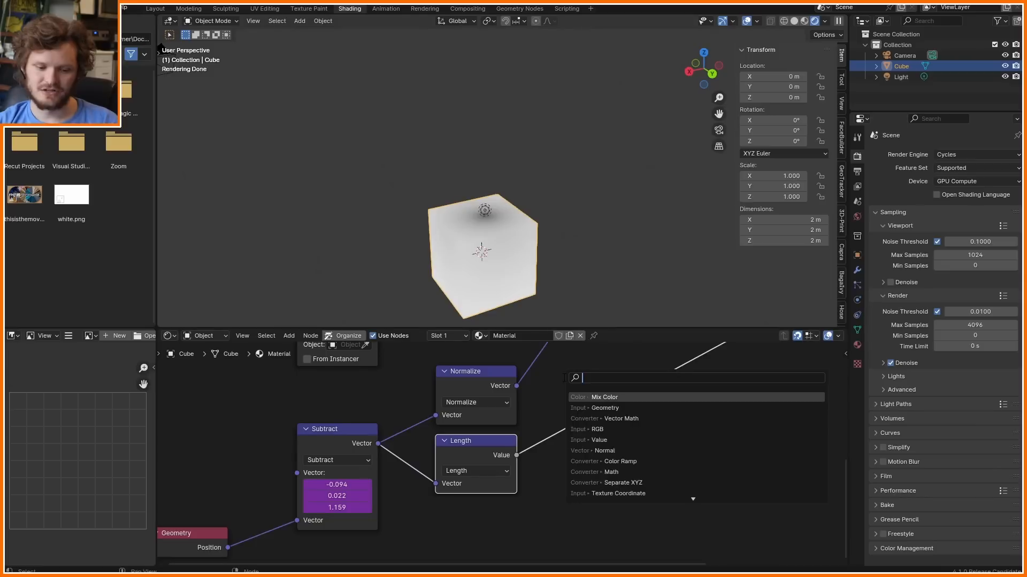
text(math)
key(Return)
click(642, 408)
click(644, 416)
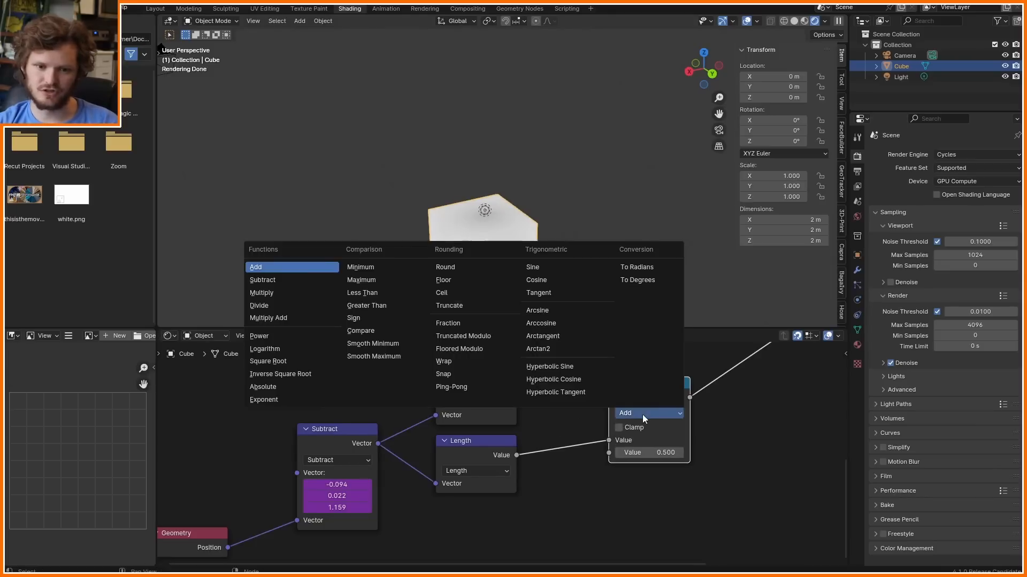
key(d)
key(alt+s)
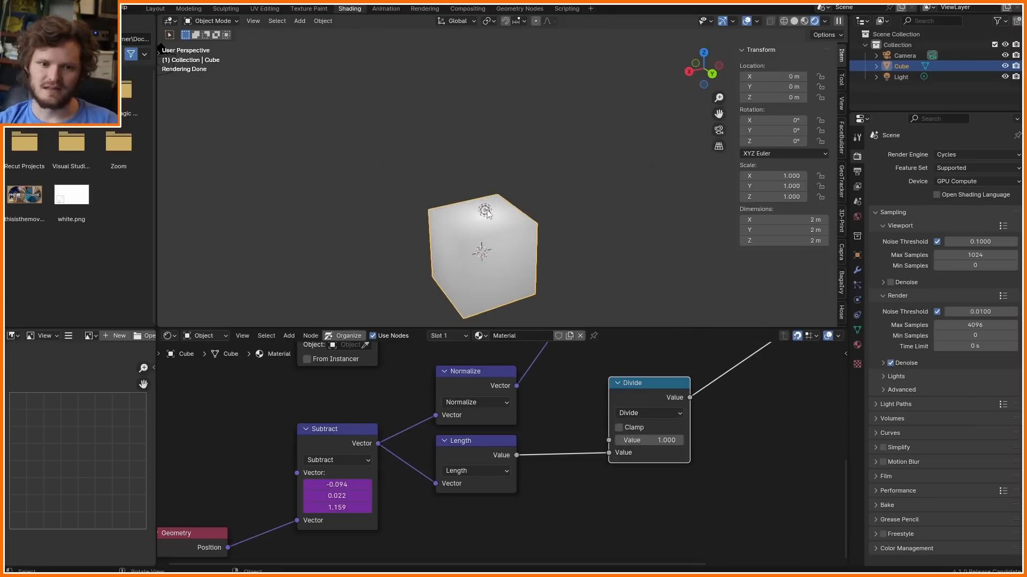
- Raise the light along Z to about 1.74 m and reselect the cube
click(485, 211)
scroll(505, 210, up, 1)
key(g)
key(z)
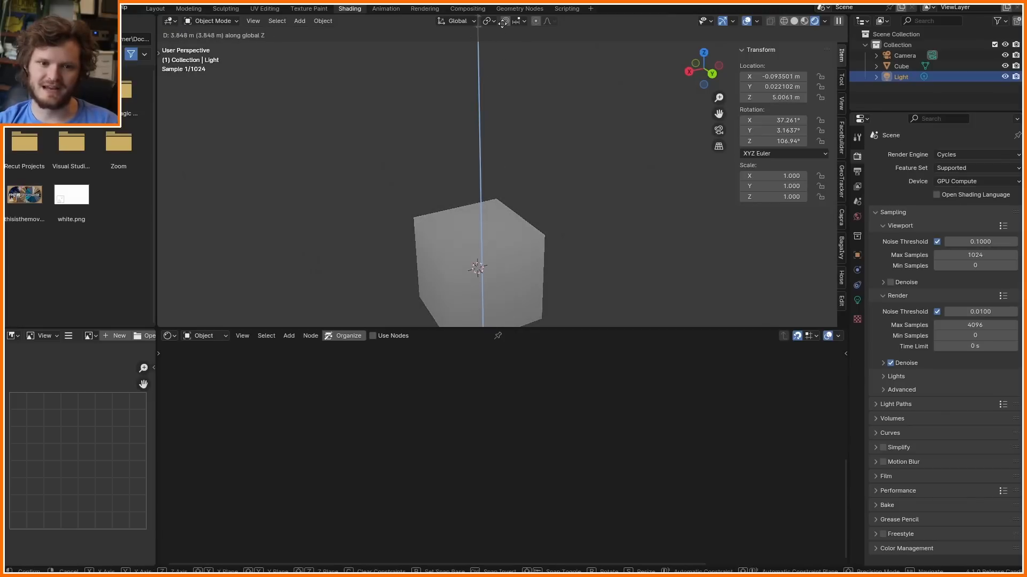
click(499, 198)
click(499, 245)
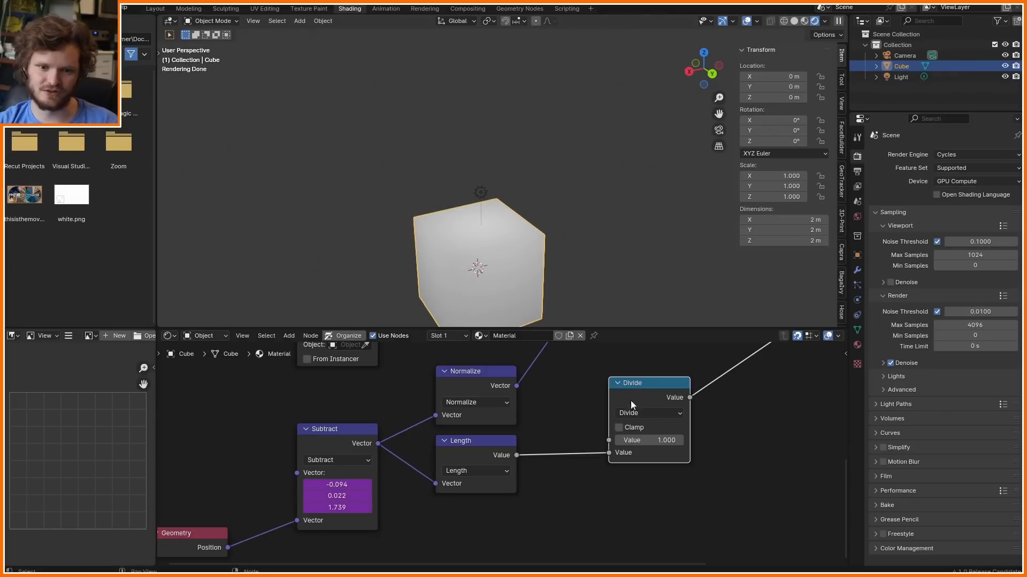
- Insert a duplicate of the Divide node between Length and Divide, set to Power with an exponent of 2
drag(632, 400, 731, 396)
key(shift+d)
click(599, 438)
click(609, 459)
key(p)
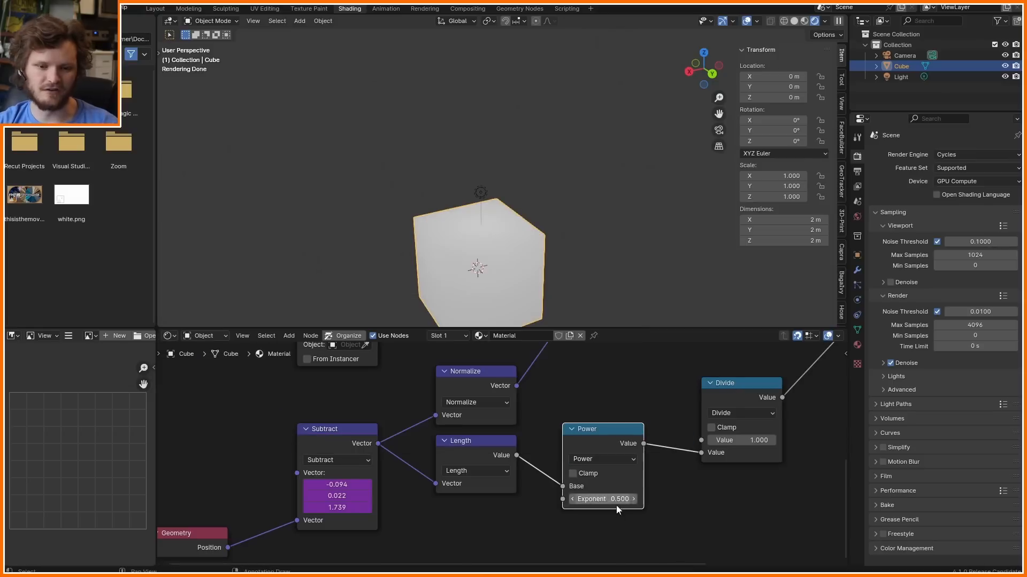
double_click(616, 502)
text(2)
key(Return)
- Move the light freely to about X 1.23, Y -0.85, Z 2.06 m
click(483, 199)
scroll(483, 198, down, 4)
key(g)
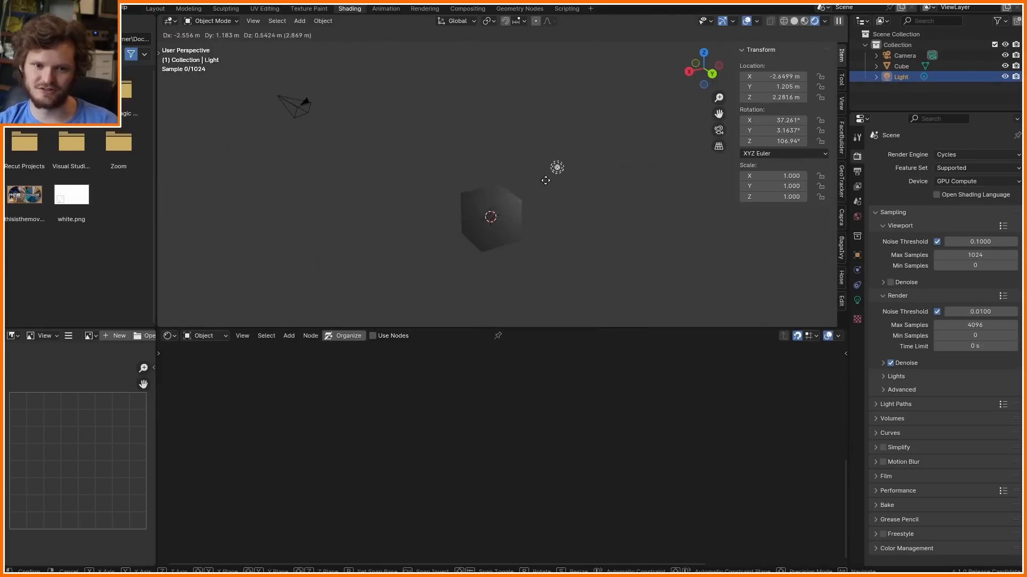
click(464, 189)
scroll(491, 153, up, 2)
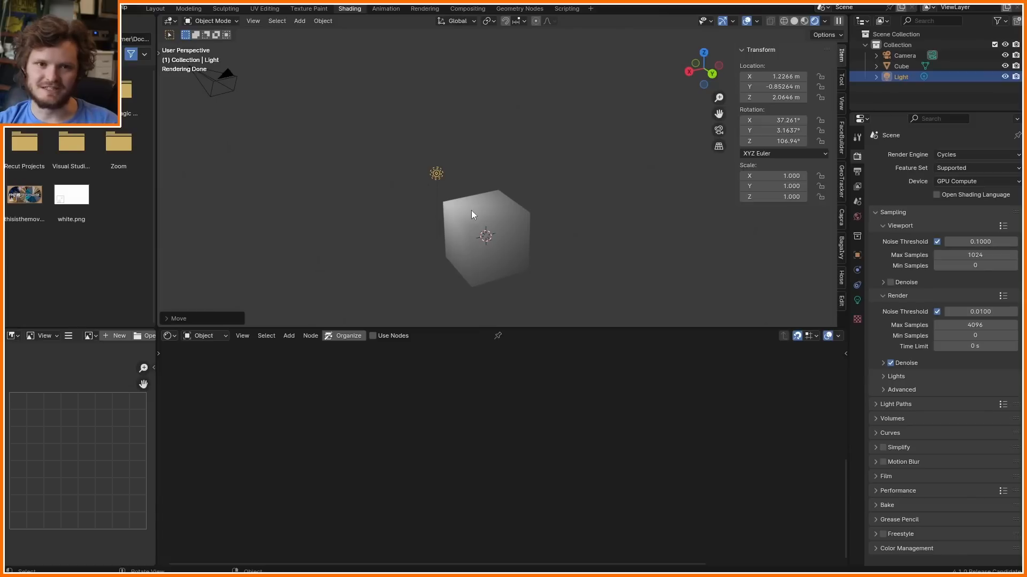
- Clear the drawn arrow and move the light farther from the cube, to about X 2.12, Y -1.93, Z 2.60 m
middle_drag(470, 210, 516, 261)
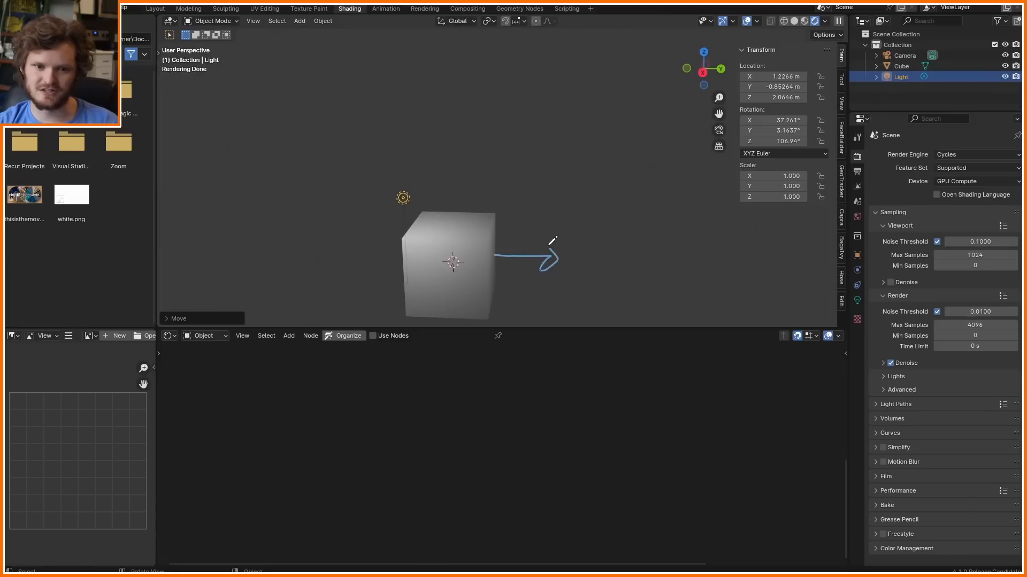
right_drag(546, 245, 454, 236)
middle_drag(452, 236, 400, 244)
key(g)
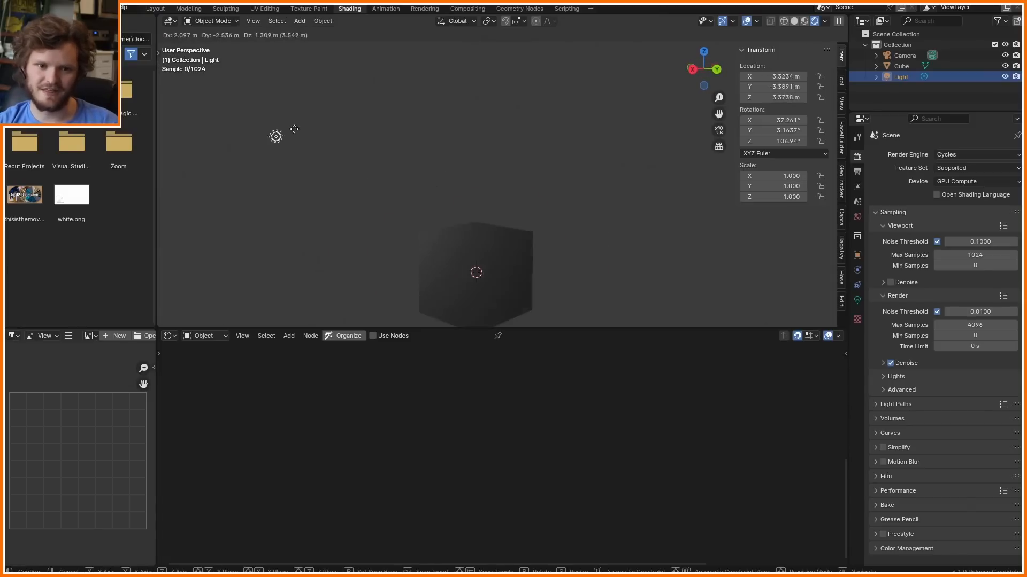
click(373, 161)
- Set the duplicated Divide node before the Material Output to Multiply and connect the Dot Product's Value to its free input
click(479, 261)
scroll(500, 454, down, 5)
click(598, 406)
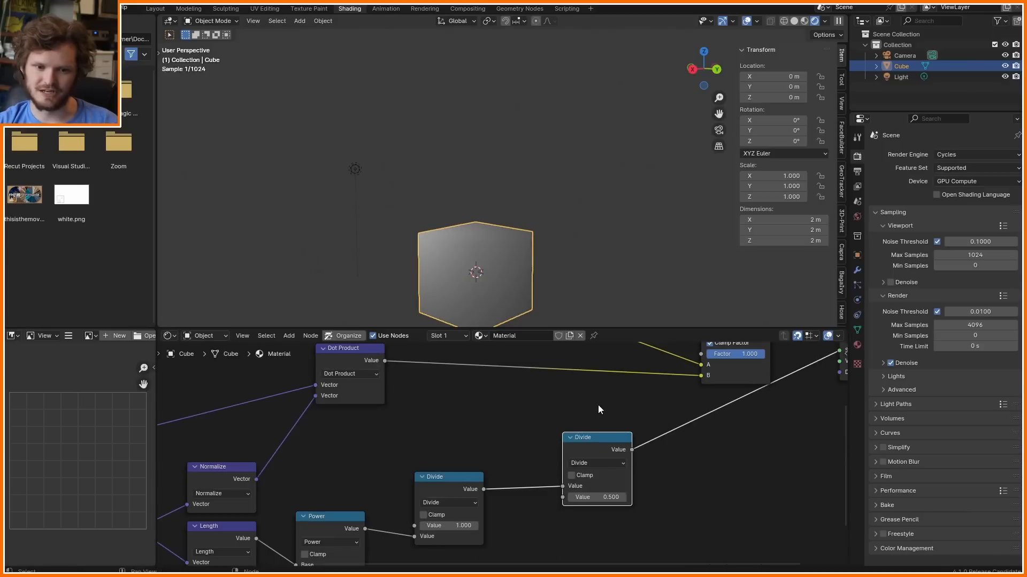
click(595, 463)
click(586, 416)
drag(385, 361, 562, 497)
- Sweep the light near the cube's corner and leave it at about X 2.01, Y -1.78, Z 2.43 m
click(355, 169)
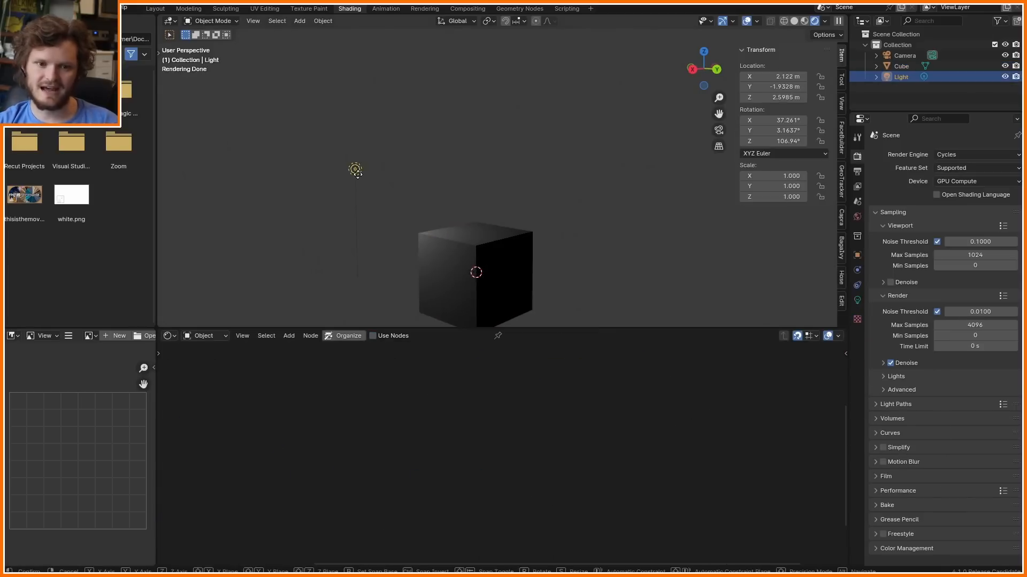
key(g)
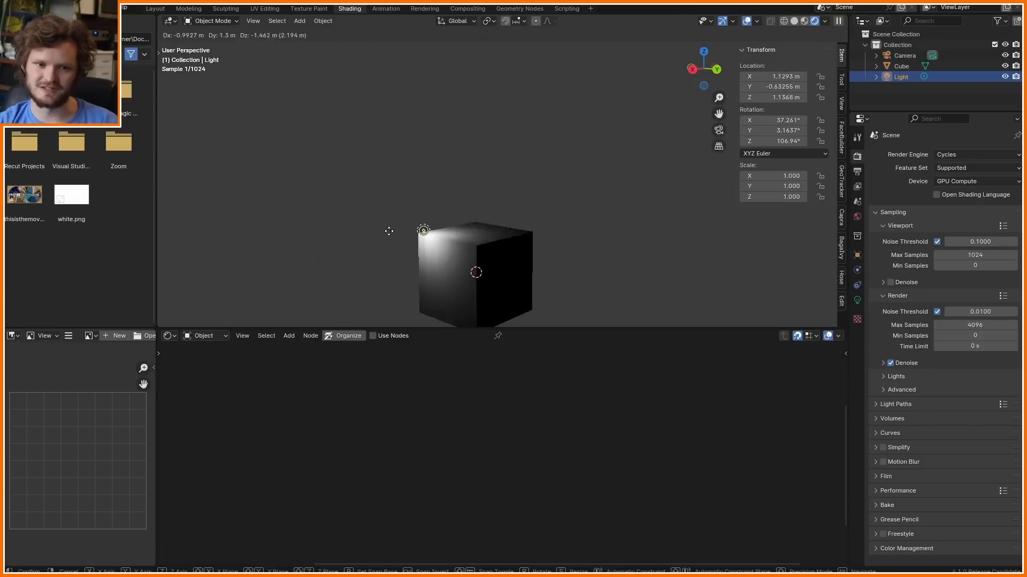
right_click(474, 235)
- Connect the math Multiply's Value to the colour Multiply's B input and move the light to about X 1.33, Y -0.95, Z 1.89 m
click(476, 233)
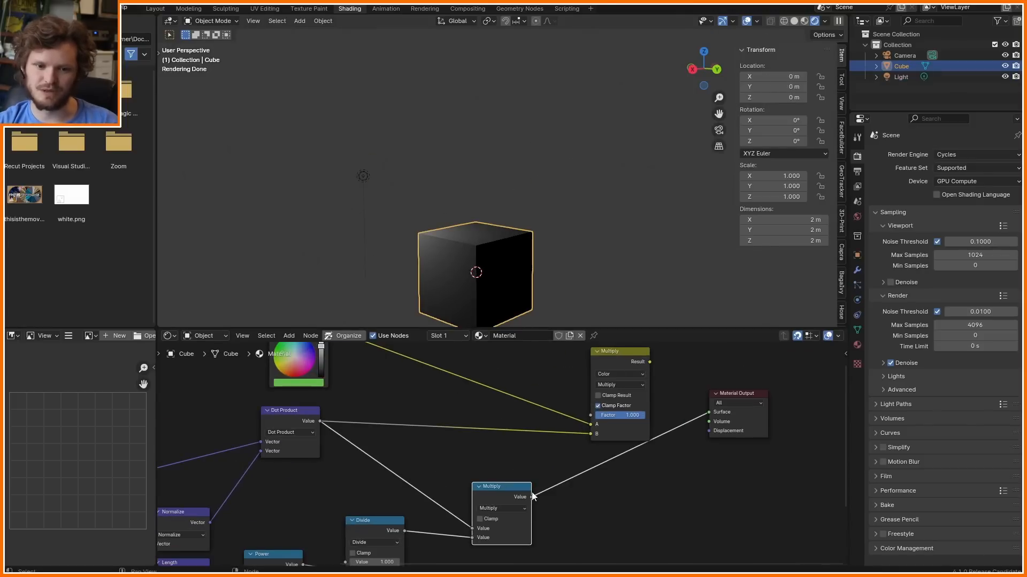
drag(532, 497, 591, 434)
click(363, 176)
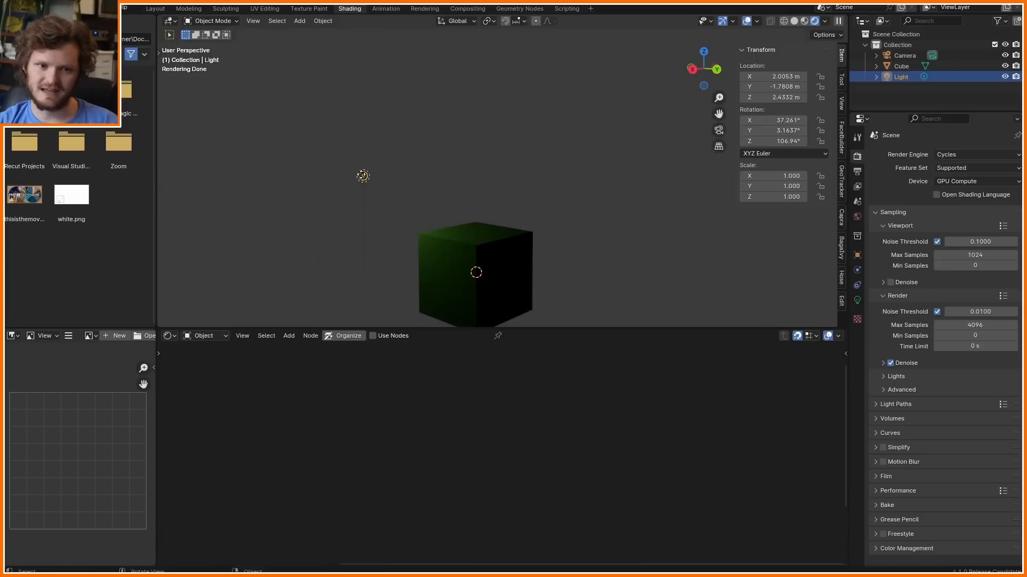
key(g)
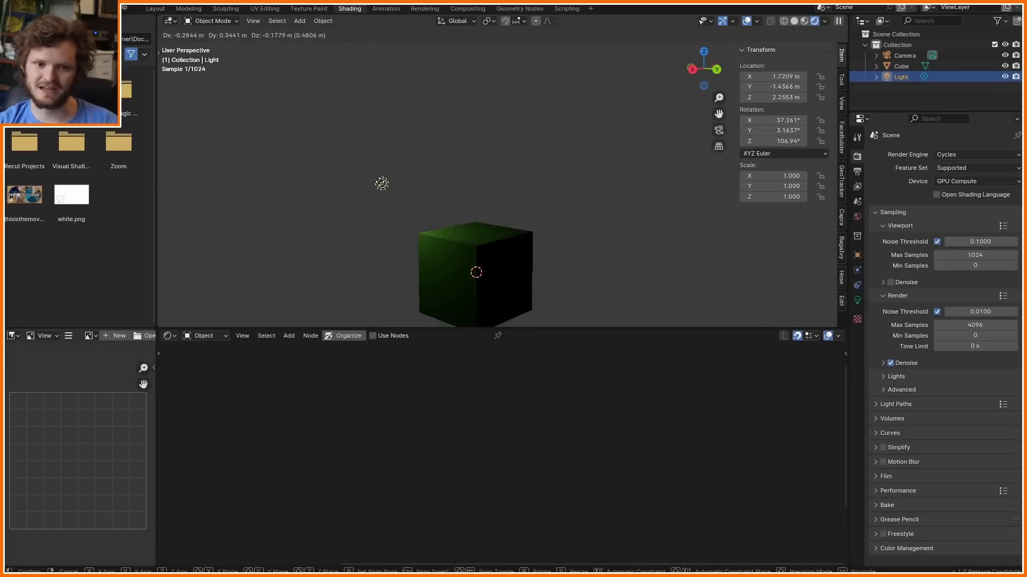
click(408, 199)
- Try a different power for the point light and undo the change
click(857, 303)
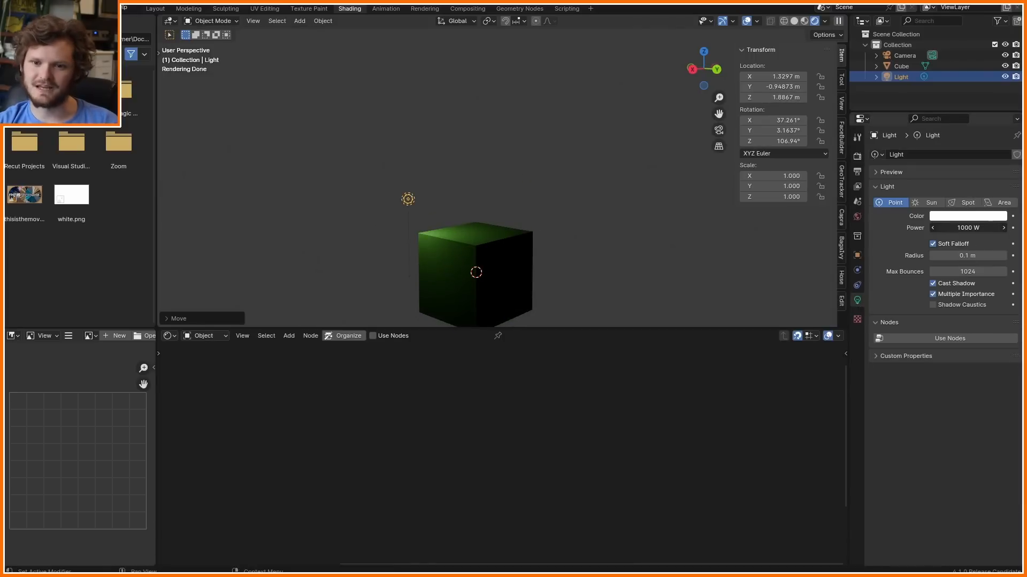
drag(964, 228, 981, 229)
key(ctrl+z)
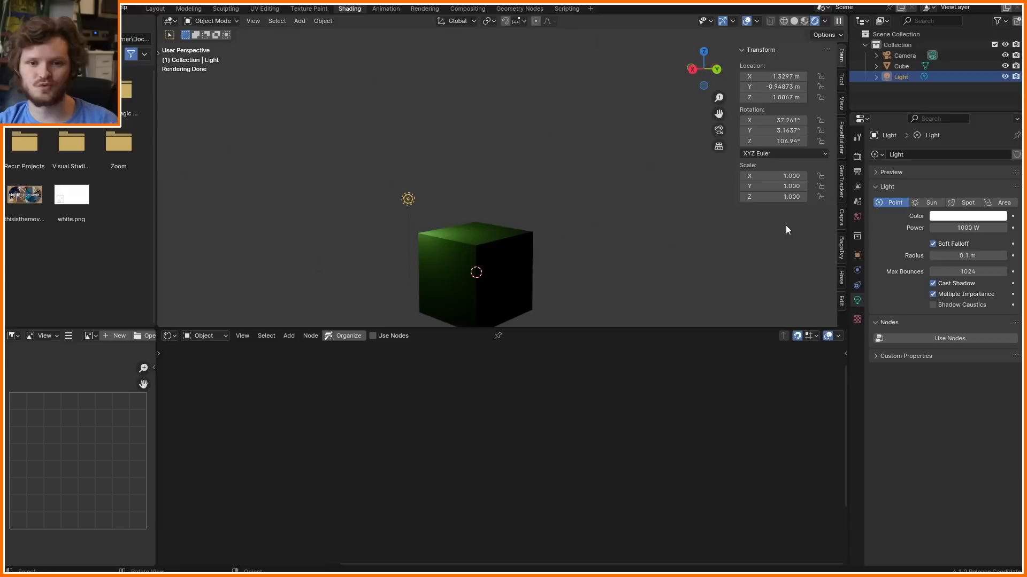
- Preview the Divide node's output on the cube and switch the preview back to the colour Multiply node
click(523, 257)
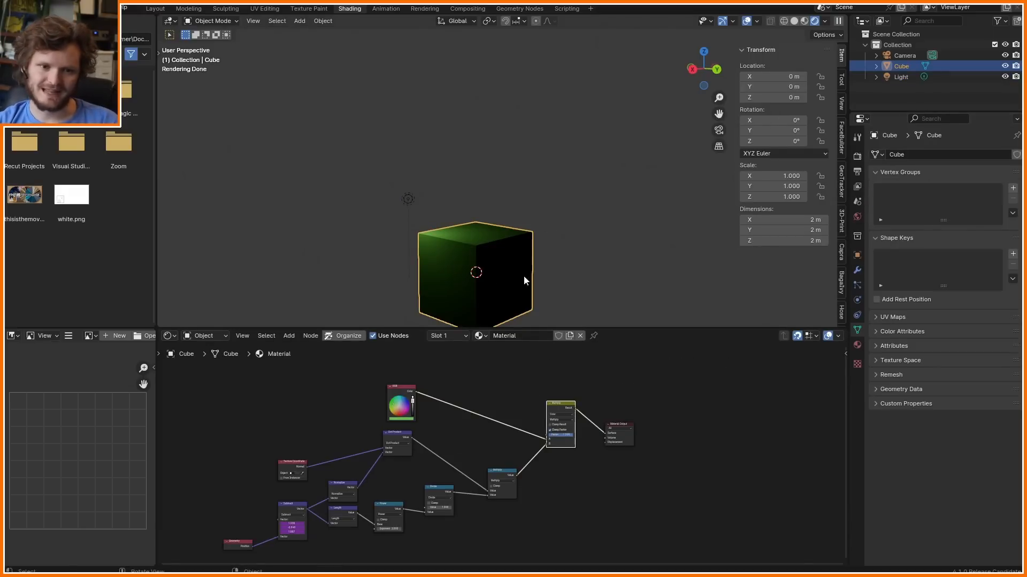
scroll(460, 445, up, 5)
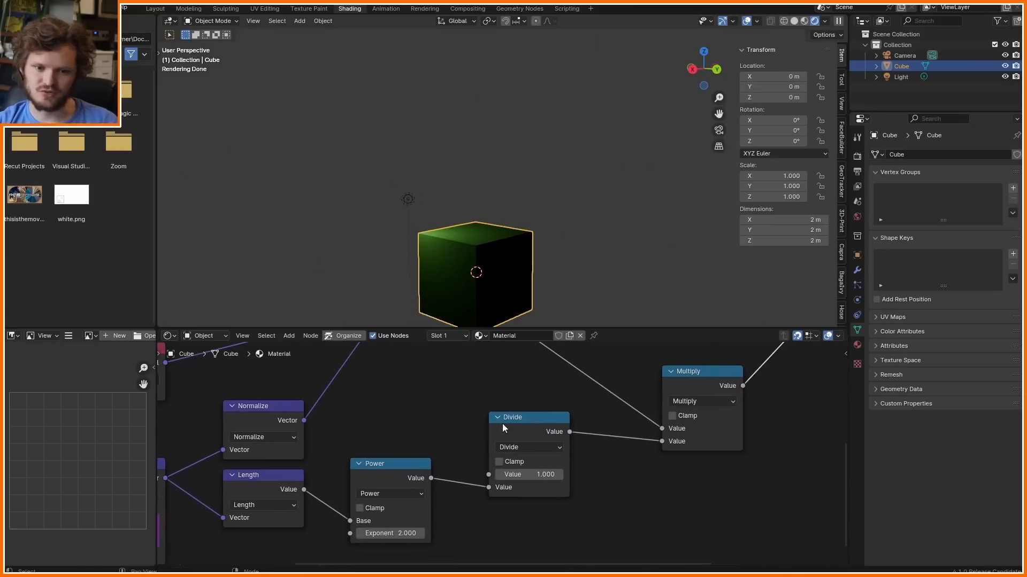
drag(503, 428, 482, 439)
ctrl+shift+click(483, 439)
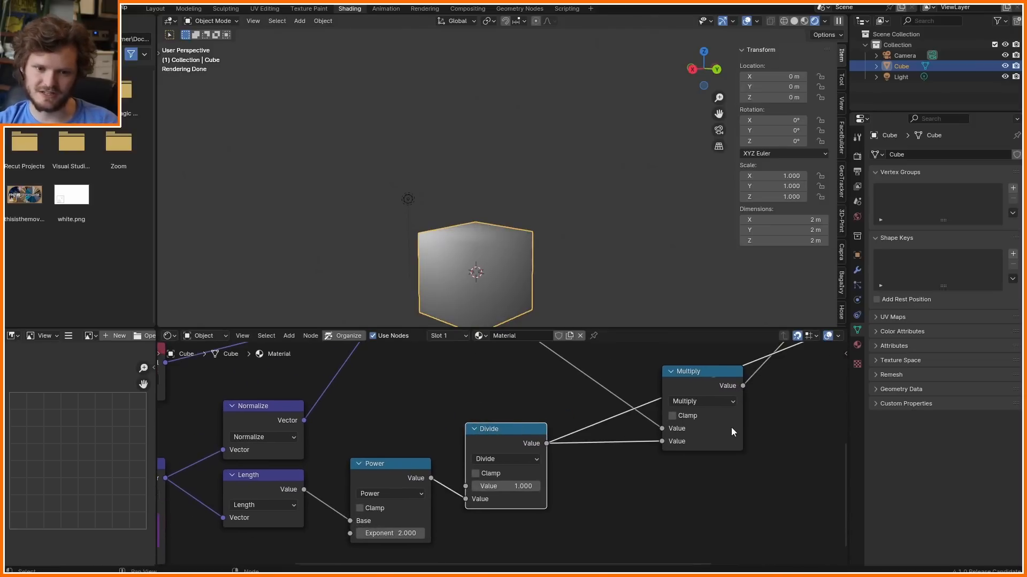
middle_drag(732, 429, 466, 525)
ctrl+shift+click(585, 396)
- Insert a duplicate of the Divide node after it, switch the duplicate's operation to Multiply and set its second value to 10
middle_drag(411, 472, 520, 400)
drag(549, 397, 632, 373)
click(374, 456)
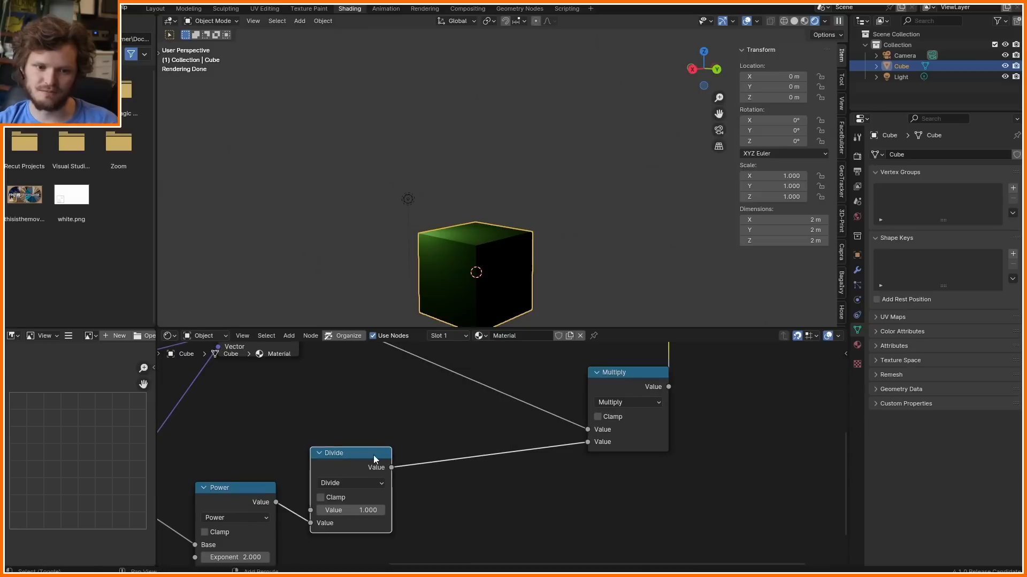
key(shift+d)
click(501, 444)
click(493, 469)
key(m)
click(483, 510)
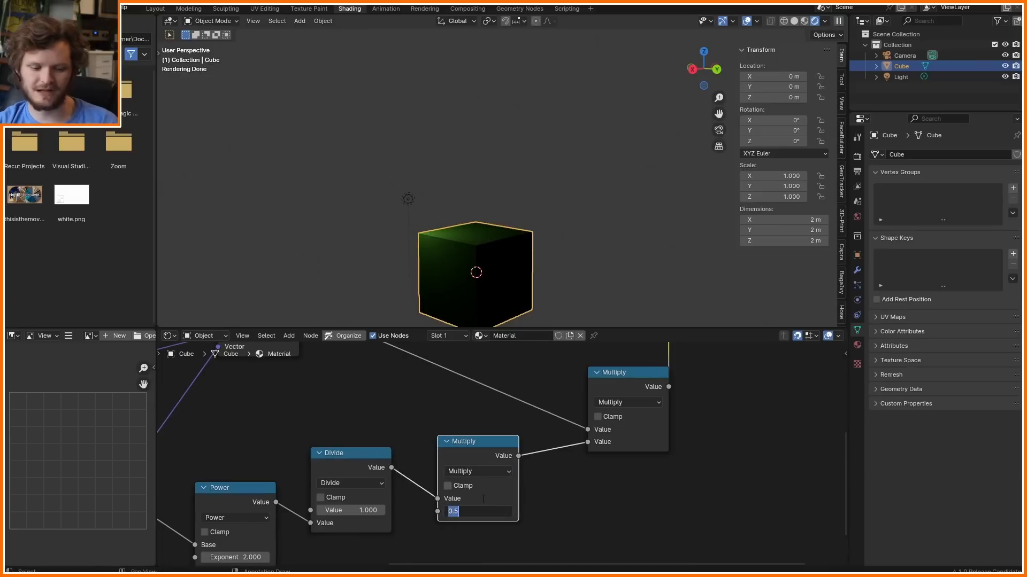
text(10)
key(Return)
- Move the light to about X -1.91, Y 2.66, Z 2.50 m and drive the new Multiply's second value with the light's power
click(409, 199)
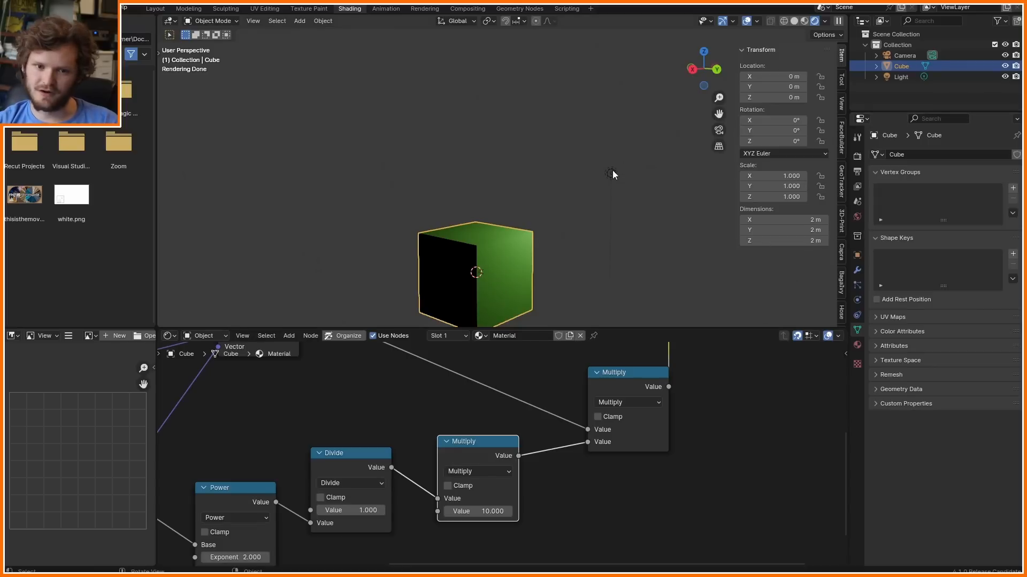
click(611, 173)
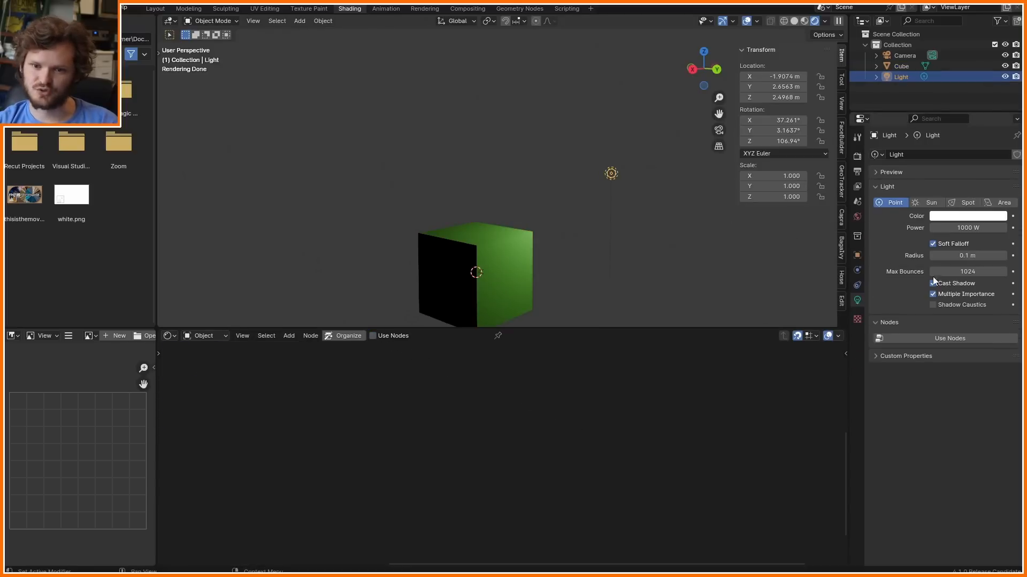
right_click(969, 221)
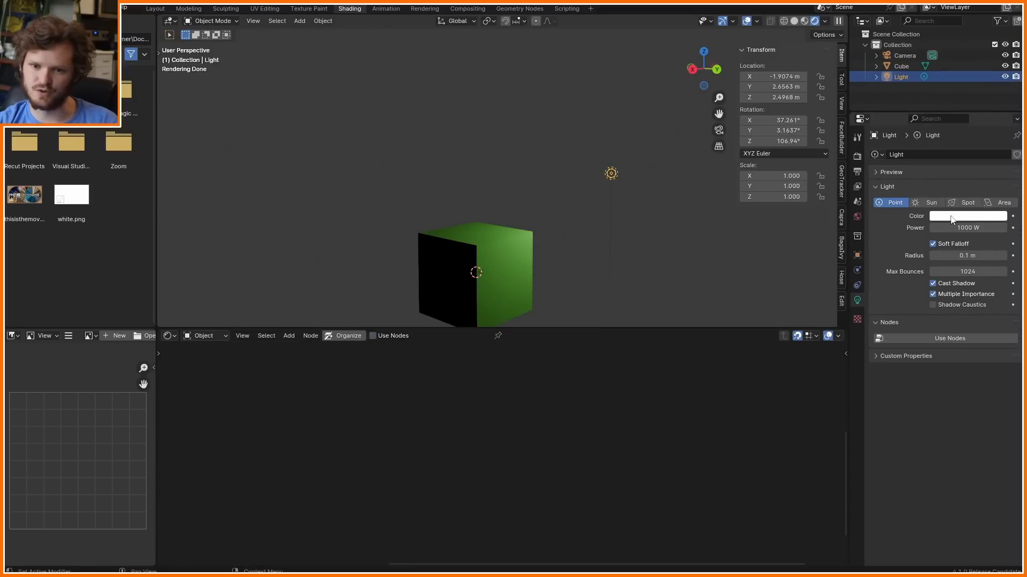
click(506, 254)
right_click(499, 512)
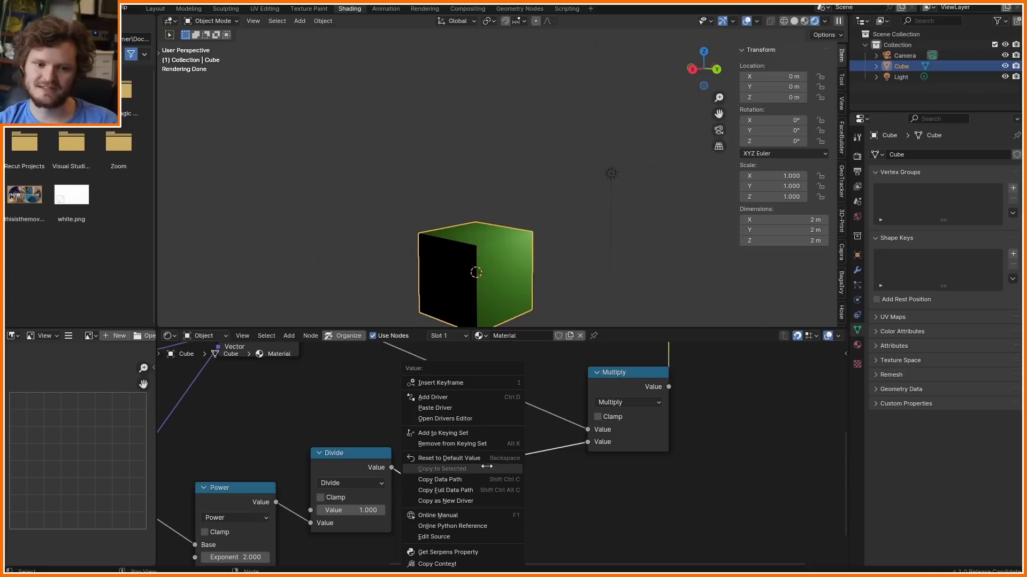
click(454, 408)
- Sweep the light far away from the cube and back near its corner, and reselect the cube
click(615, 170)
key(g)
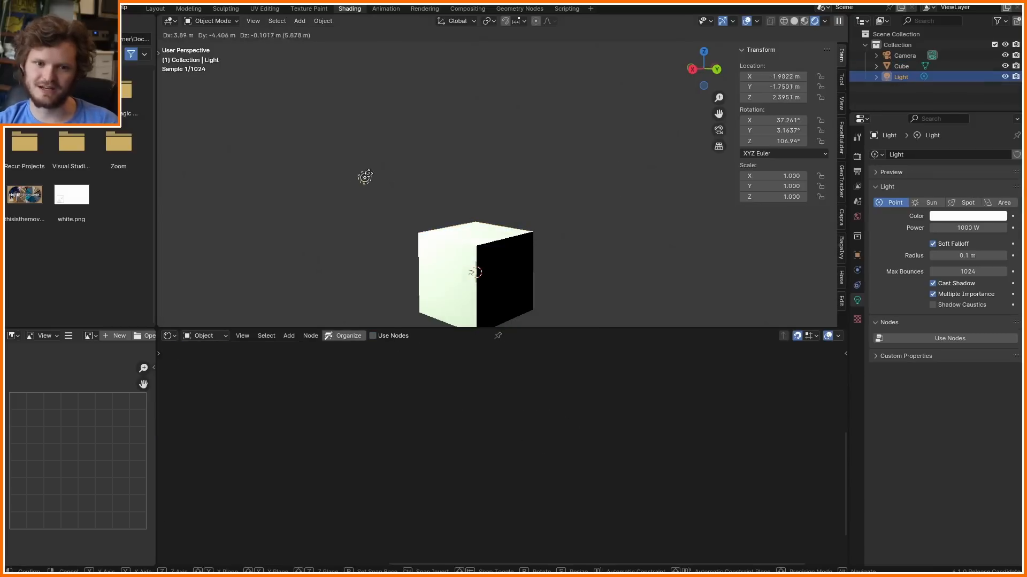
click(262, 131)
scroll(446, 216, down, 6)
key(g)
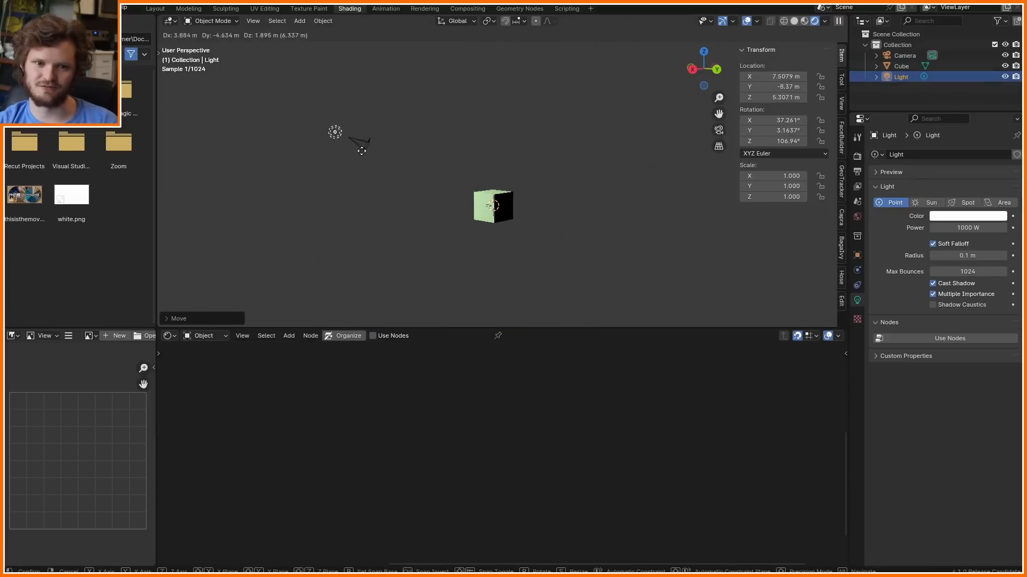
click(521, 200)
scroll(508, 219, up, 6)
click(483, 251)
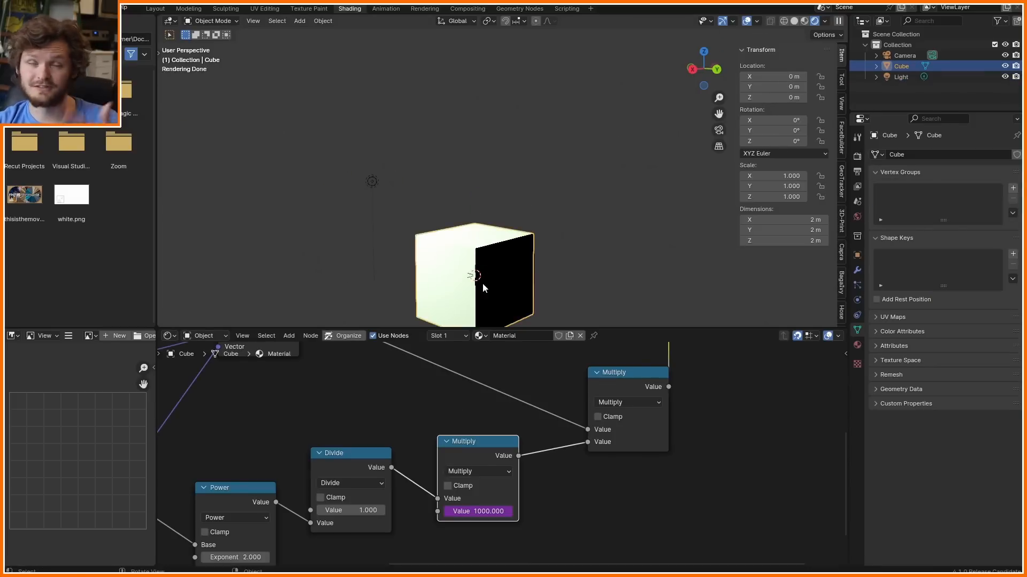
- Change the Multiply value's driver to a scripted expression and set the expression to energy/100
click(493, 513)
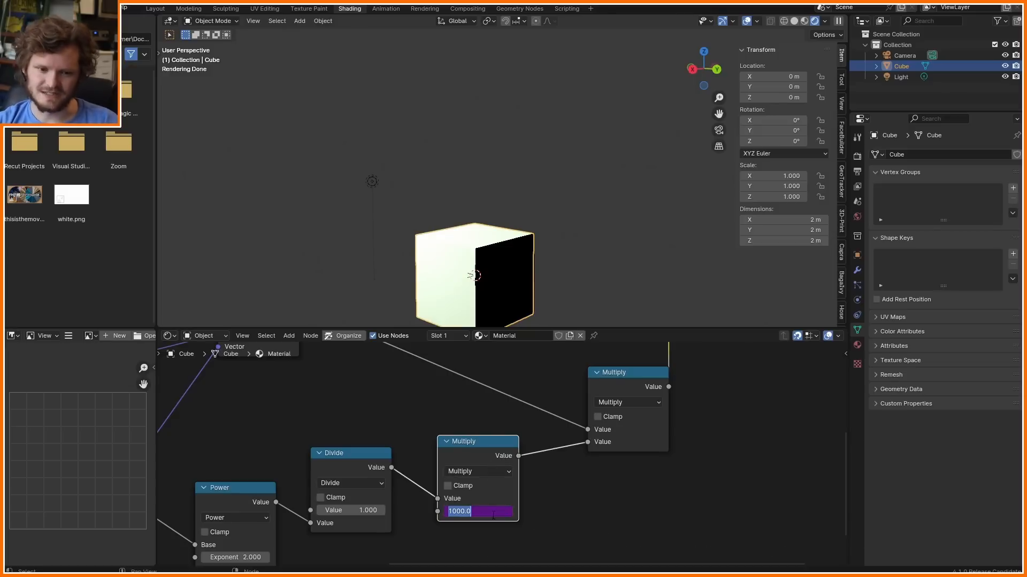
right_click(484, 511)
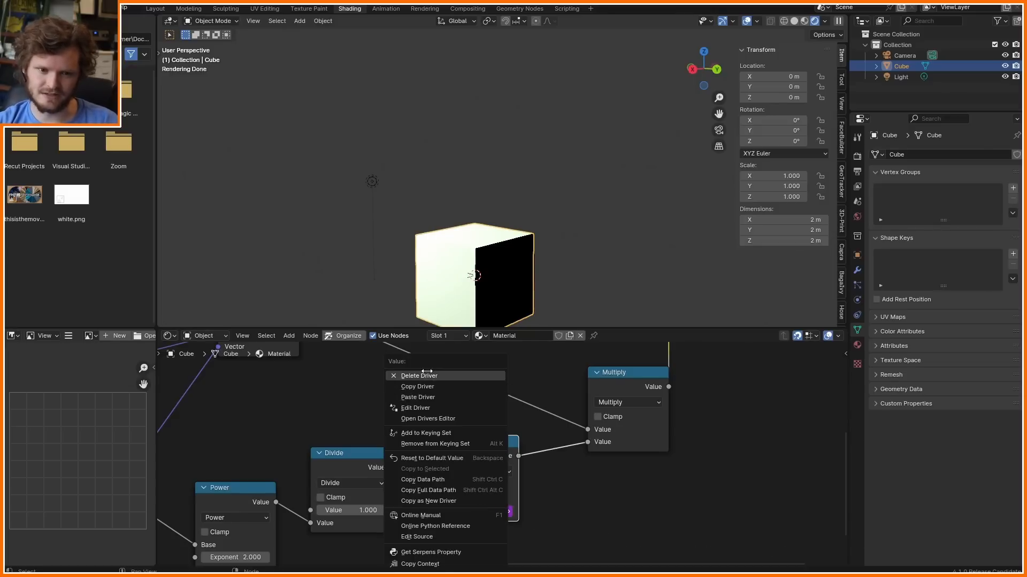
click(407, 377)
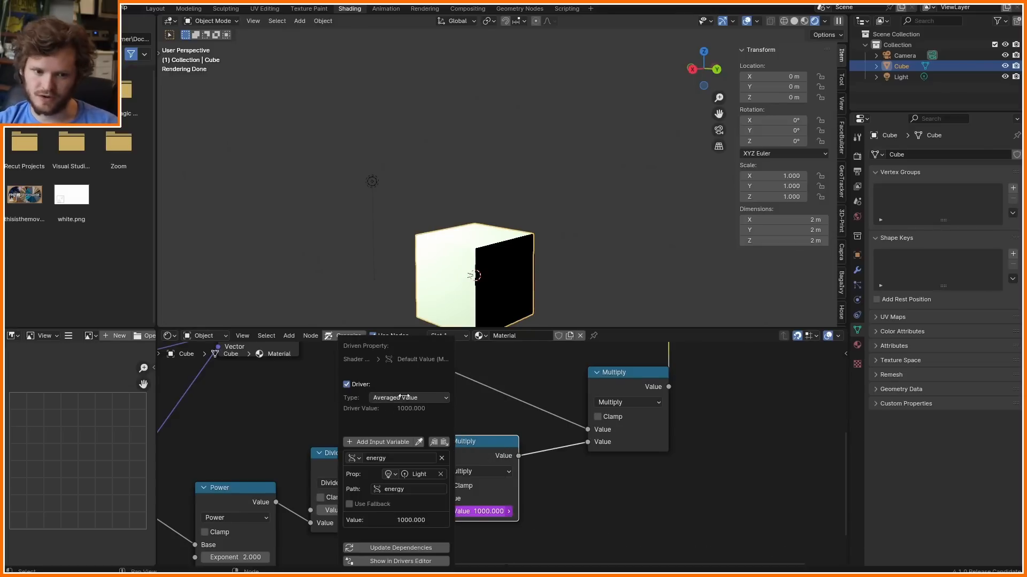
click(404, 397)
click(404, 433)
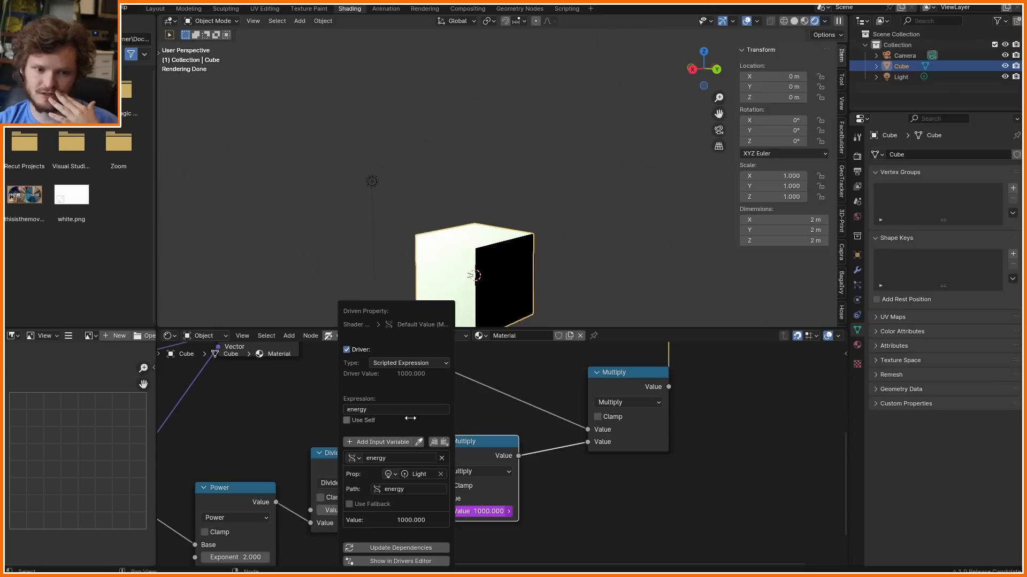
click(386, 408)
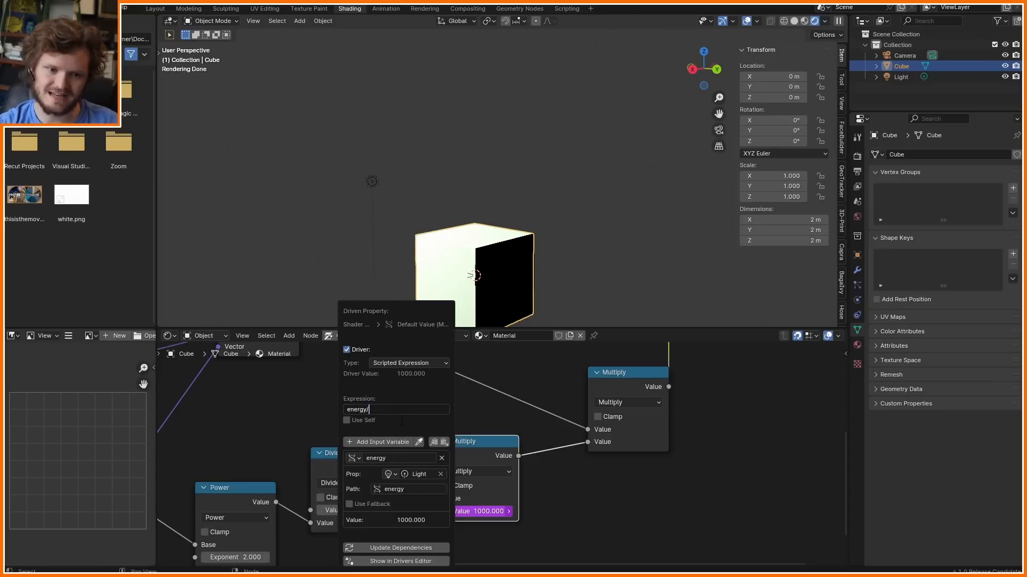
text(/100)
key(Return)
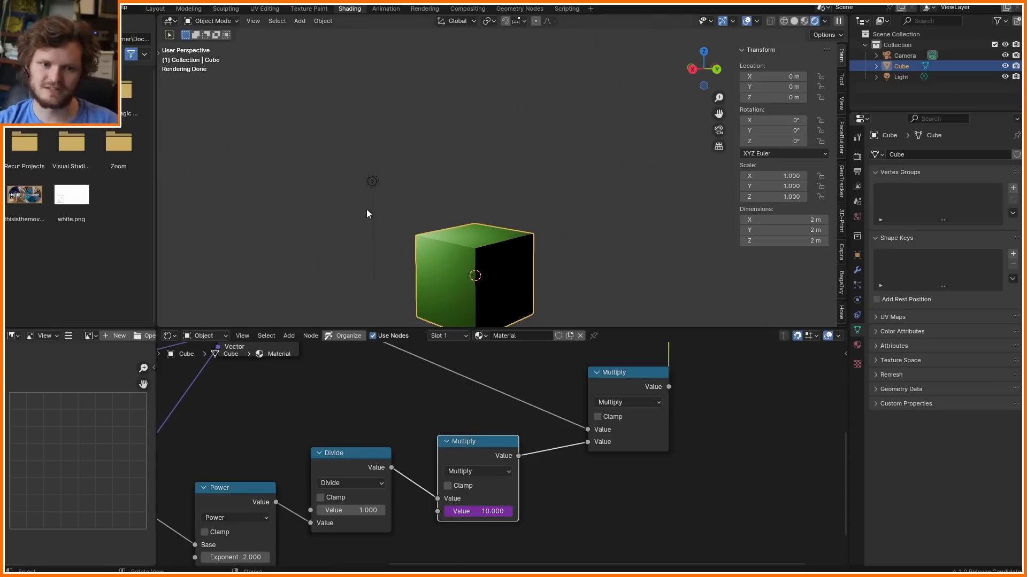
- Move the light away from the cube and back to about X 2.14, Y -2.00, Z 2.97 m, and reselect the cube
click(372, 182)
key(g)
click(307, 161)
scroll(374, 182, down, 5)
key(g)
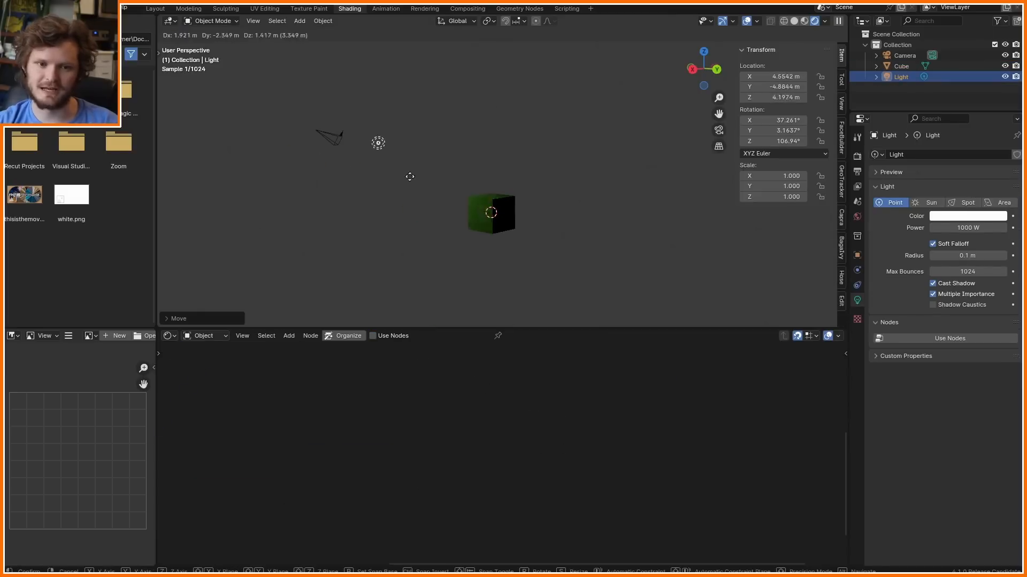
click(501, 205)
scroll(500, 204, up, 4)
click(486, 224)
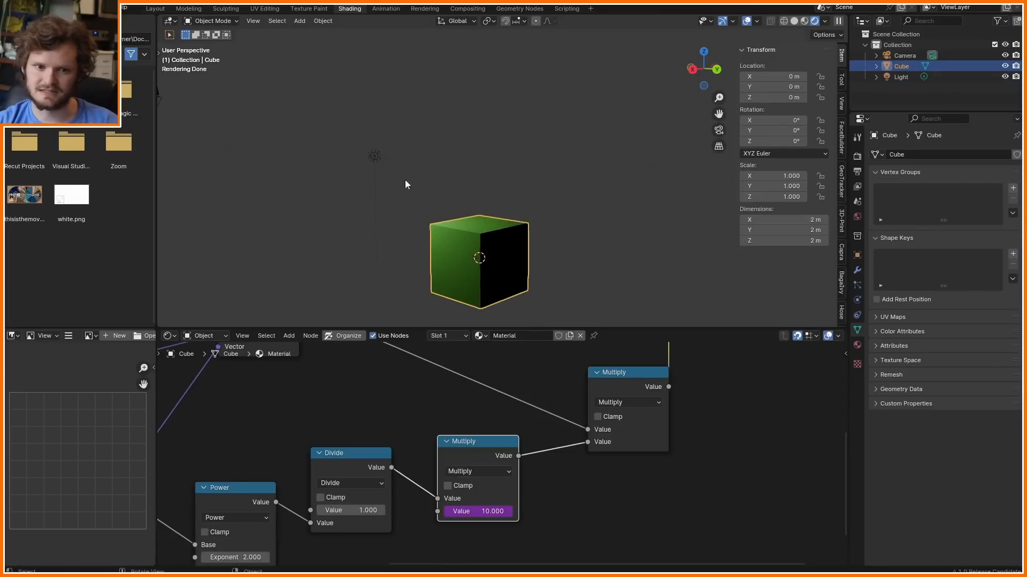
- Set the point light's power to 1 W and change the Multiply value's driver expression to energy/1
click(374, 156)
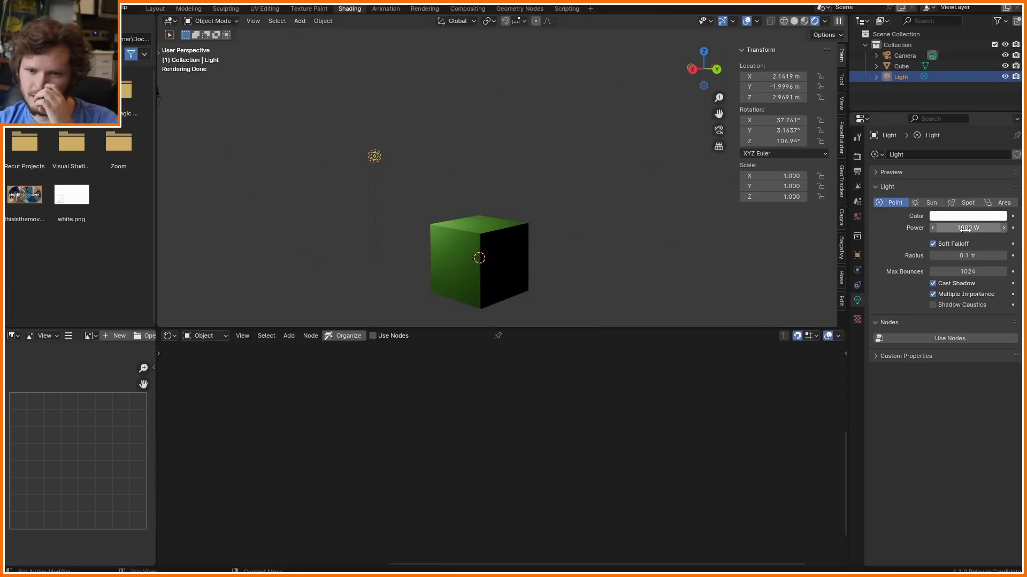
click(965, 229)
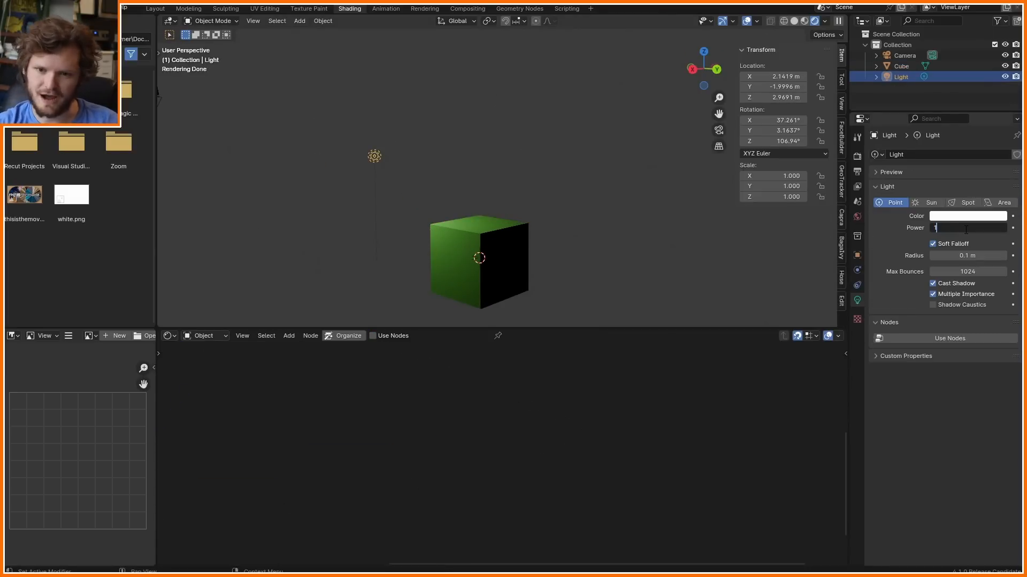
key(Return)
click(514, 236)
right_click(471, 511)
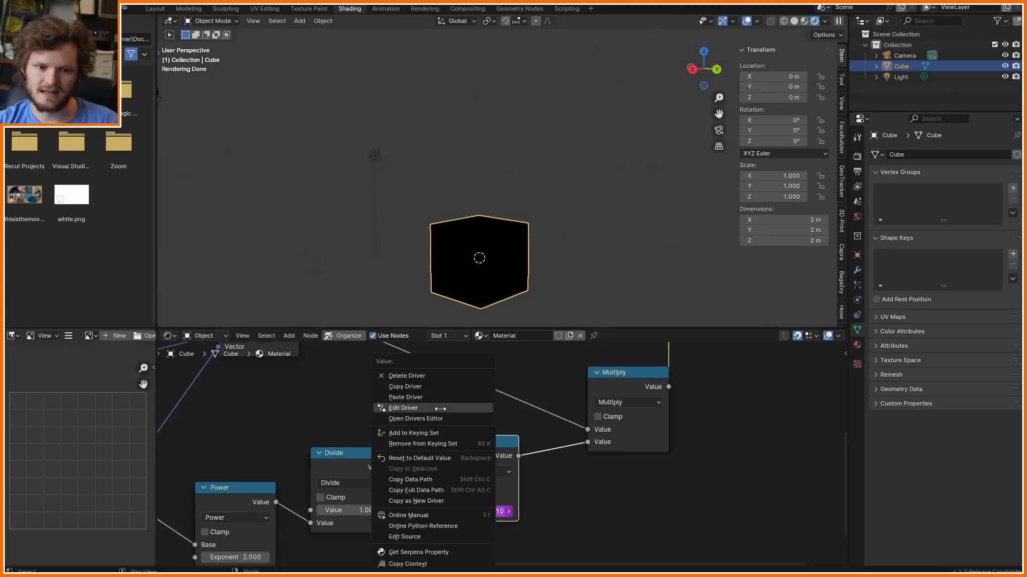
click(427, 409)
click(403, 409)
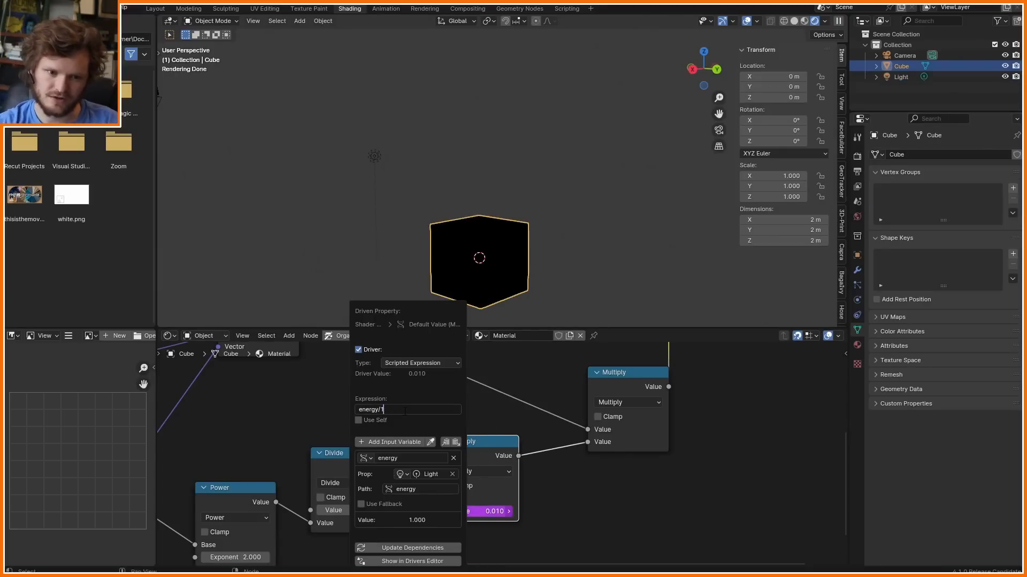
key(Return)
- Move the light close to the cube at about X 1.62, Y -1.25, Z 1.64 m and raise its power to 5.2 W
click(374, 156)
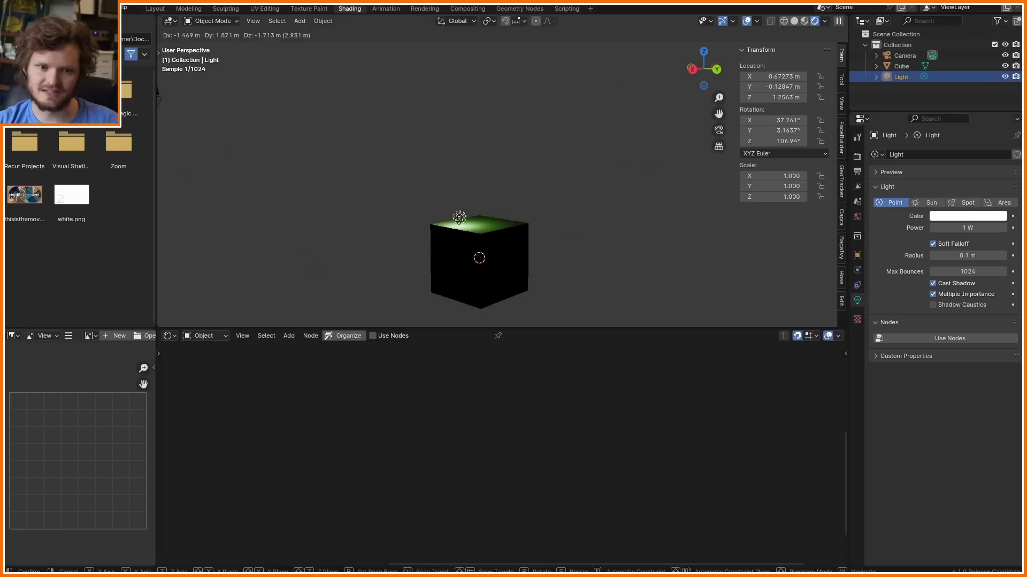
key(g)
click(407, 204)
click(498, 254)
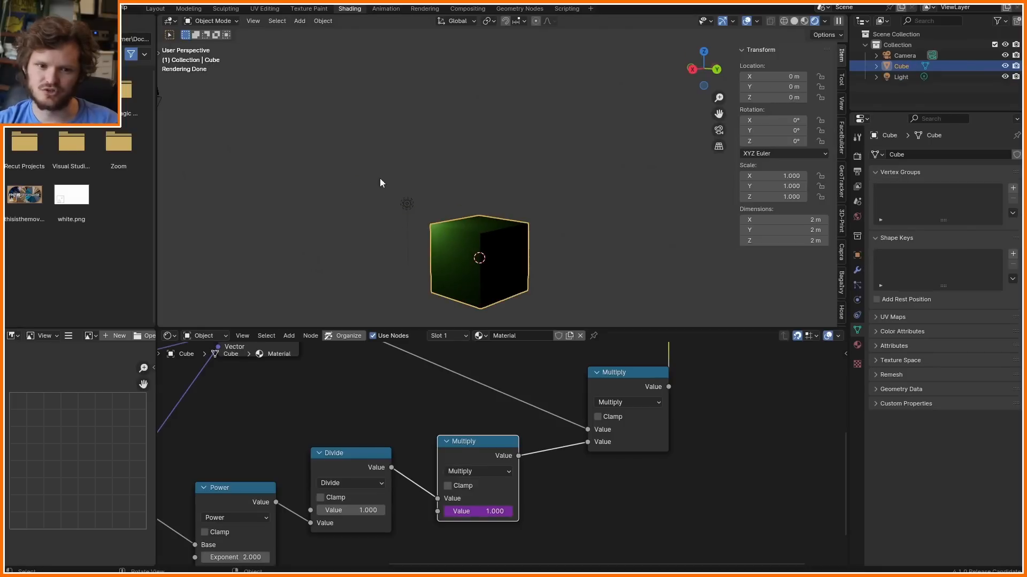
click(407, 204)
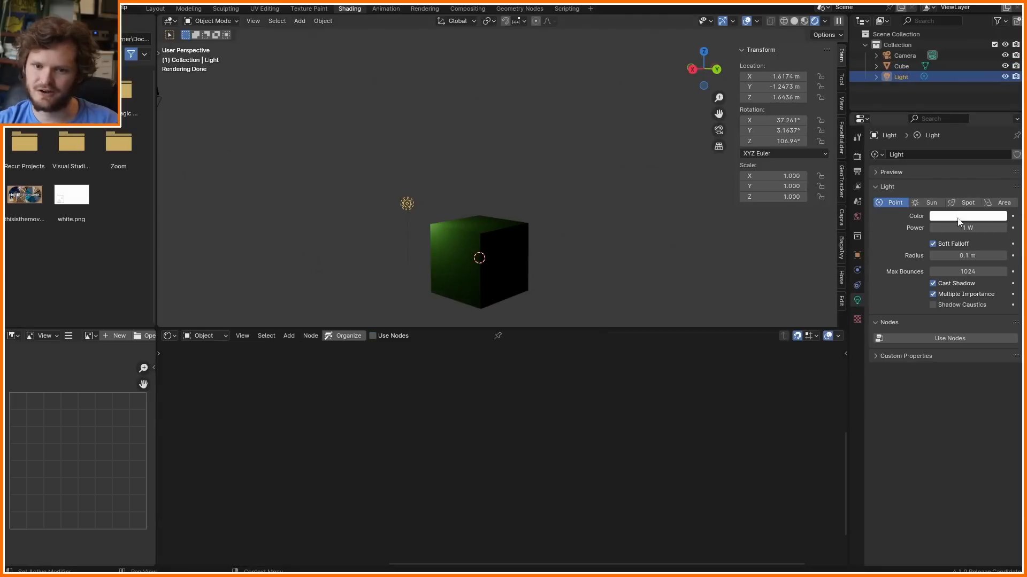
key(g)
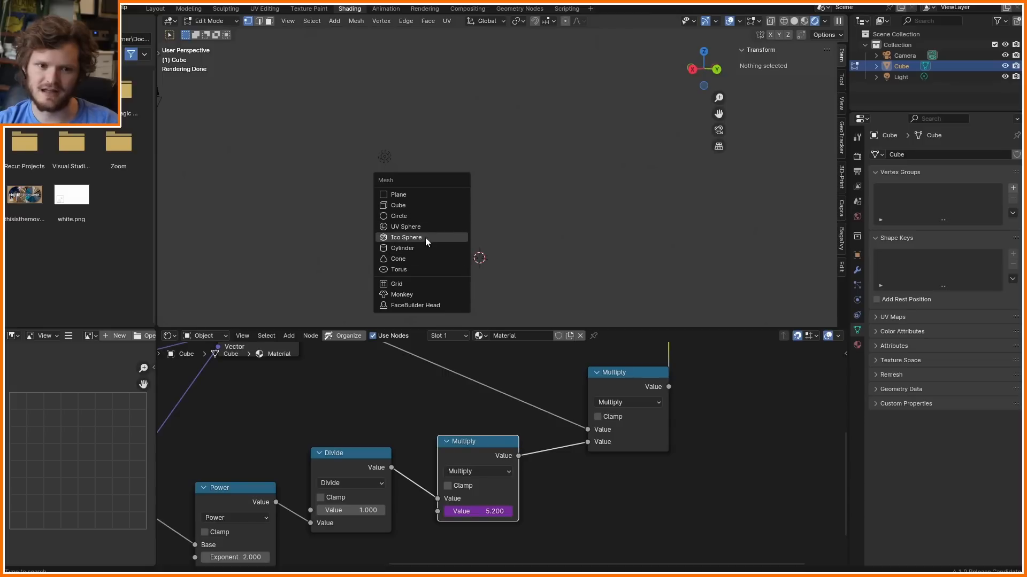
- Replace the cube's mesh with a UV sphere scaled to about 4.1 m across
click(425, 238)
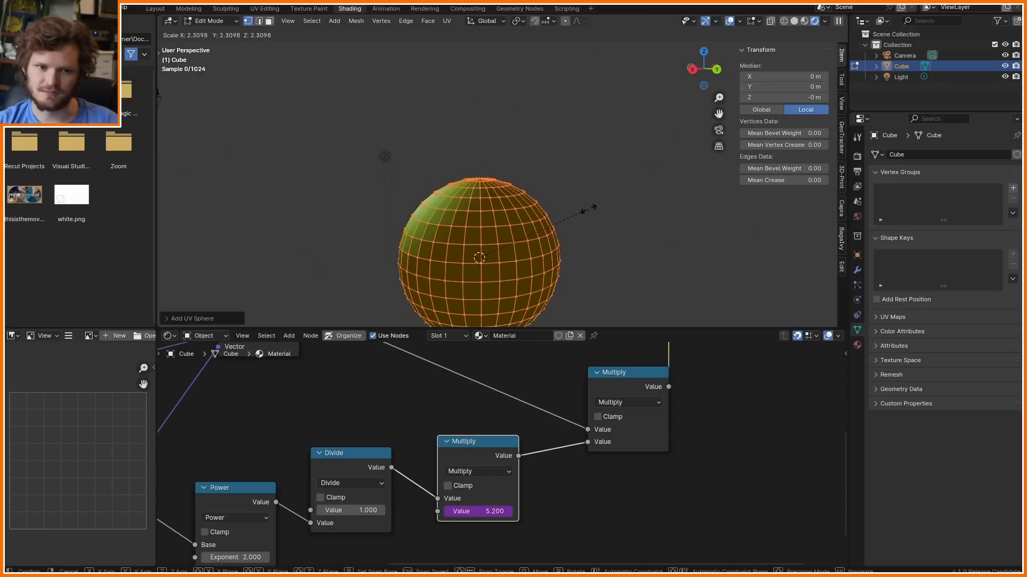
key(Tab)
- Sweep the light around the sphere and leave it at about X 2.46, Y -2.26, Z 2.10 m
click(421, 162)
key(g)
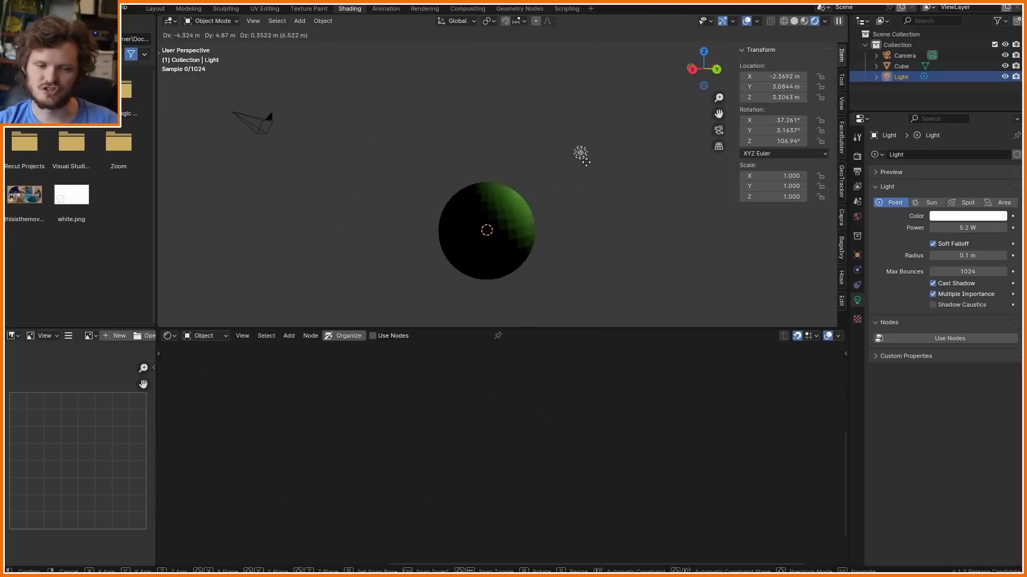
click(403, 183)
scroll(436, 201, up, 1)
scroll(437, 203, up, 2)
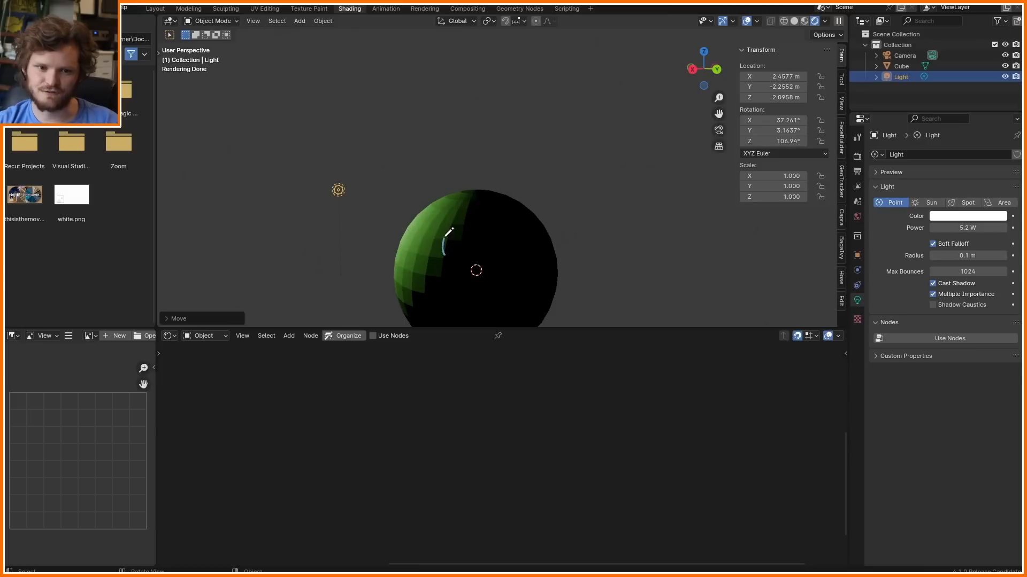
- Trace the sphere's shadow edge with an annotation, erase it, and move the light to about X 1.89, Y -1.80, Z 3.69 m
drag(455, 230, 463, 211)
click(422, 279)
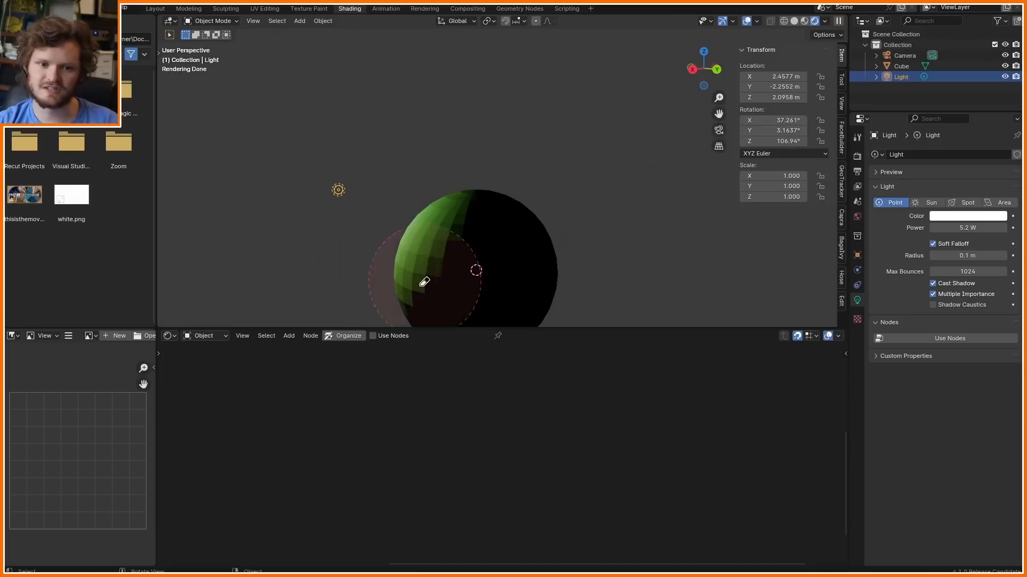
scroll(406, 214, down, 2)
key(g)
click(411, 150)
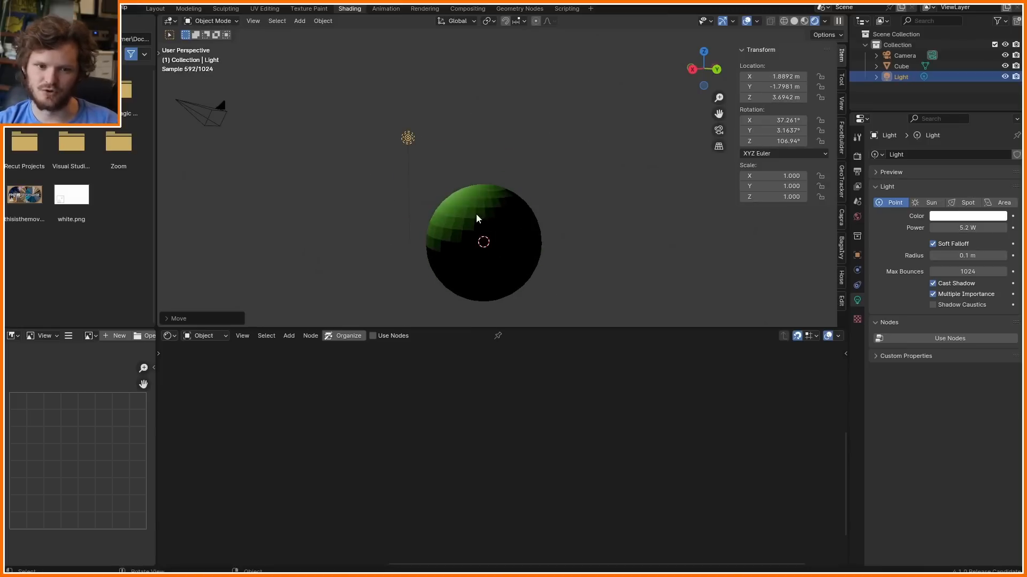
- Preview the Texture Coordinate node's Normal output on the sphere to examine its faceted normals
click(477, 215)
scroll(518, 216, up, 2)
scroll(527, 421, down, 3)
scroll(428, 233, down, 2)
middle_drag(358, 412, 713, 413)
ctrl+shift+click(430, 408)
scroll(503, 239, up, 4)
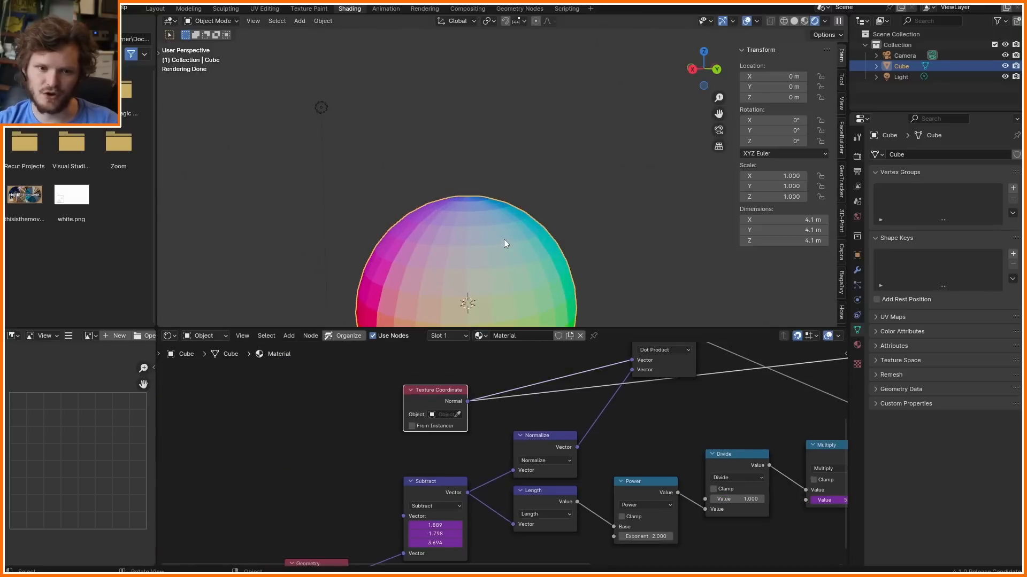
- Shade the sphere smooth and switch the preview back to the colour Multiply node
right_click(410, 222)
click(410, 223)
scroll(567, 422, down, 3)
ctrl+shift+click(637, 399)
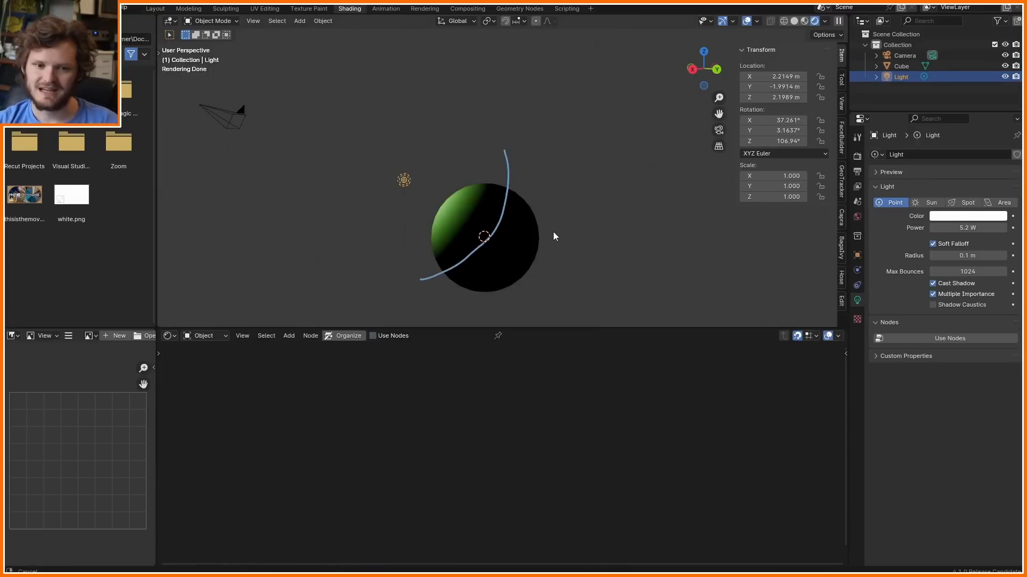
- Sketch annotation curves across the sphere's unlit side and erase them
shift+middle_drag(552, 232, 530, 213)
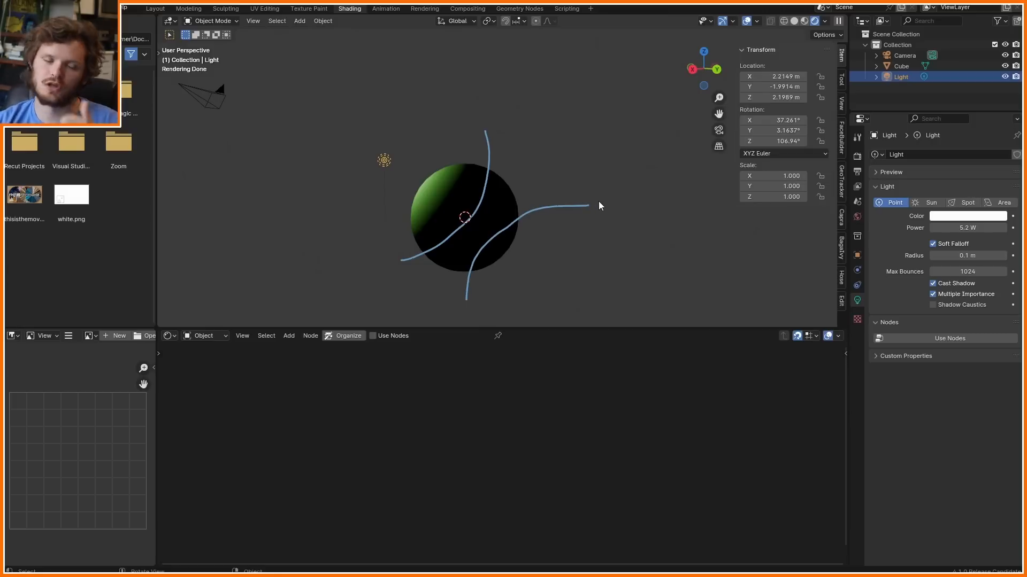
mouse_move(598, 201)
right_down()
mouse_move(603, 191)
mouse_move(489, 123)
mouse_move(488, 131)
right_up()
- Set the world background colour to black
click(858, 217)
click(982, 221)
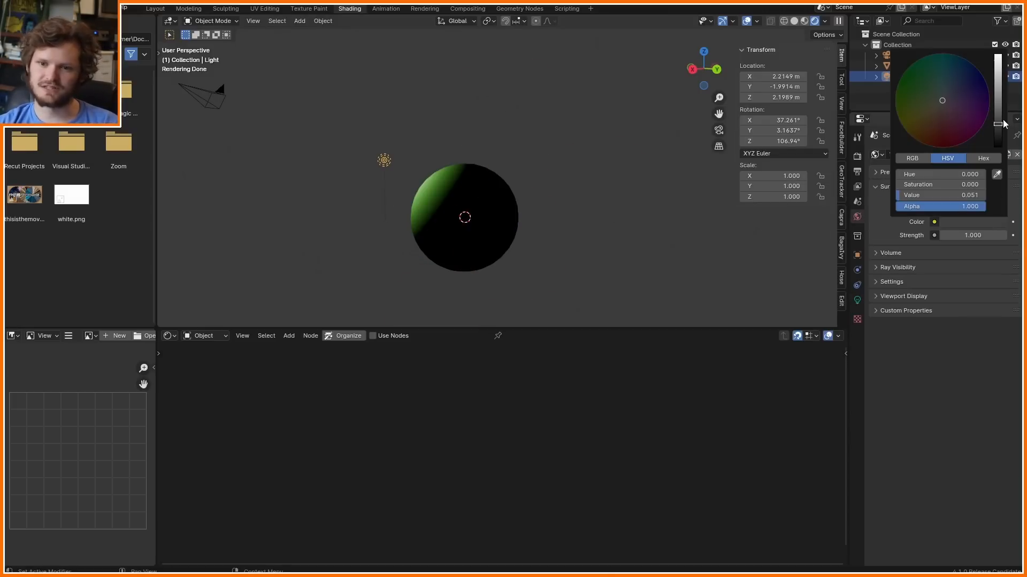
drag(1001, 132, 1000, 146)
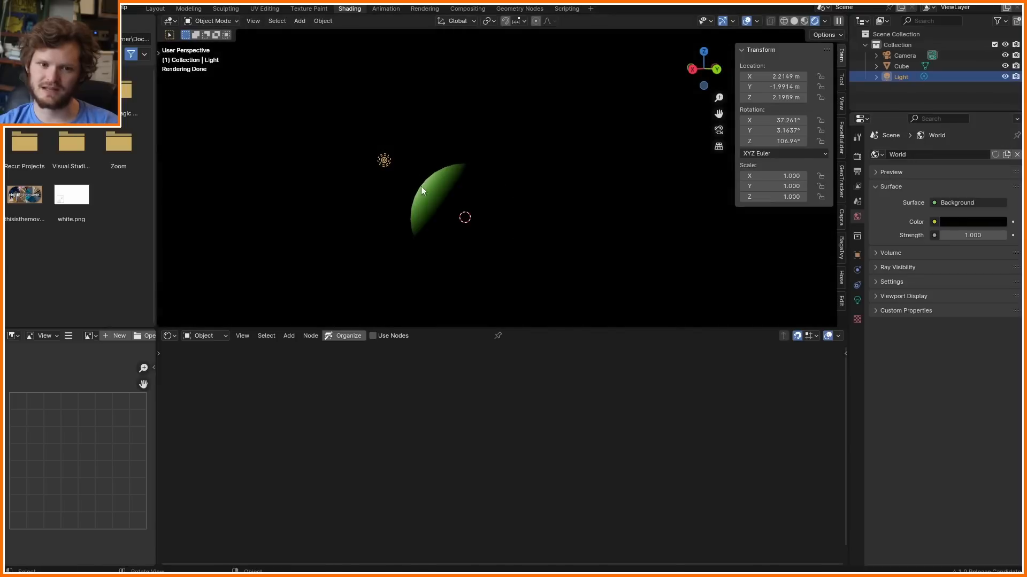
- Move the light, undo that move and also undo the black world background colour
key(g)
click(395, 150)
key(ctrl+z)
key(ctrl+z)
- Save the Blender file to the Desktop folder under the name save
key(ctrl+s)
double_click(333, 417)
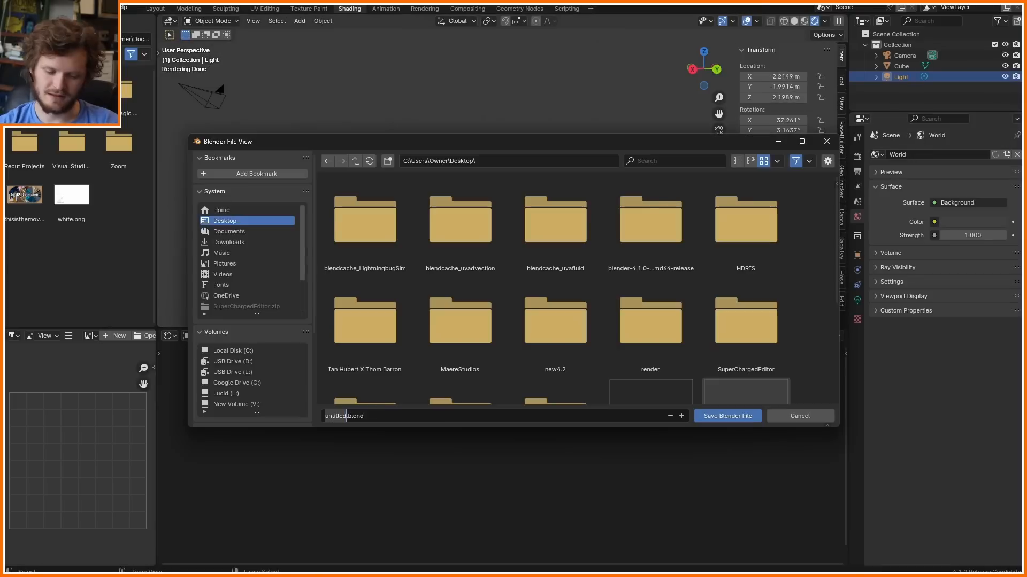
text(save)
key(Return)
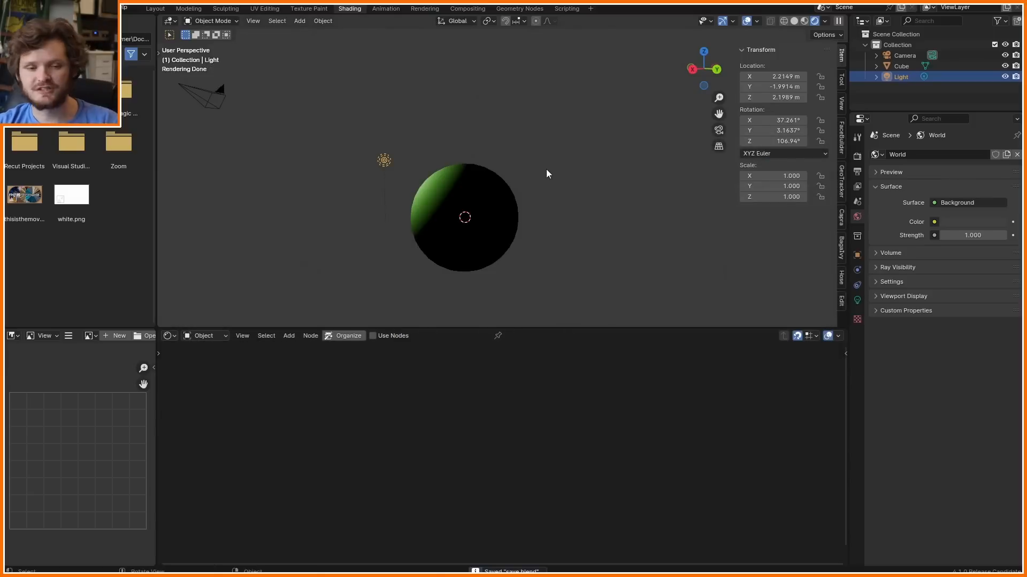
- Select the sphere and sketch annotation strokes around its lit and unlit sides
drag(624, 167, 624, 115)
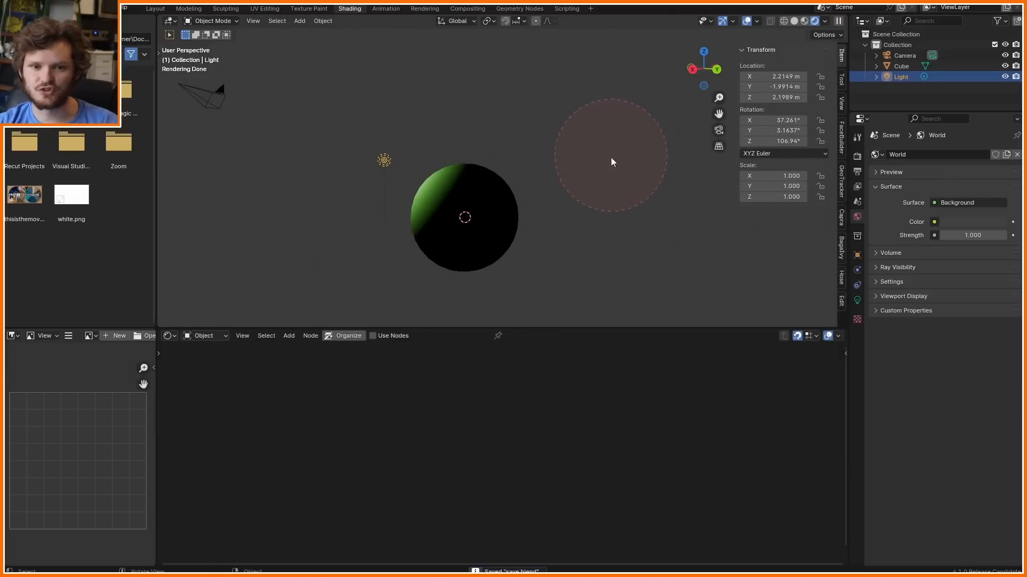
click(499, 209)
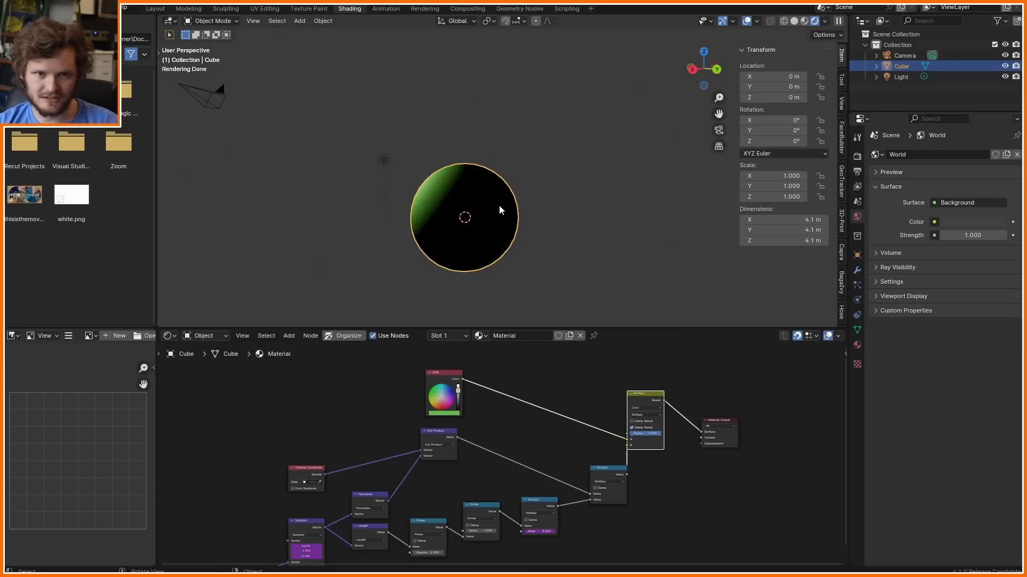
scroll(499, 209, up, 1)
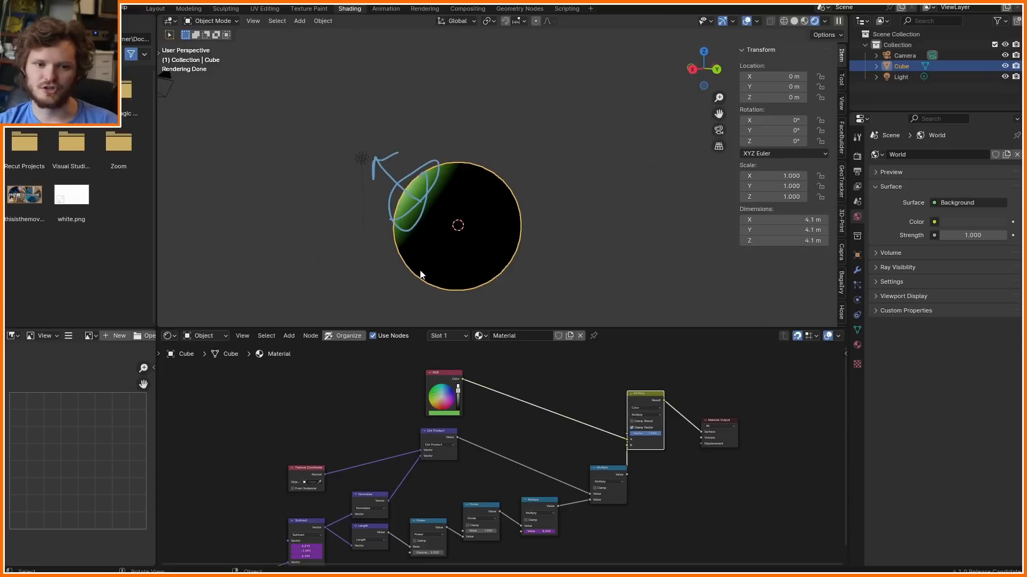
mouse_move(427, 290)
mouse_down()
mouse_move(535, 182)
mouse_move(485, 283)
mouse_up()
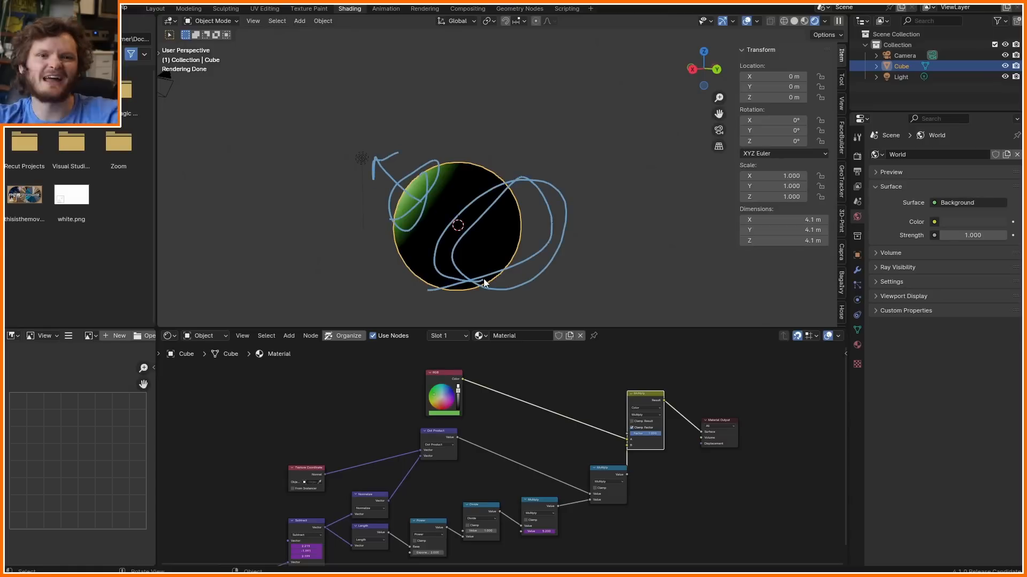
- Move the colour Multiply and Material Output nodes farther along to open a gap after the math Multiply node
scroll(618, 434, up, 4)
middle_drag(618, 434, 367, 488)
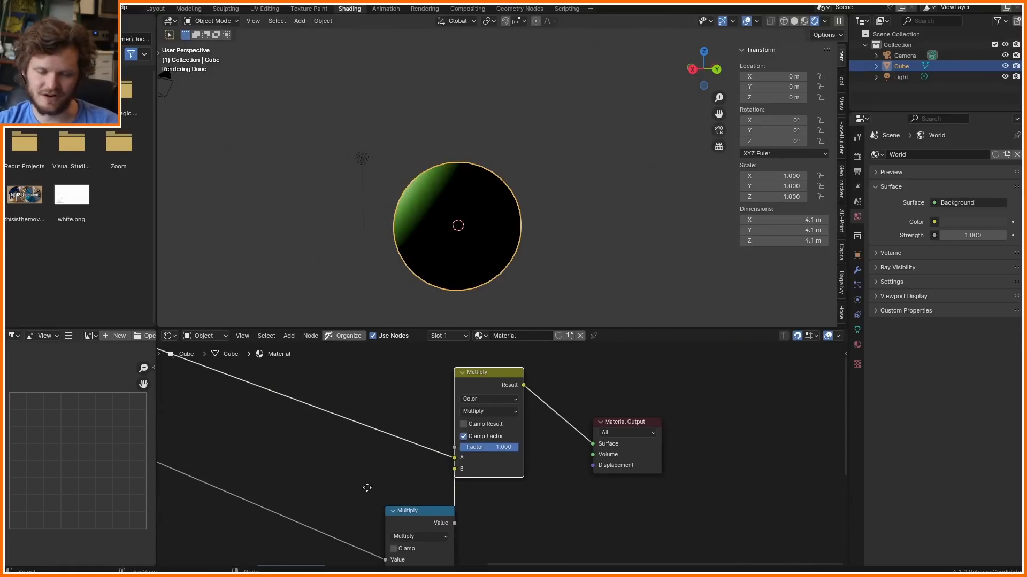
drag(681, 512, 482, 395)
key(g)
click(688, 406)
drag(409, 510, 388, 509)
middle_drag(278, 536, 558, 489)
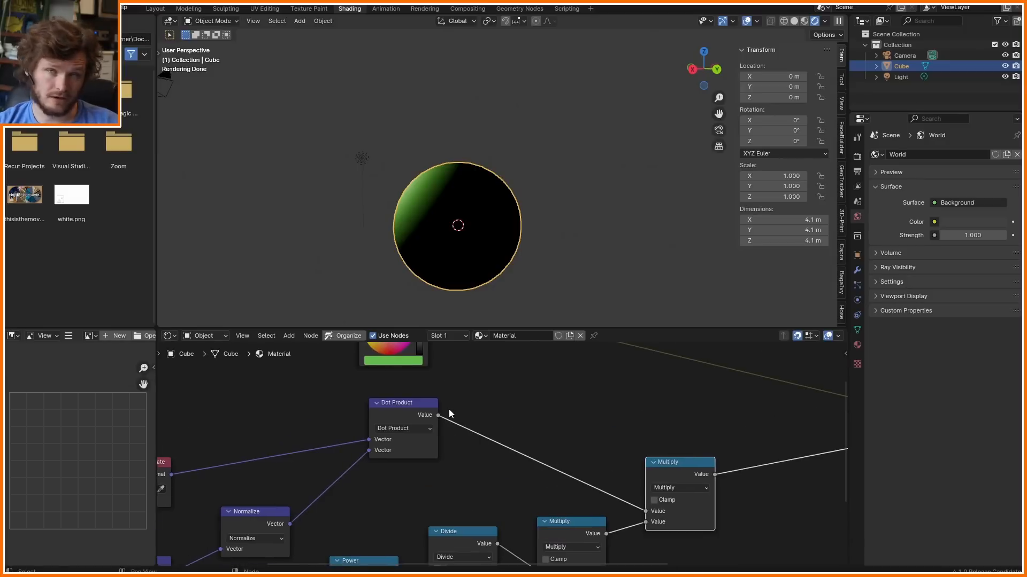
- Duplicate the math Multiply node onto the link before the colour Multiply, switch it to Add and set its value to 0.200
middle_drag(582, 470, 365, 451)
key(shift+d)
click(559, 447)
click(560, 458)
click(563, 434)
mouse_move(578, 495)
mouse_down()
mouse_move(535, 495)
mouse_move(559, 494)
mouse_up()
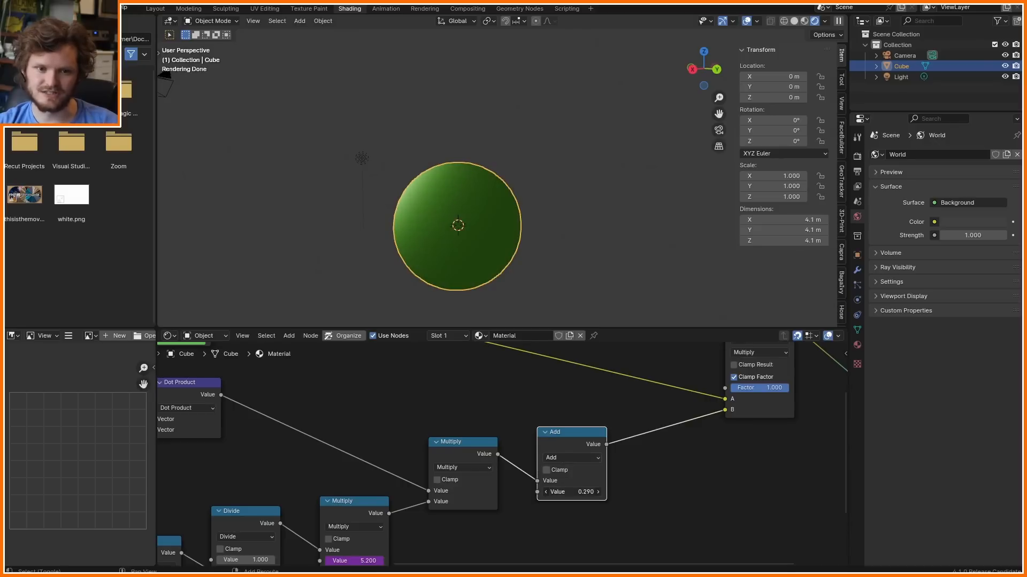
double_click(582, 493)
text(.2)
key(Return)
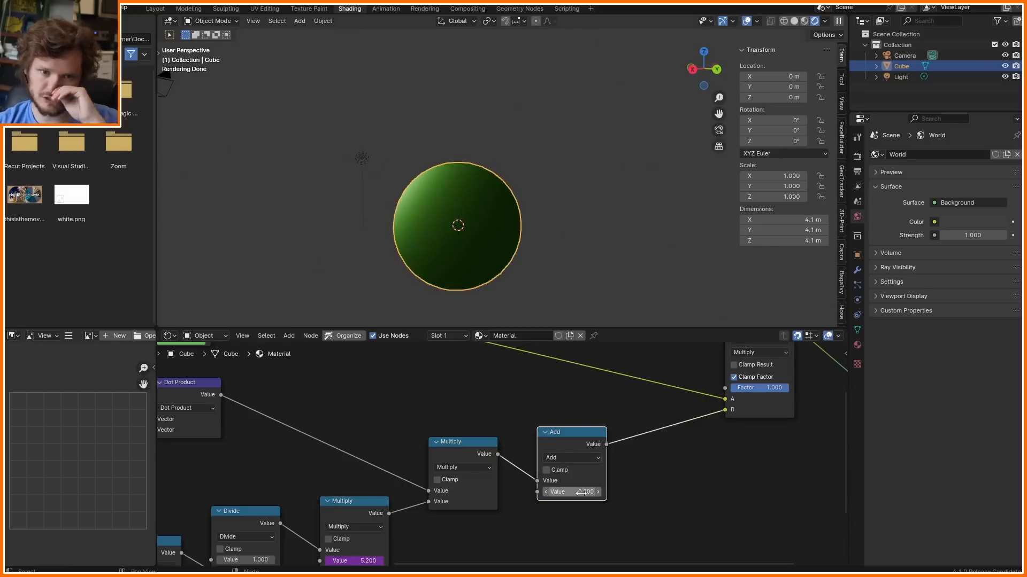
- Move the light around the sphere to test the added ambient value, leaving it close to the surface
click(362, 159)
key(g)
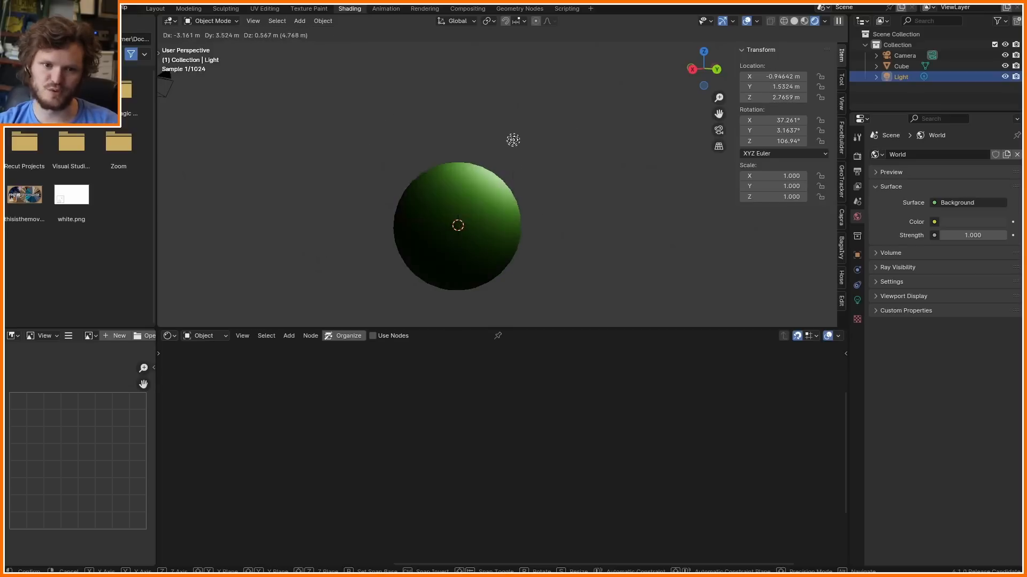
click(468, 199)
scroll(469, 198, down, 2)
middle_drag(469, 199, 518, 209)
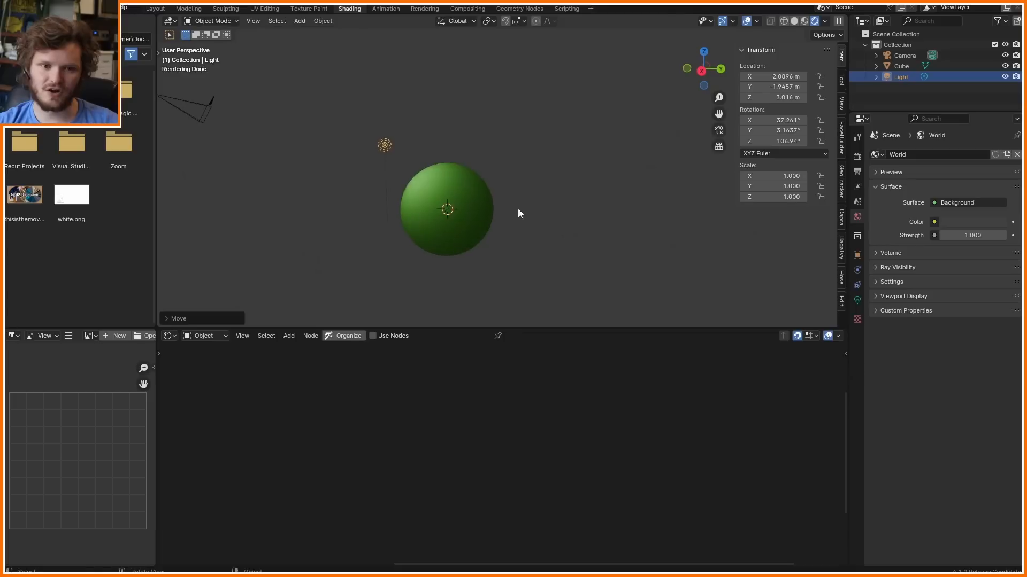
key(g)
click(403, 169)
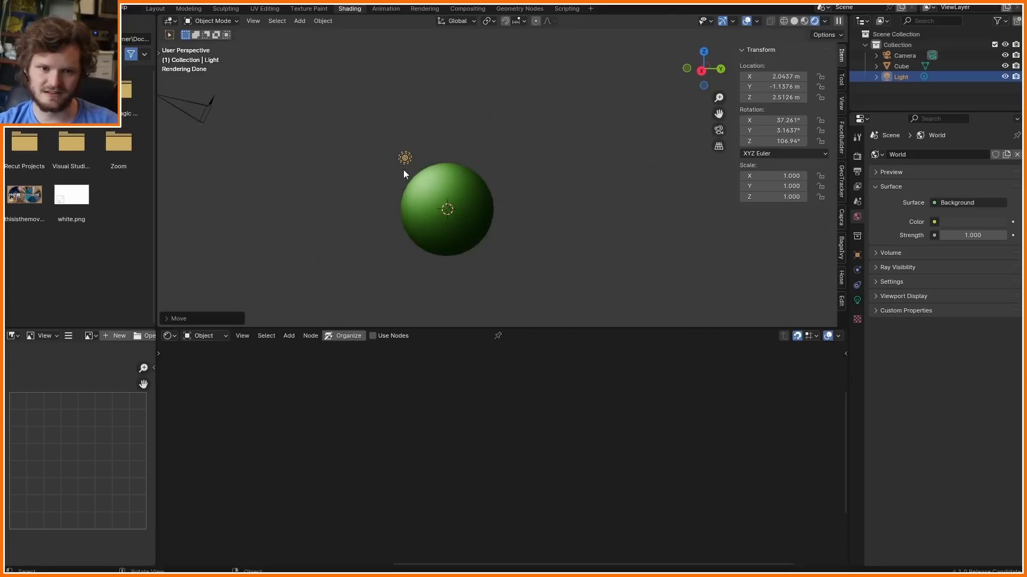
- Move the light far from the sphere and bring it back to about X 2.94, Y -2.31, Z 3.26 m
middle_drag(462, 179, 416, 182)
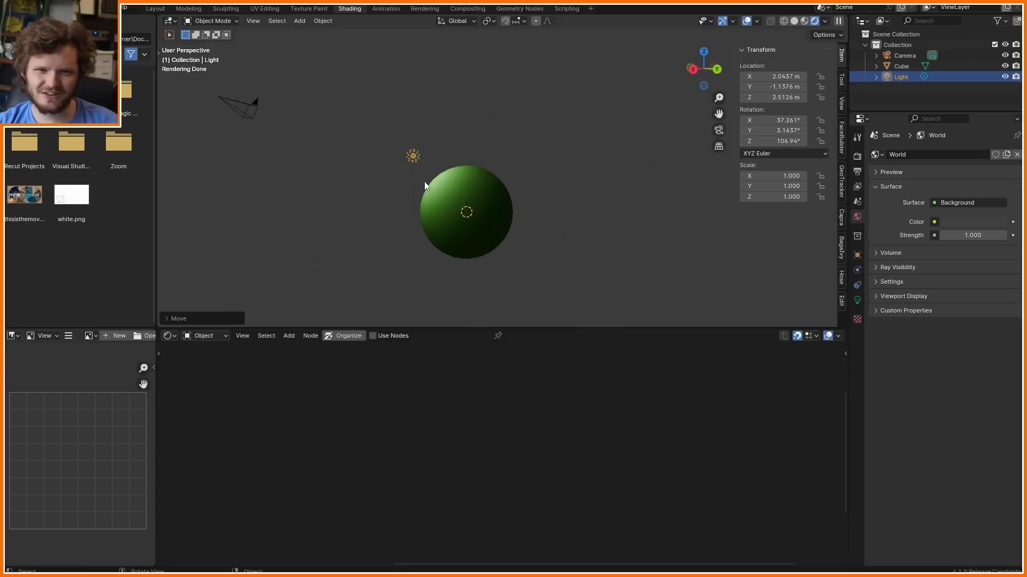
scroll(444, 190, up, 2)
key(g)
click(224, 76)
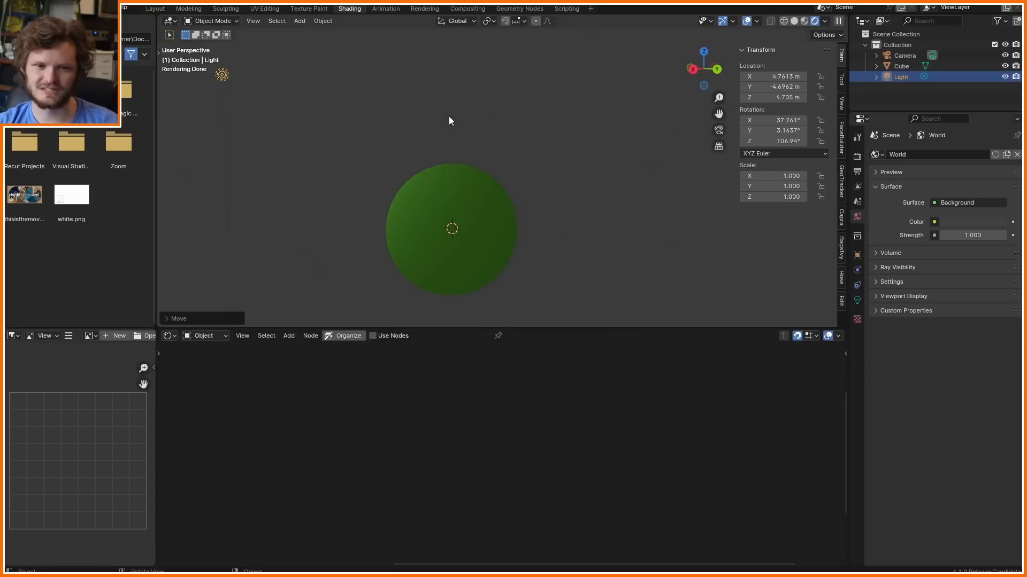
key(g)
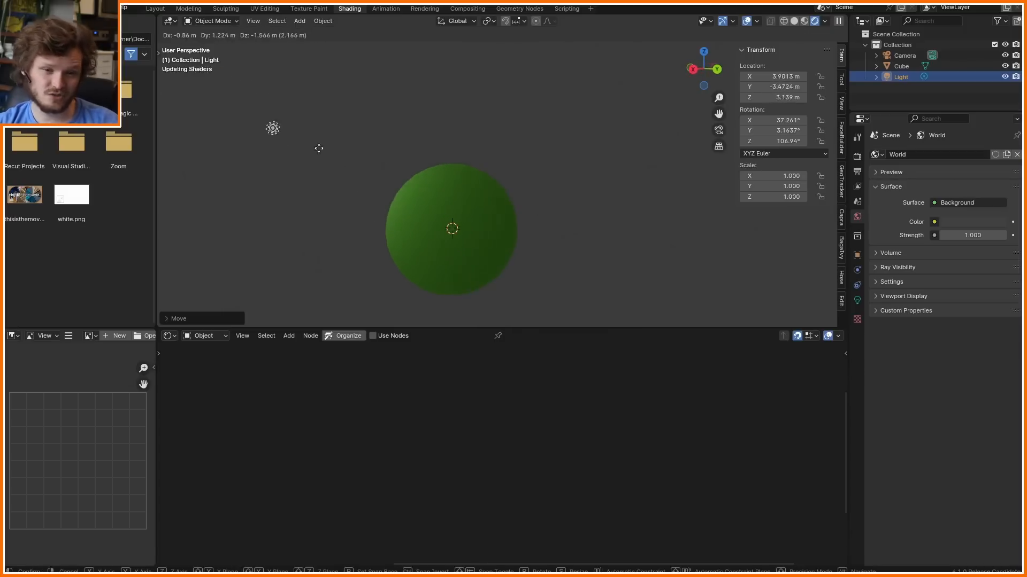
click(364, 140)
- Sketch annotation strokes beside and across the sphere's shaded side and erase them
key(d)
mouse_move(489, 178)
mouse_down()
mouse_move(397, 168)
mouse_move(509, 176)
mouse_up()
key(d)
right_drag(508, 162, 462, 190)
scroll(484, 227, up, 2)
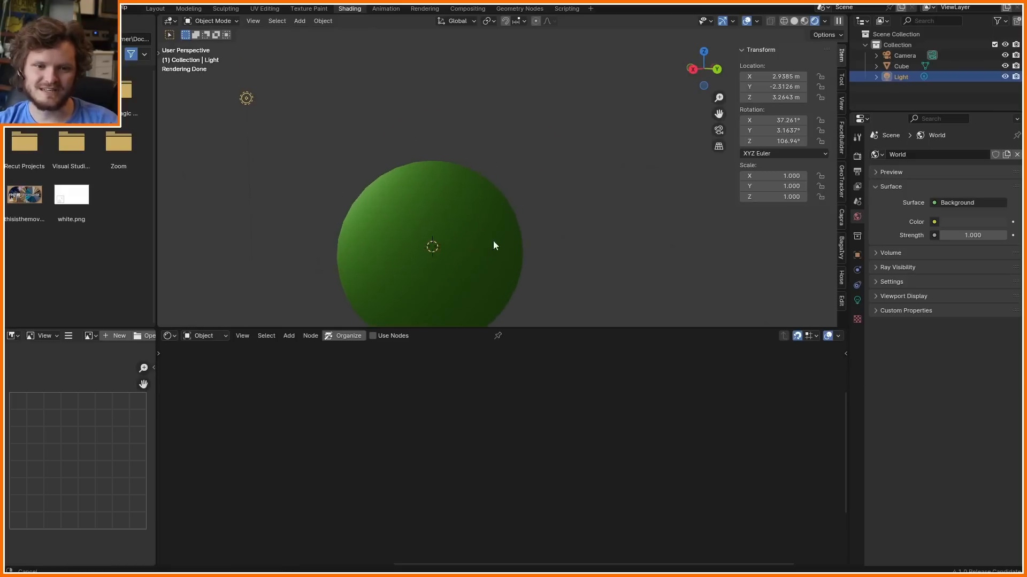
shift+middle_drag(493, 243, 503, 196)
mouse_move(517, 248)
mouse_down()
mouse_move(458, 110)
mouse_move(362, 218)
mouse_move(483, 271)
mouse_up()
mouse_move(483, 270)
right_down()
mouse_move(513, 275)
mouse_move(424, 264)
right_up()
- Add an unconnected Fresnel node below the Add node of the sphere's material and preview its output on the sphere
click(451, 208)
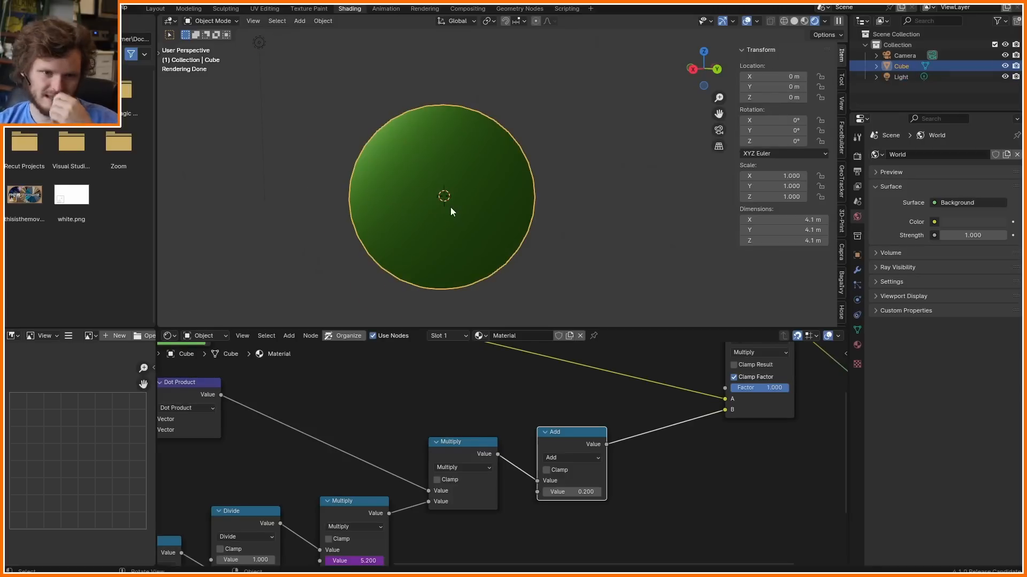
shift+middle_drag(383, 128, 455, 177)
drag(340, 80, 329, 99)
key(ctrl+z)
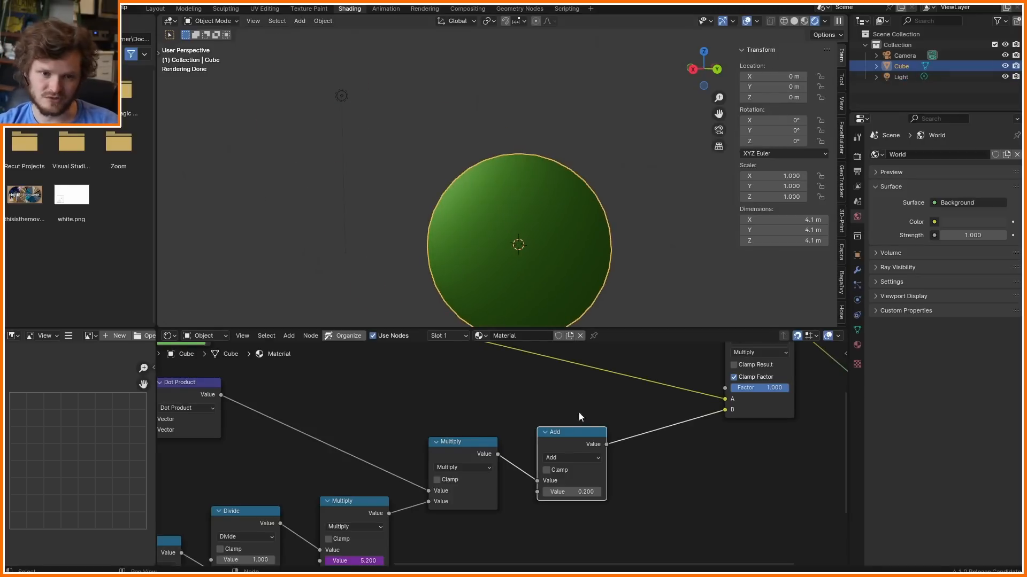
scroll(578, 417, down, 2)
key(shift+a)
text(fres)
key(Return)
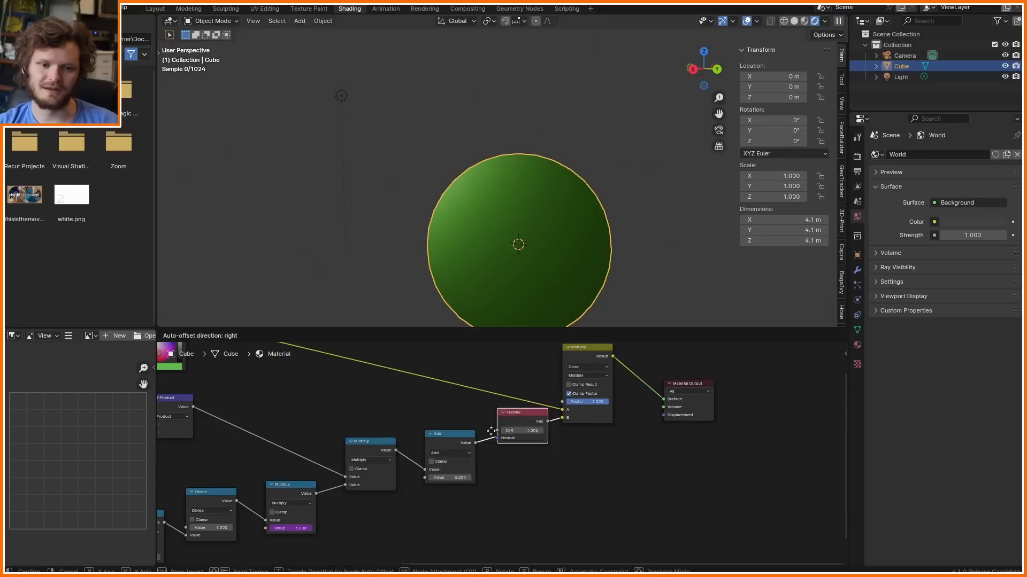
click(434, 503)
ctrl+shift+click(434, 503)
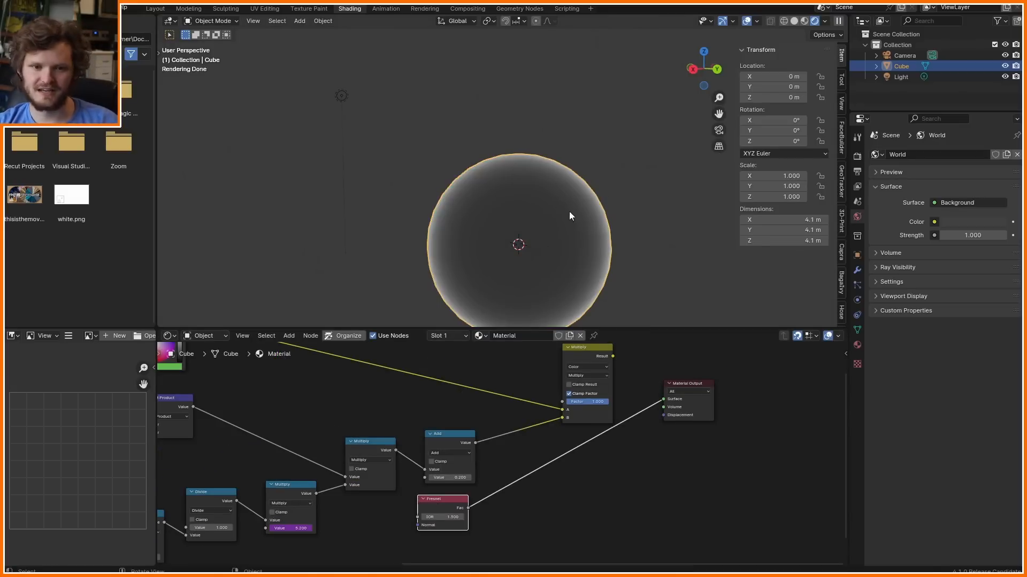
- Sketch annotation strokes along the sphere's bright Fresnel rim and erase them
key(d)
drag(613, 221, 584, 173)
right_drag(584, 173, 595, 198)
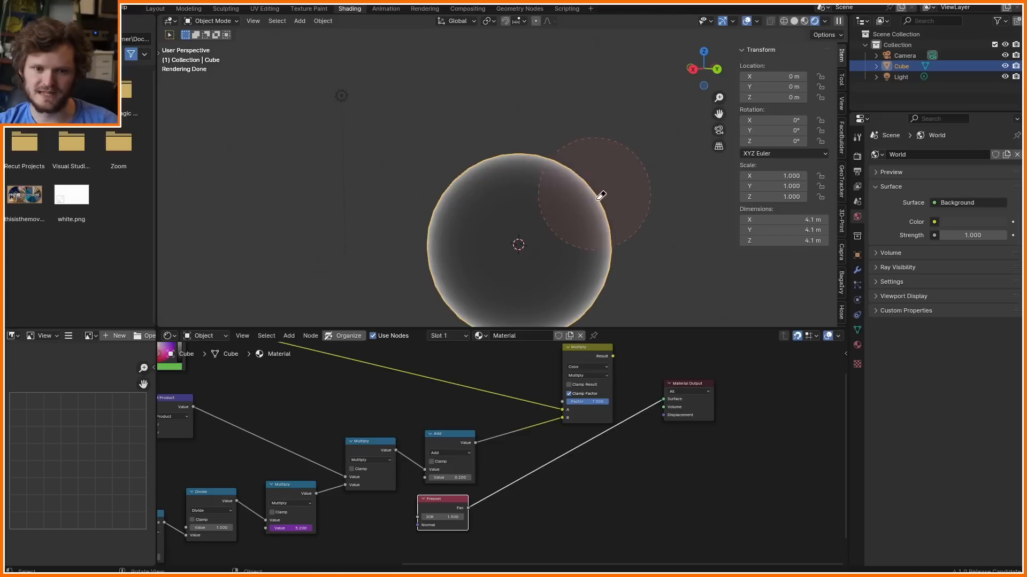
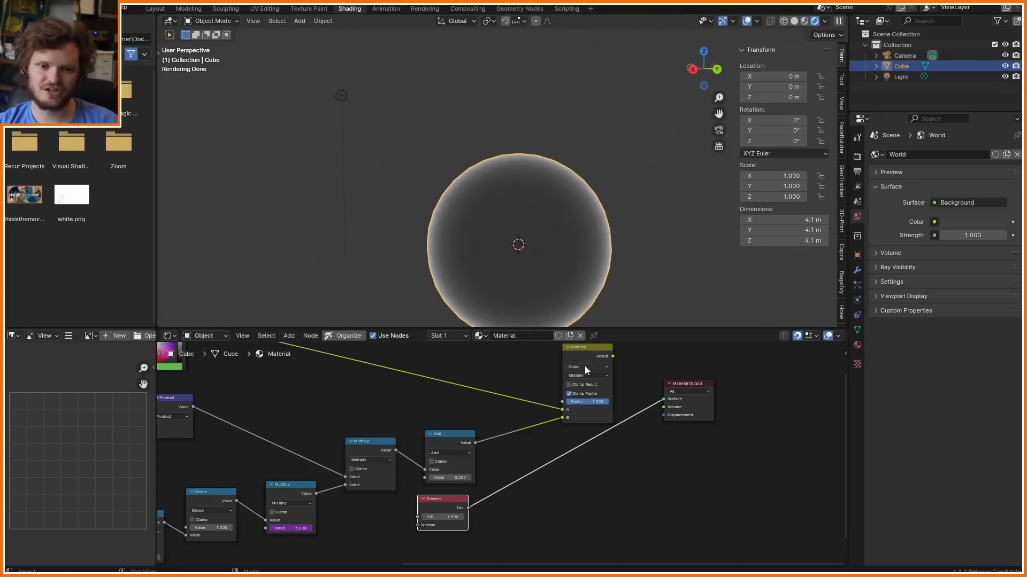
- Return the preview to the colour Multiply node and move it with Material Output farther from the Add node, saving the file
ctrl+shift+click(589, 352)
drag(710, 467, 662, 431)
drag(662, 431, 594, 393)
key(ctrl+s)
- Insert a duplicate of the Add node after it, feed Fresnel's Fac into its second value, and move the light to the sphere's opposite side
scroll(565, 455, up, 4)
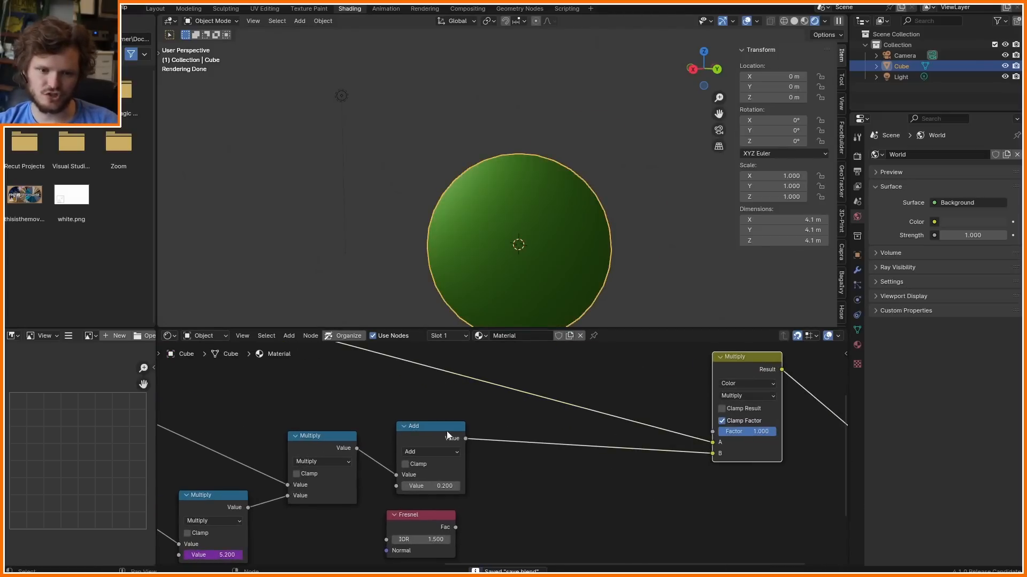
drag(447, 431, 445, 435)
key(shift+d)
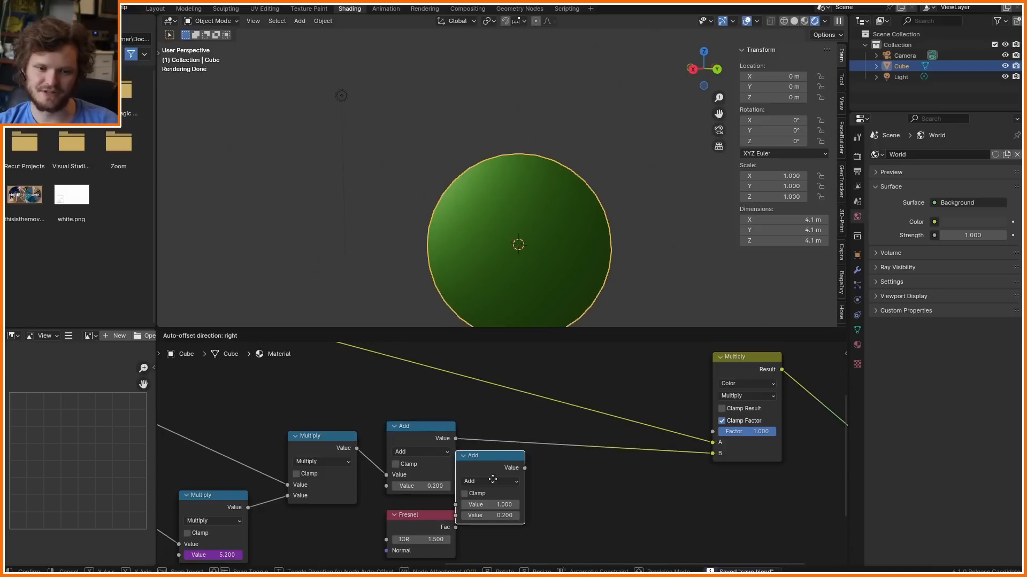
click(556, 448)
drag(455, 527, 499, 490)
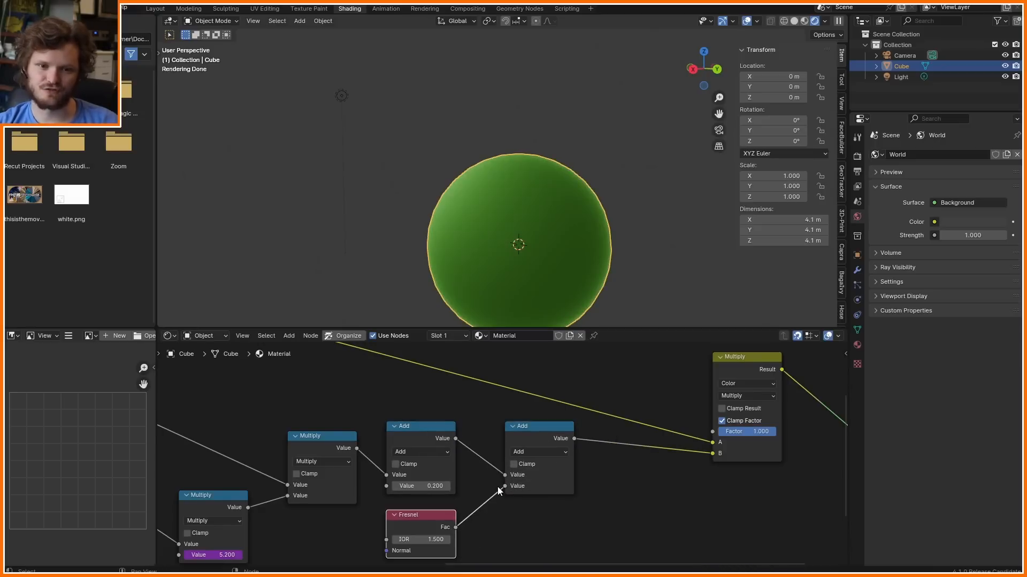
mouse_move(340, 97)
mouse_down()
mouse_move(389, 113)
mouse_move(374, 165)
mouse_move(568, 146)
mouse_move(621, 176)
mouse_move(592, 200)
mouse_move(620, 154)
mouse_move(601, 191)
mouse_up()
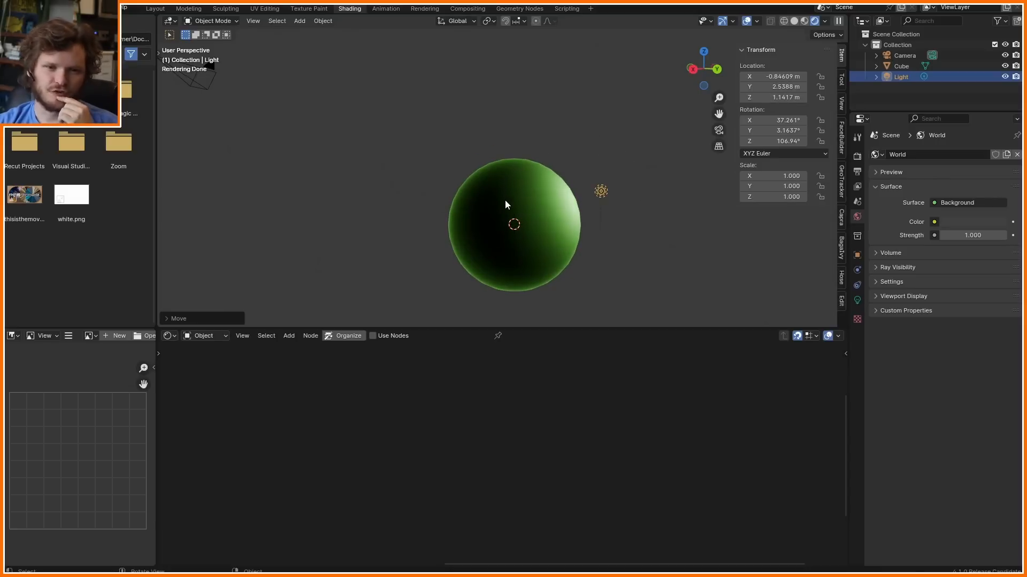
- Shift the sphere material's math Multiply and both Add nodes farther along and delete the second Add while keeping its link
click(506, 201)
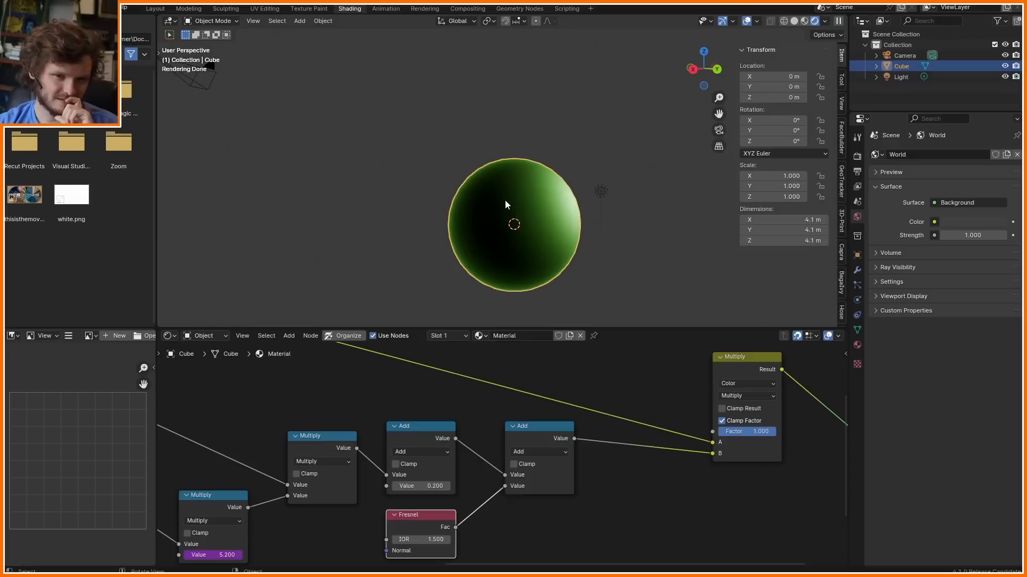
middle_drag(588, 497, 582, 445)
scroll(582, 444, down, 3)
drag(600, 420, 395, 410)
drag(541, 386, 587, 386)
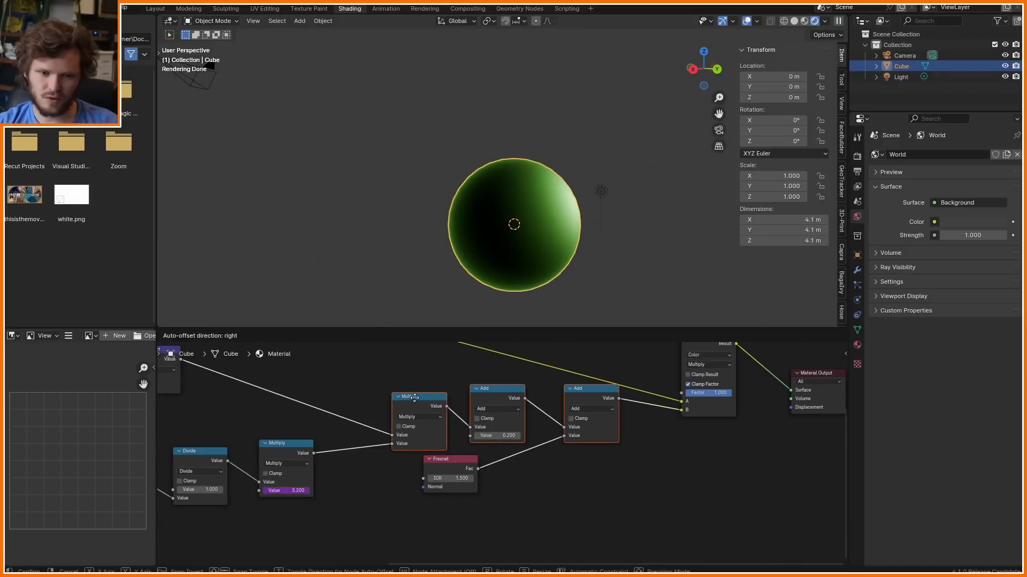
click(588, 399)
key(ctrl+x)
- Move the Fresnel node below the Multiply node that holds the driver-controlled light power
middle_drag(447, 449, 574, 409)
drag(537, 478, 586, 422)
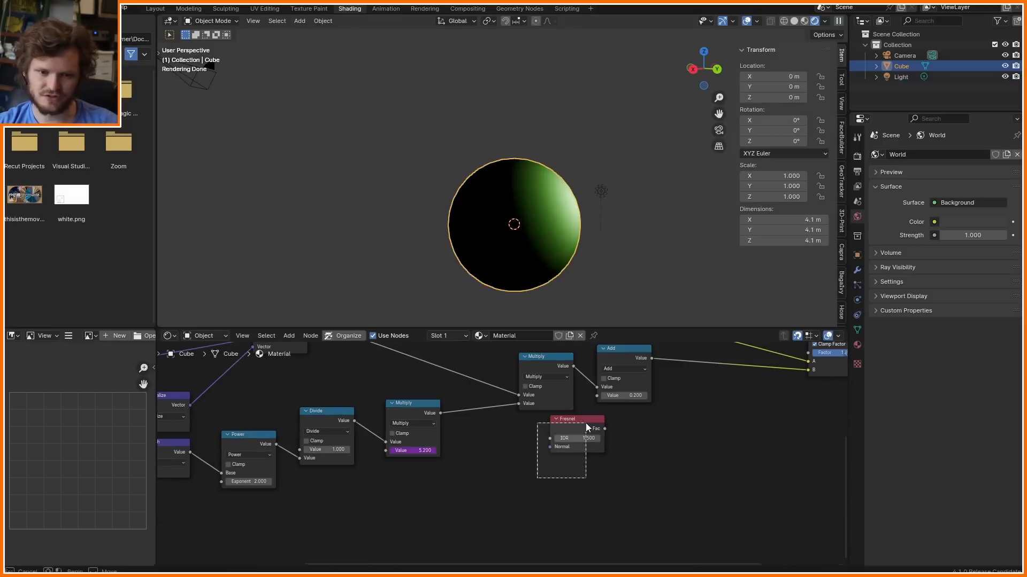
key(g)
click(397, 478)
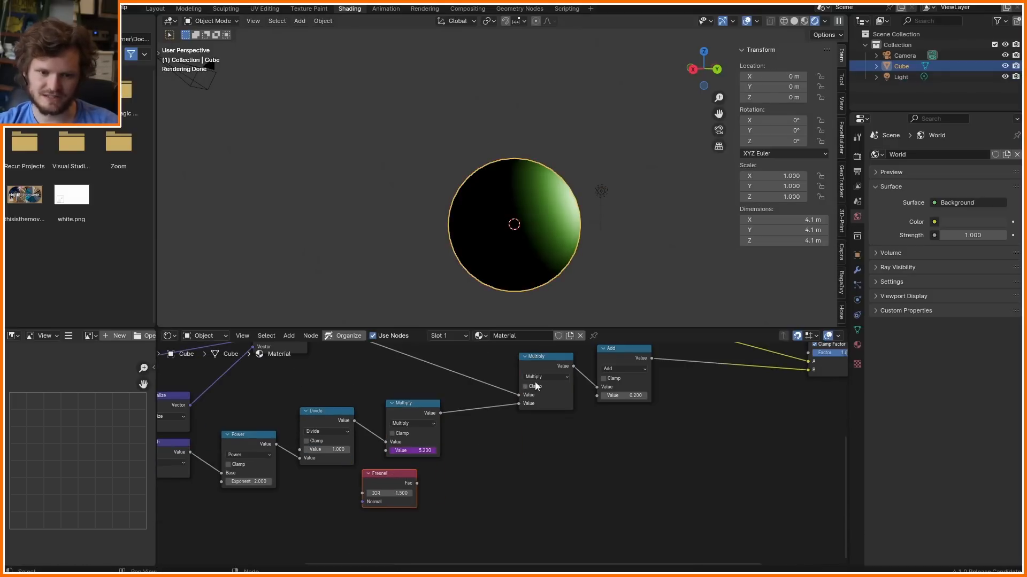
- Duplicate the math Multiply node onto the link after the light-power Multiply, switch it to Add and connect Fresnel's Fac to it
click(531, 360)
key(shift+d)
click(466, 407)
click(483, 425)
key(a)
drag(416, 483, 471, 450)
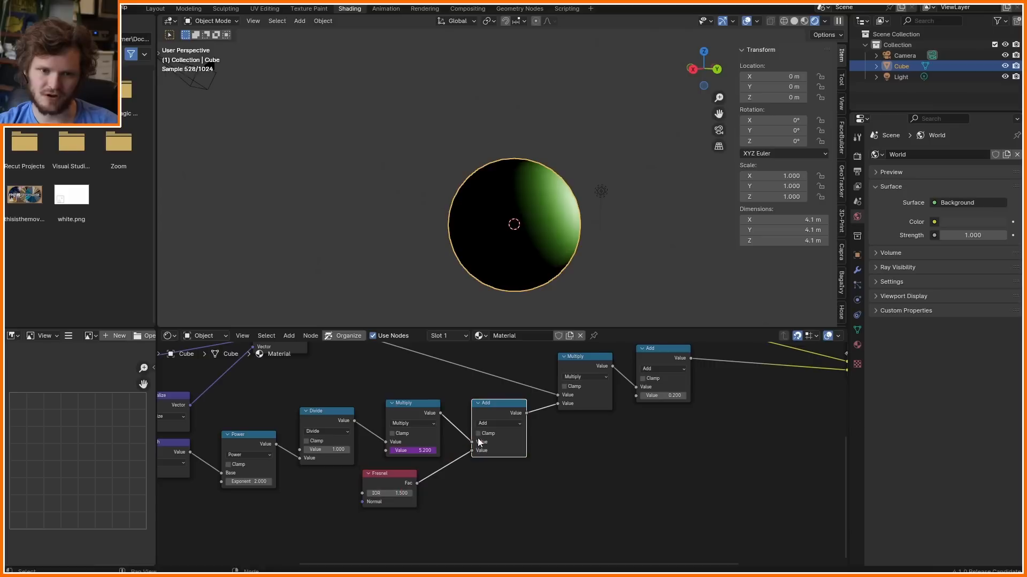
- Move the light back across the sphere to about X 3.03, Y -2.36, Z 2.69 m and reselect the sphere
click(645, 239)
drag(591, 198, 376, 146)
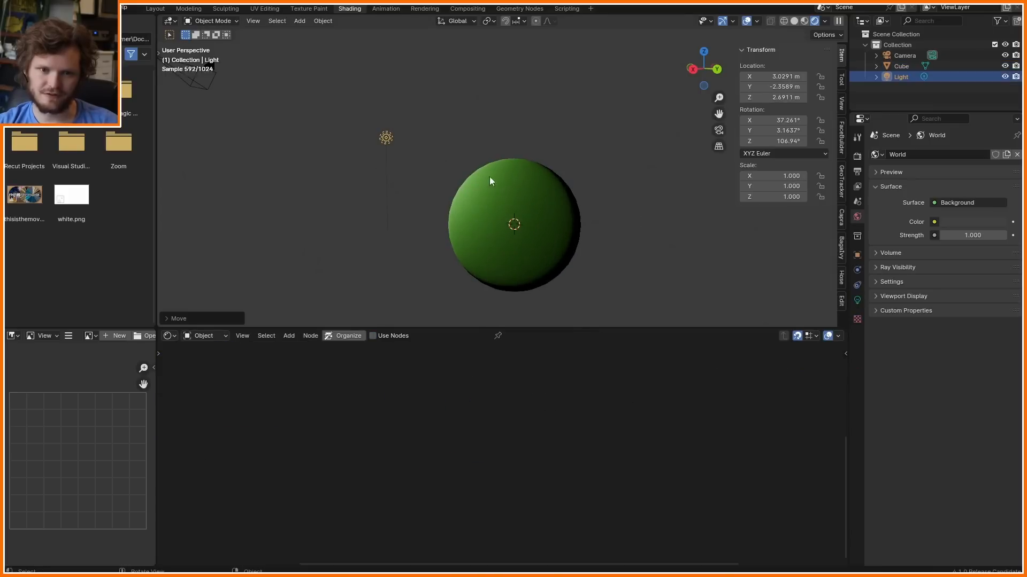
click(489, 176)
- Toggle muting on the Add node fed by Fresnel to compare the shading, and delete it while keeping the link
key(m)
key(m)
key(ctrl+x)
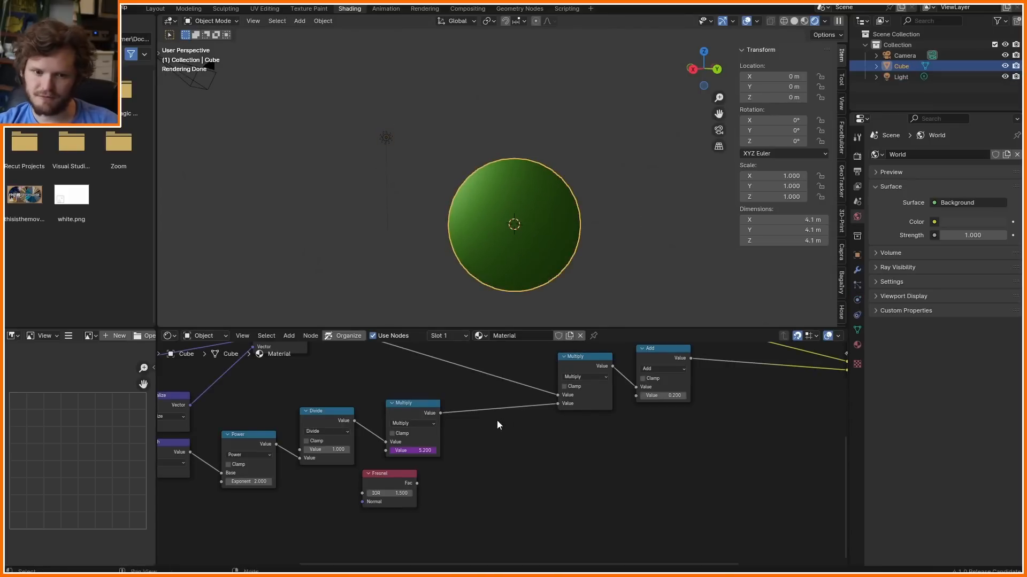
- Move the math Multiply and its following 0.200 Add node back beside the light-power Multiply node
drag(497, 426, 668, 373)
key(g)
click(595, 392)
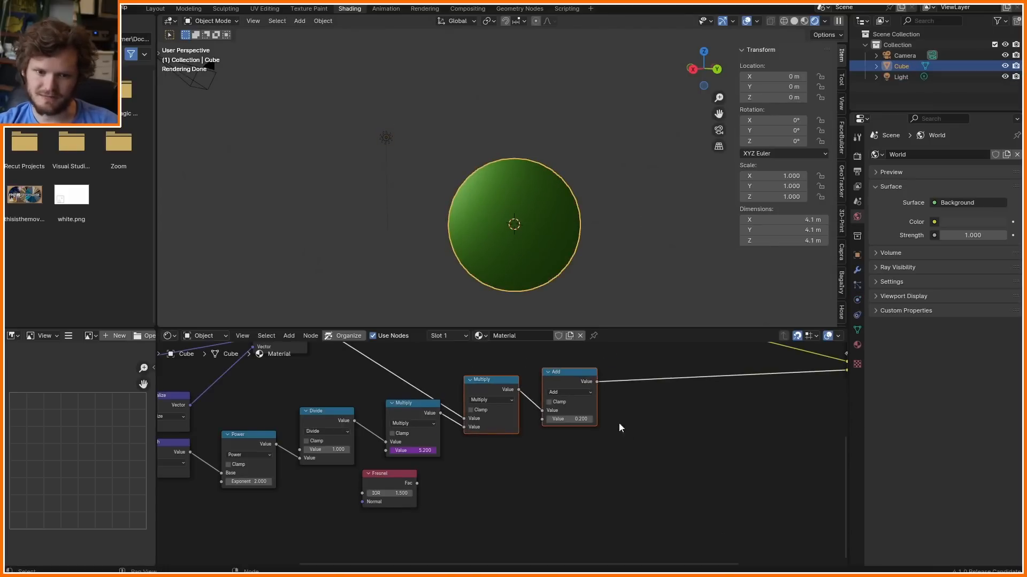
- Duplicate the 0.200 Add node onto the link after it and connect Fresnel's Fac to the copy's second value
click(569, 377)
key(shift+d)
click(663, 378)
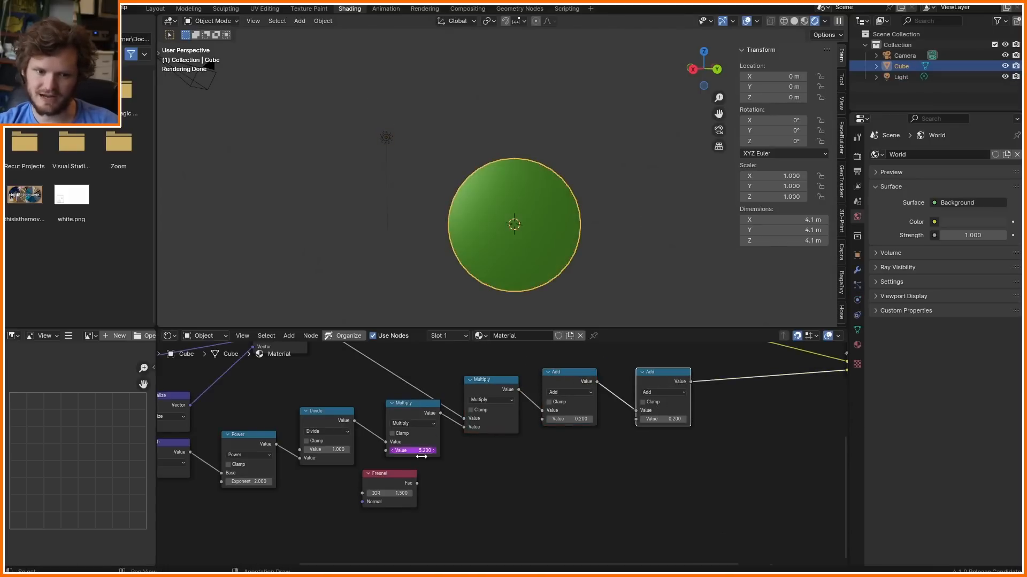
drag(417, 484, 637, 420)
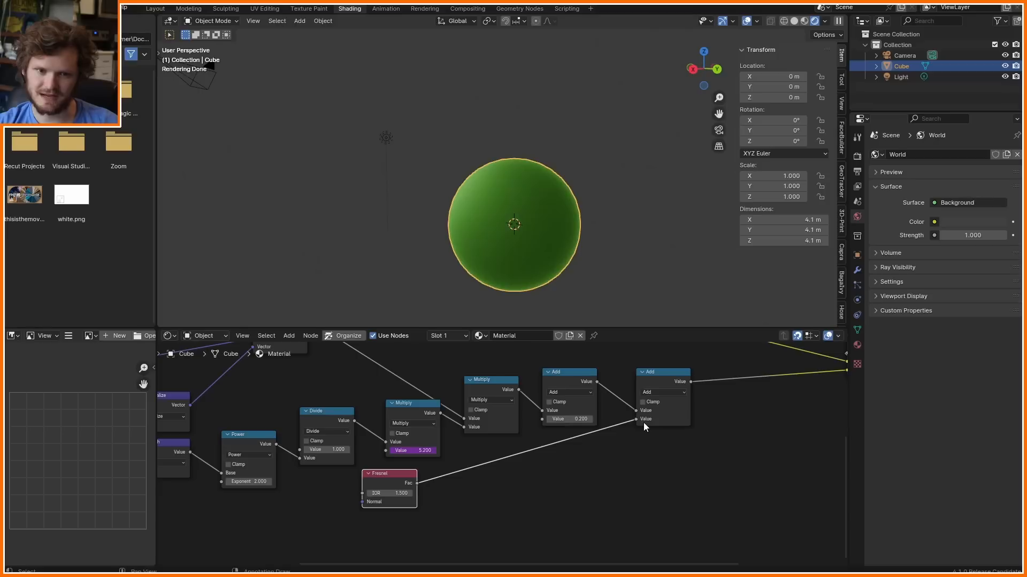
- Preview the Fresnel node, set its IOR to 1.230, and preview the final color Multiply node again
ctrl+shift+click(393, 474)
mouse_move(391, 493)
mouse_down()
mouse_move(415, 493)
mouse_move(377, 493)
mouse_up()
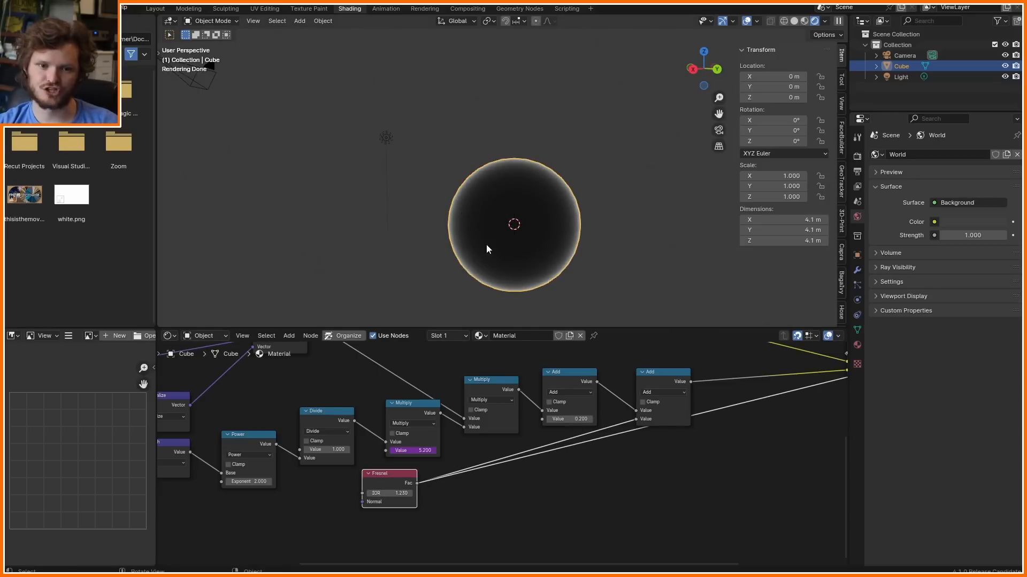
middle_drag(677, 385, 523, 419)
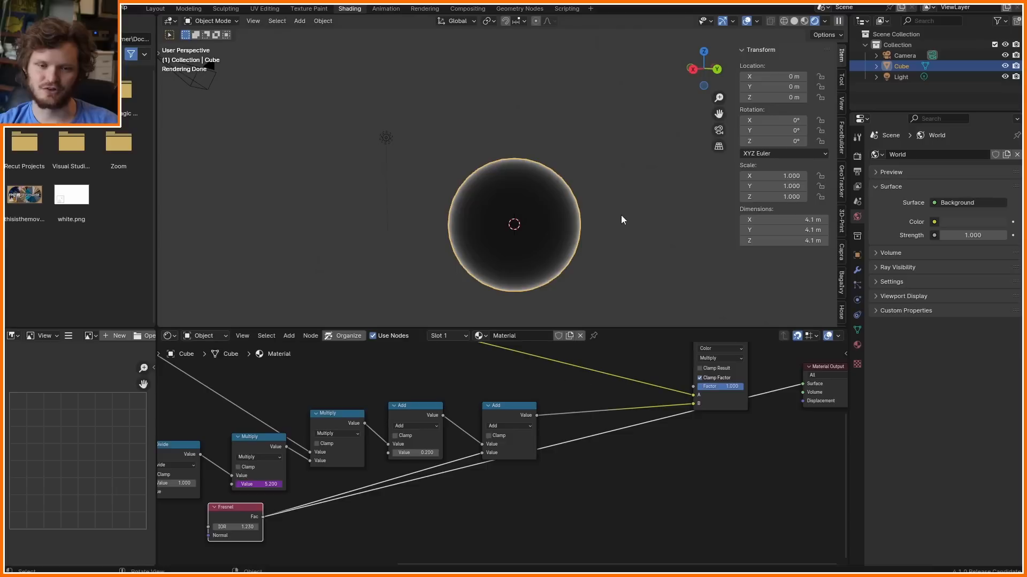
middle_drag(702, 423, 666, 472)
ctrl+shift+click(676, 385)
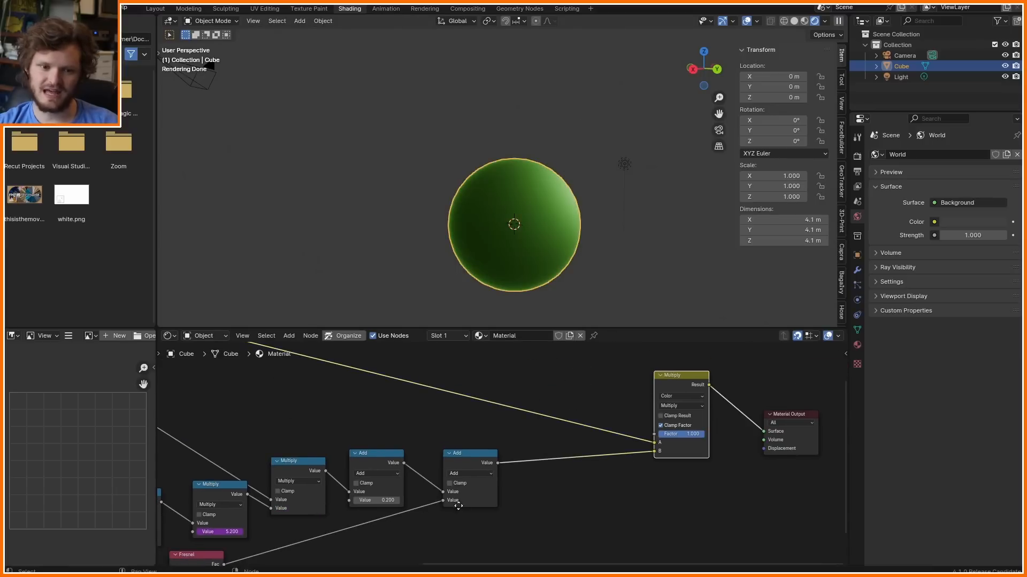
- Duplicate the last Add node onto the Fresnel link, change the copy to Multiply and set its value to 0.300
scroll(620, 414, up, 1)
middle_drag(453, 507, 612, 442)
click(645, 382)
key(shift+d)
click(470, 464)
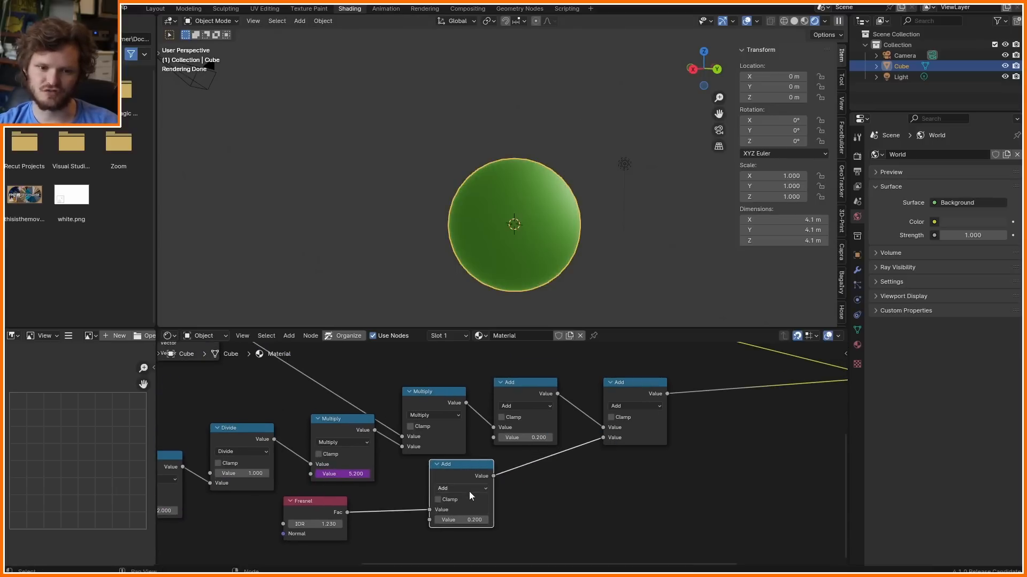
key(ctrl+KP_Multiply)
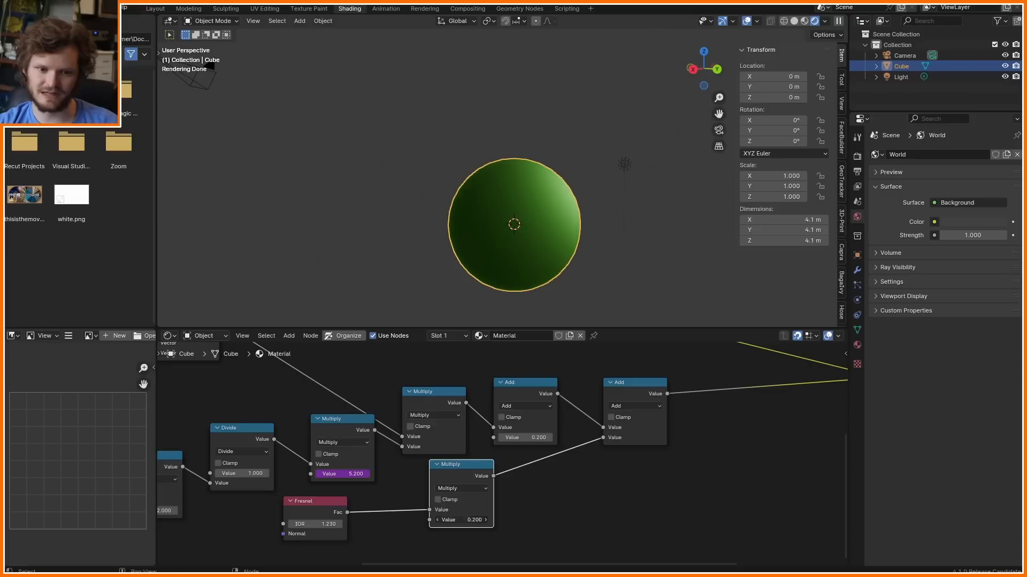
click(464, 518)
key(BackSpace)
text(.)
text(3)
key(Return)
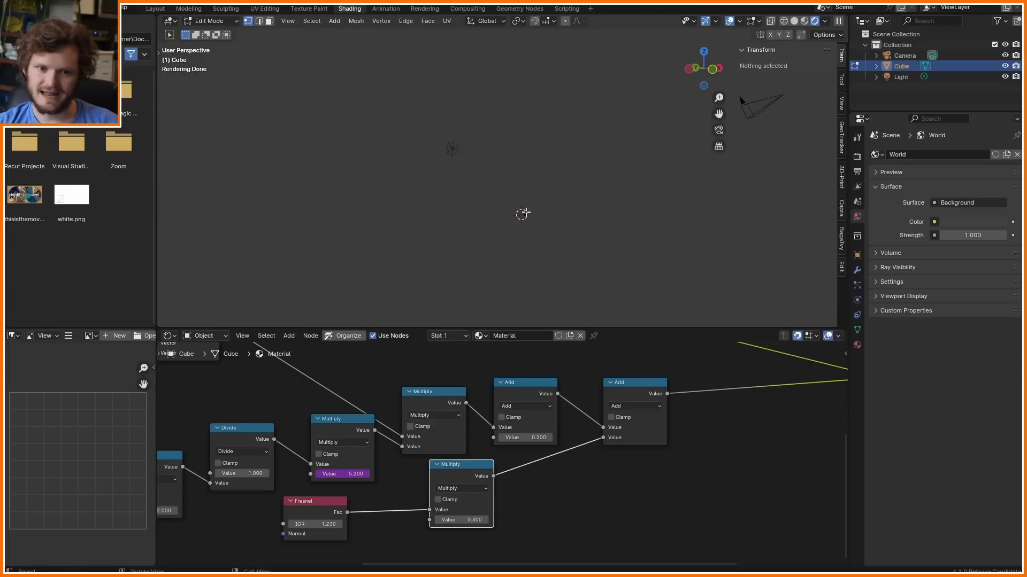
- Replace the sphere's mesh with a torus scaled to about 7.42 m across, leave Edit Mode and shade it smooth
key(shift+a)
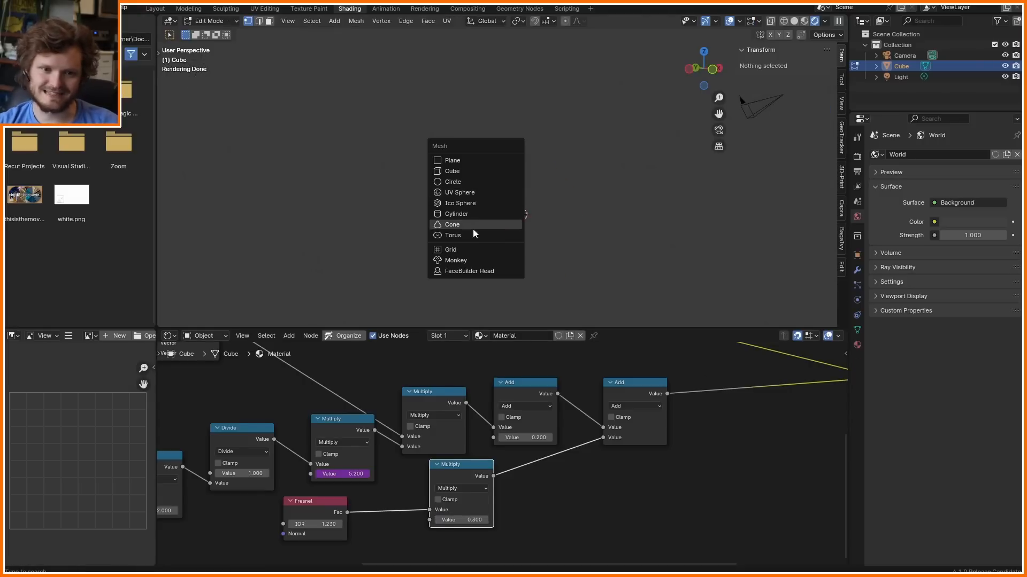
click(470, 235)
scroll(571, 223, up, 3)
key(s)
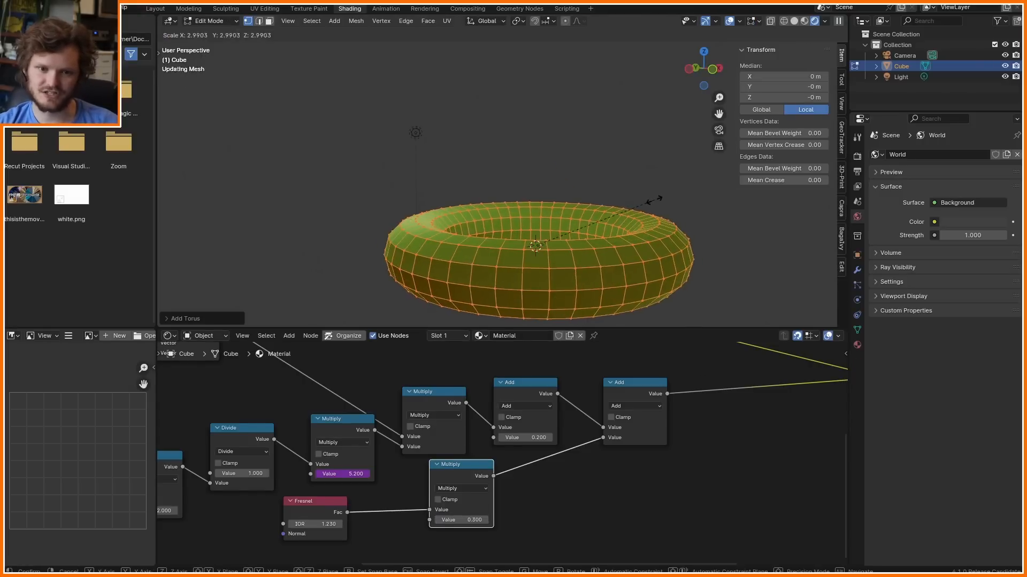
click(556, 233)
key(Tab)
right_click(477, 251)
click(477, 251)
- Move the light over and beside the torus, placing it at about X 4.36, Y -2.92, Z 0.37 m
scroll(480, 203, down, 1)
click(434, 138)
key(g)
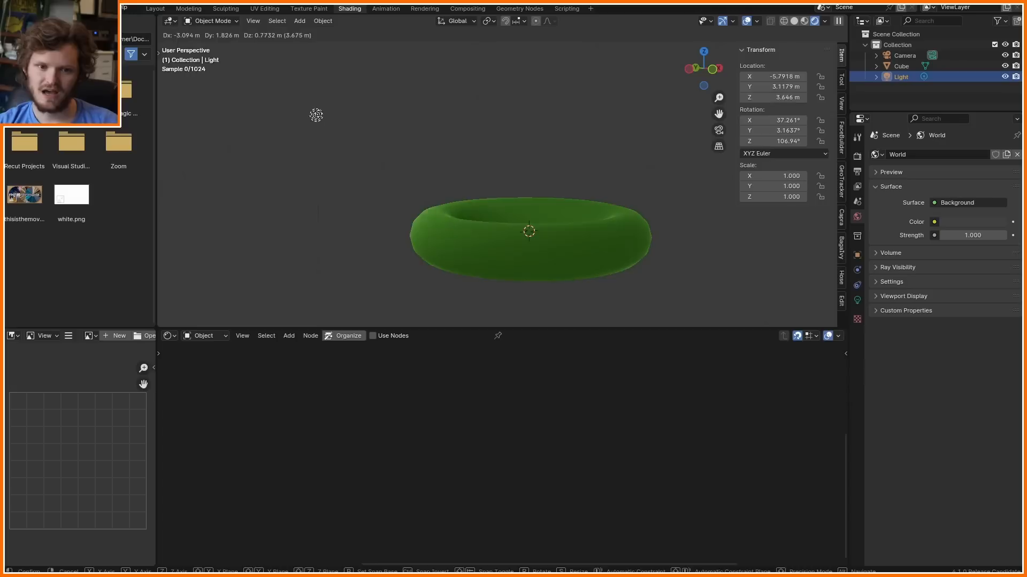
click(591, 173)
shift+middle_drag(592, 174, 472, 249)
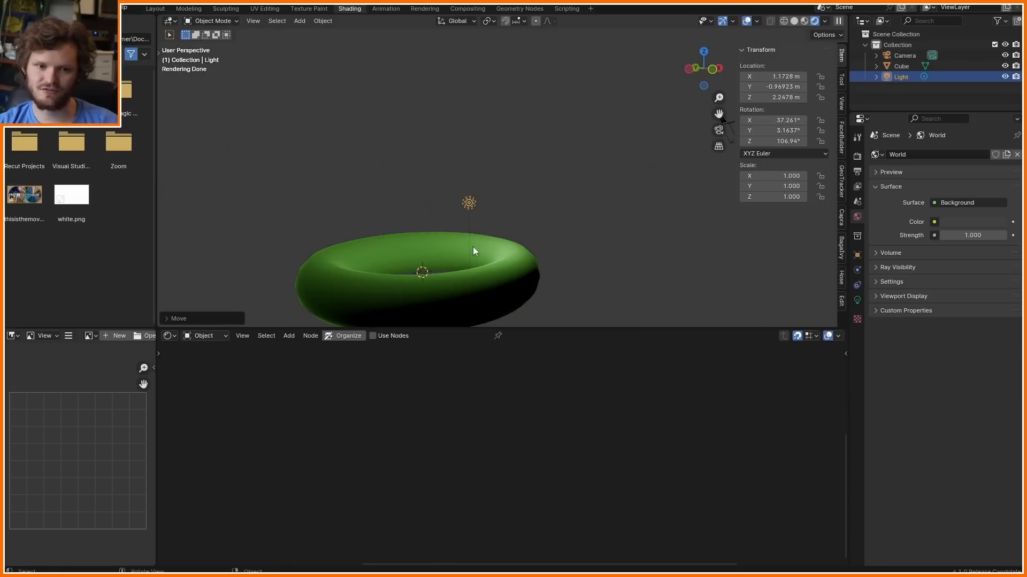
key(g)
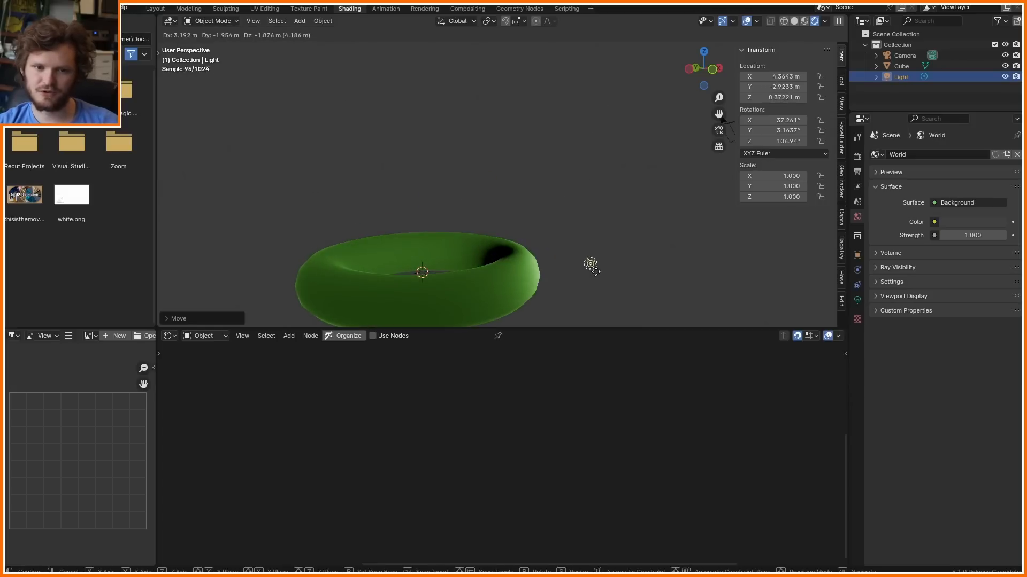
click(592, 266)
- Circle the dark patch on the torus's inner wall with annotation strokes from different angles and erase them
mouse_move(564, 275)
middle_down()
mouse_move(507, 277)
mouse_move(509, 300)
middle_up()
key(d)
drag(508, 246, 485, 263)
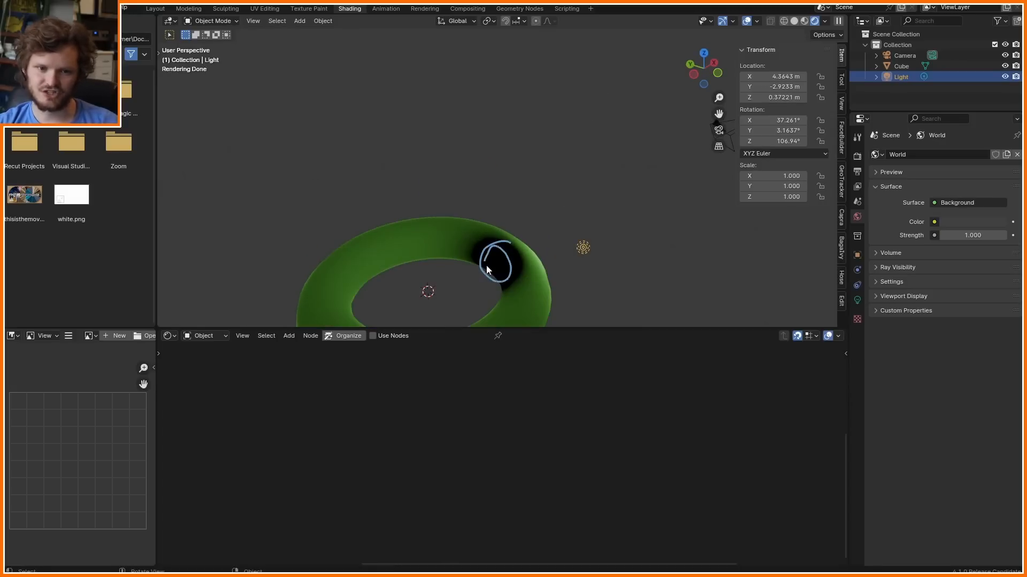
middle_drag(486, 267, 451, 245)
key(d)
drag(507, 270, 489, 245)
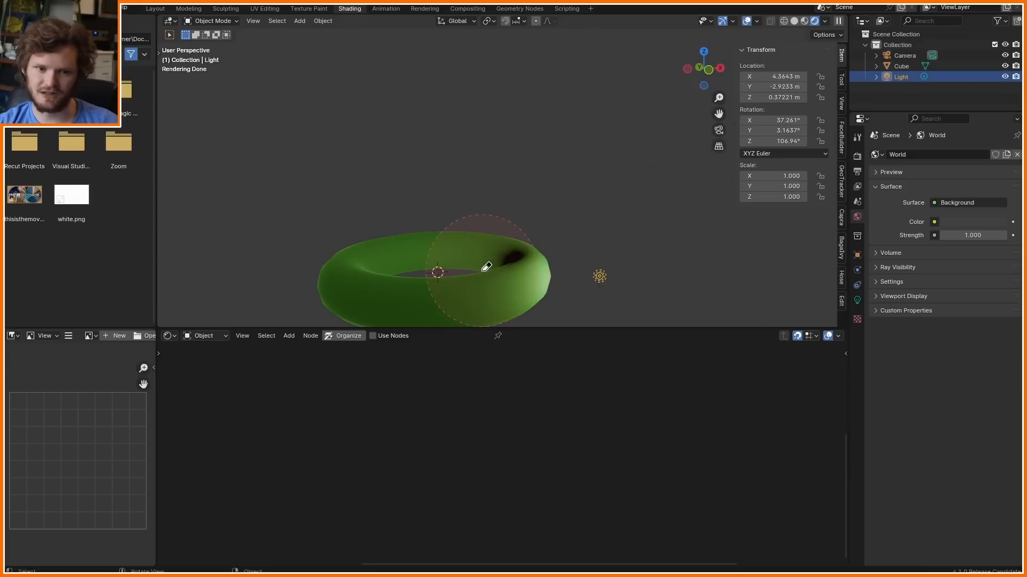
- Switch to front view and move the light level with the torus, at about X 4.96, Z 0.04 m
click(709, 69)
key(g)
click(652, 266)
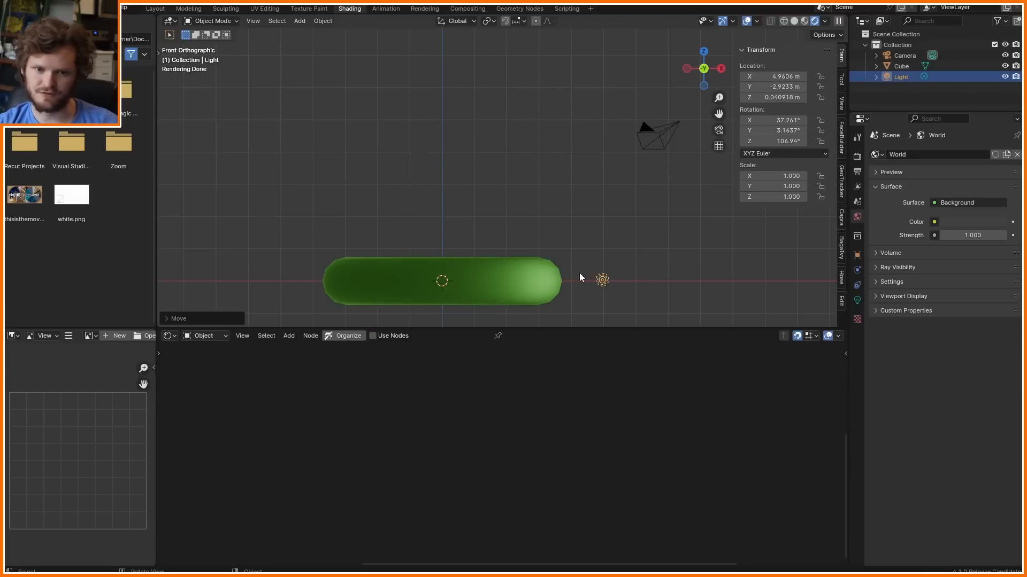
- Annotate the torus's far inner side and the light's path through the near wall to it, and remove the strokes
mouse_move(533, 256)
middle_down()
mouse_move(472, 291)
mouse_move(405, 225)
middle_up()
mouse_move(397, 221)
mouse_down()
mouse_move(383, 252)
mouse_move(359, 259)
mouse_move(382, 228)
mouse_up()
middle_drag(620, 248, 643, 238)
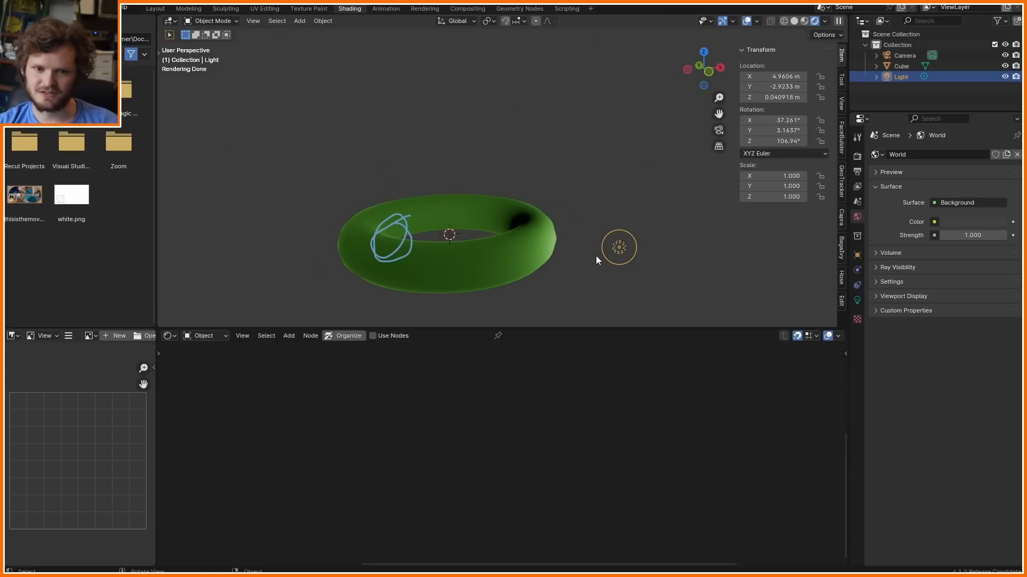
drag(593, 252, 546, 239)
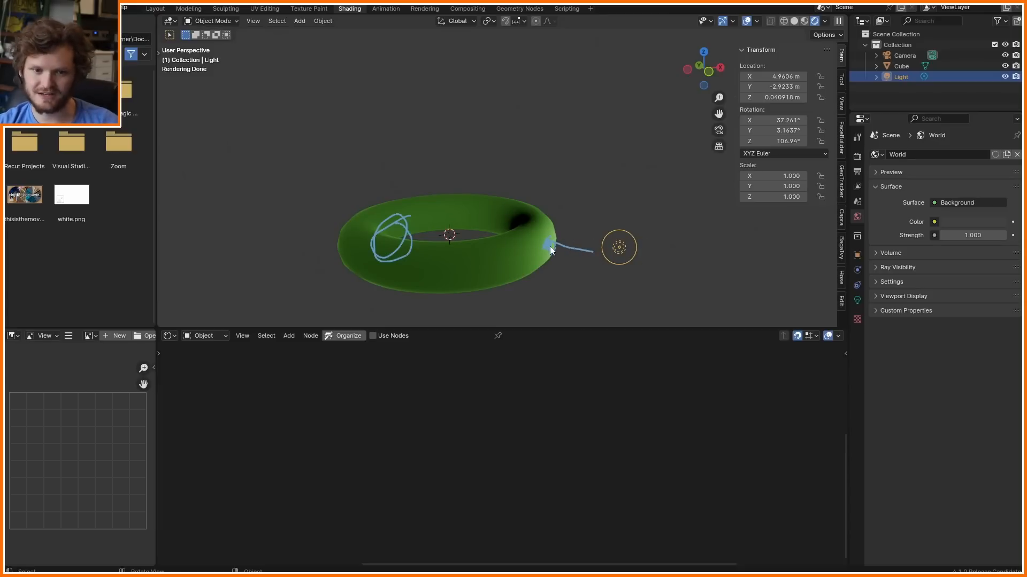
drag(538, 244, 404, 246)
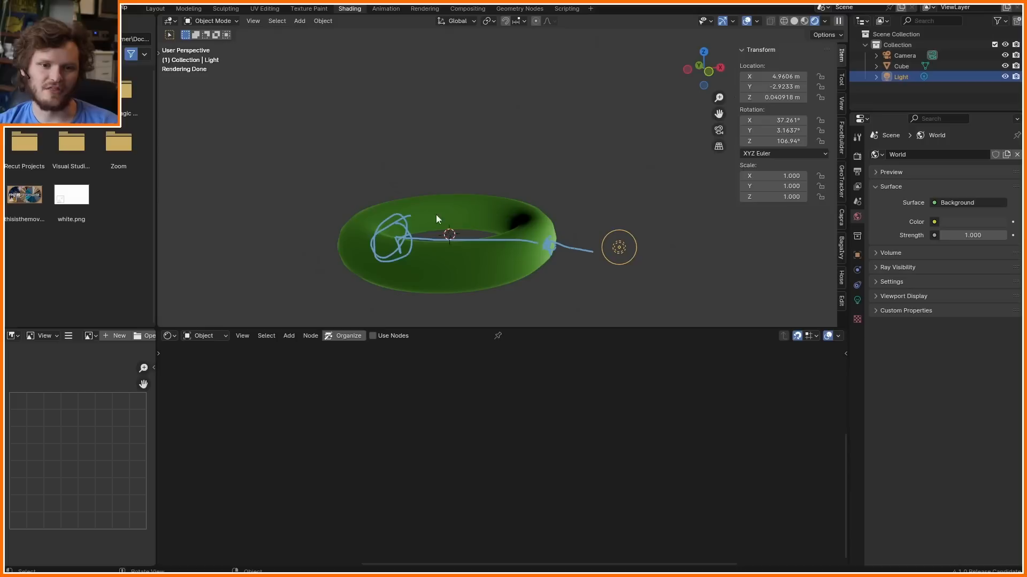
key(ctrl+z)
key(ctrl+s)
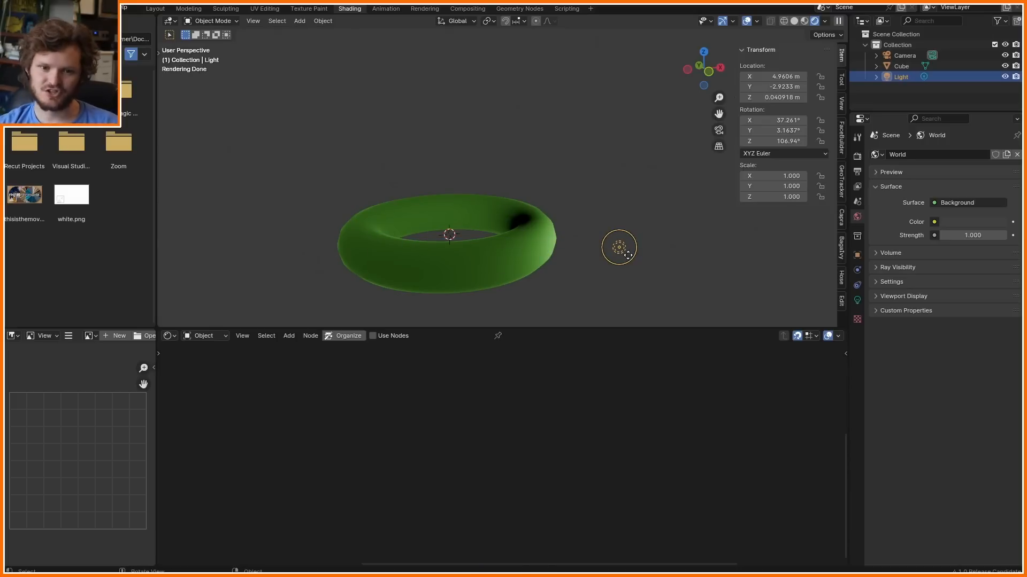
- Move the light up to about X 4.38, Y -2.22, Z 2.73 m and annotate an arrow across the torus toward it
key(g)
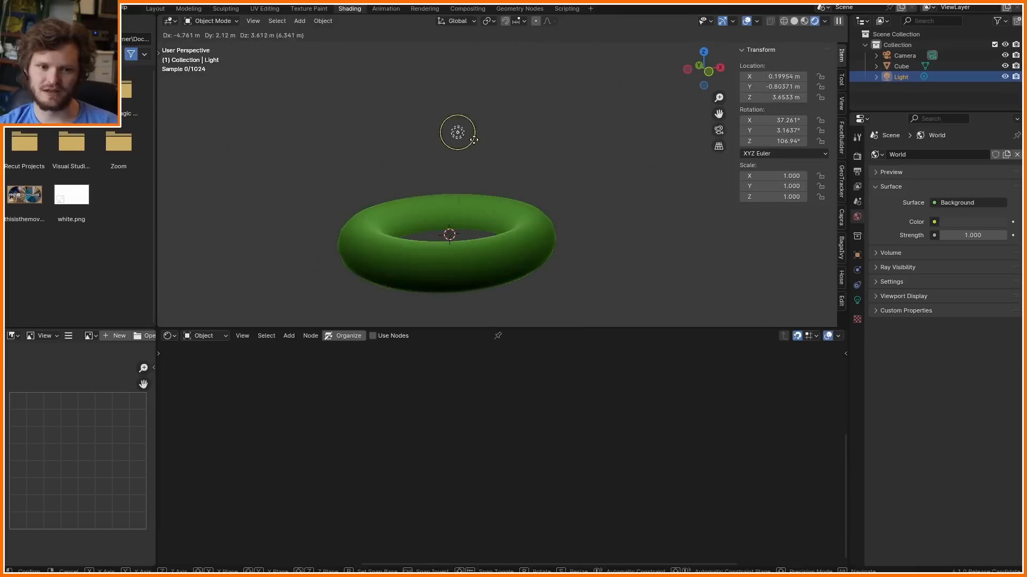
click(565, 209)
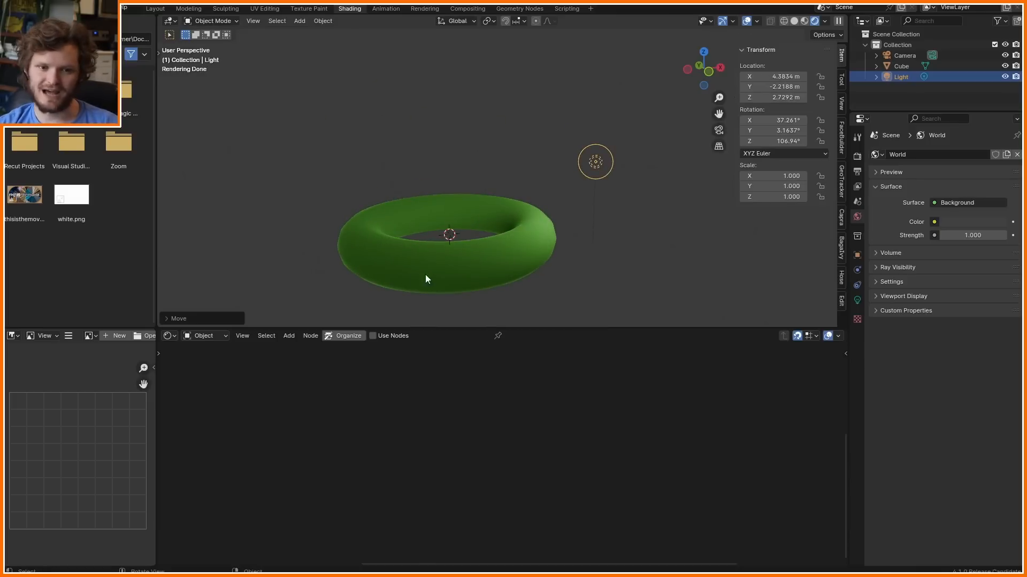
mouse_move(410, 275)
mouse_down()
mouse_move(471, 242)
mouse_move(514, 238)
mouse_move(494, 218)
mouse_up()
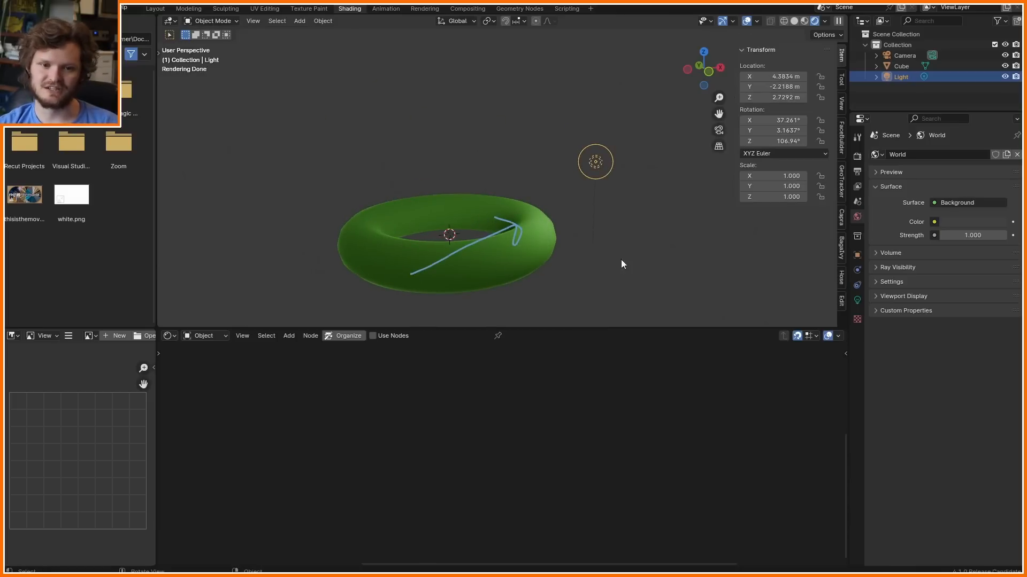
- Select the torus, annotate a stroke across it toward the light, try scaling the torus and undo the trial changes
click(483, 263)
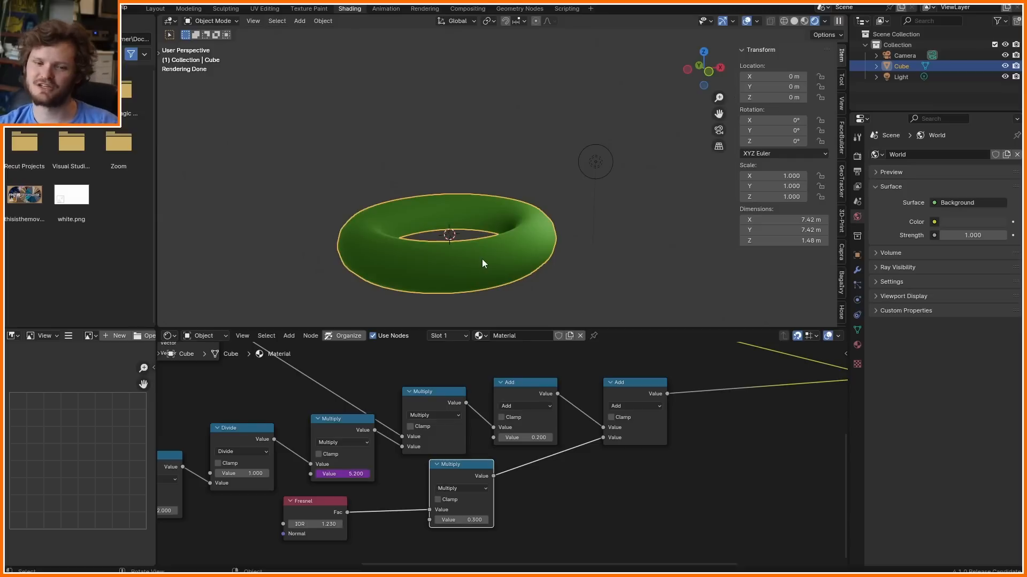
scroll(496, 246, up, 1)
shift+middle_drag(497, 248, 478, 242)
mouse_move(359, 248)
mouse_down()
mouse_move(488, 215)
mouse_move(584, 169)
mouse_move(586, 187)
mouse_up()
key(s)
click(502, 216)
key(ctrl+z)
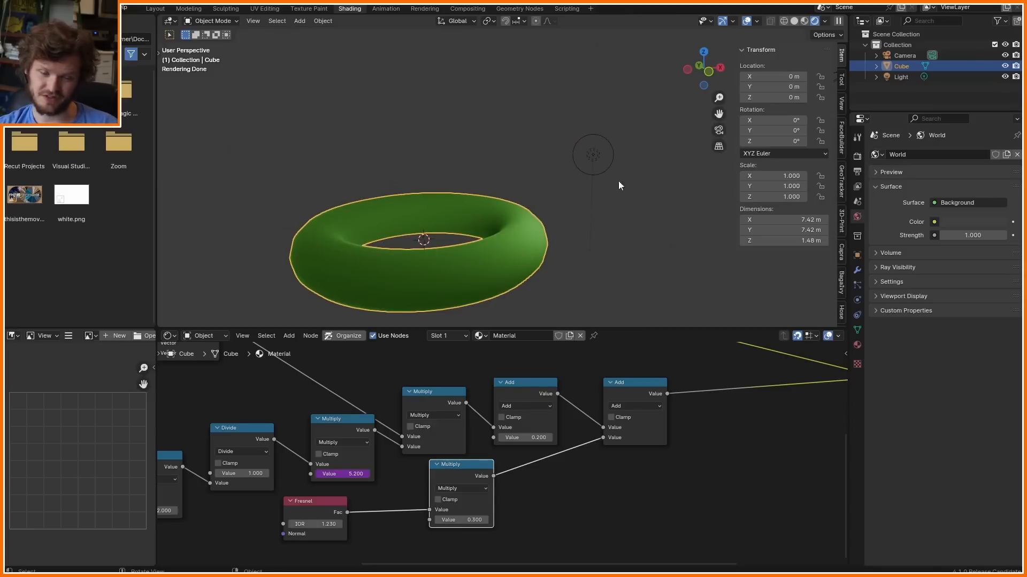
- Add a plane scaled to about 15.9 m beneath the torus at Z -0.78 m and link the torus's material to it
key(shift+a)
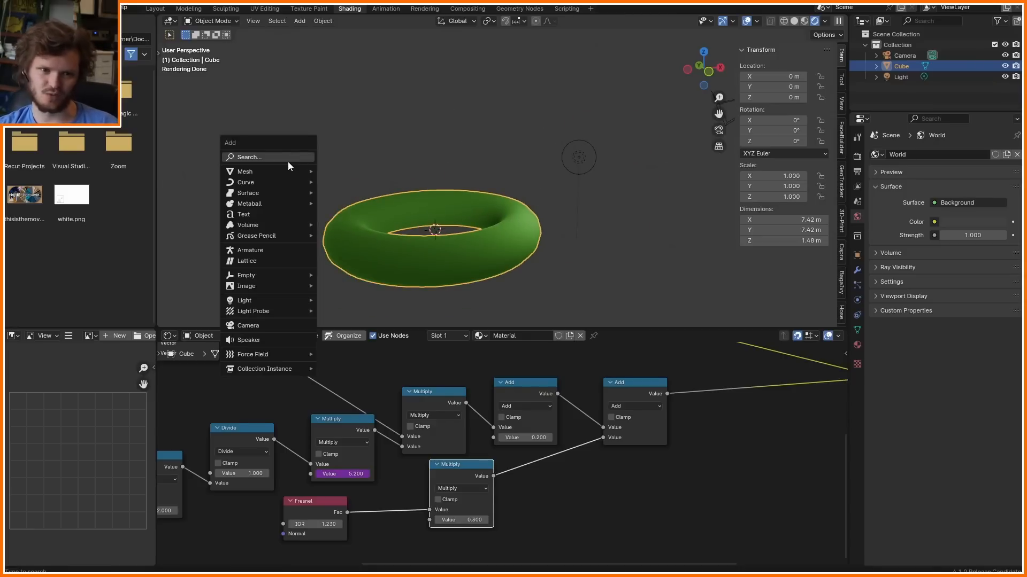
click(334, 171)
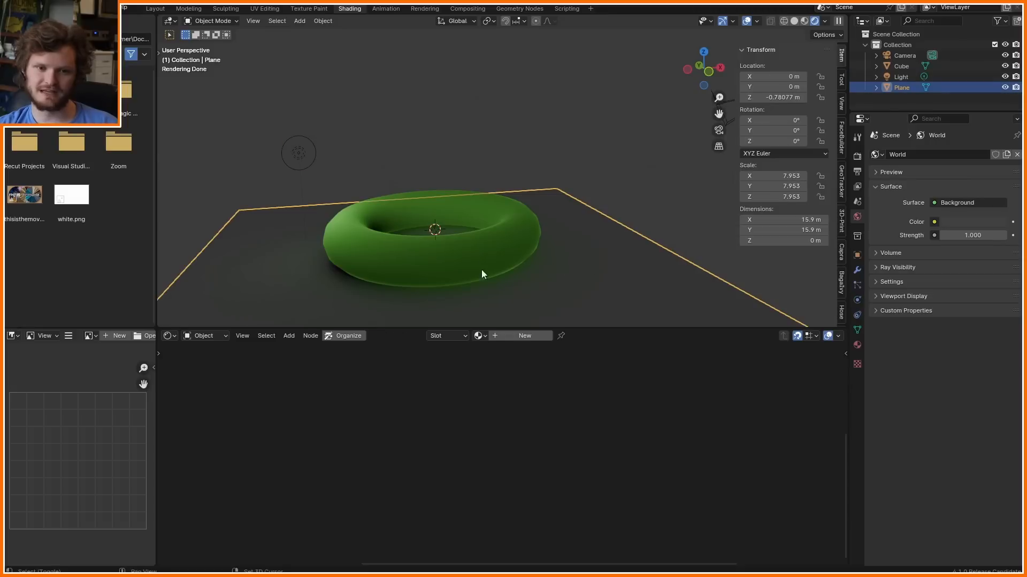
shift+click(472, 255)
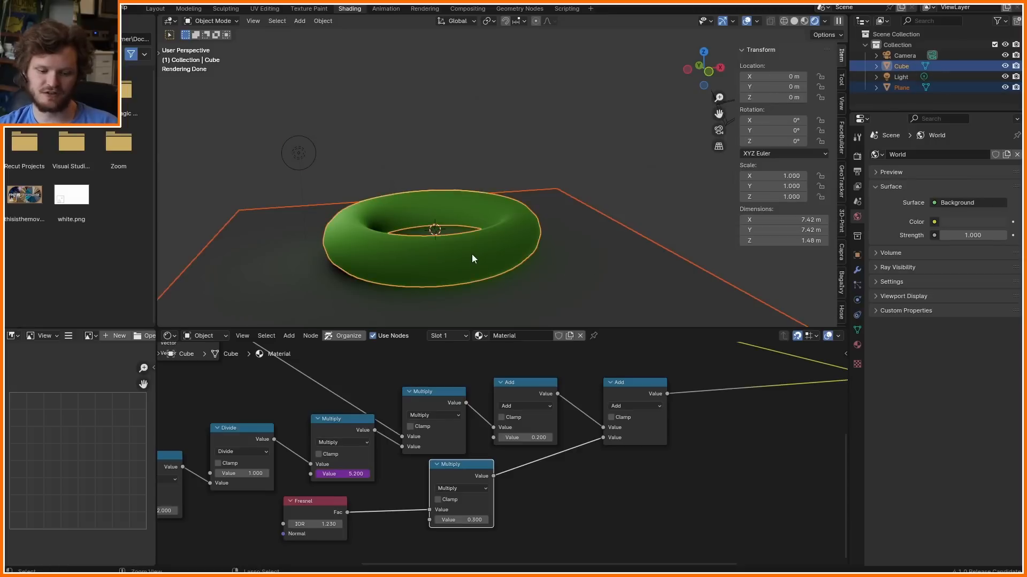
key(ctrl+l)
click(441, 277)
click(423, 124)
- Select the light and move it around above the torus and plane to compare how their shading responds
scroll(297, 149, down, 1)
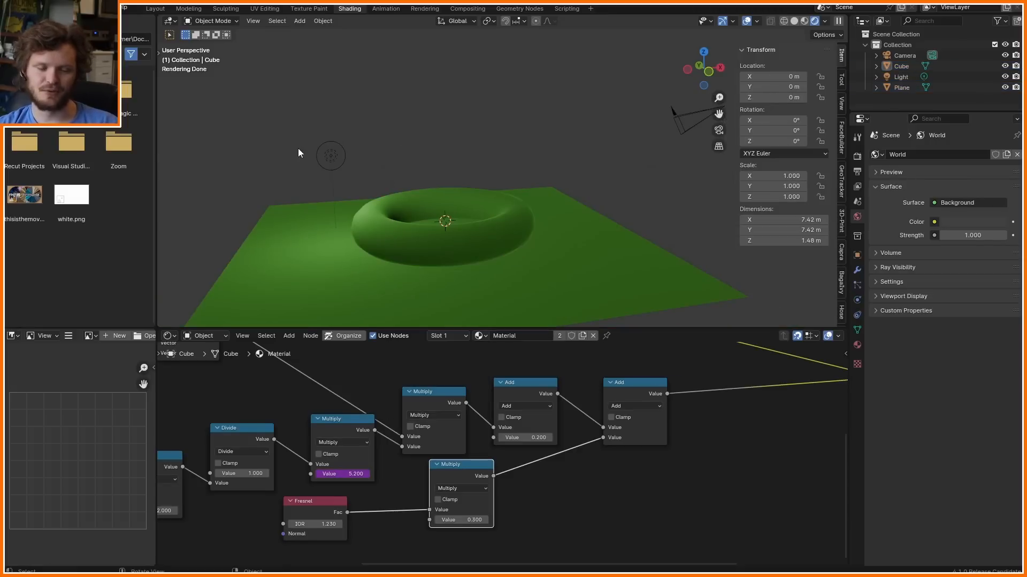
click(332, 156)
key(g)
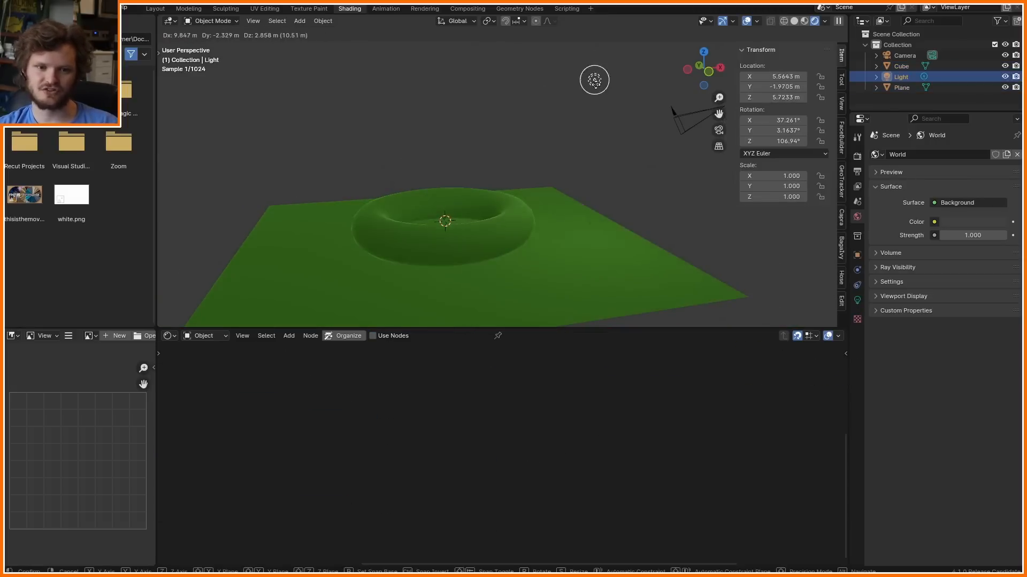
click(281, 149)
scroll(282, 148, down, 4)
key(g)
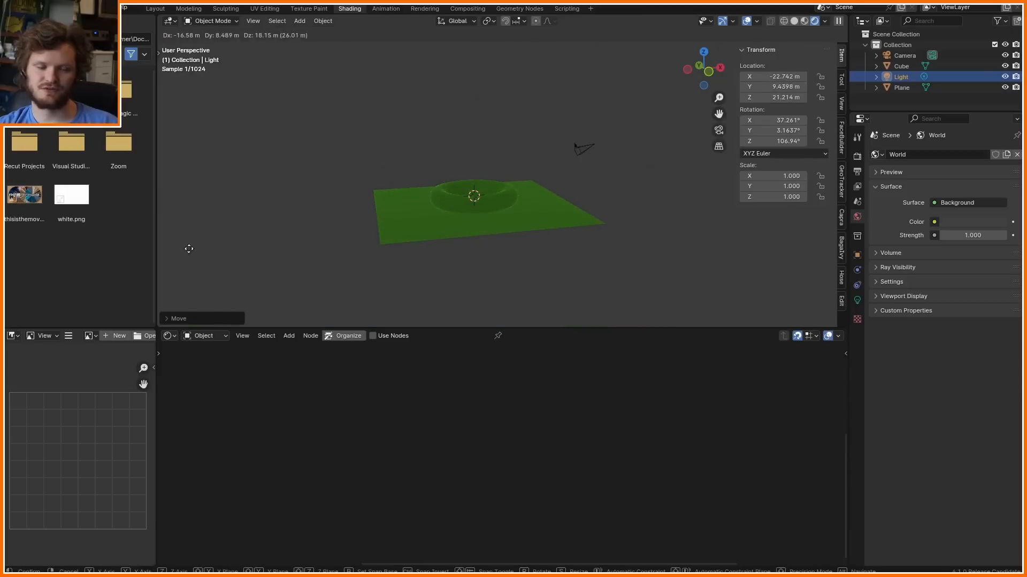
- Place the light, then set the value of the first Add node in the torus material to 0.040
click(425, 141)
scroll(428, 265, up, 4)
click(428, 265)
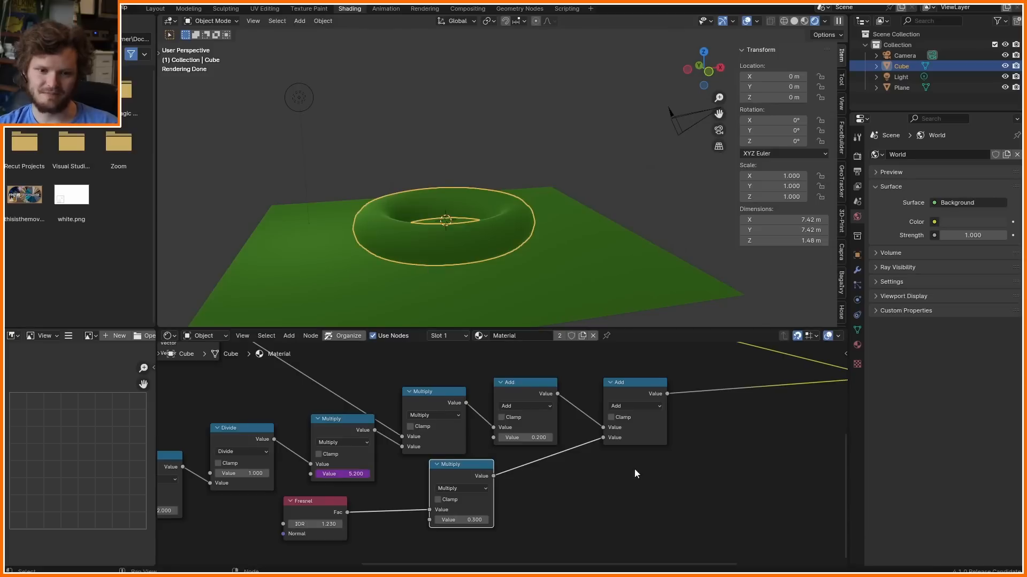
scroll(566, 483, up, 2)
click(540, 434)
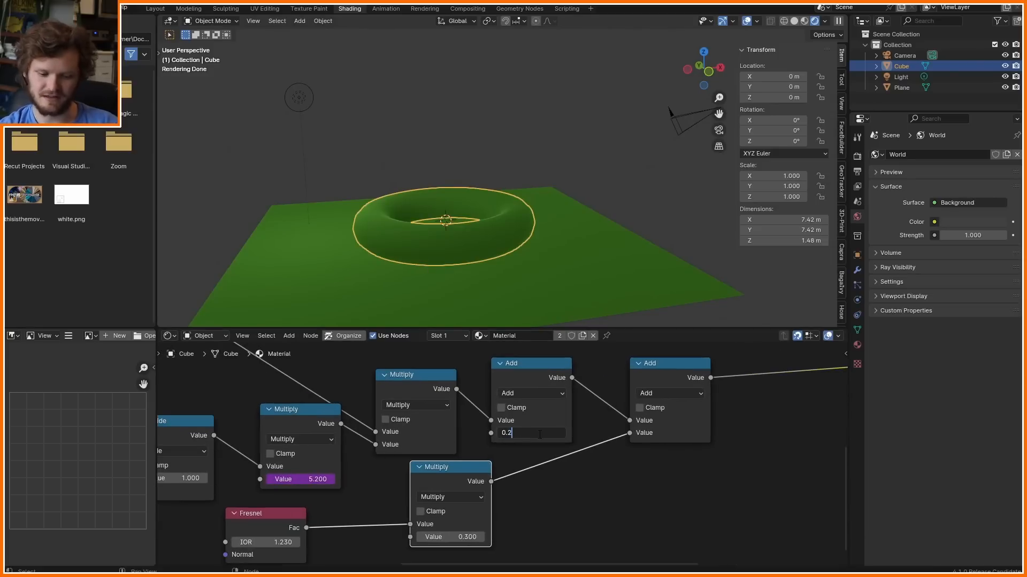
text(/5)
key(Return)
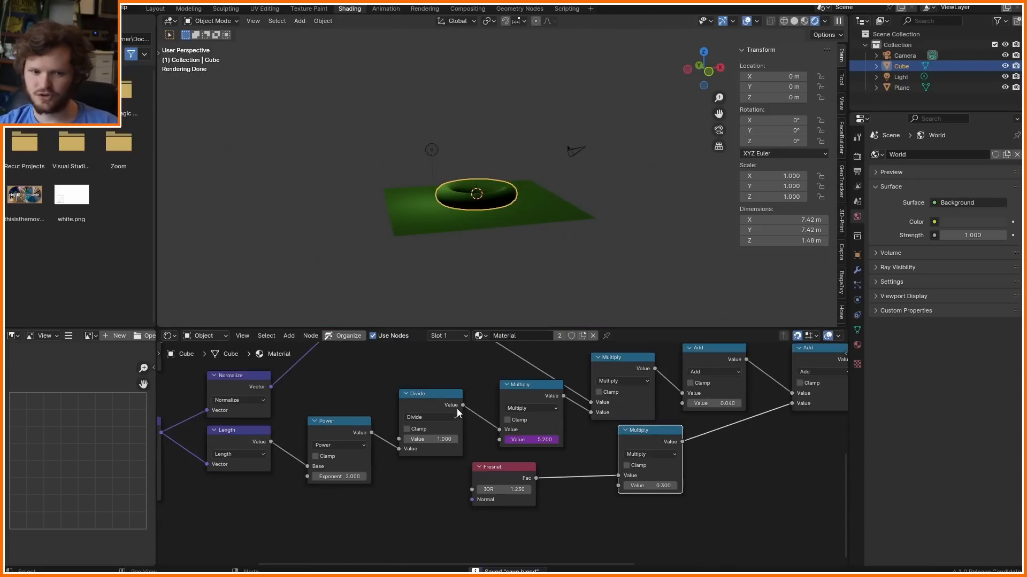
- Link the output of the 5.200 Multiply node to the second value input of the Fresnel's Multiply node
scroll(457, 408, up, 3)
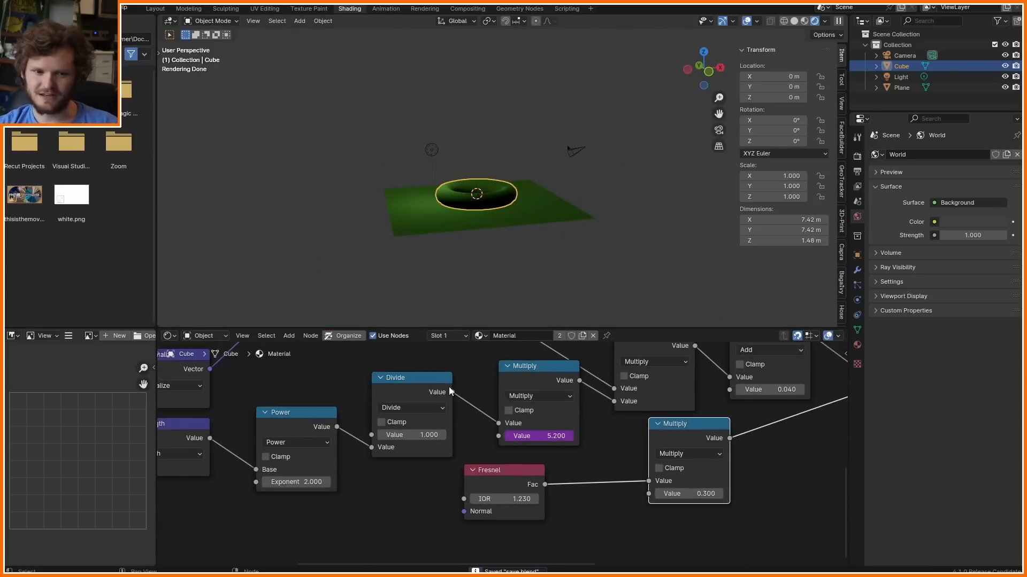
drag(532, 377, 649, 494)
click(588, 297)
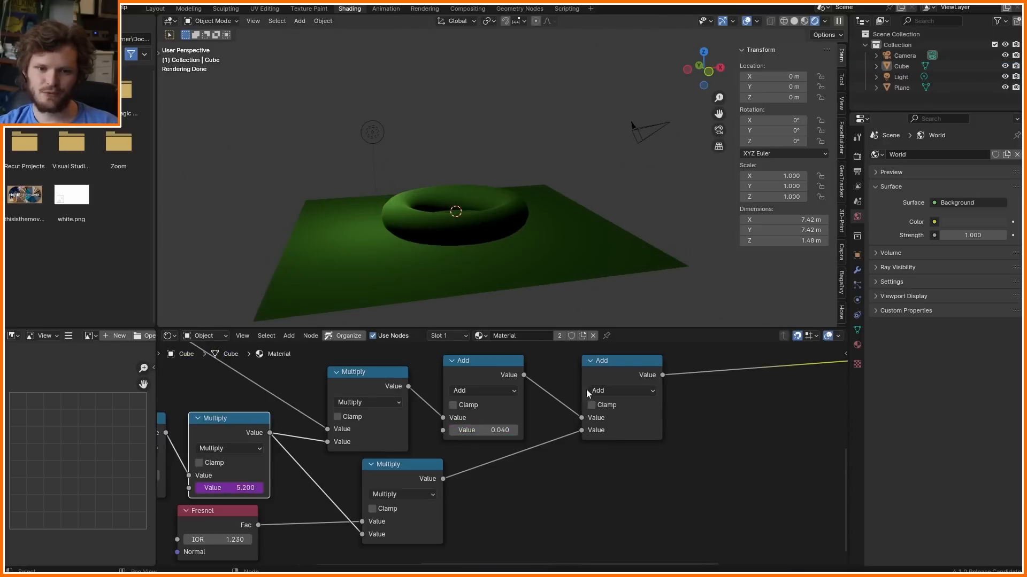
click(624, 364)
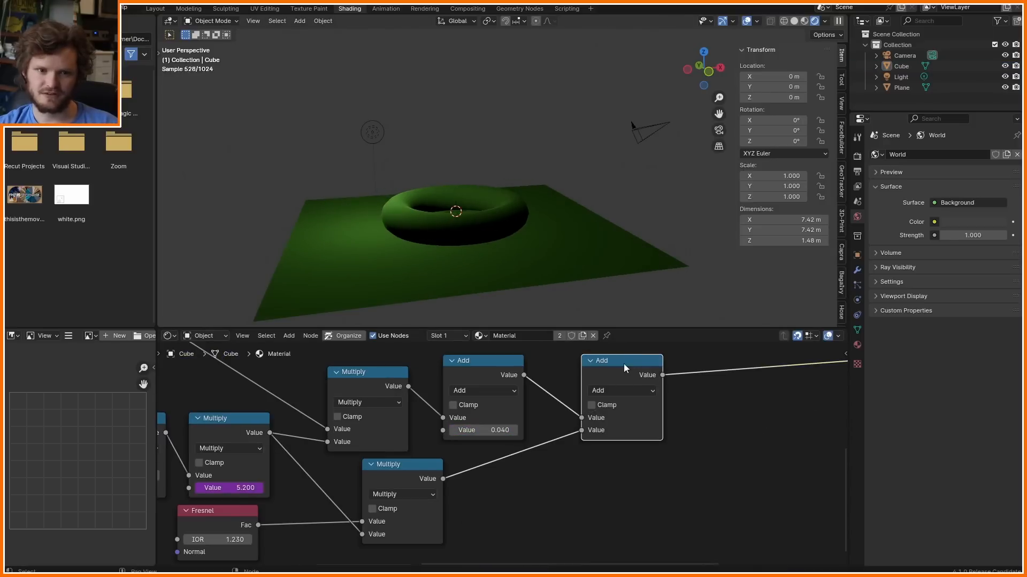
- Move the light to about X -4.33 m, Y 0.40 m, Z 2.98 m and save the file
click(373, 131)
scroll(373, 131, down, 3)
key(g)
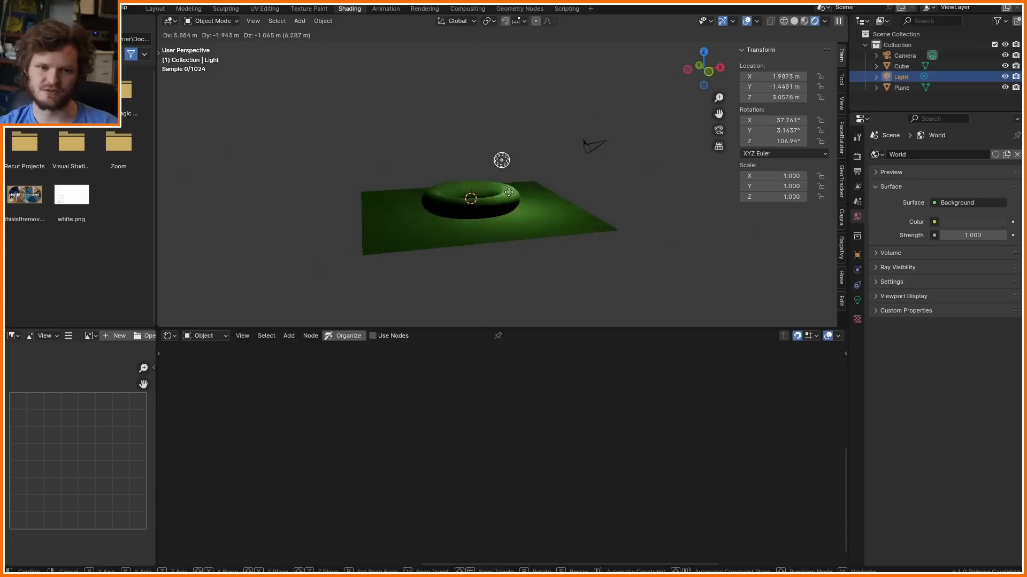
click(417, 191)
key(ctrl+s)
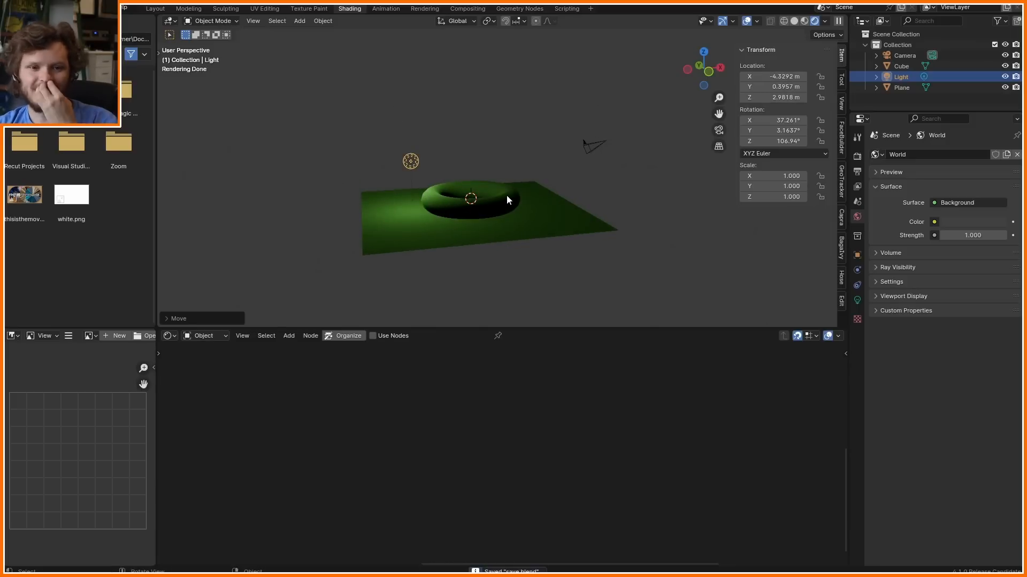
- Add a Diffuse BSDF node to the torus material and preview it through the Material Output
click(499, 201)
key(shift+a)
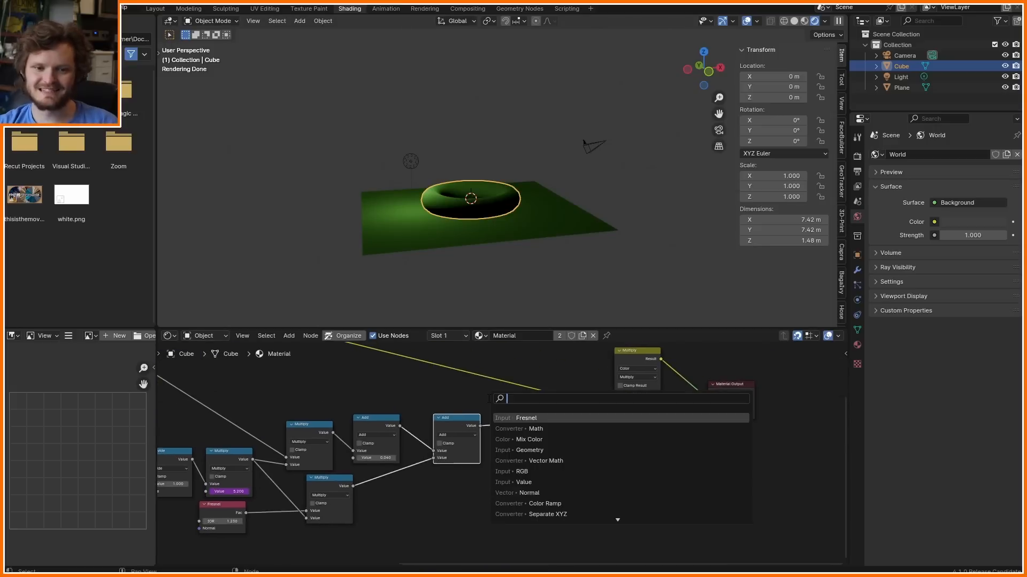
text(diffuse)
key(Return)
click(520, 449)
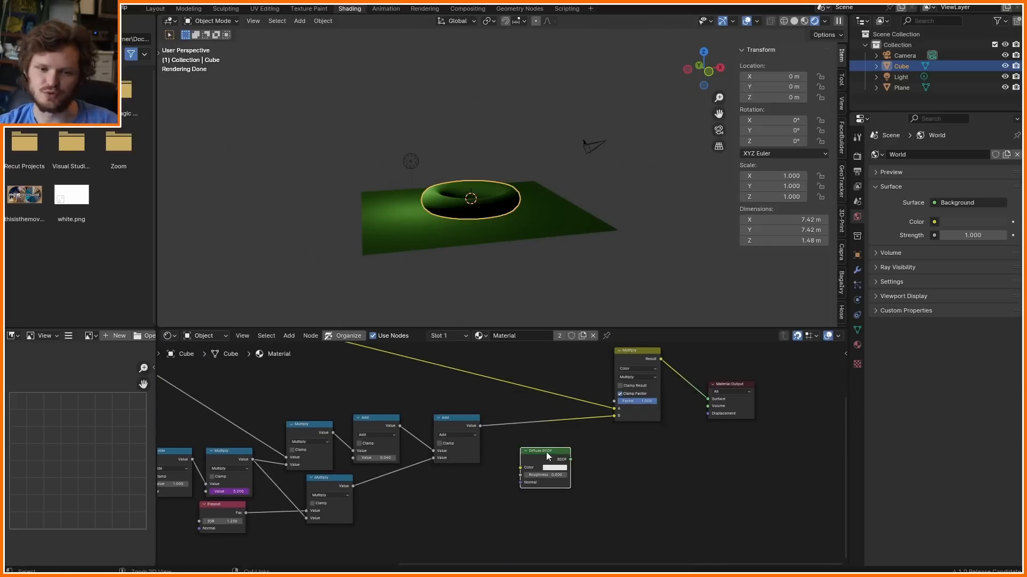
ctrl+shift+click(546, 451)
scroll(499, 177, up, 6)
middle_drag(511, 320, 488, 197)
scroll(547, 495, up, 3)
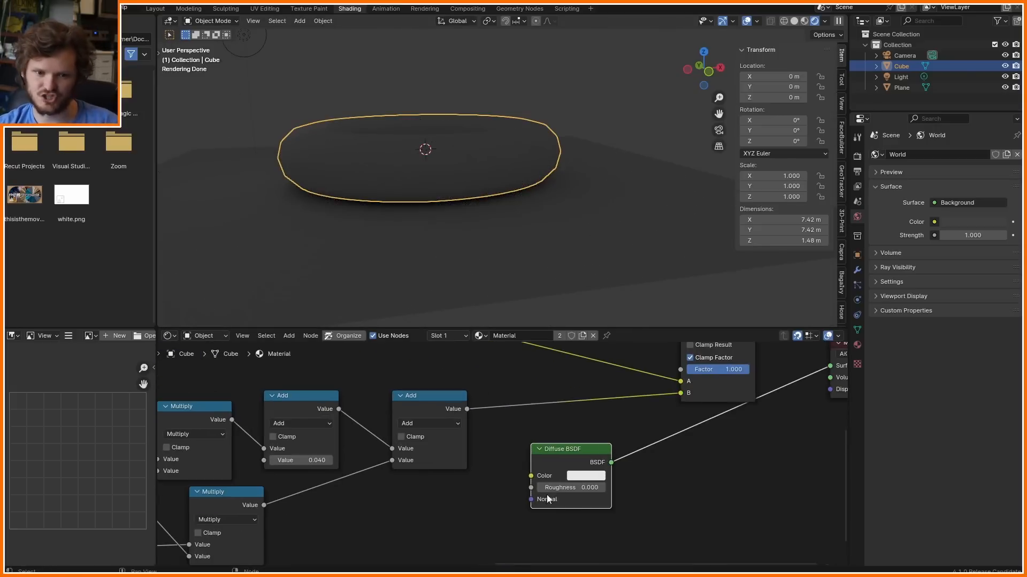
- Feed the Diffuse BSDF's Normal input from the Normal output of a new Texture Coordinate node
drag(563, 486, 448, 509)
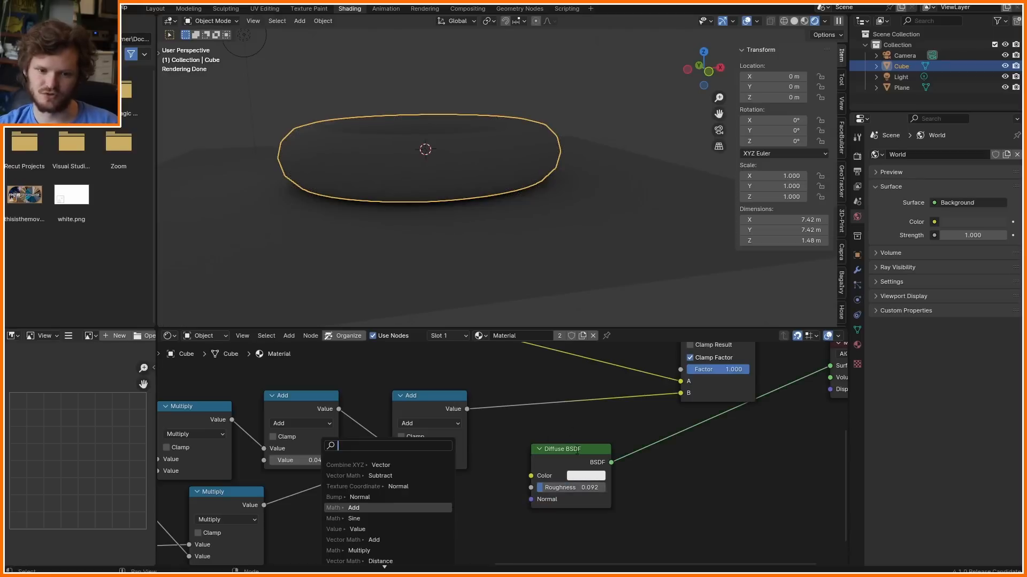
key(Escape)
drag(531, 500, 402, 523)
text(norm)
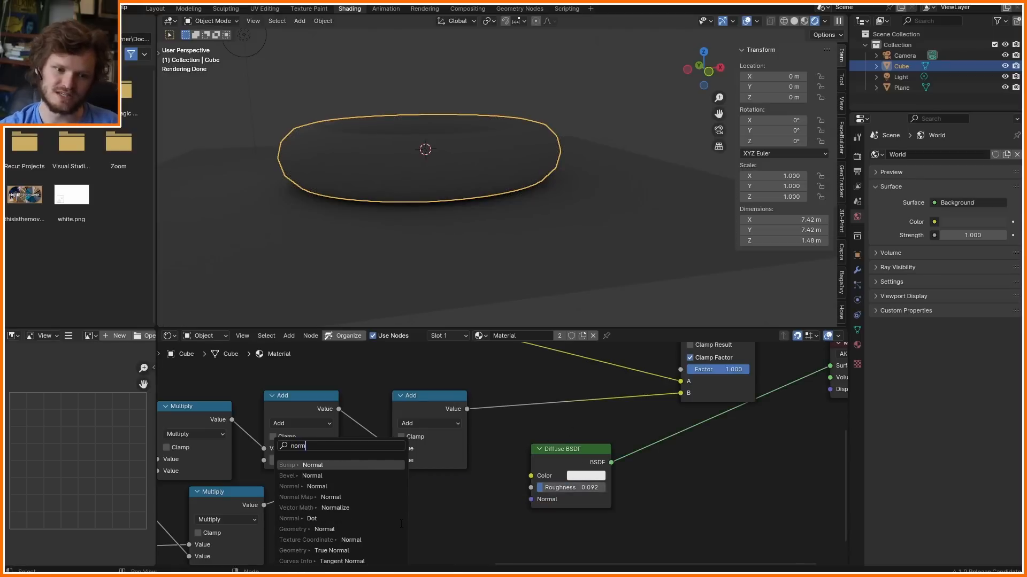
text(coord)
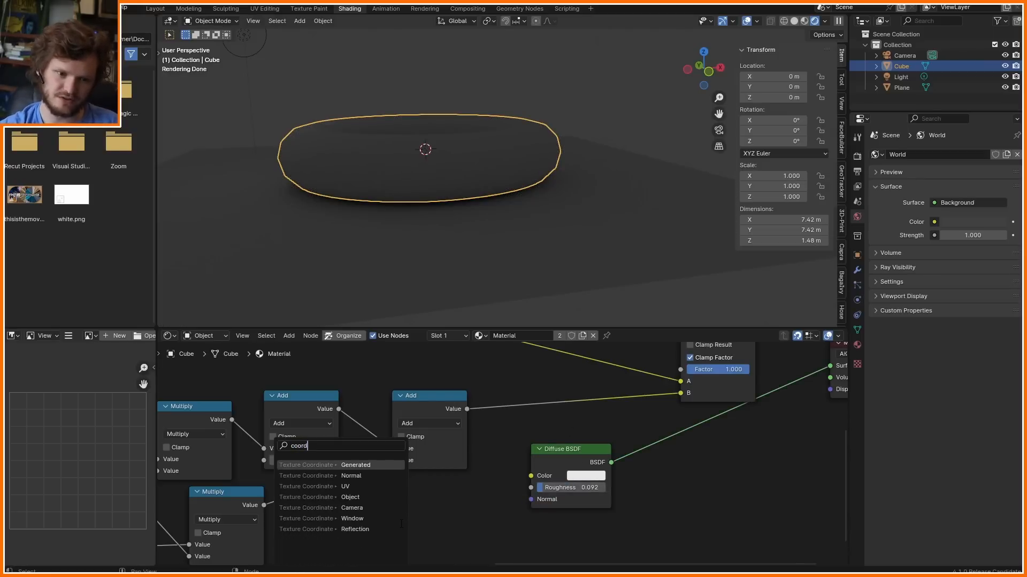
key(Down)
key(Return)
click(423, 509)
- Insert a vector Add node between the Texture Coordinate normal and the Diffuse BSDF, with its X value at 0.300
drag(578, 465, 685, 496)
middle_drag(482, 465, 462, 436)
key(shift+a)
text(vec)
key(Return)
click(471, 453)
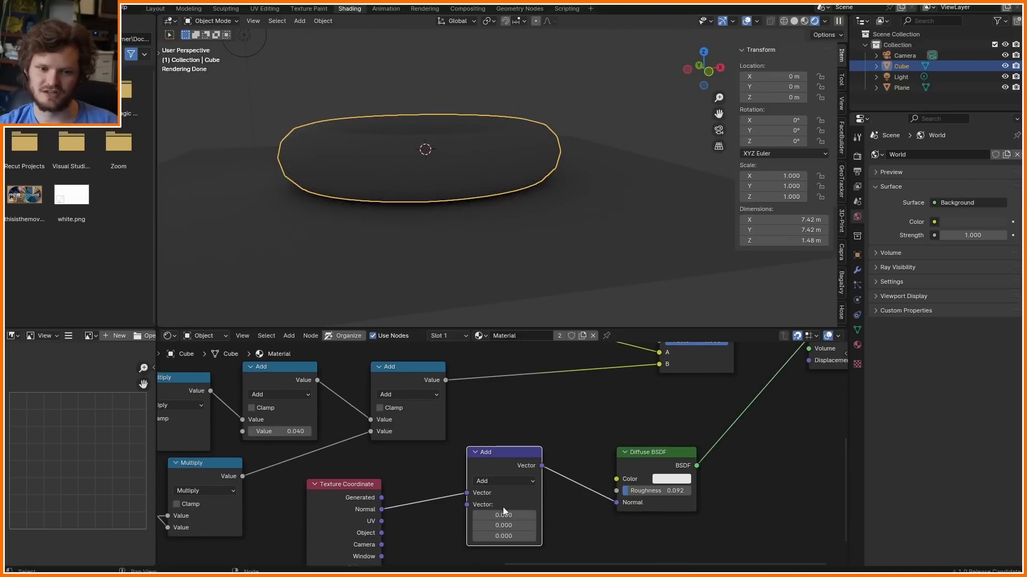
mouse_move(503, 515)
mouse_down()
mouse_move(530, 514)
mouse_move(479, 515)
mouse_move(505, 515)
mouse_up()
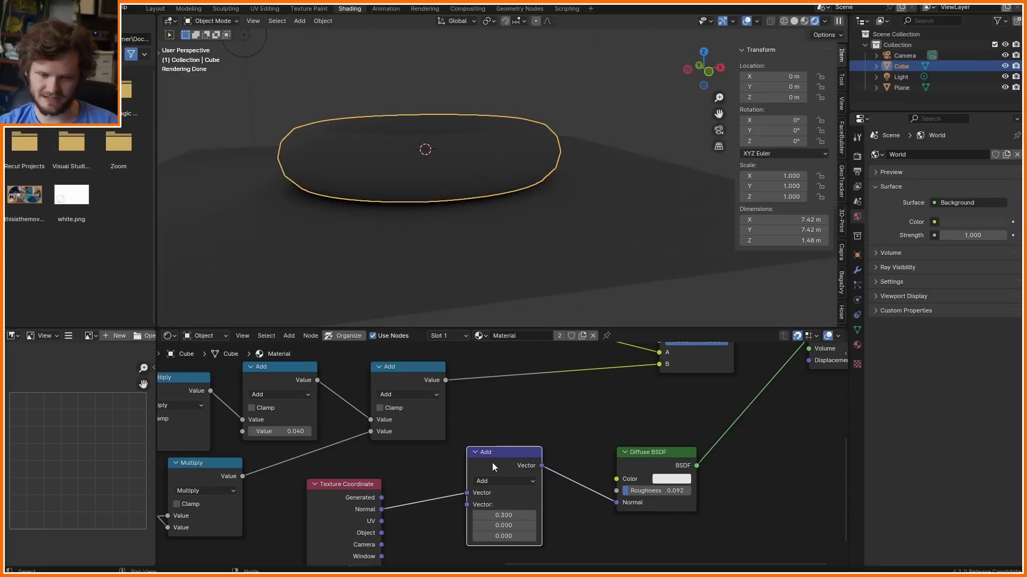
- Delete the test Add, Texture Coordinate and Diffuse BSDF nodes and reconnect the color Multiply node to the Material Output
key(ctrl+x)
drag(673, 537, 376, 490)
key(x)
middle_drag(640, 439, 604, 493)
ctrl+shift+click(687, 400)
scroll(389, 490, down, 4)
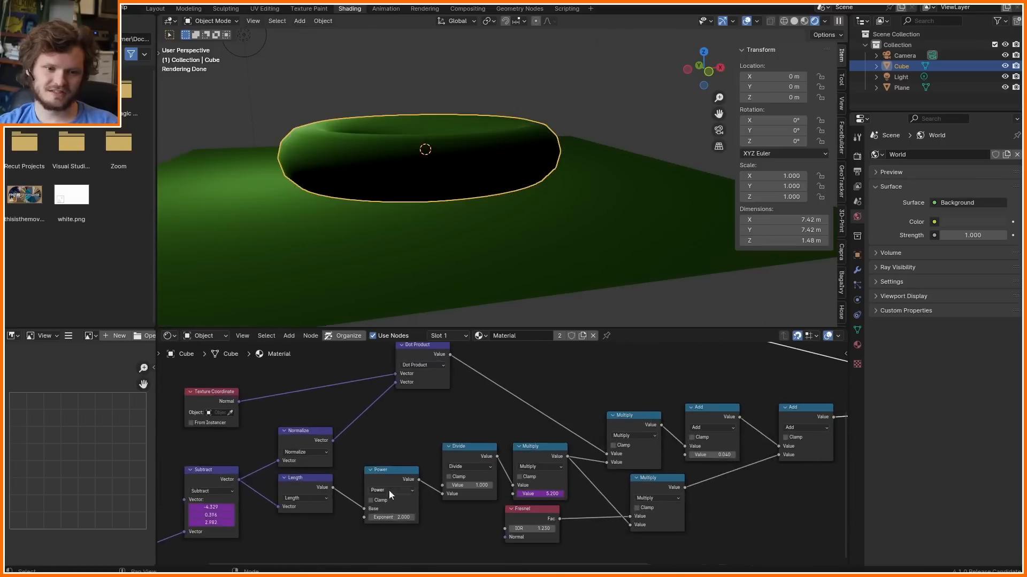
- Move the Texture Coordinate node away from the Dot Product node and try placing a duplicate Dot Product between them
middle_drag(390, 490, 685, 498)
drag(430, 444, 535, 398)
key(g)
click(350, 389)
middle_drag(475, 401, 489, 454)
scroll(489, 455, up, 3)
click(808, 406)
key(shift+d)
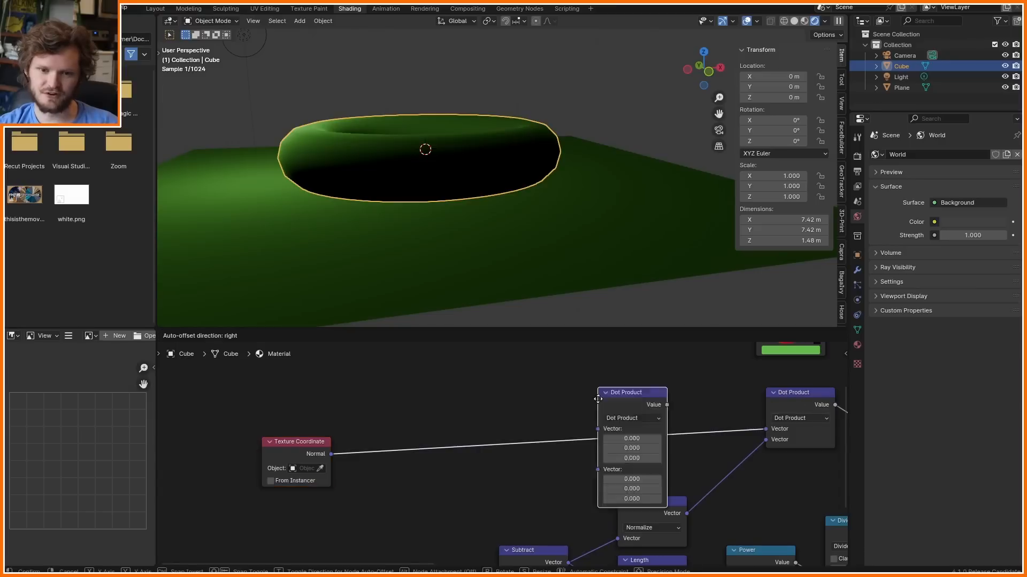
click(447, 415)
key(ctrl+x)
- Insert a duplicate of the Normalize node on the normal link, switch it to Add and set its X value to 0.200
click(652, 506)
key(shift+d)
click(425, 410)
click(428, 431)
click(422, 411)
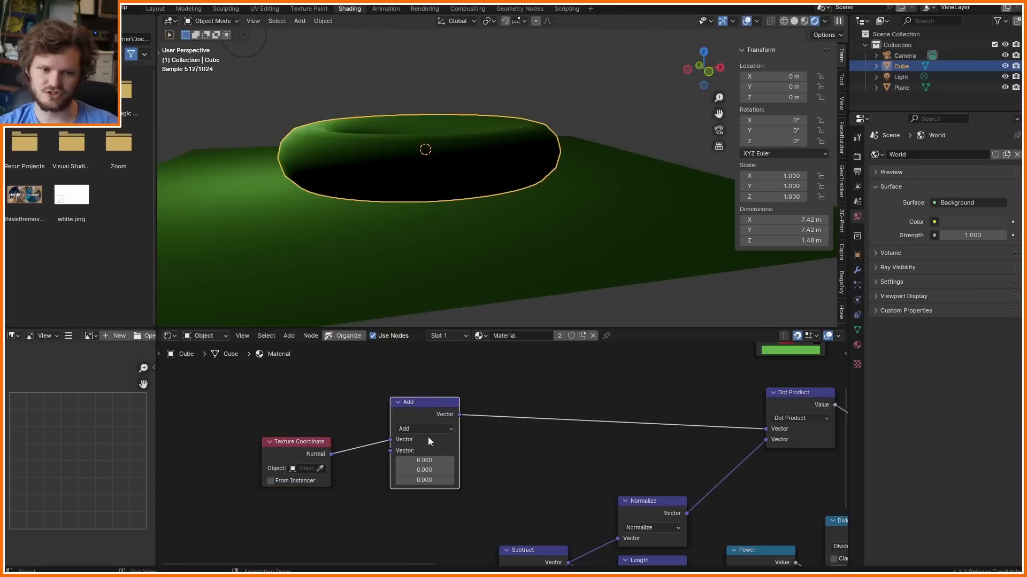
mouse_move(427, 460)
mouse_down()
mouse_move(476, 461)
mouse_move(321, 461)
mouse_up()
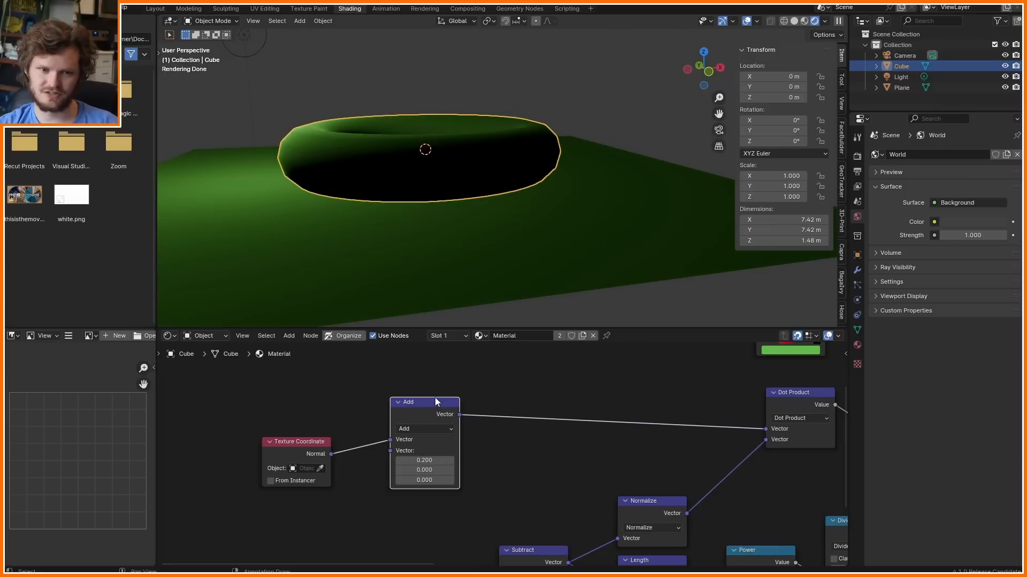
scroll(437, 200, up, 1)
shift+middle_drag(438, 200, 472, 221)
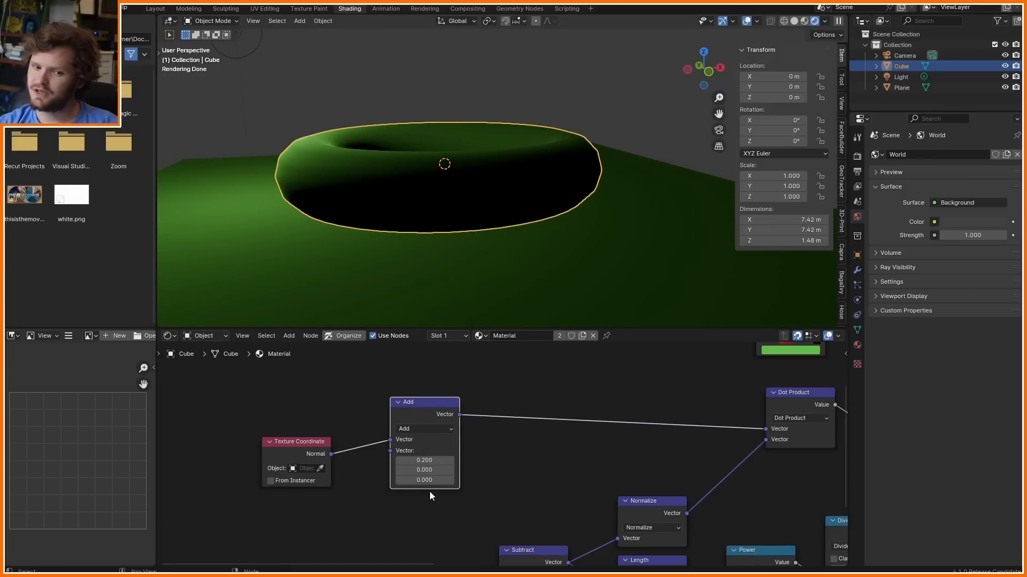
- Remove the Add node while keeping the normal link, move the Texture Coordinate node closer to the Dot Product and save
key(ctrl+x)
drag(300, 458, 458, 428)
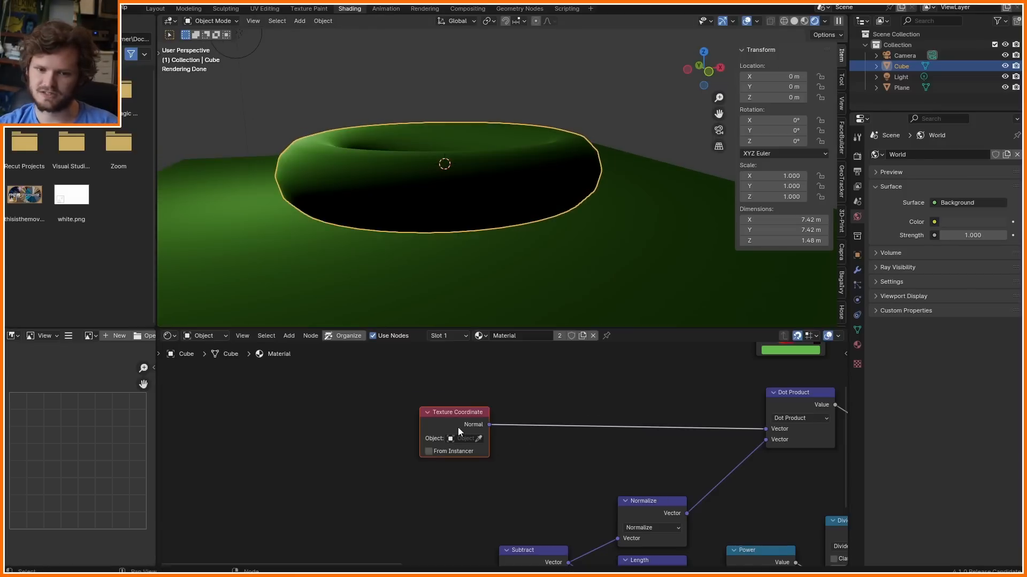
key(ctrl+s)
scroll(438, 229, down, 3)
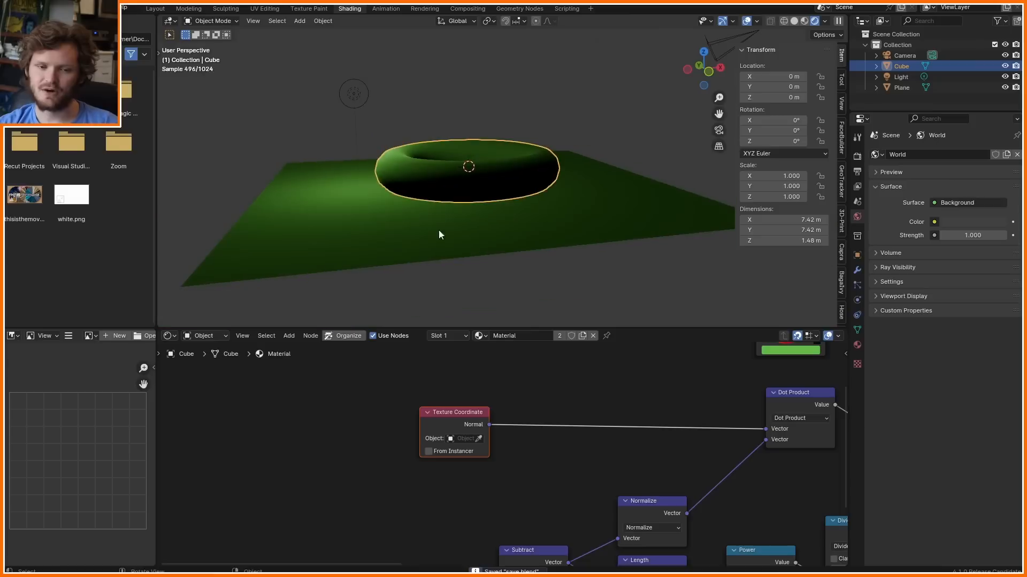
- Add a Noise Texture node above the RGB node and preview it on the objects
click(489, 283)
middle_drag(698, 358, 291, 451)
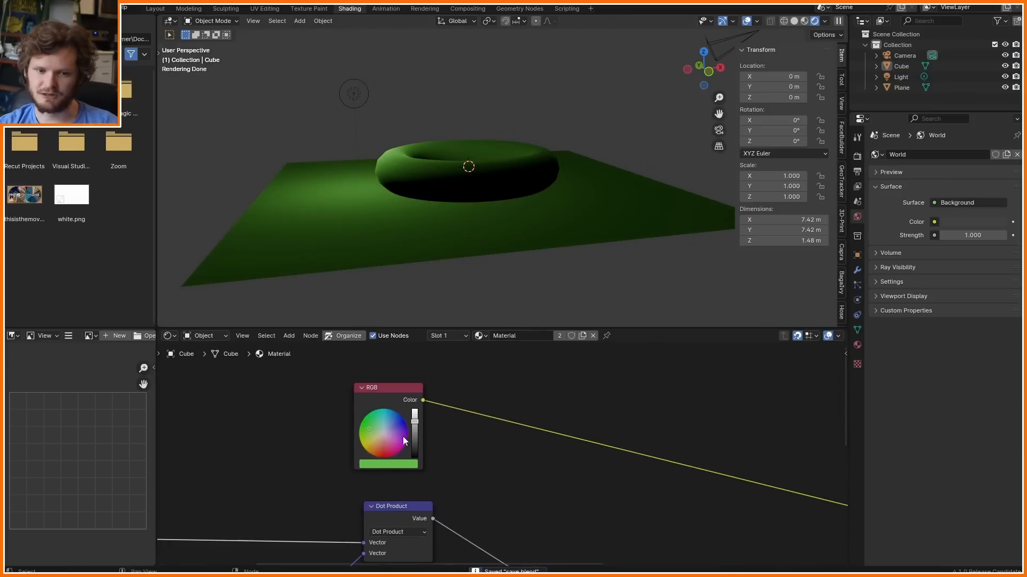
key(shift+a)
text(noi)
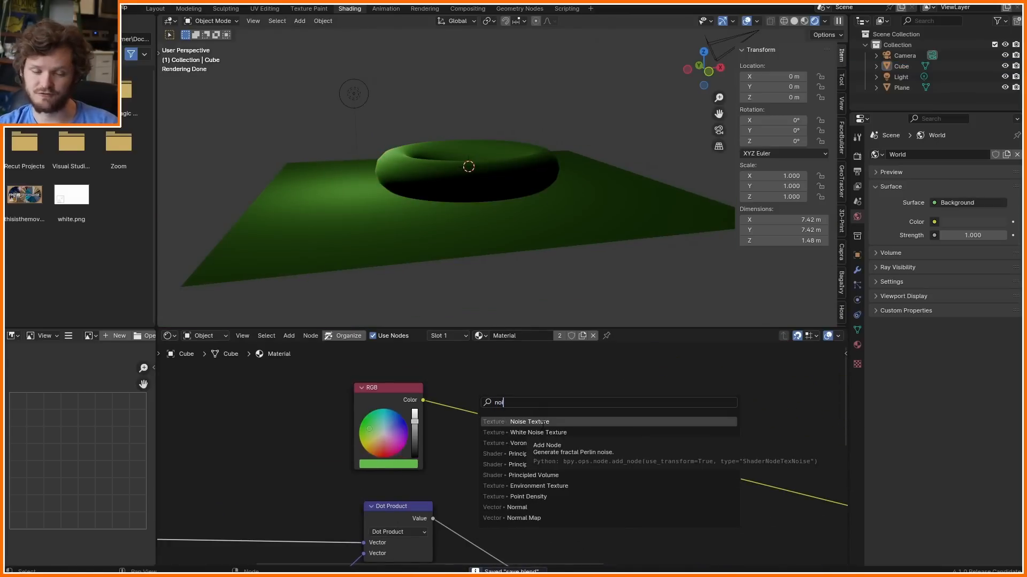
key(Return)
click(504, 451)
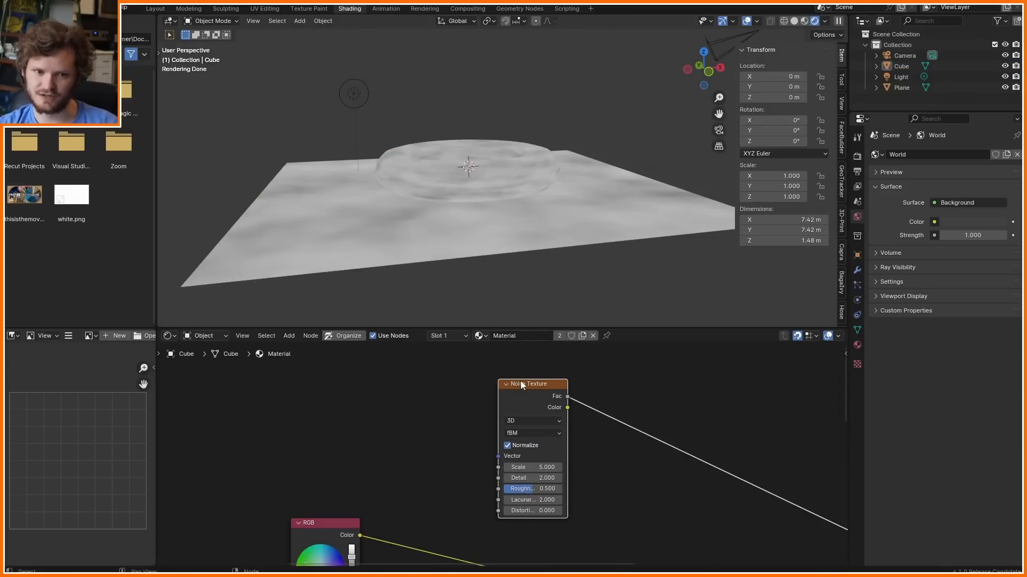
- Add a Texture Coordinate node without Mapping and drive the Noise Texture's Vector from its Object output
key(ctrl+t)
click(431, 409)
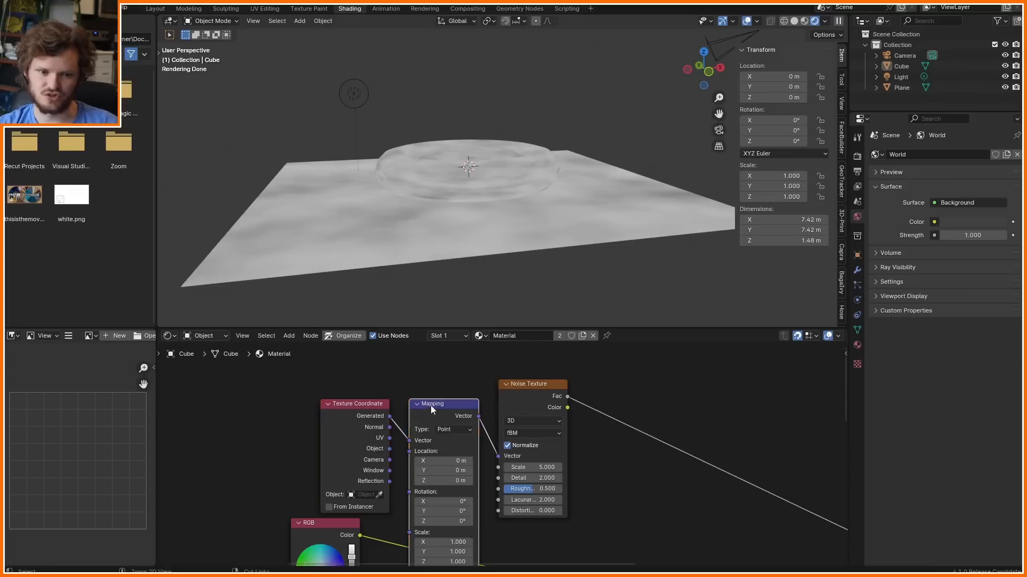
key(ctrl+x)
drag(390, 450, 498, 457)
drag(337, 450, 217, 441)
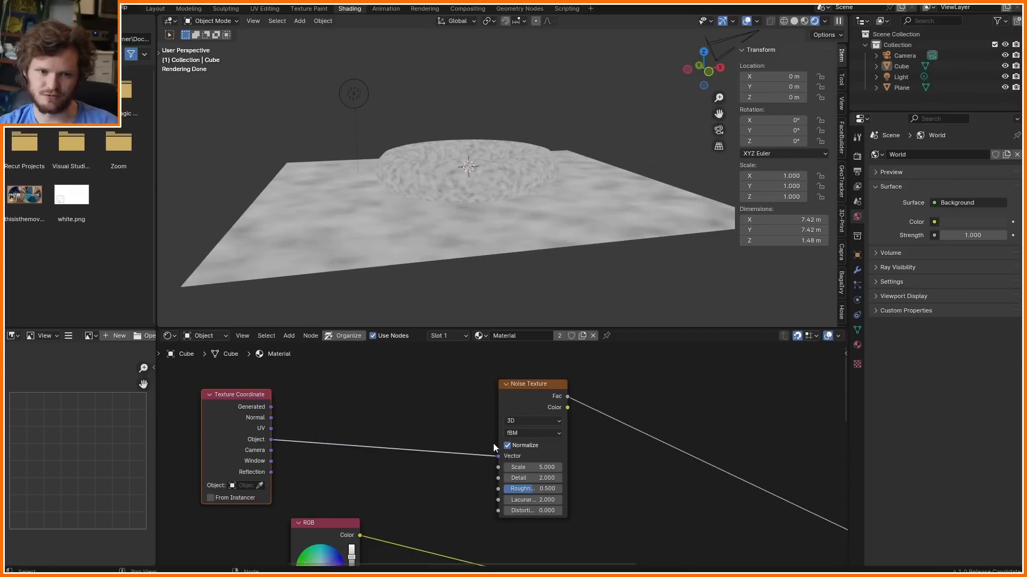
- Save the file and apply the ground plane's scale
scroll(479, 175, up, 2)
drag(484, 149, 450, 149)
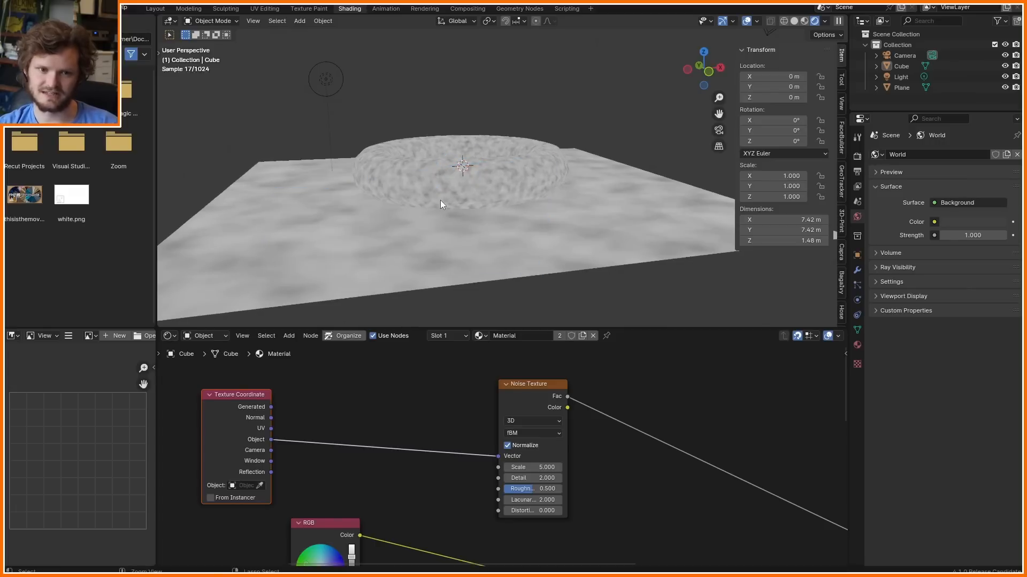
key(ctrl+s)
click(581, 229)
key(s)
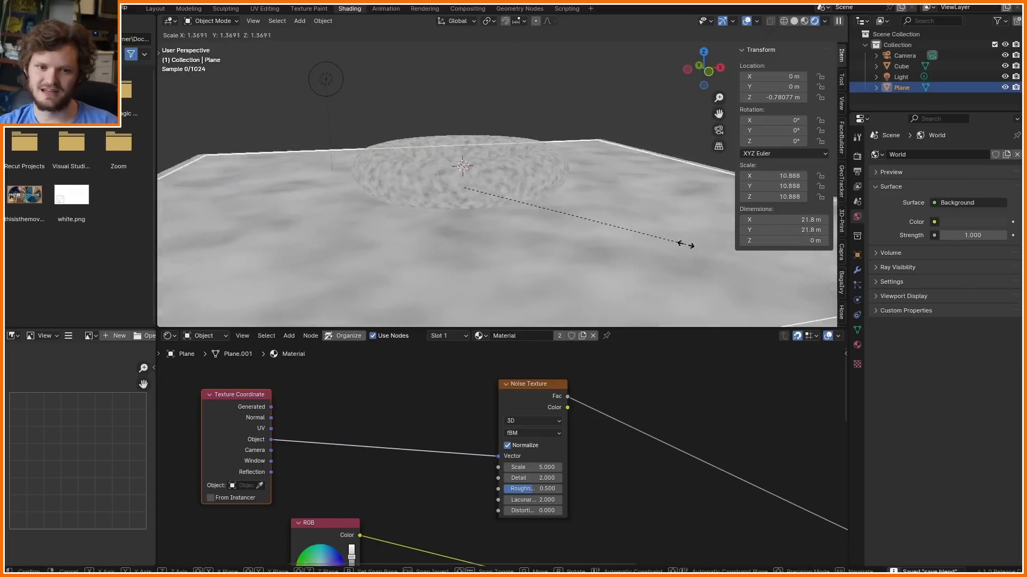
click(592, 218)
key(ctrl+a)
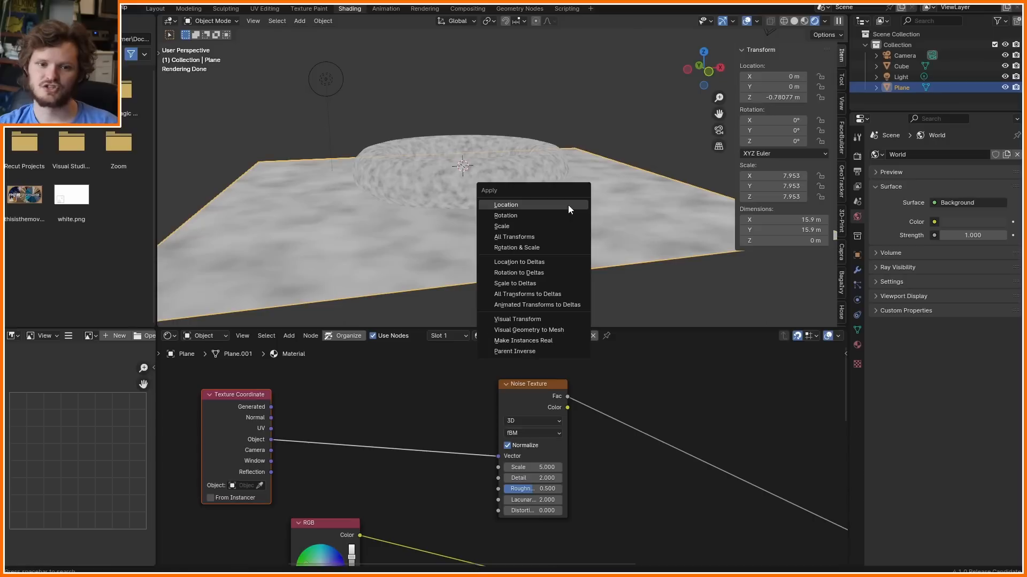
click(538, 231)
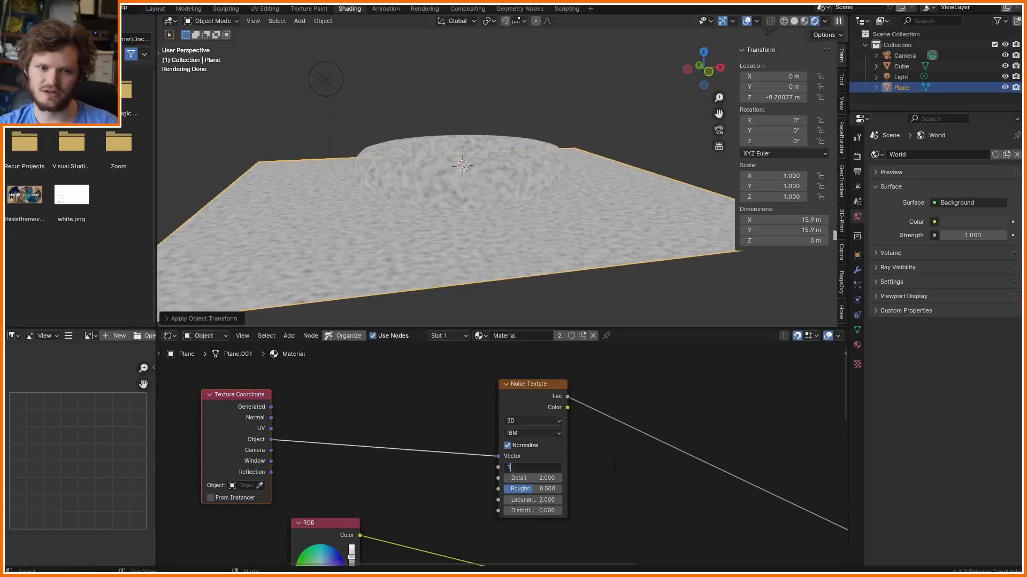
- Set the Noise Texture's scale to 1 and save the file
text(1)
key(Return)
key(ctrl+s)
- Connect the Noise Texture's Fac to input A of the color Multiply node and route that node to the Material Output
scroll(373, 393, down, 3)
drag(346, 352, 627, 525)
ctrl+shift+click(641, 480)
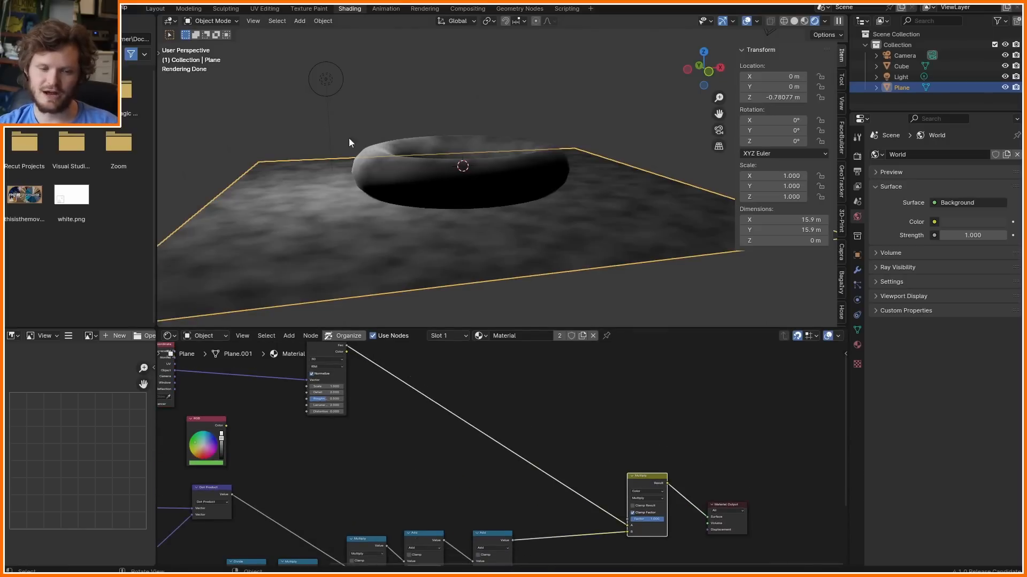
- Move the light to about X -5.78 m, Y 0.86 m, Z 3.17 m
click(319, 81)
key(g)
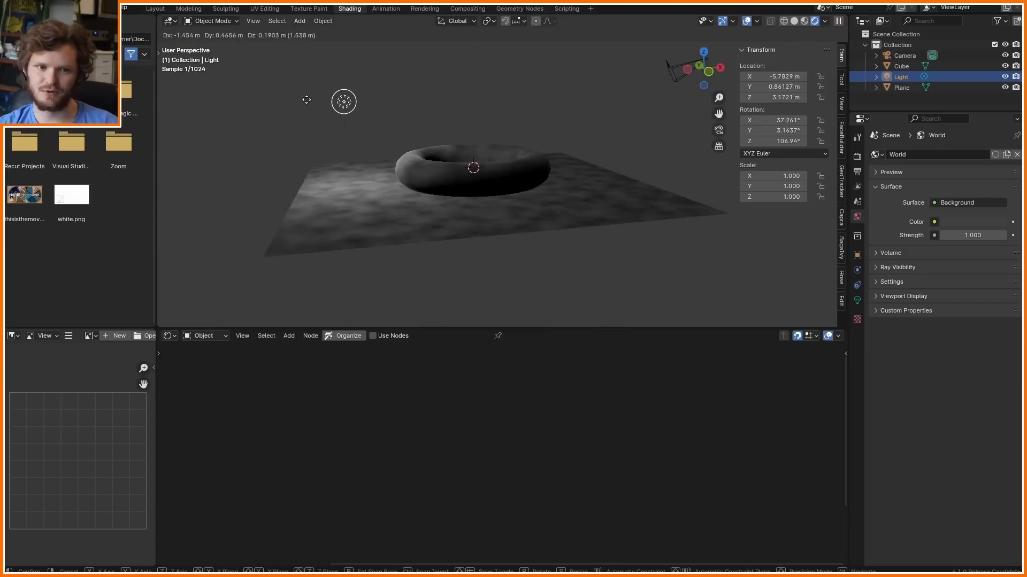
click(307, 99)
- Select the torus and insert a duplicate of the color Multiply node on the link coming from the Noise Texture
click(438, 173)
middle_drag(336, 449, 500, 459)
scroll(492, 461, up, 4)
key(shift+d)
click(497, 366)
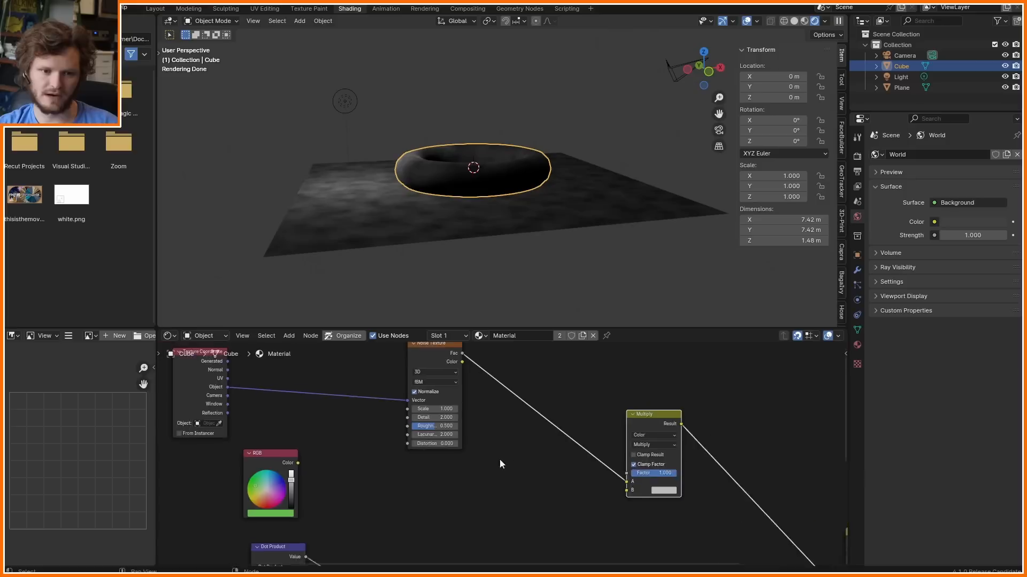
- Connect the RGB node's Color output to input B of the color Multiply node beside the Noise Texture
scroll(499, 459, up, 4)
drag(223, 466, 672, 503)
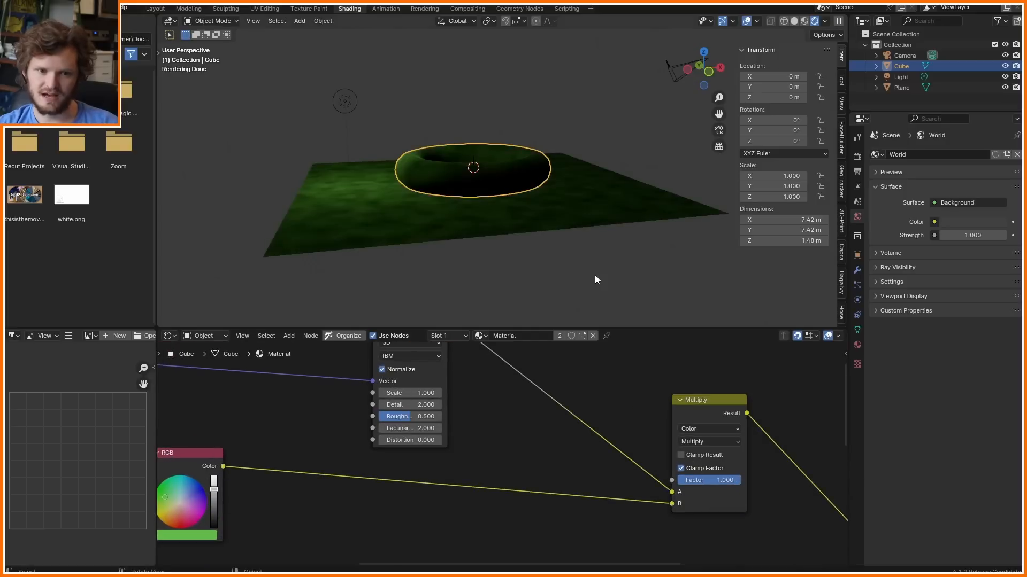
click(704, 409)
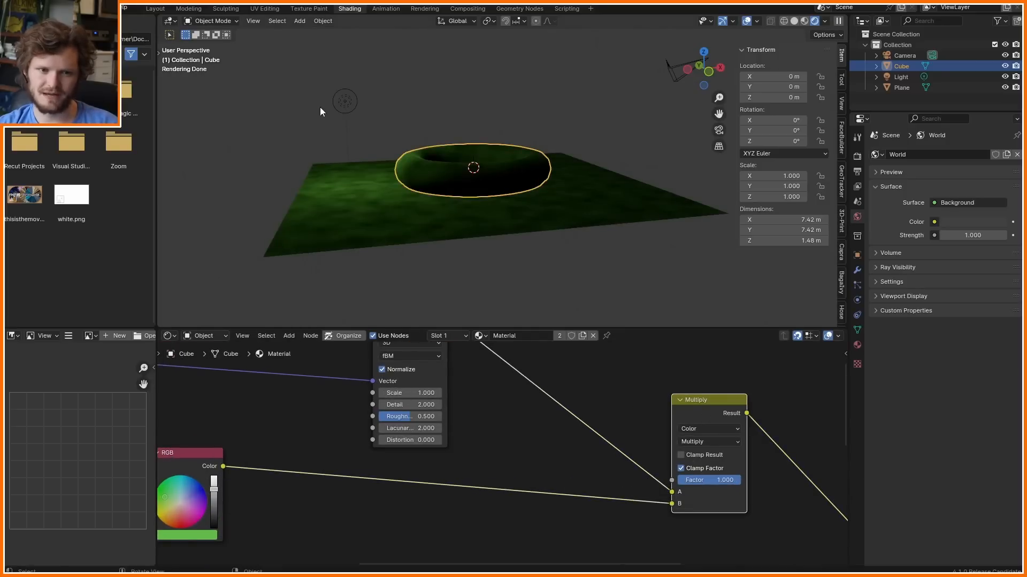
- Reposition the light above the plane to check how the green noise surface is lit
click(342, 103)
scroll(406, 131, down, 1)
key(g)
click(430, 143)
- Select the plane, set the Noise Texture's detail to 8 and raise its roughness
click(464, 220)
middle_drag(397, 440, 502, 497)
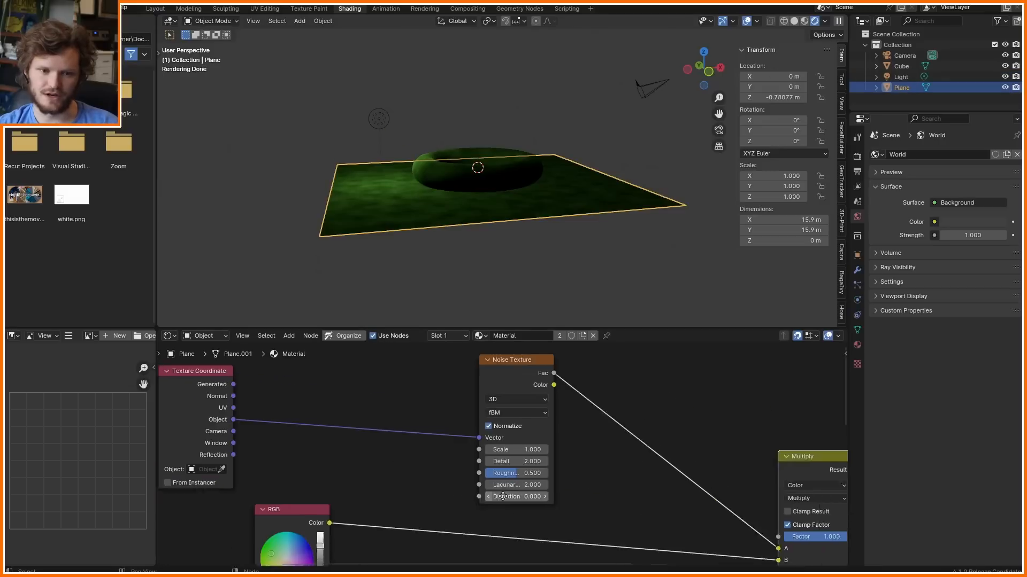
scroll(502, 497, up, 2)
click(593, 458)
text(8)
key(Return)
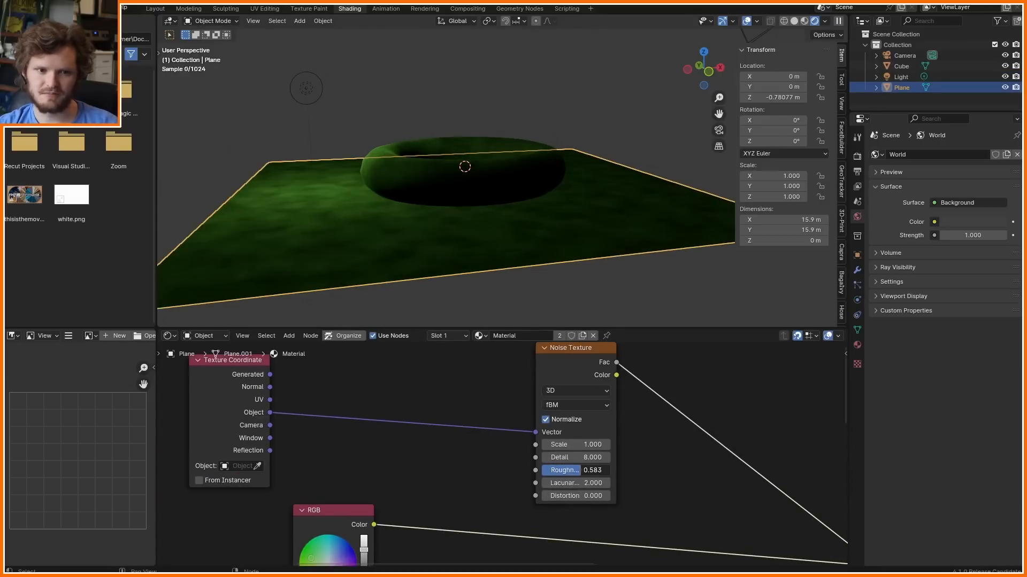
- Move the light slightly closer to the torus and save the file
click(307, 89)
key(g)
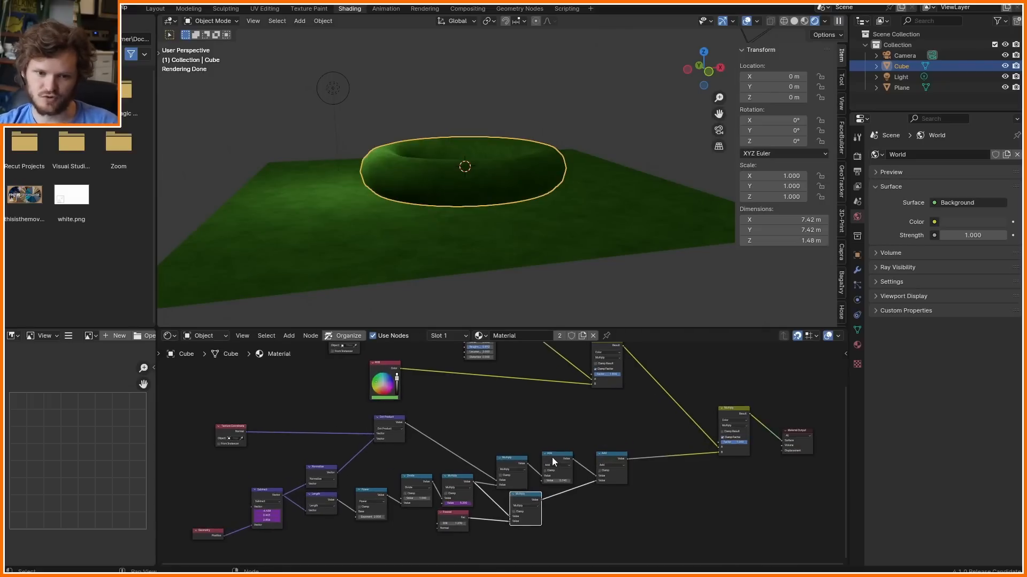
key(ctrl+s)
- Move the Normal Texture Coordinate node and the noise color nodes away from the lighting math nodes to clear space before them
scroll(399, 409, up, 4)
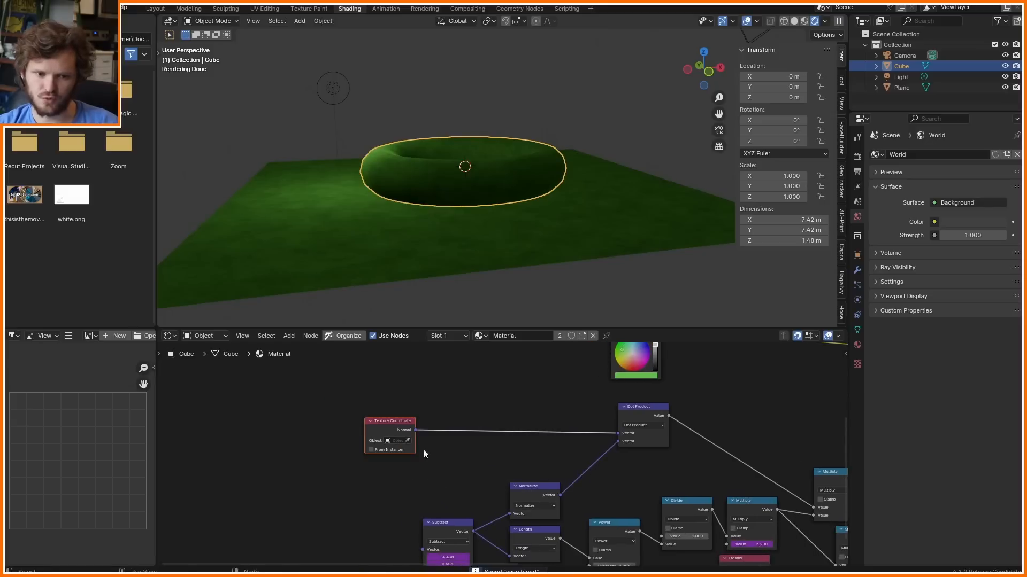
key(g)
click(202, 447)
scroll(450, 412, down, 5)
scroll(536, 387, up, 3)
middle_drag(564, 380, 415, 449)
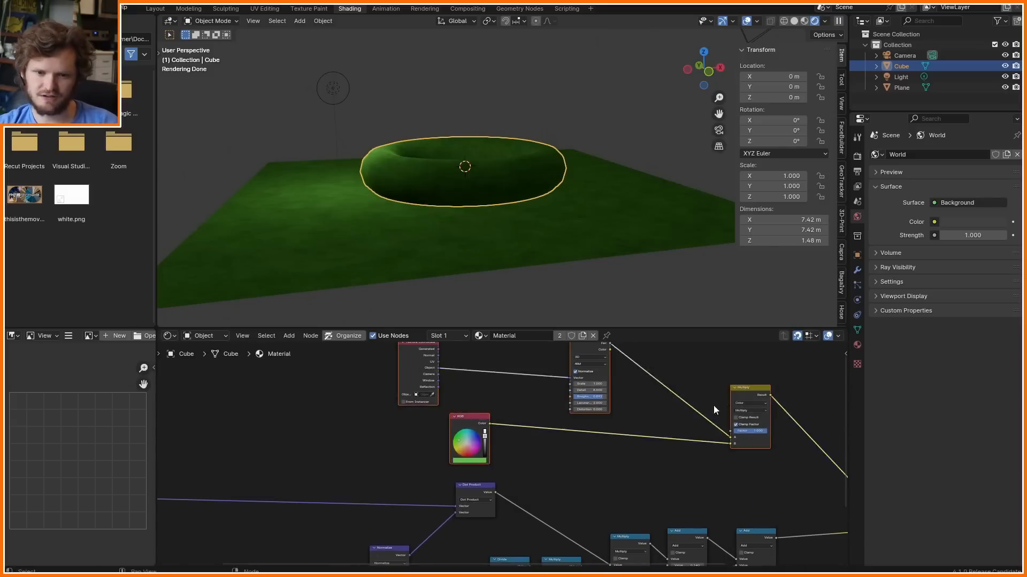
scroll(713, 405, down, 6)
key(g)
click(299, 408)
- Add a Value node to the material for controlling the ambient amount
middle_drag(535, 521, 524, 435)
scroll(589, 435, up, 8)
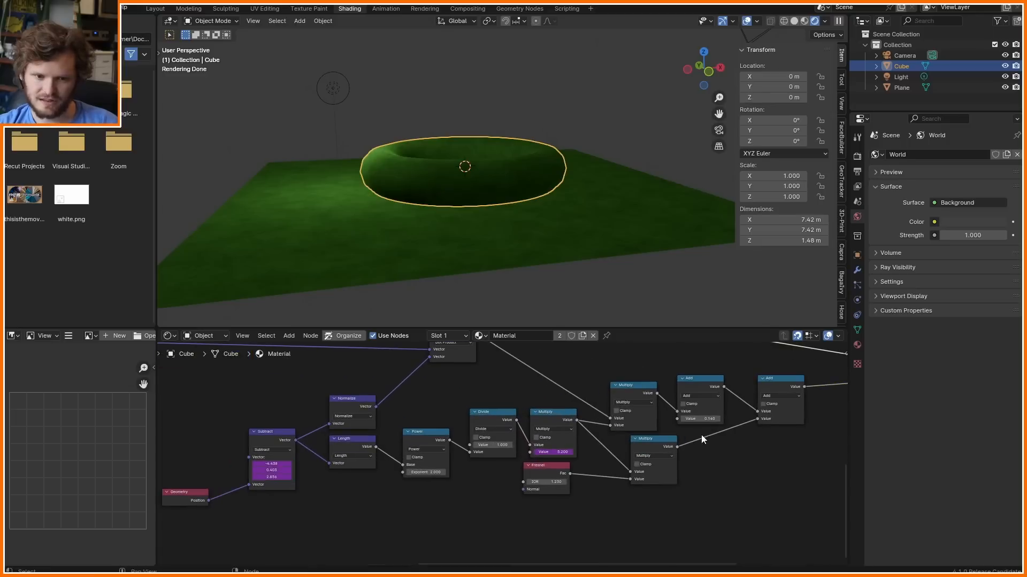
scroll(701, 434, up, 2)
key(shift+a)
text(va)
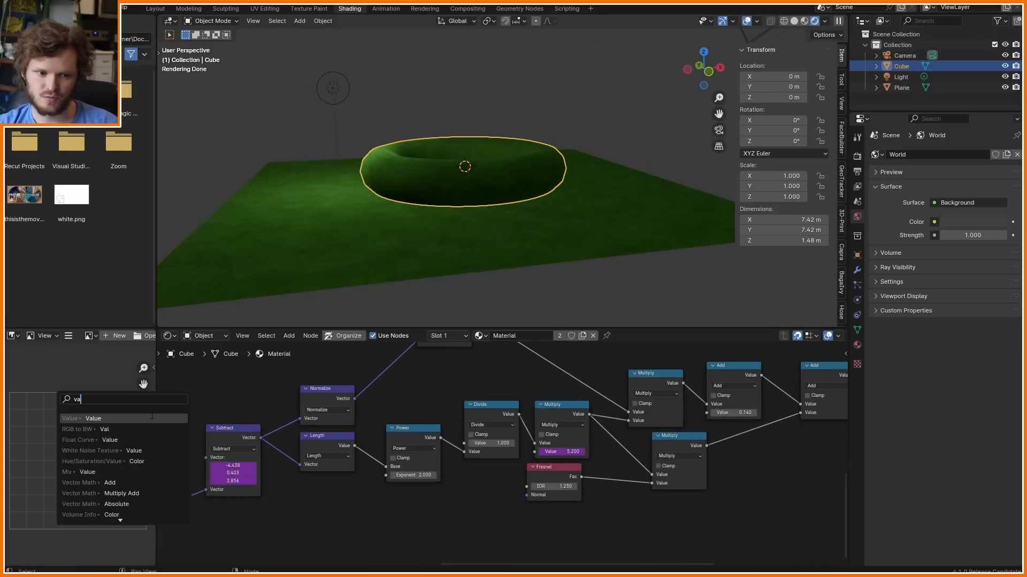
key(Return)
click(245, 377)
- Feed 0.140 from the Value node into the first Add node, place it beneath the Normal Texture Coordinate node, and save
middle_drag(246, 377, 521, 458)
key(g)
click(263, 457)
drag(235, 468, 214, 467)
key(ctrl+s)
scroll(396, 473, down, 5)
key(g)
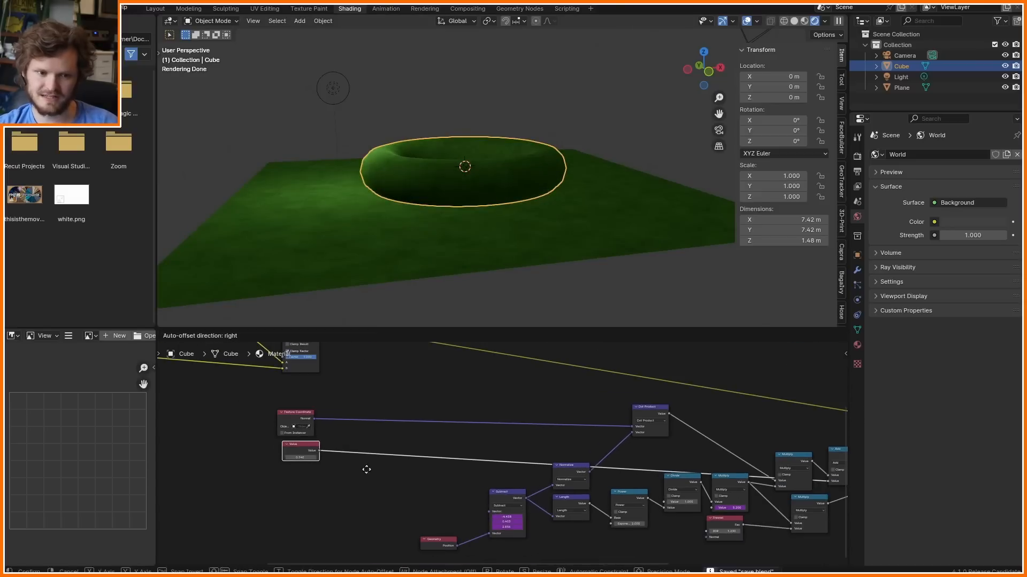
click(367, 470)
- Group all lighting math nodes, including the final color Multiply, into one node group and exit it
middle_drag(517, 482, 383, 410)
scroll(650, 428, up, 7)
scroll(649, 428, down, 9)
middle_drag(633, 417, 575, 459)
scroll(574, 459, down, 1)
drag(793, 501, 271, 343)
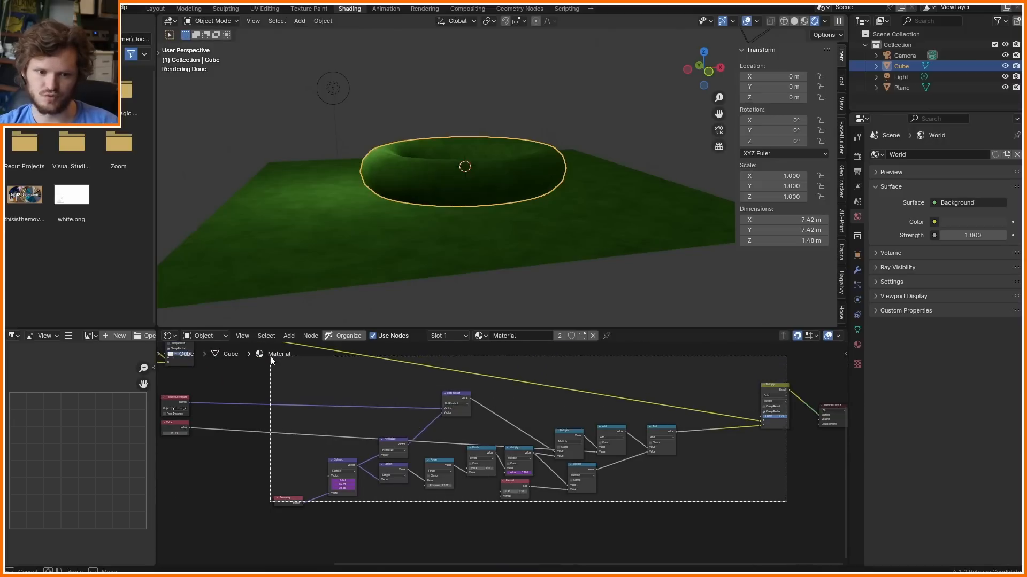
middle_drag(537, 406, 724, 447)
key(ctrl+g)
key(Tab)
scroll(454, 502, down, 5)
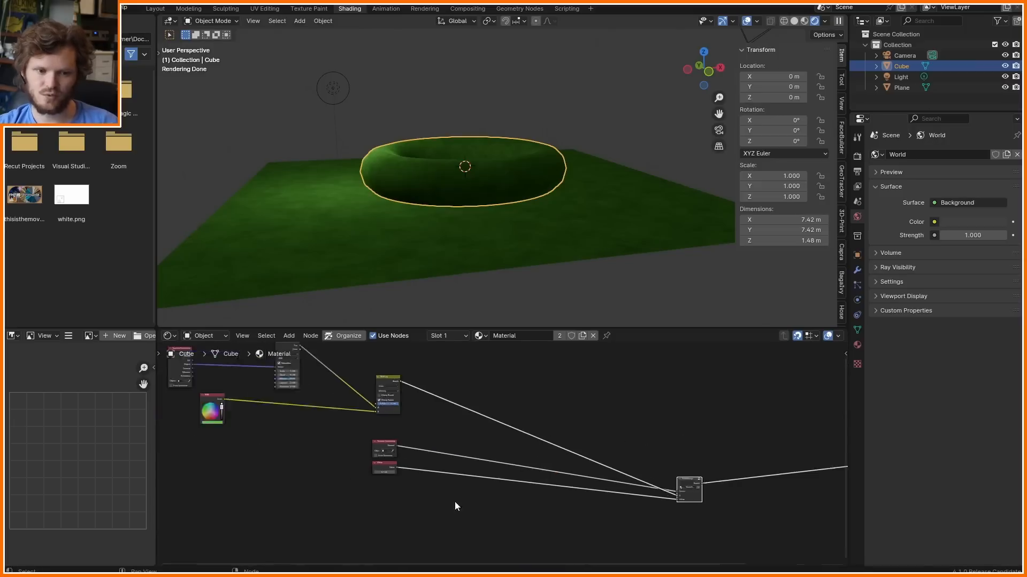
- Move the noise color, Texture Coordinate and Value input nodes closer to the new node group
drag(465, 515, 238, 367)
key(g)
click(416, 416)
scroll(489, 457, up, 2)
scroll(609, 418, up, 3)
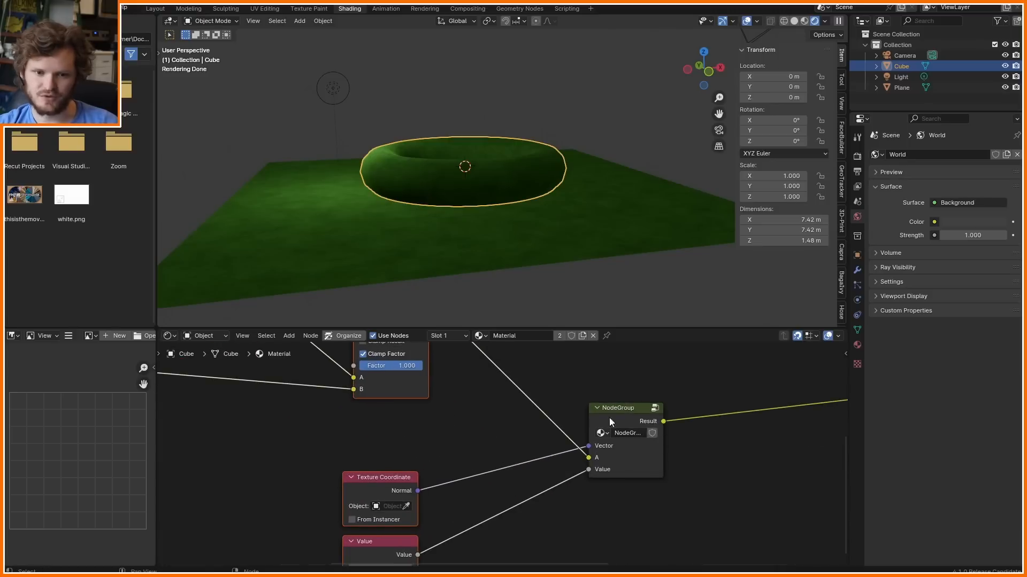
- Open the node group and rename its Vector input to Normal and its A input to Color
key(Tab)
key(n)
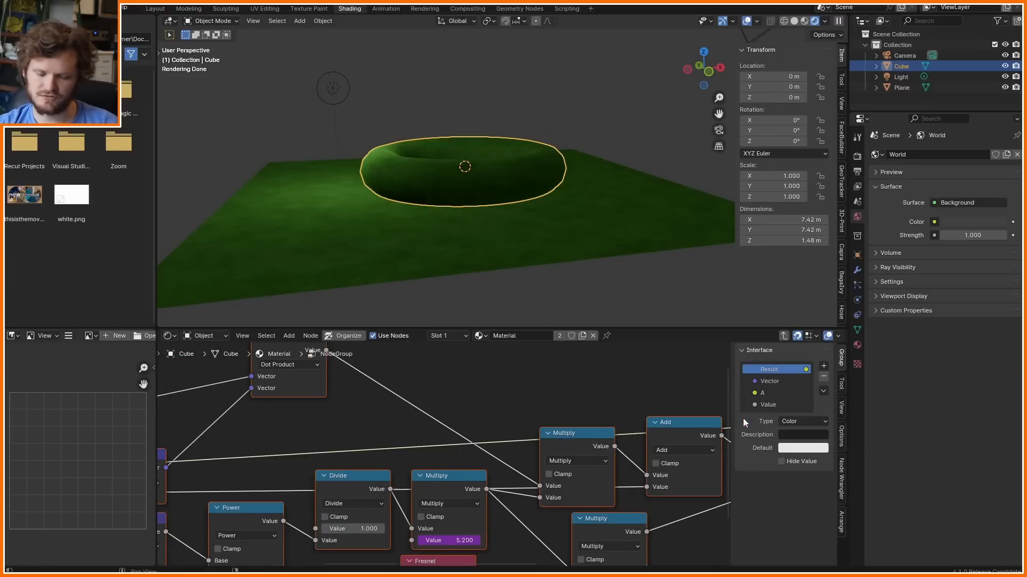
double_click(768, 381)
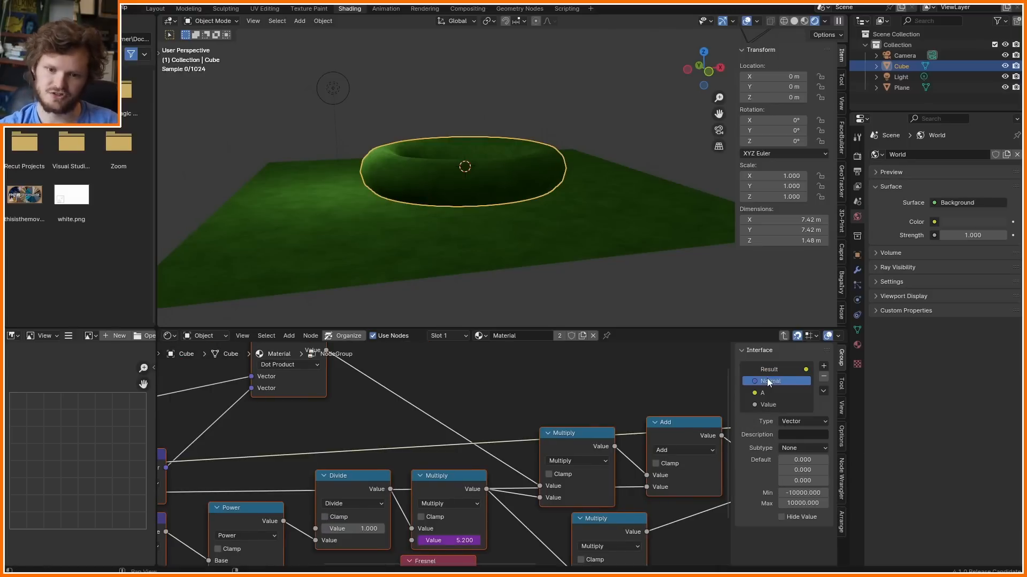
double_click(768, 392)
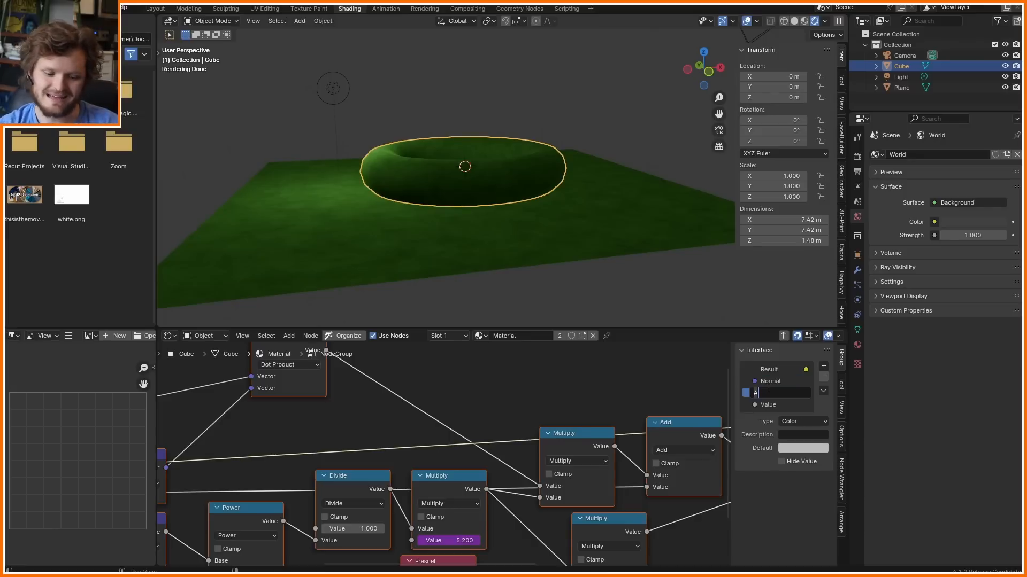
text(Color)
key(Return)
- Rename the group's Value input to Ambient Light and its Result output to BSDF, and exit the group
double_click(768, 405)
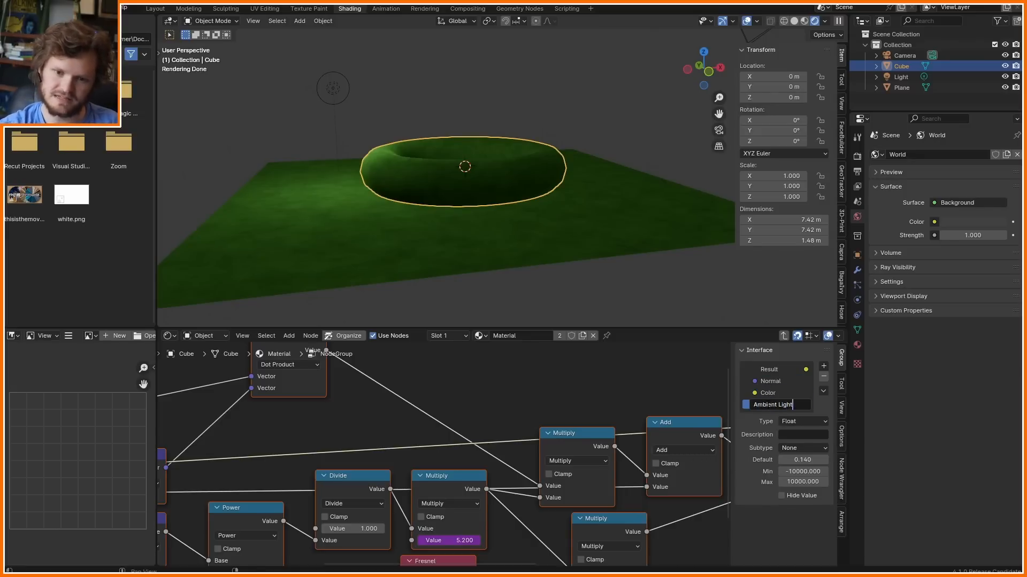
text(Ambient Light)
key(Return)
click(777, 369)
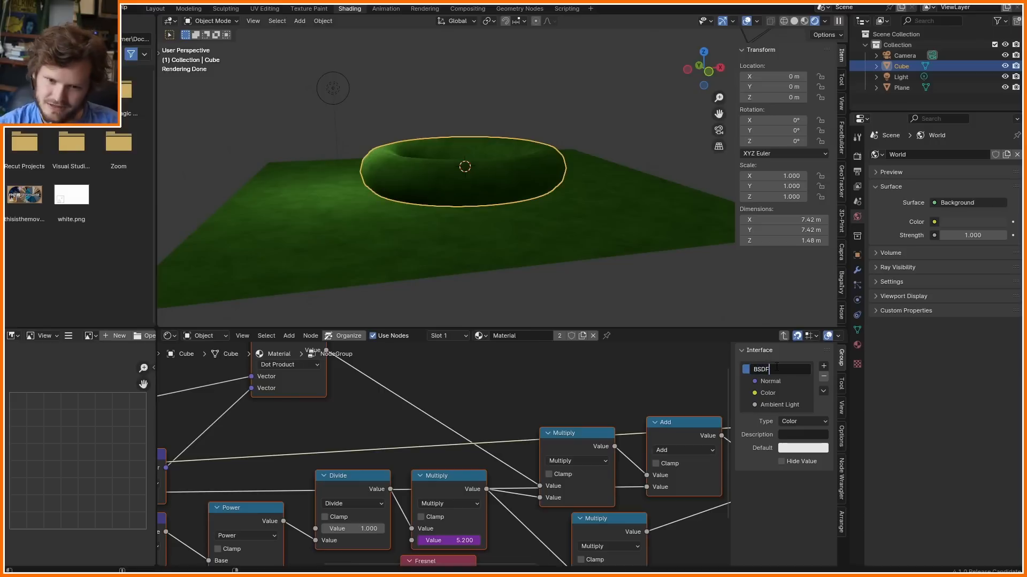
text(BSDF)
key(Return)
key(Tab)
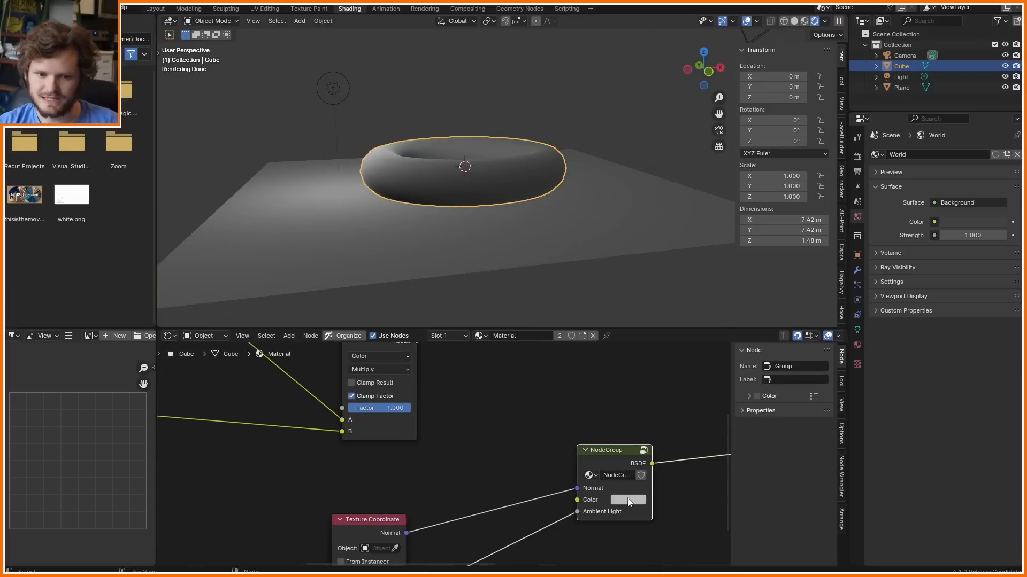
- Try a different color on the node group's Color input and undo it
click(627, 502)
drag(657, 409, 701, 395)
key(ctrl+z)
- Delete the Value node and test the group's own Ambient Light setting, returning it to 0.140
middle_drag(477, 508, 471, 425)
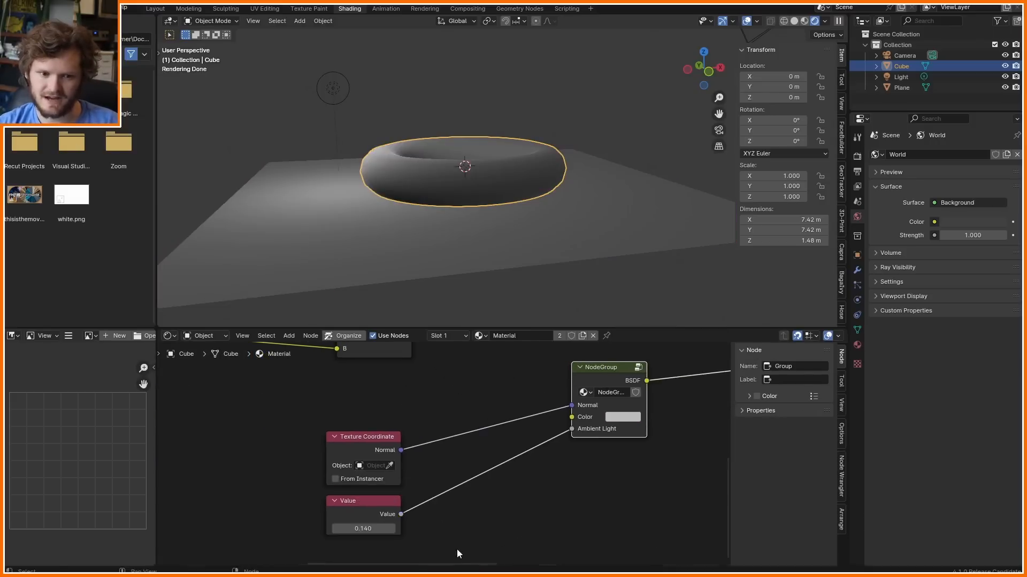
key(x)
mouse_move(630, 430)
mouse_down()
mouse_move(642, 431)
mouse_move(621, 428)
mouse_up()
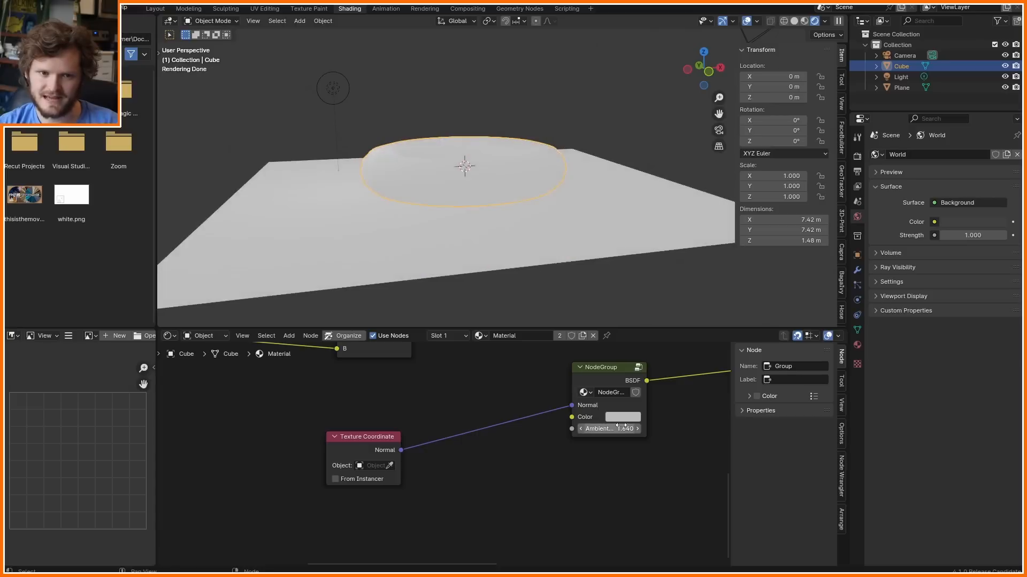
- Move the Normal Texture Coordinate node level with the node group's Normal input
middle_drag(464, 496, 424, 504)
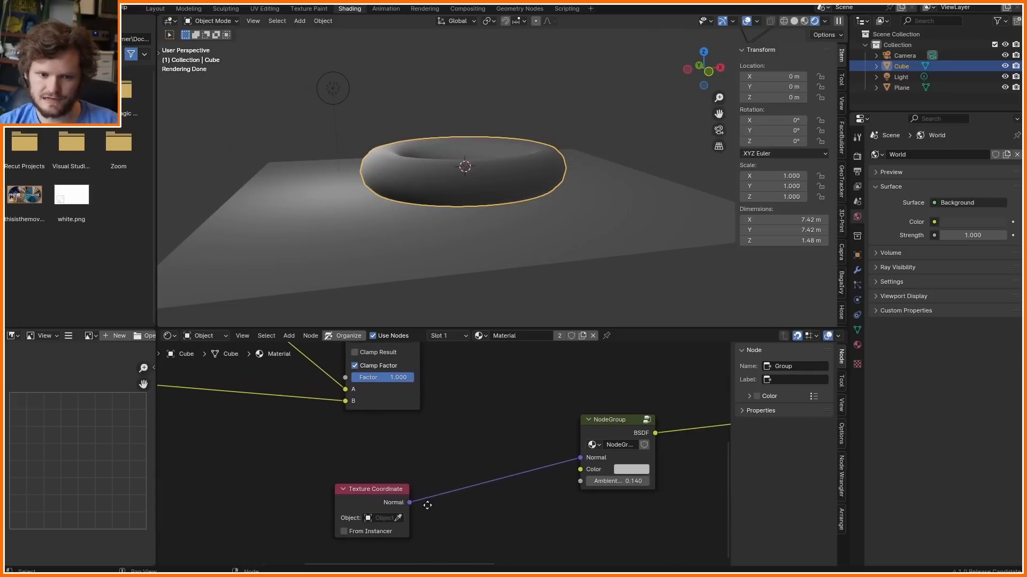
drag(366, 490, 385, 450)
scroll(379, 439, down, 1)
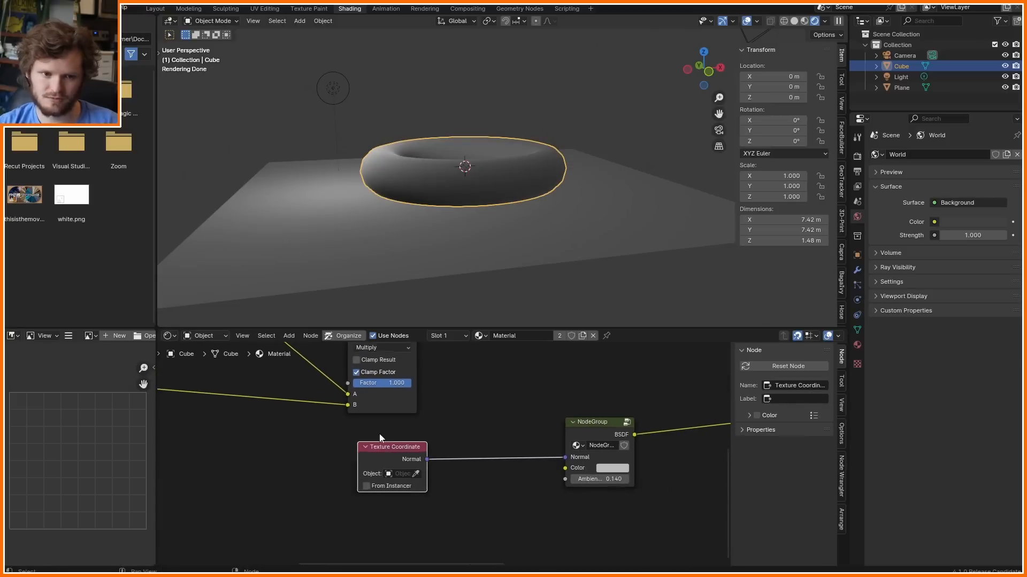
- Hide the unused sockets on the Texture Coordinate node that feeds the Noise Texture
middle_drag(379, 438, 569, 454)
scroll(569, 454, down, 1)
scroll(439, 449, down, 2)
middle_drag(393, 441, 438, 488)
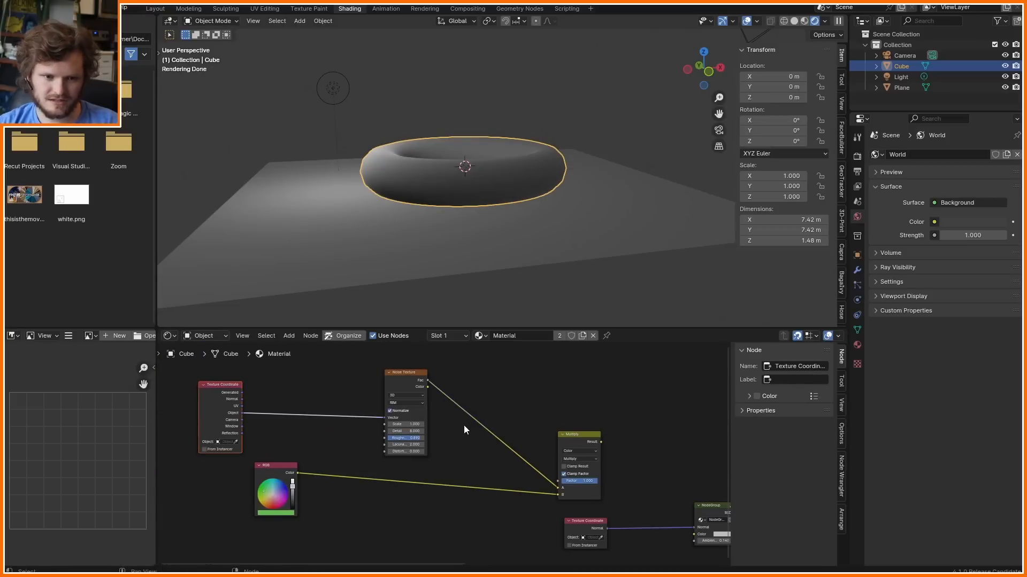
drag(300, 434, 234, 410)
scroll(264, 422, up, 4)
middle_drag(283, 427, 360, 447)
key(ctrl+h)
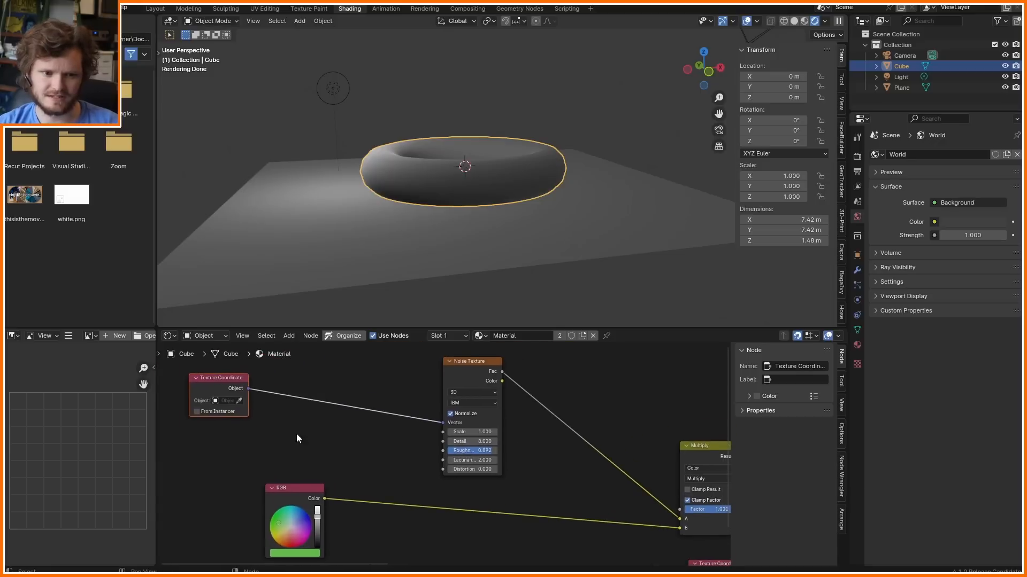
- Arrange the Texture Coordinate, Noise Texture, RGB and Multiply nodes into a compact cluster
scroll(296, 435, down, 3)
key(g)
click(429, 413)
drag(638, 447, 530, 401)
drag(315, 490, 463, 490)
drag(463, 490, 455, 490)
- Enclose the four noise color nodes in a frame
drag(593, 535, 330, 375)
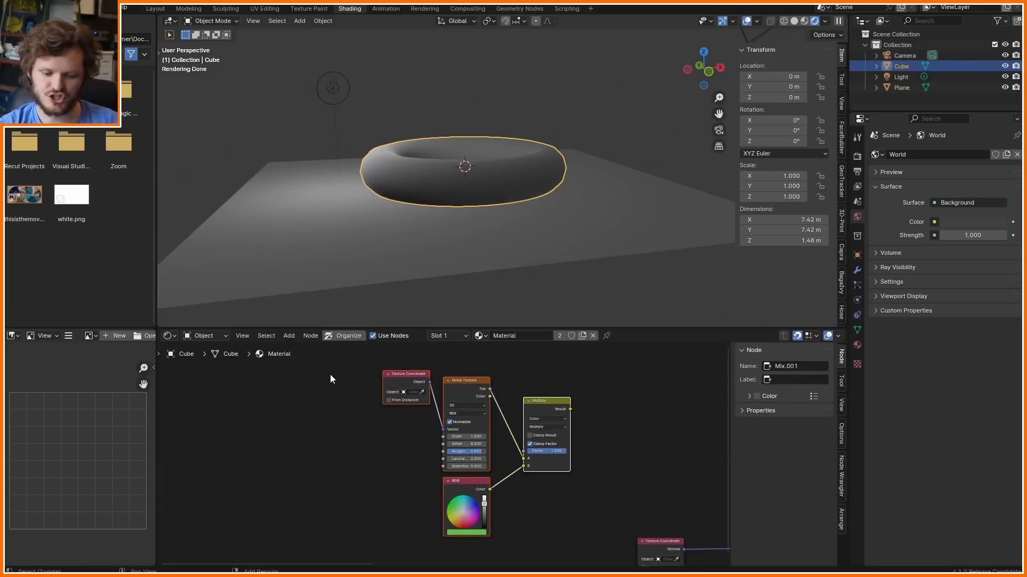
key(ctrl+j)
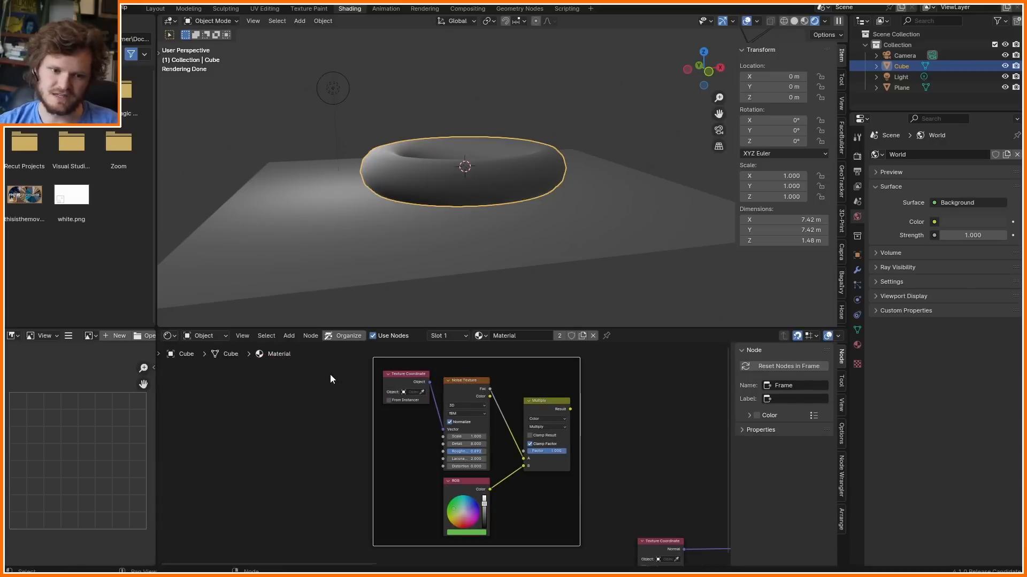
drag(416, 383, 415, 390)
- Connect the framed Multiply node's Result to the group's Color input, name the group Our BSDF, and save the file
middle_drag(542, 419, 280, 389)
alt+right_drag(283, 380, 509, 491)
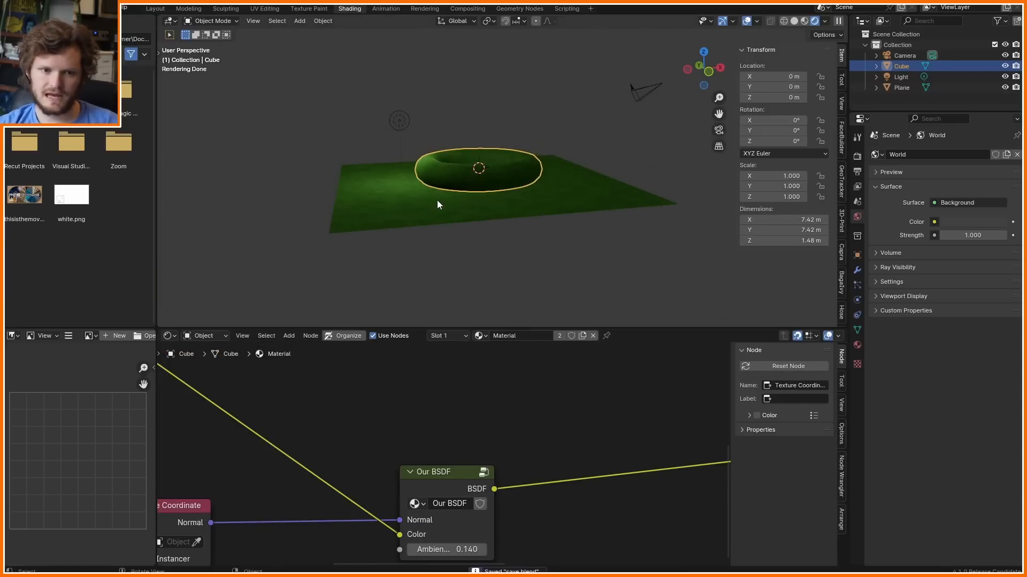
scroll(258, 439, down, 4)
key(ctrl+s)
- Reposition the Our BSDF node and move the Normal Texture Coordinate node above its incoming color link
middle_drag(257, 439, 376, 428)
scroll(438, 498, up, 1)
drag(422, 517, 471, 452)
click(435, 487)
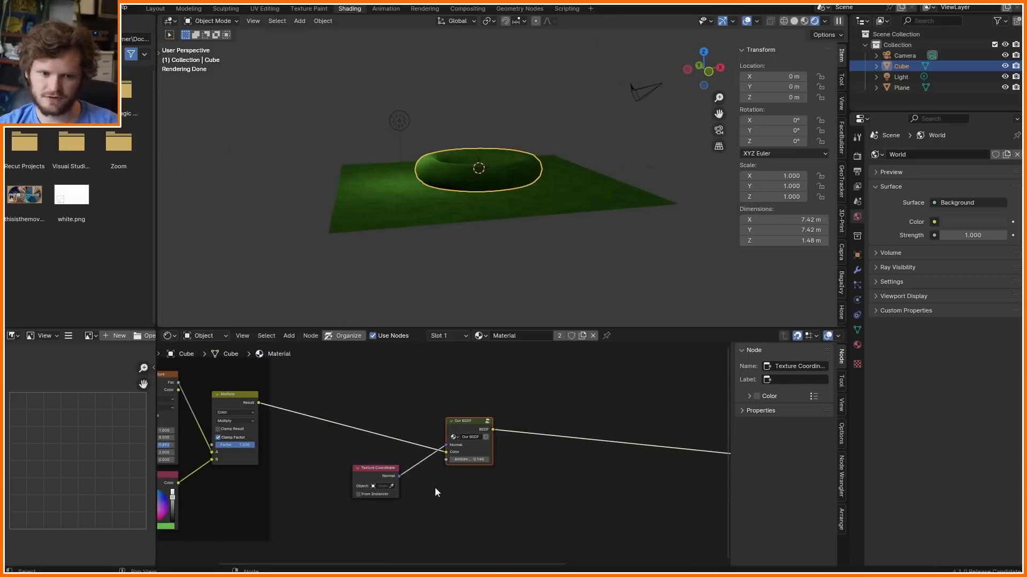
drag(431, 501, 343, 454)
key(g)
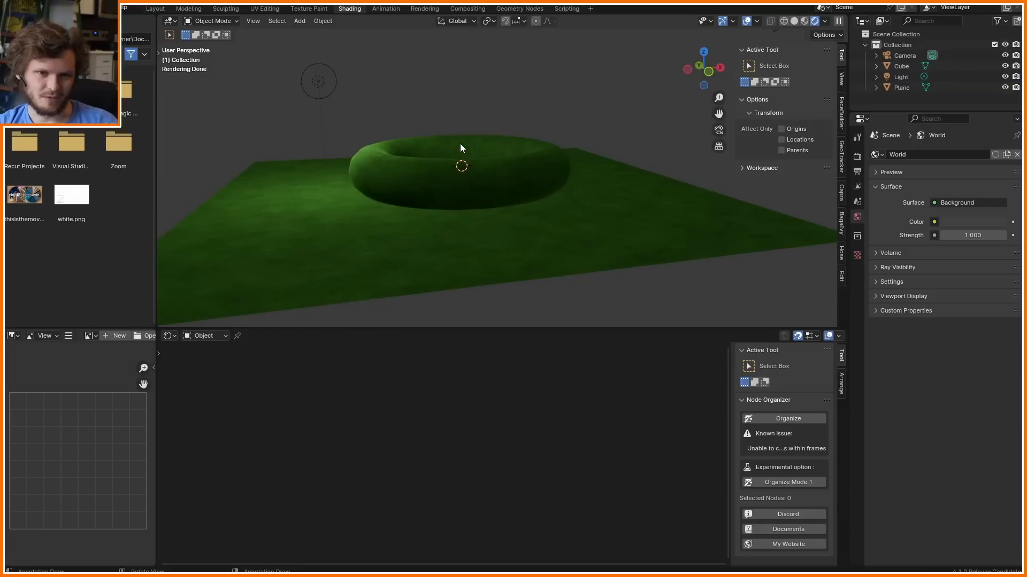
- Select the torus and give it its own single-user copy of the material
click(460, 145)
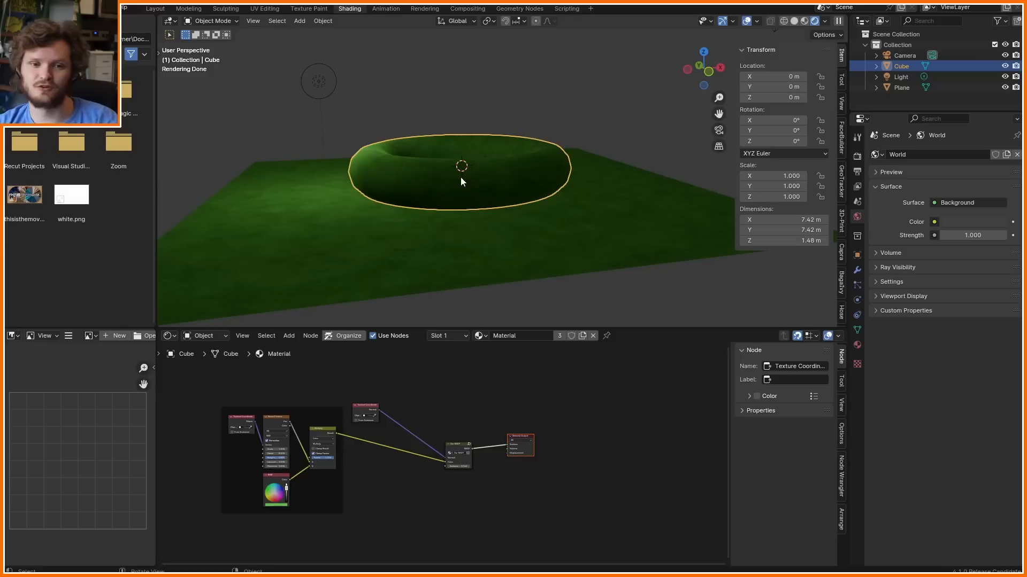
scroll(554, 371, up, 5)
click(563, 335)
middle_drag(449, 423, 563, 420)
scroll(502, 449, up, 5)
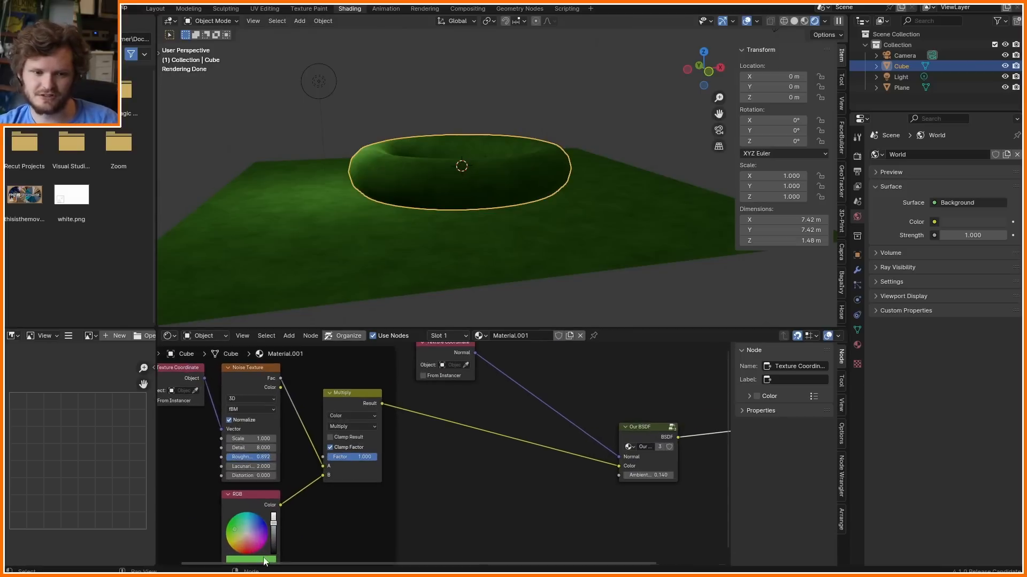
- Open the RGB node's color in the torus's copied material and undo the last change
click(252, 551)
key(ctrl+z)
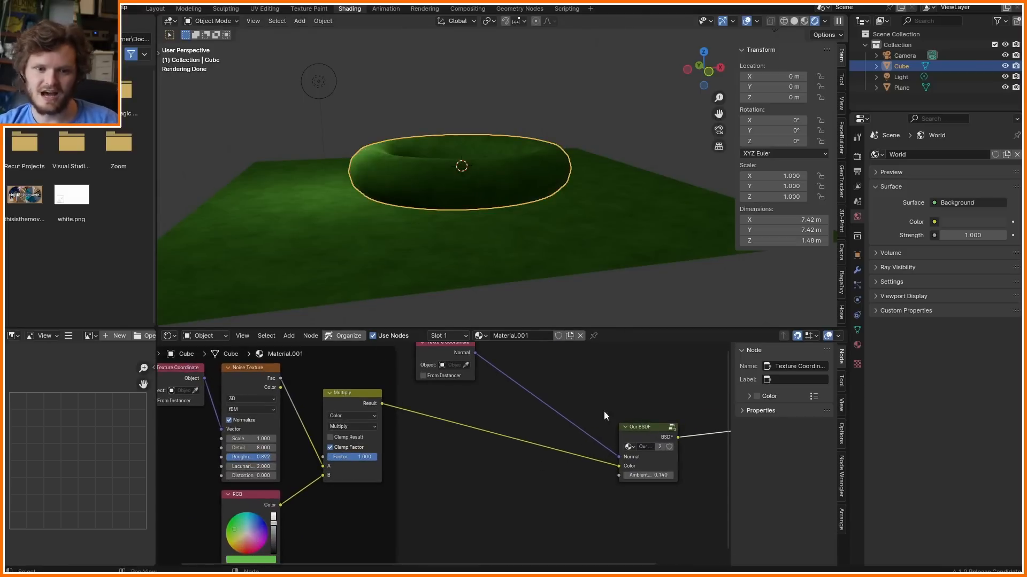
key(Home)
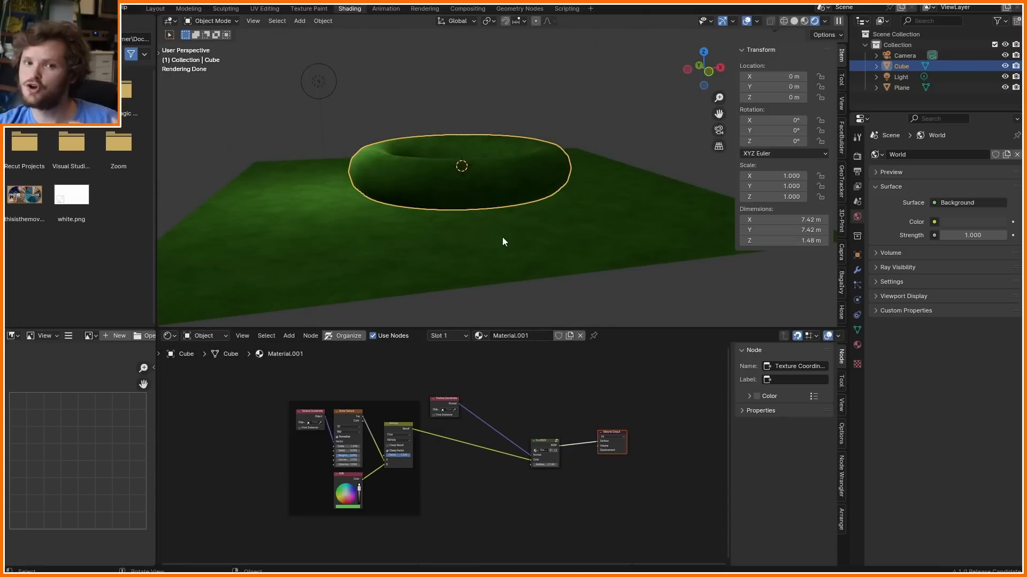
scroll(451, 411, up, 6)
middle_drag(410, 426, 407, 491)
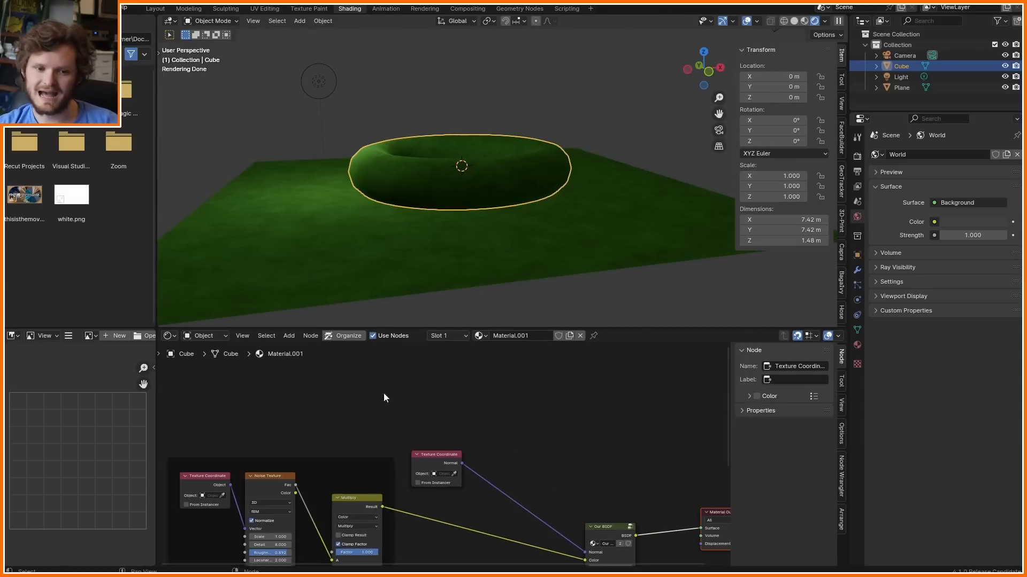
- Add a Geometry node to the torus's copied material and preview its Position output
key(shift+a)
text(geo)
key(Return)
click(275, 358)
scroll(351, 402, up, 5)
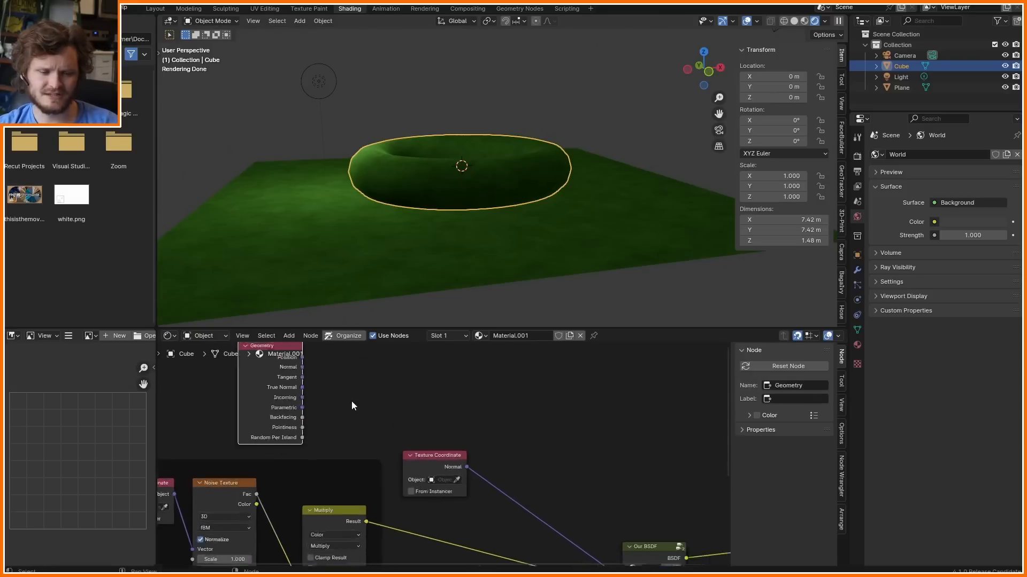
scroll(449, 478, up, 4)
middle_drag(241, 357, 373, 412)
ctrl+shift+click(349, 372)
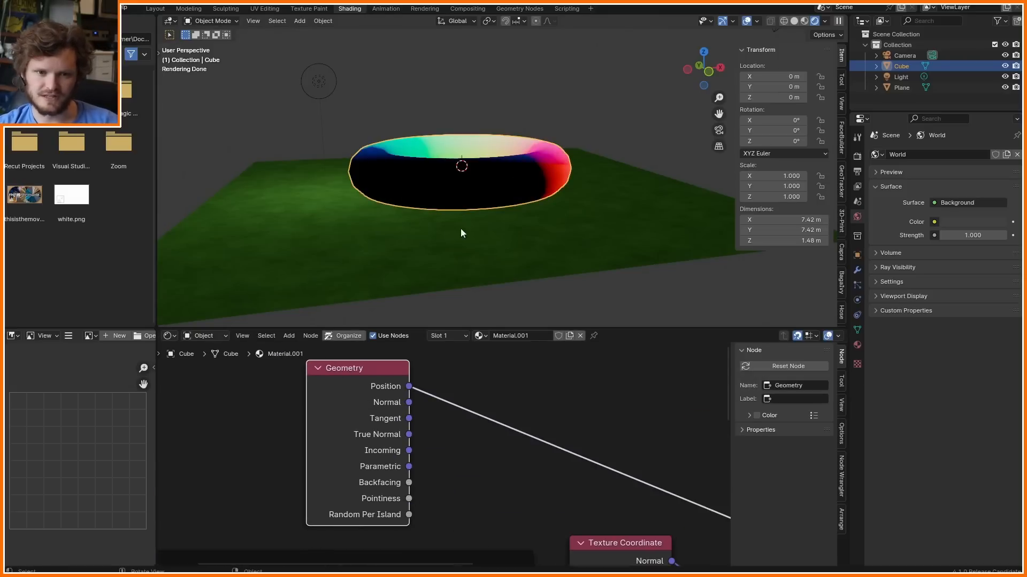
- Undo the Geometry node and the torus's single-user material copy
key(ctrl+z)
key(ctrl+z)
key(ctrl+z)
key(ctrl+z)
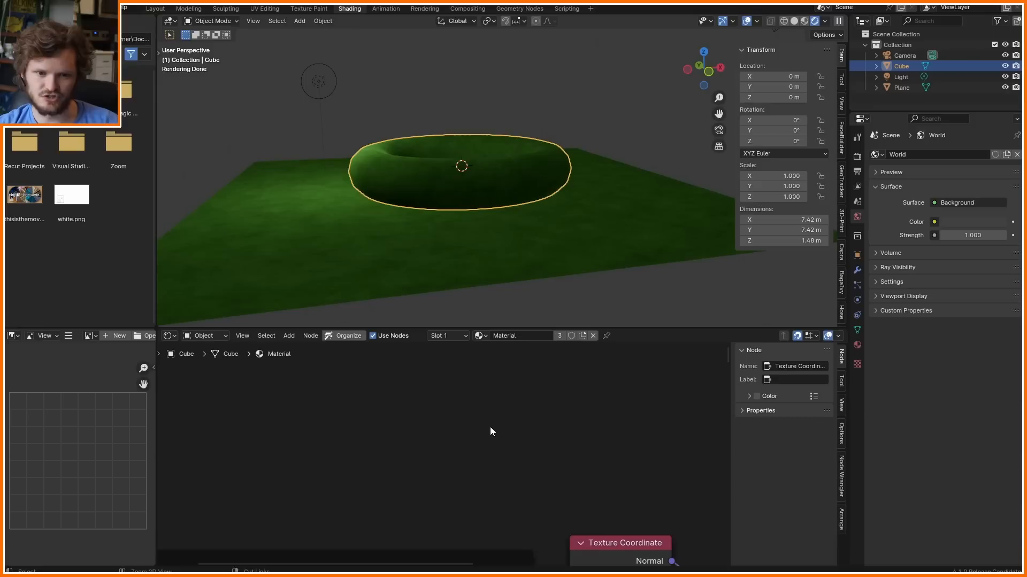
- Add a Geometry node to the shared material, preview its Position output, and save the file
key(shift+a)
text(geo)
key(Return)
click(309, 399)
ctrl+shift+click(309, 400)
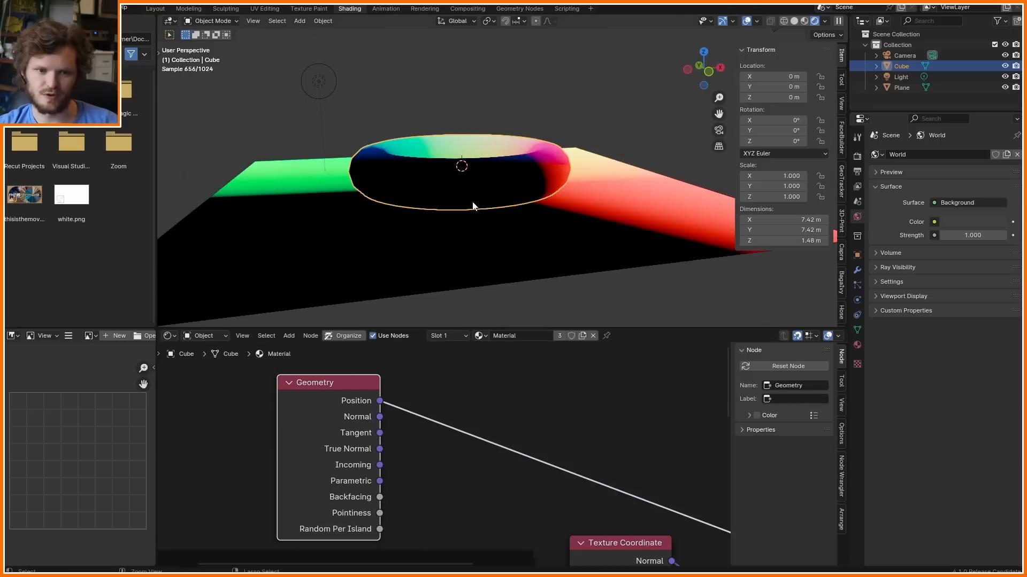
key(ctrl+s)
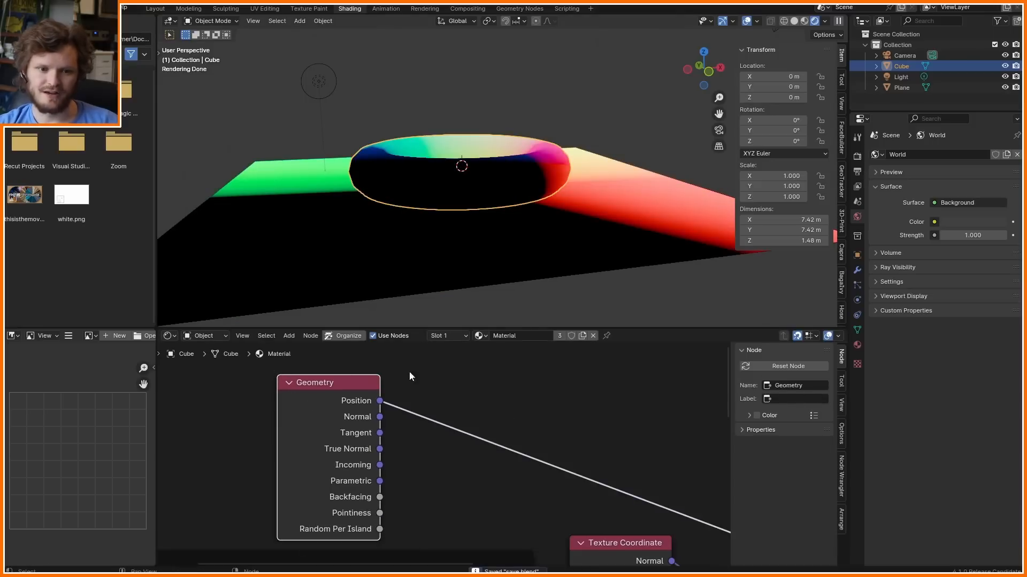
- Preview the Geometry node's outputs one after another, from Normal through to Random Per Island
ctrl+shift+click(338, 416)
ctrl+shift+click(338, 416)
ctrl+shift+click(339, 416)
ctrl+shift+click(339, 416)
ctrl+shift+click(339, 416)
ctrl+shift+click(339, 416)
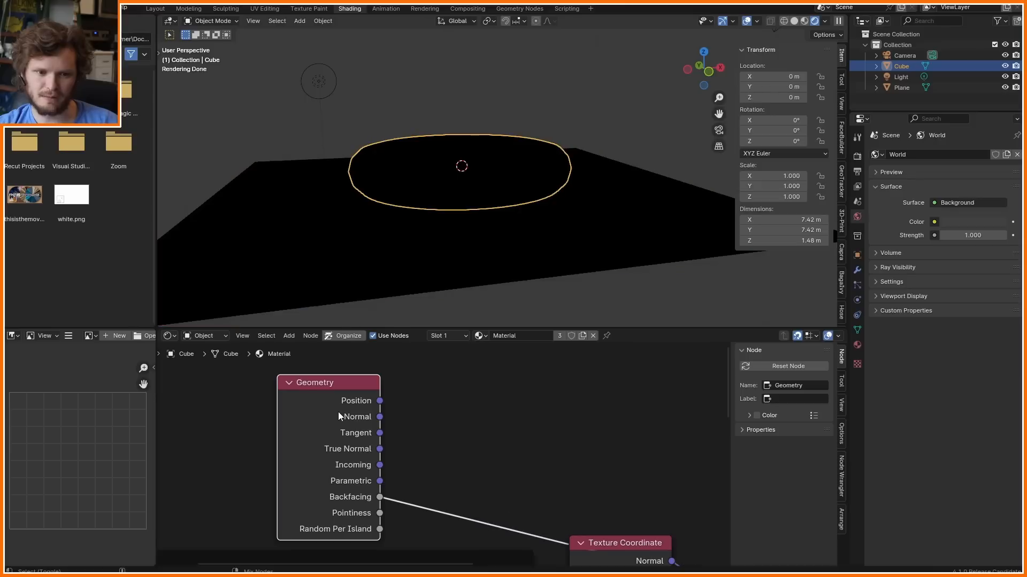
ctrl+shift+click(339, 417)
ctrl+shift+click(338, 415)
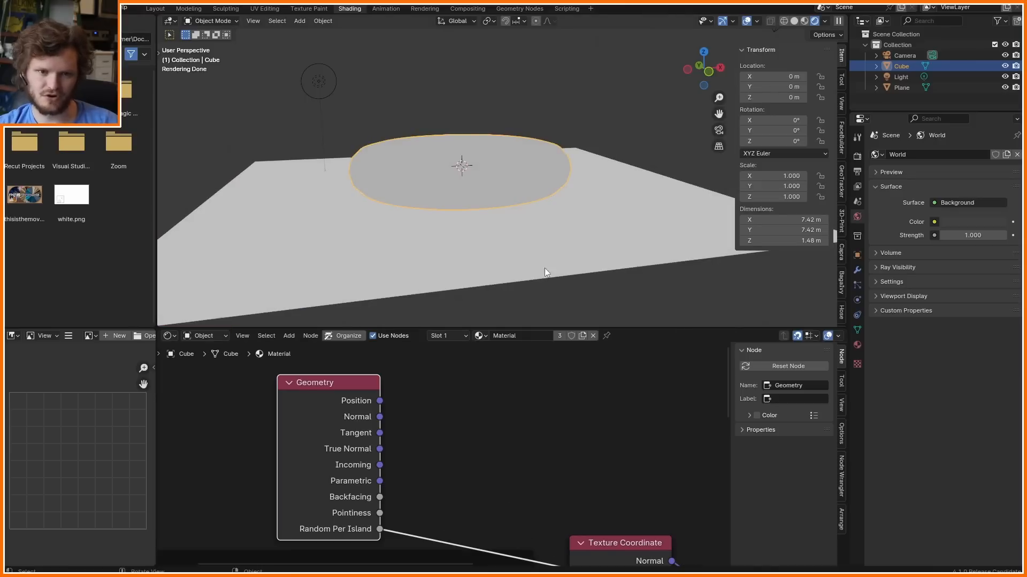
- Deselect everything and annotate the torus with a freehand loop around its center
key(alt+a)
scroll(522, 259, up, 2)
key(d)
drag(489, 150, 490, 150)
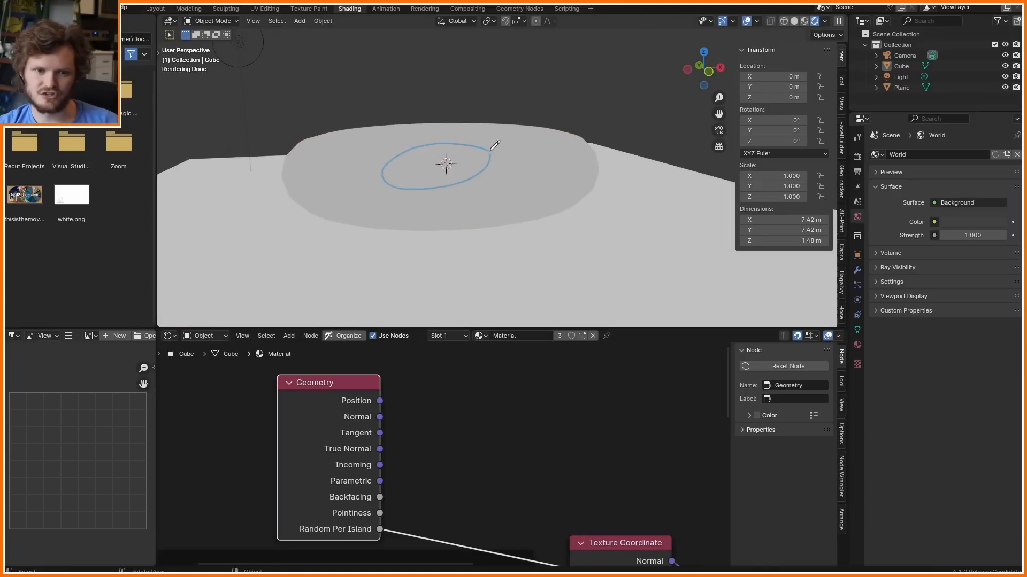
- Duplicate the torus mesh four times in Edit Mode, spreading the copies above the plane
key(Tab)
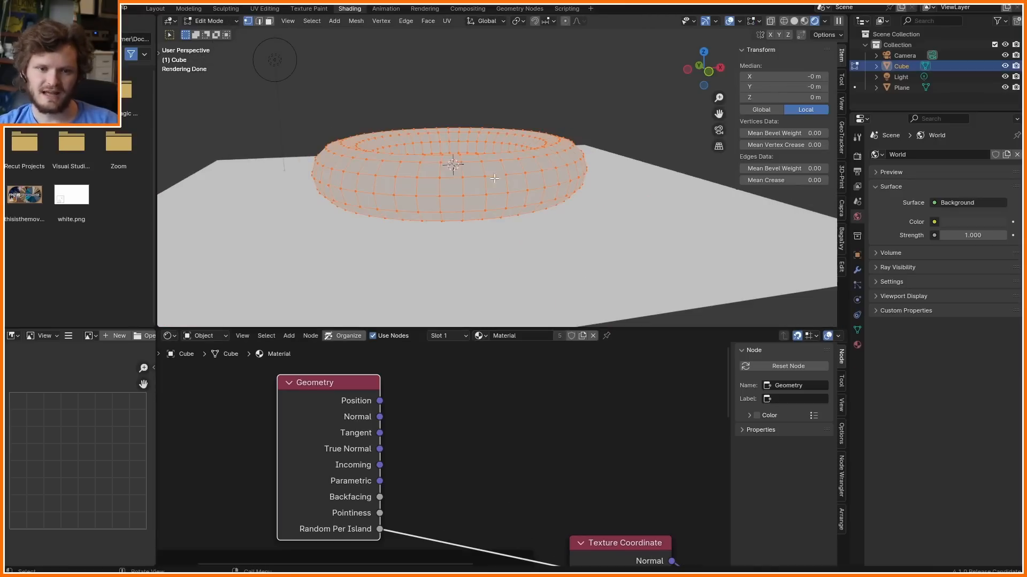
key(shift+d)
click(612, 107)
key(shift+d)
scroll(348, 121, down, 3)
key(shift+d)
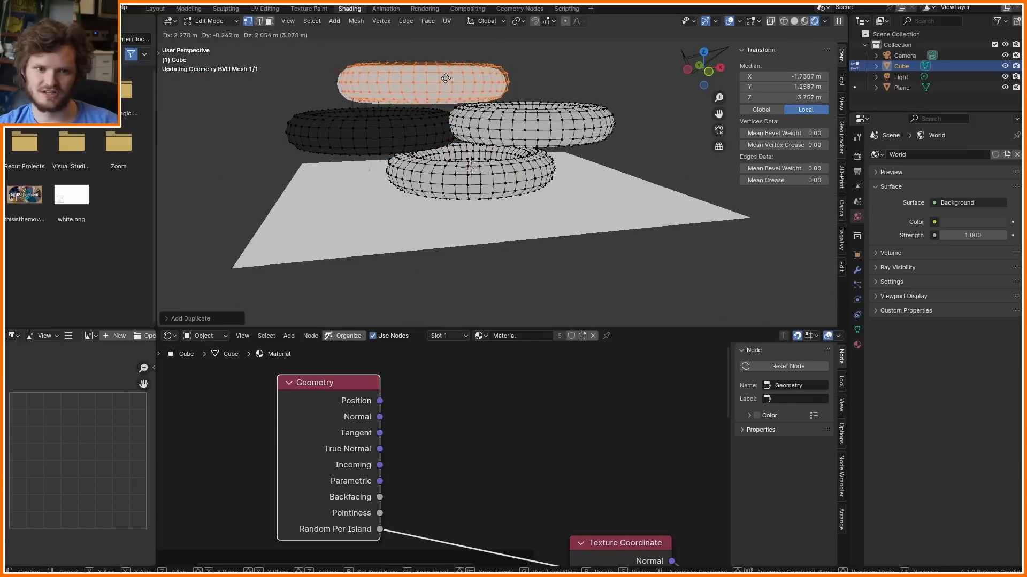
click(506, 50)
key(shift+d)
click(642, 78)
- Check the duplicated mesh islands by selecting linked geometry, and return to Object Mode
key(Tab)
key(Tab)
click(654, 129)
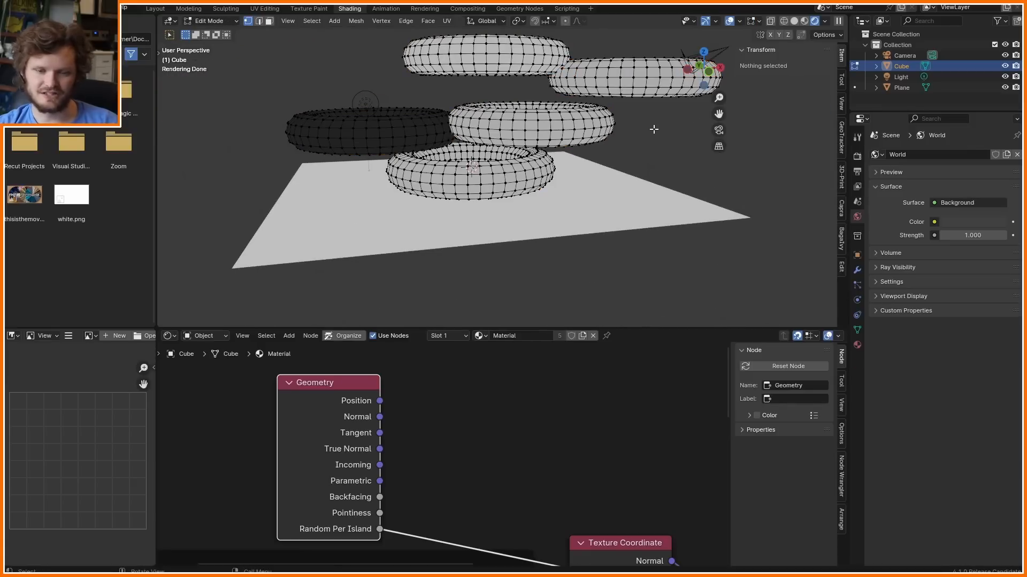
key(l)
key(l)
key(Tab)
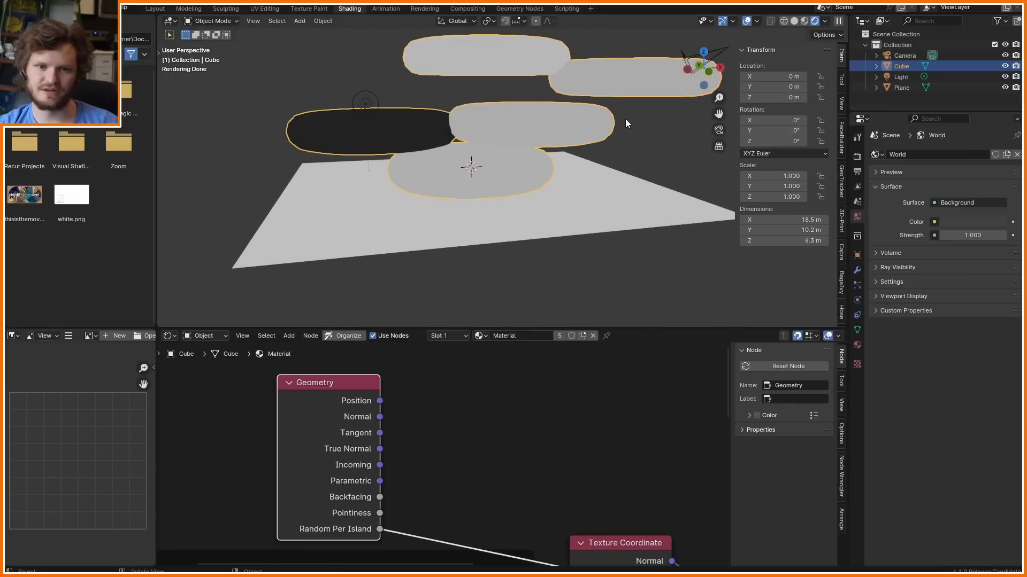
- Undo all the Edit Mode mesh duplicates of the torus
key(ctrl+z)
key(ctrl+z)
key(ctrl+z)
key(ctrl+z)
key(ctrl+z)
key(ctrl+z)
key(ctrl+z)
key(ctrl+z)
key(ctrl+z)
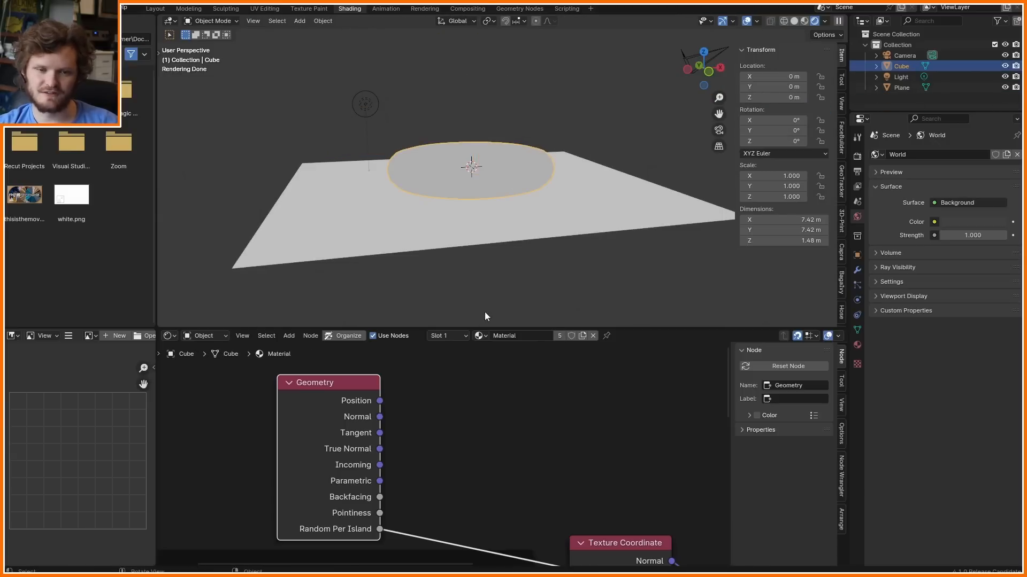
- Duplicate the torus four times as separate objects to compare their Random Per Island shading
middle_drag(503, 398, 458, 391)
key(shift+d)
click(503, 136)
key(shift+d)
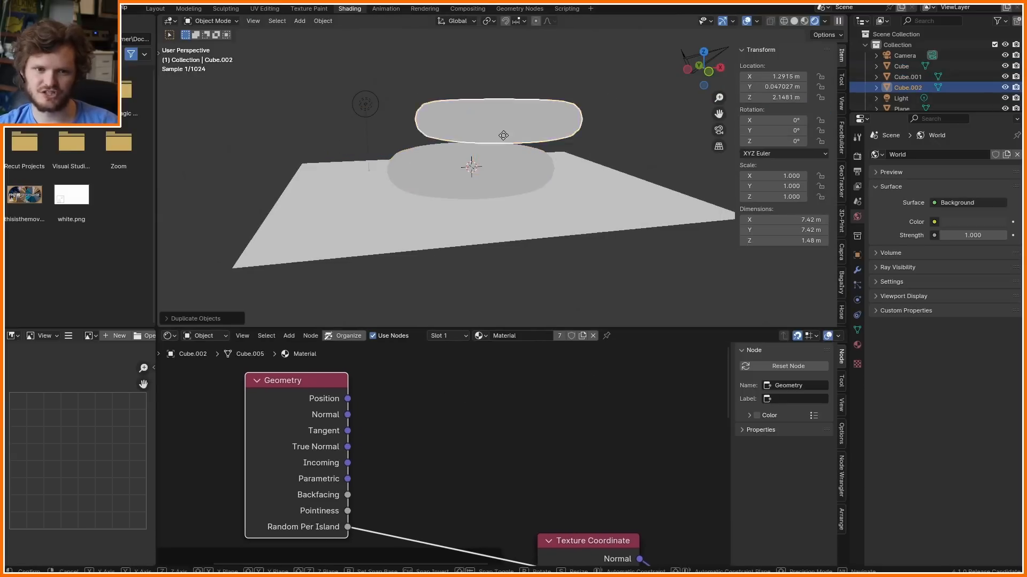
click(477, 95)
key(shift+d)
click(603, 127)
key(shift+d)
click(520, 150)
- Undo the separate torus object duplicates
key(ctrl+z)
key(ctrl+z)
key(ctrl+z)
key(ctrl+z)
key(ctrl+z)
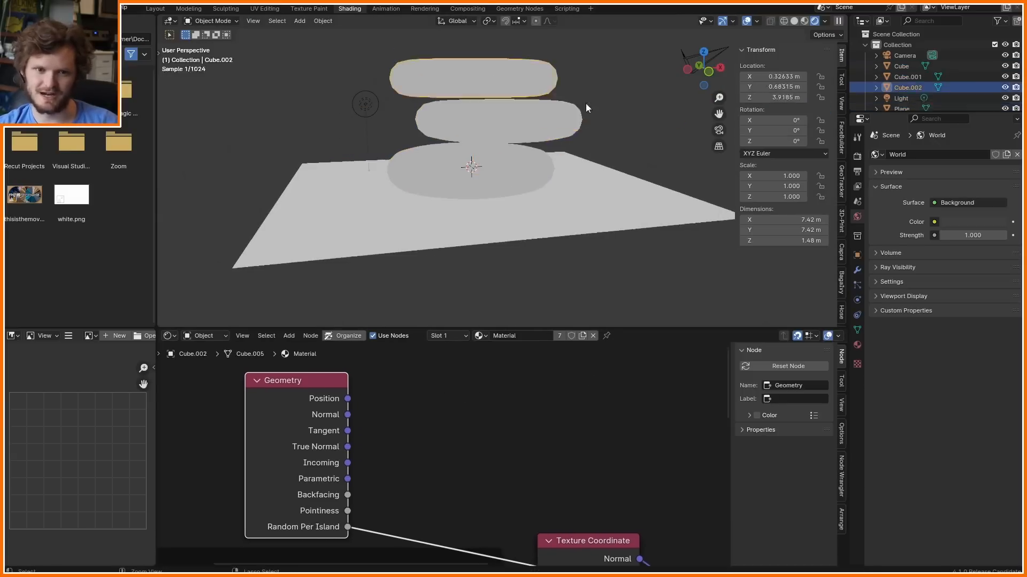
- Add an Object Info node beside the Geometry node
key(shift+a)
text(obj)
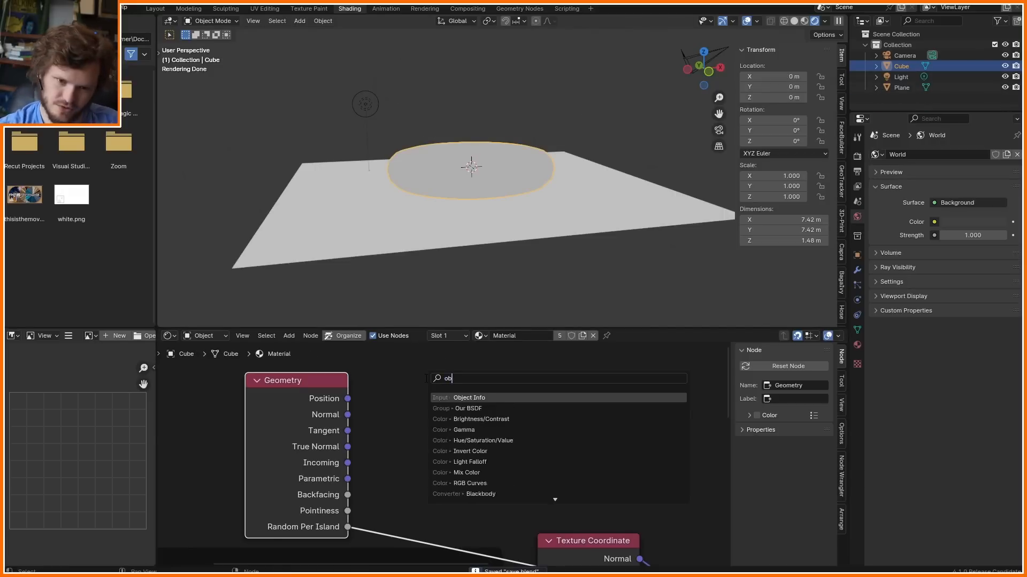
key(Return)
click(425, 380)
middle_drag(332, 424, 430, 412)
key(d)
mouse_move(307, 397)
mouse_down()
mouse_move(393, 511)
mouse_move(422, 454)
mouse_move(351, 433)
mouse_up()
key(ctrl+z)
- Shift the Object Info node closer to the Geometry node and preview its Location output while trial-moving the torus
middle_drag(533, 395, 445, 415)
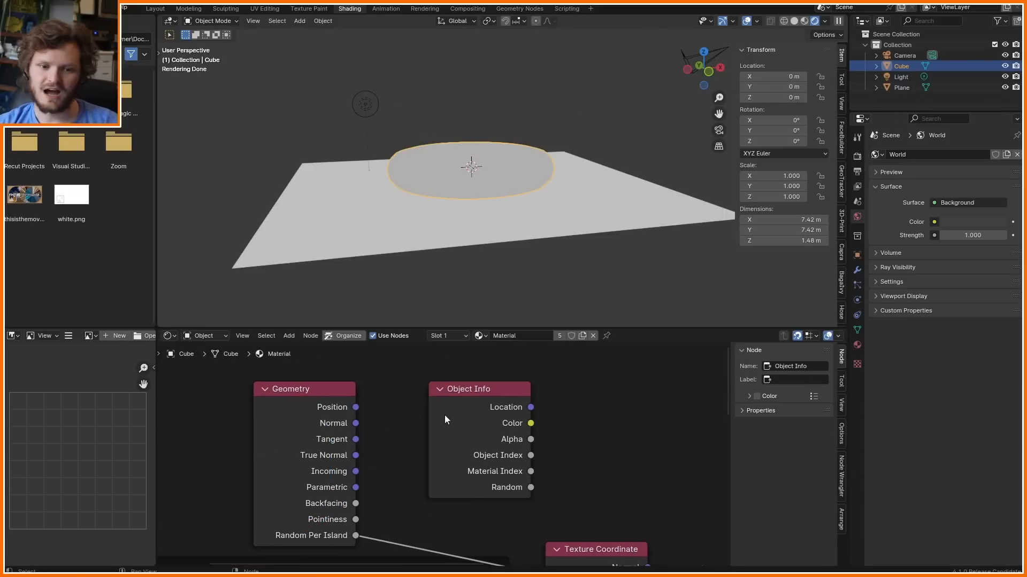
drag(461, 394, 447, 395)
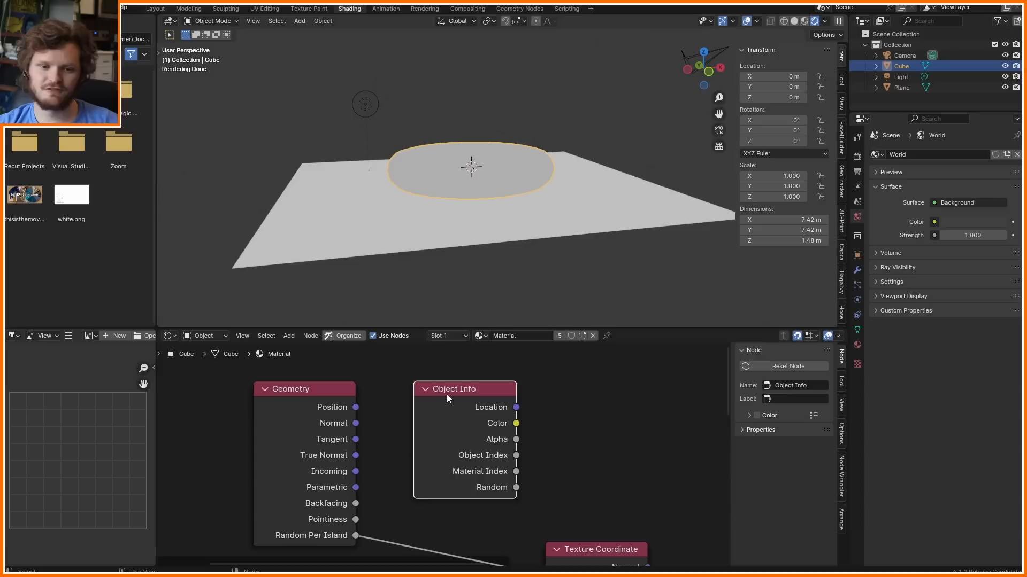
ctrl+shift+click(476, 396)
key(g)
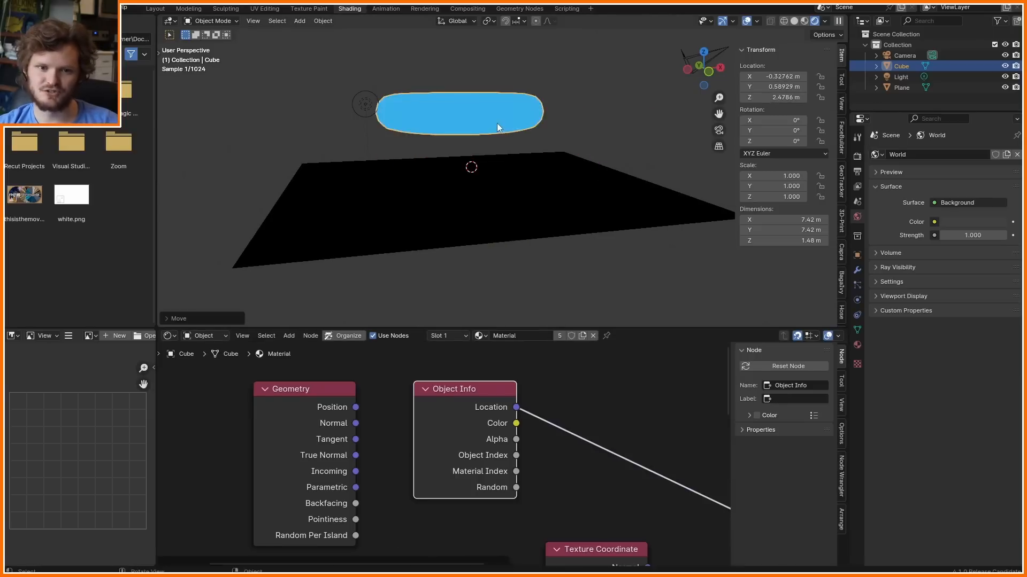
key(Escape)
- Select the plane and step the preview through the Object Info outputs to Random
click(518, 220)
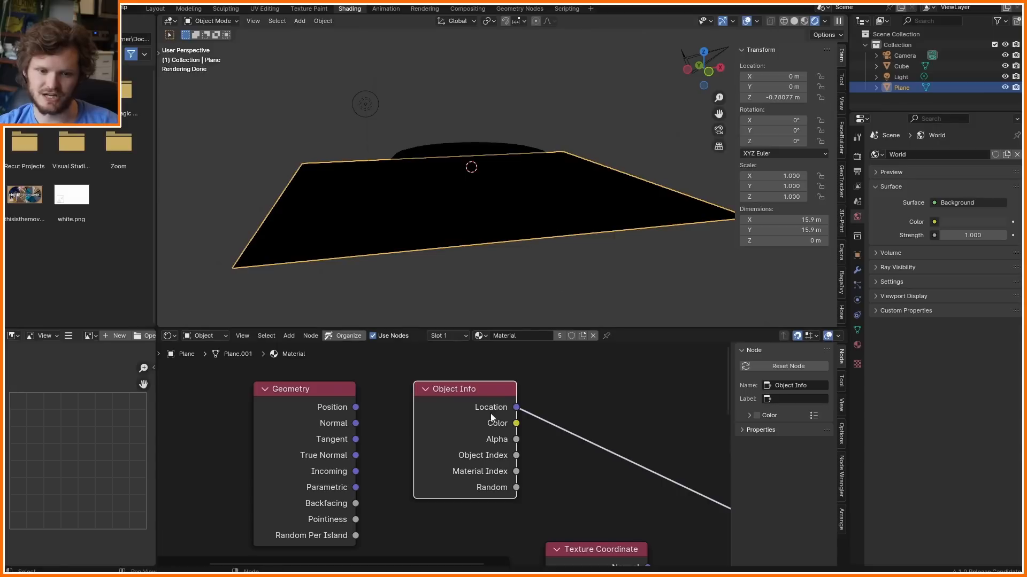
ctrl+shift+click(491, 414)
middle_drag(491, 414, 407, 382)
ctrl+shift+click(385, 389)
ctrl+shift+click(385, 389)
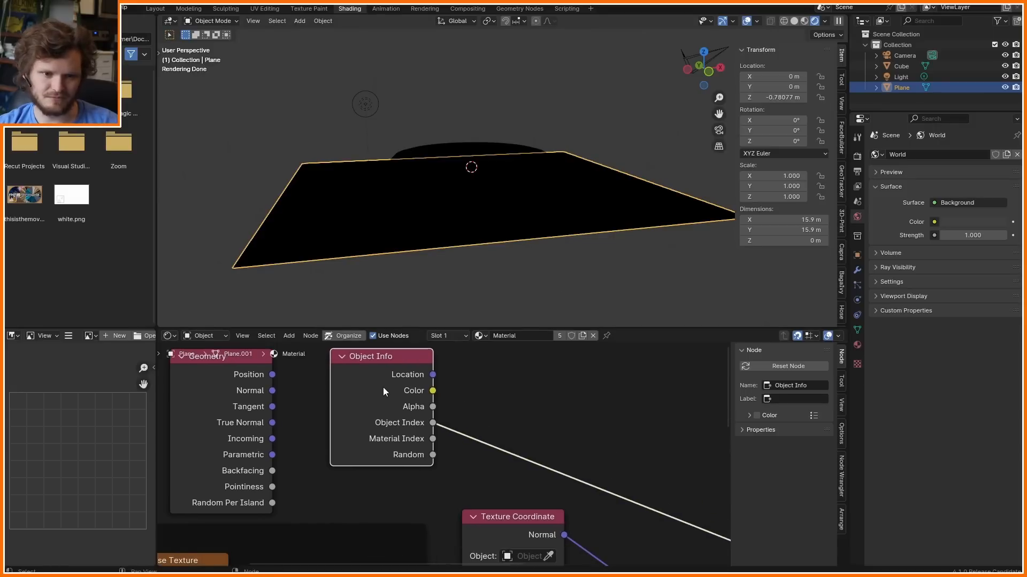
ctrl+shift+click(392, 406)
ctrl+shift+click(392, 406)
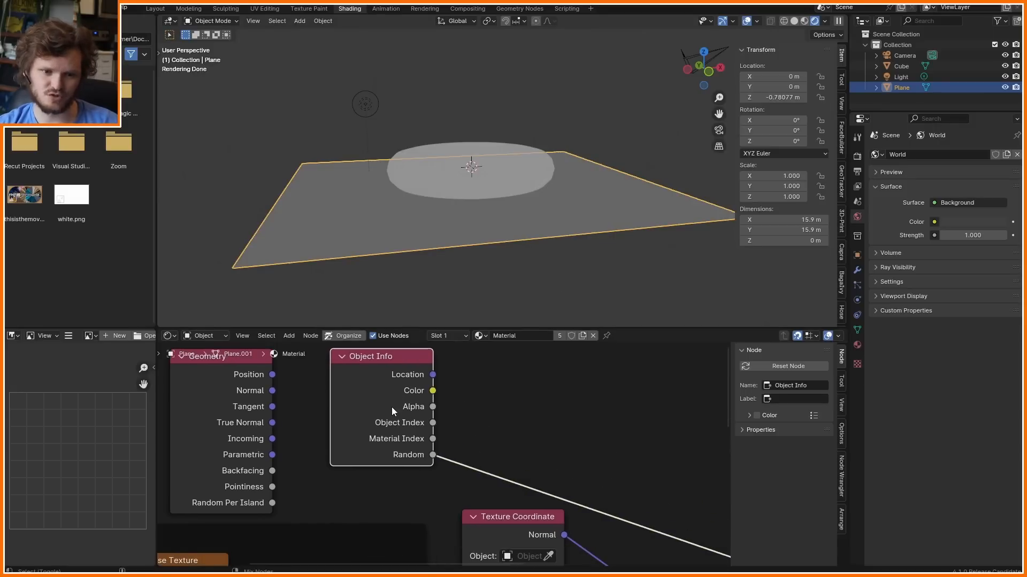
- Duplicate the torus to test the Object Info Random shading, and undo the copies
click(618, 169)
click(522, 178)
key(shift+d)
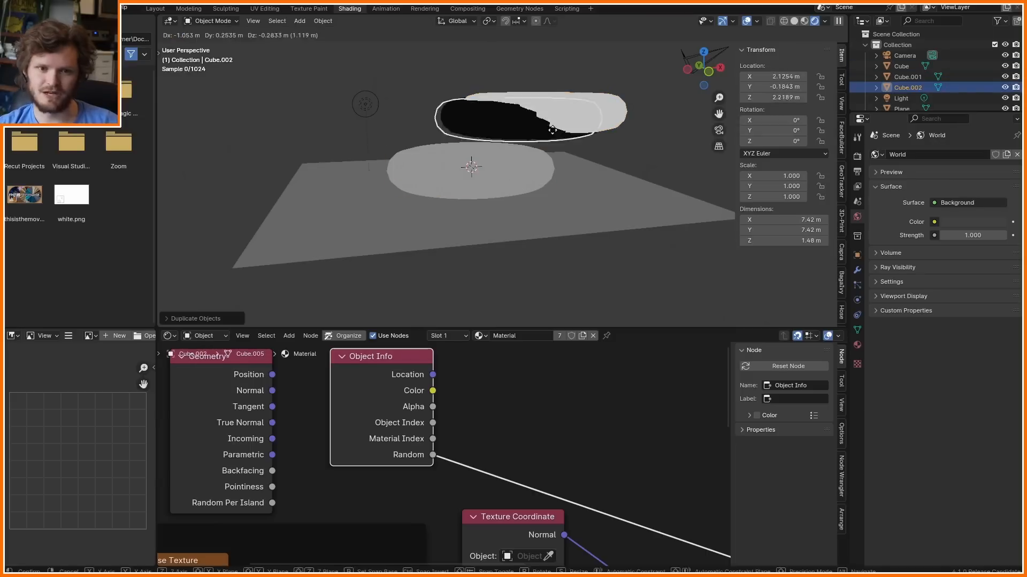
click(620, 82)
key(ctrl+z)
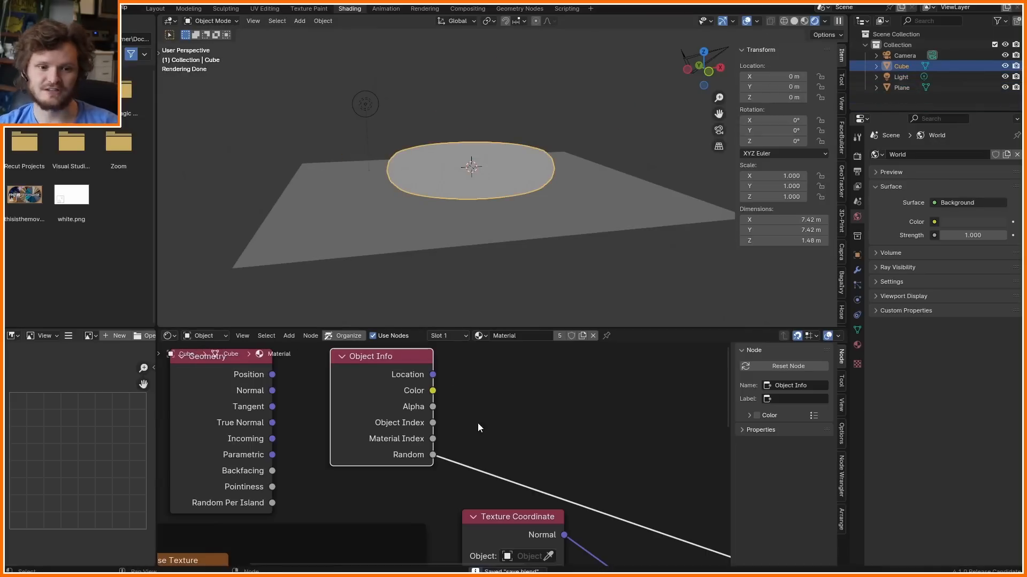
- Delete the Geometry node and move the Object Info node into the freed space
scroll(454, 430, down, 5)
drag(213, 431, 351, 409)
key(x)
drag(406, 388, 271, 370)
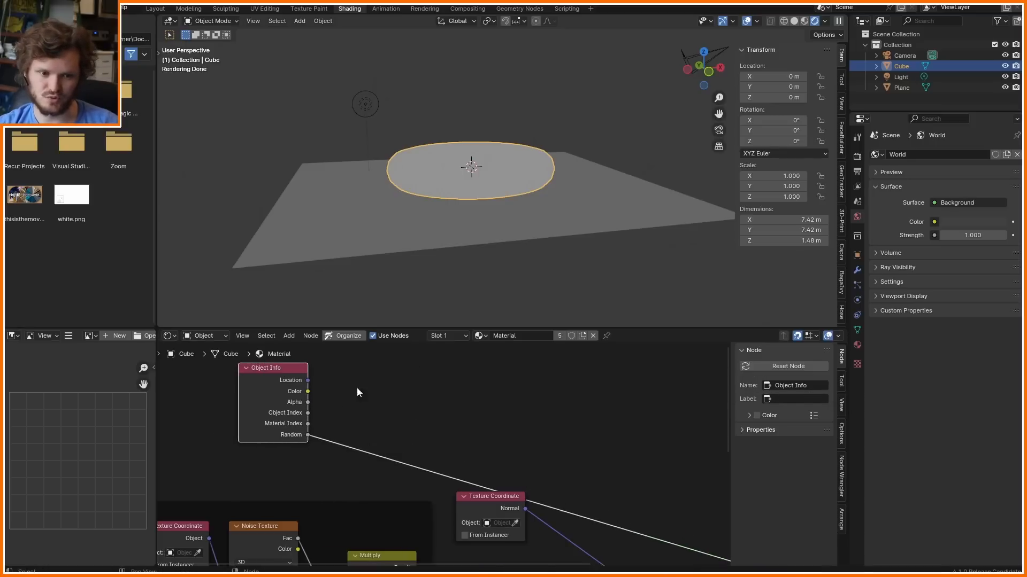
scroll(433, 421, up, 2)
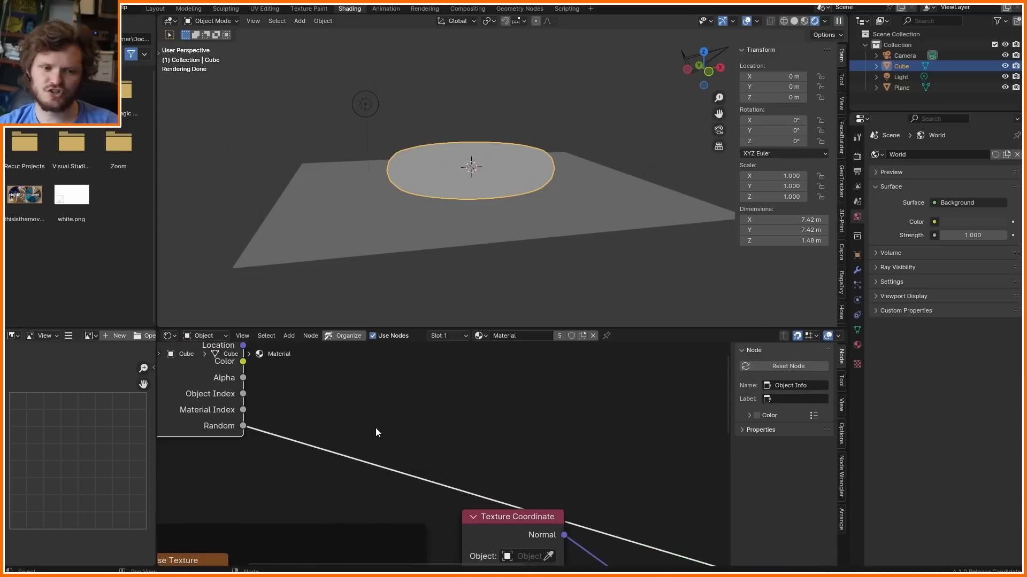
- Add a Combine XYZ node, feed Object Info's Random output into X, and preview its Vector output
key(shift+a)
text(combine x)
key(Return)
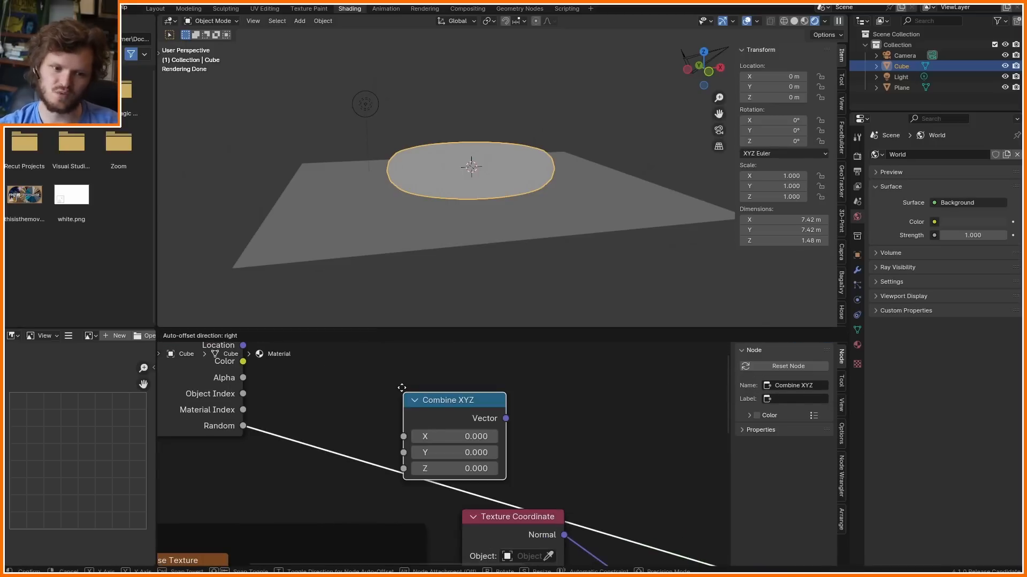
click(402, 388)
drag(423, 400, 467, 385)
- Duplicate the torus twice to test the random red values, and undo both copies
click(514, 296)
click(476, 193)
key(shift+d)
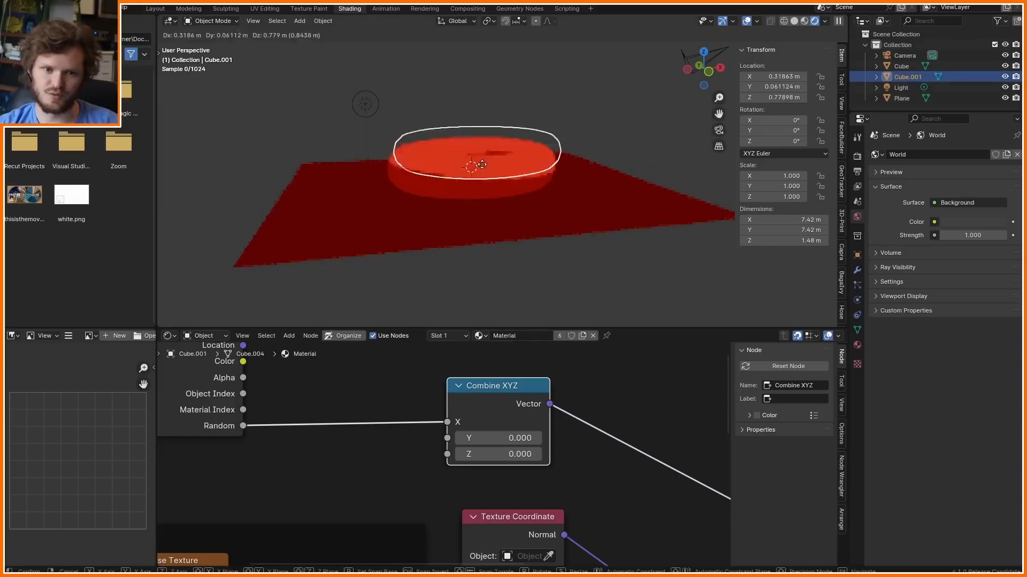
click(516, 143)
key(shift+d)
click(443, 118)
key(ctrl+z)
key(ctrl+z)
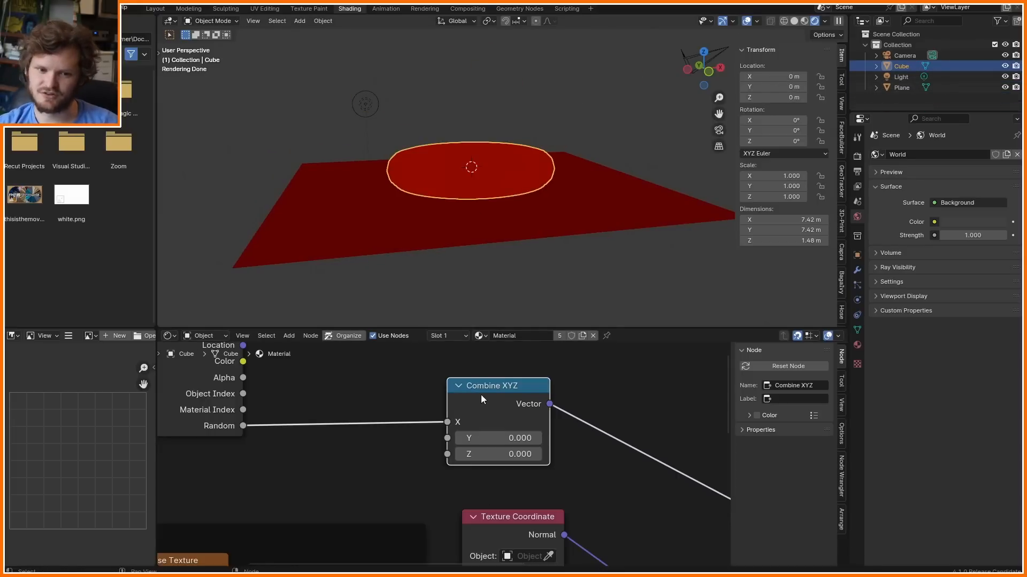
- Replace the Combine XYZ node with a Noise Texture, preview its Fac output, and delete the noise node
key(x)
middle_drag(481, 396, 376, 442)
key(shift+a)
click(390, 422)
text(noise)
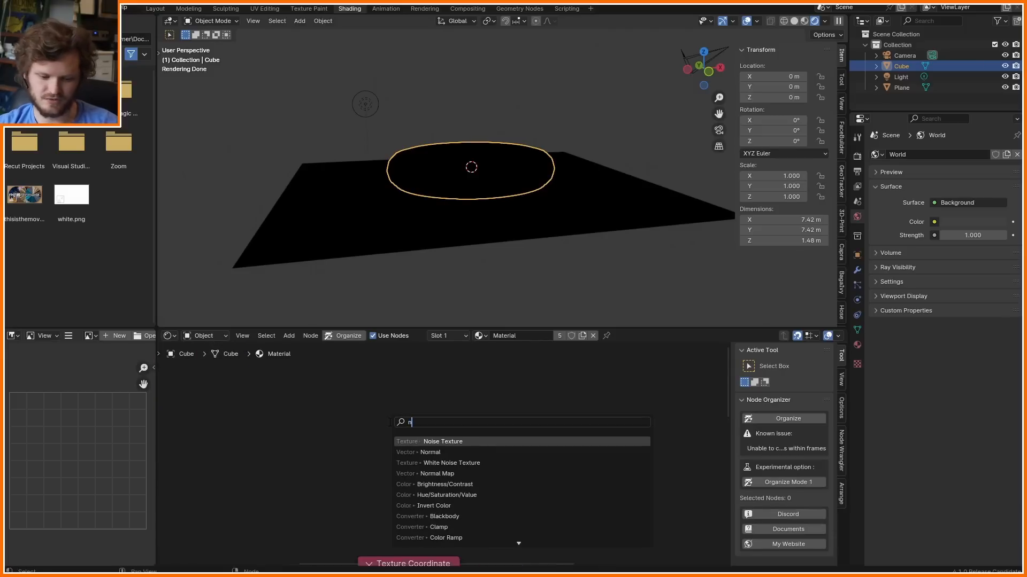
key(Return)
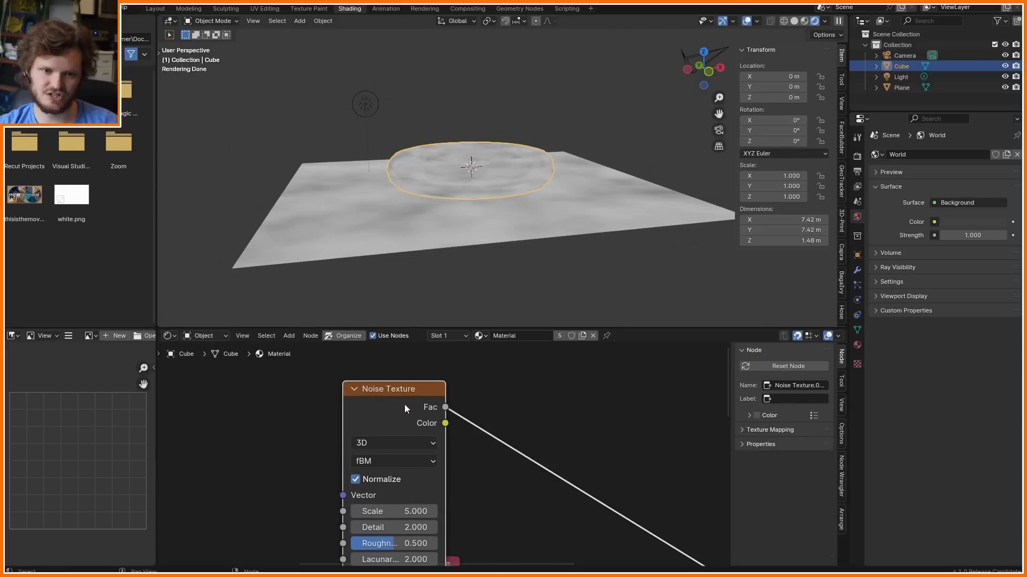
key(x)
- Add a White Noise Texture node, preview its Value output, and save the file
middle_drag(399, 405, 577, 394)
key(shift+a)
click(453, 409)
text(whi)
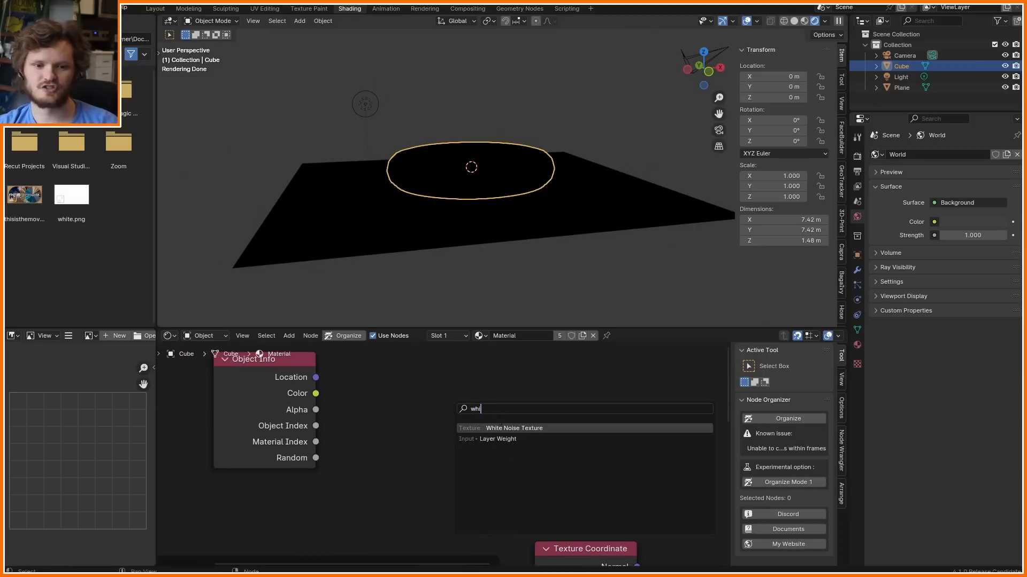
key(Return)
click(476, 435)
key(ctrl+s)
scroll(495, 191, up, 4)
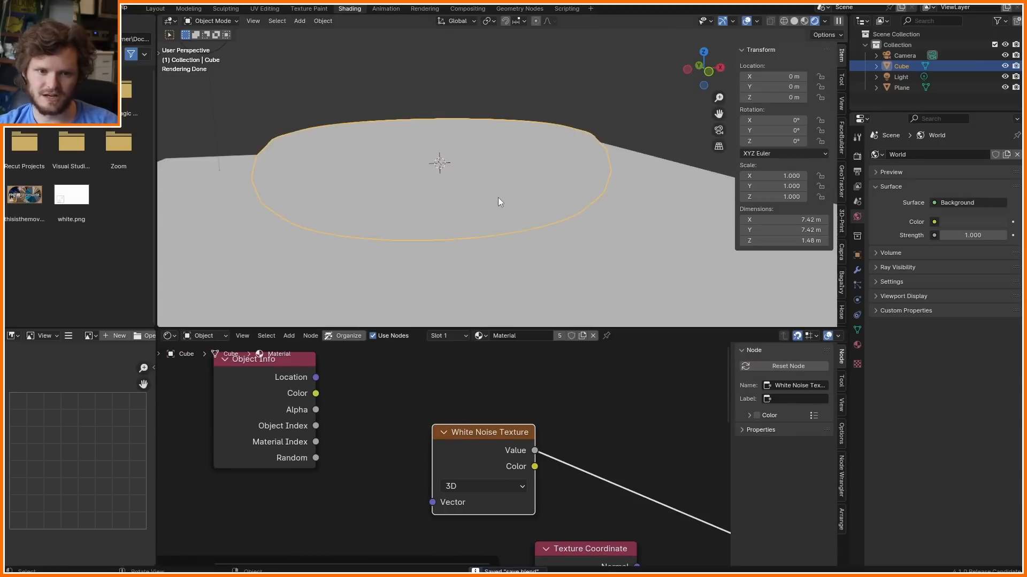
- Add Texture Coordinate and Mapping nodes to the White Noise Texture, and delete both
middle_drag(418, 460, 490, 441)
key(ctrl+t)
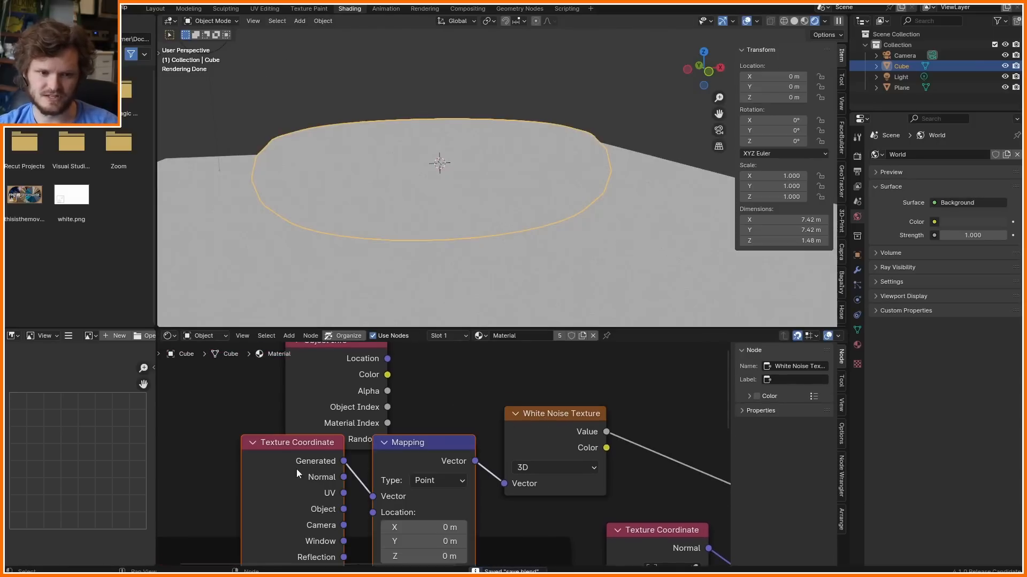
key(ctrl+x)
key(x)
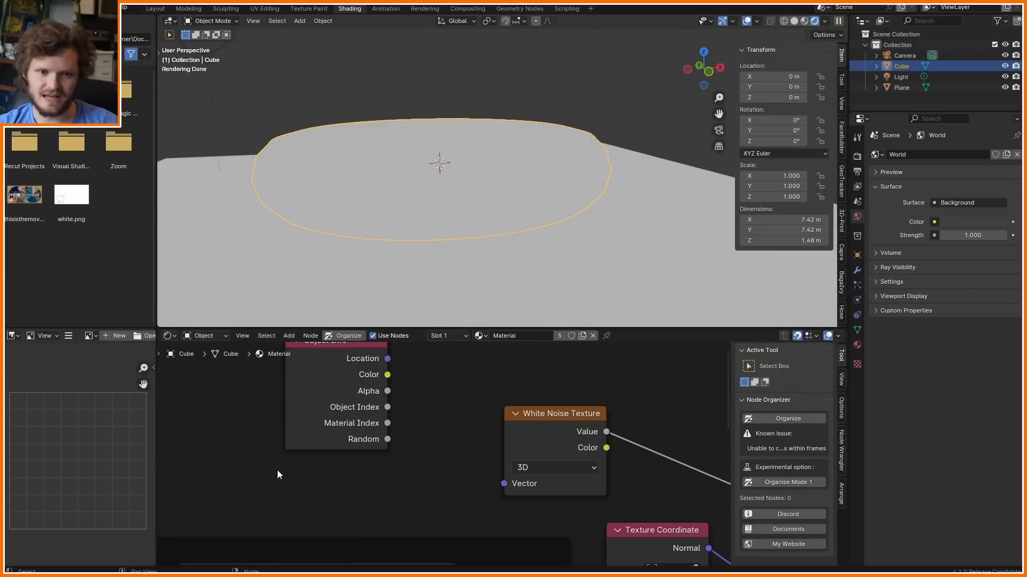
- Undo the deletion of the Texture Coordinate node and preview the White Noise Texture's Color and Value outputs
key(ctrl+z)
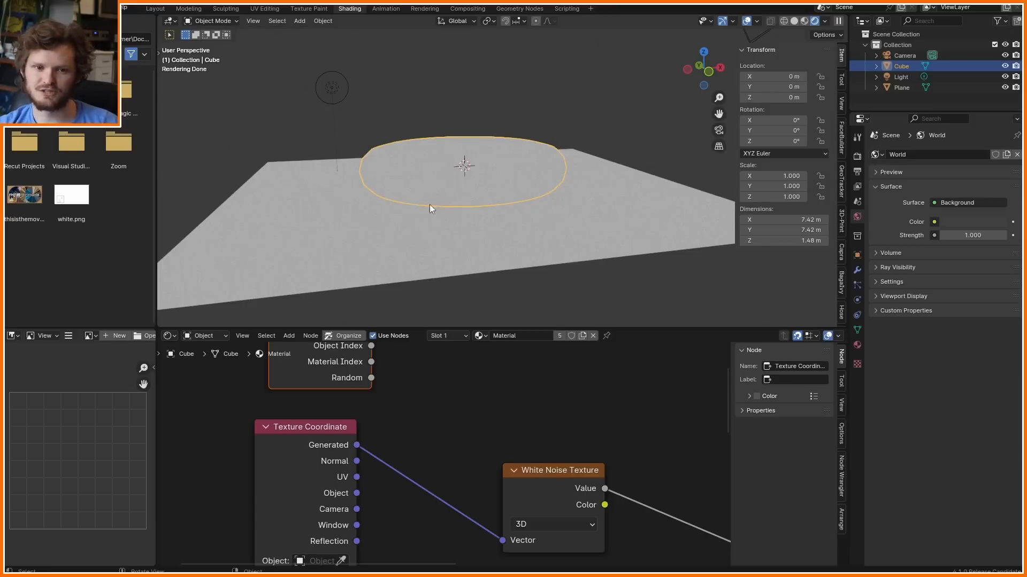
scroll(429, 204, up, 3)
scroll(438, 206, down, 5)
scroll(468, 222, up, 3)
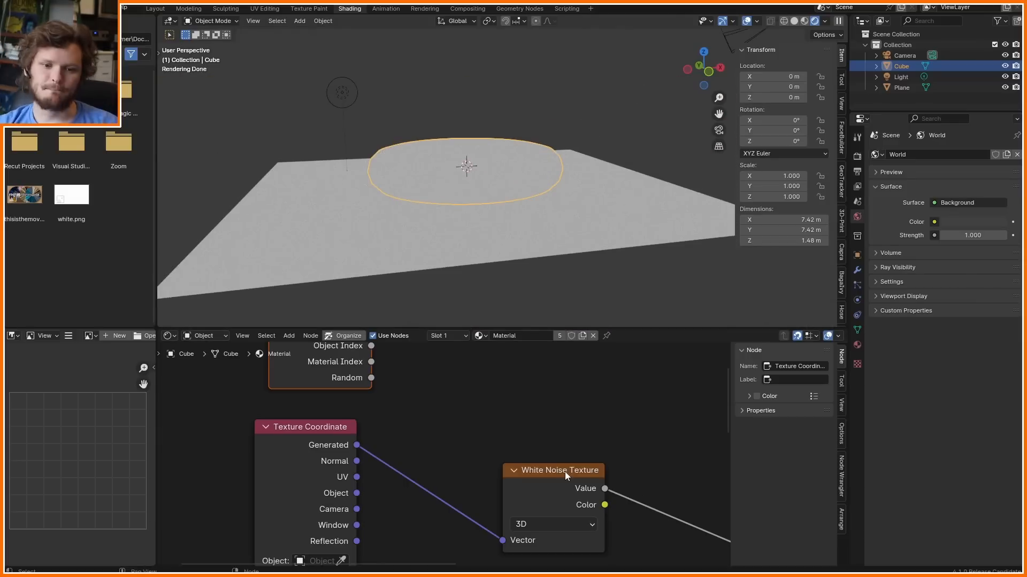
drag(565, 471, 520, 428)
ctrl+shift+click(529, 437)
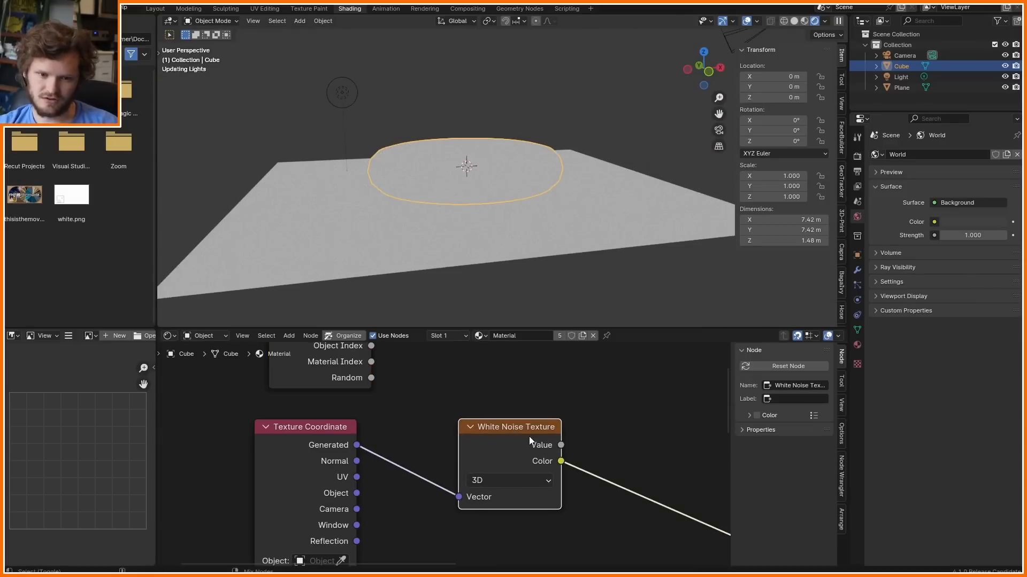
ctrl+shift+click(510, 433)
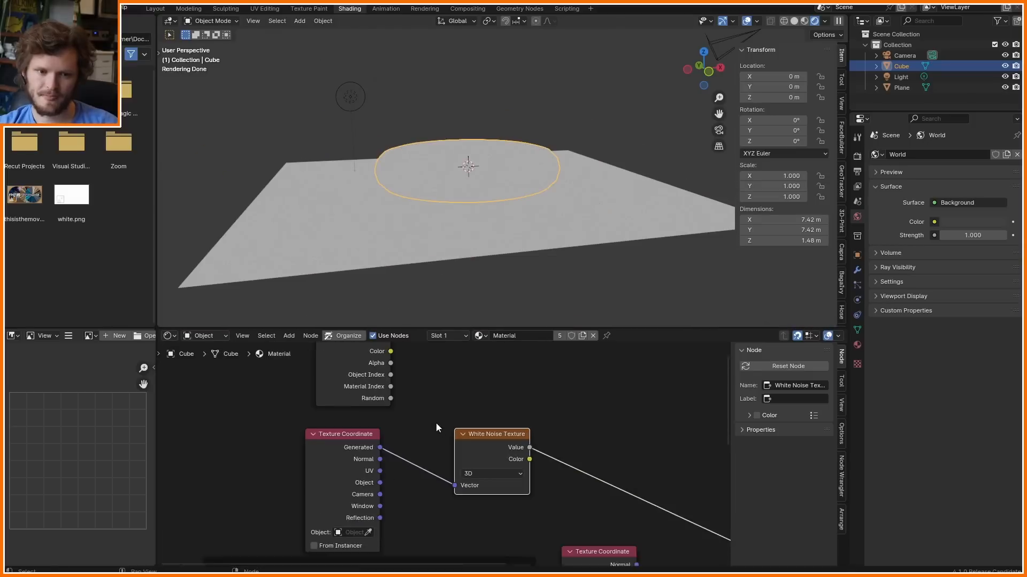
scroll(435, 422, down, 2)
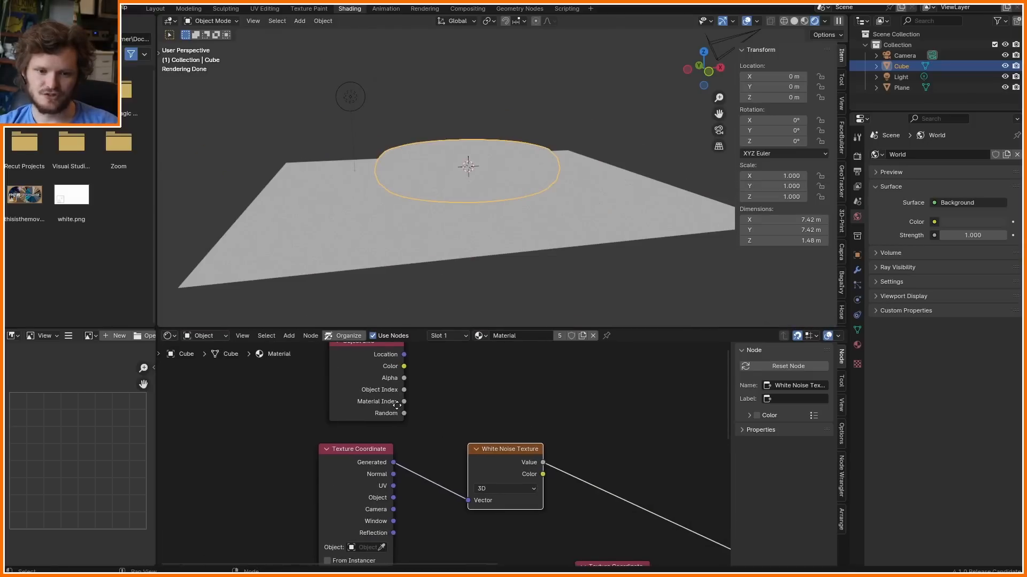
- Delete the Texture Coordinate node, try a Mapping node on the White Noise Texture's Vector input, and delete it
click(375, 453)
key(x)
drag(479, 498, 343, 466)
text(vm)
key(Return)
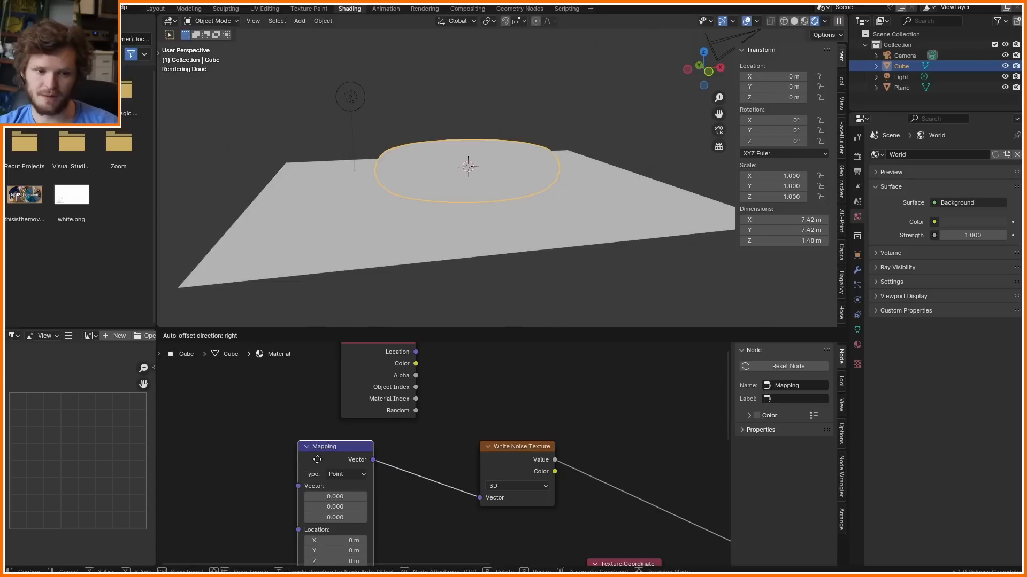
click(317, 460)
key(x)
- Add a Value node to the White Noise Texture's Vector input and set it to 3.070
drag(480, 497, 258, 446)
text(va)
key(Return)
click(370, 464)
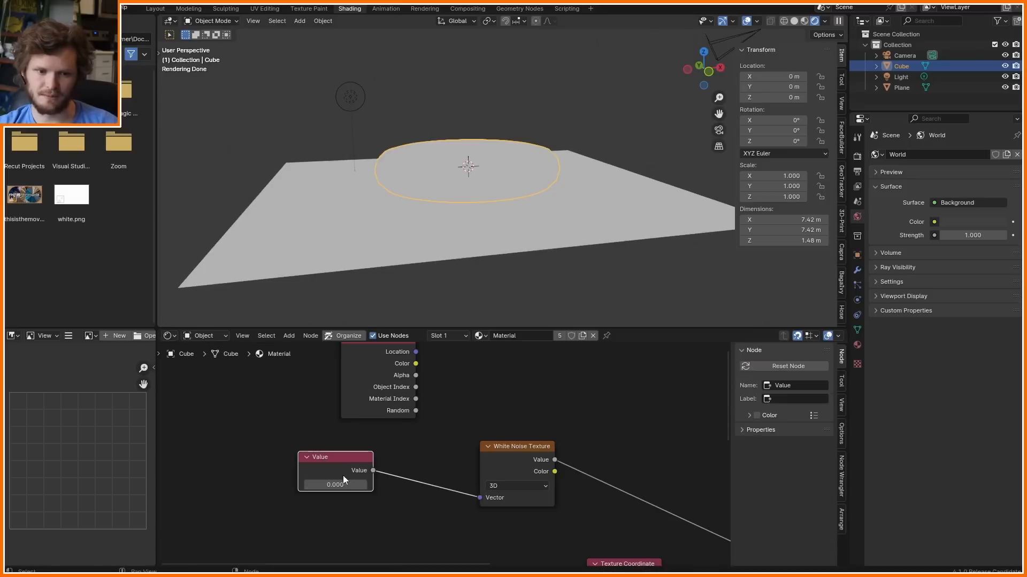
mouse_move(344, 482)
mouse_down()
mouse_move(369, 482)
mouse_move(338, 483)
mouse_up()
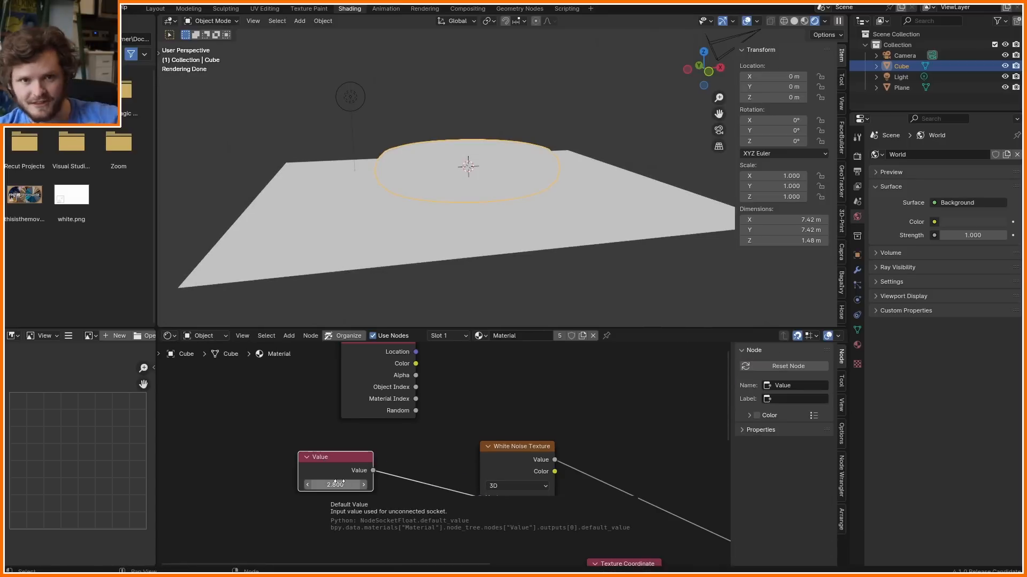
drag(509, 450, 498, 439)
scroll(383, 521, up, 2)
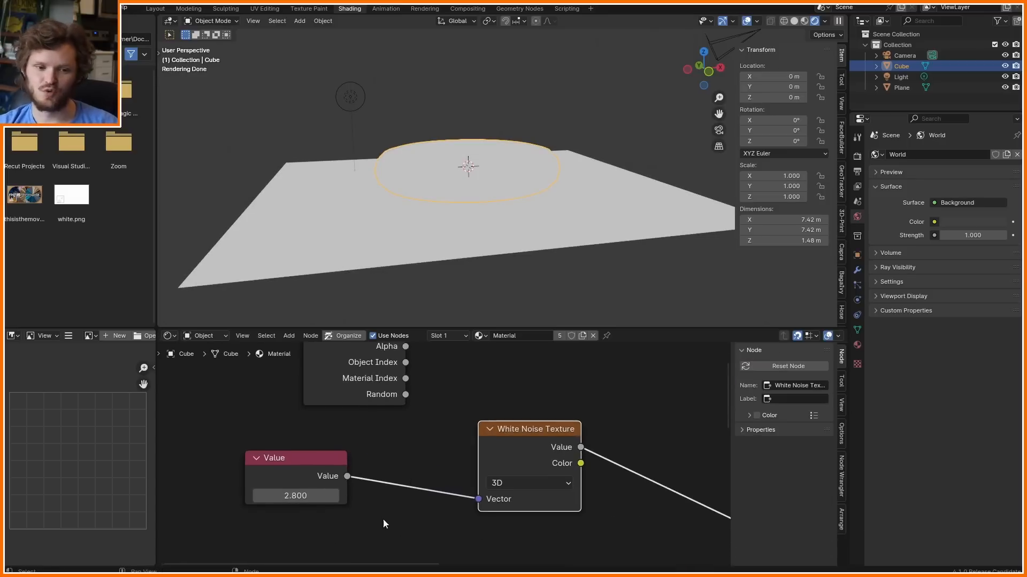
drag(321, 460, 342, 461)
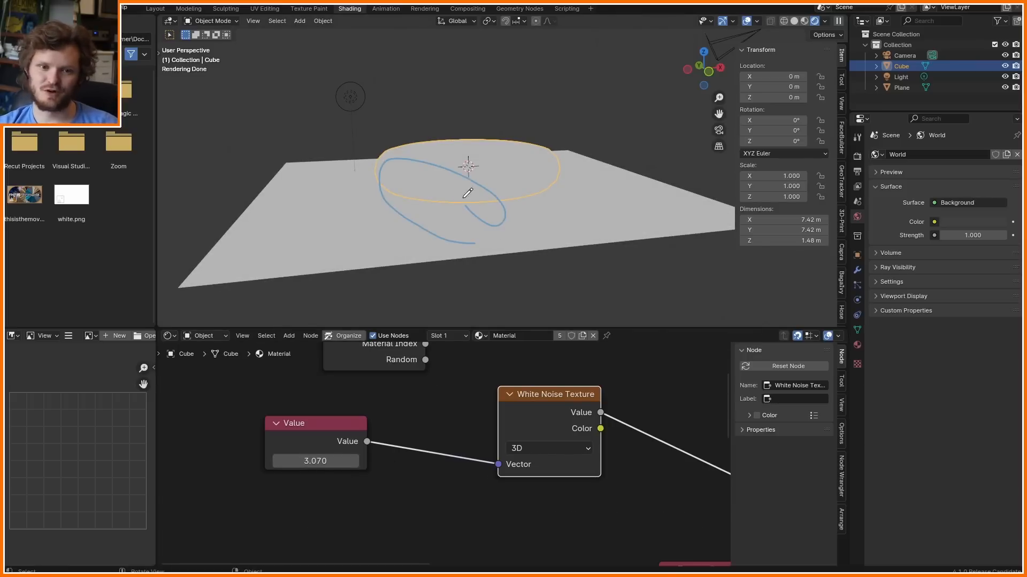
- Sketch a temporary annotation loop over the torus, clear it, and delete the Value node
drag(464, 198, 497, 189)
key(Escape)
drag(394, 482, 327, 434)
key(x)
- Add a Geometry node, preview its Position output on the objects, and undo the test
key(shift+a)
text(ge)
click(352, 428)
click(184, 378)
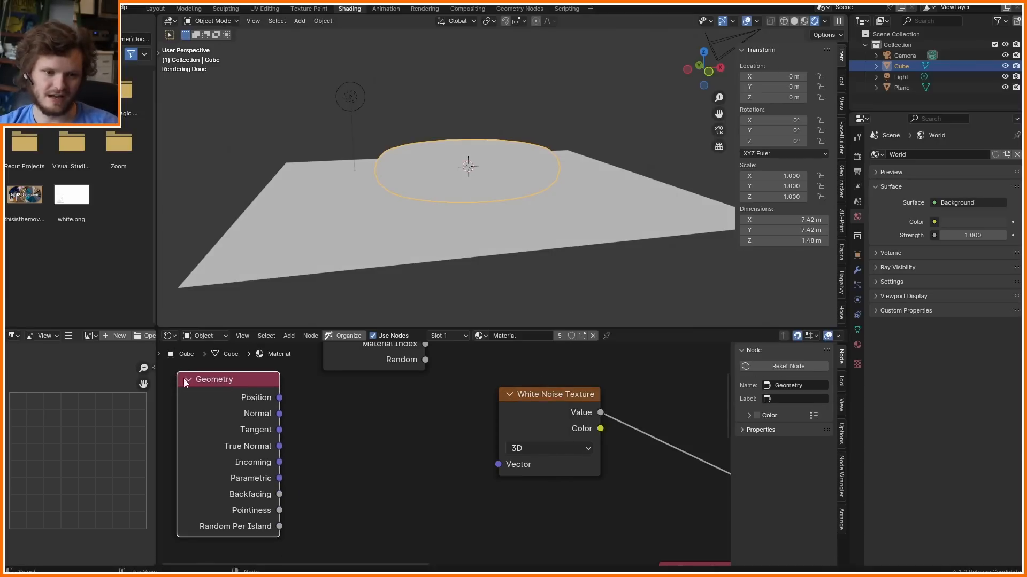
drag(279, 398, 498, 464)
middle_drag(602, 178, 561, 192)
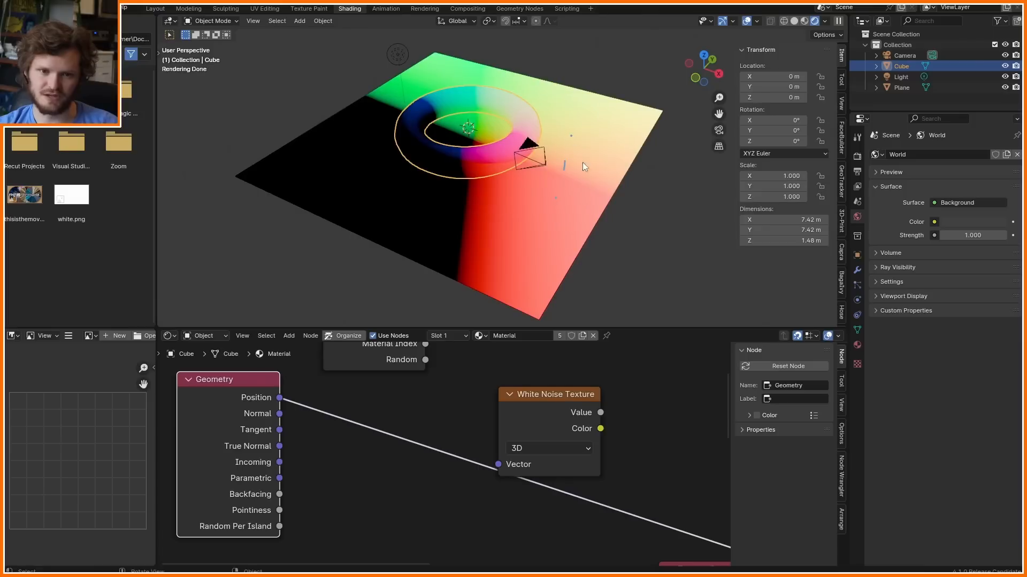
key(ctrl+z)
key(ctrl+z)
- Cycle the Object Info node's preview to its Random output and inspect it on the torus and plane
middle_drag(374, 431, 381, 493)
ctrl+shift+click(358, 408)
ctrl+shift+click(359, 408)
ctrl+shift+click(358, 408)
ctrl+shift+click(358, 408)
ctrl+shift+click(358, 408)
ctrl+shift+click(358, 408)
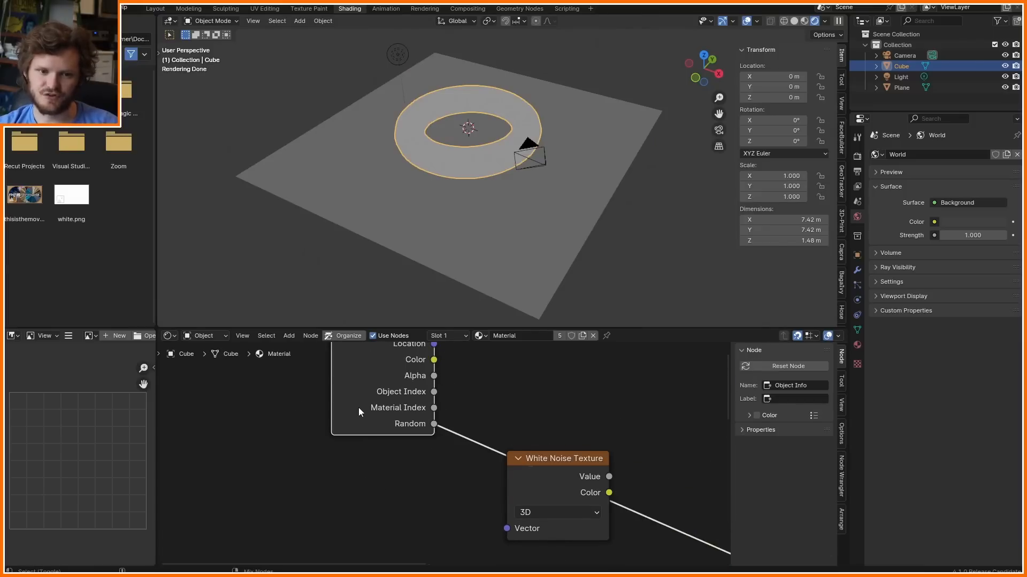
middle_drag(484, 188, 534, 175)
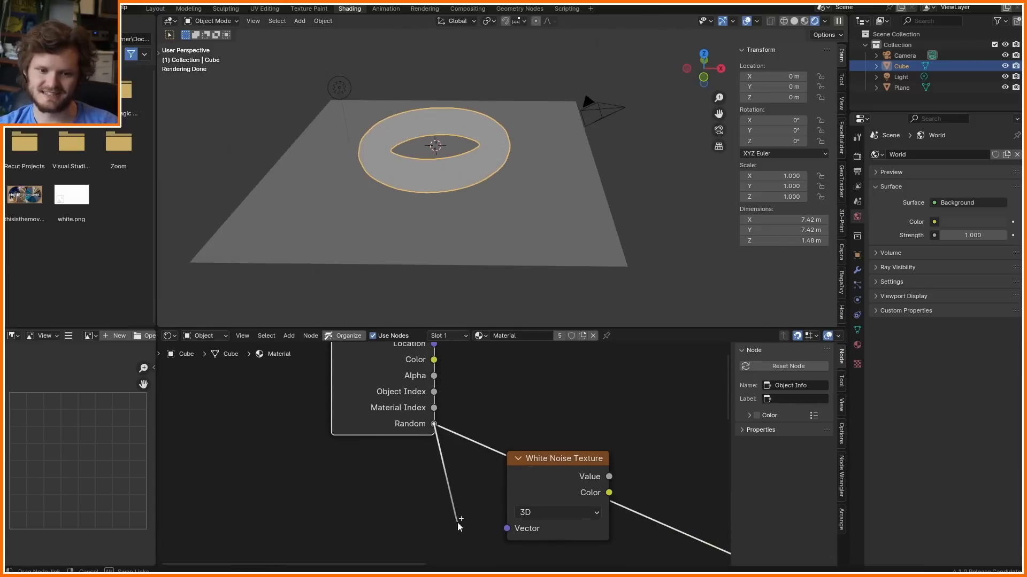
- Connect the Object Info node's Random output to the White Noise Texture's Vector input and preview the Color output
drag(458, 527, 506, 528)
middle_drag(495, 214, 500, 181)
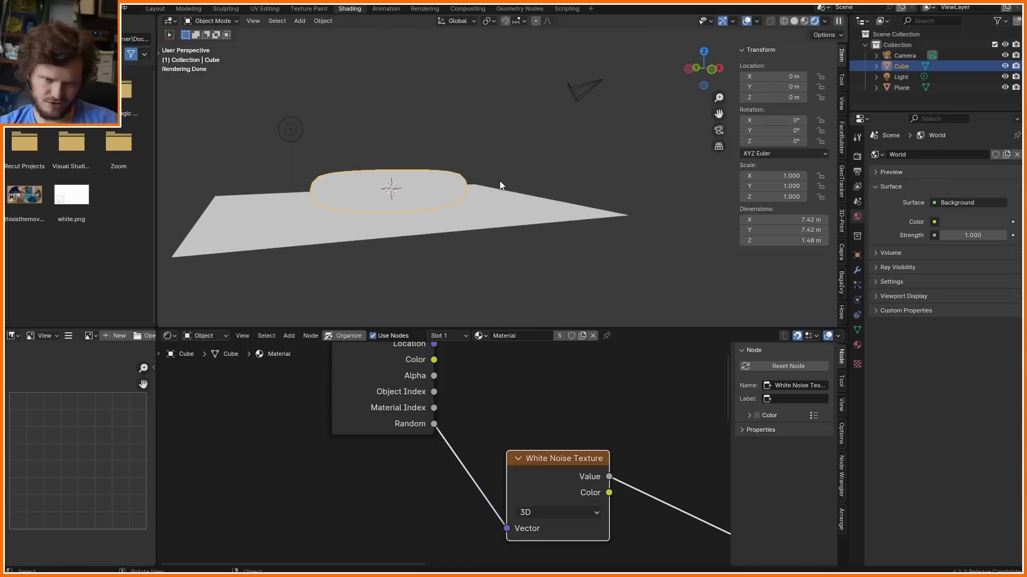
ctrl+shift+click(562, 481)
- Duplicate the torus three times to test the random colors, and undo all the copies
key(alt+a)
middle_drag(355, 181, 407, 222)
click(417, 224)
key(shift+d)
click(442, 151)
key(shift+d)
click(362, 99)
key(shift+d)
click(533, 97)
key(ctrl+z)
key(ctrl+z)
key(ctrl+z)
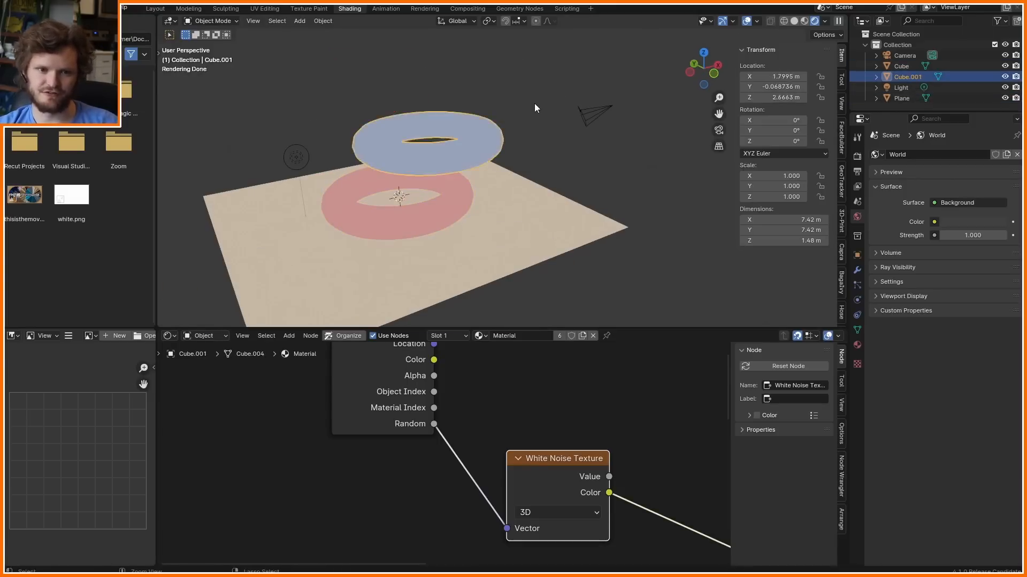
- Try a Math node set to Add between Object Info and the White Noise Texture, and delete it
scroll(449, 458, down, 9)
scroll(496, 481, up, 8)
scroll(500, 437, up, 4)
middle_drag(482, 401, 452, 470)
middle_drag(290, 467, 442, 497)
drag(428, 496, 275, 417)
key(shift+a)
text(math)
key(Return)
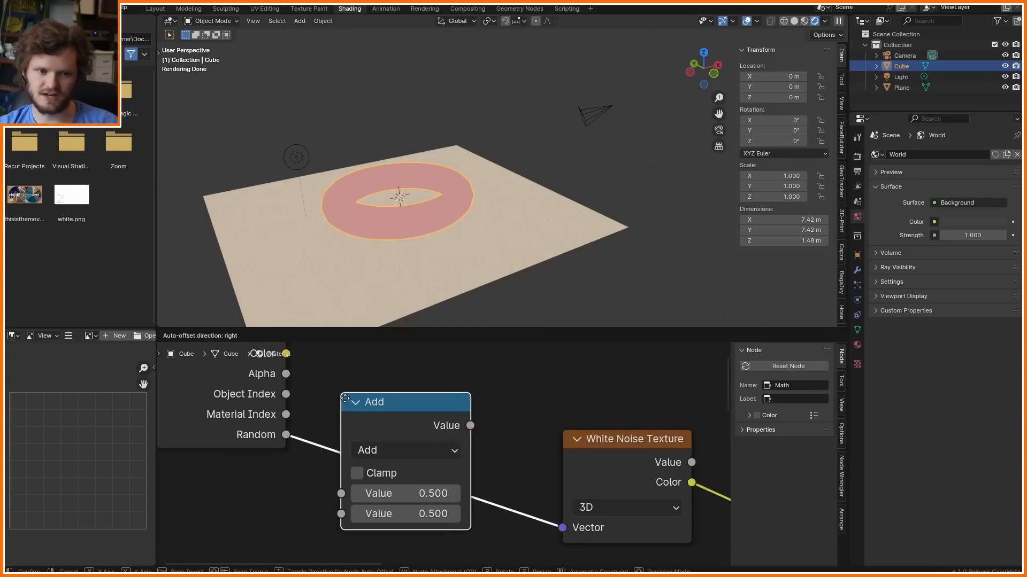
click(342, 393)
drag(431, 510, 428, 510)
key(ctrl+x)
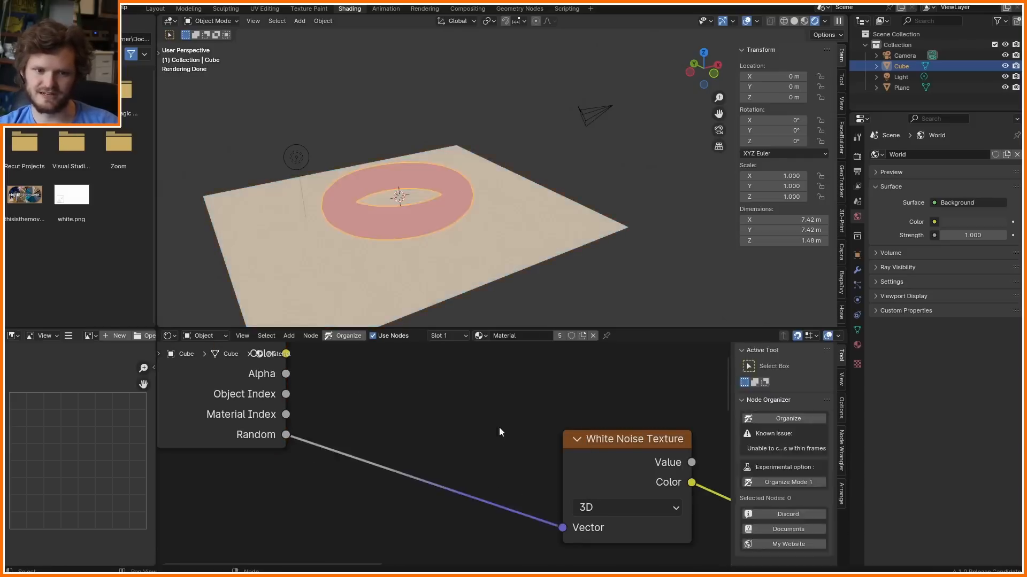
- Move the Object Info and White Noise Texture nodes together to just above the framed noise nodes
scroll(518, 478, down, 8)
middle_drag(524, 494, 435, 405)
drag(291, 412, 495, 354)
key(g)
click(390, 381)
scroll(405, 396, down, 3)
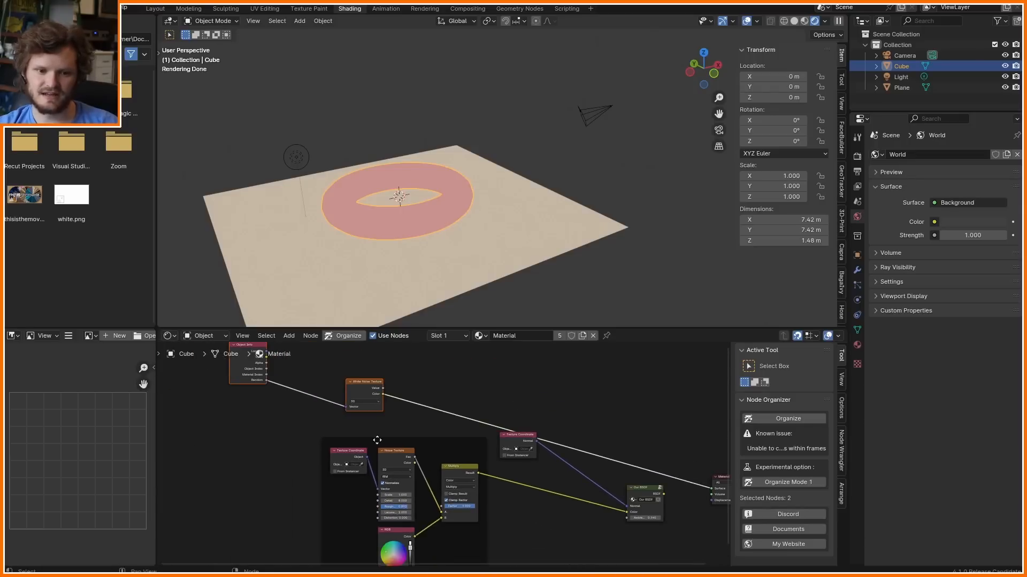
- Replace the RGB node with the White Noise Texture's Color on the Multiply node, and preview the Our BSDF group
drag(432, 487, 444, 518)
click(406, 535)
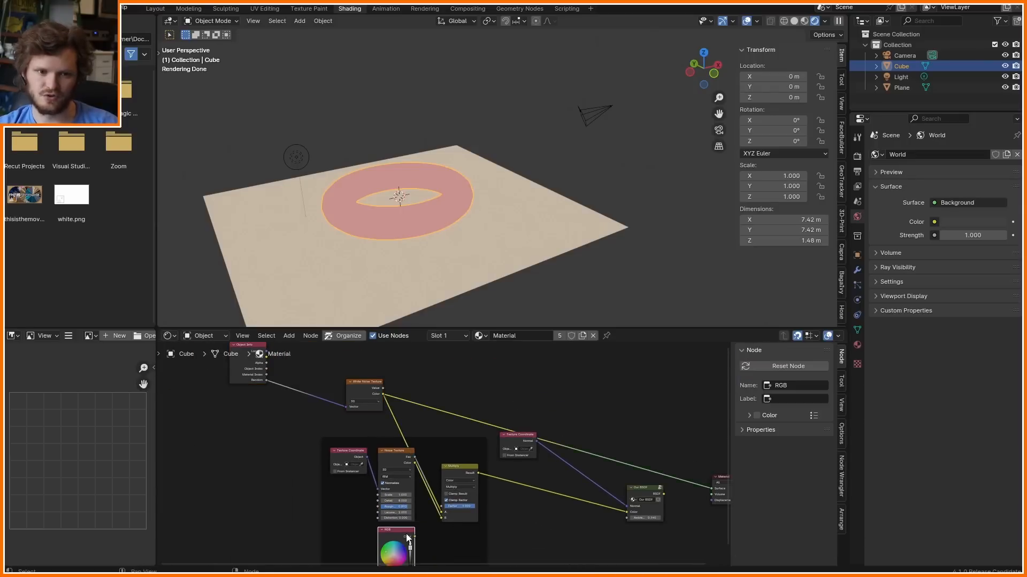
key(x)
middle_drag(630, 497, 413, 479)
ctrl+shift+click(422, 475)
- Move the light to a higher position beyond the torus
click(296, 153)
key(g)
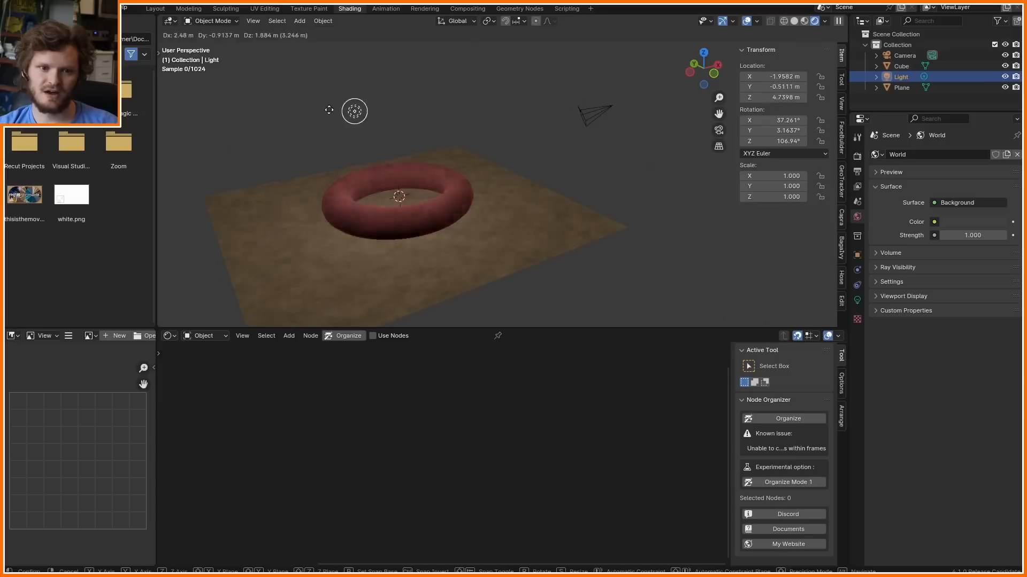
click(247, 110)
- Hide the unused output sockets of the Object Info node in the torus material
click(390, 220)
middle_drag(285, 482, 523, 497)
scroll(293, 438, up, 3)
middle_drag(293, 438, 328, 484)
click(283, 377)
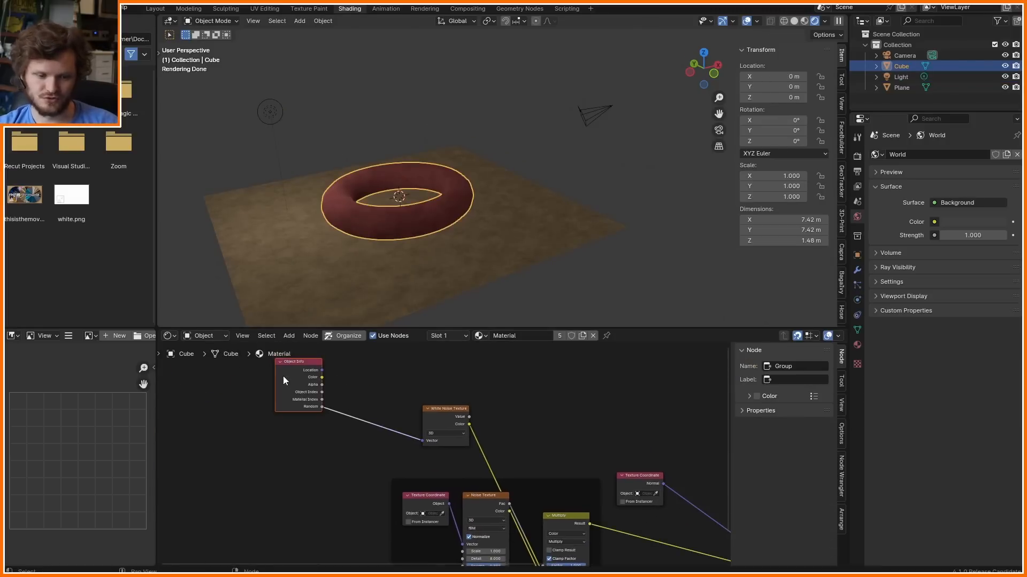
key(ctrl+h)
- Place the Object Info and White Noise Texture nodes inside the frame, below the Noise Texture
scroll(341, 404, up, 2)
key(g)
click(420, 437)
scroll(464, 384, down, 2)
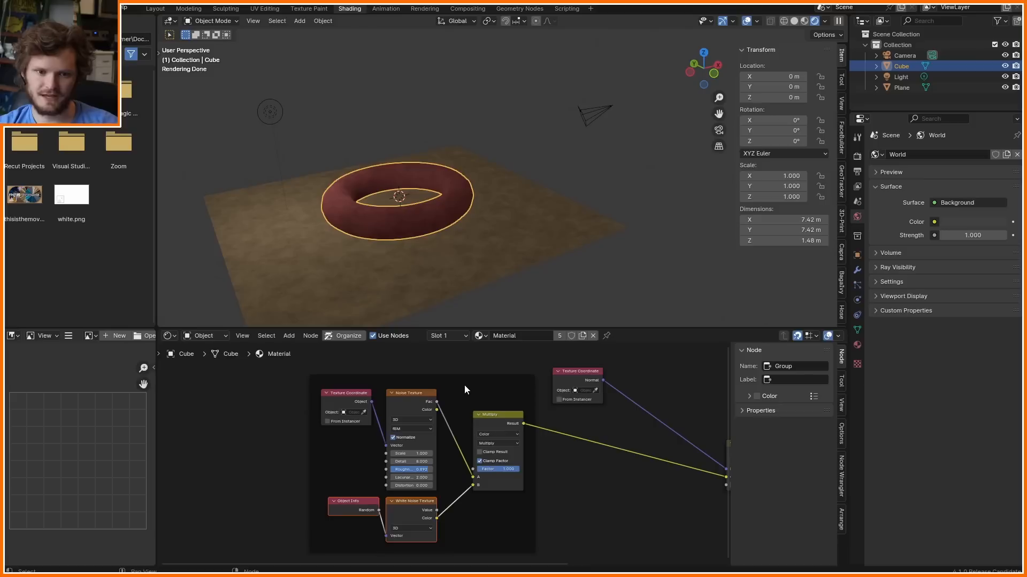
- Label the node frame "color" and enlarge the 3D viewport and shader editor over the neighbouring areas
click(464, 384)
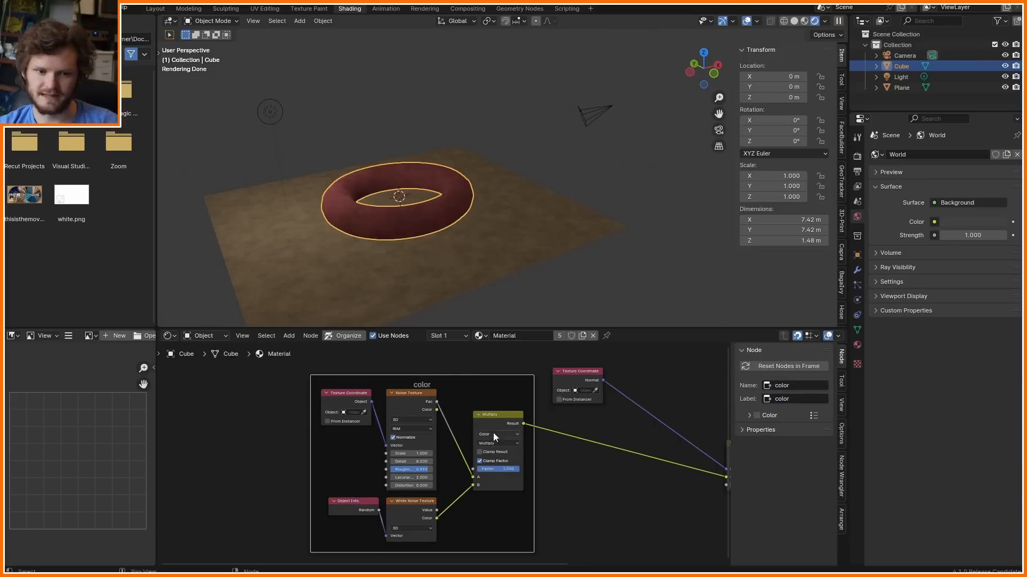
drag(159, 331, 136, 318)
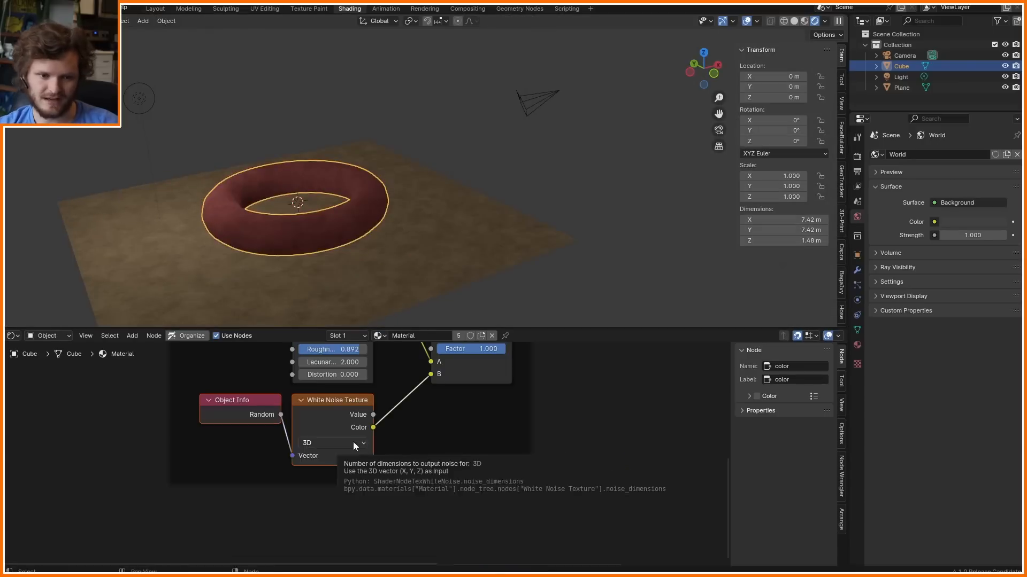
- Try the White Noise Texture in 4D with W at 0.410, and undo the changes
click(353, 442)
click(344, 509)
drag(338, 468, 369, 468)
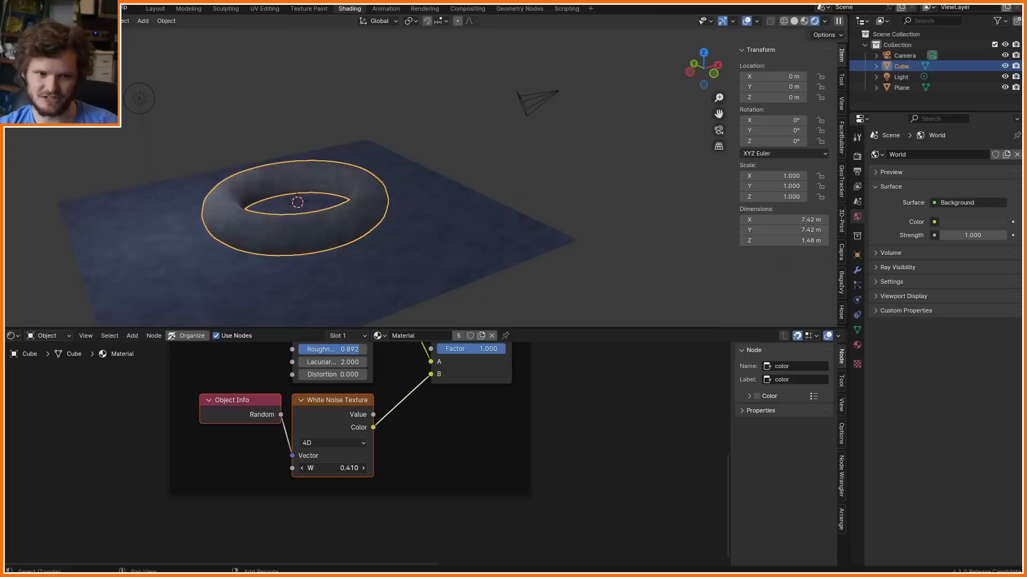
key(ctrl+z)
key(ctrl+z)
- Try a Math node on the link from Object Info's Random to the White Noise Texture, and delete it
middle_drag(282, 439, 406, 460)
drag(377, 414, 239, 412)
scroll(349, 437, up, 1)
key(shift+a)
text(math)
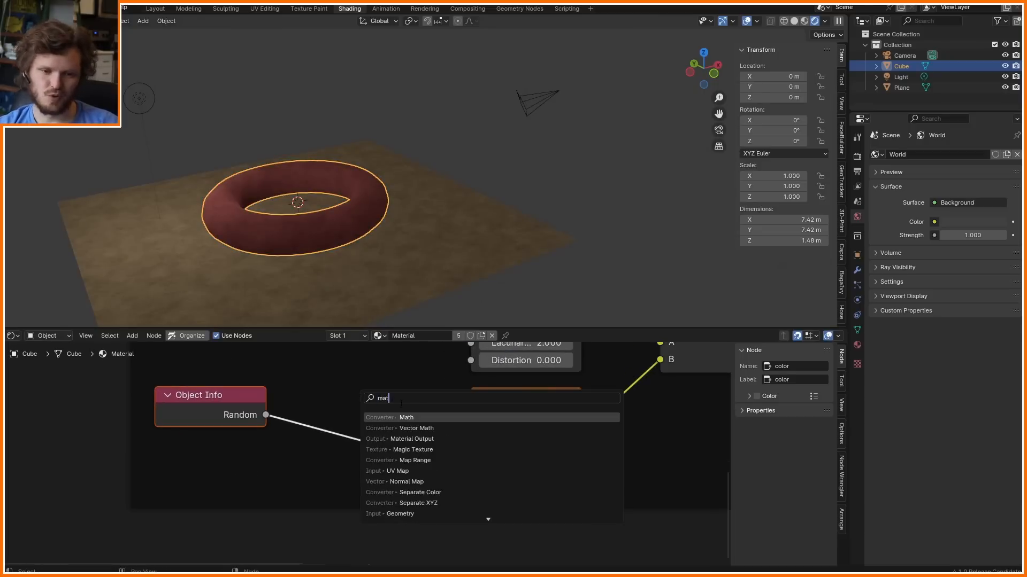
key(Return)
click(358, 457)
drag(375, 474, 404, 475)
key(ctrl+x)
click(234, 402)
- Add a UV sphere, scale it to 2.760, and place it beside the torus near the camera
key(shift+a)
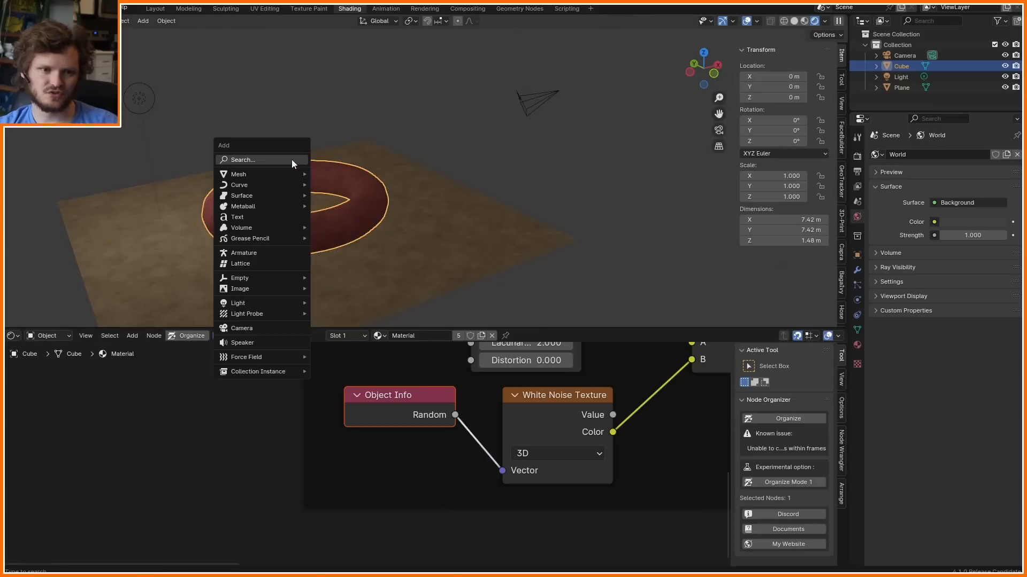
mouse_move(270, 176)
click(343, 207)
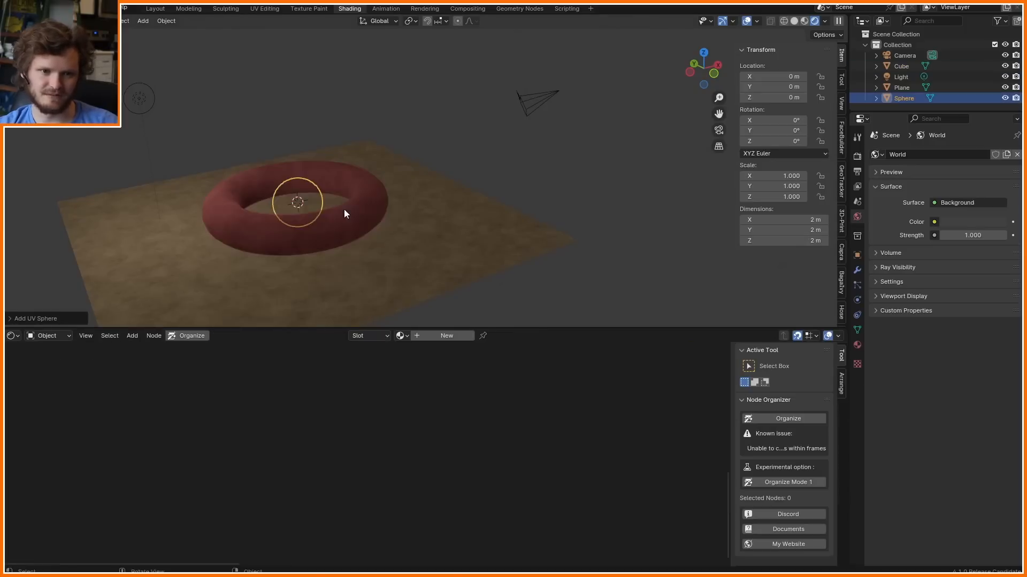
key(g)
key(s)
click(596, 139)
- Add a cube, scale it to 2.011, and place it on the opposite side of the torus from the sphere
key(shift+a)
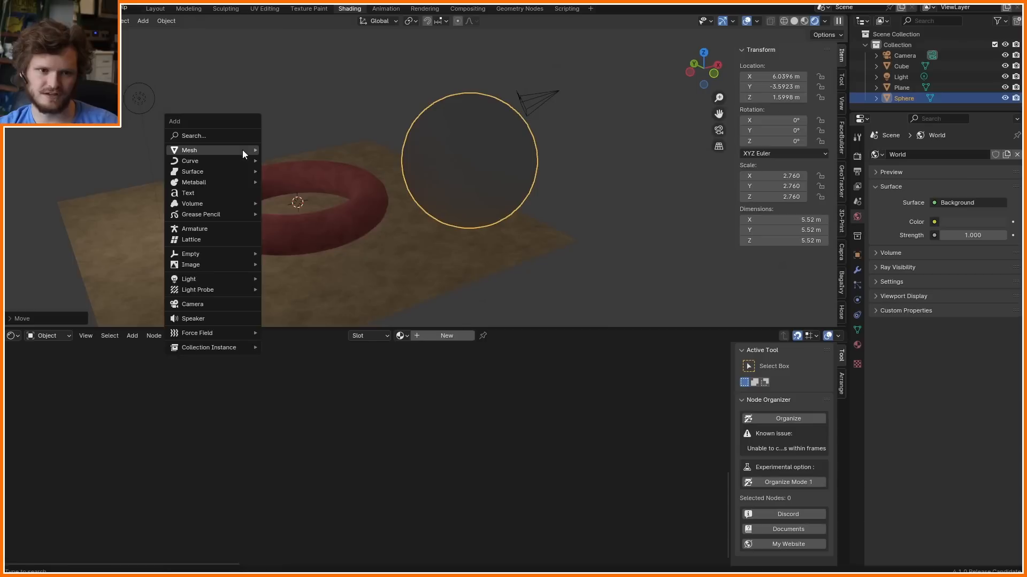
mouse_move(244, 150)
click(312, 164)
key(g)
click(89, 160)
key(s)
click(324, 152)
key(g)
click(305, 127)
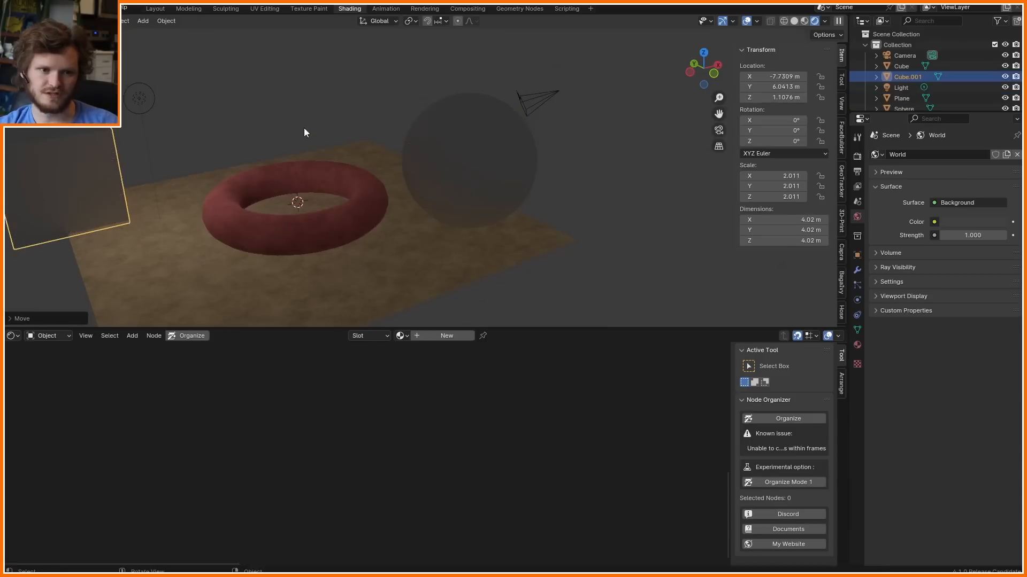
- Link the torus material to the new sphere and cube
shift+click(433, 155)
shift+click(357, 197)
key(ctrl+l)
click(356, 196)
click(274, 107)
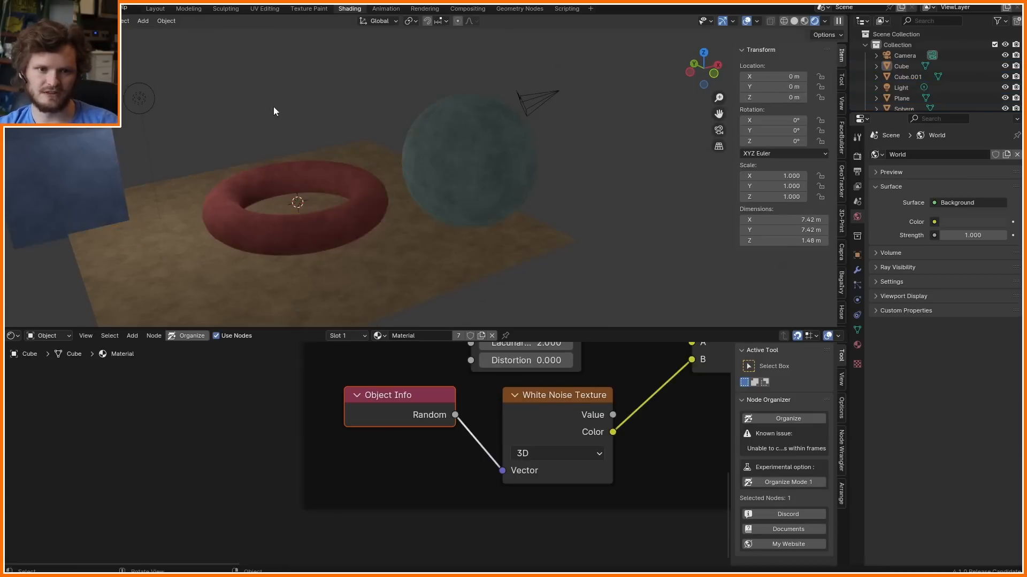
- Move the light above the torus, between the cube and the sphere
scroll(274, 109, down, 3)
click(271, 131)
key(g)
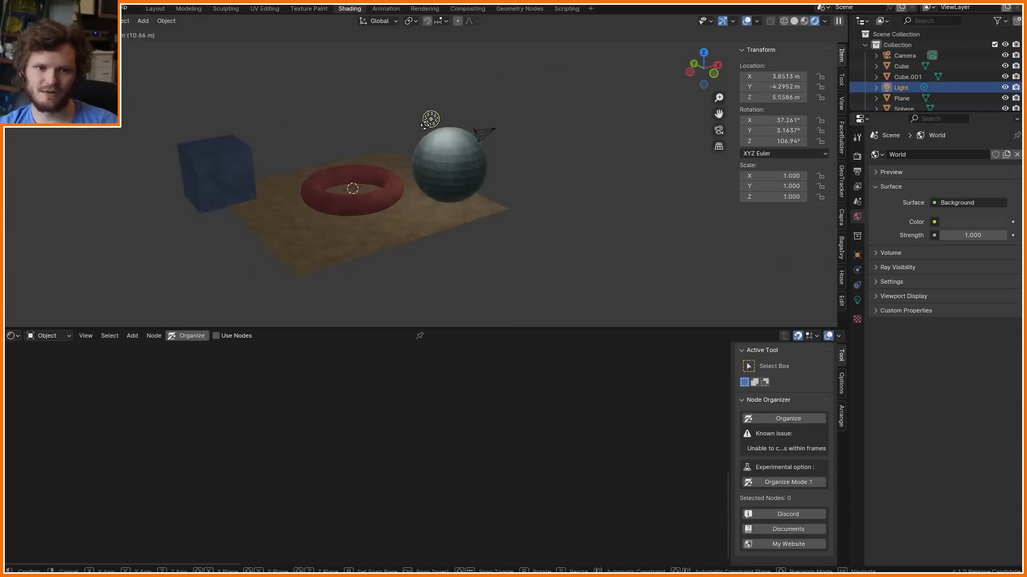
click(369, 124)
- Check the sphere's mesh in Edit Mode, return to Object Mode, deselect it, and save the file
click(451, 143)
scroll(451, 143, up, 3)
key(Tab)
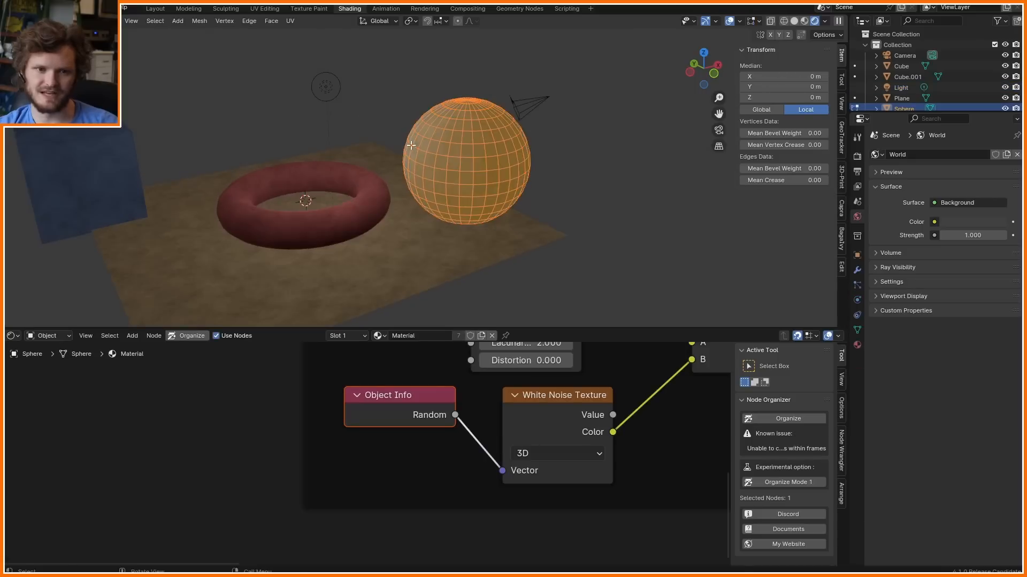
click(405, 143)
middle_drag(405, 143, 401, 115)
key(Tab)
scroll(399, 154, down, 4)
middle_drag(399, 154, 418, 130)
click(418, 130)
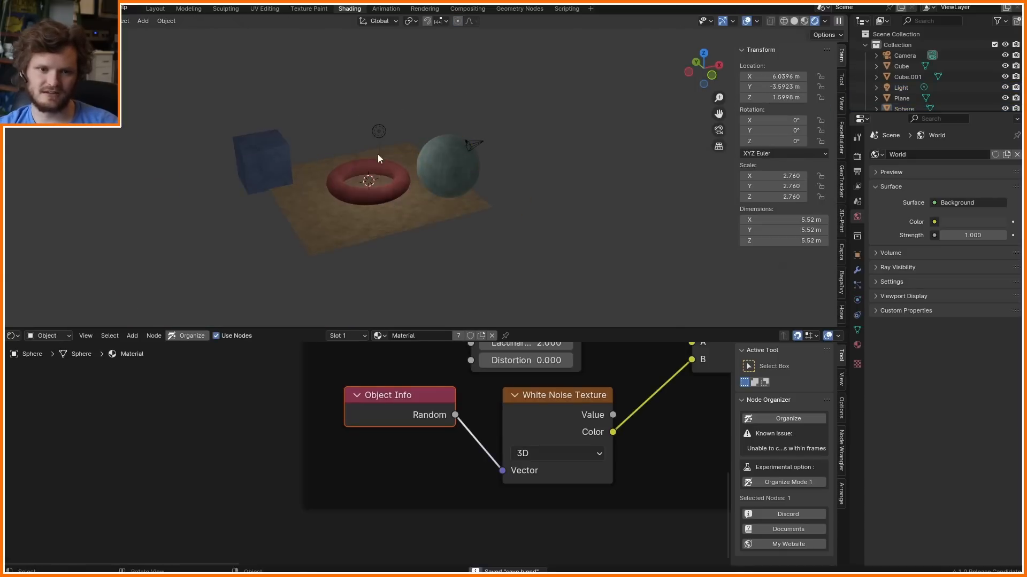
- Move the light up above the cube to about X -10.23 m, Y 4.98 m, Z 7.82 m and turn off window fullscreen
click(379, 132)
key(g)
click(227, 99)
key(q)
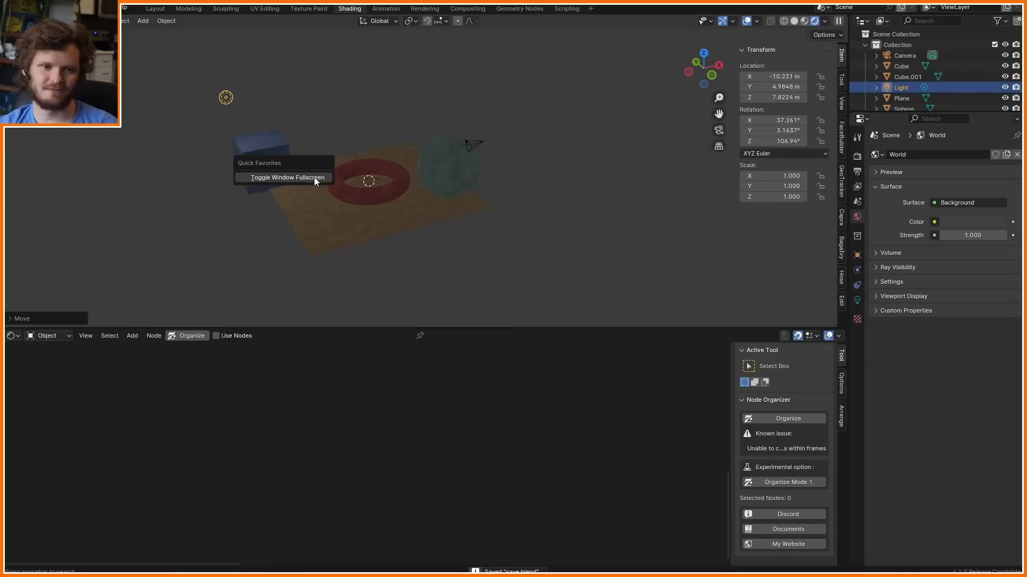
click(314, 178)
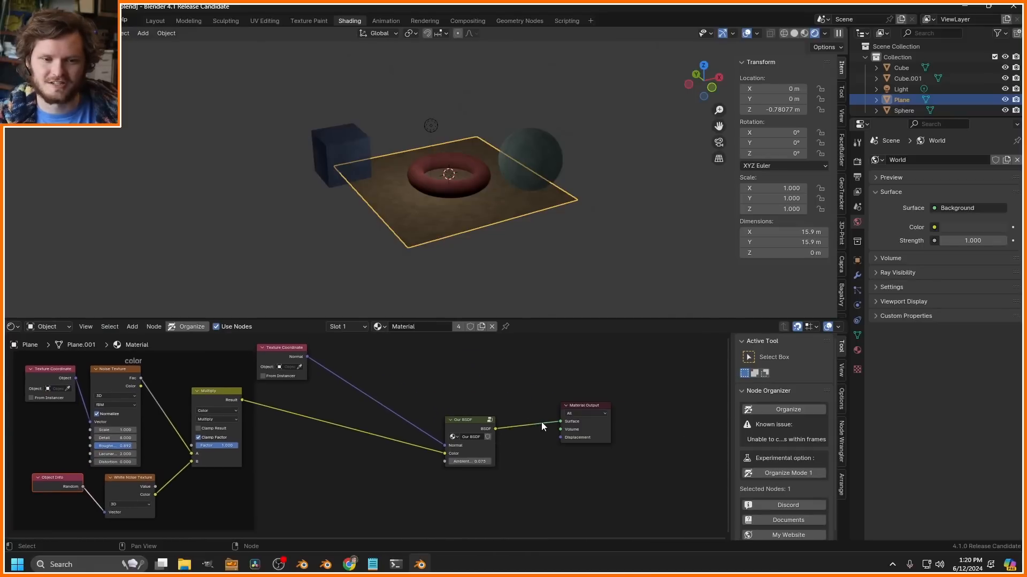
- Add a Diffuse BSDF node below the Our BSDF group and connect it to the Material Output's Surface
key(KP_Decimal)
key(shift+a)
text(diff)
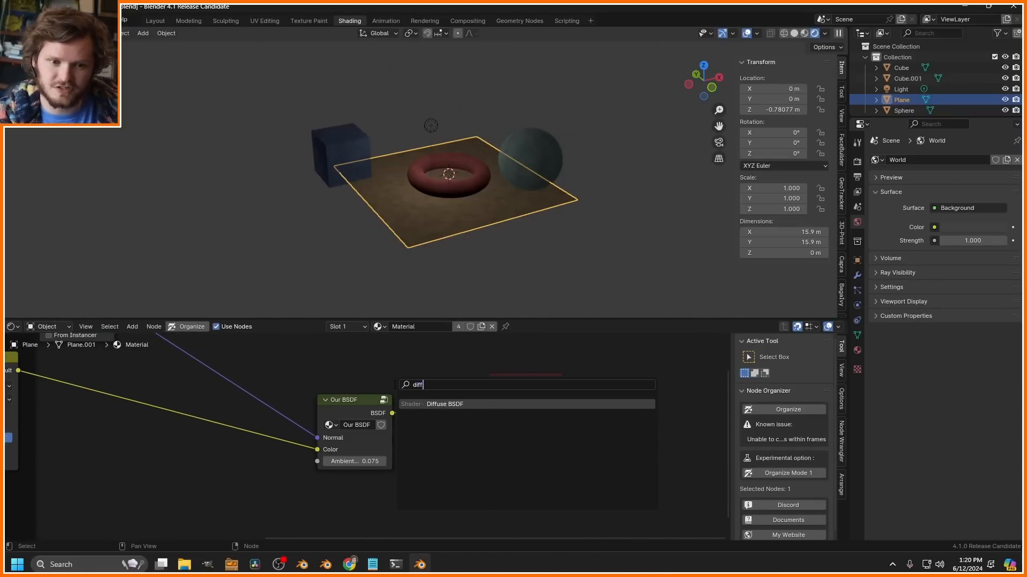
key(Return)
click(358, 506)
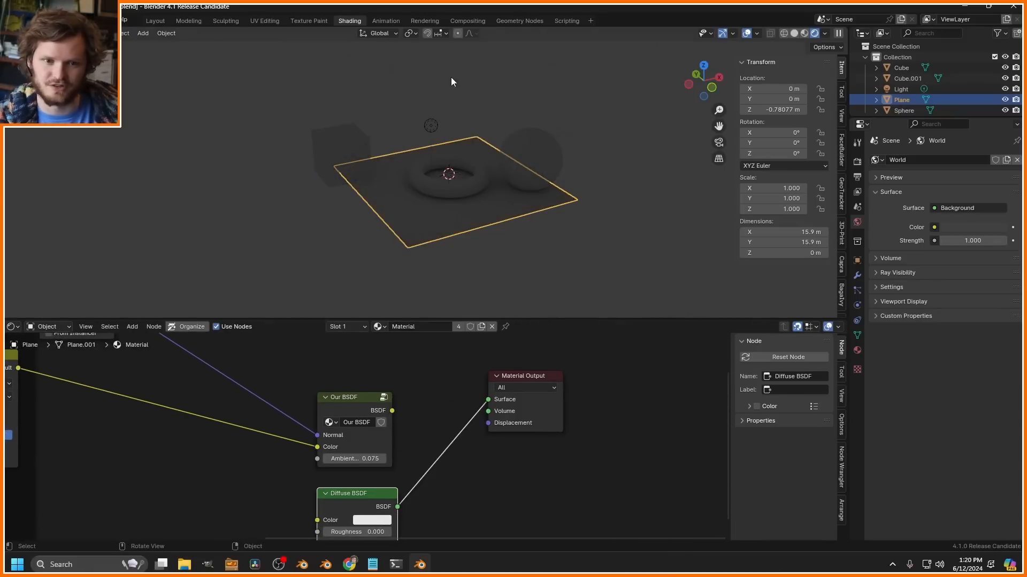
- Move the light to about X -5.29 m, Y 1.38 m, Z 5.93 m, near the cube, and select the torus
scroll(450, 78, up, 3)
click(435, 92)
key(g)
click(359, 77)
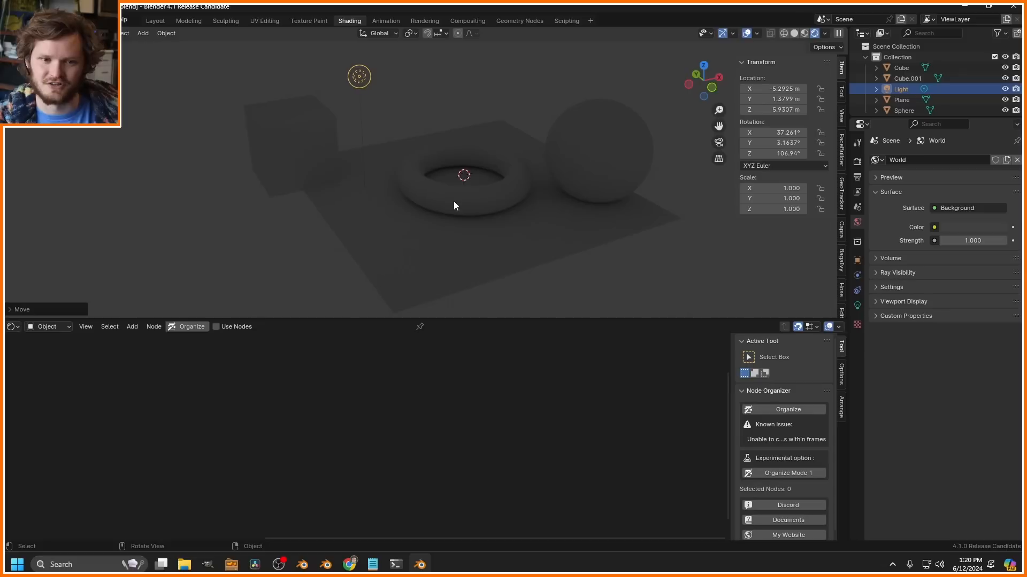
click(496, 194)
- Mark the Normal inputs of the Diffuse BSDF and Our BSDF nodes with annotation strokes and erase the marks
middle_drag(370, 485, 429, 451)
scroll(430, 451, up, 3)
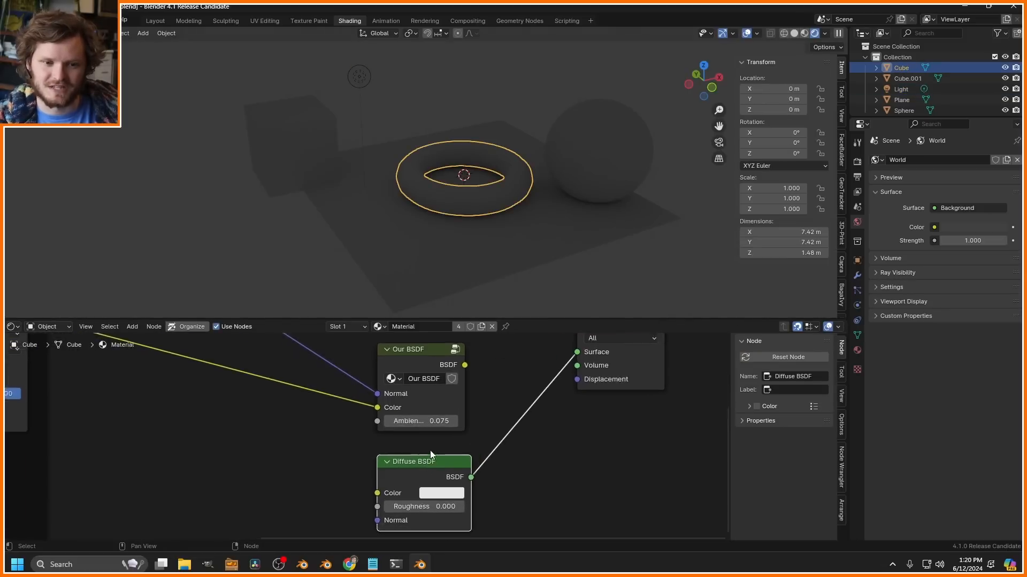
drag(341, 429, 373, 419)
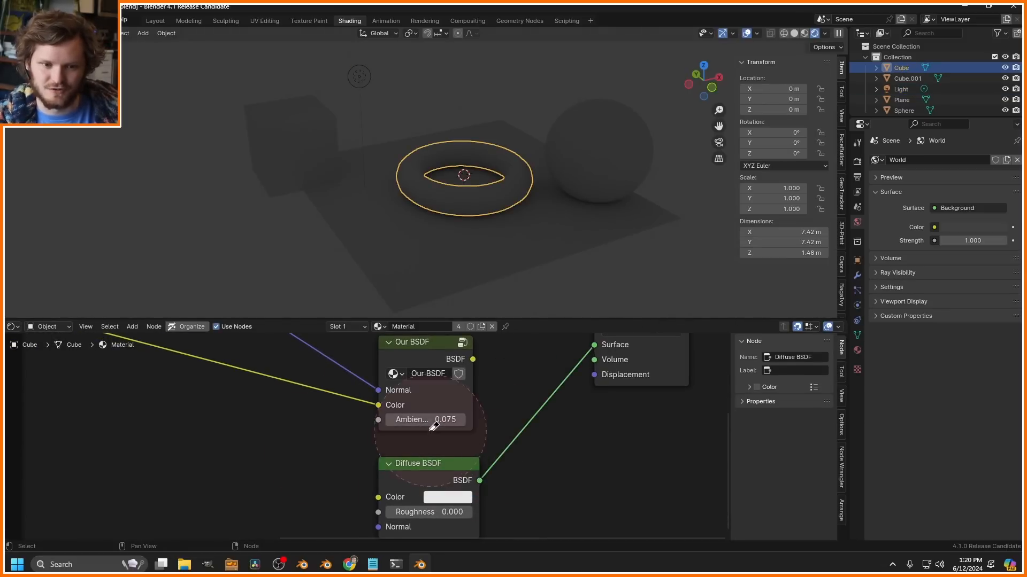
mouse_move(432, 497)
middle_down()
mouse_move(436, 473)
mouse_move(456, 489)
mouse_move(458, 513)
middle_up()
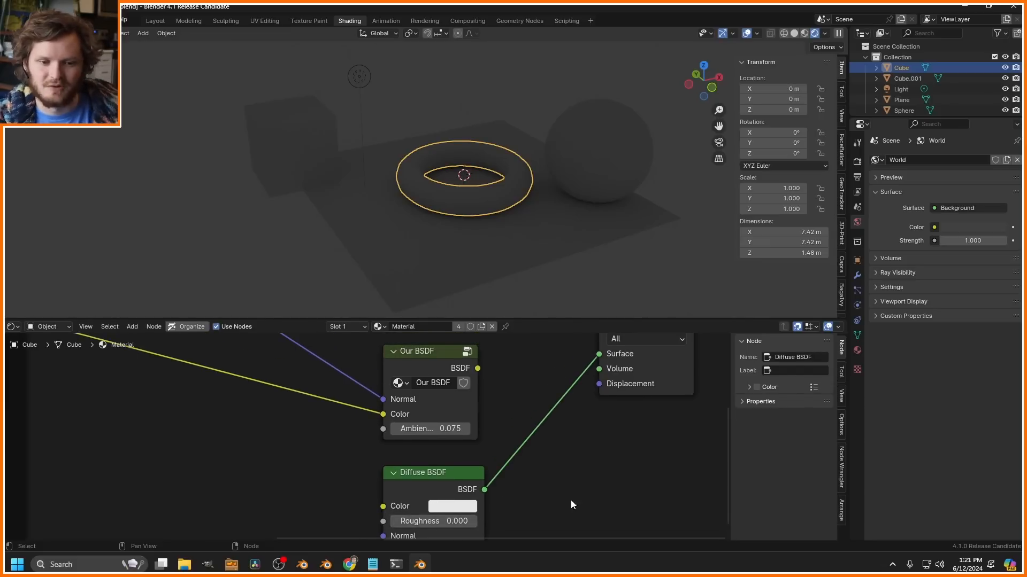
key(t)
drag(357, 523, 404, 500)
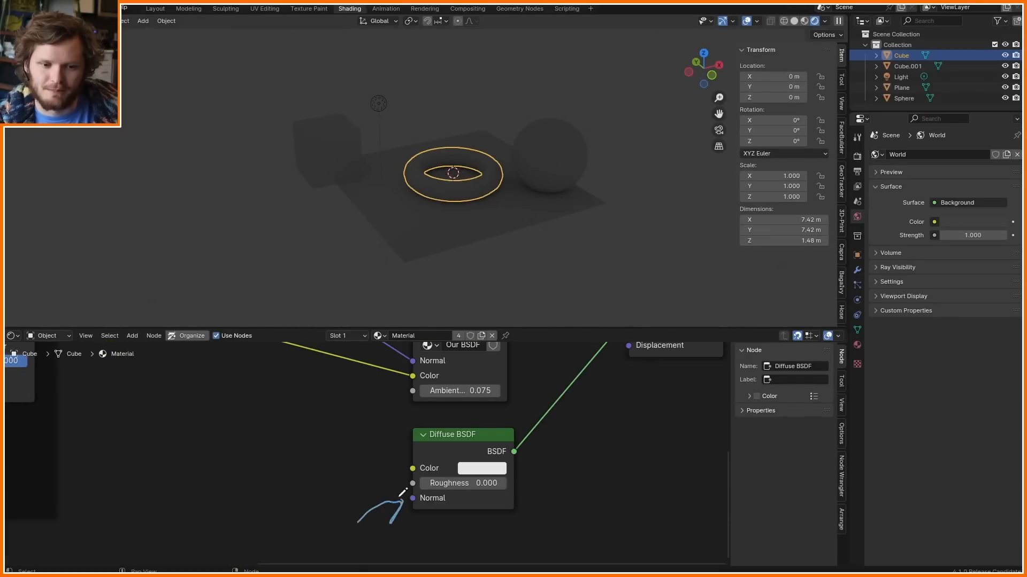
middle_drag(399, 447, 400, 471)
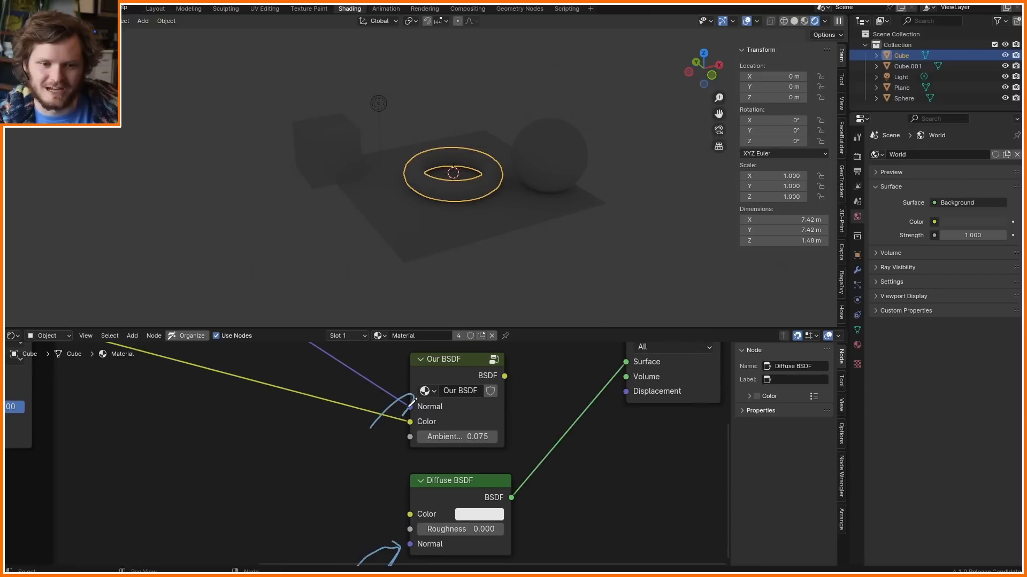
drag(414, 398, 391, 389)
middle_drag(394, 523, 373, 439)
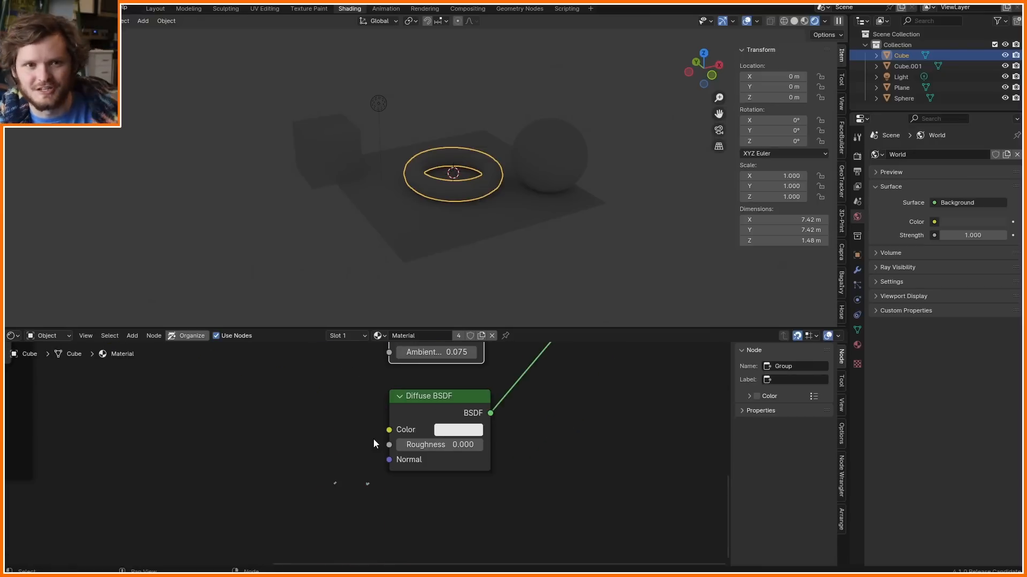
right_drag(304, 495, 360, 497)
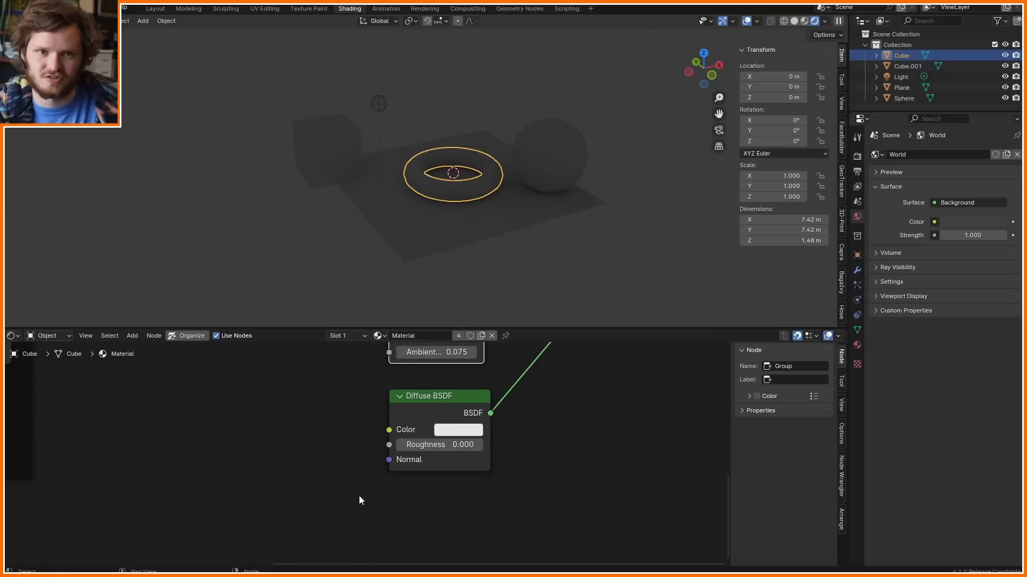
- Hide the torus, sphere and cube, and connect the Multiply result to the Diffuse BSDF's Color in the plane's material
key(h)
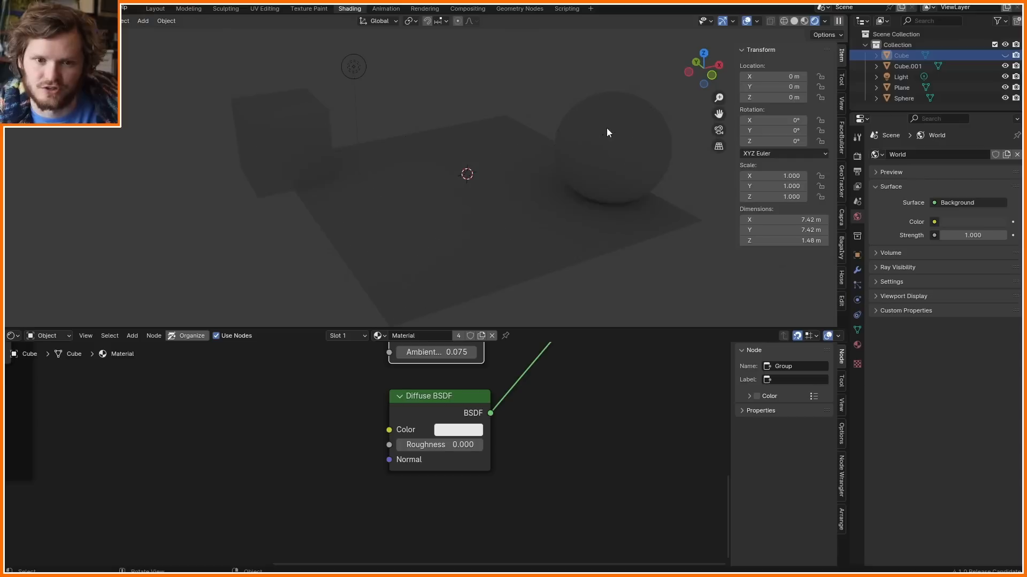
click(607, 130)
key(h)
click(310, 156)
drag(220, 399, 423, 502)
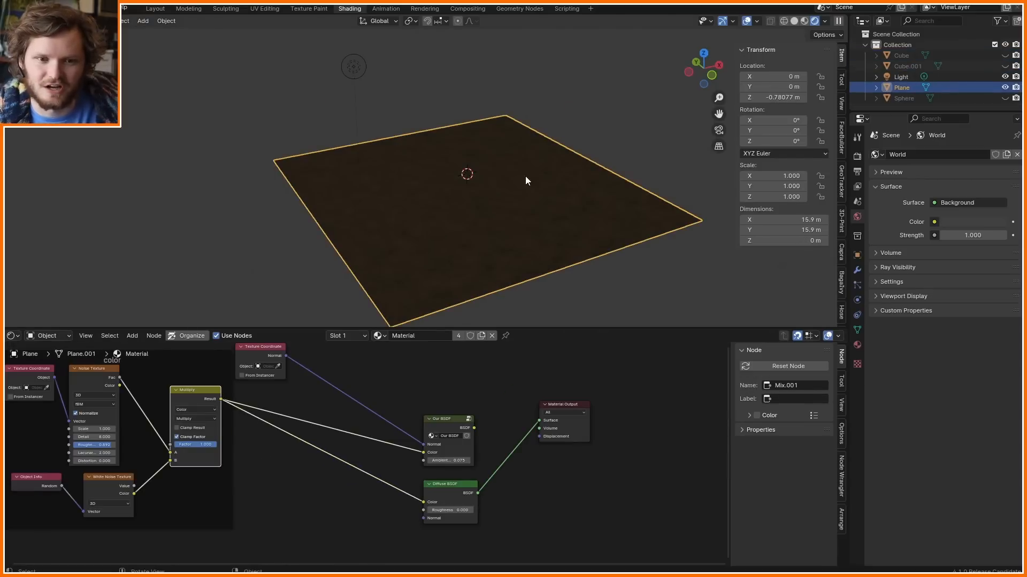
- Lower the light to about X -3.13 m, Y -2.11 m, Z 1.58 m over the plane and set its power to 15 W
drag(359, 67, 438, 175)
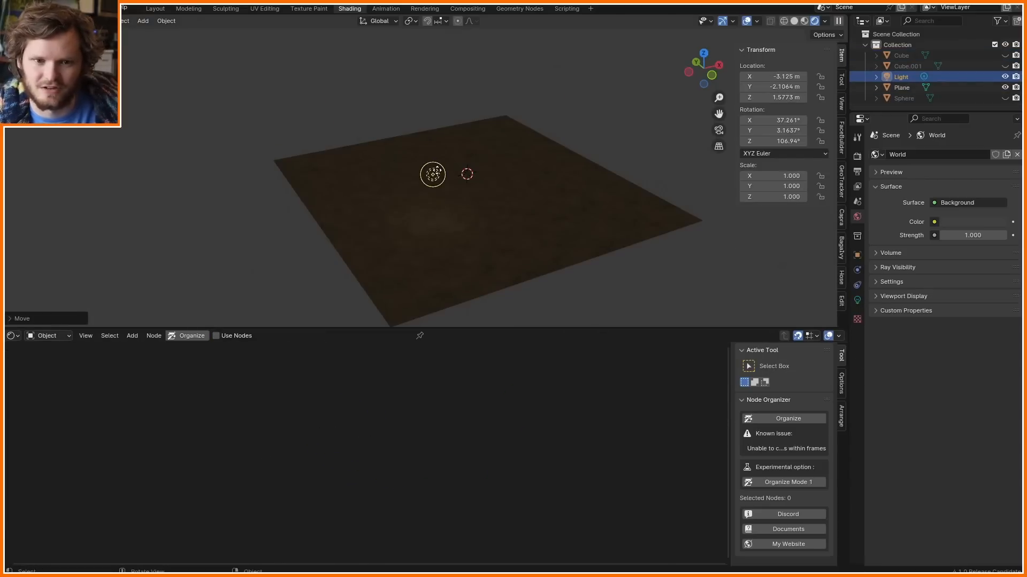
click(858, 301)
click(972, 228)
text(15)
key(Return)
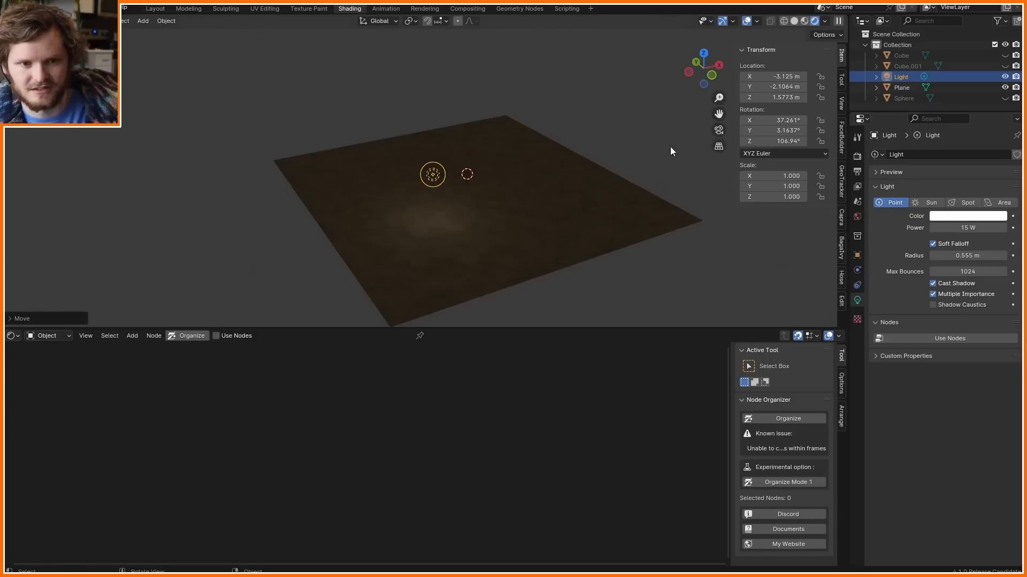
- Move the light across the plane and down close to its surface, tracing the lit area with an annotation stroke between moves
key(g)
alt+scroll(637, 174, up, 2)
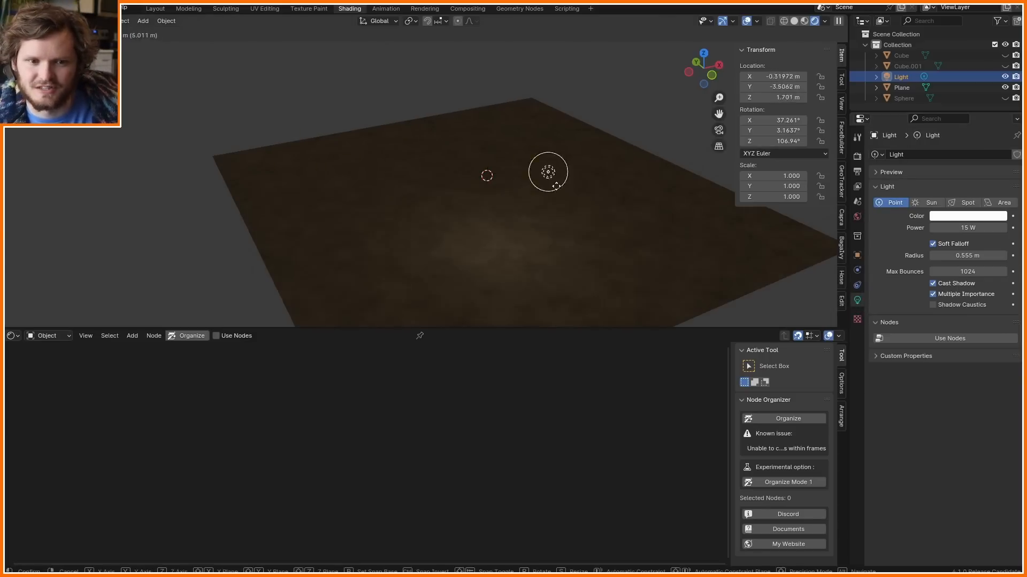
click(591, 182)
shift+middle_drag(592, 225, 378, 167)
scroll(378, 167, up, 4)
key(d)
drag(494, 207, 421, 186)
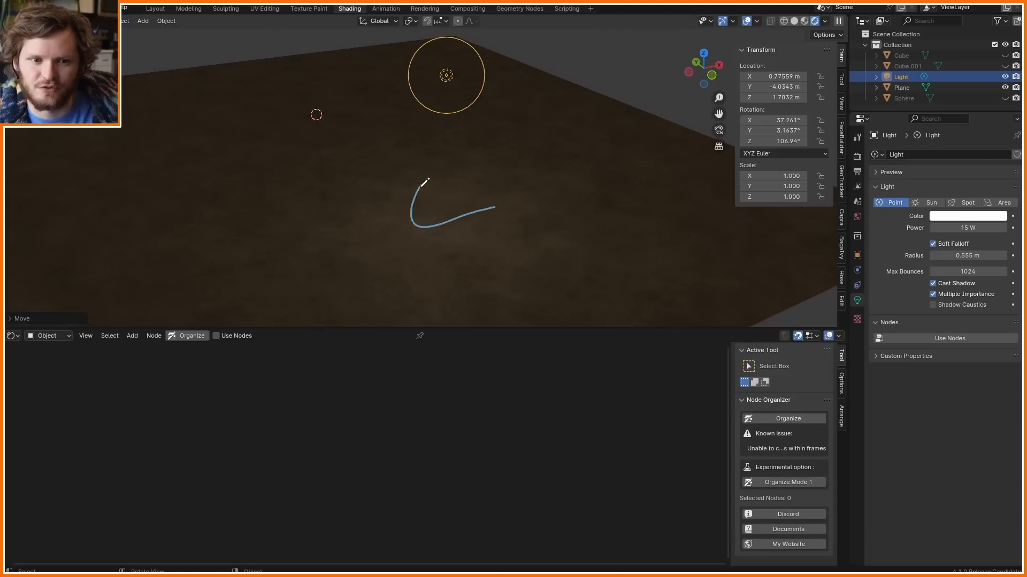
key(g)
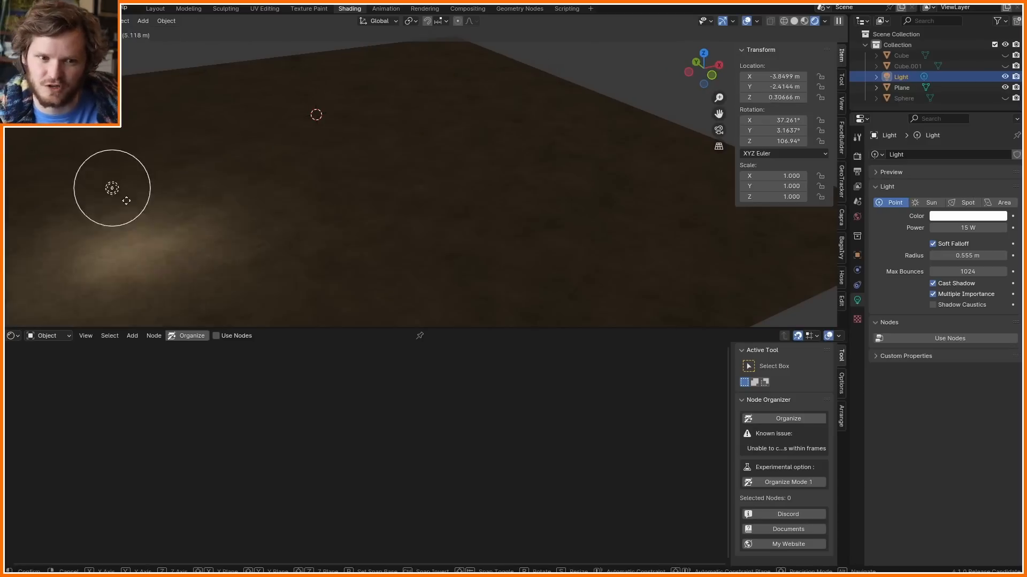
click(310, 195)
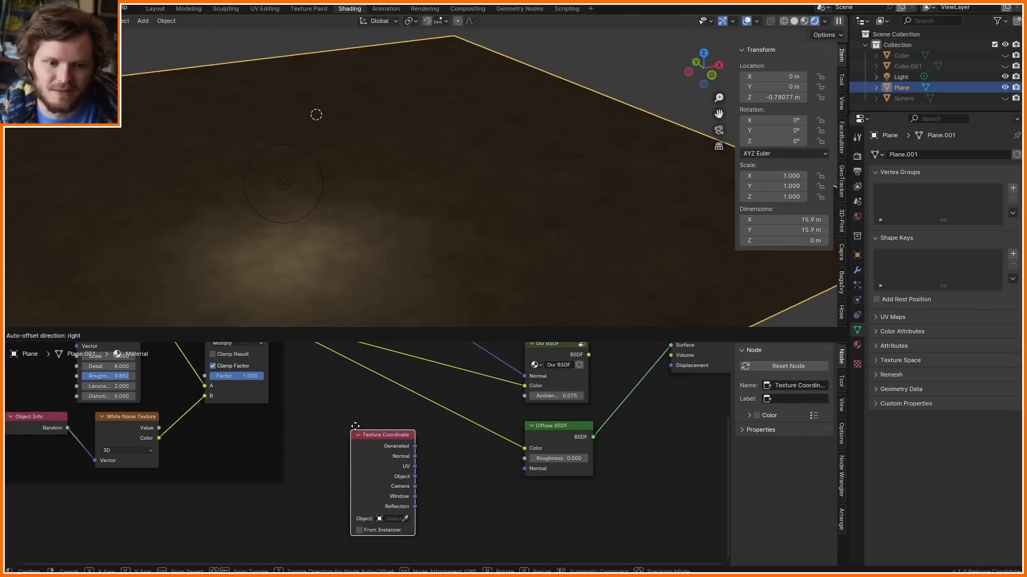
- Preview the Normal output of a temporary Texture Coordinate node on the plane and delete the node
click(355, 427)
ctrl+shift+click(368, 439)
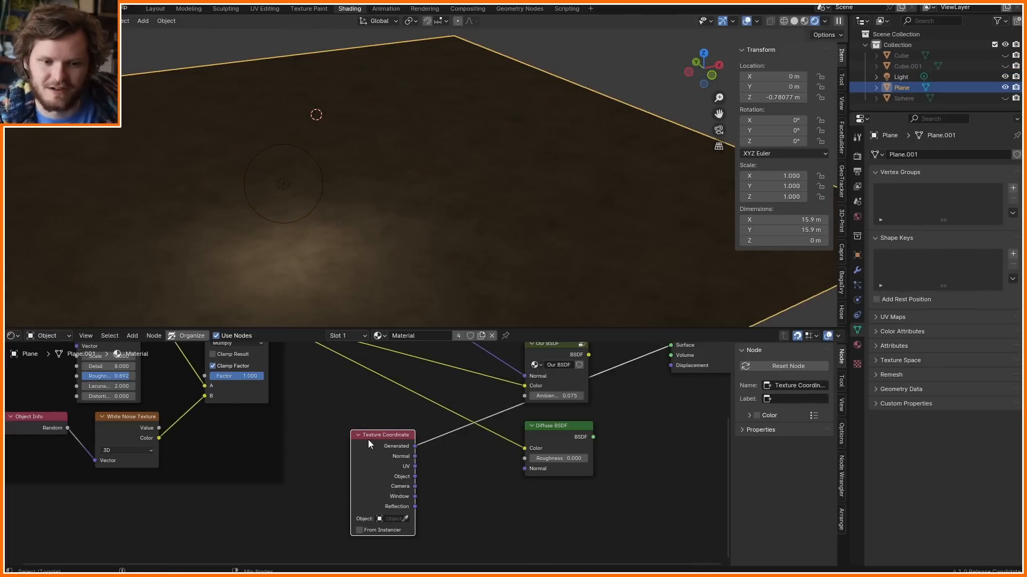
ctrl+shift+click(368, 439)
scroll(386, 174, down, 5)
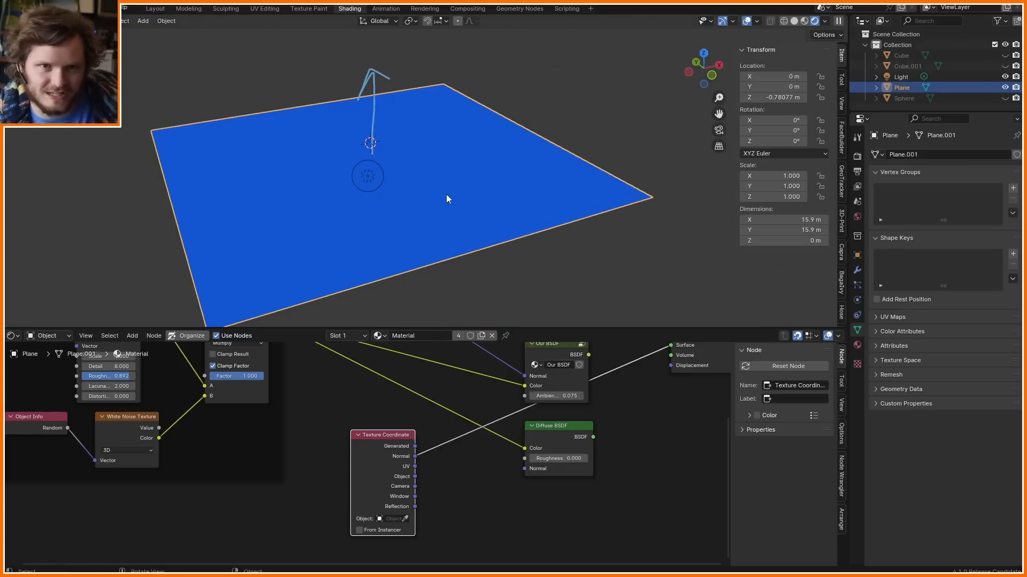
scroll(374, 449, up, 1)
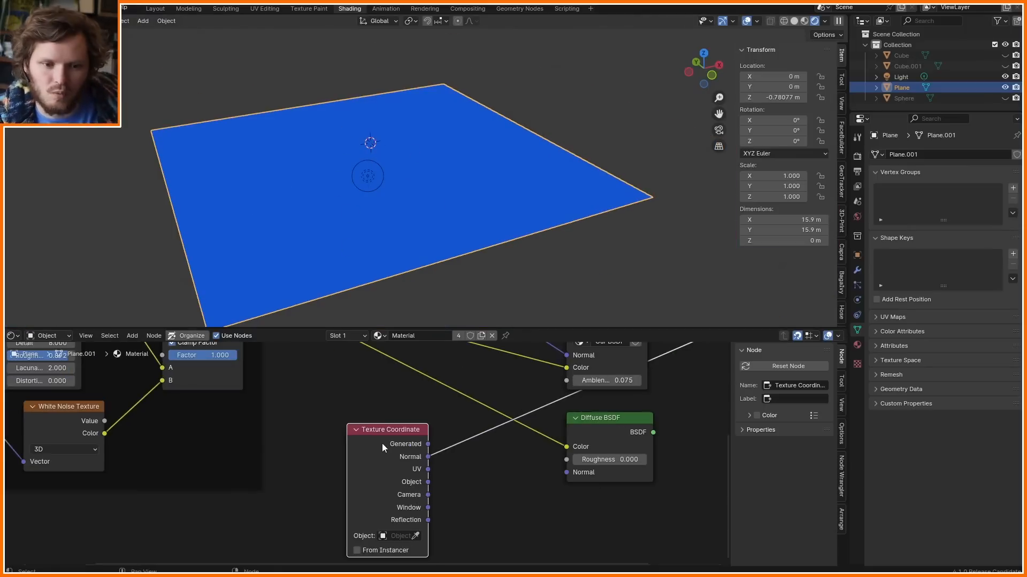
key(x)
- Preview the Noise Texture's Fac output on the plane
scroll(371, 455, down, 7)
middle_drag(321, 436, 376, 454)
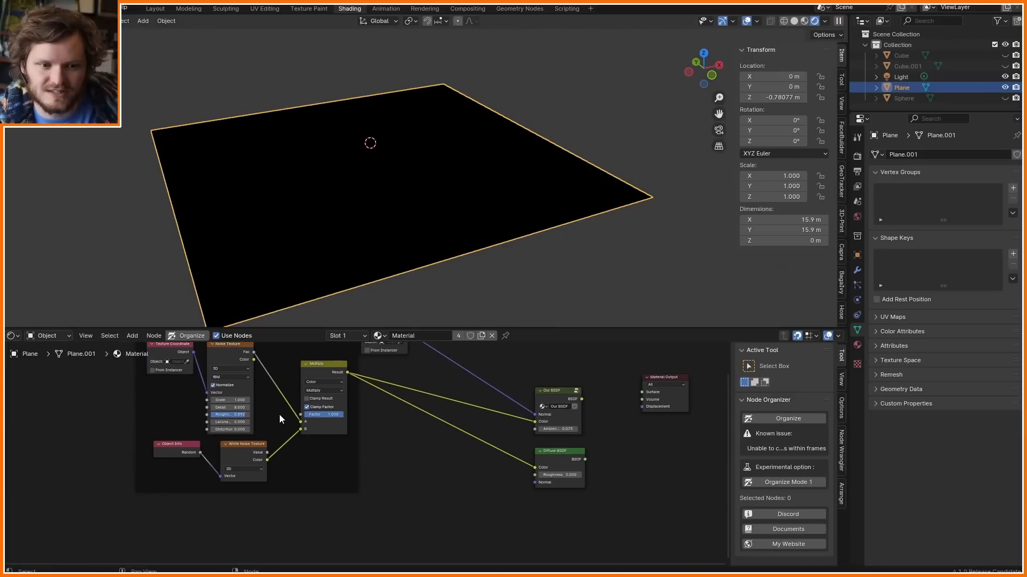
scroll(262, 402, up, 2)
middle_drag(252, 396, 259, 431)
ctrl+shift+click(243, 376)
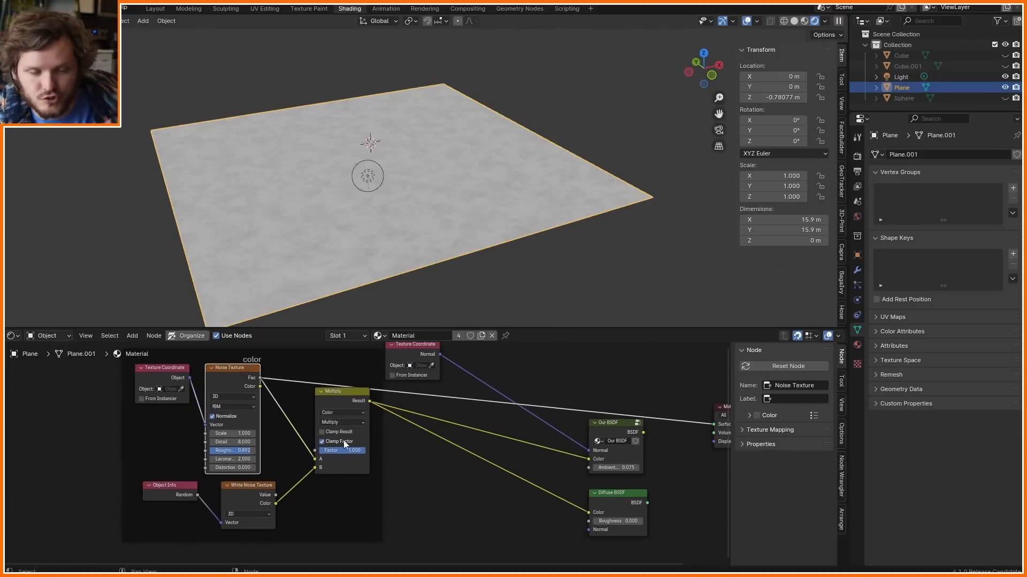
- Add a Bump node in front of the Diffuse BSDF and connect the Noise Texture's Fac to its Height
middle_drag(437, 440, 368, 425)
key(shift+a)
text(bump)
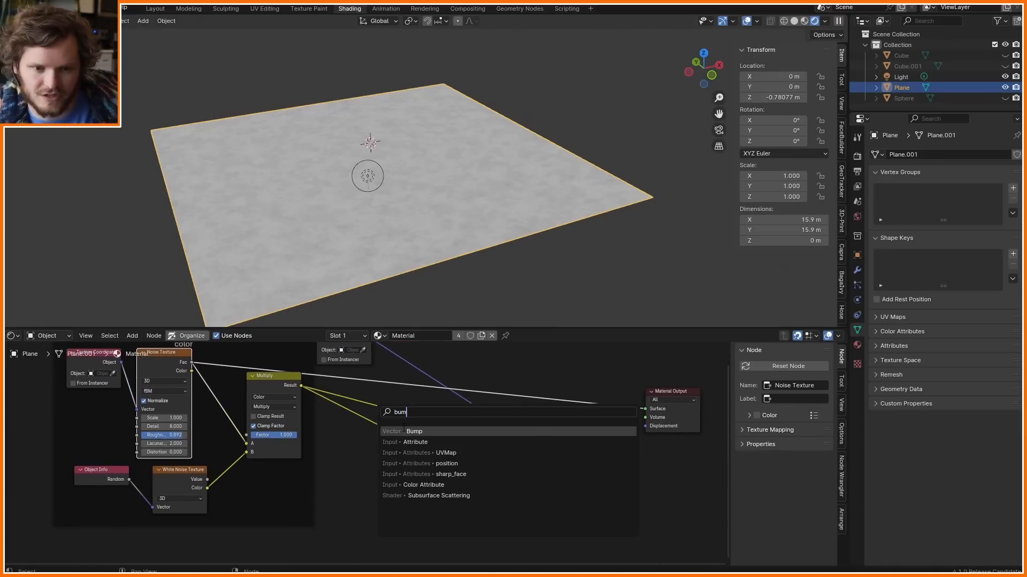
key(Return)
click(381, 486)
click(192, 362)
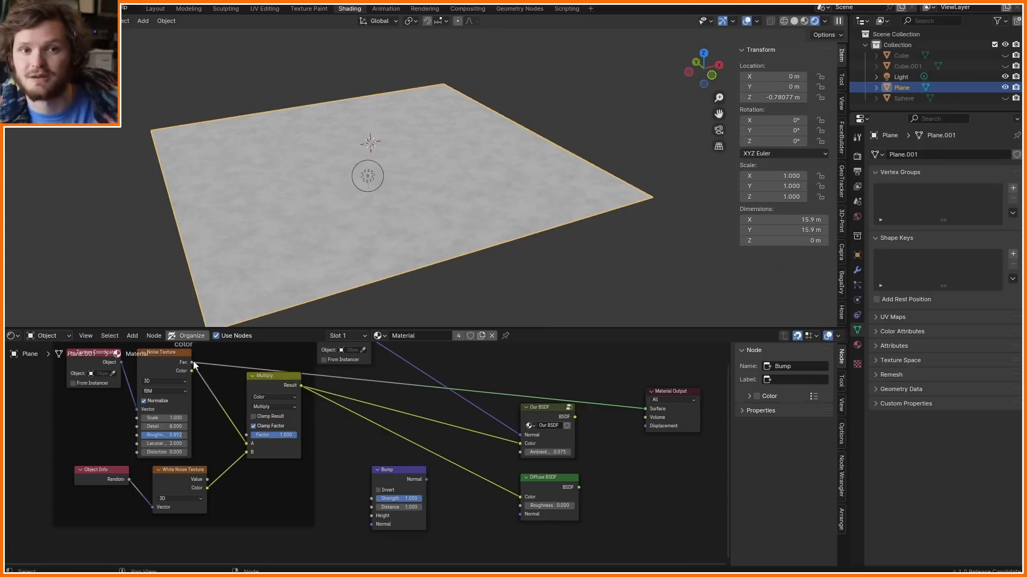
drag(203, 376, 373, 516)
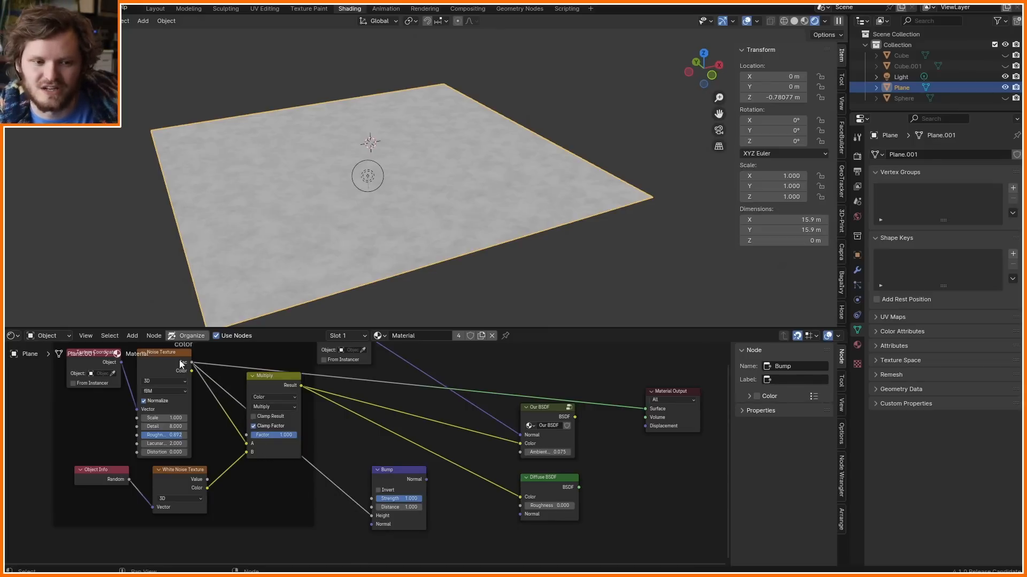
- Preview the Bump node, connect its Normal to the Diffuse BSDF's Normal, and route the Diffuse BSDF to the Material Output
ctrl+shift+click(406, 473)
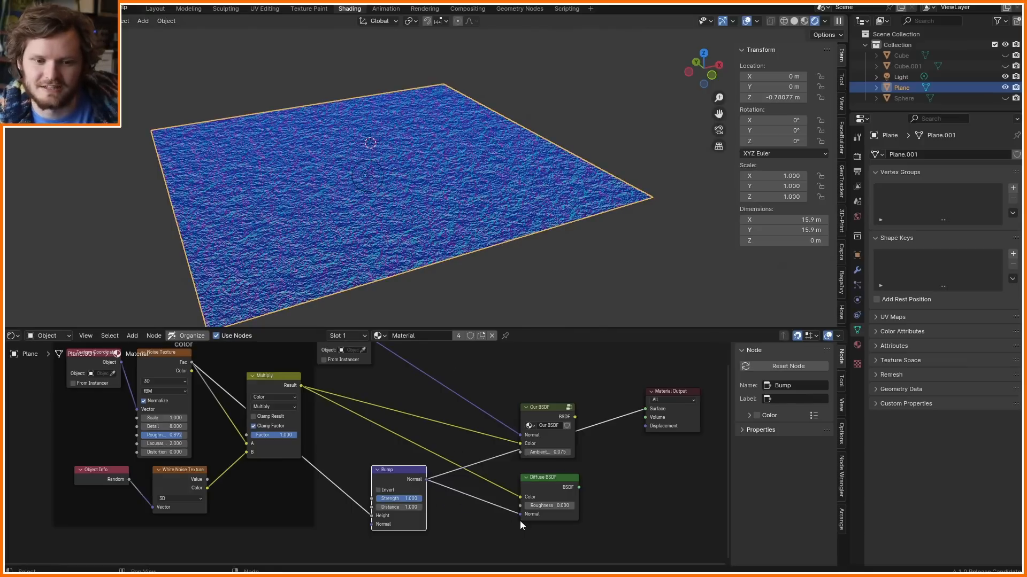
ctrl+shift+click(552, 476)
scroll(428, 142, up, 3)
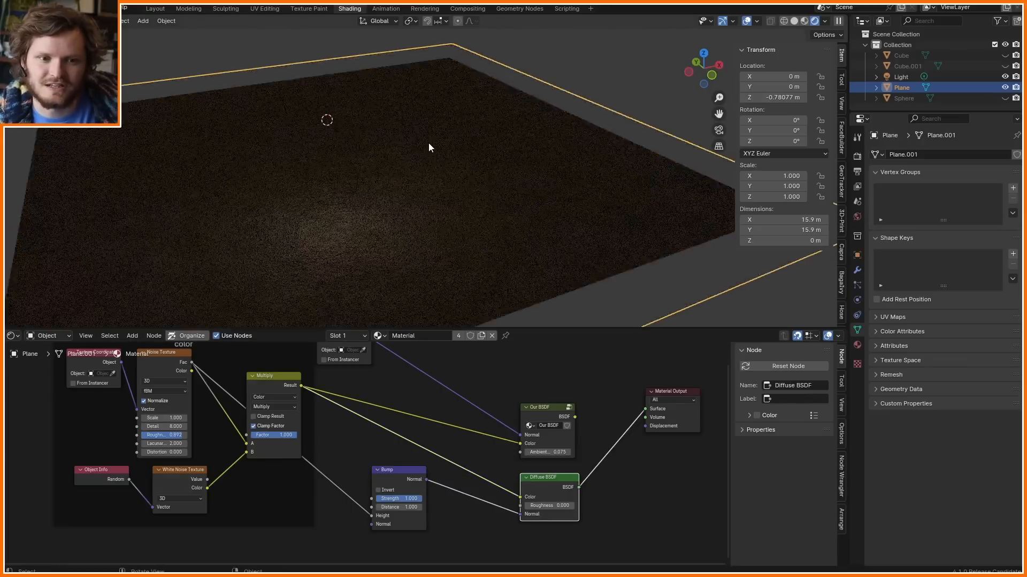
- Move the light to about X -0.22 m, Y -4.72 m, Z 0.21 m above the plane and set its power to 50 W
click(306, 187)
key(g)
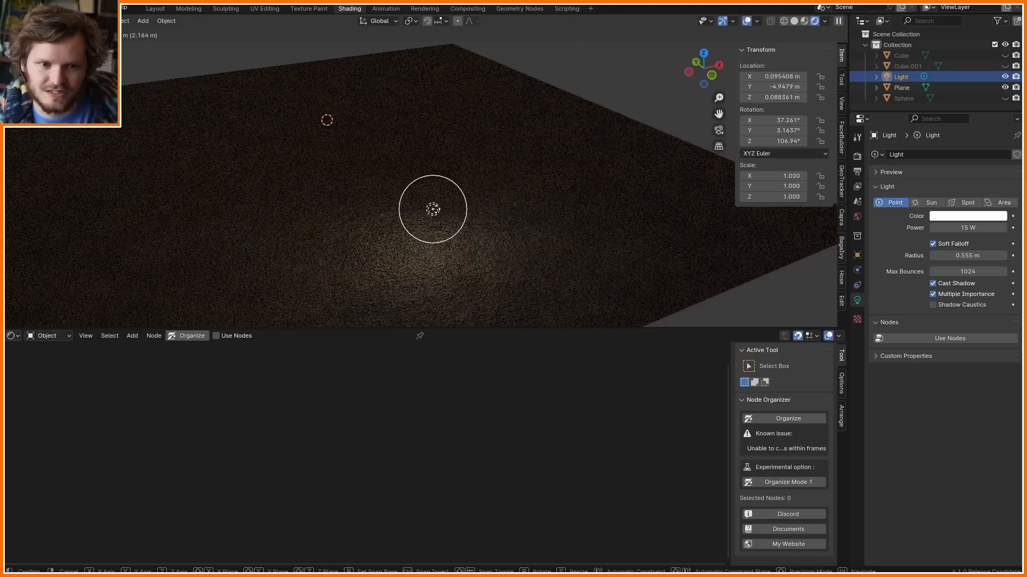
click(409, 201)
click(989, 225)
text(50)
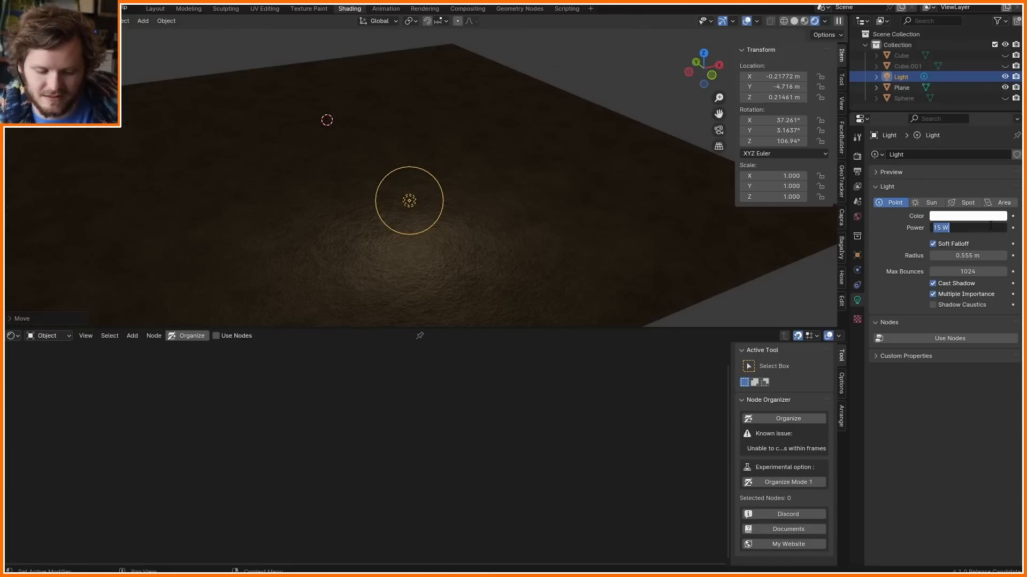
key(Return)
- Move the light across the bumpy plane to about X -3.63 m, Y -2.97 m, Z 0.14 m
key(g)
click(229, 172)
shift+middle_drag(137, 276, 257, 195)
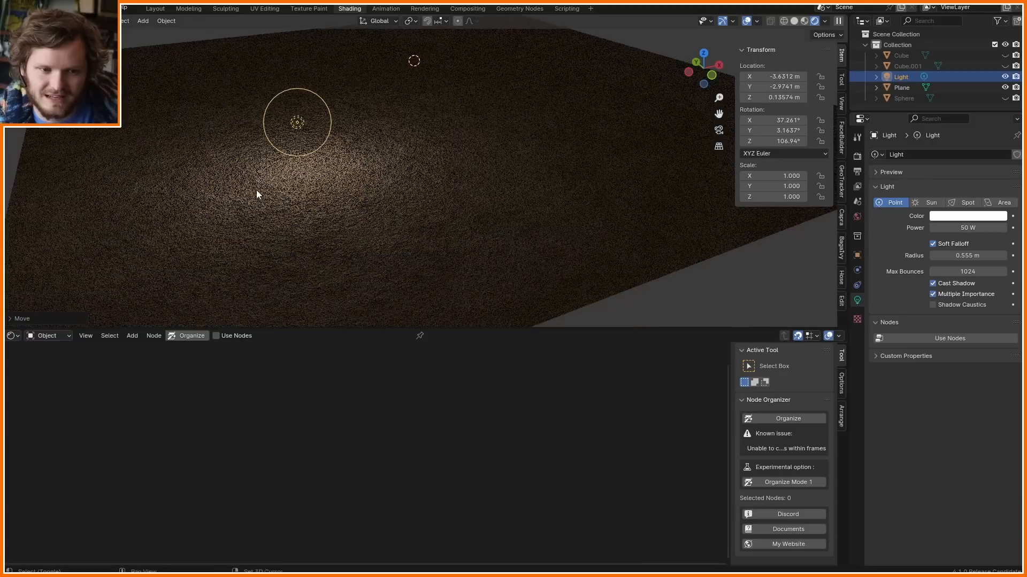
scroll(254, 187, up, 2)
key(g)
key(Escape)
- Move the light over the plane to about X -3.33 m, Y -3.06 m, Z 0.27 m
click(333, 175)
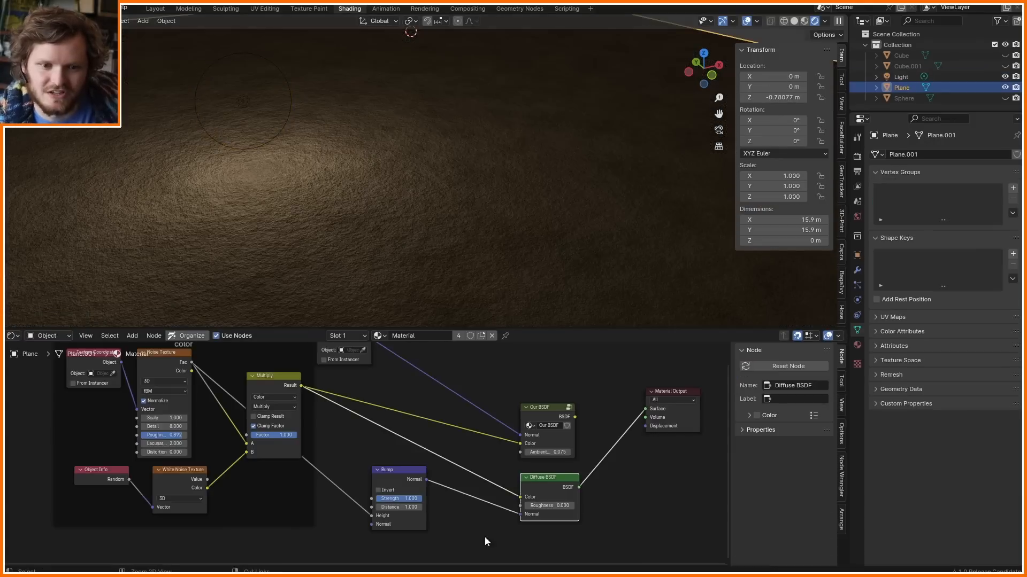
click(239, 101)
key(g)
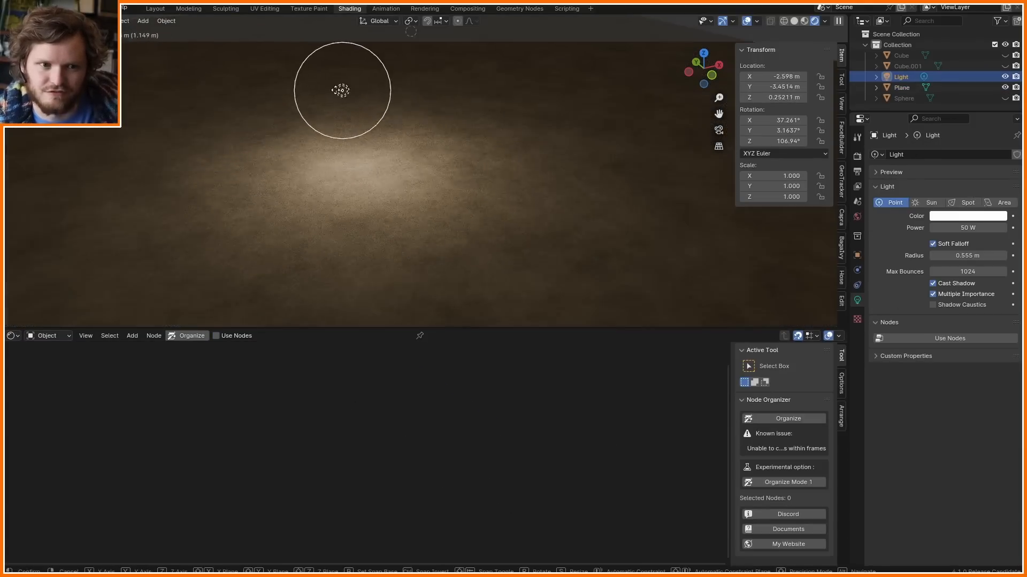
click(266, 89)
click(315, 185)
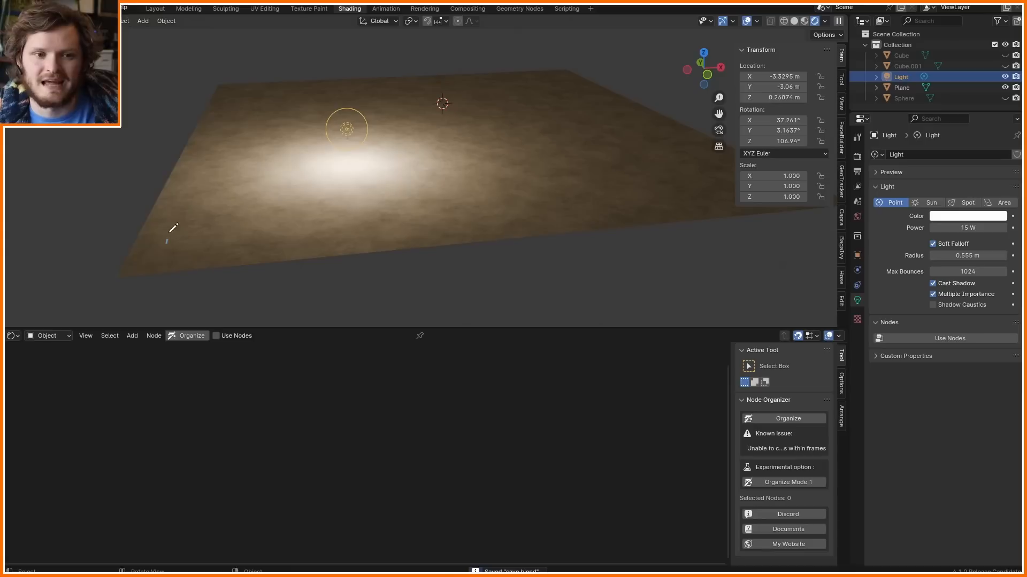
- In the front view, annotate a long horizontal line along the X axis to represent the flat plane
mouse_move(167, 242)
mouse_down()
mouse_move(599, 86)
mouse_move(246, 231)
mouse_up()
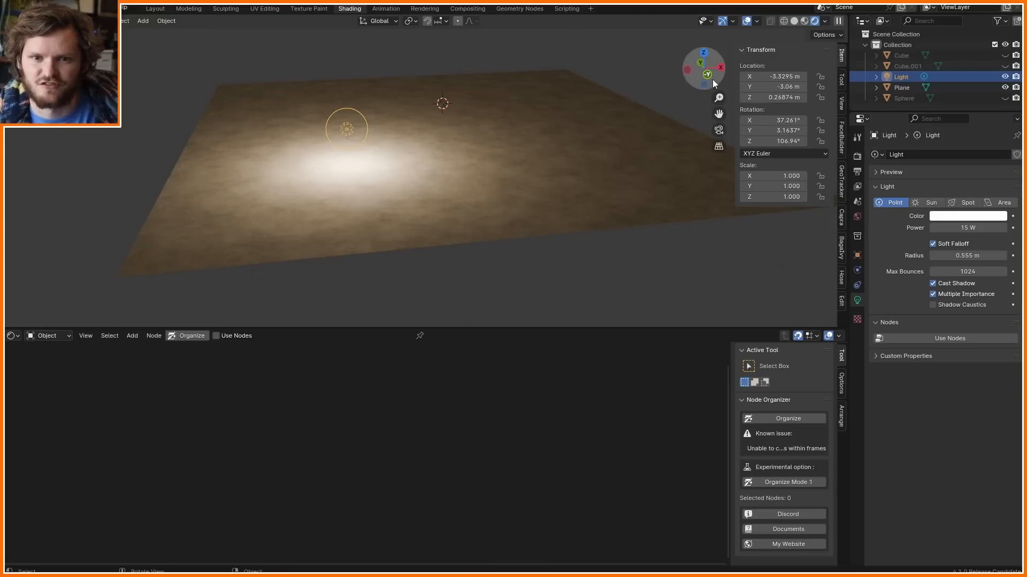
key(KP_1)
drag(228, 191, 612, 186)
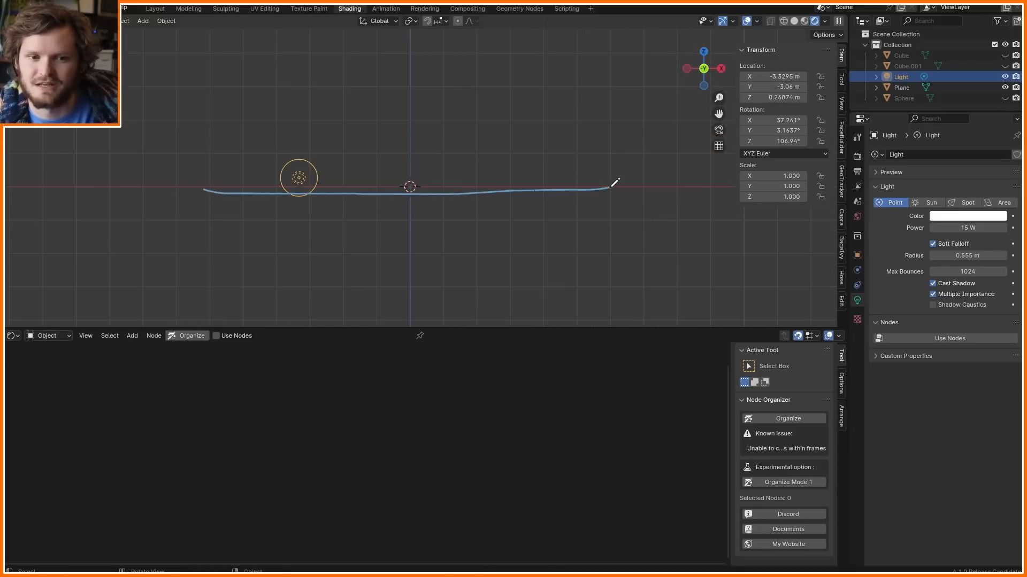
- Annotate an upward normal arrow on the flat surface line and undo it
drag(437, 128, 466, 124)
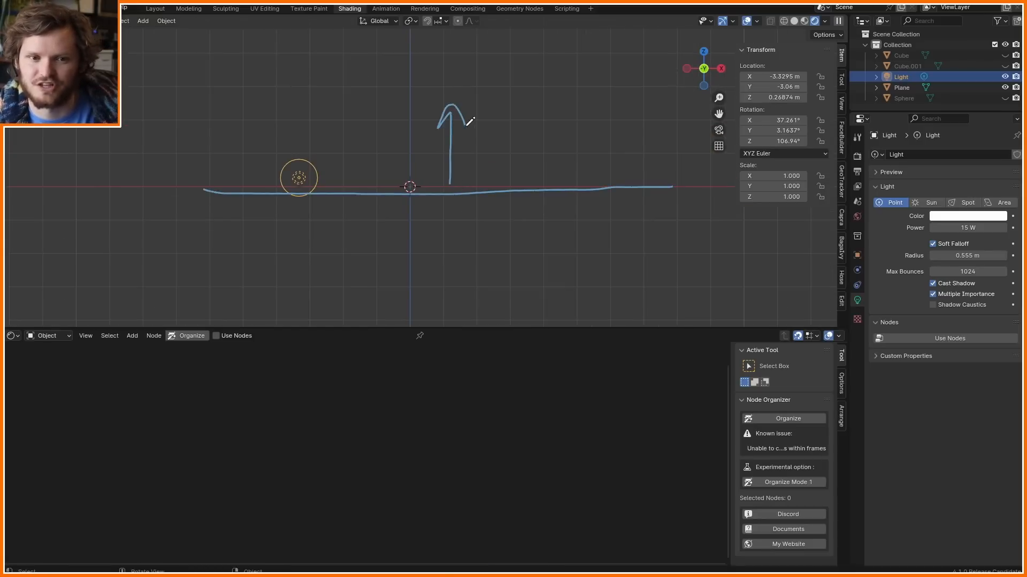
key(ctrl+z)
key(ctrl+z)
- Annotate a long wavy line just above the flat line to represent the bumpy surface height
scroll(480, 175, up, 1)
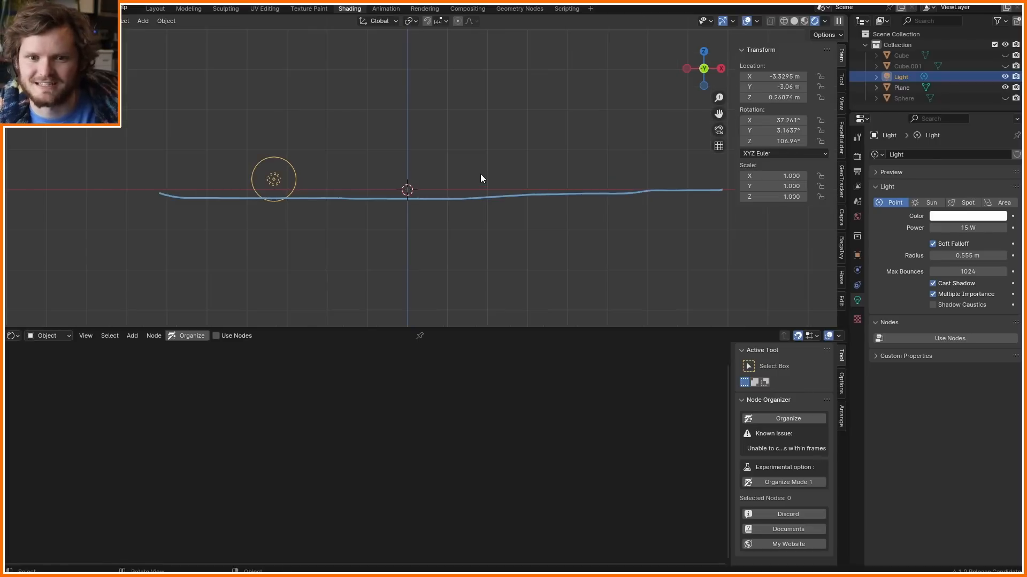
shift+middle_drag(480, 174, 428, 187)
drag(157, 188, 670, 188)
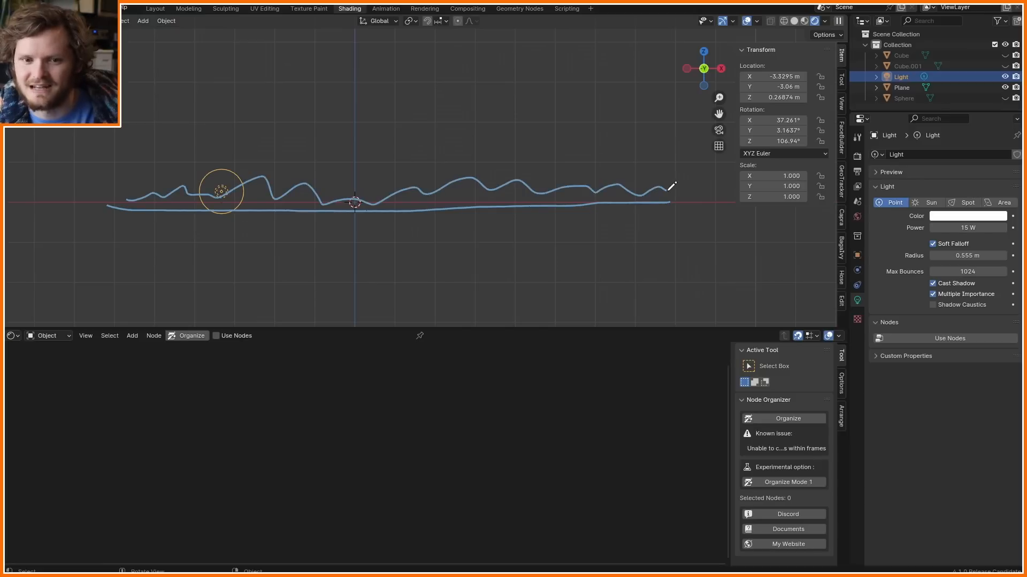
- Annotate short normal arrows pointing outward from several crests and slopes of the wavy line
scroll(500, 170, up, 3)
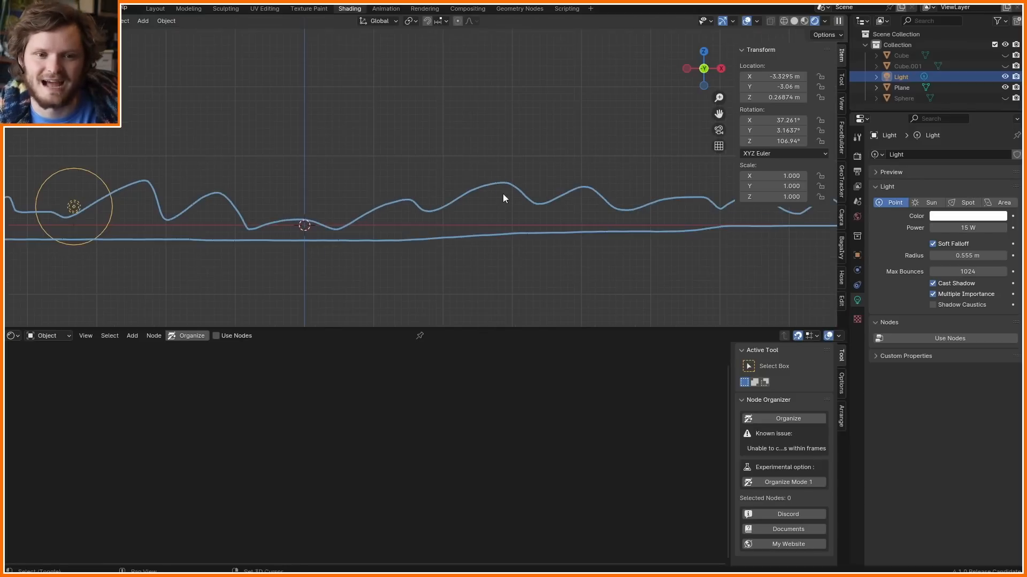
shift+middle_drag(503, 194, 447, 185)
mouse_move(253, 224)
mouse_down()
mouse_move(264, 87)
mouse_move(273, 105)
mouse_up()
key(ctrl+z)
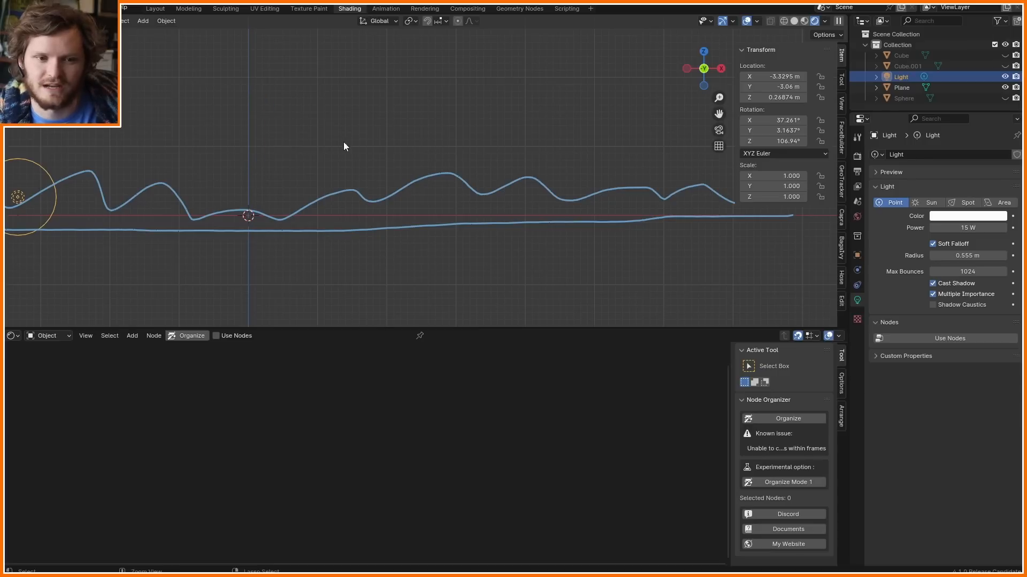
mouse_move(447, 167)
mouse_down()
mouse_move(449, 131)
mouse_move(499, 161)
mouse_up()
drag(378, 175, 385, 168)
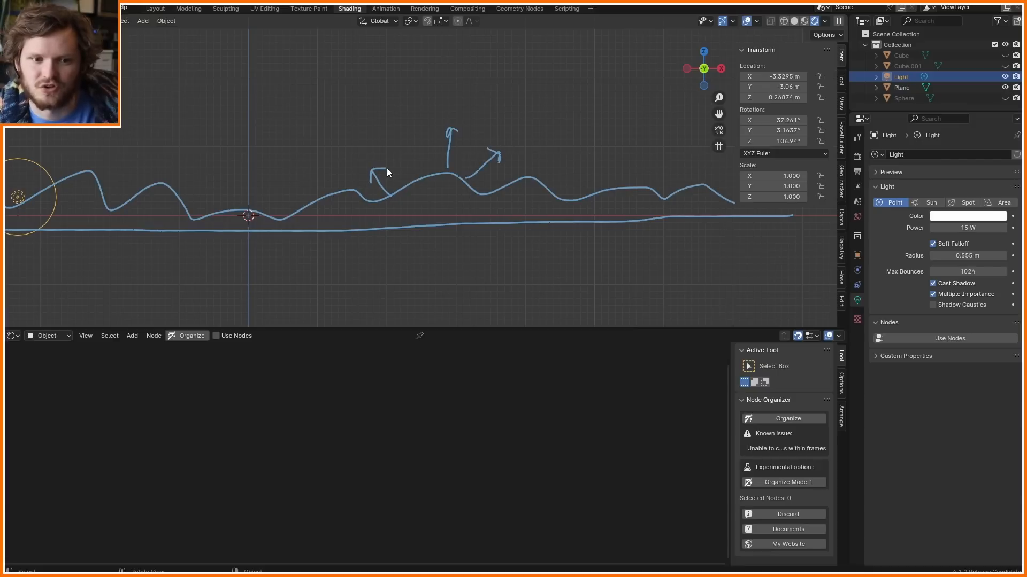
mouse_move(620, 184)
mouse_down()
mouse_move(619, 153)
mouse_move(625, 161)
mouse_up()
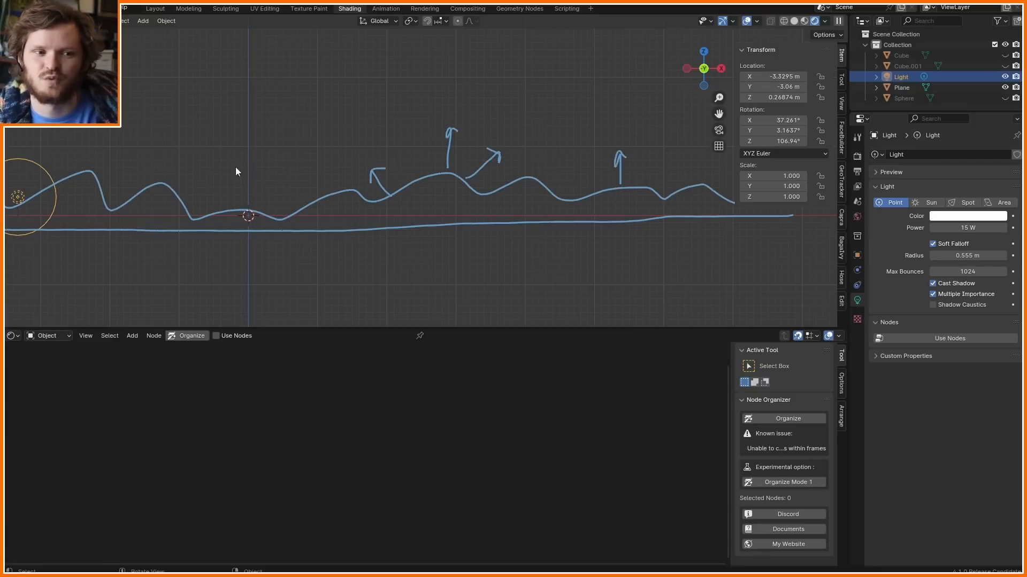
- Move the light to about X 0.32 m, Z 1.64 m and annotate arrows from two bump points toward it
key(g)
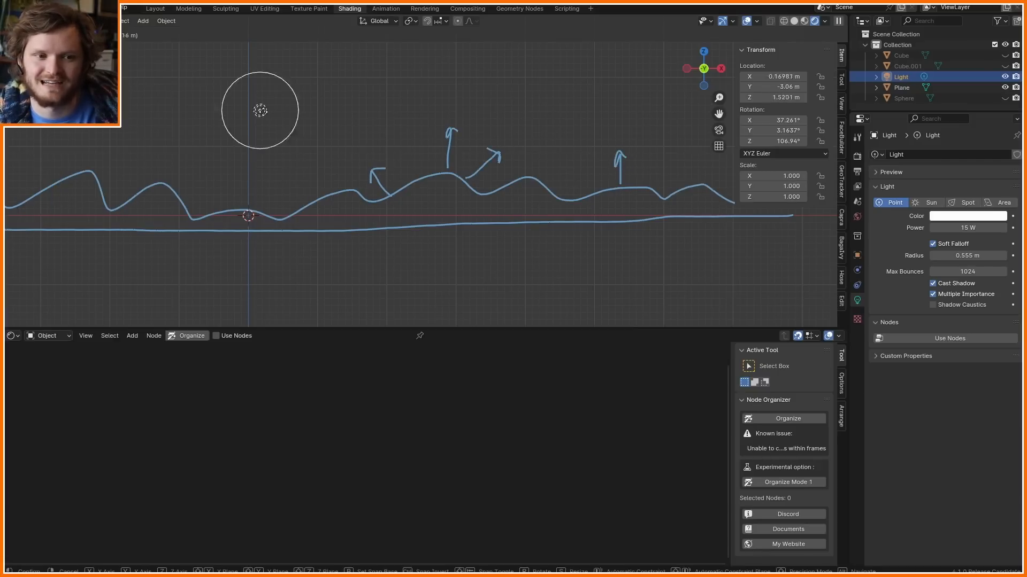
click(276, 105)
mouse_move(447, 166)
mouse_down()
mouse_move(408, 132)
mouse_move(293, 99)
mouse_move(304, 98)
mouse_up()
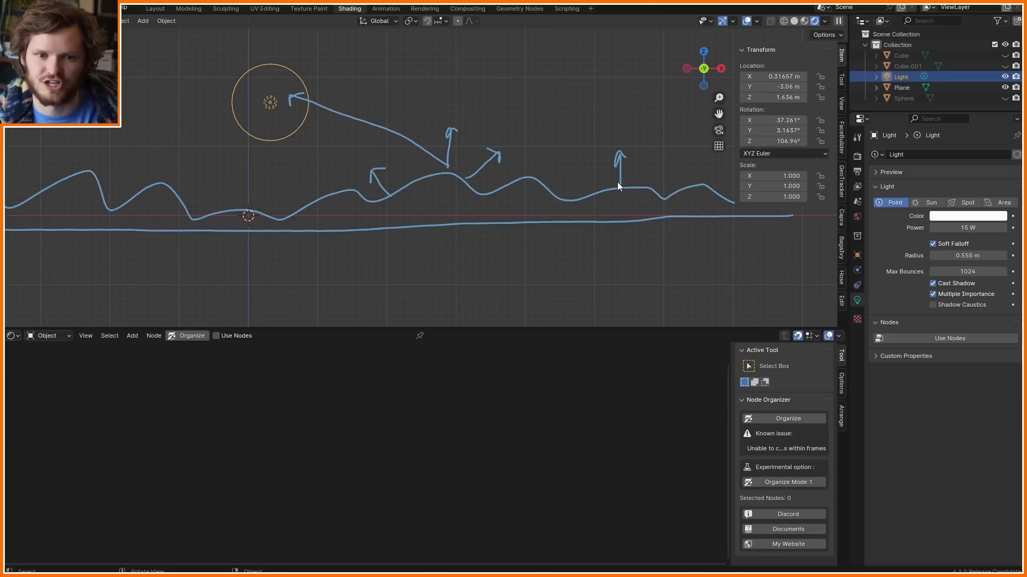
drag(390, 194, 282, 101)
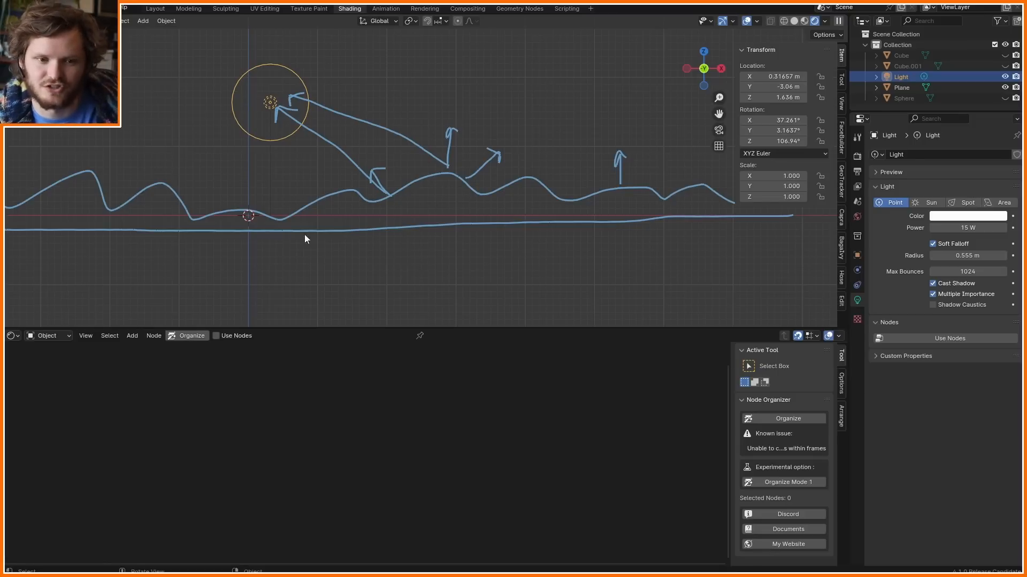
- Annotate a second wavy line with shifted bumps over the first one
scroll(483, 198, down, 5)
scroll(527, 201, up, 1)
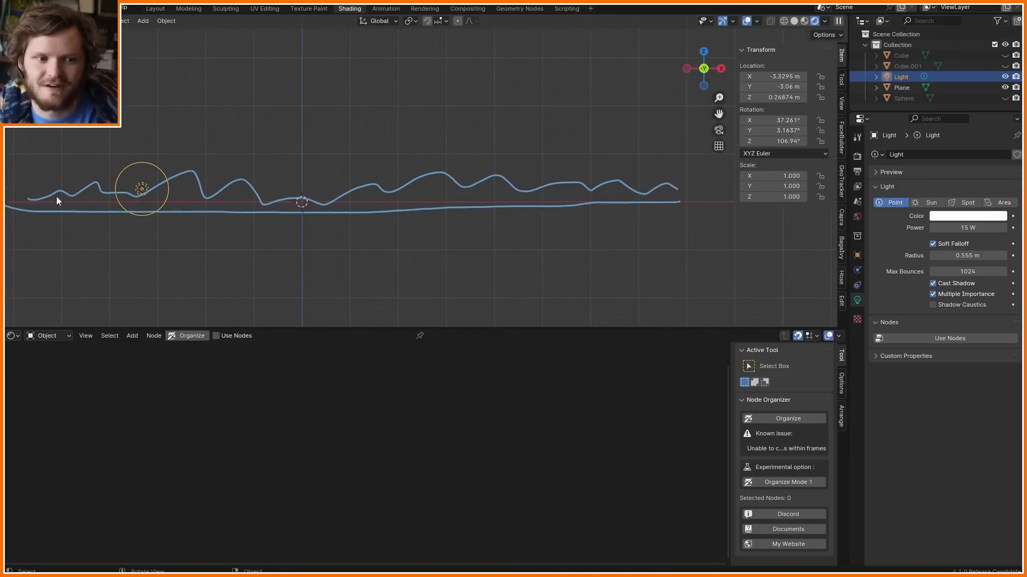
mouse_move(56, 197)
mouse_down()
mouse_move(195, 185)
mouse_move(643, 191)
mouse_up()
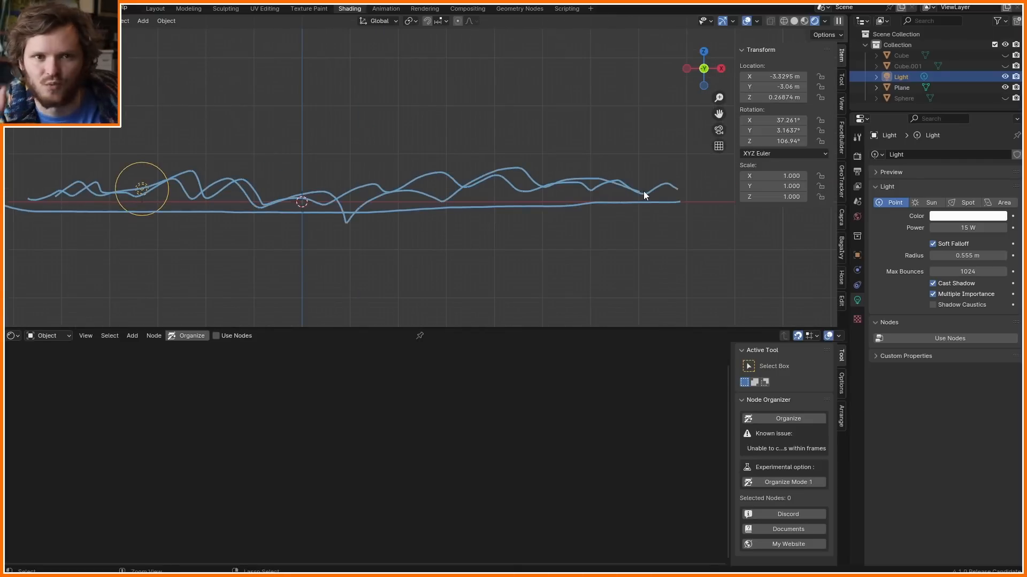
- Annotate a letter H followed by a rightward arrow above the wavy line and add a stroke on a bump
scroll(663, 153, up, 2)
drag(267, 67, 262, 133)
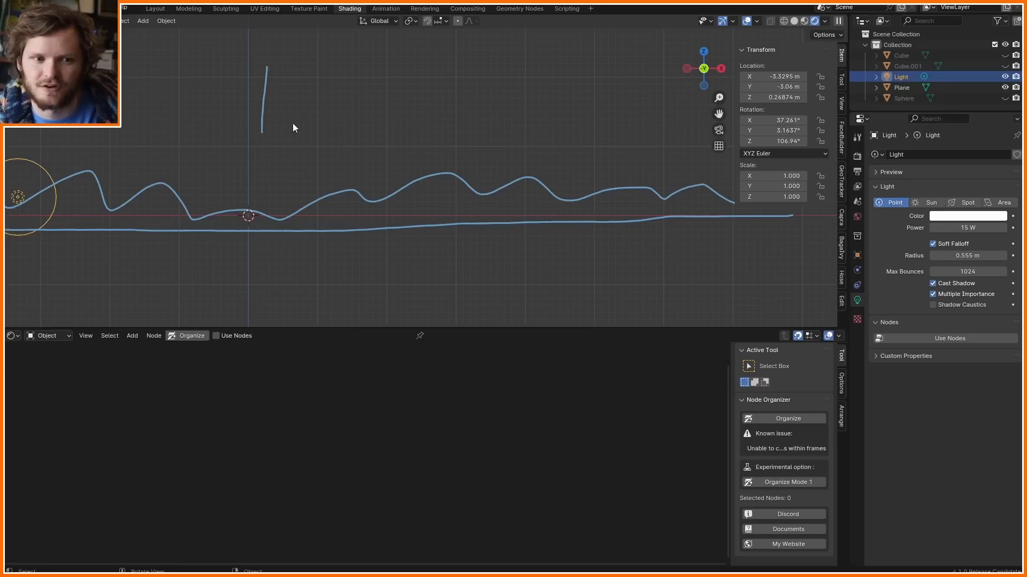
mouse_move(312, 99)
mouse_down()
mouse_move(393, 97)
mouse_move(376, 82)
mouse_up()
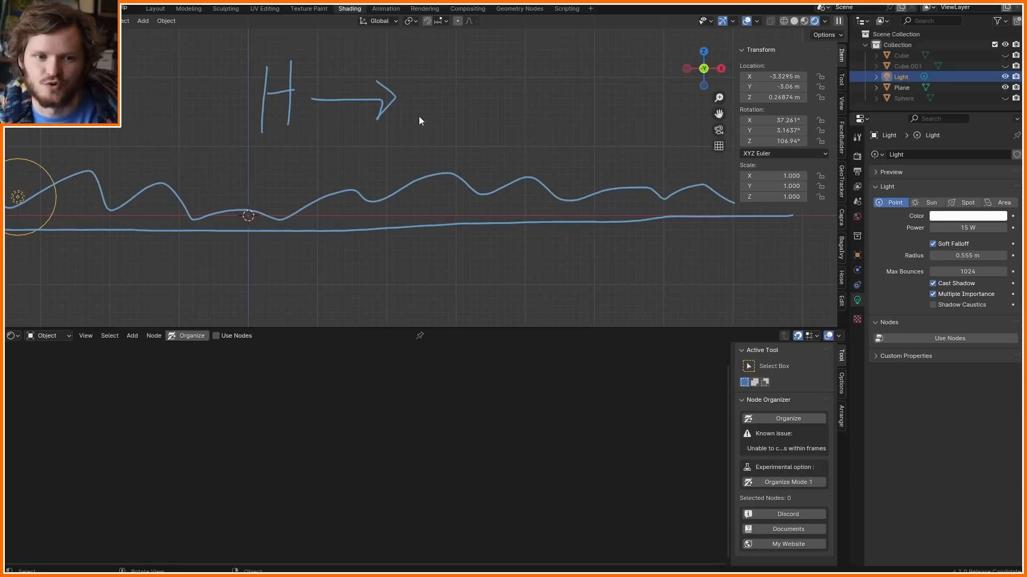
mouse_move(419, 115)
mouse_down()
mouse_move(448, 104)
mouse_move(466, 50)
mouse_up()
mouse_move(467, 182)
mouse_down()
mouse_move(500, 172)
mouse_move(446, 130)
mouse_move(455, 145)
mouse_up()
- Undo the extra annotation strokes down to the flat line and the wavy line
key(ctrl+z)
key(ctrl+z)
key(ctrl+z)
key(ctrl+z)
key(ctrl+z)
key(ctrl+z)
key(ctrl+z)
key(ctrl+z)
key(ctrl+z)
key(ctrl+z)
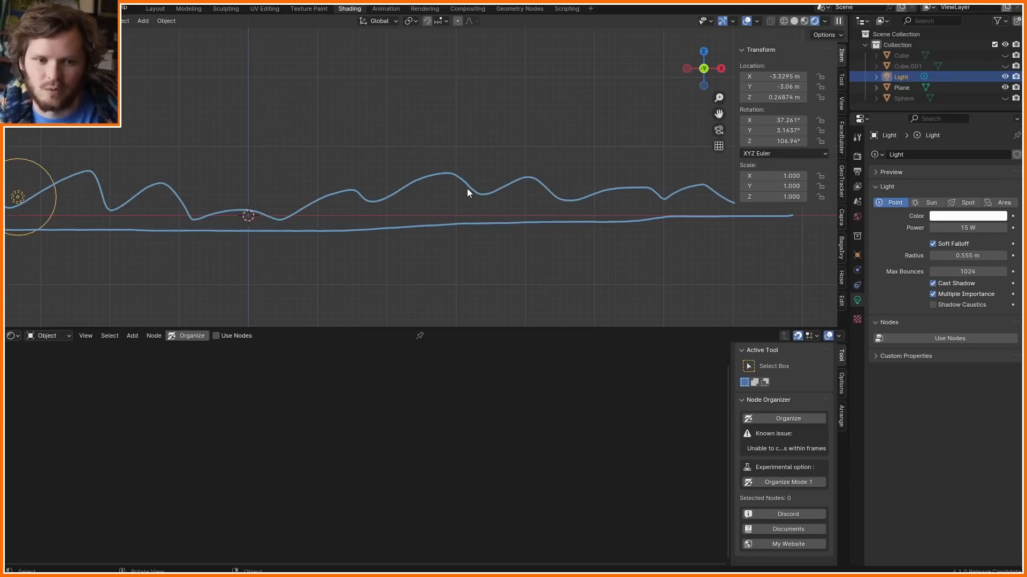
- Annotate a small circle on the crest of the tall bump and a dashed tangent line through it
scroll(468, 189, up, 5)
shift+middle_drag(483, 185, 406, 170)
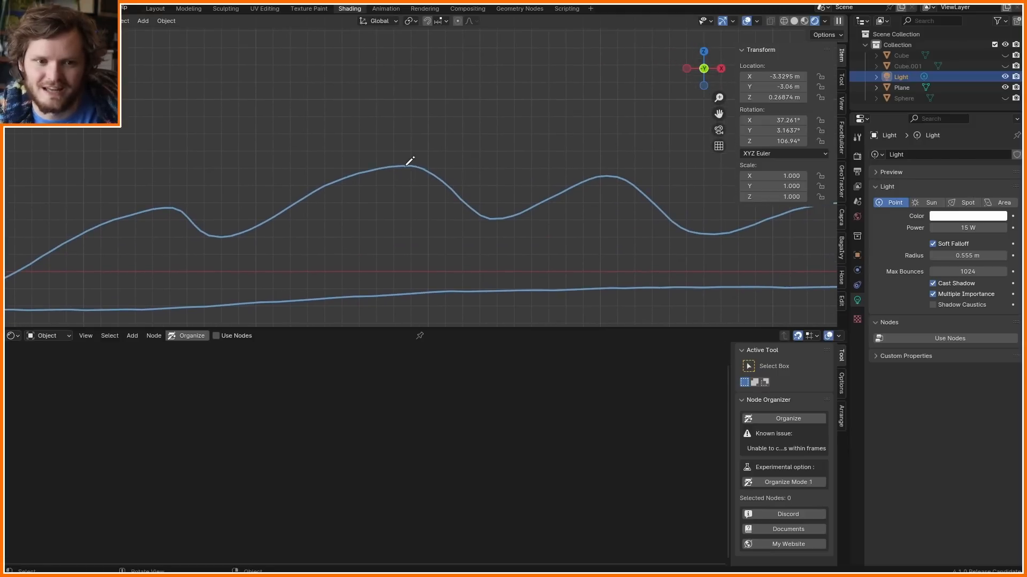
drag(400, 170, 402, 164)
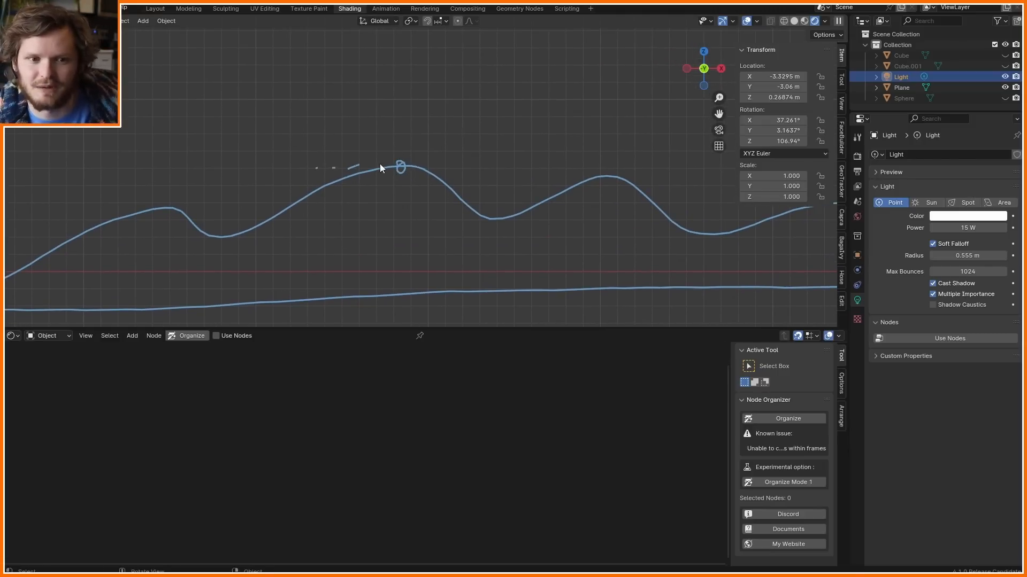
drag(384, 164, 389, 164)
drag(405, 162, 420, 159)
drag(433, 157, 439, 158)
click(466, 160)
click(501, 160)
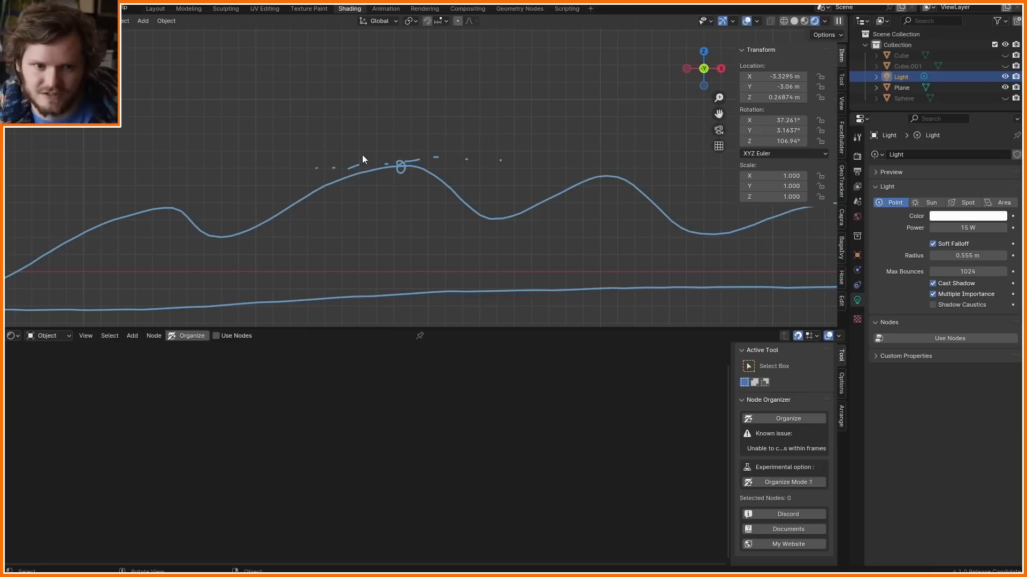
- Annotate an upward normal arrow from the circled crest point, undoing the arrow drawn along the tangent
drag(405, 162, 502, 159)
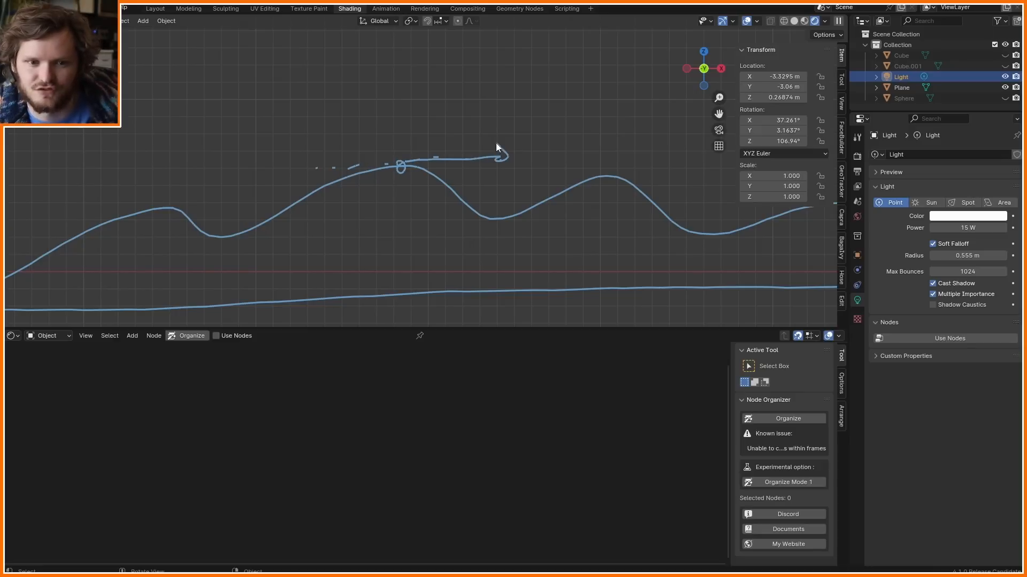
key(ctrl+z)
drag(400, 163, 398, 91)
mouse_move(388, 114)
mouse_down()
mouse_move(397, 90)
mouse_move(406, 99)
mouse_up()
- Annotate a circled point with a dashed tangent and a perpendicular normal arrow on the next bump's descending slope
shift+middle_drag(670, 197, 526, 198)
drag(511, 198, 509, 202)
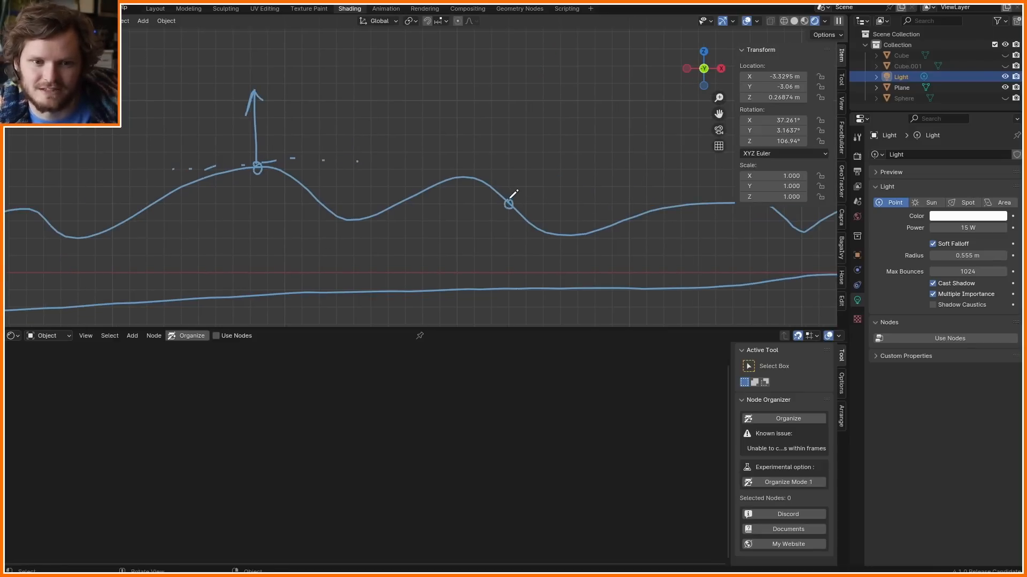
click(455, 146)
click(472, 169)
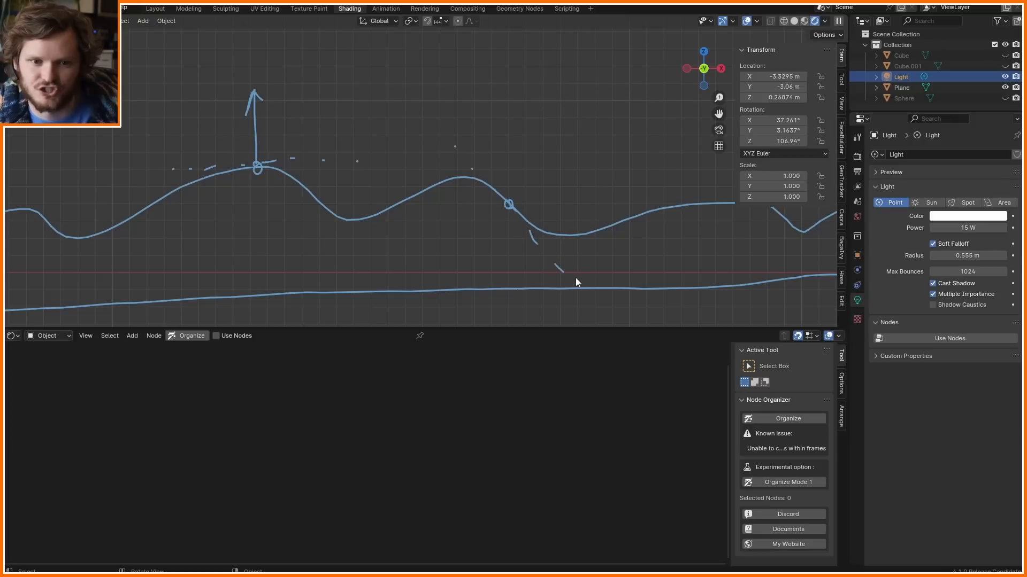
drag(512, 209, 563, 272)
key(ctrl+z)
key(ctrl+z)
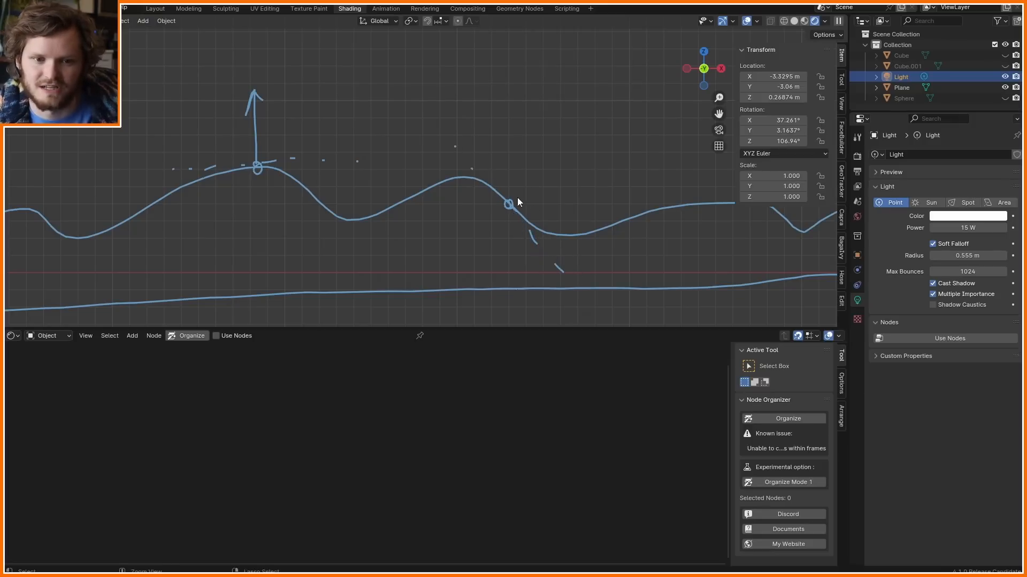
mouse_move(515, 200)
mouse_down()
mouse_move(580, 121)
mouse_move(547, 114)
mouse_up()
- Annotate a circled point with a dashed tangent and a perpendicular normal arrow on the rising slope before the tall bump
shift+middle_drag(303, 183, 472, 185)
shift+middle_drag(676, 131, 576, 156)
shift+middle_drag(235, 216, 464, 180)
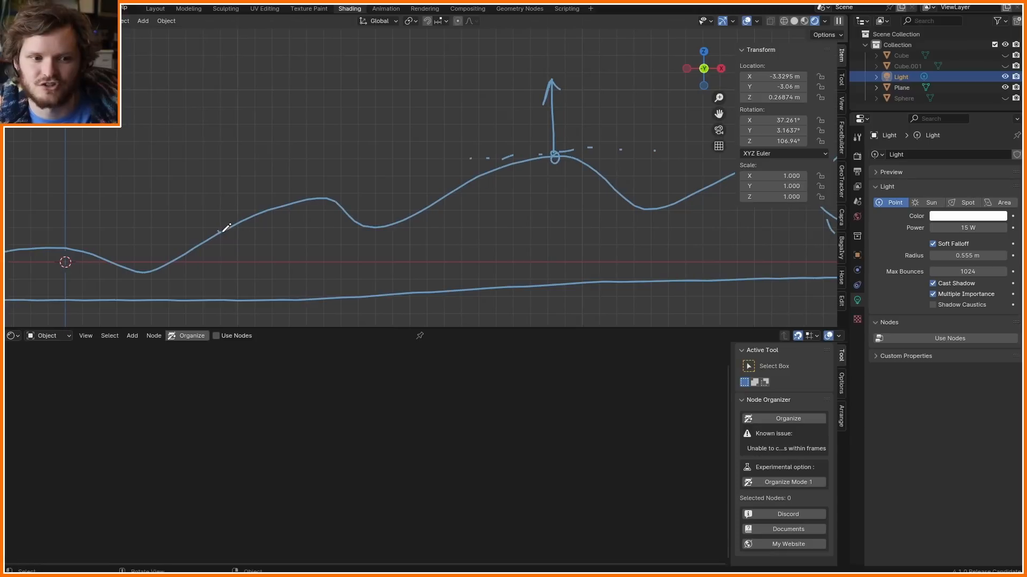
drag(219, 232, 220, 232)
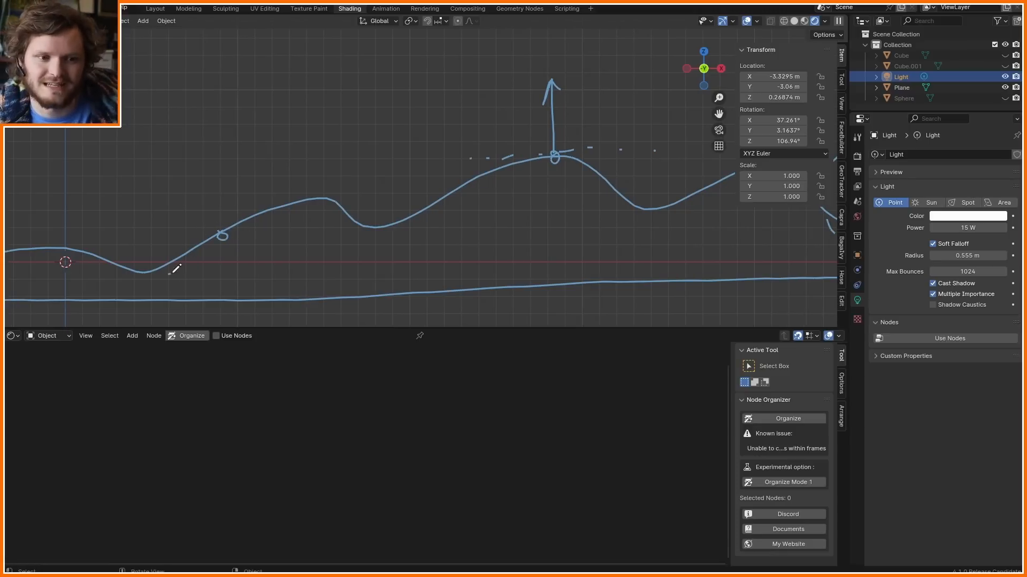
drag(171, 273, 313, 161)
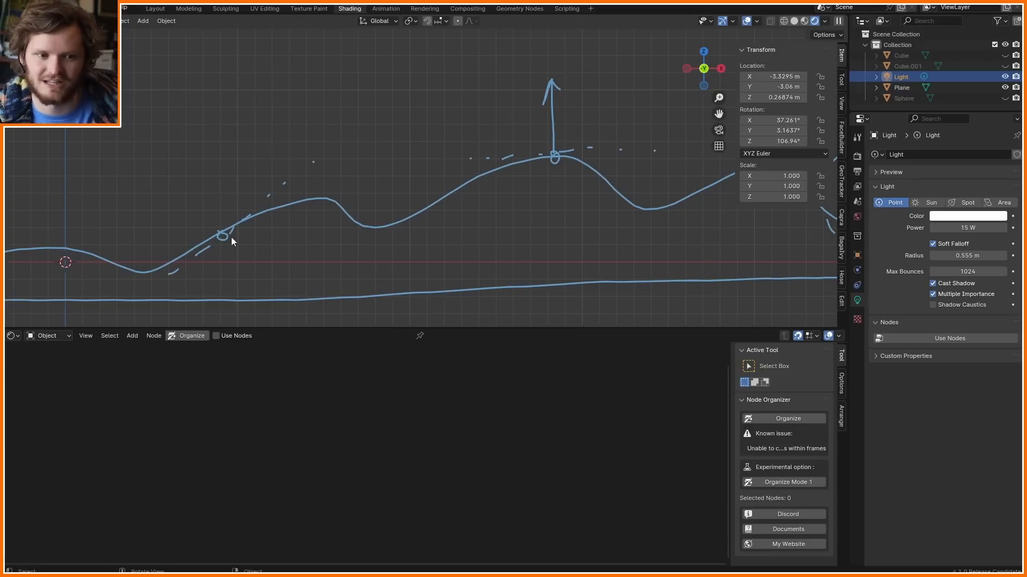
mouse_move(222, 234)
mouse_down()
mouse_move(189, 172)
mouse_move(206, 179)
mouse_up()
- In an angled perspective view, annotate an arched outline above the plane for a three-dimensional bump
scroll(394, 159, down, 6)
mouse_move(393, 159)
middle_down()
mouse_move(419, 171)
mouse_move(399, 202)
middle_up()
scroll(419, 171, down, 2)
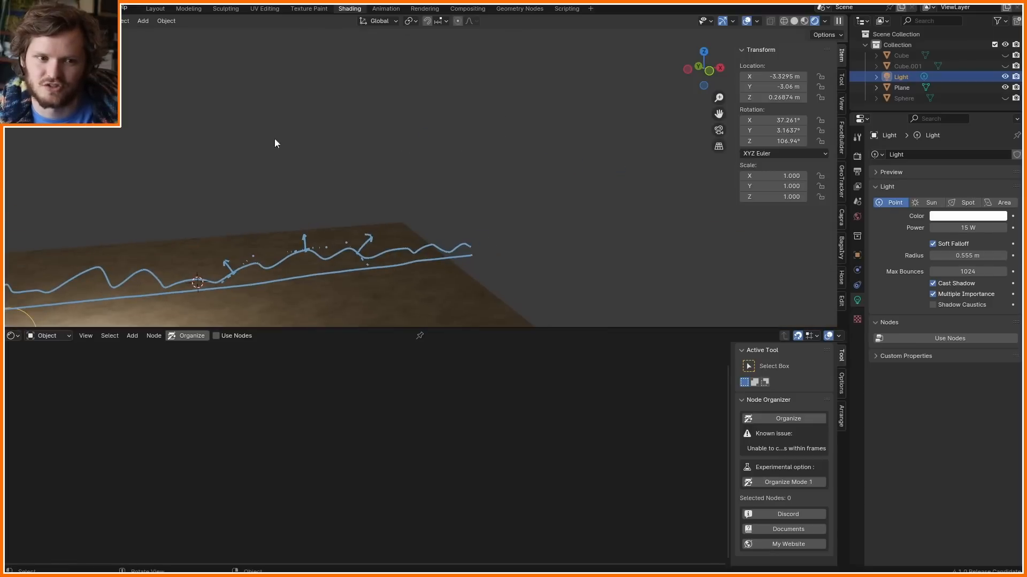
mouse_move(166, 195)
mouse_down()
mouse_move(230, 148)
mouse_move(460, 126)
mouse_move(490, 137)
mouse_up()
key(ctrl+z)
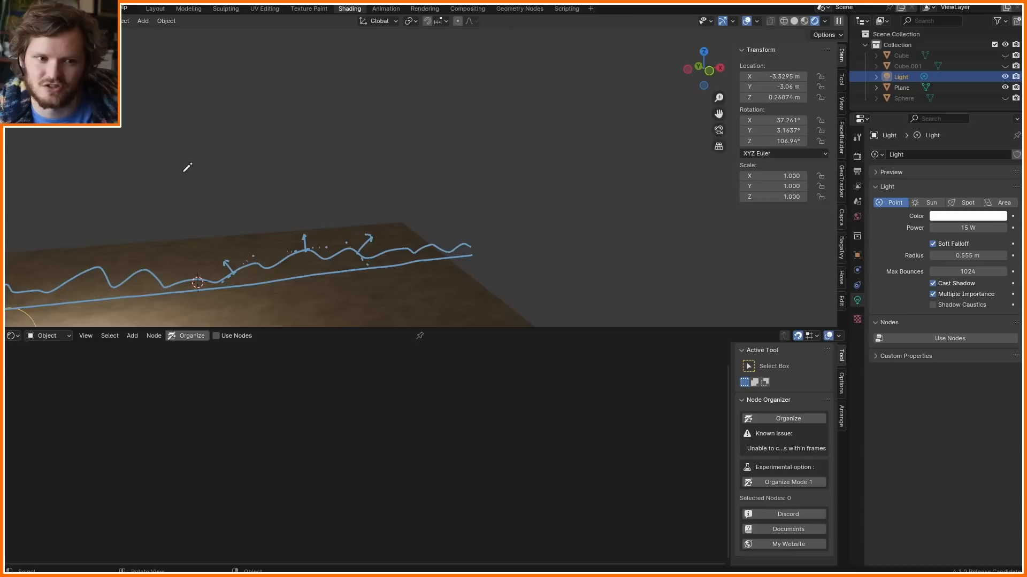
drag(184, 171, 332, 151)
- Complete the dome with contour lines and tangent planes on its crest and side, and add an upward normal arrow
drag(283, 168, 269, 136)
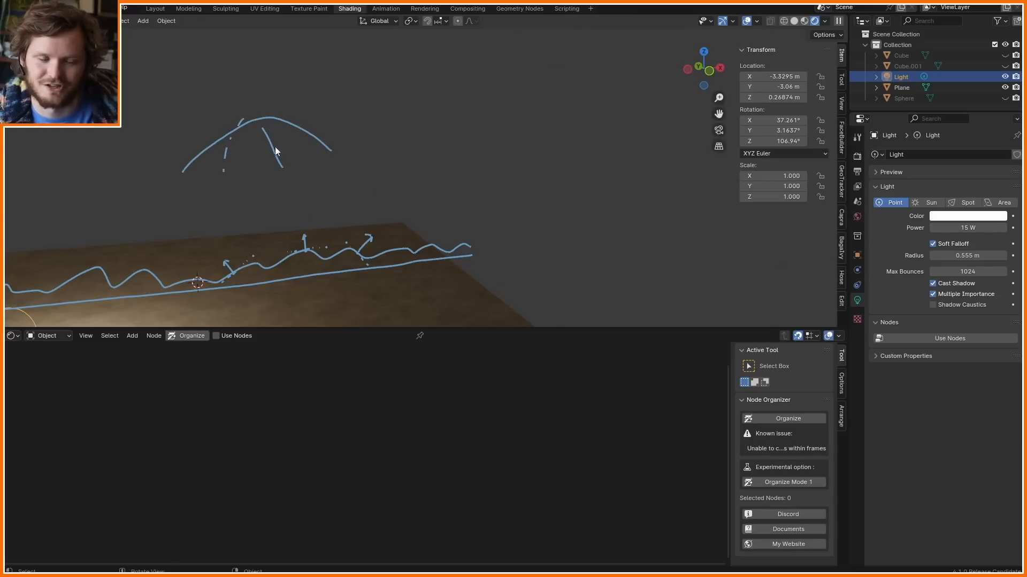
mouse_move(236, 152)
mouse_down()
mouse_move(238, 183)
mouse_move(199, 161)
mouse_move(219, 108)
mouse_move(251, 132)
mouse_move(236, 133)
mouse_up()
drag(299, 129, 316, 158)
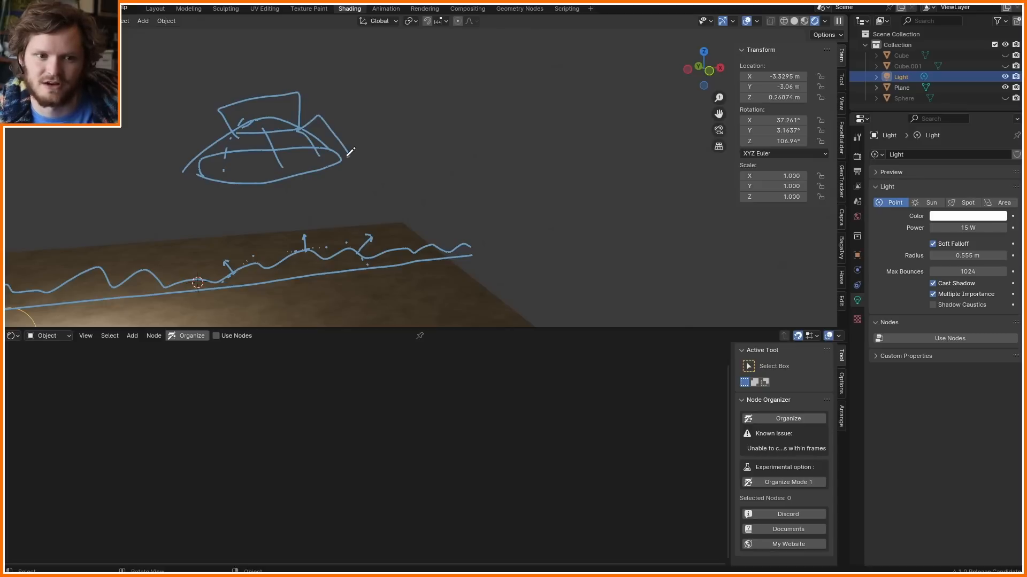
mouse_move(260, 115)
mouse_down()
mouse_move(262, 71)
mouse_move(273, 75)
mouse_up()
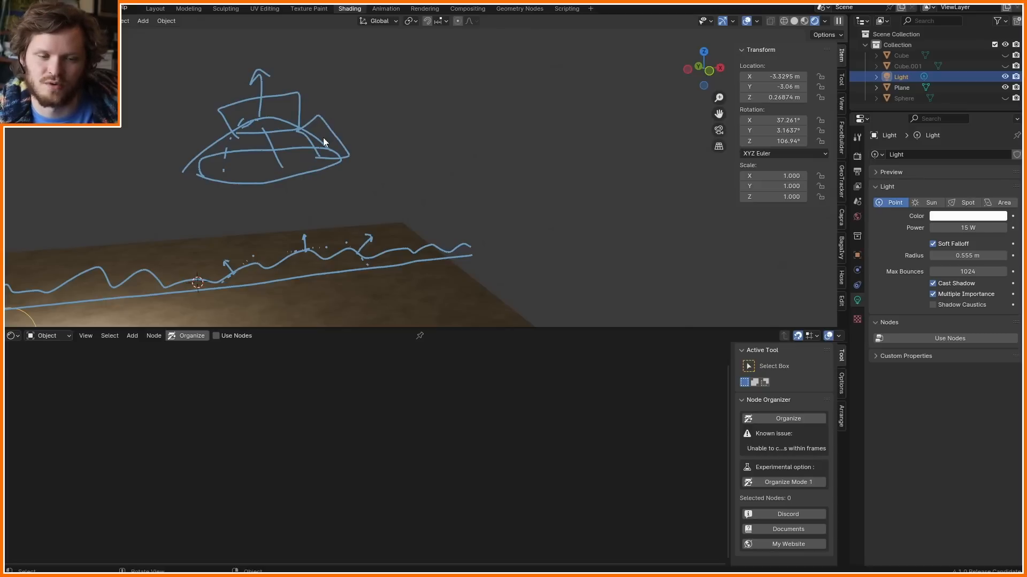
- Add an outward normal arrow to the tangent plane on the dome's side
scroll(323, 257, up, 1)
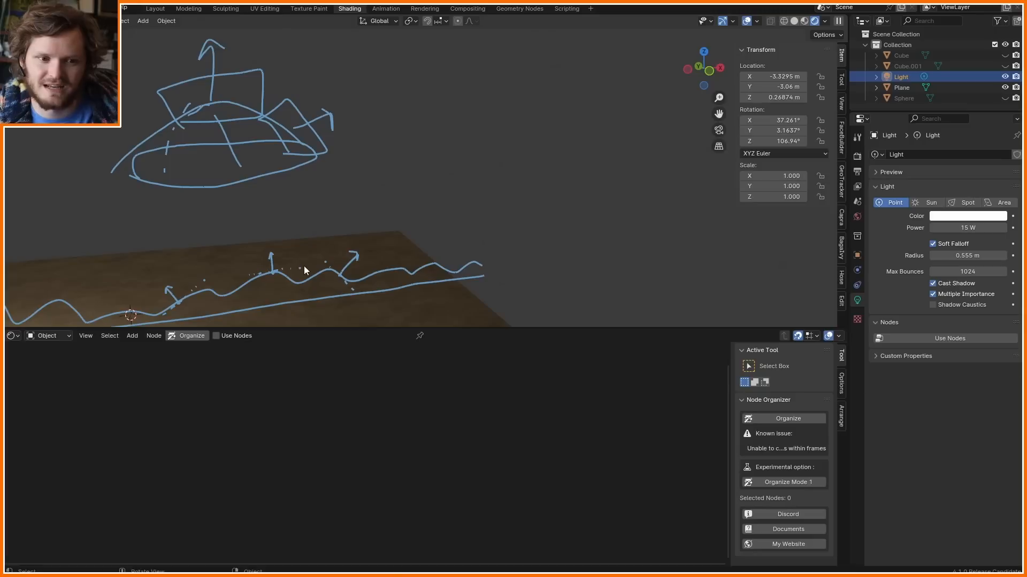
mouse_move(271, 245)
mouse_down()
mouse_move(247, 239)
mouse_move(239, 272)
mouse_up()
key(ctrl+z)
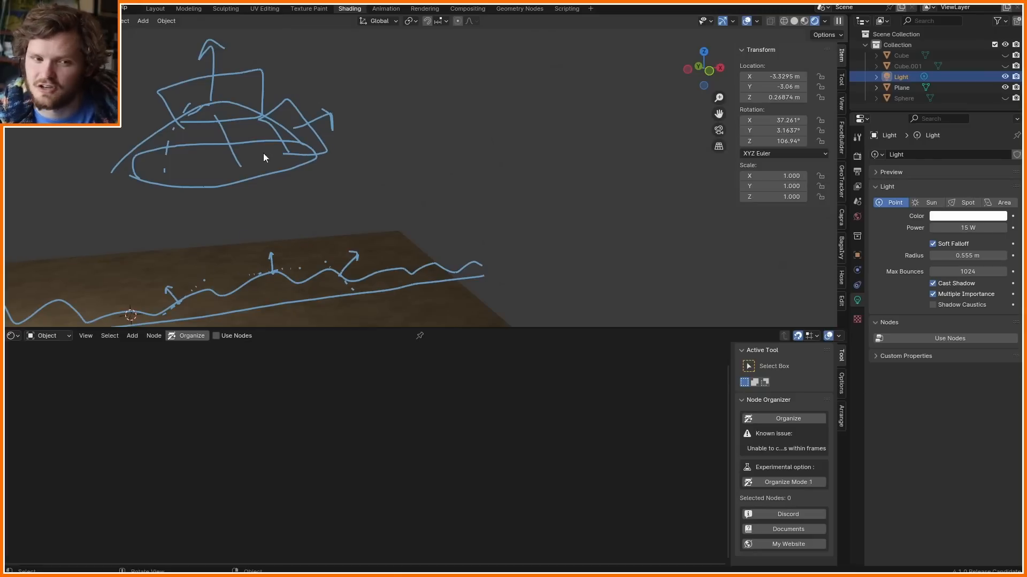
- In the front view, annotate a large arch with a circled point and a dashed tangent line on its descending slope
click(715, 78)
drag(488, 200, 523, 267)
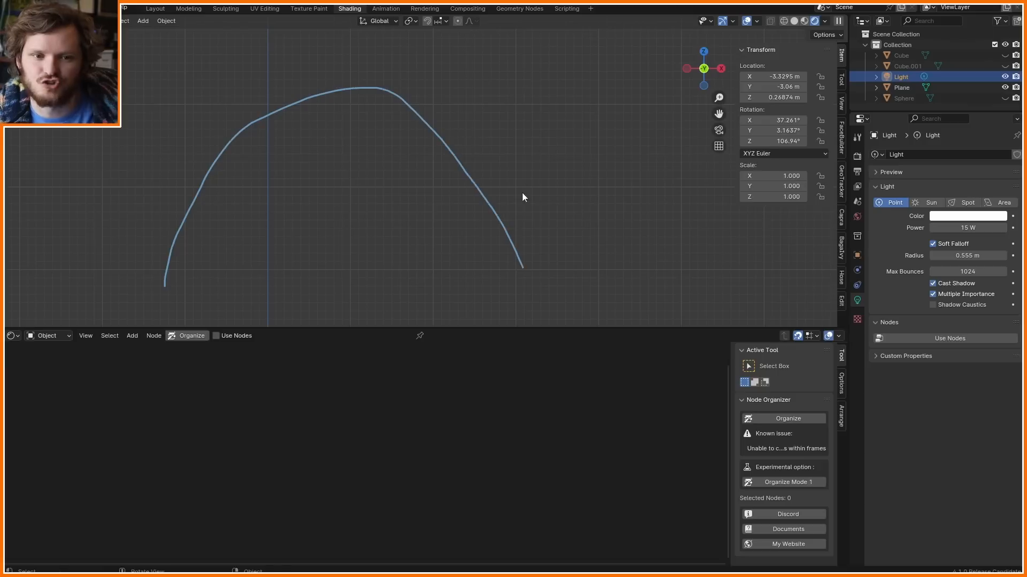
shift+middle_drag(455, 169, 388, 208)
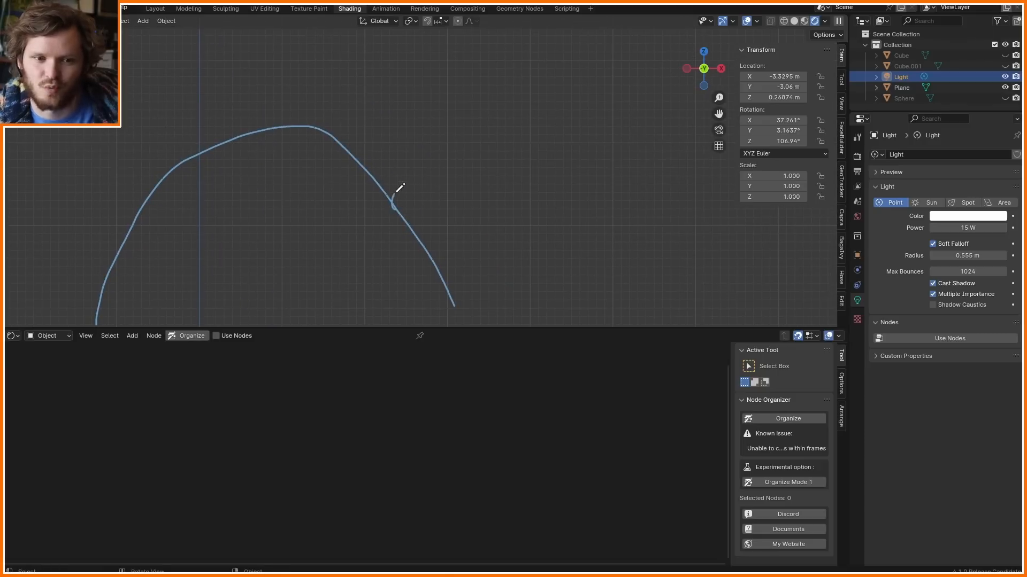
mouse_move(397, 191)
mouse_down()
mouse_move(405, 198)
mouse_move(399, 210)
mouse_move(394, 203)
mouse_up()
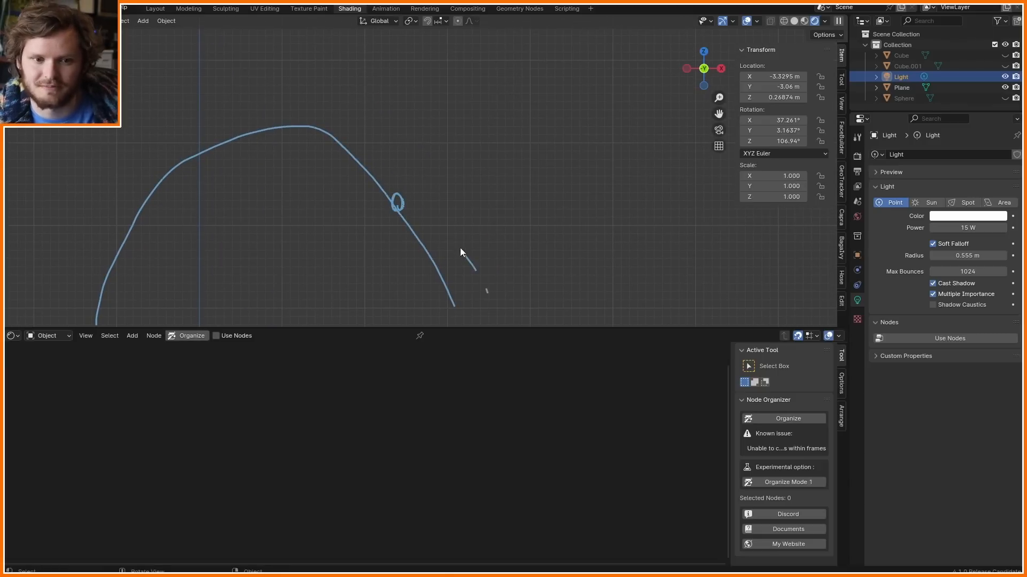
drag(460, 249, 319, 59)
scroll(207, 275, down, 2)
mouse_move(207, 275)
mouse_down()
mouse_move(225, 187)
mouse_move(331, 146)
mouse_up()
key(ctrl+z)
scroll(417, 207, up, 5)
scroll(421, 208, down, 5)
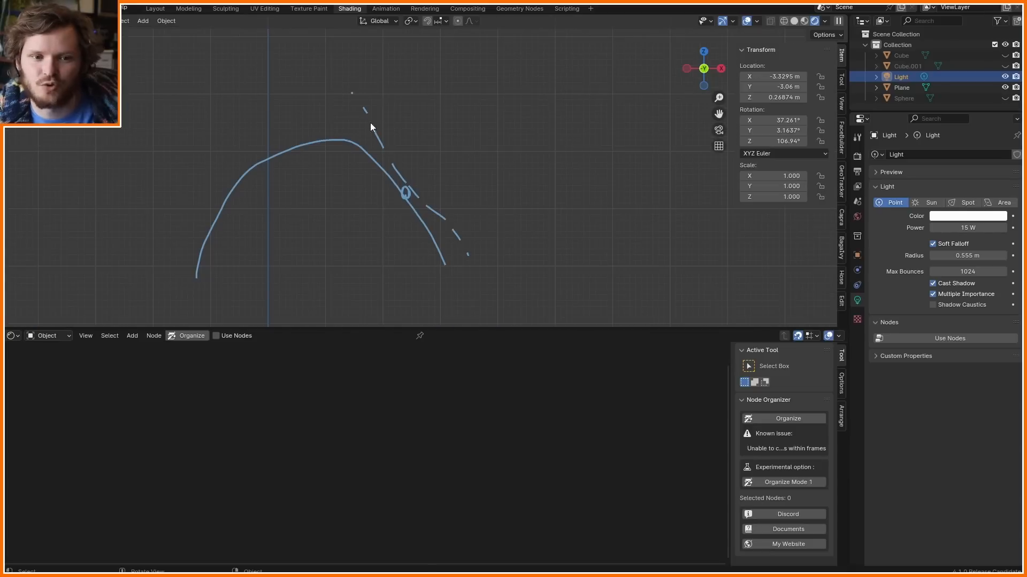
scroll(422, 217, up, 4)
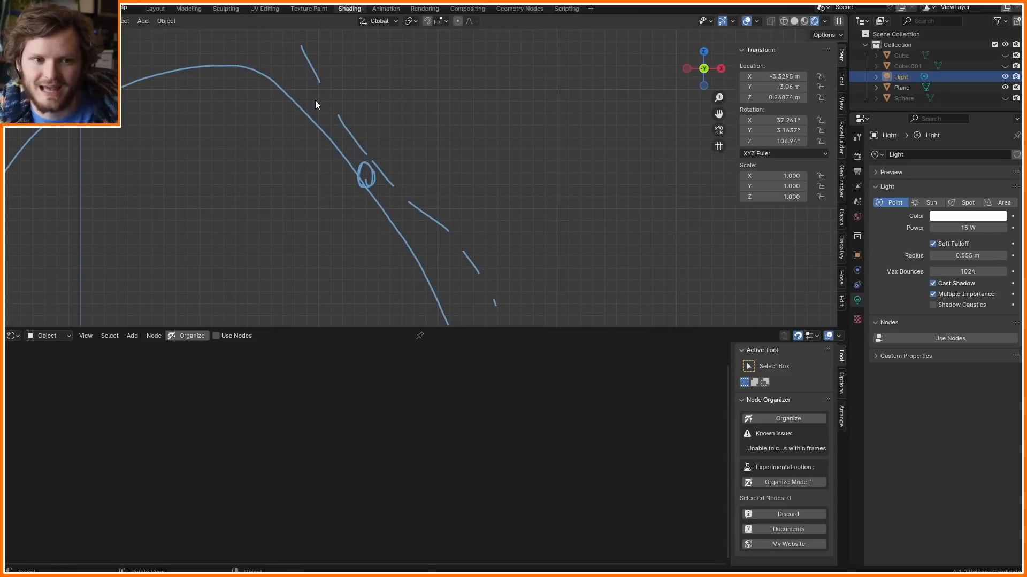
- Annotate the vertical and horizontal legs of a slope triangle at the tangent, and write y over x = S beside it
mouse_move(315, 102)
mouse_down()
mouse_move(310, 241)
mouse_move(456, 241)
mouse_up()
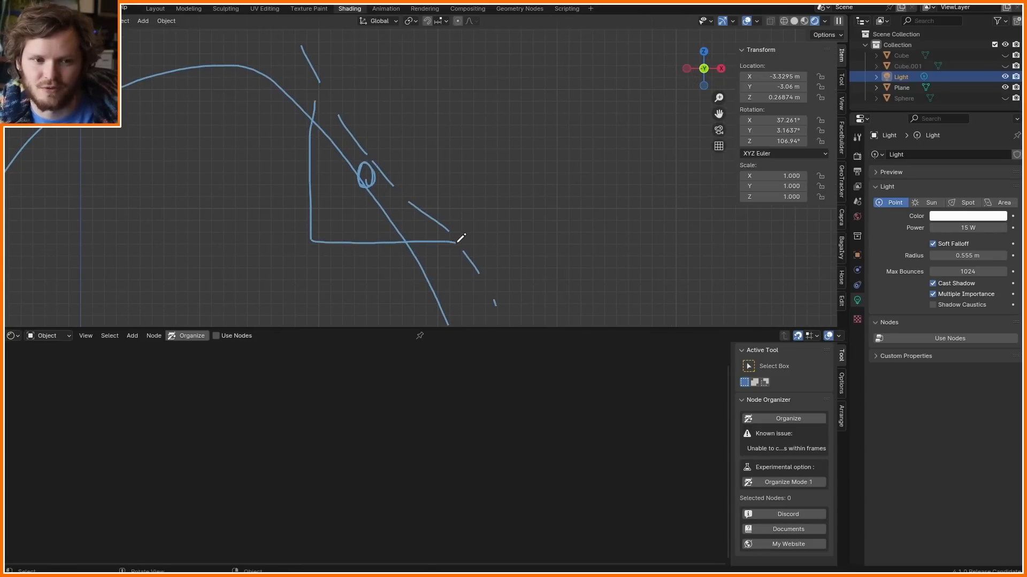
mouse_move(502, 61)
mouse_down()
mouse_move(507, 104)
mouse_move(521, 86)
mouse_up()
drag(456, 137, 552, 136)
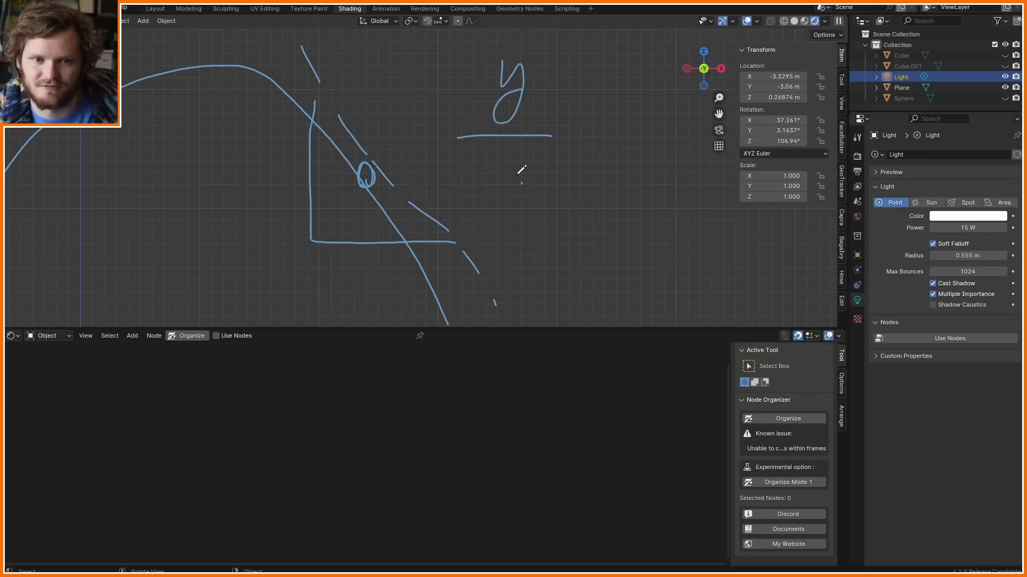
drag(522, 184, 485, 143)
mouse_move(489, 175)
mouse_down()
mouse_move(562, 118)
mouse_move(636, 126)
mouse_up()
drag(668, 94, 649, 135)
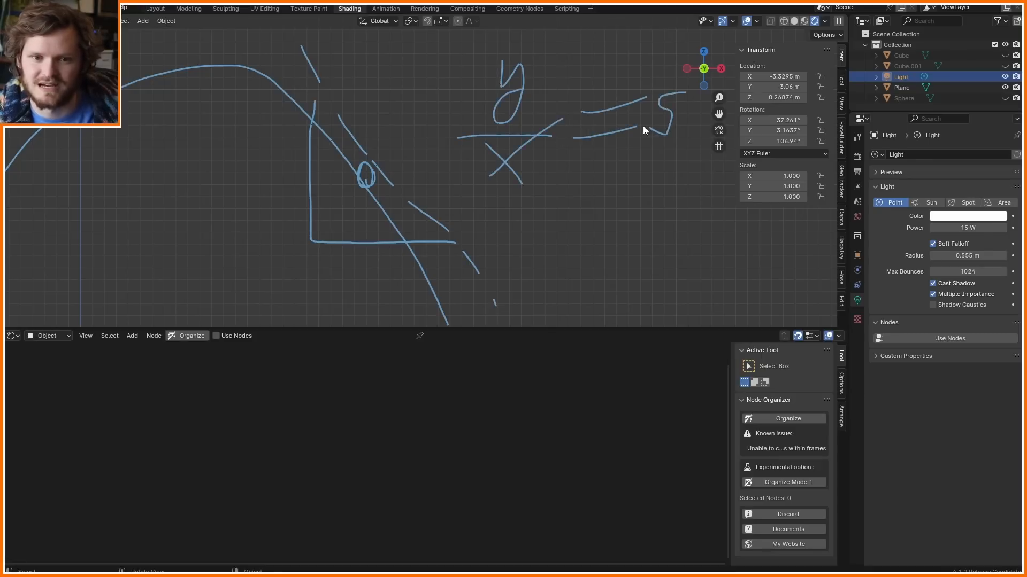
- Erase the y over x formula, keeping the dashed tangent line
mouse_move(470, 170)
right_down()
mouse_move(573, 120)
mouse_move(508, 80)
right_up()
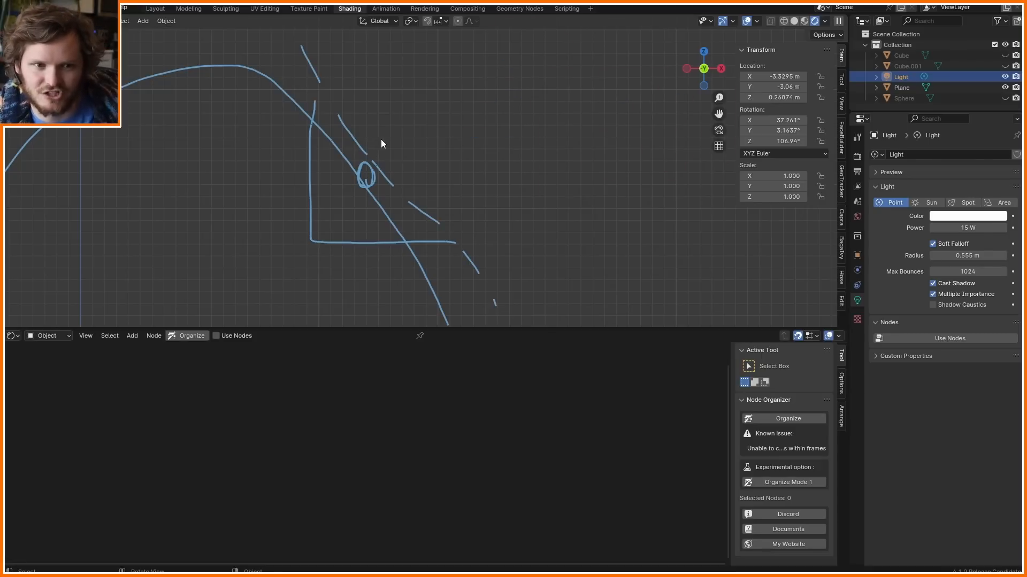
key(ctrl+z)
scroll(374, 206, up, 1)
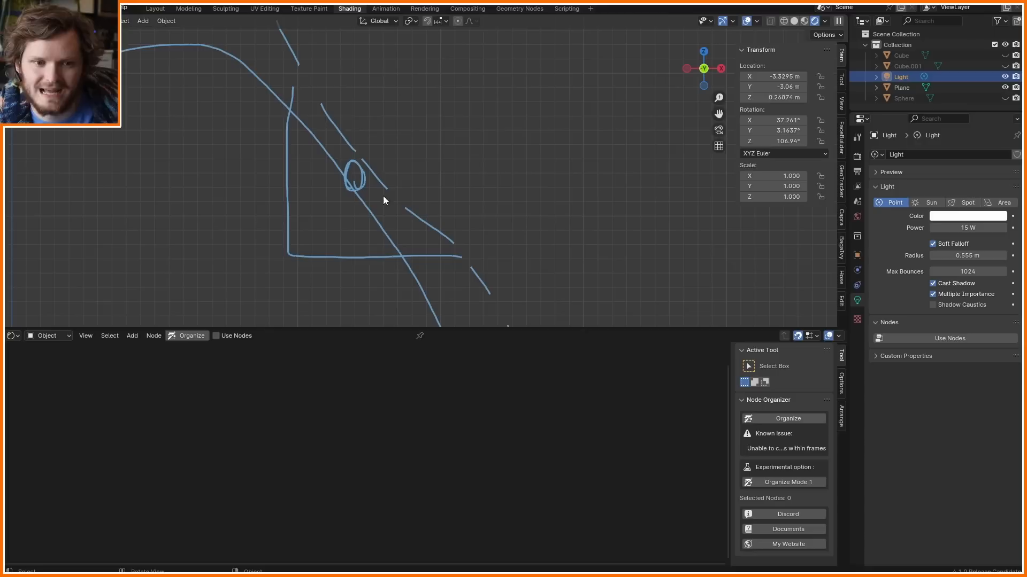
- Annotate progressively smaller slope triangles closing in on the circled point, leaving only the smallest one in place
mouse_move(328, 132)
mouse_down()
mouse_move(327, 214)
mouse_move(393, 199)
mouse_up()
scroll(312, 136, up, 2)
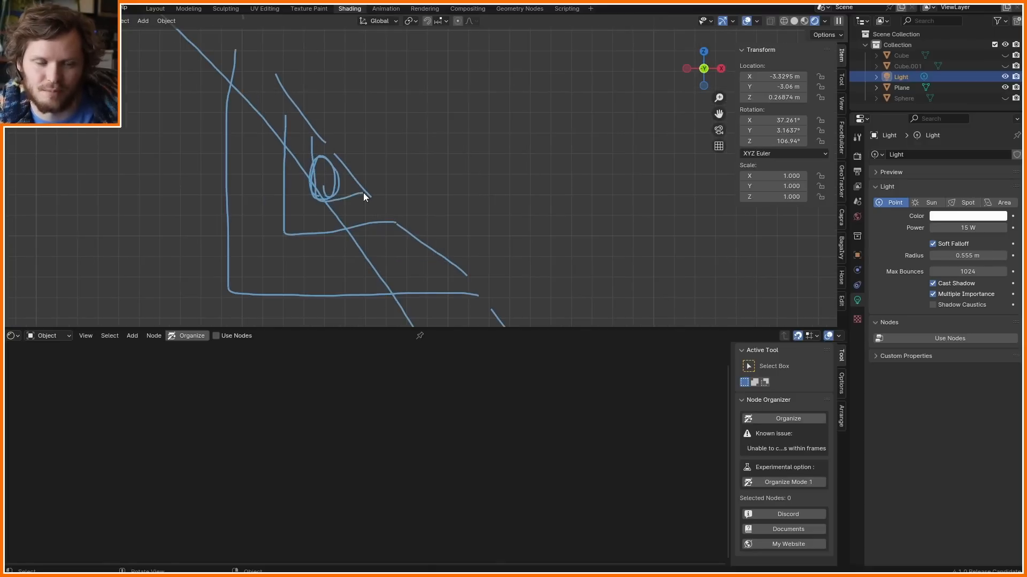
scroll(364, 193, down, 2)
scroll(373, 166, down, 2)
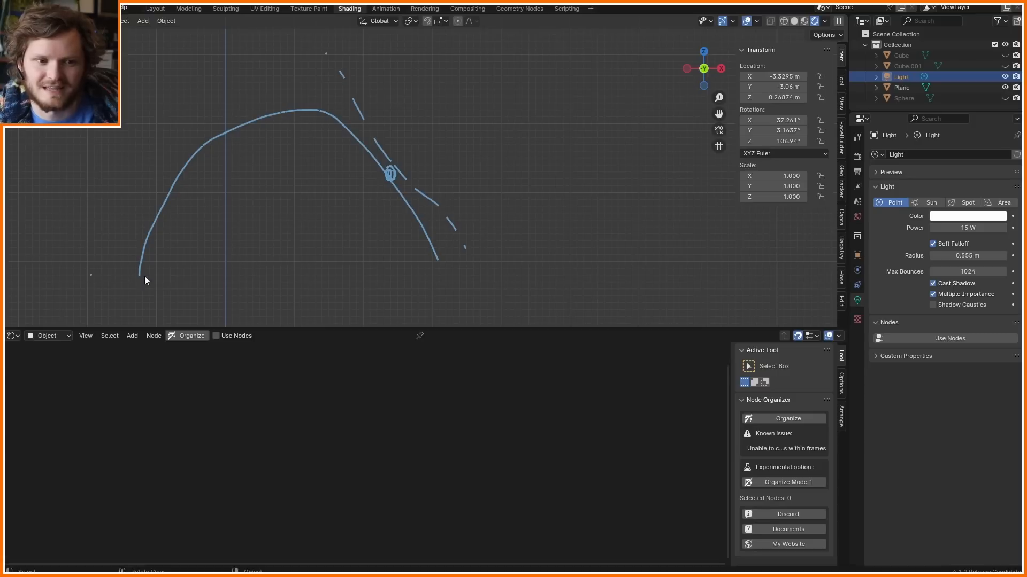
- Annotate a dashed baseline beneath the arch, with a tick labelled X below the circled point and a short arrow towards the arch's middle
drag(142, 276, 580, 272)
scroll(441, 195, up, 3)
scroll(389, 184, down, 4)
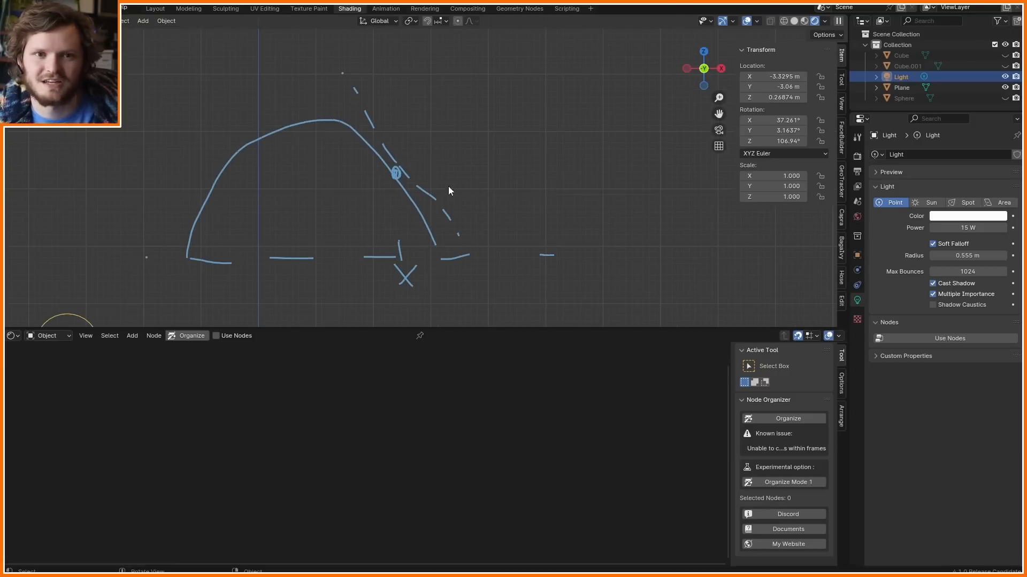
scroll(422, 182, up, 5)
scroll(351, 144, down, 5)
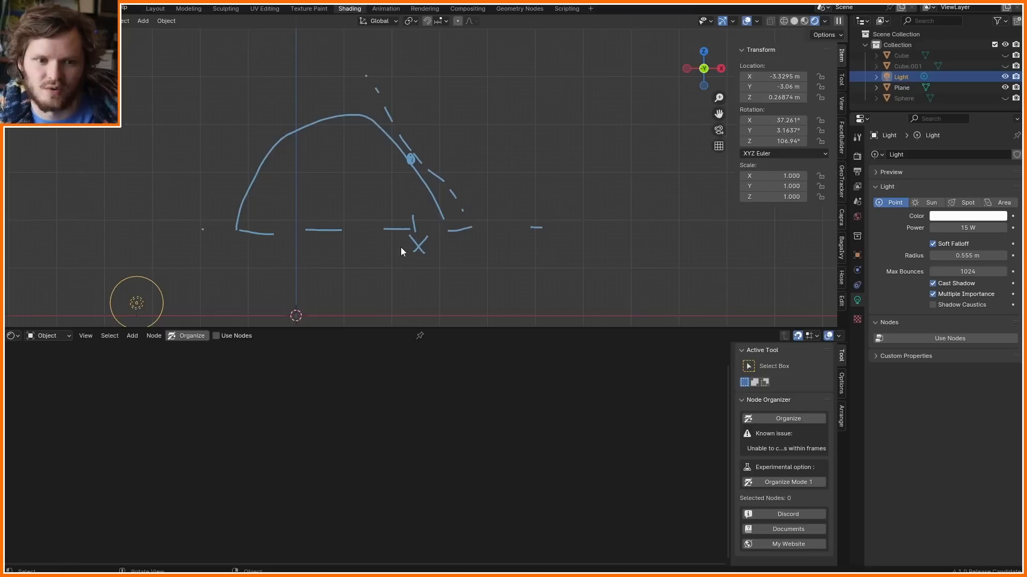
mouse_move(406, 244)
mouse_down()
mouse_move(385, 247)
mouse_move(392, 255)
mouse_up()
- Annotate a second circled point slightly higher on the slope and join it to the first with small right-angle legs
scroll(353, 107, up, 6)
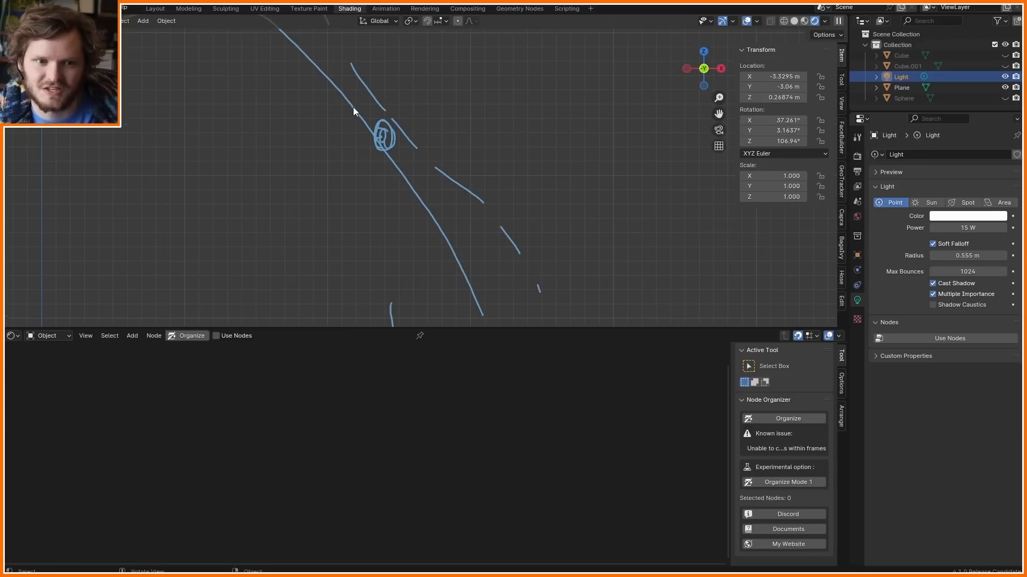
mouse_move(354, 102)
mouse_down()
mouse_move(347, 112)
mouse_move(359, 99)
mouse_move(317, 107)
mouse_move(320, 133)
mouse_move(352, 130)
mouse_up()
scroll(360, 111, up, 2)
scroll(338, 232, down, 3)
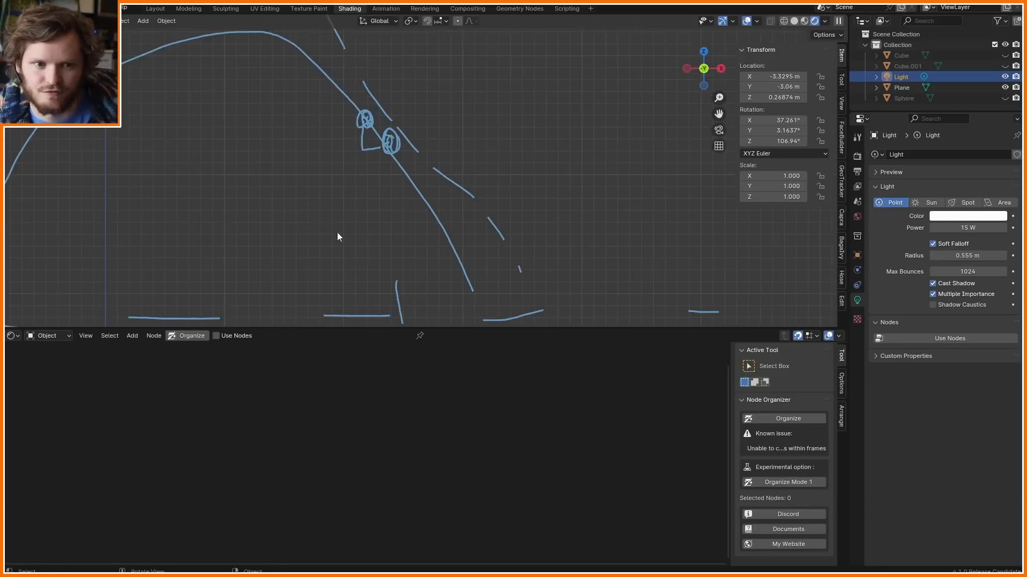
shift+middle_drag(338, 233, 346, 124)
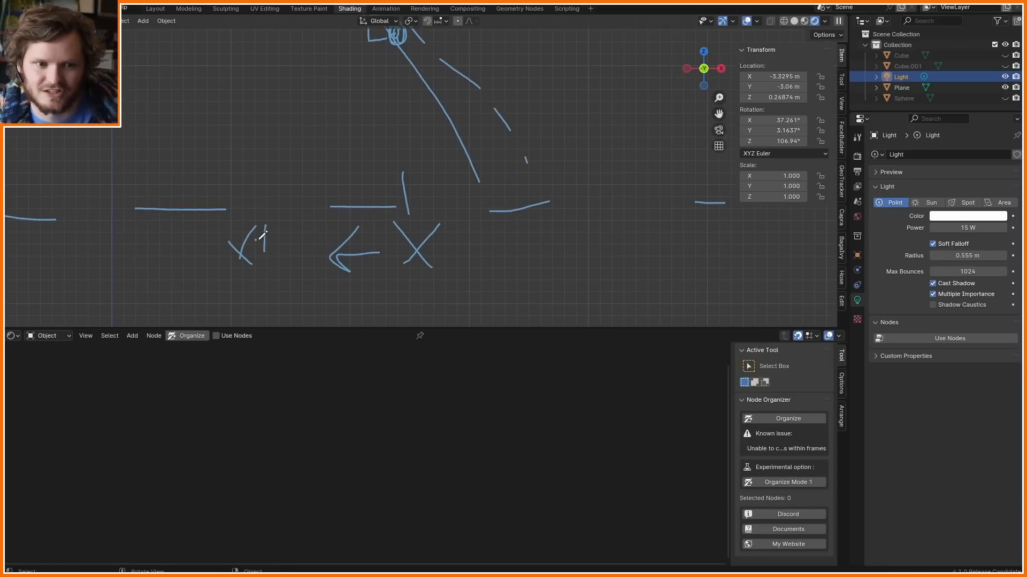
mouse_move(283, 250)
mouse_down()
mouse_move(304, 247)
mouse_move(284, 247)
mouse_up()
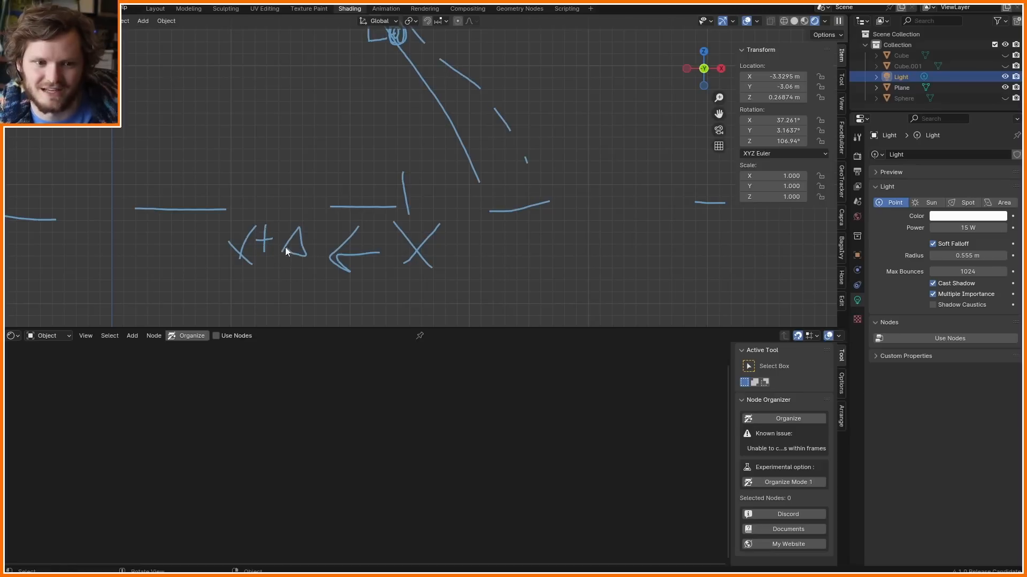
shift+middle_drag(402, 34, 418, 120)
scroll(404, 104, down, 2)
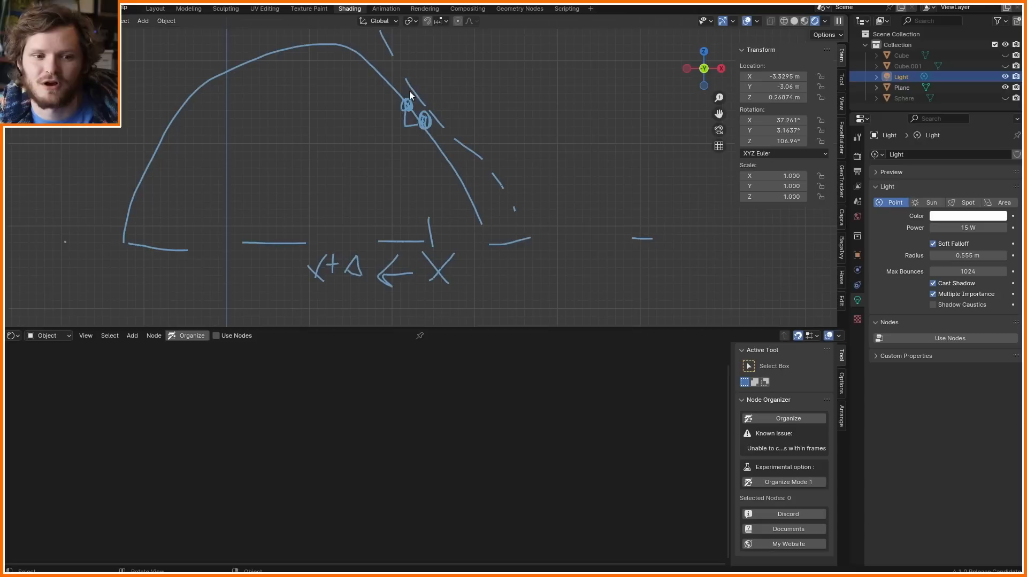
key(ctrl+z)
key(ctrl+z)
key(ctrl+z)
key(ctrl+z)
key(ctrl+z)
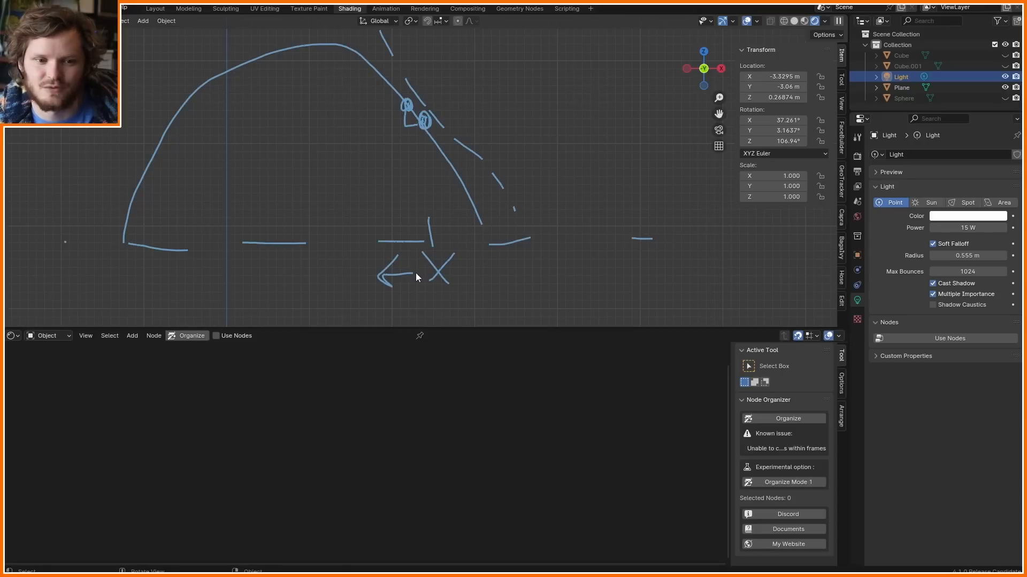
- Annotate a long arrow leading away from X beneath the baseline and write X+Δ at its end
mouse_move(409, 271)
mouse_down()
mouse_move(292, 286)
mouse_move(286, 265)
mouse_up()
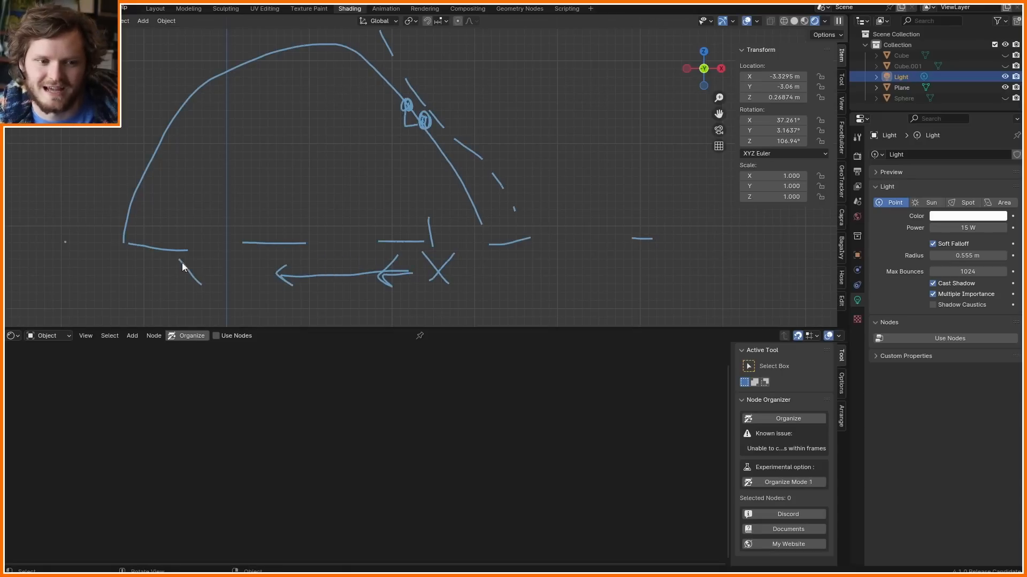
shift+middle_drag(278, 135, 250, 170)
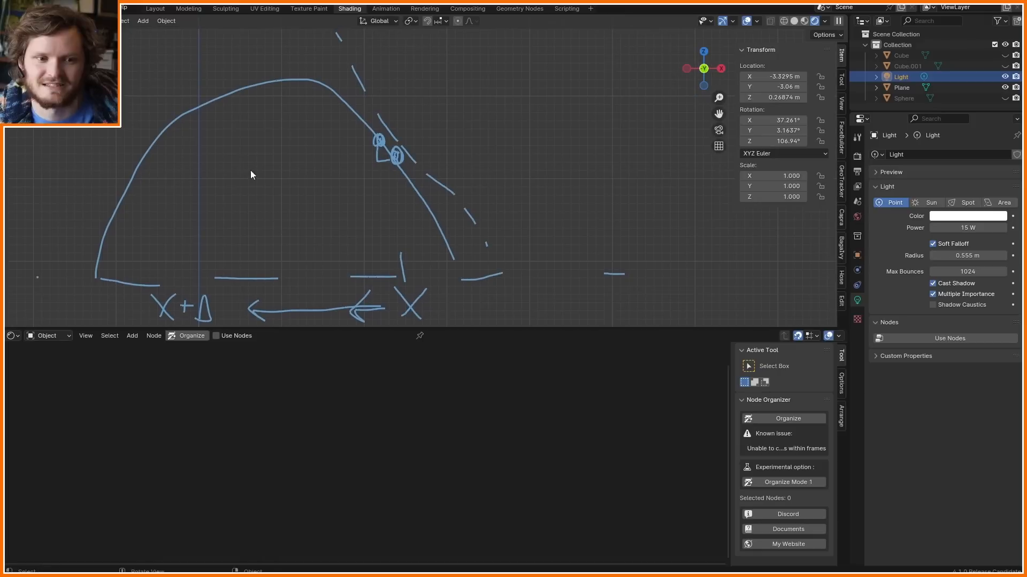
mouse_move(245, 89)
mouse_down()
mouse_move(240, 157)
mouse_move(314, 163)
mouse_move(398, 151)
mouse_move(305, 102)
mouse_move(464, 176)
mouse_up()
key(ctrl+z)
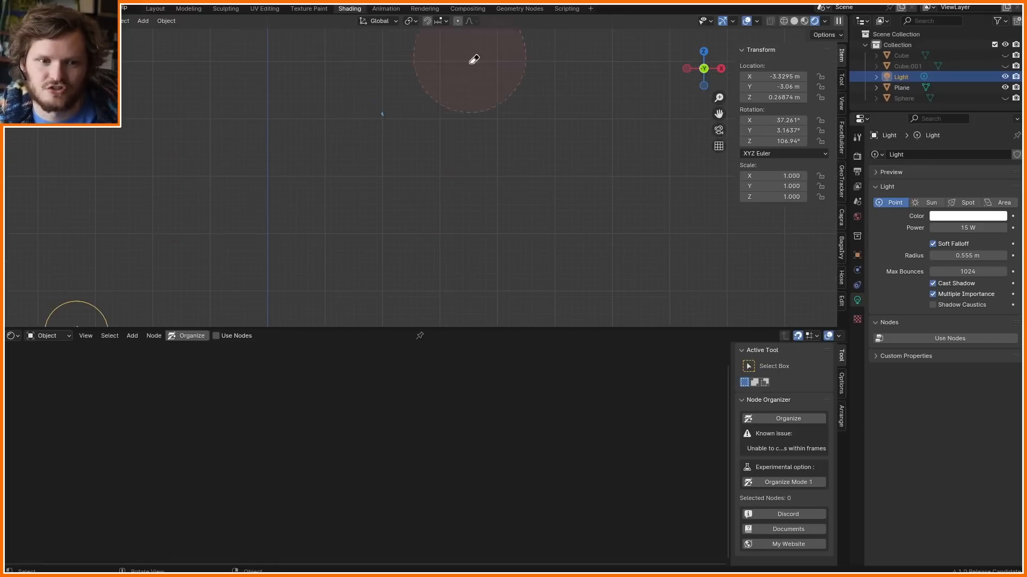
- Erase the arch diagram and annotate a tilted square above the ground plane in an angled perspective view
right_drag(472, 60, 432, 138)
middle_drag(411, 159, 403, 175)
scroll(291, 149, down, 1)
mouse_move(231, 175)
mouse_down()
mouse_move(323, 83)
mouse_move(201, 180)
mouse_up()
- Annotate a small point in the middle of the tilted square with two short arrows pointing in different directions
drag(308, 162, 341, 141)
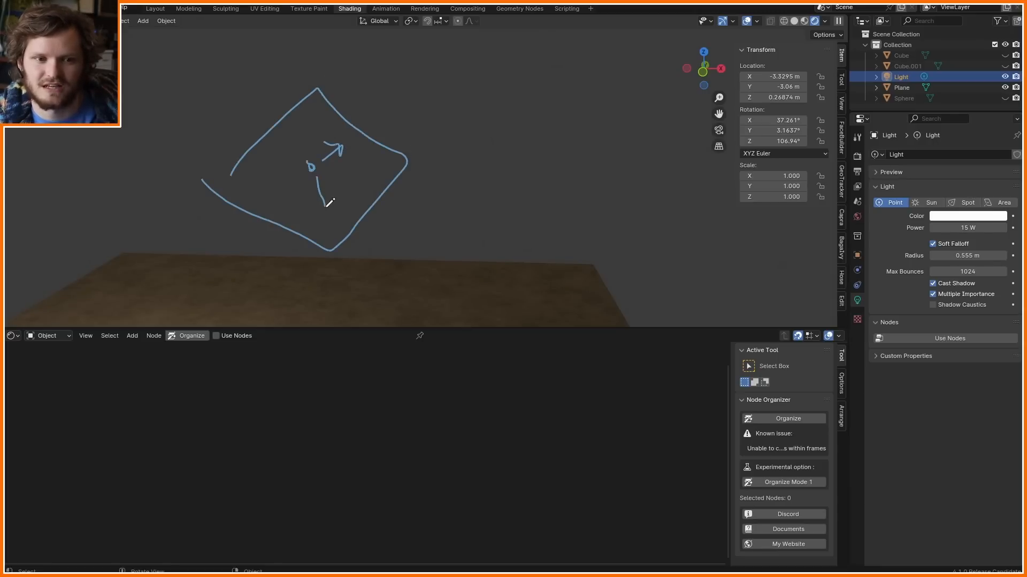
key(ctrl+z)
key(ctrl+z)
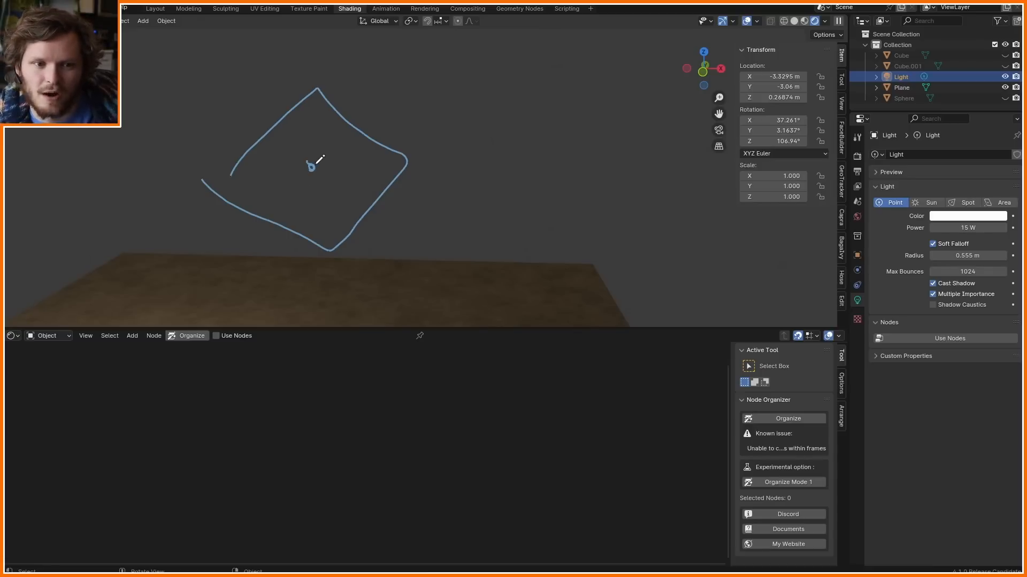
drag(316, 162, 325, 148)
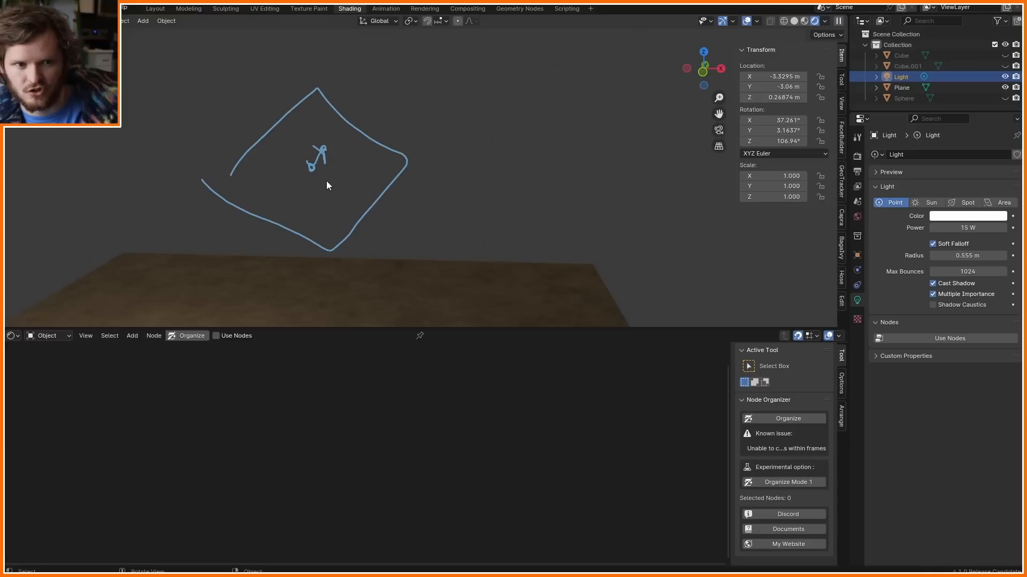
mouse_move(311, 168)
mouse_down()
mouse_move(292, 154)
mouse_move(300, 150)
mouse_up()
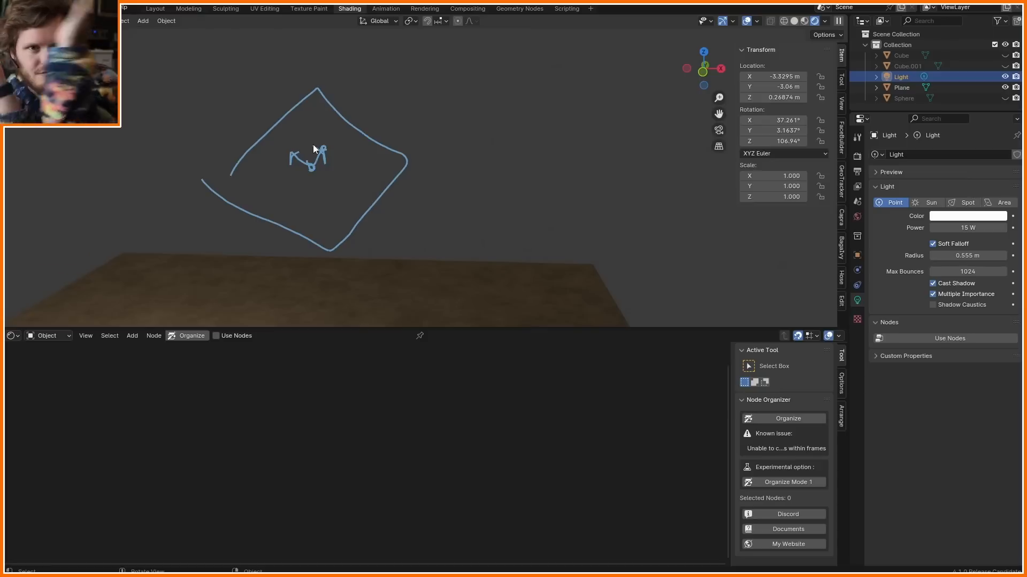
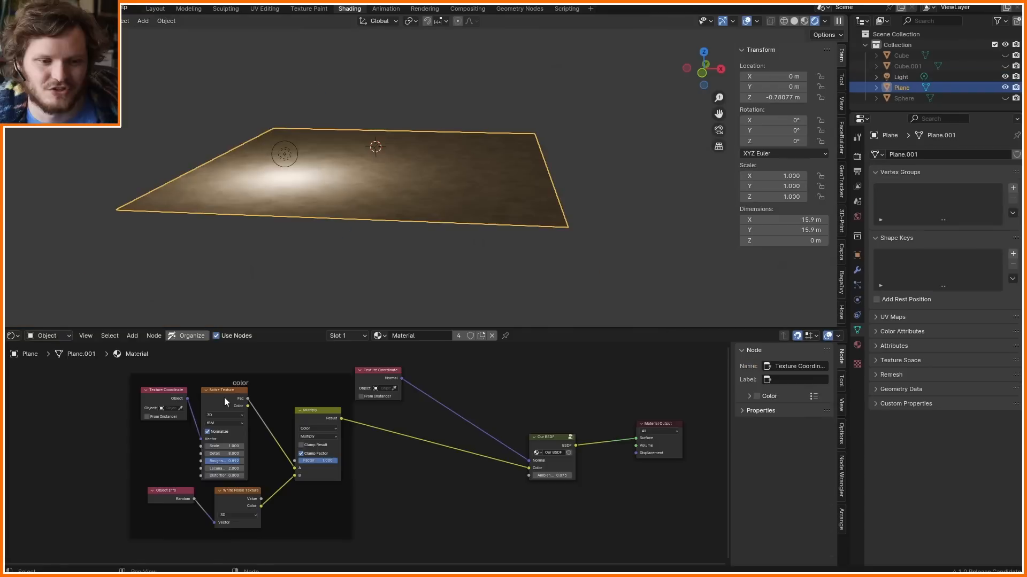
- Duplicate the color frame's Texture Coordinate and Noise Texture nodes and place the copies below the Our BSDF node
click(168, 395)
key(ctrl+c)
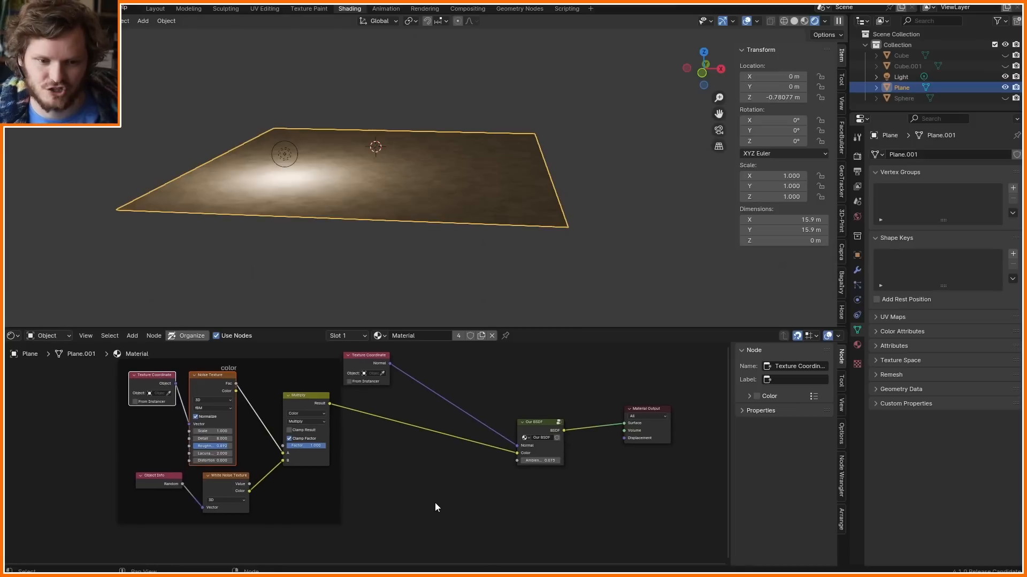
key(ctrl+v)
scroll(499, 485, down, 1)
scroll(461, 508, down, 1)
key(g)
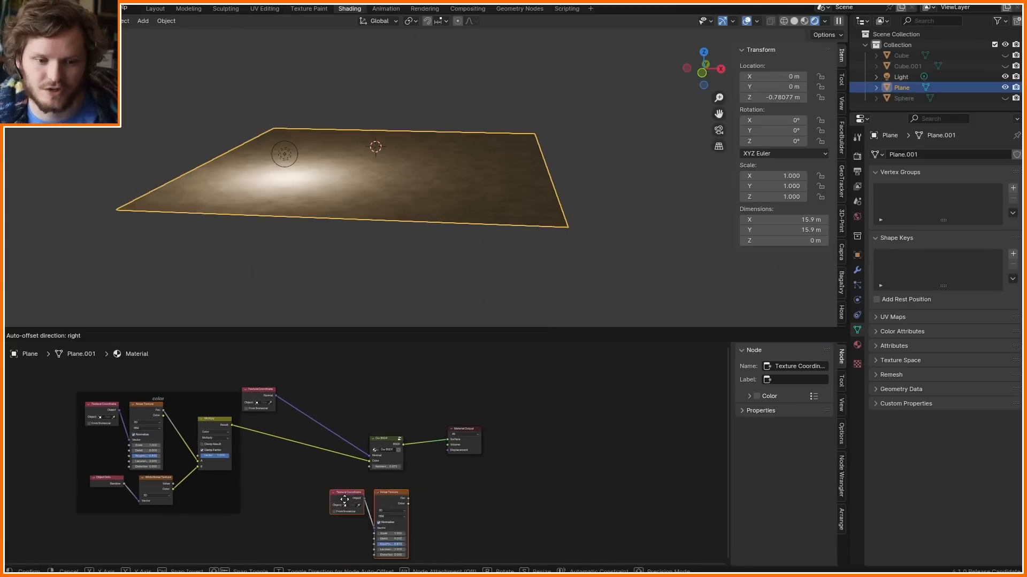
click(603, 519)
- Move the Material Output node farther from Our BSDF and preview the copied Noise Texture on the plane
drag(516, 451, 450, 426)
key(g)
click(700, 405)
middle_drag(566, 443, 415, 445)
scroll(351, 494, up, 1)
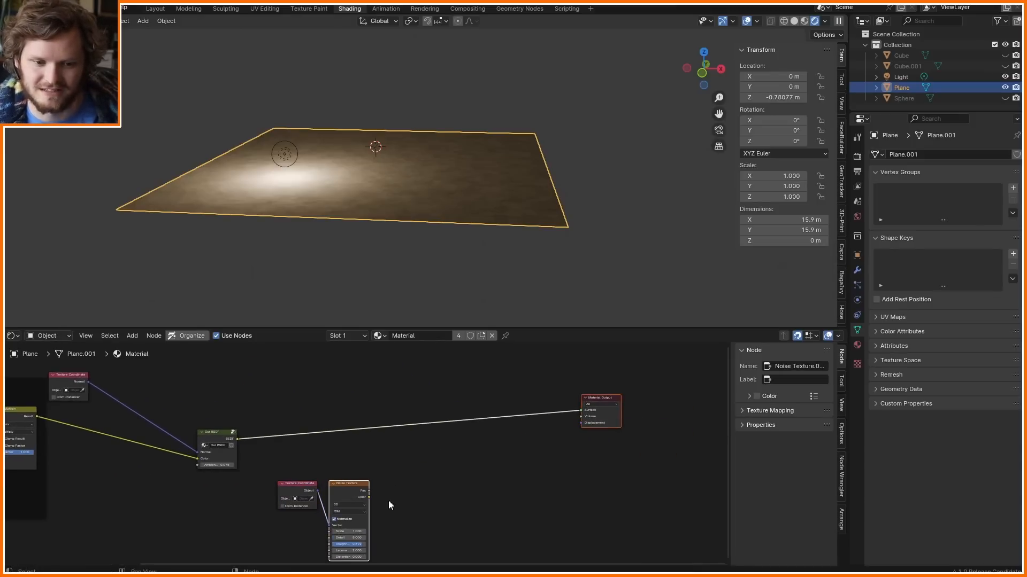
ctrl+shift+click(351, 489)
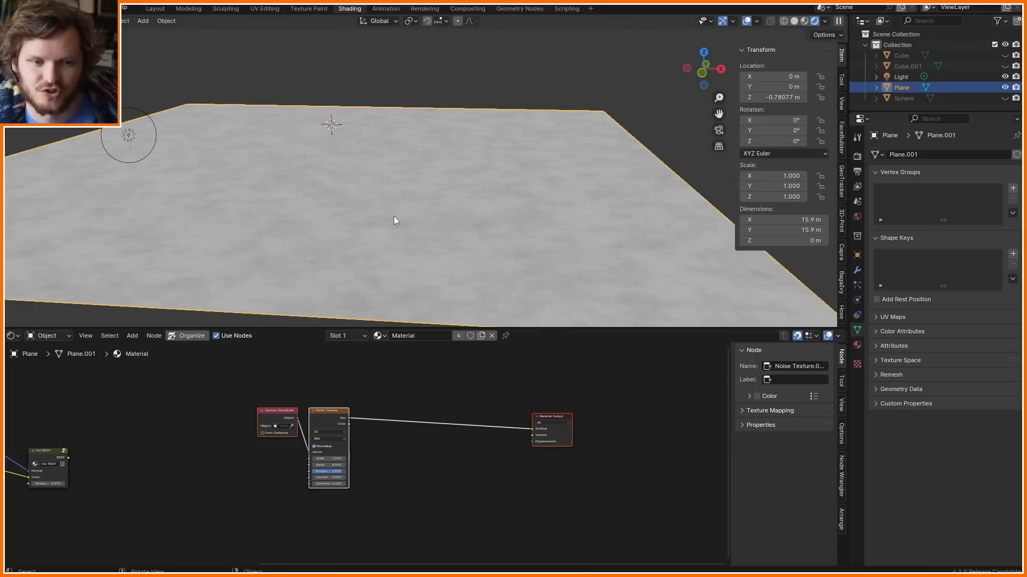
scroll(437, 398, up, 2)
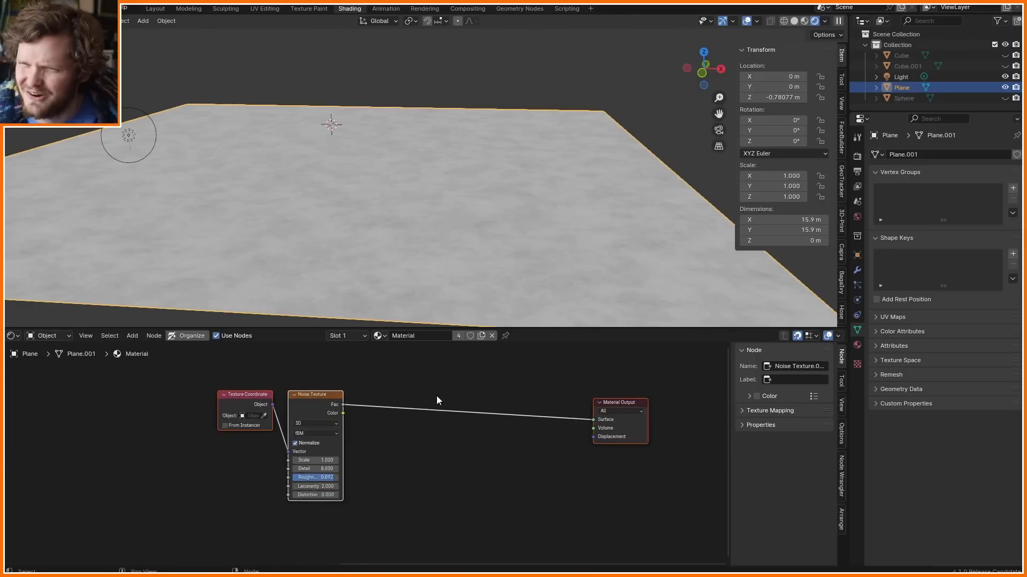
- Insert a Color Ramp between the Noise Texture and Material Output, with its black stop at position 0.406
key(shift+a)
text(col)
click(405, 441)
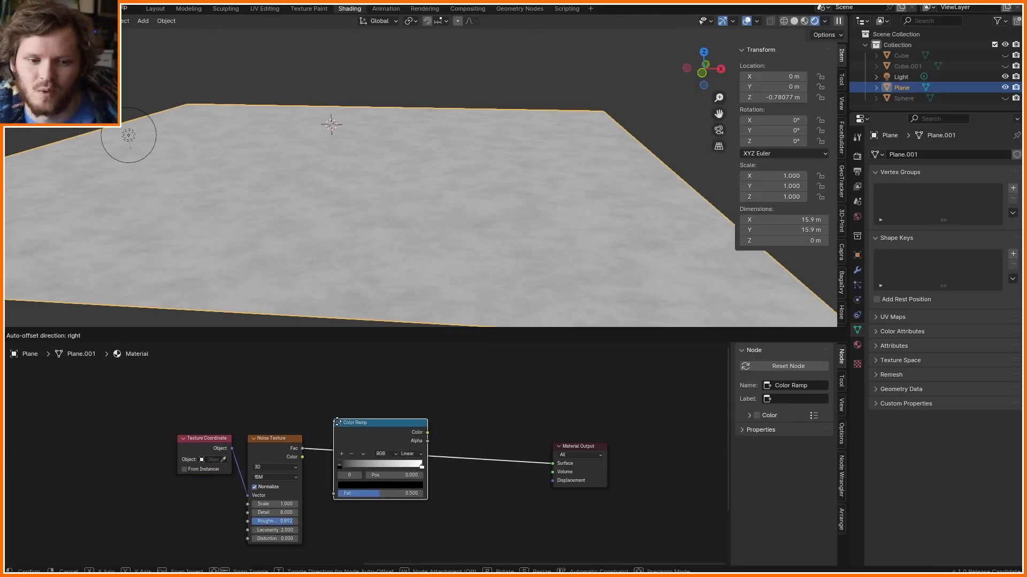
click(349, 423)
shift+drag(405, 475, 460, 475)
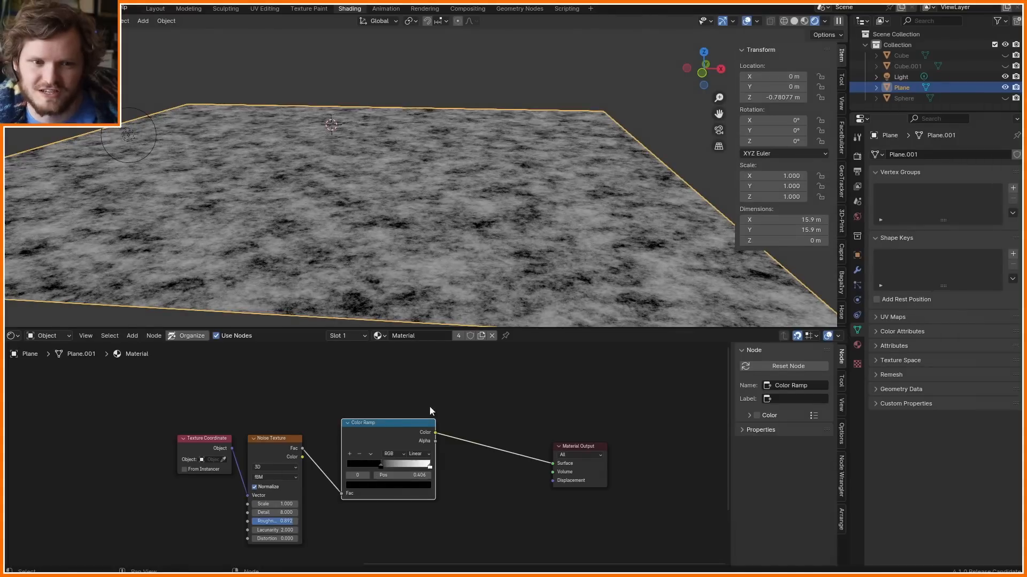
- Annotate spots on the noise, and in front view sketch a wavy height profile marked 0 and .5, erasing the marks when done
drag(397, 224, 404, 225)
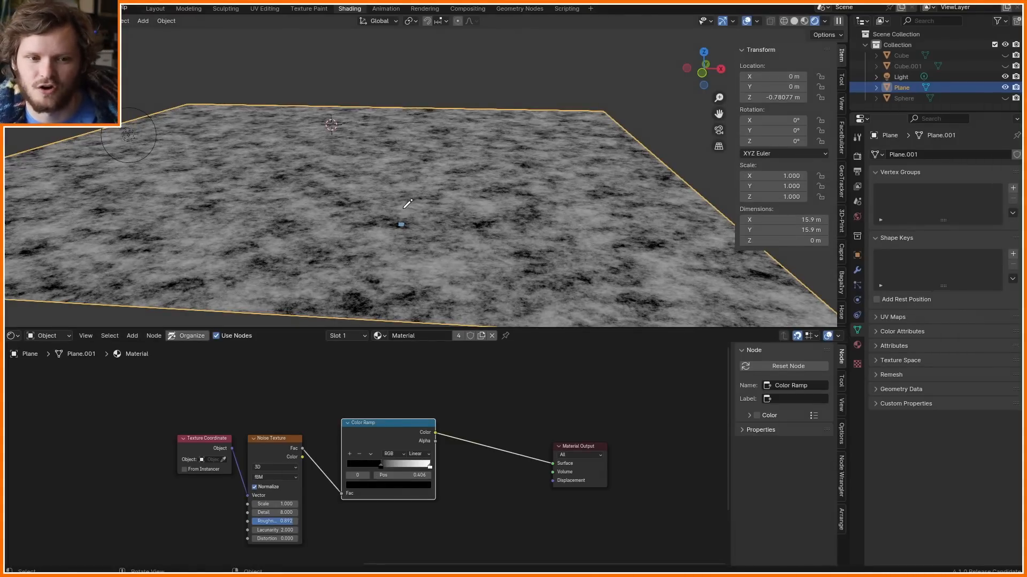
mouse_move(404, 209)
mouse_down()
mouse_move(404, 182)
mouse_move(413, 199)
mouse_up()
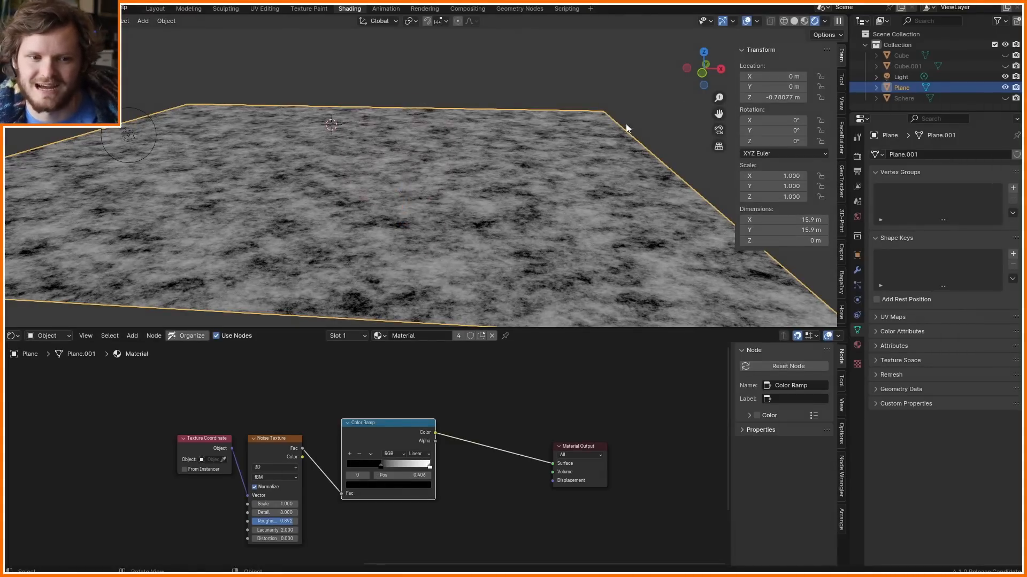
click(706, 64)
drag(96, 176, 204, 149)
mouse_move(453, 156)
mouse_down()
mouse_move(705, 178)
mouse_move(620, 174)
mouse_move(720, 190)
mouse_up()
mouse_move(597, 147)
mouse_down()
mouse_move(628, 129)
mouse_move(591, 120)
mouse_up()
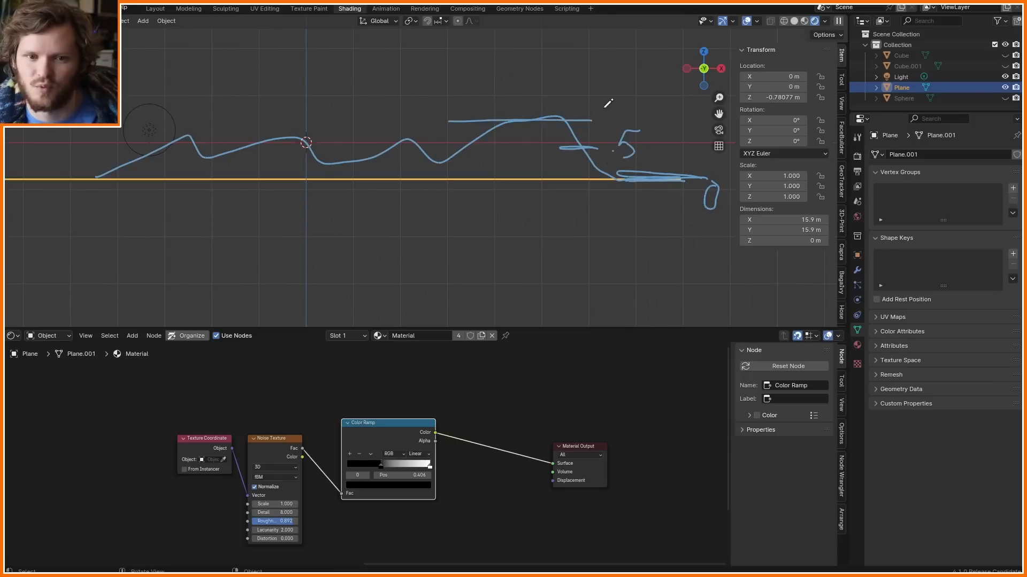
drag(612, 81, 604, 90)
scroll(535, 129, down, 3)
right_drag(546, 179, 510, 169)
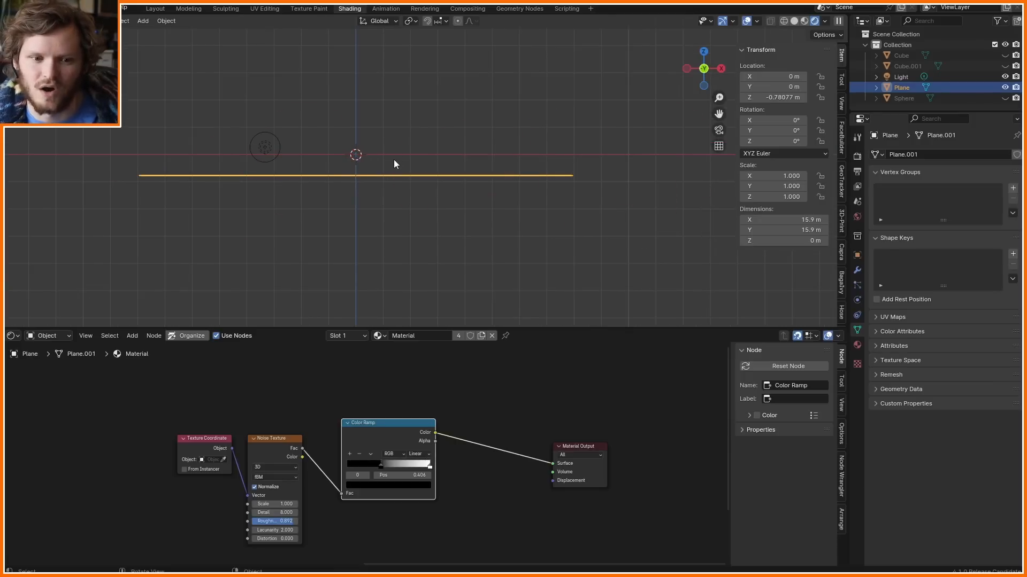
- Return to a perspective view and delete the Color Ramp while keeping the Noise Texture linked to the Material Output
middle_drag(394, 160, 381, 183)
key(ctrl+x)
scroll(416, 211, up, 1)
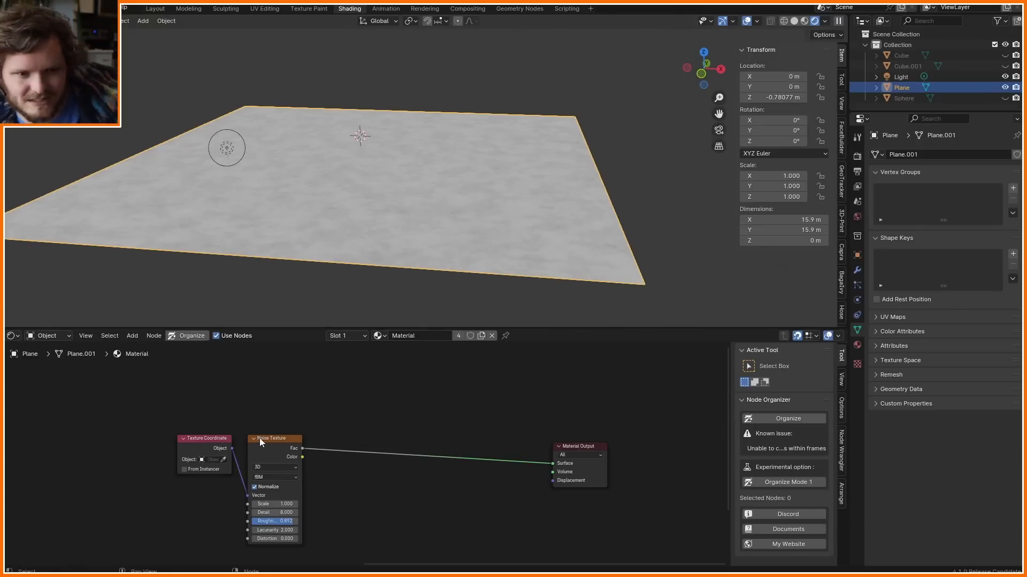
- Move the Texture Coordinate away from the Noise Texture and insert a Vector Math Add node between them
scroll(223, 459, up, 5)
middle_drag(223, 460, 412, 447)
drag(383, 417, 221, 417)
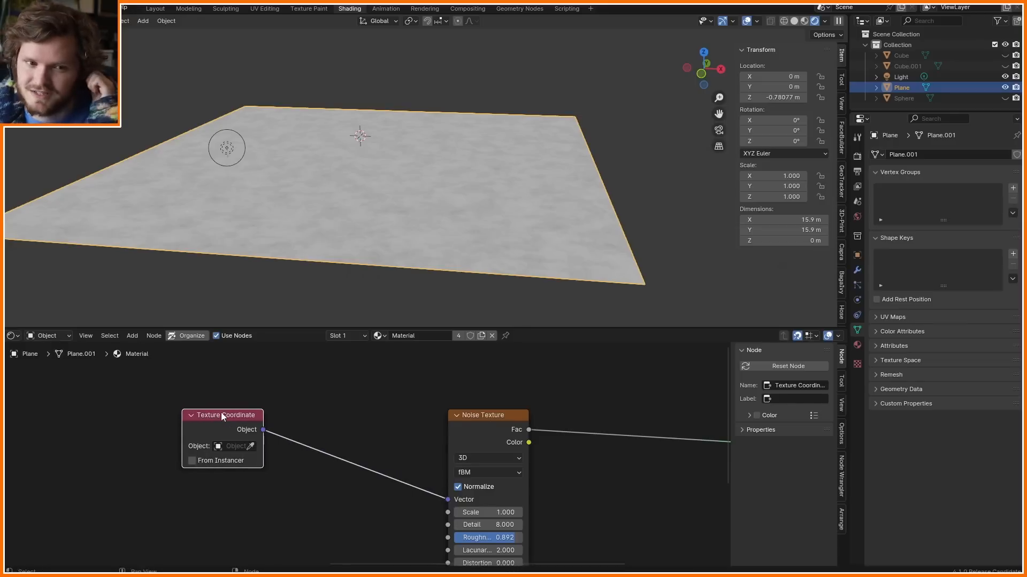
key(shift+a)
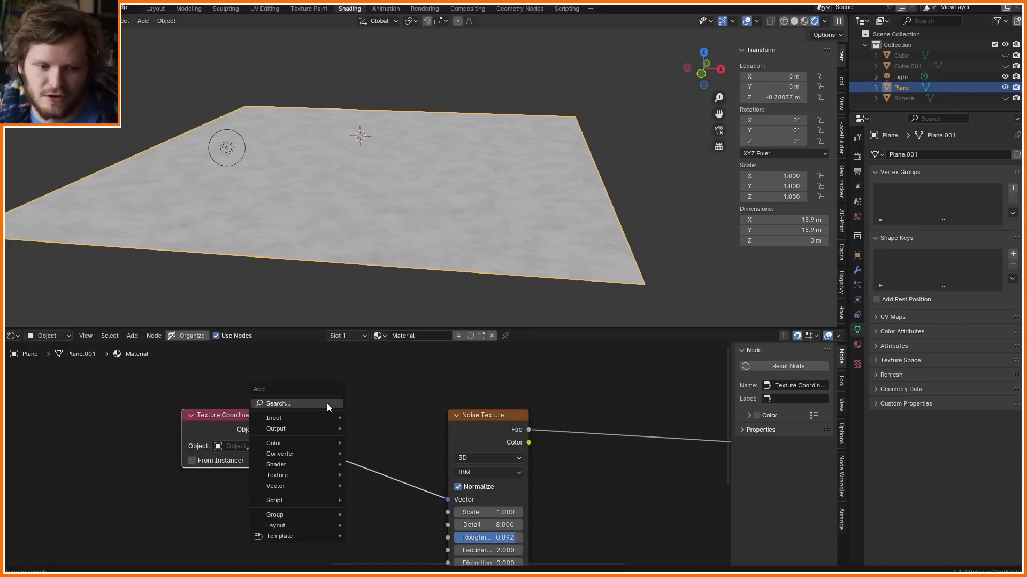
text(vec)
key(Return)
click(327, 392)
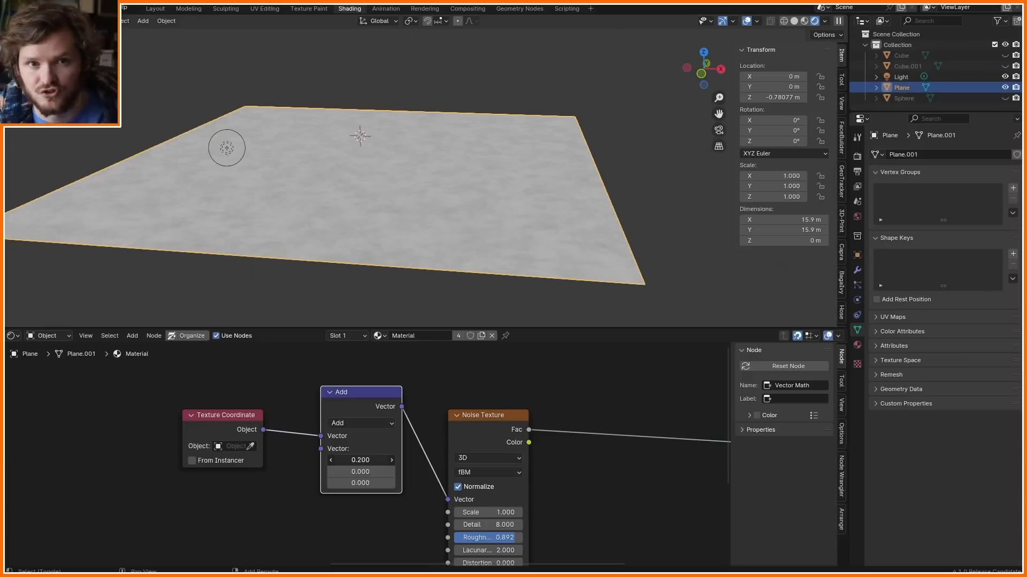
- Vary the Add node's X offset to slide the noise, and set it to 0.1
mouse_move(362, 460)
mouse_down()
mouse_move(347, 460)
mouse_move(374, 460)
mouse_move(342, 460)
mouse_move(362, 460)
mouse_up()
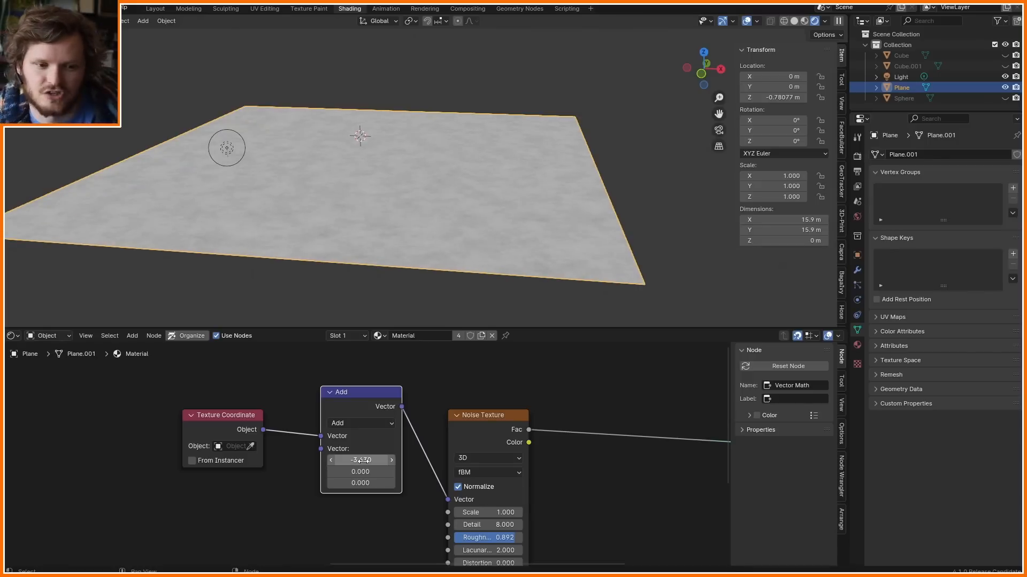
click(360, 460)
text(0)
key(Return)
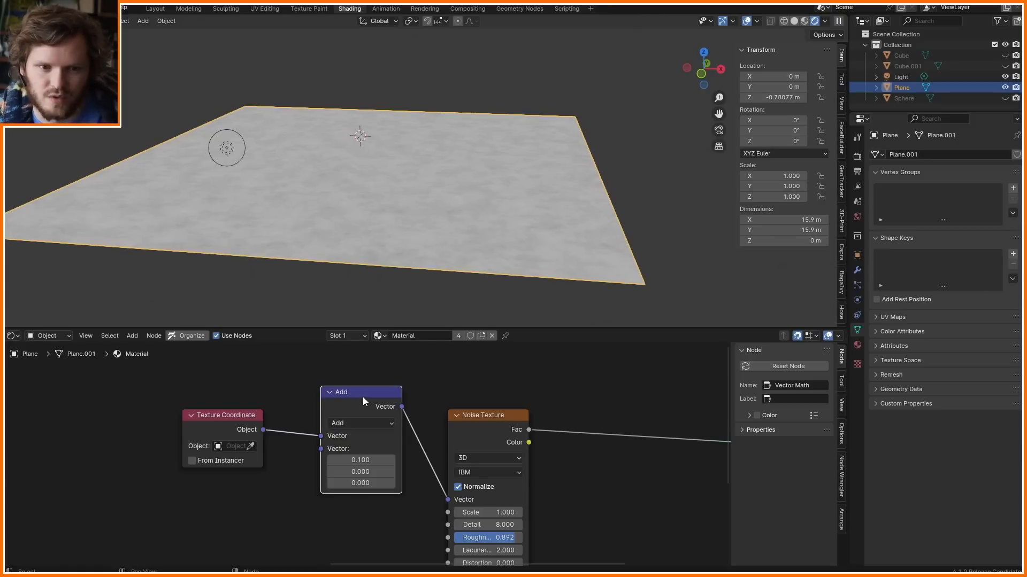
- Align the Noise Texture with the Add node, duplicate Texture Coordinate and Noise Texture below, and link the copies from Generated to Vector
drag(499, 419, 488, 395)
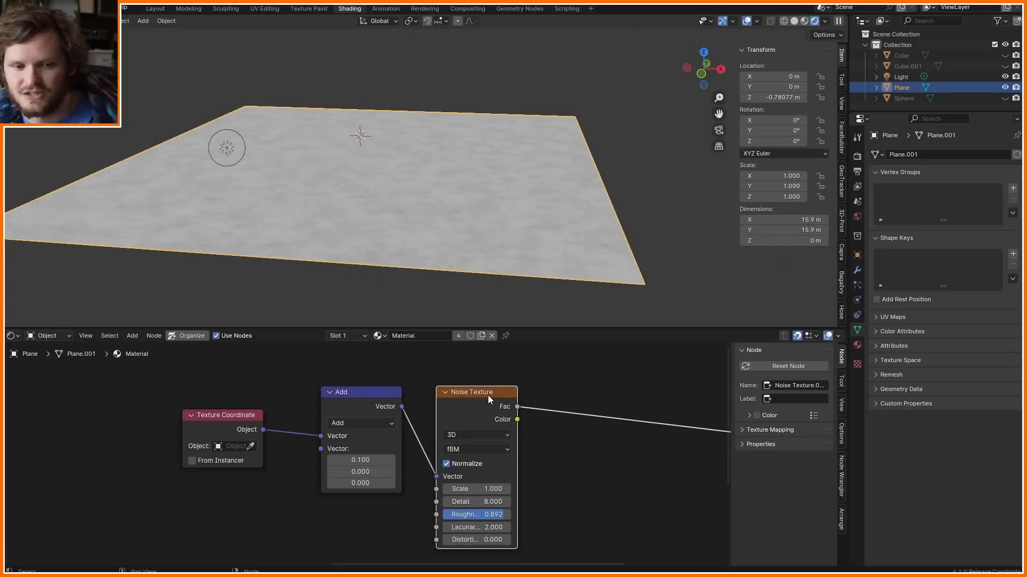
scroll(261, 486, down, 3)
click(231, 400)
key(shift+d)
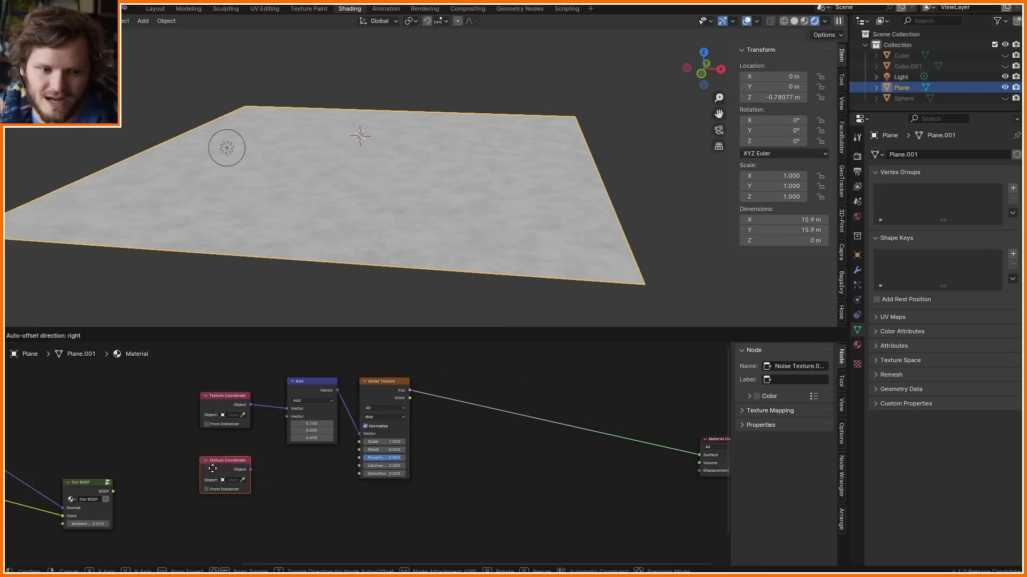
click(231, 487)
click(389, 388)
key(shift+d)
click(390, 497)
alt+right_drag(245, 502, 369, 510)
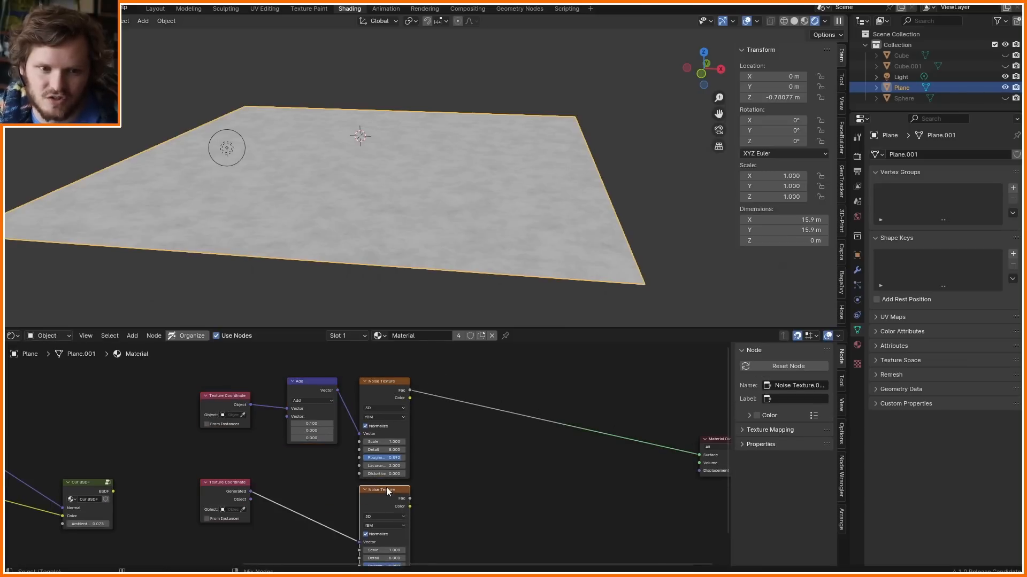
- Preview the lower and upper Noise Textures in turn to compare the unshifted and shifted heights
ctrl+shift+click(386, 487)
scroll(401, 270, up, 2)
ctrl+shift+click(389, 384)
ctrl+shift+click(387, 490)
- Add a Subtract Math node after the upper Noise Texture and connect the lower Noise Texture's Fac to its second value
key(shift+a)
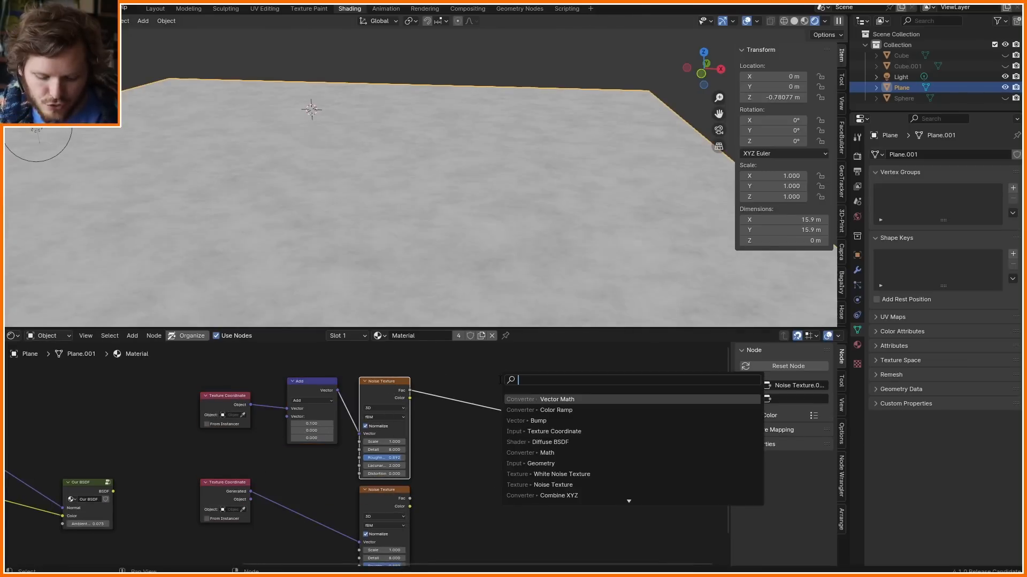
text(math)
key(Return)
click(507, 409)
key(ctrl+minus)
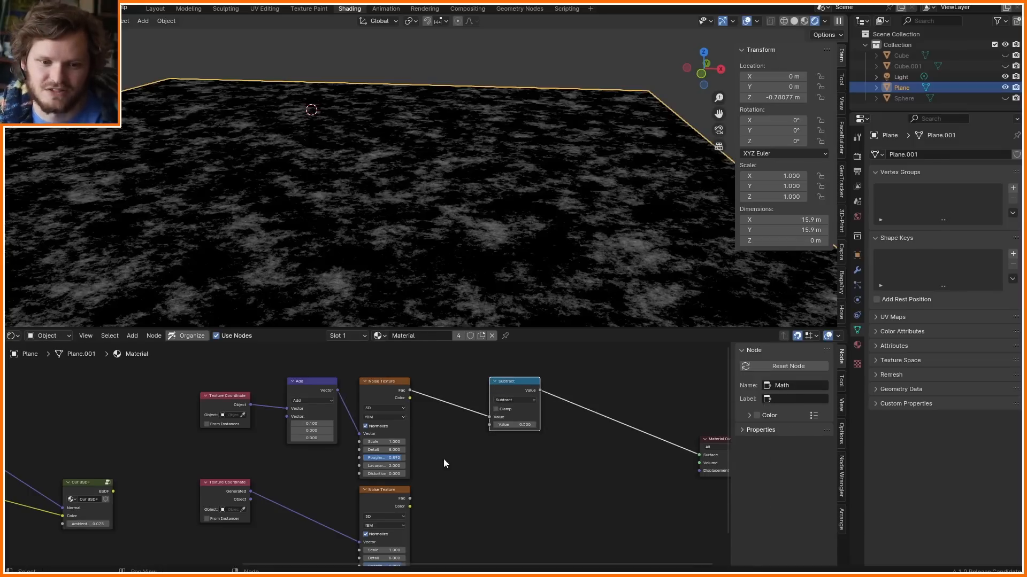
drag(410, 498, 489, 424)
drag(508, 388, 479, 408)
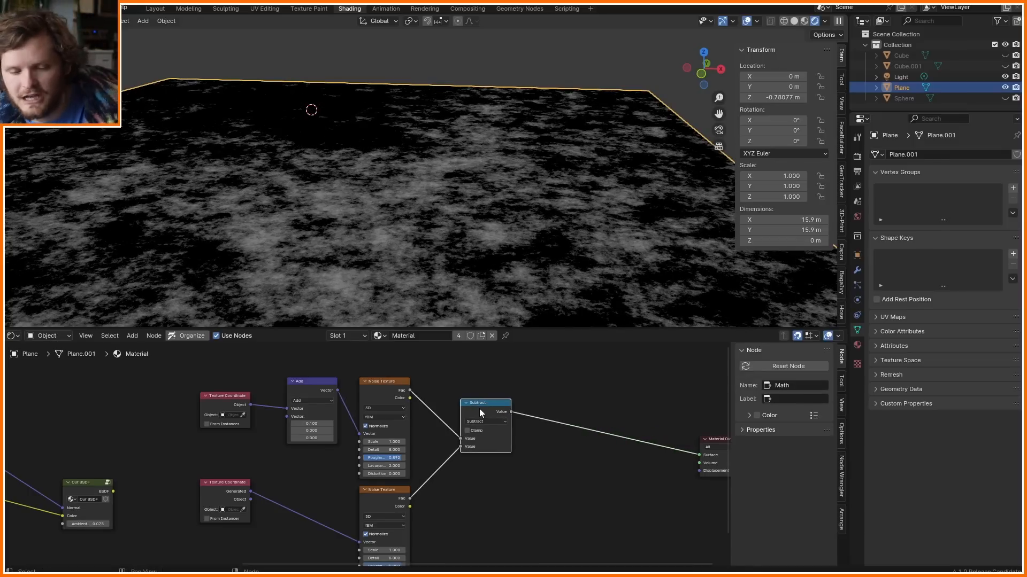
drag(333, 46, 492, 158)
mouse_move(360, 159)
mouse_down()
mouse_move(351, 67)
mouse_move(352, 163)
mouse_move(477, 153)
mouse_up()
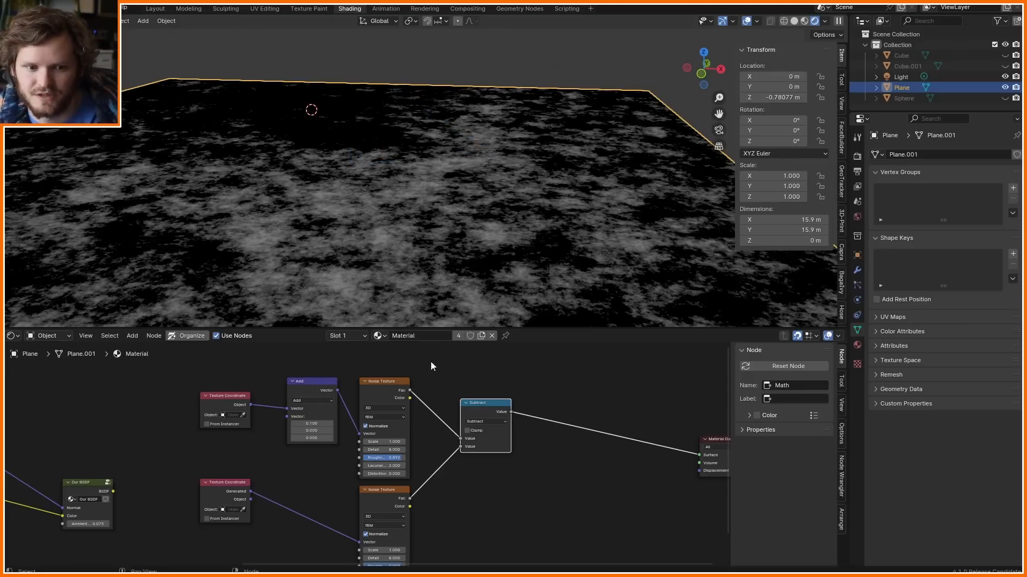
- Duplicate the Subtract node onto its output link, change the copy to Divide, and set the divisor to 0.1
scroll(360, 457, up, 2)
middle_drag(530, 398, 362, 394)
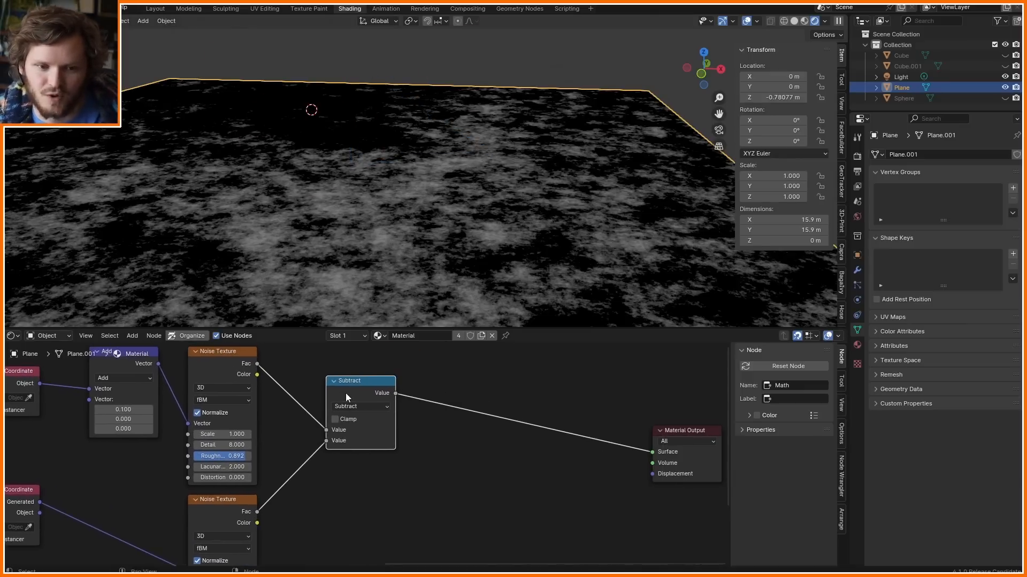
key(shift+d)
click(436, 419)
click(436, 420)
click(448, 473)
click(460, 451)
text(.1)
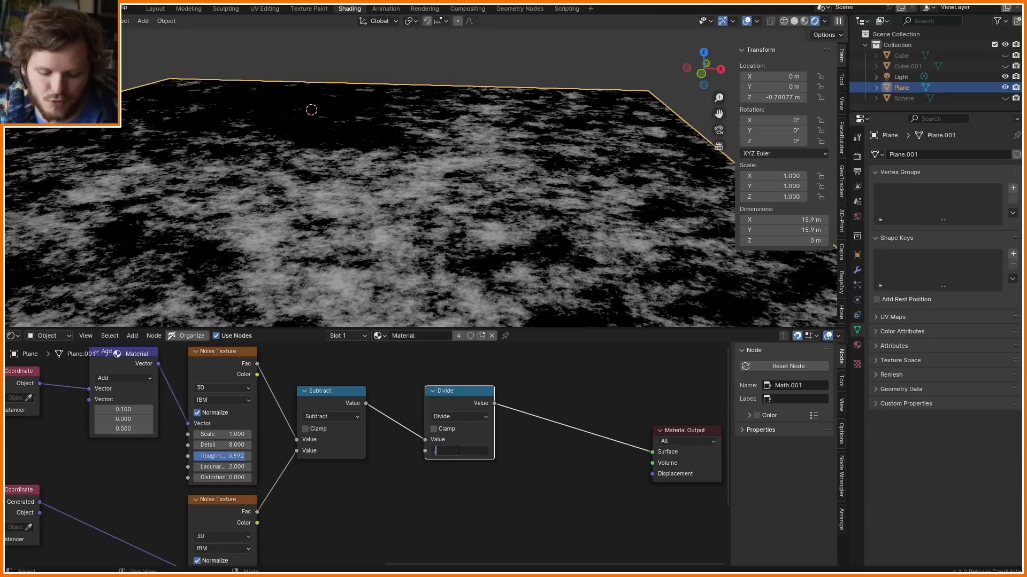
key(Return)
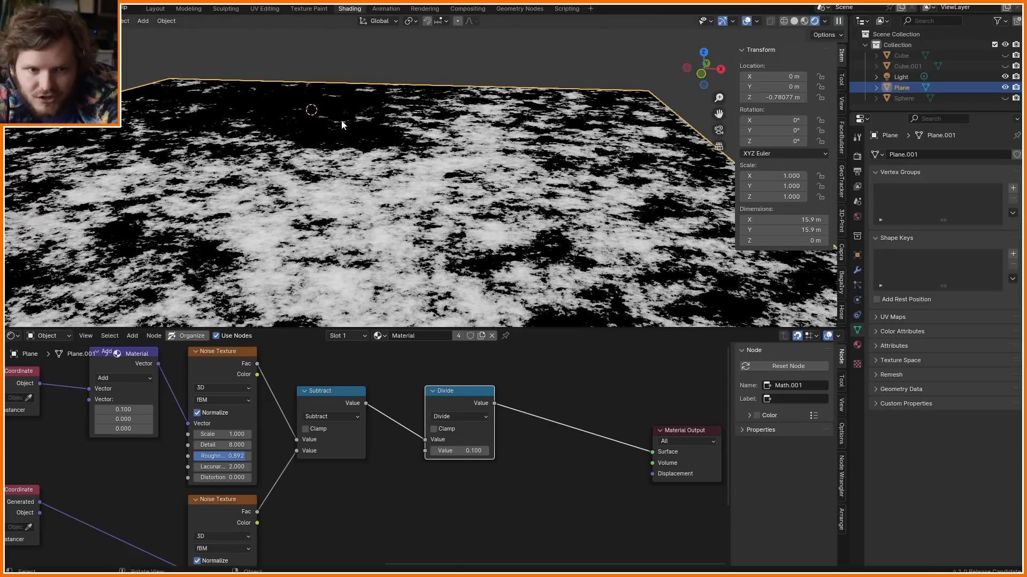
- Feed a Combine XYZ node into the Add node's second vector, placed below the upper Texture Coordinate
scroll(342, 124, down, 2)
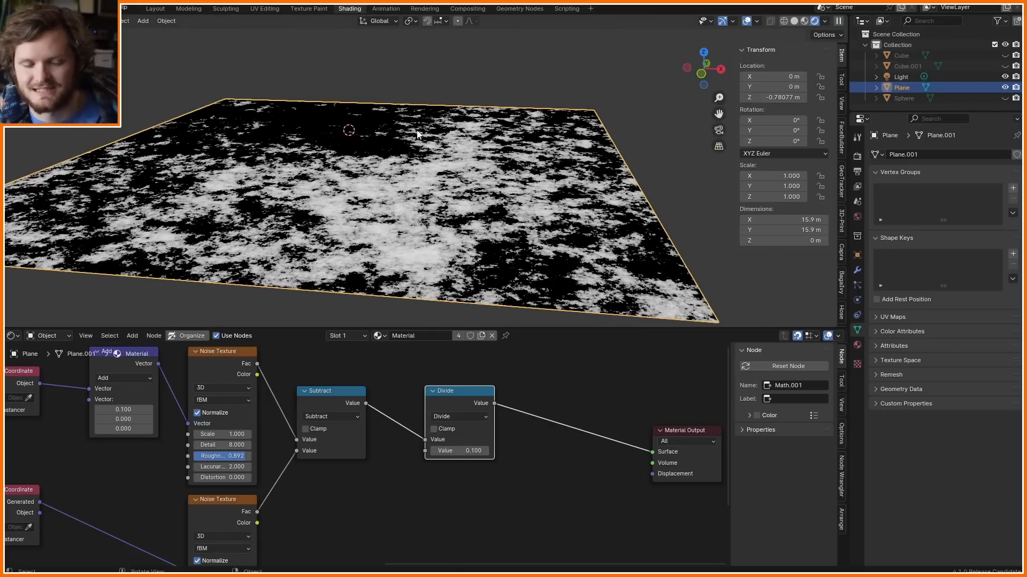
scroll(404, 139, up, 2)
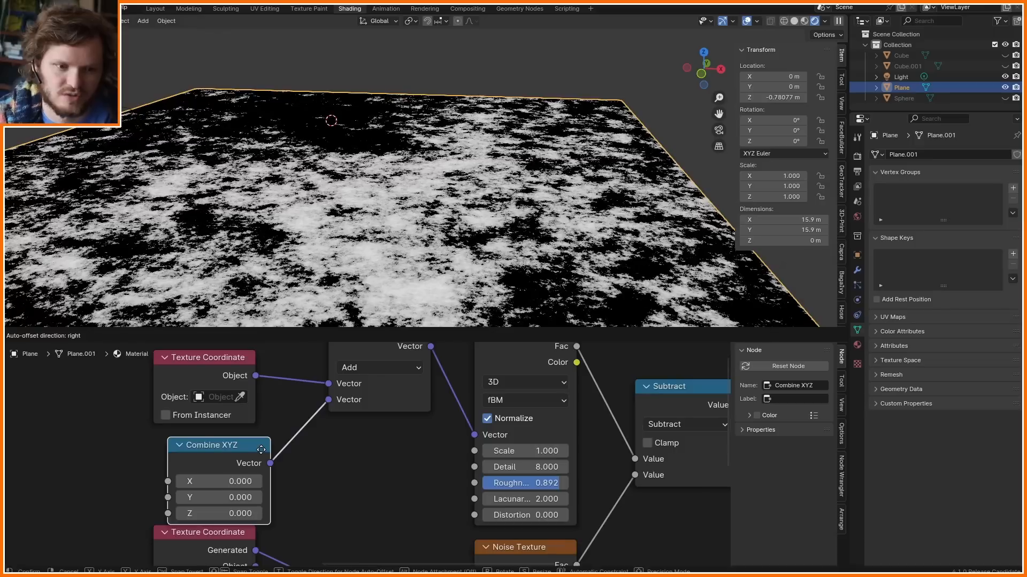
drag(219, 374, 219, 344)
middle_drag(214, 361, 420, 368)
- Add a Value node set to 0.1 and link it to the Combine XYZ X input and the Divide node's second value
drag(360, 474, 119, 434)
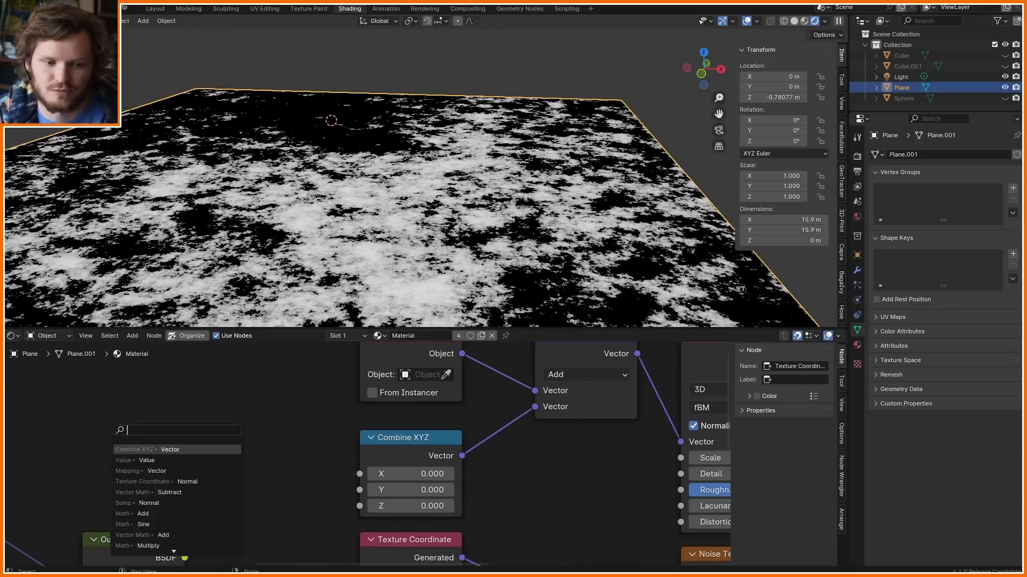
text(va)
key(Return)
click(232, 442)
text(0.1)
key(Return)
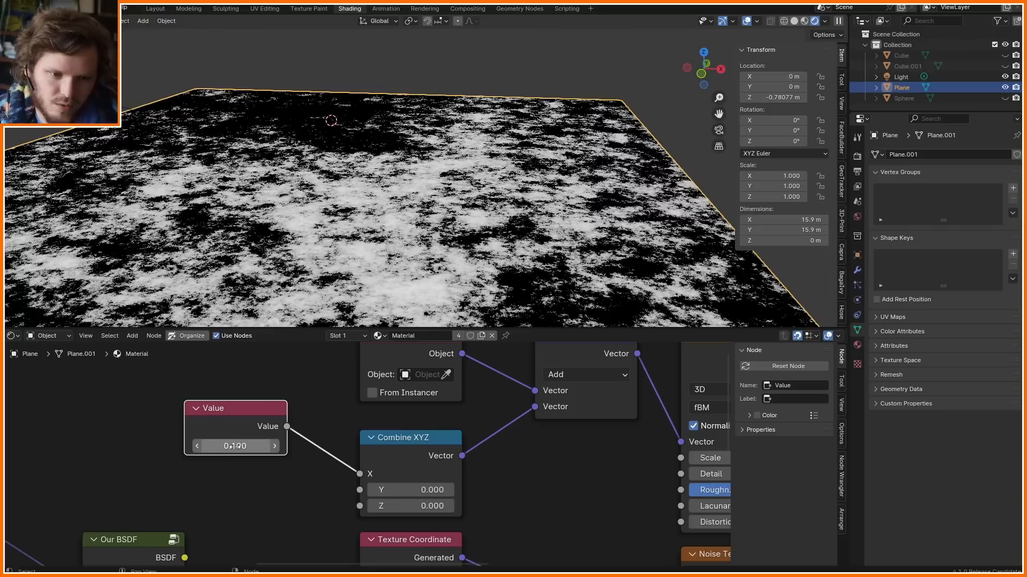
scroll(129, 425, down, 3)
drag(186, 431, 586, 460)
- Try smaller offsets of 0.05 and 0.05/2 in the Value node
scroll(426, 458, up, 3)
click(269, 428)
text(0.05)
key(Return)
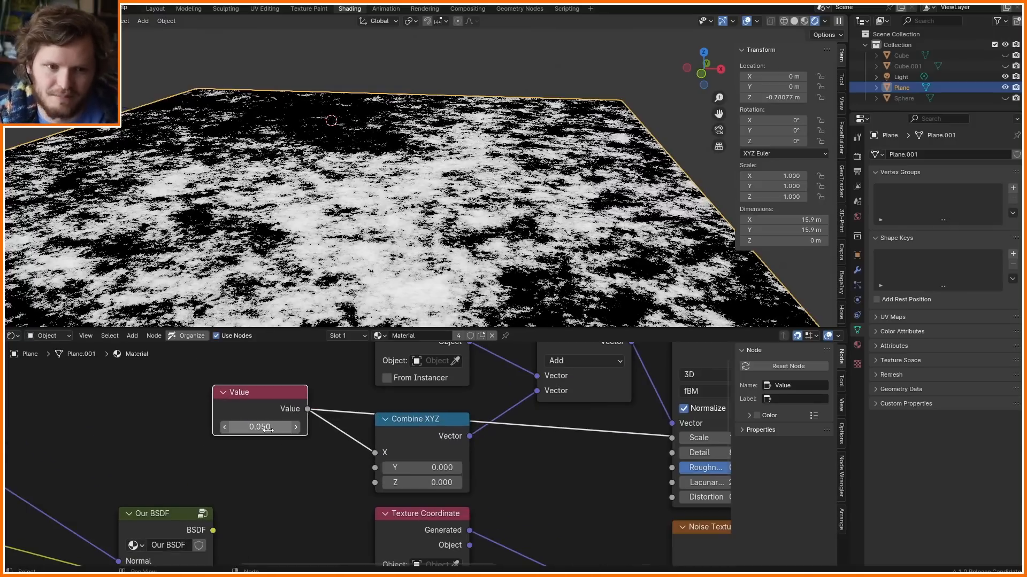
click(278, 427)
text(/2)
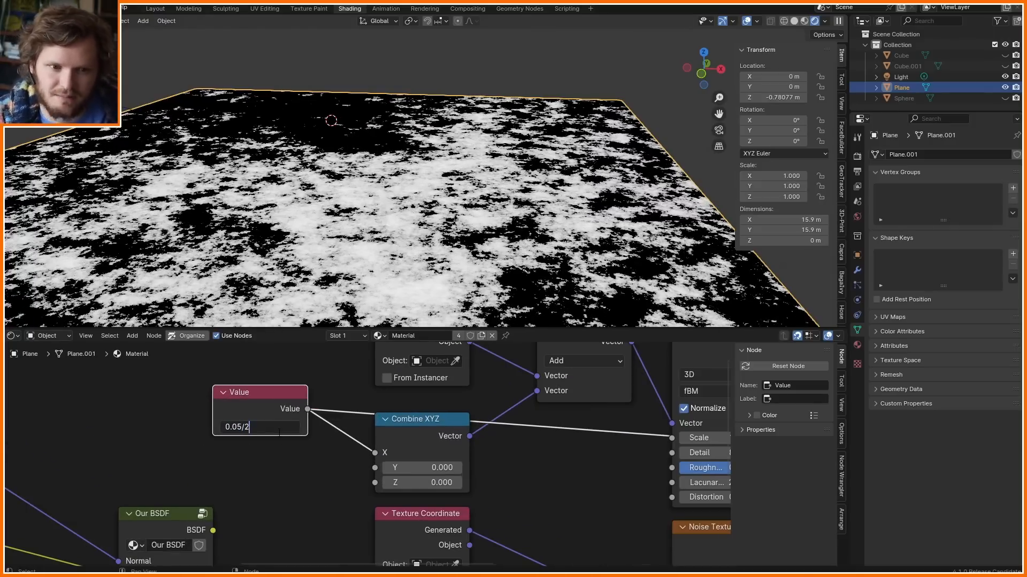
key(Return)
- Set the Value node to 0.0001 and widen the node
click(278, 428)
text(0.02)
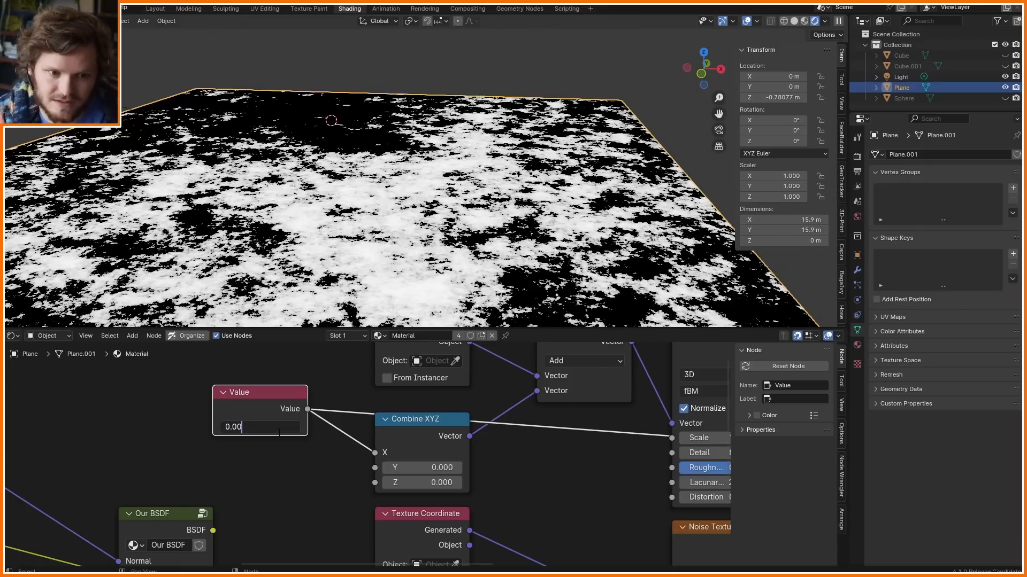
key(Return)
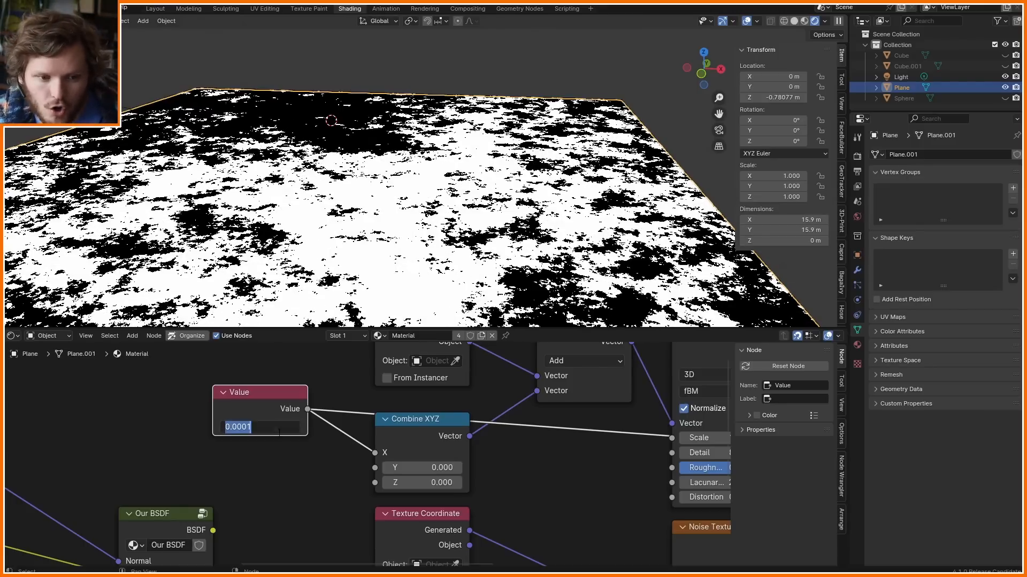
drag(214, 398, 175, 396)
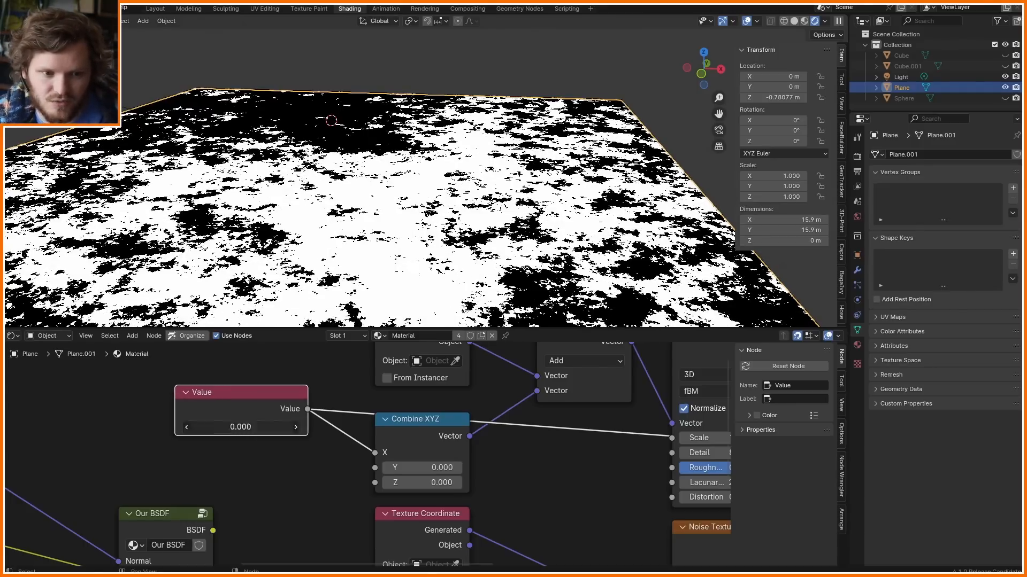
click(259, 427)
key(Return)
- Set the Value node to 0.1 for comparison and undo the change
click(258, 426)
text(0.1)
key(Return)
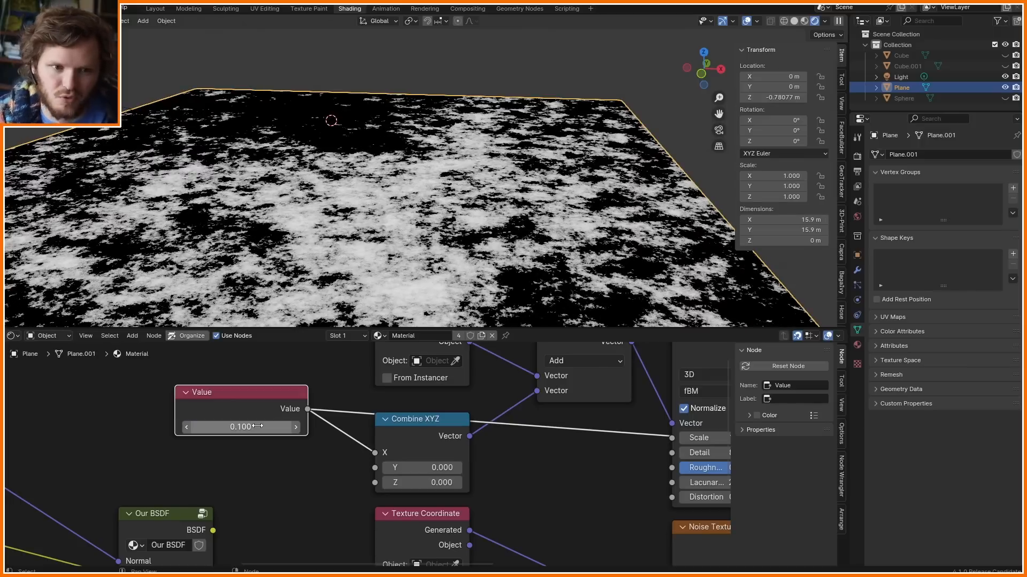
key(ctrl+z)
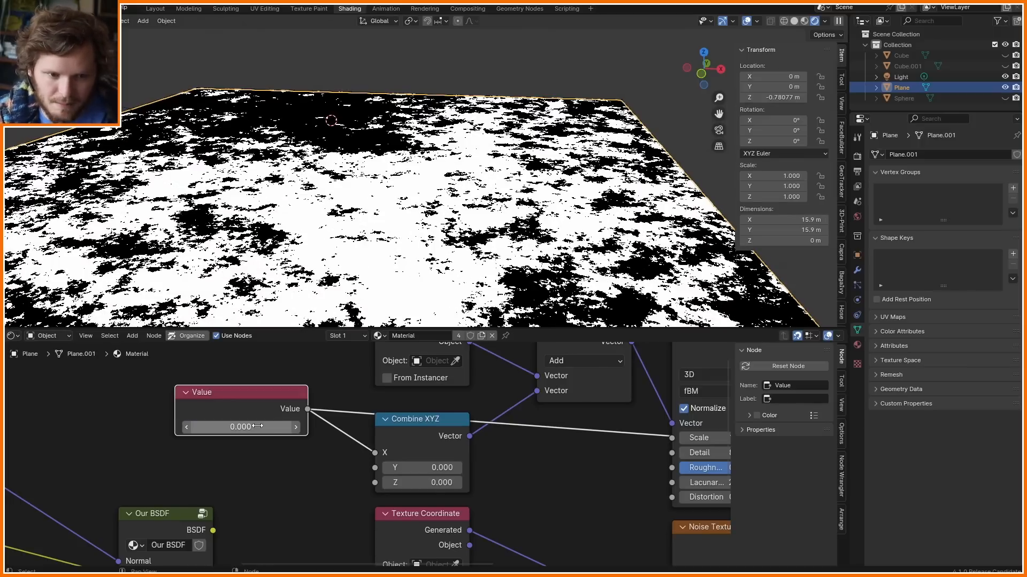
key(Home)
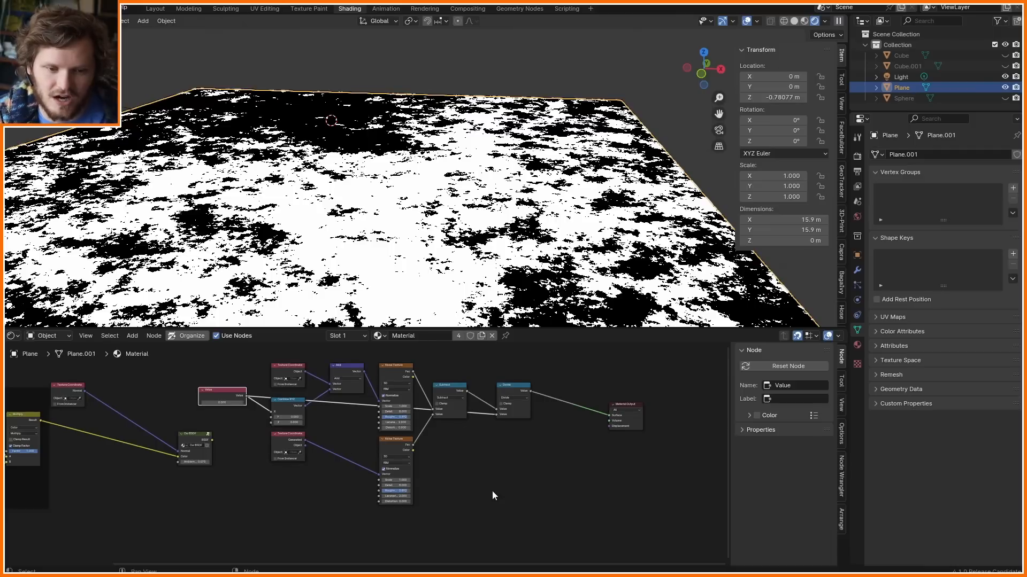
scroll(492, 490, up, 2)
scroll(465, 485, up, 1)
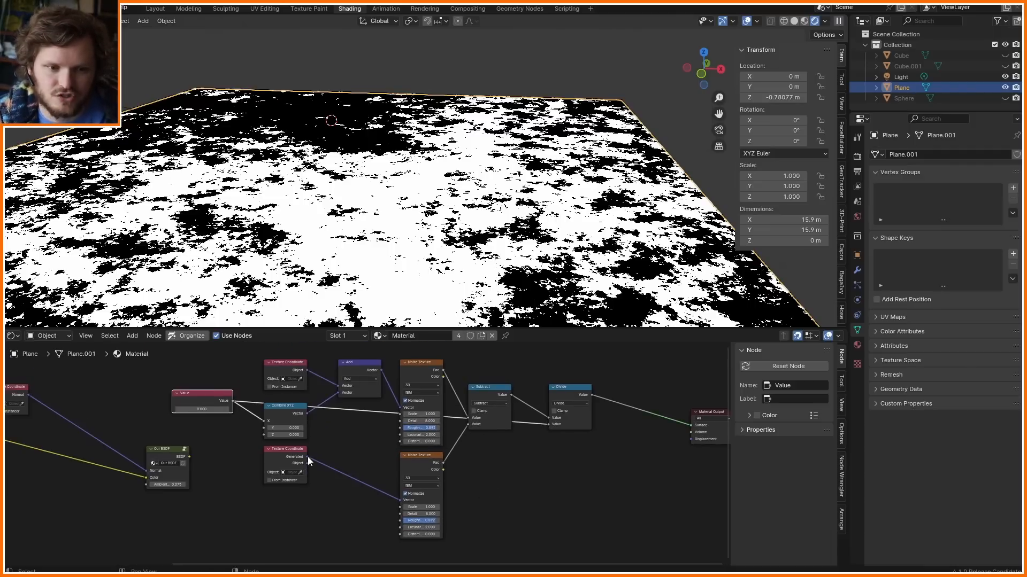
- Link the lower Texture Coordinate's Object output to the lower Noise Texture's Vector input and hide the coordinate node's unused sockets
scroll(307, 457, up, 1)
drag(297, 465, 406, 508)
drag(276, 463, 274, 479)
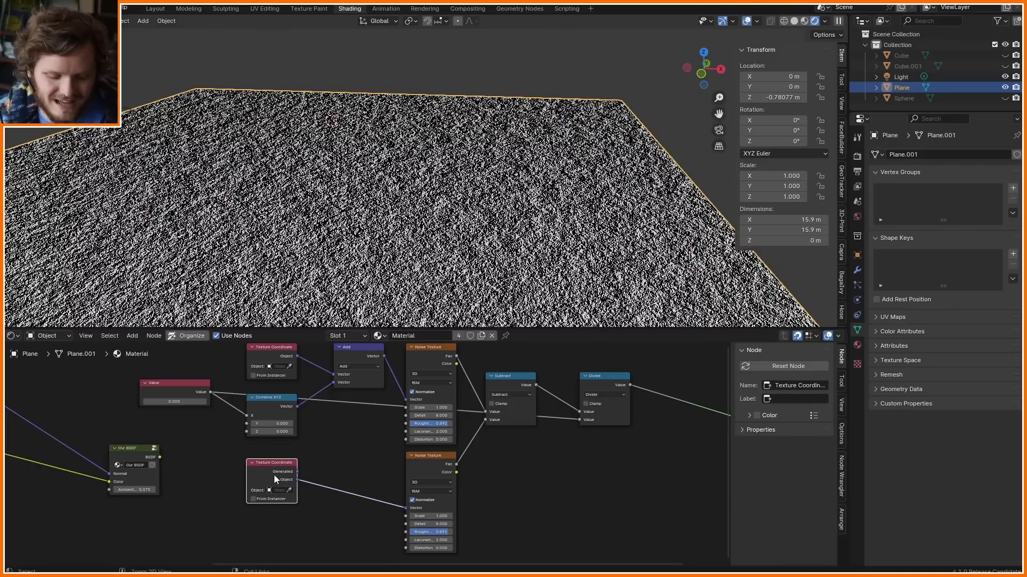
key(ctrl+h)
scroll(309, 471, up, 3)
middle_drag(309, 471, 327, 518)
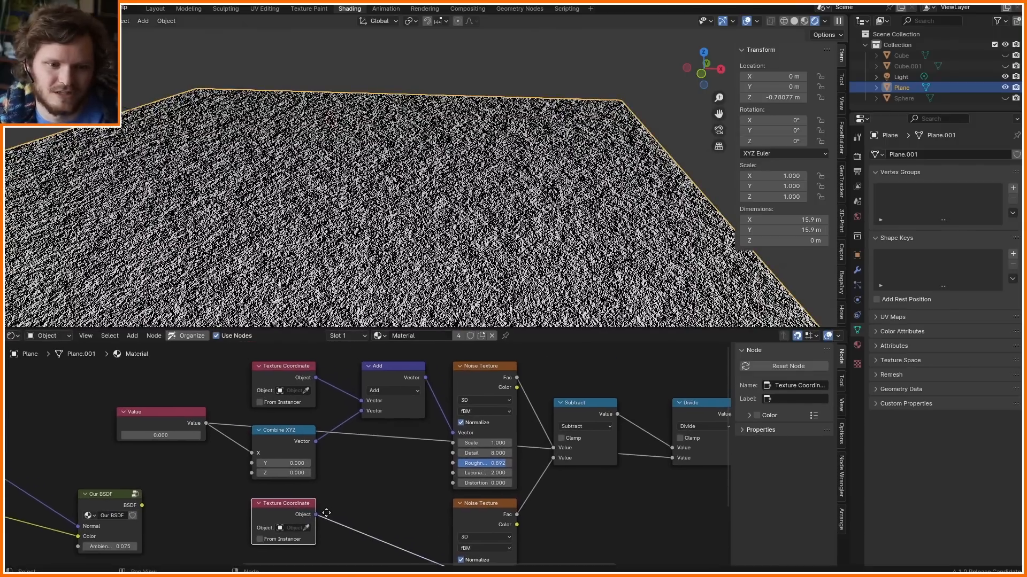
click(289, 374)
click(297, 512)
click(296, 368)
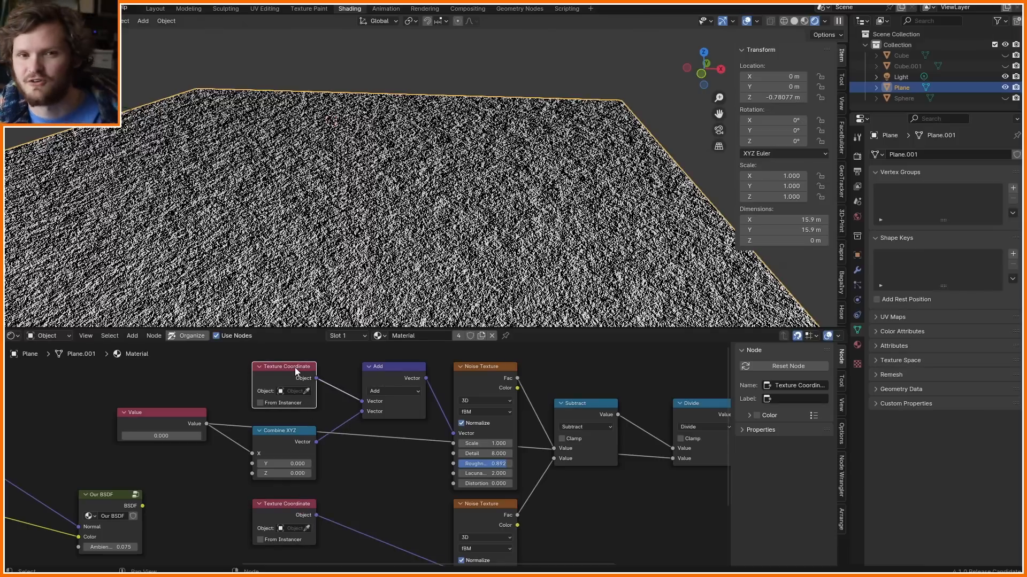
middle_drag(476, 189, 463, 196)
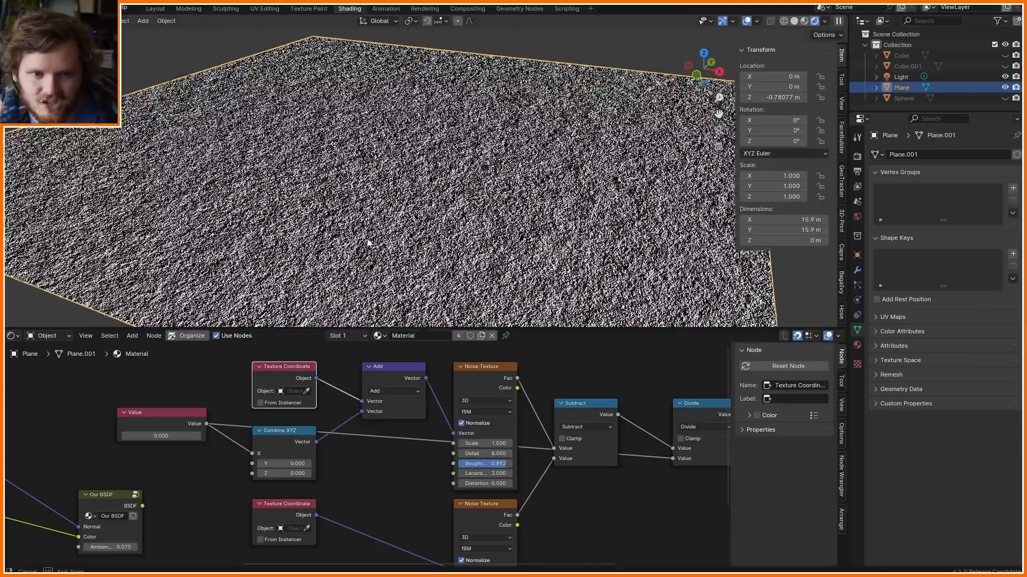
scroll(463, 196, up, 3)
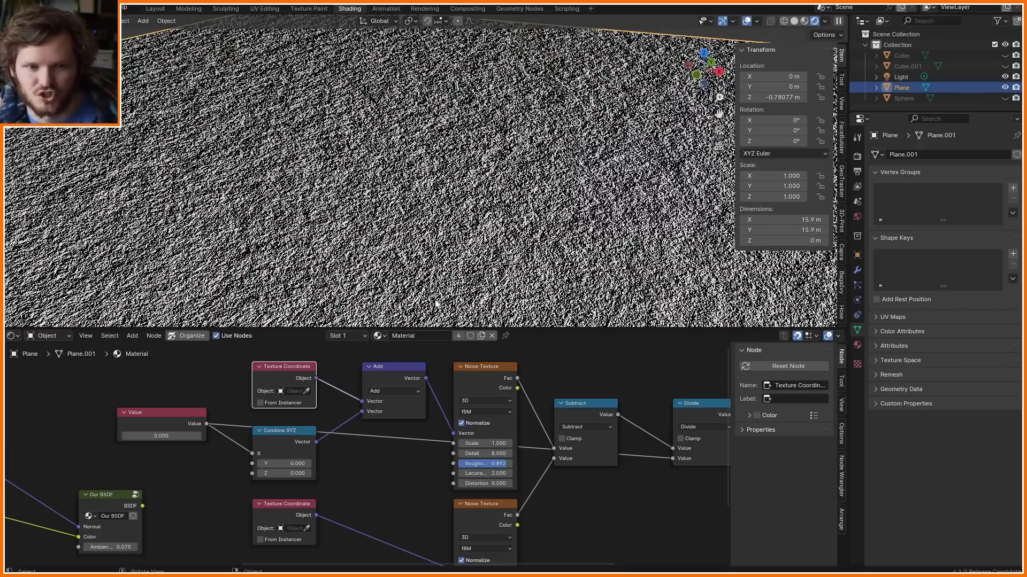
- Duplicate the lower Texture Coordinate and Noise Texture pair below the originals and insert a copy of the vector Add node between them
middle_drag(209, 448, 350, 487)
key(shift+d)
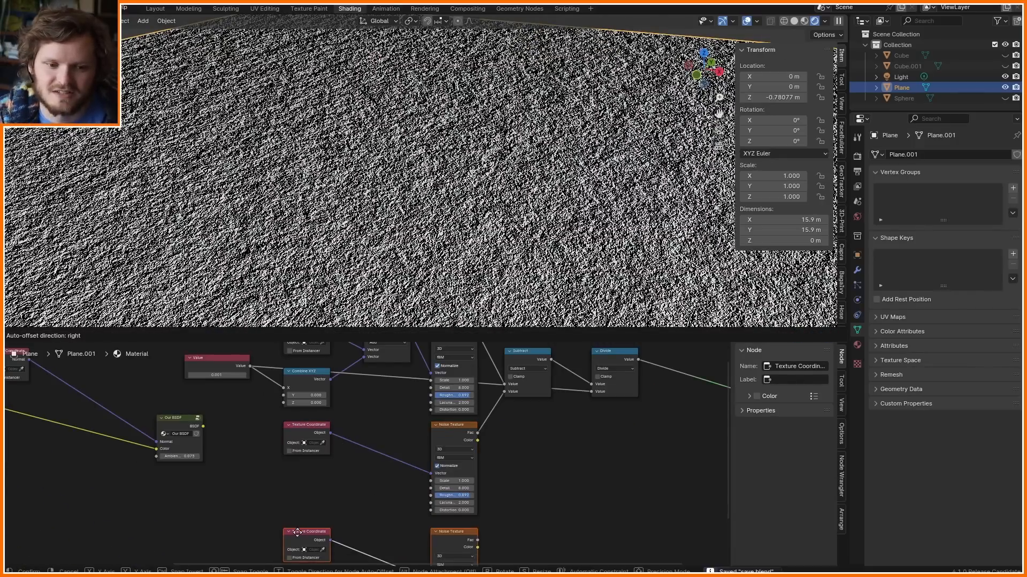
click(296, 534)
drag(206, 544, 350, 551)
key(g)
click(281, 512)
middle_drag(304, 517, 310, 484)
middle_drag(317, 440, 332, 508)
- Duplicate the Combine XYZ node, link its Vector to the new Add node's second input, and move the new Texture Coordinate aside
key(shift+d)
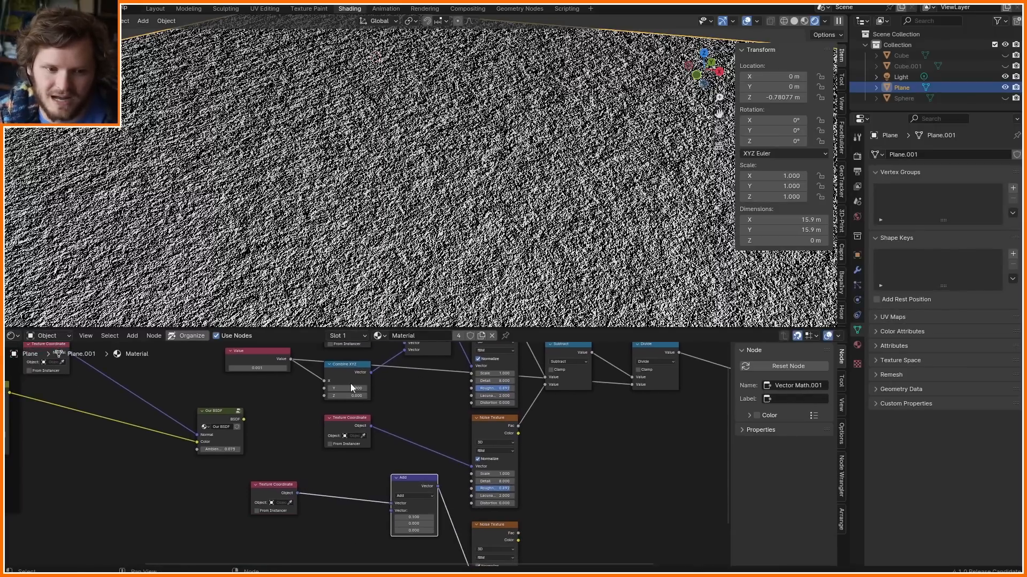
click(335, 532)
drag(358, 527, 386, 515)
drag(278, 469, 342, 488)
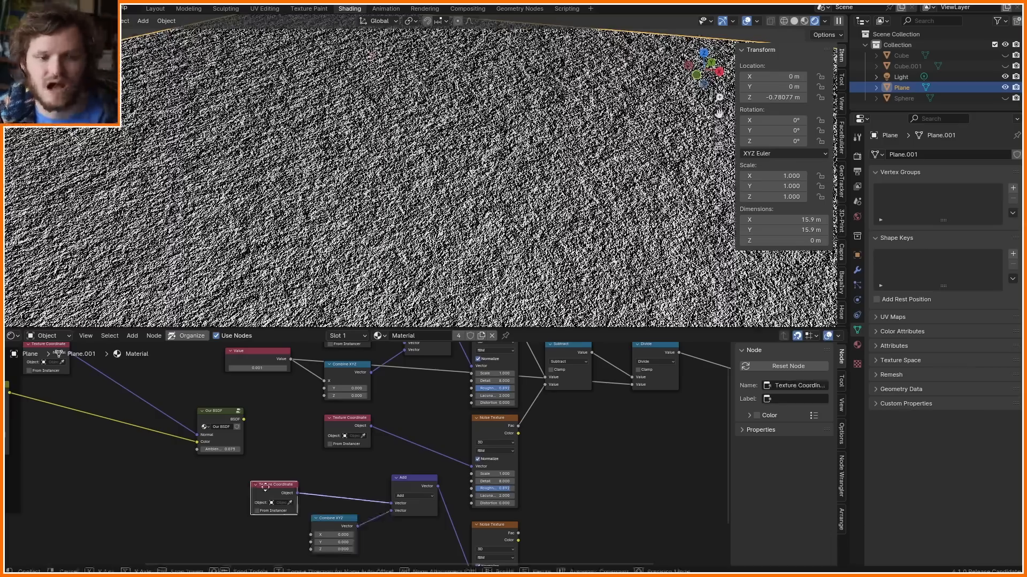
key(g)
click(267, 475)
- Link the 0.001 Value node to the new Combine XYZ's Y input and tidy both nodes' positions
key(ctrl+space)
scroll(320, 460, up, 3)
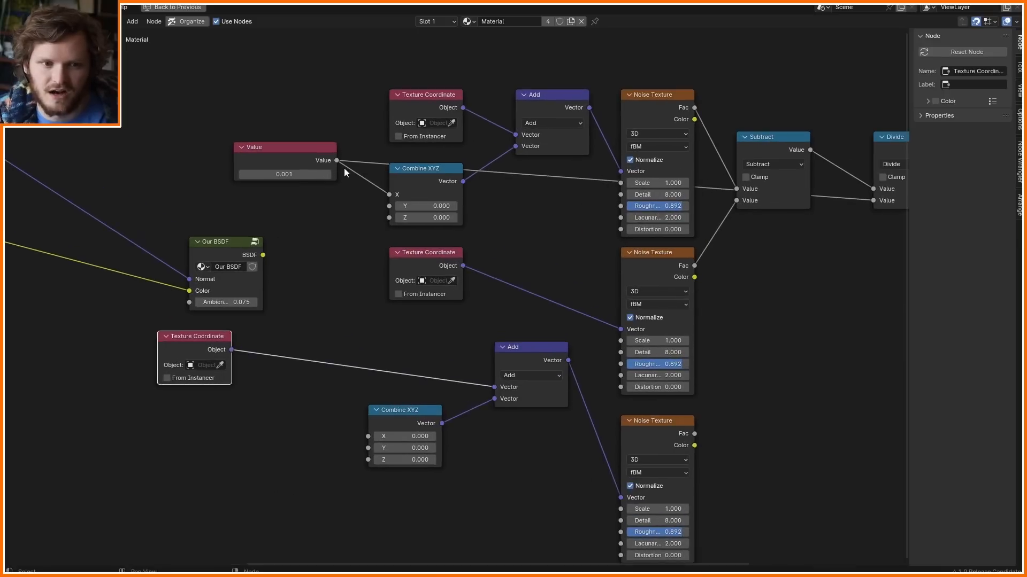
drag(288, 159, 233, 191)
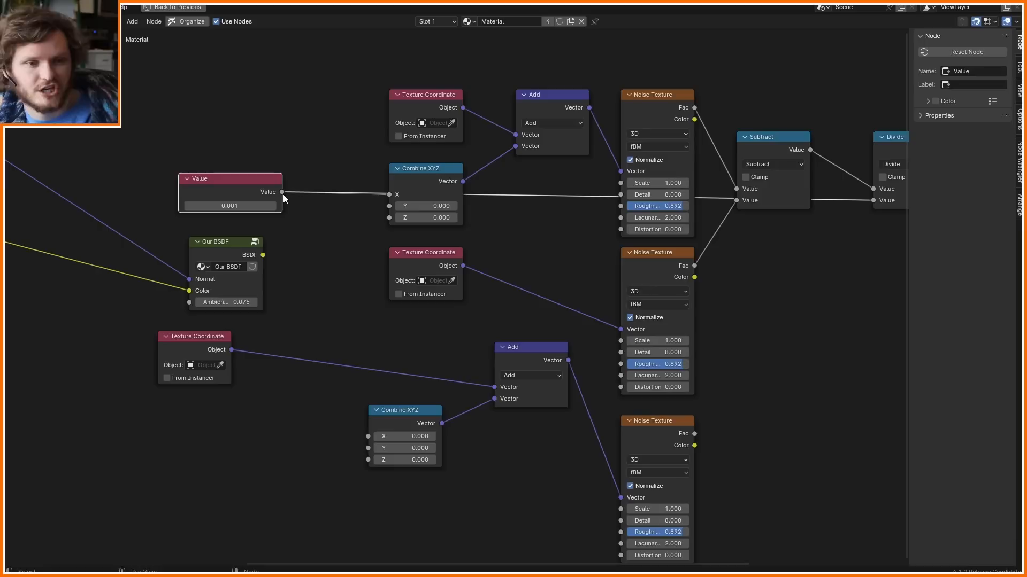
drag(282, 193, 371, 448)
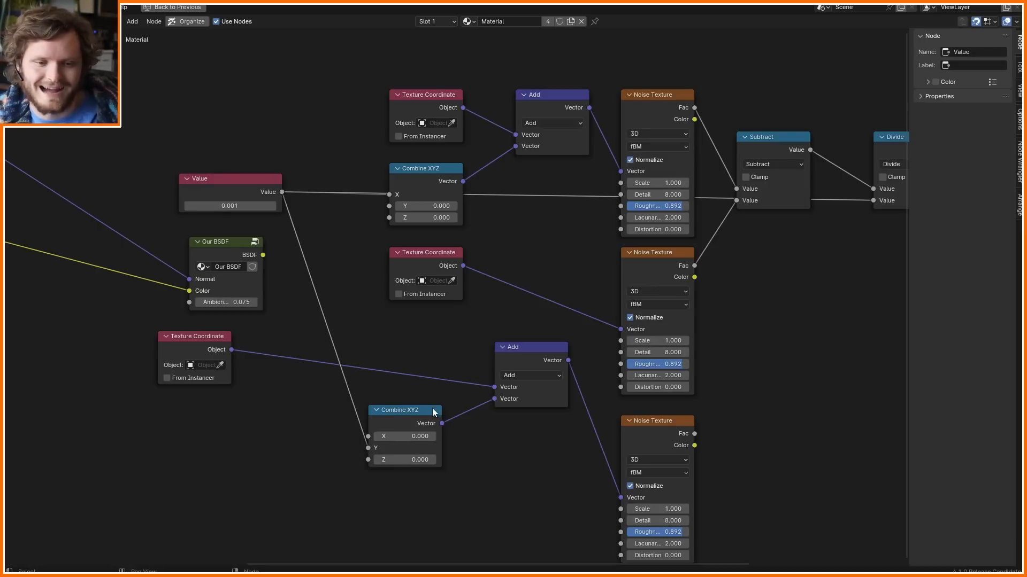
drag(402, 411, 413, 388)
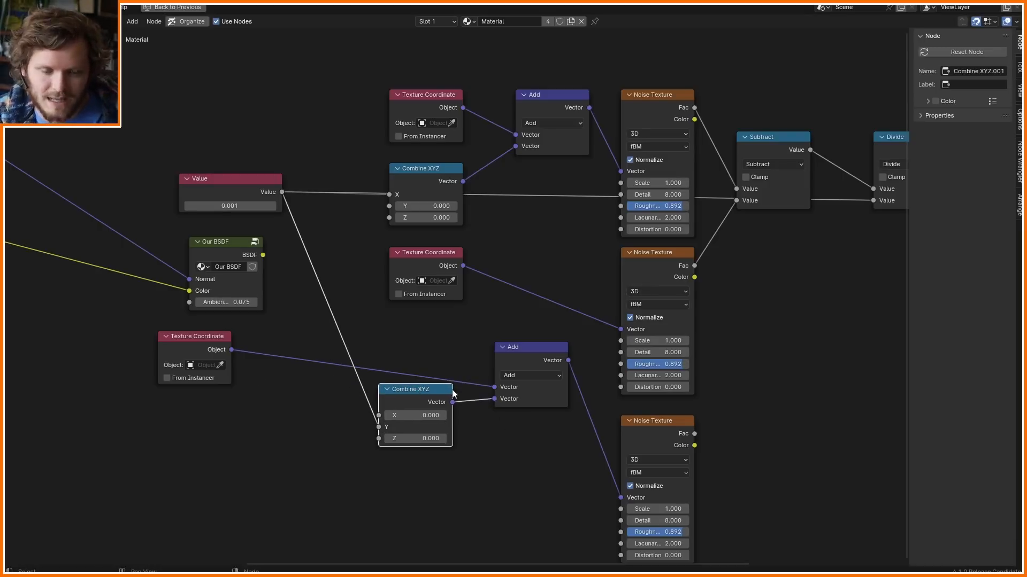
key(ctrl+space)
- Preview the un-offset Noise Texture and the new Y-offset Noise Texture on the plane to compare them
ctrl+shift+click(494, 534)
middle_drag(494, 535, 418, 489)
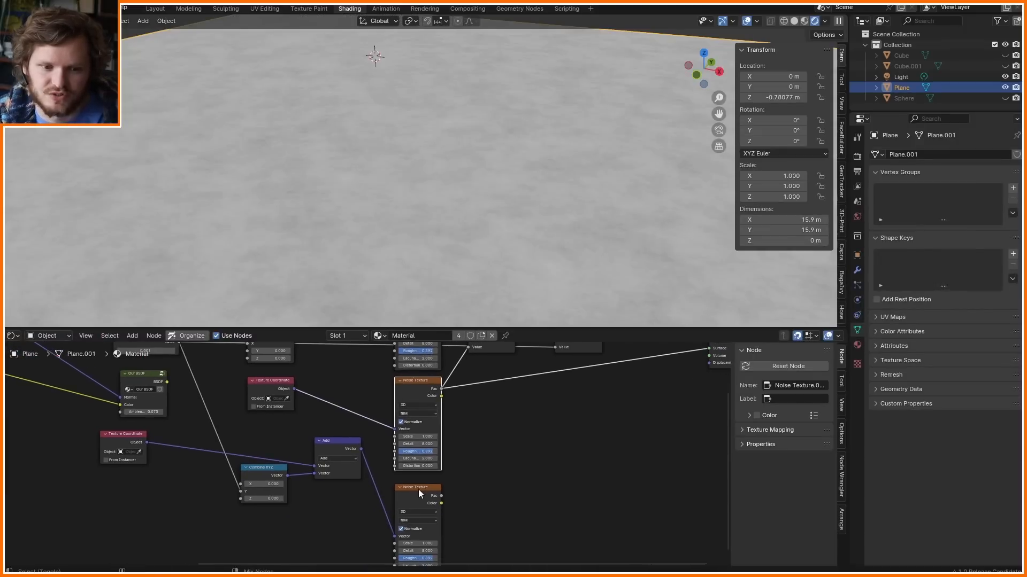
ctrl+shift+click(415, 395)
ctrl+shift+click(423, 502)
scroll(492, 444, up, 2)
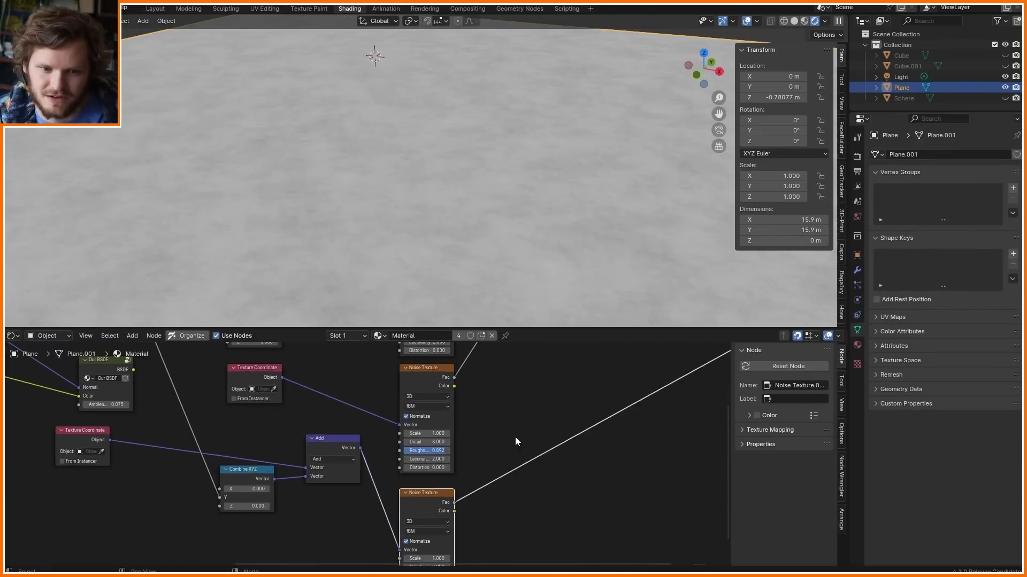
- Duplicate the Subtract node, feed it the un-offset and Y-offset Noise Texture Fac outputs, and preview the difference
middle_drag(515, 436, 421, 514)
click(417, 368)
key(shift+d)
click(436, 451)
drag(360, 455, 409, 481)
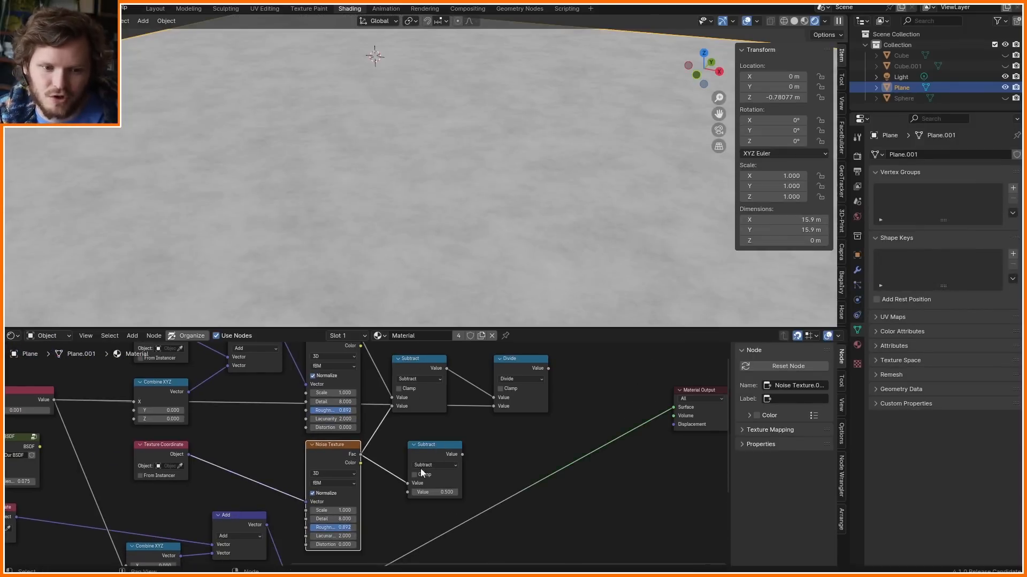
middle_drag(385, 527, 358, 459)
alt+right_drag(327, 508, 415, 419)
ctrl+shift+click(417, 383)
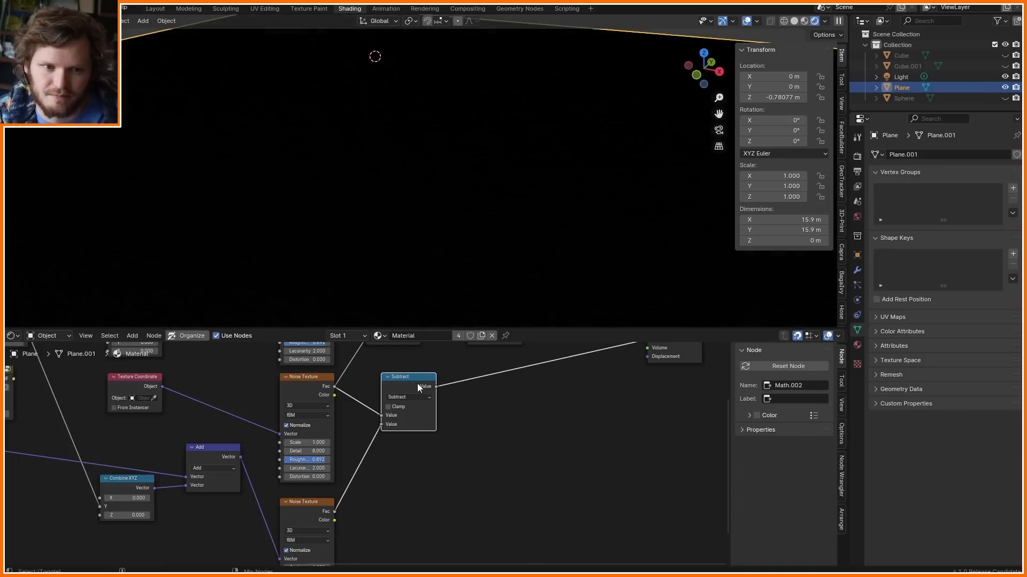
middle_drag(417, 383, 509, 395)
drag(305, 466, 305, 449)
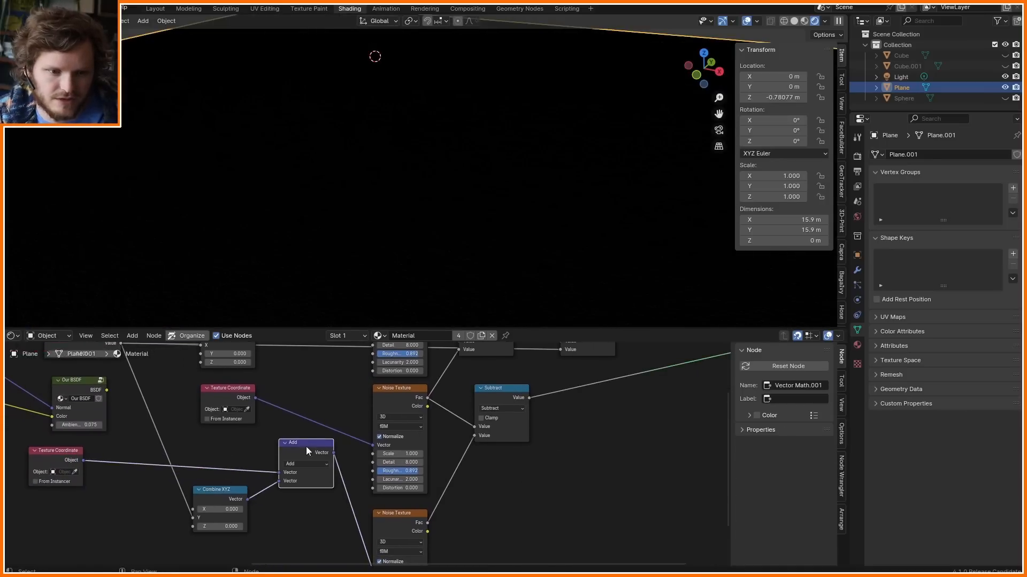
- Duplicate the Divide node after the new Subtract and link the Value node to its second value
middle_drag(454, 396, 377, 449)
click(512, 359)
key(shift+d)
click(511, 436)
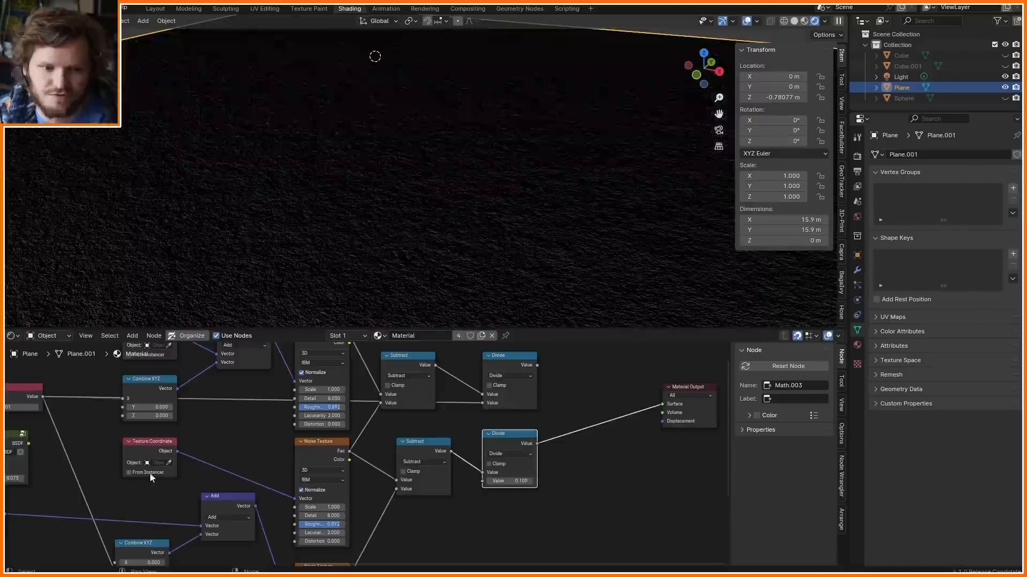
middle_drag(512, 437, 608, 418)
drag(139, 378, 590, 464)
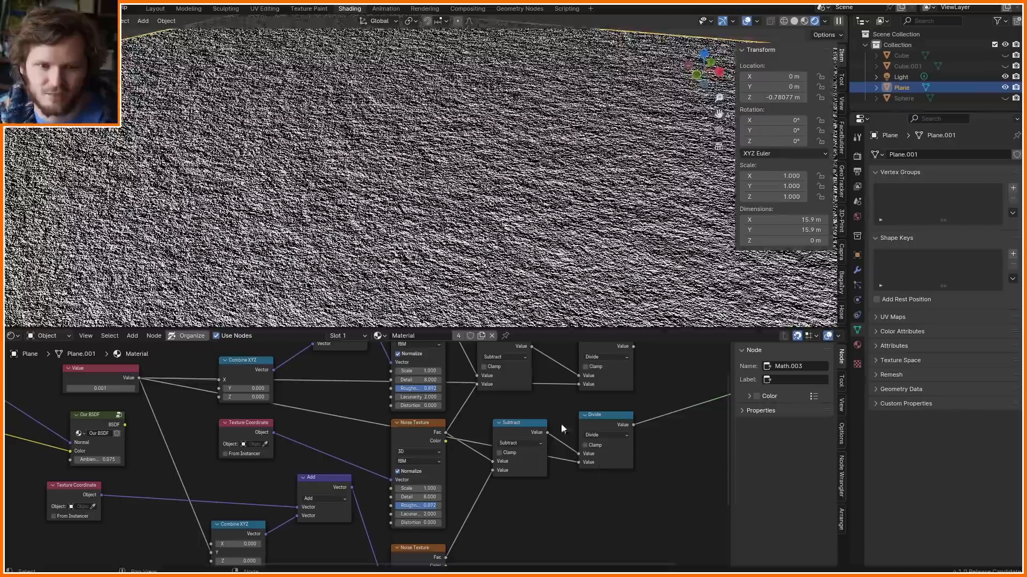
- Compare the new Y-slope output with the original X-slope Divide output from the top view of the plane
scroll(519, 123, down, 2)
middle_drag(518, 123, 454, 144)
scroll(566, 191, up, 2)
shift+middle_drag(565, 190, 552, 59)
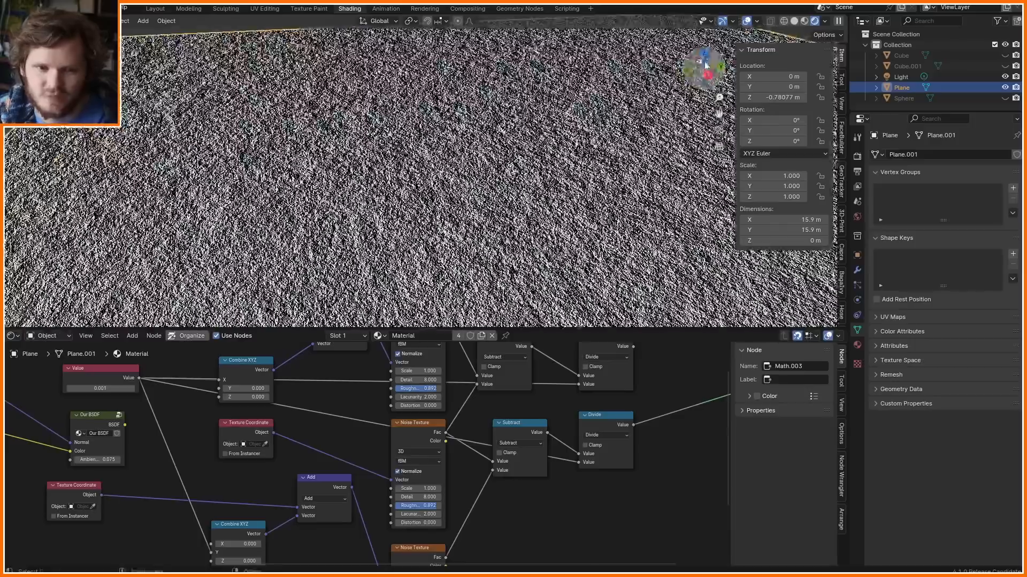
key(KP_7)
scroll(540, 163, up, 3)
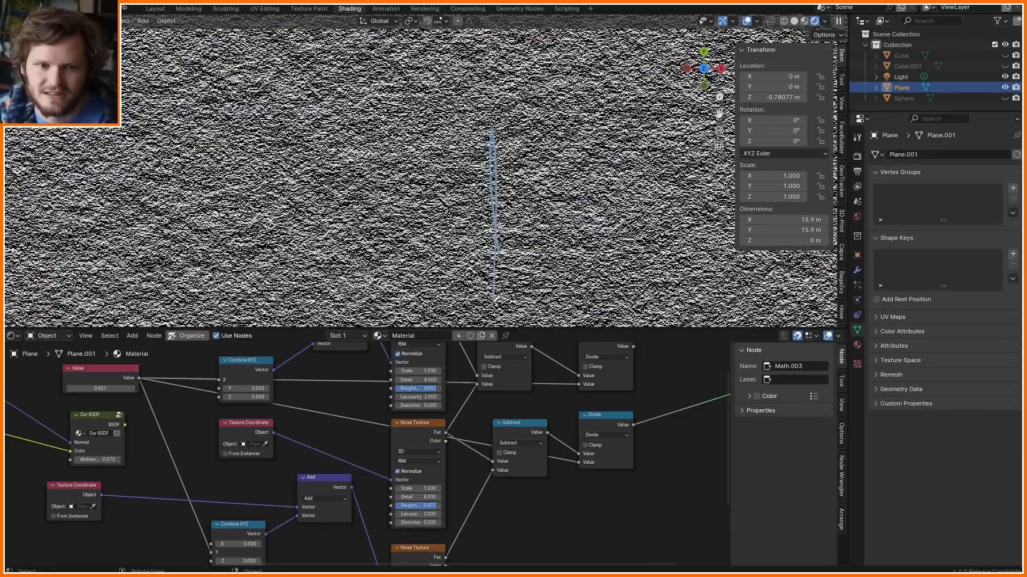
ctrl+shift+click(599, 347)
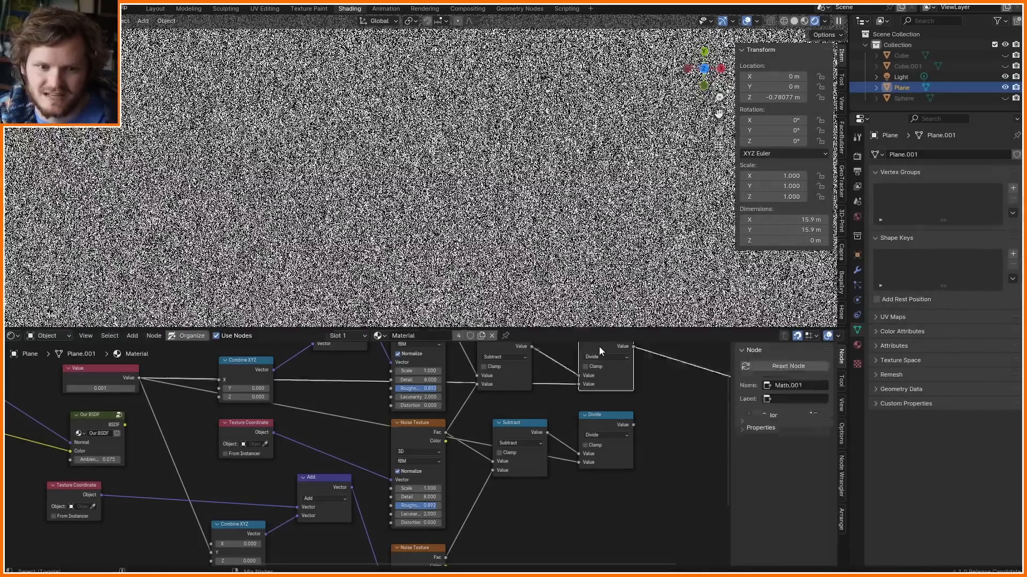
- Annotate the first Divide output as ΔX, label the second one too, and erase the annotations
middle_drag(614, 380, 391, 425)
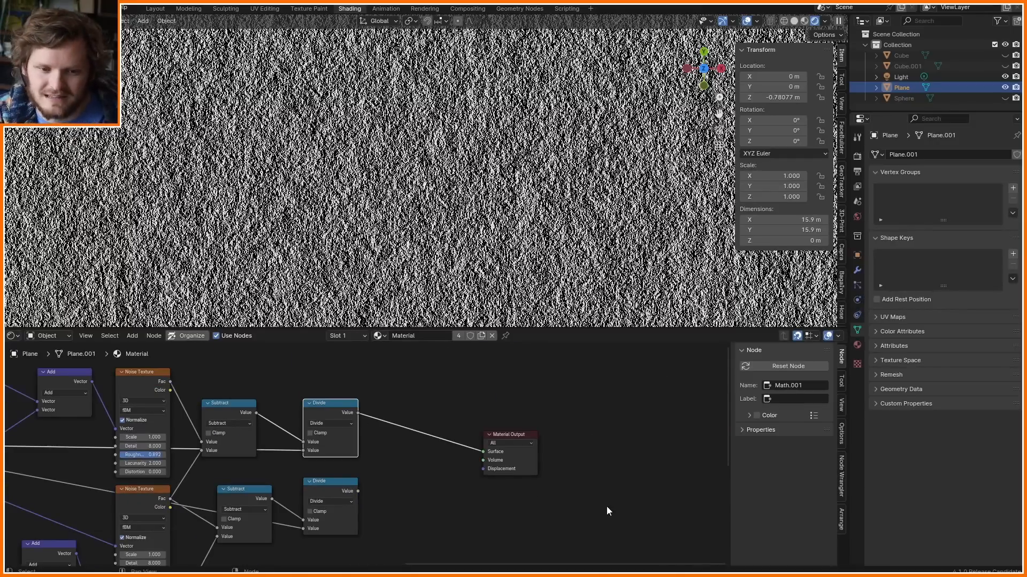
scroll(402, 421, up, 2)
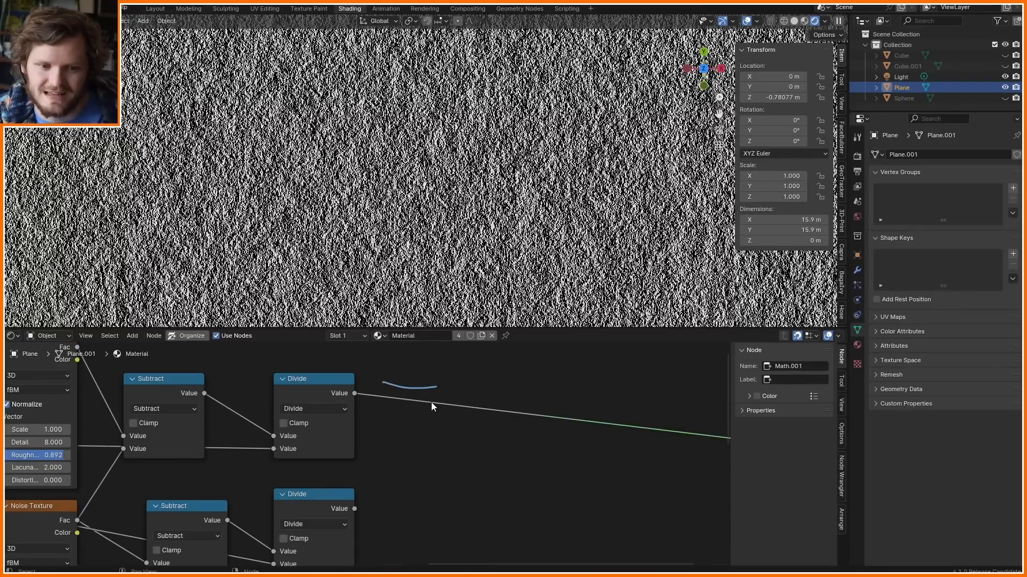
key(ctrl+z)
drag(394, 383, 432, 391)
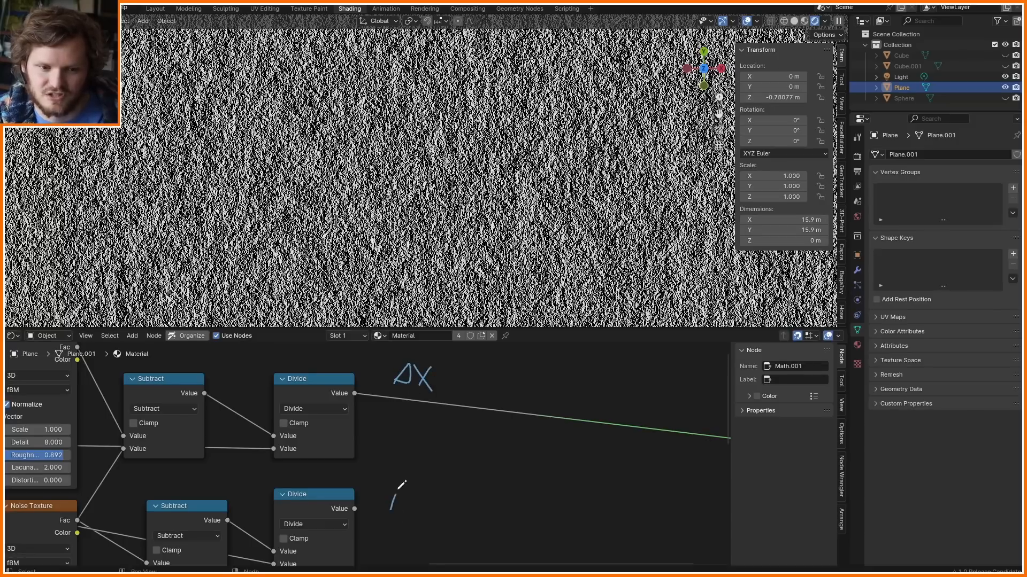
mouse_move(398, 489)
mouse_down()
mouse_move(391, 509)
mouse_move(436, 520)
mouse_up()
right_drag(416, 502, 422, 385)
- Insert a Combine XYZ node between the first Divide and the Material Output, and link the second Divide to its Y input
key(shift+a)
text(s)
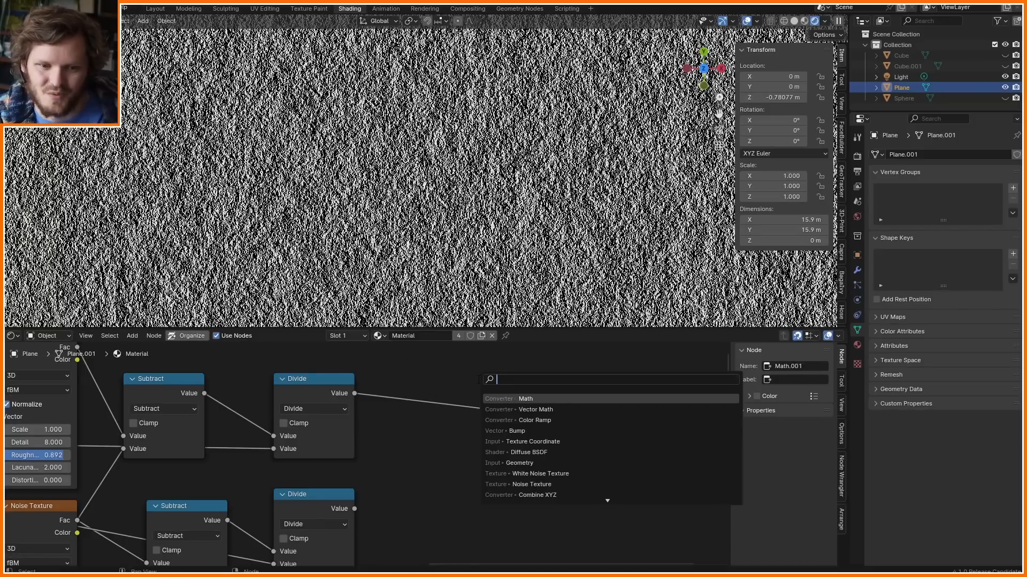
text(com)
key(Return)
click(495, 398)
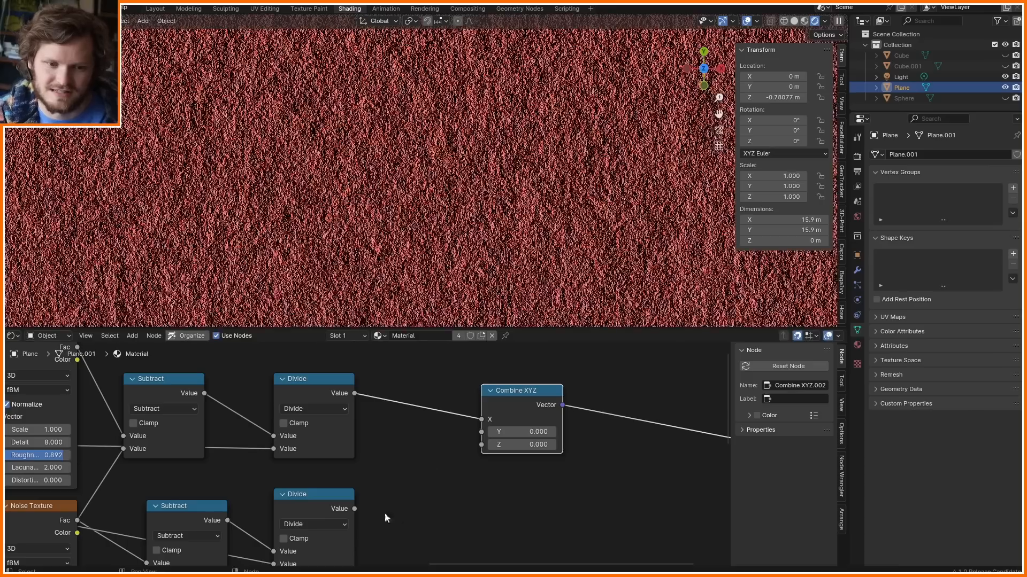
mouse_move(354, 508)
mouse_down()
mouse_move(464, 460)
mouse_move(482, 432)
mouse_up()
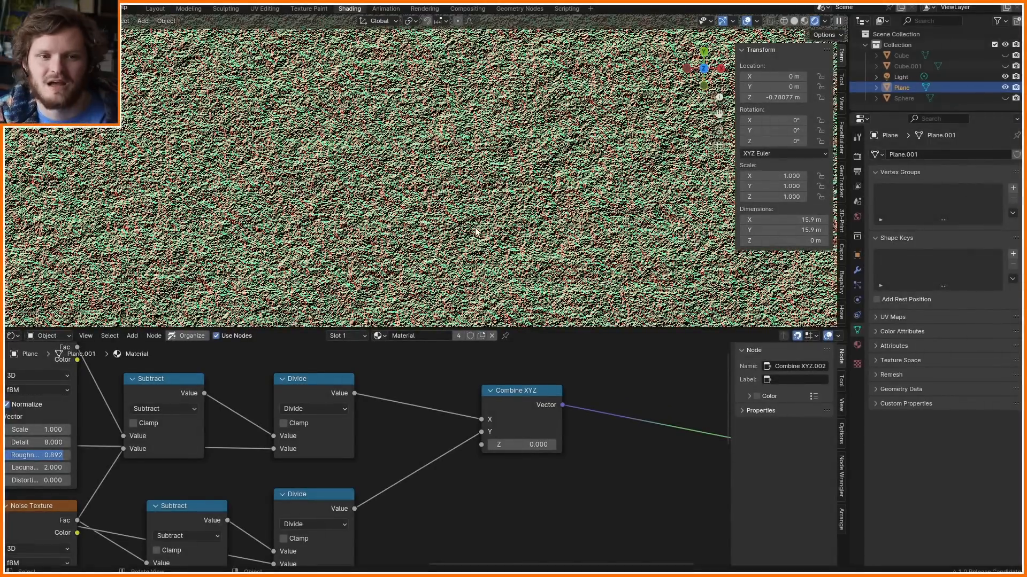
- View the plane at an angle and sketch an annotation stroke pointing straight up from its centre
scroll(476, 231, down, 3)
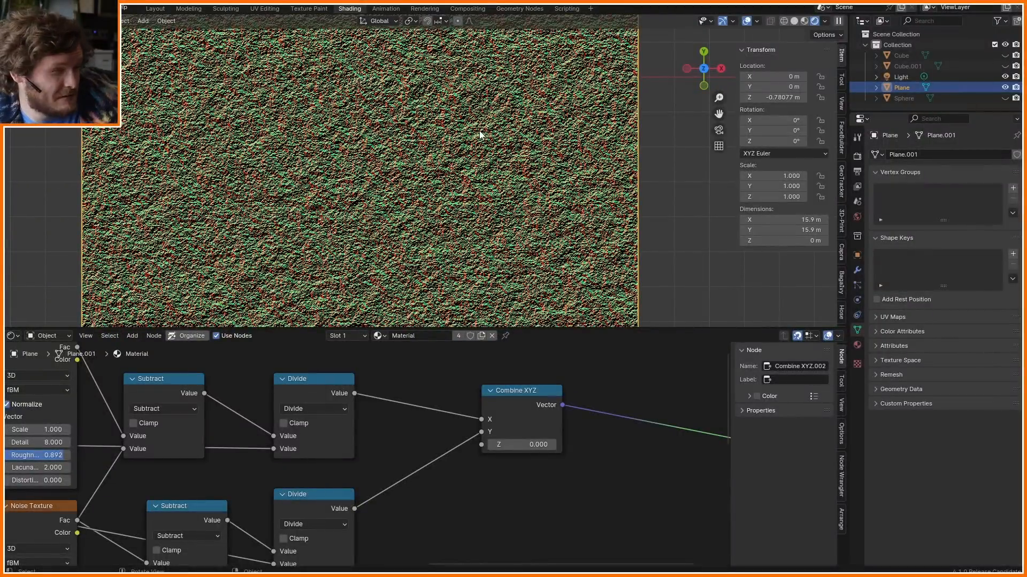
middle_drag(498, 283, 506, 206)
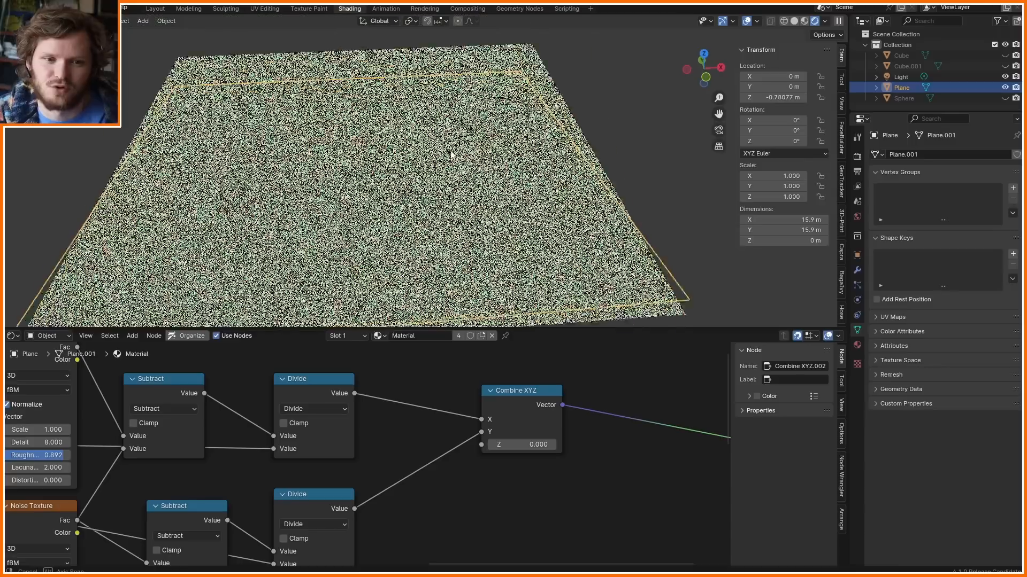
scroll(471, 184, down, 5)
key(d)
drag(392, 171, 395, 113)
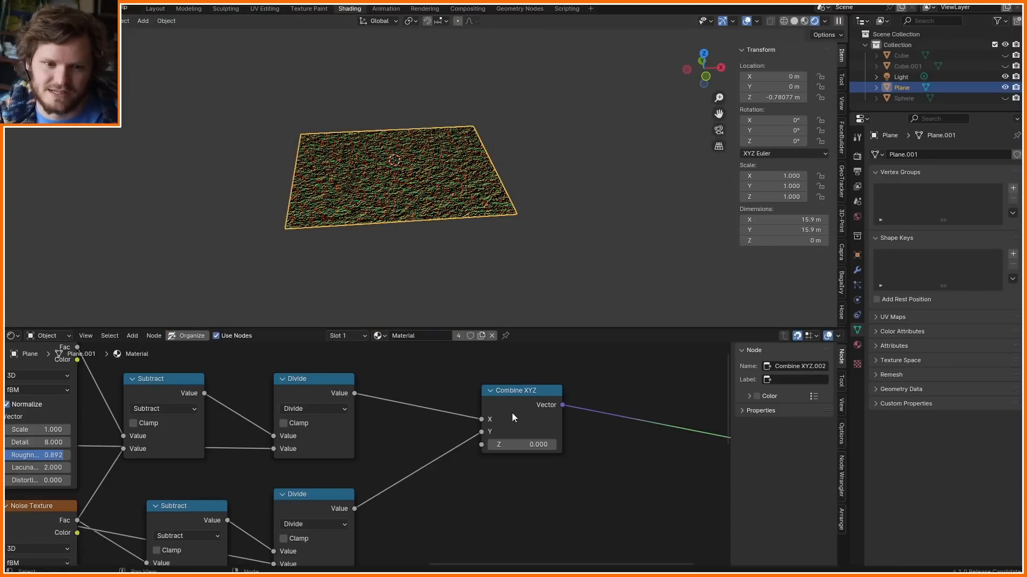
- Set the final Combine XYZ node's Z value to 1
text(1)
key(Return)
scroll(401, 176, up, 5)
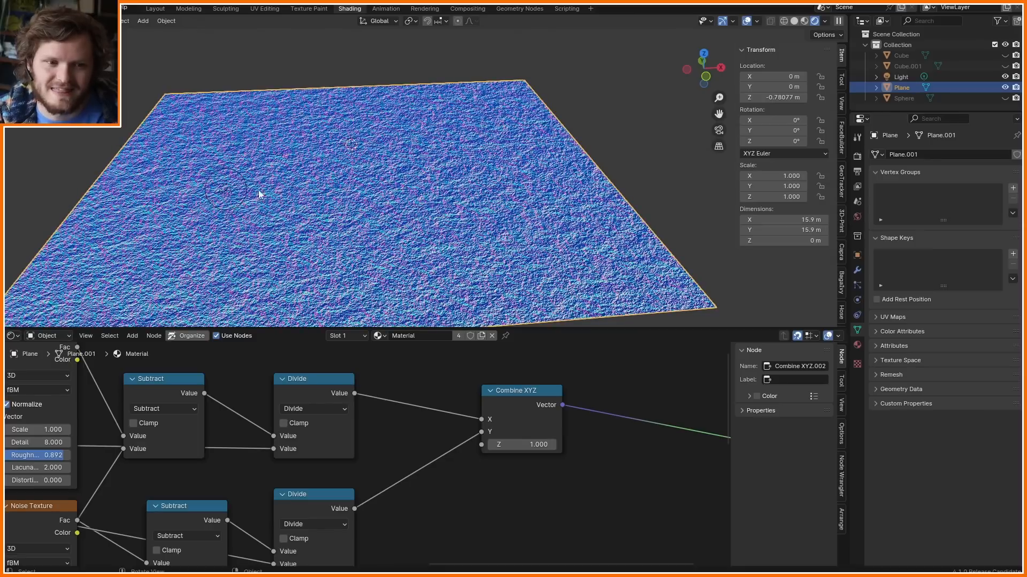
- Add a Bump node, link the un-offset Noise Texture's Fac to its Height input, and preview the resulting normal
scroll(328, 400, down, 2)
key(shift+a)
text(bum)
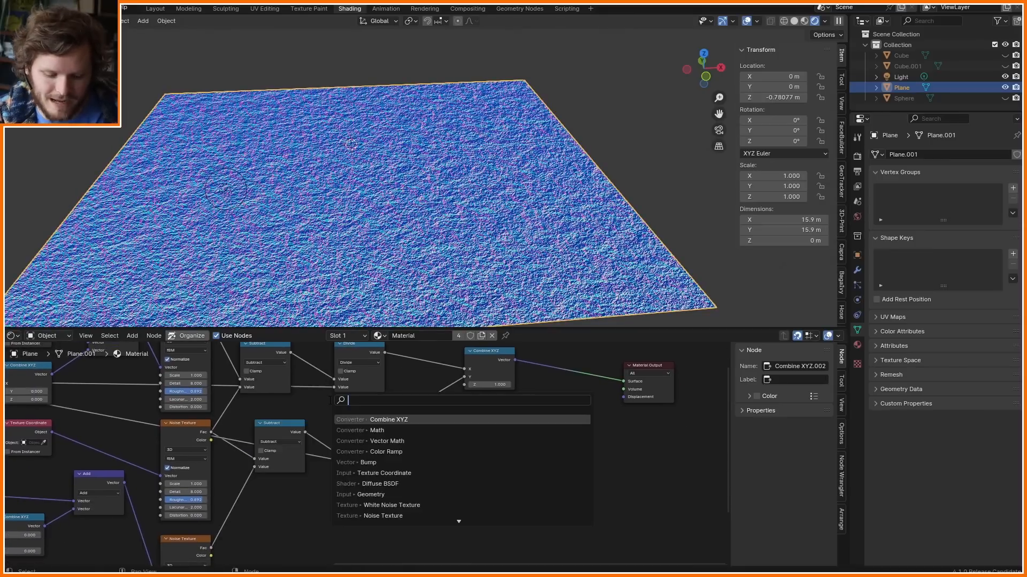
key(Return)
click(465, 466)
middle_drag(131, 464, 199, 420)
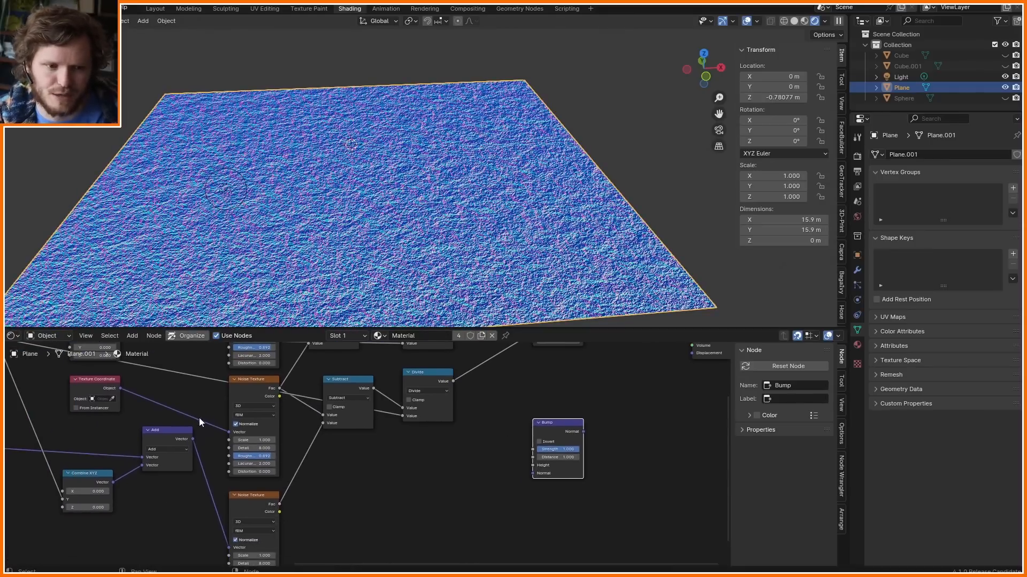
drag(280, 389, 533, 465)
ctrl+shift+click(557, 424)
middle_drag(556, 423, 442, 482)
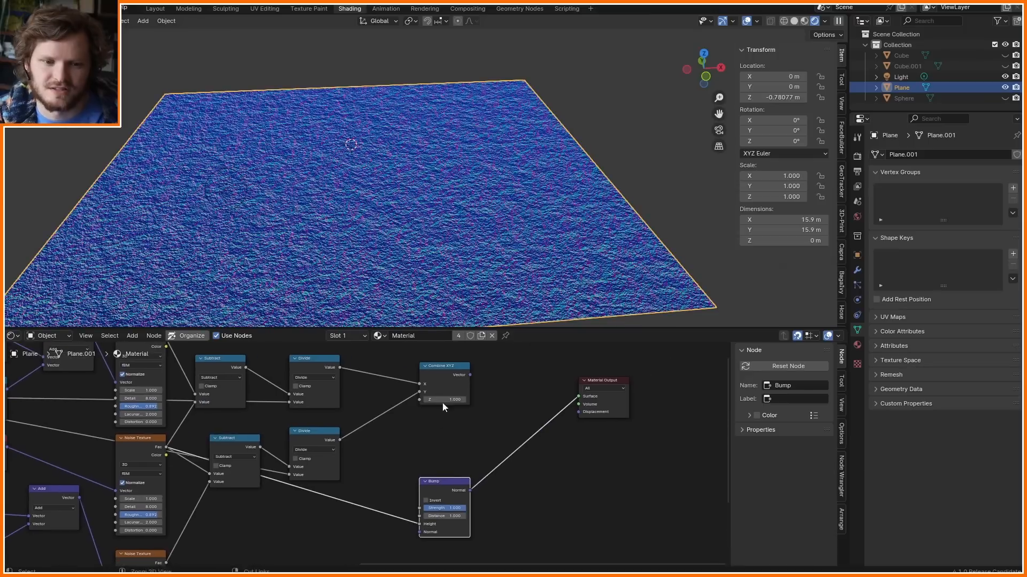
- Alternate the material preview between the final Combine XYZ and the Bump node for comparison, ending on the Combine XYZ output
ctrl+shift+click(442, 370)
ctrl+shift+click(447, 482)
ctrl+shift+click(447, 368)
scroll(426, 454, up, 3)
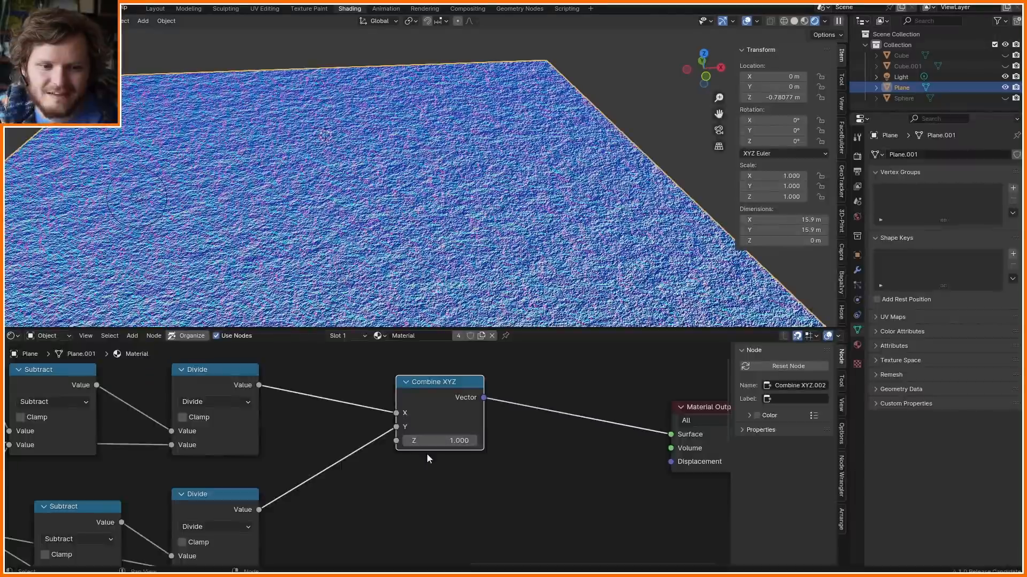
- Try rotating the plane's mesh in Edit Mode to test the previewed normal, cancelling the rotation and returning to Object Mode
scroll(535, 214, down, 5)
key(Tab)
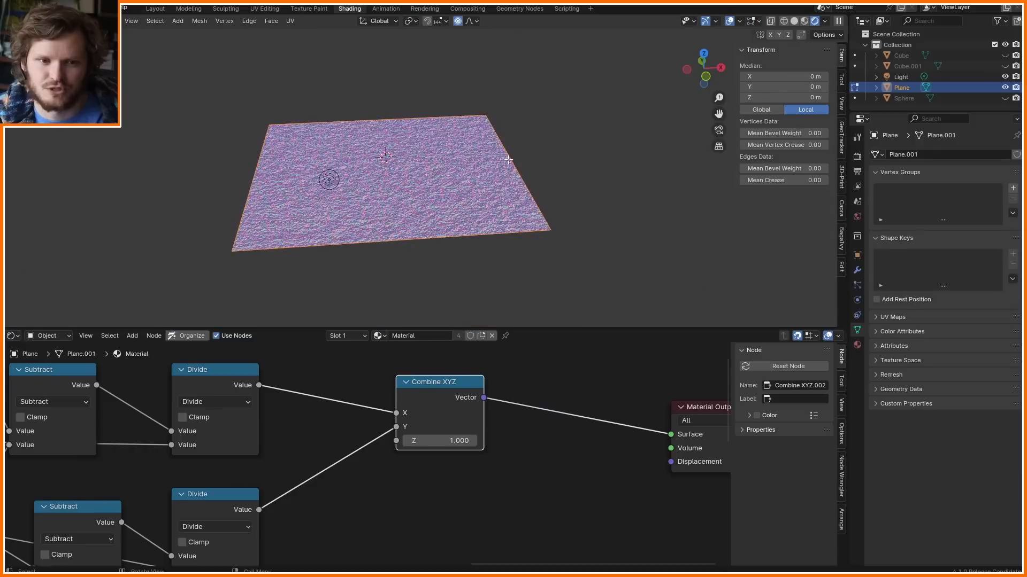
key(r)
key(Escape)
key(Tab)
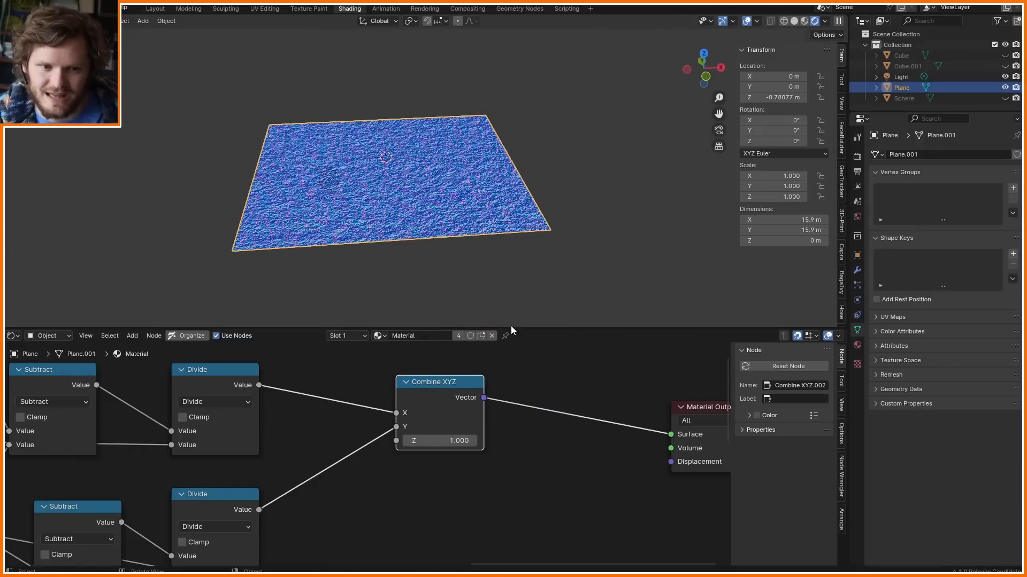
- Set the final Combine XYZ node's Z value to 0 and move the node closer to the Divide nodes
double_click(439, 441)
text(0)
key(Return)
drag(428, 387, 366, 386)
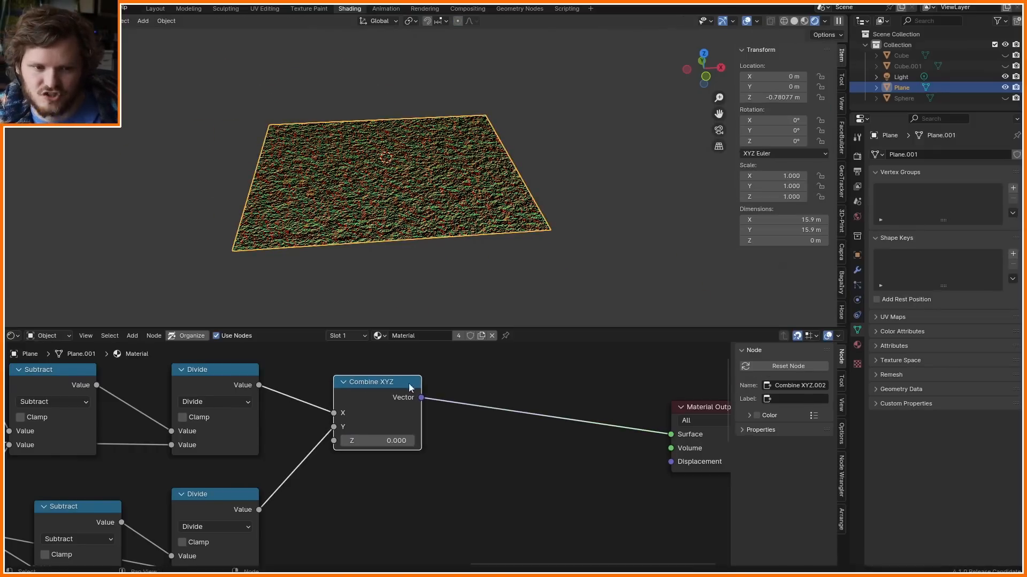
- Insert a vector Add node between Combine XYZ and Material Output, and link a Texture Coordinate Normal to its second input
key(shift+a)
text(vec)
key(Return)
click(534, 390)
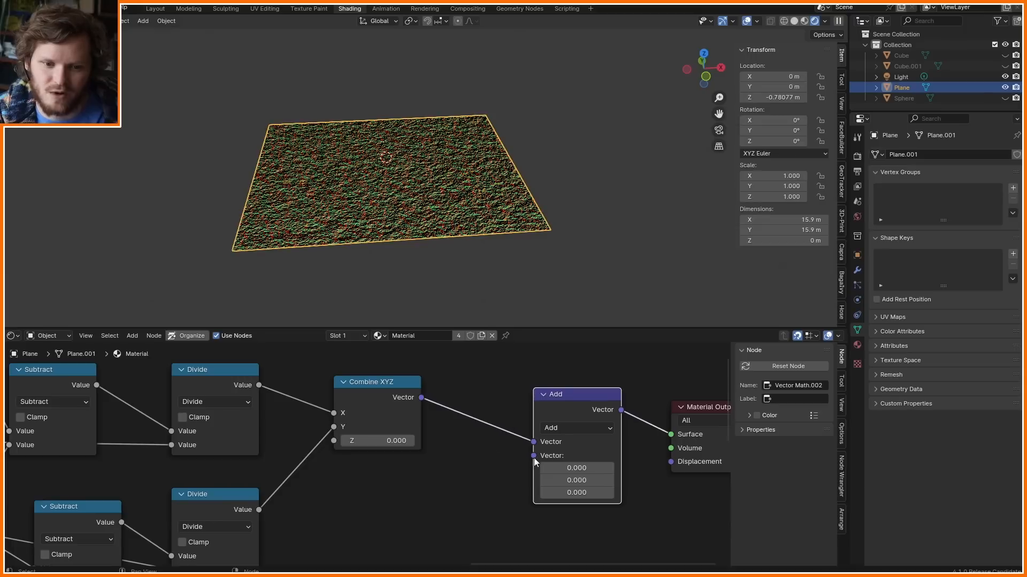
drag(534, 456, 417, 508)
text(coord)
key(Return)
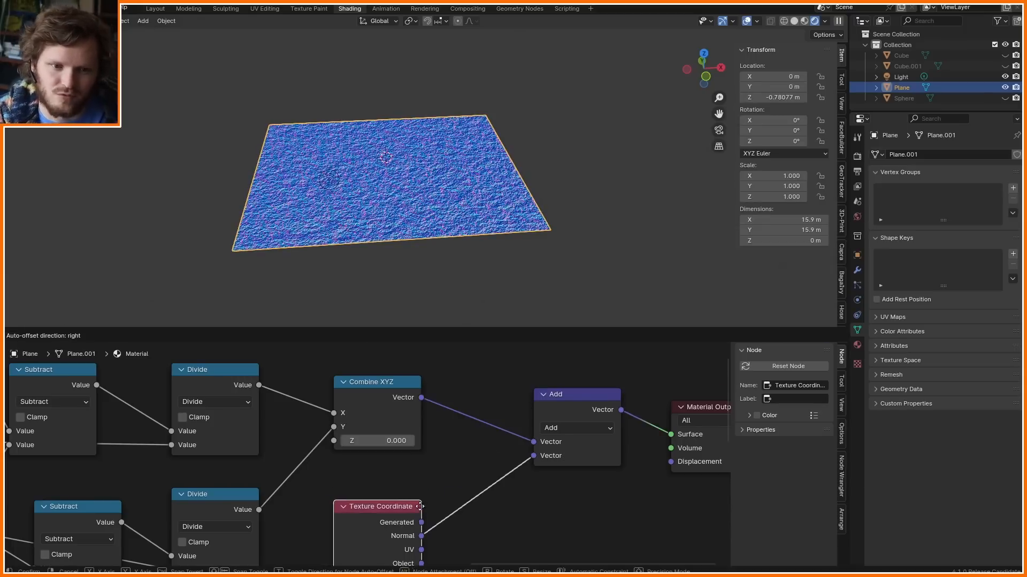
click(435, 454)
- Rotate the plane's mesh in Edit Mode as a test of the normal preview, undo the rotation and return to Object Mode
key(Tab)
key(r)
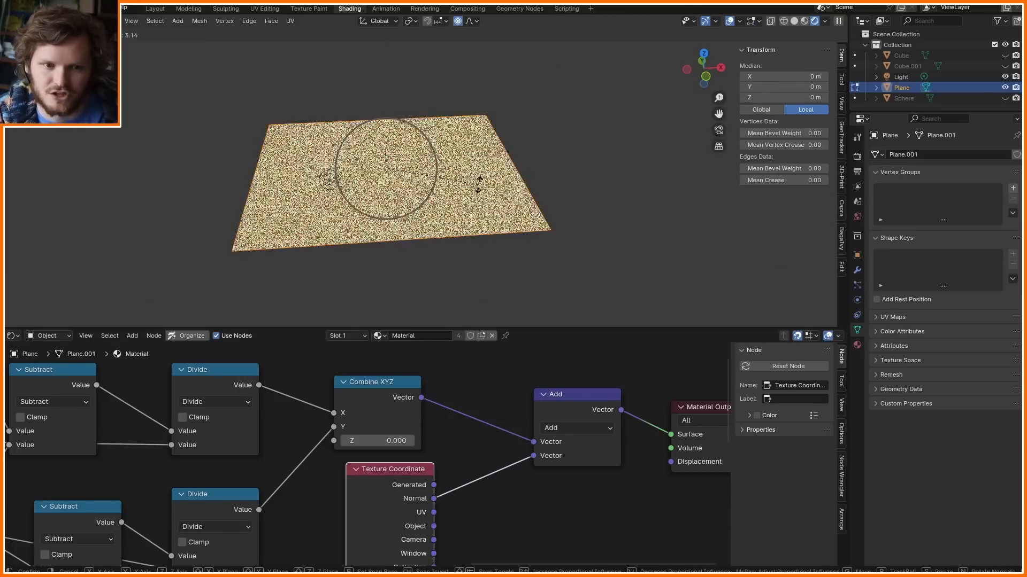
click(451, 205)
key(ctrl+z)
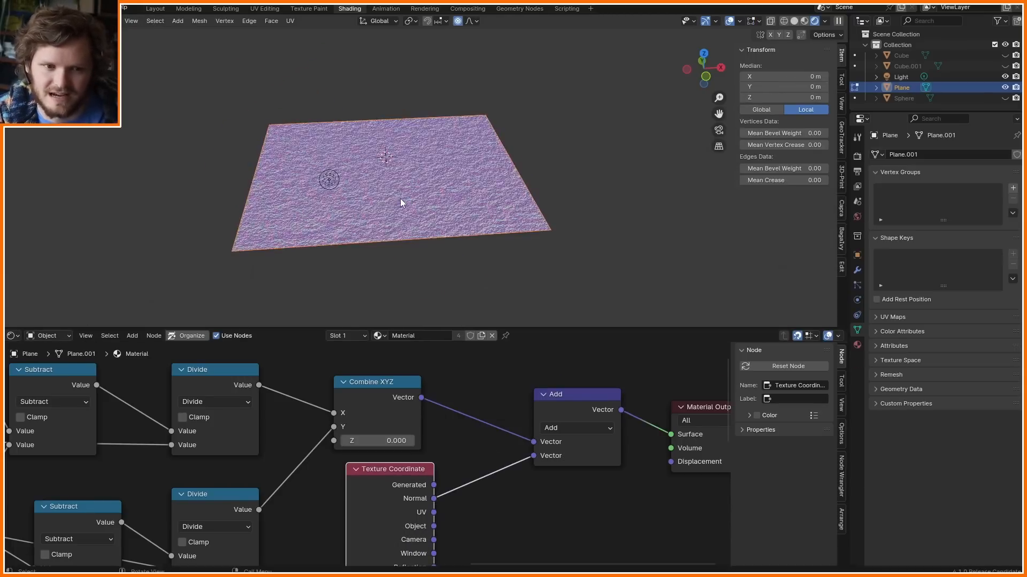
key(Tab)
- Dissolve the vector Add node so Combine XYZ feeds Material Output directly, and delete the Texture Coordinate node that fed it
click(556, 404)
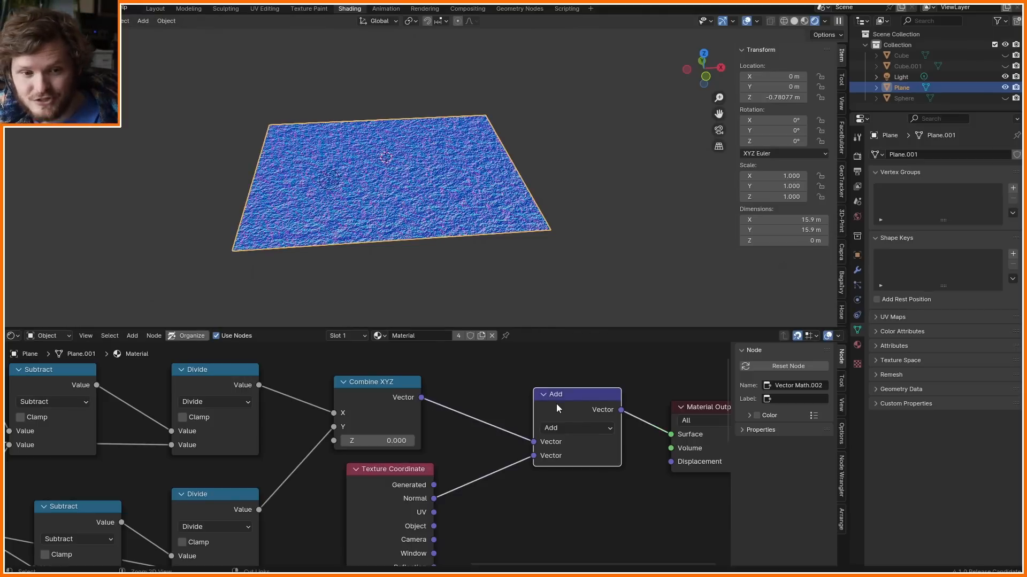
key(ctrl+x)
click(398, 475)
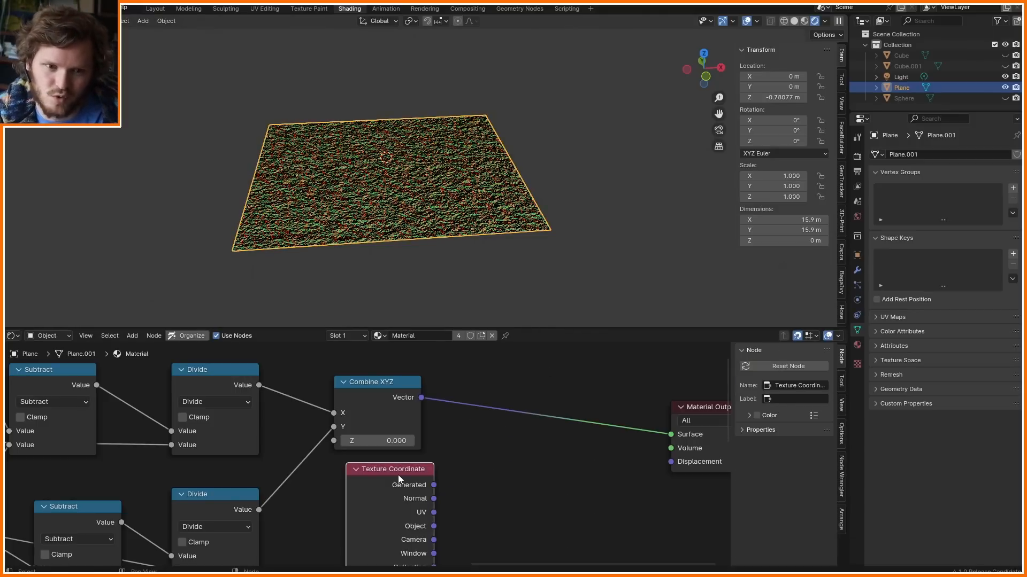
key(x)
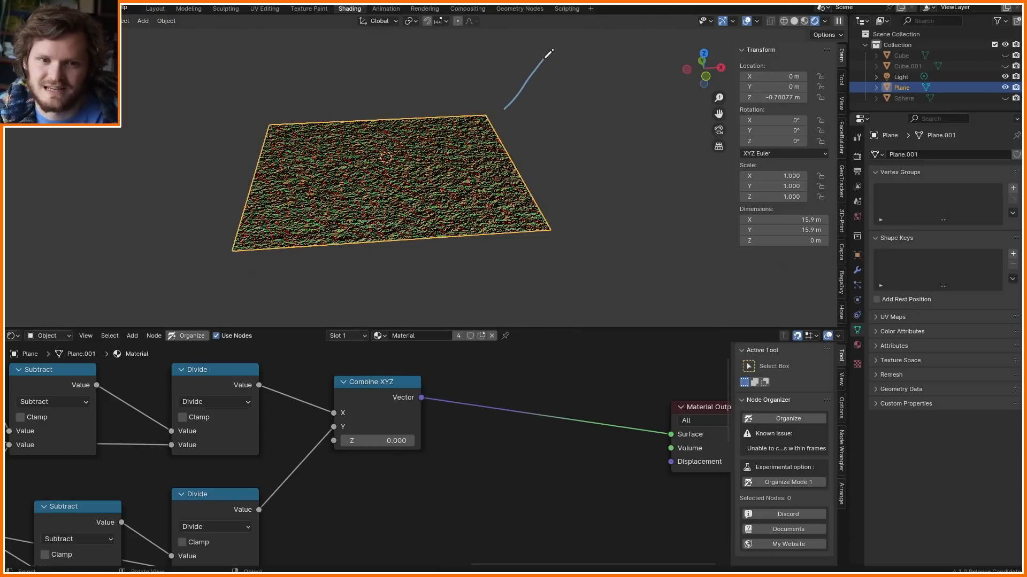
- Sketch and erase a tilted-surface annotation beside the plane, and try a stroke along the plane in front view, undoing it
mouse_move(546, 56)
mouse_down()
mouse_move(542, 127)
mouse_move(569, 80)
mouse_up()
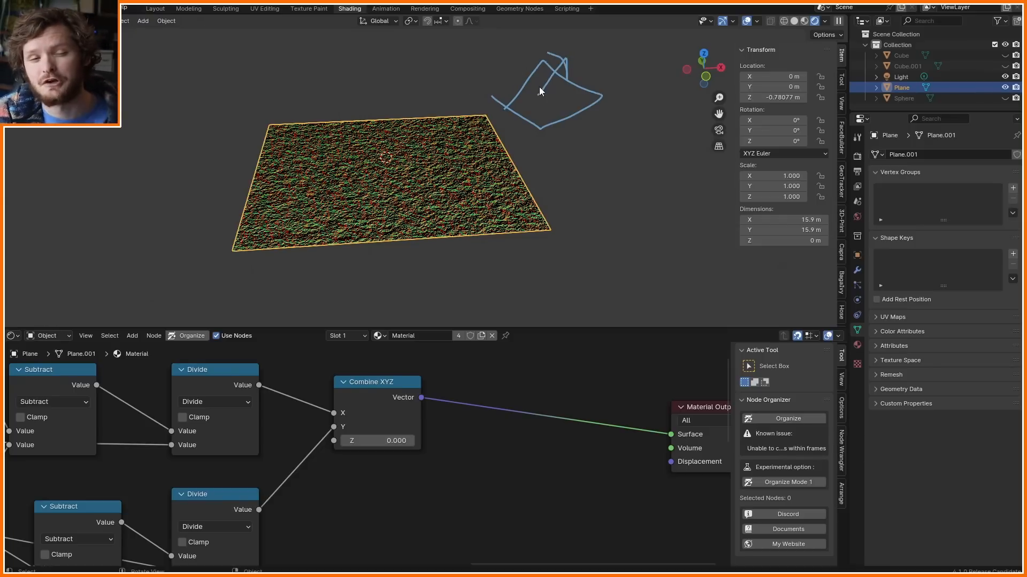
right_drag(591, 133, 555, 77)
click(706, 77)
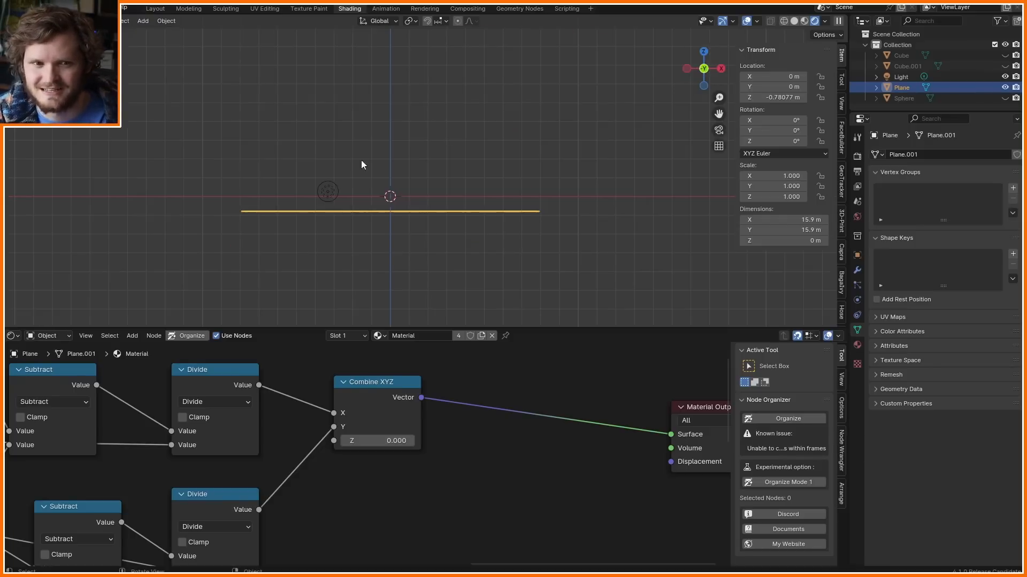
drag(249, 218, 476, 216)
key(ctrl+z)
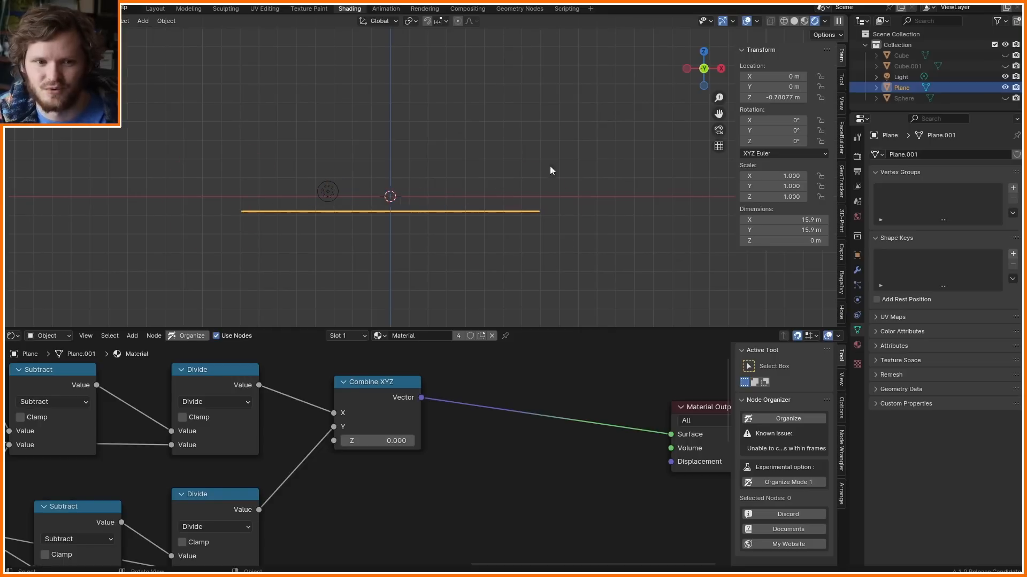
- Annotate a circle with tilted surface patches and a downward arrow beside the plane, erase the sketch and return to an angled view
scroll(550, 166, down, 4)
mouse_move(572, 116)
mouse_down()
mouse_move(511, 131)
mouse_move(568, 110)
mouse_move(554, 106)
mouse_up()
drag(605, 146, 576, 79)
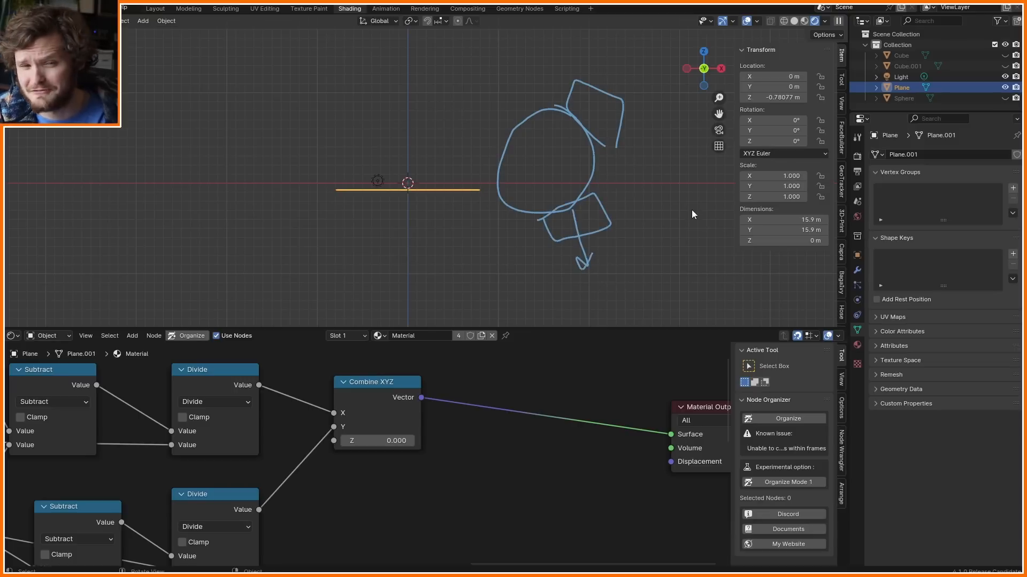
mouse_move(594, 225)
right_down()
mouse_move(589, 101)
mouse_move(622, 104)
right_up()
middle_drag(416, 179, 407, 272)
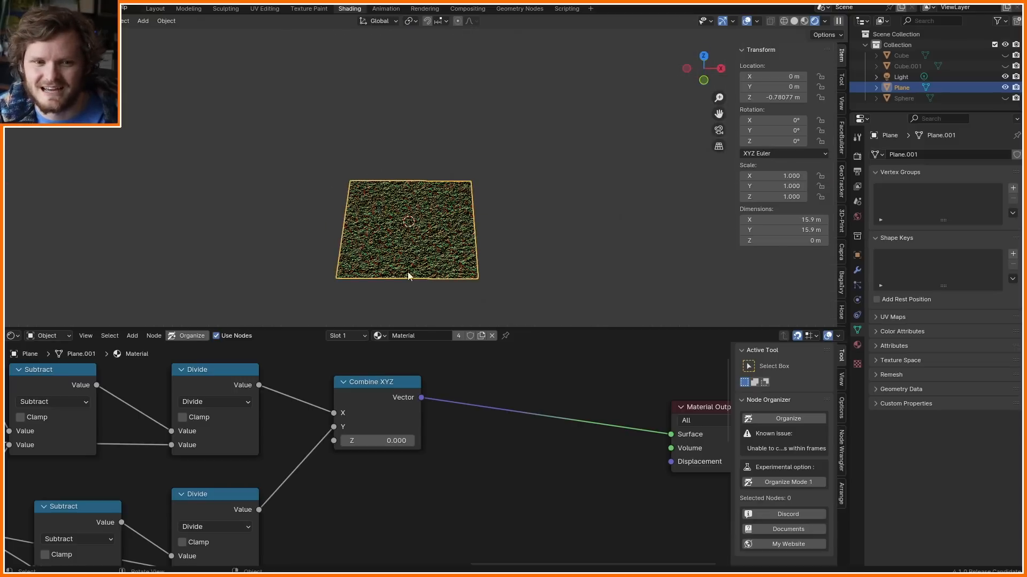
- Maximize the node editor and reposition the Y branch's Add and Combine XYZ nodes to make room
scroll(364, 454, down, 7)
middle_drag(232, 502, 476, 370)
key(ctrl+space)
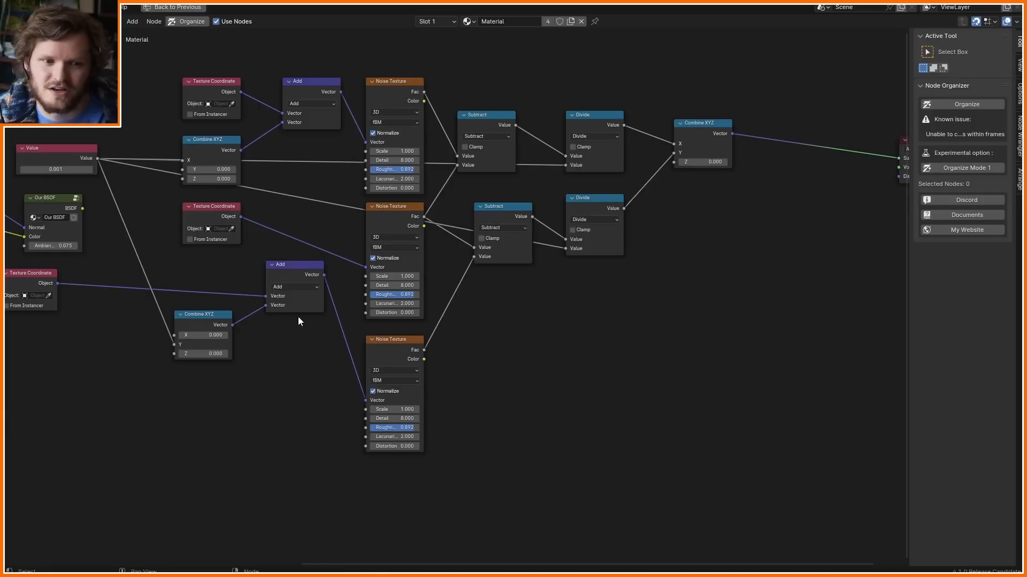
drag(291, 275, 291, 292)
drag(198, 319, 148, 328)
drag(283, 293, 275, 326)
middle_drag(417, 428, 450, 407)
- Duplicate the Y branch's Add and Noise Texture below it, and link the Texture Coordinate's Object output to the copied Add
drag(502, 453, 303, 324)
key(shift+d)
click(321, 466)
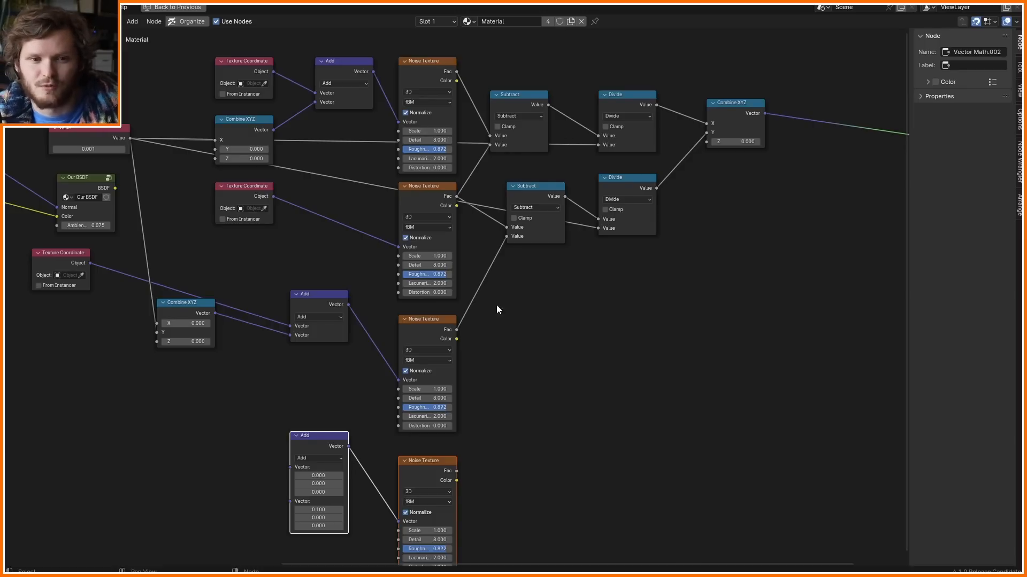
drag(94, 265, 290, 467)
- Duplicate the Y branch's Combine XYZ, link its Vector to the copied Add's second input, and link the Value node to its Z
click(187, 305)
key(shift+d)
click(216, 466)
drag(216, 467, 291, 476)
middle_drag(204, 412, 289, 403)
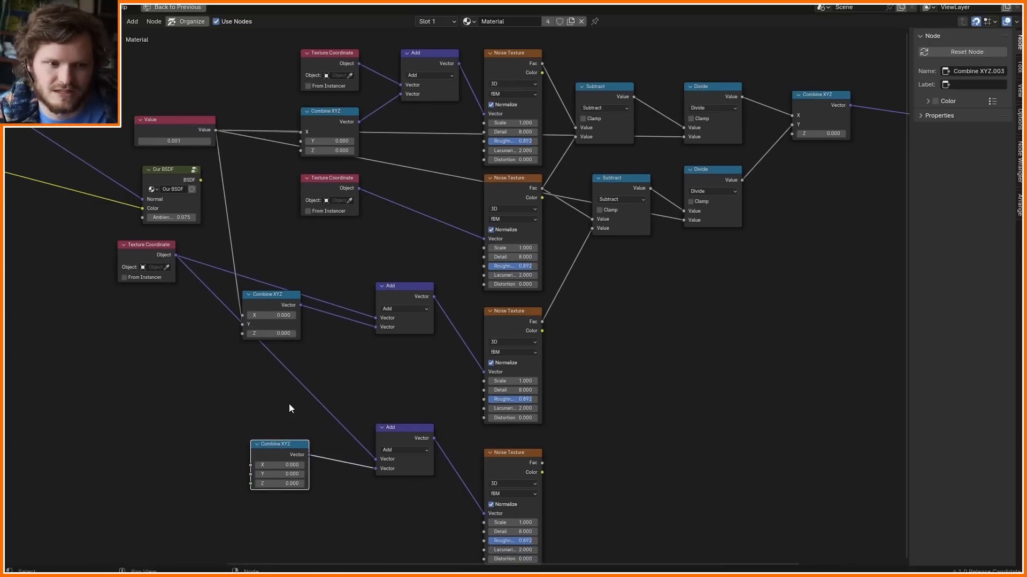
drag(216, 130, 251, 483)
- Duplicate the Y branch's Subtract node and link the Fac outputs of the Z-offset and un-offset Noise Textures to its inputs
click(618, 180)
key(shift+a)
text(D)
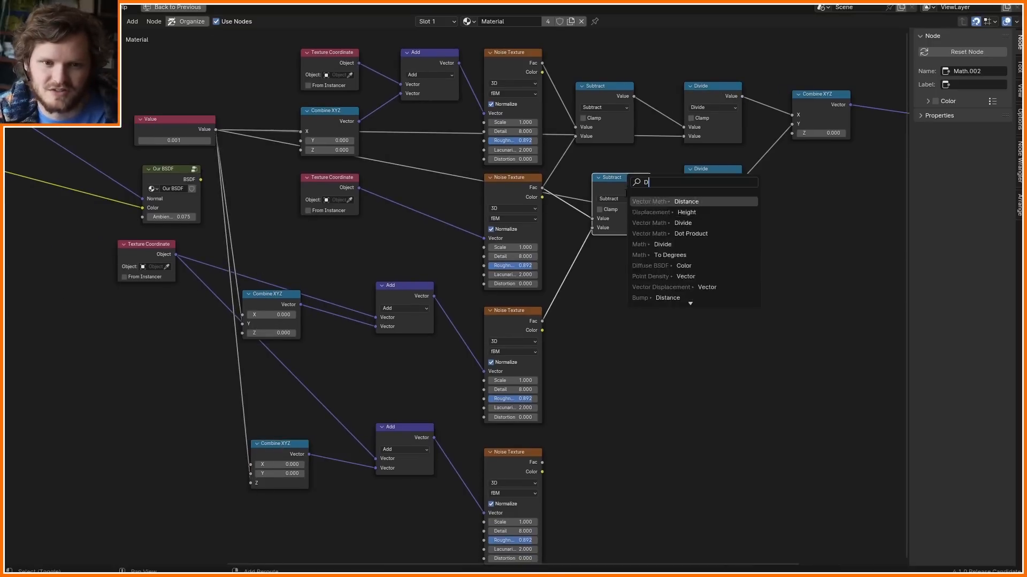
key(Escape)
key(shift+d)
click(634, 338)
drag(546, 463, 609, 377)
scroll(588, 363, up, 2)
middle_drag(588, 363, 455, 387)
drag(456, 177, 548, 436)
- Duplicate the Z branch's Subtract as a Divide node, fed by the Subtract result and divided by the shared Value node
drag(582, 384, 537, 306)
key(shift+d)
click(708, 308)
alt+right_drag(576, 331, 717, 331)
click(720, 324)
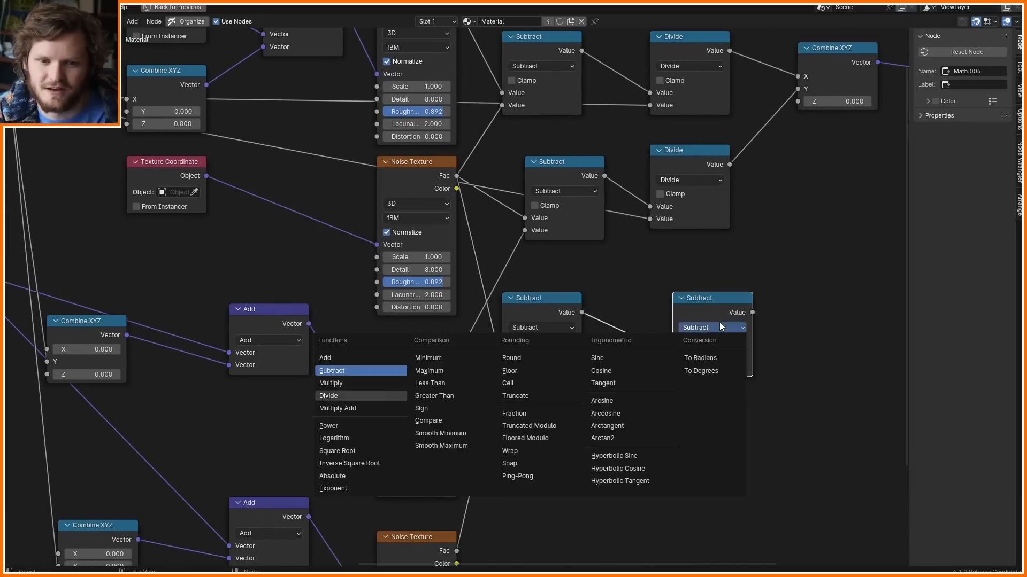
key(d)
scroll(716, 323, down, 5)
alt+right_drag(140, 171, 619, 324)
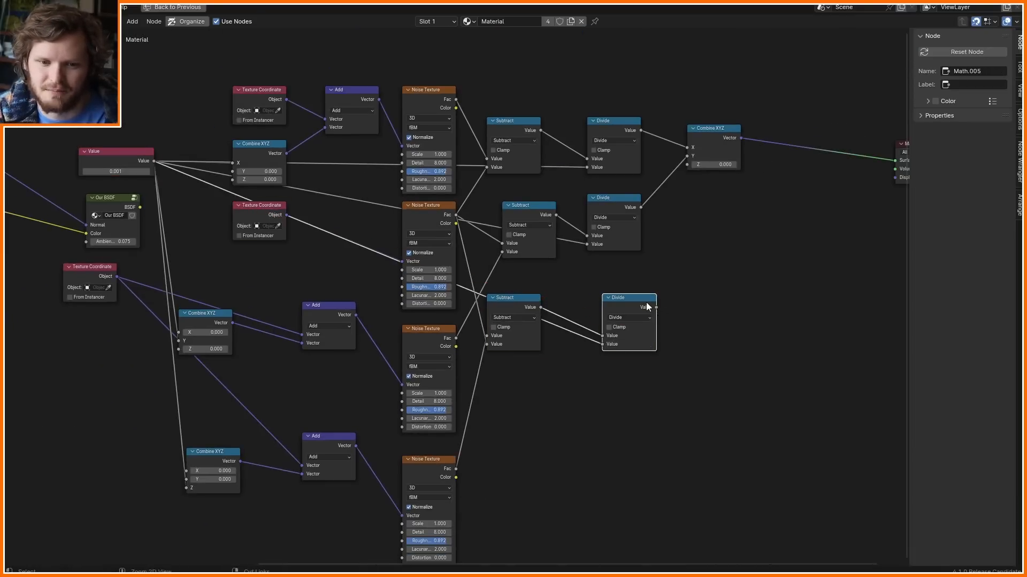
- Restore the split editor layout and preview the Z branch's Divide output on the plane
key(ctrl+space)
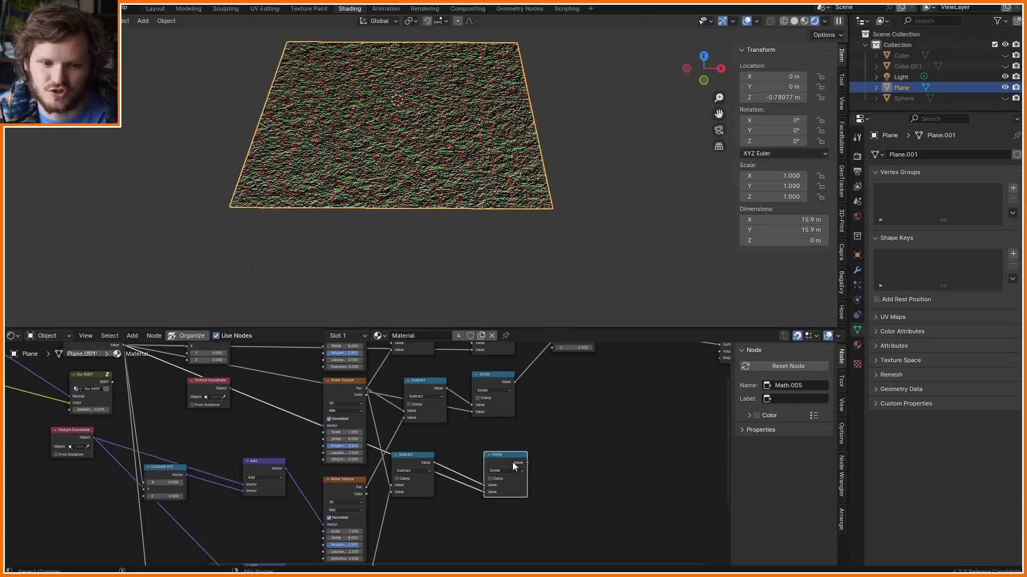
ctrl+shift+click(510, 460)
scroll(476, 452, up, 2)
scroll(421, 122, up, 4)
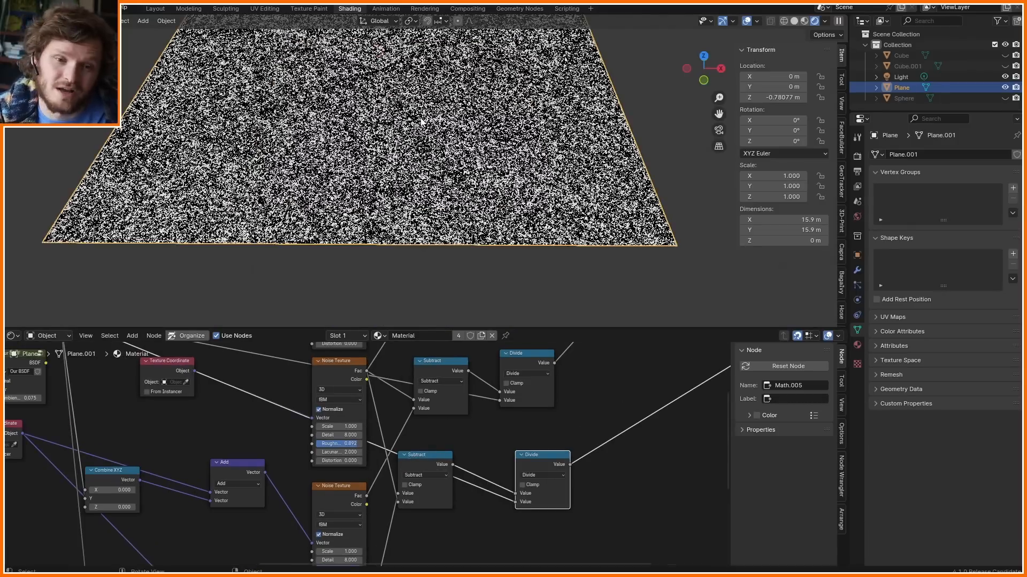
scroll(421, 122, down, 3)
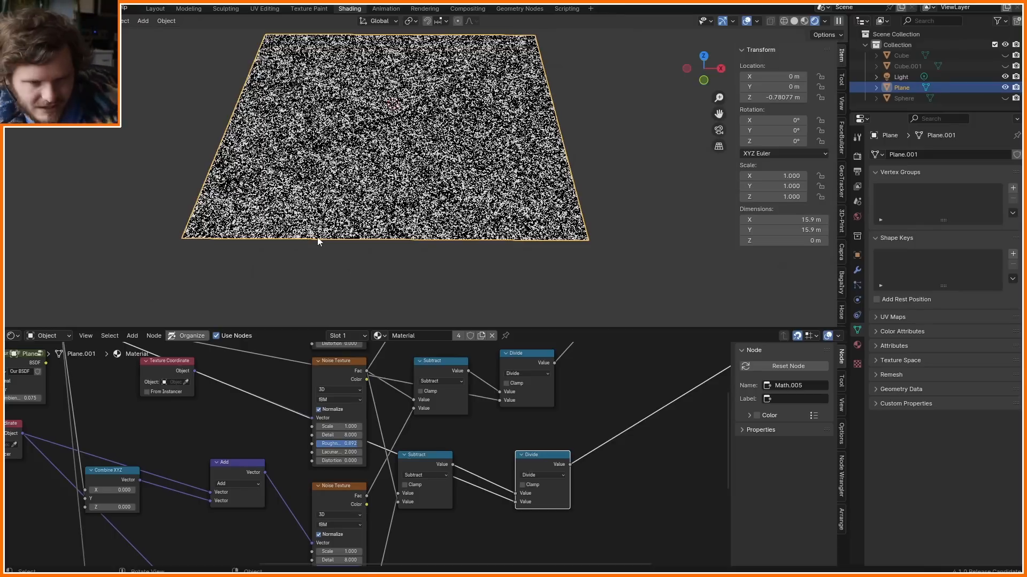
- Try a free rotation of the plane's mesh in Edit Mode to test the Z slope preview
middle_drag(318, 241, 428, 174)
key(Tab)
key(o)
key(r)
key(r)
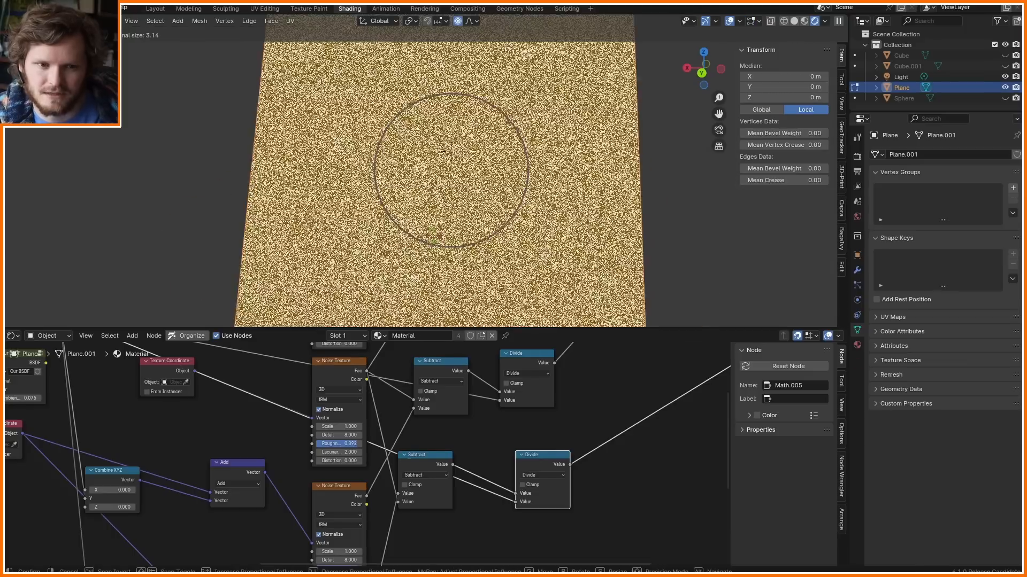
click(509, 207)
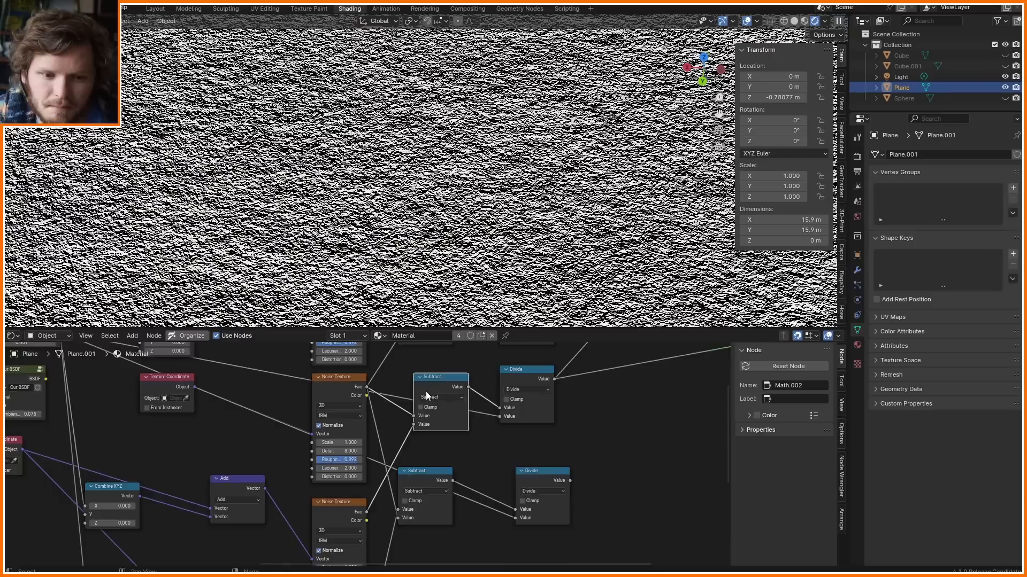
- Examine how the Noise Texture outputs are wired into the Subtract nodes of the X, Y and Z branches
middle_drag(427, 395, 428, 476)
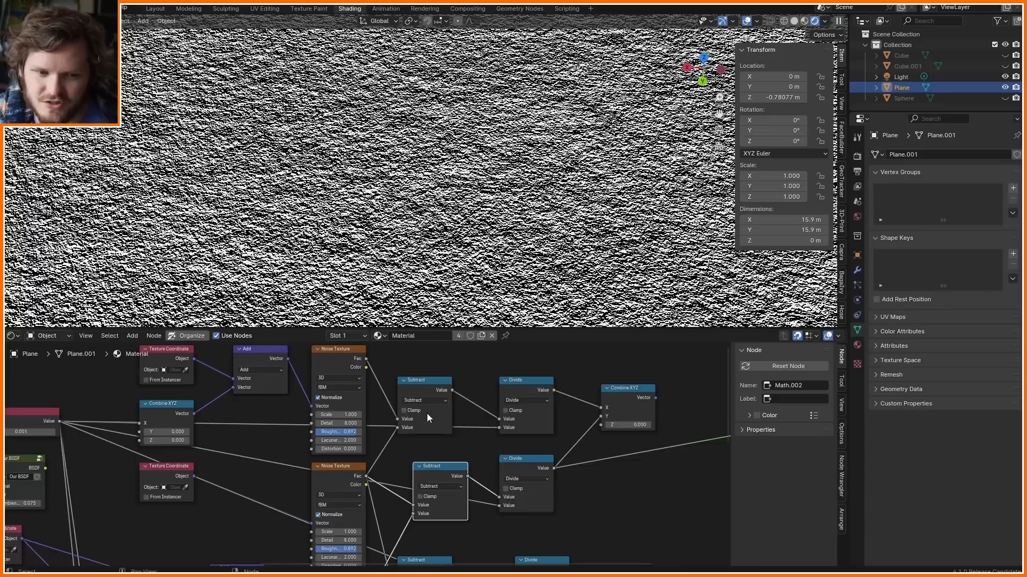
scroll(426, 412, up, 2)
click(305, 386)
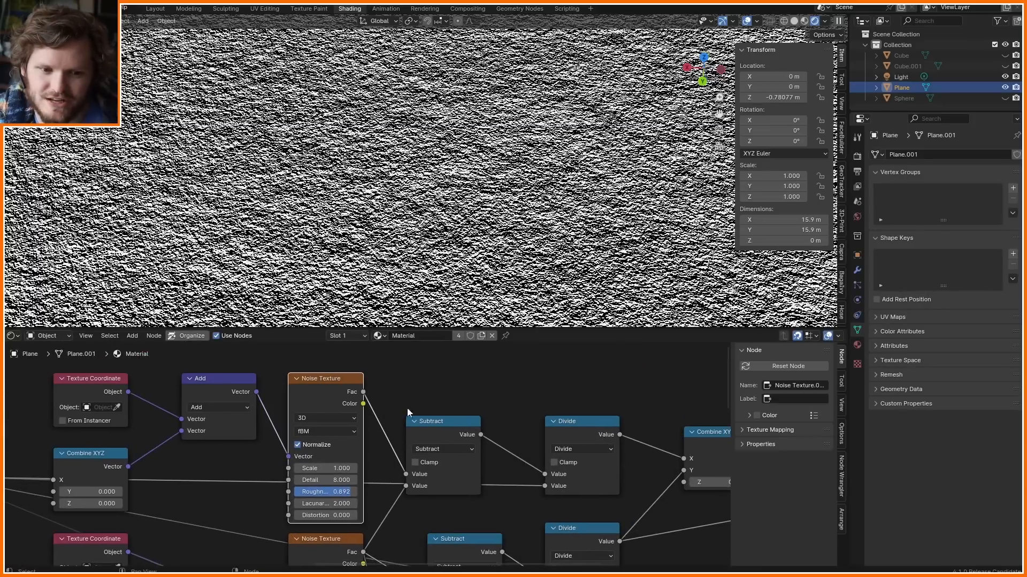
middle_drag(449, 523, 428, 429)
middle_drag(391, 476, 382, 413)
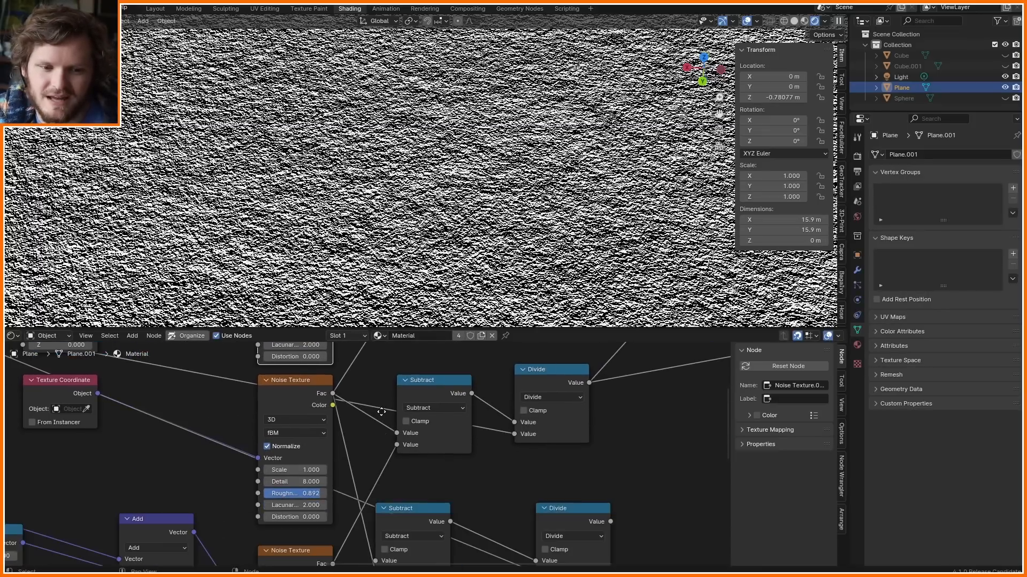
click(433, 393)
middle_drag(302, 551, 316, 452)
drag(316, 452, 320, 449)
middle_drag(428, 388, 427, 447)
- Swap the two inputs of the Z branch's Subtract node and shift the node slightly
click(446, 348)
key(alt+s)
middle_drag(458, 399, 465, 448)
middle_drag(444, 517, 443, 413)
drag(442, 413, 473, 436)
scroll(422, 484, down, 4)
middle_drag(419, 504, 431, 524)
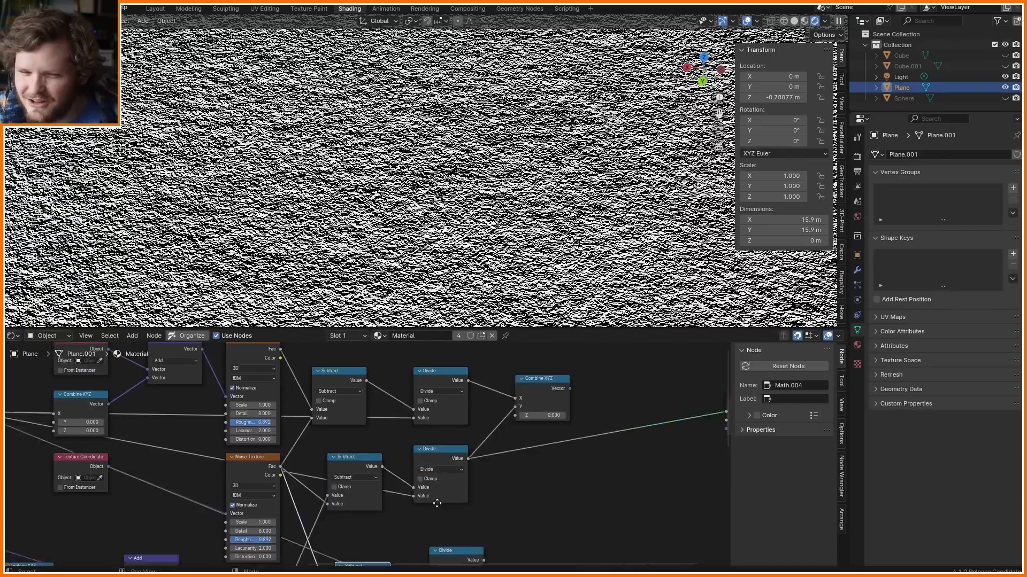
- Preview the final Combine XYZ node and link the Z branch's Divide output to its Z input
ctrl+shift+click(503, 416)
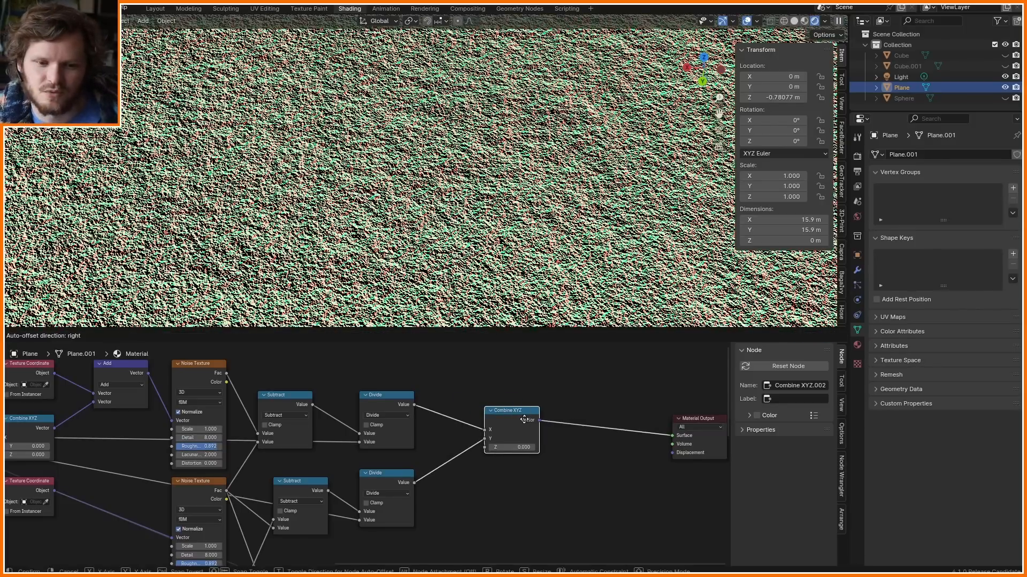
middle_drag(456, 483, 481, 430)
drag(433, 525, 502, 369)
- Insert a Vector Math node set to Add between the final Combine XYZ and the Material Output
key(shift+a)
text(ve)
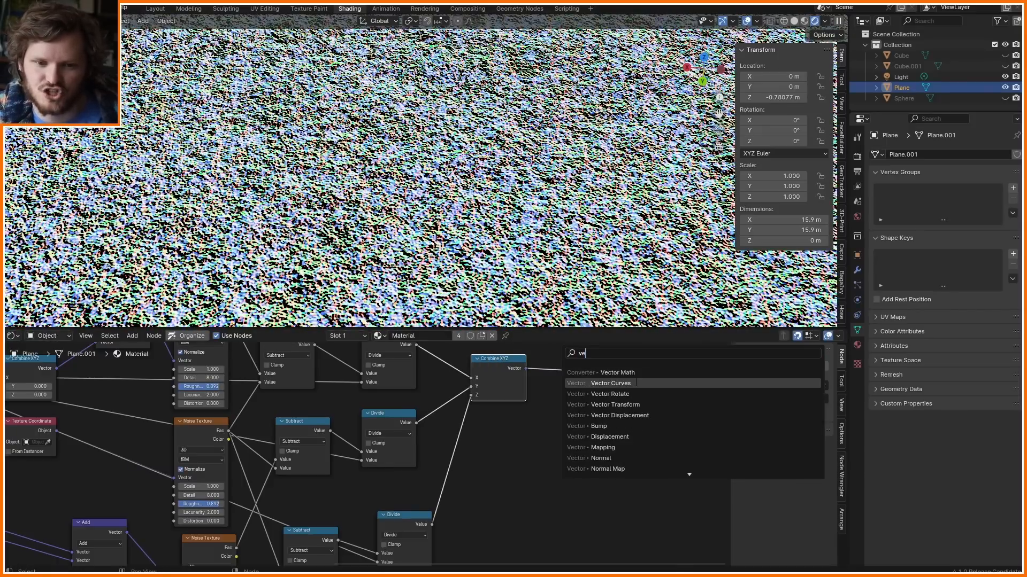
click(617, 373)
click(588, 399)
- Insert a Texture Coordinate node and link its Normal output to the second input of the new Add node
key(shift+a)
text(norm)
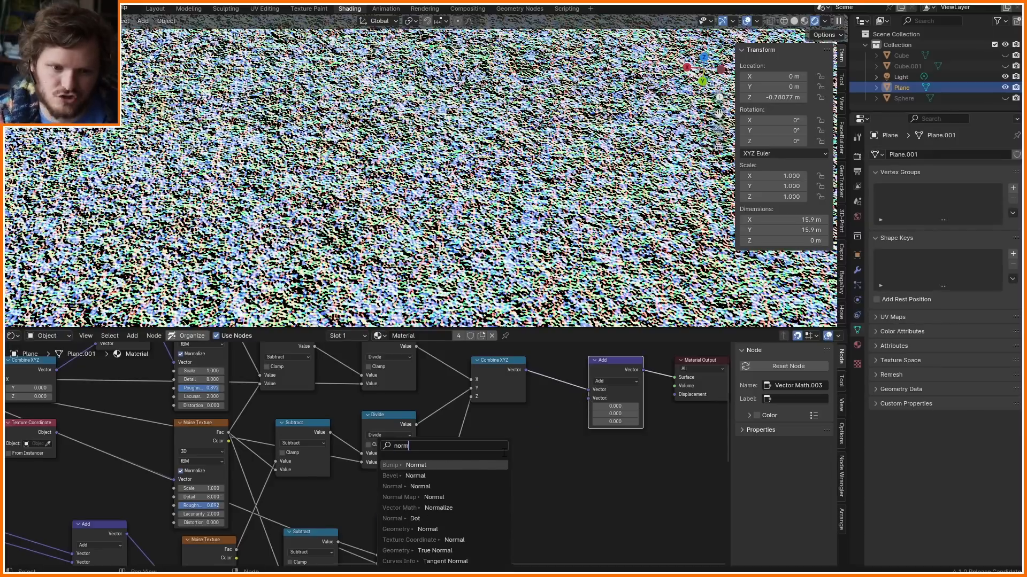
key(ctrl+a)
text(coord)
key(Down)
key(Return)
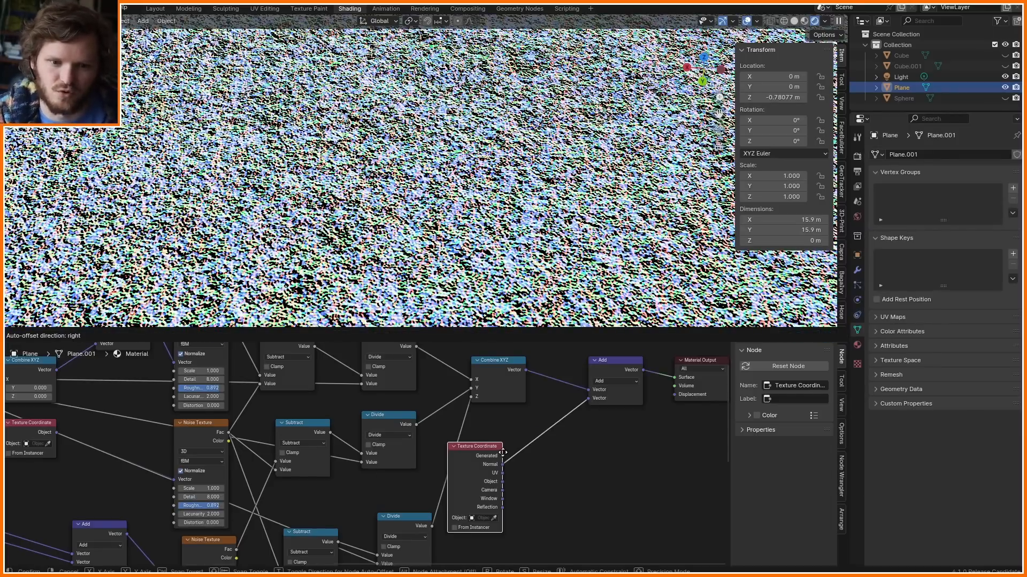
click(581, 426)
click(608, 366)
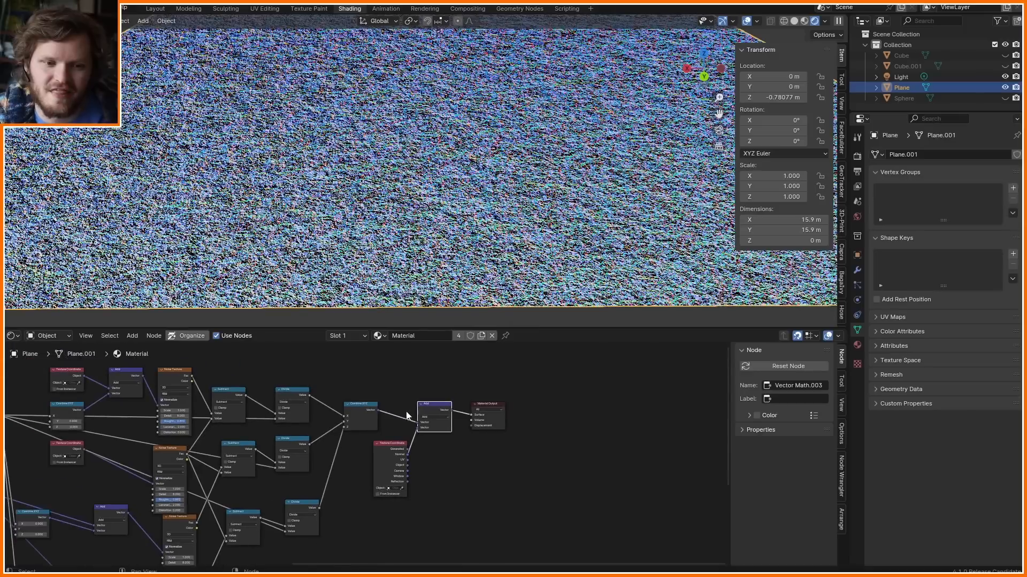
- Move the 0.001 Value node and the Object Texture Coordinate node together ahead of the noise branches
middle_drag(408, 415, 606, 393)
drag(163, 400, 87, 507)
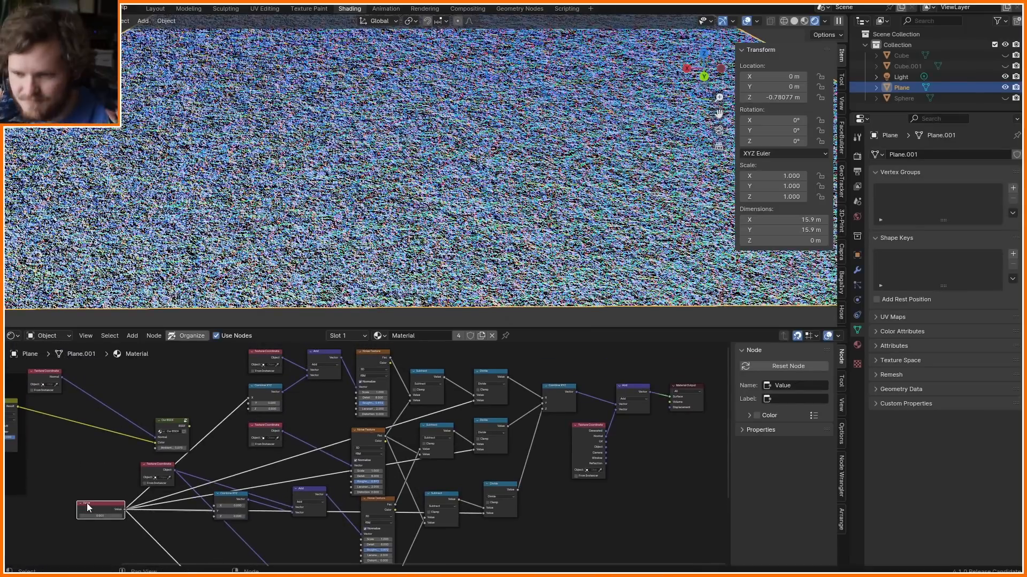
drag(148, 470, 91, 477)
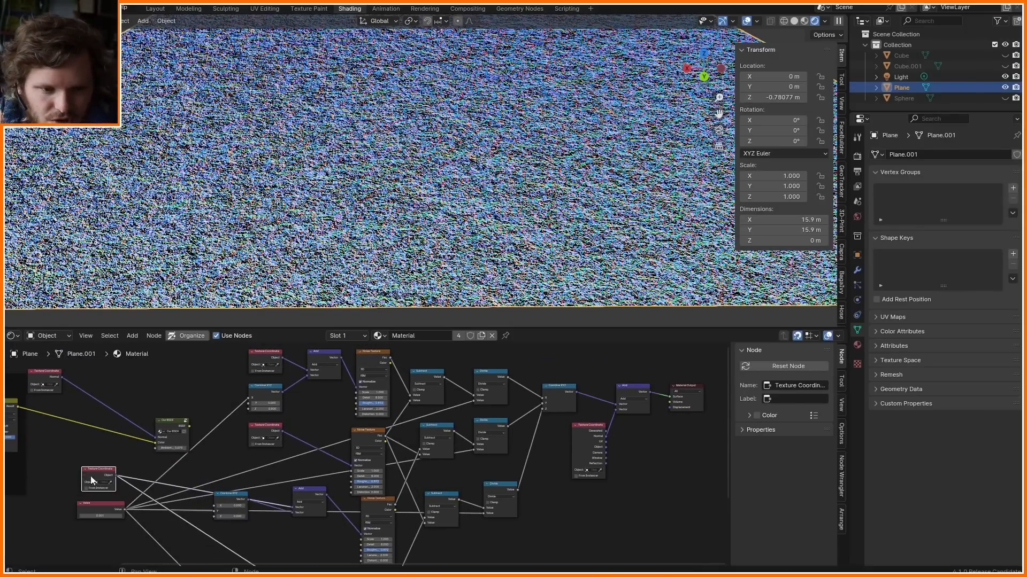
- Save the Blender file
middle_drag(182, 467, 216, 399)
scroll(215, 399, down, 2)
scroll(215, 397, down, 2)
middle_drag(423, 417, 439, 454)
key(ctrl+s)
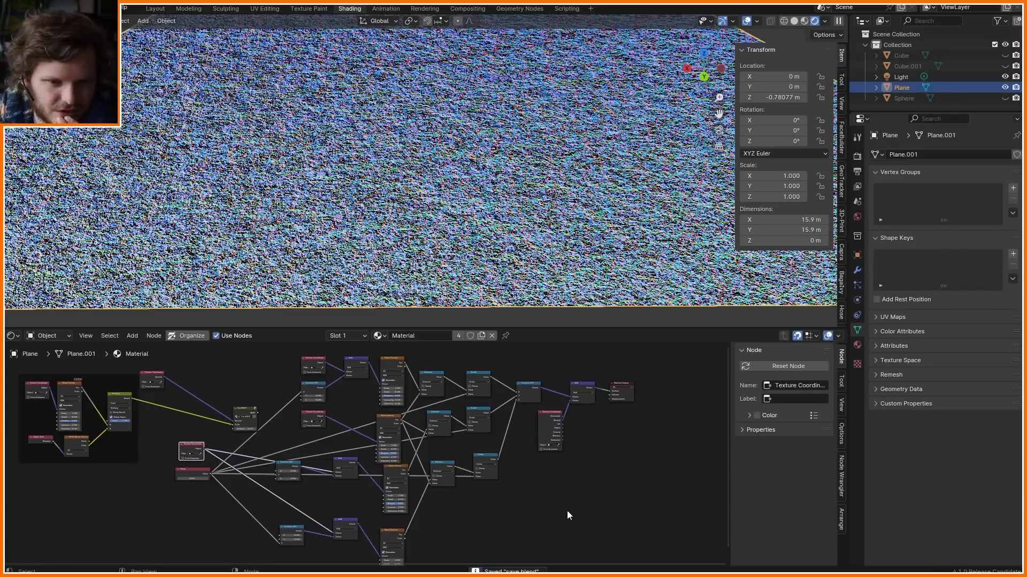
- Maximize the node editor and bundle all the Value node's outgoing links through one reroute point
scroll(381, 399, up, 11)
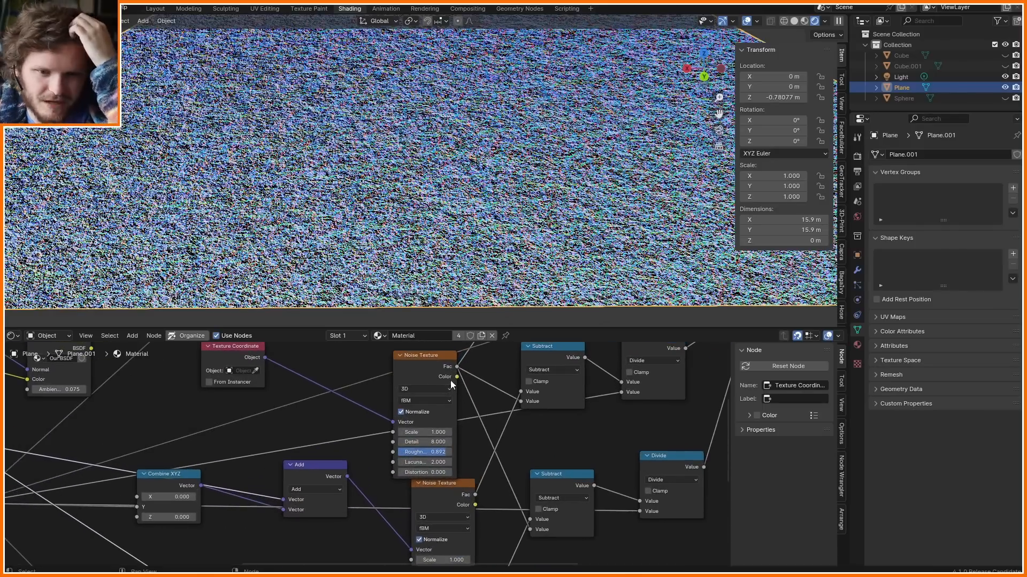
scroll(476, 390, down, 8)
scroll(477, 389, down, 8)
key(ctrl+space)
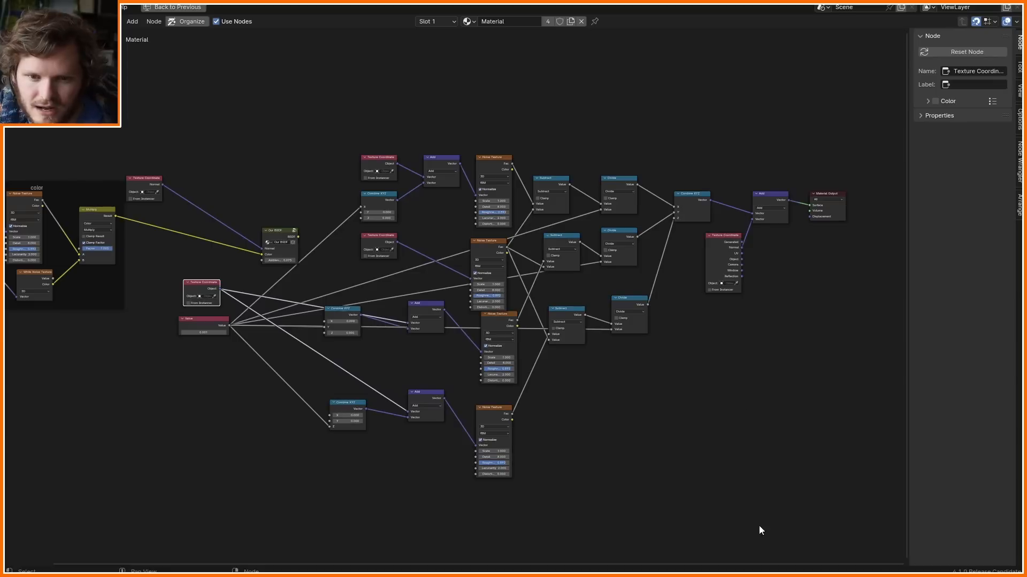
drag(793, 542, 322, 117)
scroll(316, 122, up, 5)
shift+click(82, 276)
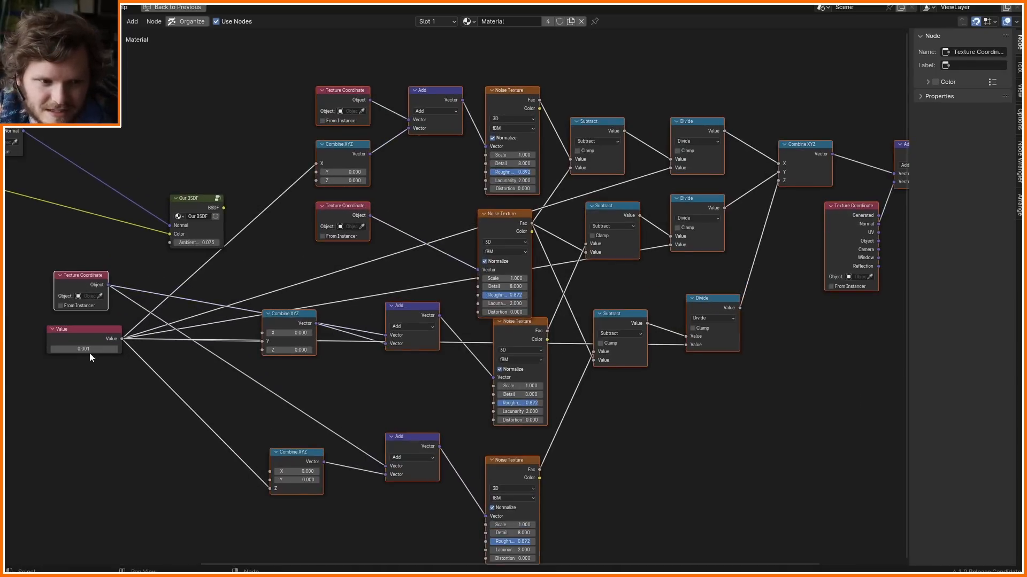
shift+right_drag(140, 389, 123, 317)
key(g)
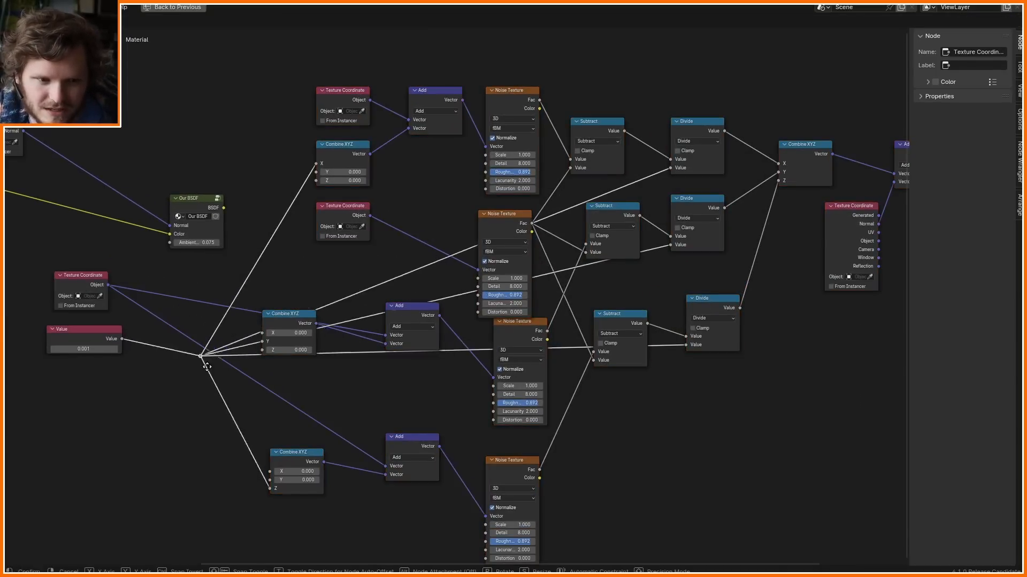
click(213, 341)
- Group all the bump nodes except the Value node and Material Output, and return to the material's main tree
scroll(737, 466, down, 7)
drag(743, 501, 336, 116)
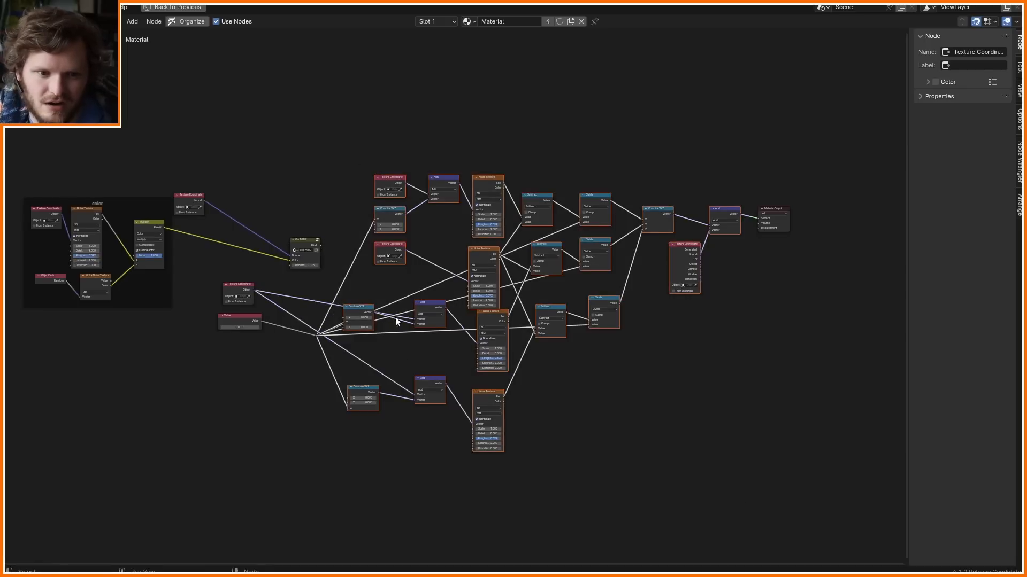
key(ctrl+g)
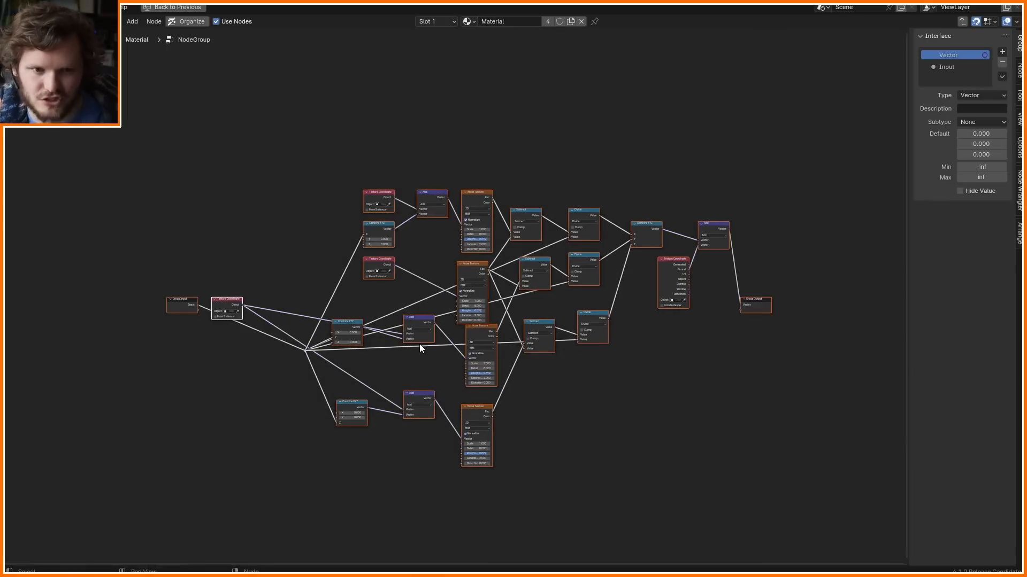
key(Tab)
- Place the new group node beside the Value node and rename the group as Bump
key(g)
click(406, 259)
middle_drag(528, 273, 378, 312)
scroll(374, 314, up, 8)
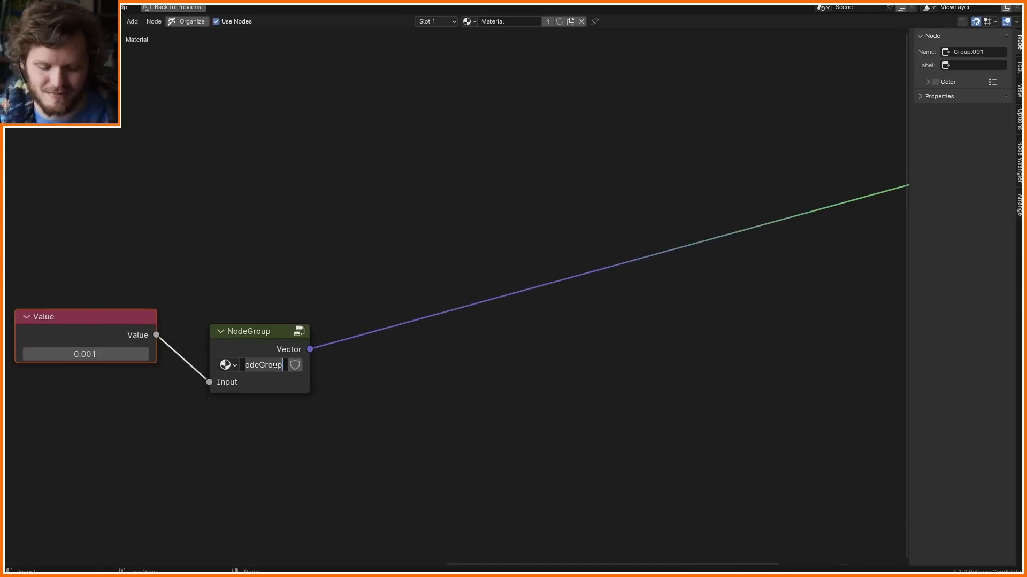
text(Bump)
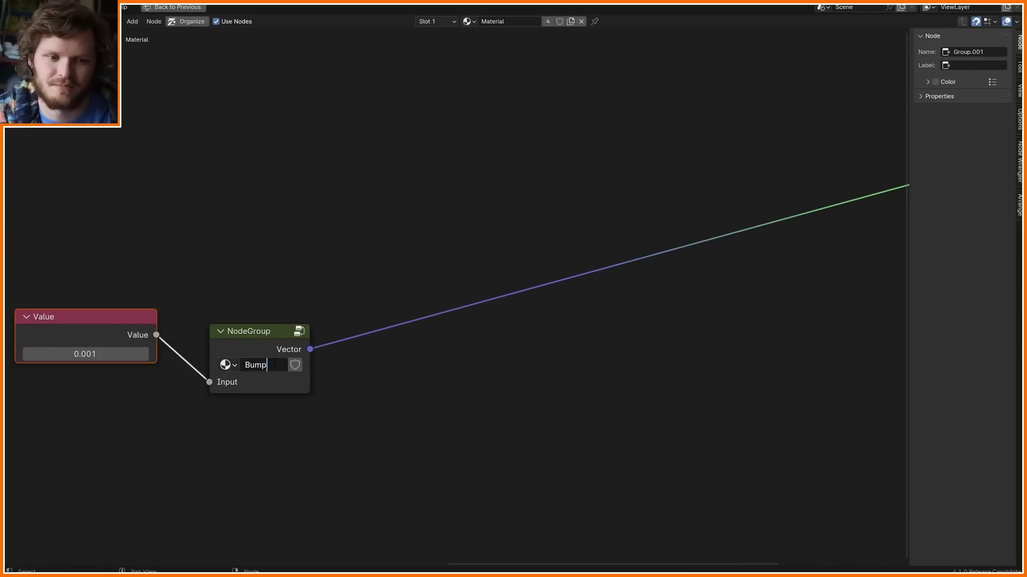
right_click(247, 416)
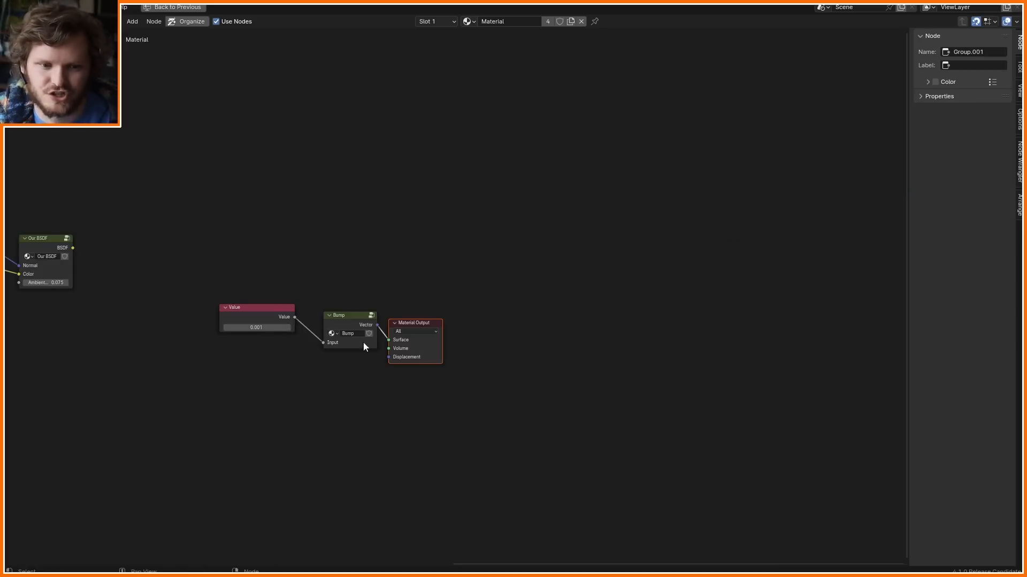
- Look inside the Bump group and return to the material's main node tree
click(262, 309)
click(358, 316)
key(Tab)
middle_drag(385, 316, 566, 339)
key(Tab)
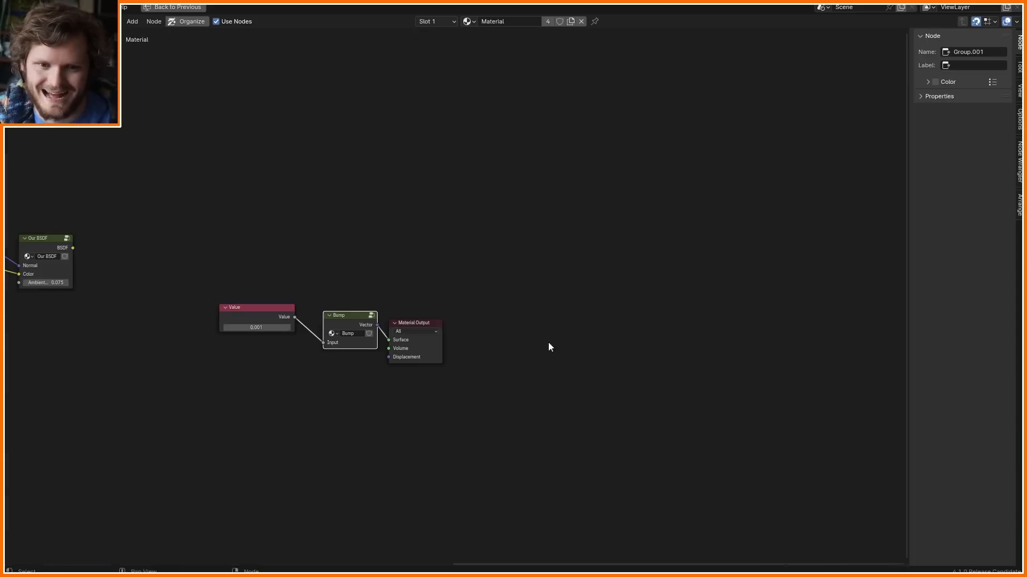
- Move the Value and Bump nodes below the link from the colour frame and restore the split editor layout
middle_drag(239, 384, 466, 435)
drag(443, 413, 613, 357)
key(g)
click(164, 377)
key(ctrl+space)
- Connect Our BSDF to the Material Output and place both nodes side by side beyond the Bump group
middle_drag(304, 429, 390, 407)
ctrl+shift+click(316, 435)
key(g)
click(432, 447)
scroll(514, 135, down, 4)
shift+middle_drag(514, 136, 502, 162)
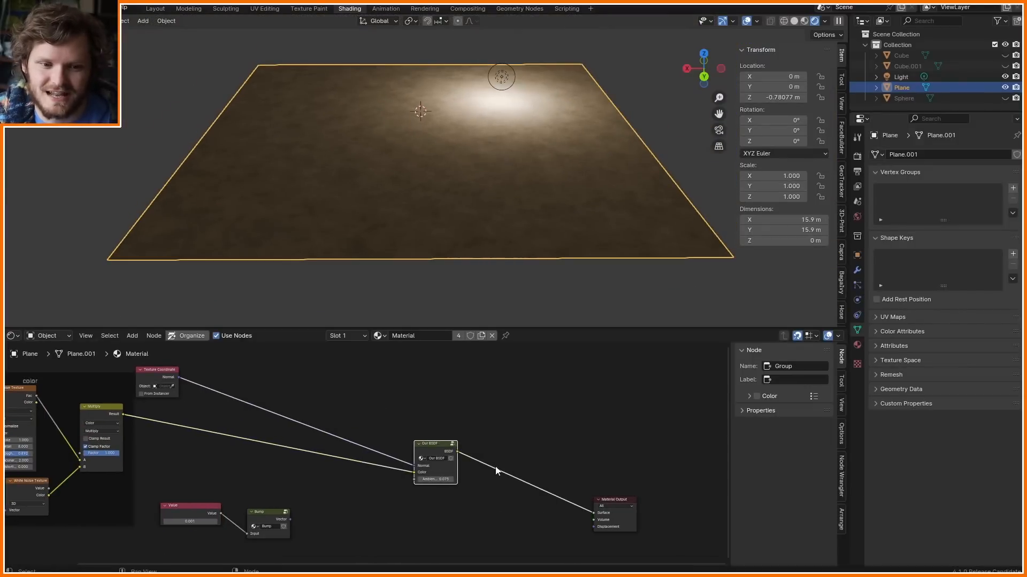
scroll(508, 469, up, 4)
middle_drag(542, 470, 445, 429)
click(598, 496)
key(g)
click(464, 410)
- Move the Texture Coordinate node feeding Our BSDF's Normal input closer to Our BSDF
middle_drag(417, 398, 631, 429)
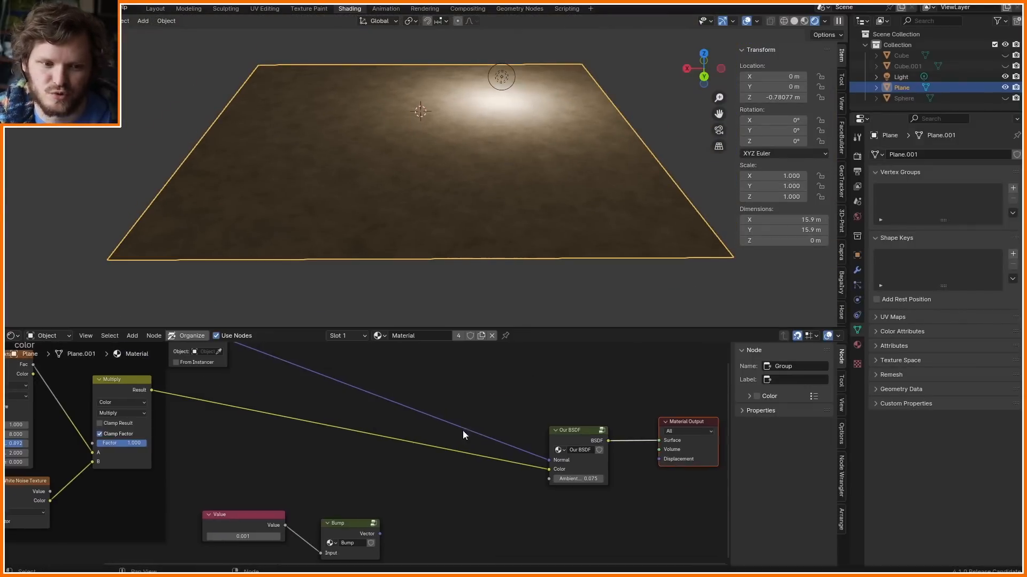
scroll(438, 425, down, 1)
drag(288, 398, 240, 358)
key(g)
click(395, 400)
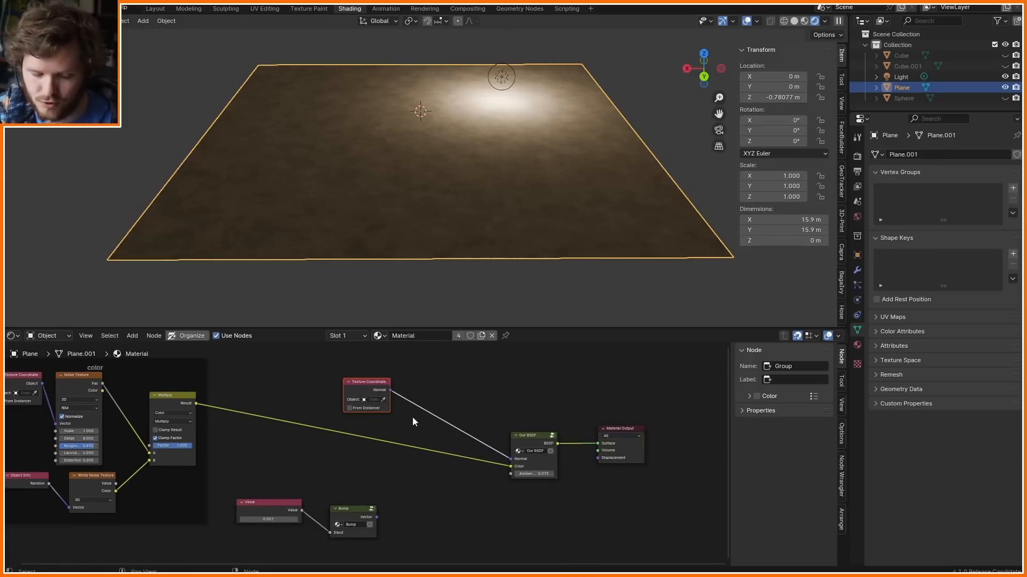
- Link the Bump group's Vector output to Our BSDF's Normal input and move the group up beside it
scroll(396, 465, up, 1)
drag(380, 531, 536, 459)
scroll(528, 140, up, 3)
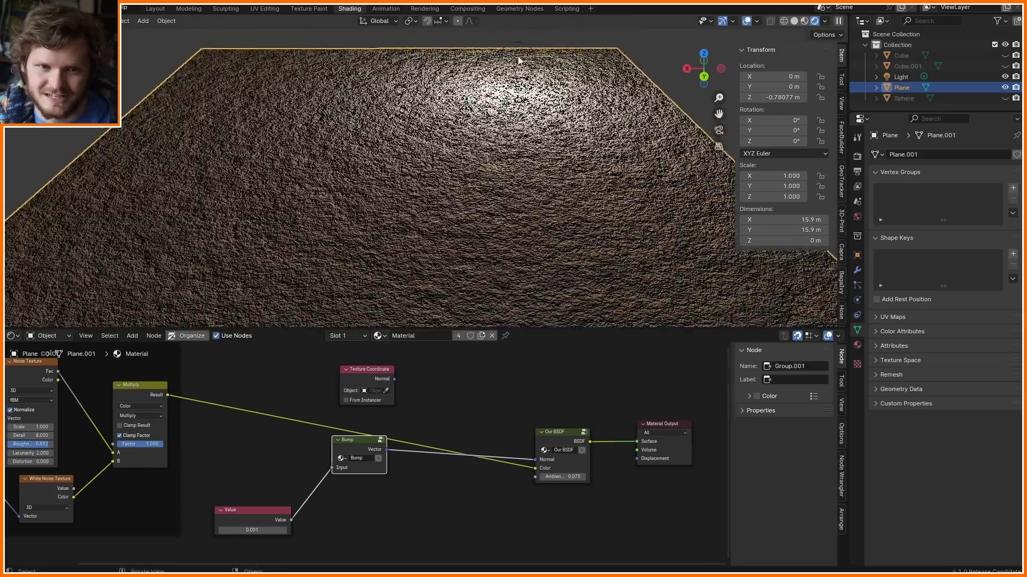
- Move the point light to about X 0.19 m, Y -0.17 m, Z 1.43 m and reselect the plane
click(518, 59)
key(g)
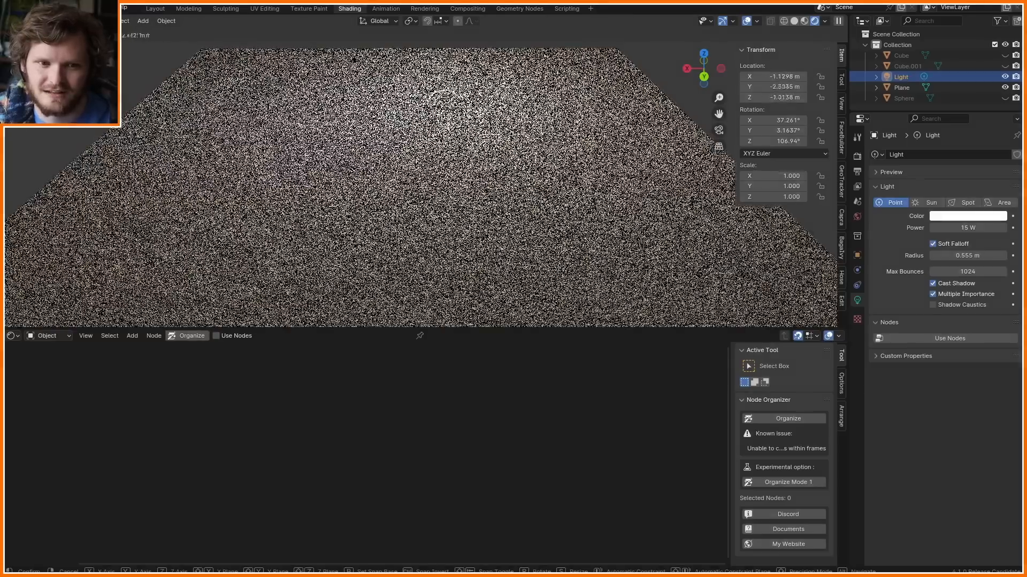
click(429, 43)
middle_drag(390, 180, 533, 205)
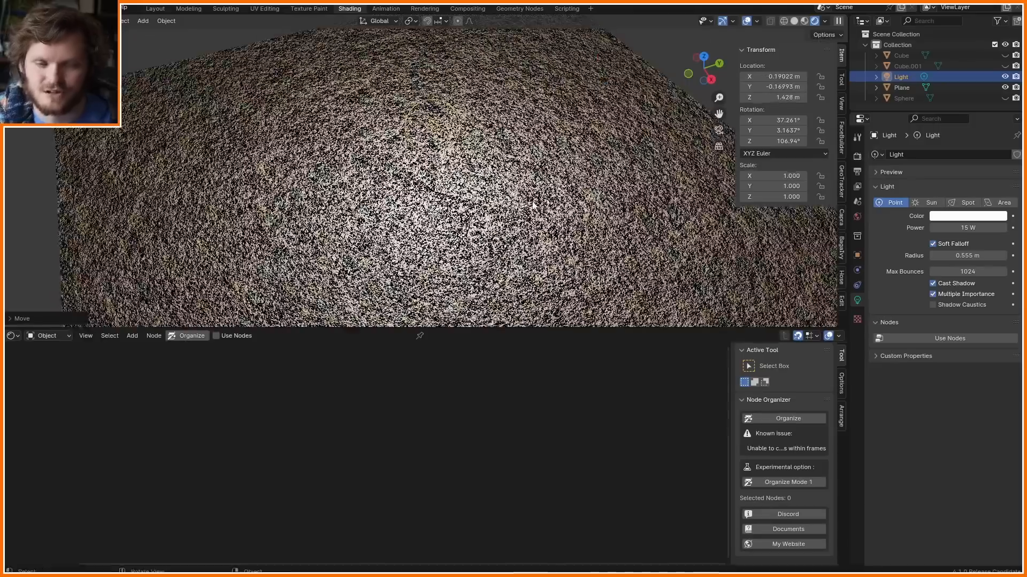
click(560, 216)
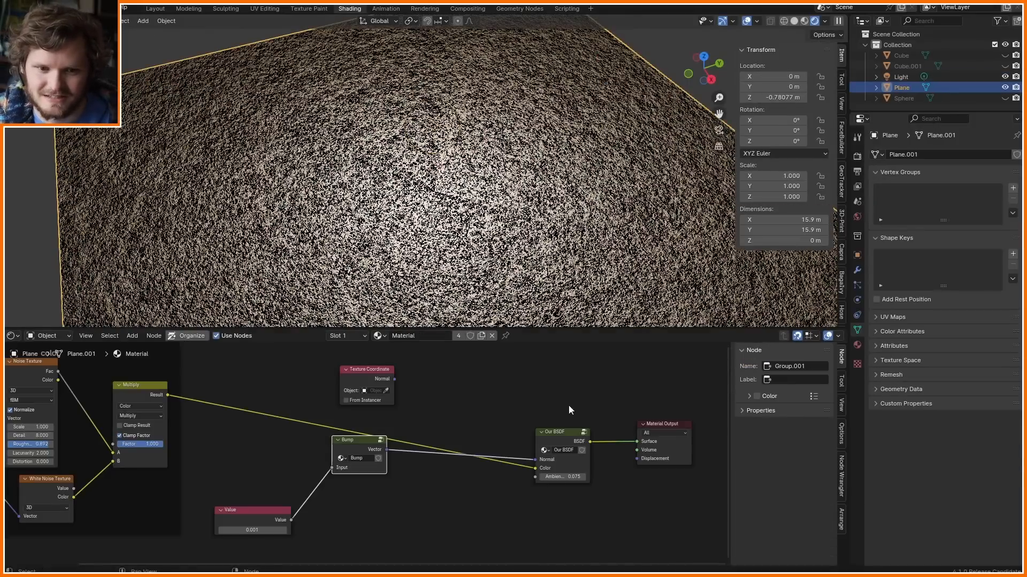
- Inside the Bump group, hide the Normal Texture Coordinate node's unused sockets and place it beneath Combine XYZ
key(Tab)
scroll(481, 446, down, 4)
scroll(476, 452, up, 6)
click(498, 454)
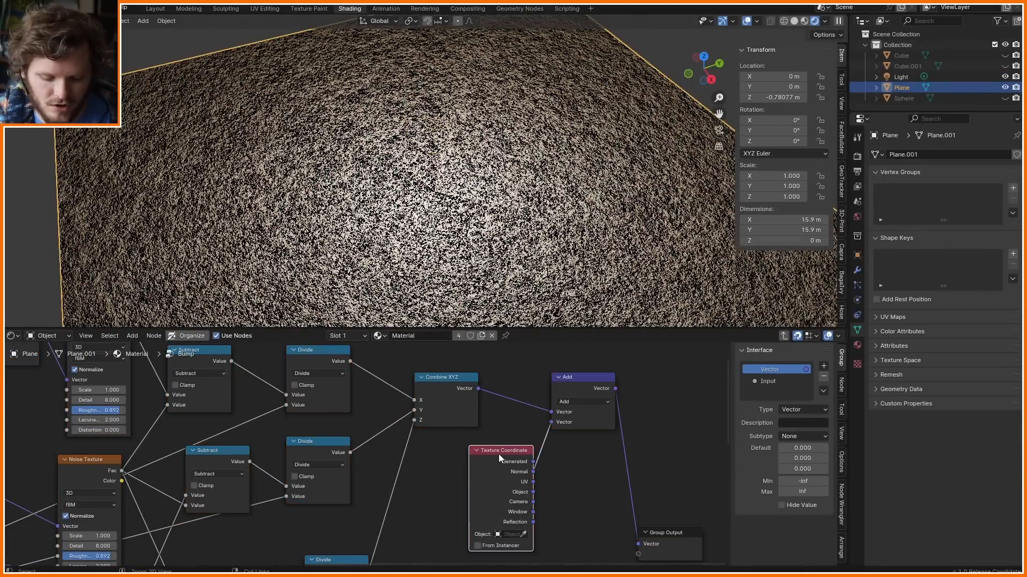
key(ctrl+h)
drag(498, 454, 454, 445)
scroll(372, 453, down, 3)
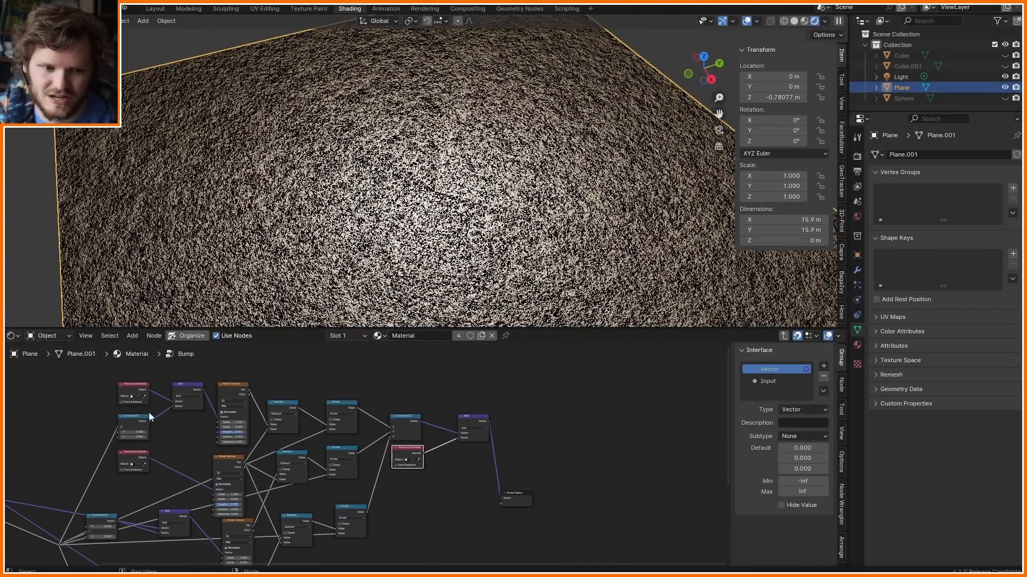
- Move the final Add node and the Group Output away from Combine XYZ to make room
drag(541, 523, 465, 412)
key(g)
click(542, 420)
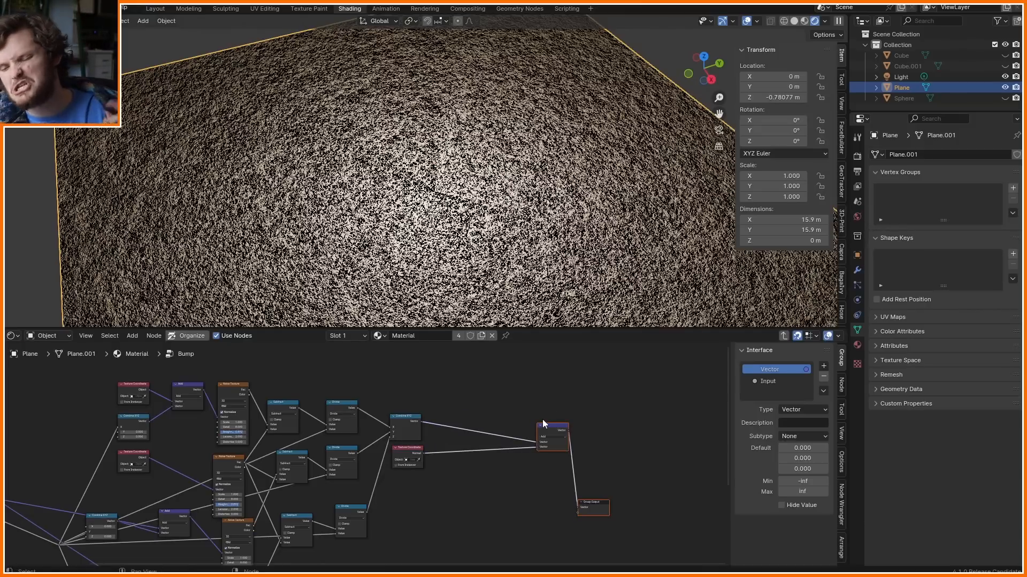
- Duplicate the final Add node onto the link after Combine XYZ and set the copy to Multiply
scroll(542, 419, up, 6)
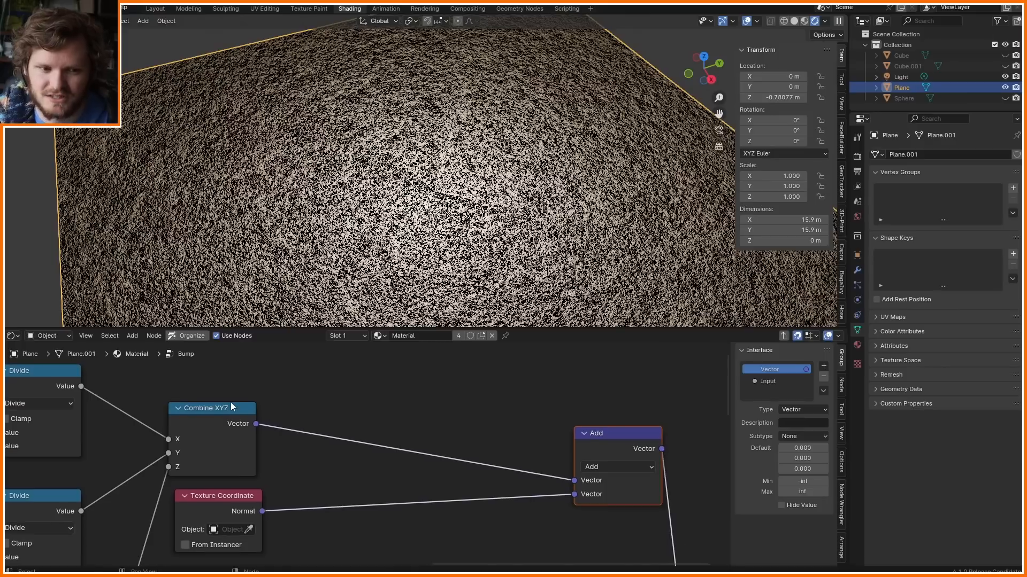
drag(231, 407, 237, 394)
click(591, 438)
key(shift+d)
click(418, 340)
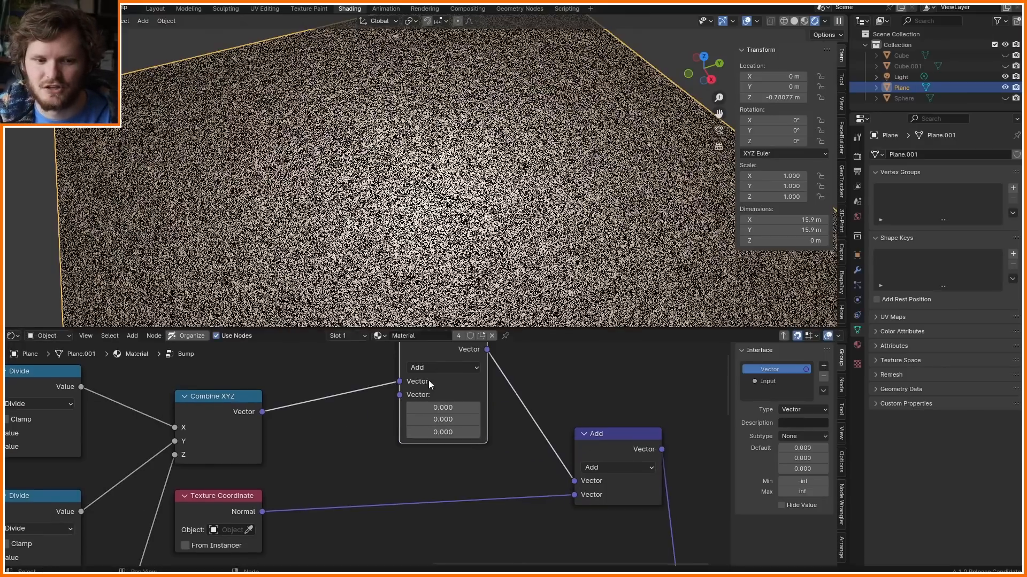
click(422, 368)
click(440, 193)
- Add a Value node linked to the Multiply node's second input and set it to 0.1
middle_drag(399, 395, 468, 460)
drag(468, 460, 282, 423)
text(va)
key(Return)
click(314, 384)
double_click(285, 411)
text(.1)
key(Return)
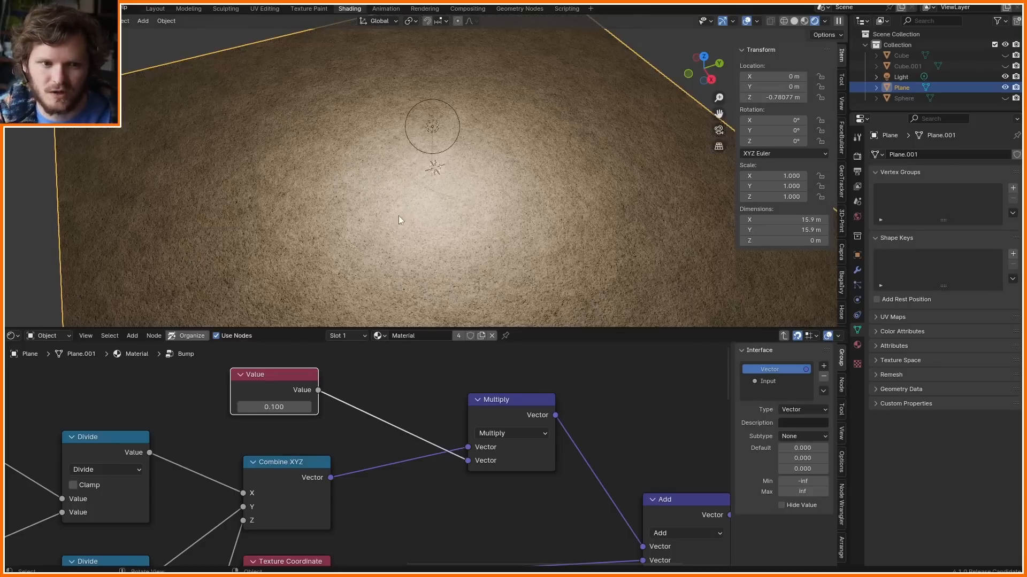
- Delete the 0.100 Value node, change the connected vector Multiply node to Scale, and place it nearer the Combine XYZ node
key(x)
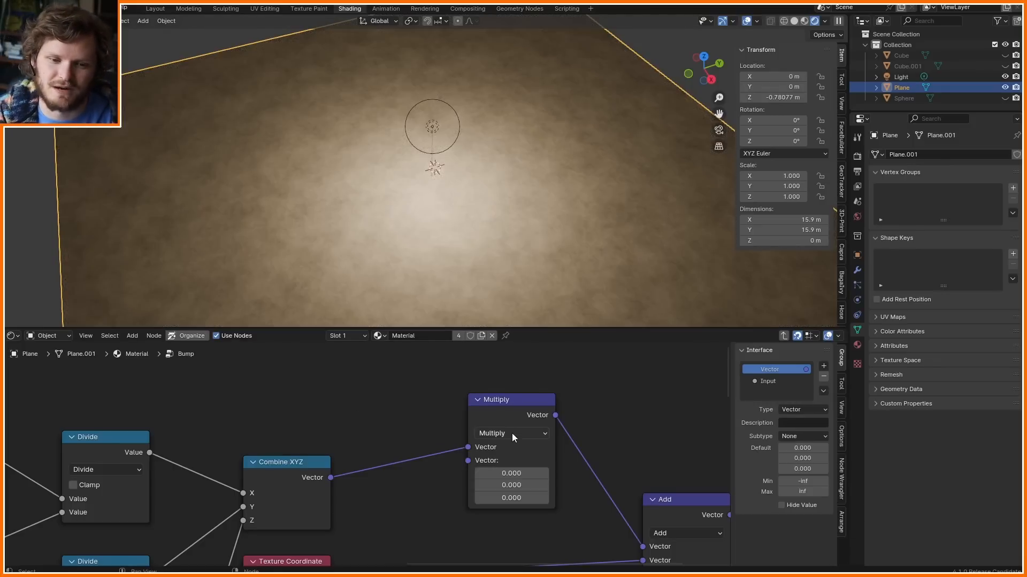
click(512, 433)
click(506, 419)
drag(506, 418, 438, 411)
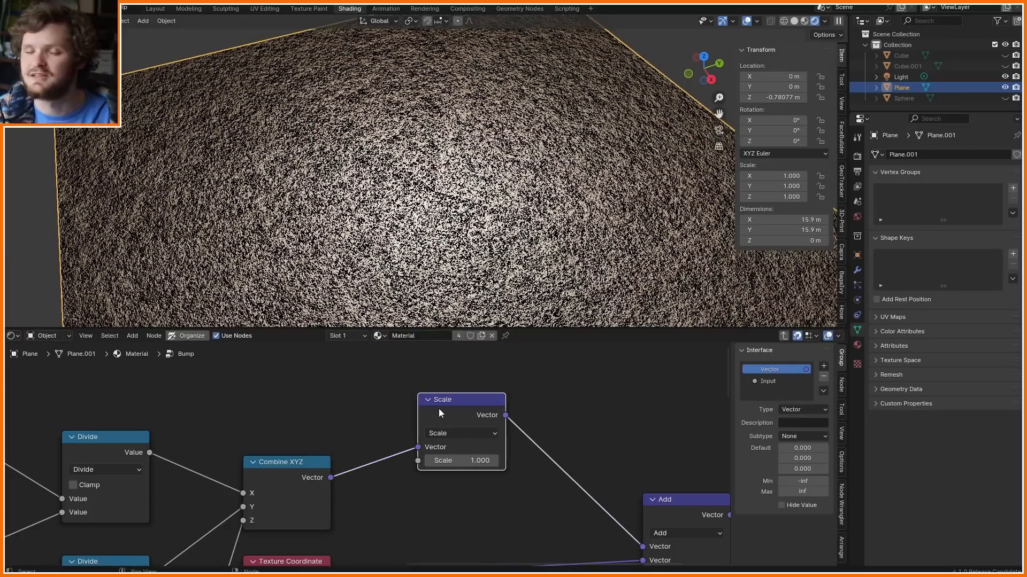
- Set the factor of the Scale vector node to 0.26
double_click(453, 461)
text(.26)
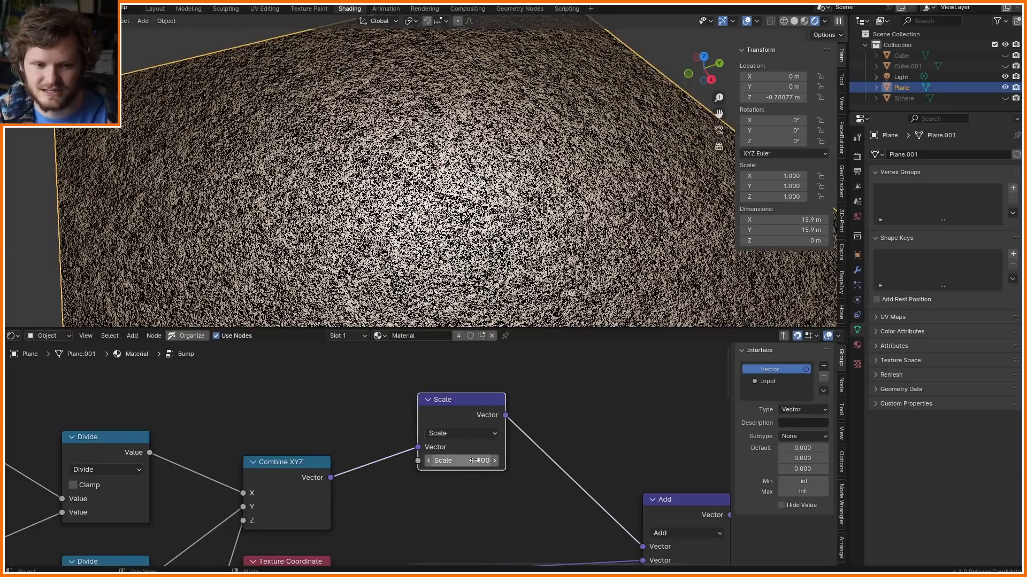
key(Return)
- Expose the Scale node's factor as a group input and name the Bump group's two inputs Distance and Strength
key(Home)
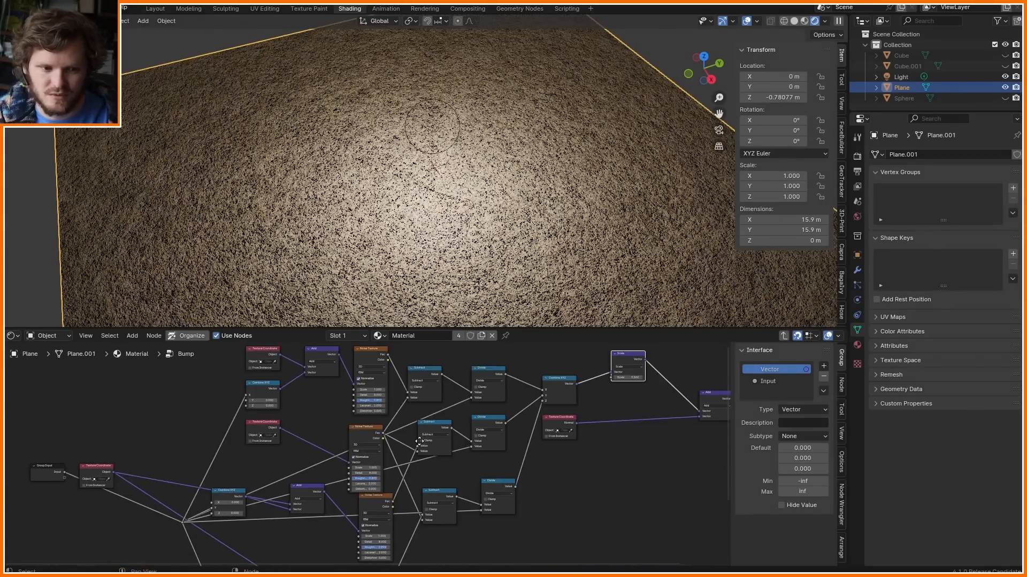
drag(65, 477, 611, 377)
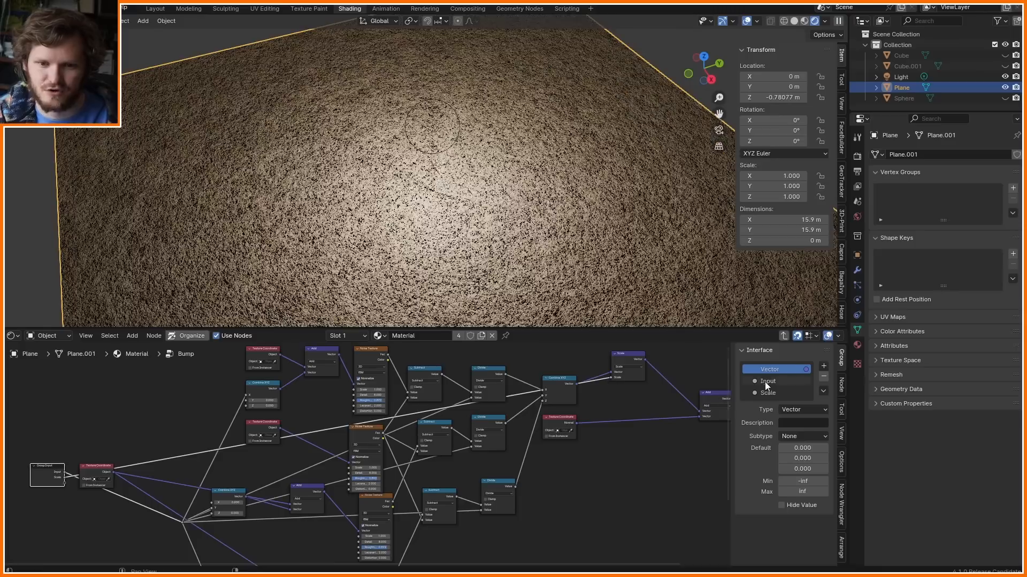
double_click(764, 382)
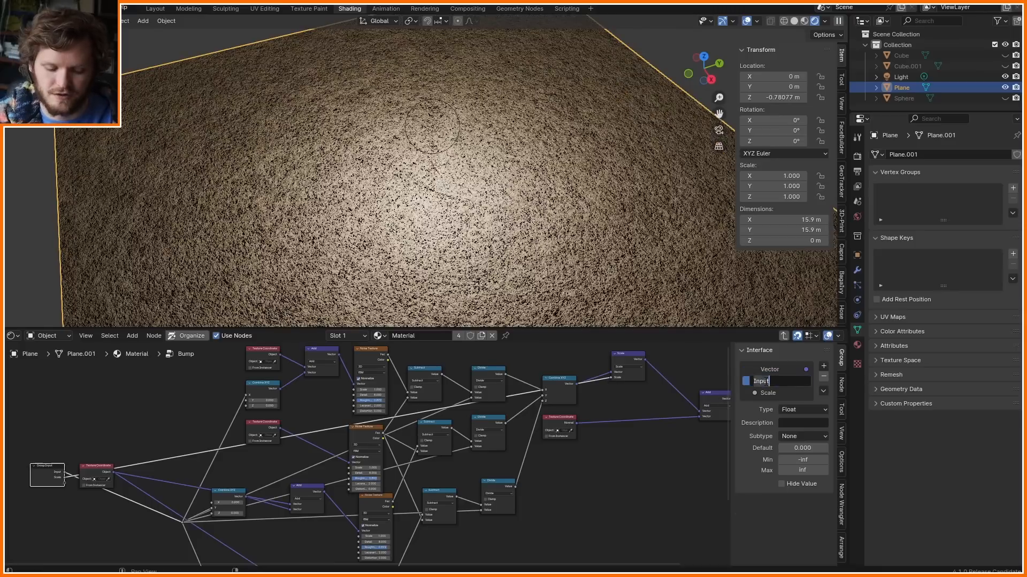
double_click(769, 393)
text(Strength)
key(Return)
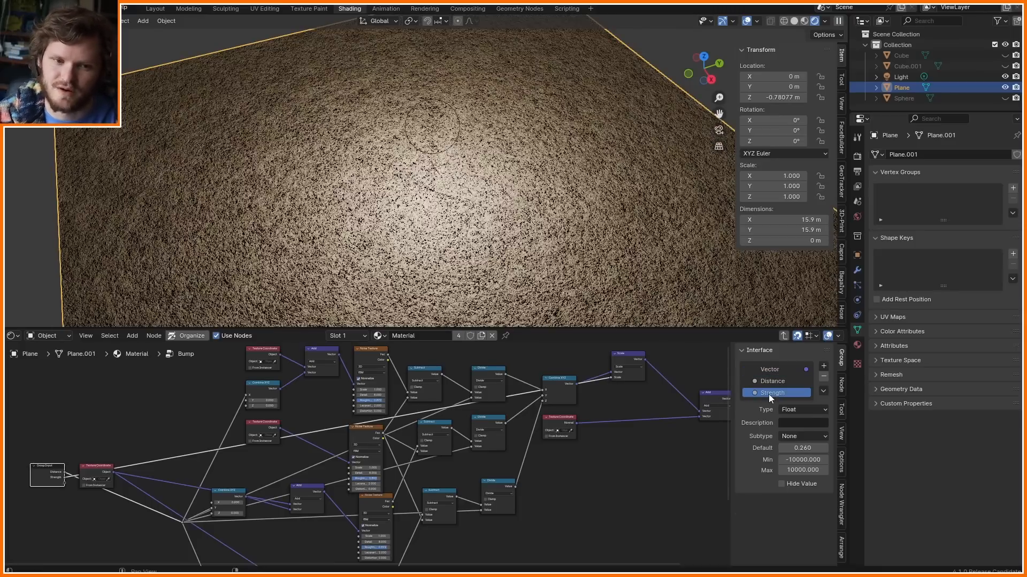
- Leave the Bump group and unhide the Sphere, Cube and Cube.001 objects
key(Tab)
scroll(540, 394, up, 4)
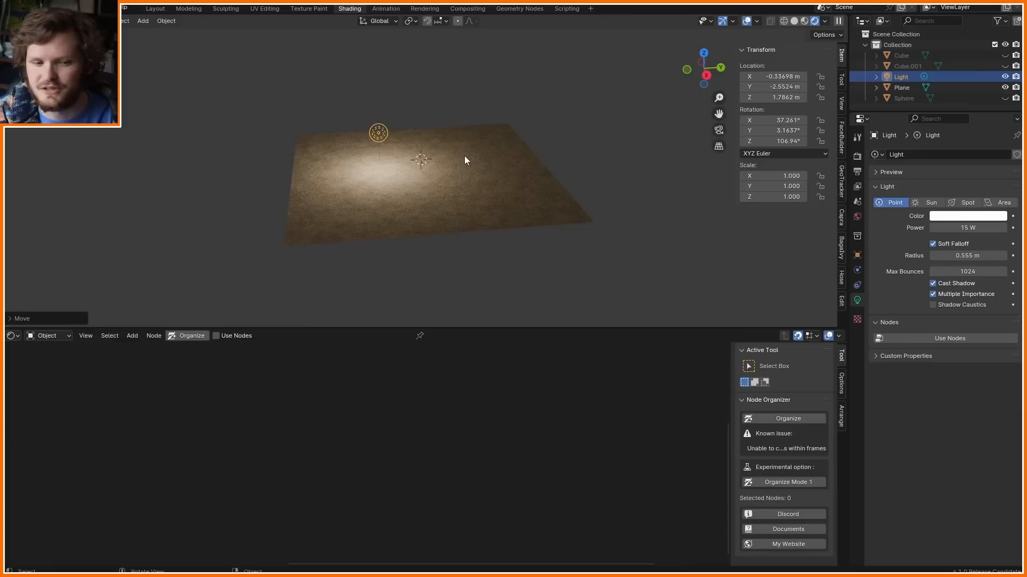
click(464, 160)
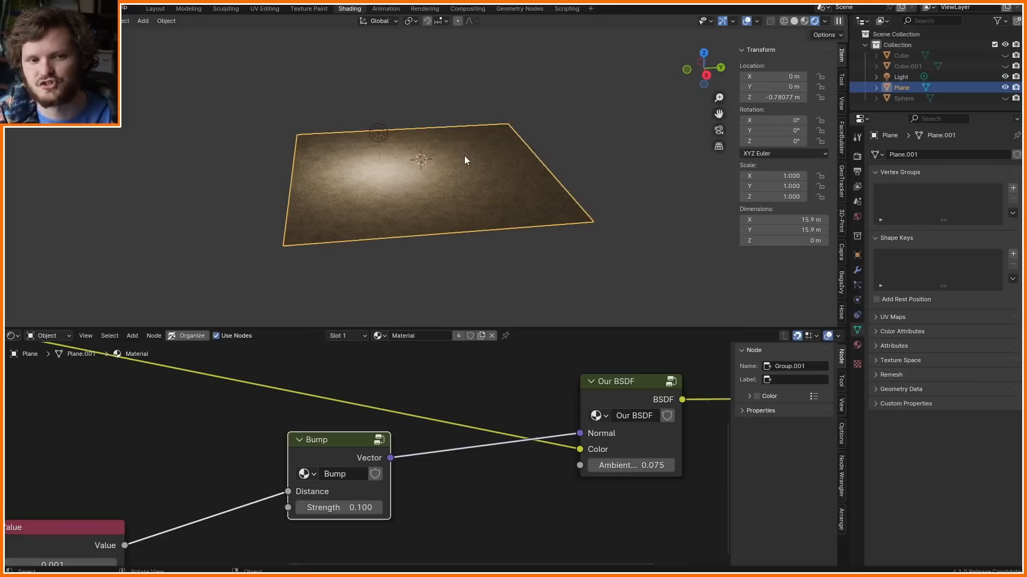
click(1005, 98)
click(1005, 56)
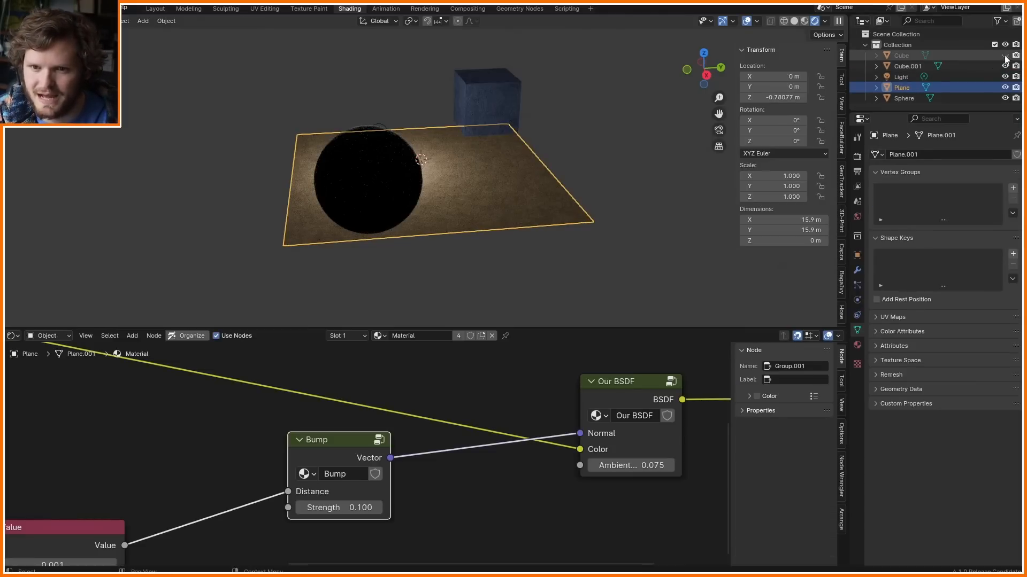
click(1005, 66)
middle_drag(406, 155, 487, 169)
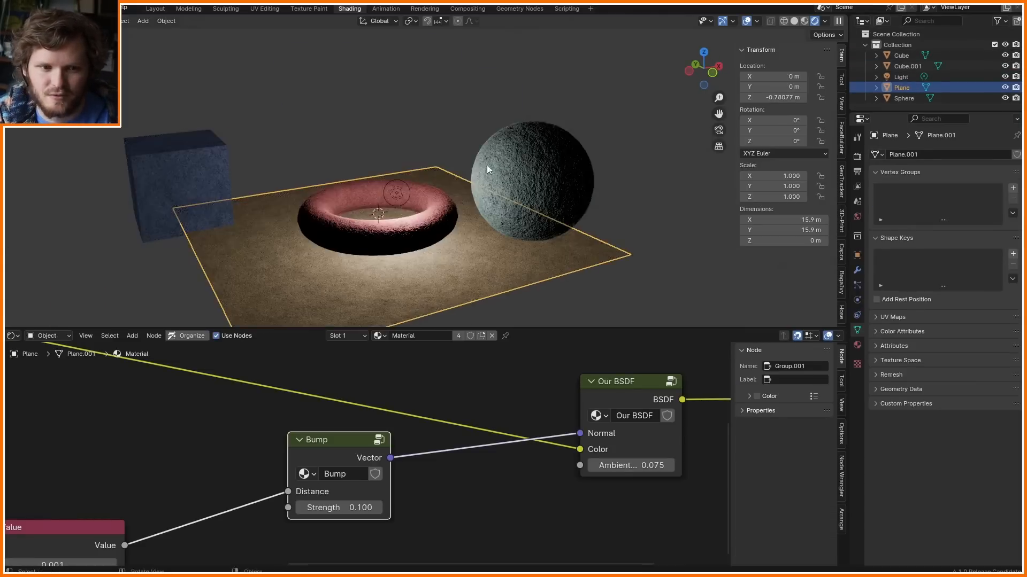
- Move the light beside the blue cube, to about X -4.64 m, Y 0.55 m, Z 3.66 m
click(398, 193)
key(g)
click(240, 94)
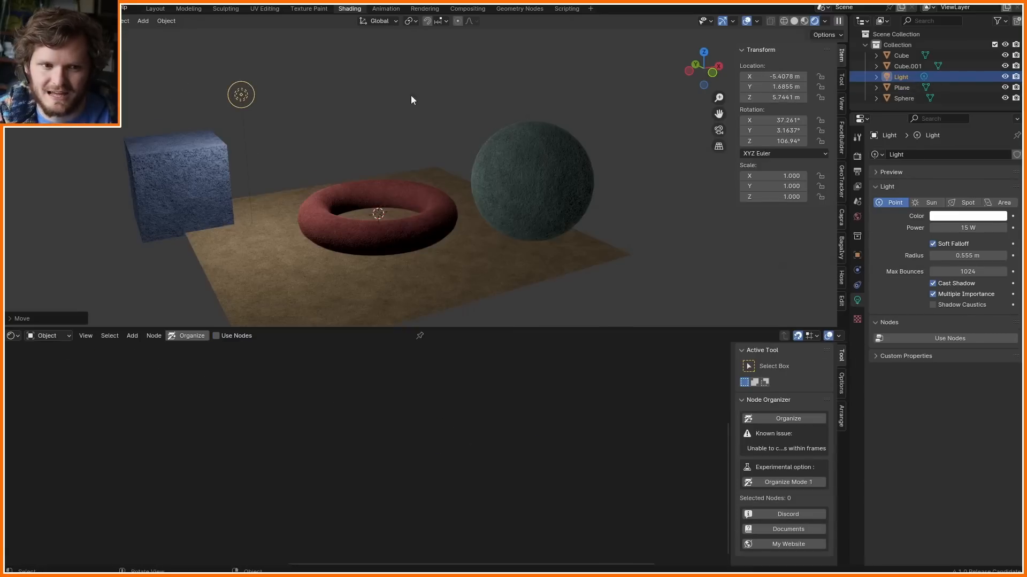
scroll(423, 174, up, 2)
key(g)
click(235, 184)
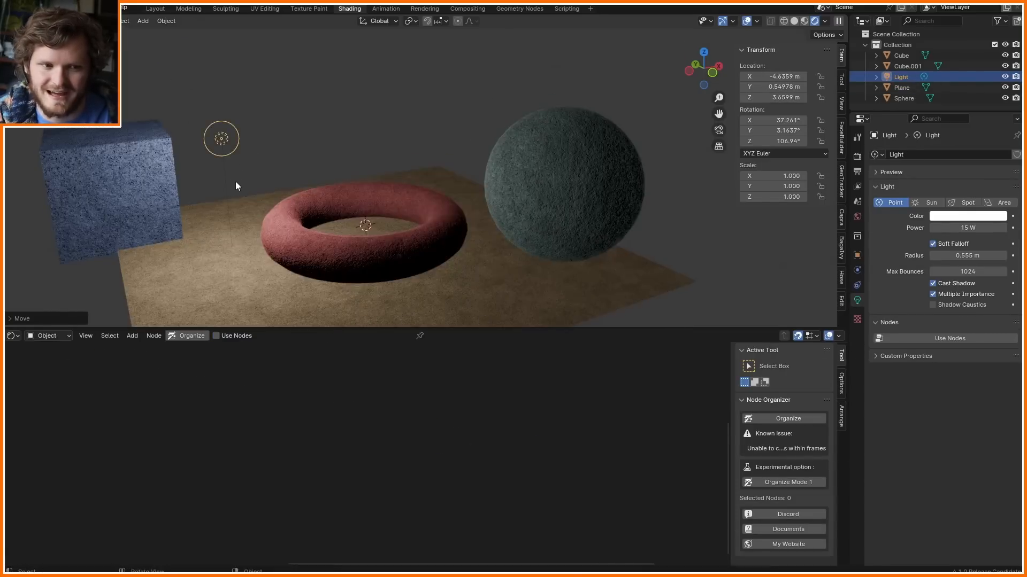
- Select the torus and hide the viewport overlays to inspect the bump shading on all objects
click(290, 204)
click(748, 21)
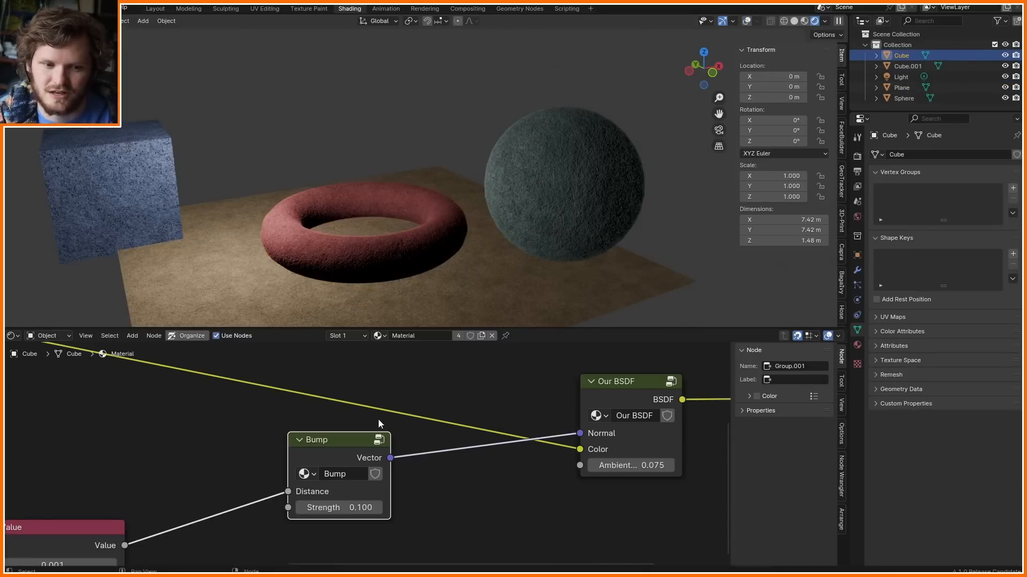
key(m)
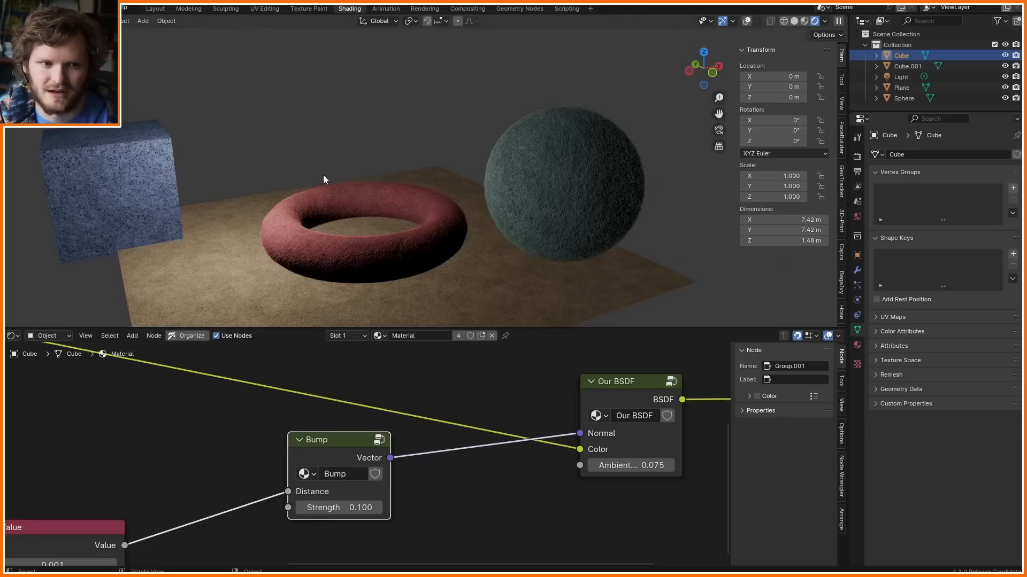
- Show the viewport overlays again and move the light to a point above, between the blue cube and the torus
click(906, 77)
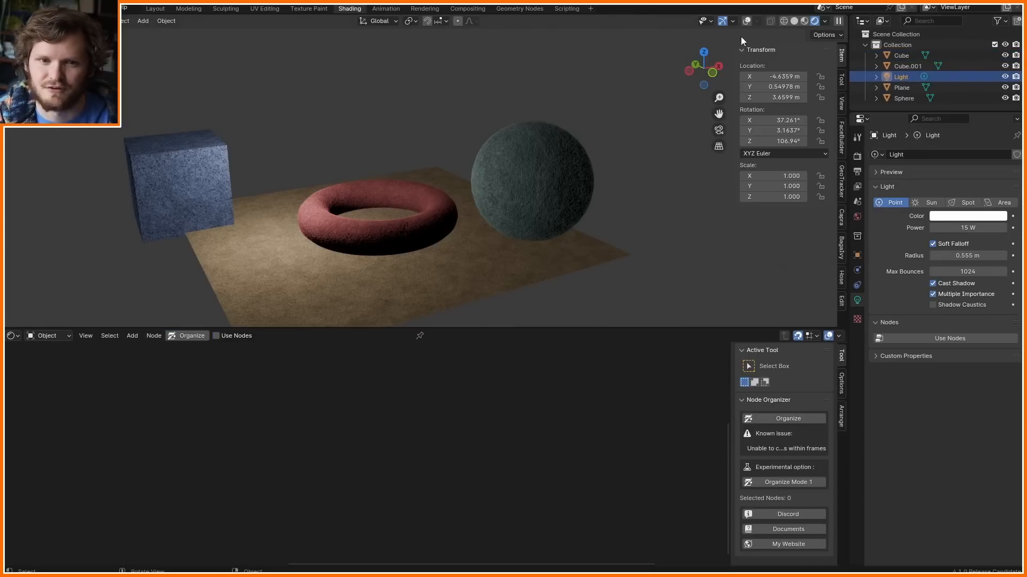
click(747, 21)
key(g)
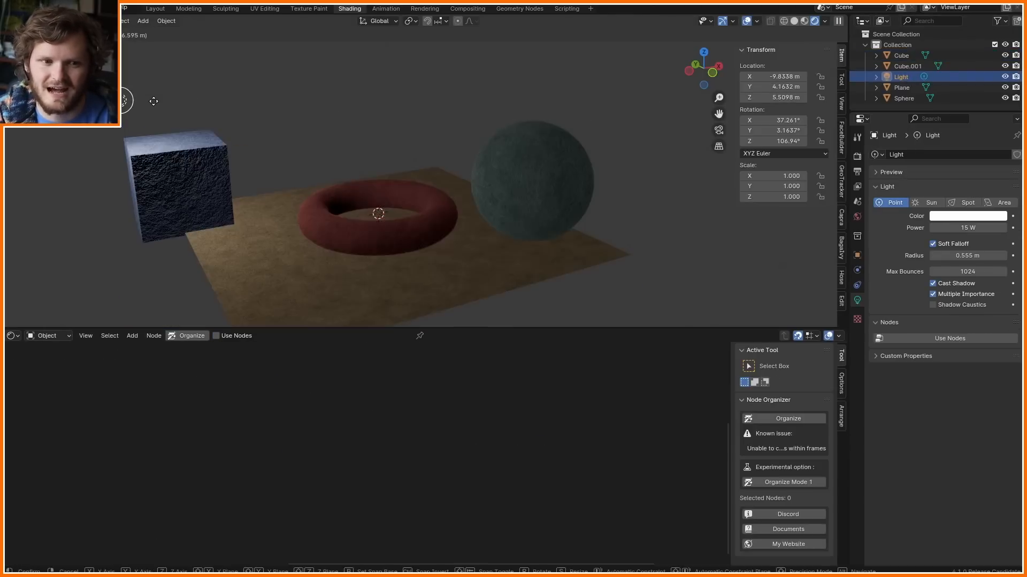
click(312, 114)
- Select the torus and examine the node network inside its custom Bump group
click(350, 237)
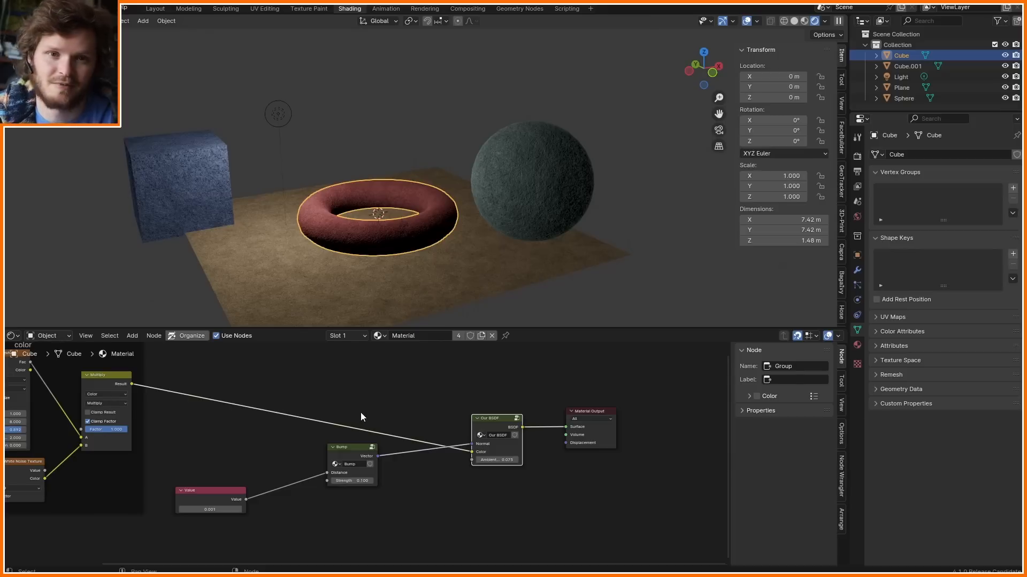
scroll(325, 444, up, 2)
click(336, 454)
key(Tab)
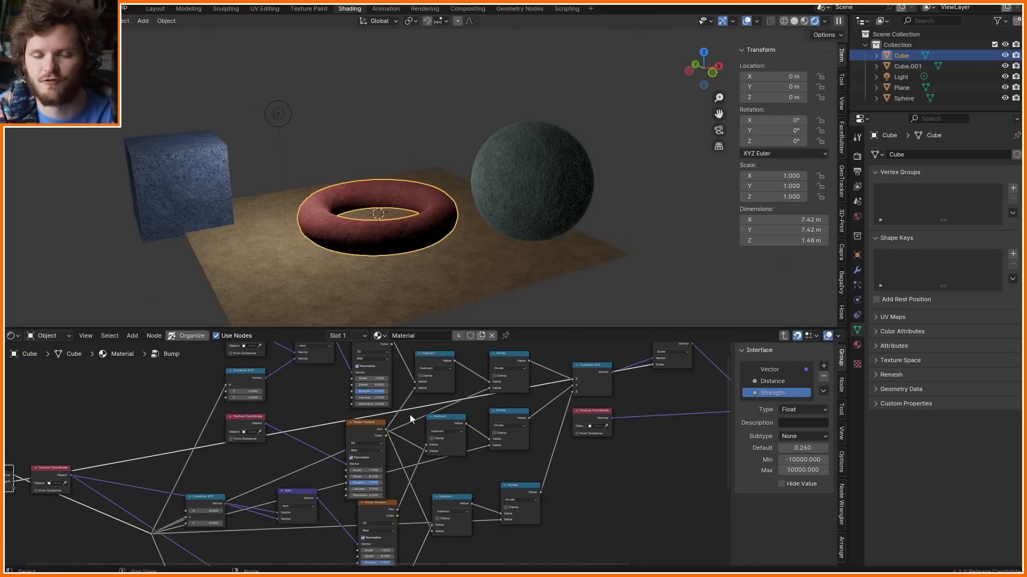
key(Tab)
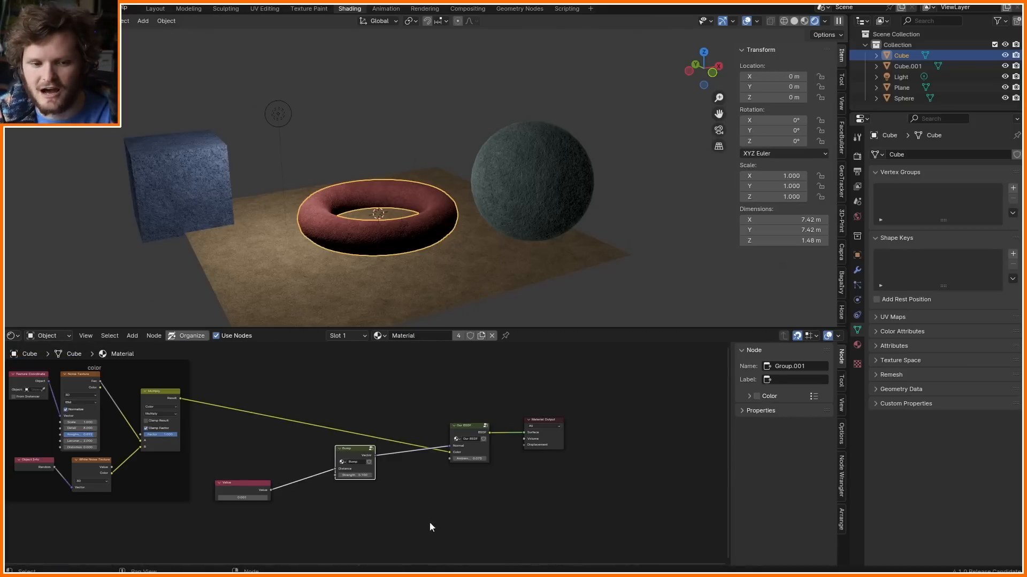
- Save the project file
scroll(381, 405, up, 2)
key(ctrl+s)
key(shift+a)
text(bum)
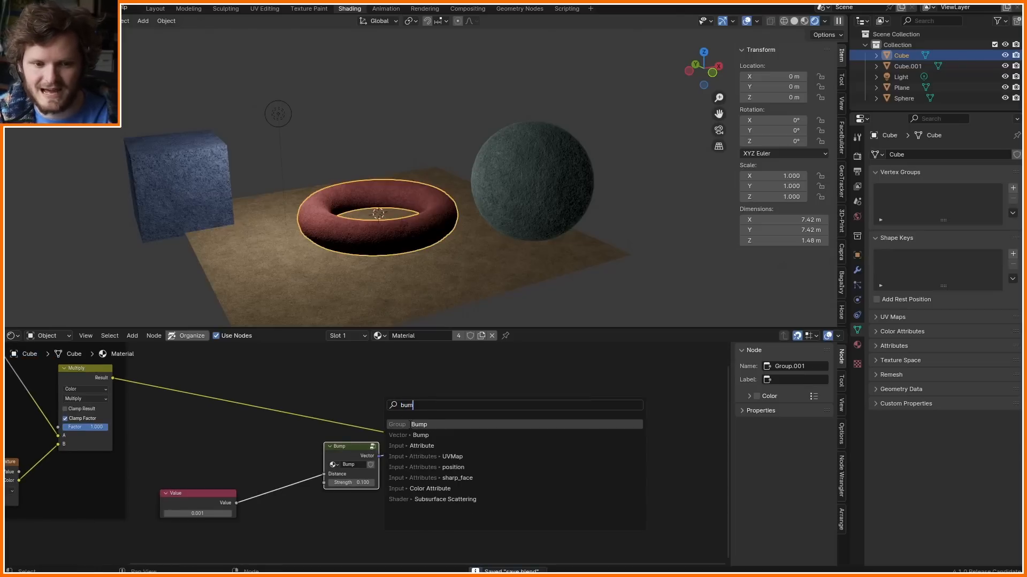
click(410, 425)
key(Escape)
- Add the built-in vector Bump node below Our BSDF, next to the custom Bump group
key(shift+a)
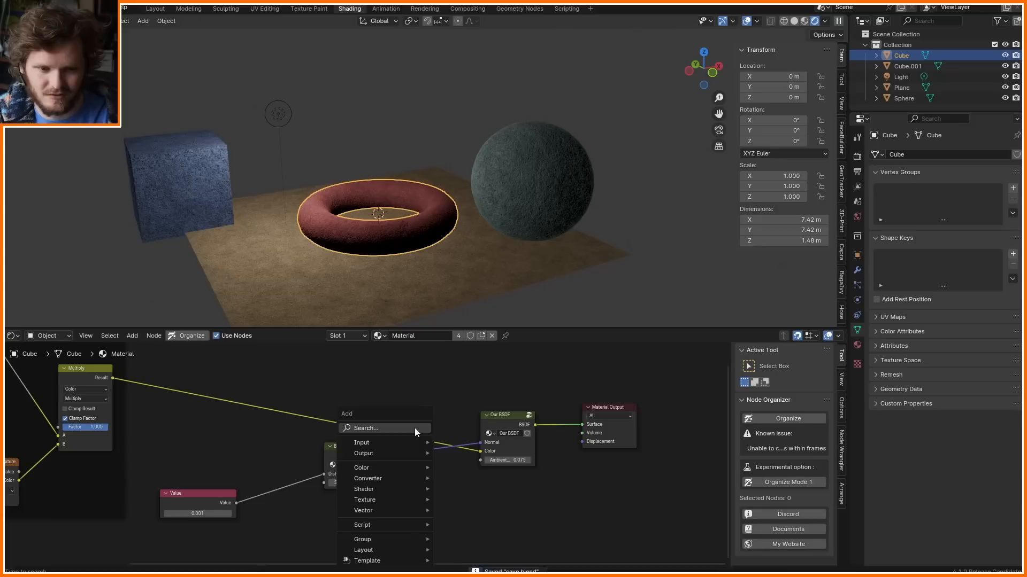
text(bum)
click(453, 458)
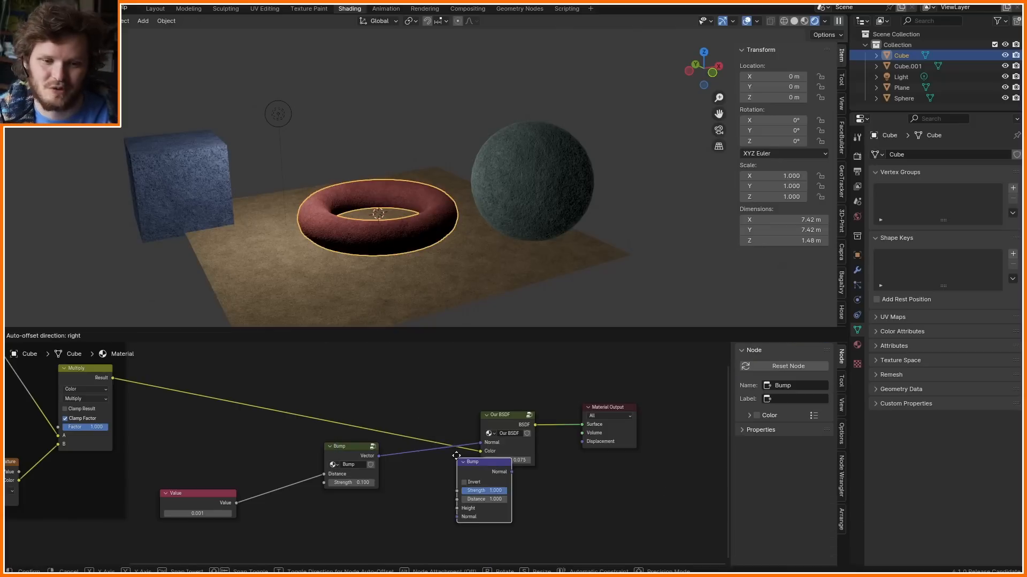
click(422, 471)
scroll(314, 445, up, 3)
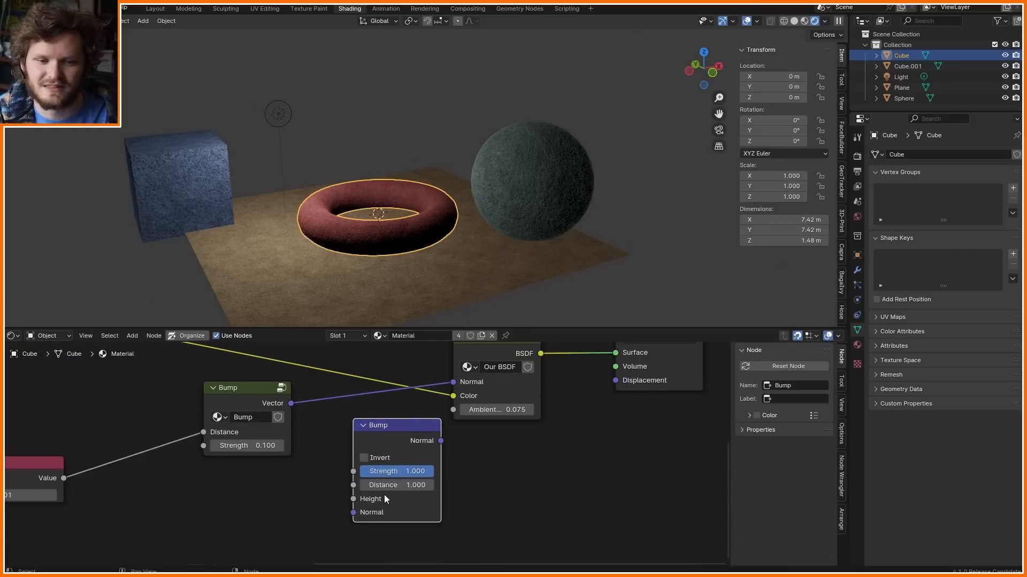
- Examine the full node network inside the custom Bump group in comparison with the built-in Bump node
scroll(335, 402, down, 4)
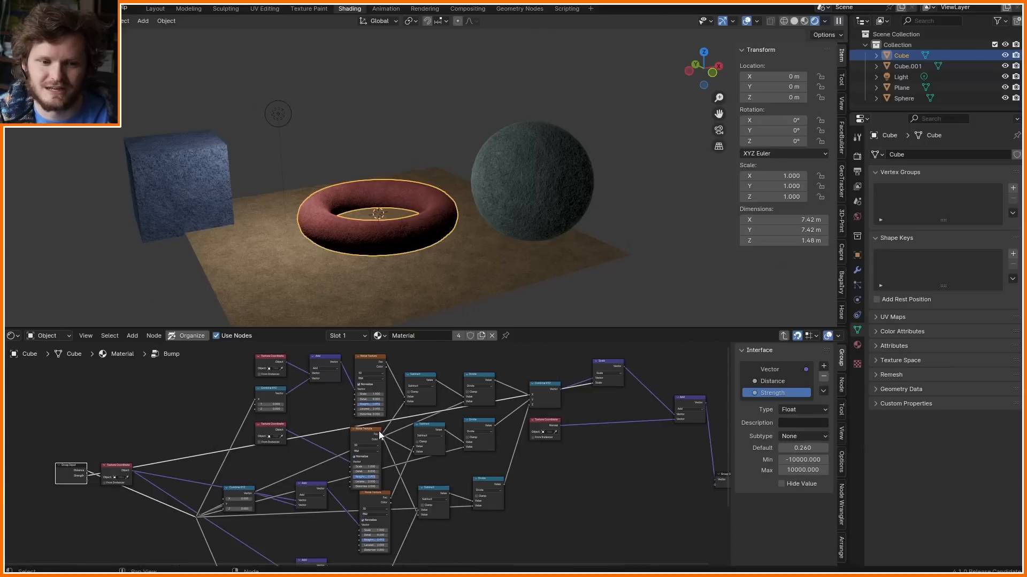
click(376, 429)
scroll(376, 430, down, 3)
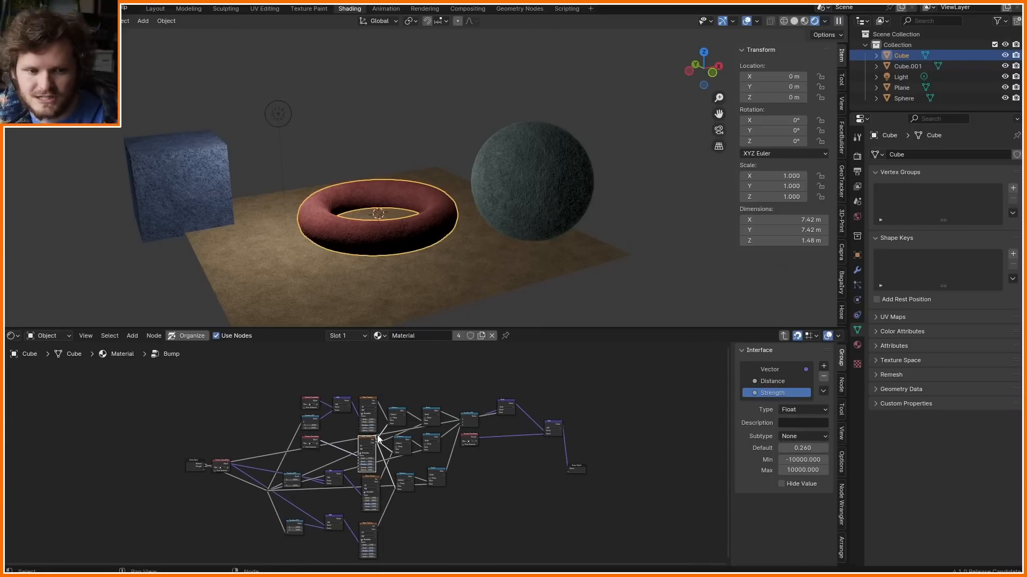
key(Tab)
scroll(396, 449, up, 4)
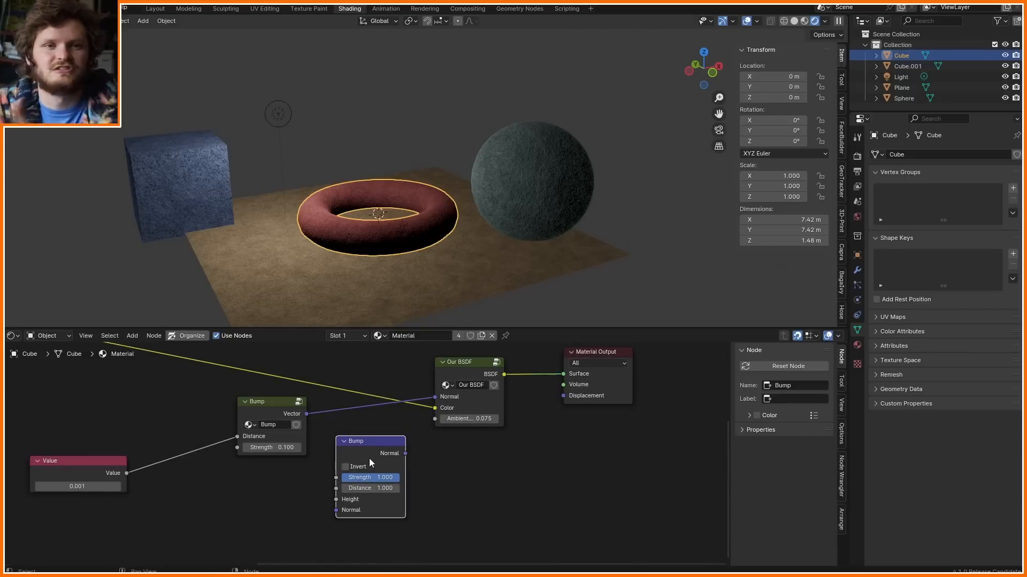
- Set a copy of the custom Bump group aside and remove the original from the chain, keeping its links joined
click(262, 402)
scroll(290, 418, down, 5)
scroll(289, 418, up, 4)
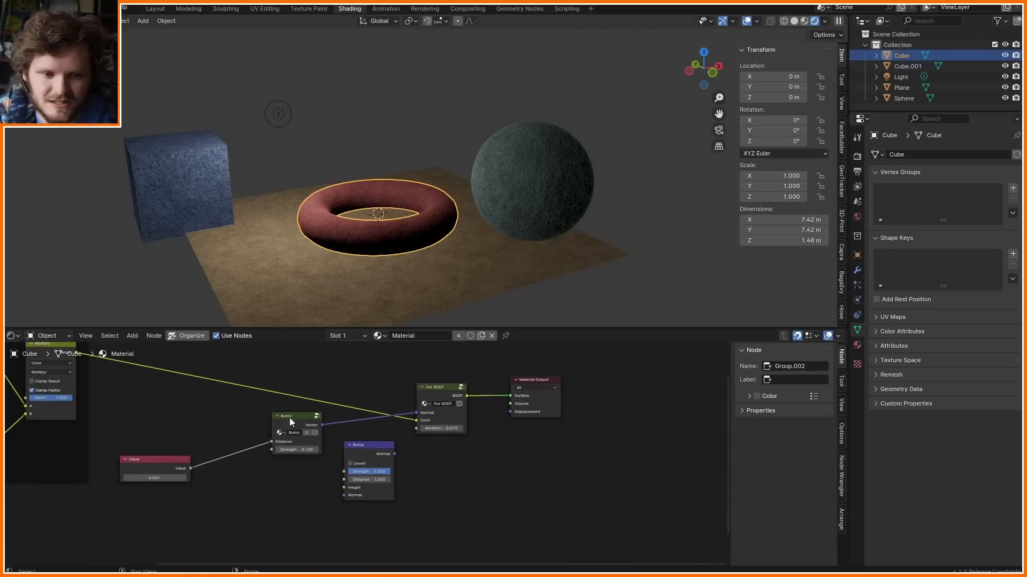
click(290, 418)
key(ctrl+x)
- Duplicate the 0.001 Value node and place the copy beside the set-aside Bump group
middle_drag(187, 470, 367, 418)
click(359, 416)
key(shift+d)
click(42, 489)
middle_drag(95, 494, 263, 449)
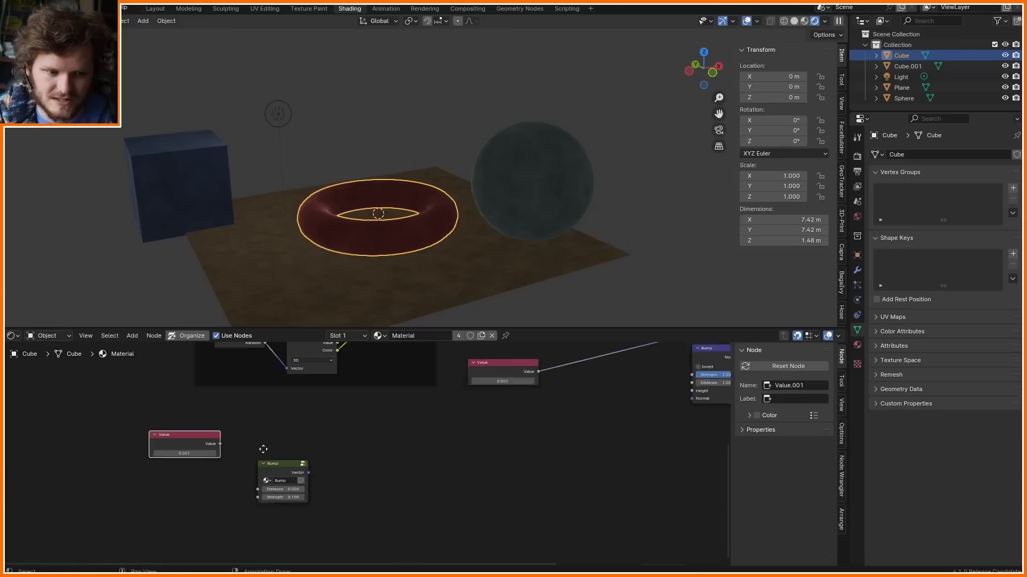
scroll(264, 449, up, 2)
drag(198, 434, 249, 500)
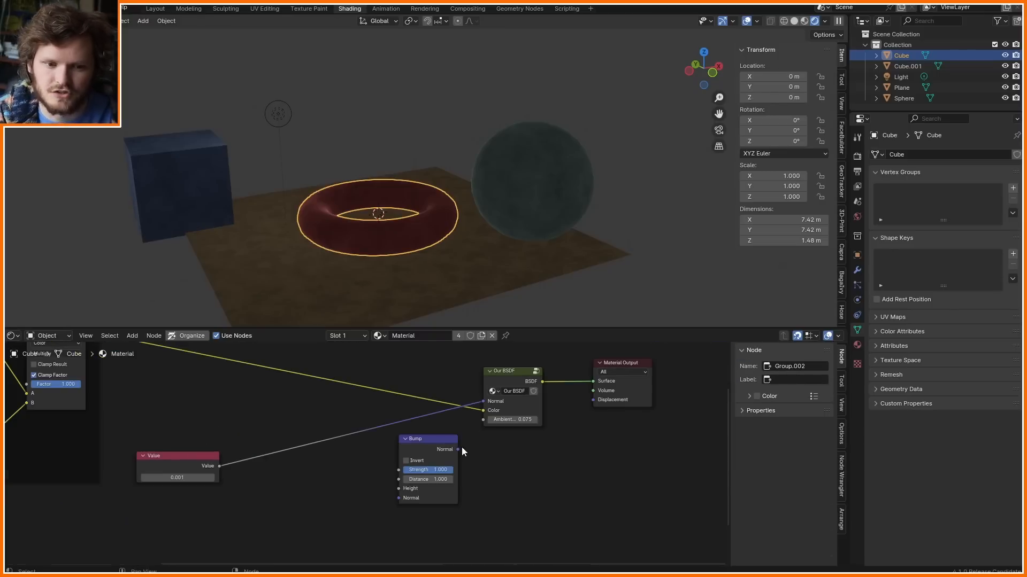
- Connect the built-in Bump node's Normal output to the Normal input of Our BSDF
drag(460, 448, 483, 401)
middle_drag(427, 444, 511, 462)
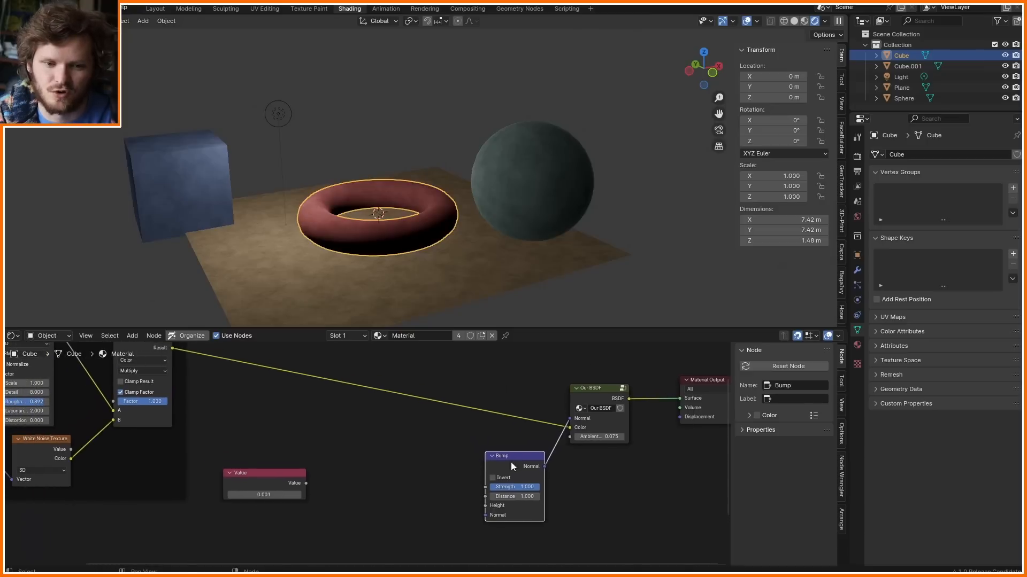
drag(511, 462, 160, 446)
scroll(413, 501, up, 2)
text(coord)
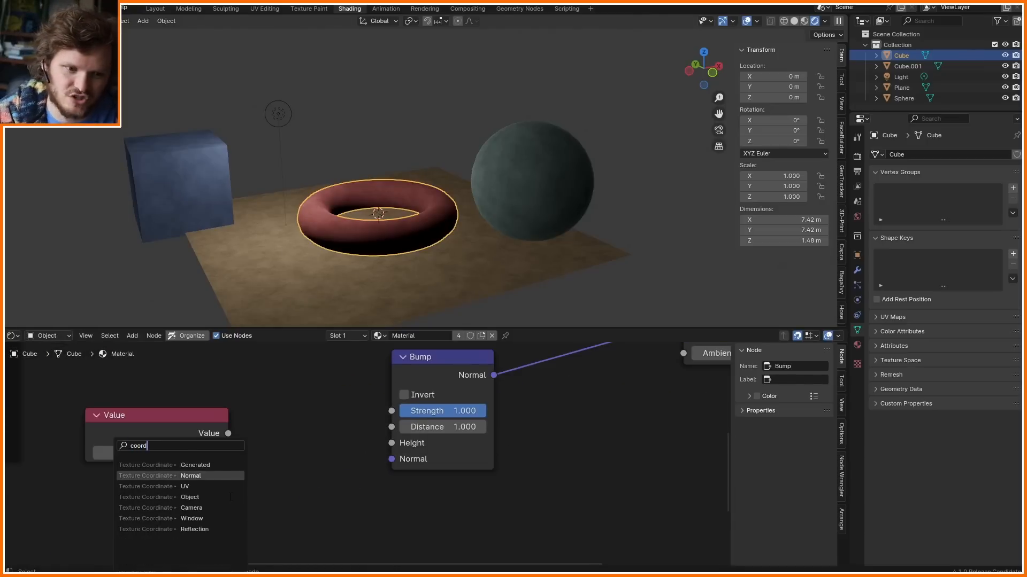
key(Return)
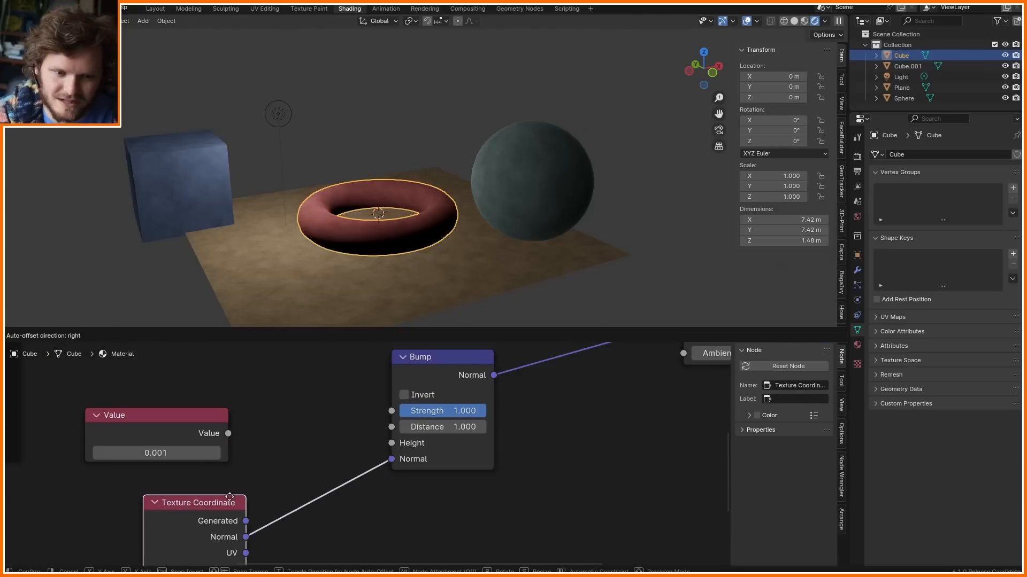
middle_drag(320, 465, 409, 468)
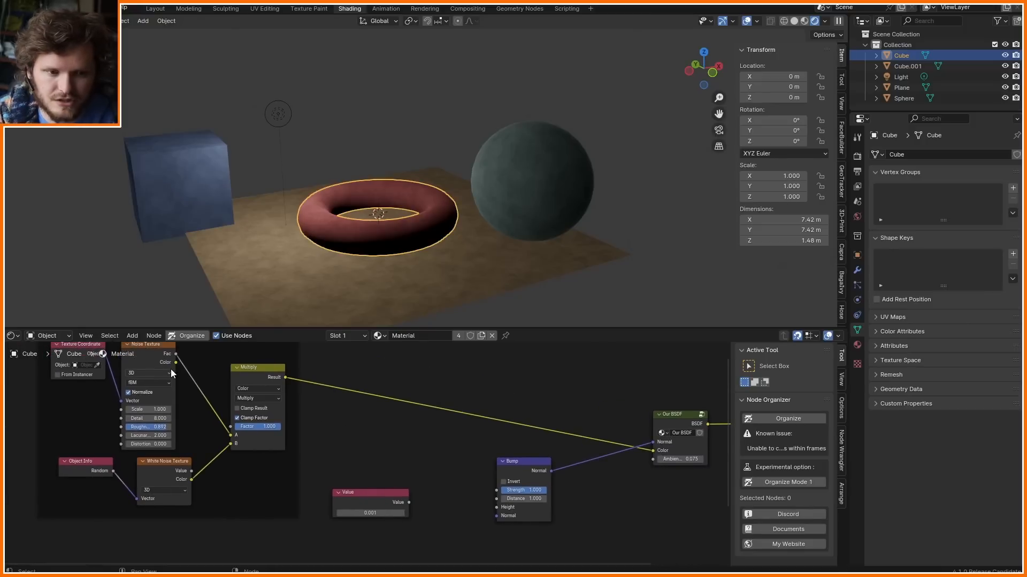
middle_drag(164, 349, 164, 367)
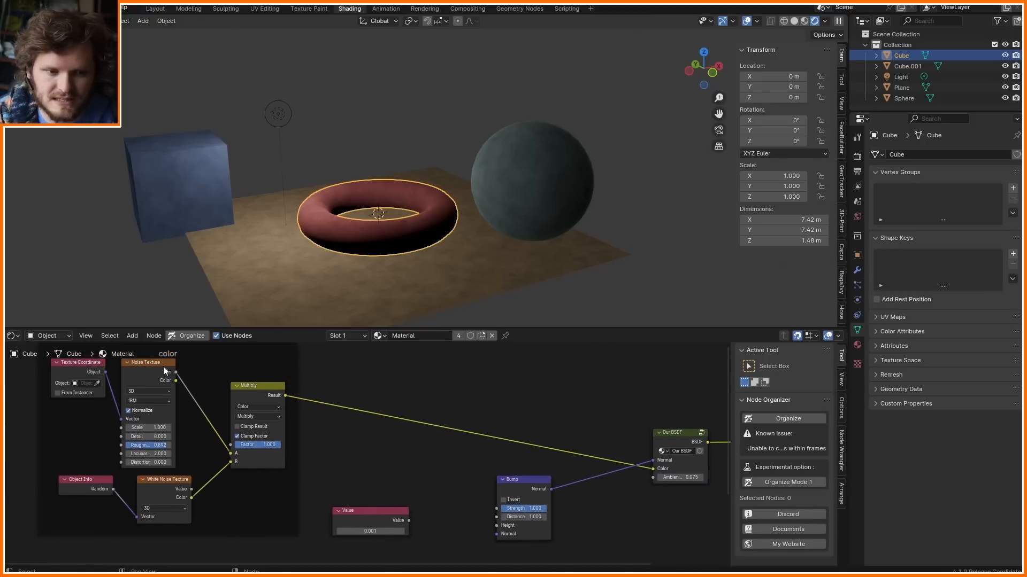
- Connect the Noise Texture's factor output to the built-in Bump node's Height input and set its Strength to 0.667
drag(164, 367, 498, 515)
scroll(535, 508, up, 4)
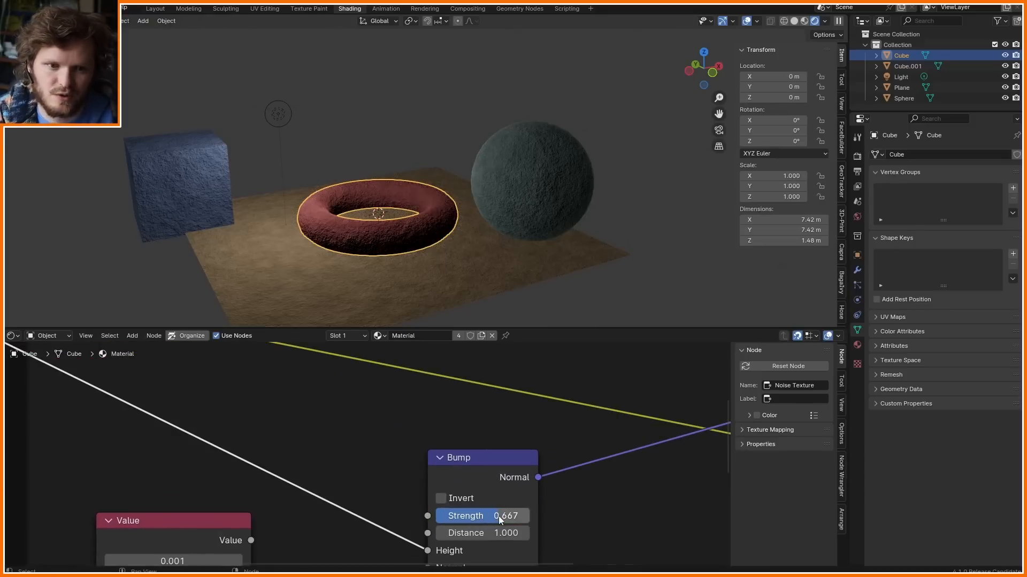
- Try smaller Distance values such as 0.1 on the built-in Bump node and undo them
click(498, 533)
text(.001)
key(Return)
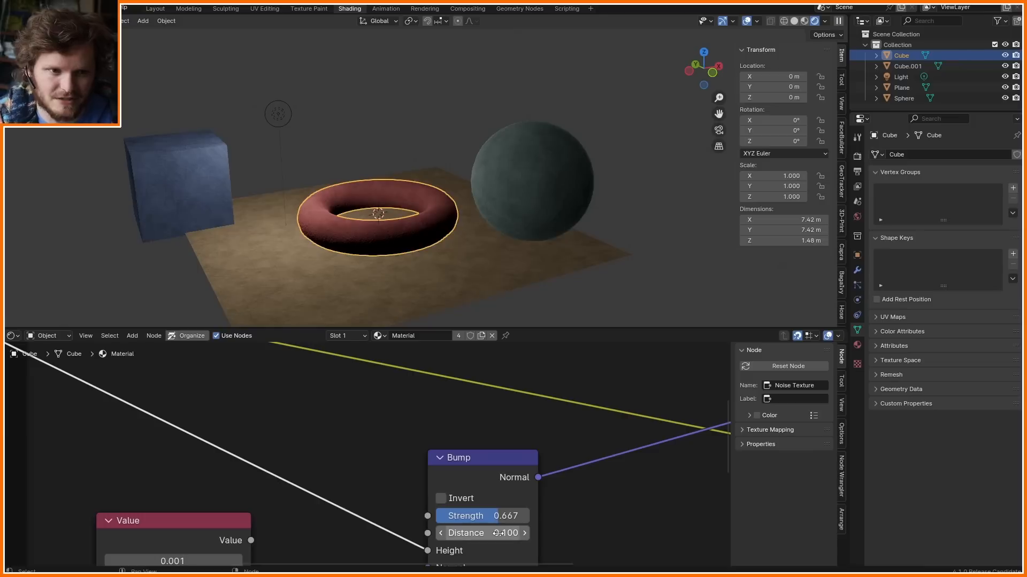
key(ctrl+z)
double_click(501, 535)
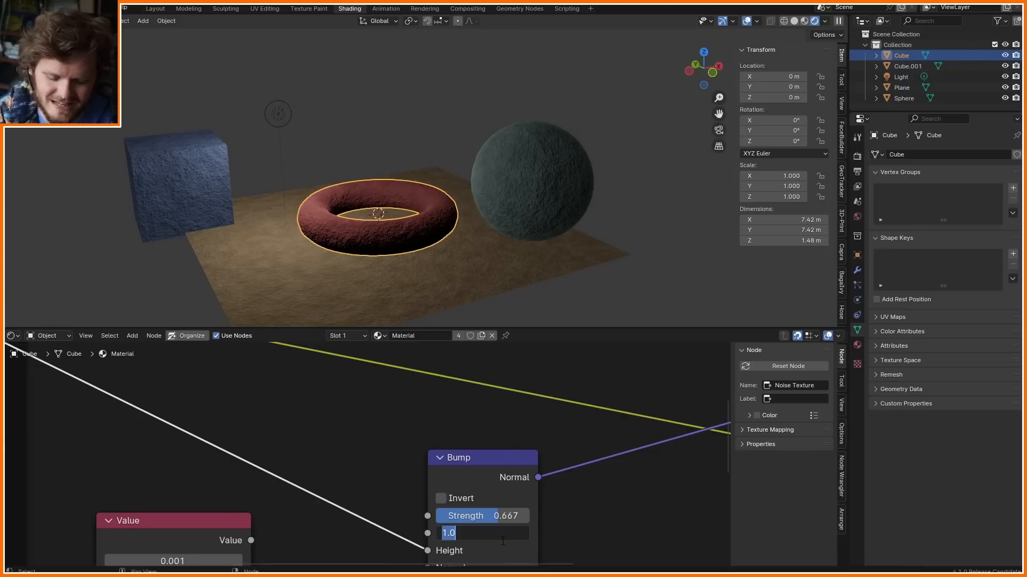
text(.001)
key(Return)
key(ctrl+z)
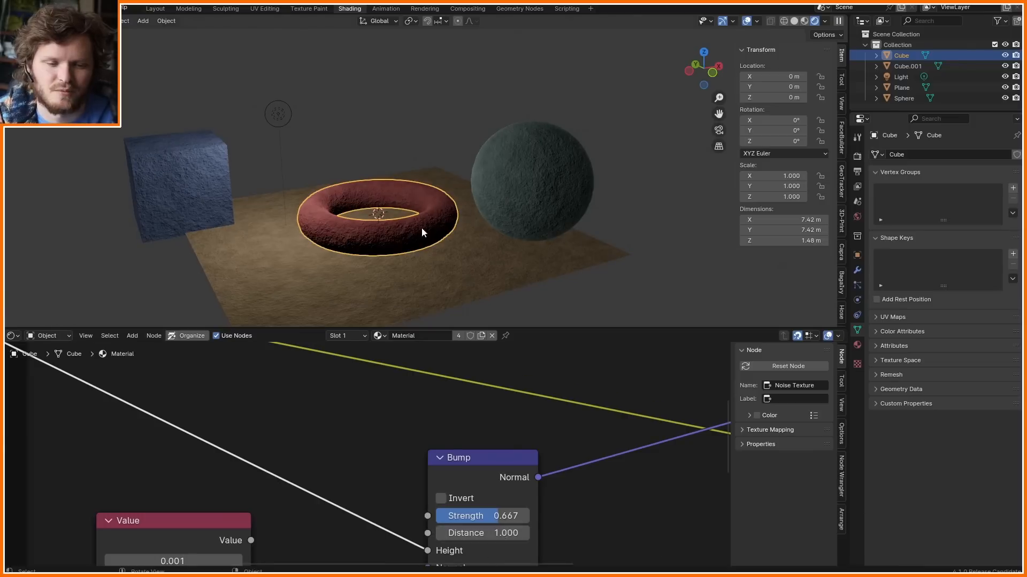
- Open the custom Bump group and move its Group Output and final Add nodes apart to make room between them
scroll(417, 298, up, 8)
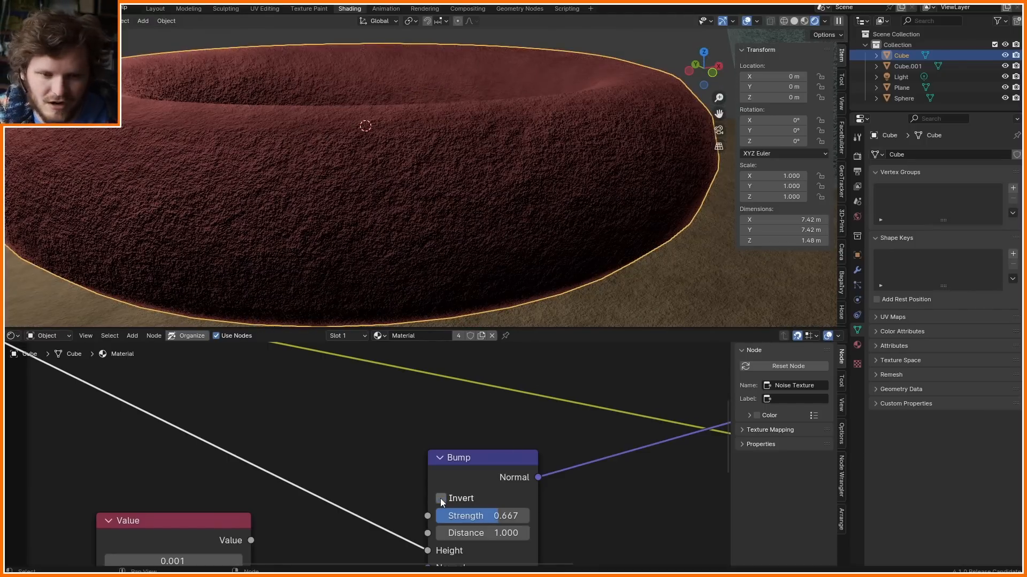
key(Home)
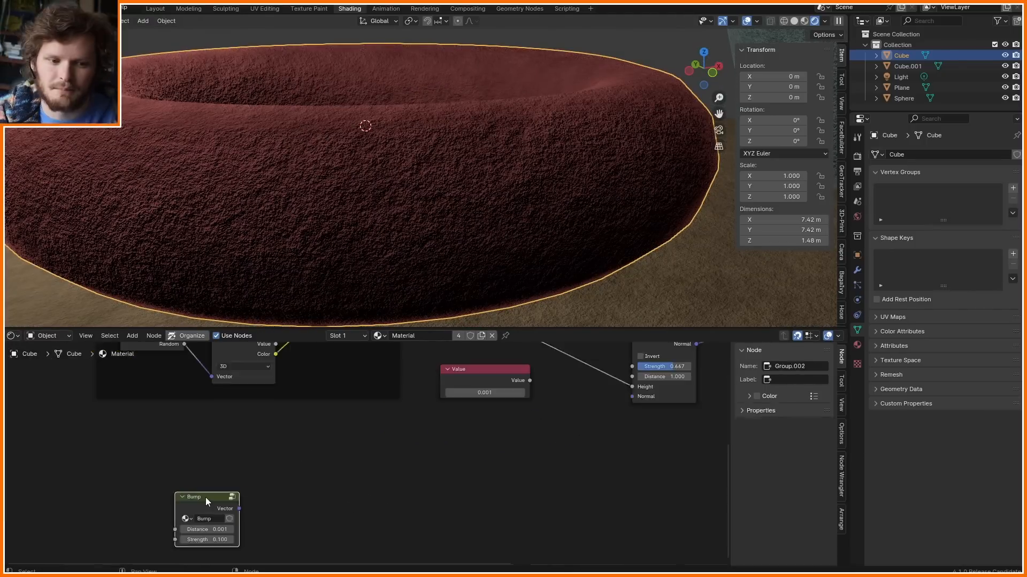
key(Tab)
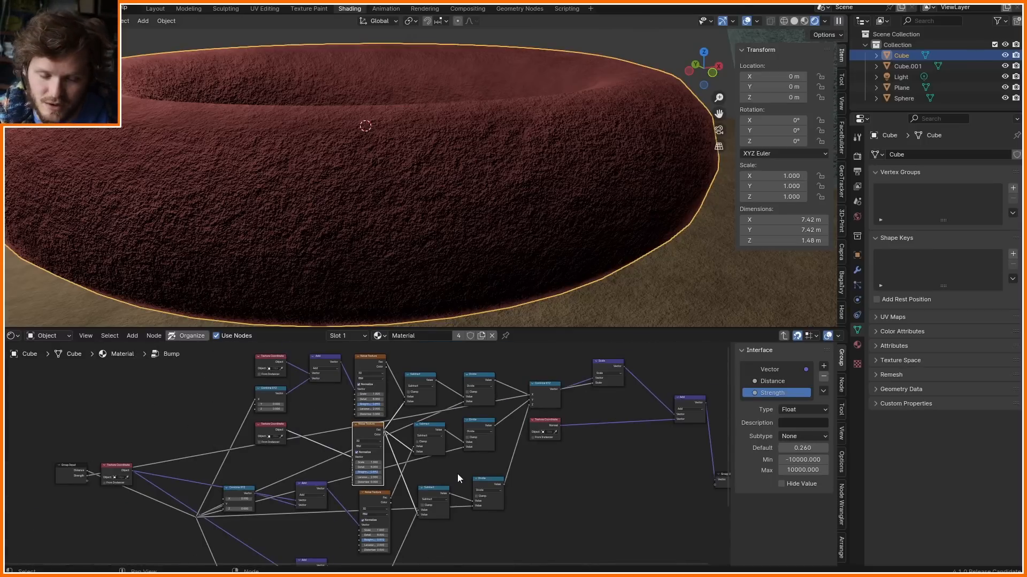
middle_drag(680, 457, 427, 477)
scroll(396, 468, up, 5)
middle_drag(520, 471, 429, 467)
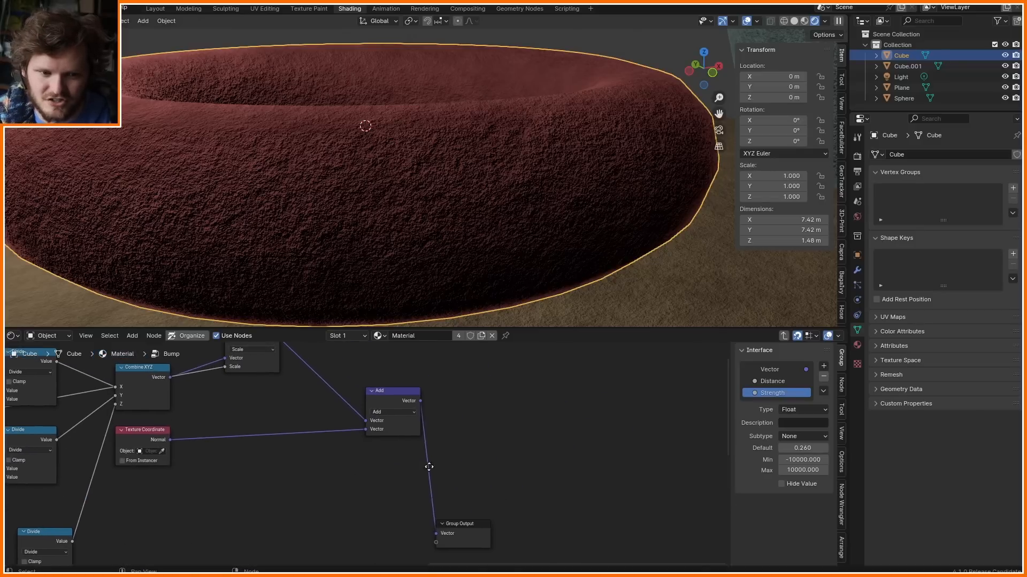
drag(449, 523, 578, 477)
scroll(374, 454, up, 5)
drag(385, 381, 346, 392)
middle_drag(207, 408, 427, 504)
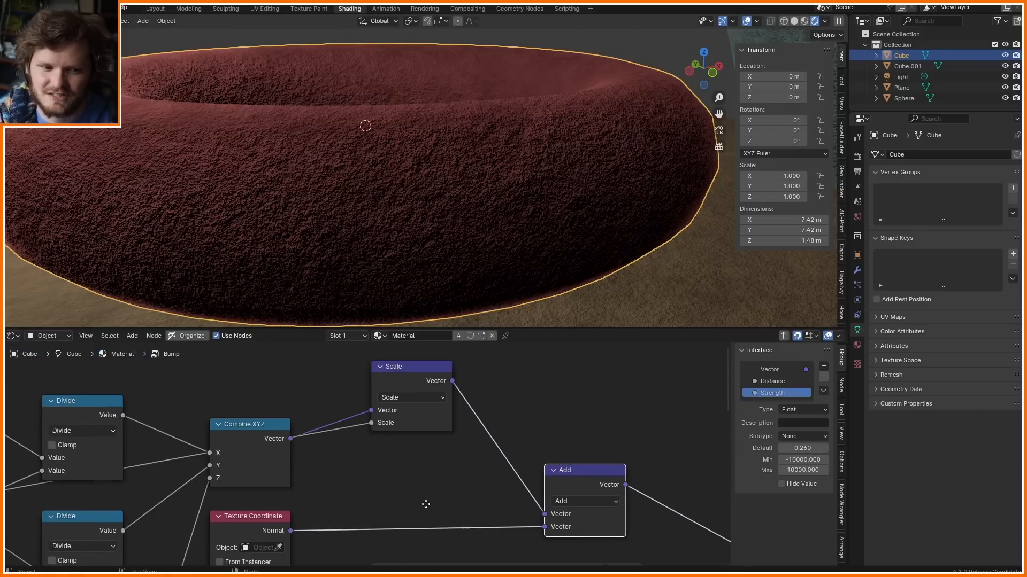
- Duplicate the final Add node in front of the Group Output and change the copy's operation to Normalize
middle_drag(563, 411, 316, 347)
key(shift+d)
click(502, 408)
click(495, 437)
key(n)
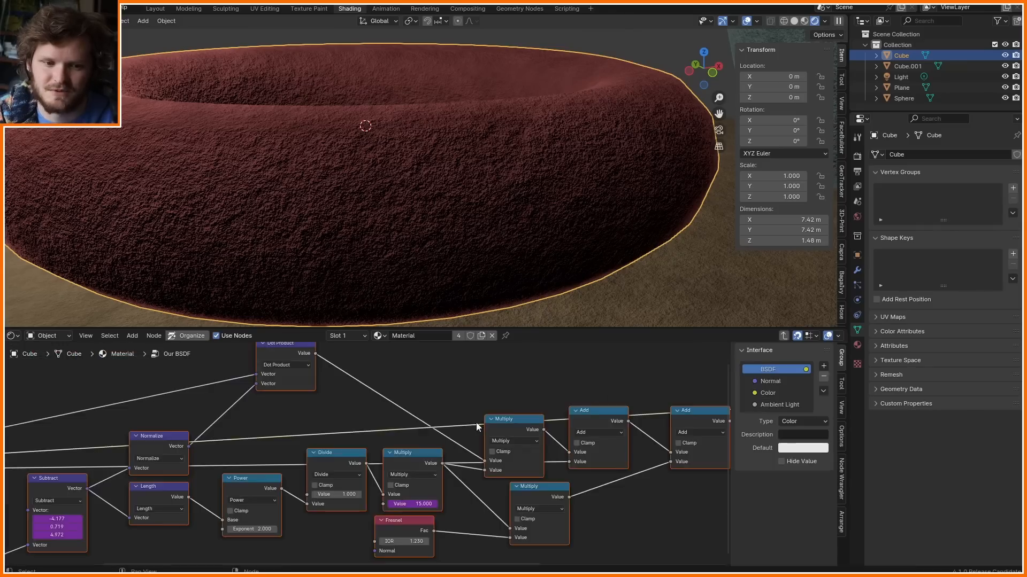
- Examine how the nodes inside the Our BSDF group process the Normal input and light vectors, and return to the material
scroll(476, 423, down, 8)
scroll(363, 449, up, 8)
middle_drag(323, 404, 424, 473)
click(492, 384)
middle_drag(241, 468, 358, 386)
scroll(358, 386, up, 3)
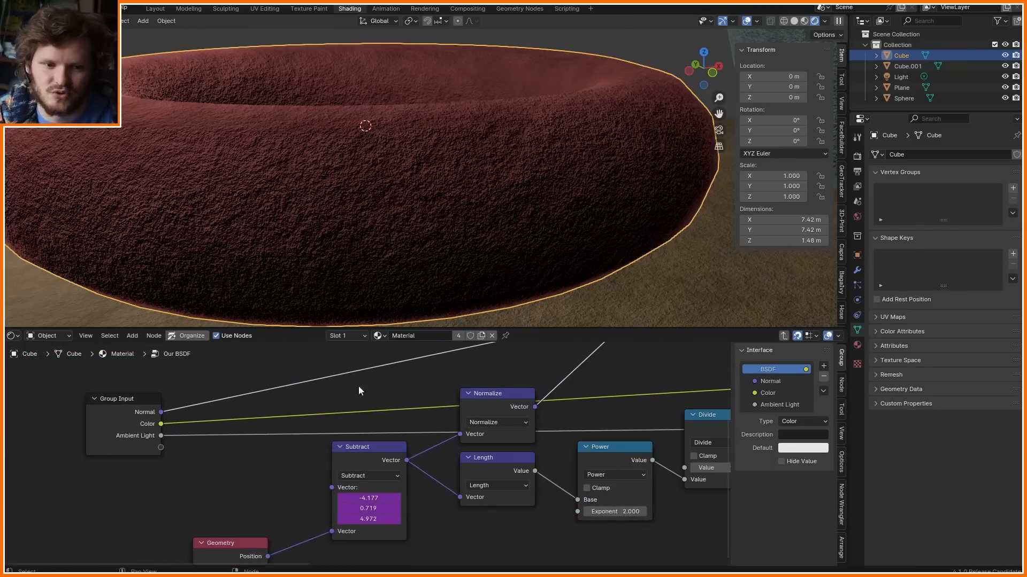
key(Tab)
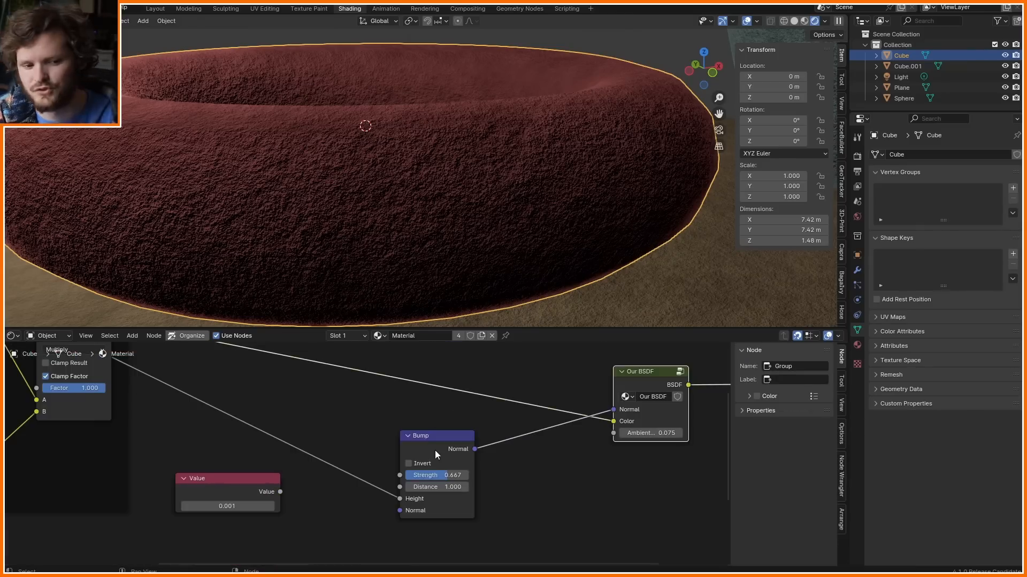
- Add a Wave Texture node below the 0.001 Value node and preview its output on the objects
scroll(429, 434, down, 3)
scroll(335, 159, down, 6)
middle_drag(351, 161, 359, 173)
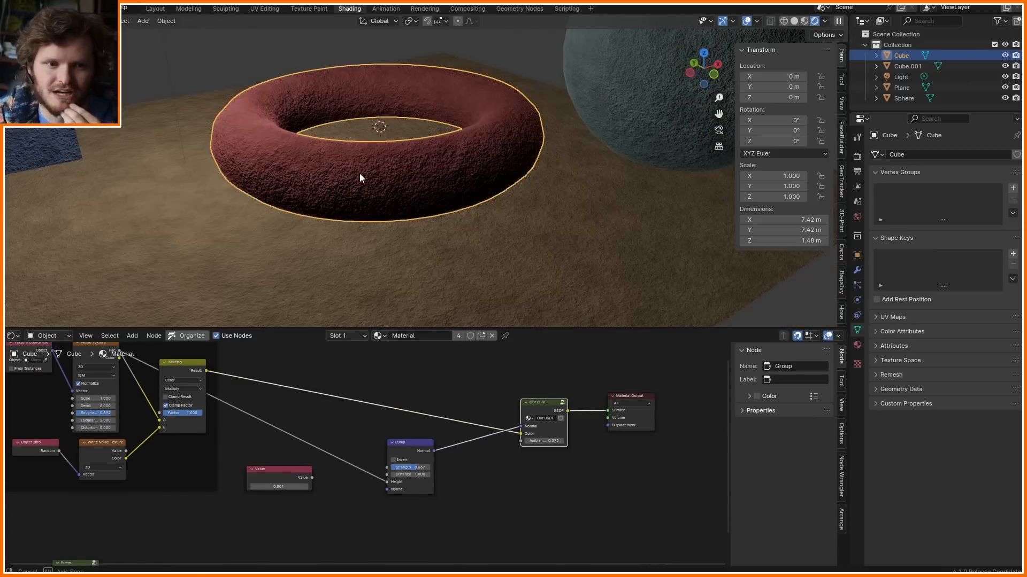
scroll(338, 461, up, 4)
key(shift+a)
text(wav)
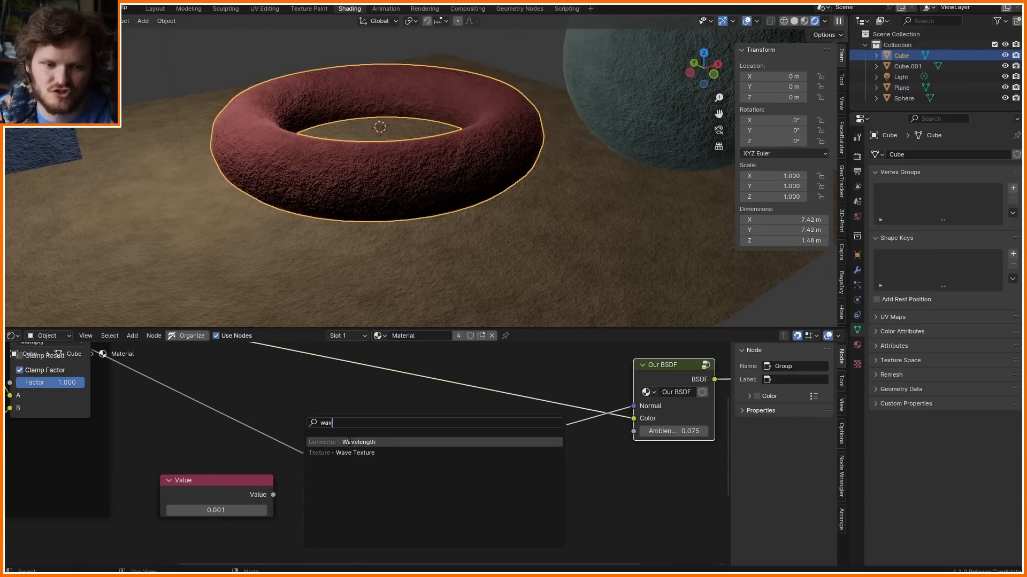
click(349, 453)
click(300, 542)
ctrl+shift+click(300, 542)
scroll(342, 257, down, 5)
middle_drag(348, 544, 357, 490)
key(a)
key(a)
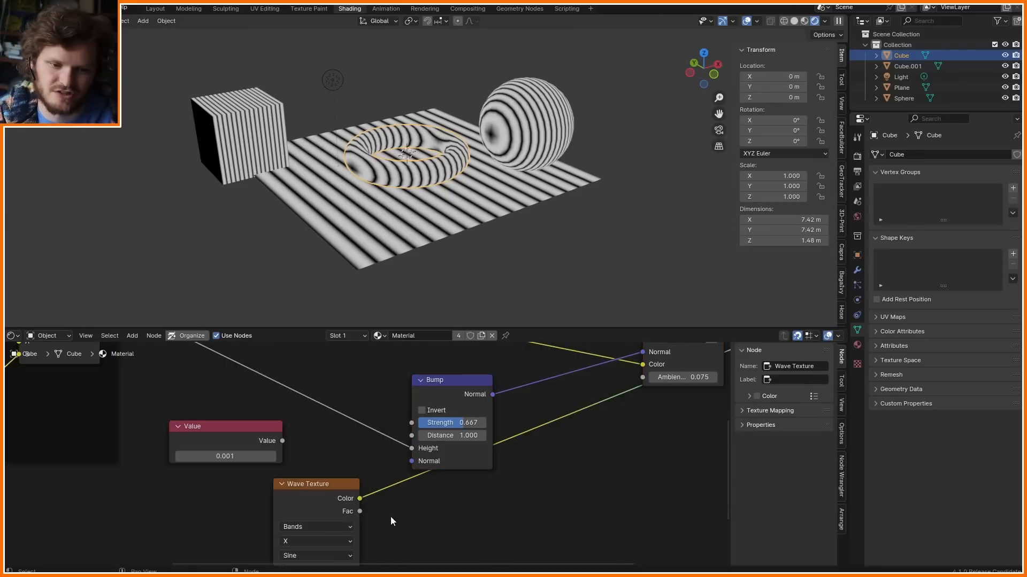
- Connect the Wave Texture's Fac output to the Bump node's Height and preview the Bump normals and the Our BSDF shading
drag(345, 523, 411, 448)
ctrl+shift+click(451, 380)
scroll(484, 59, up, 2)
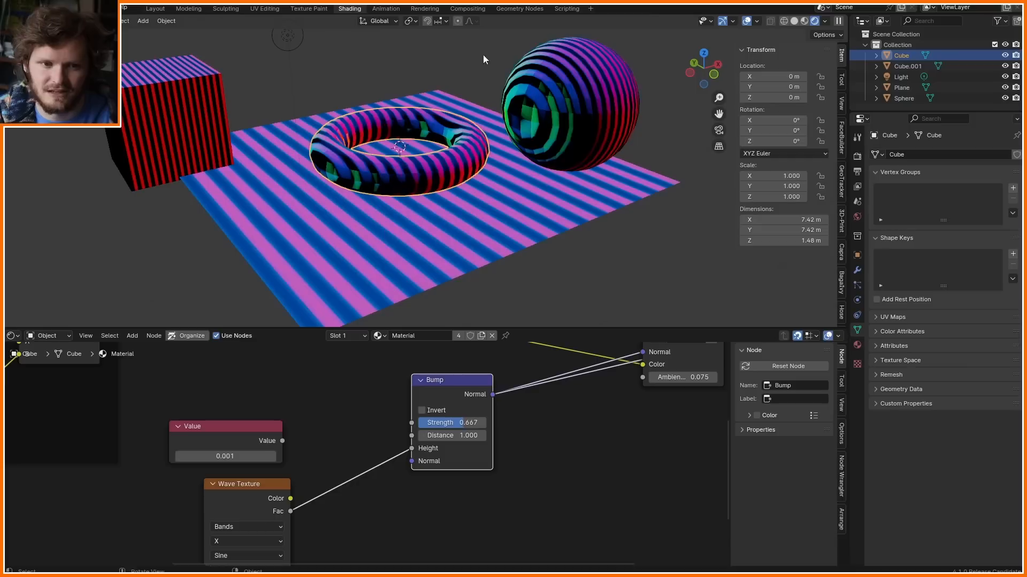
middle_drag(522, 433, 316, 533)
ctrl+shift+click(469, 415)
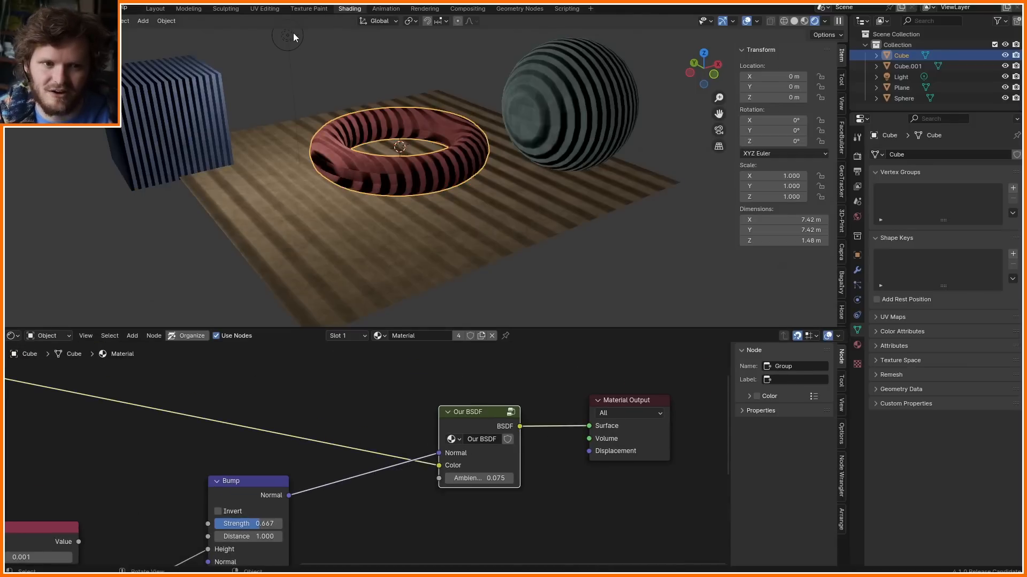
- Shift the light slightly and try the Invert option on the built-in Bump node
drag(293, 33, 313, 40)
click(384, 168)
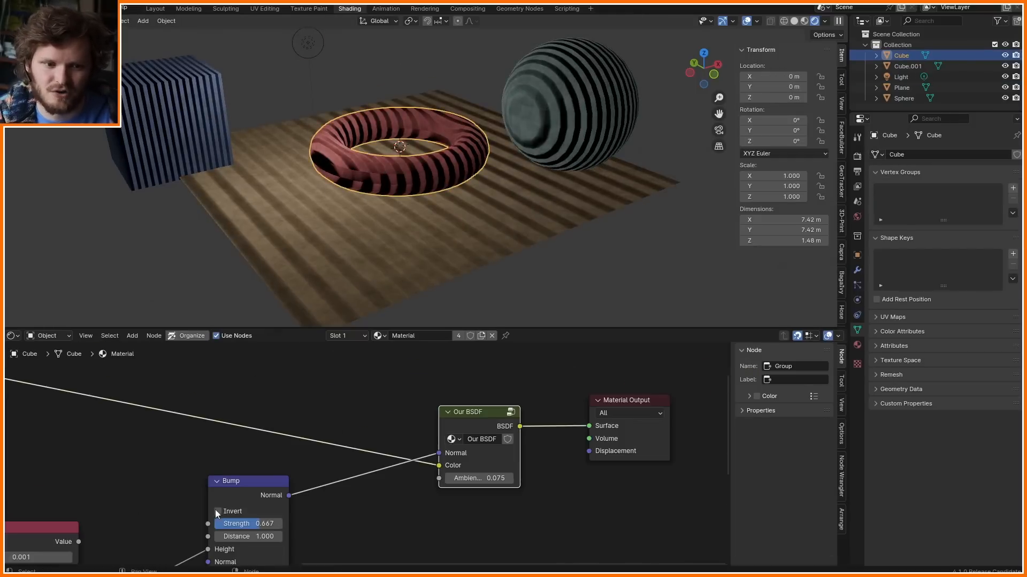
click(232, 514)
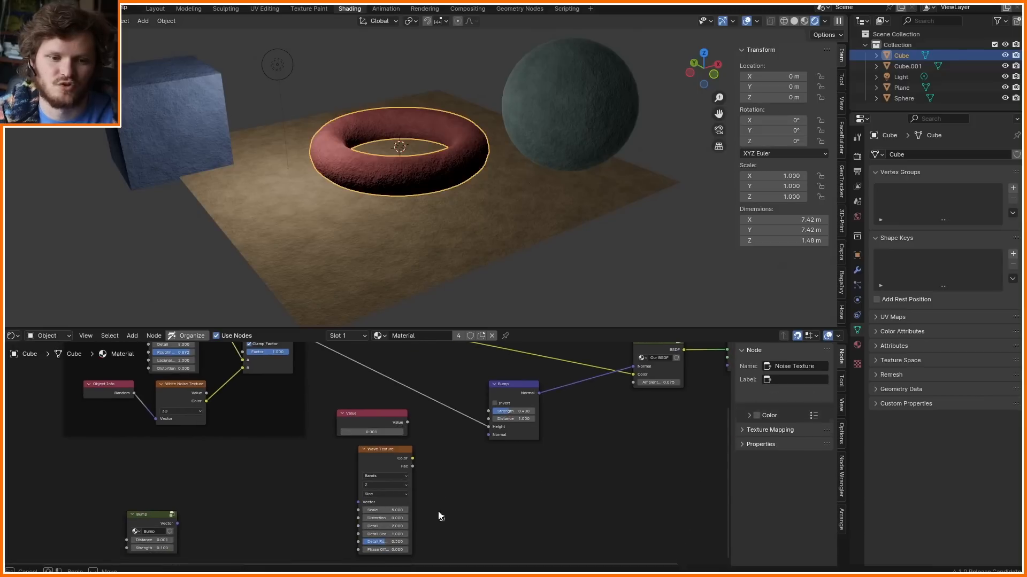
- Move the light between the torus and the sphere, to about X 1.09 m, Y -3.14 m, Z 4.81 m
click(295, 65)
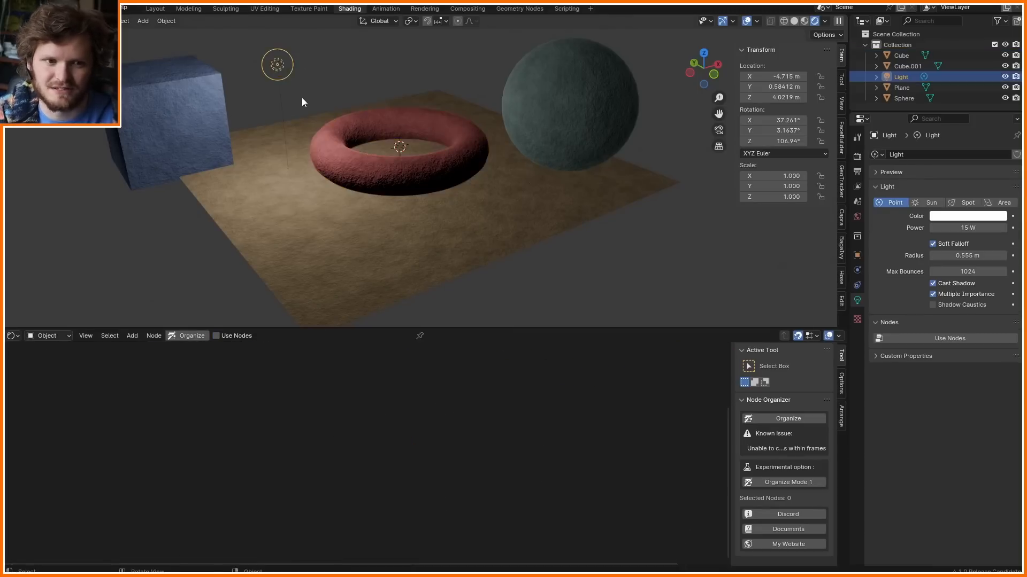
scroll(301, 101, down, 3)
key(g)
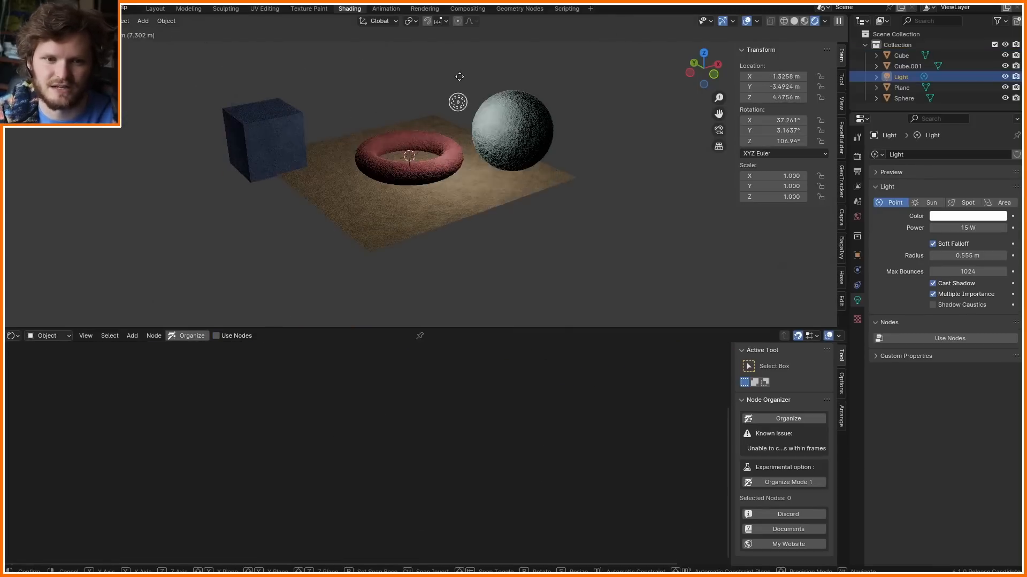
click(453, 71)
scroll(536, 92, up, 7)
shift+middle_drag(537, 92, 338, 249)
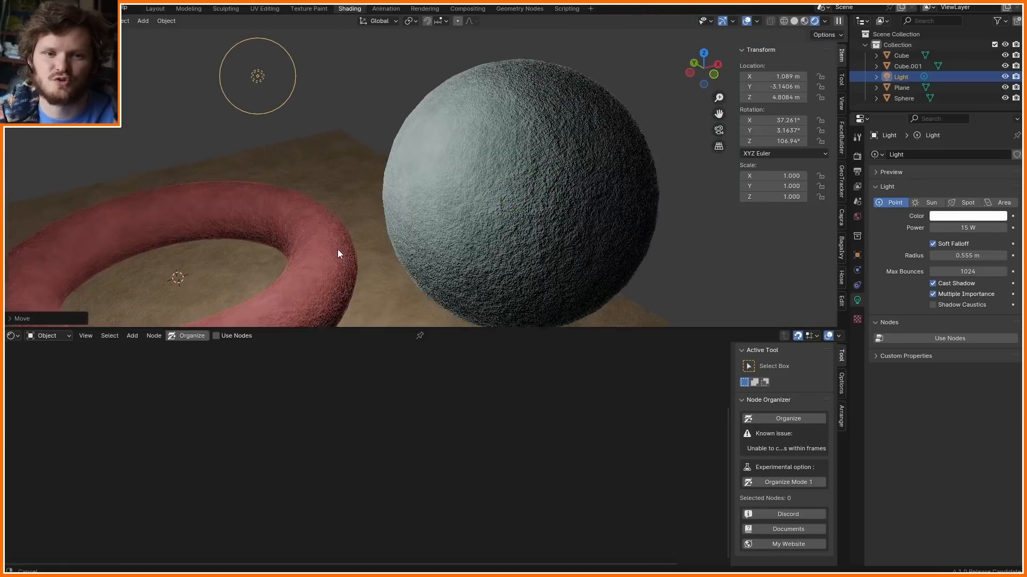
- With the sphere selected, try a Bump Strength of 1.000 and settle on 0.150
click(405, 185)
scroll(422, 491, up, 6)
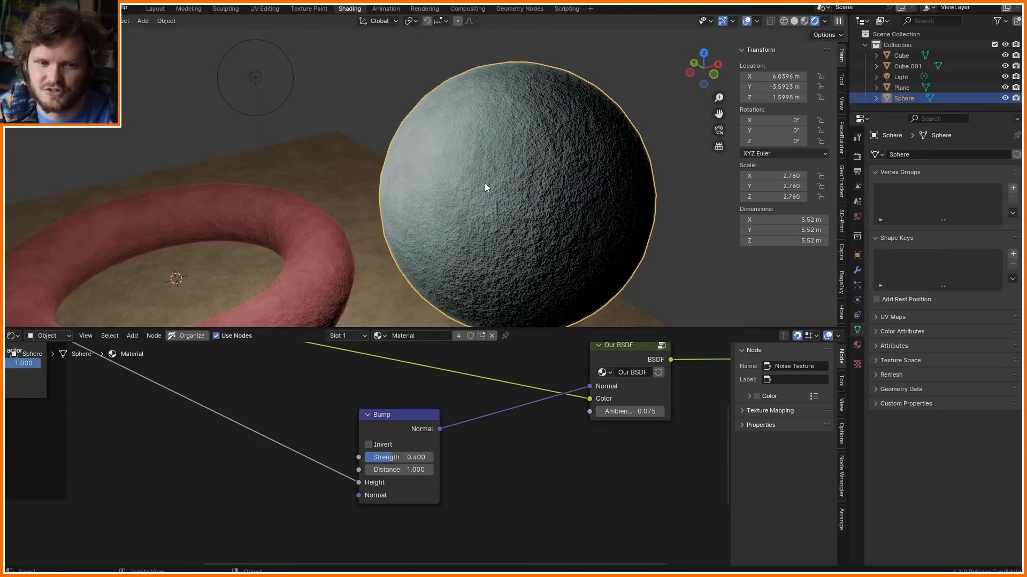
scroll(406, 460, up, 1)
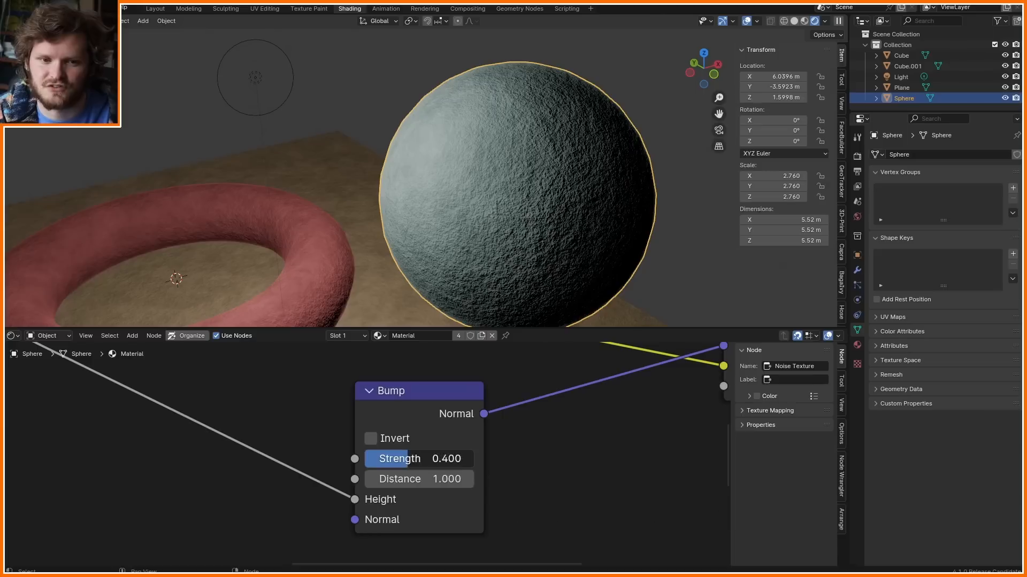
drag(428, 458, 476, 463)
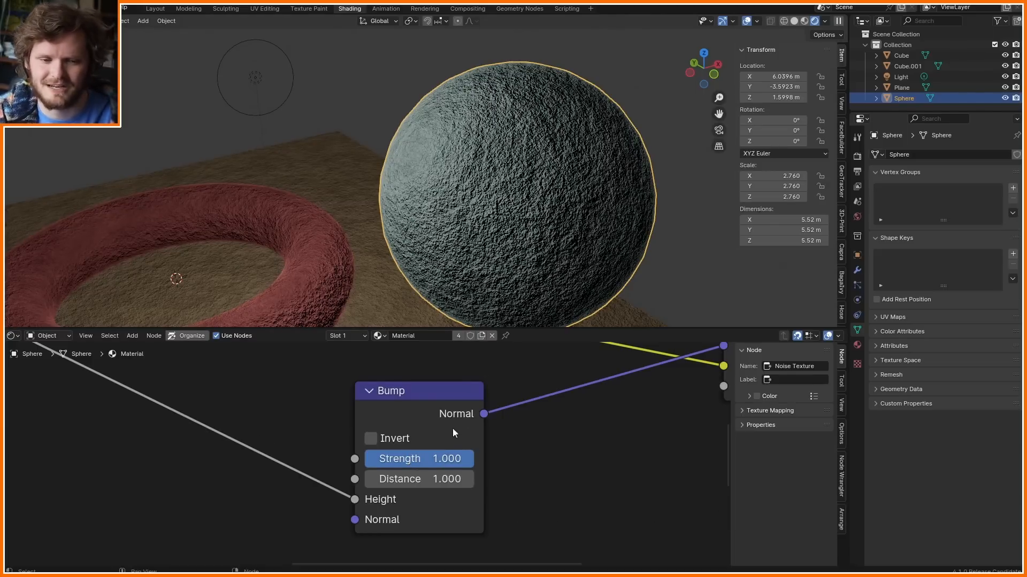
drag(454, 459, 369, 458)
scroll(379, 169, down, 3)
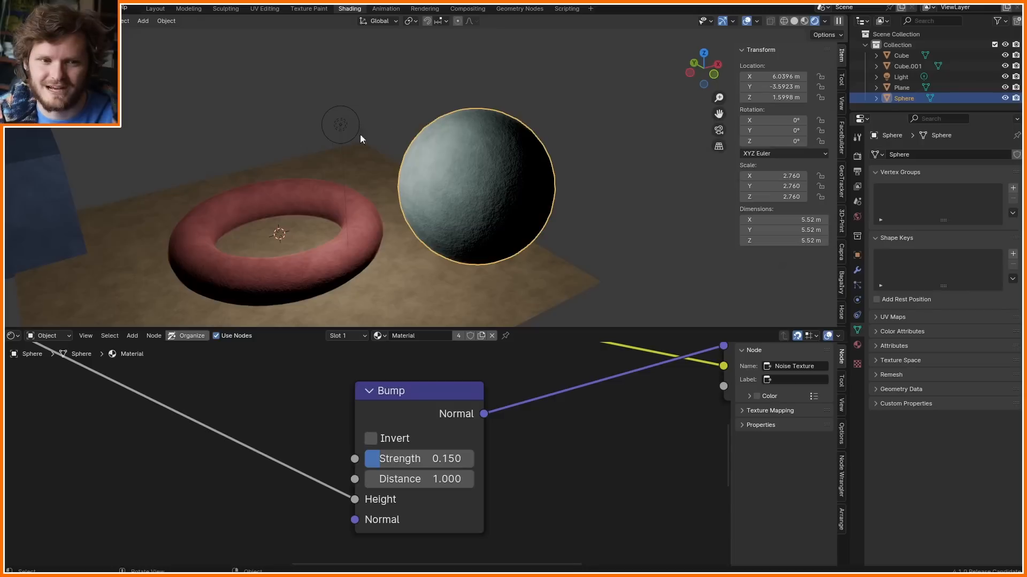
- Move the light higher and closer to the sphere, just above its torus-facing side
drag(344, 127, 397, 166)
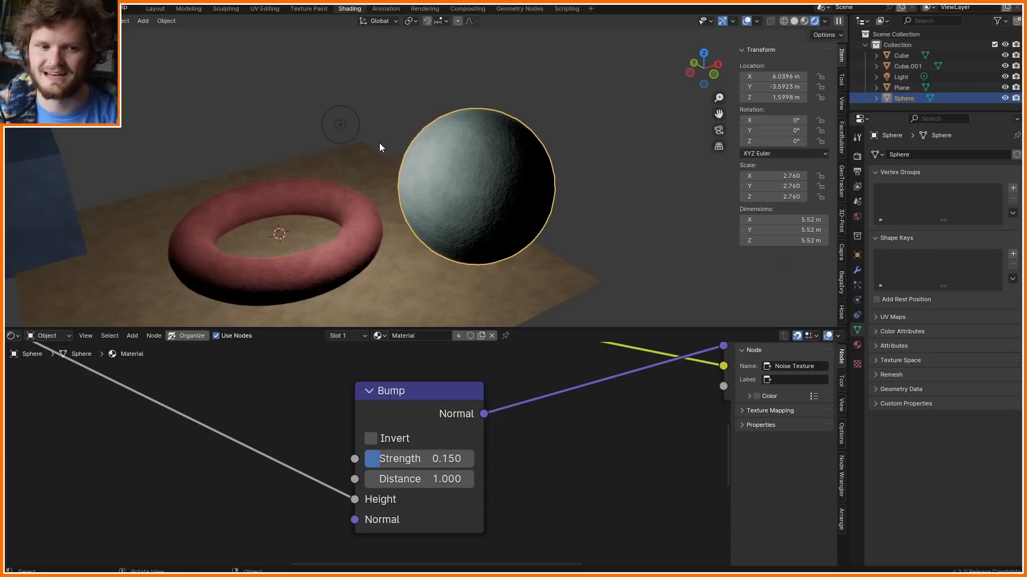
click(342, 125)
key(g)
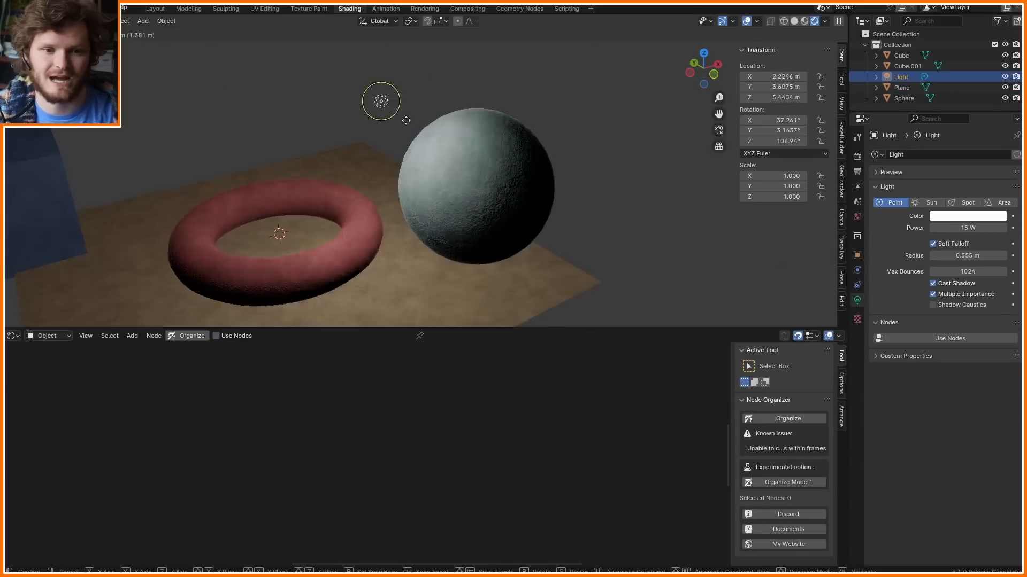
scroll(366, 110, down, 2)
key(g)
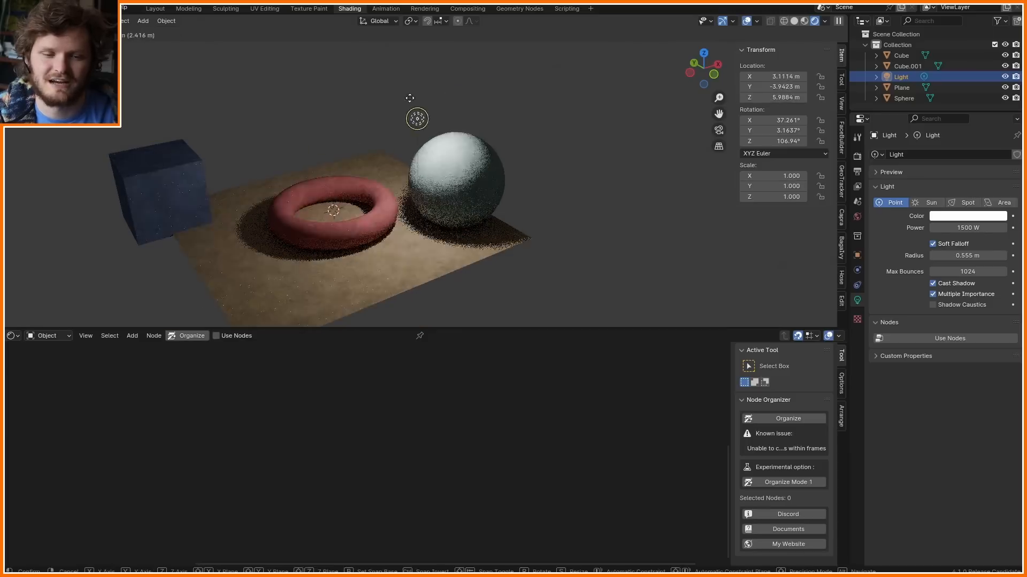
click(422, 92)
- Turn off Shadow ray visibility for the sphere, the torus and the plane
click(470, 163)
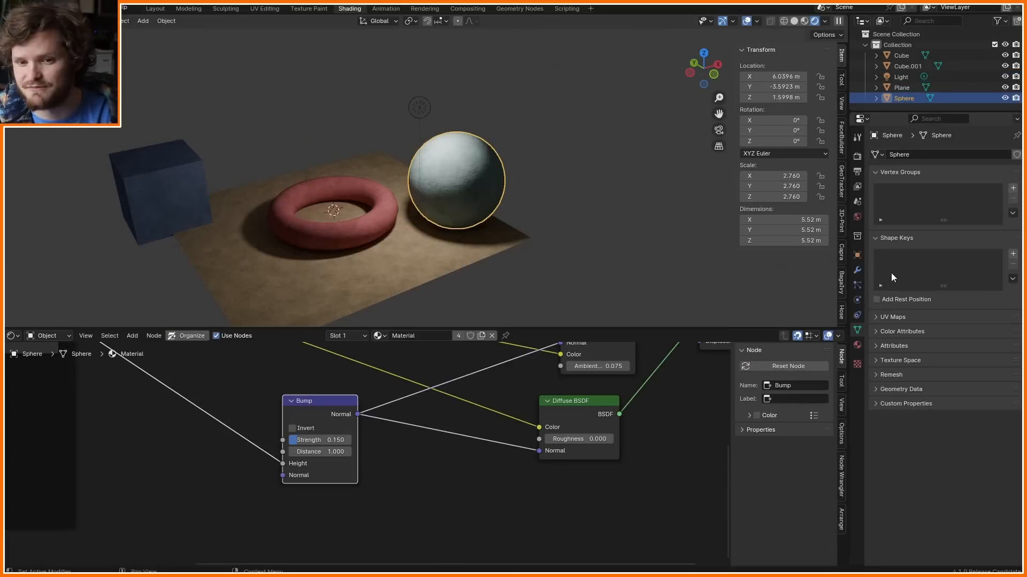
click(930, 411)
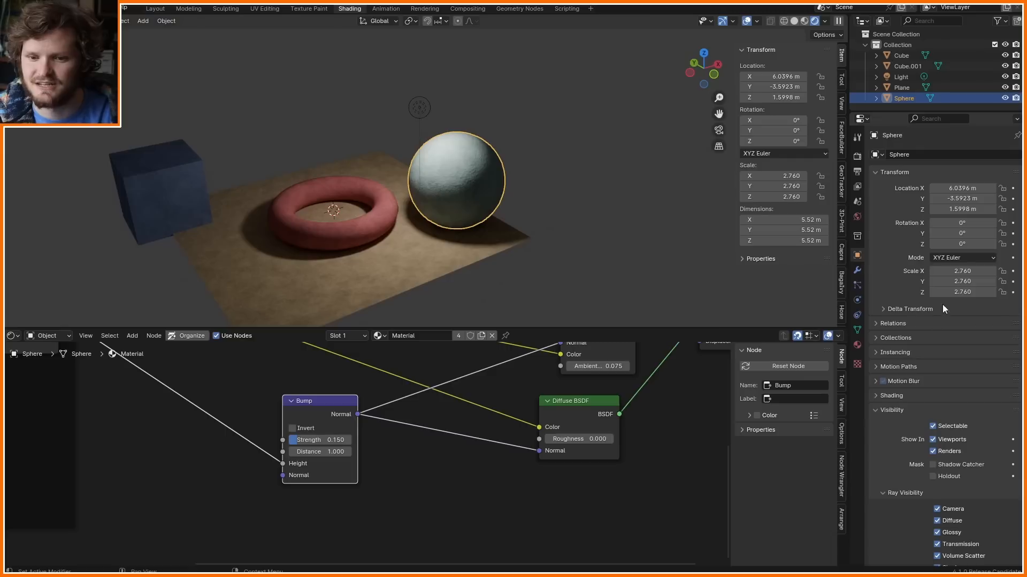
scroll(954, 389, down, 4)
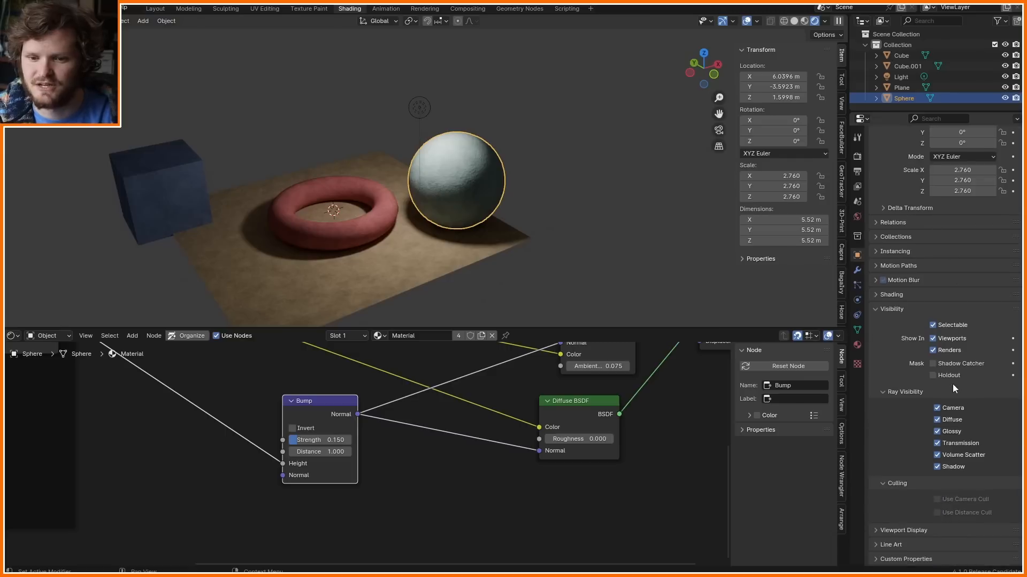
click(939, 467)
click(377, 206)
click(938, 469)
click(164, 191)
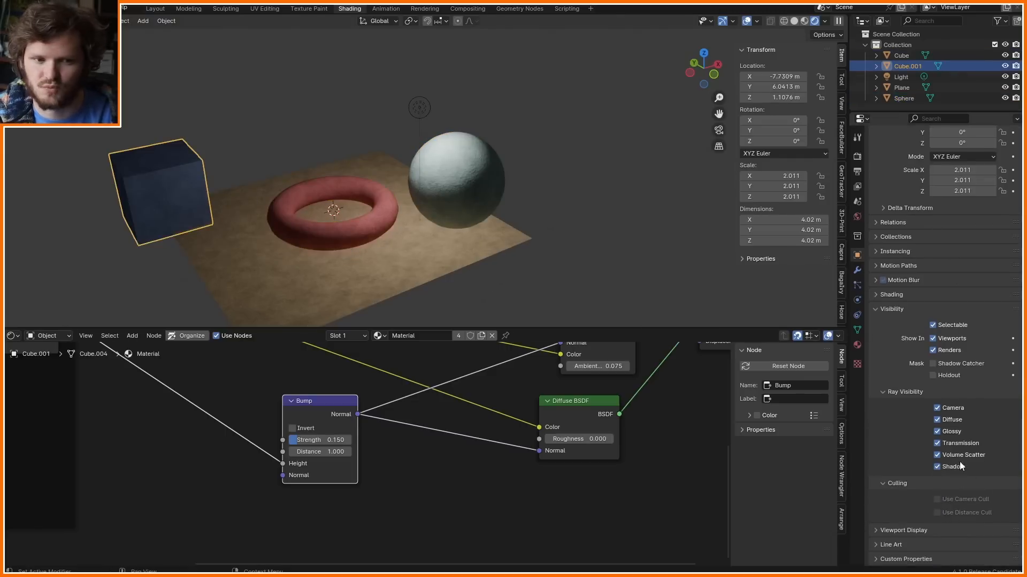
click(380, 258)
click(937, 466)
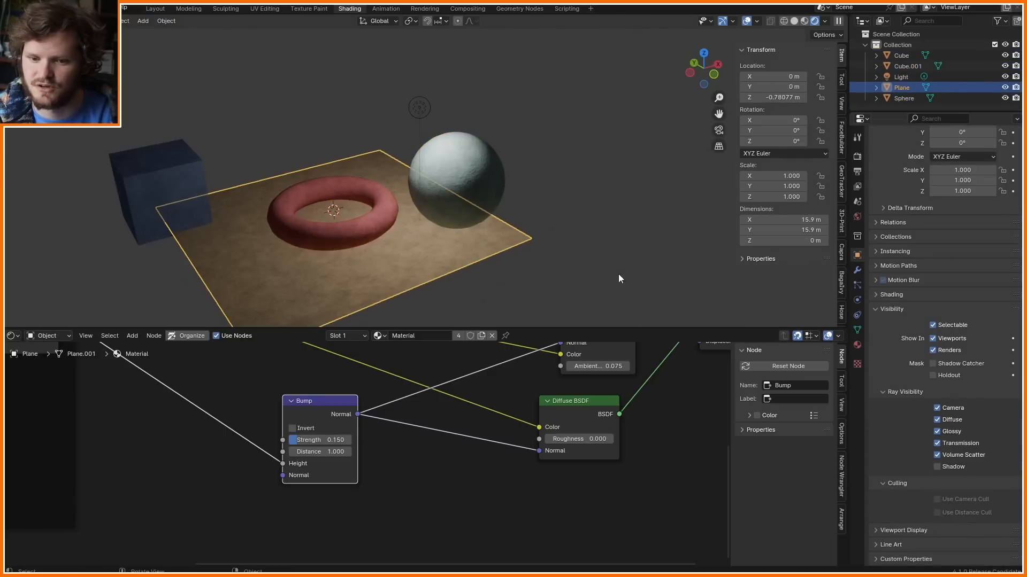
- Set the light's power to 30 W and move it between the cube and the torus, about X -2.93 m, Y -0.23 m, Z 4.87 m
click(419, 107)
key(g)
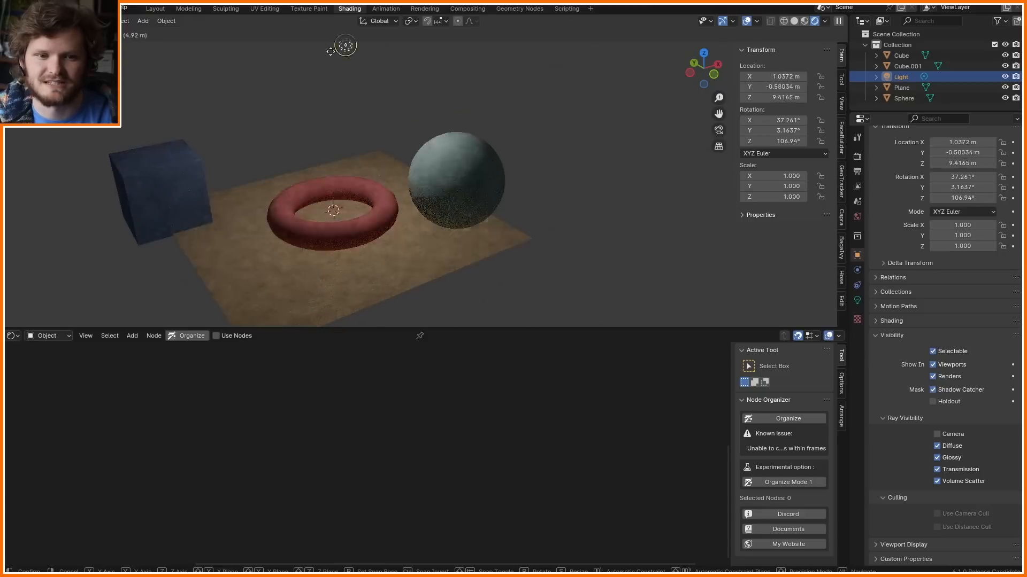
click(392, 184)
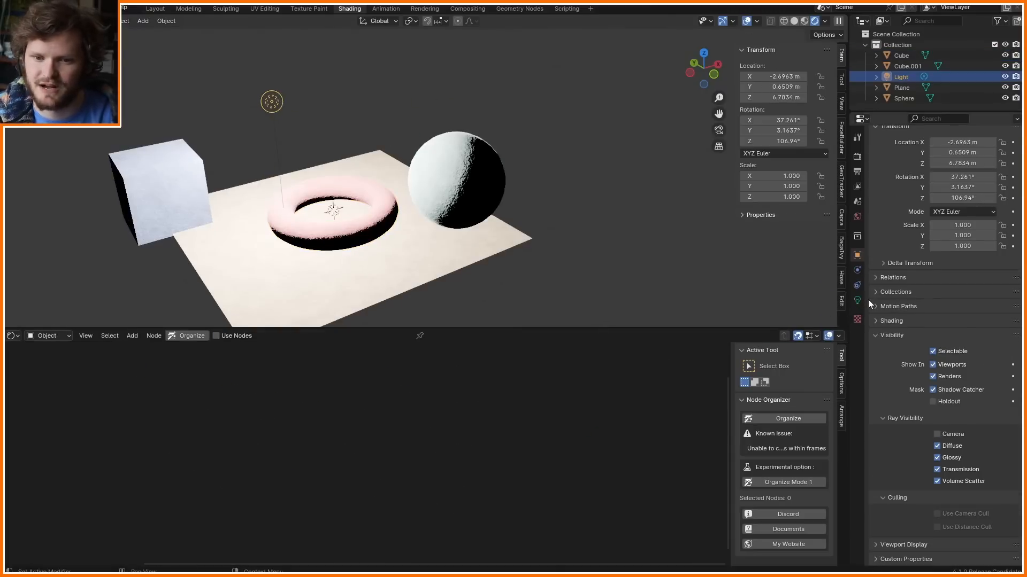
click(857, 300)
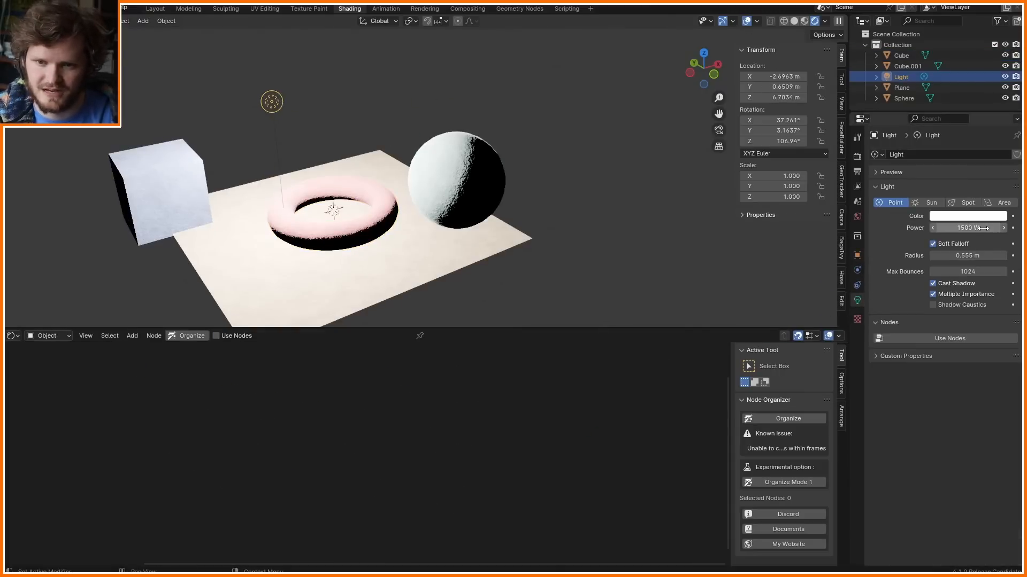
key(g)
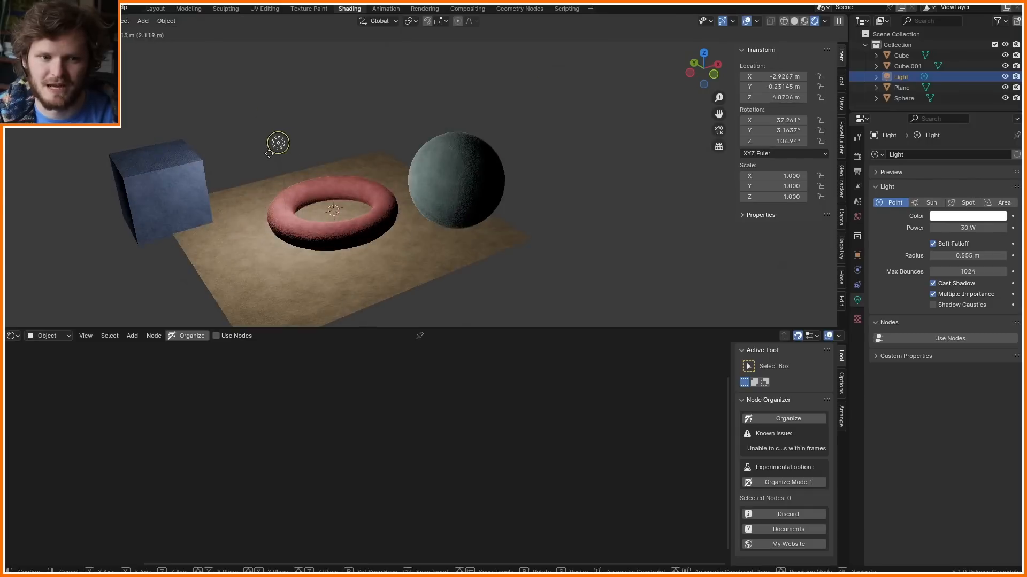
click(269, 153)
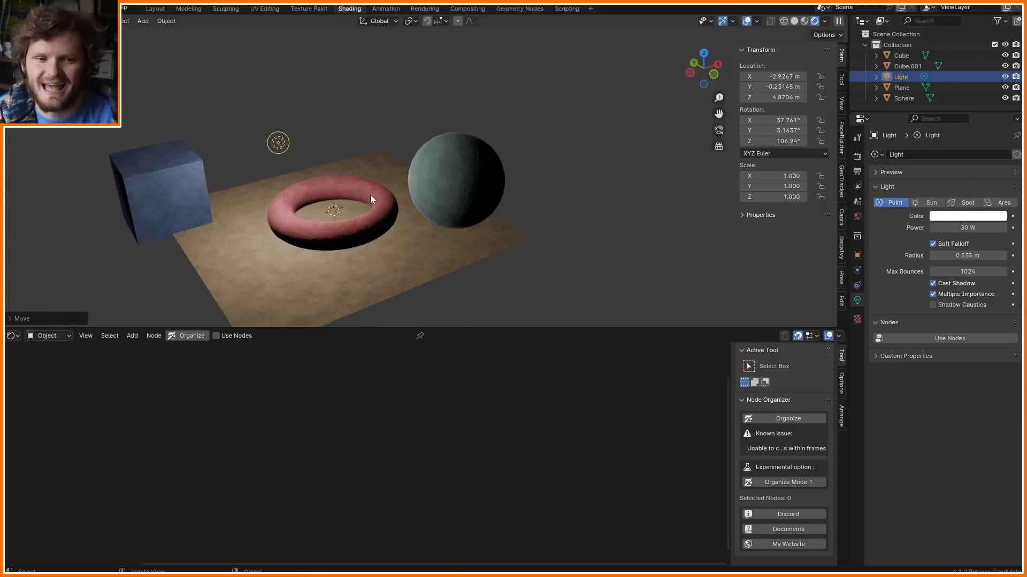
- Sketch annotation arrows at the torus's shaded lower edge and undo them
scroll(374, 197, up, 6)
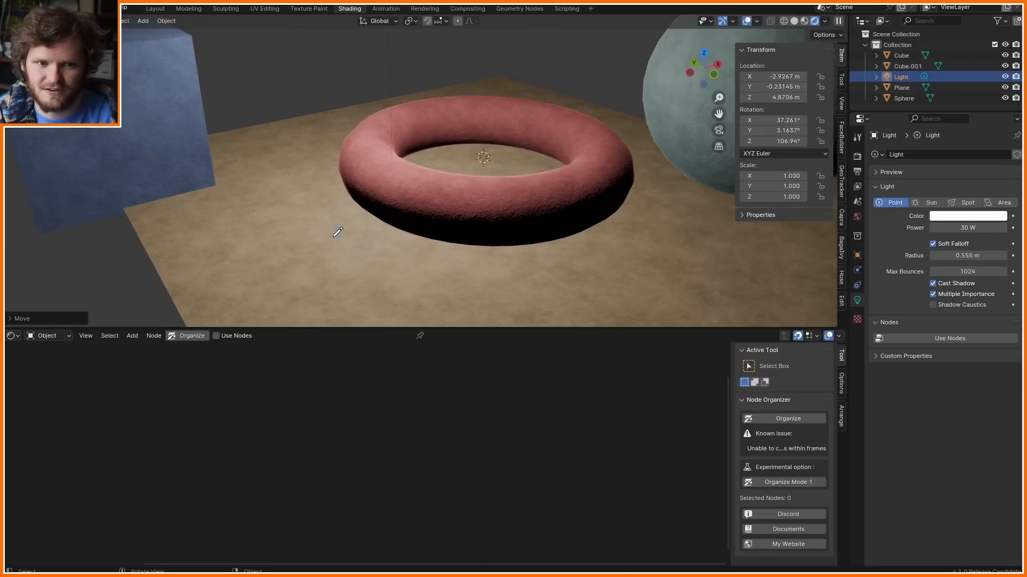
drag(338, 239, 343, 235)
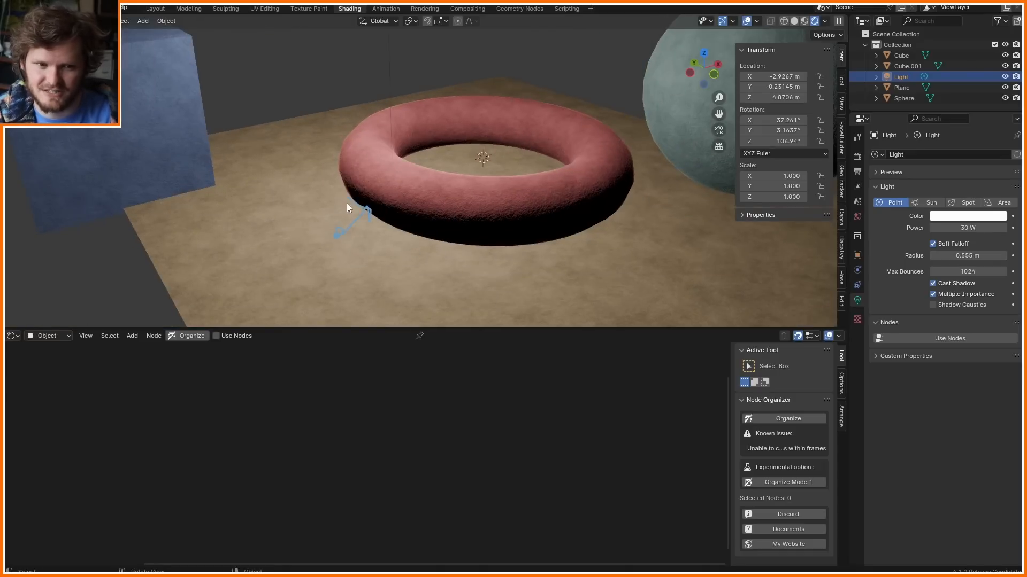
drag(330, 252, 460, 207)
key(ctrl+z)
scroll(422, 115, down, 4)
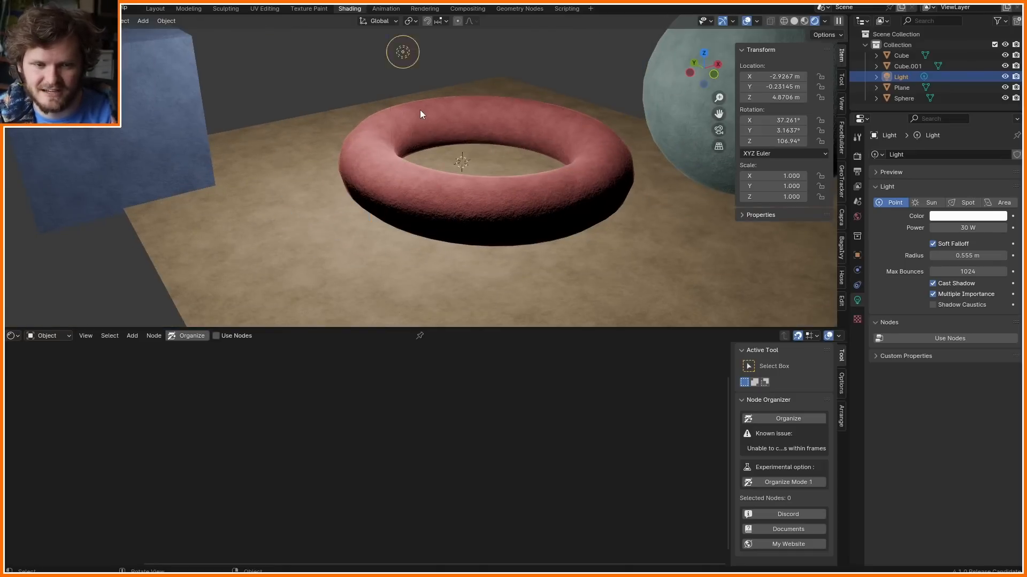
- Reposition the light above the plane, between the cube and the torus, and view the scene from a low side angle
key(g)
click(361, 111)
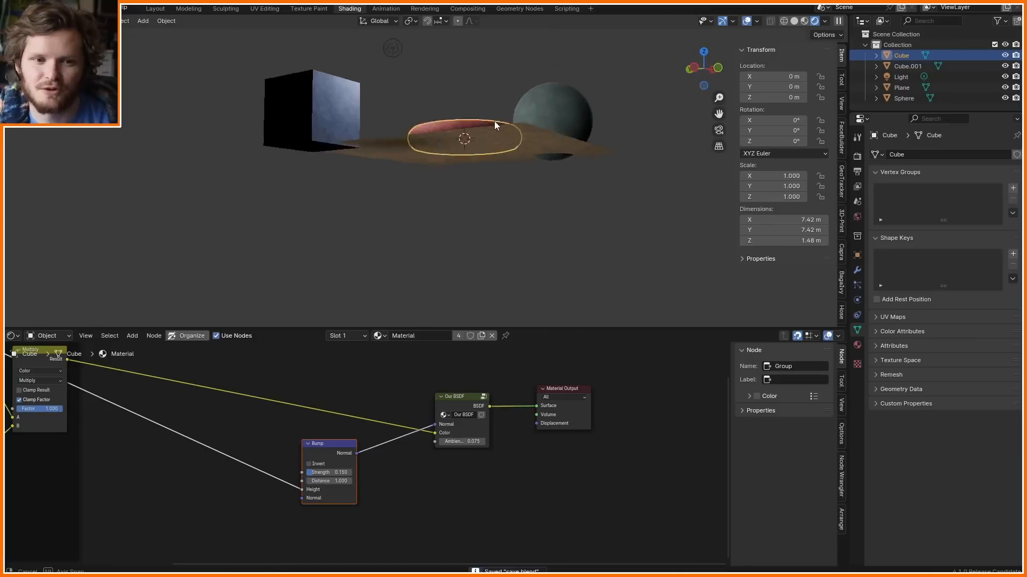
mouse_move(494, 120)
middle_down()
mouse_move(438, 172)
mouse_move(592, 129)
middle_up()
mouse_move(619, 113)
mouse_down()
mouse_move(366, 293)
mouse_move(509, 122)
mouse_up()
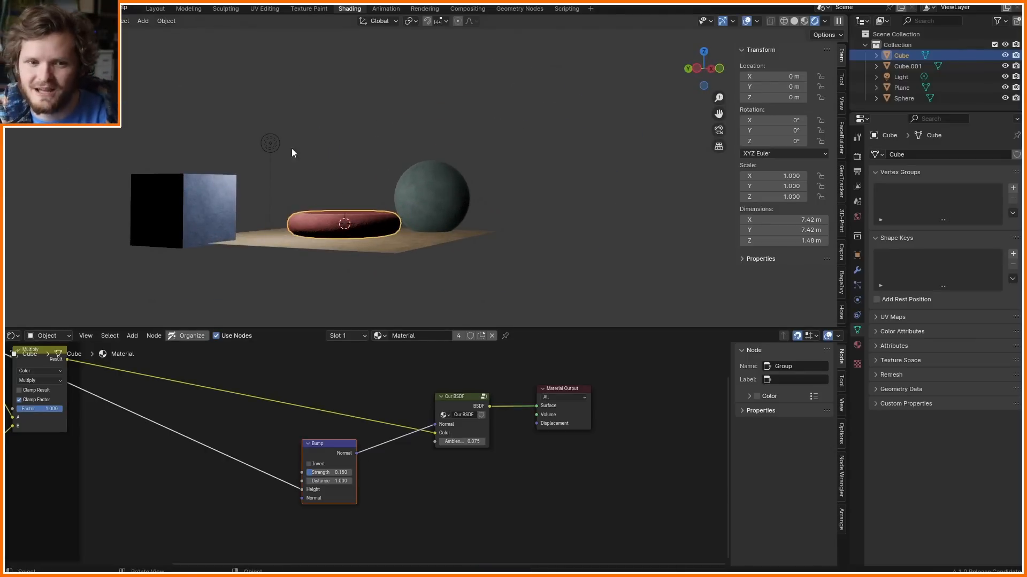
- Try a white World background color with Value 1.000 and undo the change
click(857, 216)
click(976, 222)
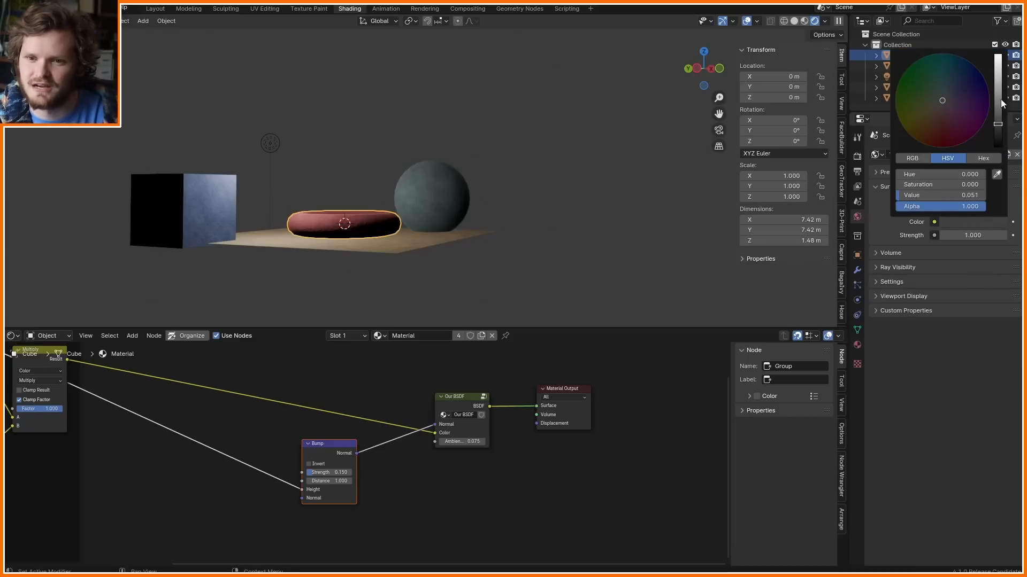
drag(1000, 99, 1002, 57)
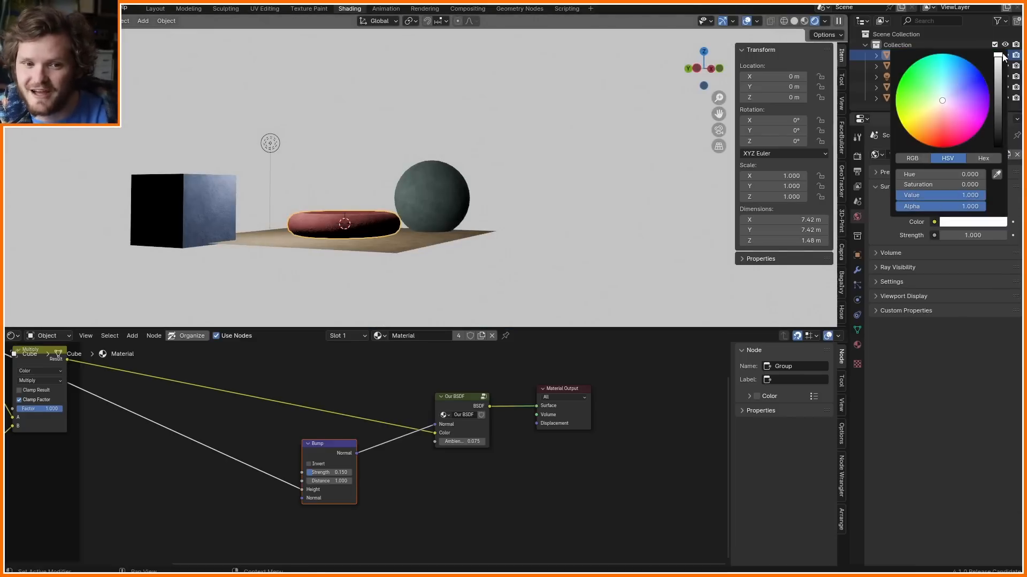
key(ctrl+z)
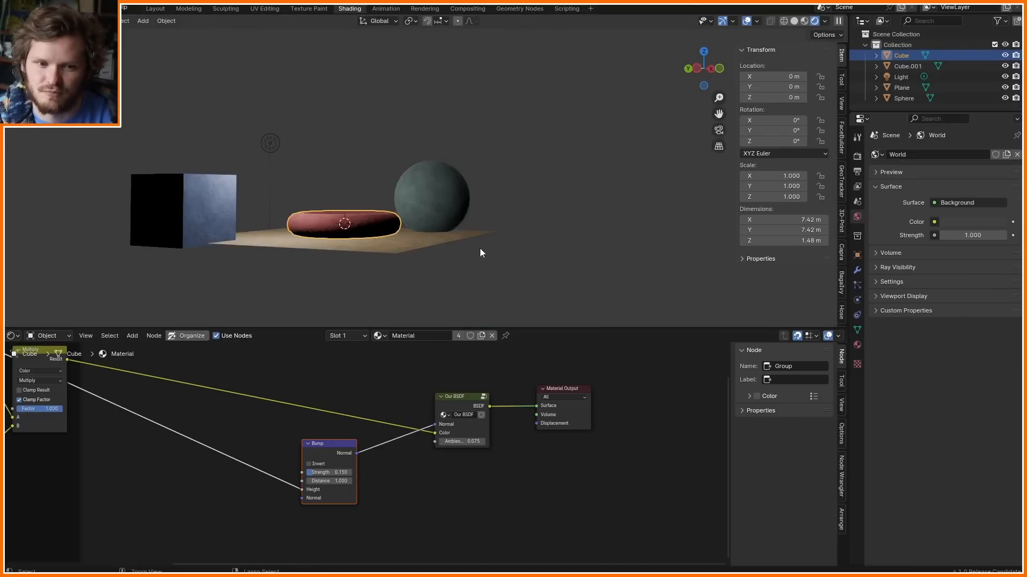
- Try a different Ambient value on the torus material's Our BSDF node and undo it
scroll(505, 436, up, 5)
shift+drag(508, 436, 593, 435)
key(ctrl+z)
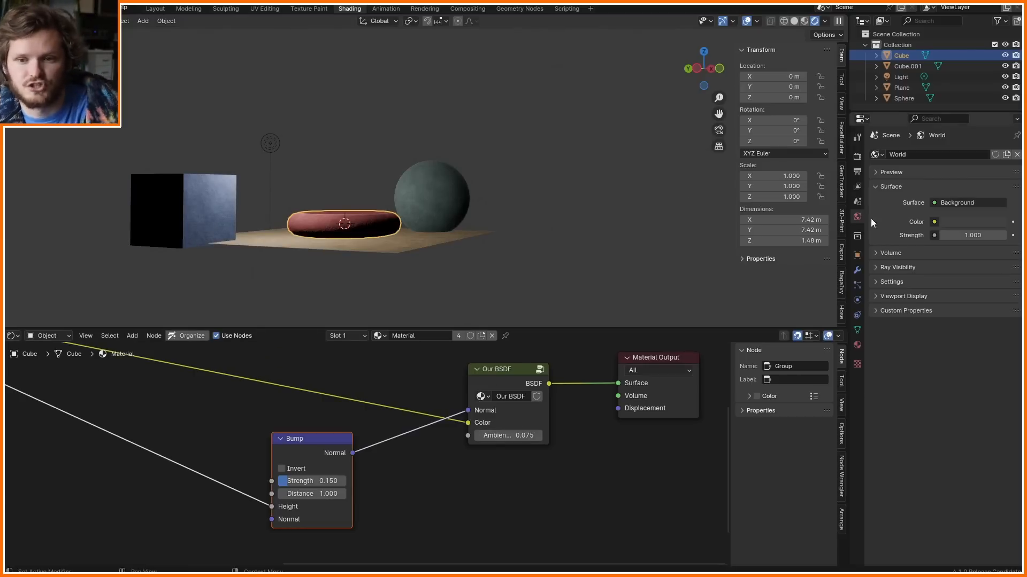
- In the World shader, feed the Background color from an Environment Texture driven directly by Generated coordinates, with the Mapping node removed
click(935, 222)
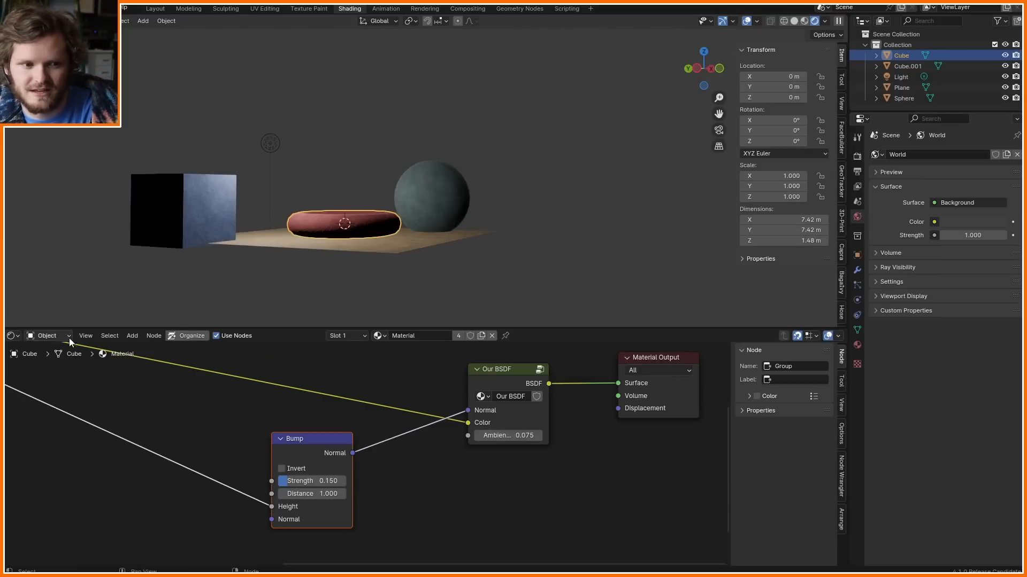
click(62, 377)
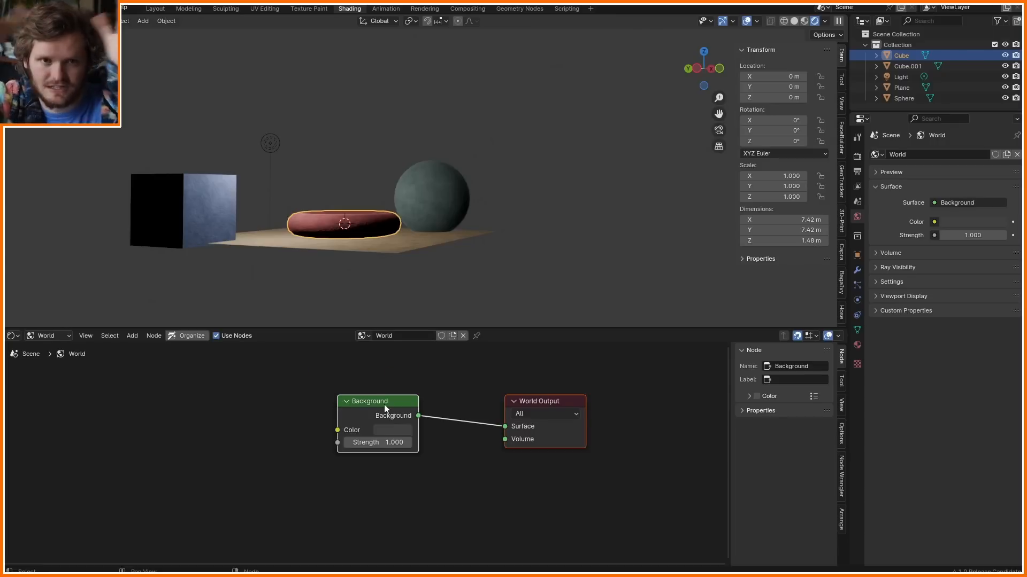
click(384, 405)
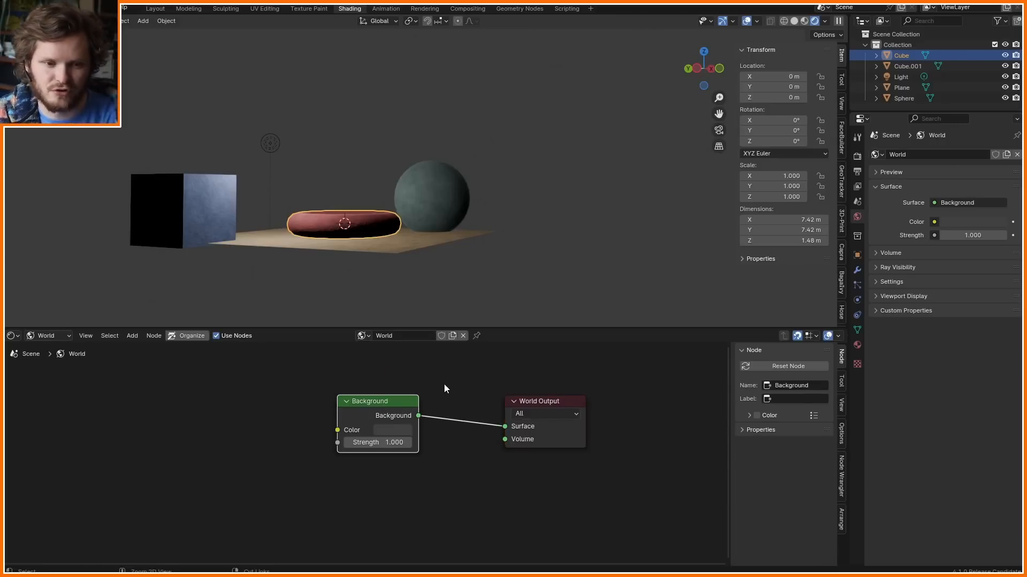
key(ctrl+t)
middle_drag(49, 401, 243, 413)
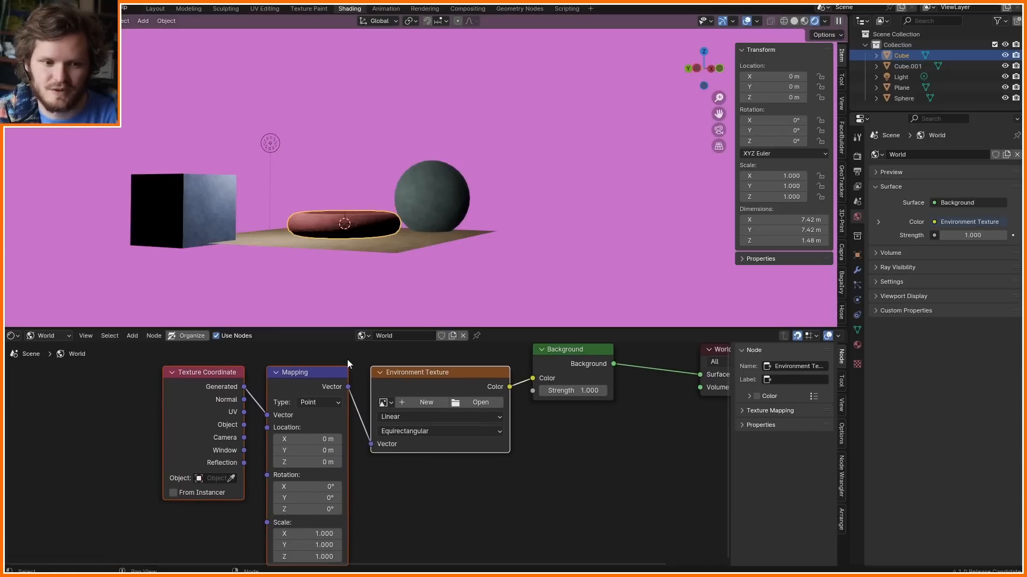
middle_drag(436, 383, 462, 410)
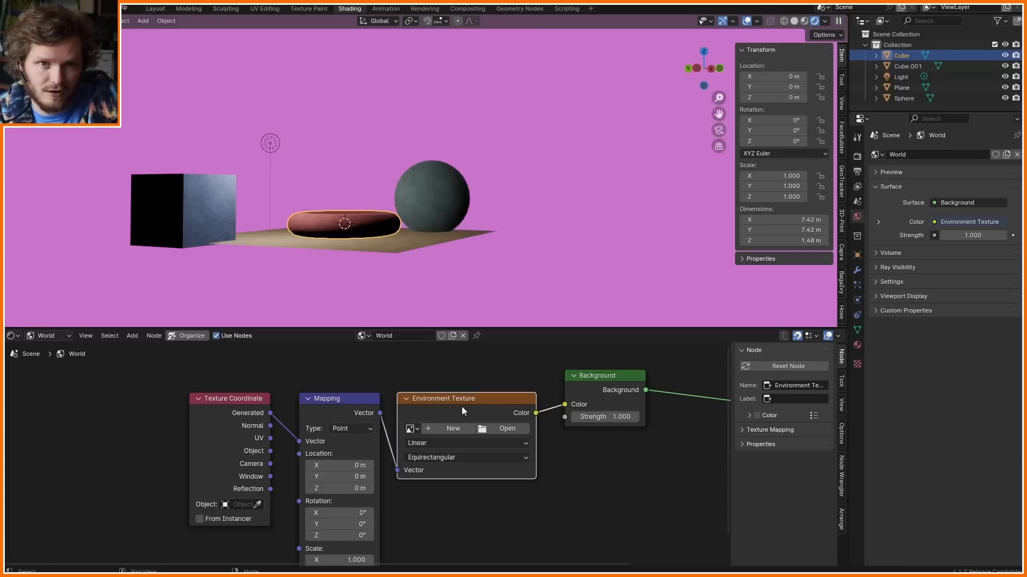
scroll(307, 431, up, 2)
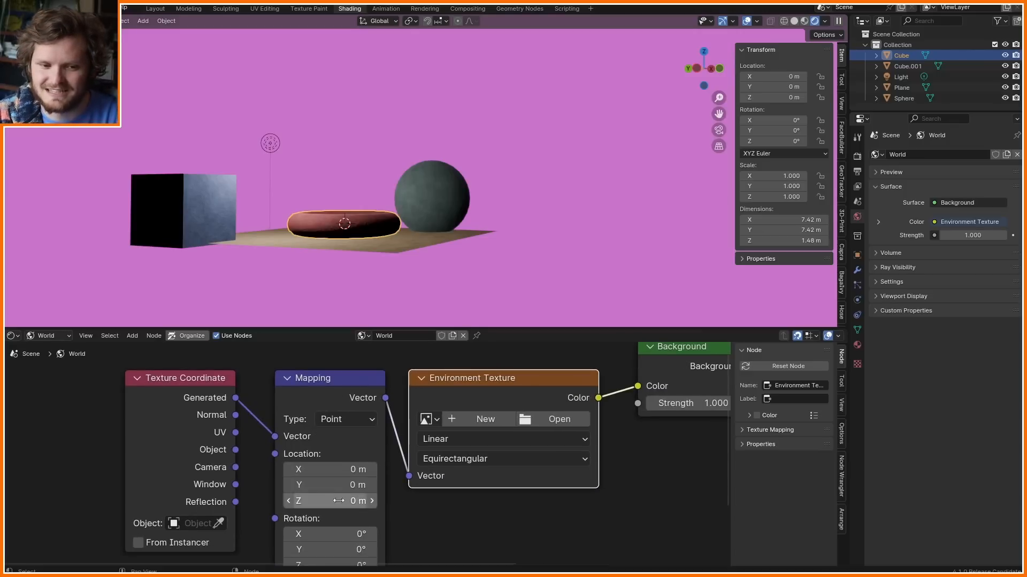
key(ctrl+x)
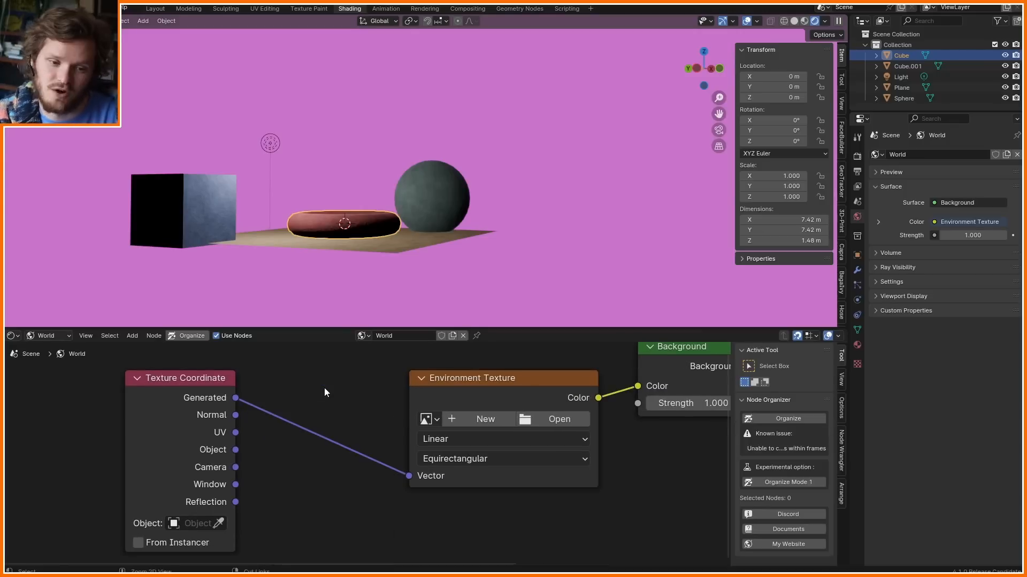
- Try a Vector Math Add node between Texture Coordinate and Environment Texture, and remove it with its link preserved
key(shift+a)
text(add)
key(Return)
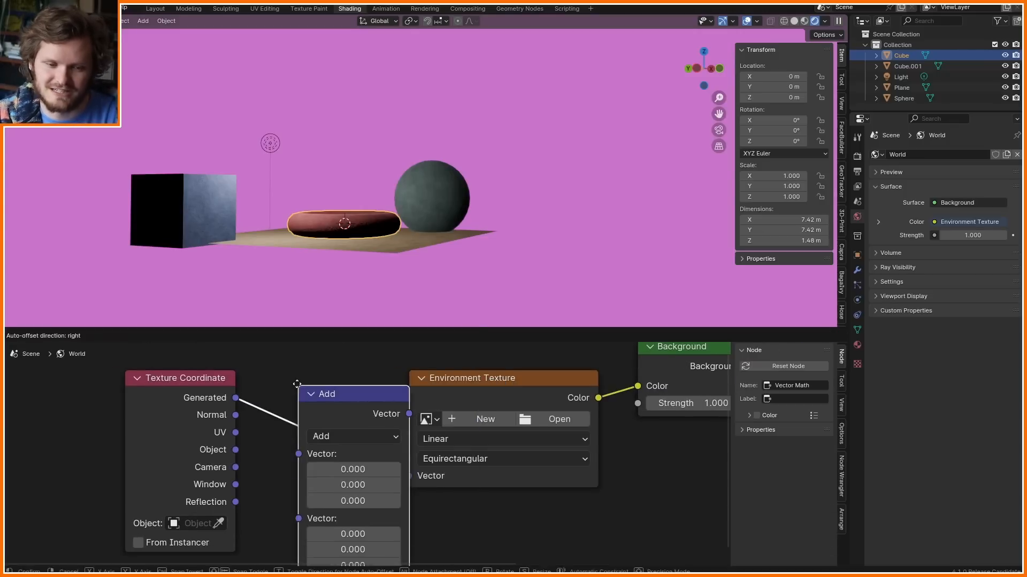
click(297, 384)
drag(352, 487, 377, 487)
key(ctrl+x)
- Bring the Texture Coordinate node closer and load burnt_warehouse_2k.exr from the HDRIS folder into the Environment Texture
drag(179, 400, 304, 401)
middle_drag(480, 402, 258, 421)
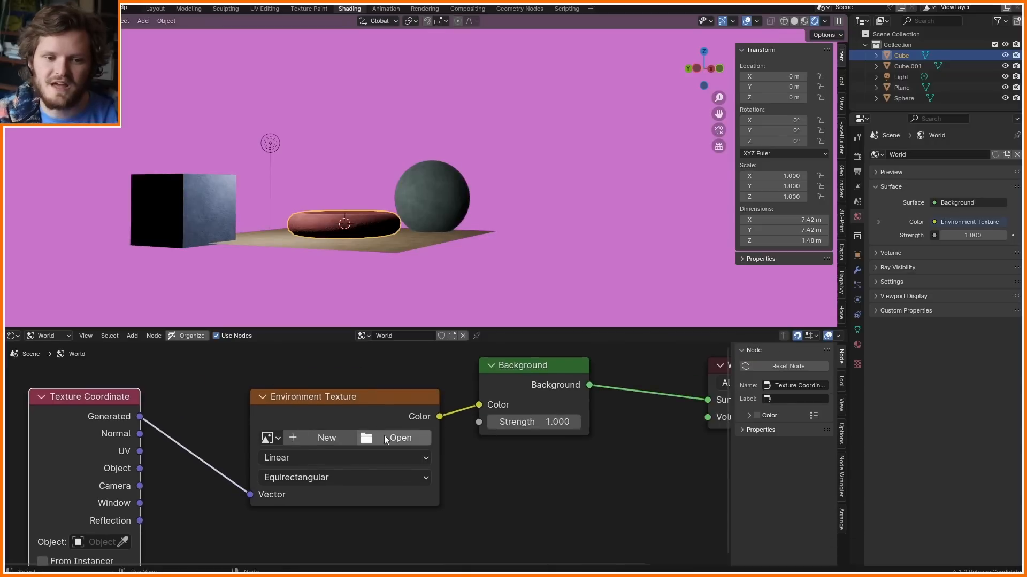
click(411, 439)
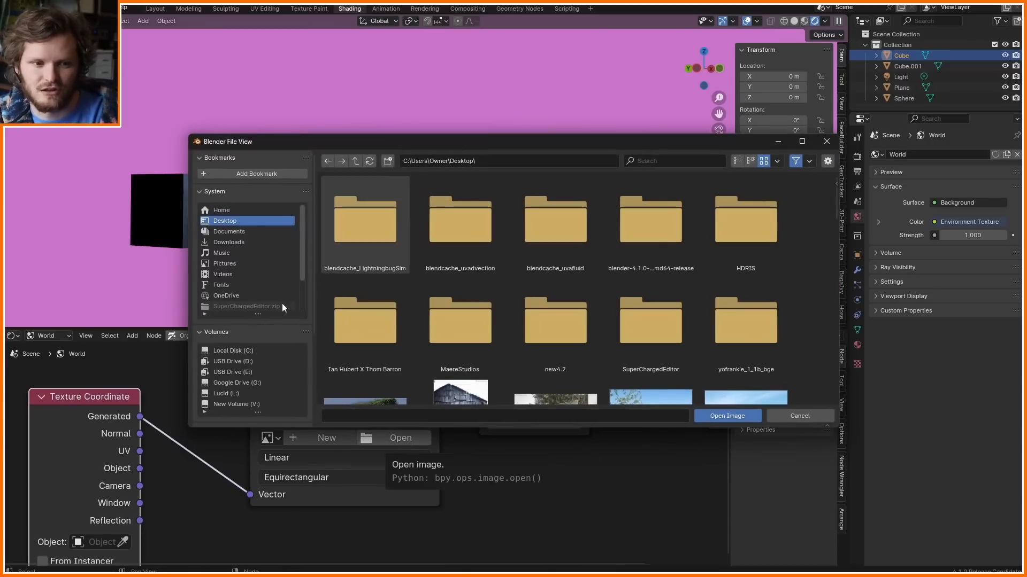
scroll(450, 292, down, 1)
double_click(725, 235)
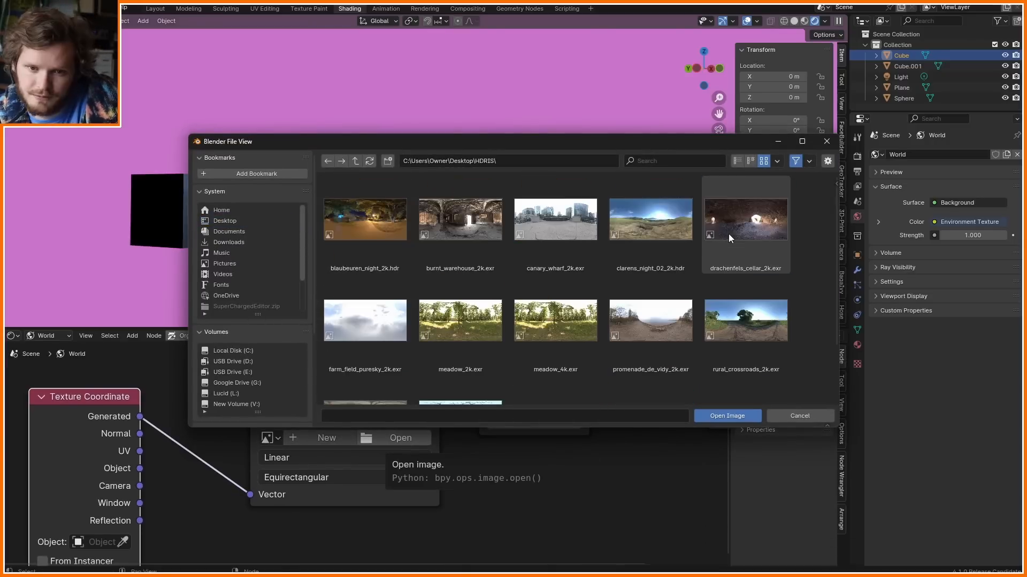
middle_drag(415, 227, 447, 163)
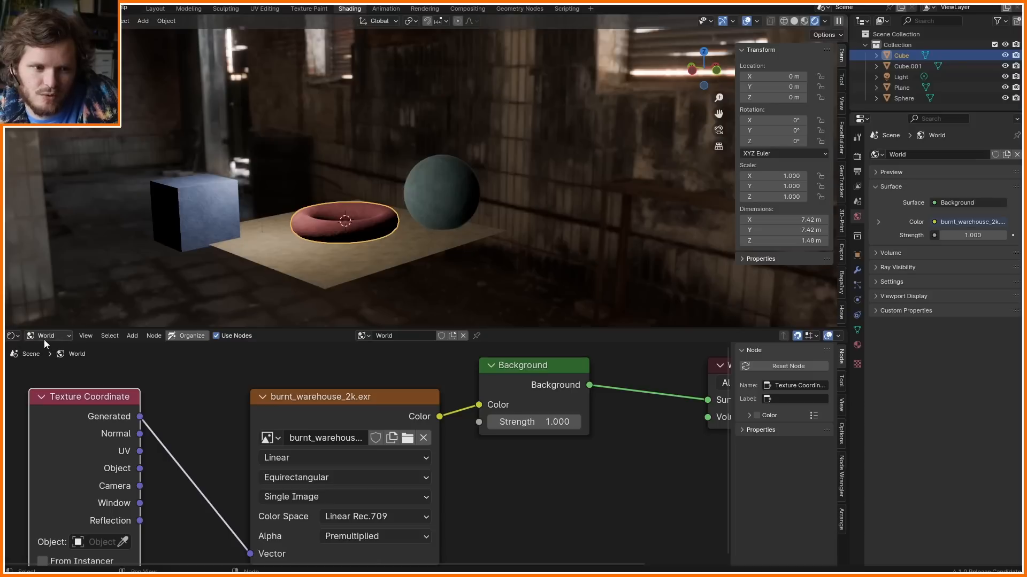
- Enable a transparent film background in the render settings
click(857, 155)
click(897, 476)
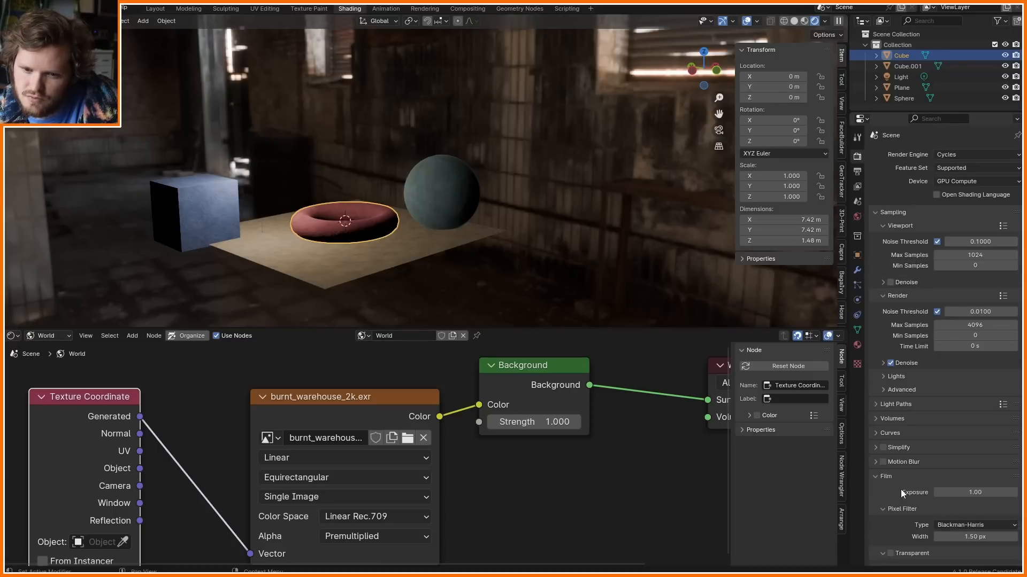
click(890, 554)
- Return the shader editor to the torus's object material, frame all its nodes and save the file
click(48, 336)
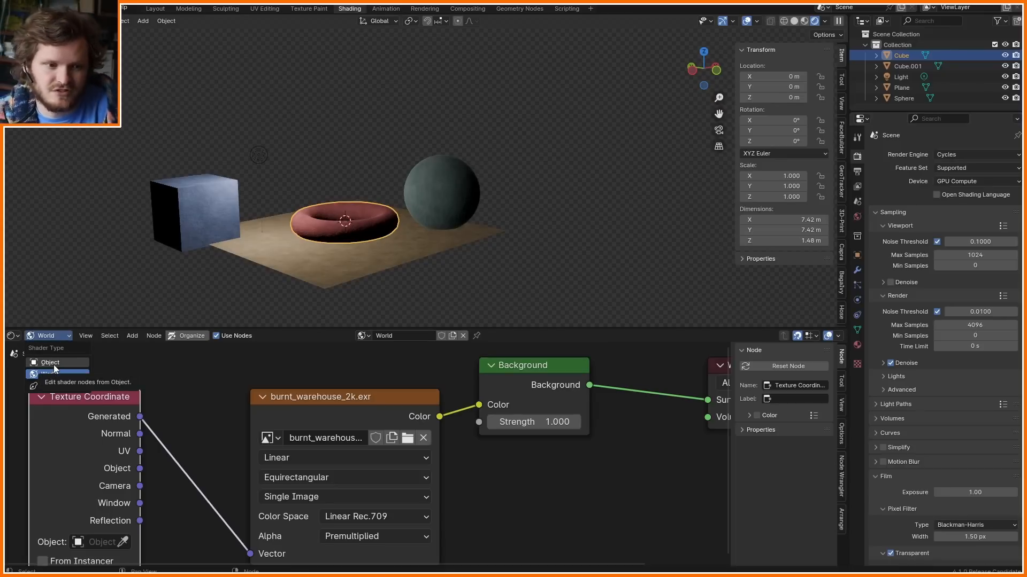
click(53, 364)
key(Home)
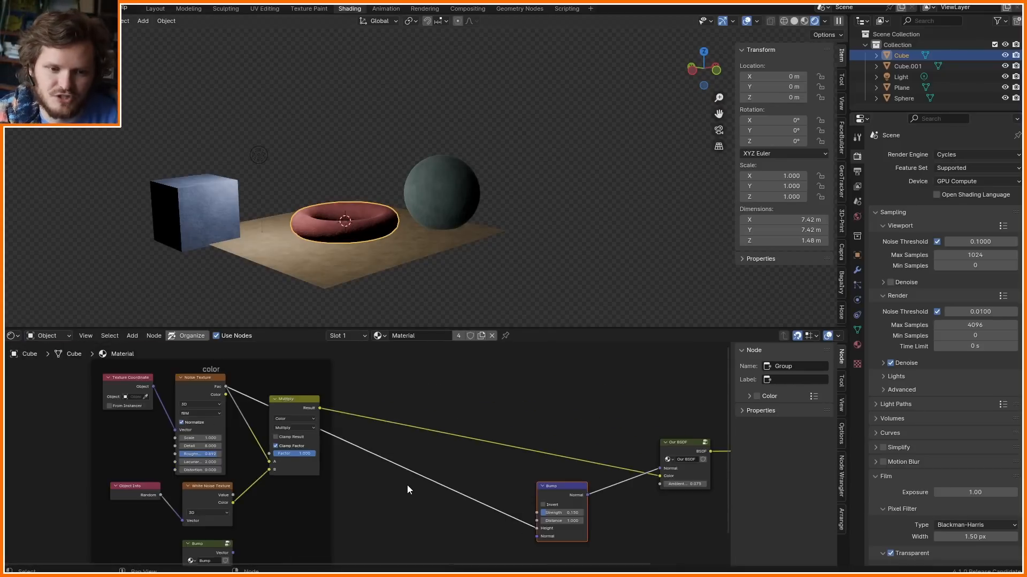
key(ctrl+s)
- Annotate a mark on the sphere's shaded edge with arrows towards and away from it, a large surrounding arc and a loop below
scroll(384, 246, up, 4)
shift+middle_drag(384, 246, 525, 207)
shift+middle_drag(609, 193, 460, 222)
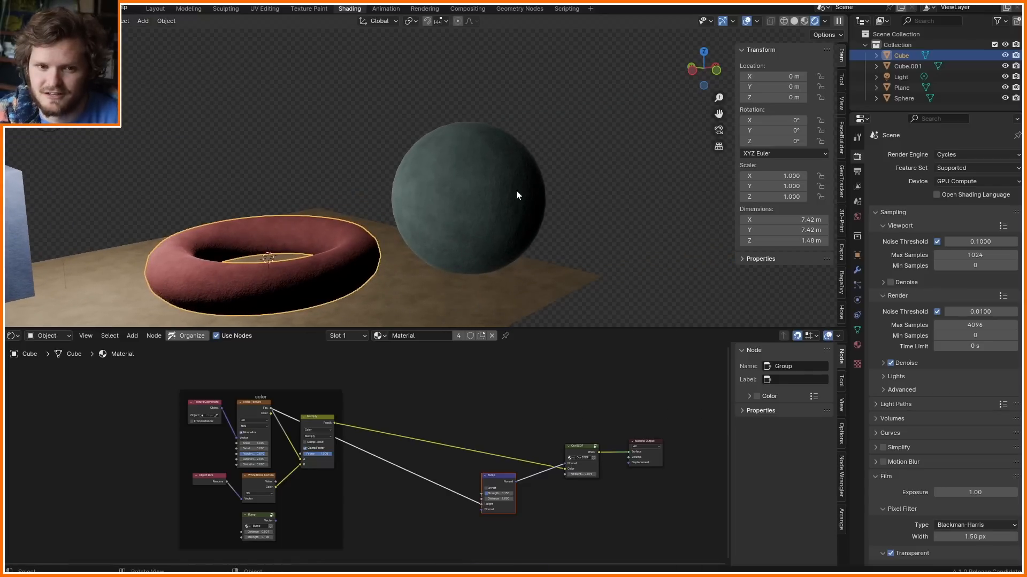
drag(526, 156, 539, 173)
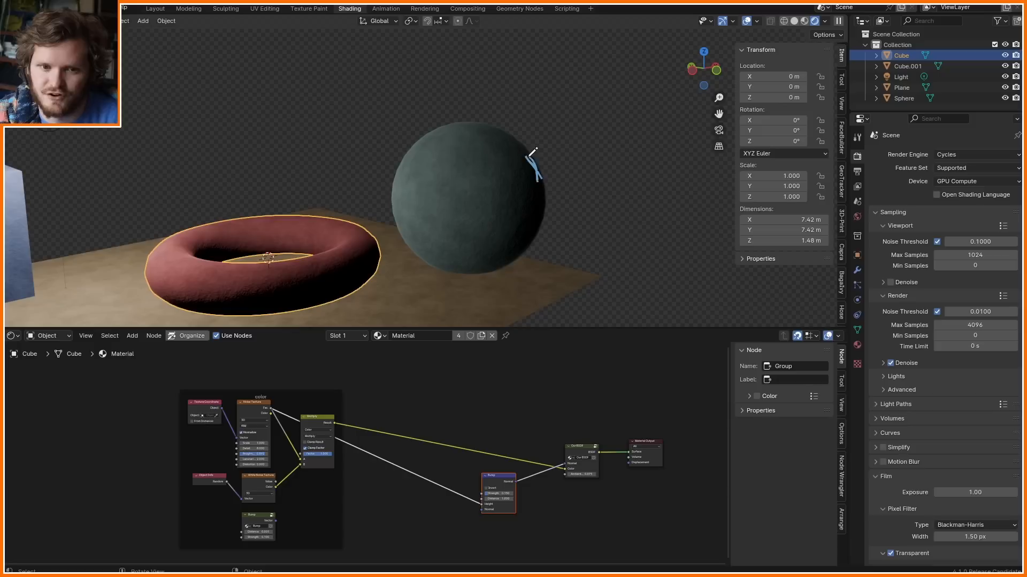
mouse_move(328, 231)
mouse_down()
mouse_move(332, 131)
mouse_move(439, 245)
mouse_move(332, 246)
mouse_up()
key(ctrl+z)
mouse_move(485, 254)
mouse_down()
mouse_move(537, 176)
mouse_move(685, 92)
mouse_move(673, 90)
mouse_up()
shift+middle_drag(667, 97, 576, 129)
drag(684, 255, 491, 43)
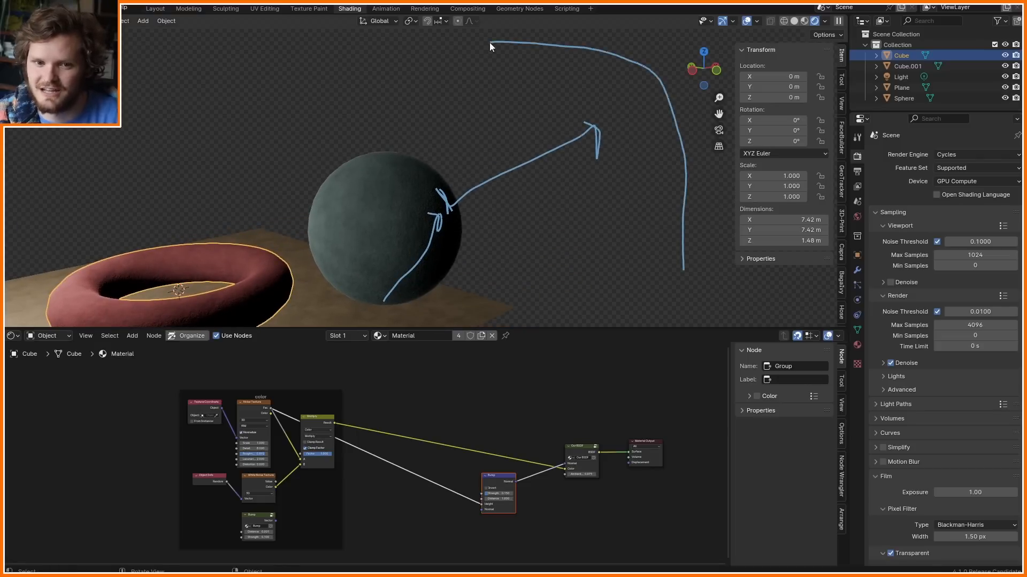
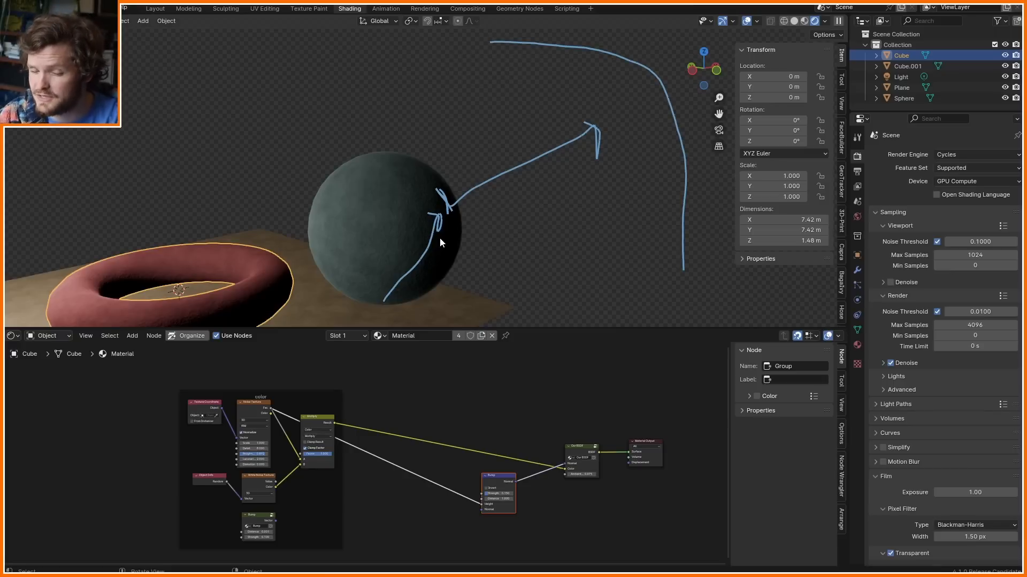
mouse_move(450, 243)
mouse_down()
mouse_move(374, 294)
mouse_move(430, 244)
mouse_up()
- Add a Geometry node to the material, above and beside the color frame
scroll(454, 437, up, 6)
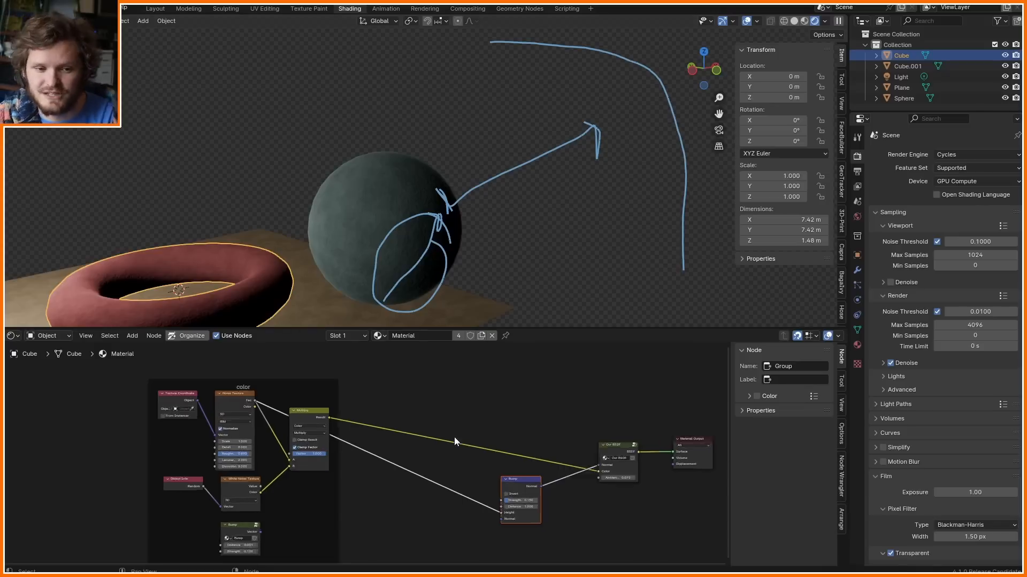
key(shift+a)
middle_drag(441, 364, 418, 435)
click(402, 416)
text(geo)
key(Return)
click(363, 368)
- Cycle the preview through the Geometry node's outputs up to Incoming
scroll(413, 417, up, 4)
ctrl+shift+click(375, 391)
ctrl+shift+click(375, 390)
ctrl+shift+click(375, 391)
ctrl+shift+click(376, 391)
ctrl+shift+click(376, 390)
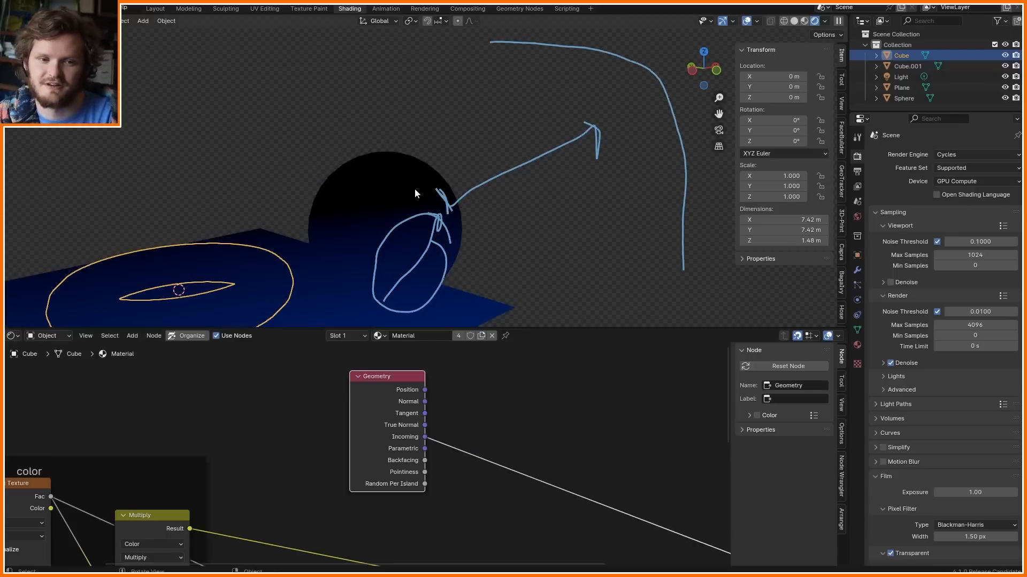
- Erase the existing annotations and draw a short arrow pointing outward from the sphere's upper edge
mouse_move(415, 201)
ctrl+mouse_down()
mouse_move(422, 224)
mouse_move(756, 249)
mouse_move(686, 60)
mouse_move(623, 39)
ctrl+mouse_up()
shift+middle_drag(300, 252, 480, 135)
mouse_move(477, 177)
middle_down()
mouse_move(438, 307)
mouse_move(474, 216)
mouse_move(432, 268)
middle_up()
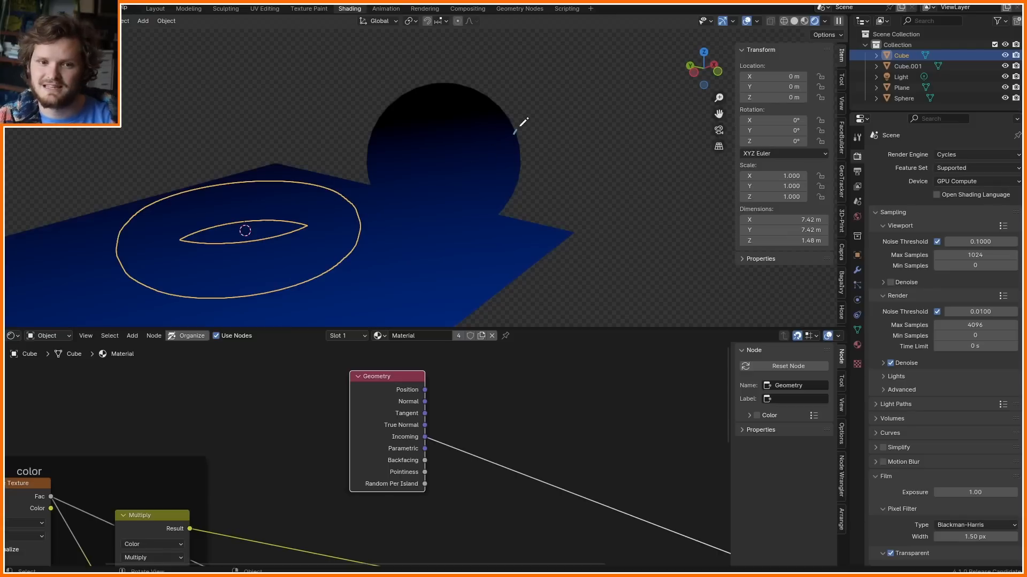
drag(519, 127, 549, 101)
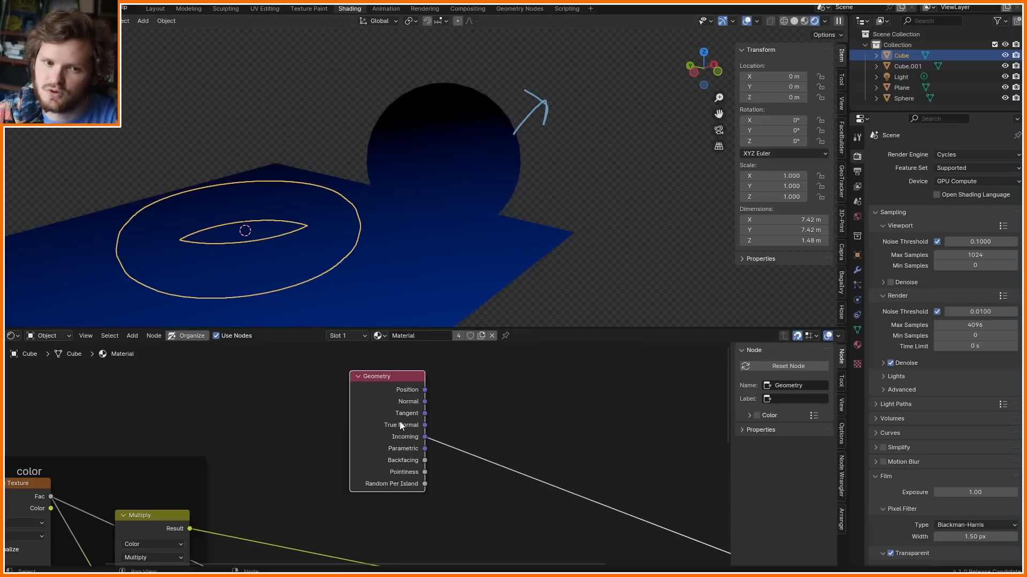
- Cycle the preview through the Geometry node's remaining outputs around to Normal
ctrl+shift+click(394, 392)
ctrl+shift+click(395, 392)
ctrl+shift+click(394, 393)
ctrl+shift+click(395, 392)
ctrl+shift+click(394, 393)
ctrl+shift+click(394, 392)
middle_drag(523, 401, 353, 431)
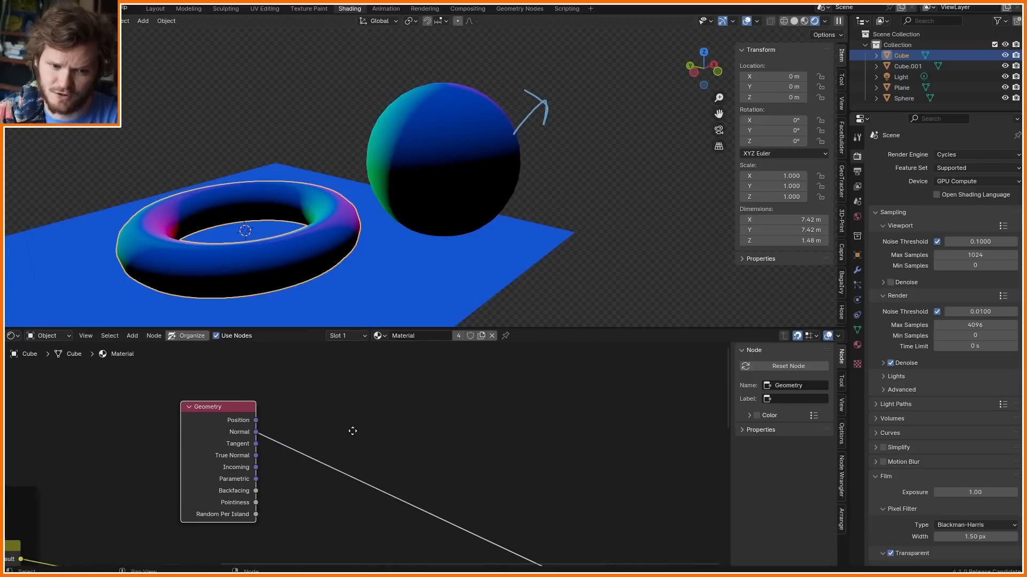
- Add a Vector Math node beside the Geometry node and set its operation to Reflect
key(shift+a)
text(vec)
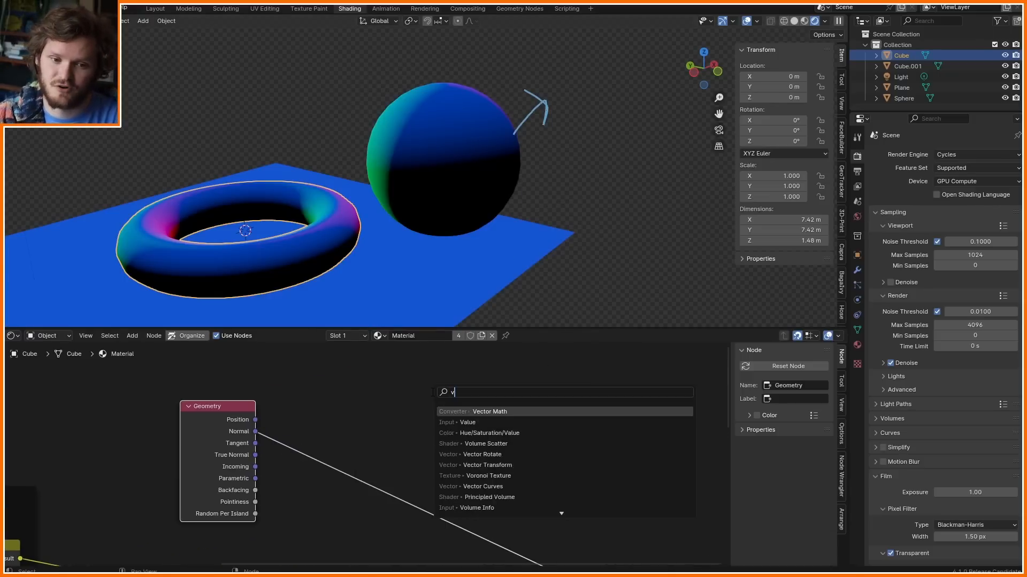
key(Return)
click(403, 364)
scroll(406, 368, up, 2)
click(455, 382)
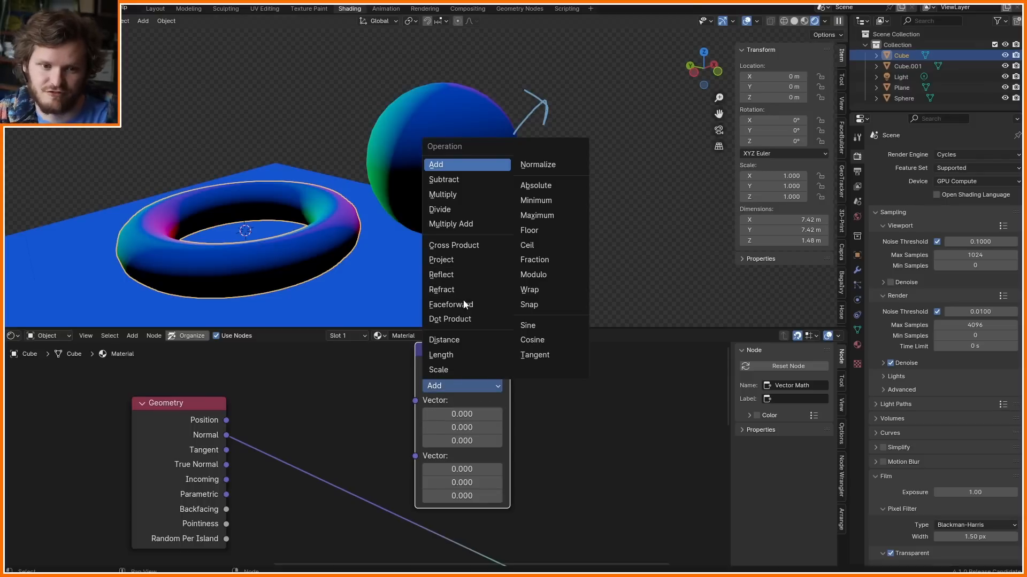
click(447, 276)
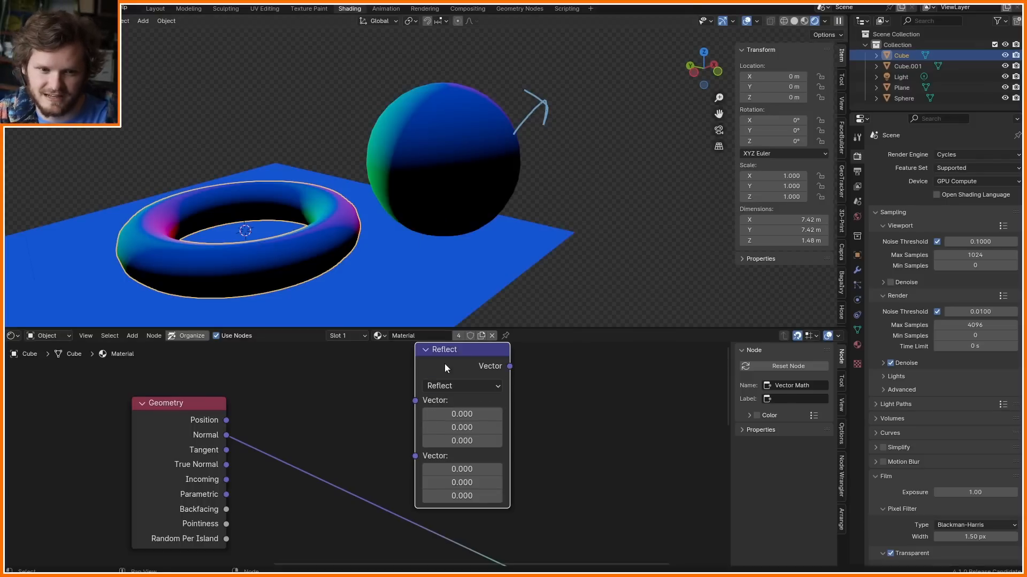
- Connect Incoming to the Reflect node's first vector input and Normal to its second, and preview the Reflect result
drag(226, 480, 420, 398)
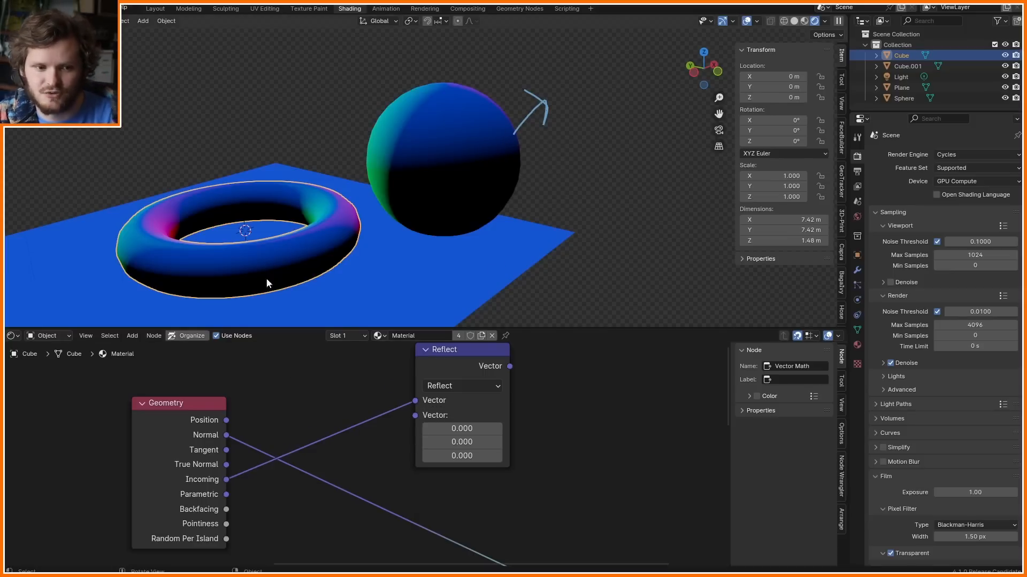
drag(232, 439, 417, 416)
ctrl+shift+click(468, 367)
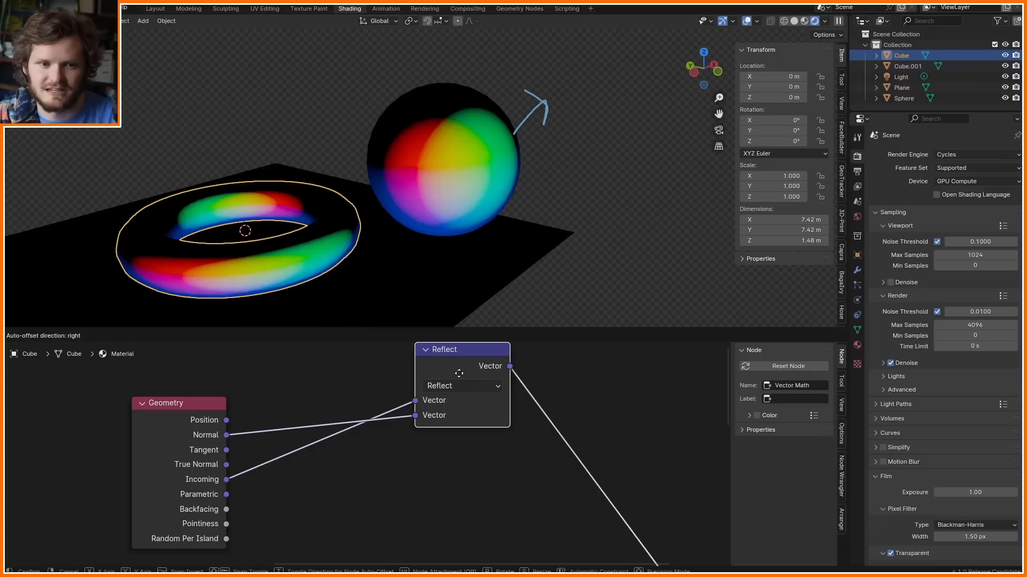
- Outline the cube's front face with an annotation and erase it
middle_drag(500, 149, 335, 142)
mouse_move(124, 110)
mouse_down()
mouse_move(214, 223)
mouse_move(117, 225)
mouse_up()
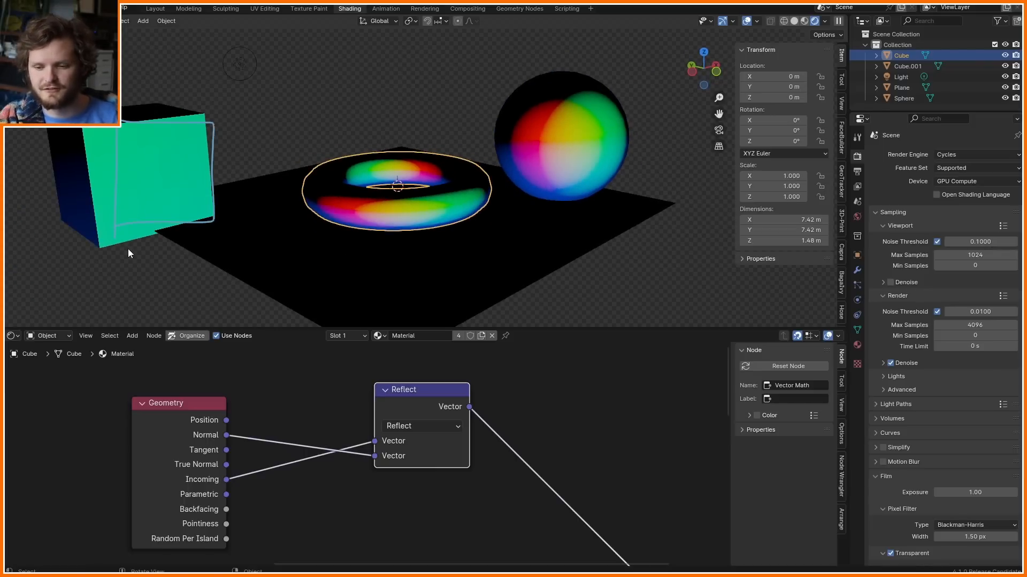
right_drag(127, 248, 177, 173)
shift+middle_drag(143, 144, 232, 151)
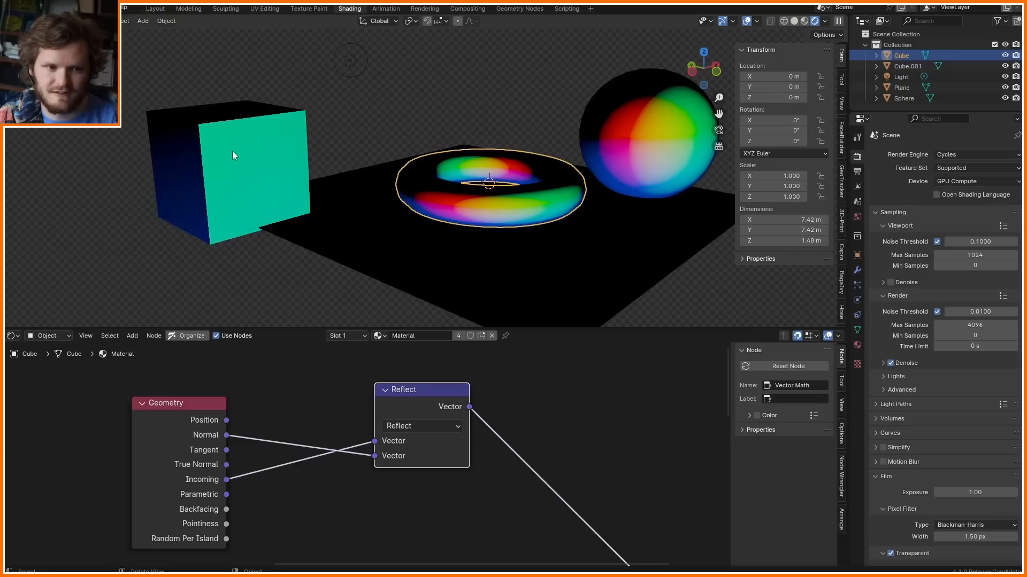
- Try a rounded, multi-segment bevel on all of the cube's edges and undo it
click(232, 152)
key(Tab)
key(ctrl+b)
scroll(340, 137, up, 4)
click(341, 138)
key(Tab)
key(ctrl+z)
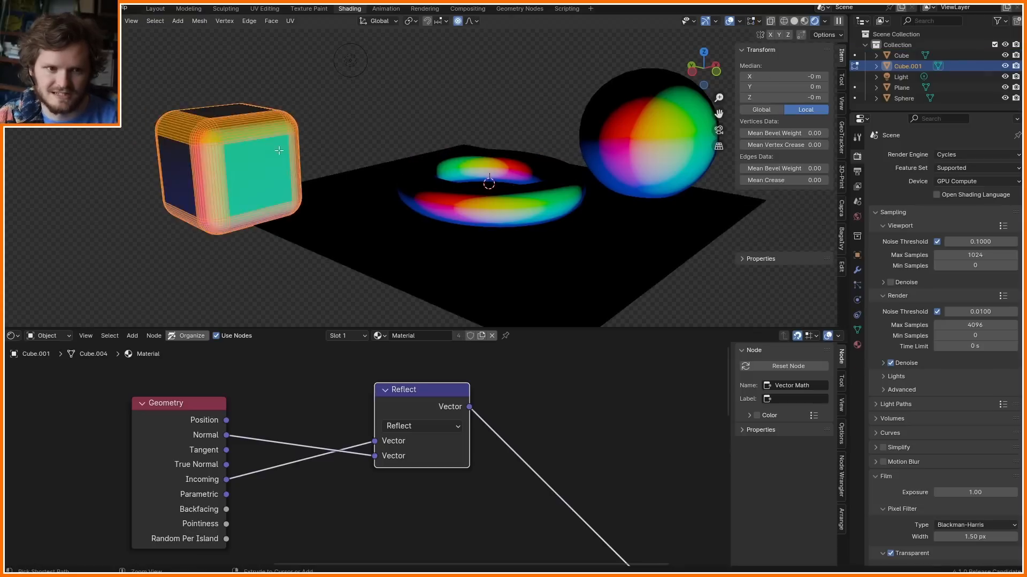
key(ctrl+z)
key(Tab)
- Save the file and add a Texture Coordinate node beside the Reflect node
shift+middle_drag(528, 188, 543, 229)
key(ctrl+s)
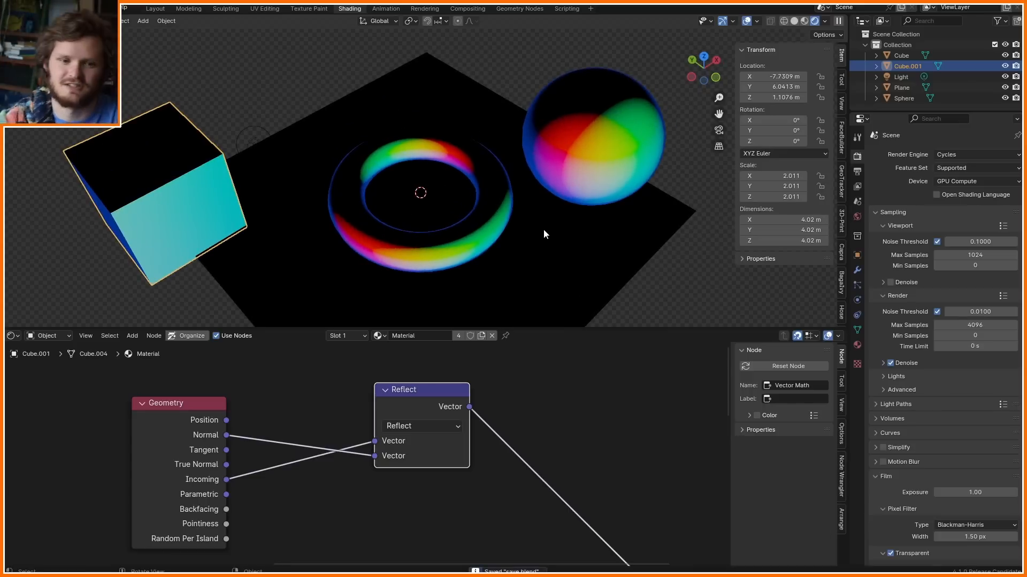
middle_drag(558, 380, 319, 396)
key(shift+a)
click(319, 397)
text(obj)
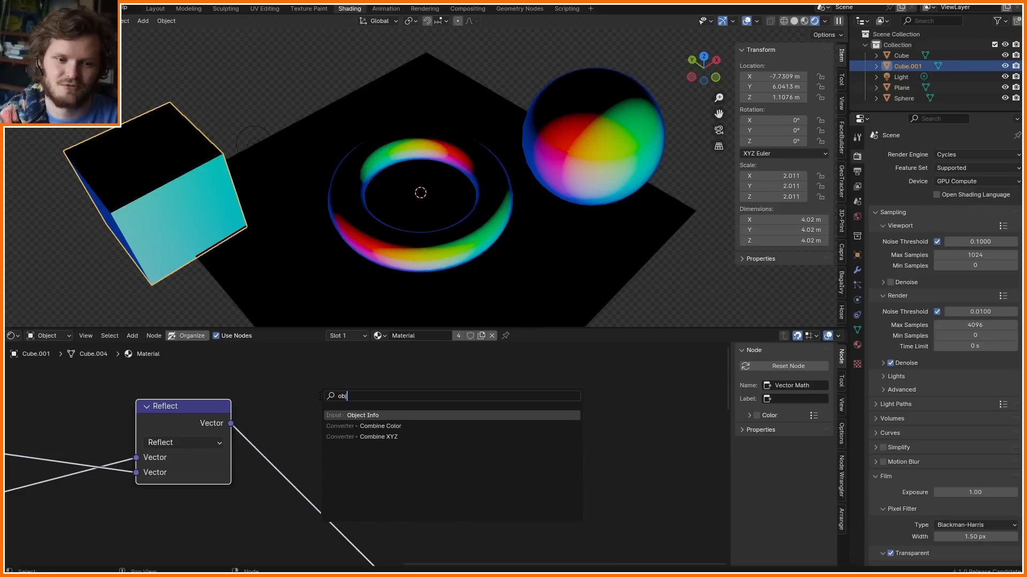
text(coor)
key(Return)
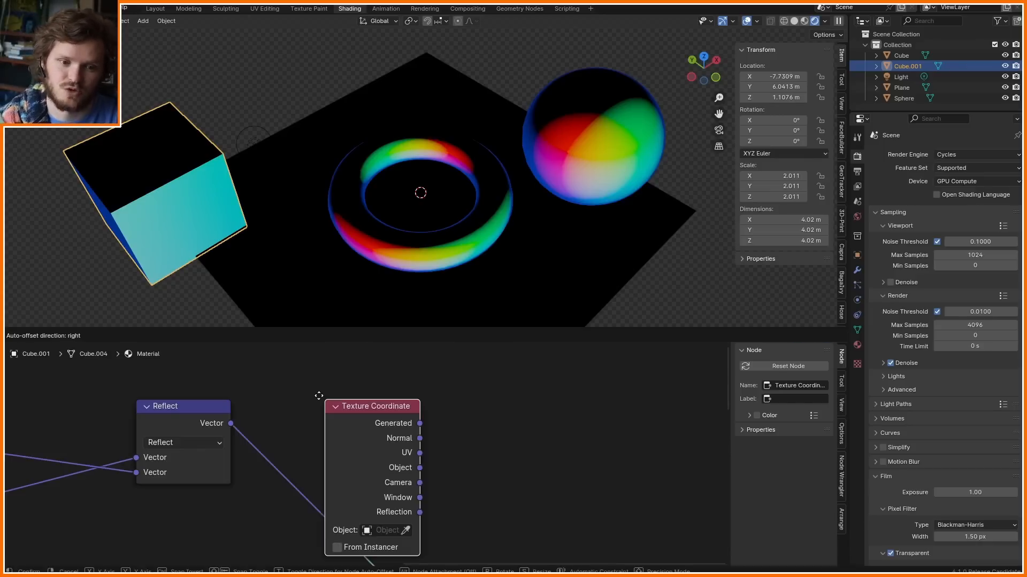
click(348, 370)
- Cycle the preview through the Texture Coordinate node's outputs up to Reflection
ctrl+shift+click(380, 403)
ctrl+shift+click(380, 403)
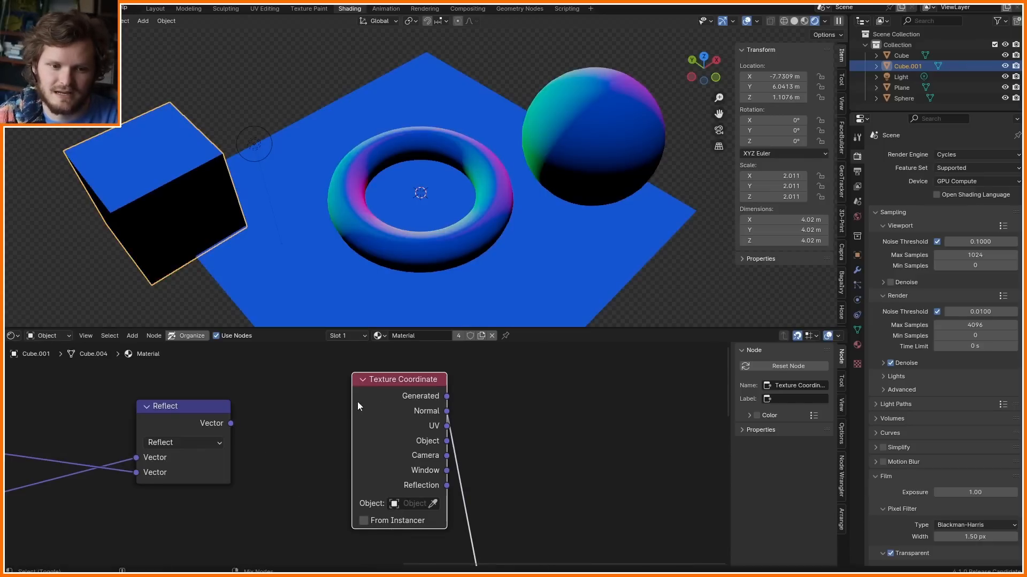
ctrl+shift+click(375, 409)
ctrl+shift+click(396, 415)
ctrl+shift+click(367, 394)
ctrl+shift+click(368, 394)
ctrl+shift+click(368, 394)
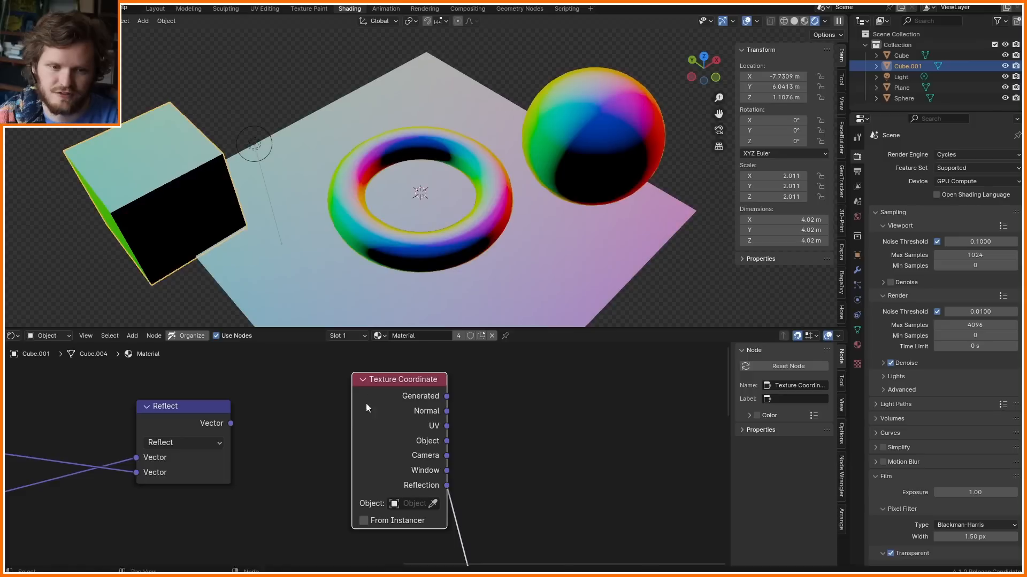
- Move the Texture Coordinate node nearer to Reflect and place the Material Output node close to them
drag(365, 403, 324, 416)
scroll(391, 438, down, 5)
middle_drag(390, 449, 333, 347)
drag(434, 494, 508, 449)
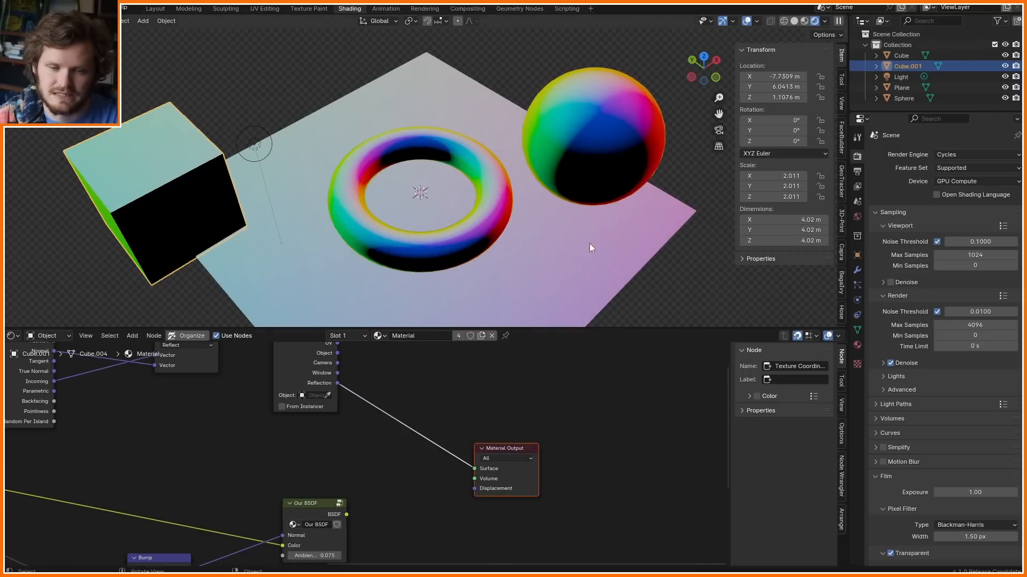
- Compare the Reflect node's result with the Texture Coordinate node's Reflection output by switching the preview between them
middle_drag(464, 233, 457, 190)
middle_drag(195, 343, 355, 396)
ctrl+shift+click(336, 388)
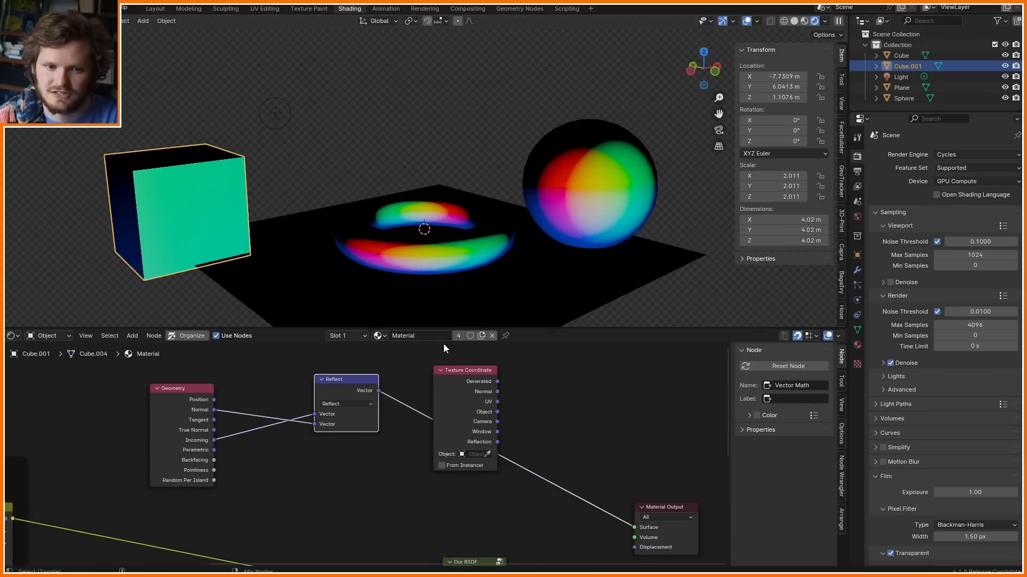
ctrl+shift+click(452, 405)
ctrl+shift+click(453, 405)
ctrl+shift+click(452, 405)
ctrl+shift+click(453, 406)
ctrl+shift+click(453, 406)
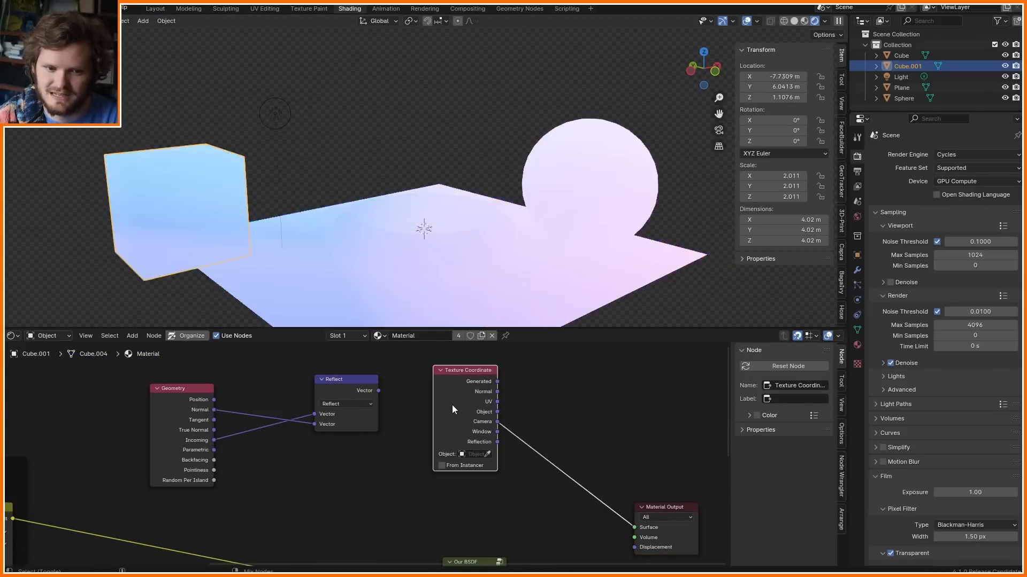
ctrl+shift+click(452, 405)
ctrl+shift+click(452, 405)
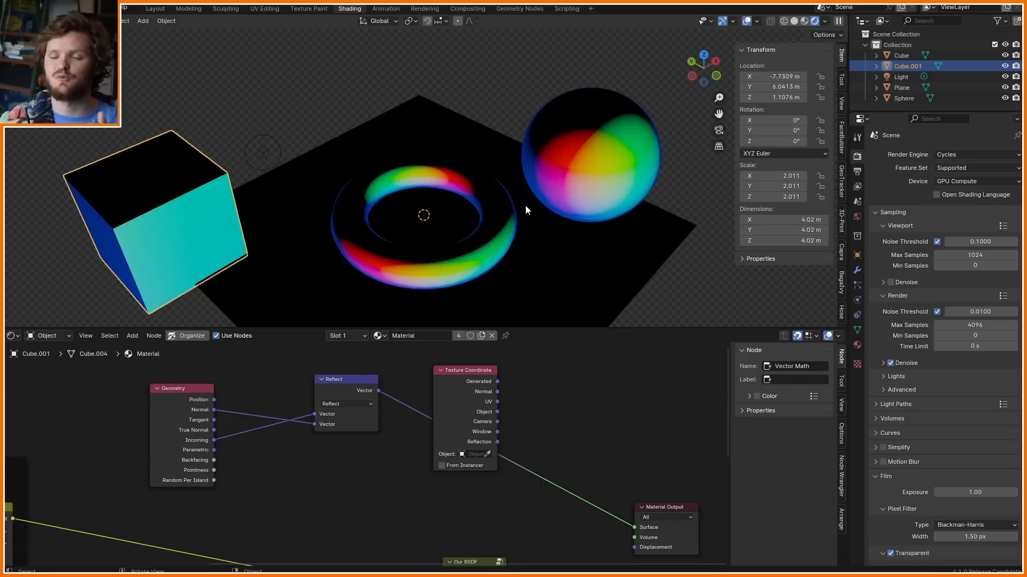
scroll(366, 448, up, 7)
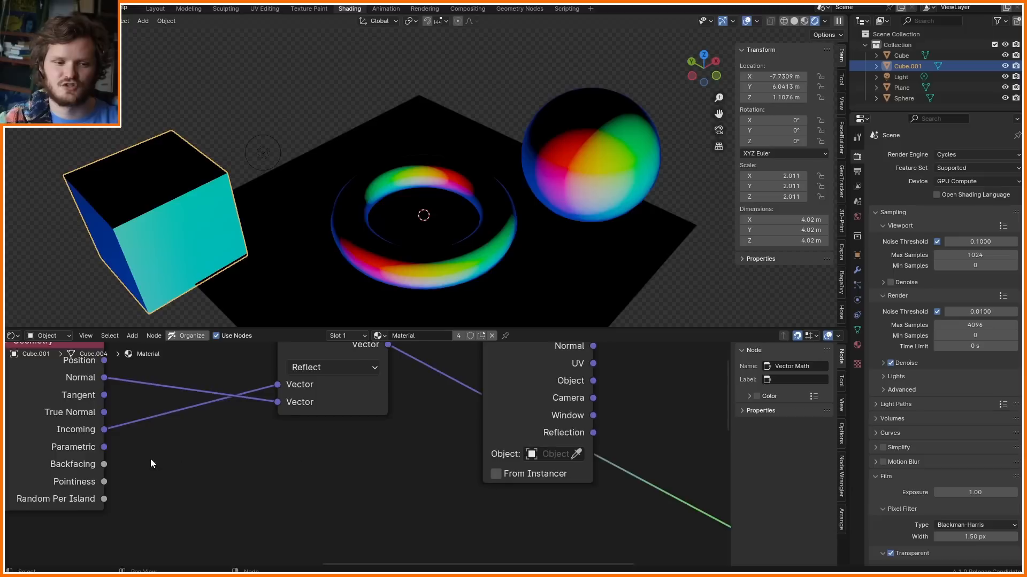
middle_drag(151, 460, 422, 480)
key(d)
drag(438, 455, 441, 452)
key(ctrl+z)
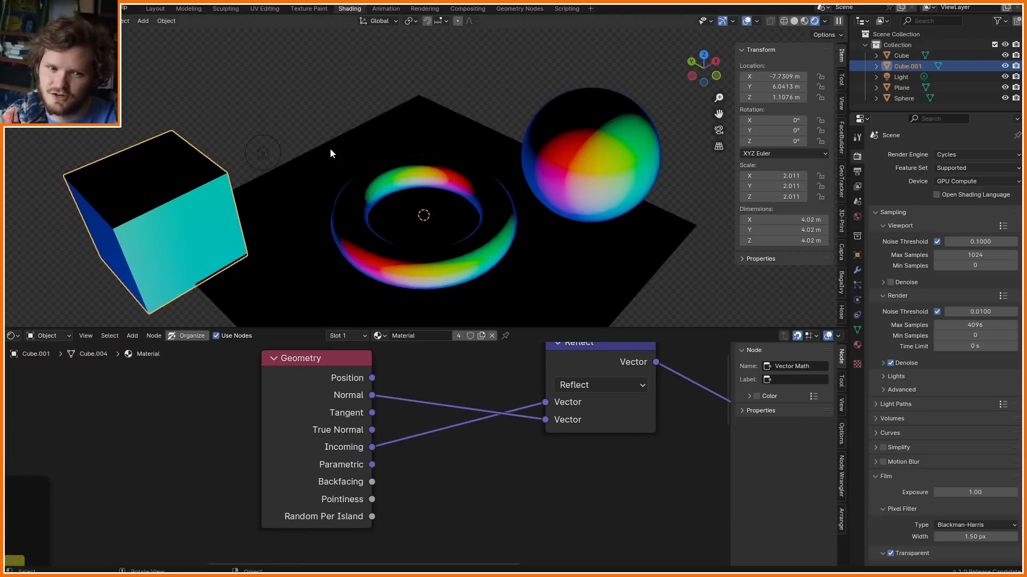
- Annotate arrows running both ways between the torus and the empty space above it, and erase them
middle_drag(330, 153, 284, 98)
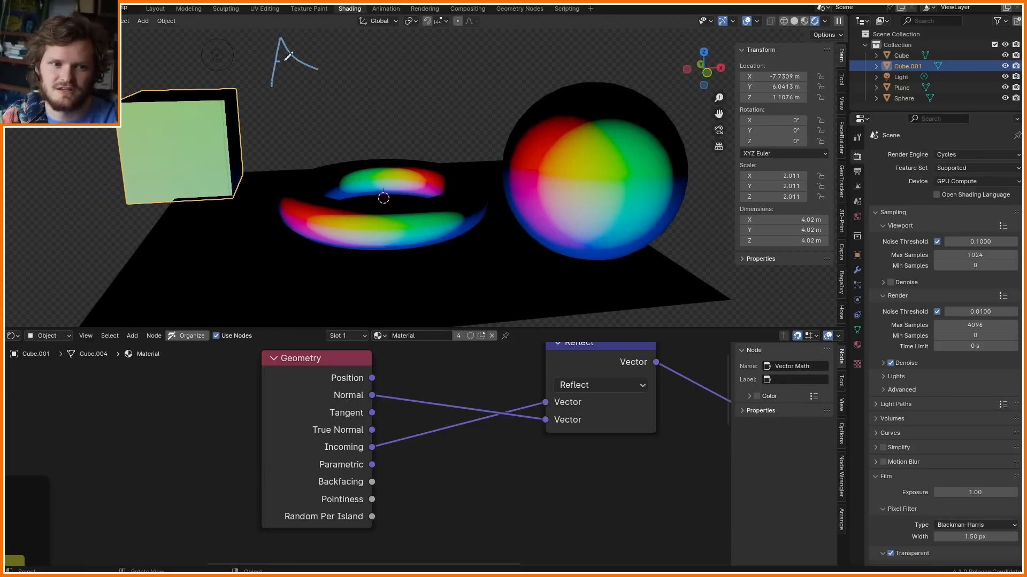
mouse_move(289, 55)
mouse_down()
mouse_move(327, 147)
mouse_move(325, 173)
mouse_up()
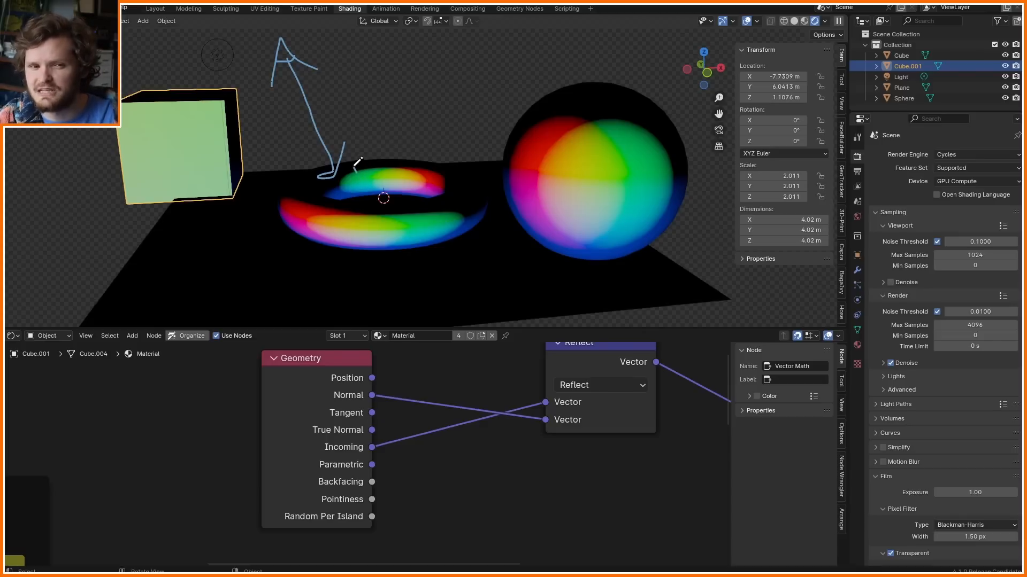
drag(357, 161, 304, 38)
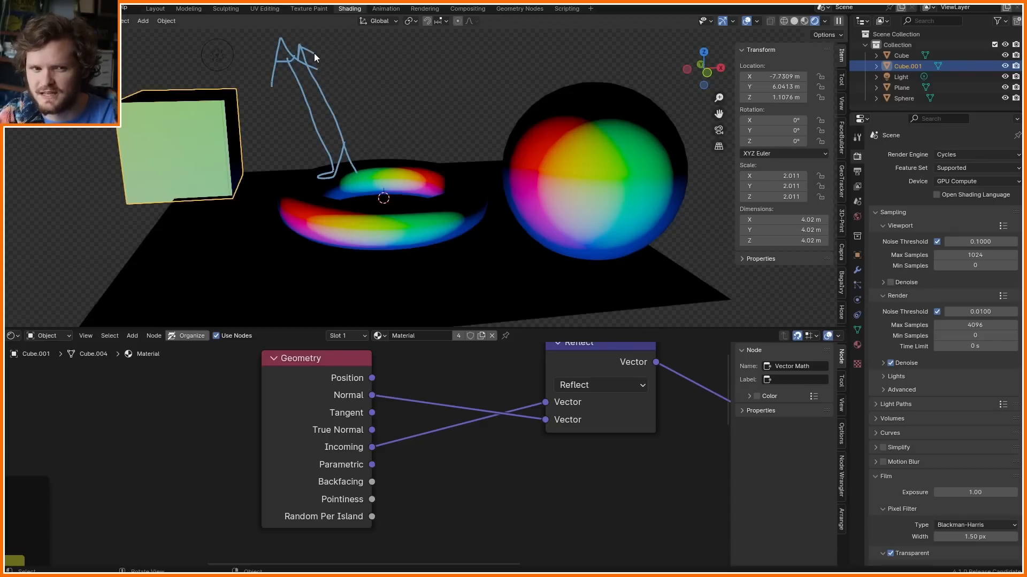
drag(382, 81, 389, 127)
right_drag(396, 150, 369, 195)
- Move the Geometry node away from Reflect, preview its Incoming output and place a Vector Math node on that preview link
drag(311, 389, 169, 373)
ctrl+shift+click(170, 376)
key(shift+a)
text(ve)
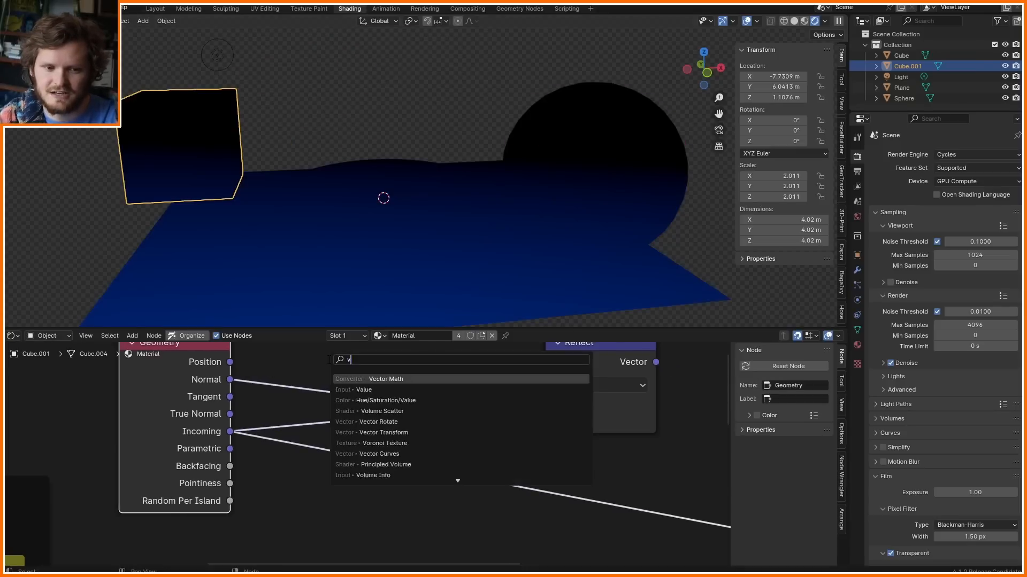
key(Return)
click(426, 439)
- Set the new Vector Math node's operation to Scale with a scale value of -1
click(485, 493)
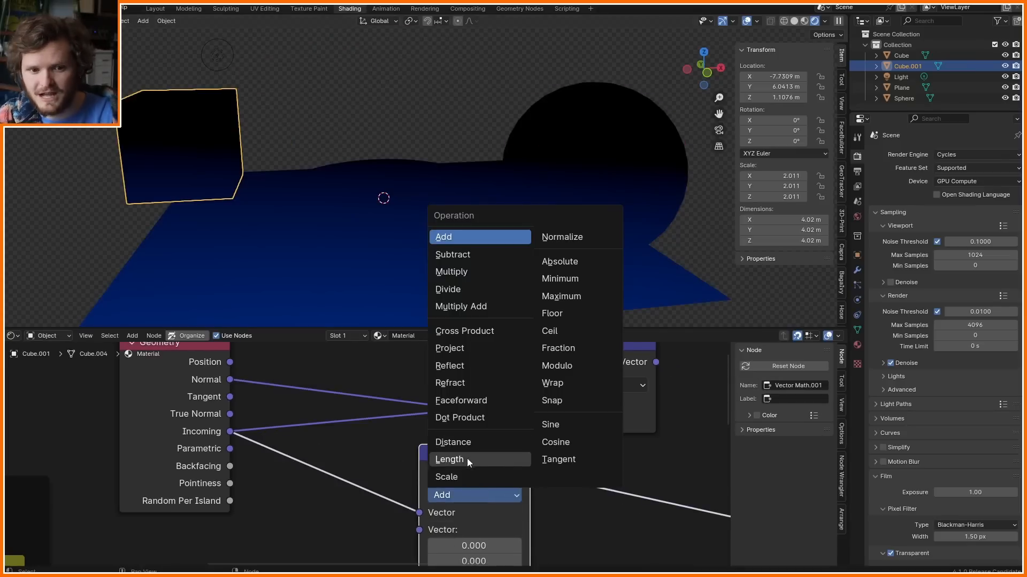
click(460, 475)
double_click(505, 529)
text(-1)
key(Return)
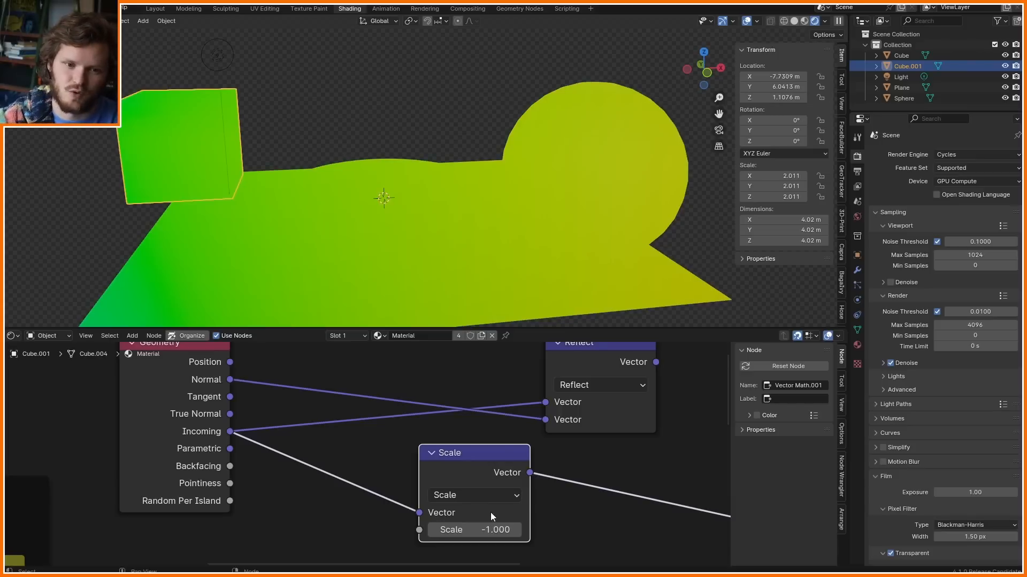
- Move the Scale node nearer to Geometry, connect its output to Reflect's first vector input and preview Reflect
drag(475, 456, 348, 471)
drag(405, 489, 546, 402)
ctrl+shift+click(591, 369)
- Preview the Texture Coordinate node's Reflection output and inspect it on the objects against the custom reflection
middle_drag(372, 205, 428, 235)
scroll(562, 380, down, 6)
middle_drag(638, 396, 515, 393)
ctrl+shift+click(515, 393)
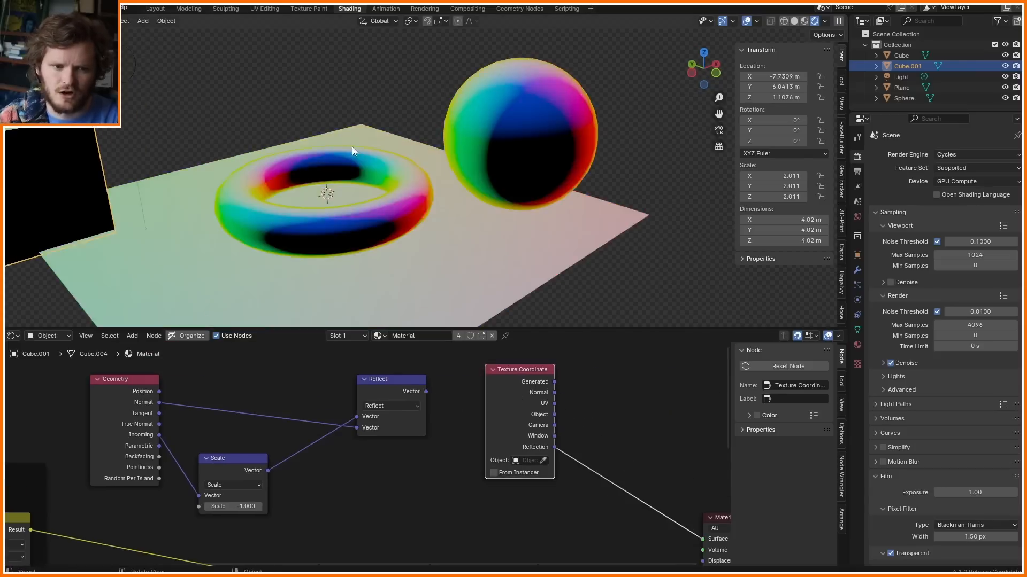
middle_drag(352, 146, 393, 171)
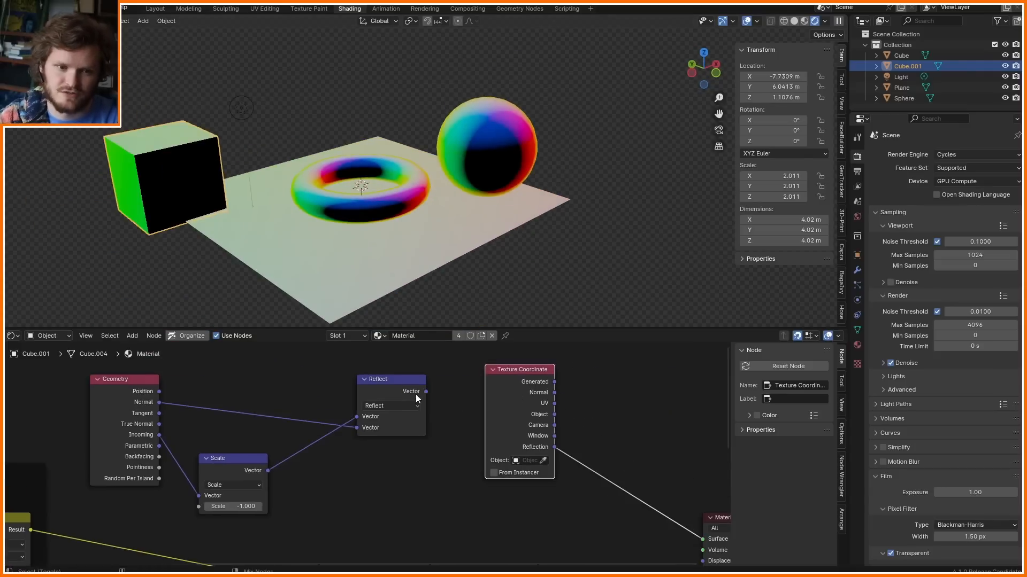
- Return the preview to the Reflect node and delete the Texture Coordinate node
ctrl+shift+click(389, 386)
click(522, 384)
key(x)
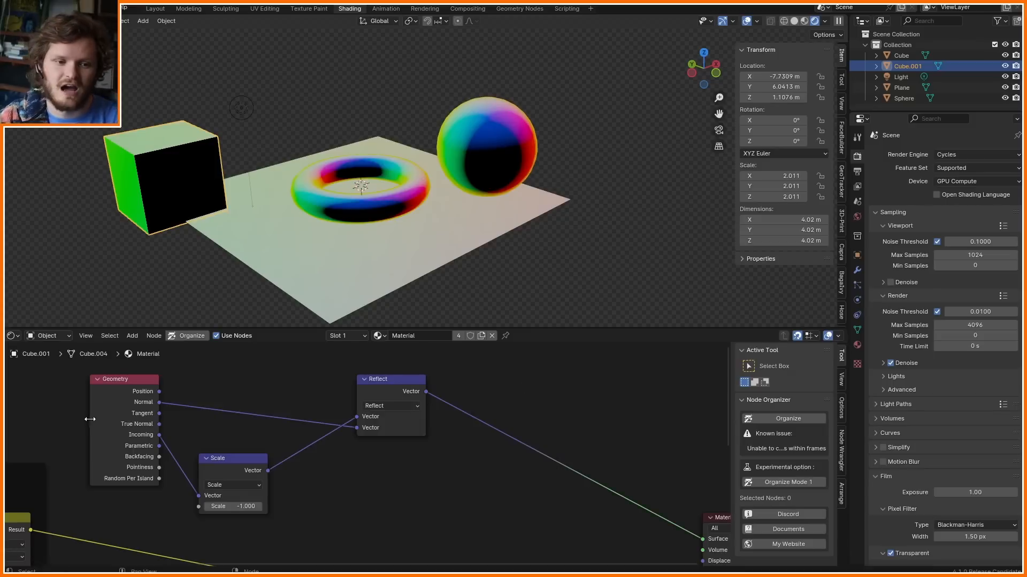
- Hide the Geometry node's unused outputs, arrange the Scale and Reflect nodes compactly beside it and save the file
click(139, 397)
key(ctrl+h)
drag(219, 461, 210, 422)
drag(381, 381, 321, 370)
middle_drag(221, 442, 233, 498)
drag(224, 494, 224, 395)
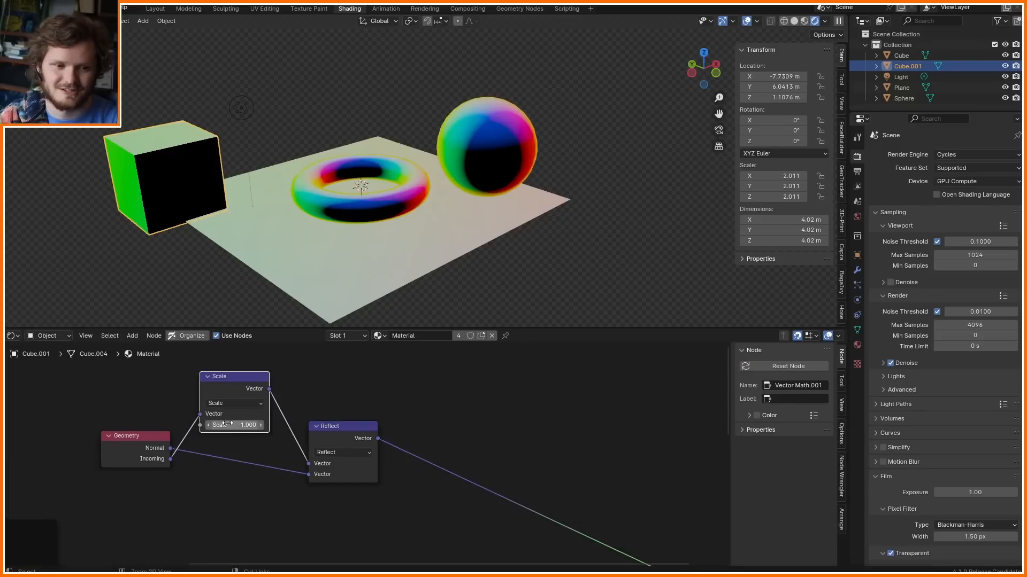
key(ctrl+s)
key(Home)
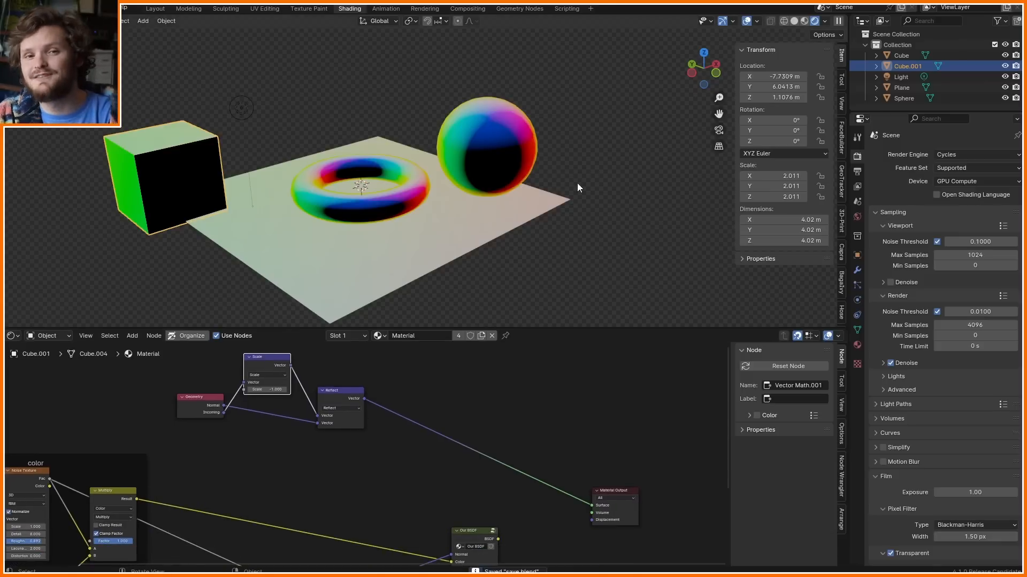
- Annotate a large circle surrounding all the objects in the 3D scene
scroll(576, 183, down, 6)
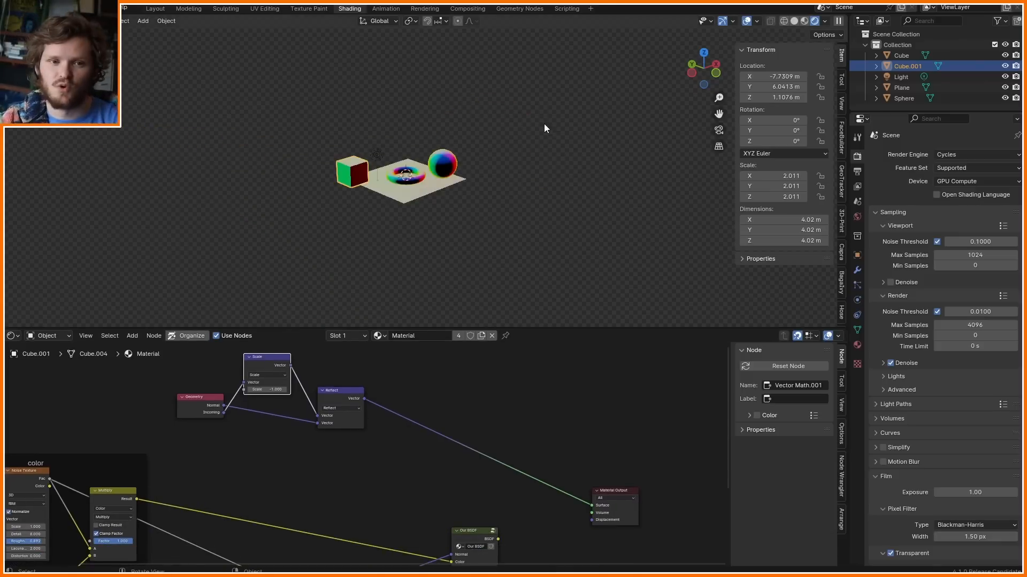
mouse_move(524, 65)
mouse_down()
mouse_move(323, 277)
mouse_move(309, 125)
mouse_up()
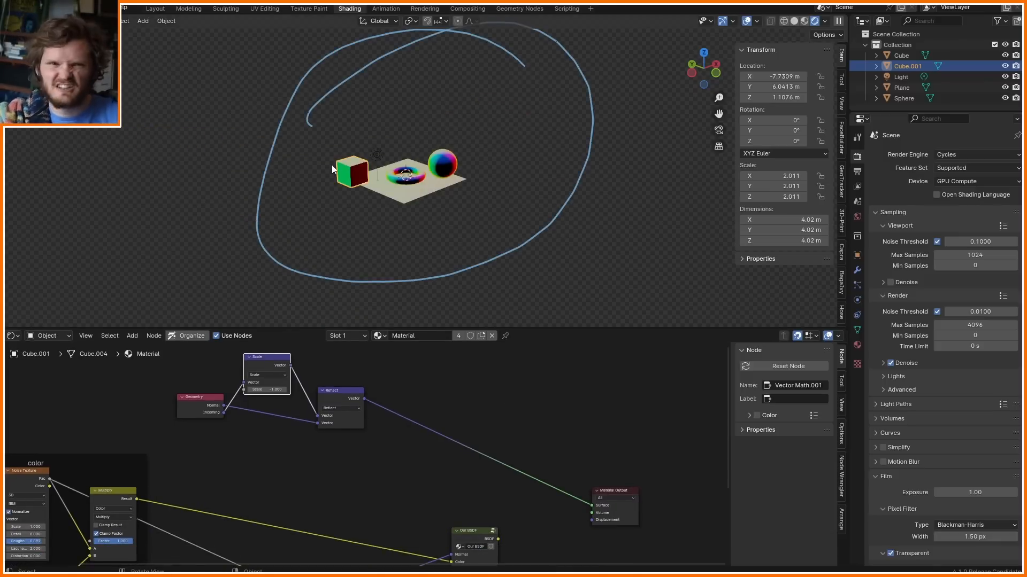
- Undo the circle annotation drawn around the objects in the 3D scene
key(ctrl+z)
scroll(420, 179, up, 7)
scroll(446, 369, up, 3)
- Insert a Noise Texture after the Reflect node and preview its Fac output on the objects
key(shift+a)
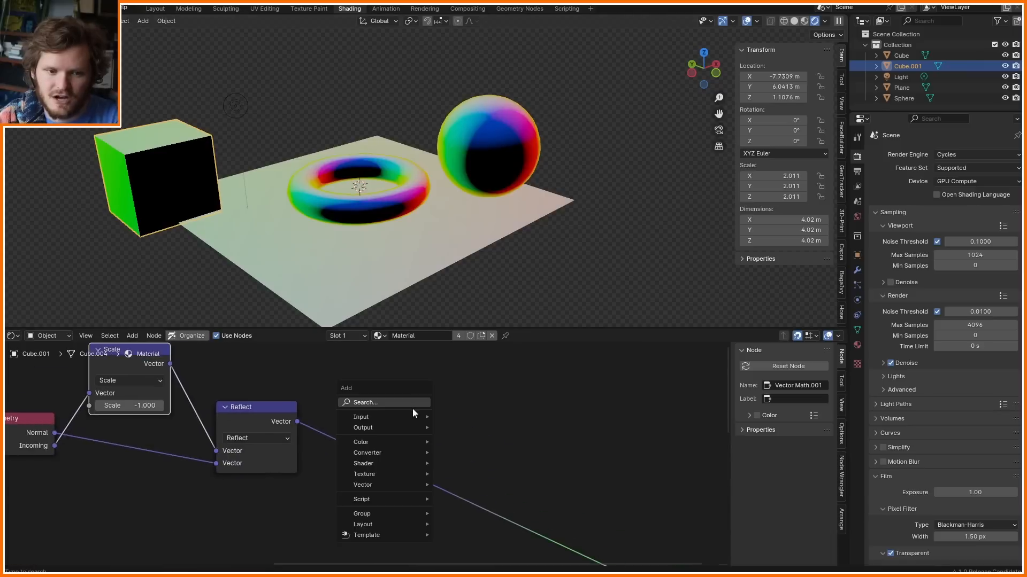
click(413, 409)
text(noi)
key(Return)
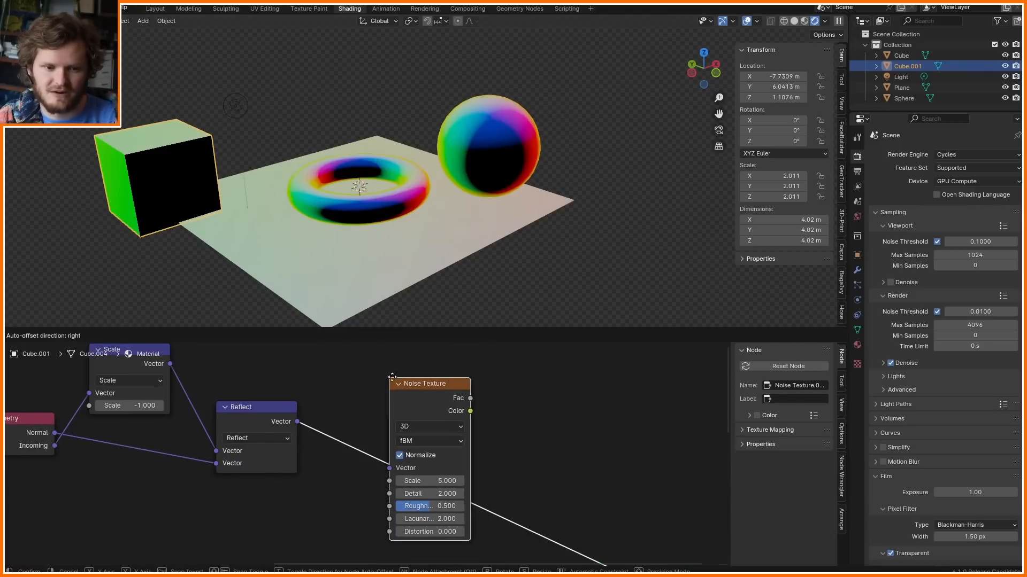
click(403, 391)
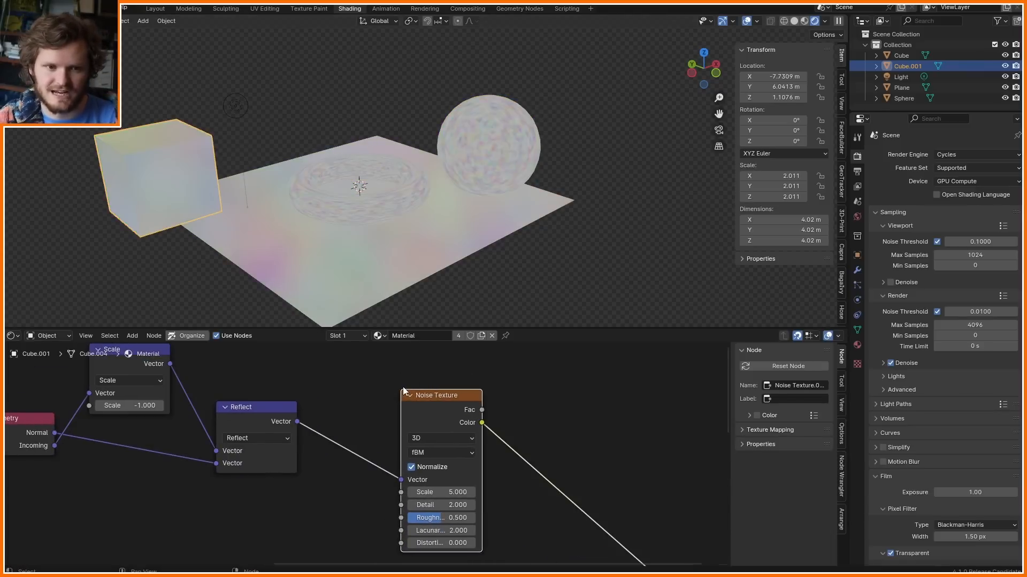
ctrl+shift+click(439, 414)
- Add a Color Ramp after the Noise Texture and move its black stop to position 0.436
key(shift+a)
text(col)
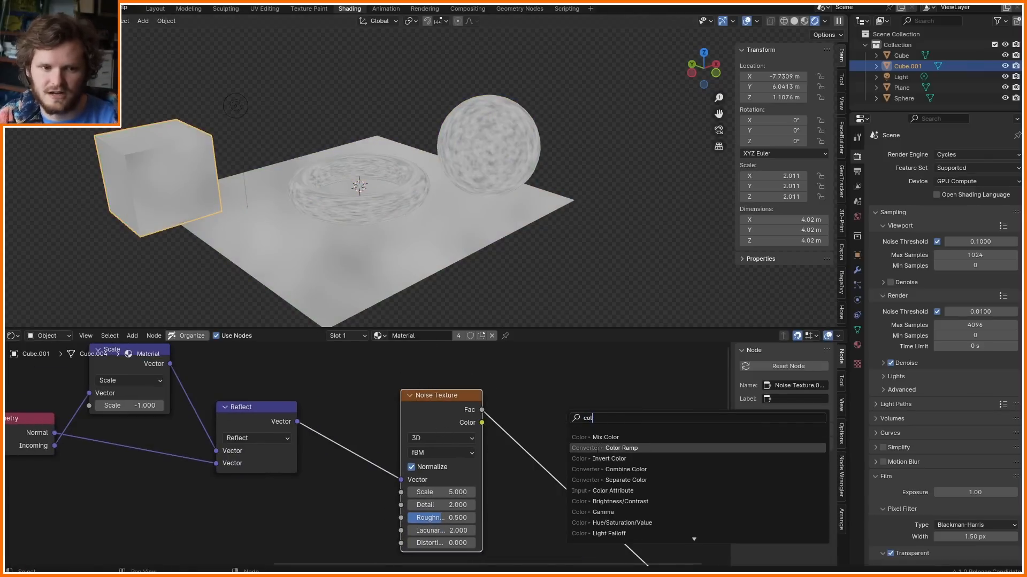
click(597, 449)
click(525, 403)
drag(599, 484, 715, 484)
middle_drag(180, 420, 240, 399)
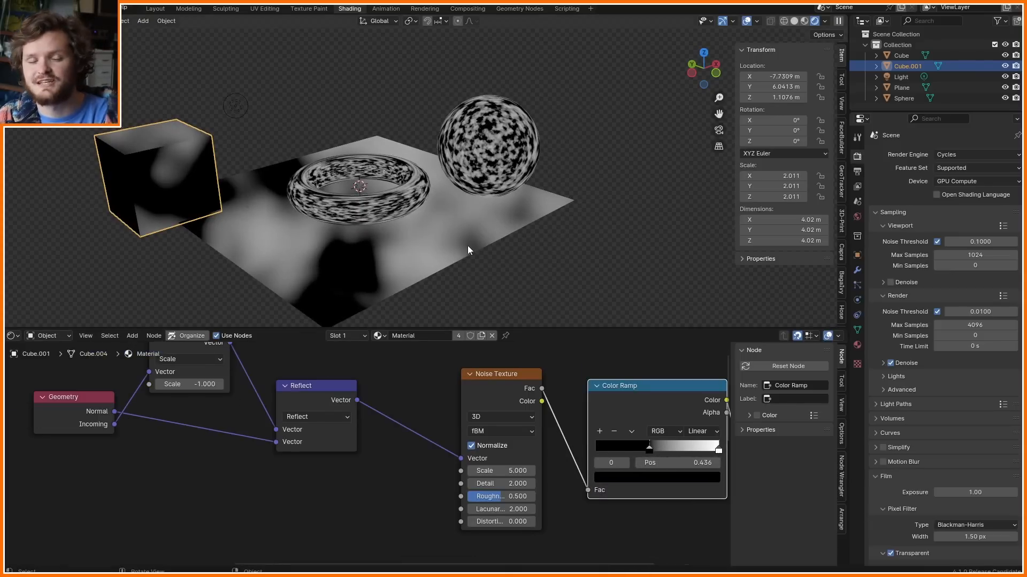
middle_drag(121, 399, 247, 397)
drag(175, 408, 163, 408)
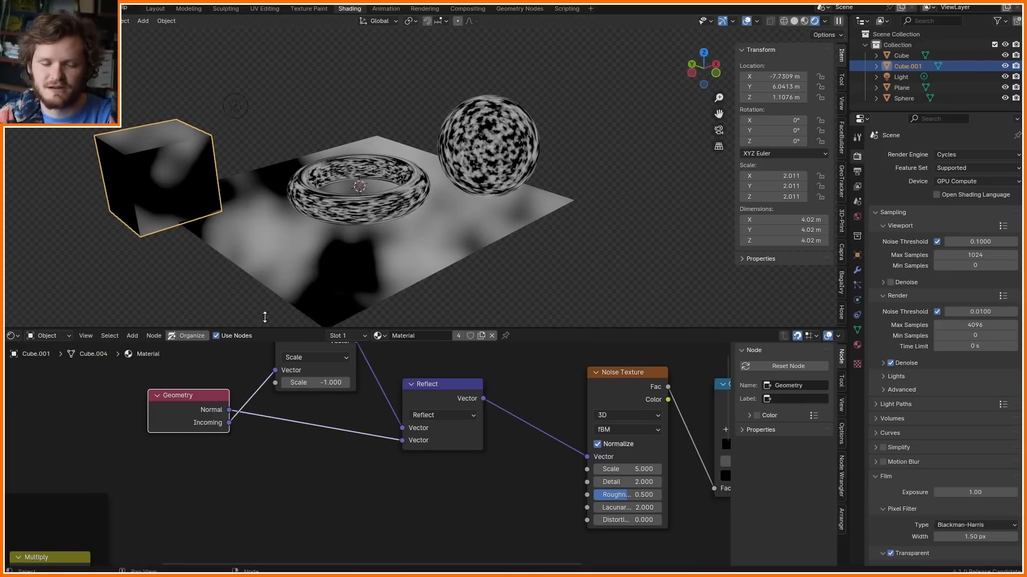
- Inspect the reflected noise pattern on the objects and delete the Noise Texture and Color Ramp nodes
middle_drag(390, 187, 369, 265)
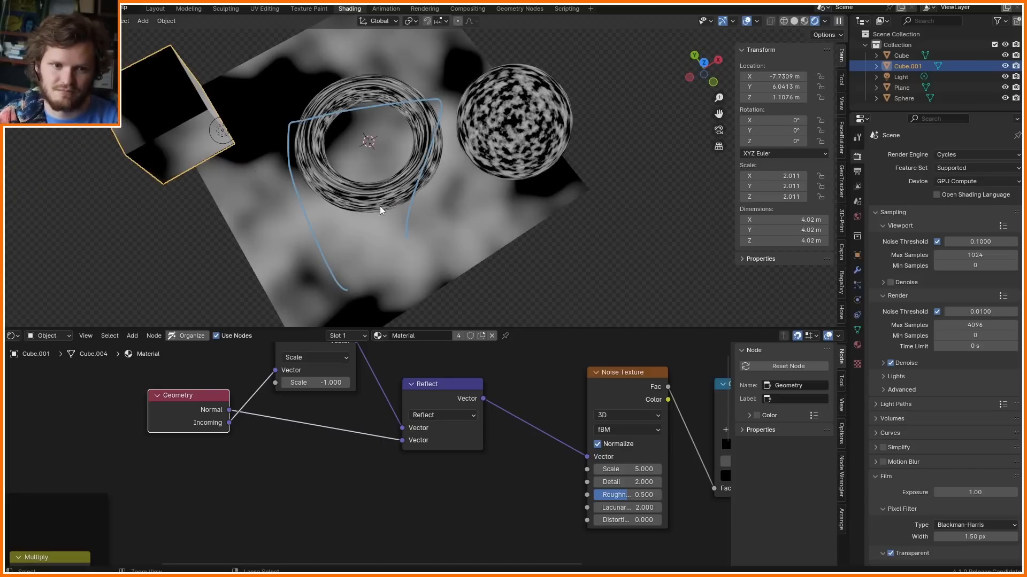
middle_drag(343, 161, 335, 108)
middle_drag(617, 421, 461, 393)
scroll(461, 394, up, 4)
click(468, 361)
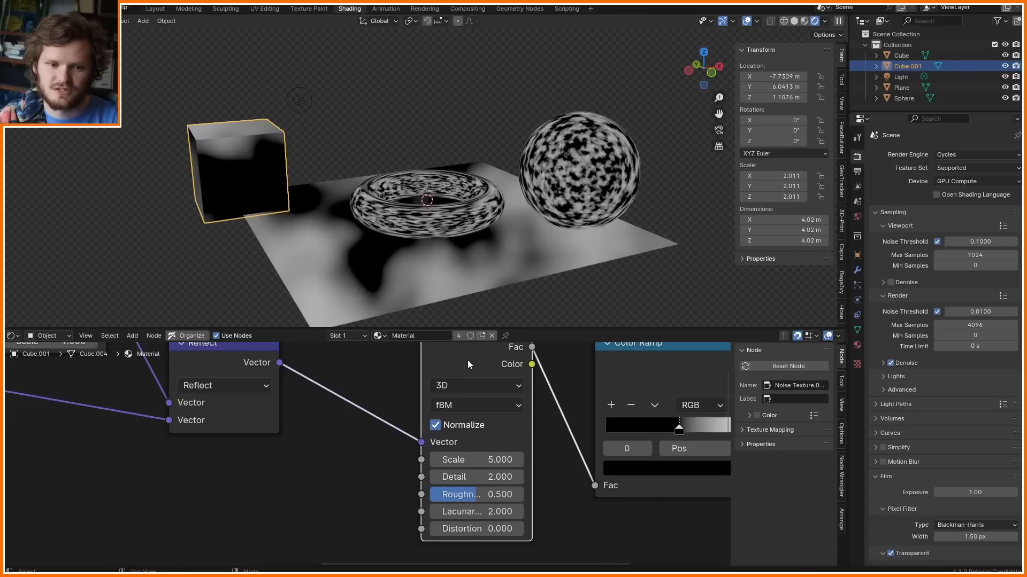
key(x)
- Try a Wave Texture driven by the Reflect vector as the preview and delete it again
drag(278, 363, 449, 361)
text(wave)
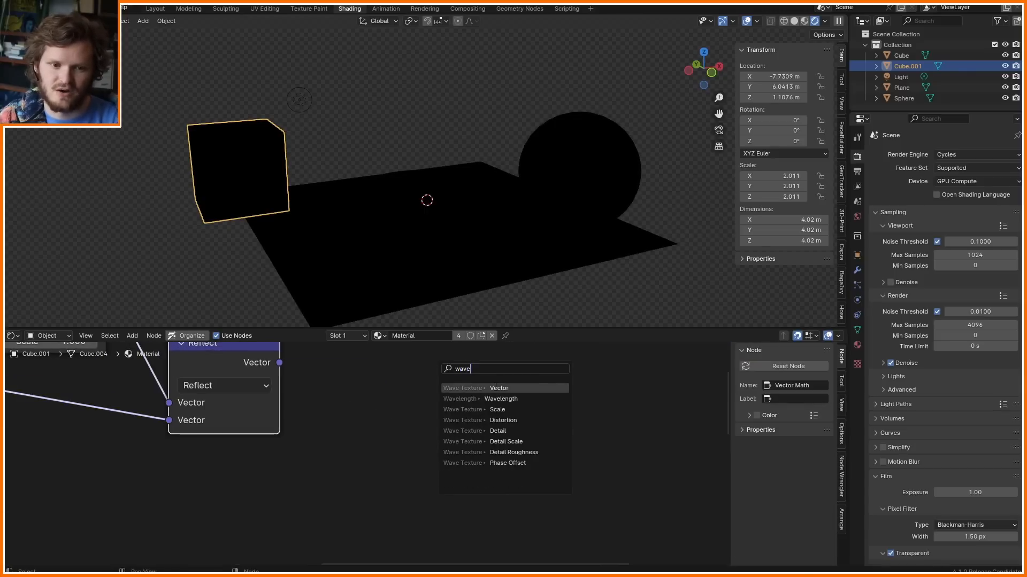
key(Return)
ctrl+shift+click(429, 360)
middle_drag(411, 230, 462, 234)
key(x)
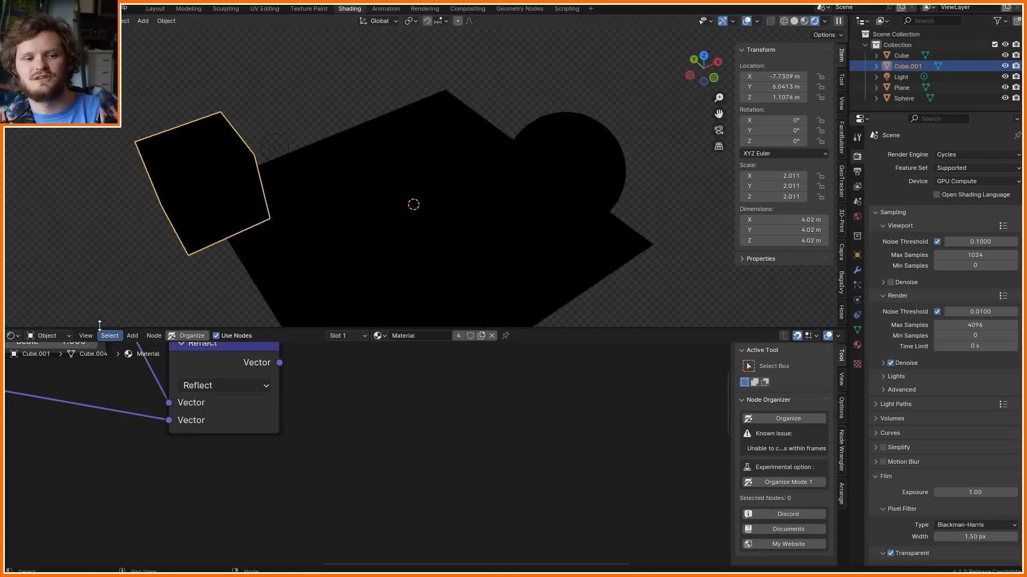
- Switch the shader editor to the World nodes and examine the burnt_warehouse_2k.exr environment texture setup
click(47, 336)
click(54, 379)
scroll(470, 407, down, 5)
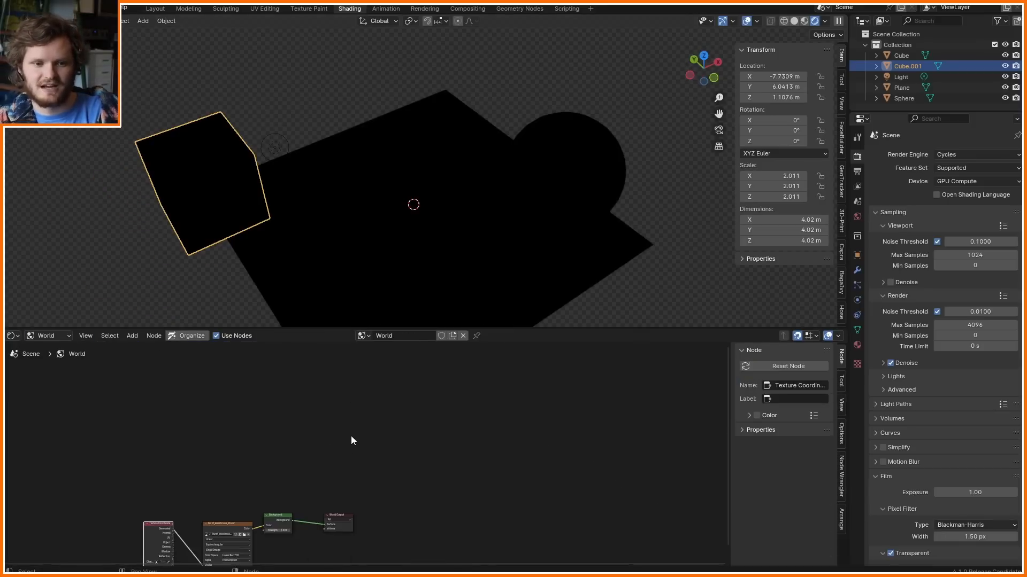
middle_drag(266, 528, 390, 424)
scroll(364, 441, up, 7)
middle_drag(323, 421, 341, 431)
click(310, 366)
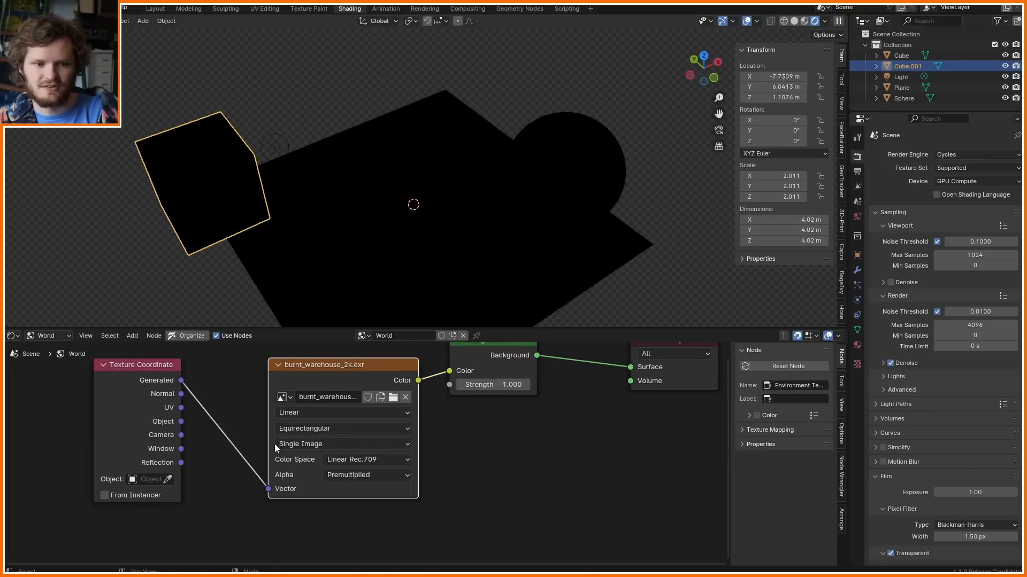
- Return the shader editor to the object material and locate the Geometry, Scale and Reflect nodes
click(47, 336)
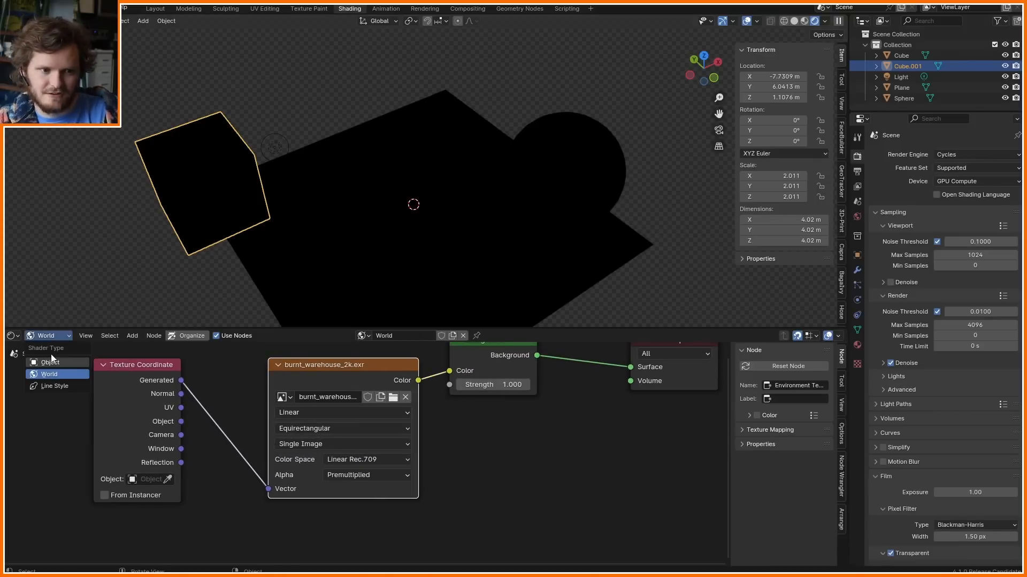
click(52, 357)
scroll(611, 409, down, 9)
middle_drag(655, 400, 155, 414)
scroll(326, 425, up, 5)
middle_drag(314, 420, 466, 447)
scroll(463, 447, down, 8)
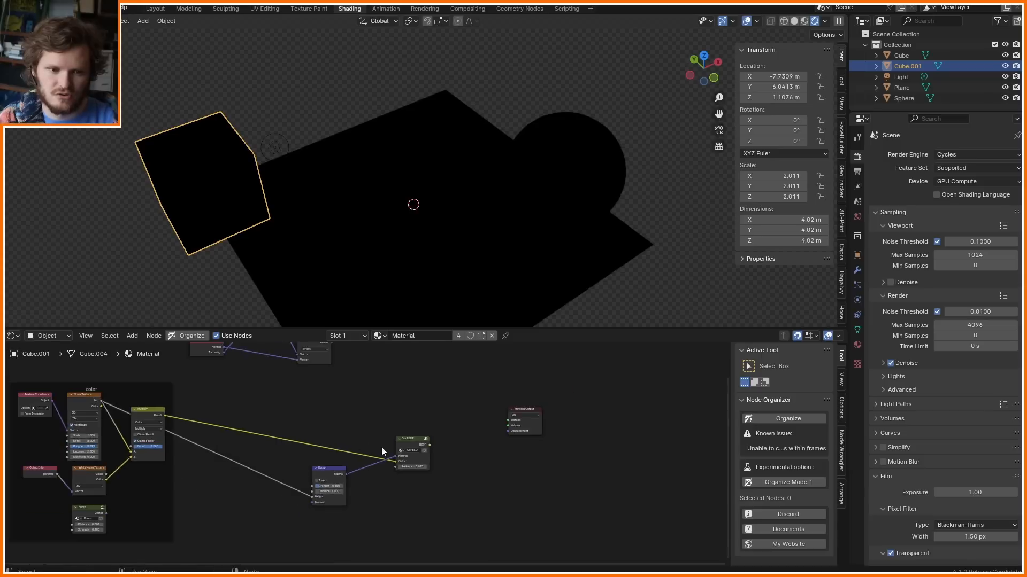
scroll(368, 455, up, 5)
middle_drag(361, 424, 336, 500)
- Add an Environment Texture node to the material near the Reflect node
key(shift+a)
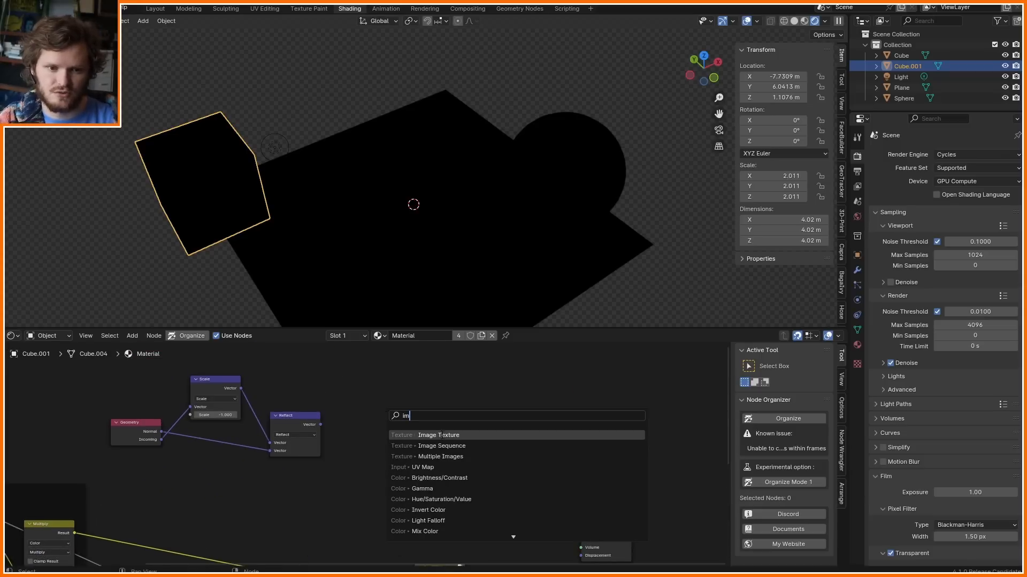
key(BackSpace)
key(BackSpace)
text(env)
key(Return)
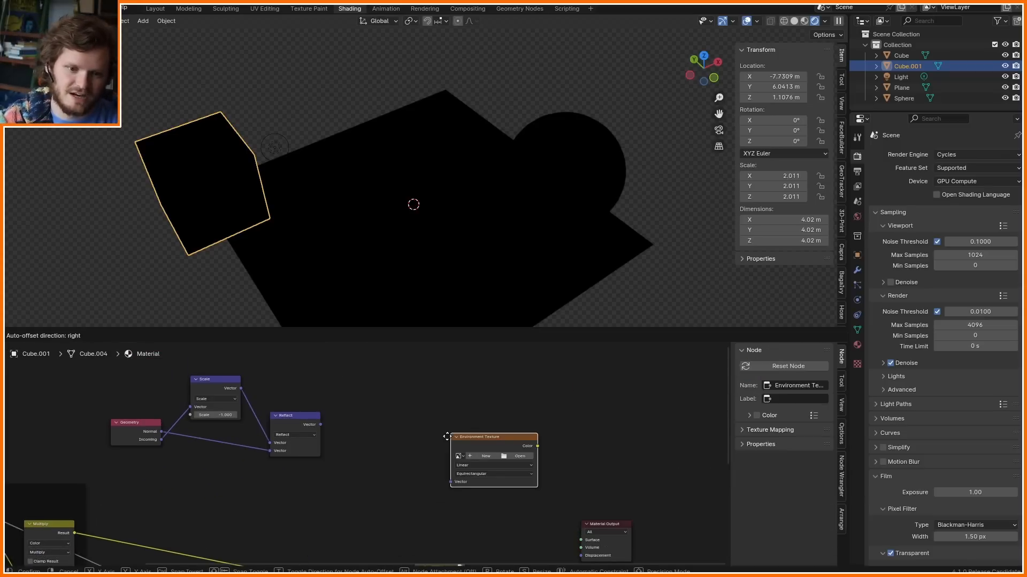
click(373, 351)
scroll(412, 444, up, 2)
- Add an Image Texture node beside the Environment Texture for comparison and annotate an arrow pointing at the Equirectangular setting
key(shift+a)
text(im)
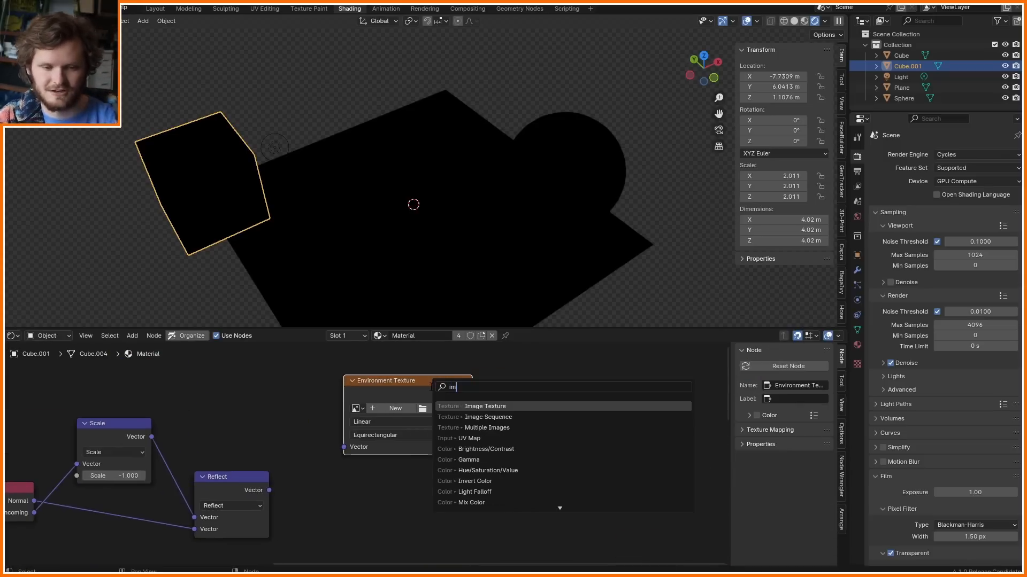
key(Return)
click(519, 371)
scroll(485, 461, up, 5)
middle_drag(484, 466, 415, 474)
key(d)
mouse_move(345, 530)
mouse_down()
mouse_move(367, 474)
mouse_move(363, 438)
mouse_move(383, 450)
mouse_up()
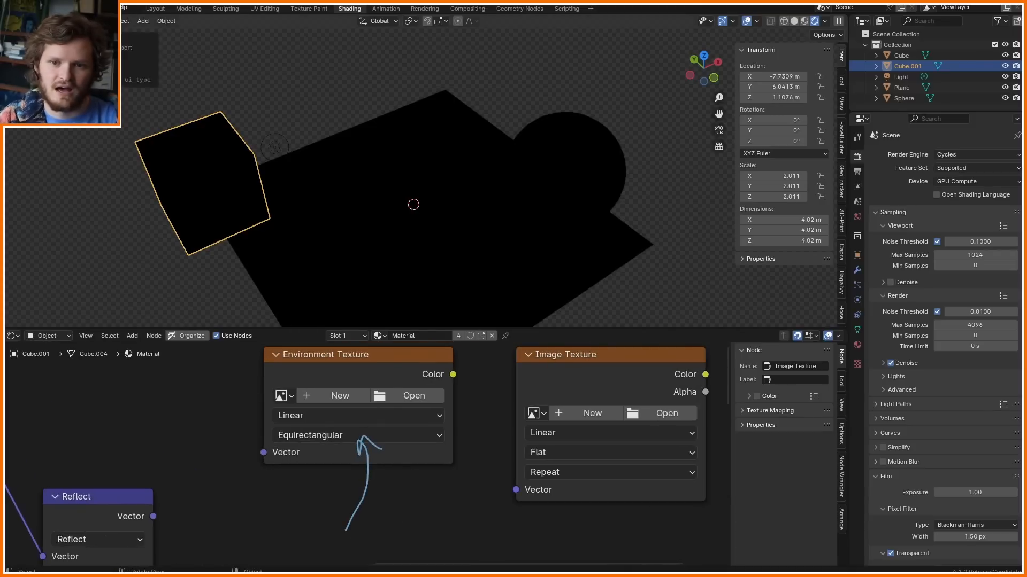
- Change the node editor area to an Image Editor and display burnt_warehouse_2k.exr
click(14, 336)
click(41, 376)
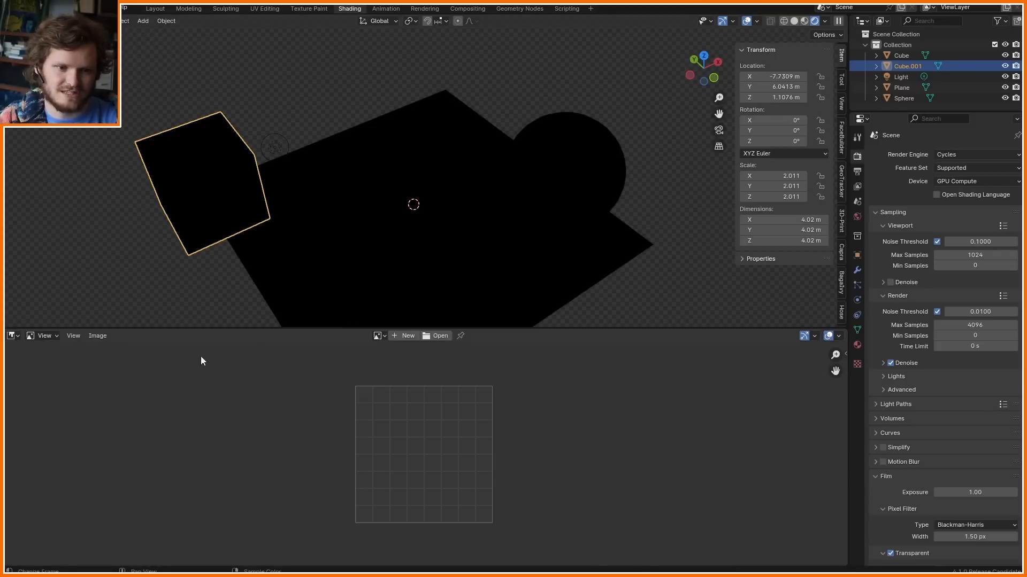
click(381, 337)
click(411, 351)
scroll(412, 384, up, 1)
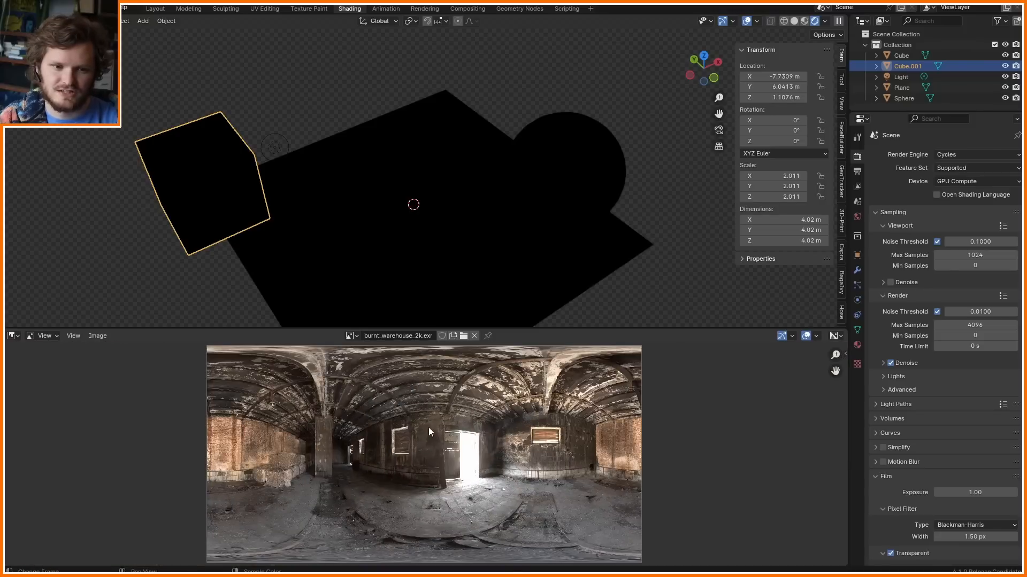
scroll(281, 493, down, 1)
- Annotate the panorama image with an outline around its border and strokes along its two side edges
mouse_move(252, 522)
mouse_down()
mouse_move(320, 366)
mouse_move(607, 414)
mouse_move(321, 545)
mouse_up()
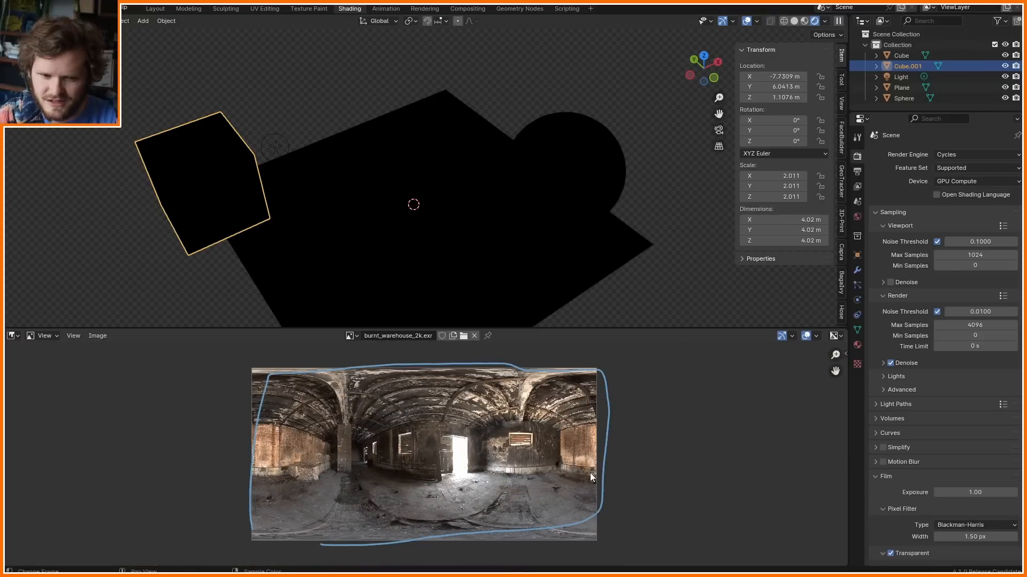
mouse_move(591, 476)
mouse_down()
mouse_move(582, 411)
mouse_move(595, 398)
mouse_up()
drag(261, 418, 271, 494)
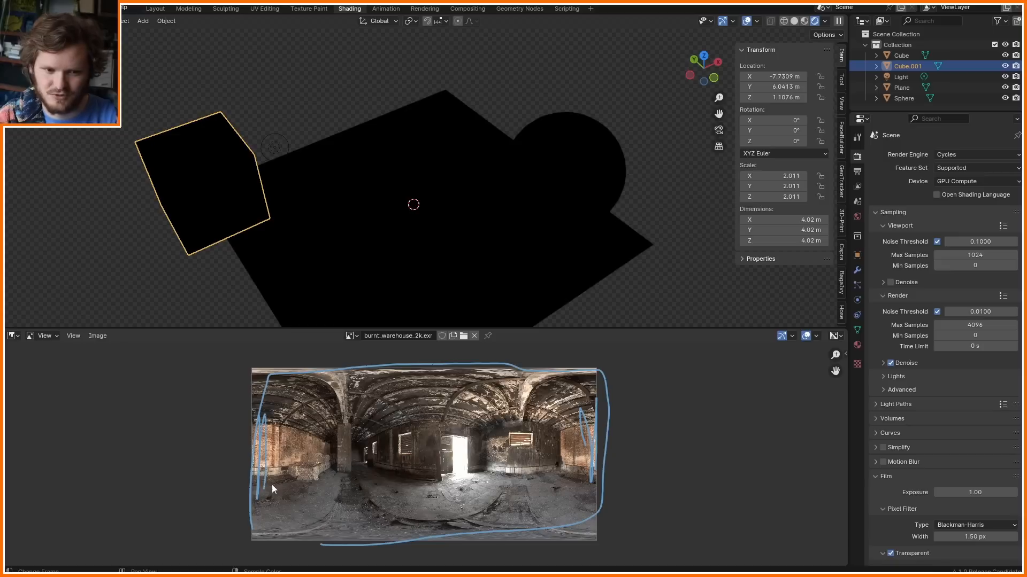
right_drag(590, 478, 136, 440)
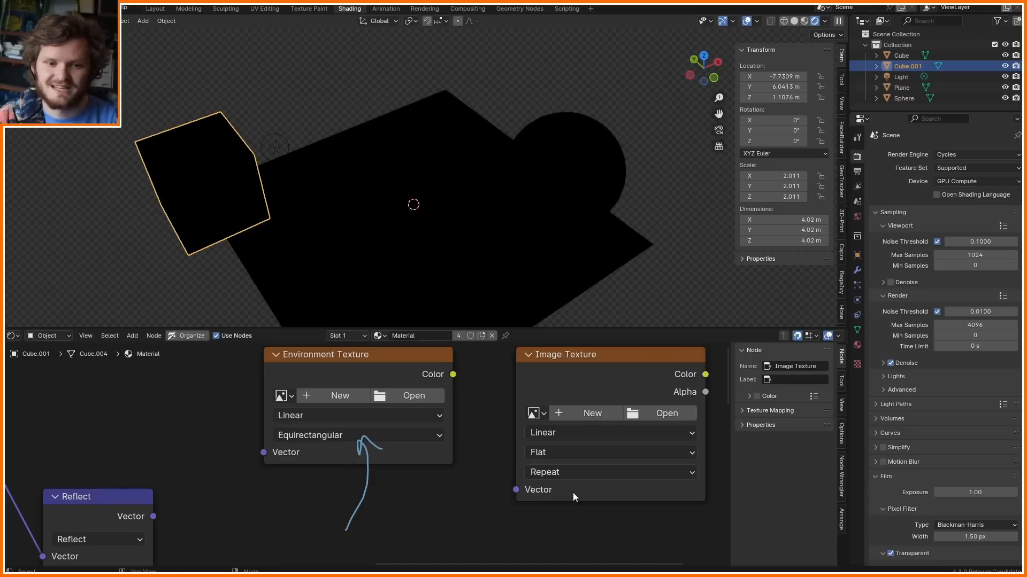
- Check the Image Texture node's projection options without changing them and delete the node
click(565, 453)
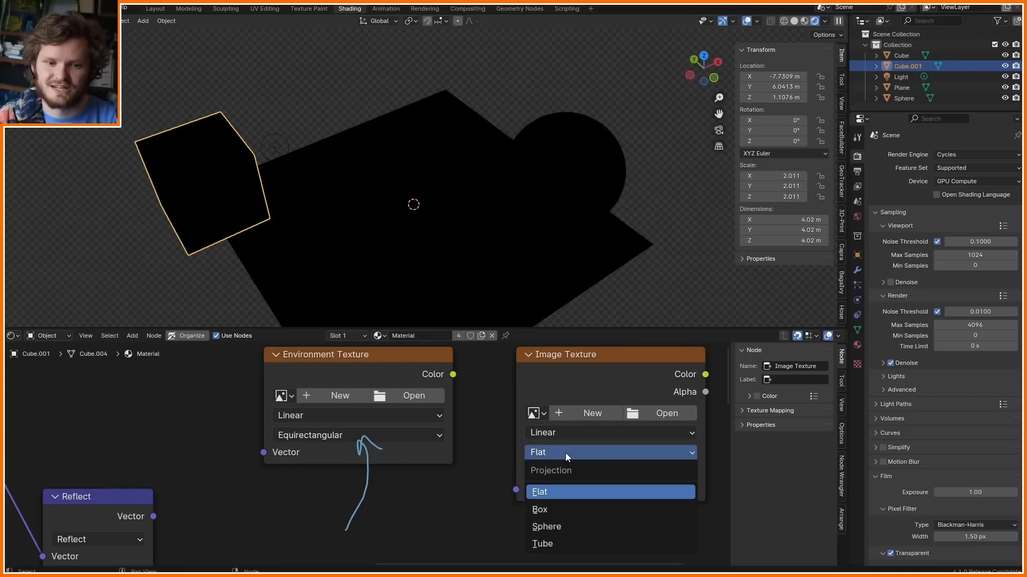
click(612, 427)
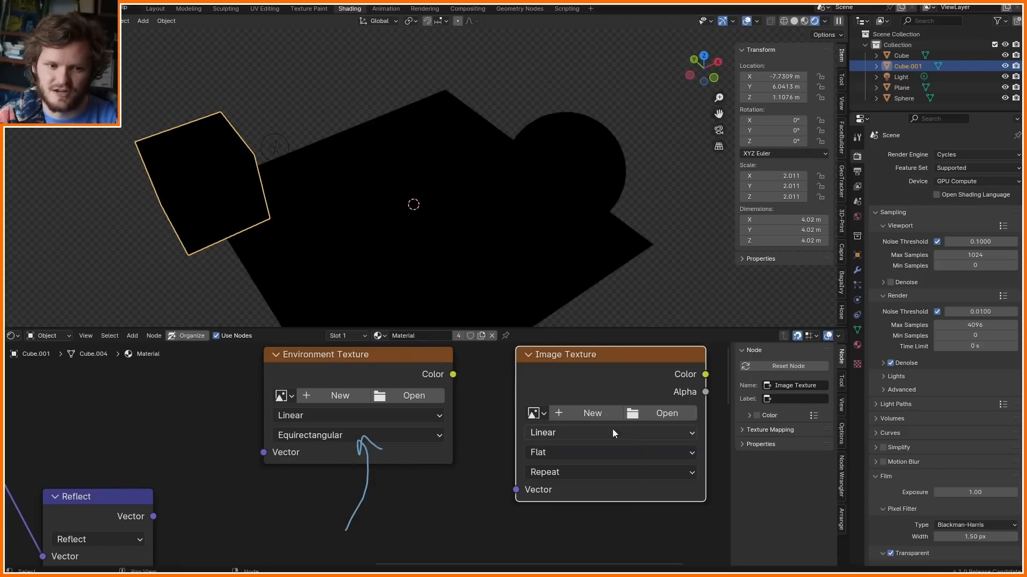
key(x)
- Load burnt_warehouse_2k.exr into the Environment Texture, preview its color and connect the Reflect vector to its Vector input
click(282, 396)
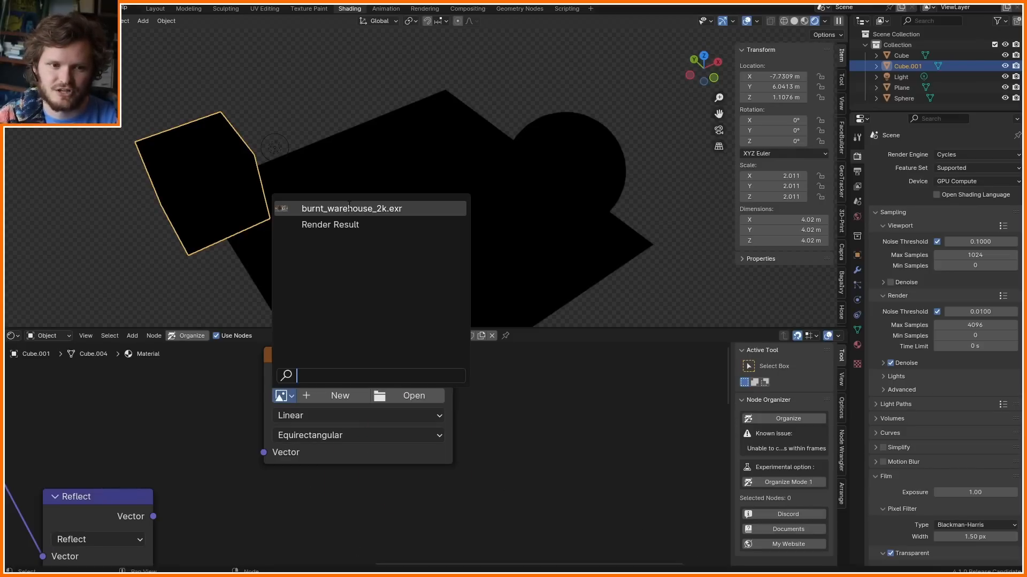
click(349, 208)
ctrl+shift+click(356, 388)
middle_drag(393, 318, 422, 161)
drag(148, 542, 259, 537)
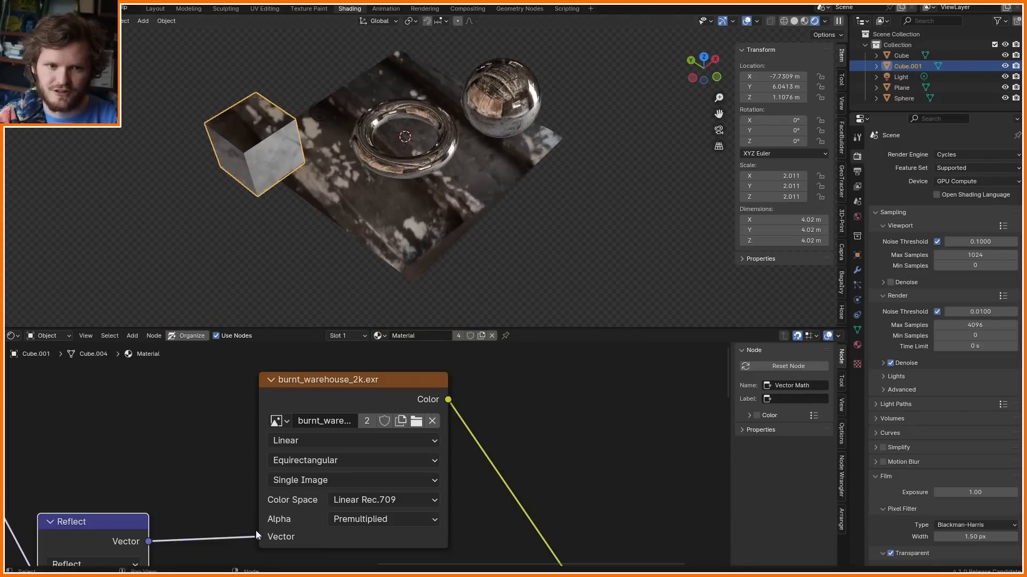
- Turn off the film's Transparent option to show the warehouse environment behind the reflective objects
middle_drag(409, 146, 379, 255)
scroll(480, 73, up, 4)
scroll(422, 203, up, 2)
shift+middle_drag(460, 168, 355, 174)
scroll(355, 174, down, 4)
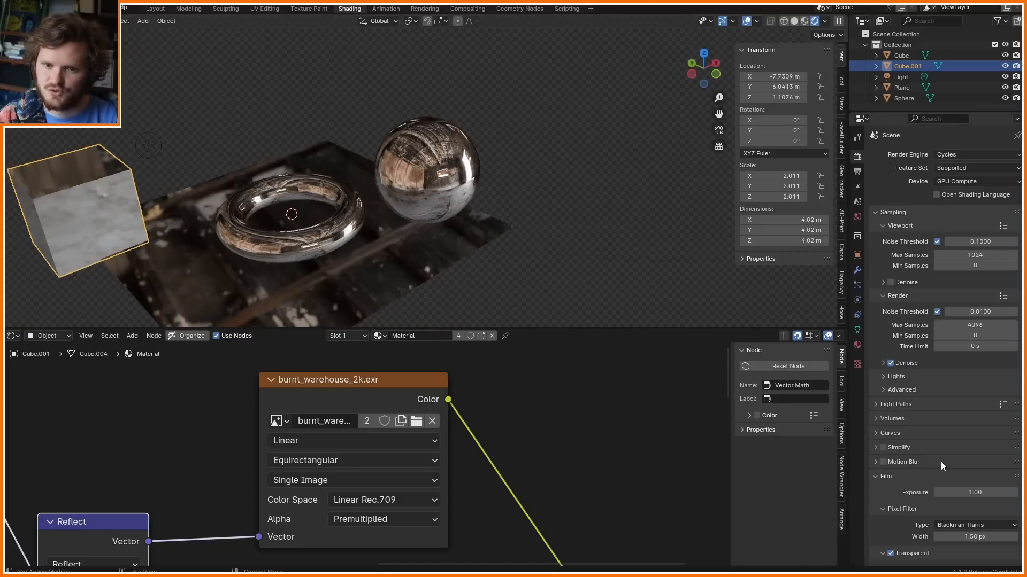
click(891, 554)
mouse_move(413, 146)
middle_down()
mouse_move(412, 258)
mouse_move(435, 38)
mouse_move(433, 51)
middle_up()
shift+middle_drag(410, 94, 188, 182)
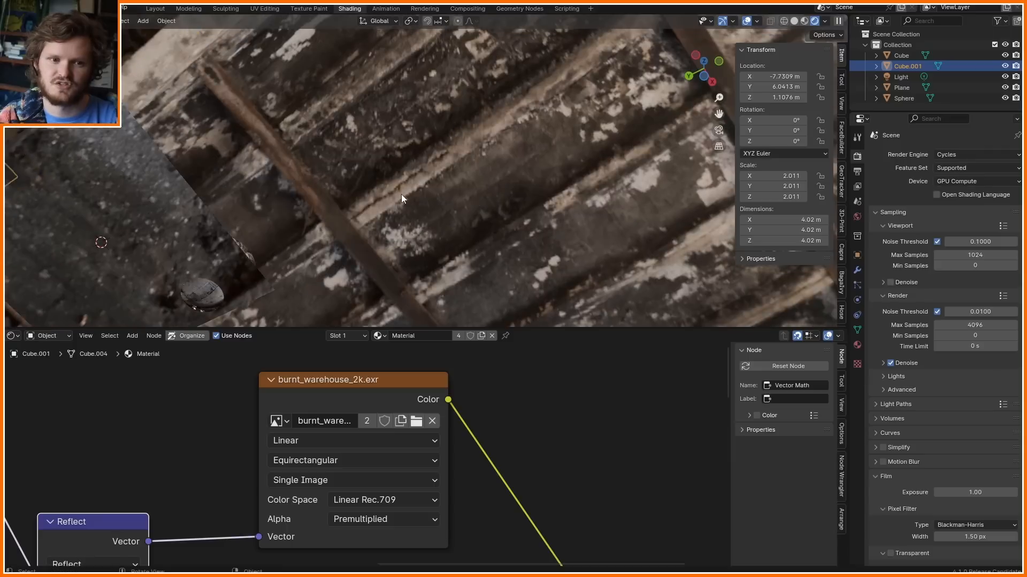
- Annotate over the beam in the environment background and undo the stroke
key(d)
drag(280, 113, 389, 232)
key(ctrl+z)
mouse_move(218, 171)
middle_down()
mouse_move(129, 51)
mouse_move(299, 142)
mouse_move(338, 185)
mouse_move(345, 156)
mouse_move(547, 150)
middle_up()
scroll(345, 149, down, 4)
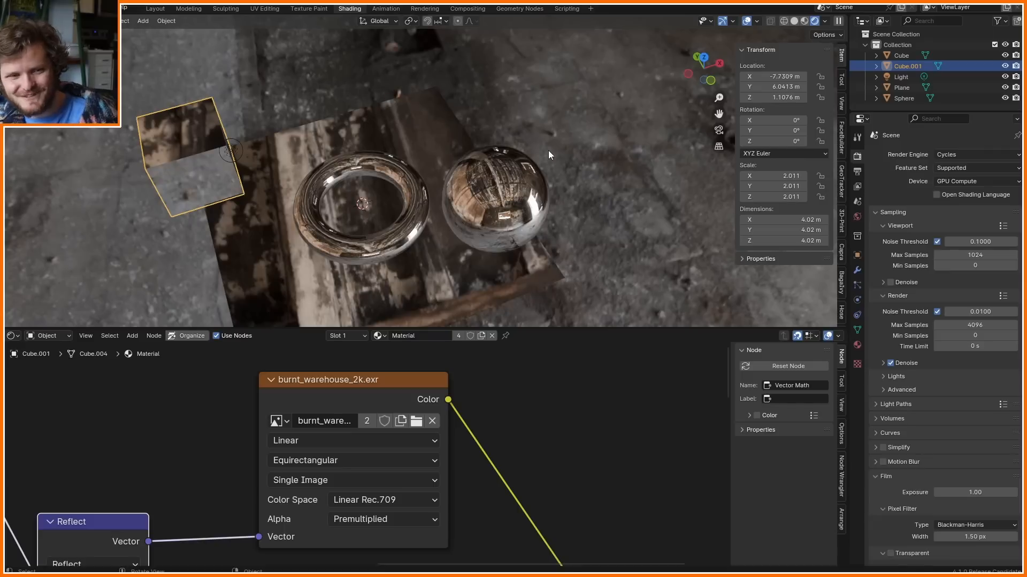
- Output the Our BSDF group to the material surface and move the light behind the cube
scroll(445, 435, down, 8)
middle_drag(319, 524, 435, 342)
ctrl+shift+click(514, 493)
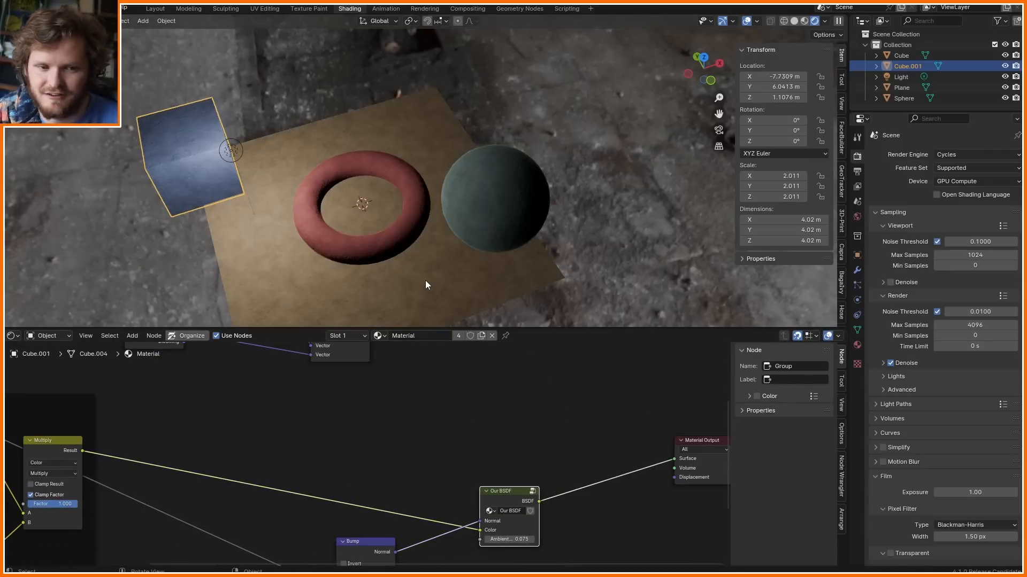
drag(230, 152, 269, 85)
- Select the plane, open the Our BSDF group for editing and move its Group Input node up
click(448, 143)
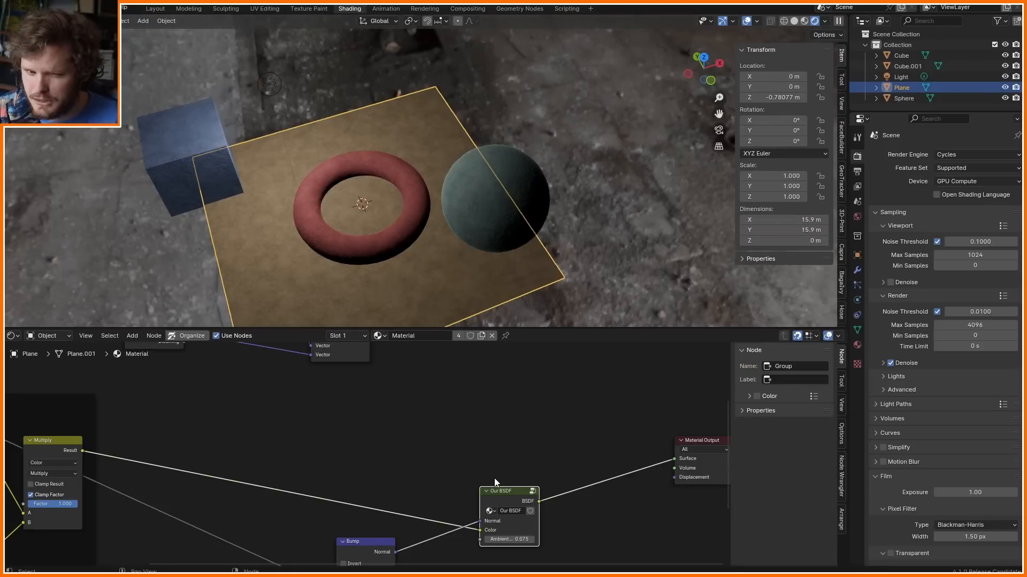
key(Tab)
middle_drag(417, 424, 513, 420)
drag(84, 445, 118, 386)
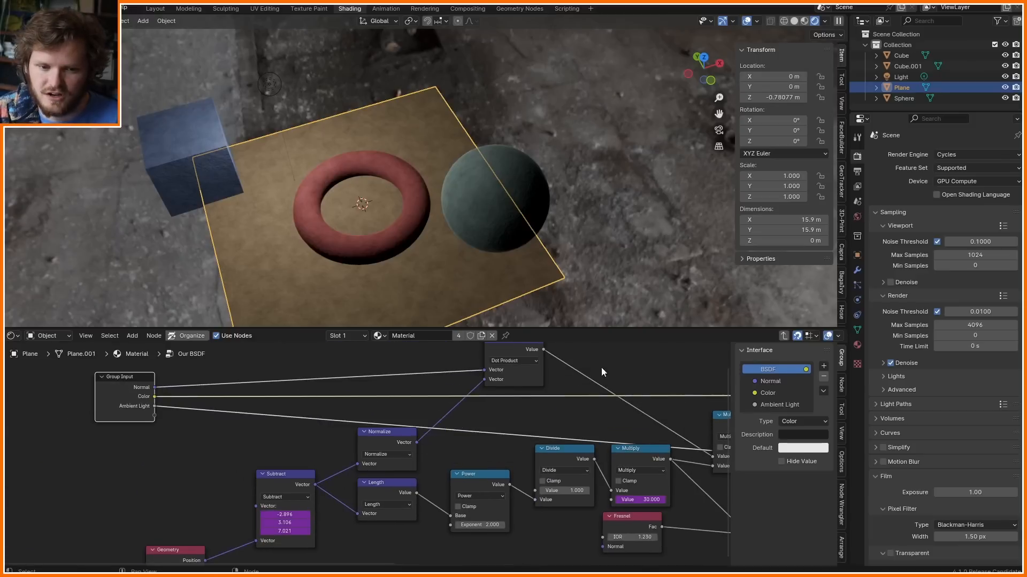
- Mute and unmute the color Multiply node before the Group Output to check its effect on the shading
middle_drag(602, 370, 84, 393)
middle_drag(640, 362, 646, 412)
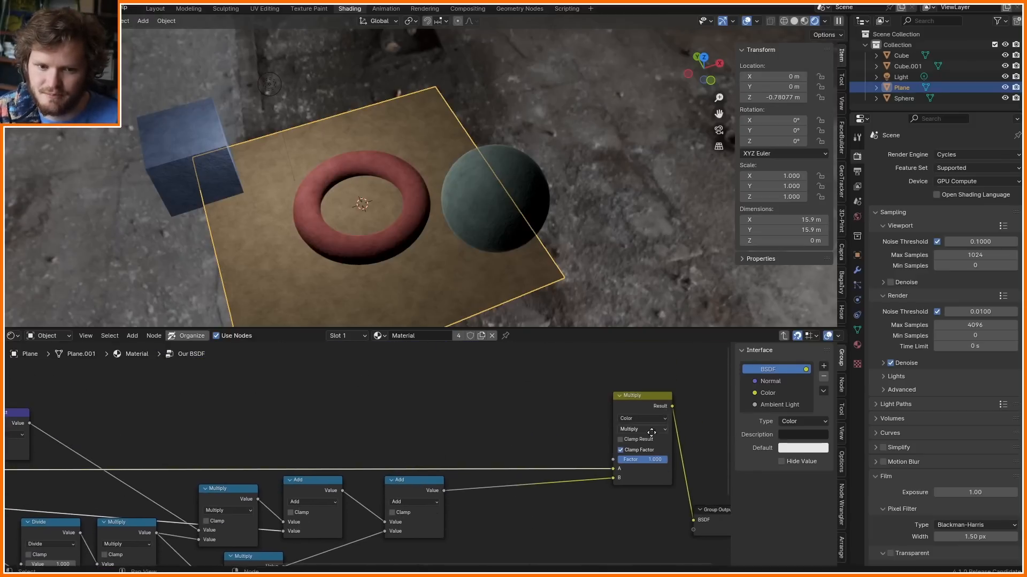
click(645, 409)
key(m)
key(m)
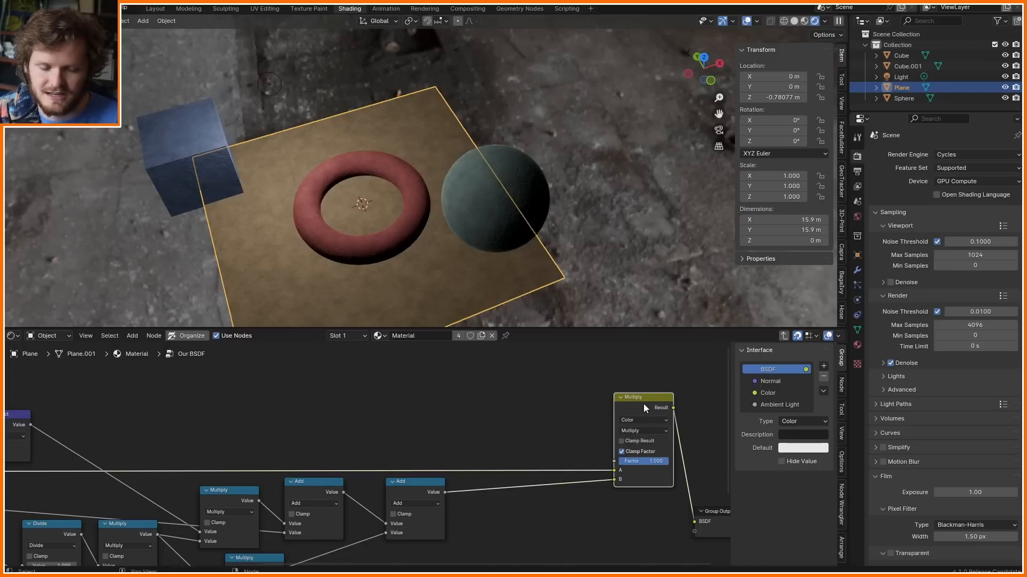
- Duplicate the color Multiply node before the Group Output, set the copy to Mix blending and give its B input a yellow-green color
key(shift+d)
click(416, 387)
scroll(455, 422, up, 2)
click(436, 396)
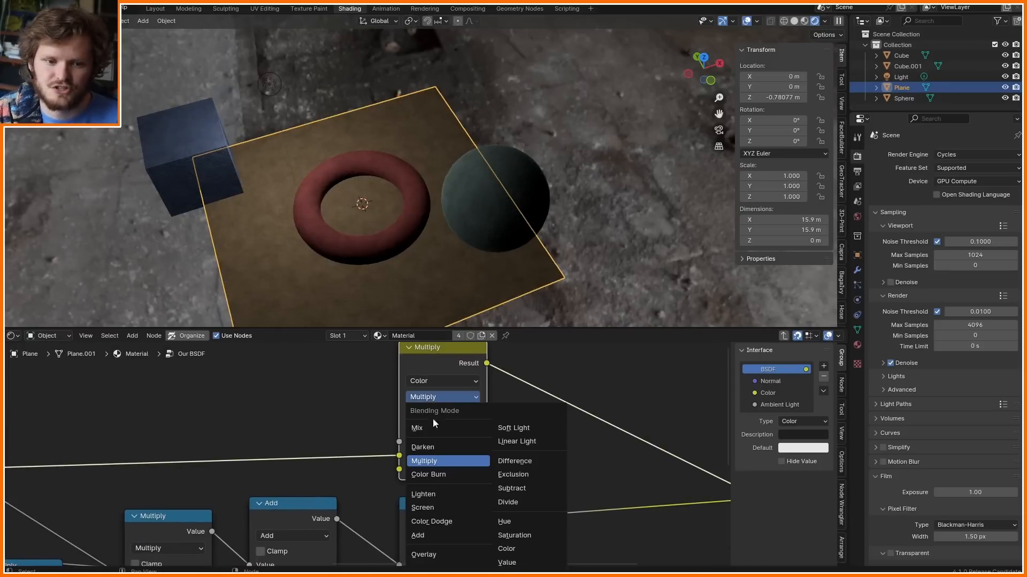
click(432, 418)
click(464, 471)
click(500, 381)
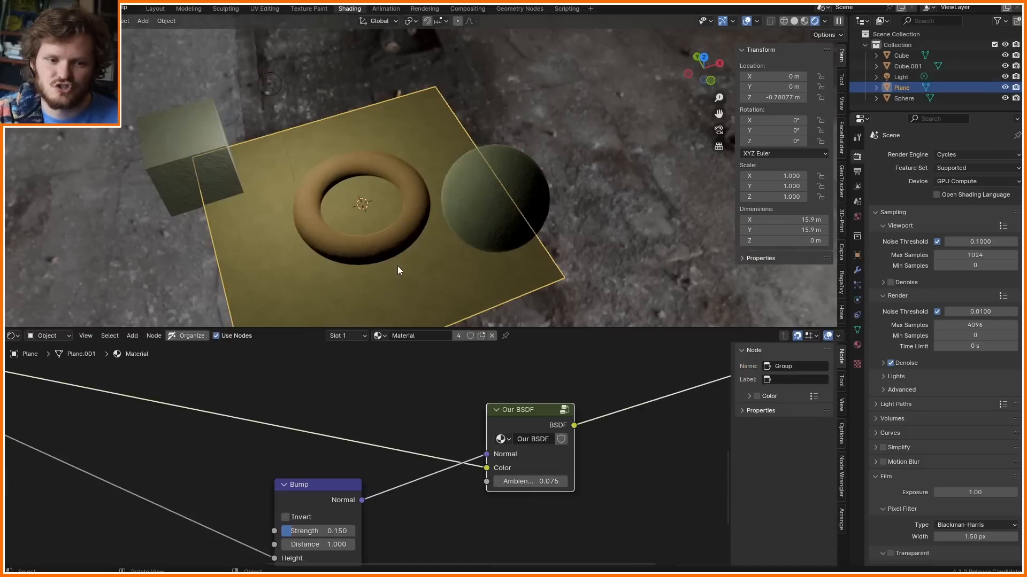
scroll(366, 449, down, 6)
key(Tab)
middle_drag(474, 422, 658, 422)
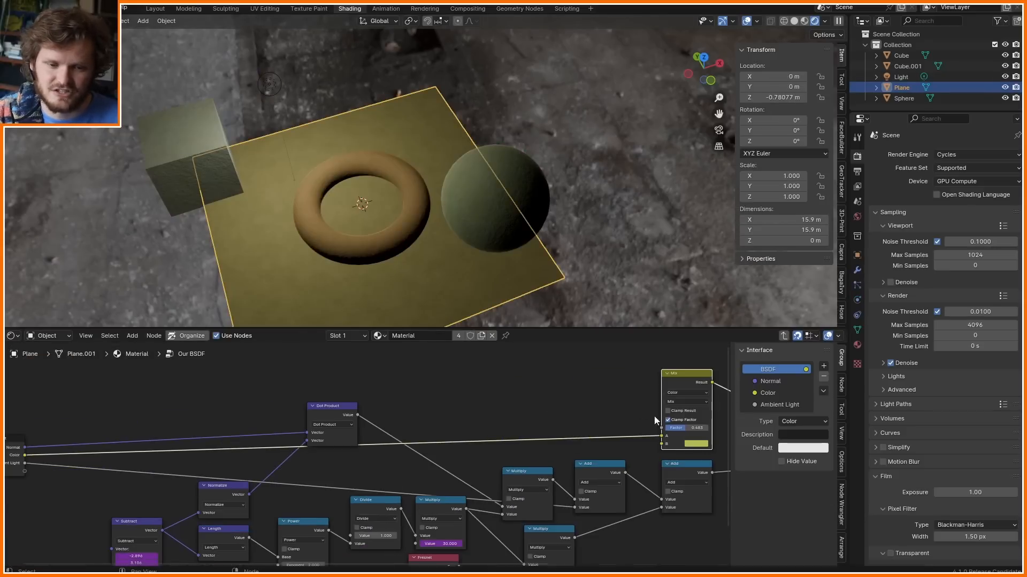
- Expose the Mix node's B color as a group input named World Color and place it above Ambient Light
drag(662, 445, 38, 473)
double_click(775, 416)
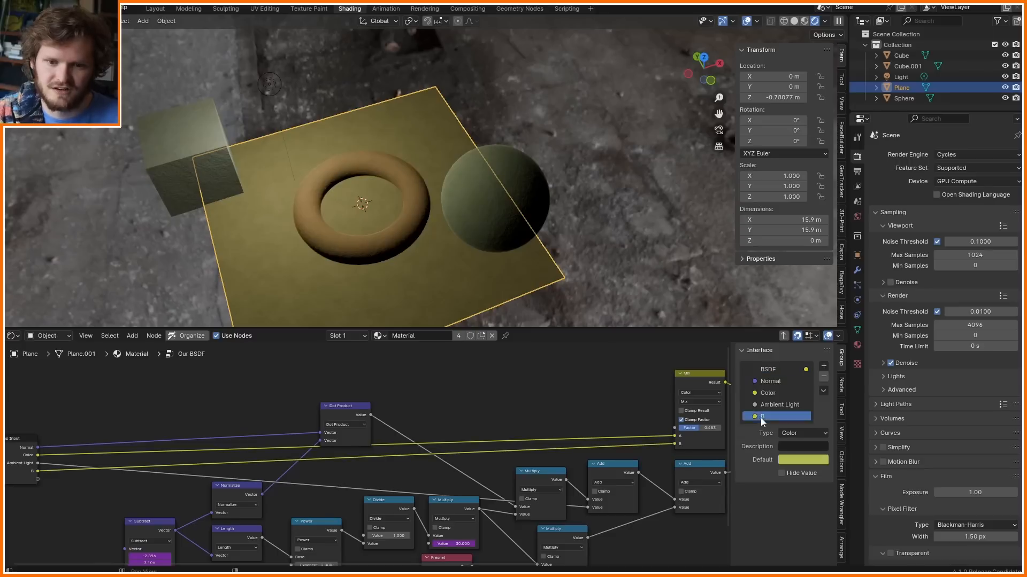
text(Reflection)
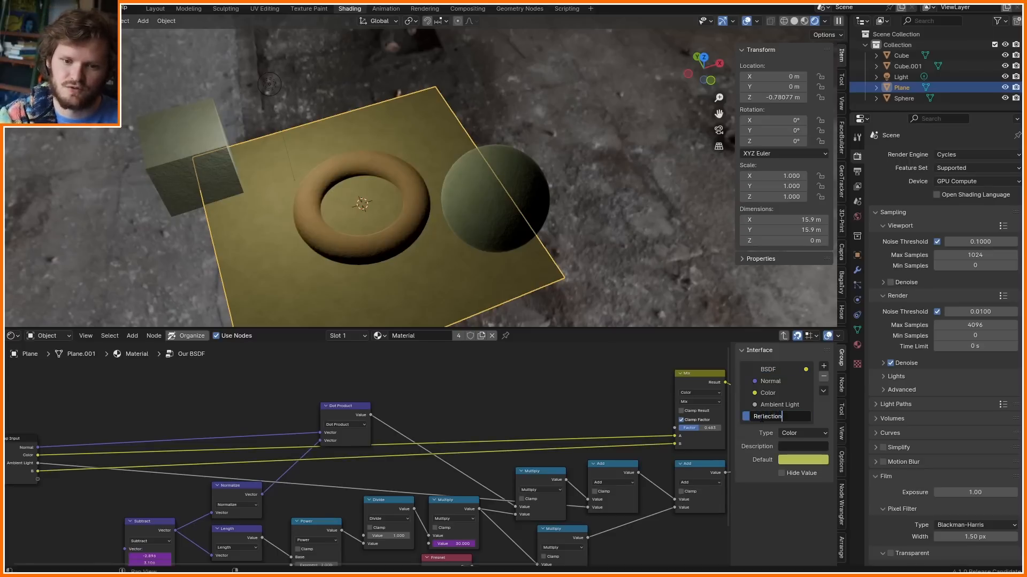
key(ctrl+a)
text(World Color)
key(Return)
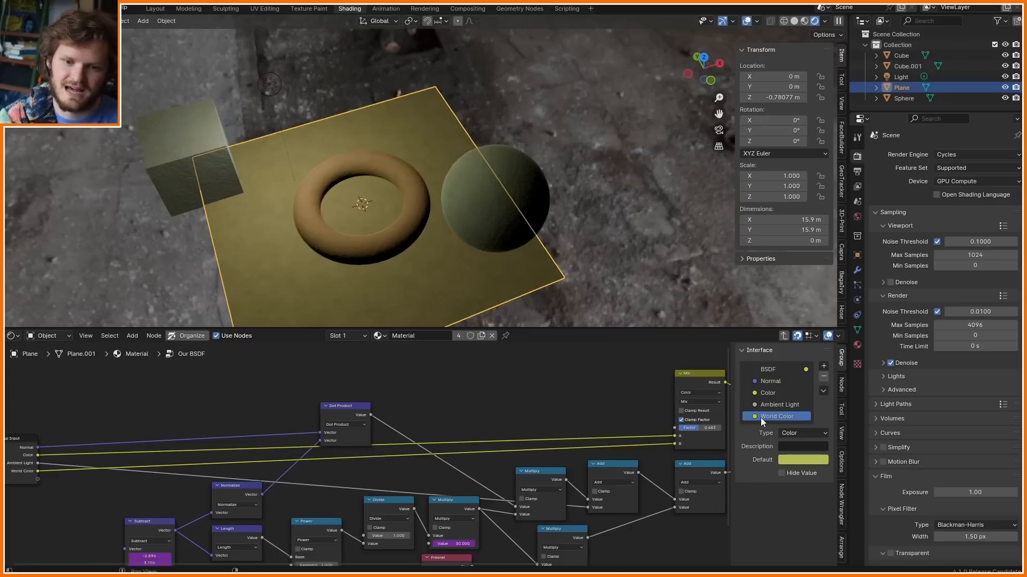
drag(760, 418, 773, 400)
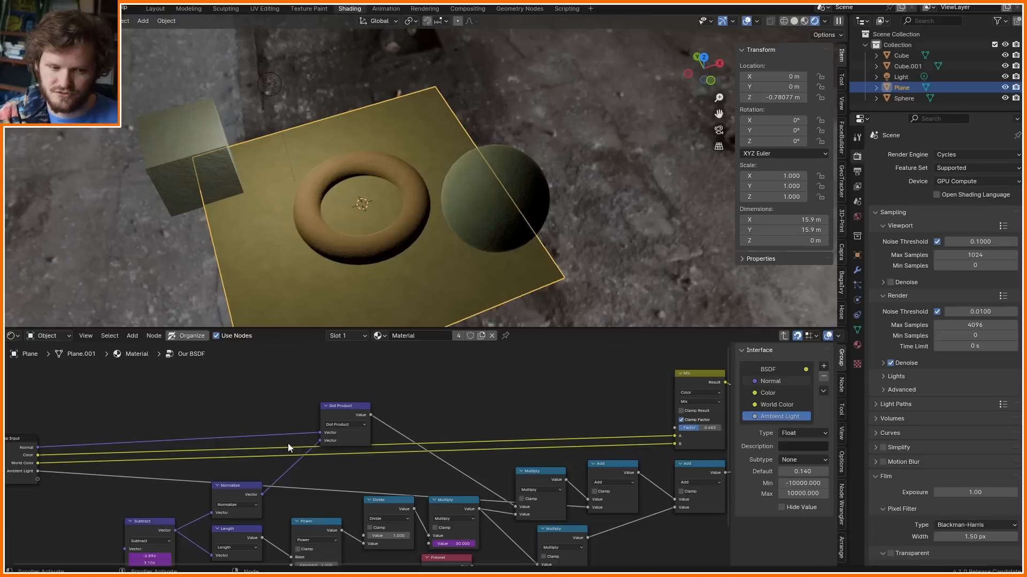
- Leave the group, reposition the reflection vector and environment texture nodes above the color frame, and preview the environment texture
key(Tab)
middle_drag(357, 362, 413, 456)
scroll(412, 455, down, 5)
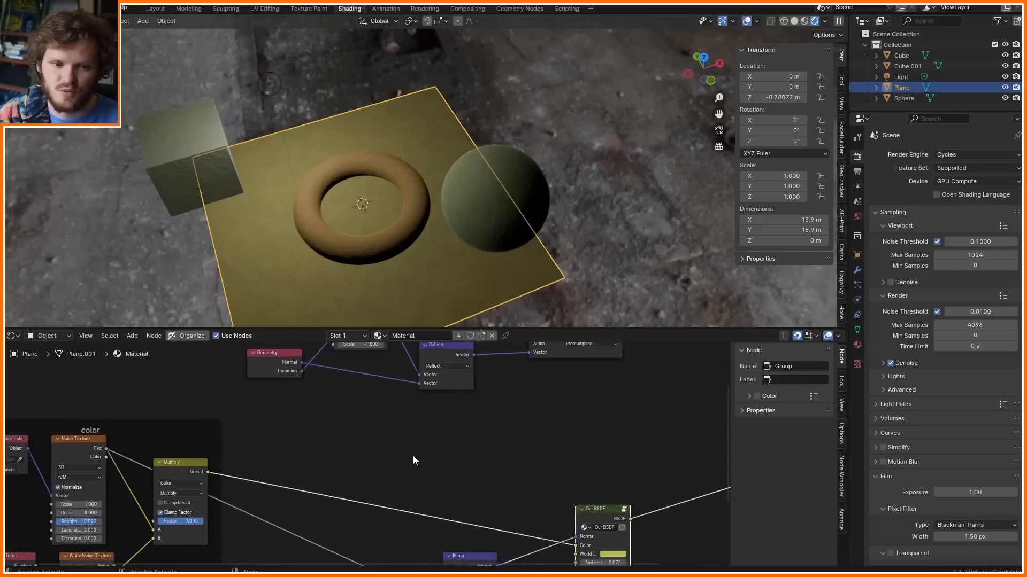
drag(239, 422, 562, 367)
key(g)
click(451, 390)
middle_drag(412, 359, 413, 384)
ctrl+shift+click(411, 371)
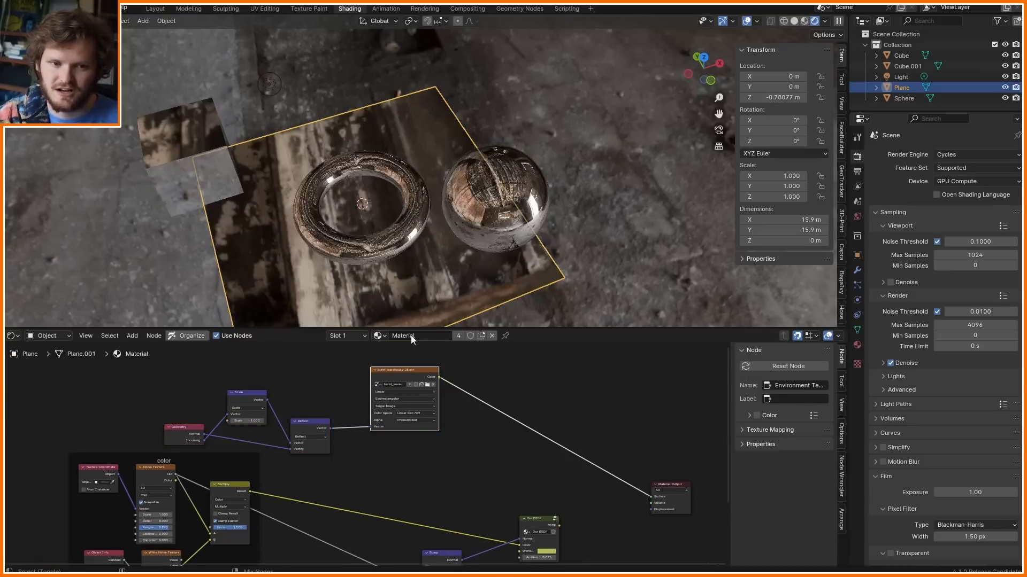
- Connect the environment texture's Color to World Color on Our BSDF and output the group to the material surface
scroll(454, 247, up, 1)
middle_drag(453, 245, 451, 291)
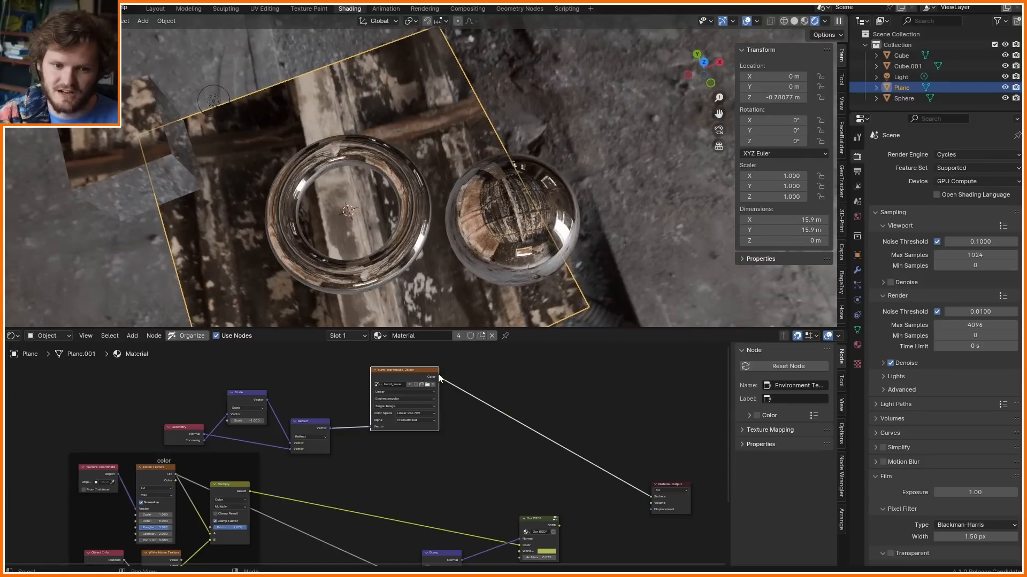
drag(440, 378, 519, 525)
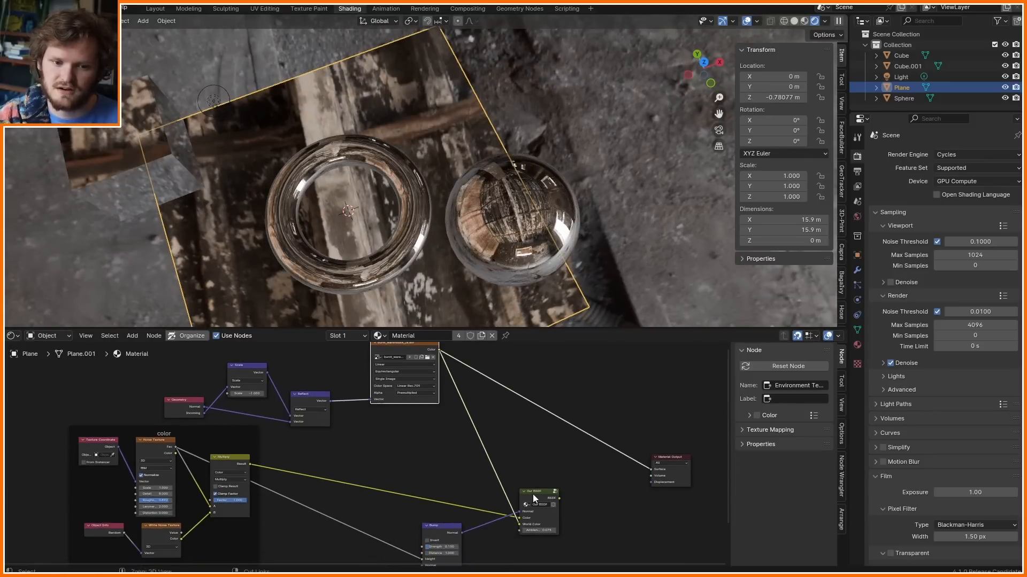
ctrl+shift+click(534, 497)
- Move the light to about X -3.74, Y 3.15, Z 6.15 m to check the shading with reflections
middle_drag(480, 145, 262, 100)
click(253, 69)
key(g)
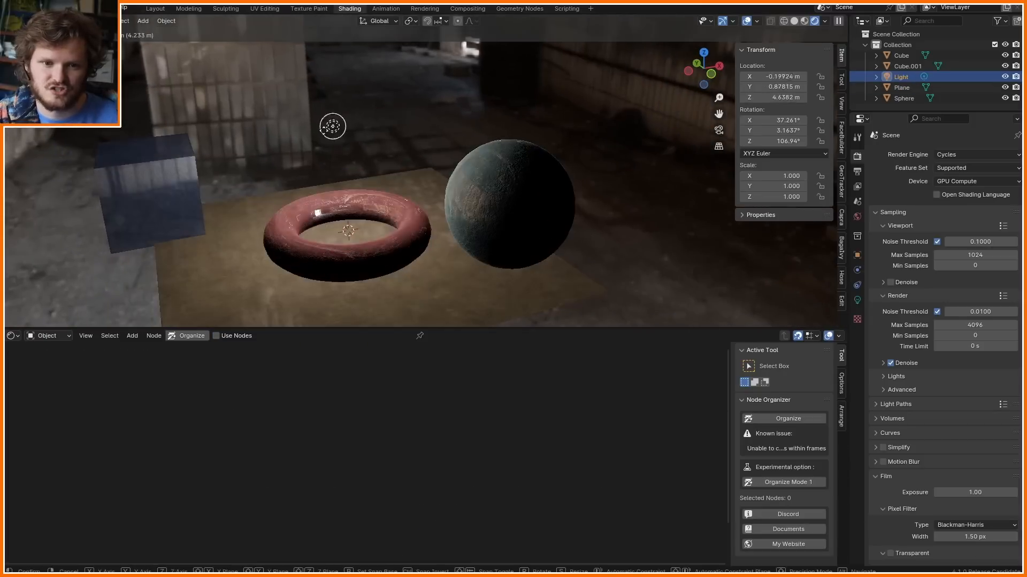
click(281, 128)
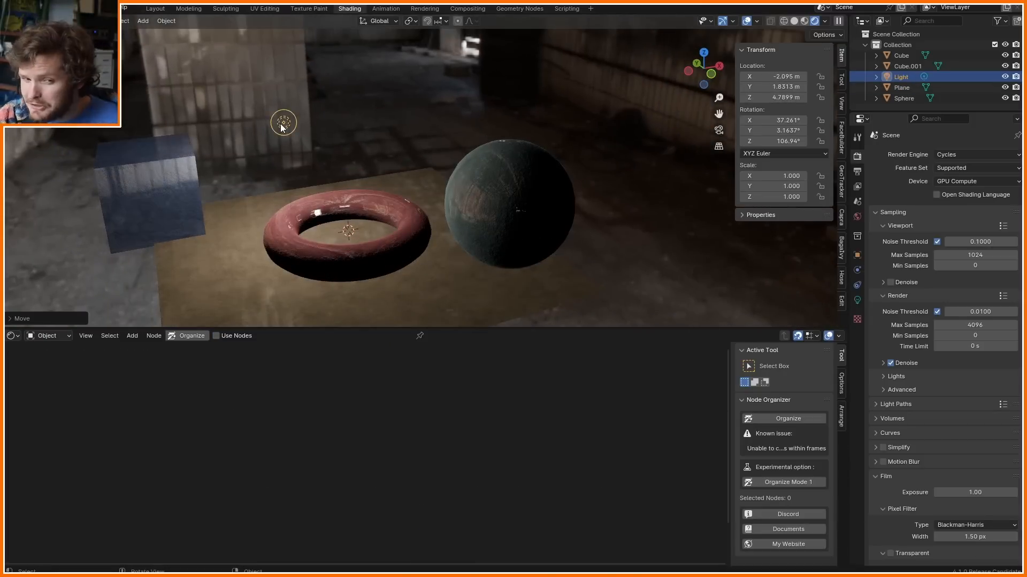
key(g)
click(288, 132)
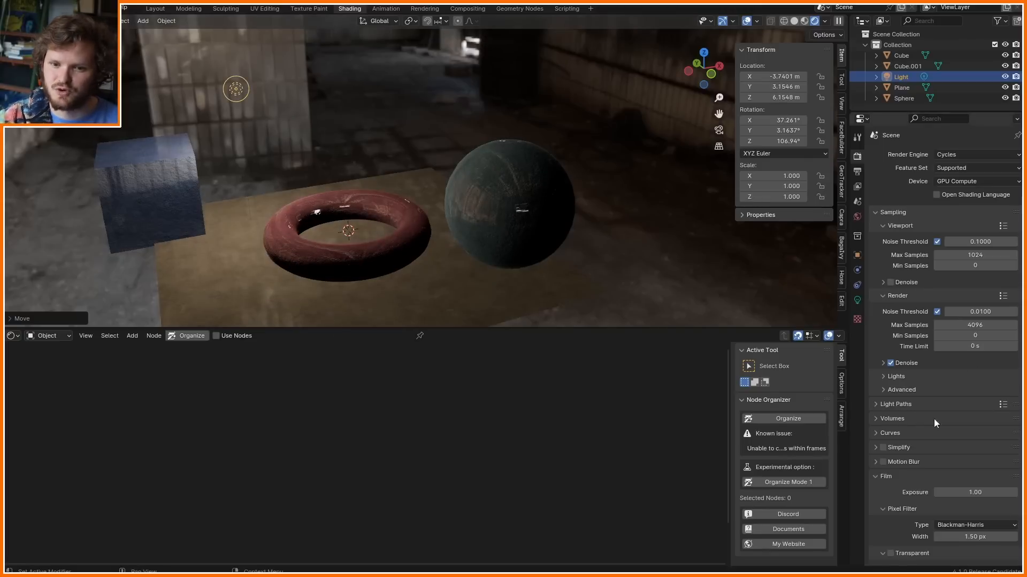
- Enable the transparent film background and move the light to about X -3.68, Y 3.61, Z 7.38 m
click(890, 553)
key(g)
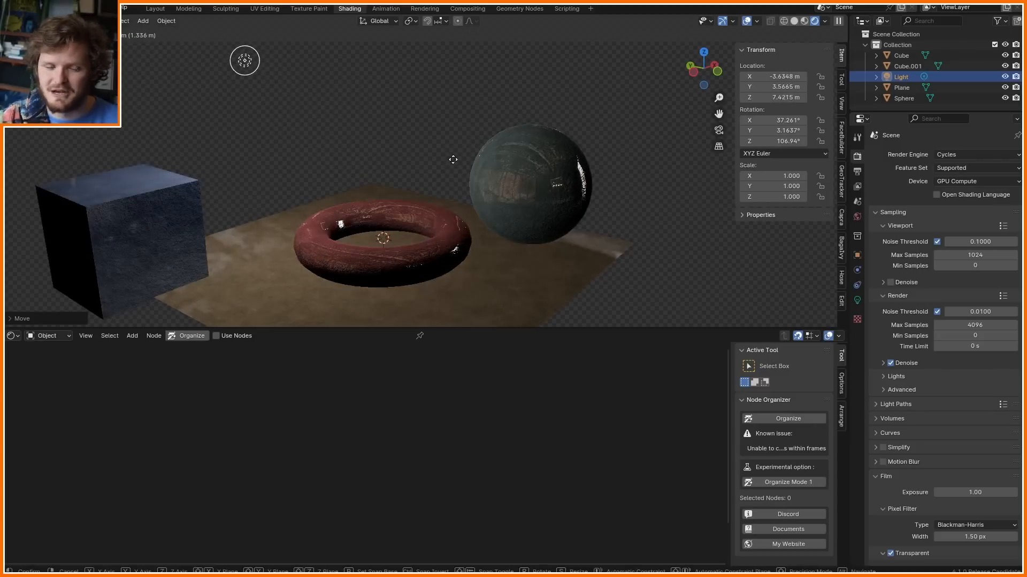
click(452, 160)
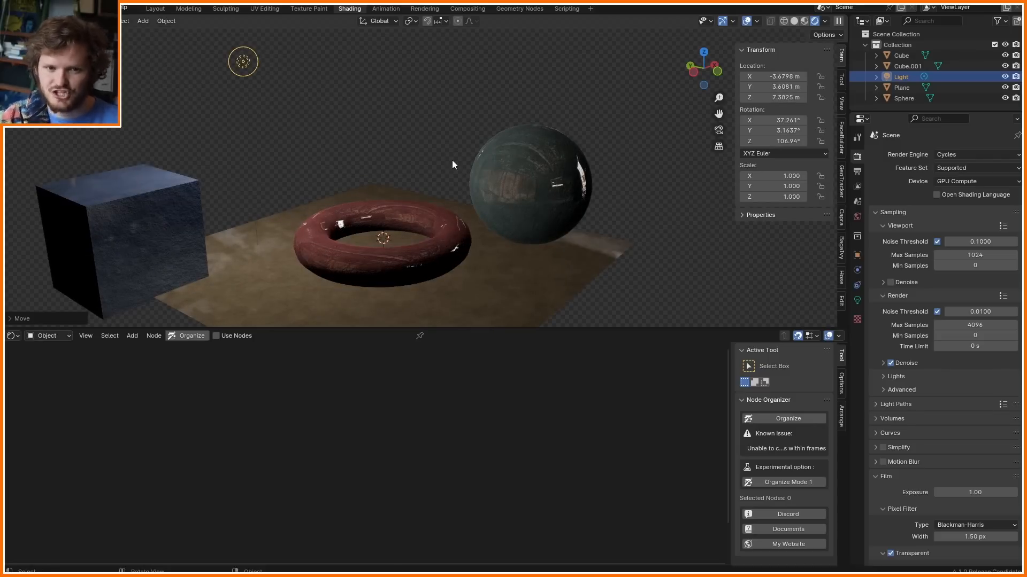
- Annotate along the sphere's edge and across its surface, and undo both strokes
drag(472, 166, 498, 125)
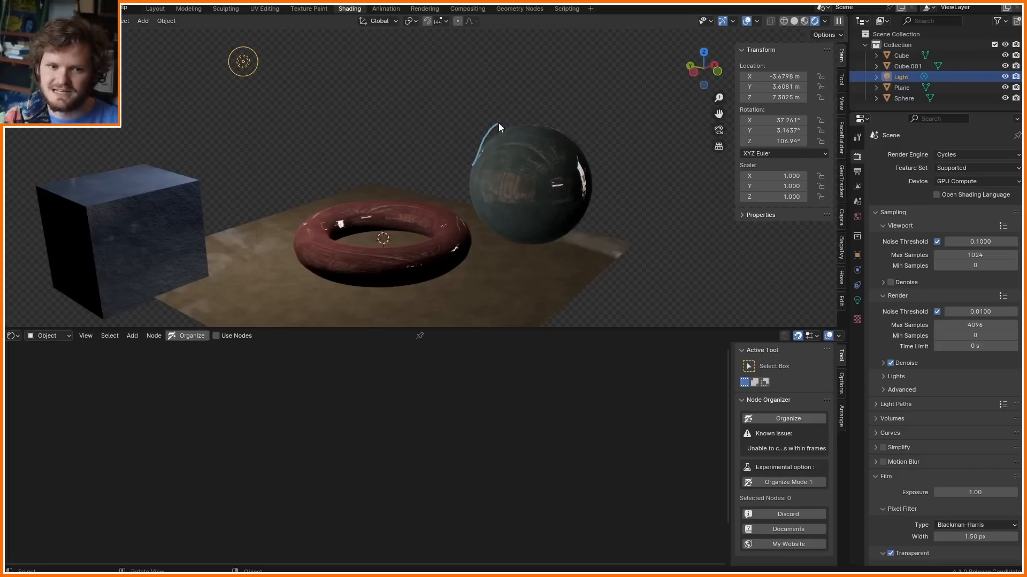
drag(519, 192, 537, 170)
key(ctrl+z)
key(ctrl+z)
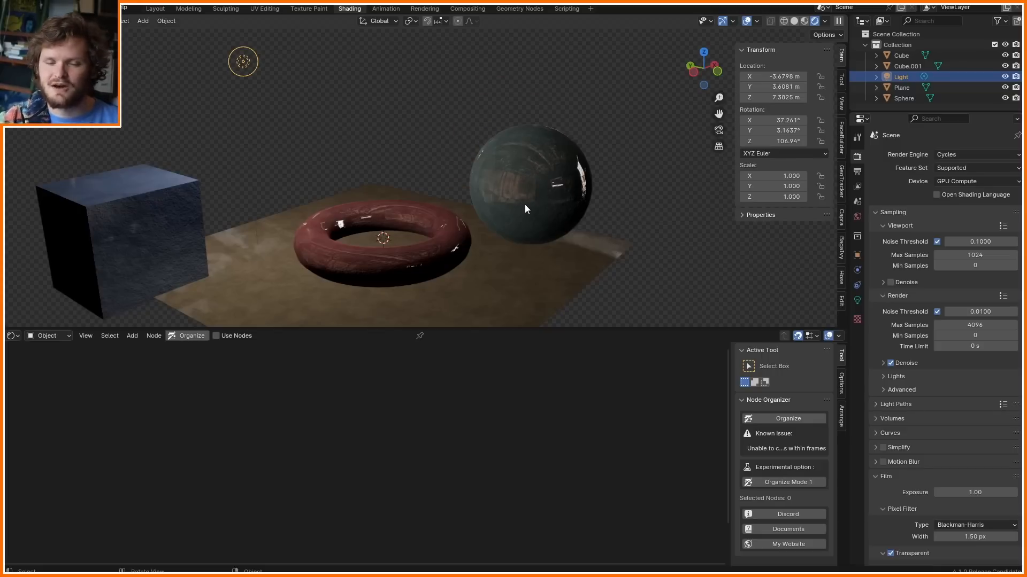
- Annotate a closed irregular puddle-like outline in the empty space beside the objects from the top view
scroll(525, 205, down, 4)
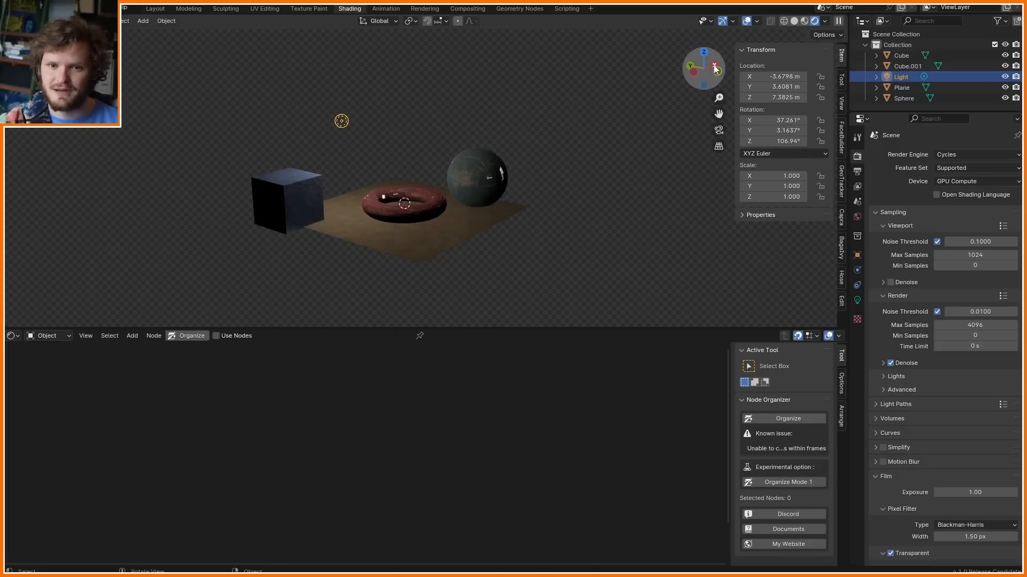
click(703, 52)
shift+middle_drag(678, 191, 416, 229)
mouse_move(485, 132)
mouse_down()
mouse_move(450, 133)
mouse_move(502, 249)
mouse_move(531, 169)
mouse_move(488, 127)
mouse_up()
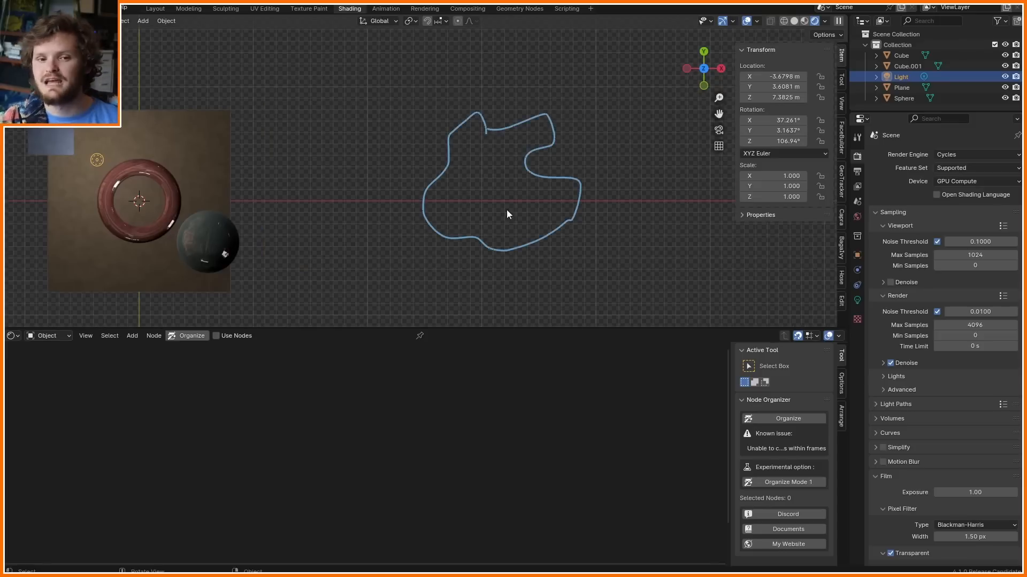
mouse_move(508, 213)
middle_down()
mouse_move(509, 140)
mouse_move(480, 147)
middle_up()
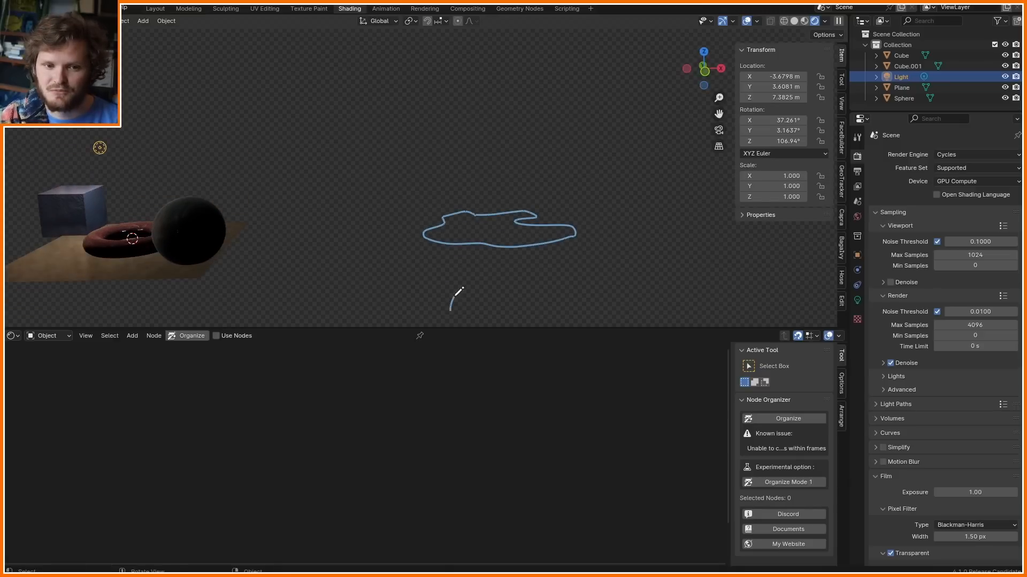
- Annotate arrows for a view ray hitting and reflecting off the puddle outline at a low angle, and undo the strokes
mouse_move(457, 293)
mouse_down()
mouse_move(515, 160)
mouse_move(504, 152)
mouse_up()
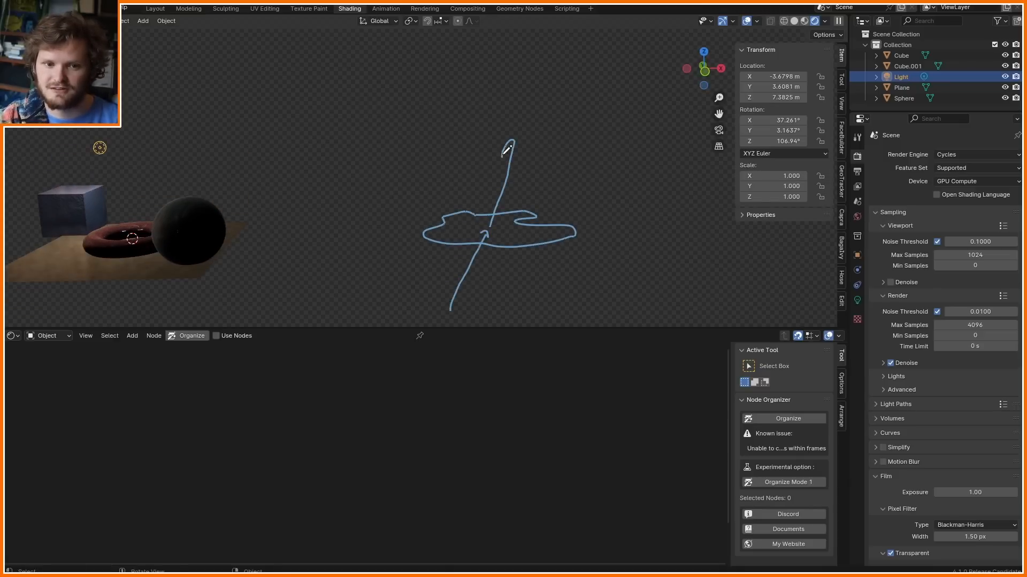
key(ctrl+z)
drag(494, 227, 511, 138)
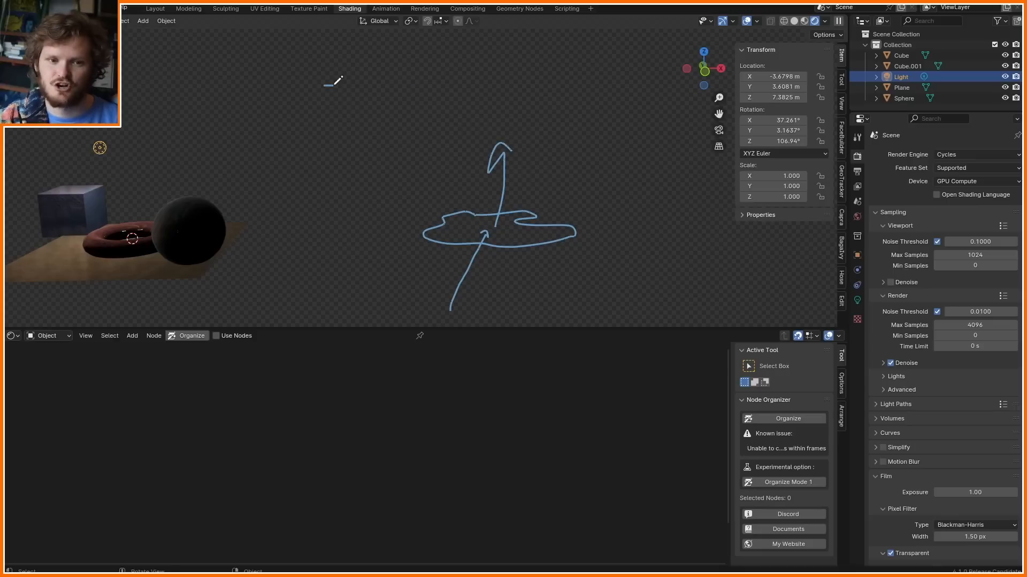
drag(334, 84, 614, 83)
key(ctrl+z)
key(ctrl+z)
key(ctrl+z)
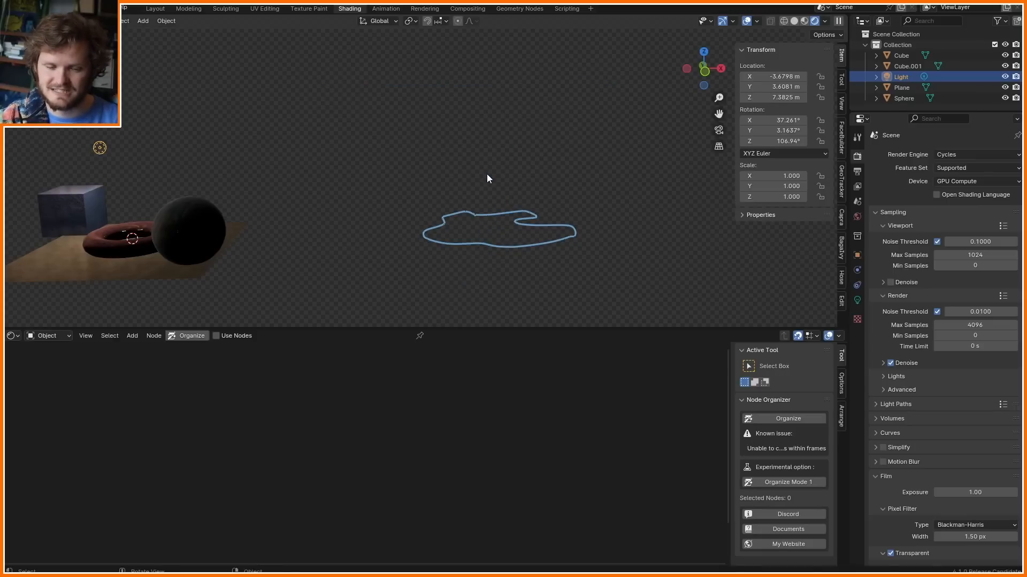
- Annotate a small mark inside the puddle outline and erase all the annotation strokes
middle_drag(492, 220, 493, 324)
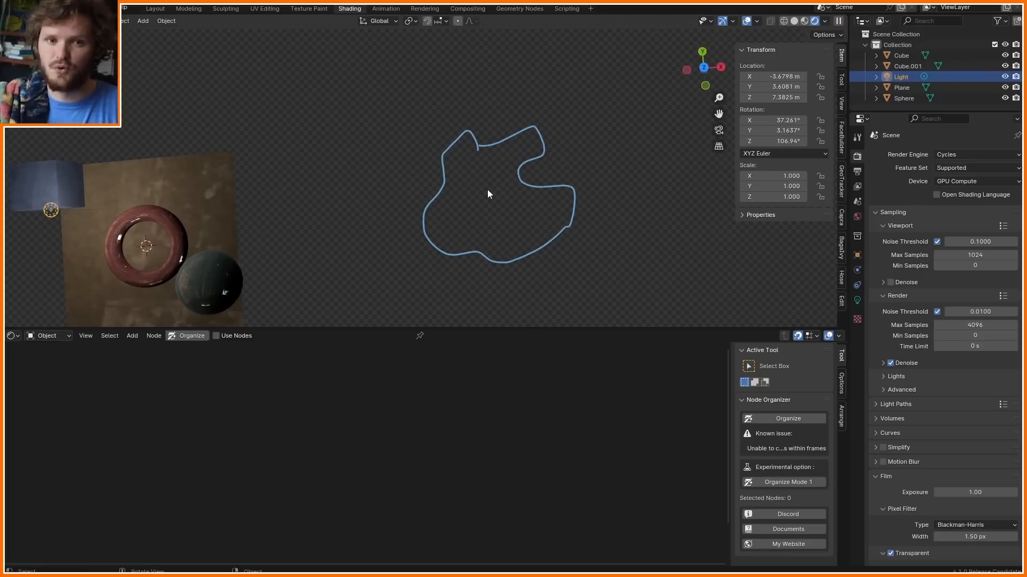
scroll(496, 203, up, 2)
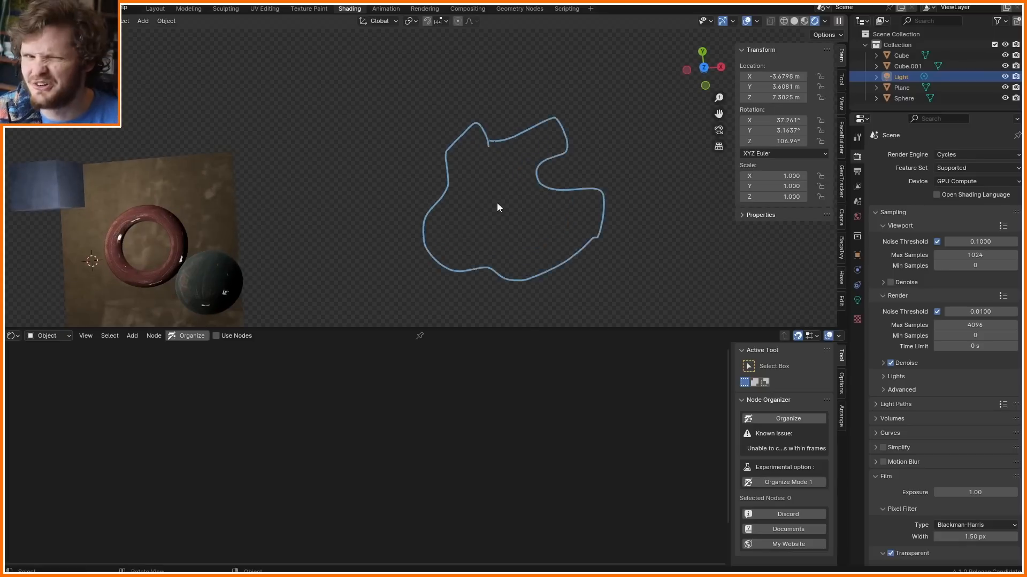
shift+middle_drag(496, 203, 348, 198)
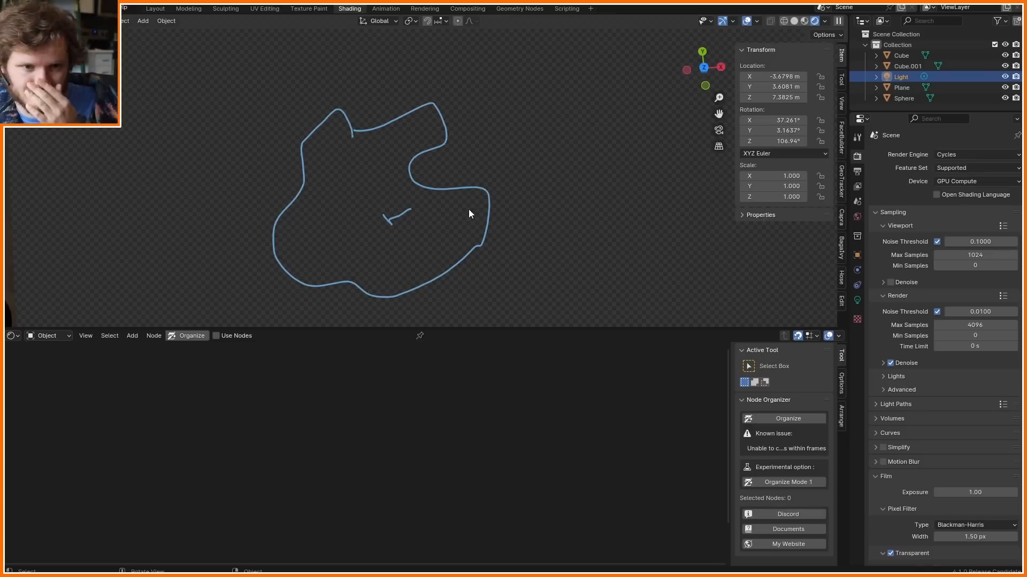
mouse_move(468, 213)
middle_down()
mouse_move(415, 196)
mouse_move(421, 114)
middle_up()
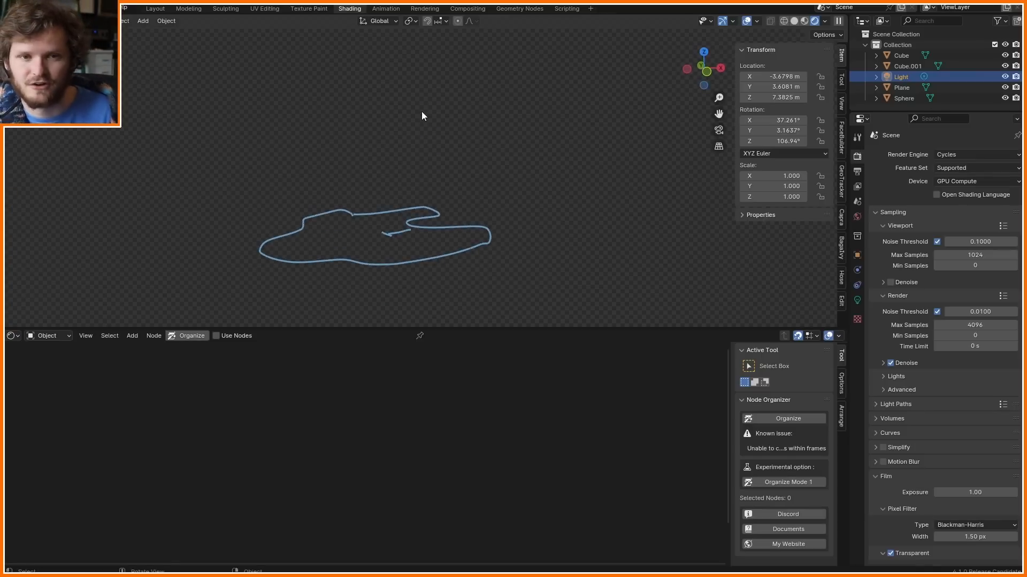
right_drag(525, 257, 269, 248)
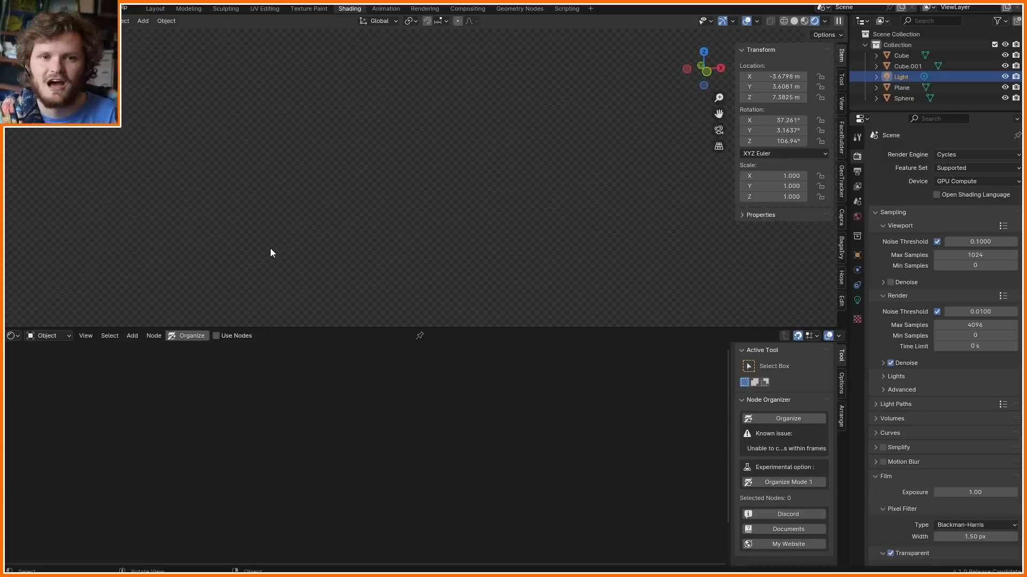
- Select the torus beside the cube and open its Our BSDF group for editing
scroll(271, 248, down, 10)
shift+middle_drag(270, 248, 500, 201)
scroll(601, 195, up, 9)
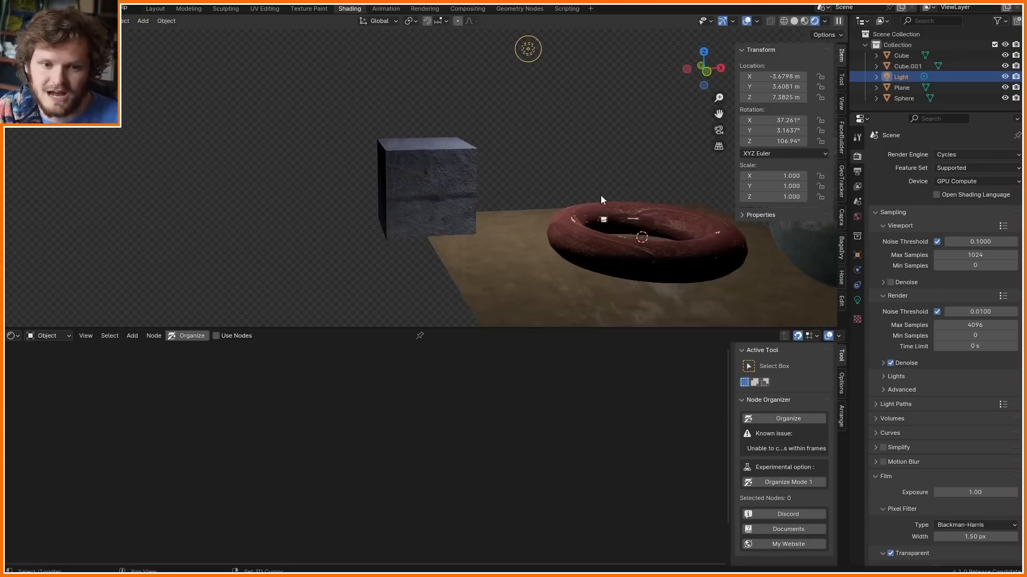
shift+middle_drag(601, 195, 435, 229)
click(435, 231)
scroll(549, 437, up, 2)
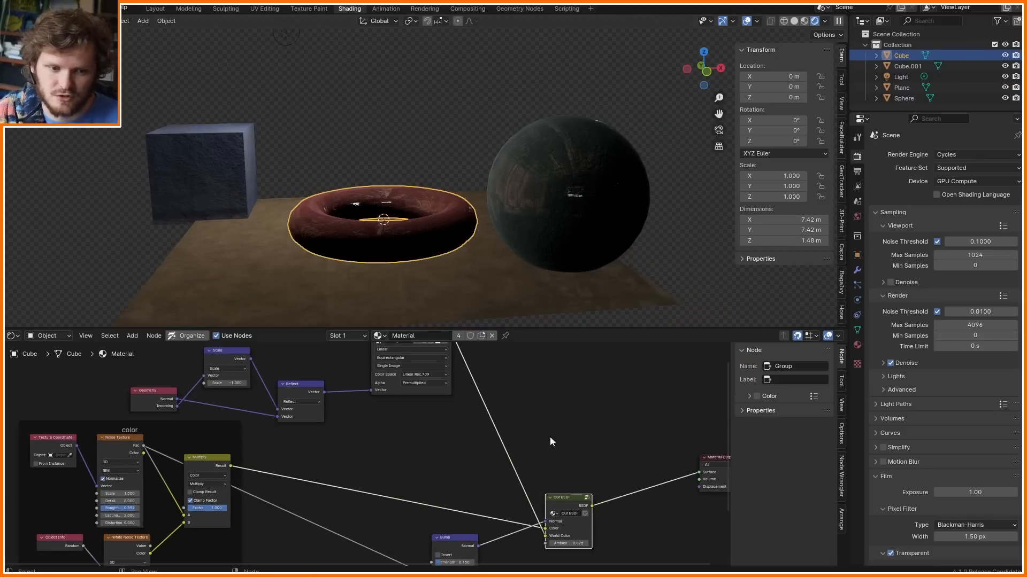
middle_drag(550, 437, 474, 386)
key(Tab)
- Preview the Fresnel node's output on the objects from a low viewing angle and annotate over the sphere
middle_drag(486, 444, 408, 350)
scroll(363, 464, up, 2)
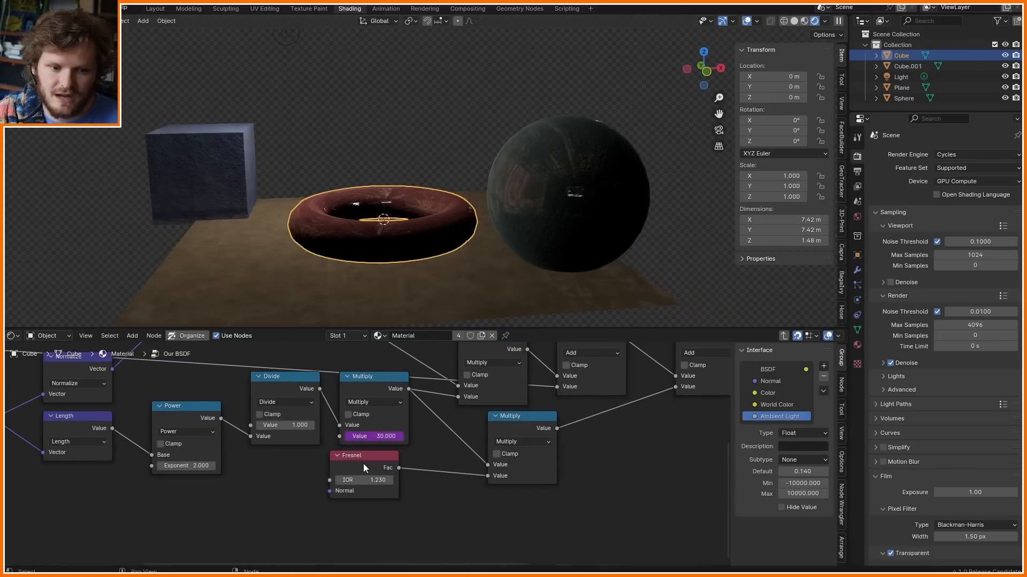
ctrl+shift+click(363, 464)
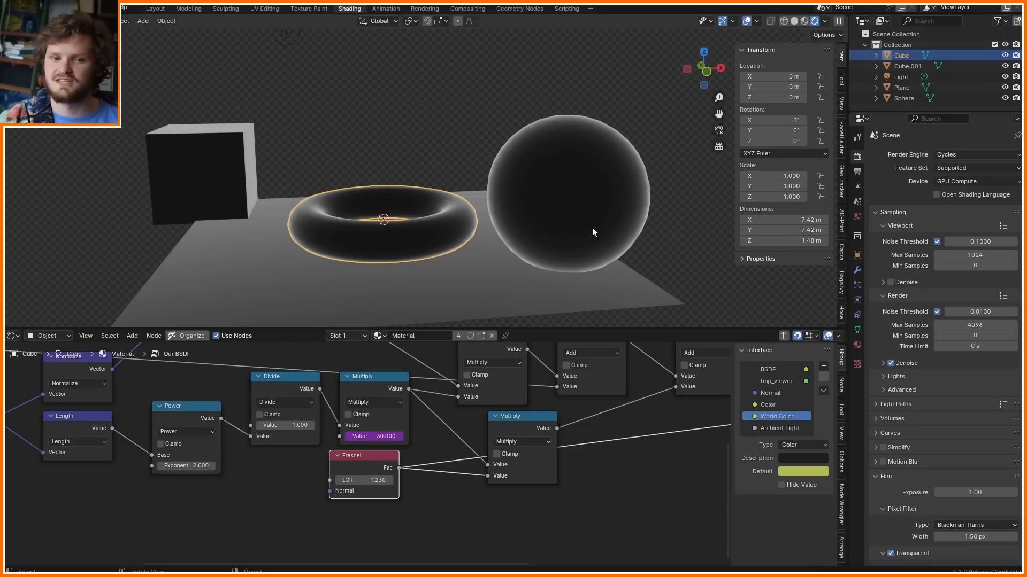
middle_drag(592, 227, 560, 188)
middle_drag(593, 220, 653, 222)
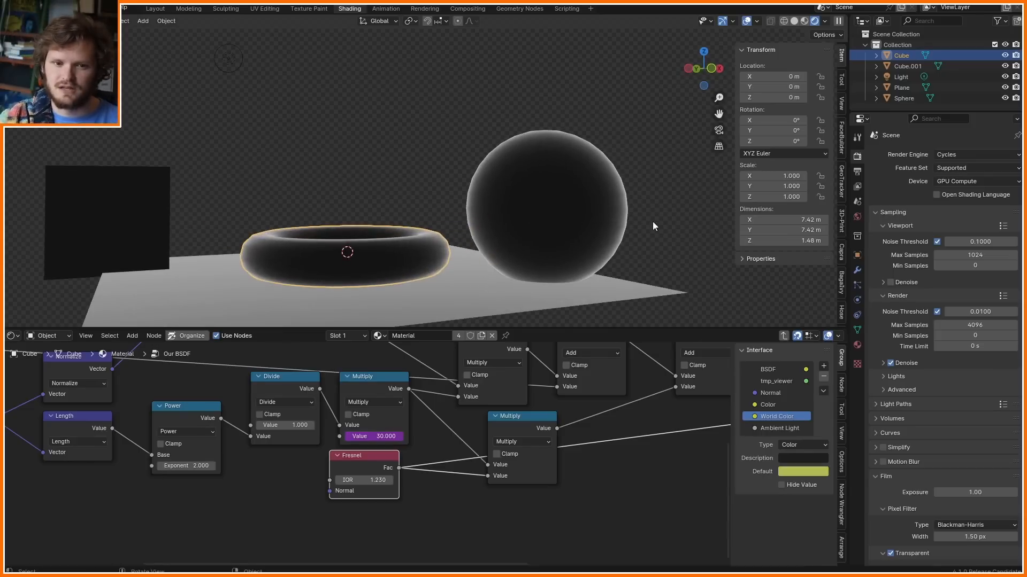
drag(507, 228, 546, 201)
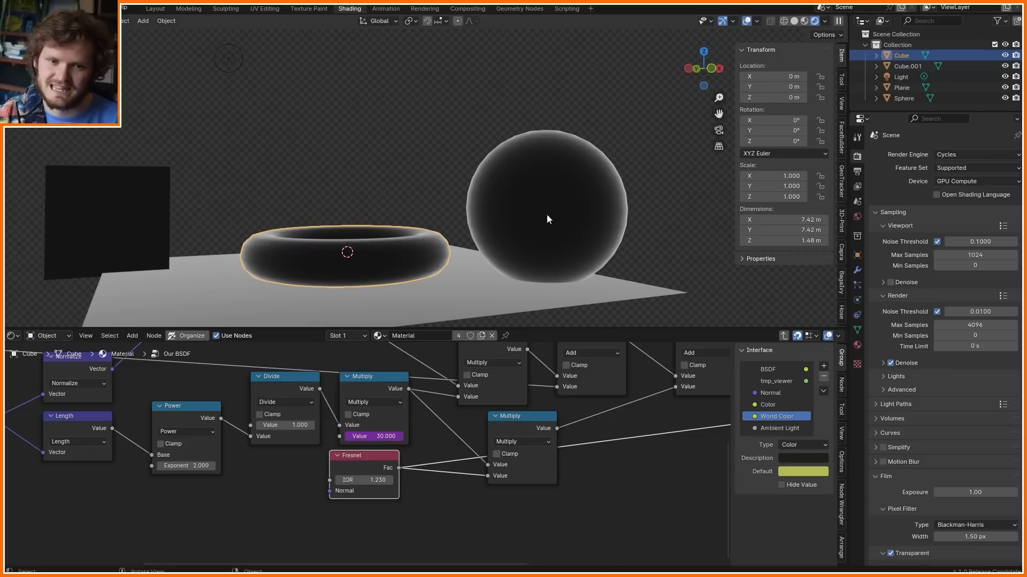
mouse_move(457, 280)
mouse_down()
mouse_move(487, 170)
mouse_move(432, 147)
mouse_up()
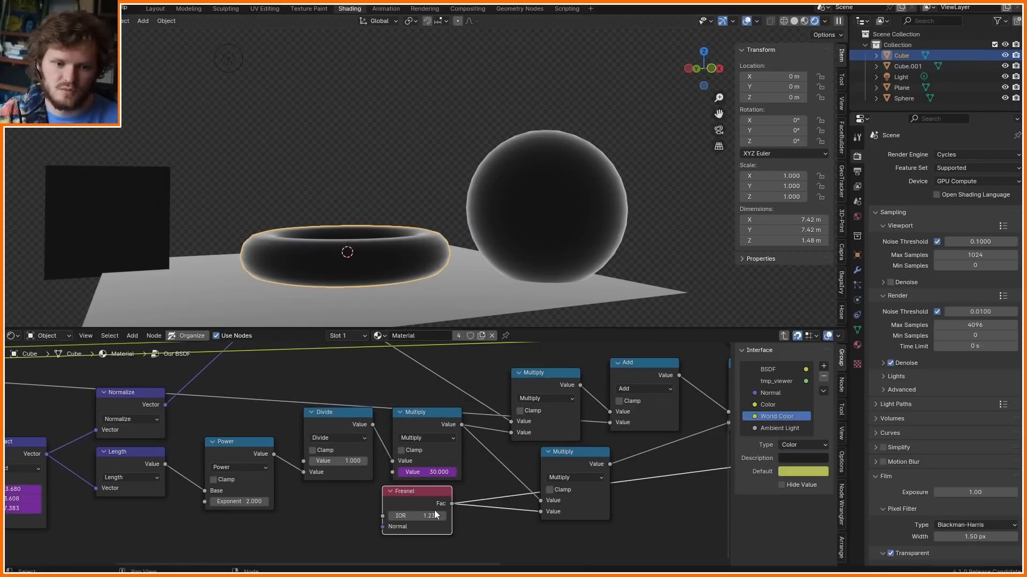
mouse_move(435, 516)
shift+mouse_down()
mouse_move(471, 516)
mouse_move(435, 515)
shift+mouse_up()
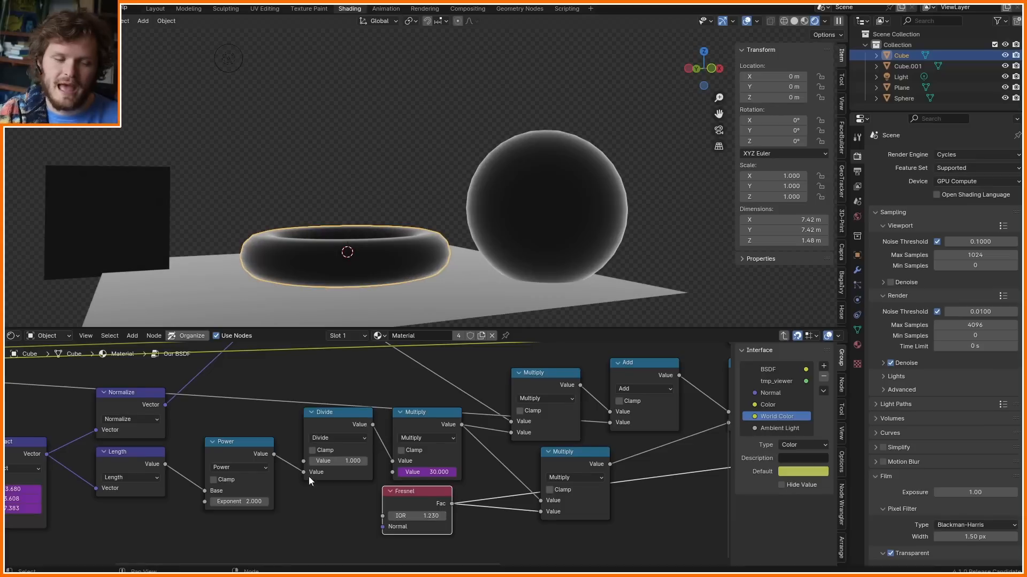
middle_drag(324, 470, 509, 457)
scroll(269, 450, down, 1)
middle_drag(157, 423, 130, 440)
scroll(554, 473, up, 2)
middle_drag(552, 476, 292, 410)
drag(335, 450, 359, 457)
middle_drag(349, 519, 438, 474)
drag(431, 454, 333, 465)
text(coord)
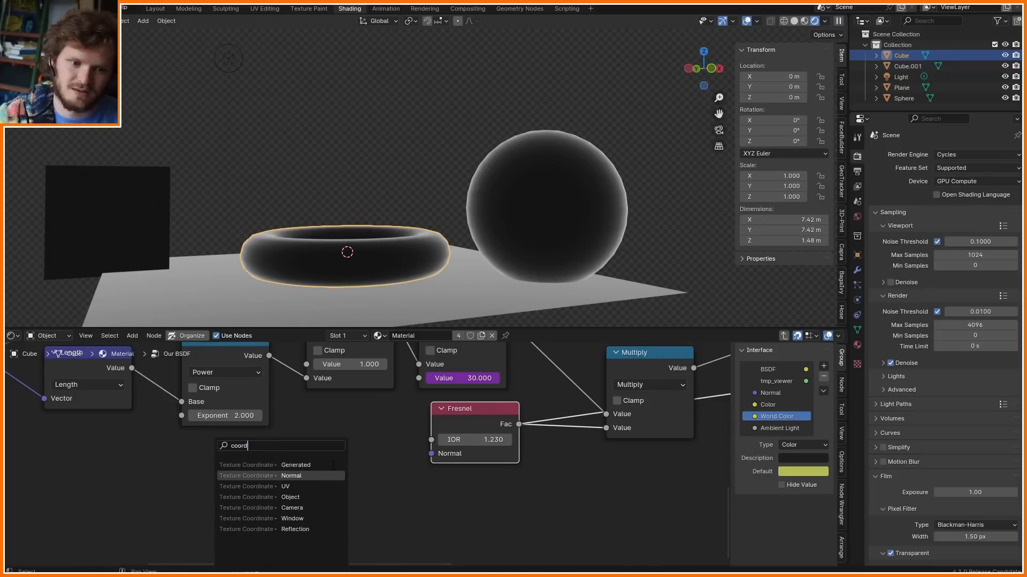
click(333, 475)
click(299, 454)
key(x)
- Connect the Group Input's Normal output to the Fresnel node's Normal input, checking the effect on the sphere
key(Home)
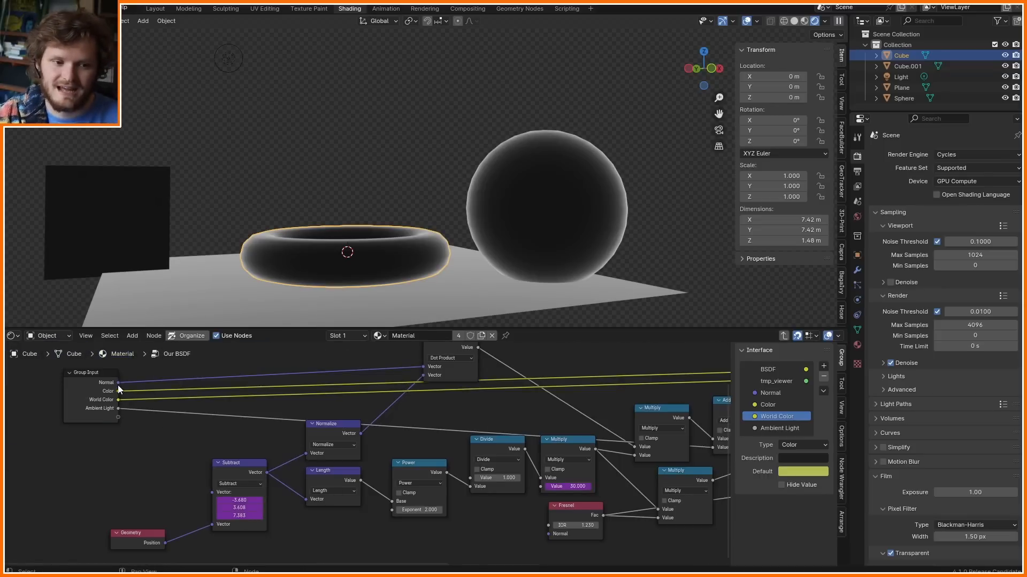
drag(118, 383, 547, 529)
scroll(653, 171, up, 5)
shift+middle_drag(654, 172, 445, 194)
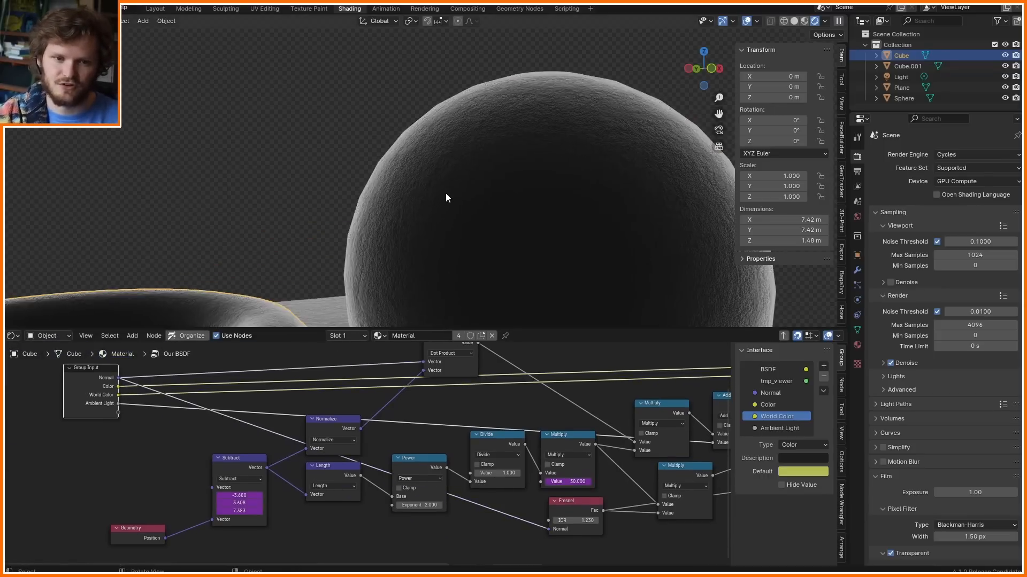
scroll(445, 194, up, 1)
ctrl+right_drag(517, 500, 518, 489)
key(ctrl+z)
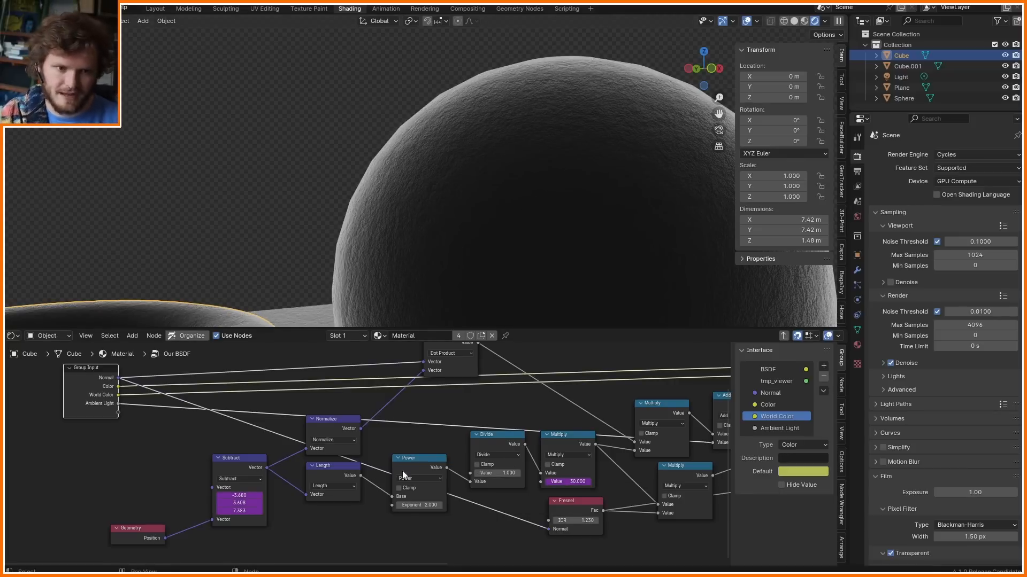
- Return to the full Our BSDF output and drive the color Mix node's Factor with the Fresnel node's Fac inside the group
drag(565, 504, 409, 528)
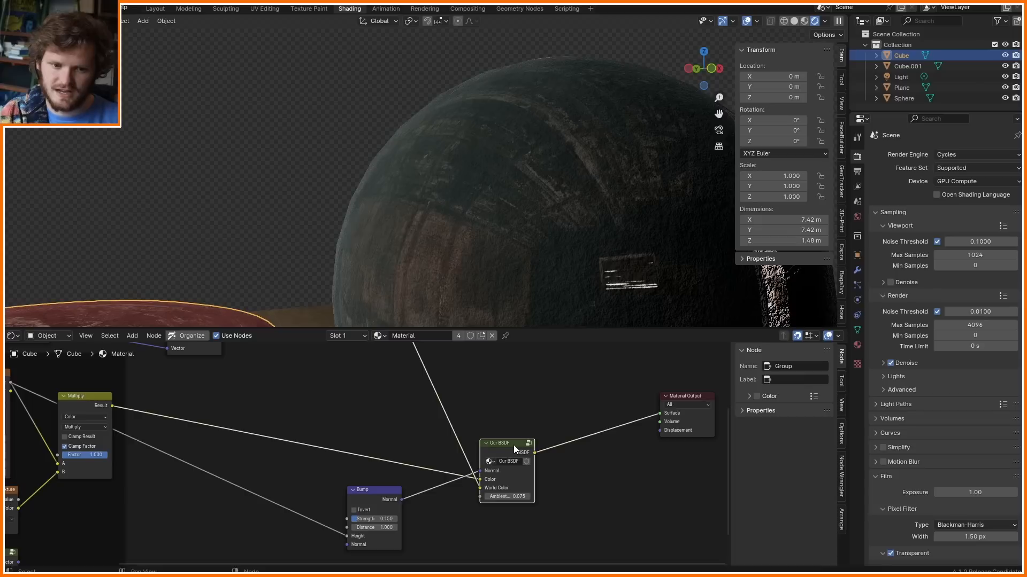
key(Tab)
scroll(535, 239, down, 4)
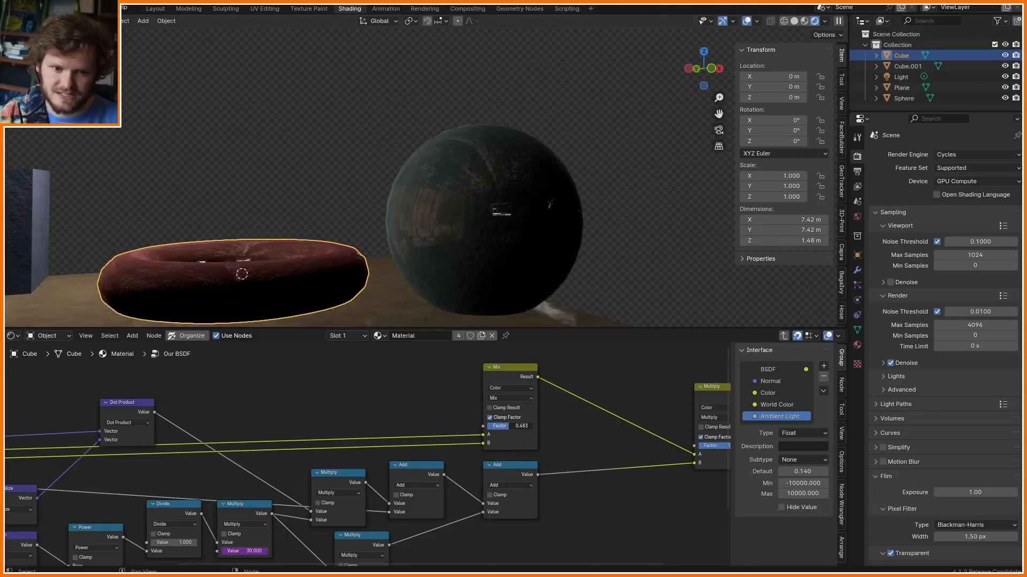
middle_drag(162, 543, 253, 493)
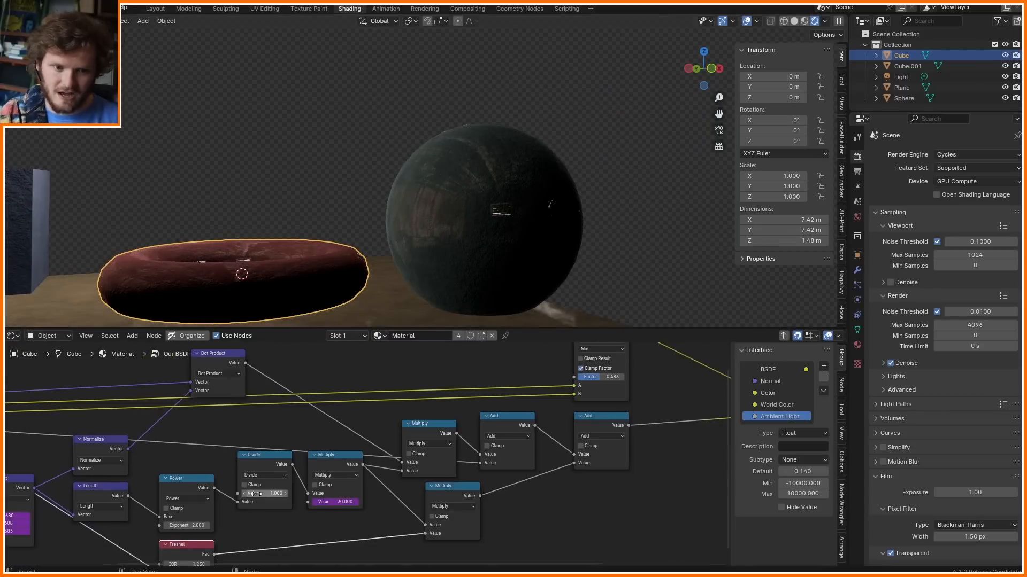
drag(214, 555, 574, 377)
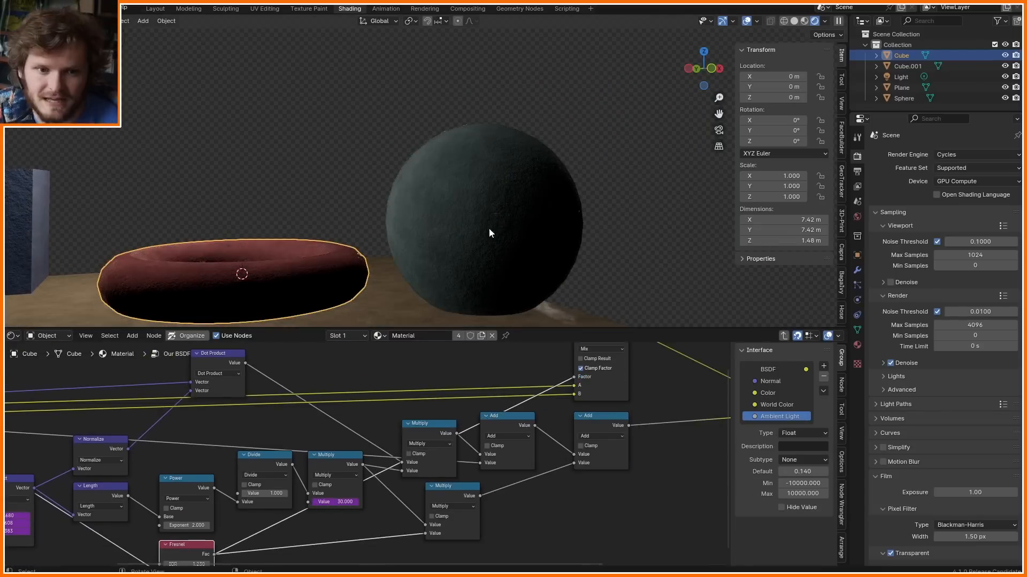
- Examine the Fresnel-driven reflections on the torus, sphere and floor from high and low viewing angles
middle_drag(408, 161, 409, 224)
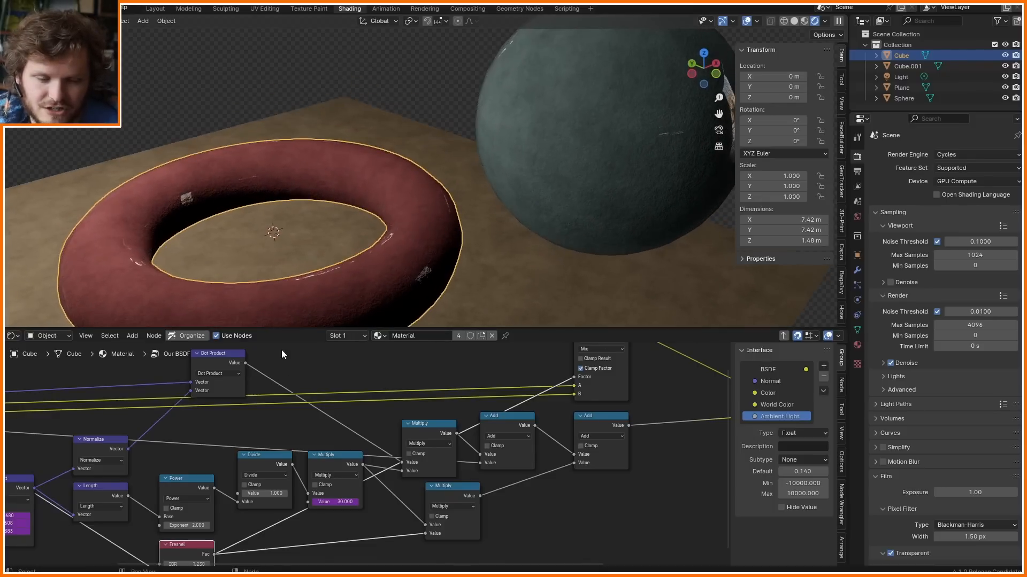
middle_drag(160, 397, 400, 395)
middle_drag(627, 401, 289, 432)
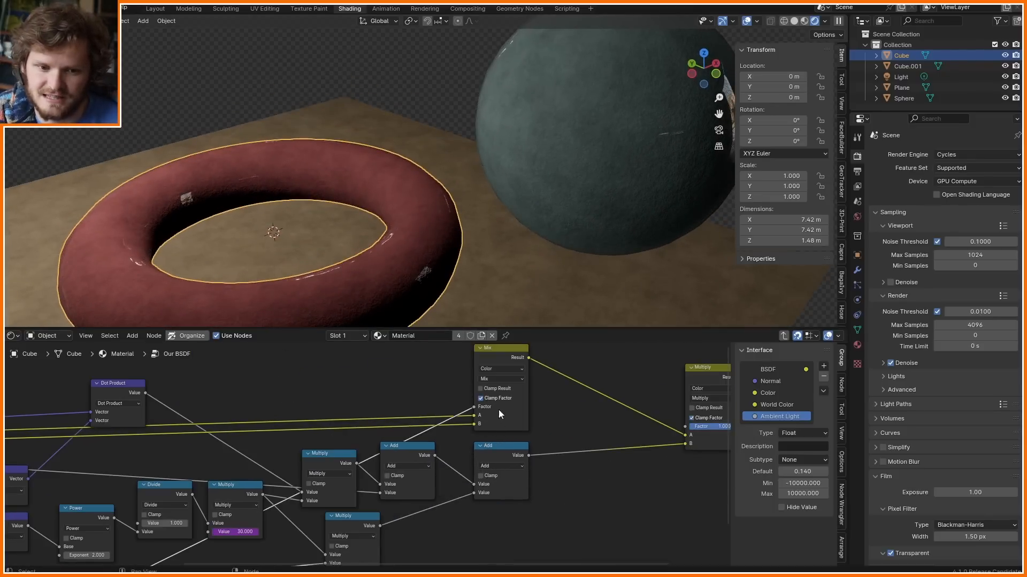
middle_drag(537, 376, 368, 371)
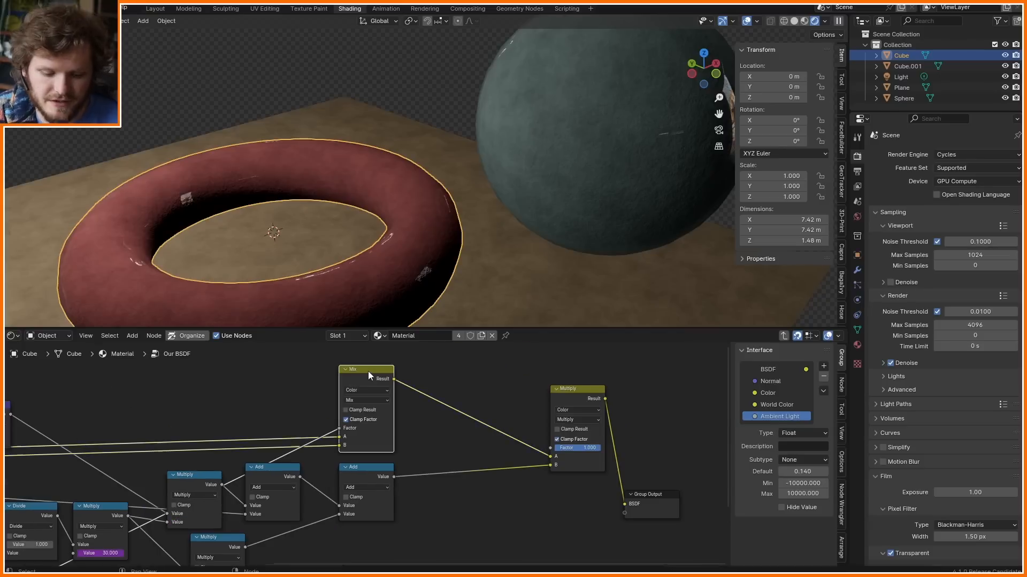
click(368, 372)
scroll(365, 240, down, 3)
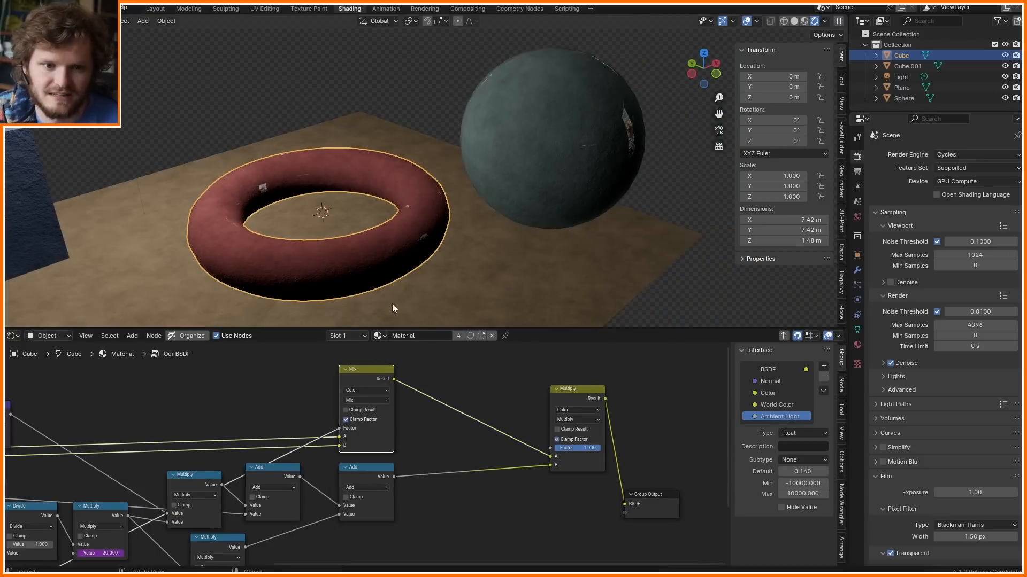
middle_drag(392, 303, 366, 194)
scroll(368, 195, down, 1)
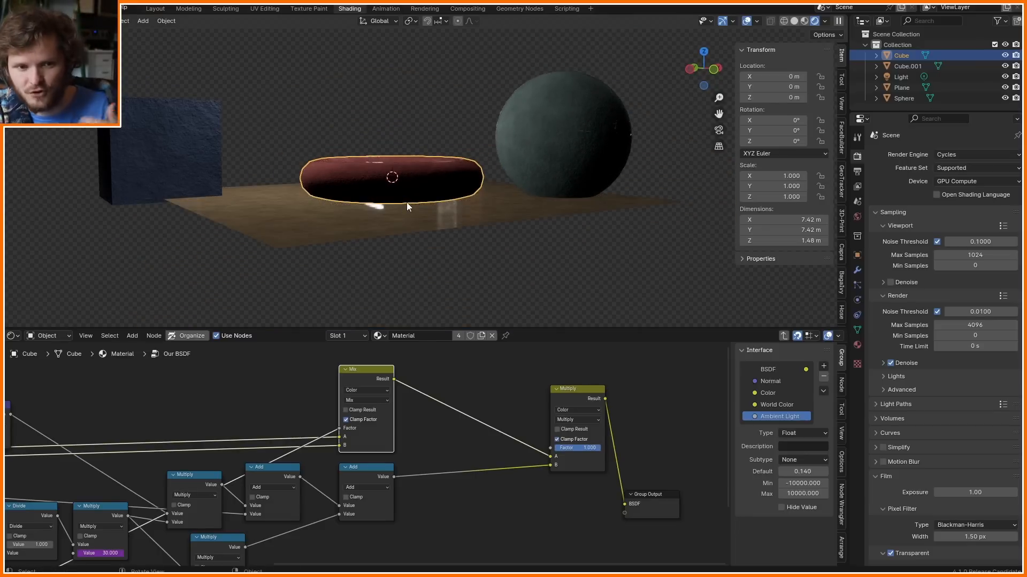
middle_drag(406, 202, 391, 122)
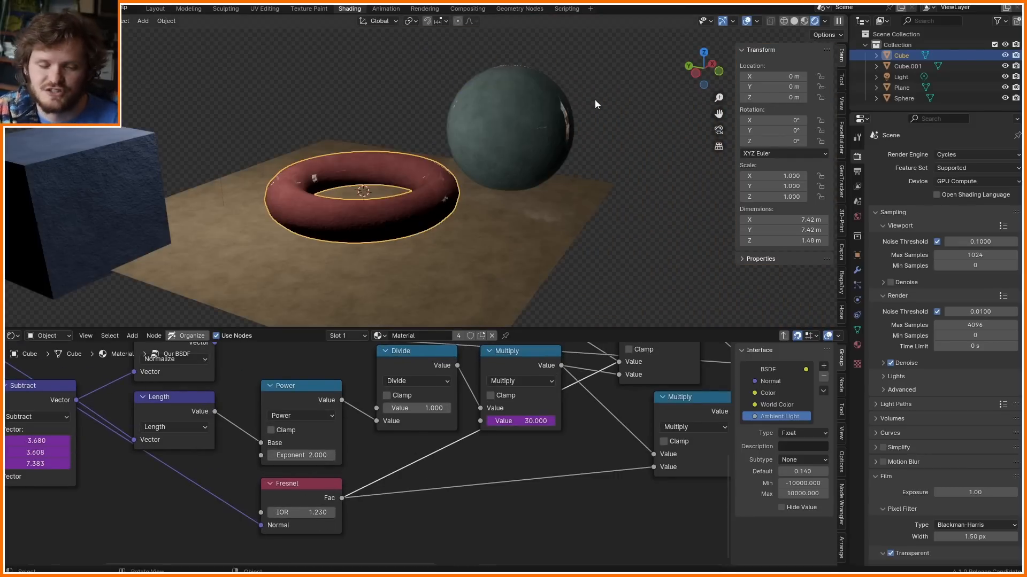
- Expose the Fresnel node's IOR as a new input of the Our BSDF group and leave the group
middle_drag(575, 439, 317, 497)
drag(444, 460, 454, 463)
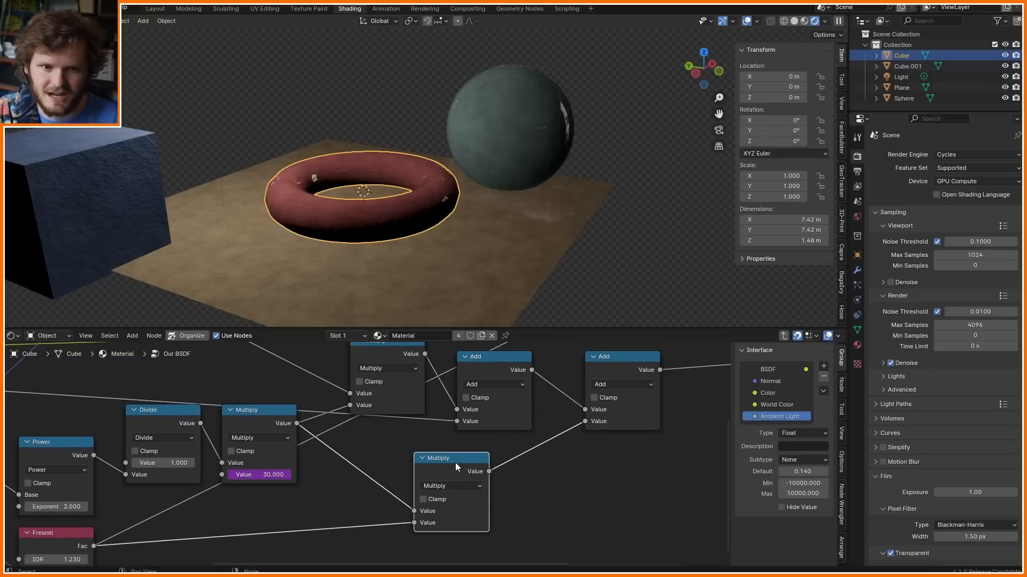
middle_drag(397, 476, 711, 460)
drag(478, 515, 188, 383)
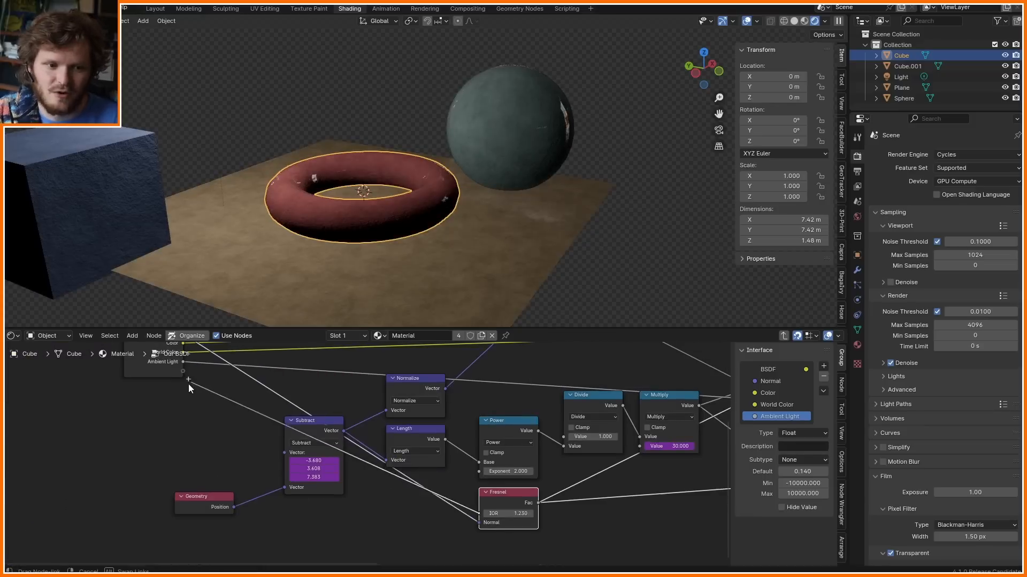
key(Tab)
- Try an IOR of 1.33 on the Our BSDF node and set it to 1.5
middle_drag(487, 499, 389, 471)
scroll(390, 471, up, 2)
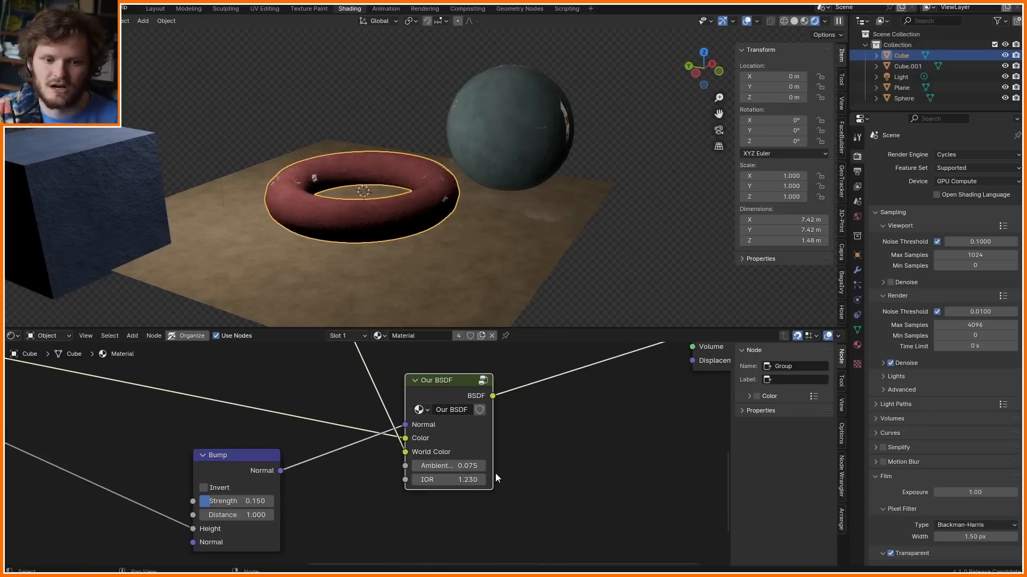
click(460, 485)
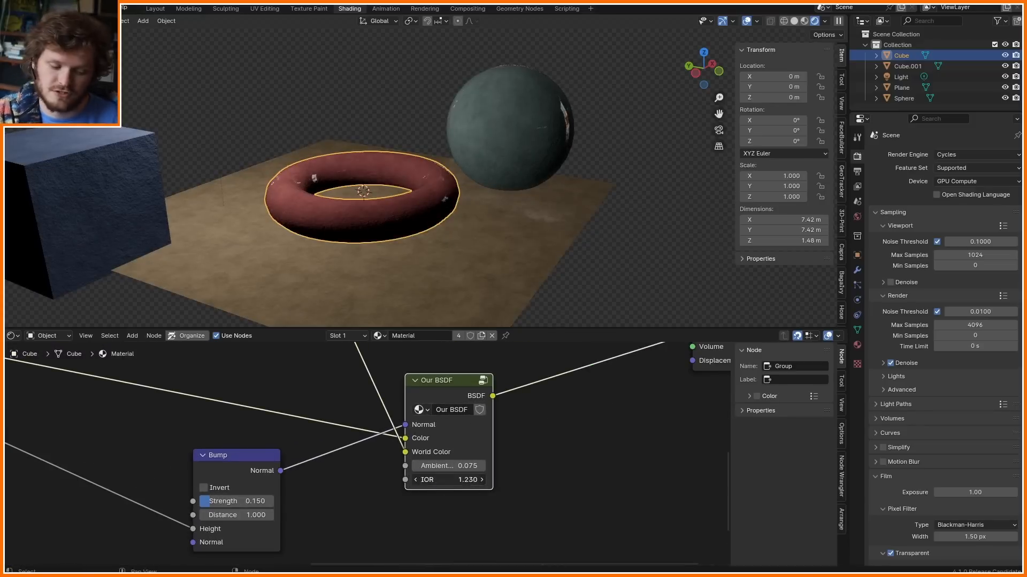
text(1.33)
key(Return)
click(462, 486)
text(1)
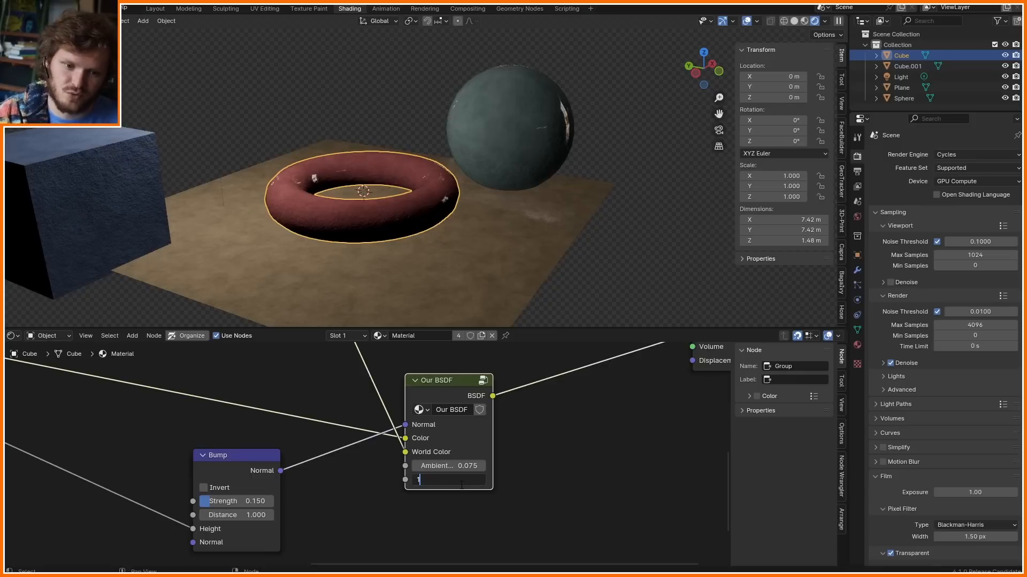
text(.5)
key(Return)
drag(460, 485, 710, 485)
key(ctrl+z)
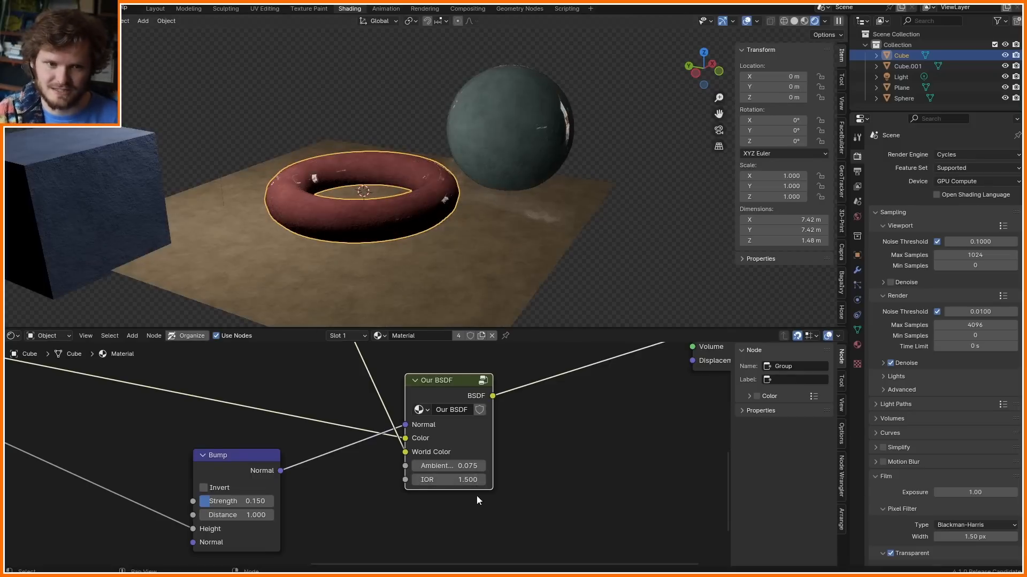
- Move the light closer to the torus and select the floor plane
click(606, 133)
scroll(400, 192, down, 3)
middle_drag(400, 191, 374, 204)
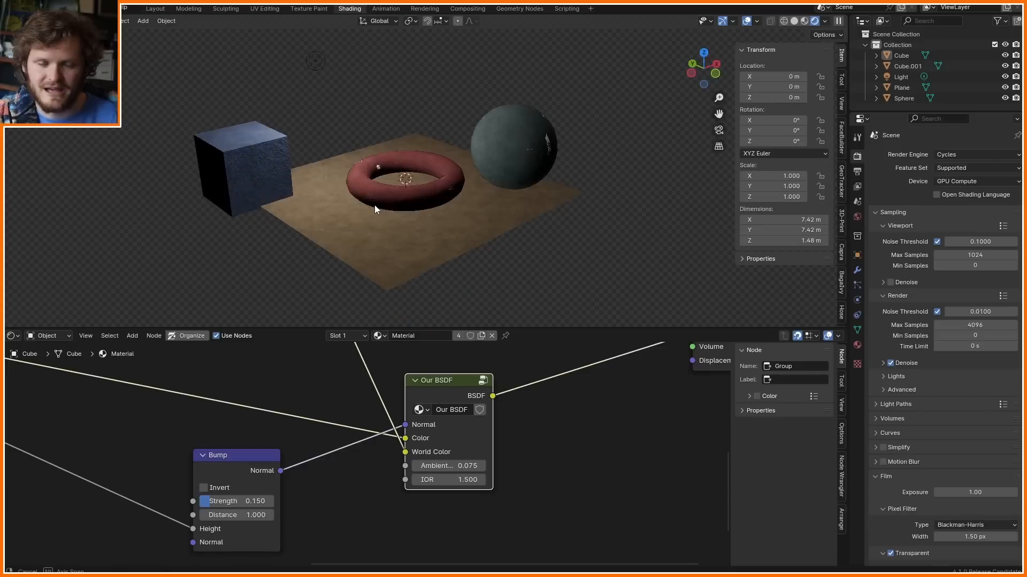
click(318, 60)
key(g)
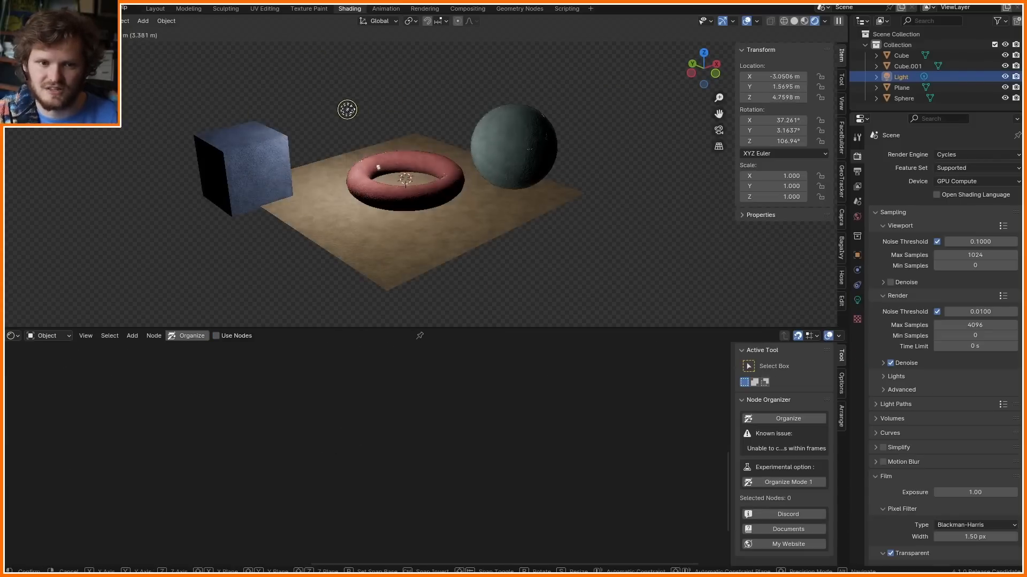
click(518, 200)
scroll(518, 200, up, 4)
click(518, 200)
scroll(500, 428, down, 3)
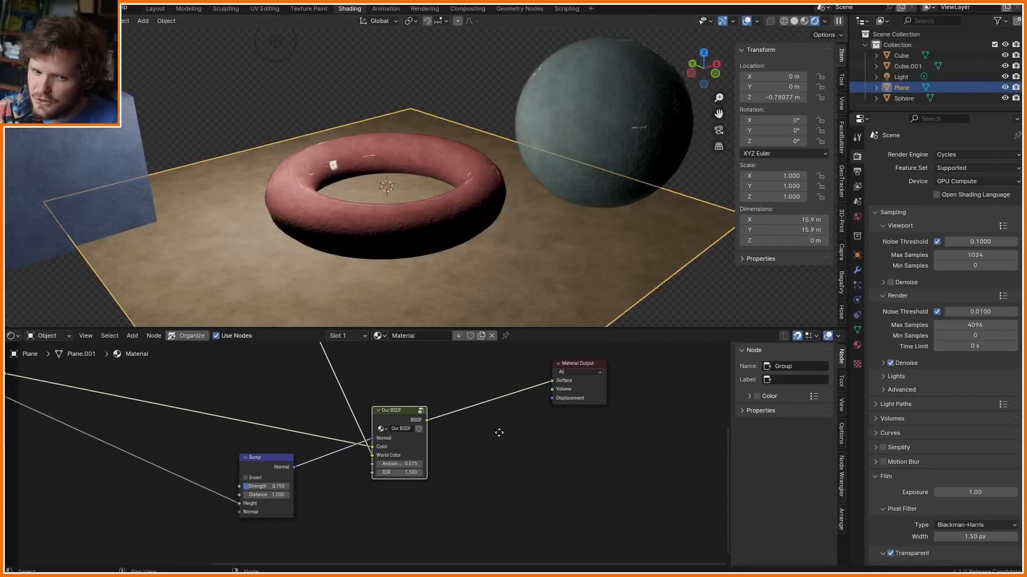
- Add a Diffuse BSDF node beside Our BSDF and preview it on the objects
key(shift+a)
text(di)
key(Return)
click(372, 462)
ctrl+shift+click(399, 472)
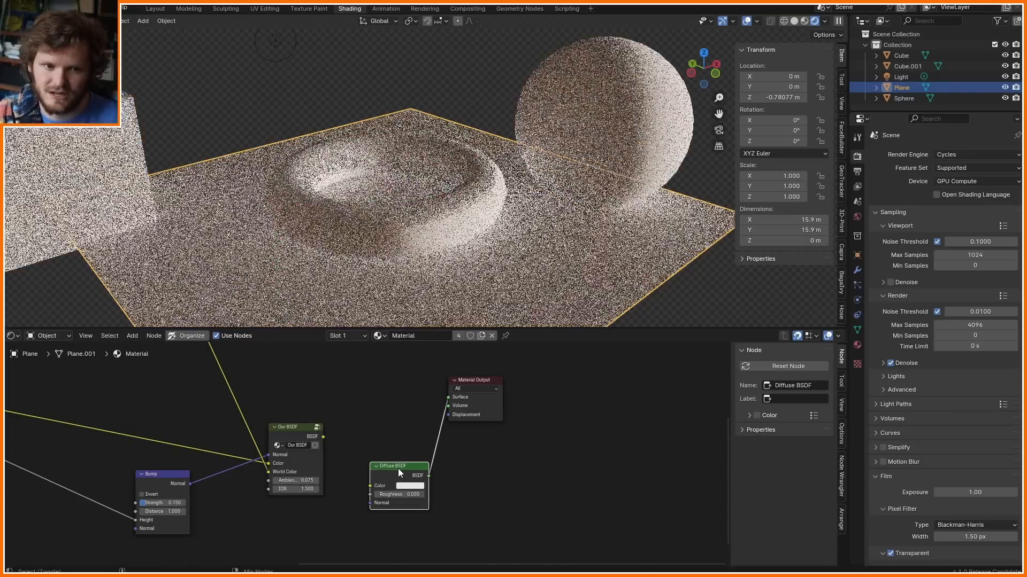
- Replace the Diffuse BSDF with a Glossy BSDF node and preview it on the objects
drag(479, 397, 582, 403)
scroll(406, 485, up, 4)
middle_drag(405, 485, 477, 469)
click(470, 448)
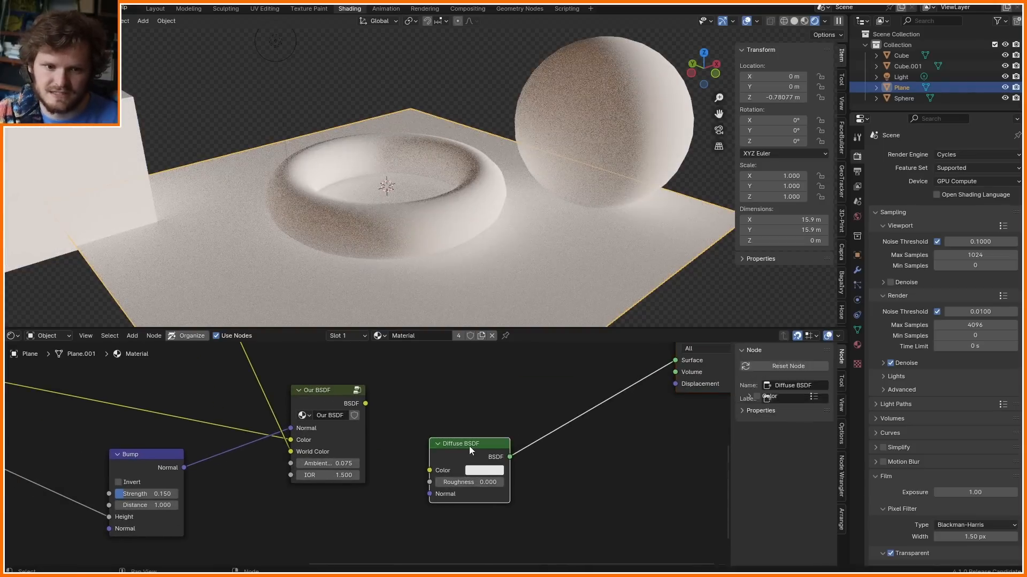
key(x)
key(shift+a)
click(454, 424)
text(glossy)
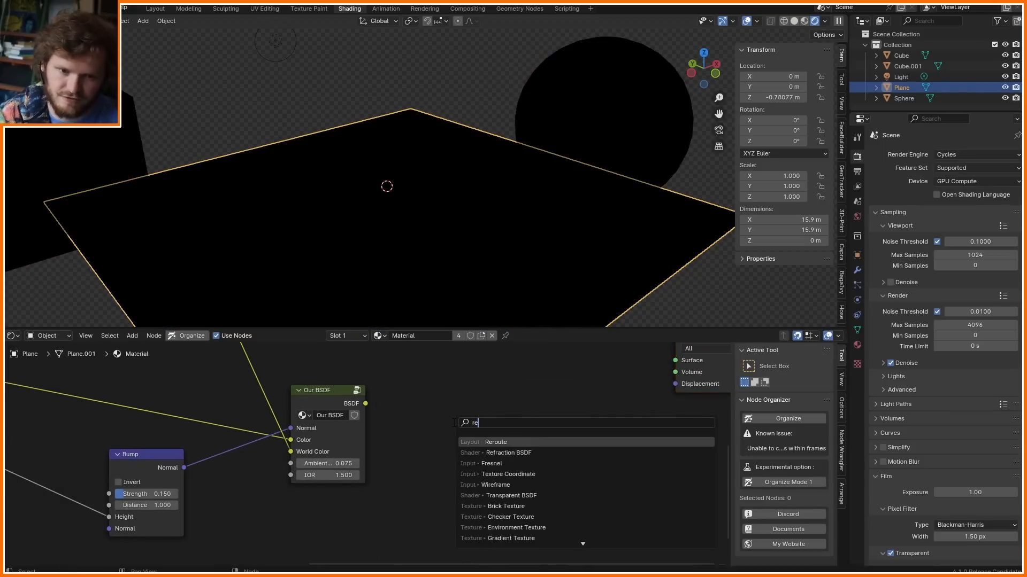
key(Return)
click(455, 417)
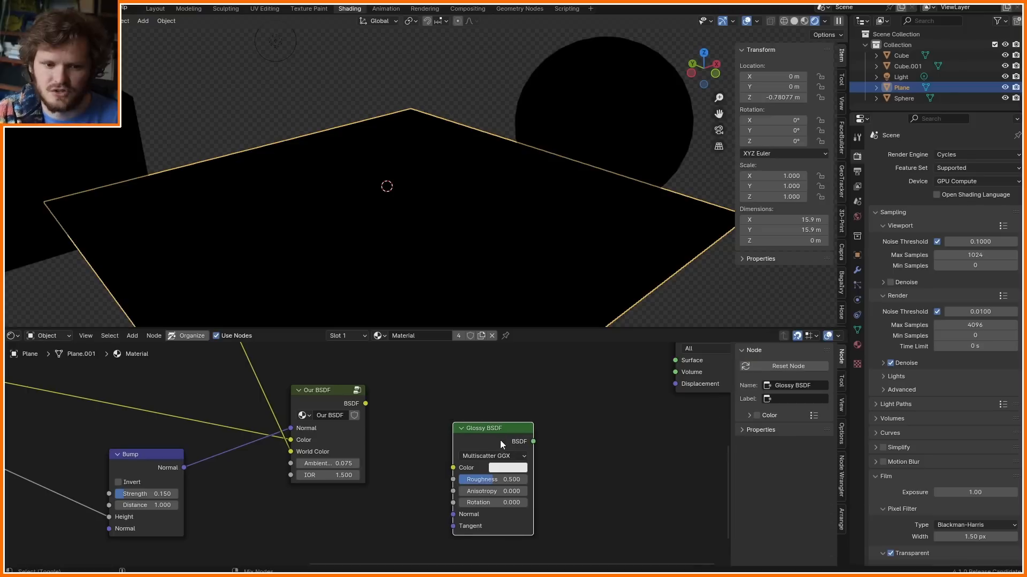
ctrl+shift+click(499, 440)
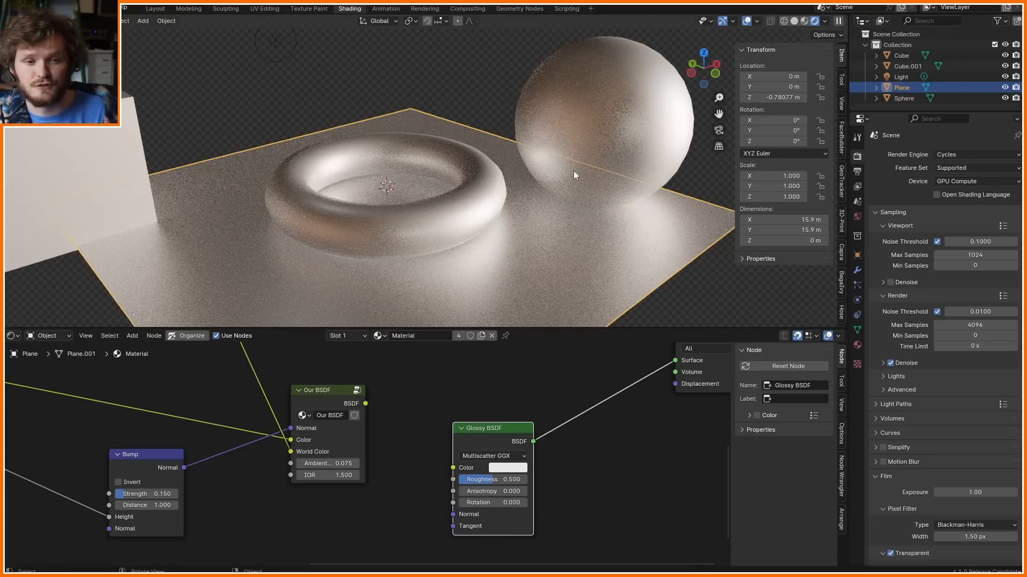
- Lower the Glossy BSDF's roughness to 0 and preview the Environment Texture directly for comparison
drag(497, 479, 456, 480)
scroll(422, 214, down, 5)
middle_drag(415, 200, 414, 242)
scroll(303, 431, down, 5)
middle_drag(303, 431, 403, 535)
ctrl+shift+click(327, 385)
middle_drag(458, 200, 414, 202)
middle_drag(524, 542, 445, 434)
scroll(434, 195, up, 3)
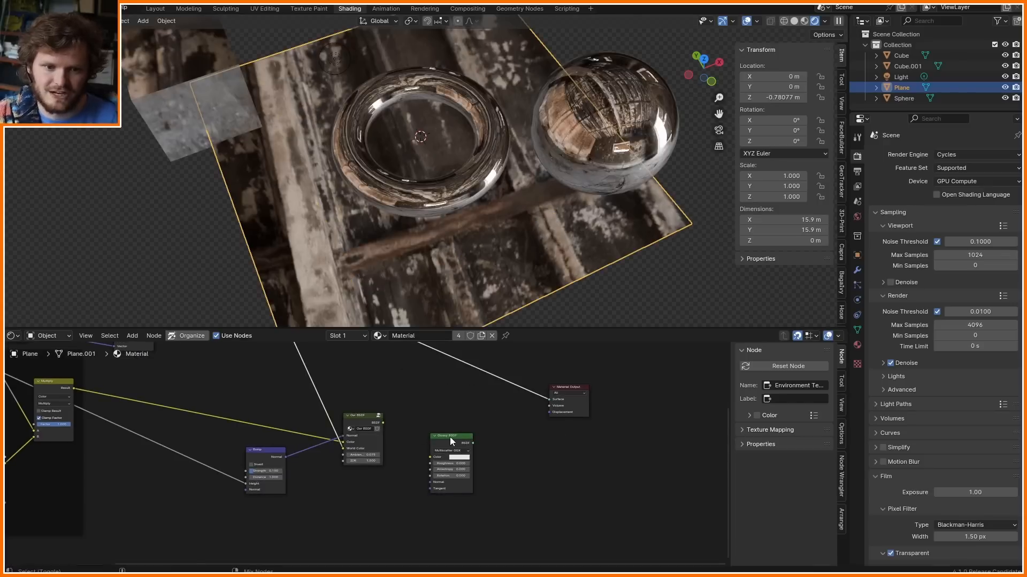
- Preview the Glossy BSDF again, try a slider adjustment on it, and return the material to Our BSDF
ctrl+shift+click(450, 437)
click(405, 464)
scroll(405, 464, up, 6)
middle_drag(405, 464, 419, 483)
scroll(399, 476, up, 6)
mouse_move(409, 487)
mouse_down()
mouse_move(428, 484)
mouse_move(397, 482)
mouse_up()
key(ctrl+z)
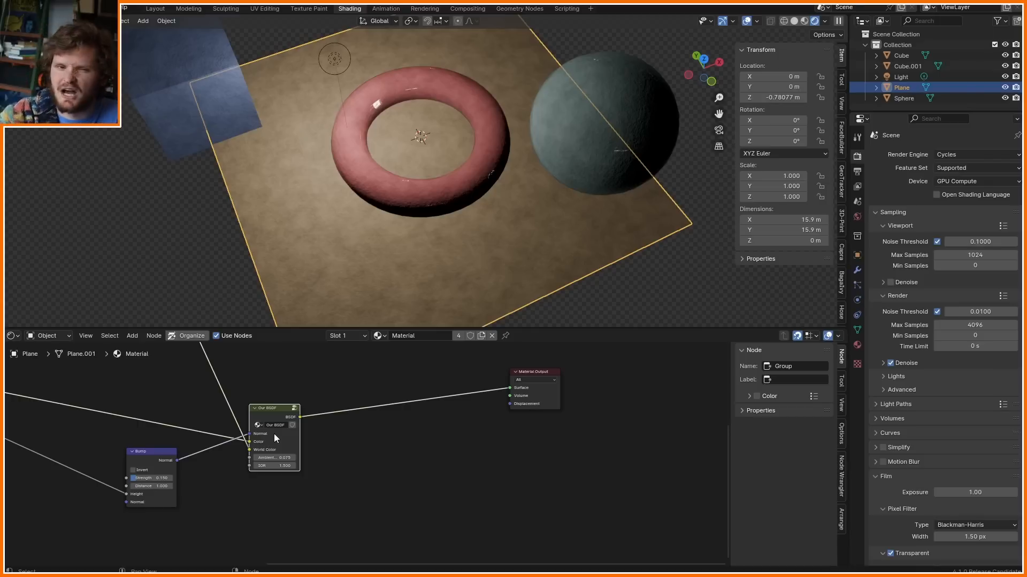
- Add an Image Texture node in the empty area beside the Our BSDF node
middle_drag(303, 457, 339, 407)
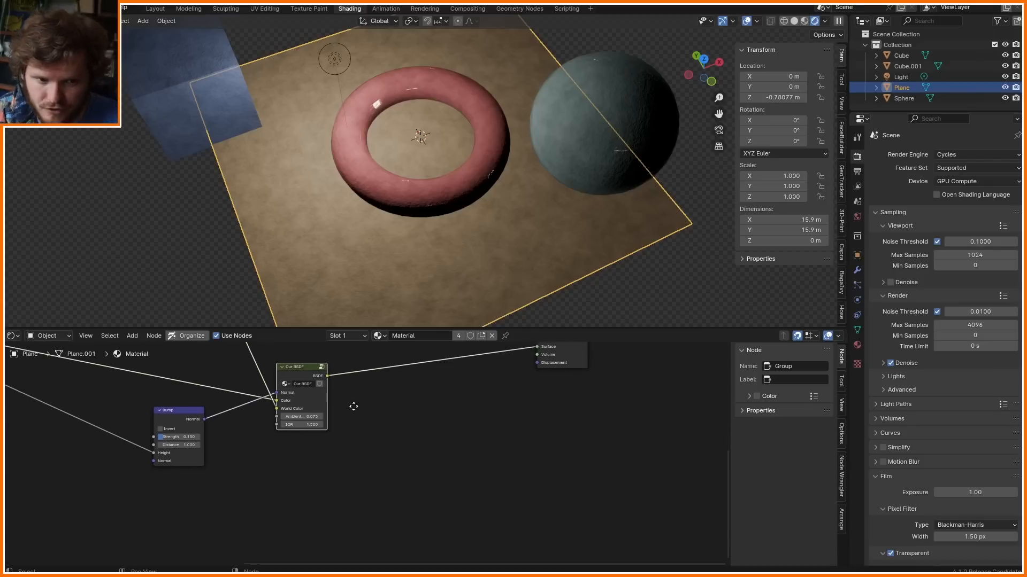
key(shift+a)
text(im)
key(Return)
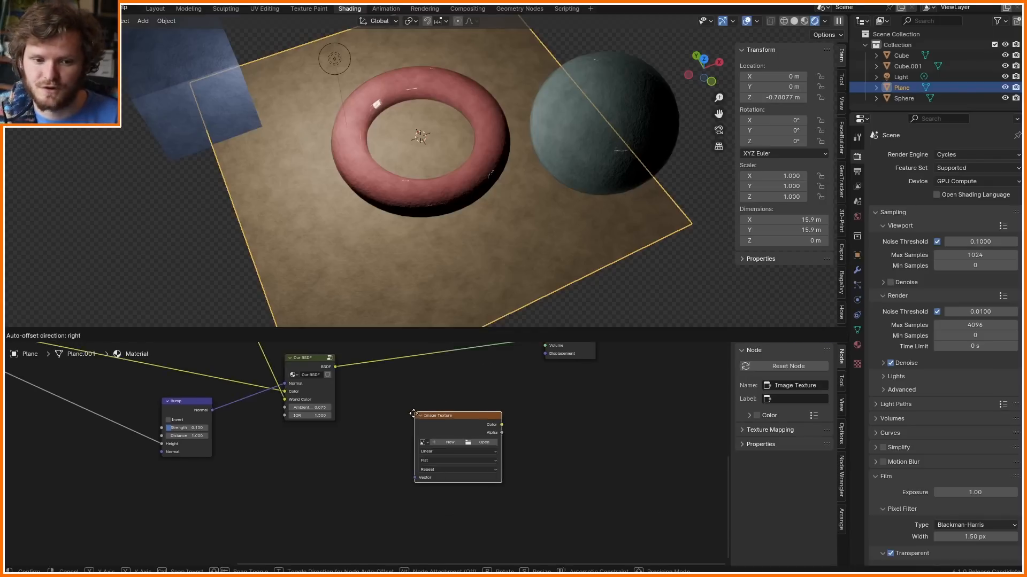
click(398, 416)
scroll(406, 422, up, 3)
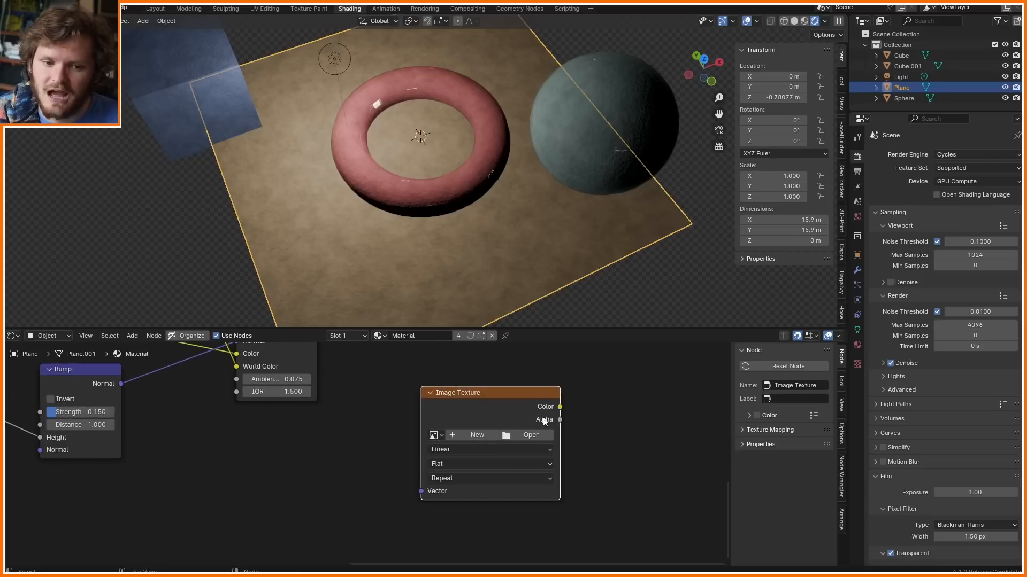
- Replace the unused Image Texture node with a Voronoi Texture node beside Our BSDF
key(x)
key(shift+a)
click(404, 382)
text(n)
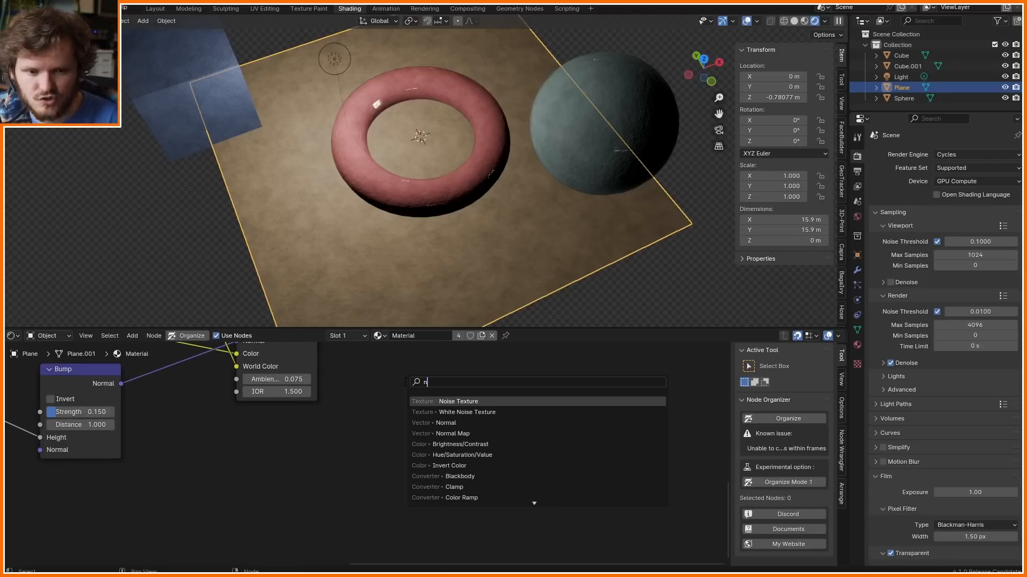
text(vor)
key(Return)
click(383, 377)
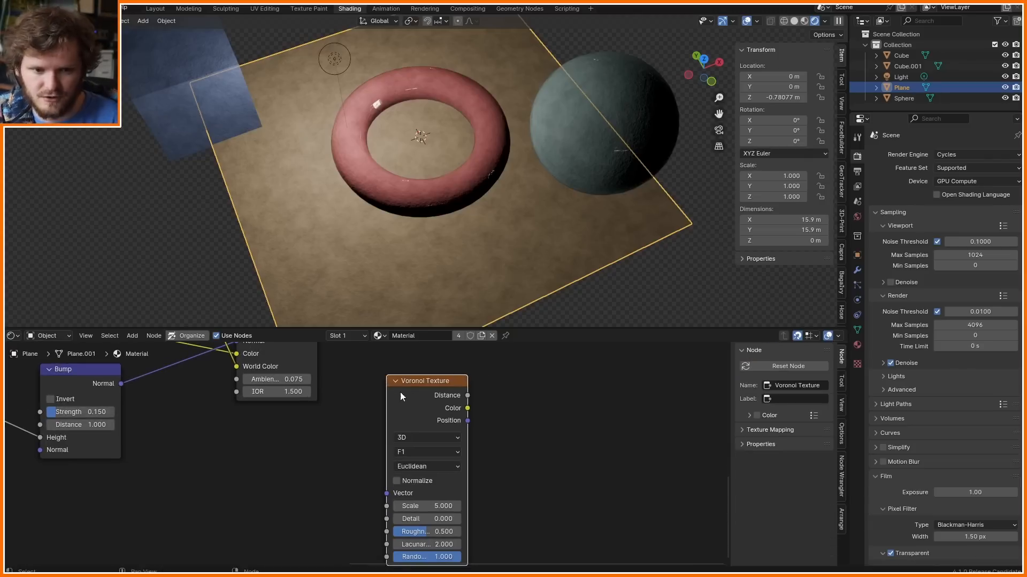
- Preview the Voronoi Texture's Color output on the objects and look closely at the cells on the plane
ctrl+shift+click(420, 392)
ctrl+shift+click(419, 394)
scroll(428, 139, down, 5)
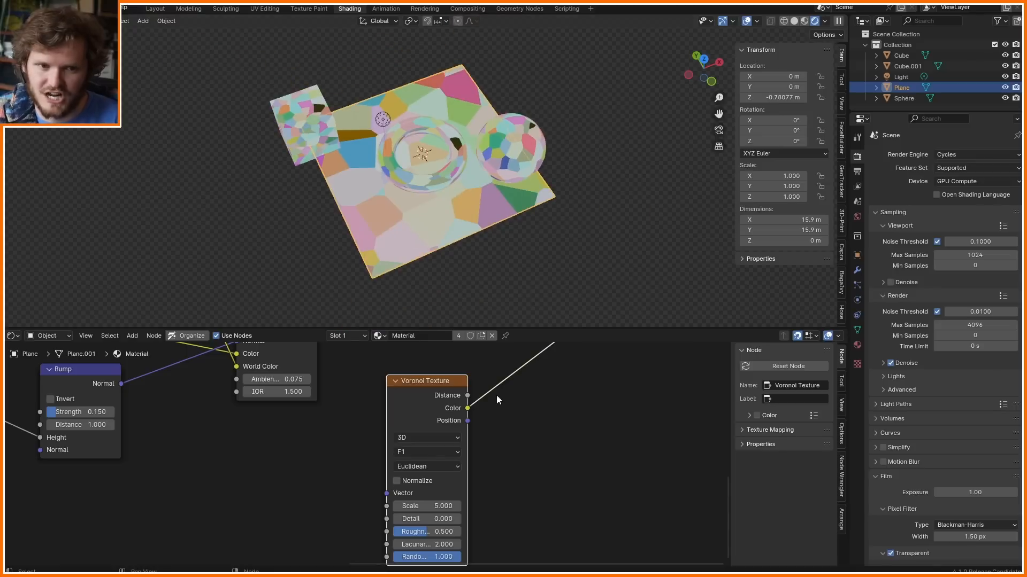
middle_drag(496, 400, 401, 481)
scroll(460, 247, up, 6)
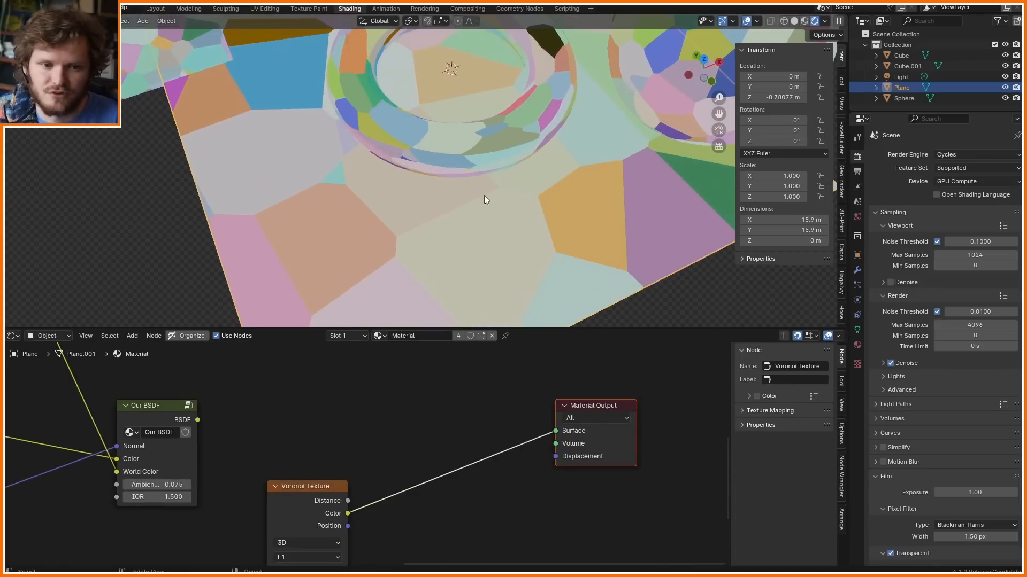
- Sketch annotation strokes across the plane's beige cell and along the neighbouring orange cell, and erase them
drag(407, 234, 500, 206)
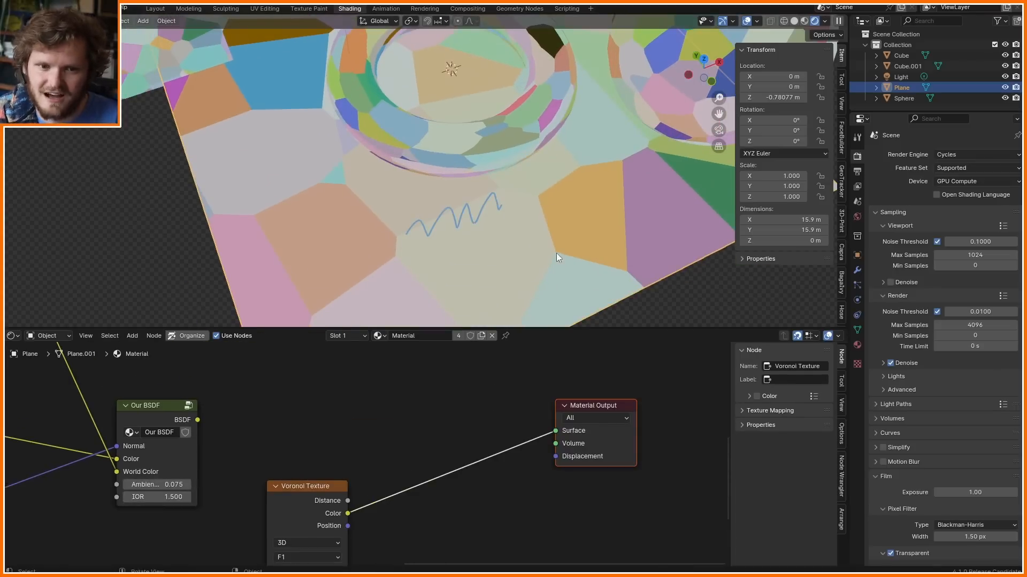
drag(556, 253, 546, 197)
right_drag(545, 198, 453, 220)
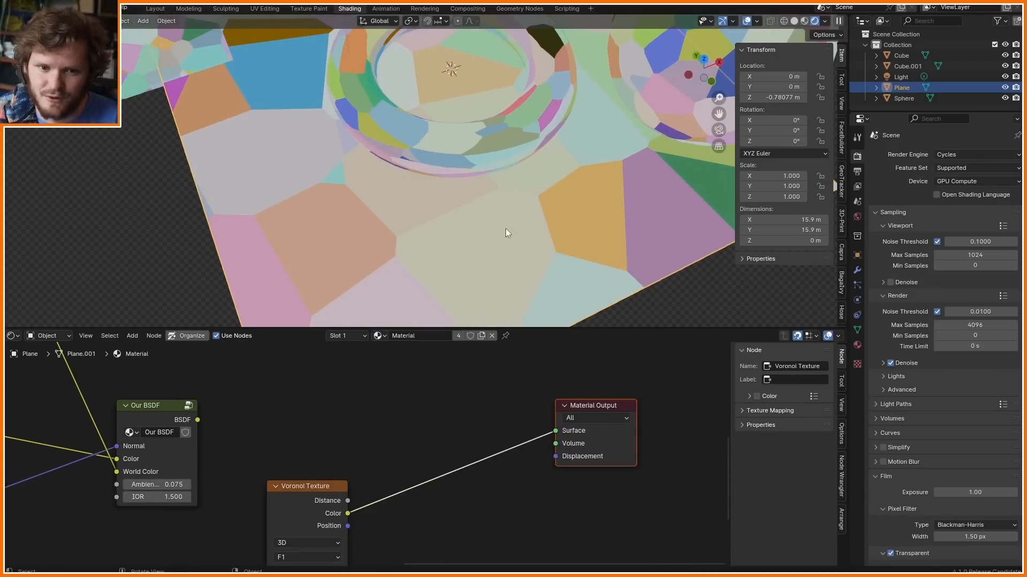
- Annotate a point on the orange cell's edge with outward arrows and labels showing offset directions, and erase the drawing
scroll(389, 202, up, 4)
scroll(395, 209, up, 4)
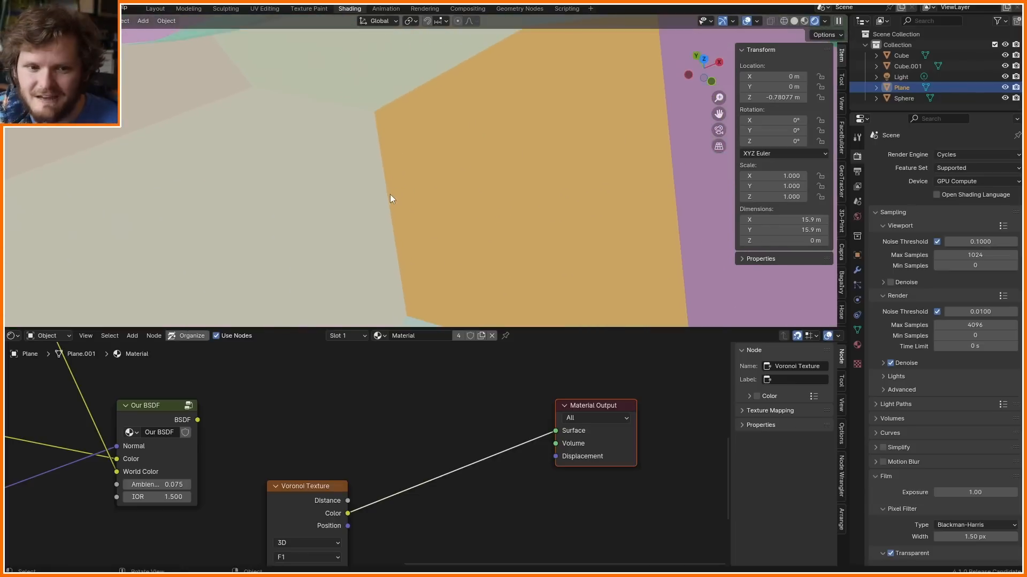
mouse_move(390, 195)
mouse_down()
mouse_move(378, 185)
mouse_move(386, 215)
mouse_up()
key(ctrl+z)
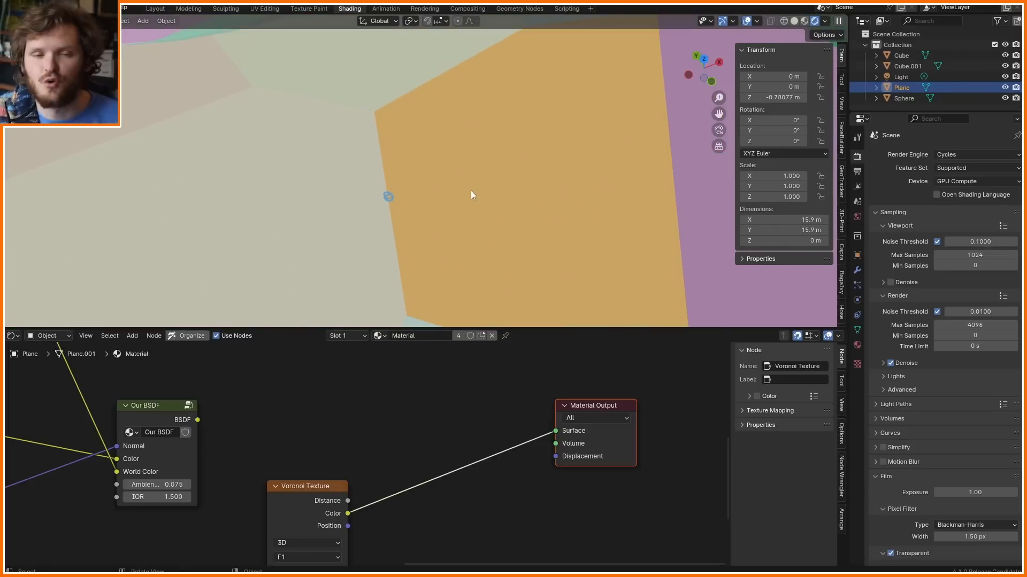
drag(403, 180, 407, 178)
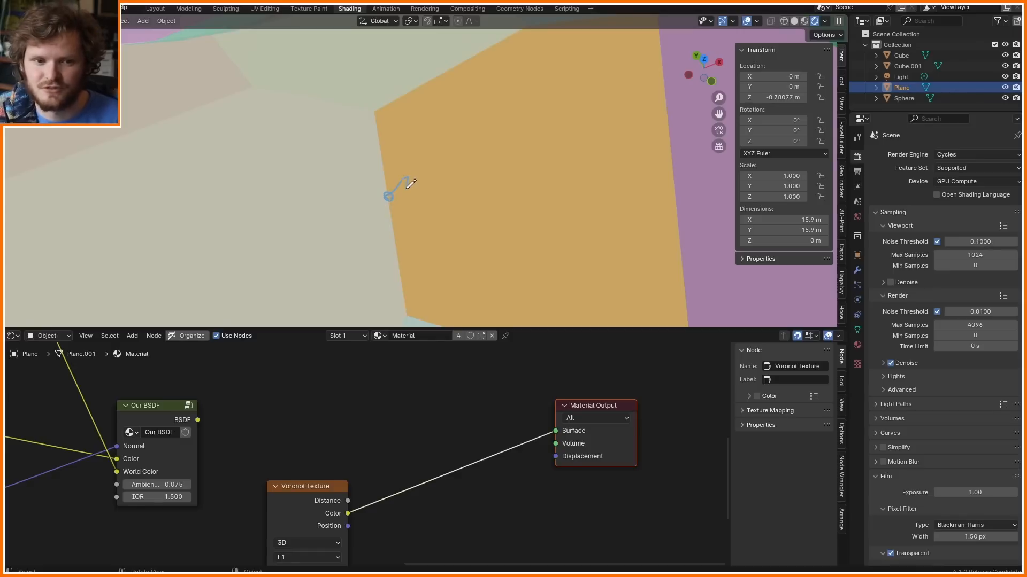
mouse_move(388, 213)
mouse_down()
mouse_move(381, 222)
mouse_move(373, 184)
mouse_up()
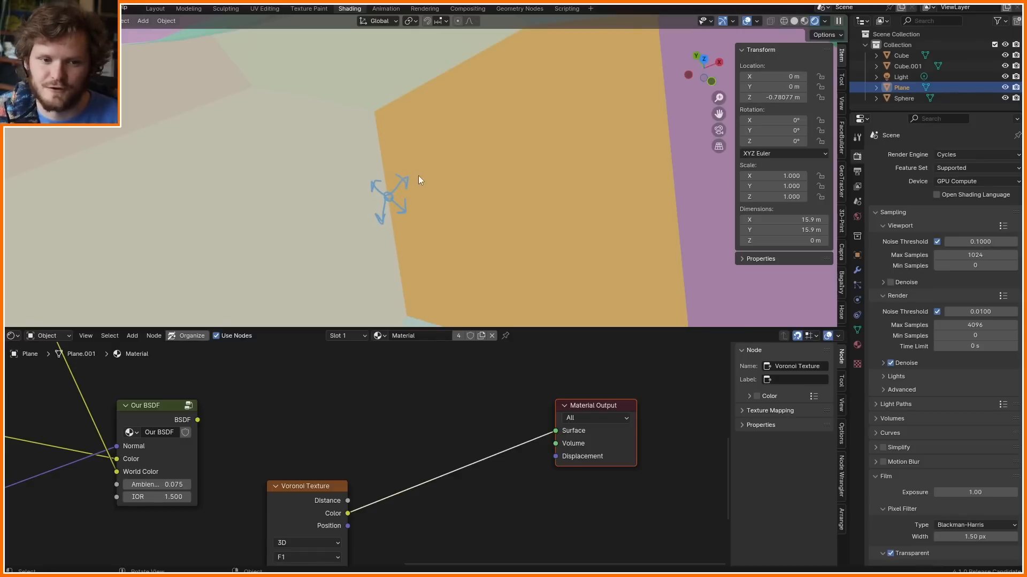
drag(417, 159, 413, 163)
drag(412, 211, 374, 231)
drag(368, 172, 362, 169)
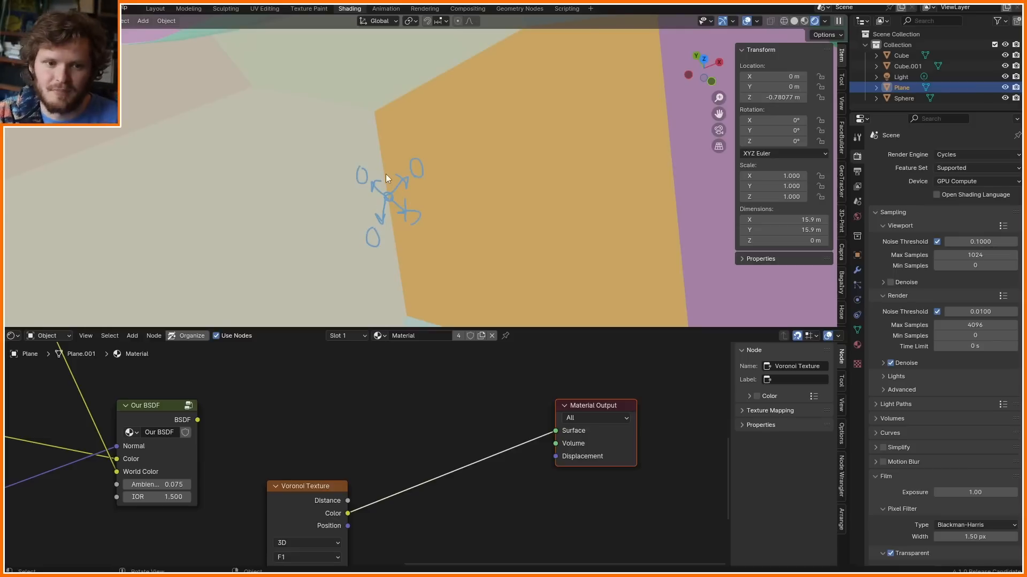
mouse_move(393, 177)
mouse_down()
mouse_move(405, 143)
mouse_move(409, 154)
mouse_up()
mouse_move(396, 200)
mouse_down()
mouse_move(428, 196)
mouse_move(368, 204)
mouse_up()
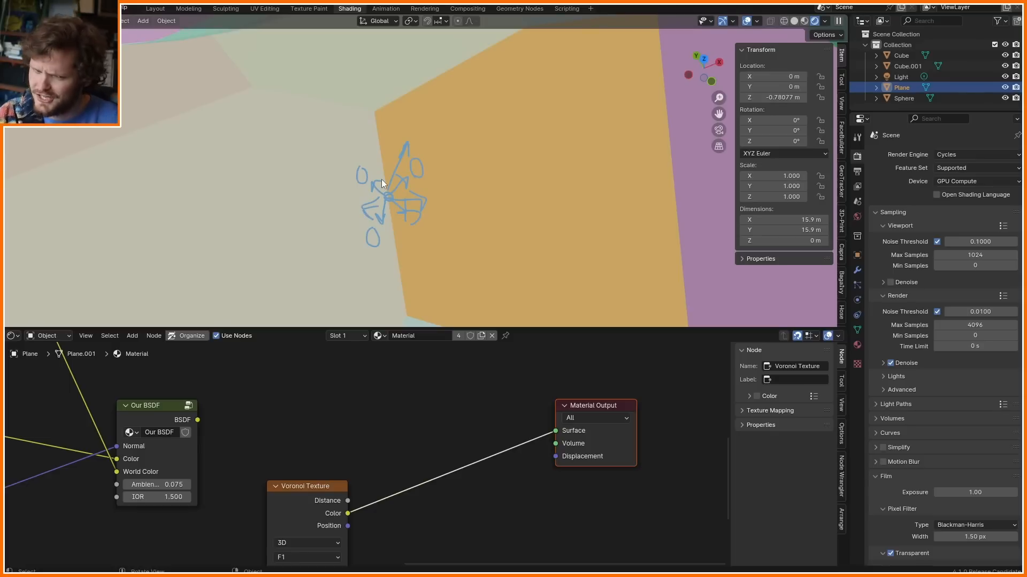
right_drag(418, 214, 380, 177)
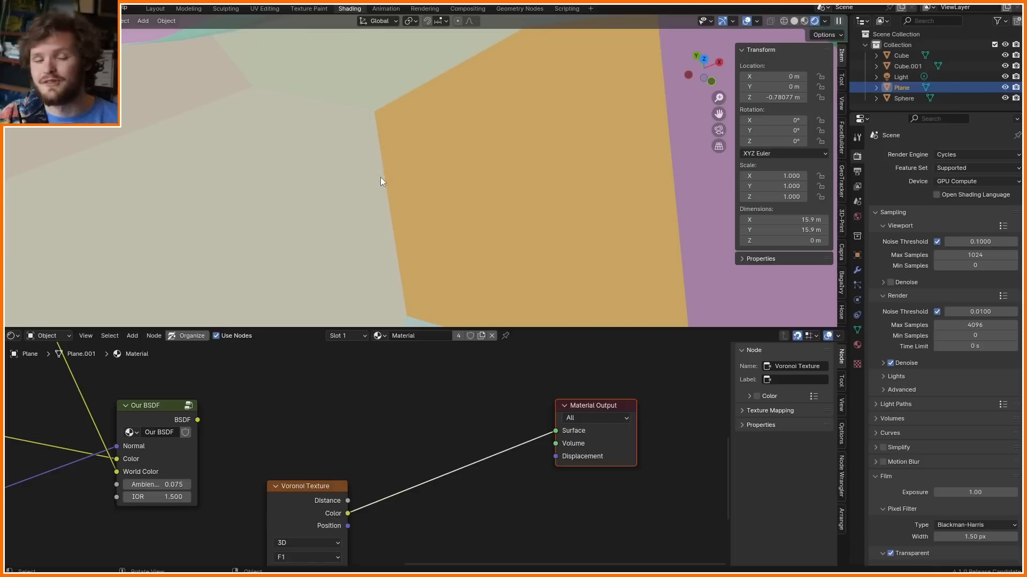
- Give the Voronoi Texture a Texture Coordinate input using Generated, without a Mapping node, and place it below the Bump node
scroll(328, 488, down, 6)
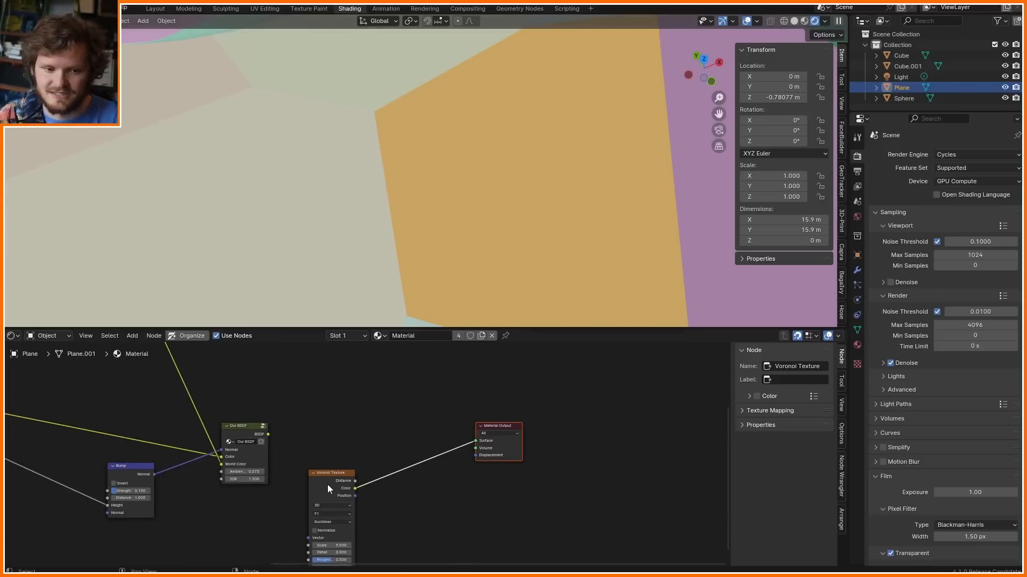
drag(328, 485, 369, 476)
middle_drag(369, 476, 481, 422)
scroll(530, 400, up, 6)
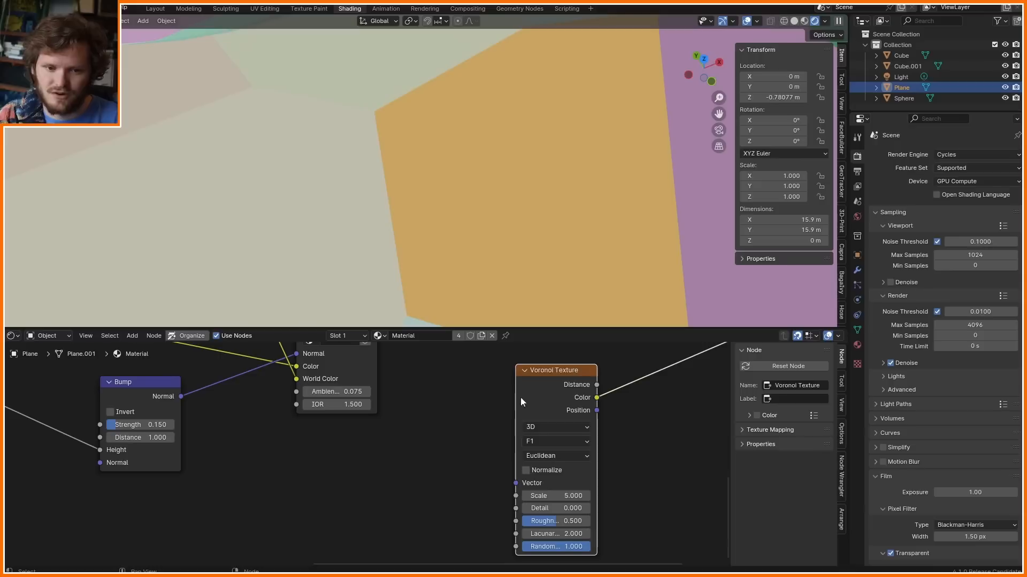
key(ctrl+t)
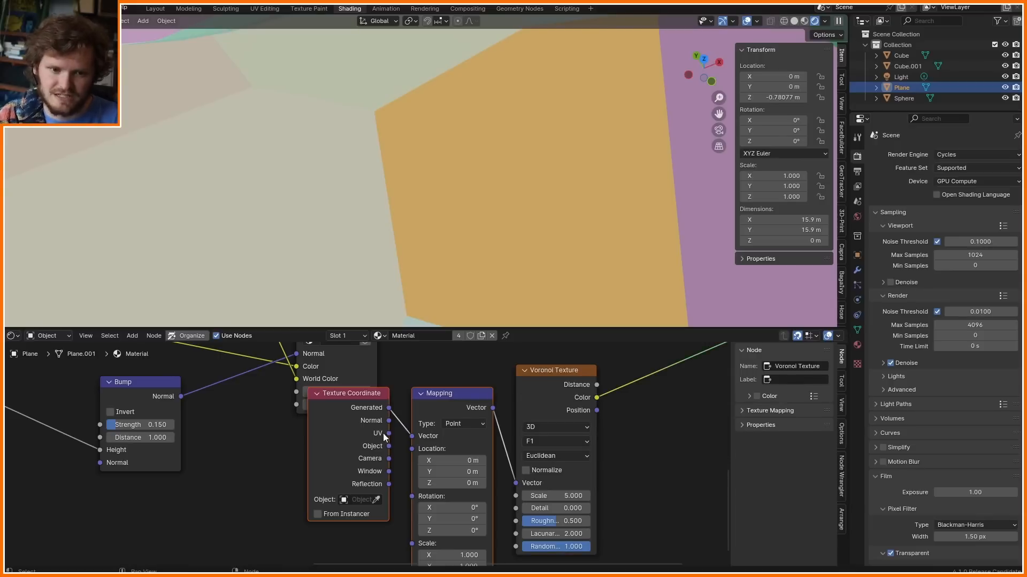
key(ctrl+x)
drag(343, 419, 158, 511)
middle_drag(317, 450, 341, 421)
- Insert a Vector Math node set to Add between the Texture Coordinate and Voronoi Texture nodes
key(shift+a)
text(vec)
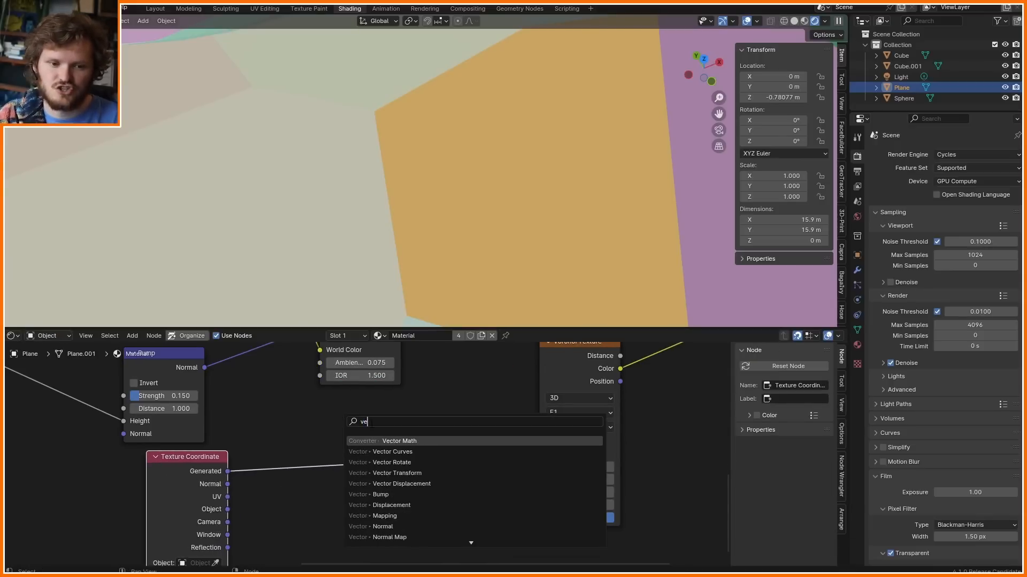
key(Return)
click(304, 424)
- Try shifting the Voronoi pattern with the Add node's X value and cancel the adjustments
click(360, 501)
text(0.03)
key(Return)
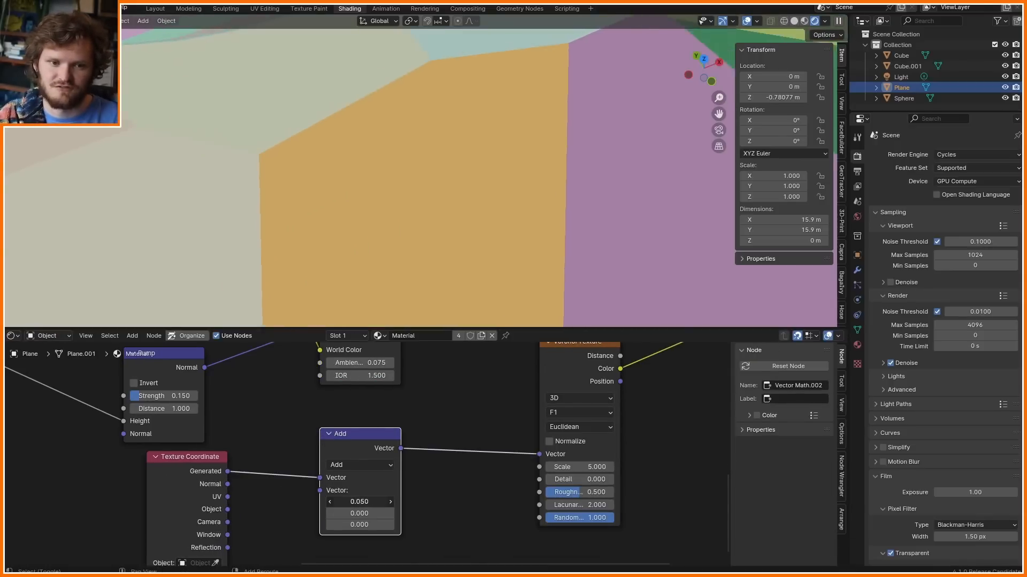
right_click(360, 502)
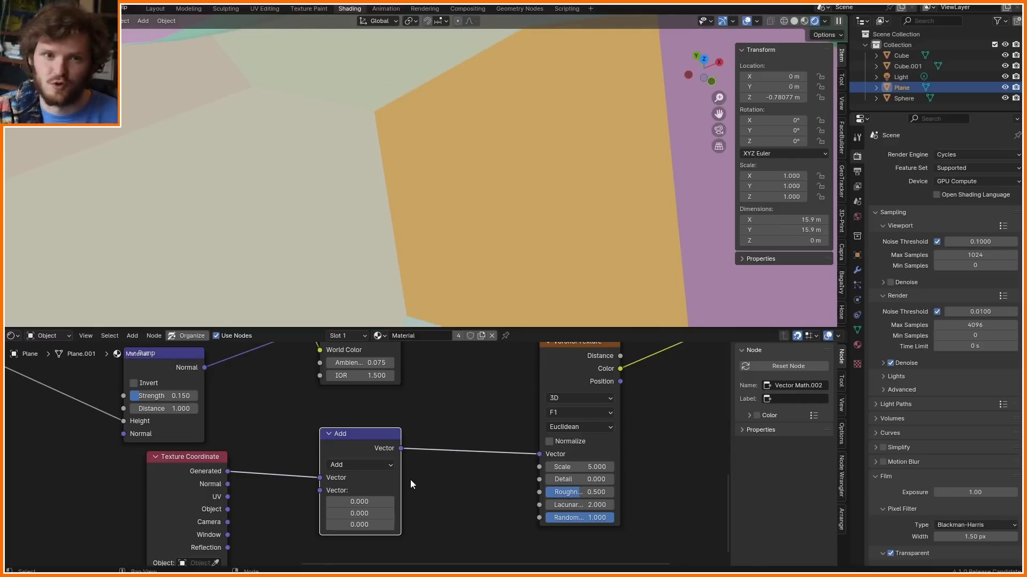
drag(363, 502, 373, 503)
right_click(373, 503)
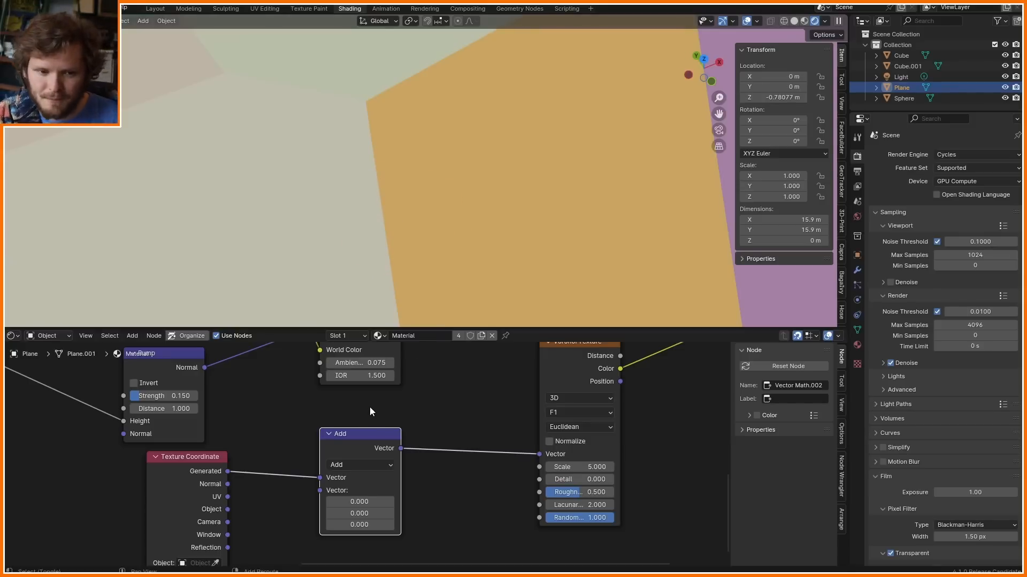
- Add a White Noise Texture node, feed it the Generated coordinates, and place it below the Add node
key(shift+a)
text(whi)
key(Return)
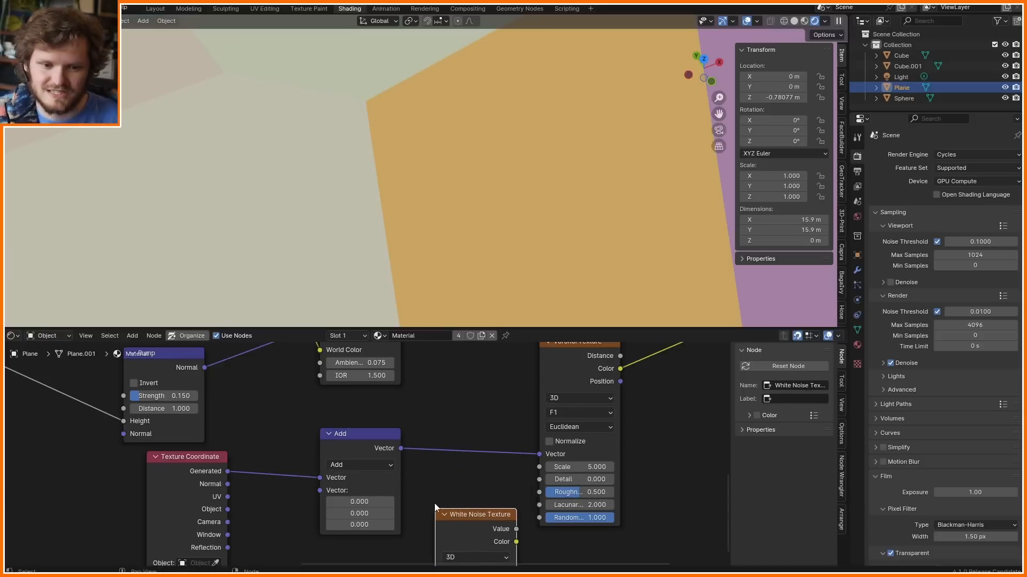
click(416, 454)
drag(190, 402, 397, 500)
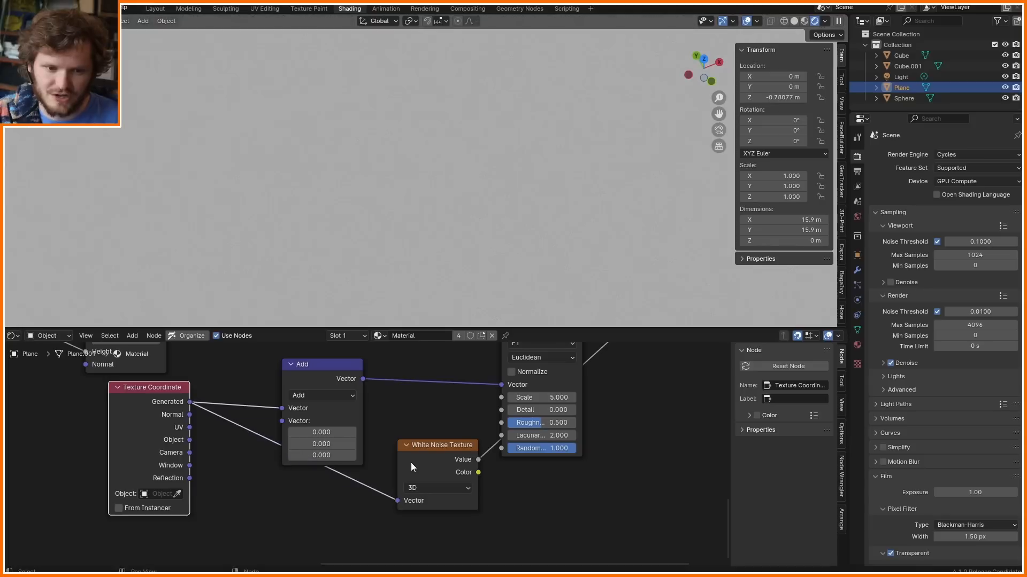
drag(410, 463, 317, 497)
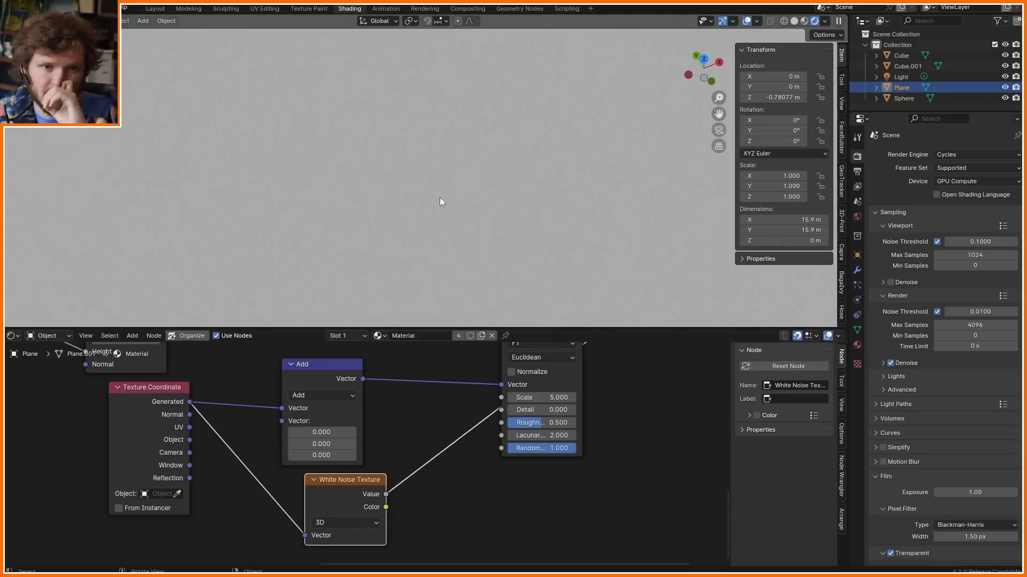
- Preview the White Noise Texture's Color output on the plane, and sketch and erase an annotation over it
ctrl+shift+click(339, 491)
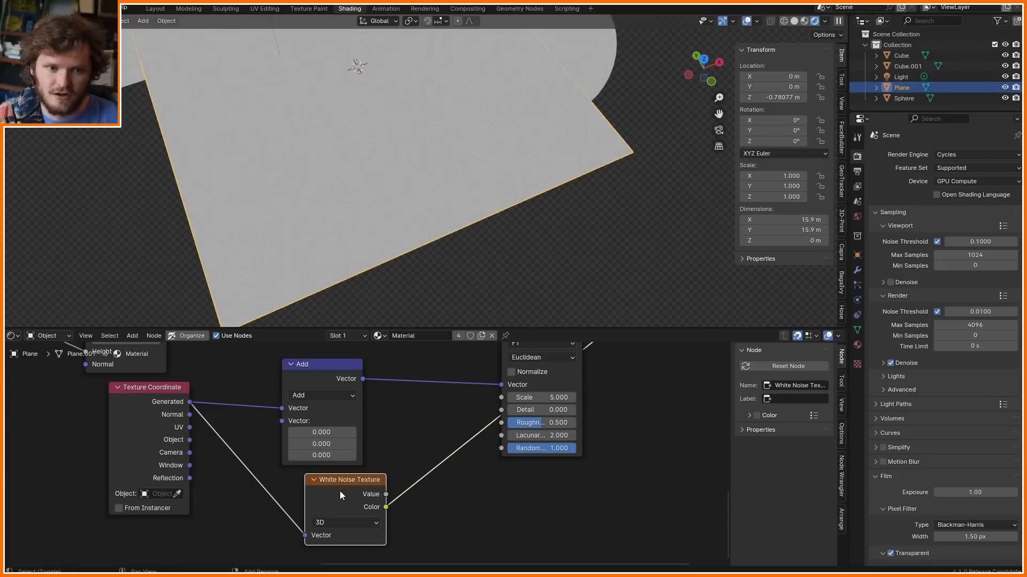
mouse_move(433, 227)
mouse_down()
mouse_move(455, 257)
mouse_move(465, 248)
mouse_move(451, 297)
mouse_move(453, 284)
mouse_up()
right_drag(481, 319, 464, 187)
click(391, 443)
- Connect the White Noise Texture's Color to the Add node's second vector and preview the Voronoi Texture on the plane
drag(344, 403, 423, 389)
drag(337, 483, 279, 495)
drag(329, 518, 362, 409)
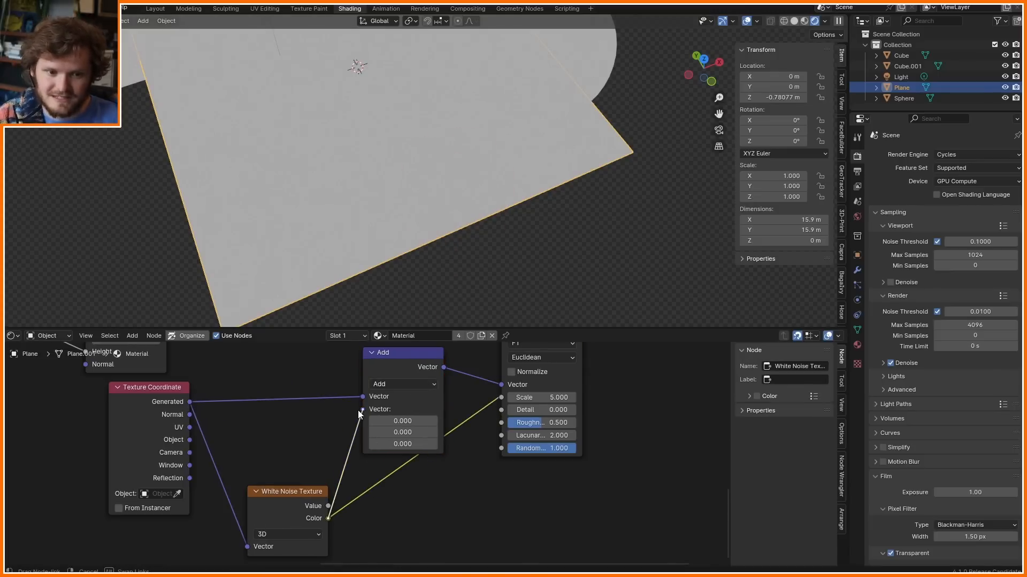
middle_drag(524, 352, 477, 441)
click(493, 371)
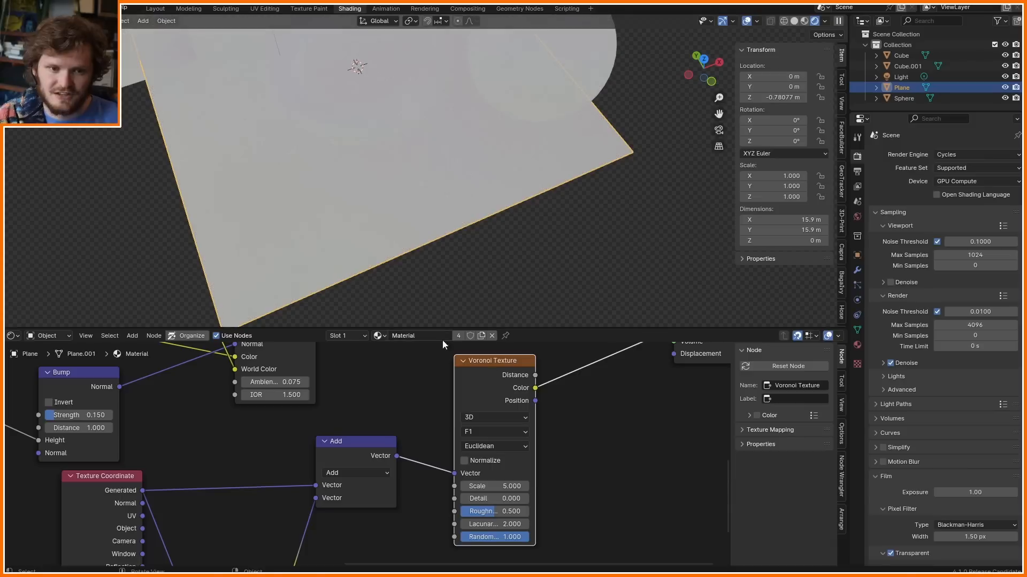
scroll(411, 205, up, 2)
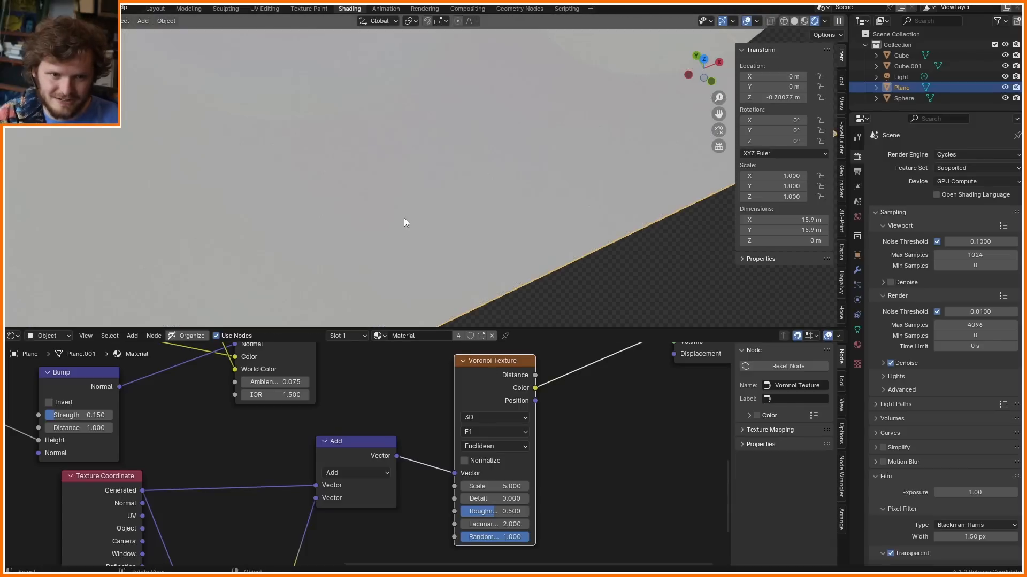
- Reposition the White Noise Texture and move the Add, Voronoi Texture and Material Output nodes away to make room between them
middle_drag(232, 514, 257, 432)
drag(266, 483, 266, 450)
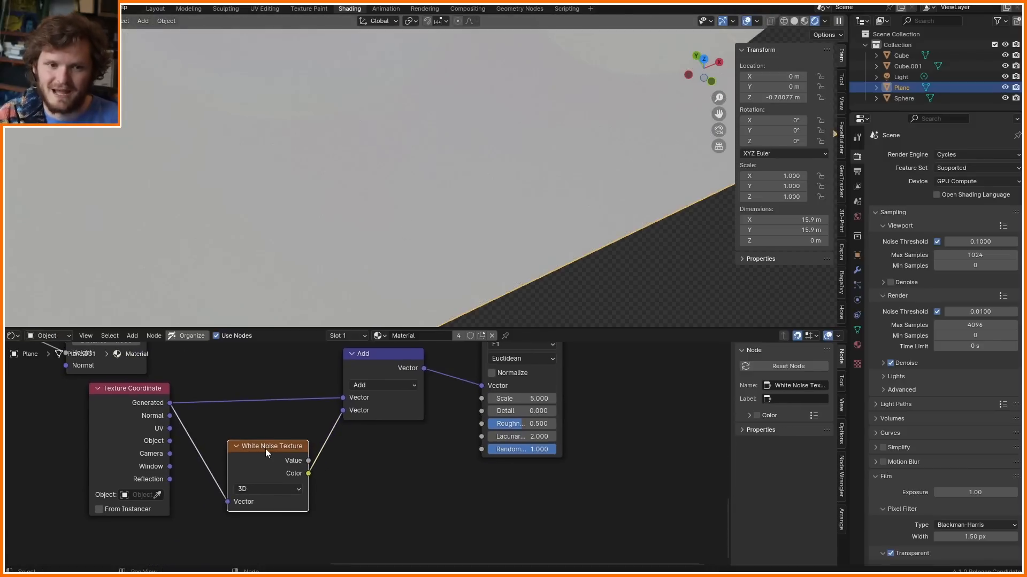
drag(561, 449, 275, 364)
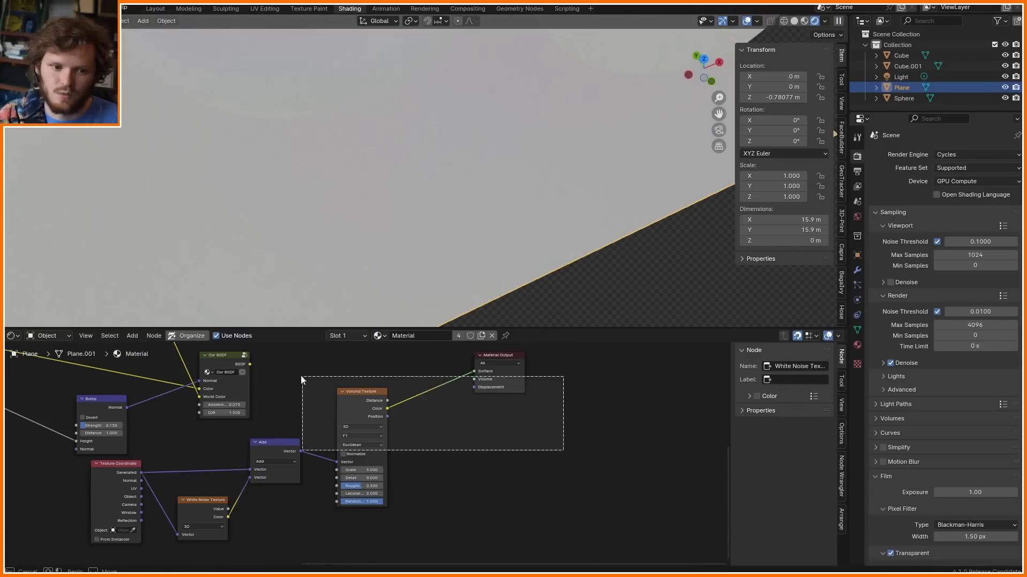
key(g)
click(412, 362)
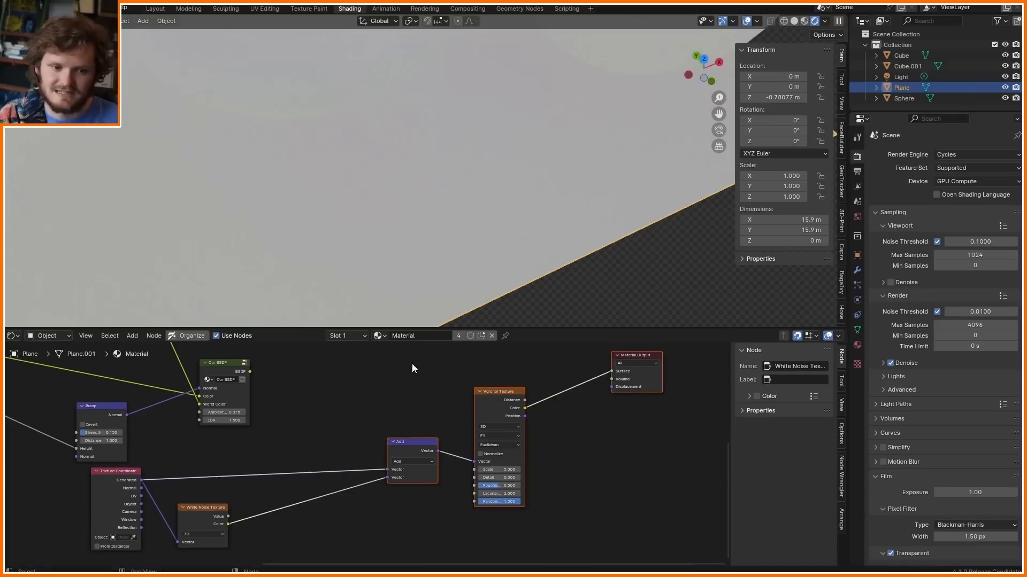
click(411, 365)
- Insert a Vector Math node set to Scale between the White Noise Texture's Color and the Add node
scroll(310, 467, up, 7)
middle_drag(370, 453, 470, 405)
middle_drag(470, 405, 481, 403)
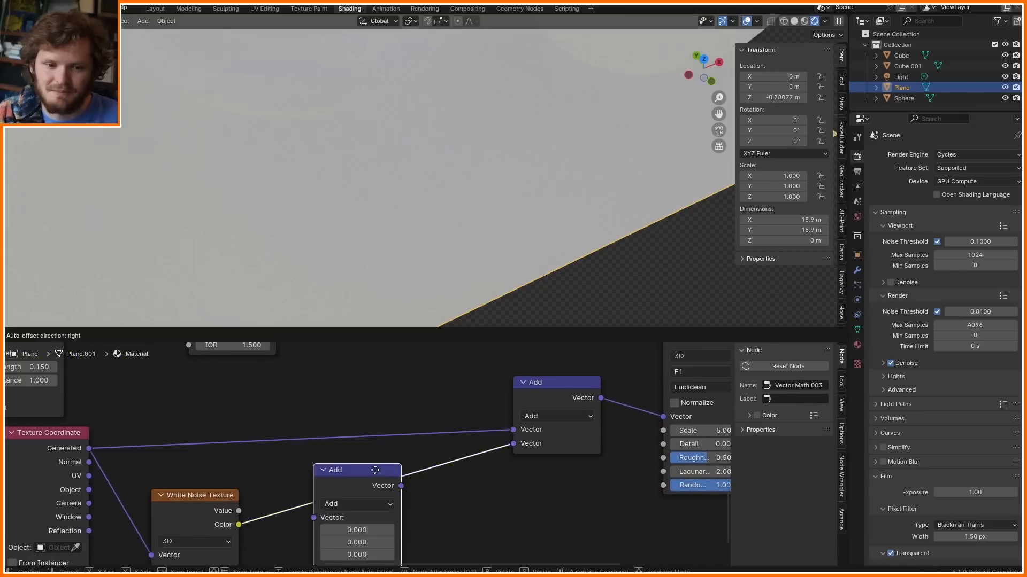
click(400, 467)
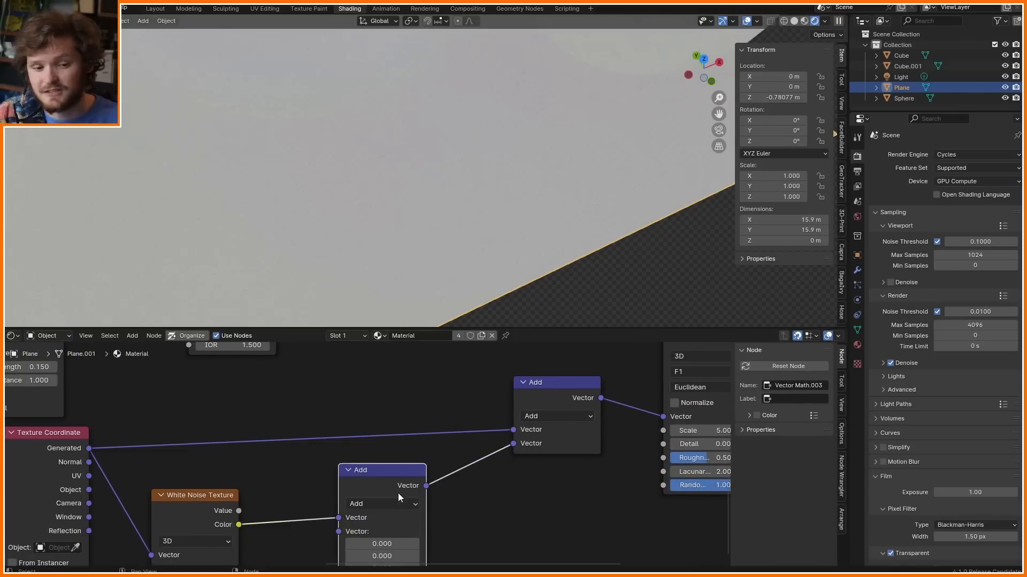
click(393, 500)
click(384, 489)
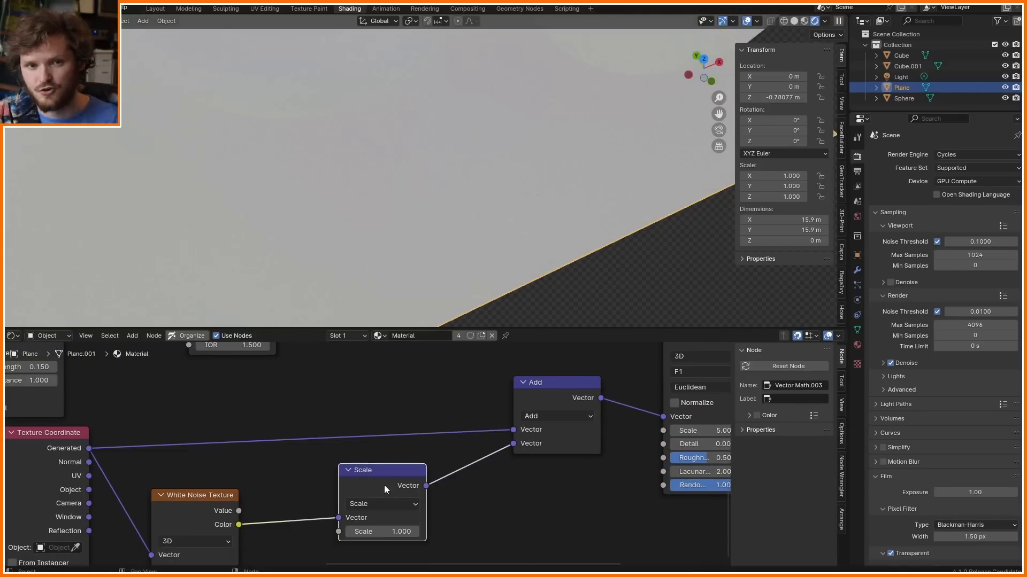
- Set the Scale node's factor to 0, then raise it gradually to 0.120 while comparing the blur on the objects
shift+drag(401, 531, 374, 532)
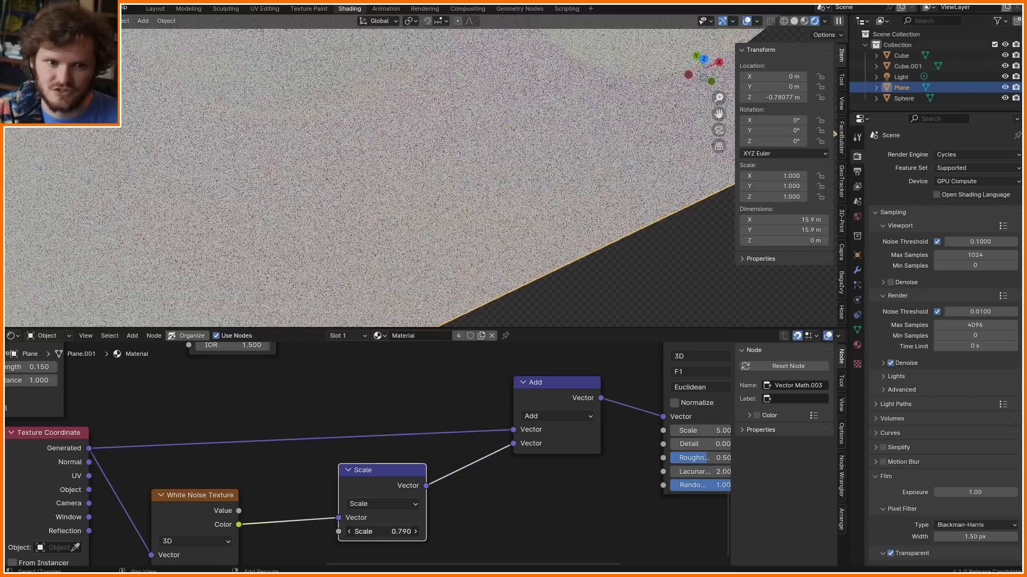
click(397, 532)
text(0)
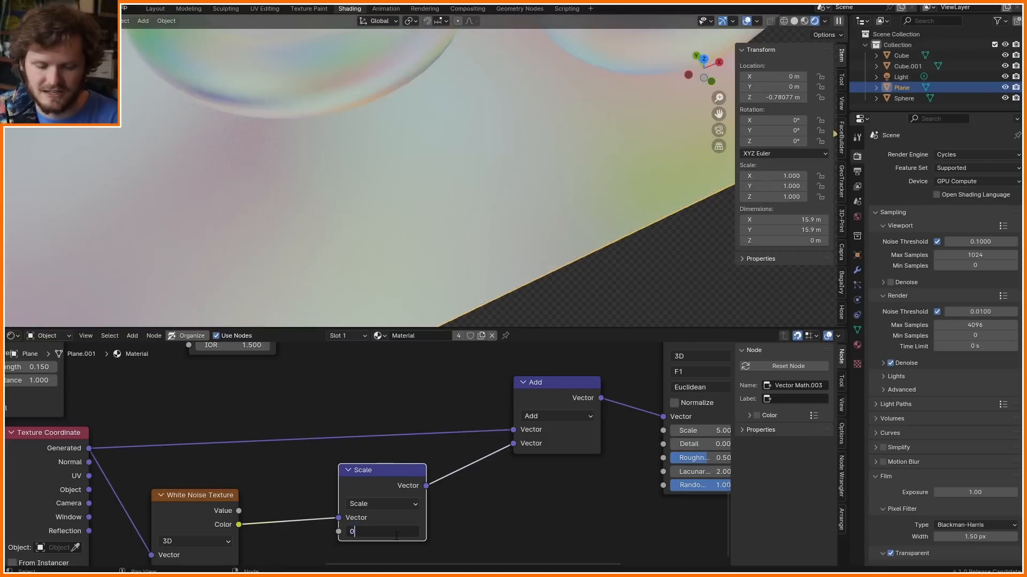
key(Return)
shift+drag(382, 532, 369, 531)
scroll(389, 204, down, 6)
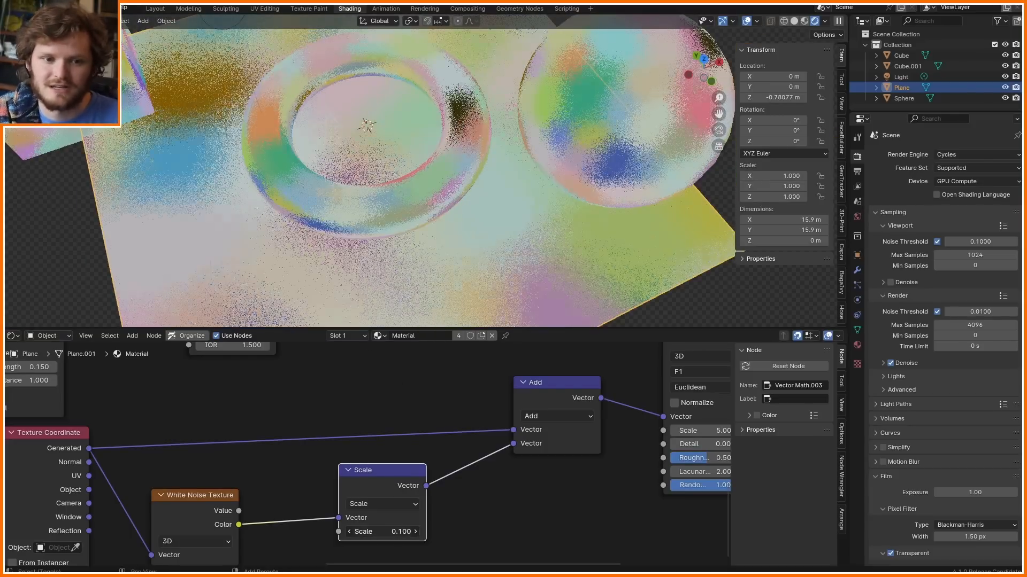
shift+drag(401, 531, 373, 531)
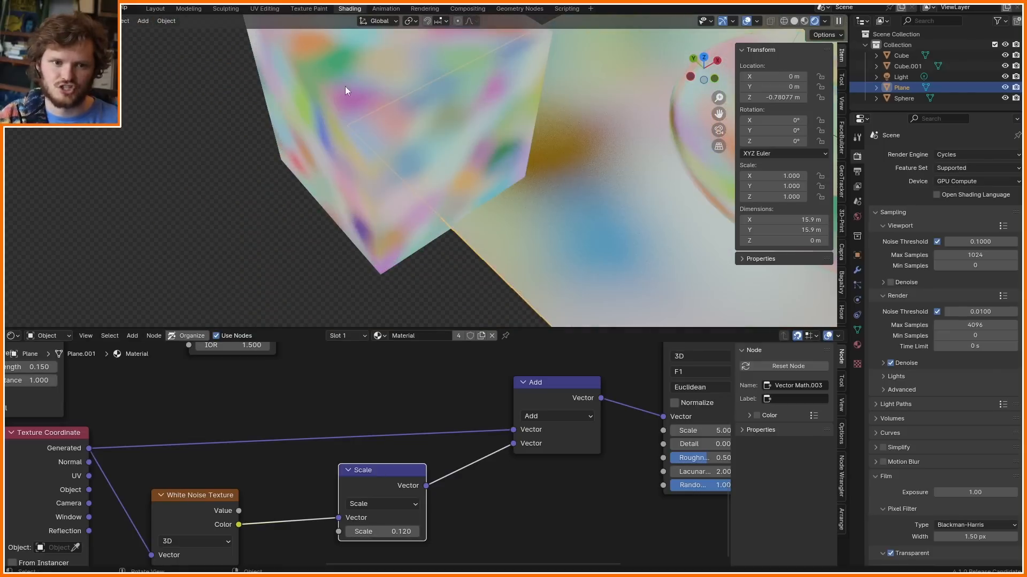
- Sketch annotations over and beside the cube, including X, Y, Z with the values 0, 1 and .5, and erase them
drag(361, 121, 359, 181)
key(ctrl+z)
key(ctrl+z)
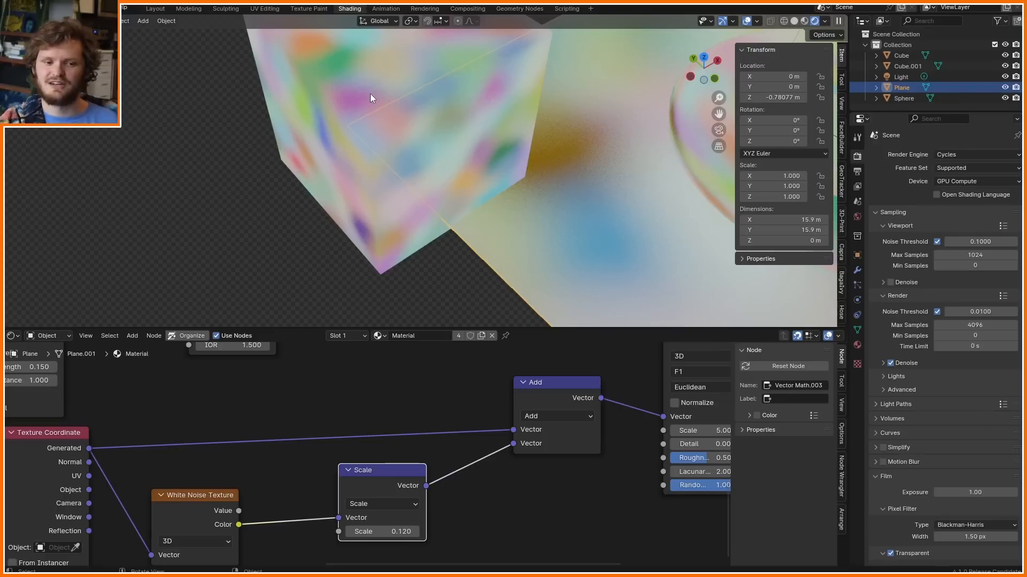
click(235, 515)
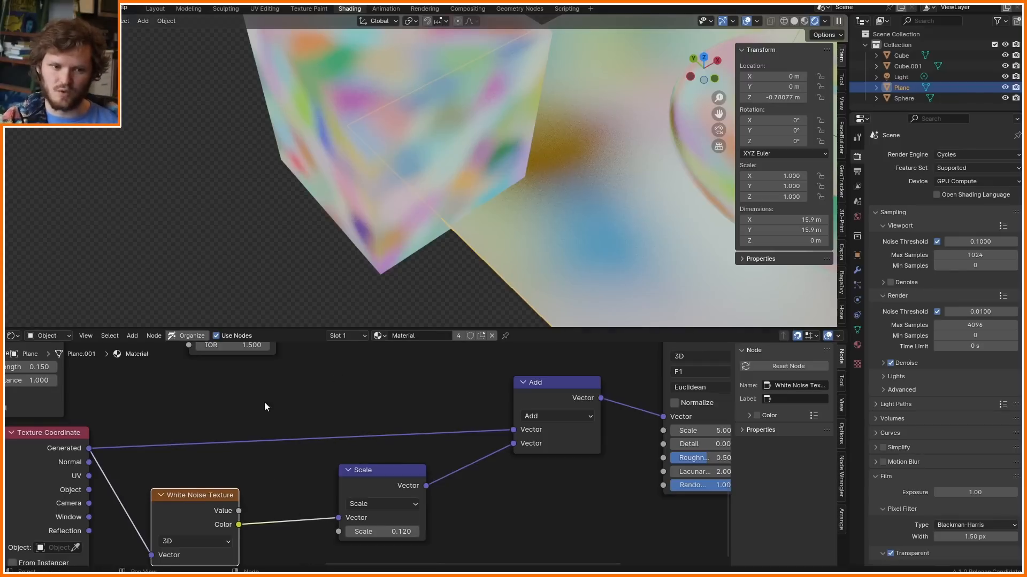
mouse_move(151, 154)
mouse_down()
mouse_move(173, 151)
mouse_move(181, 186)
mouse_up()
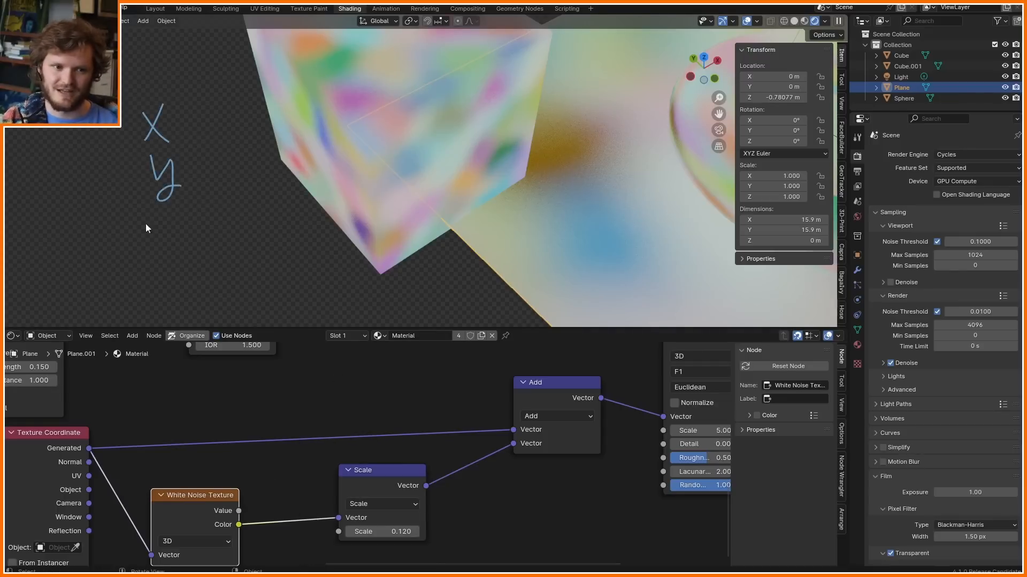
drag(143, 214, 149, 243)
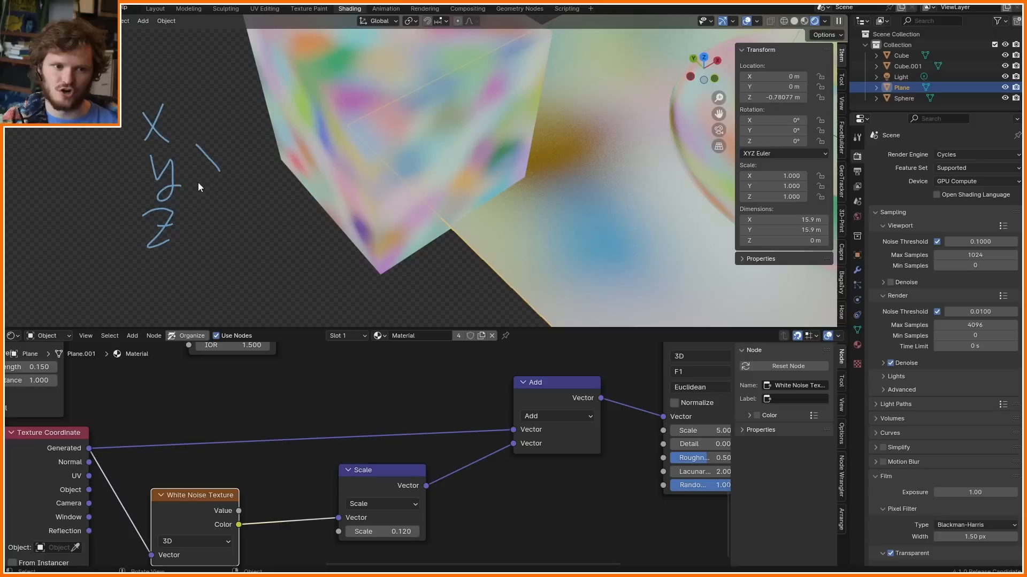
drag(237, 188, 242, 175)
drag(248, 197, 260, 193)
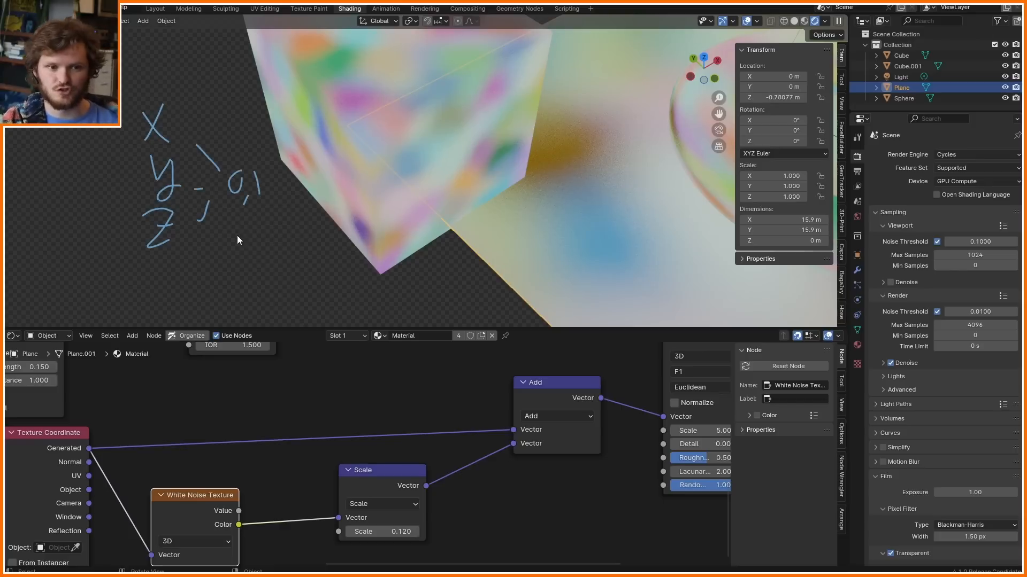
drag(249, 214, 244, 244)
drag(249, 214, 263, 210)
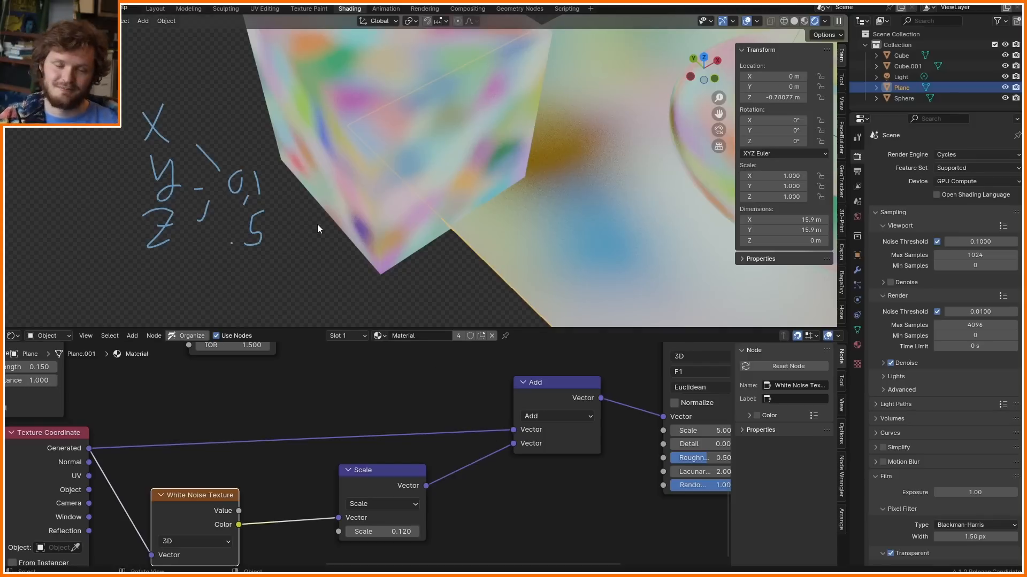
mouse_move(147, 241)
mouse_down()
mouse_move(211, 252)
mouse_move(306, 113)
mouse_up()
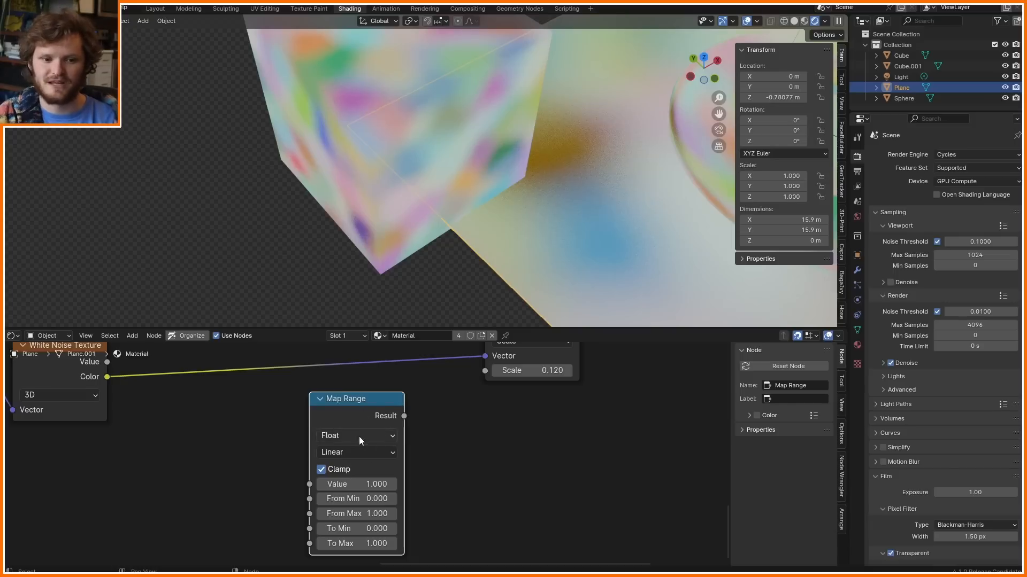
- Switch the Map Range node to Vector and insert it between the White Noise Texture's Color and the Scale node
click(358, 439)
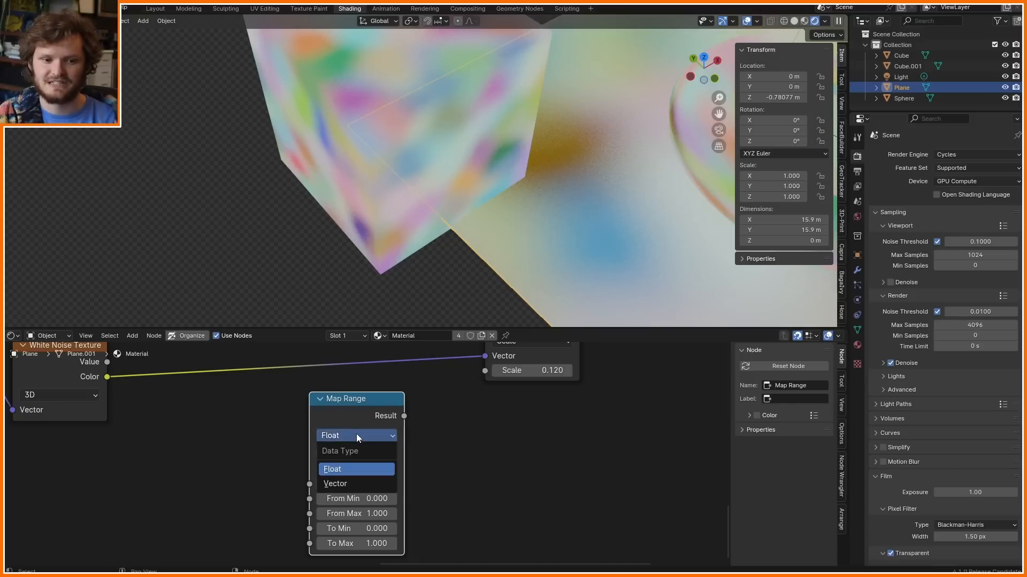
click(339, 483)
scroll(328, 453, down, 2)
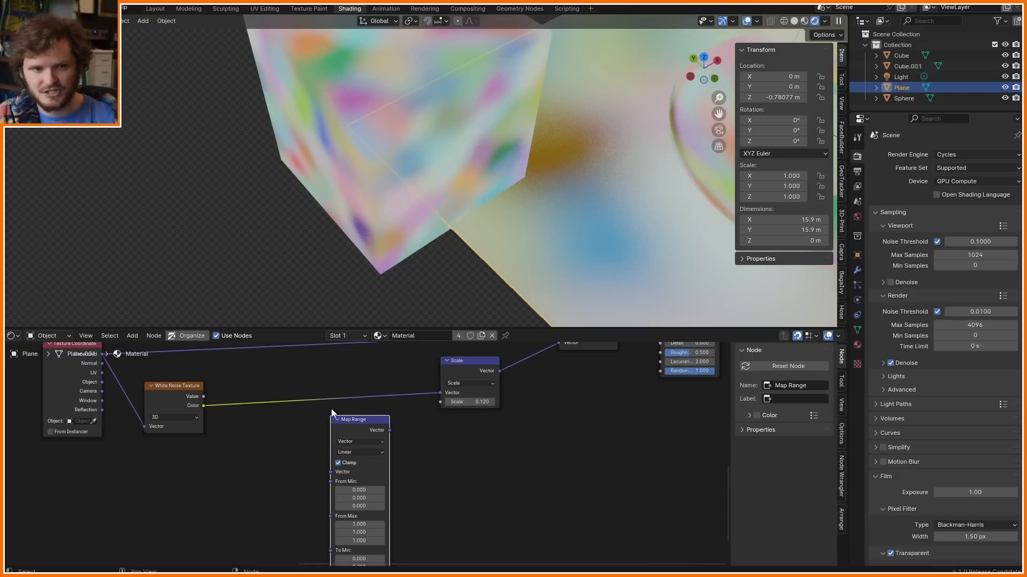
drag(360, 426, 307, 383)
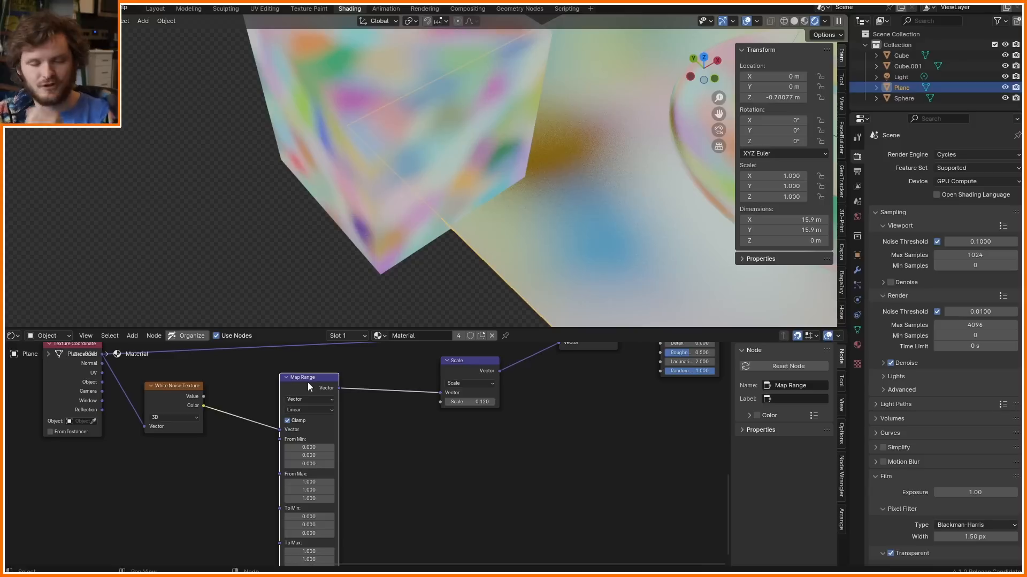
- Set all three To Min components of the Map Range node to -1
scroll(352, 464, up, 2)
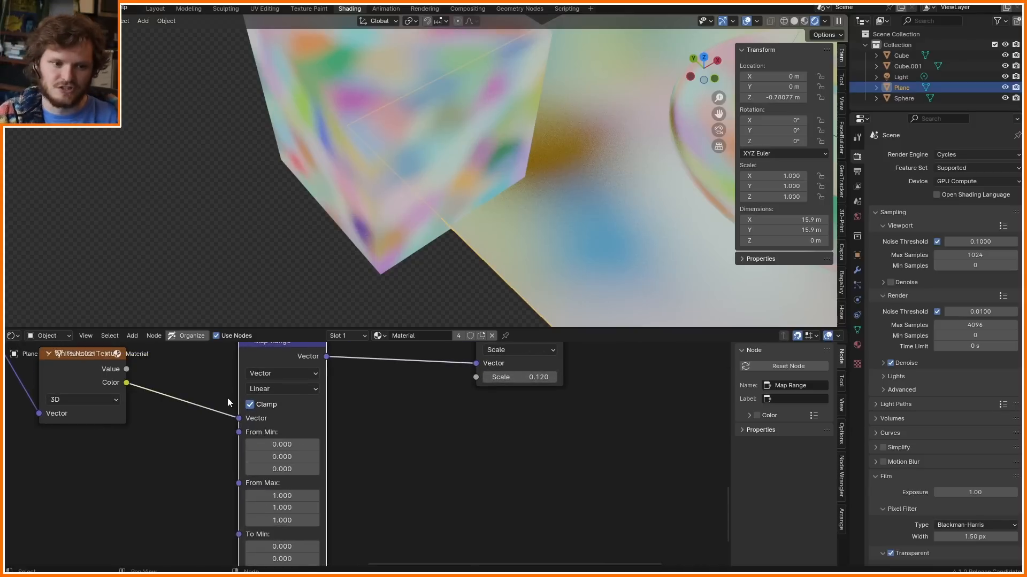
middle_drag(226, 397, 375, 392)
middle_drag(434, 439, 418, 348)
double_click(415, 451)
text(-1)
key(Return)
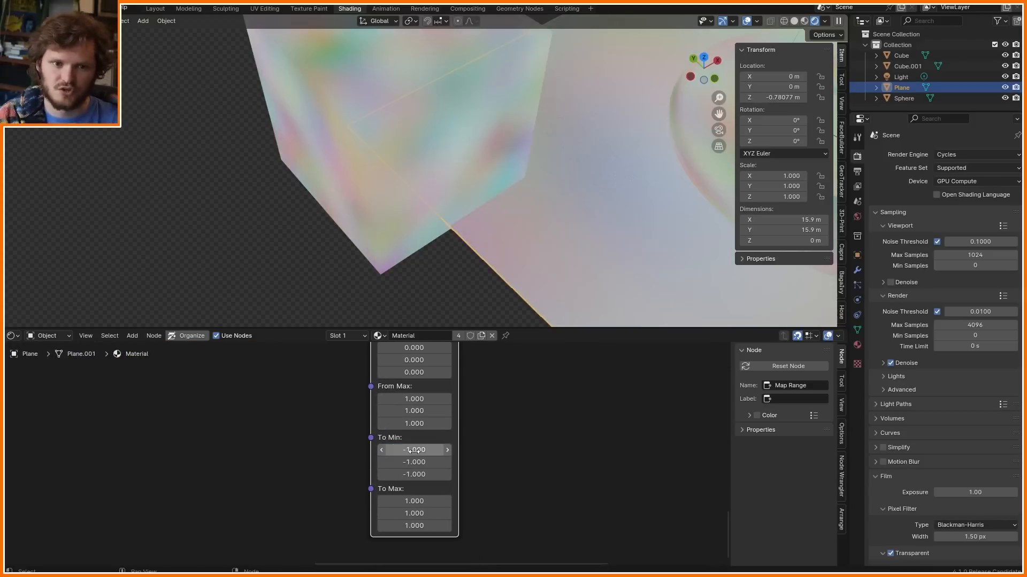
- Reset the Scale node's factor to 0 and raise it to 0.030 to blur the texture slightly
middle_drag(513, 368, 273, 558)
double_click(425, 472)
text(0)
key(Return)
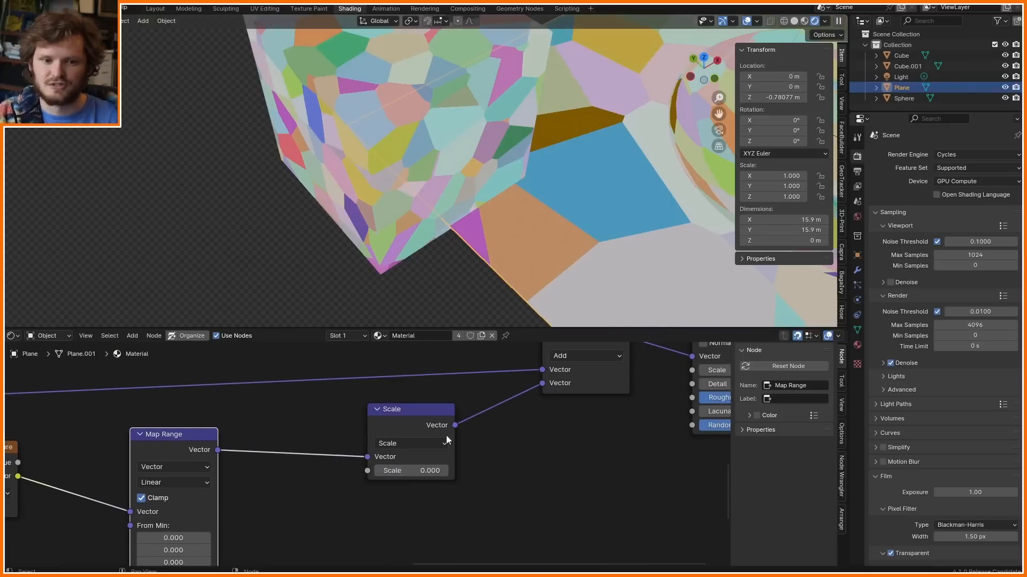
drag(425, 471, 430, 470)
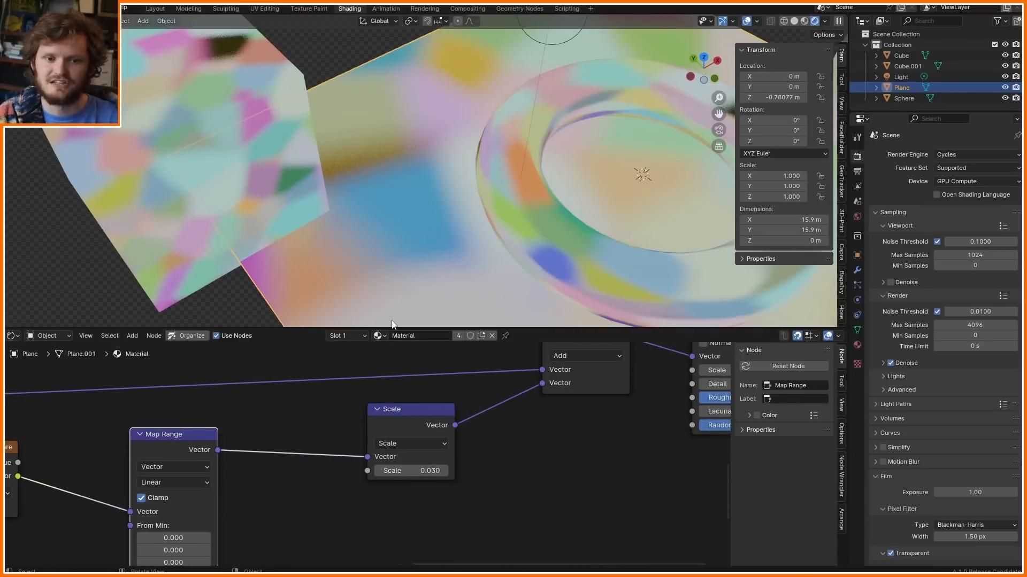
mouse_move(407, 469)
shift+mouse_down()
mouse_move(393, 469)
mouse_move(421, 469)
shift+mouse_up()
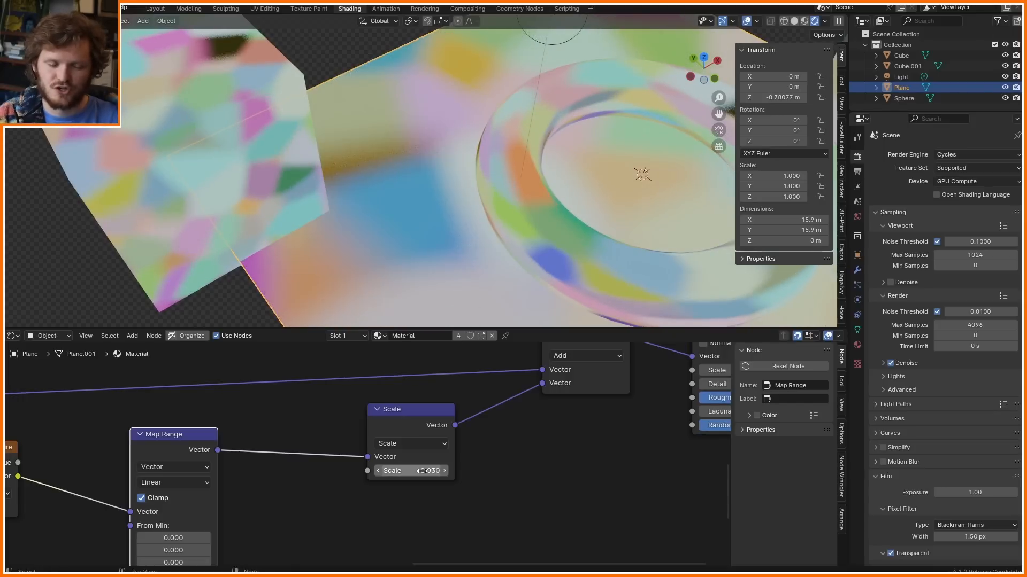
scroll(432, 199, down, 2)
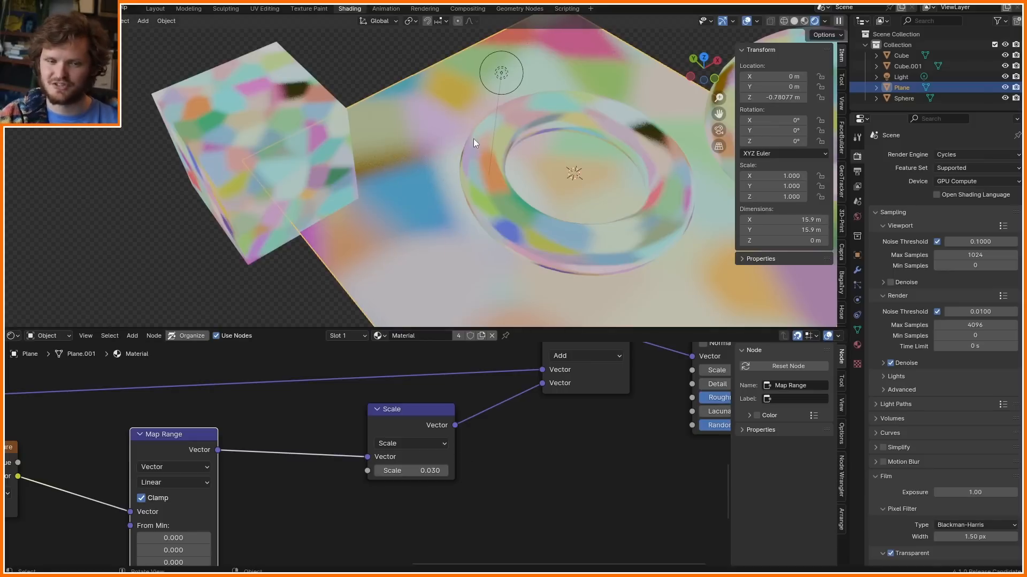
- Duplicate the Scale node between the Map Range and Scale nodes and change the copy's operation to Normalize
click(394, 422)
key(shift+d)
click(295, 428)
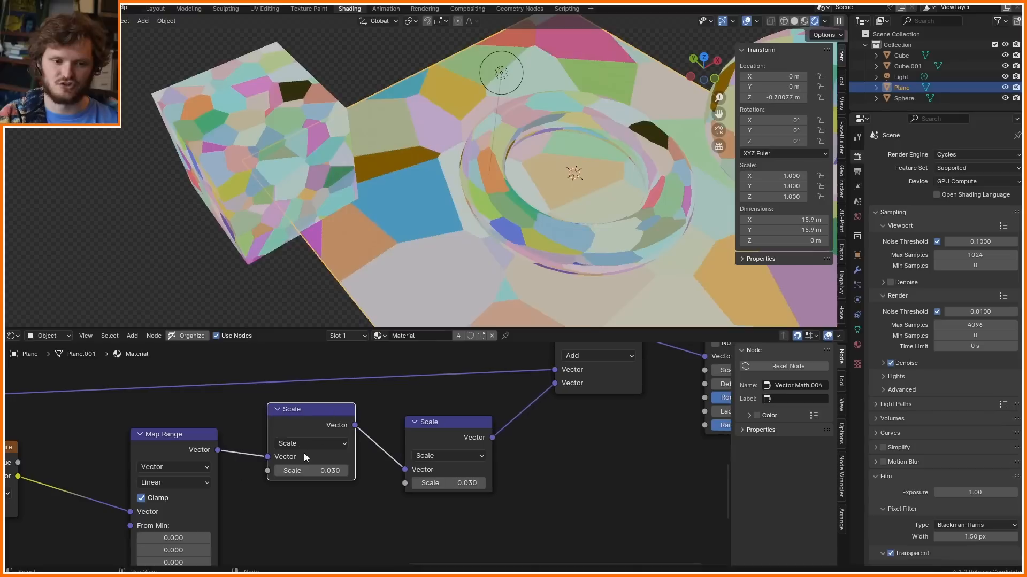
click(305, 446)
key(n)
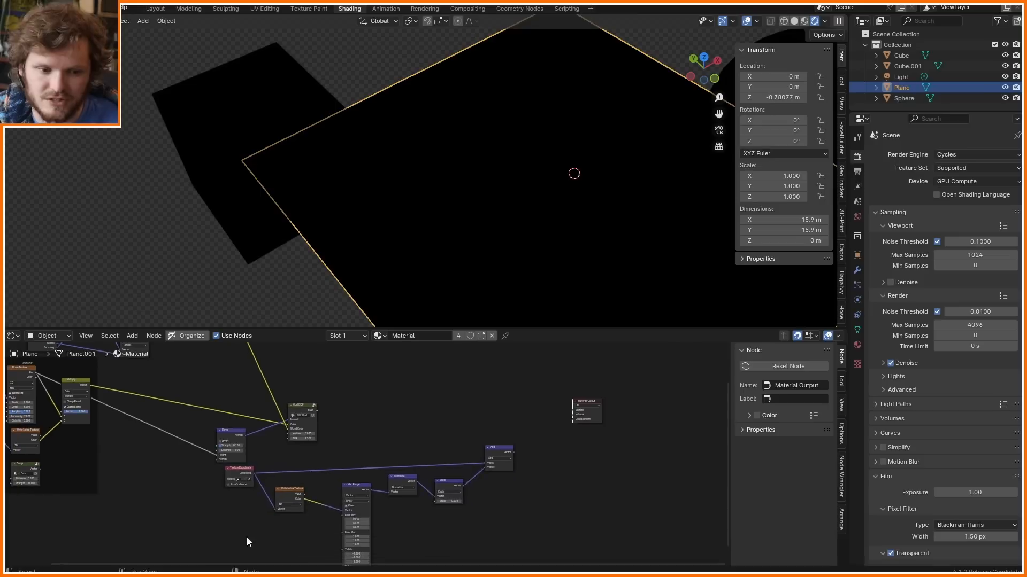
- Duplicate the Add node beyond the blurring chain and connect the original's Vector output to the copy's first Vector input
drag(247, 543, 511, 453)
scroll(415, 488, up, 5)
click(315, 469)
key(shift+d)
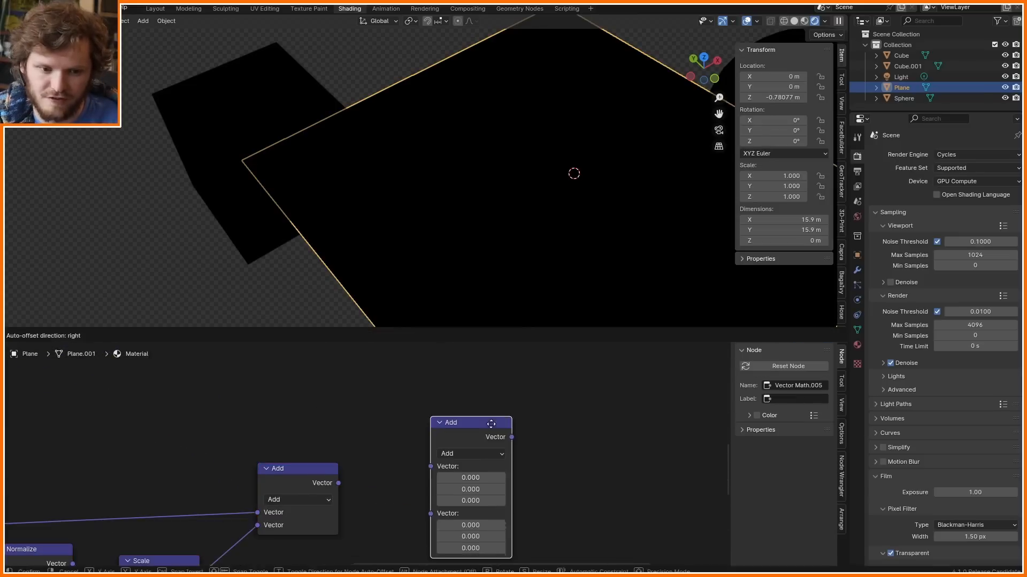
click(453, 421)
drag(339, 483, 397, 465)
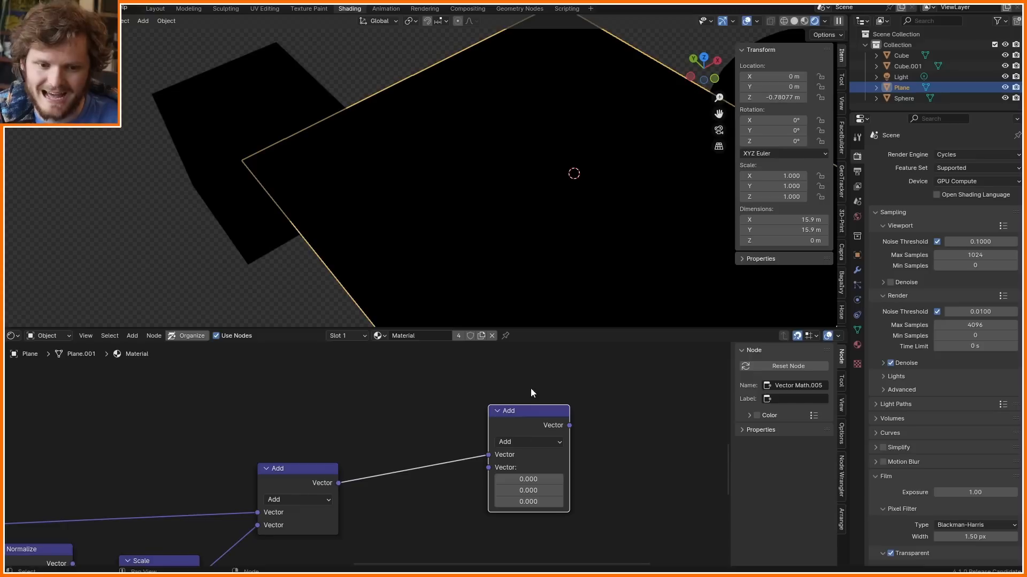
- Group the nodes from Texture Coordinate through the first Add node, leave the group and move it closer to the remaining Add node
scroll(531, 393, down, 4)
drag(513, 485, 219, 385)
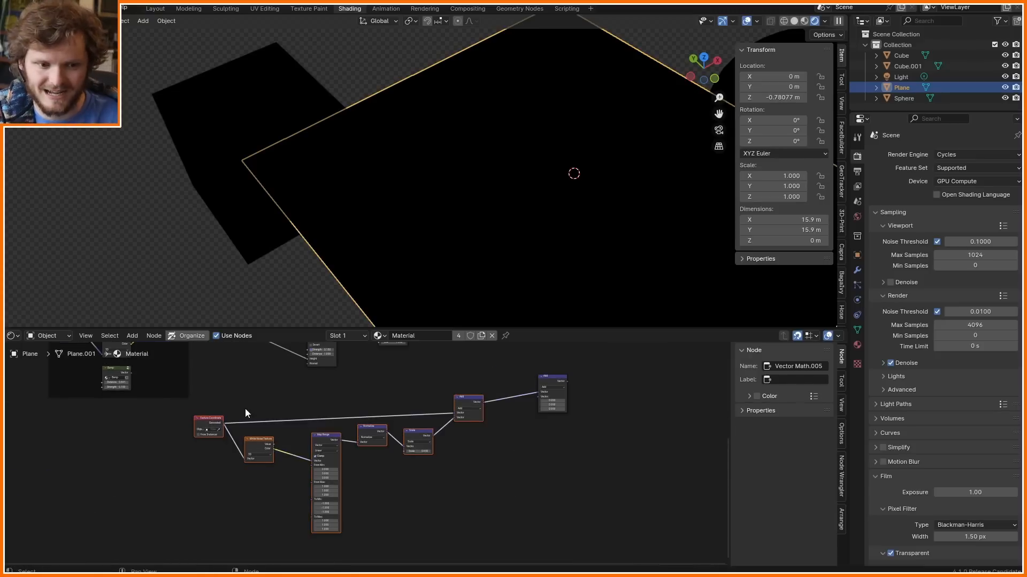
key(ctrl+g)
key(Tab)
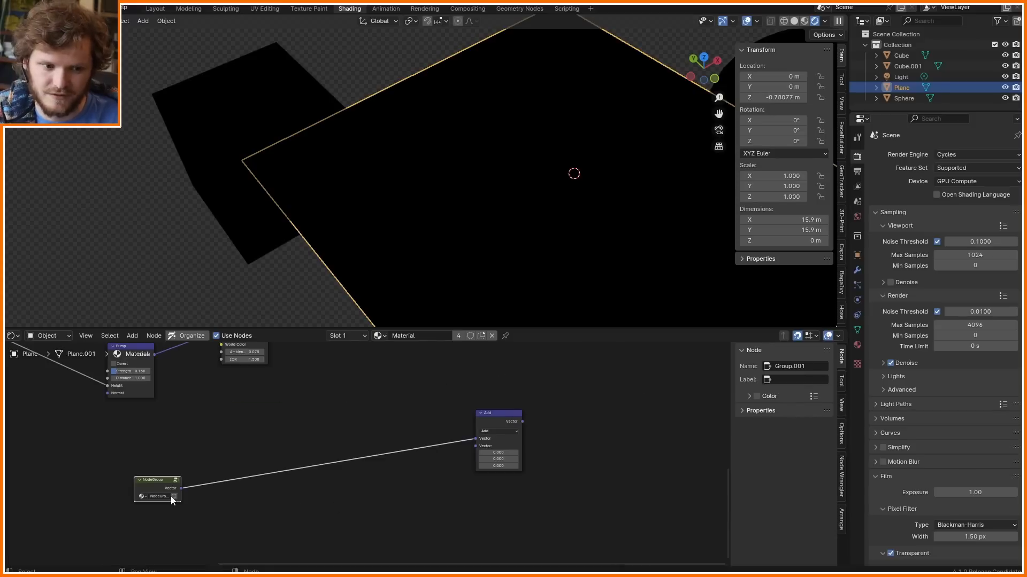
drag(157, 481, 271, 426)
scroll(238, 422, up, 8)
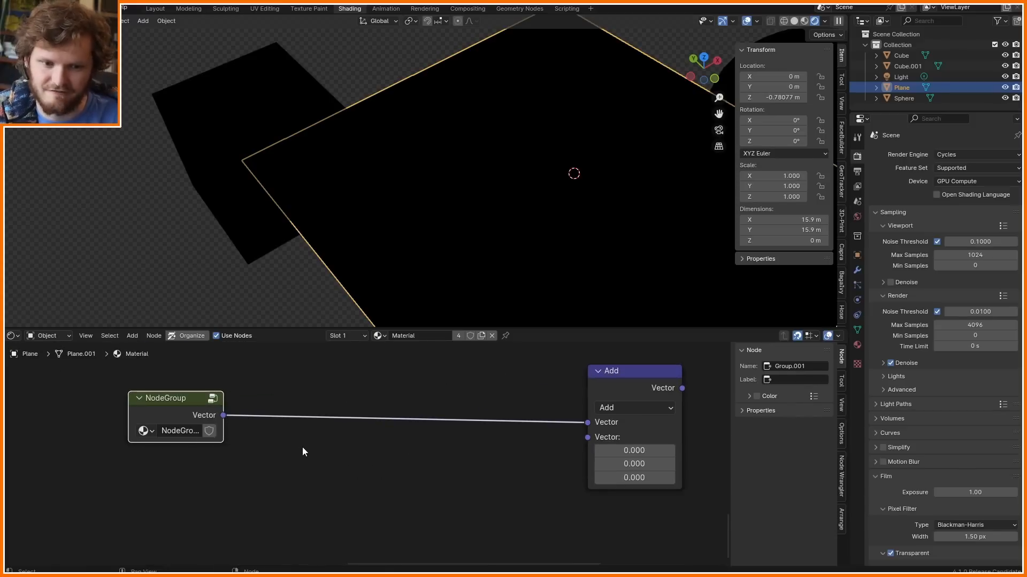
- Ungroup the new node group and undo the ungrouping
key(ctrl+alt+g)
scroll(498, 491, down, 5)
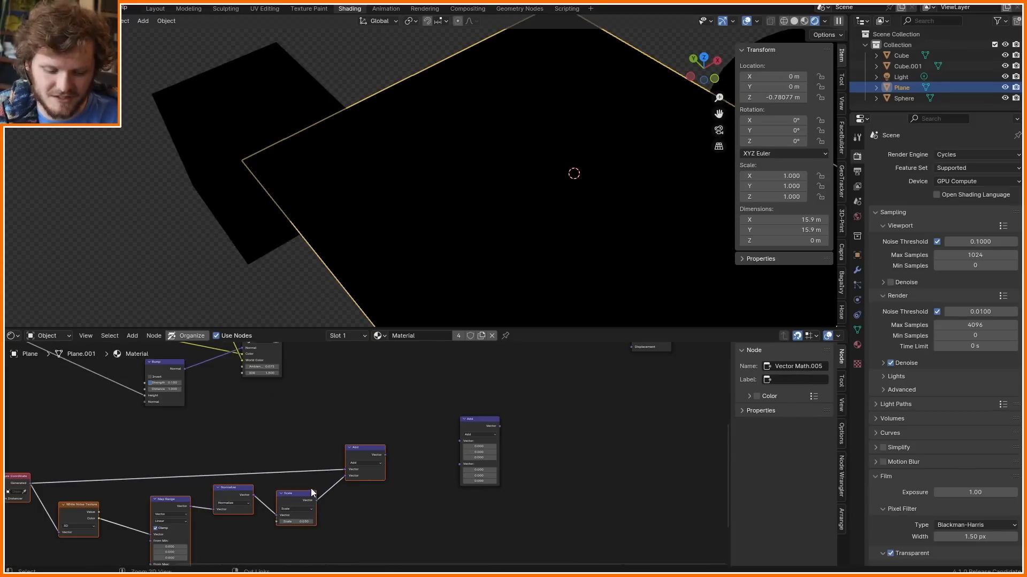
key(ctrl+z)
scroll(283, 481, up, 2)
key(ctrl+shift+z)
key(ctrl+z)
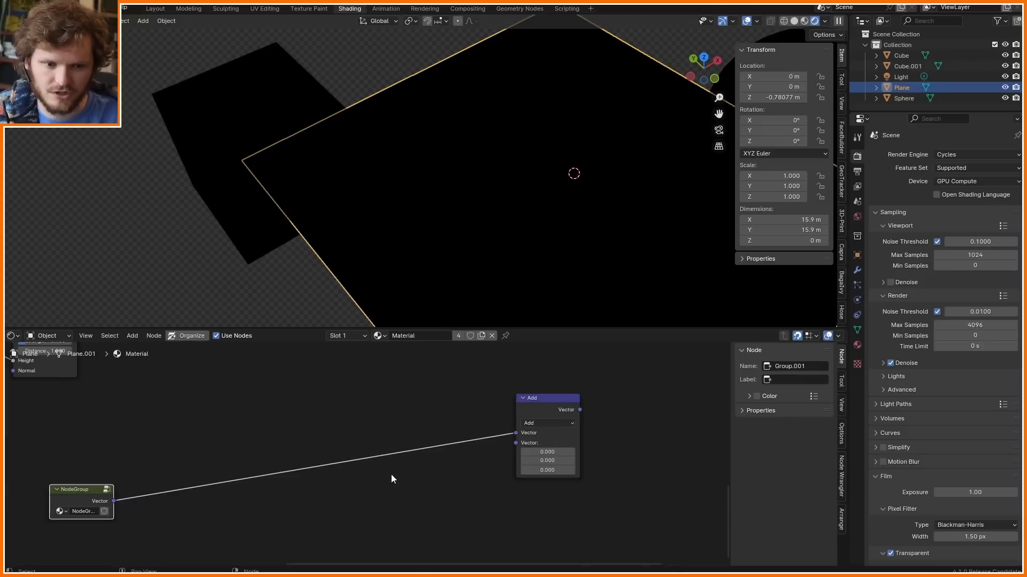
key(ctrl+z)
- Label the node group Blurring and open it for editing
click(800, 368)
text(Blurring)
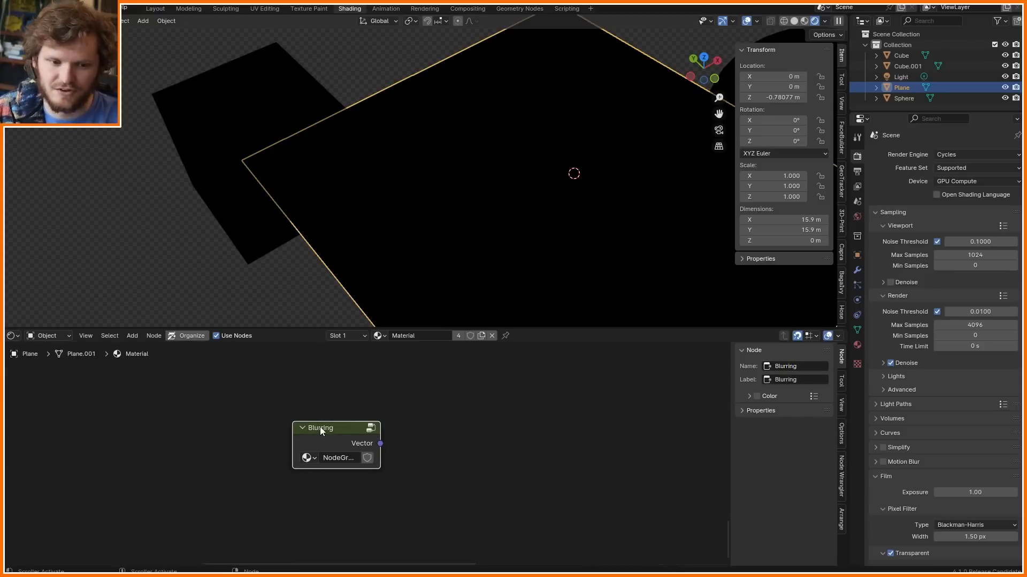
key(Tab)
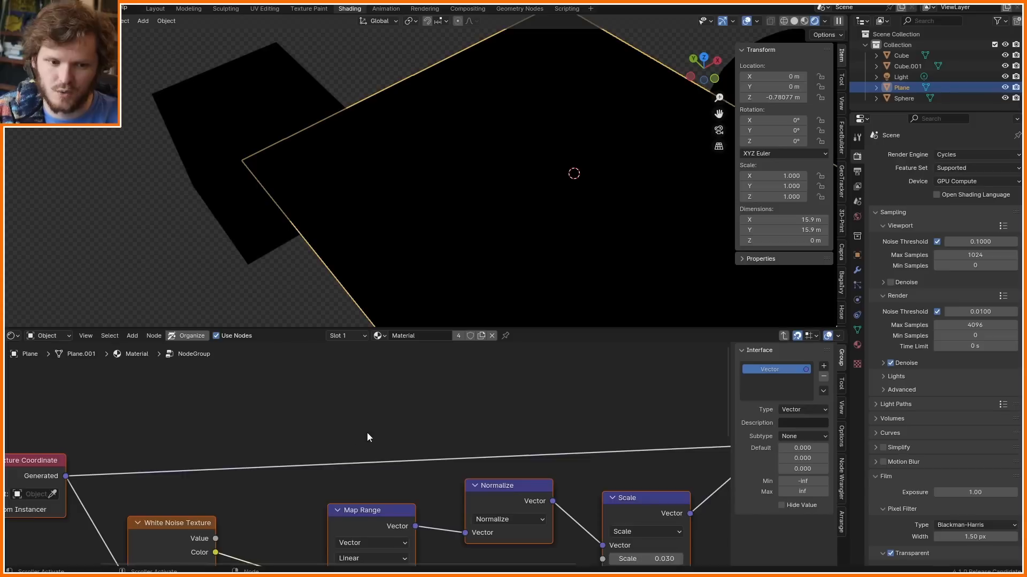
- Replace the Texture Coordinate node with a Group Input connection feeding White Noise Texture and Add through a reroute
scroll(366, 432, down, 6)
middle_drag(262, 429, 365, 400)
scroll(364, 407, up, 4)
mouse_move(289, 448)
middle_down()
mouse_move(280, 389)
mouse_move(314, 471)
middle_up()
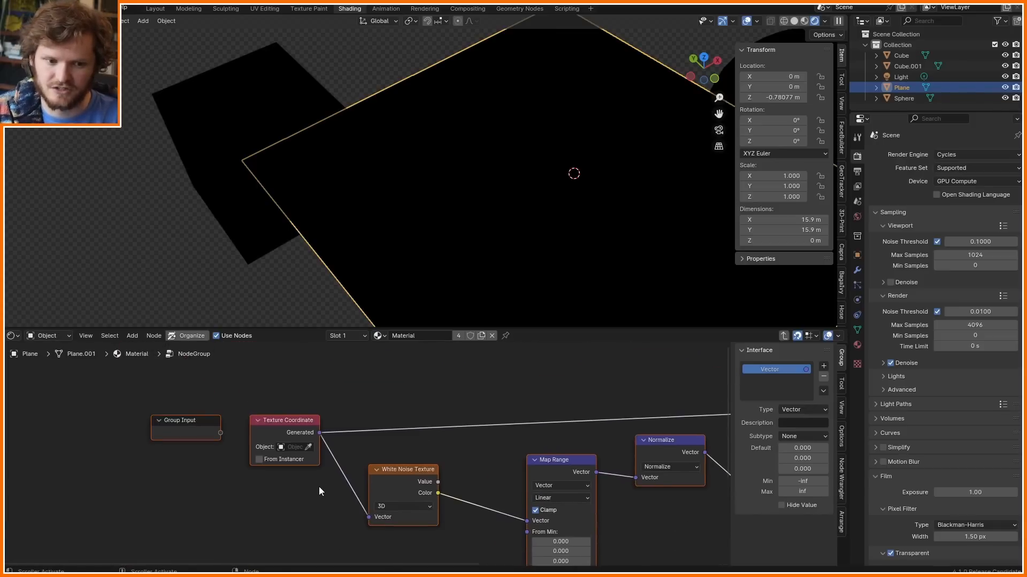
shift+right_drag(334, 498, 361, 397)
drag(297, 422, 218, 471)
drag(220, 433, 346, 451)
key(x)
- Rename the group's output Blurred Coordinates and its input Coordinates, and leave the group
double_click(773, 369)
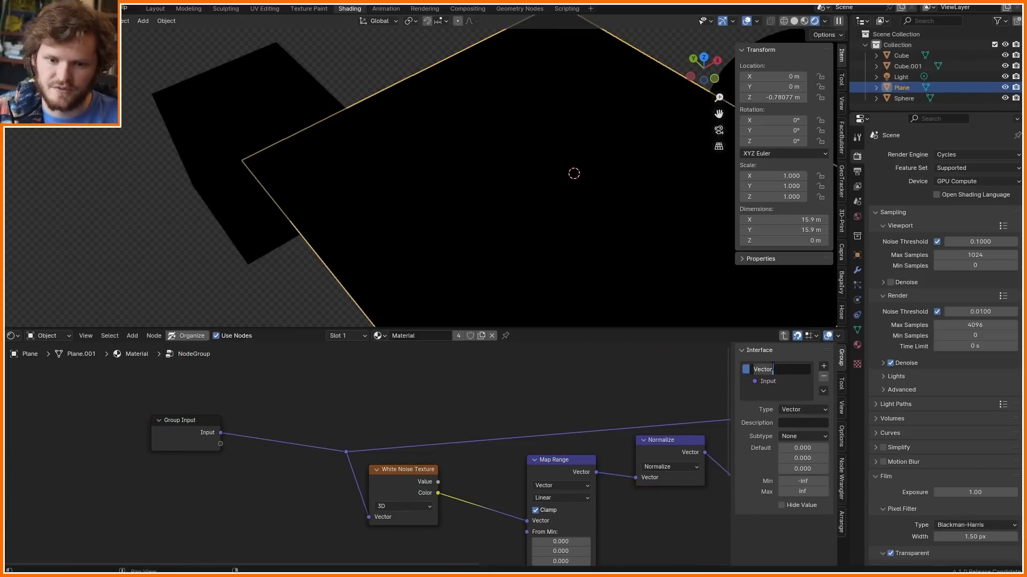
text(Blurred Coordin)
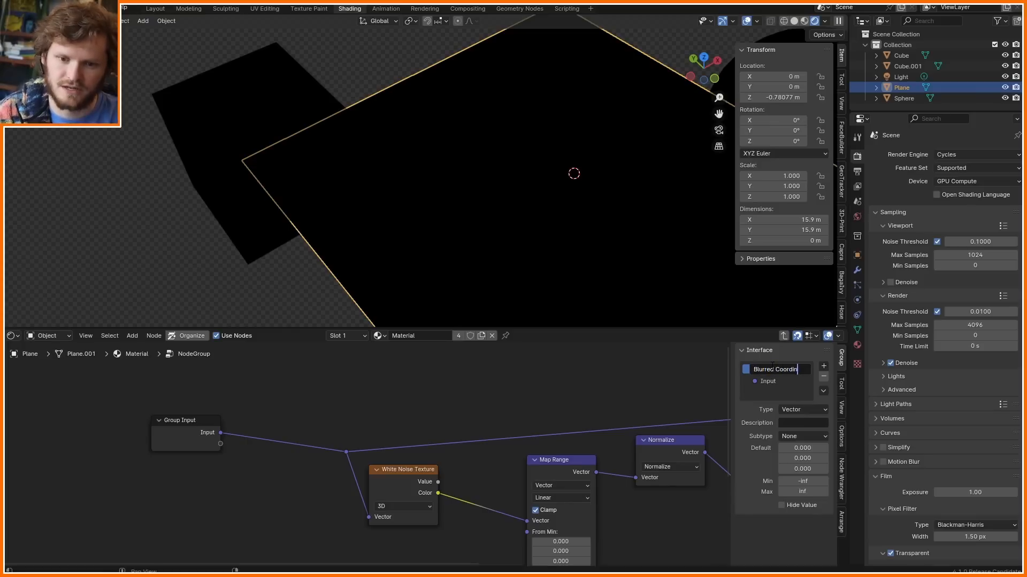
text(ates)
key(Return)
double_click(775, 381)
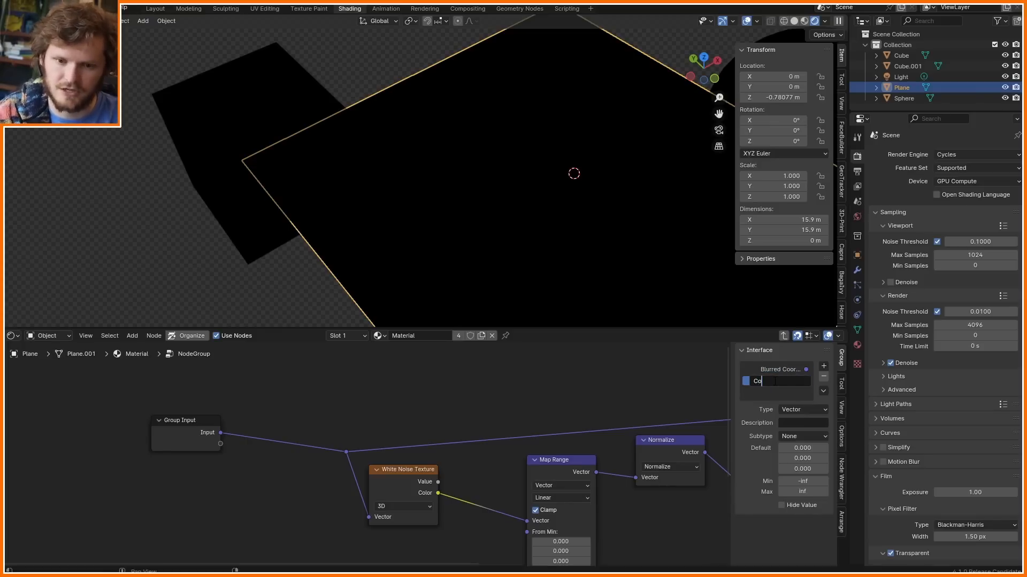
text(Coordinates)
key(Return)
key(Tab)
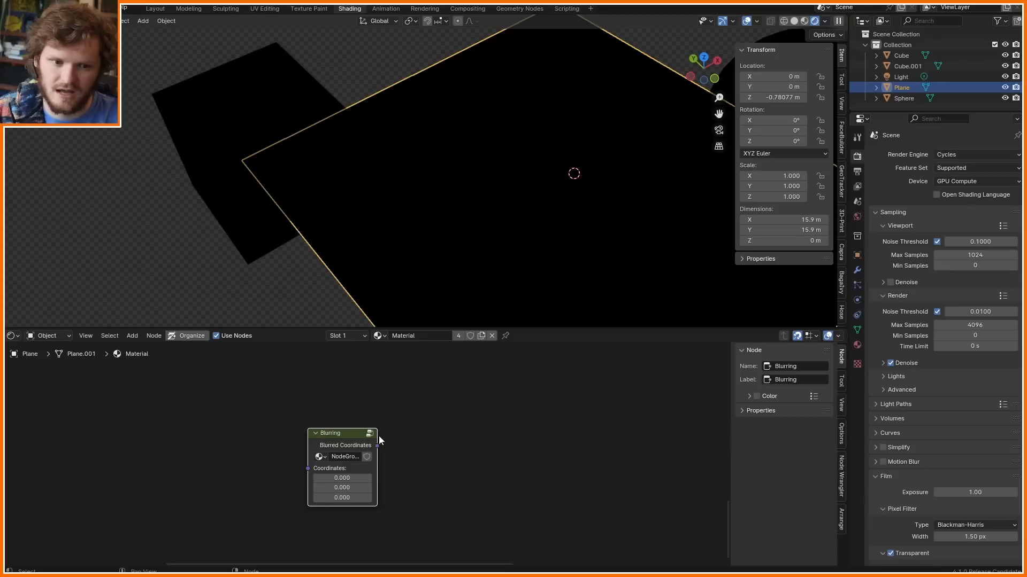
- Preview the burnt_warehouse_2k.exr texture, move it away from Reflect, and insert the Blurring node between the two
scroll(394, 449, down, 5)
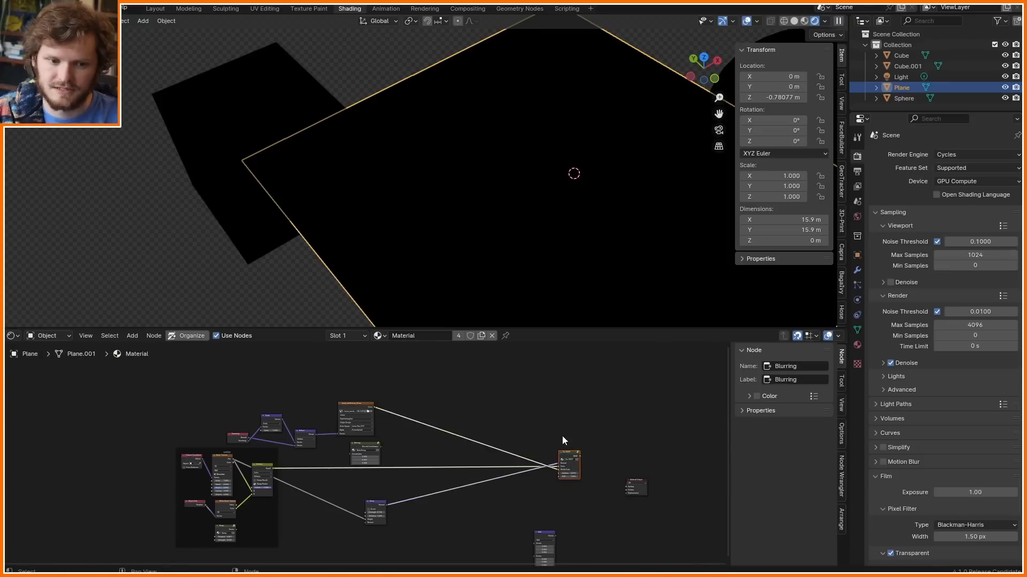
scroll(458, 431, up, 3)
click(458, 431)
drag(451, 430, 530, 424)
scroll(499, 492, up, 6)
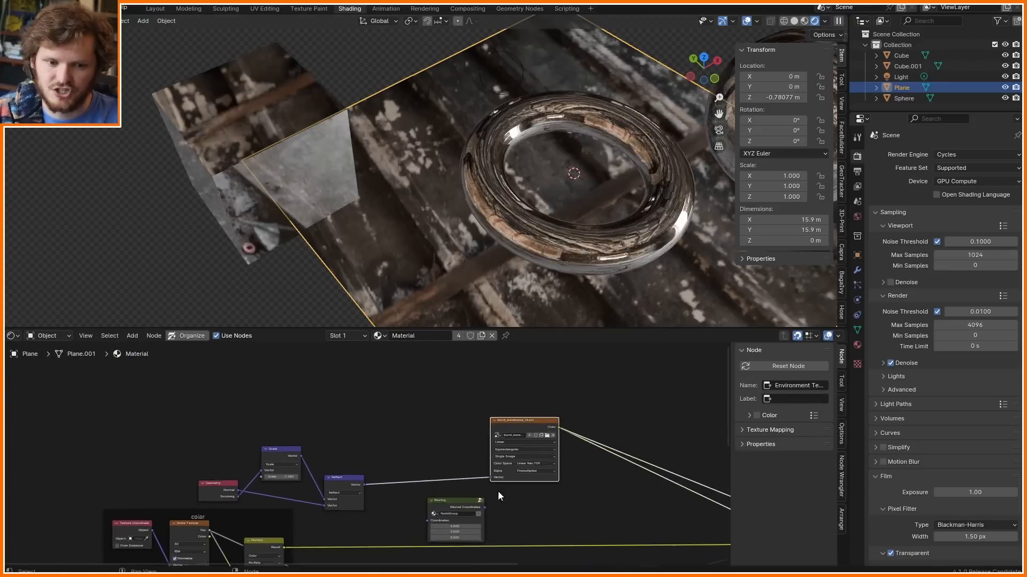
middle_drag(407, 492, 338, 445)
drag(429, 483, 378, 448)
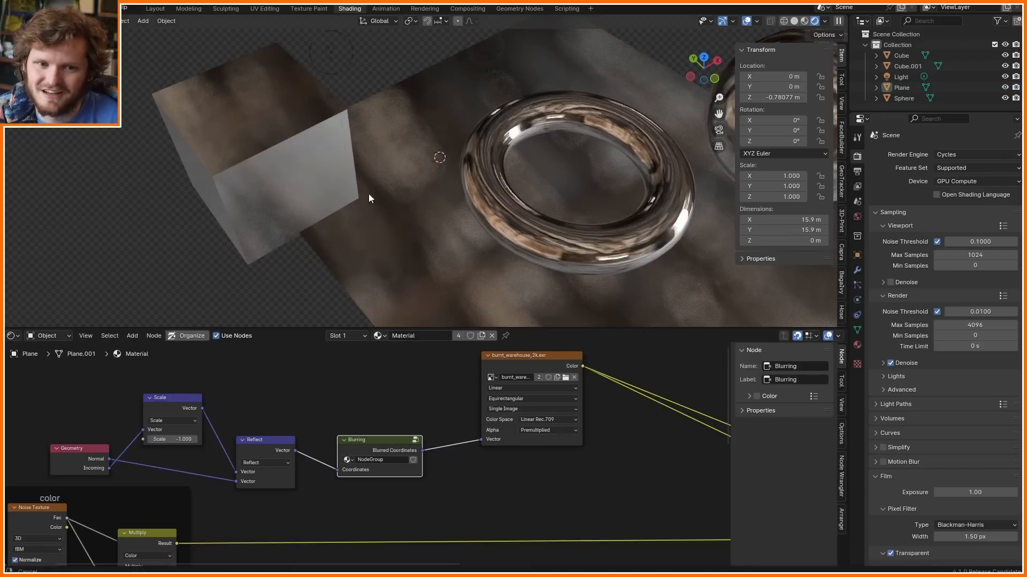
- Open the Blurring group and expose the Scale node's factor as a group input, moving the Scale node slightly
middle_drag(369, 198, 486, 193)
key(Tab)
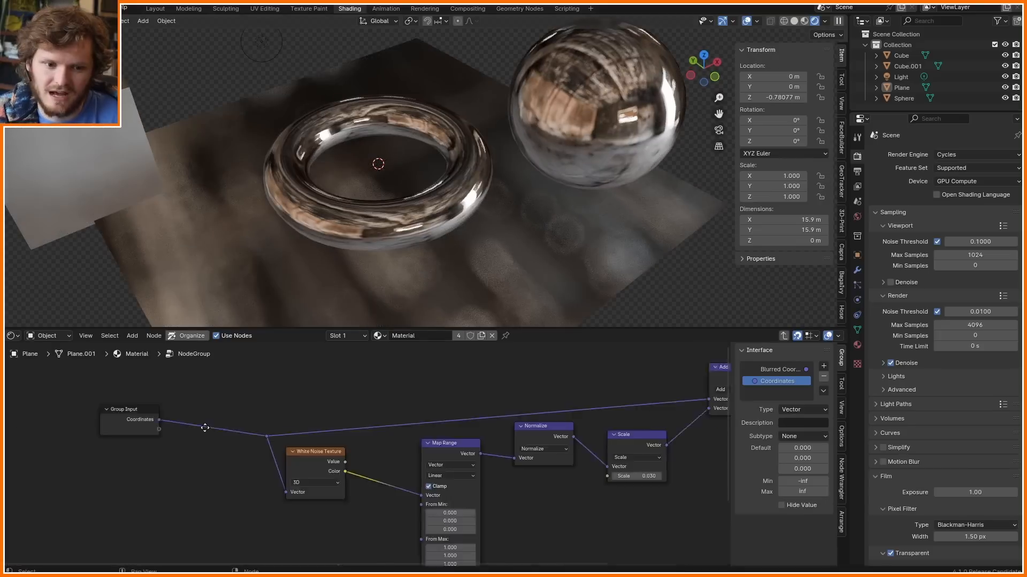
middle_drag(205, 428, 122, 418)
drag(525, 467, 76, 421)
drag(566, 426, 583, 444)
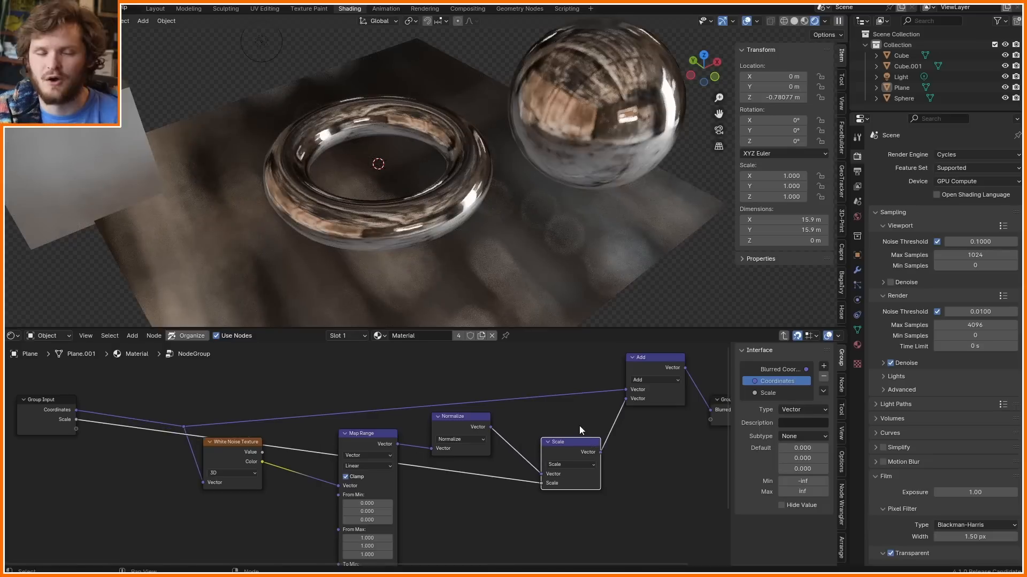
- Insert a Math node on the exposed Scale link and set it to Divide by 10
key(shift+a)
text(math)
click(616, 445)
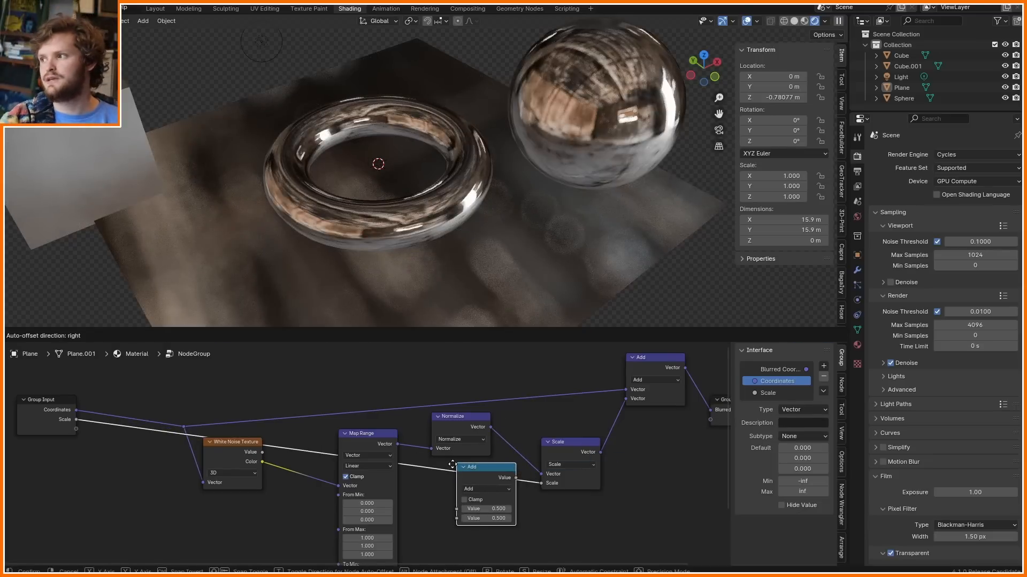
click(453, 464)
click(477, 488)
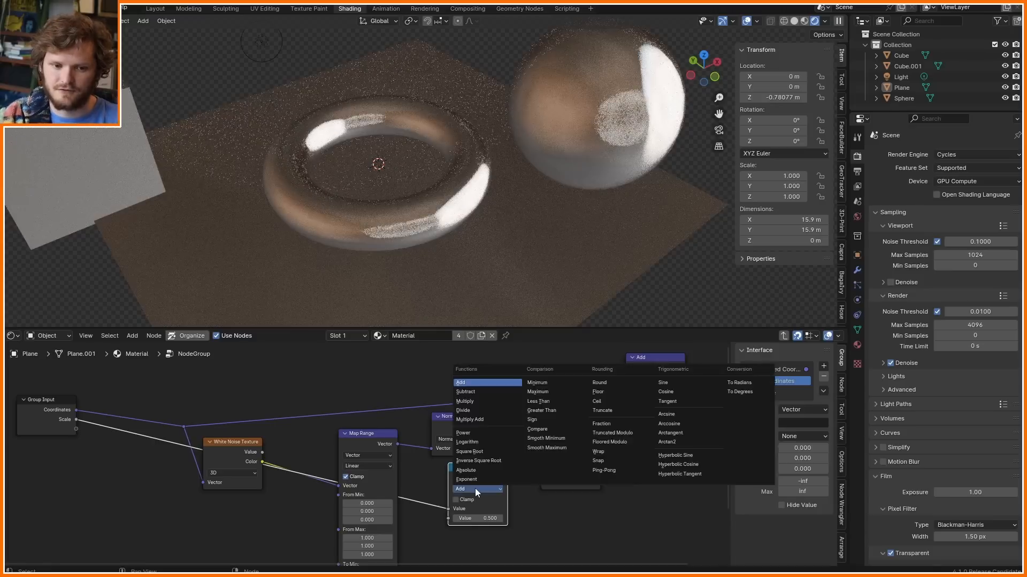
click(471, 421)
double_click(460, 519)
text(1)
key(Return)
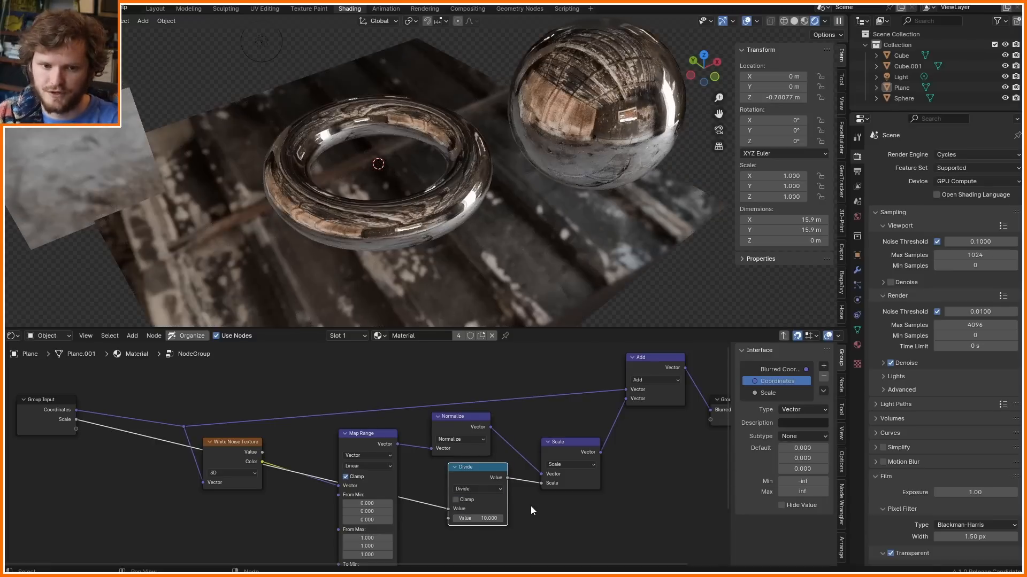
- Leave the group, raise the Blurring node's Scale to 0.920, and save the file
key(Tab)
drag(388, 483, 442, 484)
scroll(501, 107, down, 6)
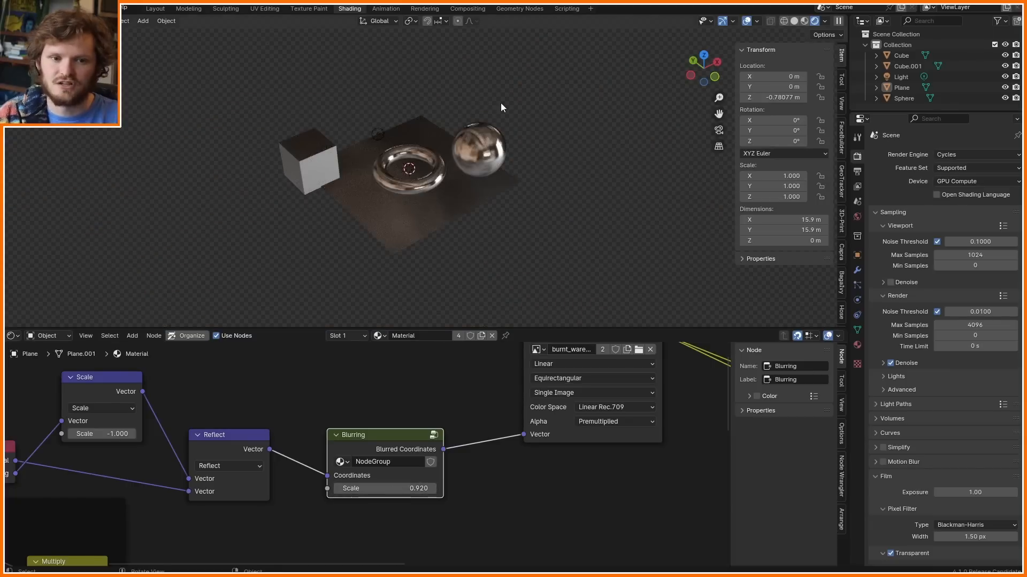
key(ctrl+s)
- Connect the Our BSDF node to the Material Output and raise its IOR to 3.720
scroll(559, 405, down, 8)
middle_drag(560, 405, 236, 357)
click(501, 439)
scroll(456, 152, up, 5)
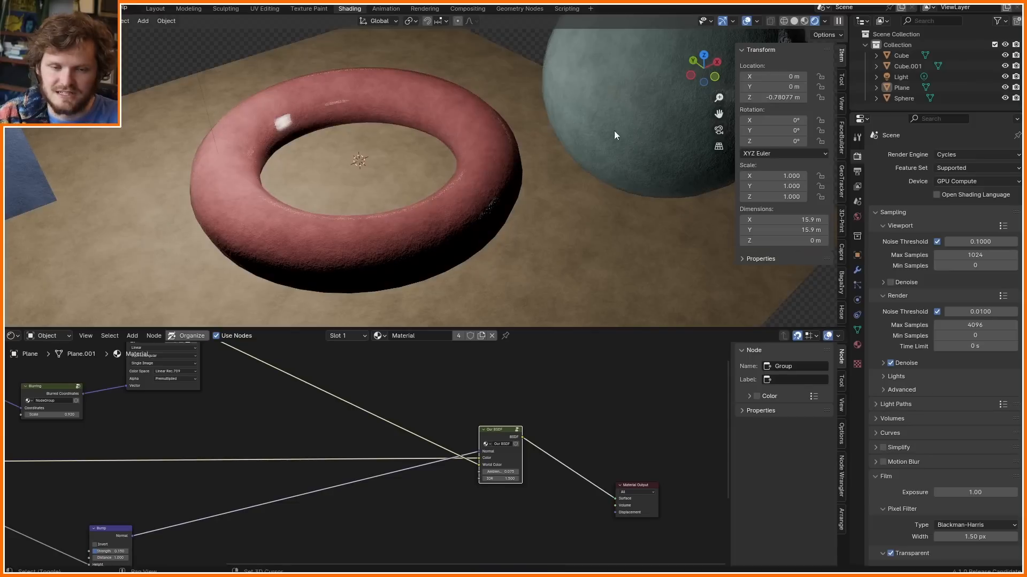
middle_drag(613, 130, 497, 221)
scroll(543, 463, up, 9)
mouse_move(637, 504)
mouse_down()
mouse_move(604, 504)
mouse_move(656, 504)
mouse_up()
- Try lower values for the Blurring node's Scale and set it to 2.490
scroll(546, 460, down, 5)
middle_drag(214, 401, 394, 499)
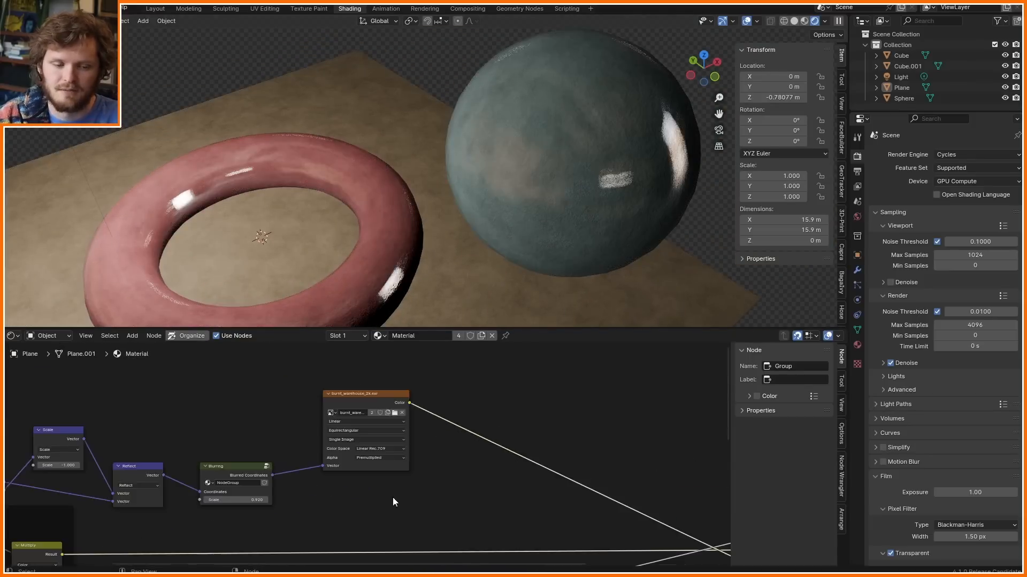
scroll(385, 481, up, 5)
drag(180, 529, 149, 529)
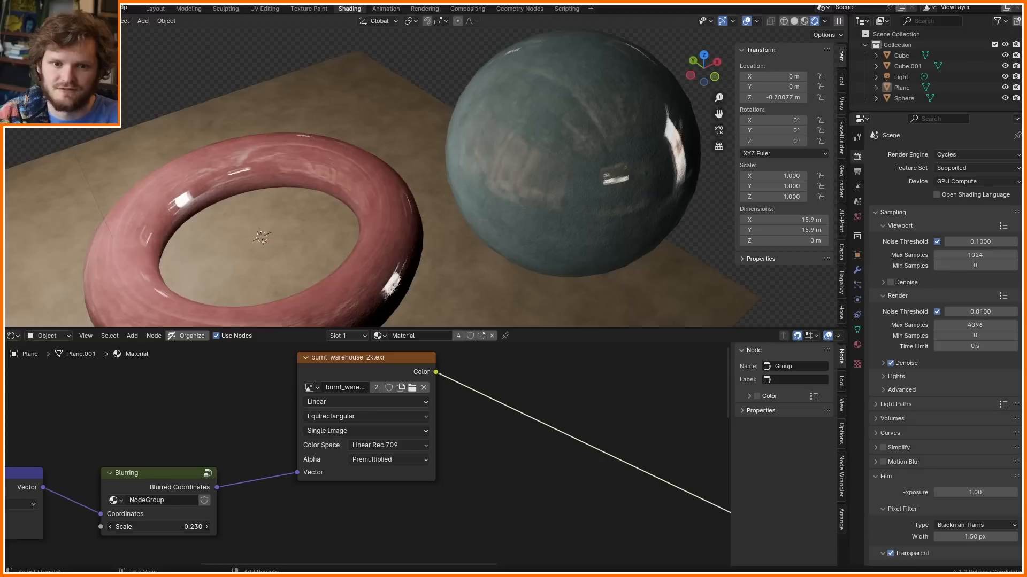
click(182, 528)
text(02.49)
key(Return)
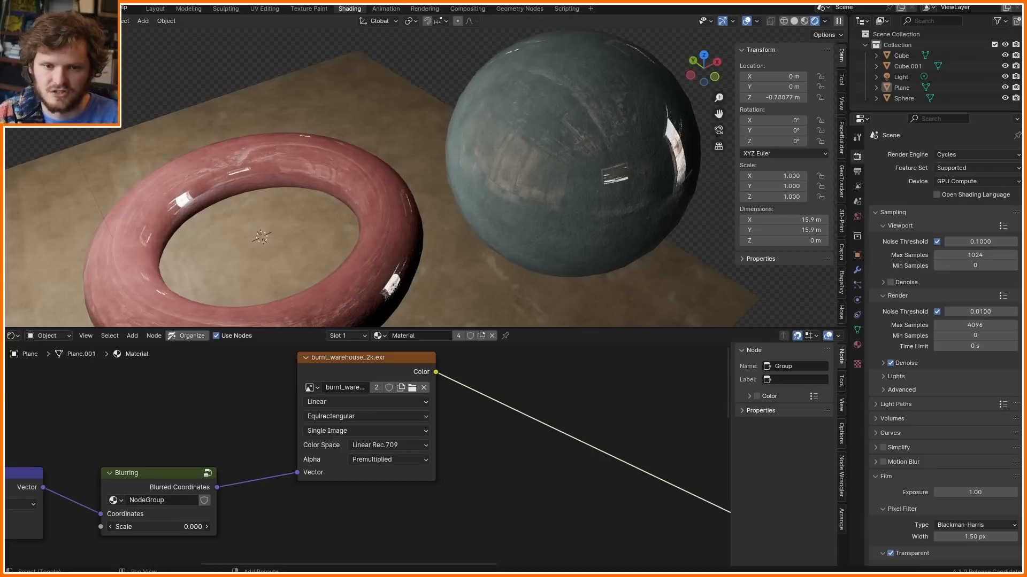
- Select the plane, undo the cutting of the Our BSDF node's Normal and Color links, and save the file
scroll(283, 160, down, 4)
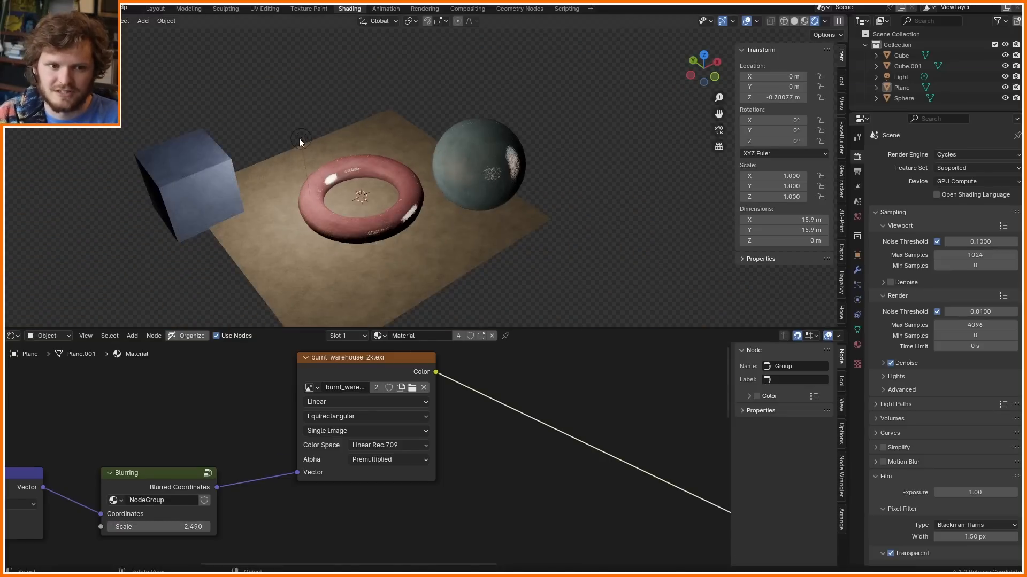
click(300, 143)
key(g)
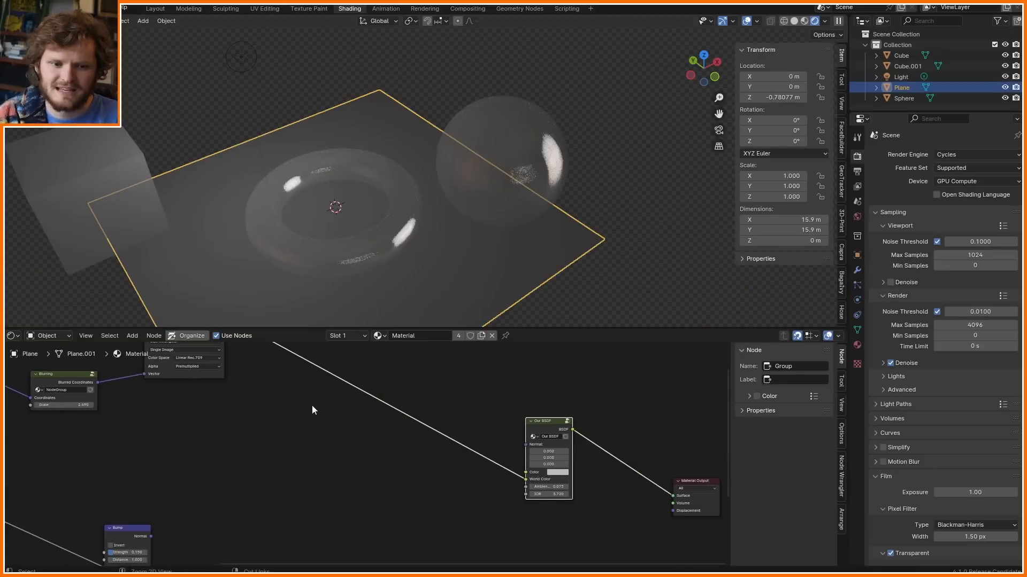
key(ctrl+z)
key(ctrl+z)
key(ctrl+z)
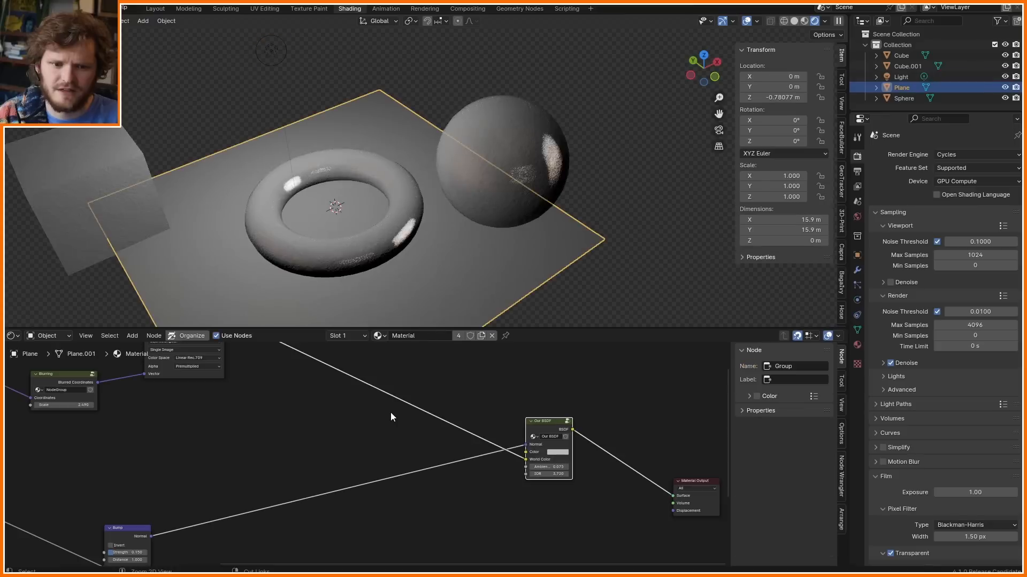
key(ctrl+z)
key(ctrl+s)
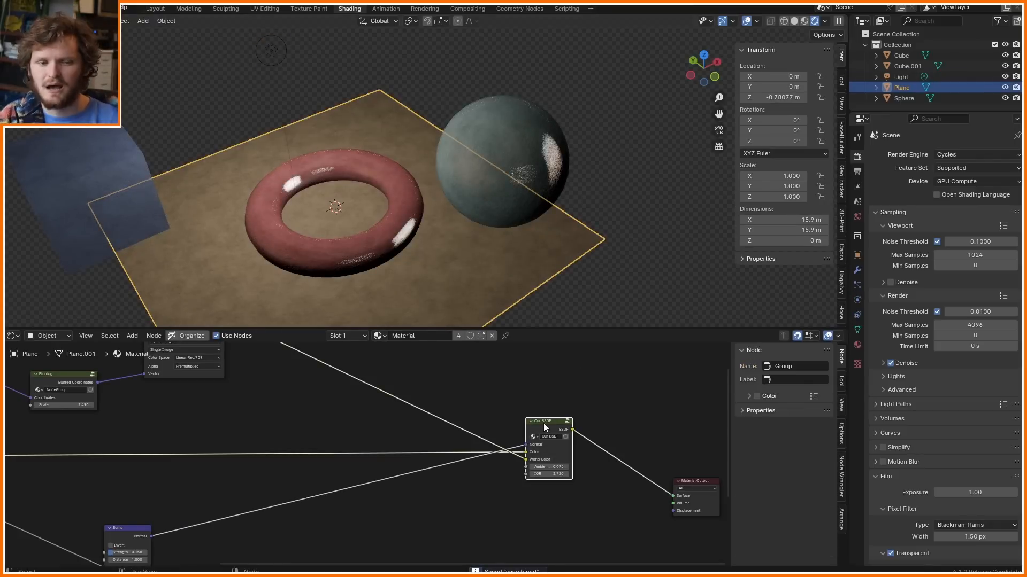
- Open the Our BSDF group, move the Fresnel node aside, and join its outgoing links through a reroute
key(Tab)
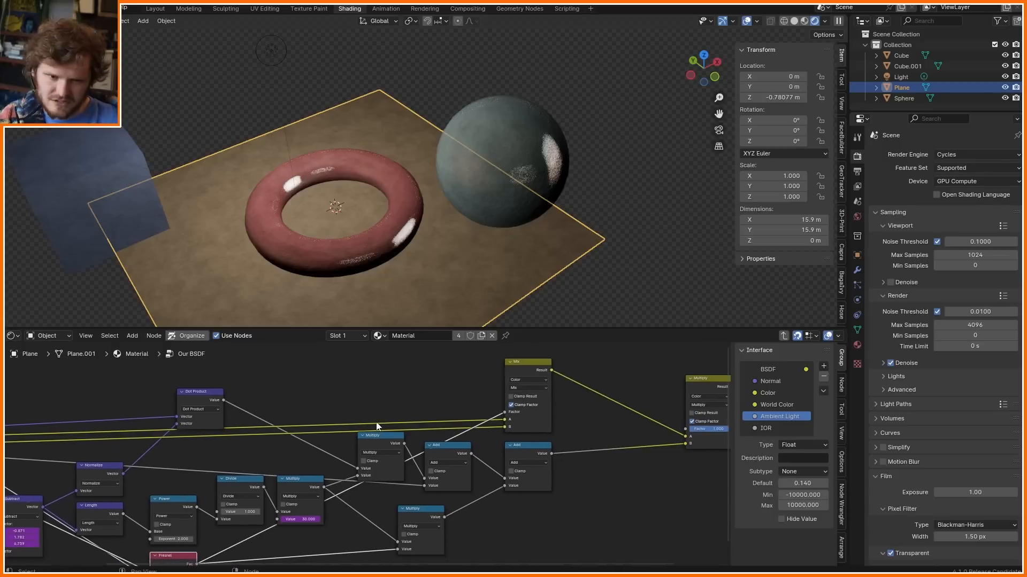
middle_drag(233, 554, 364, 452)
scroll(364, 452, up, 5)
drag(280, 461, 231, 490)
shift+right_drag(412, 478, 363, 422)
drag(394, 455, 432, 459)
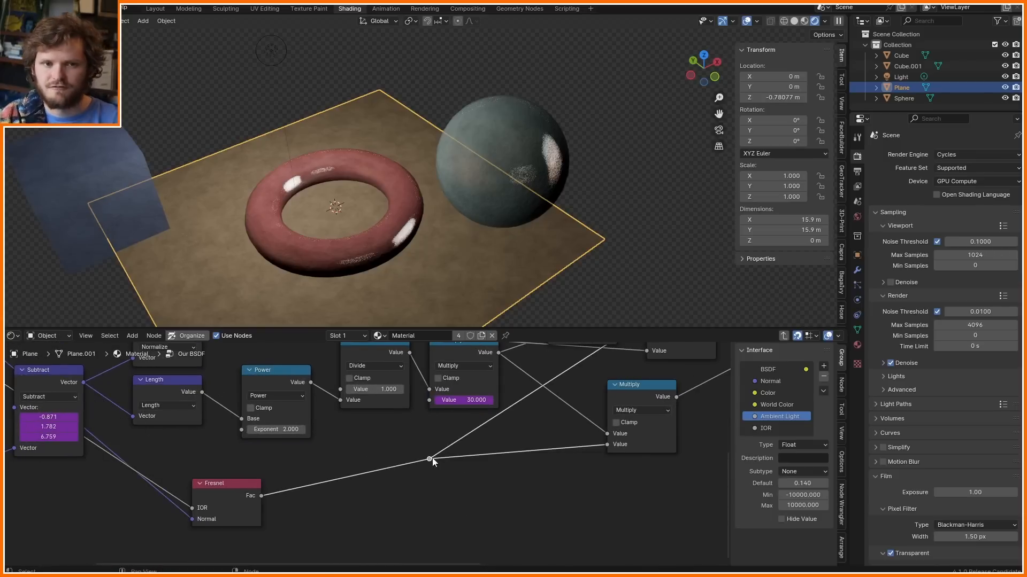
- Preview the Fresnel node's output and undo the preview
ctrl+shift+click(222, 489)
scroll(497, 447, down, 8)
key(ctrl+z)
- Insert a Math node set to Multiply between the Fresnel node and the reroute
scroll(406, 431, up, 8)
key(shift+a)
click(333, 428)
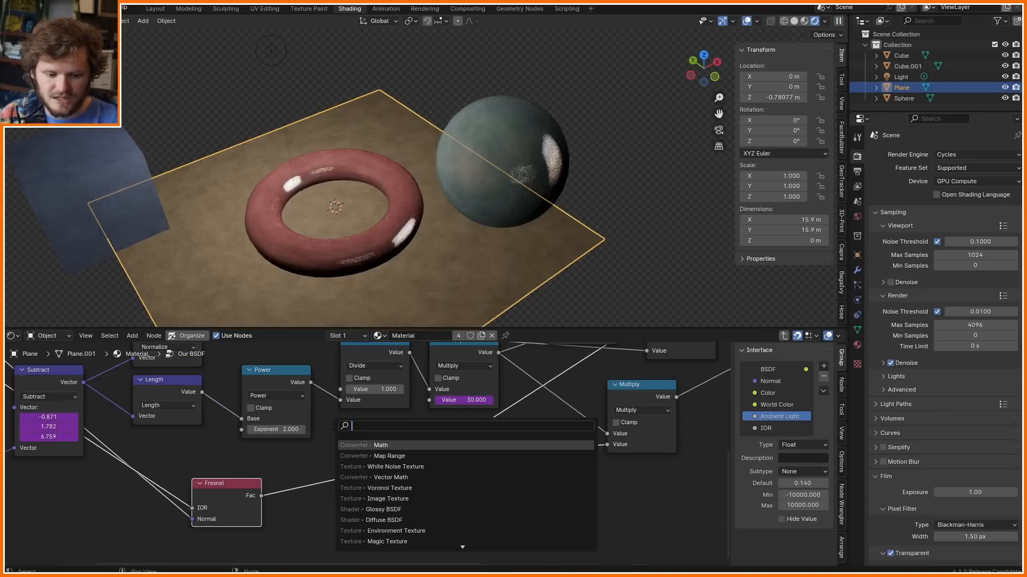
text(math)
key(Return)
click(318, 444)
click(346, 472)
key(m)
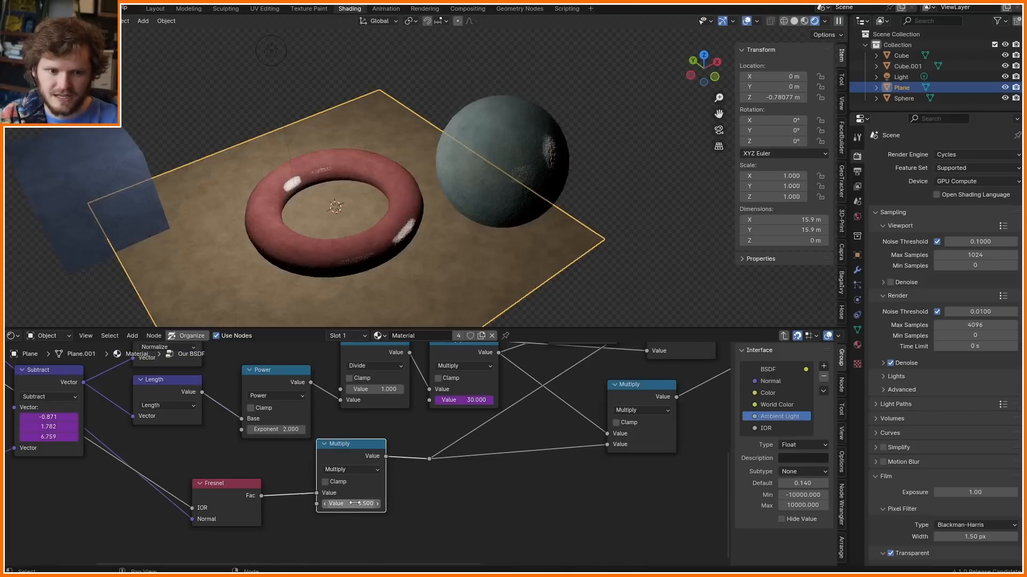
- Test the Fresnel's math node with a different value and with Add at 0, and return it to Multiply
drag(355, 504, 377, 504)
key(ctrl+z)
click(362, 471)
key(a)
double_click(360, 503)
text(0)
key(Return)
key(ctrl+z)
click(362, 470)
key(m)
- Expose the new Multiply node's value as a group input named Reflectivity and leave the group
scroll(362, 470, down, 9)
middle_drag(329, 502, 475, 519)
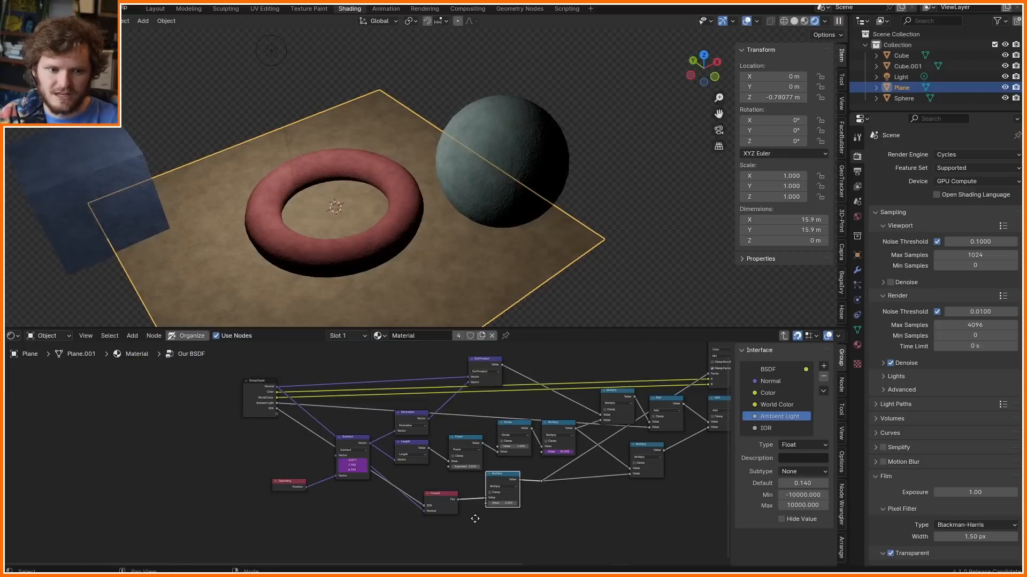
drag(485, 504, 276, 420)
double_click(770, 440)
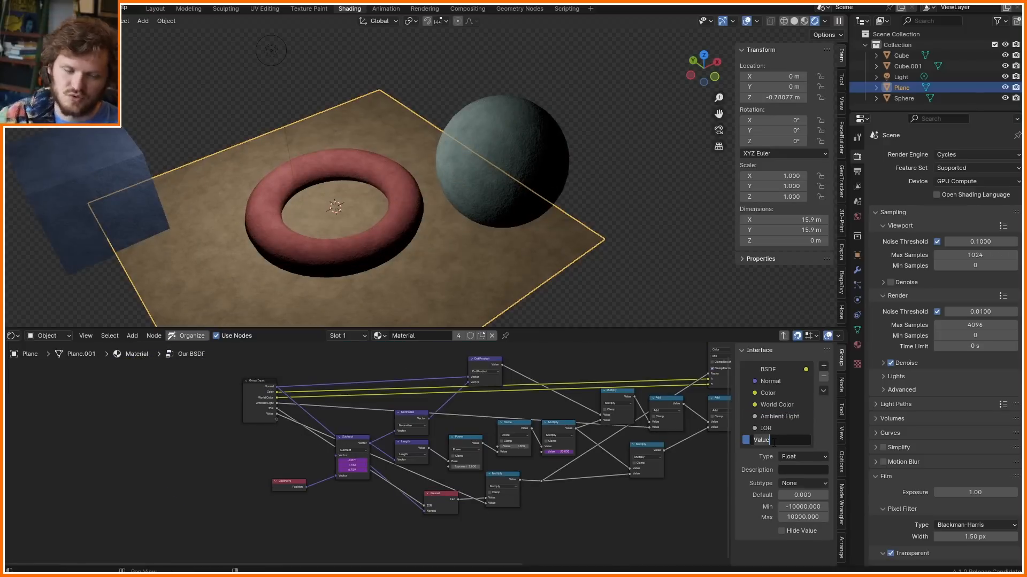
text(Reflectivity)
key(Return)
key(Tab)
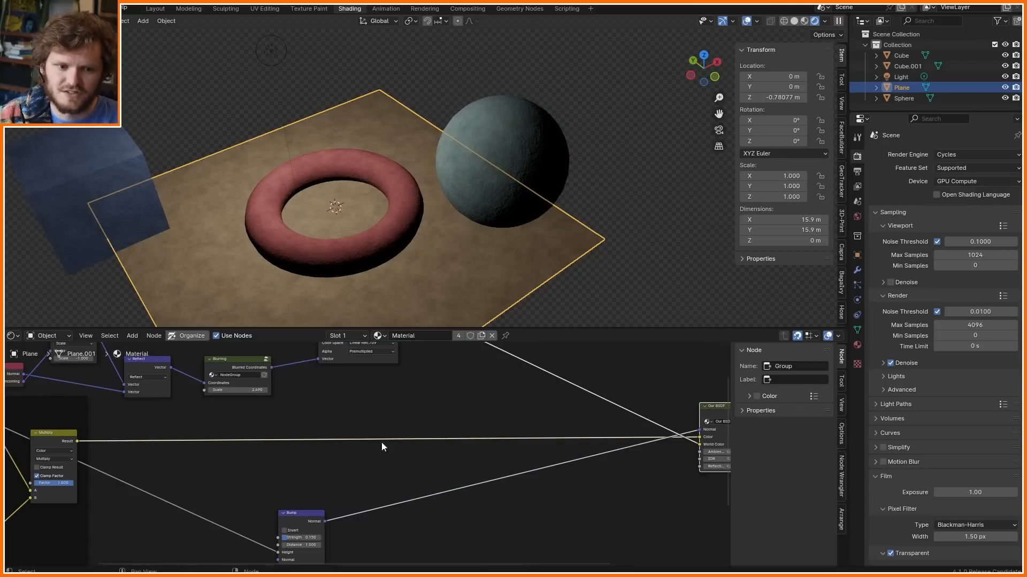
- Raise the Our BSDF node's Reflectivity to 1.290
middle_drag(383, 447, 112, 460)
scroll(495, 475, up, 5)
shift+drag(488, 499, 535, 499)
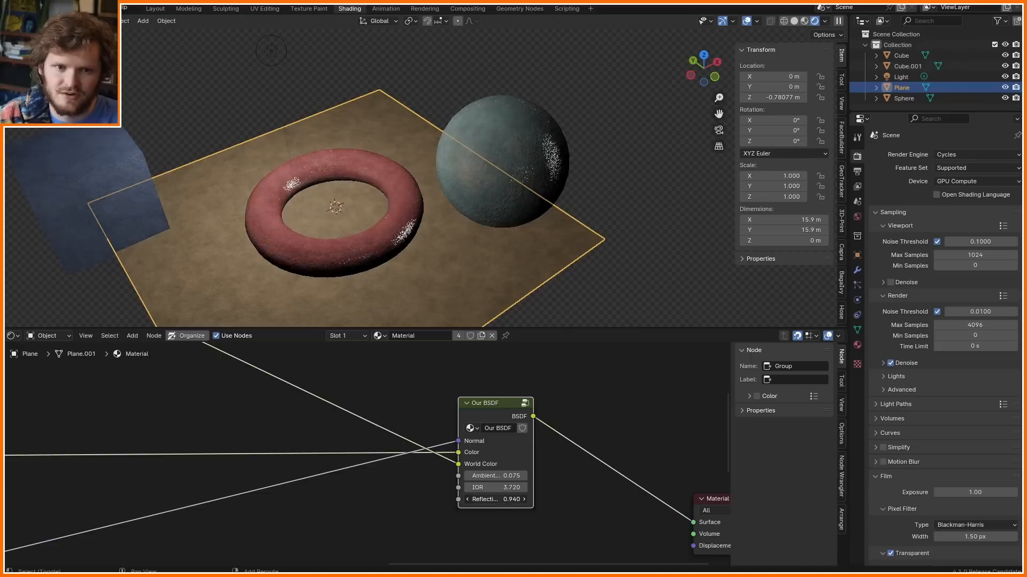
- Move the light slightly to about X -0.65, Y 1.16, Z 6.32 m and select the plane
click(276, 57)
key(g)
click(369, 73)
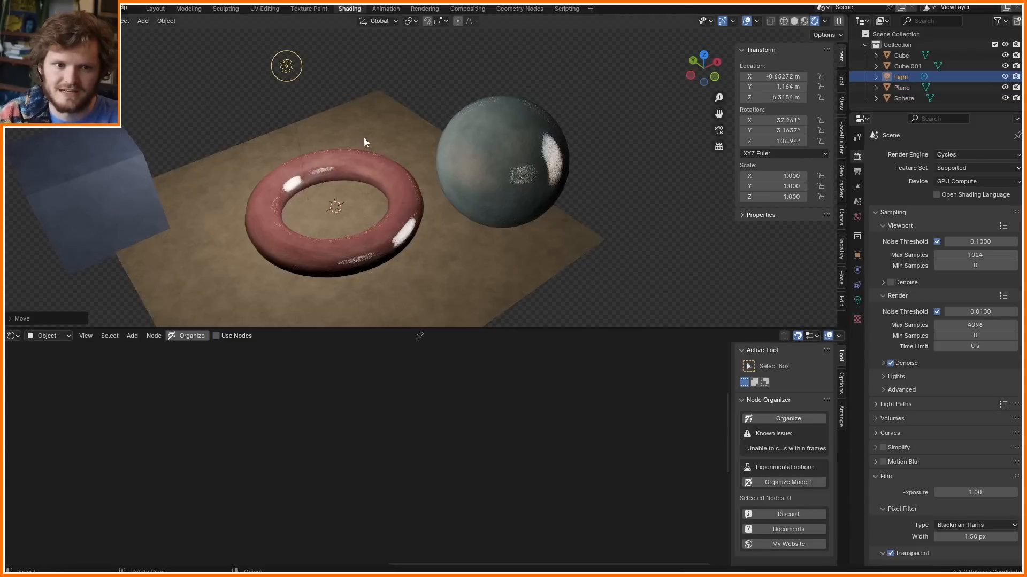
click(364, 142)
- Cut the Our BSDF node's Color link, darken its color, and set Reflectivity to 3
ctrl+right_drag(294, 471, 266, 428)
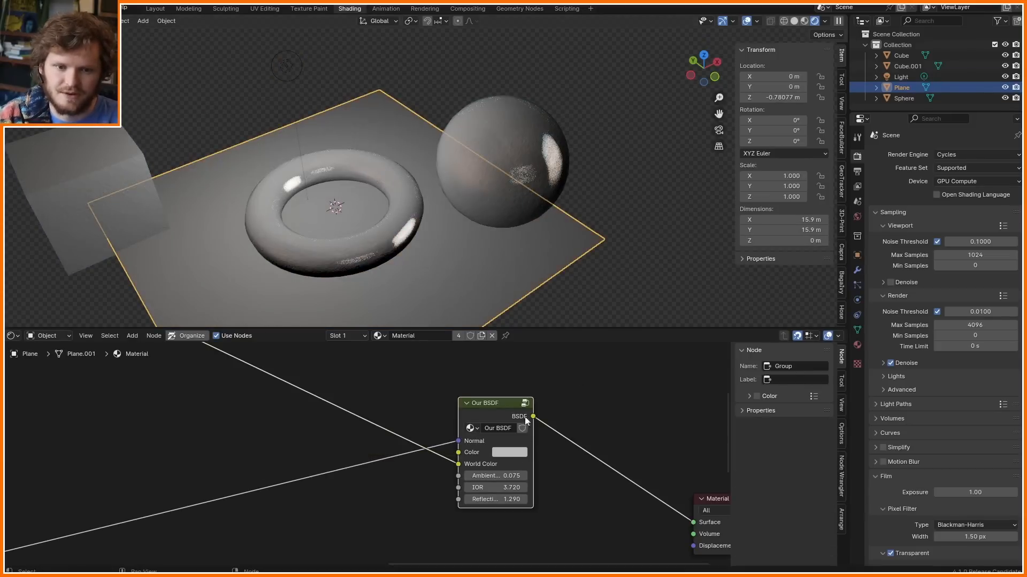
click(511, 452)
drag(559, 427, 534, 427)
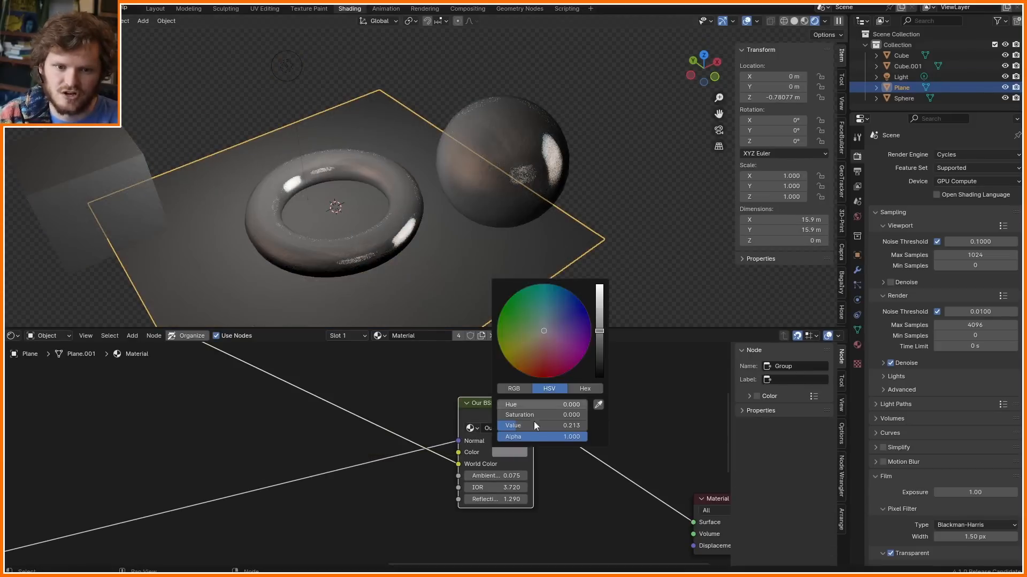
double_click(488, 501)
text(3)
key(Return)
- Set the Blurring node's Scale to 0
middle_drag(194, 449, 482, 494)
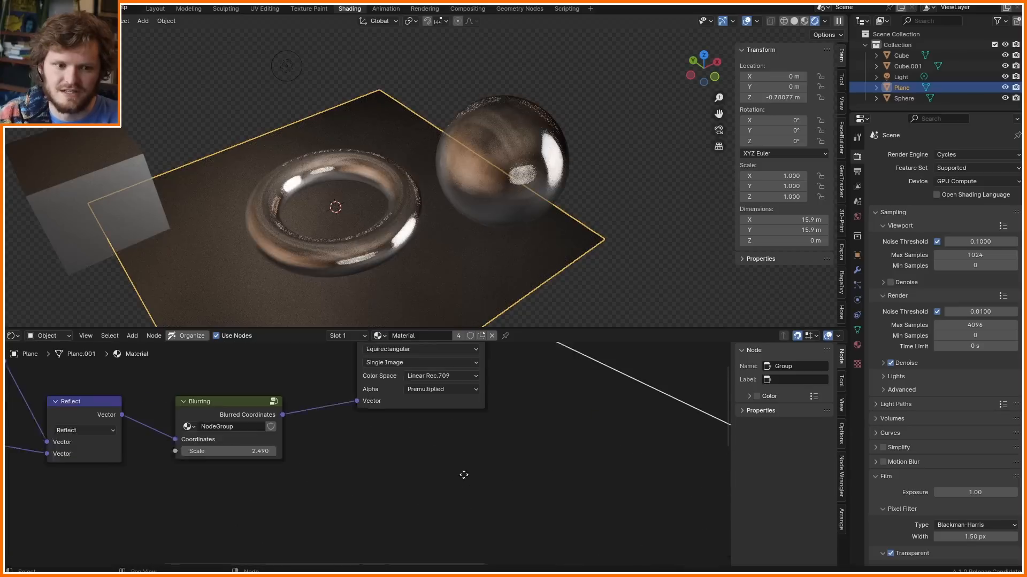
double_click(275, 452)
text(0)
key(Return)
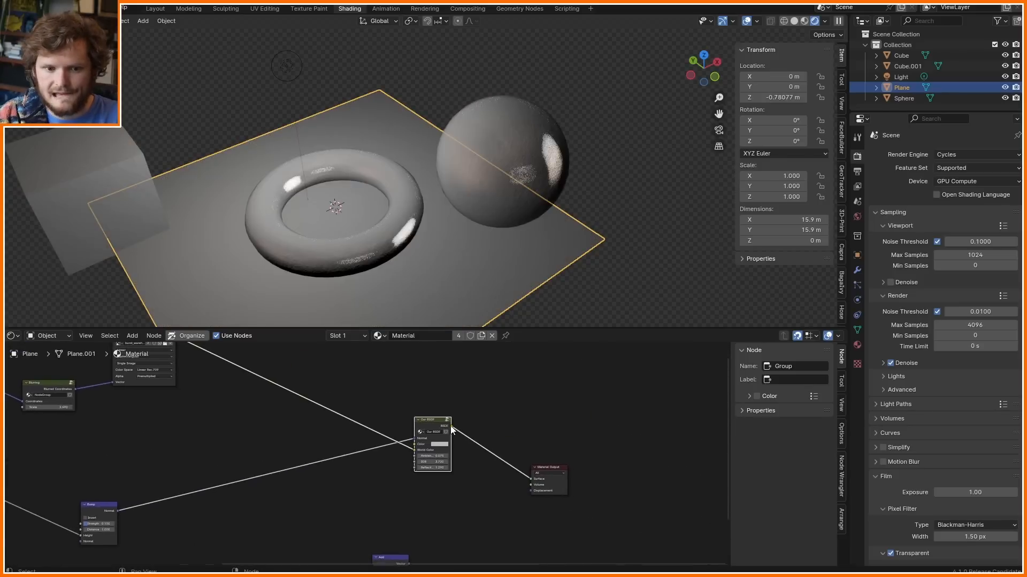
scroll(452, 429, up, 5)
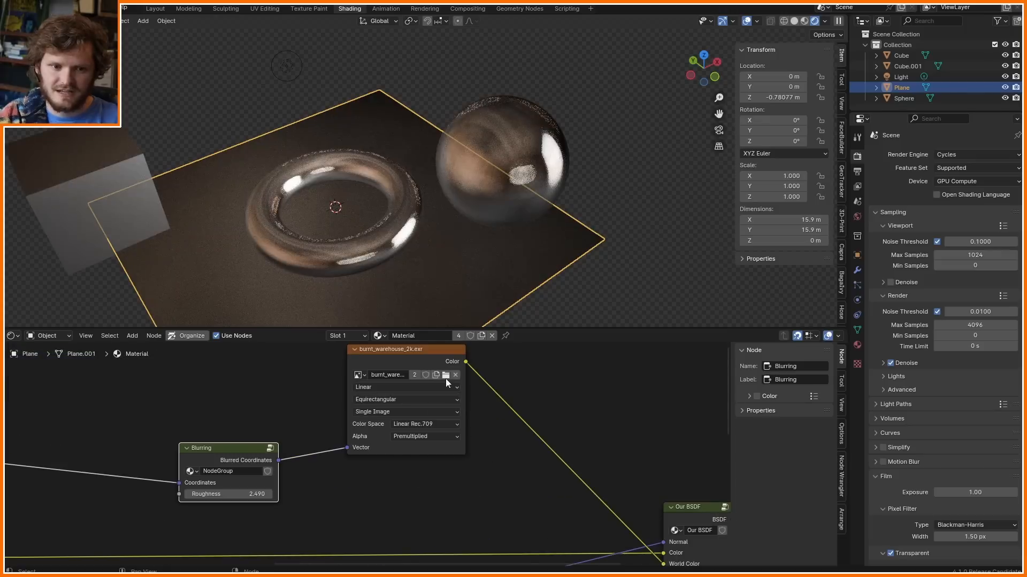
- Load meadow_4k.exr into the environment texture node and set the Blurring node's Roughness to 0
click(448, 378)
double_click(551, 317)
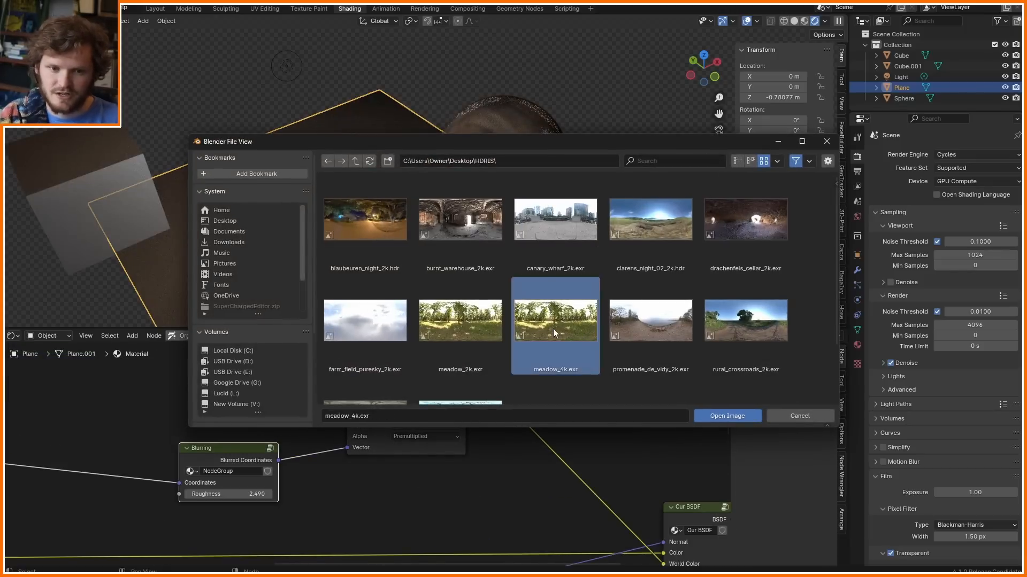
double_click(259, 493)
text(0)
key(Return)
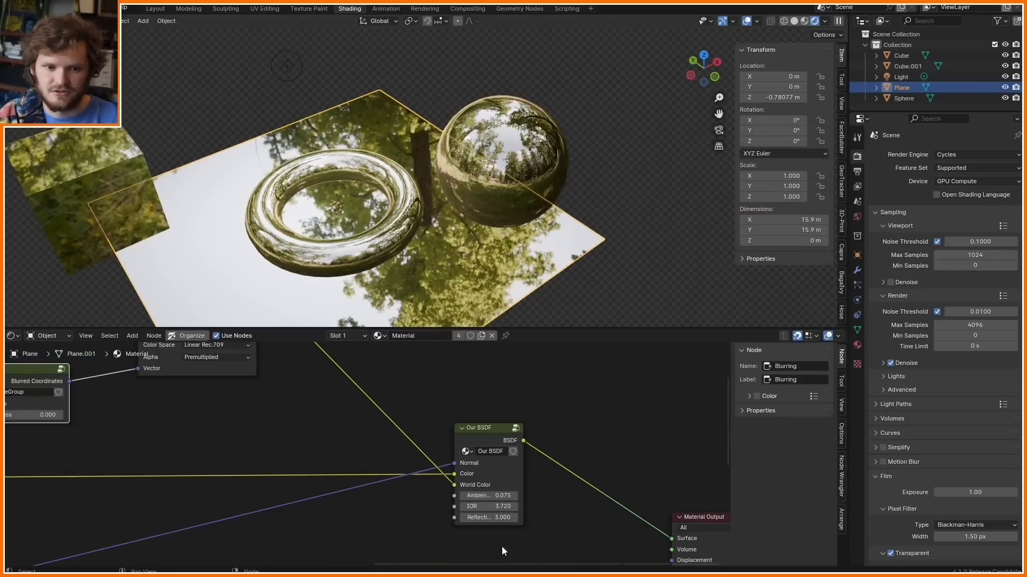
- Try a Reflectivity of 1 on the Our BSDF node, then set Reflectivity to 0.5 and IOR to 1.5
double_click(493, 518)
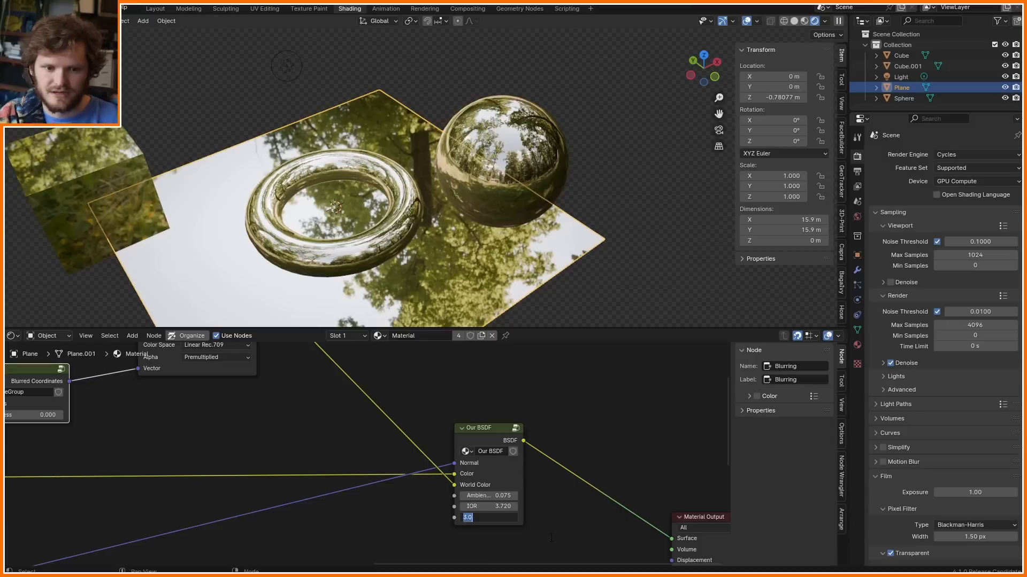
text(1)
key(Return)
double_click(502, 517)
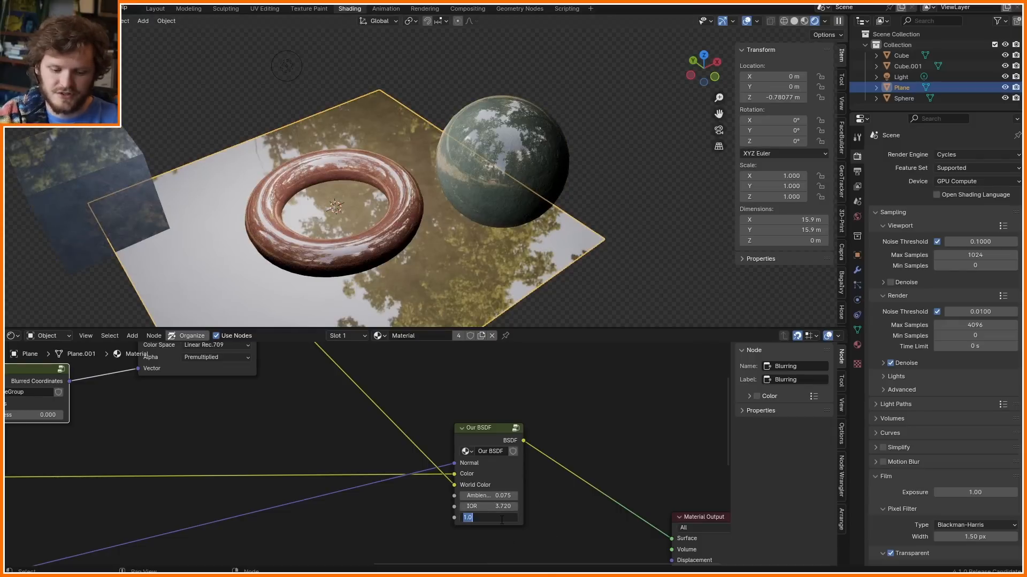
text(.5)
key(Return)
double_click(503, 507)
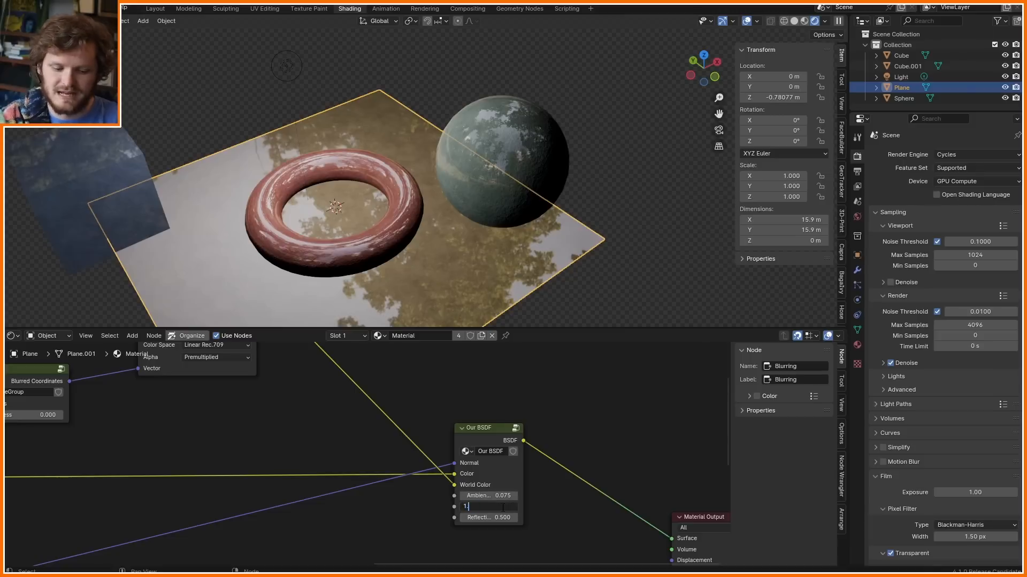
text(1)
key(Return)
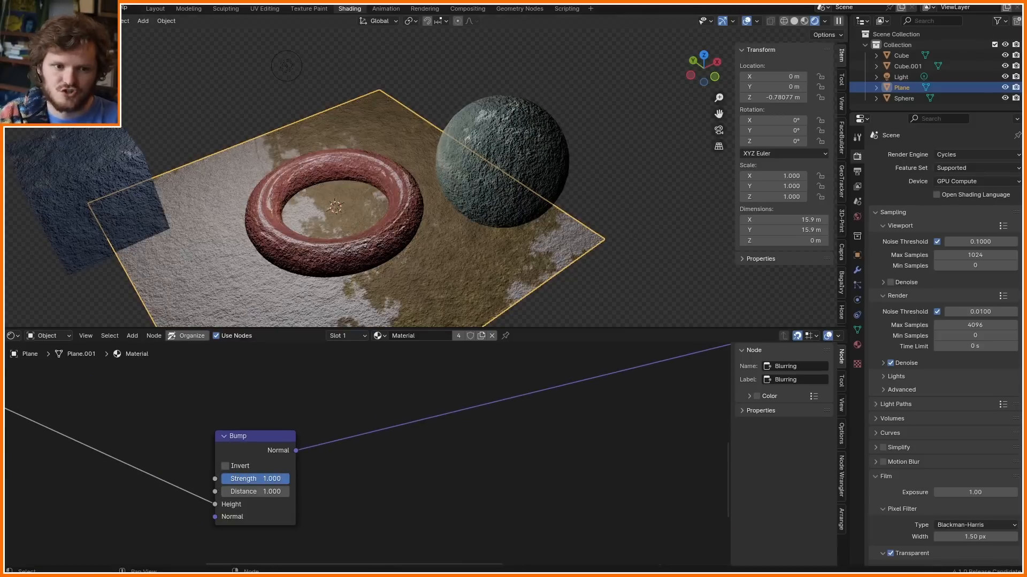
- Reduce the Bump node's Strength and move the light to about X -8.34, Y 10.89, Z 9.79 m
drag(283, 479, 256, 479)
click(290, 67)
key(g)
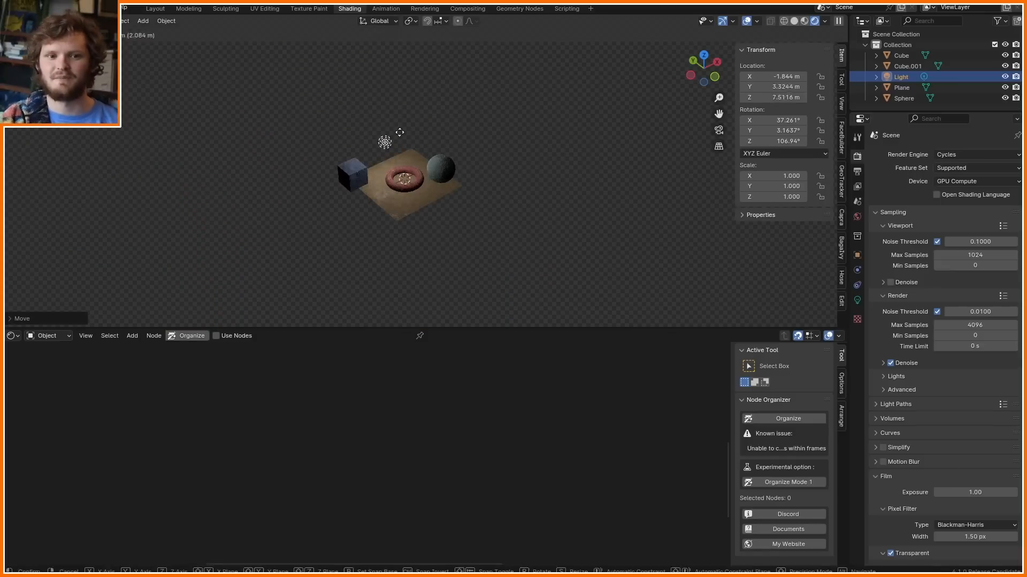
scroll(416, 162, up, 6)
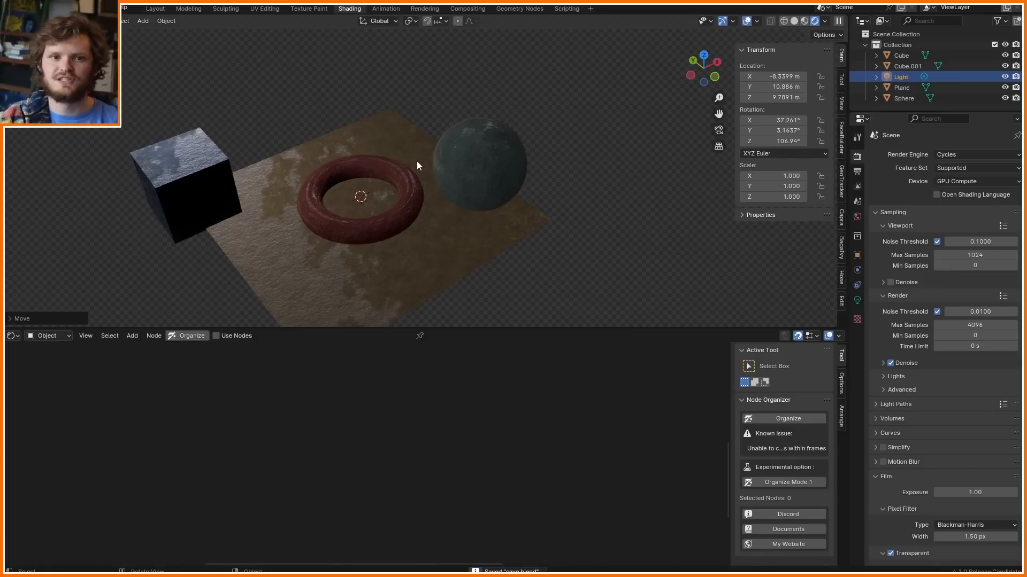
- Select the plane and add a Value node in empty space to the left of its material's existing nodes
click(418, 249)
key(Home)
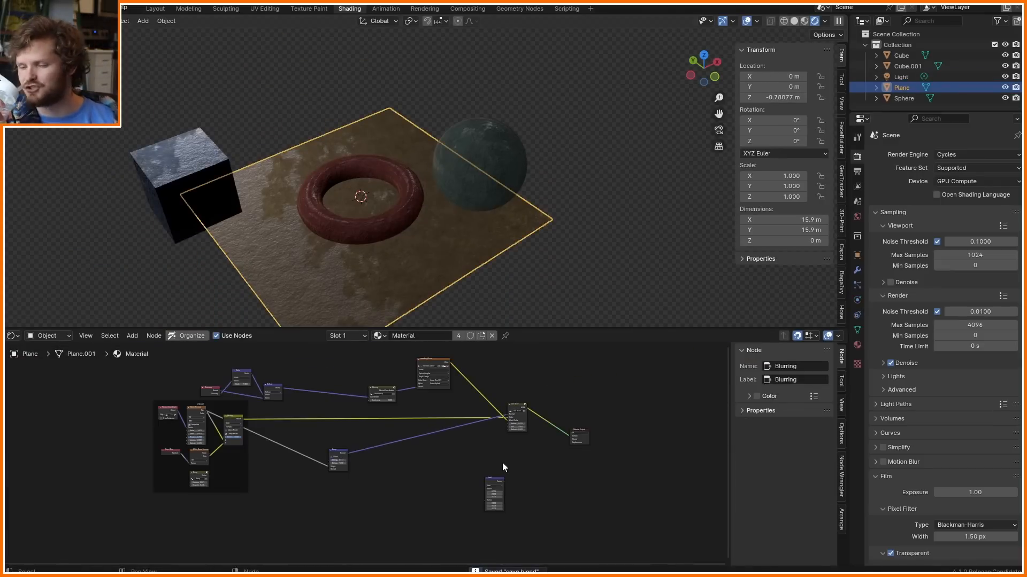
scroll(251, 462, up, 2)
middle_drag(256, 461, 513, 490)
scroll(228, 459, up, 3)
middle_drag(229, 459, 465, 488)
key(shift+a)
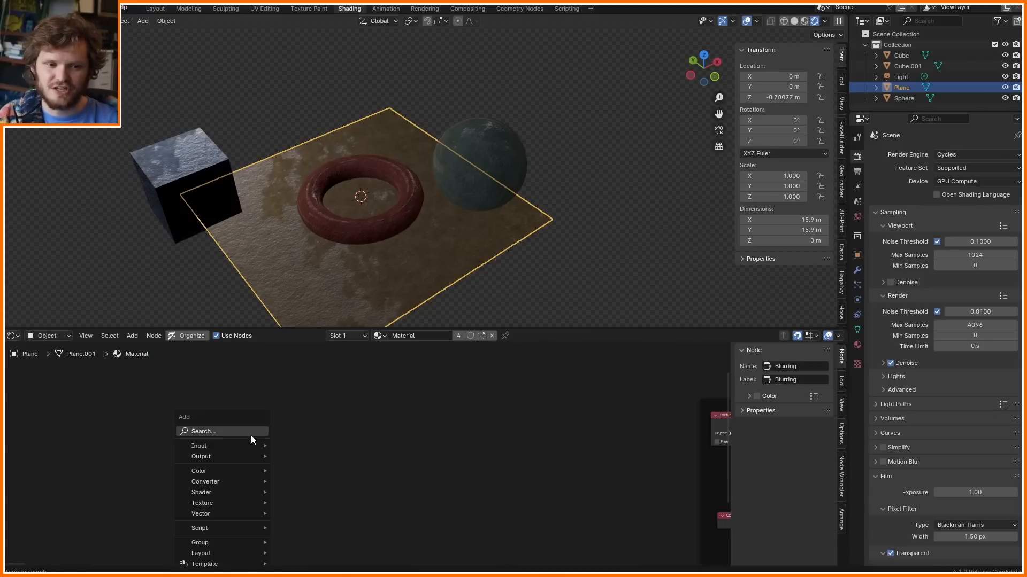
text(va)
key(Return)
click(248, 442)
- Preview the Value node through the material output and set its value to 0.5
scroll(230, 455, up, 8)
middle_drag(125, 454, 277, 442)
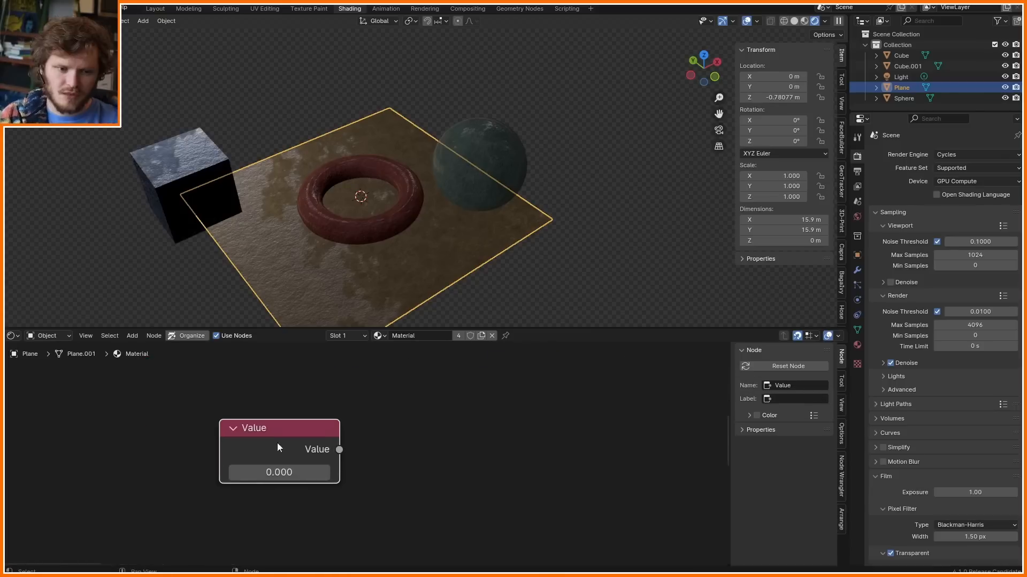
ctrl+shift+click(277, 442)
mouse_move(279, 472)
mouse_down()
mouse_move(321, 472)
mouse_move(279, 472)
mouse_up()
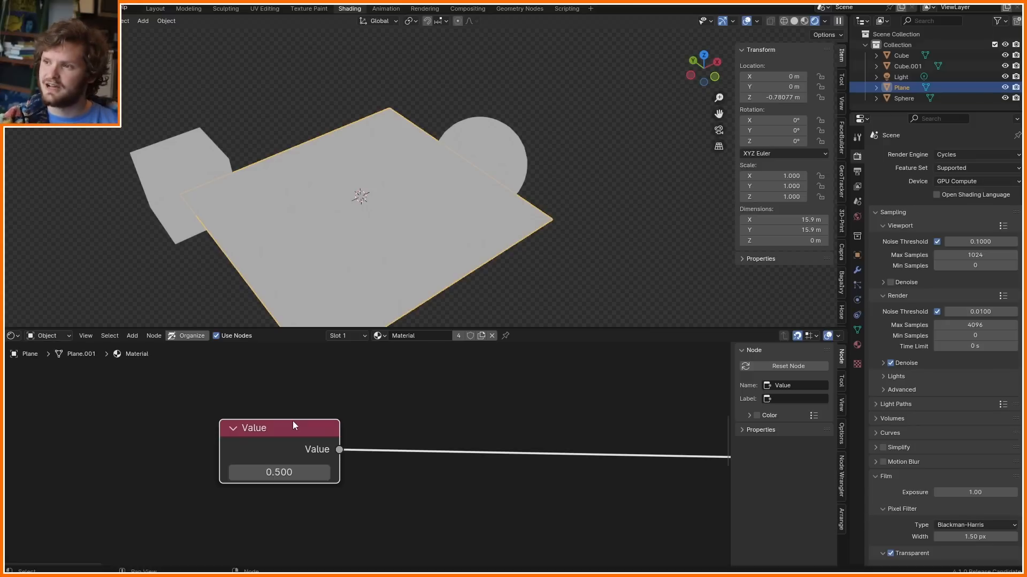
- Delete the Value node and reconnect the Our BSDF node to the Material Output
key(x)
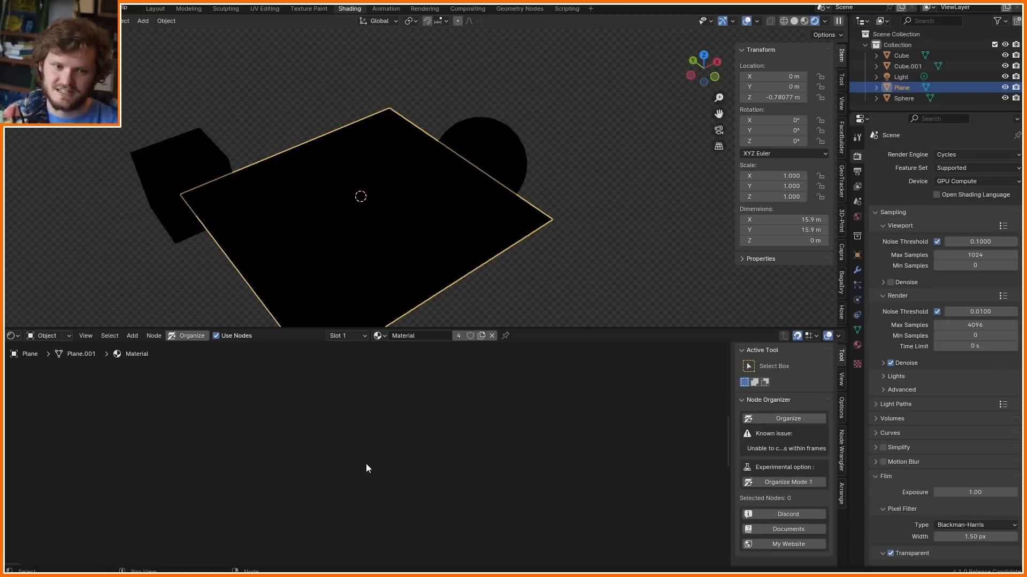
key(Home)
ctrl+shift+click(522, 454)
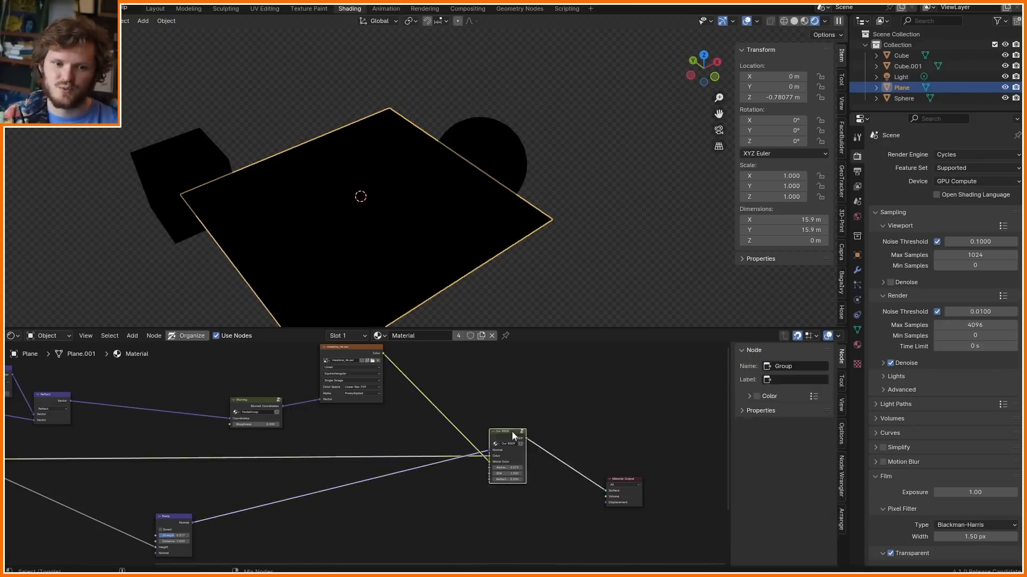
- Set the light's power to 200 W
click(909, 78)
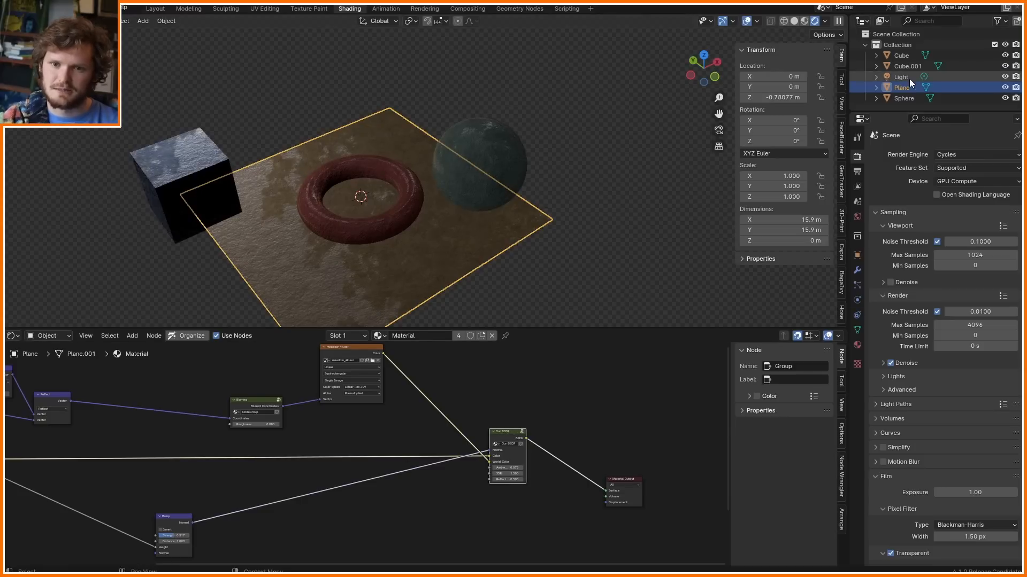
click(856, 298)
click(966, 228)
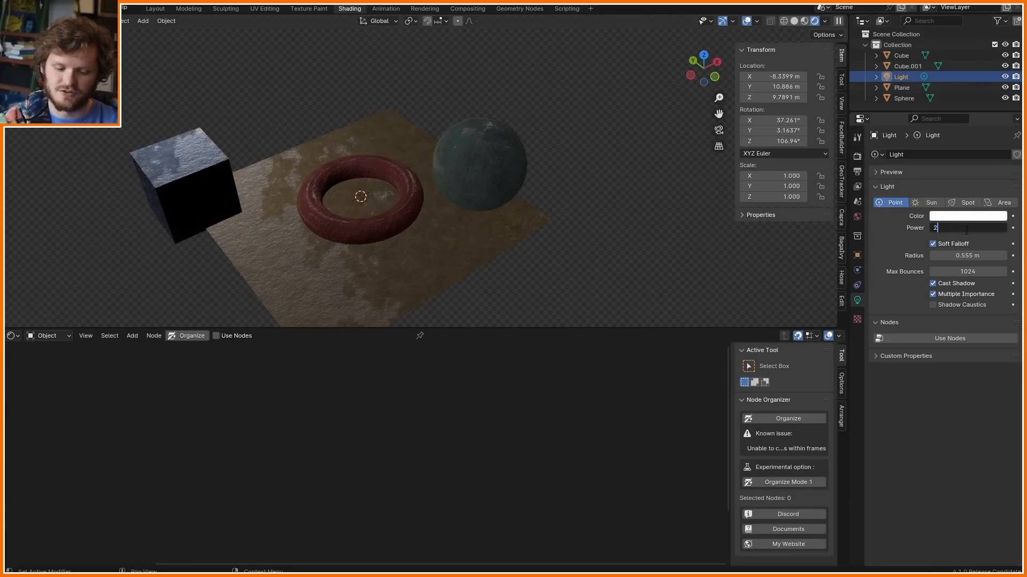
text(200)
key(Return)
- Move the light past the sphere to about X 9.3, Y -5.2, Z 8.1 m
scroll(460, 219, down, 3)
key(g)
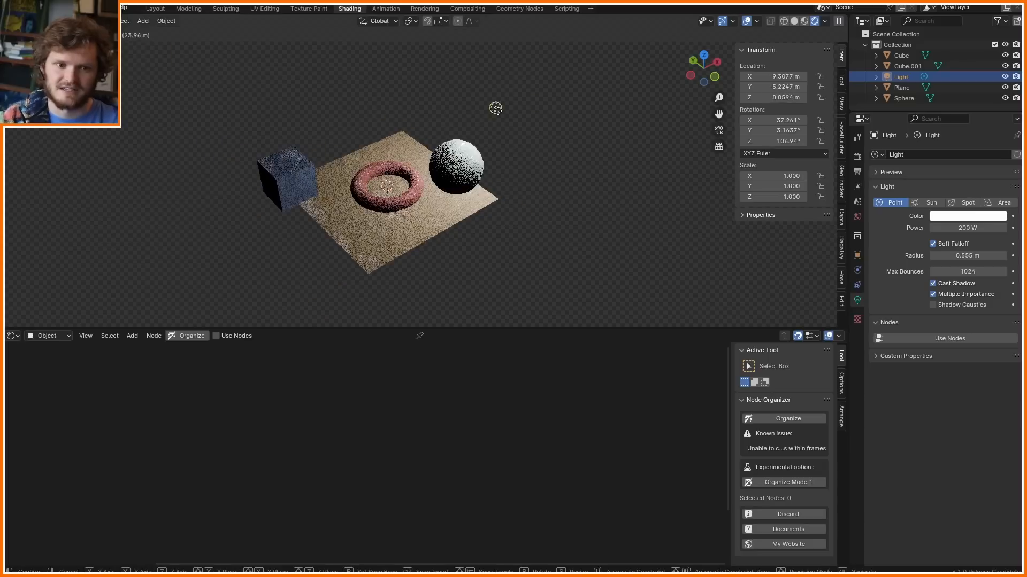
click(495, 103)
scroll(445, 184, up, 2)
- Select the plane, move its Material Output node closer to the Our BSDF node, and save the file
click(450, 215)
key(ctrl+s)
scroll(505, 457, up, 5)
middle_drag(505, 457, 253, 429)
drag(419, 460, 350, 403)
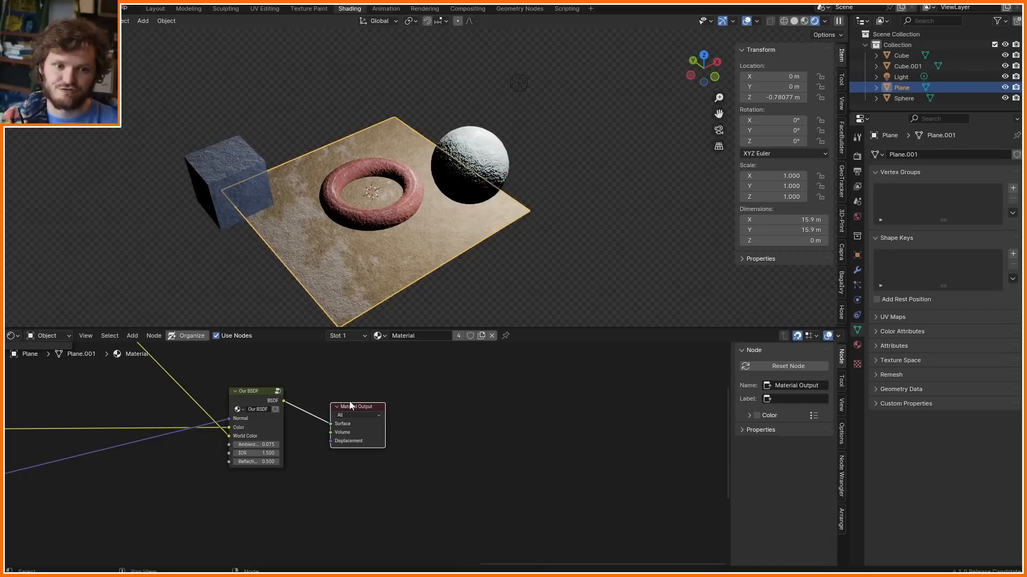
key(ctrl+s)
- Delete the unused Add vector math node from the plane's material and save the file
middle_drag(97, 467, 538, 364)
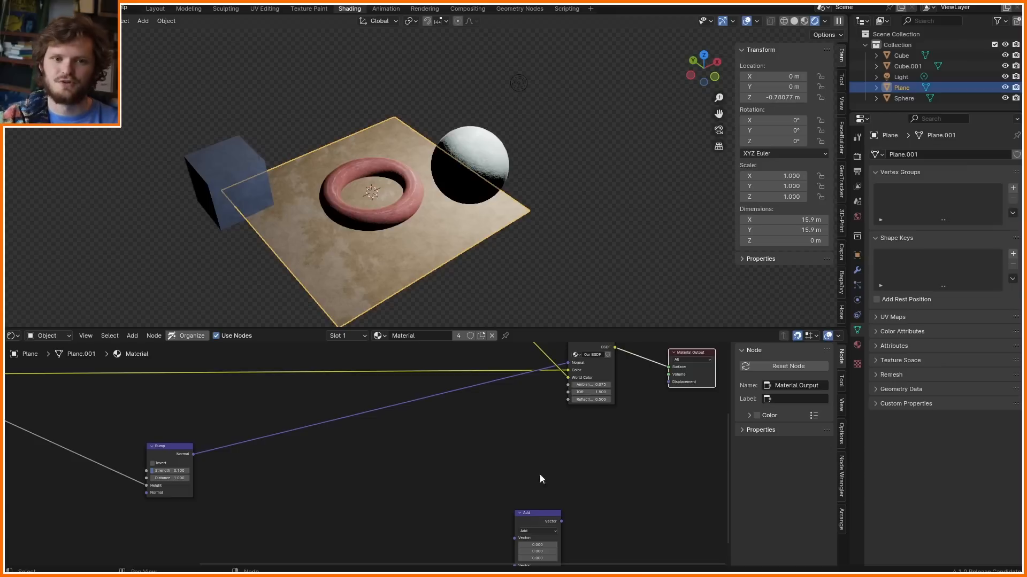
middle_drag(540, 474, 414, 417)
drag(467, 503, 390, 476)
key(x)
middle_drag(344, 441, 502, 534)
middle_drag(316, 456, 339, 507)
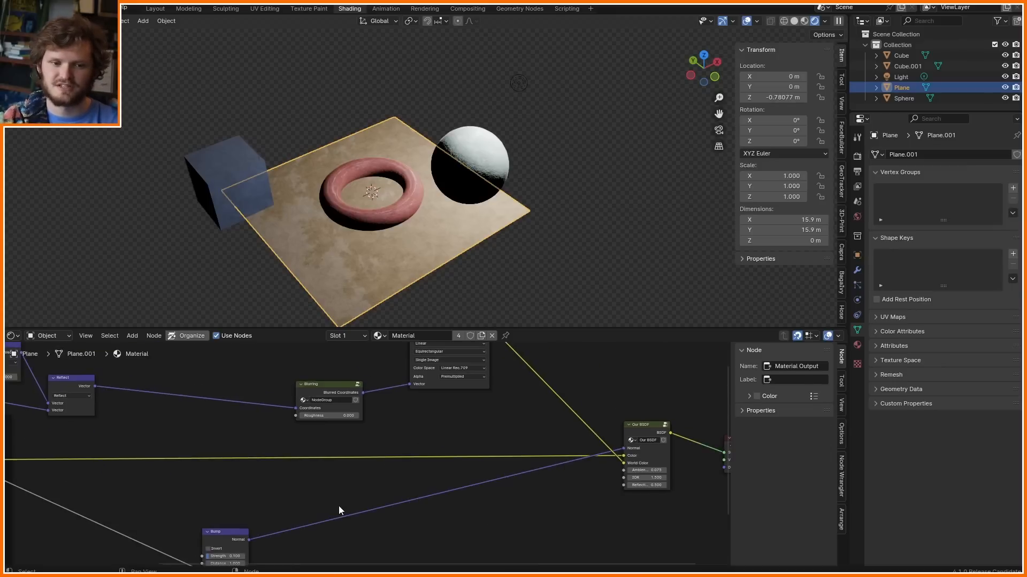
key(ctrl+s)
- Switch the environment texture node's image to burnt_warehouse_2k.exr
scroll(477, 365, up, 3)
click(424, 367)
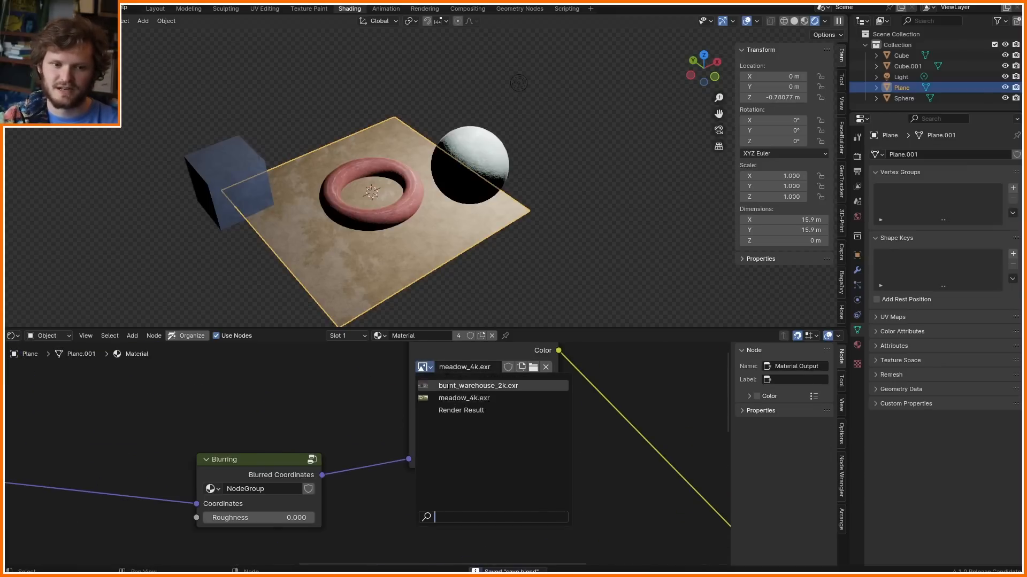
click(478, 386)
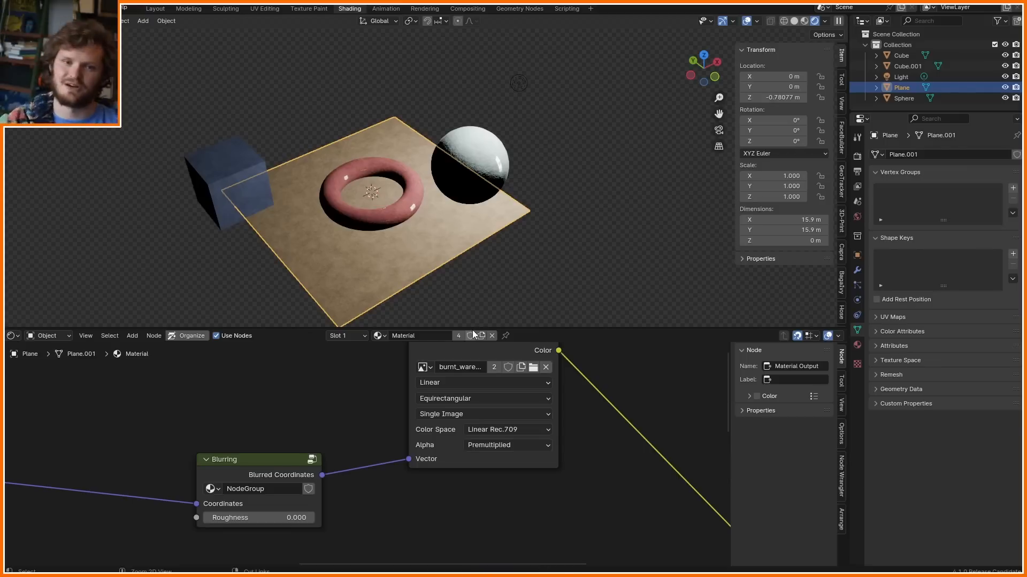
- Add a Principled BSDF node below the Our BSDF node and preview it through the Material Output
scroll(564, 422, down, 5)
middle_drag(564, 422, 349, 337)
key(shift+a)
text(princ)
key(Return)
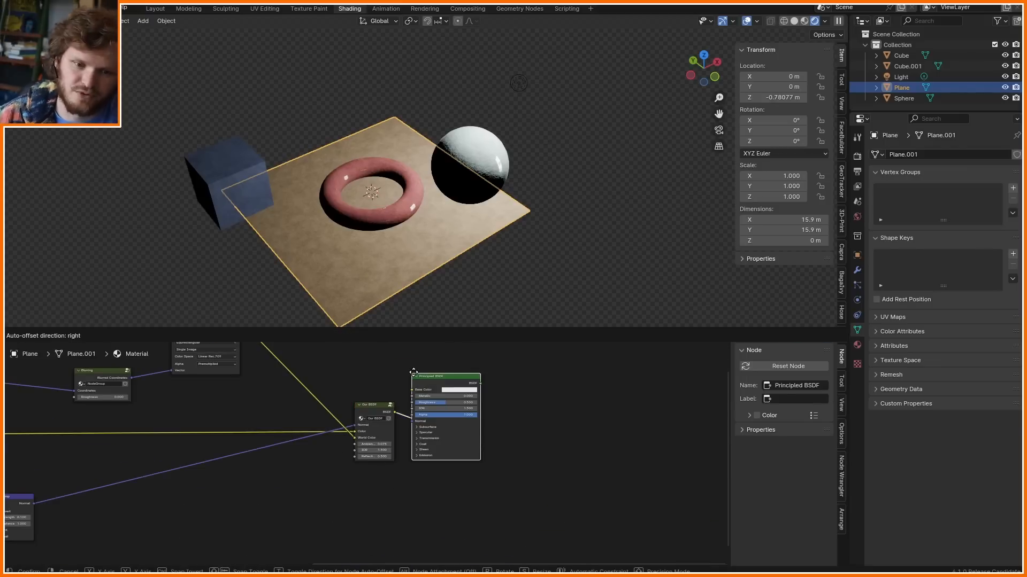
click(321, 473)
scroll(338, 477, up, 2)
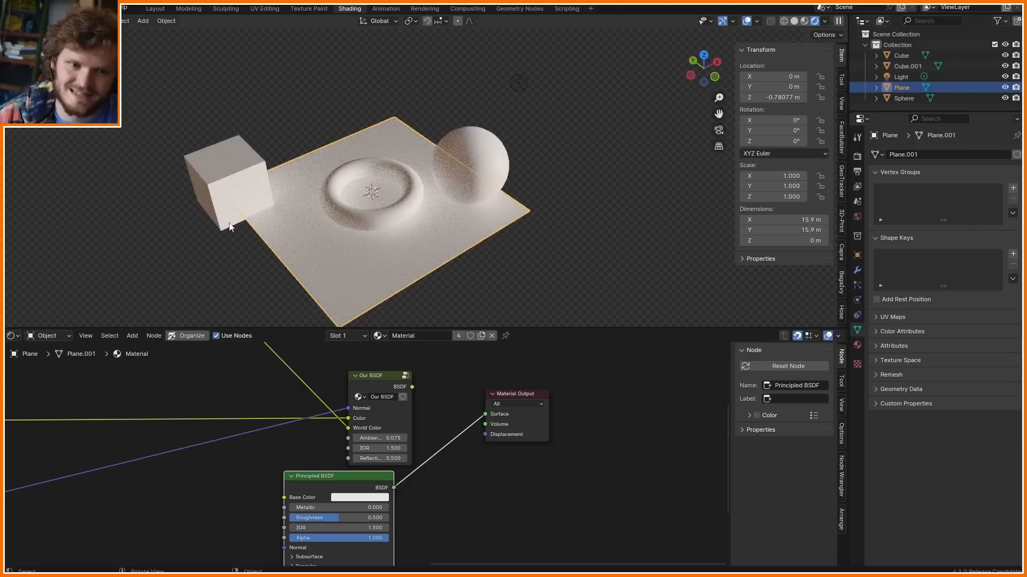
- Compare the Our BSDF and Principled BSDF nodes by alternating them on the Material Output, leaving Our BSDF connected
middle_drag(326, 505, 364, 423)
scroll(364, 426, up, 5)
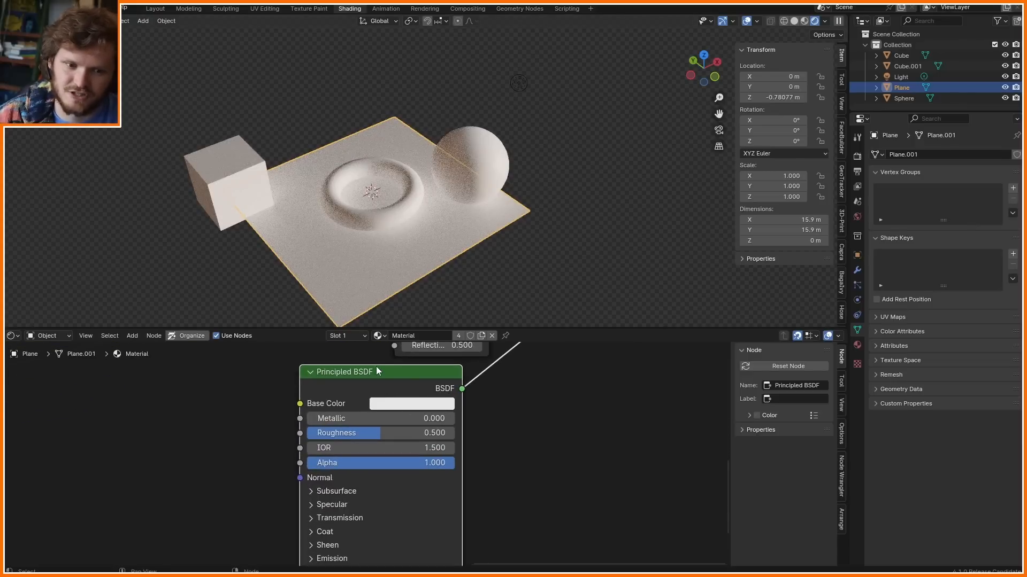
middle_drag(357, 385, 441, 516)
scroll(503, 417, down, 1)
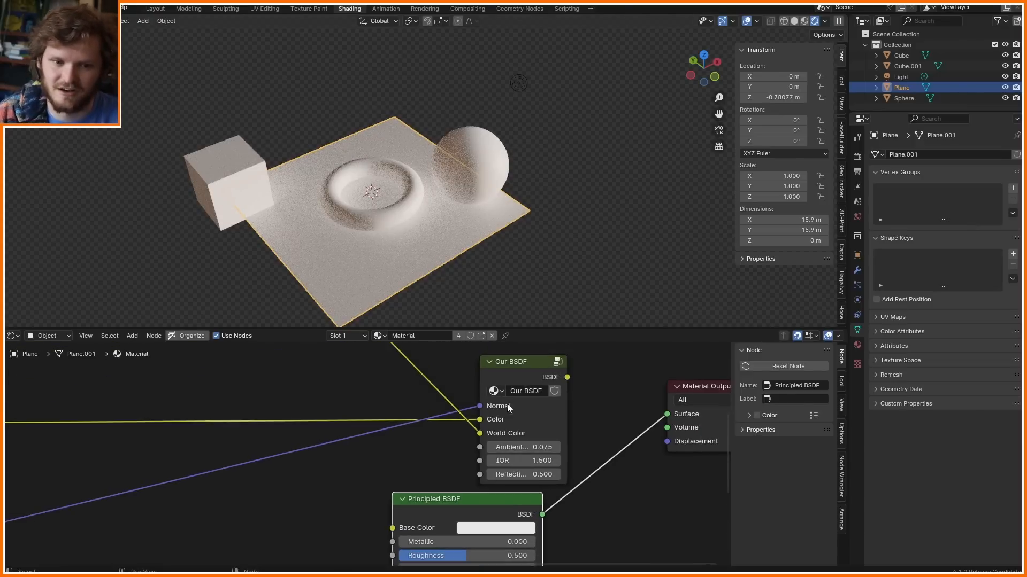
ctrl+shift+click(508, 408)
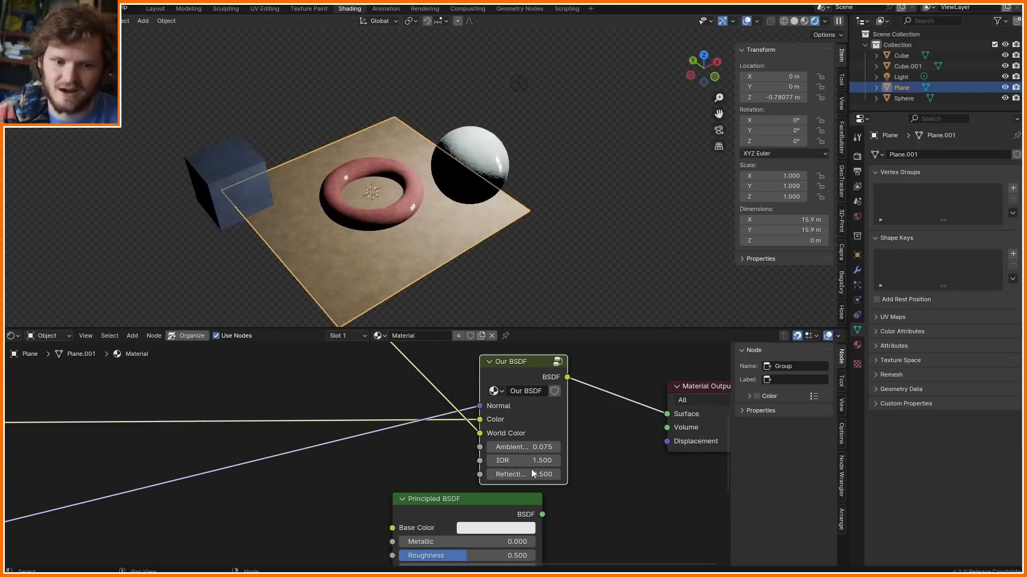
ctrl+shift+click(443, 533)
ctrl+shift+click(543, 371)
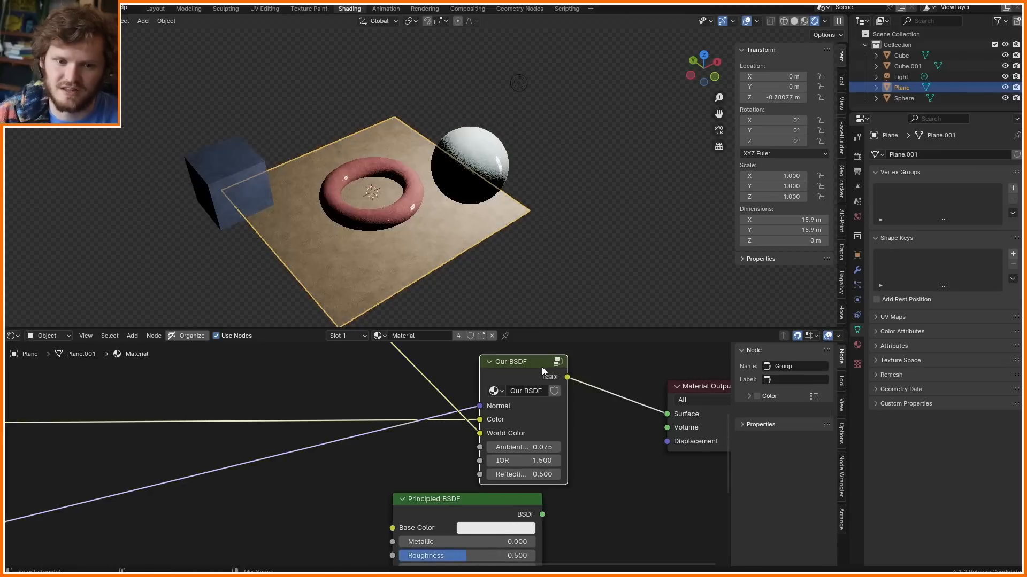
- Examine the Principled BSDF node's parameters and collapsed sections, briefly expanding Emission, to compare them with the custom shader
scroll(535, 375, down, 5)
middle_drag(125, 347, 324, 436)
drag(337, 443, 364, 444)
middle_drag(629, 555, 390, 427)
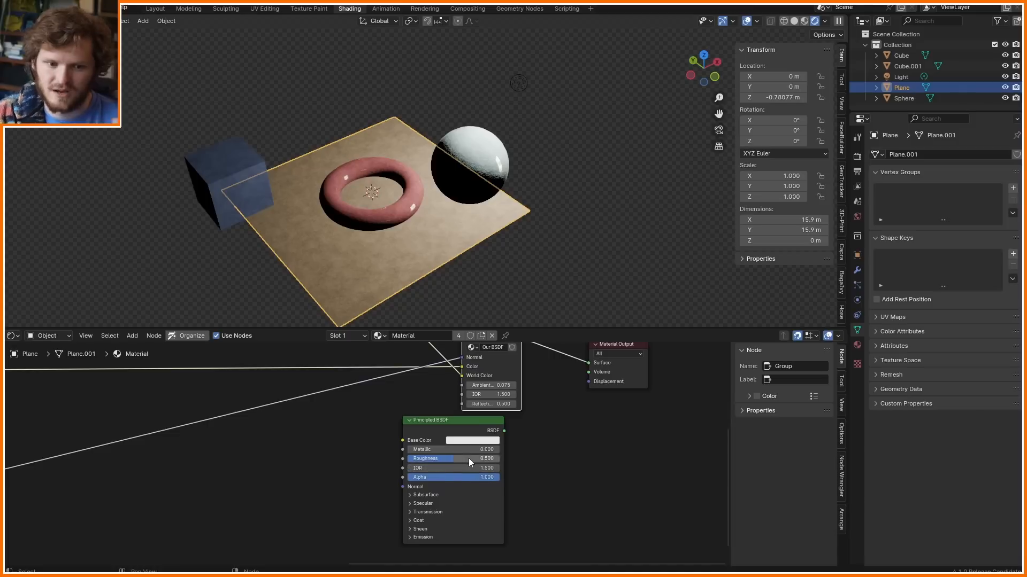
scroll(366, 542, up, 4)
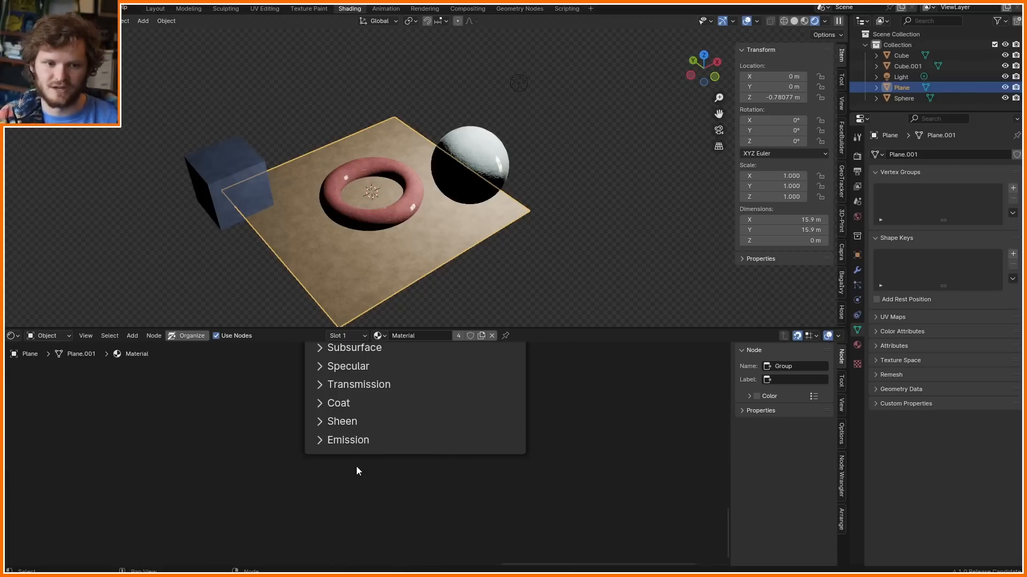
click(342, 441)
click(342, 442)
middle_drag(362, 421, 387, 458)
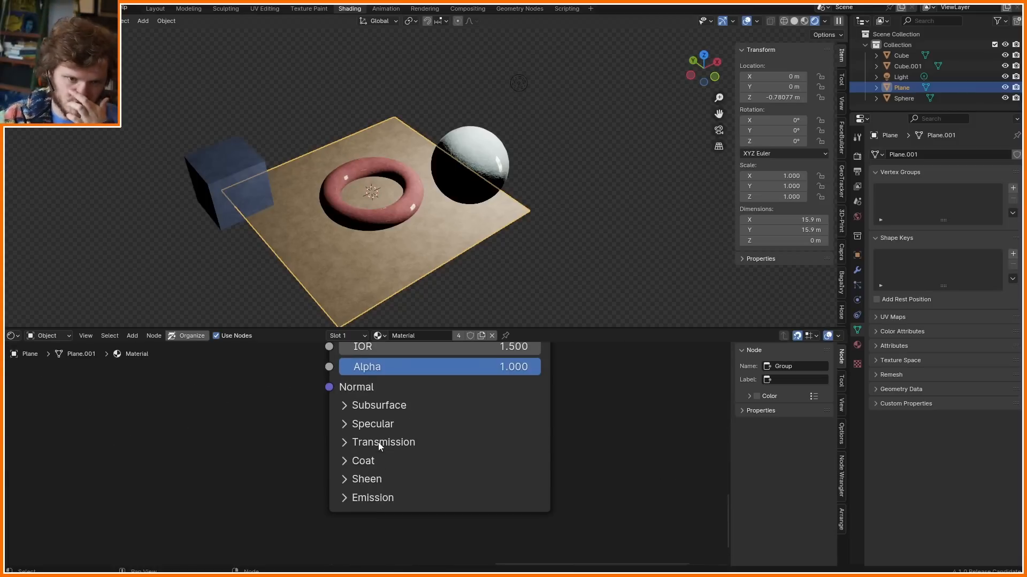